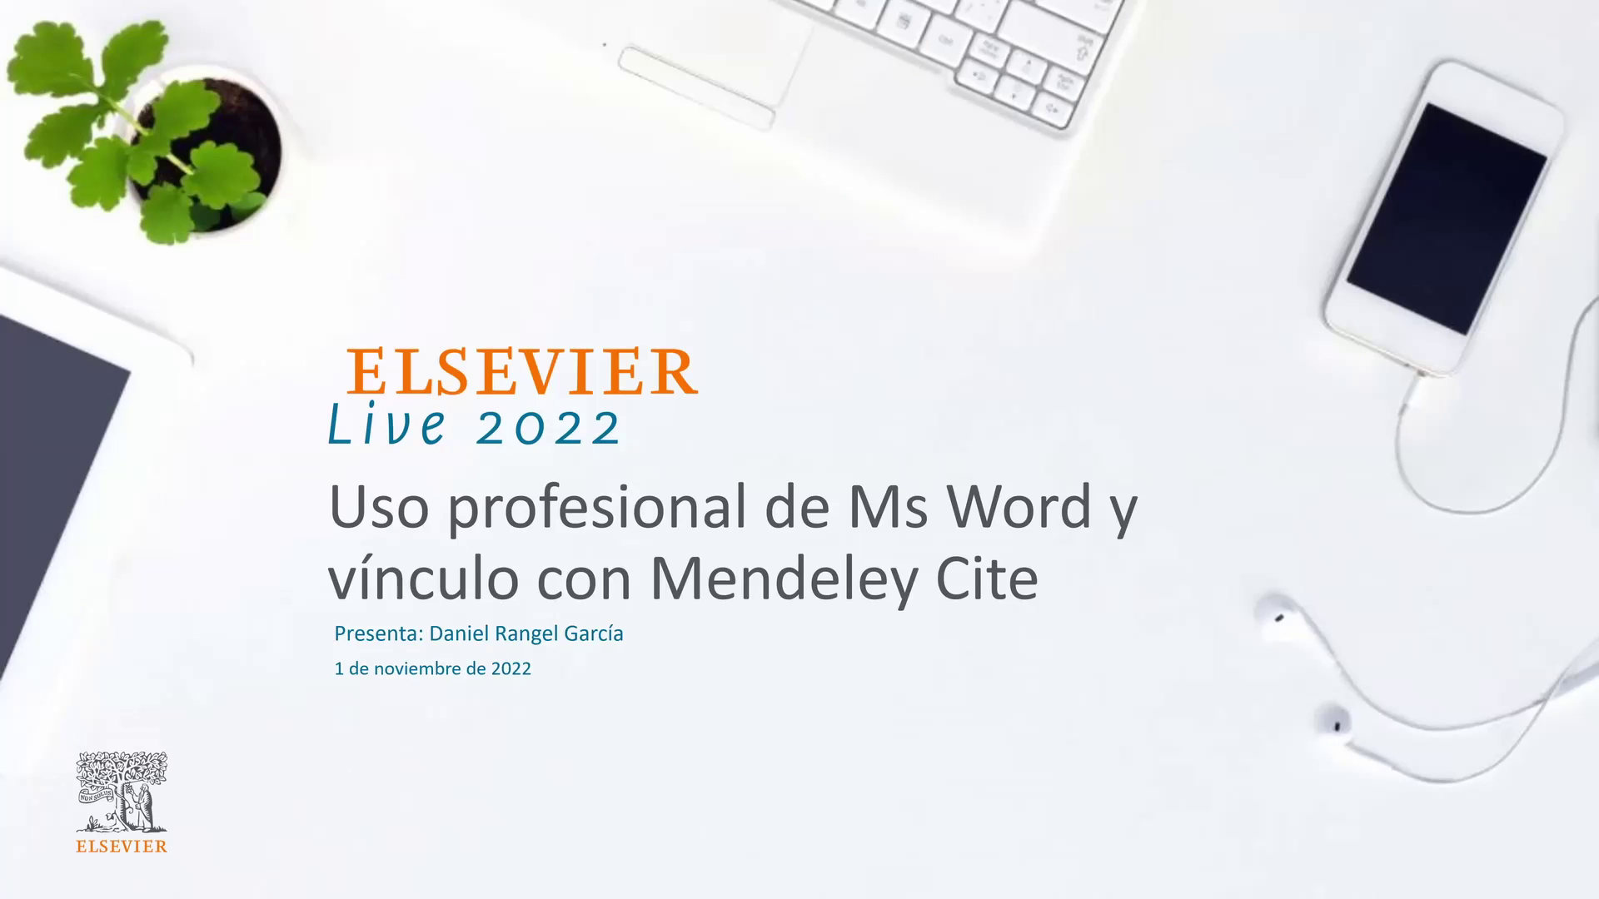
Advance the slideshow from the title slide to the 'Reglas' slide.
{"action": "left_click", "coordinate": [1145, 287]}
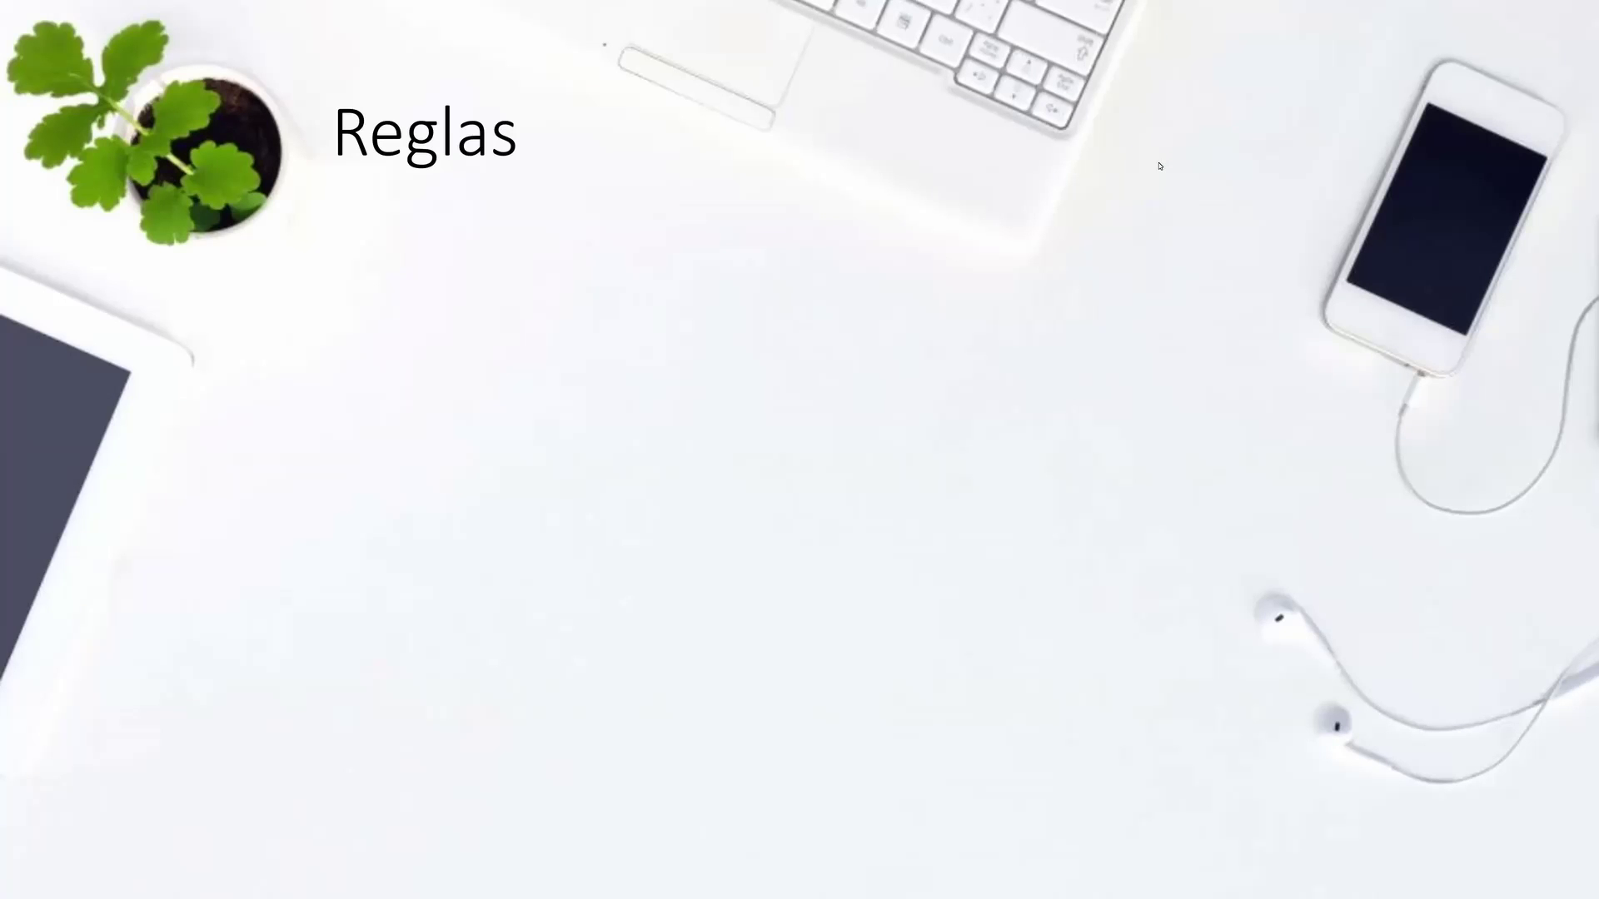
Reveal the Escritura diagram with its Ortografía and Gramática branches on the Reglas slide.
{"action": "key", "text": "Right"}
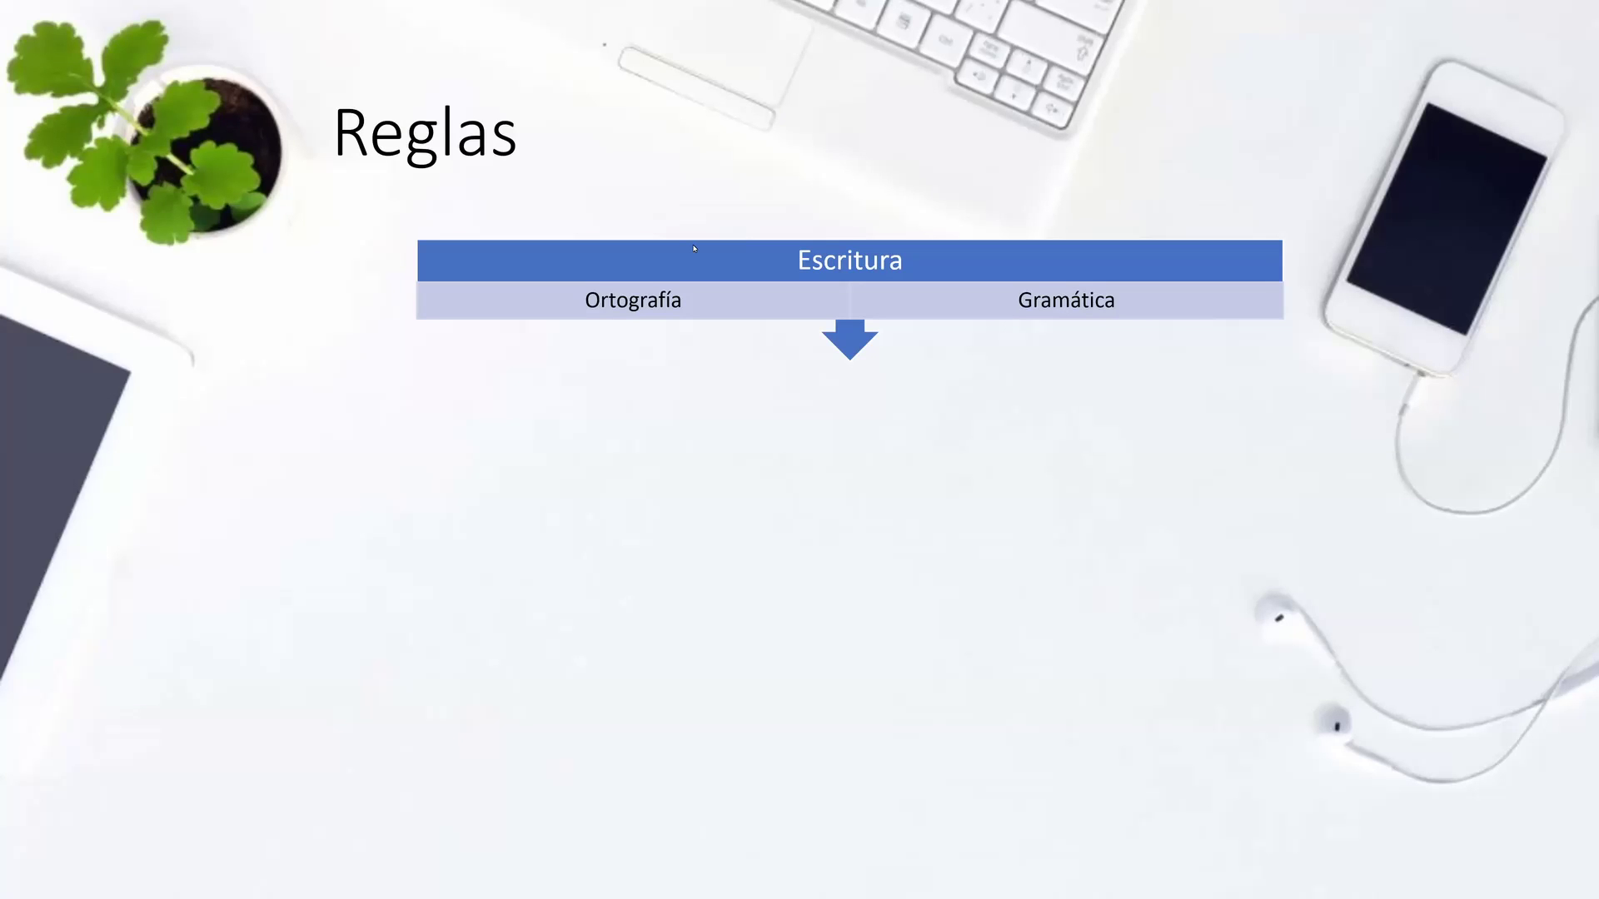
Reveal the Uniformidad block with Apariencia and Escritura beneath the first diagram.
{"action": "key", "text": "Right"}
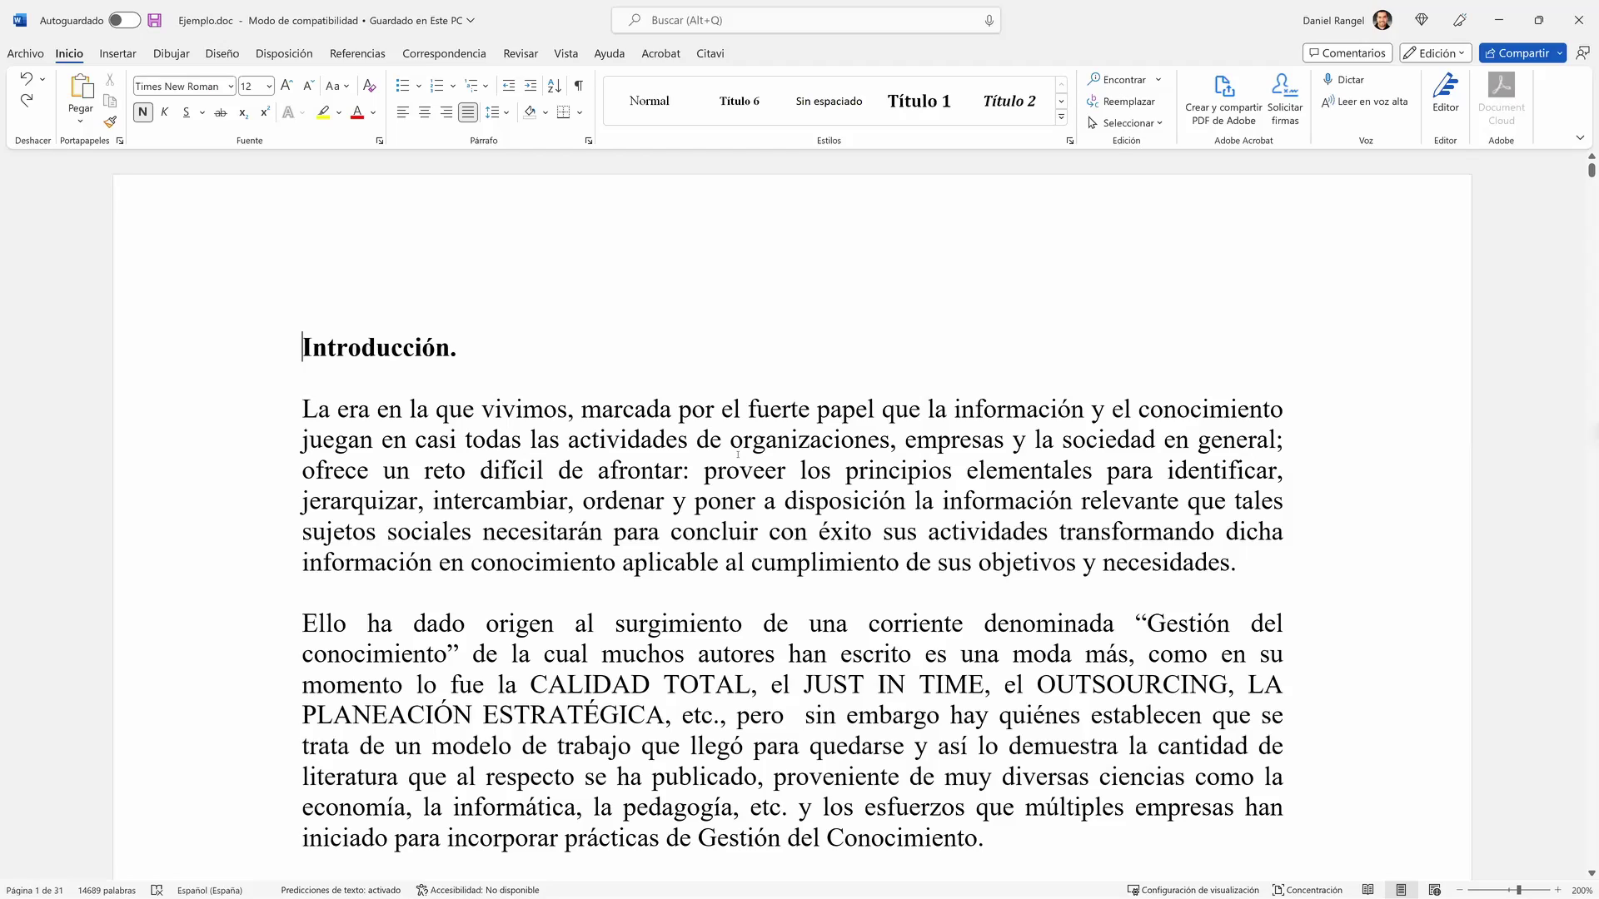
{"action": "scroll", "coordinate": [738, 454], "scroll_direction": "down", "scroll_amount": 1}
{"action": "scroll", "coordinate": [738, 454], "scroll_direction": "down", "scroll_amount": 2}
{"action": "scroll", "coordinate": [856, 316], "scroll_direction": "down", "scroll_amount": 4}
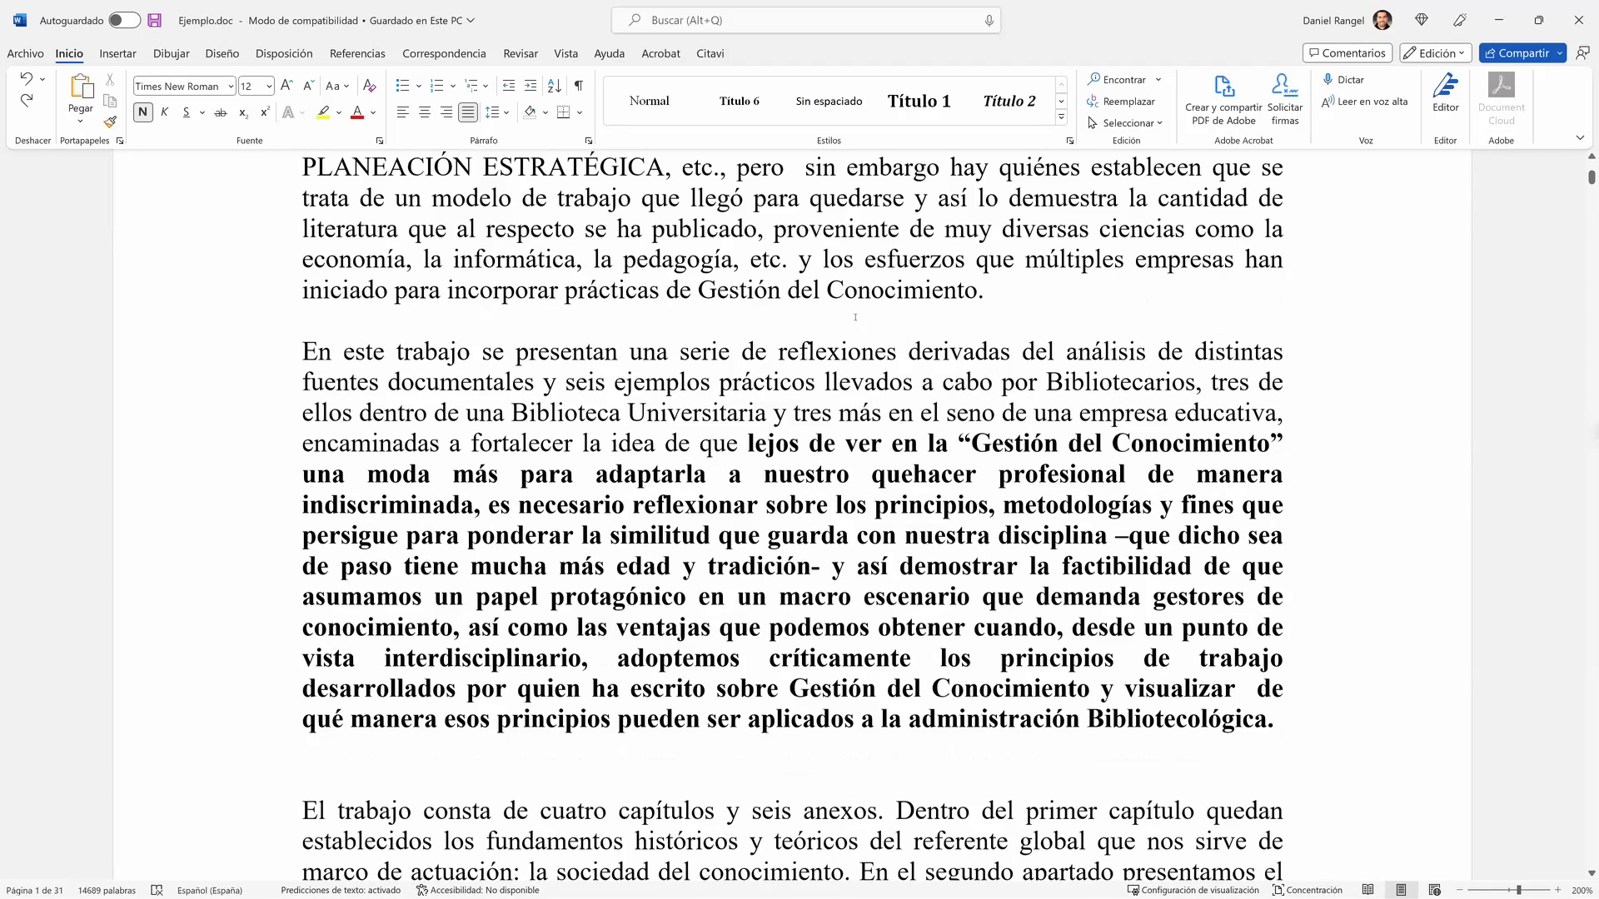
{"action": "scroll", "coordinate": [855, 316], "scroll_direction": "down", "scroll_amount": 3}
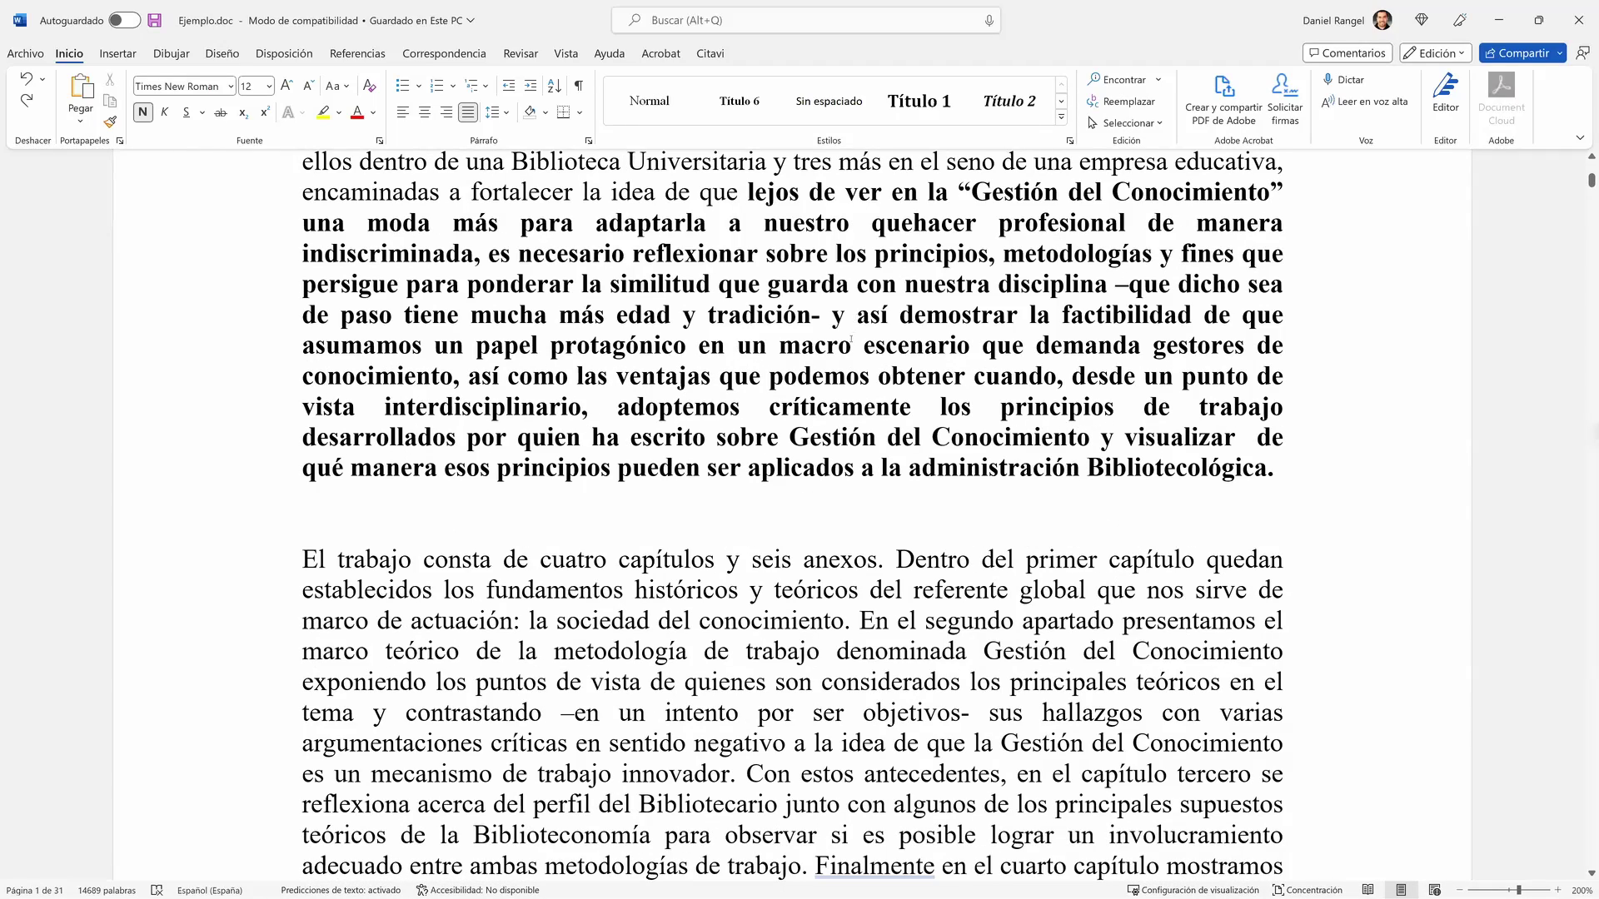
{"action": "scroll", "coordinate": [834, 381], "scroll_direction": "down", "scroll_amount": 1}
{"action": "scroll", "coordinate": [835, 381], "scroll_direction": "down", "scroll_amount": 1}
{"action": "scroll", "coordinate": [834, 381], "scroll_direction": "down", "scroll_amount": 10}
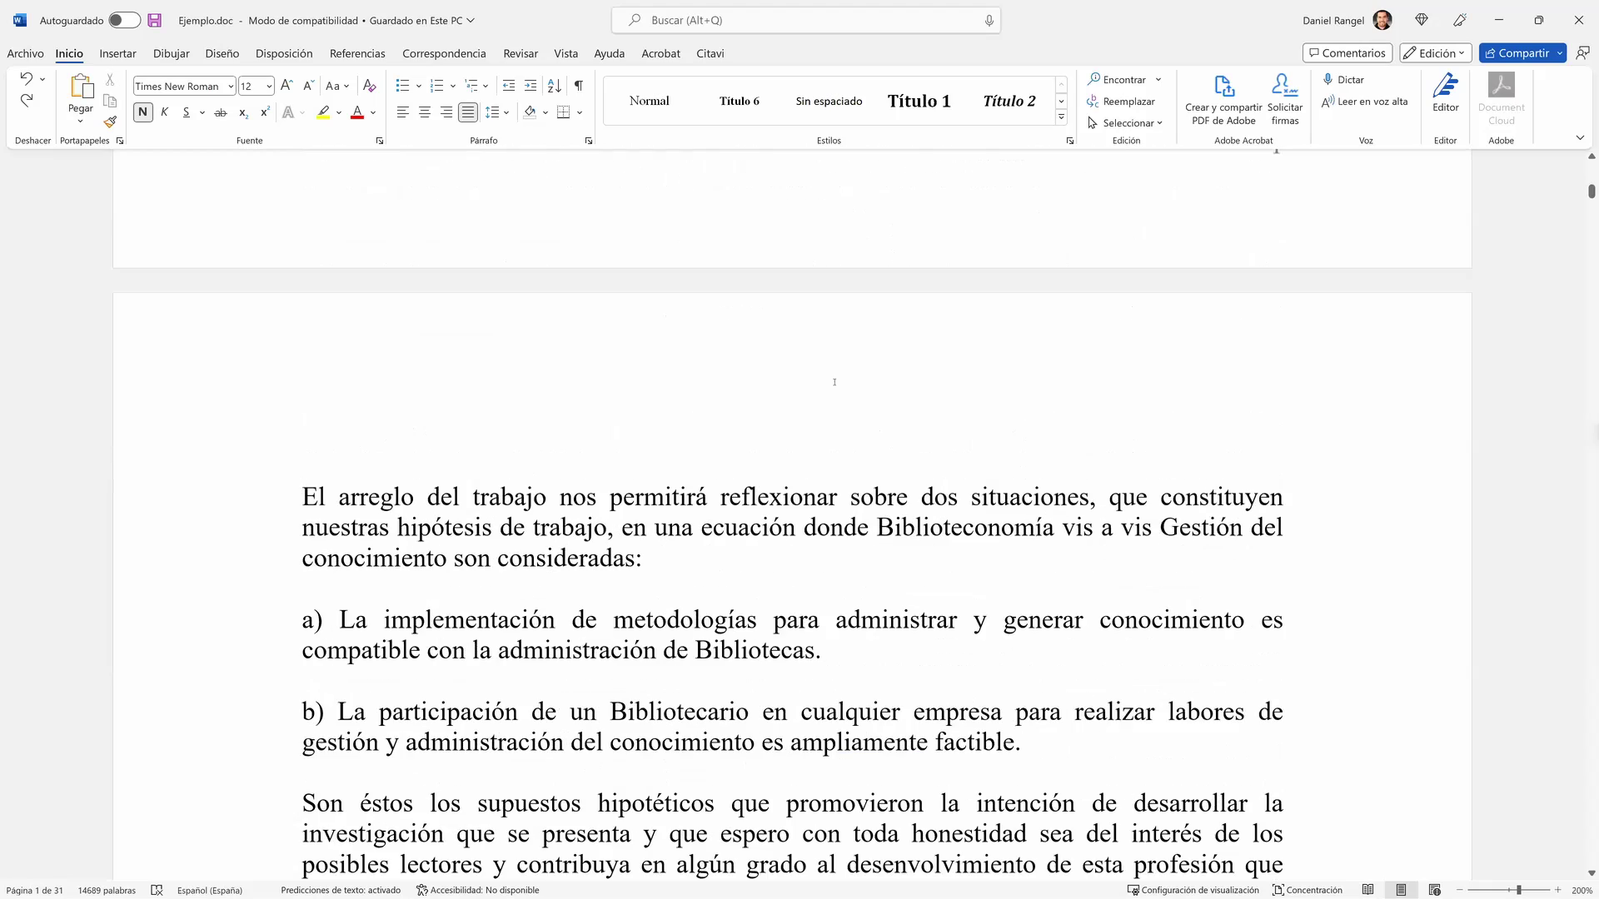
{"action": "scroll", "coordinate": [834, 380], "scroll_direction": "down", "scroll_amount": 2}
{"action": "scroll", "coordinate": [835, 381], "scroll_direction": "down", "scroll_amount": 4}
{"action": "scroll", "coordinate": [835, 382], "scroll_direction": "down", "scroll_amount": 4}
{"action": "scroll", "coordinate": [834, 382], "scroll_direction": "down", "scroll_amount": 5}
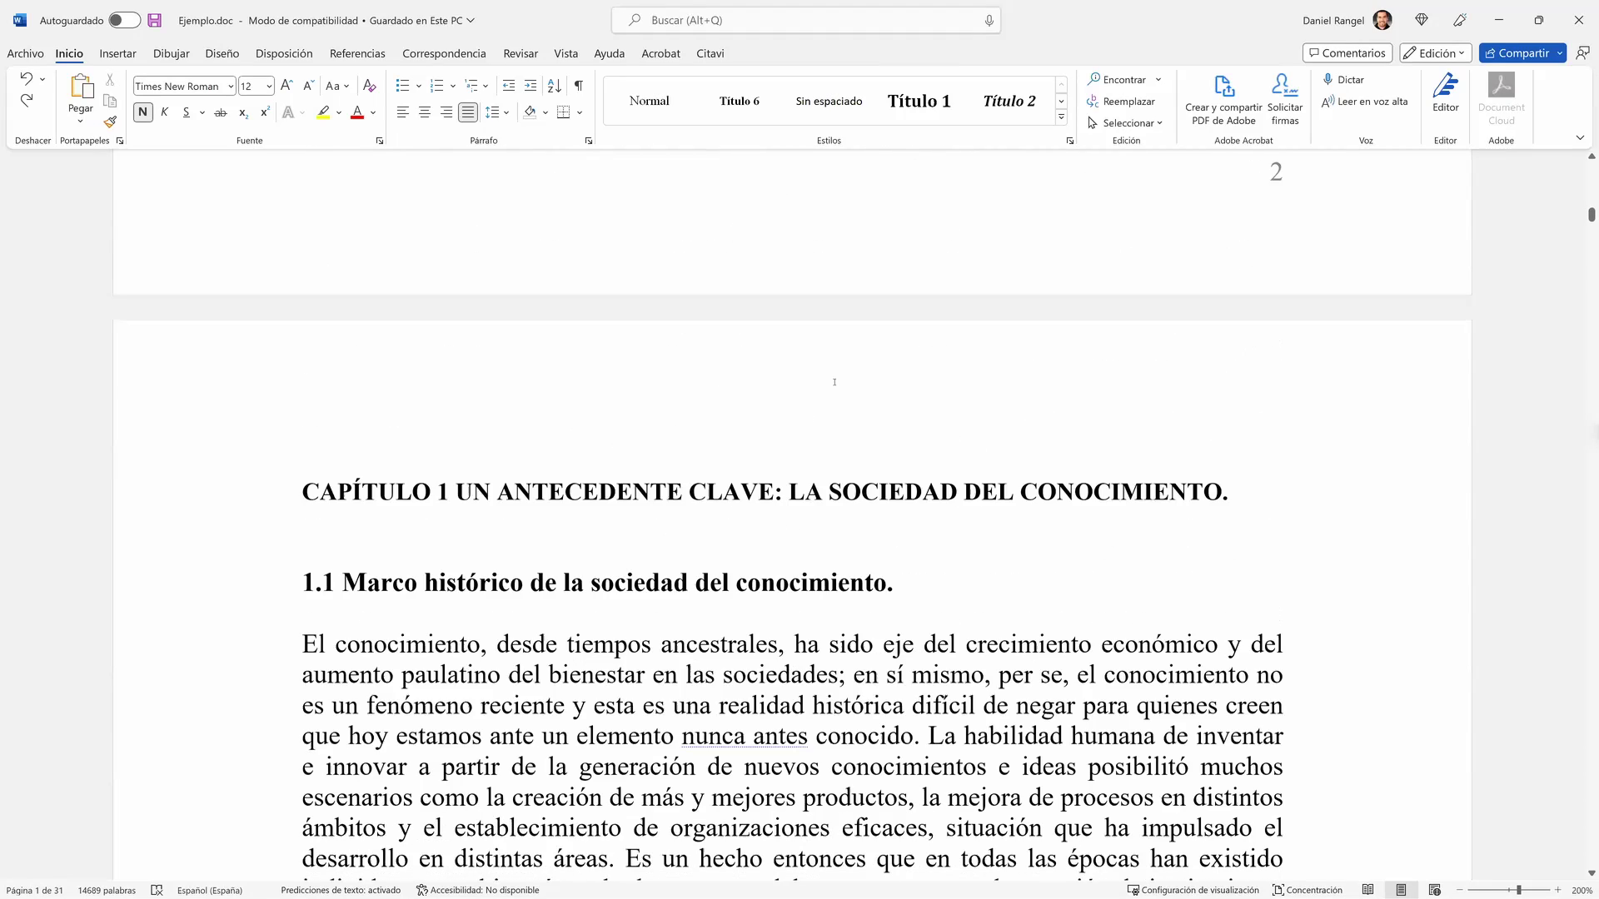
{"action": "scroll", "coordinate": [834, 382], "scroll_direction": "down", "scroll_amount": 1}
{"action": "scroll", "coordinate": [834, 382], "scroll_direction": "down", "scroll_amount": 1}
{"action": "scroll", "coordinate": [834, 381], "scroll_direction": "up", "scroll_amount": 9}
{"action": "scroll", "coordinate": [835, 381], "scroll_direction": "up", "scroll_amount": 6}
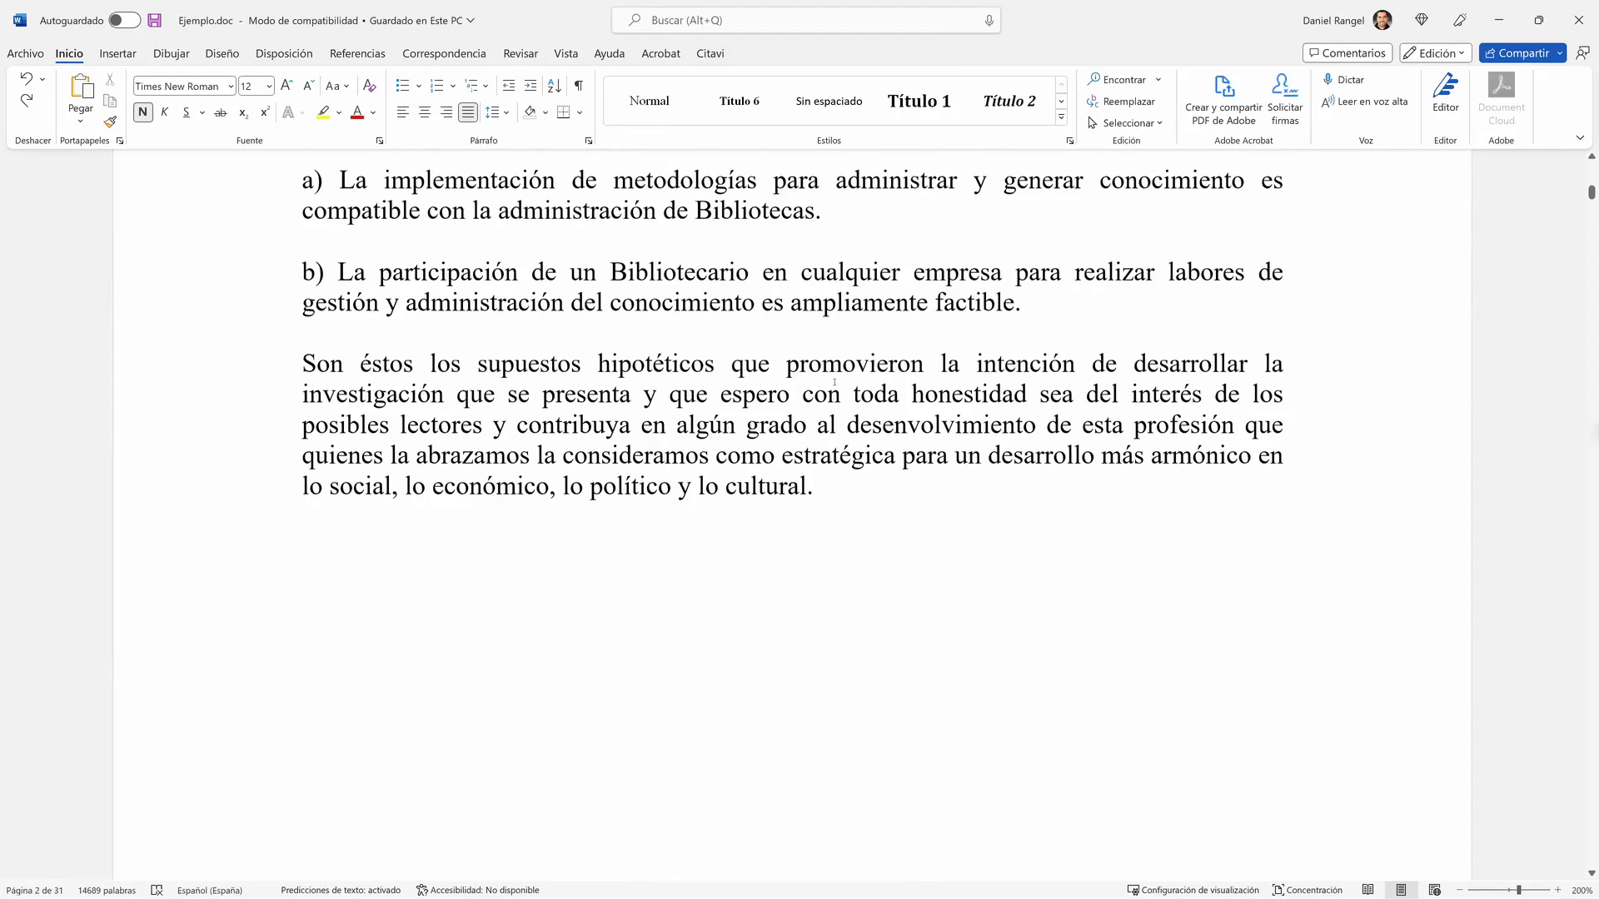
{"action": "scroll", "coordinate": [834, 382], "scroll_direction": "up", "scroll_amount": 4}
{"action": "scroll", "coordinate": [834, 381], "scroll_direction": "up", "scroll_amount": 3}
{"action": "scroll", "coordinate": [835, 382], "scroll_direction": "up", "scroll_amount": 5}
{"action": "scroll", "coordinate": [834, 381], "scroll_direction": "up", "scroll_amount": 8}
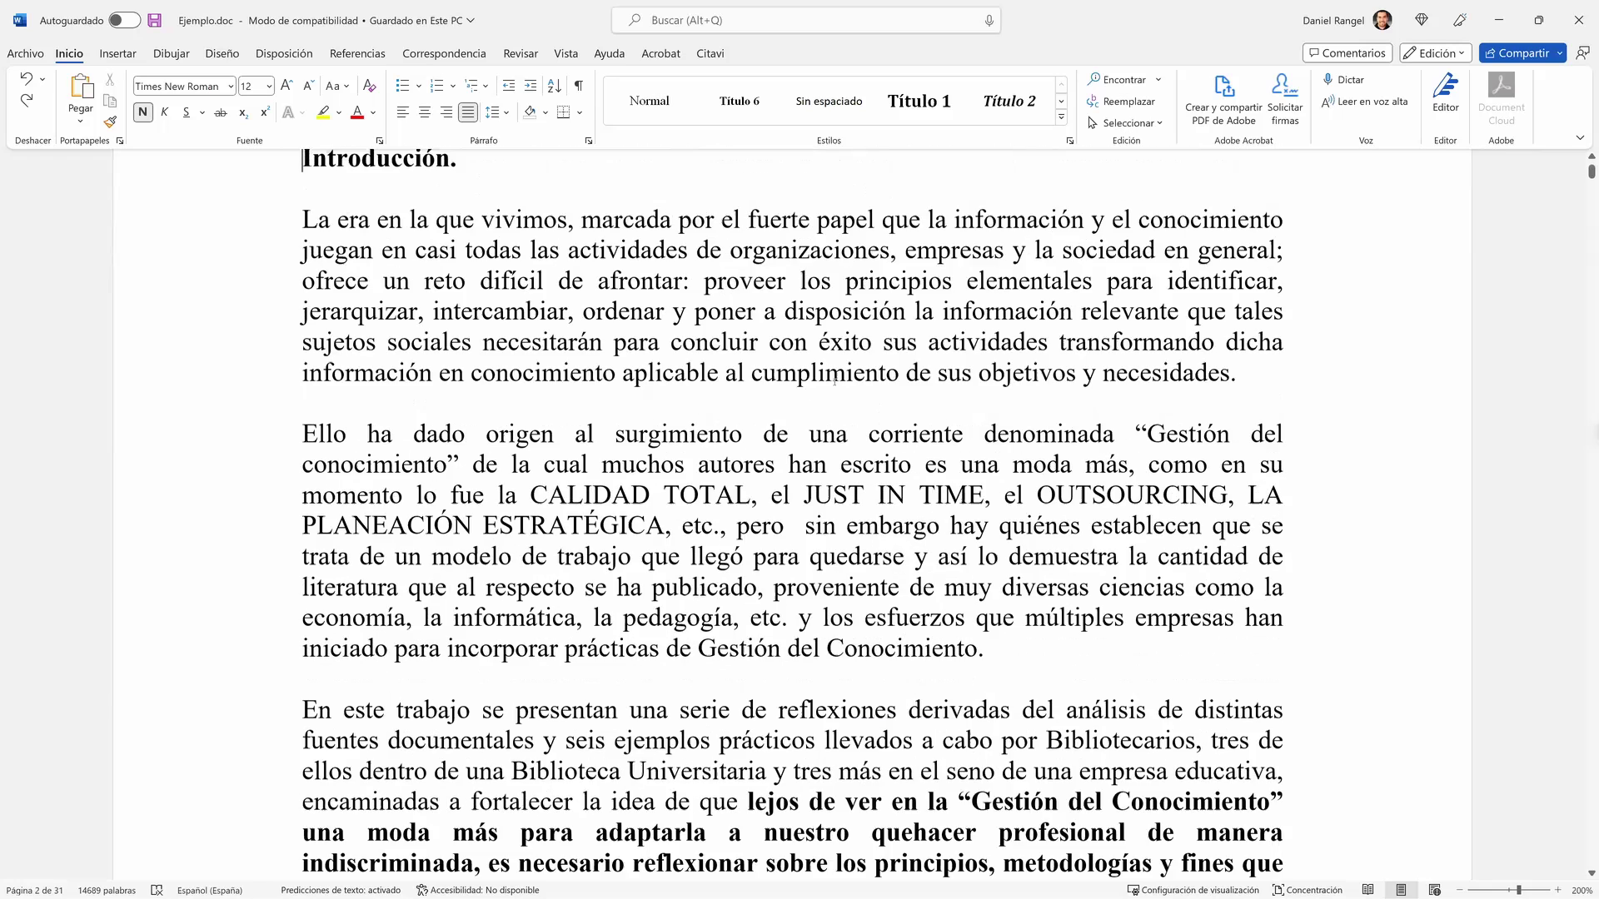
{"action": "scroll", "coordinate": [835, 382], "scroll_direction": "up", "scroll_amount": 2}
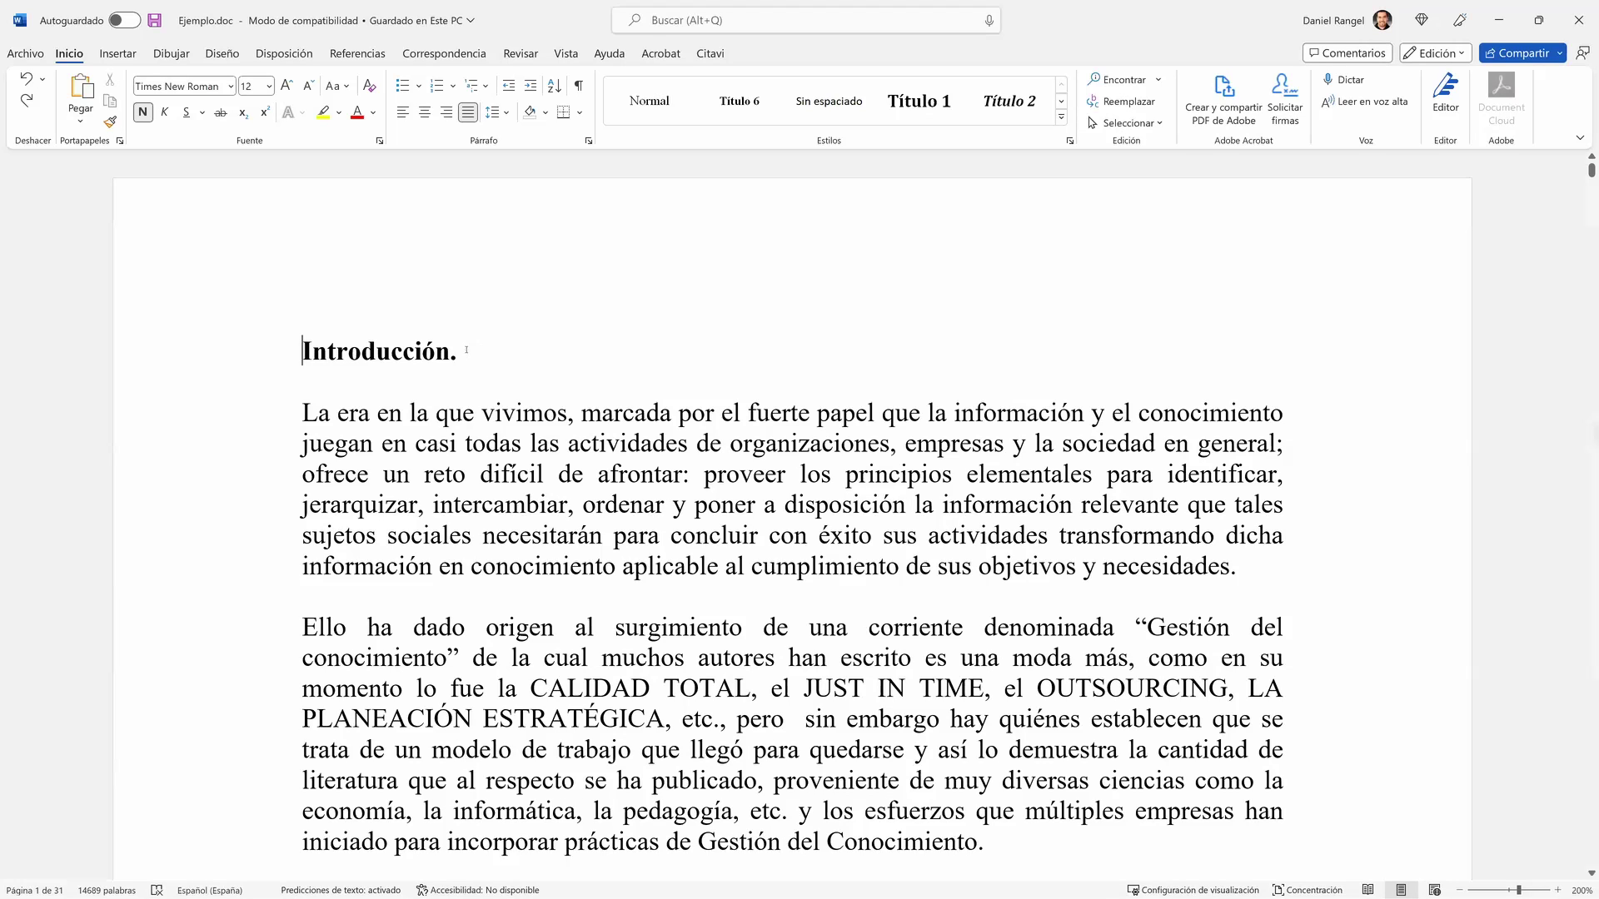
{"action": "key", "text": "End"}
{"action": "scroll", "coordinate": [538, 529], "scroll_direction": "down", "scroll_amount": 3}
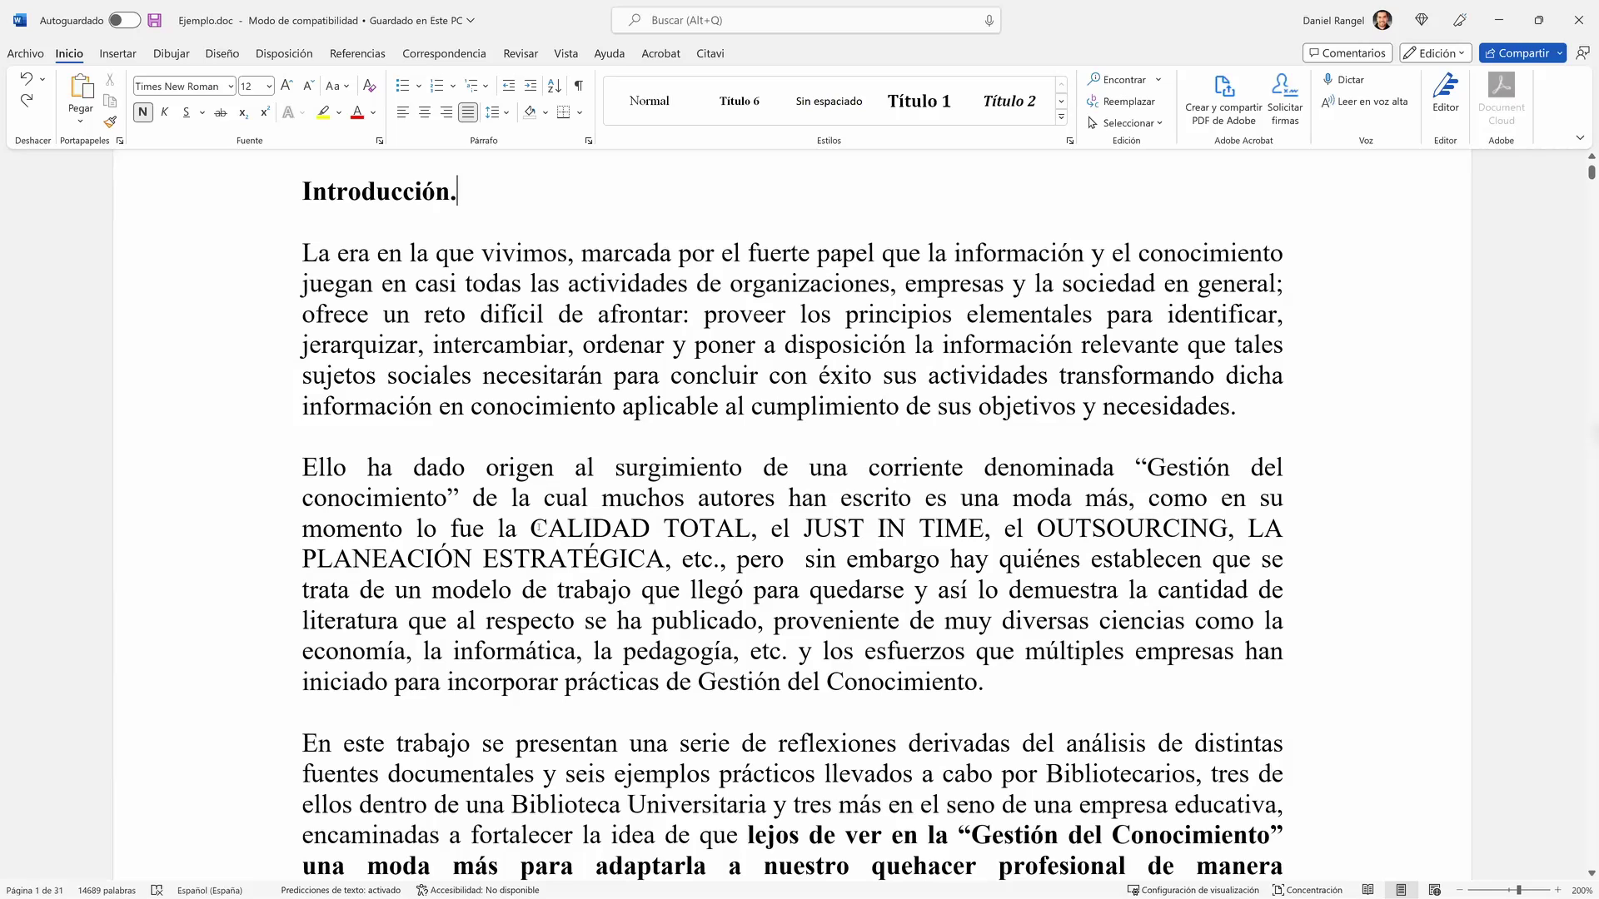
{"action": "left_click_drag", "start_coordinate": [532, 528], "coordinate": [664, 561]}
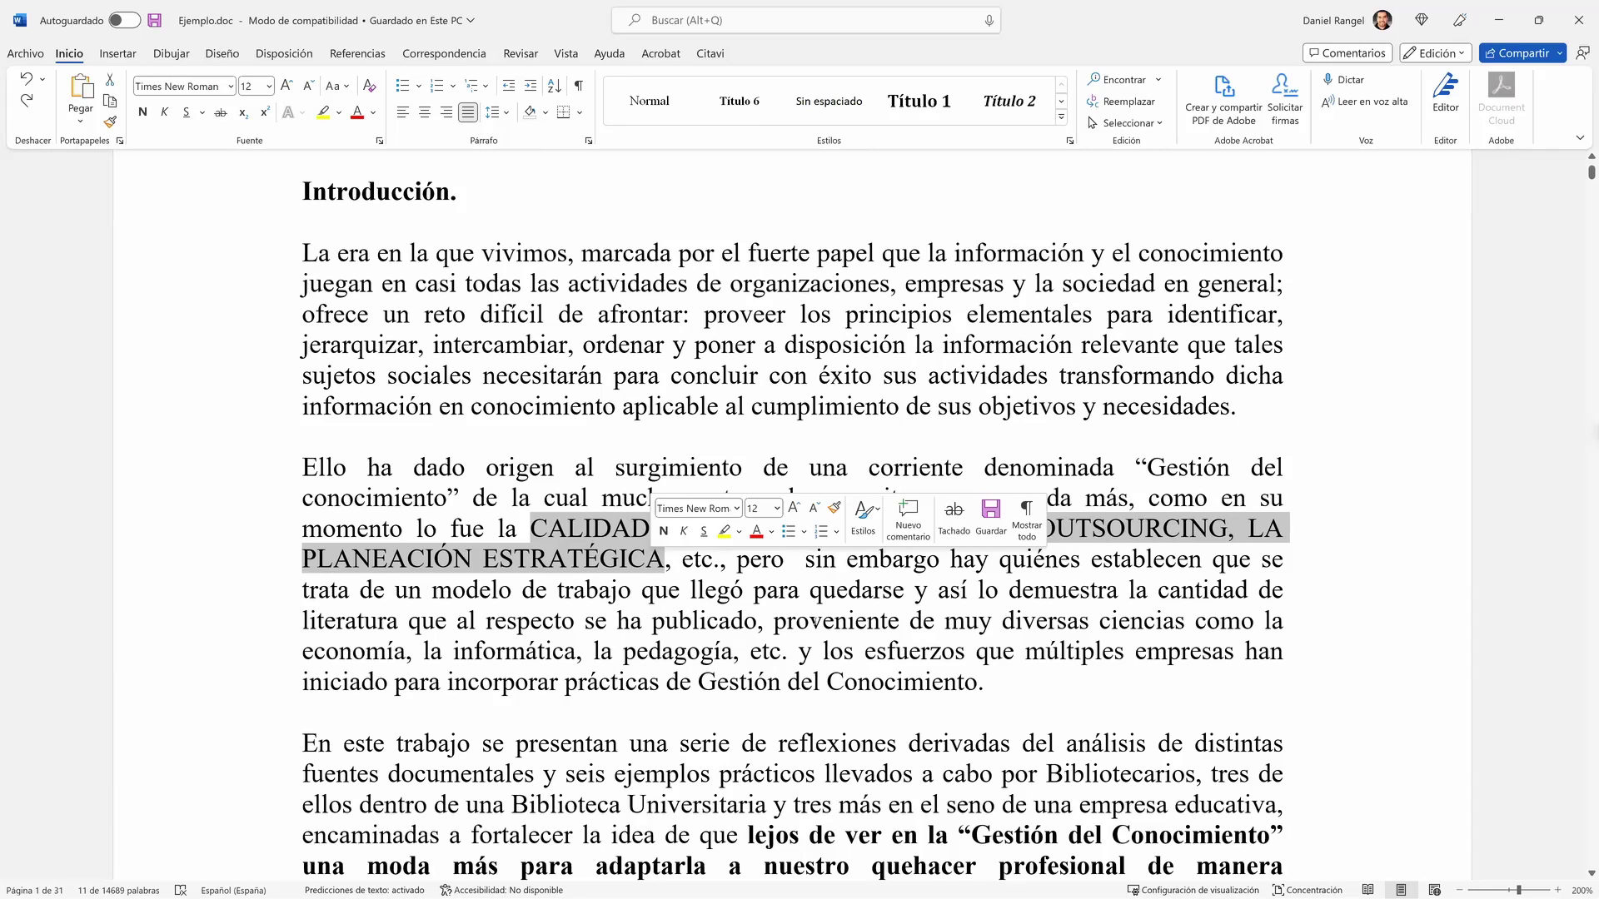
{"action": "left_click", "coordinate": [809, 620]}
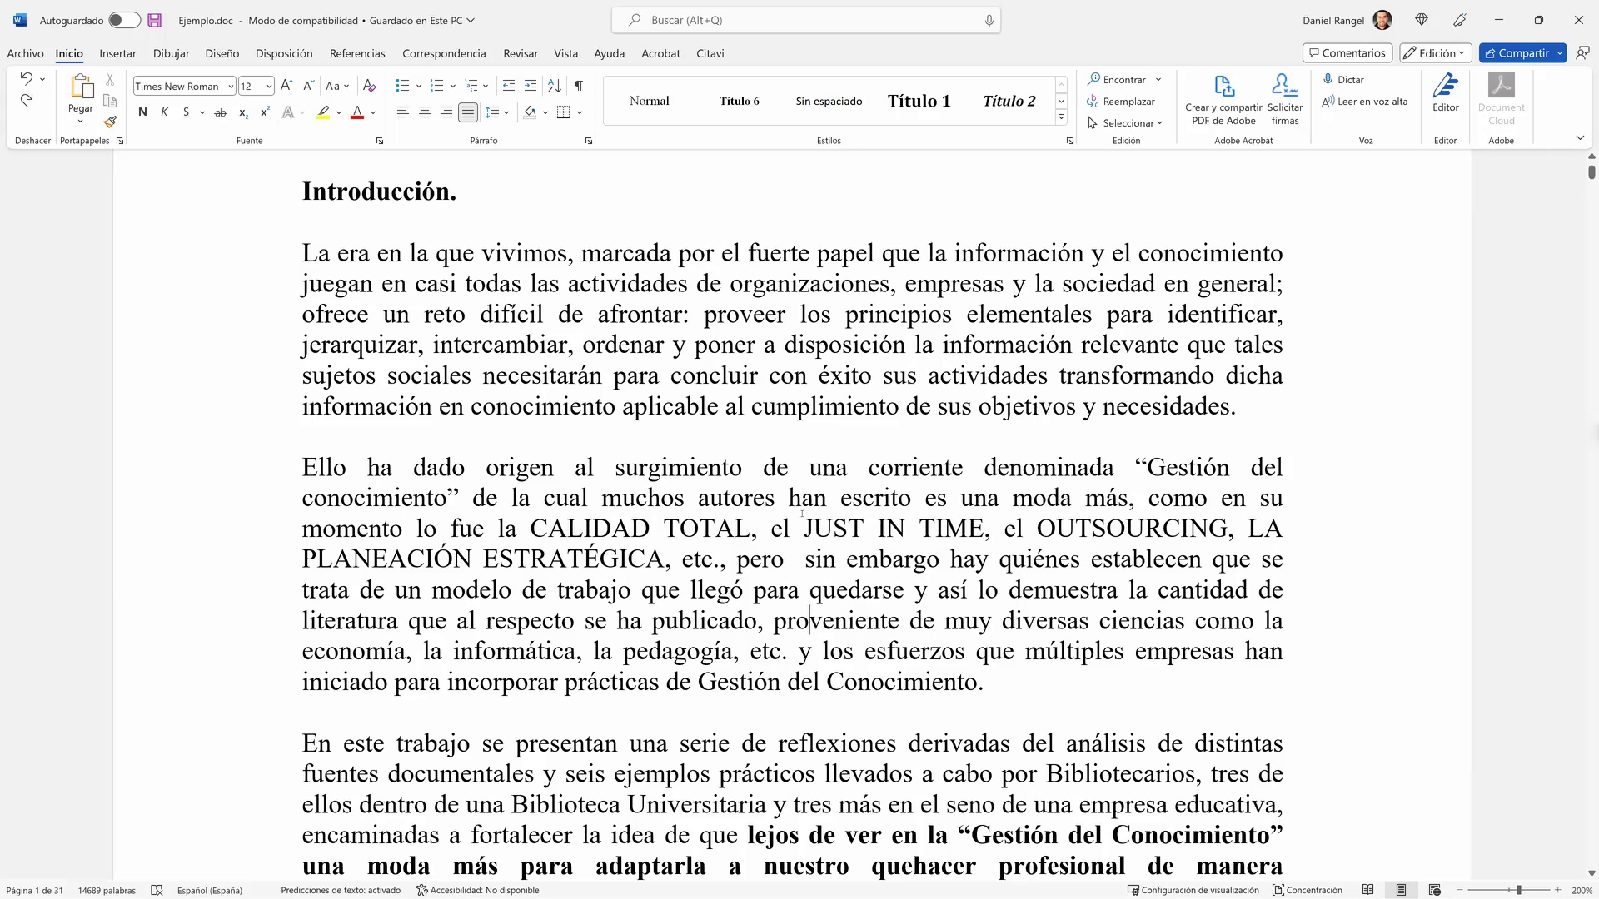
{"action": "left_click_drag", "start_coordinate": [805, 526], "coordinate": [983, 529]}
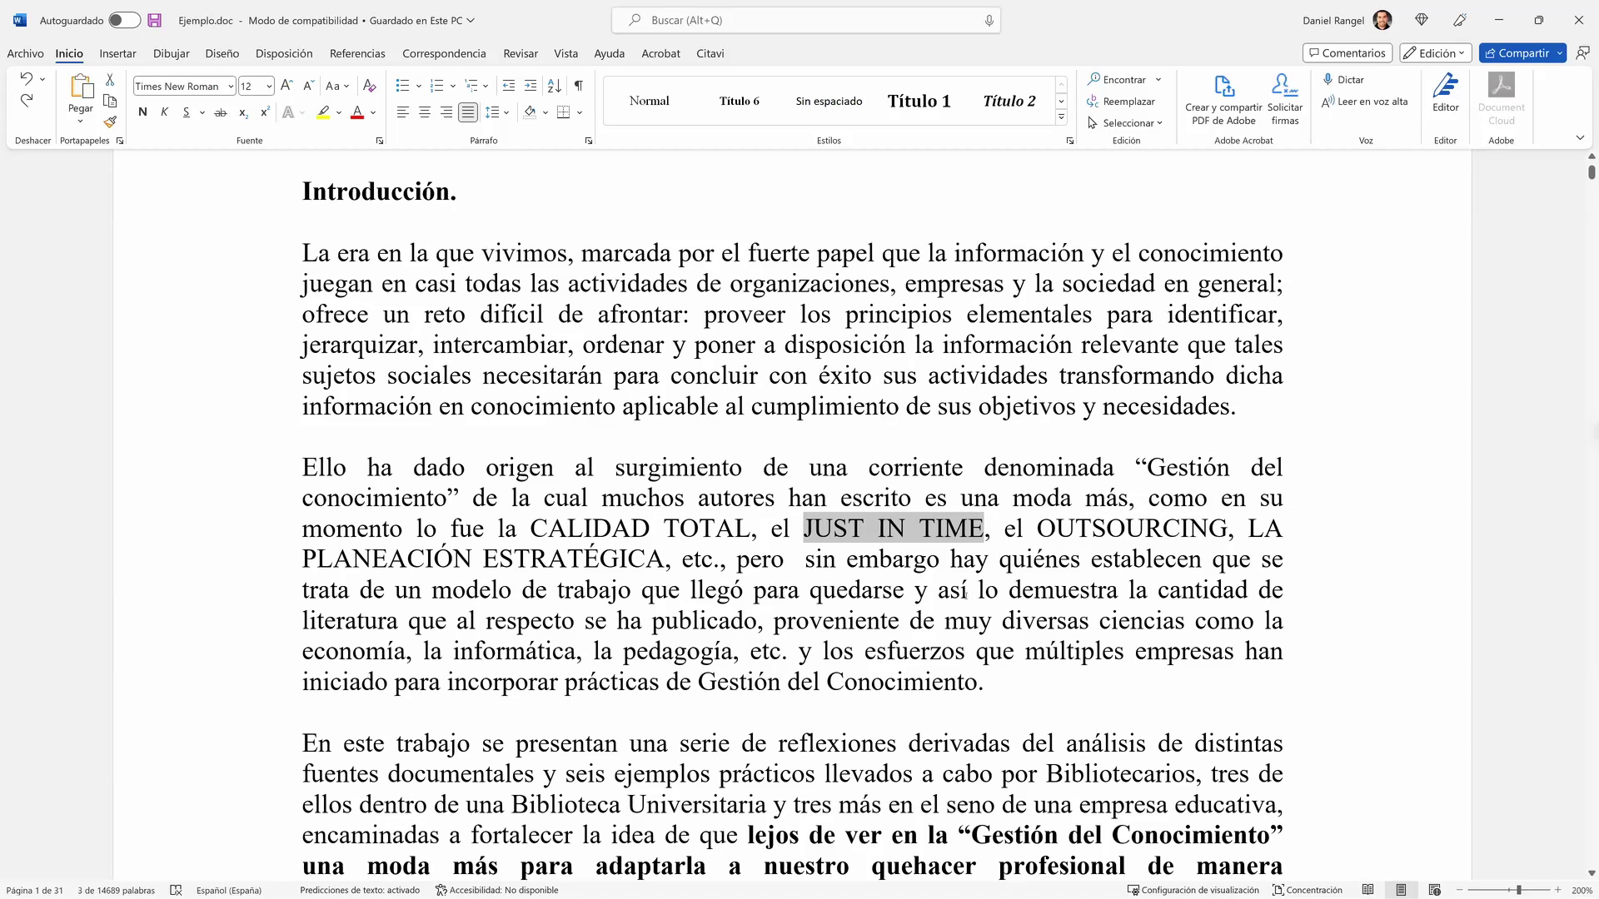
{"action": "scroll", "coordinate": [963, 593], "scroll_direction": "down", "scroll_amount": 1}
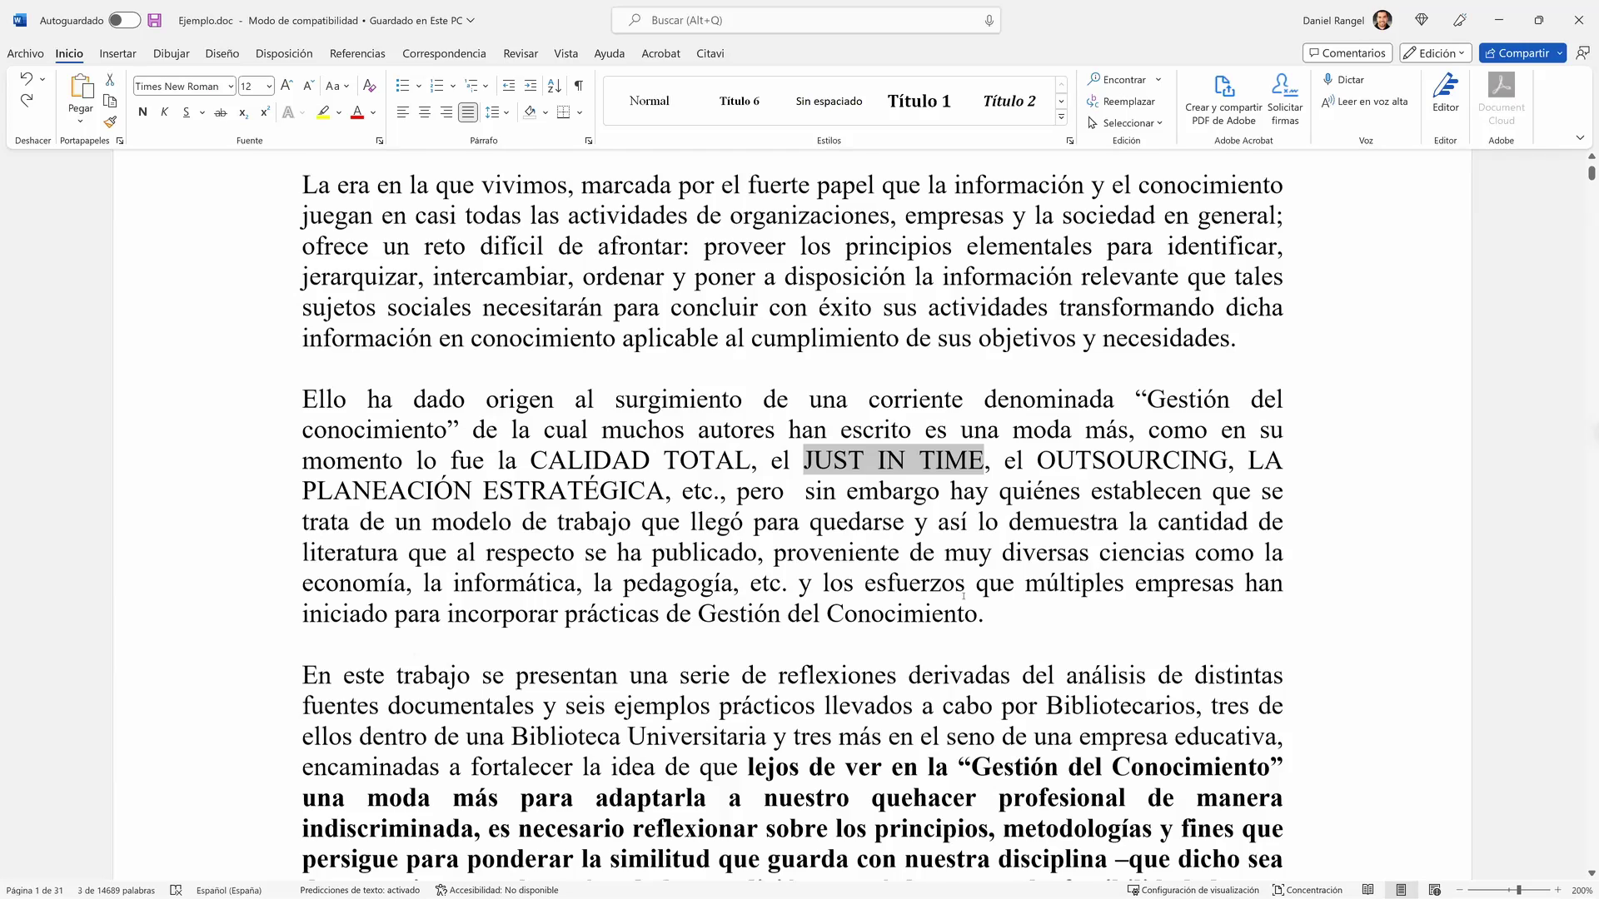
{"action": "scroll", "coordinate": [964, 596], "scroll_direction": "down", "scroll_amount": 10}
{"action": "scroll", "coordinate": [963, 596], "scroll_direction": "down", "scroll_amount": 10}
{"action": "scroll", "coordinate": [964, 596], "scroll_direction": "down", "scroll_amount": 5}
{"action": "scroll", "coordinate": [963, 600], "scroll_direction": "up", "scroll_amount": 4}
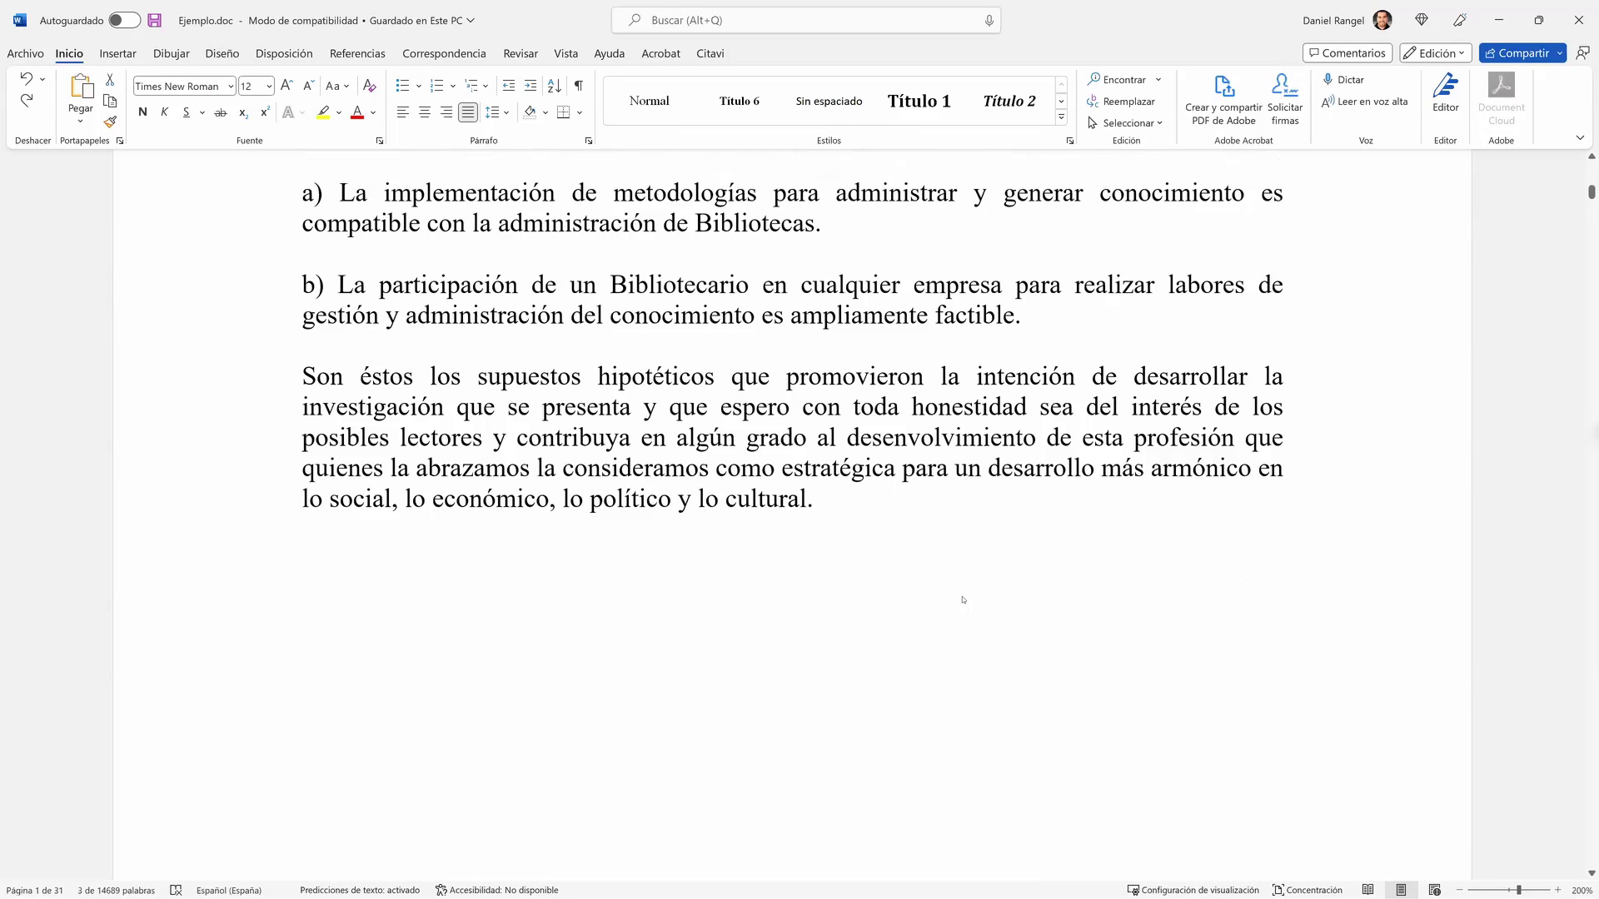
{"action": "scroll", "coordinate": [964, 600], "scroll_direction": "up", "scroll_amount": 7}
{"action": "scroll", "coordinate": [919, 575], "scroll_direction": "up", "scroll_amount": 4}
{"action": "scroll", "coordinate": [837, 554], "scroll_direction": "up", "scroll_amount": 2}
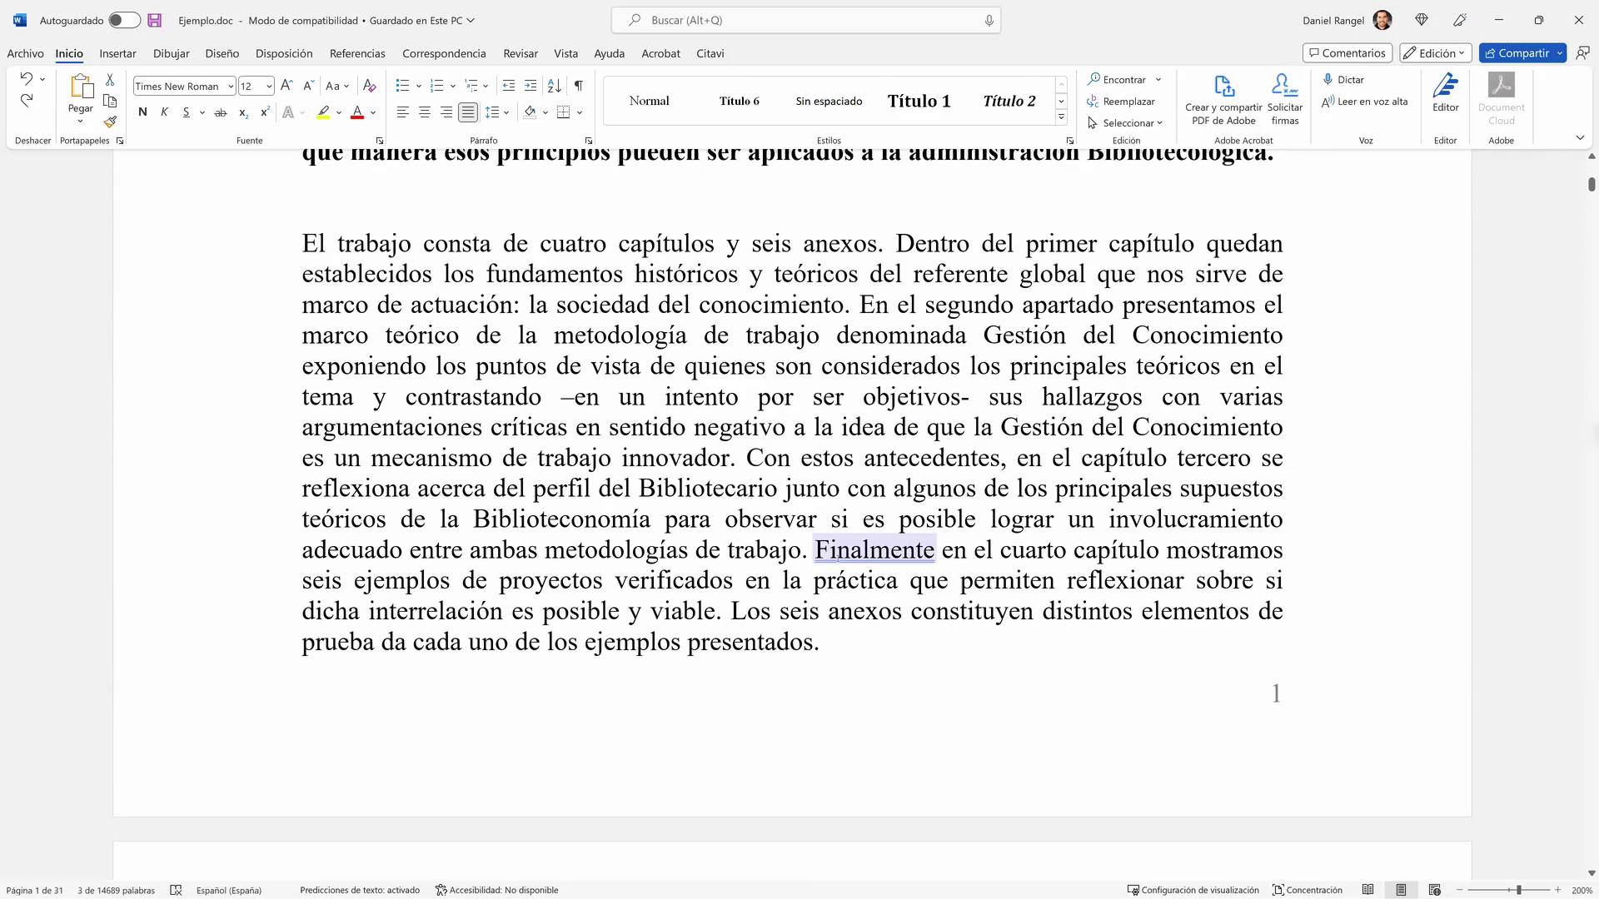
{"action": "left_click", "coordinate": [871, 553]}
{"action": "double_click", "coordinate": [841, 553]}
{"action": "left_click", "coordinate": [973, 552]}
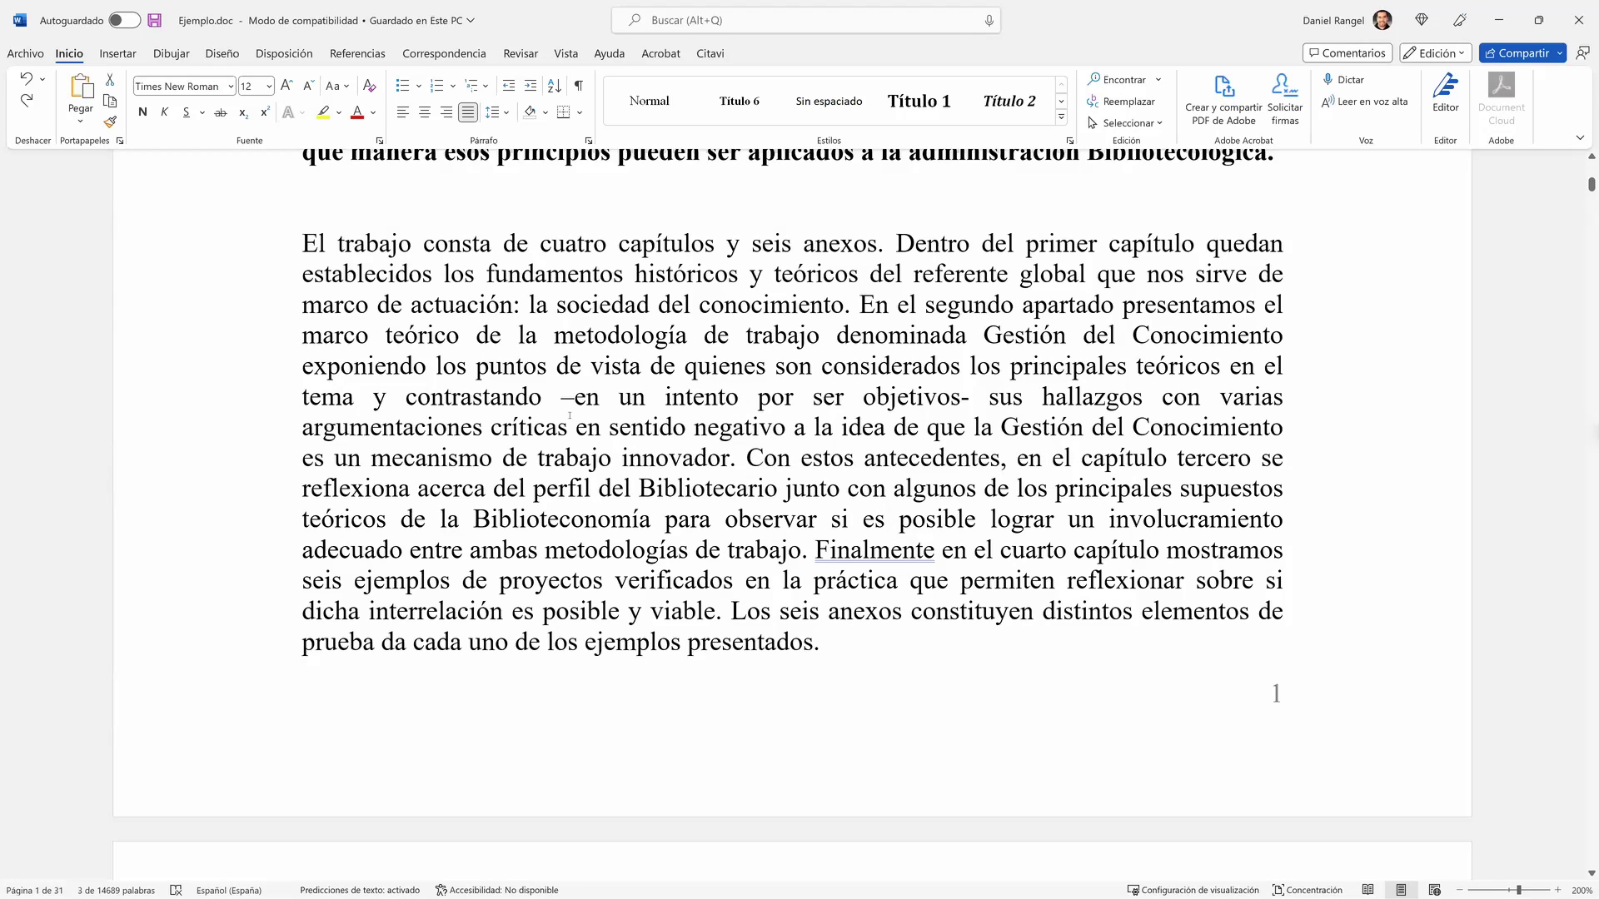
{"action": "left_click_drag", "start_coordinate": [560, 396], "coordinate": [574, 397]}
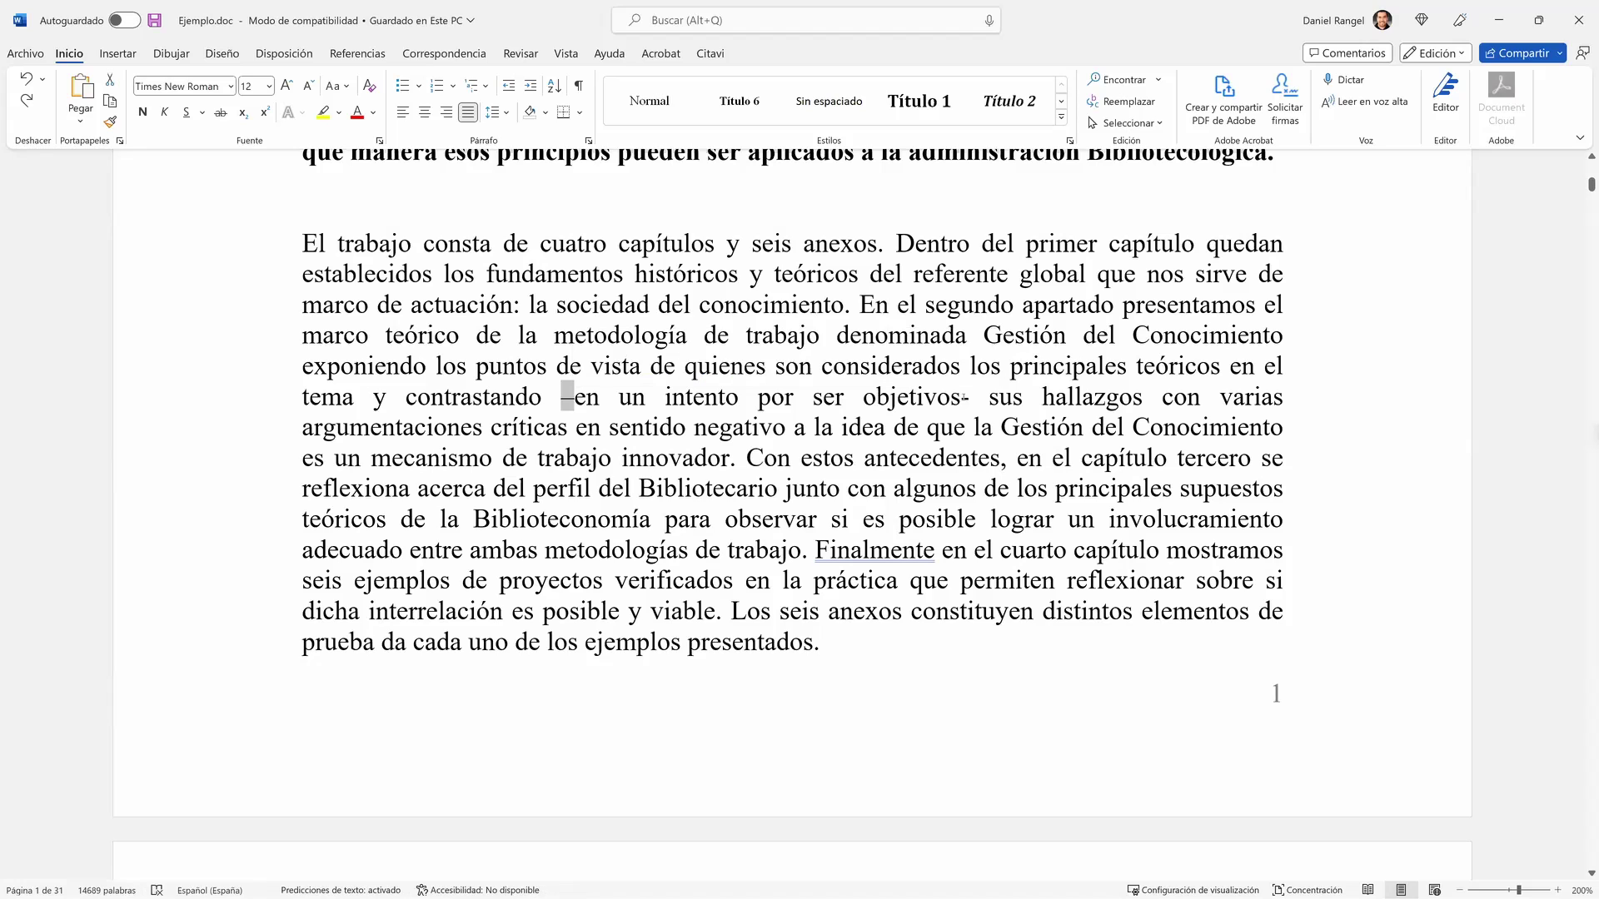
{"action": "left_click_drag", "start_coordinate": [960, 397], "coordinate": [967, 398]}
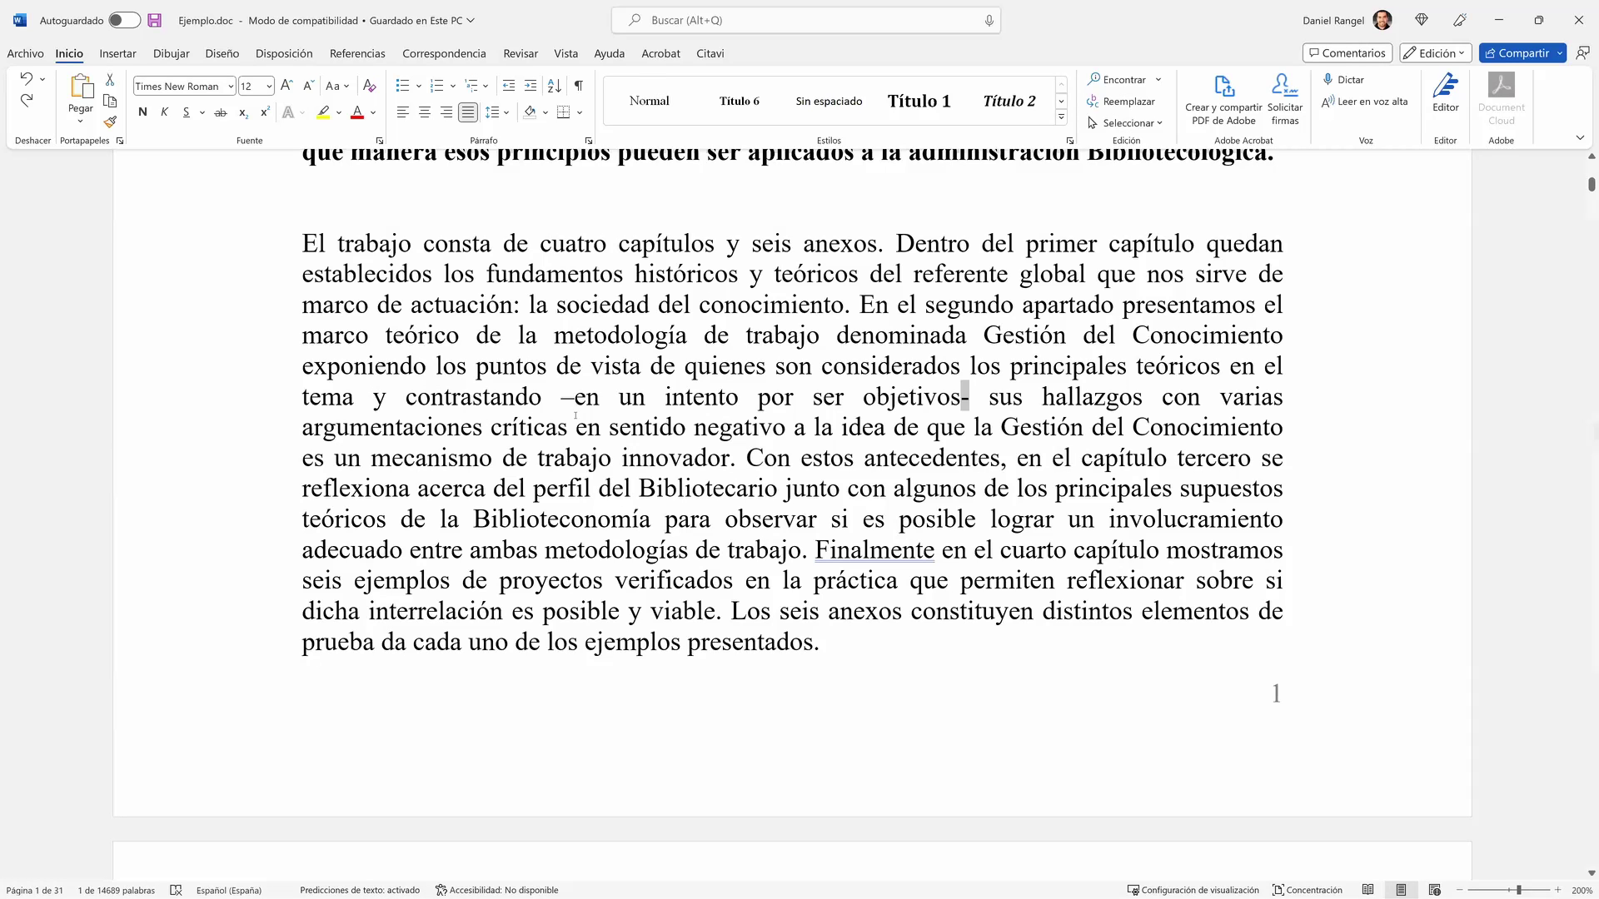
{"action": "scroll", "coordinate": [574, 419], "scroll_direction": "down", "scroll_amount": 2}
{"action": "scroll", "coordinate": [575, 419], "scroll_direction": "down", "scroll_amount": 10}
{"action": "scroll", "coordinate": [574, 419], "scroll_direction": "down", "scroll_amount": 5}
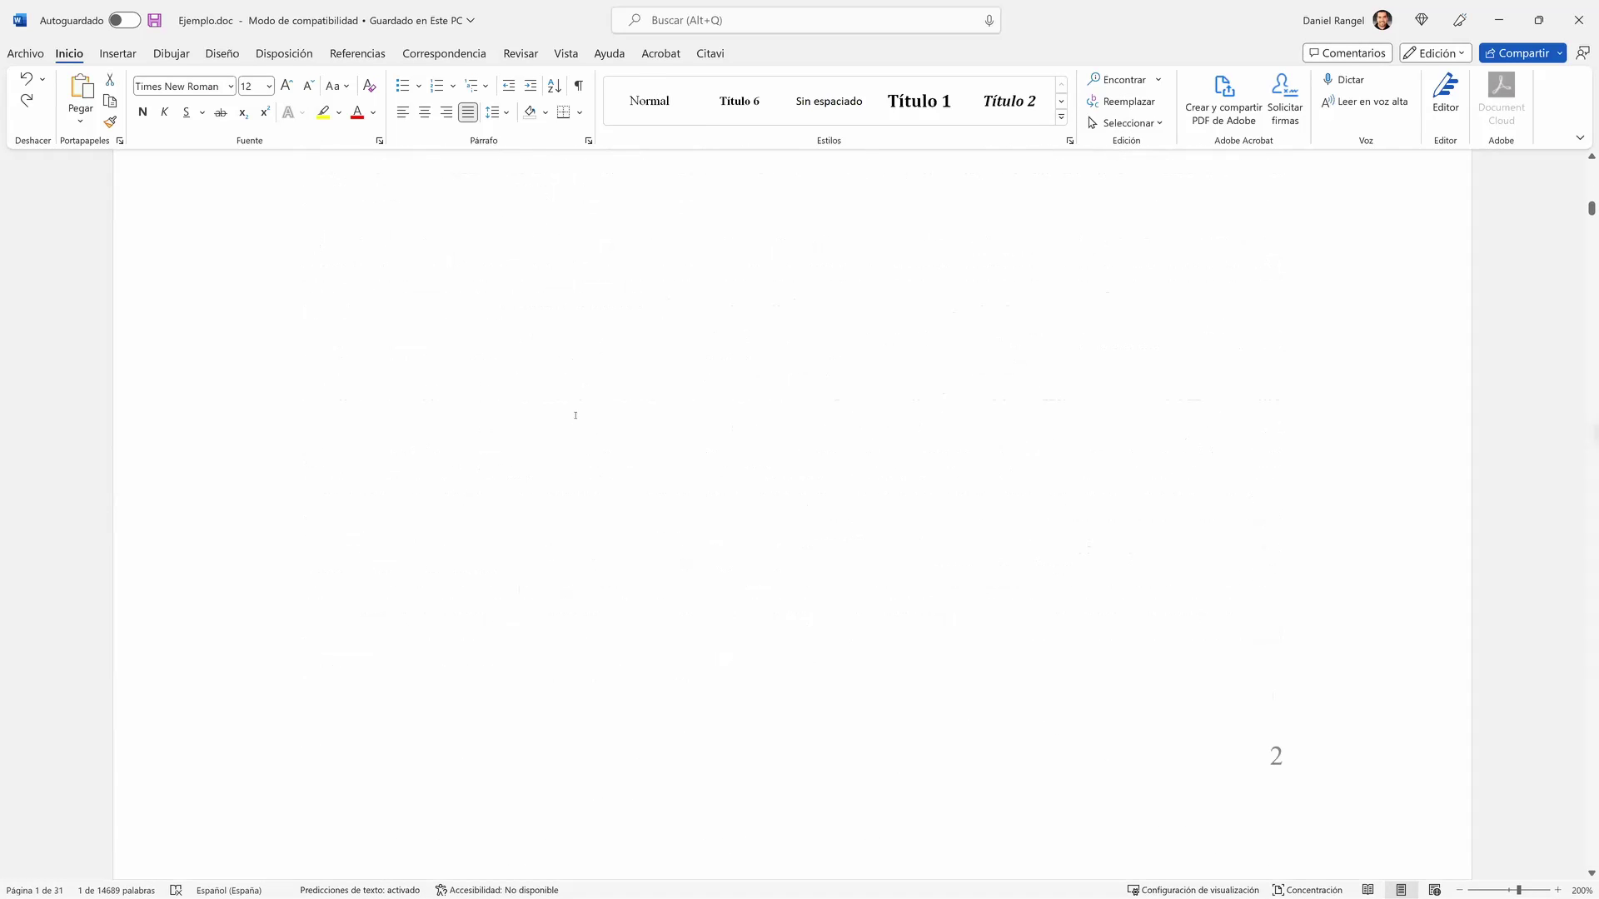
{"action": "scroll", "coordinate": [574, 416], "scroll_direction": "down", "scroll_amount": 3}
{"action": "scroll", "coordinate": [575, 415], "scroll_direction": "down", "scroll_amount": 1}
{"action": "scroll", "coordinate": [575, 415], "scroll_direction": "down", "scroll_amount": 1}
{"action": "scroll", "coordinate": [575, 415], "scroll_direction": "down", "scroll_amount": 1}
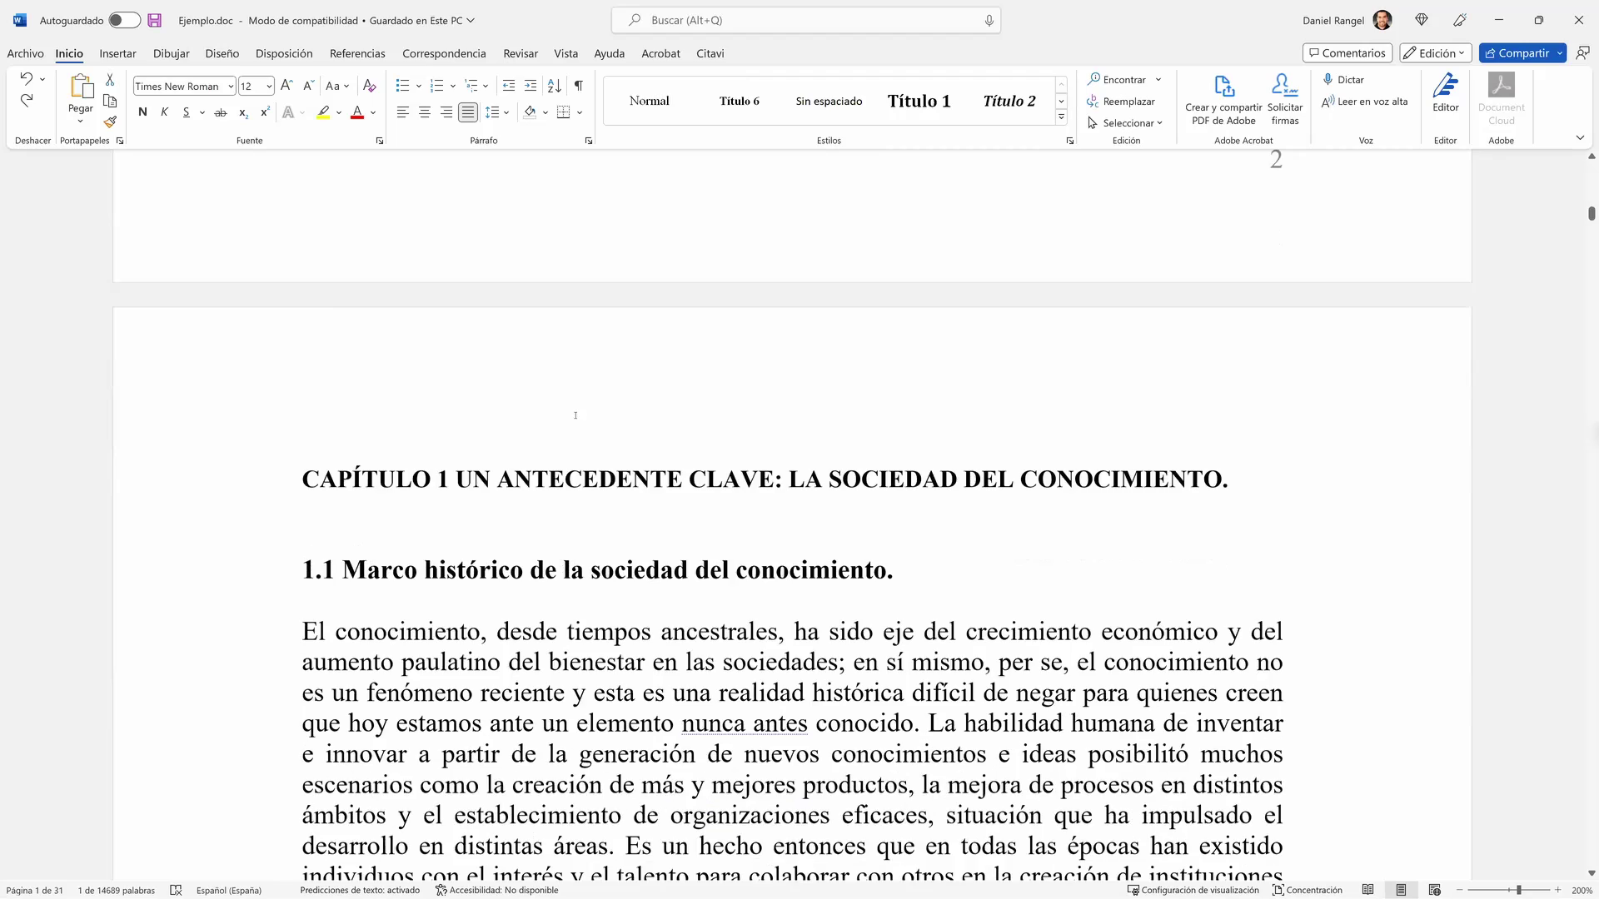
{"action": "scroll", "coordinate": [574, 414], "scroll_direction": "down", "scroll_amount": 2}
{"action": "scroll", "coordinate": [916, 502], "scroll_direction": "down", "scroll_amount": 3}
{"action": "scroll", "coordinate": [916, 503], "scroll_direction": "up", "scroll_amount": 2}
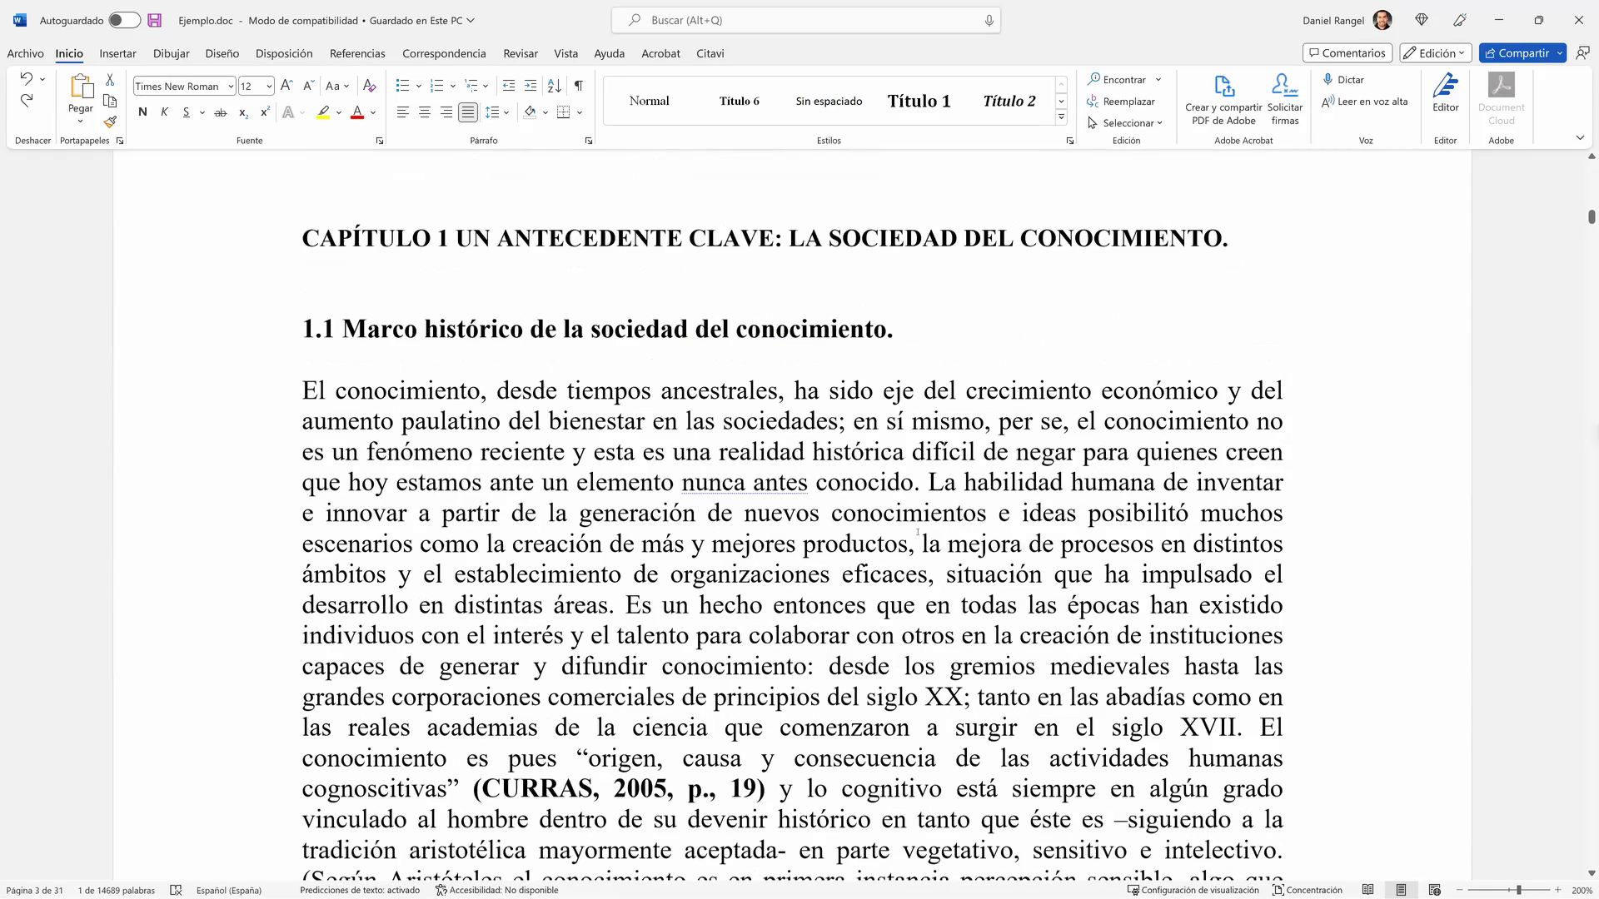
{"action": "scroll", "coordinate": [916, 503], "scroll_direction": "up", "scroll_amount": 2}
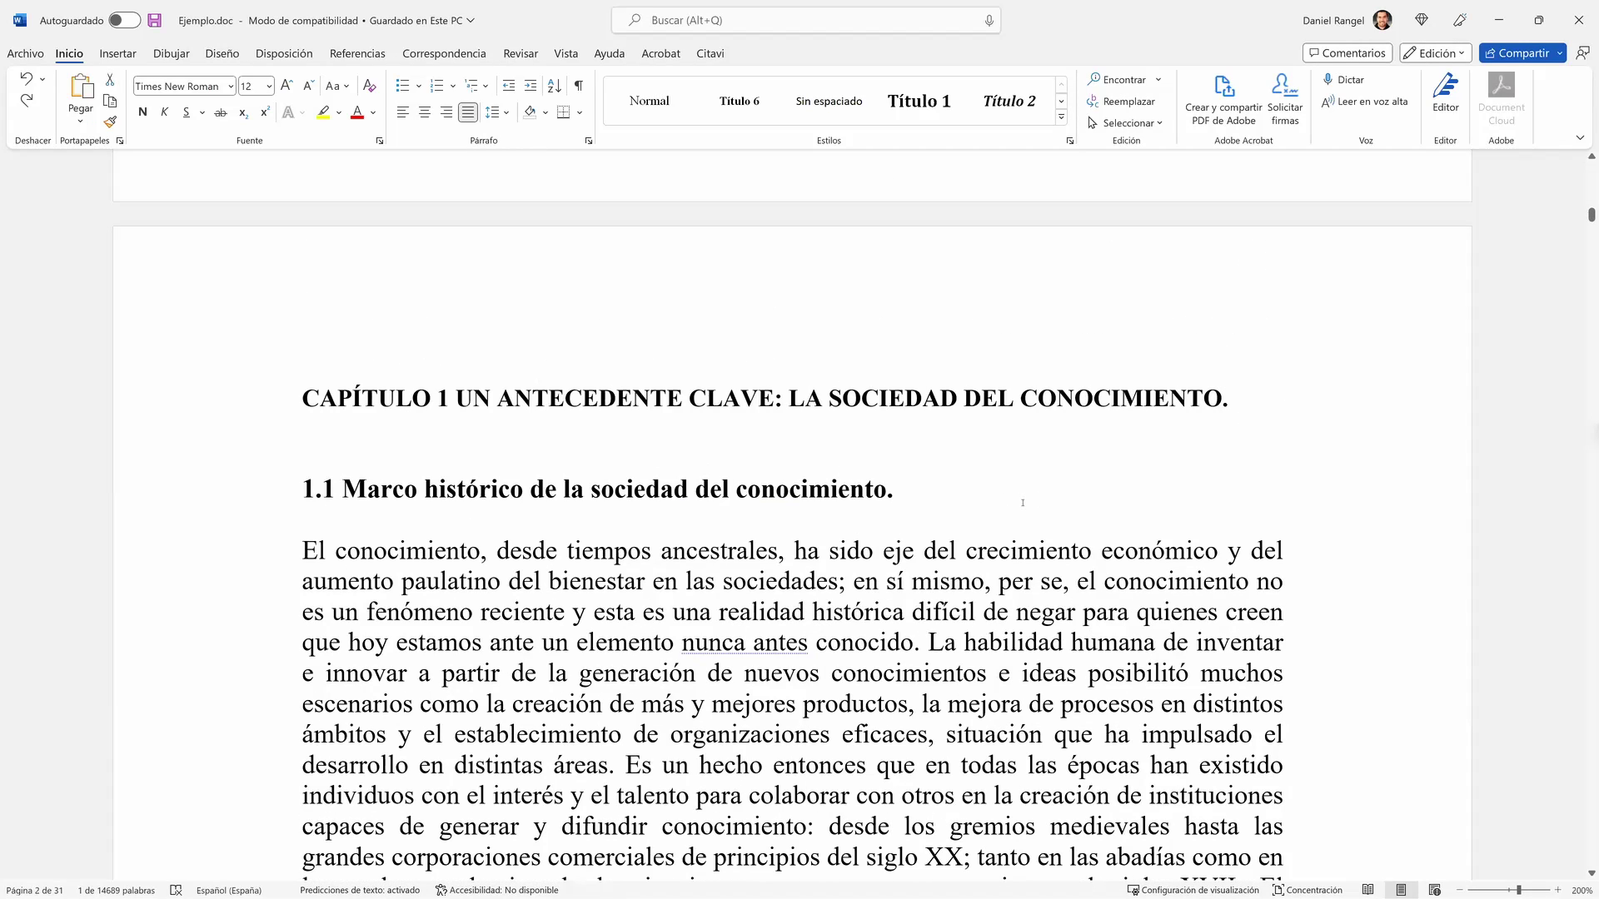
{"action": "scroll", "coordinate": [920, 477], "scroll_direction": "down", "scroll_amount": 1}
{"action": "scroll", "coordinate": [919, 477], "scroll_direction": "down", "scroll_amount": 3}
{"action": "scroll", "coordinate": [883, 466], "scroll_direction": "up", "scroll_amount": 3}
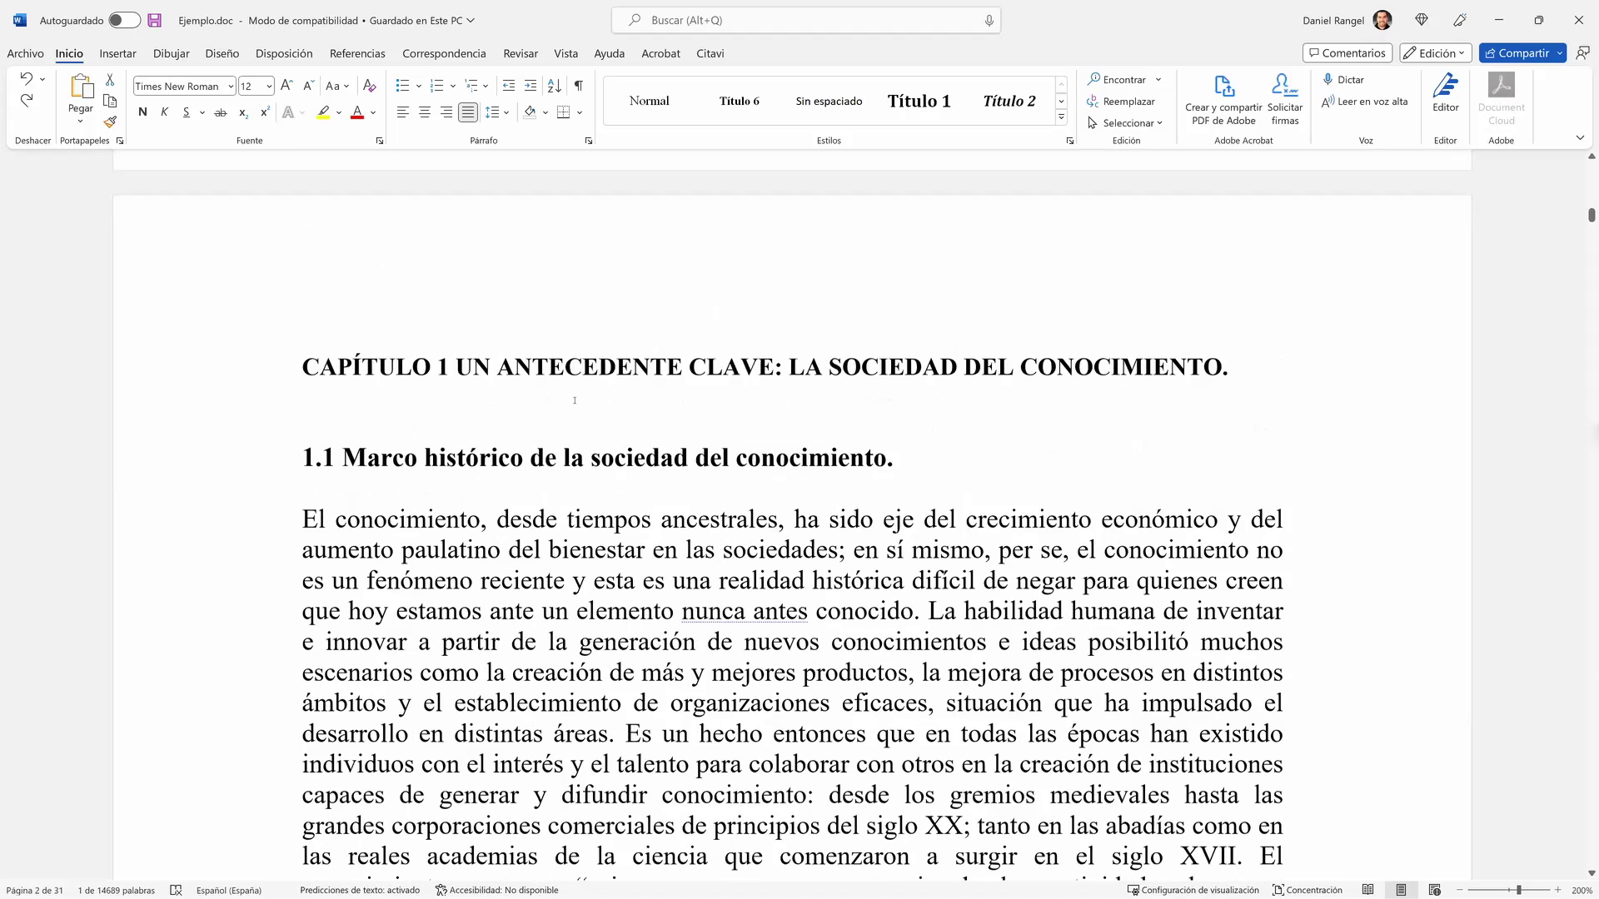
{"action": "scroll", "coordinate": [850, 459], "scroll_direction": "up", "scroll_amount": 1}
{"action": "scroll", "coordinate": [852, 464], "scroll_direction": "down", "scroll_amount": 1}
{"action": "scroll", "coordinate": [574, 415], "scroll_direction": "down", "scroll_amount": 2}
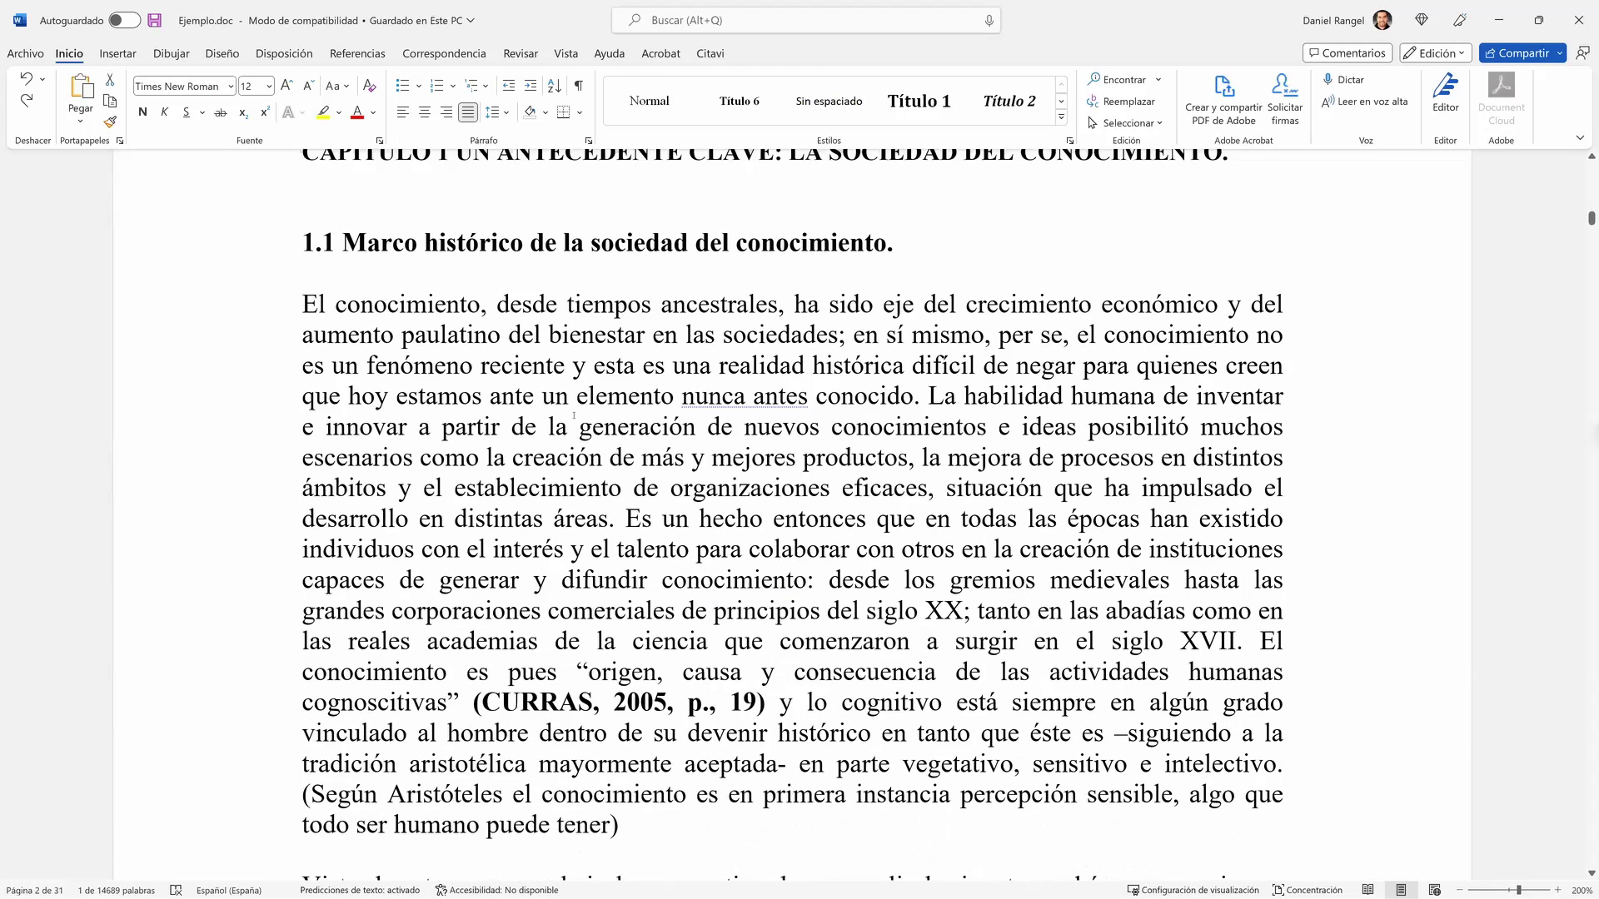
{"action": "scroll", "coordinate": [519, 378], "scroll_direction": "down", "scroll_amount": 4}
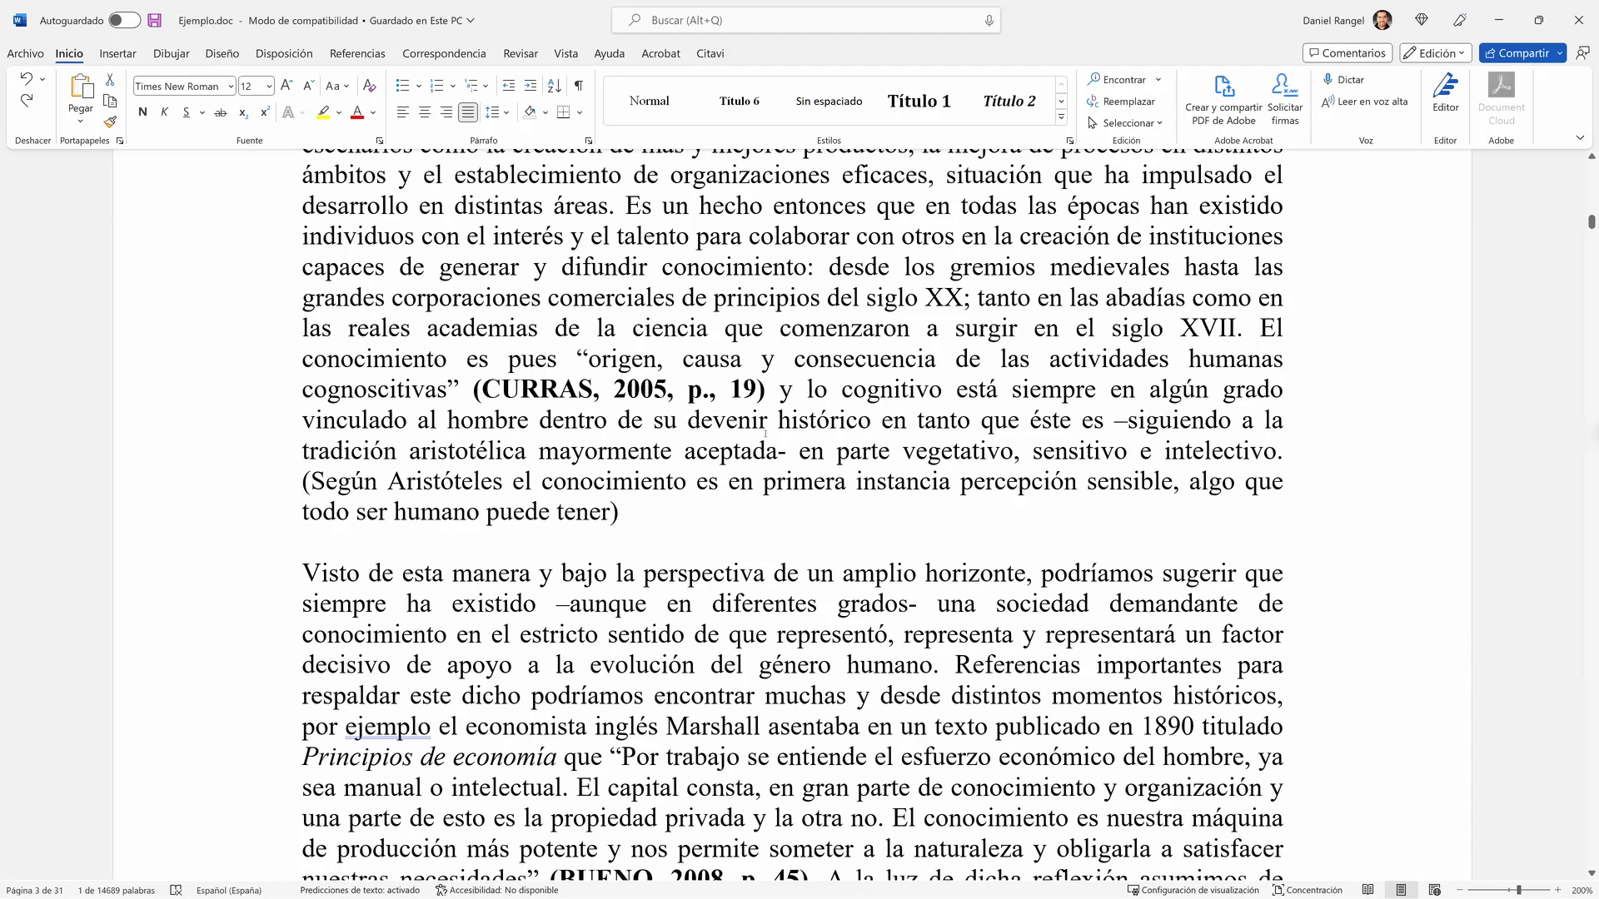
{"action": "scroll", "coordinate": [624, 474], "scroll_direction": "down", "scroll_amount": 1}
{"action": "scroll", "coordinate": [624, 477], "scroll_direction": "down", "scroll_amount": 4}
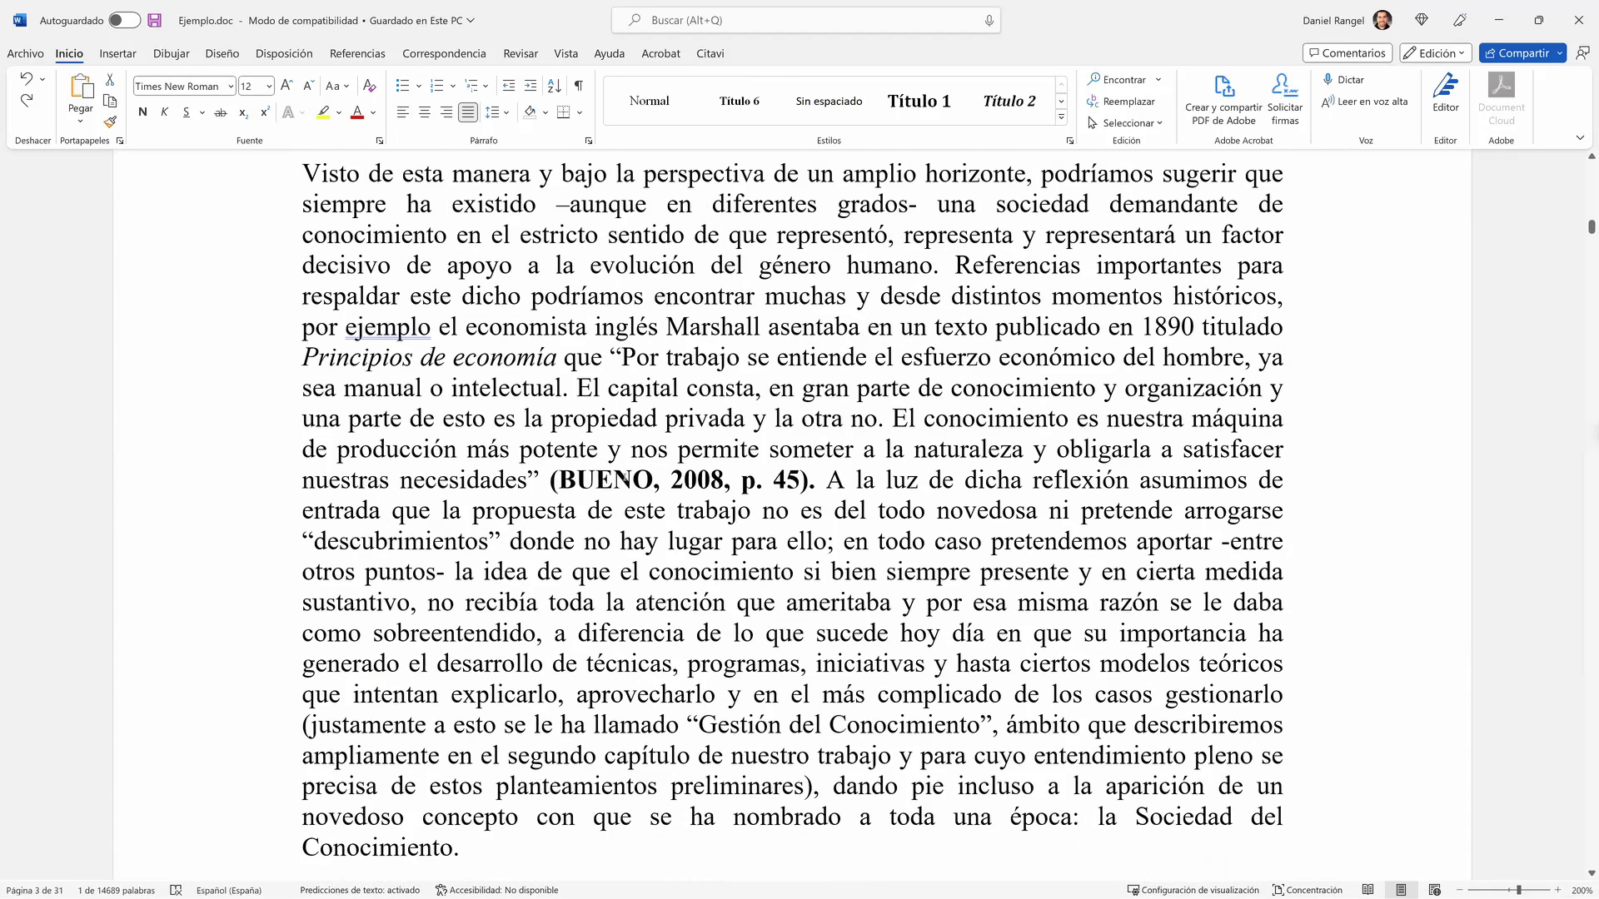
{"action": "scroll", "coordinate": [624, 478], "scroll_direction": "down", "scroll_amount": 1}
{"action": "scroll", "coordinate": [624, 477], "scroll_direction": "down", "scroll_amount": 8}
{"action": "scroll", "coordinate": [625, 477], "scroll_direction": "down", "scroll_amount": 3}
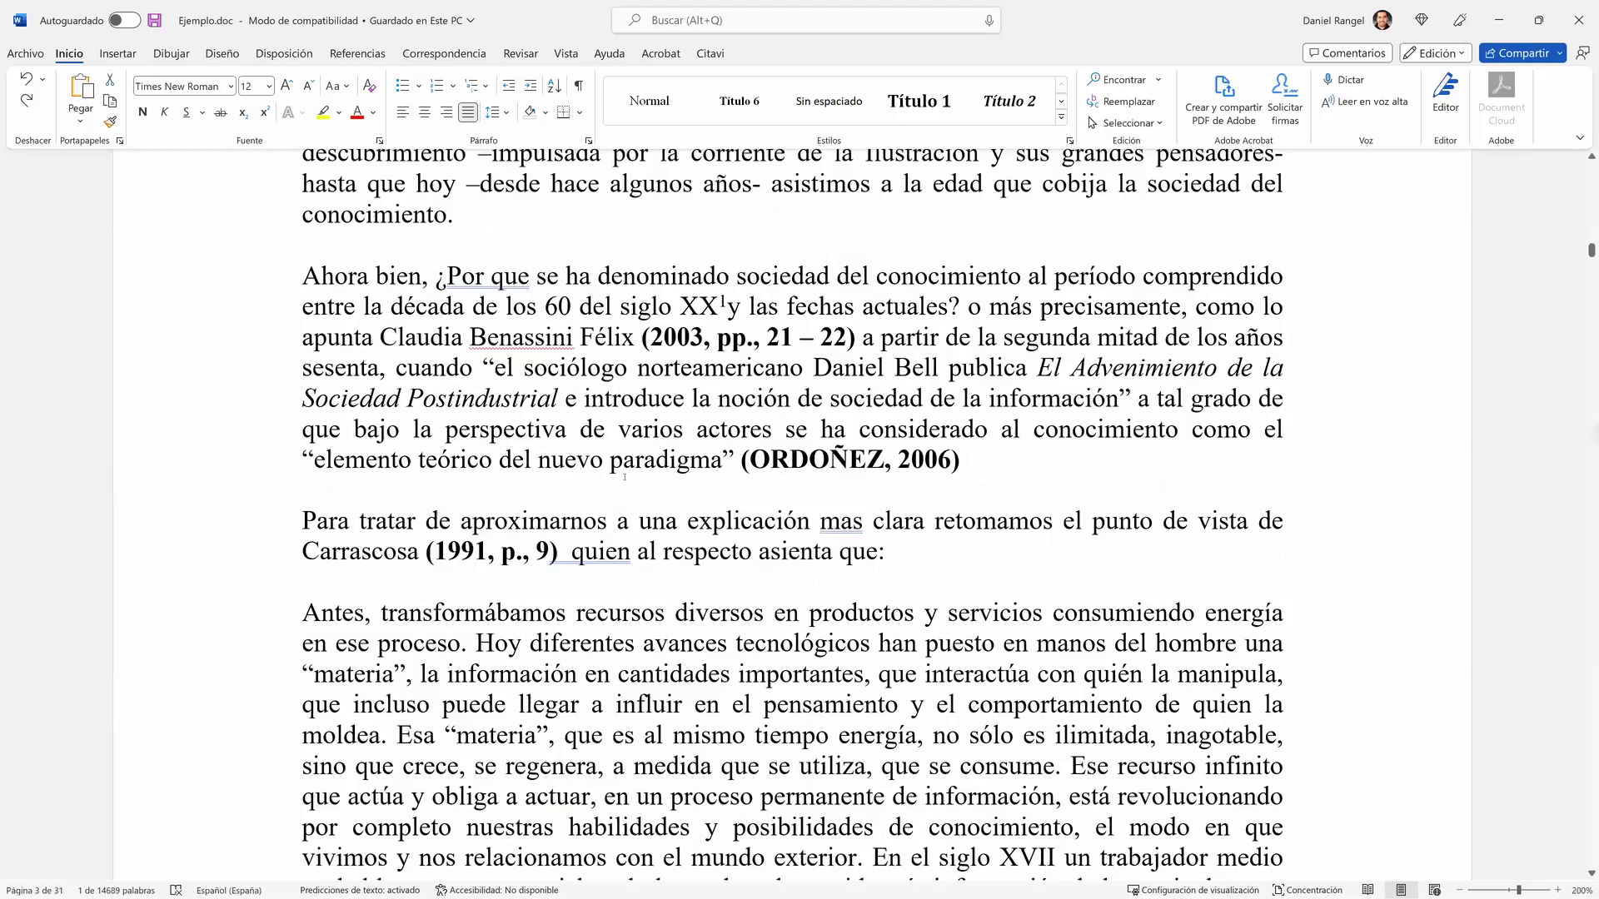
{"action": "scroll", "coordinate": [625, 477], "scroll_direction": "down", "scroll_amount": 7}
{"action": "scroll", "coordinate": [624, 477], "scroll_direction": "down", "scroll_amount": 4}
{"action": "scroll", "coordinate": [625, 475], "scroll_direction": "down", "scroll_amount": 5}
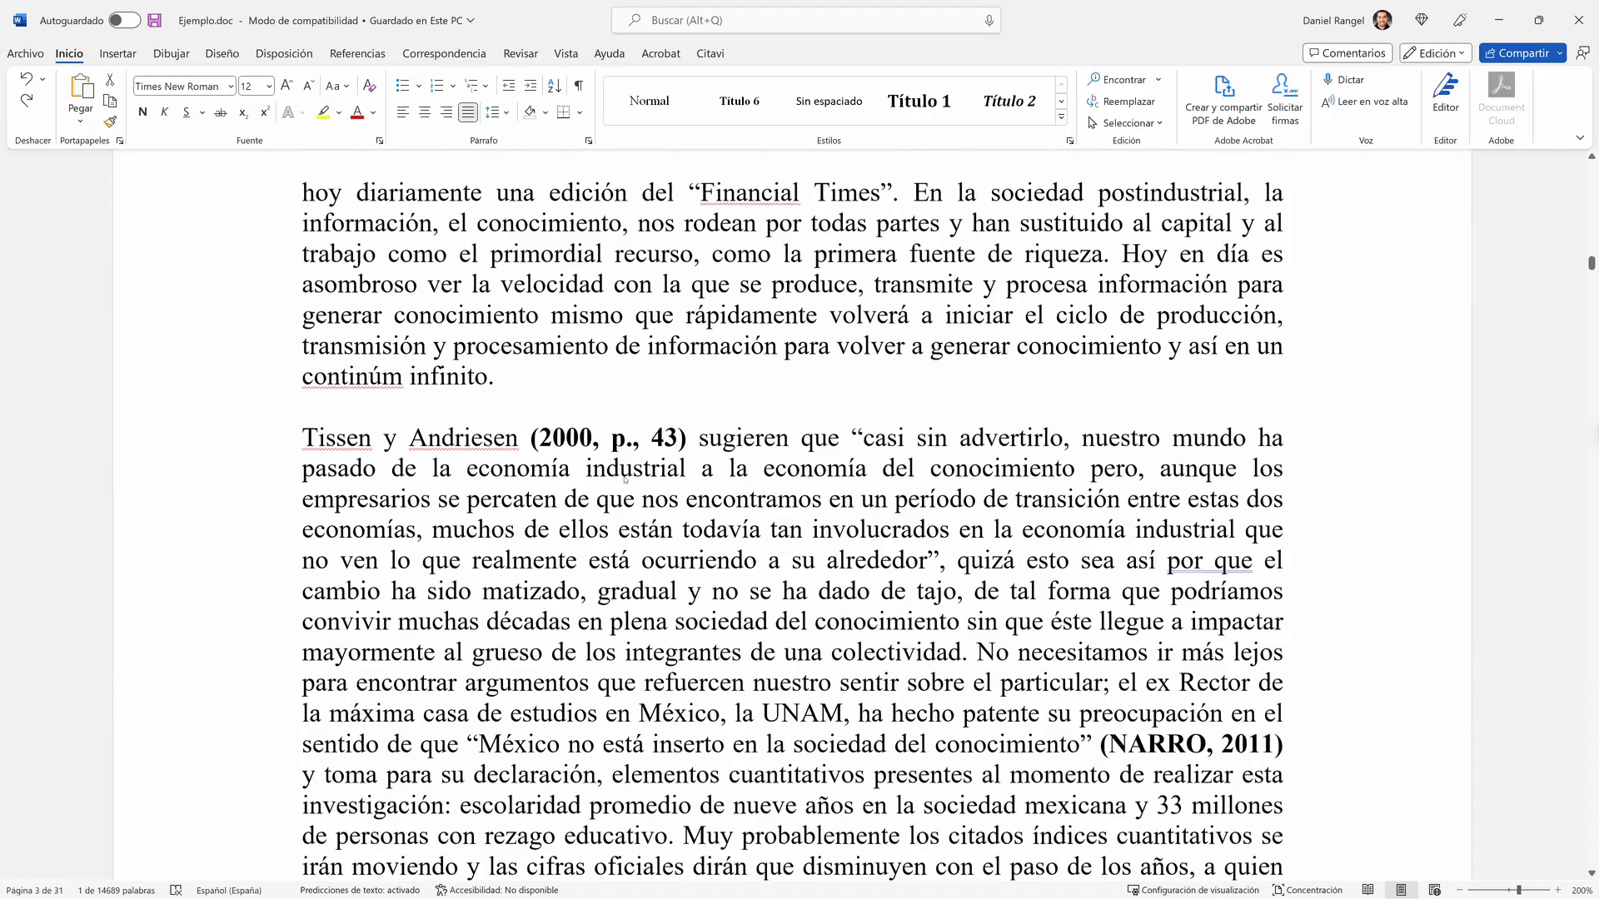
{"action": "scroll", "coordinate": [624, 474], "scroll_direction": "down", "scroll_amount": 9}
{"action": "scroll", "coordinate": [624, 477], "scroll_direction": "down", "scroll_amount": 8}
{"action": "scroll", "coordinate": [625, 477], "scroll_direction": "down", "scroll_amount": 5}
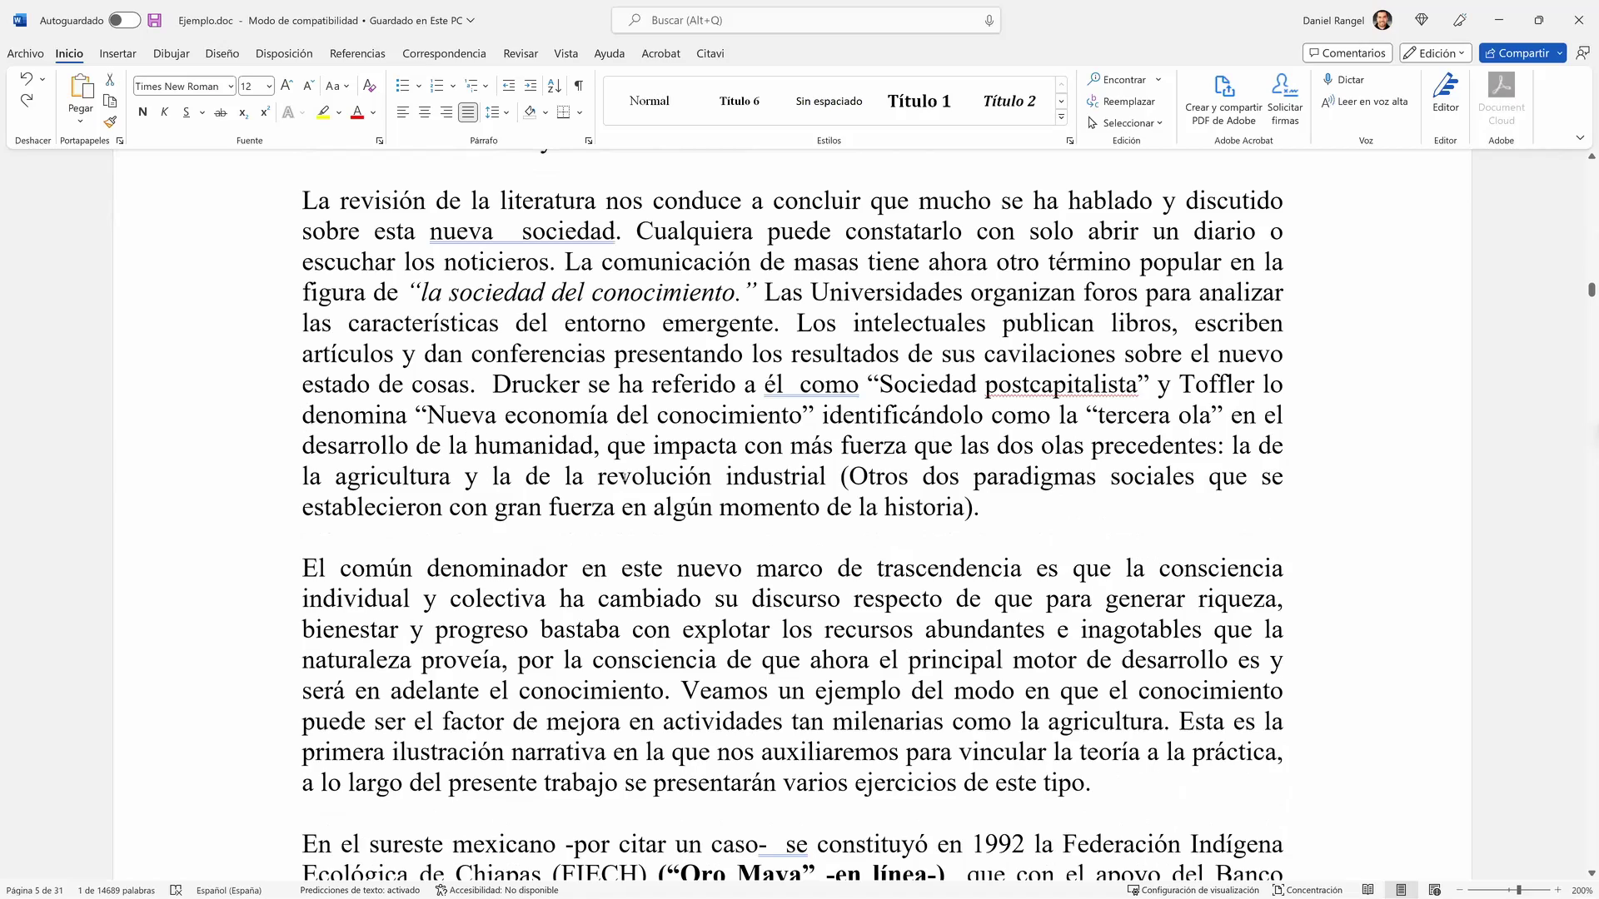
{"action": "scroll", "coordinate": [624, 477], "scroll_direction": "down", "scroll_amount": 3}
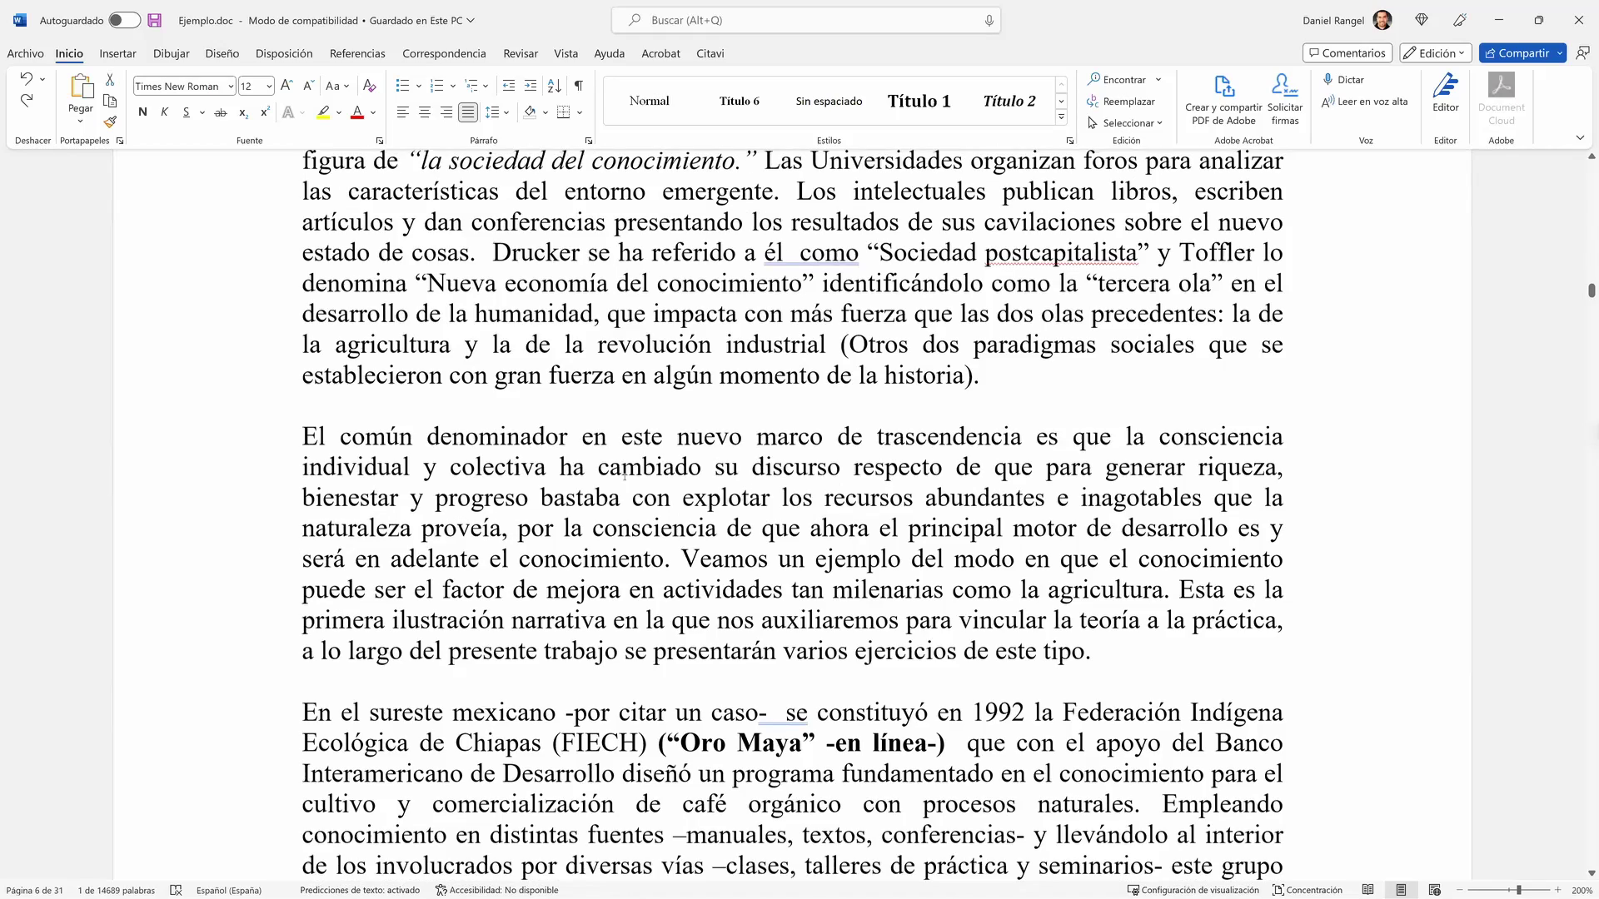
{"action": "scroll", "coordinate": [624, 478], "scroll_direction": "down", "scroll_amount": 8}
{"action": "scroll", "coordinate": [624, 477], "scroll_direction": "down", "scroll_amount": 7}
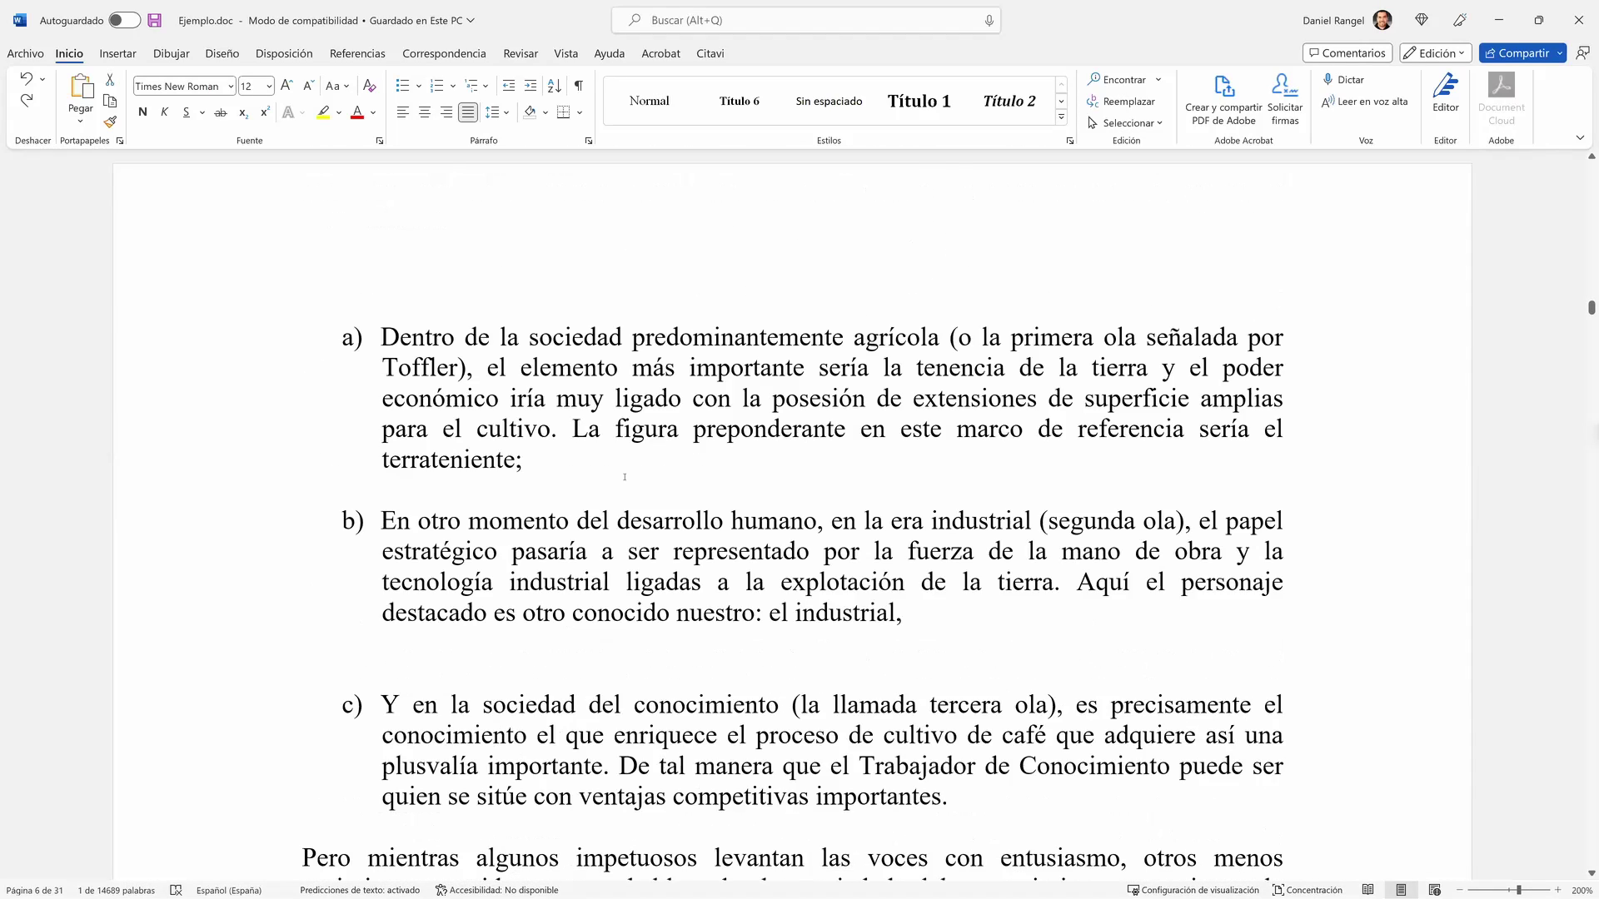
{"action": "scroll", "coordinate": [624, 477], "scroll_direction": "down", "scroll_amount": 8}
{"action": "scroll", "coordinate": [625, 478], "scroll_direction": "down", "scroll_amount": 7}
{"action": "left_click", "coordinate": [619, 477]}
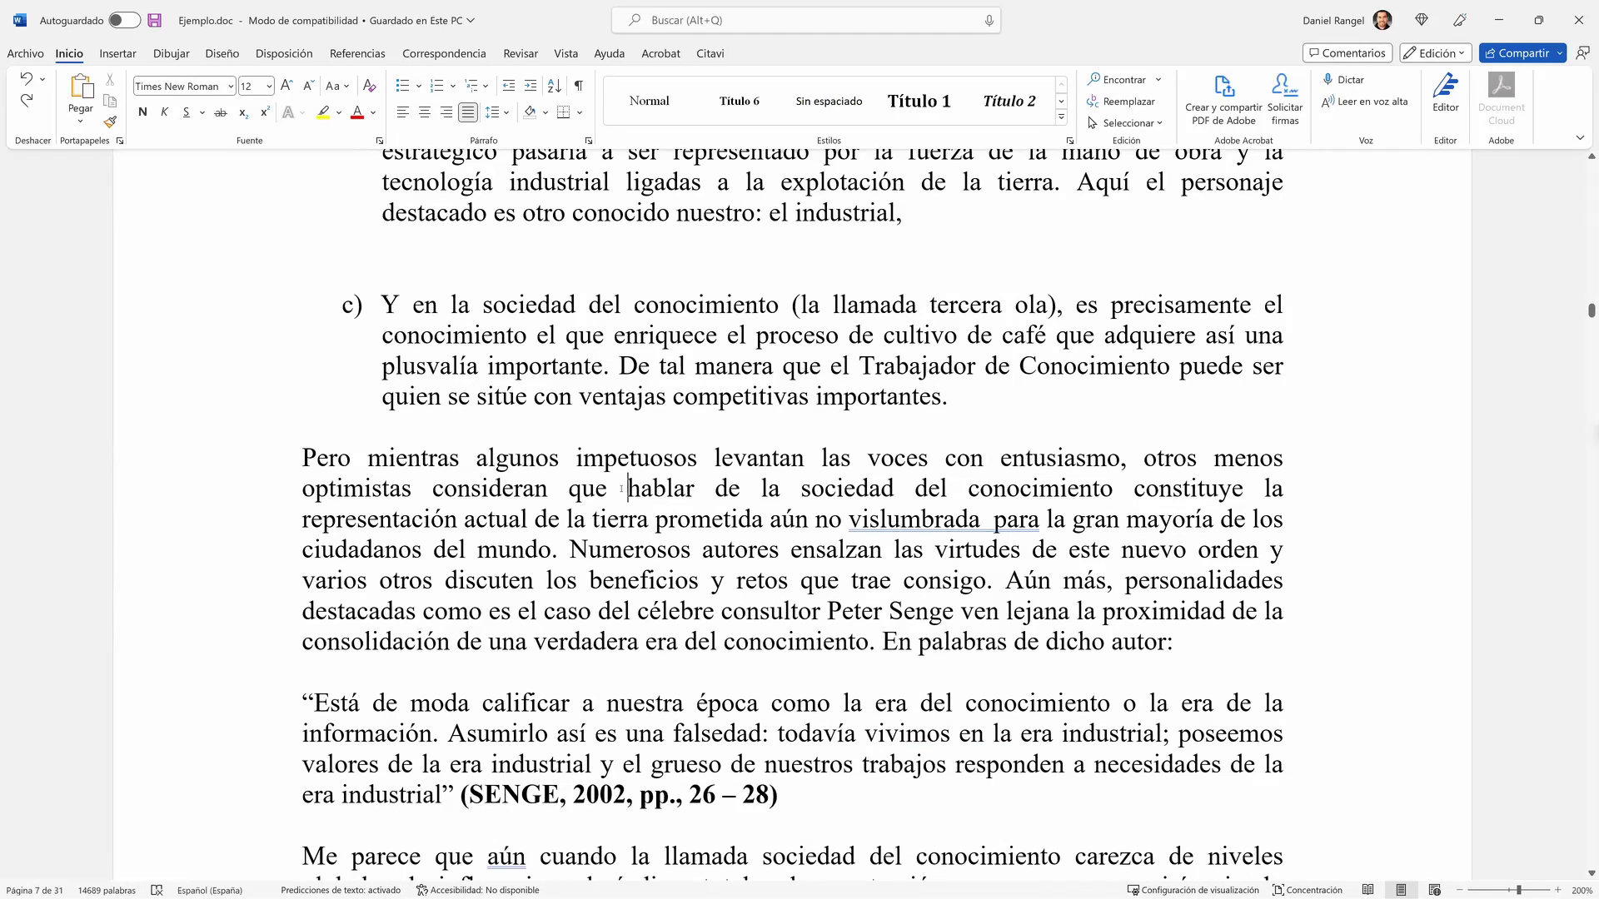
{"action": "scroll", "coordinate": [622, 466], "scroll_direction": "down", "scroll_amount": 1}
{"action": "scroll", "coordinate": [624, 456], "scroll_direction": "down", "scroll_amount": 1}
{"action": "scroll", "coordinate": [625, 456], "scroll_direction": "down", "scroll_amount": 1}
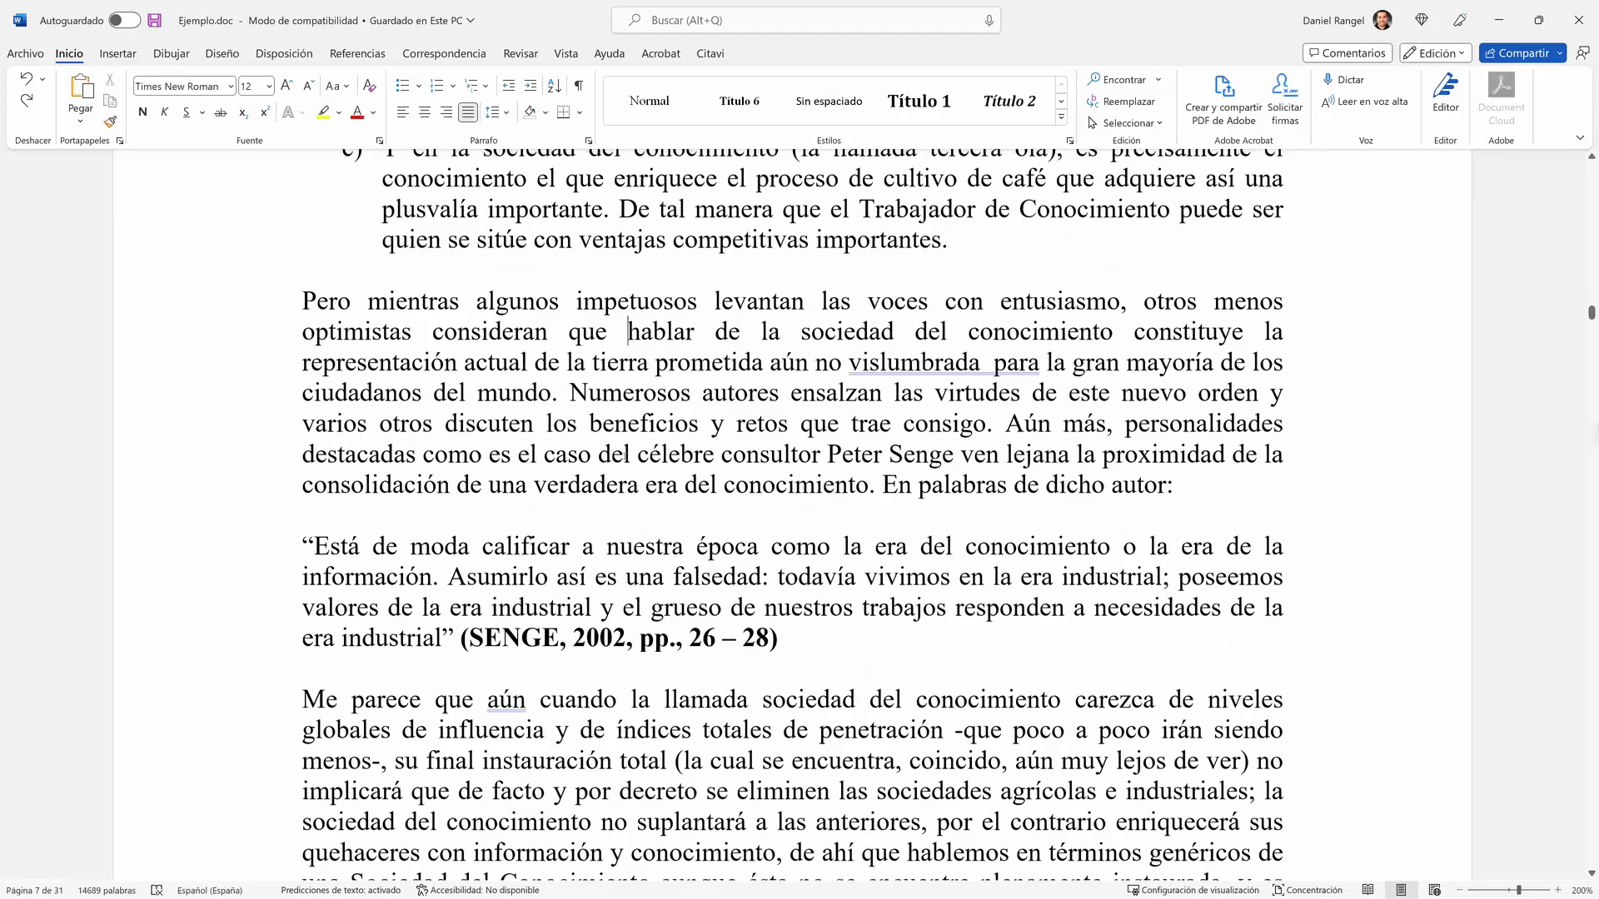
{"action": "scroll", "coordinate": [556, 481], "scroll_direction": "down", "scroll_amount": 2}
{"action": "scroll", "coordinate": [549, 478], "scroll_direction": "down", "scroll_amount": 1}
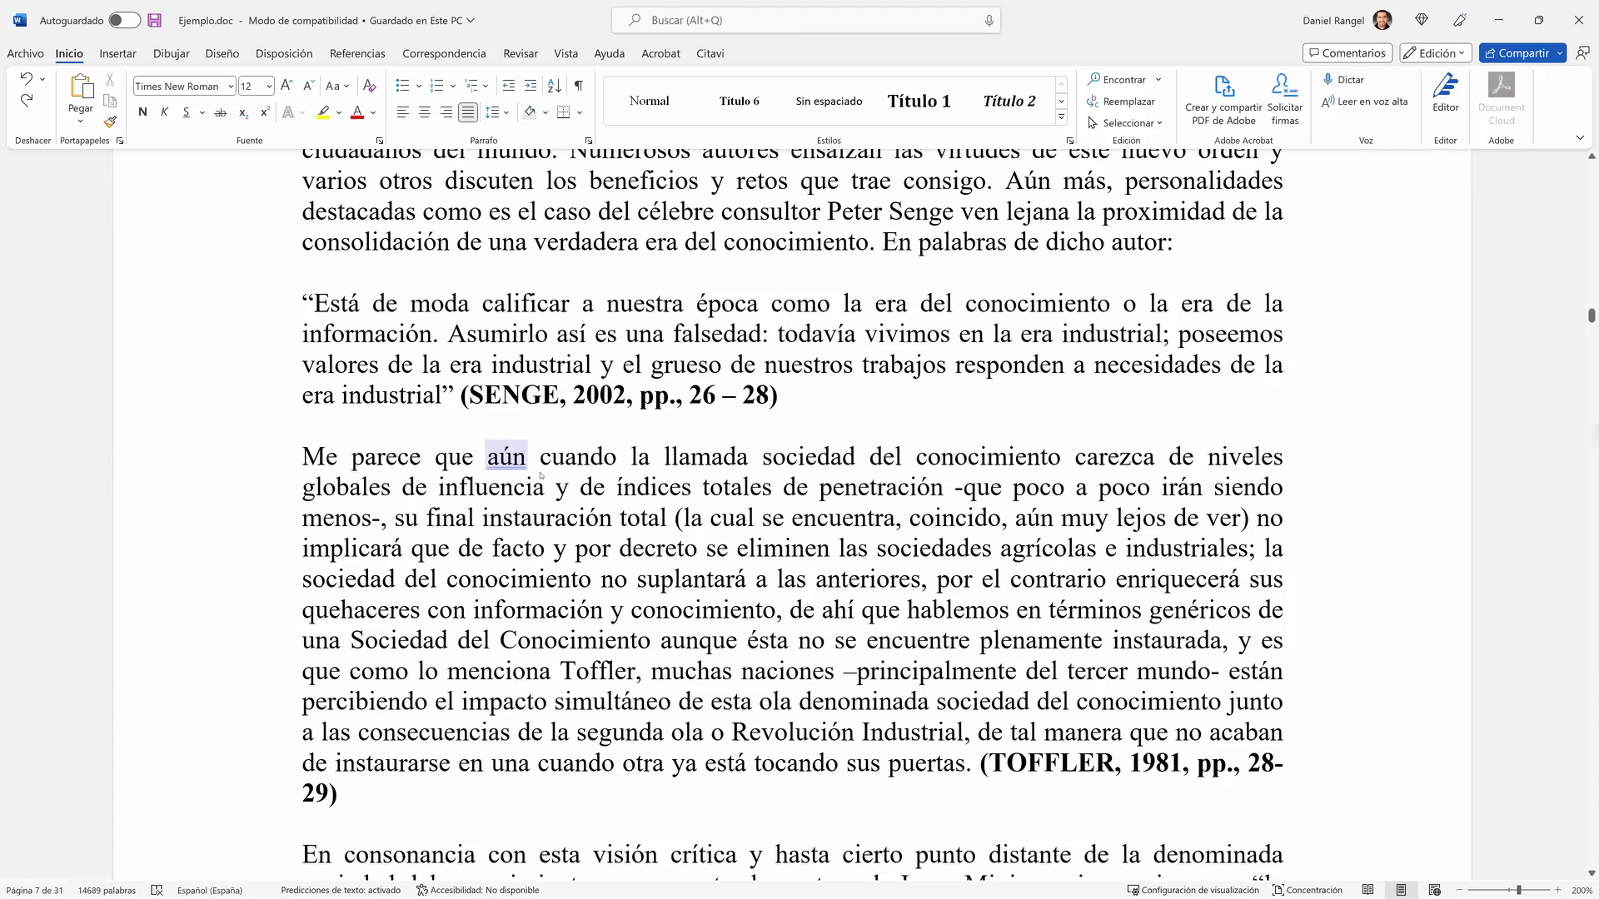
{"action": "left_click", "coordinate": [787, 457]}
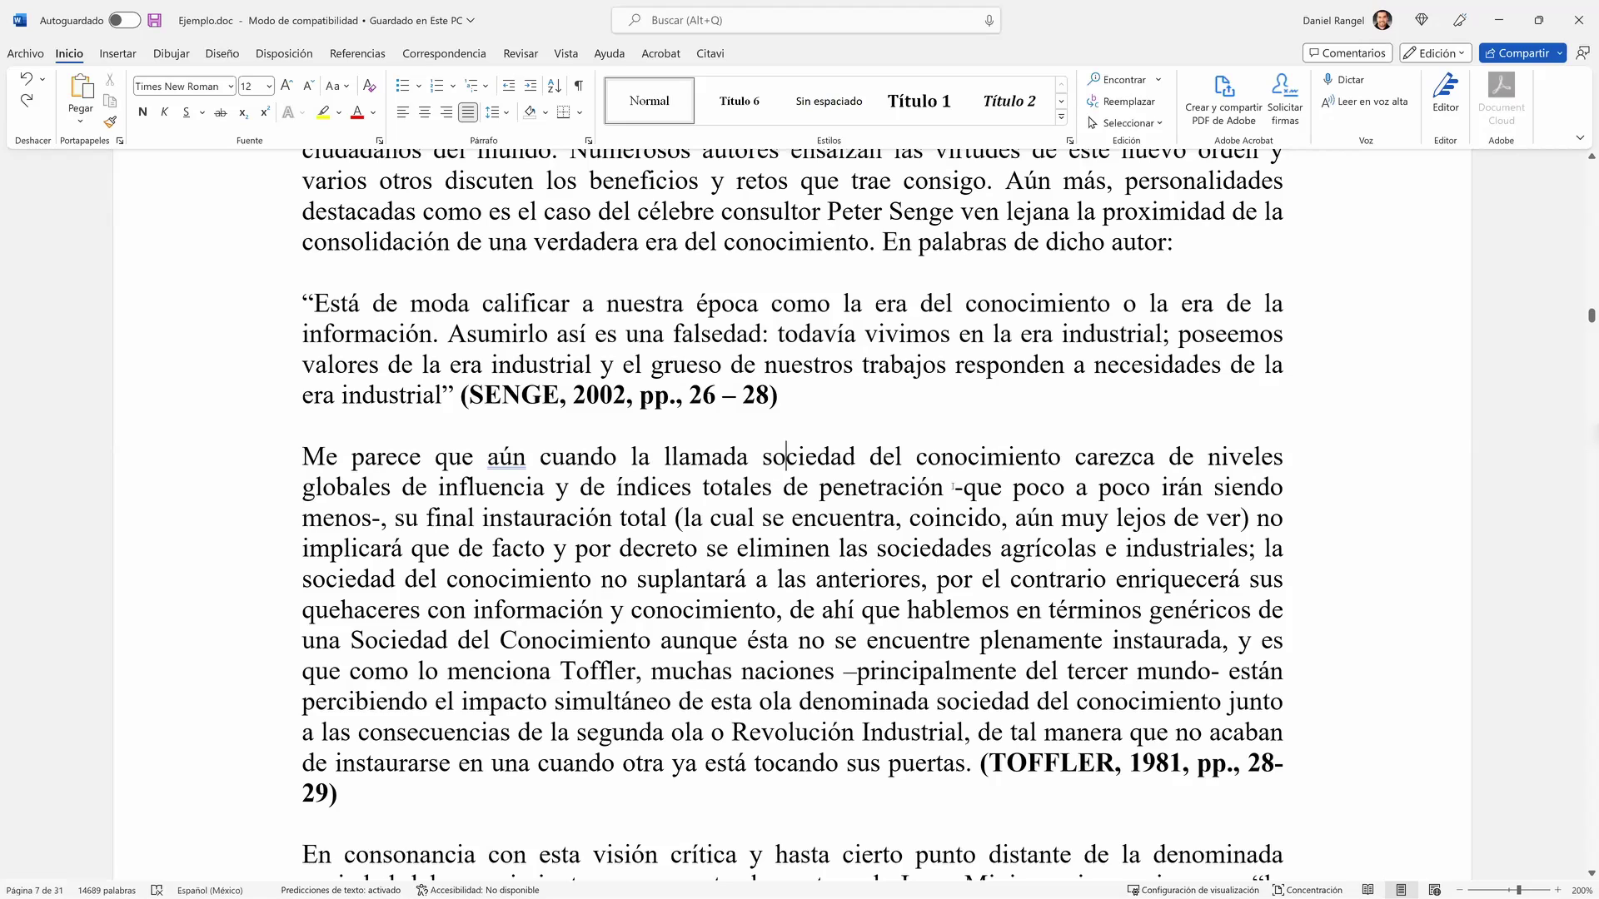
{"action": "double_click", "coordinate": [1246, 517]}
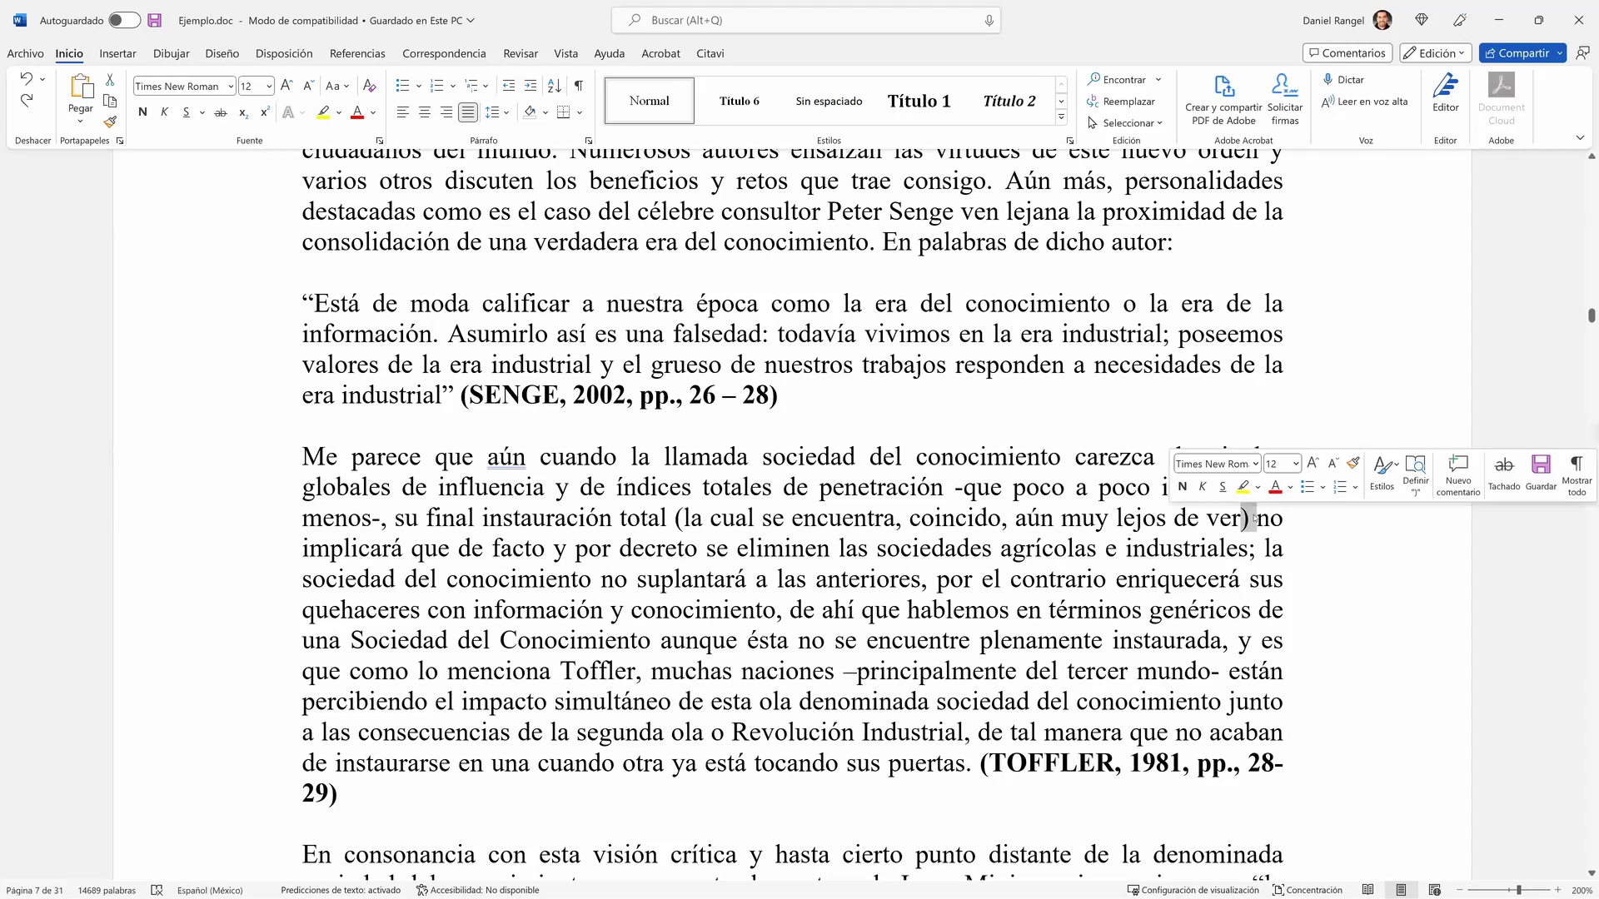
{"action": "double_click", "coordinate": [956, 488]}
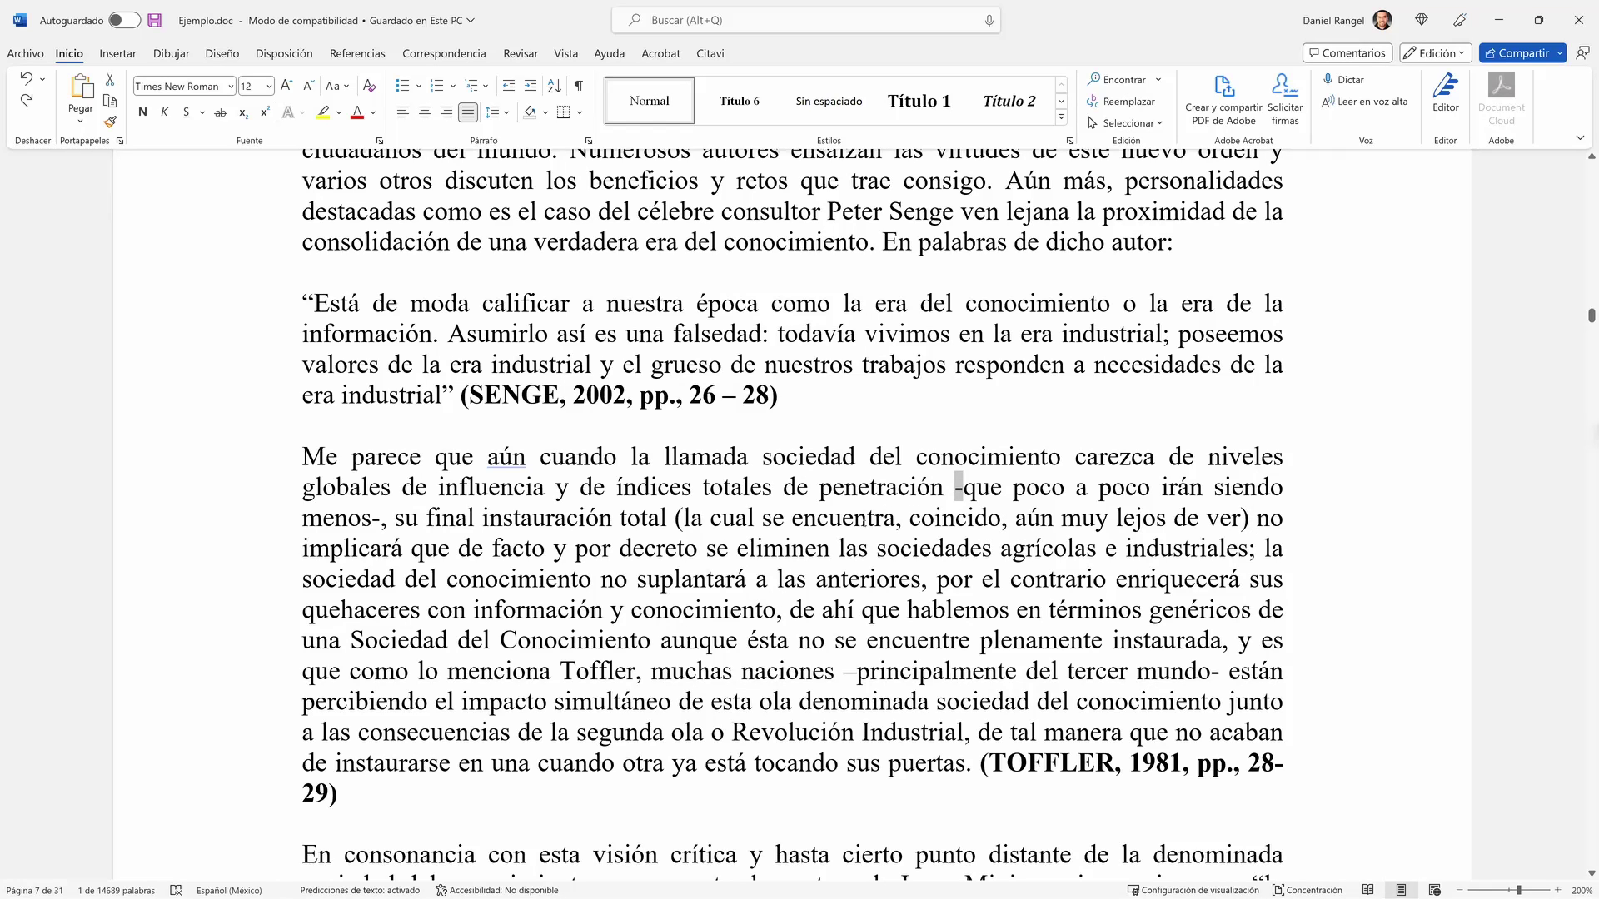
Scroll back up to page 1 of Ejemplo.doc and select the italic words 'simple moda'.
{"action": "scroll", "coordinate": [864, 523], "scroll_direction": "up", "scroll_amount": 1}
{"action": "scroll", "coordinate": [865, 522], "scroll_direction": "up", "scroll_amount": 2}
{"action": "scroll", "coordinate": [864, 523], "scroll_direction": "up", "scroll_amount": 10}
{"action": "scroll", "coordinate": [865, 522], "scroll_direction": "up", "scroll_amount": 5}
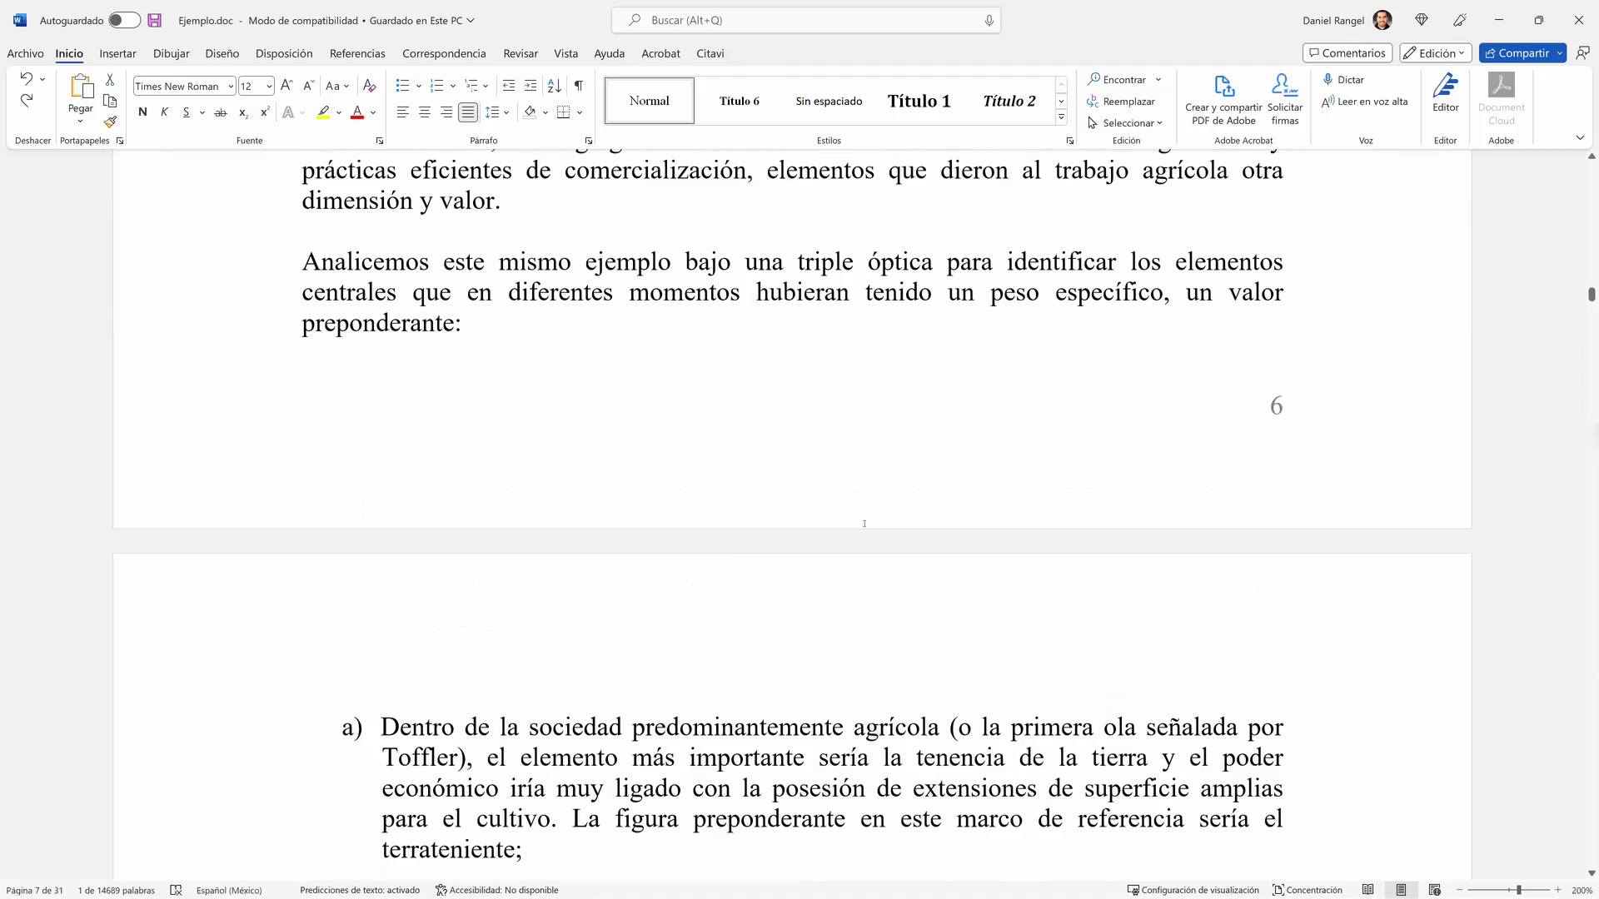
{"action": "scroll", "coordinate": [864, 523], "scroll_direction": "up", "scroll_amount": 7}
{"action": "scroll", "coordinate": [864, 523], "scroll_direction": "up", "scroll_amount": 6}
{"action": "scroll", "coordinate": [864, 523], "scroll_direction": "up", "scroll_amount": 3}
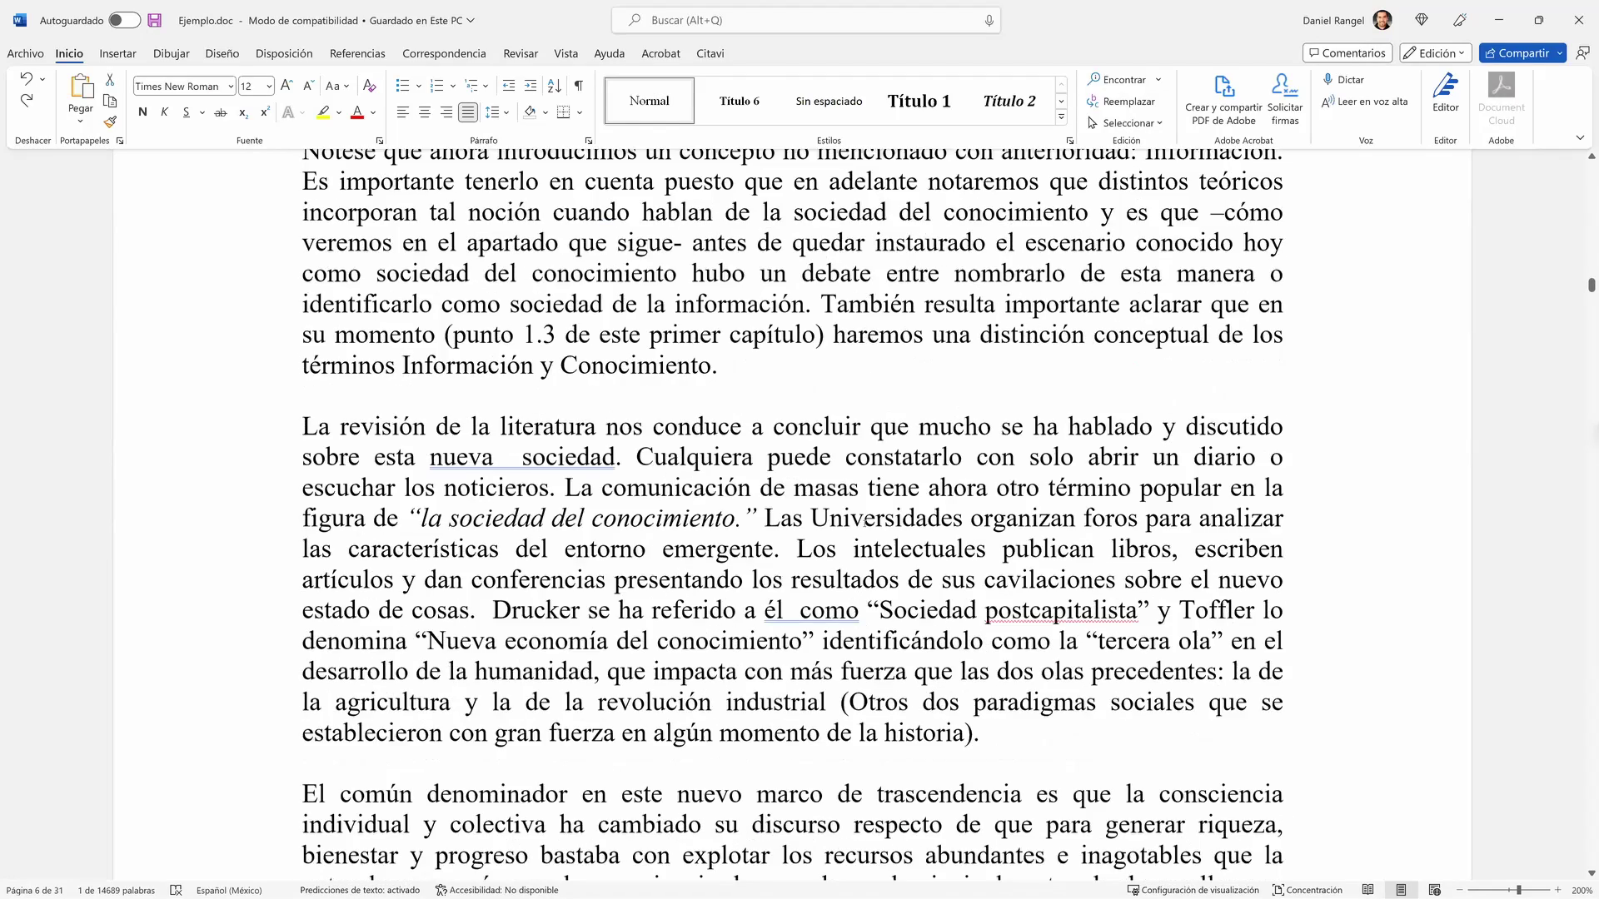
{"action": "scroll", "coordinate": [864, 523], "scroll_direction": "up", "scroll_amount": 4}
{"action": "scroll", "coordinate": [864, 523], "scroll_direction": "up", "scroll_amount": 2}
{"action": "scroll", "coordinate": [864, 523], "scroll_direction": "up", "scroll_amount": 2}
{"action": "scroll", "coordinate": [864, 523], "scroll_direction": "up", "scroll_amount": 2}
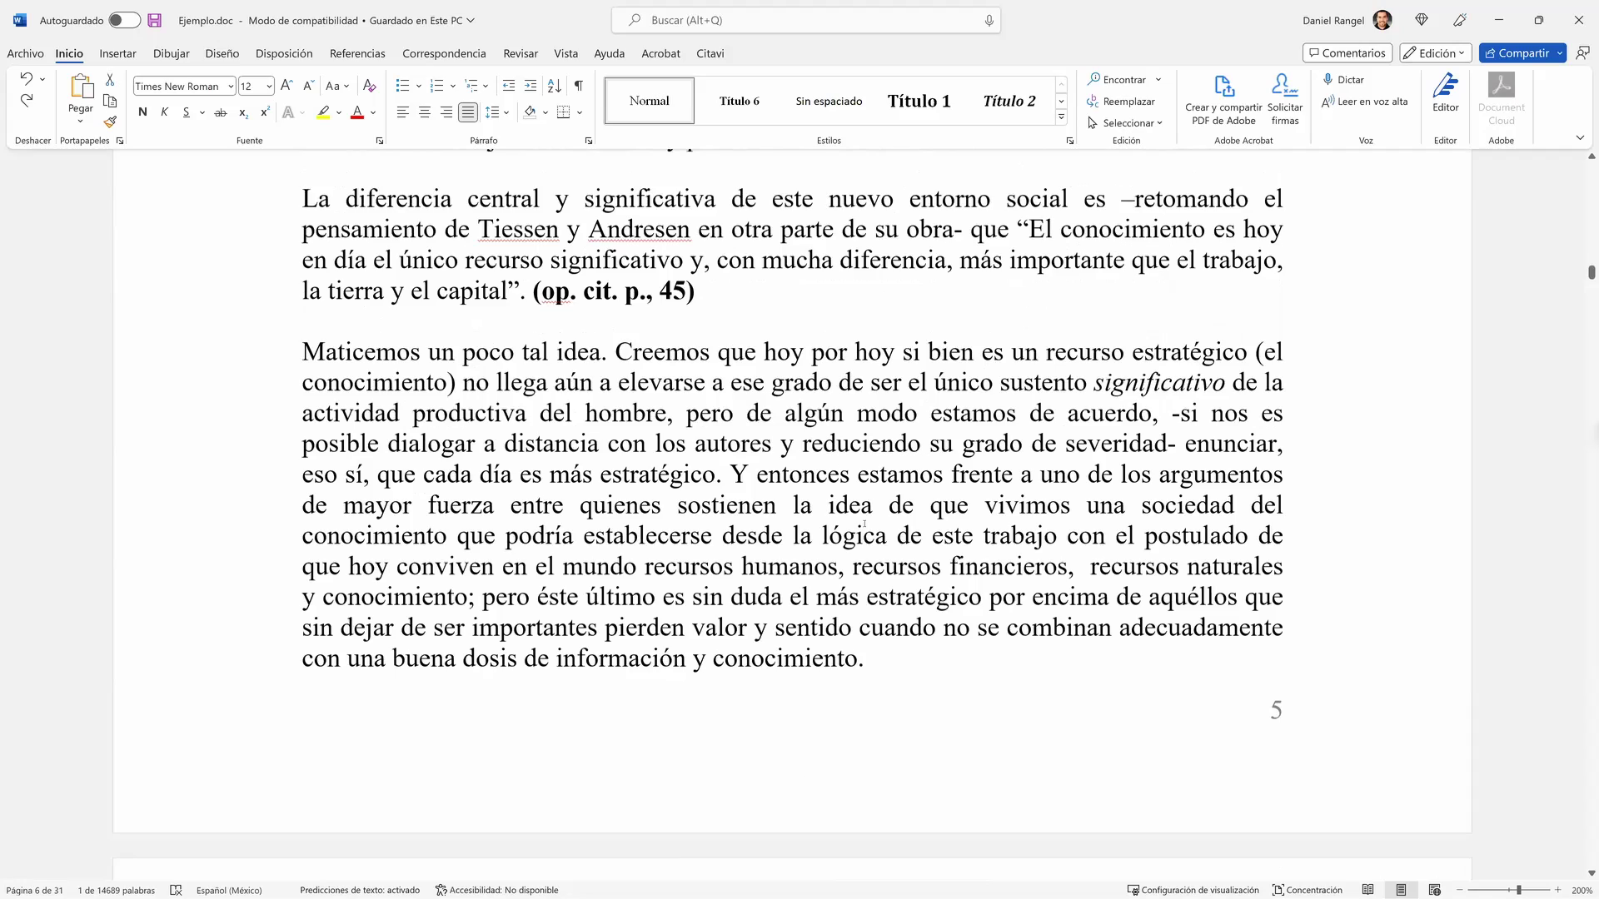
{"action": "scroll", "coordinate": [865, 523], "scroll_direction": "up", "scroll_amount": 4}
{"action": "scroll", "coordinate": [864, 524], "scroll_direction": "up", "scroll_amount": 2}
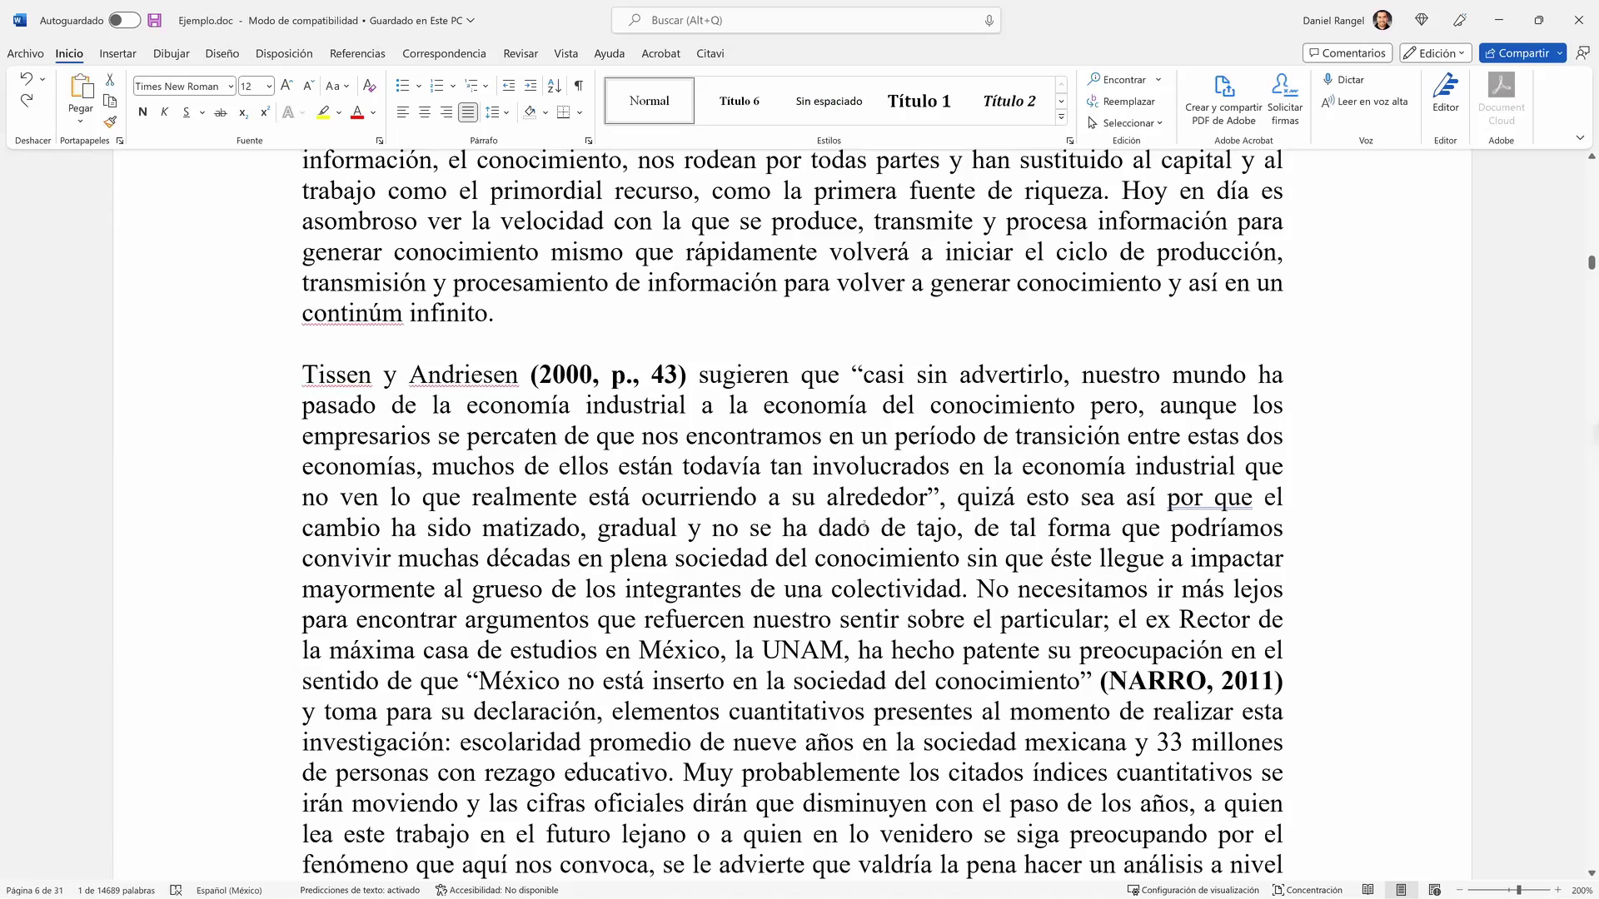
{"action": "scroll", "coordinate": [865, 525], "scroll_direction": "up", "scroll_amount": 5}
{"action": "scroll", "coordinate": [864, 524], "scroll_direction": "up", "scroll_amount": 3}
{"action": "scroll", "coordinate": [864, 523], "scroll_direction": "up", "scroll_amount": 3}
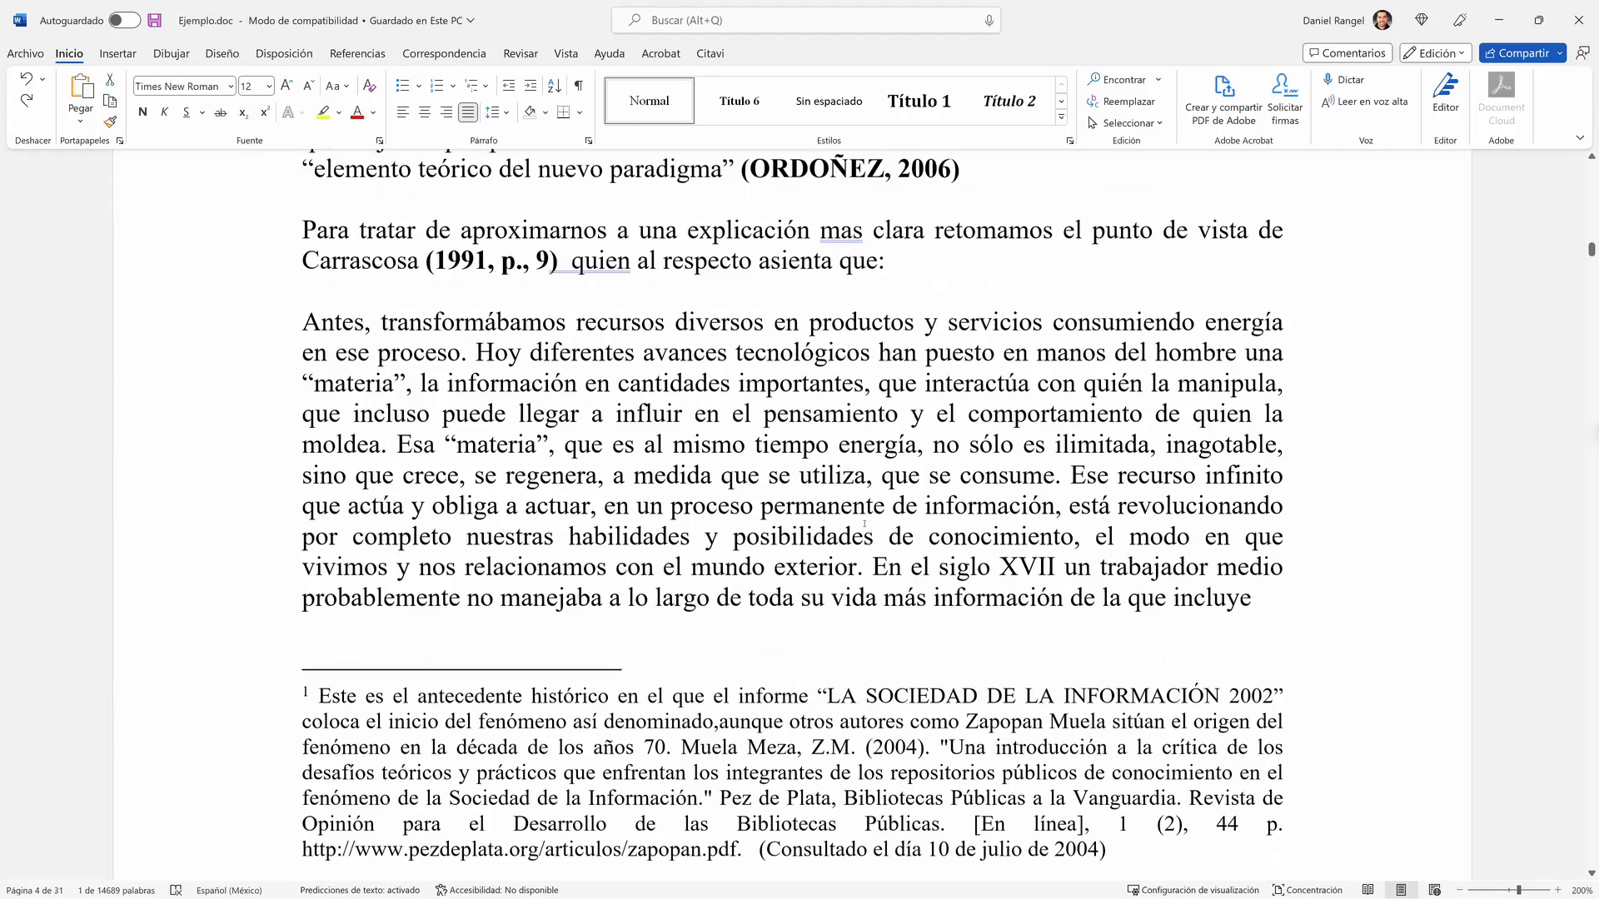
{"action": "scroll", "coordinate": [864, 523], "scroll_direction": "up", "scroll_amount": 1}
{"action": "scroll", "coordinate": [864, 523], "scroll_direction": "up", "scroll_amount": 3}
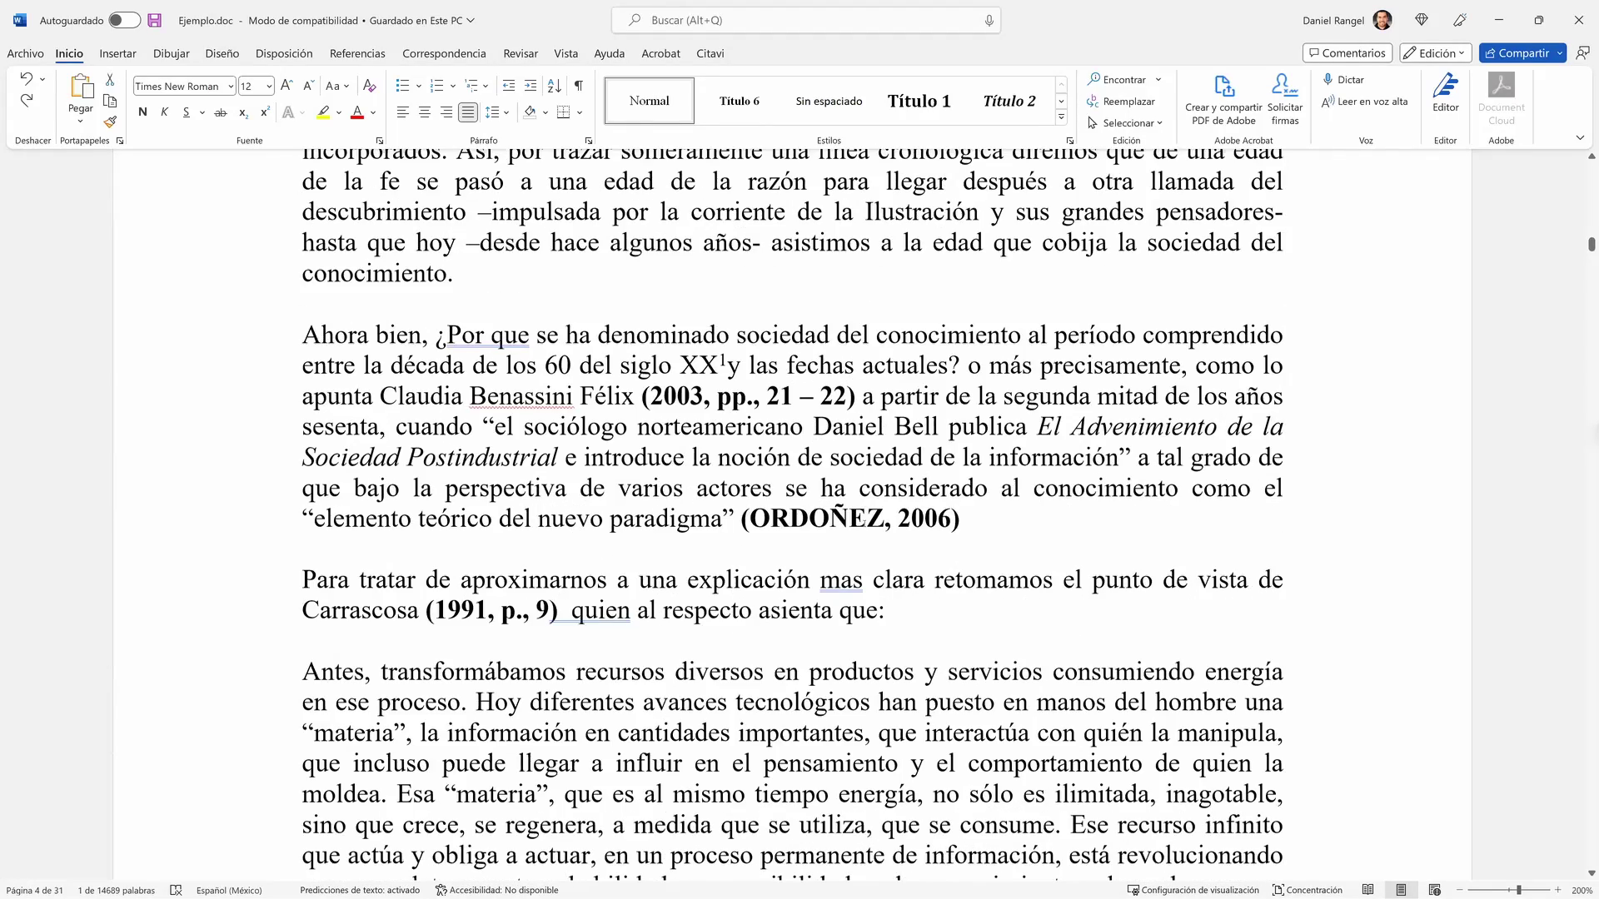
{"action": "scroll", "coordinate": [864, 524], "scroll_direction": "up", "scroll_amount": 5}
{"action": "scroll", "coordinate": [864, 525], "scroll_direction": "up", "scroll_amount": 1}
{"action": "scroll", "coordinate": [864, 525], "scroll_direction": "up", "scroll_amount": 2}
{"action": "scroll", "coordinate": [865, 525], "scroll_direction": "up", "scroll_amount": 4}
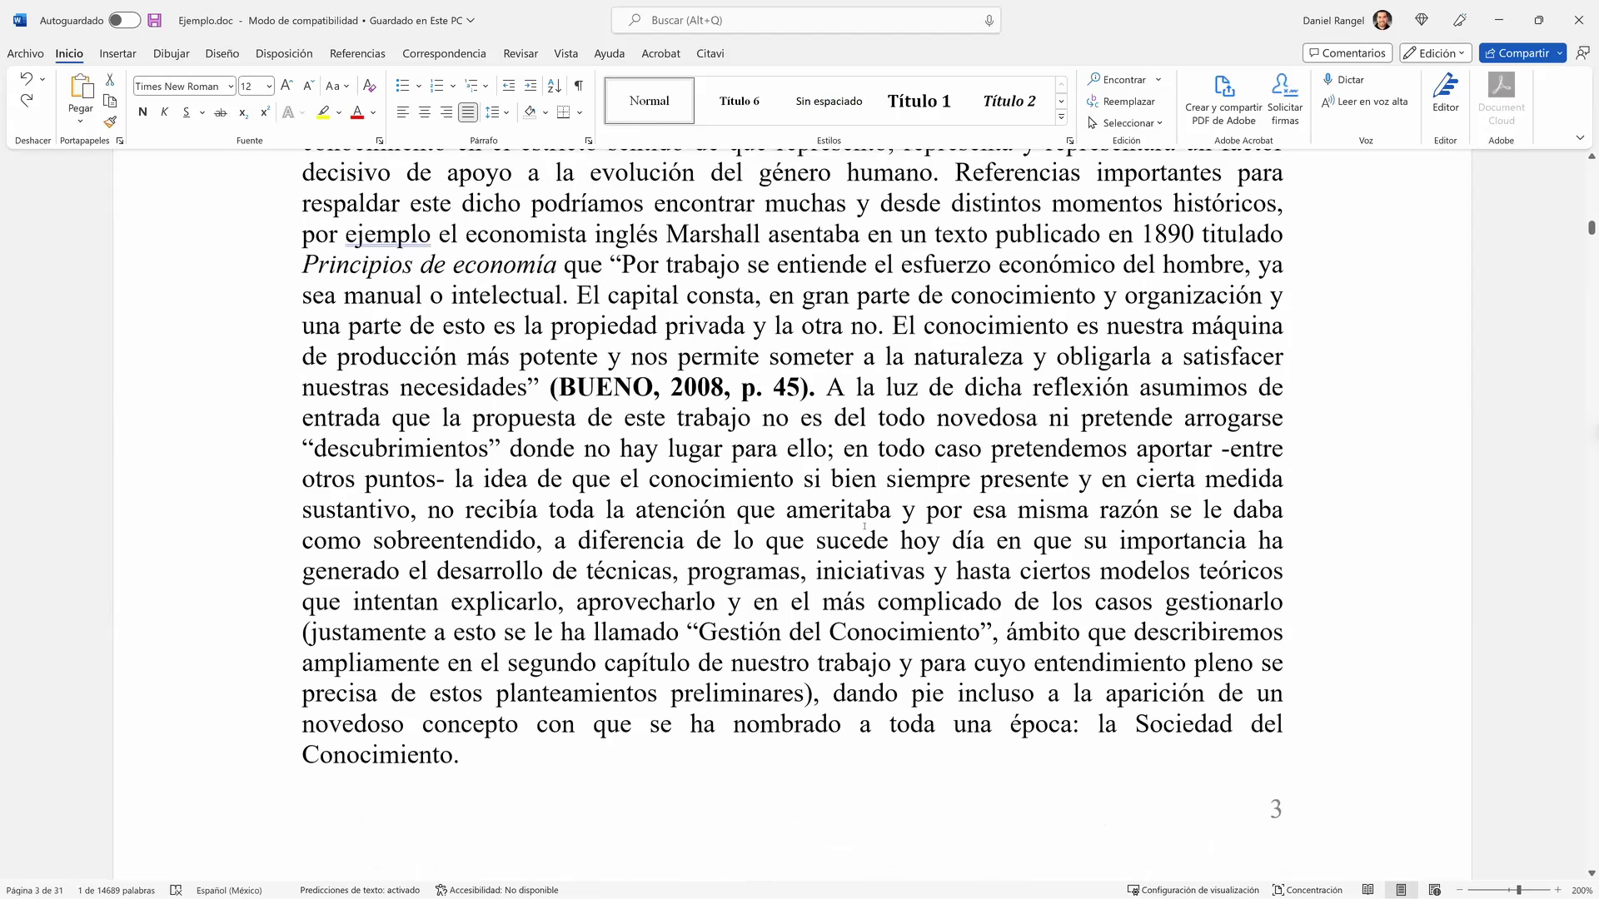
{"action": "scroll", "coordinate": [865, 535], "scroll_direction": "up", "scroll_amount": 5}
{"action": "scroll", "coordinate": [1130, 476], "scroll_direction": "down", "scroll_amount": 10}
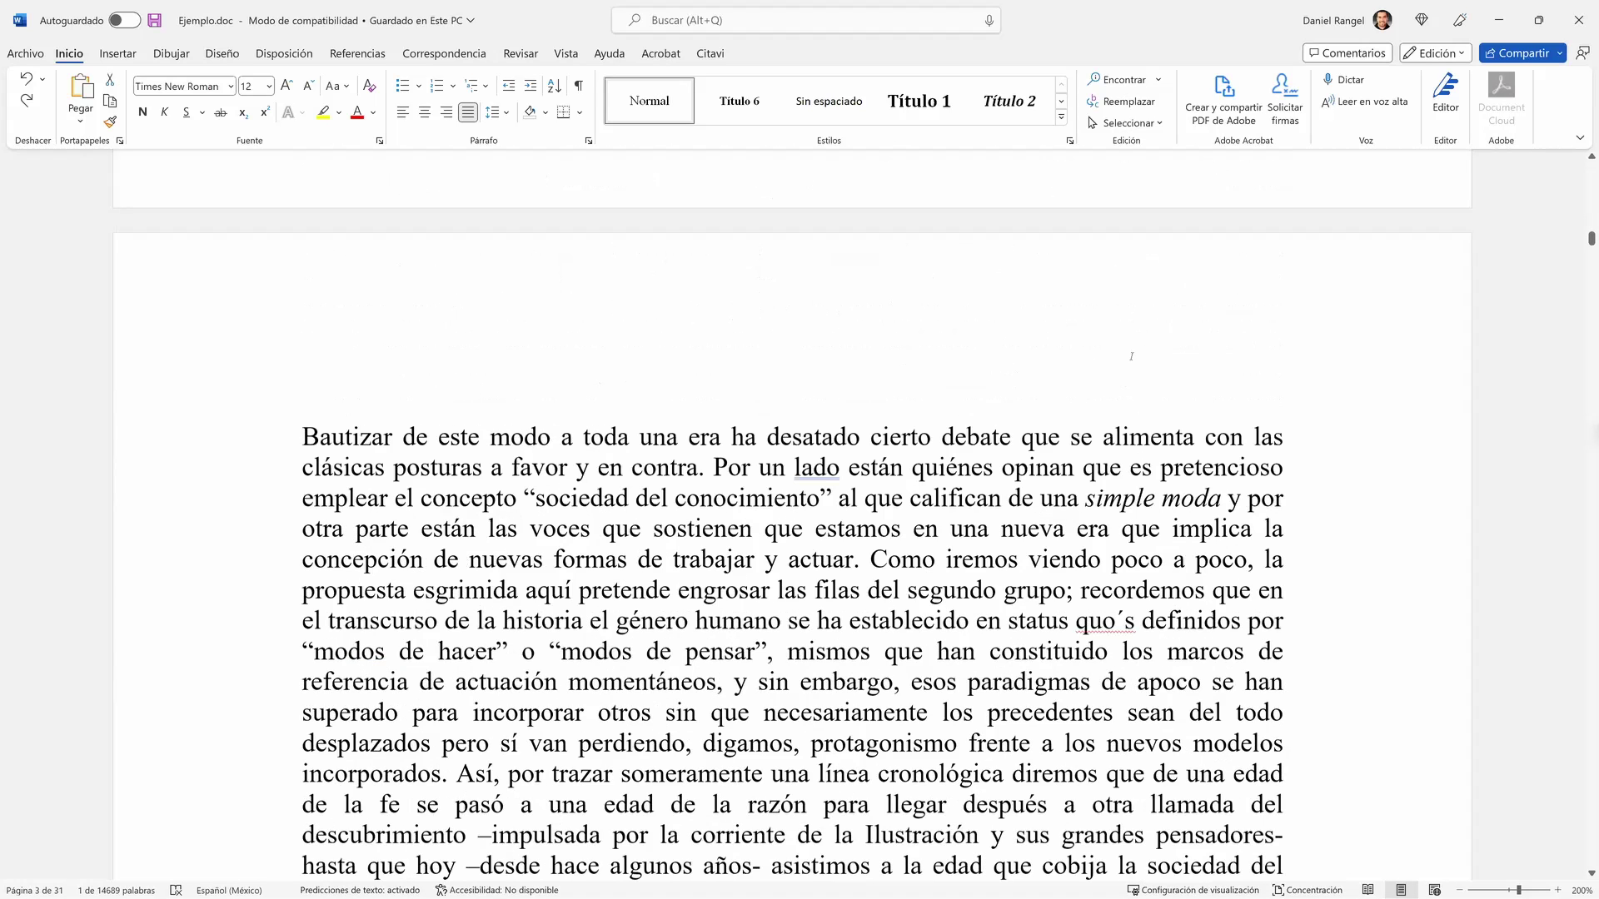
{"action": "scroll", "coordinate": [1130, 476], "scroll_direction": "down", "scroll_amount": 2}
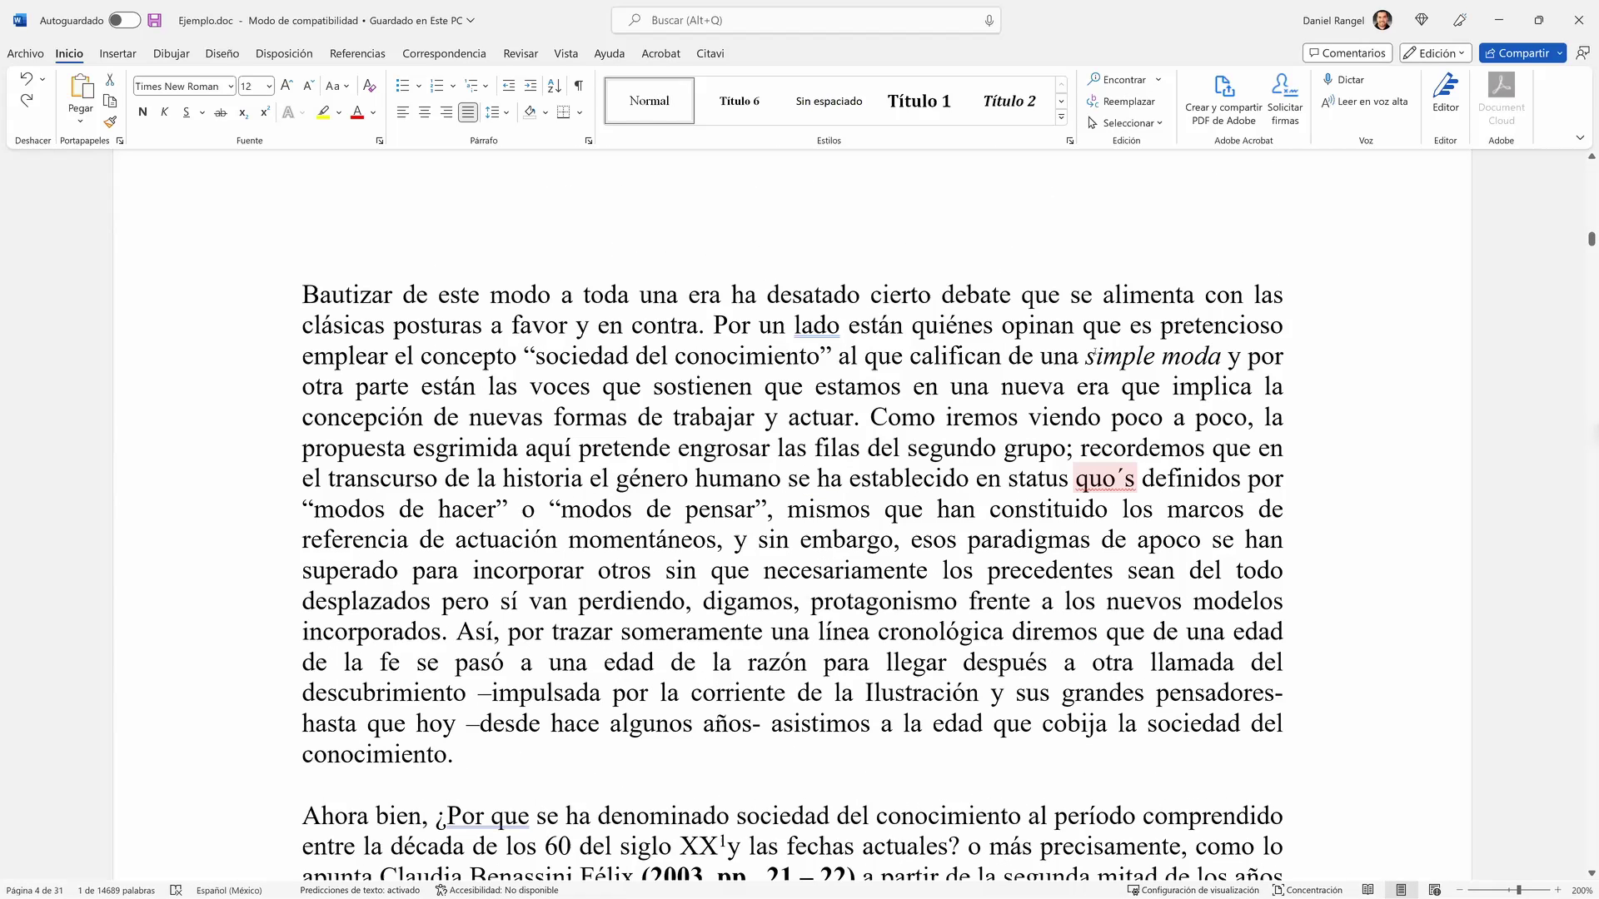
{"action": "left_click", "coordinate": [1217, 348], "text": "shift"}
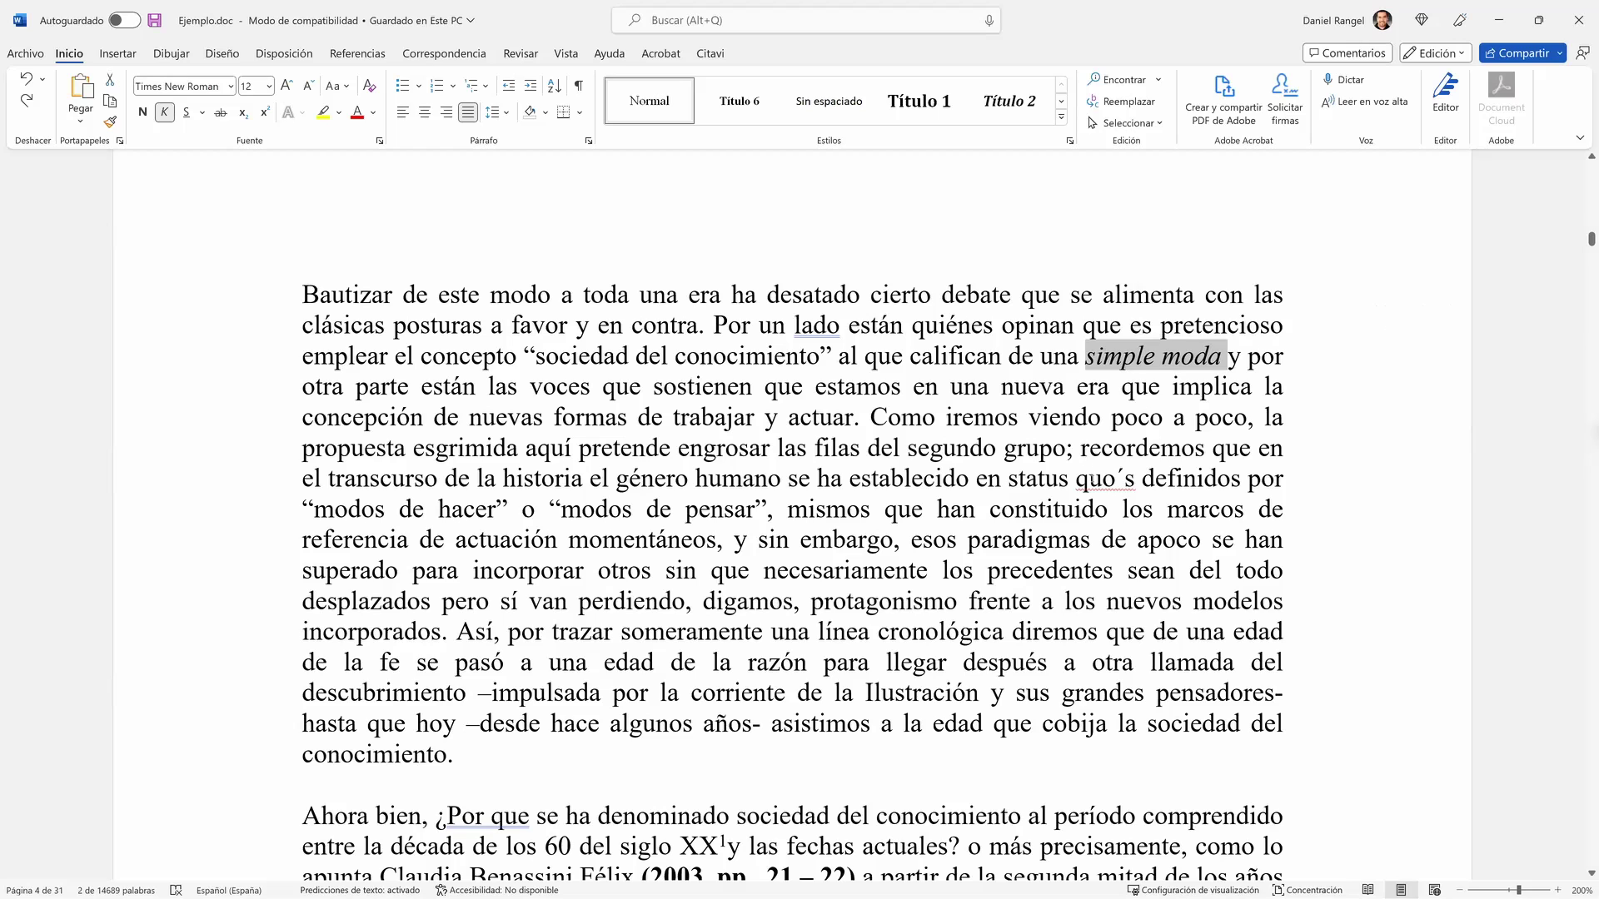
Check the spelling suggestions for 'quo´s', then bring up Compendio.docx at 'Capítulo I. El fin de la espera'.
{"action": "left_click", "coordinate": [1087, 481]}
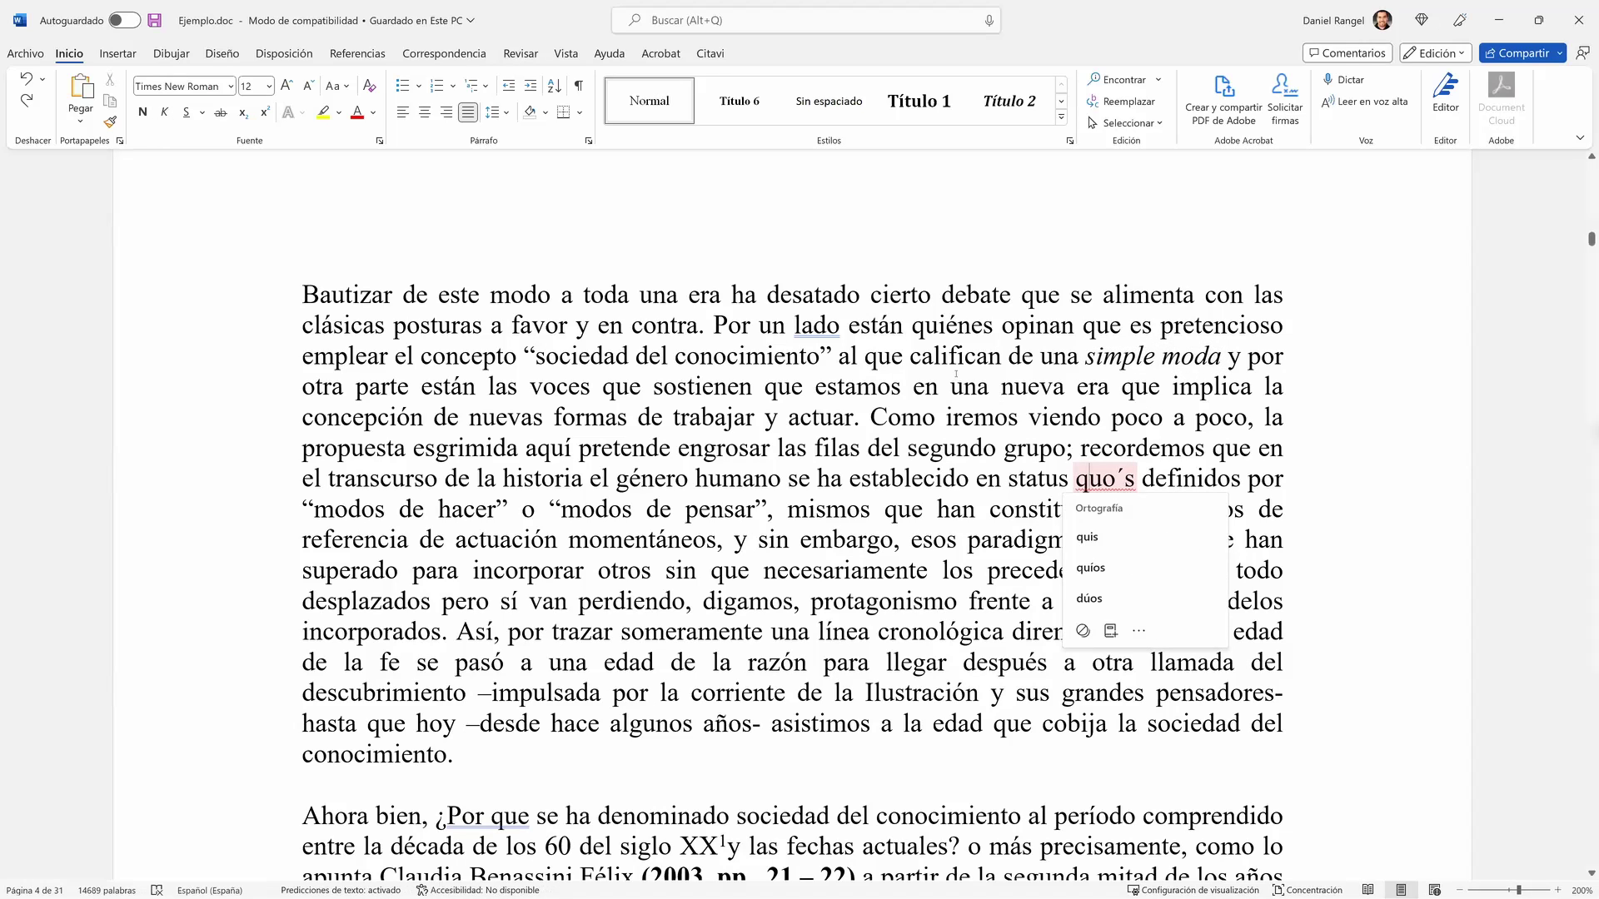
{"action": "scroll", "coordinate": [999, 400], "scroll_direction": "up", "scroll_amount": 2}
{"action": "scroll", "coordinate": [956, 375], "scroll_direction": "up", "scroll_amount": 4}
{"action": "scroll", "coordinate": [956, 374], "scroll_direction": "up", "scroll_amount": 5}
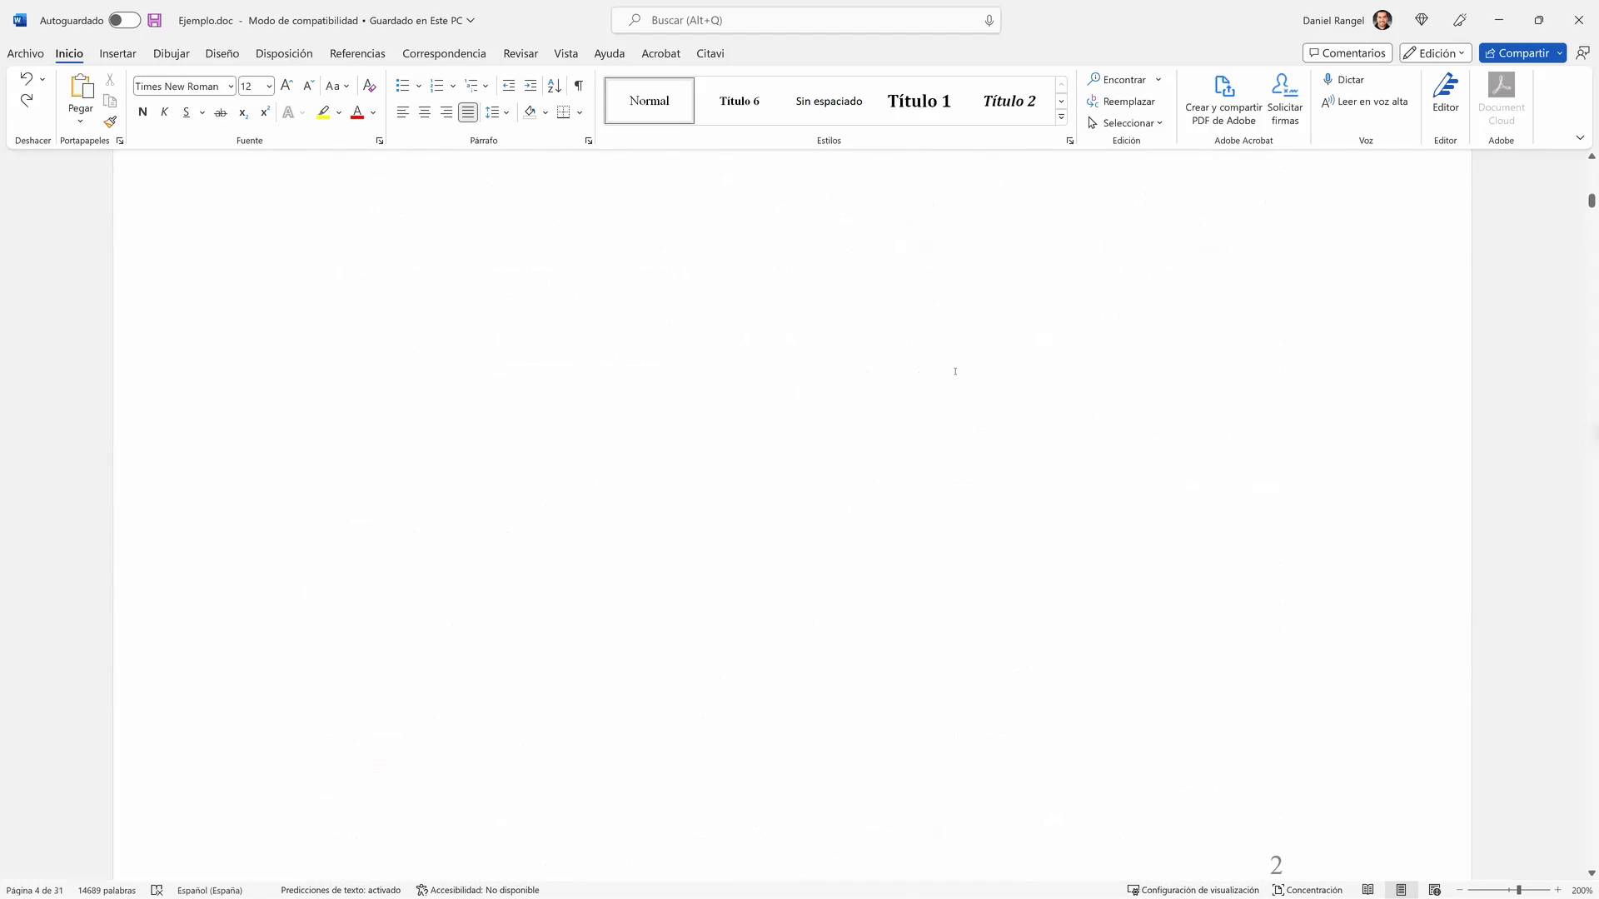
{"action": "scroll", "coordinate": [956, 375], "scroll_direction": "up", "scroll_amount": 2}
{"action": "scroll", "coordinate": [956, 373], "scroll_direction": "up", "scroll_amount": 1}
{"action": "scroll", "coordinate": [955, 372], "scroll_direction": "up", "scroll_amount": 5}
{"action": "scroll", "coordinate": [955, 371], "scroll_direction": "up", "scroll_amount": 4}
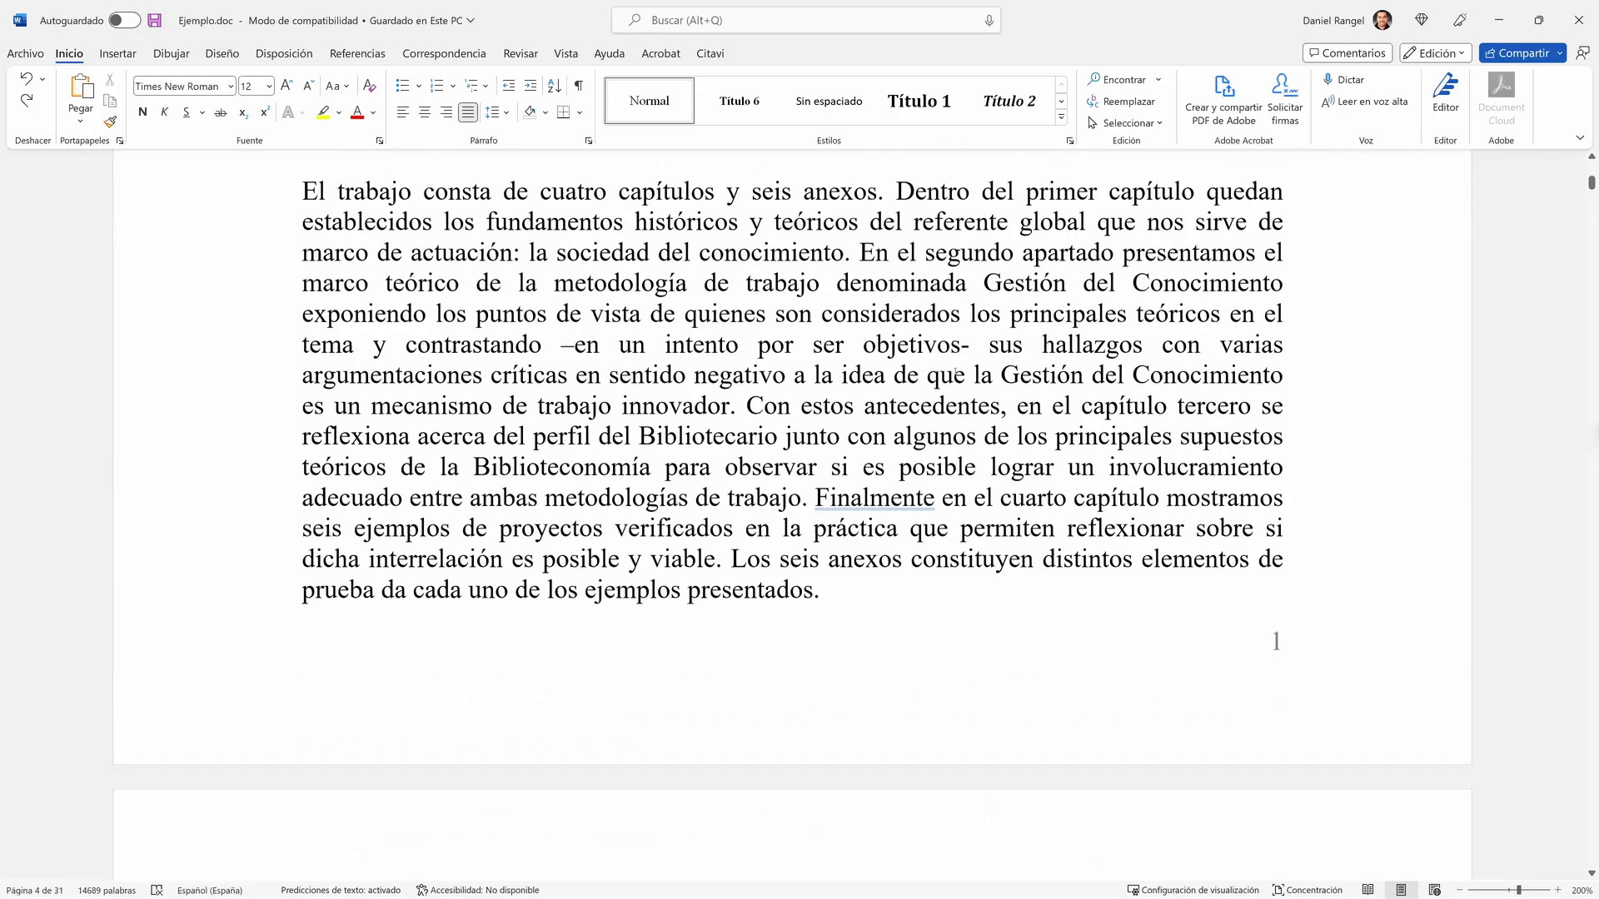
{"action": "scroll", "coordinate": [956, 374], "scroll_direction": "up", "scroll_amount": 7}
{"action": "scroll", "coordinate": [956, 374], "scroll_direction": "up", "scroll_amount": 8}
{"action": "scroll", "coordinate": [955, 372], "scroll_direction": "up", "scroll_amount": 1}
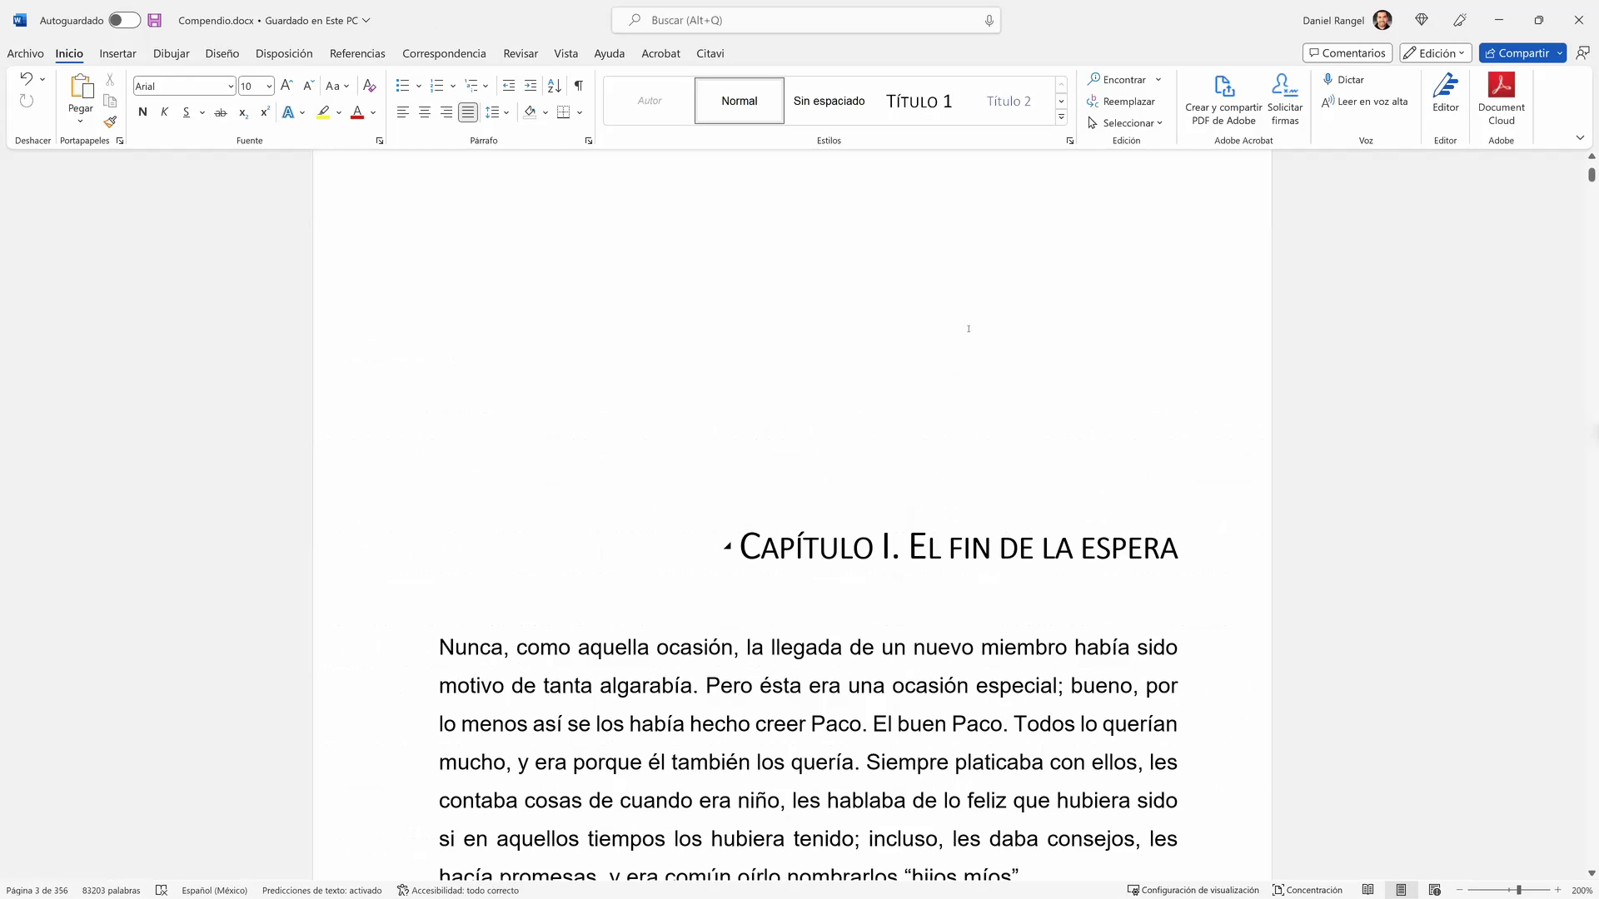
Scroll through Compendio.docx to page 7, where 'Capítulo II. La llegada' begins.
{"action": "scroll", "coordinate": [964, 328], "scroll_direction": "down", "scroll_amount": 1}
{"action": "scroll", "coordinate": [966, 328], "scroll_direction": "down", "scroll_amount": 1}
{"action": "scroll", "coordinate": [967, 327], "scroll_direction": "down", "scroll_amount": 2}
{"action": "scroll", "coordinate": [968, 327], "scroll_direction": "down", "scroll_amount": 1}
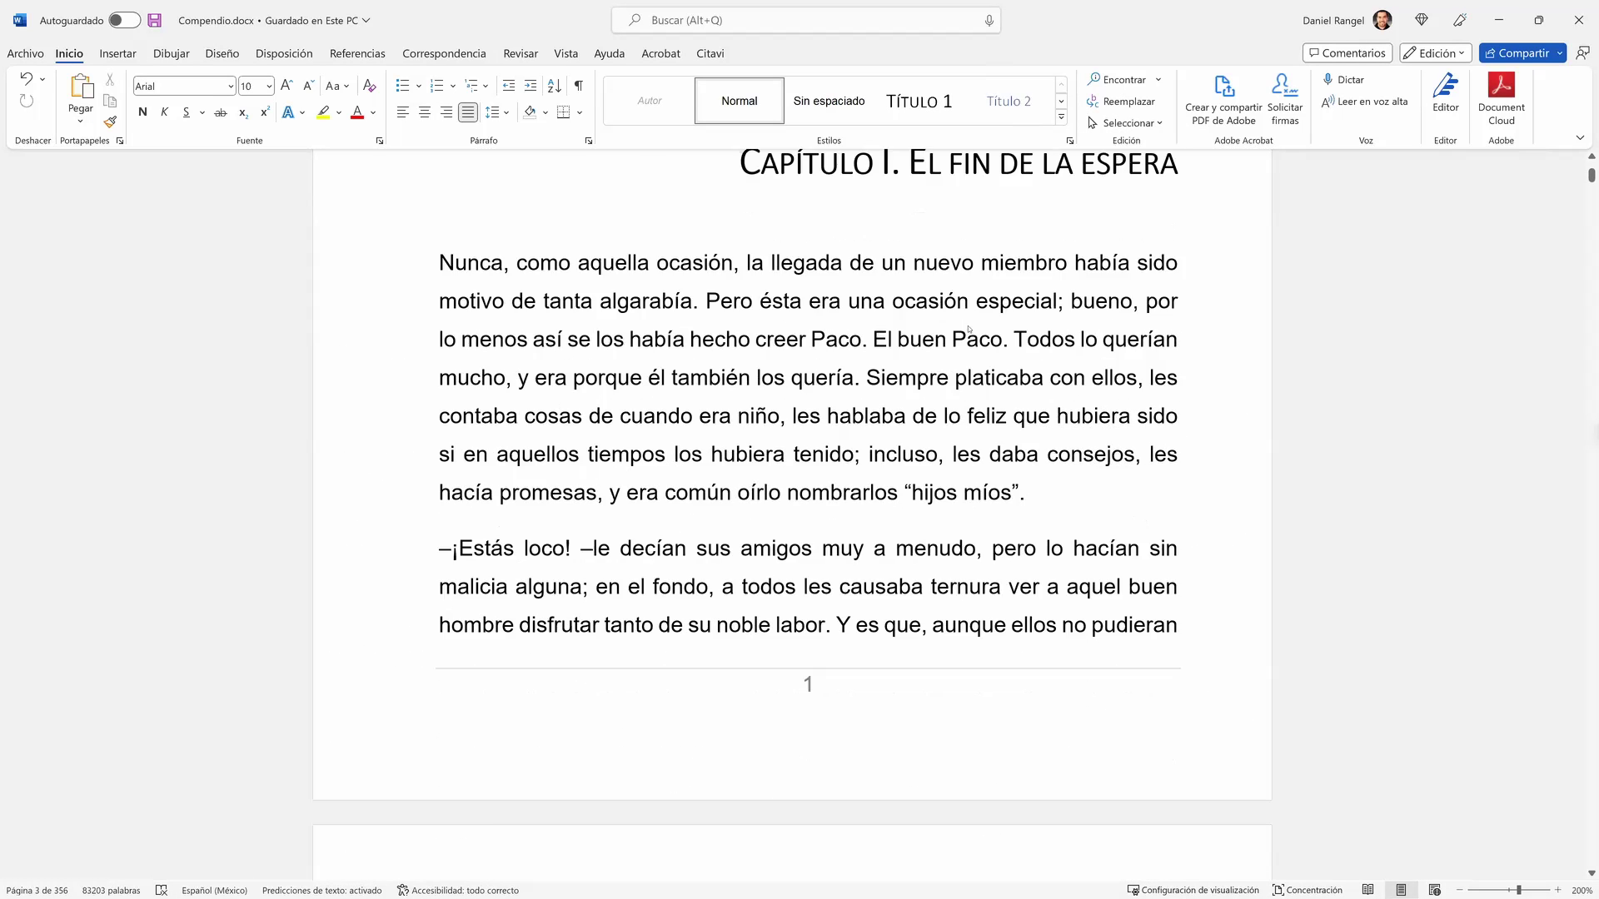
{"action": "scroll", "coordinate": [967, 327], "scroll_direction": "down", "scroll_amount": 6}
{"action": "scroll", "coordinate": [969, 326], "scroll_direction": "down", "scroll_amount": 2}
{"action": "scroll", "coordinate": [968, 326], "scroll_direction": "down", "scroll_amount": 4}
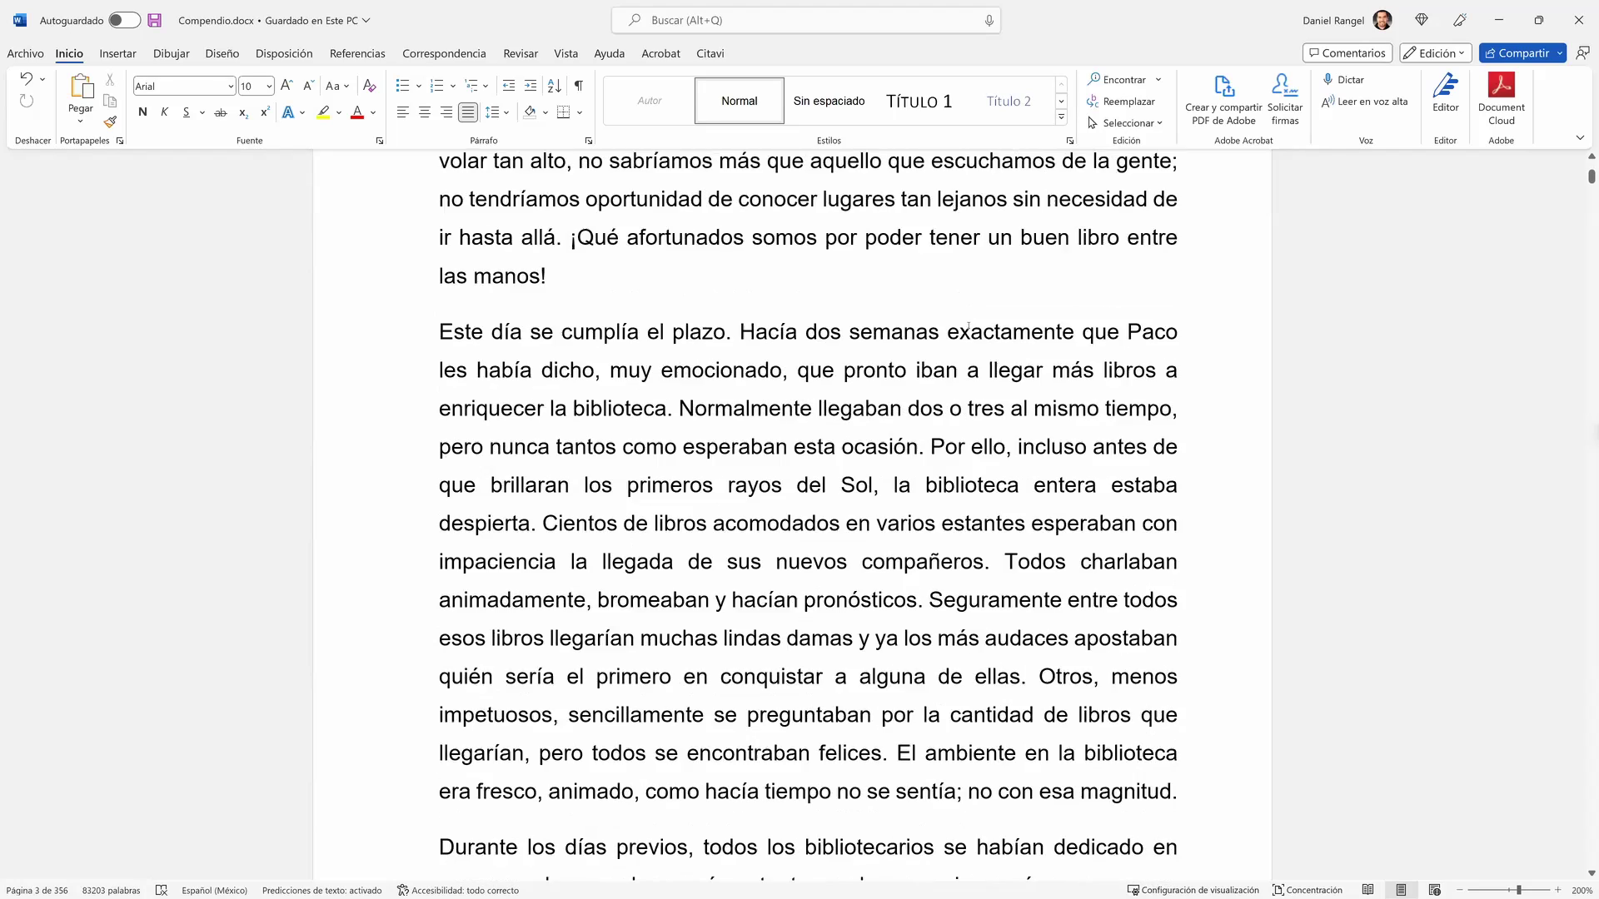
{"action": "scroll", "coordinate": [968, 326], "scroll_direction": "down", "scroll_amount": 4}
{"action": "scroll", "coordinate": [968, 325], "scroll_direction": "down", "scroll_amount": 4}
{"action": "scroll", "coordinate": [969, 325], "scroll_direction": "down", "scroll_amount": 5}
{"action": "scroll", "coordinate": [969, 326], "scroll_direction": "down", "scroll_amount": 1}
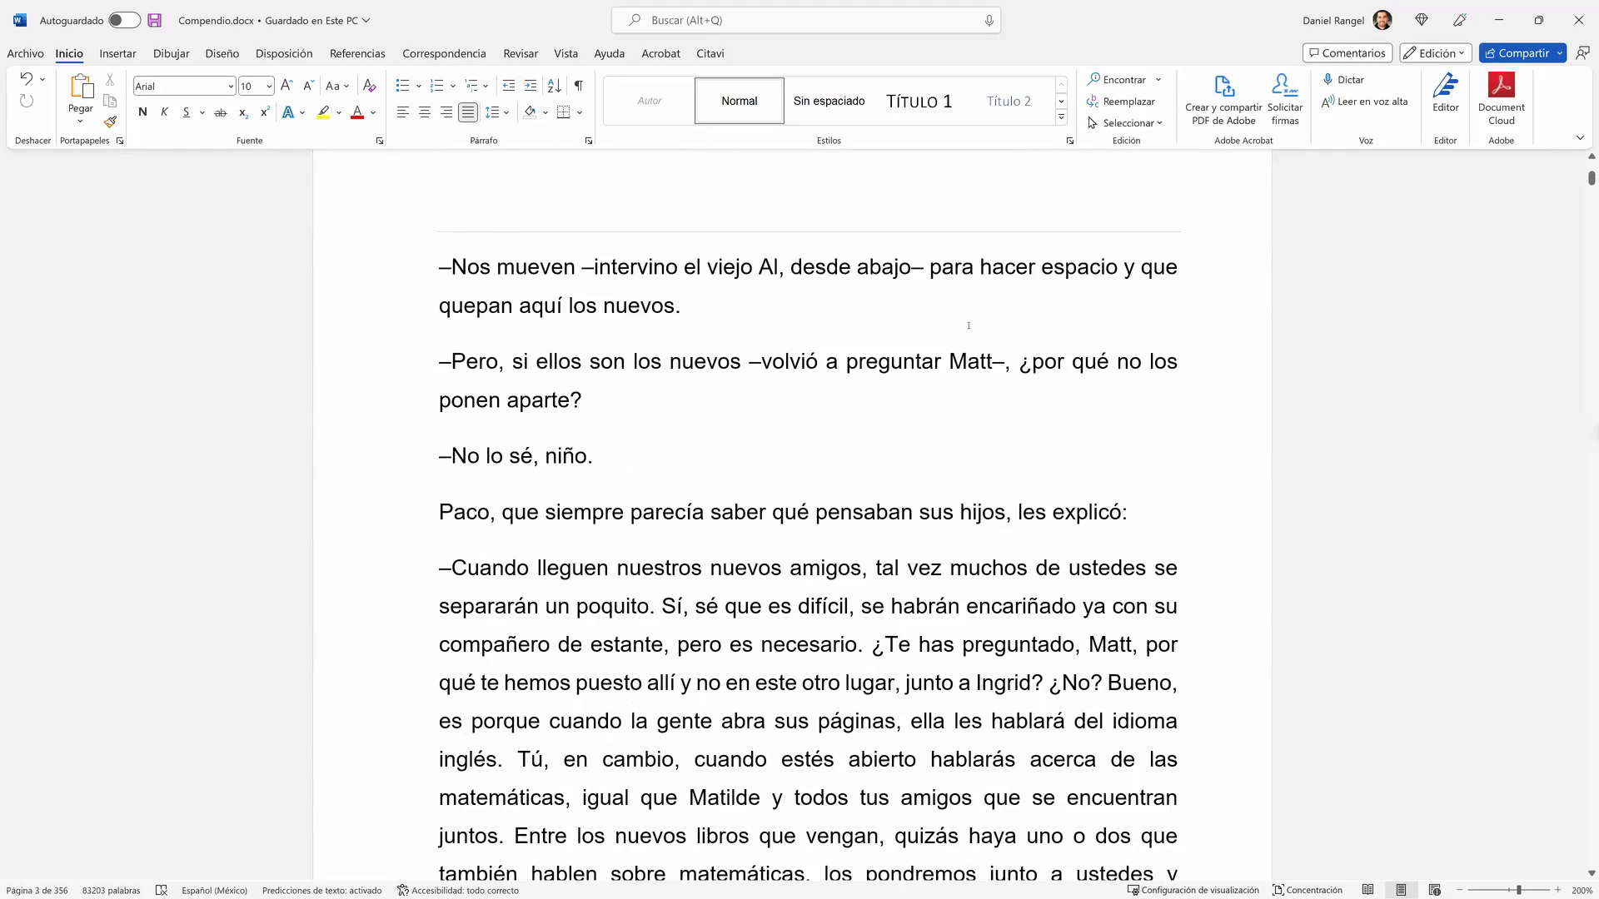
{"action": "scroll", "coordinate": [969, 326], "scroll_direction": "down", "scroll_amount": 5}
{"action": "scroll", "coordinate": [969, 326], "scroll_direction": "down", "scroll_amount": 6}
{"action": "scroll", "coordinate": [968, 325], "scroll_direction": "down", "scroll_amount": 2}
{"action": "scroll", "coordinate": [969, 326], "scroll_direction": "down", "scroll_amount": 5}
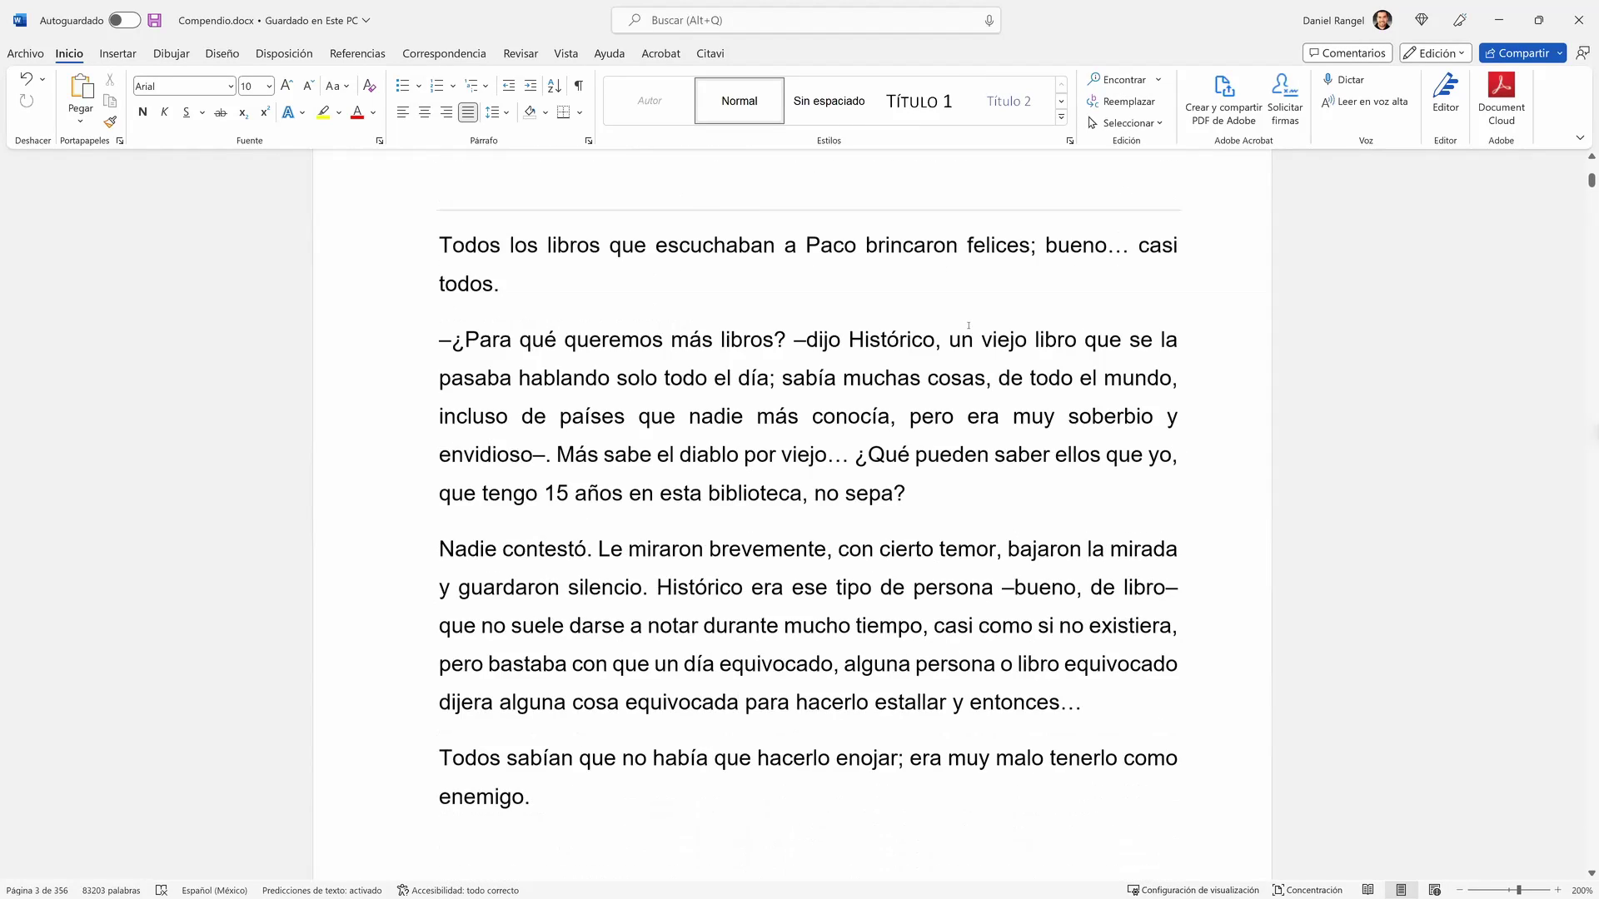
{"action": "scroll", "coordinate": [968, 326], "scroll_direction": "down", "scroll_amount": 12}
{"action": "scroll", "coordinate": [968, 325], "scroll_direction": "down", "scroll_amount": 4}
{"action": "scroll", "coordinate": [969, 326], "scroll_direction": "down", "scroll_amount": 5}
{"action": "scroll", "coordinate": [968, 326], "scroll_direction": "down", "scroll_amount": 5}
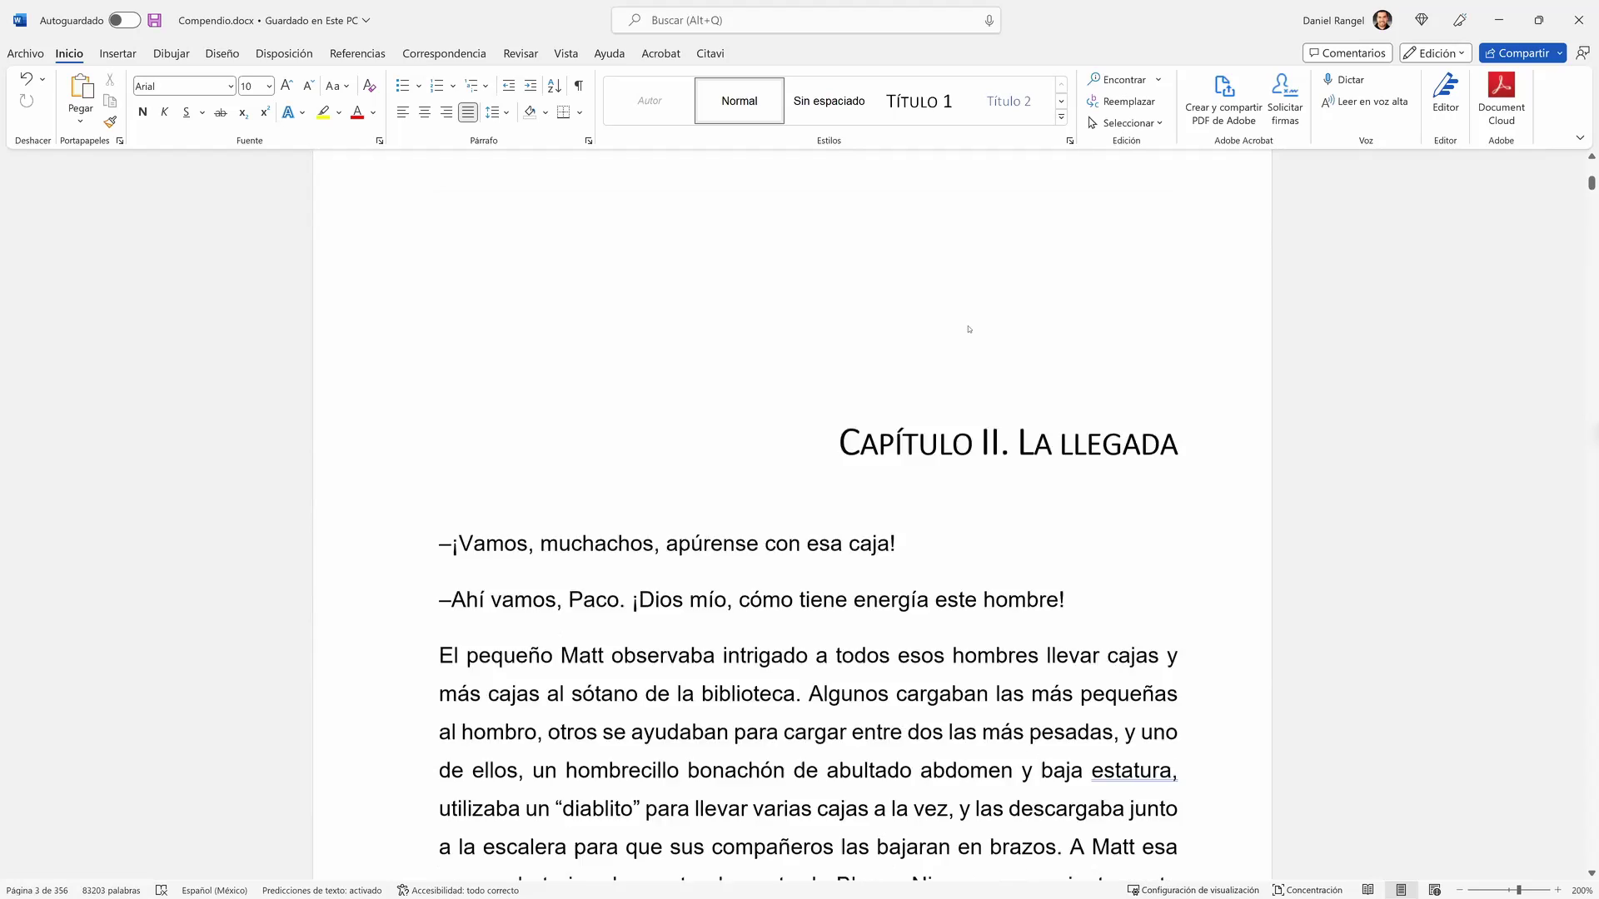
{"action": "scroll", "coordinate": [968, 325], "scroll_direction": "down", "scroll_amount": 2}
{"action": "scroll", "coordinate": [968, 325], "scroll_direction": "down", "scroll_amount": 5}
{"action": "scroll", "coordinate": [969, 326], "scroll_direction": "down", "scroll_amount": 2}
{"action": "scroll", "coordinate": [968, 325], "scroll_direction": "down", "scroll_amount": 15}
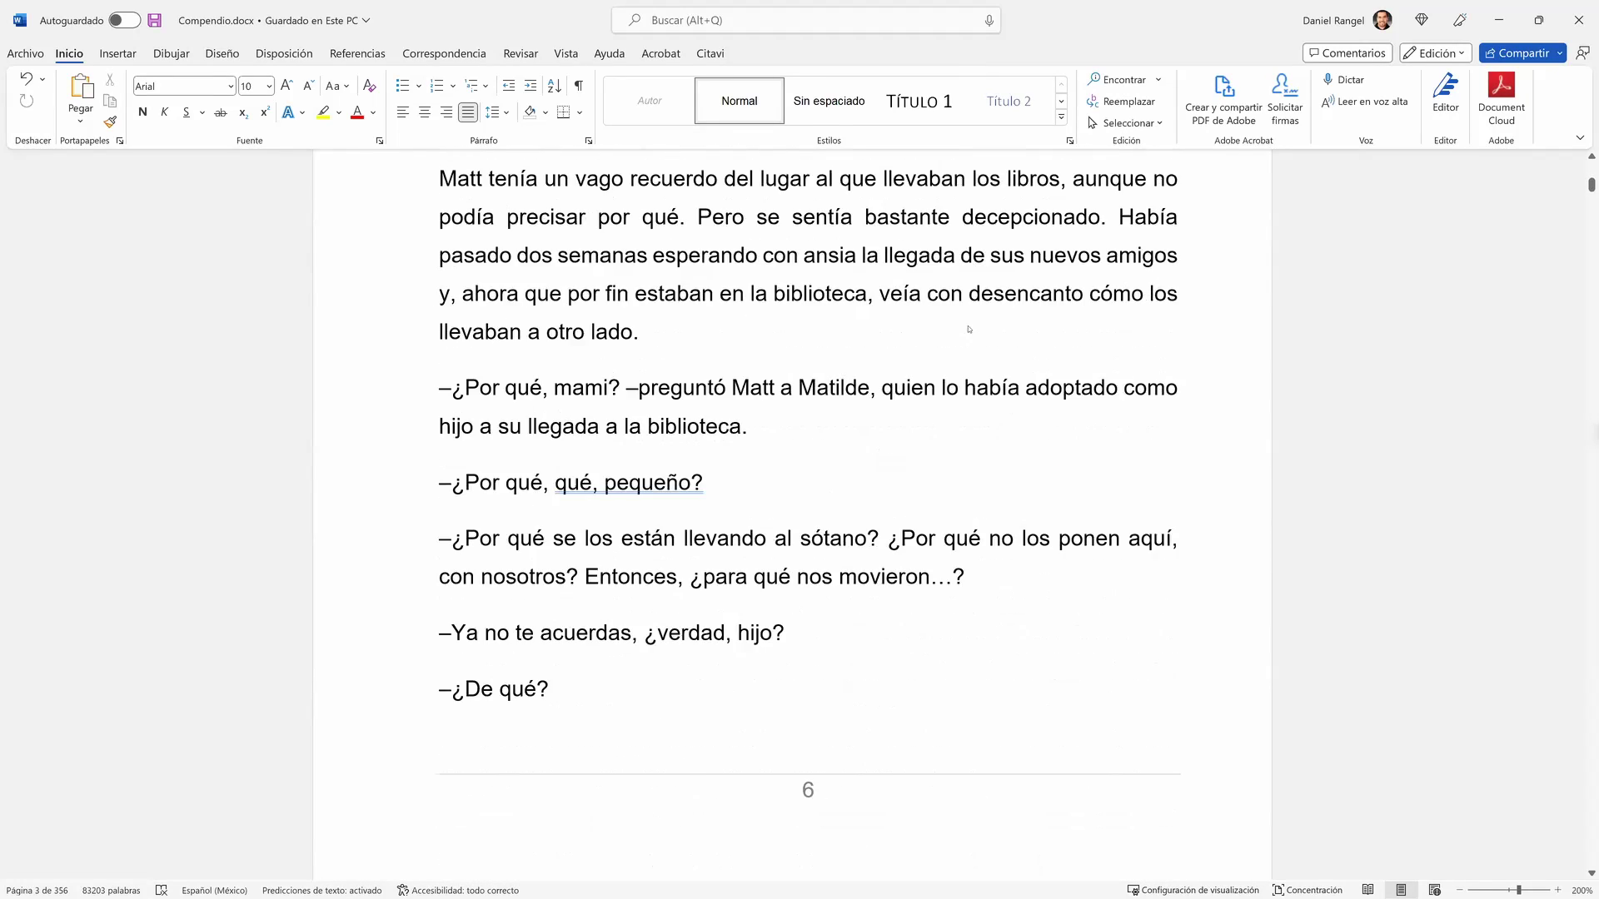
{"action": "scroll", "coordinate": [968, 325], "scroll_direction": "down", "scroll_amount": 5}
{"action": "scroll", "coordinate": [969, 326], "scroll_direction": "down", "scroll_amount": 3}
{"action": "scroll", "coordinate": [968, 325], "scroll_direction": "down", "scroll_amount": 4}
{"action": "scroll", "coordinate": [969, 326], "scroll_direction": "down", "scroll_amount": 4}
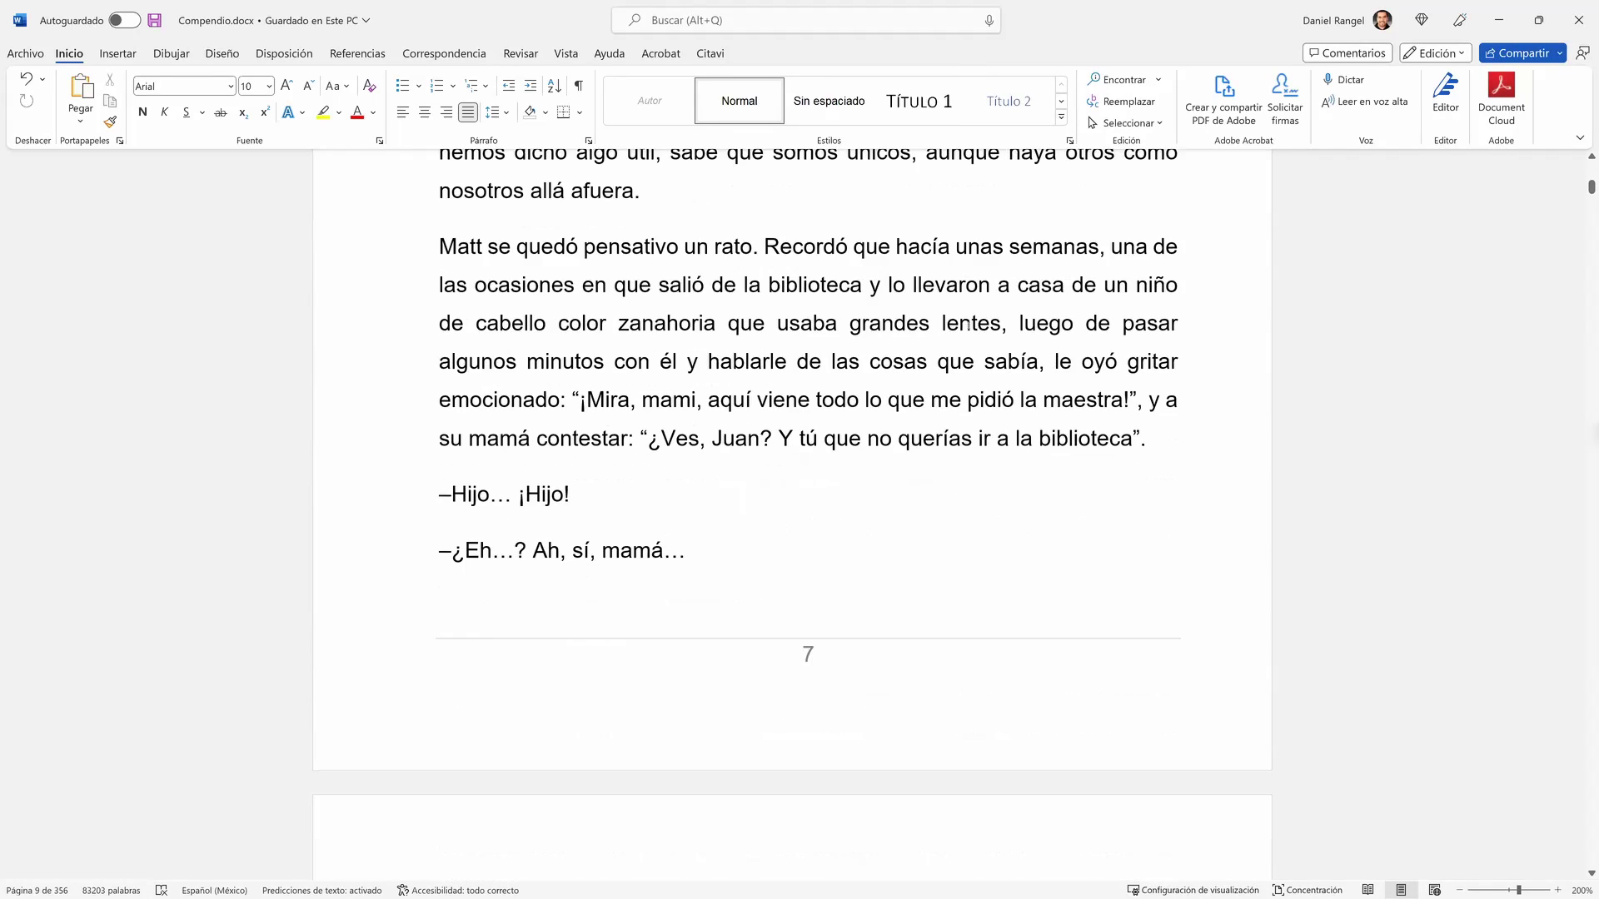
{"action": "scroll", "coordinate": [968, 325], "scroll_direction": "up", "scroll_amount": 2}
{"action": "scroll", "coordinate": [968, 326], "scroll_direction": "up", "scroll_amount": 3}
{"action": "scroll", "coordinate": [969, 325], "scroll_direction": "up", "scroll_amount": 10}
{"action": "scroll", "coordinate": [969, 325], "scroll_direction": "up", "scroll_amount": 2}
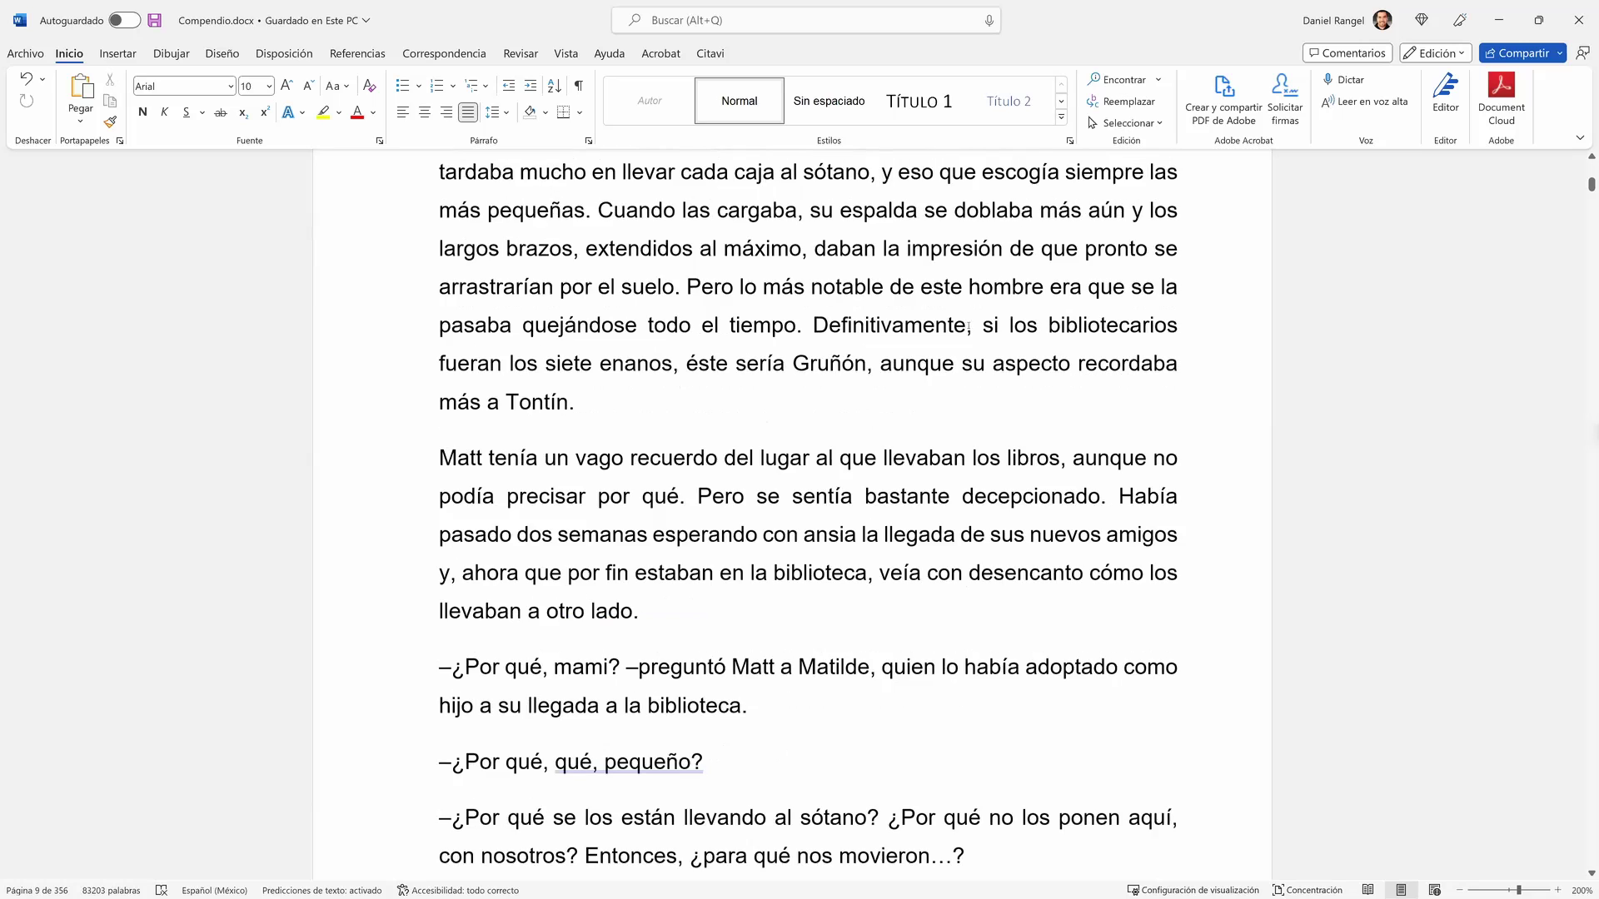
{"action": "scroll", "coordinate": [968, 325], "scroll_direction": "up", "scroll_amount": 6}
{"action": "scroll", "coordinate": [969, 326], "scroll_direction": "up", "scroll_amount": 4}
{"action": "scroll", "coordinate": [1140, 449], "scroll_direction": "up", "scroll_amount": 1}
{"action": "scroll", "coordinate": [1140, 449], "scroll_direction": "up", "scroll_amount": 2}
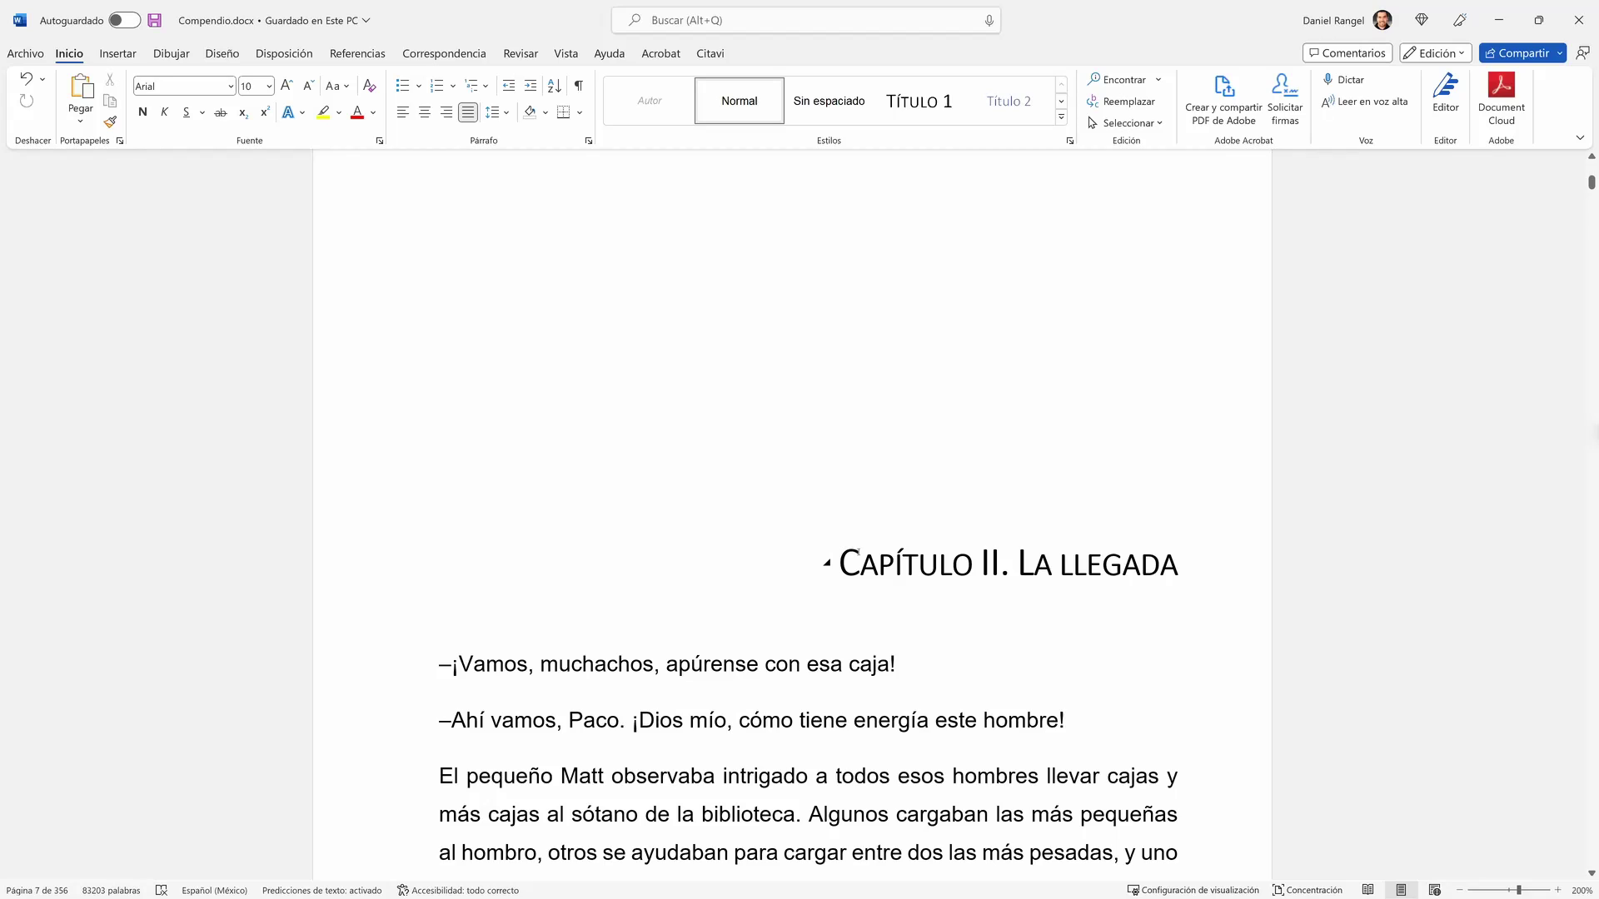
Inspect the Capítulo II heading's style, reveal the Eficacia block, then return to Ejemplo.doc.
{"action": "left_click", "coordinate": [878, 563]}
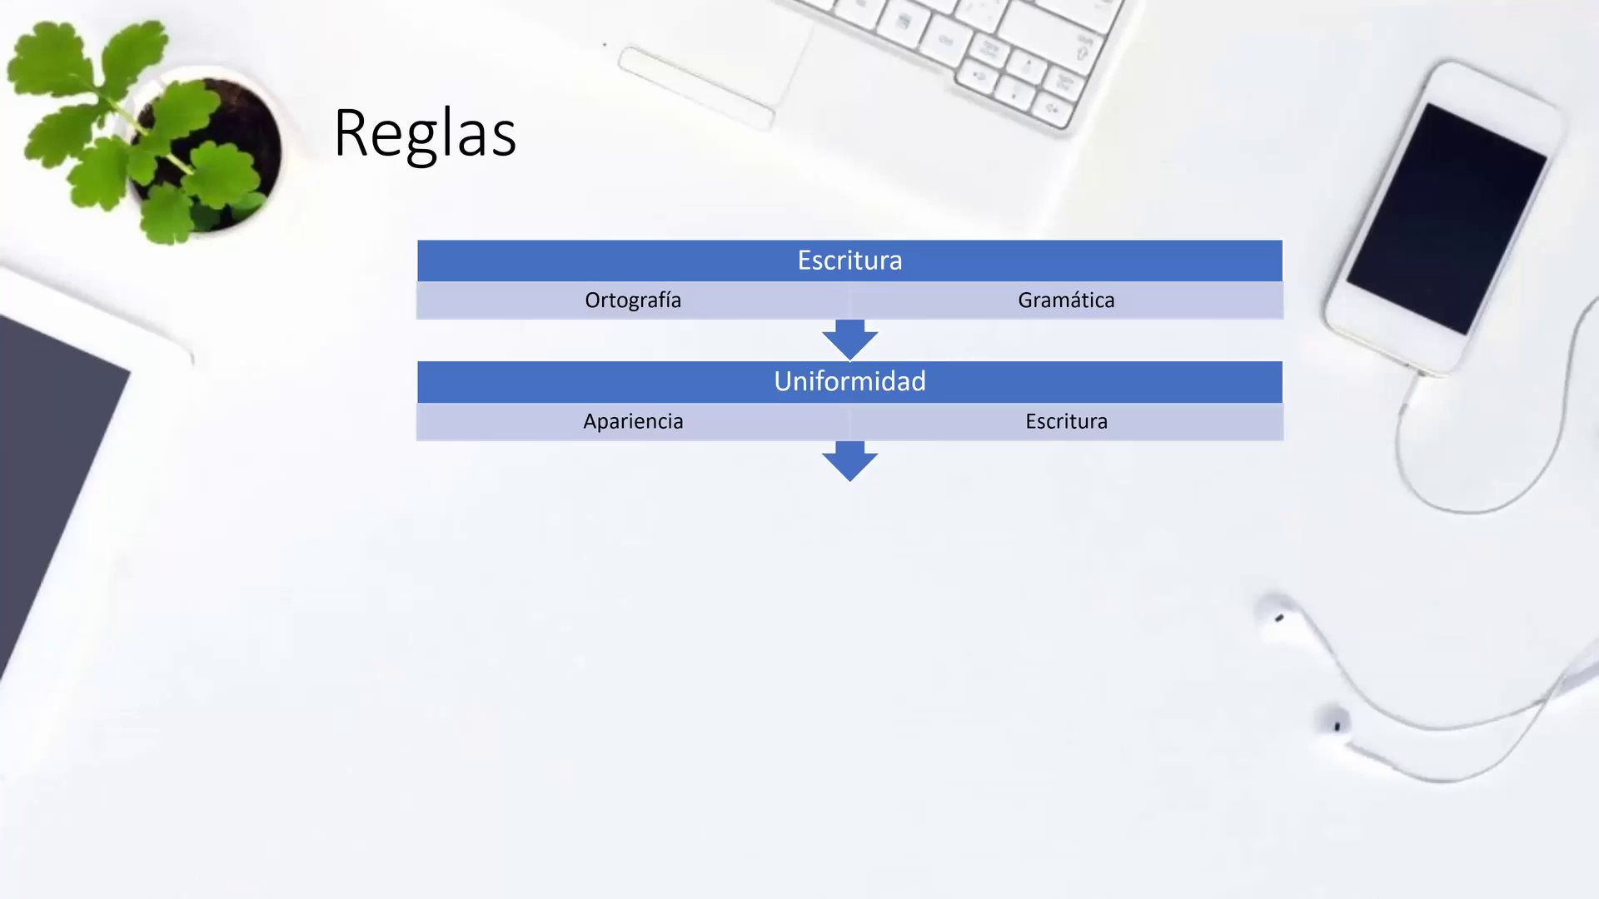
{"action": "key", "text": "Right"}
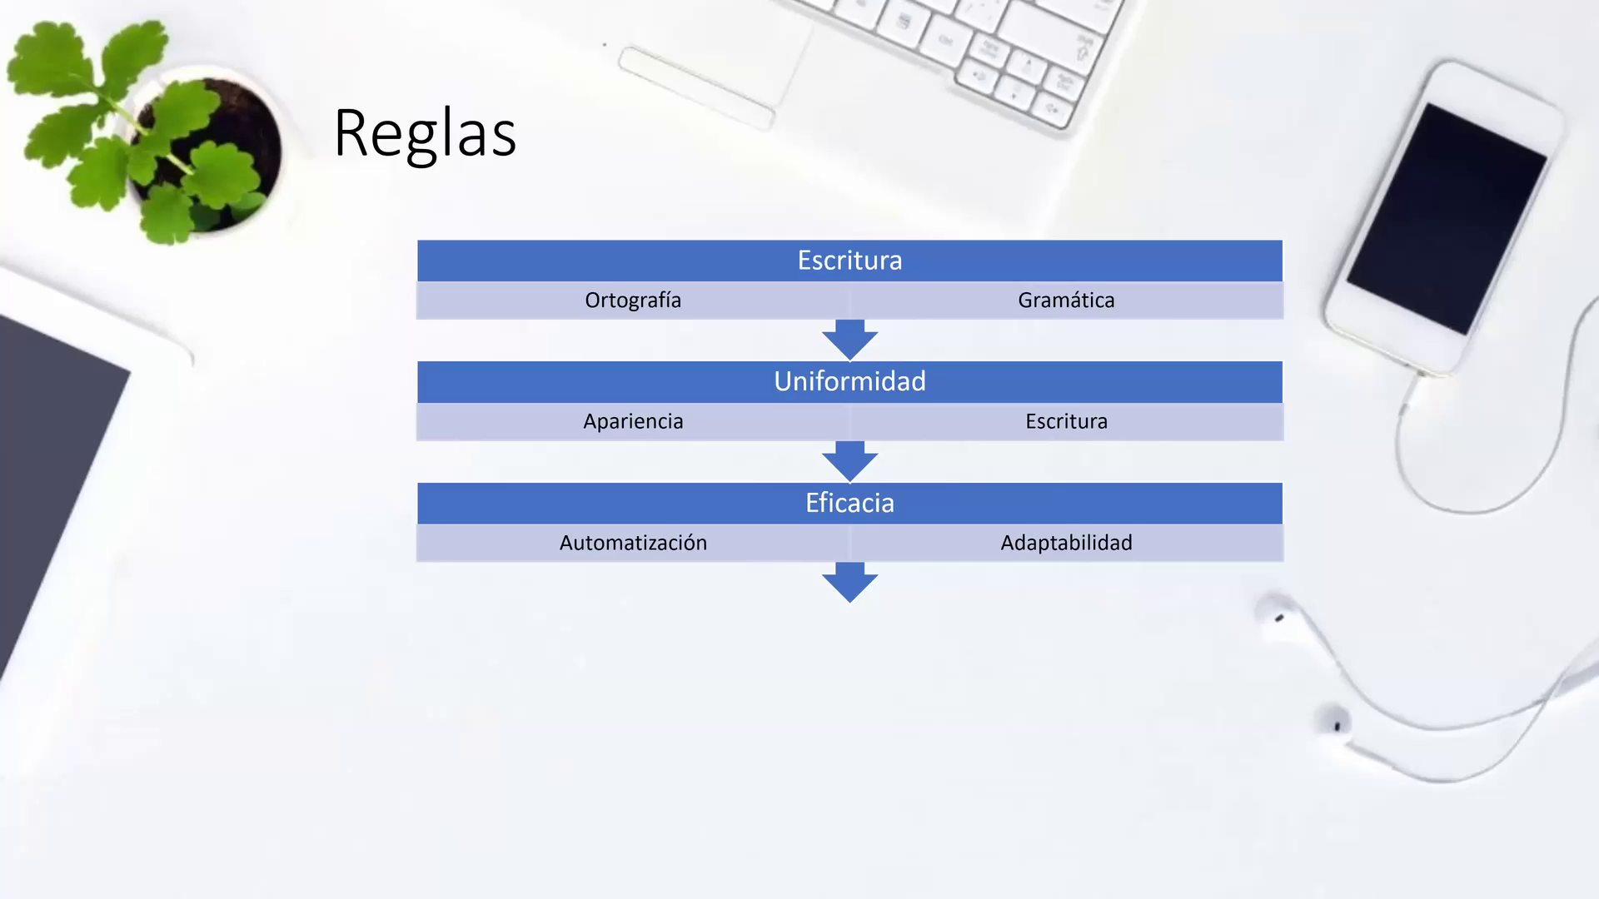
{"action": "key", "text": "alt+Tab"}
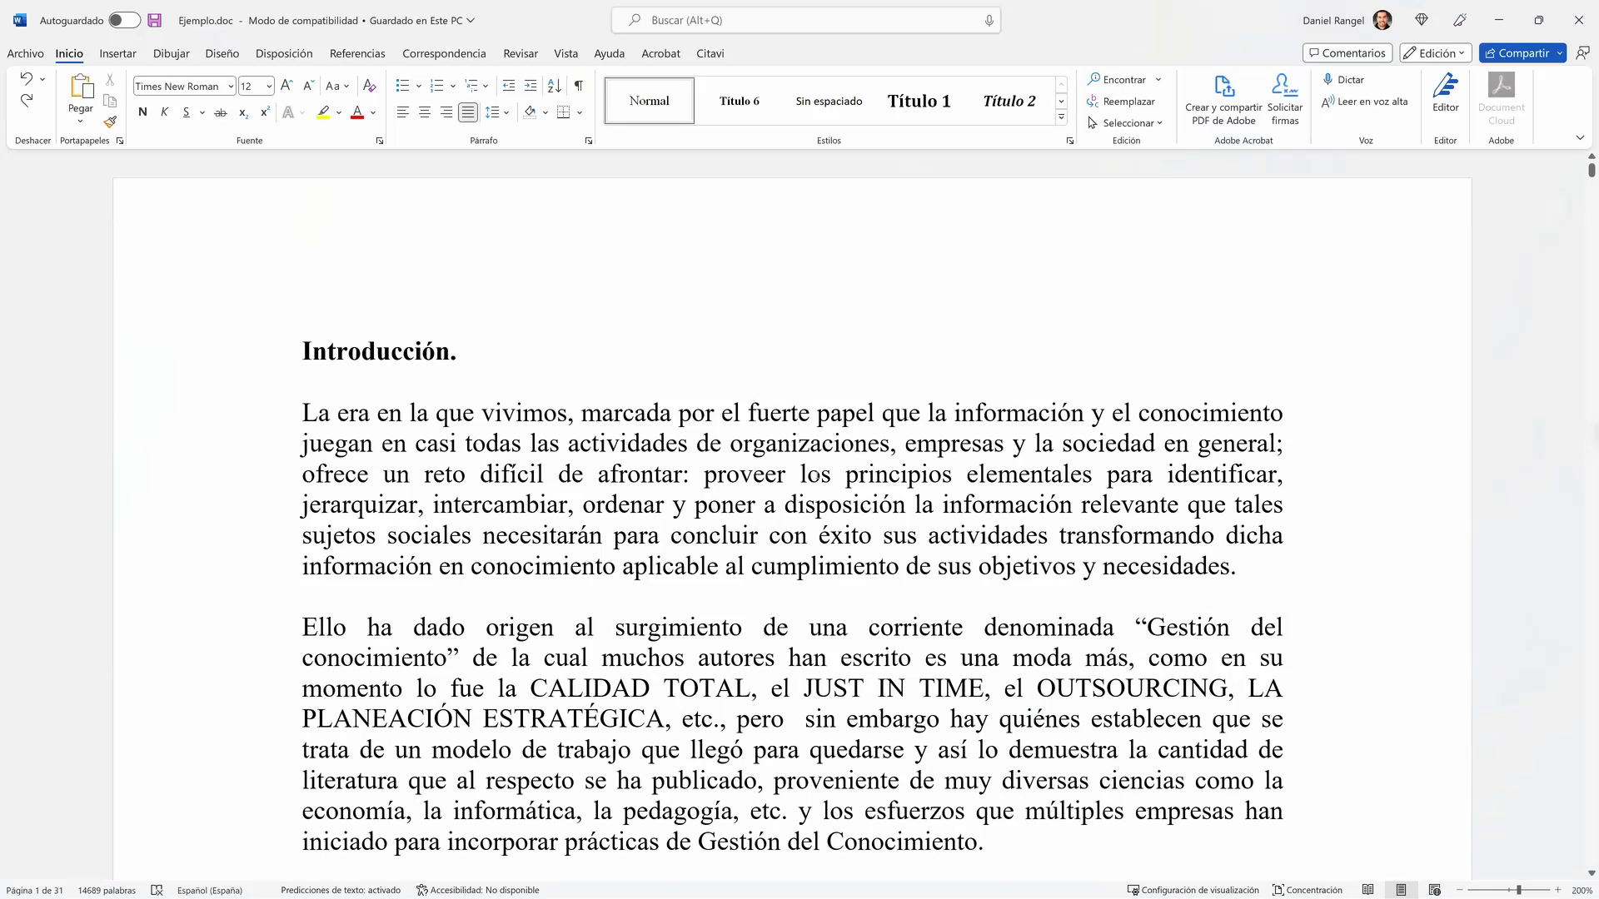
Show the Diseño tab's Formato del documento style sets for Ejemplo.doc.
{"action": "scroll", "coordinate": [791, 500], "scroll_direction": "down", "scroll_amount": 2, "text": "ctrl"}
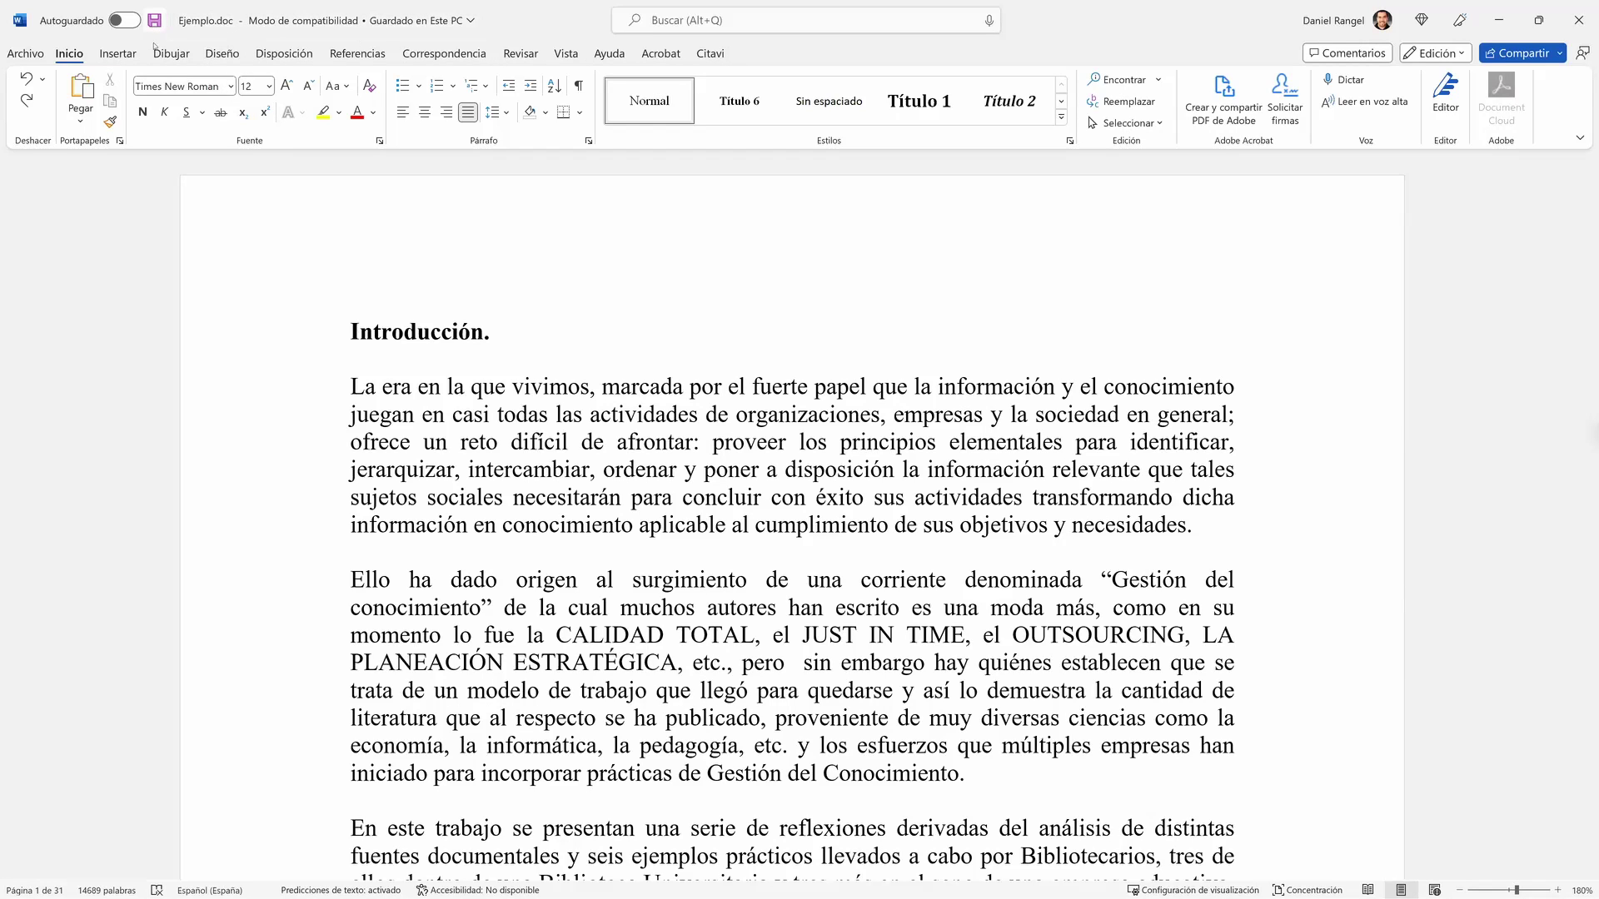
{"action": "left_click", "coordinate": [223, 53]}
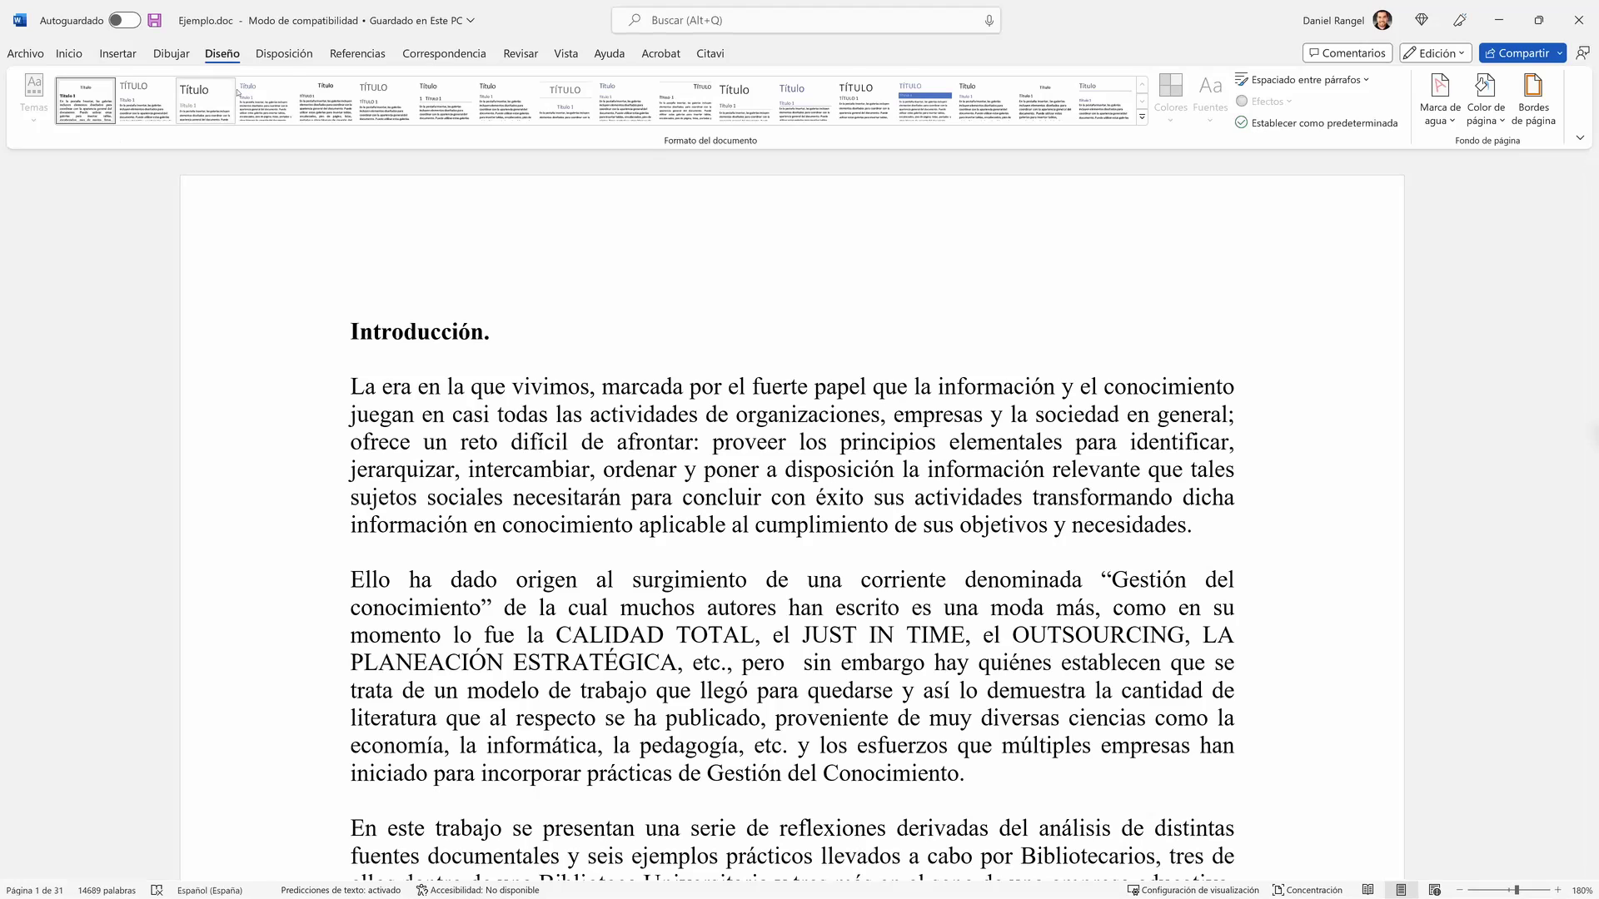
{"action": "left_click", "coordinate": [289, 51]}
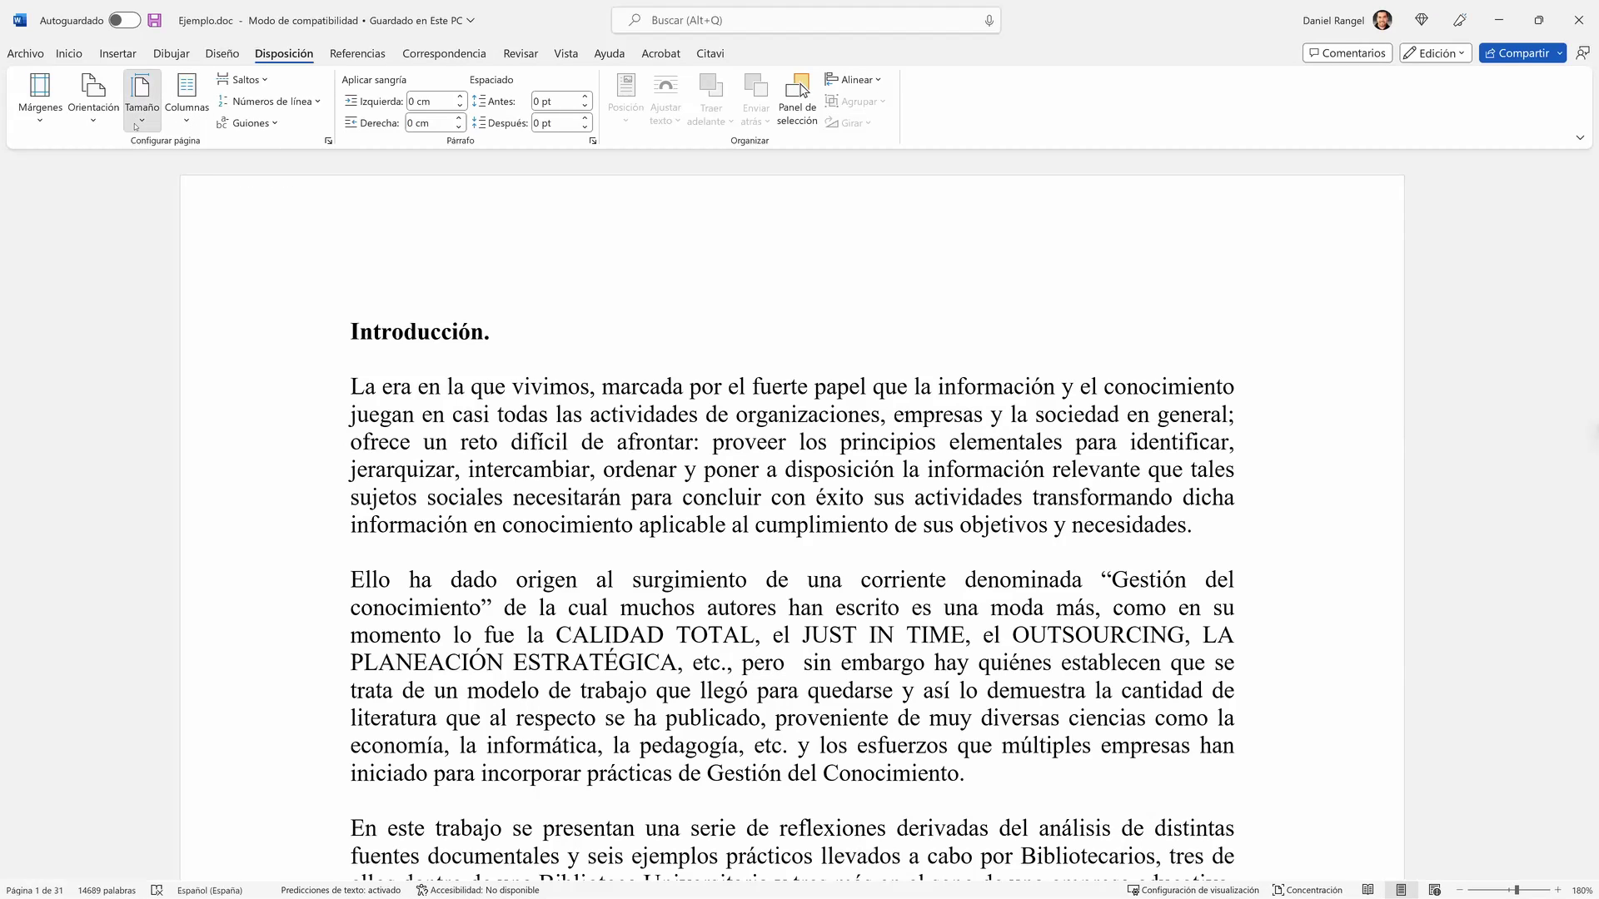
{"action": "left_click", "coordinate": [136, 127]}
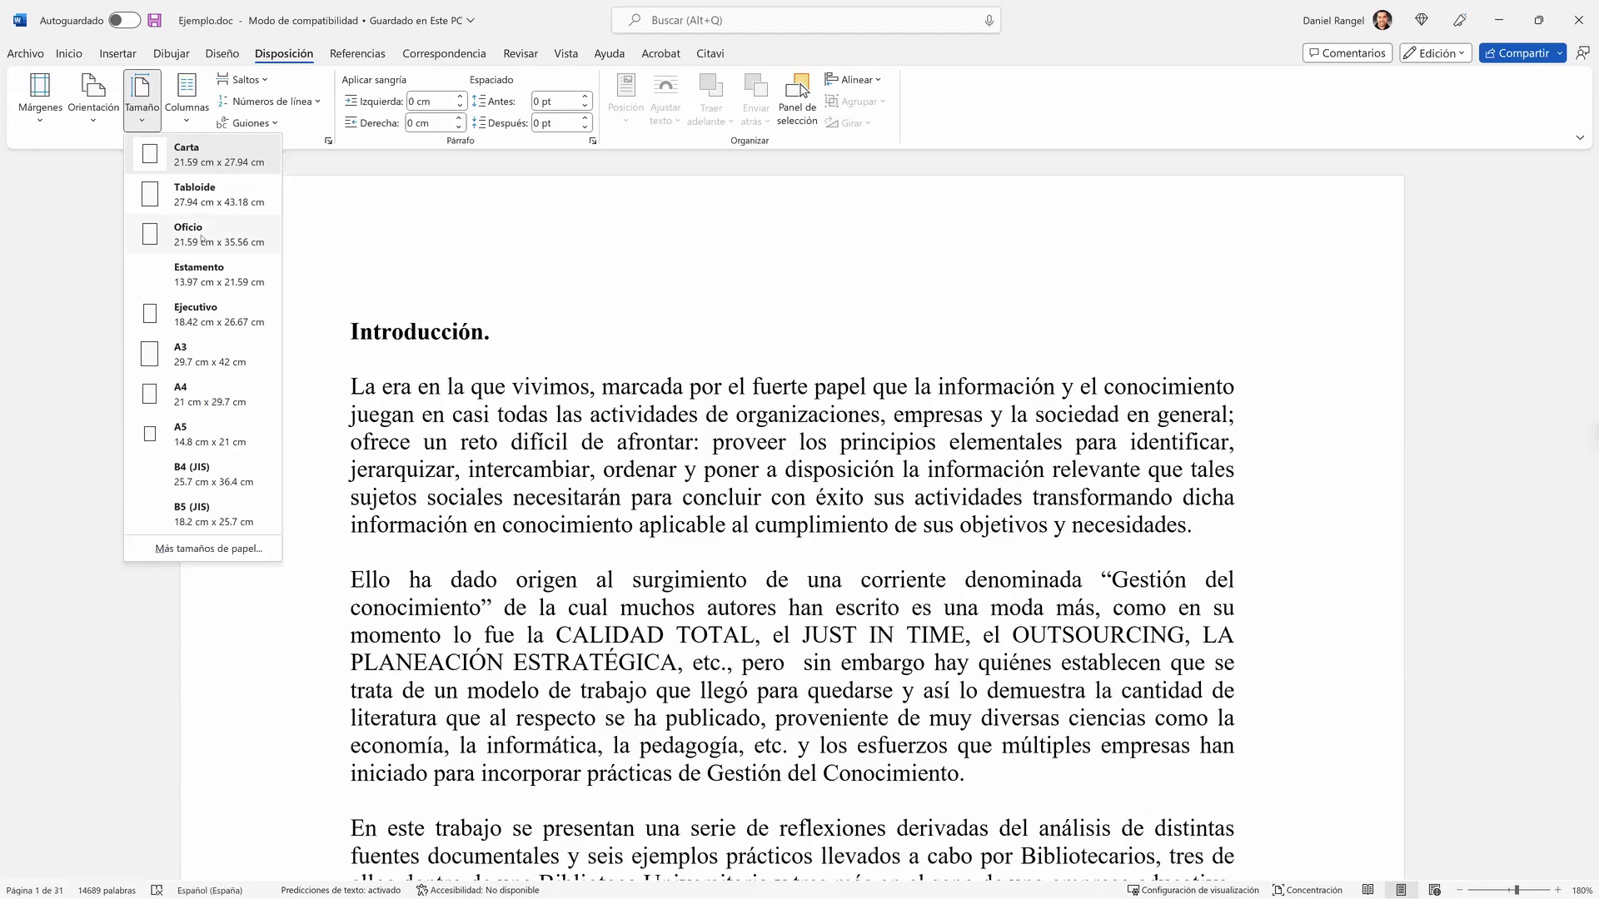
{"action": "left_click", "coordinate": [201, 240]}
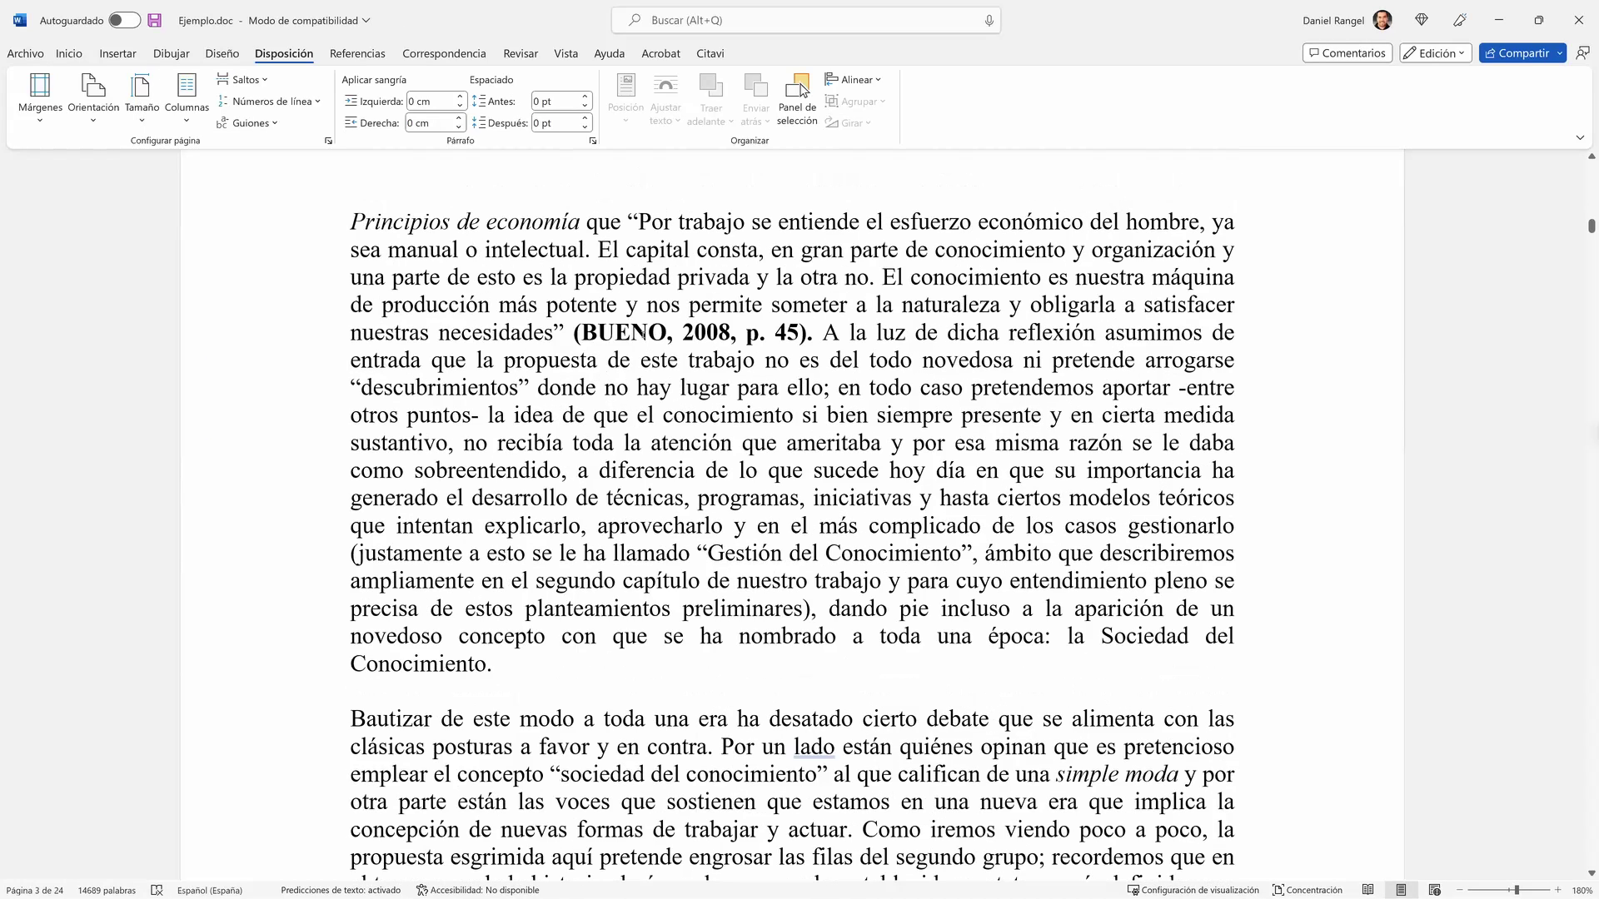
{"action": "scroll", "coordinate": [643, 335], "scroll_direction": "down", "scroll_amount": 5}
{"action": "scroll", "coordinate": [643, 334], "scroll_direction": "down", "scroll_amount": 5}
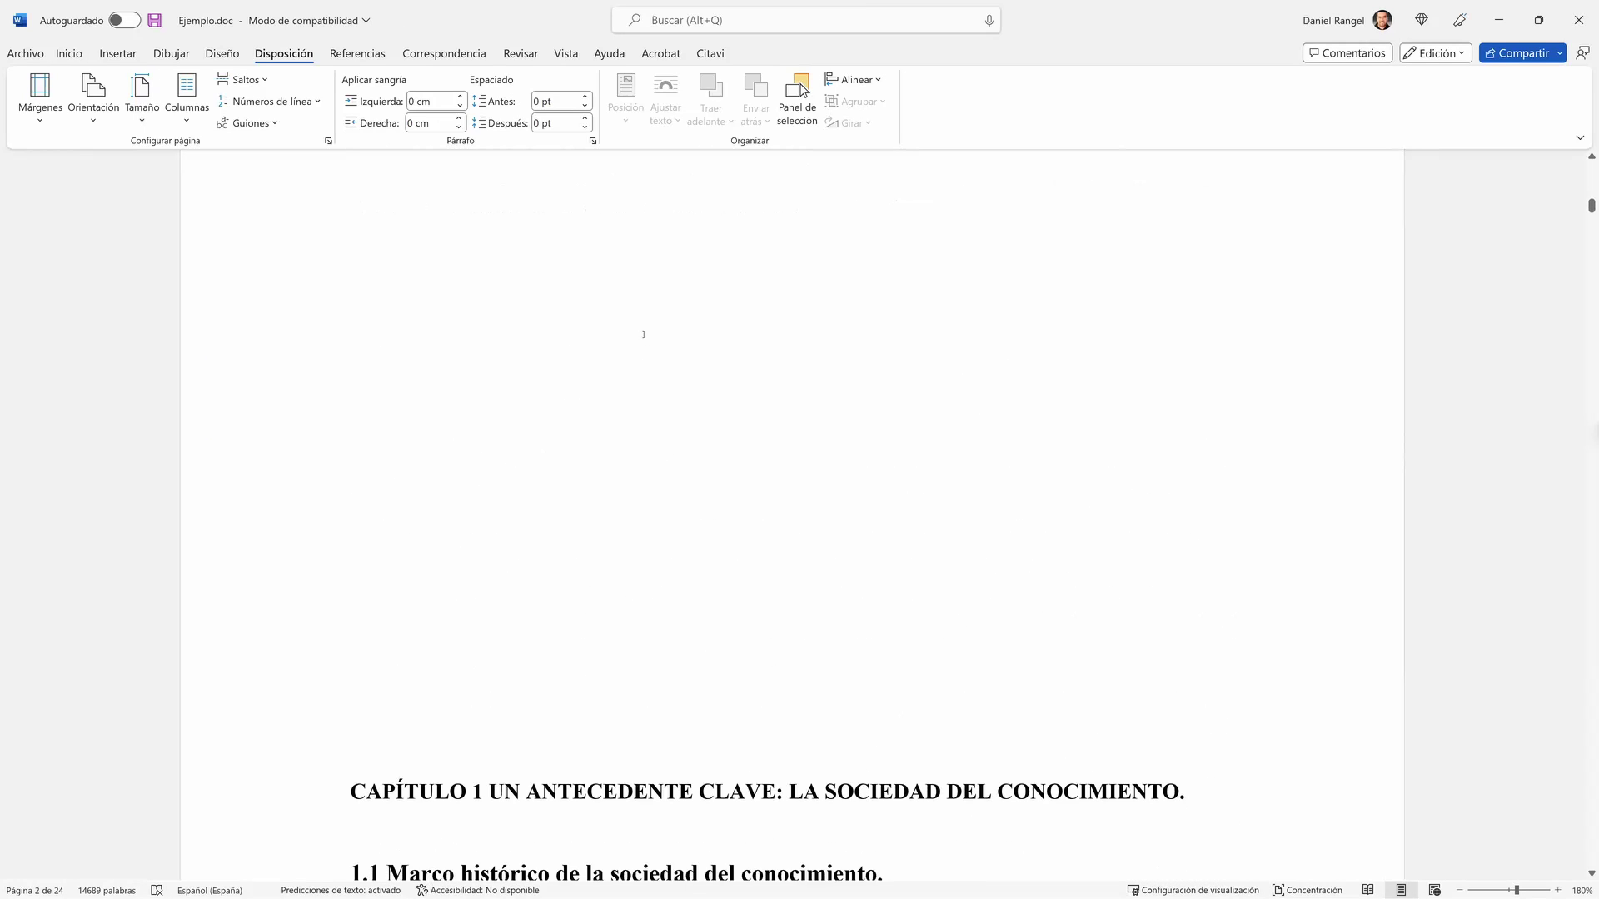
{"action": "scroll", "coordinate": [643, 335], "scroll_direction": "down", "scroll_amount": 2}
{"action": "scroll", "coordinate": [644, 336], "scroll_direction": "down", "scroll_amount": 1}
{"action": "scroll", "coordinate": [574, 296], "scroll_direction": "down", "scroll_amount": 3}
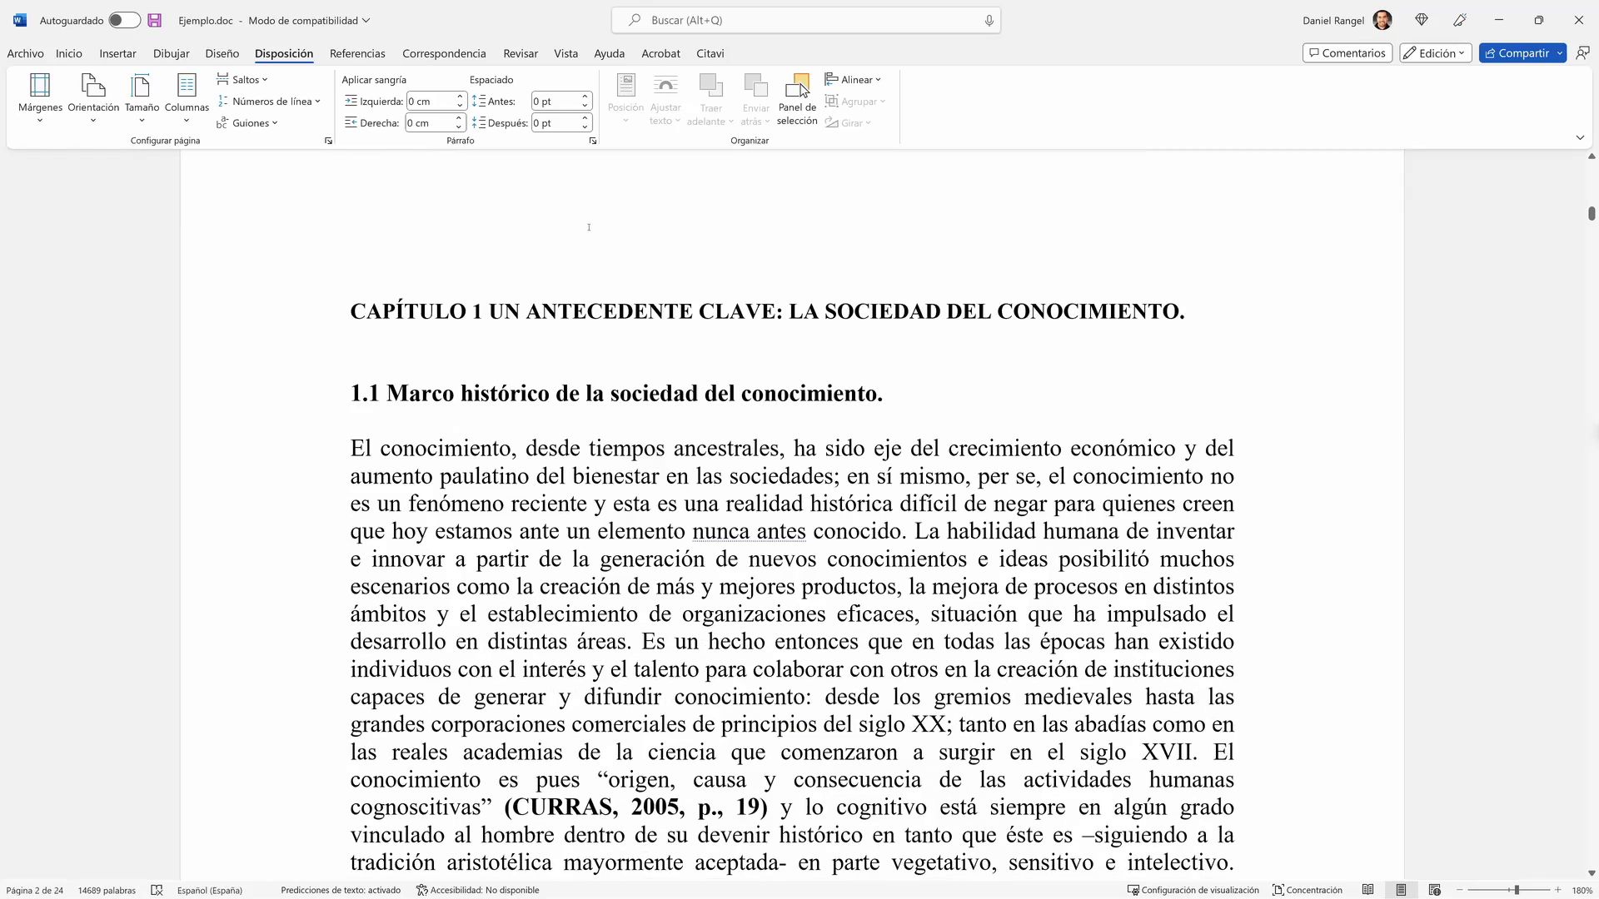
{"action": "scroll", "coordinate": [720, 338], "scroll_direction": "down", "scroll_amount": 3}
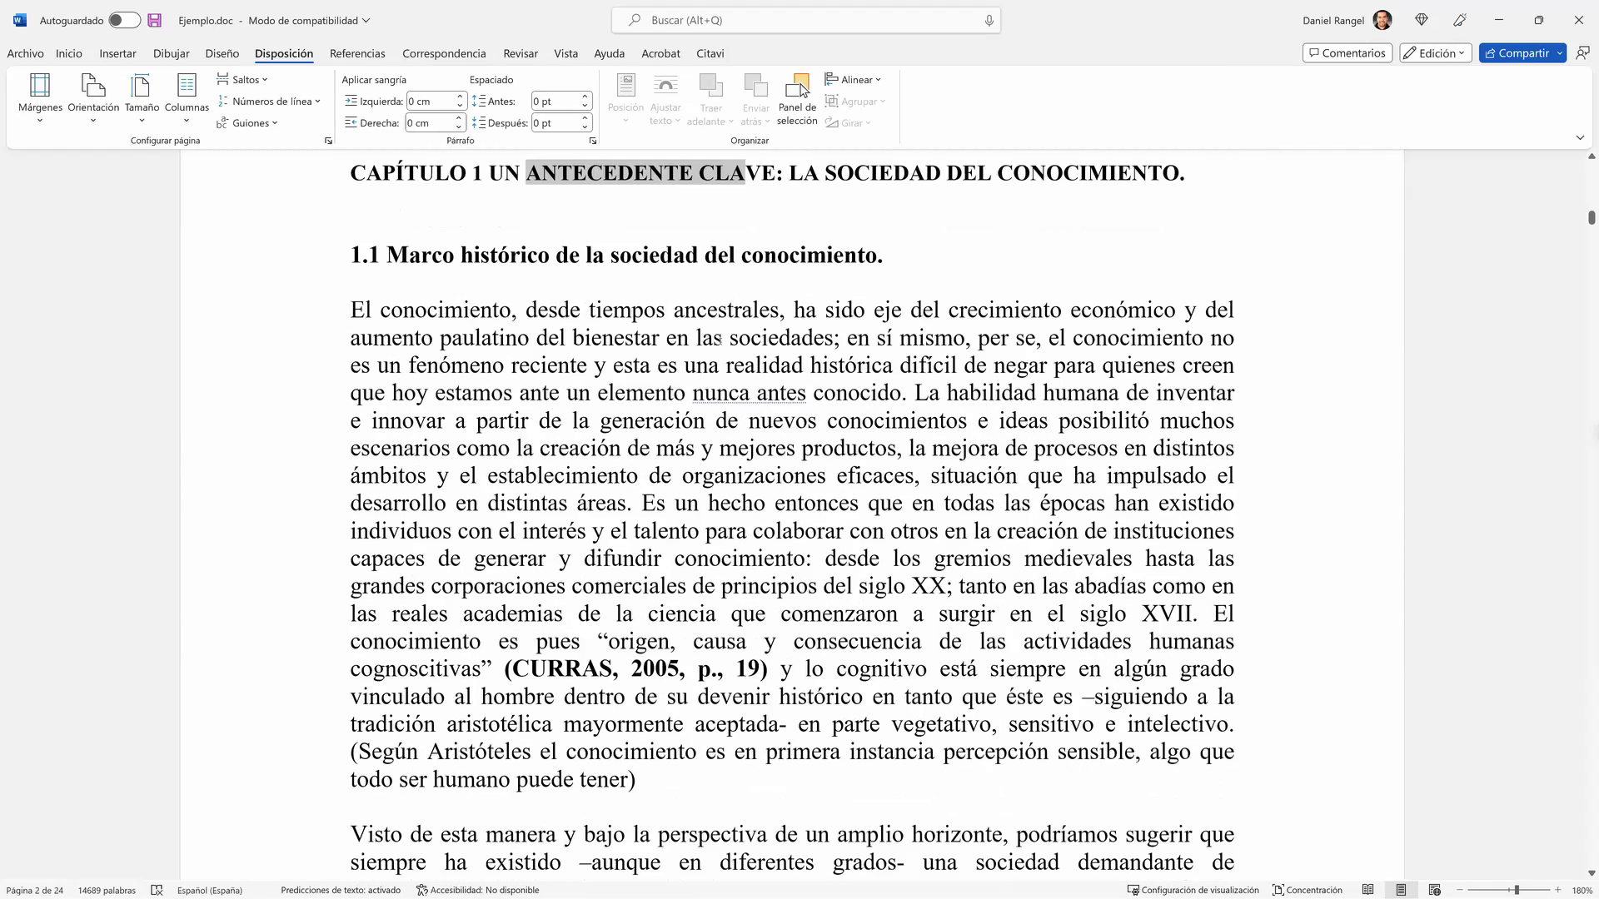
{"action": "scroll", "coordinate": [720, 340], "scroll_direction": "down", "scroll_amount": 4}
{"action": "scroll", "coordinate": [720, 342], "scroll_direction": "up", "scroll_amount": 1}
{"action": "scroll", "coordinate": [720, 341], "scroll_direction": "up", "scroll_amount": 3}
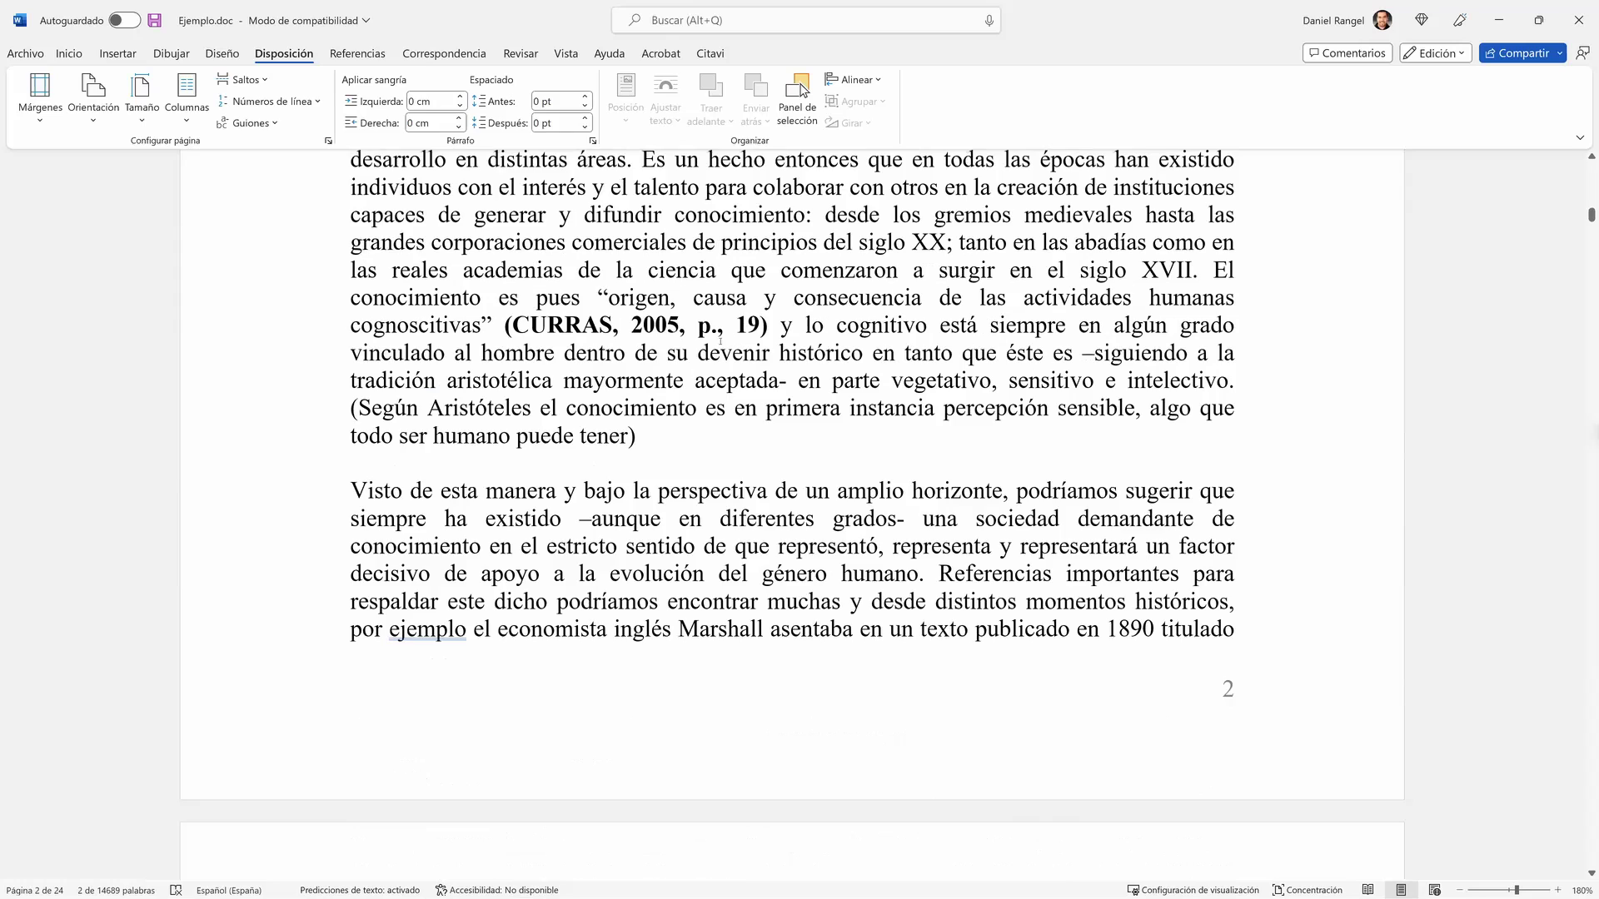
{"action": "scroll", "coordinate": [720, 342], "scroll_direction": "up", "scroll_amount": 8}
{"action": "scroll", "coordinate": [720, 343], "scroll_direction": "up", "scroll_amount": 3}
{"action": "scroll", "coordinate": [721, 344], "scroll_direction": "up", "scroll_amount": 3}
{"action": "scroll", "coordinate": [733, 367], "scroll_direction": "up", "scroll_amount": 2}
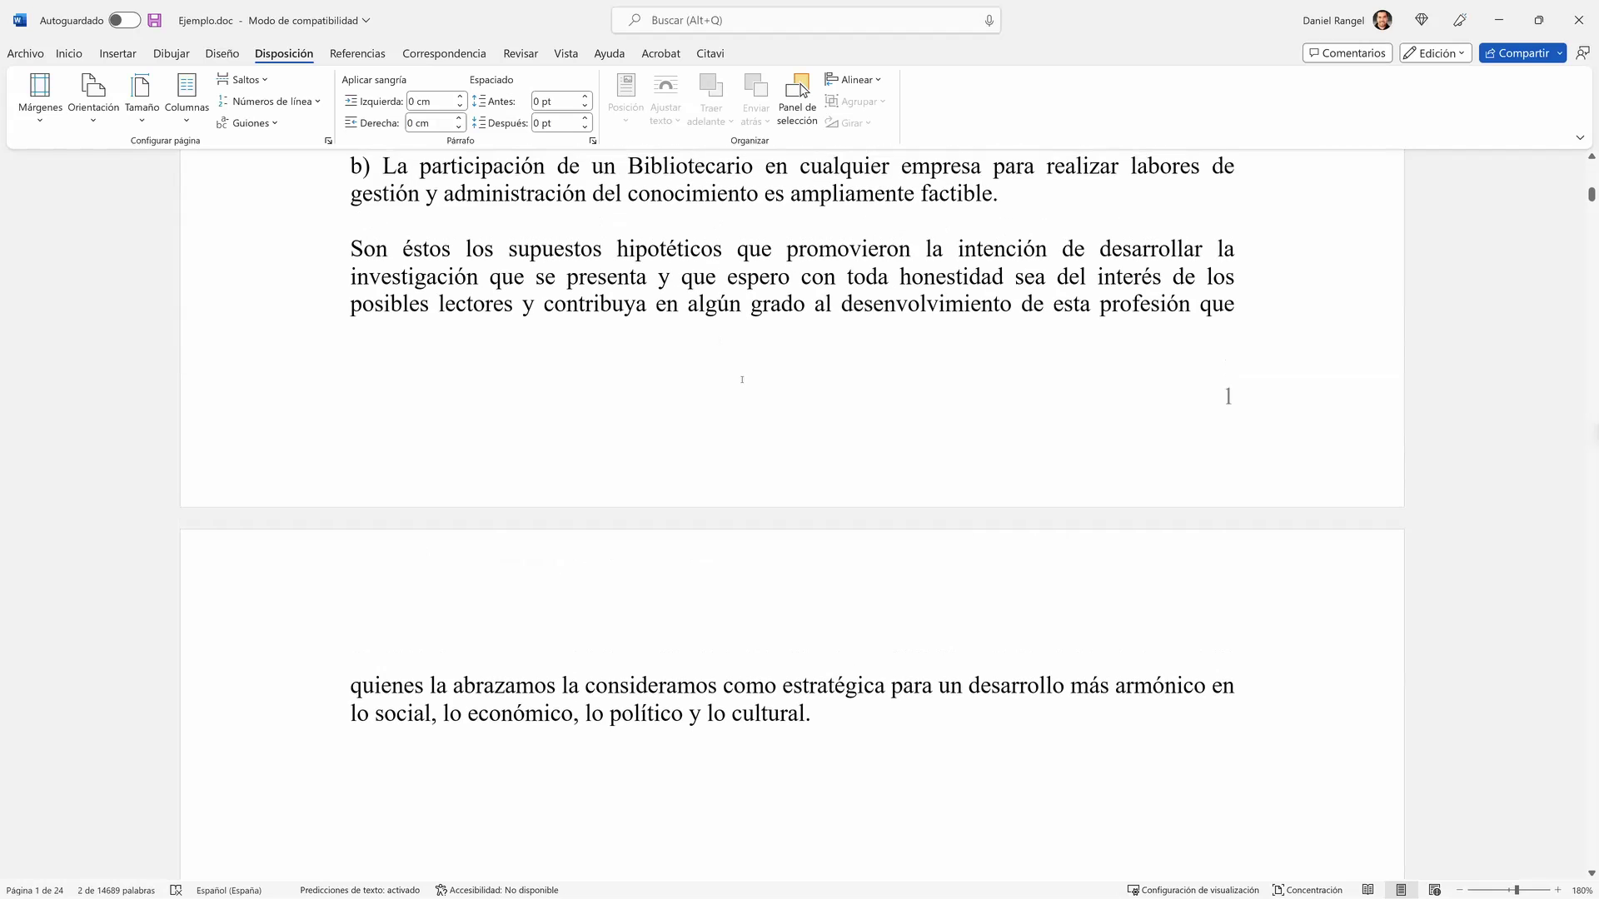
{"action": "scroll", "coordinate": [807, 524], "scroll_direction": "down", "scroll_amount": 1}
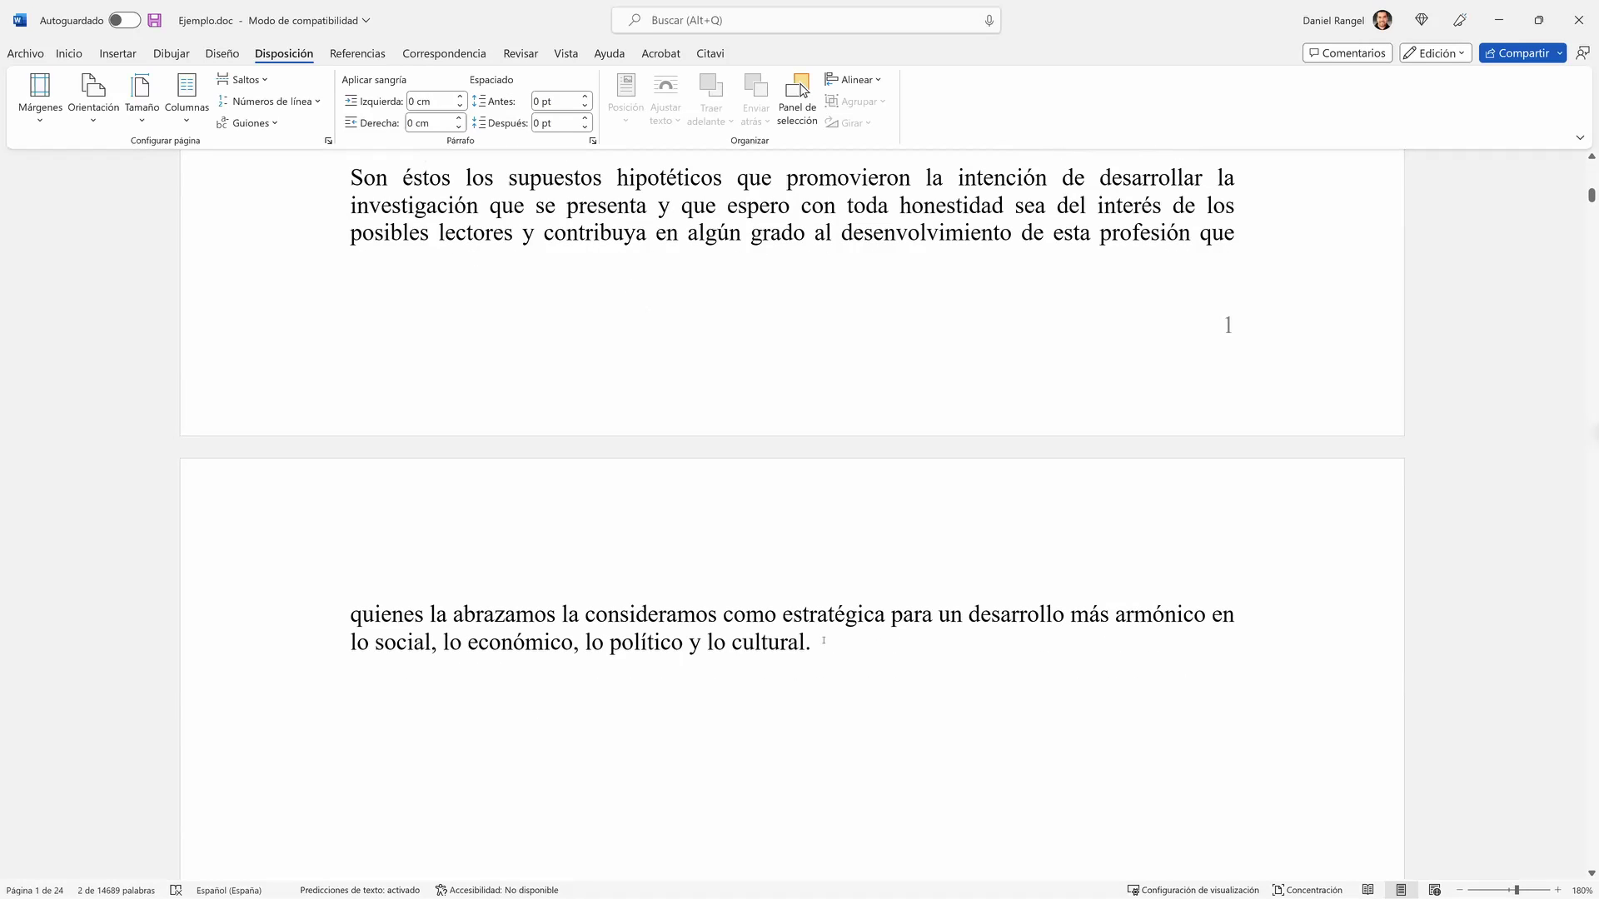
{"action": "left_click_drag", "start_coordinate": [811, 643], "coordinate": [781, 629]}
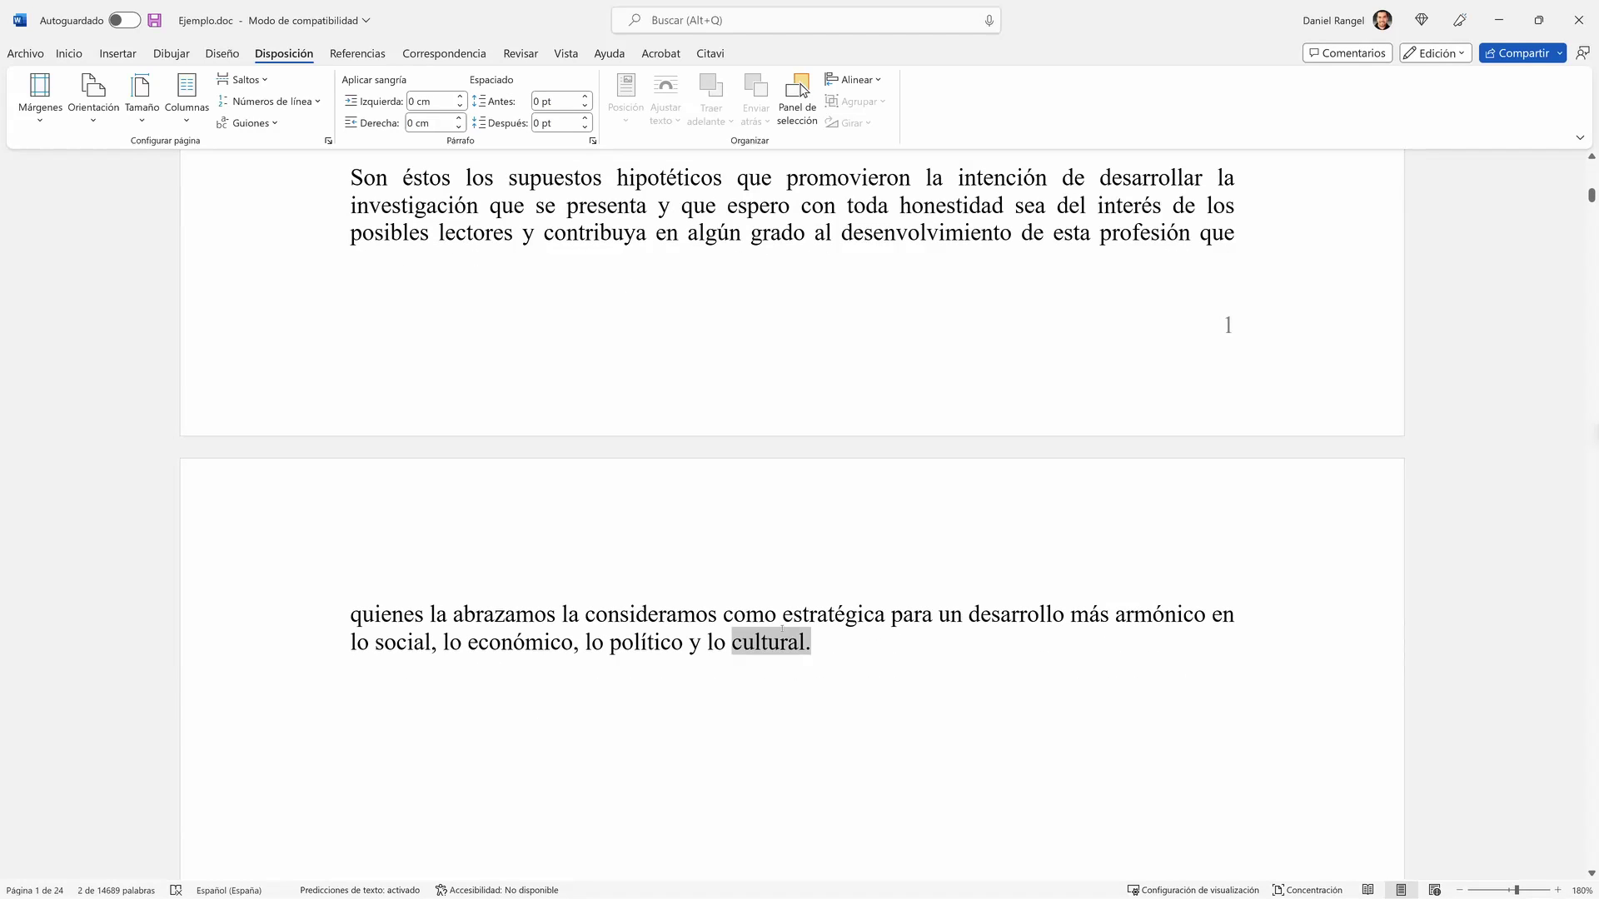
{"action": "scroll", "coordinate": [782, 626], "scroll_direction": "up", "scroll_amount": 2}
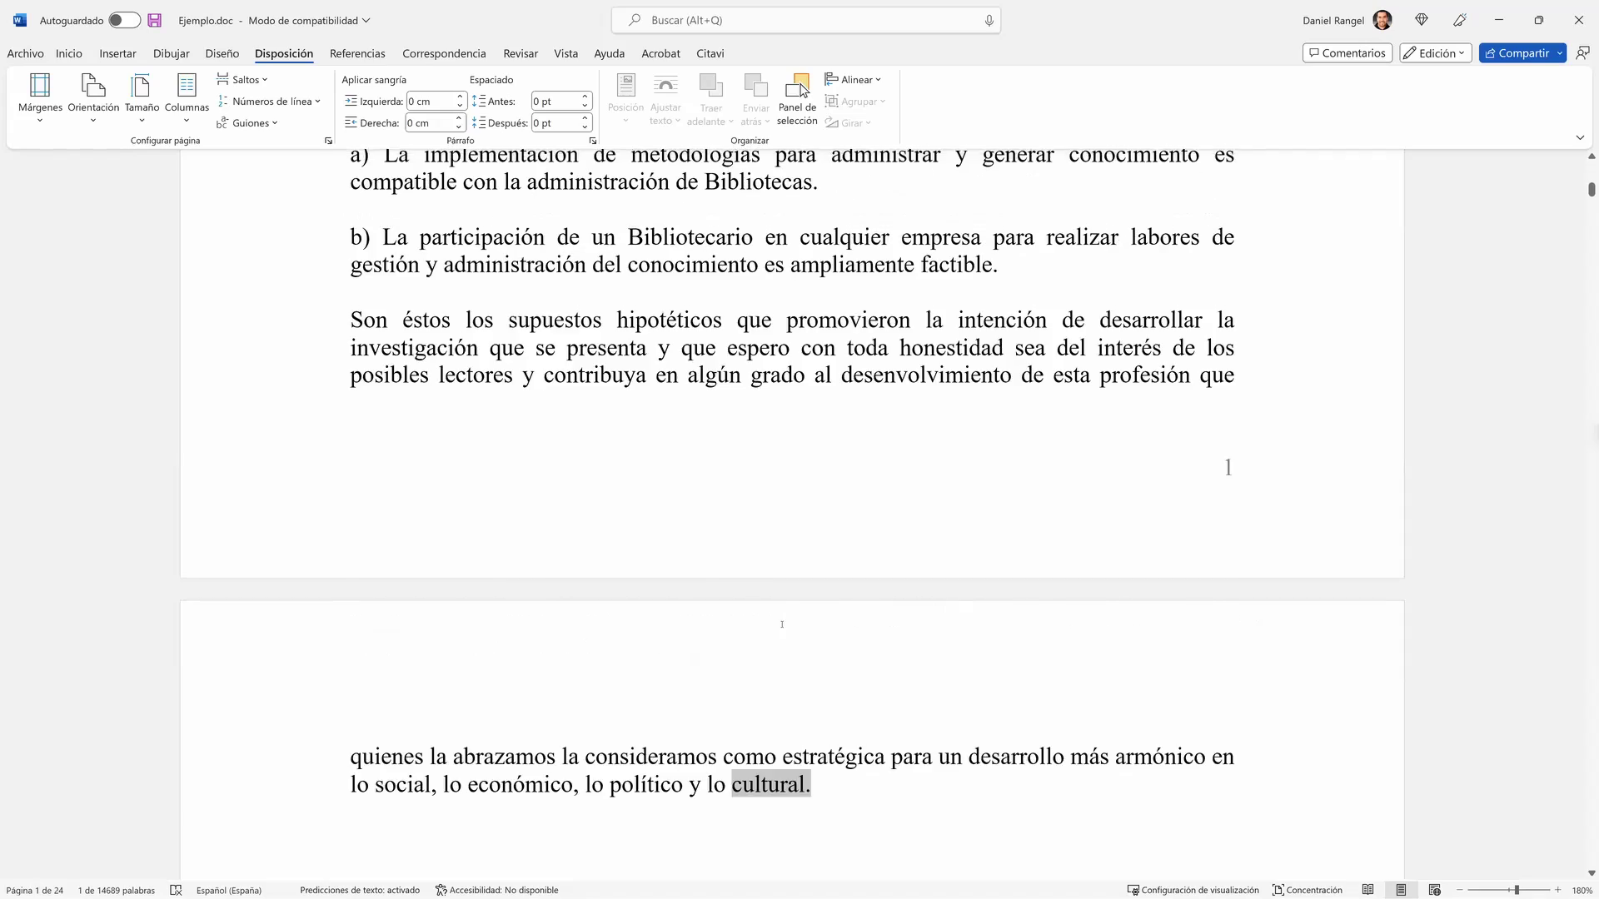
{"action": "scroll", "coordinate": [782, 623], "scroll_direction": "up", "scroll_amount": 2}
{"action": "scroll", "coordinate": [782, 624], "scroll_direction": "up", "scroll_amount": 3}
{"action": "scroll", "coordinate": [782, 624], "scroll_direction": "up", "scroll_amount": 10}
{"action": "scroll", "coordinate": [782, 624], "scroll_direction": "up", "scroll_amount": 1}
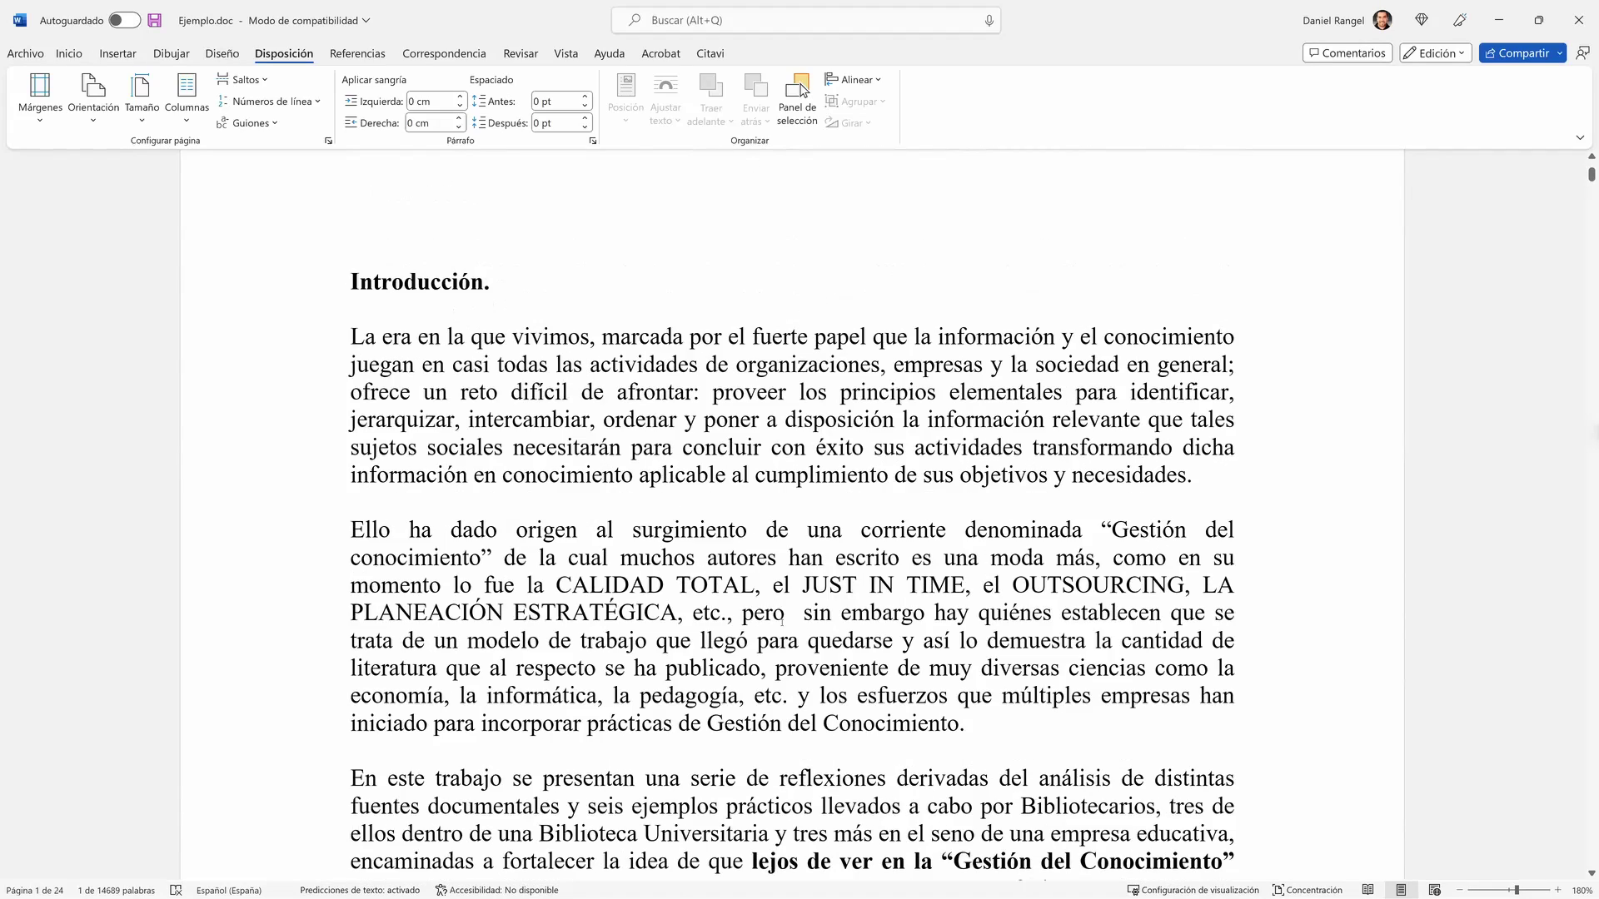
{"action": "scroll", "coordinate": [782, 621], "scroll_direction": "down", "scroll_amount": 7}
{"action": "scroll", "coordinate": [782, 618], "scroll_direction": "down", "scroll_amount": 5}
{"action": "scroll", "coordinate": [782, 620], "scroll_direction": "down", "scroll_amount": 5}
{"action": "scroll", "coordinate": [782, 620], "scroll_direction": "down", "scroll_amount": 6}
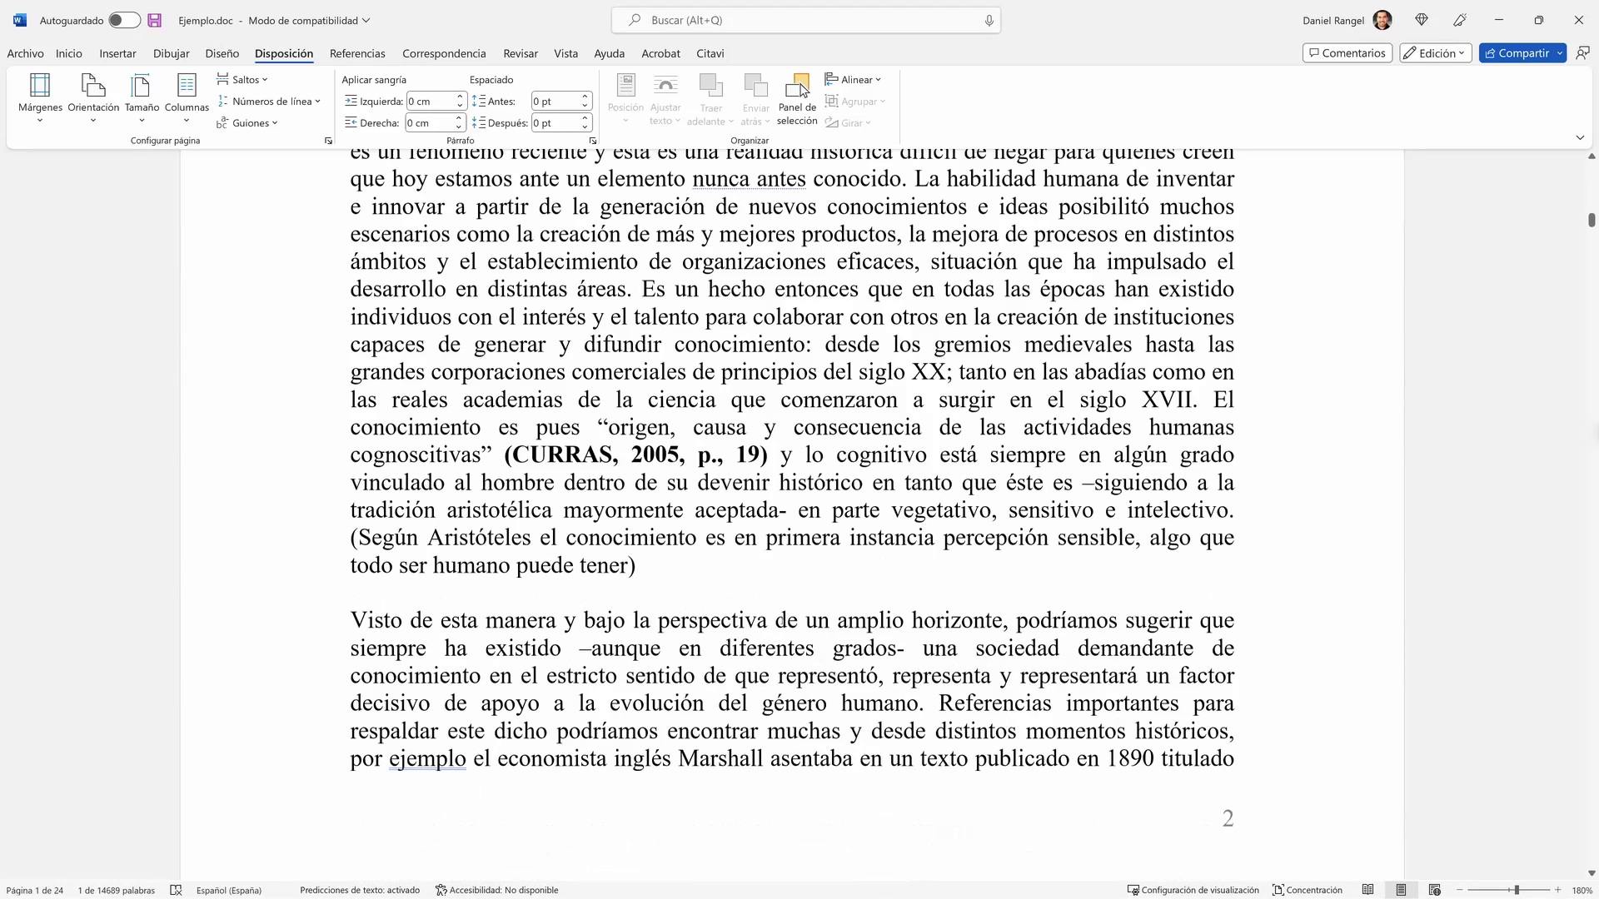
{"action": "scroll", "coordinate": [782, 620], "scroll_direction": "down", "scroll_amount": 6}
{"action": "scroll", "coordinate": [782, 621], "scroll_direction": "down", "scroll_amount": 6}
{"action": "scroll", "coordinate": [782, 616], "scroll_direction": "down", "scroll_amount": 5}
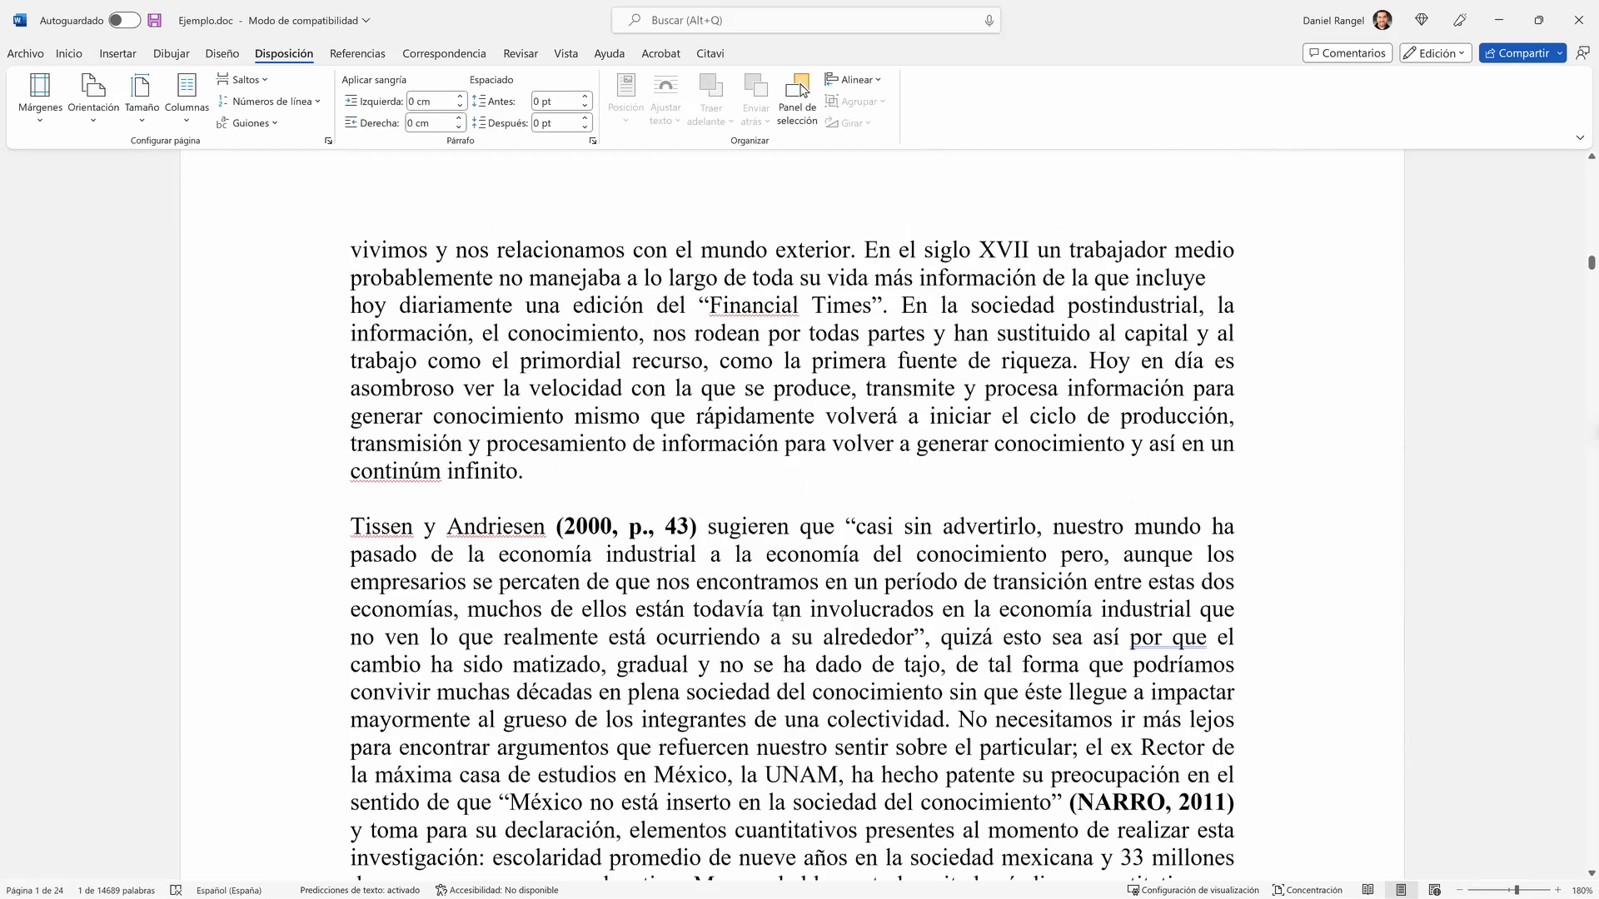
{"action": "scroll", "coordinate": [782, 616], "scroll_direction": "down", "scroll_amount": 6}
{"action": "scroll", "coordinate": [781, 620], "scroll_direction": "down", "scroll_amount": 6}
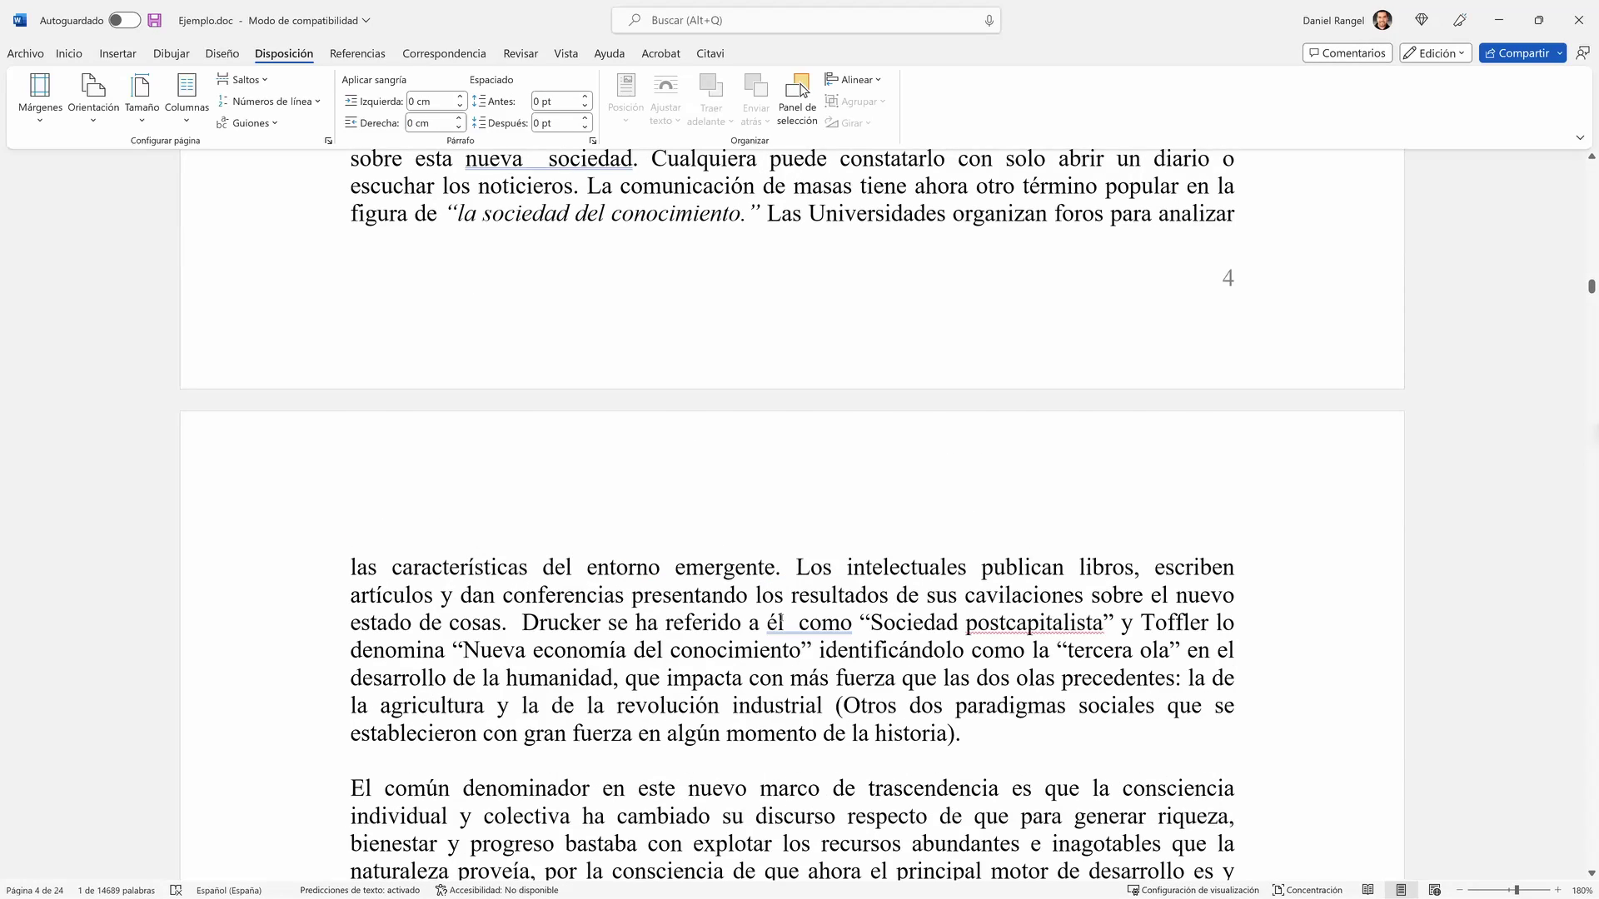
{"action": "scroll", "coordinate": [781, 620], "scroll_direction": "down", "scroll_amount": 6}
{"action": "scroll", "coordinate": [781, 621], "scroll_direction": "down", "scroll_amount": 6}
{"action": "scroll", "coordinate": [782, 620], "scroll_direction": "down", "scroll_amount": 6}
{"action": "scroll", "coordinate": [782, 620], "scroll_direction": "down", "scroll_amount": 2}
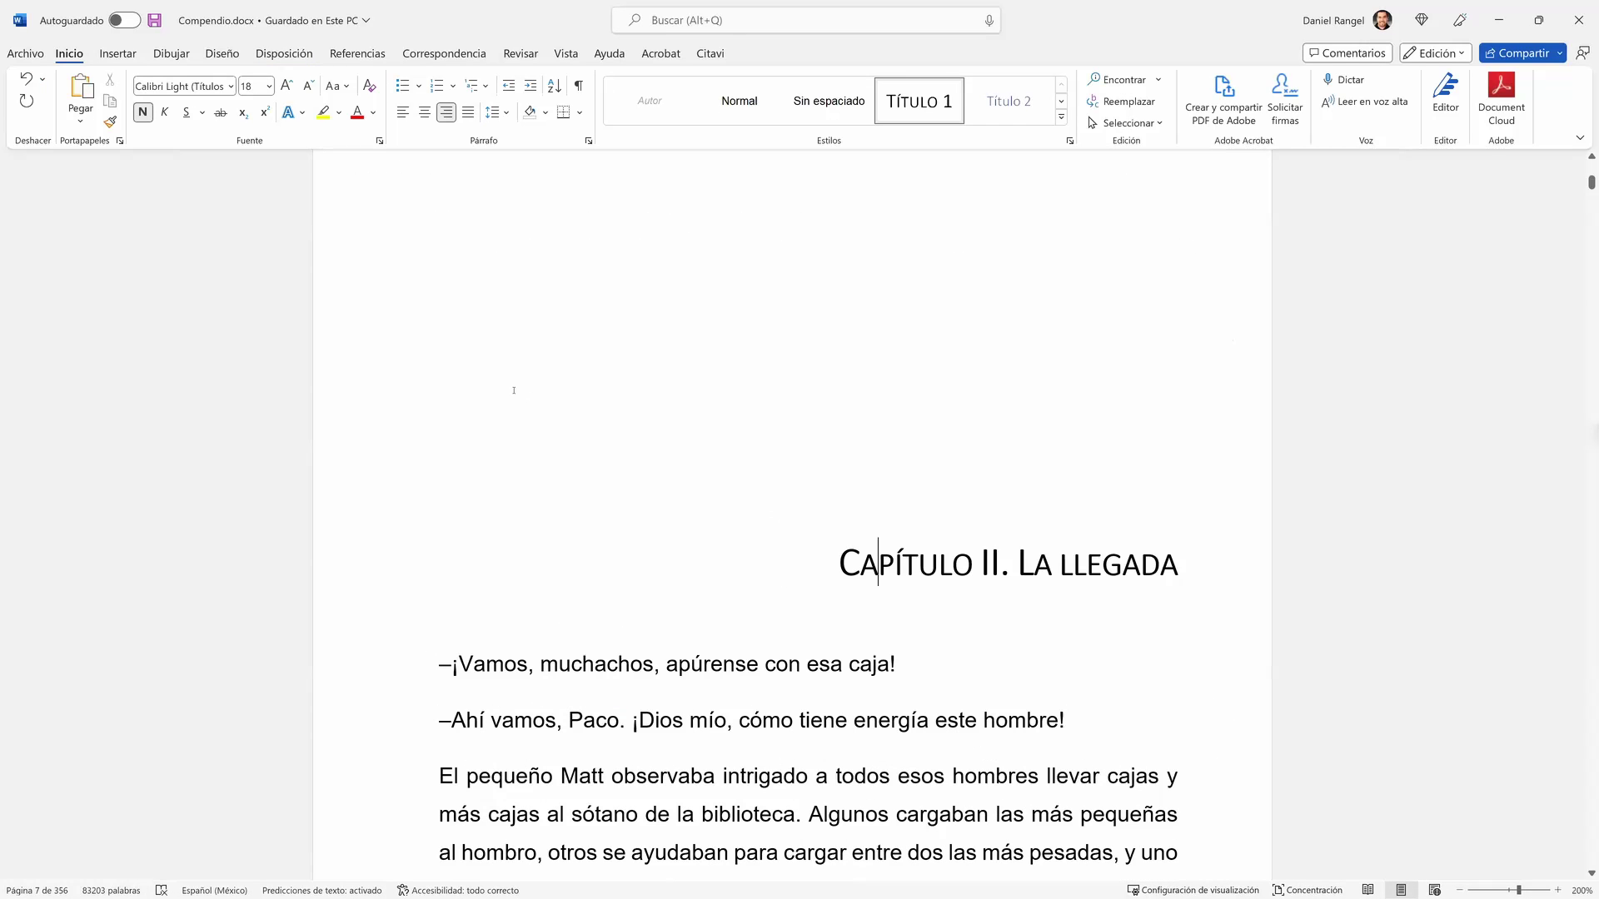
Change Compendio.docx's paper size to Oficio.
{"action": "left_click", "coordinate": [300, 54]}
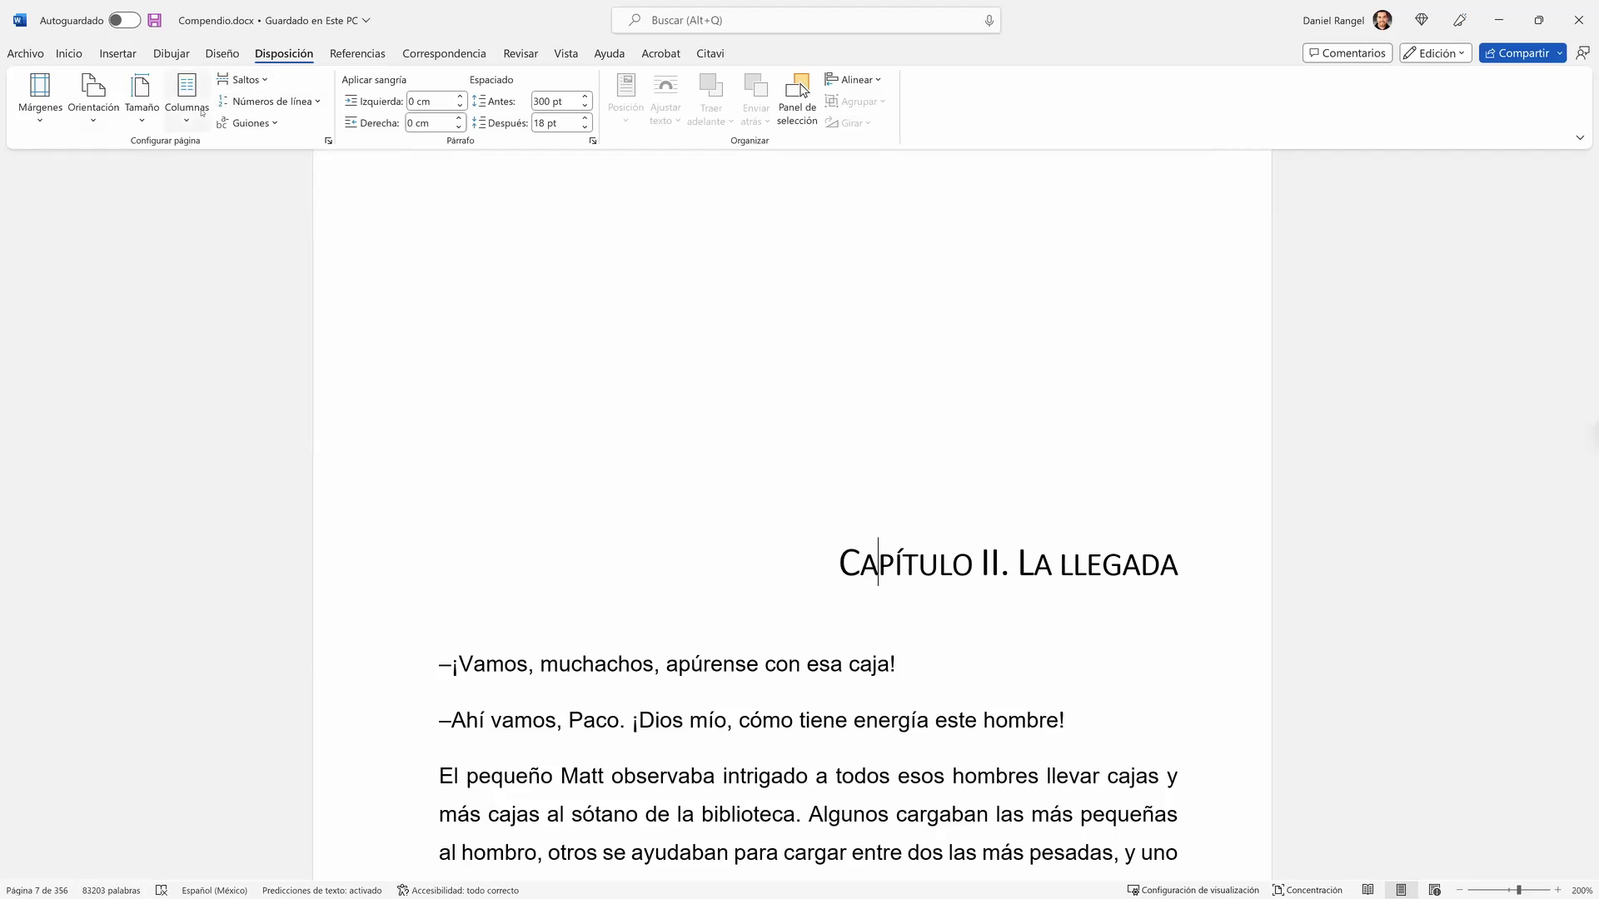
{"action": "left_click", "coordinate": [141, 104]}
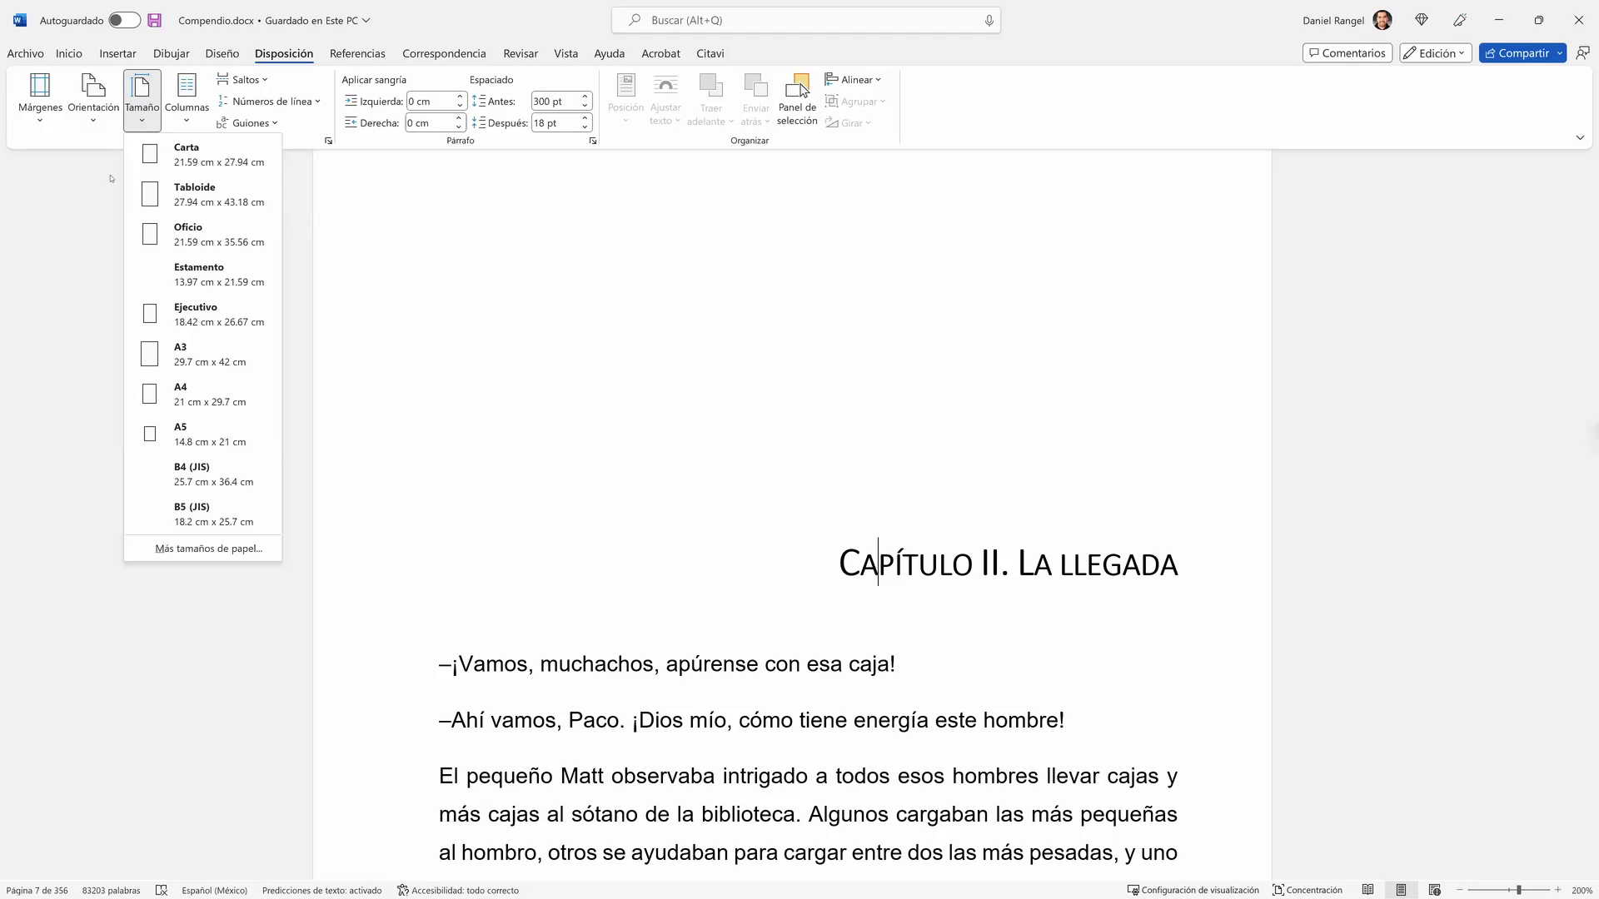
{"action": "left_click", "coordinate": [214, 233]}
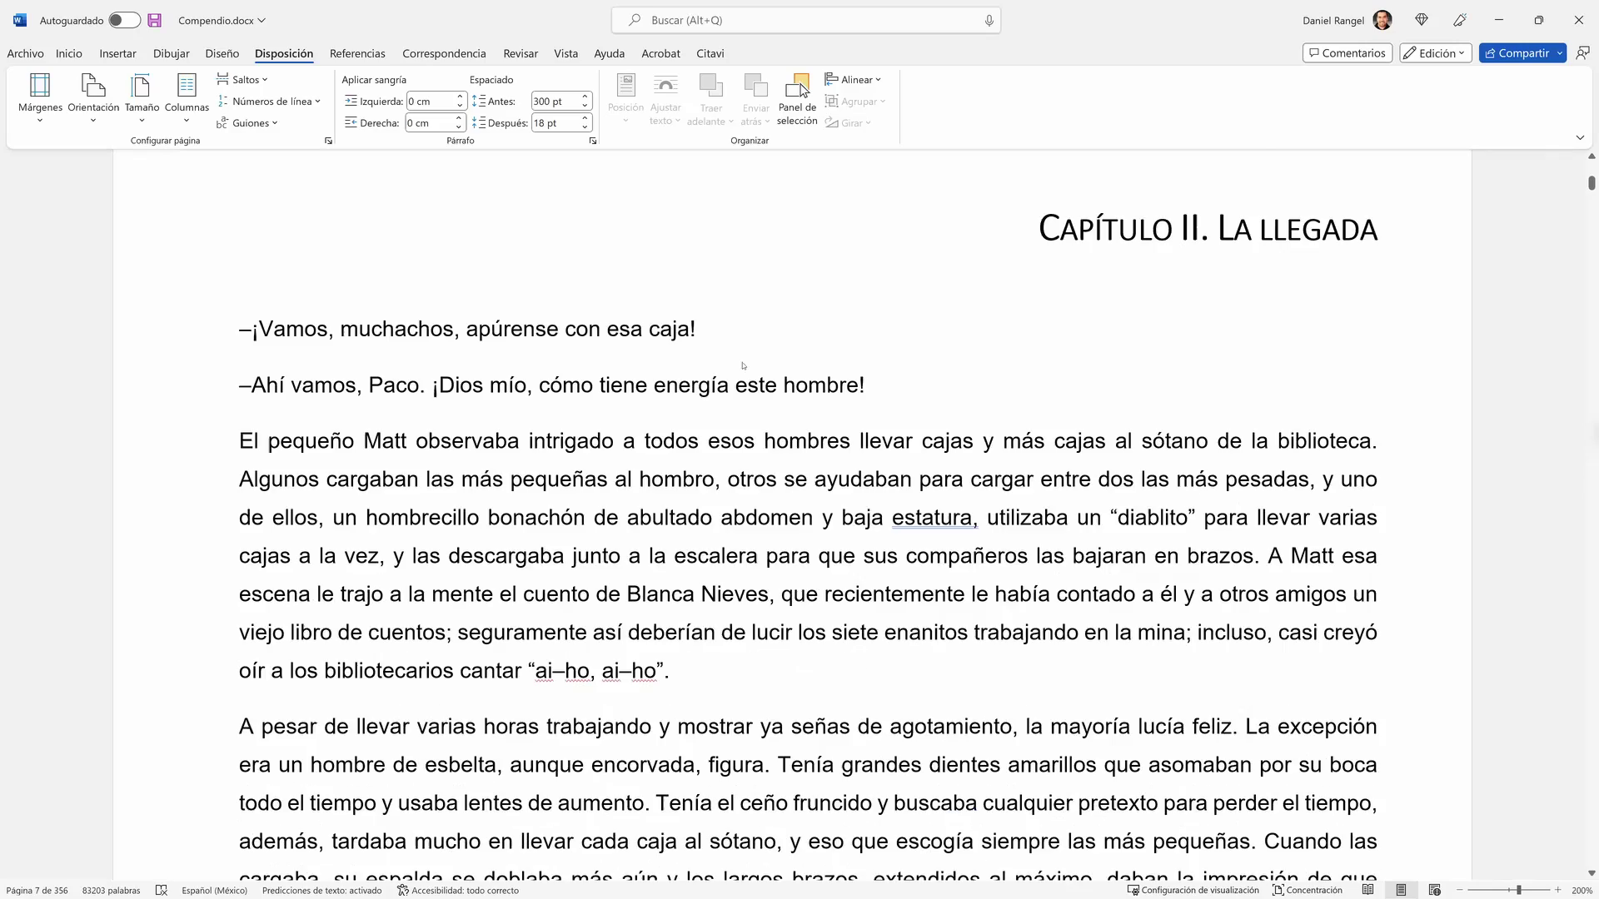
Scroll through Capítulo II to Capítulo III, then undo the Oficio paper size change.
{"action": "scroll", "coordinate": [744, 364], "scroll_direction": "down", "scroll_amount": 3}
{"action": "scroll", "coordinate": [744, 365], "scroll_direction": "down", "scroll_amount": 10}
{"action": "scroll", "coordinate": [744, 362], "scroll_direction": "down", "scroll_amount": 3}
{"action": "scroll", "coordinate": [744, 360], "scroll_direction": "down", "scroll_amount": 10}
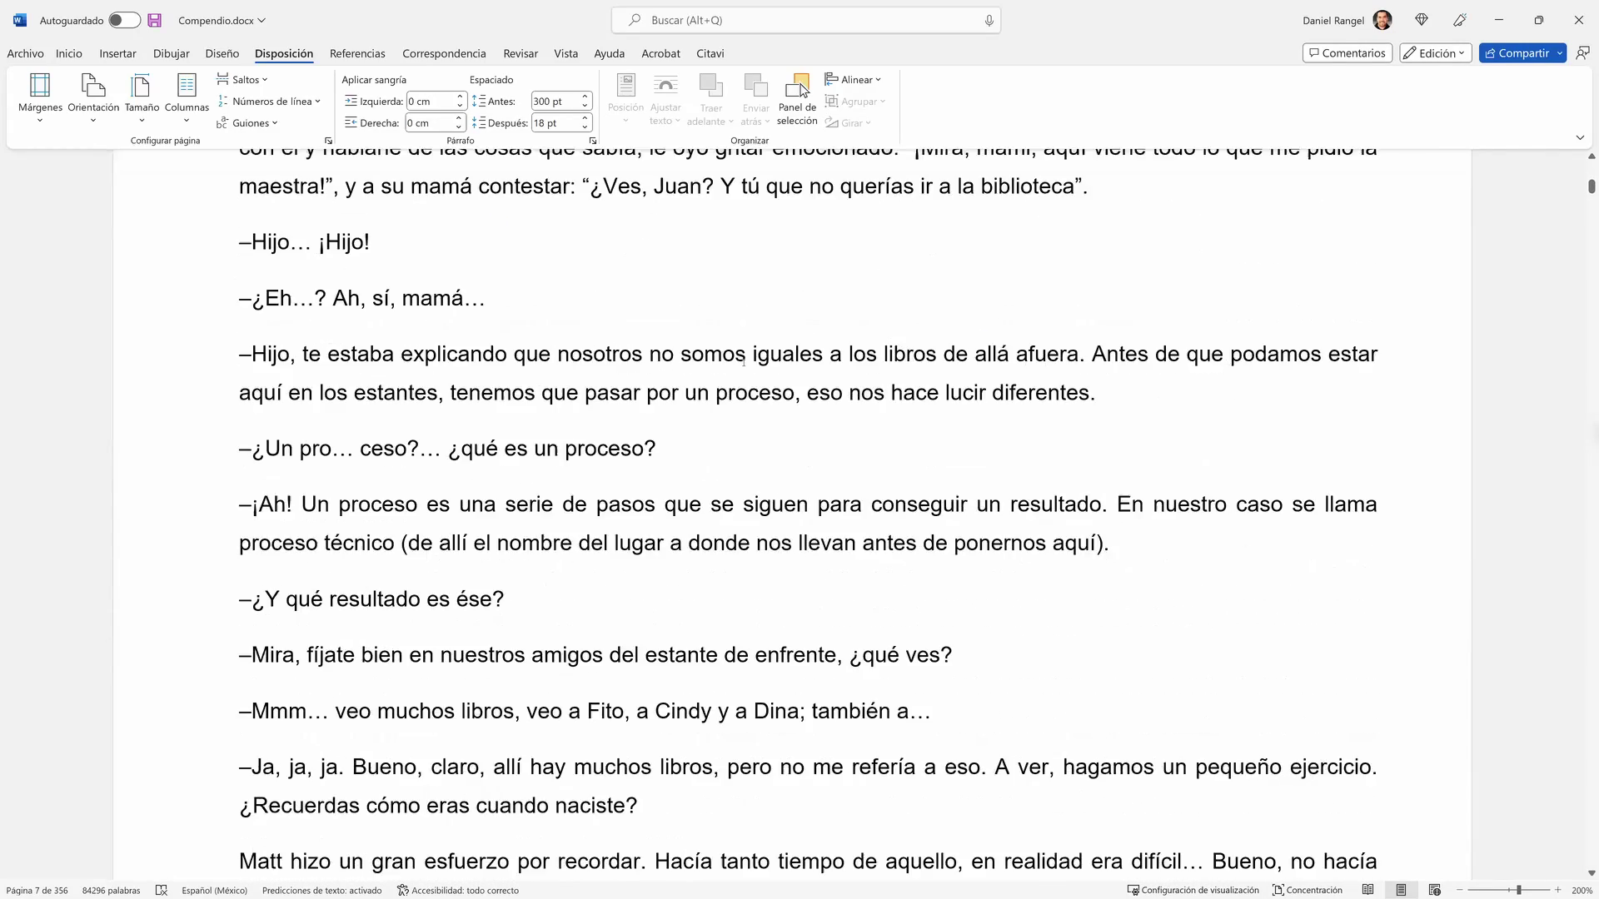
{"action": "scroll", "coordinate": [744, 360], "scroll_direction": "down", "scroll_amount": 5}
{"action": "scroll", "coordinate": [744, 361], "scroll_direction": "down", "scroll_amount": 3}
{"action": "scroll", "coordinate": [743, 362], "scroll_direction": "down", "scroll_amount": 5}
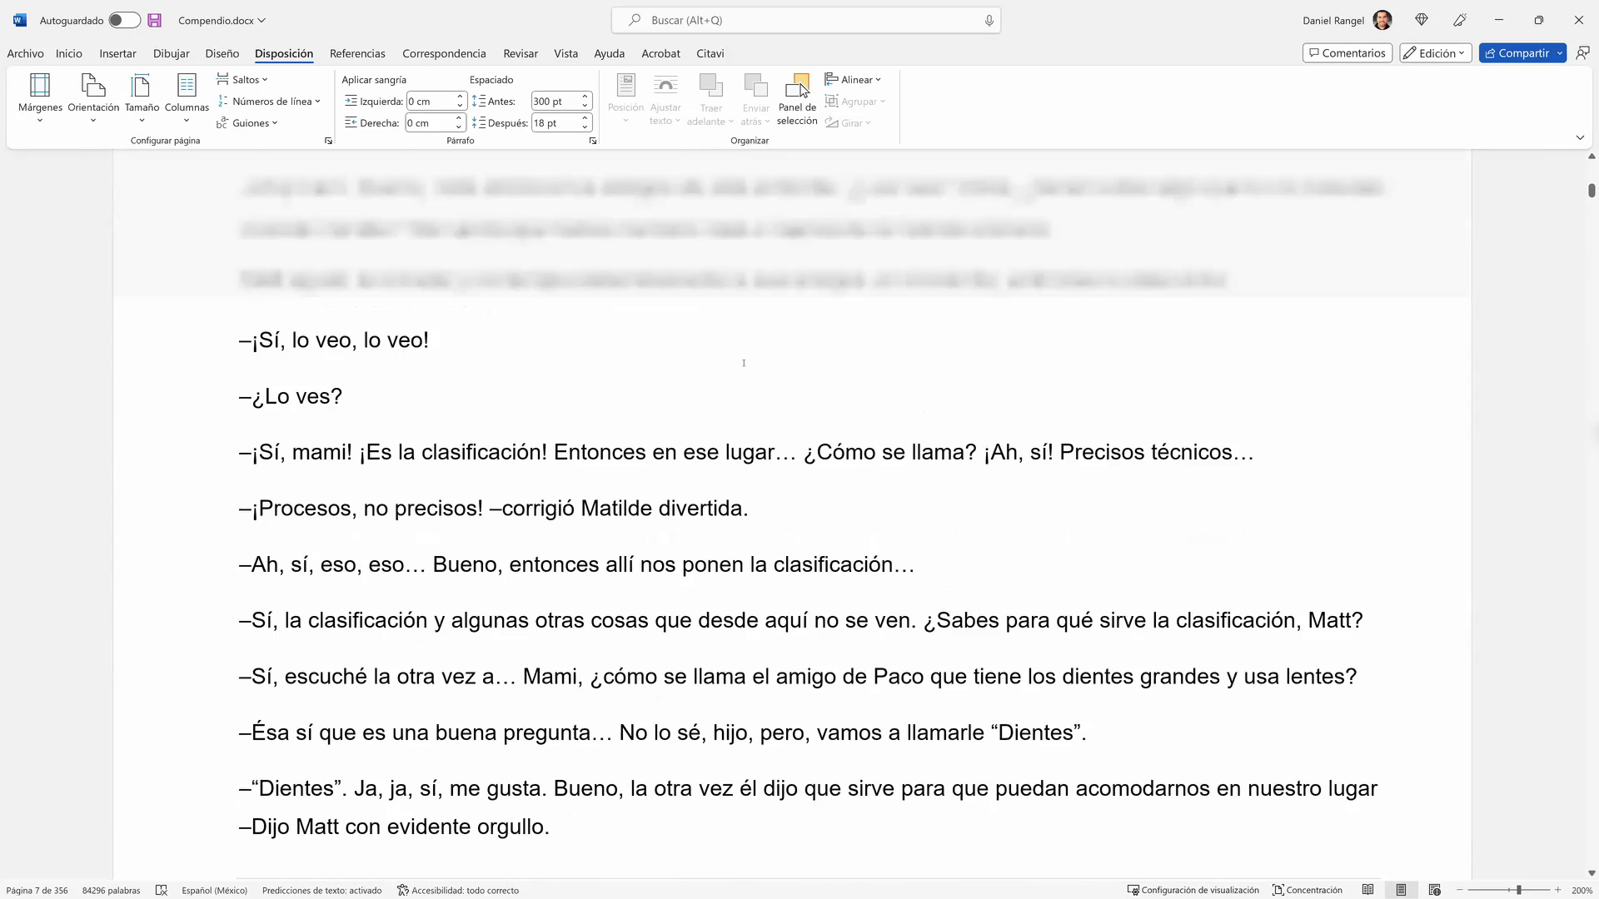
{"action": "scroll", "coordinate": [743, 362], "scroll_direction": "down", "scroll_amount": 5}
{"action": "scroll", "coordinate": [744, 362], "scroll_direction": "down", "scroll_amount": 5}
{"action": "scroll", "coordinate": [744, 362], "scroll_direction": "down", "scroll_amount": 5}
{"action": "scroll", "coordinate": [743, 362], "scroll_direction": "down", "scroll_amount": 5}
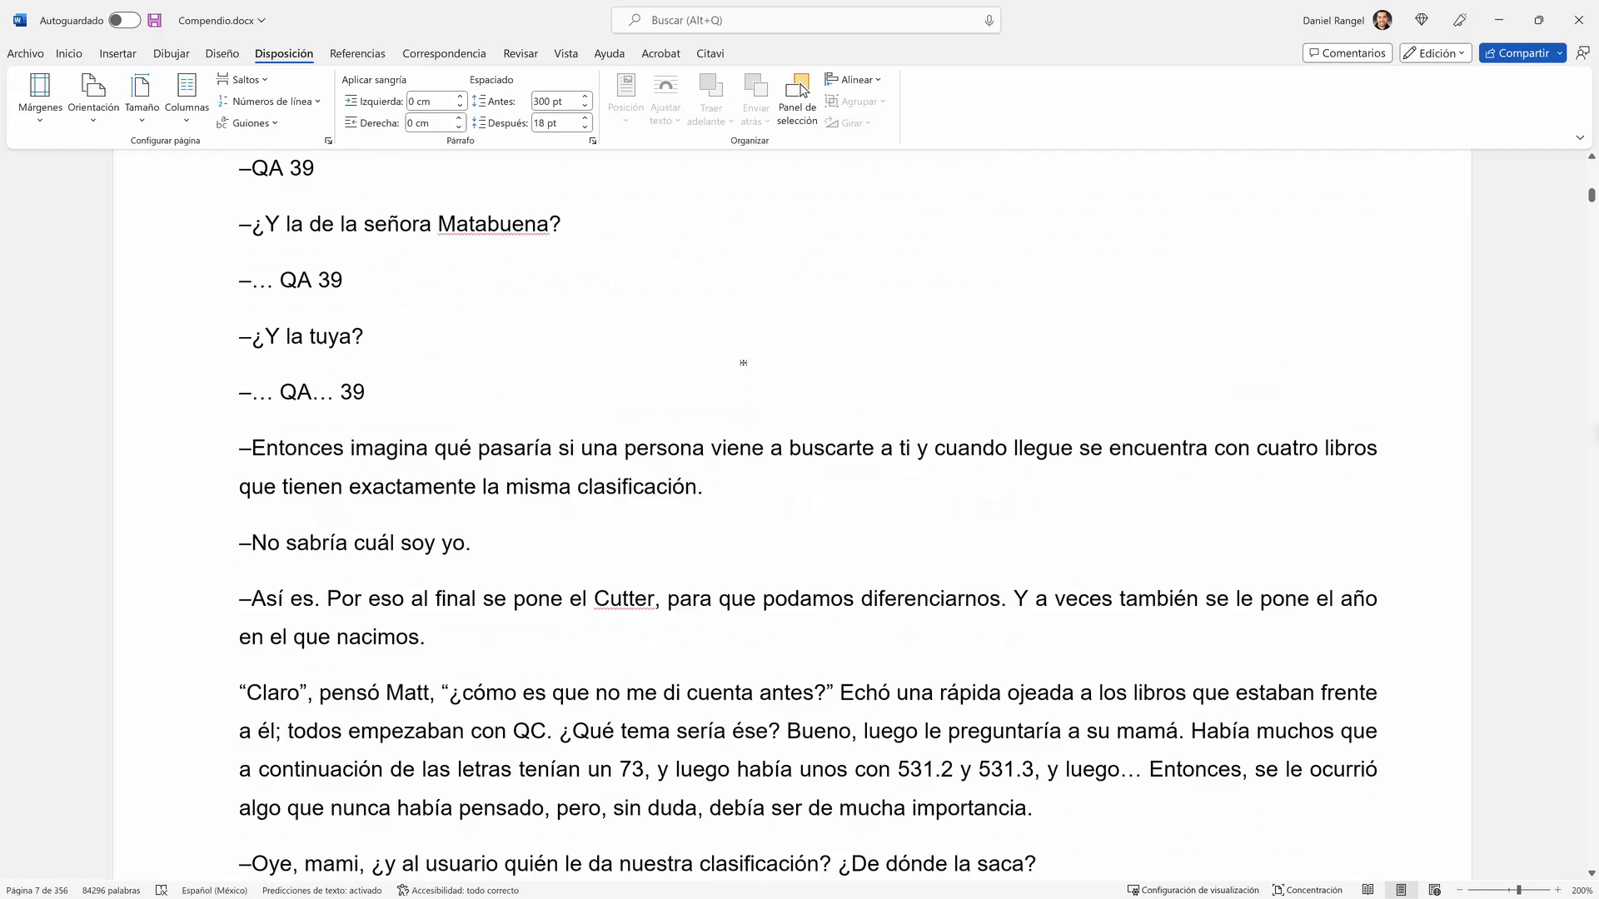
{"action": "scroll", "coordinate": [743, 362], "scroll_direction": "down", "scroll_amount": 5}
{"action": "scroll", "coordinate": [743, 362], "scroll_direction": "down", "scroll_amount": 5}
{"action": "scroll", "coordinate": [743, 363], "scroll_direction": "down", "scroll_amount": 2}
{"action": "scroll", "coordinate": [744, 362], "scroll_direction": "down", "scroll_amount": 5}
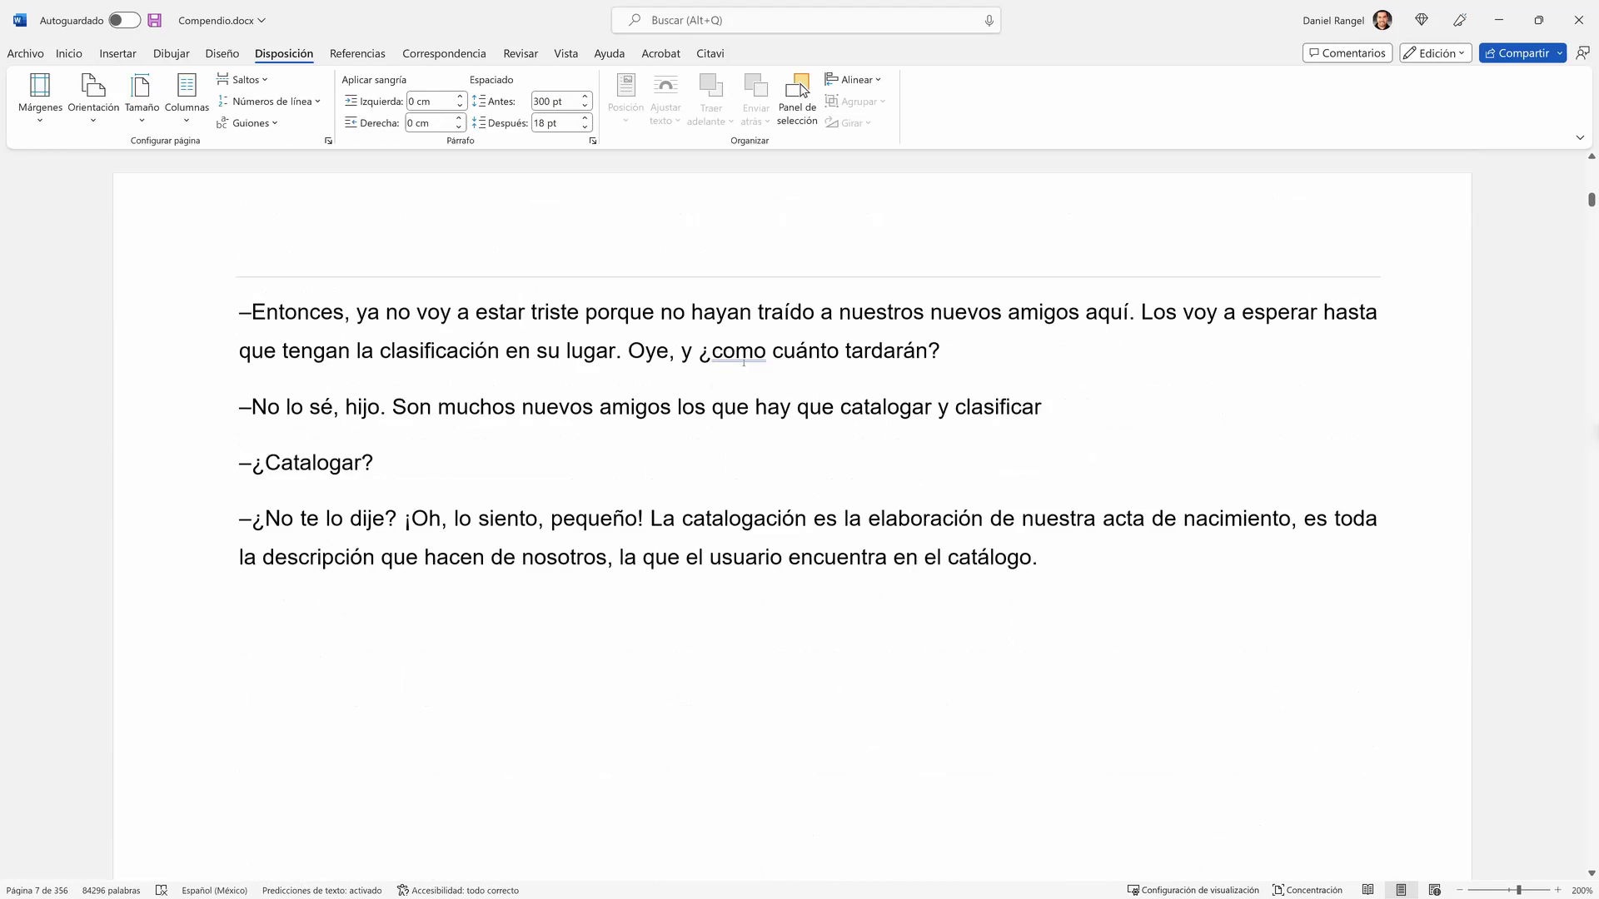
{"action": "scroll", "coordinate": [744, 362], "scroll_direction": "down", "scroll_amount": 5}
{"action": "scroll", "coordinate": [743, 362], "scroll_direction": "down", "scroll_amount": 5}
{"action": "scroll", "coordinate": [744, 362], "scroll_direction": "down", "scroll_amount": 5}
{"action": "scroll", "coordinate": [744, 363], "scroll_direction": "down", "scroll_amount": 5}
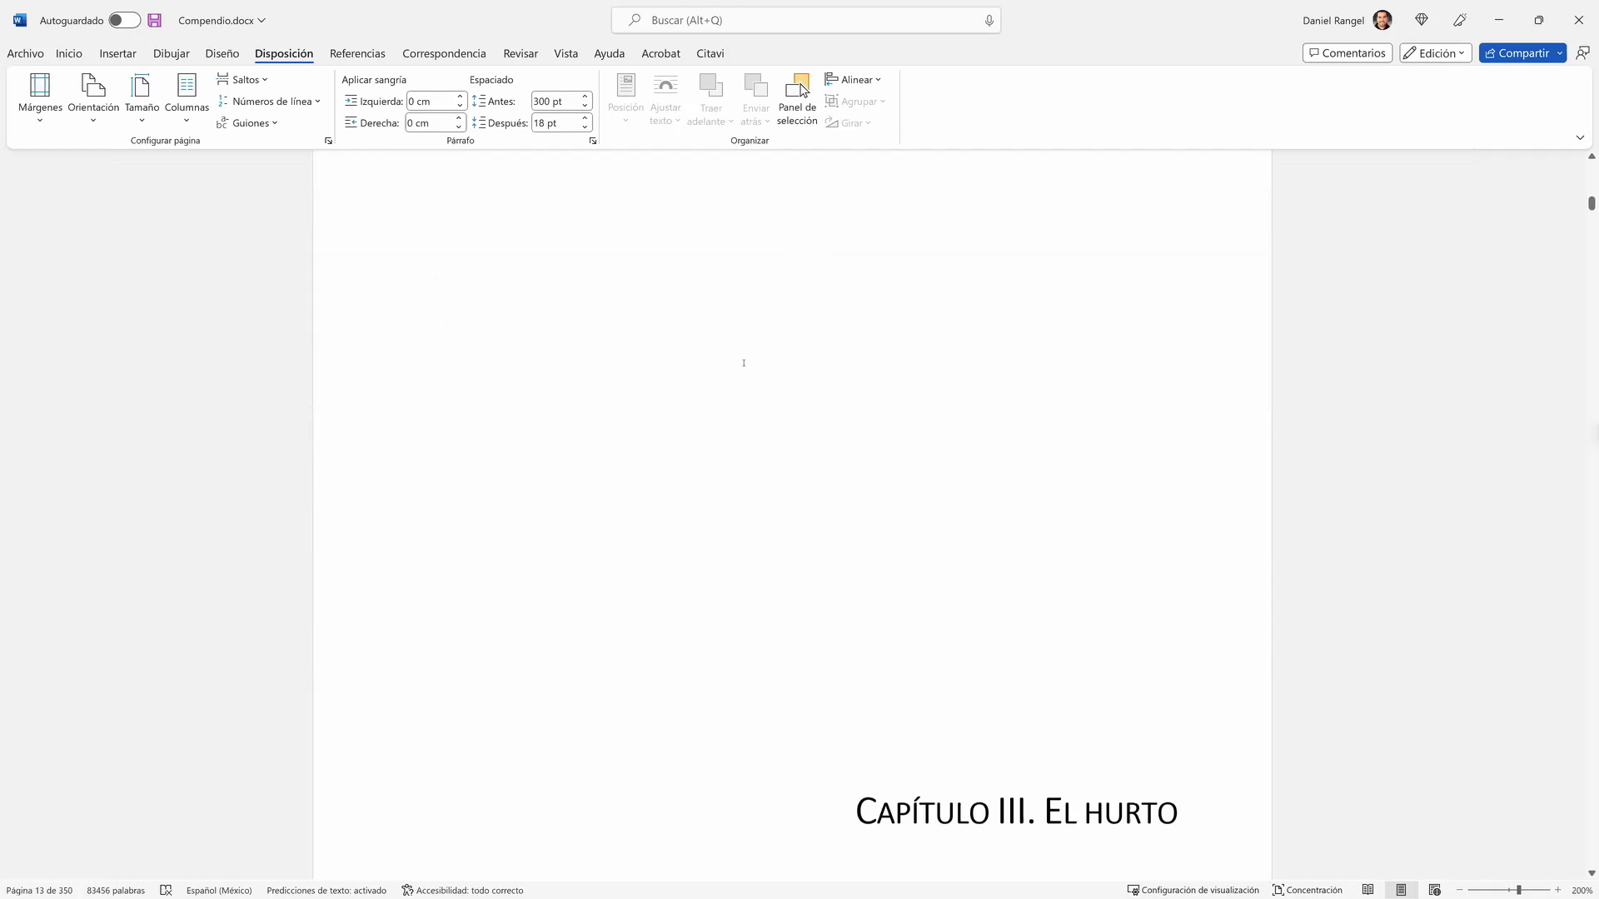
{"action": "scroll", "coordinate": [744, 362], "scroll_direction": "down", "scroll_amount": 4}
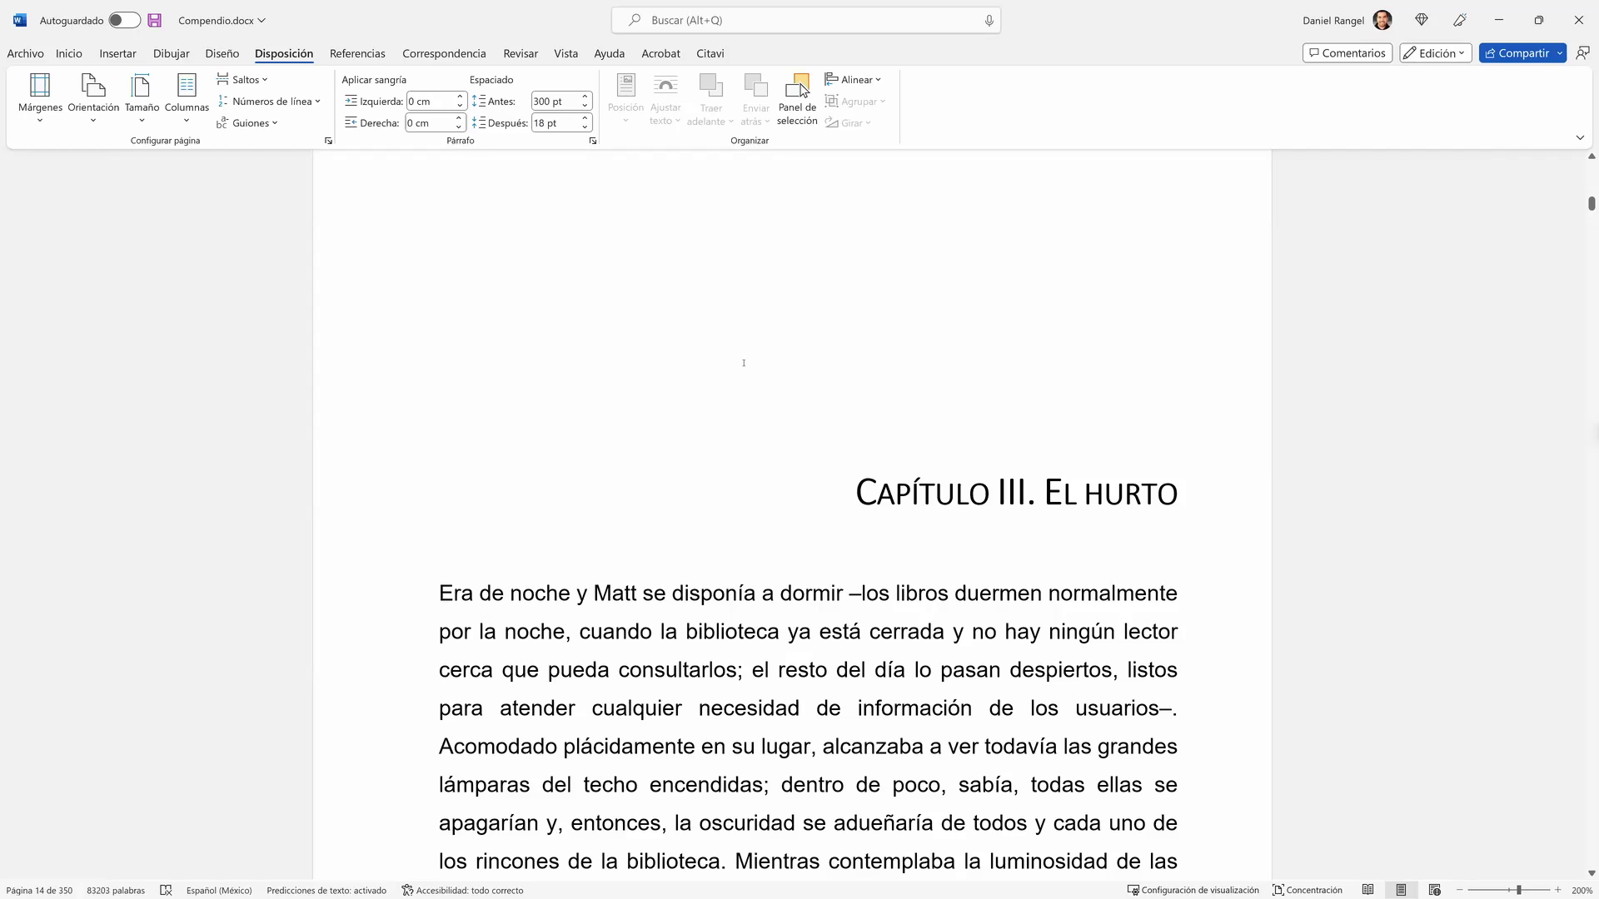
{"action": "scroll", "coordinate": [743, 362], "scroll_direction": "up", "scroll_amount": 3}
{"action": "scroll", "coordinate": [744, 366], "scroll_direction": "up", "scroll_amount": 6}
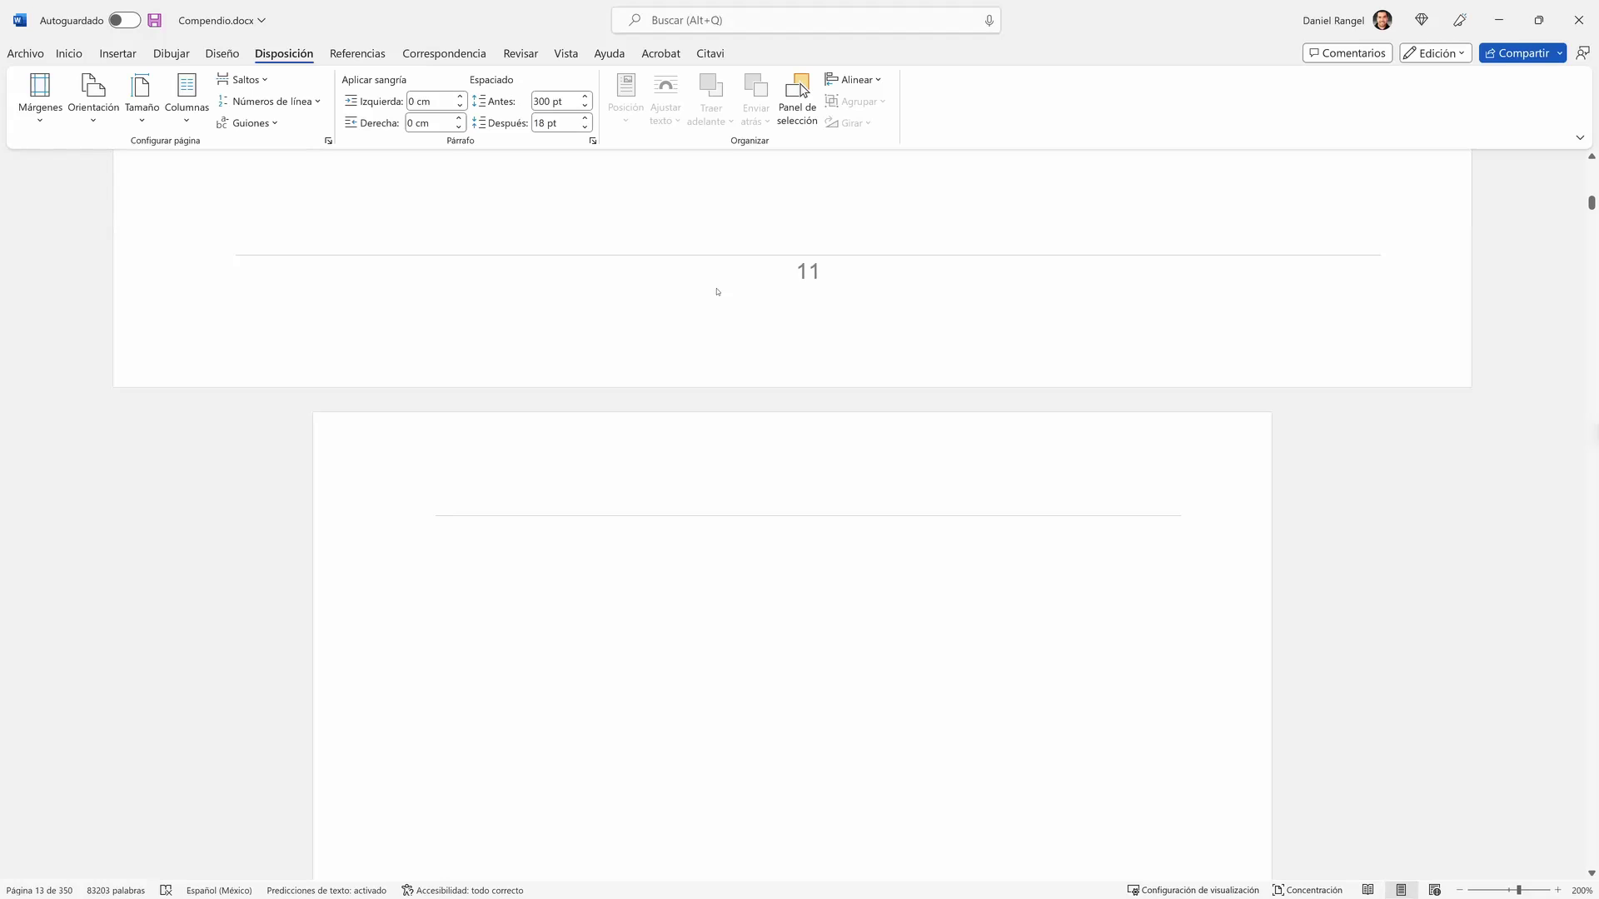
{"action": "key", "text": "ctrl+z"}
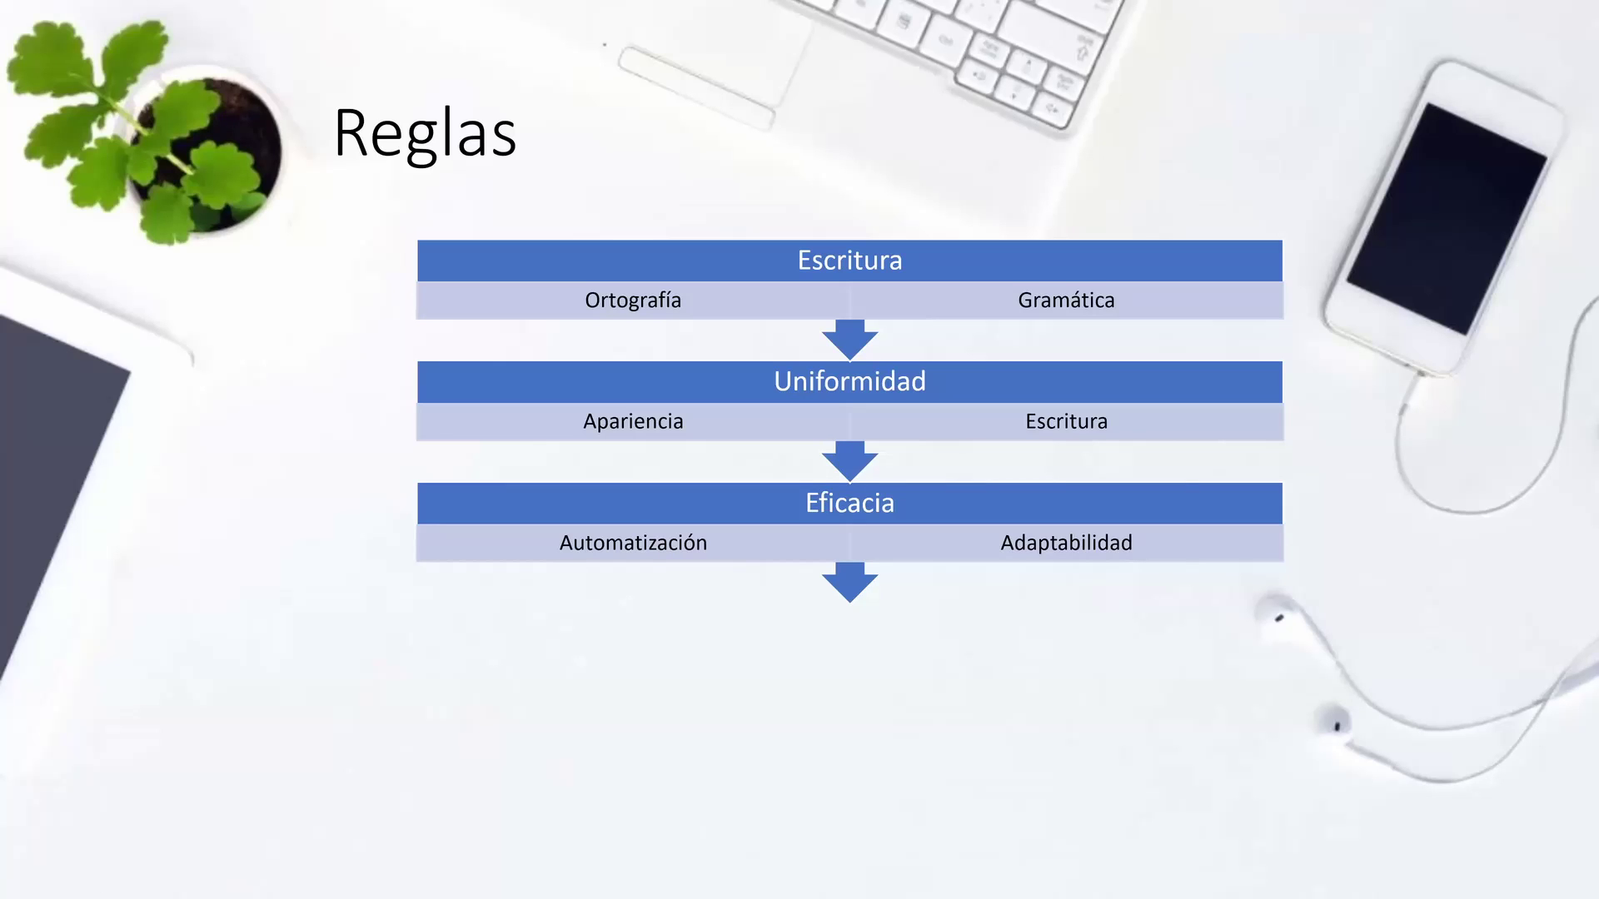
Scroll up through Ejemplo.doc and jump to its start at the Introducción heading.
{"action": "scroll", "coordinate": [673, 553], "scroll_direction": "up", "scroll_amount": 1}
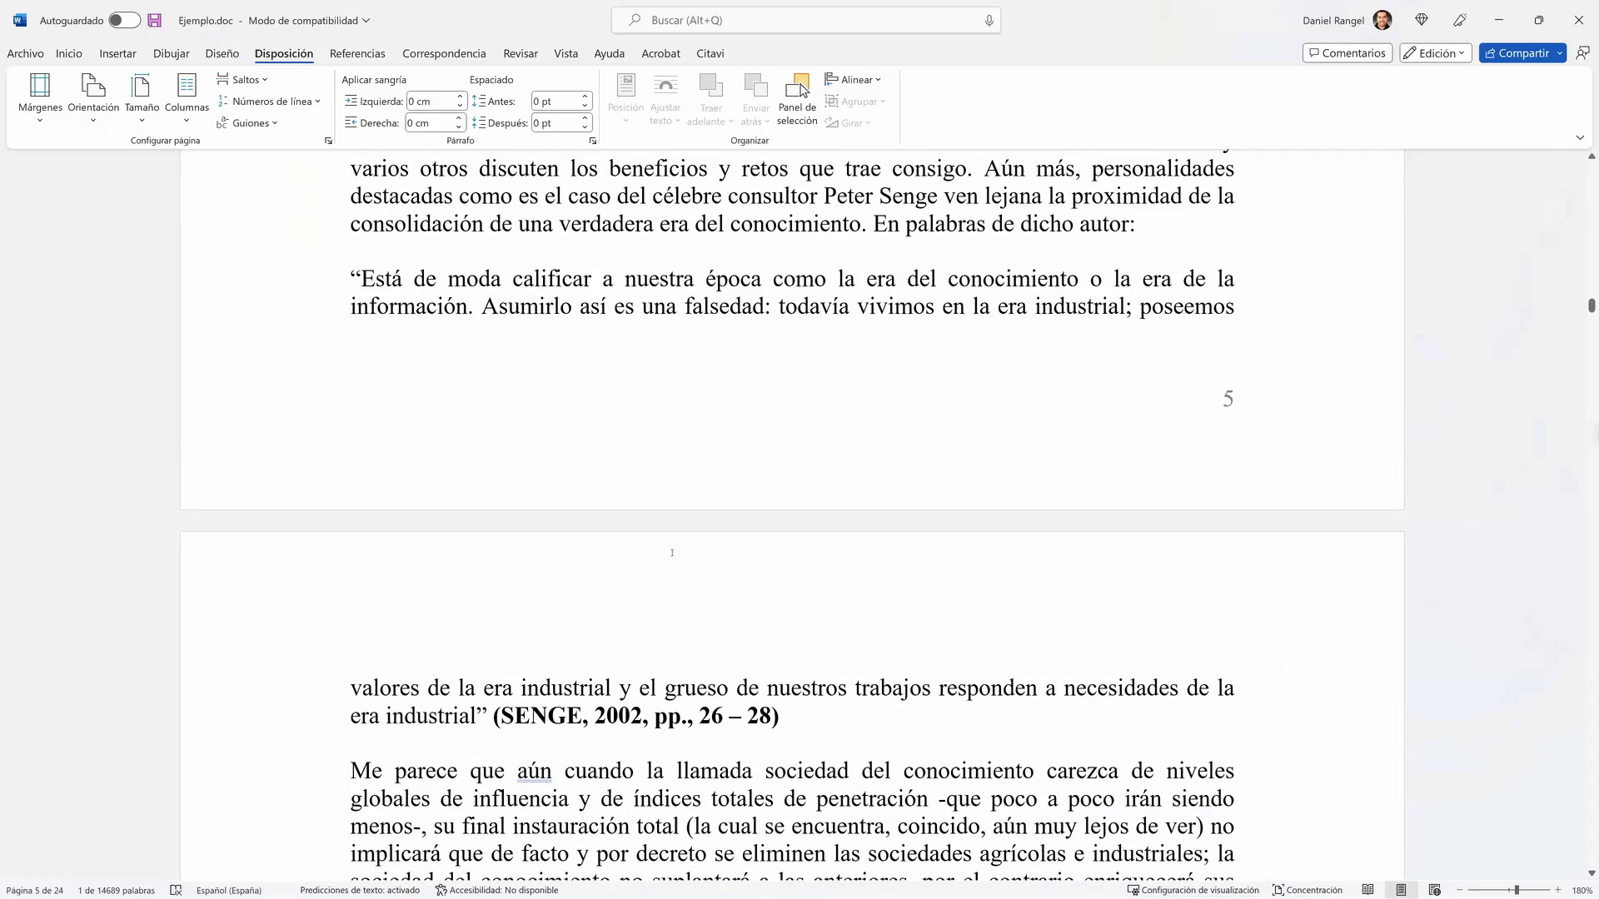
{"action": "scroll", "coordinate": [673, 553], "scroll_direction": "up", "scroll_amount": 5}
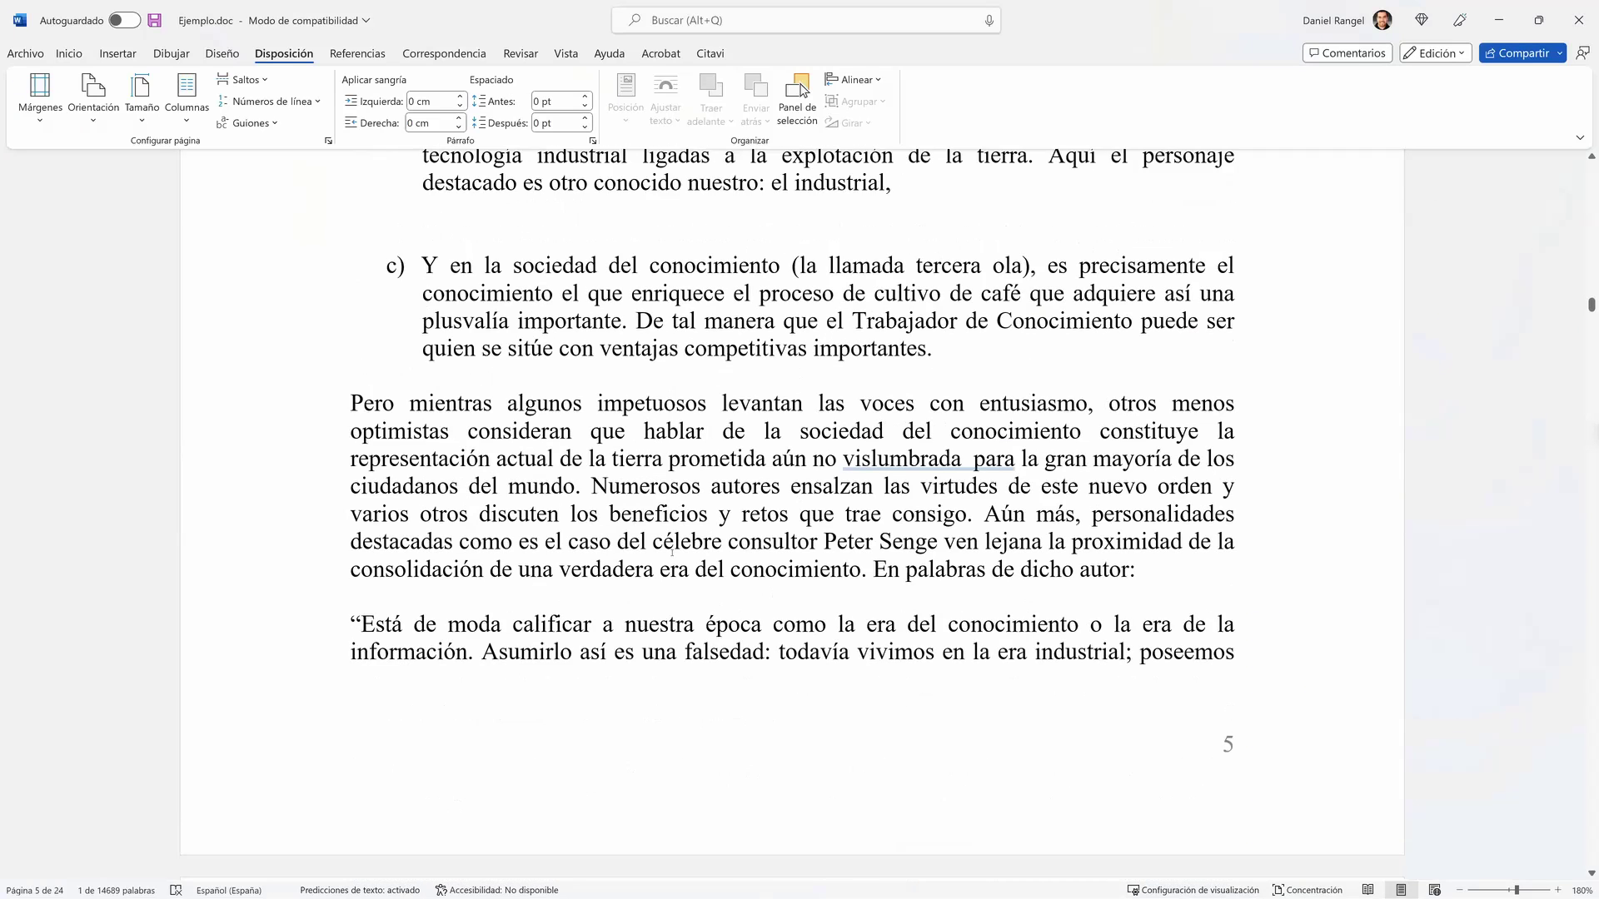
{"action": "scroll", "coordinate": [672, 554], "scroll_direction": "up", "scroll_amount": 2}
{"action": "scroll", "coordinate": [673, 552], "scroll_direction": "up", "scroll_amount": 5}
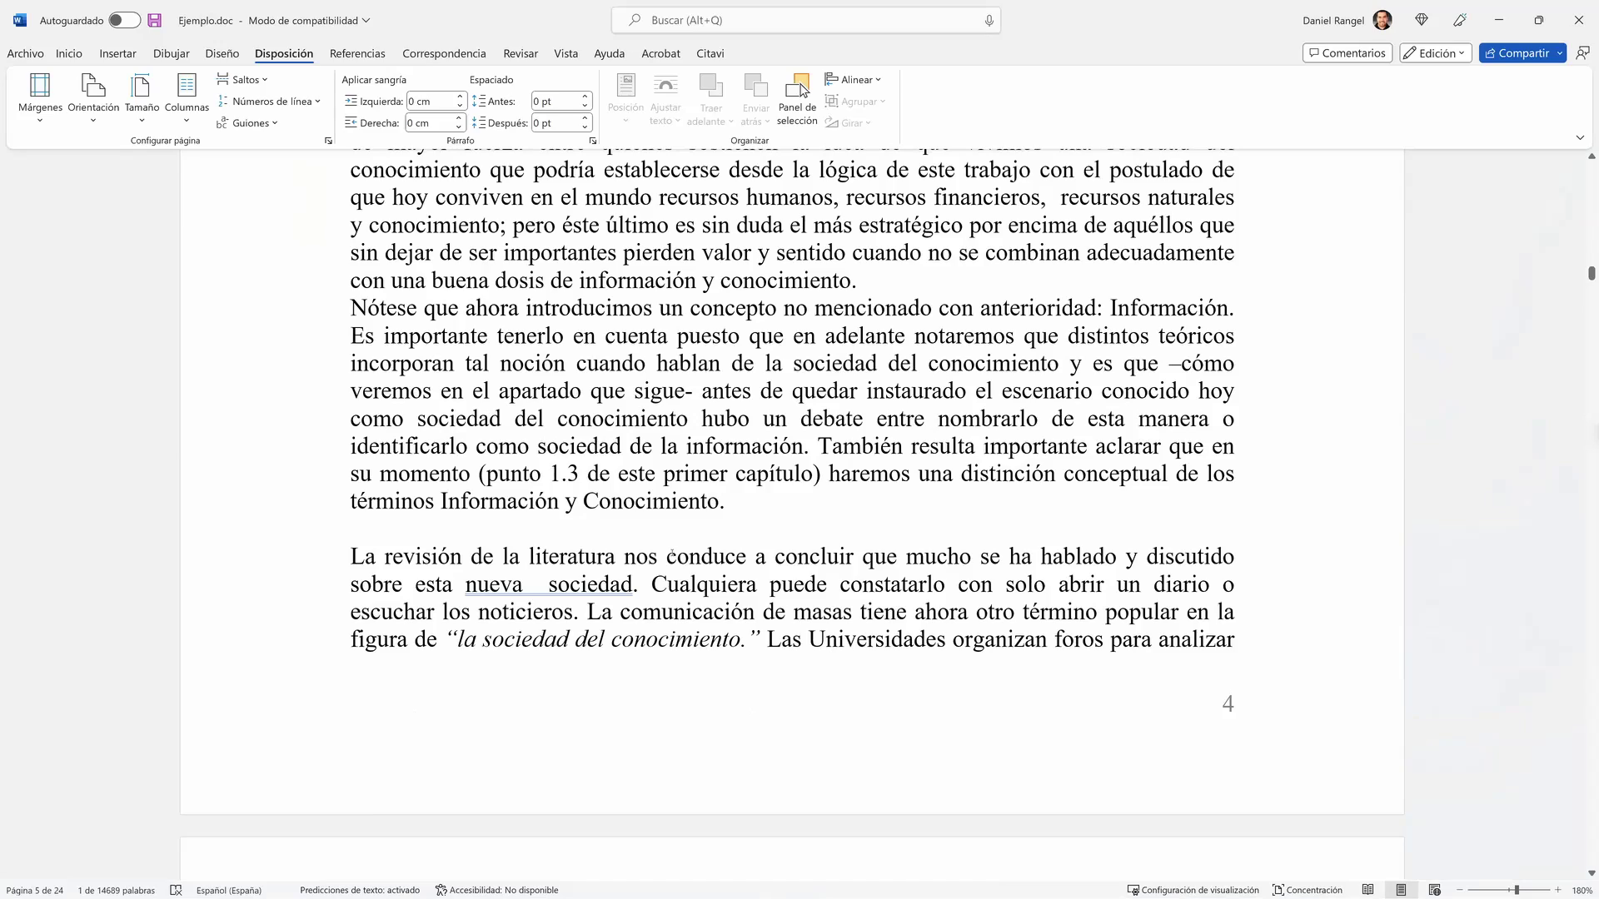
{"action": "scroll", "coordinate": [673, 554], "scroll_direction": "up", "scroll_amount": 5}
{"action": "scroll", "coordinate": [672, 554], "scroll_direction": "up", "scroll_amount": 5}
{"action": "scroll", "coordinate": [672, 554], "scroll_direction": "up", "scroll_amount": 5}
{"action": "scroll", "coordinate": [673, 556], "scroll_direction": "up", "scroll_amount": 7}
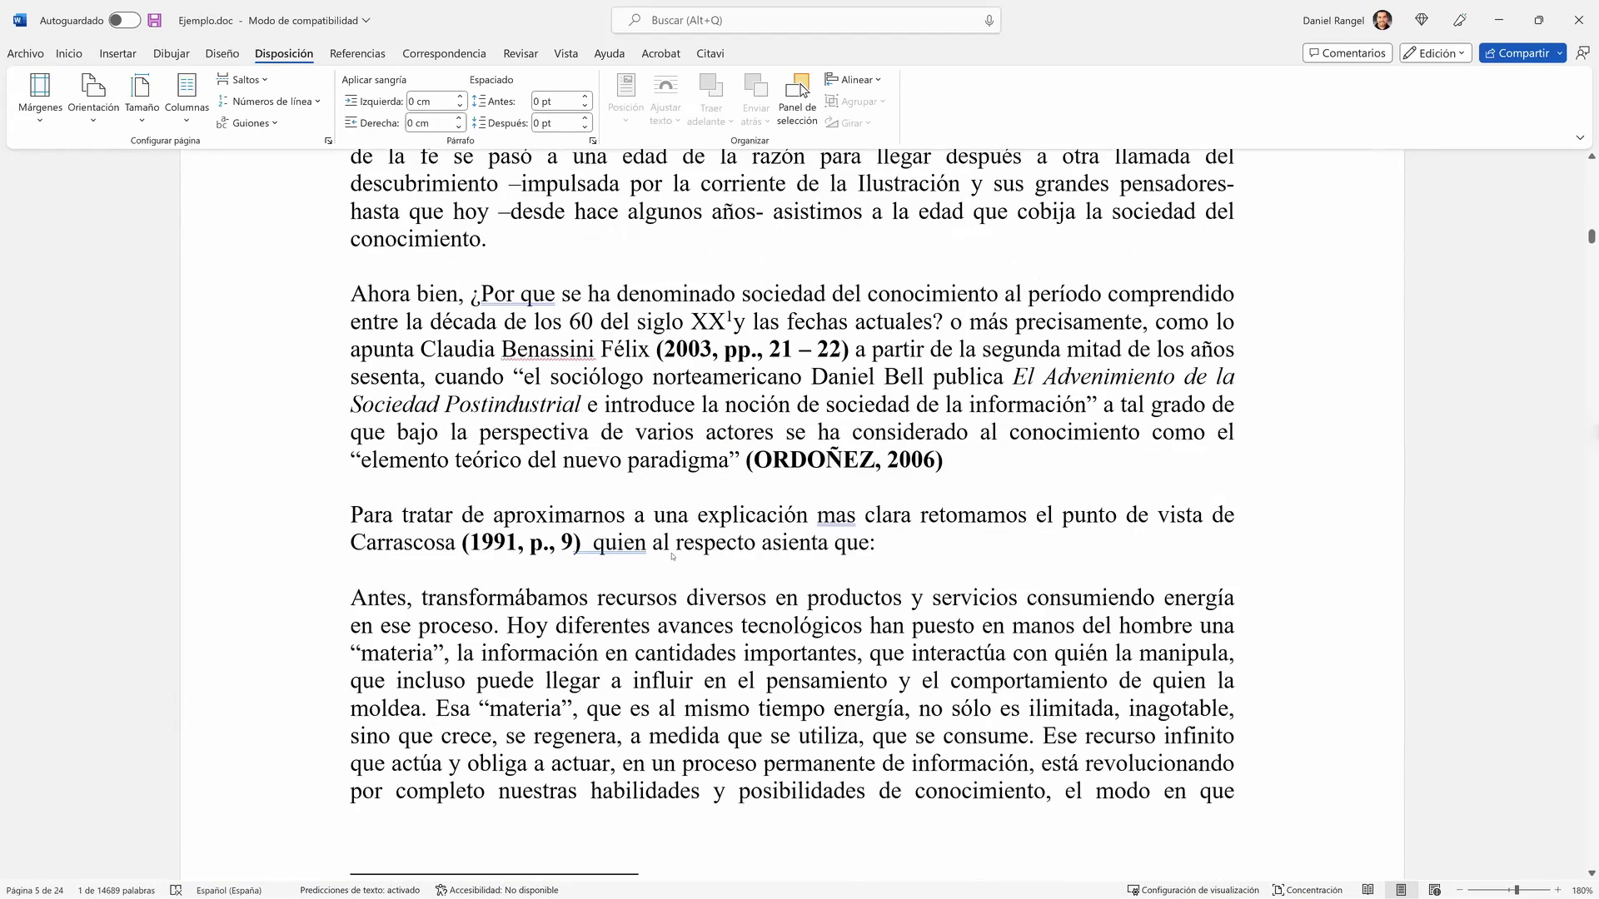
{"action": "scroll", "coordinate": [673, 556], "scroll_direction": "up", "scroll_amount": 5}
{"action": "scroll", "coordinate": [673, 554], "scroll_direction": "up", "scroll_amount": 5}
{"action": "scroll", "coordinate": [672, 553], "scroll_direction": "up", "scroll_amount": 5}
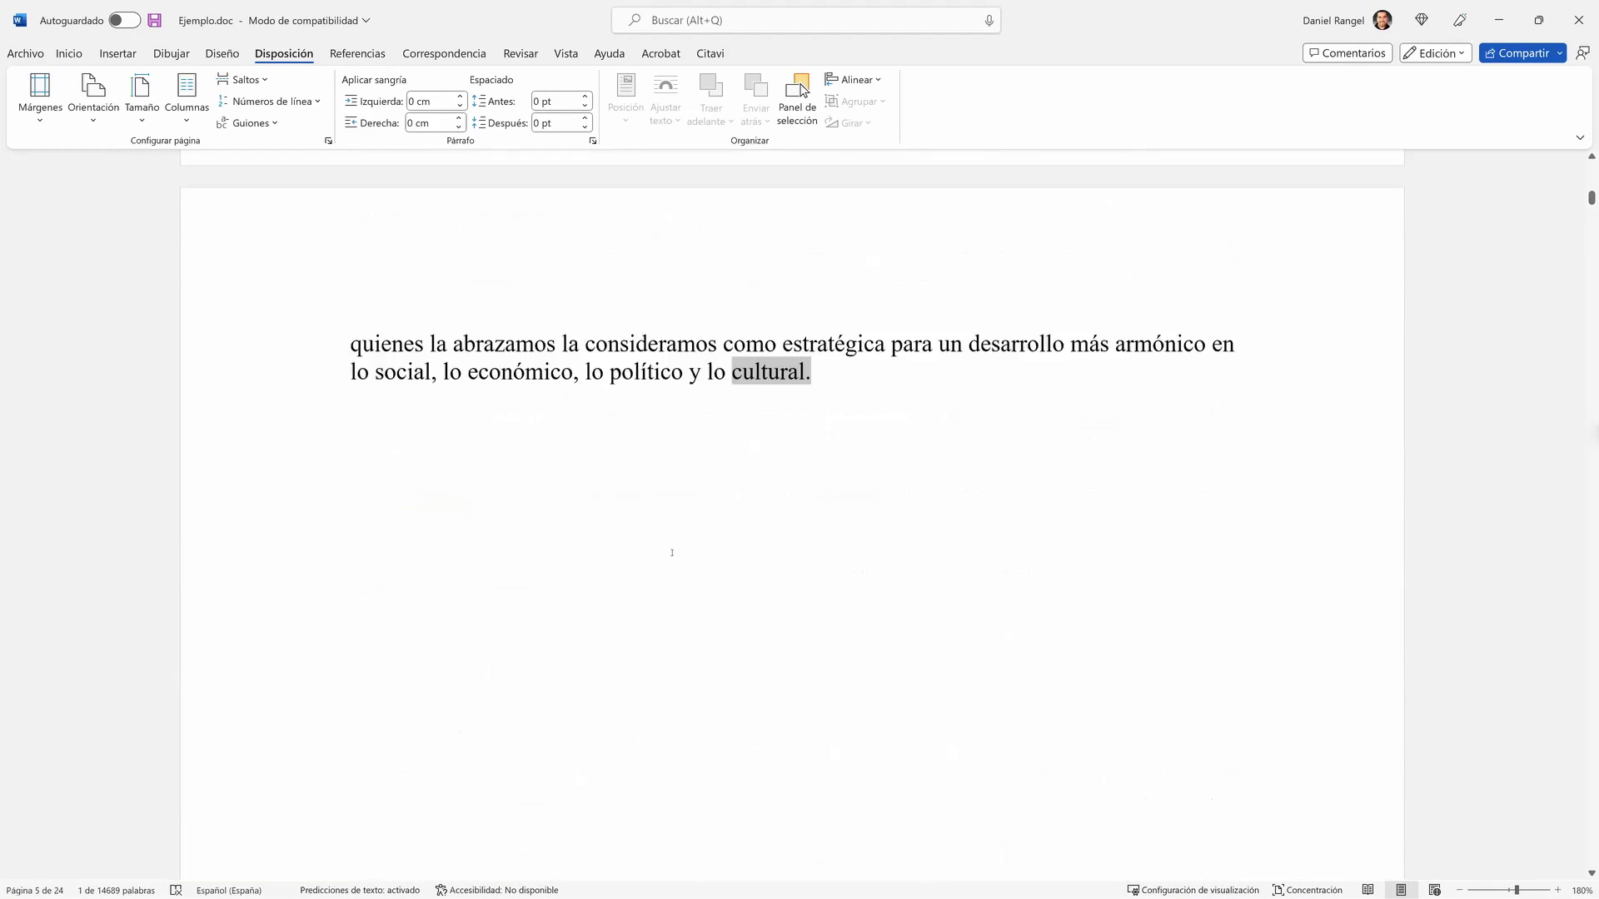
{"action": "scroll", "coordinate": [672, 553], "scroll_direction": "up", "scroll_amount": 2}
{"action": "scroll", "coordinate": [672, 553], "scroll_direction": "up", "scroll_amount": 4}
{"action": "scroll", "coordinate": [672, 553], "scroll_direction": "up", "scroll_amount": 5}
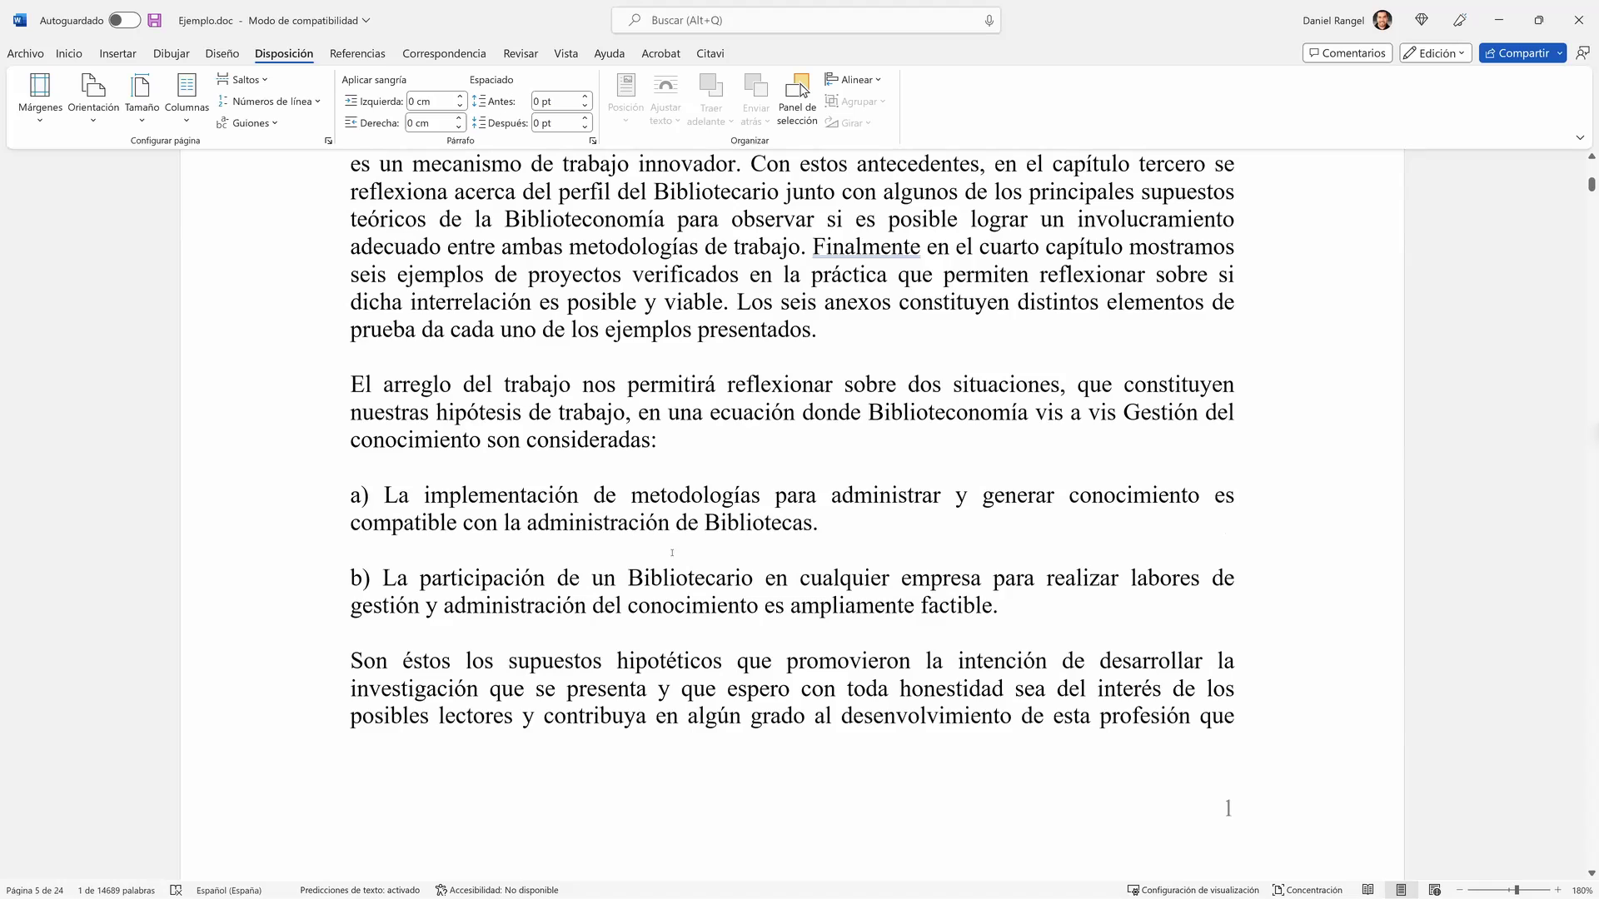
{"action": "scroll", "coordinate": [672, 553], "scroll_direction": "up", "scroll_amount": 5}
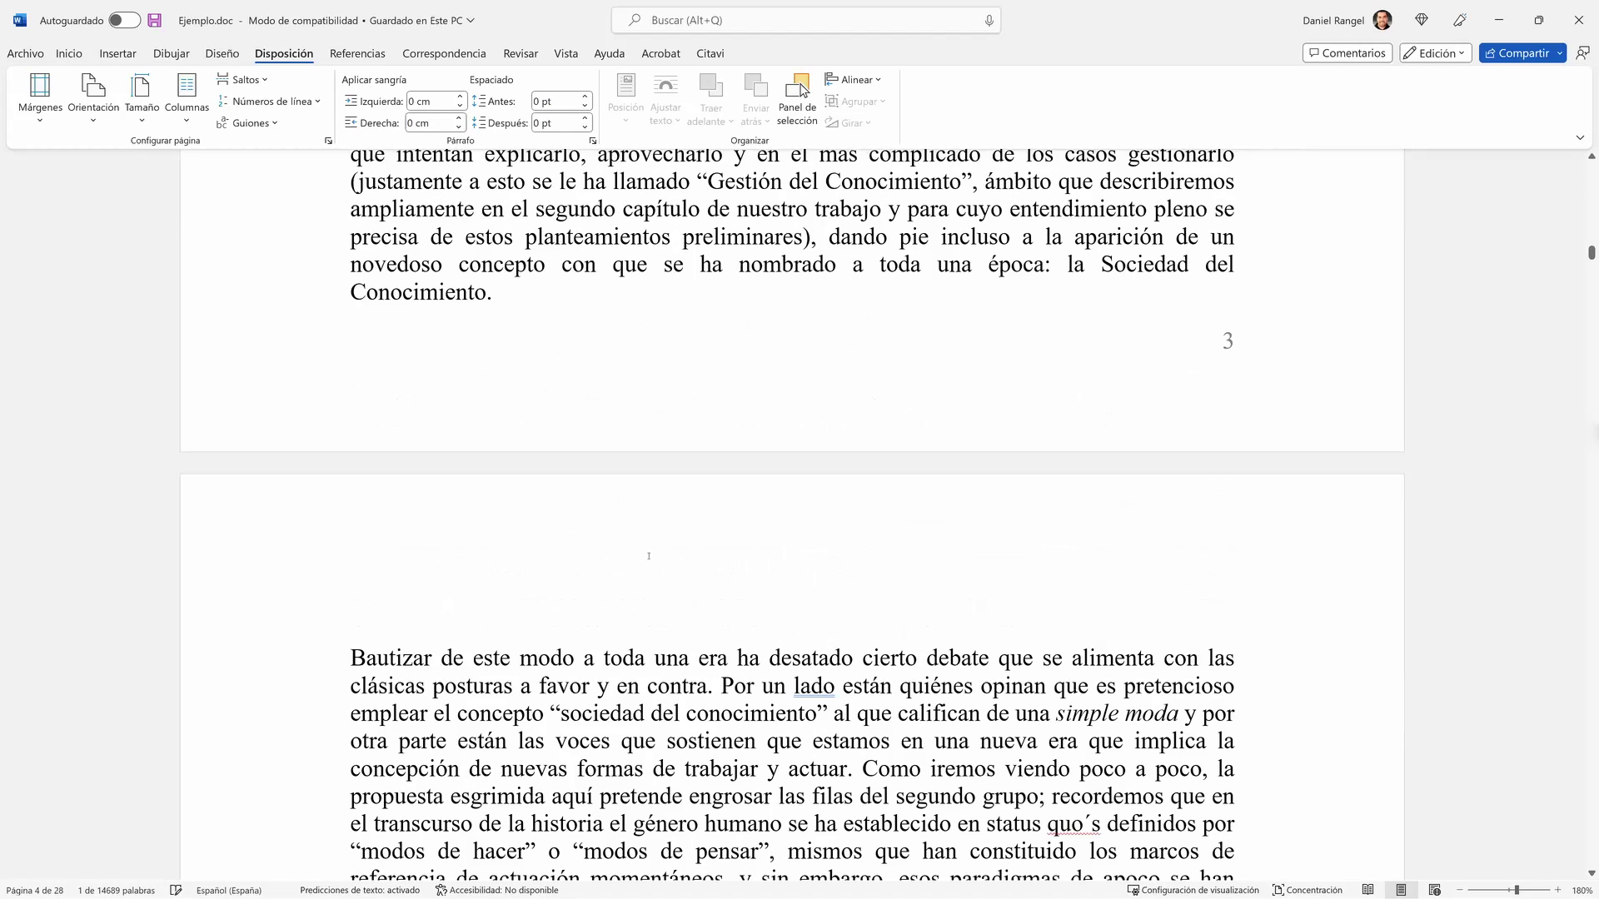
{"action": "key", "text": "ctrl+Home"}
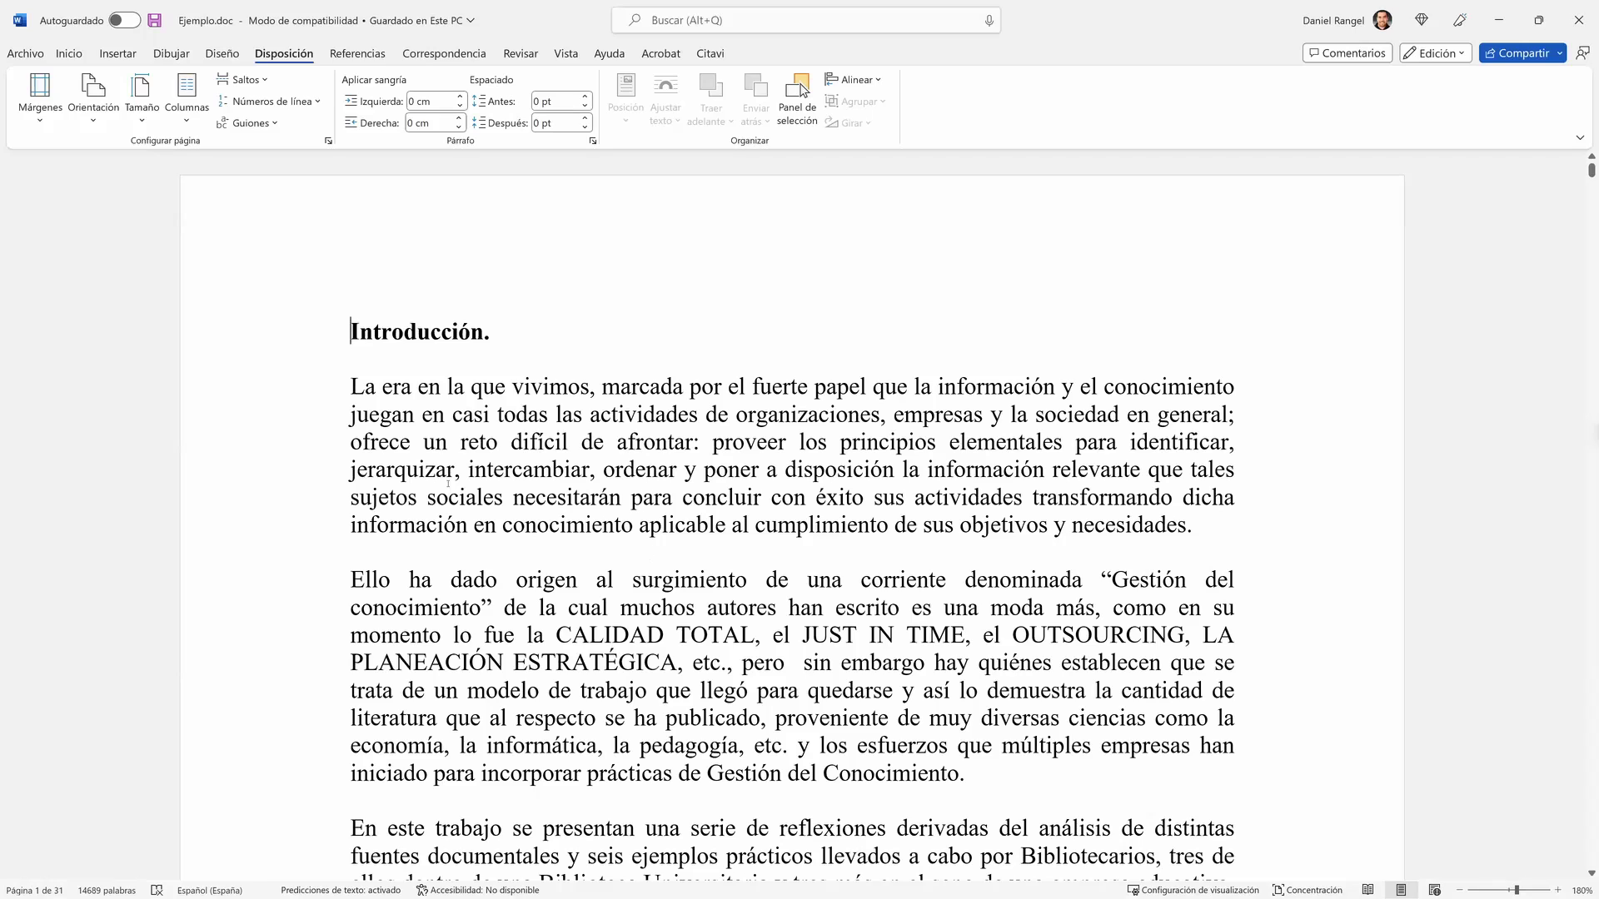
Select the Introducción heading and open its font colour palette, leaving the colour unchanged.
{"action": "left_click", "coordinate": [319, 328]}
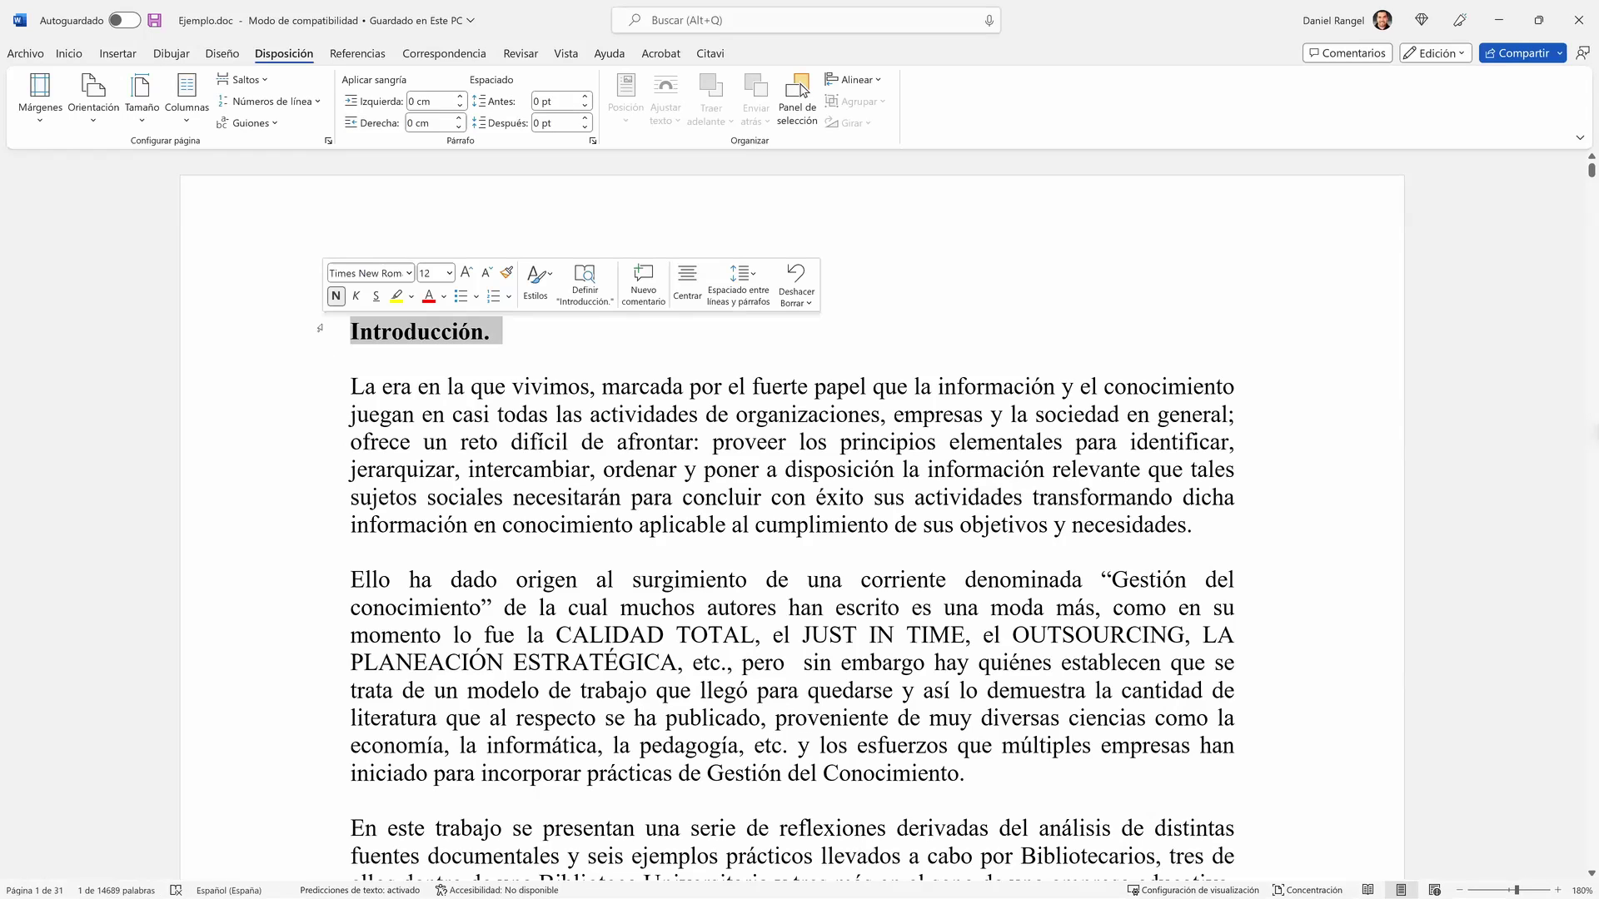
{"action": "left_click", "coordinate": [443, 296]}
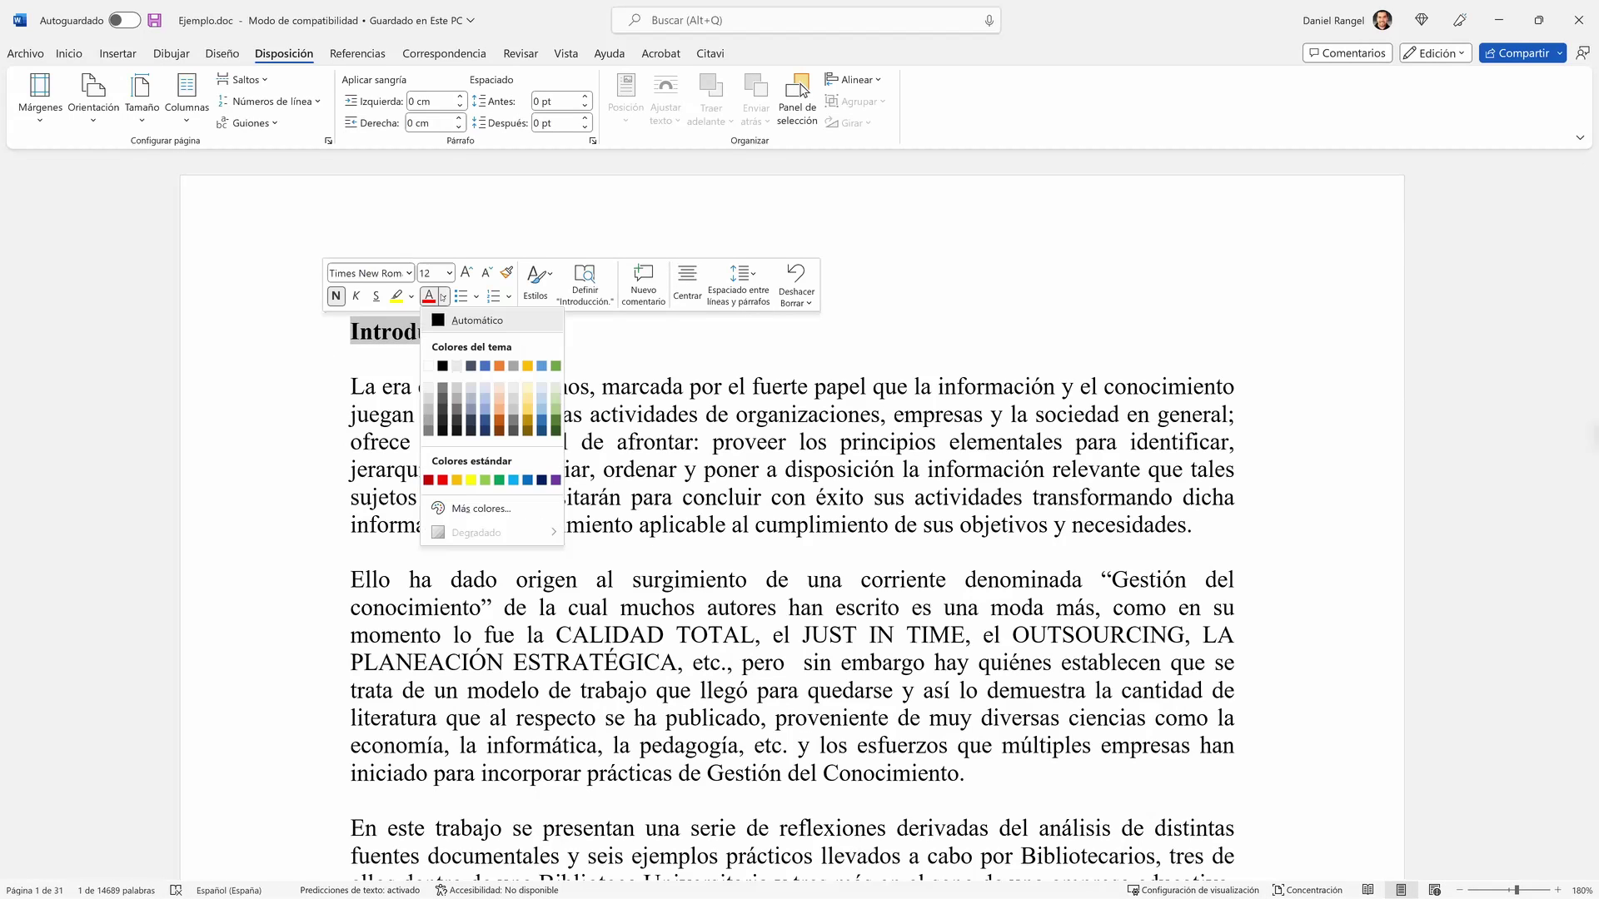
{"action": "key", "text": "Escape"}
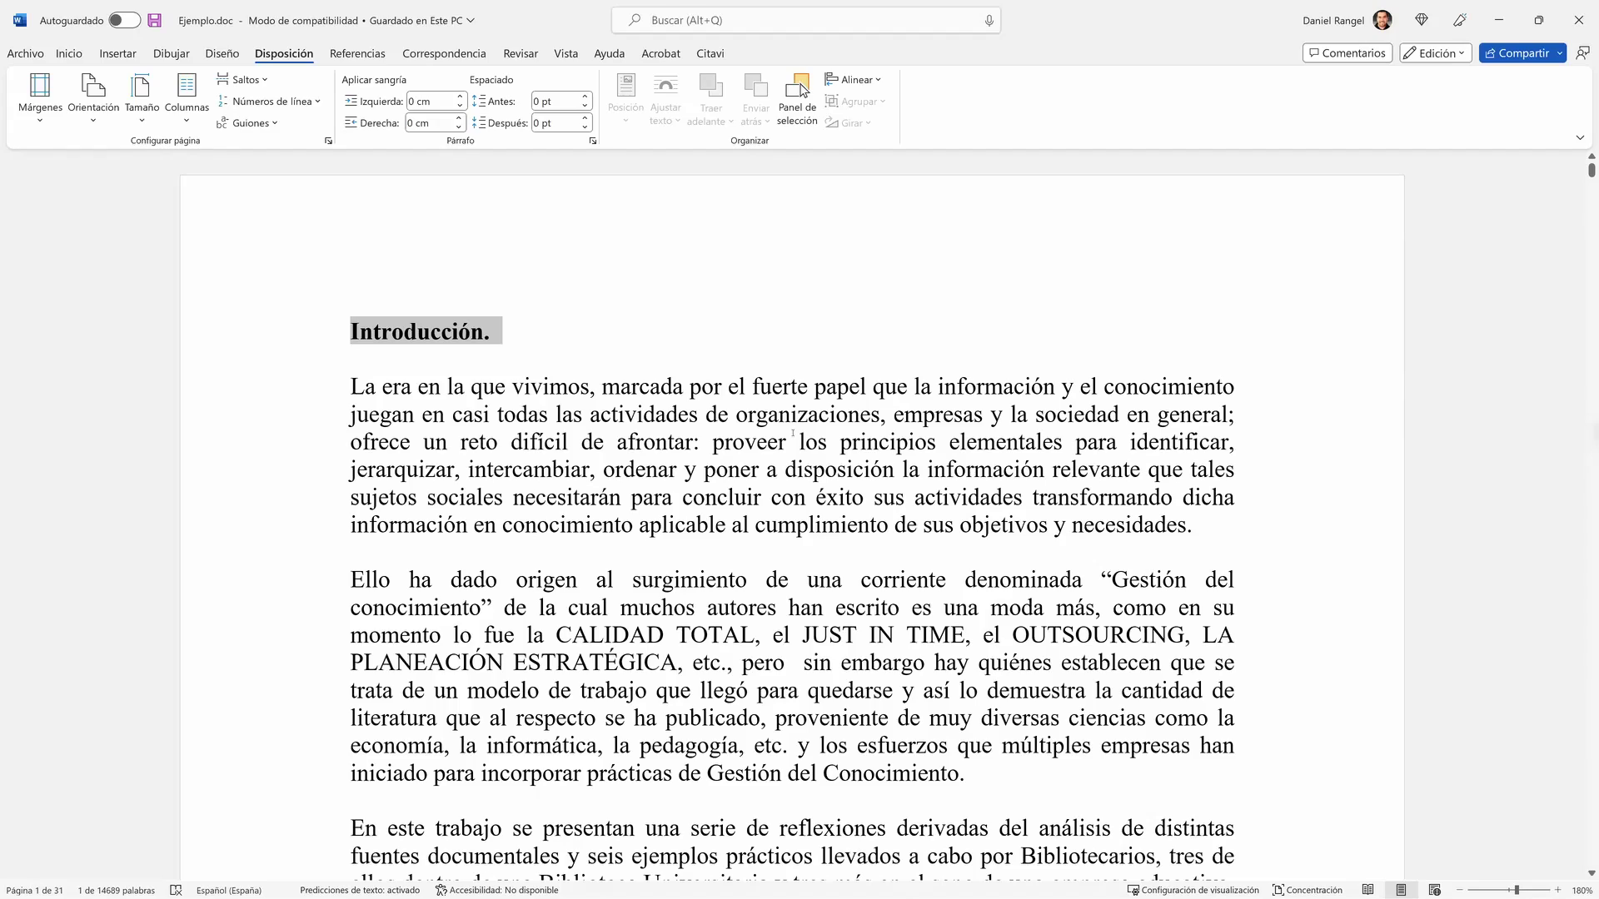
Scroll down to page 4, then return to the beginning of the document.
{"action": "scroll", "coordinate": [792, 433], "scroll_direction": "down", "scroll_amount": 2}
{"action": "scroll", "coordinate": [793, 433], "scroll_direction": "down", "scroll_amount": 5}
{"action": "scroll", "coordinate": [796, 433], "scroll_direction": "down", "scroll_amount": 5}
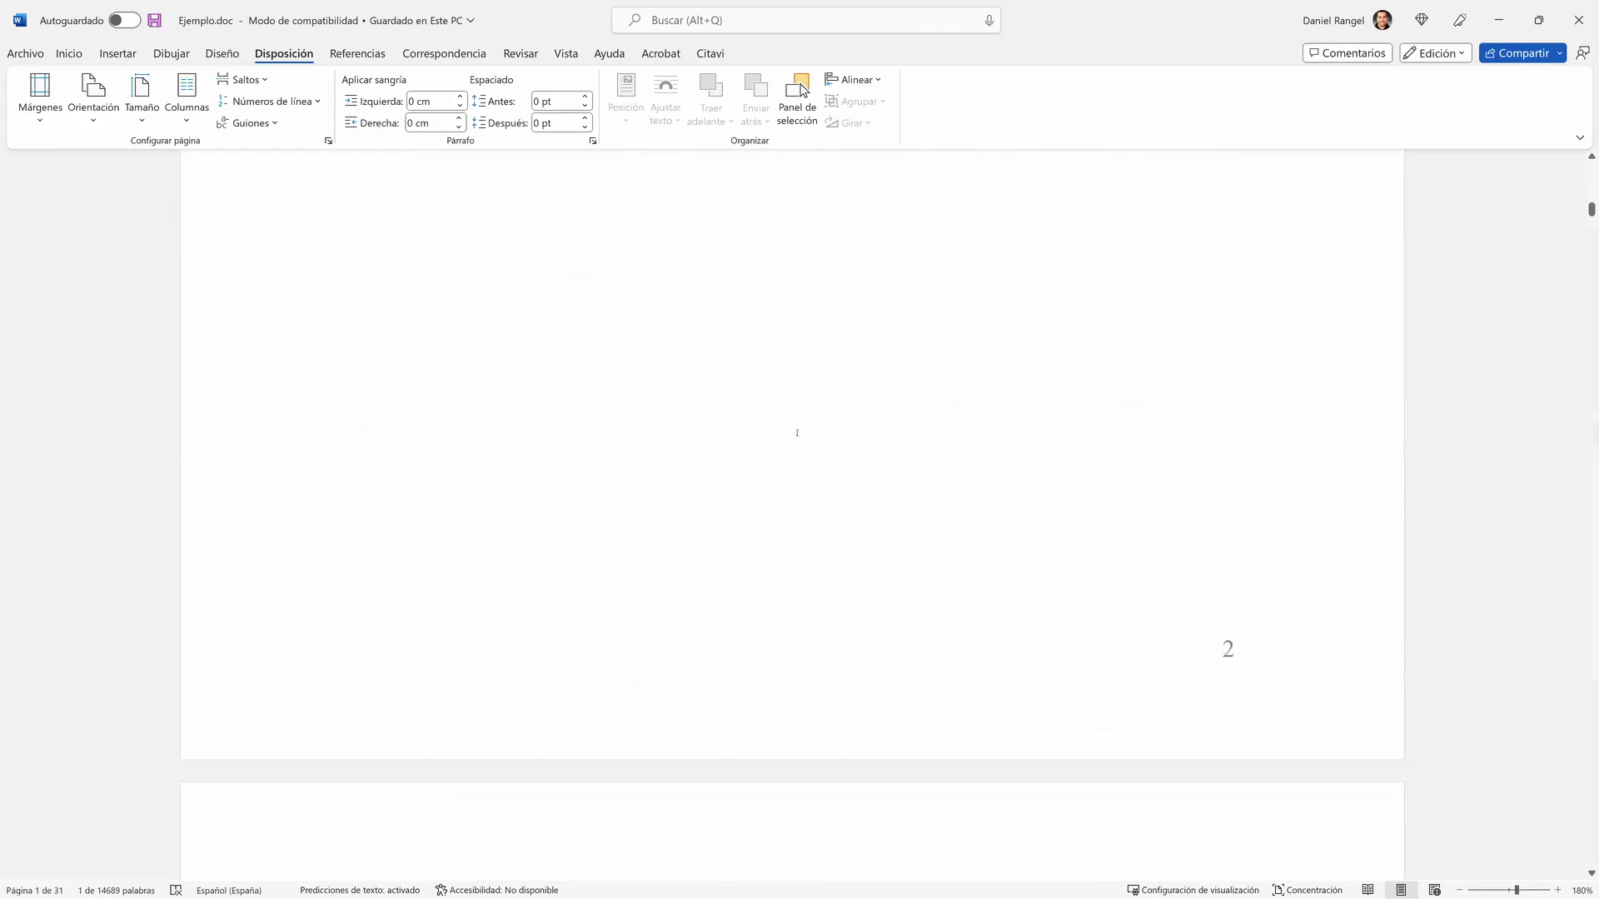
{"action": "scroll", "coordinate": [796, 433], "scroll_direction": "down", "scroll_amount": 2}
{"action": "scroll", "coordinate": [797, 433], "scroll_direction": "down", "scroll_amount": 3}
{"action": "scroll", "coordinate": [798, 433], "scroll_direction": "down", "scroll_amount": 3}
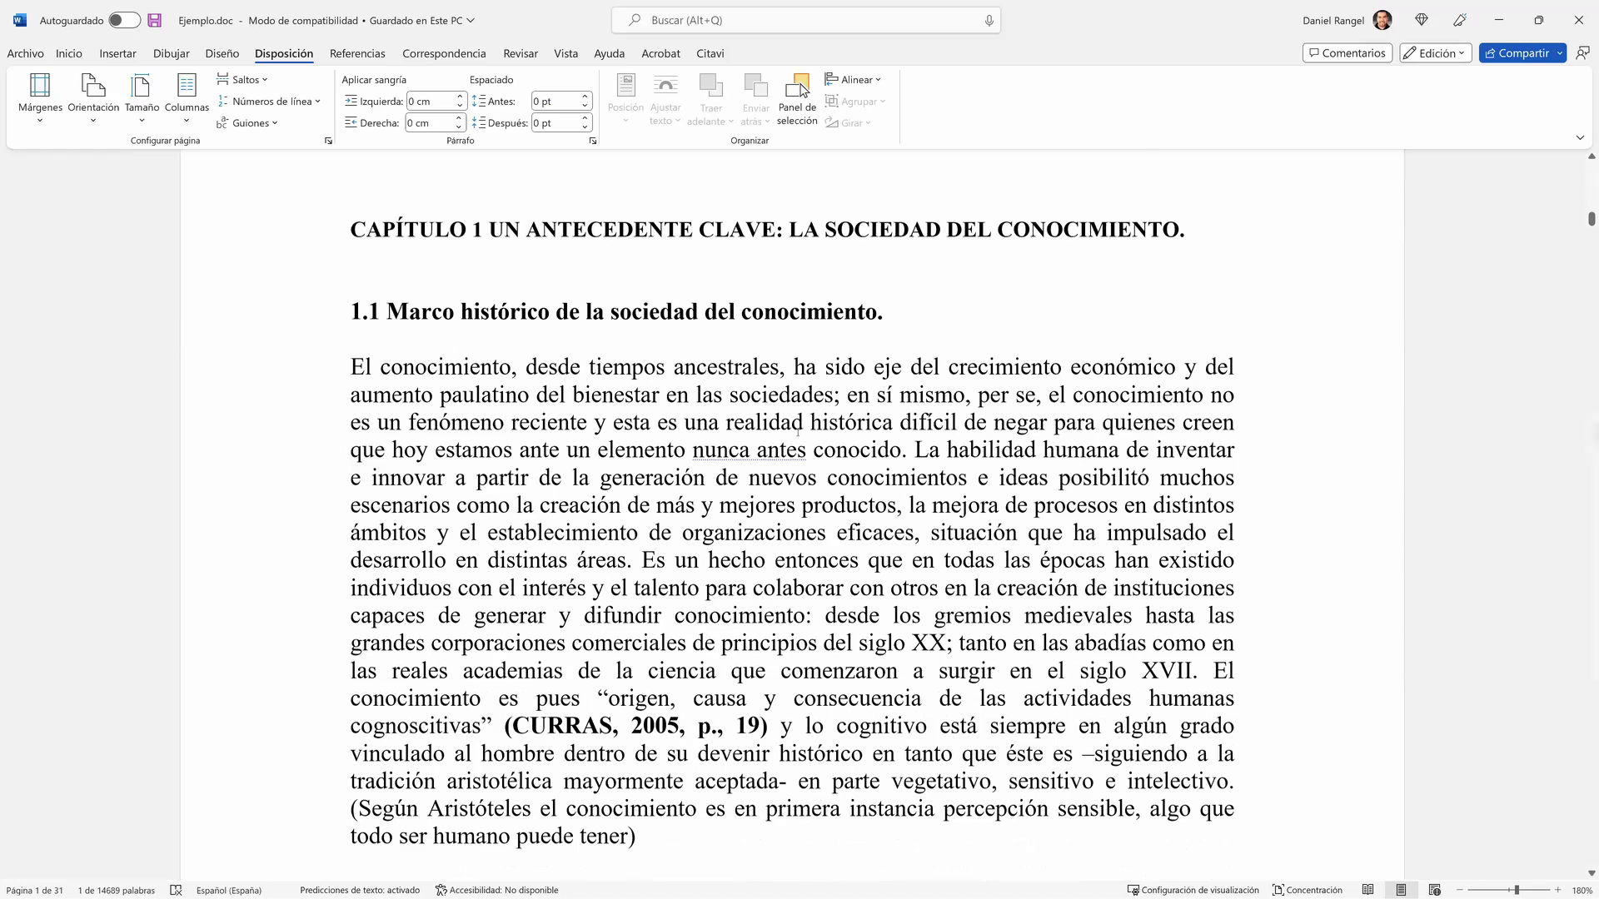
{"action": "scroll", "coordinate": [797, 433], "scroll_direction": "down", "scroll_amount": 3}
{"action": "scroll", "coordinate": [798, 433], "scroll_direction": "down", "scroll_amount": 6}
{"action": "scroll", "coordinate": [798, 433], "scroll_direction": "down", "scroll_amount": 9}
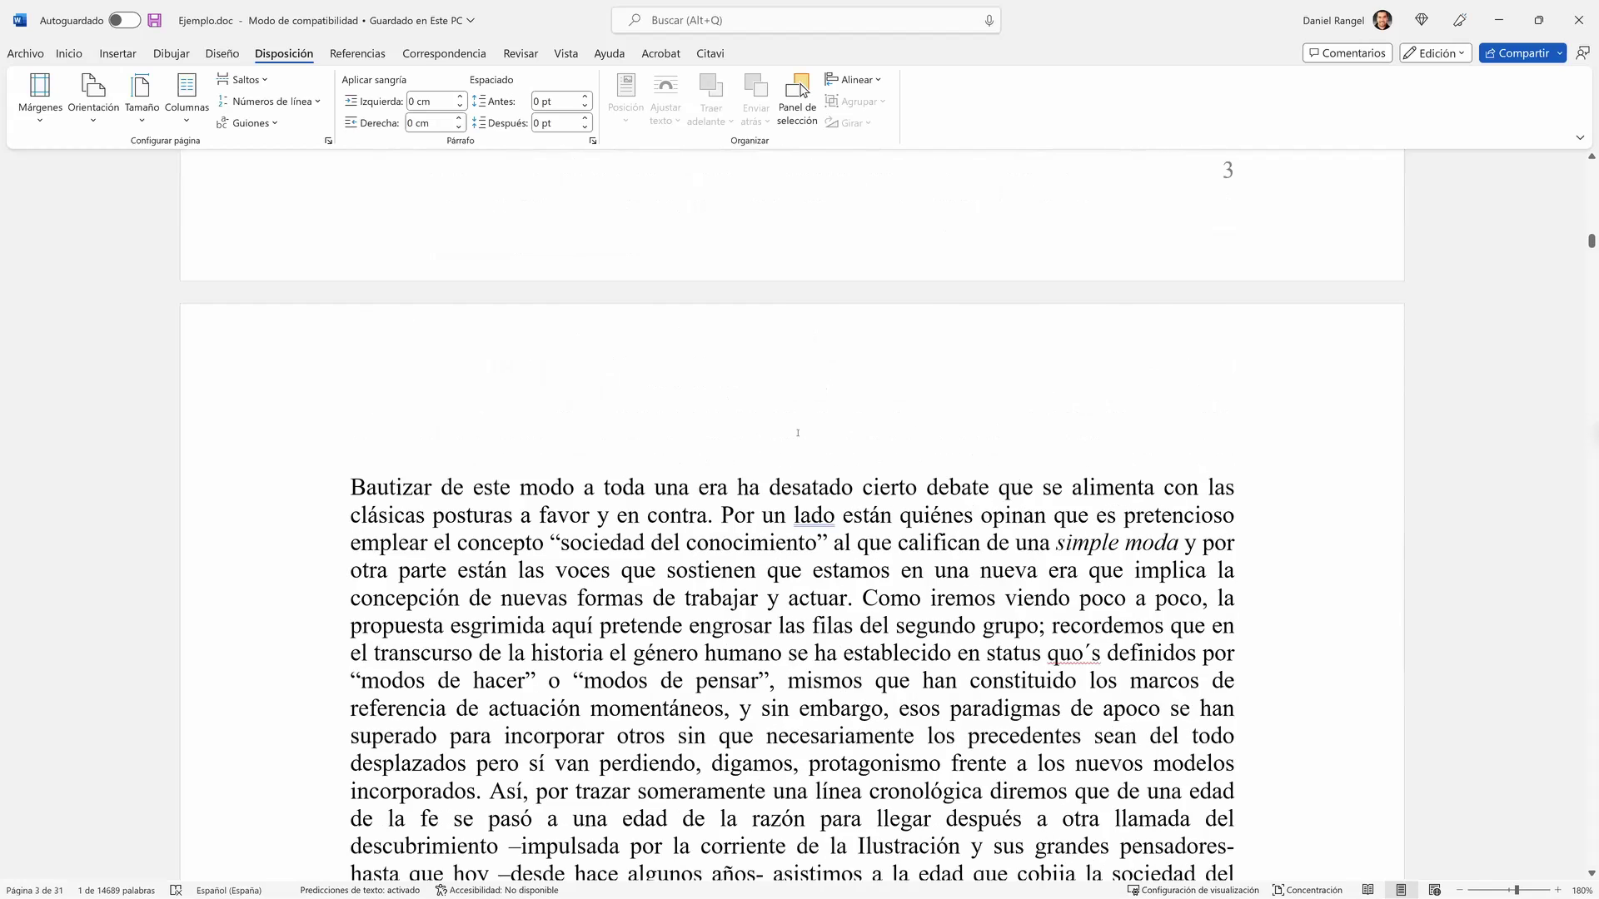
{"action": "scroll", "coordinate": [797, 431], "scroll_direction": "down", "scroll_amount": 4}
{"action": "key", "text": "ctrl+Home"}
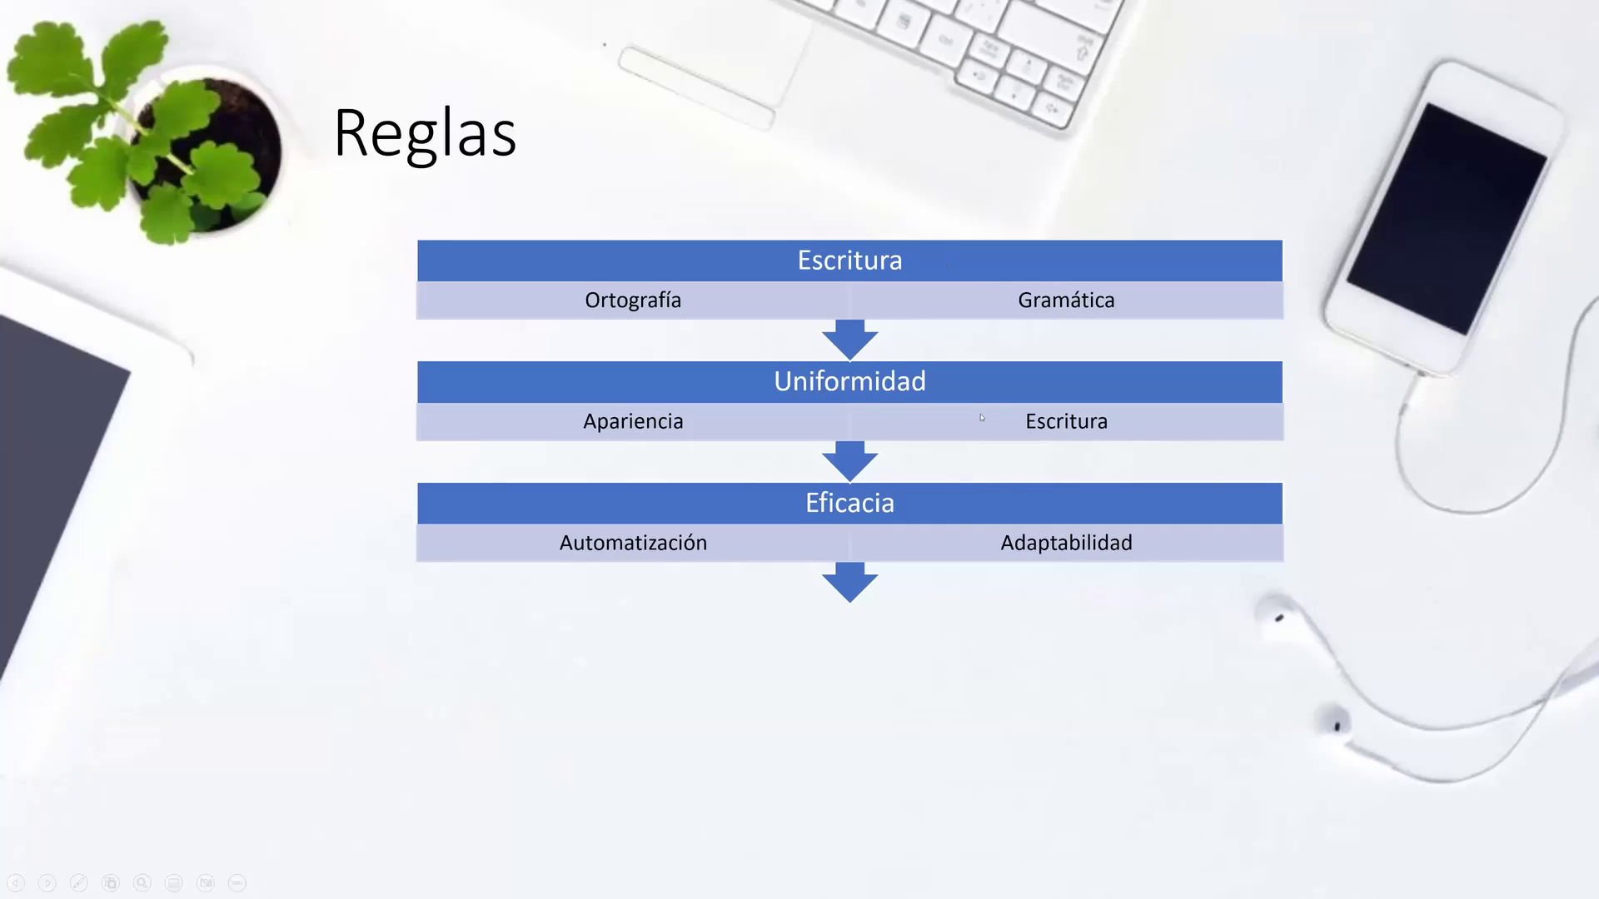
Advance the Reglas slide to show the orange Vista step with its three items.
{"action": "left_click", "coordinate": [1105, 602]}
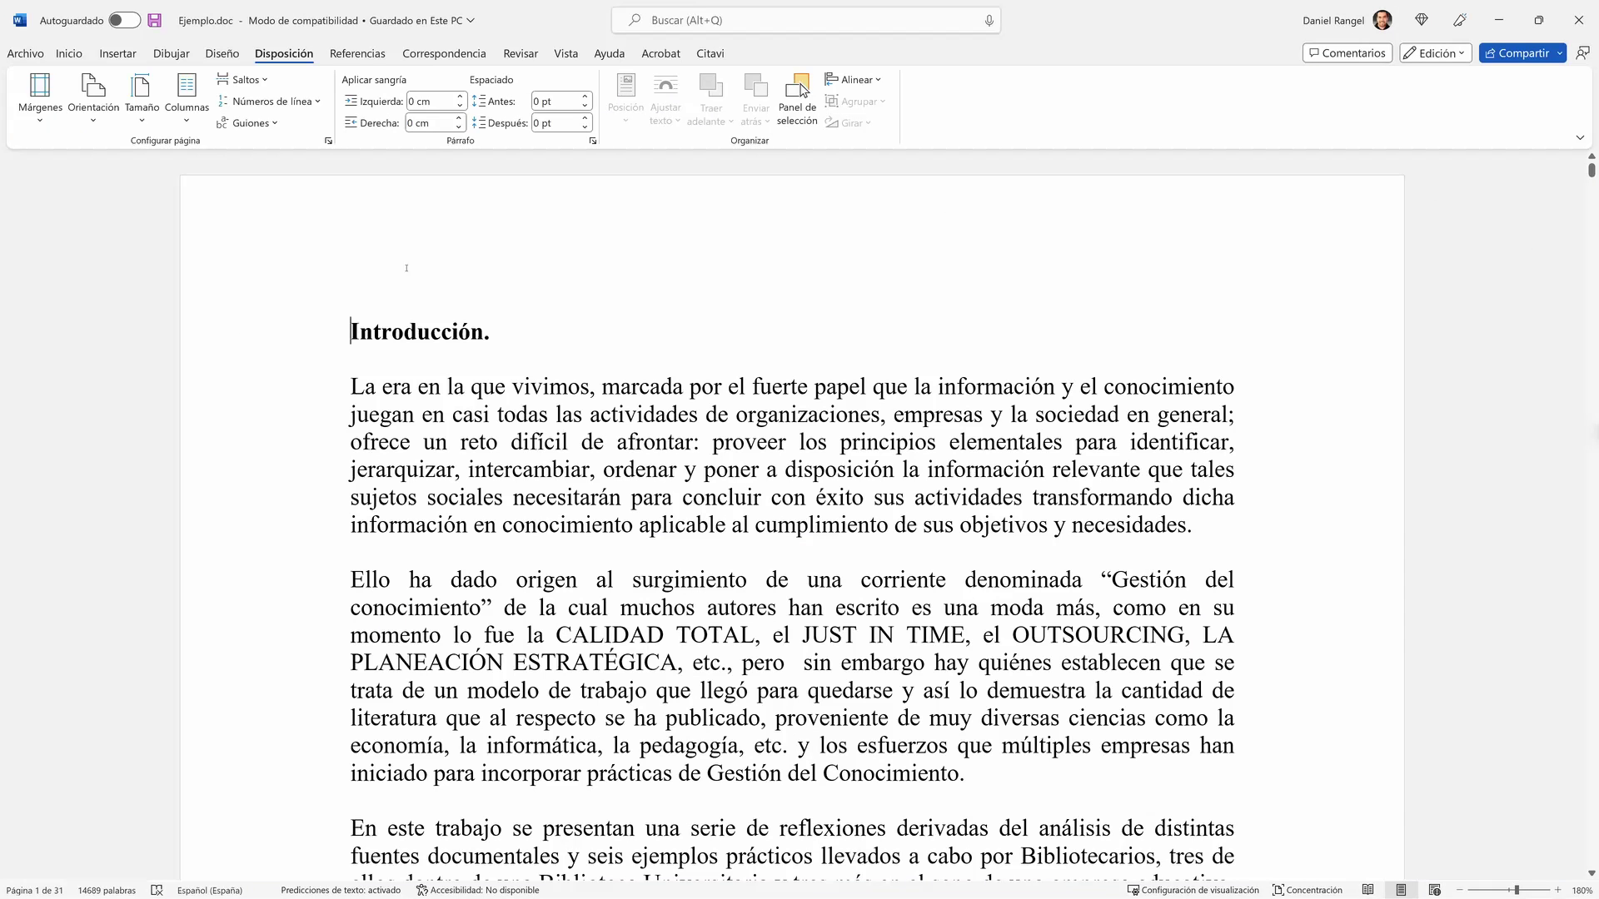
Turn on Mostrar todo (¶) in Ejemplo.doc and inspect the paragraph mark after Introducción.
{"action": "left_click", "coordinate": [70, 55]}
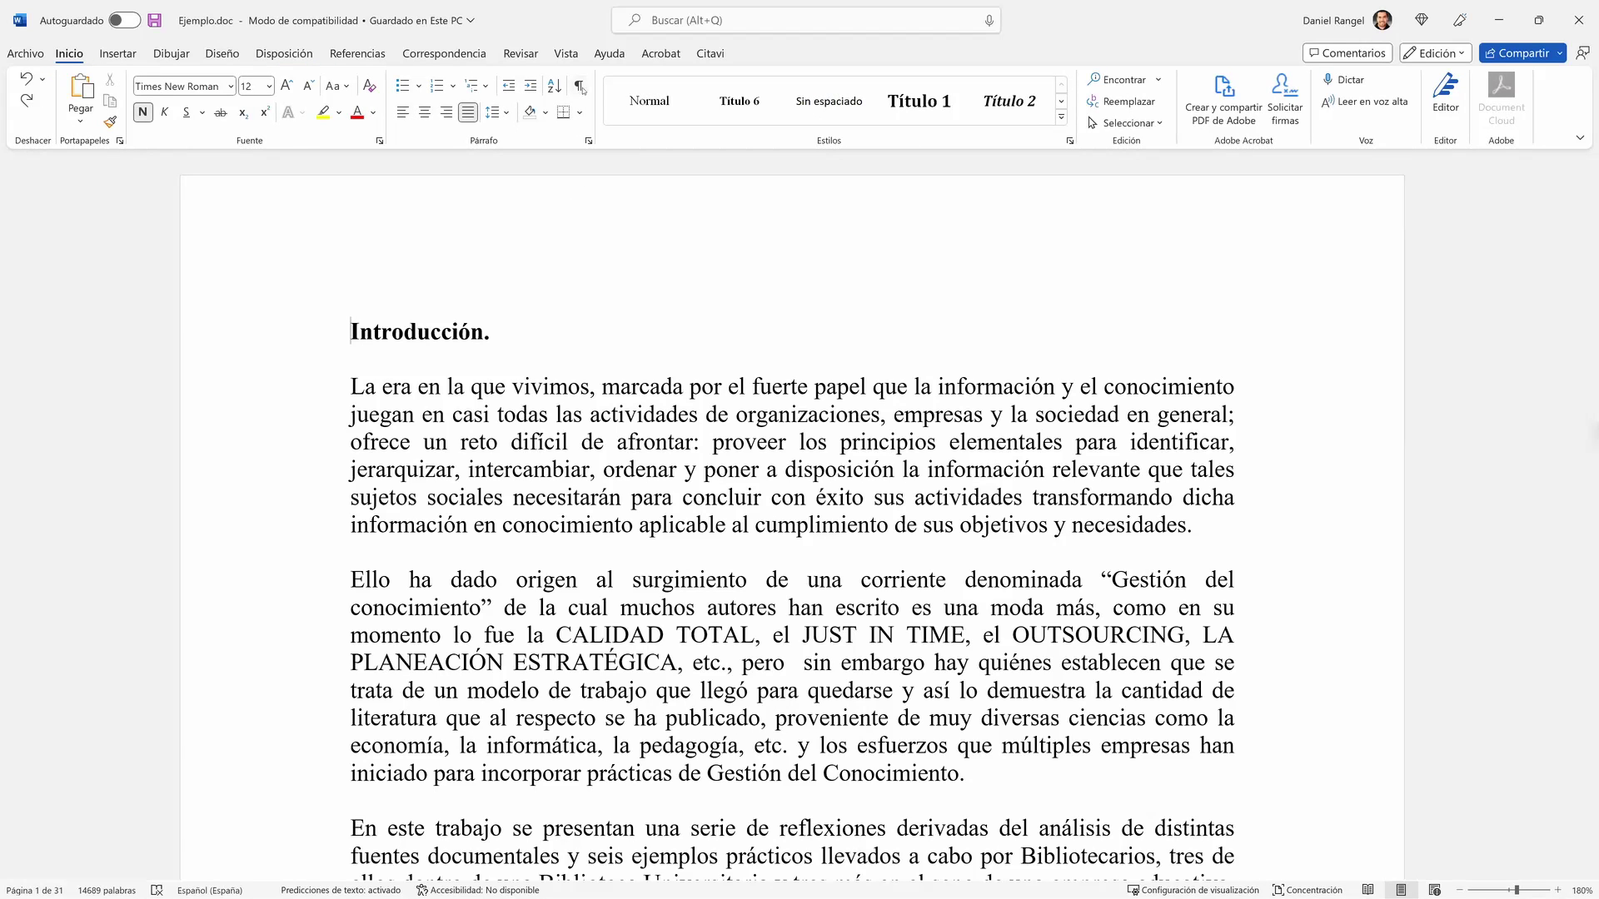
{"action": "left_click", "coordinate": [579, 87]}
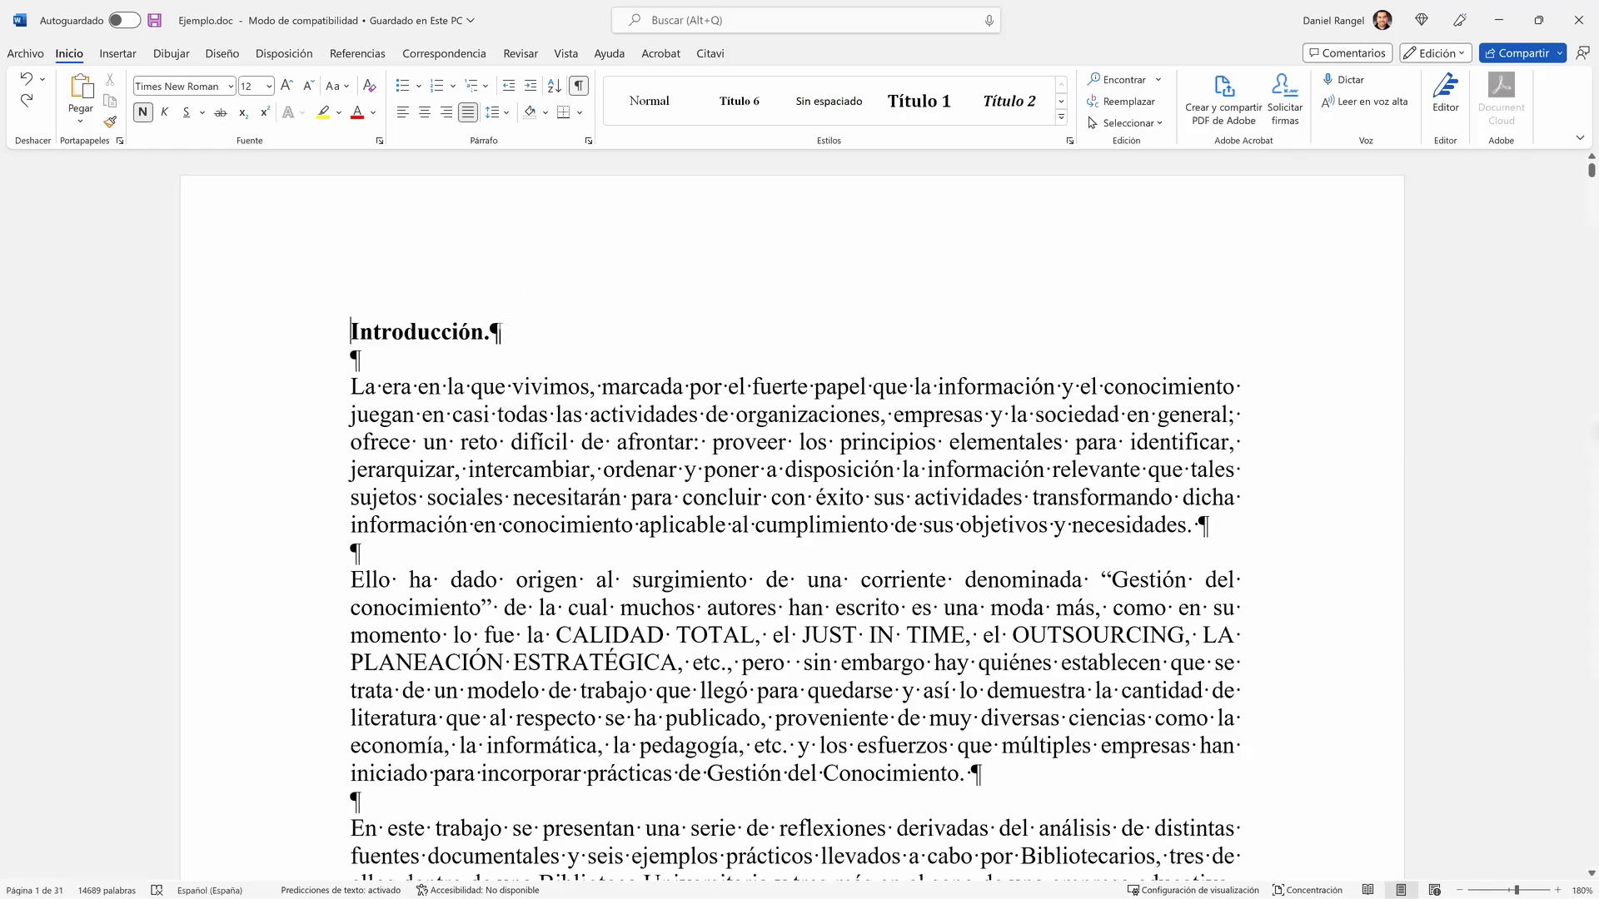
{"action": "left_click_drag", "start_coordinate": [491, 332], "coordinate": [373, 360]}
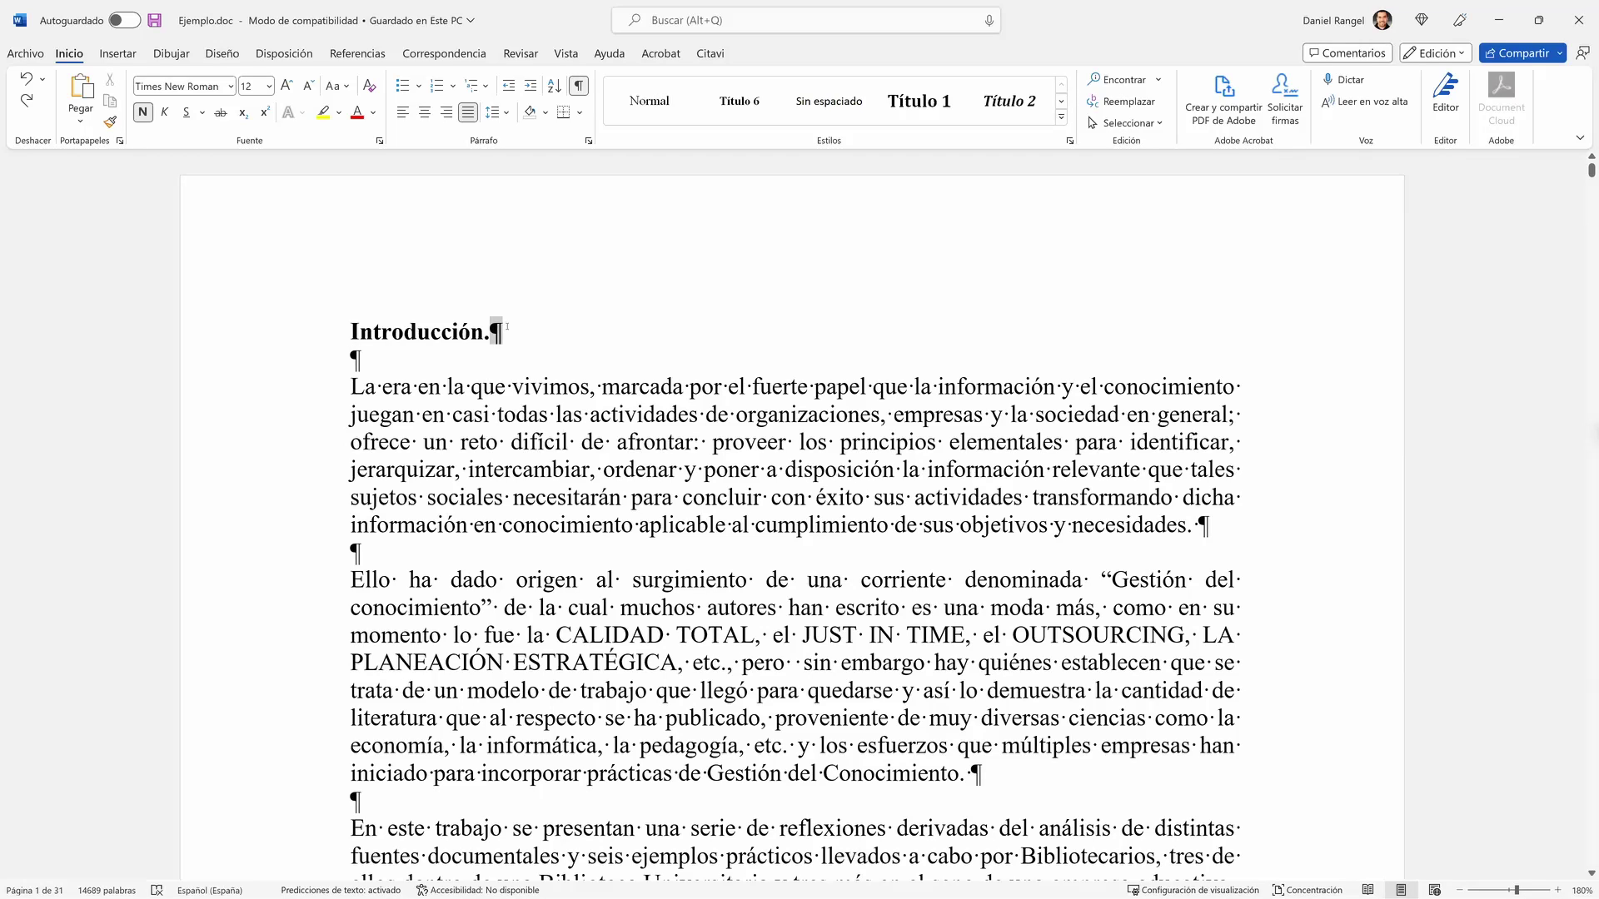
{"action": "left_click", "coordinate": [353, 363]}
{"action": "left_click", "coordinate": [579, 87]}
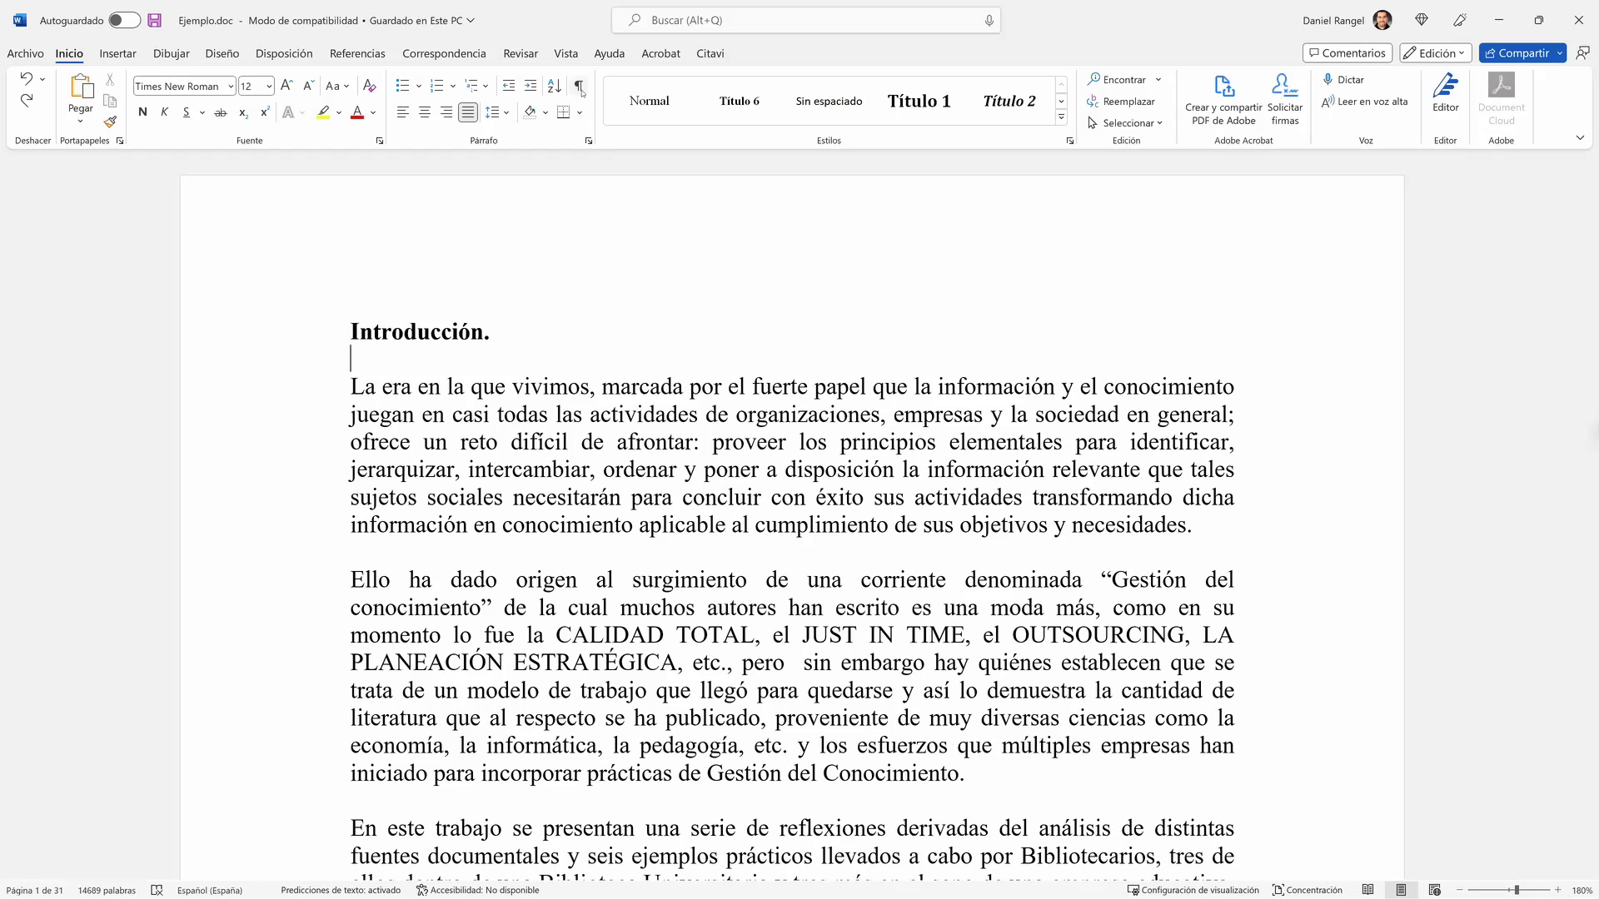
{"action": "left_click", "coordinate": [581, 92]}
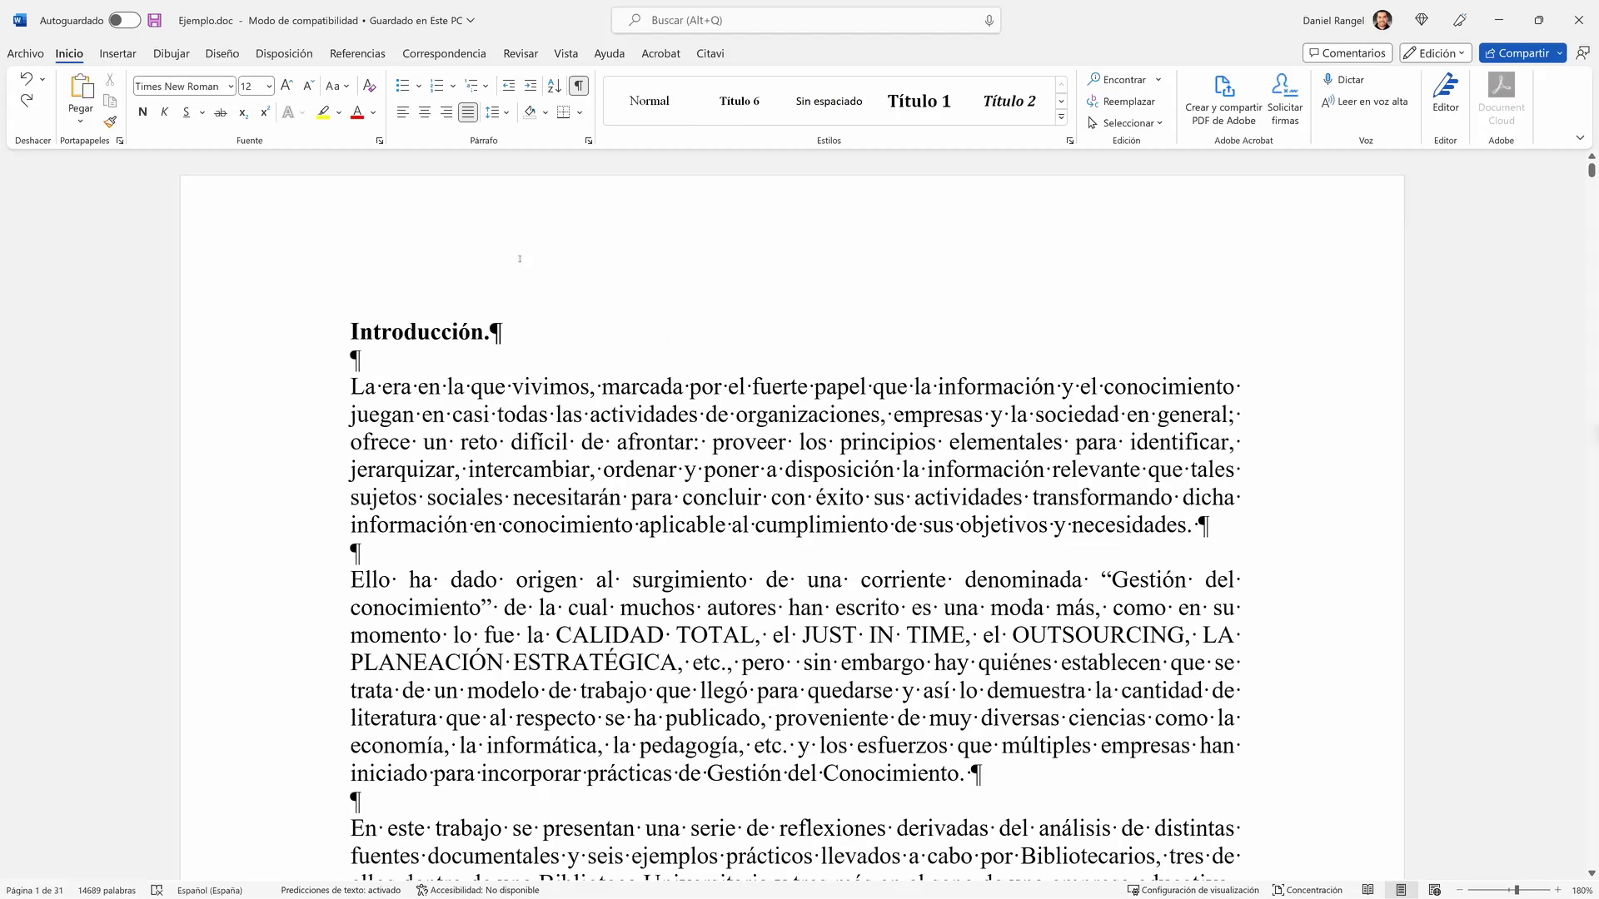
Open the Panel de navegación and the full Estilos pane beside Ejemplo.doc.
{"action": "left_click", "coordinate": [571, 55]}
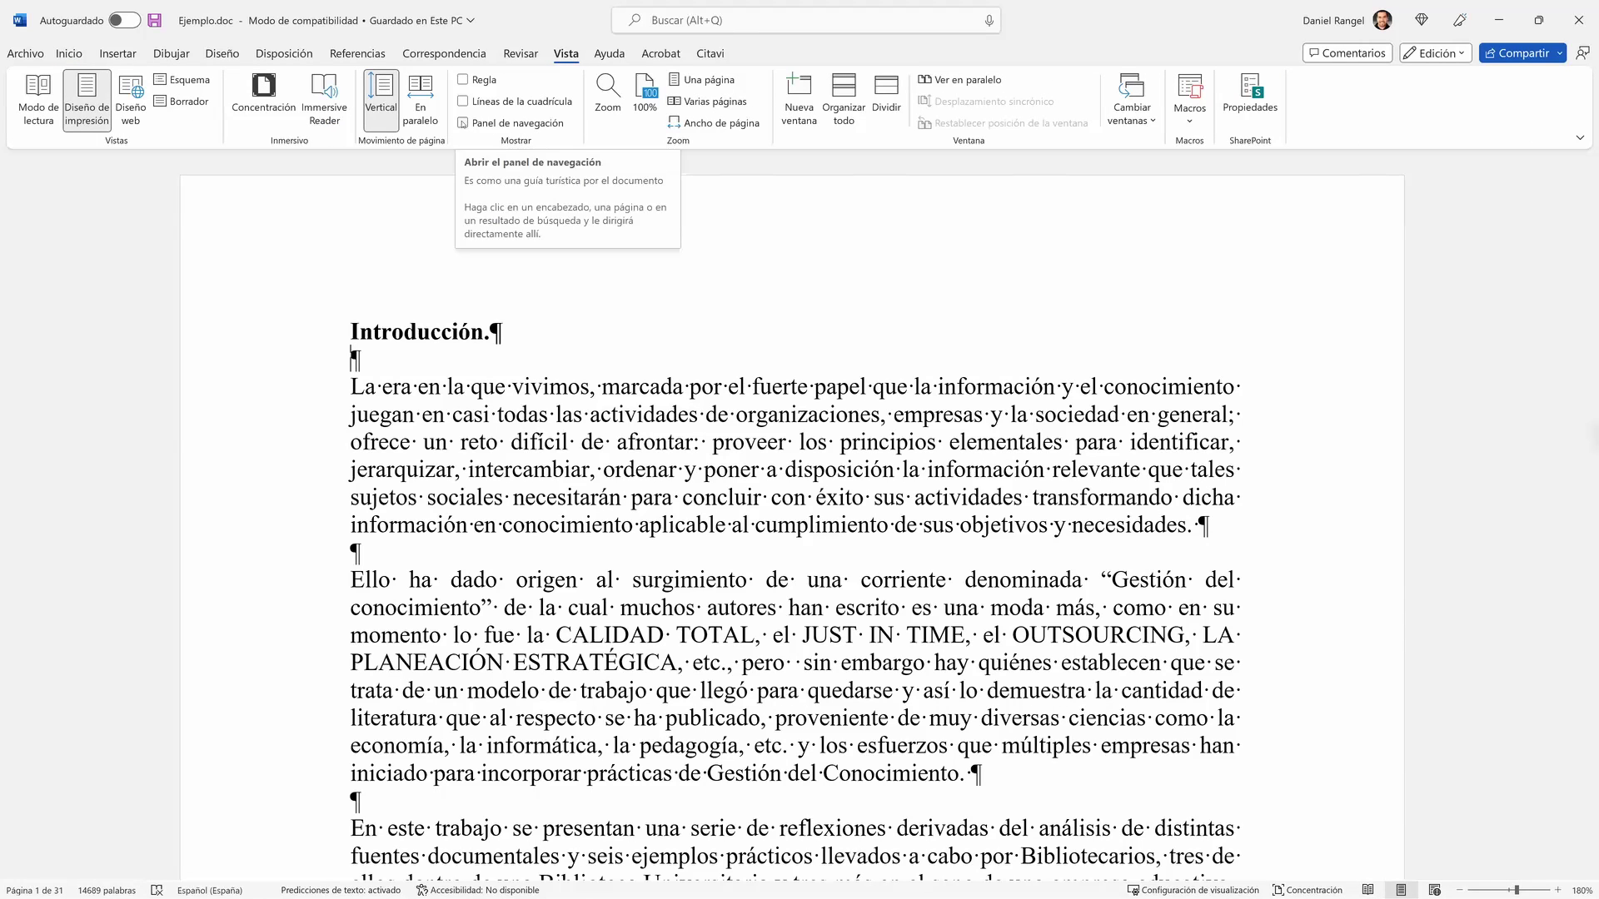
{"action": "left_click", "coordinate": [500, 122]}
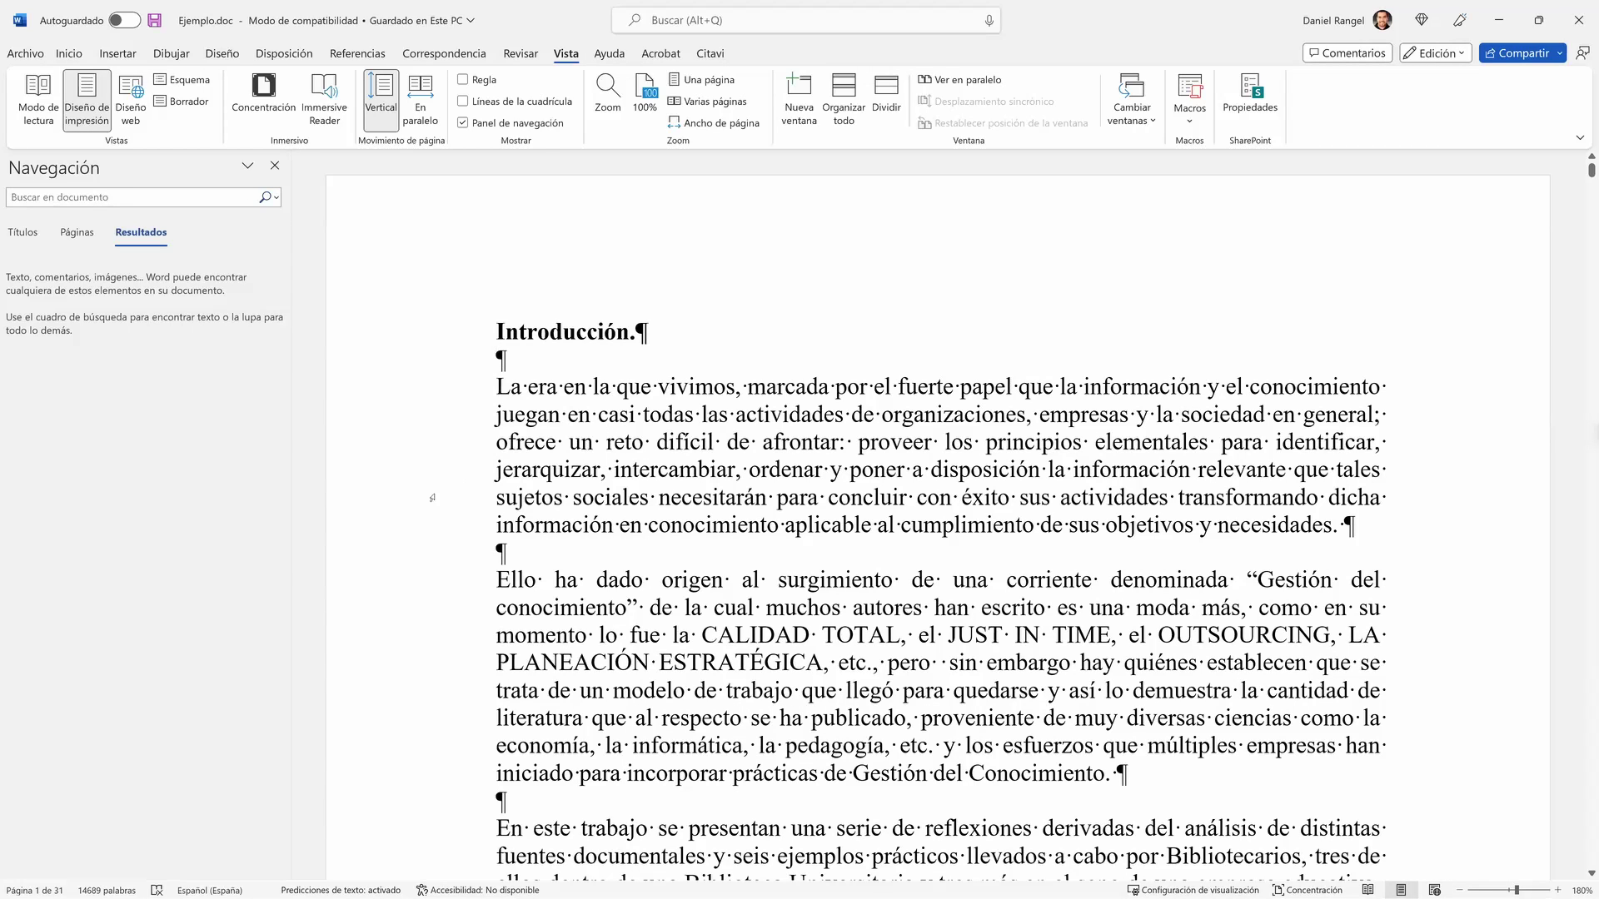
{"action": "left_click", "coordinate": [70, 53]}
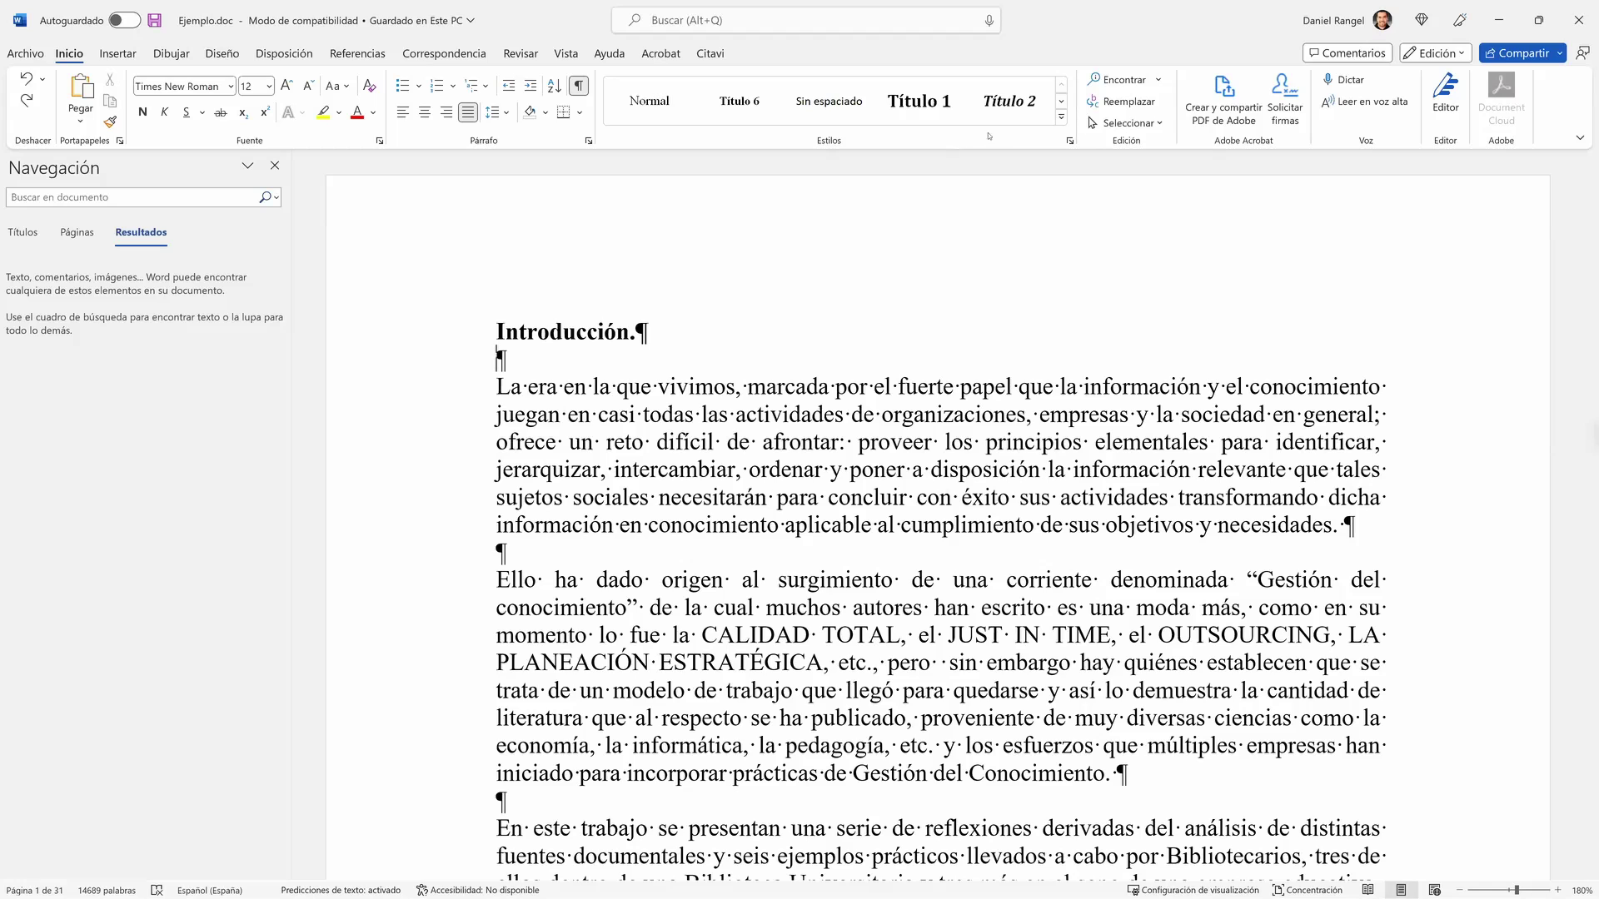
{"action": "left_click", "coordinate": [1063, 105]}
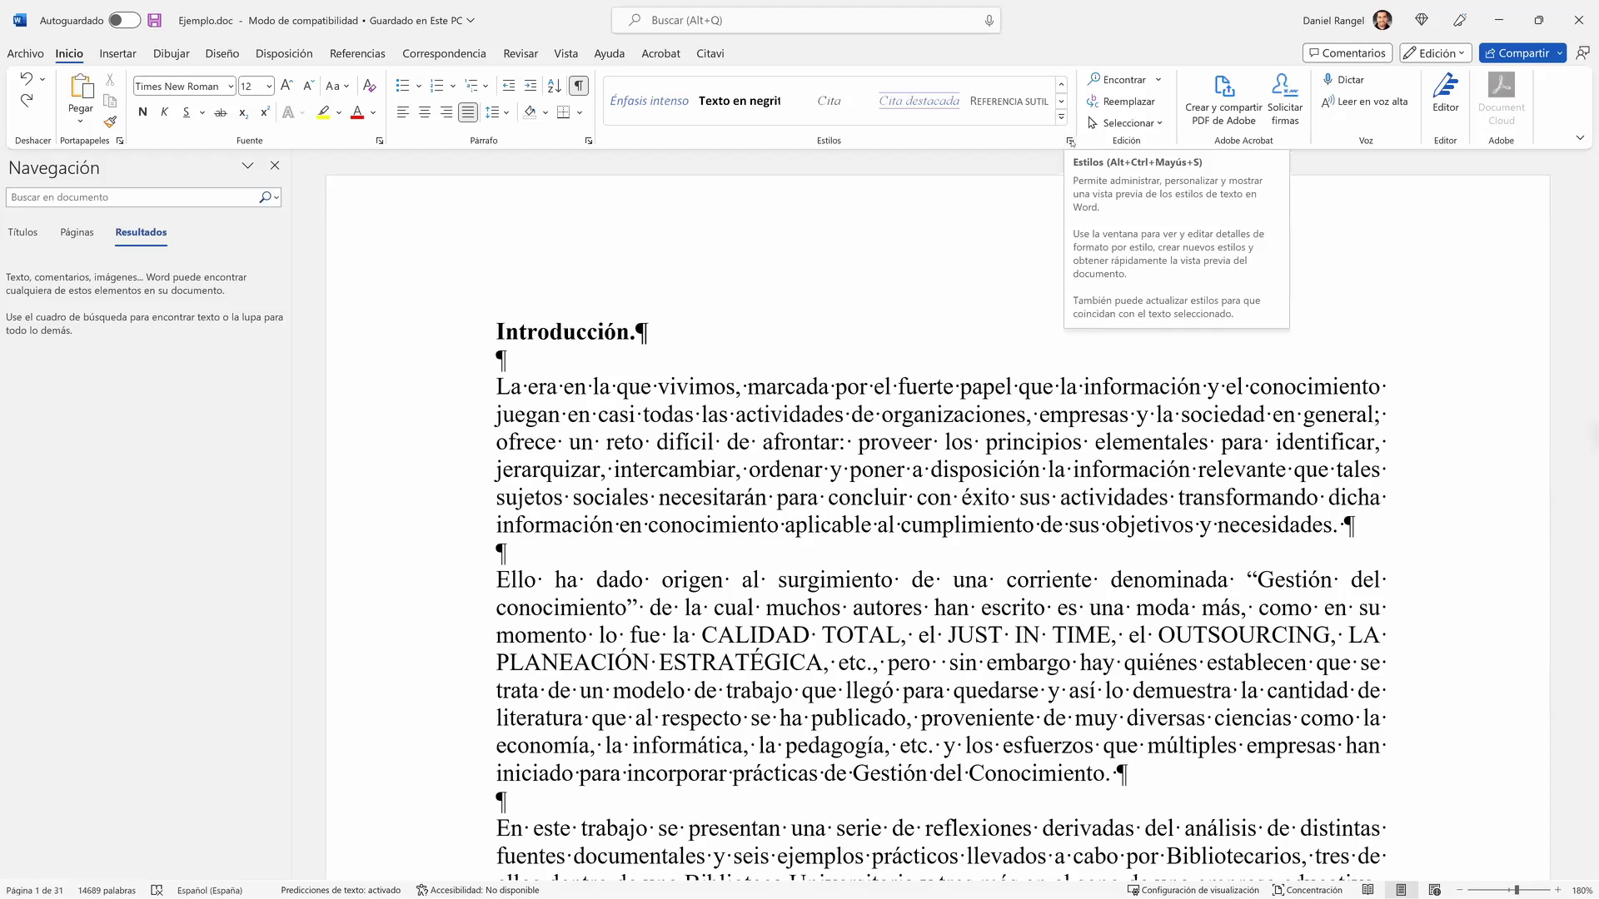
{"action": "left_click", "coordinate": [1070, 141]}
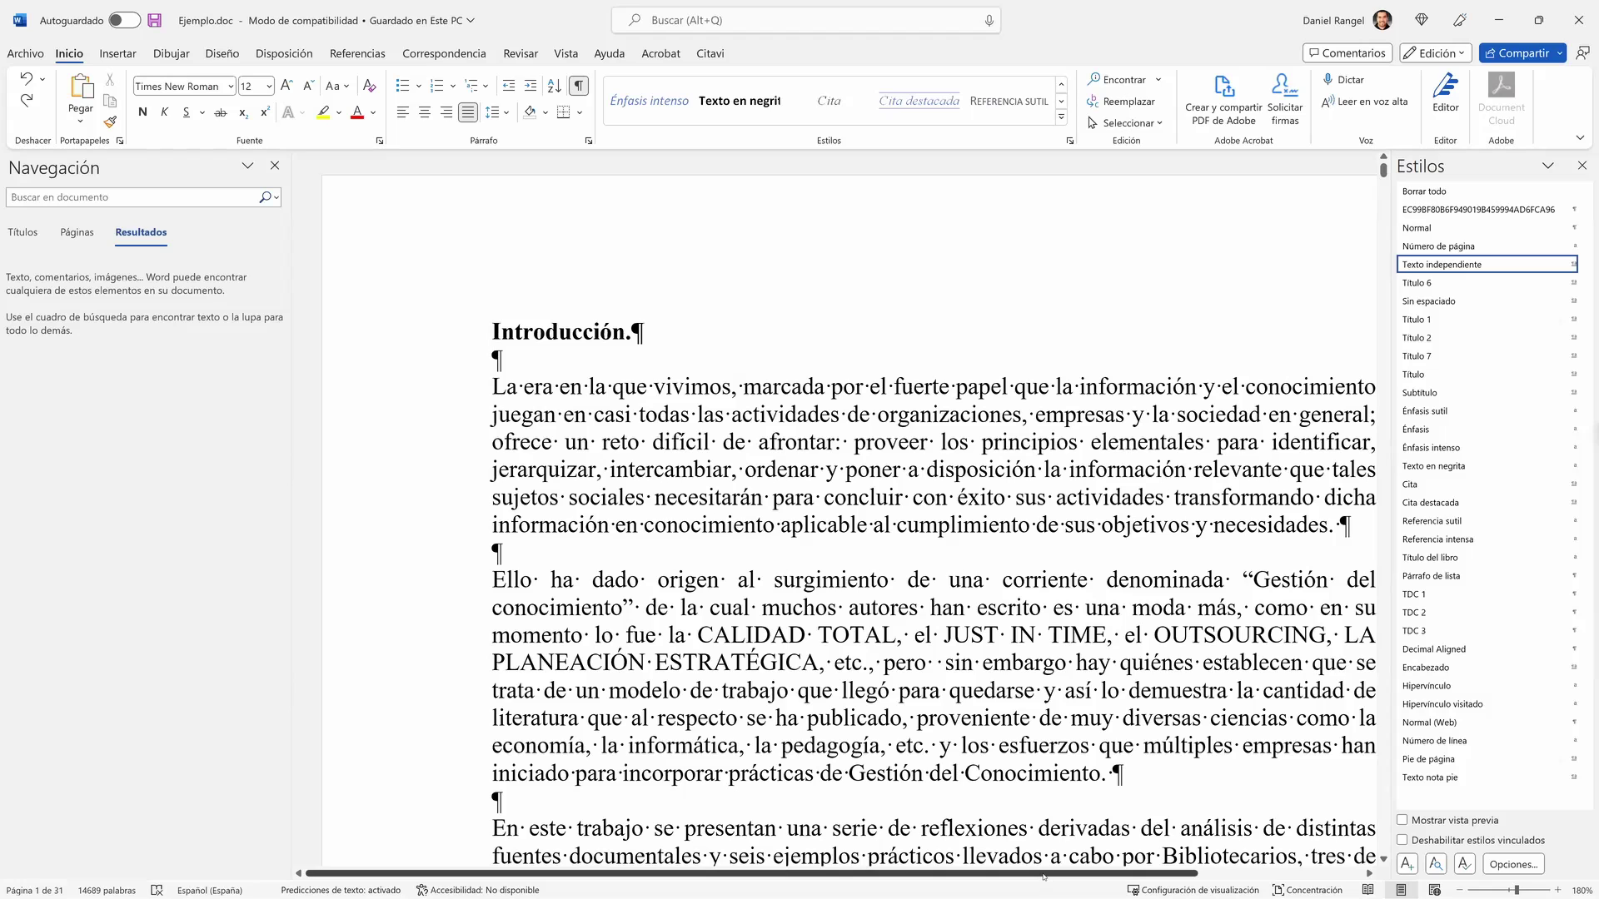
{"action": "left_click_drag", "start_coordinate": [1044, 876], "coordinate": [1150, 873]}
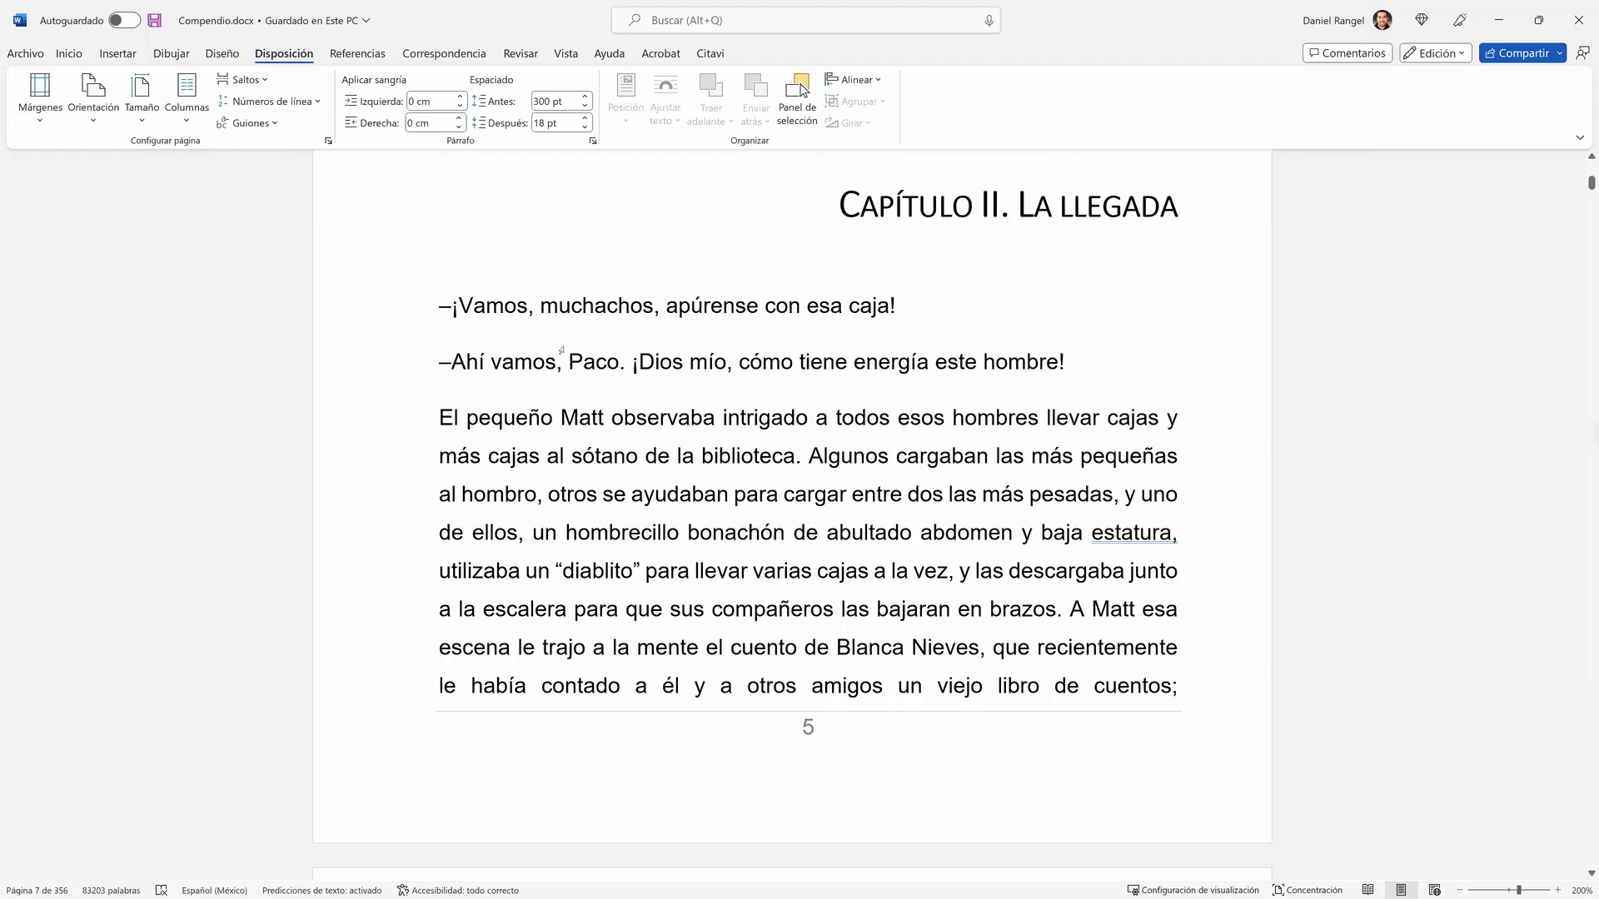
Show paragraph marks in Compendio.docx with Ctrl+Shift+8 and scroll through its text.
{"action": "left_click", "coordinate": [70, 53]}
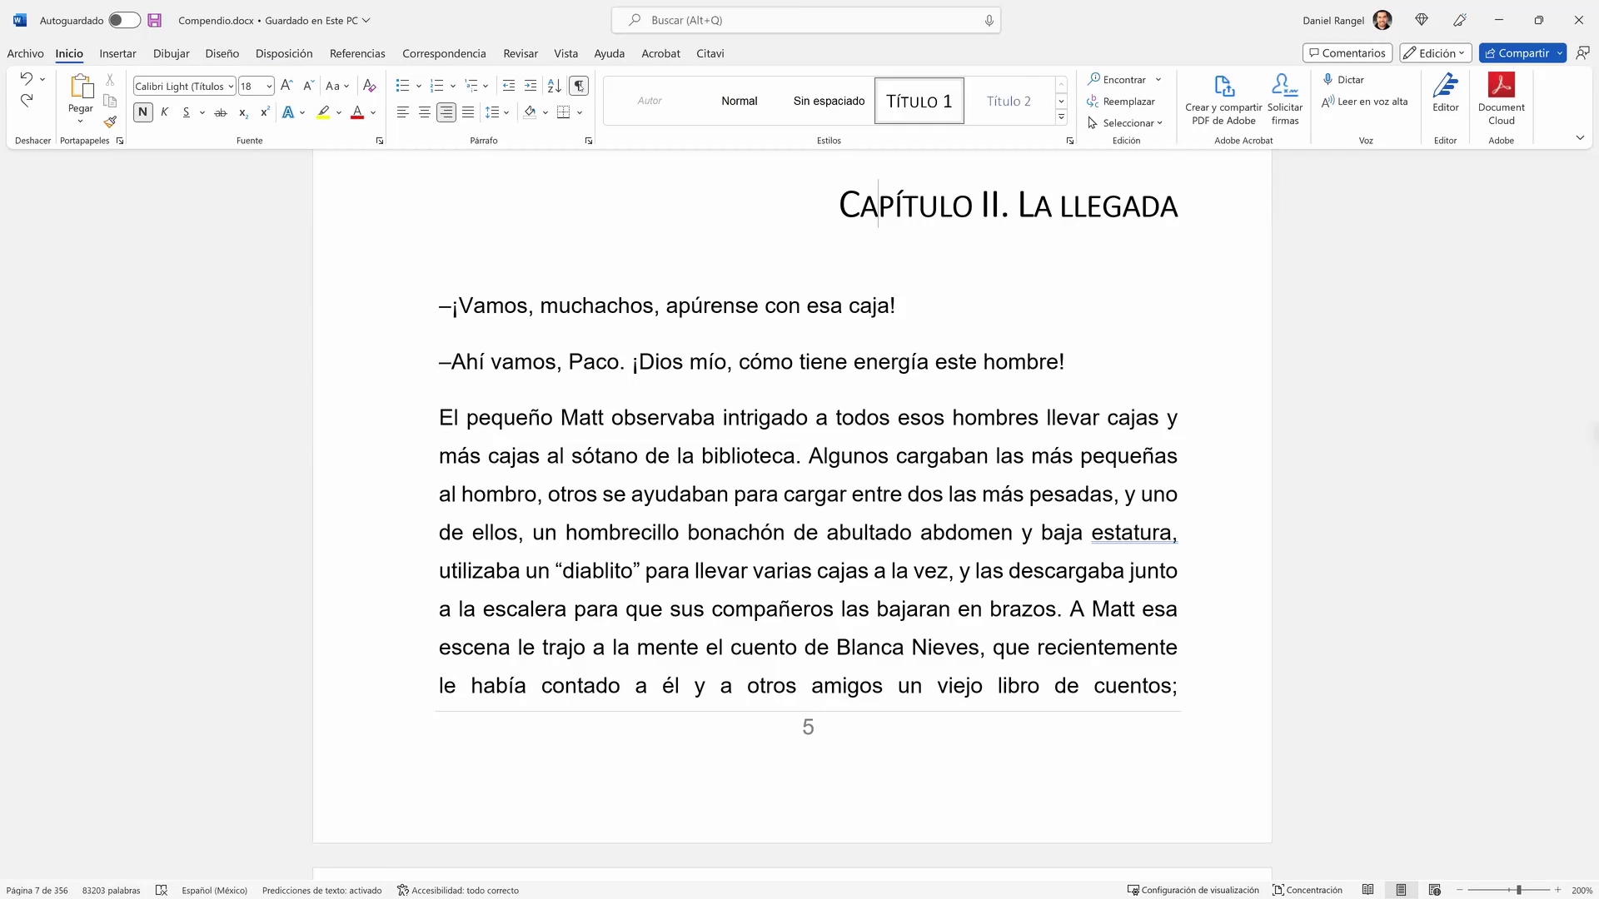
{"action": "key", "text": "ctrl+shift+8"}
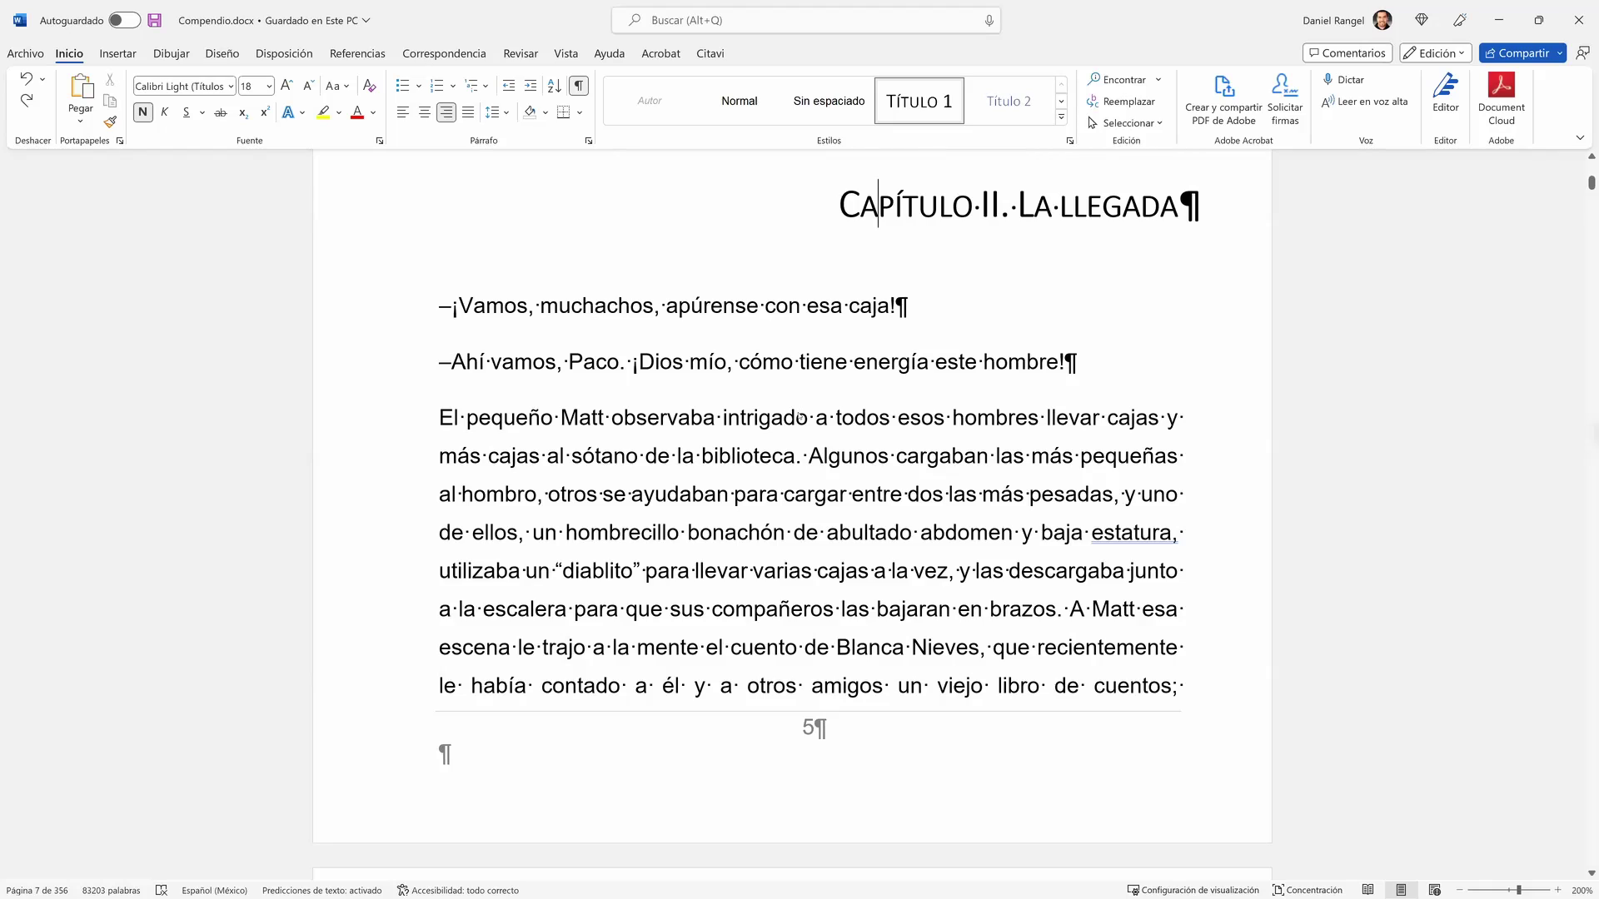
{"action": "scroll", "coordinate": [799, 411], "scroll_direction": "down", "scroll_amount": 3}
{"action": "scroll", "coordinate": [799, 411], "scroll_direction": "down", "scroll_amount": 4}
{"action": "scroll", "coordinate": [798, 411], "scroll_direction": "down", "scroll_amount": 1}
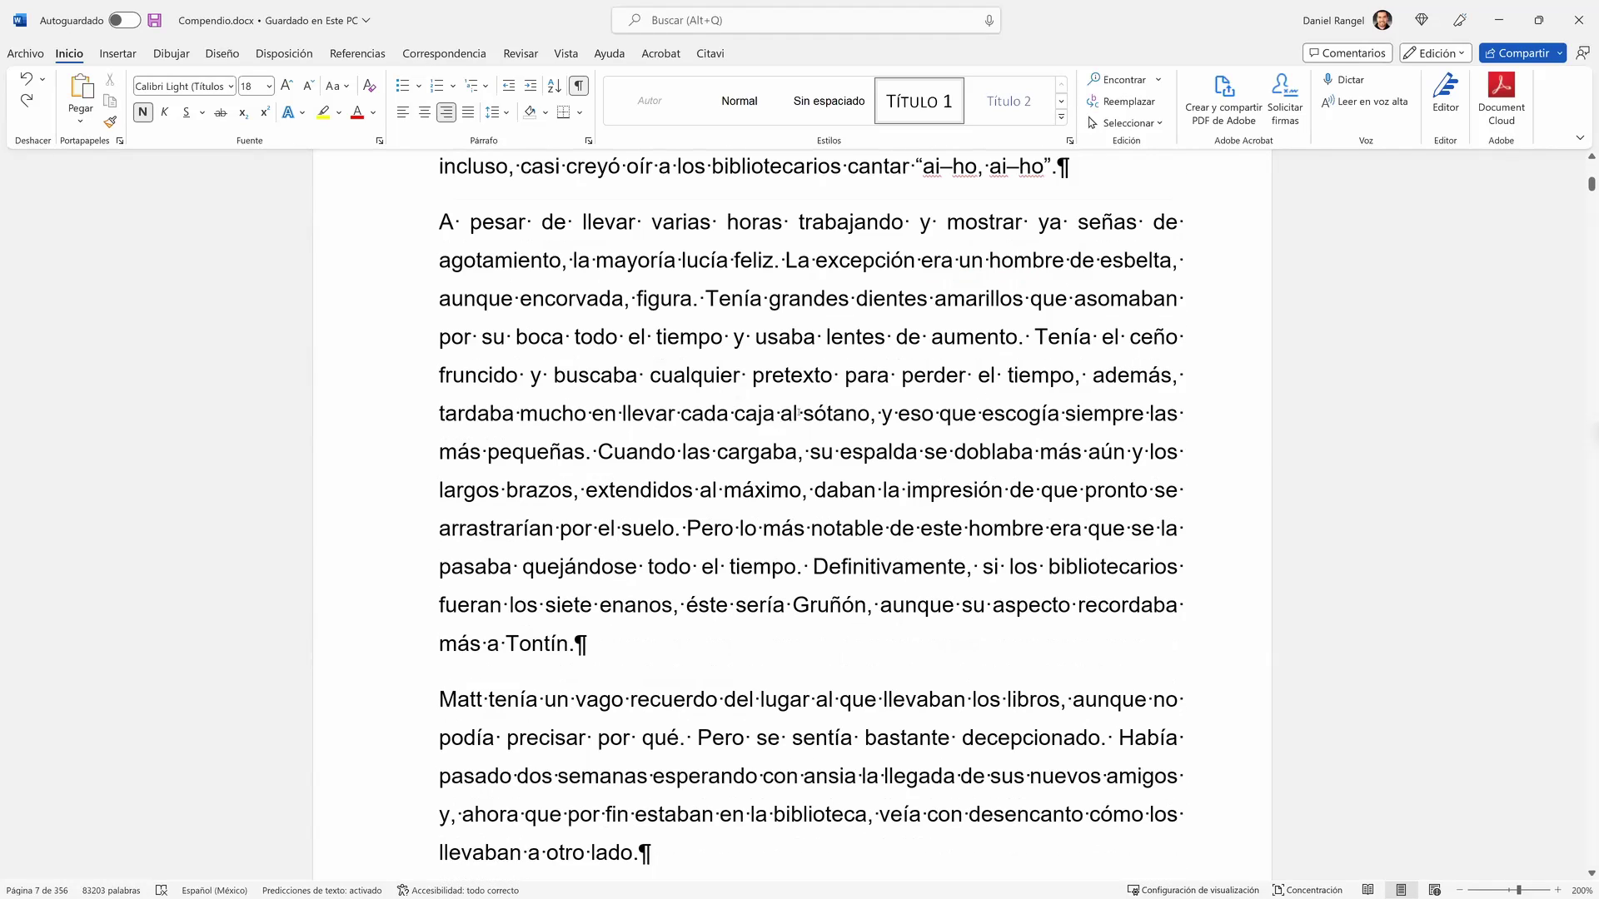
{"action": "scroll", "coordinate": [798, 412], "scroll_direction": "down", "scroll_amount": 2}
{"action": "scroll", "coordinate": [798, 412], "scroll_direction": "down", "scroll_amount": 4}
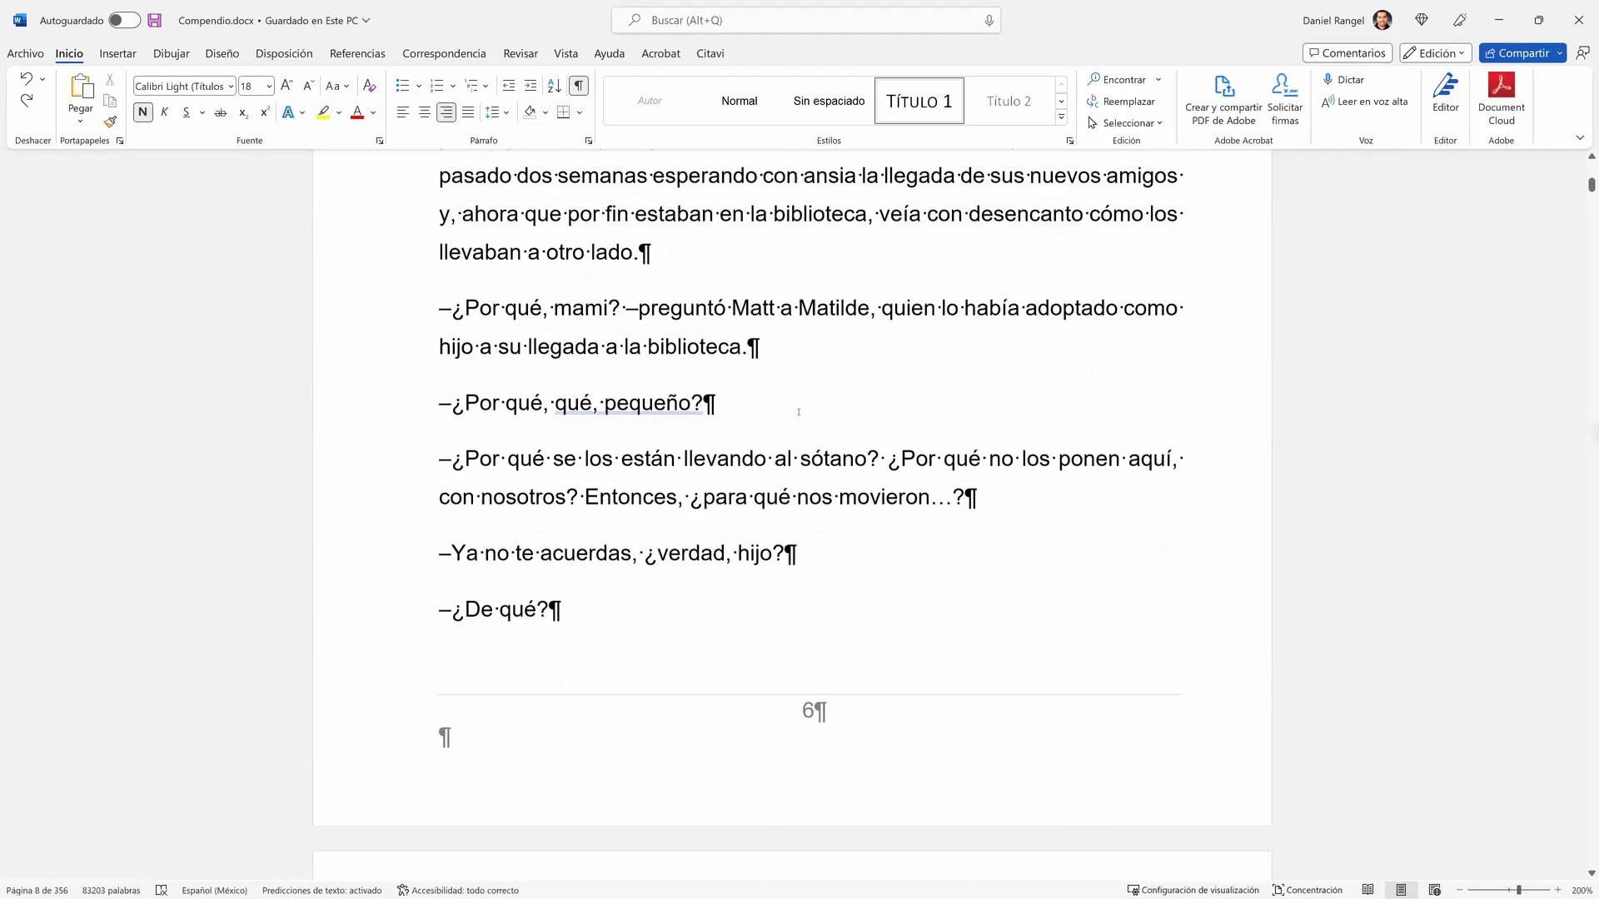
{"action": "scroll", "coordinate": [798, 411], "scroll_direction": "down", "scroll_amount": 2}
{"action": "scroll", "coordinate": [798, 415], "scroll_direction": "down", "scroll_amount": 2}
{"action": "scroll", "coordinate": [798, 416], "scroll_direction": "down", "scroll_amount": 1}
{"action": "scroll", "coordinate": [797, 415], "scroll_direction": "down", "scroll_amount": 2}
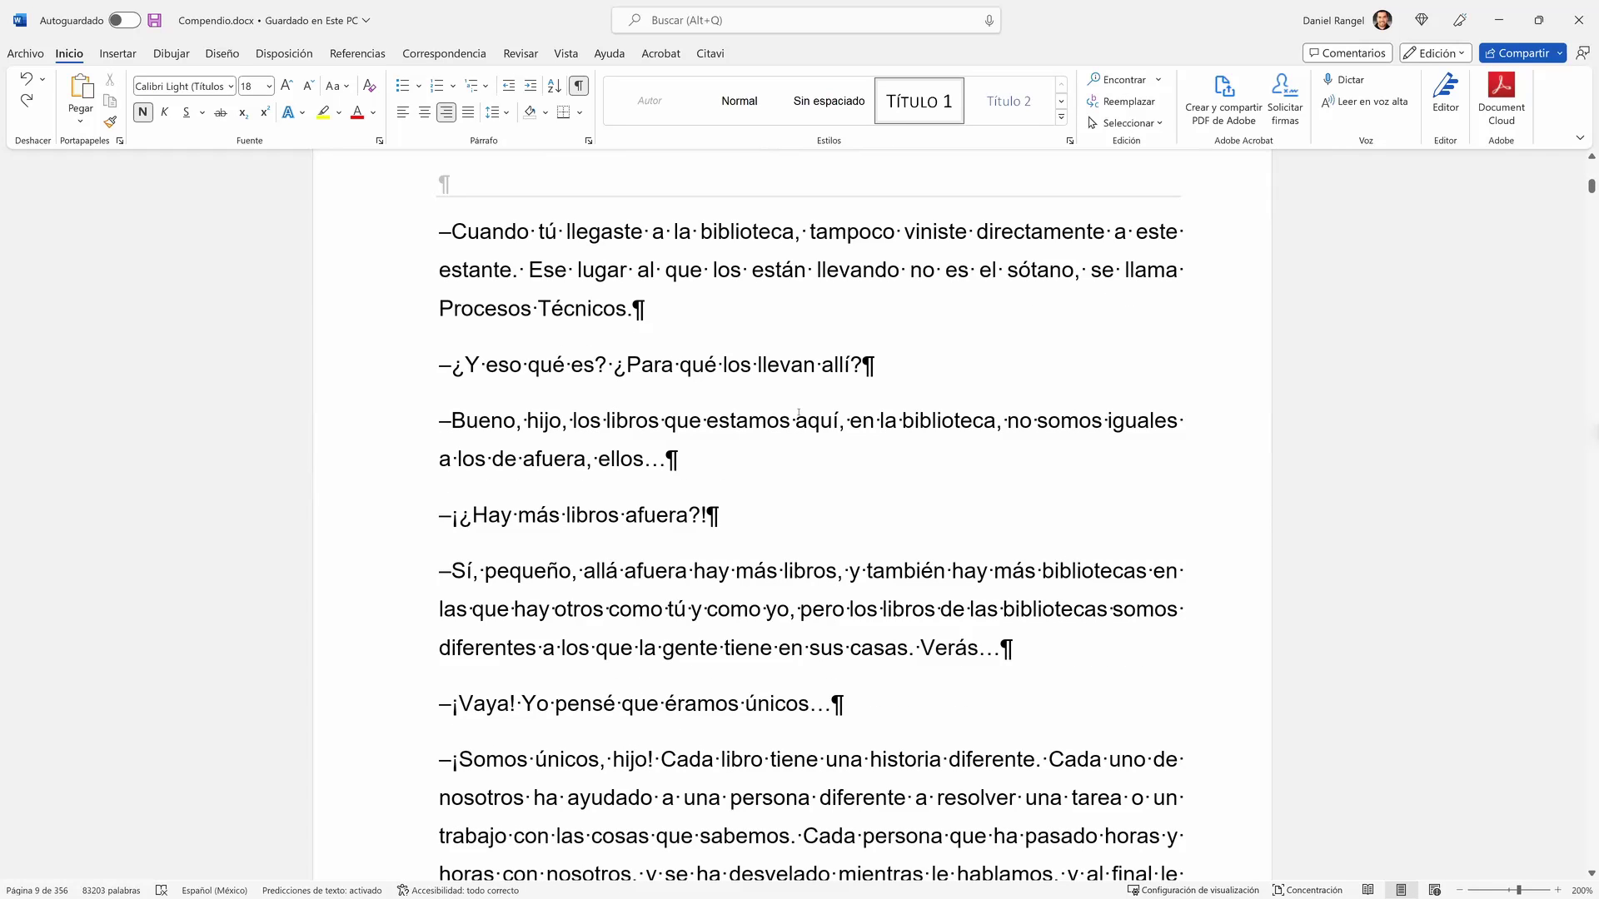
{"action": "scroll", "coordinate": [799, 413], "scroll_direction": "up", "scroll_amount": 1}
{"action": "scroll", "coordinate": [798, 413], "scroll_direction": "up", "scroll_amount": 4}
{"action": "scroll", "coordinate": [798, 413], "scroll_direction": "up", "scroll_amount": 2}
{"action": "scroll", "coordinate": [799, 413], "scroll_direction": "up", "scroll_amount": 3}
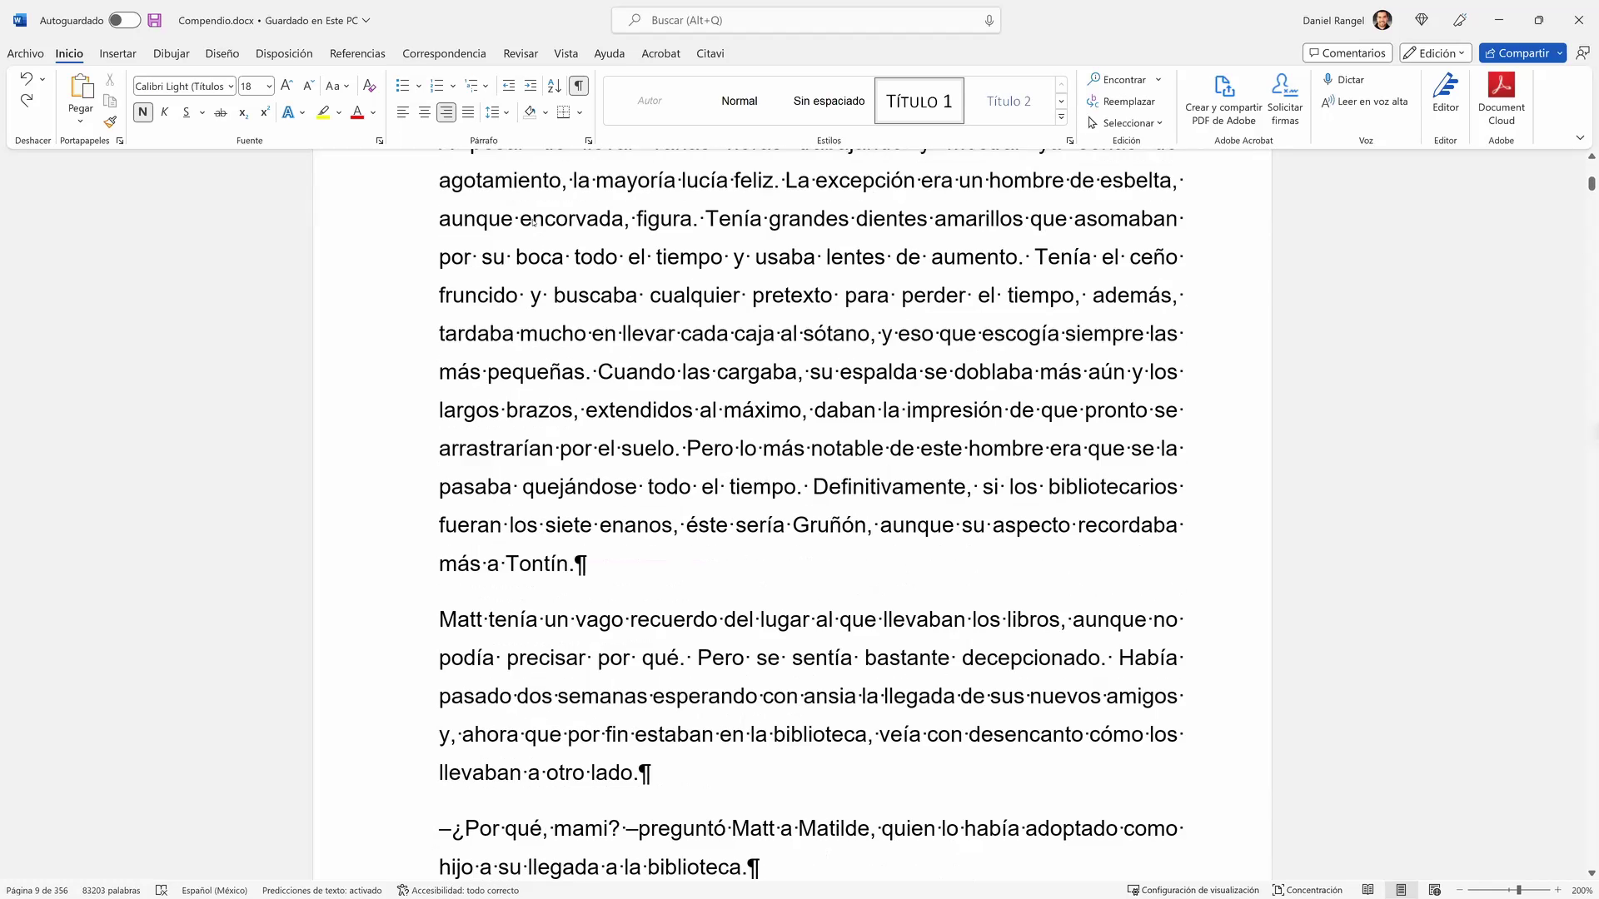
{"action": "scroll", "coordinate": [534, 223], "scroll_direction": "up", "scroll_amount": 4}
Open the Panel de navegación listing Compendio's chapters, then return to Ejemplo.doc.
{"action": "left_click", "coordinate": [565, 54]}
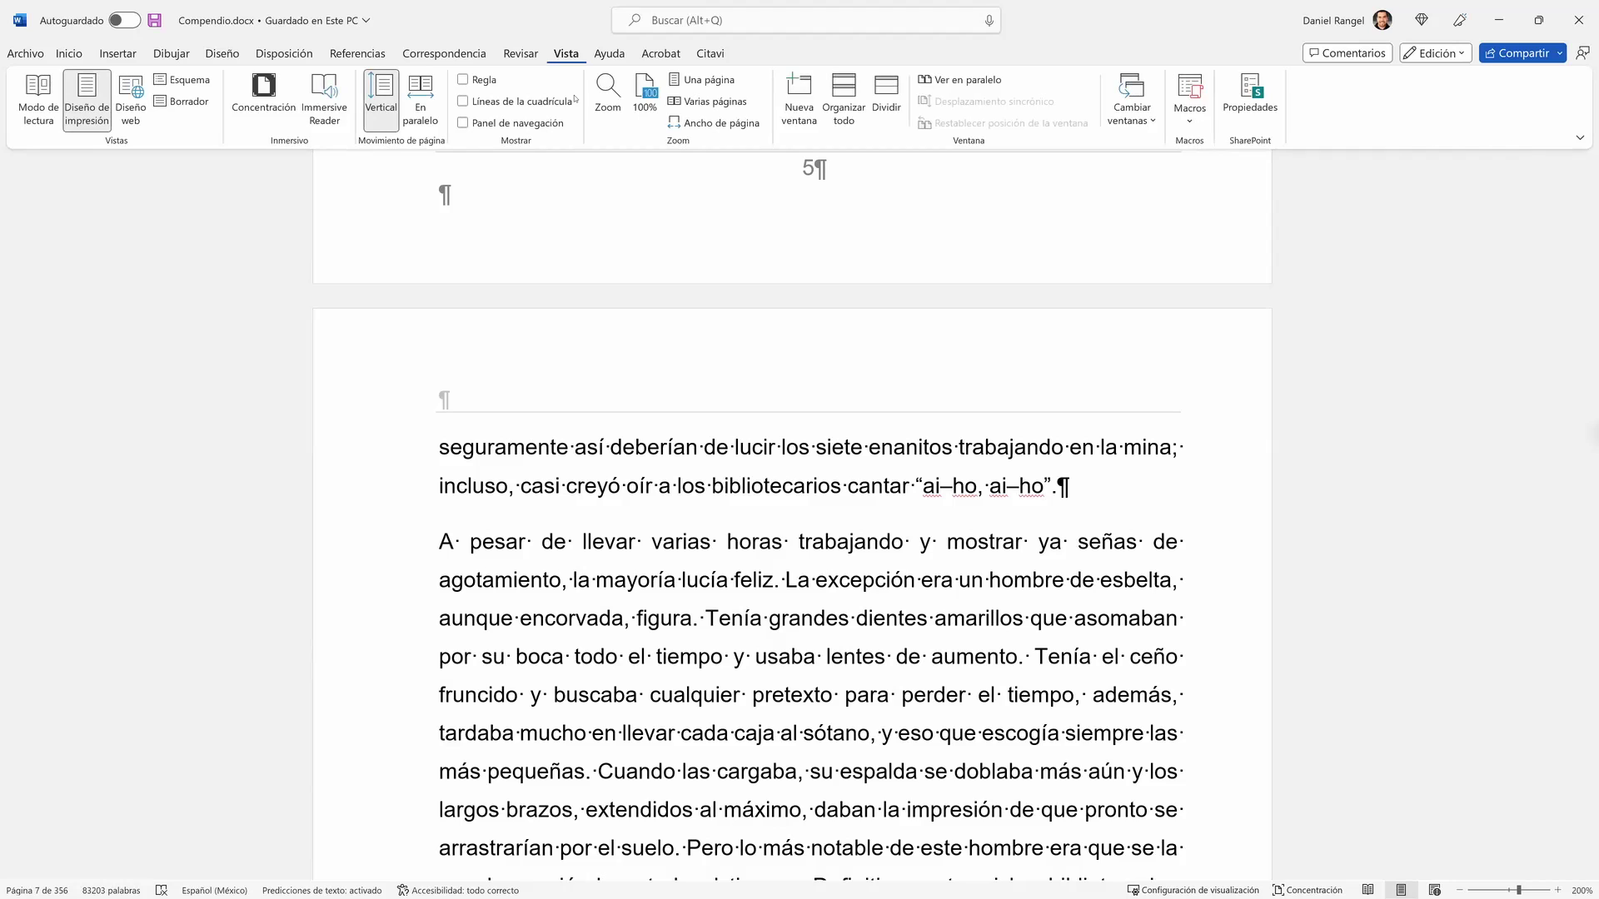
{"action": "left_click", "coordinate": [462, 124]}
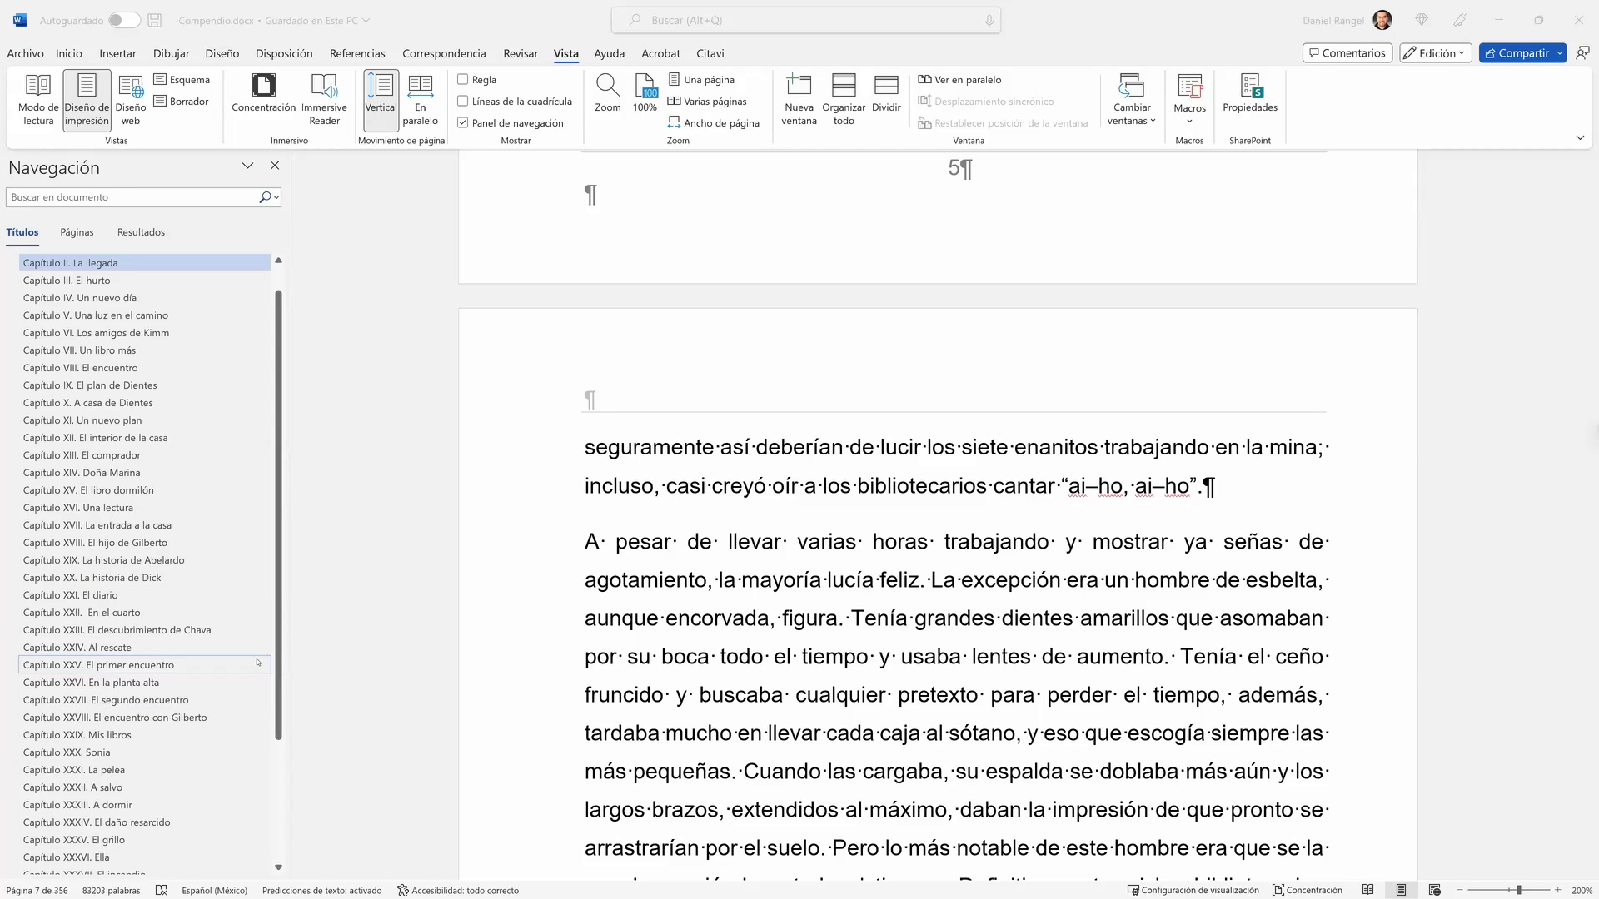
{"action": "key", "text": "alt+Tab"}
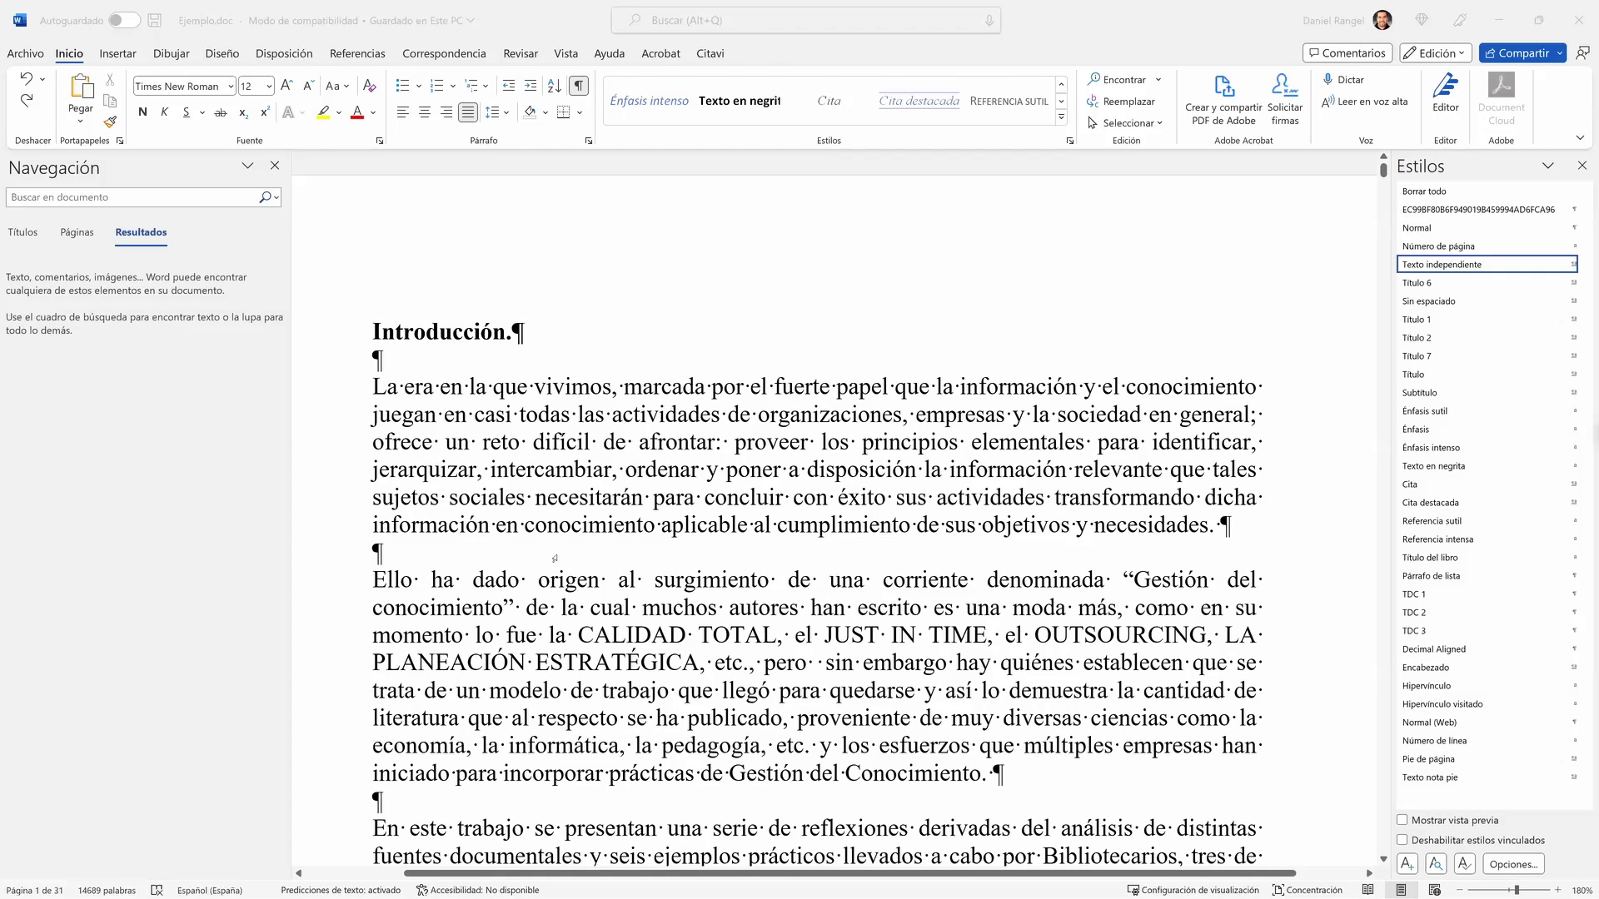
Switch to Compendio.docx and open its full Estilos list from the Inicio tab.
{"action": "key", "text": "alt+Tab"}
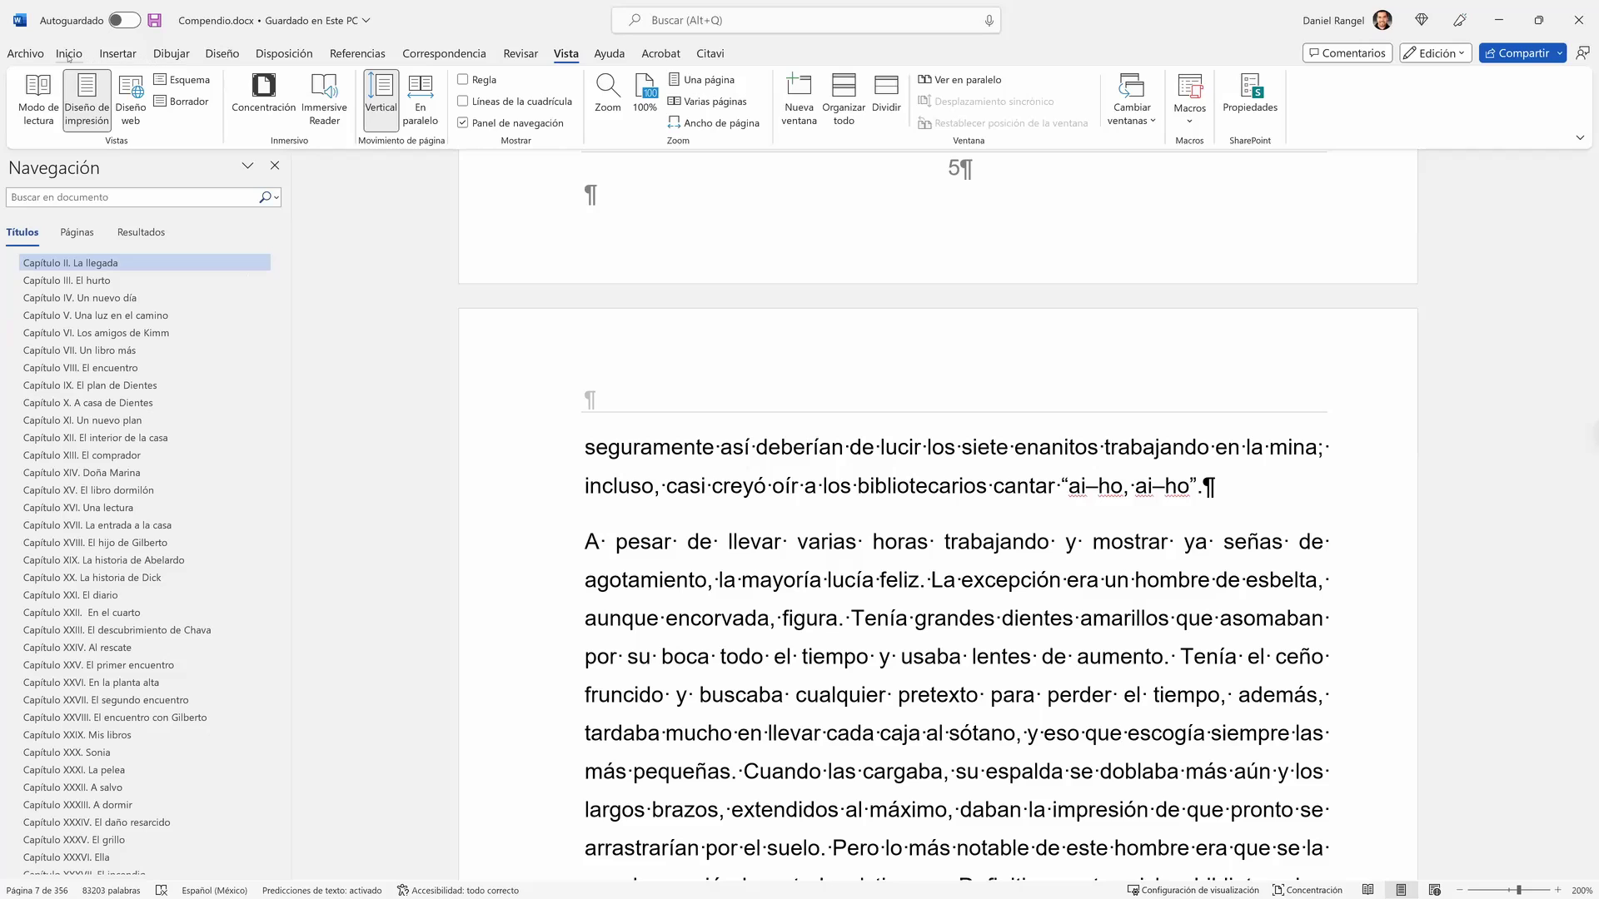
{"action": "left_click", "coordinate": [68, 53]}
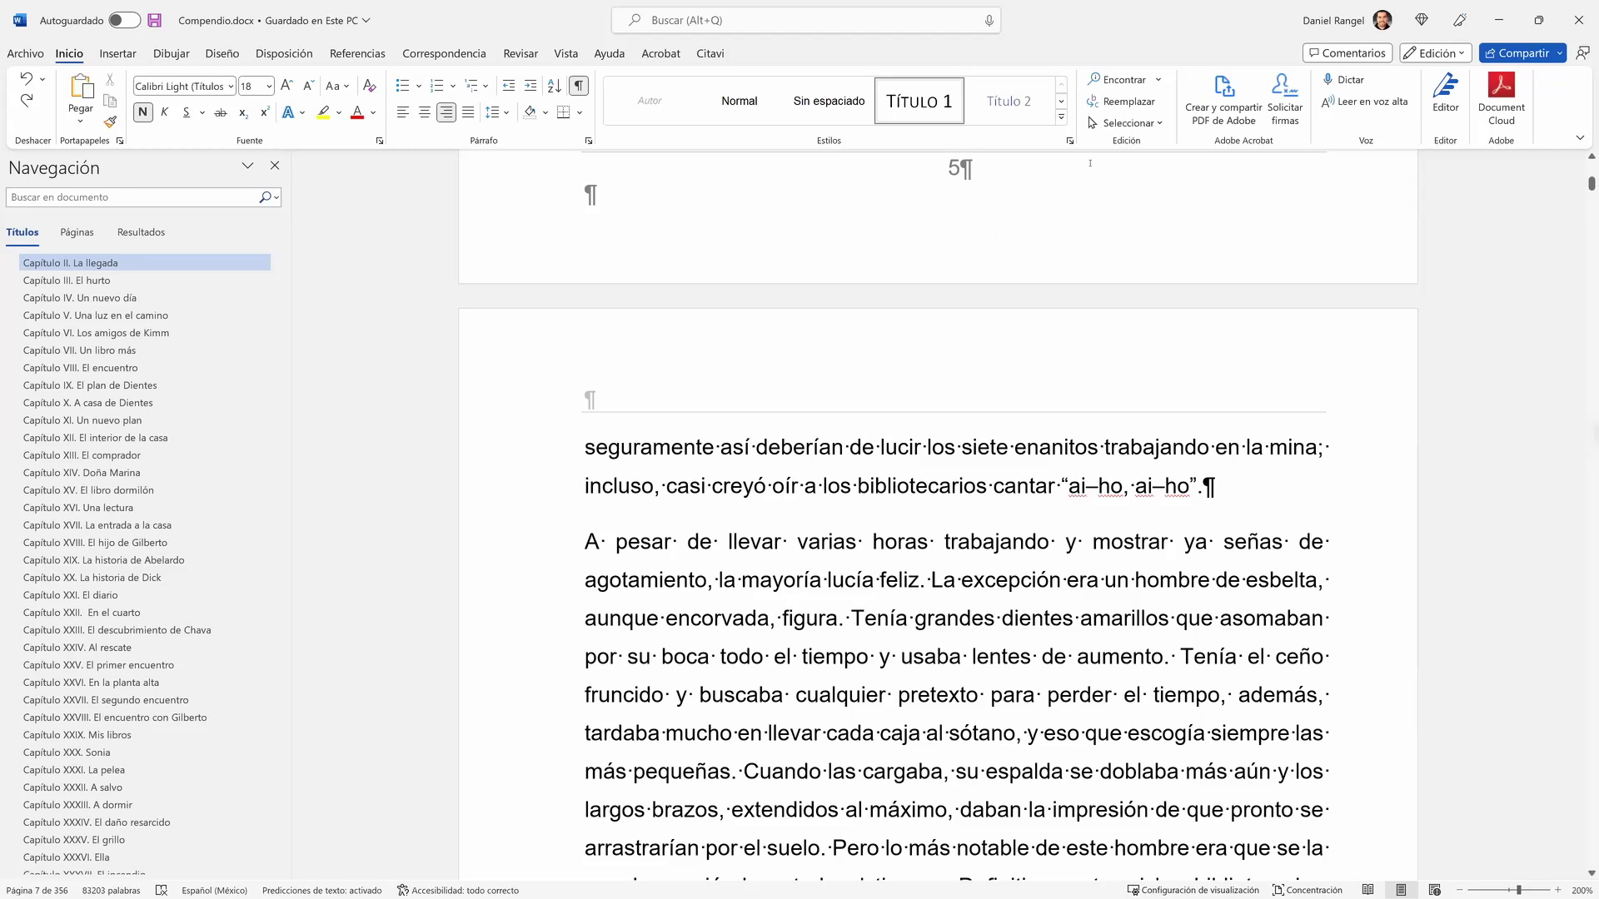
{"action": "left_click", "coordinate": [1069, 140]}
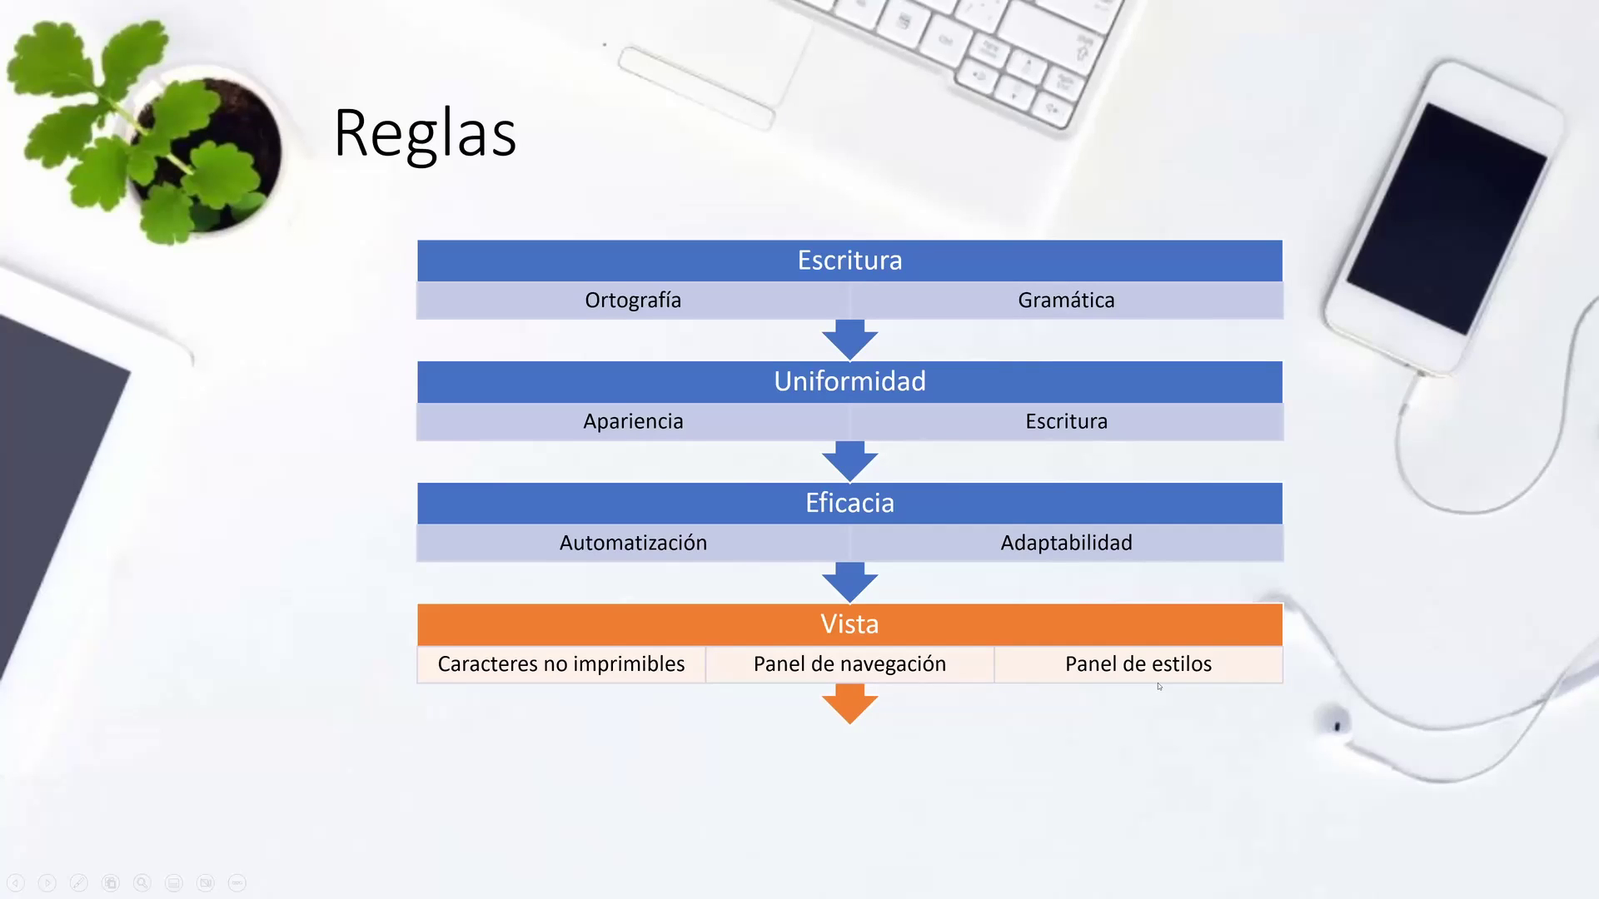
Advance the Reglas slide to reveal Prohibiciones with Espacios dobles and Elementos manuales.
{"action": "left_click", "coordinate": [1003, 749]}
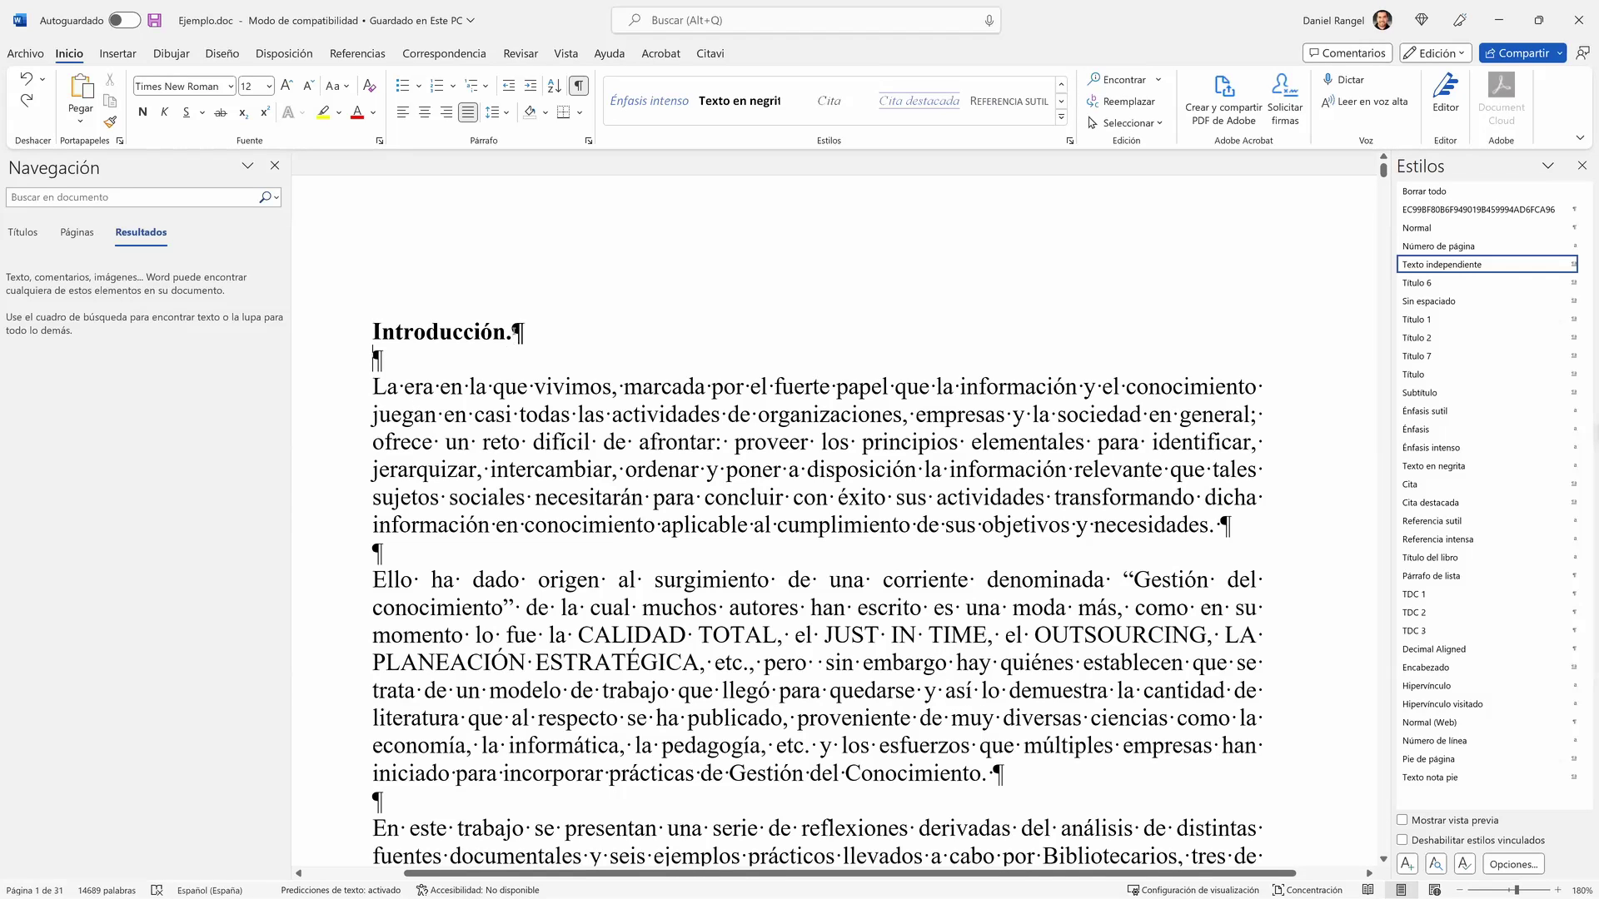
{"action": "left_click", "coordinate": [512, 331]}
{"action": "key", "text": "Return"}
{"action": "key", "text": "Return"}
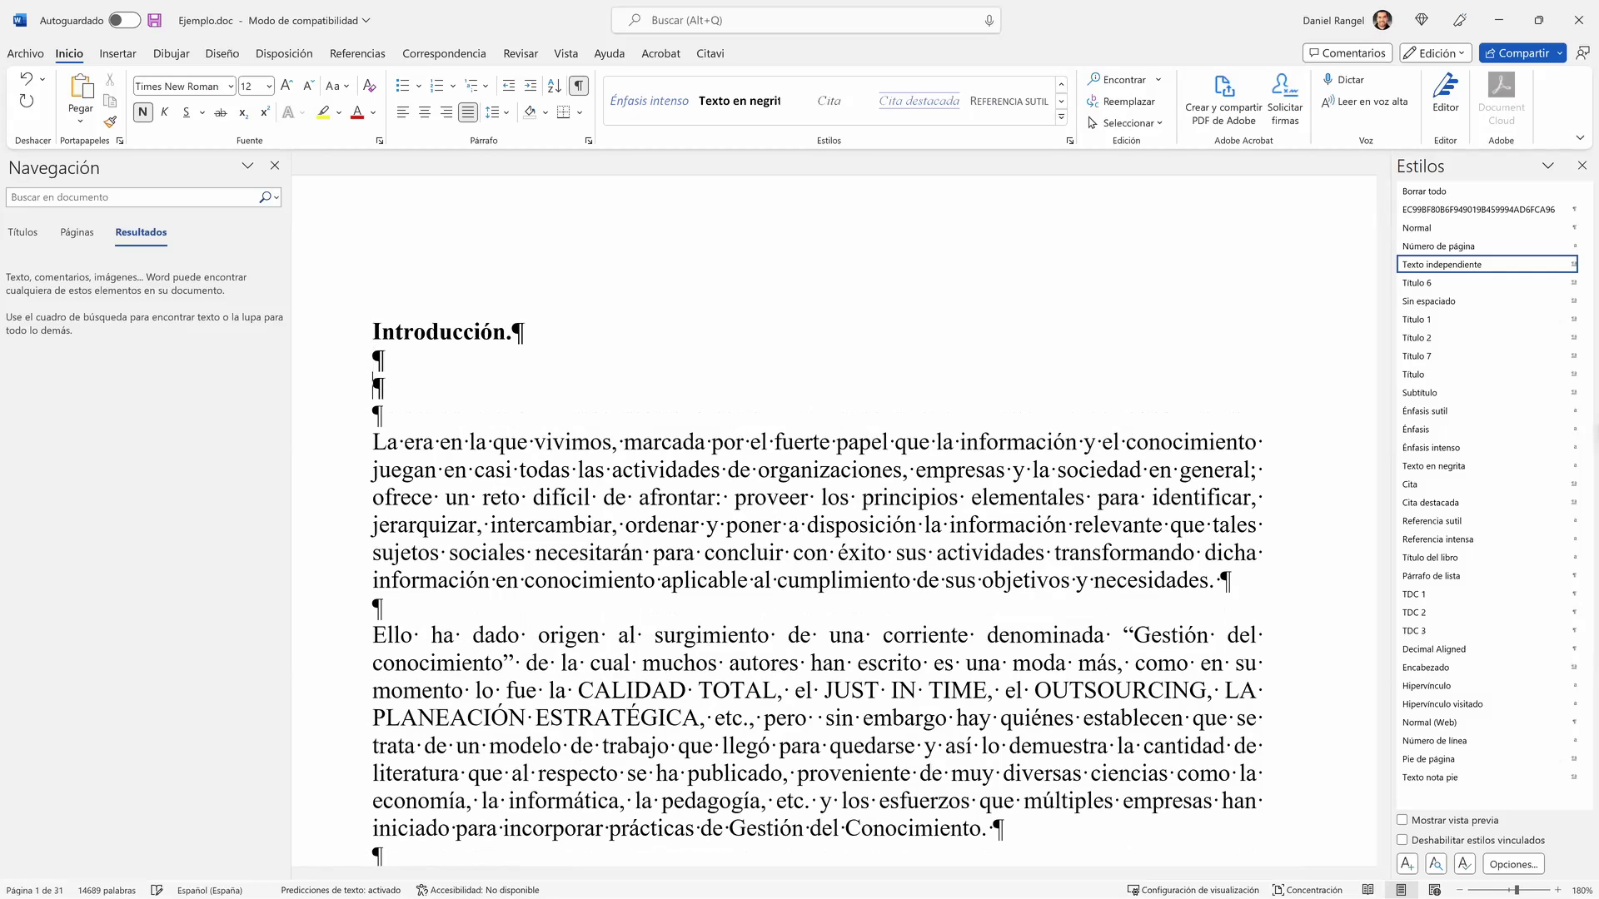
{"action": "key", "text": "BackSpace"}
{"action": "key", "text": "BackSpace"}
{"action": "key", "text": "ctrl+s"}
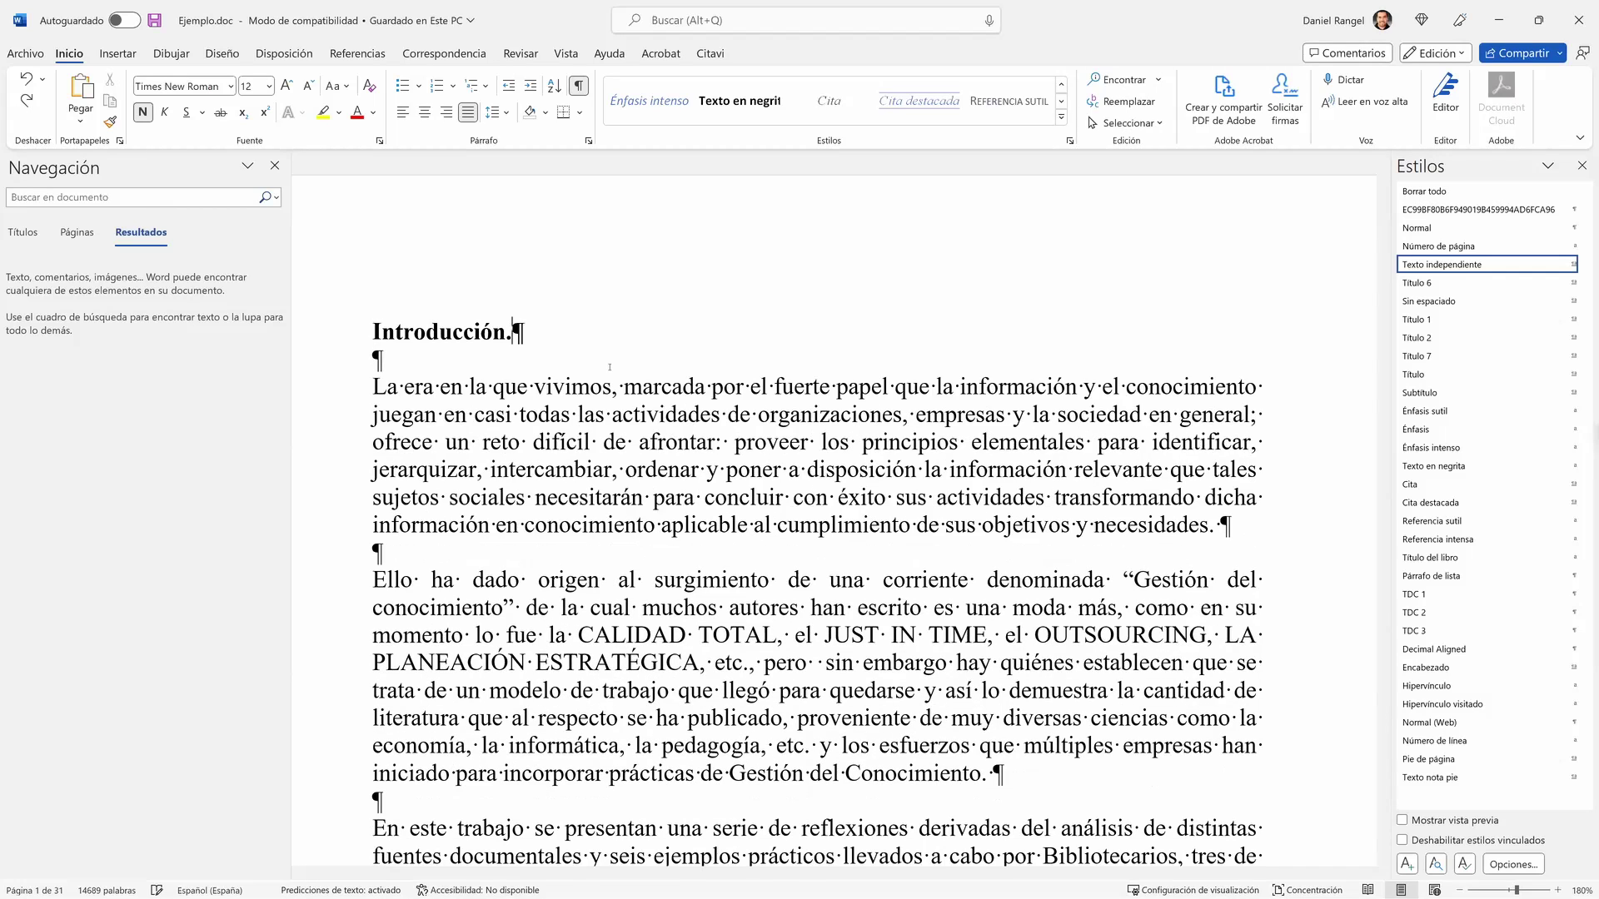
{"action": "scroll", "coordinate": [468, 476], "scroll_direction": "down", "scroll_amount": 3}
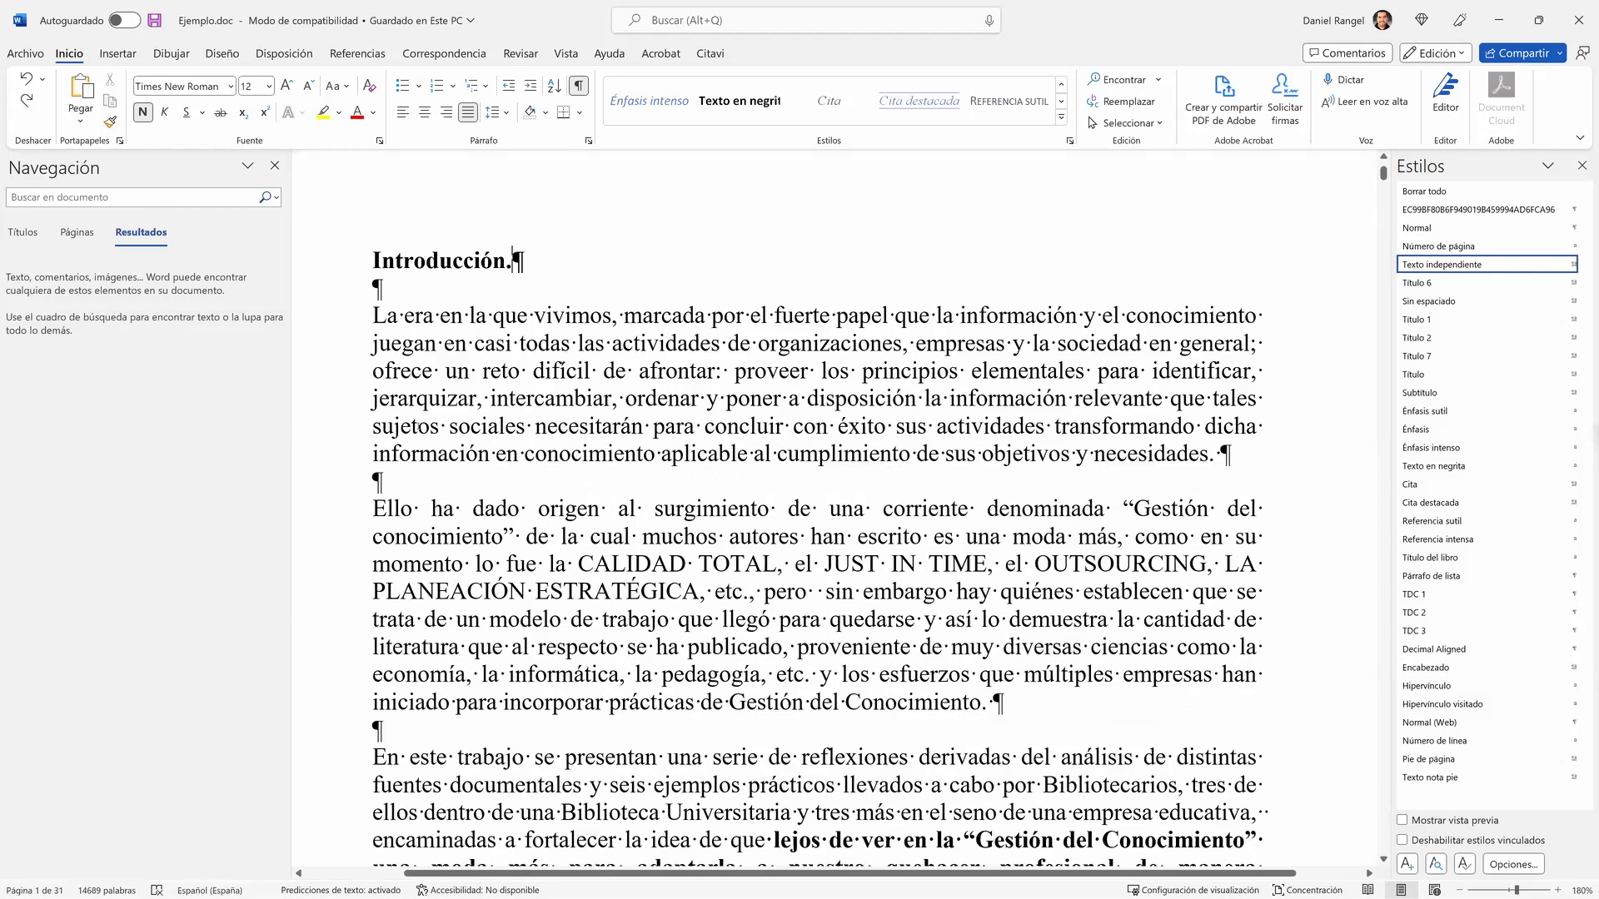
{"action": "scroll", "coordinate": [421, 369], "scroll_direction": "down", "scroll_amount": 3}
{"action": "scroll", "coordinate": [397, 556], "scroll_direction": "down", "scroll_amount": 3}
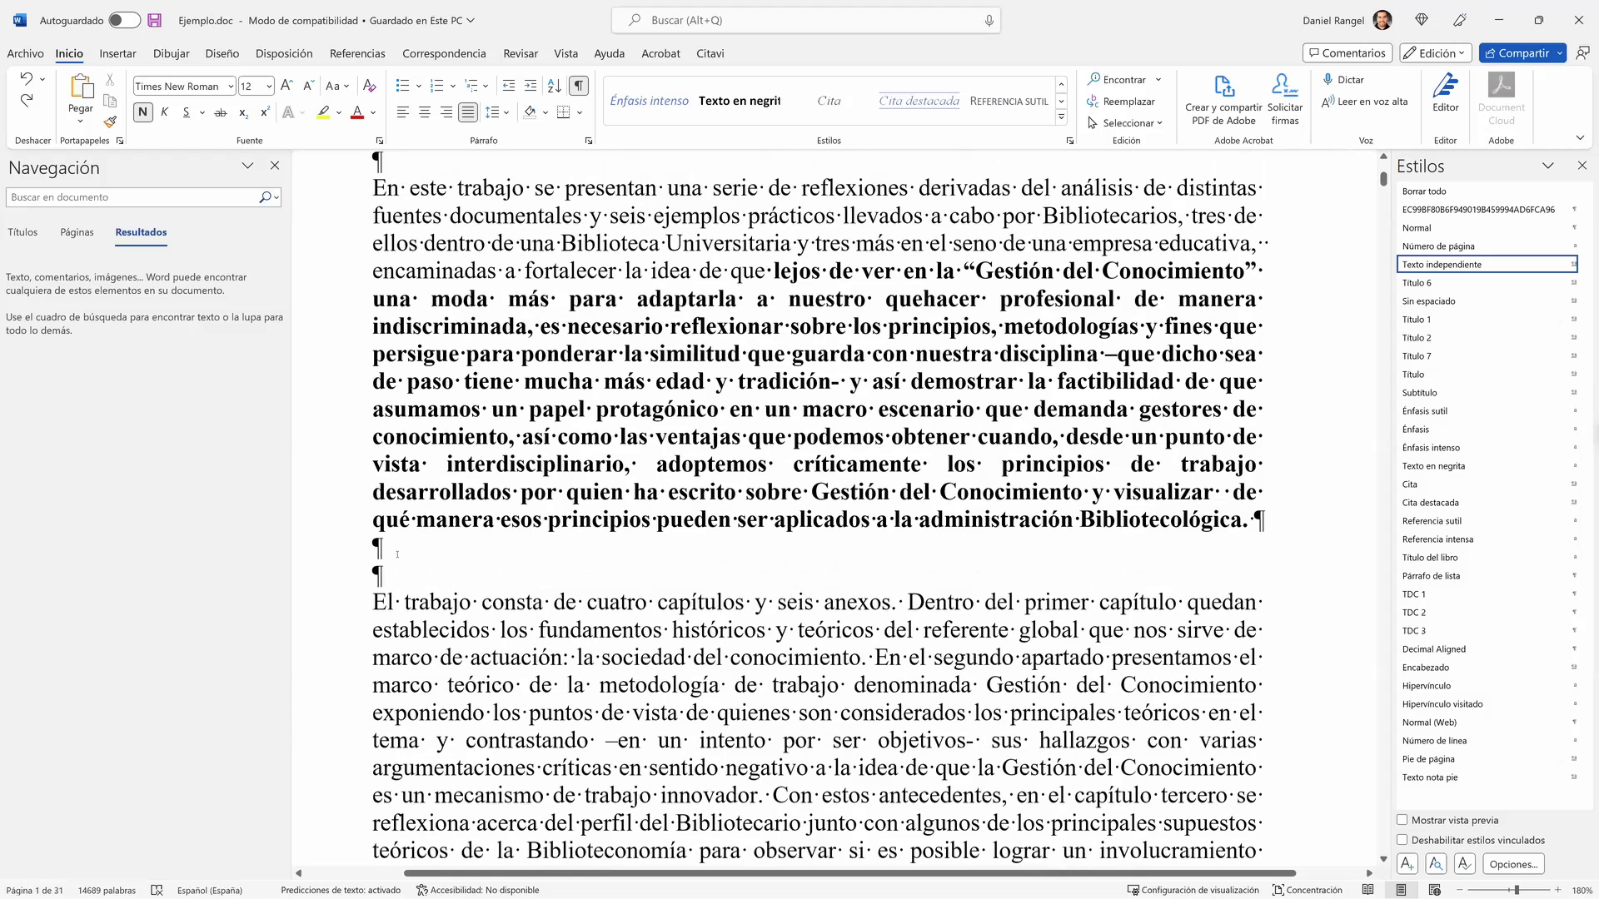
{"action": "scroll", "coordinate": [397, 557], "scroll_direction": "up", "scroll_amount": 1}
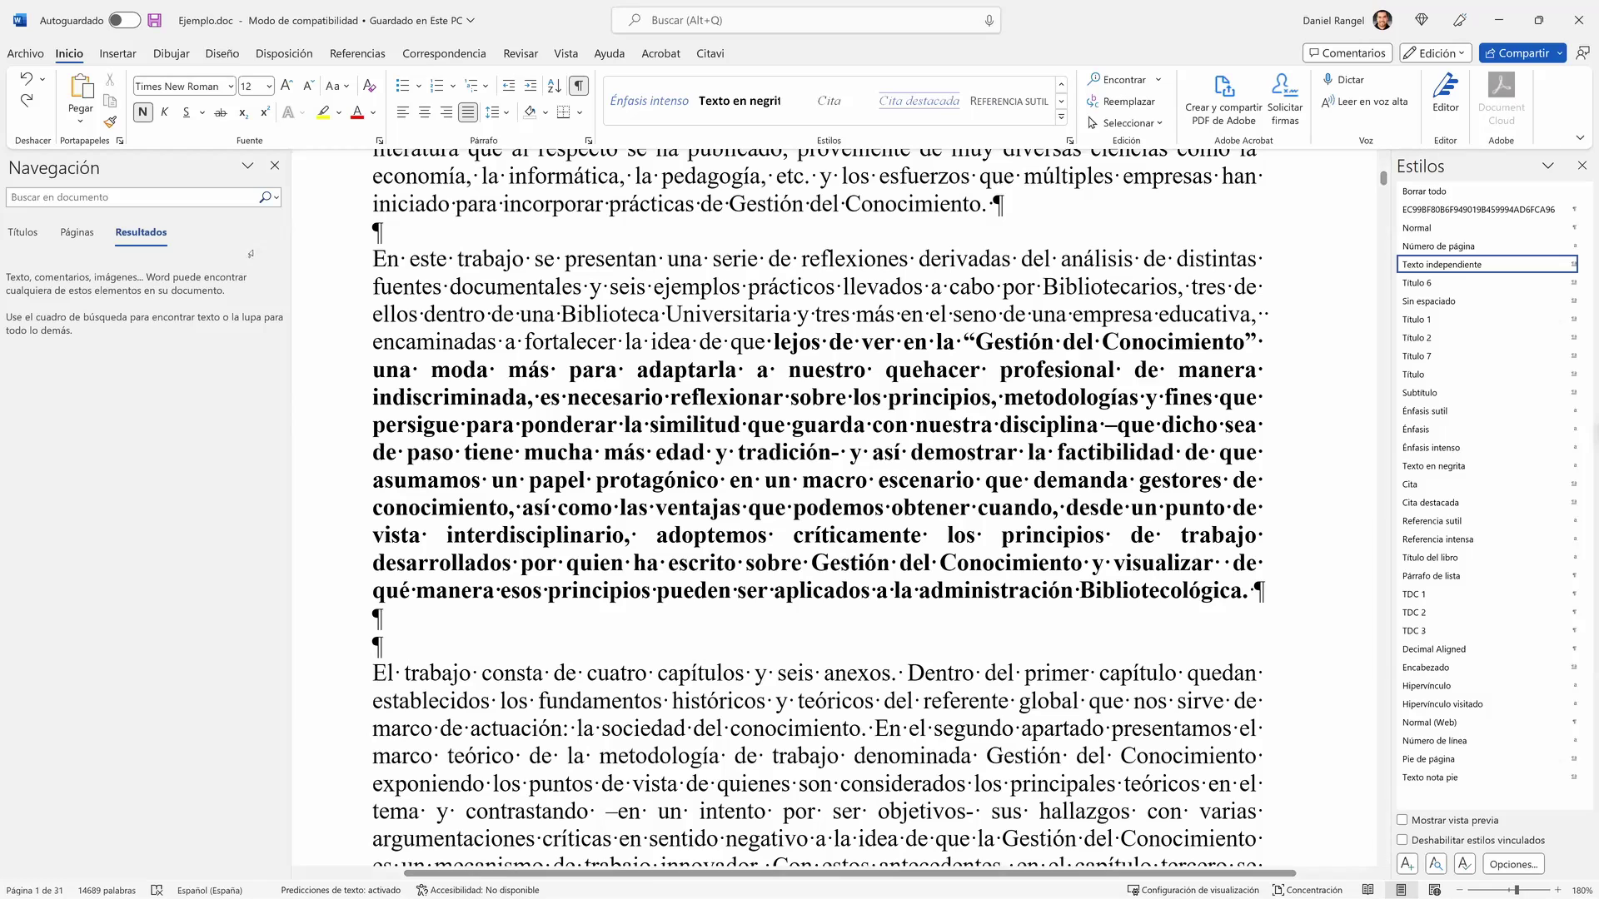
{"action": "left_click", "coordinate": [354, 232]}
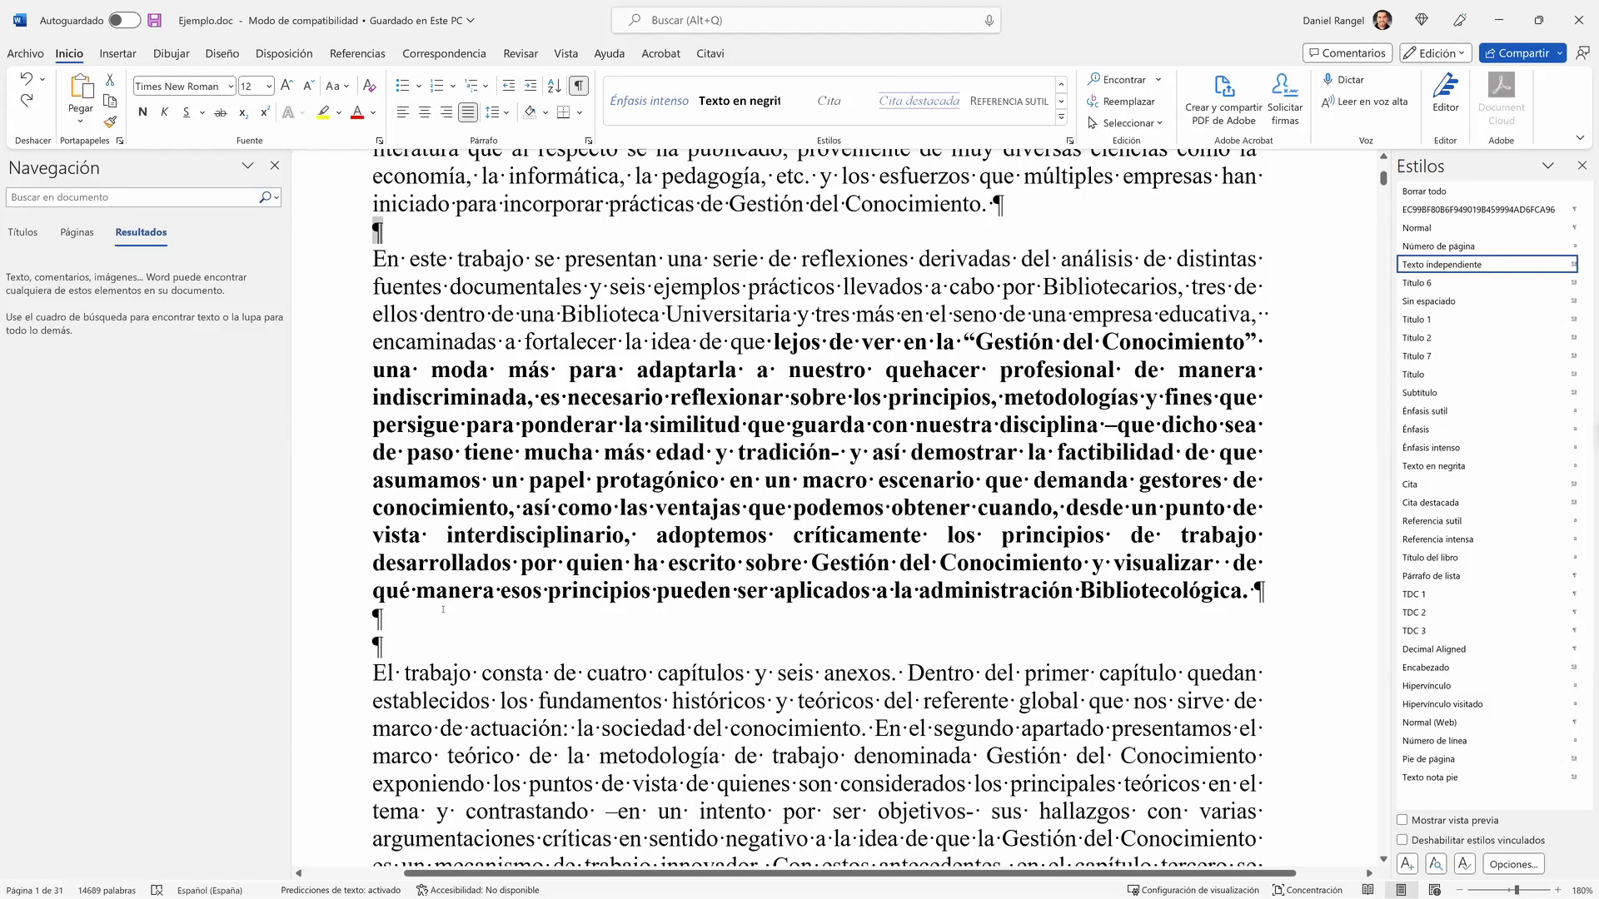
{"action": "scroll", "coordinate": [443, 609], "scroll_direction": "down", "scroll_amount": 2}
{"action": "scroll", "coordinate": [443, 610], "scroll_direction": "down", "scroll_amount": 2}
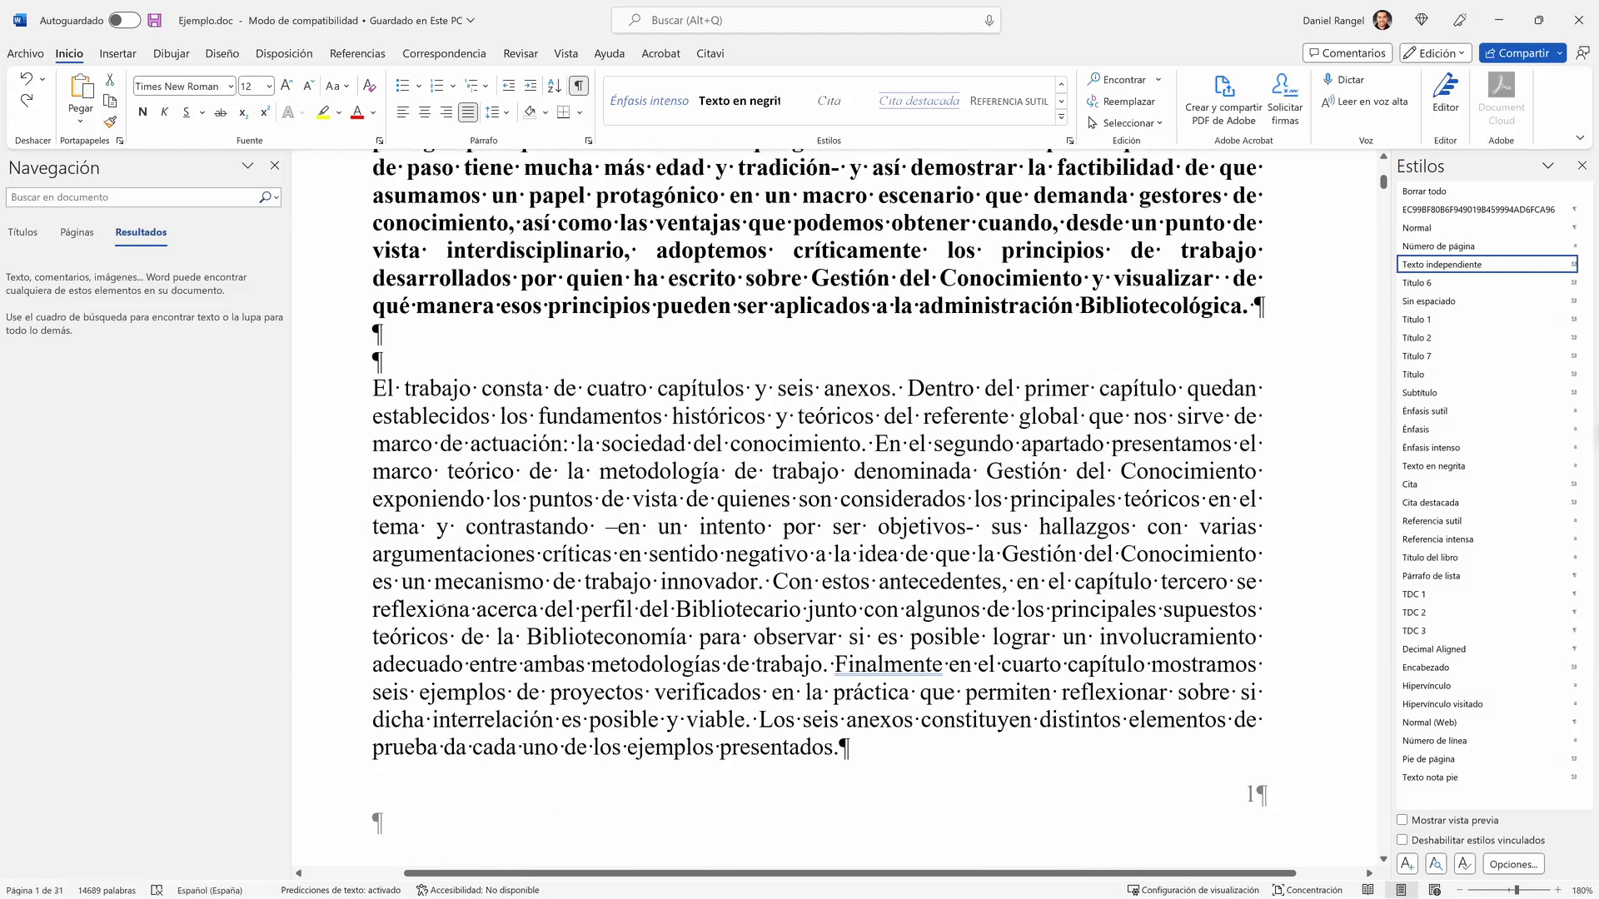
{"action": "scroll", "coordinate": [443, 610], "scroll_direction": "down", "scroll_amount": 5}
{"action": "scroll", "coordinate": [443, 610], "scroll_direction": "down", "scroll_amount": 5}
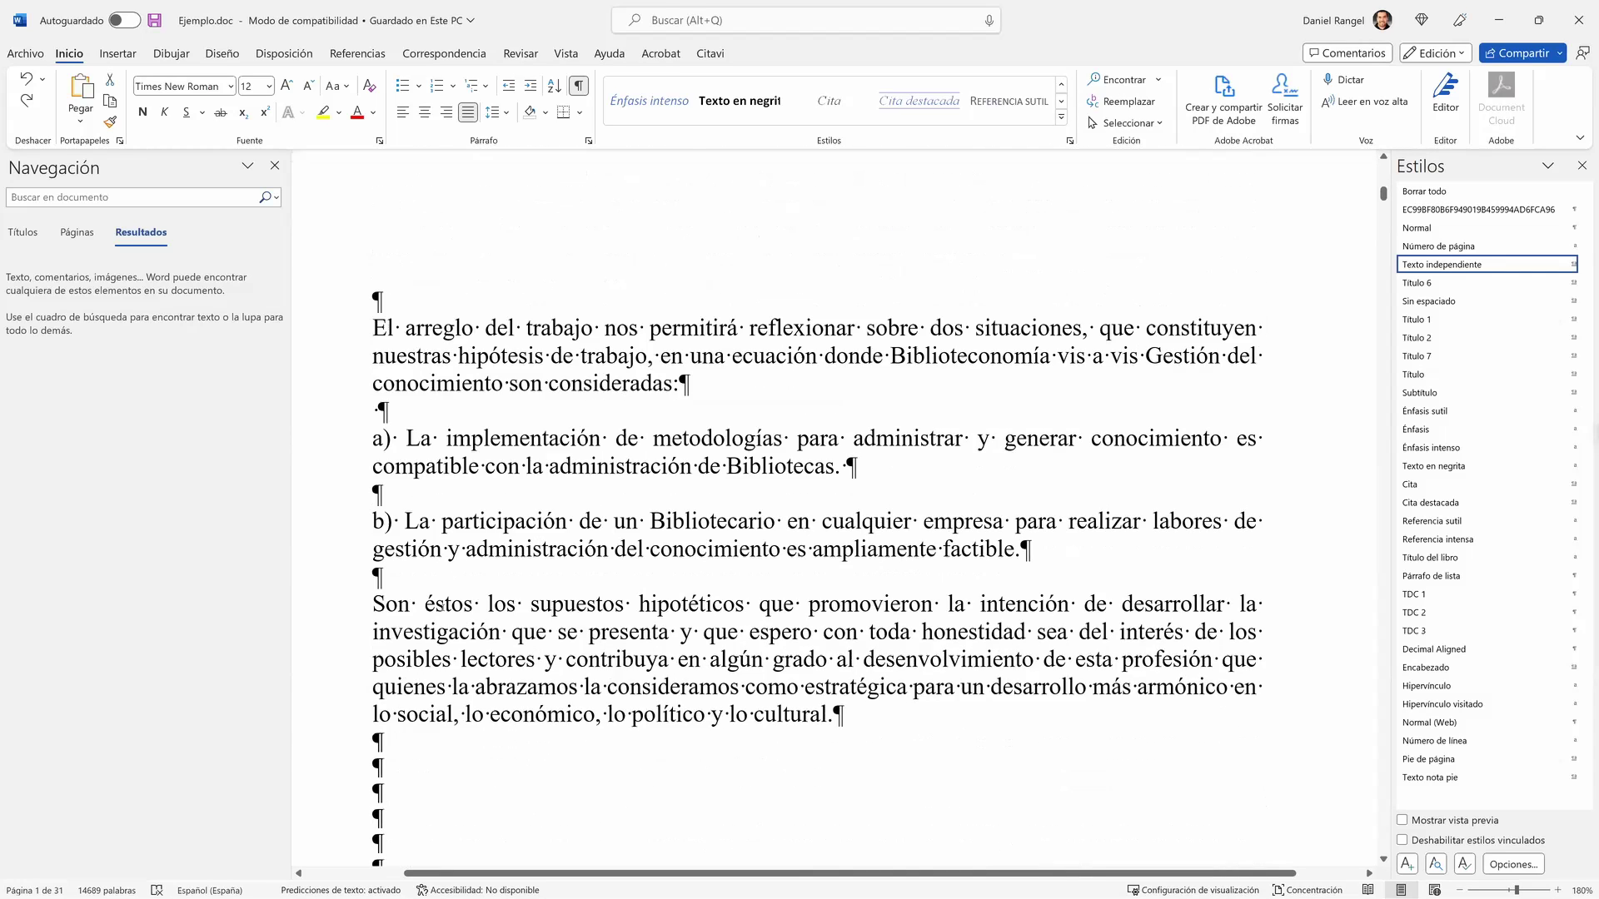
{"action": "scroll", "coordinate": [436, 466], "scroll_direction": "down", "scroll_amount": 5}
{"action": "scroll", "coordinate": [405, 191], "scroll_direction": "down", "scroll_amount": 2}
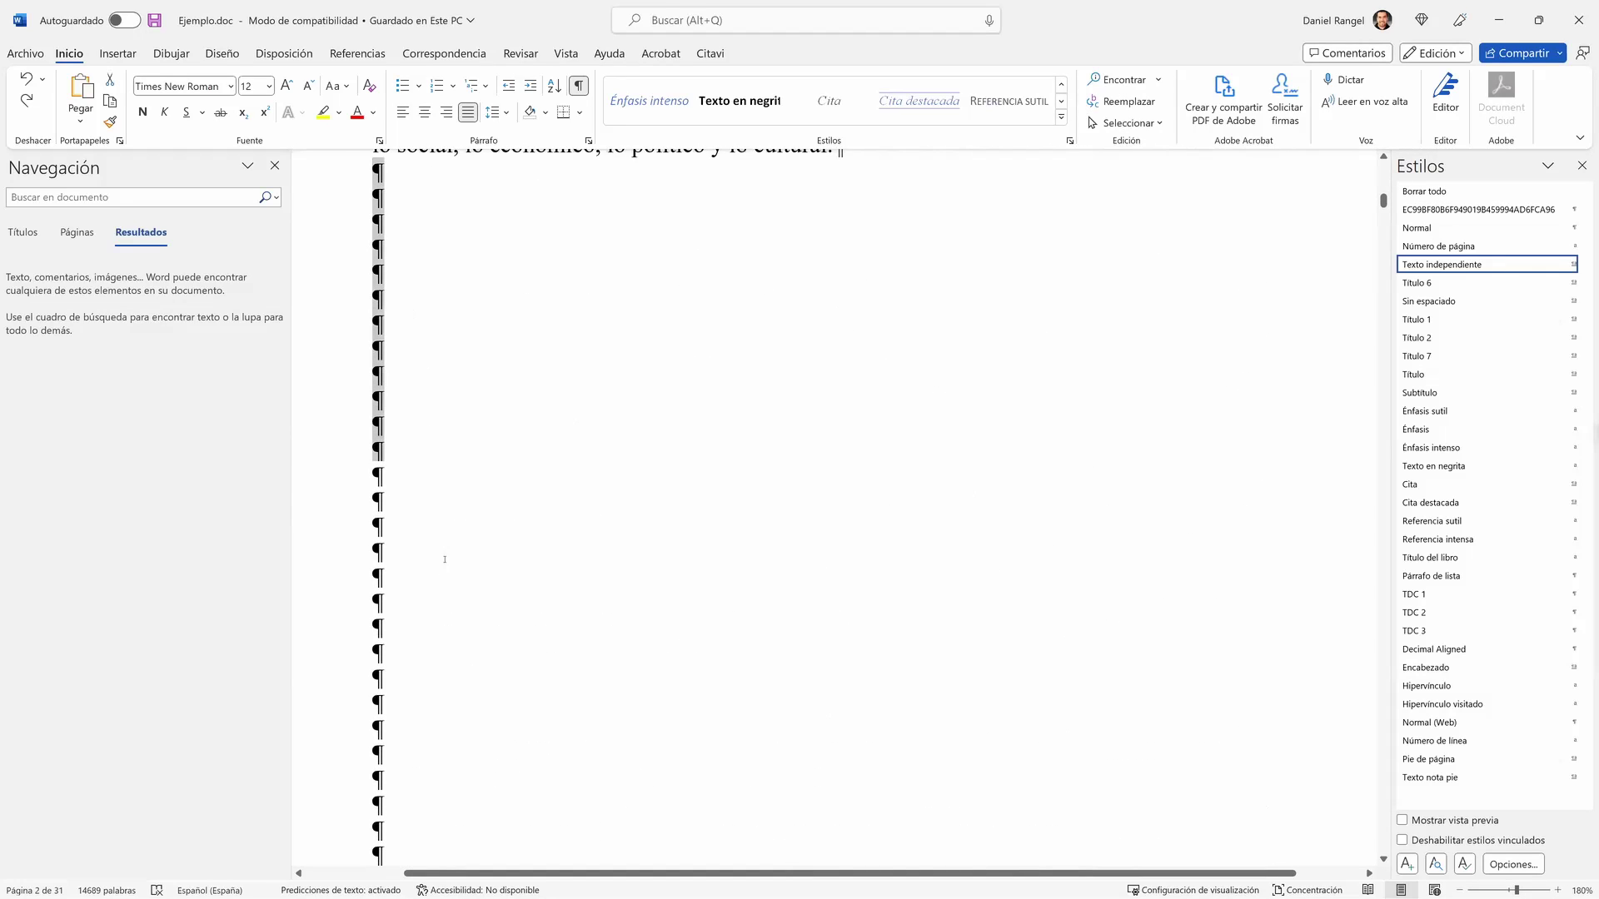
{"action": "left_click_drag", "start_coordinate": [402, 176], "coordinate": [513, 592]}
{"action": "scroll", "coordinate": [514, 597], "scroll_direction": "down", "scroll_amount": 5}
{"action": "scroll", "coordinate": [513, 597], "scroll_direction": "down", "scroll_amount": 5}
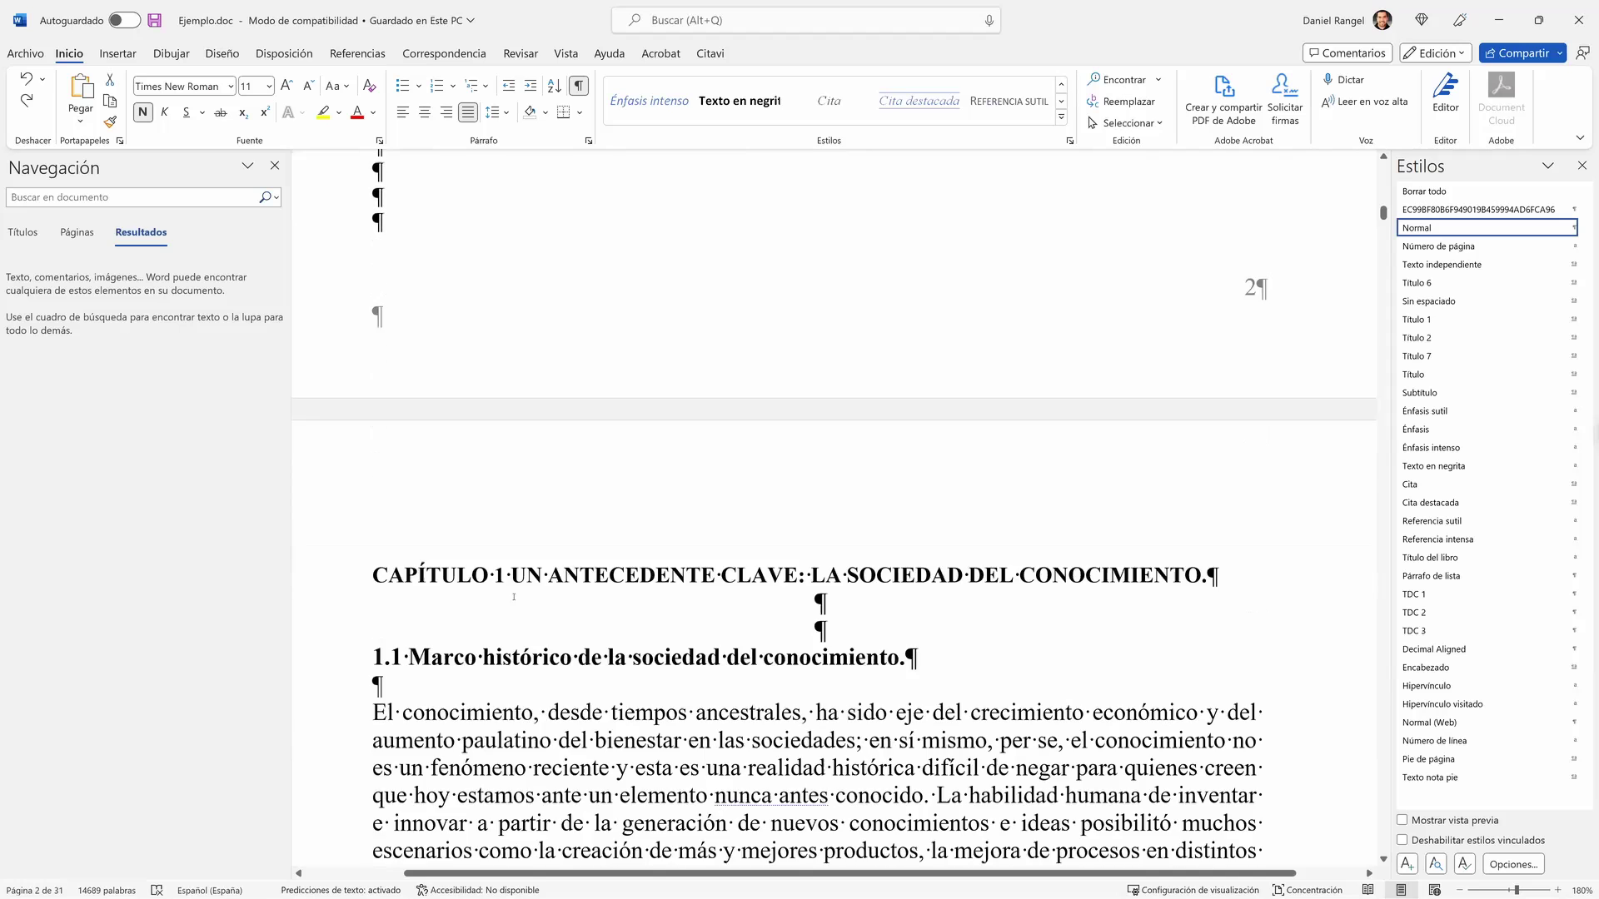
{"action": "scroll", "coordinate": [681, 392], "scroll_direction": "down", "scroll_amount": 1}
{"action": "scroll", "coordinate": [675, 397], "scroll_direction": "down", "scroll_amount": 1}
{"action": "scroll", "coordinate": [673, 396], "scroll_direction": "down", "scroll_amount": 1}
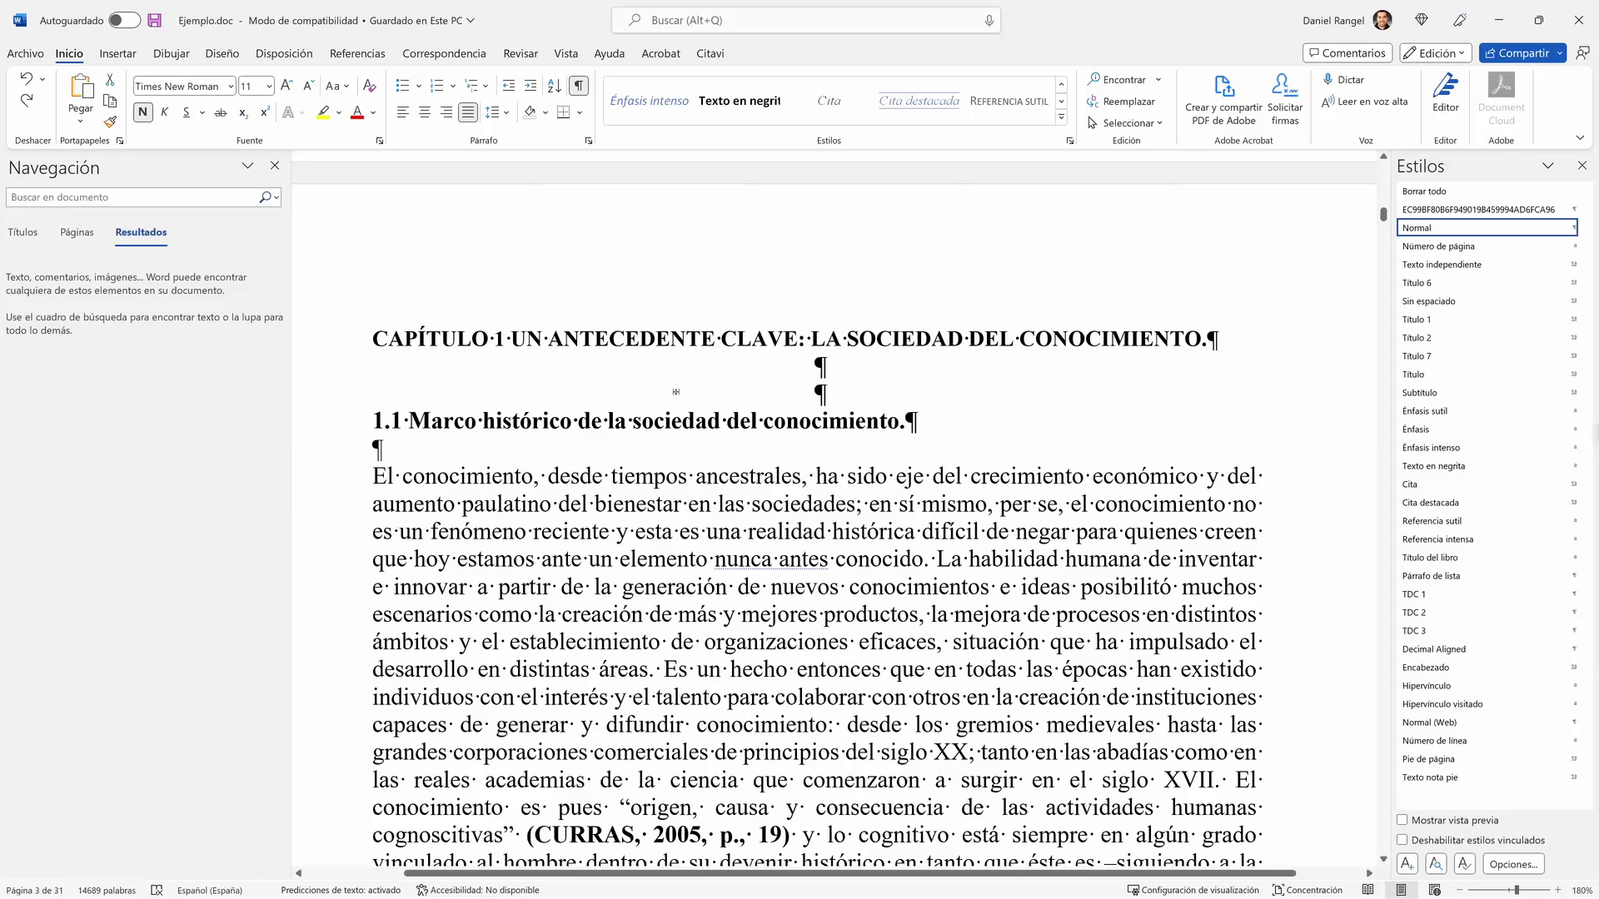
{"action": "scroll", "coordinate": [678, 389], "scroll_direction": "up", "scroll_amount": 3}
{"action": "scroll", "coordinate": [675, 392], "scroll_direction": "up", "scroll_amount": 4}
{"action": "scroll", "coordinate": [669, 396], "scroll_direction": "up", "scroll_amount": 2}
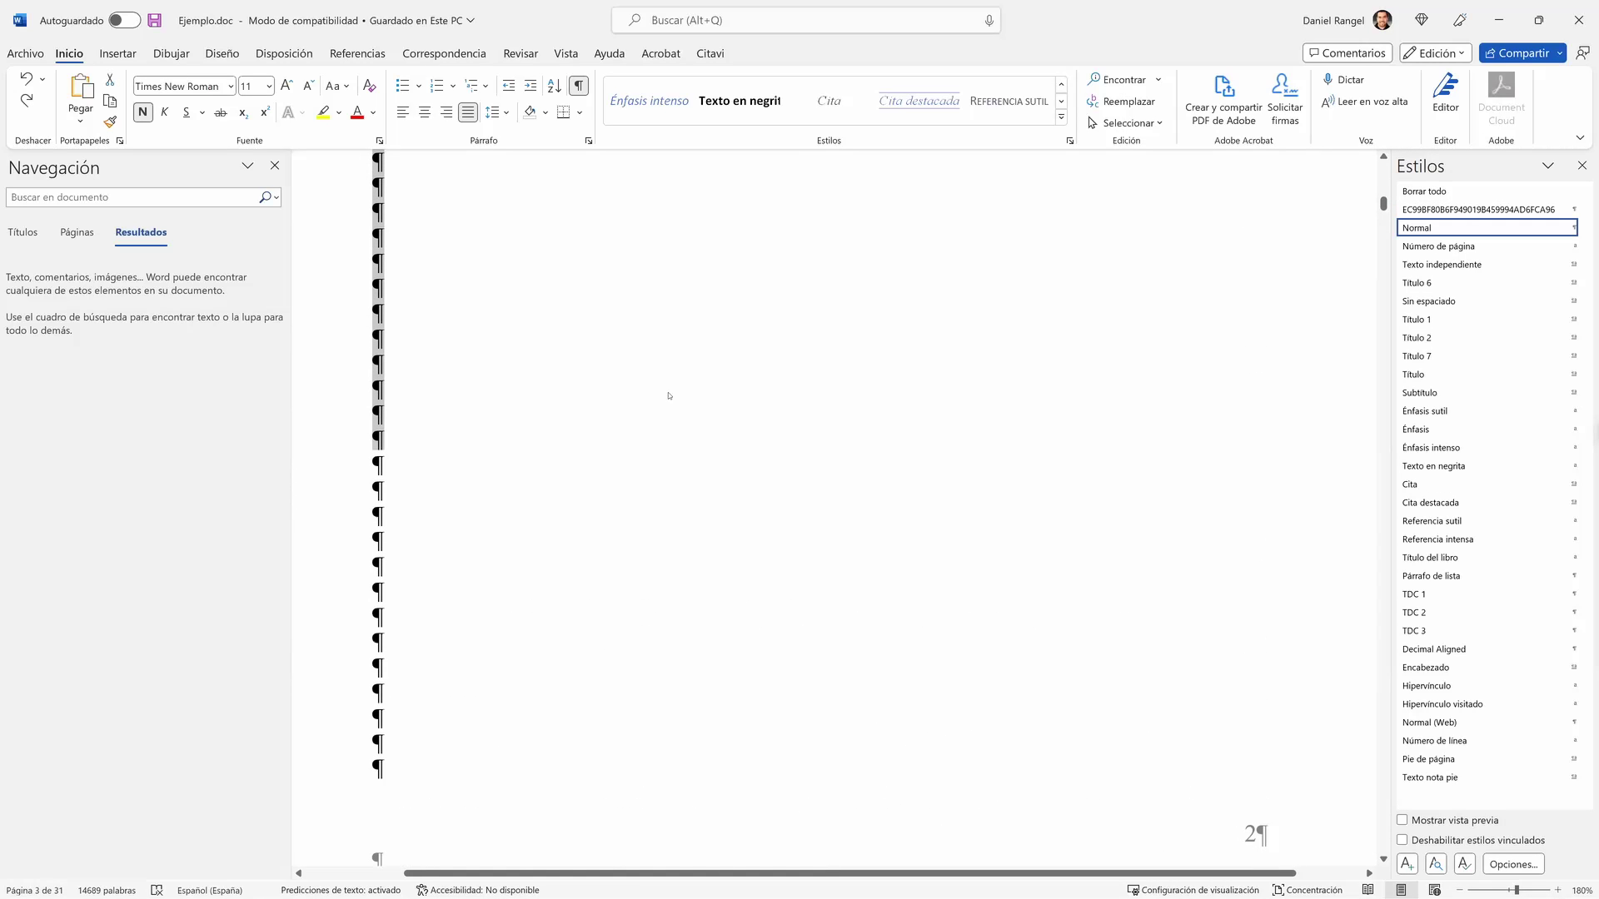
{"action": "left_click", "coordinate": [503, 342]}
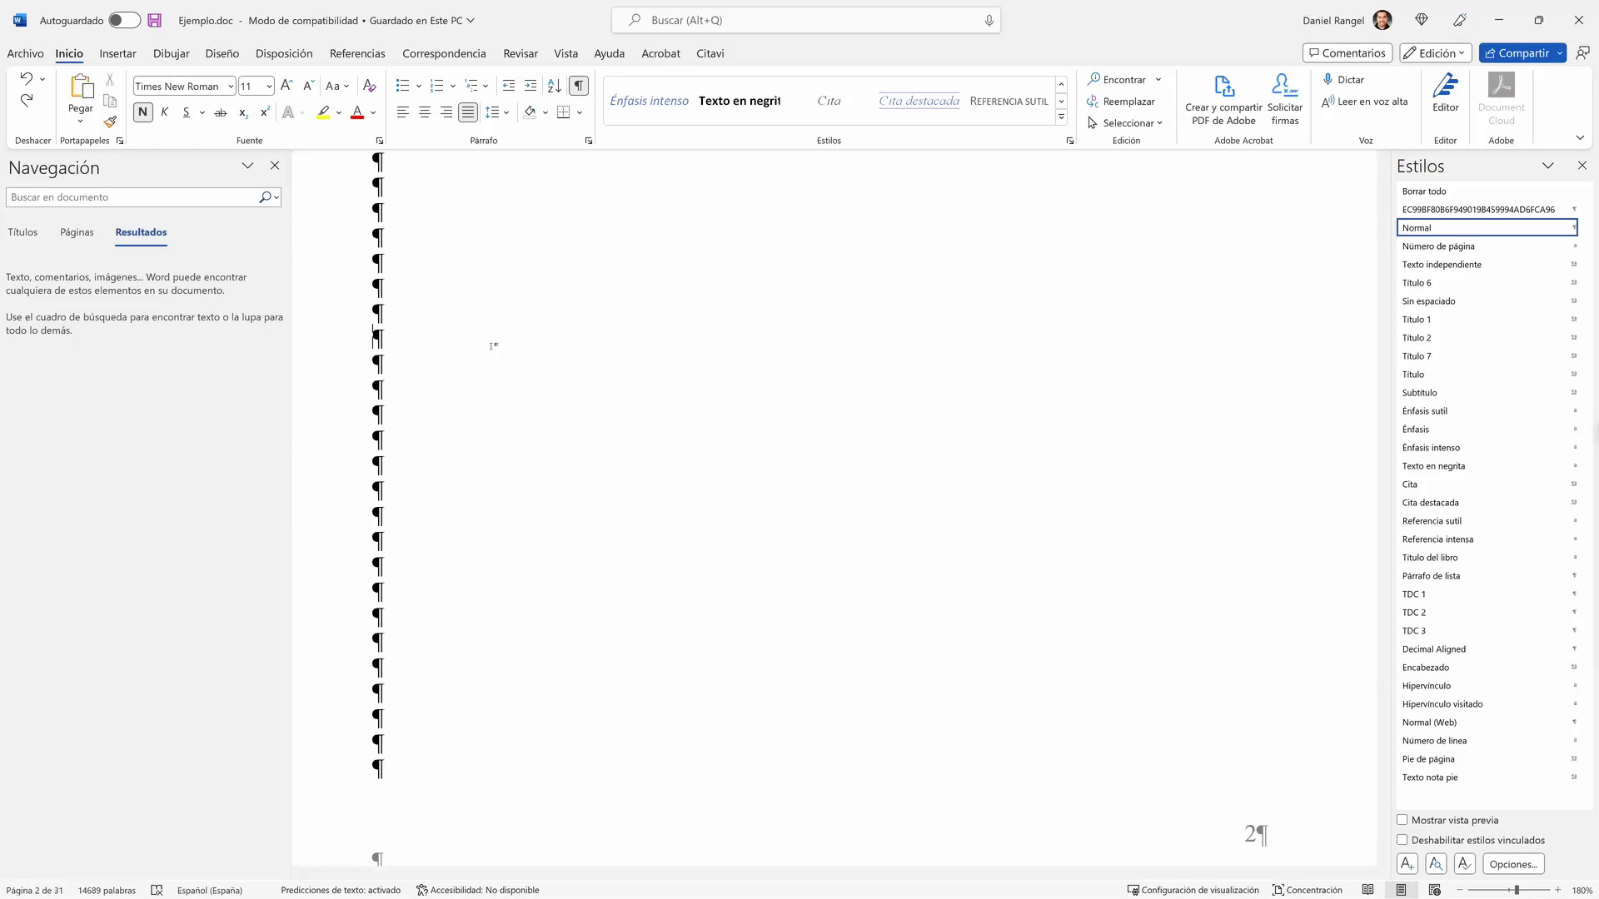
{"action": "scroll", "coordinate": [491, 346], "scroll_direction": "up", "scroll_amount": 2}
{"action": "scroll", "coordinate": [491, 346], "scroll_direction": "up", "scroll_amount": 3}
{"action": "scroll", "coordinate": [491, 345], "scroll_direction": "up", "scroll_amount": 1}
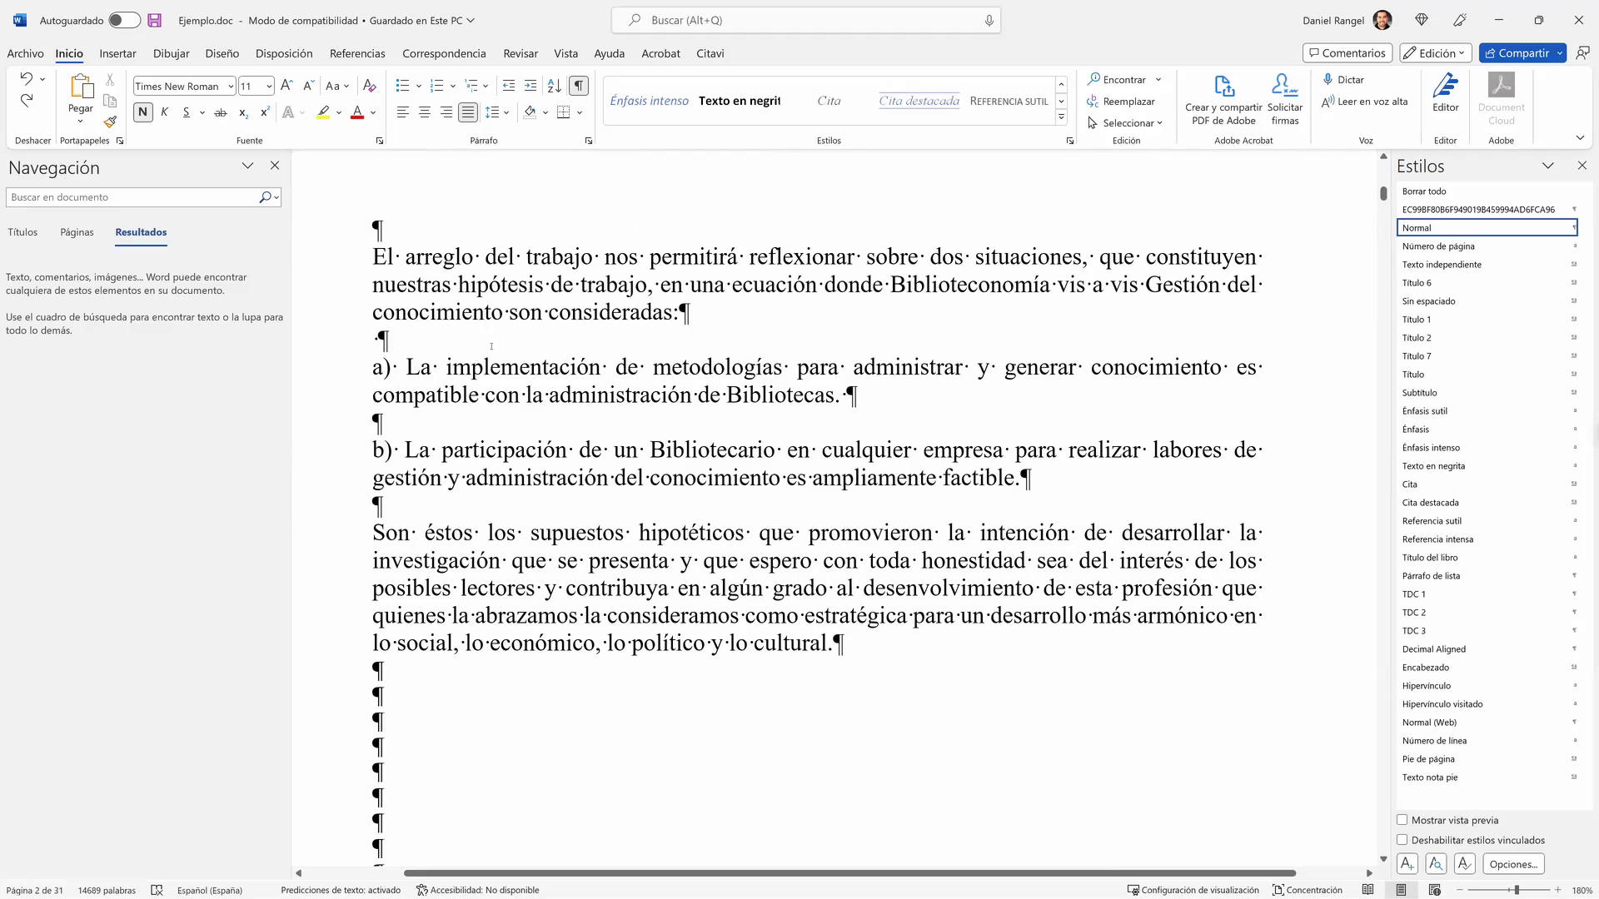
{"action": "scroll", "coordinate": [491, 345], "scroll_direction": "up", "scroll_amount": 1}
{"action": "scroll", "coordinate": [492, 346], "scroll_direction": "up", "scroll_amount": 2}
{"action": "scroll", "coordinate": [491, 345], "scroll_direction": "up", "scroll_amount": 2}
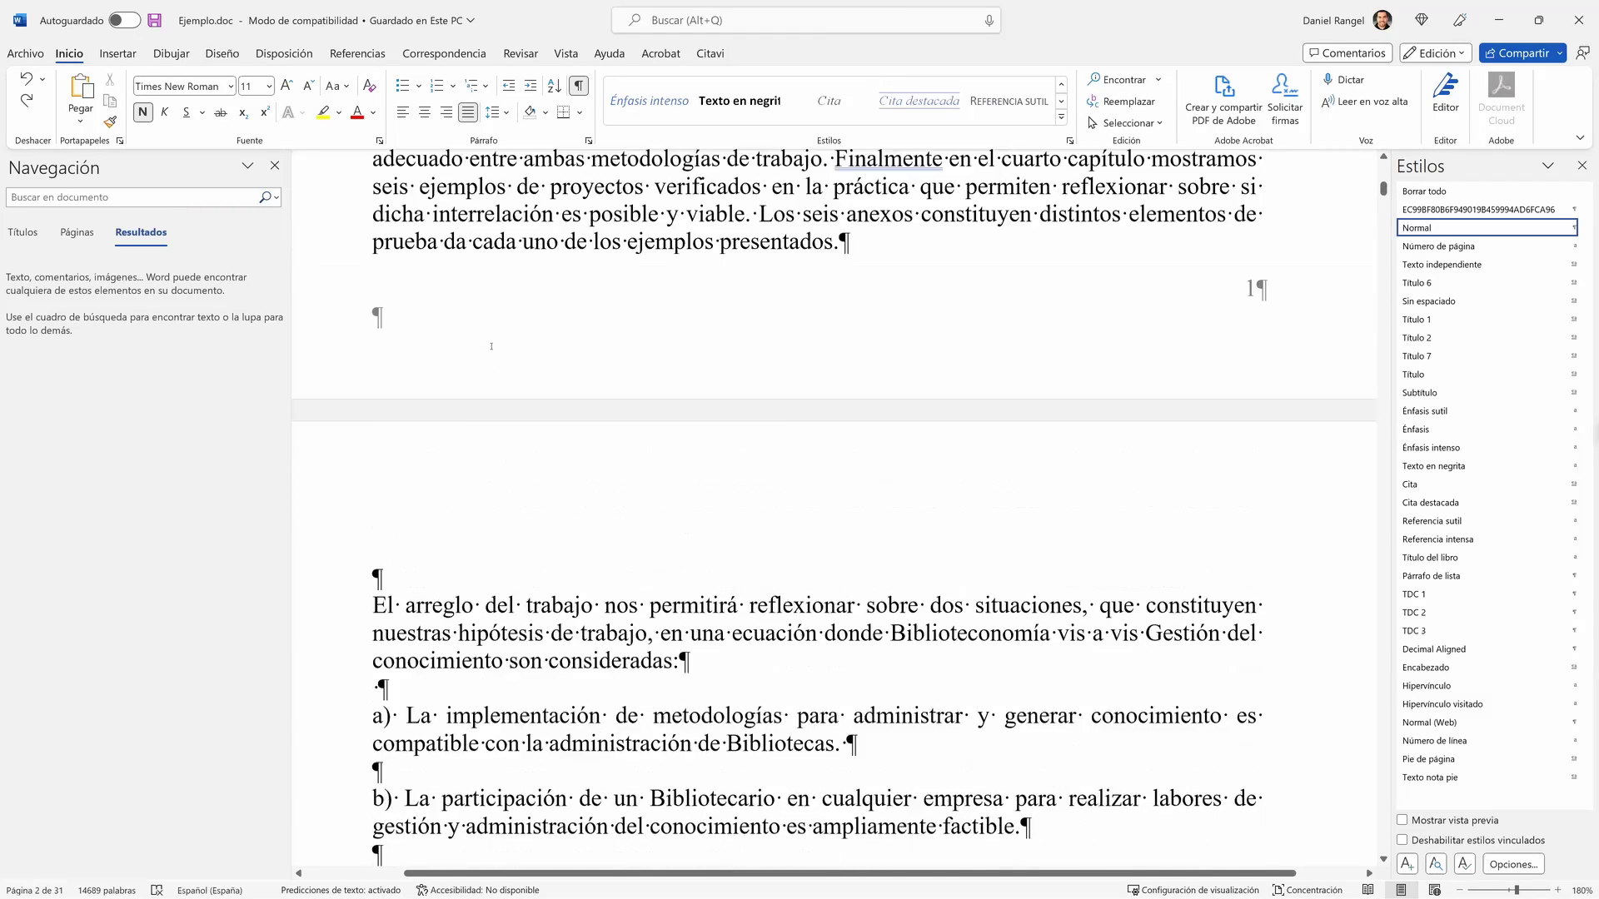
{"action": "scroll", "coordinate": [493, 347], "scroll_direction": "up", "scroll_amount": 2}
{"action": "scroll", "coordinate": [493, 348], "scroll_direction": "up", "scroll_amount": 2}
{"action": "scroll", "coordinate": [493, 347], "scroll_direction": "up", "scroll_amount": 1}
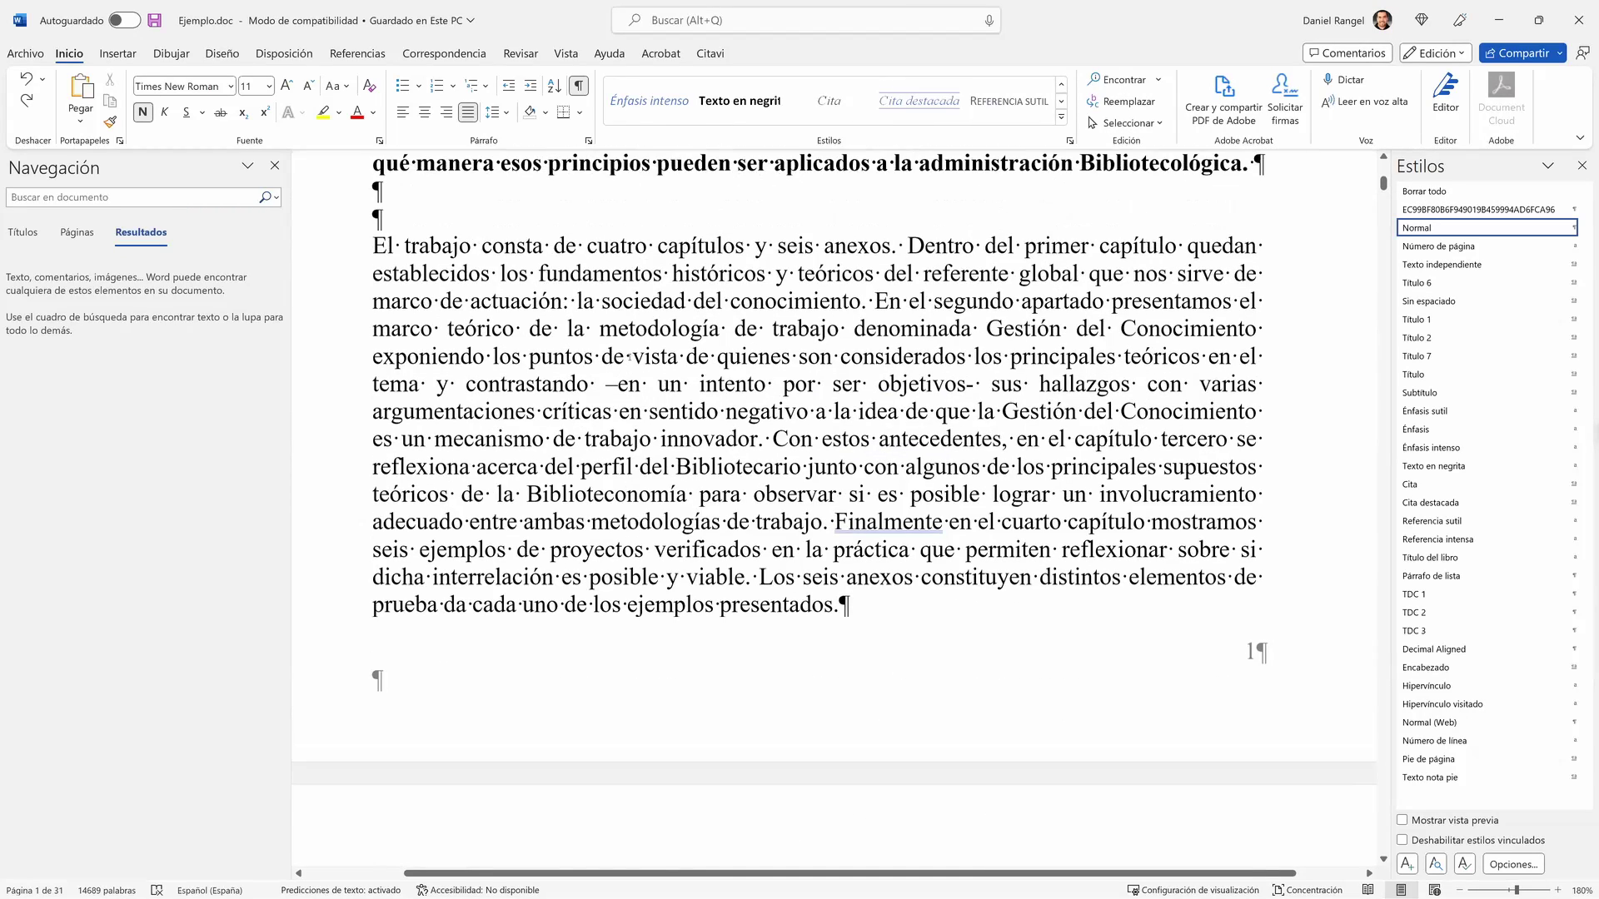
{"action": "scroll", "coordinate": [631, 360], "scroll_direction": "down", "scroll_amount": 5}
{"action": "scroll", "coordinate": [631, 361], "scroll_direction": "down", "scroll_amount": 5}
{"action": "scroll", "coordinate": [631, 361], "scroll_direction": "down", "scroll_amount": 5}
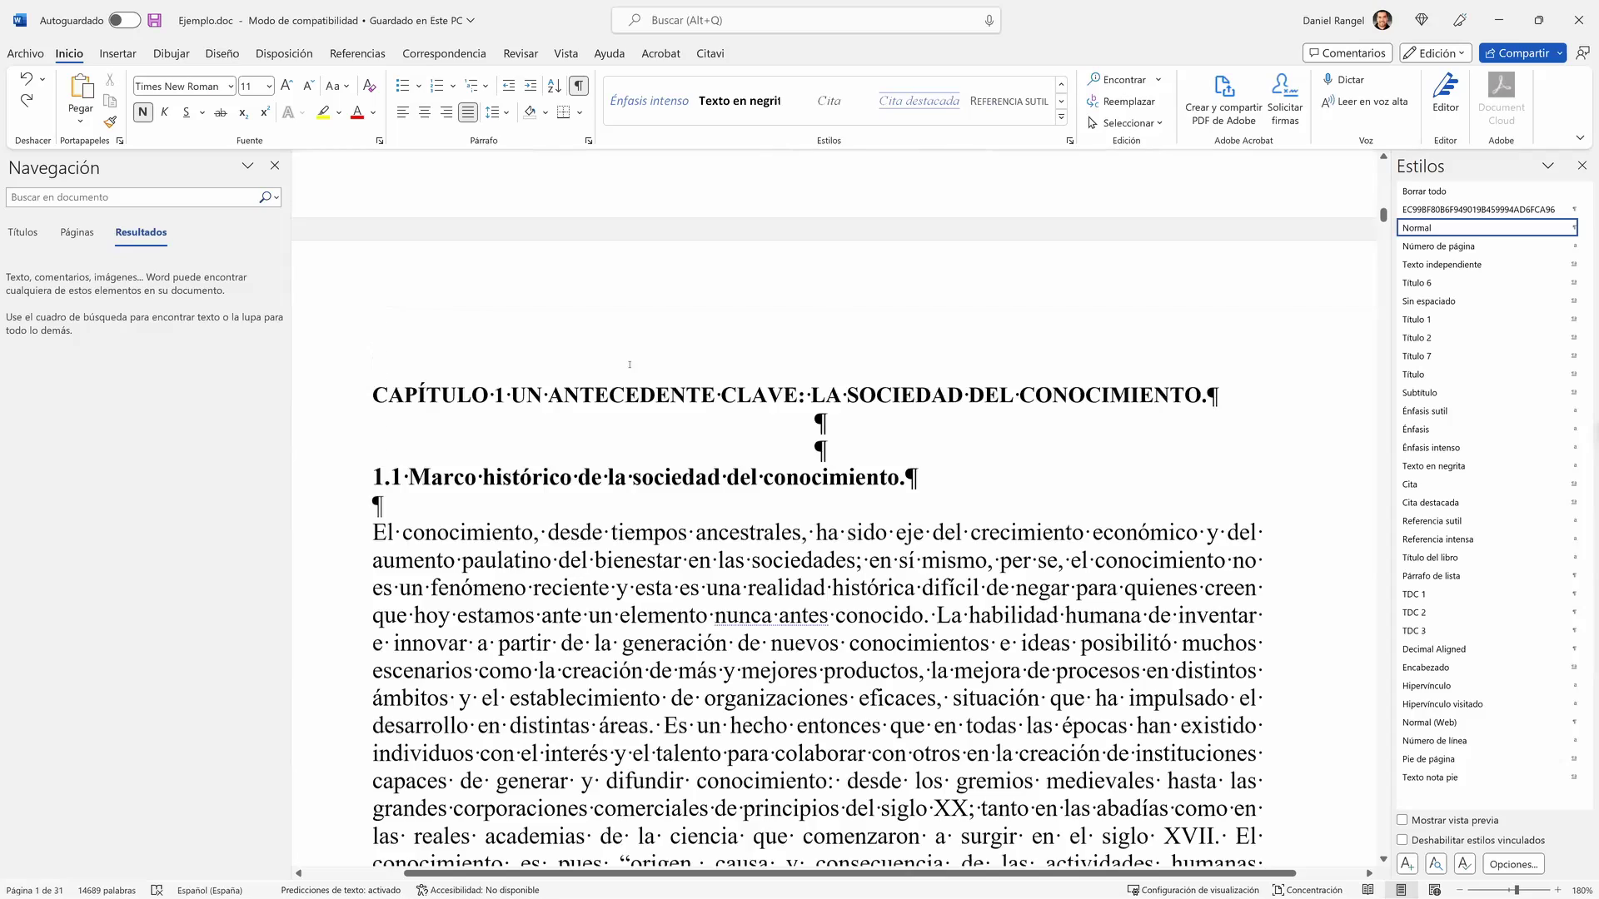
{"action": "scroll", "coordinate": [630, 363], "scroll_direction": "down", "scroll_amount": 5}
{"action": "scroll", "coordinate": [630, 363], "scroll_direction": "down", "scroll_amount": 5}
{"action": "scroll", "coordinate": [630, 363], "scroll_direction": "down", "scroll_amount": 1}
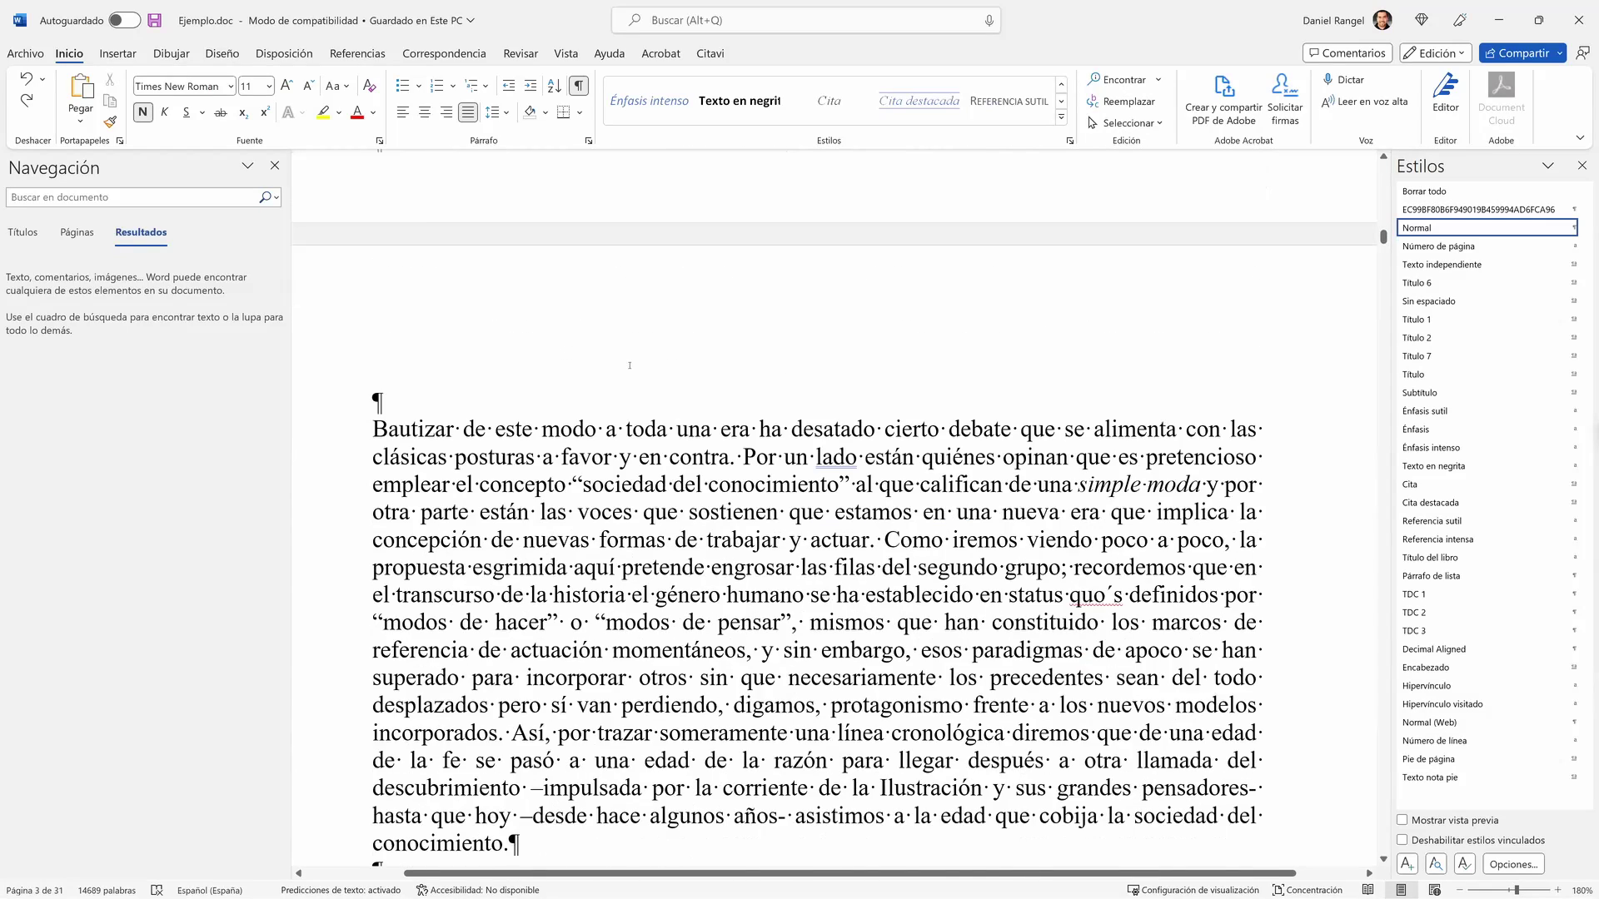
{"action": "scroll", "coordinate": [630, 363], "scroll_direction": "down", "scroll_amount": 3}
{"action": "scroll", "coordinate": [630, 365], "scroll_direction": "down", "scroll_amount": 3}
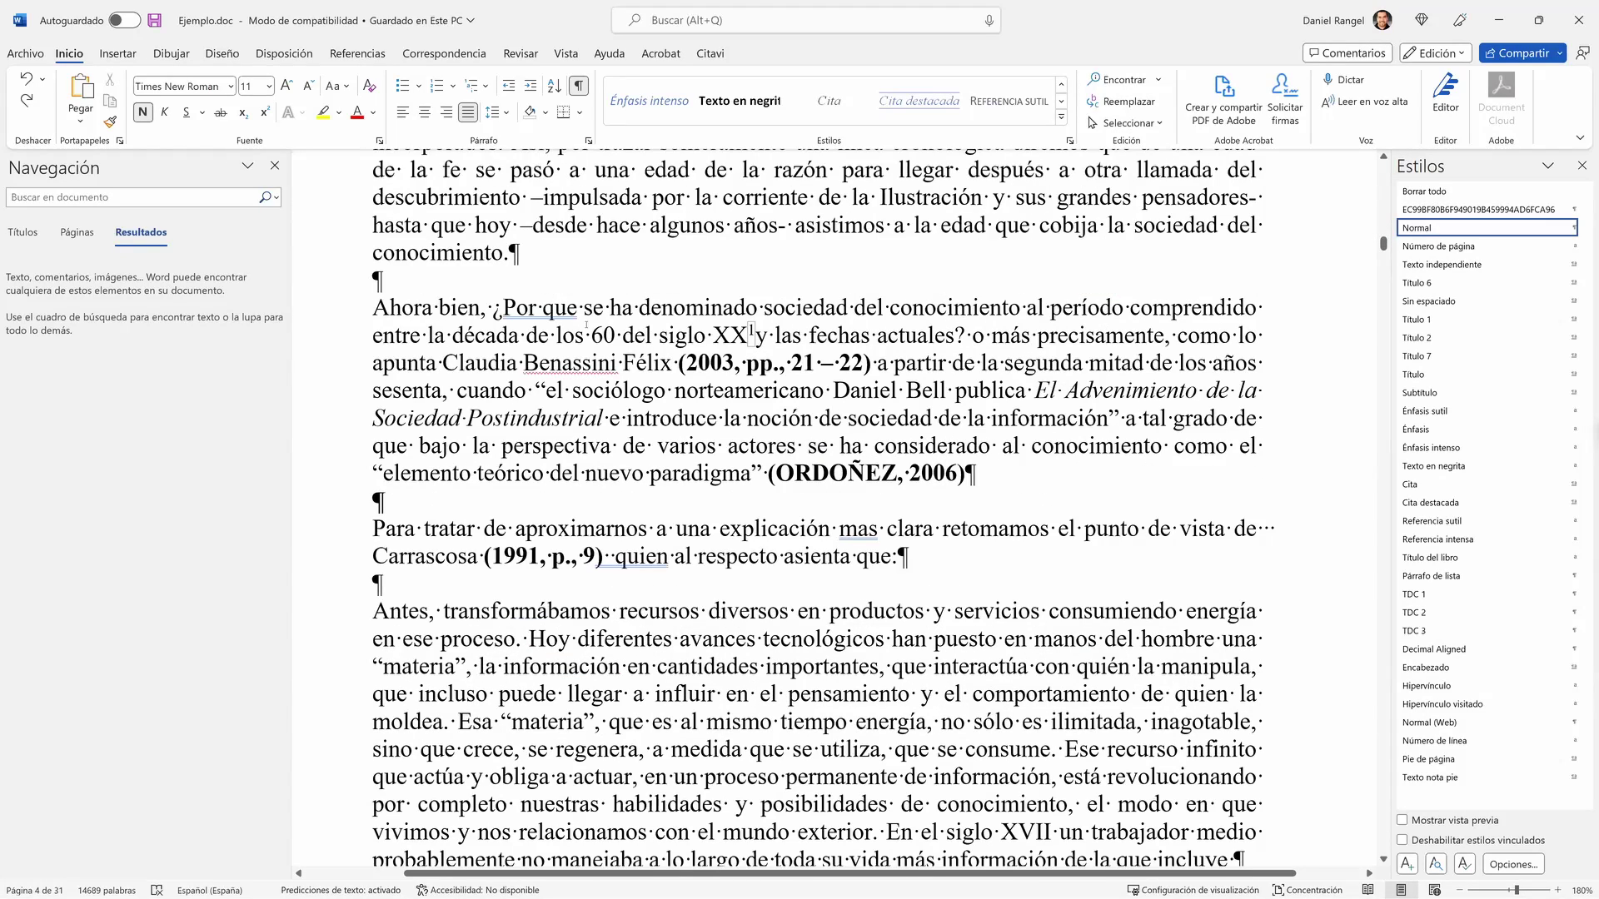
{"action": "left_click_drag", "start_coordinate": [579, 307], "coordinate": [583, 307]}
{"action": "key", "text": "ctrl+shift+Left"}
{"action": "key", "text": "ctrl+shift+Left"}
{"action": "double_click", "coordinate": [559, 307]}
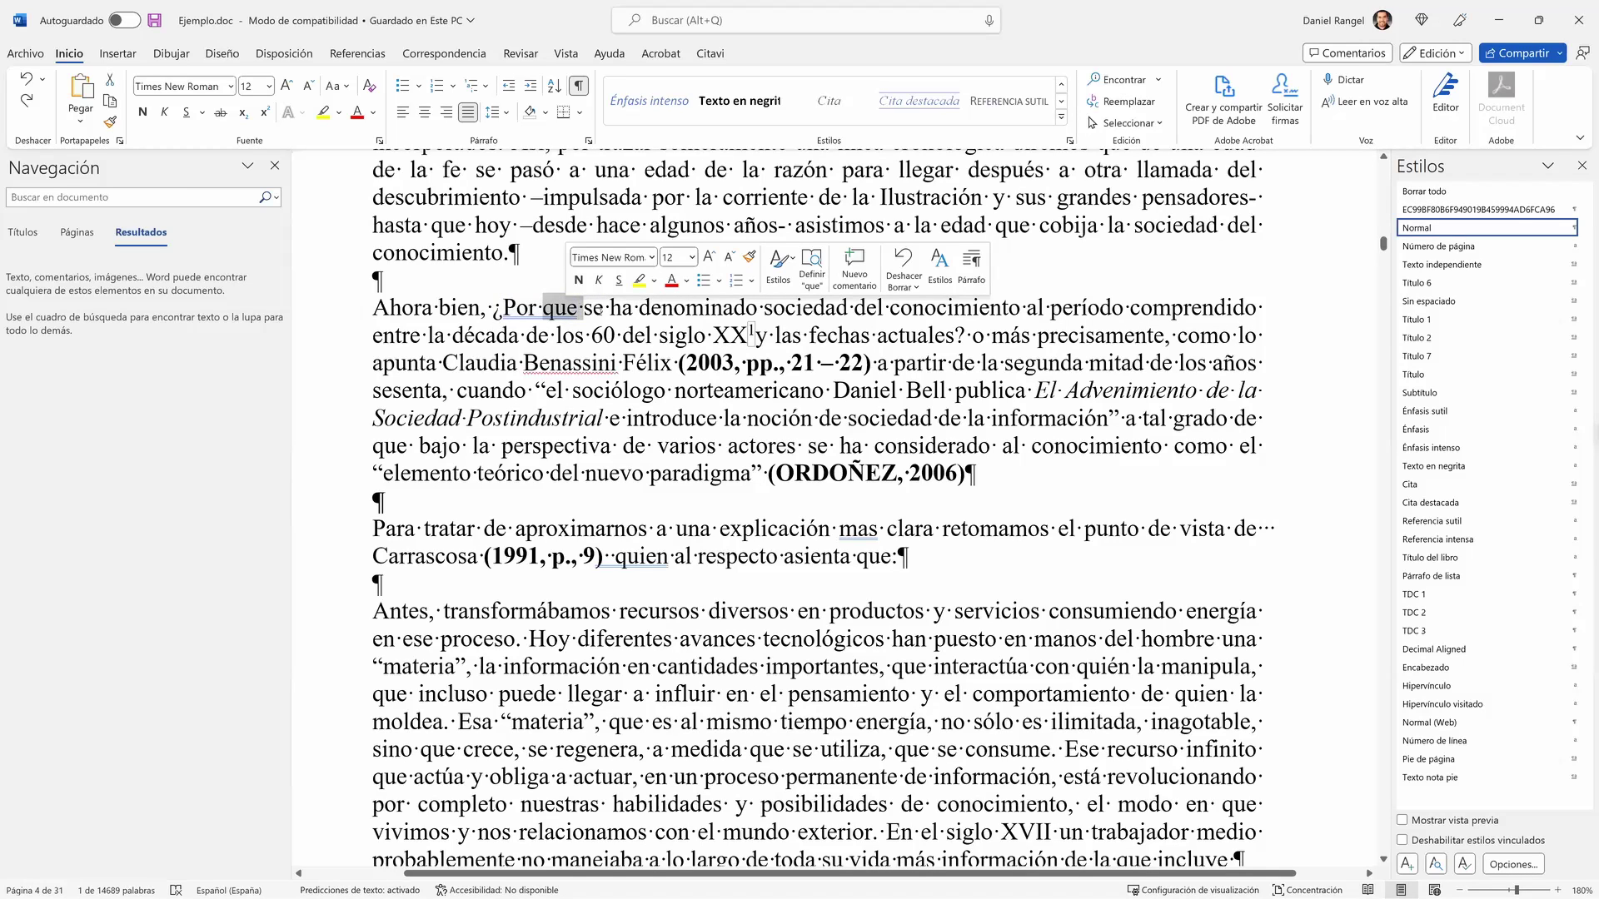
{"action": "left_click", "coordinate": [603, 308]}
{"action": "key", "text": "Left"}
{"action": "key", "text": "Left"}
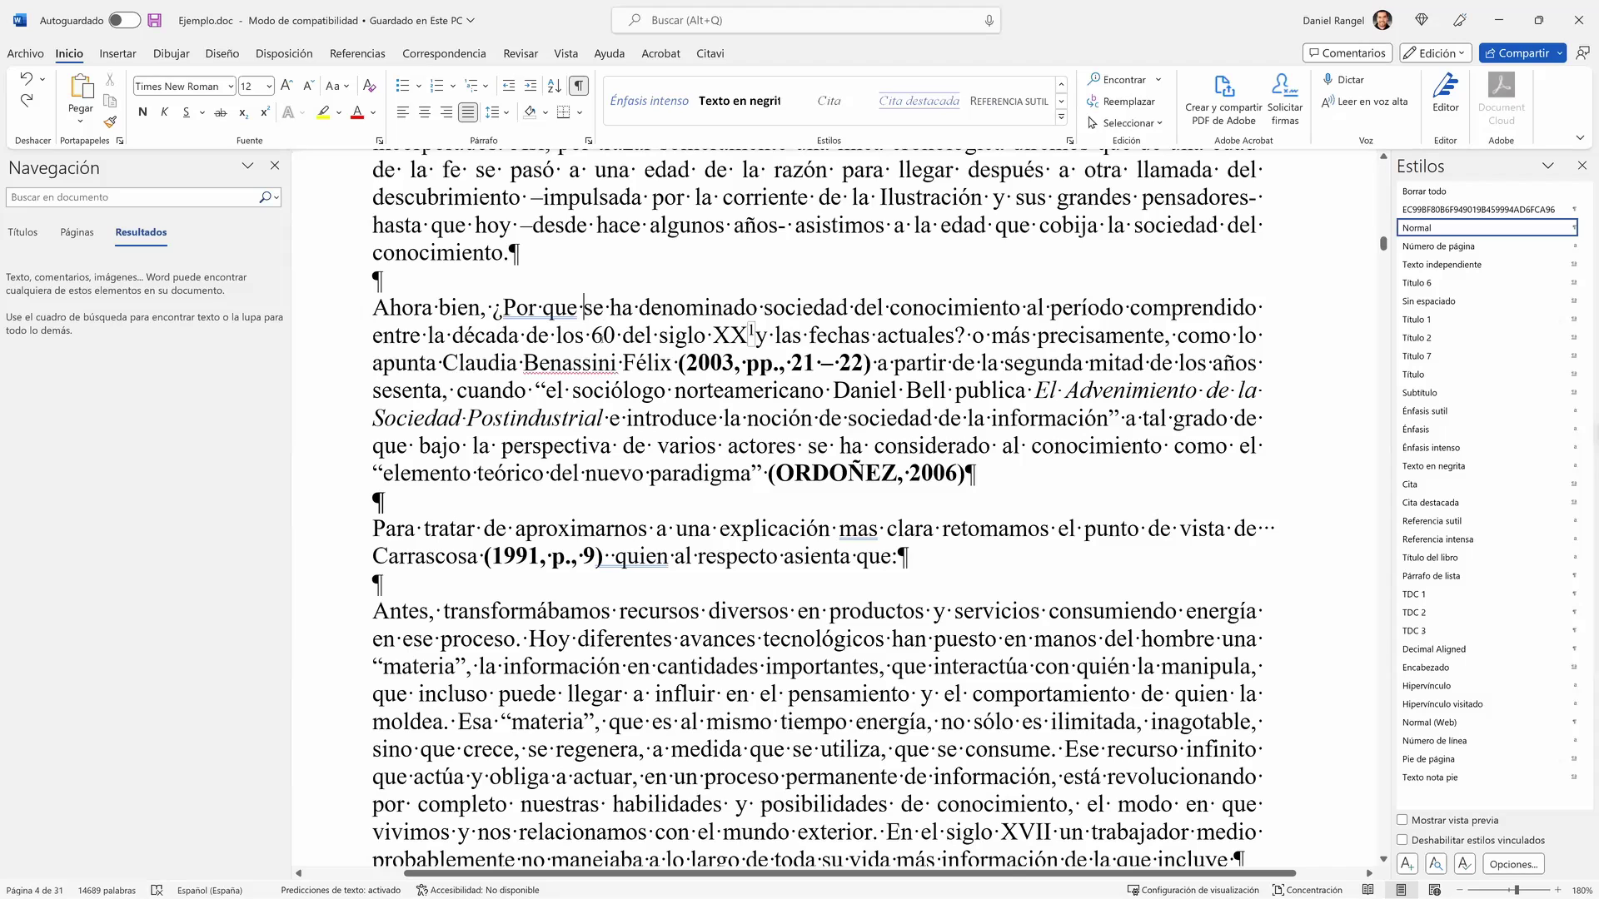
{"action": "left_click", "coordinate": [578, 86]}
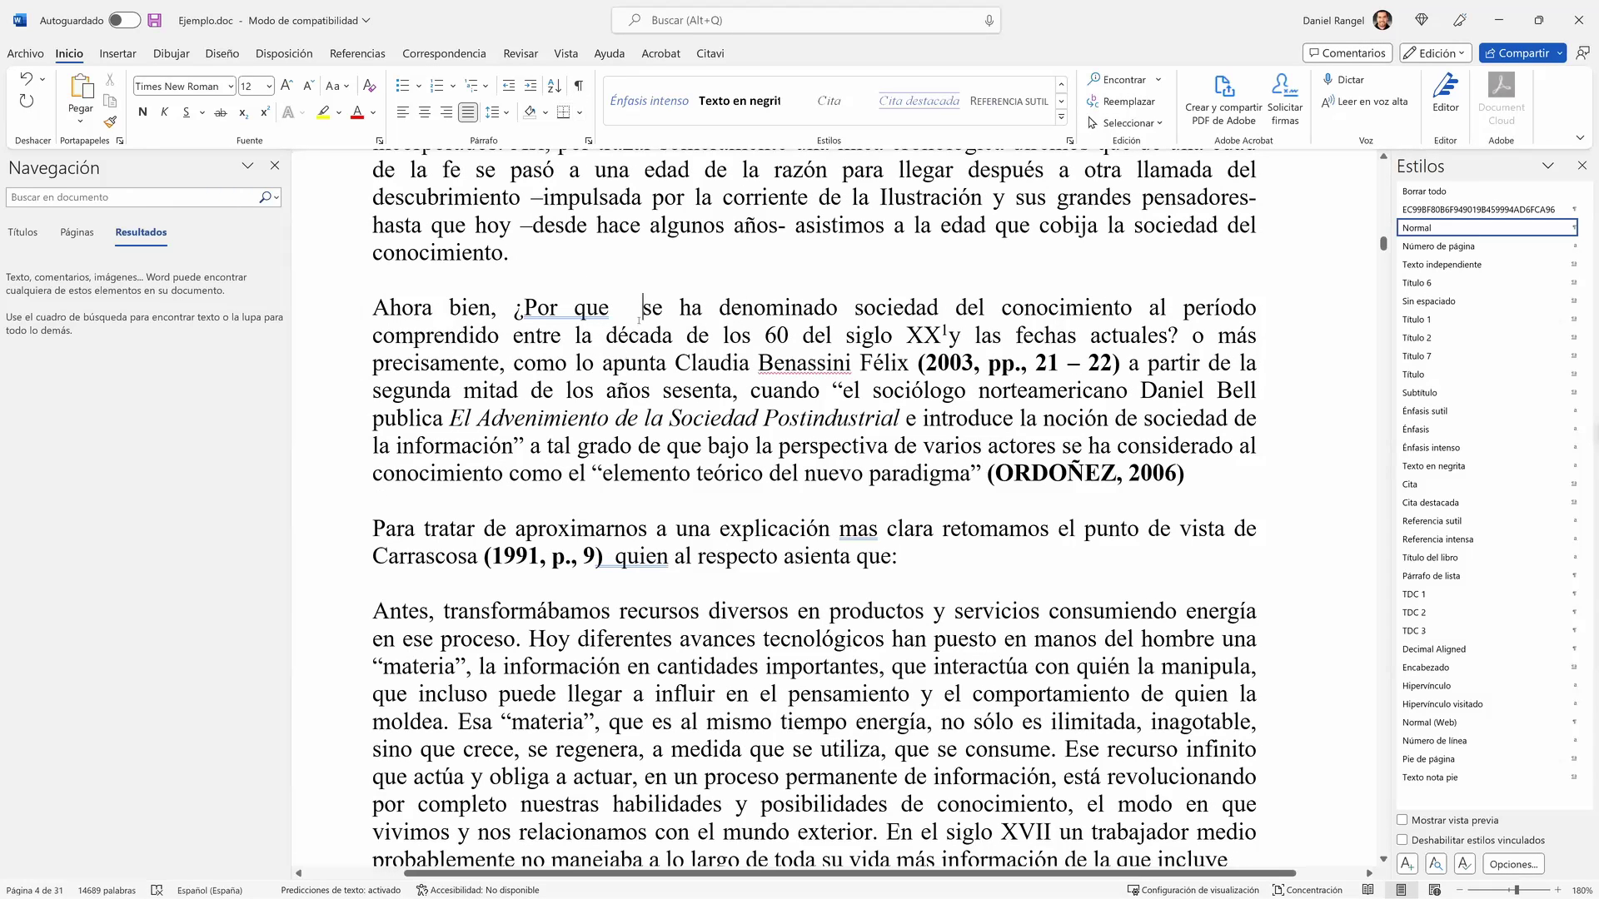
{"action": "left_click", "coordinate": [578, 86]}
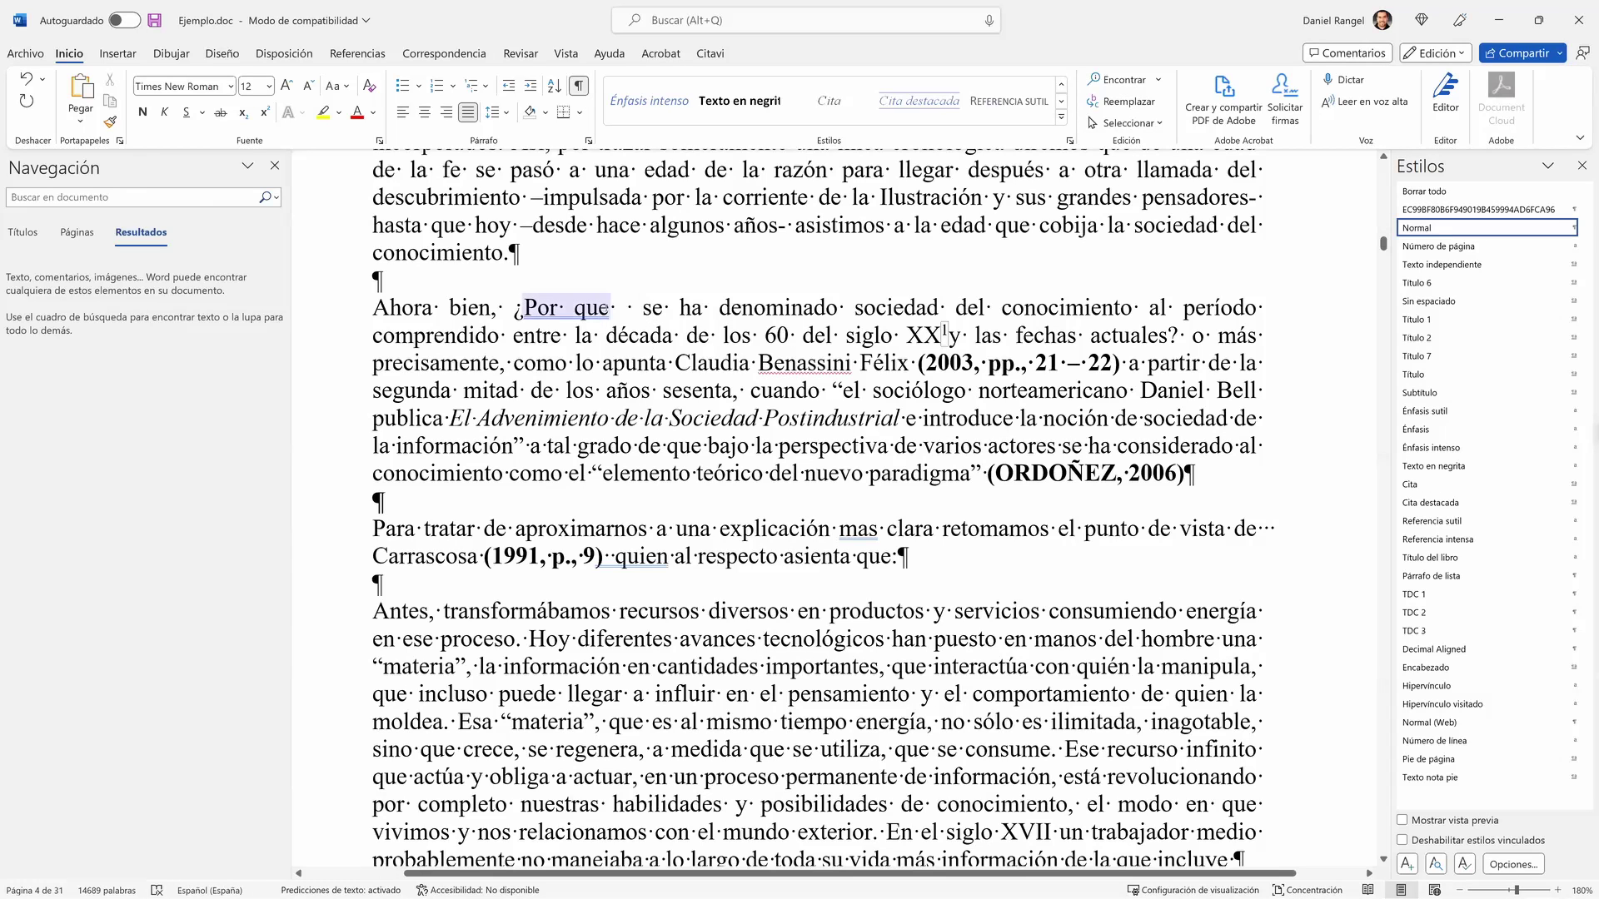
{"action": "double_click", "coordinate": [633, 301]}
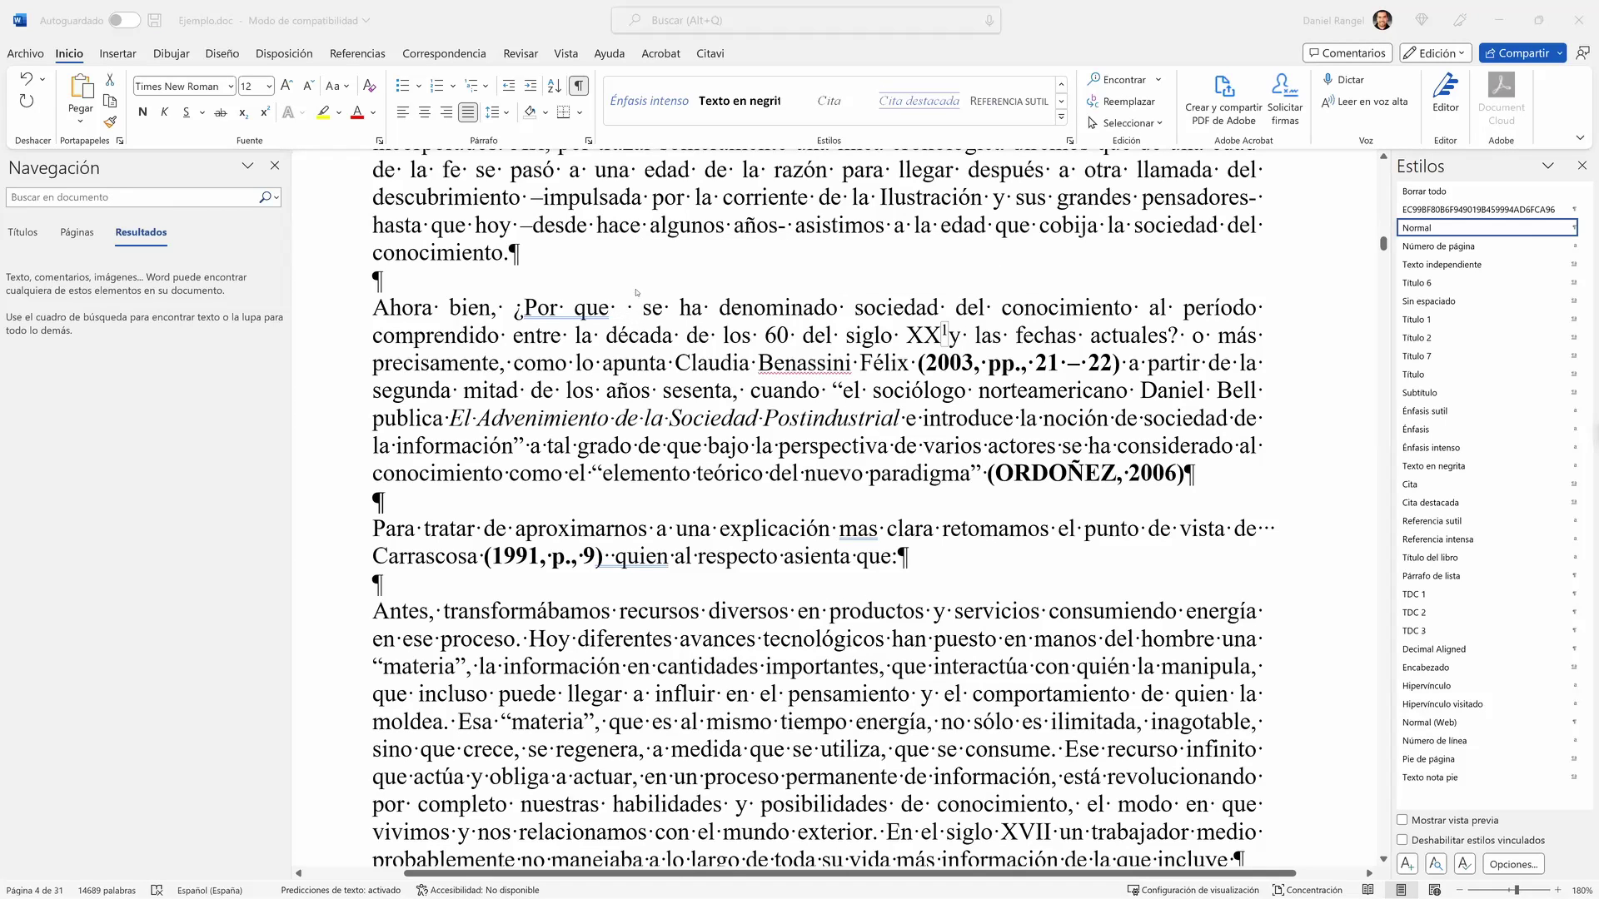
Scroll down through the Compendio.docx chapter text as a formatting example.
{"action": "scroll", "coordinate": [654, 401], "scroll_direction": "down", "scroll_amount": 1}
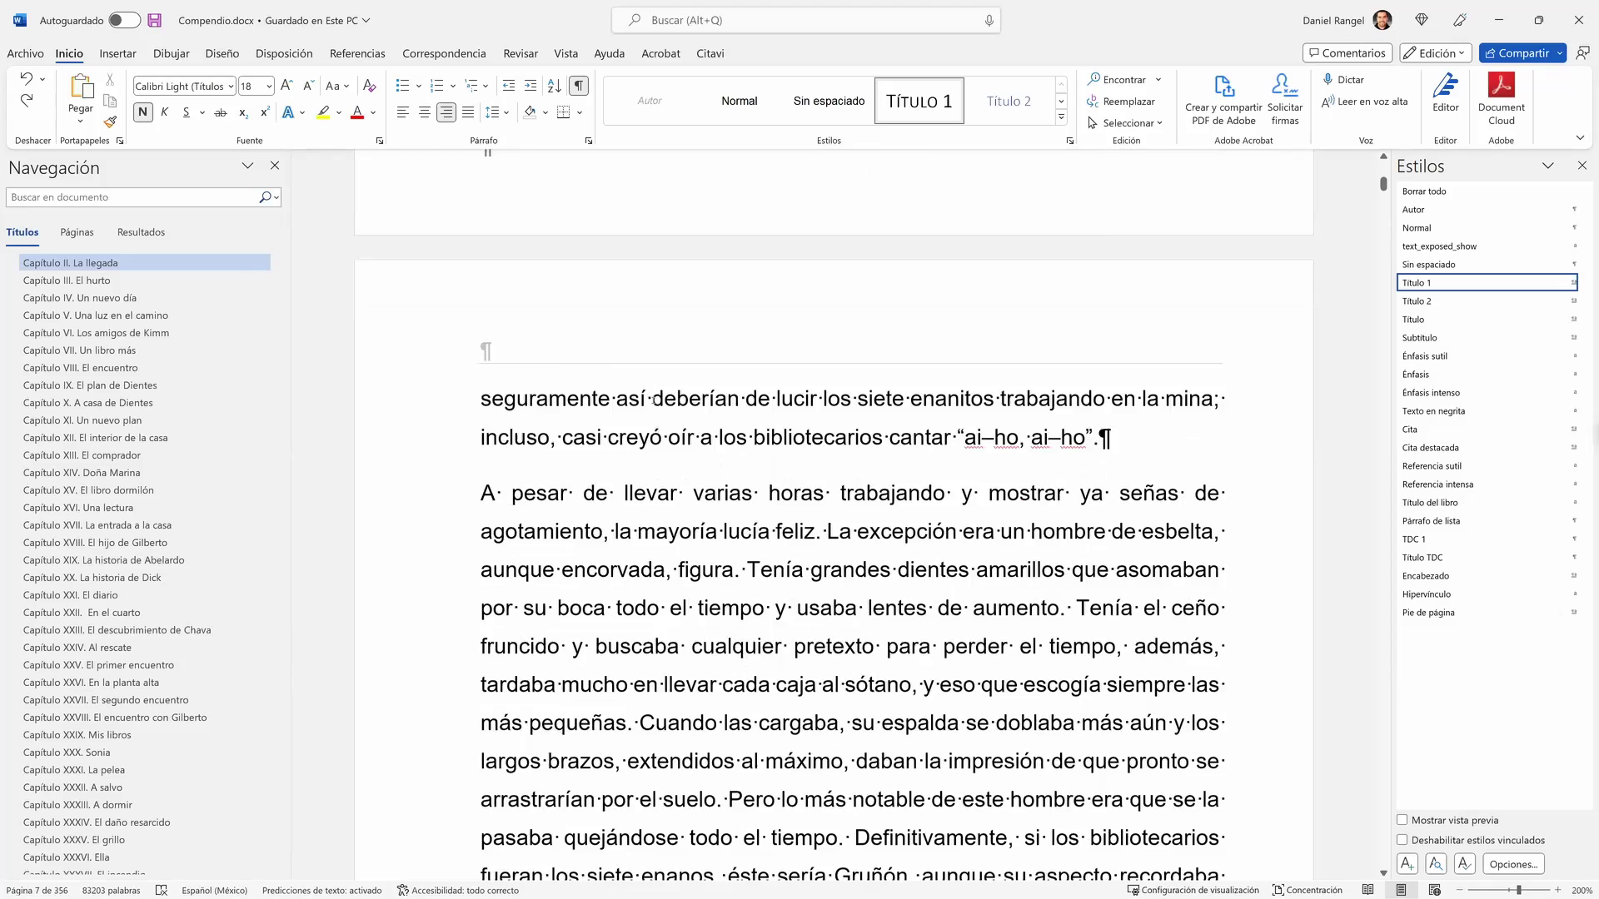
{"action": "scroll", "coordinate": [653, 400], "scroll_direction": "down", "scroll_amount": 2}
{"action": "scroll", "coordinate": [654, 400], "scroll_direction": "down", "scroll_amount": 4}
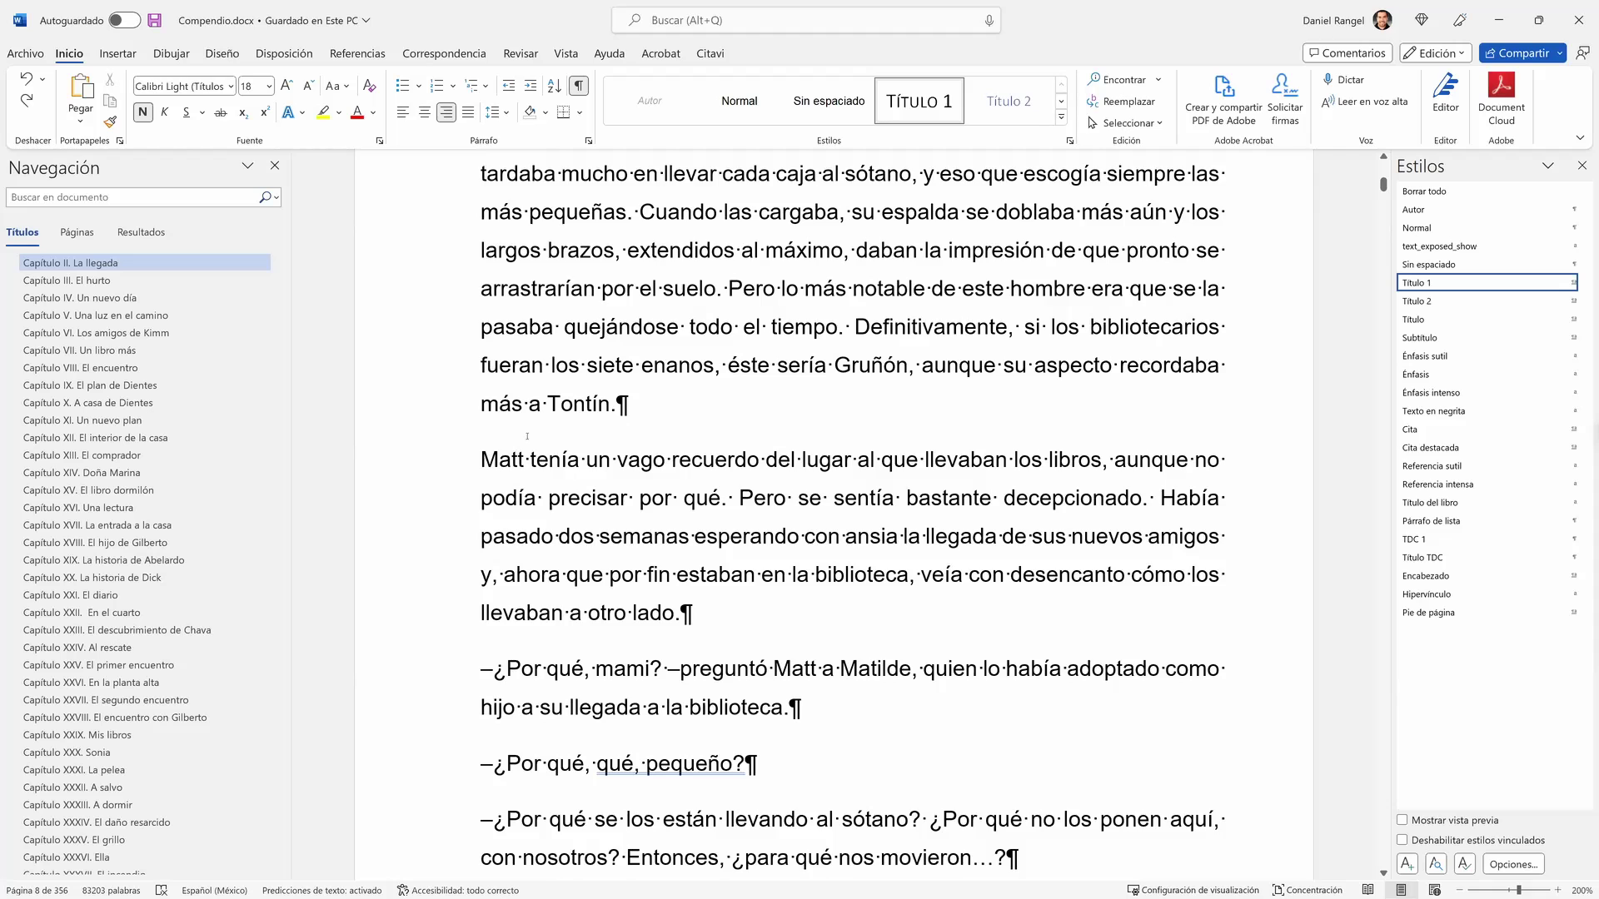
{"action": "scroll", "coordinate": [527, 435], "scroll_direction": "down", "scroll_amount": 2}
{"action": "scroll", "coordinate": [527, 435], "scroll_direction": "down", "scroll_amount": 3}
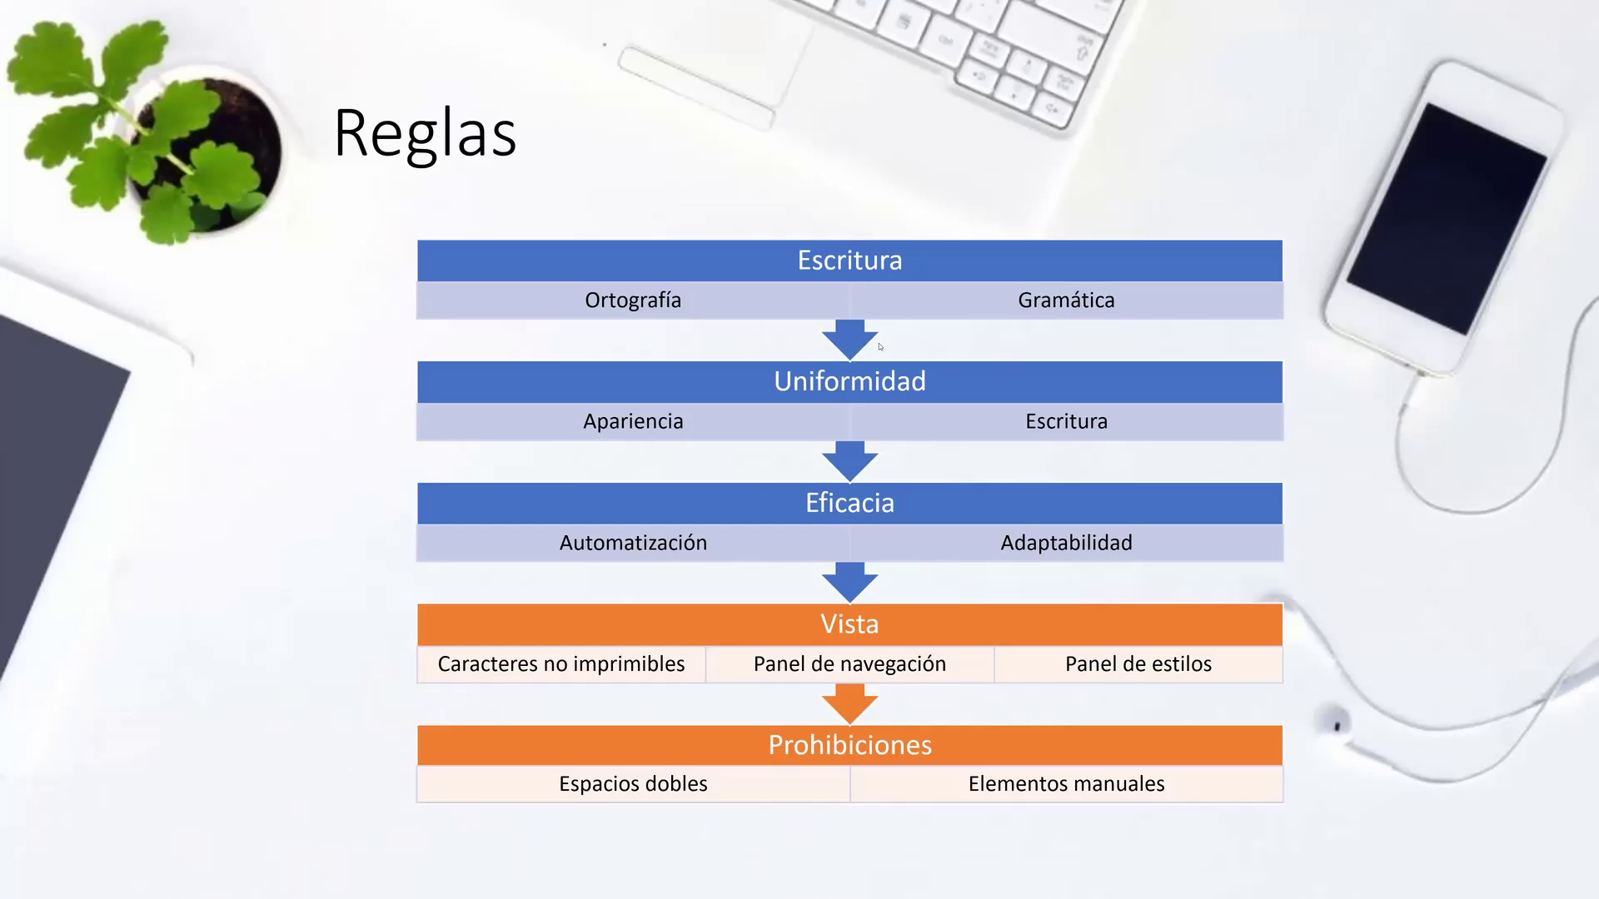
Advance to the Trabajo slide and reveal its Limpiar el documento box.
{"action": "key", "text": "Right"}
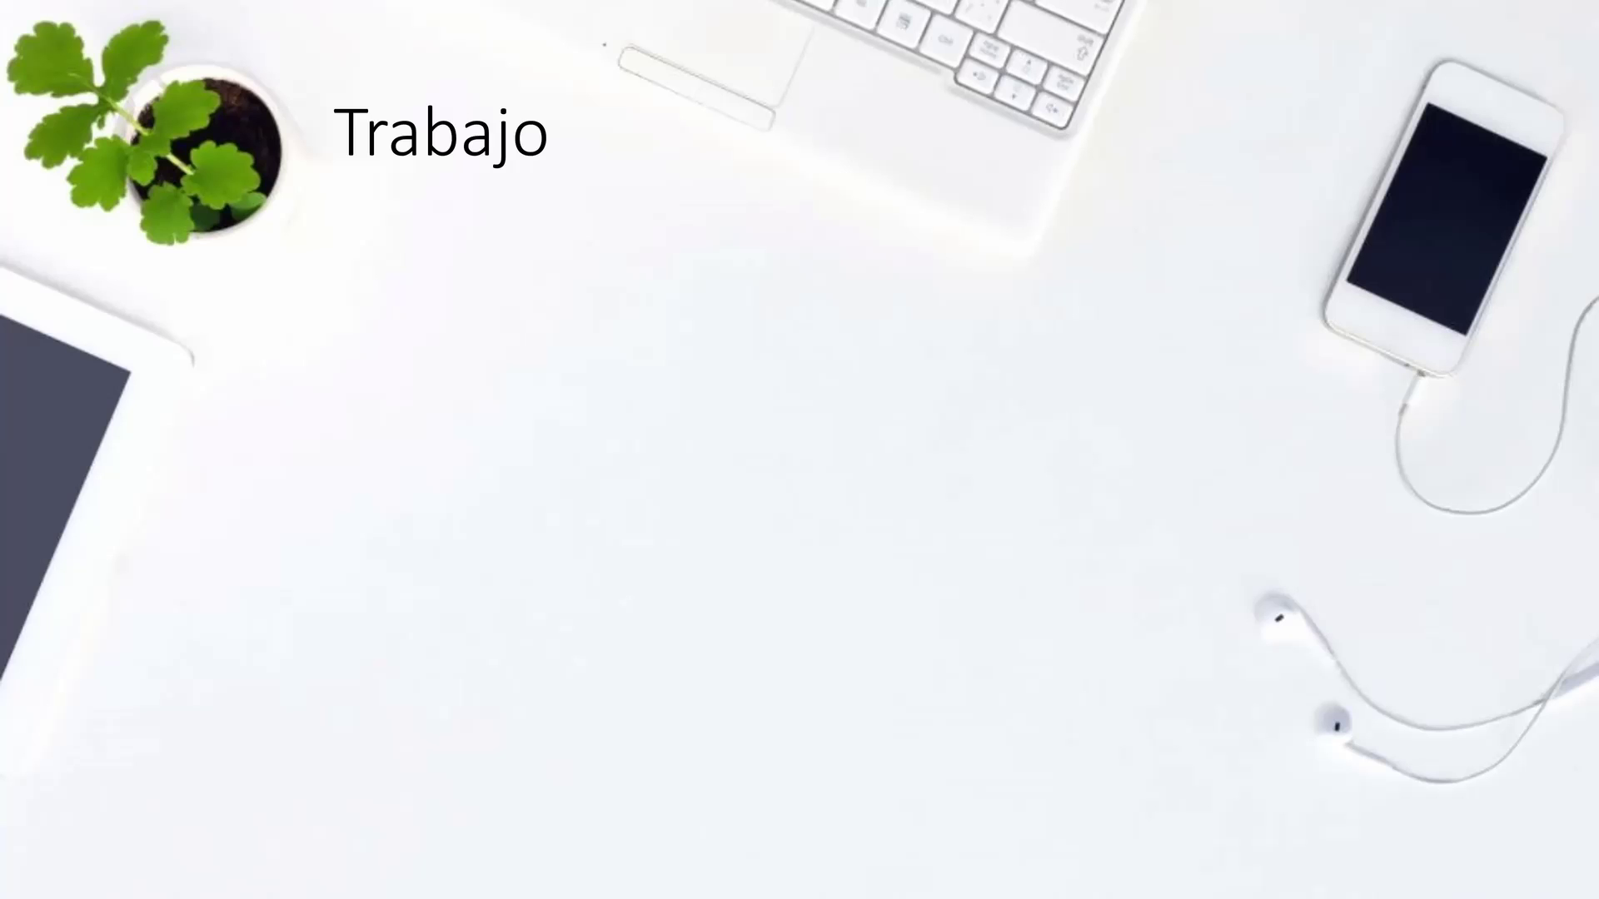
{"action": "left_click", "coordinate": [964, 378]}
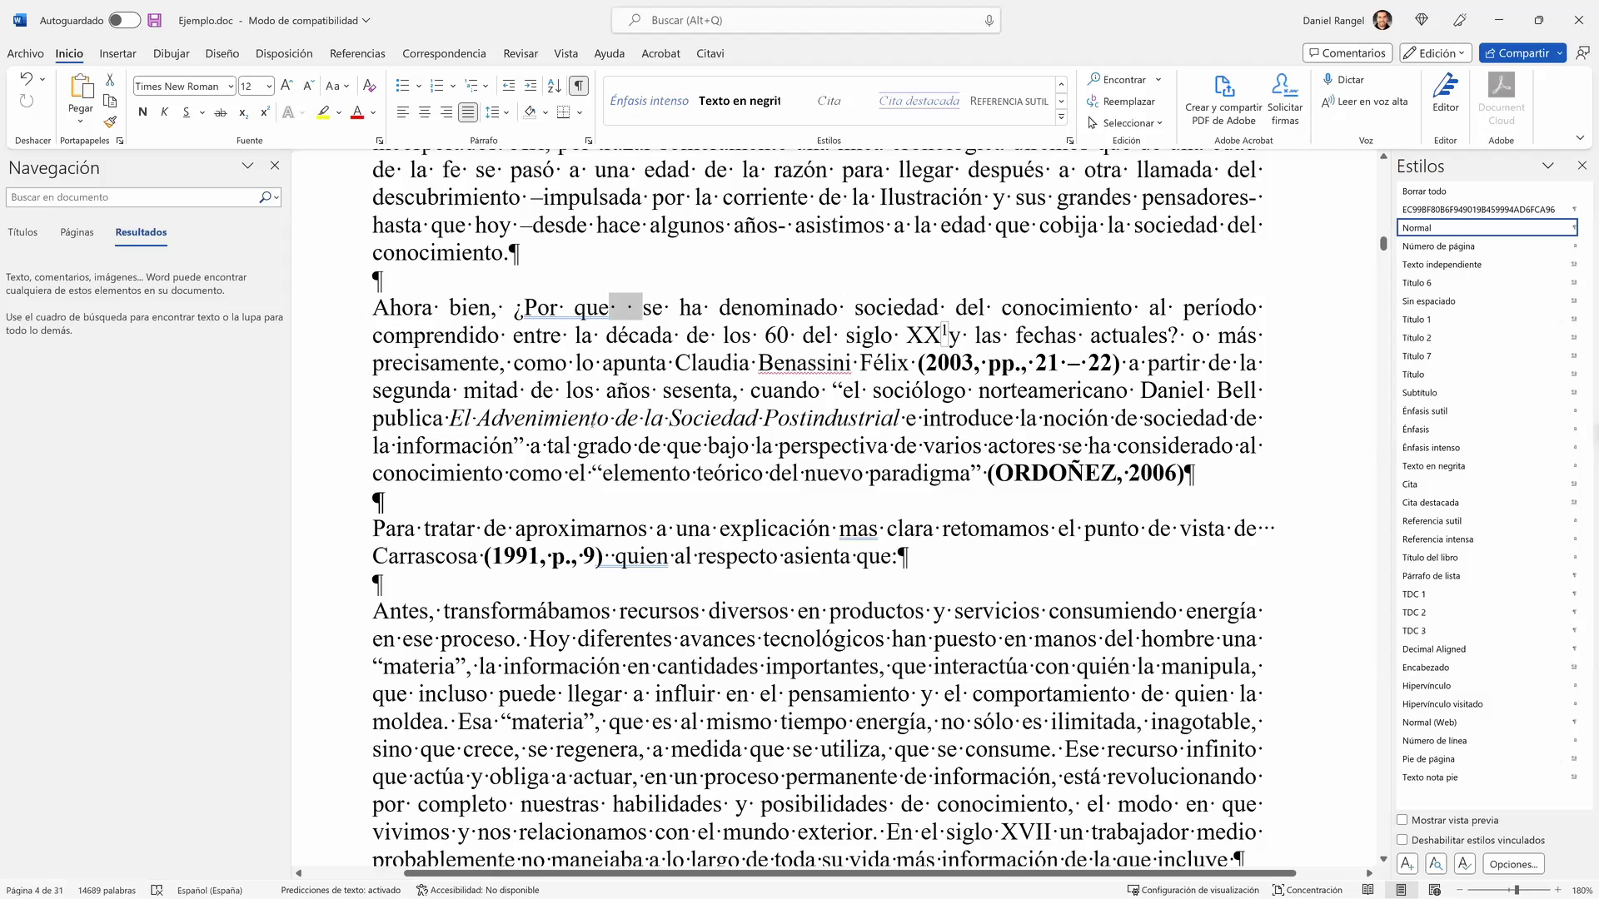
Jump to the start of Ejemplo.doc and test deleting the period and empty paragraph, undoing both.
{"action": "left_click", "coordinate": [594, 418]}
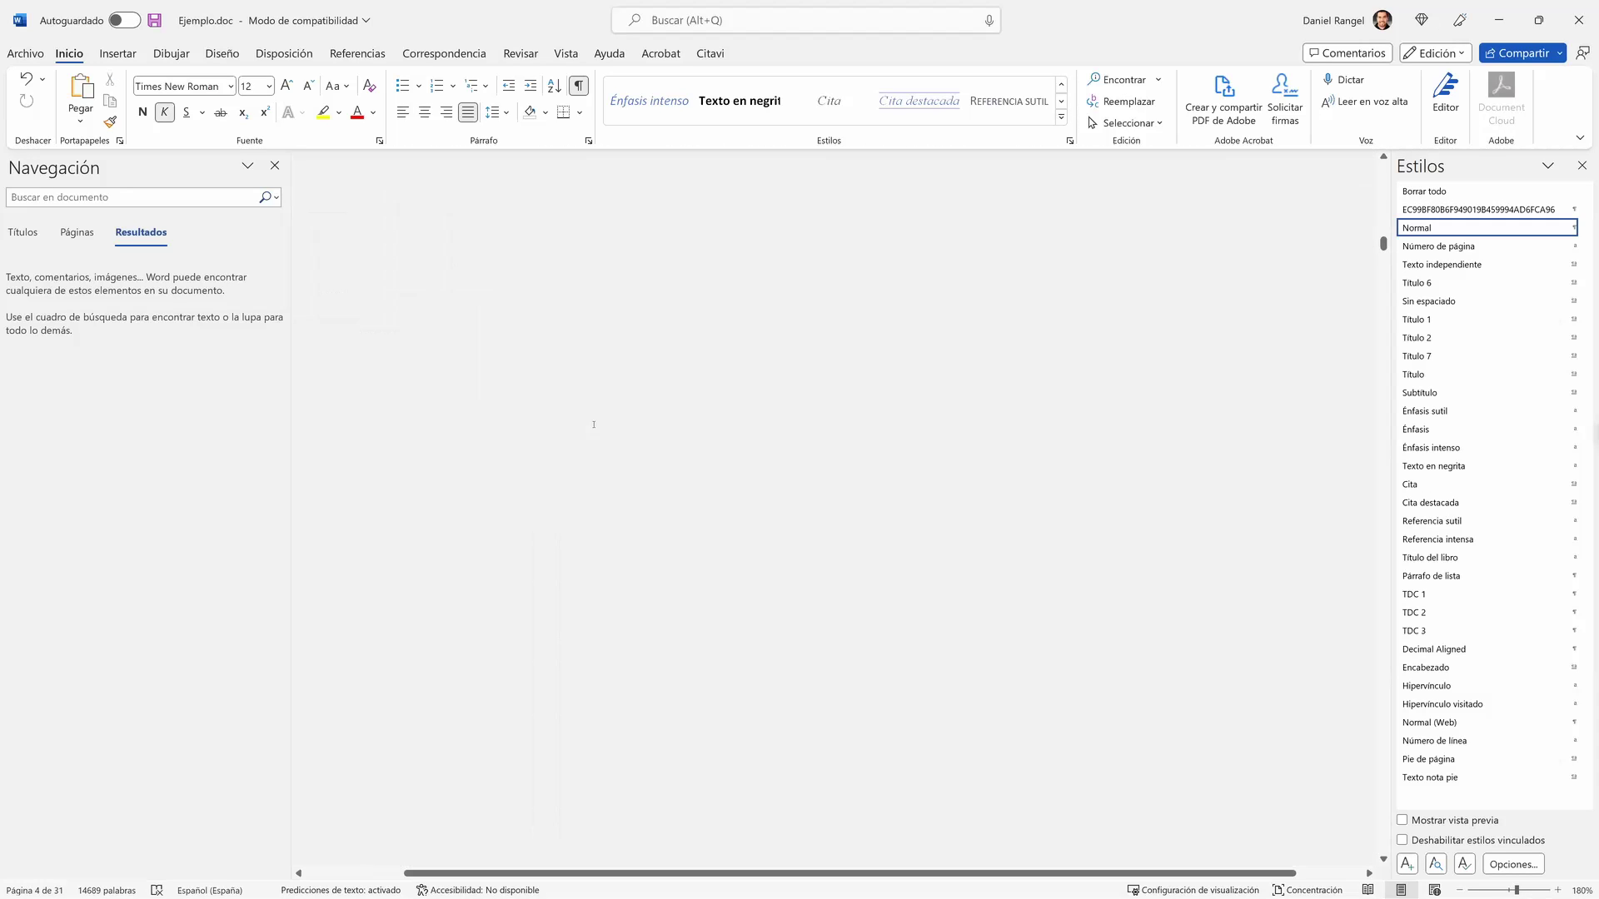
{"action": "key", "text": "ctrl+Home"}
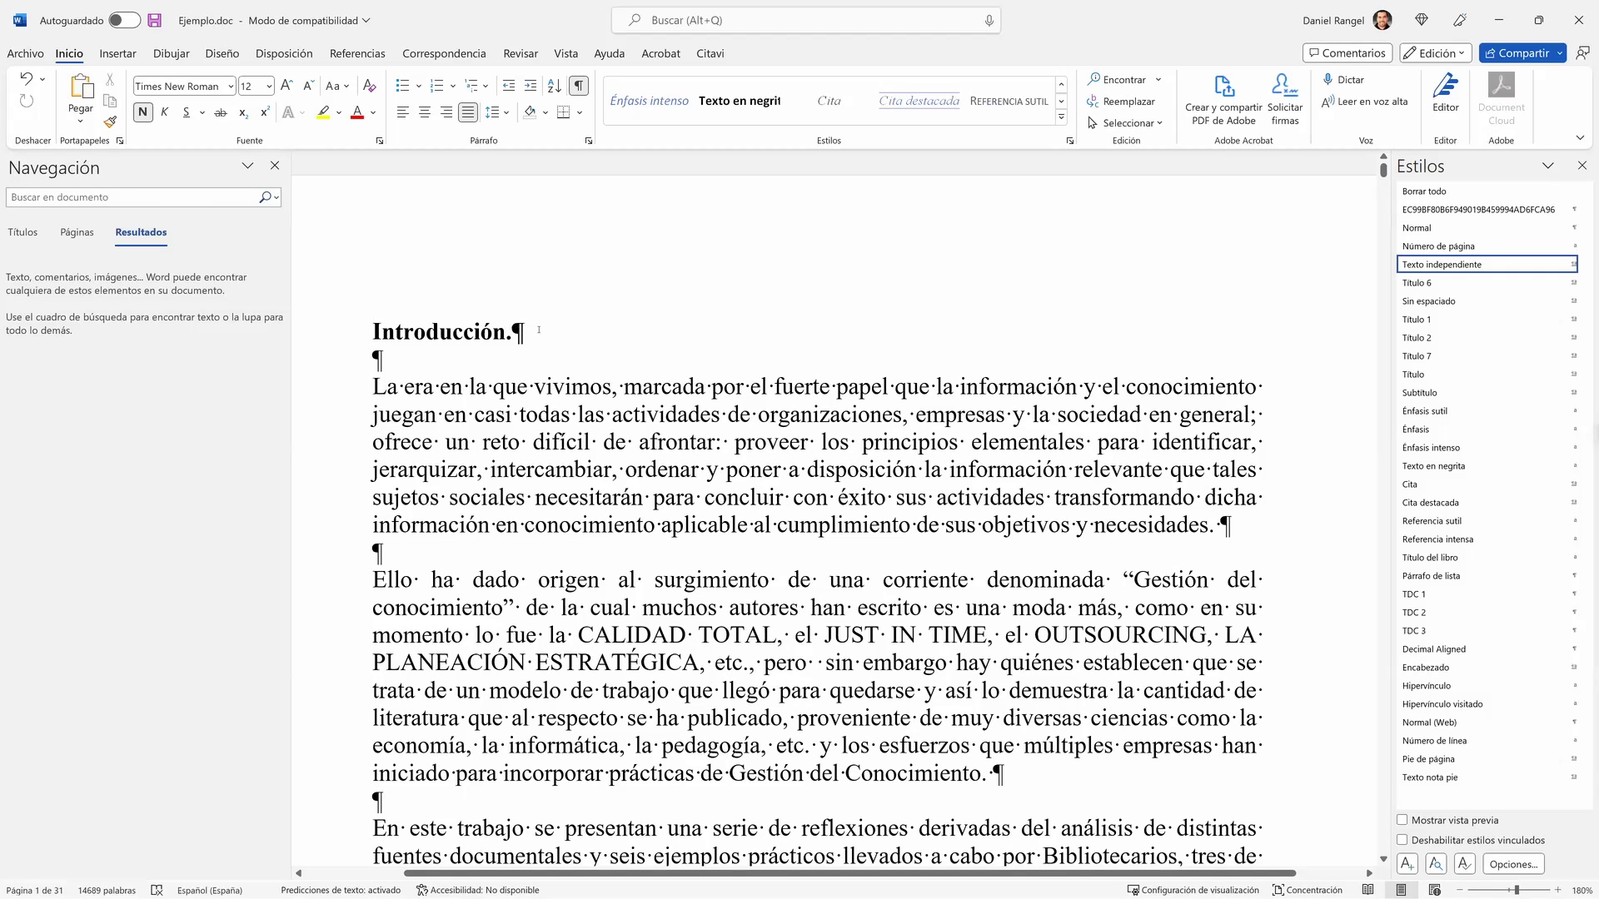
{"action": "key", "text": "BackSpace"}
{"action": "key", "text": "ctrl+z"}
{"action": "left_click", "coordinate": [402, 354]}
{"action": "key", "text": "Delete"}
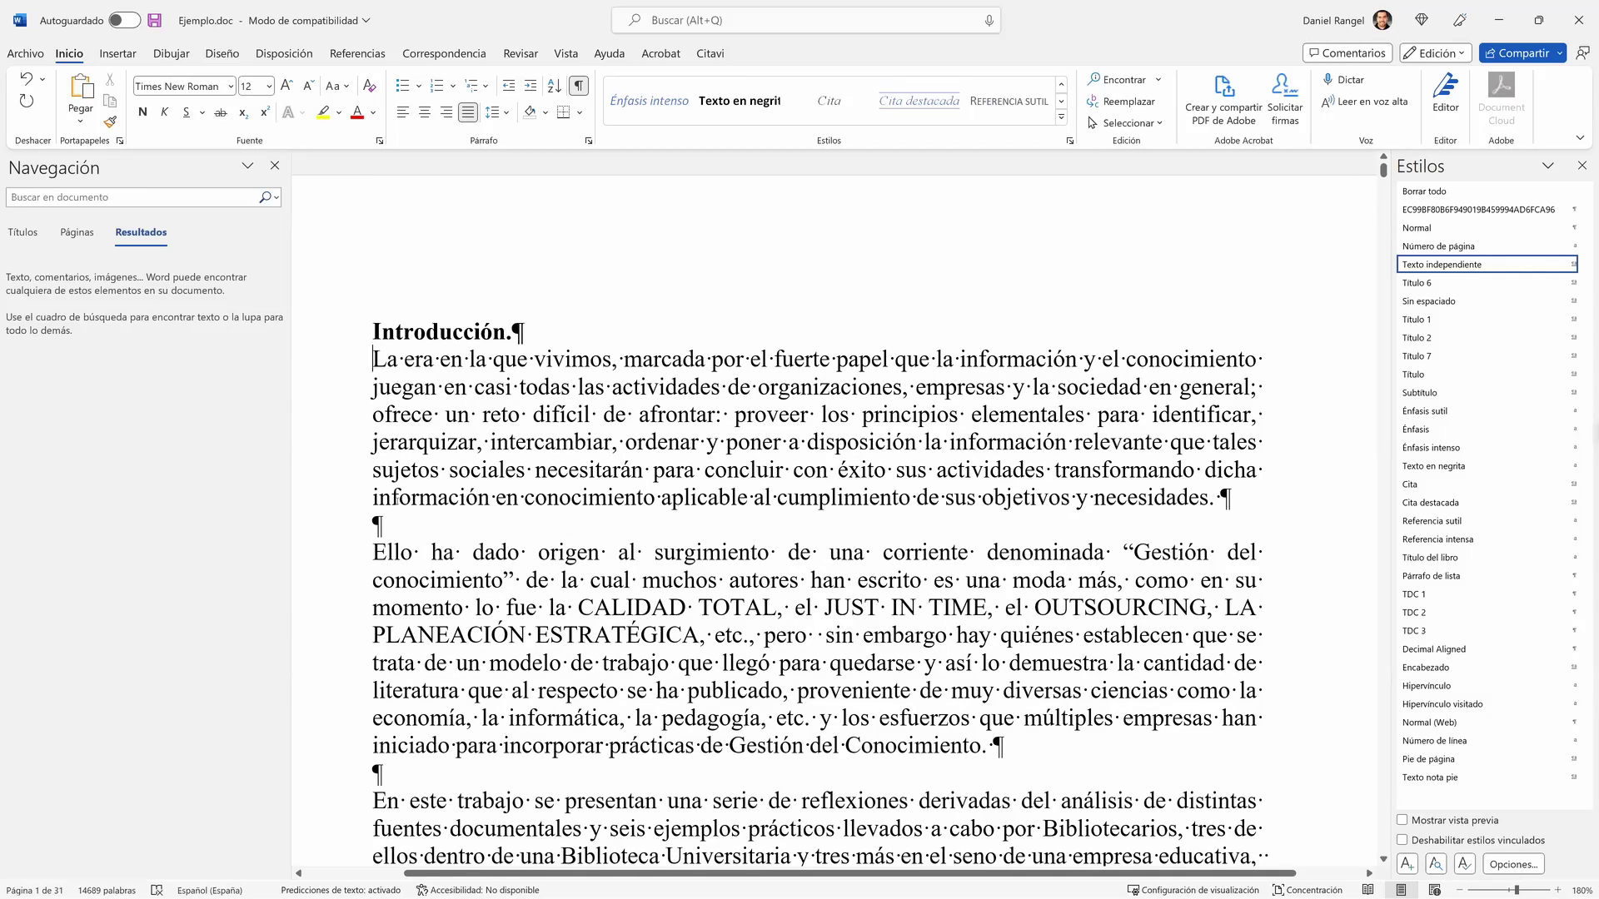
{"action": "key", "text": "ctrl+z"}
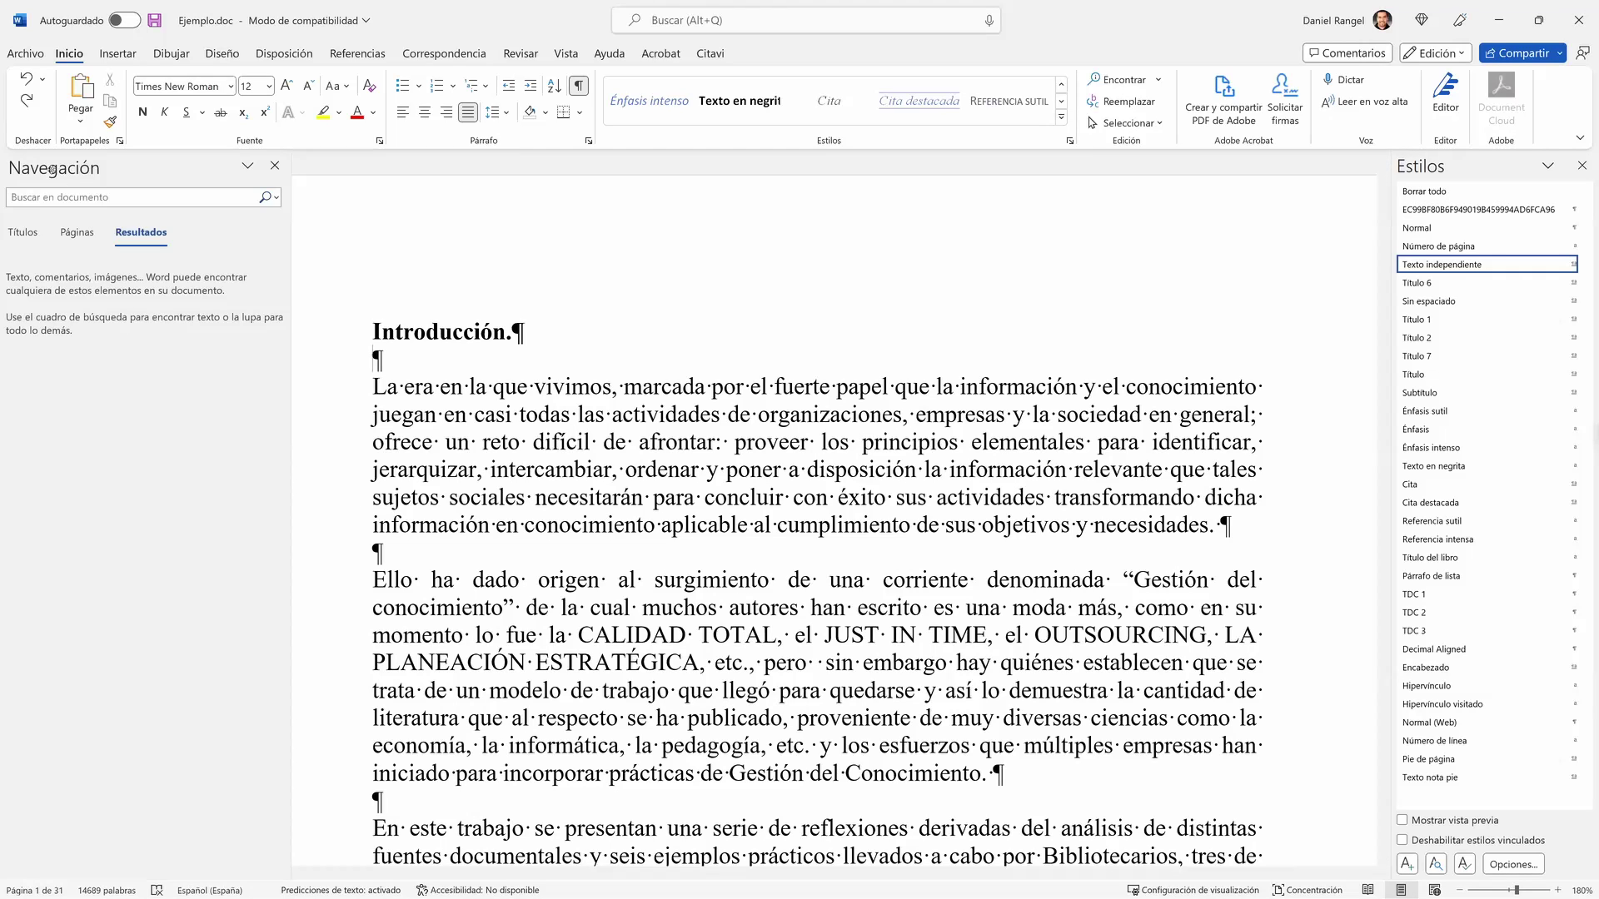
Open the extra search options from the navigation pane's search box.
{"action": "left_click", "coordinate": [68, 198]}
{"action": "key", "text": "Escape"}
{"action": "left_click", "coordinate": [277, 198]}
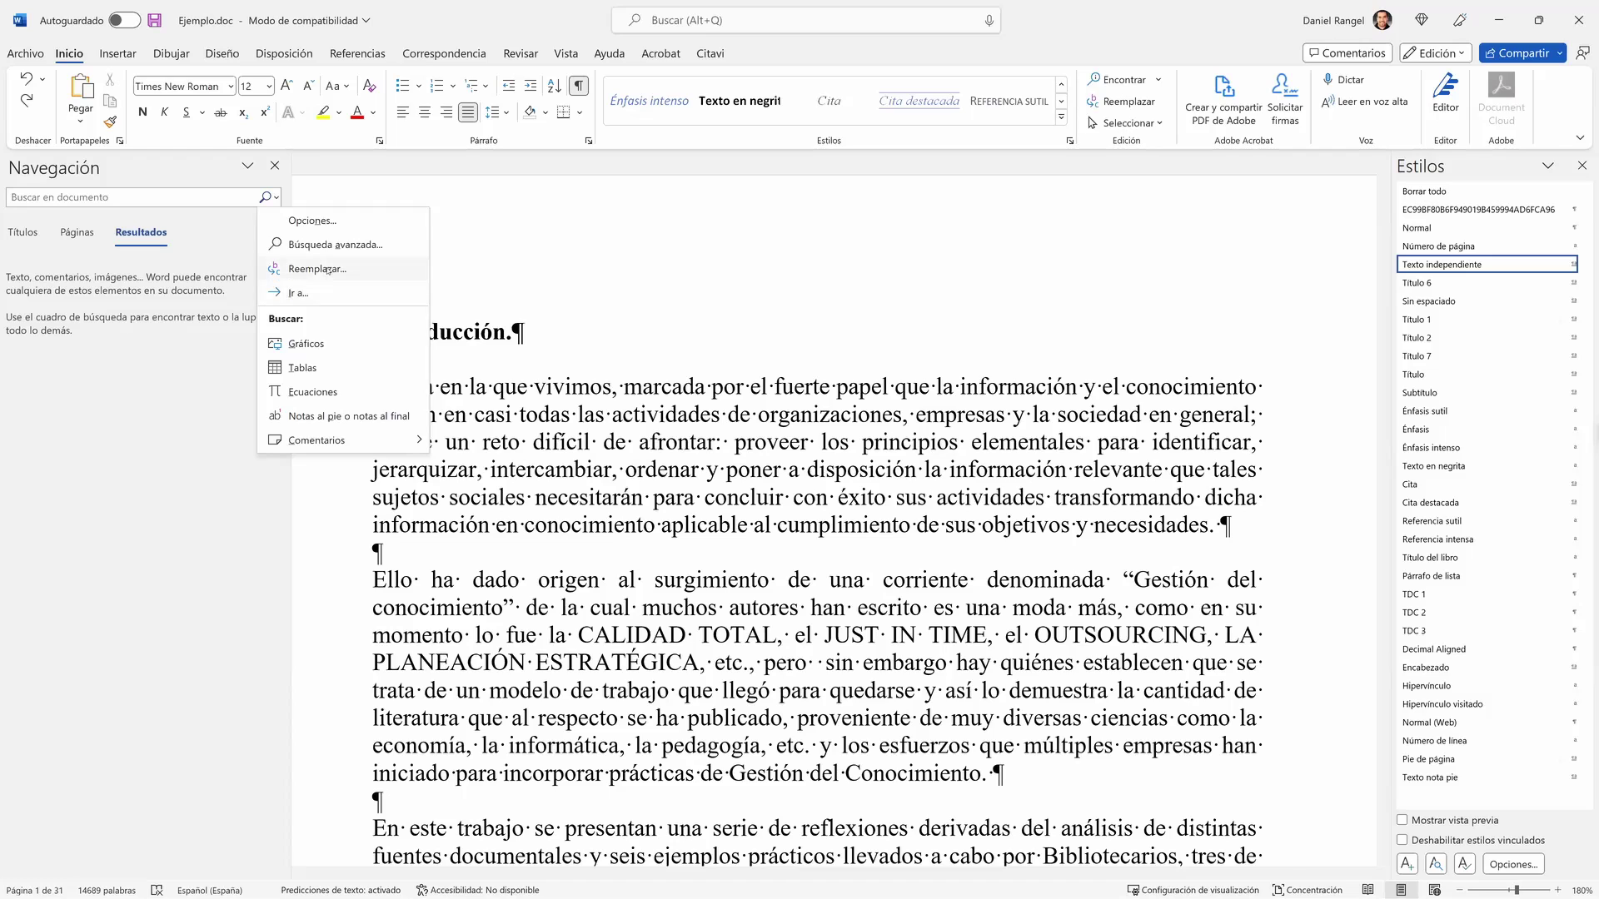
Open Find and Replace, clear the Buscar field and move to the replacement field.
{"action": "left_click", "coordinate": [350, 274]}
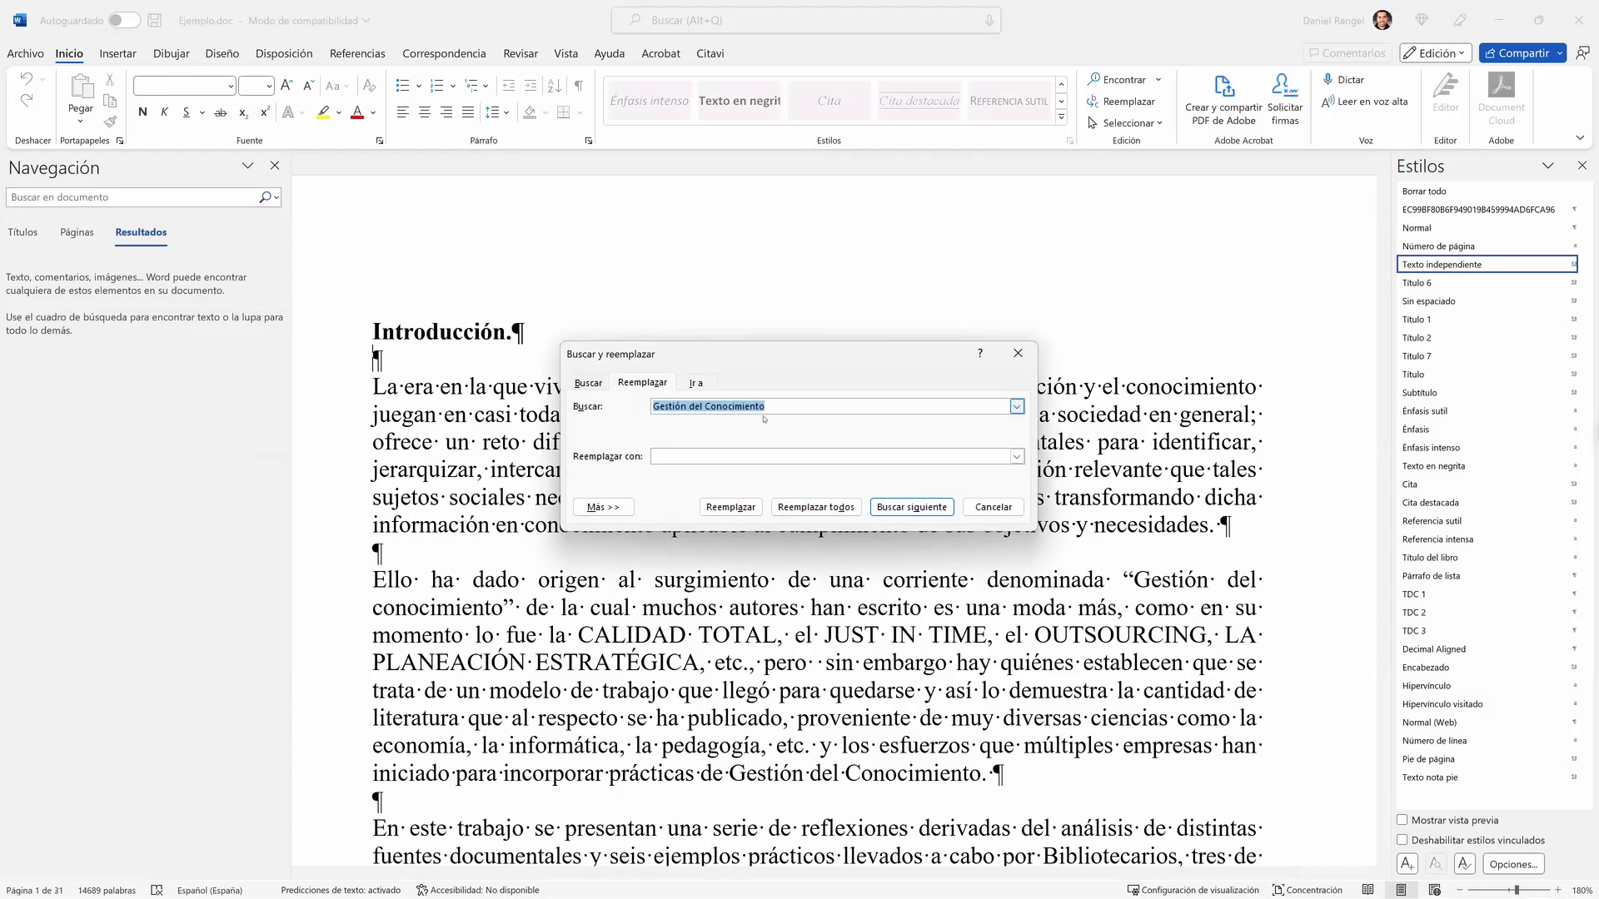
{"action": "key", "text": "BackSpace"}
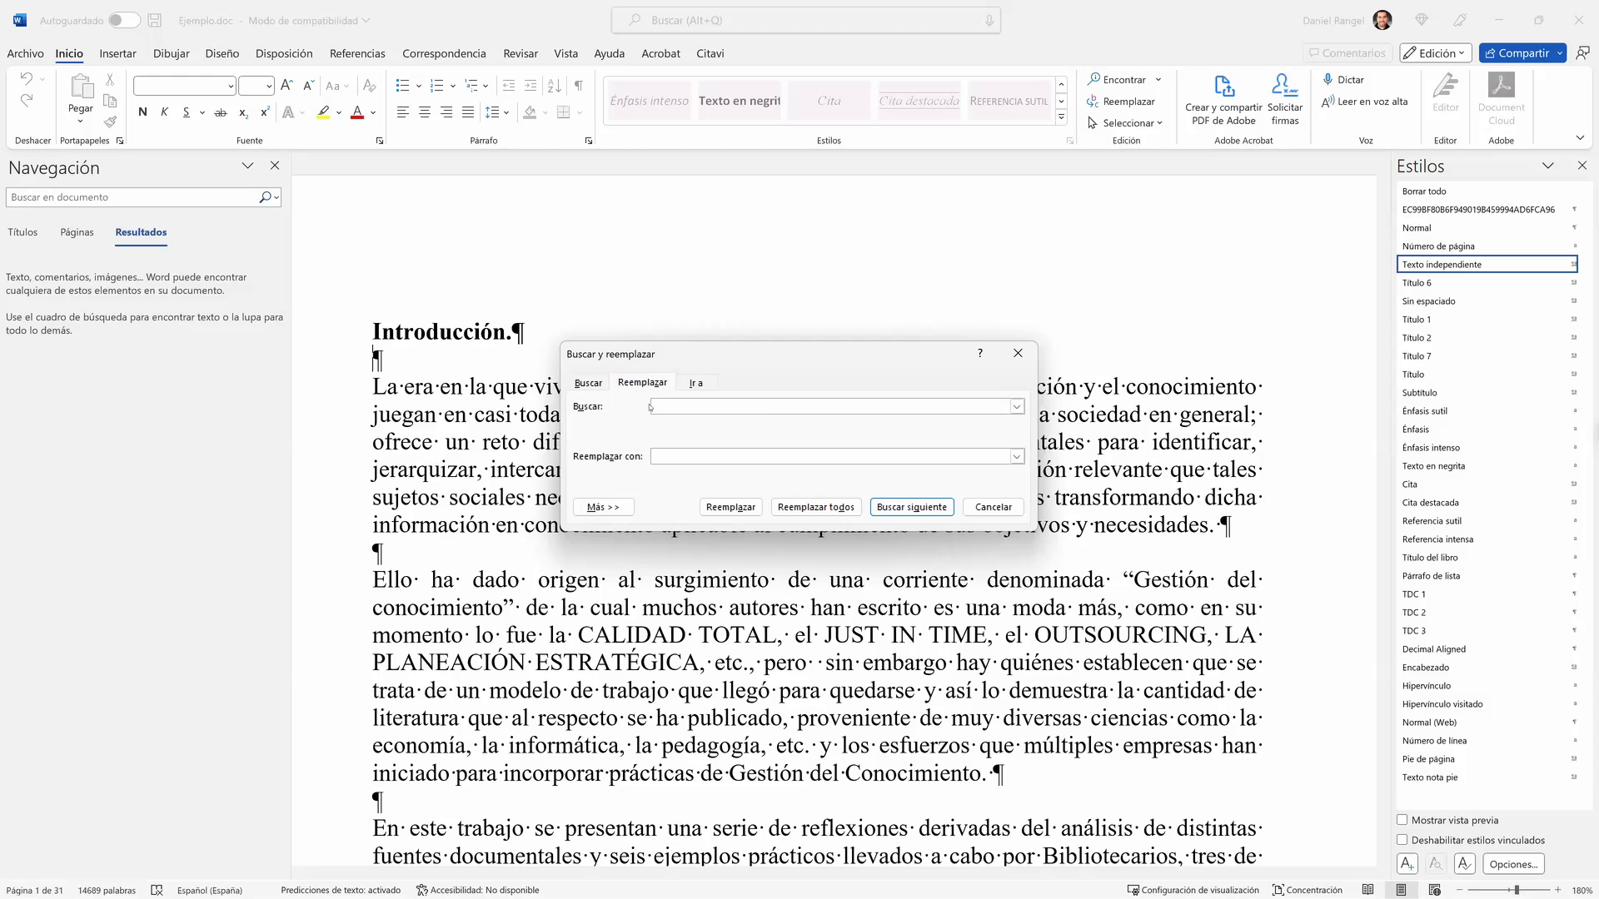
{"action": "left_click", "coordinate": [662, 459]}
Run Reemplazar todos repeatedly (109, 13, 1, then 0 replacements) and move focus to Cerrar.
{"action": "left_click", "coordinate": [797, 510]}
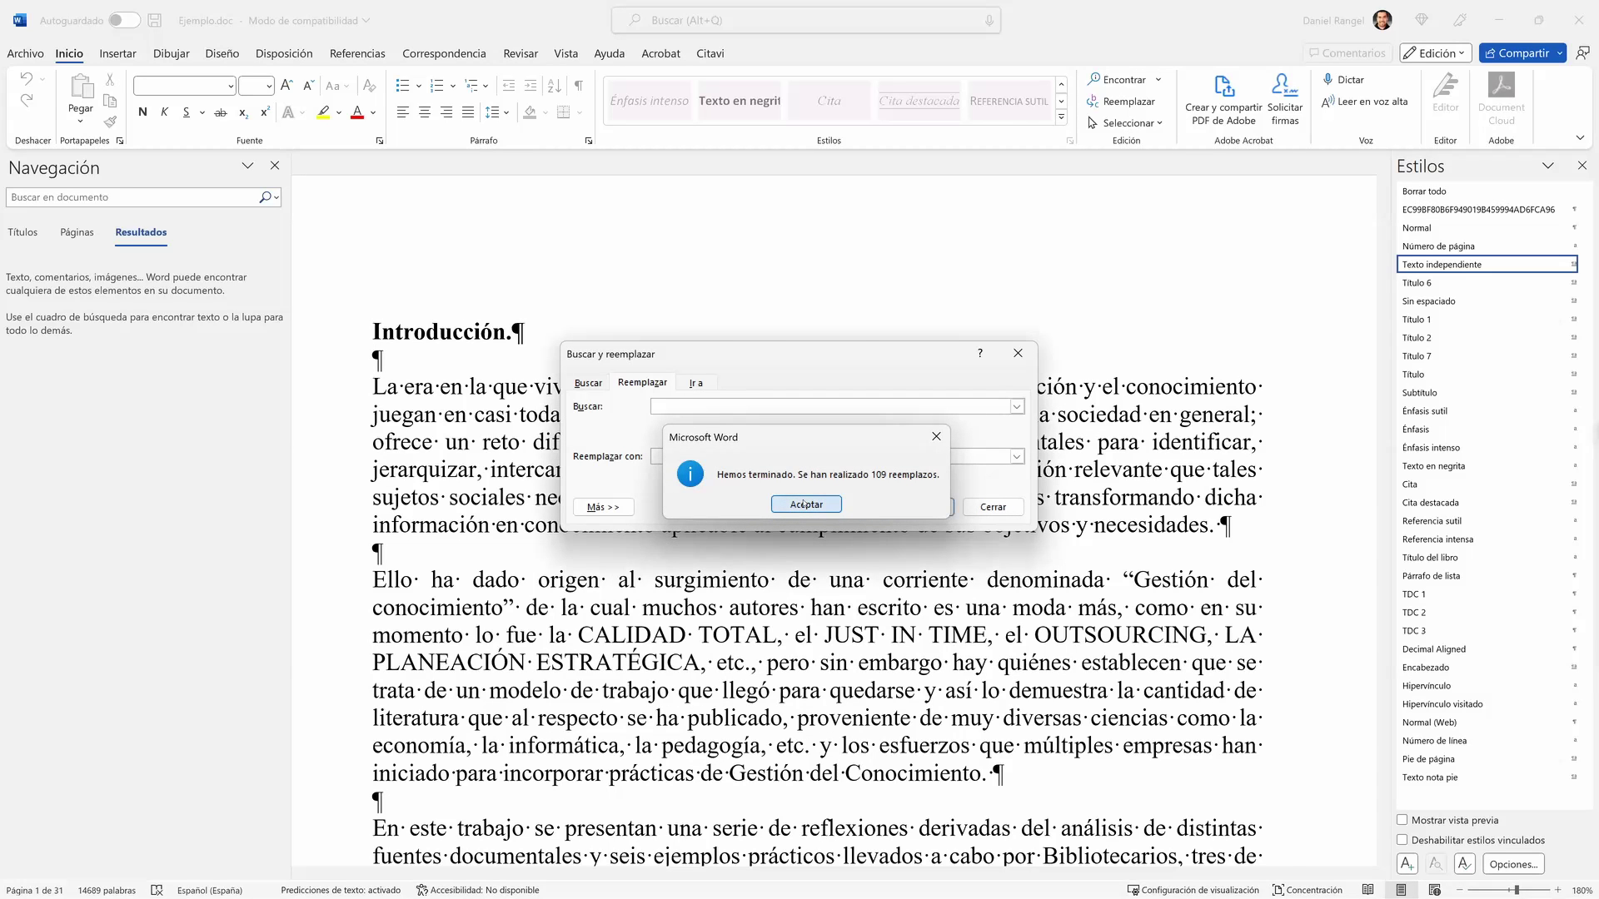
{"action": "left_click", "coordinate": [807, 503]}
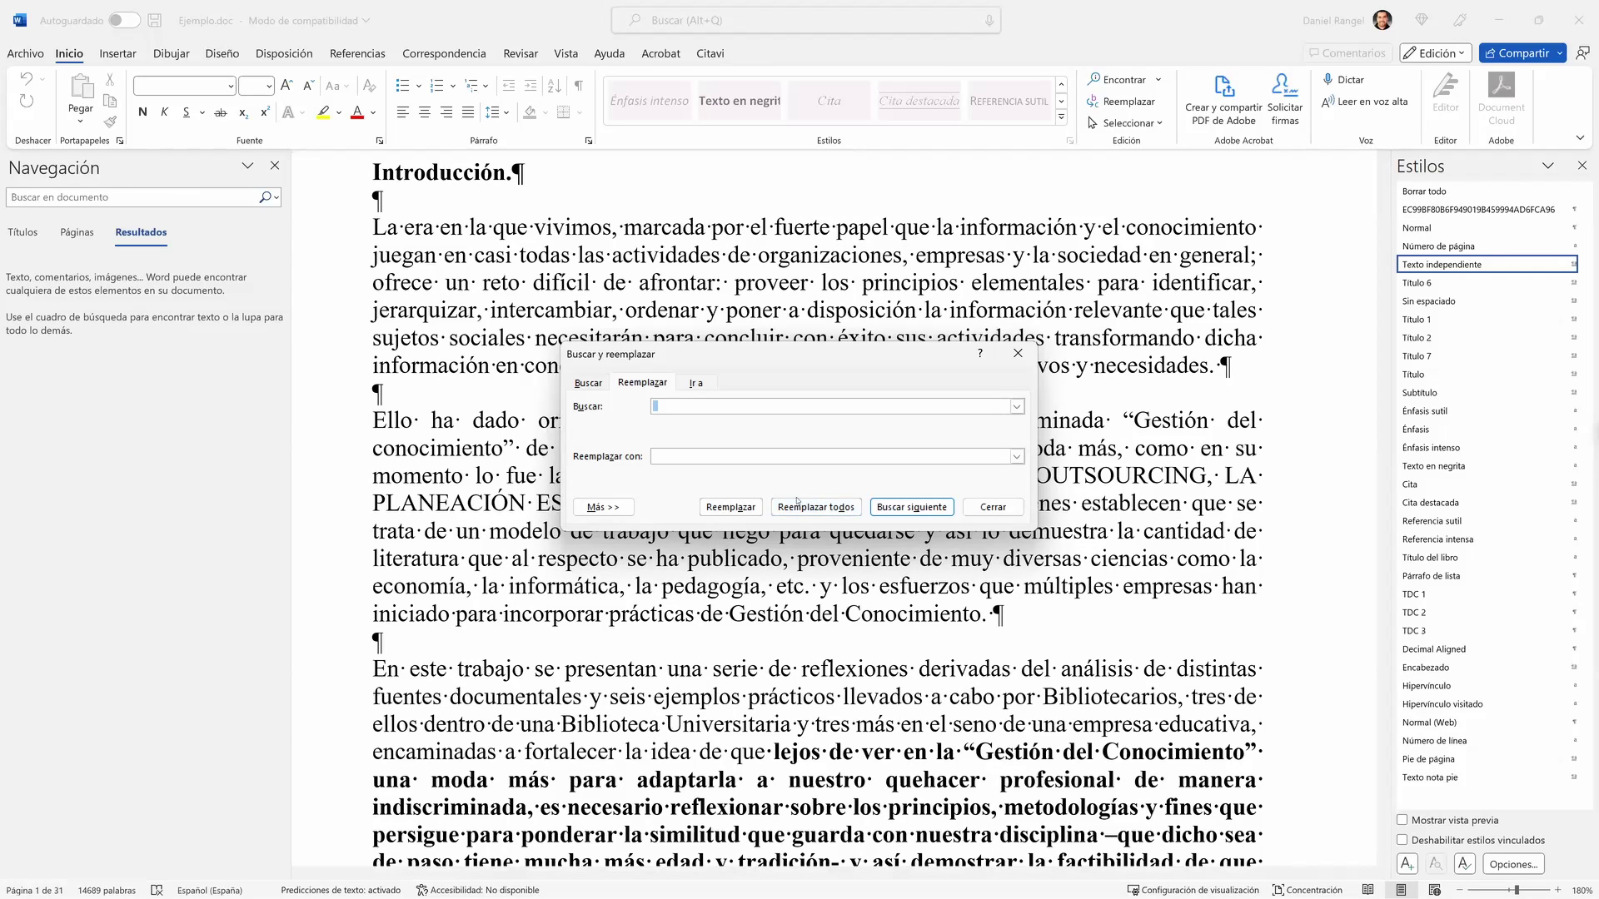
{"action": "left_click", "coordinate": [798, 508]}
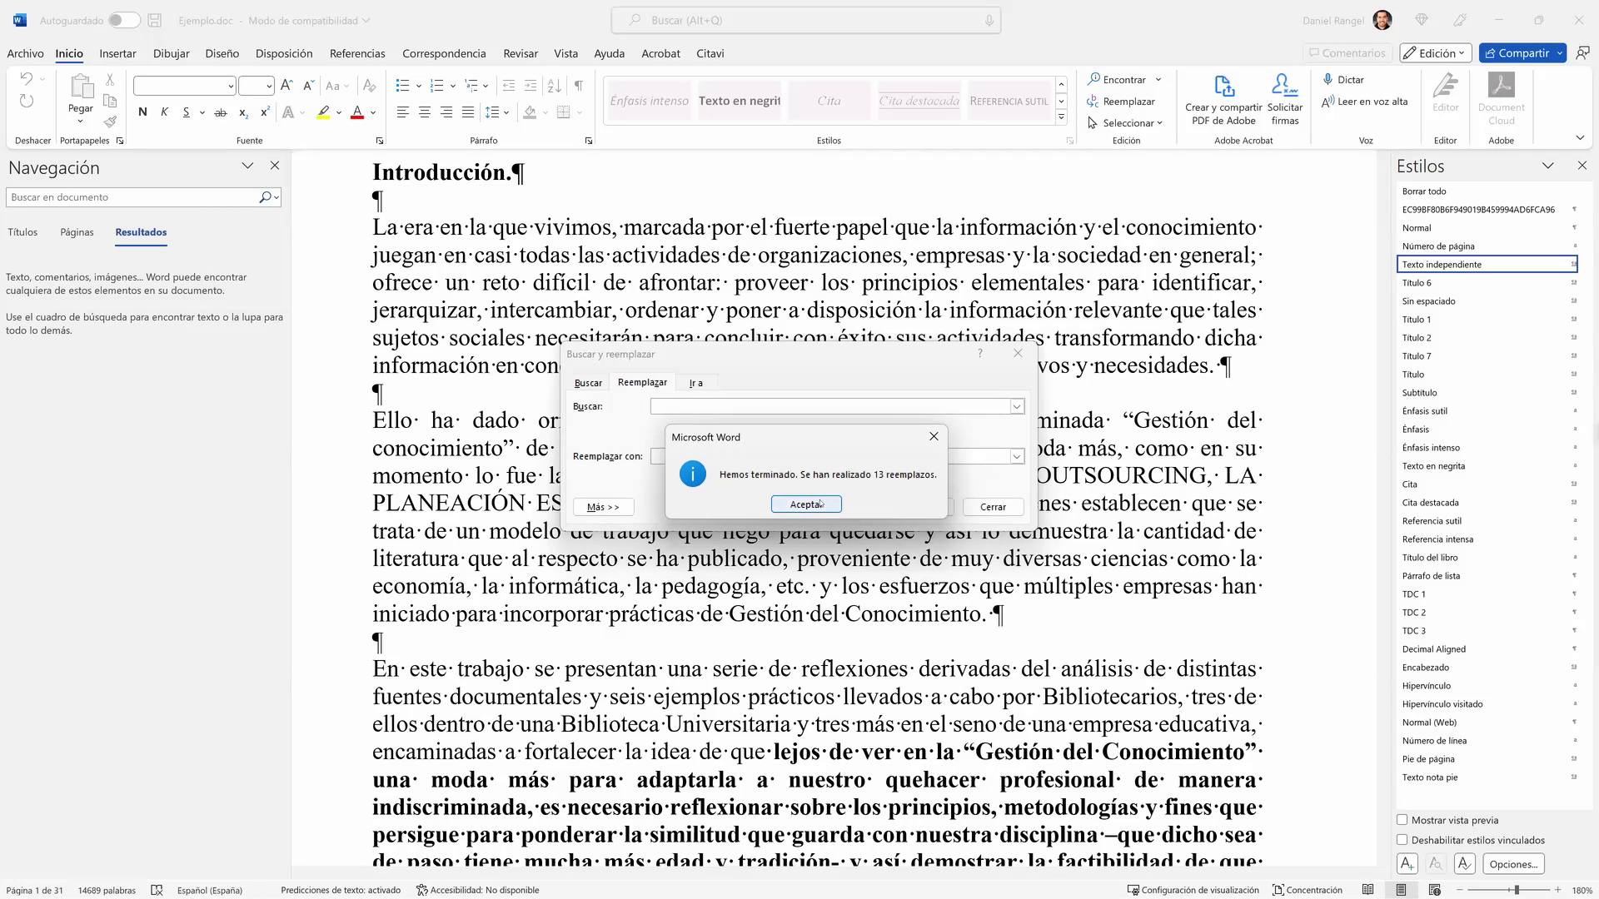
{"action": "left_click", "coordinate": [806, 505]}
{"action": "left_click", "coordinate": [820, 507]}
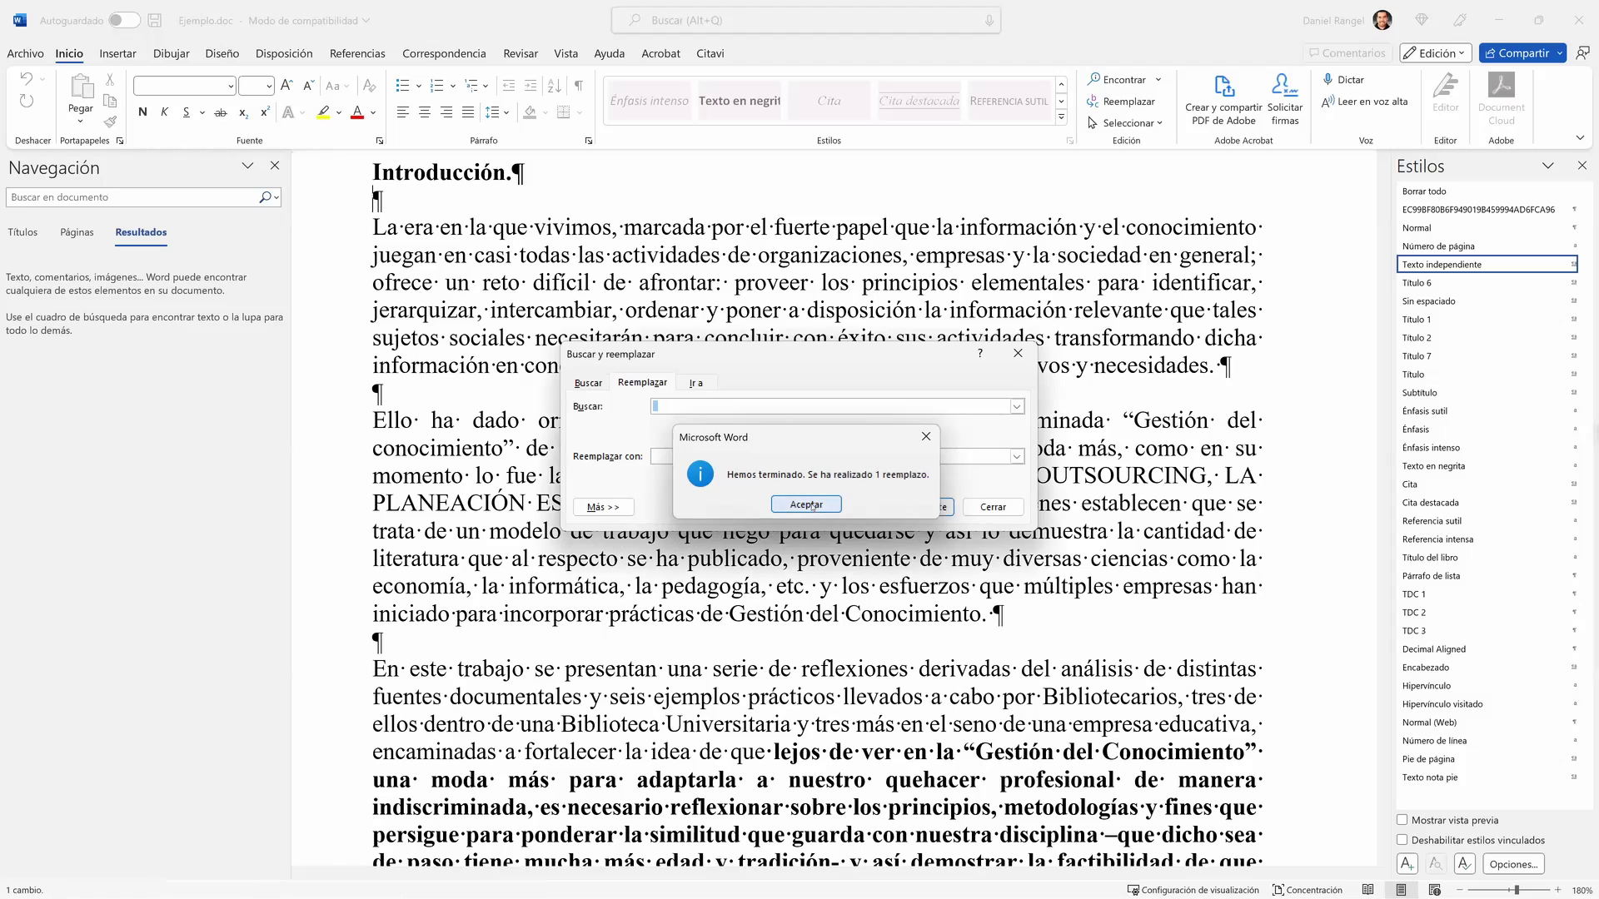
{"action": "left_click", "coordinate": [836, 504]}
{"action": "left_click", "coordinate": [836, 505]}
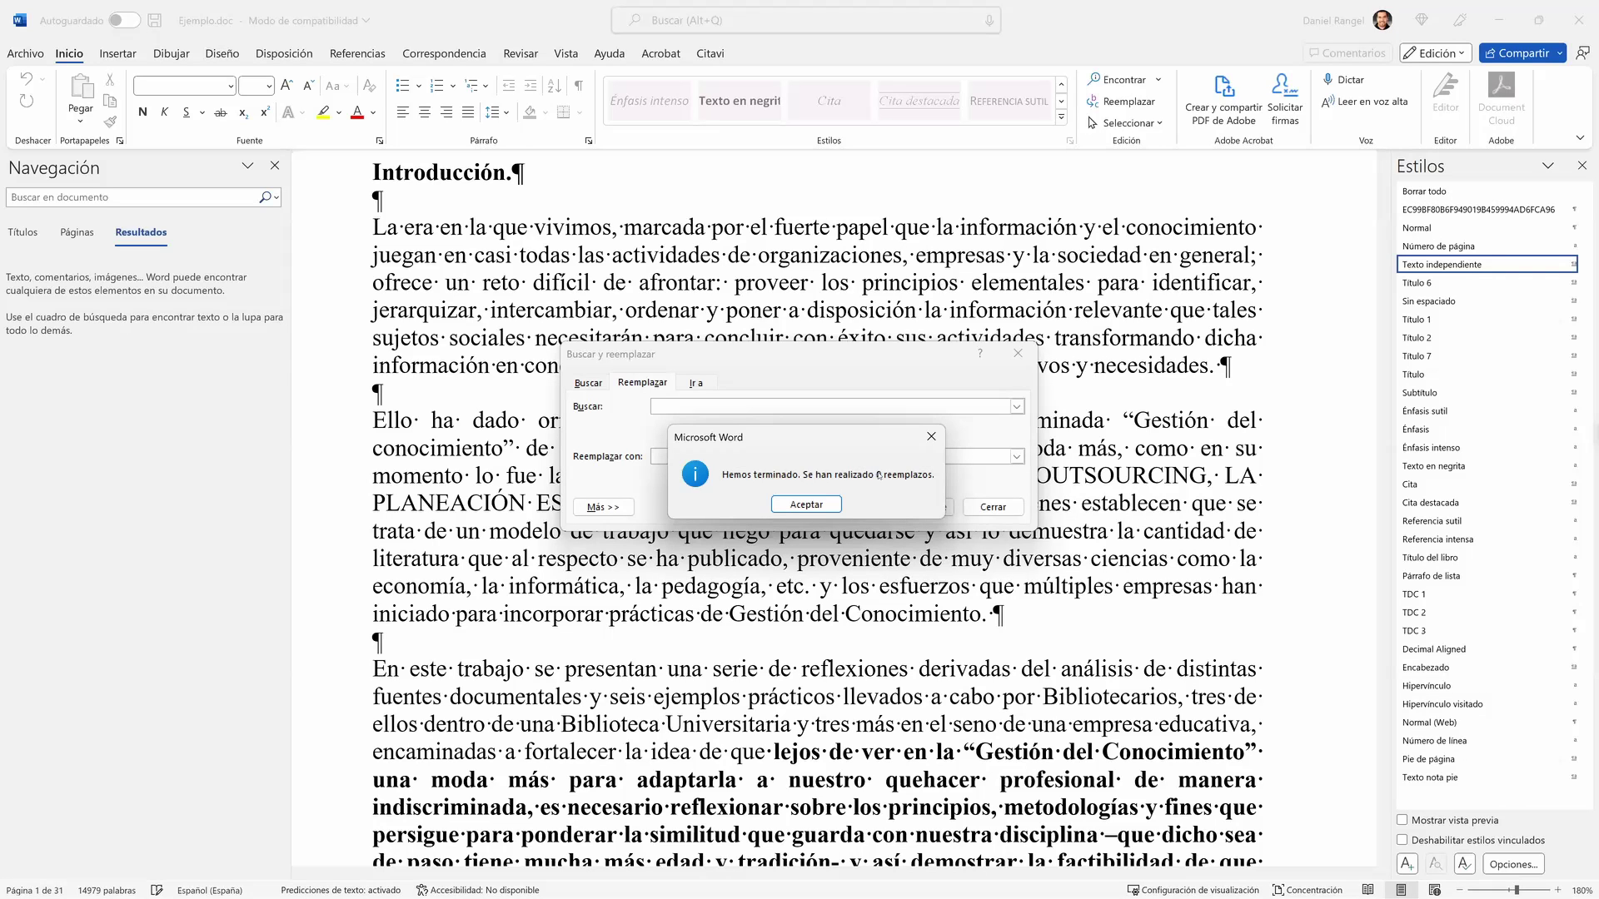
{"action": "left_click", "coordinate": [809, 503]}
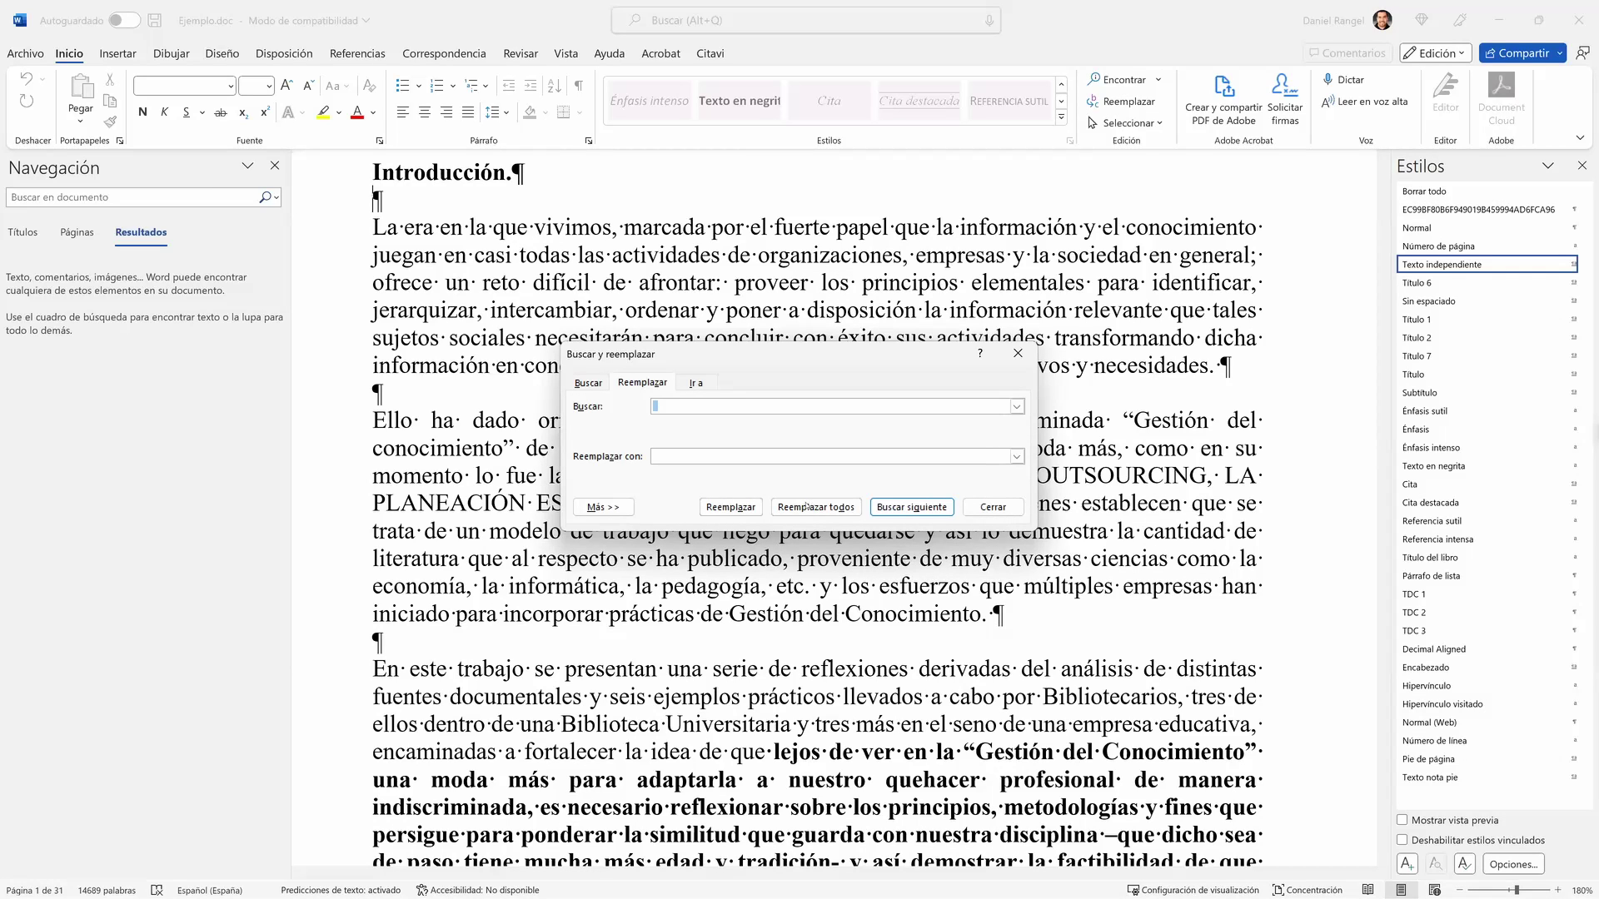
{"action": "key", "text": "Tab"}
{"action": "key", "text": "Tab"}
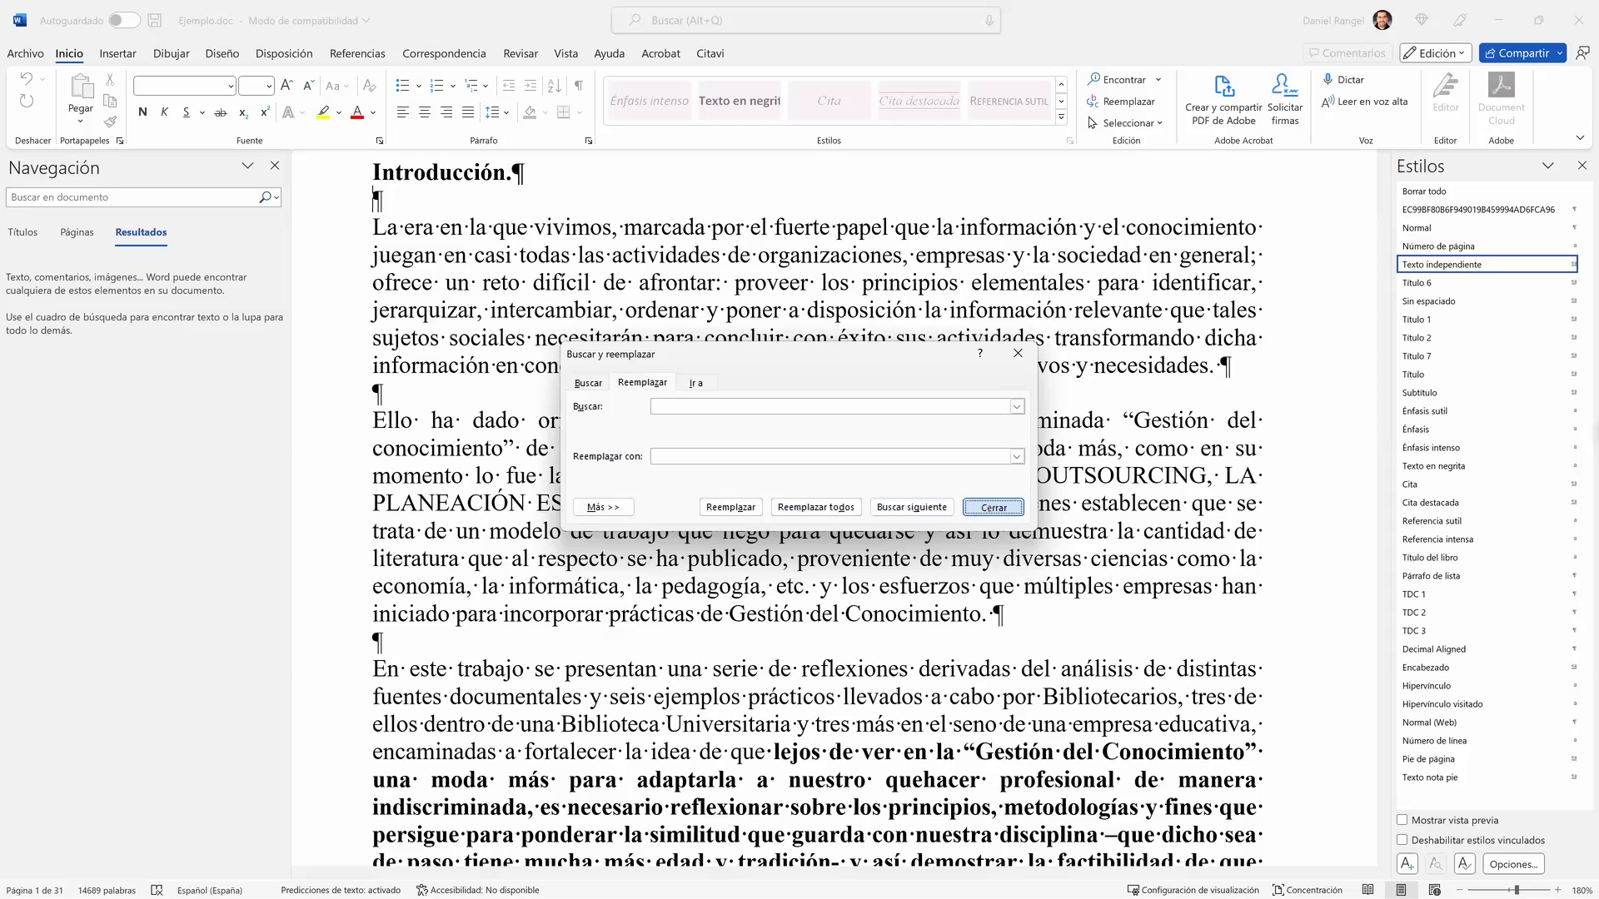
Close the search box and put the cursor in the empty paragraph under the title.
{"action": "key", "text": "Return"}
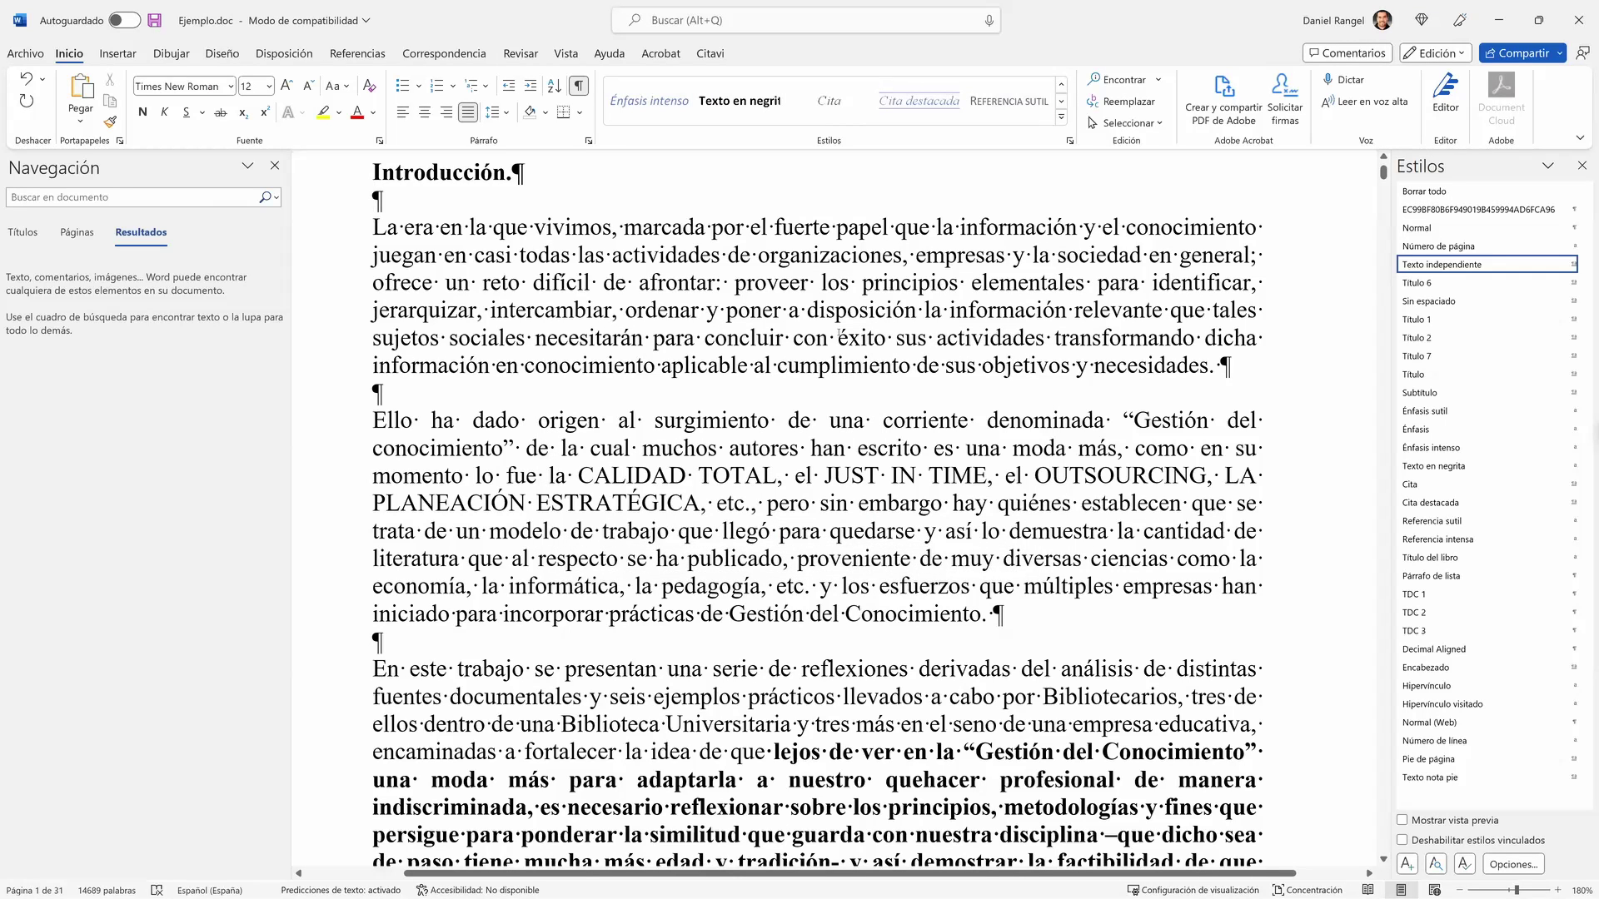
{"action": "left_click", "coordinate": [376, 201]}
{"action": "left_click", "coordinate": [277, 200]}
{"action": "left_click", "coordinate": [307, 278]}
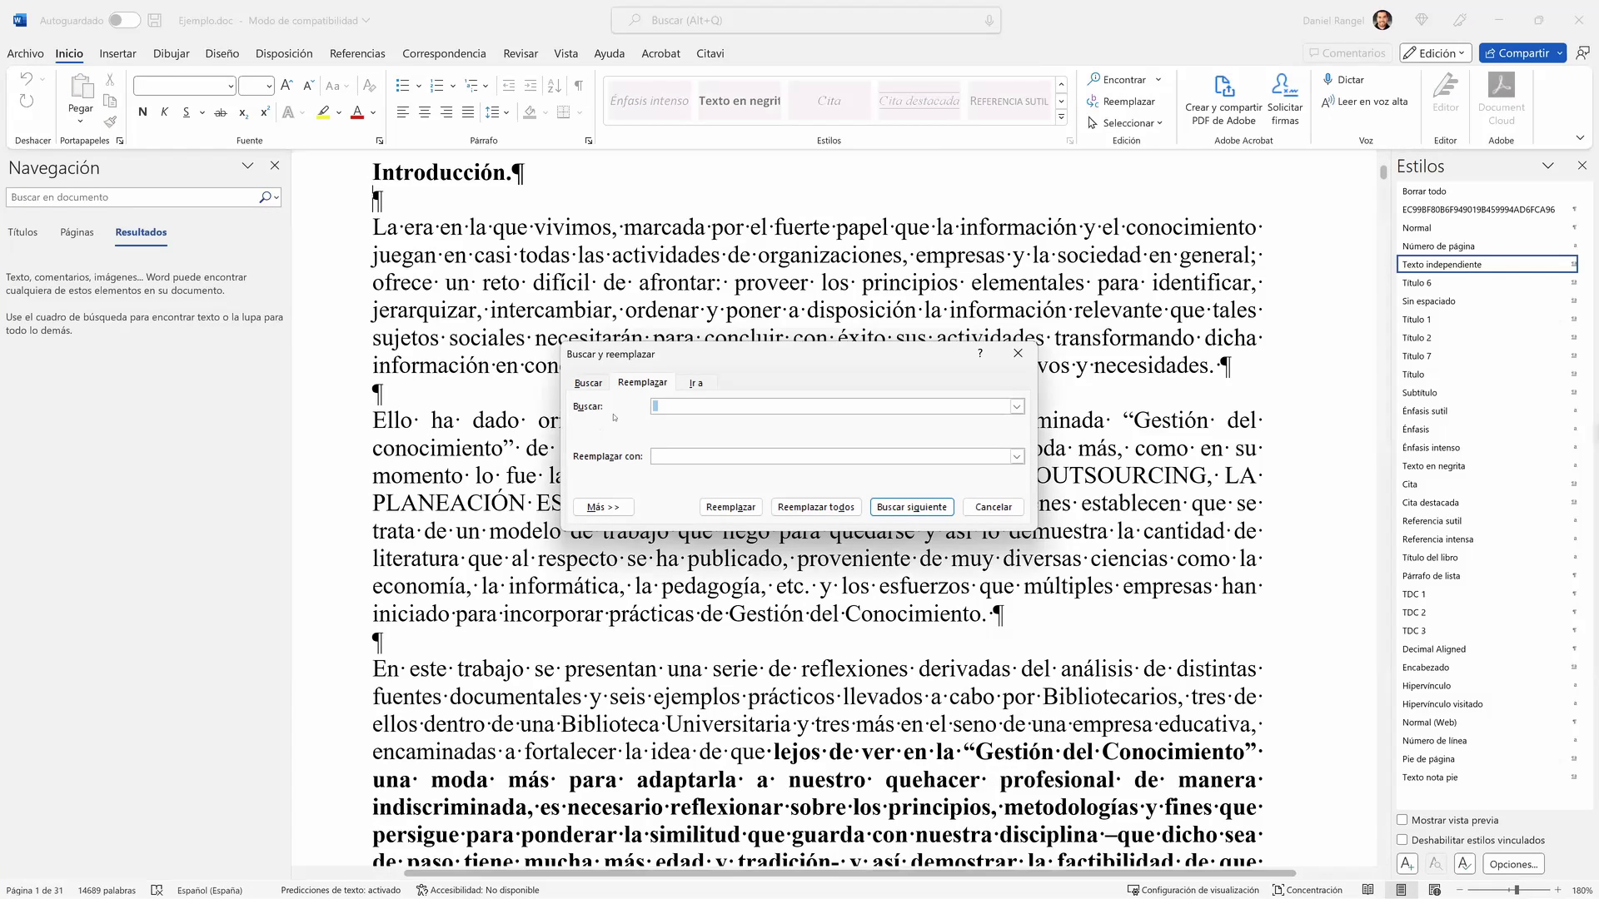
Replace all ^p^p with ^p throughout the document, making 205 replacements.
{"action": "left_click", "coordinate": [682, 405]}
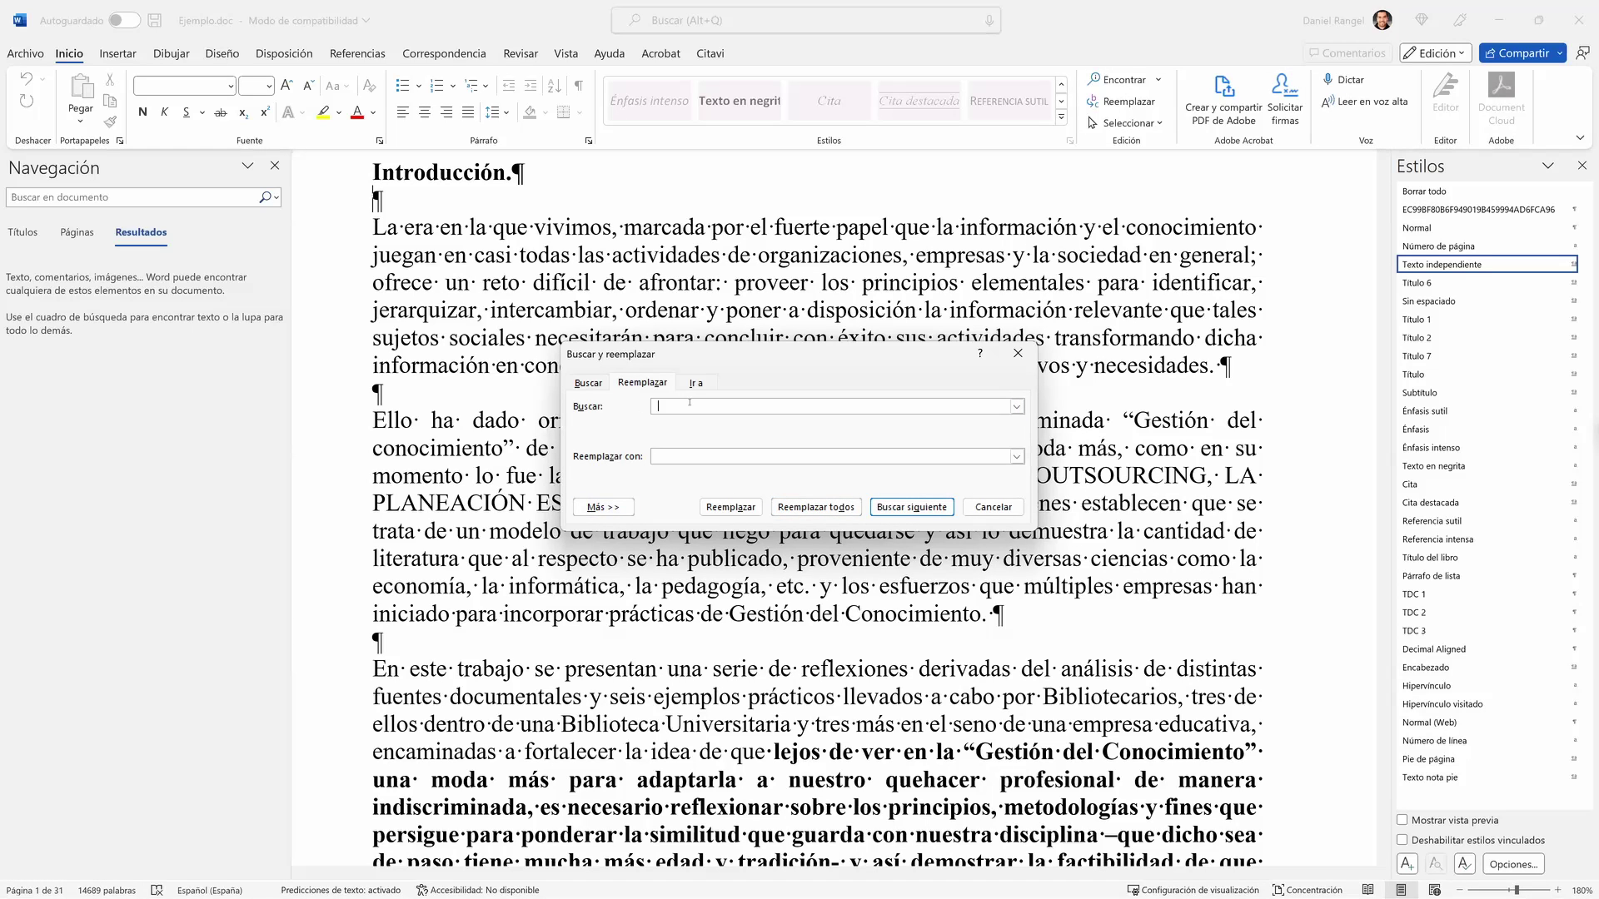
{"action": "key", "text": "BackSpace"}
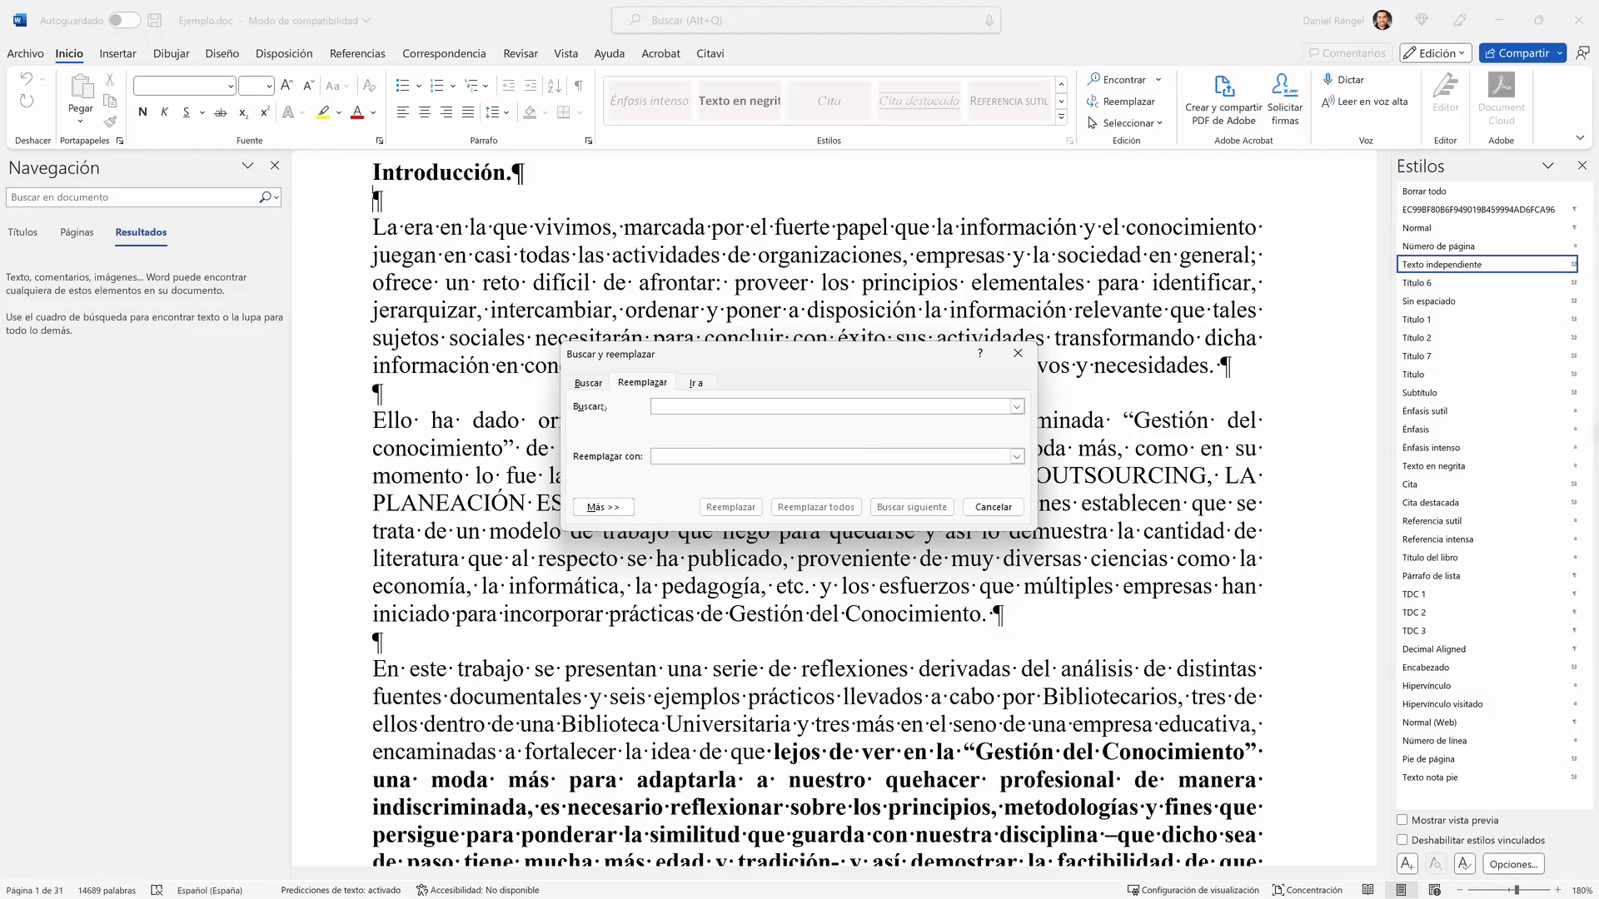
{"action": "left_click", "coordinate": [605, 507]}
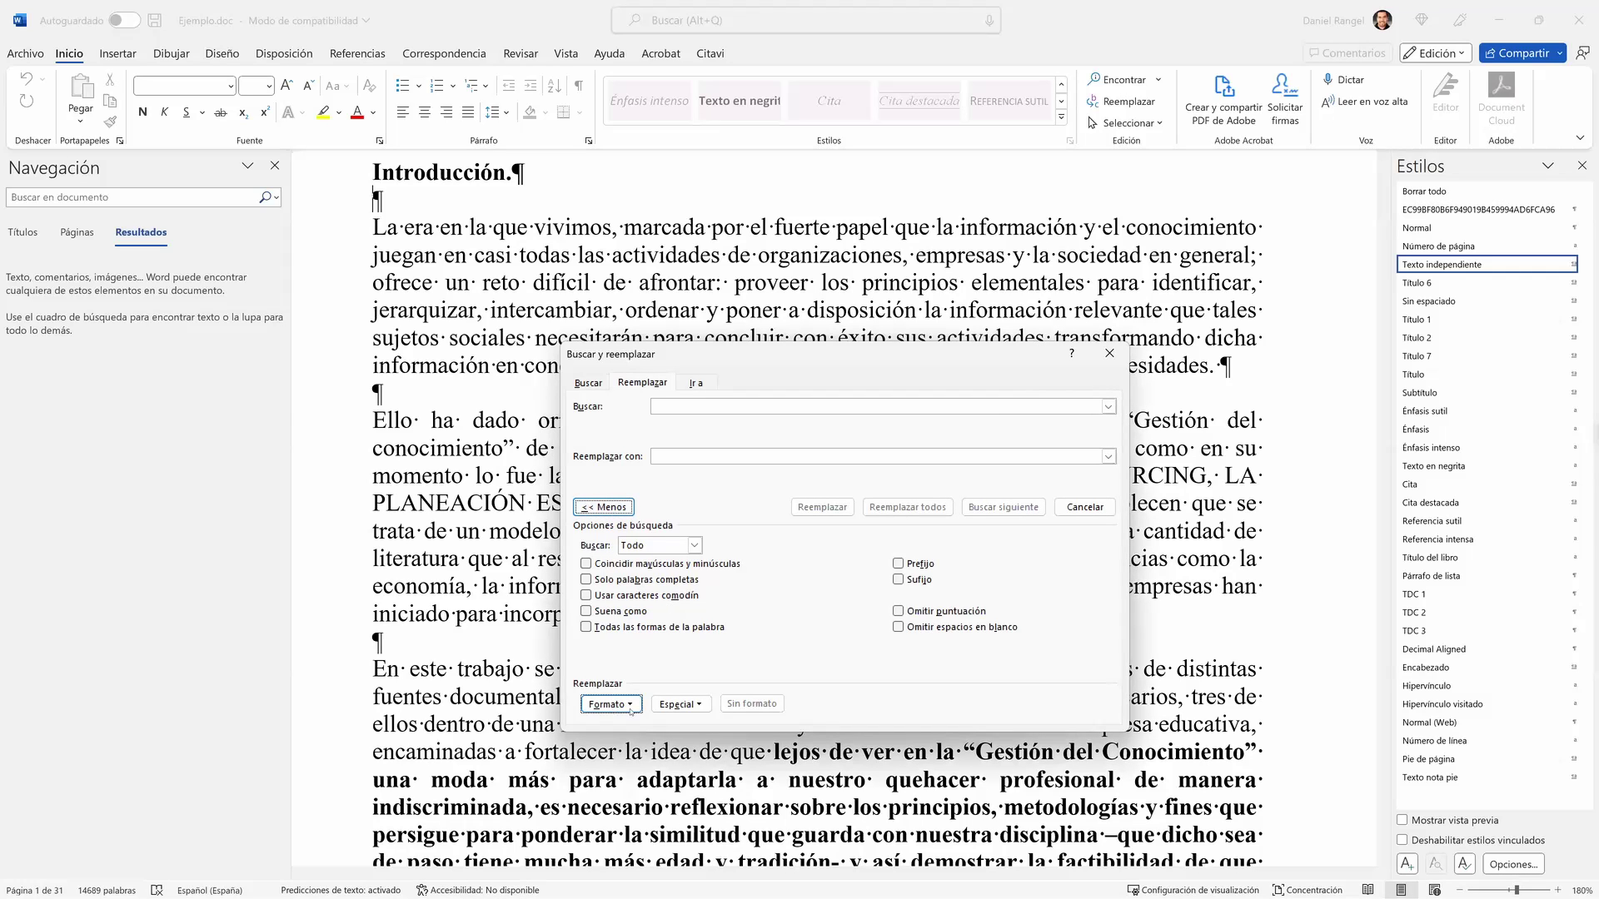
{"action": "left_click", "coordinate": [680, 704]}
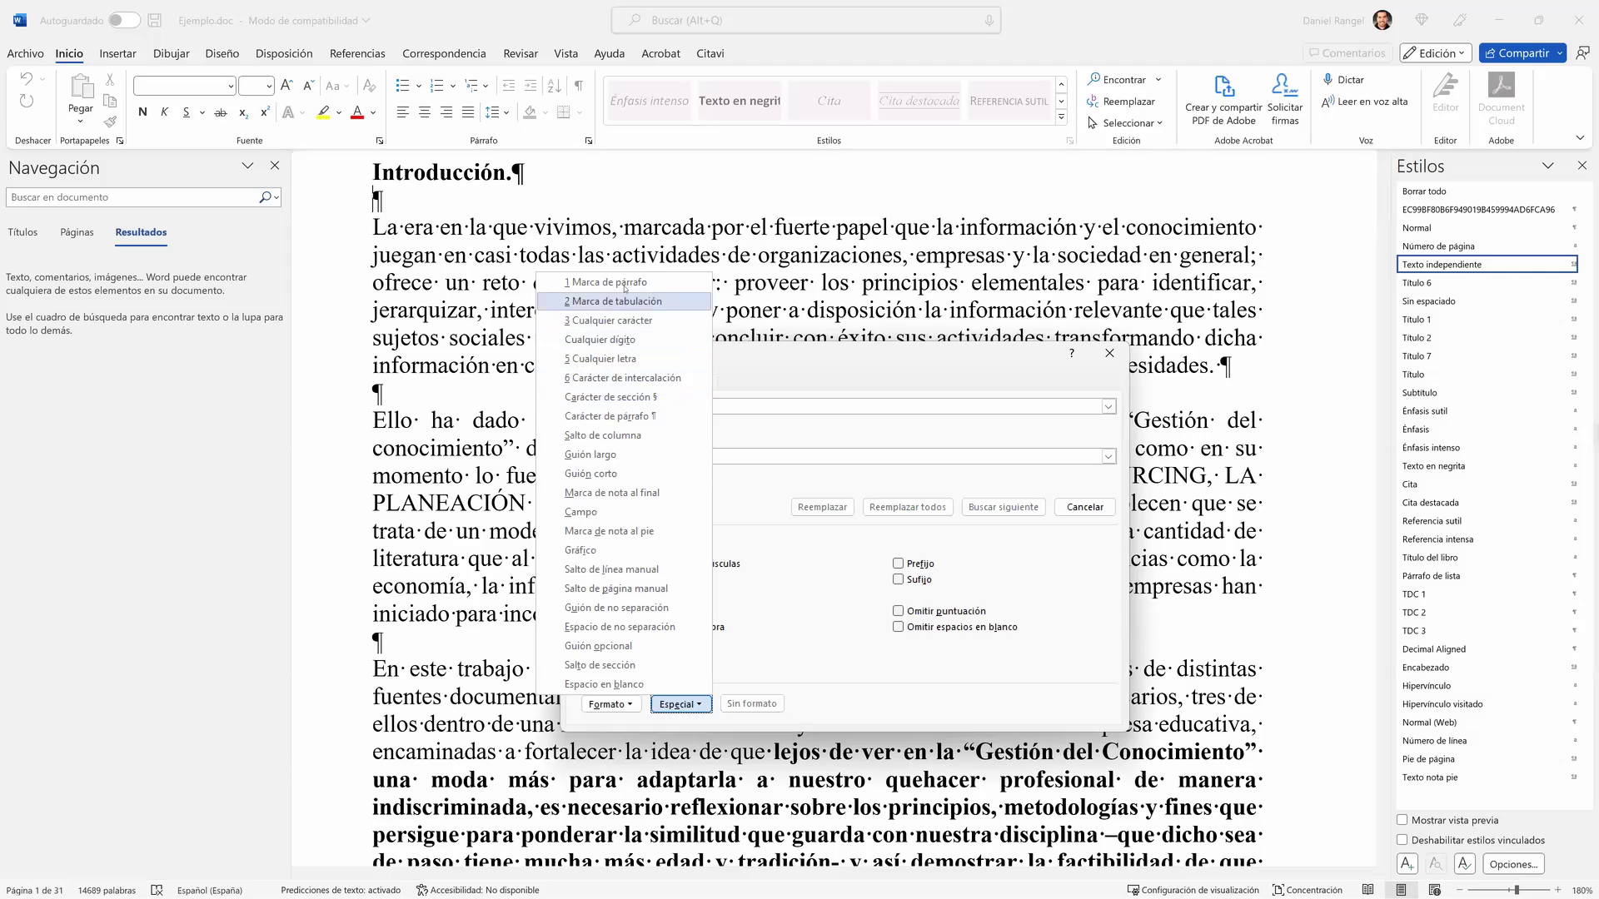
{"action": "left_click", "coordinate": [626, 284]}
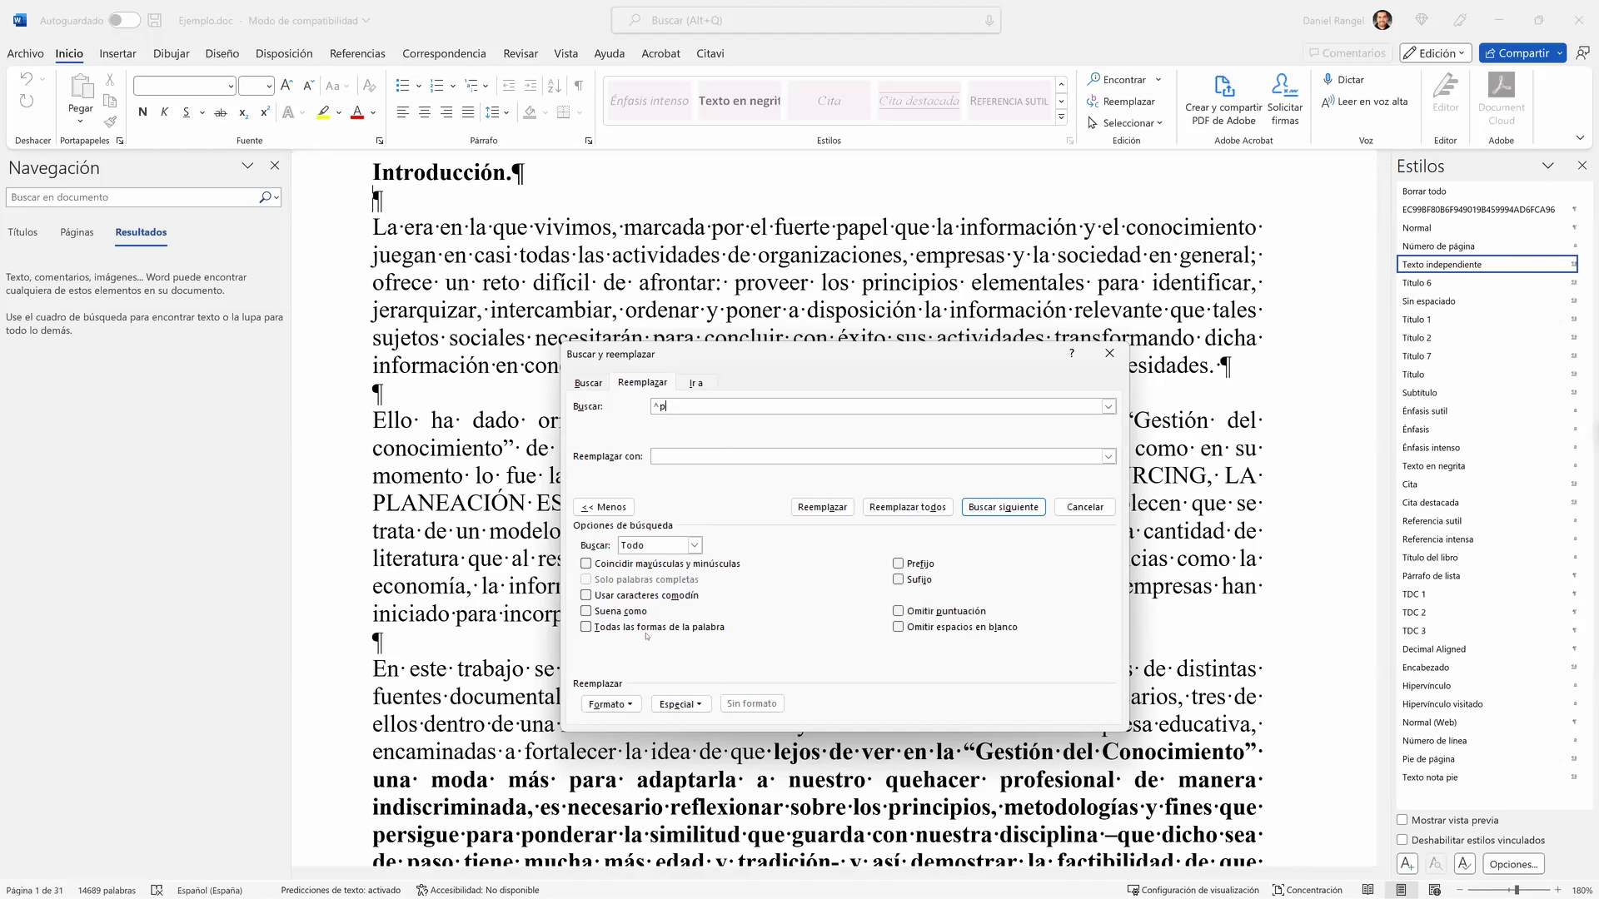
{"action": "left_click", "coordinate": [666, 704]}
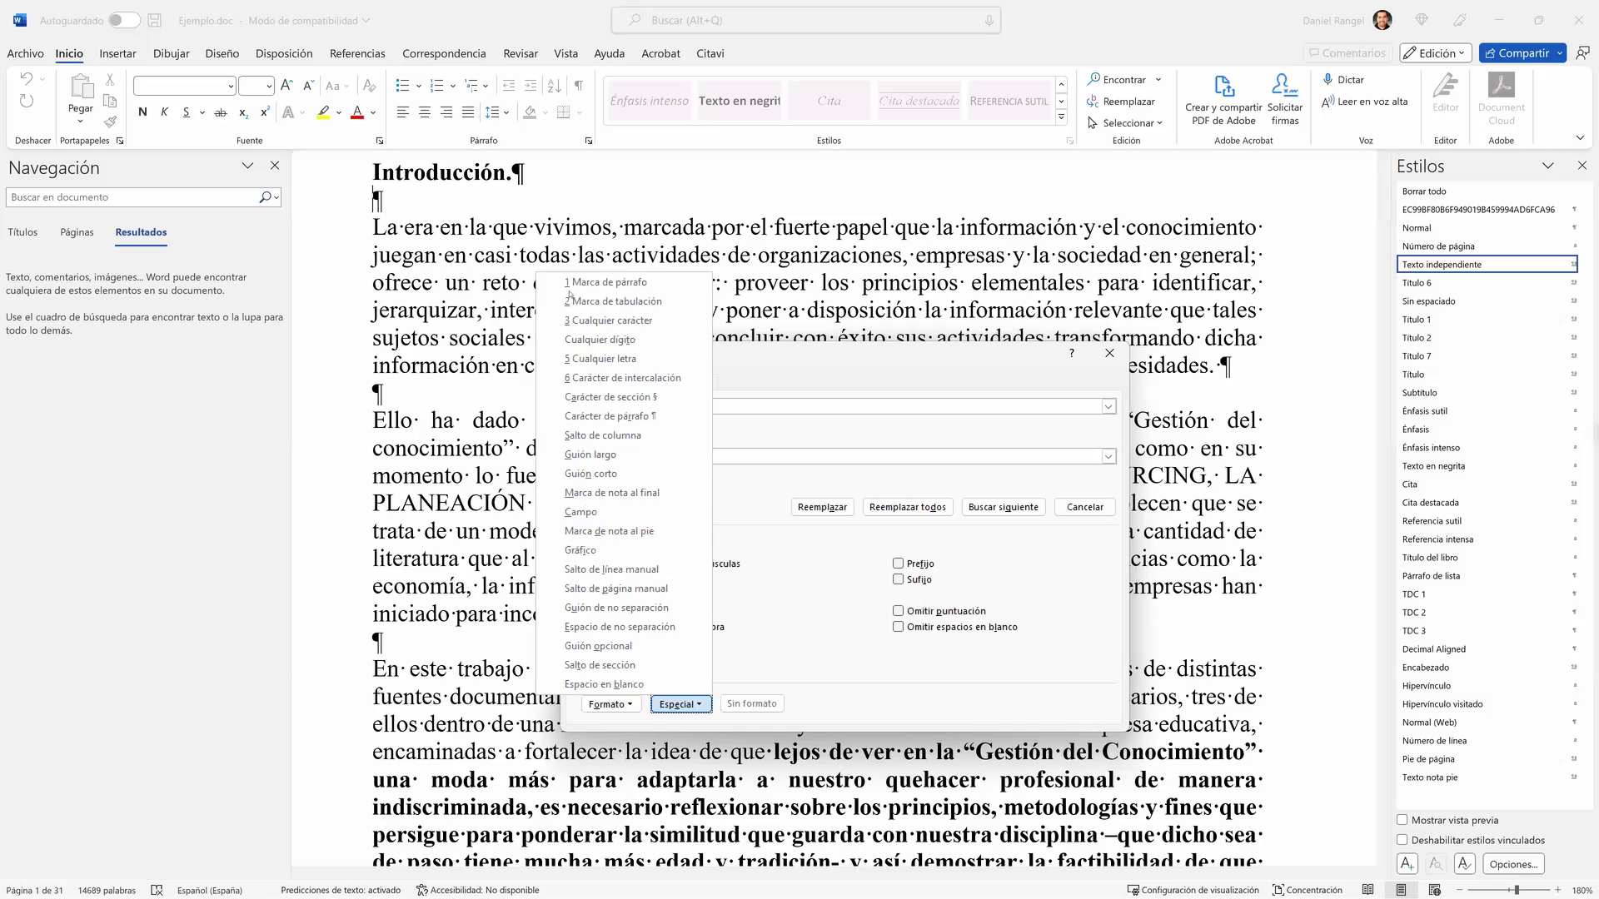
{"action": "left_click", "coordinate": [601, 283]}
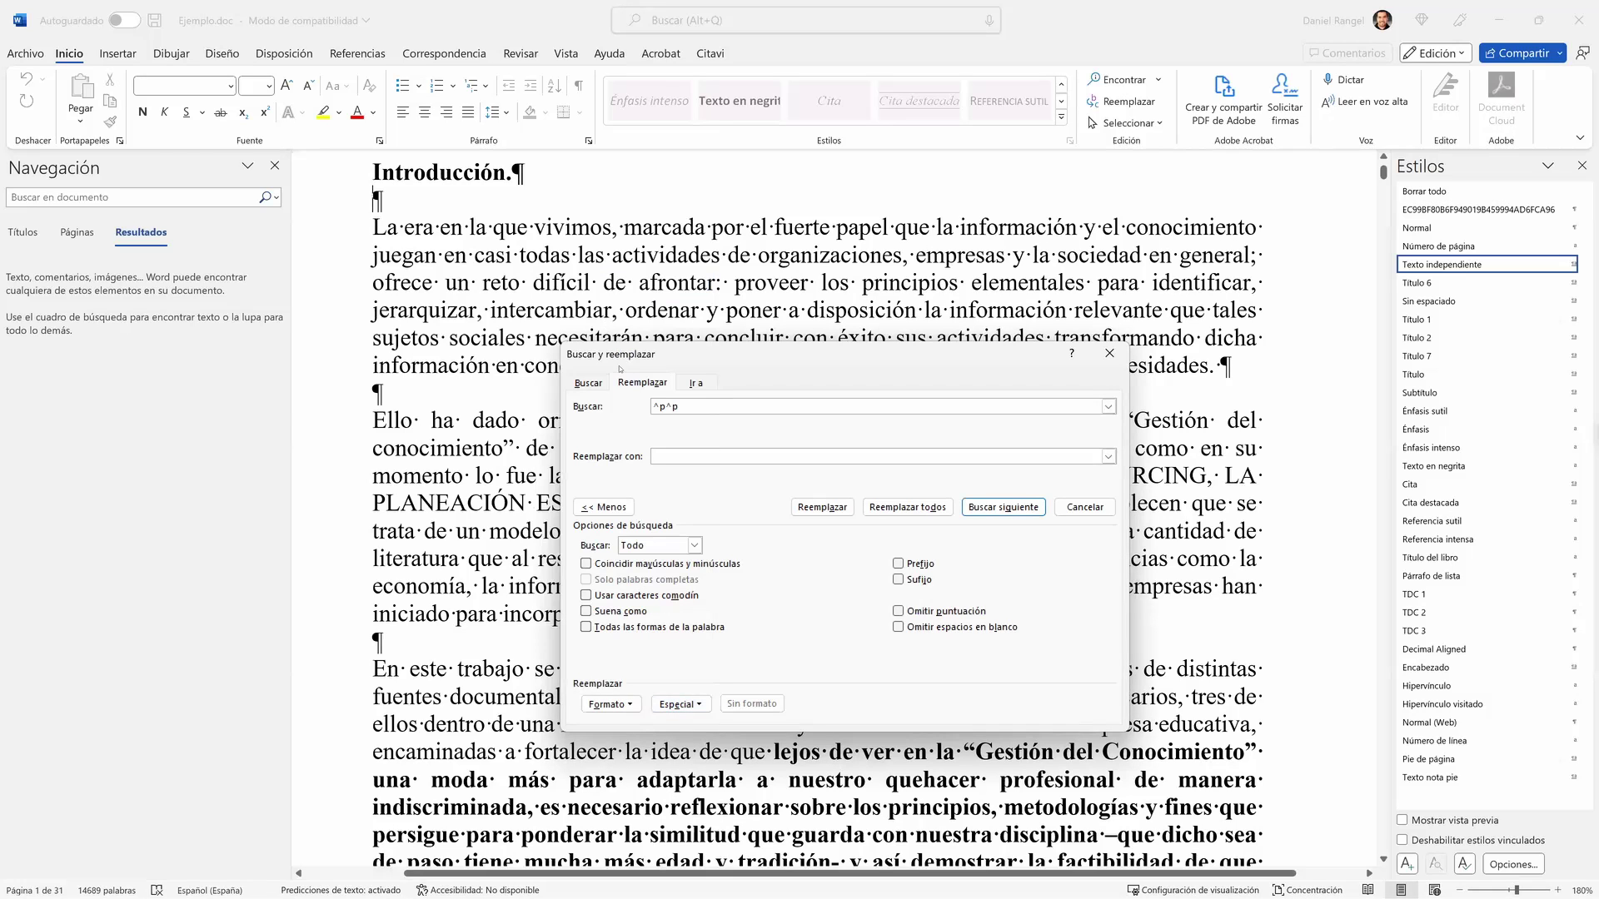
{"action": "left_click", "coordinate": [666, 454]}
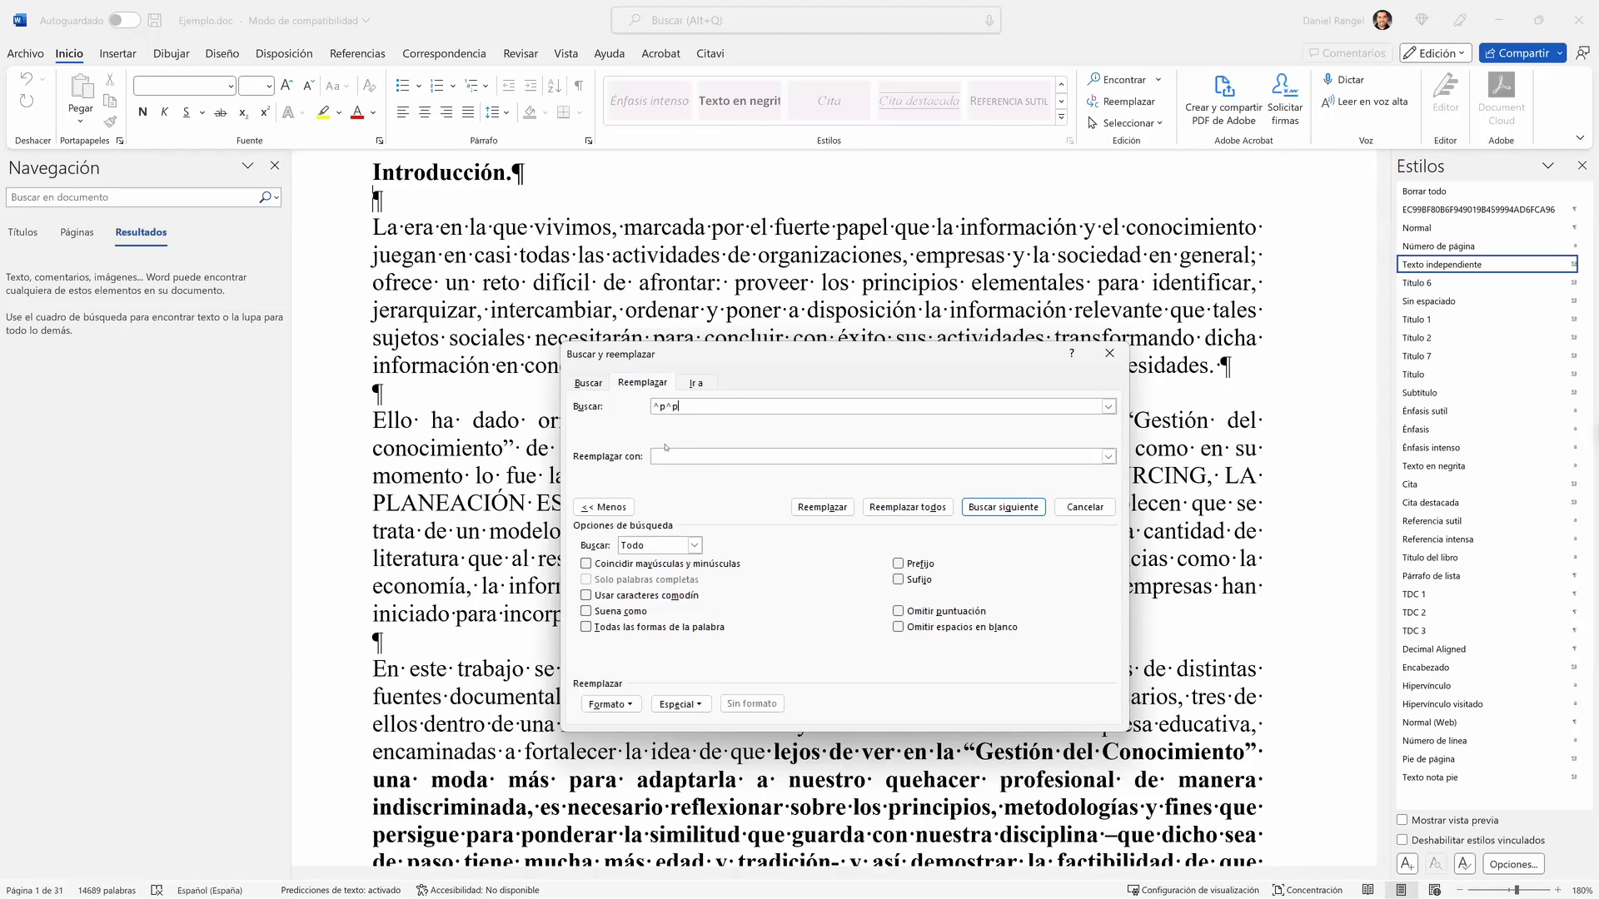
{"action": "left_click", "coordinate": [680, 704]}
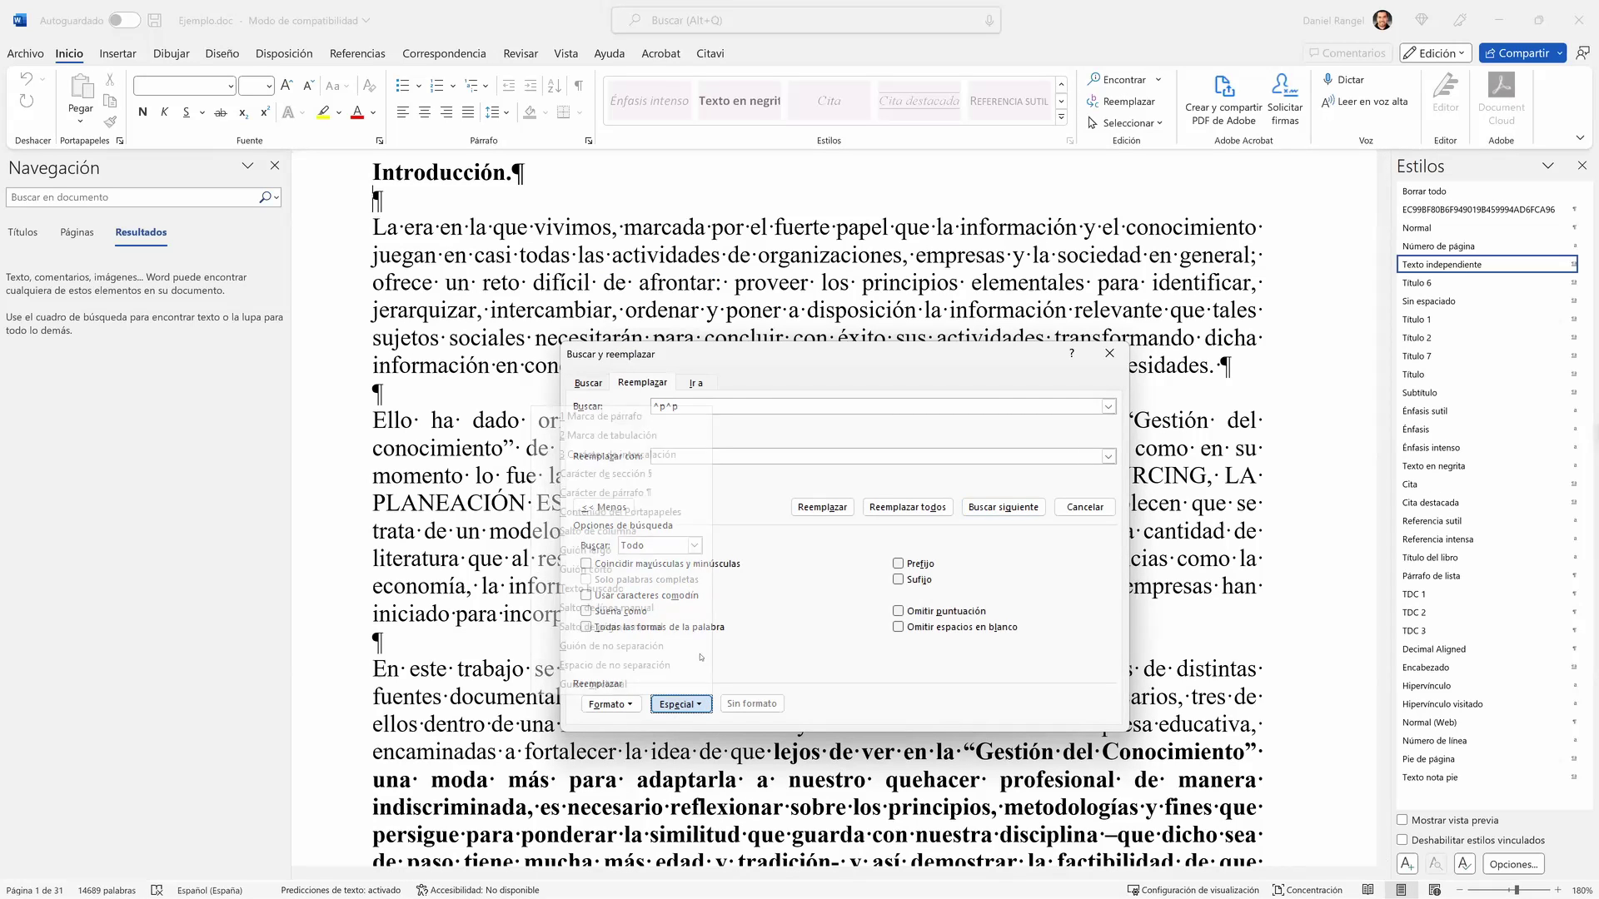
{"action": "left_click", "coordinate": [638, 416]}
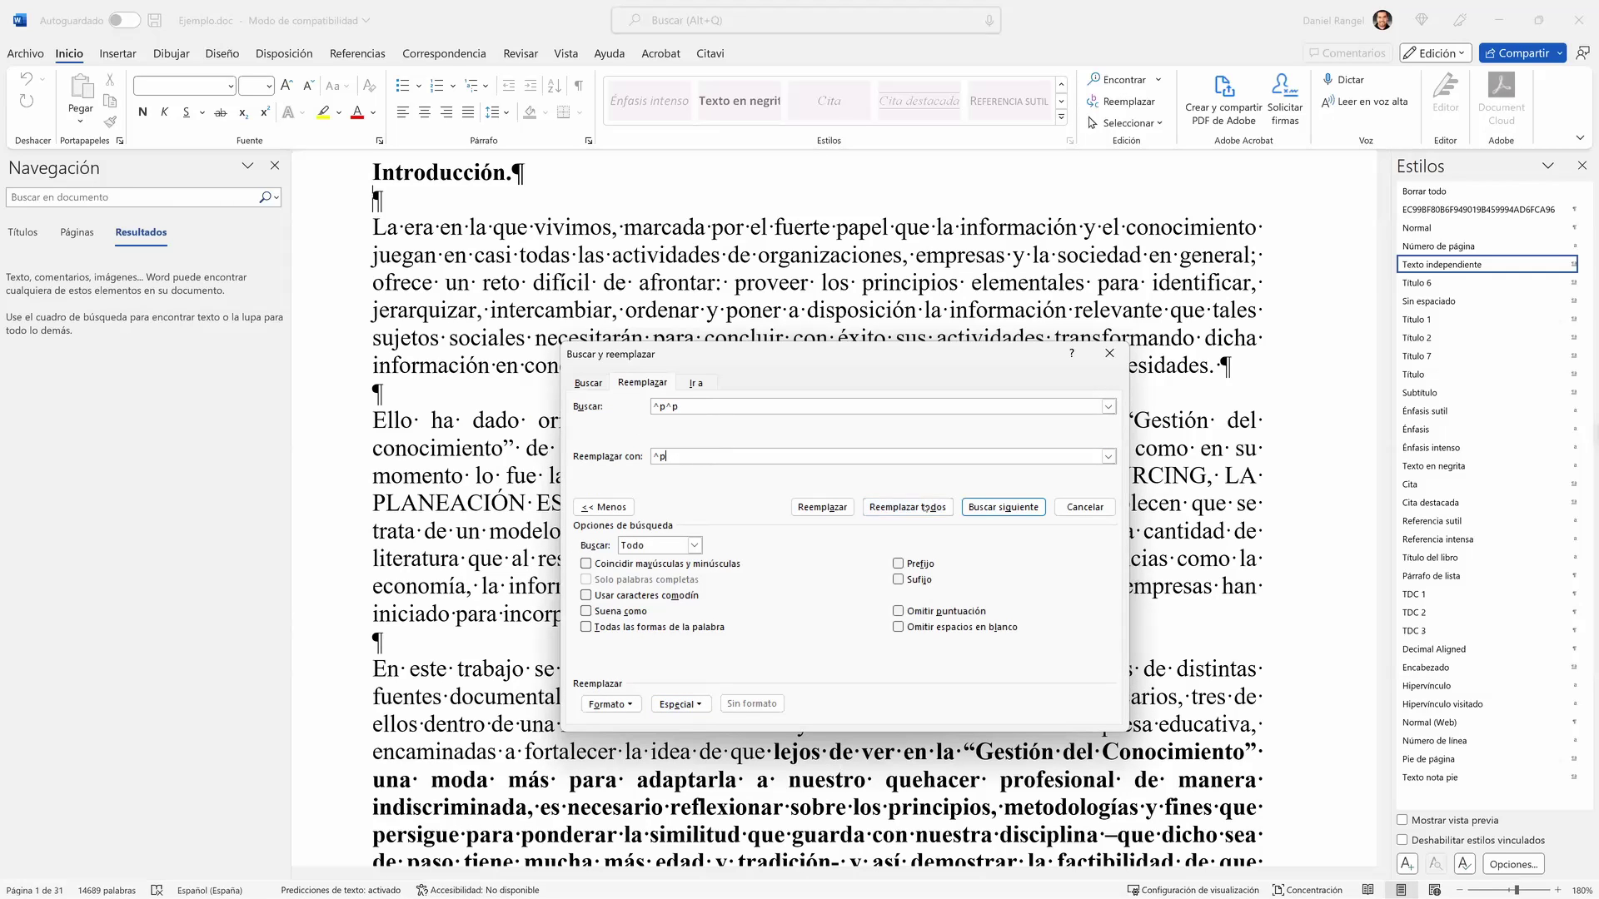
{"action": "left_click", "coordinate": [924, 507]}
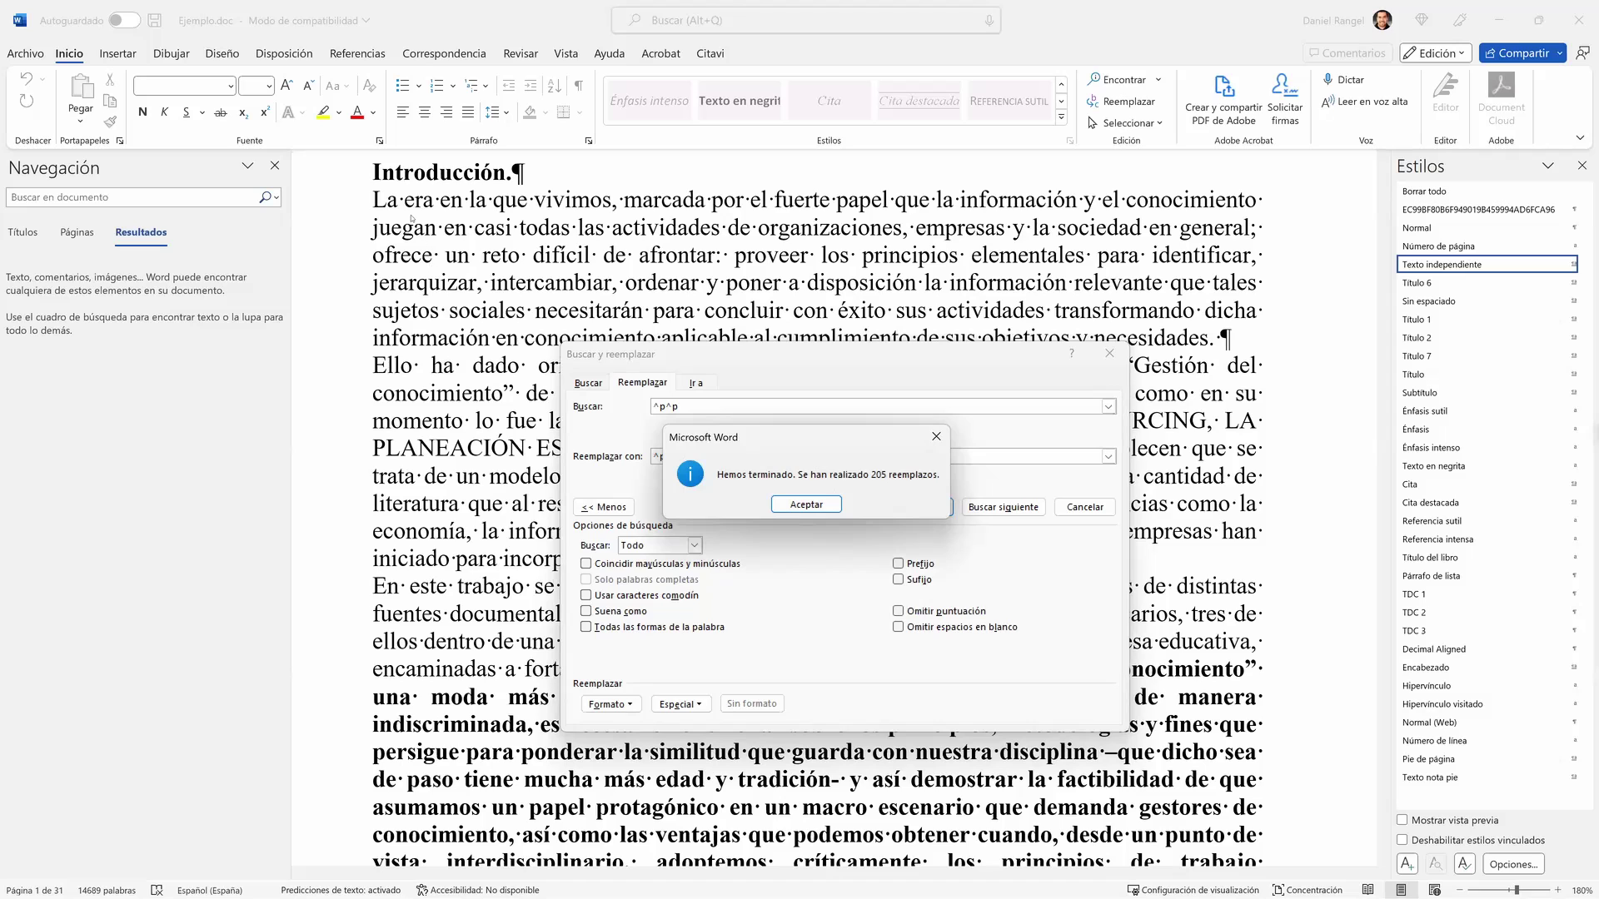
Dismiss the 205-replacement report and rerun Replace All, through passes of 11 and 7 replacements.
{"action": "left_click", "coordinate": [806, 504]}
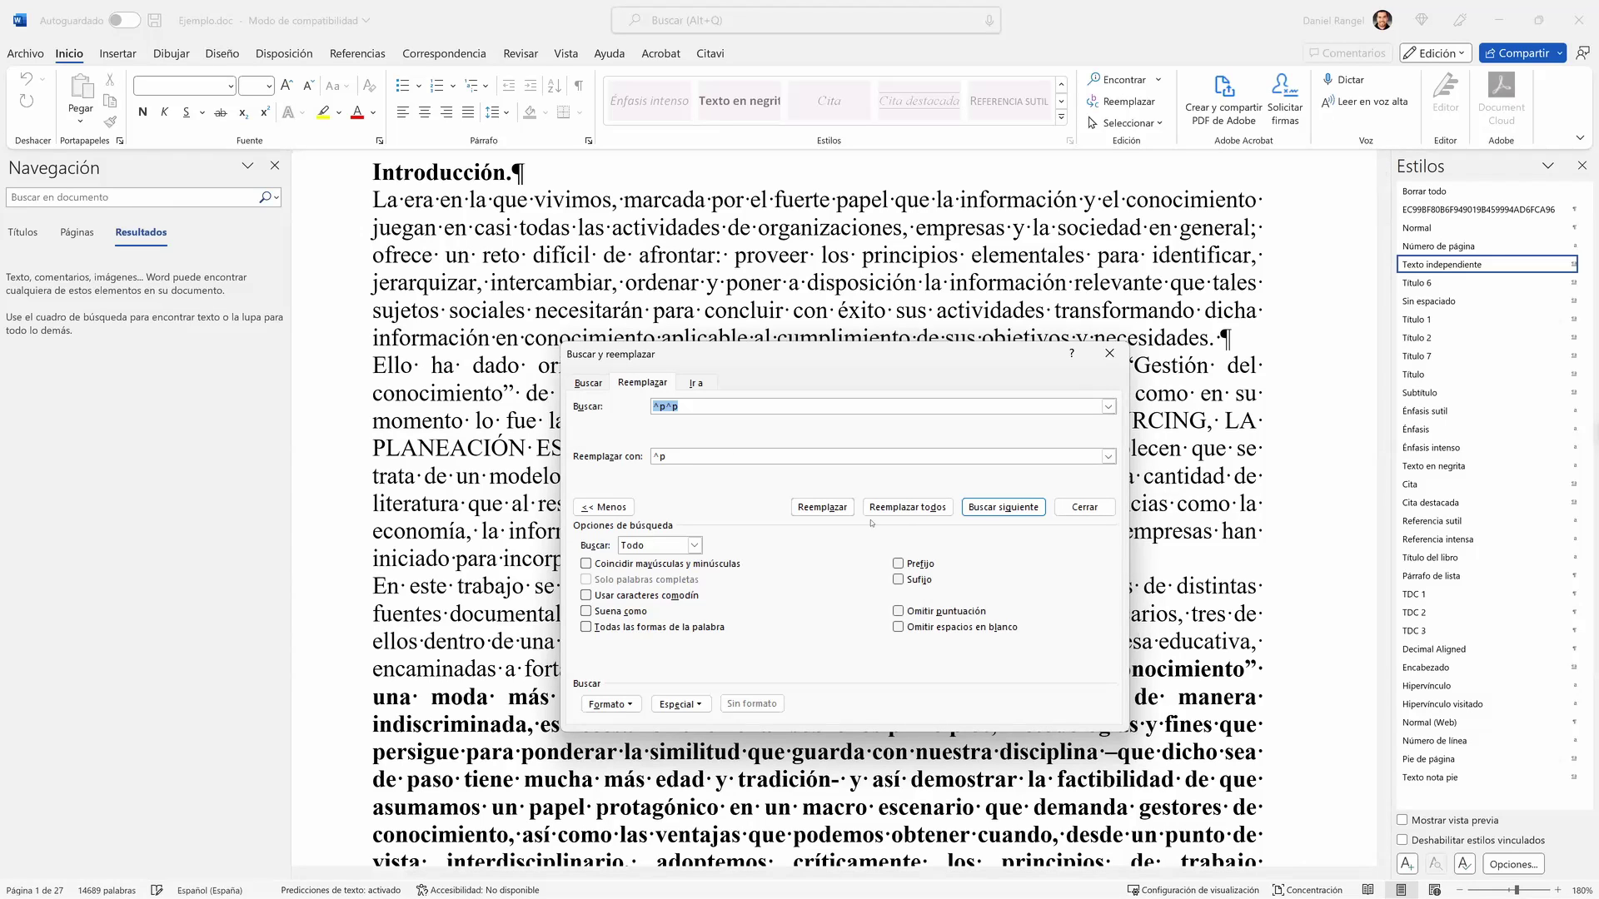
{"action": "left_click", "coordinate": [906, 508]}
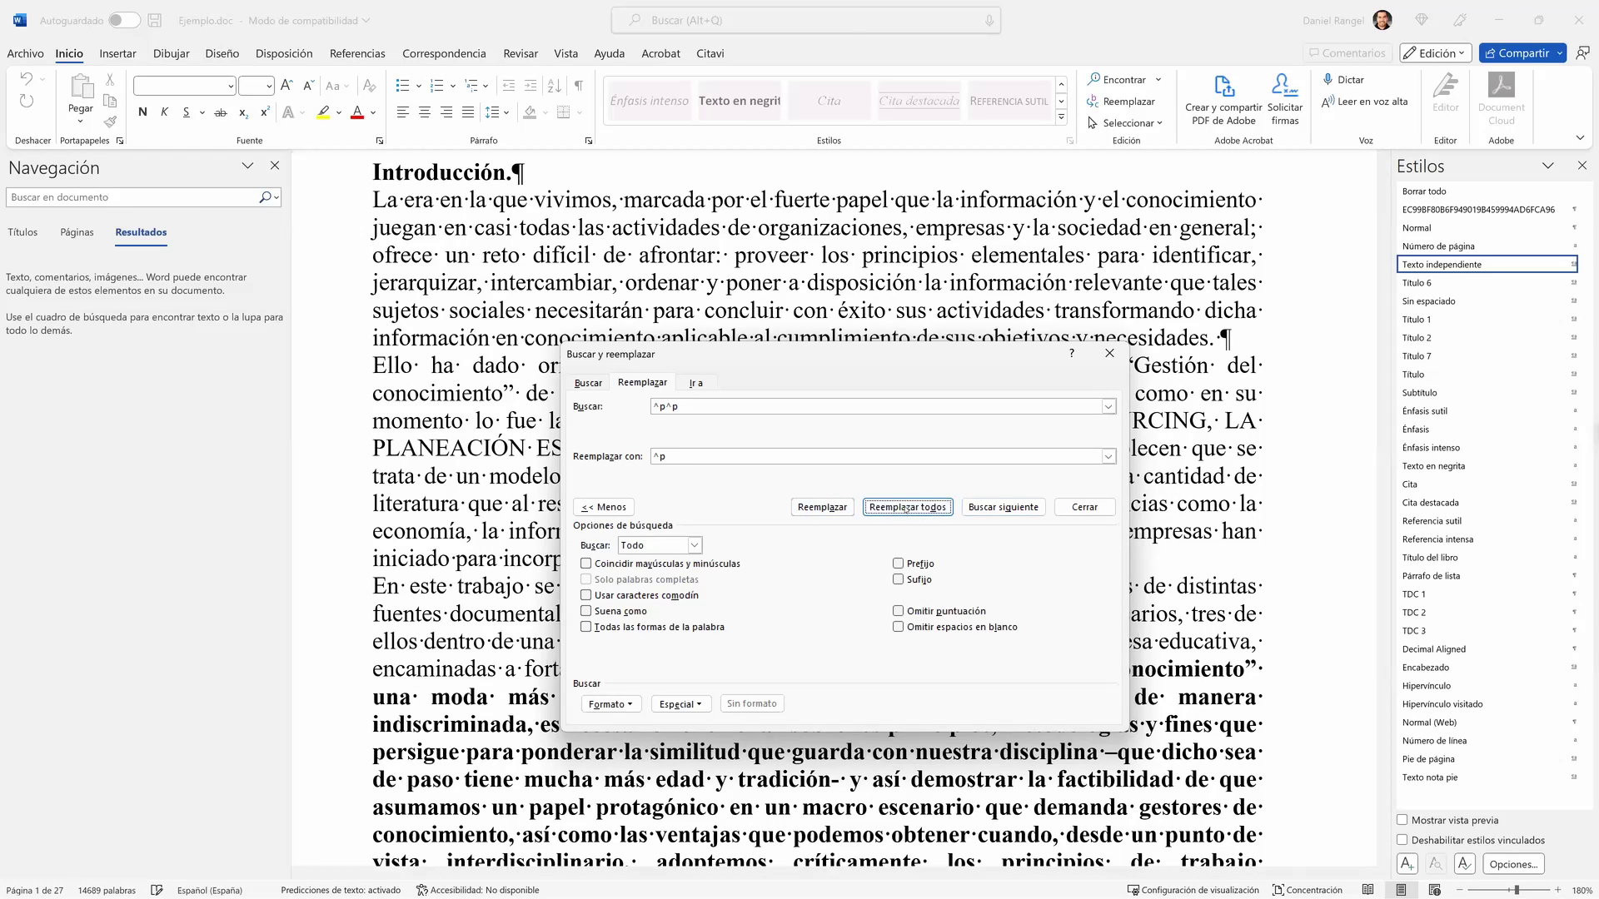
{"action": "left_click", "coordinate": [829, 502]}
{"action": "key", "text": "Return"}
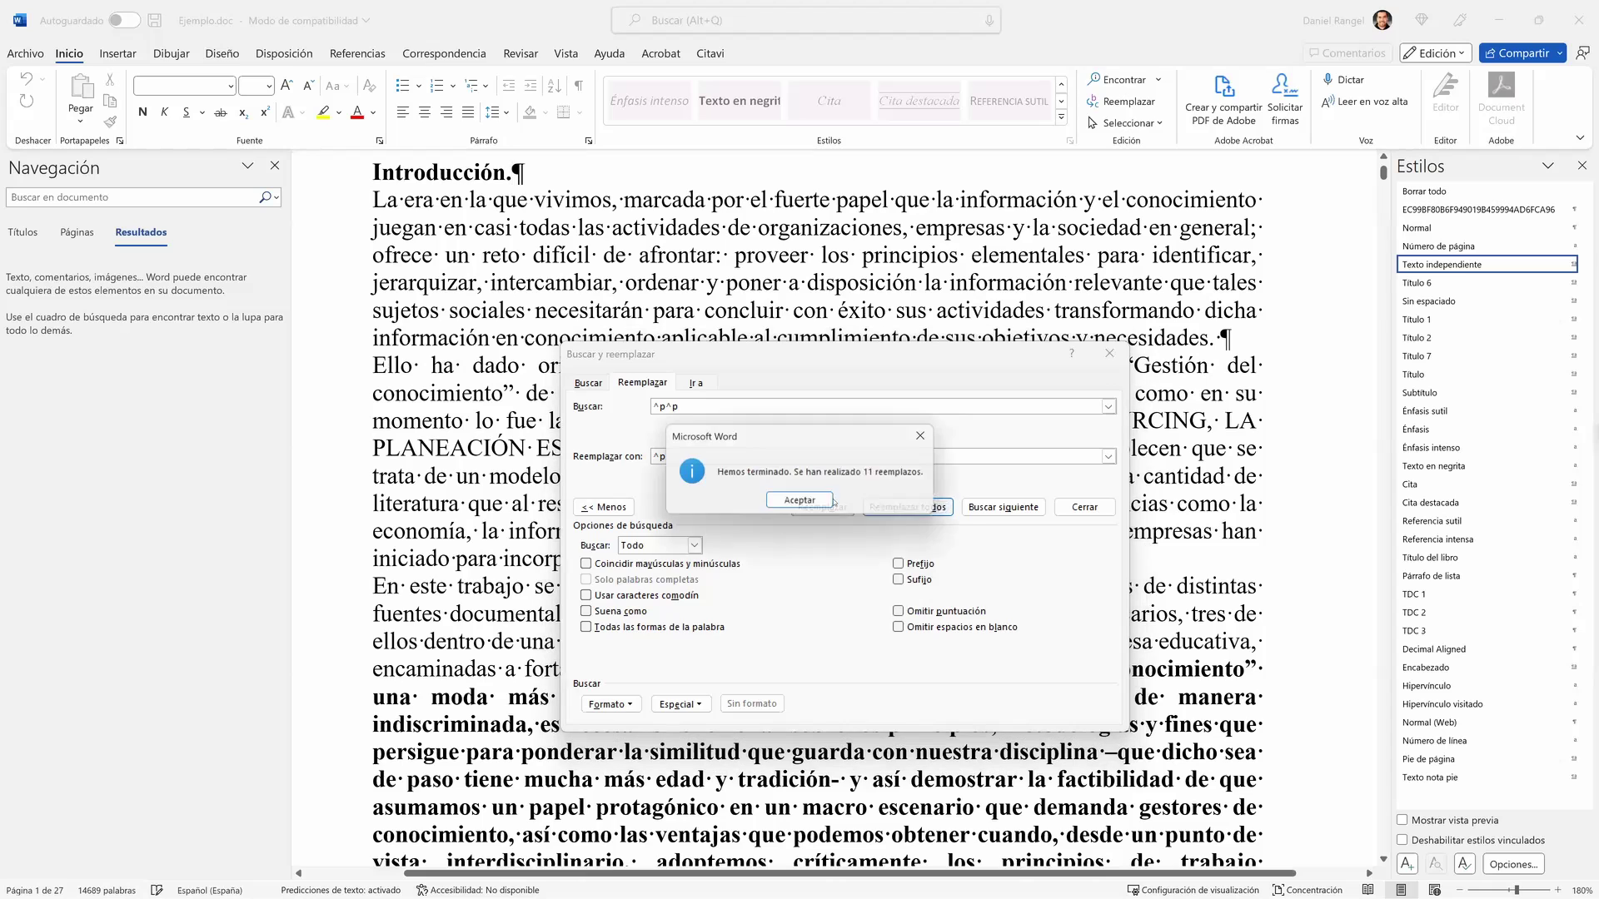
{"action": "key", "text": "Return"}
{"action": "left_click", "coordinate": [904, 507]}
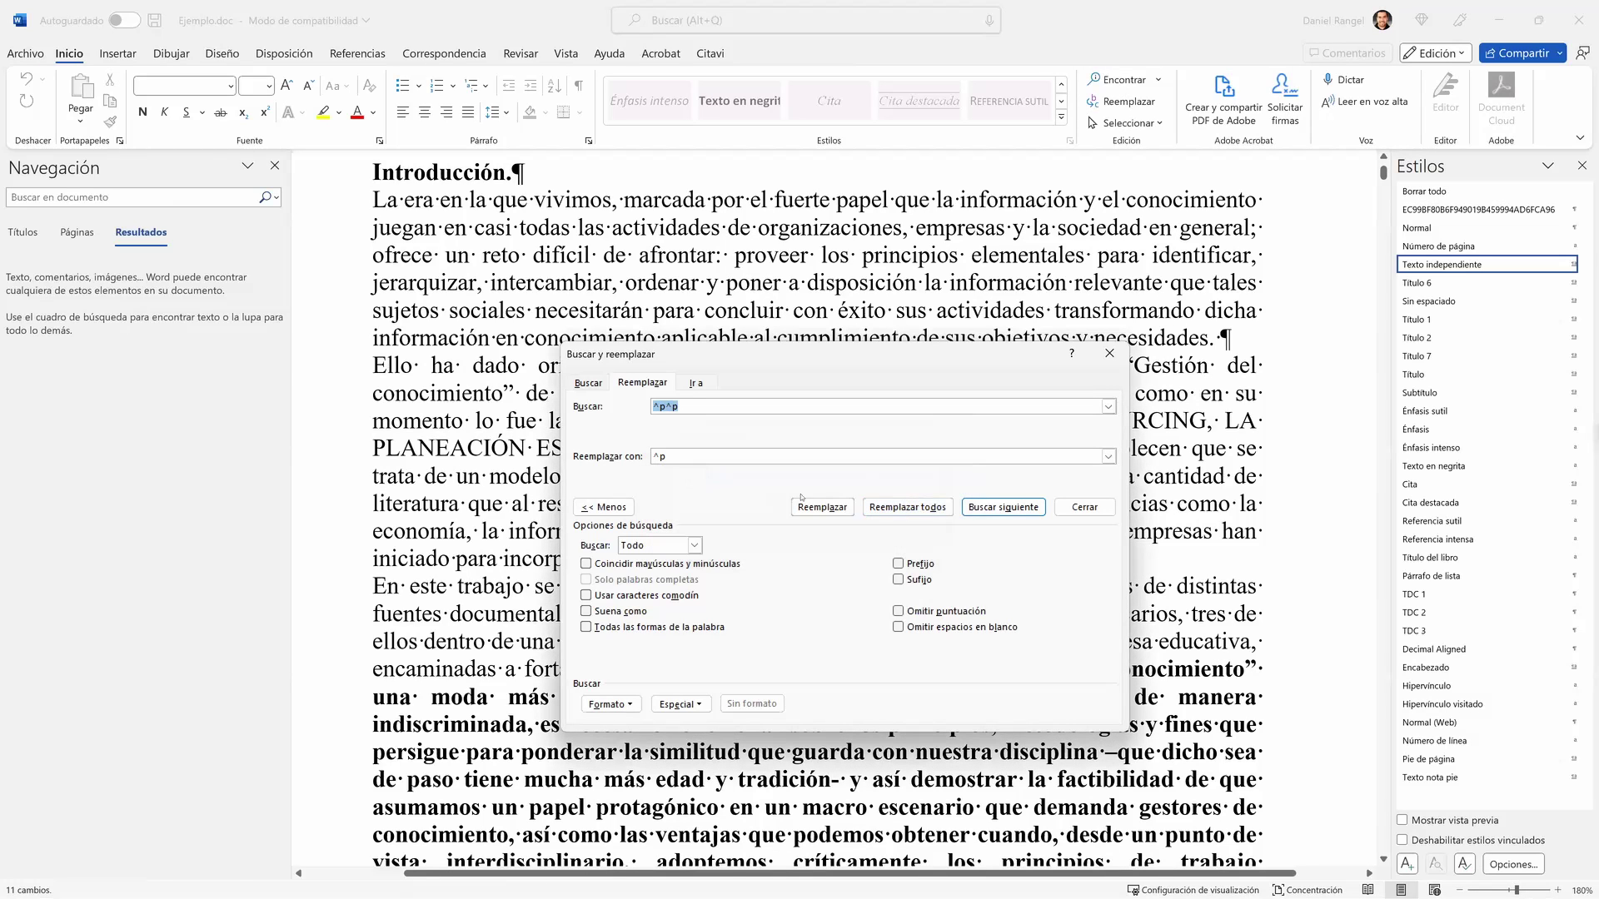
{"action": "left_click", "coordinate": [797, 506]}
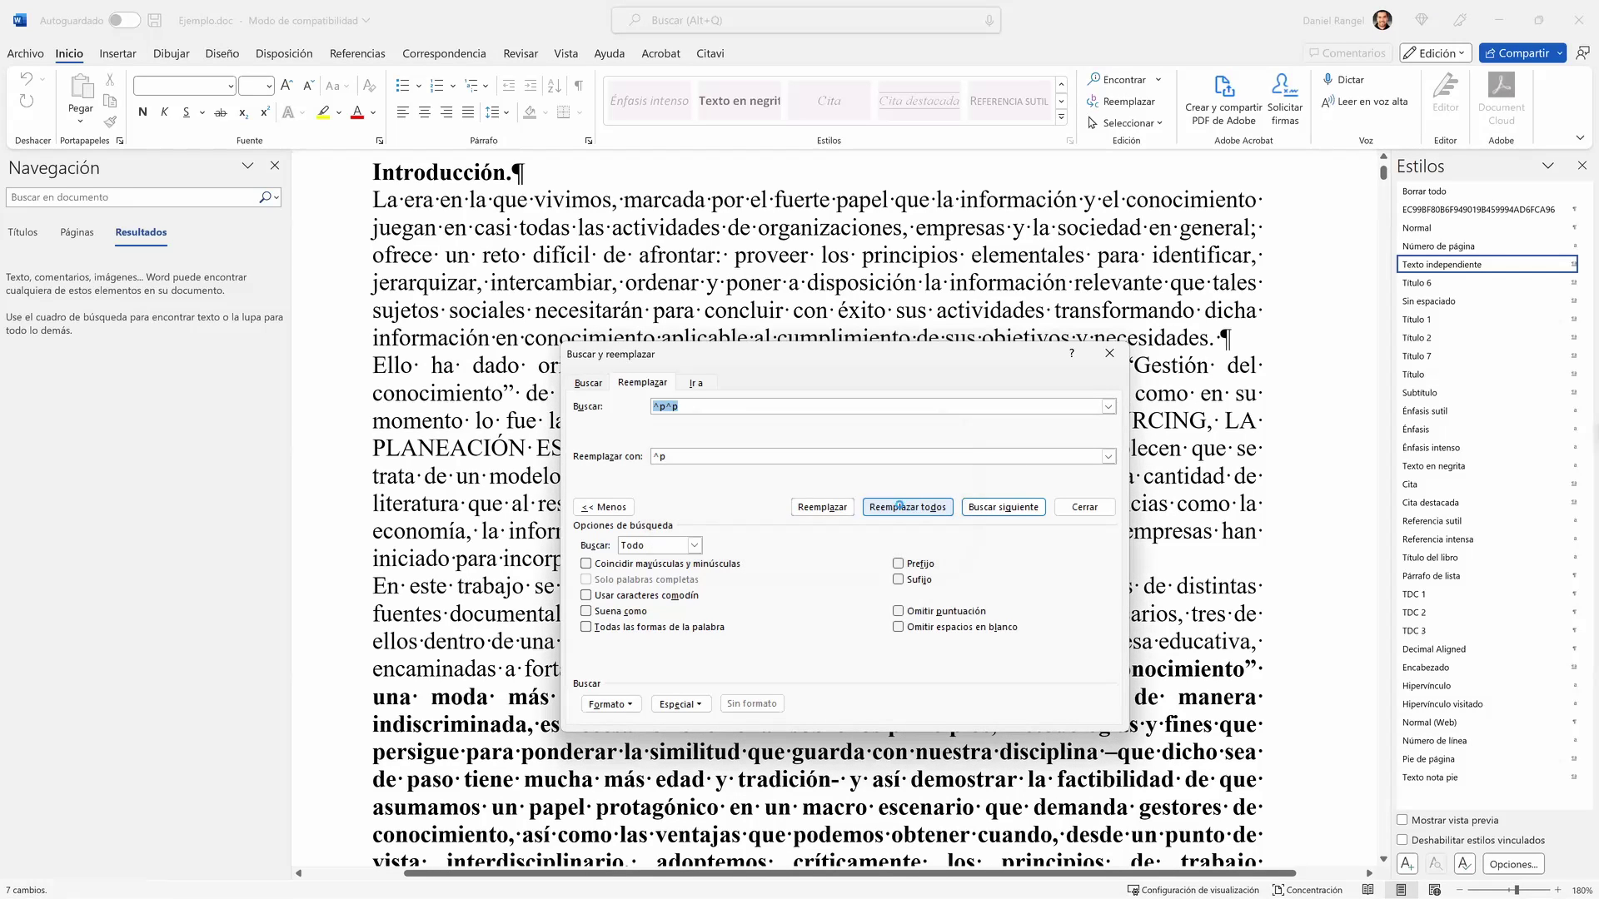
{"action": "left_click", "coordinate": [903, 506]}
{"action": "key", "text": "Return"}
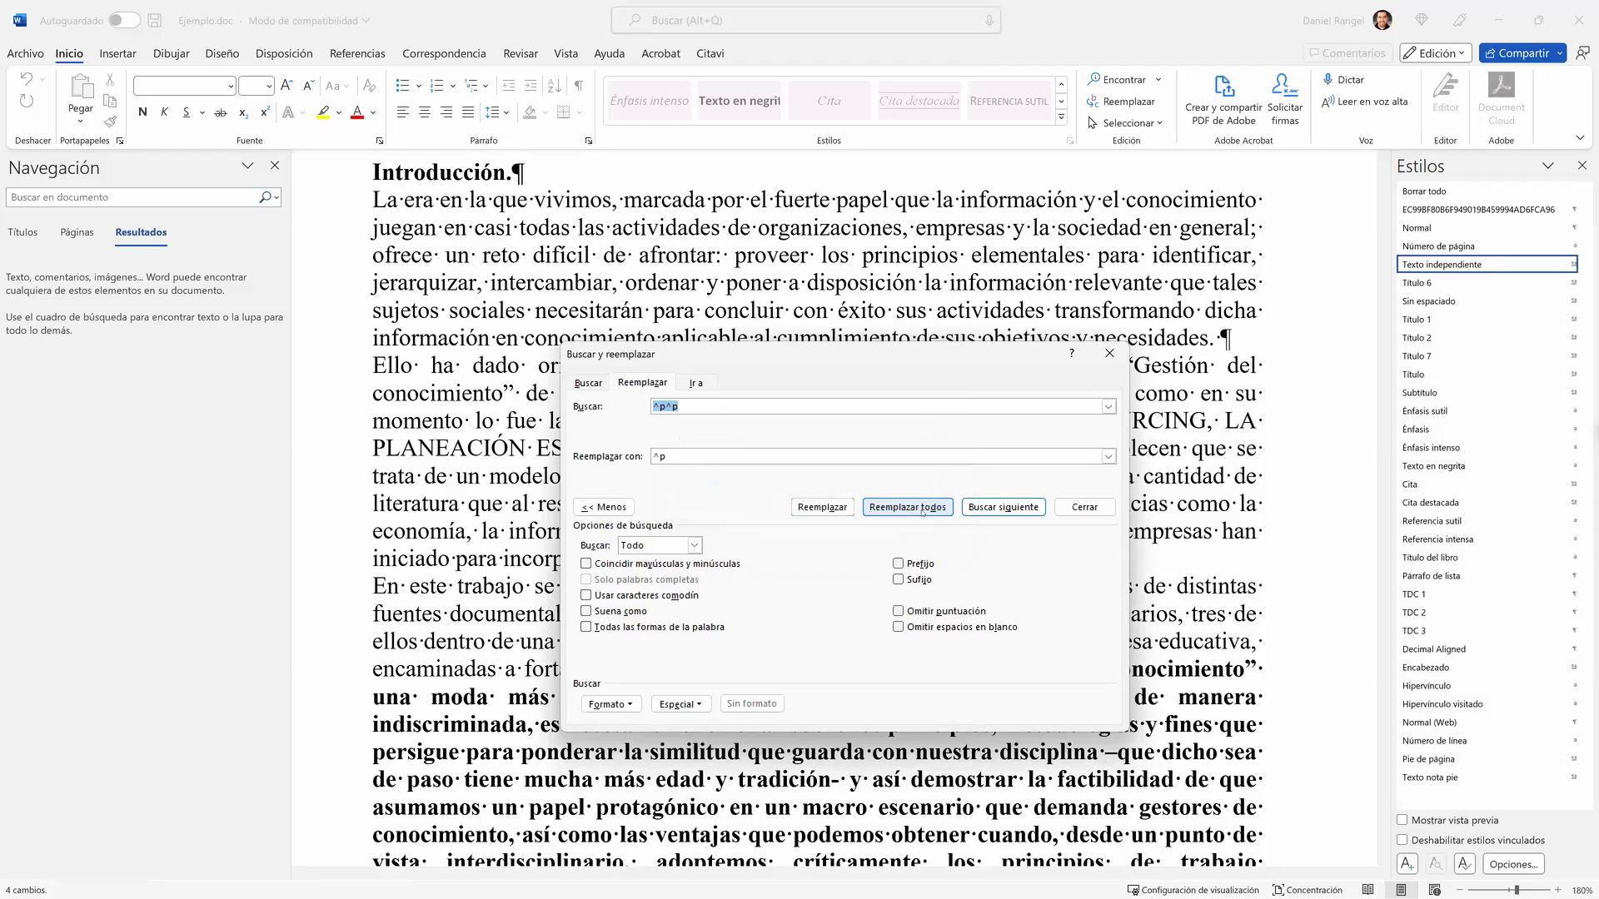
{"action": "left_click", "coordinate": [900, 509]}
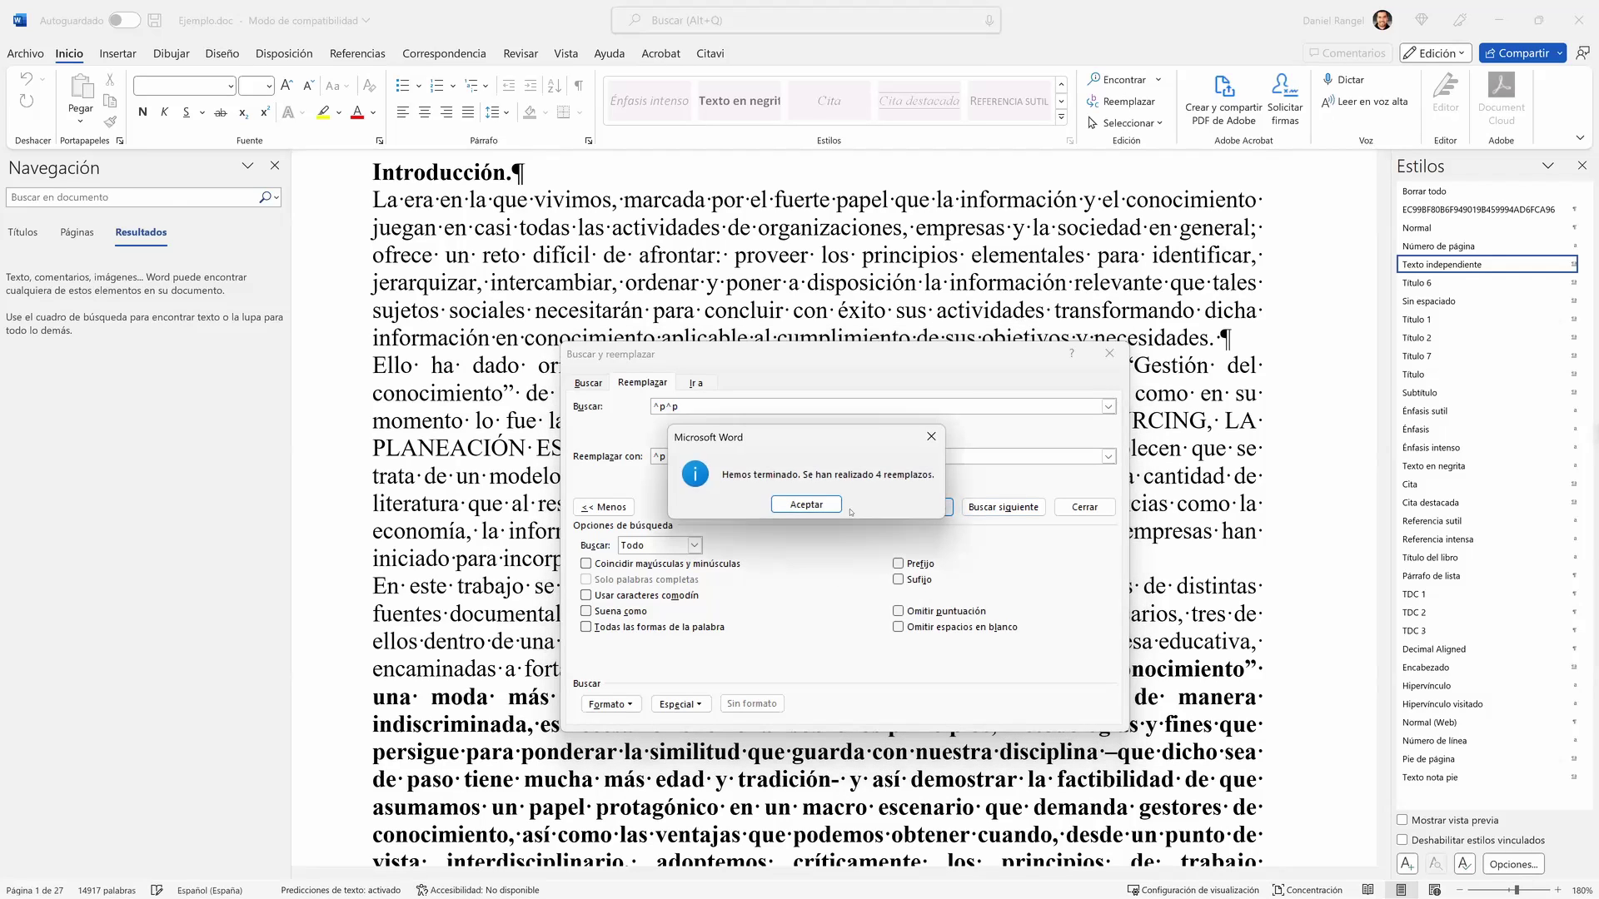
Keep rerunning Replace All until only 2 replacements remain, then close Find and Replace.
{"action": "key", "text": "Return"}
{"action": "left_click", "coordinate": [917, 508]}
{"action": "left_click", "coordinate": [798, 503]}
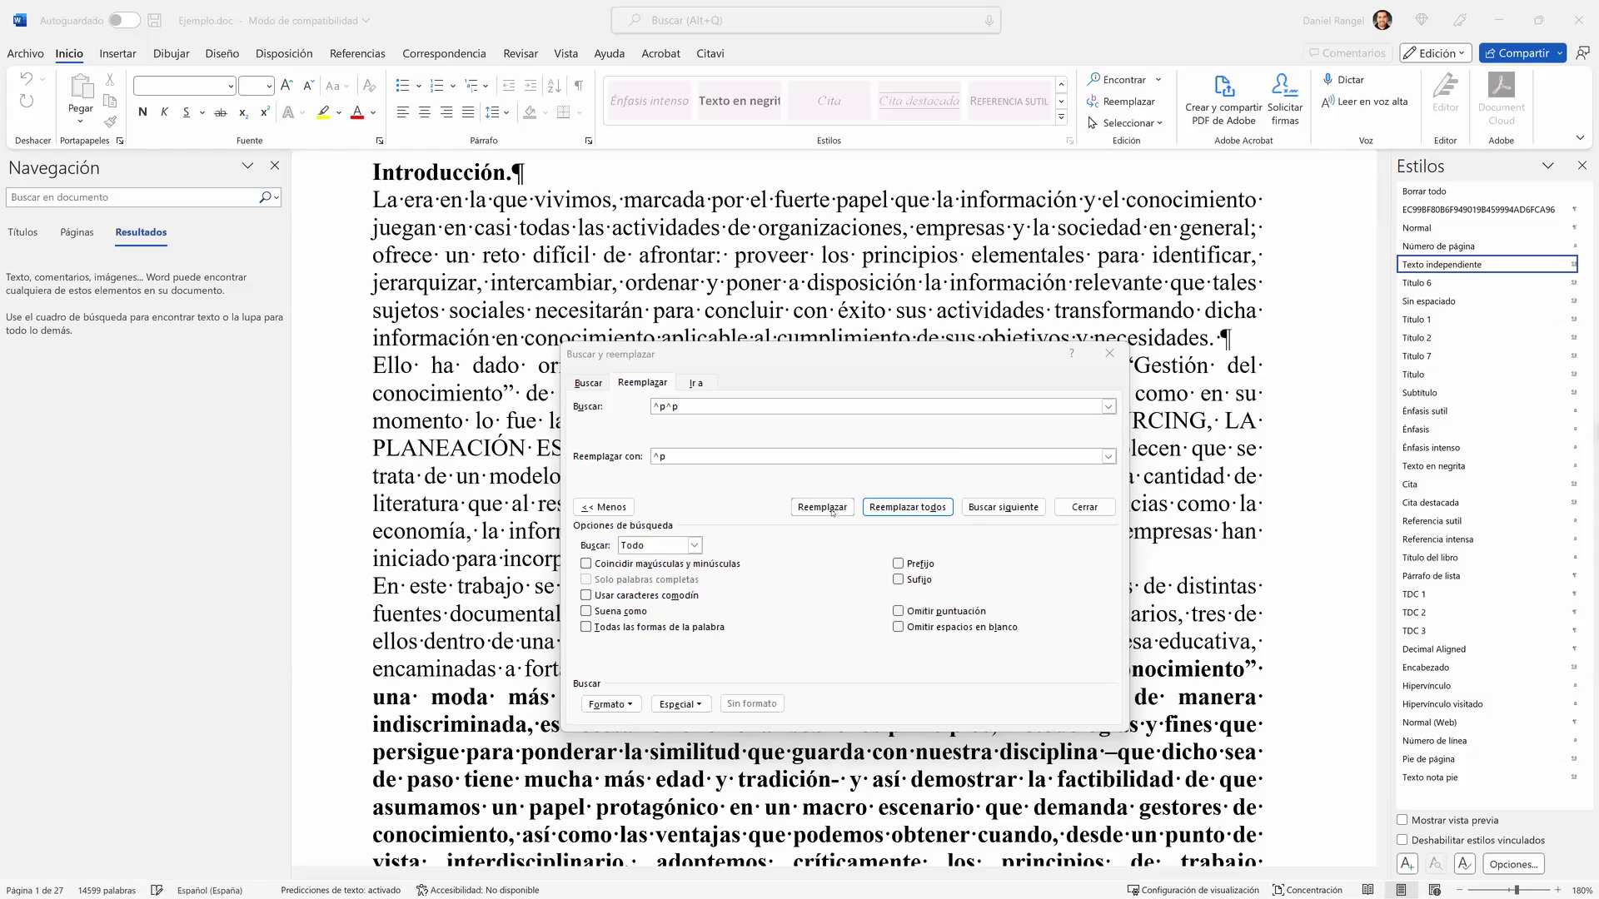
{"action": "left_click", "coordinate": [832, 510]}
{"action": "key", "text": "Return"}
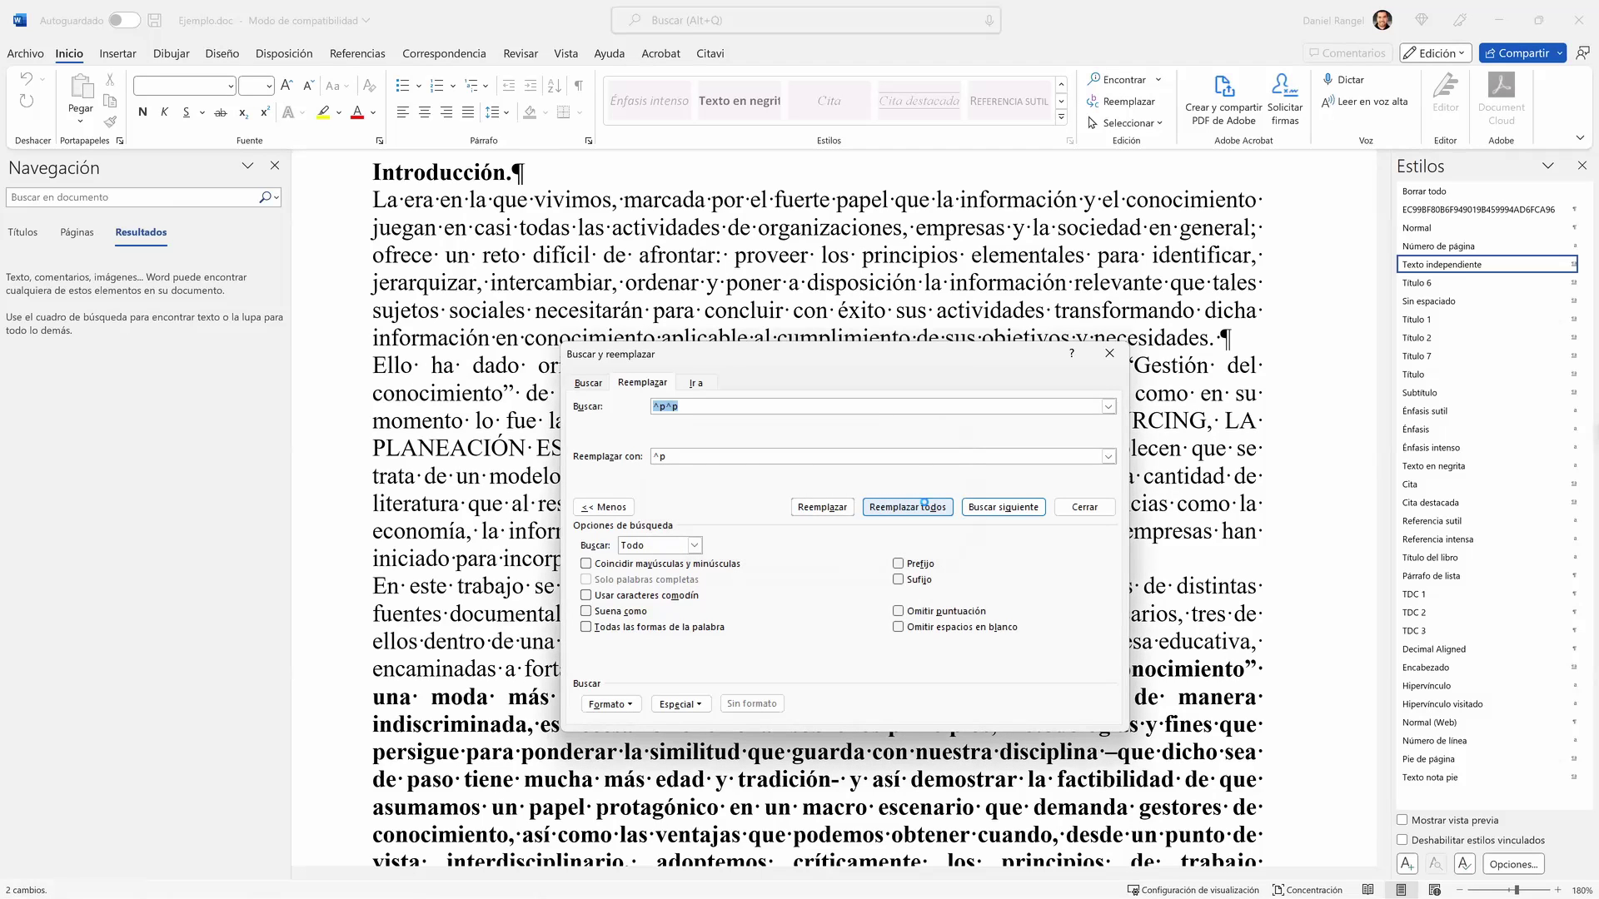
{"action": "left_click", "coordinate": [924, 505]}
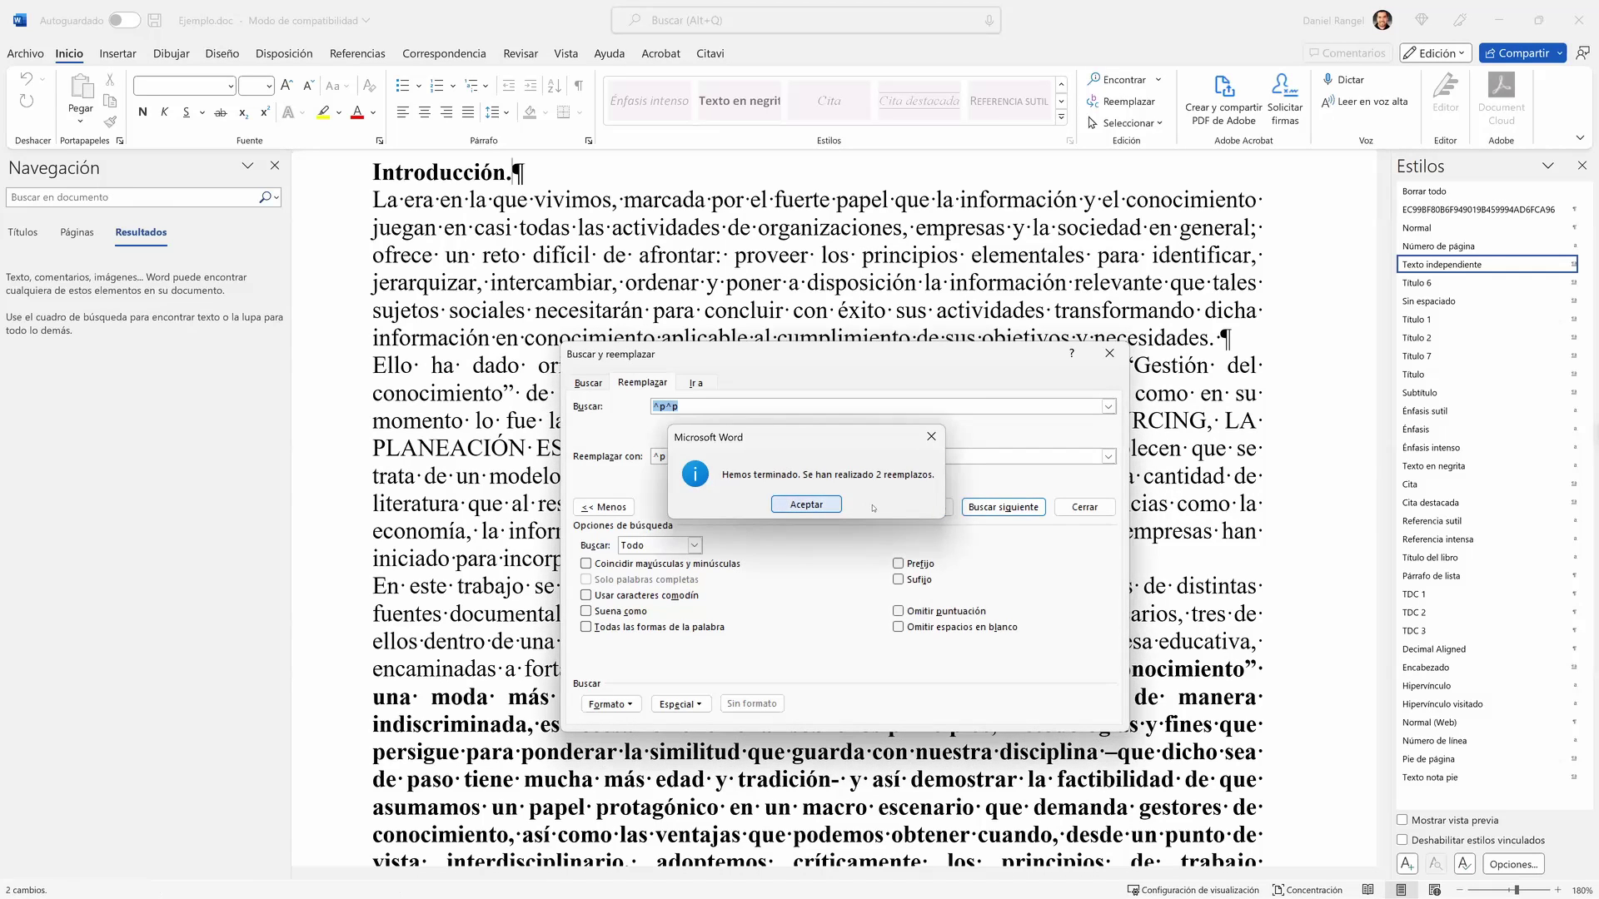
{"action": "key", "text": "Return"}
{"action": "left_click", "coordinate": [876, 508]}
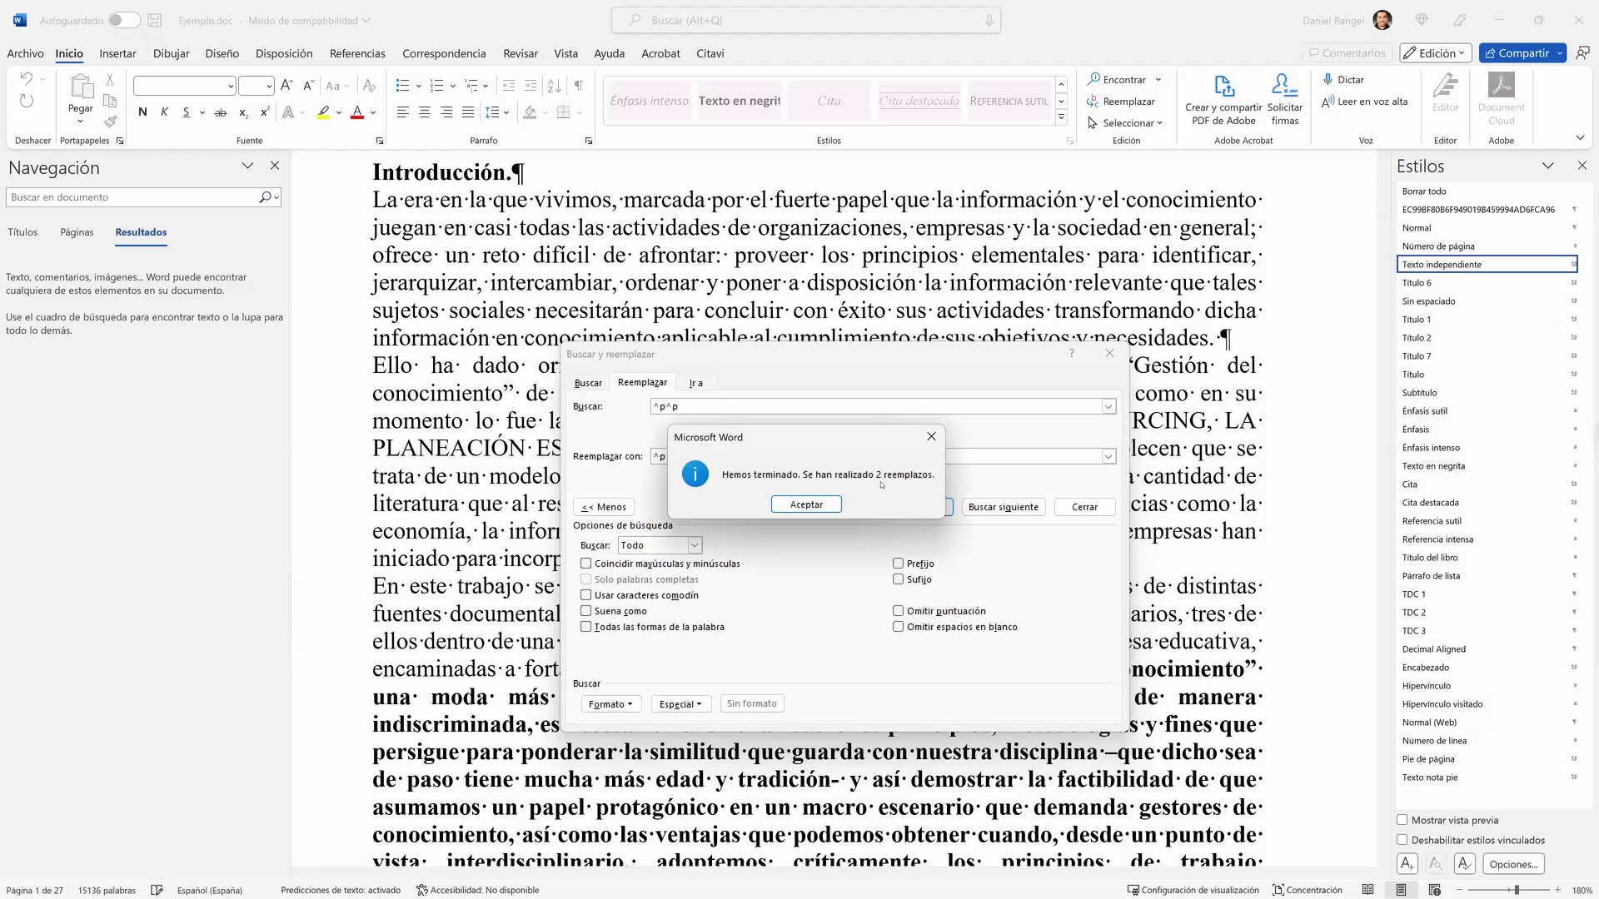
{"action": "left_click", "coordinate": [832, 503]}
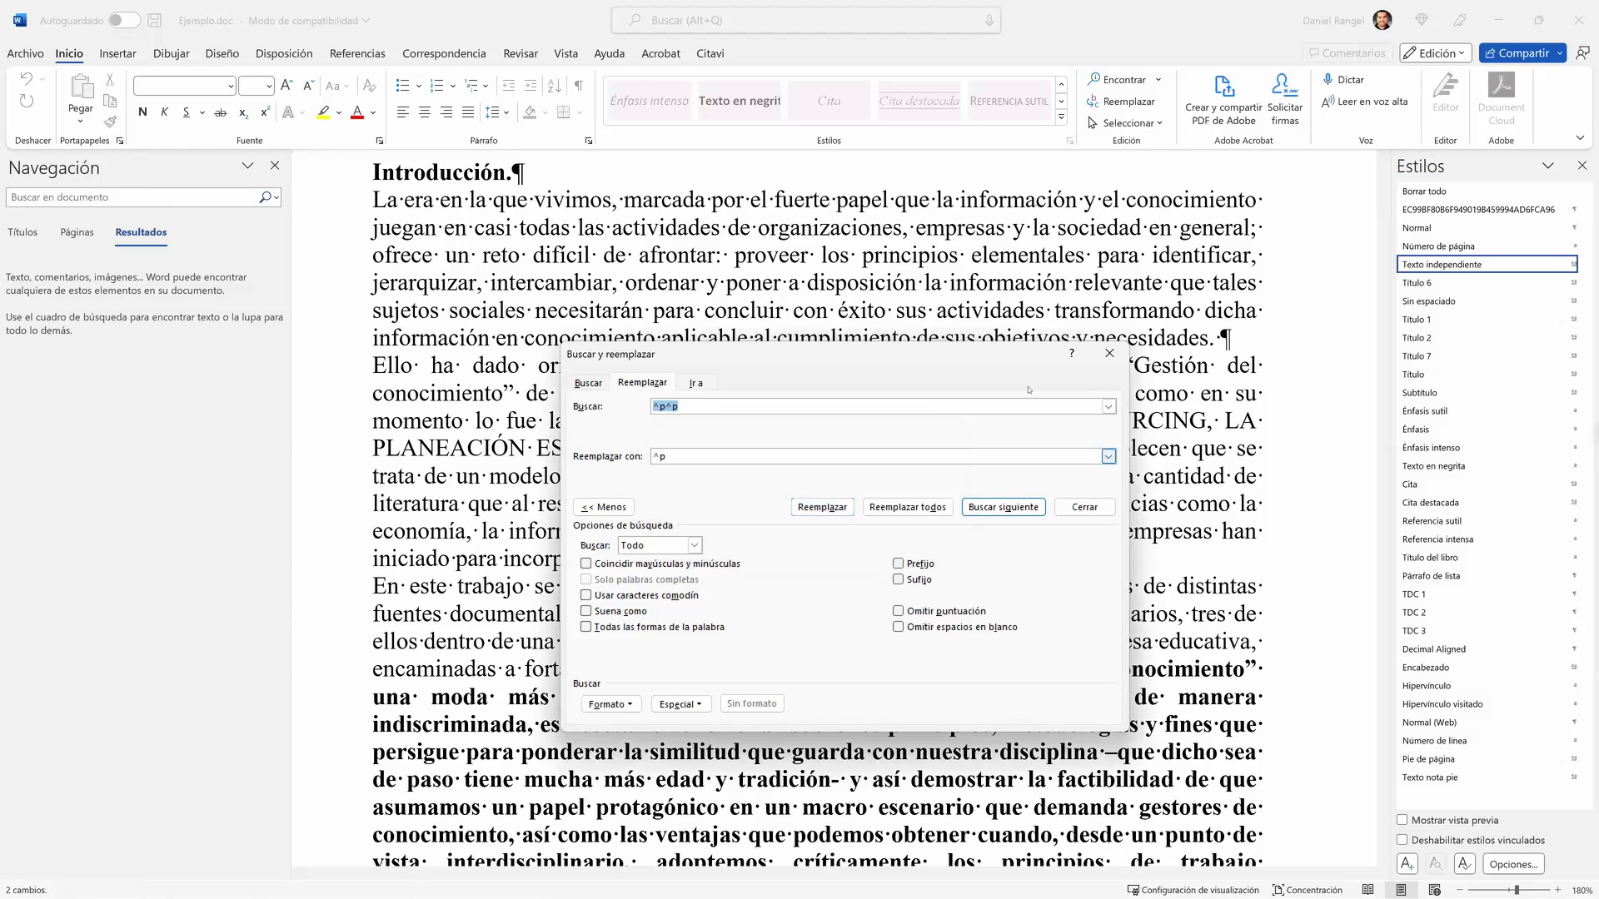
{"action": "left_click", "coordinate": [1109, 353]}
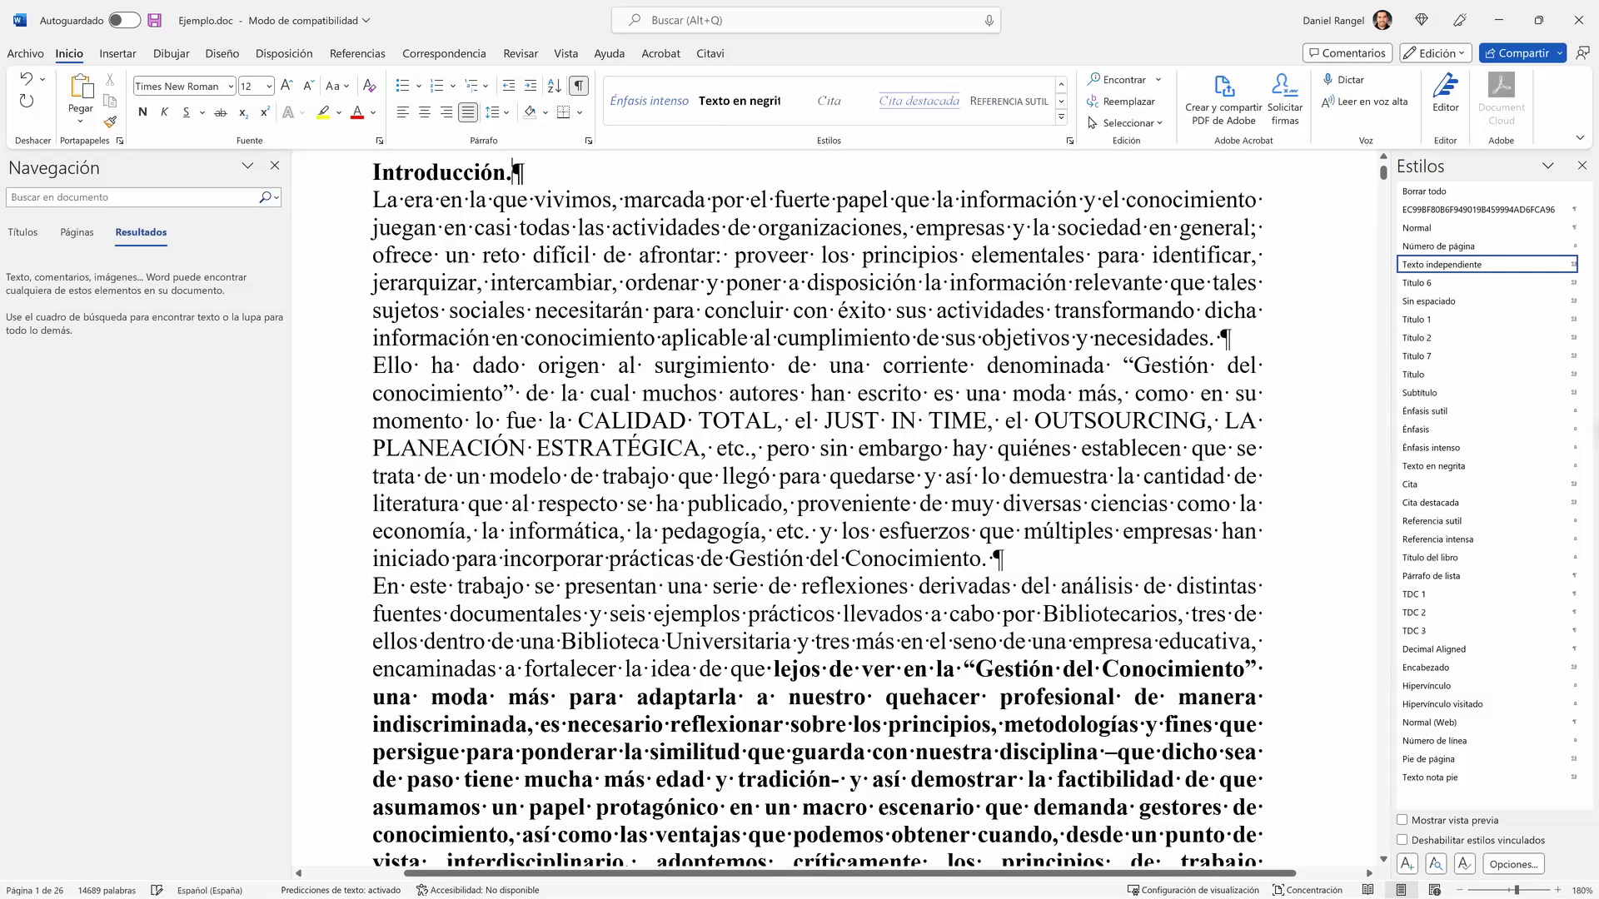
Scroll through the 26-page cleaned document, return to the top, and select all text.
{"action": "scroll", "coordinate": [767, 490], "scroll_direction": "down", "scroll_amount": 5}
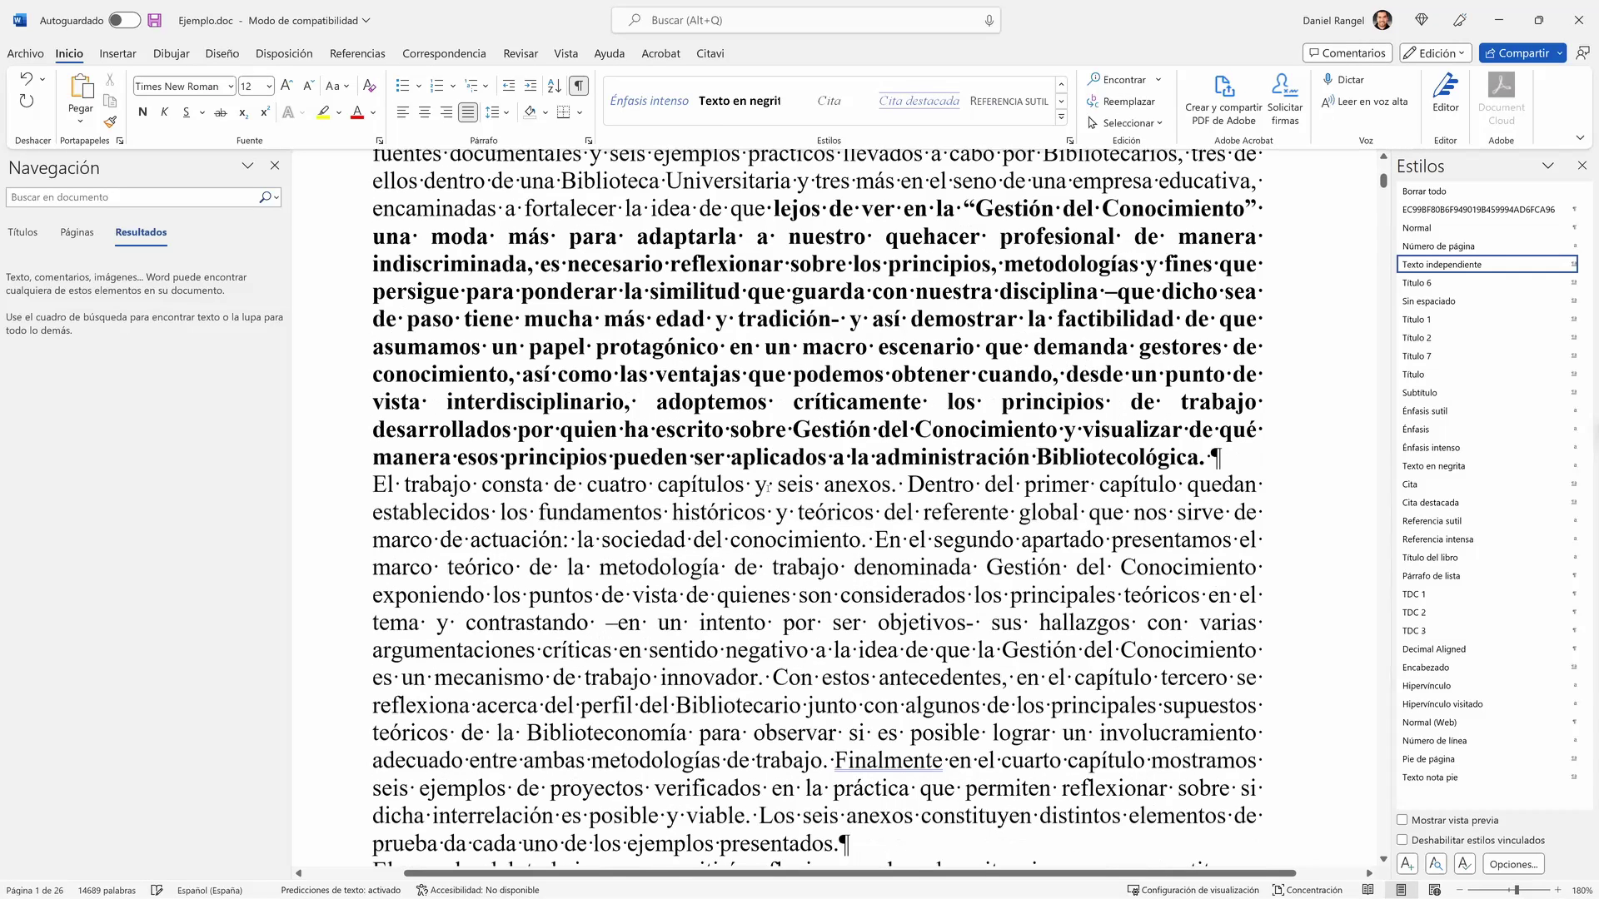
{"action": "scroll", "coordinate": [768, 490], "scroll_direction": "down", "scroll_amount": 1}
{"action": "scroll", "coordinate": [767, 489], "scroll_direction": "down", "scroll_amount": 6}
{"action": "scroll", "coordinate": [768, 489], "scroll_direction": "down", "scroll_amount": 6}
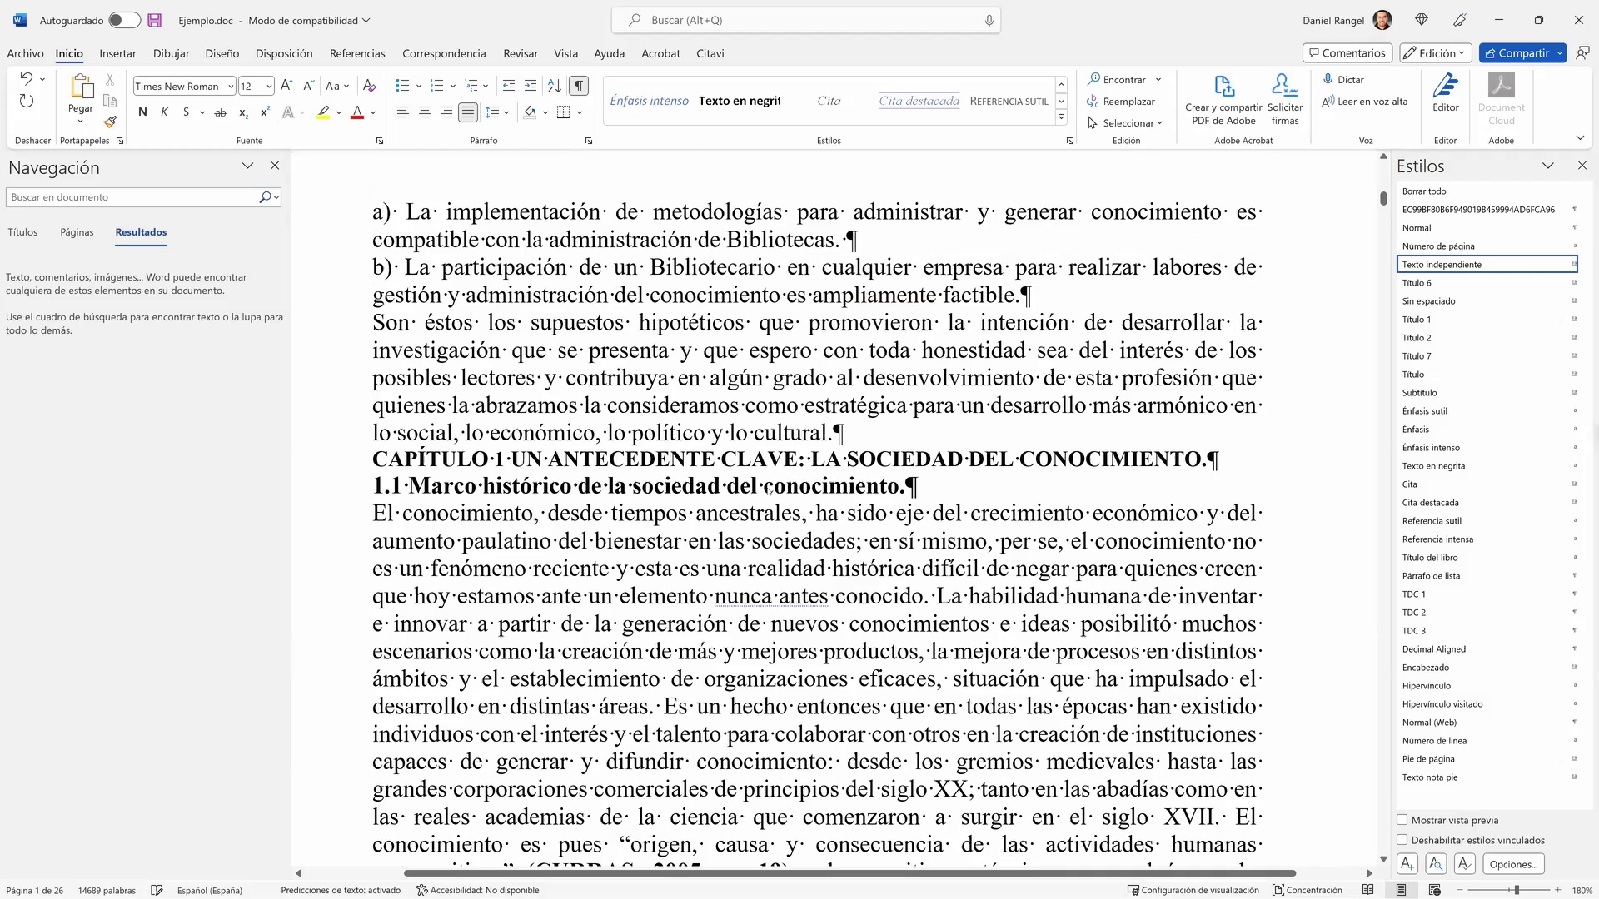
{"action": "scroll", "coordinate": [767, 490], "scroll_direction": "up", "scroll_amount": 2}
{"action": "scroll", "coordinate": [768, 490], "scroll_direction": "up", "scroll_amount": 6}
{"action": "scroll", "coordinate": [768, 490], "scroll_direction": "up", "scroll_amount": 6}
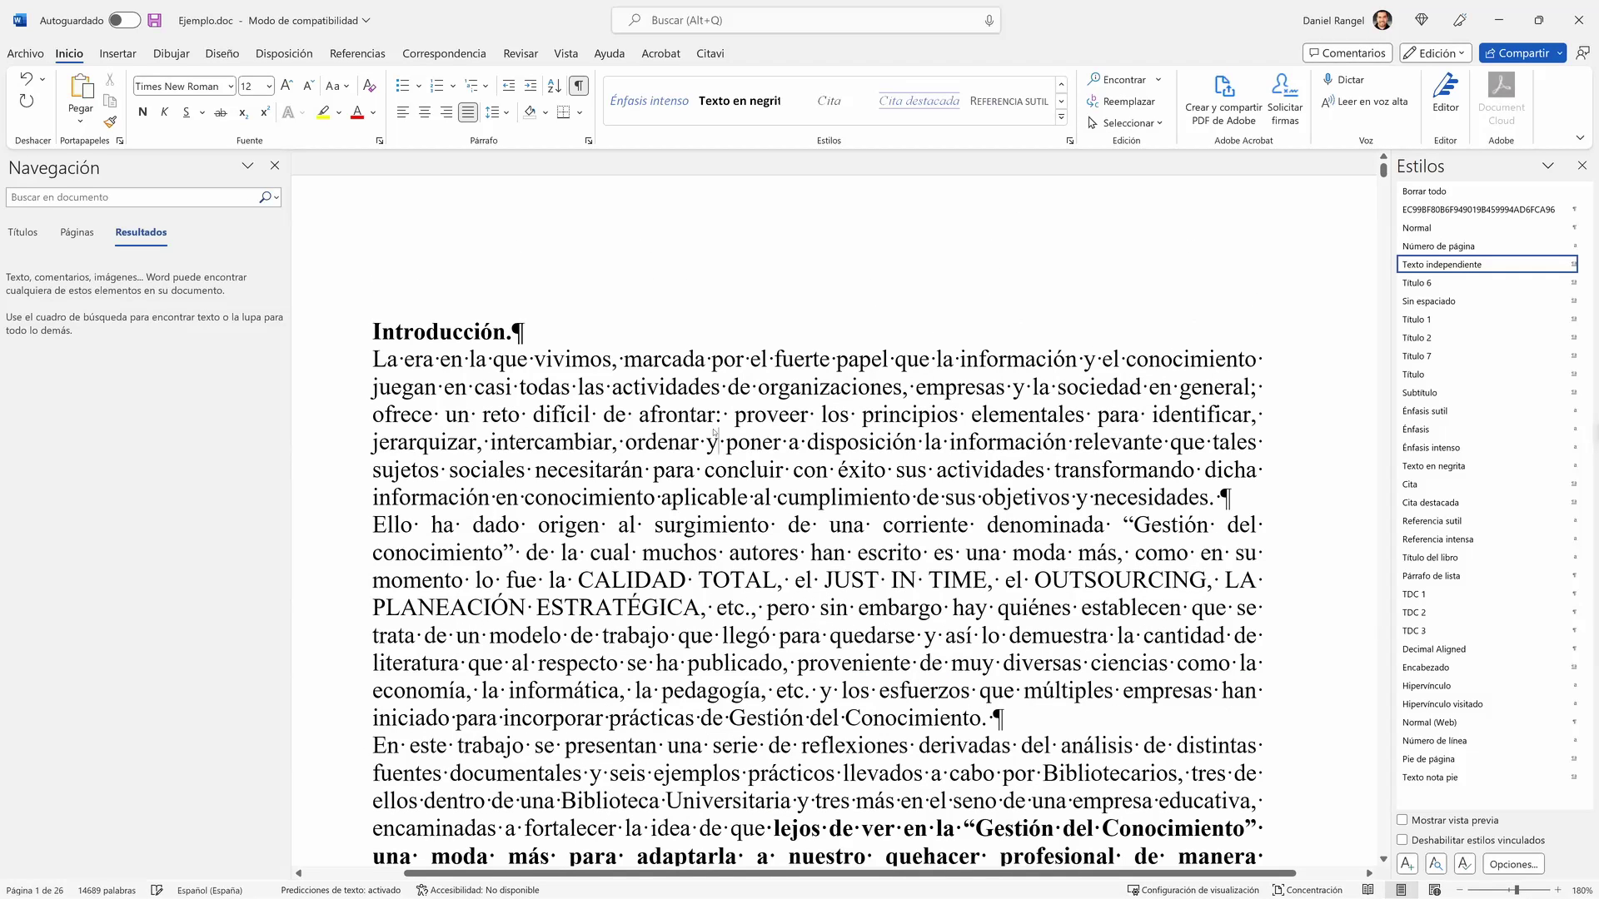
{"action": "key", "text": "ctrl+a"}
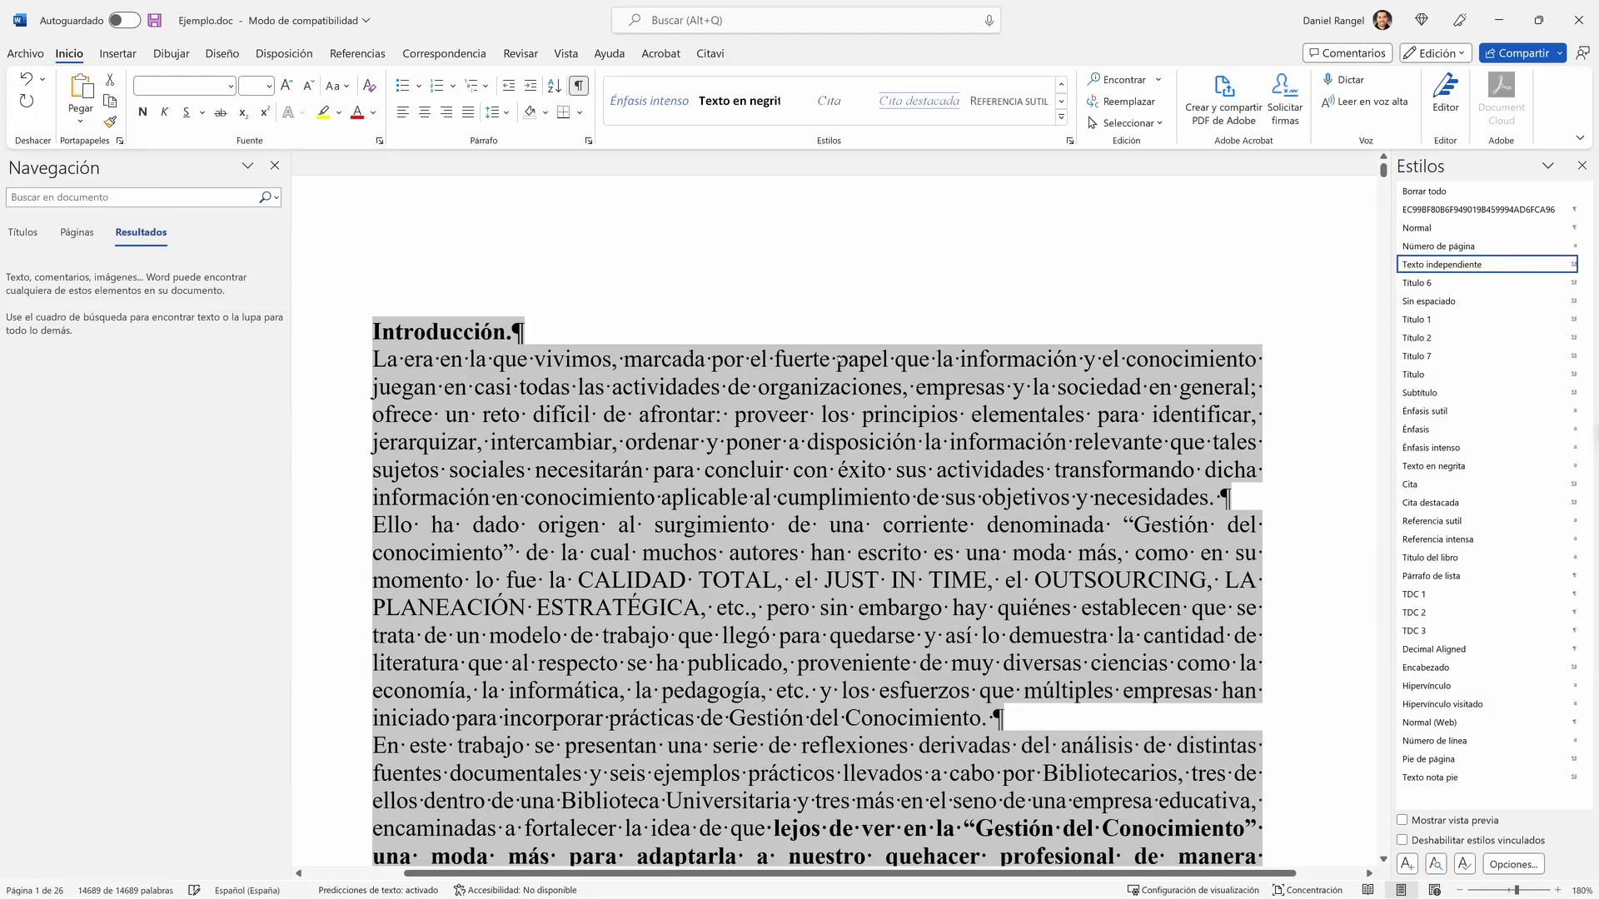
{"action": "mouse_move", "coordinate": [1424, 227]}
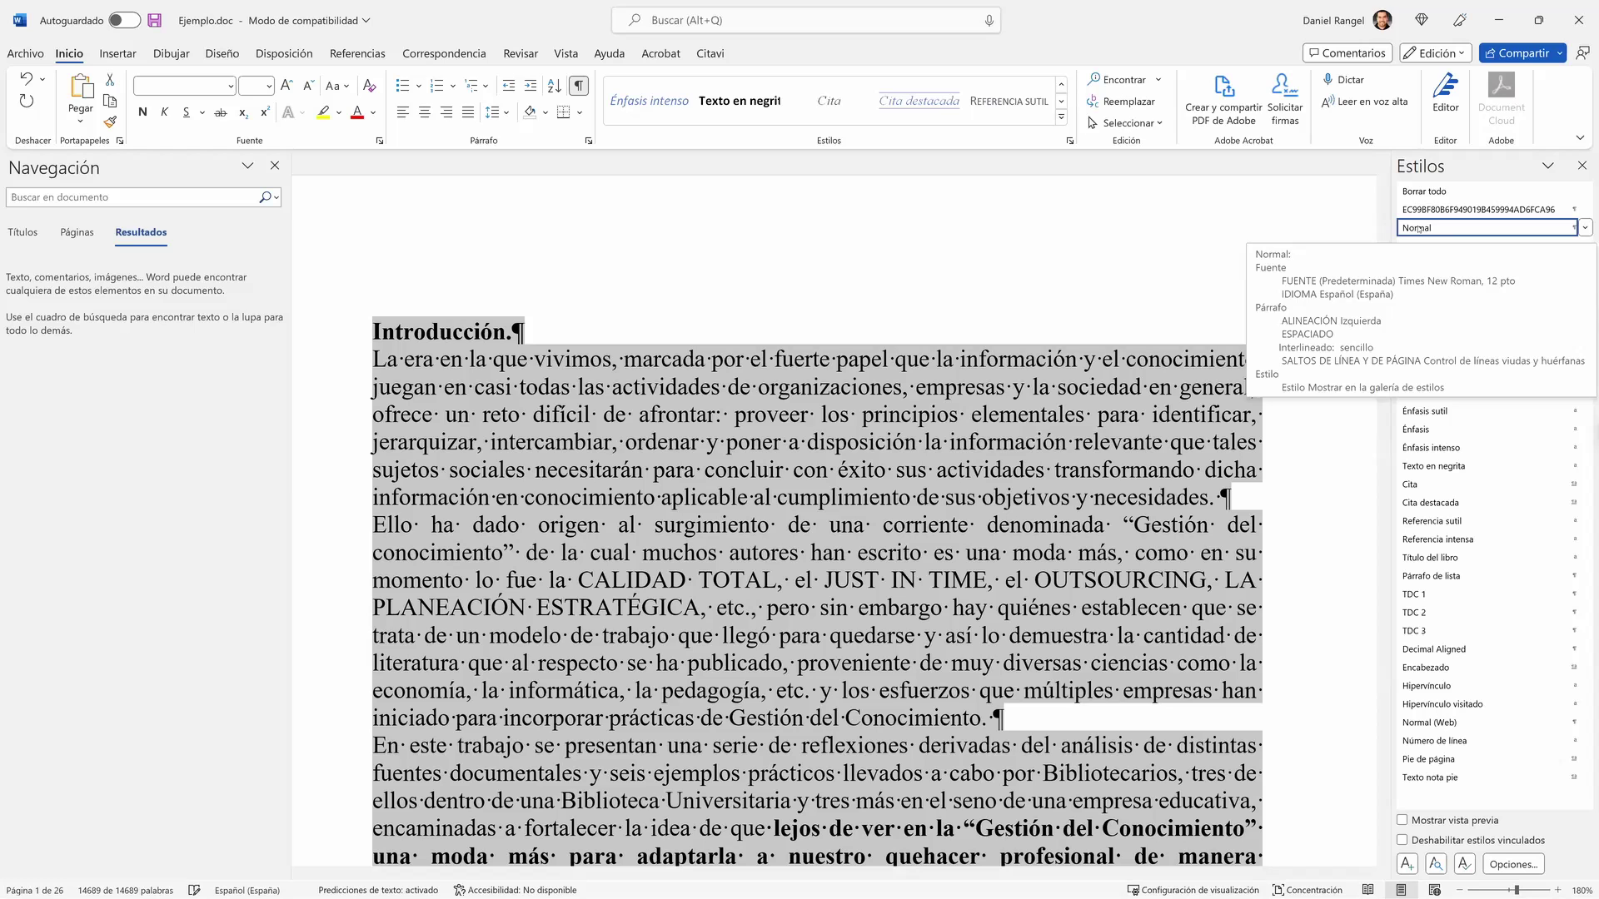
Apply the Normal style to all text, undo it once, then reapply Normal.
{"action": "left_click", "coordinate": [1418, 229]}
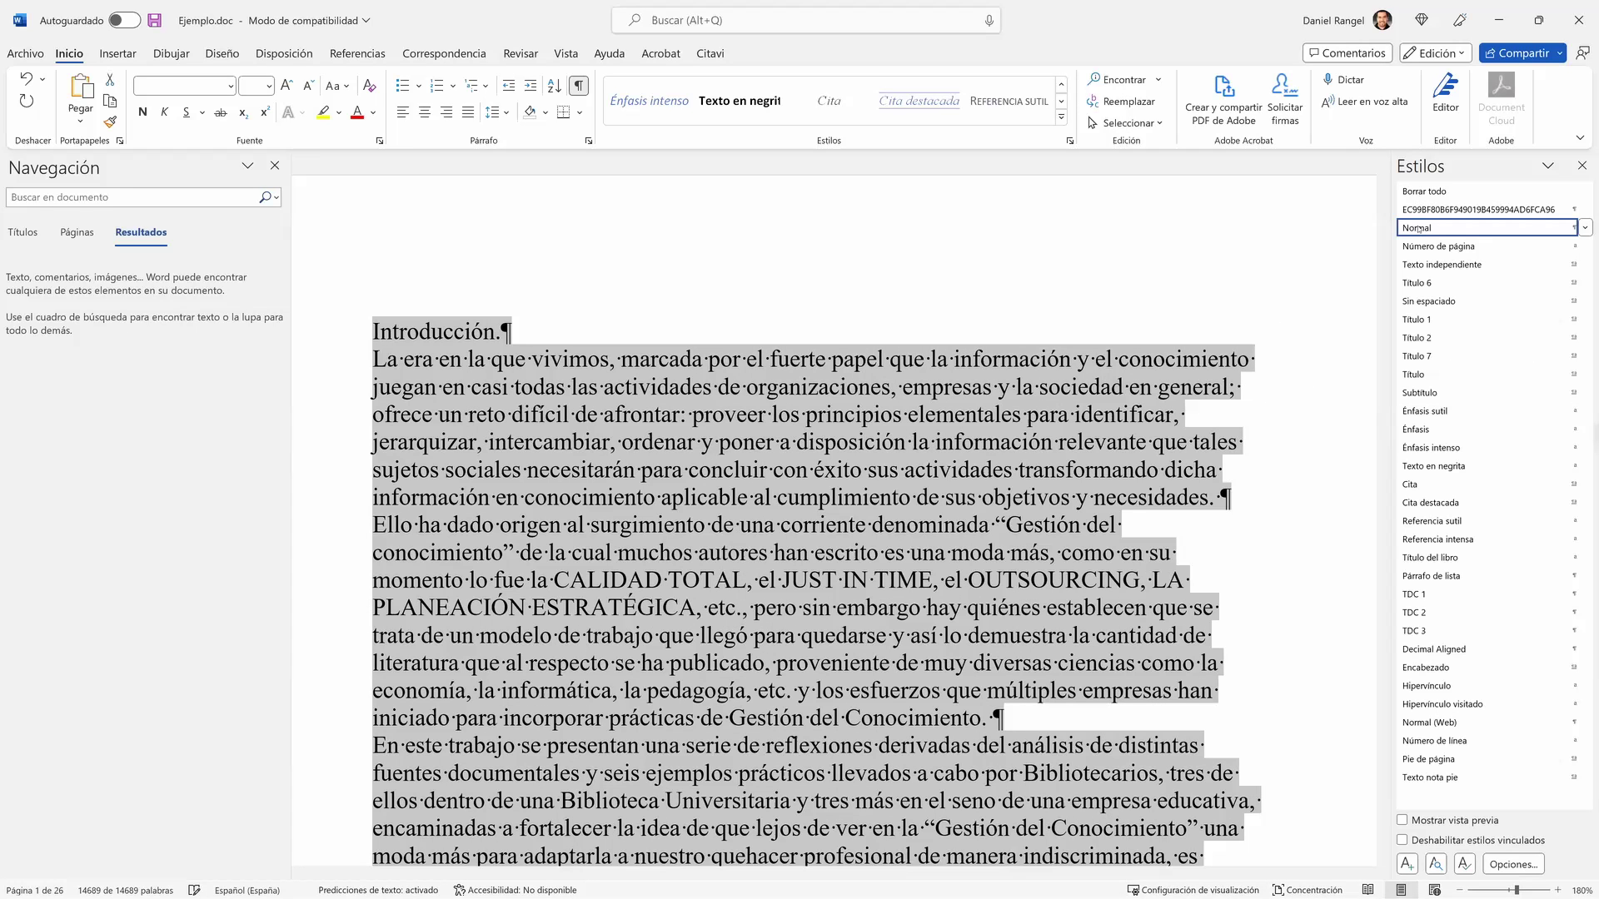
{"action": "left_click", "coordinate": [854, 360]}
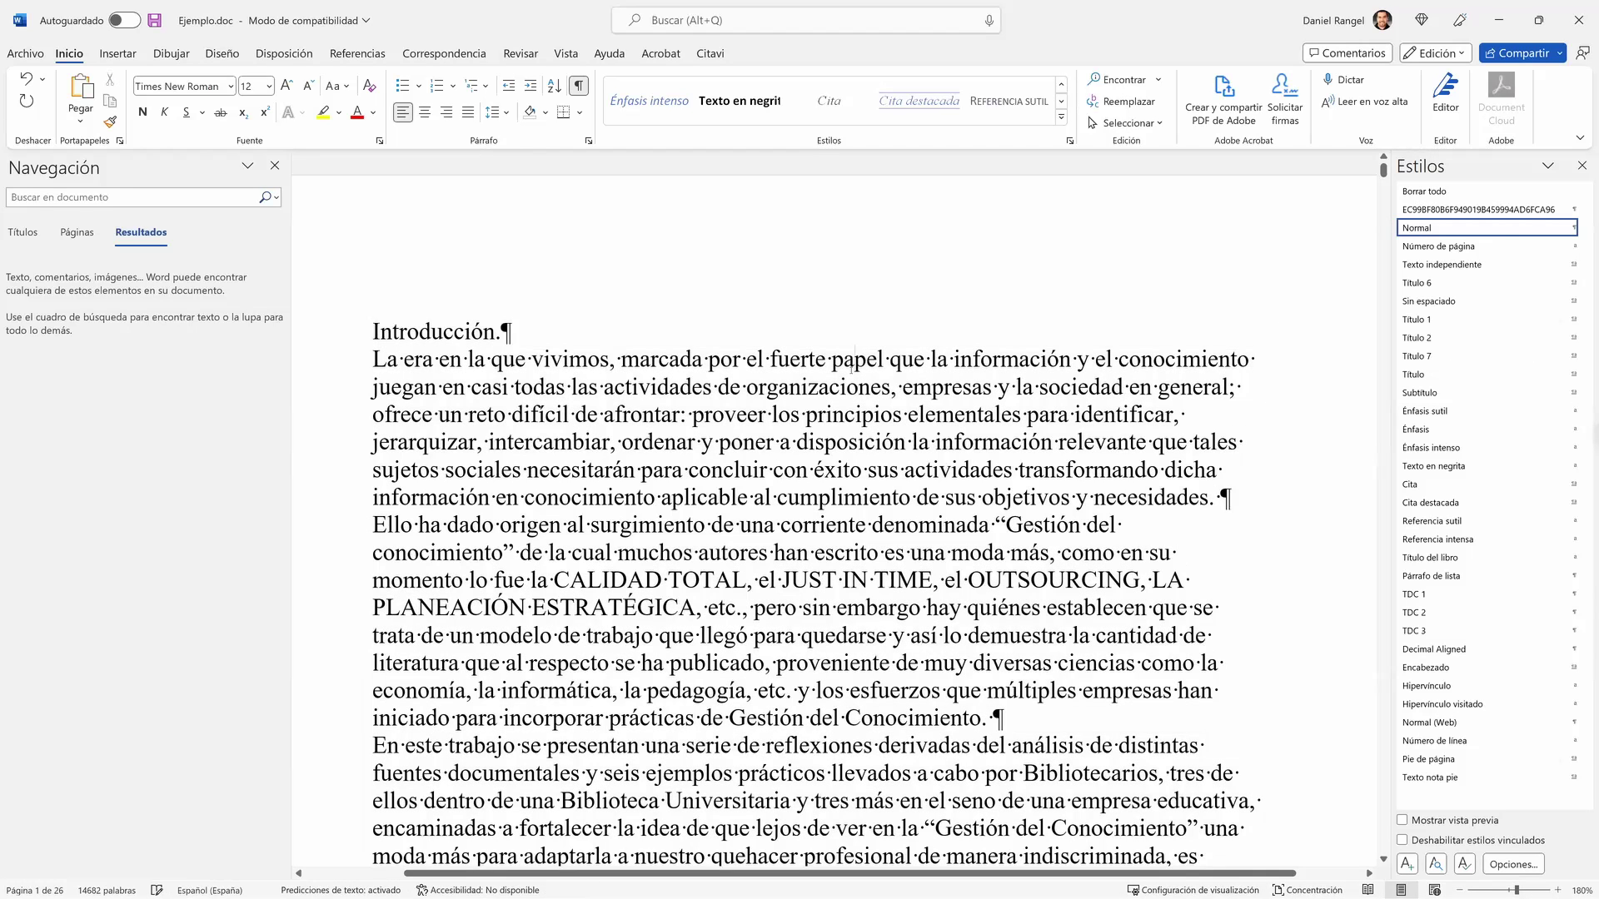
{"action": "key", "text": "ctrl+z"}
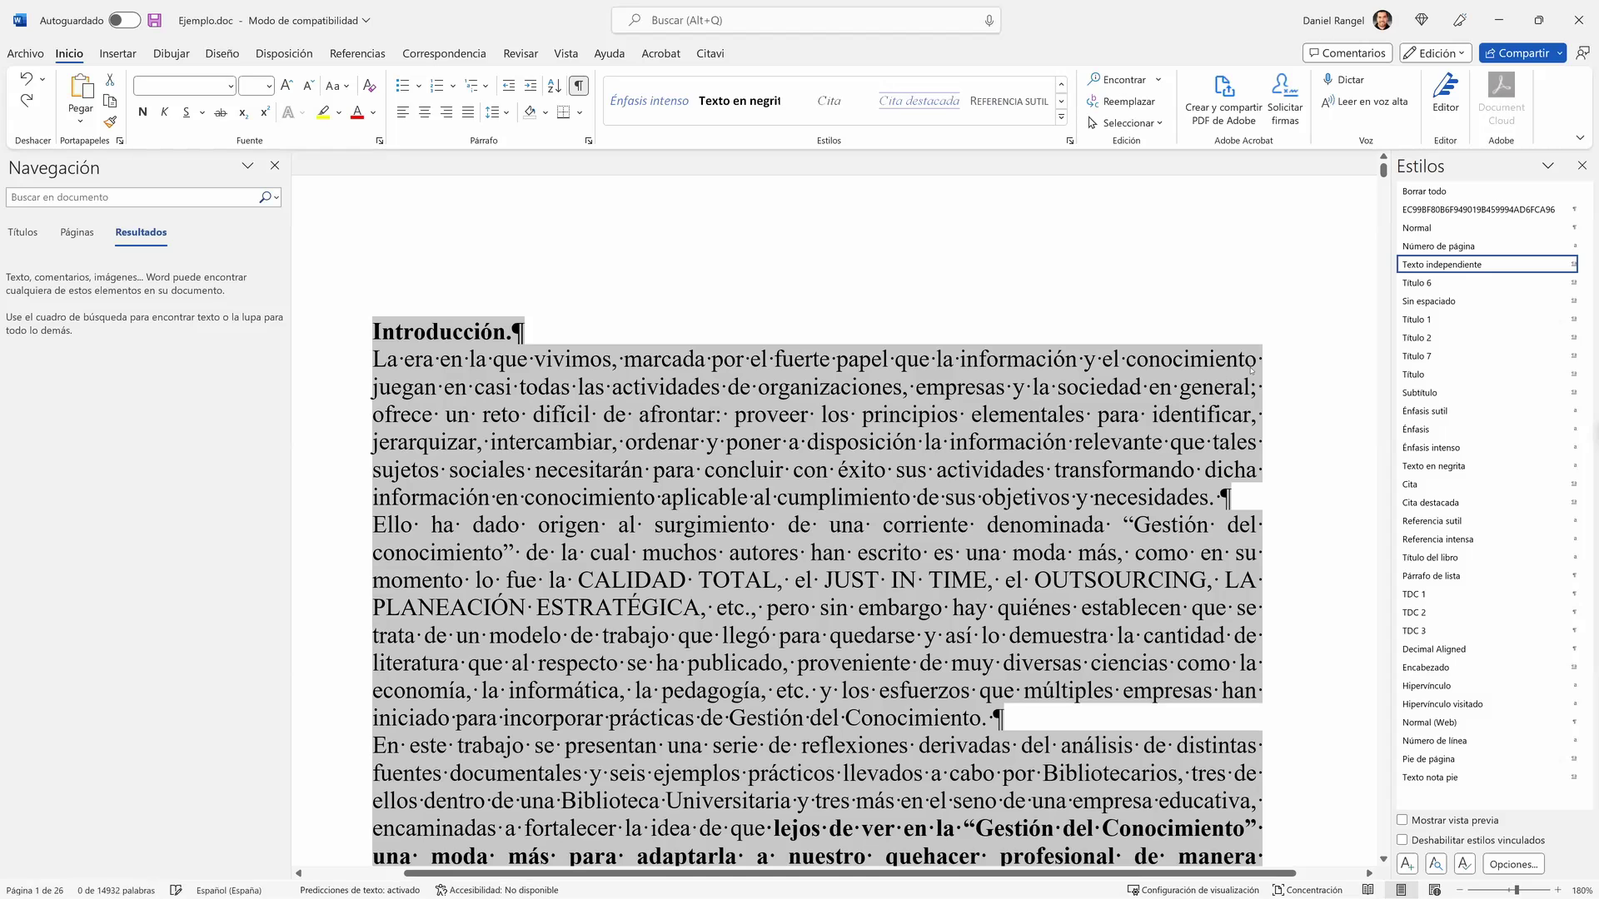
{"action": "scroll", "coordinate": [1166, 416], "scroll_direction": "down", "scroll_amount": 1}
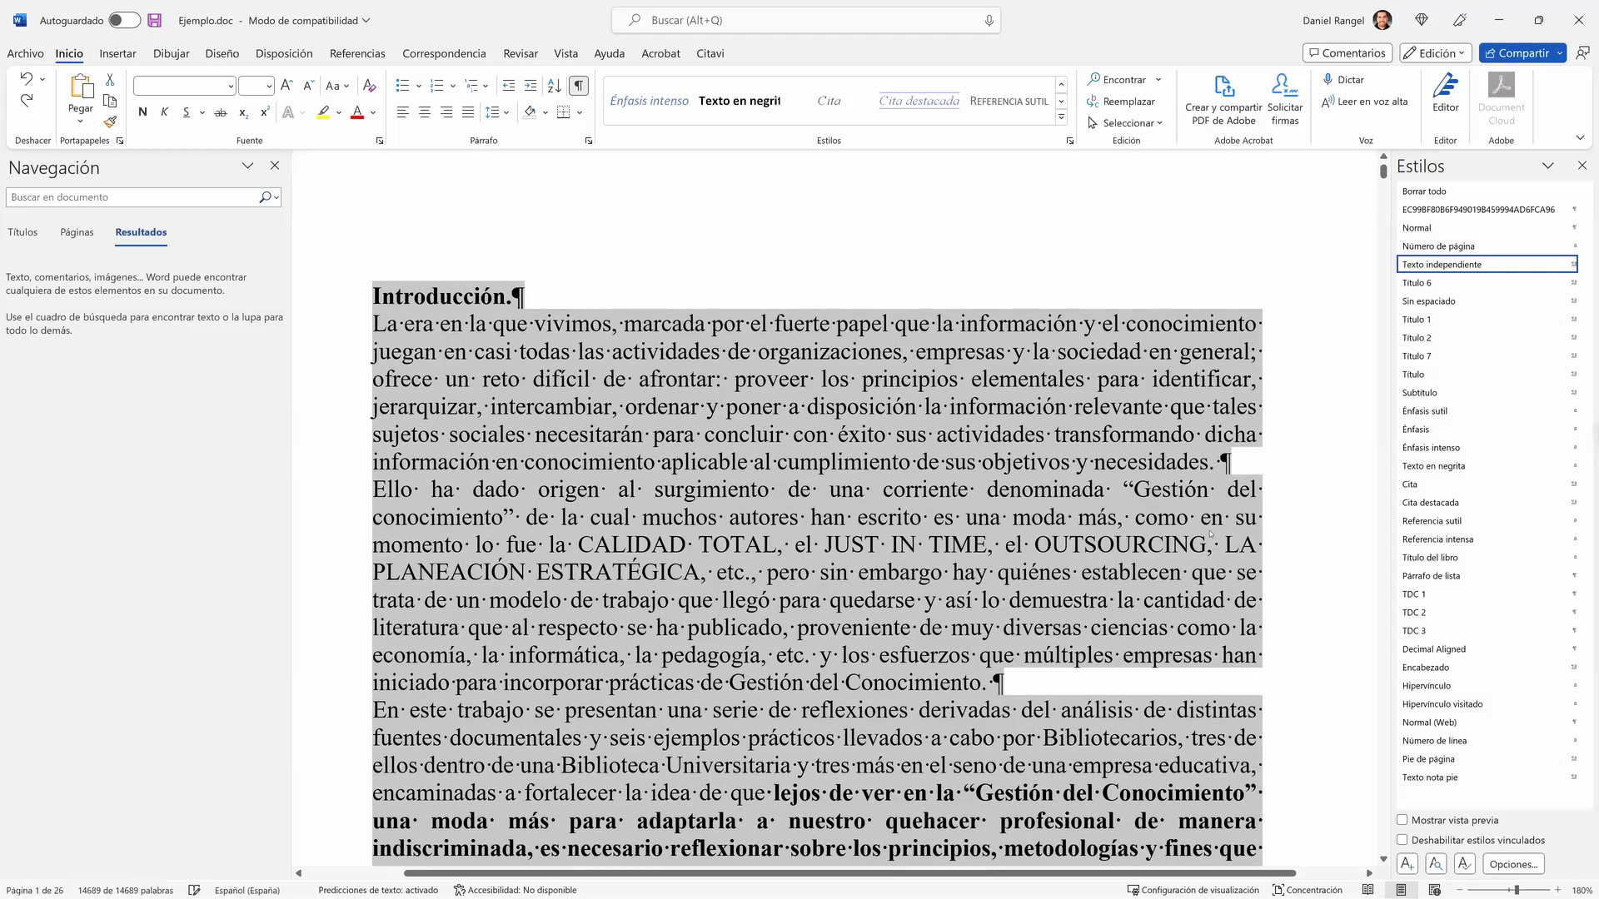
{"action": "scroll", "coordinate": [1408, 223], "scroll_direction": "down", "scroll_amount": 6}
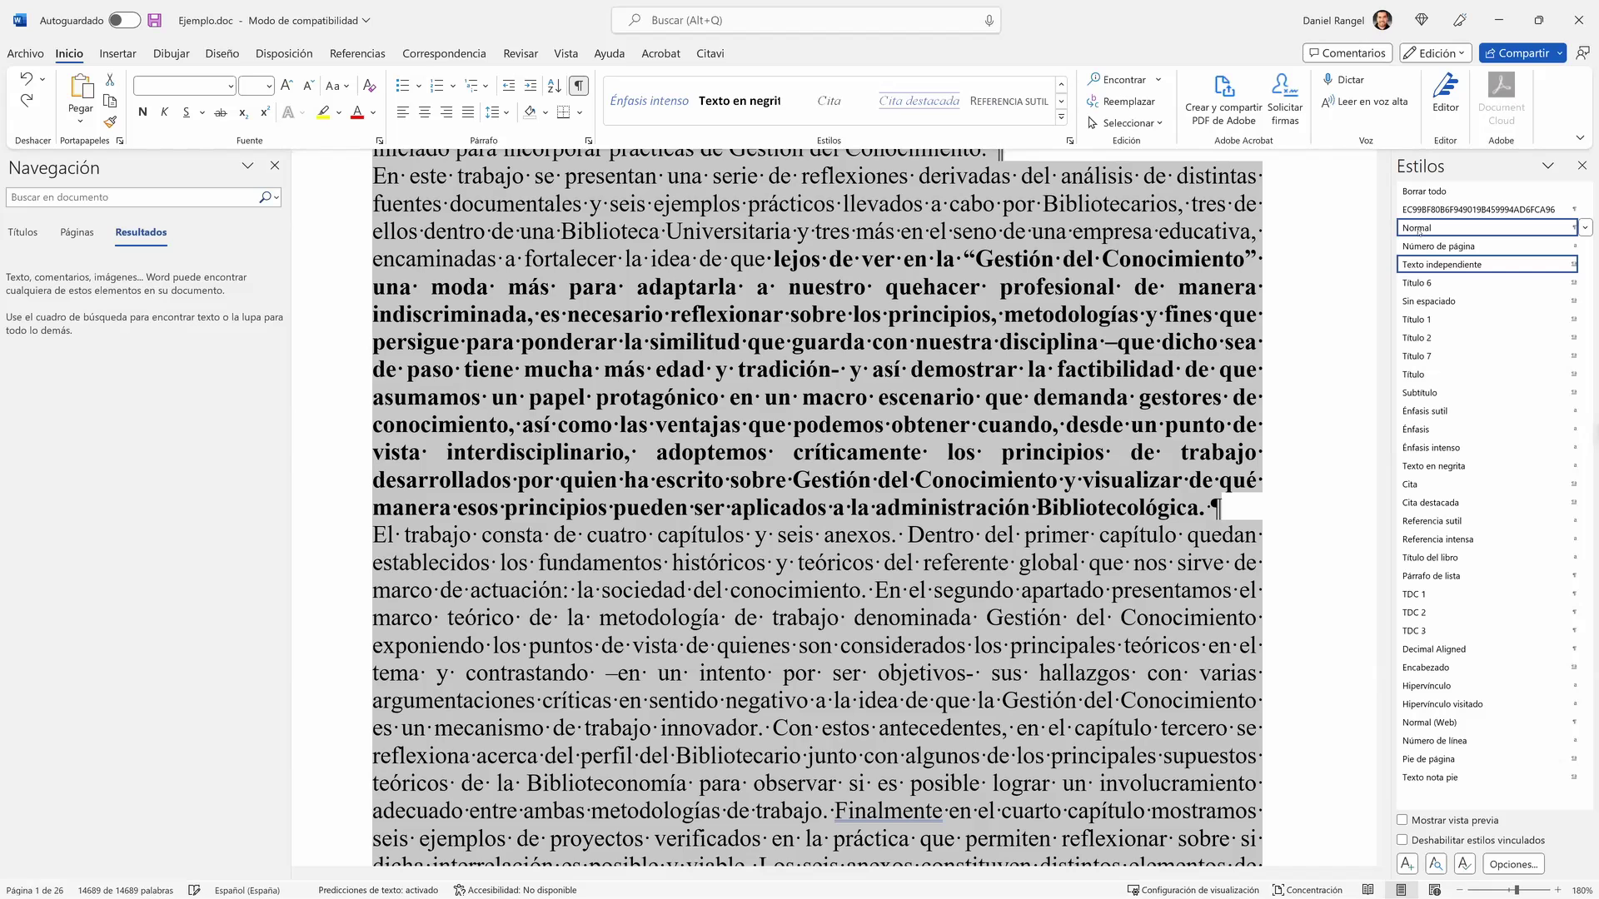
{"action": "left_click", "coordinate": [1417, 227]}
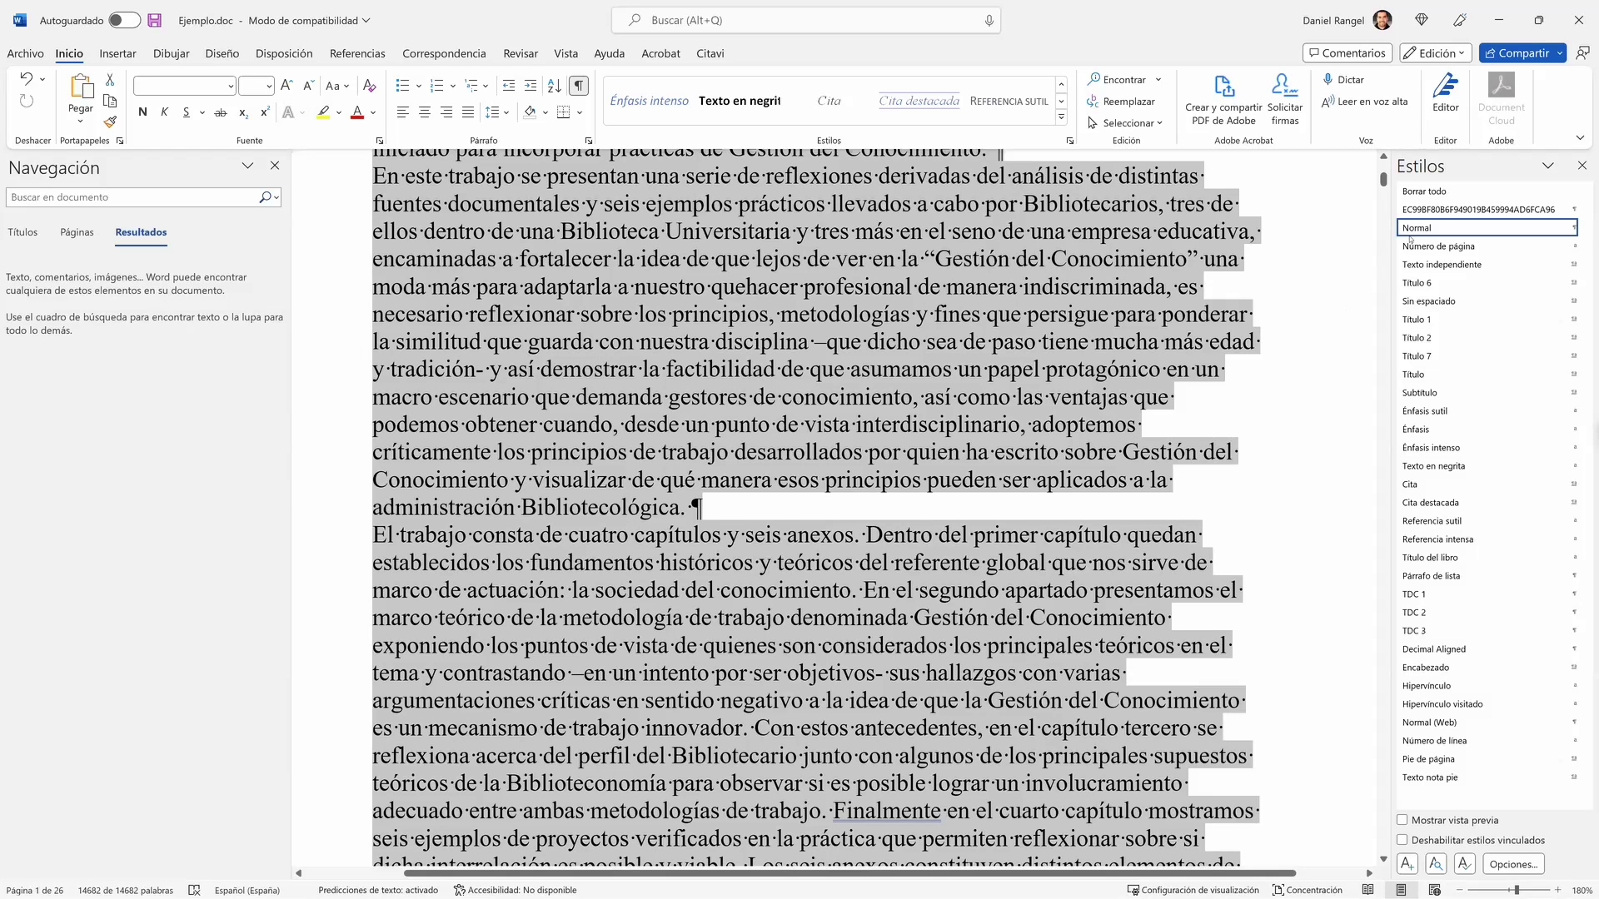
Apply Normal and Clear All Formatting to the entire document, leaving plain Times New Roman 12 text.
{"action": "left_click", "coordinate": [1433, 226]}
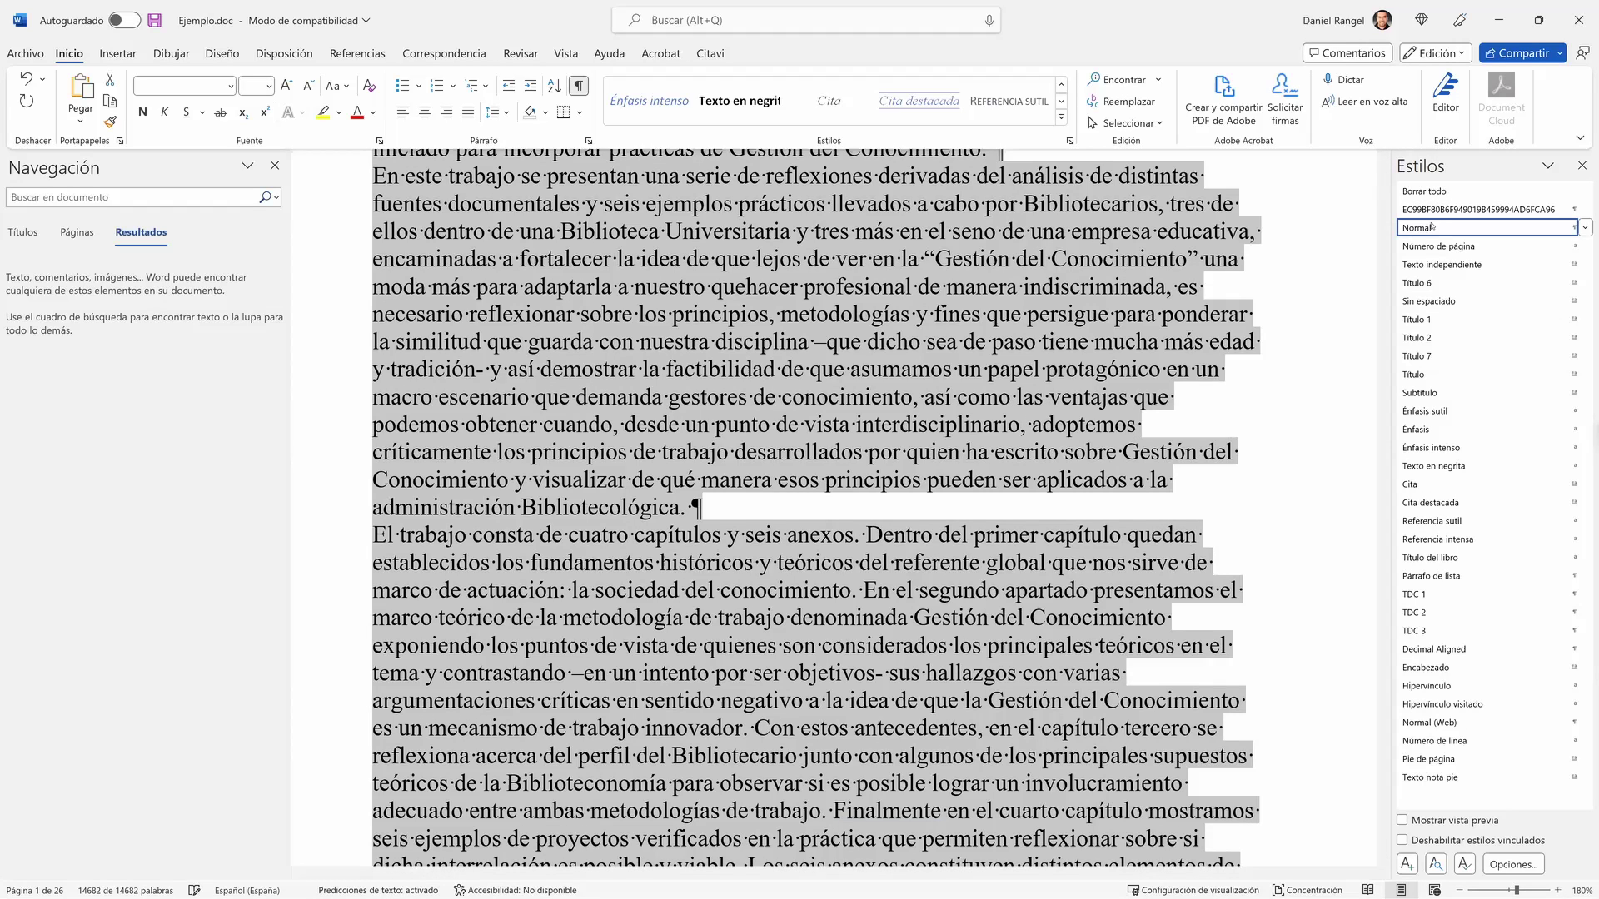
{"action": "left_click", "coordinate": [806, 259]}
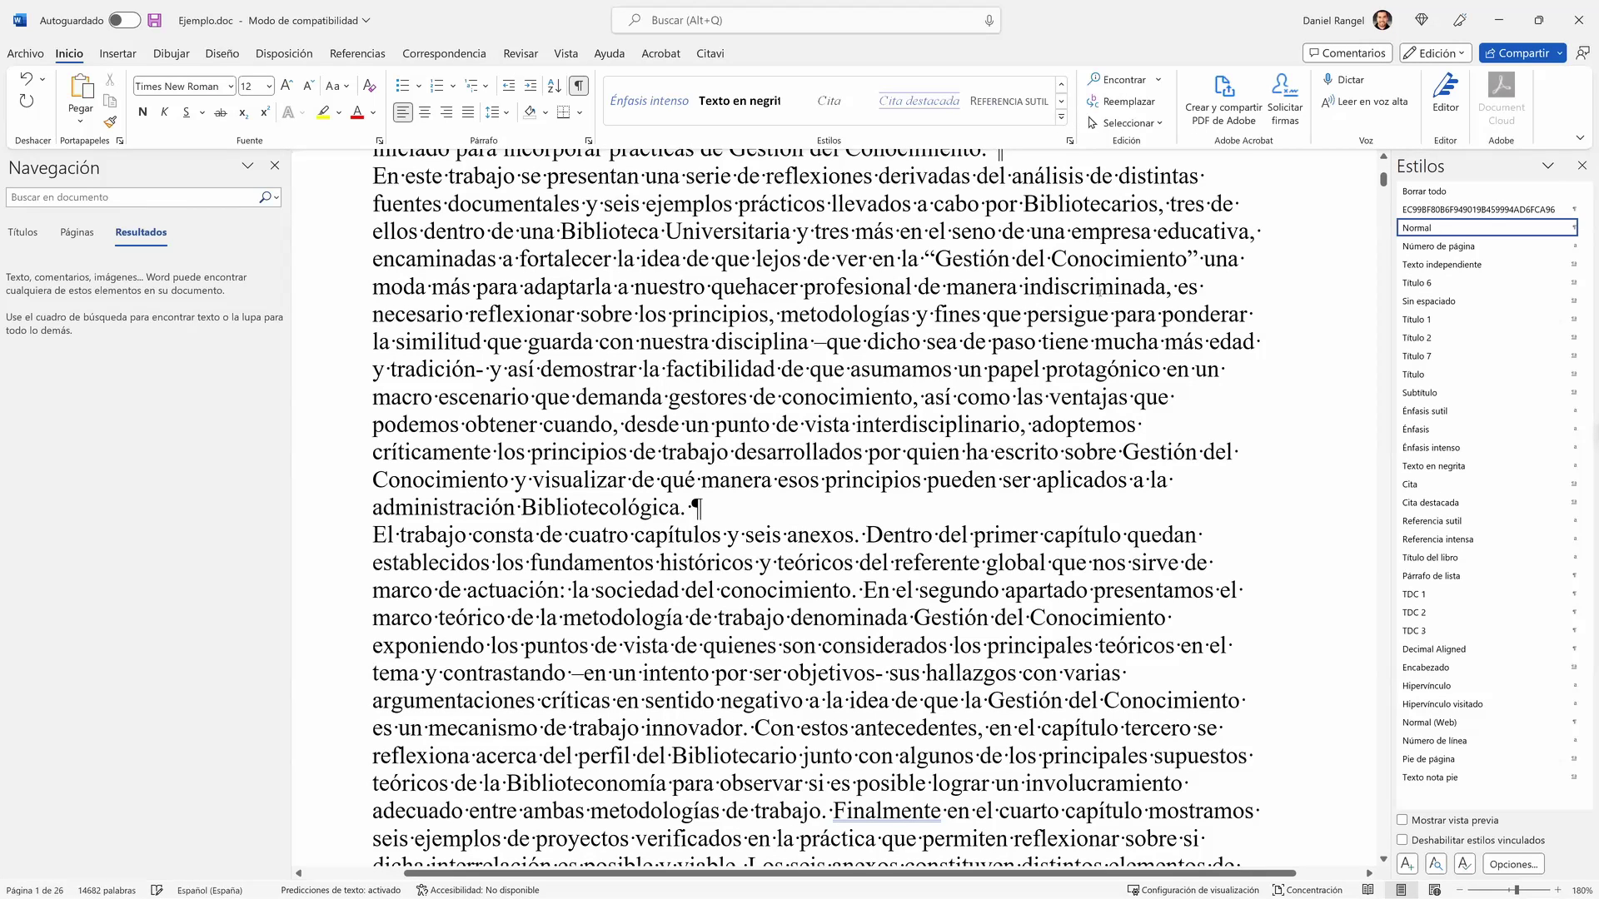
{"action": "key", "text": "ctrl+e"}
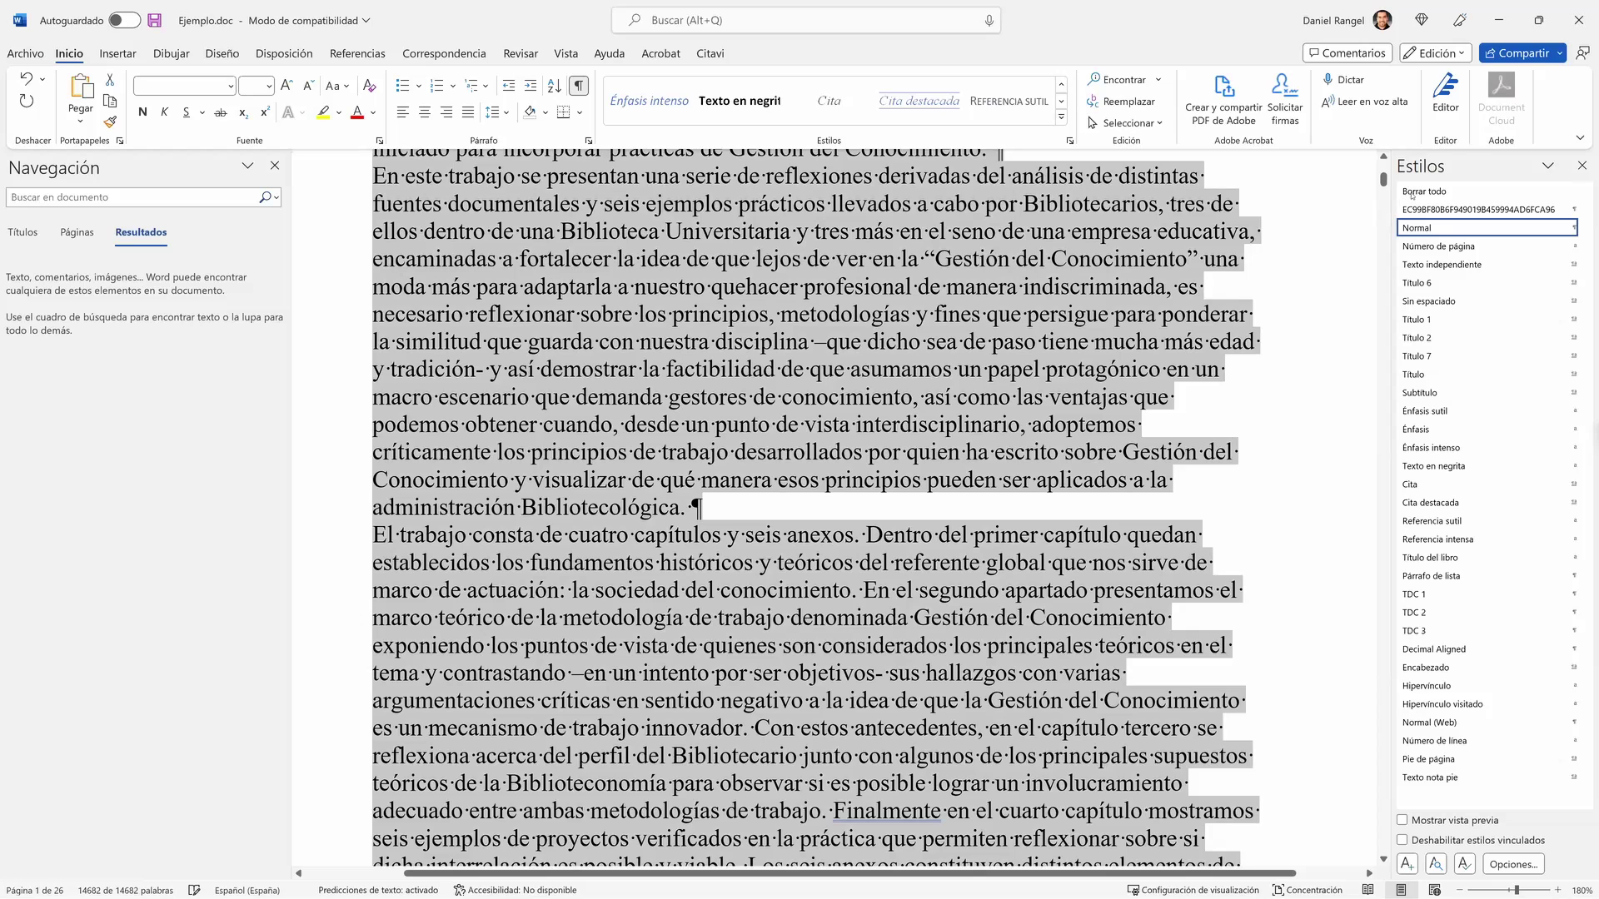
{"action": "left_click", "coordinate": [1421, 192]}
{"action": "left_click", "coordinate": [1120, 259]}
{"action": "scroll", "coordinate": [1129, 259], "scroll_direction": "up", "scroll_amount": 7}
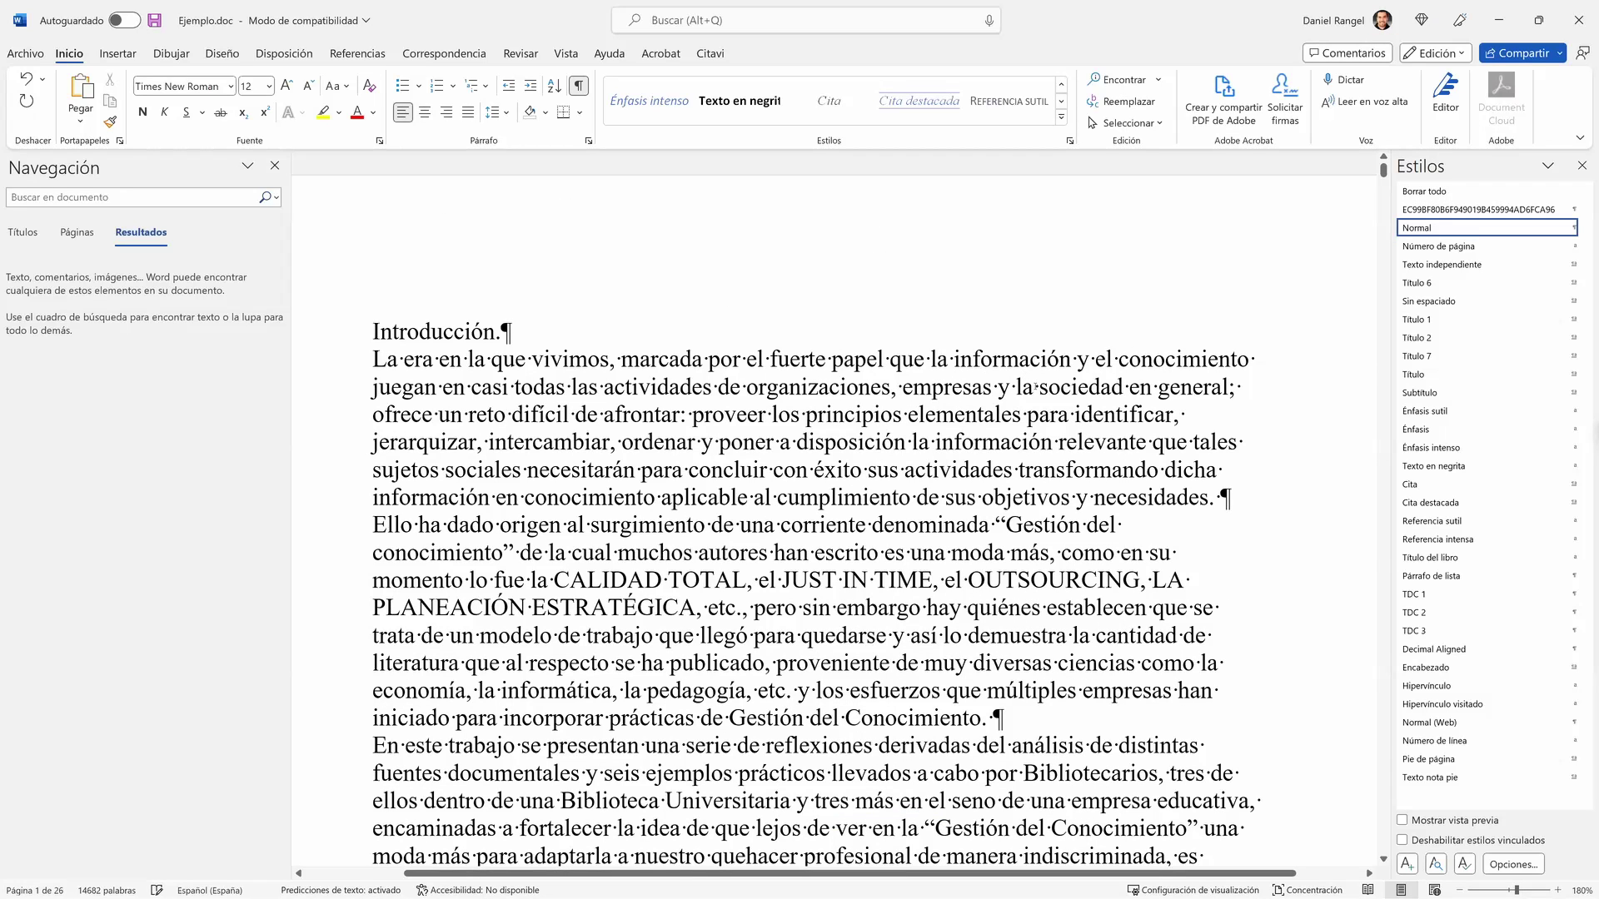
{"action": "mouse_move", "coordinate": [1486, 227]}
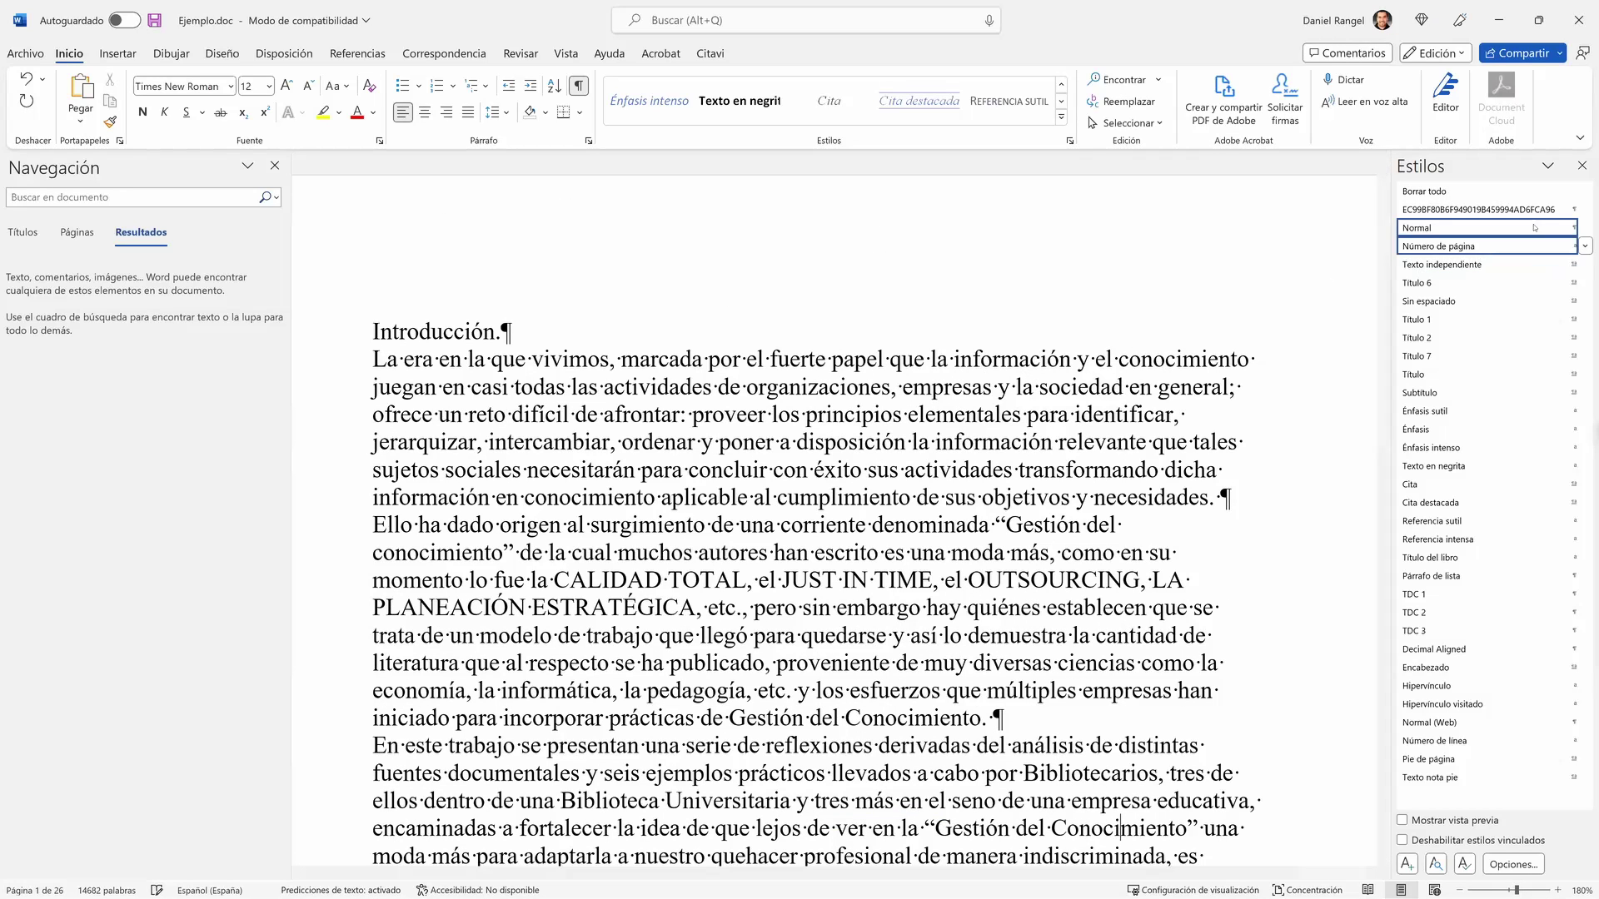
Modify the Normal style to Arial, 1.5 line spacing and justified, reflowing the document to 40 pages.
{"action": "left_click", "coordinate": [1582, 228]}
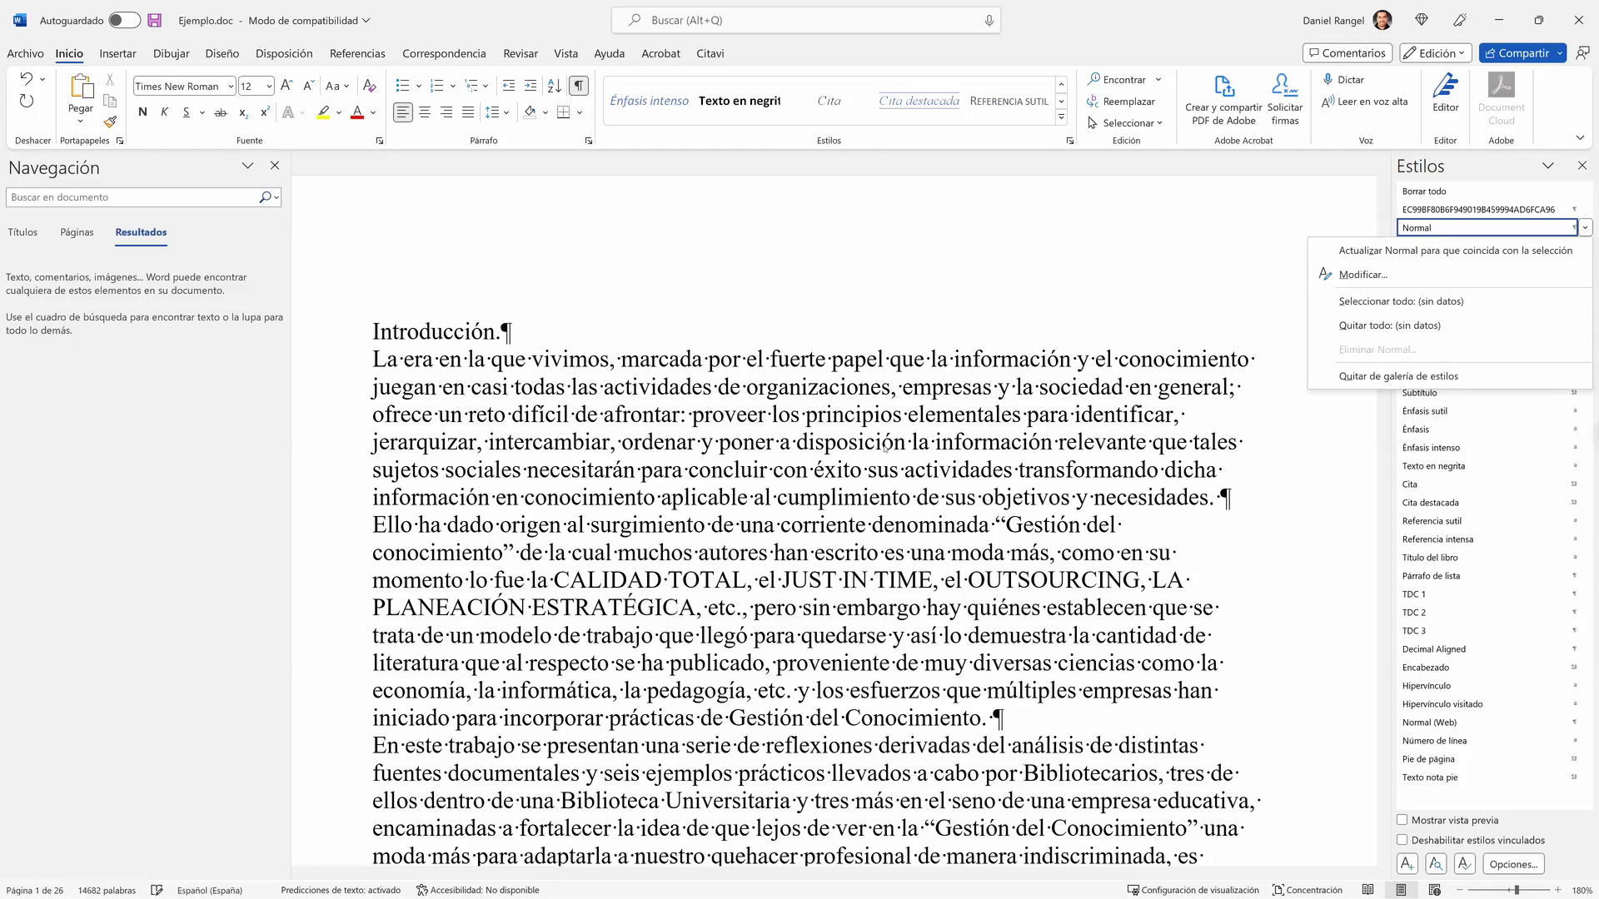
{"action": "left_click", "coordinate": [1359, 276]}
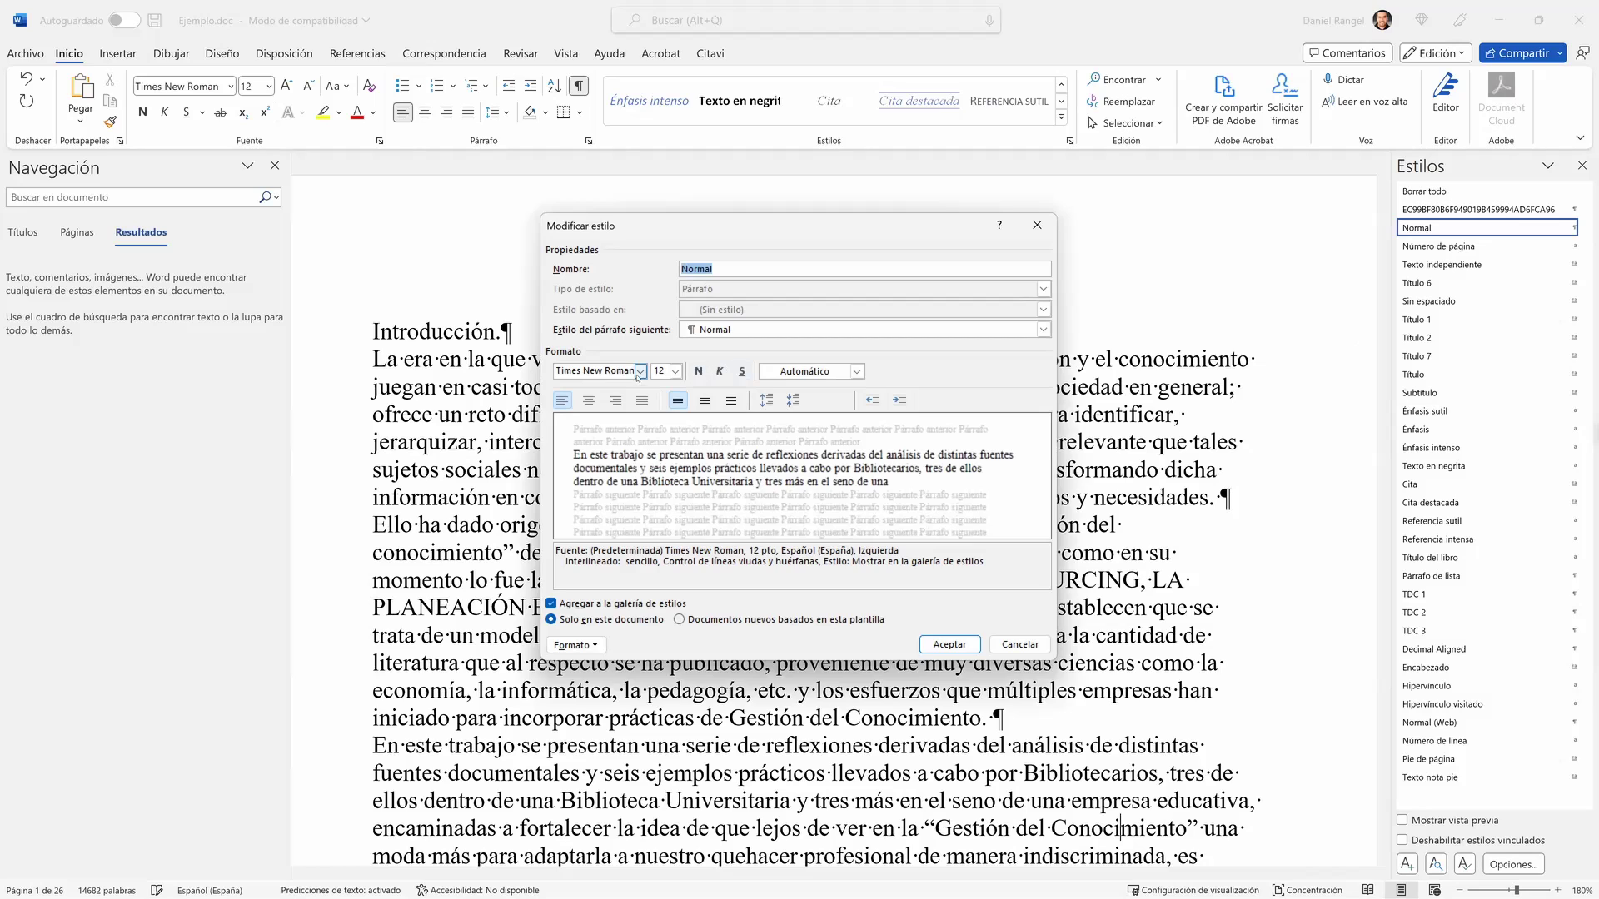
{"action": "left_click", "coordinate": [640, 371]}
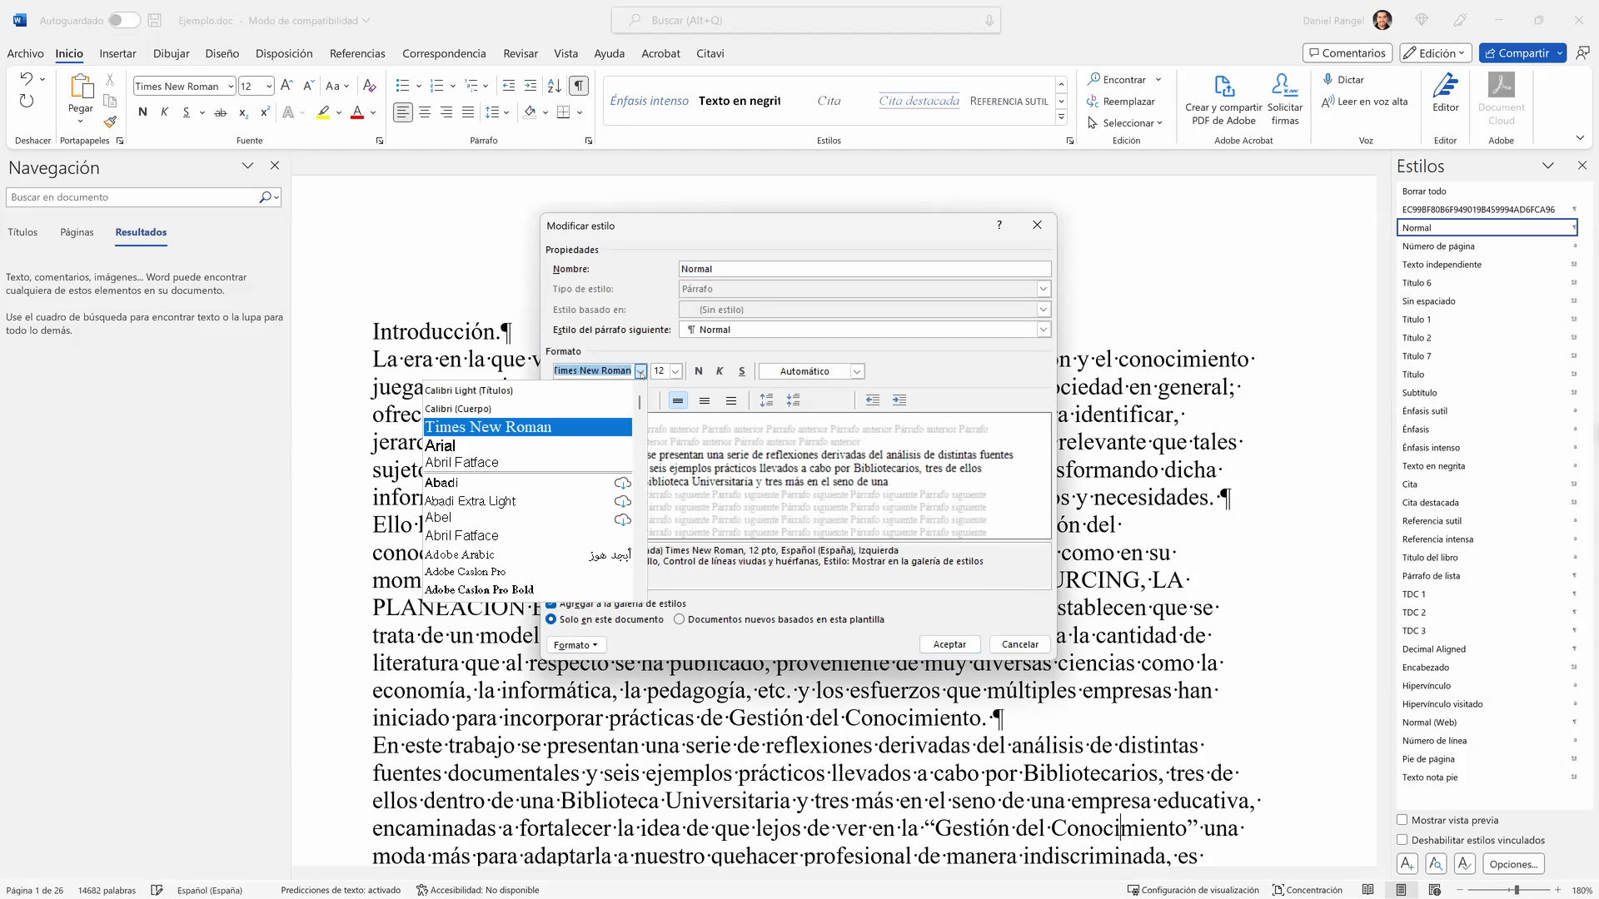
{"action": "left_click", "coordinate": [501, 446]}
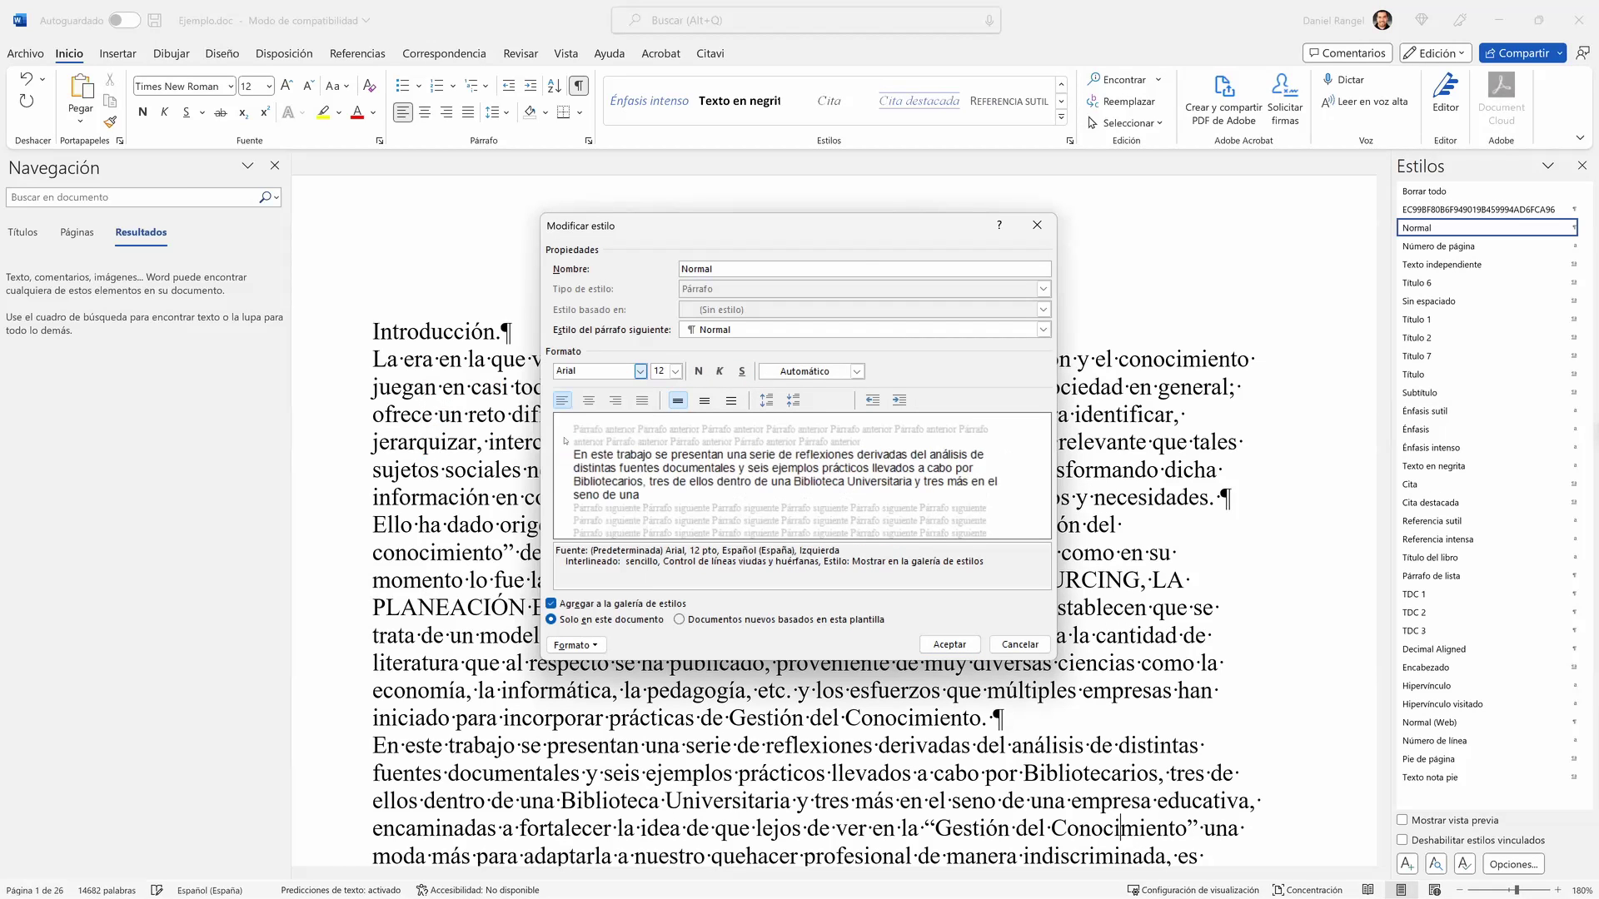
{"action": "left_click", "coordinate": [705, 401]}
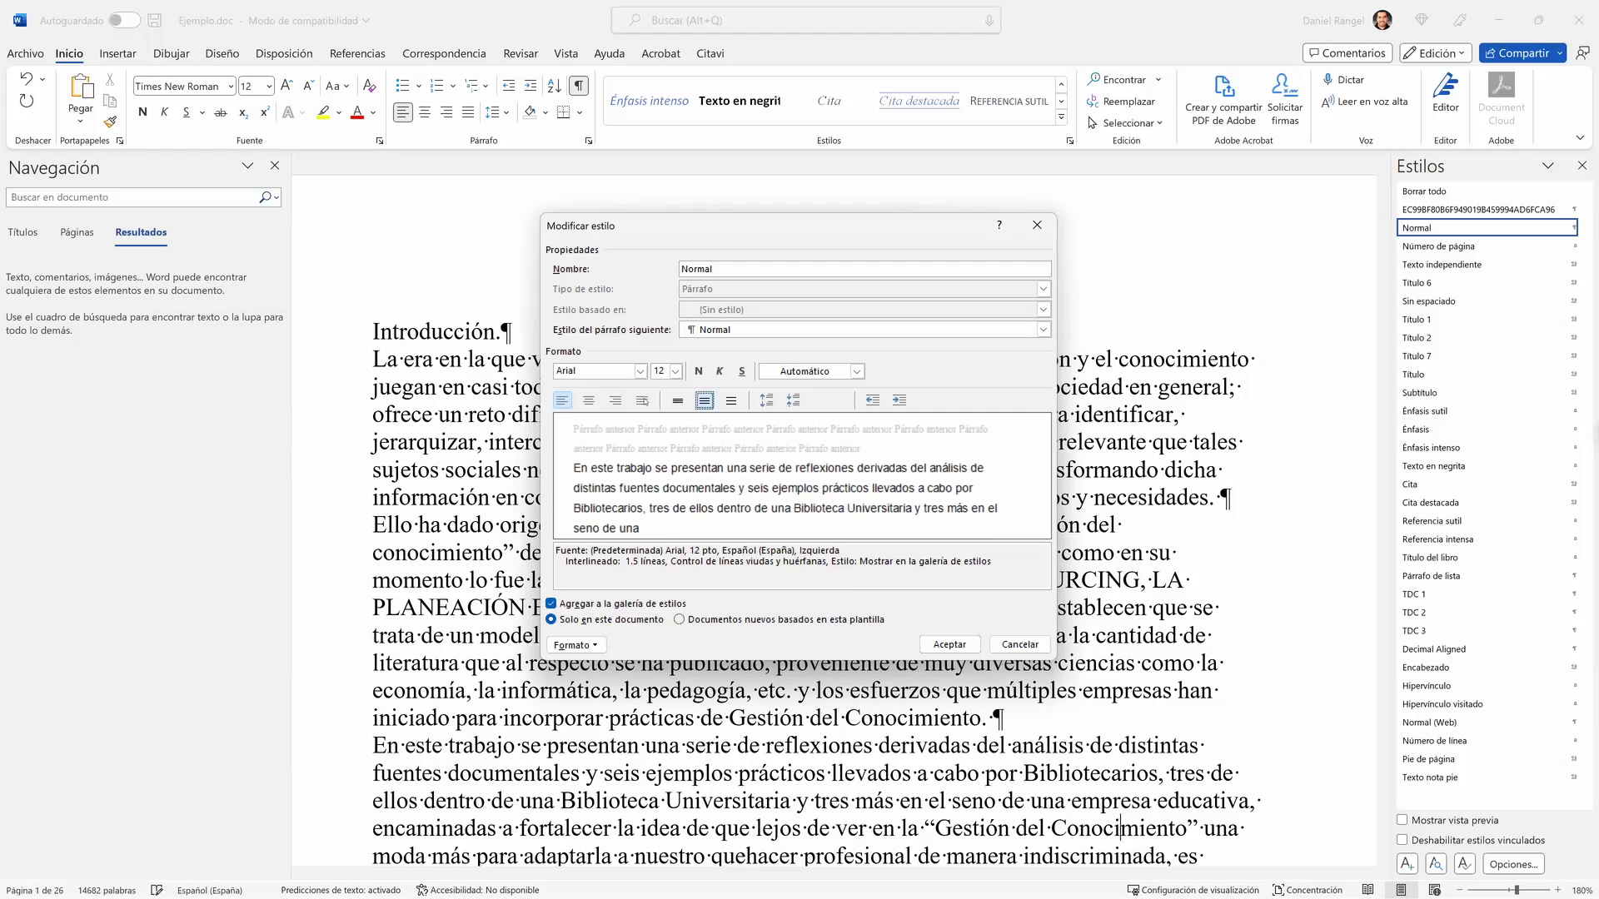
{"action": "left_click", "coordinate": [642, 401]}
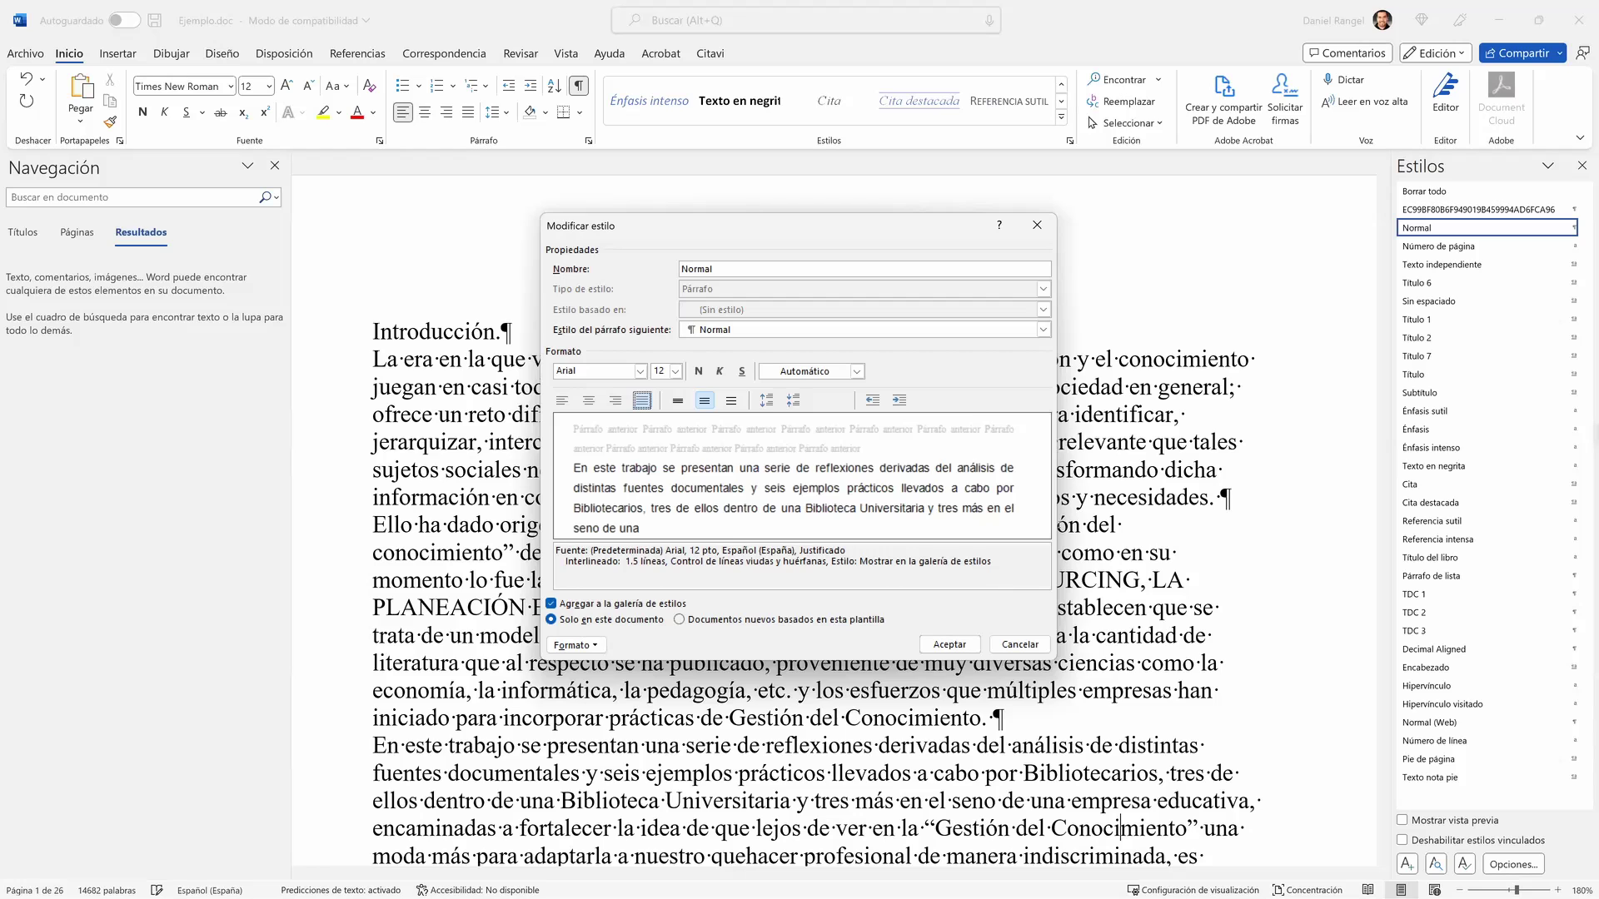
{"action": "key", "text": "Return"}
{"action": "scroll", "coordinate": [1060, 523], "scroll_direction": "down", "scroll_amount": 3}
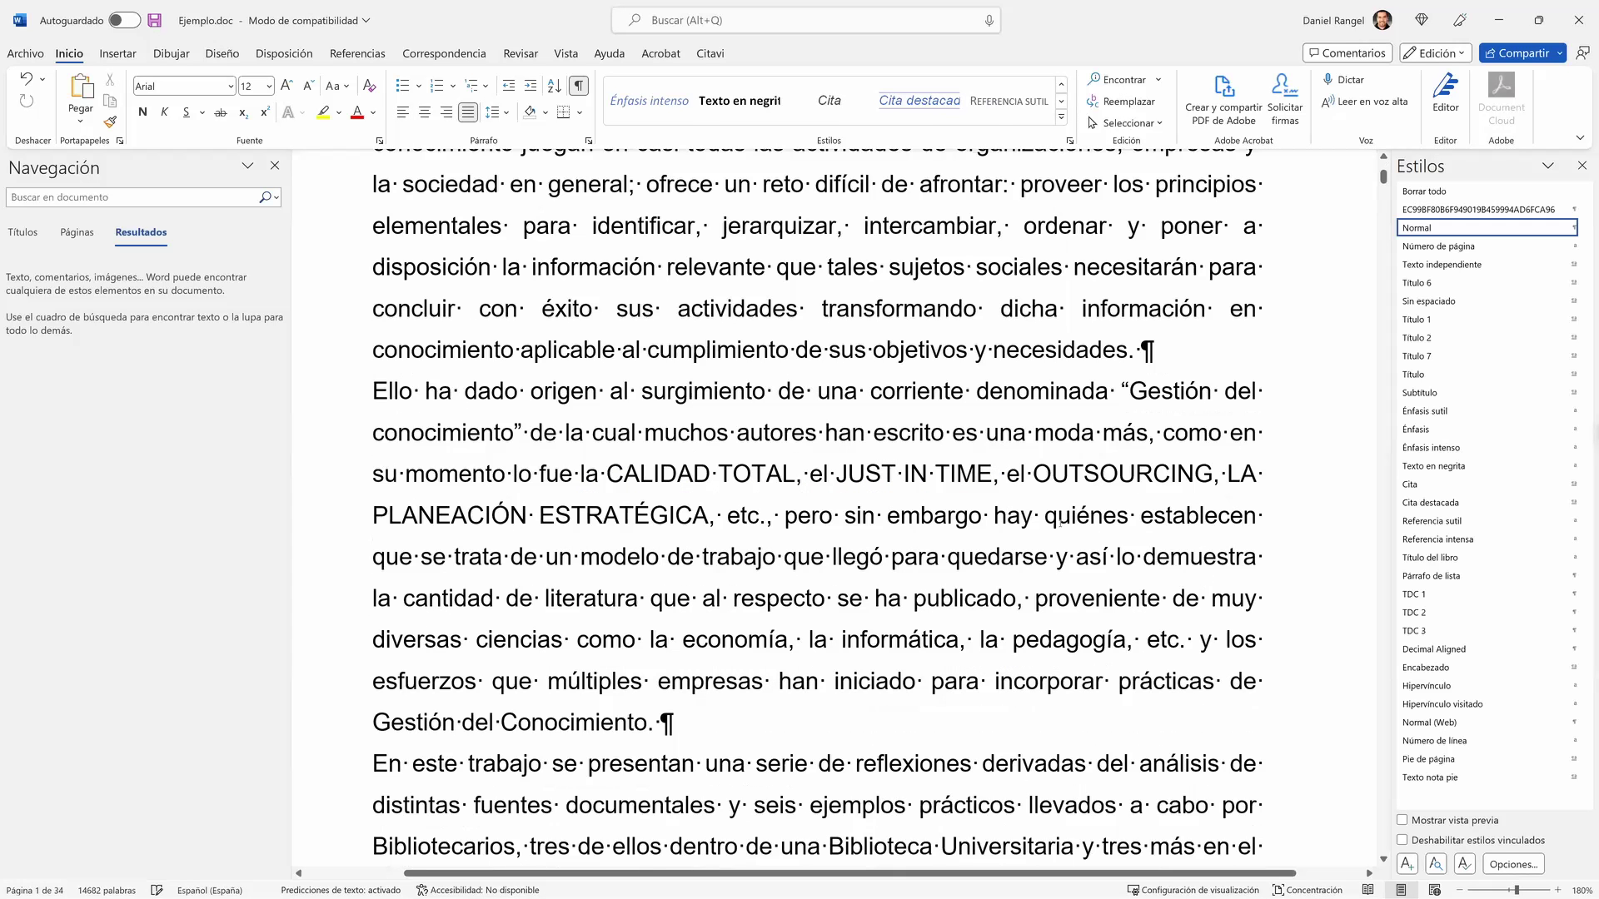
{"action": "scroll", "coordinate": [1058, 515], "scroll_direction": "down", "scroll_amount": 6}
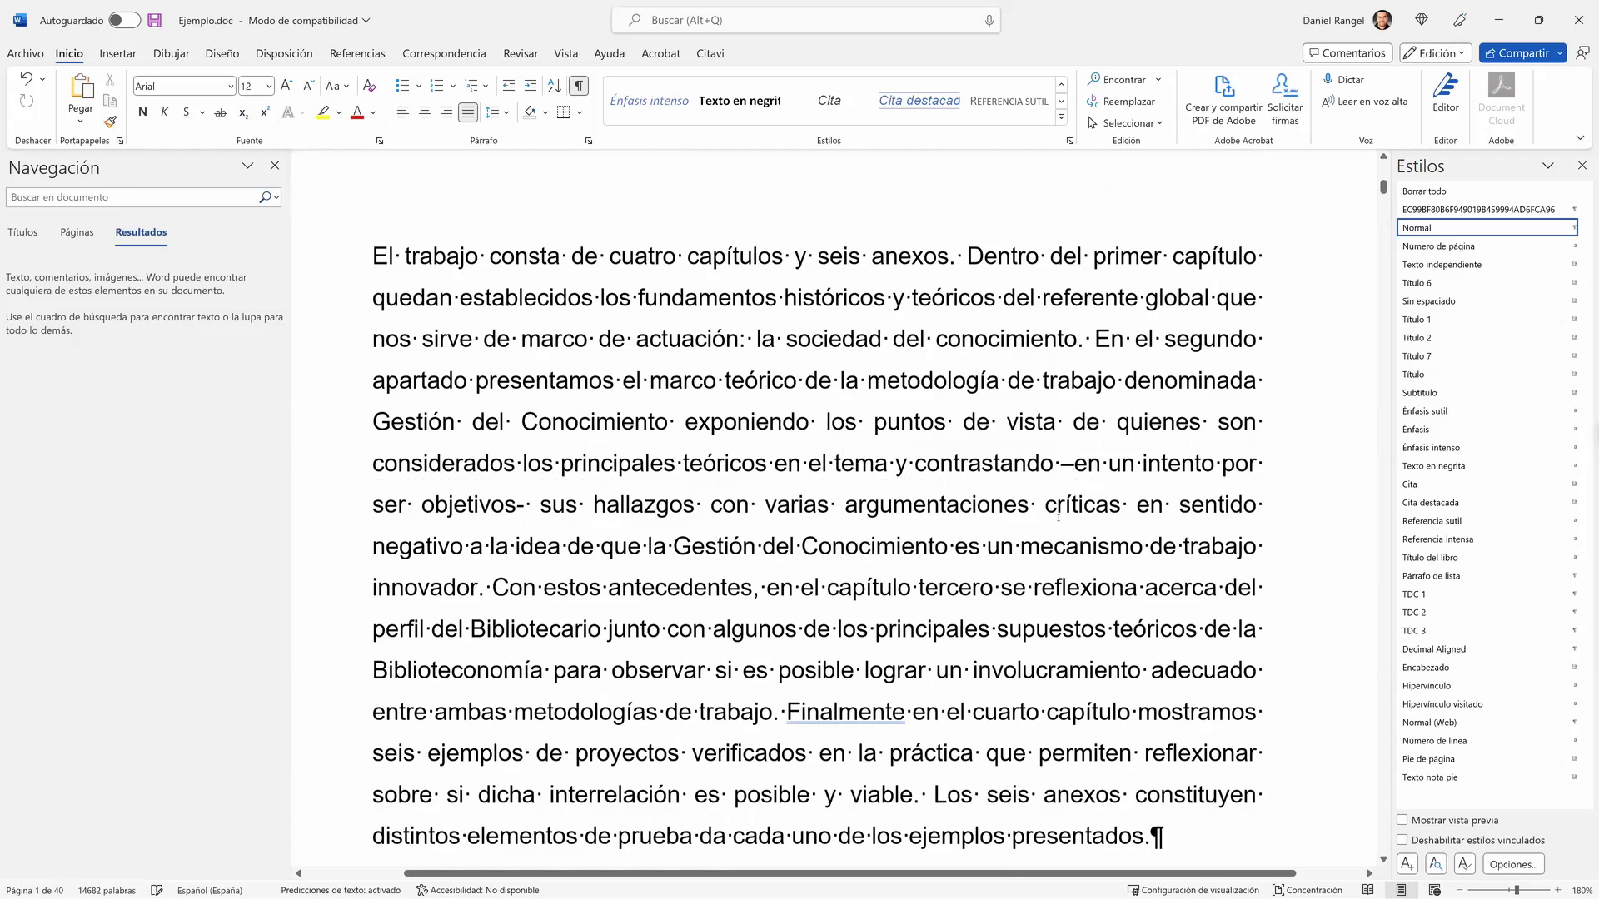
{"action": "scroll", "coordinate": [999, 481], "scroll_direction": "up", "scroll_amount": 10}
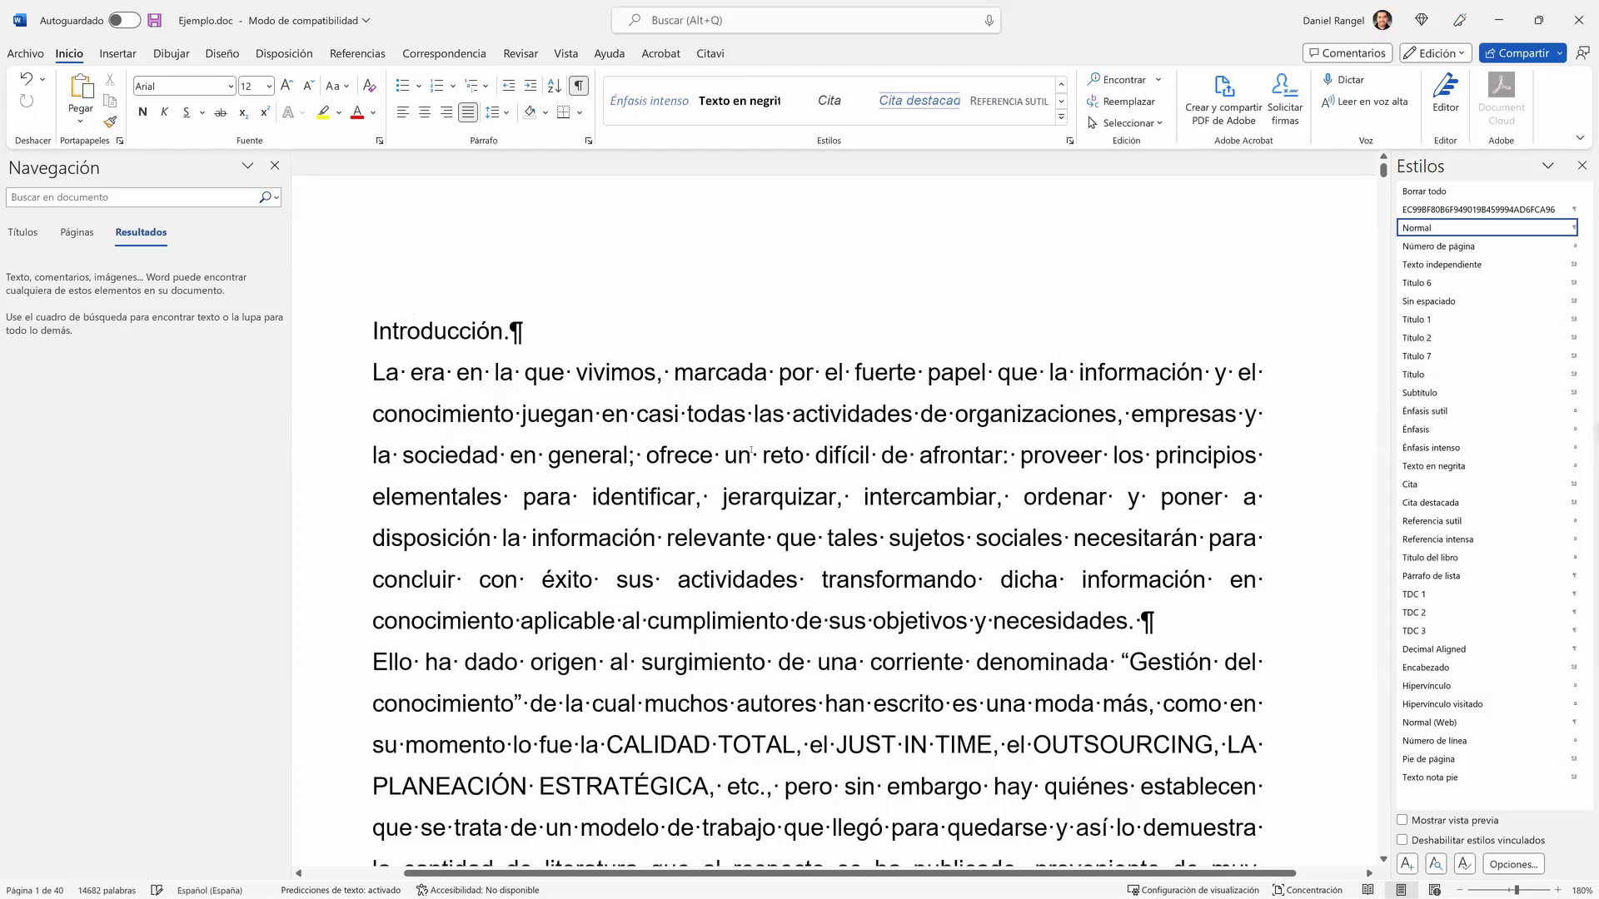
Apply Título 1 (Cambria 16 bold) to the 'Introducción.' line.
{"action": "left_click", "coordinate": [342, 336]}
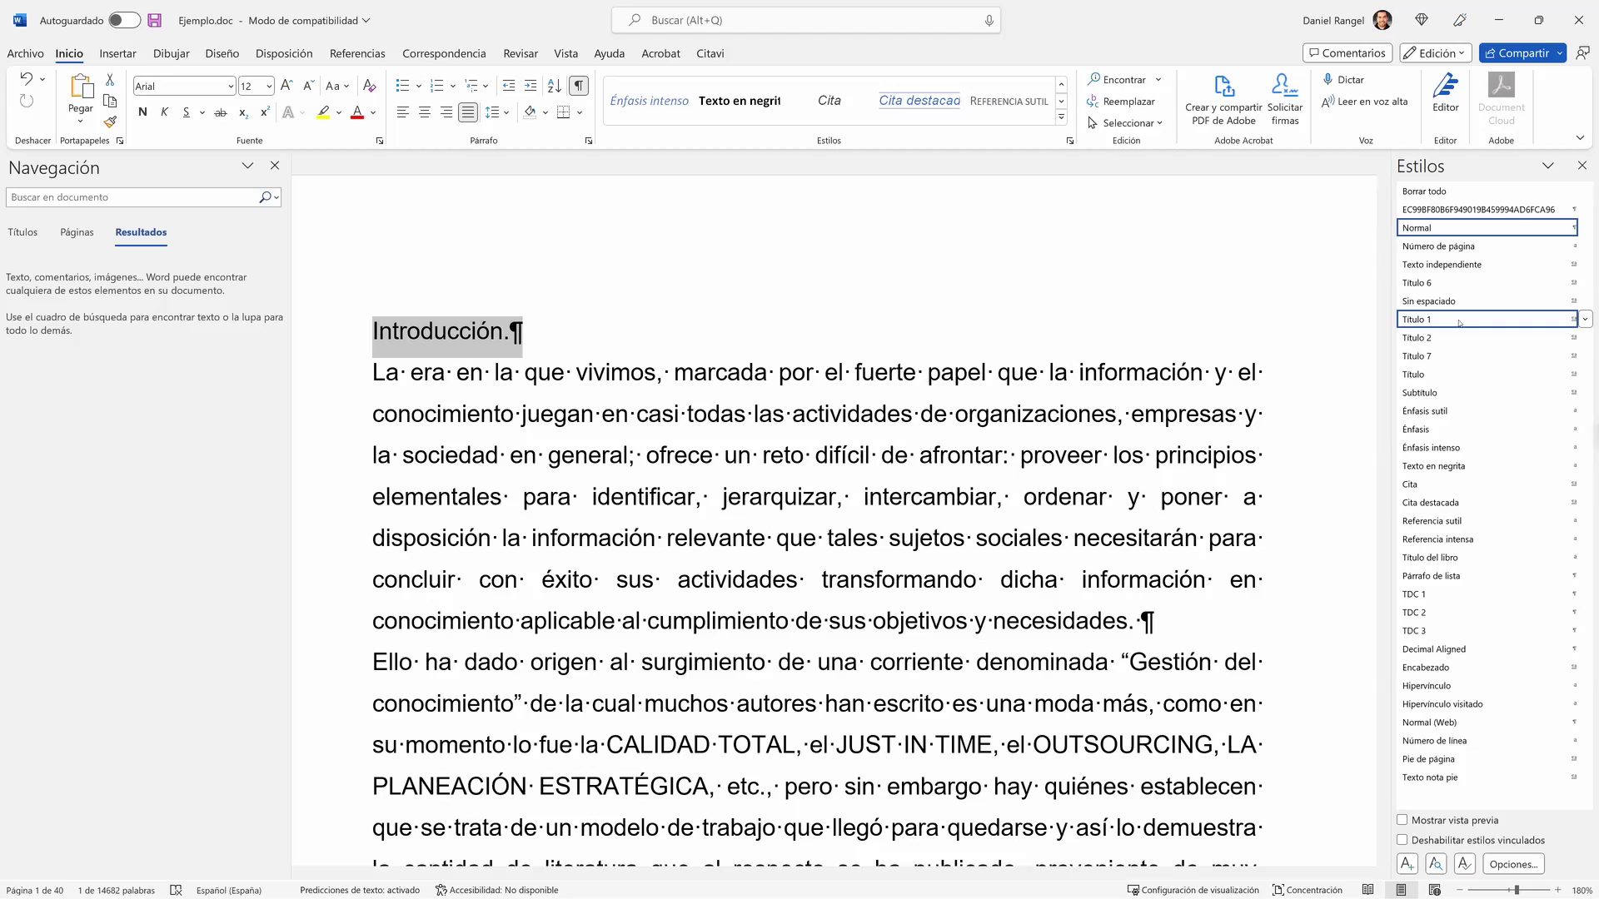
{"action": "mouse_move", "coordinate": [1424, 319]}
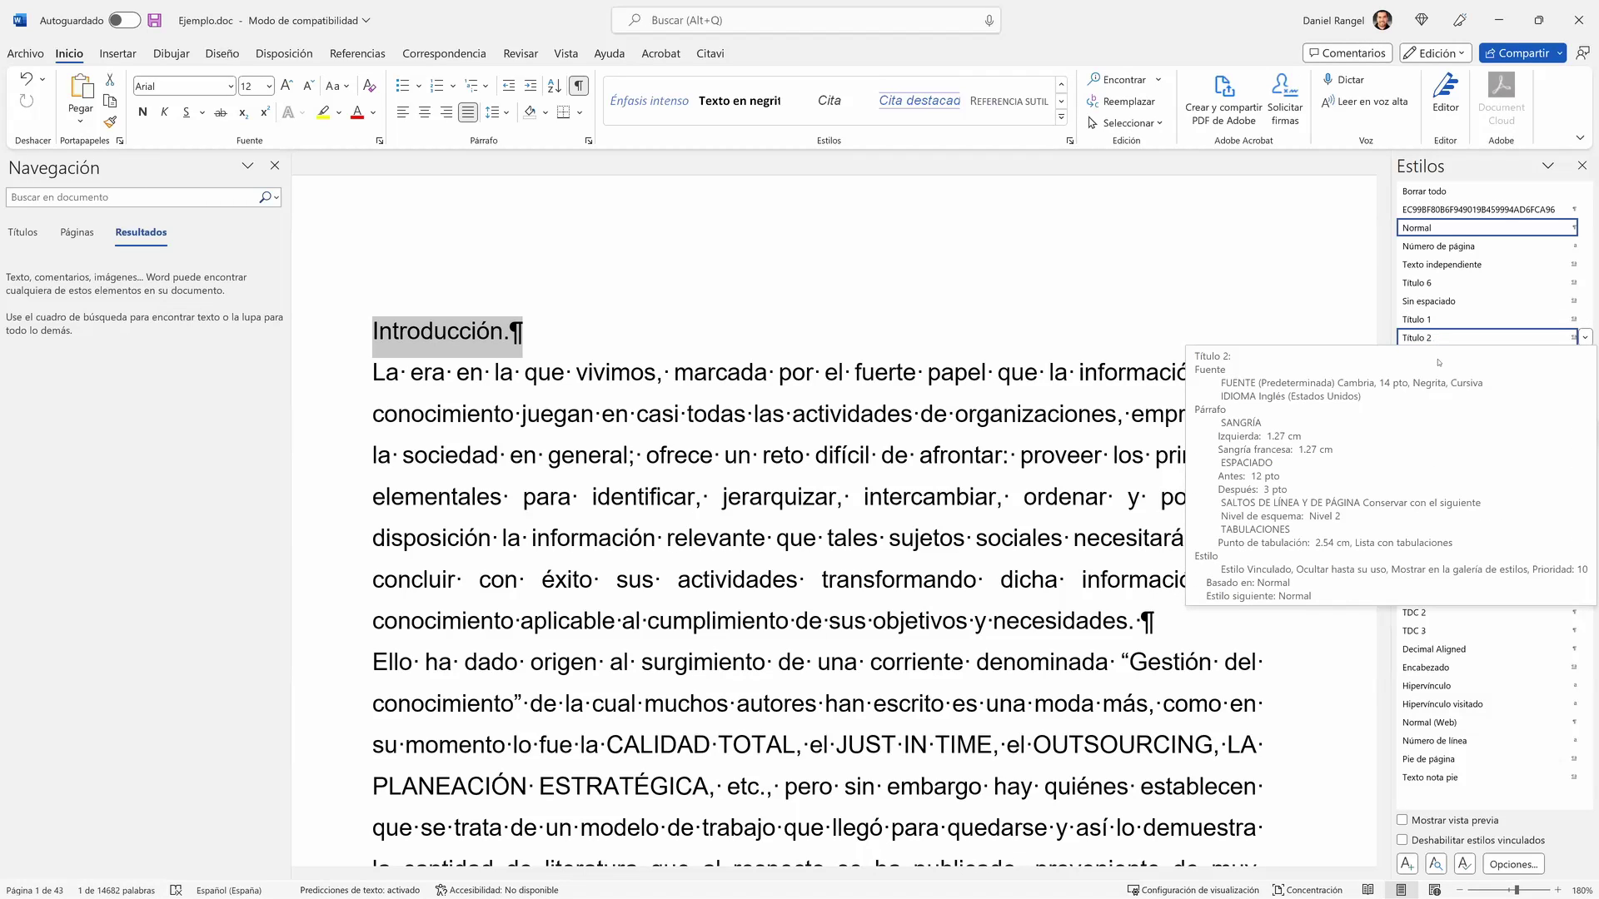
{"action": "left_click", "coordinate": [1420, 320]}
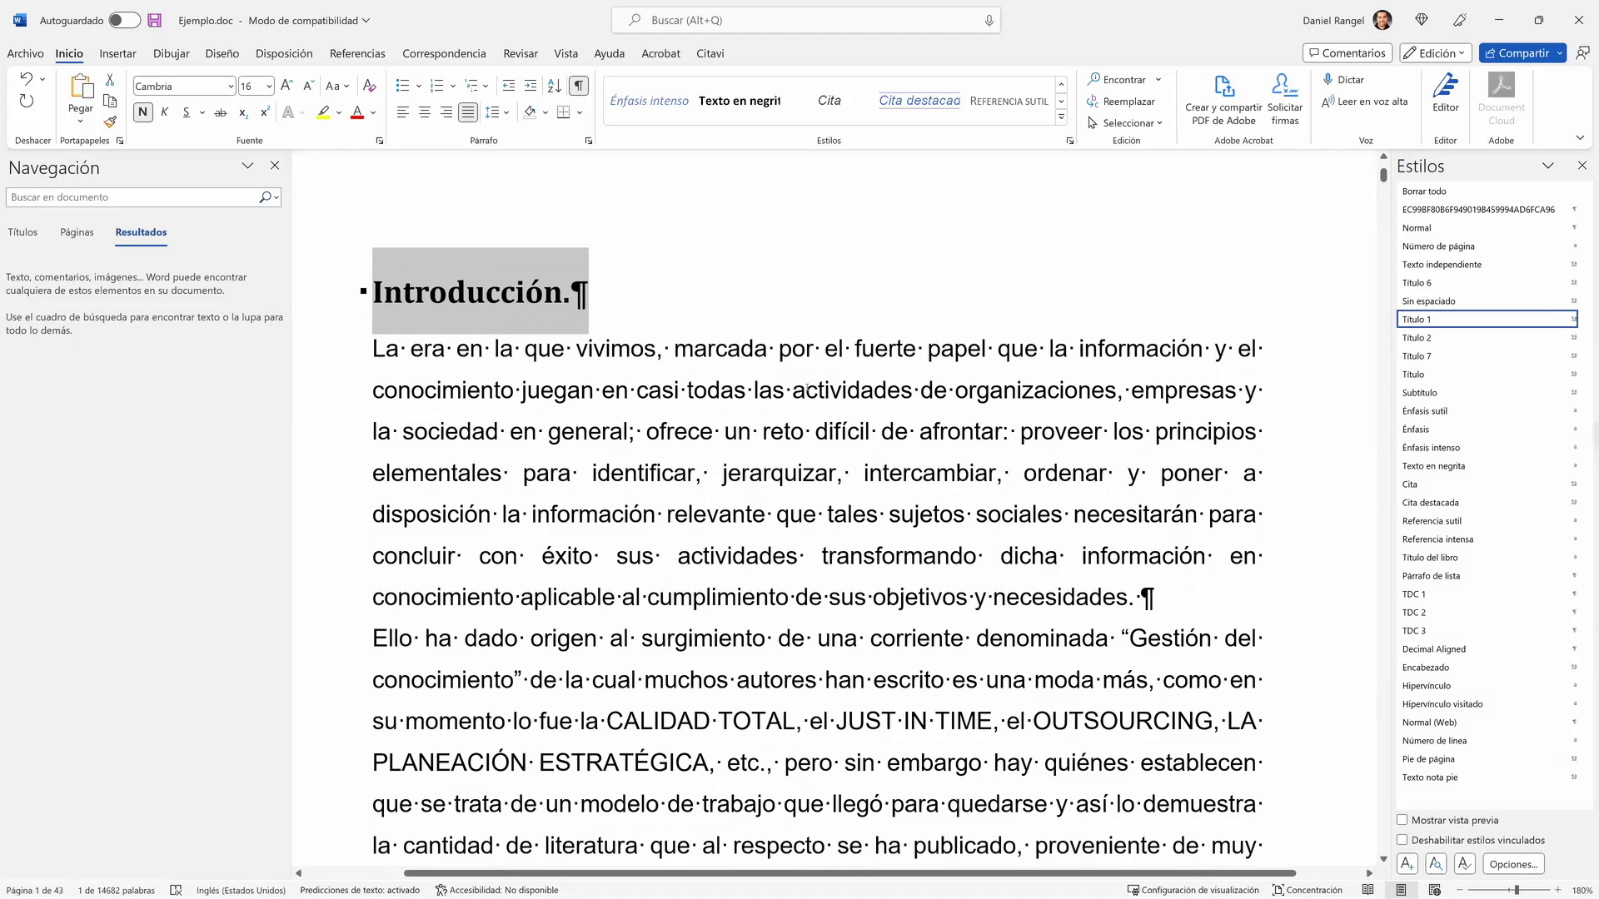
{"action": "scroll", "coordinate": [807, 389], "scroll_direction": "down", "scroll_amount": 5}
{"action": "scroll", "coordinate": [807, 389], "scroll_direction": "down", "scroll_amount": 10}
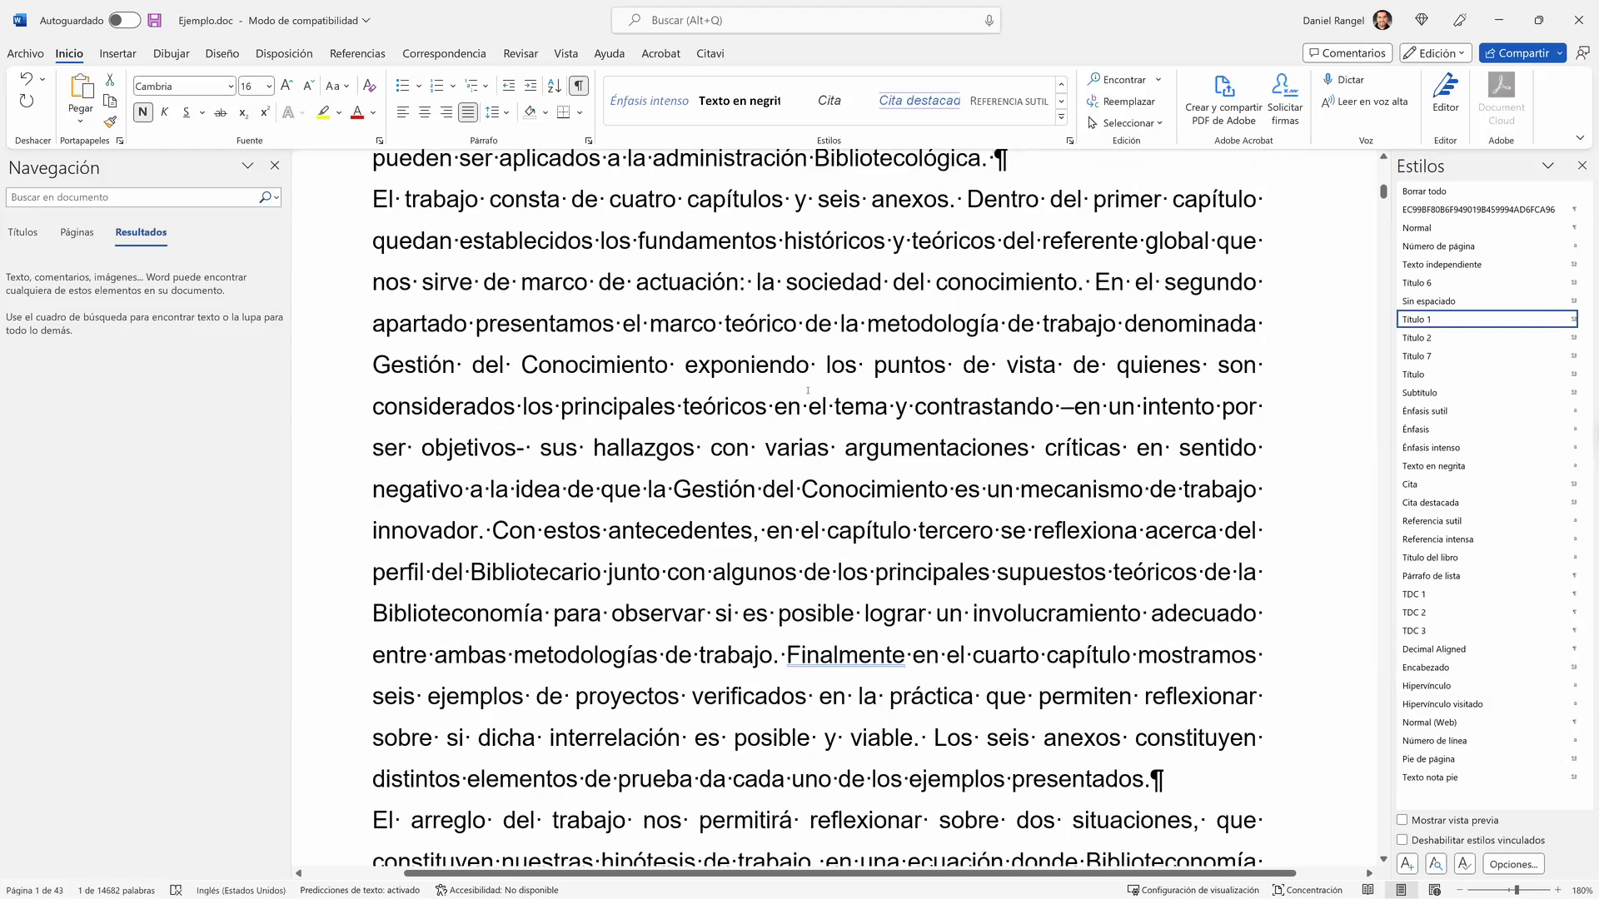
{"action": "scroll", "coordinate": [807, 391], "scroll_direction": "down", "scroll_amount": 10}
{"action": "scroll", "coordinate": [807, 391], "scroll_direction": "down", "scroll_amount": 10}
{"action": "scroll", "coordinate": [807, 392], "scroll_direction": "down", "scroll_amount": 10}
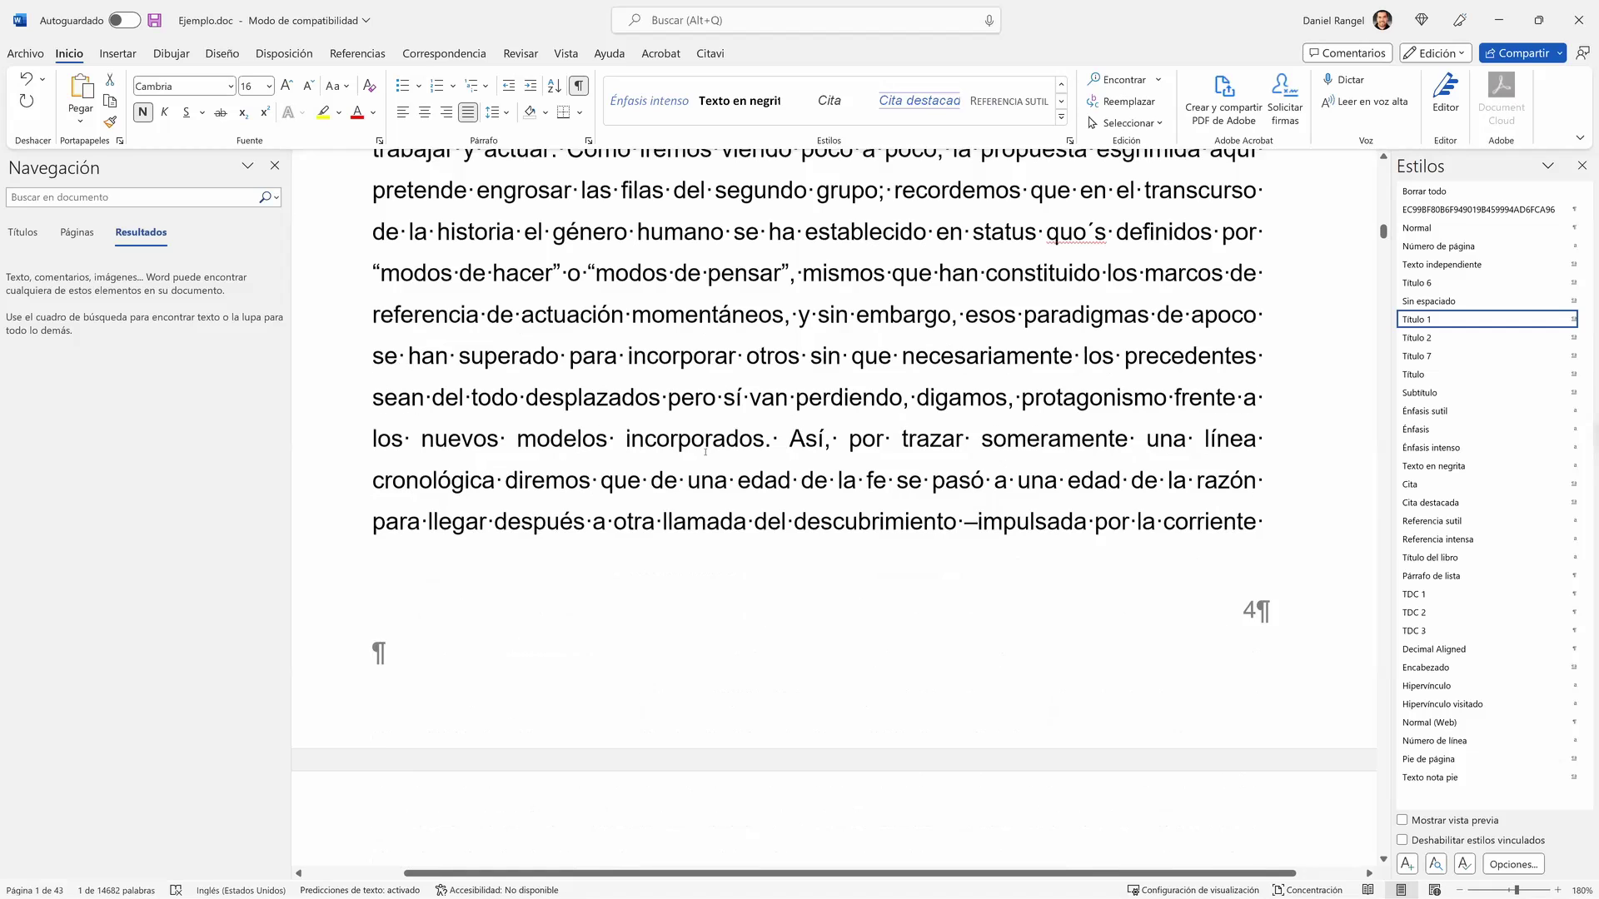
{"action": "scroll", "coordinate": [705, 452], "scroll_direction": "down", "scroll_amount": 10}
{"action": "scroll", "coordinate": [706, 452], "scroll_direction": "down", "scroll_amount": 10}
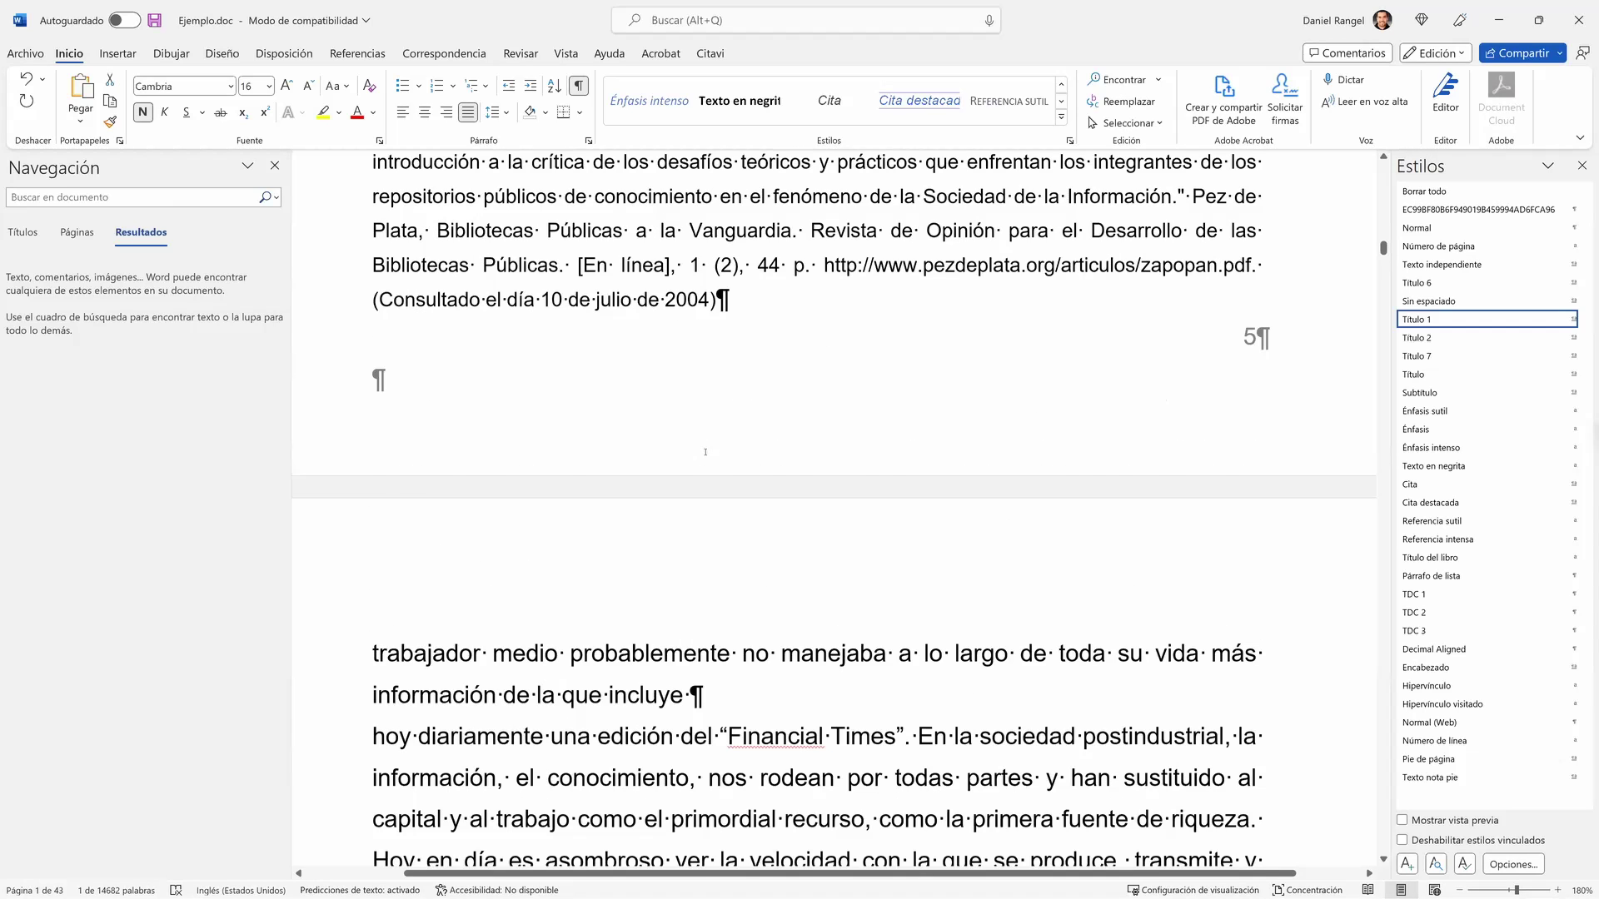
{"action": "scroll", "coordinate": [705, 453], "scroll_direction": "down", "scroll_amount": 10}
{"action": "scroll", "coordinate": [622, 455], "scroll_direction": "down", "scroll_amount": 10}
{"action": "scroll", "coordinate": [414, 380], "scroll_direction": "down", "scroll_amount": 10}
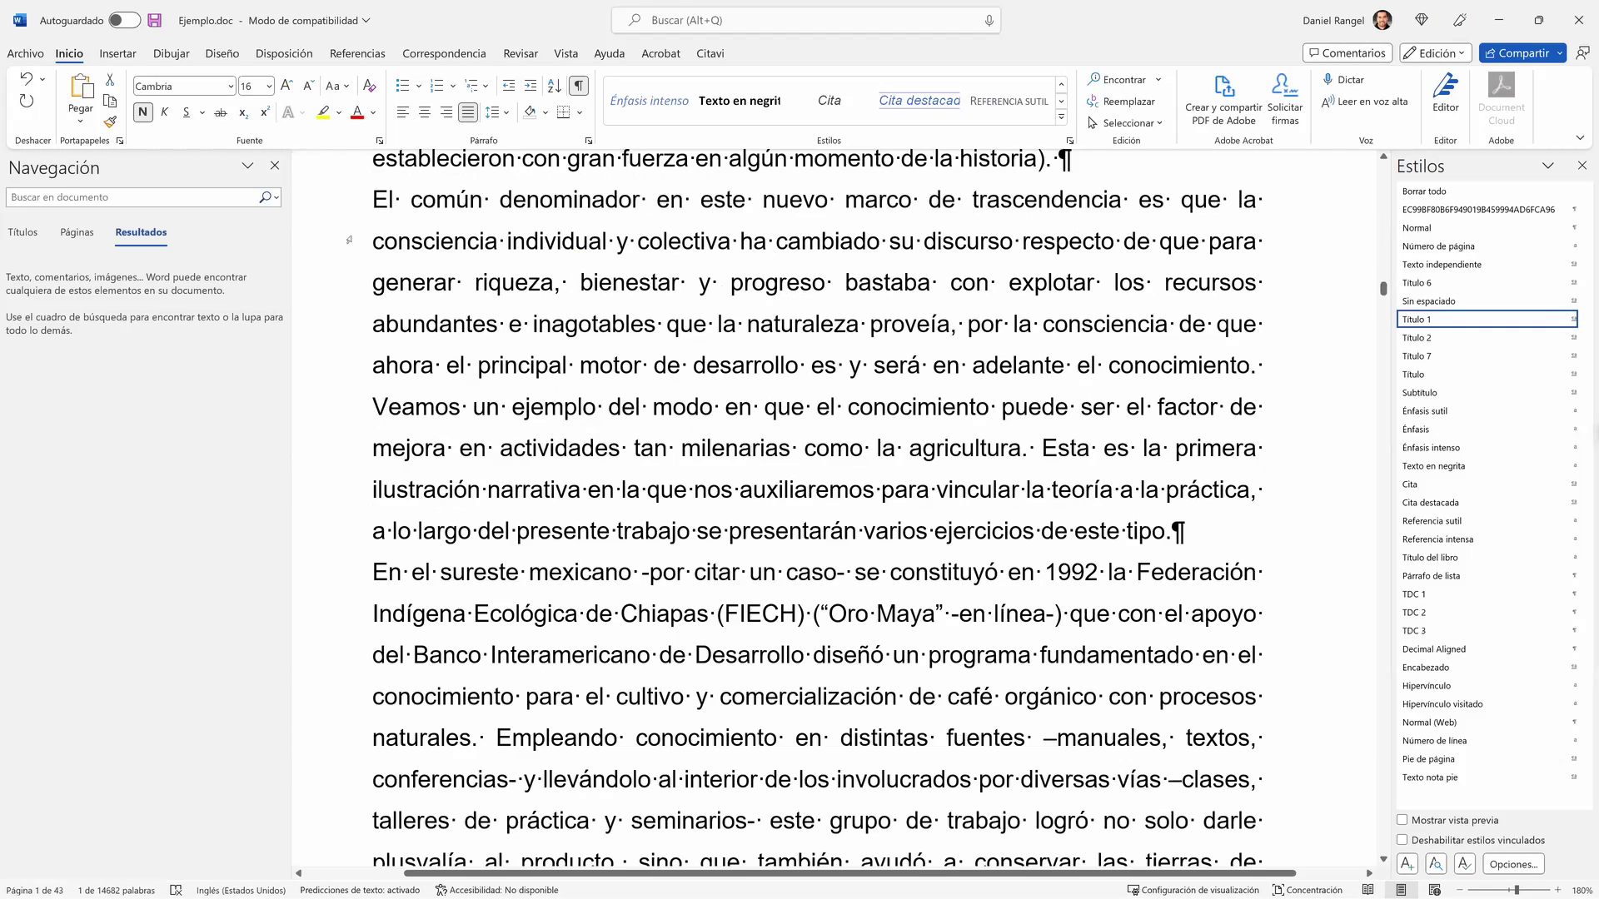
{"action": "scroll", "coordinate": [360, 223], "scroll_direction": "down", "scroll_amount": 5}
Insert a new line 'Otro título' above 'En el sureste' and give it the Título 1 style.
{"action": "left_click", "coordinate": [373, 216]}
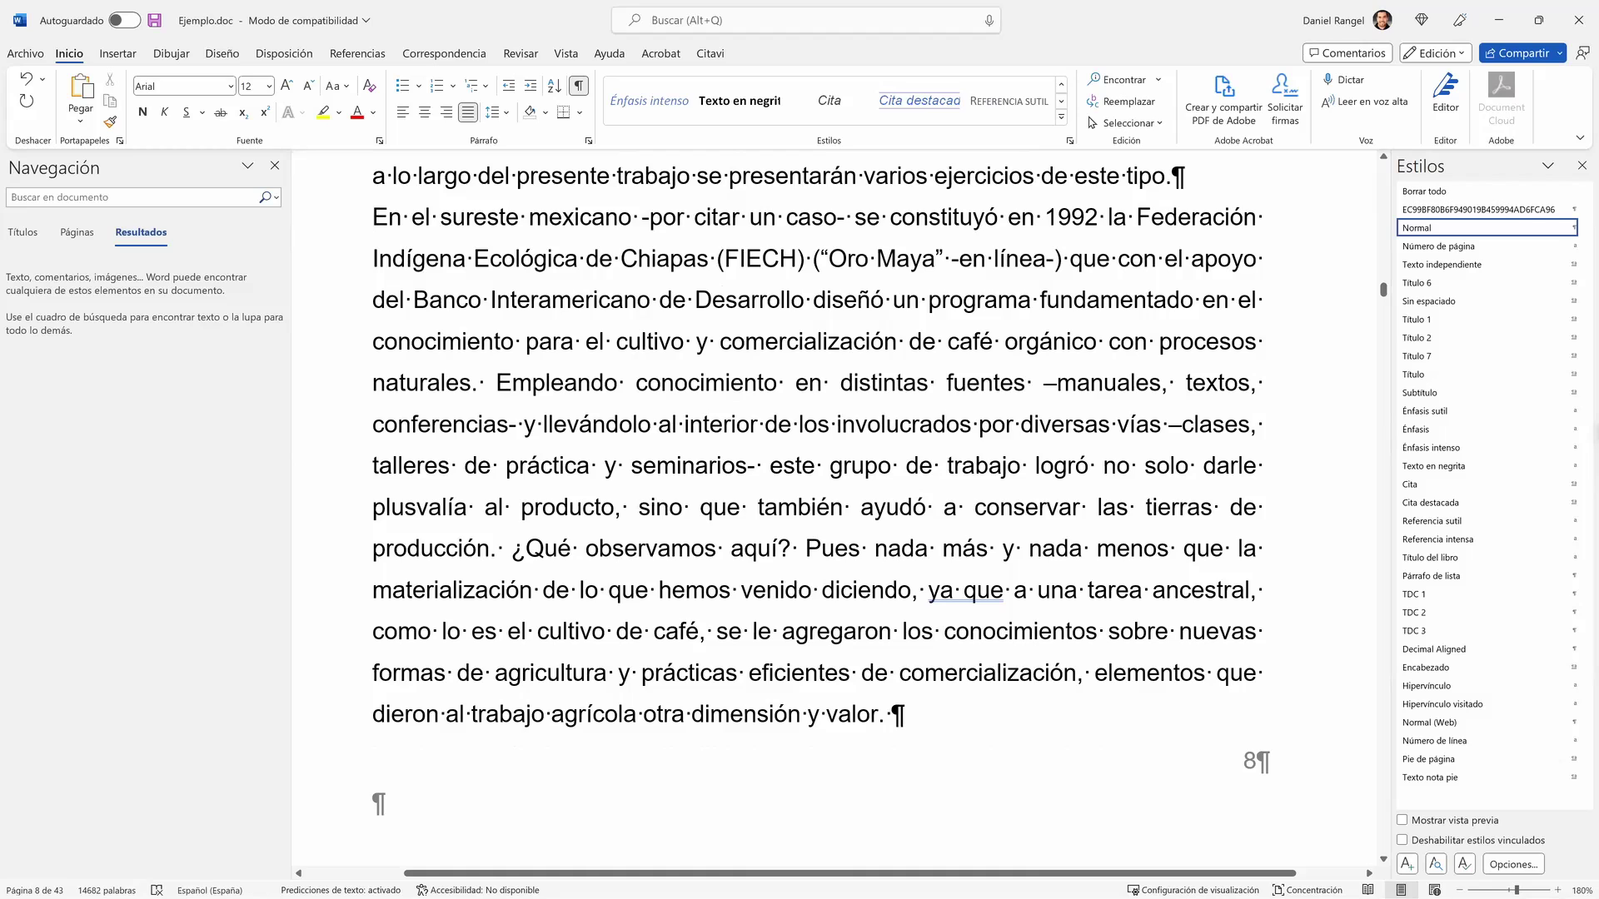
{"action": "key", "text": "Return"}
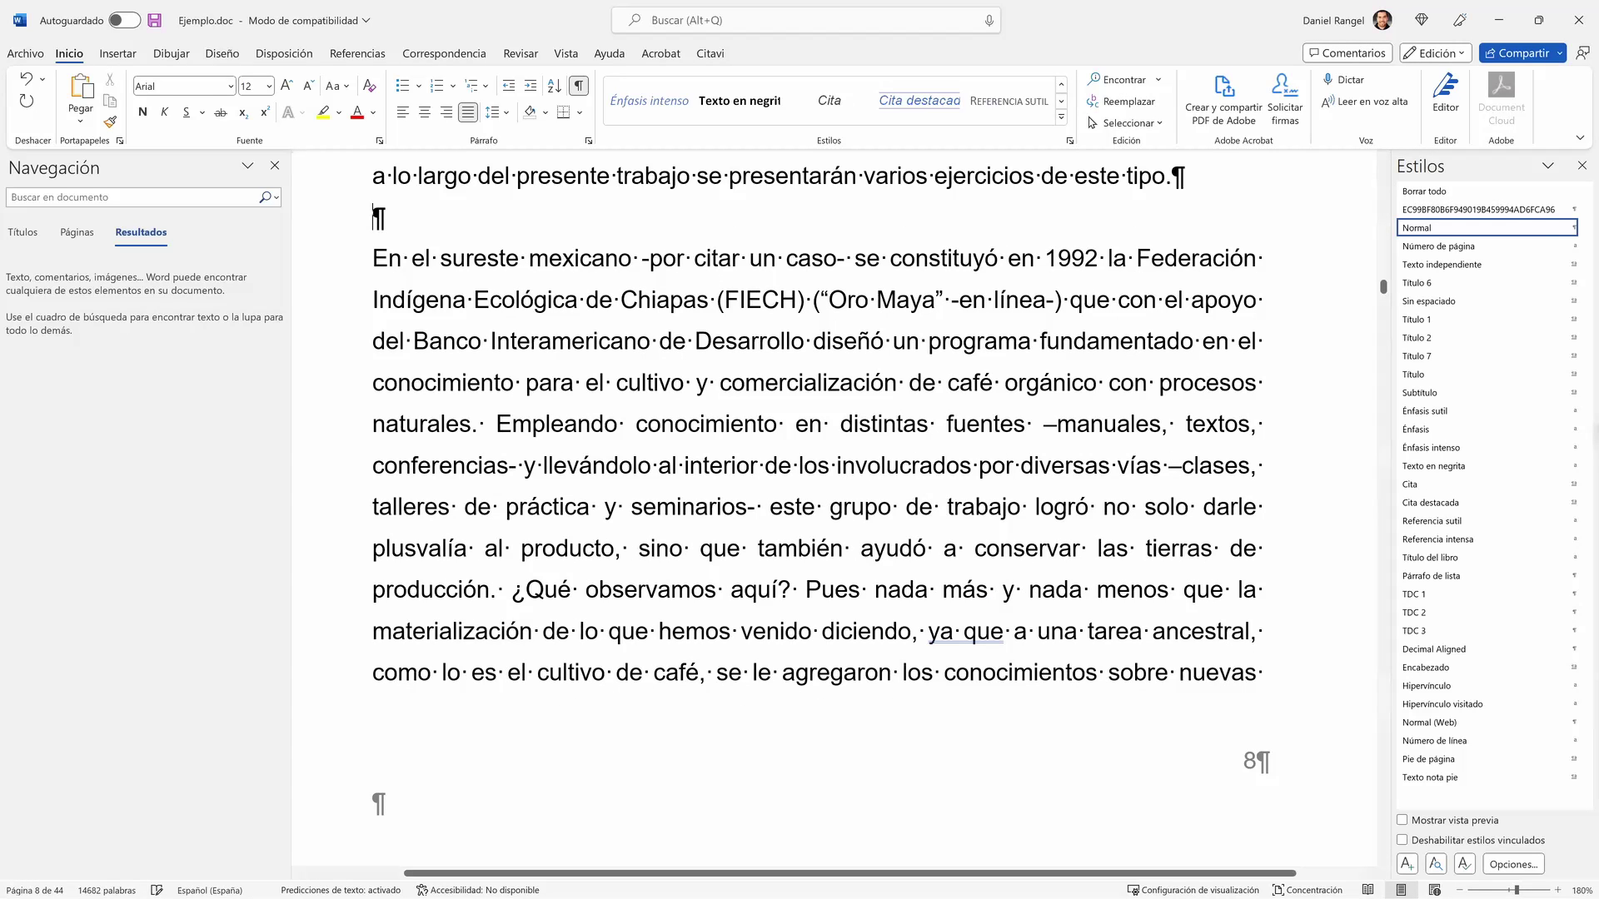
{"action": "type", "text": "título"}
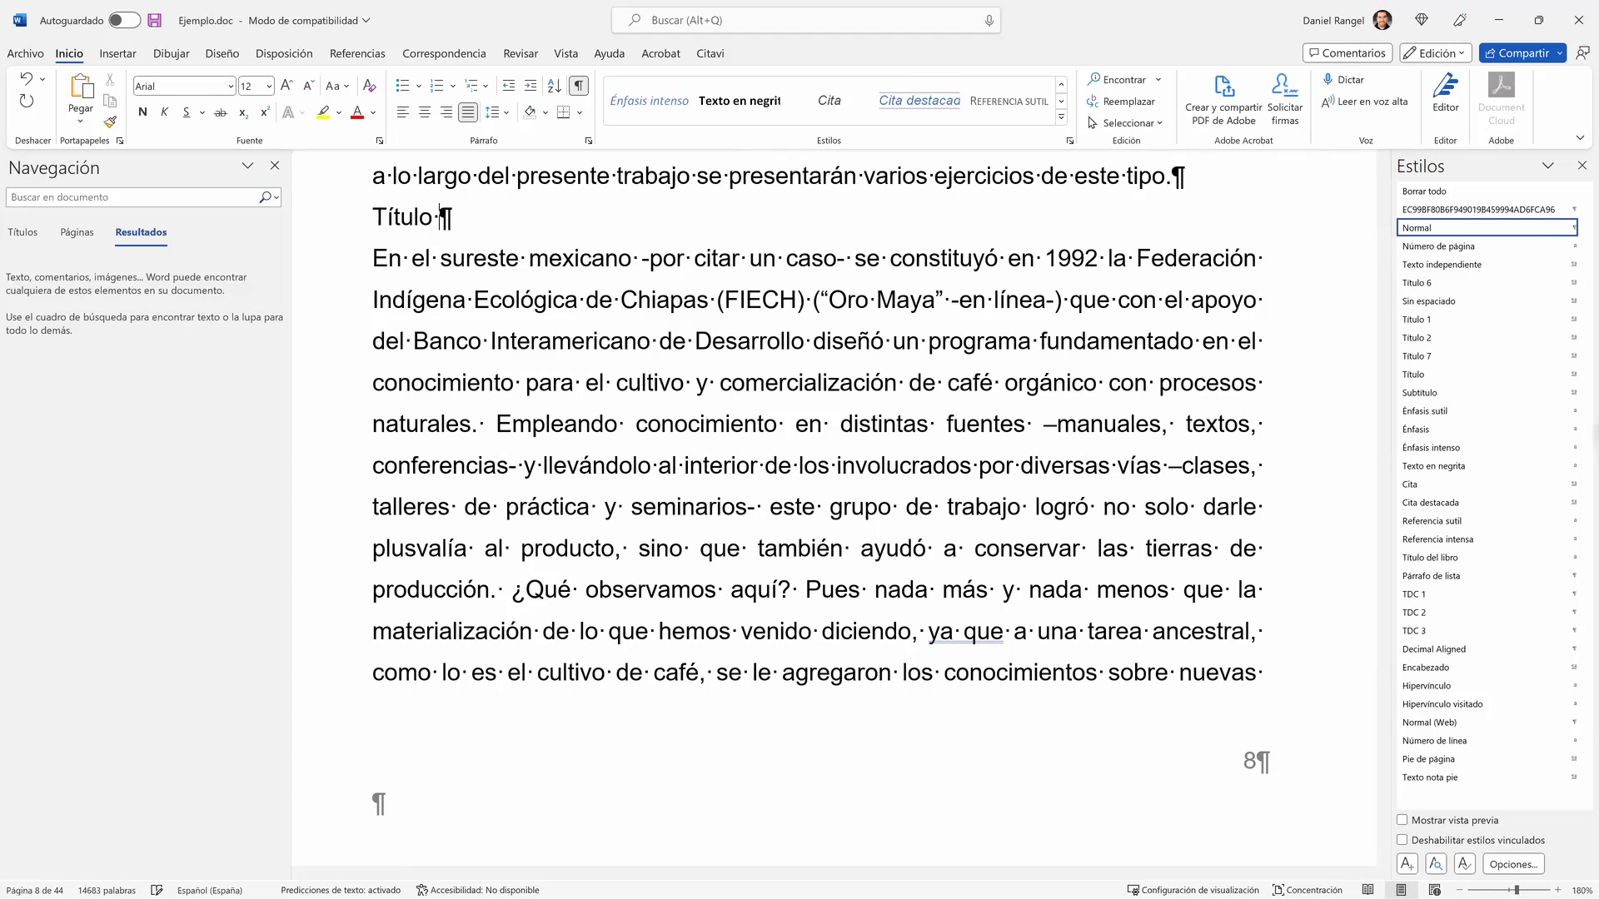
{"action": "left_click", "coordinate": [373, 216]}
{"action": "type", "text": "Otro"}
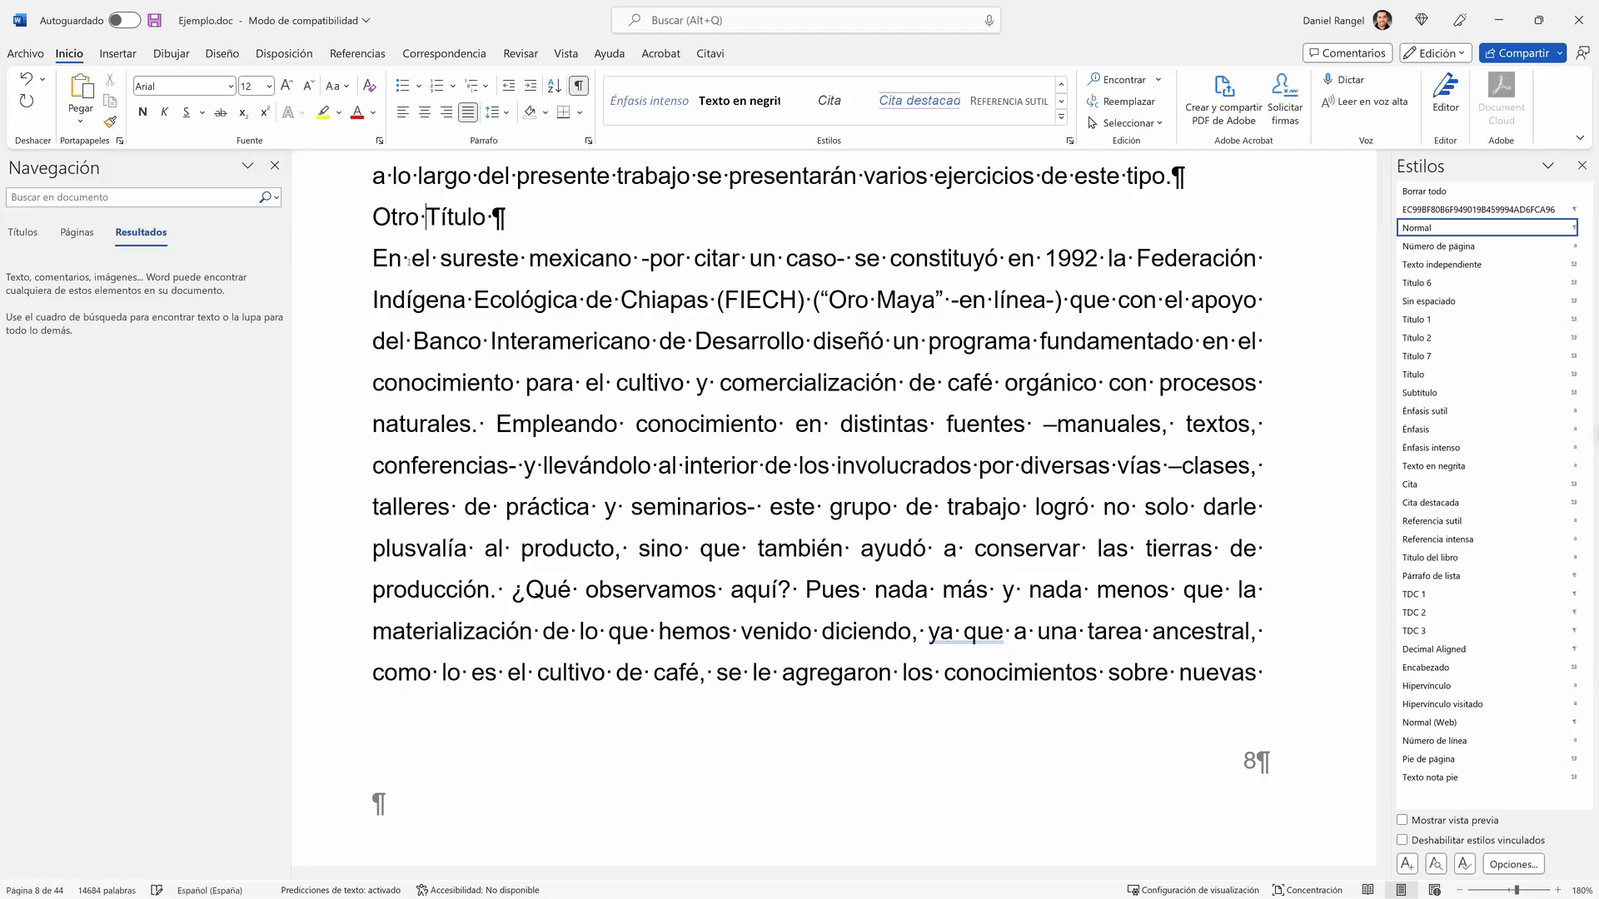
{"action": "key", "text": "Delete"}
{"action": "type", "text": "t"}
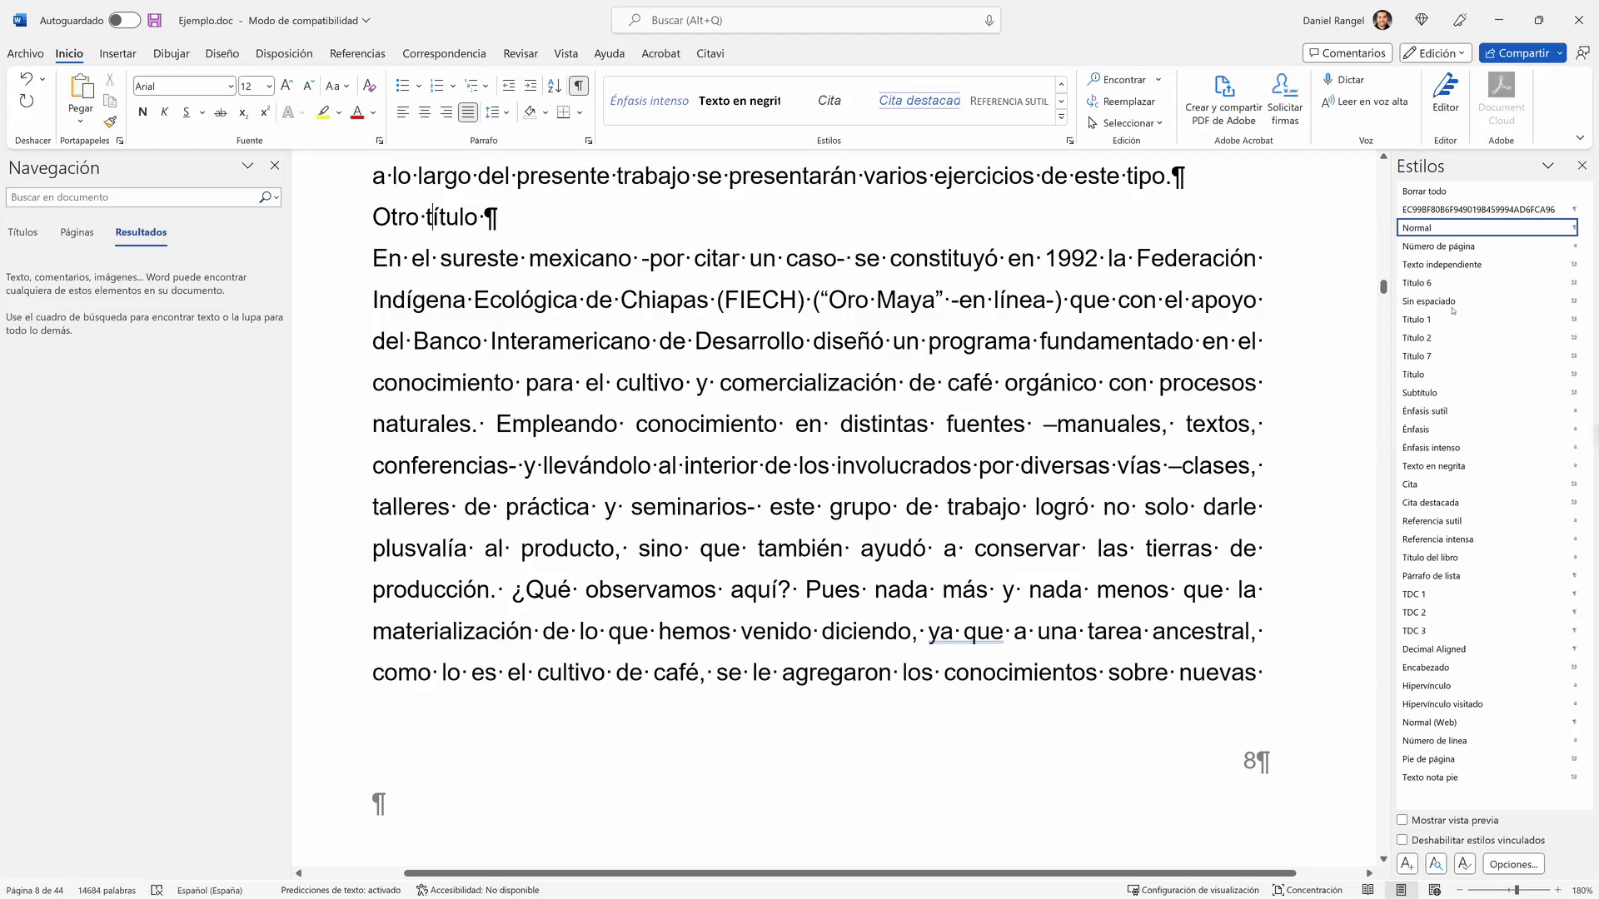
{"action": "left_click", "coordinate": [1432, 320]}
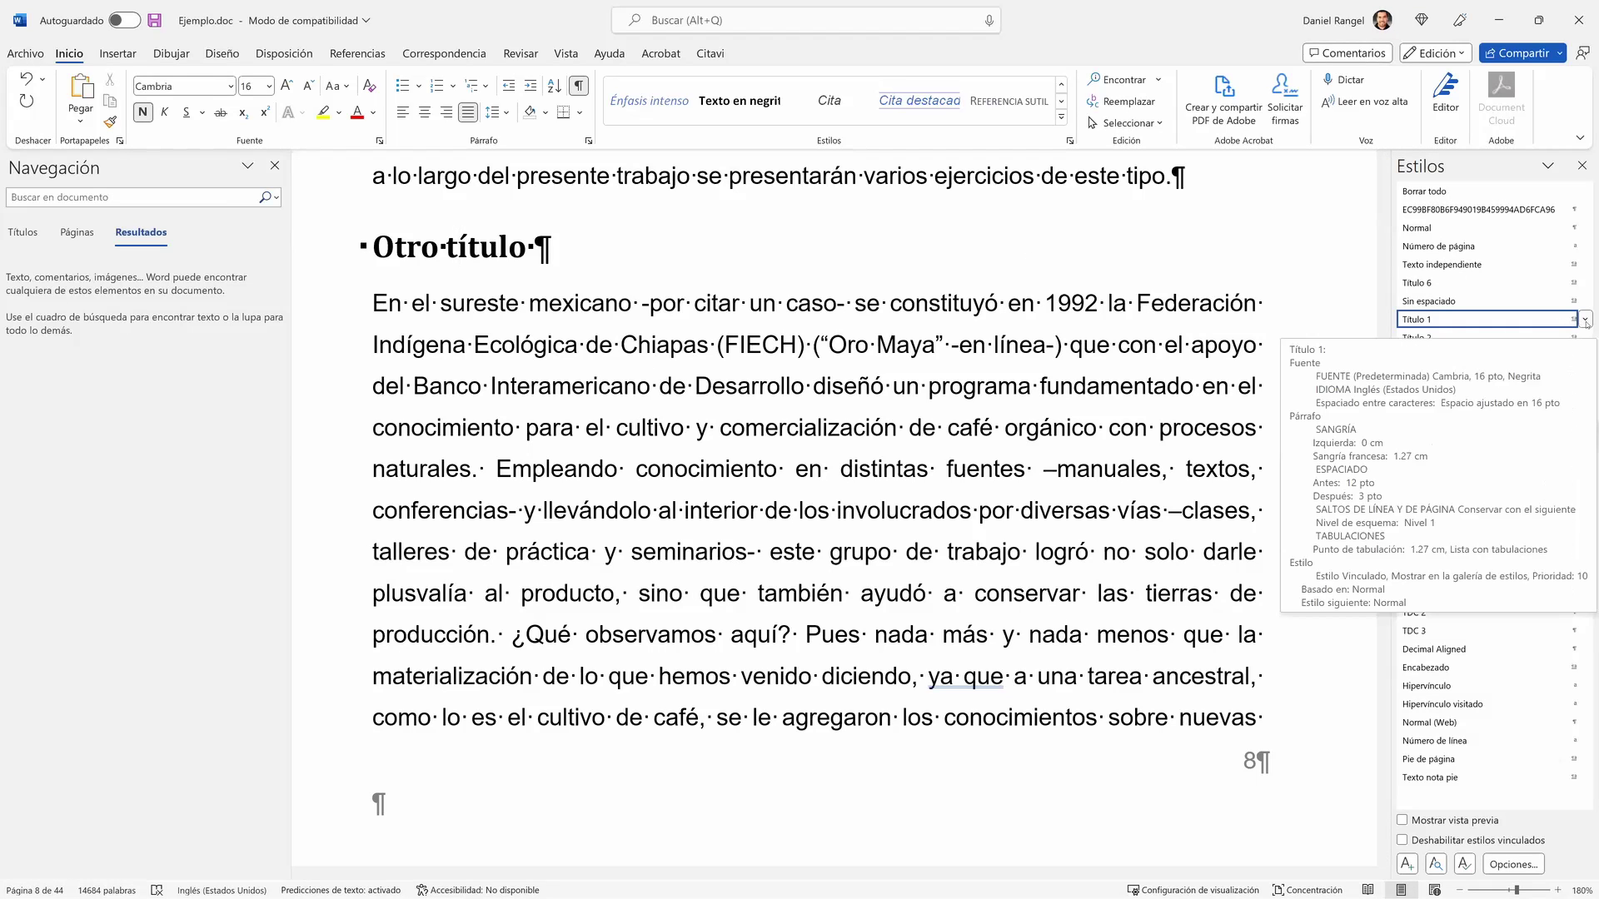
Change the Título 1 style's font colour to the blue Énfasis 1.
{"action": "right_click", "coordinate": [1514, 329]}
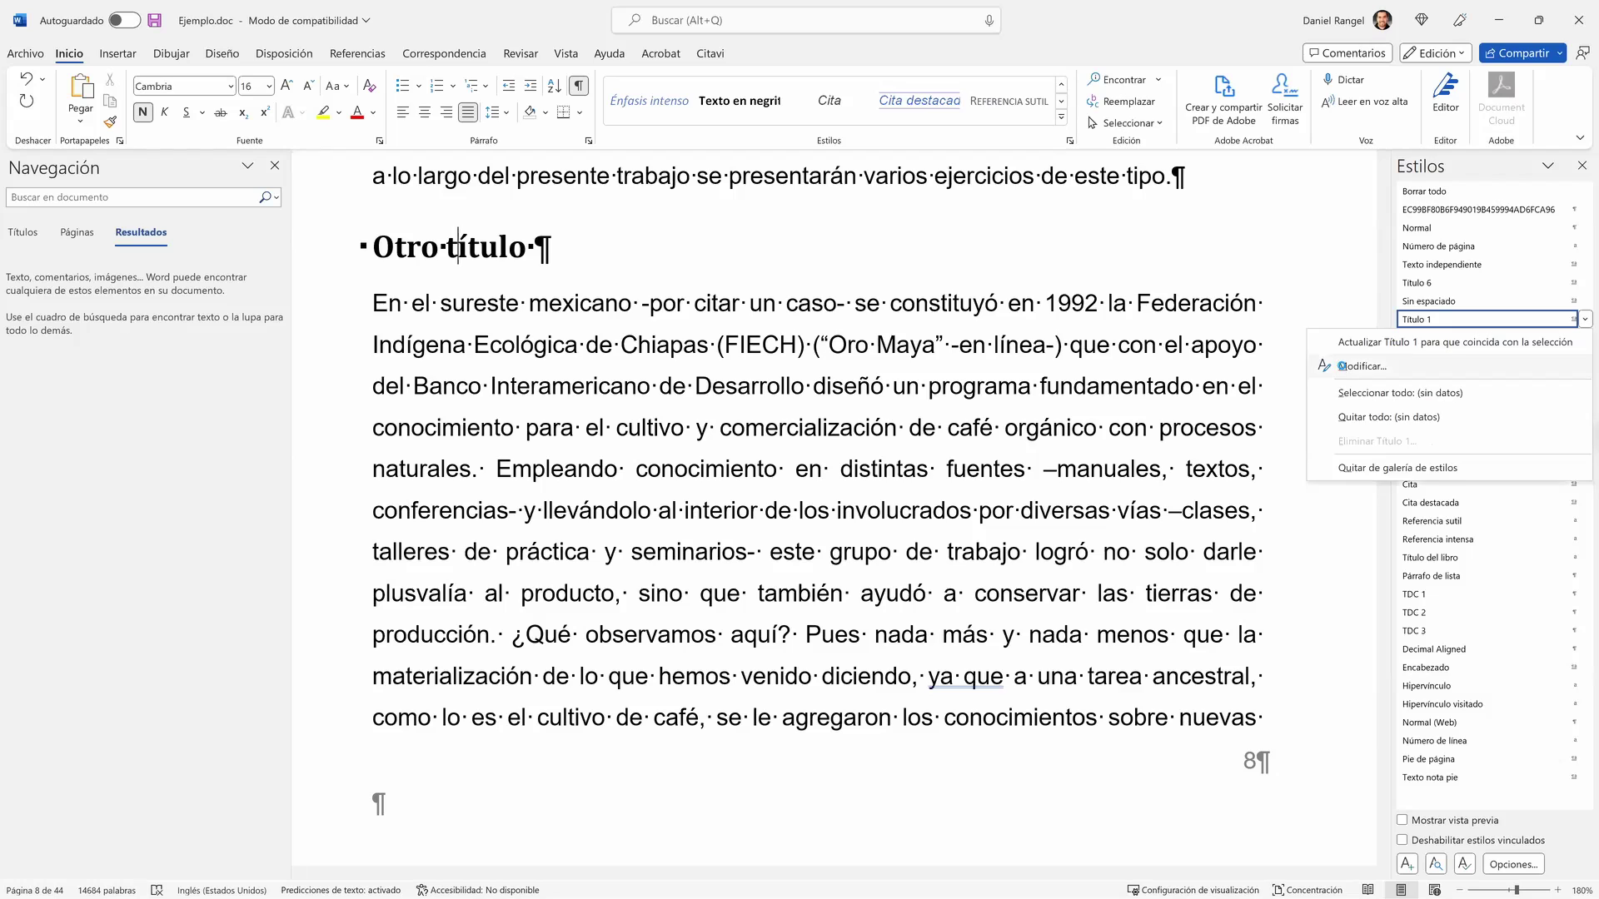
{"action": "left_click", "coordinate": [1341, 369]}
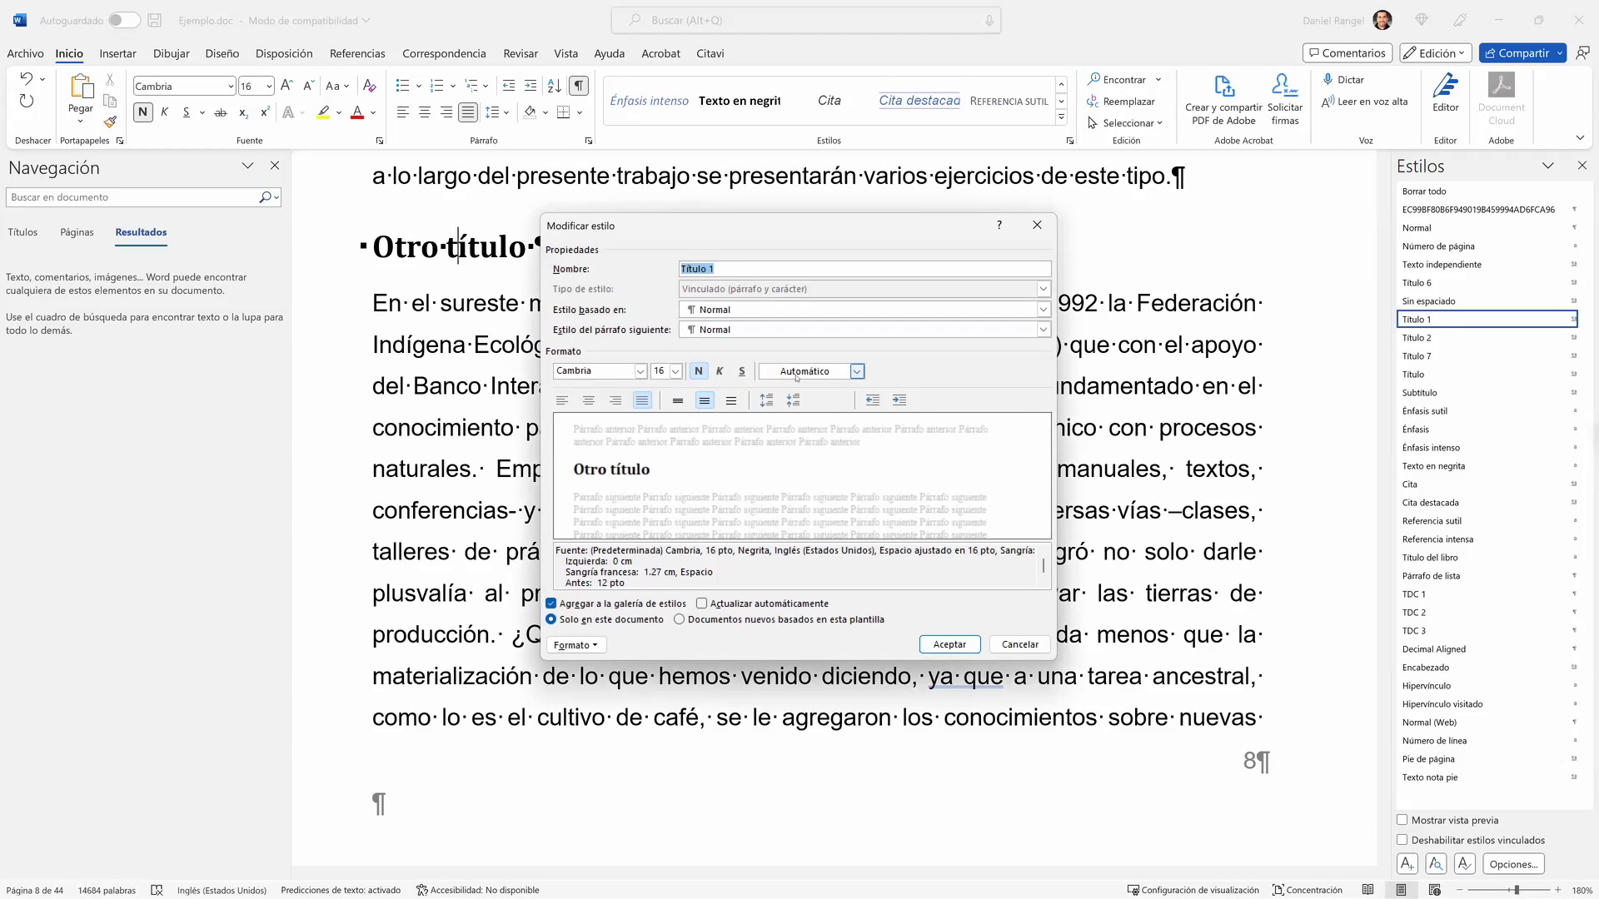
{"action": "left_click", "coordinate": [857, 371]}
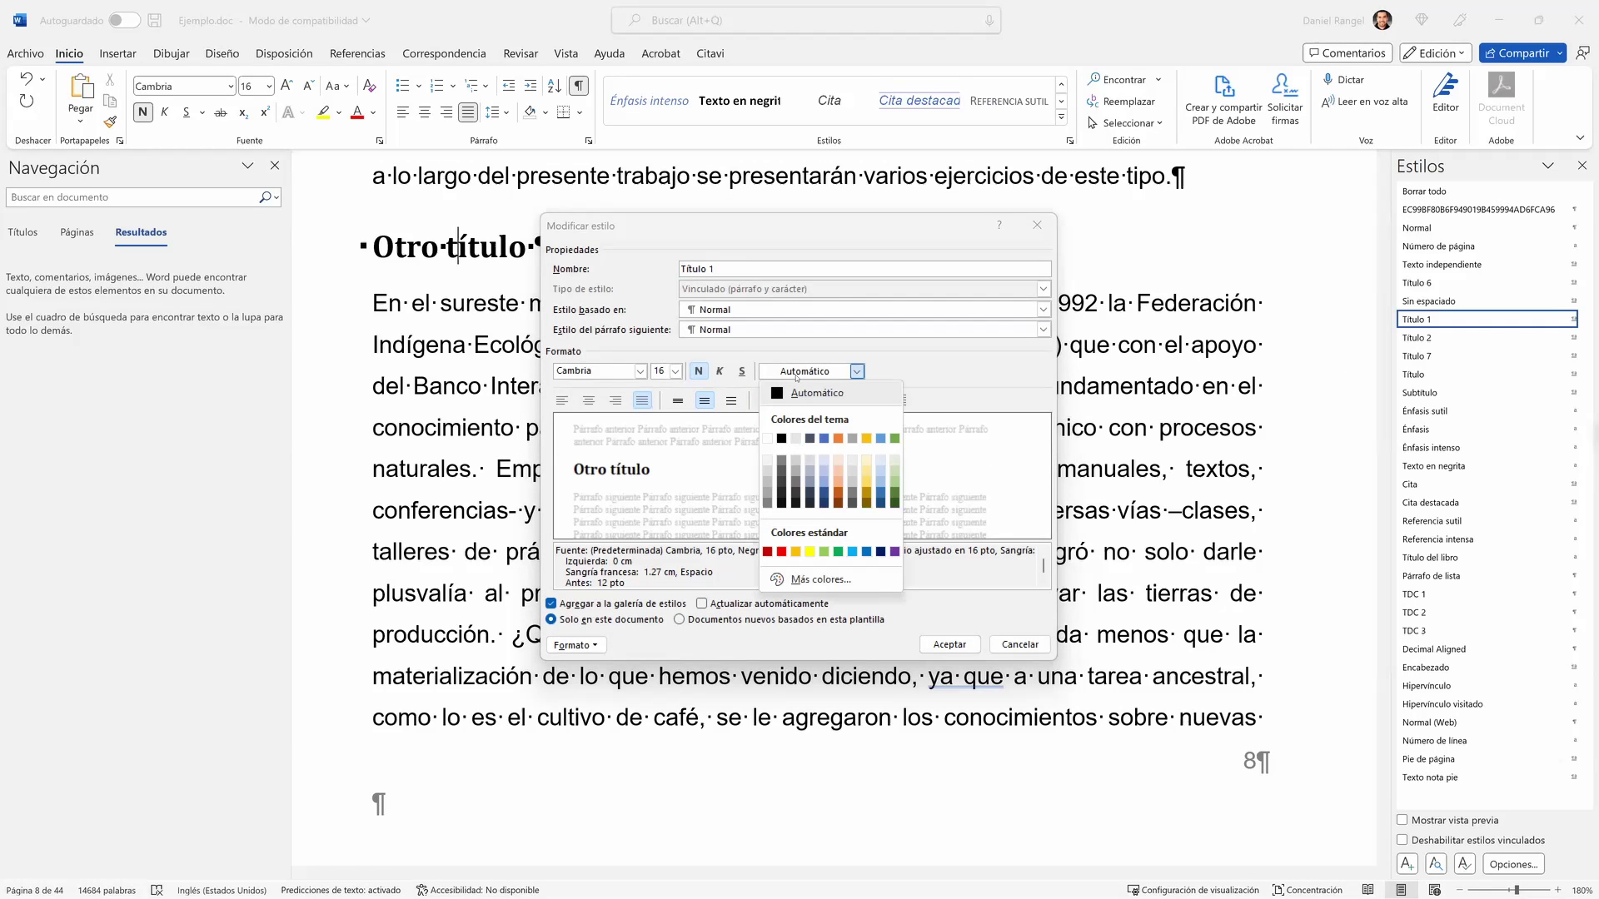
{"action": "left_click", "coordinate": [823, 438]}
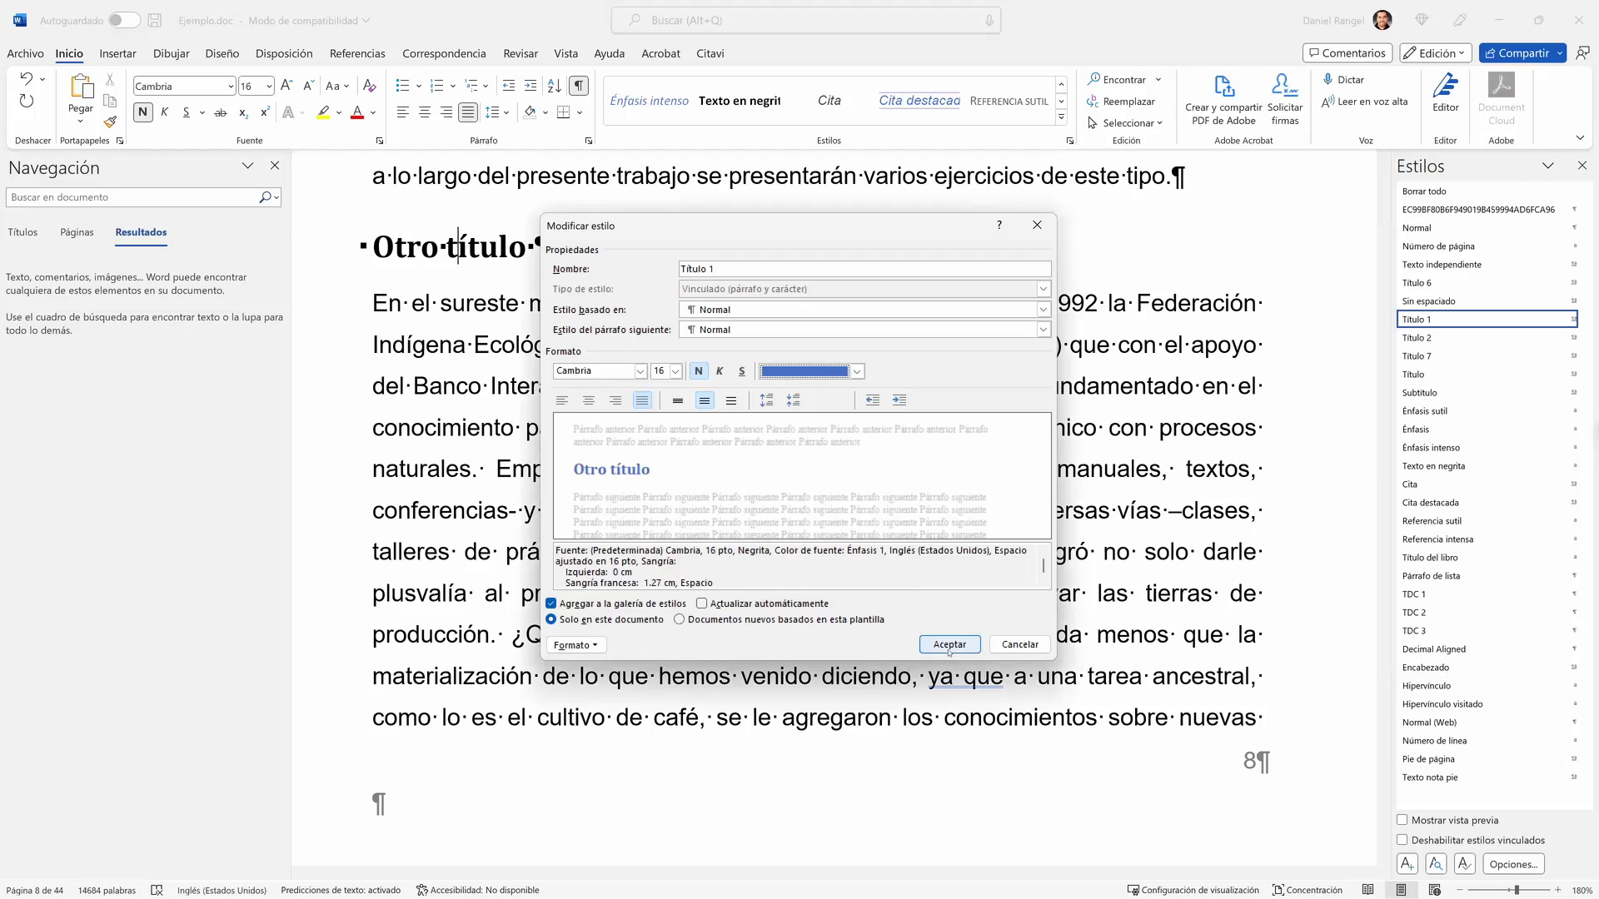
{"action": "key", "text": "Return"}
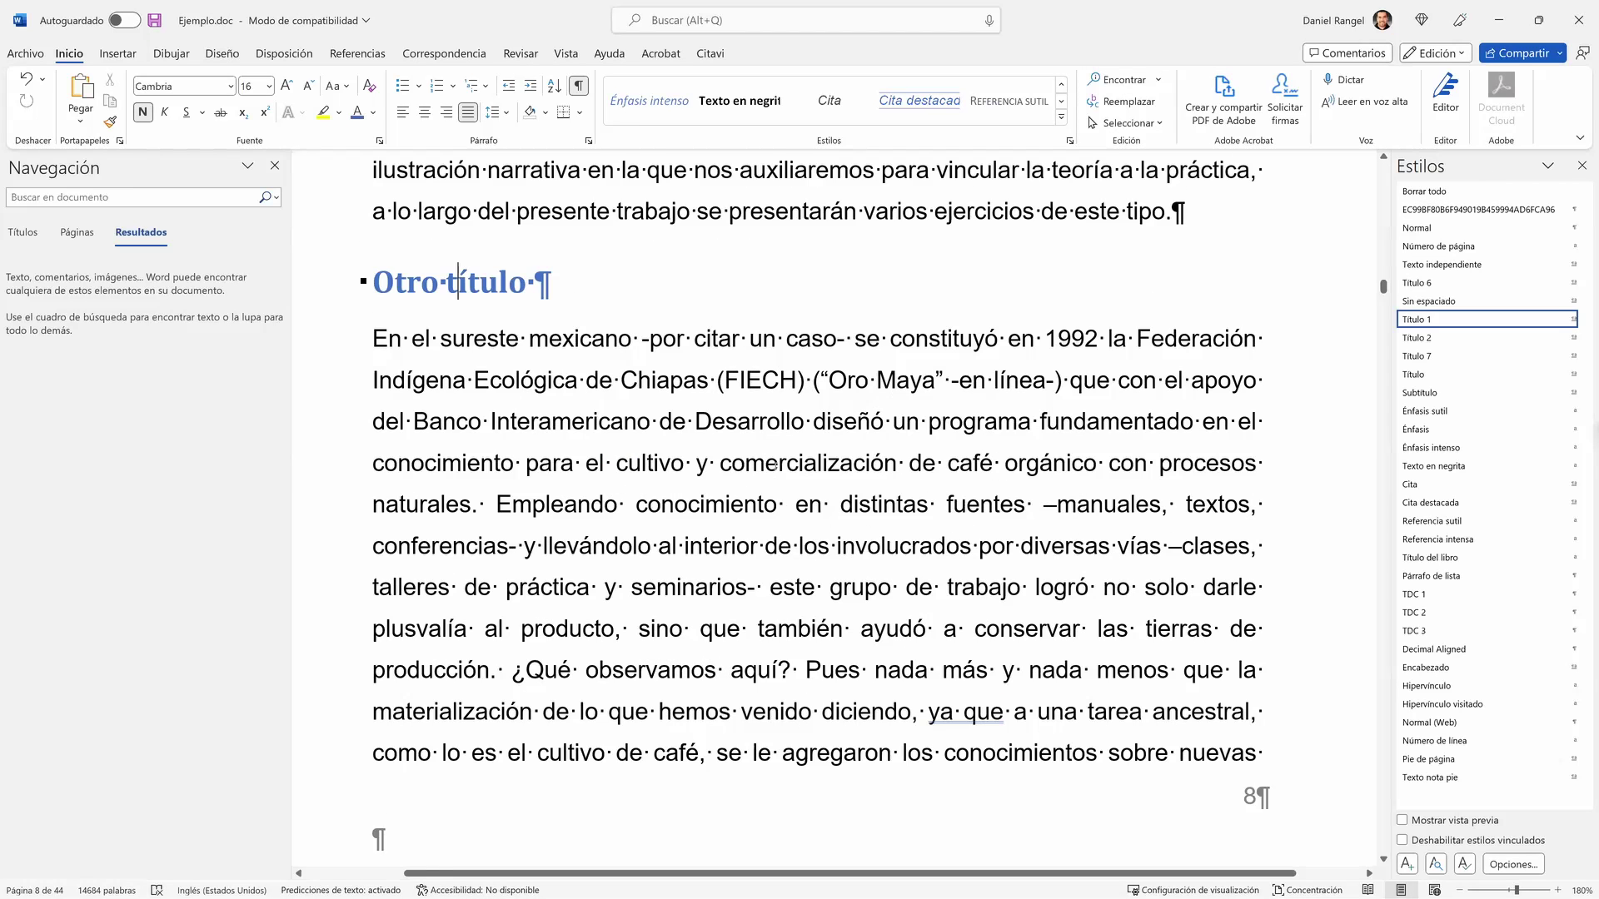
{"action": "key", "text": "ctrl+Home"}
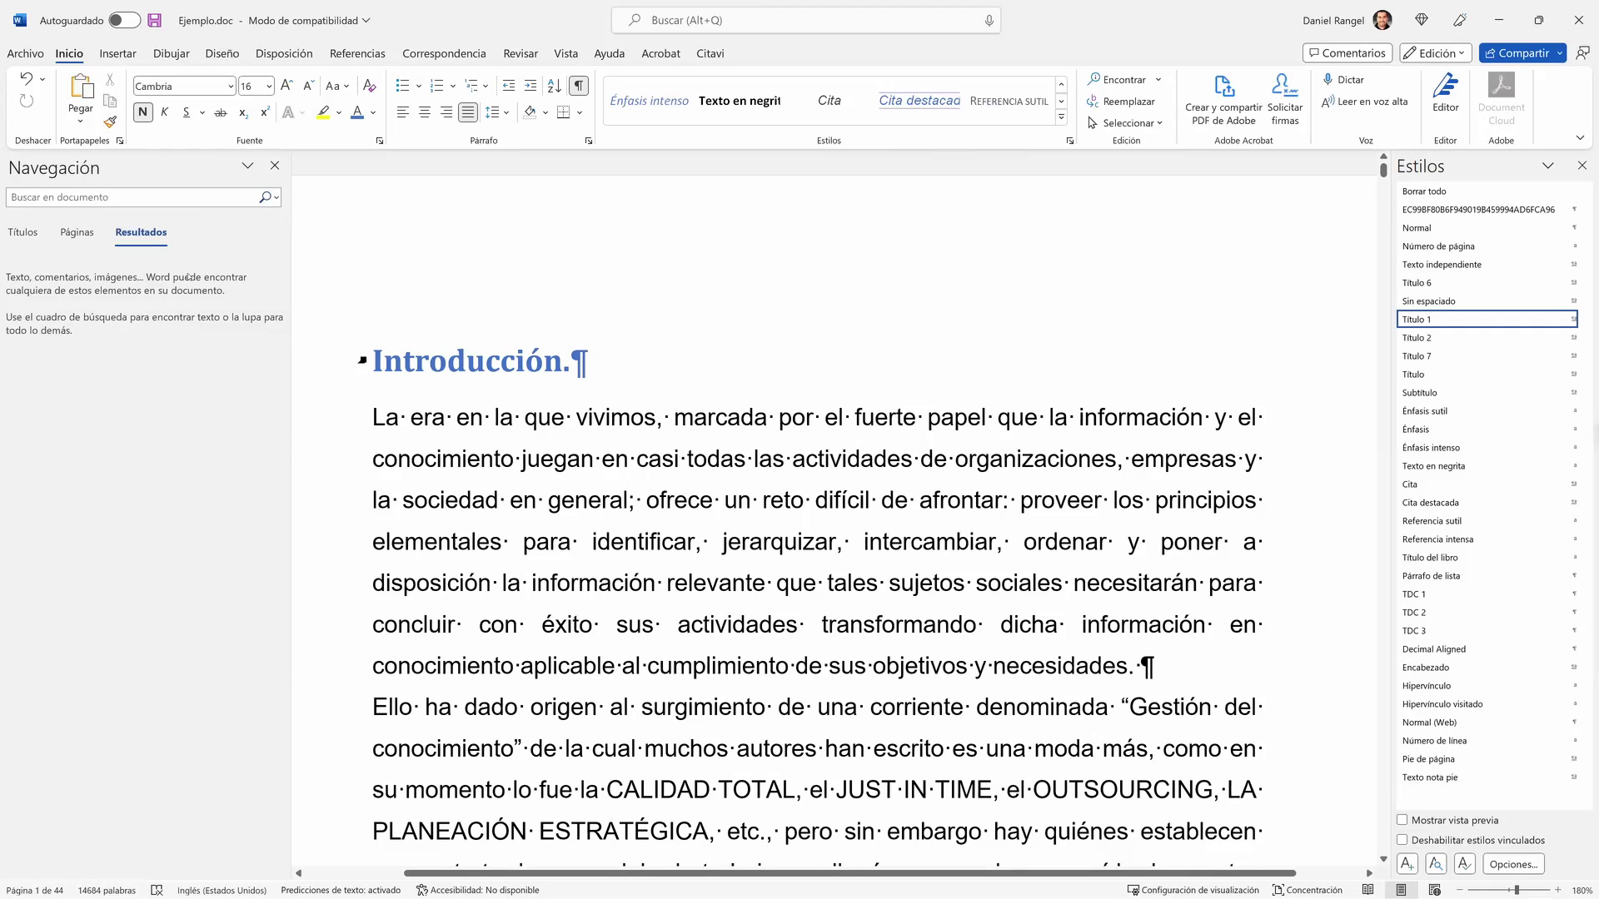
{"action": "left_click", "coordinate": [18, 234]}
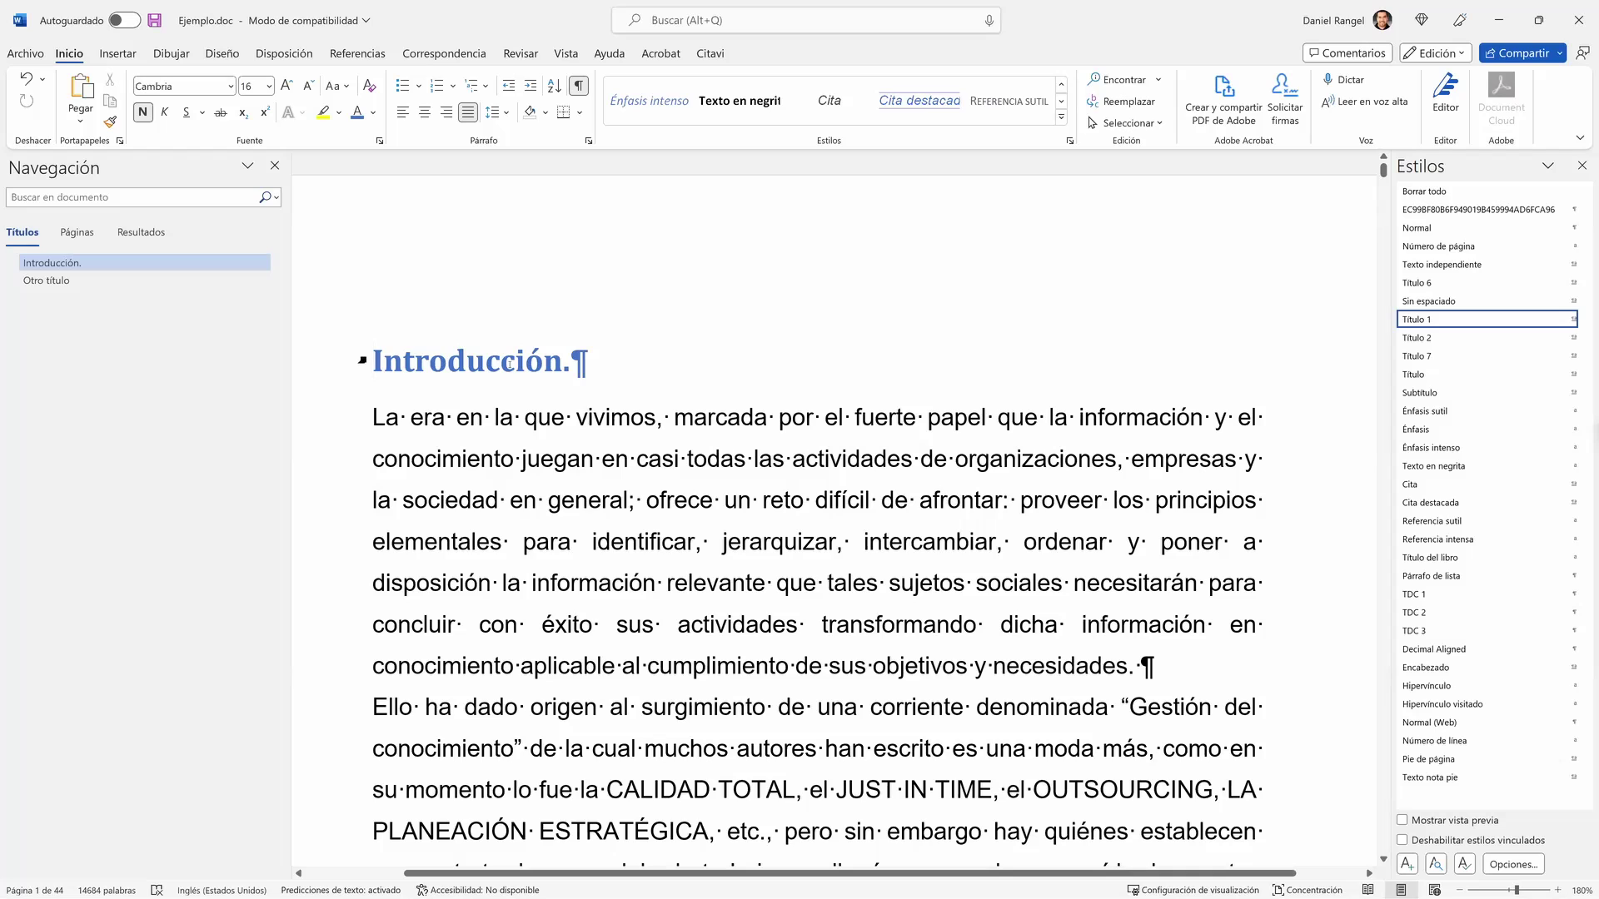
{"action": "left_click", "coordinate": [623, 365]}
{"action": "key", "text": "Return"}
{"action": "type", "text": "tít"}
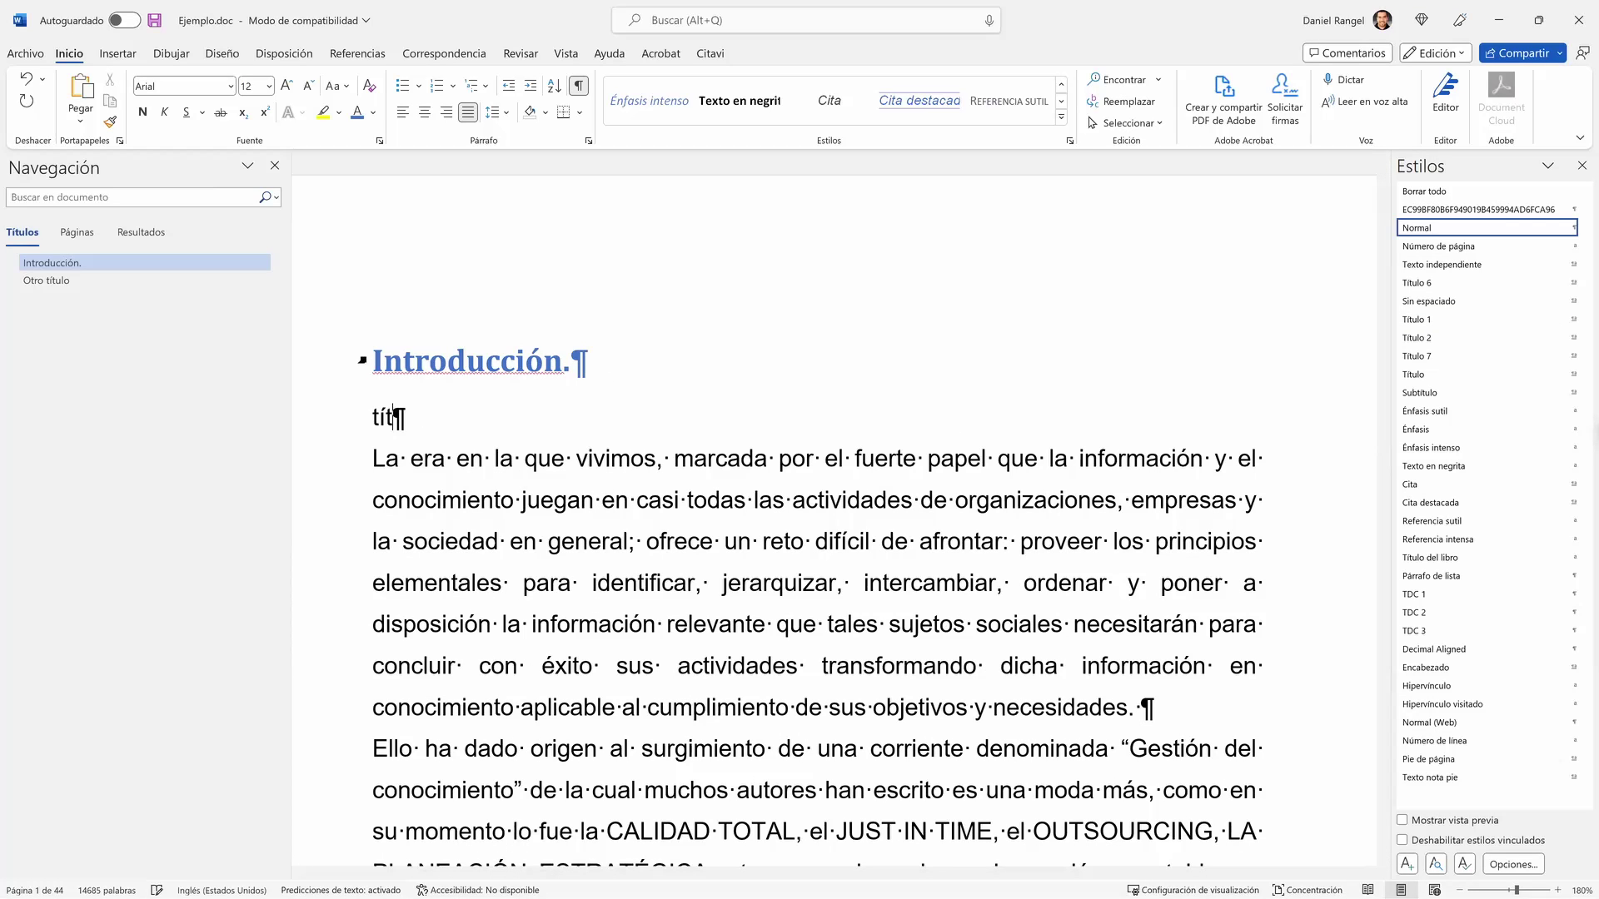
{"action": "type", "text": "ulo"}
{"action": "left_click", "coordinate": [324, 417]}
{"action": "key", "text": "ctrl+n"}
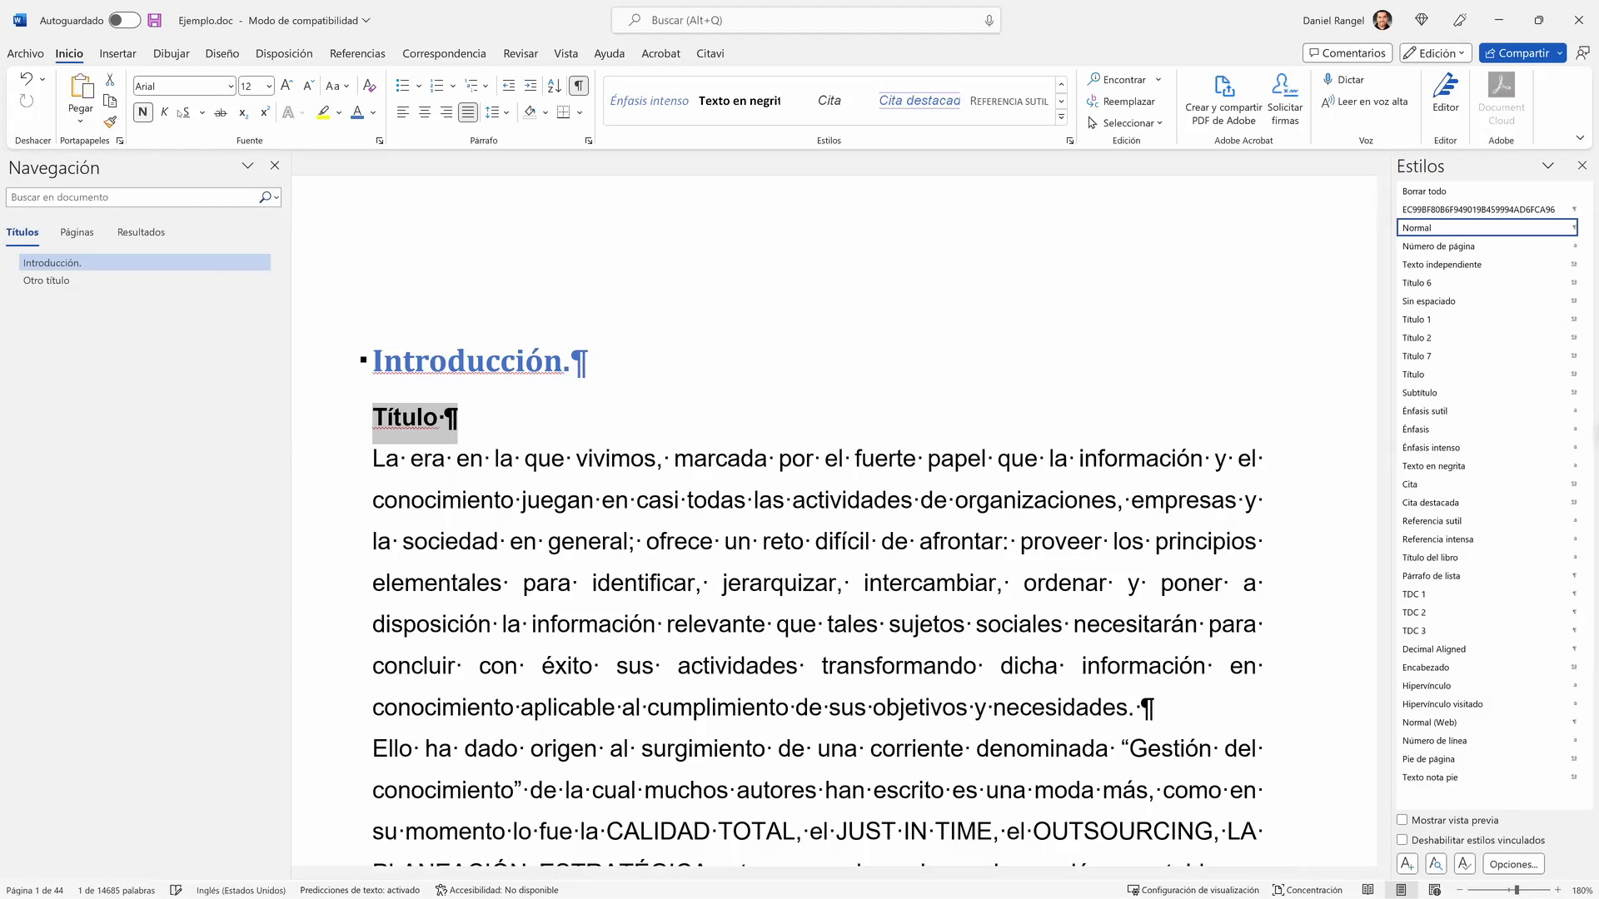
{"action": "left_click", "coordinate": [269, 86]}
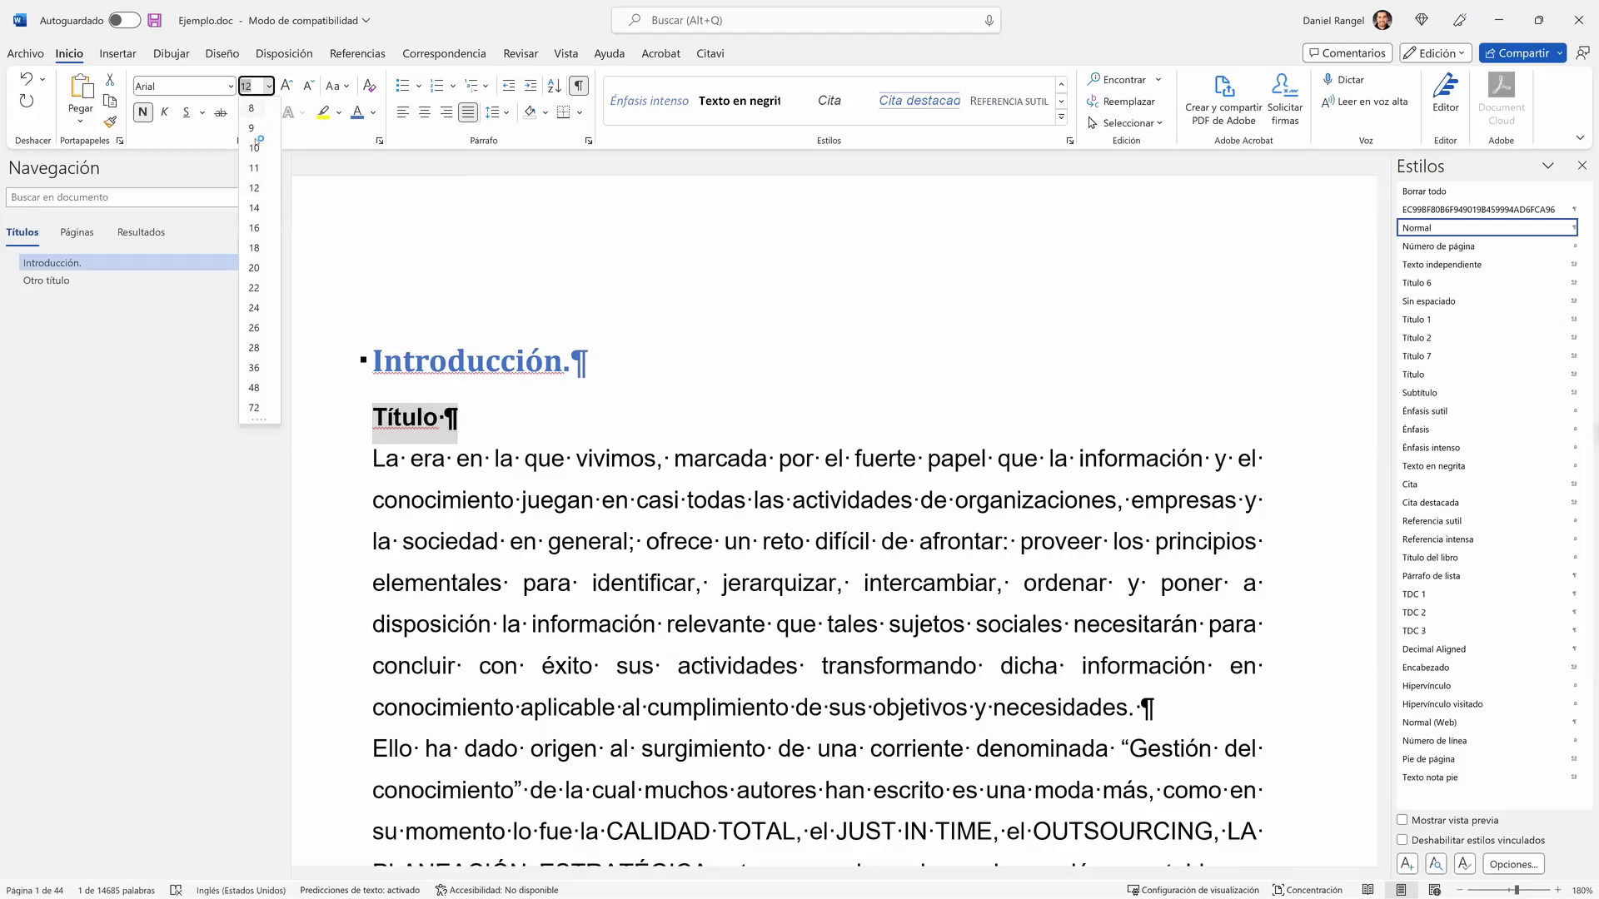
{"action": "left_click", "coordinate": [254, 207]}
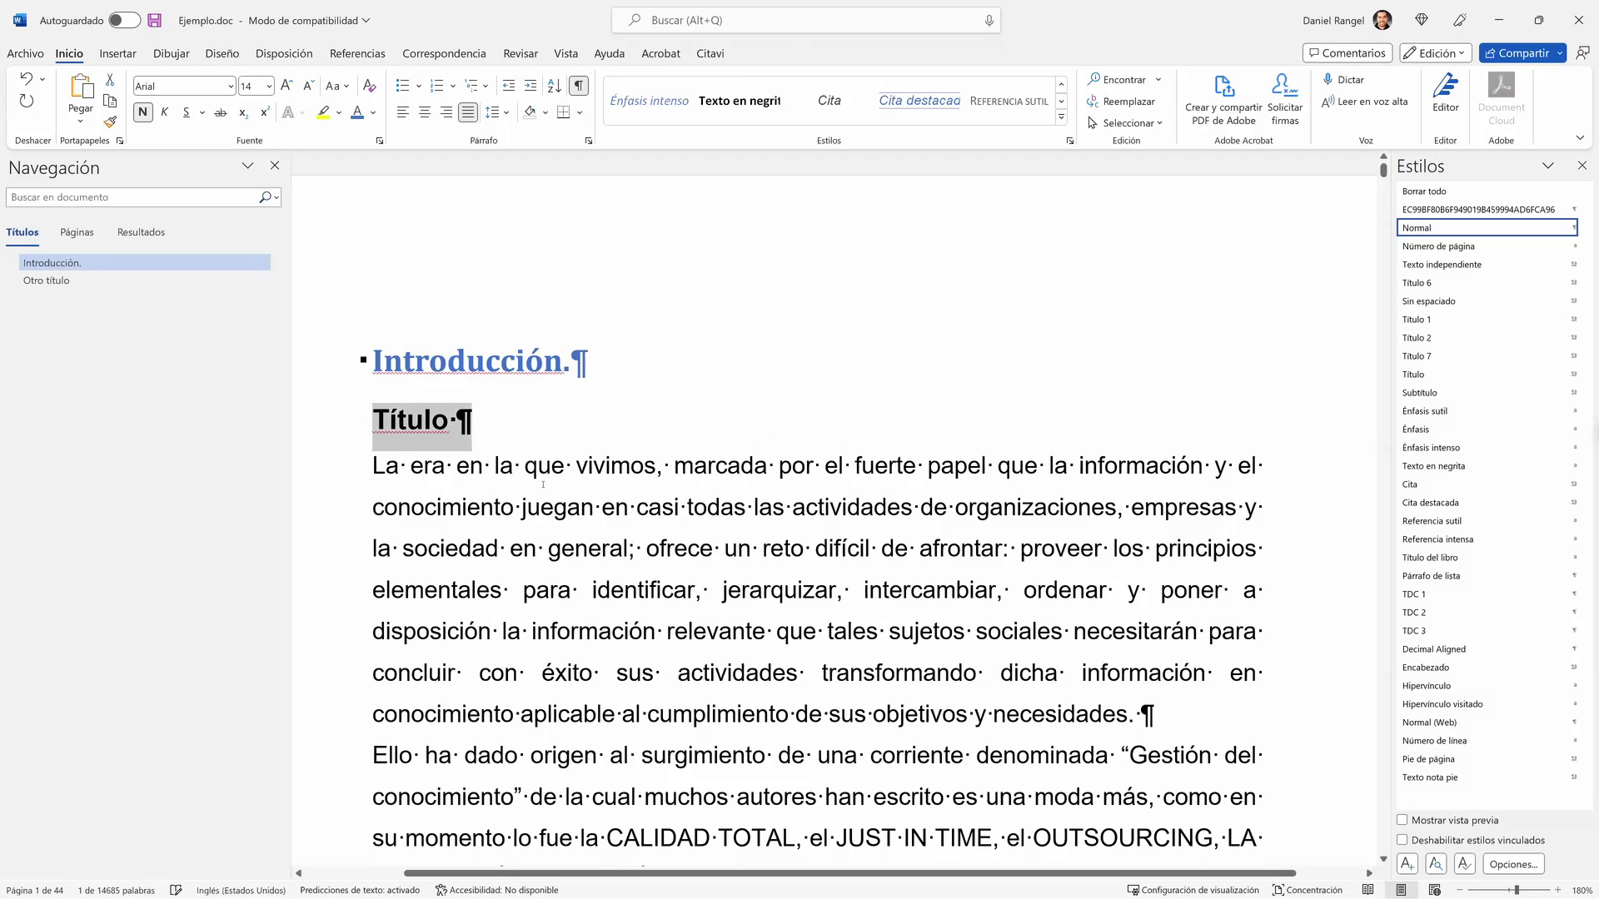
{"action": "left_click", "coordinate": [538, 465]}
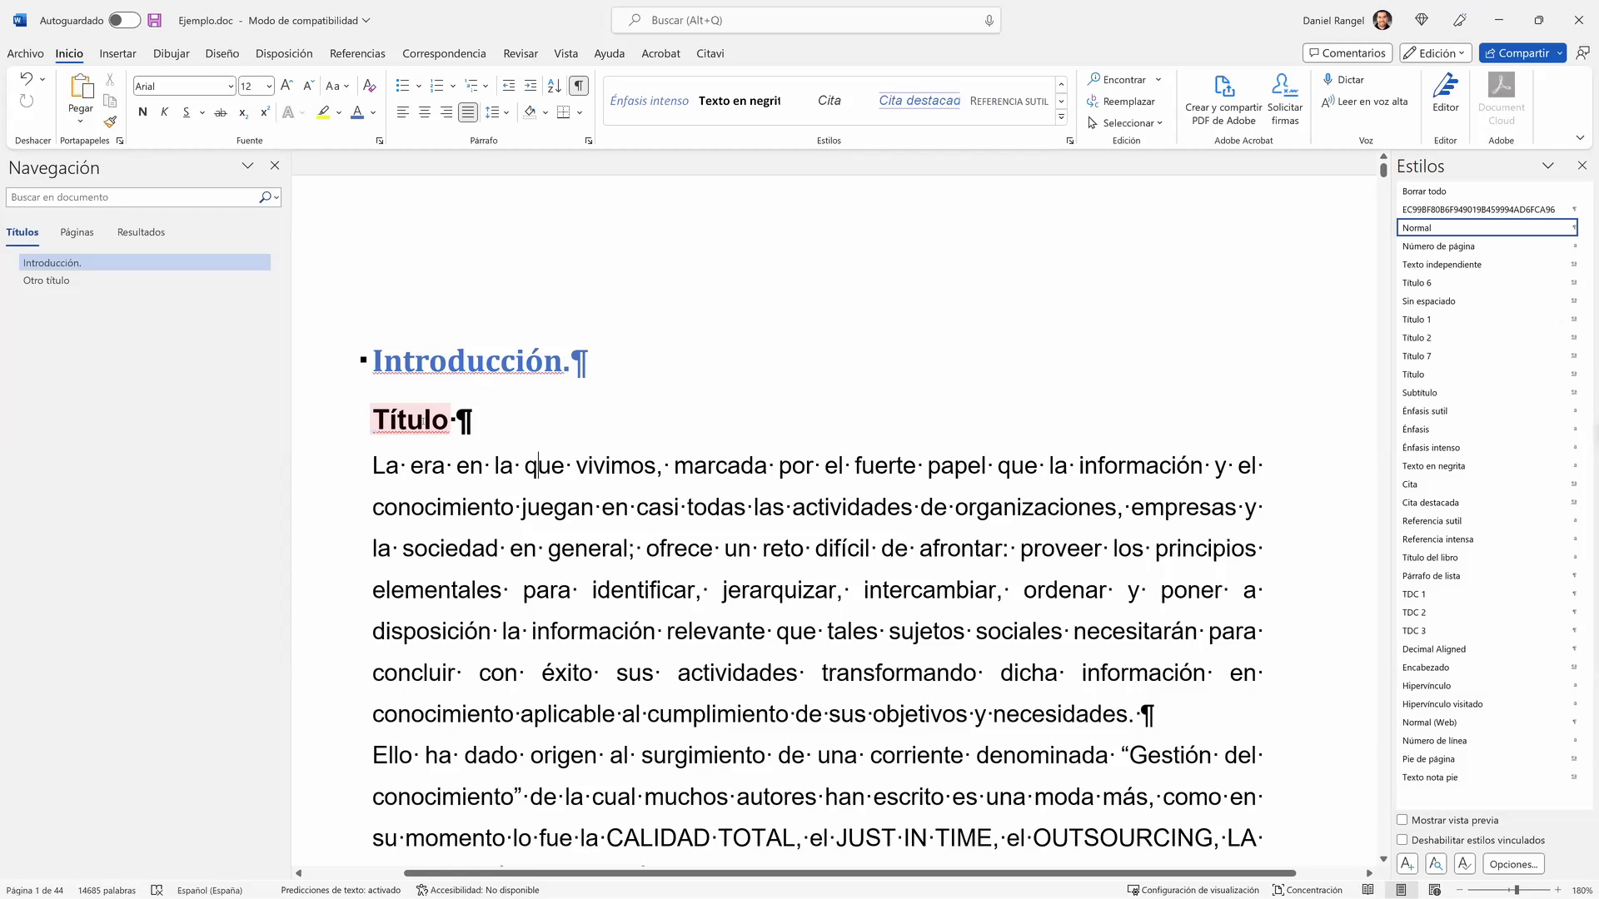
{"action": "double_click", "coordinate": [411, 419]}
{"action": "key", "text": "ctrl+space"}
{"action": "type", "text": "título"}
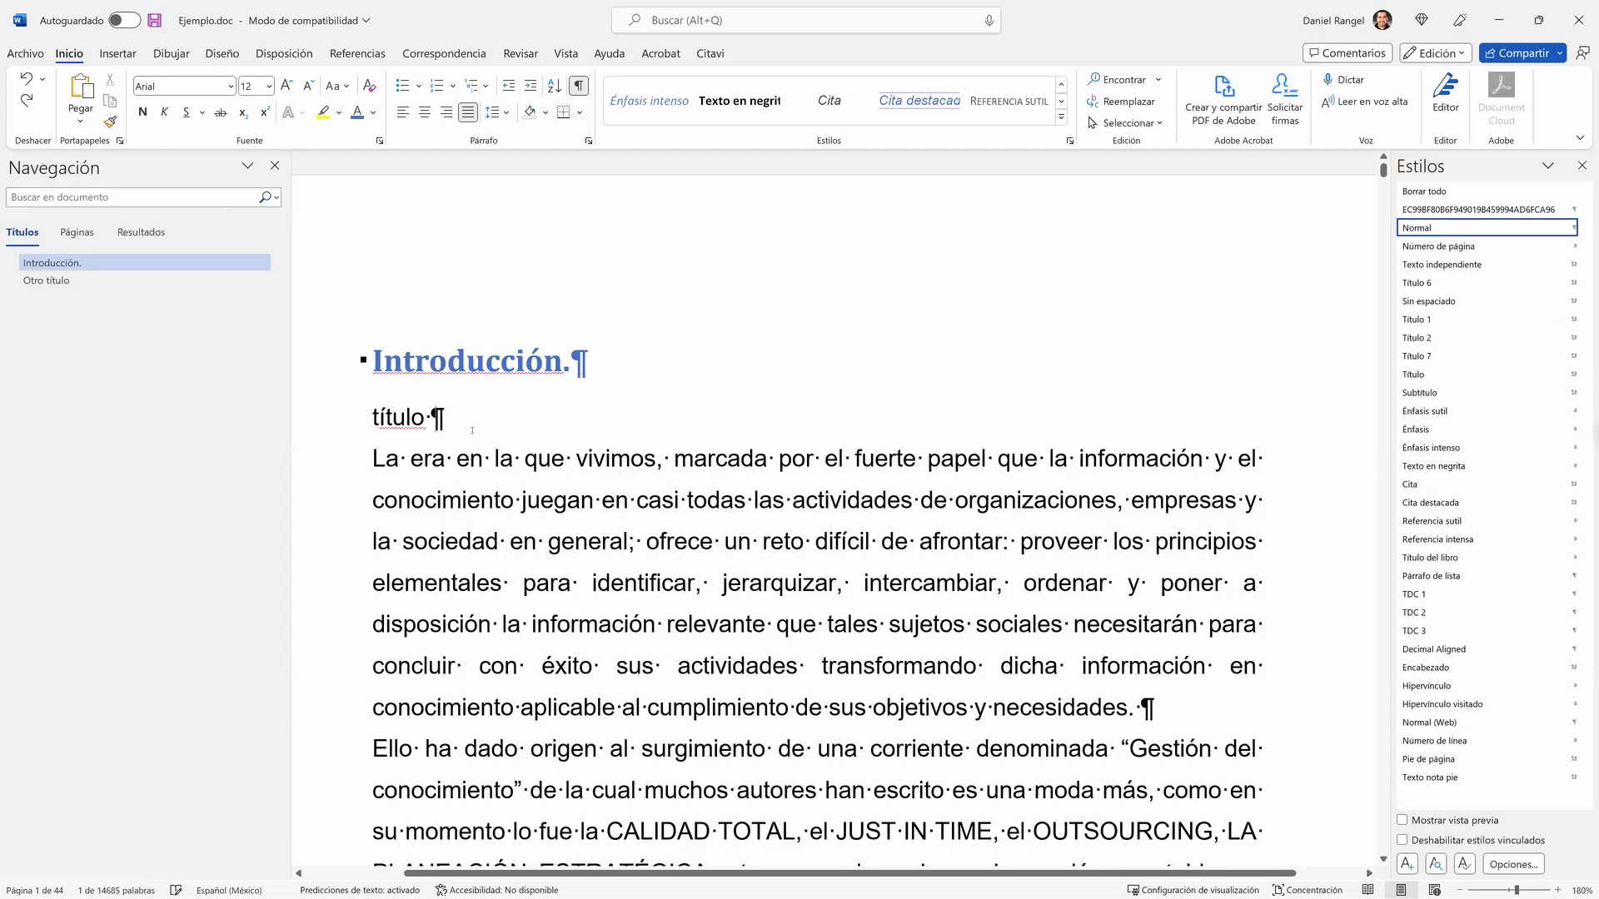
{"action": "key", "text": "ctrl+BackSpace"}
{"action": "key", "text": "BackSpace"}
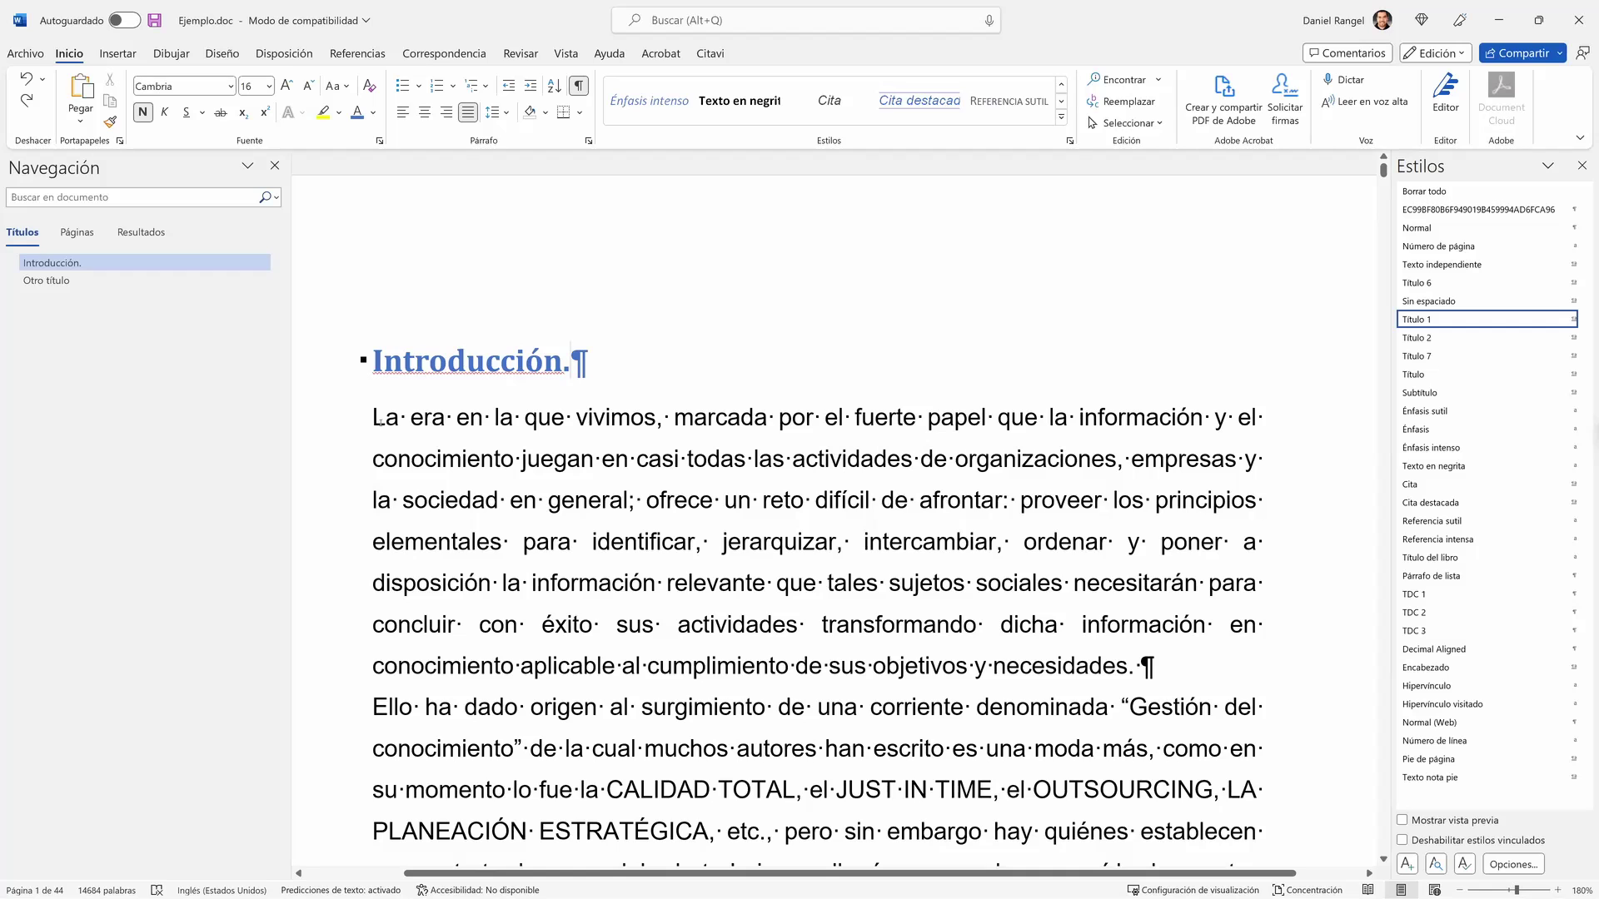
Select, then deselect, the opening body paragraphs under the 'Introducción.' heading.
{"action": "left_click_drag", "start_coordinate": [373, 417], "coordinate": [1256, 805]}
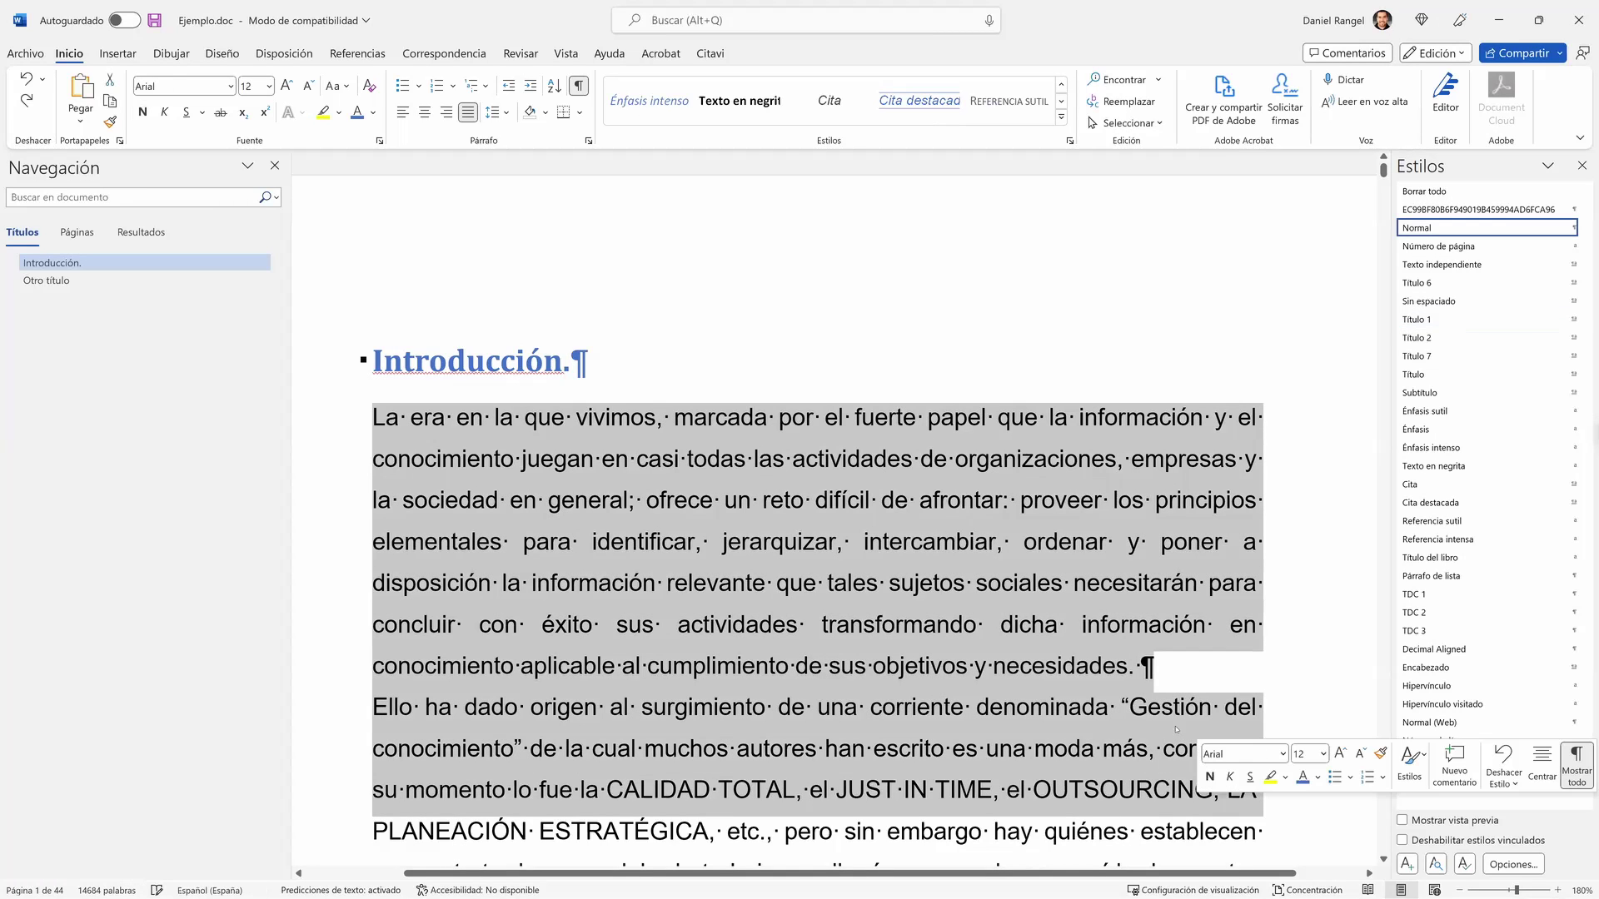
{"action": "left_click", "coordinate": [1186, 677]}
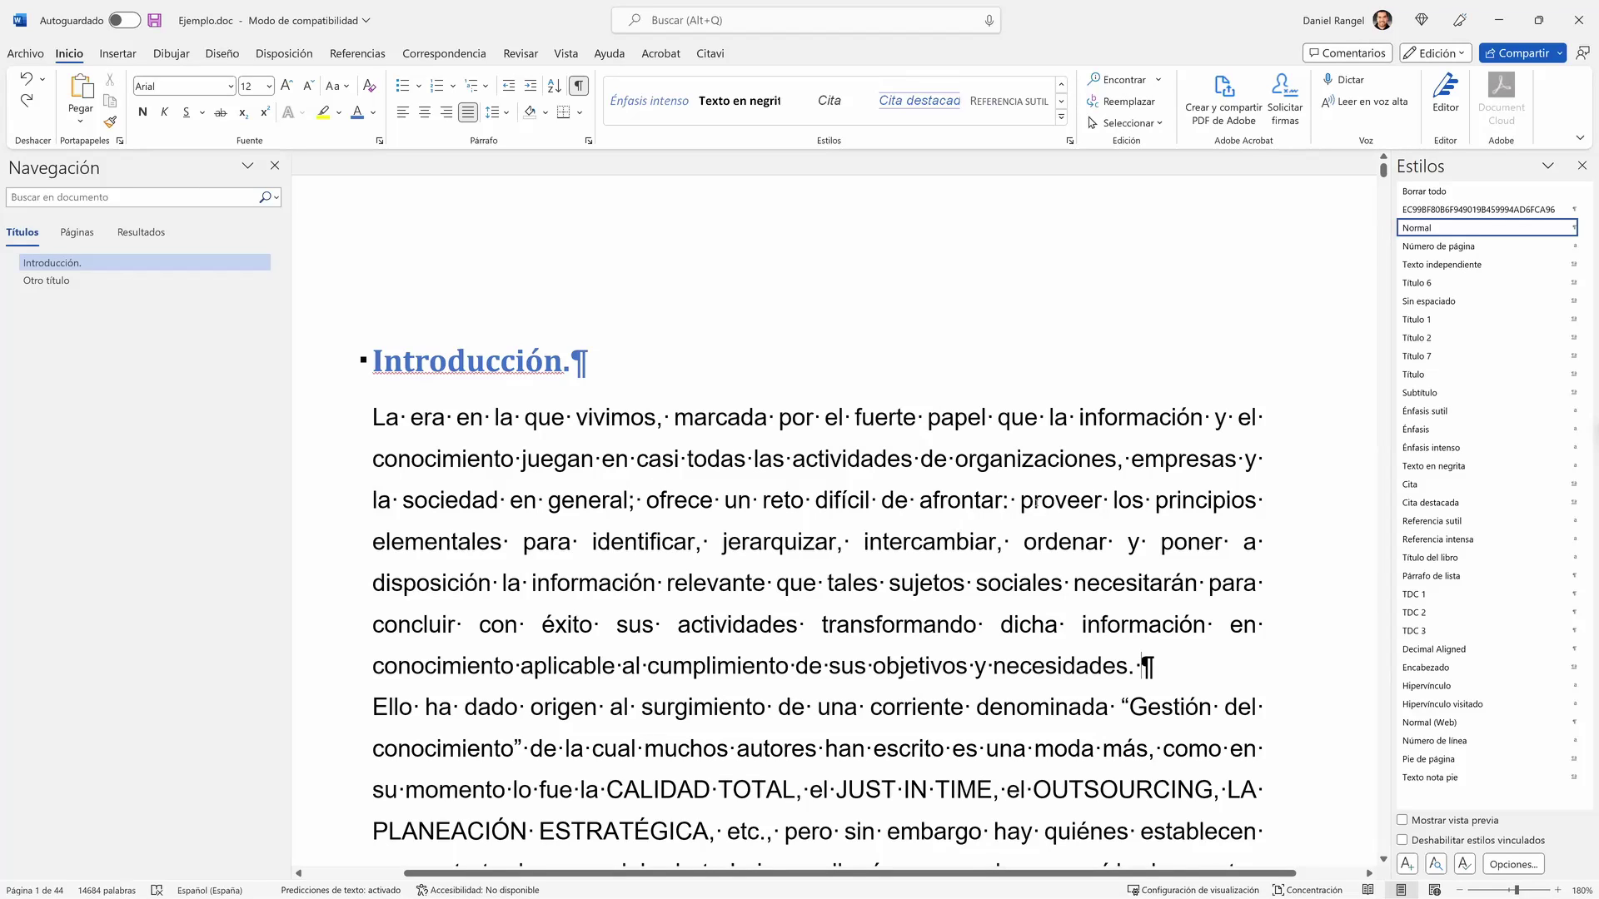
{"action": "mouse_move", "coordinate": [1486, 227]}
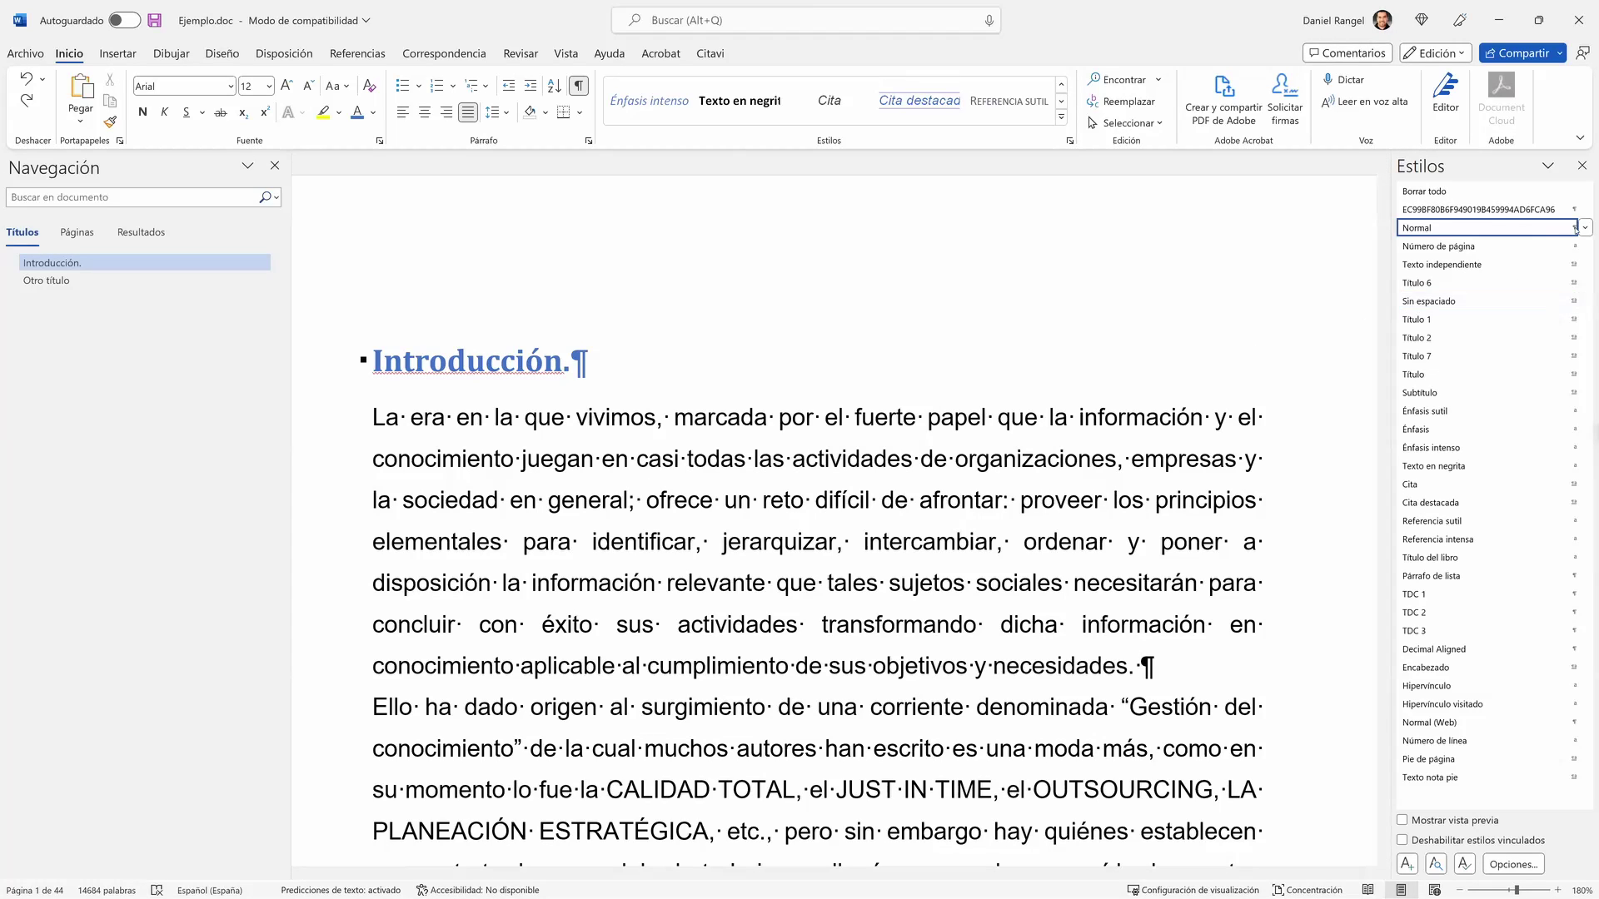
Set the Normal style's paragraph spacing after to 12 pt.
{"action": "left_click", "coordinate": [1585, 227]}
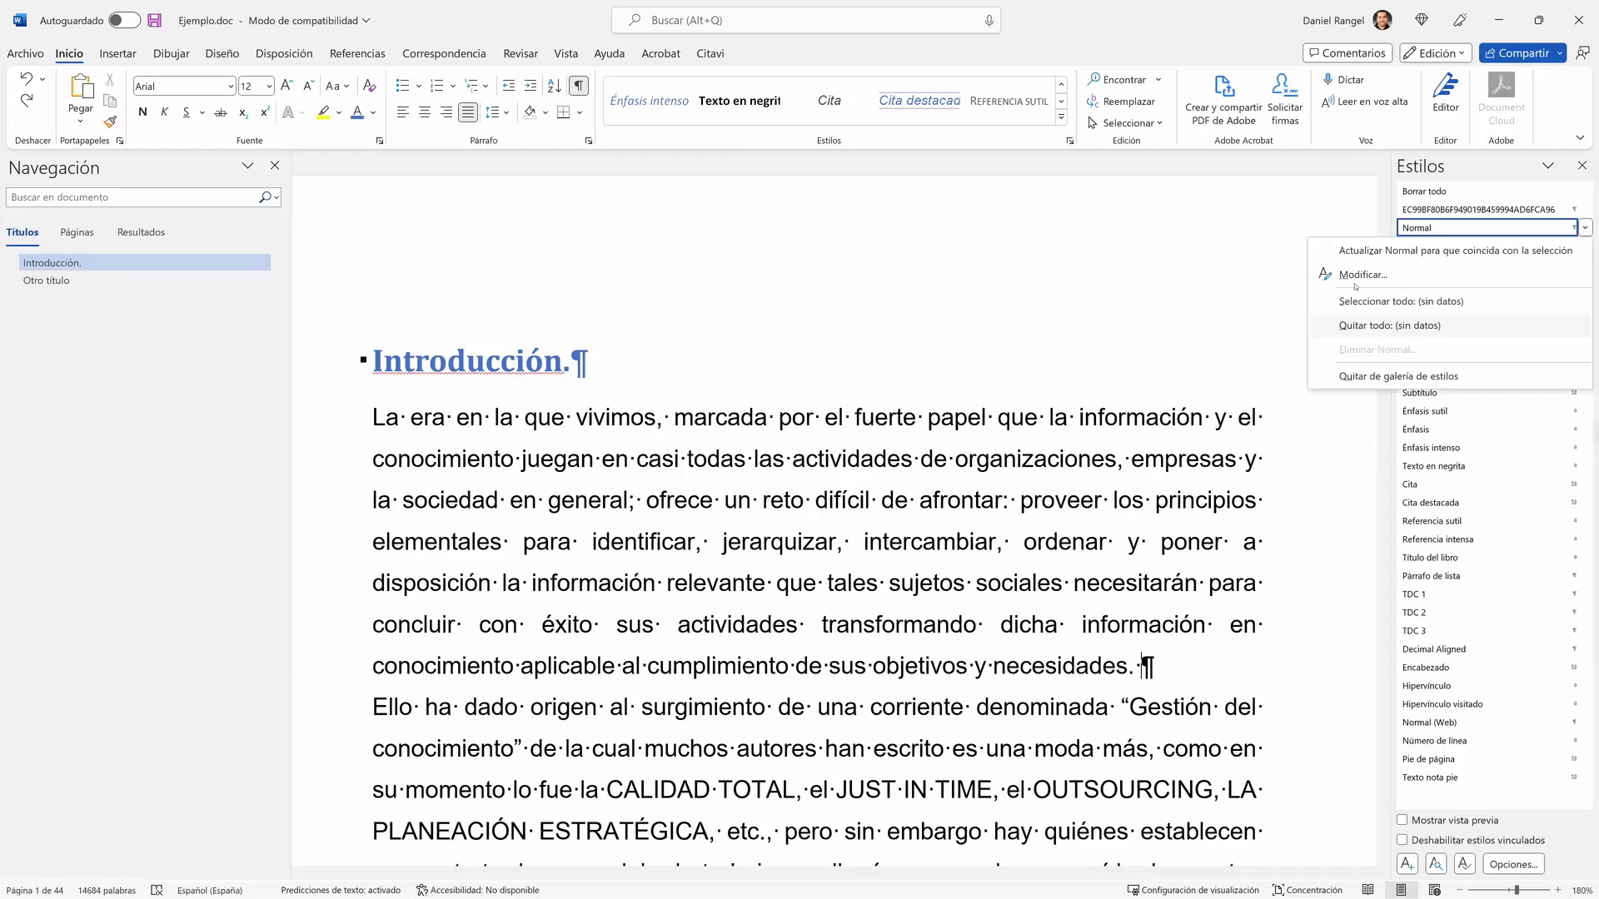
{"action": "left_click", "coordinate": [1356, 279]}
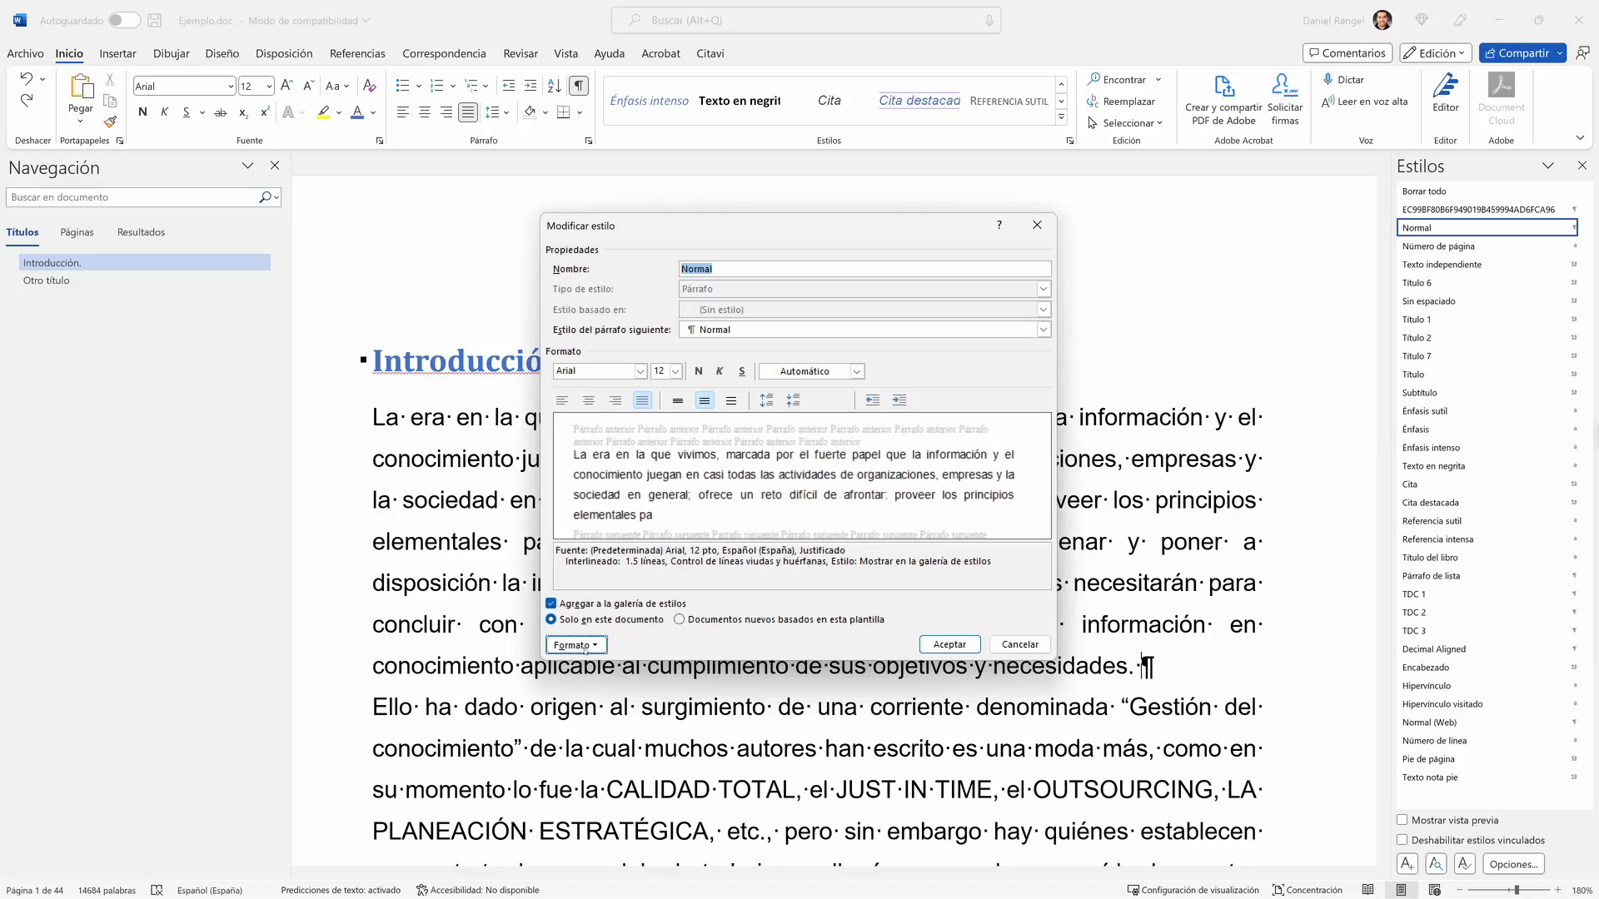
{"action": "left_click", "coordinate": [585, 649]}
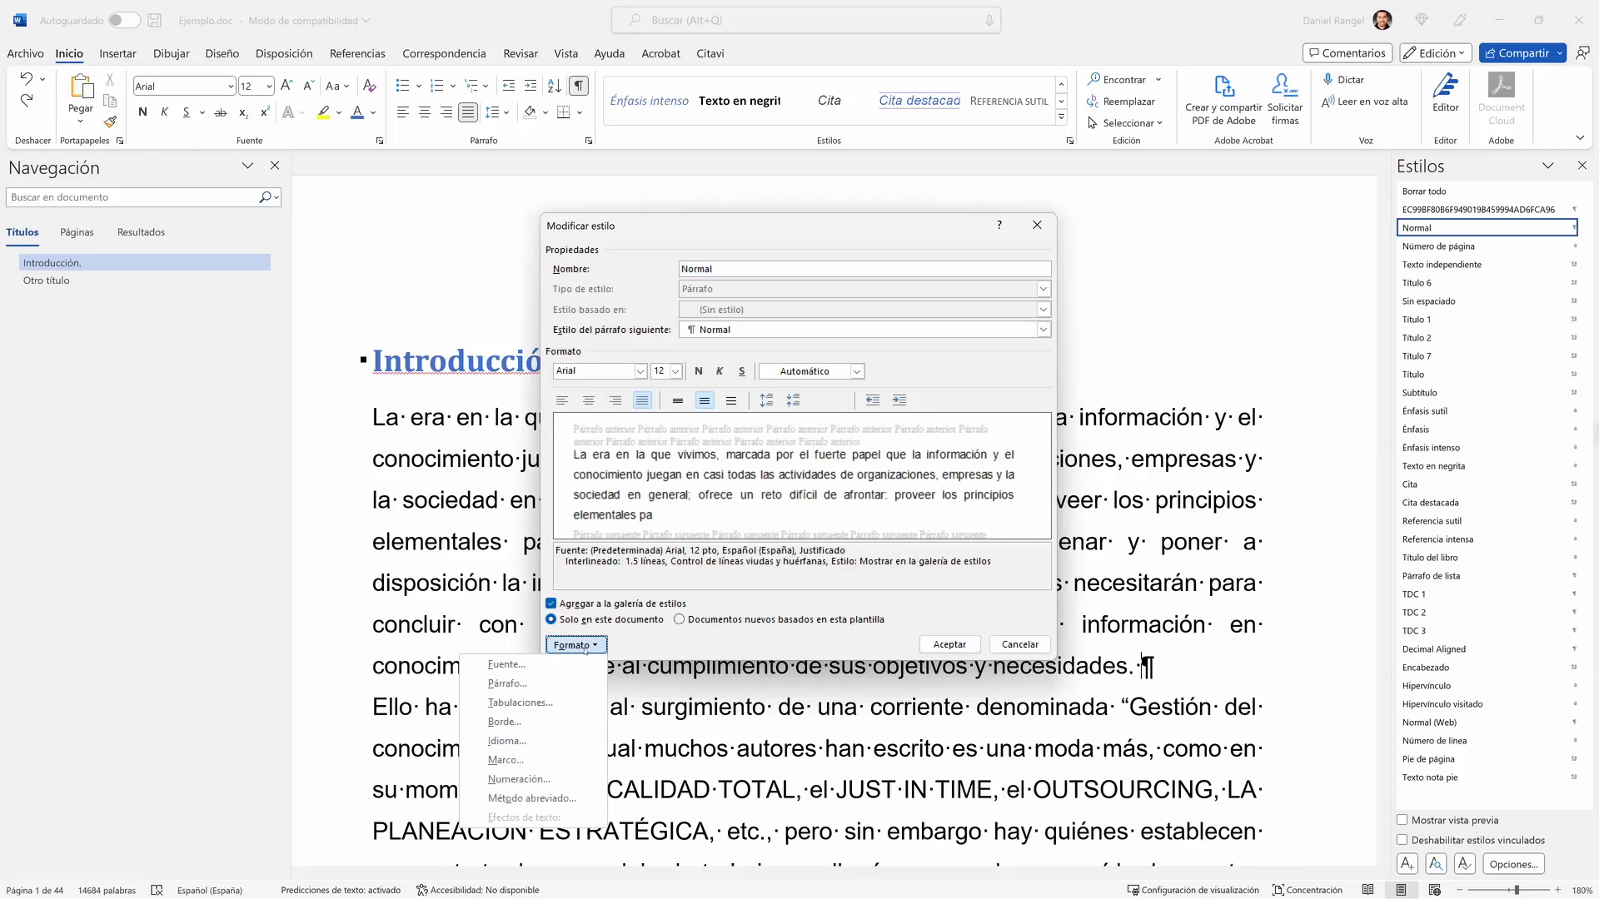
{"action": "left_click", "coordinate": [508, 683]}
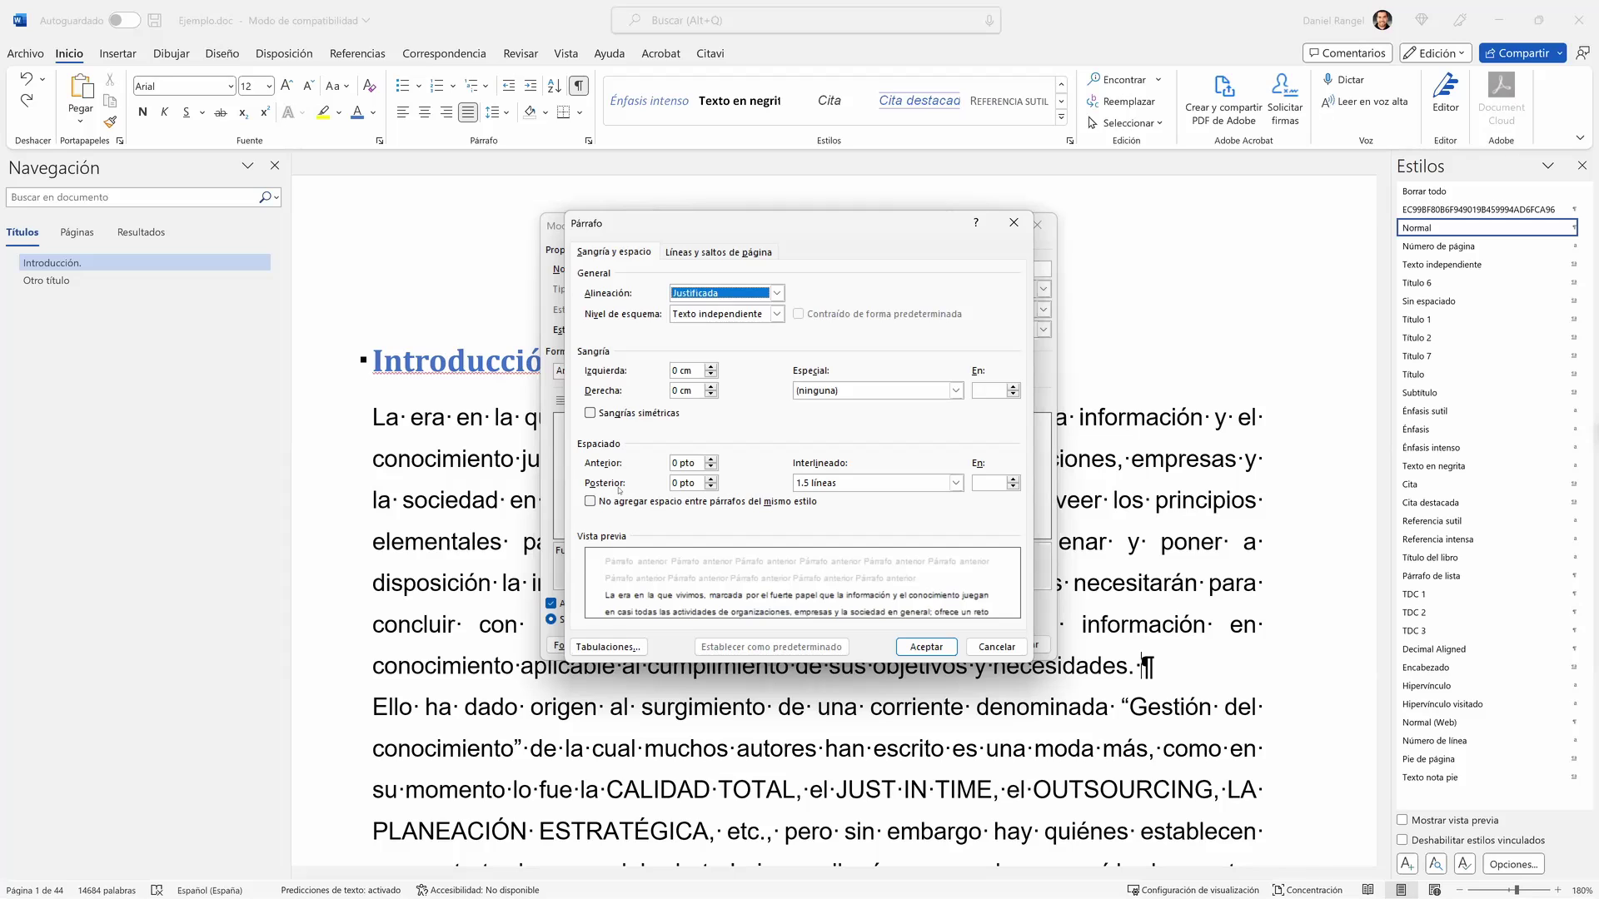
{"action": "left_click", "coordinate": [696, 483]}
{"action": "left_click", "coordinate": [711, 480]}
{"action": "left_click", "coordinate": [711, 479]}
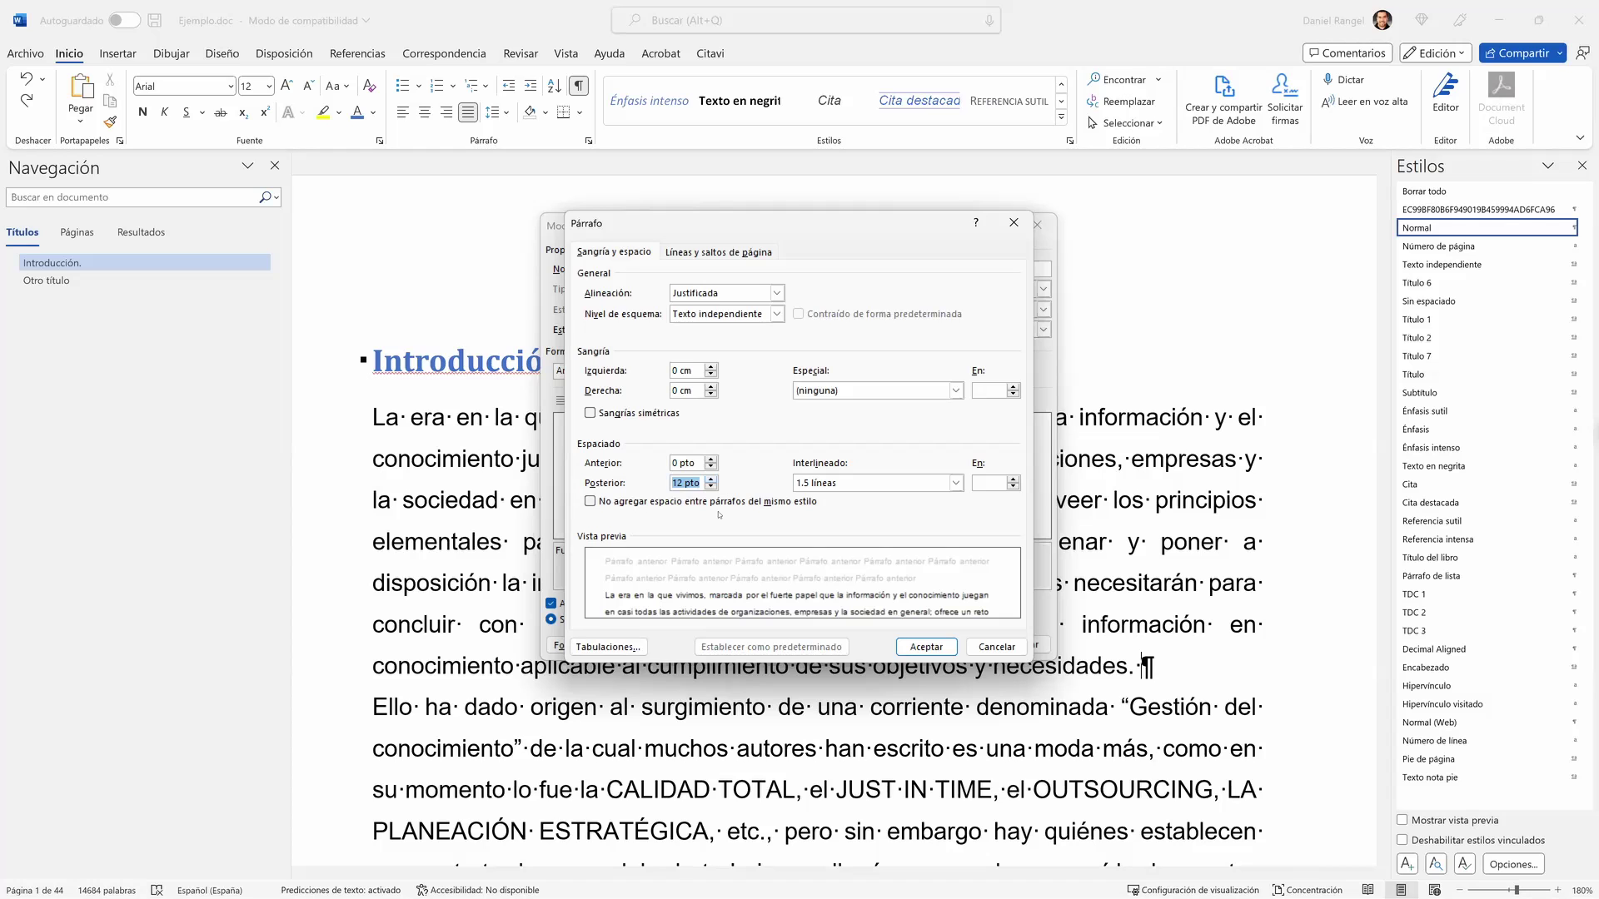
{"action": "left_click", "coordinate": [950, 646]}
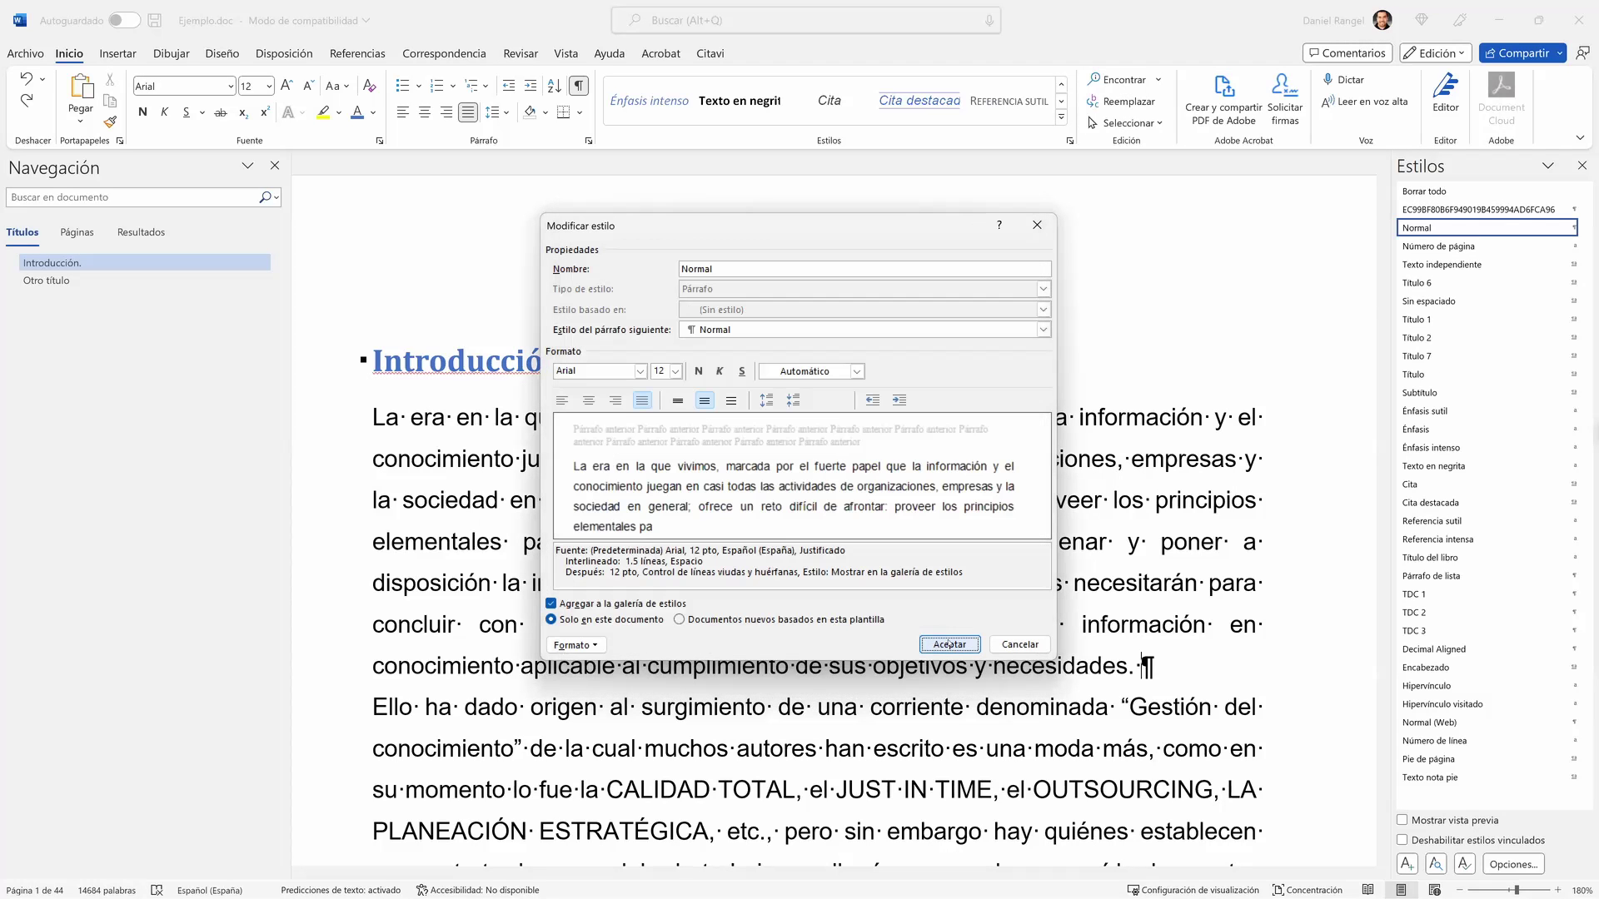
{"action": "left_click", "coordinate": [949, 644]}
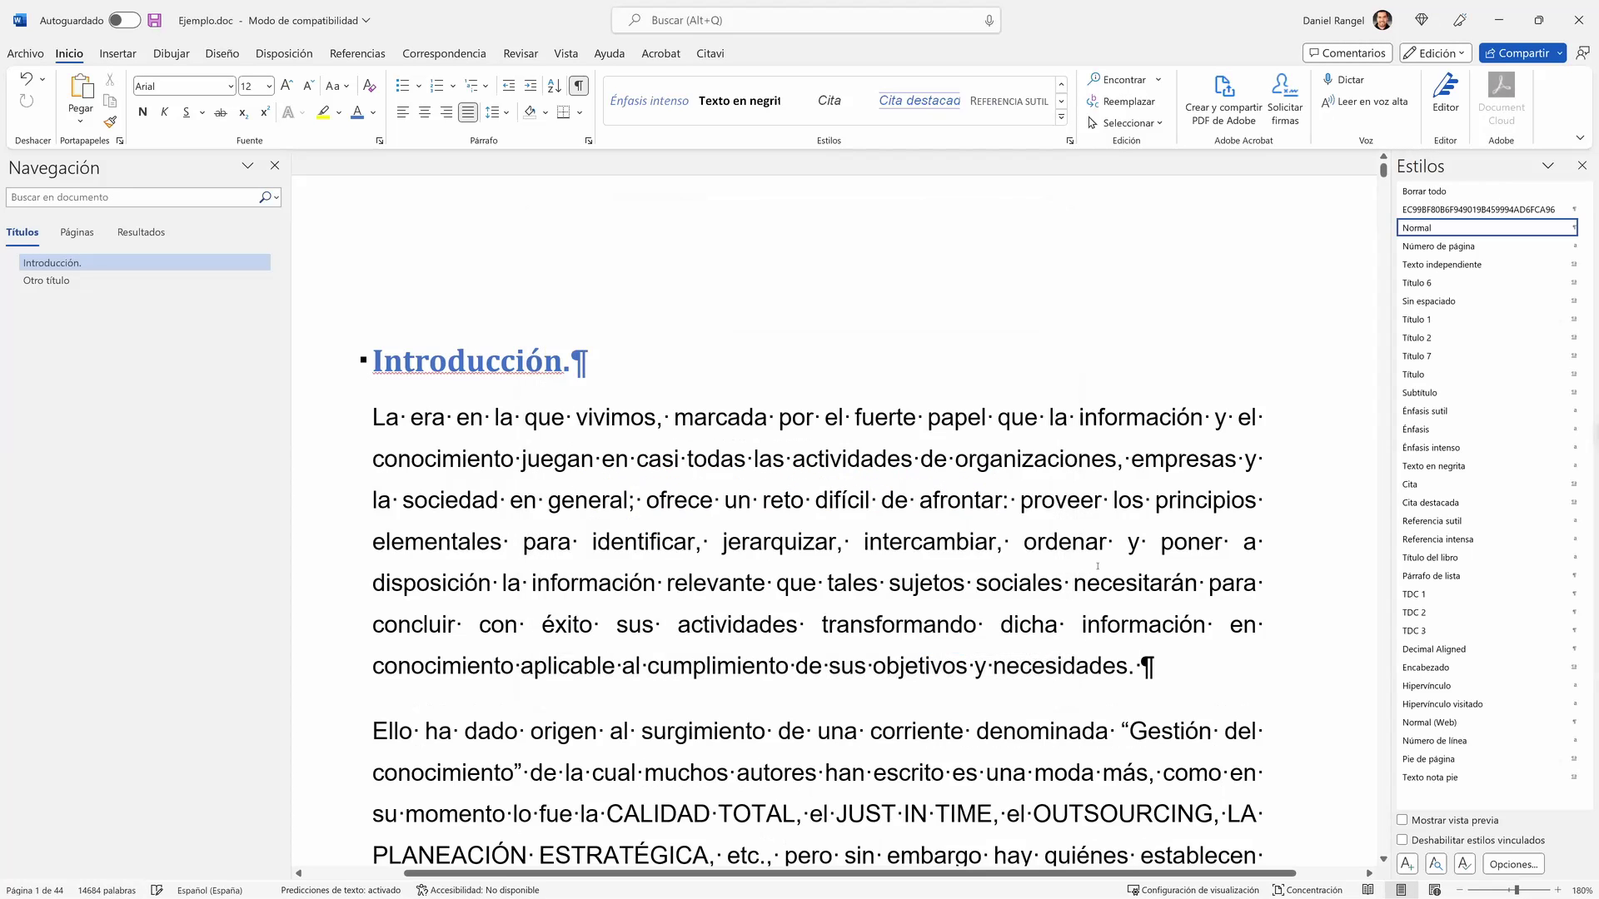
{"action": "scroll", "coordinate": [855, 408], "scroll_direction": "down", "scroll_amount": 1}
{"action": "scroll", "coordinate": [854, 408], "scroll_direction": "down", "scroll_amount": 3}
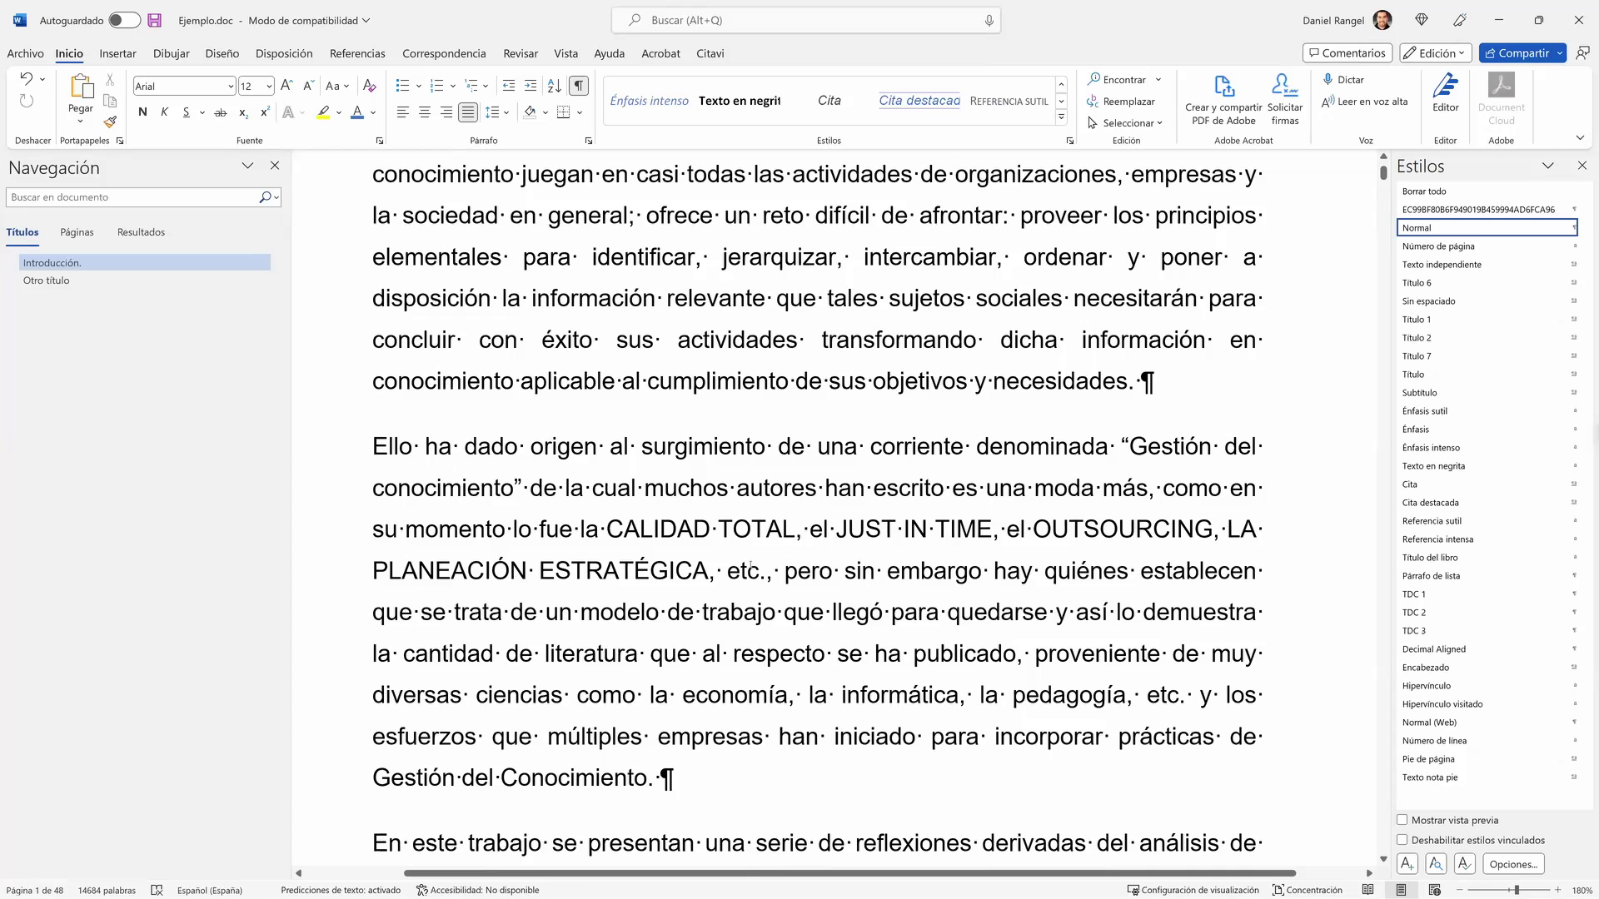
{"action": "scroll", "coordinate": [626, 578], "scroll_direction": "down", "scroll_amount": 2}
{"action": "scroll", "coordinate": [597, 589], "scroll_direction": "down", "scroll_amount": 1}
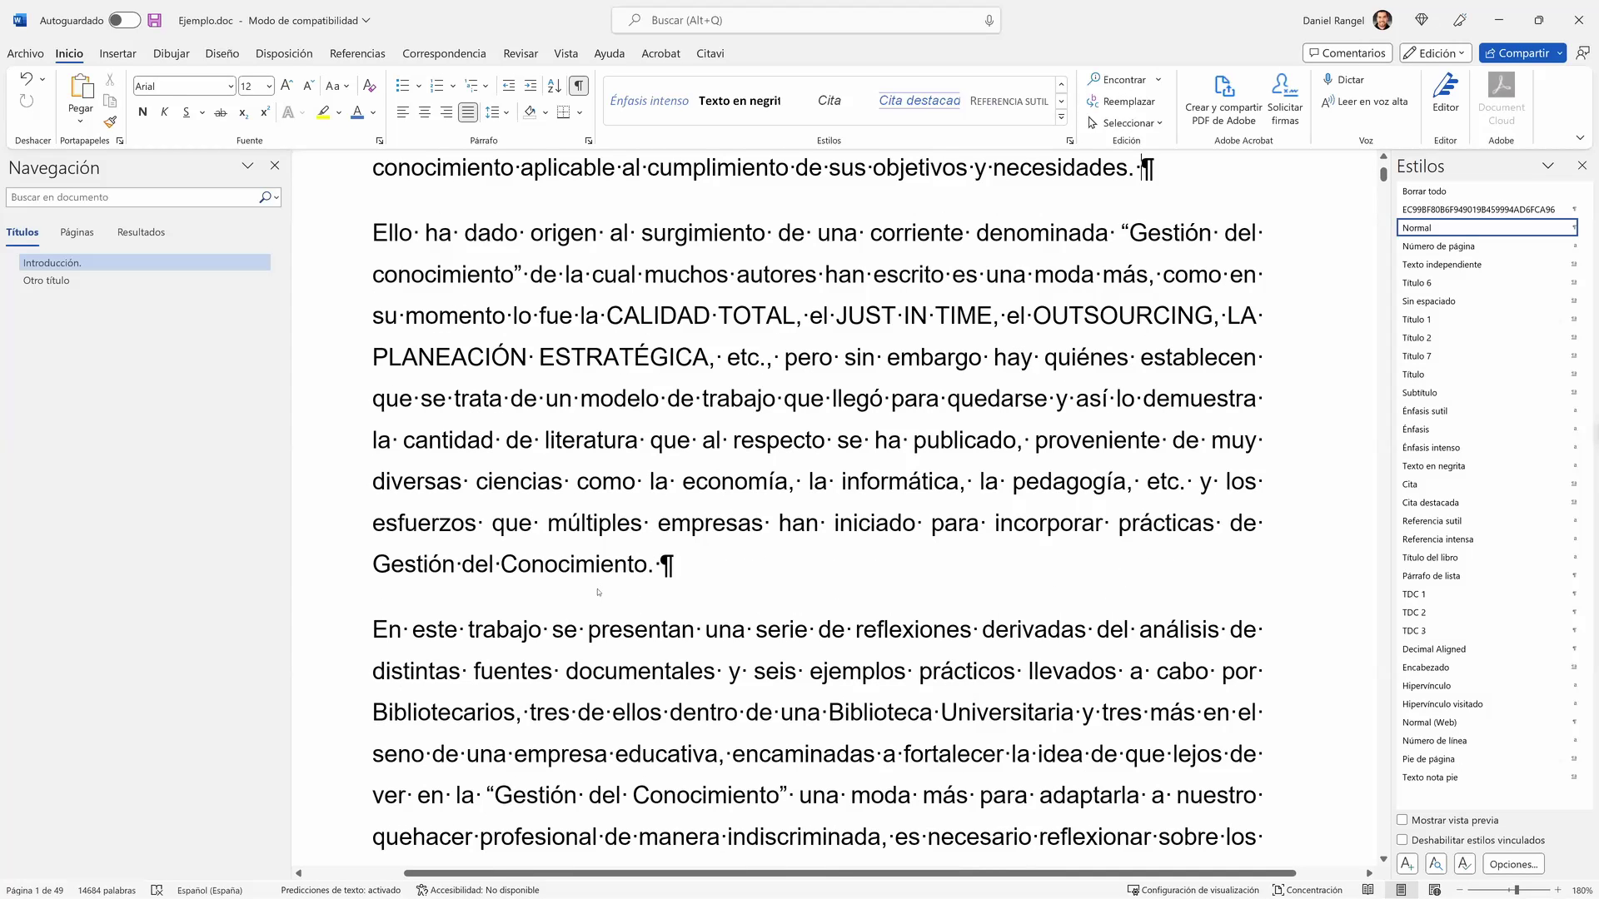
{"action": "scroll", "coordinate": [598, 592], "scroll_direction": "down", "scroll_amount": 5}
{"action": "scroll", "coordinate": [600, 583], "scroll_direction": "down", "scroll_amount": 7}
{"action": "scroll", "coordinate": [601, 575], "scroll_direction": "down", "scroll_amount": 3}
{"action": "scroll", "coordinate": [603, 566], "scroll_direction": "down", "scroll_amount": 3}
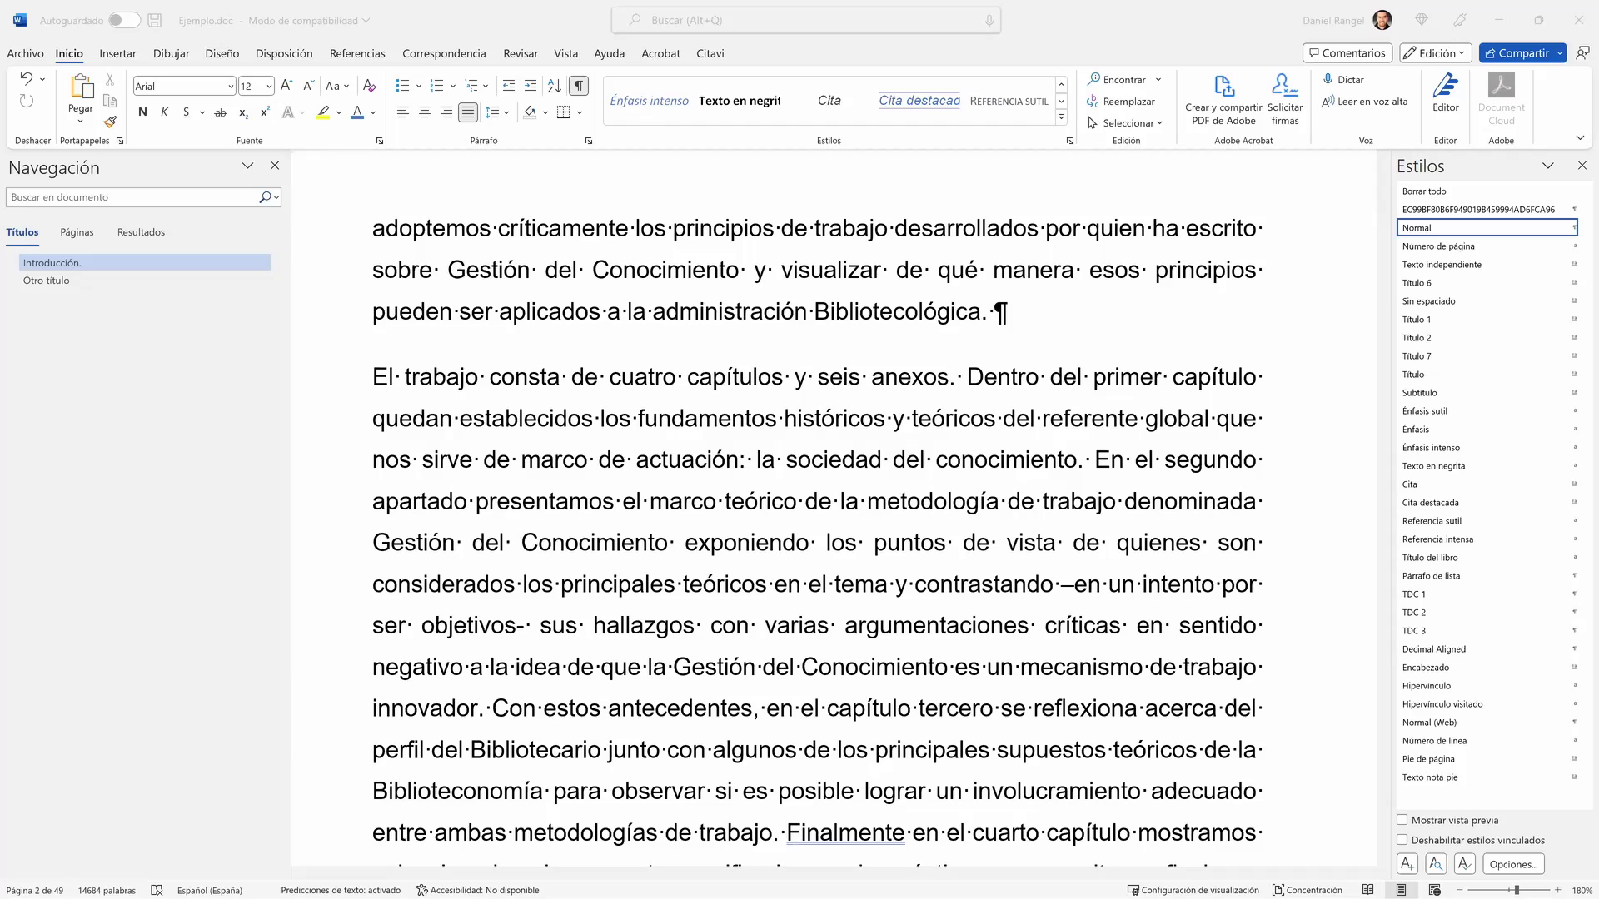
Open Compendio.docx from the Open screen with Ctrl+O.
{"action": "left_click", "coordinate": [642, 416]}
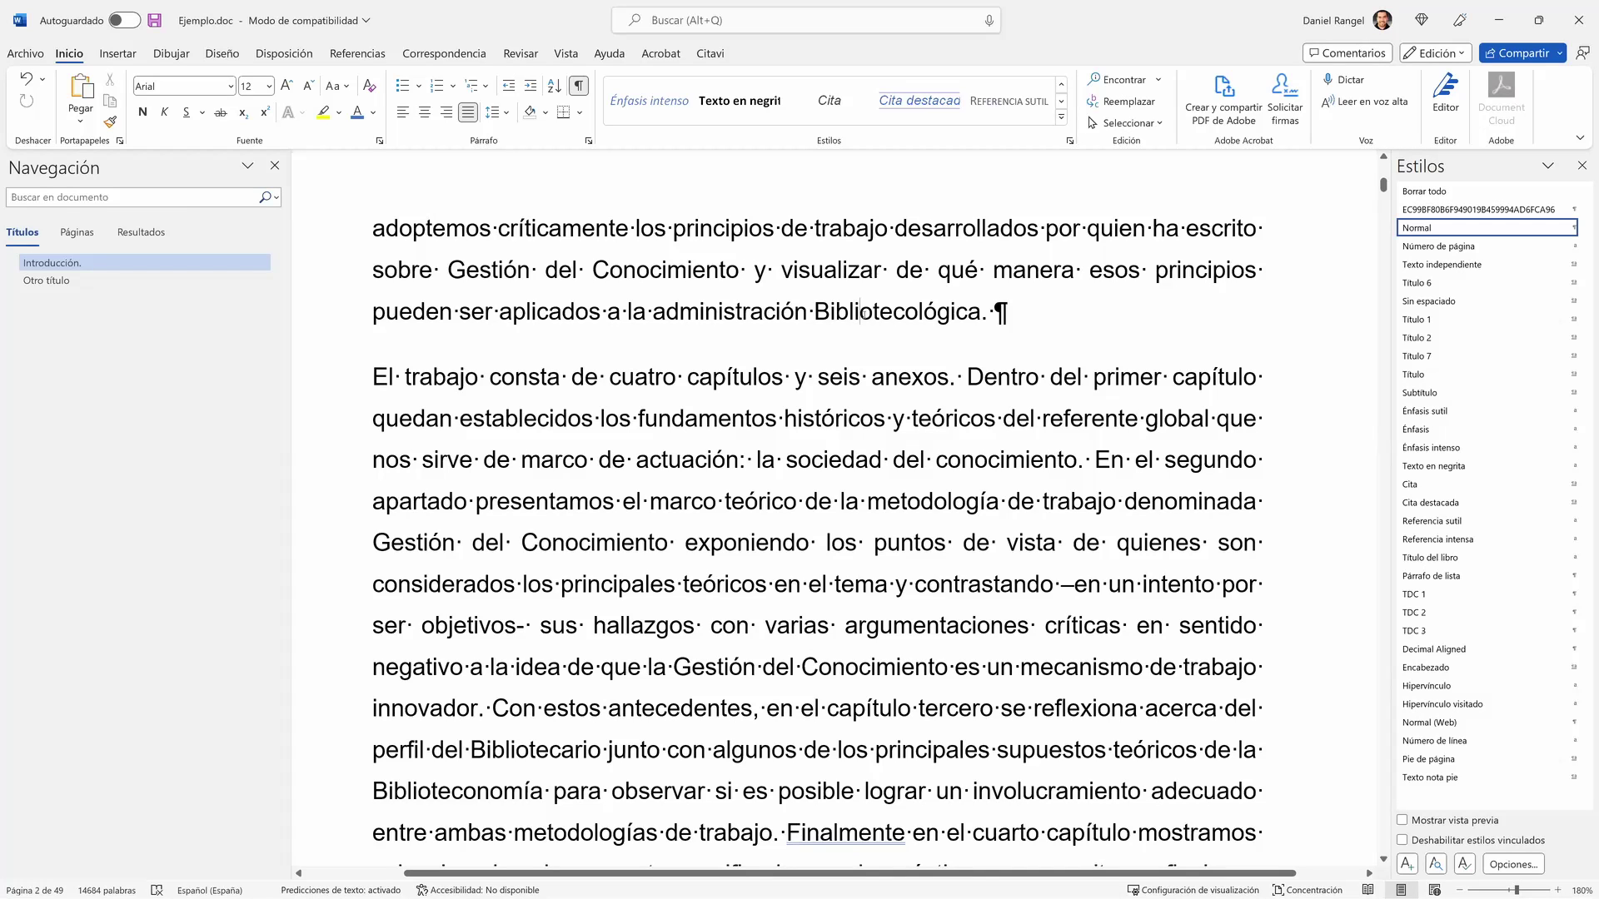
{"action": "key", "text": "ctrl+o"}
{"action": "left_click", "coordinate": [861, 312]}
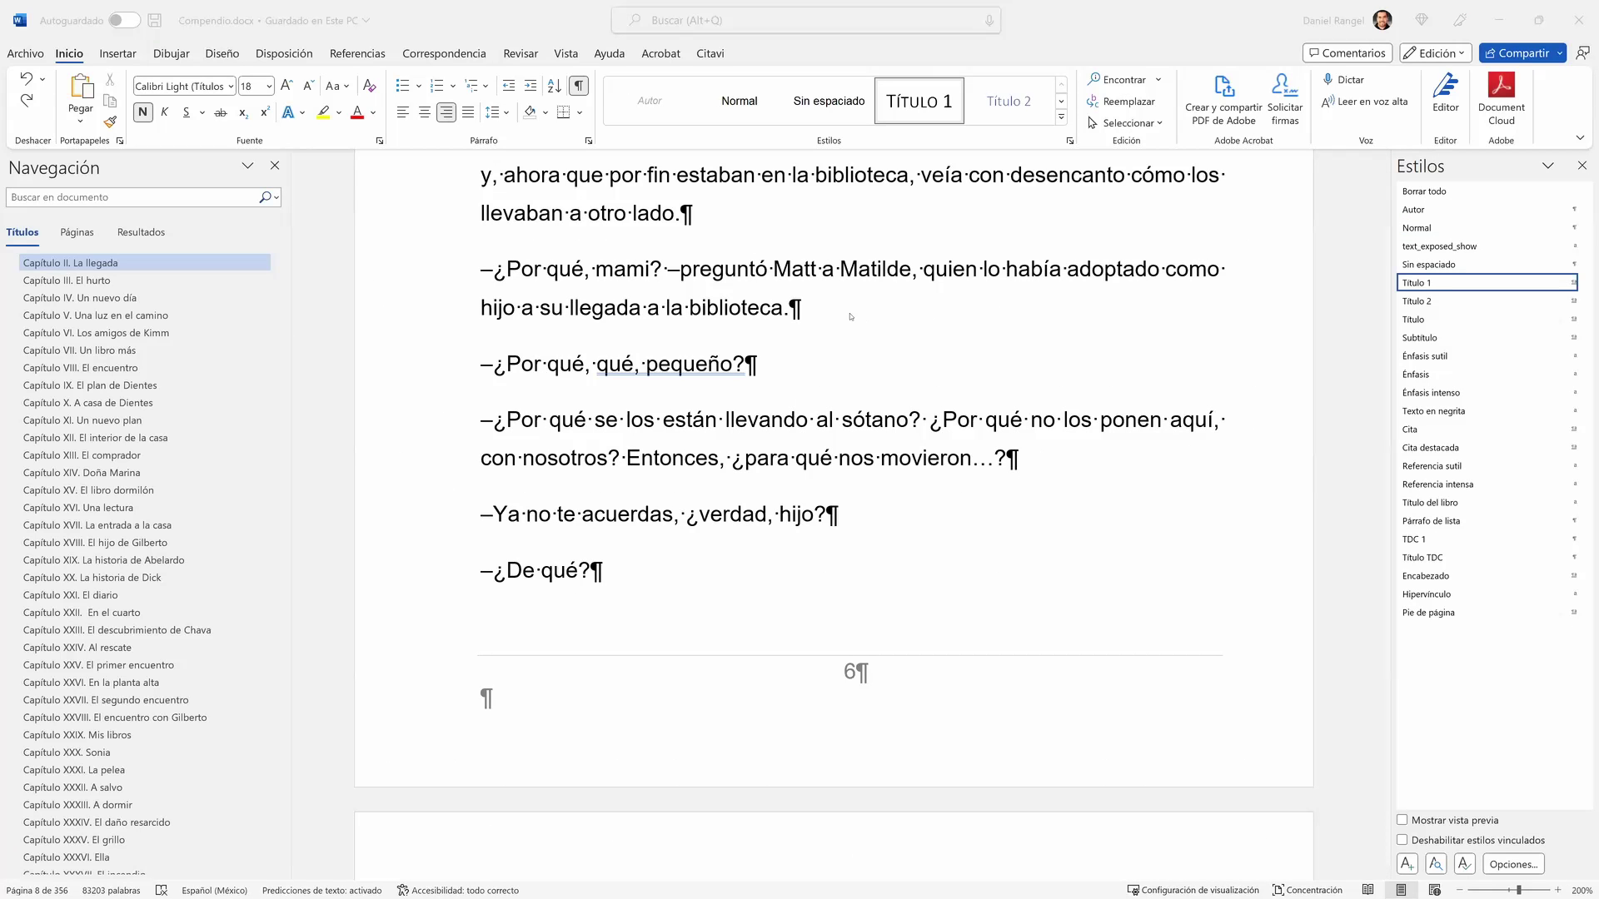
Select all of Ejemplo.doc's text and create a new blank document.
{"action": "key", "text": "alt+Tab"}
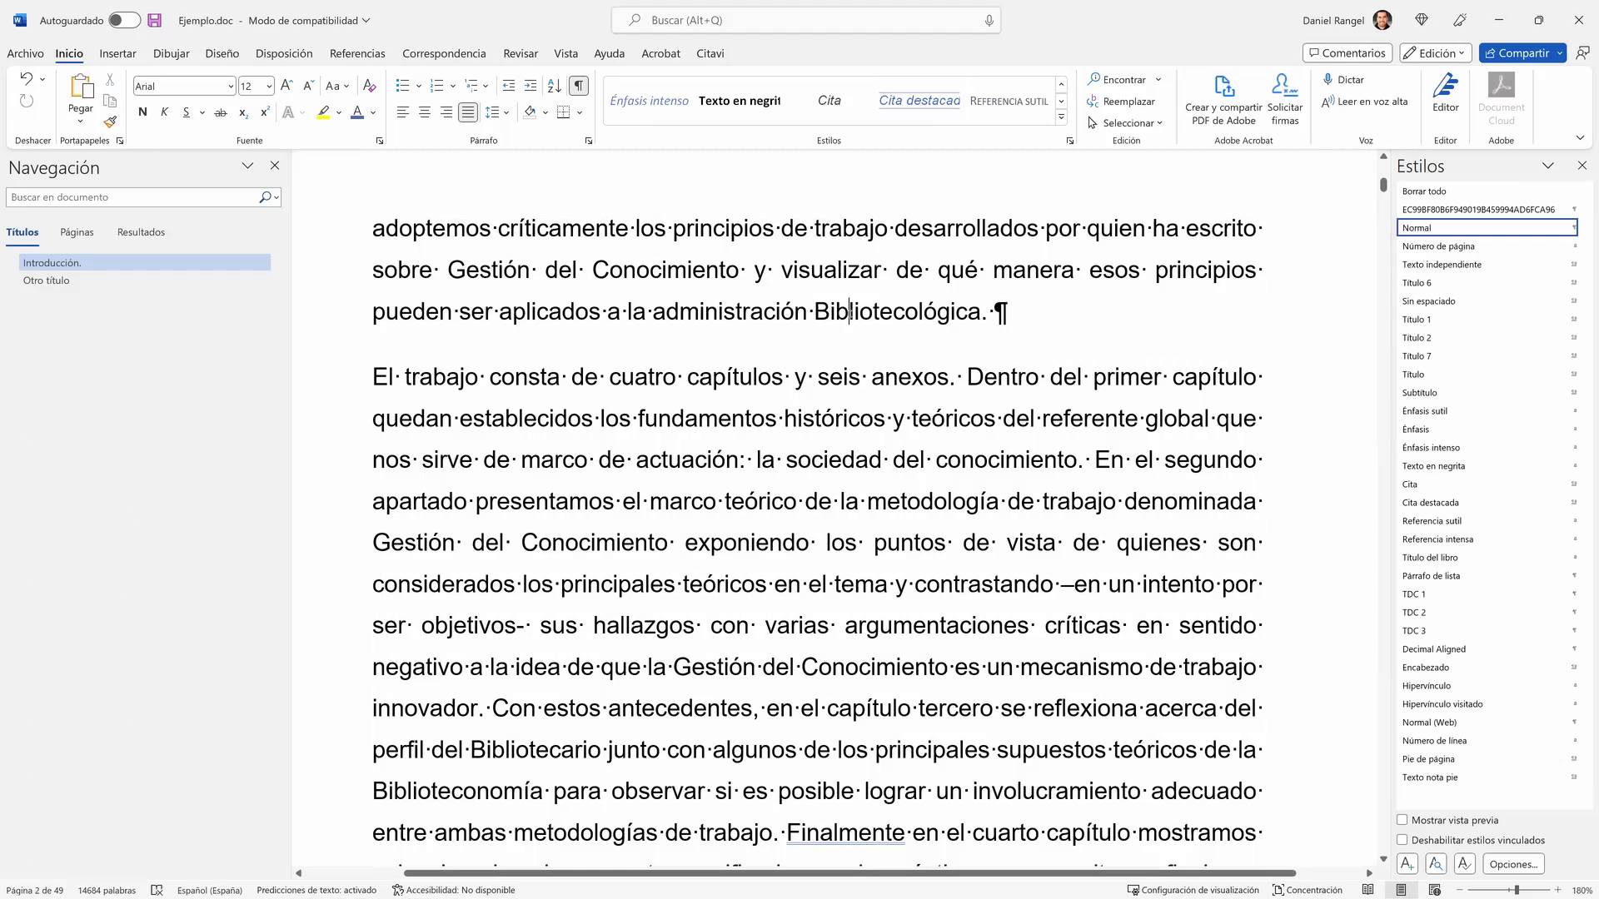
{"action": "key", "text": "ctrl+a"}
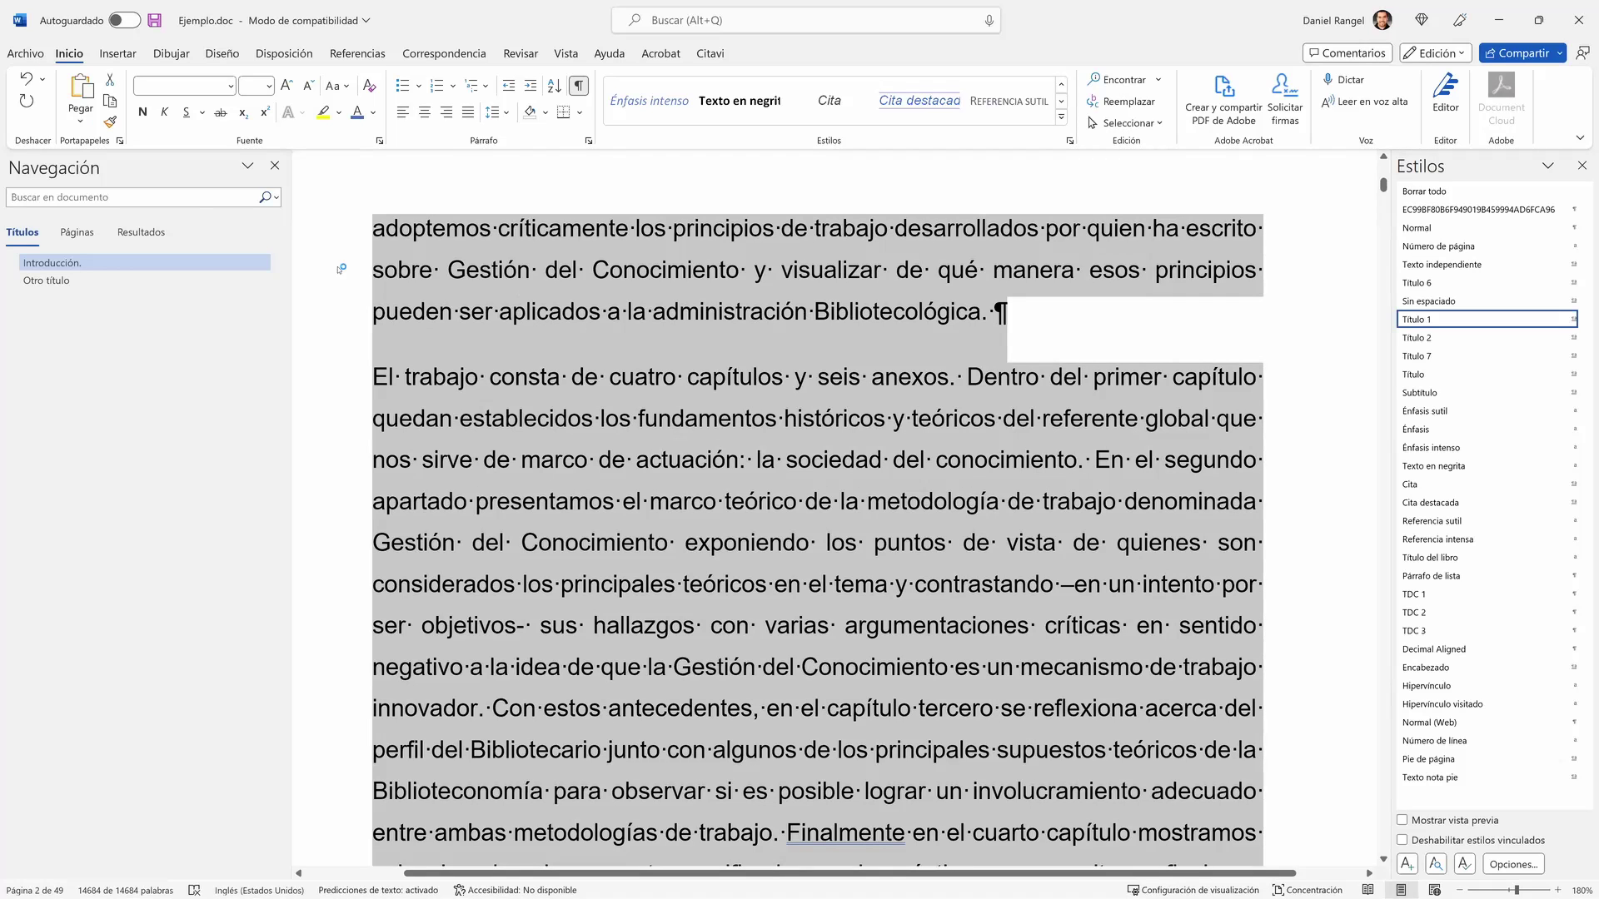
{"action": "left_click", "coordinate": [26, 54]}
{"action": "left_click", "coordinate": [247, 183]}
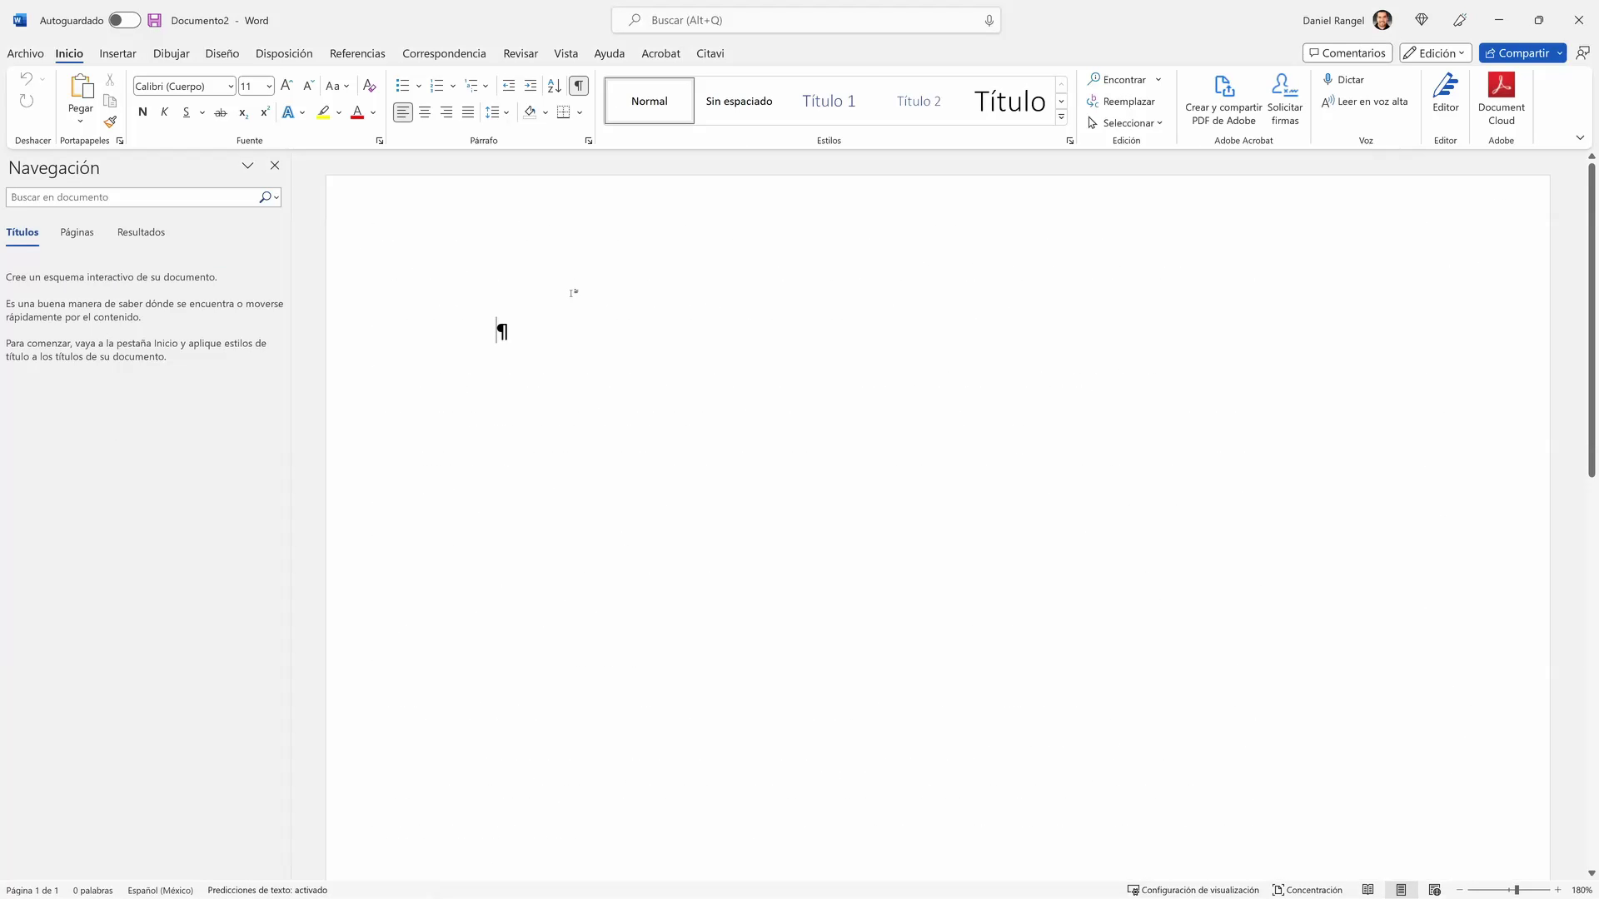
Paste Ejemplo.doc's text into Documento2 as text only, then return to its start.
{"action": "scroll", "coordinate": [573, 292], "scroll_direction": "down", "scroll_amount": 2, "text": "ctrl"}
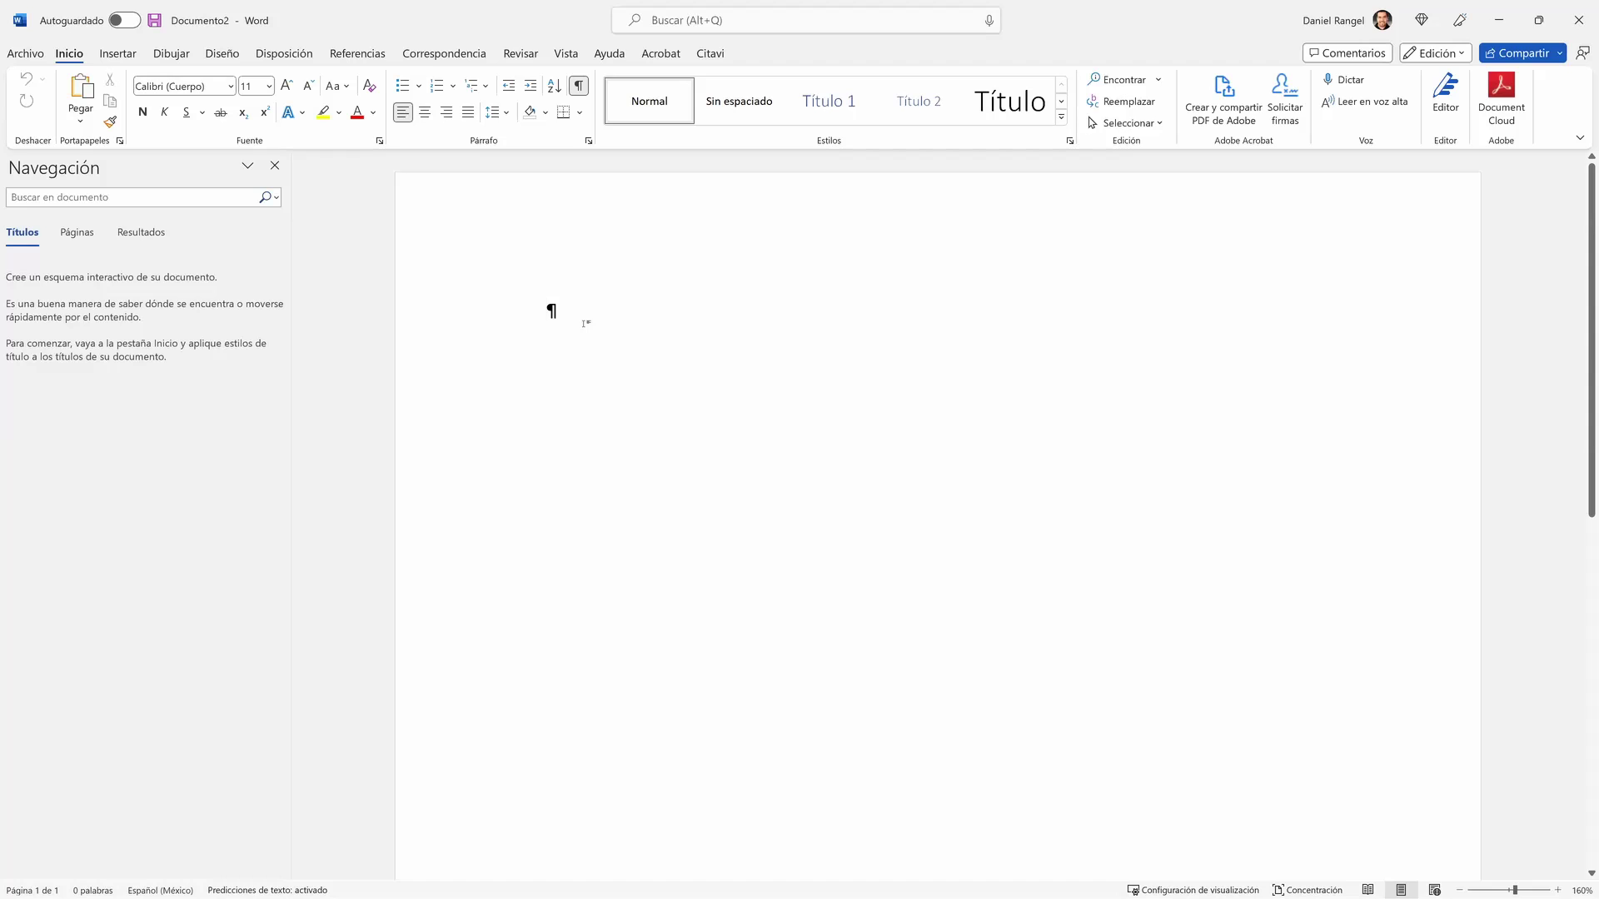
{"action": "key", "text": "ctrl+v"}
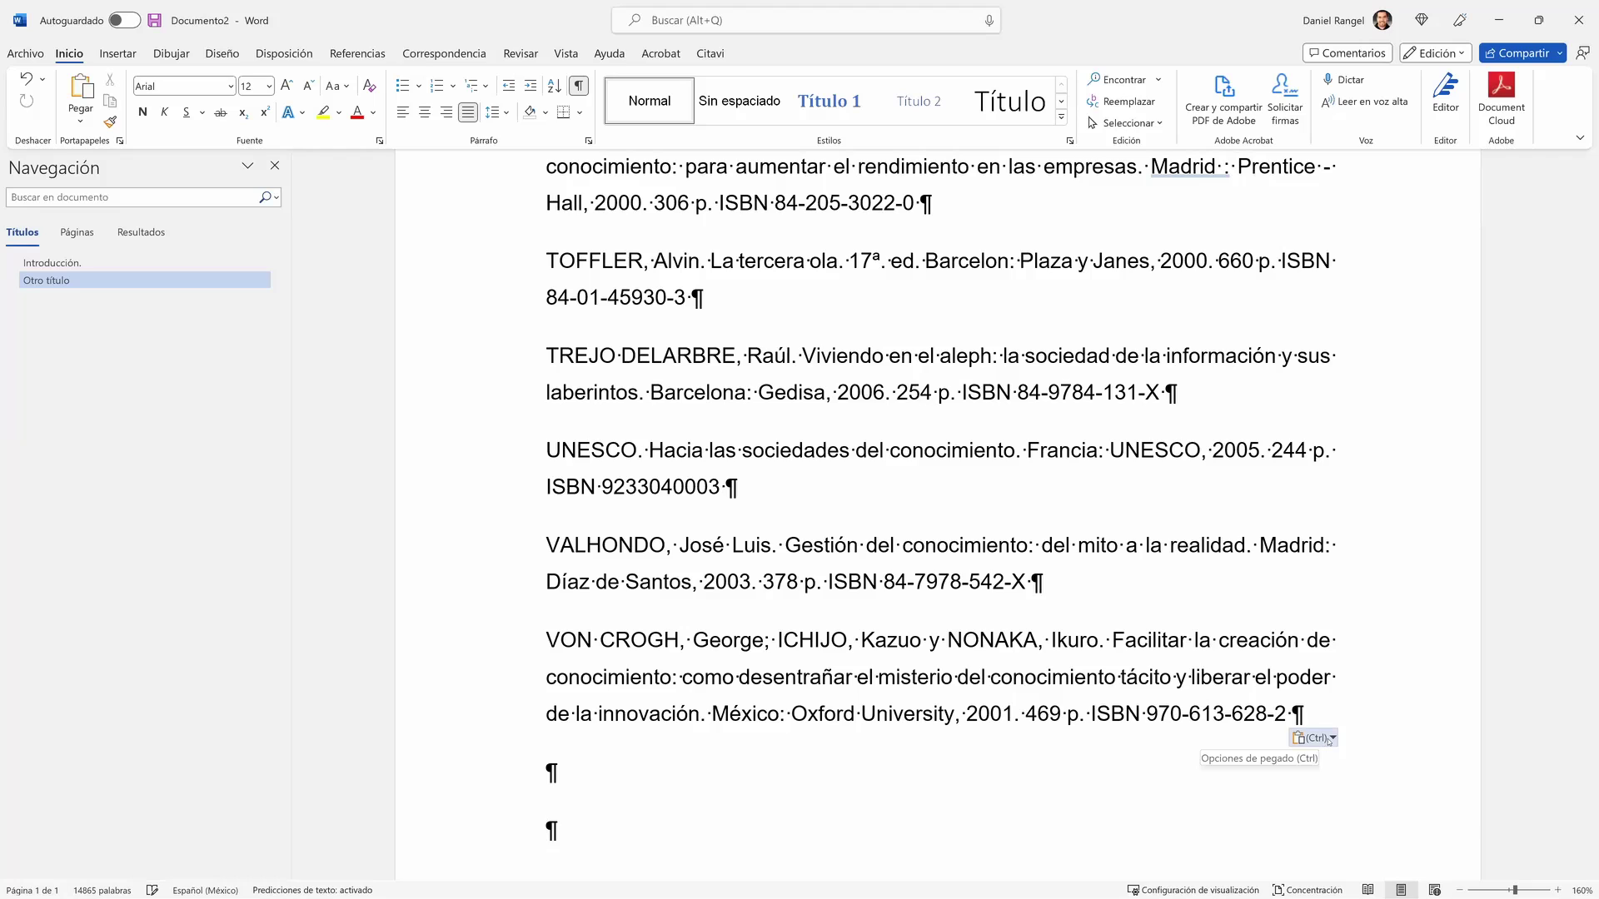
{"action": "left_click", "coordinate": [1329, 740]}
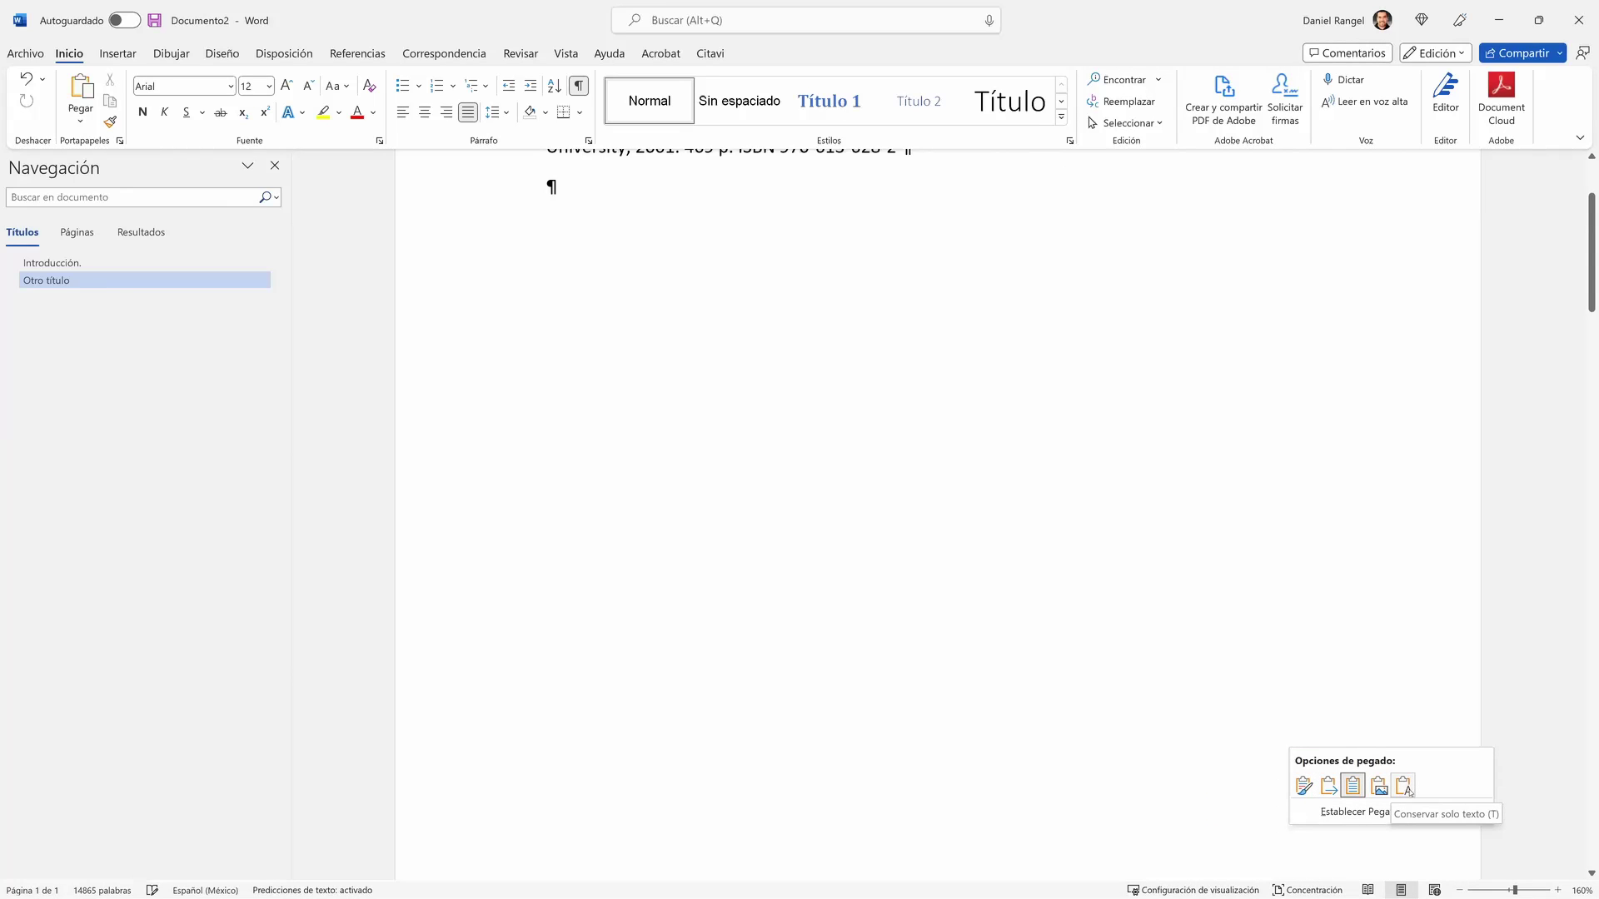
{"action": "left_click", "coordinate": [1404, 786]}
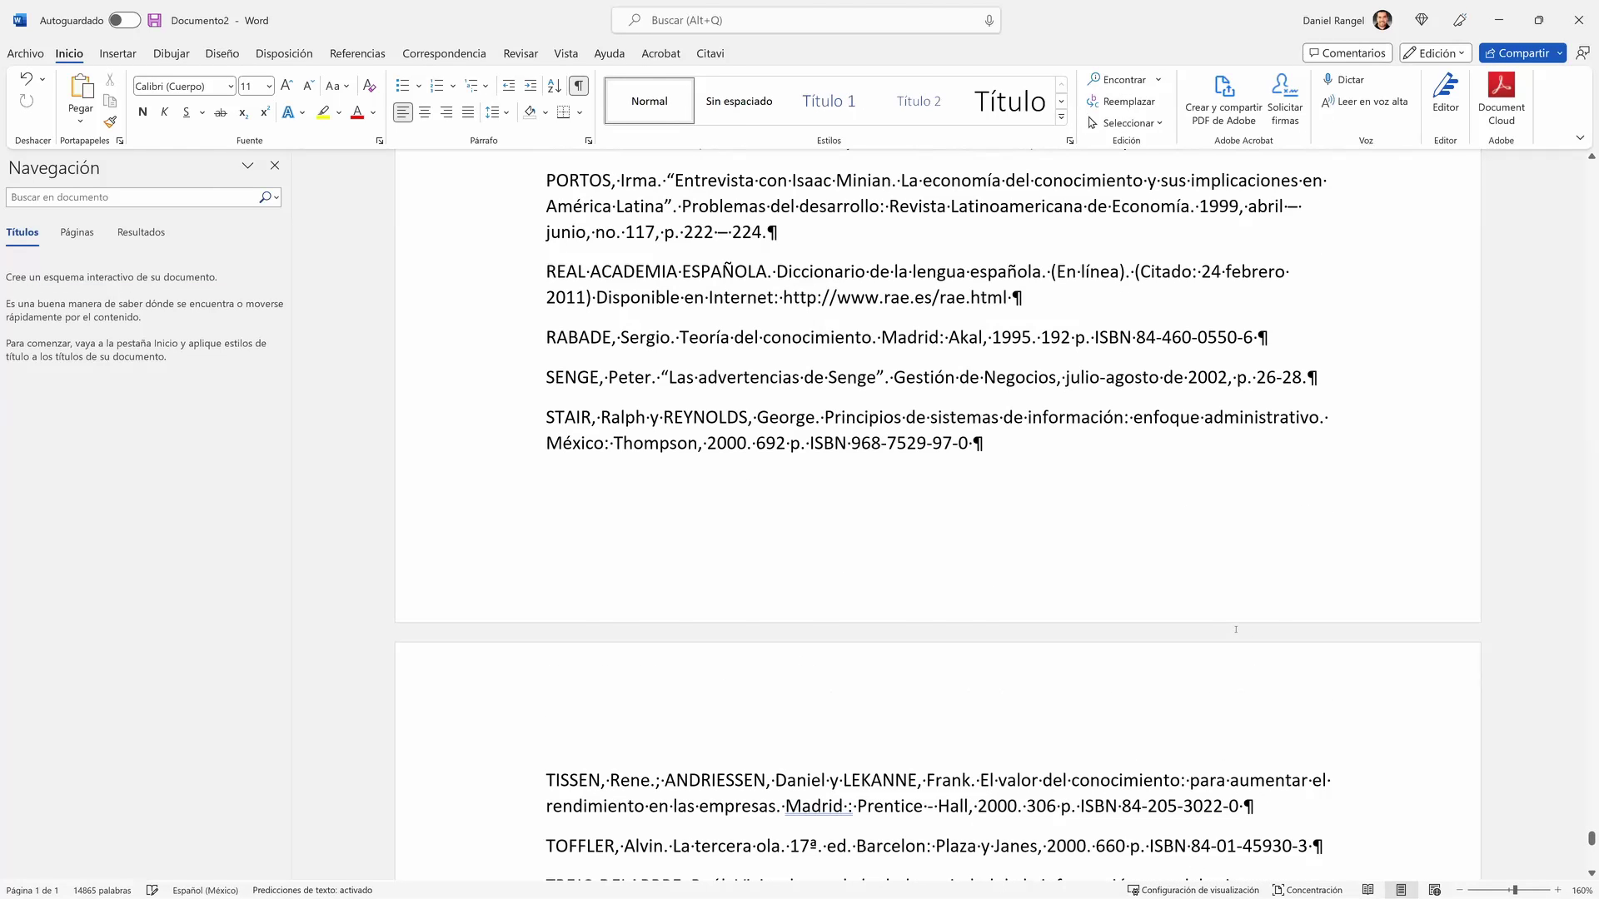
{"action": "key", "text": "ctrl+Home"}
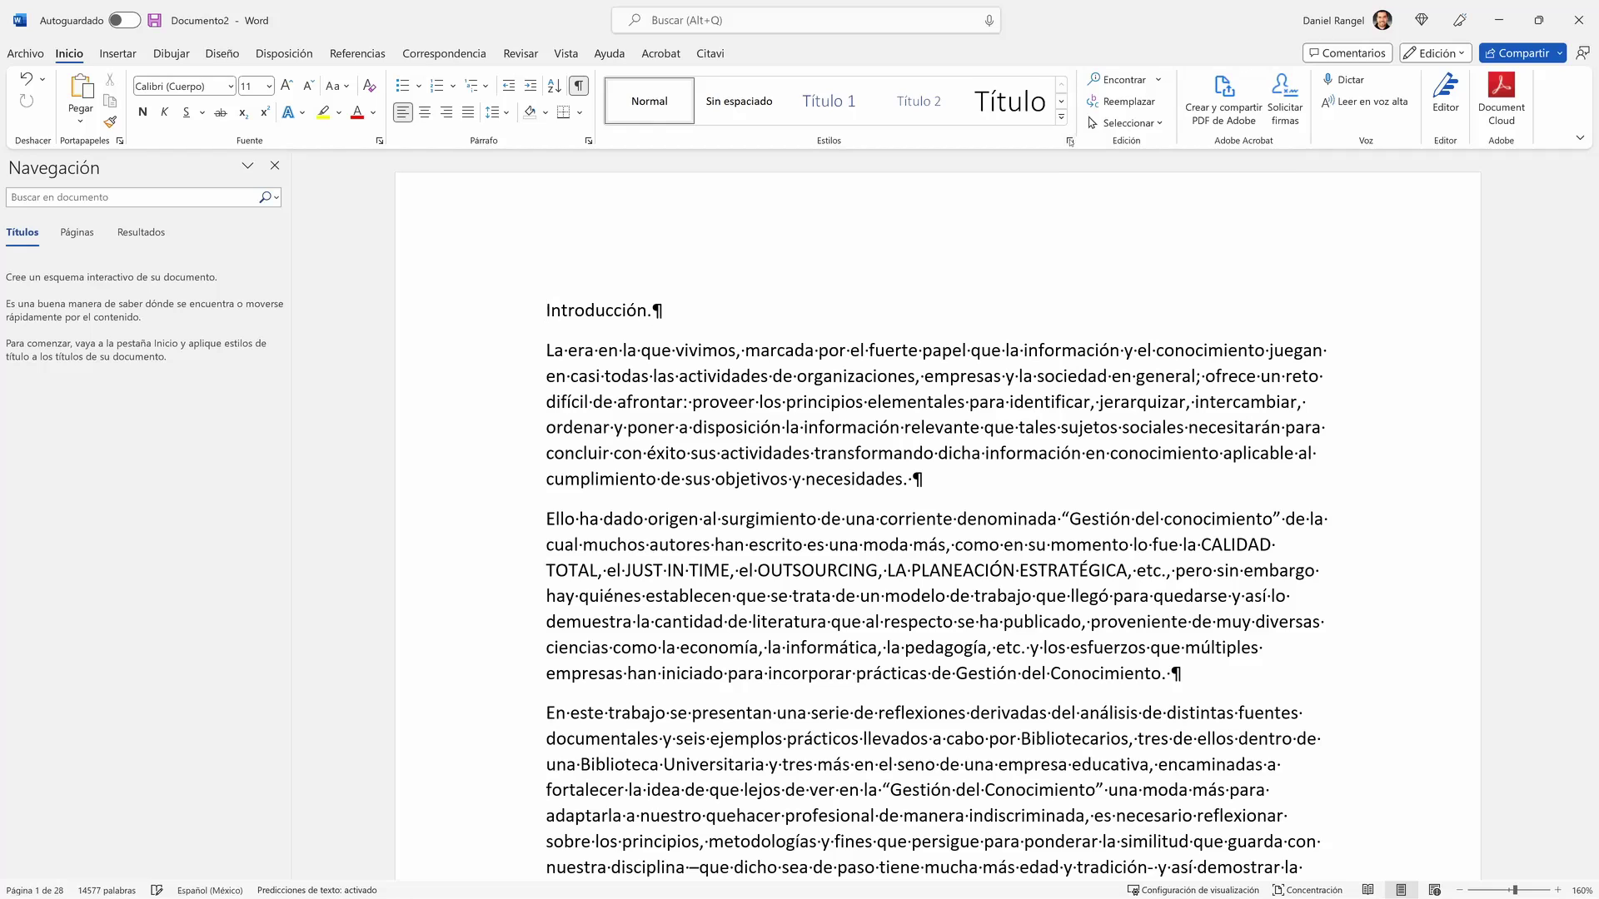
{"action": "left_click", "coordinate": [1070, 141]}
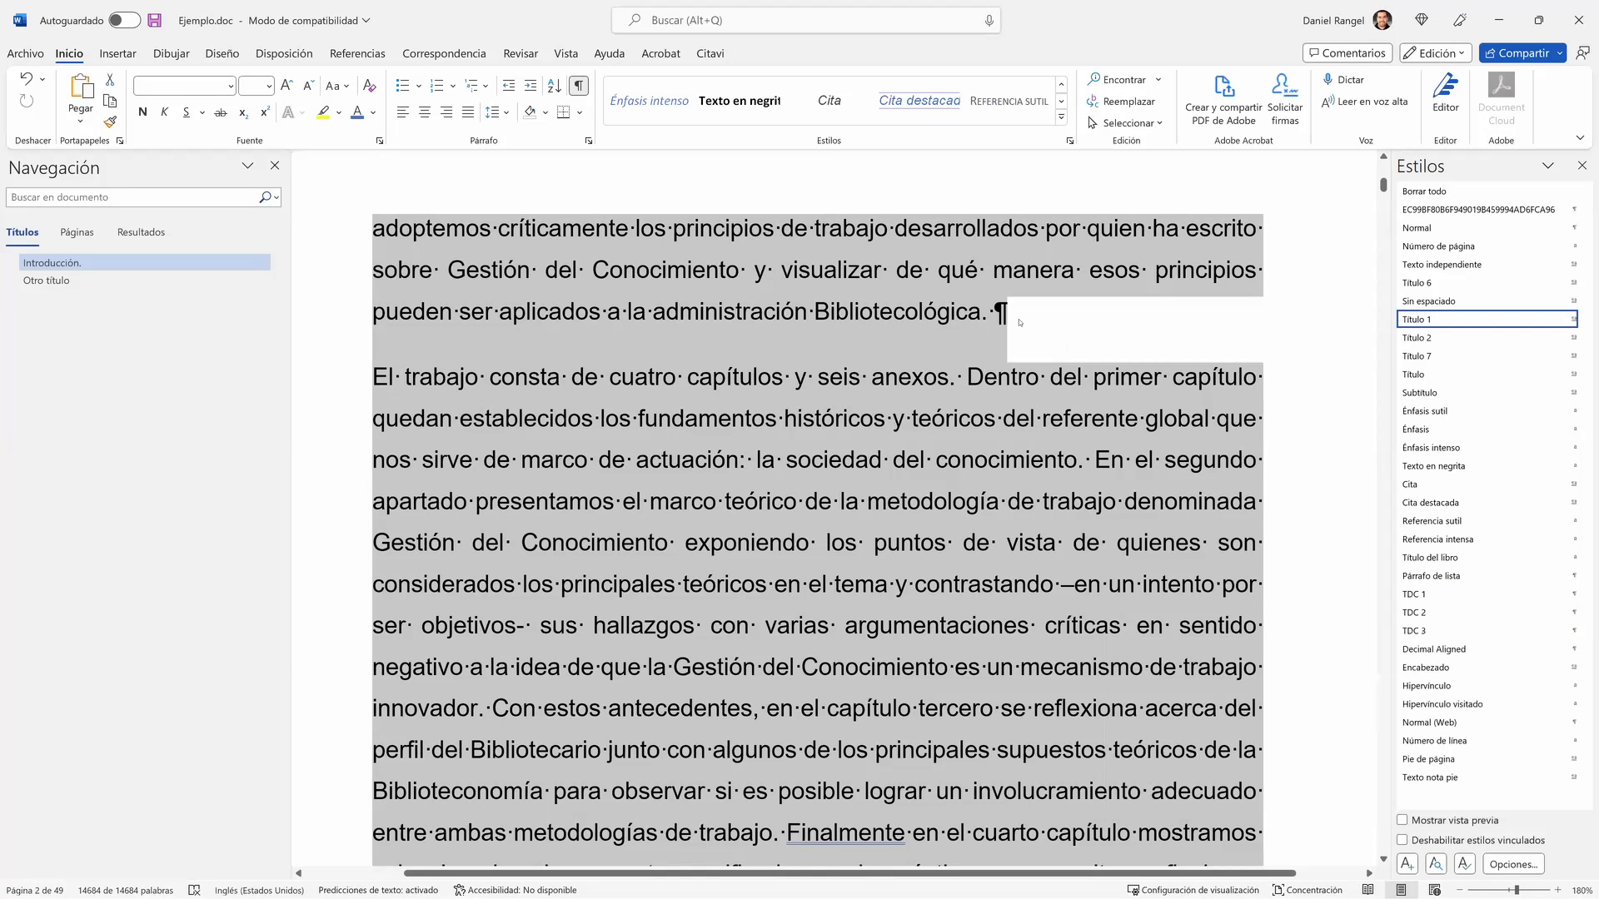
Clear the whole-document selection in Ejemplo.doc and try selecting from 'del Conocimiento' to the paragraph end.
{"action": "left_click", "coordinate": [1021, 317]}
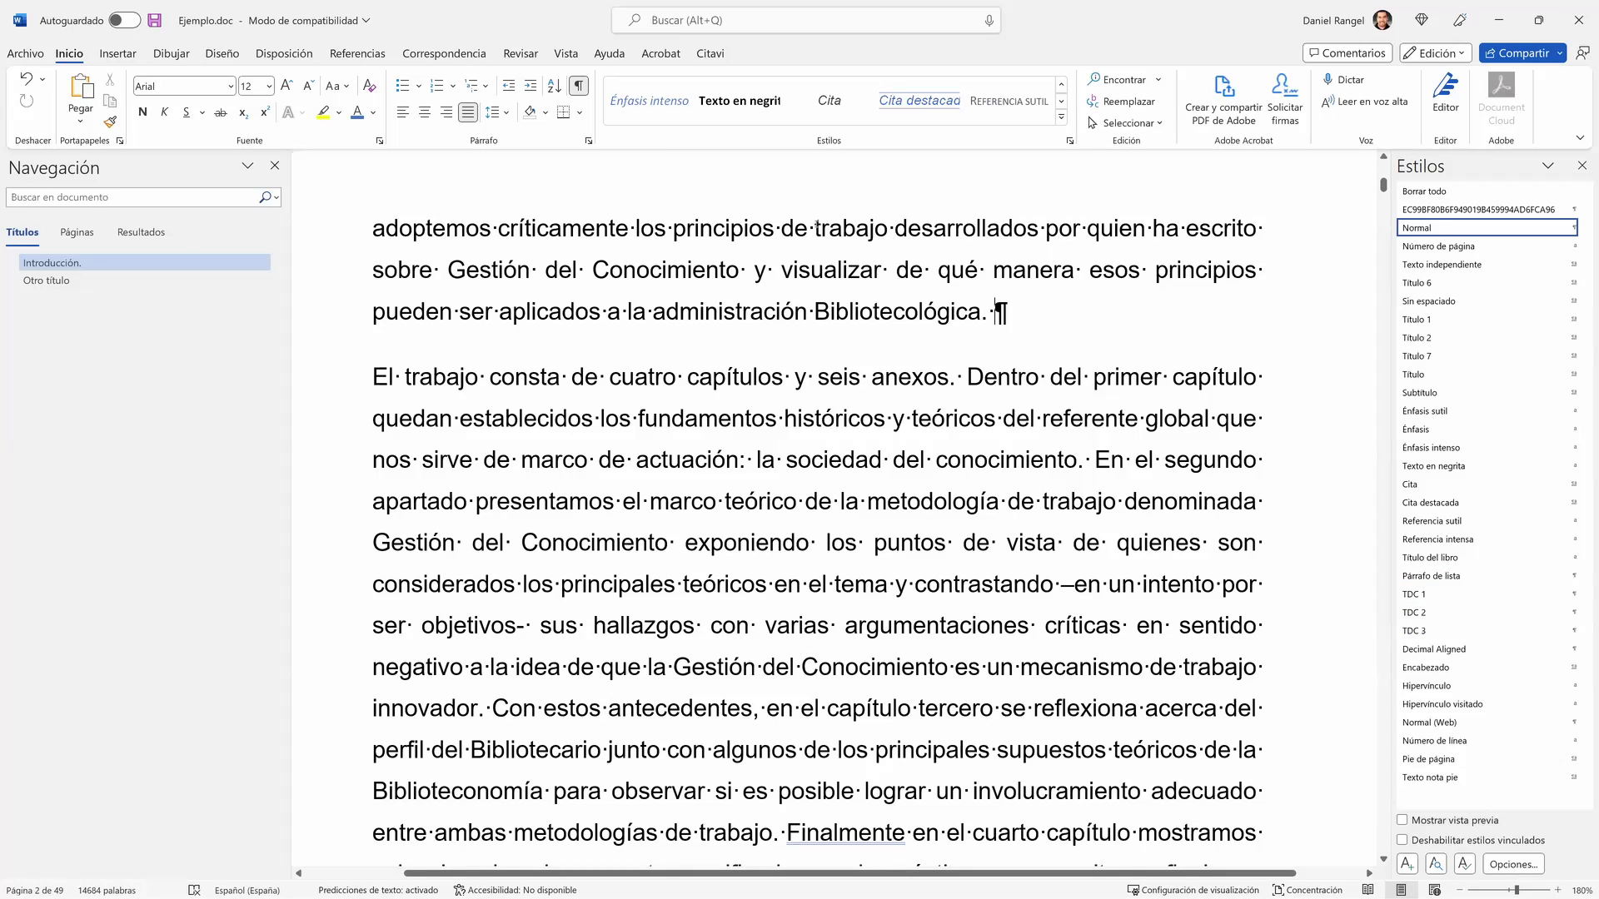
{"action": "left_click", "coordinate": [1007, 311]}
{"action": "left_click_drag", "start_coordinate": [997, 311], "coordinate": [545, 270]}
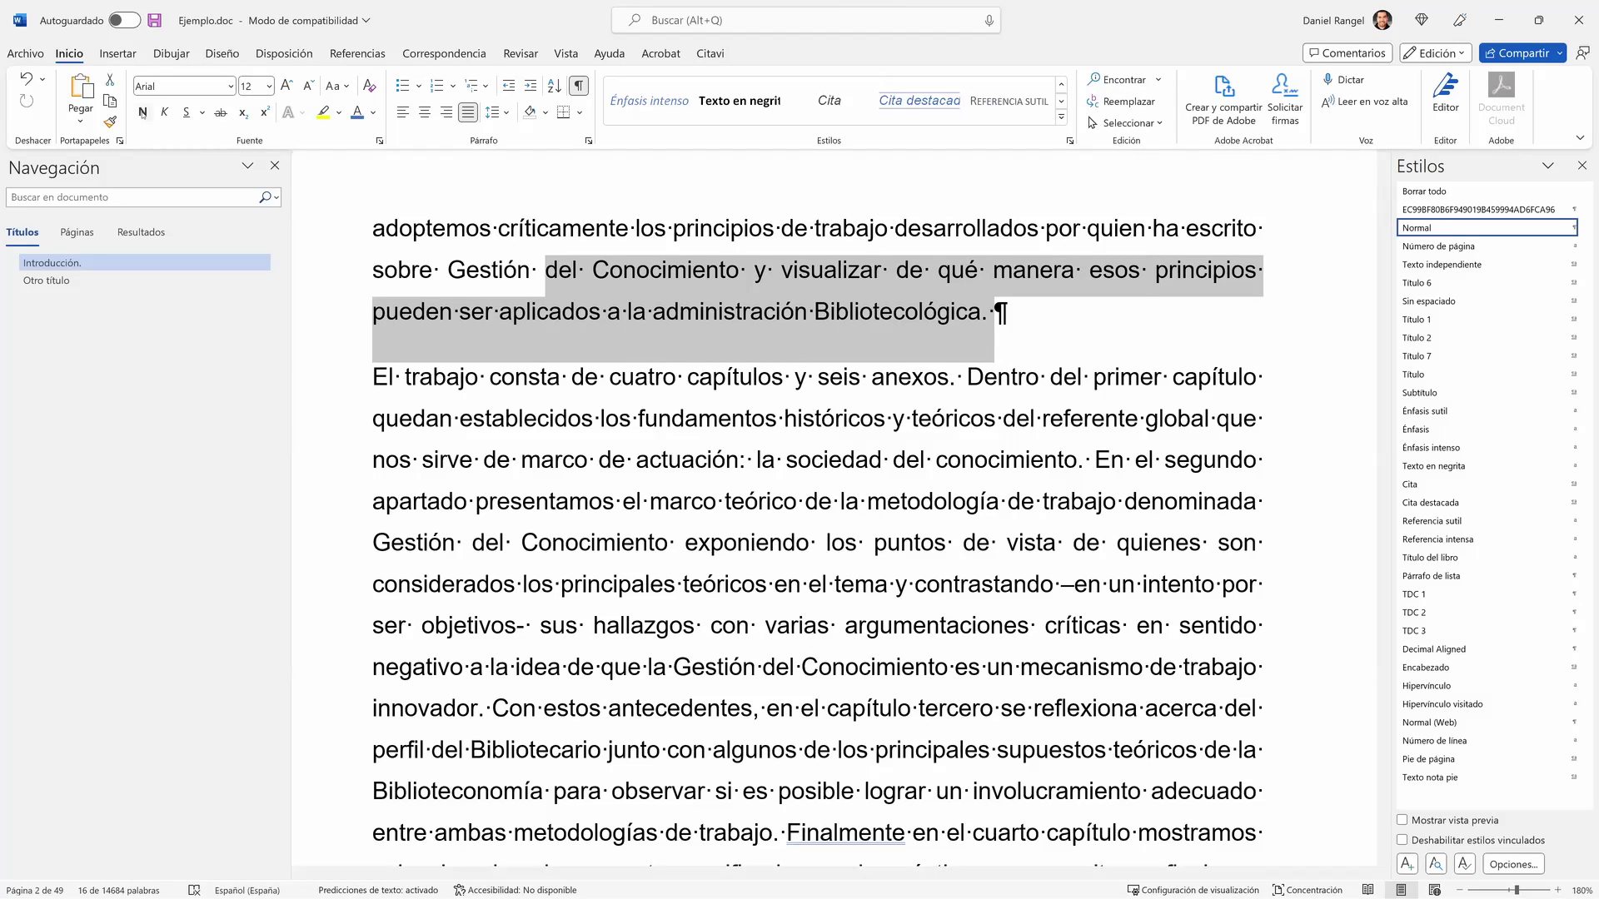
{"action": "left_click", "coordinate": [857, 400]}
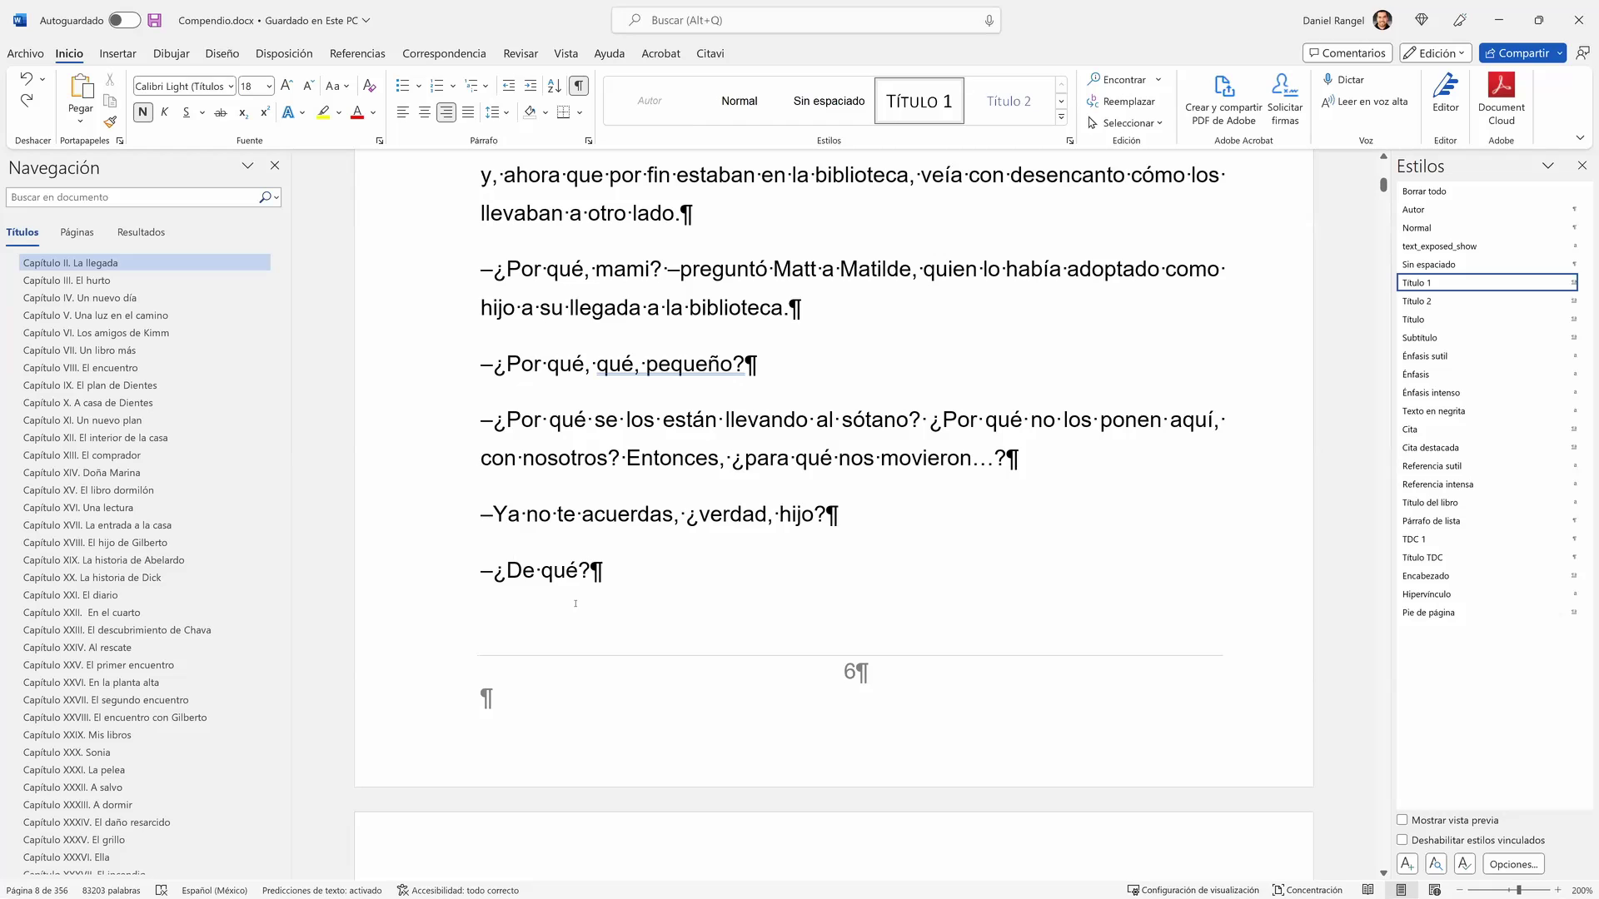
{"action": "scroll", "coordinate": [575, 603], "scroll_direction": "up", "scroll_amount": 3}
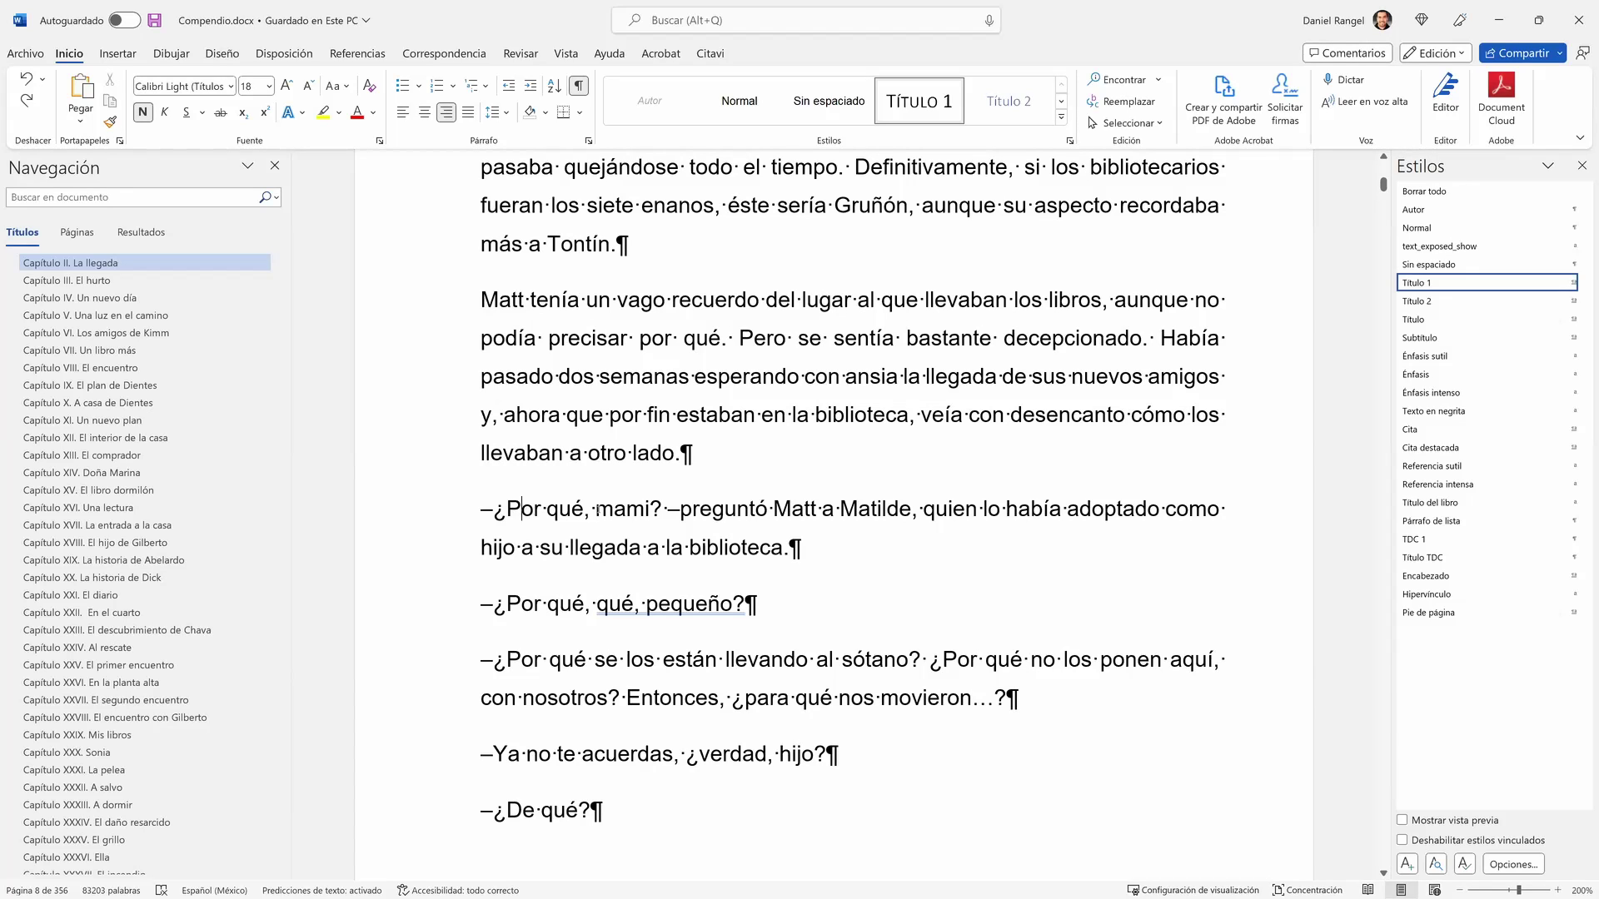
{"action": "left_click_drag", "start_coordinate": [524, 510], "coordinate": [620, 512]}
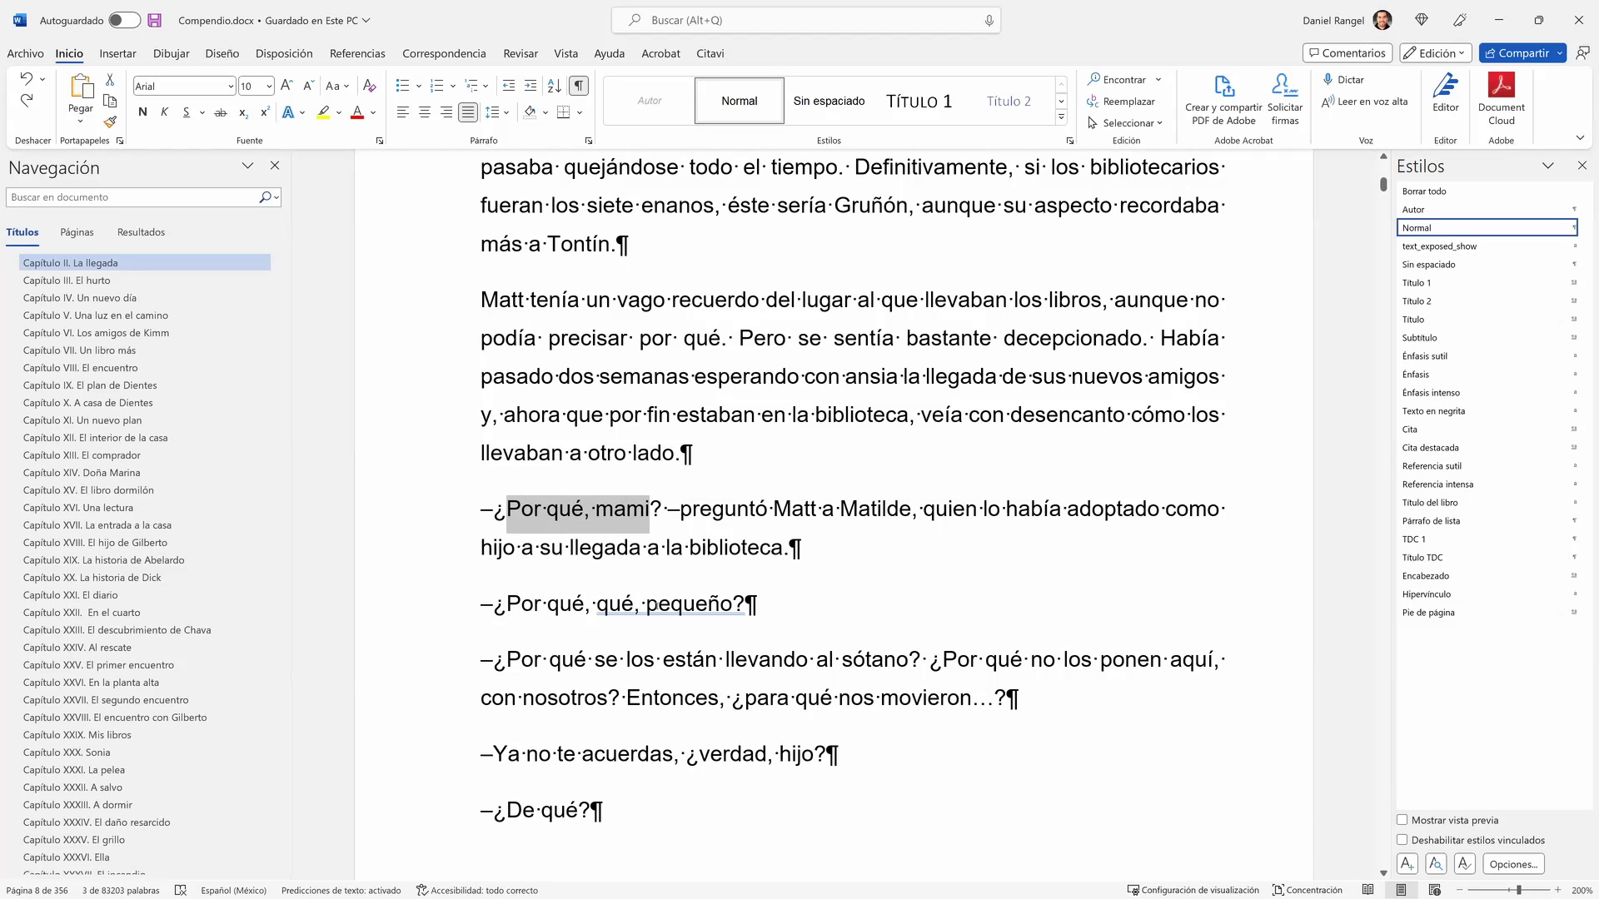
{"action": "left_click_drag", "start_coordinate": [507, 604], "coordinate": [747, 604]}
{"action": "left_click", "coordinate": [783, 611]}
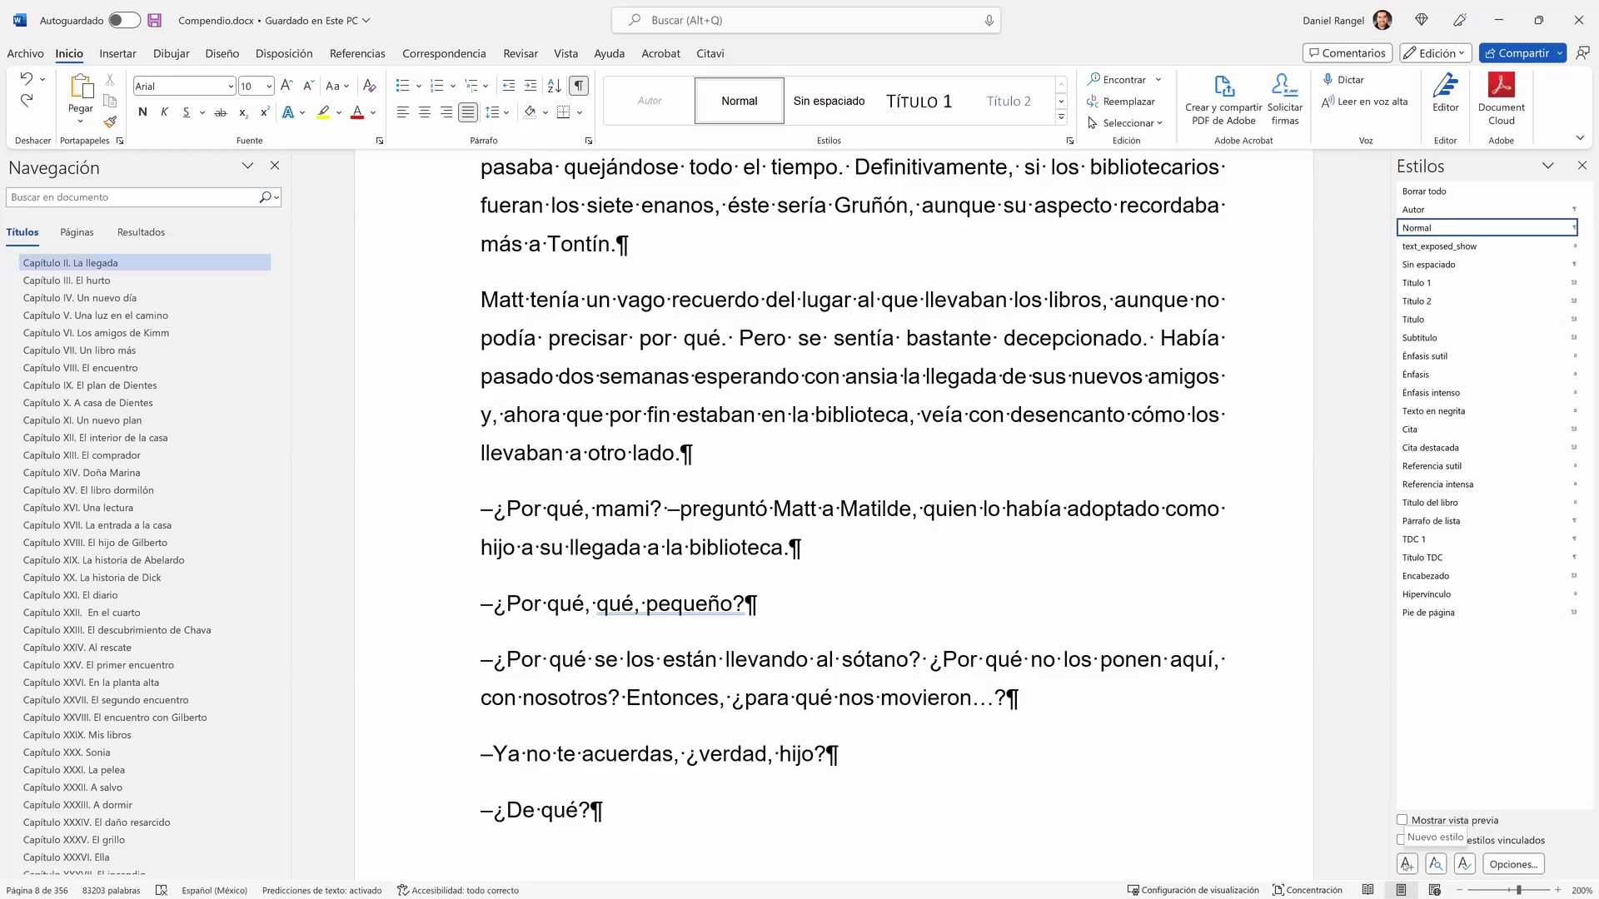
Create a character style named Matt with the Énfasis 1 (Accent 1) blue font colour.
{"action": "left_click", "coordinate": [1406, 865]}
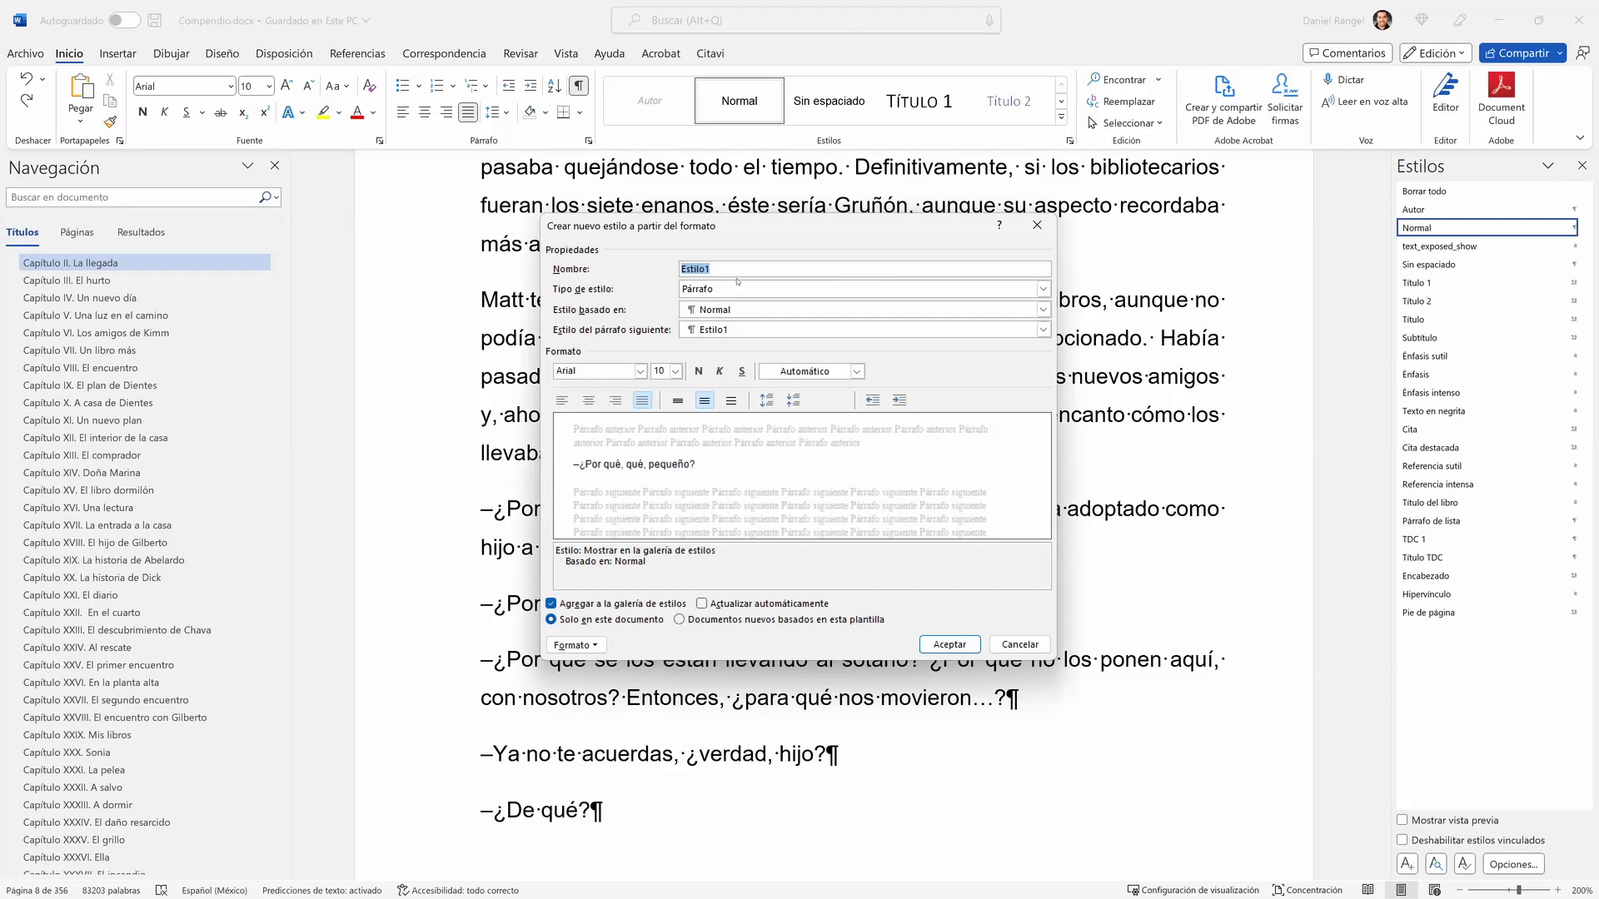
{"action": "type", "text": "Matt"}
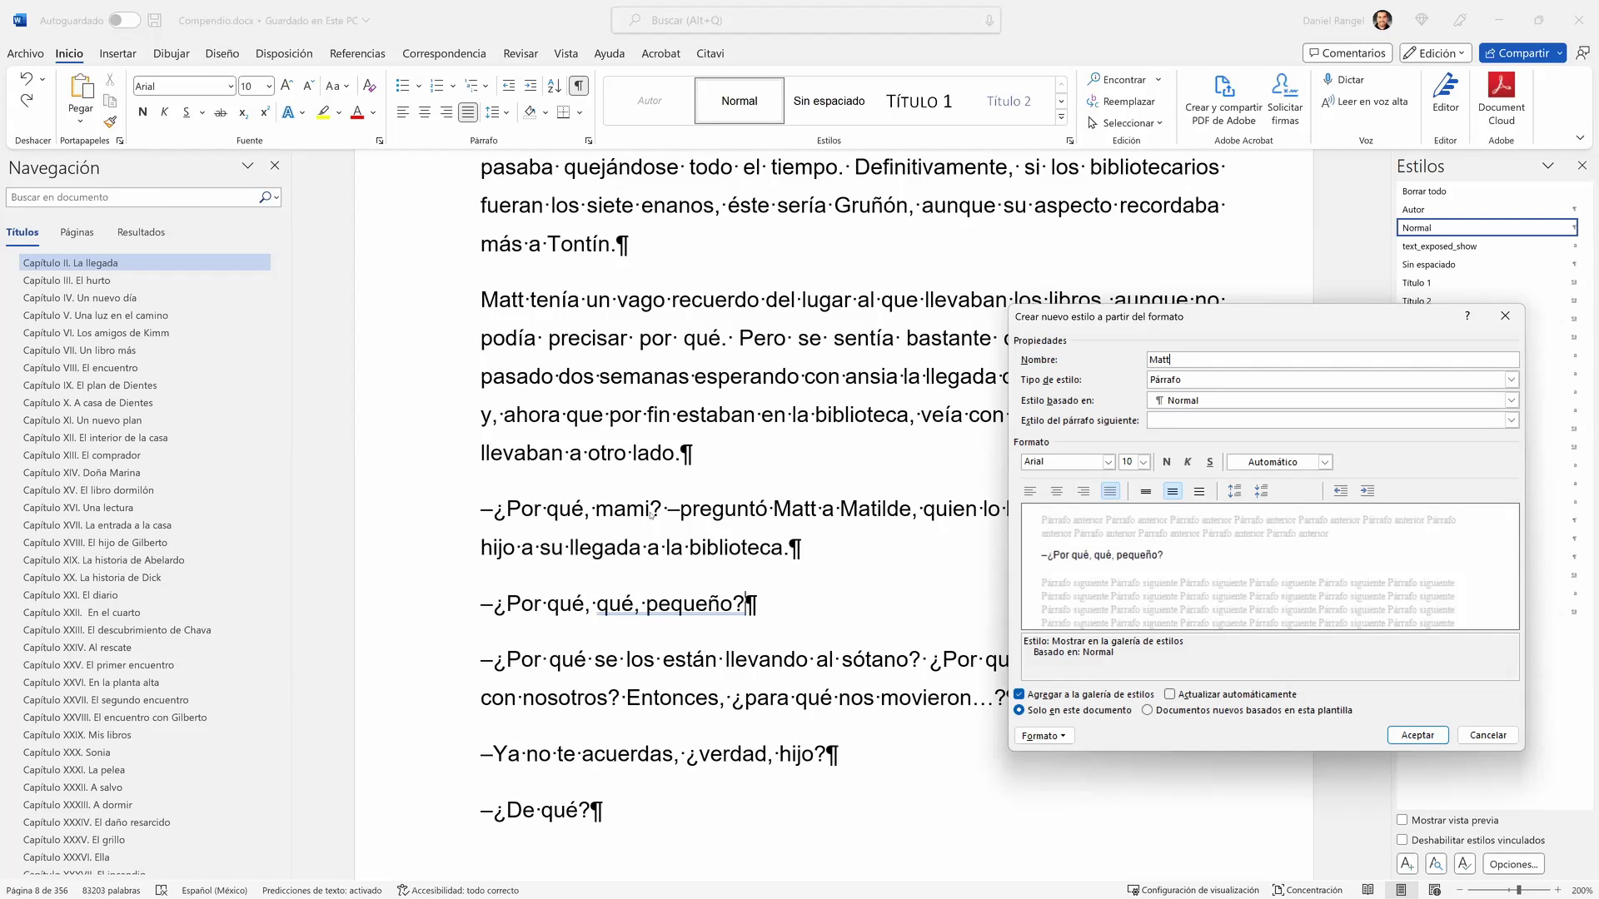
{"action": "left_click", "coordinate": [1158, 381]}
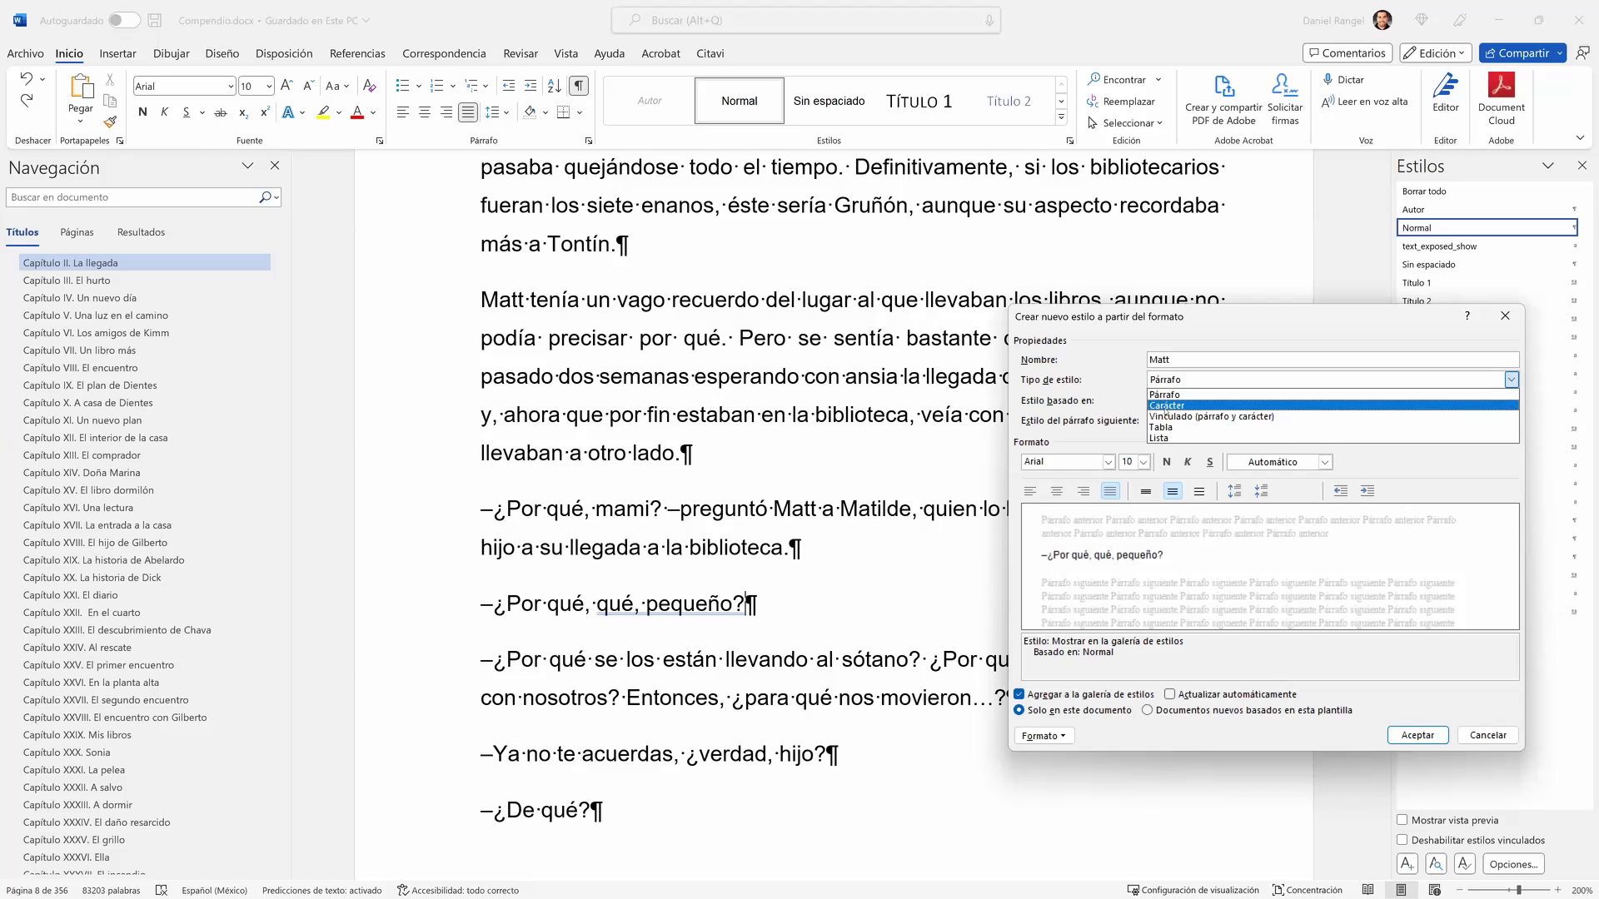
{"action": "left_click", "coordinate": [1165, 406]}
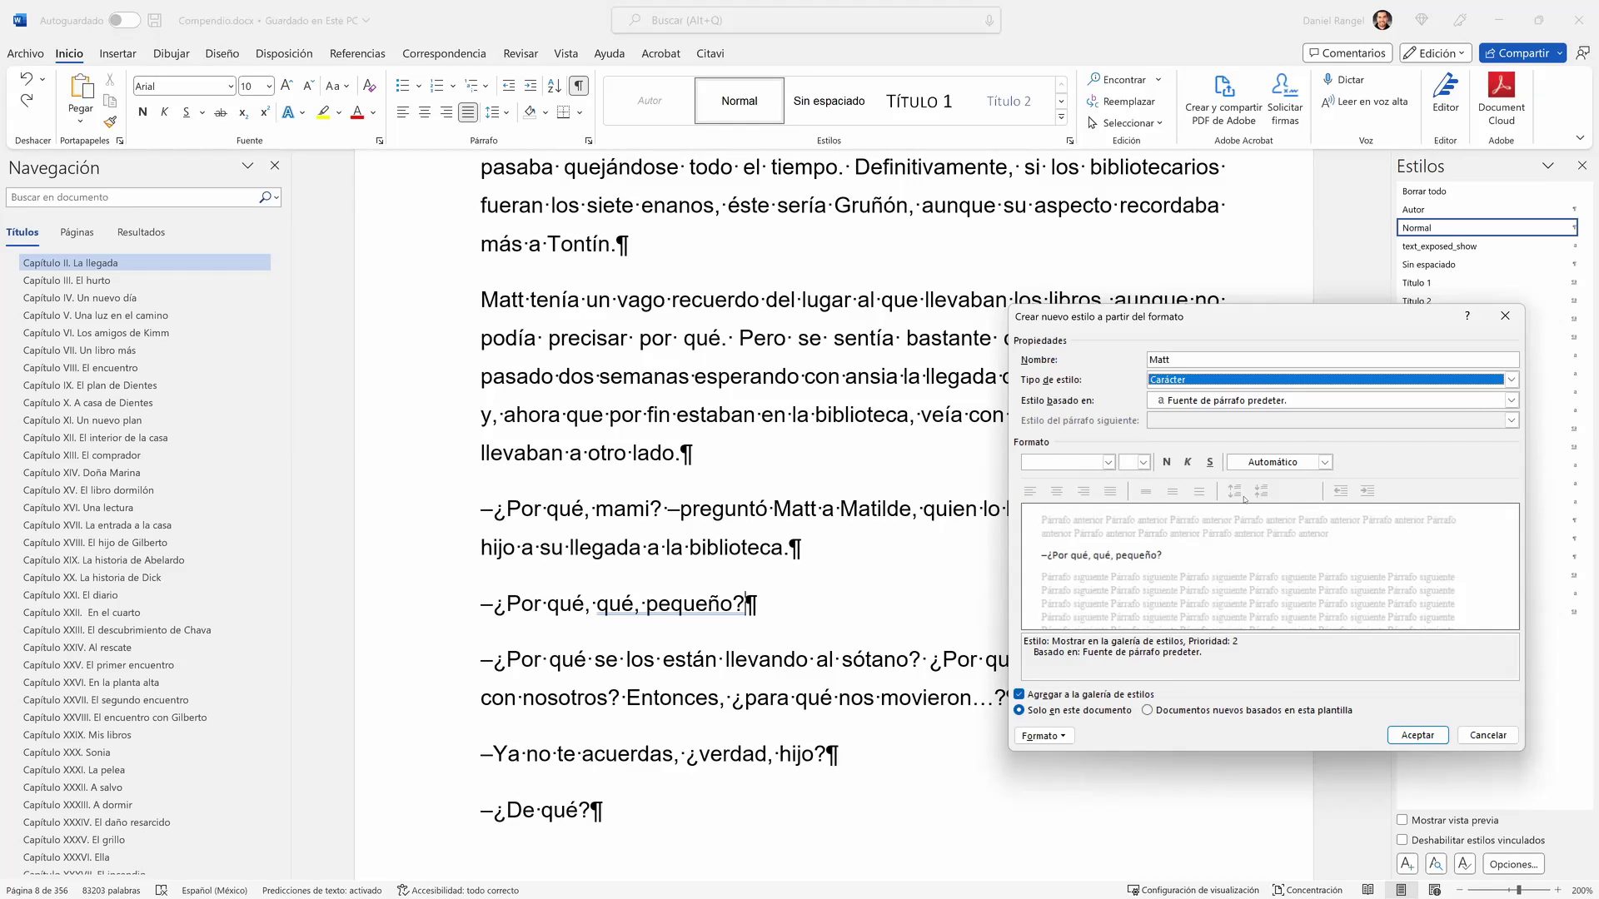
{"action": "left_click", "coordinate": [1282, 463]}
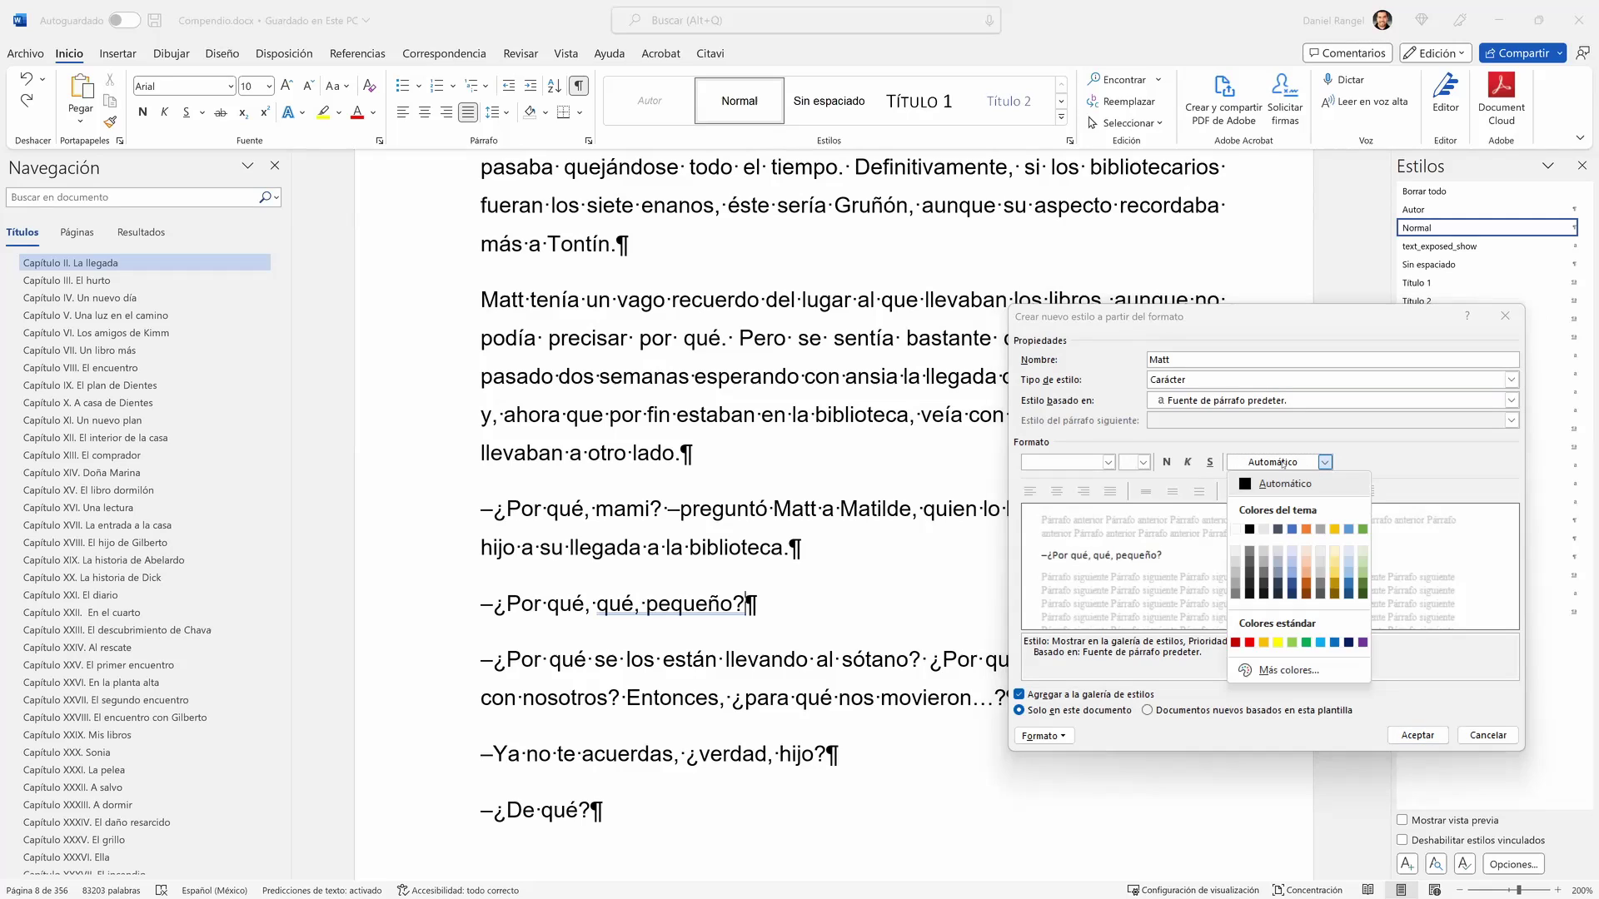
{"action": "left_click", "coordinate": [1290, 530]}
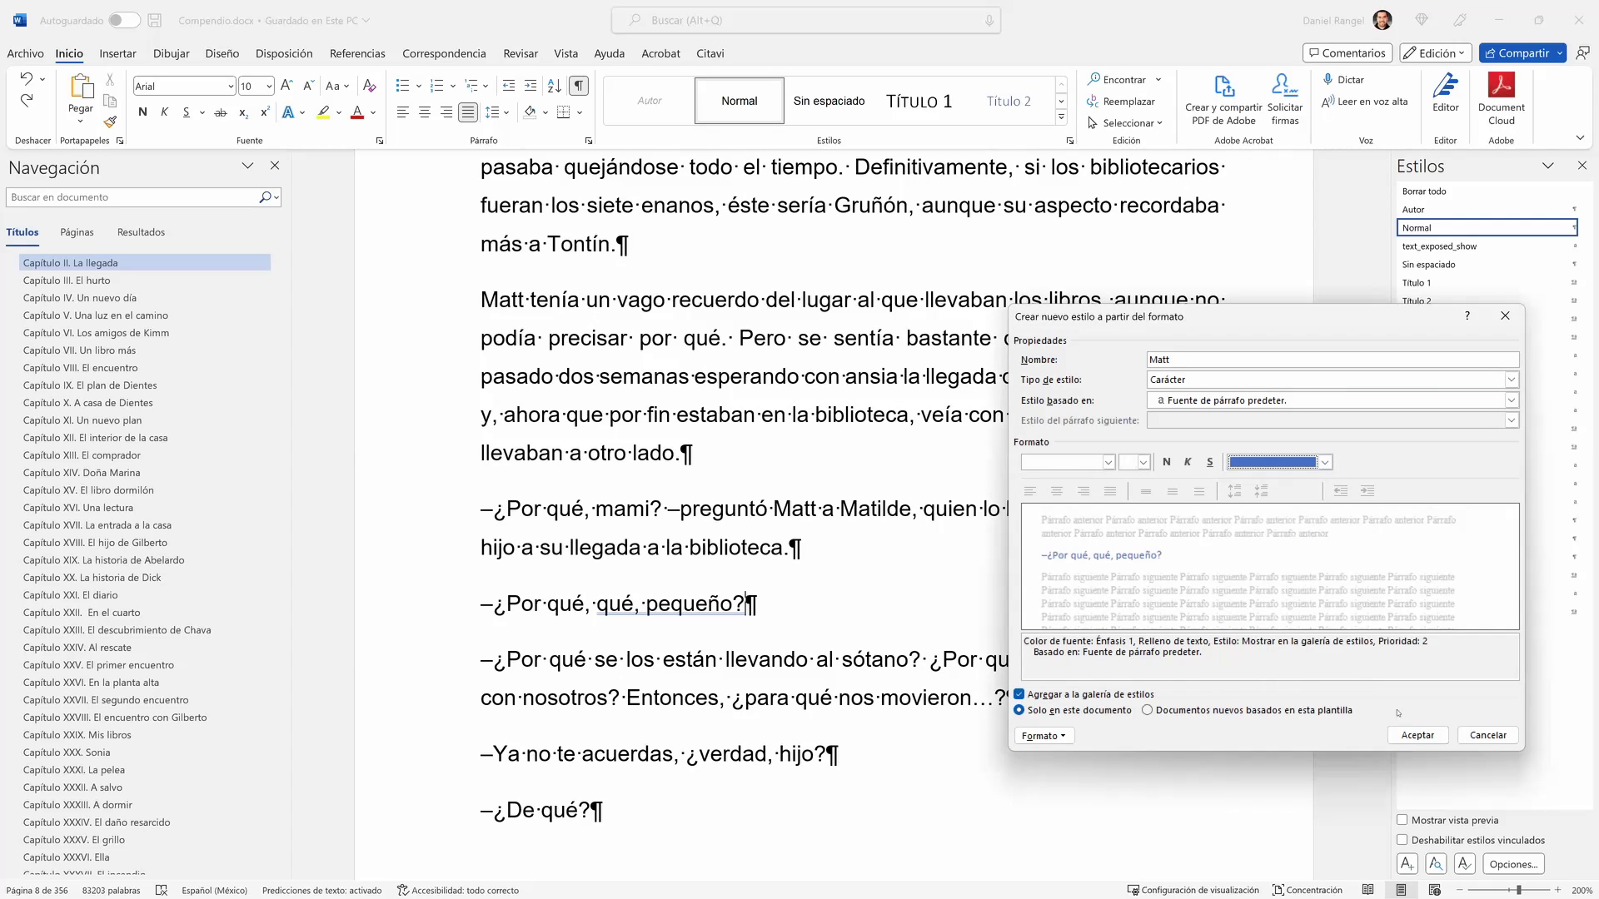
{"action": "left_click", "coordinate": [1436, 741]}
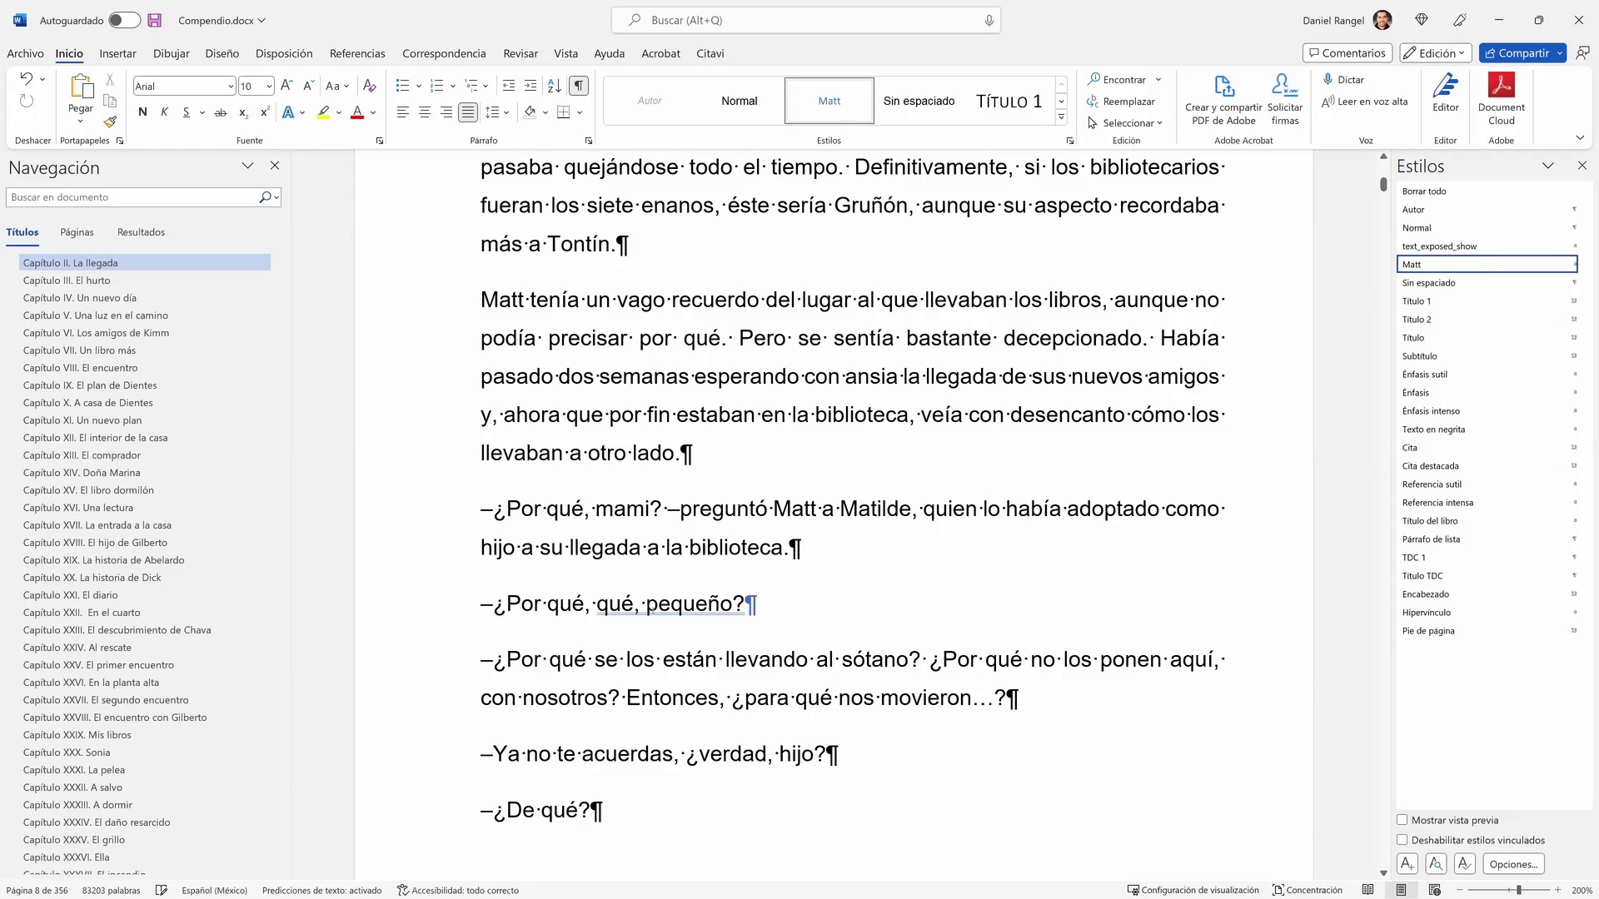
Select the whole '–¿Por qué, qué, pequeño?' paragraph after a few trial selections.
{"action": "left_click_drag", "start_coordinate": [597, 603], "coordinate": [747, 603]}
{"action": "left_click", "coordinate": [746, 603]}
{"action": "key", "text": "ctrl+shift+Left"}
{"action": "key", "text": "ctrl+shift+Left"}
{"action": "key", "text": "ctrl+shift+Left"}
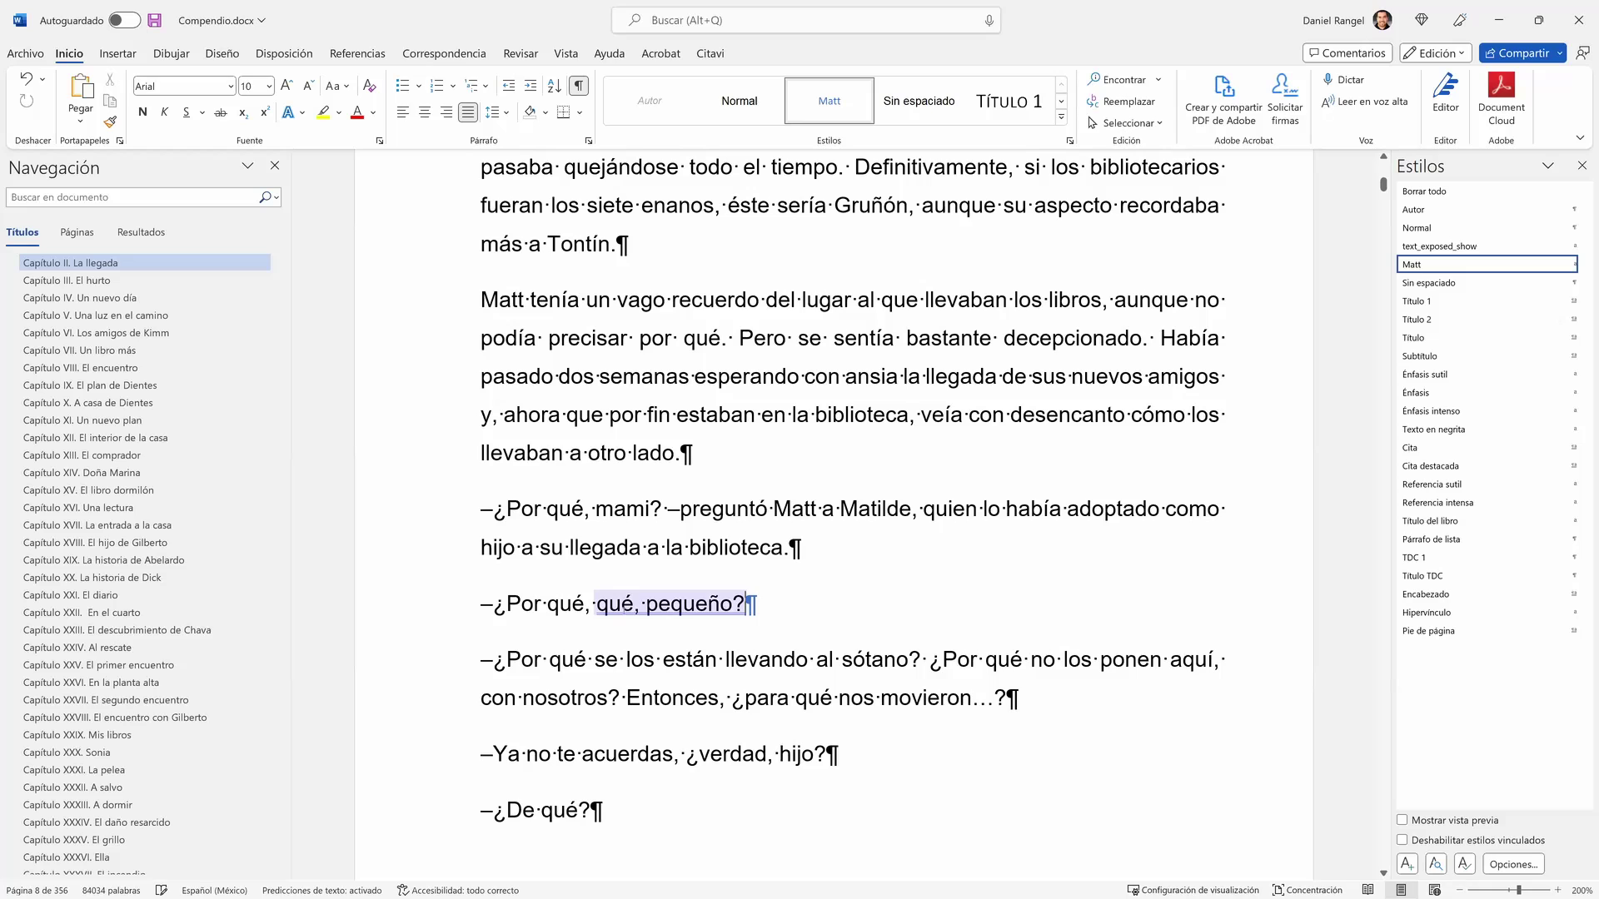
{"action": "left_click", "coordinate": [582, 623]}
{"action": "key", "text": "ctrl+shift+Left"}
{"action": "key", "text": "ctrl+shift+Left"}
{"action": "key", "text": "ctrl+shift+Left"}
{"action": "left_click", "coordinate": [769, 612]}
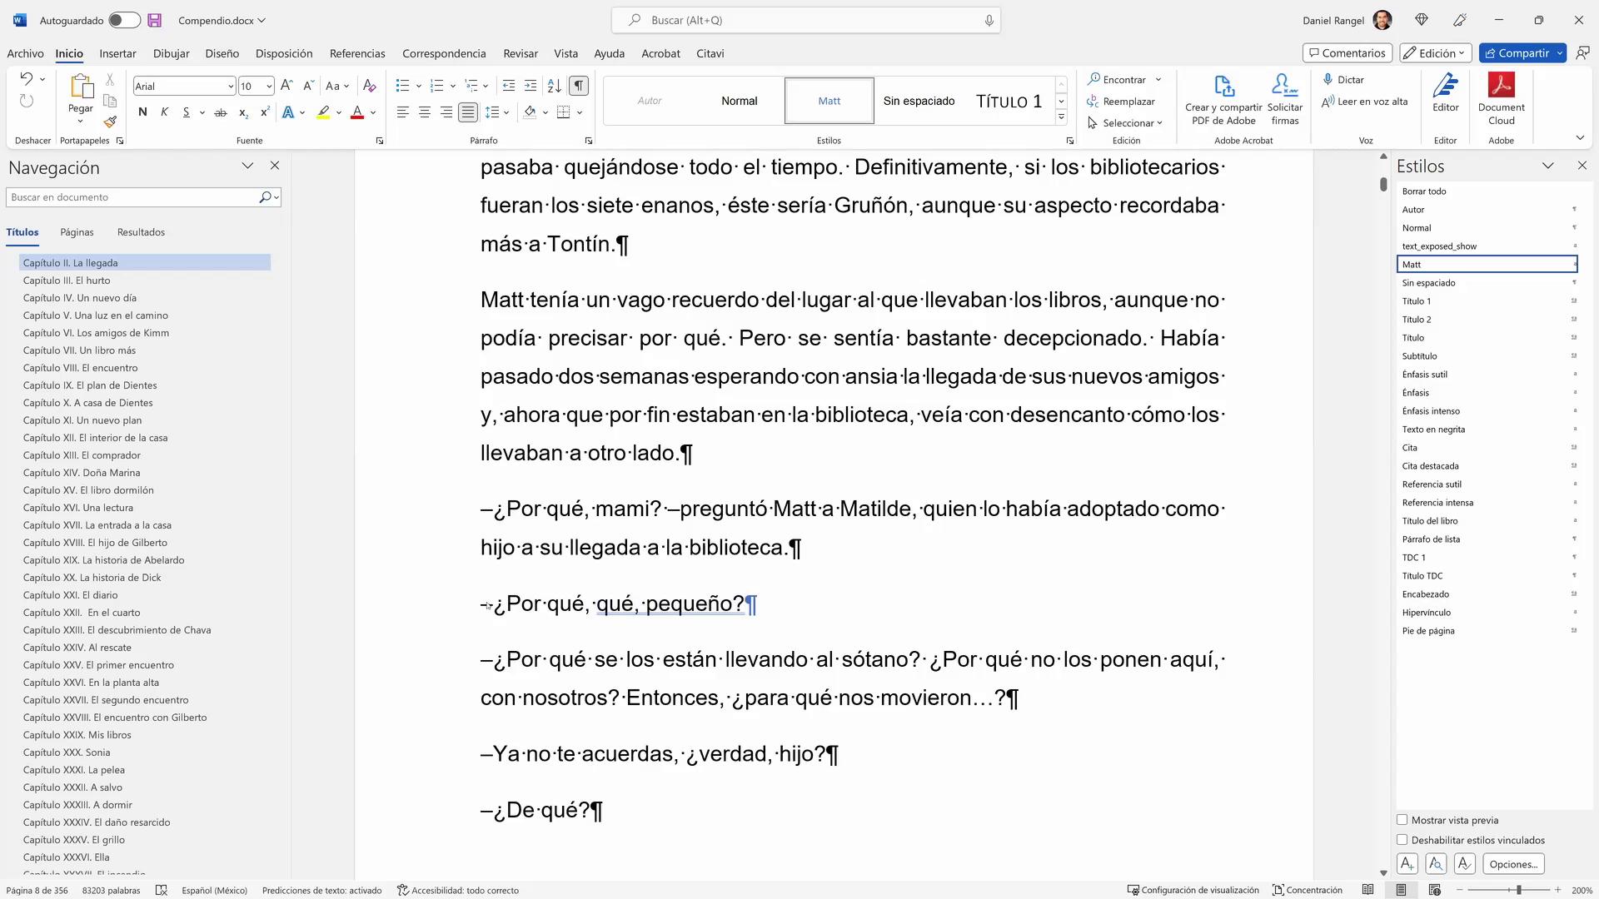
{"action": "triple_click", "coordinate": [588, 612]}
Reset the line to Normal and give it a new red character style named Matilde.
{"action": "key", "text": "ctrl+space"}
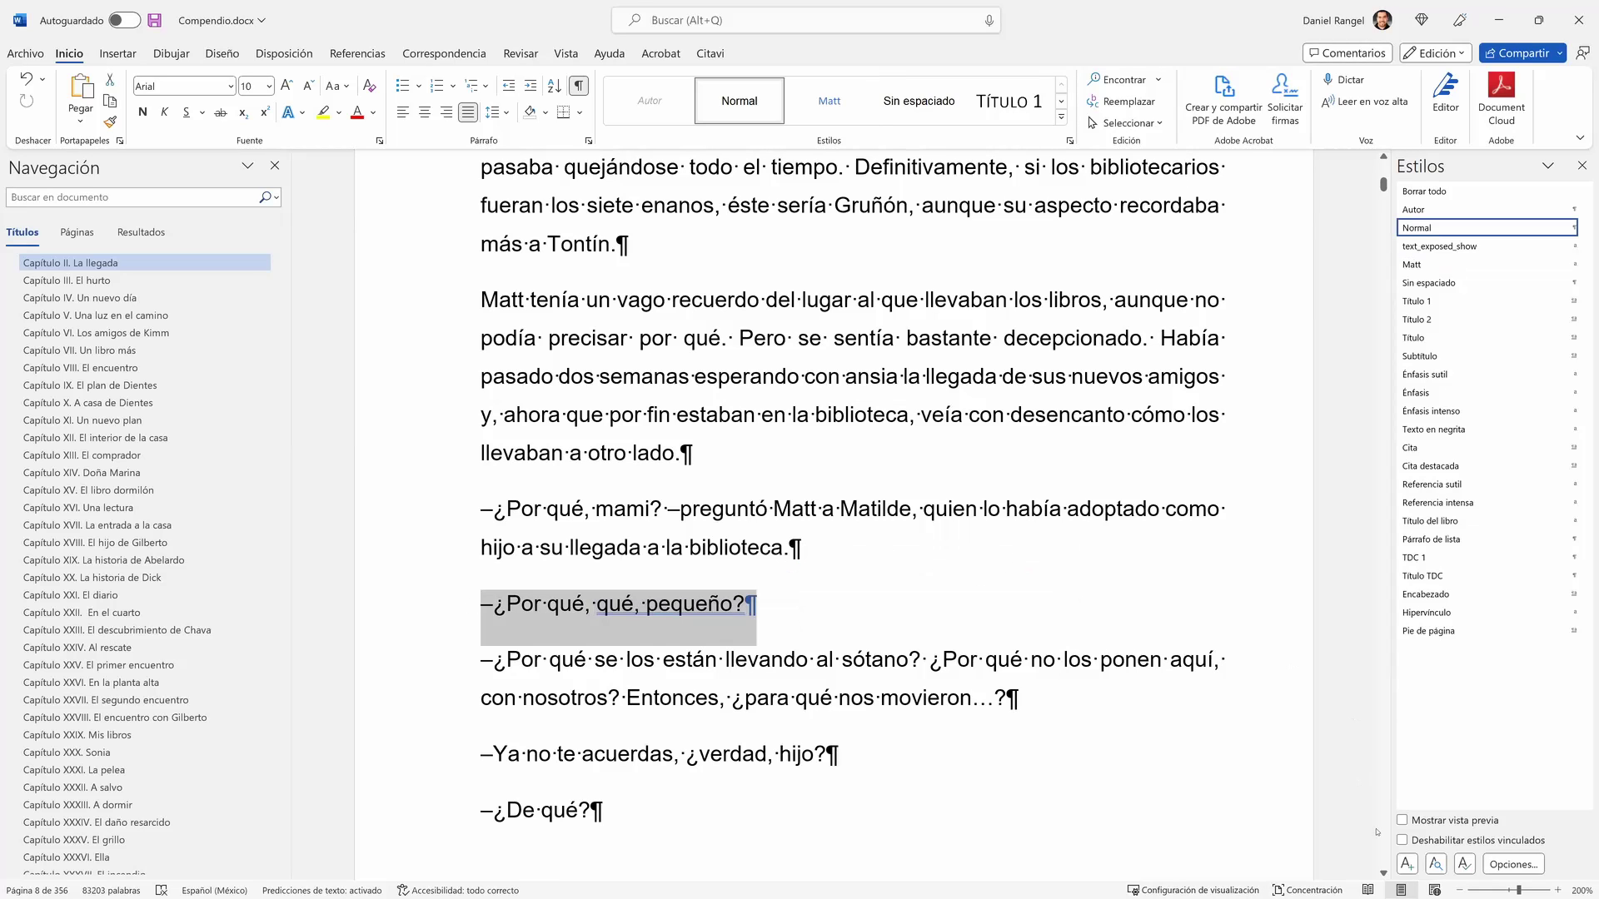
{"action": "left_click", "coordinate": [1406, 865]}
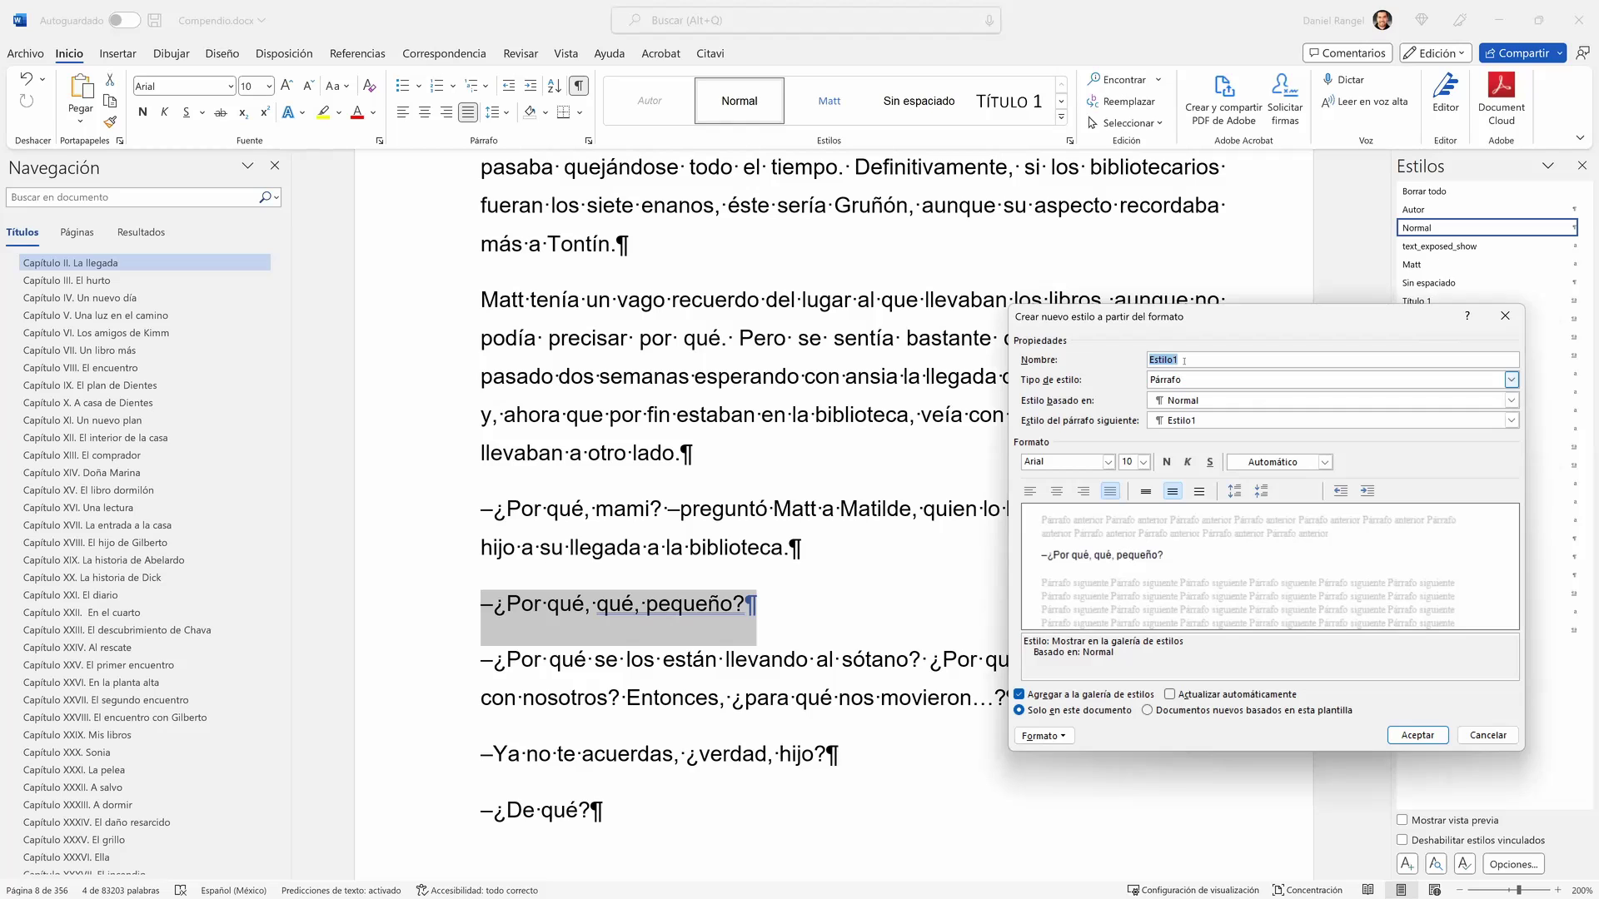
{"action": "type", "text": "Matilde"}
{"action": "left_click", "coordinate": [1210, 380]}
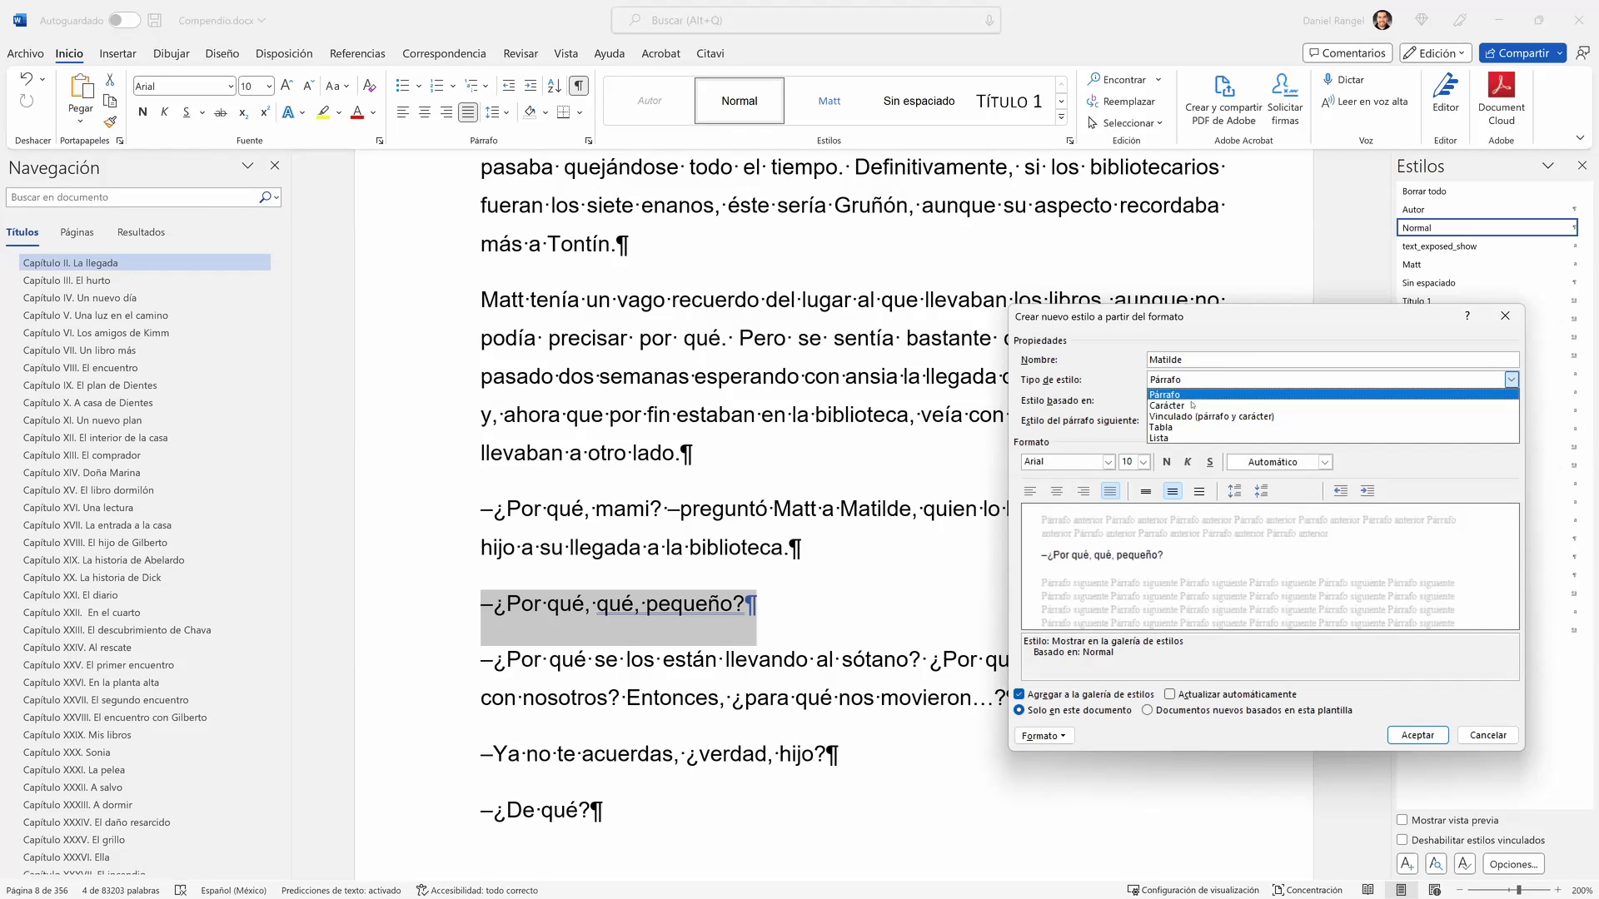
{"action": "left_click", "coordinate": [1191, 406]}
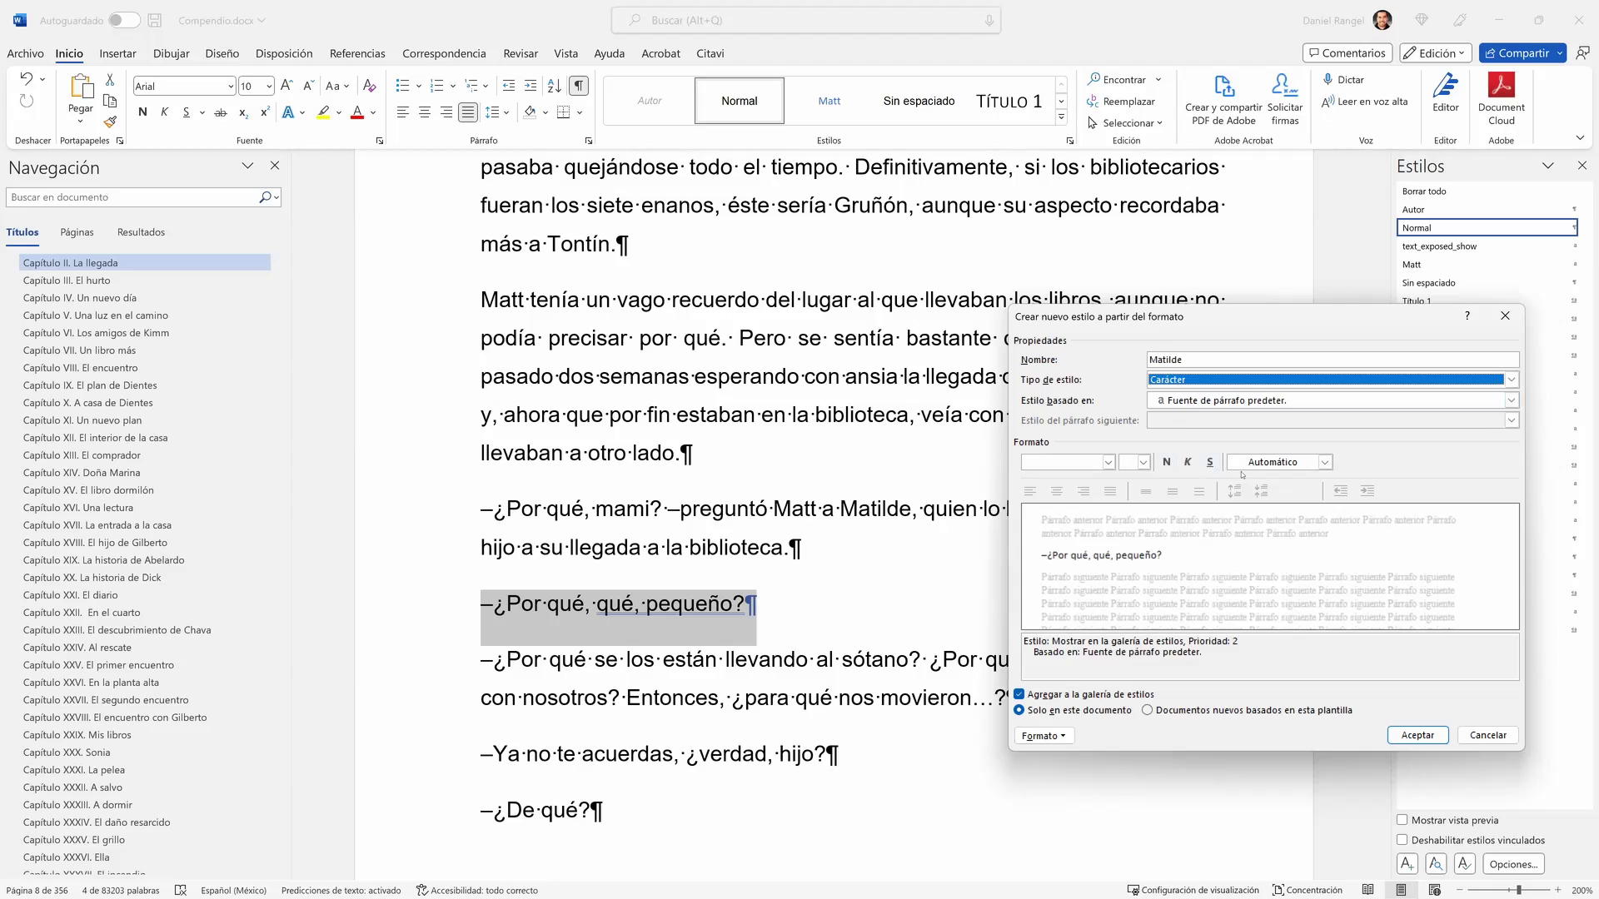
{"action": "left_click", "coordinate": [1248, 465]}
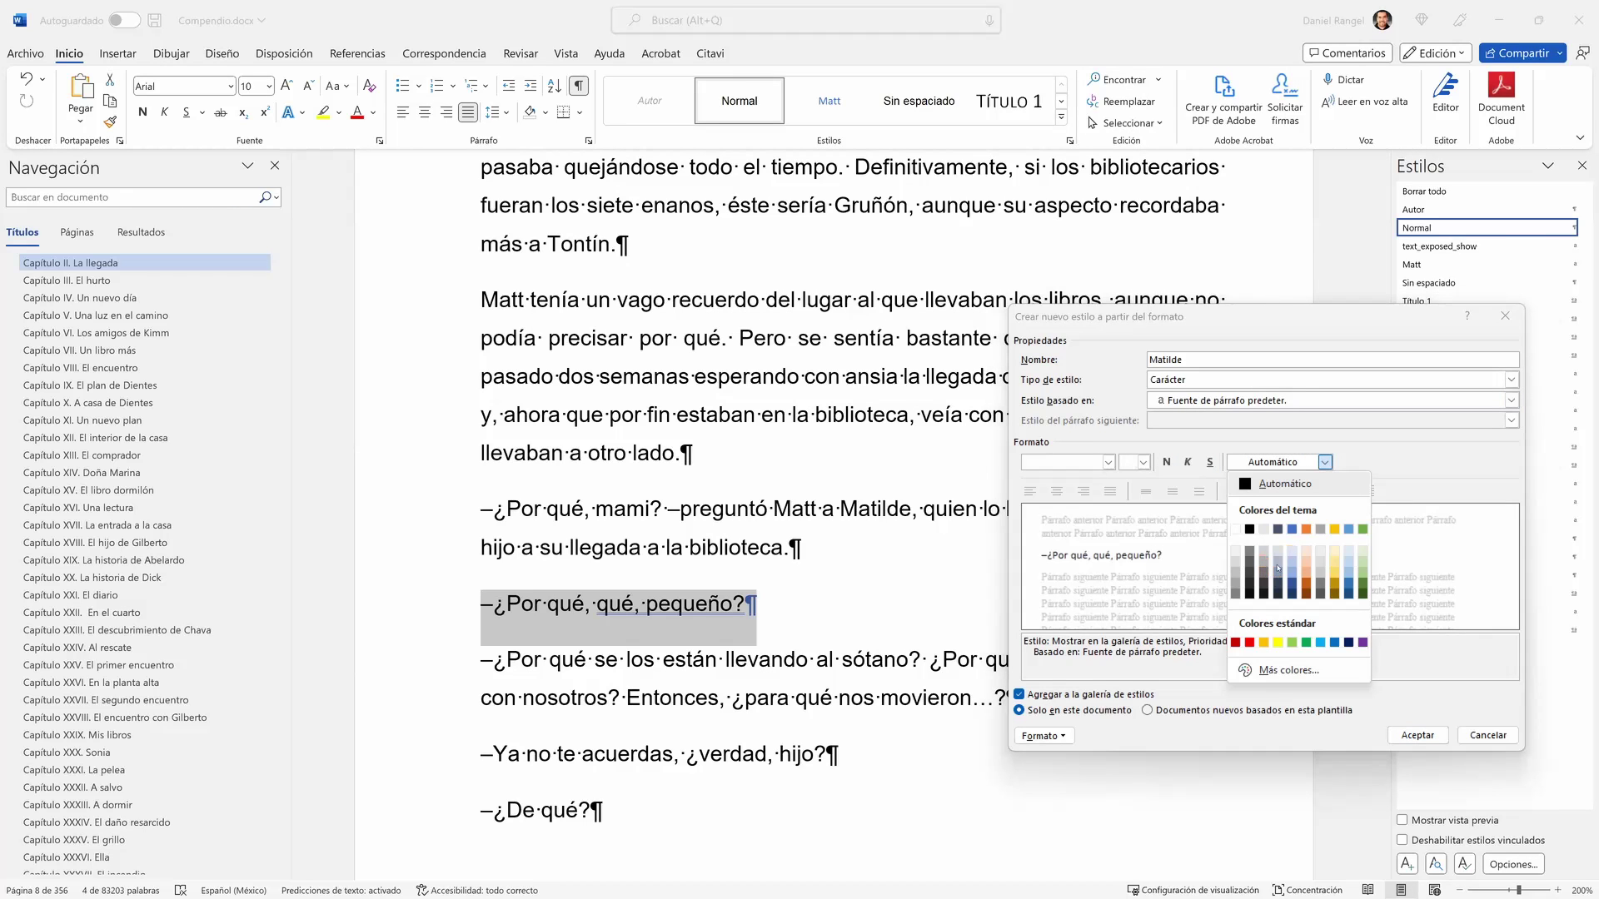
{"action": "left_click", "coordinate": [1249, 644]}
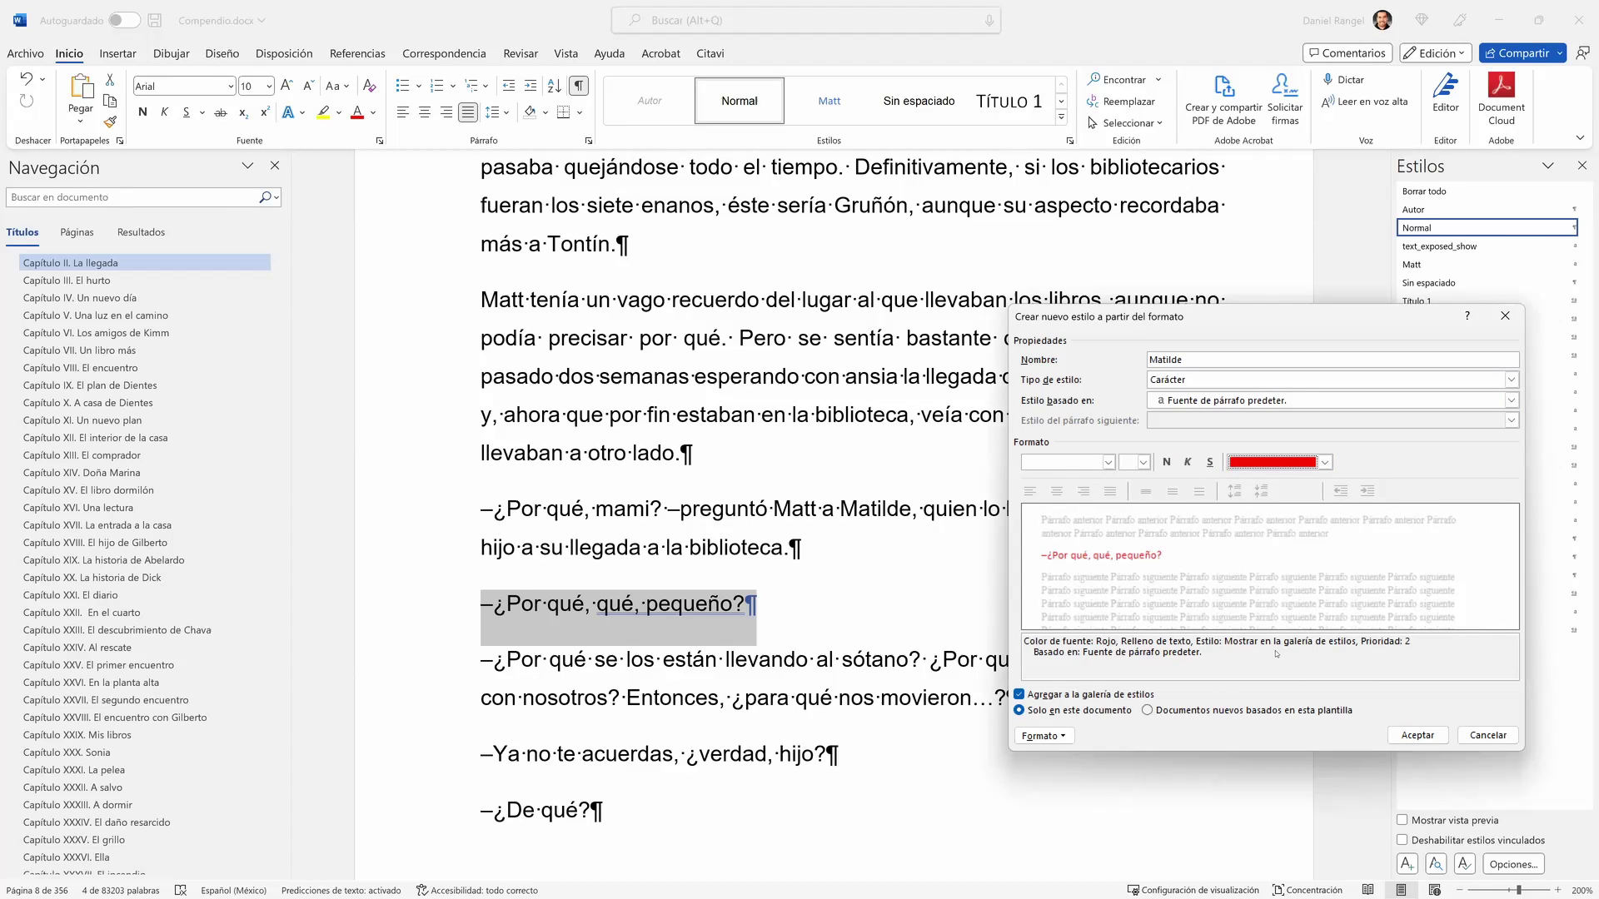
{"action": "left_click", "coordinate": [1418, 736]}
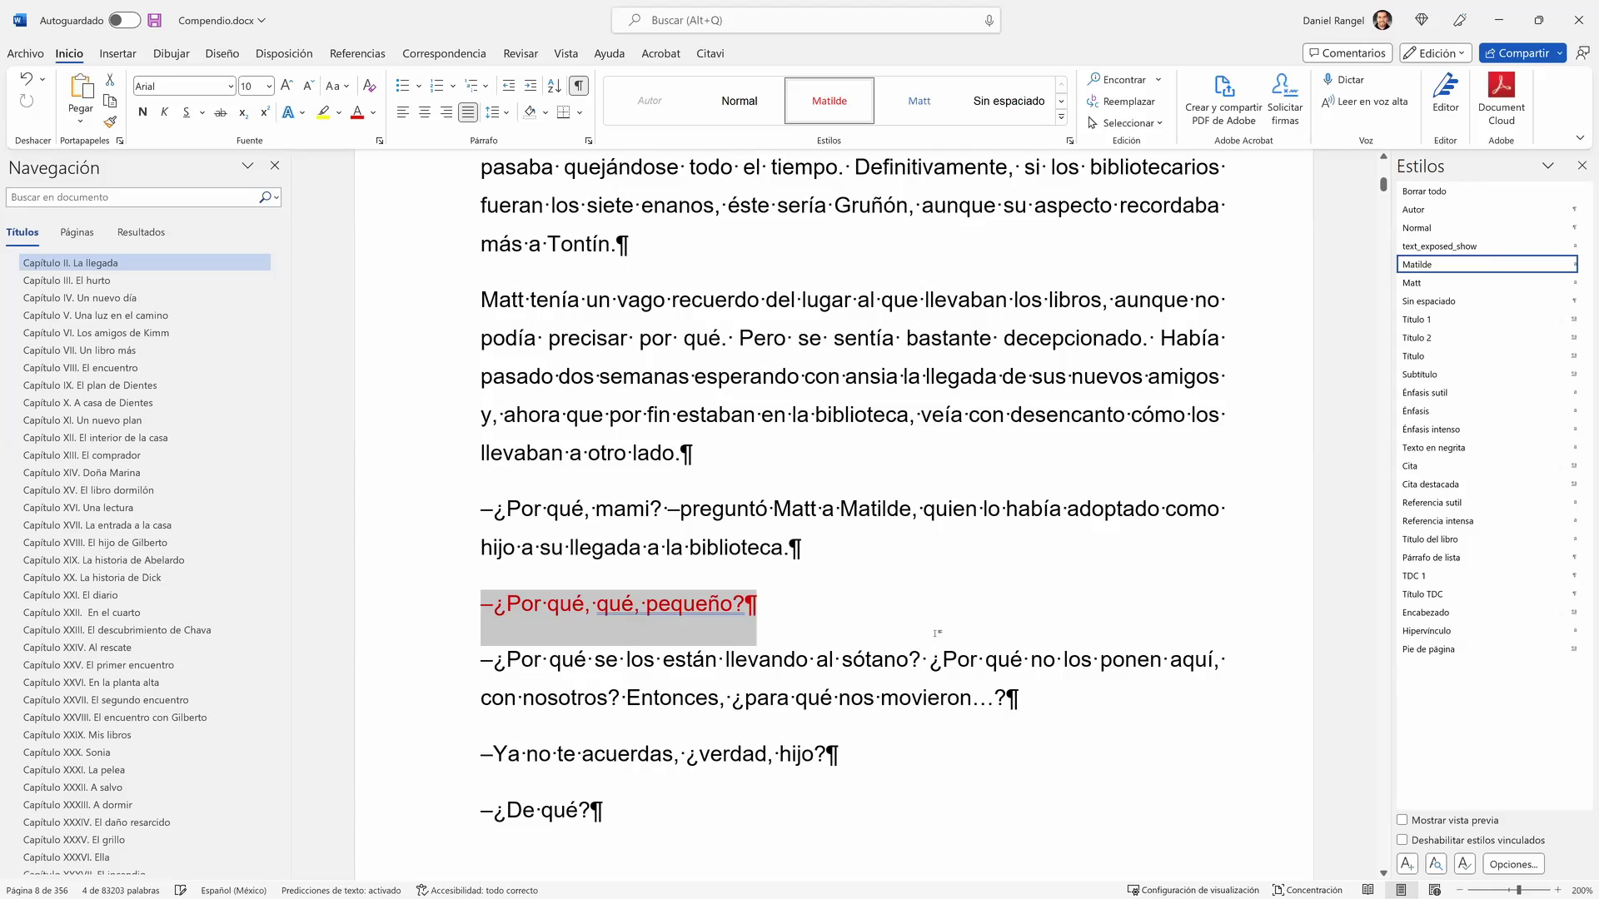
{"action": "left_click", "coordinate": [937, 634]}
{"action": "left_click", "coordinate": [663, 510]}
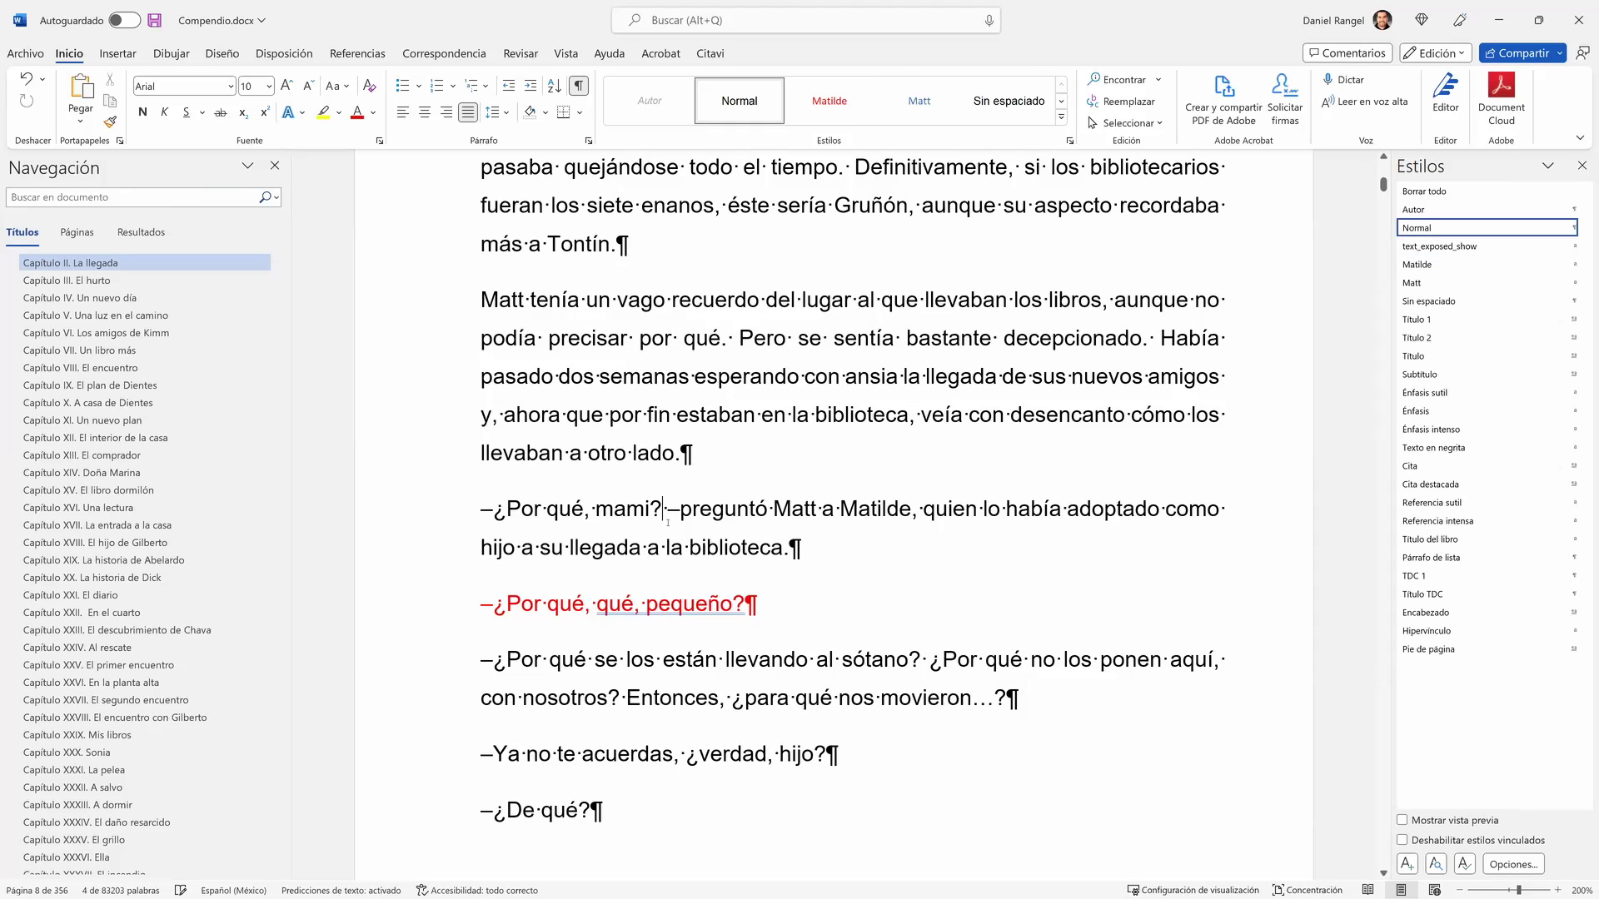
Apply the Matt style to '–¿Por qué, mami?' and to Matt's sótano paragraph.
{"action": "key", "text": "shift+Home"}
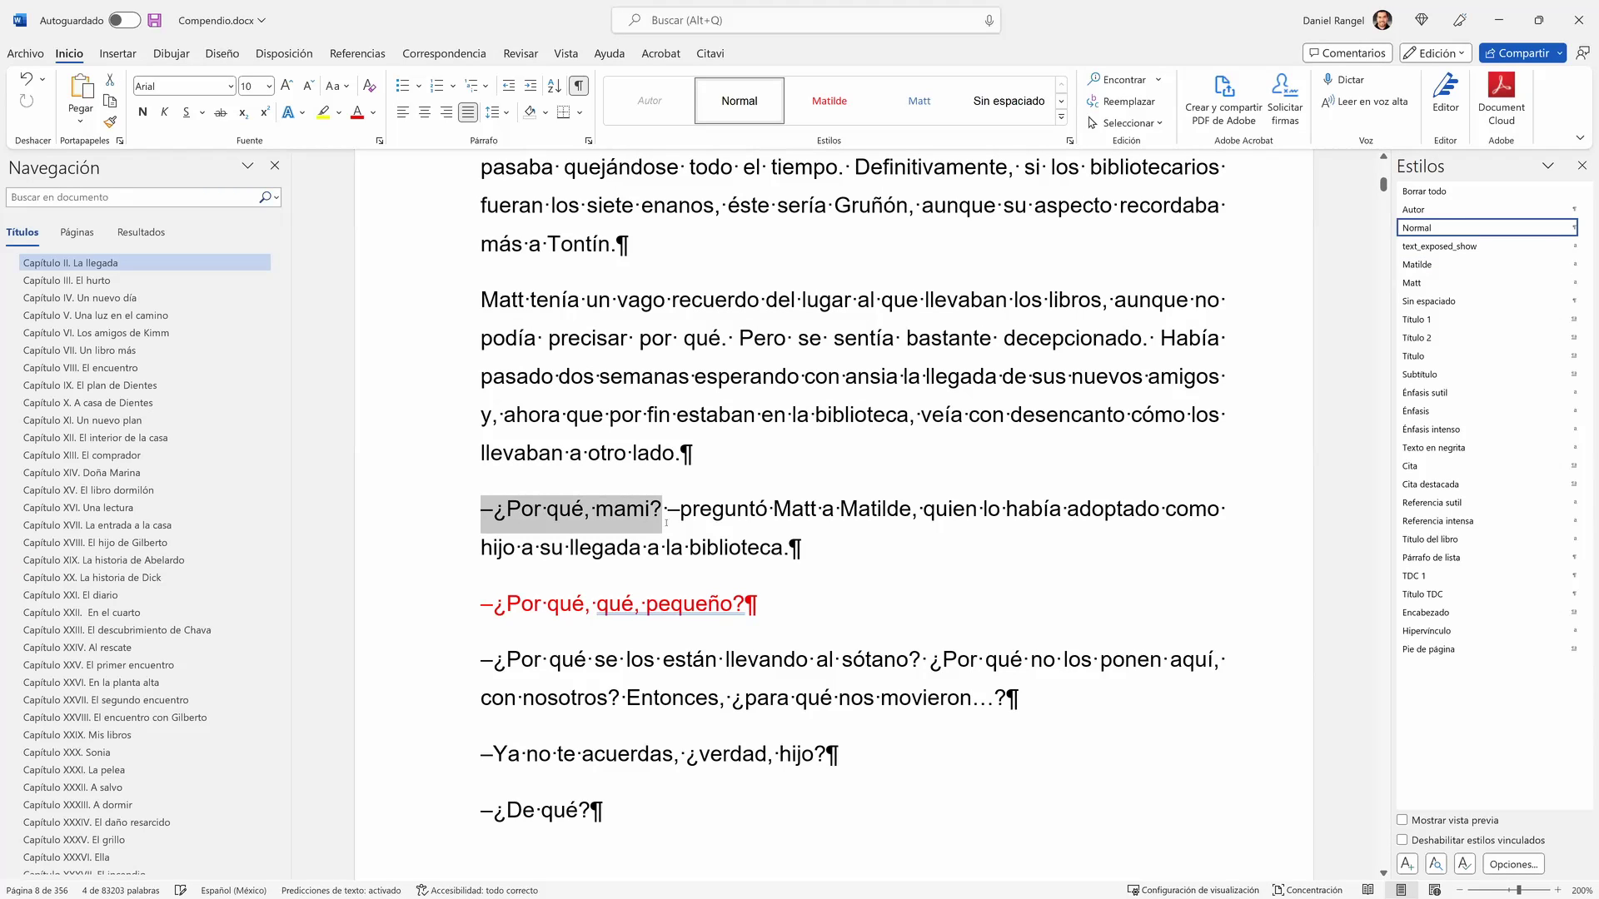
{"action": "left_click", "coordinate": [1424, 283]}
{"action": "left_click", "coordinate": [872, 413]}
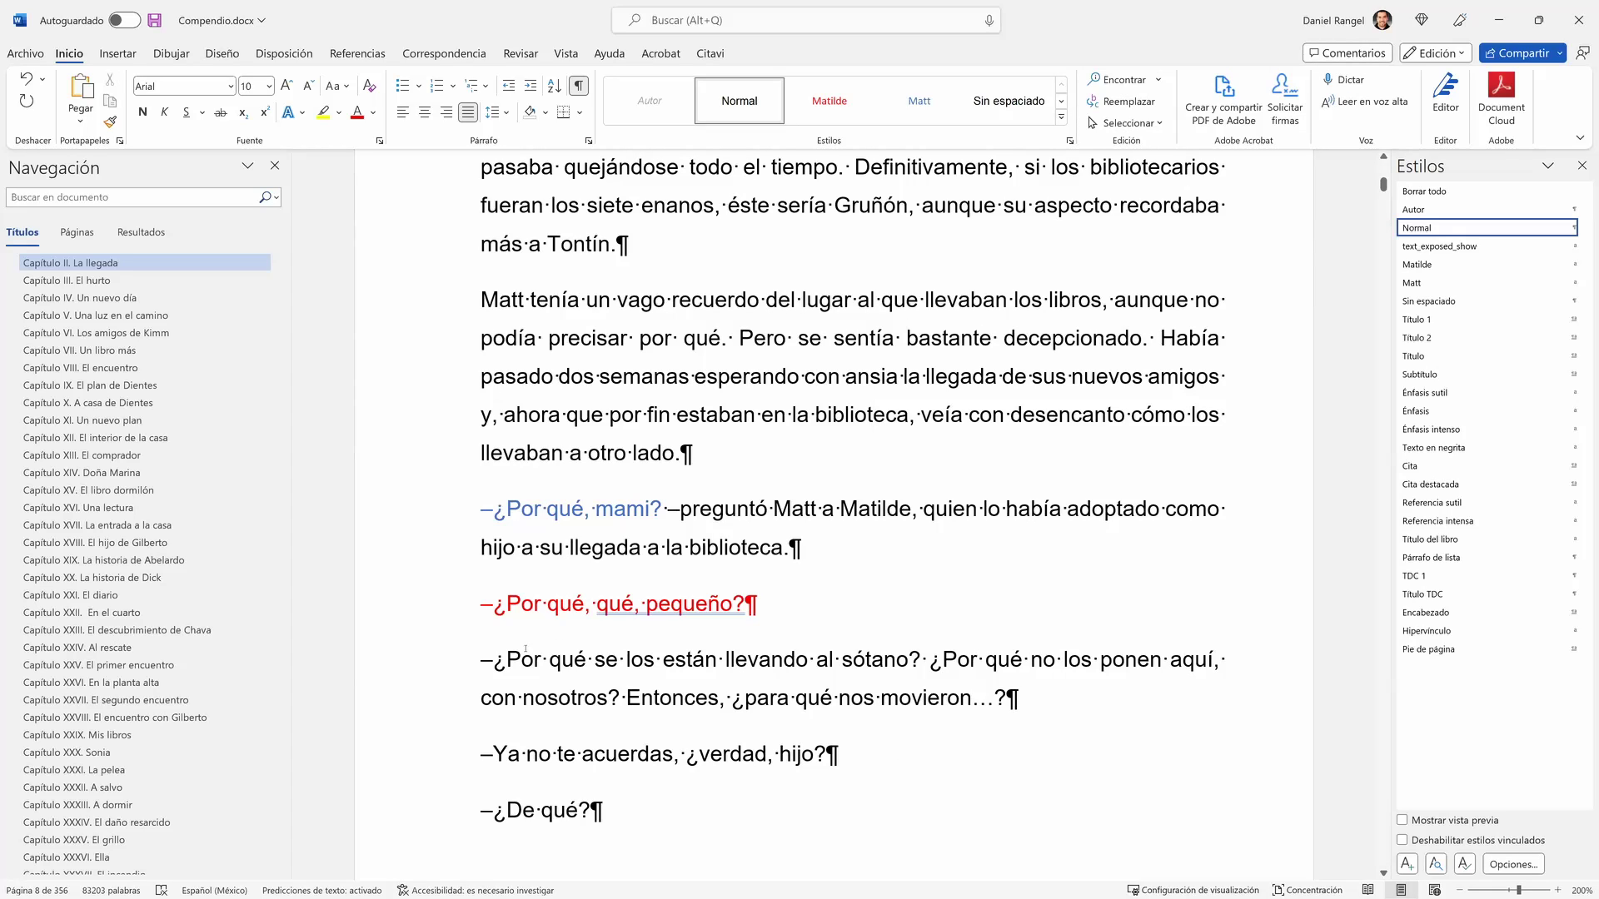
{"action": "mouse_move", "coordinate": [483, 662]}
{"action": "left_mouse_down"}
{"action": "mouse_move", "coordinate": [894, 662]}
{"action": "mouse_move", "coordinate": [1012, 704]}
{"action": "left_mouse_up"}
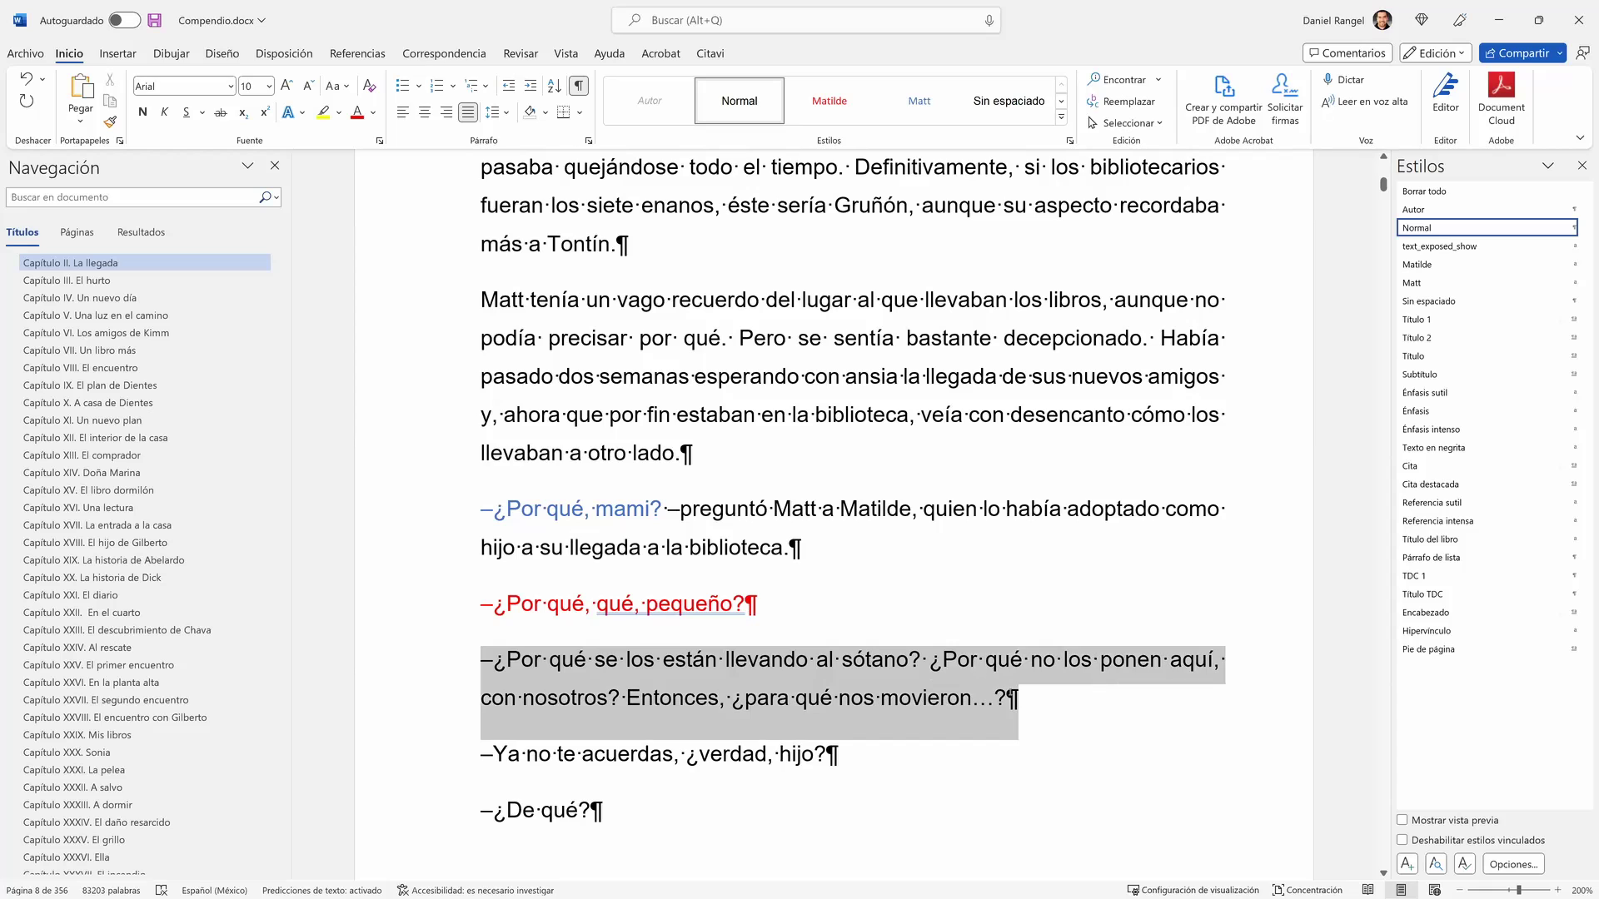
{"action": "left_click", "coordinate": [1416, 282]}
{"action": "left_click", "coordinate": [1120, 377]}
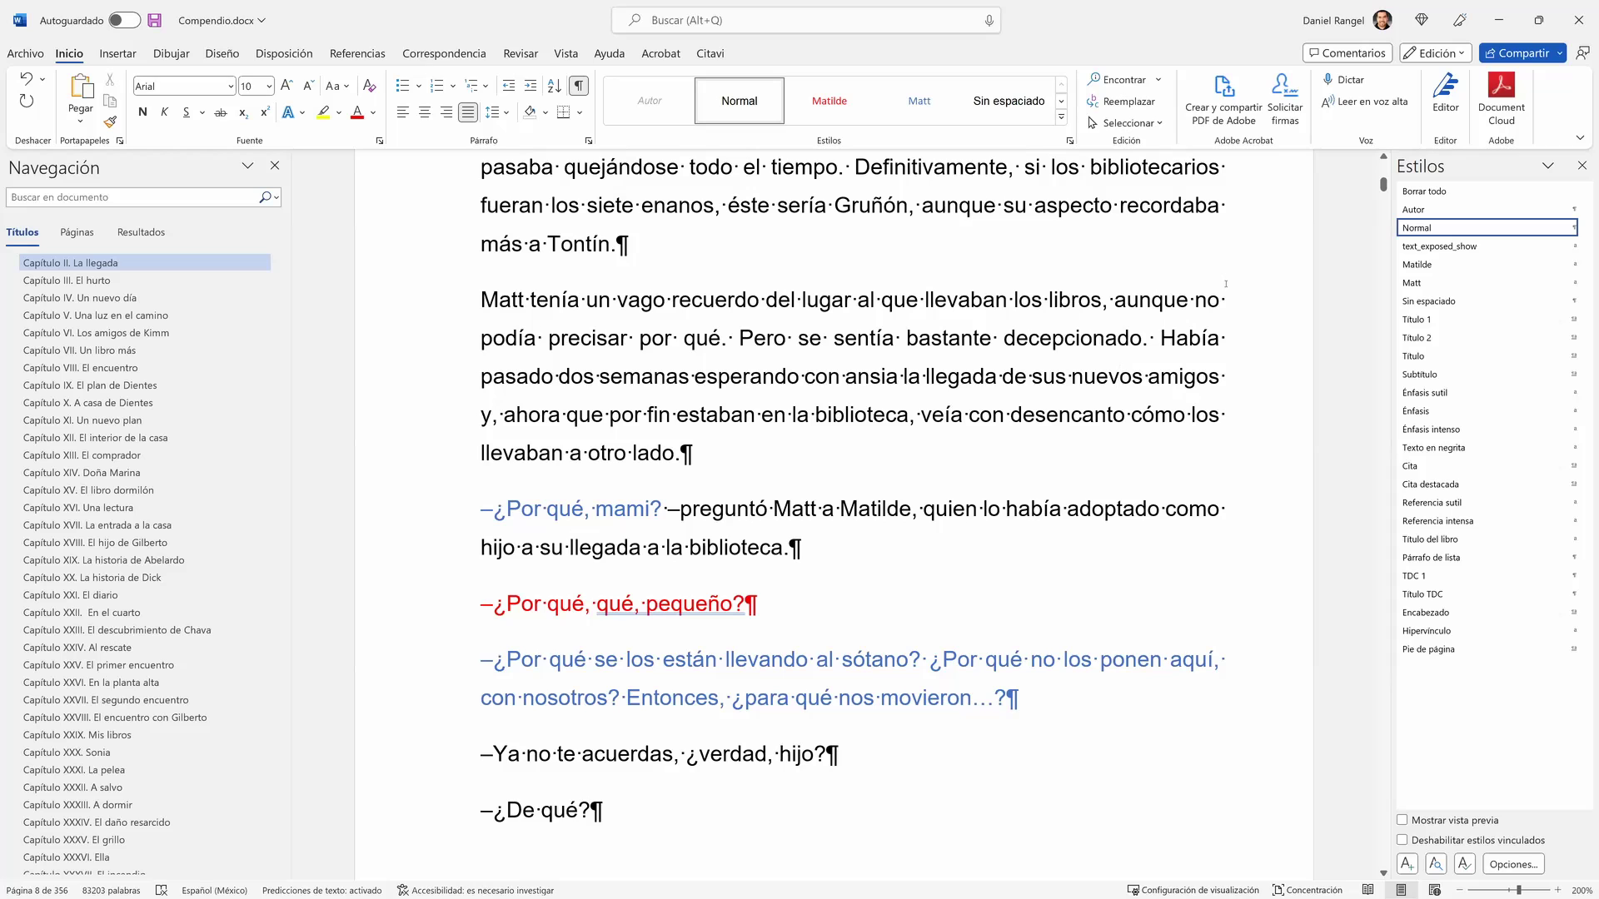
Modify the Matt style so its font colour is Accent 2 orange.
{"action": "left_click", "coordinate": [1584, 284]}
{"action": "left_click", "coordinate": [1404, 333]}
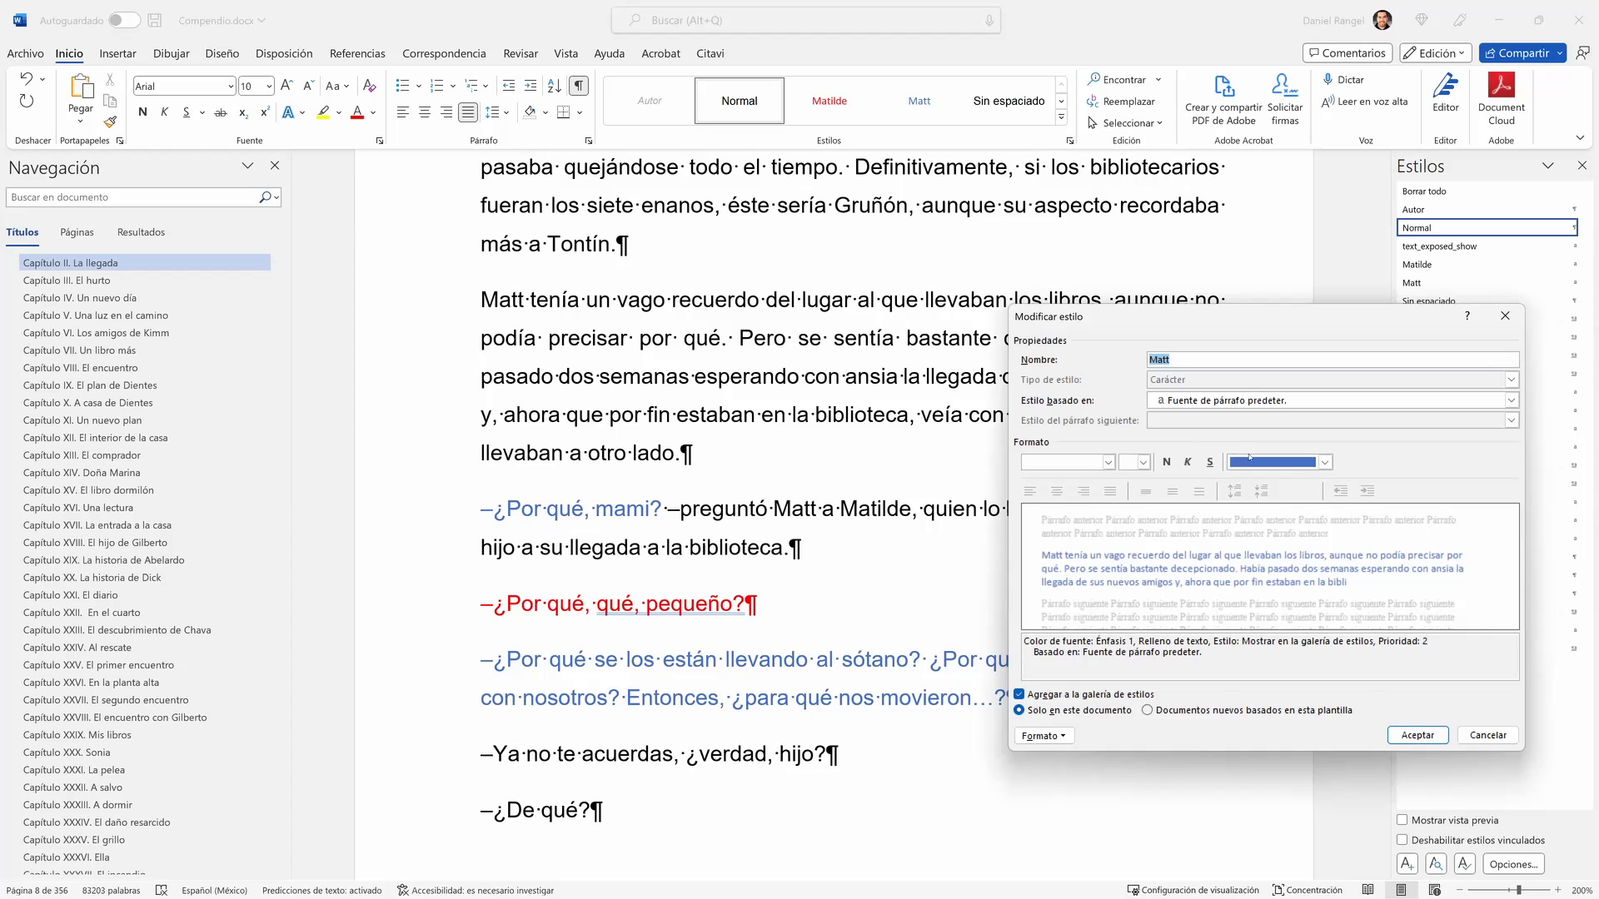
{"action": "left_click", "coordinate": [1249, 457]}
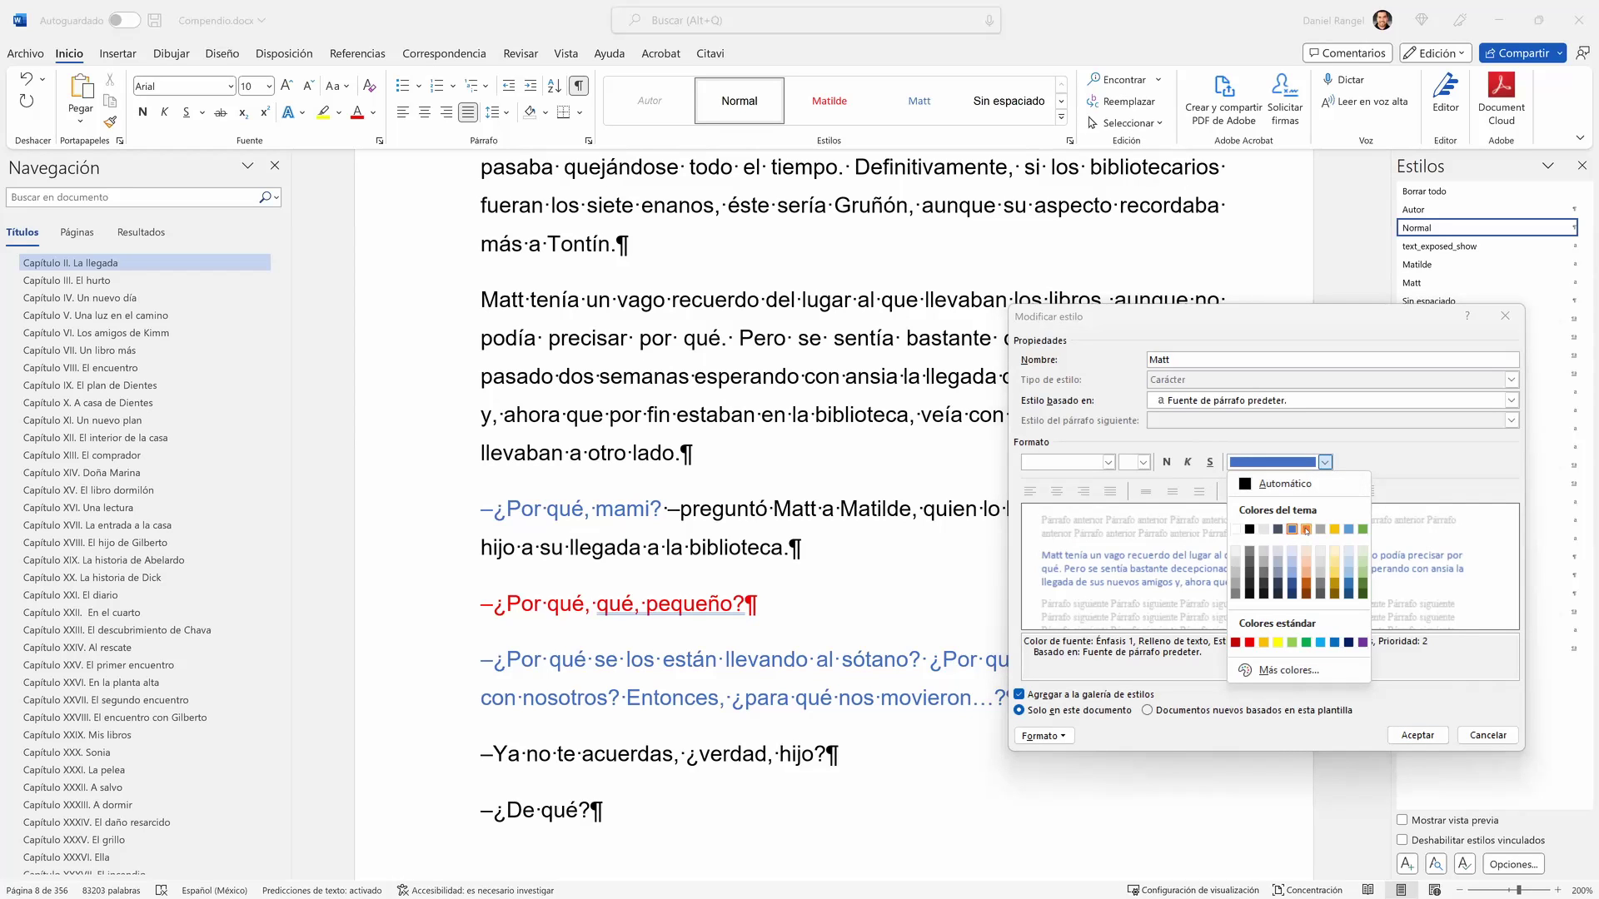
{"action": "left_click", "coordinate": [1306, 529]}
{"action": "left_click", "coordinate": [1417, 736]}
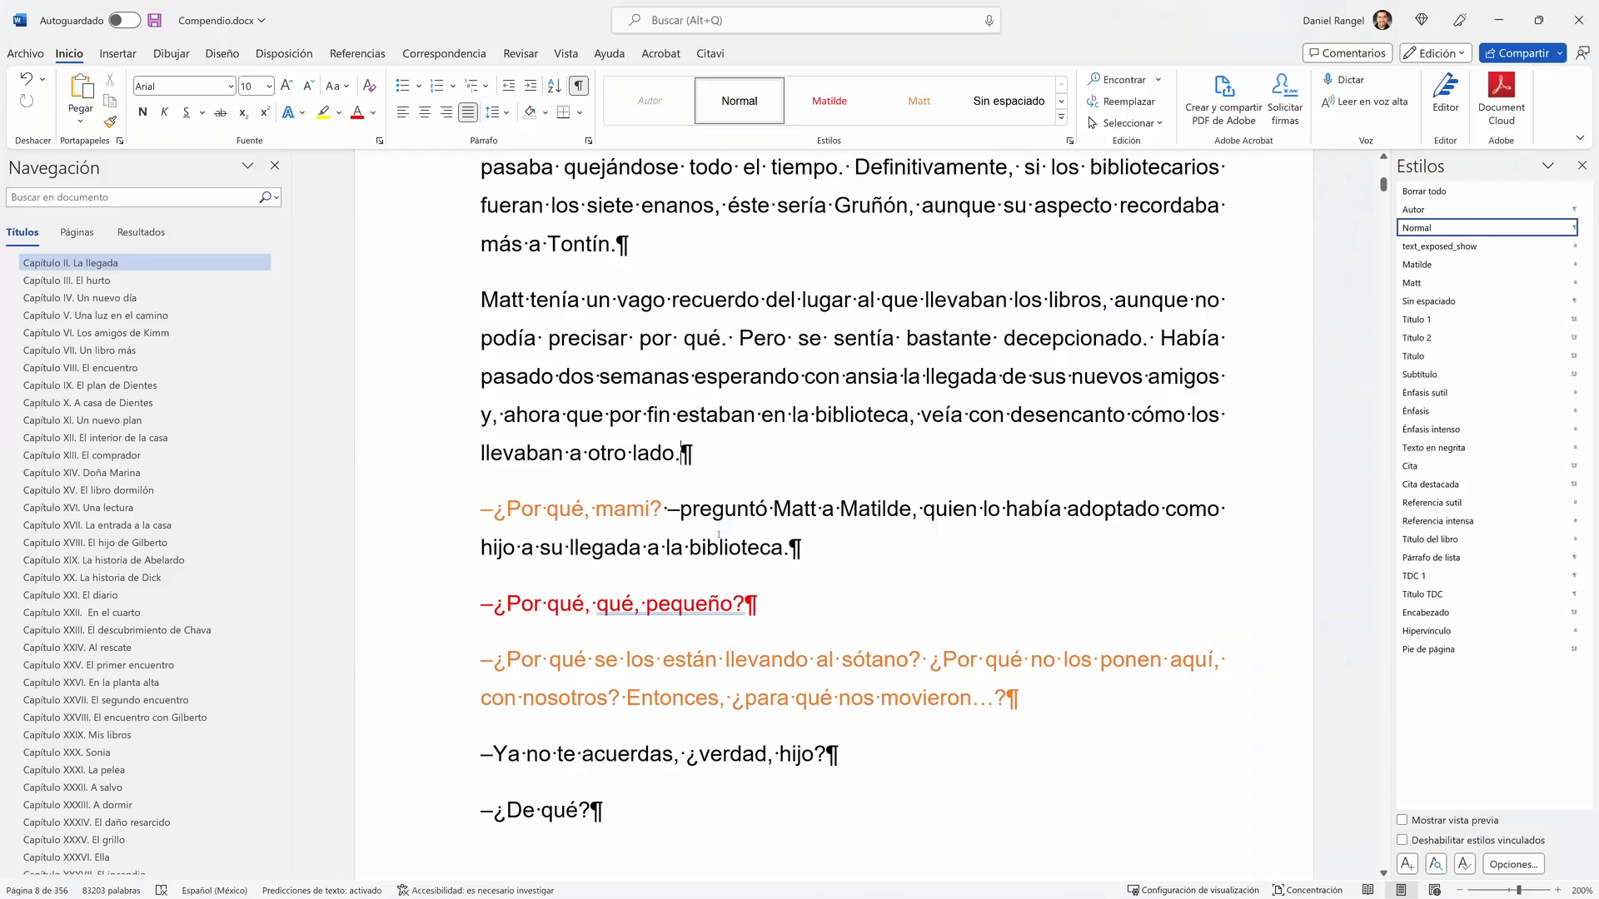
Scroll around the Capítulo I/II break in Compendio.docx to see where Capítulo I ends.
{"action": "scroll", "coordinate": [719, 537], "scroll_direction": "up", "scroll_amount": 5}
{"action": "scroll", "coordinate": [719, 537], "scroll_direction": "up", "scroll_amount": 5}
{"action": "scroll", "coordinate": [719, 537], "scroll_direction": "up", "scroll_amount": 5}
{"action": "scroll", "coordinate": [718, 537], "scroll_direction": "up", "scroll_amount": 3}
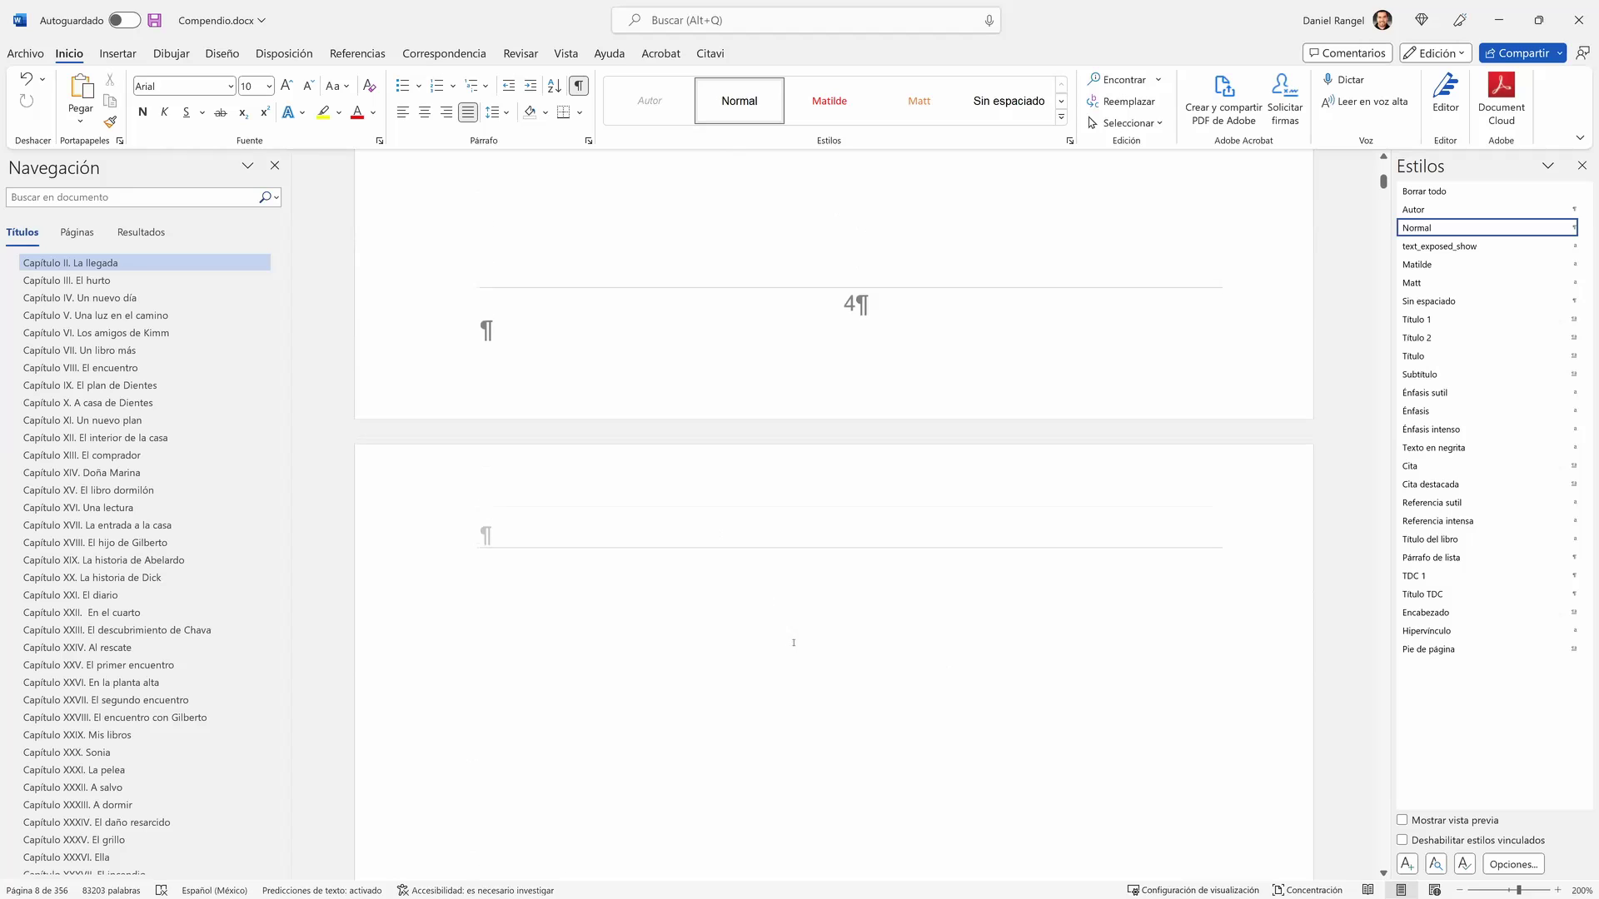
{"action": "scroll", "coordinate": [792, 642], "scroll_direction": "down", "scroll_amount": 4}
{"action": "scroll", "coordinate": [841, 588], "scroll_direction": "down", "scroll_amount": 1}
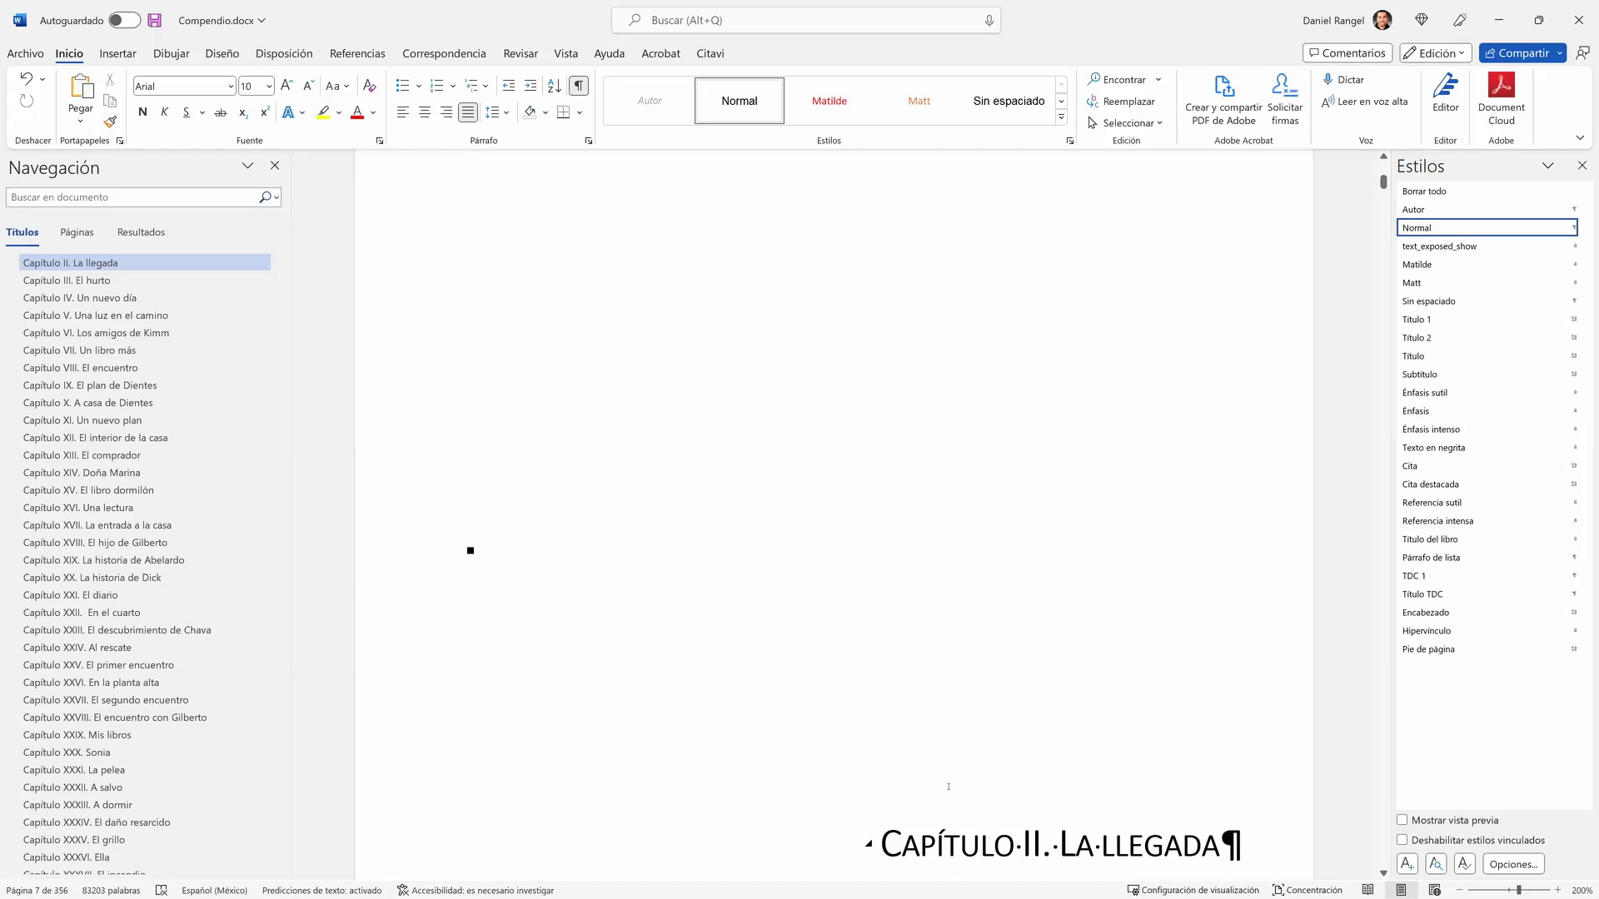
{"action": "scroll", "coordinate": [952, 631], "scroll_direction": "up", "scroll_amount": 1}
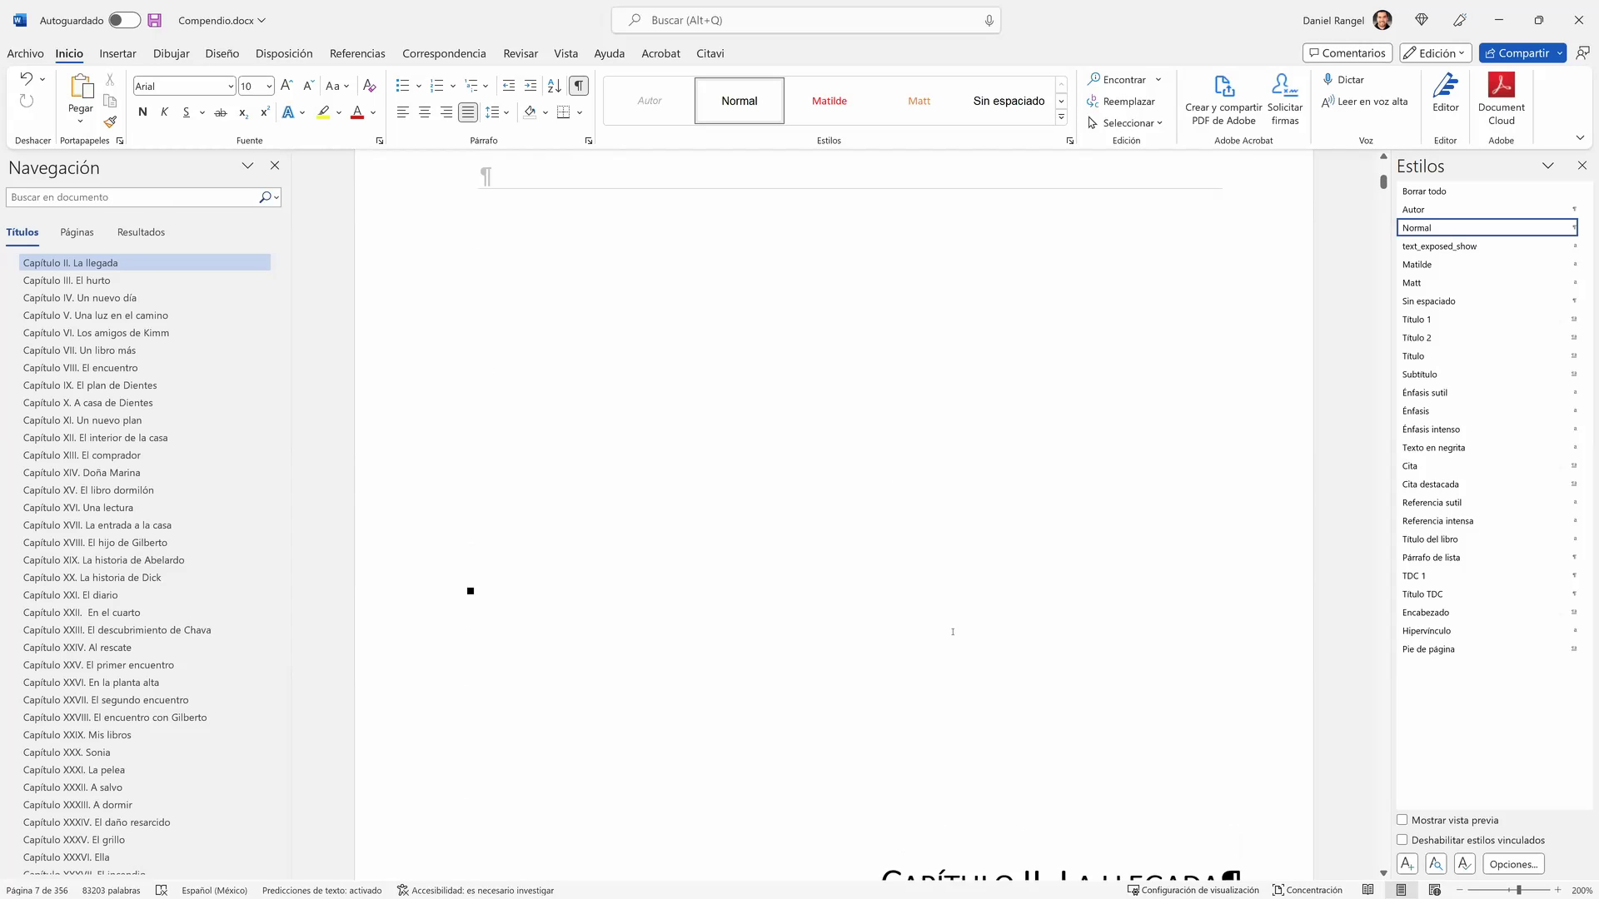
{"action": "scroll", "coordinate": [941, 637], "scroll_direction": "up", "scroll_amount": 3}
{"action": "scroll", "coordinate": [928, 645], "scroll_direction": "up", "scroll_amount": 3}
{"action": "scroll", "coordinate": [916, 653], "scroll_direction": "up", "scroll_amount": 3}
{"action": "scroll", "coordinate": [916, 653], "scroll_direction": "up", "scroll_amount": 2}
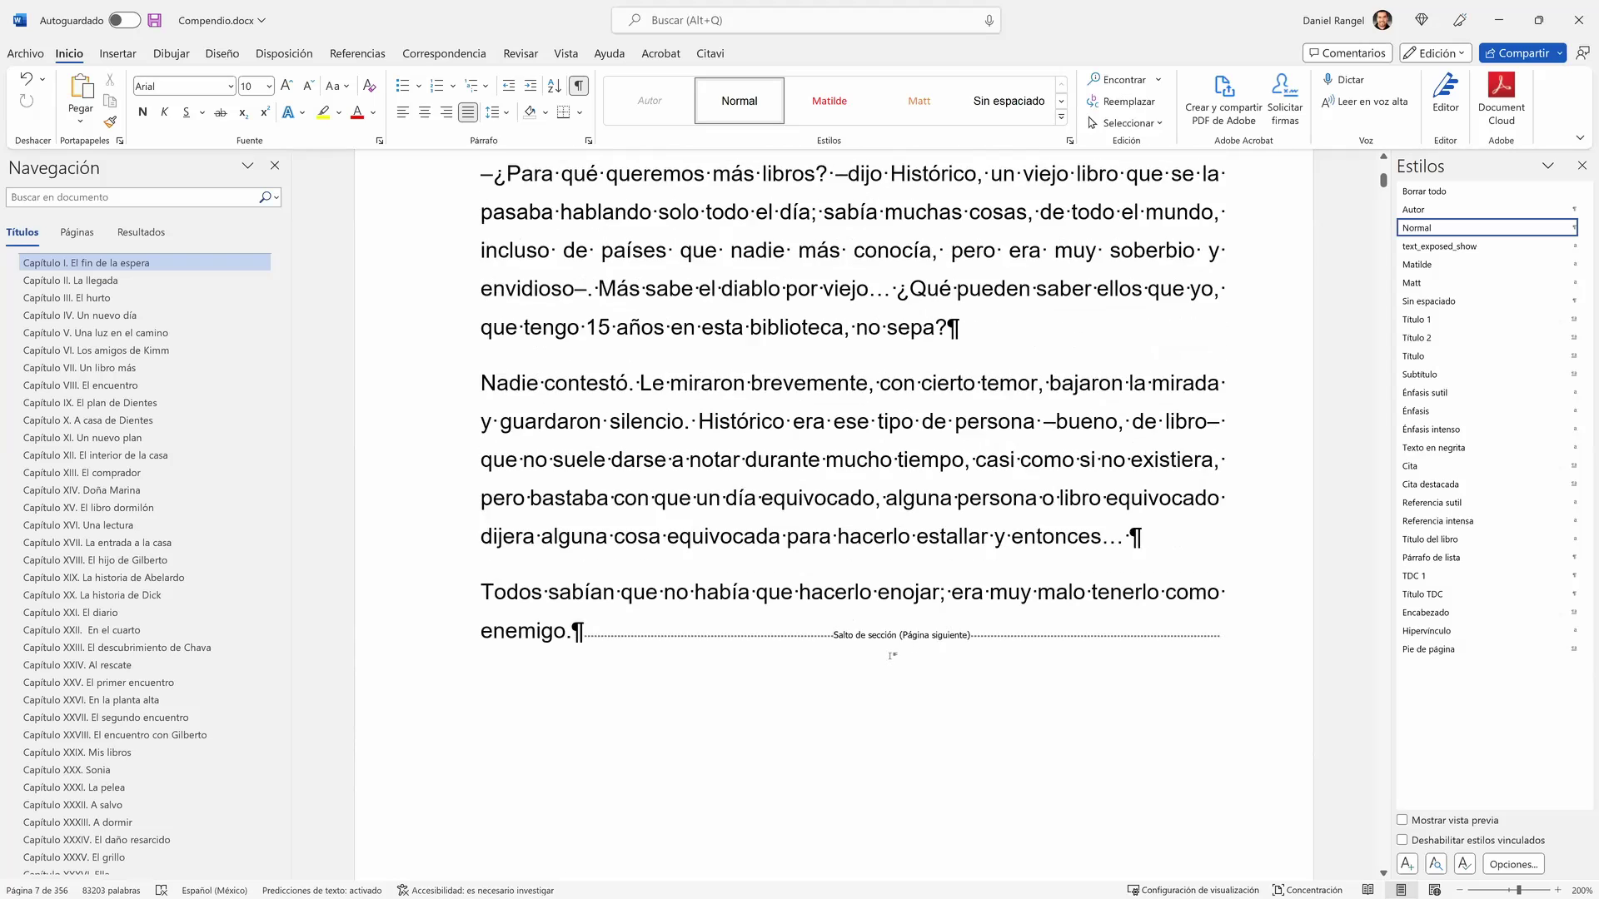
{"action": "scroll", "coordinate": [847, 475], "scroll_direction": "down", "scroll_amount": 3}
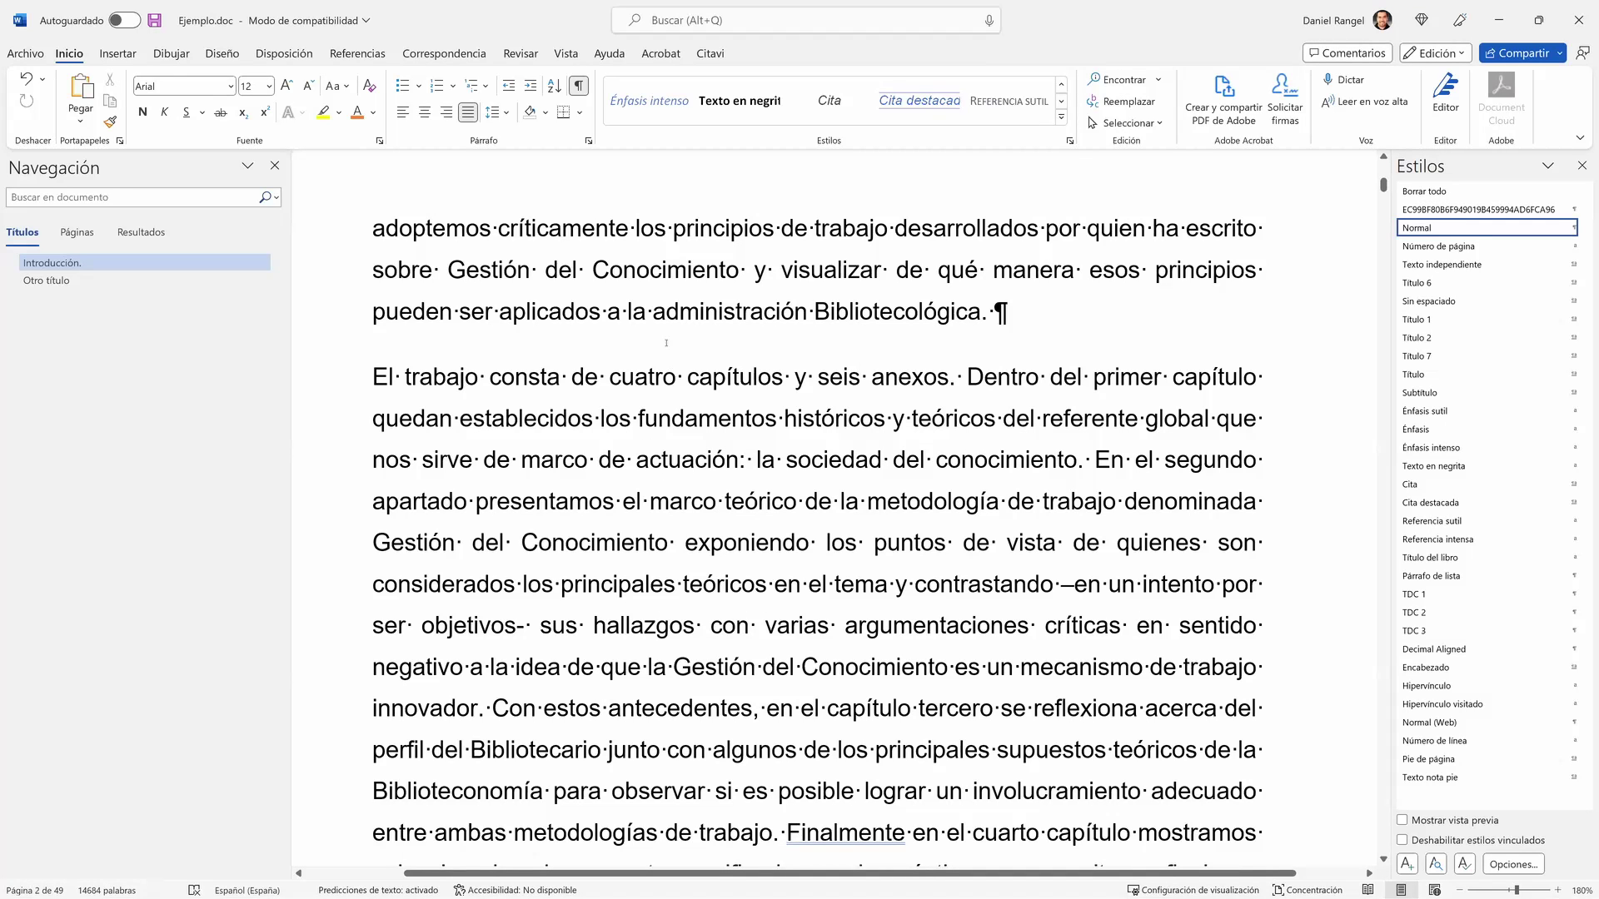
Insert a page break before 'En este trabajo' so it starts on a new page.
{"action": "scroll", "coordinate": [666, 342], "scroll_direction": "up", "scroll_amount": 2}
{"action": "scroll", "coordinate": [666, 343], "scroll_direction": "up", "scroll_amount": 10}
{"action": "scroll", "coordinate": [670, 333], "scroll_direction": "up", "scroll_amount": 10}
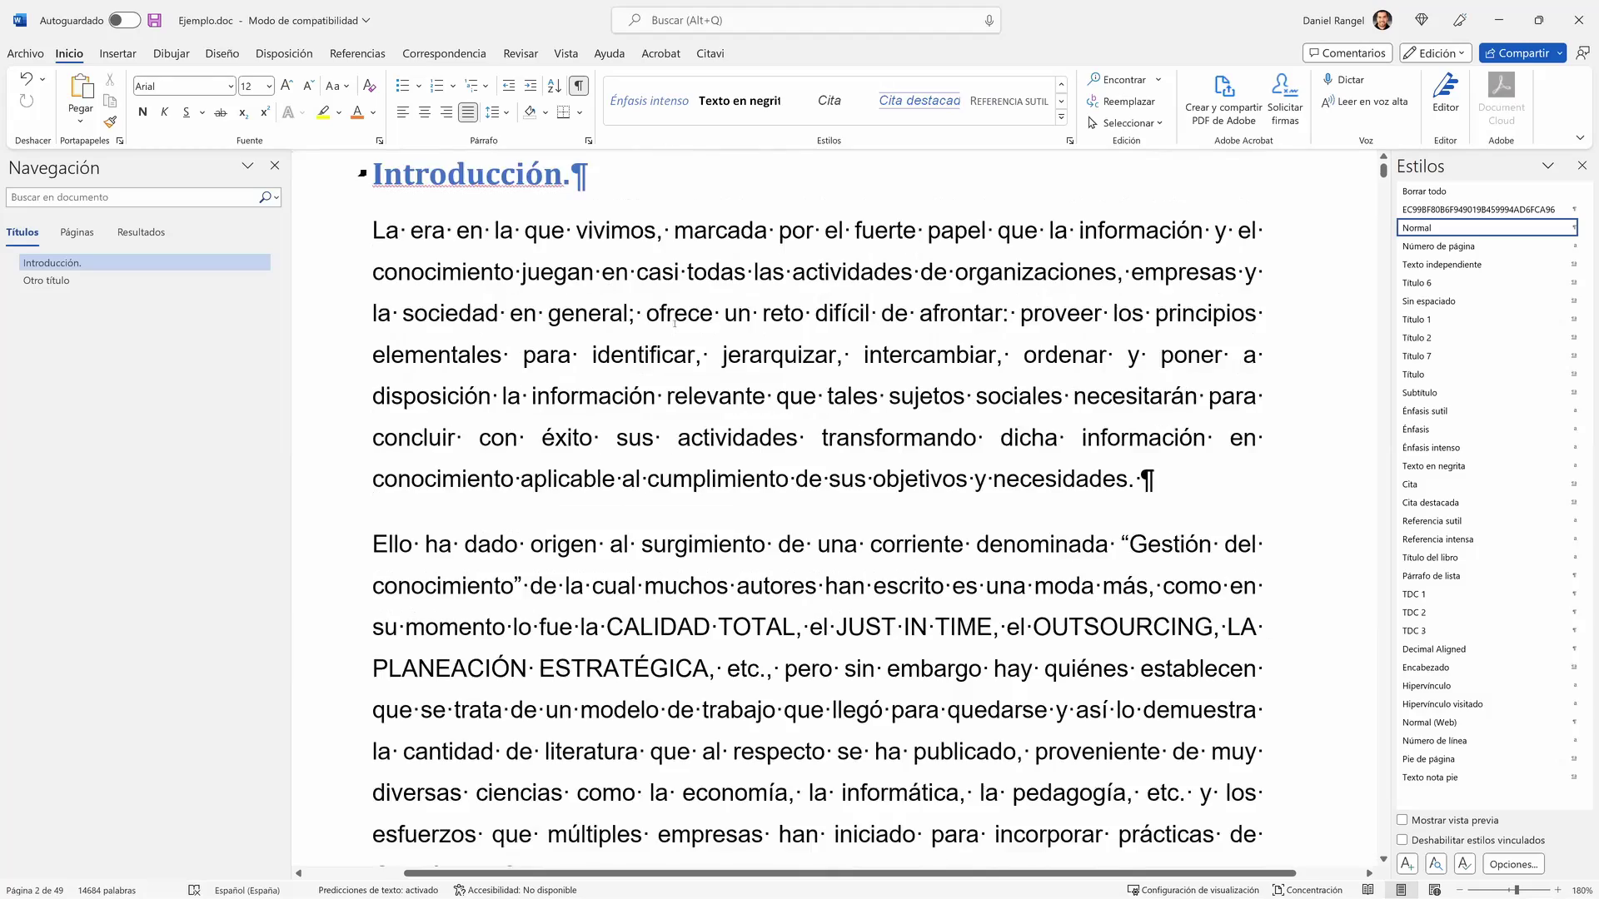
{"action": "scroll", "coordinate": [666, 341], "scroll_direction": "down", "scroll_amount": 1}
{"action": "scroll", "coordinate": [658, 358], "scroll_direction": "down", "scroll_amount": 1}
{"action": "scroll", "coordinate": [637, 388], "scroll_direction": "down", "scroll_amount": 1}
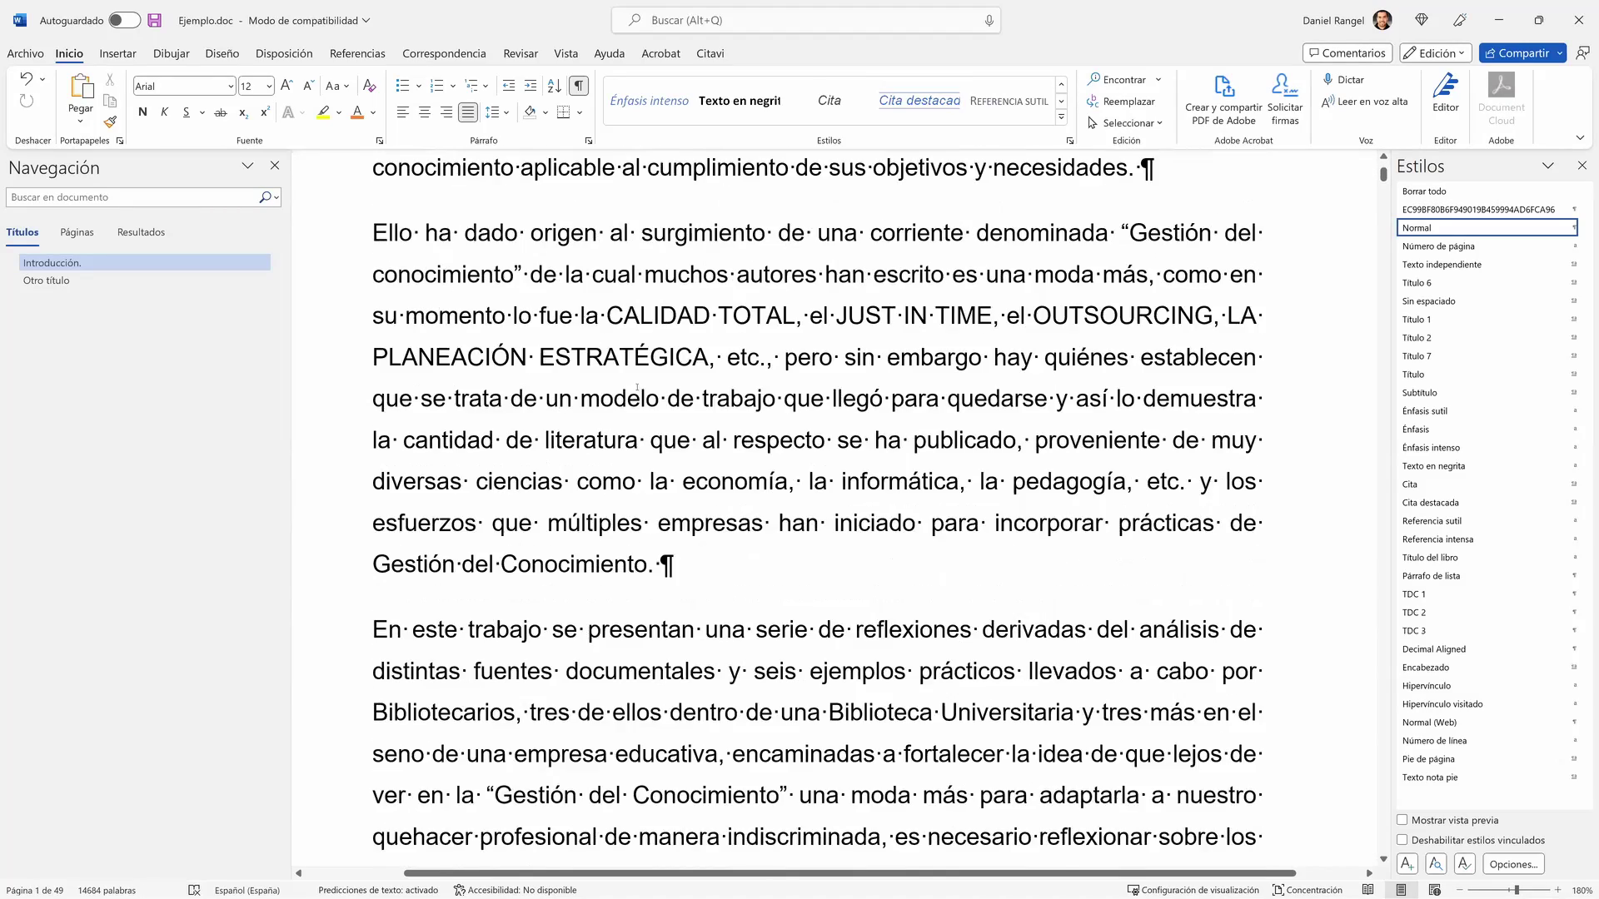
{"action": "scroll", "coordinate": [637, 388], "scroll_direction": "down", "scroll_amount": 1}
{"action": "scroll", "coordinate": [583, 359], "scroll_direction": "down", "scroll_amount": 1}
{"action": "scroll", "coordinate": [381, 279], "scroll_direction": "down", "scroll_amount": 2}
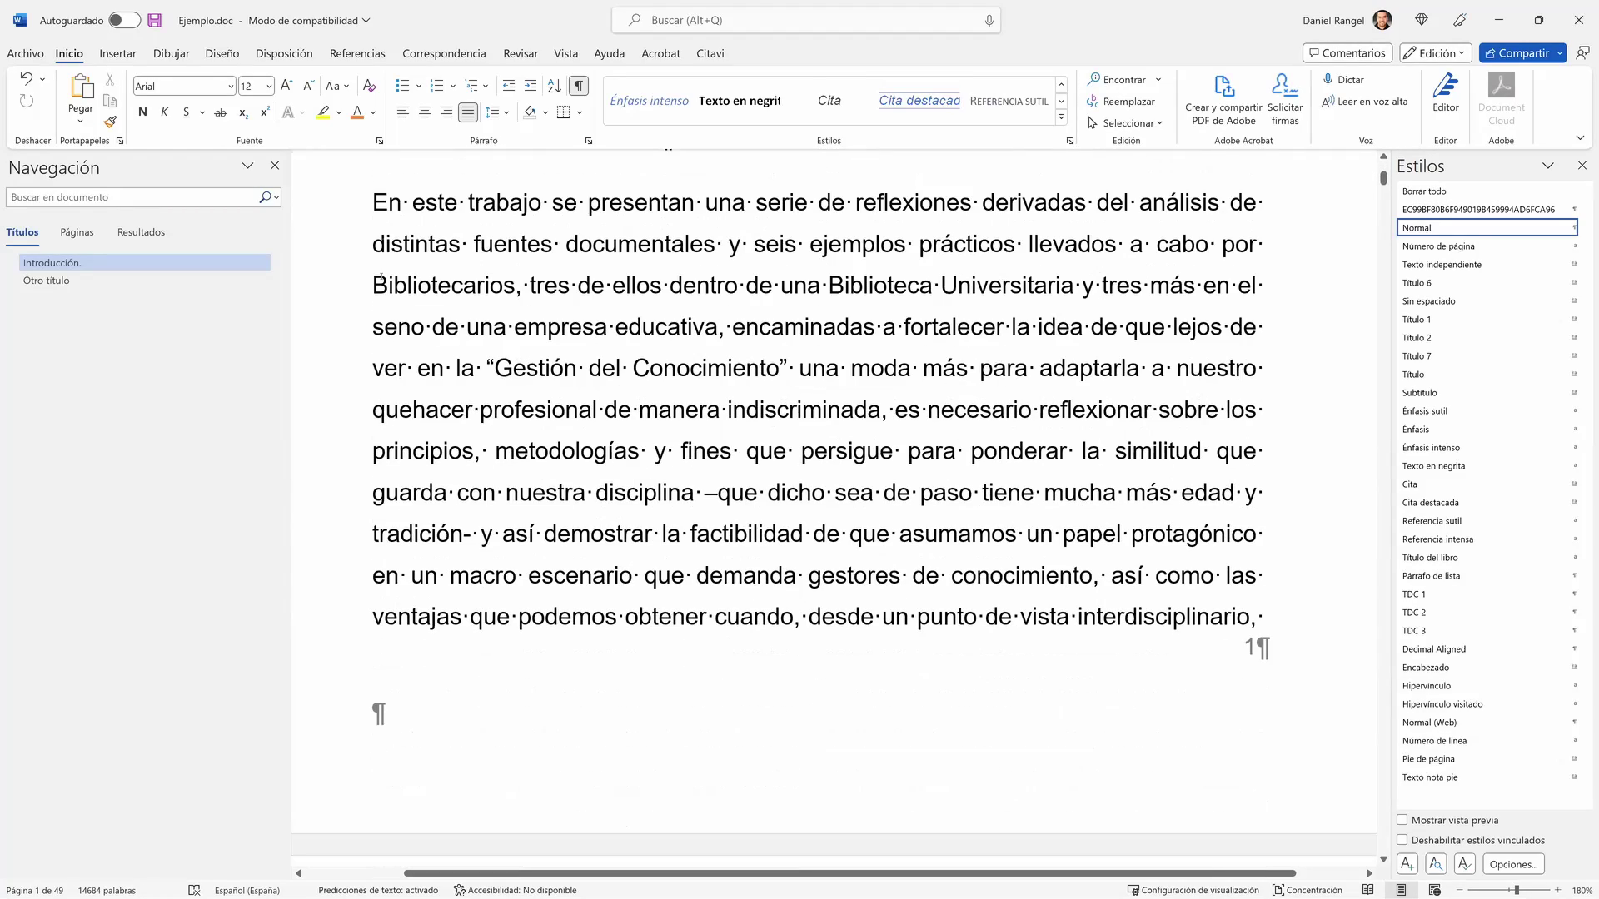
{"action": "scroll", "coordinate": [691, 291], "scroll_direction": "up", "scroll_amount": 1}
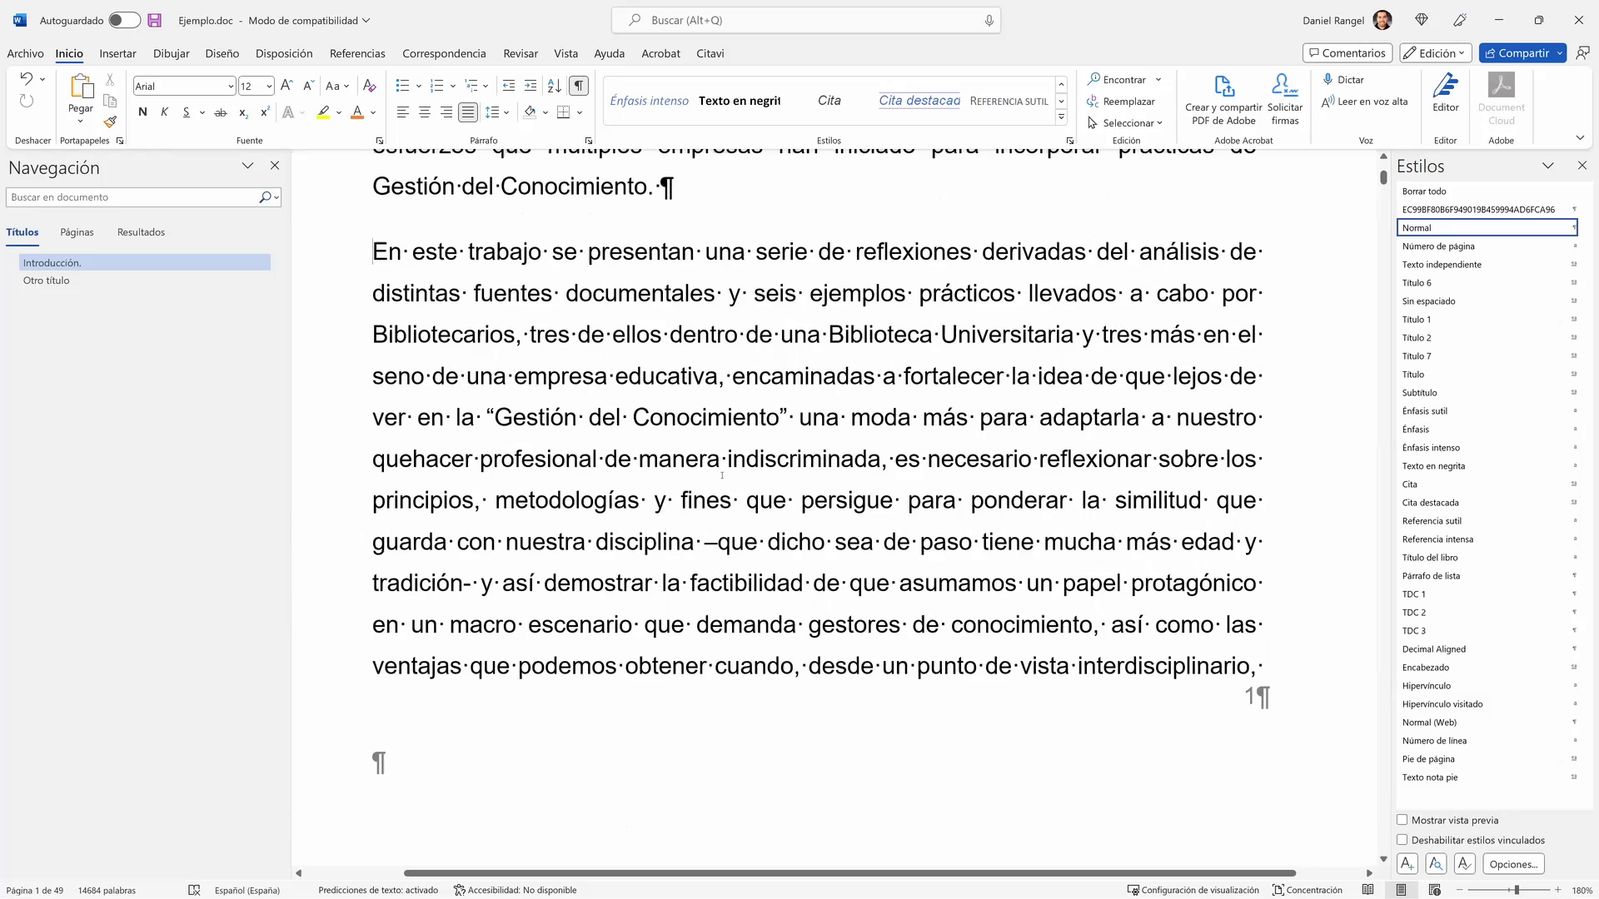
{"action": "scroll", "coordinate": [707, 392], "scroll_direction": "up", "scroll_amount": 2}
{"action": "scroll", "coordinate": [722, 476], "scroll_direction": "up", "scroll_amount": 1}
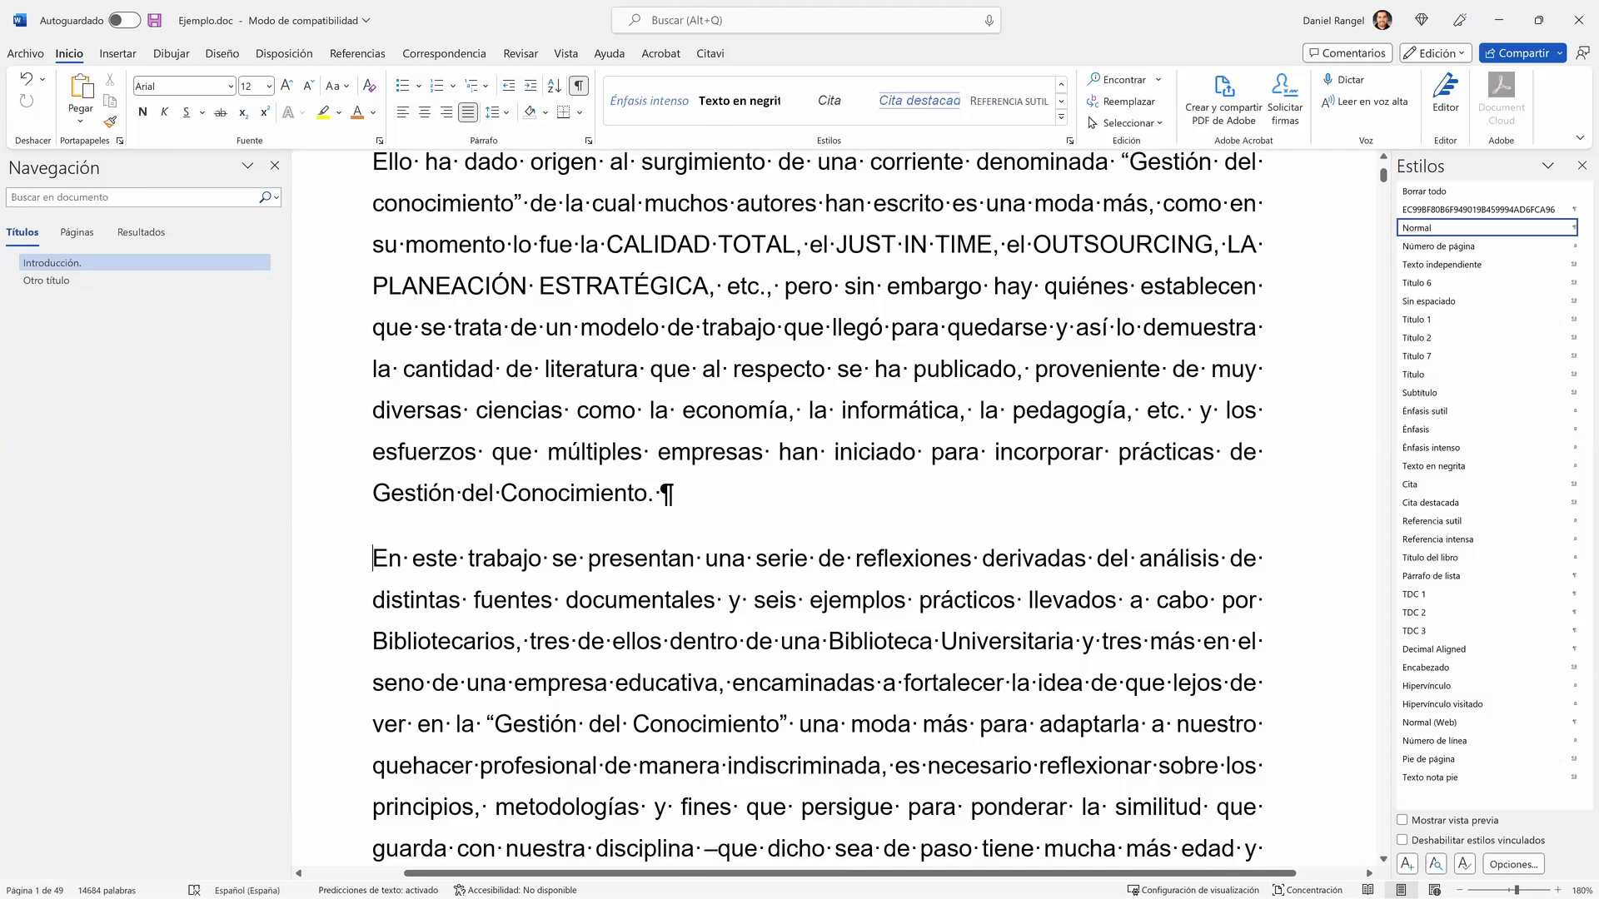
{"action": "key", "text": "Return"}
{"action": "key", "text": "Return"}
{"action": "key", "text": "Return"}
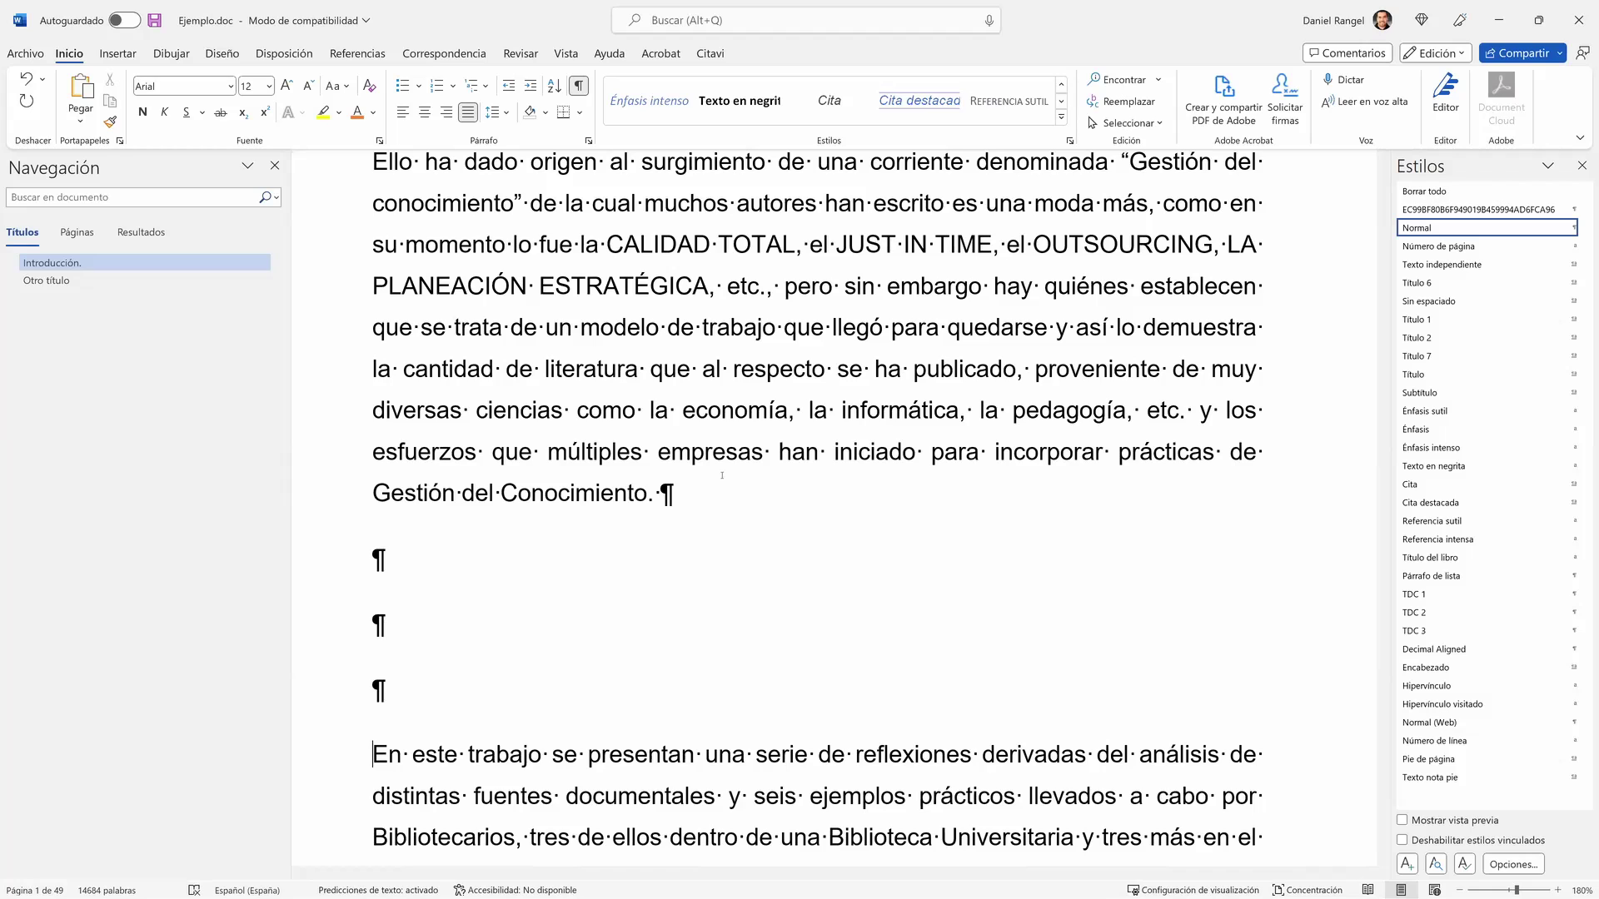
{"action": "key", "text": "ctrl+z"}
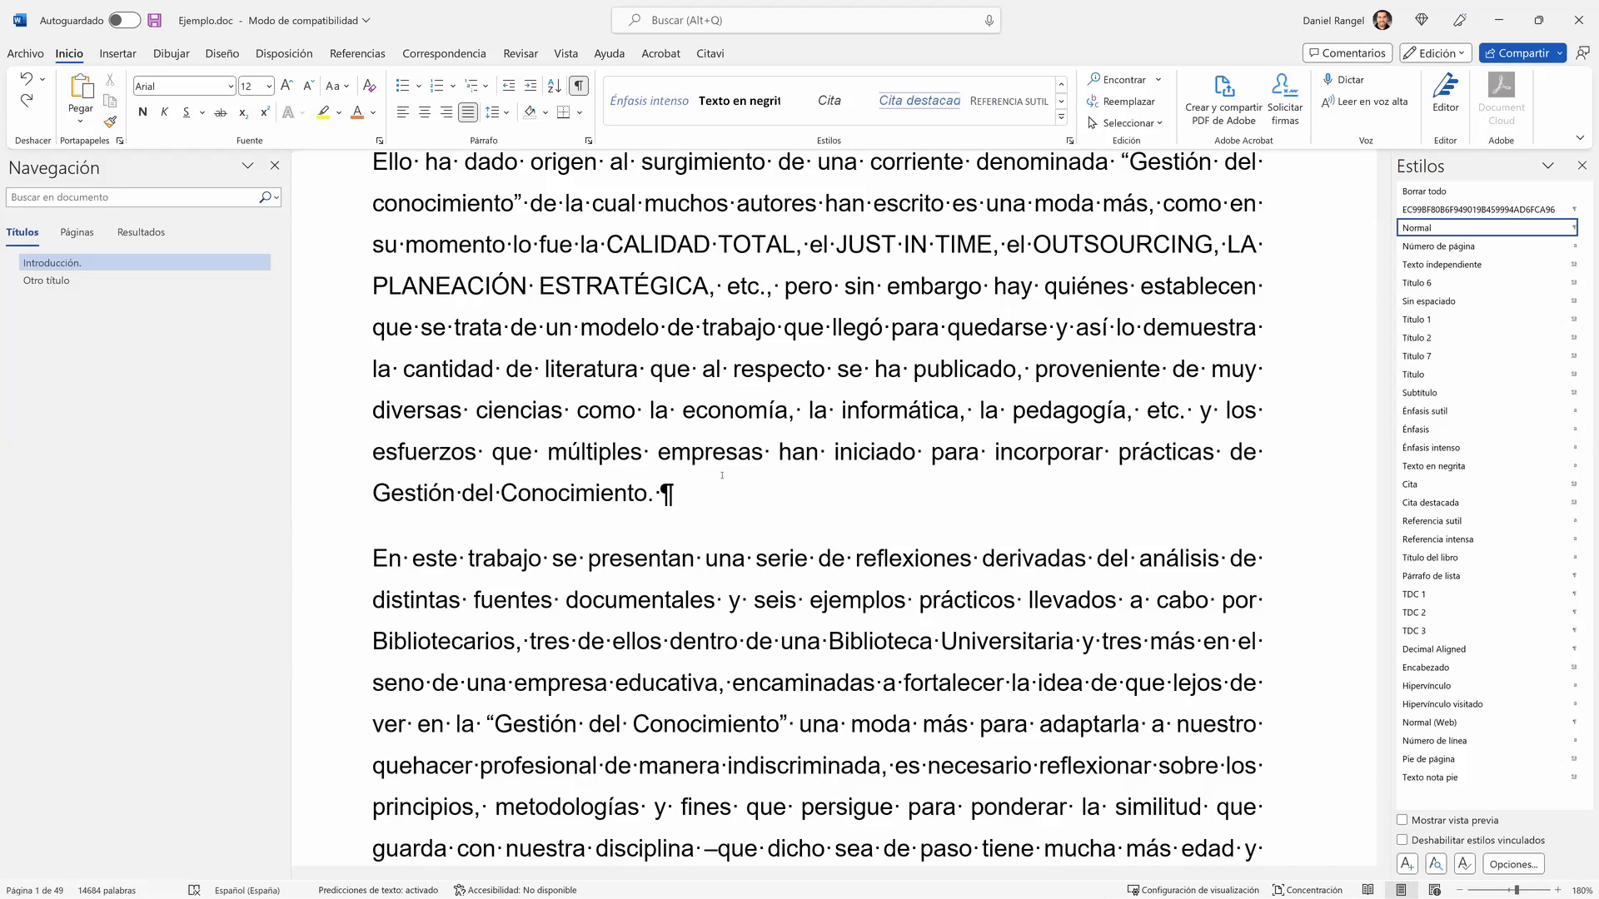
{"action": "key", "text": "ctrl+Return"}
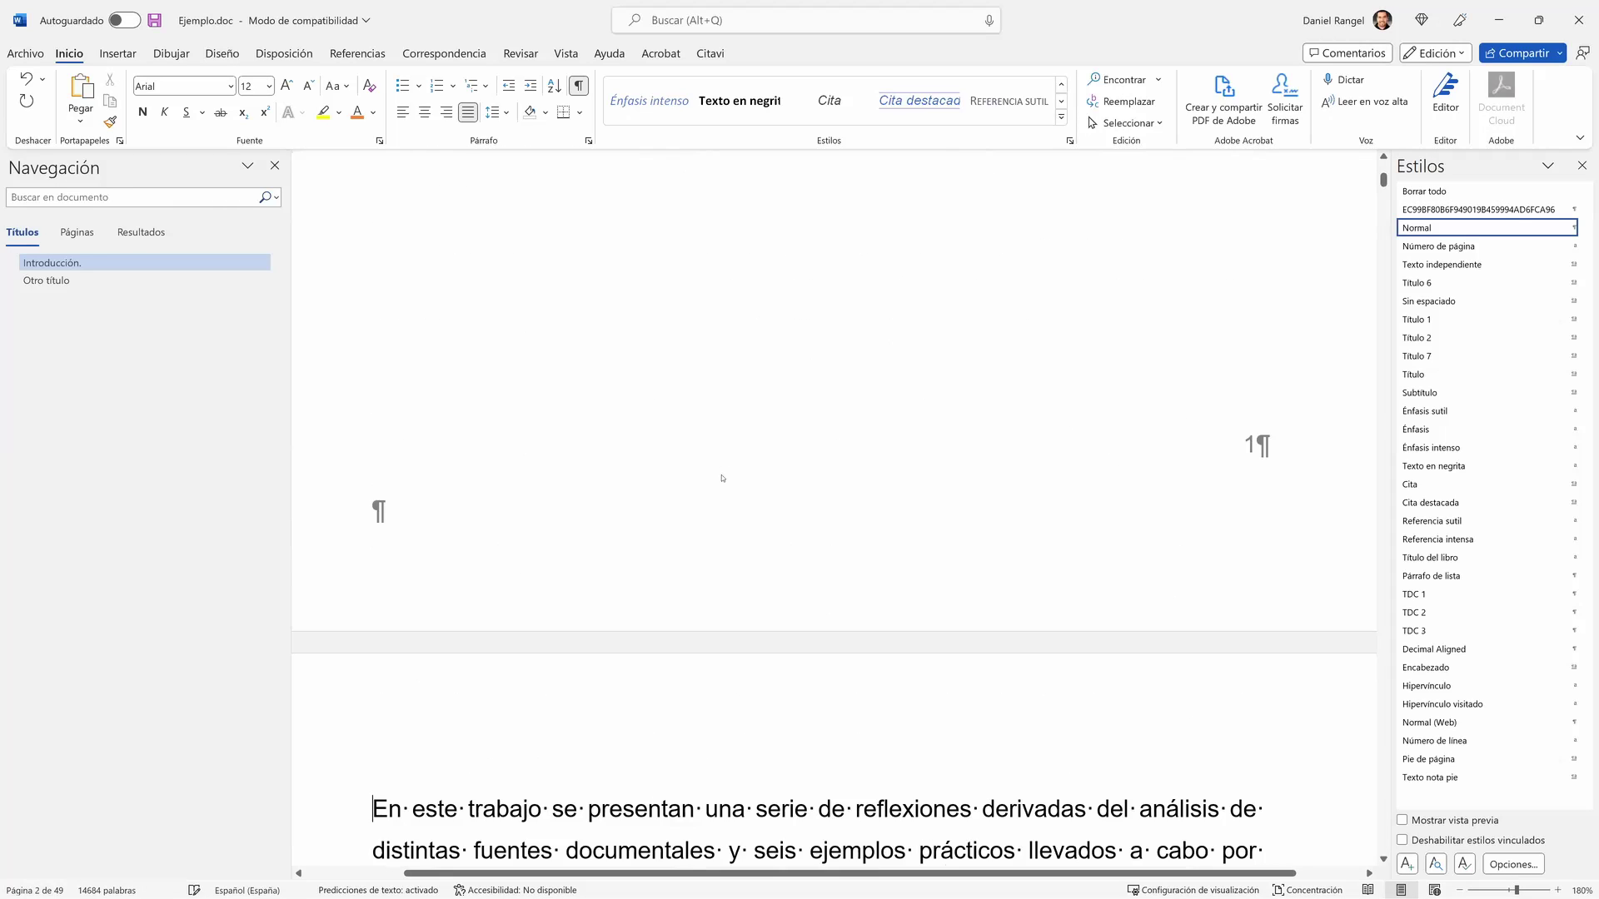
Check the result around the new page break, then return to the document's beginning.
{"action": "scroll", "coordinate": [681, 415], "scroll_direction": "up", "scroll_amount": 5}
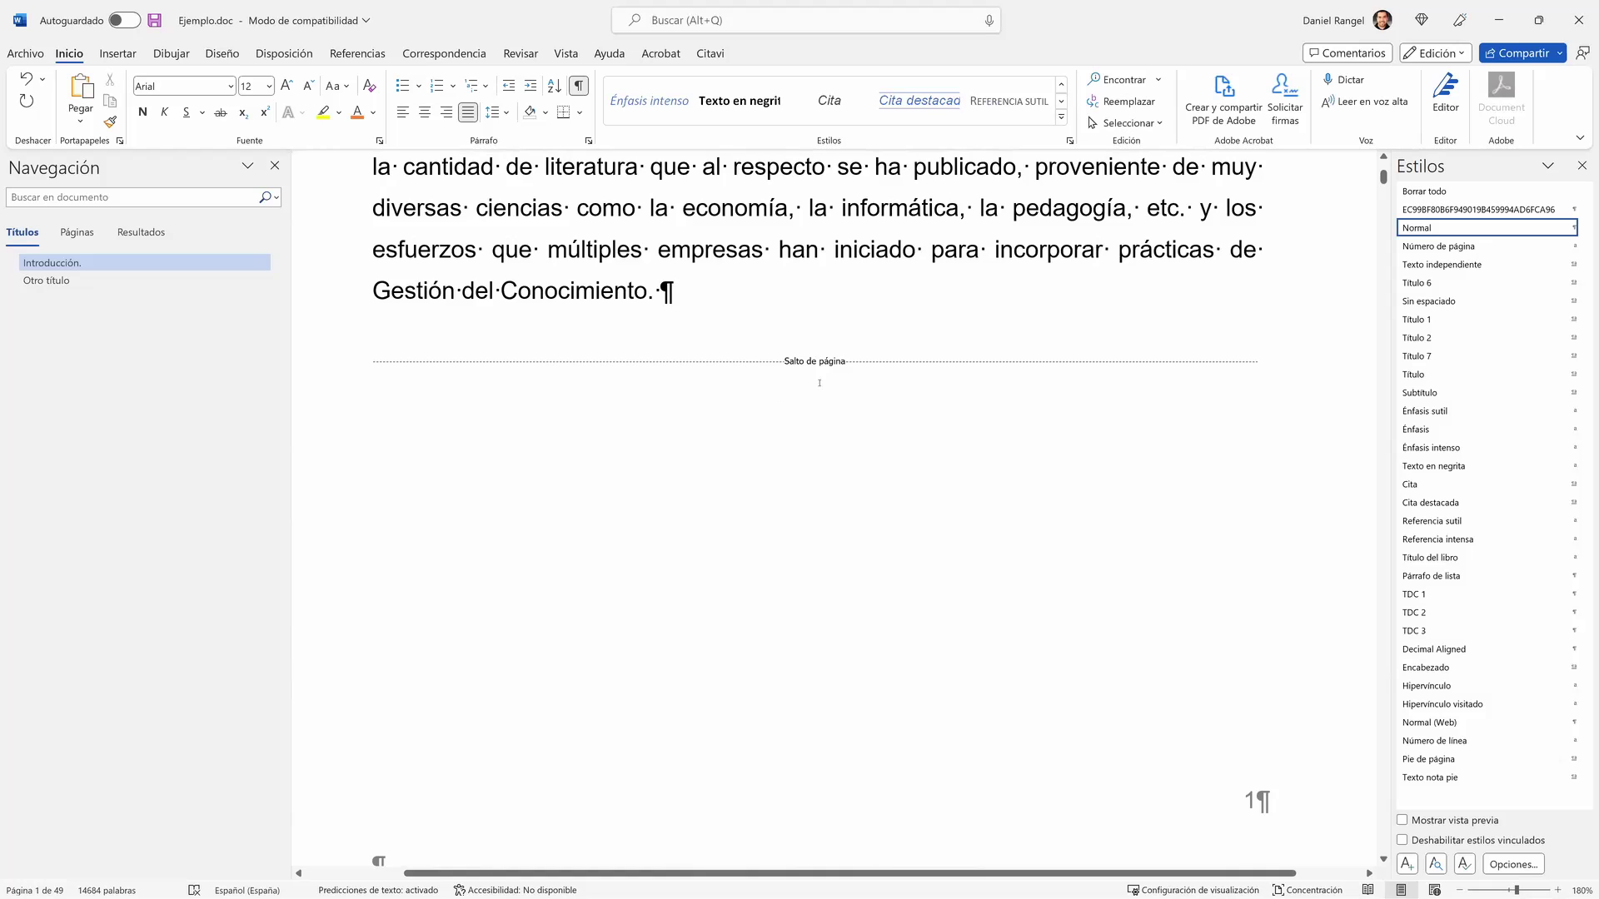
{"action": "scroll", "coordinate": [819, 383], "scroll_direction": "down", "scroll_amount": 3}
{"action": "scroll", "coordinate": [819, 383], "scroll_direction": "down", "scroll_amount": 3}
{"action": "scroll", "coordinate": [819, 383], "scroll_direction": "down", "scroll_amount": 3}
{"action": "scroll", "coordinate": [717, 424], "scroll_direction": "down", "scroll_amount": 1}
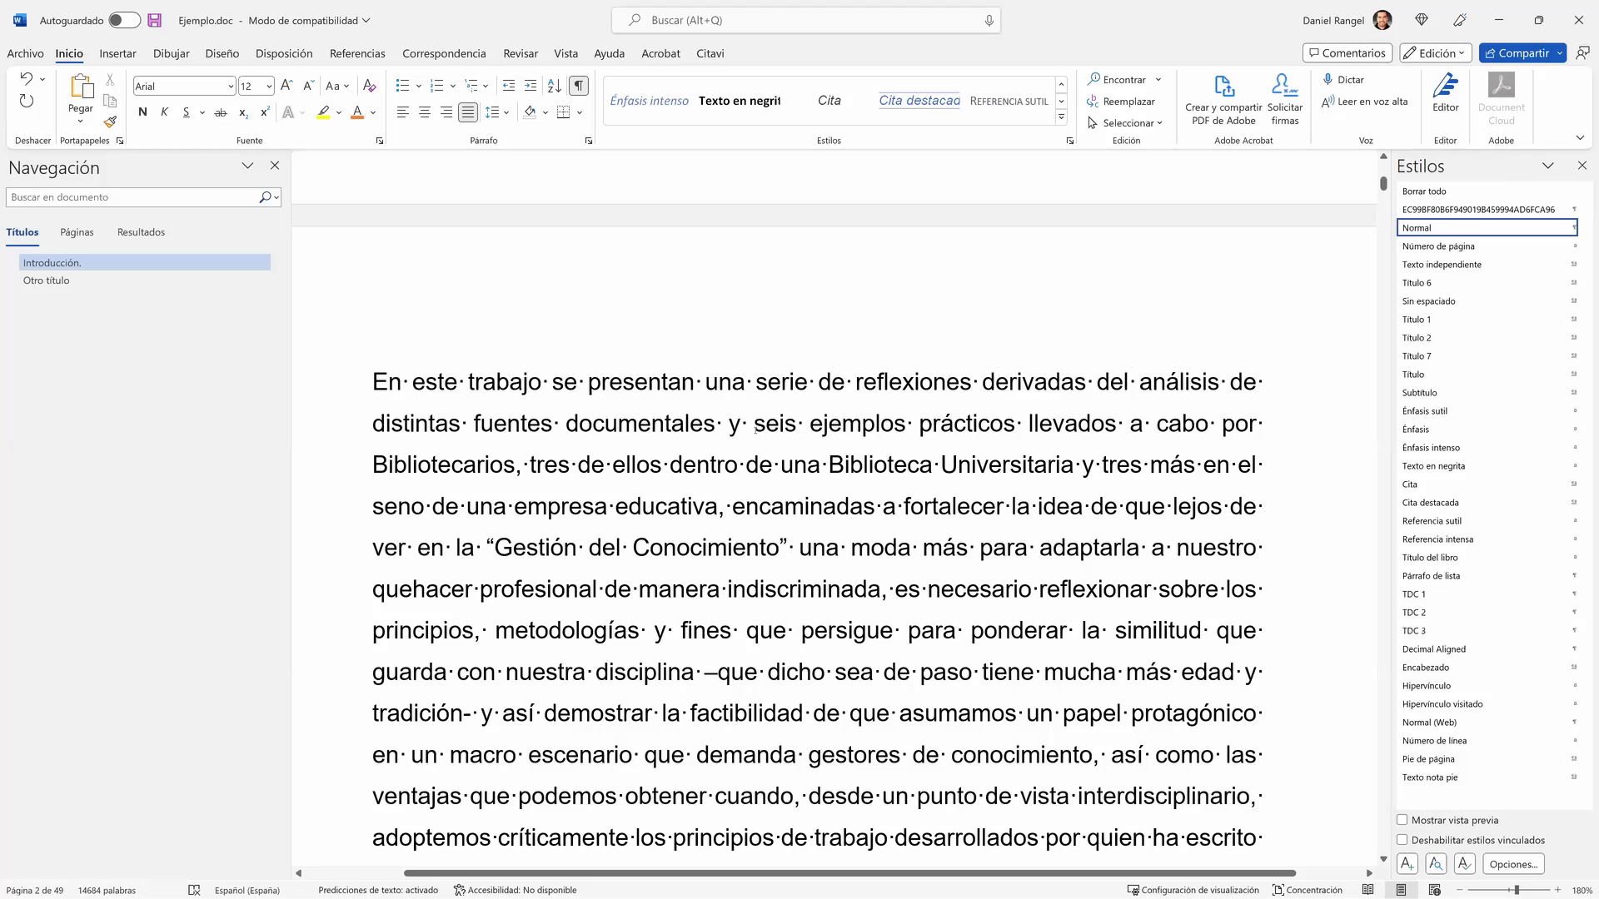
{"action": "scroll", "coordinate": [754, 424], "scroll_direction": "up", "scroll_amount": 2}
{"action": "scroll", "coordinate": [750, 417], "scroll_direction": "up", "scroll_amount": 2}
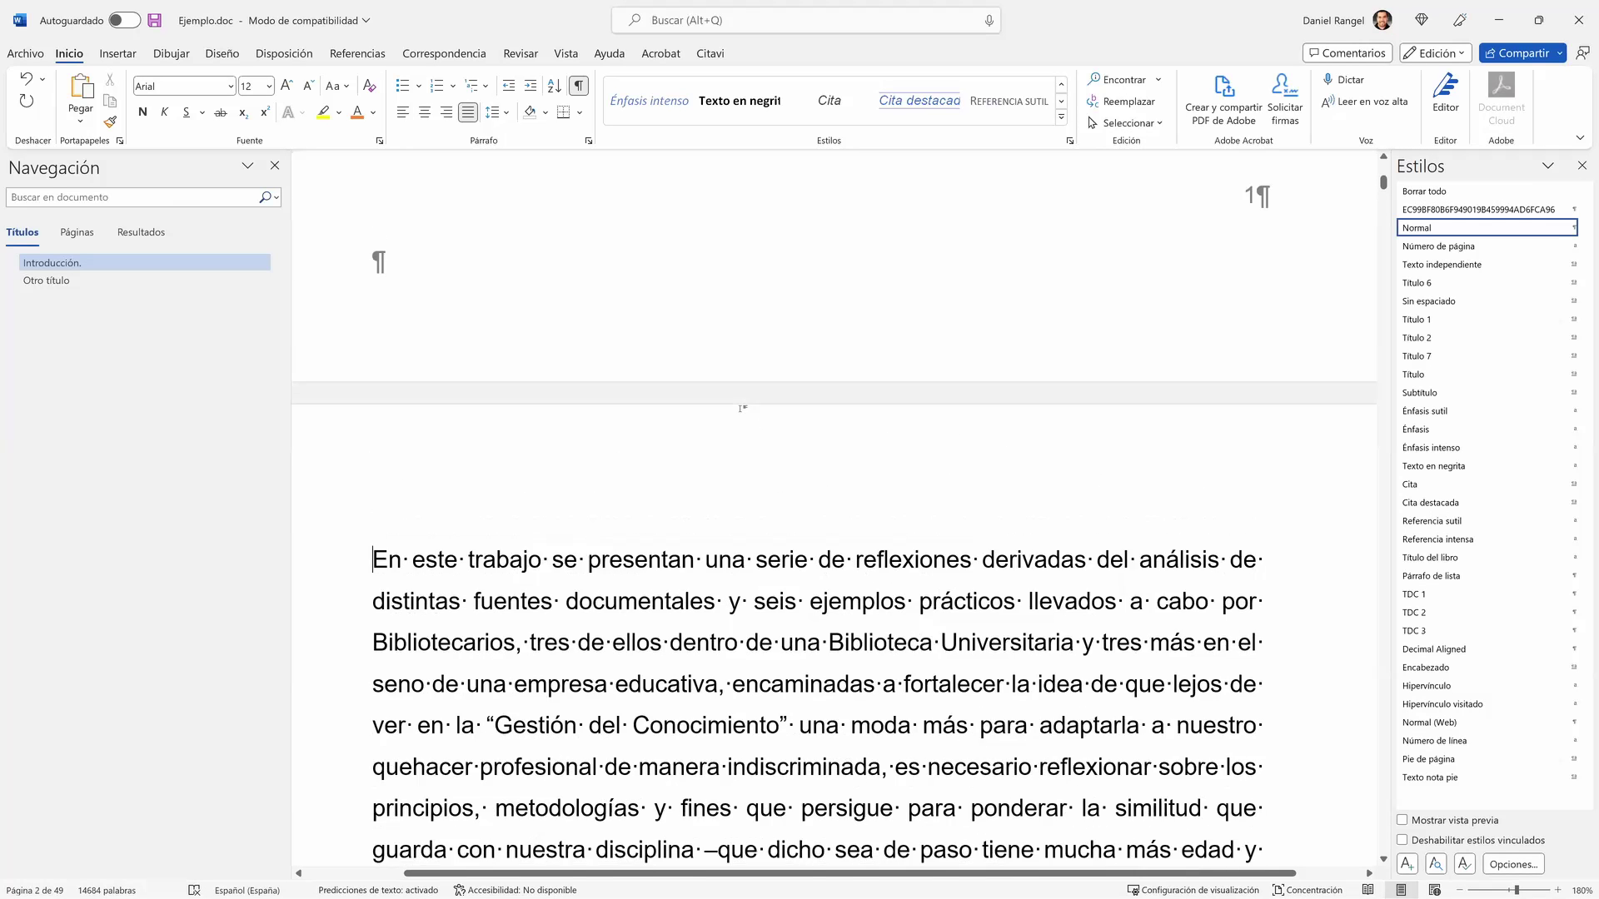
{"action": "scroll", "coordinate": [739, 406], "scroll_direction": "up", "scroll_amount": 3}
{"action": "scroll", "coordinate": [664, 395], "scroll_direction": "down", "scroll_amount": 1}
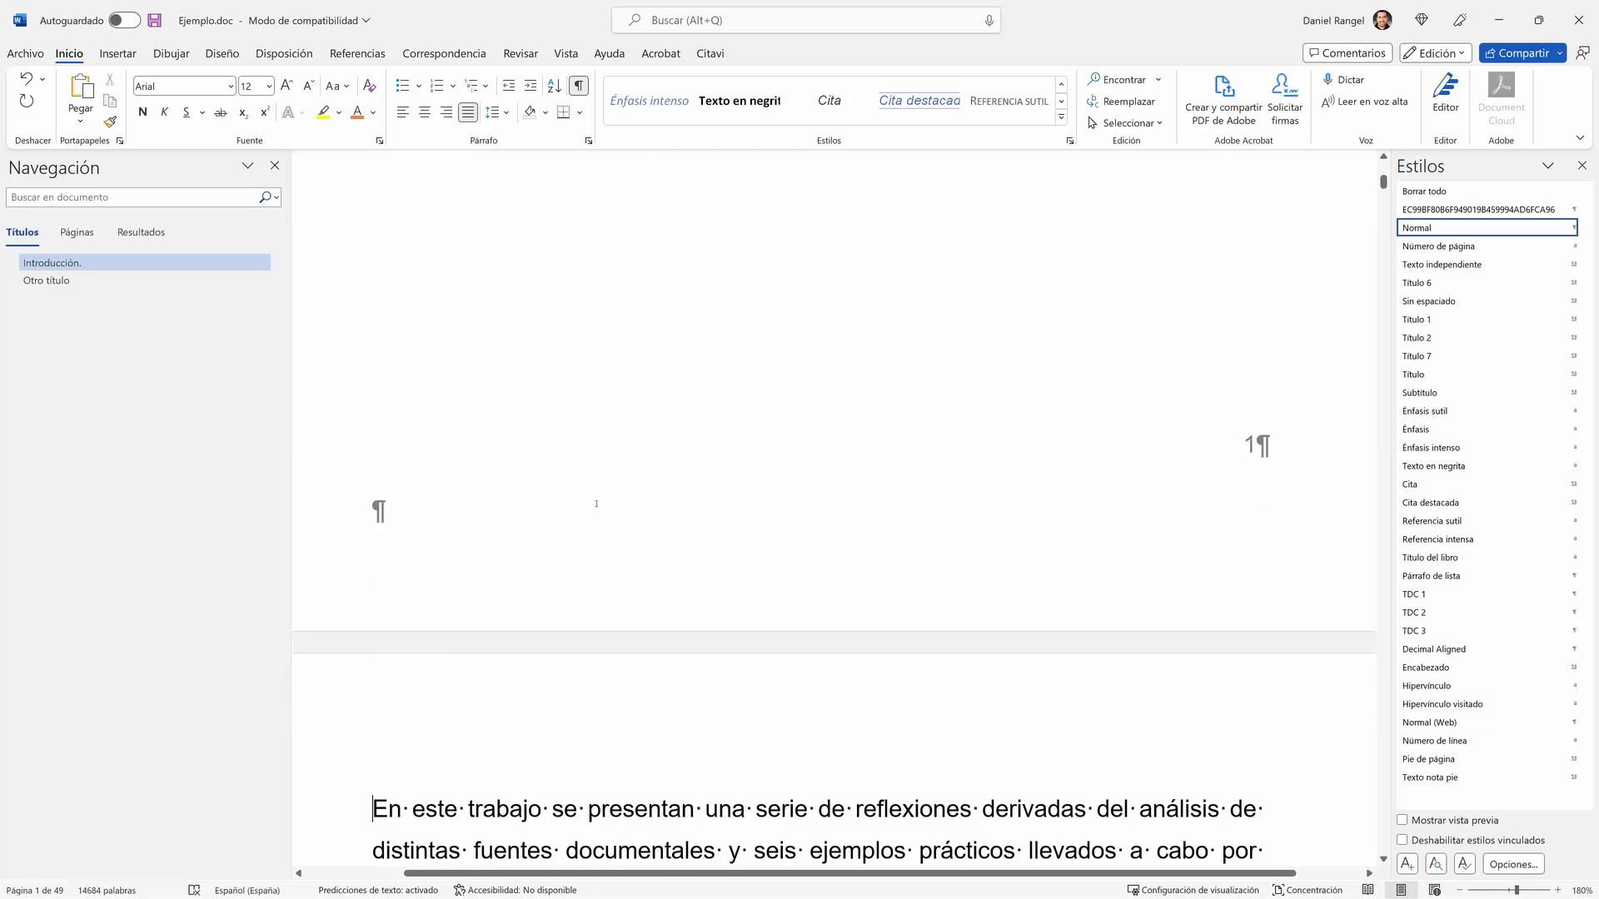
{"action": "scroll", "coordinate": [439, 505], "scroll_direction": "down", "scroll_amount": 4}
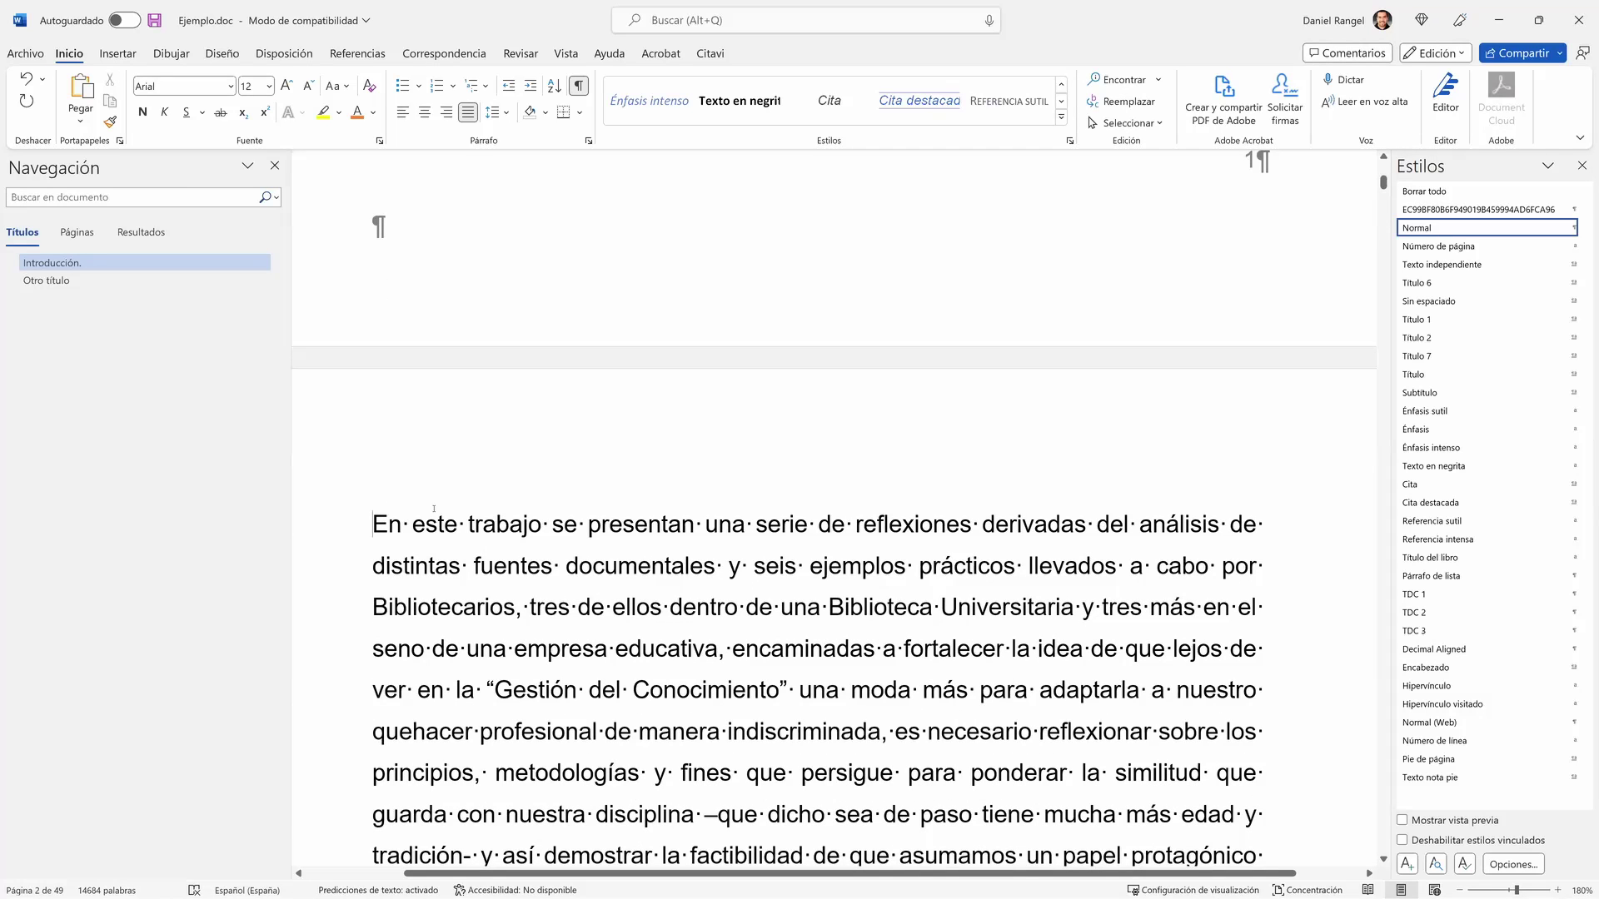
{"action": "scroll", "coordinate": [433, 511], "scroll_direction": "up", "scroll_amount": 3}
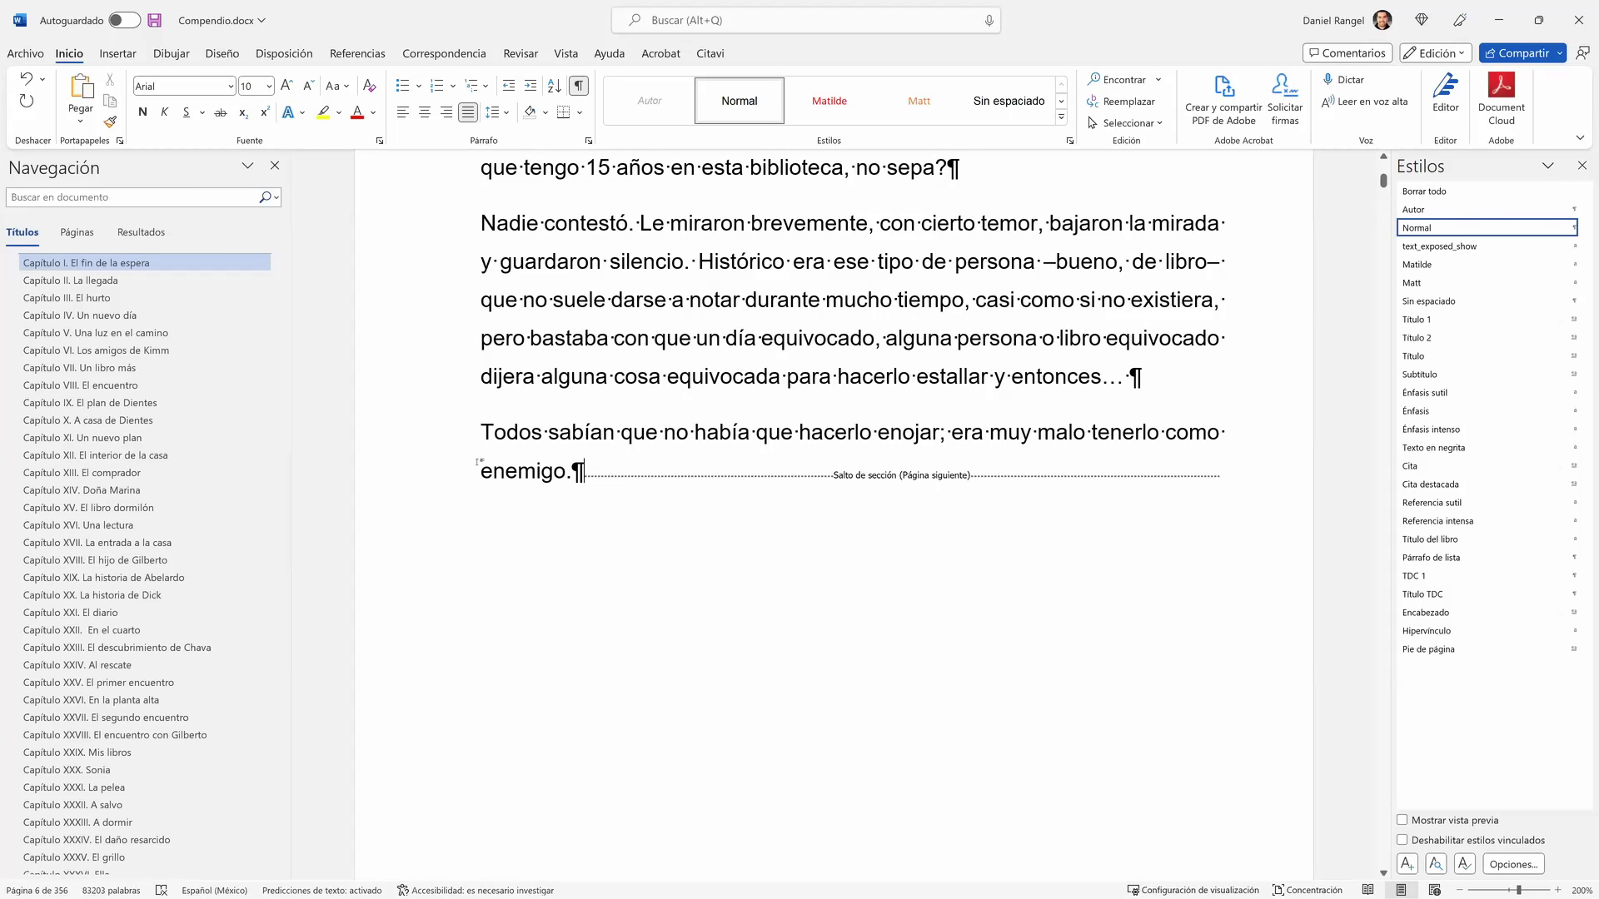
{"action": "key", "text": "ctrl+Home"}
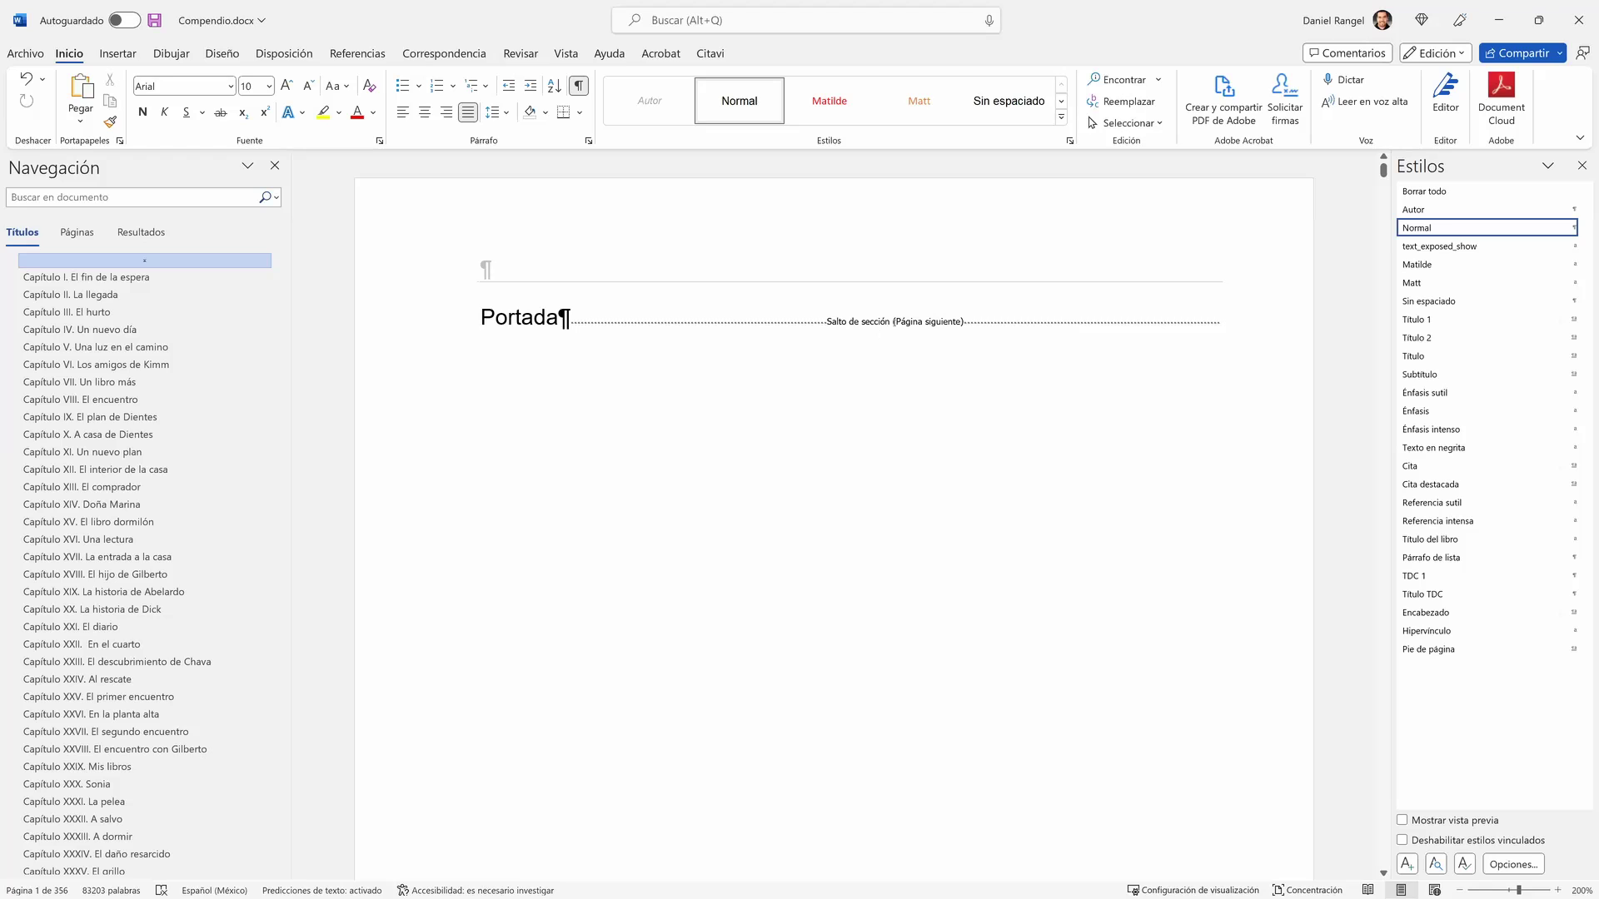
Scroll through Compendio.docx from the Portada cover down to Capítulo I.
{"action": "scroll", "coordinate": [898, 338], "scroll_direction": "down", "scroll_amount": 3}
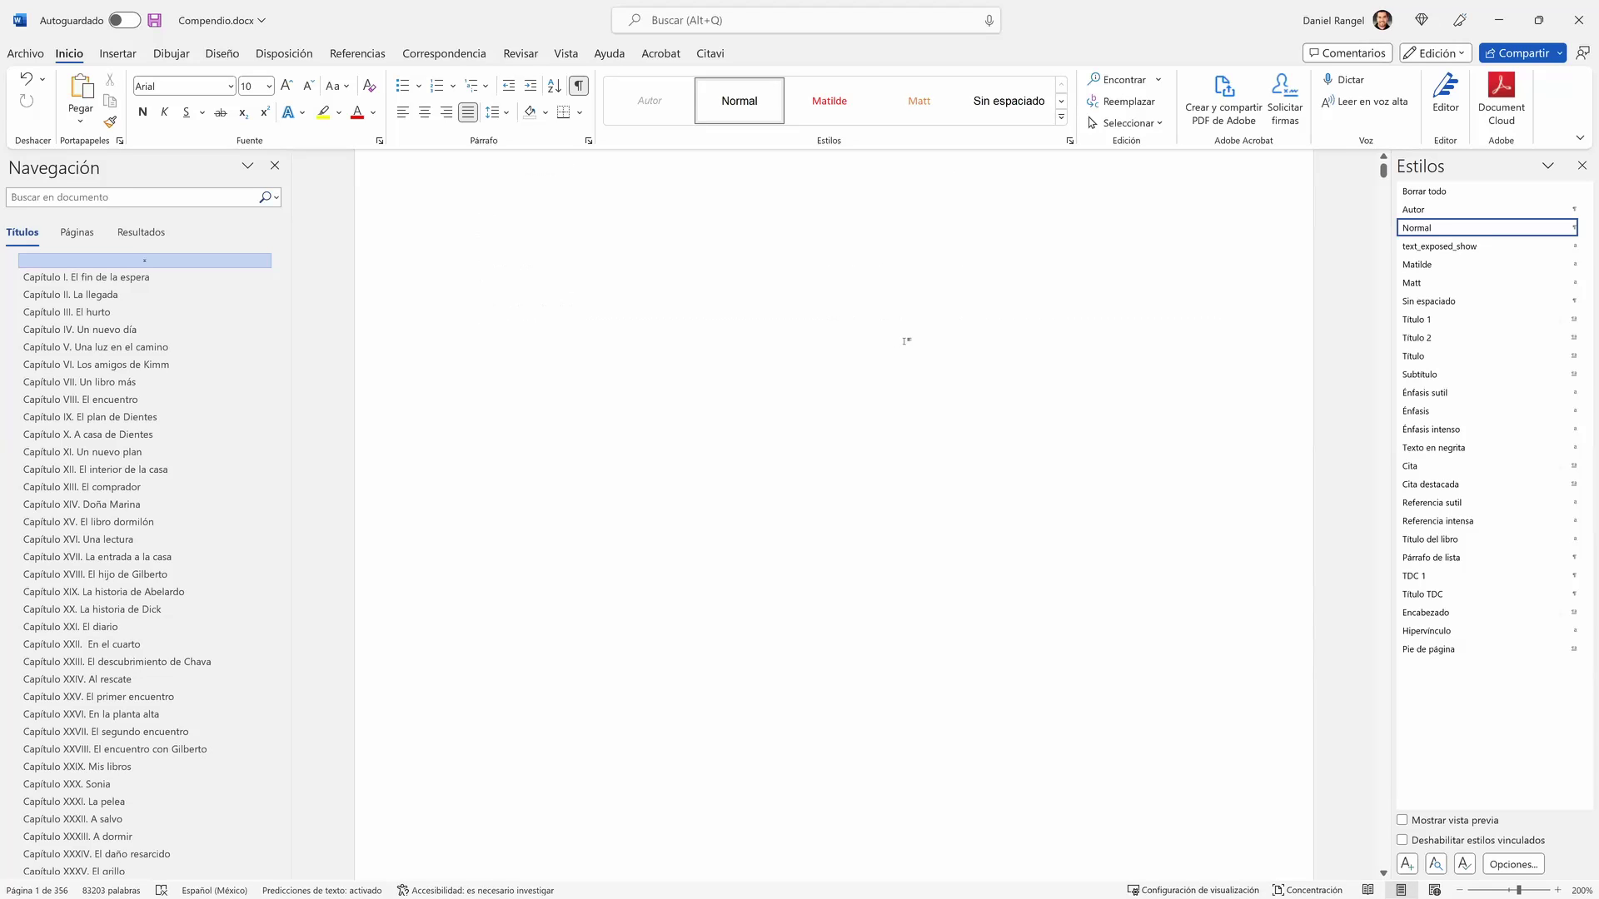
{"action": "scroll", "coordinate": [905, 340], "scroll_direction": "down", "scroll_amount": 5}
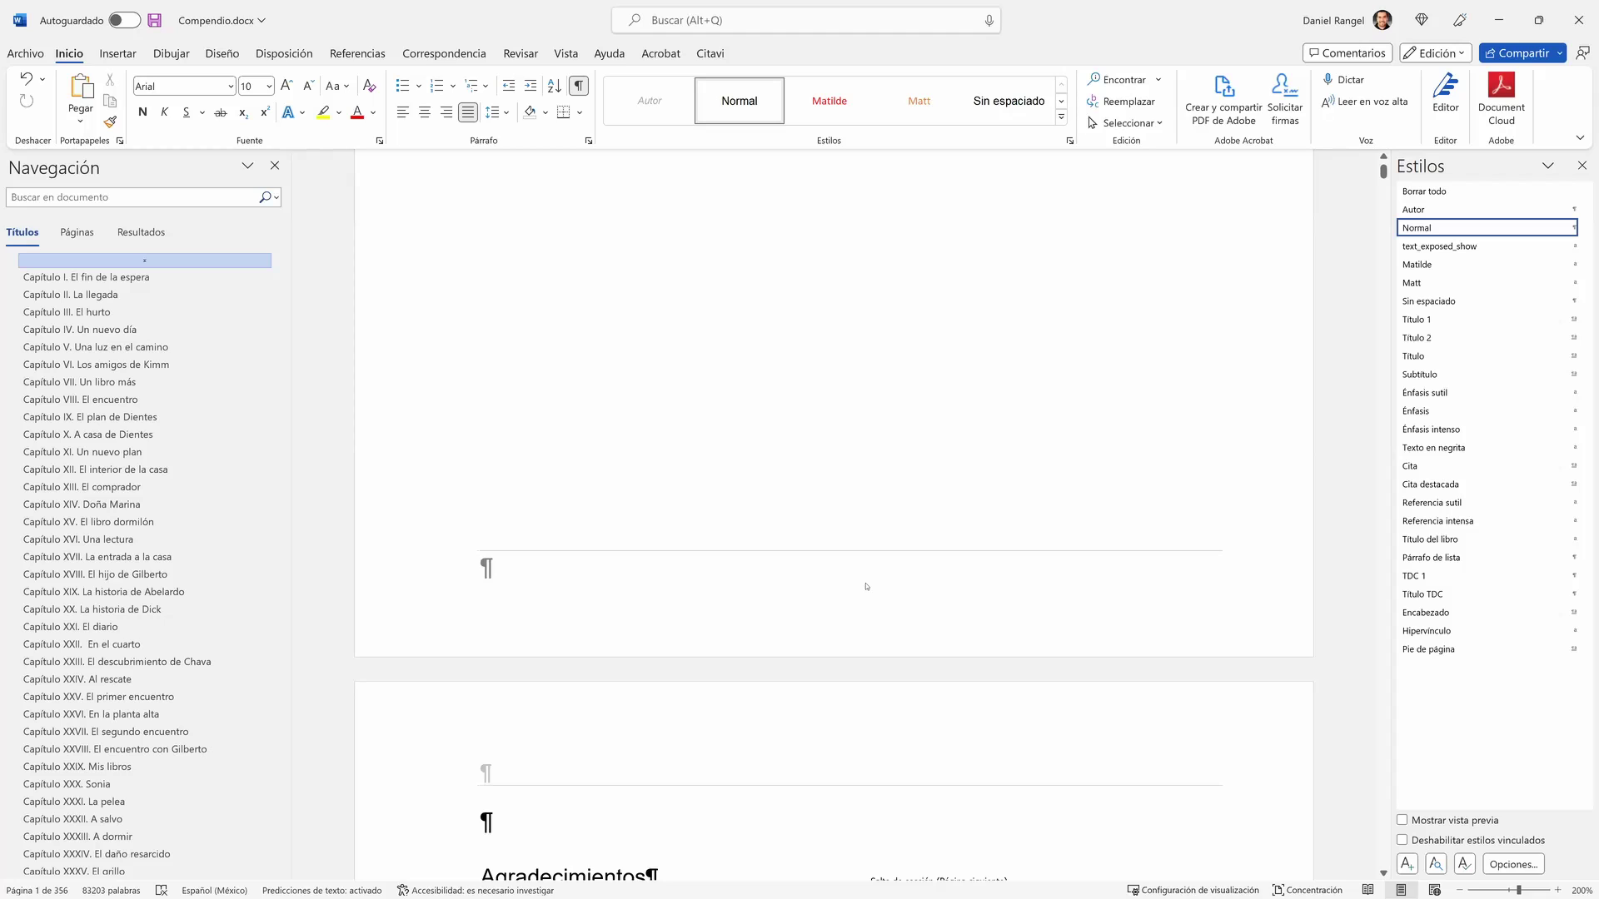
{"action": "scroll", "coordinate": [866, 587], "scroll_direction": "down", "scroll_amount": 5}
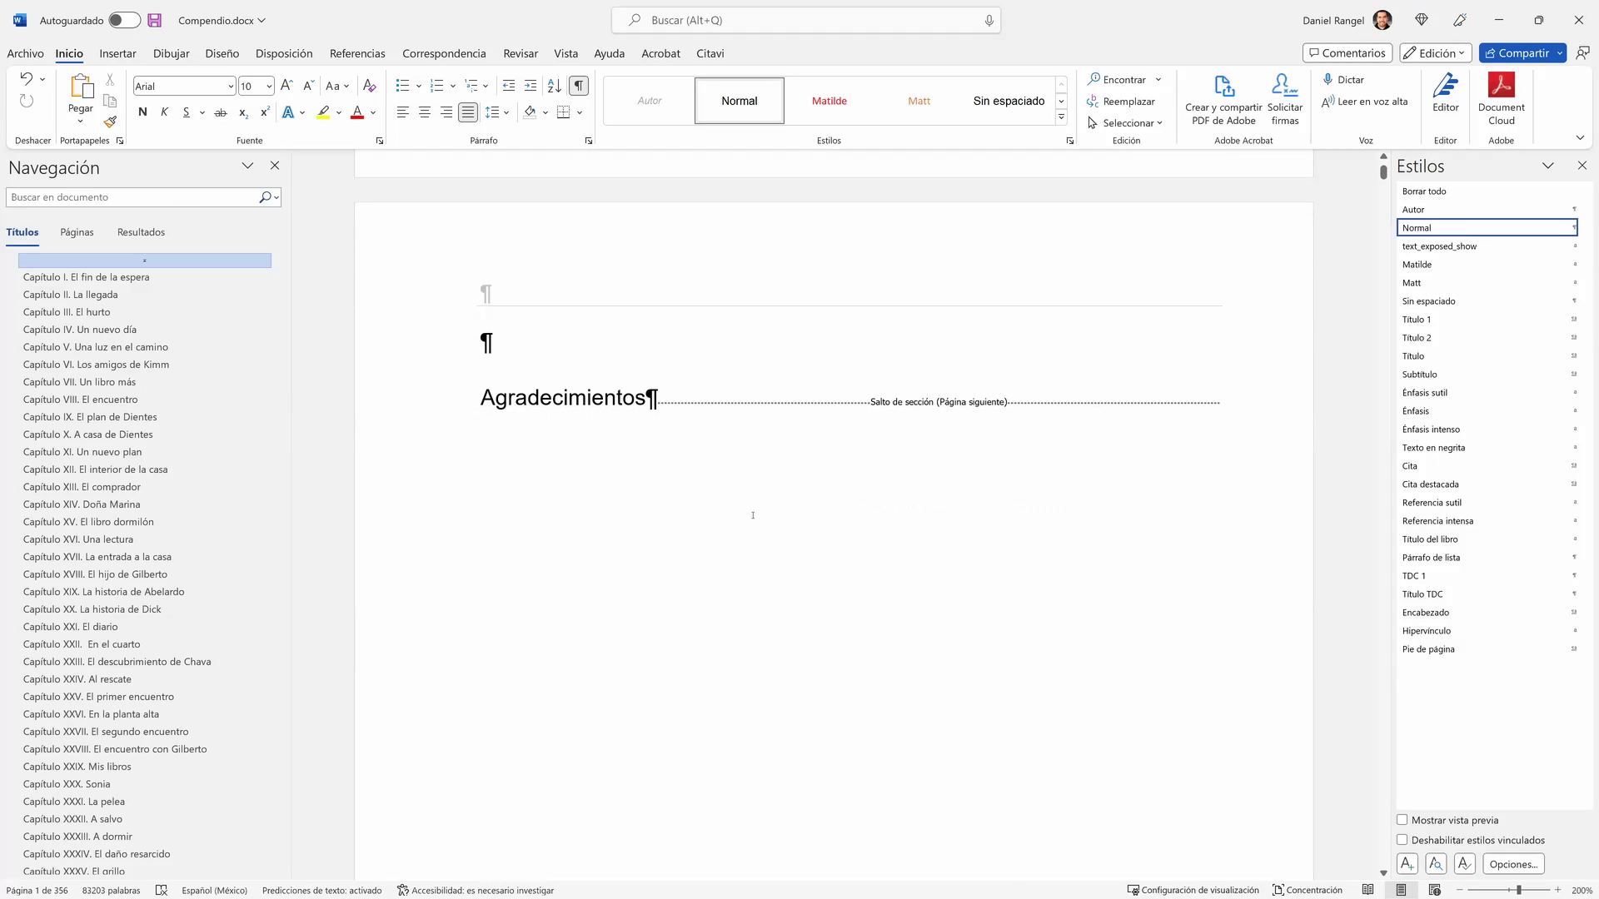
{"action": "scroll", "coordinate": [753, 515], "scroll_direction": "down", "scroll_amount": 2}
{"action": "scroll", "coordinate": [775, 566], "scroll_direction": "down", "scroll_amount": 3}
{"action": "scroll", "coordinate": [795, 632], "scroll_direction": "down", "scroll_amount": 2}
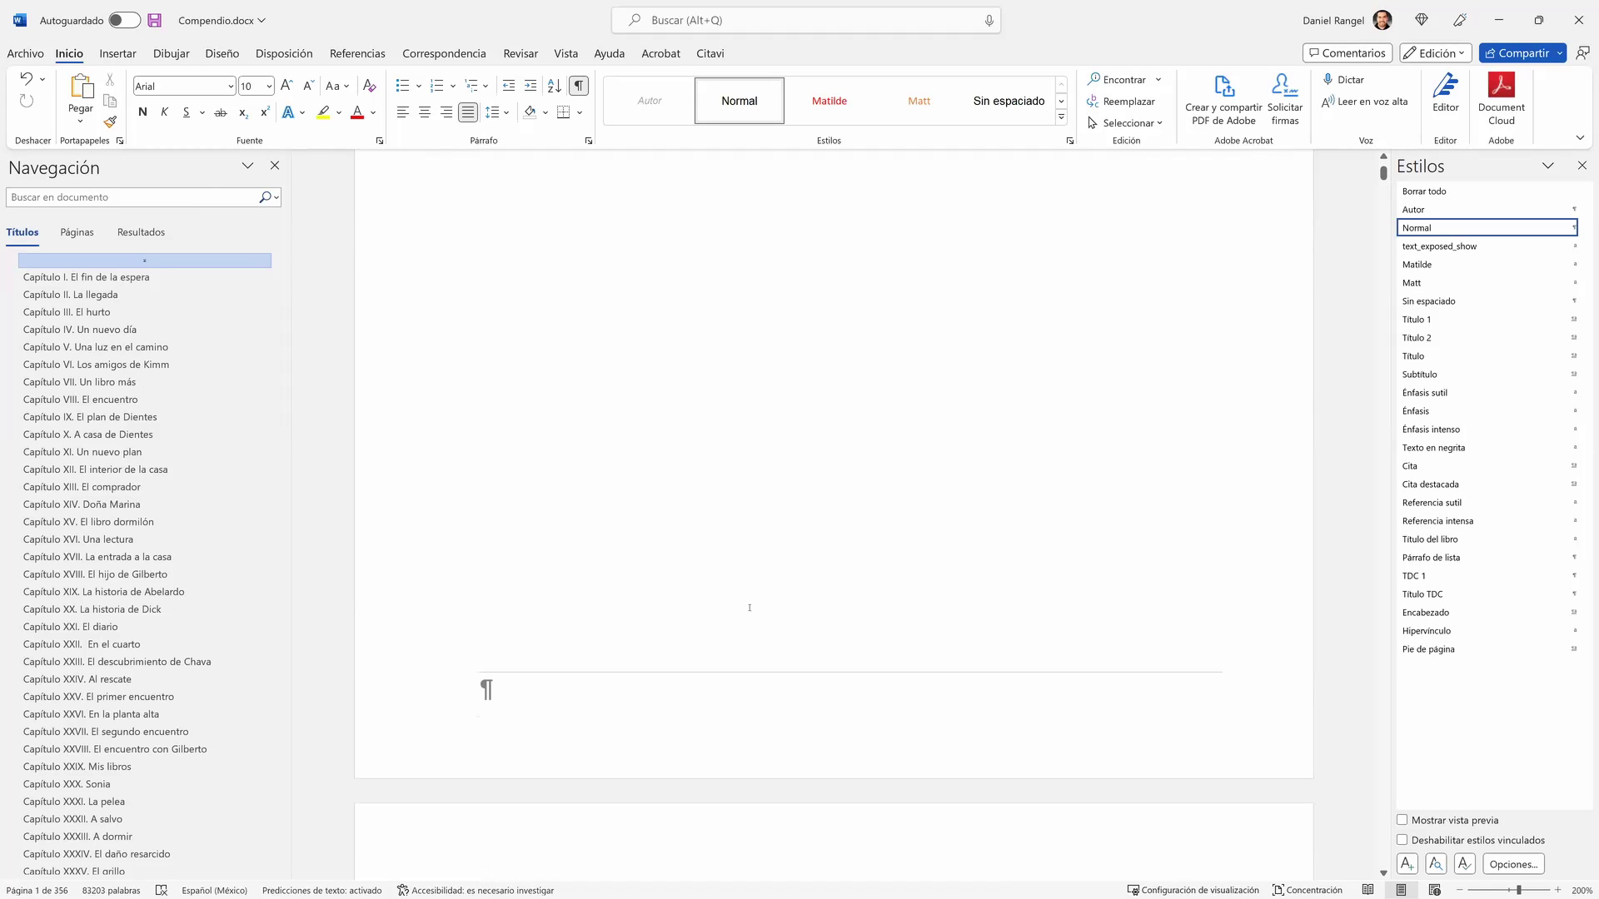
{"action": "scroll", "coordinate": [819, 699], "scroll_direction": "down", "scroll_amount": 2}
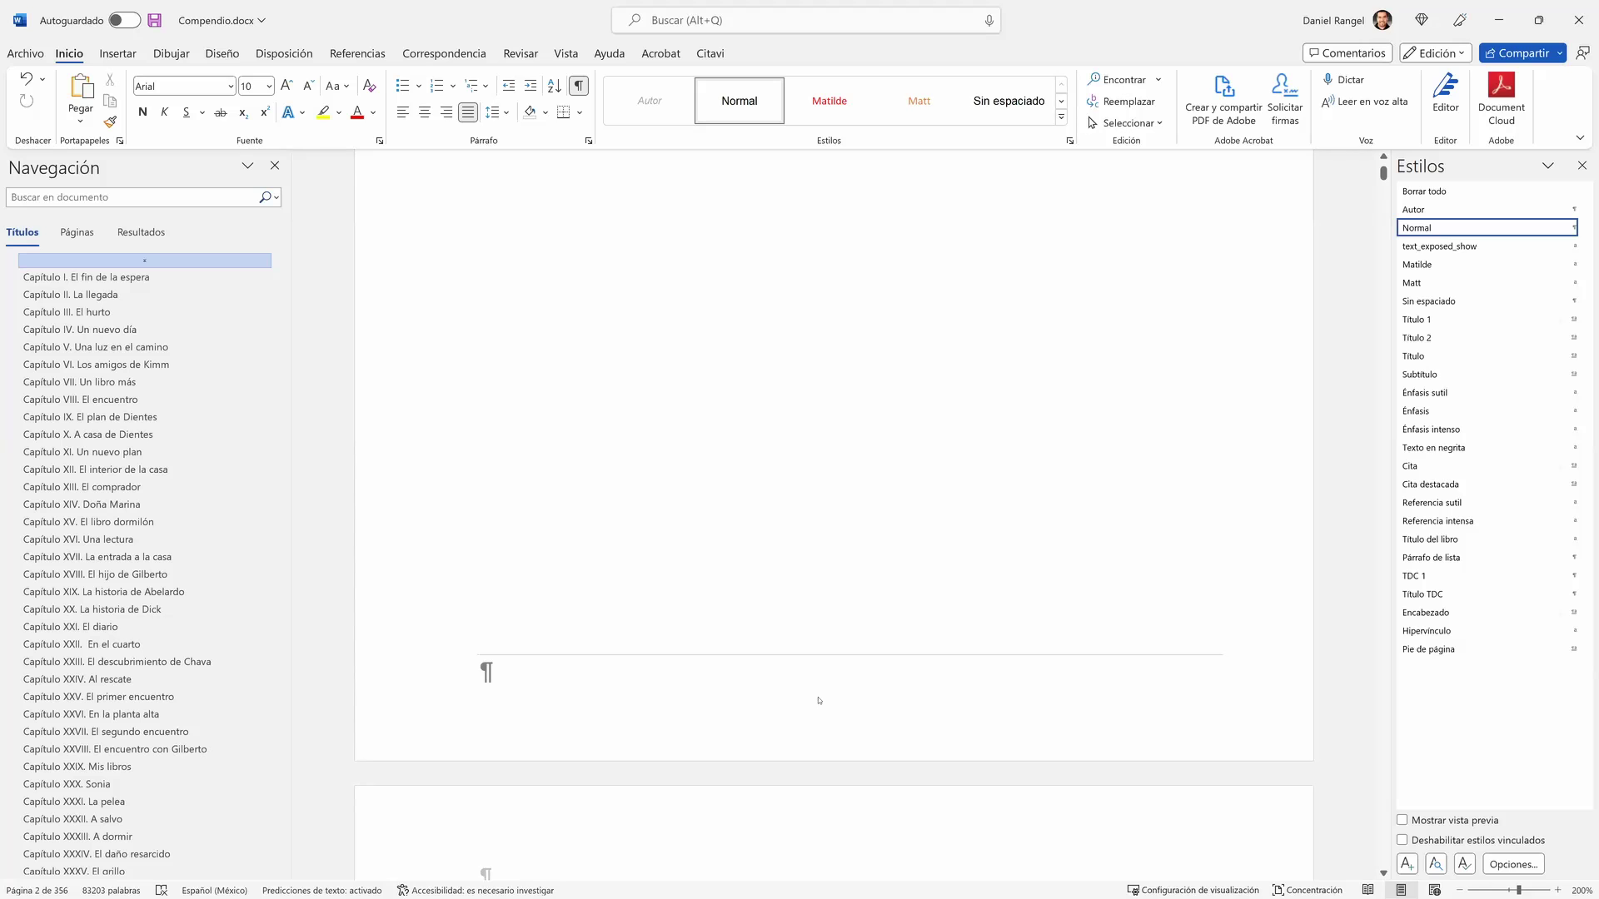
{"action": "scroll", "coordinate": [812, 650], "scroll_direction": "down", "scroll_amount": 1}
{"action": "scroll", "coordinate": [825, 633], "scroll_direction": "down", "scroll_amount": 4}
{"action": "scroll", "coordinate": [841, 608], "scroll_direction": "down", "scroll_amount": 4}
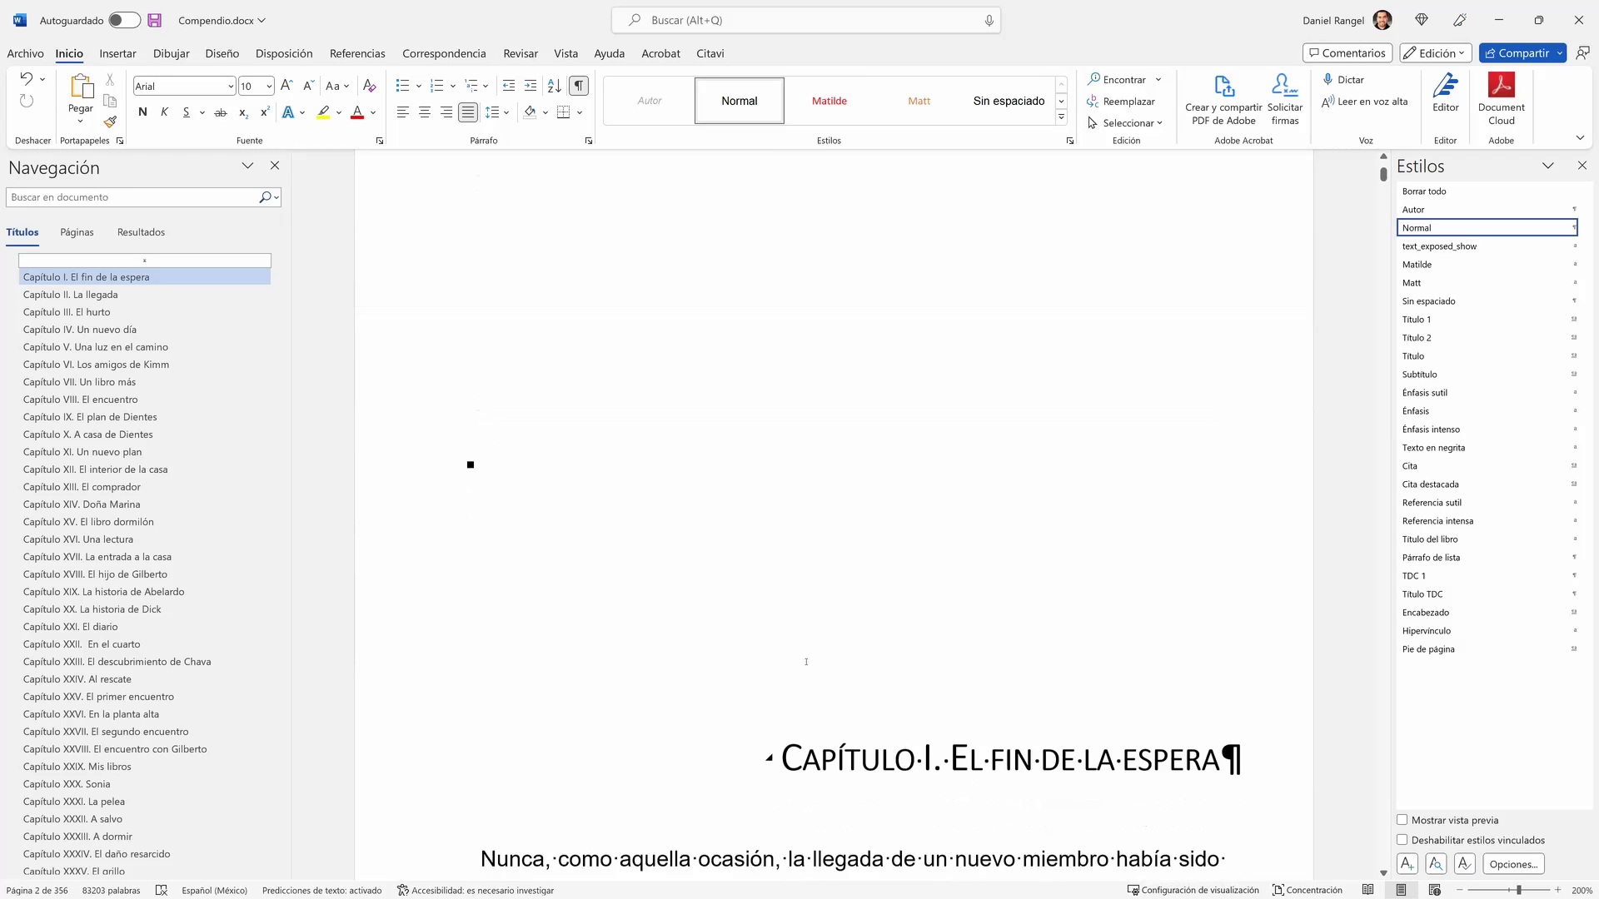
{"action": "scroll", "coordinate": [857, 587], "scroll_direction": "down", "scroll_amount": 2}
{"action": "scroll", "coordinate": [878, 542], "scroll_direction": "down", "scroll_amount": 1}
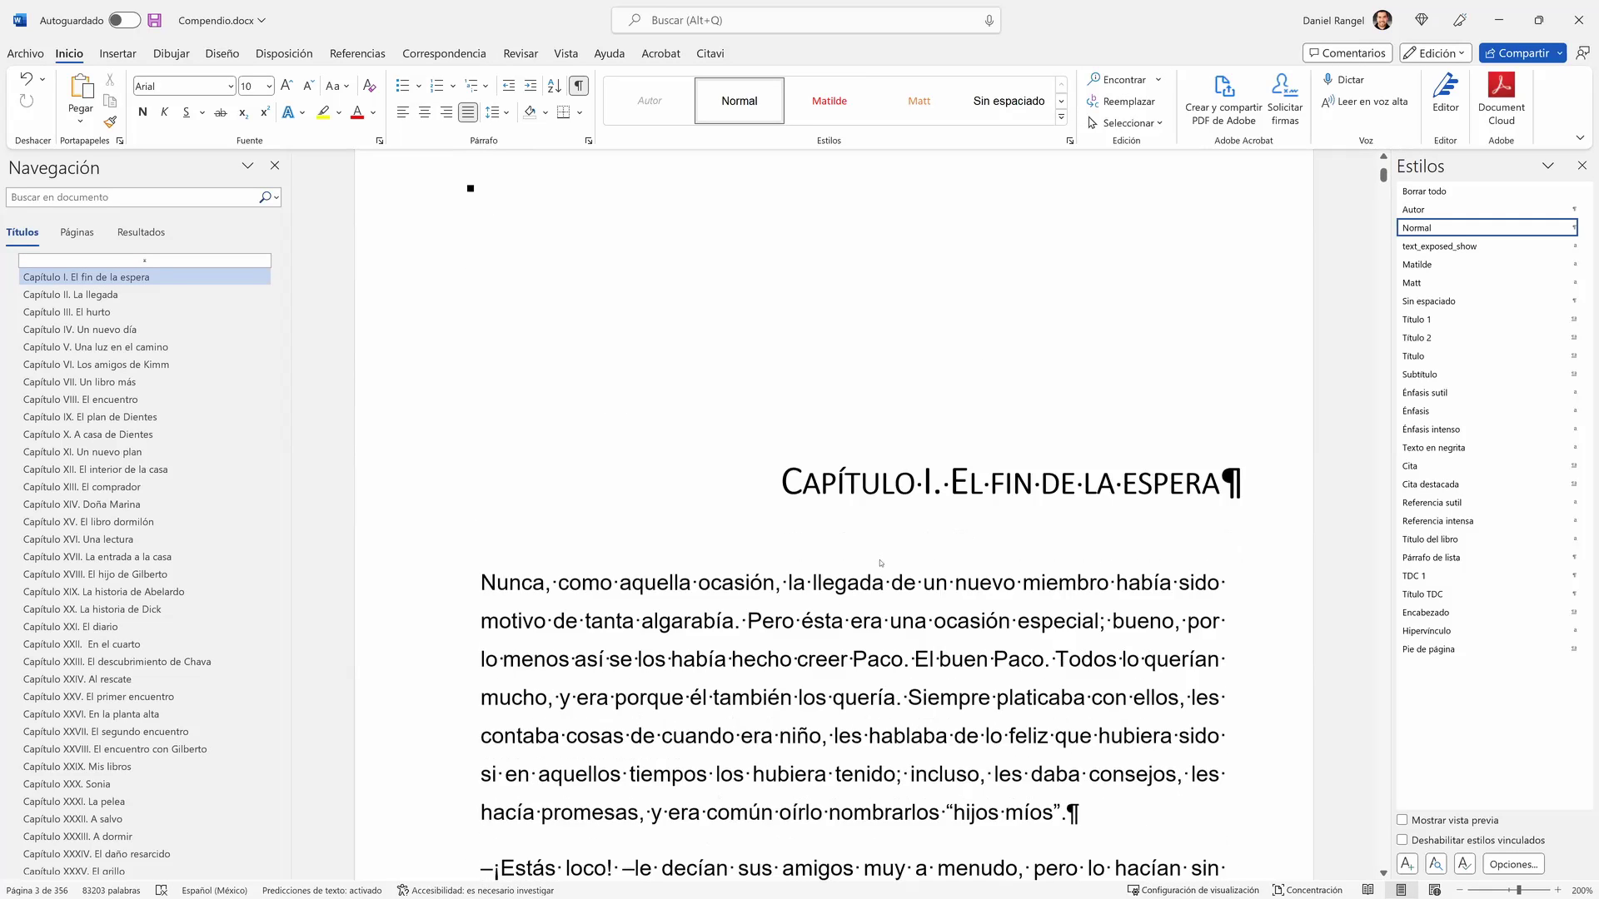
{"action": "scroll", "coordinate": [873, 499], "scroll_direction": "down", "scroll_amount": 4}
{"action": "scroll", "coordinate": [866, 458], "scroll_direction": "down", "scroll_amount": 2}
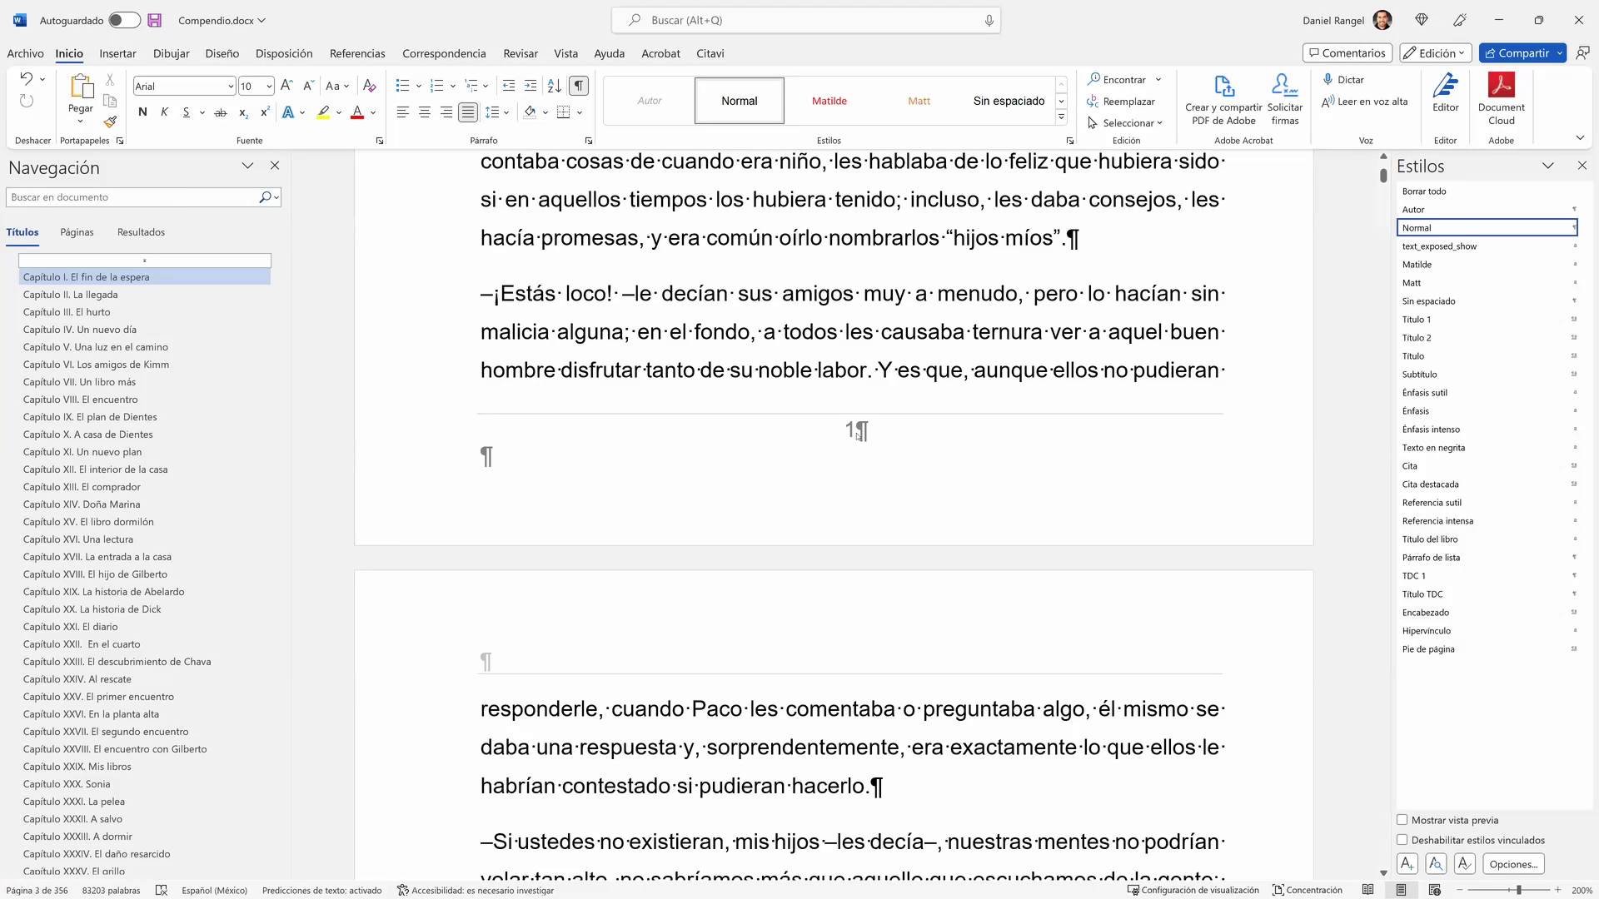
{"action": "scroll", "coordinate": [857, 434], "scroll_direction": "up", "scroll_amount": 2}
{"action": "scroll", "coordinate": [858, 437], "scroll_direction": "up", "scroll_amount": 4}
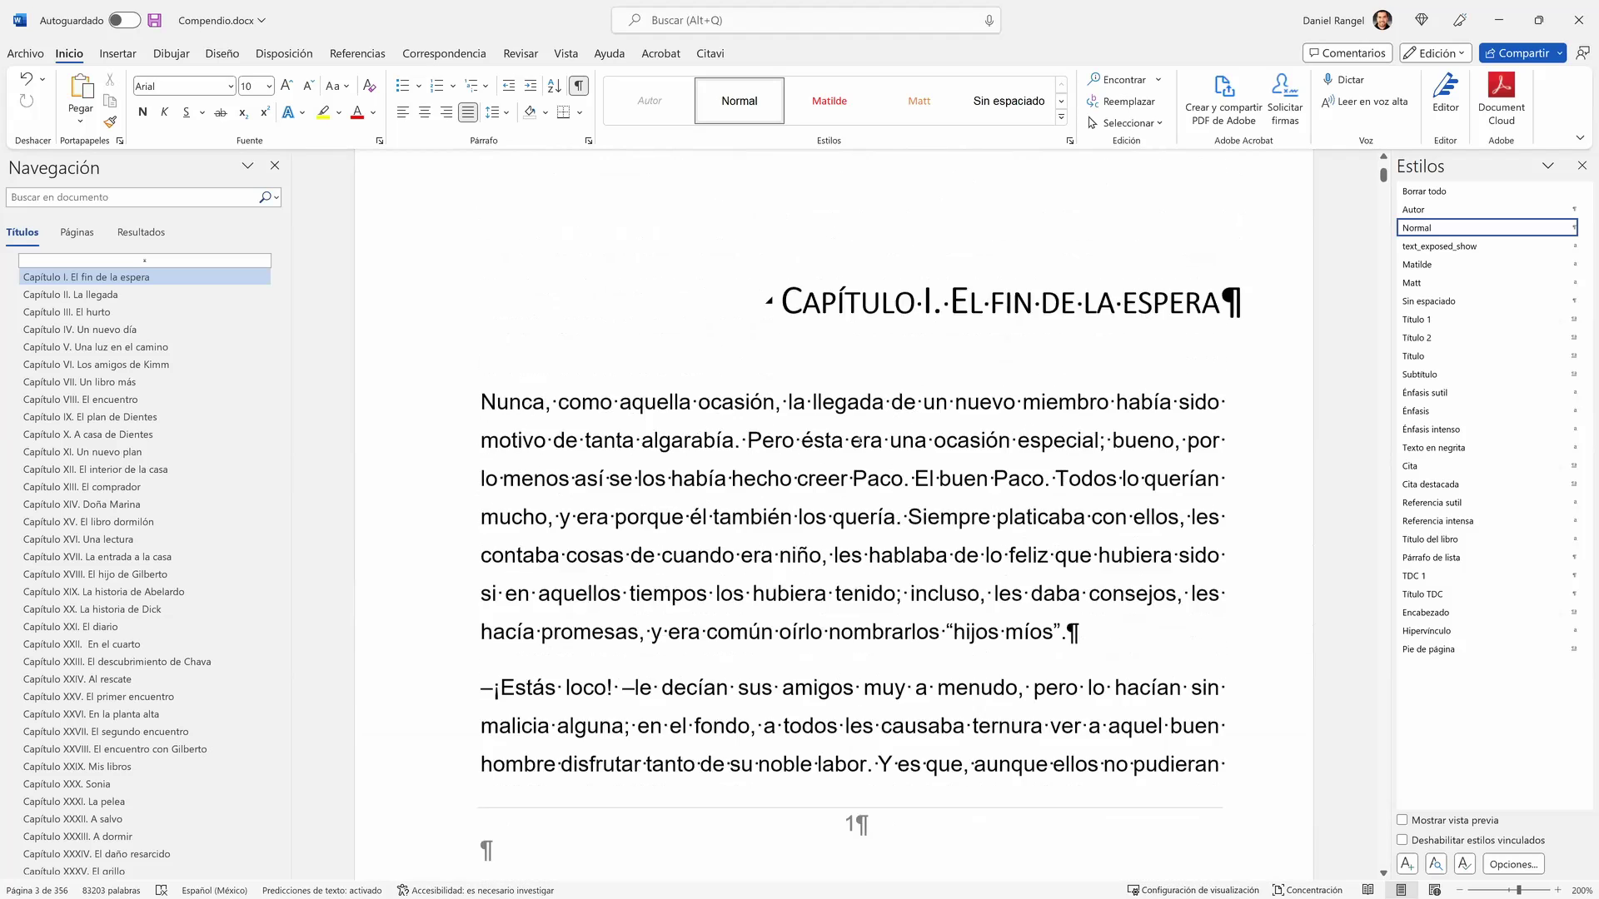
{"action": "scroll", "coordinate": [859, 441], "scroll_direction": "down", "scroll_amount": 4}
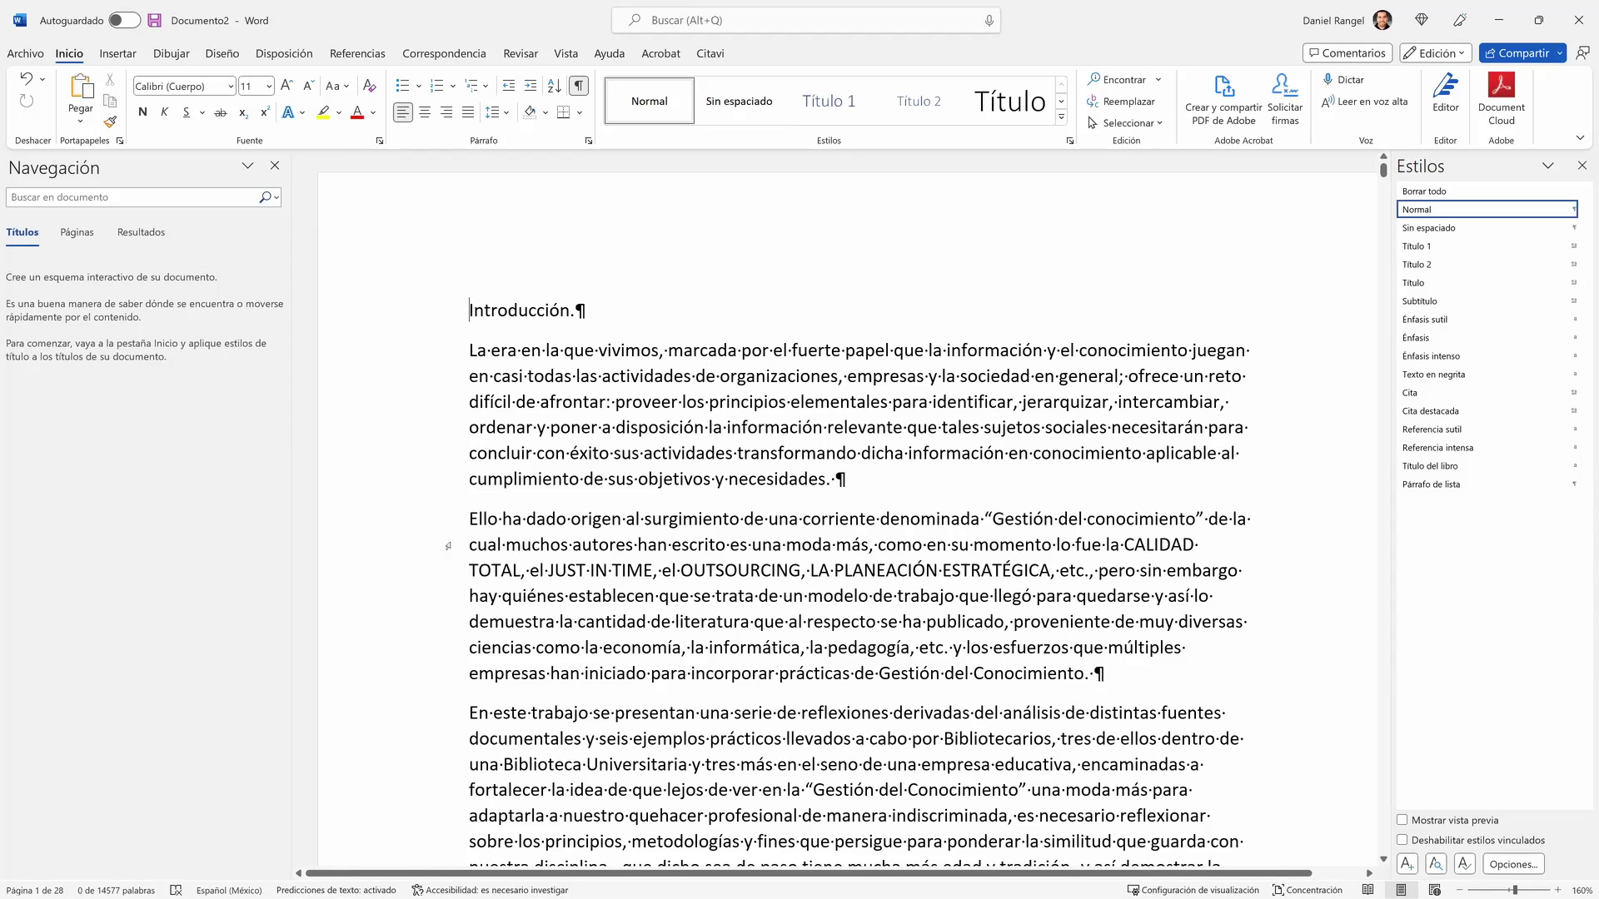
Delete all of Documento2's text and bring up the Disposición Saltos break options.
{"action": "key", "text": "ctrl+a"}
{"action": "key", "text": "Delete"}
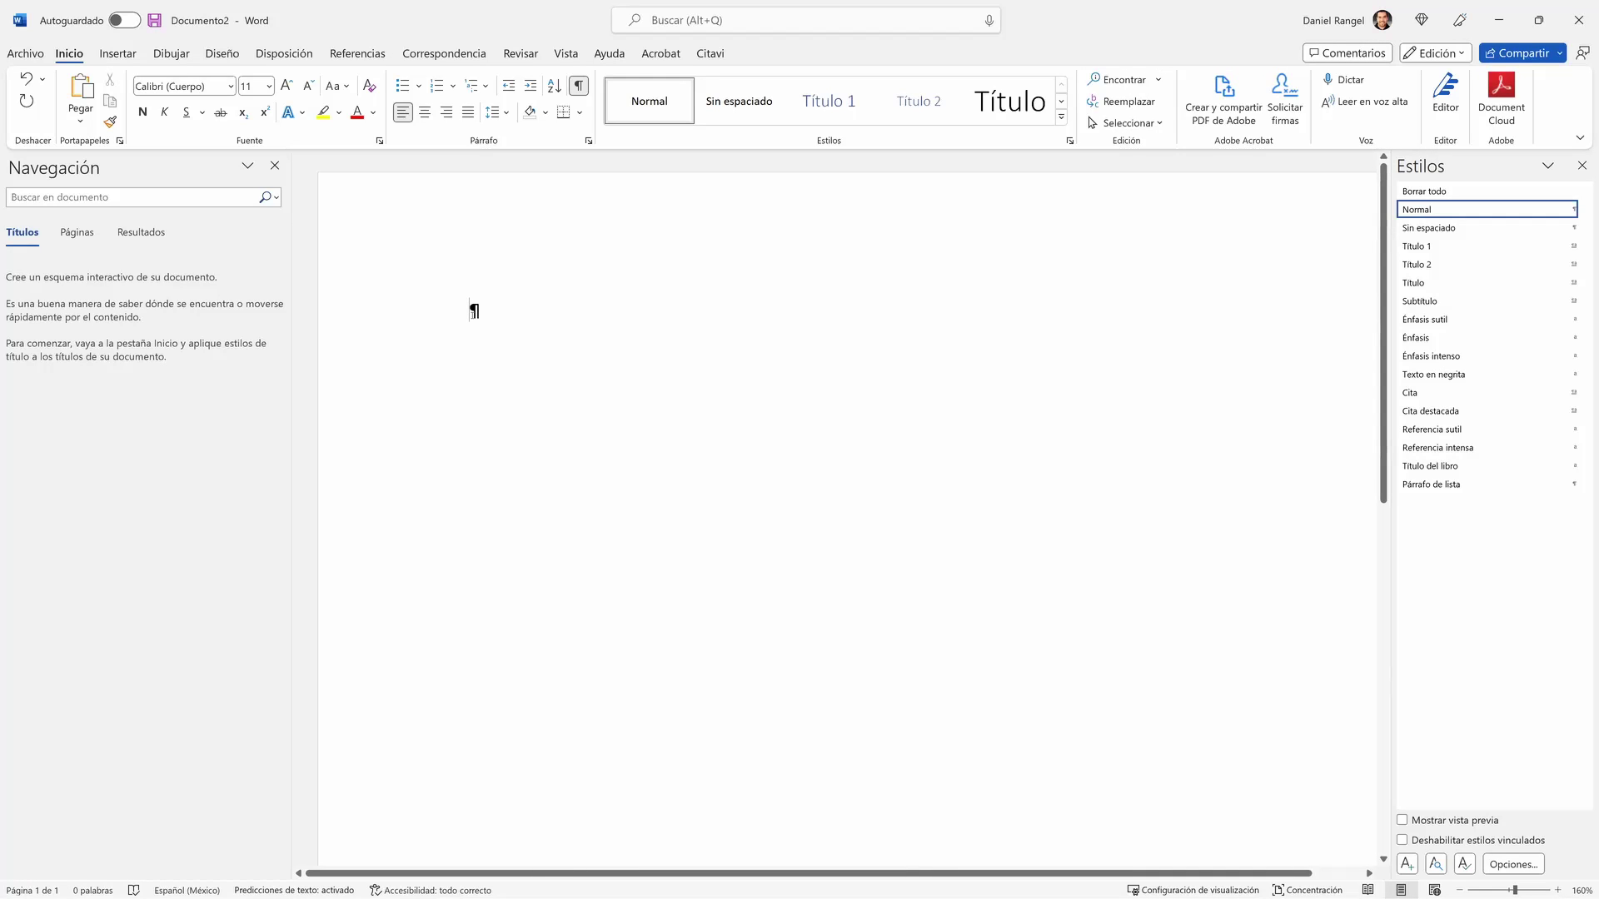
{"action": "left_click", "coordinate": [285, 53]}
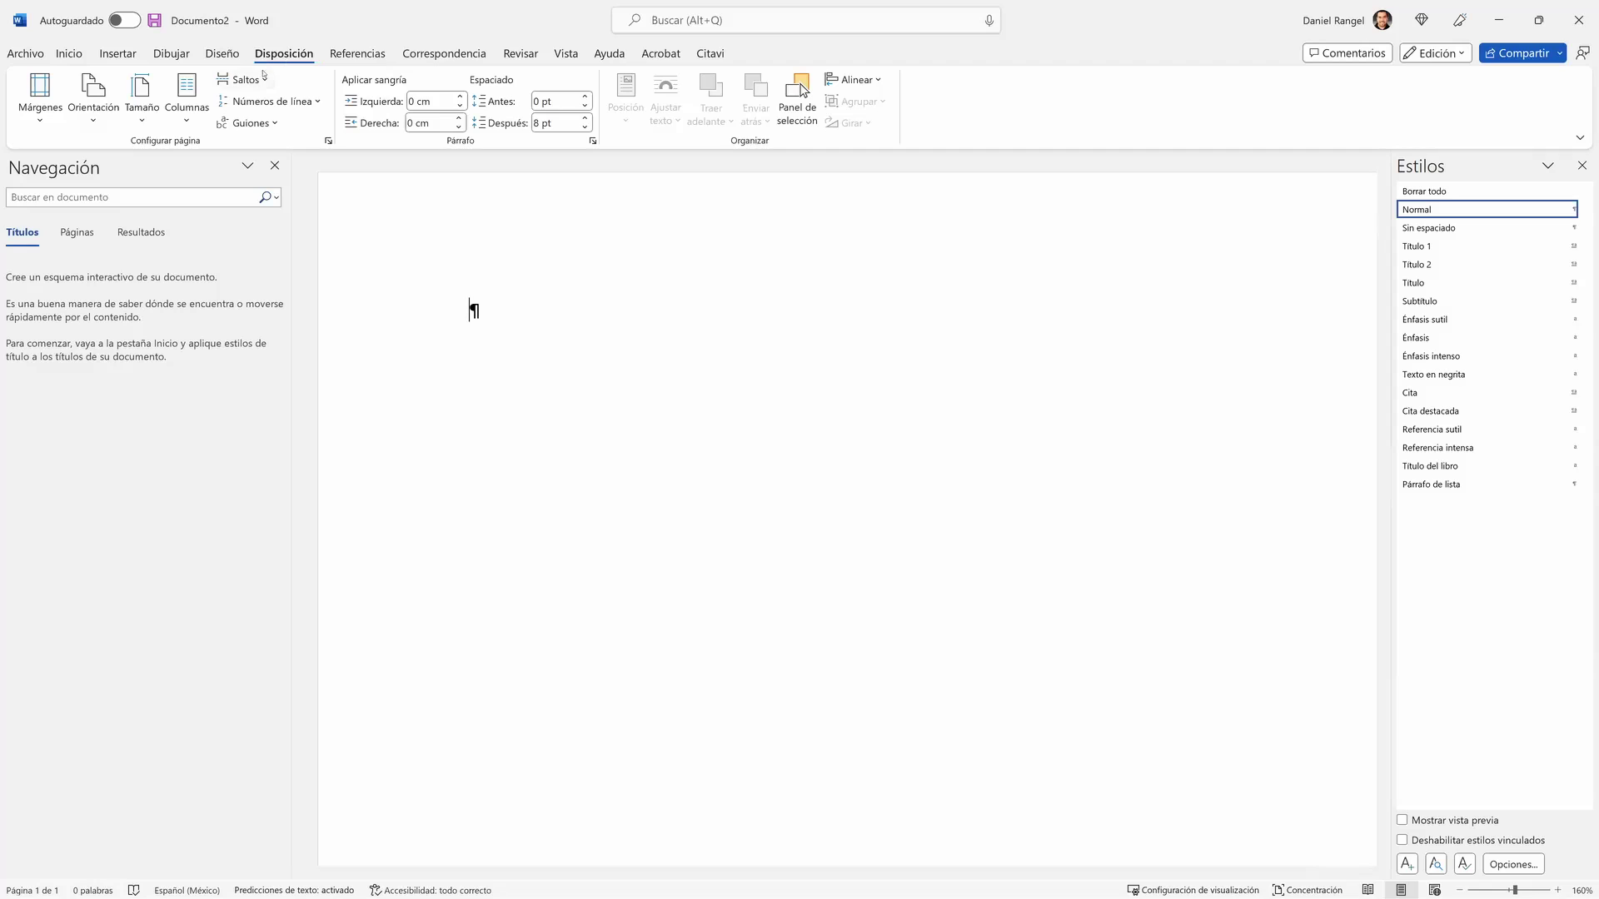
{"action": "left_click", "coordinate": [262, 89]}
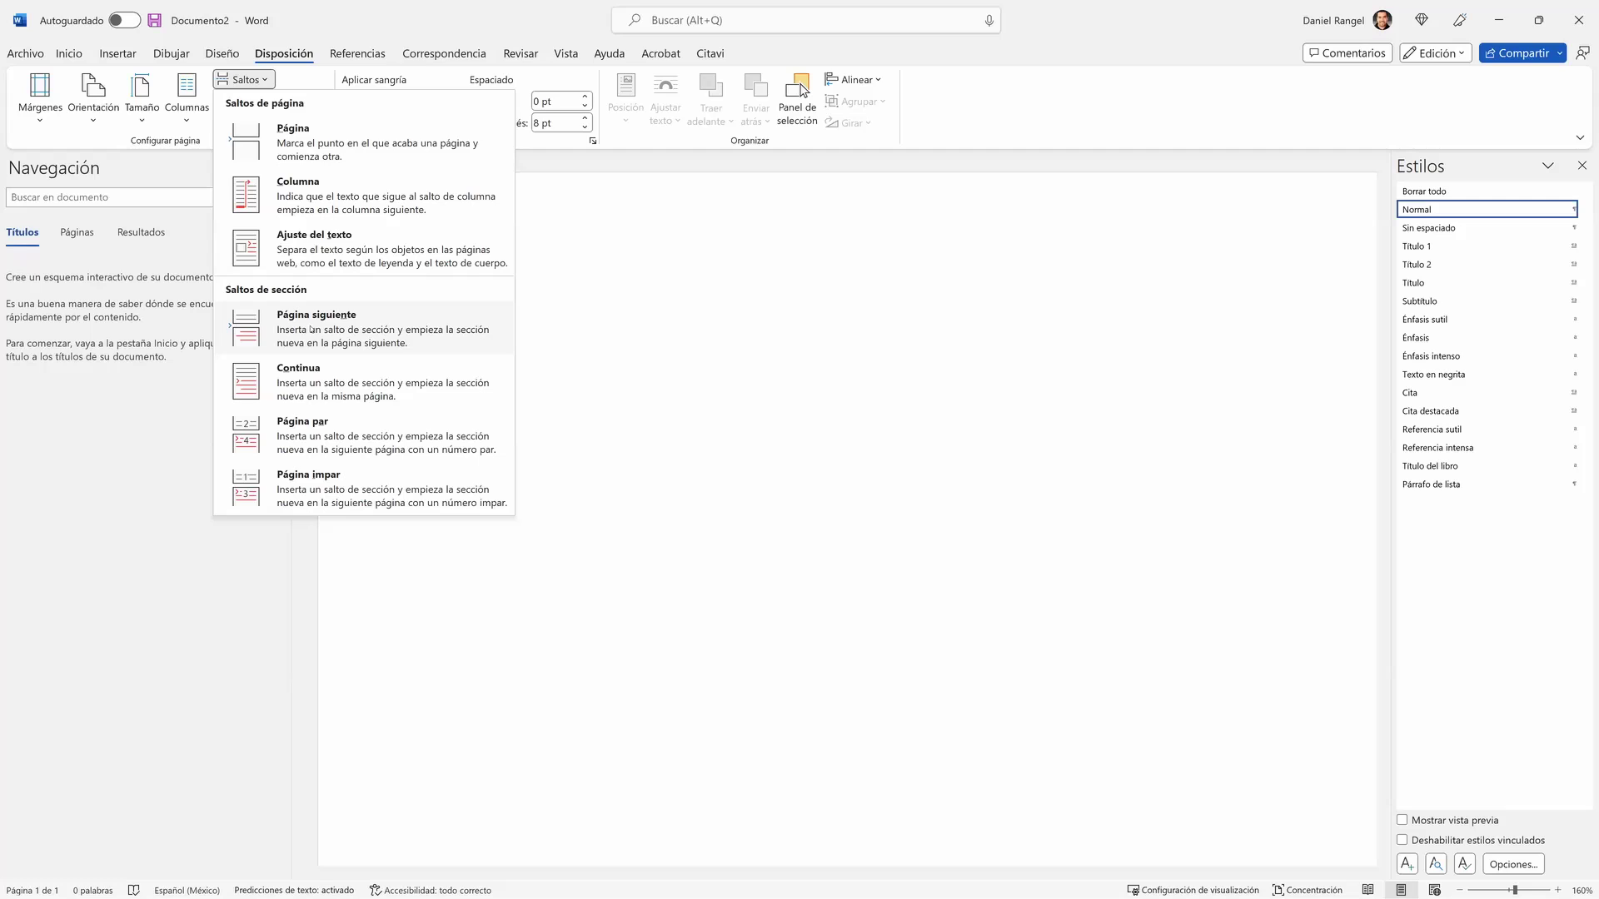
Insert a Página siguiente section break so the empty Documento2 gets a second page.
{"action": "left_click", "coordinate": [309, 329]}
{"action": "scroll", "coordinate": [572, 488], "scroll_direction": "down", "scroll_amount": 1}
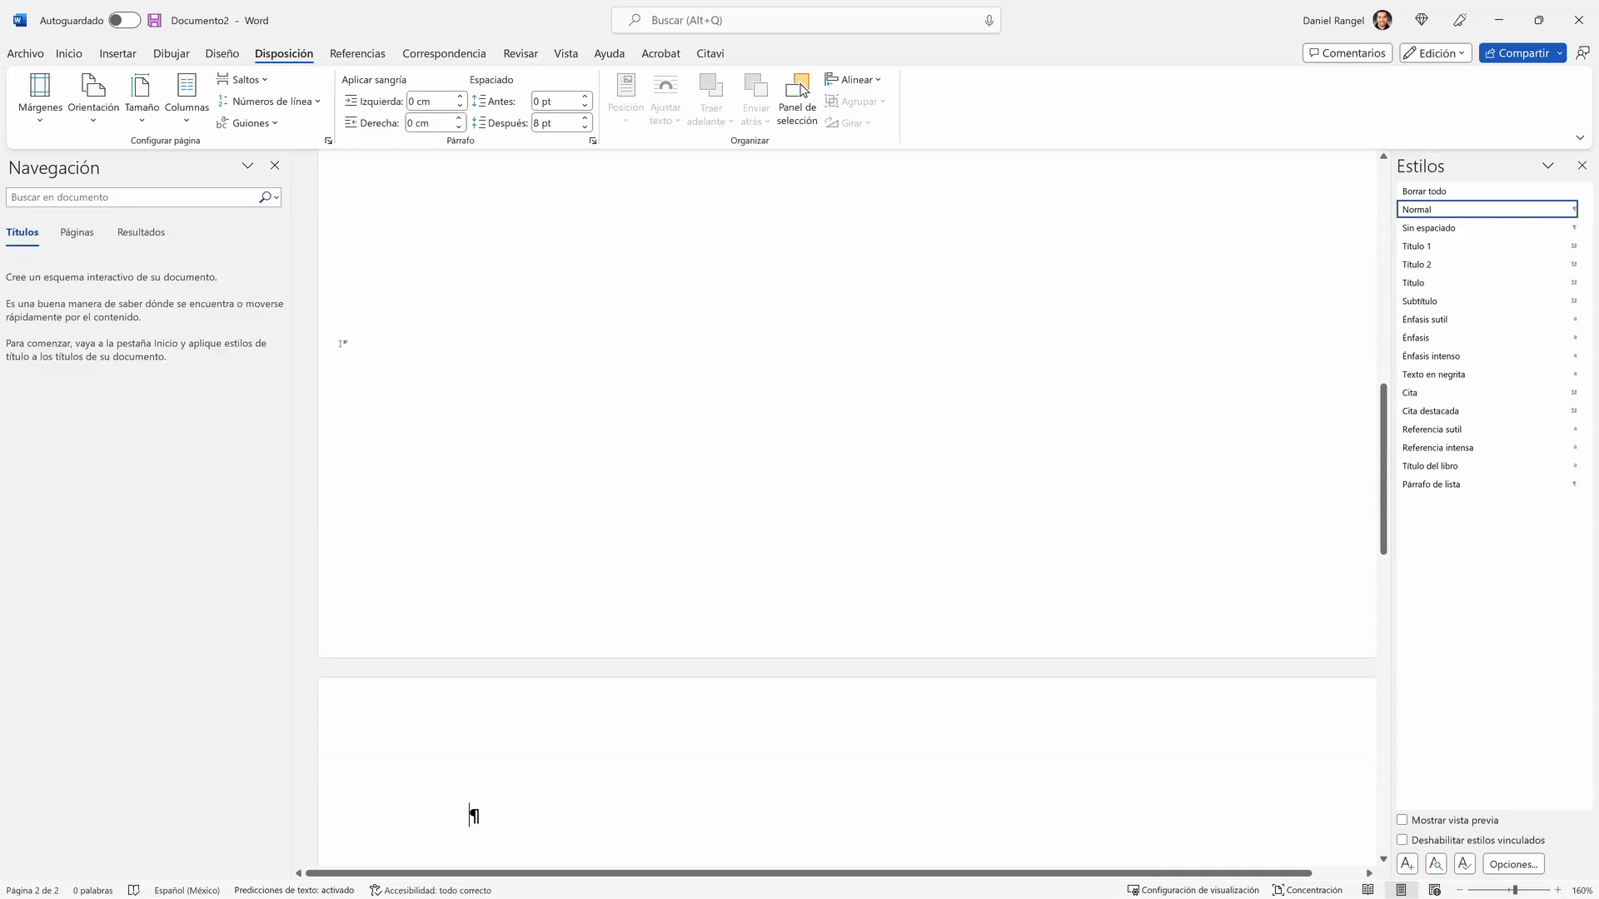
{"action": "scroll", "coordinate": [572, 489], "scroll_direction": "down", "scroll_amount": 1}
{"action": "scroll", "coordinate": [573, 489], "scroll_direction": "down", "scroll_amount": 3}
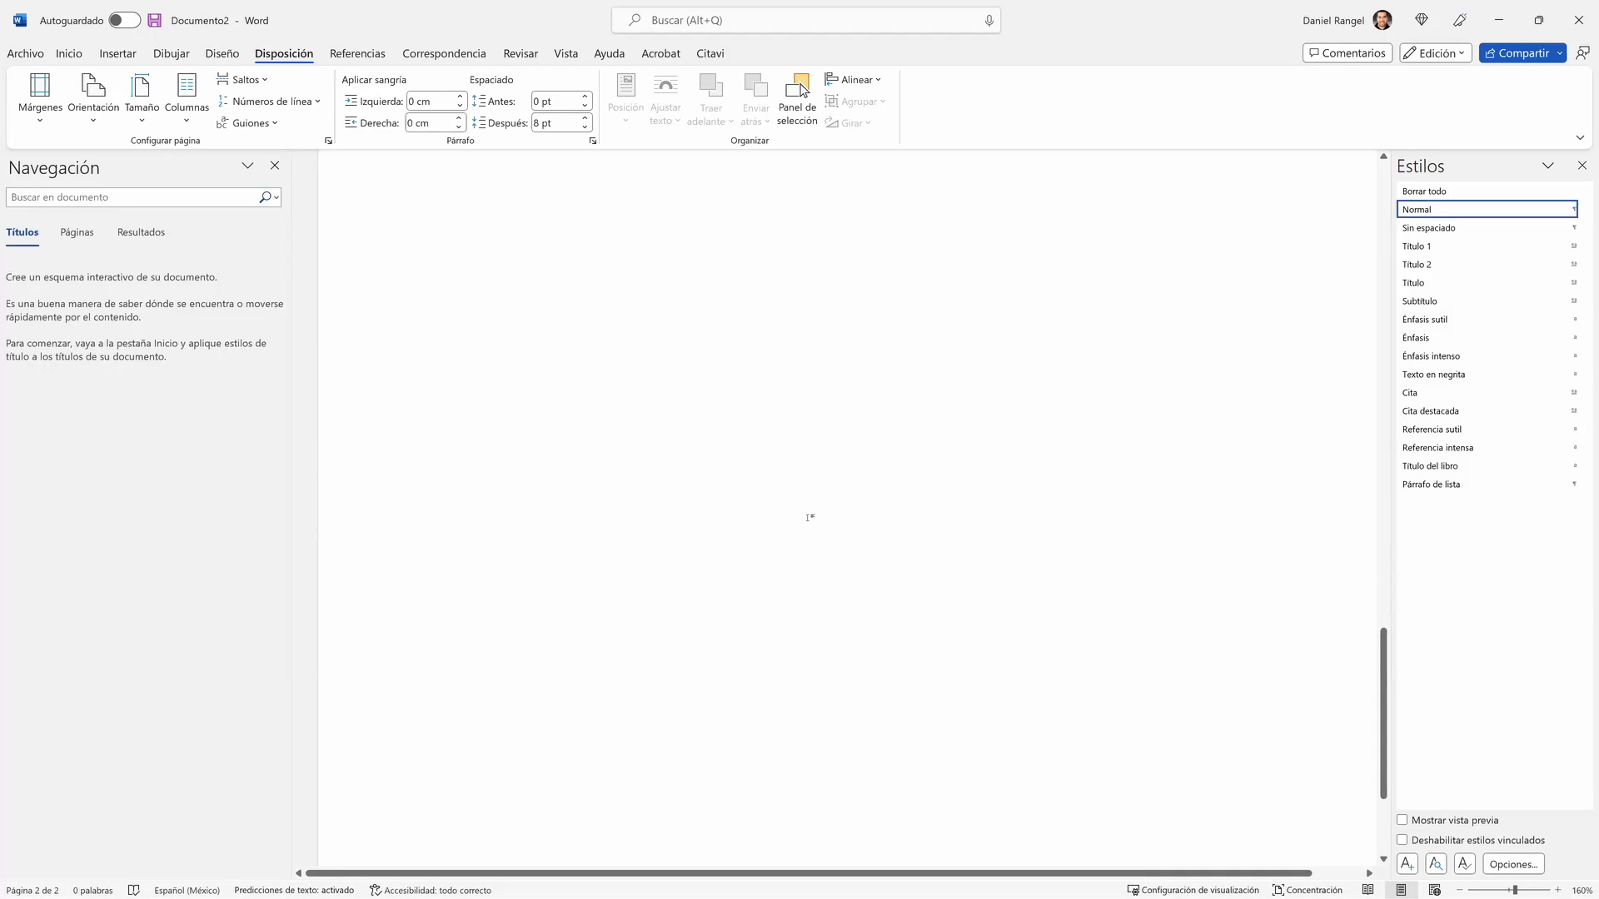
{"action": "scroll", "coordinate": [807, 518], "scroll_direction": "up", "scroll_amount": 4}
{"action": "scroll", "coordinate": [475, 635], "scroll_direction": "up", "scroll_amount": 4}
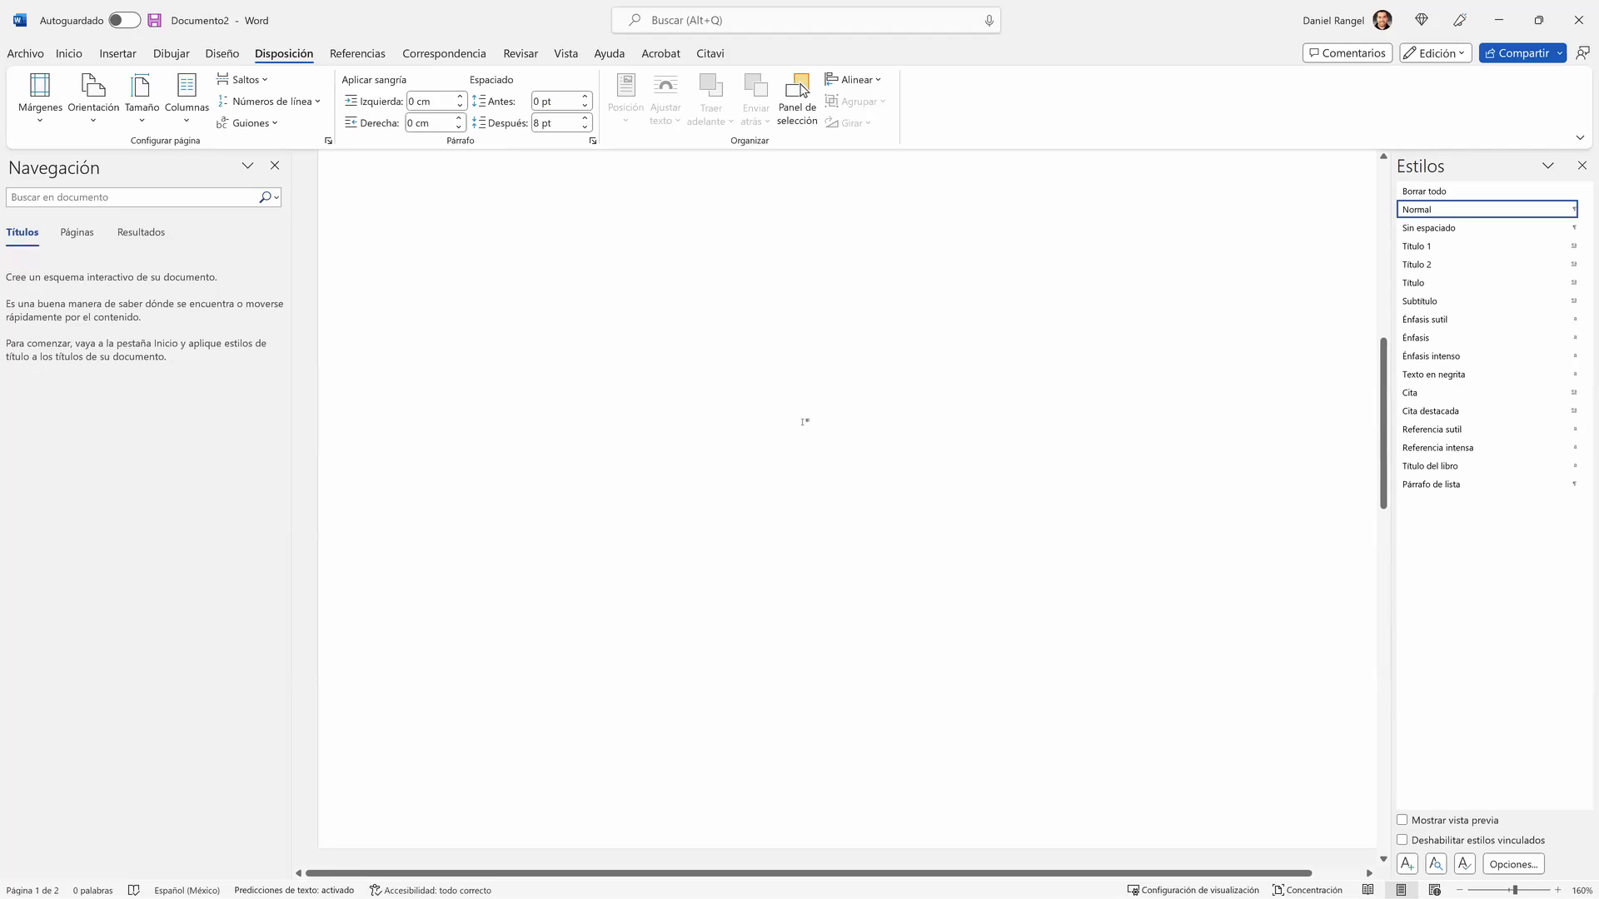
{"action": "scroll", "coordinate": [805, 422], "scroll_direction": "down", "scroll_amount": 1, "text": "ctrl"}
{"action": "scroll", "coordinate": [805, 422], "scroll_direction": "down", "scroll_amount": 2, "text": "ctrl"}
{"action": "scroll", "coordinate": [805, 422], "scroll_direction": "down", "scroll_amount": 2, "text": "ctrl"}
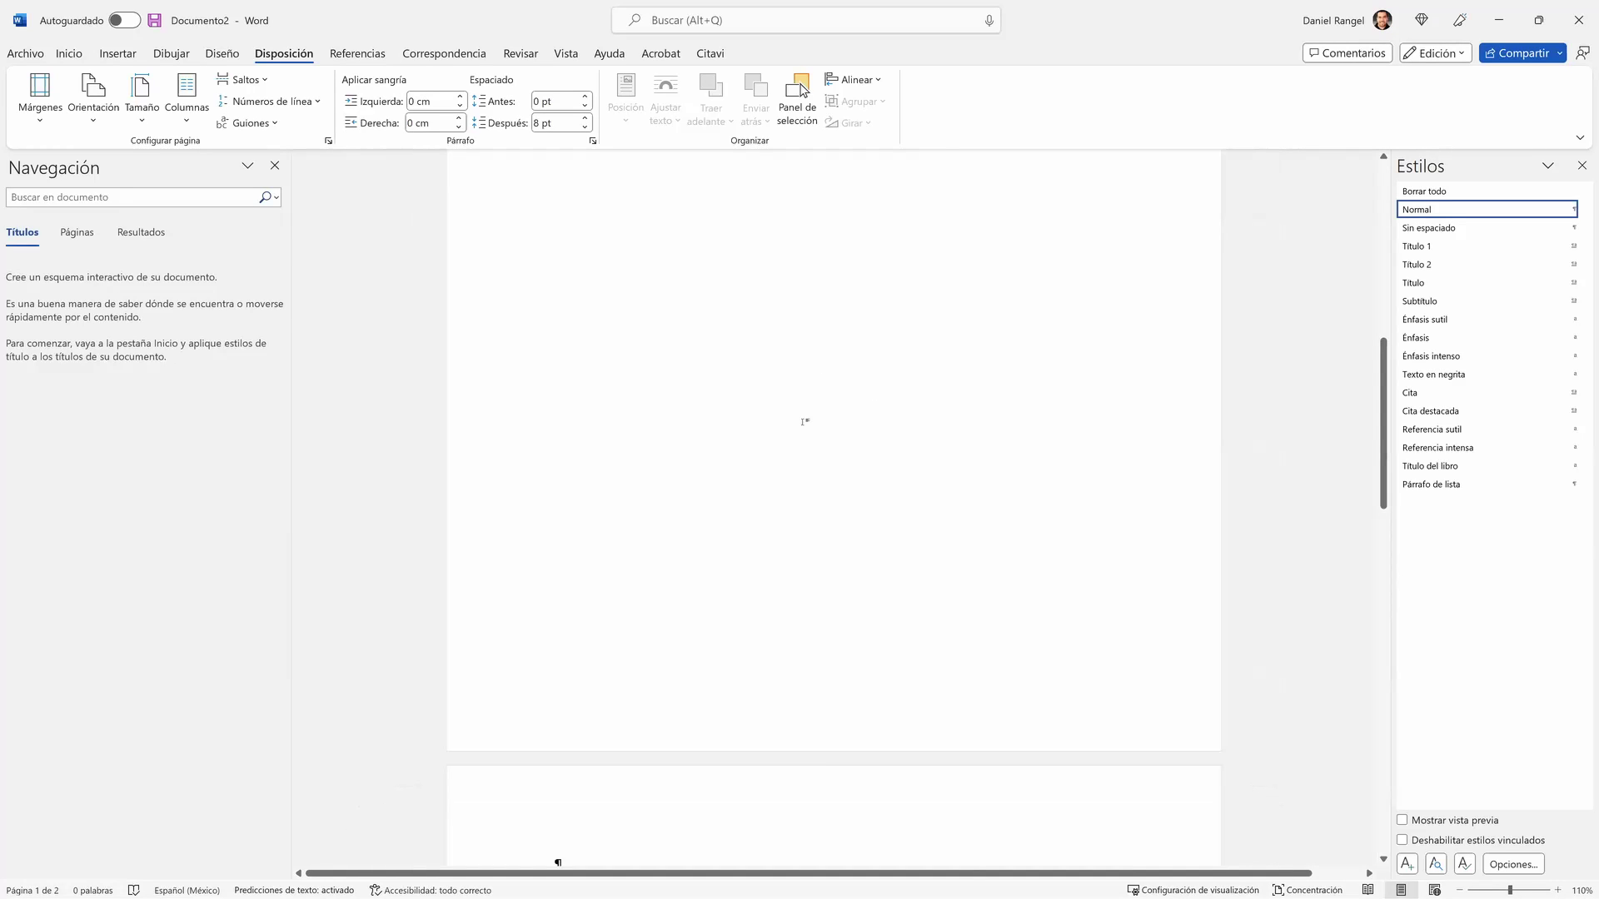
{"action": "scroll", "coordinate": [805, 422], "scroll_direction": "down", "scroll_amount": 2, "text": "ctrl"}
{"action": "scroll", "coordinate": [806, 422], "scroll_direction": "down", "scroll_amount": 1, "text": "ctrl"}
{"action": "scroll", "coordinate": [805, 422], "scroll_direction": "down", "scroll_amount": 2, "text": "ctrl"}
{"action": "scroll", "coordinate": [804, 422], "scroll_direction": "down", "scroll_amount": 1, "text": "ctrl"}
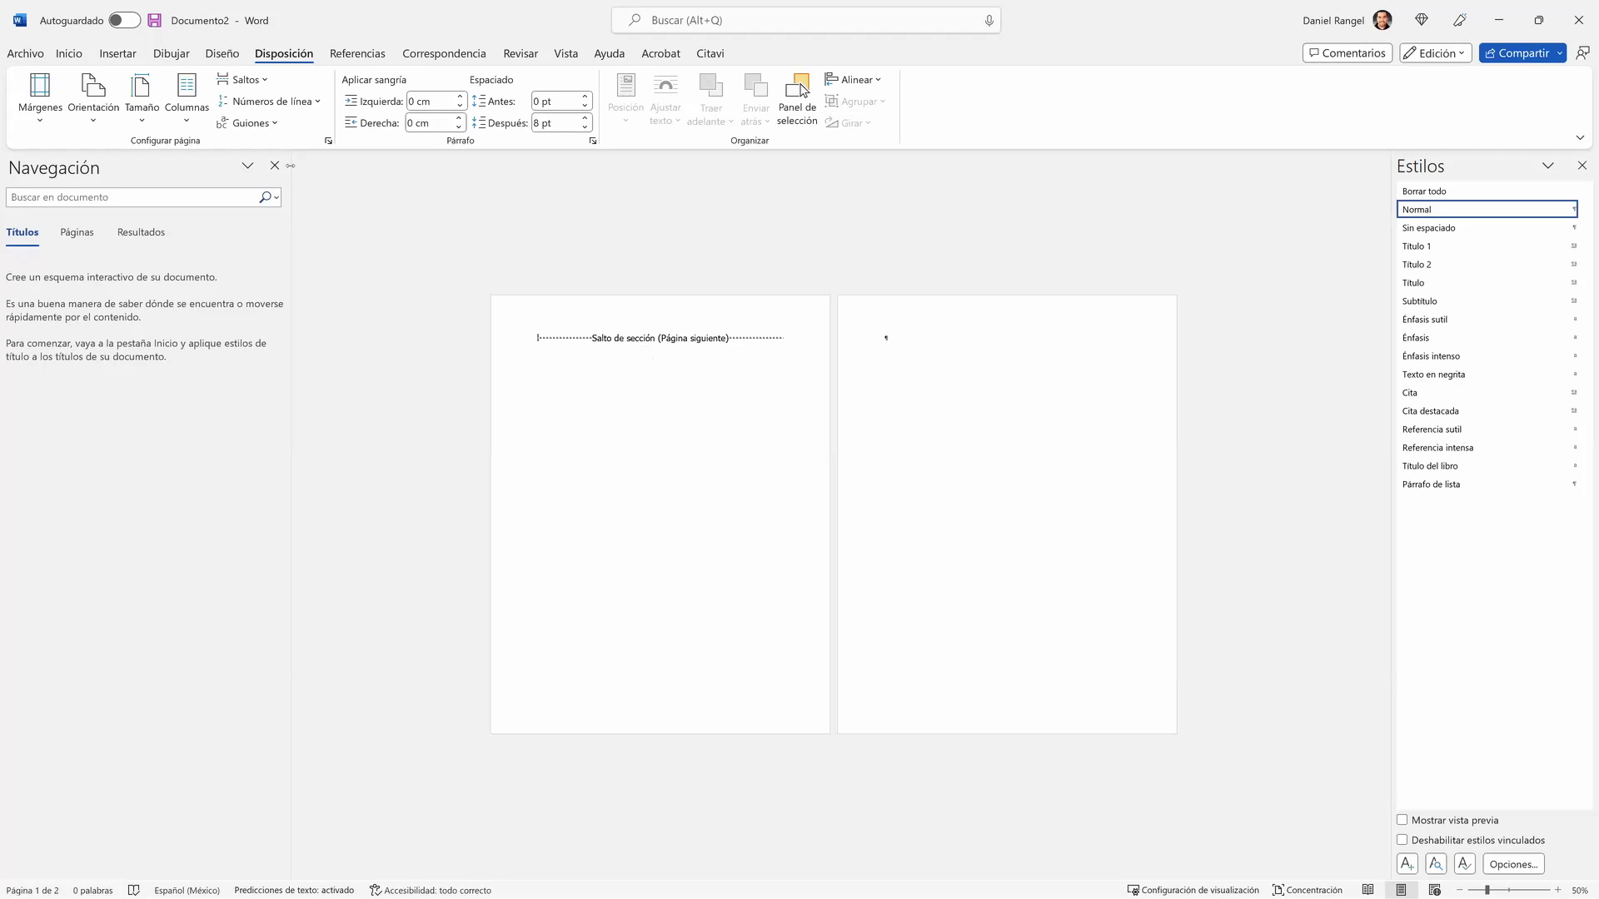
Switch the first section to Horizontal orientation, then undo it back to portrait.
{"action": "left_click", "coordinate": [100, 123]}
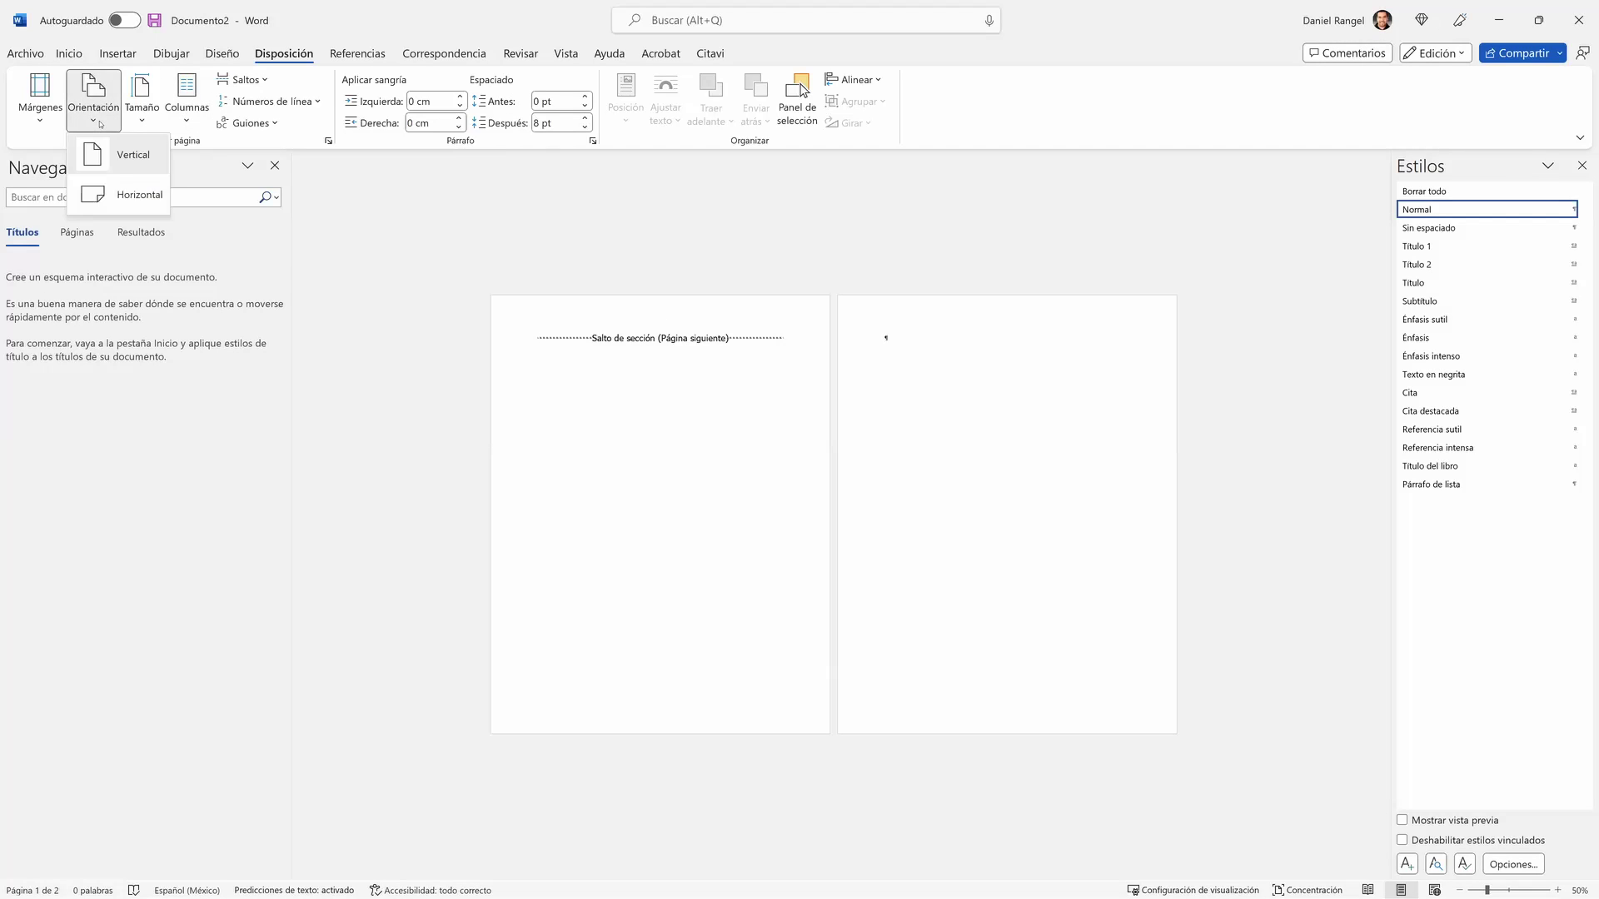
{"action": "left_click", "coordinate": [122, 190]}
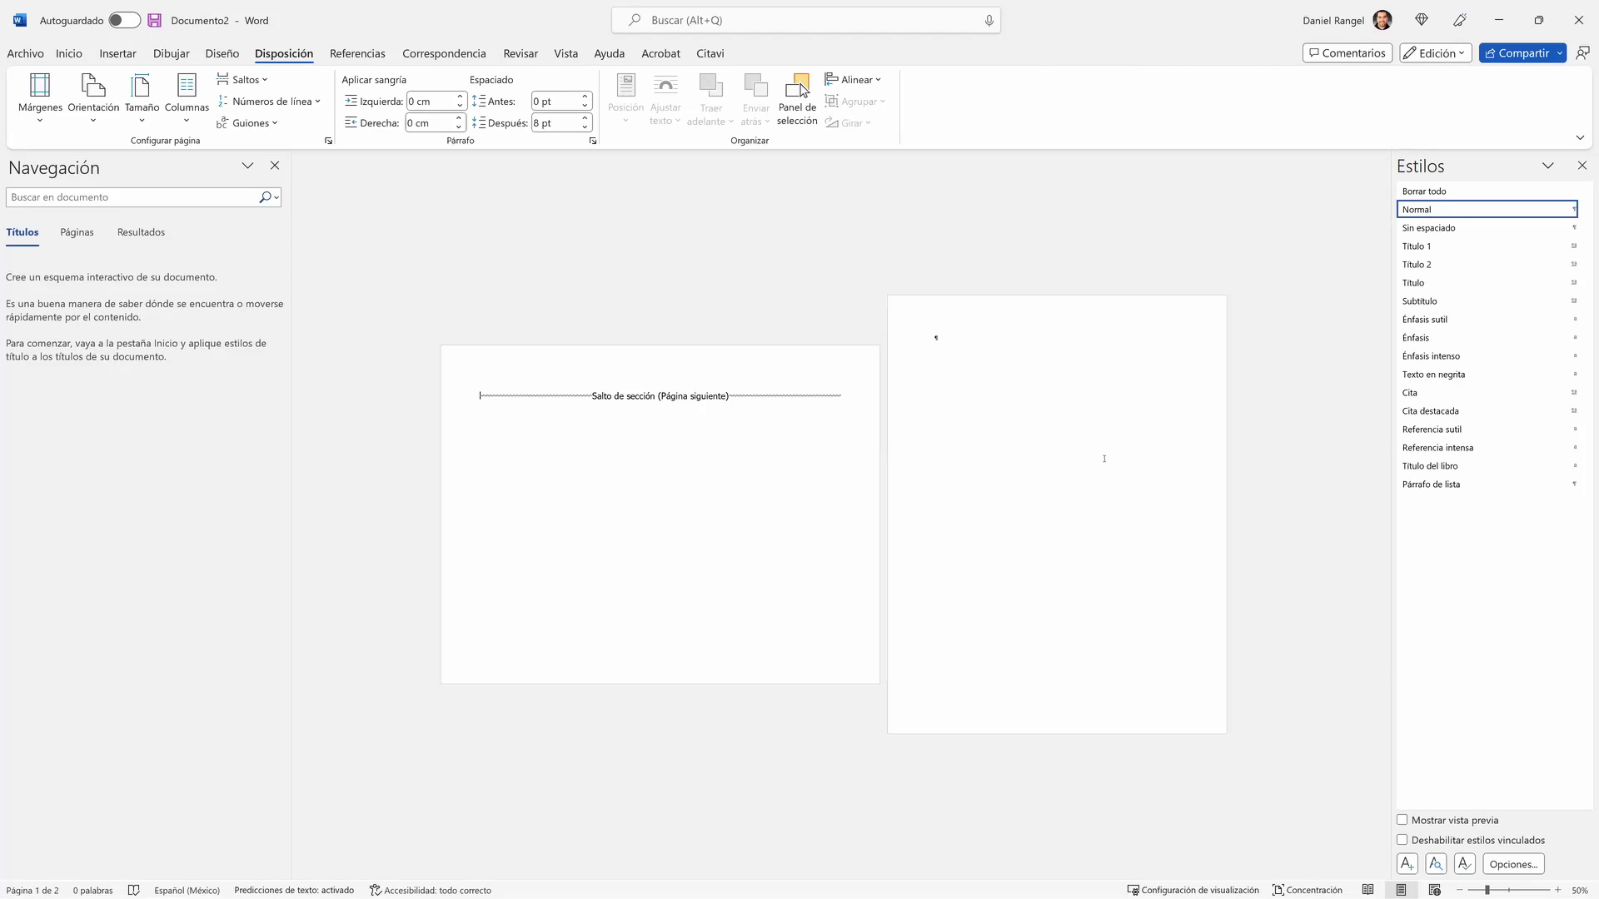
{"action": "key", "text": "ctrl+z"}
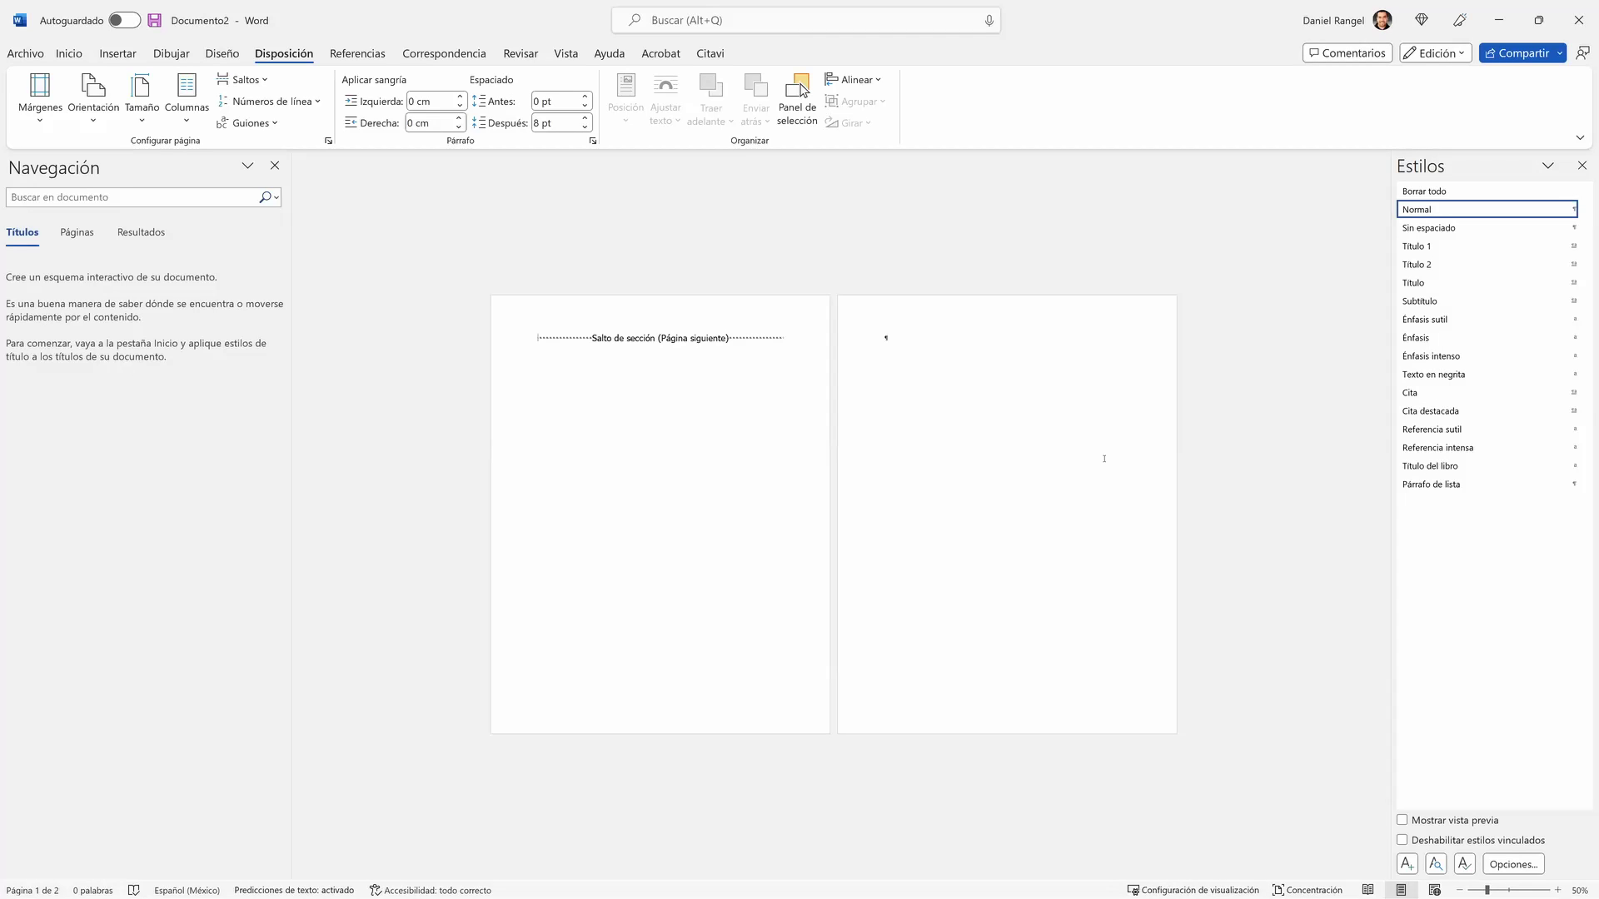
Copy the paragraph ending in 'hijos míos' from Compendio.docx and paste five copies into Documento2.
{"action": "key", "text": "alt+Tab"}
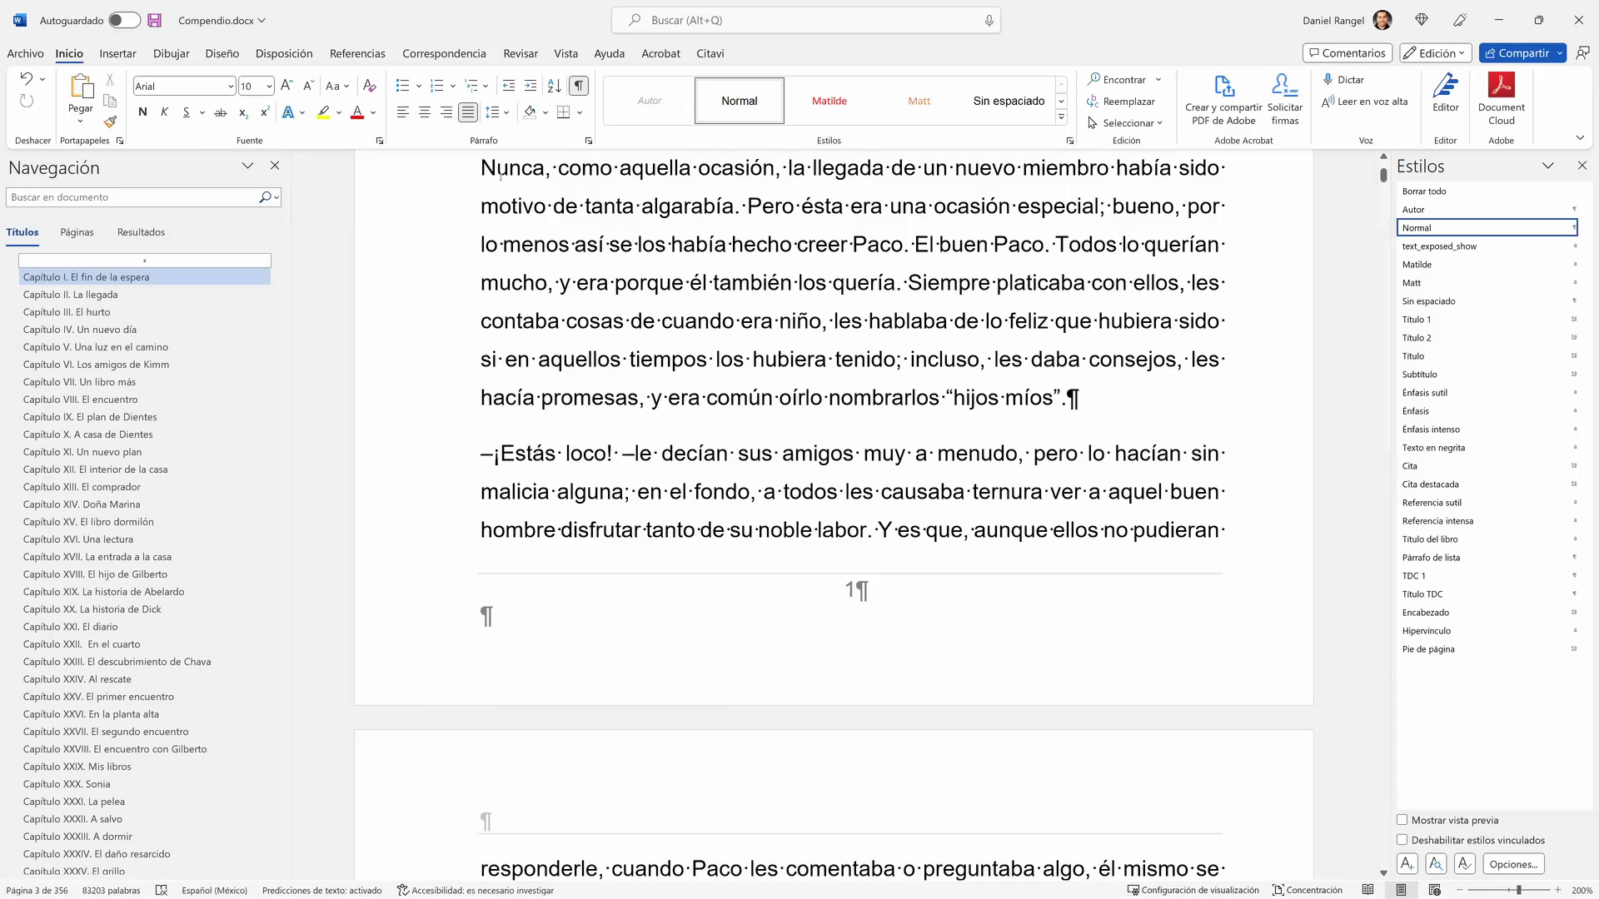
{"action": "left_click_drag", "start_coordinate": [704, 243], "coordinate": [1085, 401]}
{"action": "key", "text": "ctrl+c"}
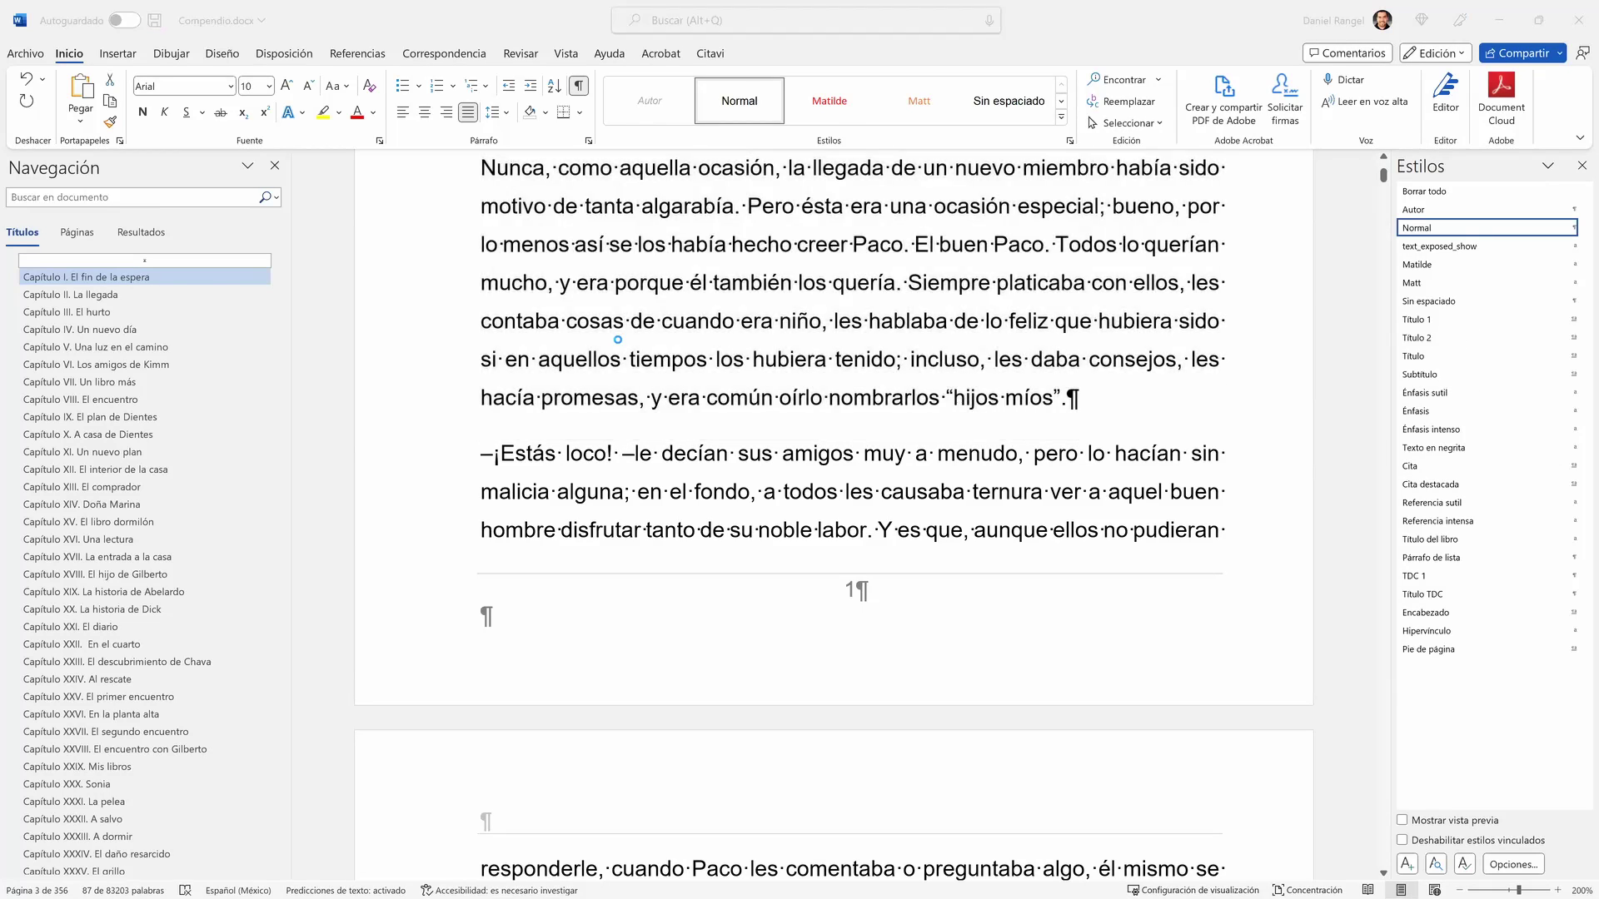
{"action": "key", "text": "alt+Tab"}
{"action": "key", "text": "ctrl+v"}
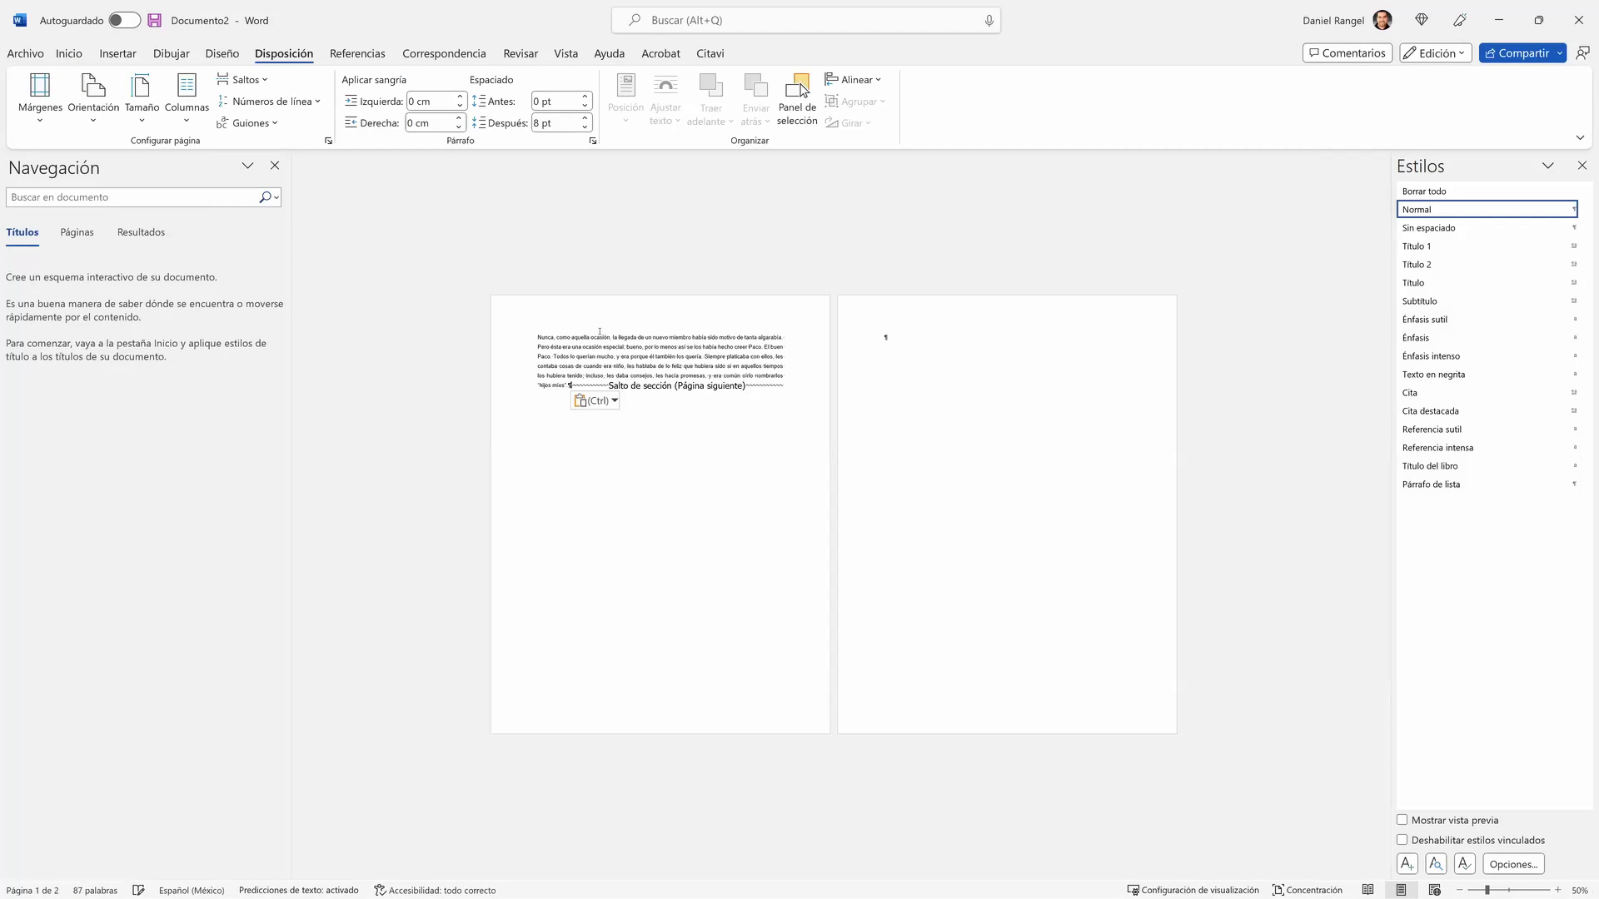
{"action": "key", "text": "ctrl+v"}
{"action": "key", "text": "ctrl+v"}
{"action": "key", "text": "ctrl+v"}
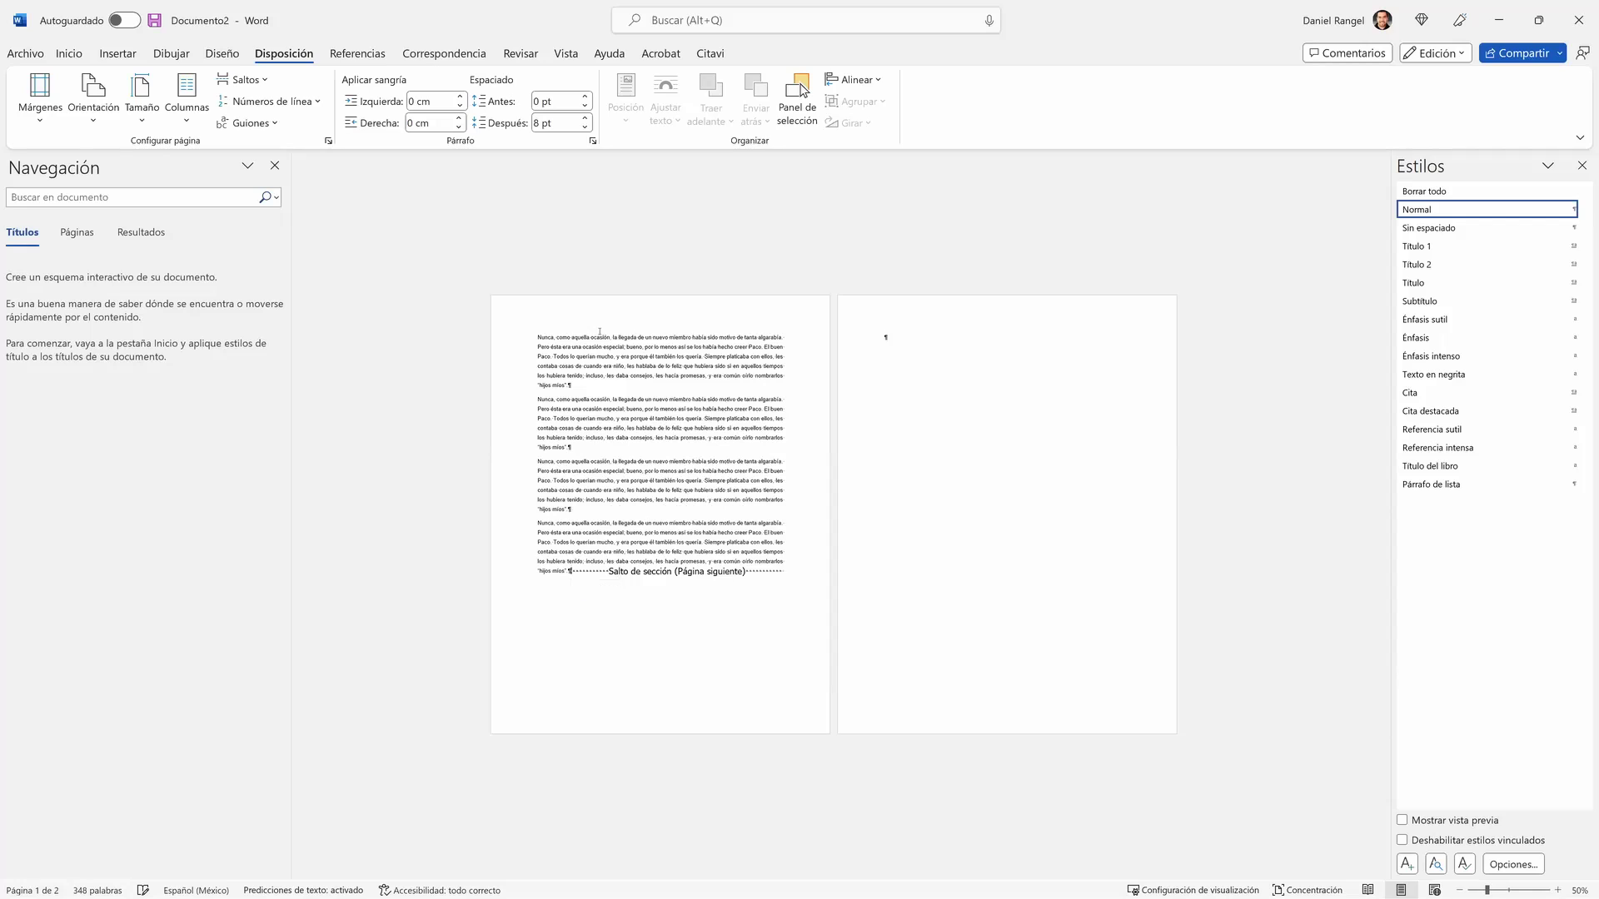
{"action": "key", "text": "ctrl+v"}
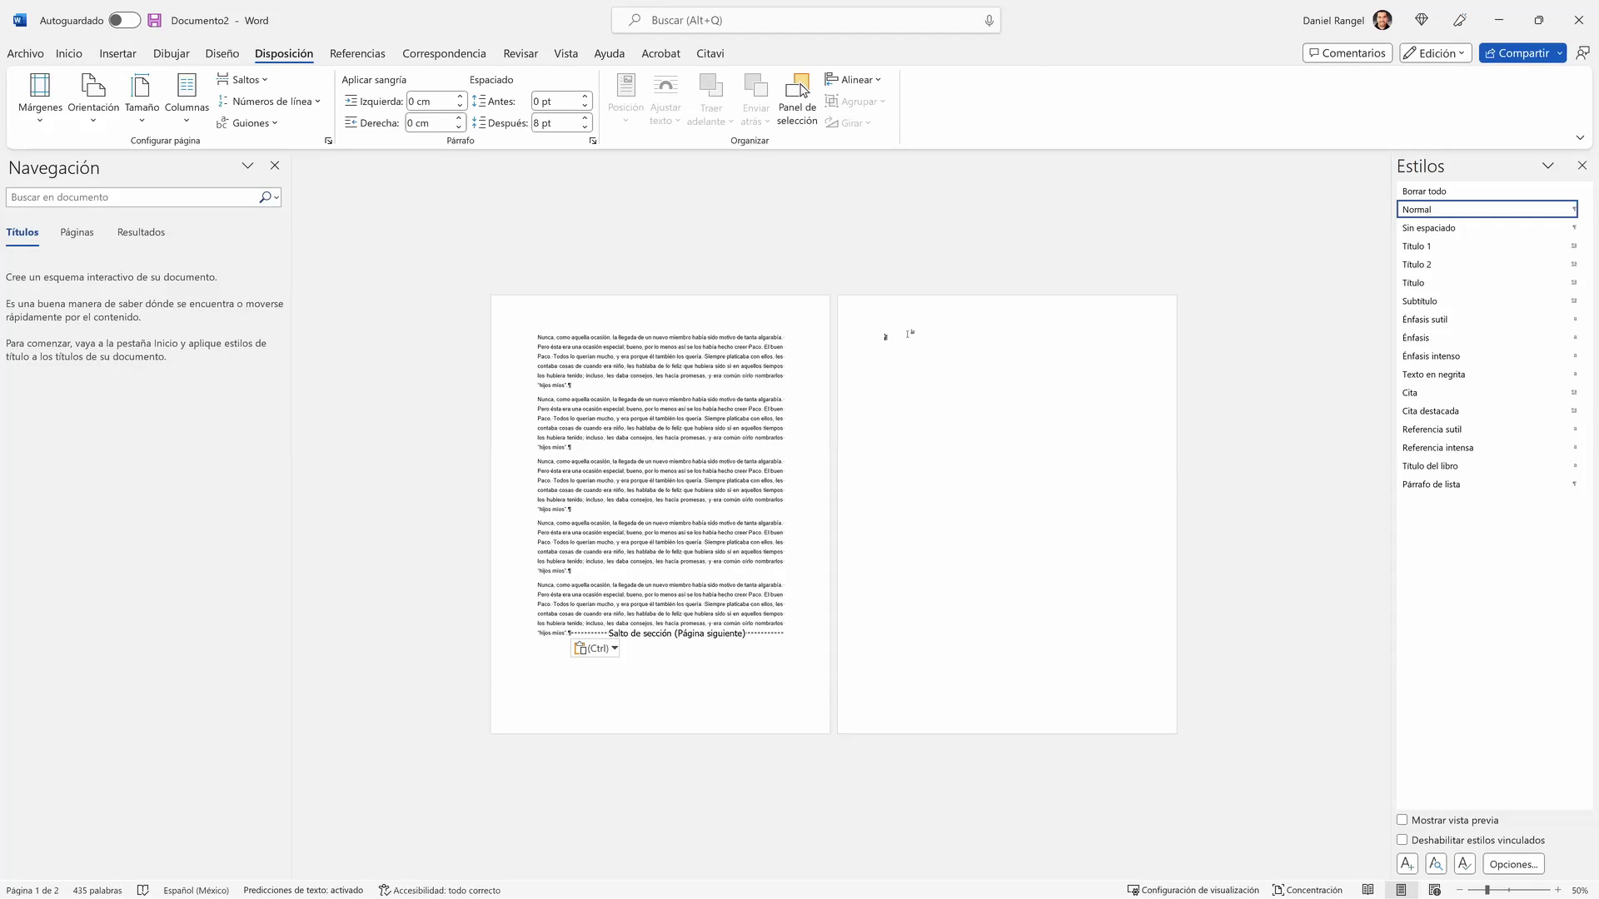
{"action": "key", "text": "ctrl+v"}
{"action": "key", "text": "ctrl+v"}
{"action": "key", "text": "ctrl+v"}
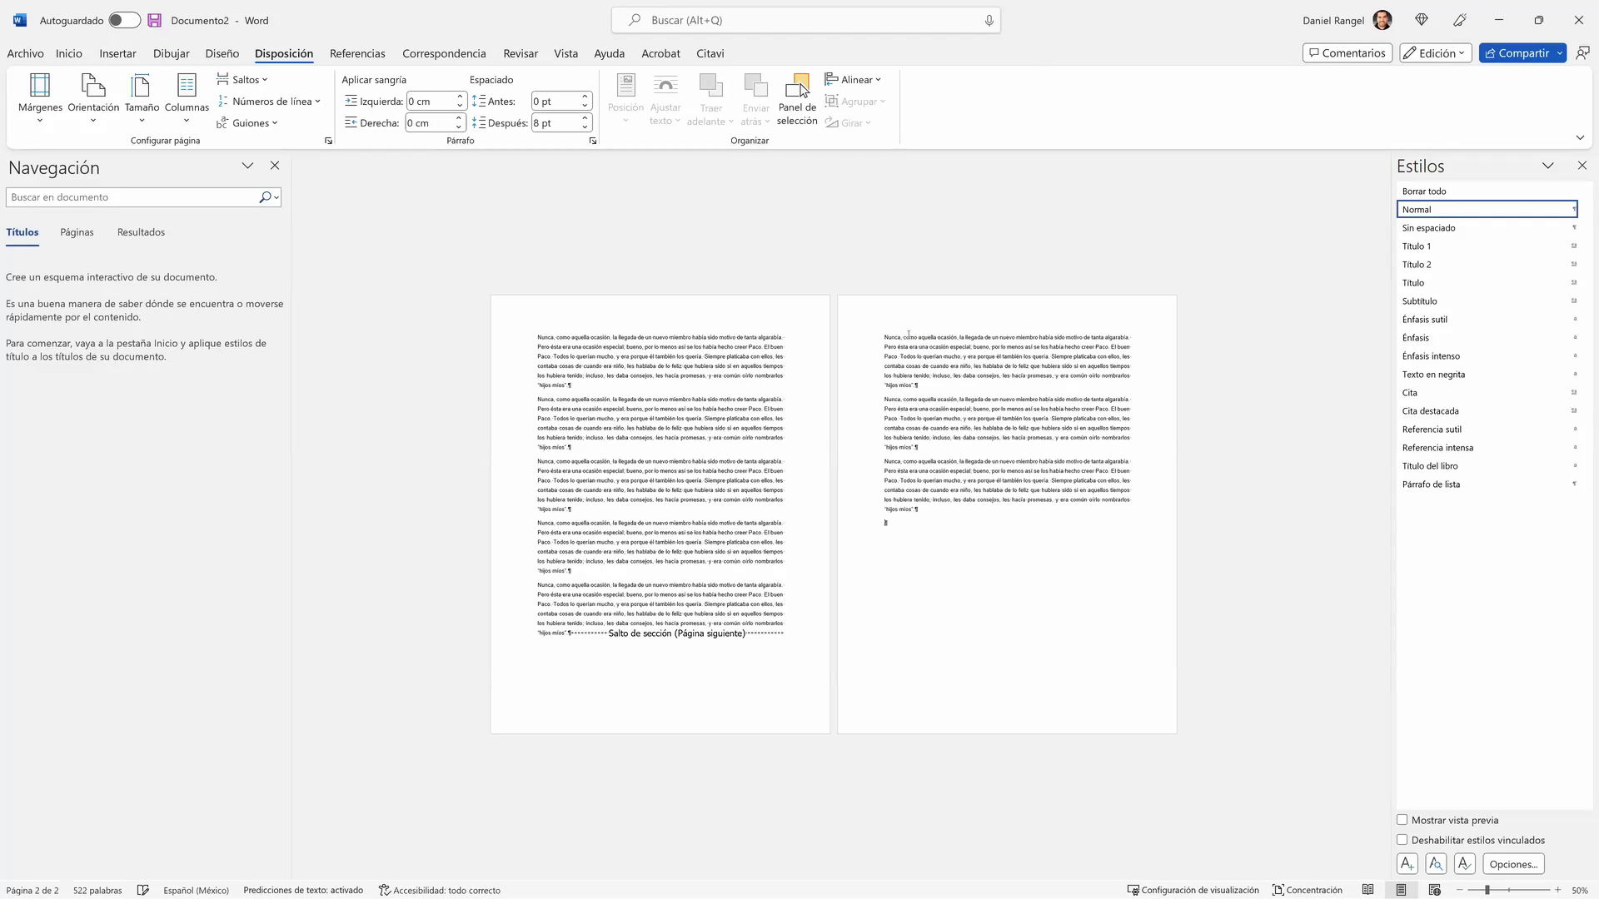
{"action": "key", "text": "ctrl+v"}
{"action": "key", "text": "ctrl+v"}
{"action": "key", "text": "ctrl+v"}
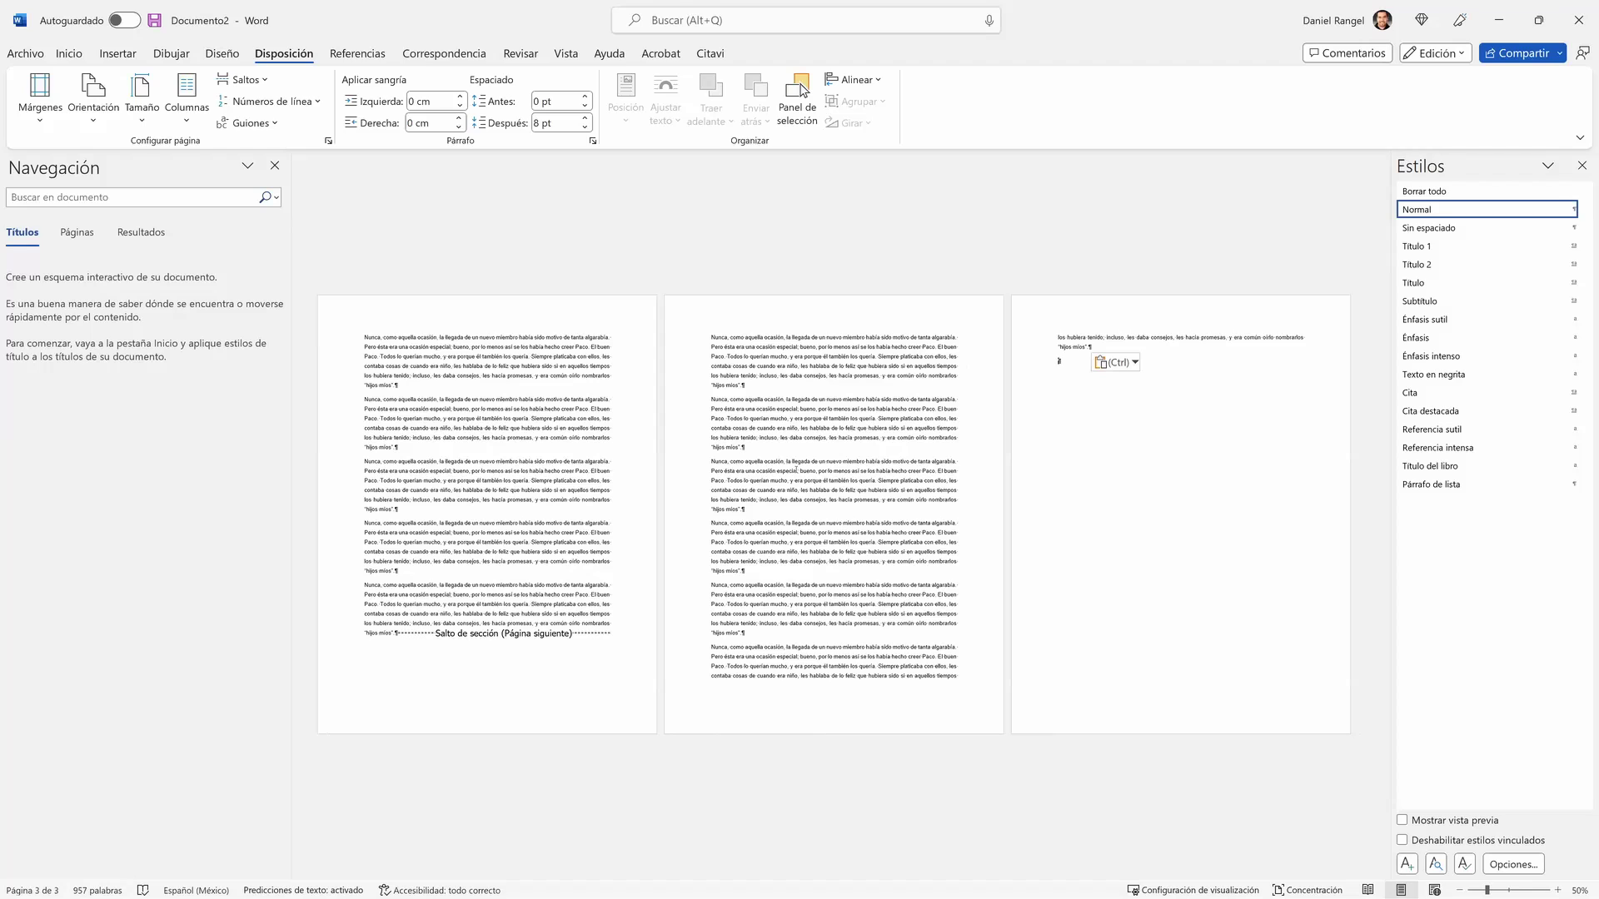
{"action": "left_click_drag", "start_coordinate": [710, 463], "coordinate": [743, 509]}
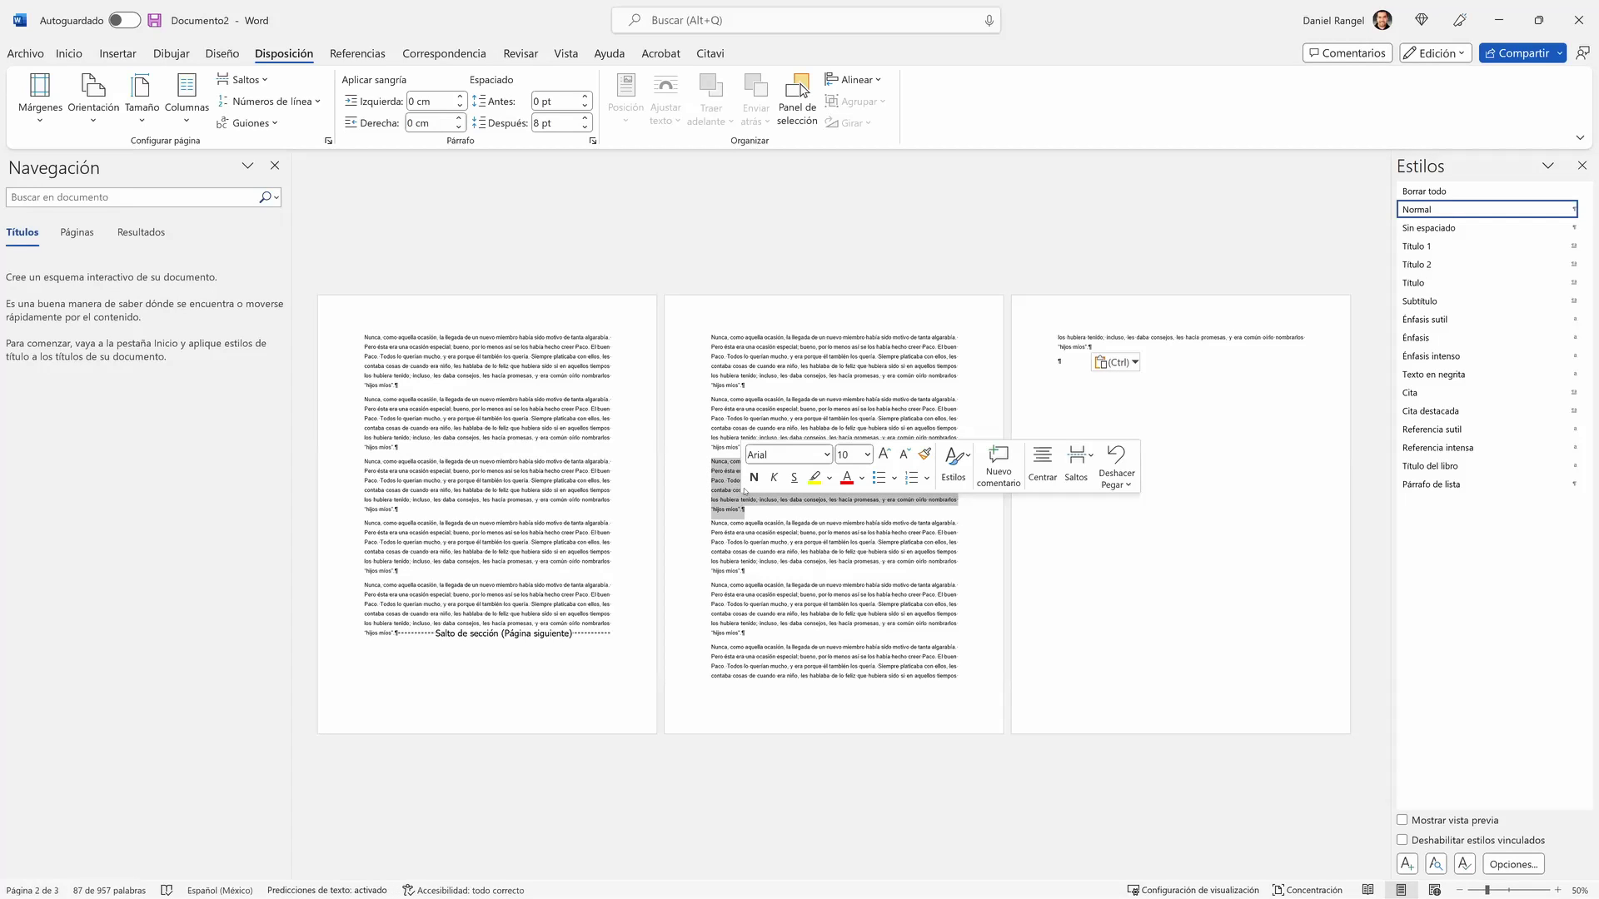
{"action": "left_click", "coordinate": [892, 541]}
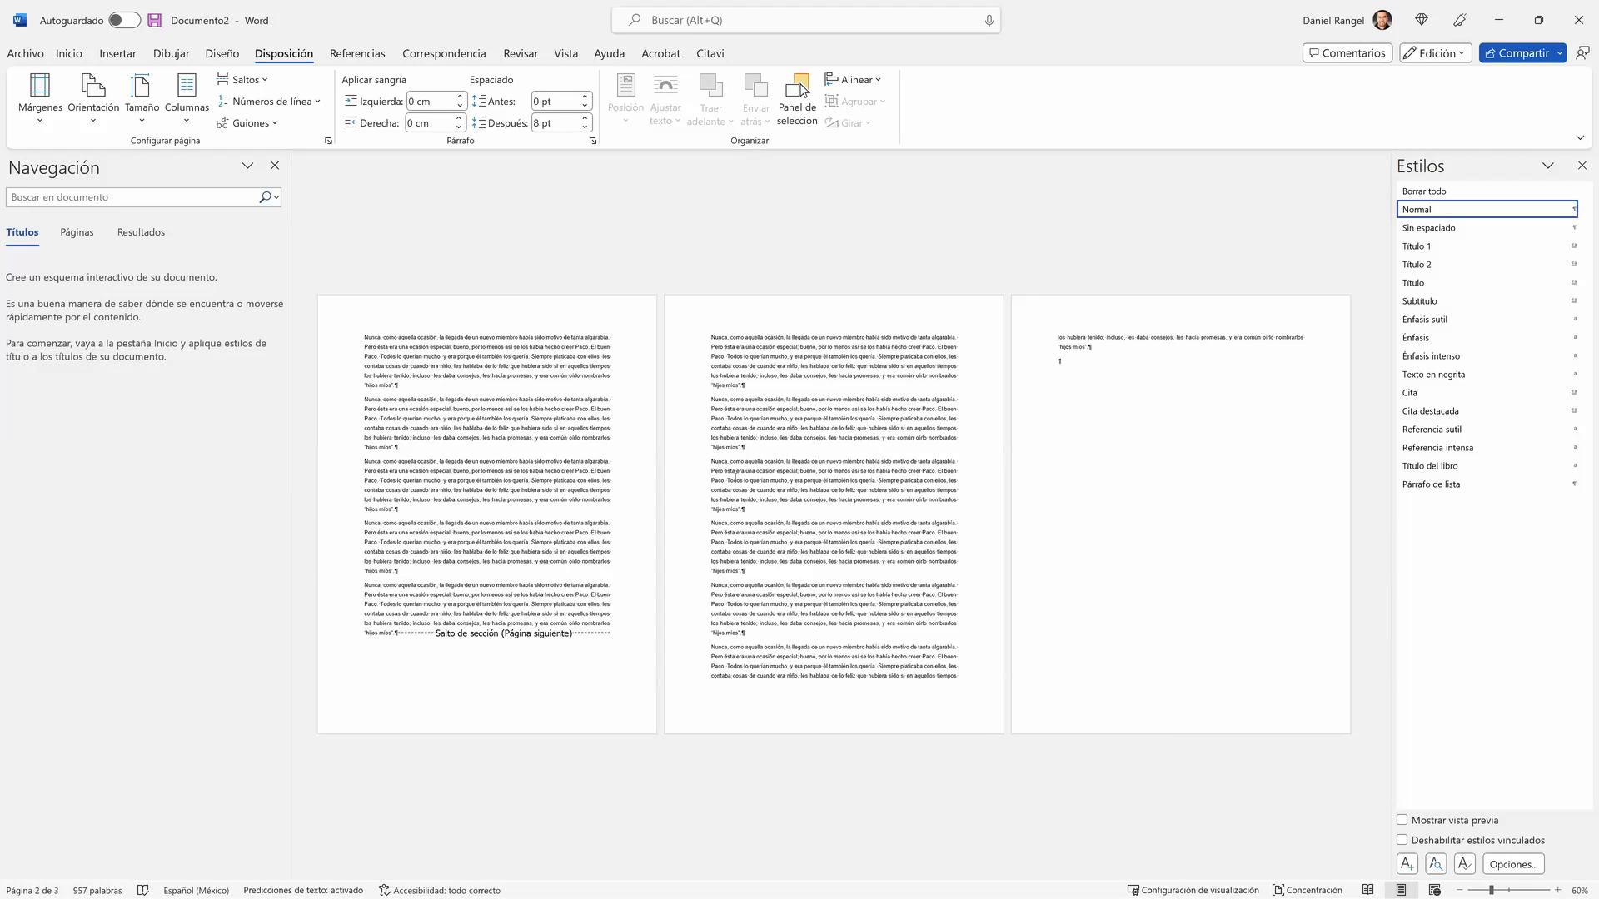
{"action": "scroll", "coordinate": [736, 477], "scroll_direction": "up", "scroll_amount": 4}
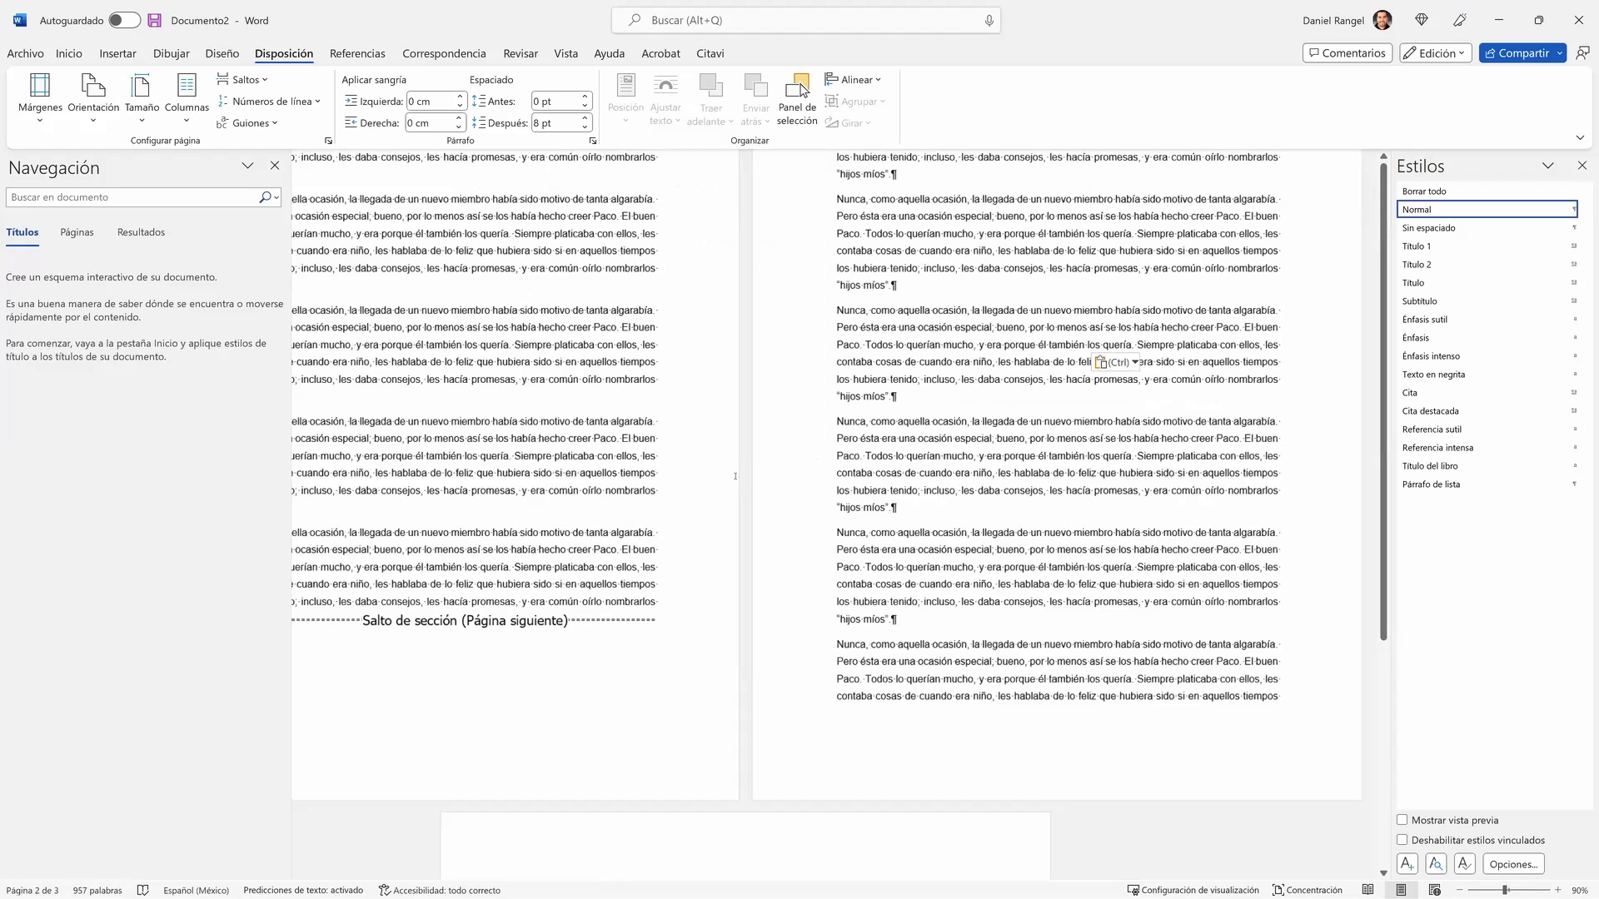
{"action": "scroll", "coordinate": [736, 477], "scroll_direction": "up", "scroll_amount": 4}
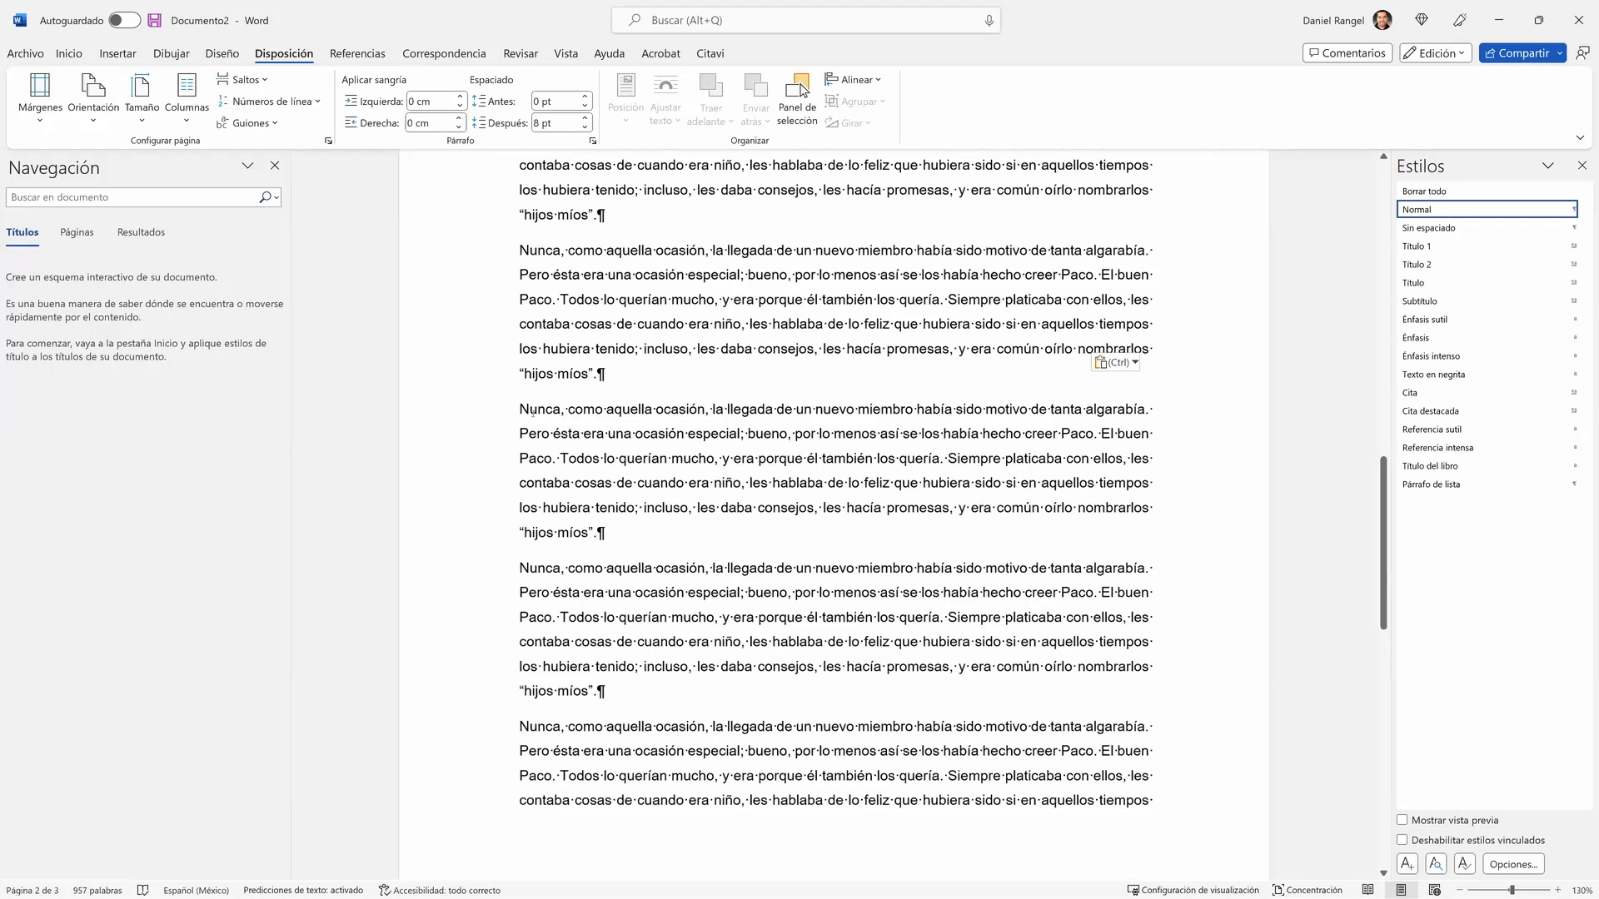
{"action": "scroll", "coordinate": [533, 411], "scroll_direction": "up", "scroll_amount": 1}
{"action": "left_click_drag", "start_coordinate": [490, 404], "coordinate": [583, 541]}
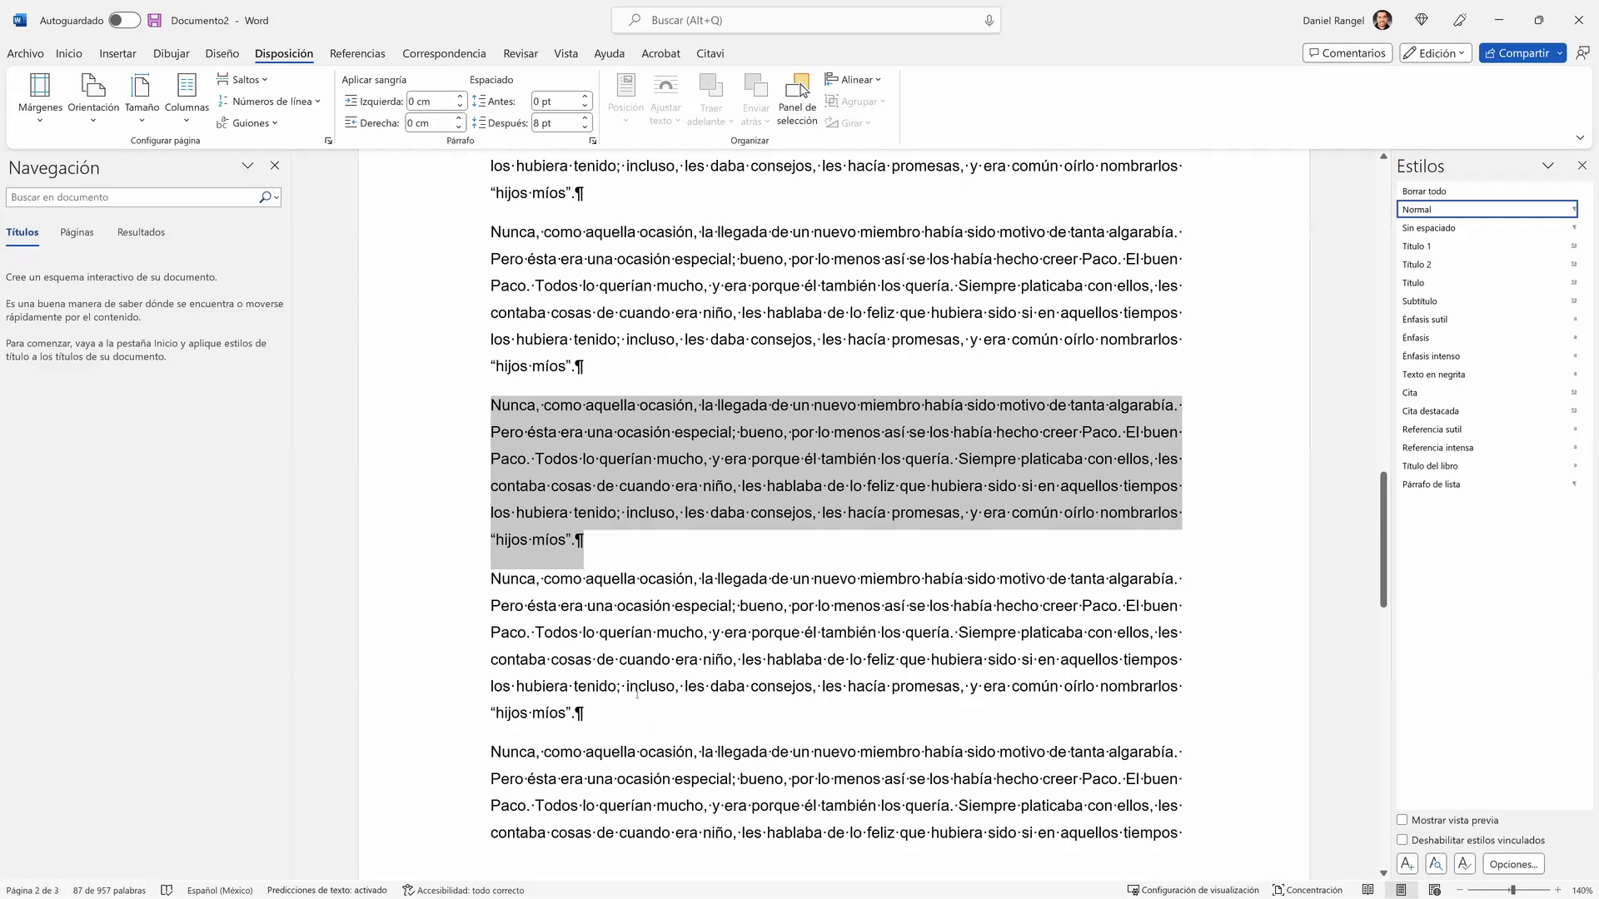
{"action": "left_click", "coordinate": [492, 410]}
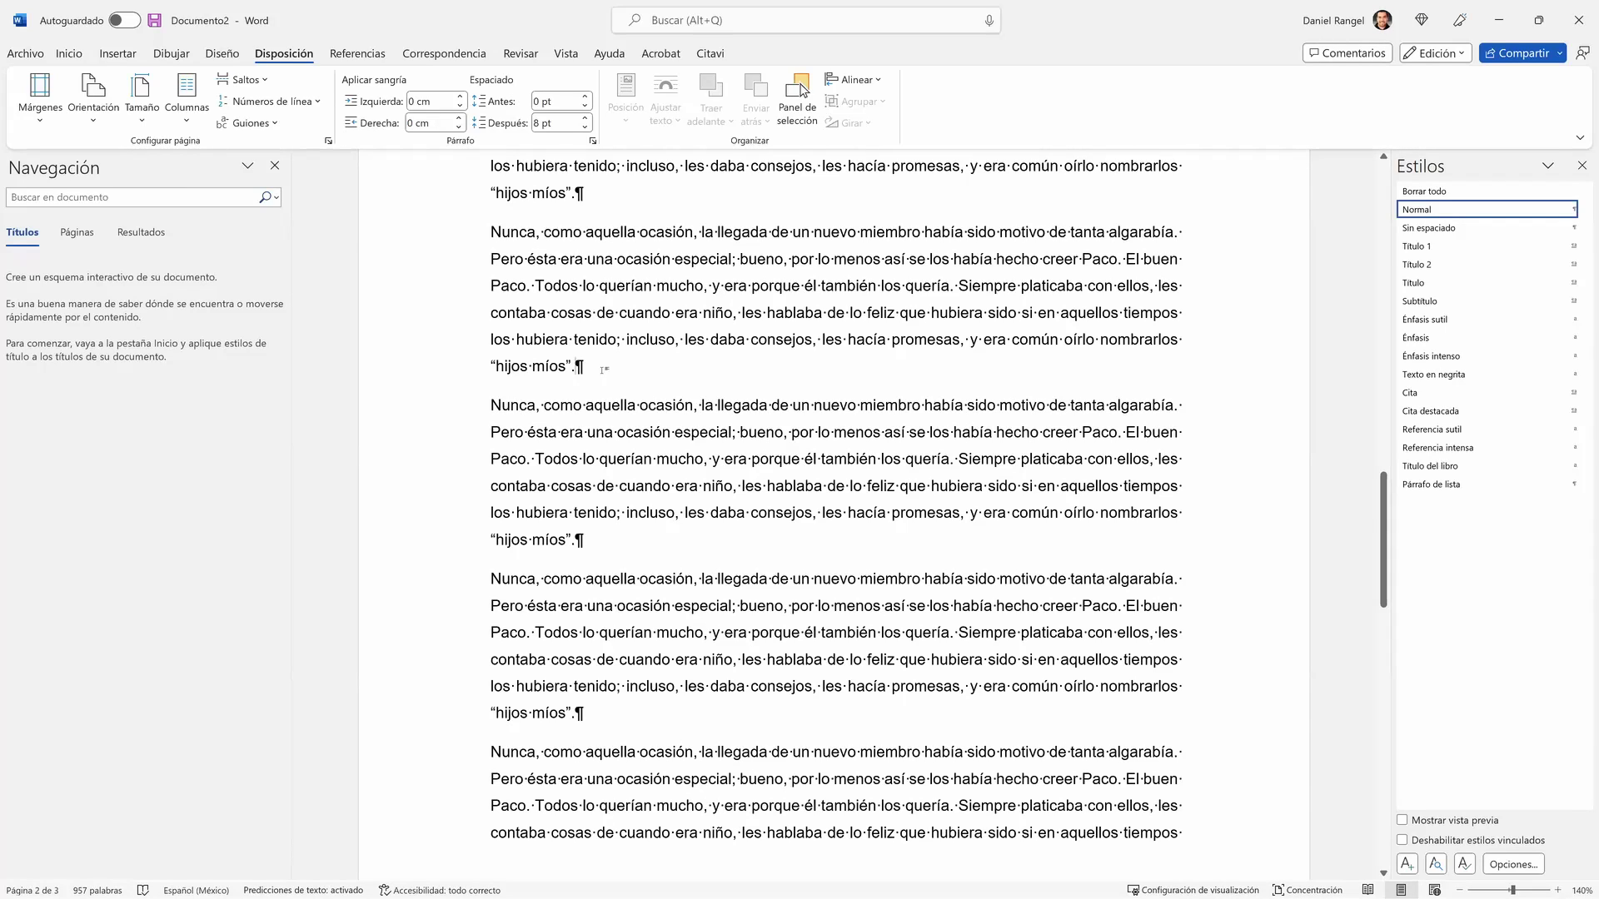
Try adding a manual page break twice with Ctrl+Enter, removing it each time.
{"action": "key", "text": "ctrl+Return"}
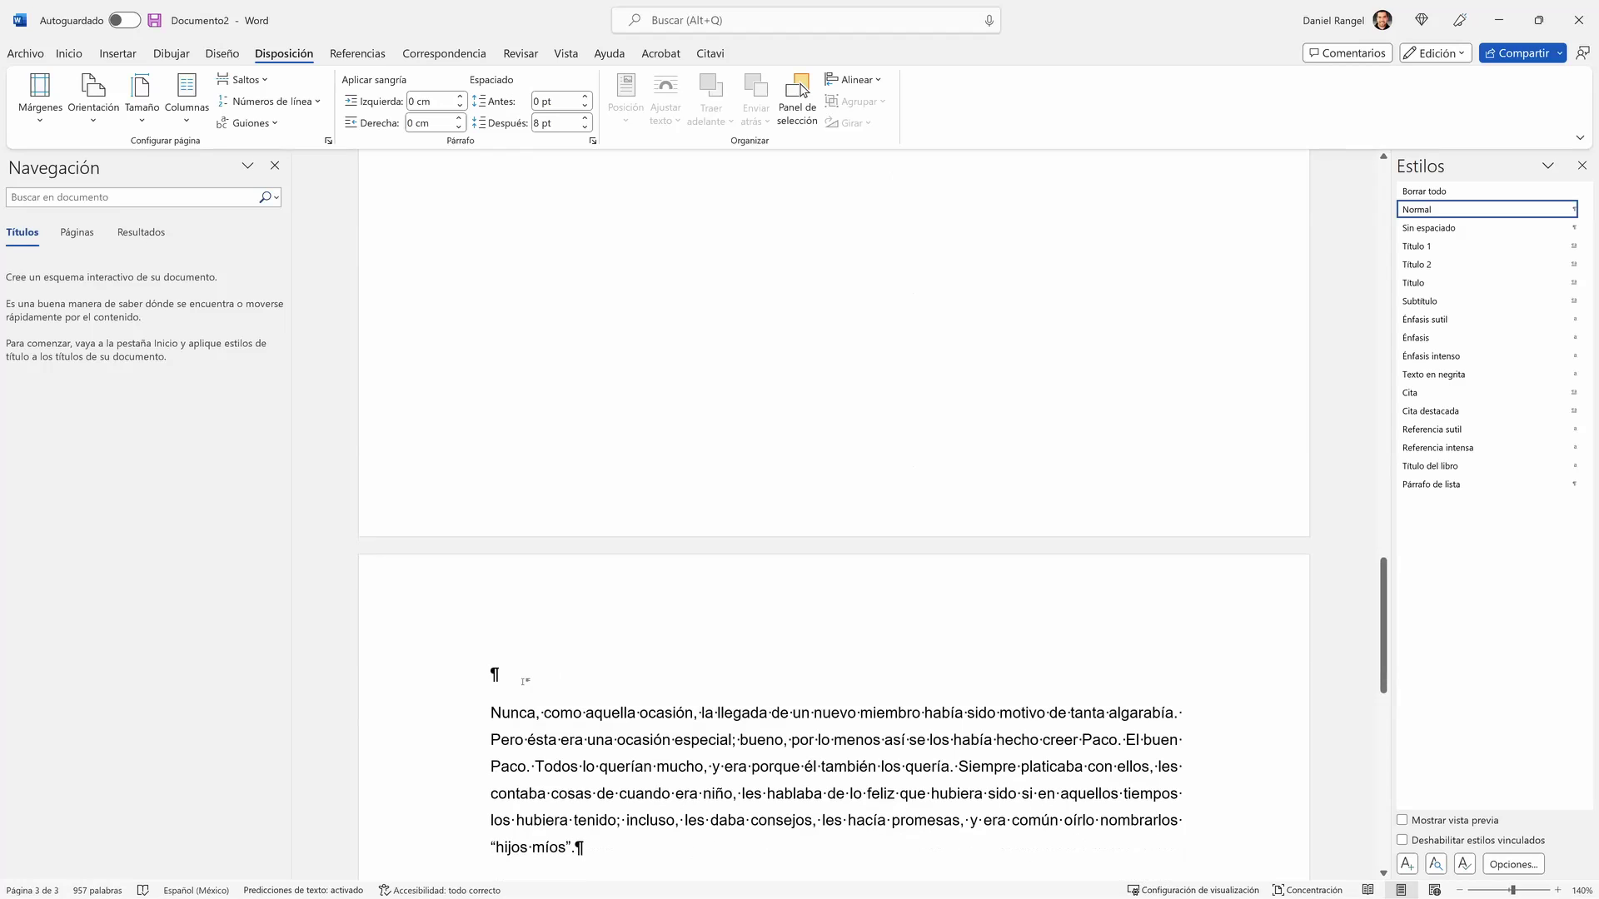
{"action": "scroll", "coordinate": [525, 681], "scroll_direction": "up", "scroll_amount": 3}
{"action": "scroll", "coordinate": [533, 668], "scroll_direction": "up", "scroll_amount": 2}
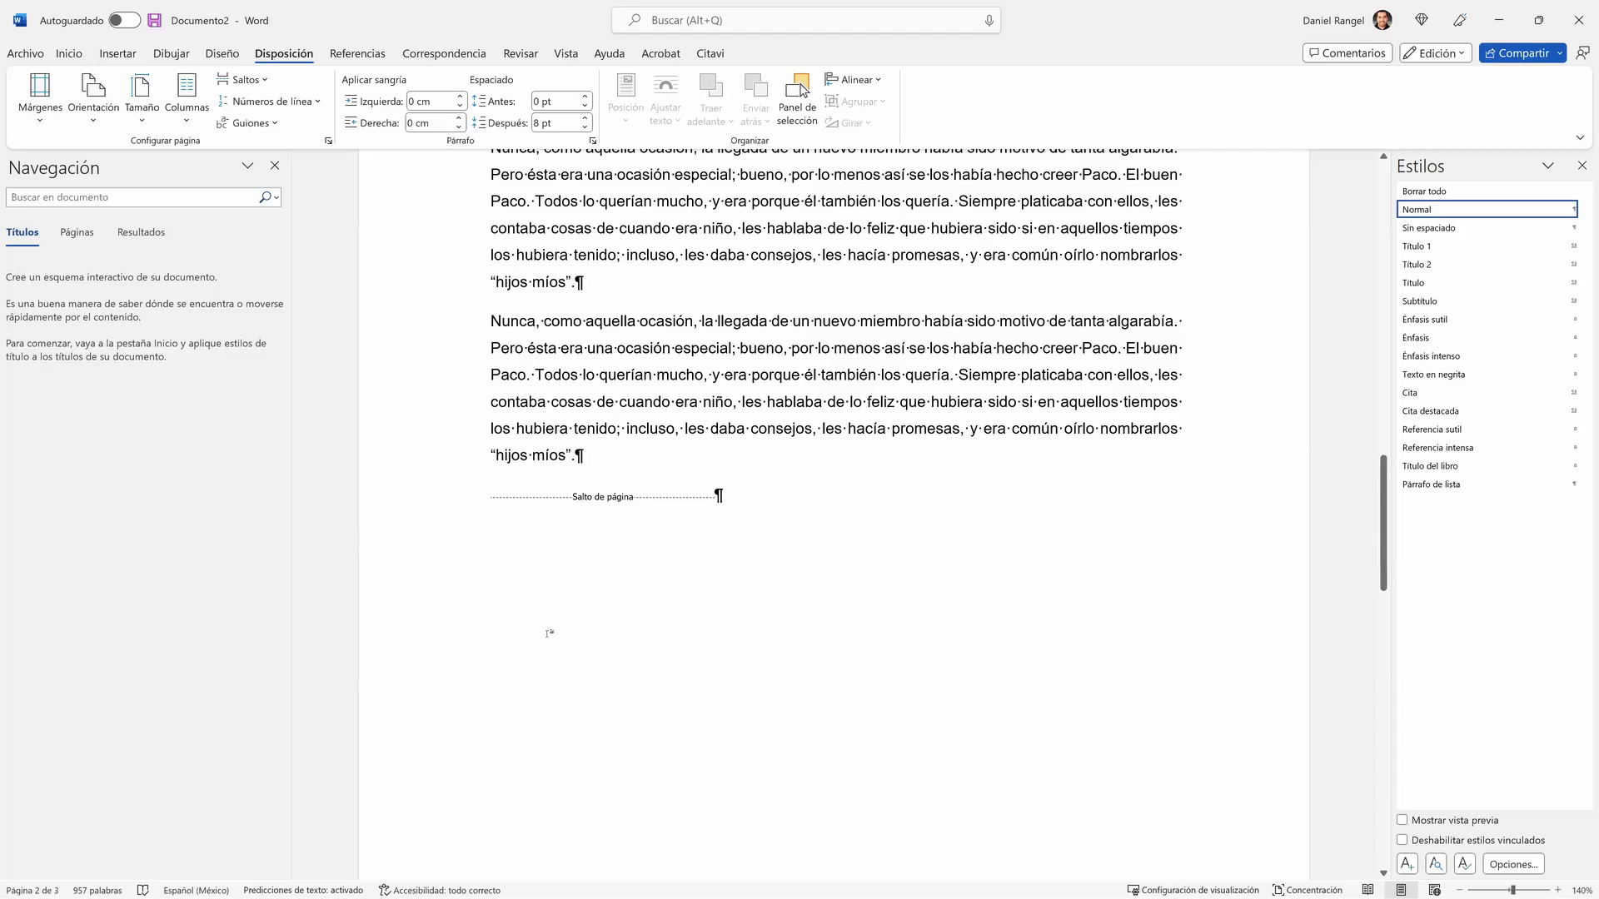
{"action": "key", "text": "ctrl+z"}
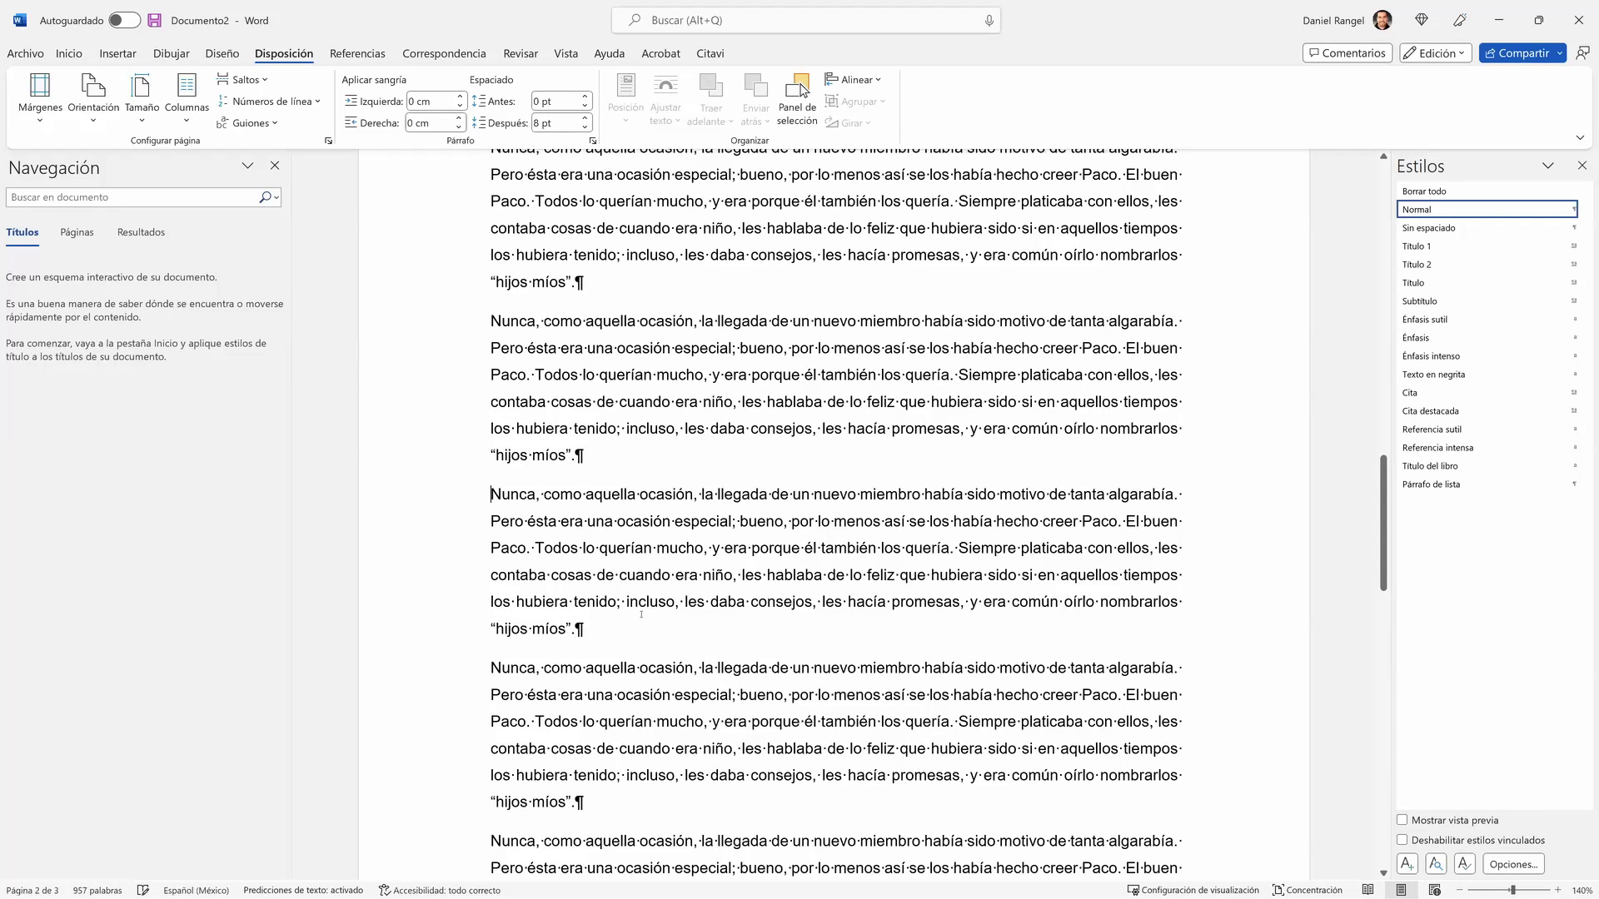
{"action": "key", "text": "ctrl+Return"}
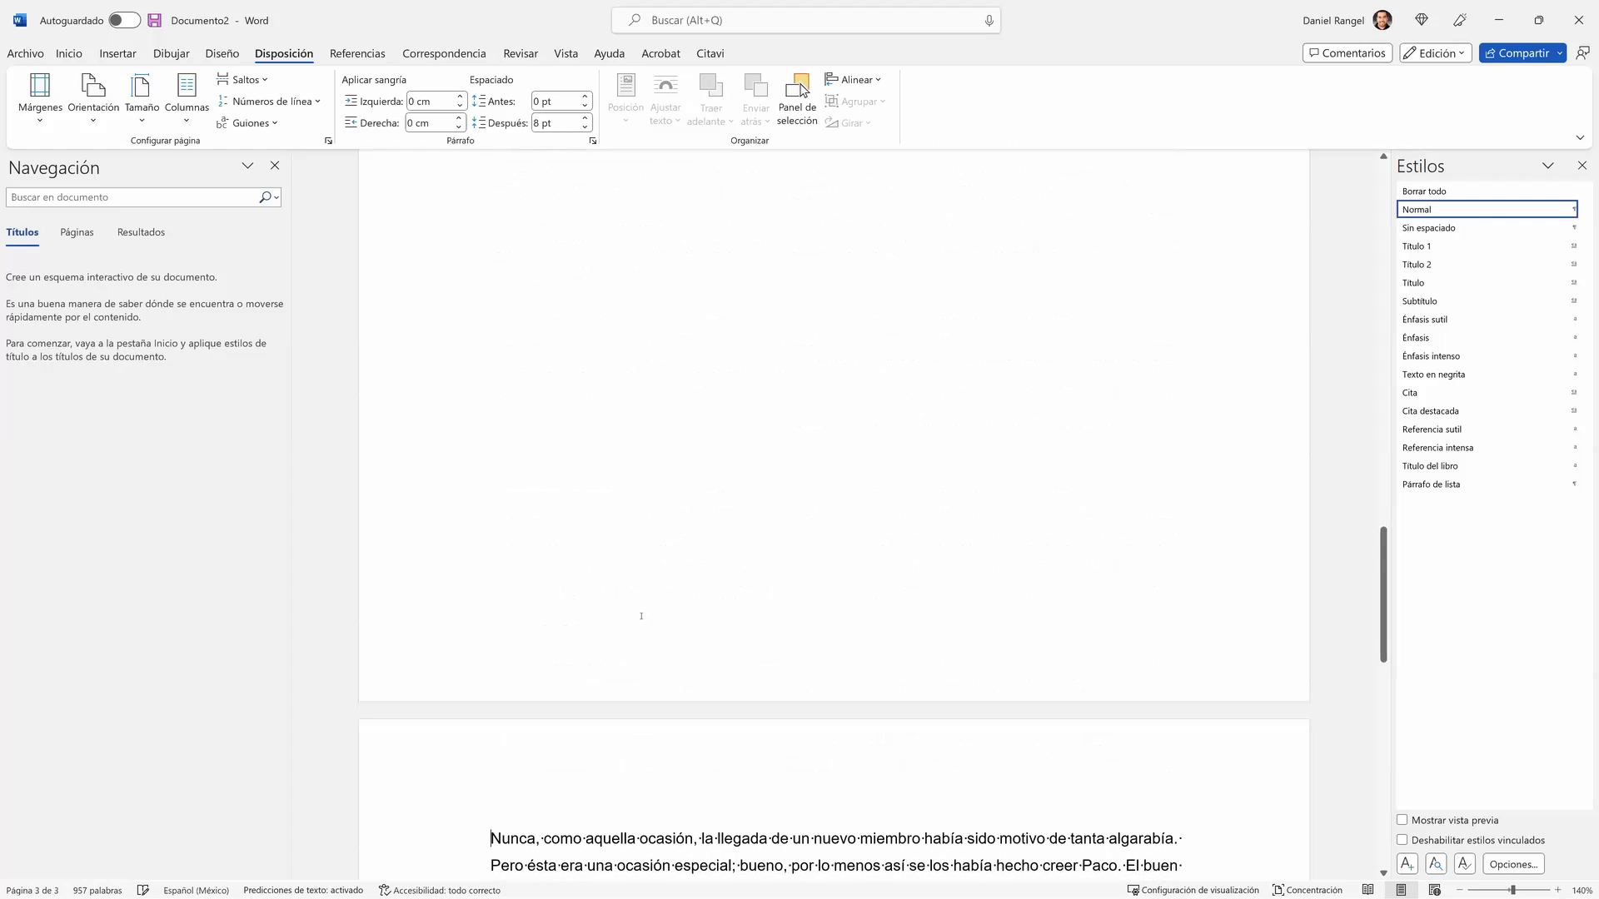
{"action": "scroll", "coordinate": [583, 666], "scroll_direction": "up", "scroll_amount": 4}
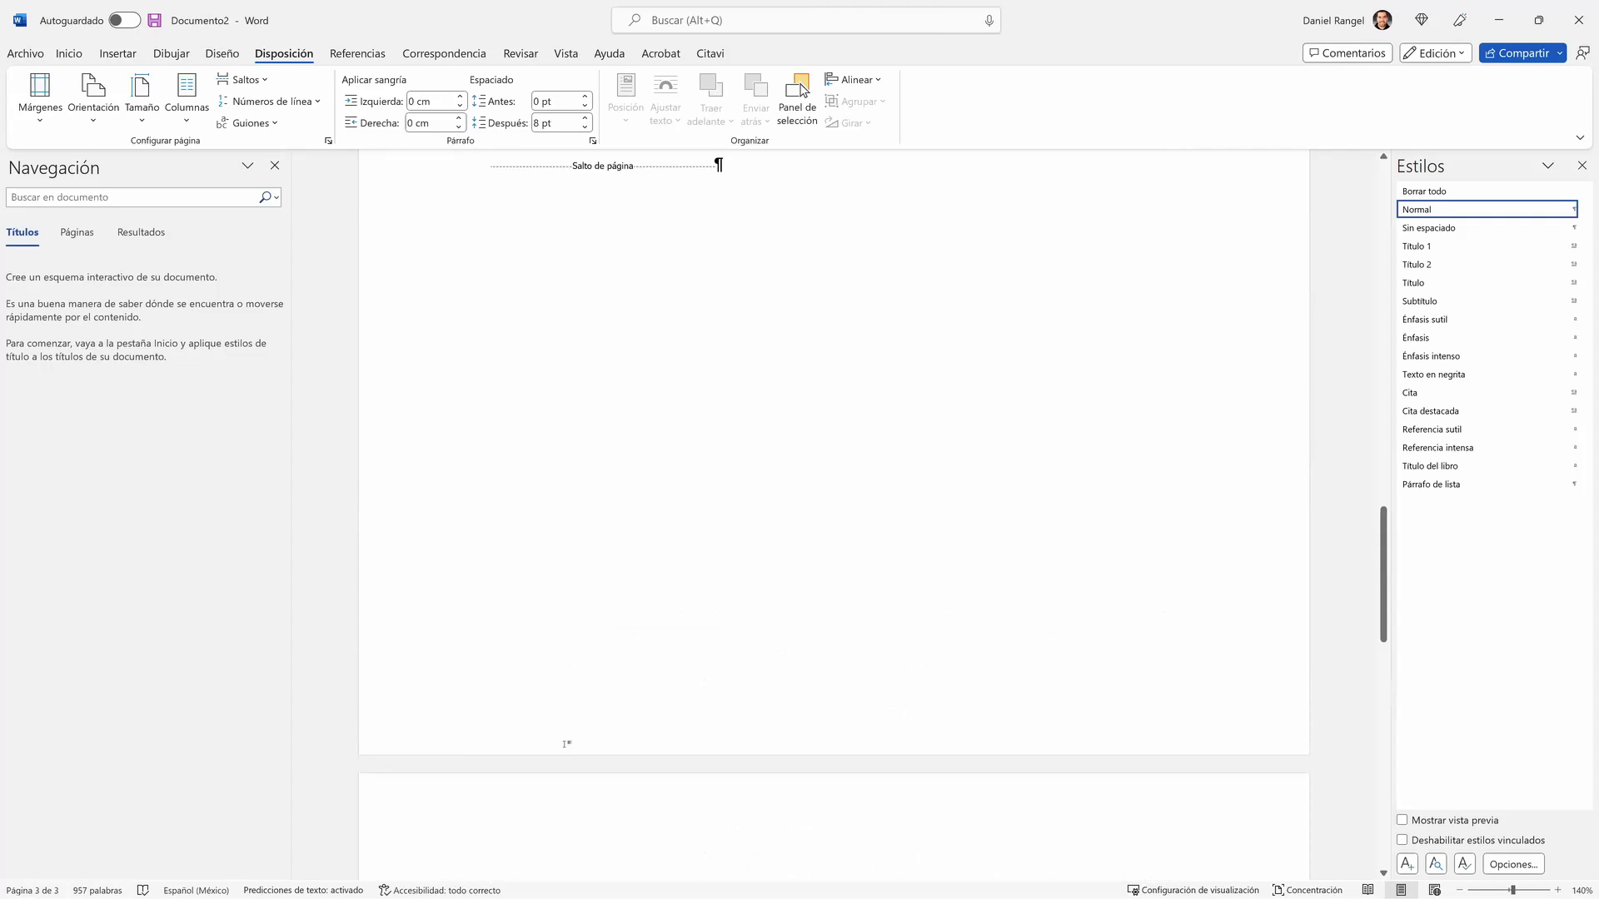
{"action": "scroll", "coordinate": [609, 500], "scroll_direction": "up", "scroll_amount": 2}
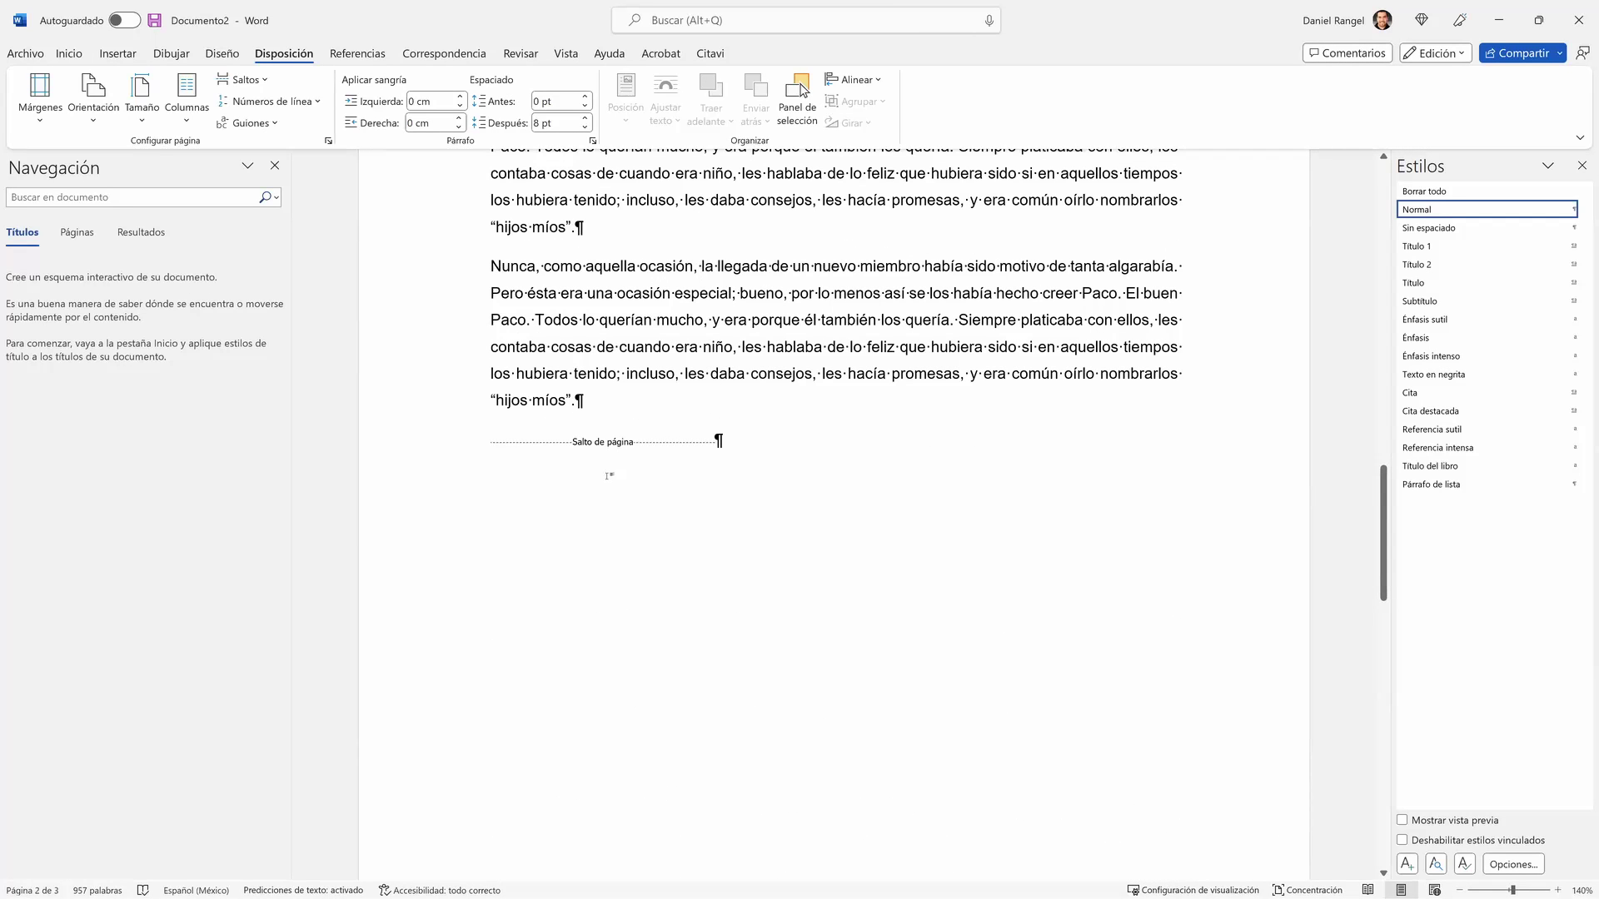
{"action": "key", "text": "BackSpace"}
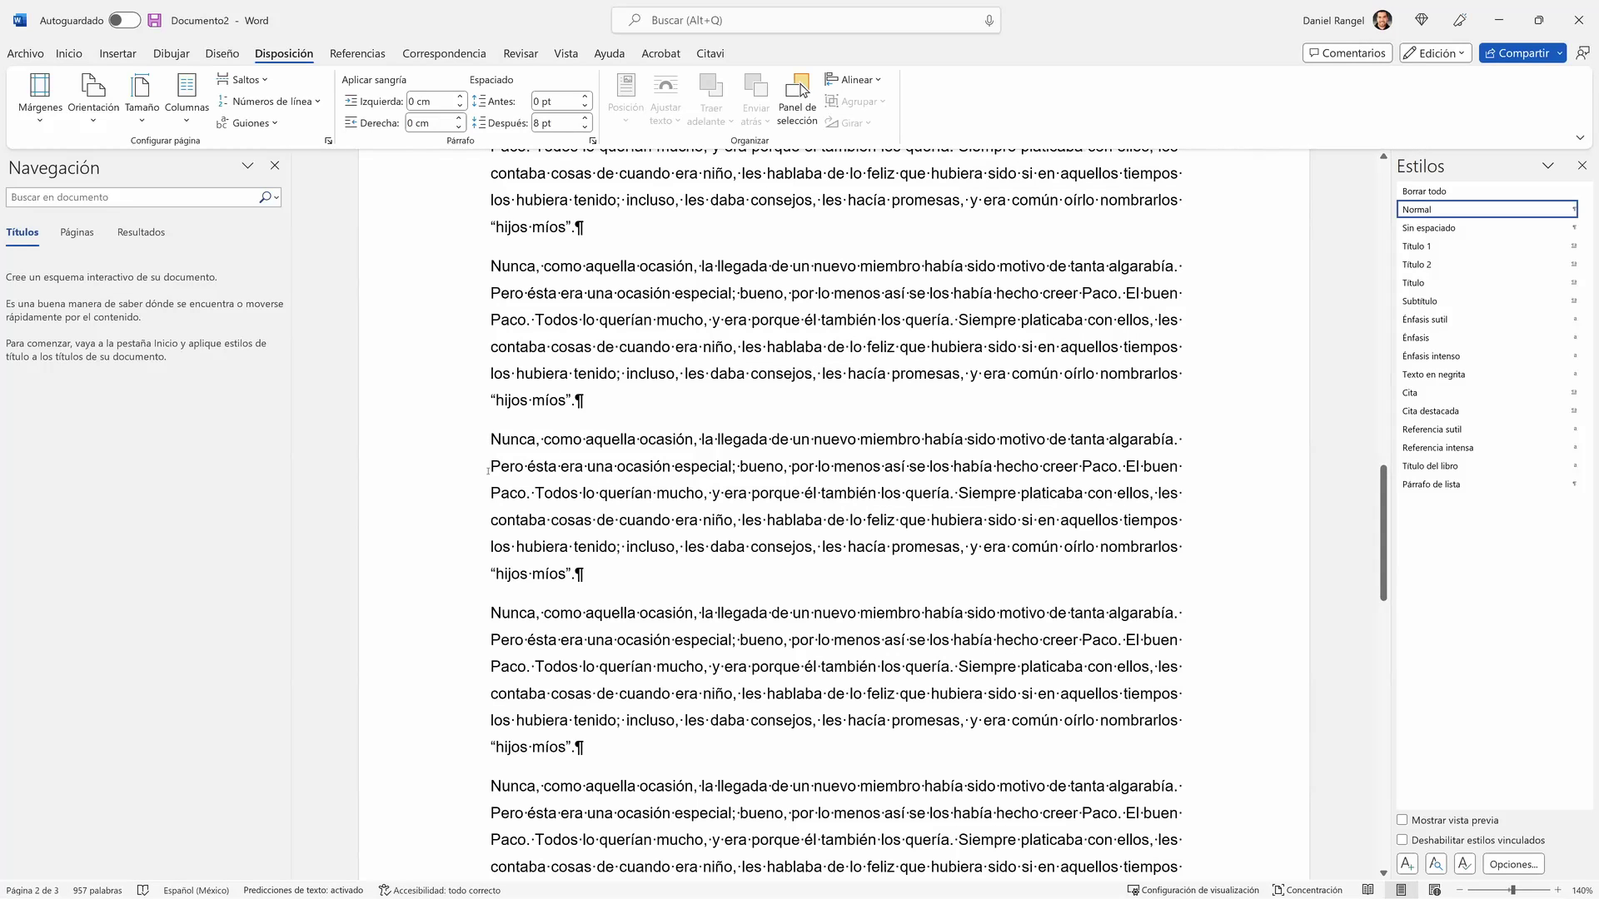
Close the Navegación pane so the text uses the full window width.
{"action": "scroll", "coordinate": [487, 471], "scroll_direction": "up", "scroll_amount": 2}
{"action": "scroll", "coordinate": [488, 471], "scroll_direction": "up", "scroll_amount": 1}
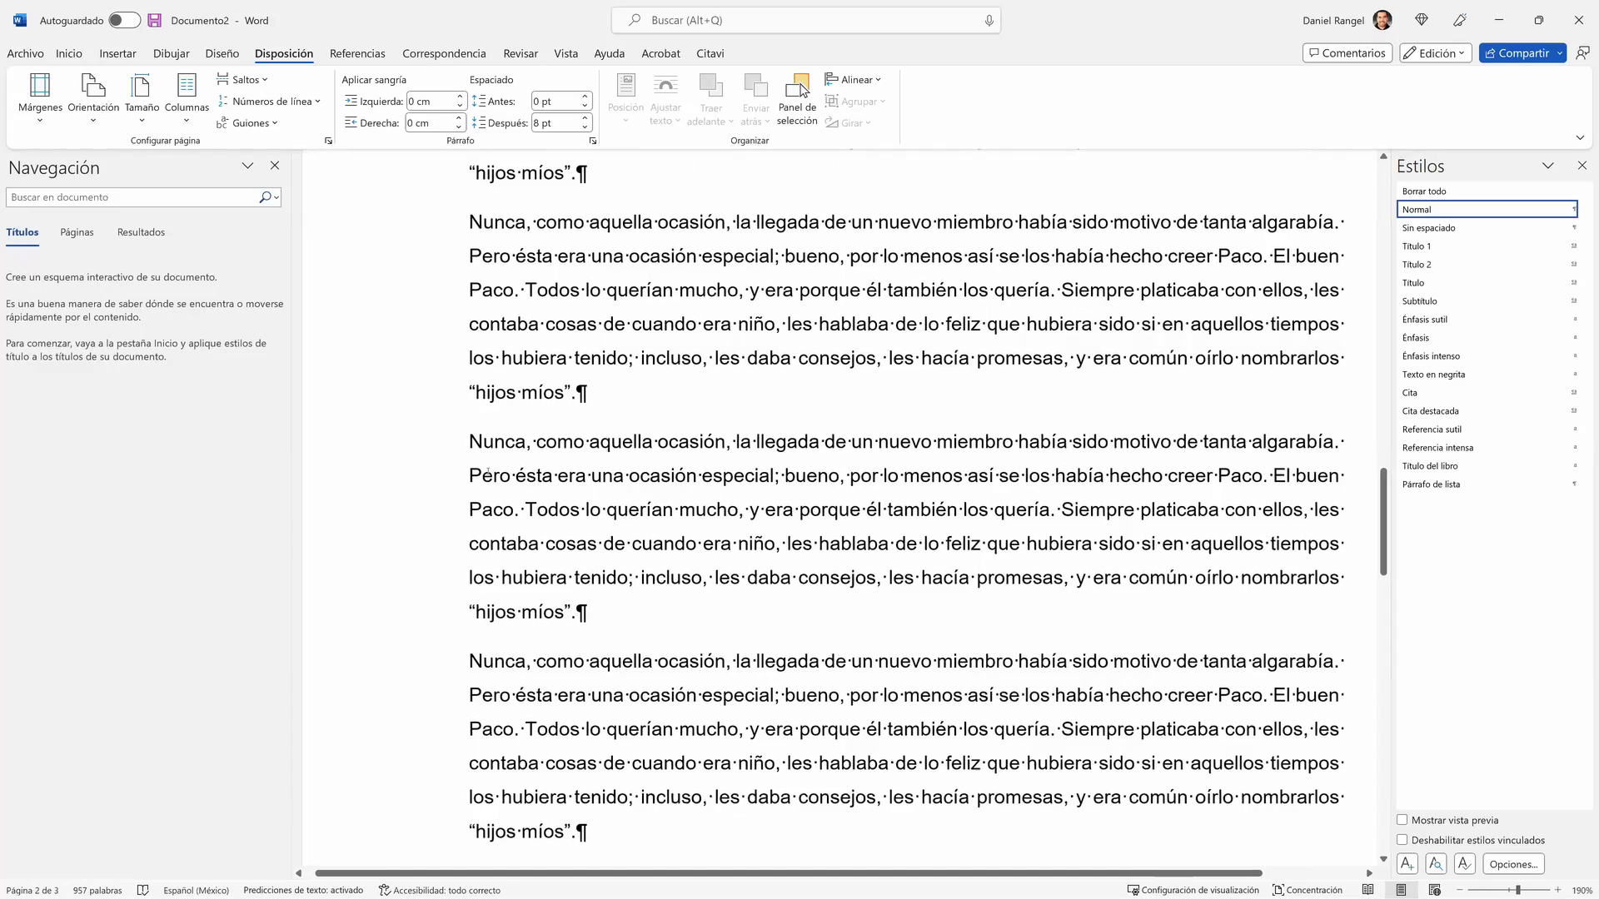
{"action": "scroll", "coordinate": [488, 472], "scroll_direction": "up", "scroll_amount": 2}
{"action": "scroll", "coordinate": [488, 471], "scroll_direction": "up", "scroll_amount": 1}
{"action": "scroll", "coordinate": [488, 472], "scroll_direction": "up", "scroll_amount": 1}
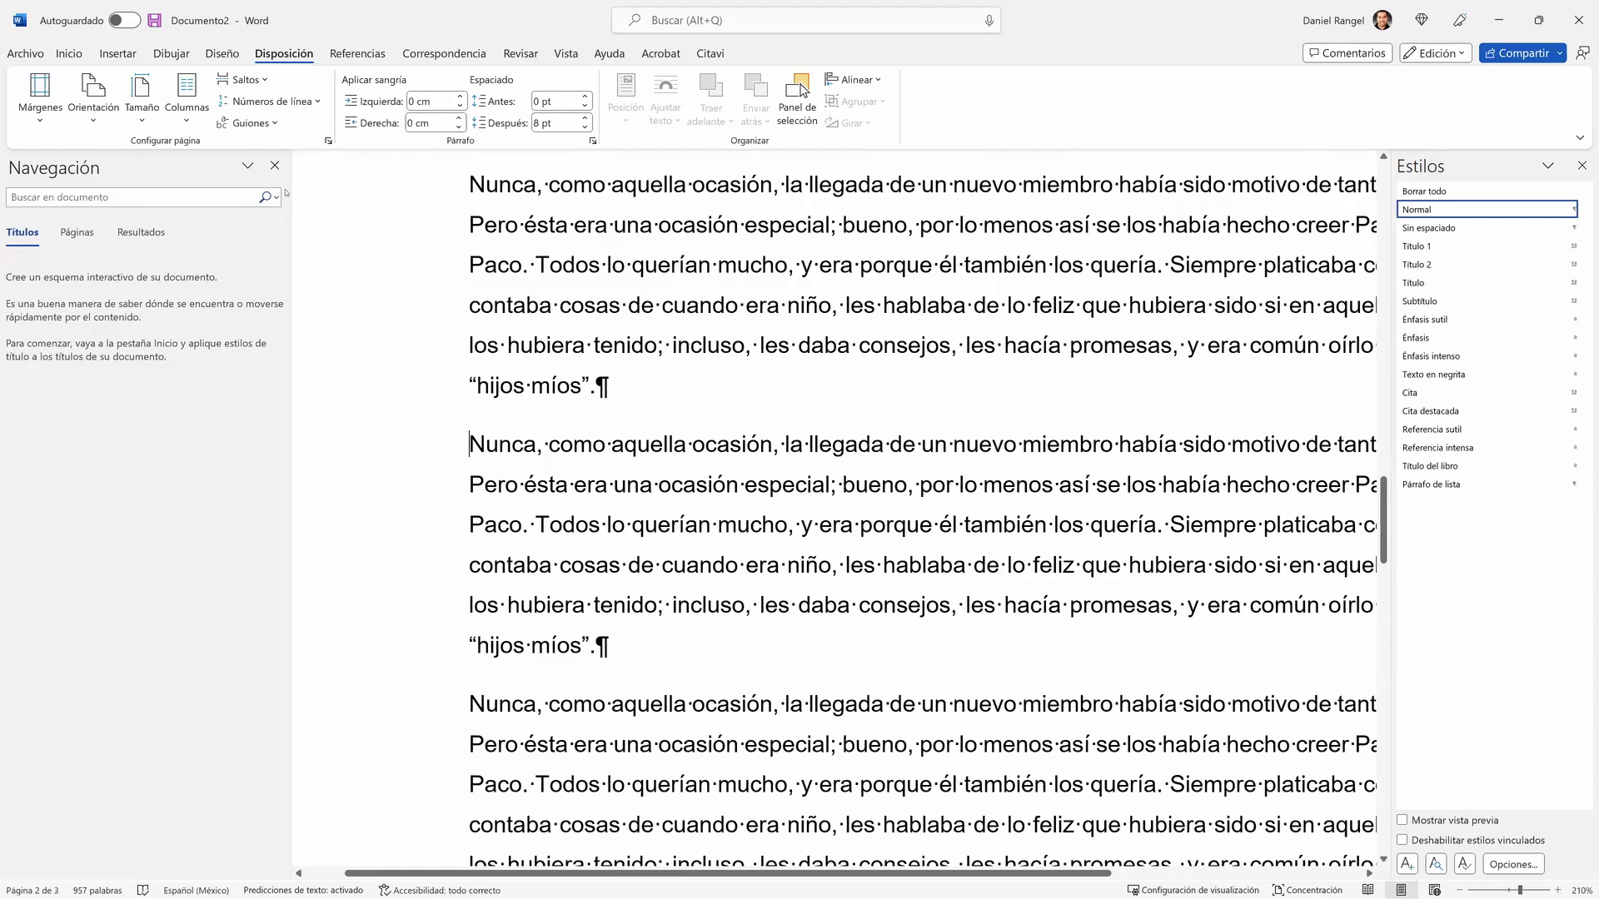
{"action": "left_click", "coordinate": [274, 167]}
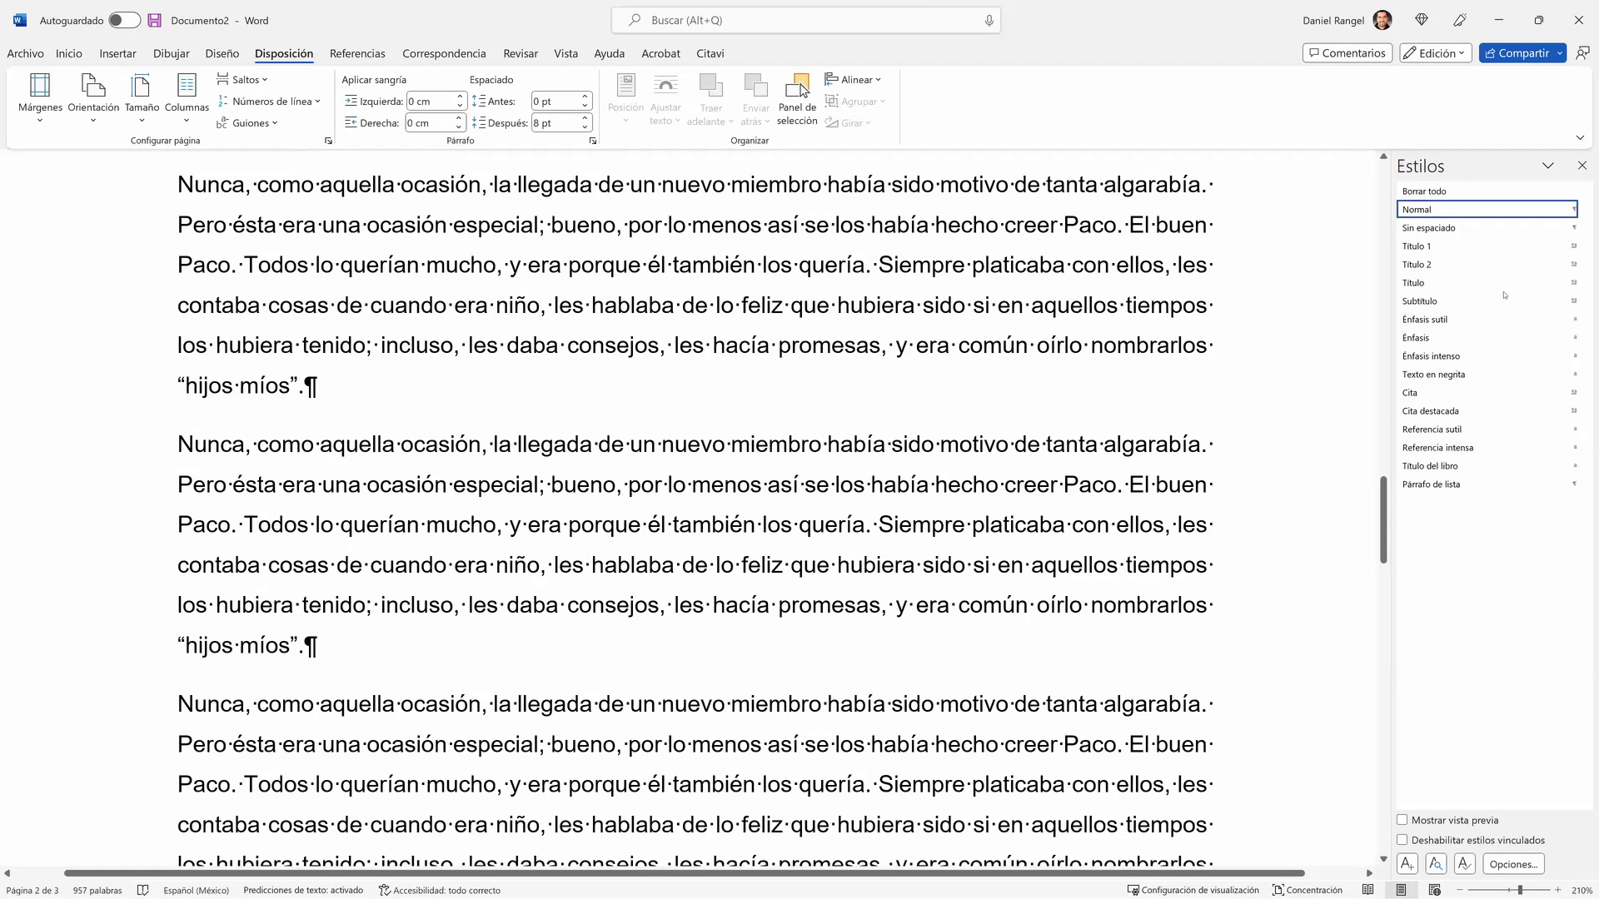
Close the styles pane and insert a Continua section break before the second paragraph.
{"action": "left_click", "coordinate": [1582, 166]}
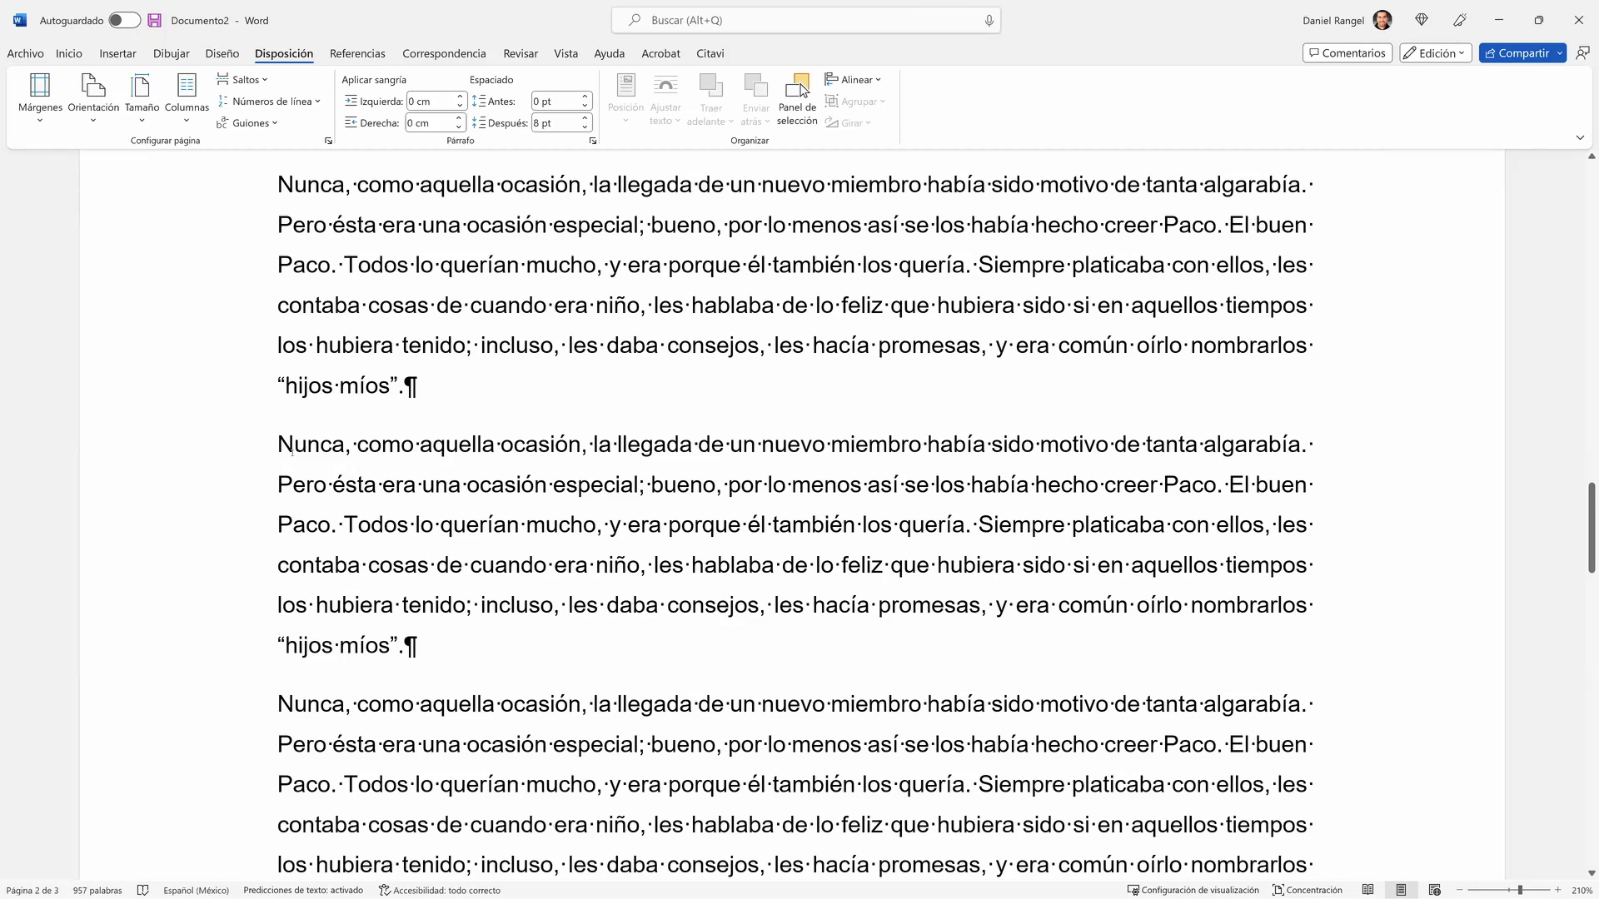
{"action": "mouse_move", "coordinate": [279, 443]}
{"action": "left_mouse_down"}
{"action": "mouse_move", "coordinate": [418, 626]}
{"action": "mouse_move", "coordinate": [415, 657]}
{"action": "left_mouse_up"}
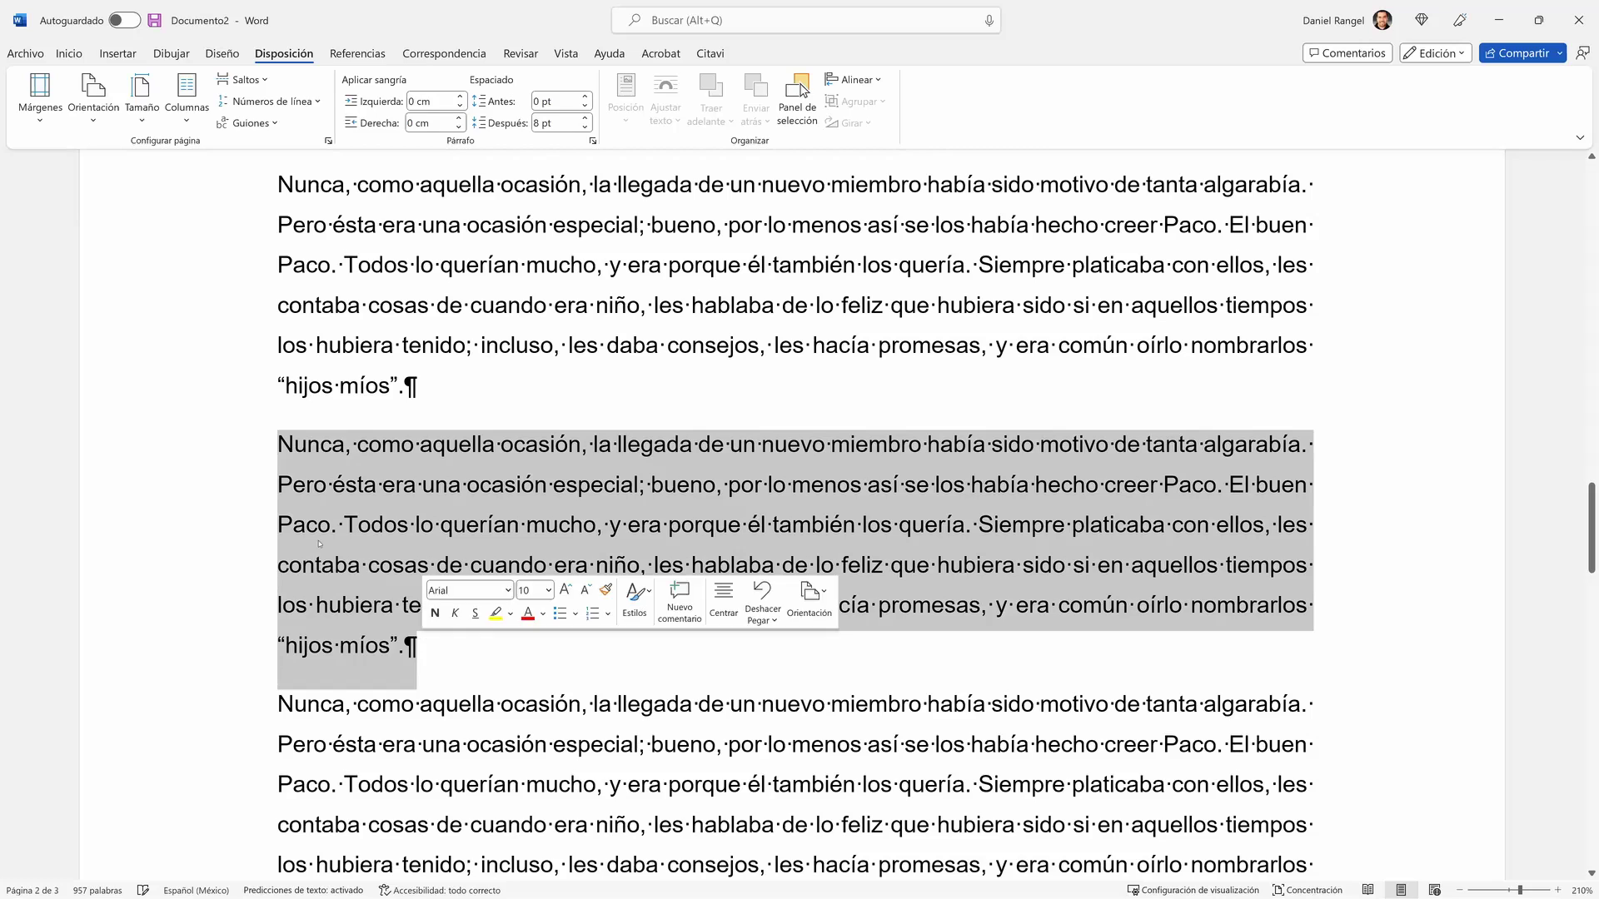
{"action": "left_click", "coordinate": [280, 448]}
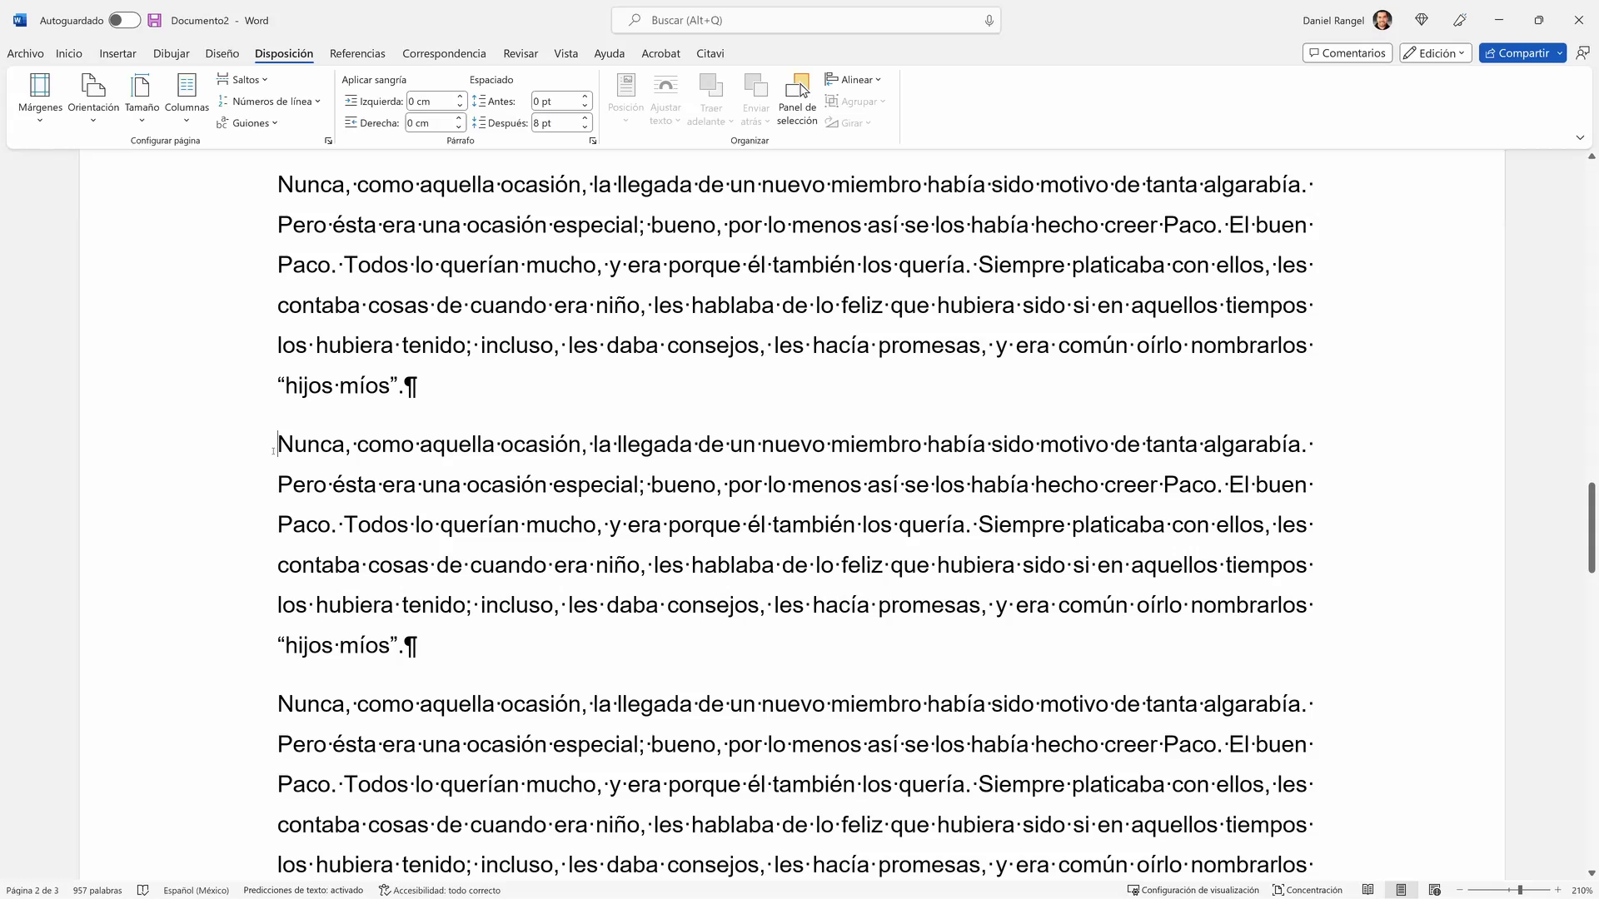
{"action": "left_click", "coordinate": [243, 79]}
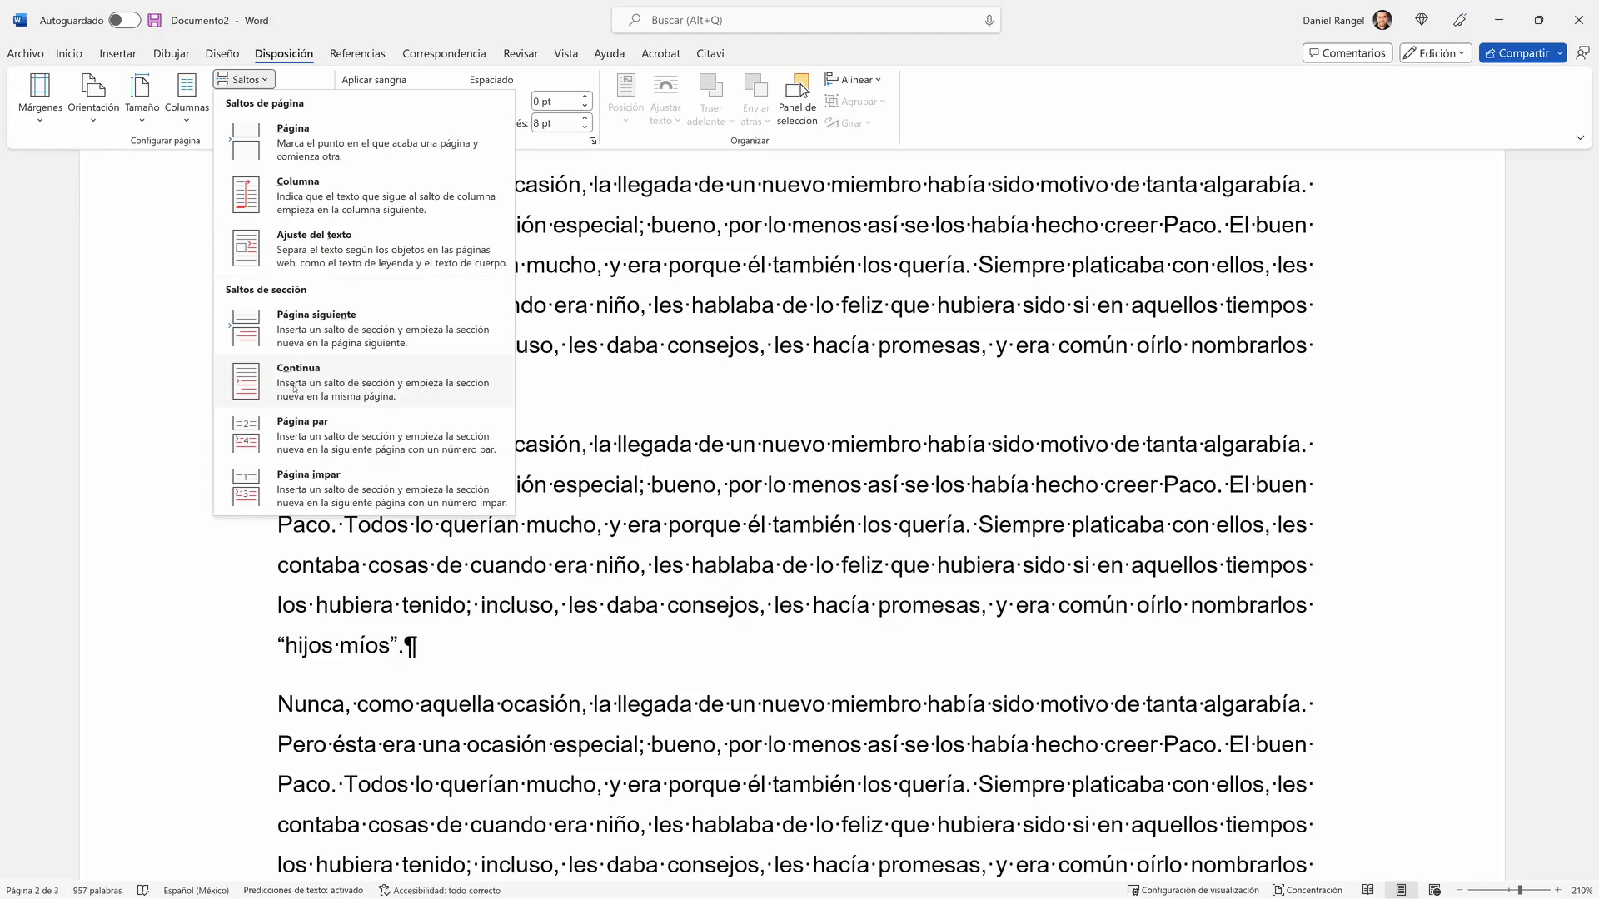
{"action": "left_click", "coordinate": [294, 389]}
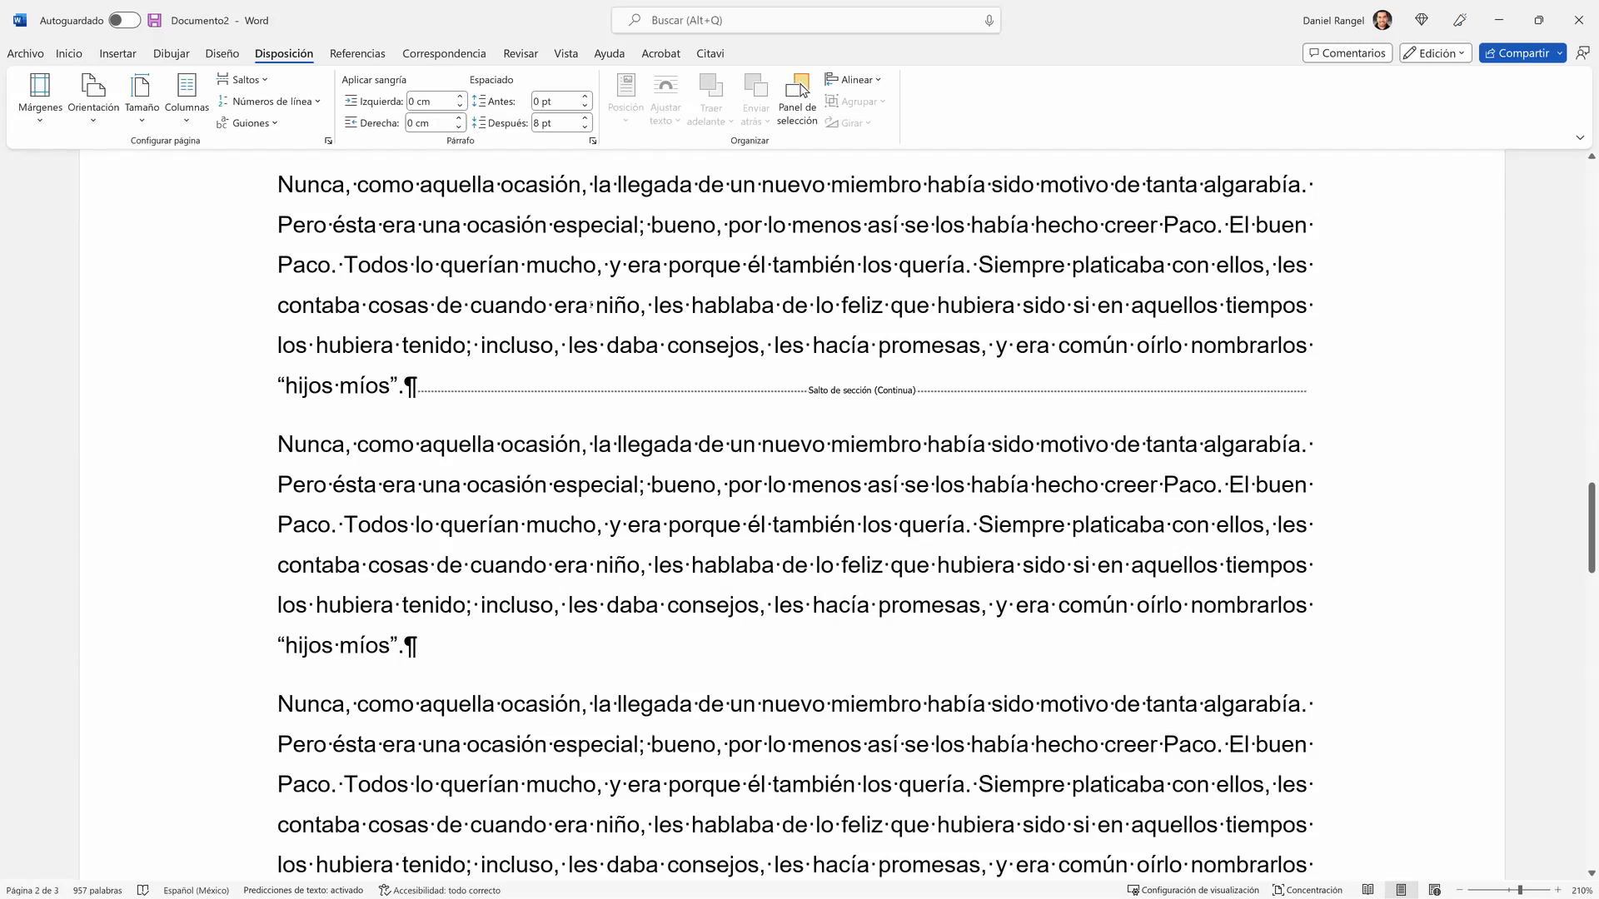
Toggle formatting marks and add a Continua section break after the second paragraph.
{"action": "left_click", "coordinate": [69, 55]}
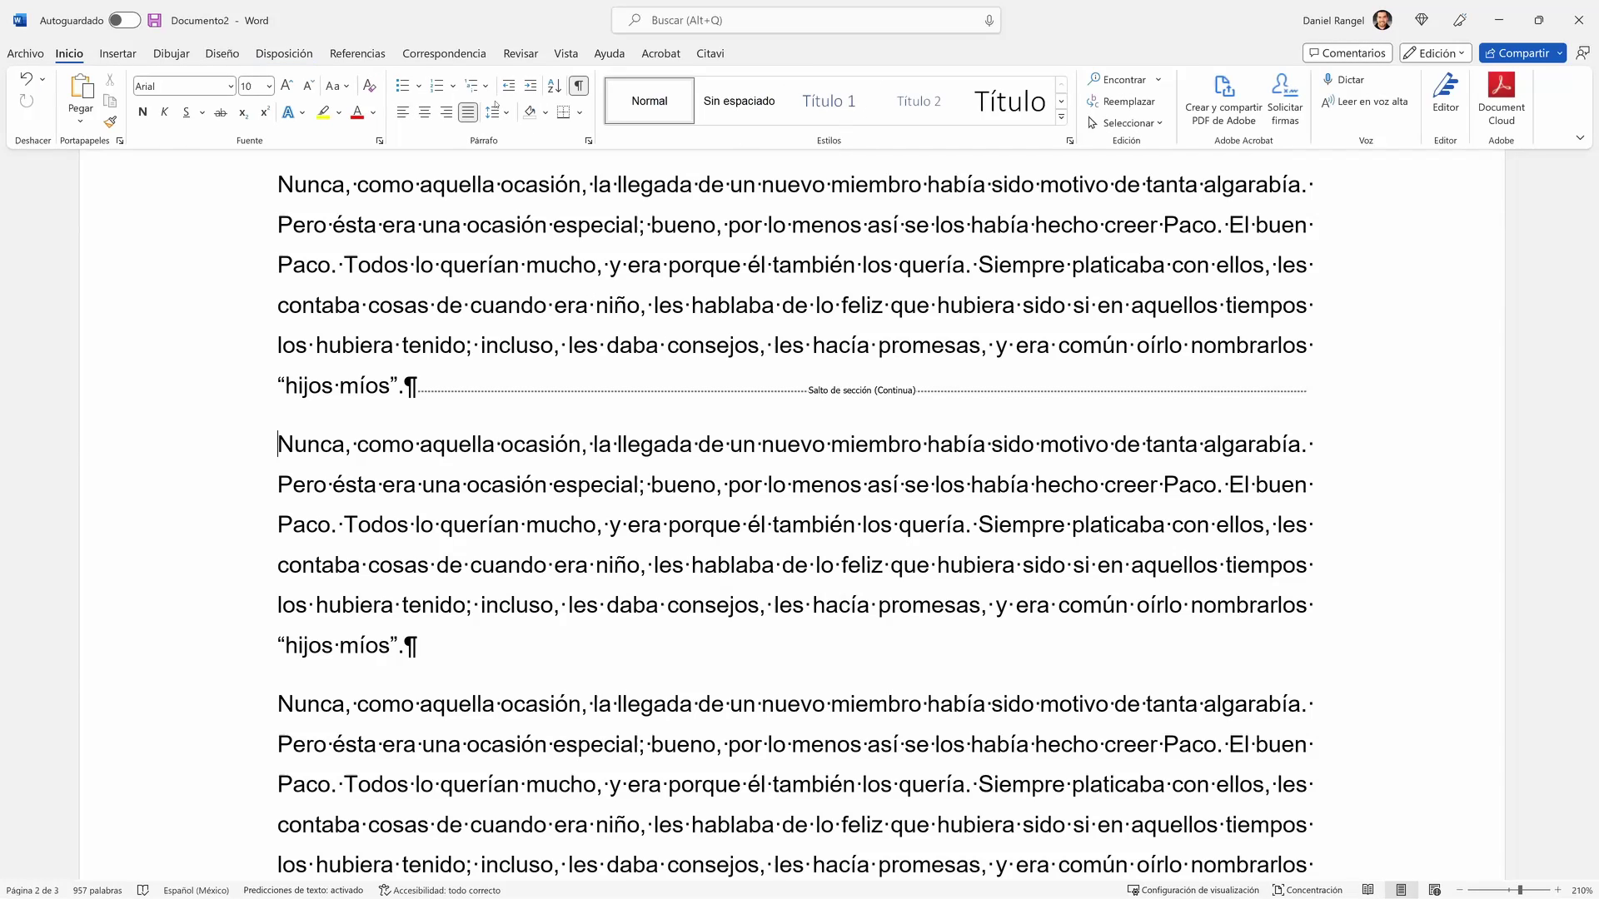
{"action": "left_click", "coordinate": [580, 85]}
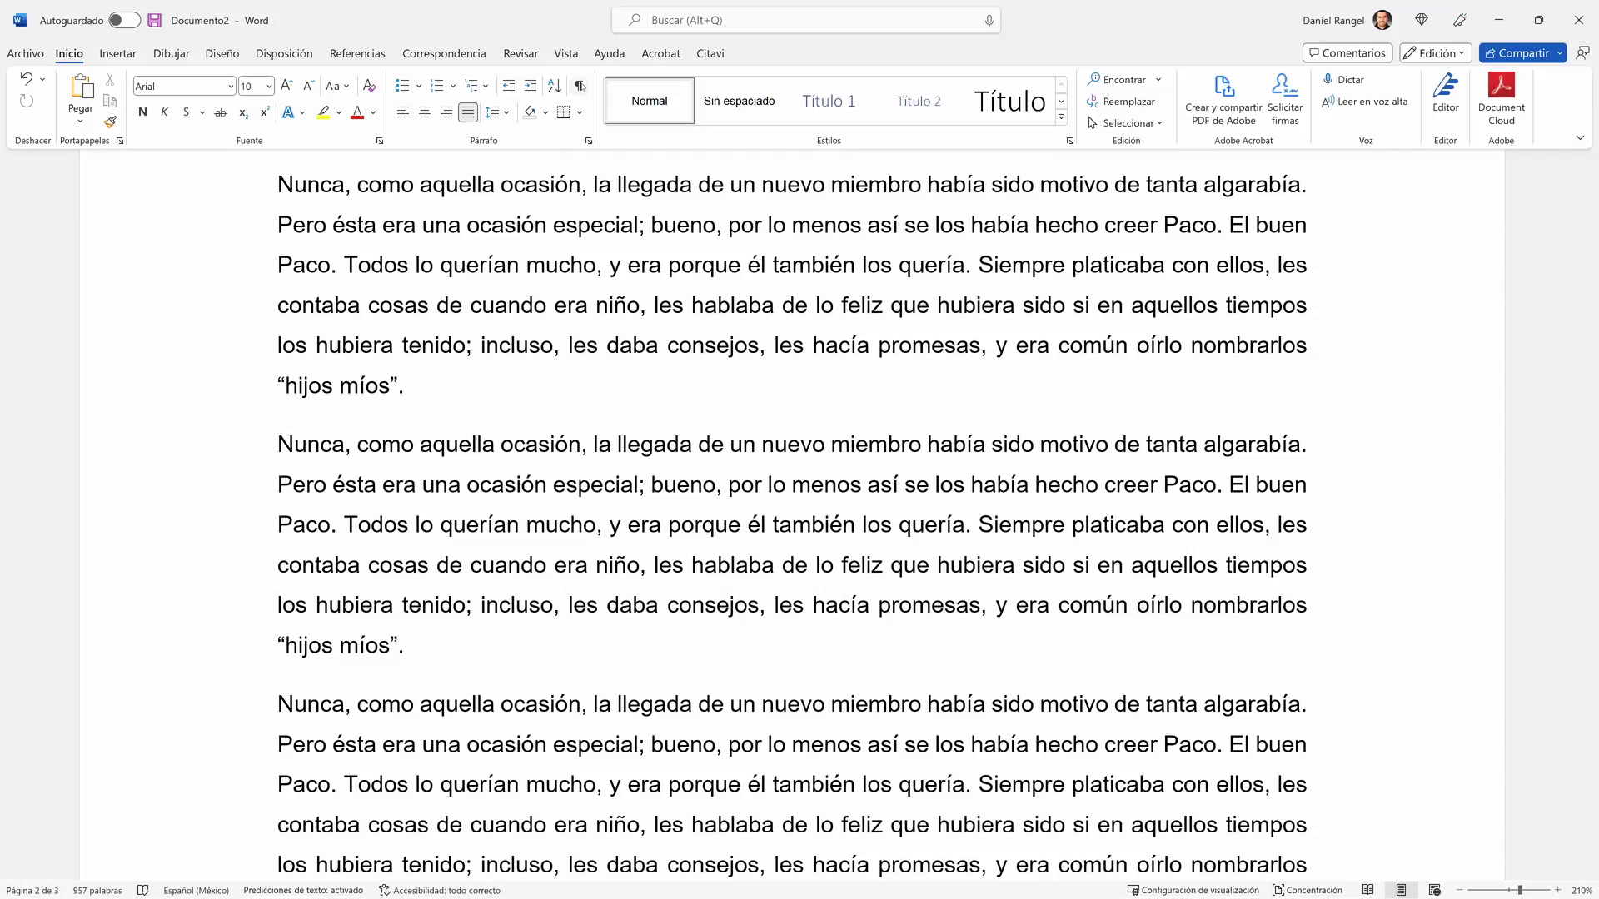
{"action": "left_click", "coordinate": [580, 85]}
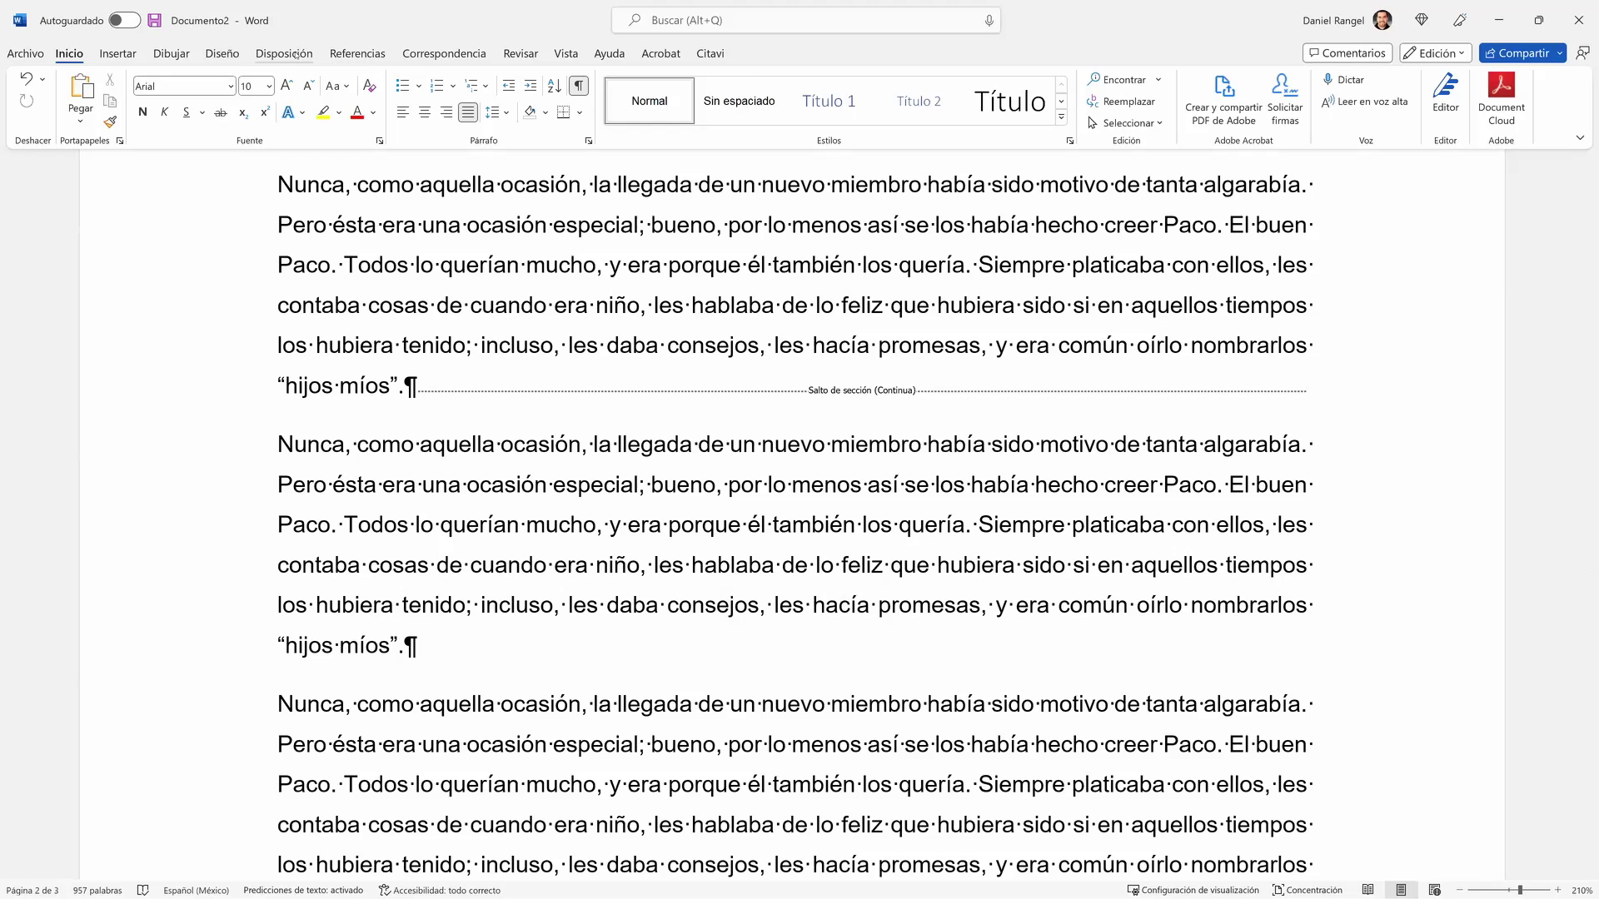
{"action": "left_click", "coordinate": [295, 65]}
{"action": "left_click", "coordinate": [244, 80]}
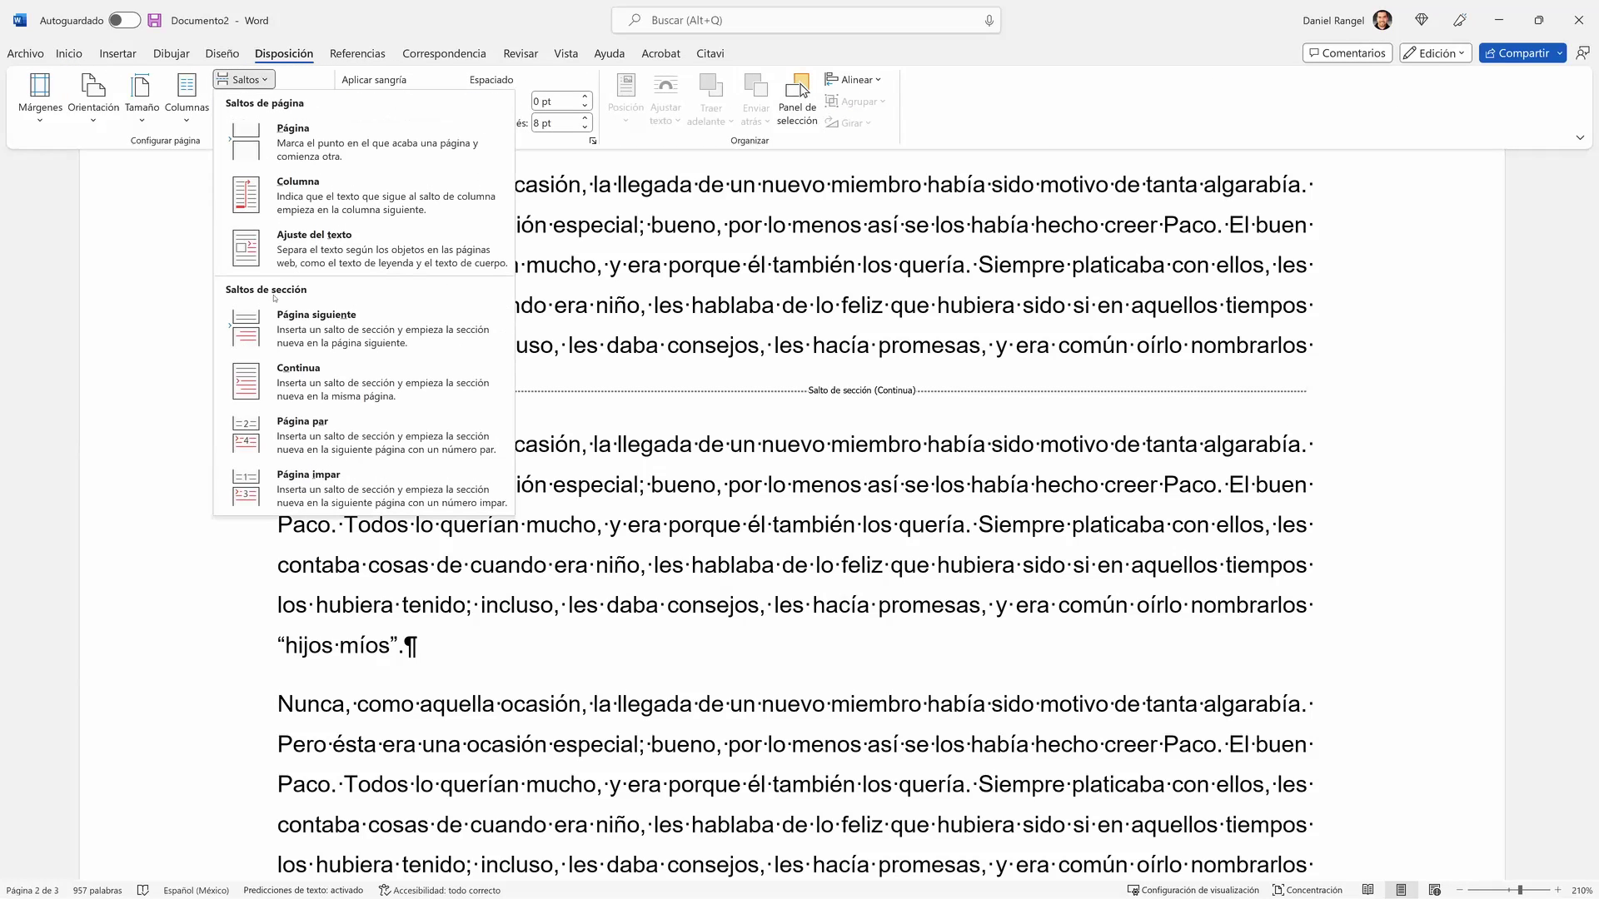
{"action": "left_click", "coordinate": [316, 399]}
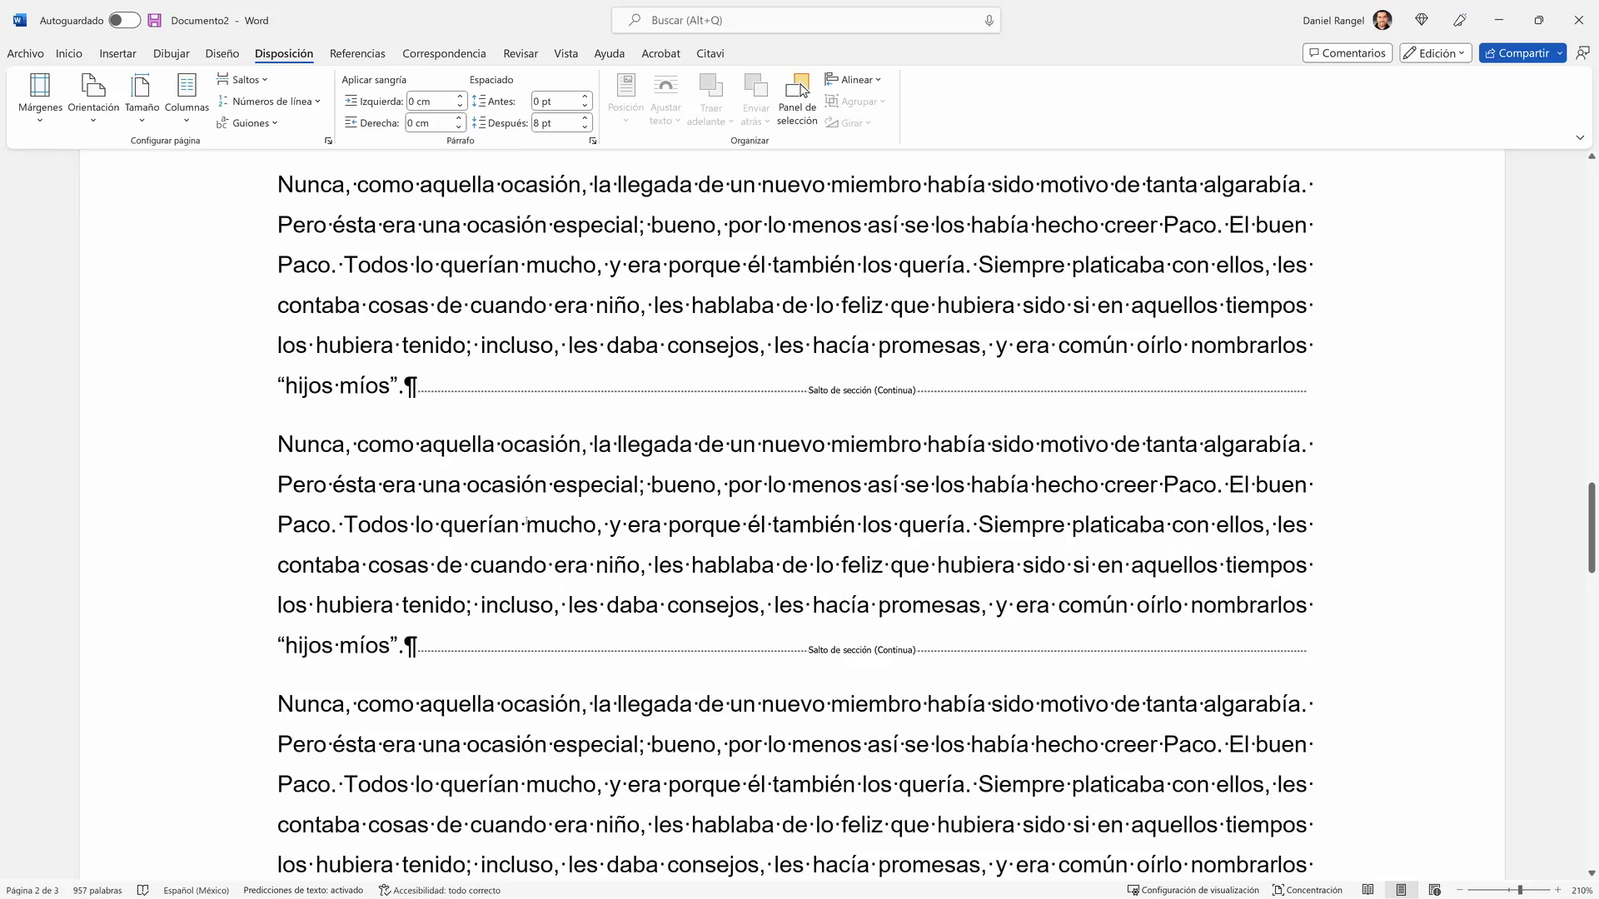
{"action": "left_click_drag", "start_coordinate": [606, 440], "coordinate": [666, 604]}
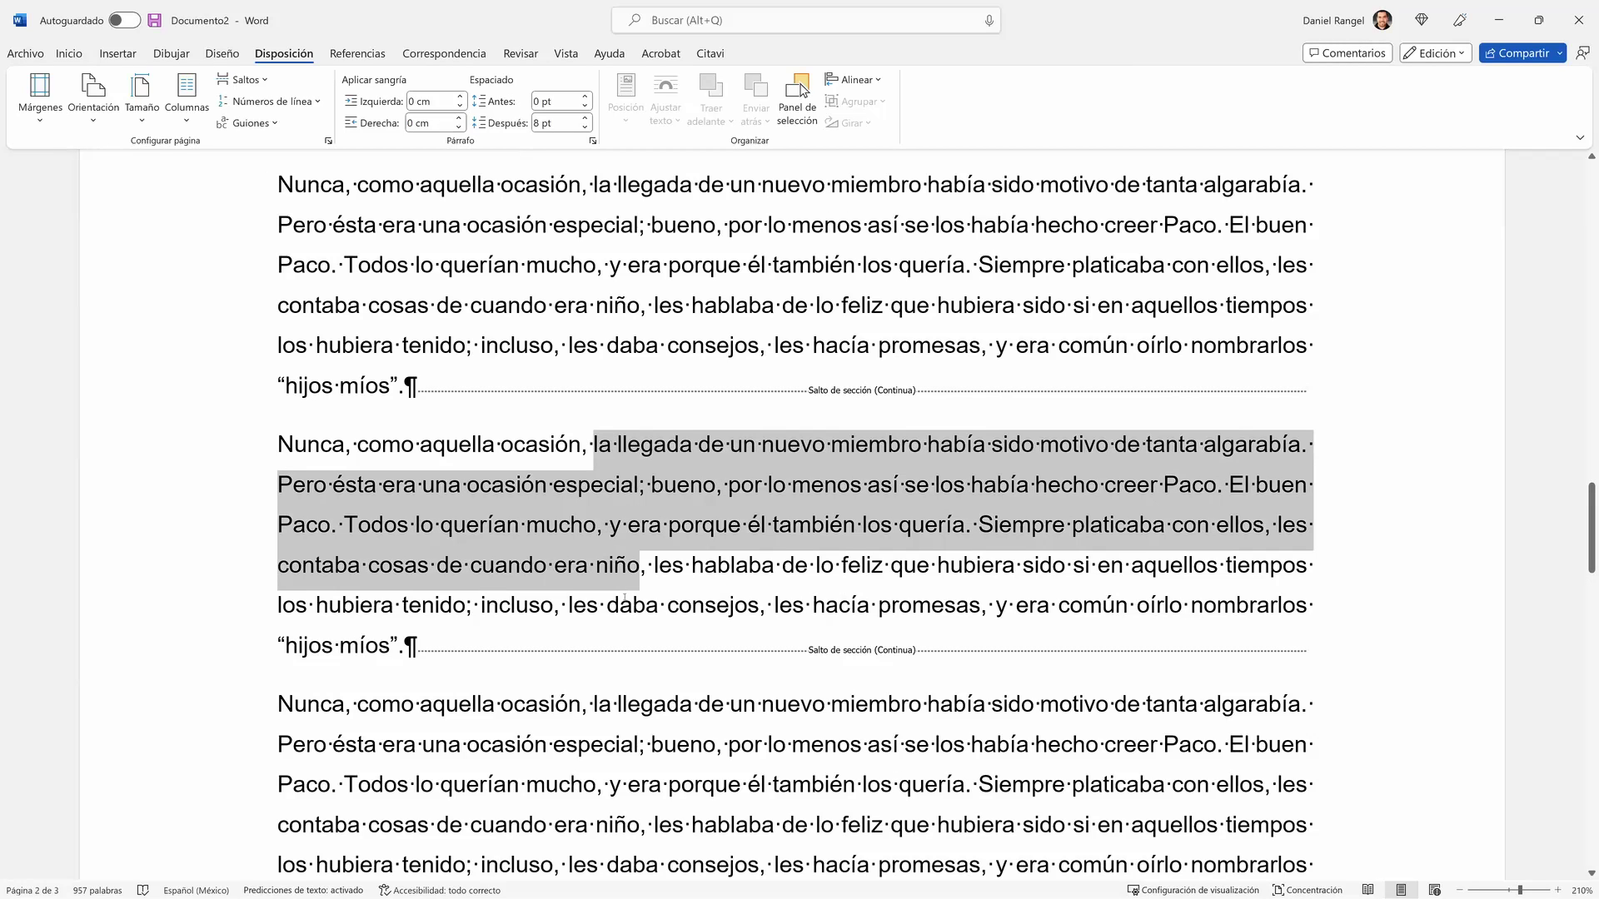
{"action": "left_click", "coordinate": [548, 485]}
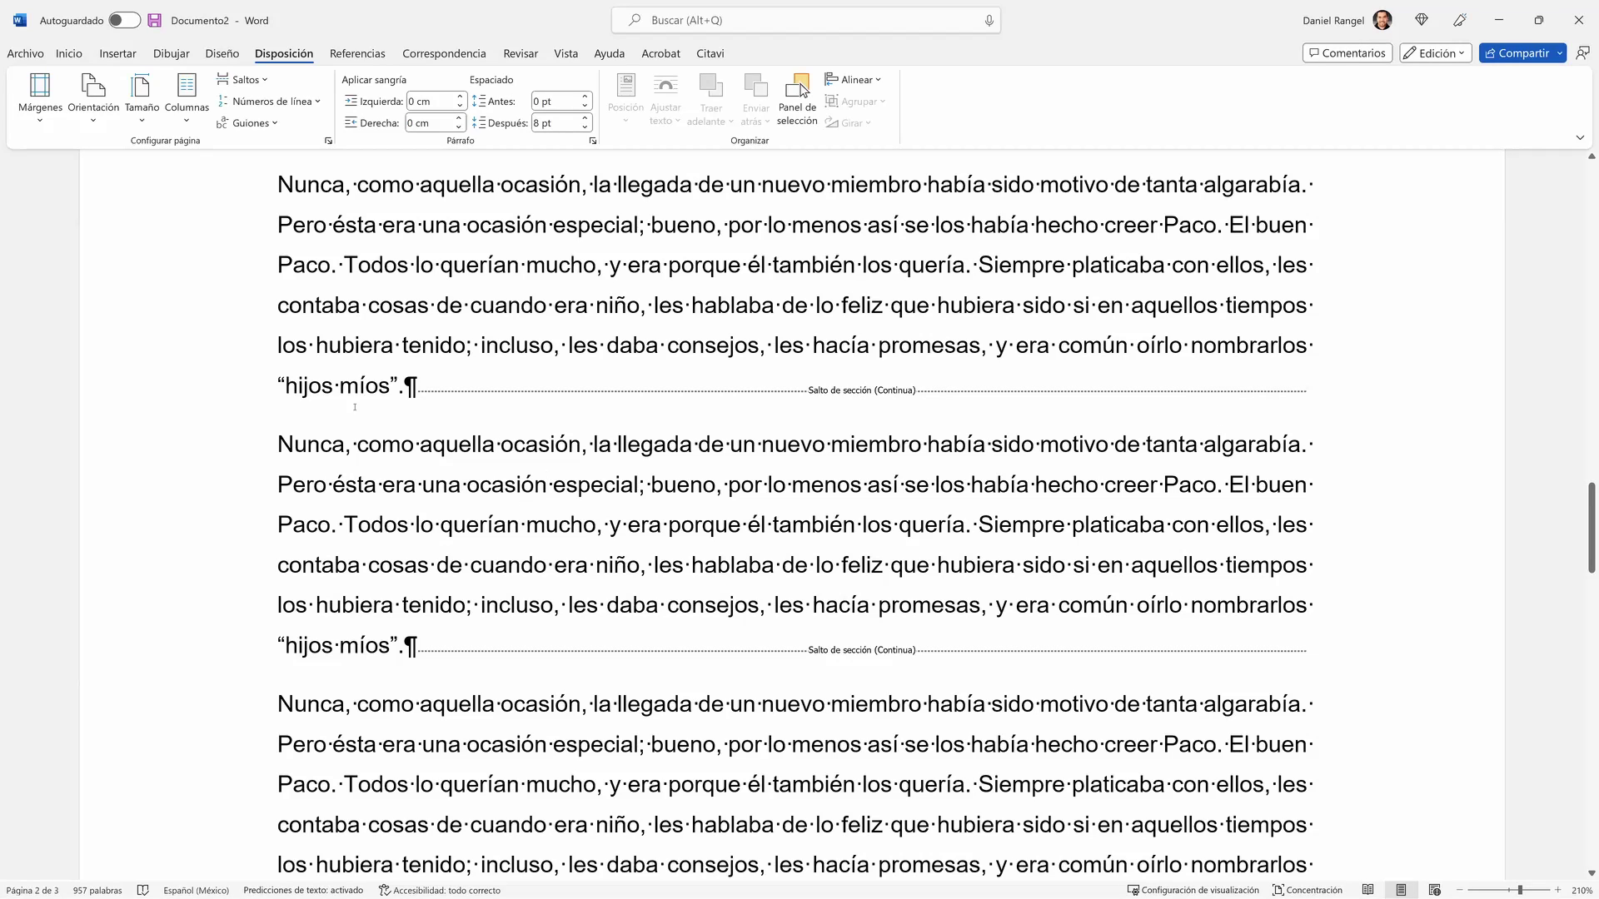
Set the section between the continuous breaks to Dos columns.
{"action": "left_click", "coordinate": [187, 104]}
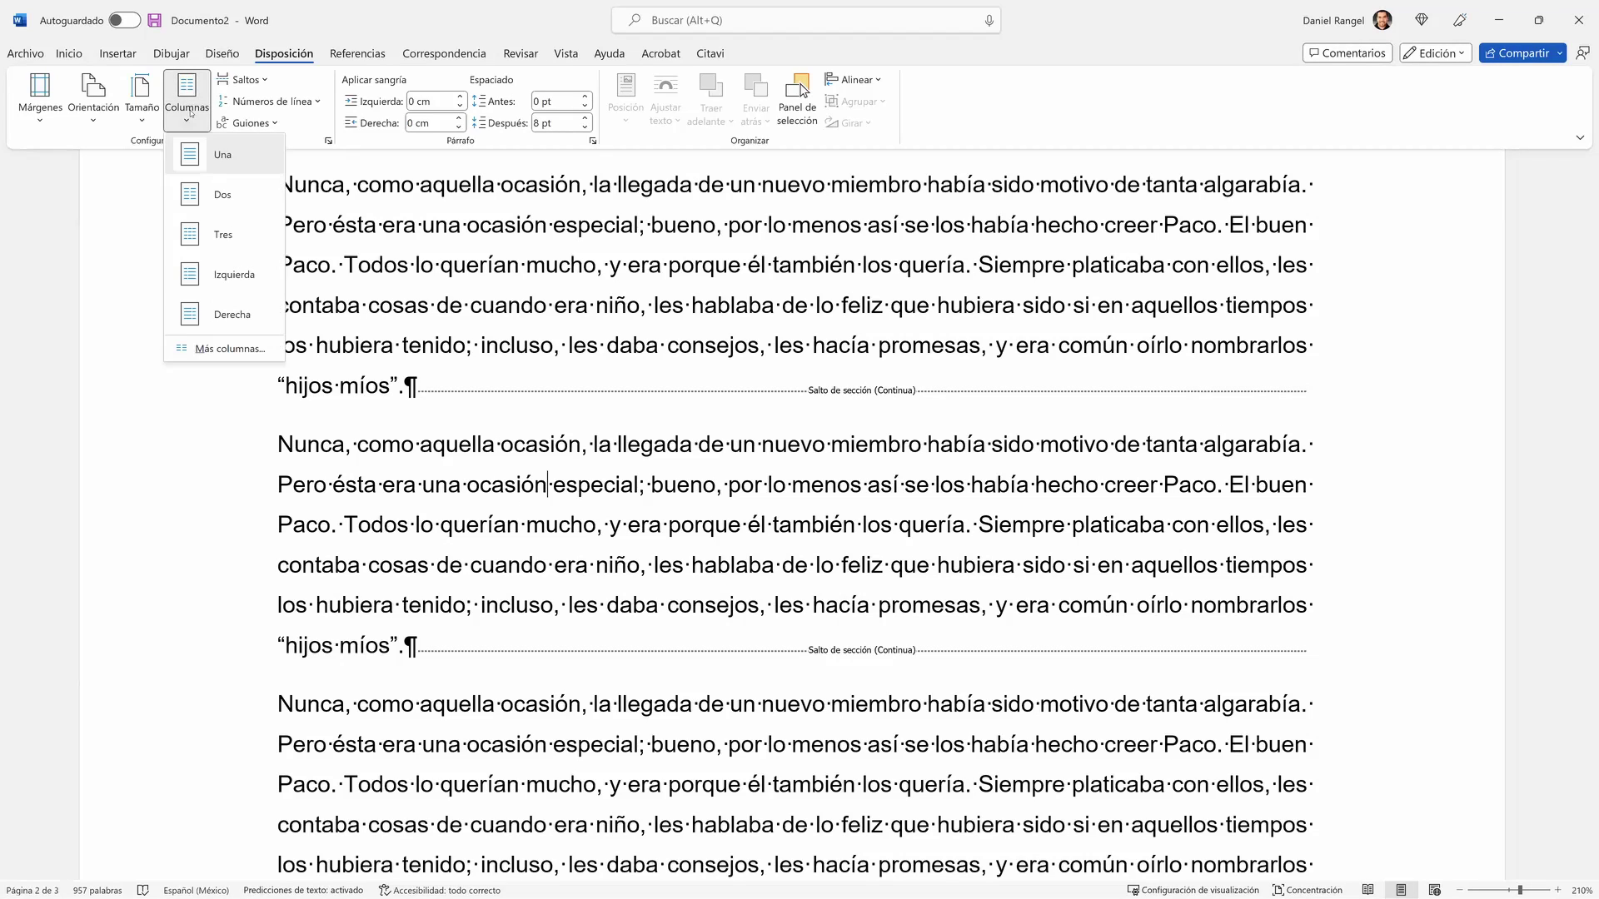
{"action": "left_click", "coordinate": [219, 195]}
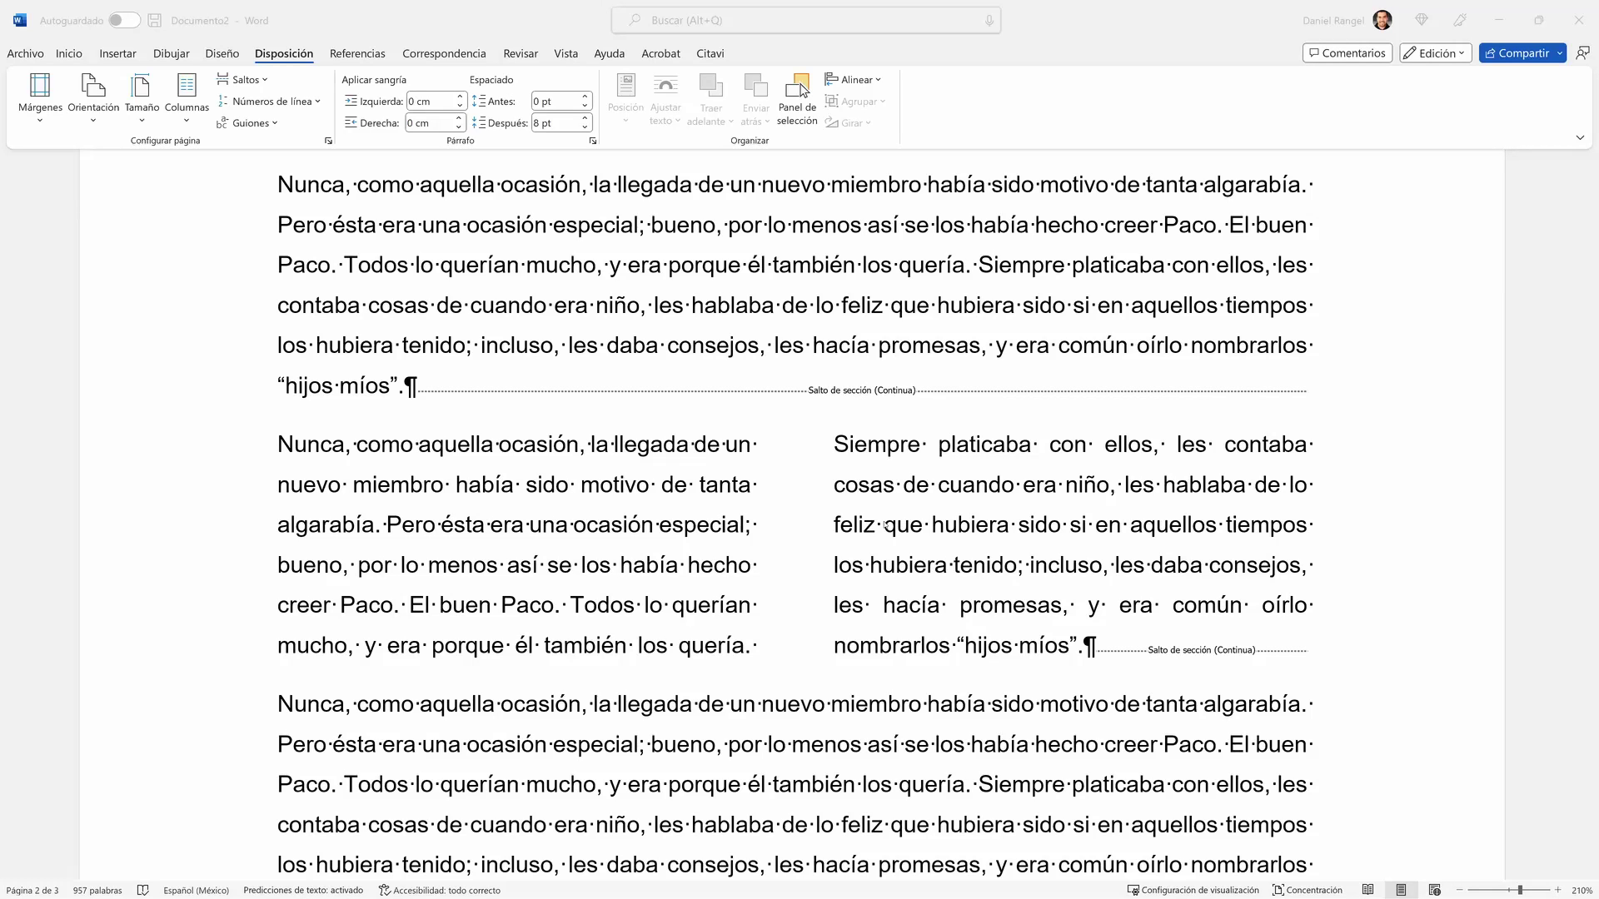
{"action": "scroll", "coordinate": [887, 525], "scroll_direction": "down", "scroll_amount": 3, "text": "ctrl"}
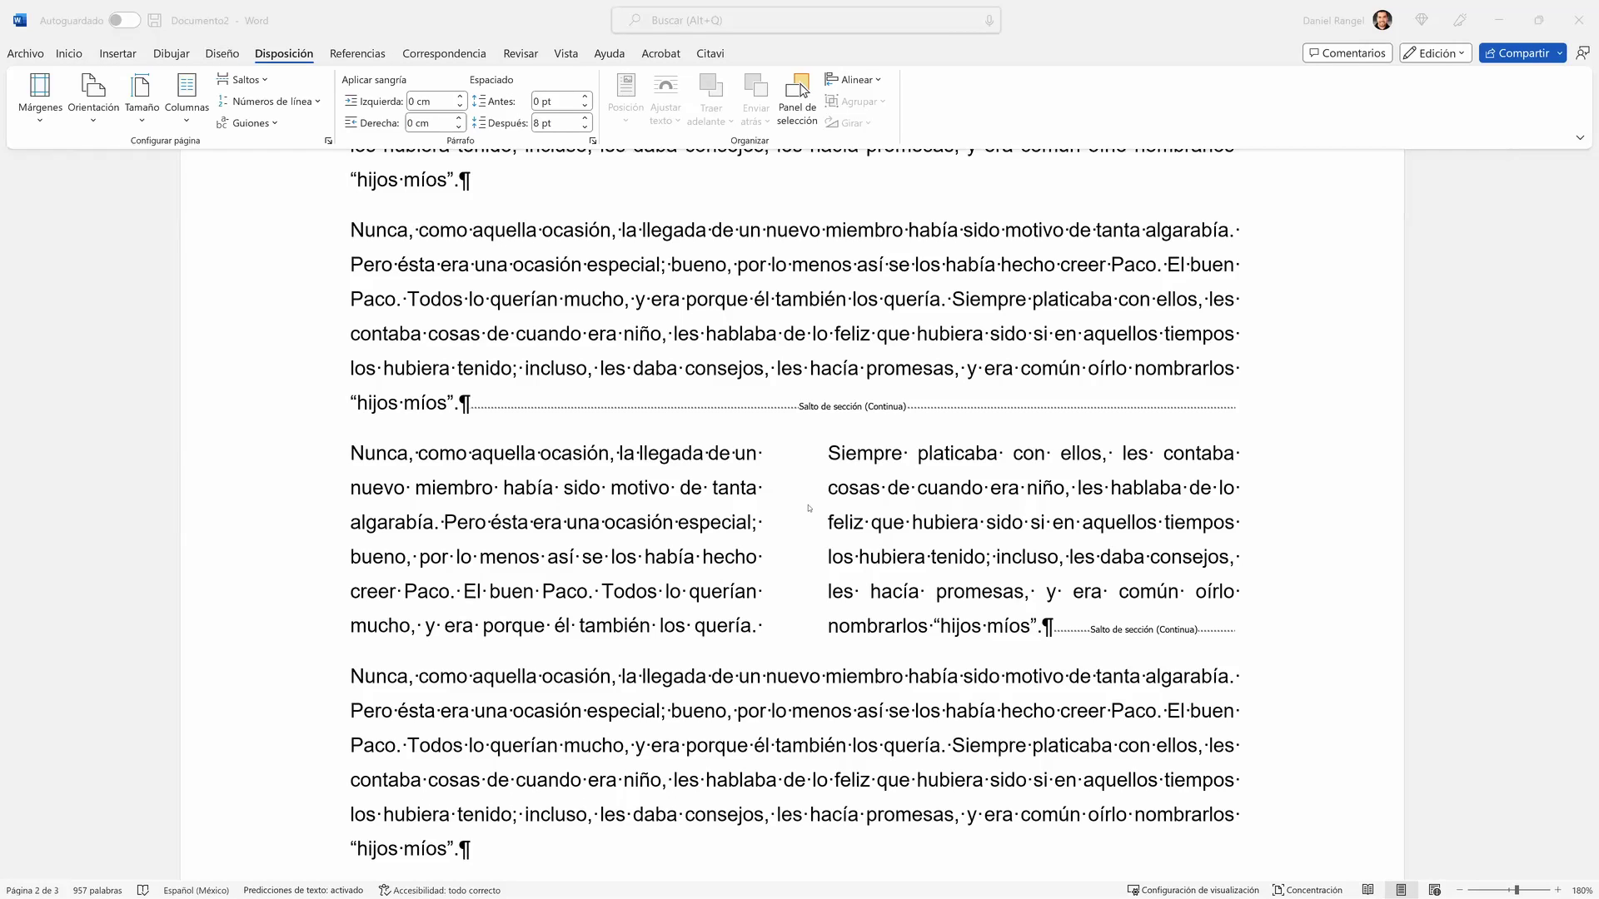
Paste three more copies of the 'Nunca' paragraph into the empty last paragraph.
{"action": "scroll", "coordinate": [808, 508], "scroll_direction": "down", "scroll_amount": 5}
{"action": "scroll", "coordinate": [766, 517], "scroll_direction": "down", "scroll_amount": 5}
{"action": "scroll", "coordinate": [722, 527], "scroll_direction": "down", "scroll_amount": 5}
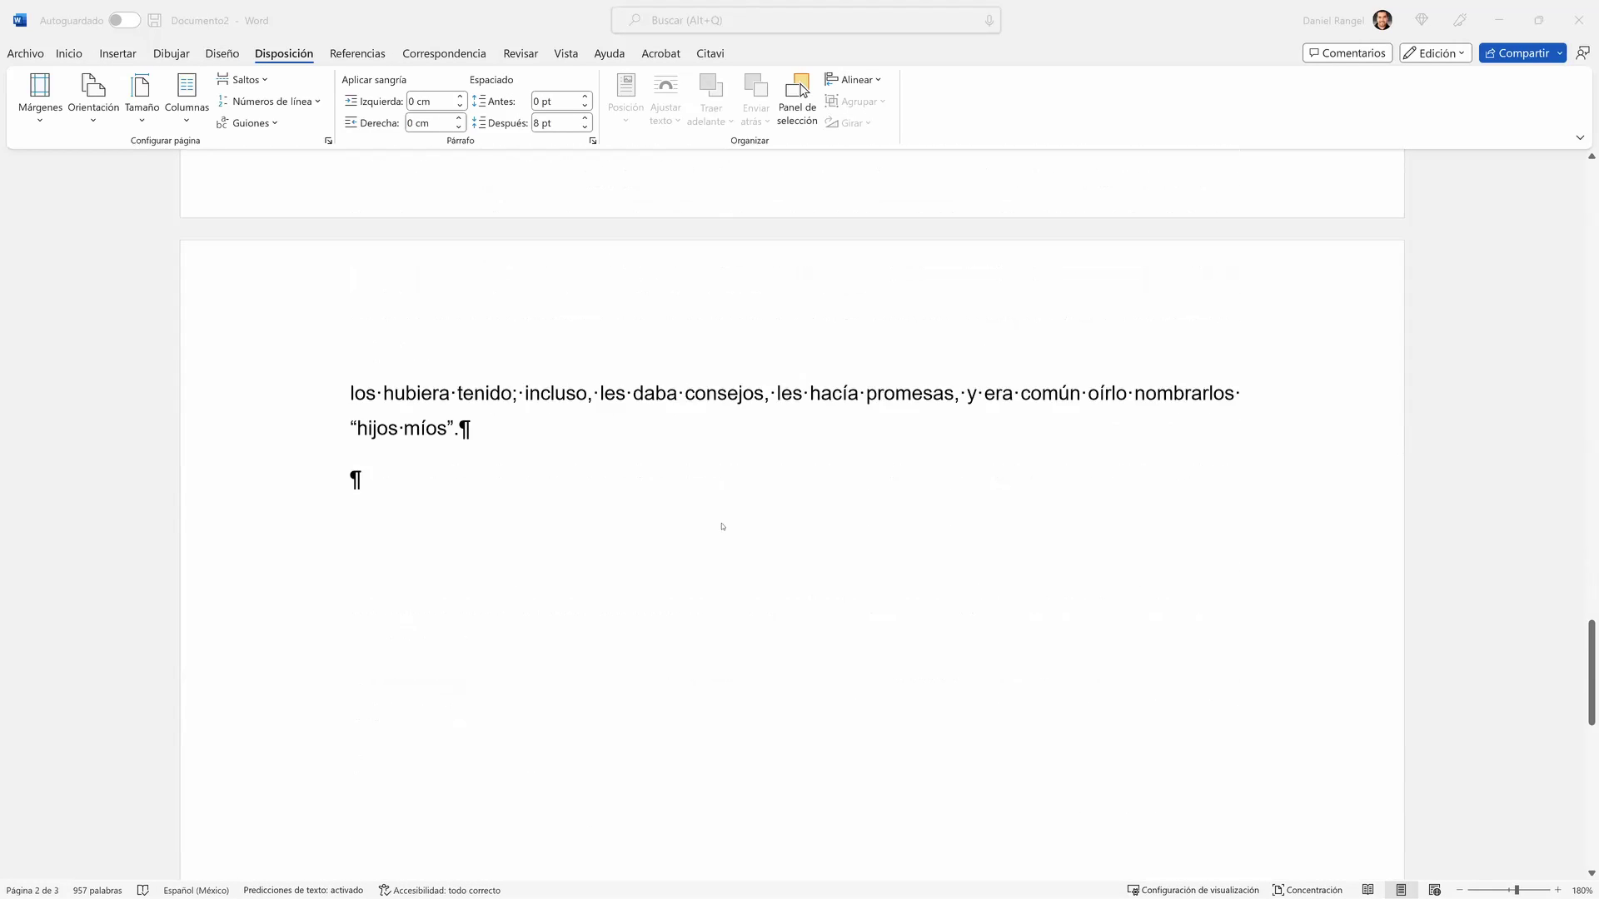
{"action": "scroll", "coordinate": [722, 527], "scroll_direction": "down", "scroll_amount": 5}
{"action": "scroll", "coordinate": [703, 503], "scroll_direction": "up", "scroll_amount": 2}
{"action": "scroll", "coordinate": [583, 478], "scroll_direction": "up", "scroll_amount": 3}
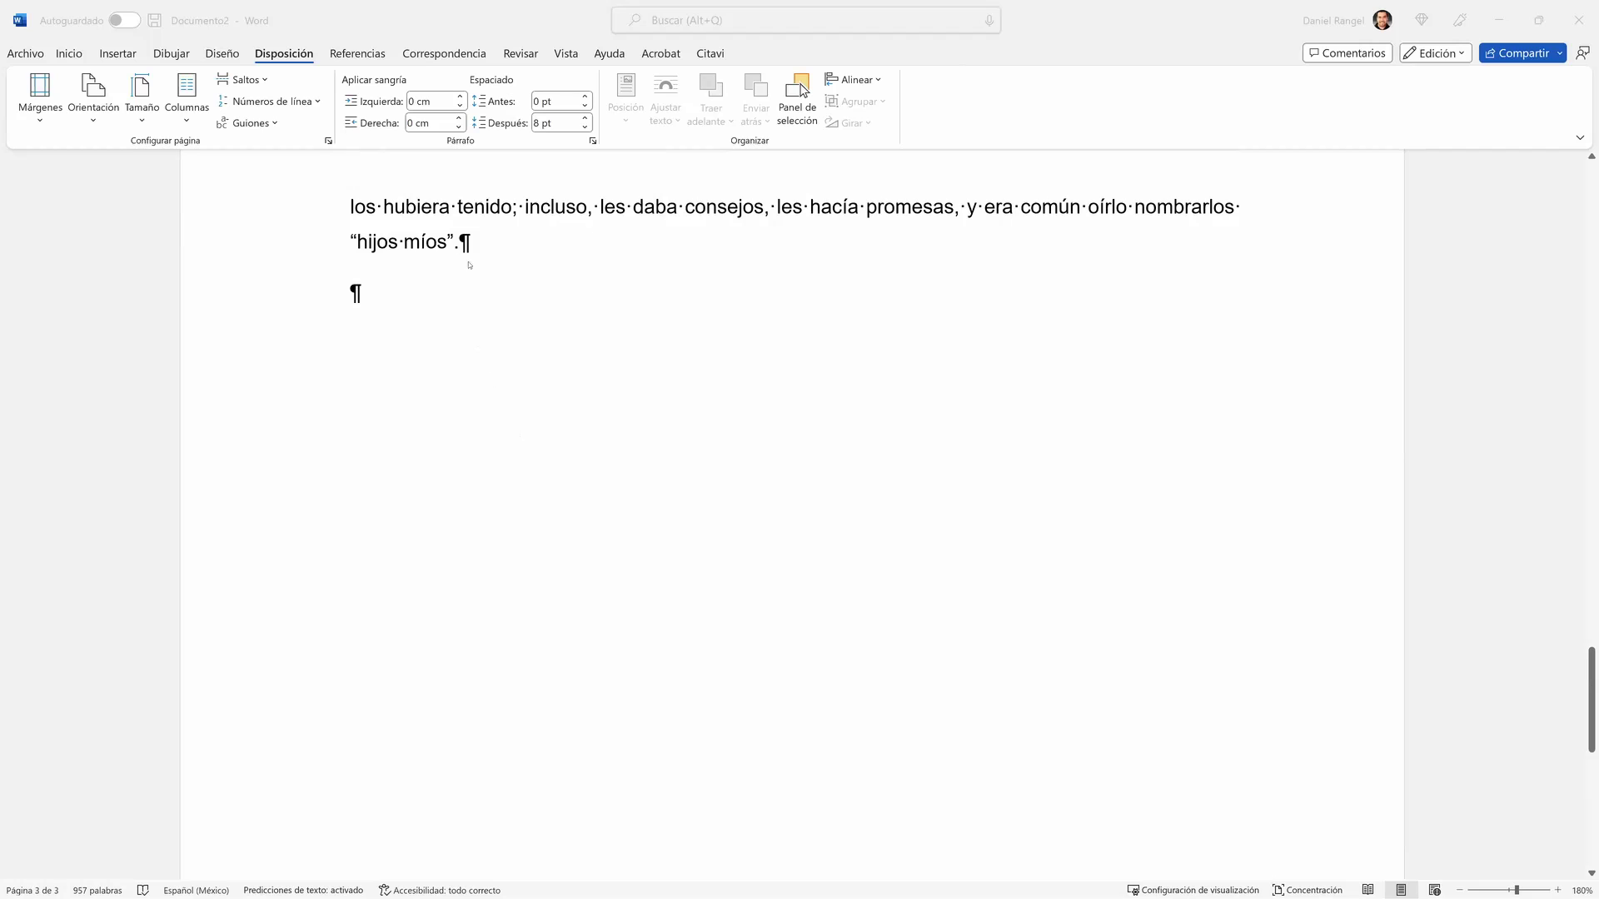
{"action": "scroll", "coordinate": [471, 235], "scroll_direction": "up", "scroll_amount": 4}
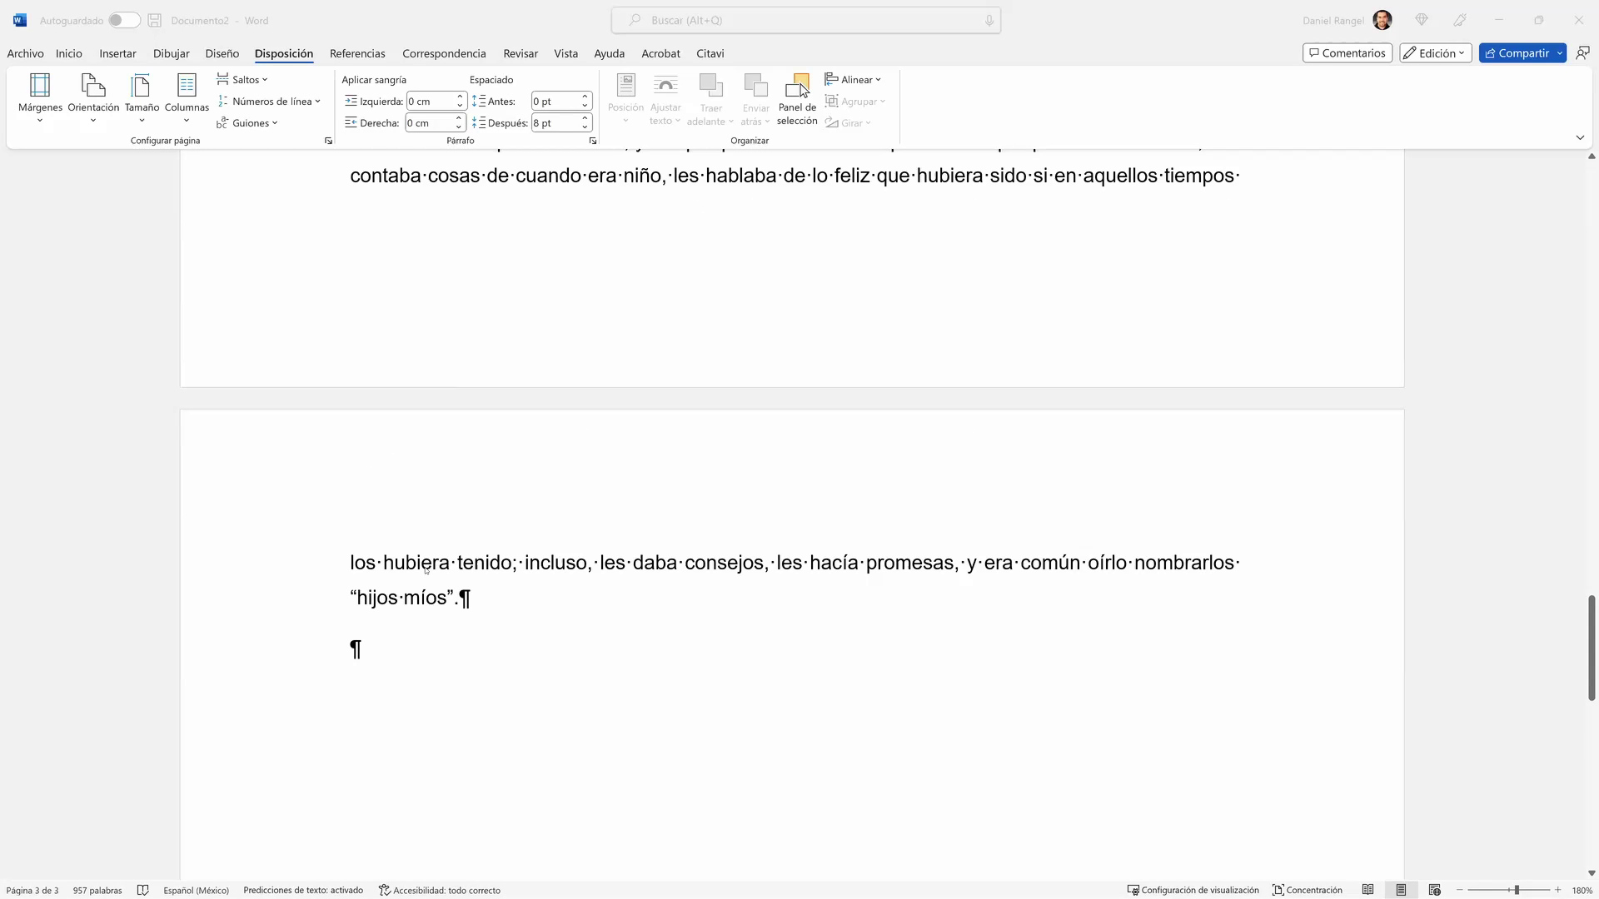
{"action": "left_click", "coordinate": [412, 637]}
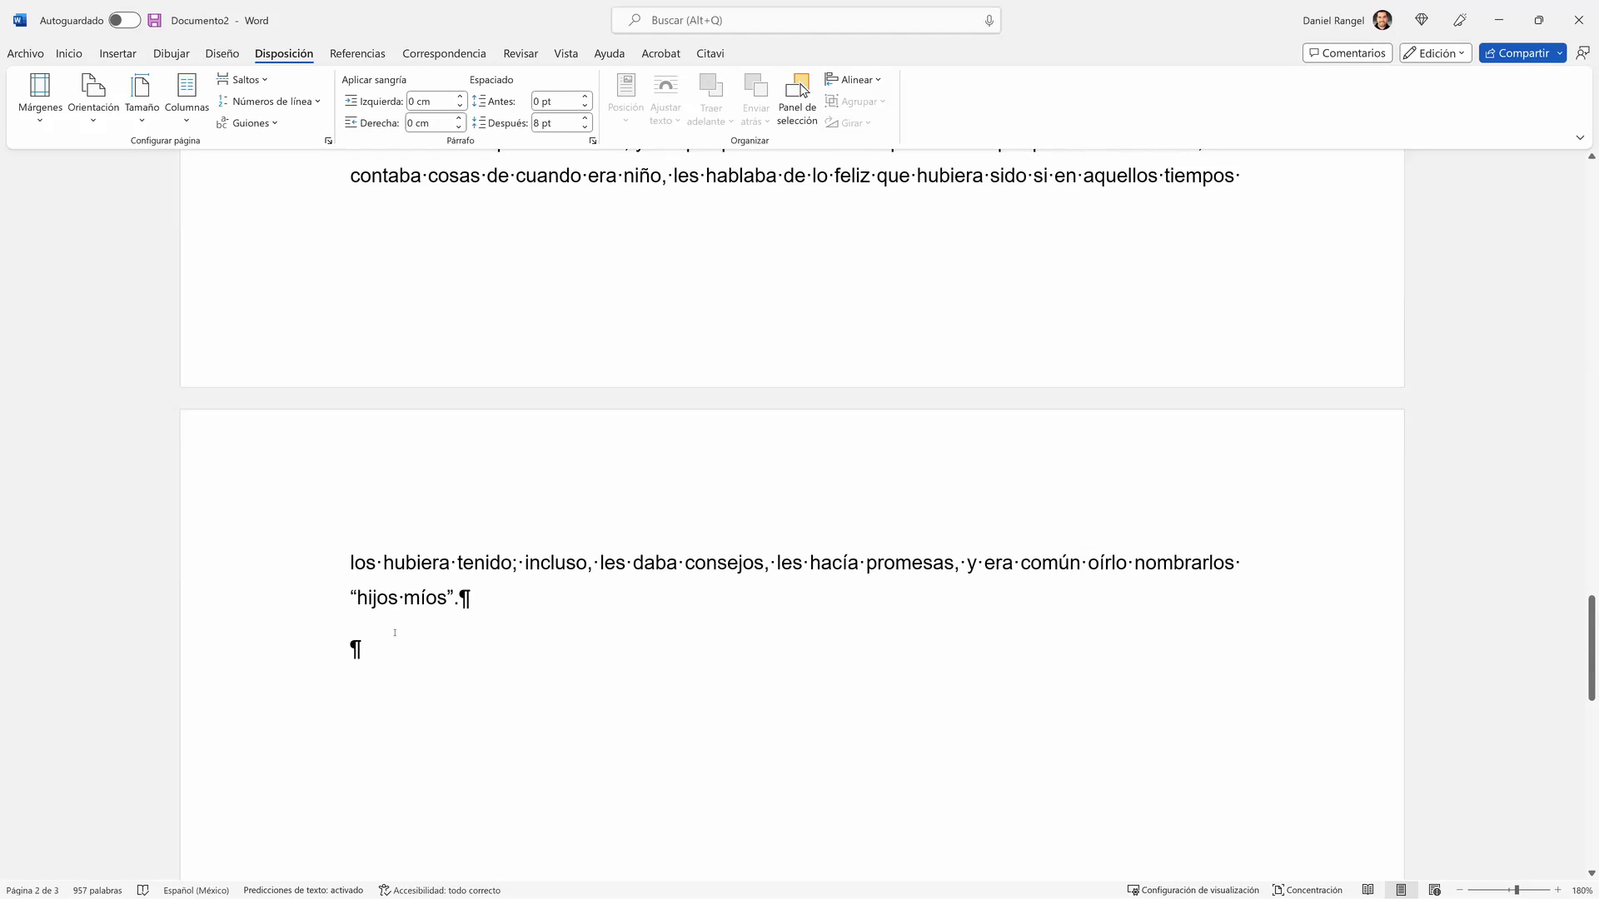
{"action": "type", "text": "Nunca, como aquella ocasión, la llegada de un nuevo miembro había sido motivo de tanta algarabía. Pero ésta era una ocasión especial; bueno, por lo menos así se los había hecho creer Paco. El buen Paco. Todos lo querían mucho, y era porque él también los quería. Siempre platicaba con ellos, les contaba cosas de cuando era niño, les hablaba de lo feliz que hubiera sido si en aquellos tiempos los hubiera tenido; incluso, les daba consejos, les hacía promesas, y era común oírlo nombrarlos “hijos míos”."}
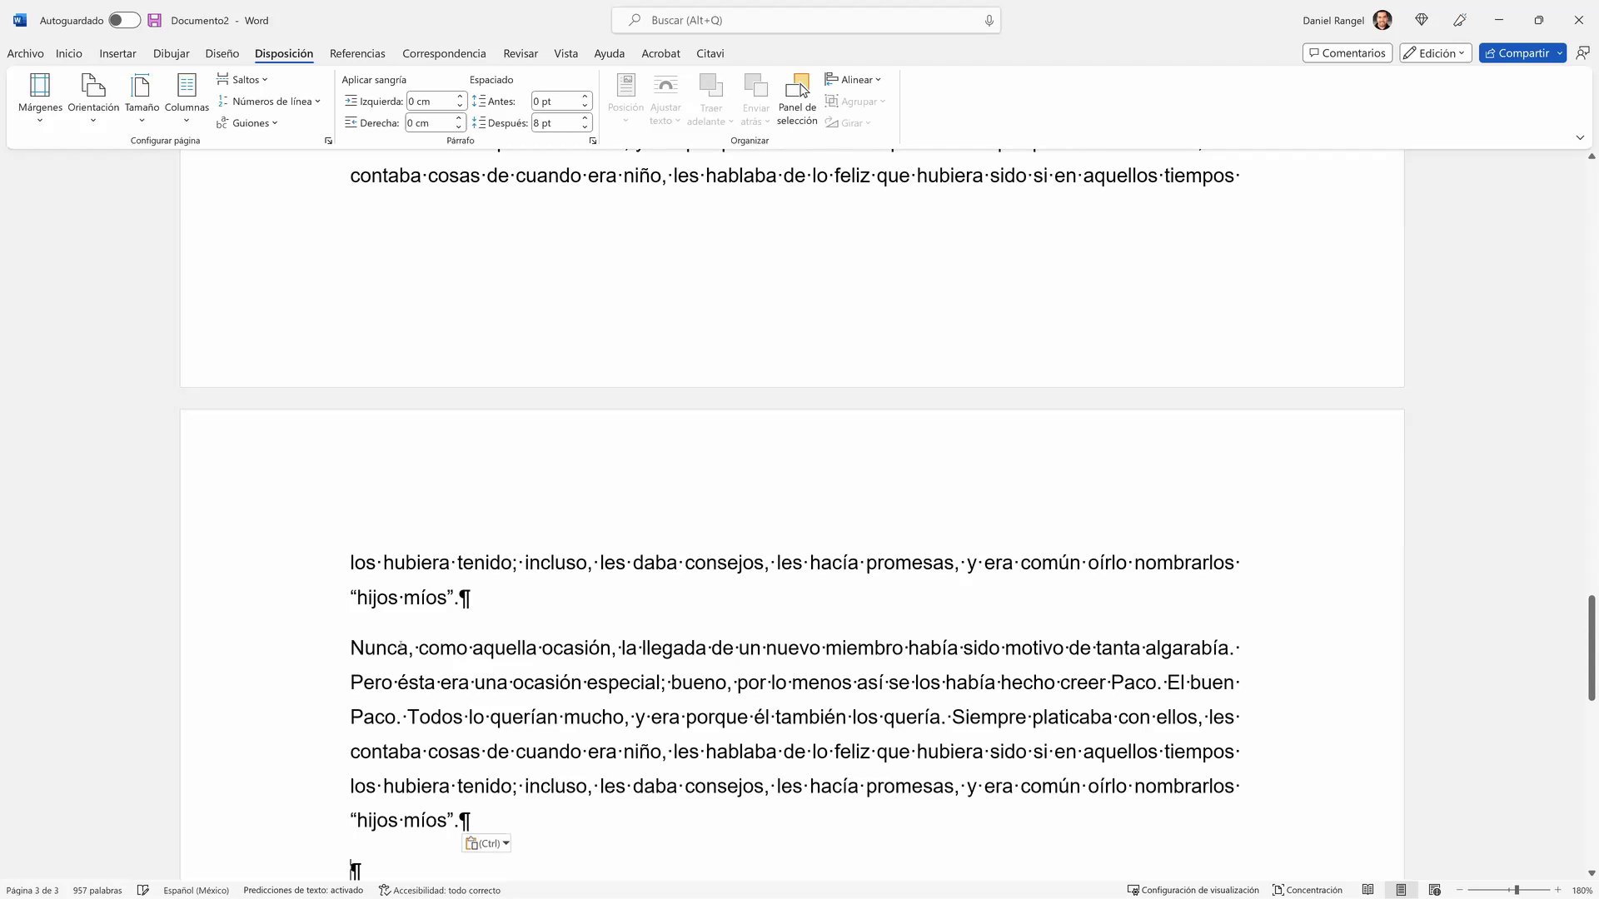
{"action": "type", "text": "Nunca, como aquella ocasión, la llegada de un nuevo miembro había sido motivo de tanta algarabía. Pero ésta era una ocasión especial; bueno, por lo menos así se los había hecho creer Paco. El buen Paco. Todos lo querían mucho, y era porque él también los quería. Siempre platicaba con ellos, les contaba cosas de cuando era niño, les hablaba de lo feliz que hubiera sido si en aquellos tiempos los hubiera tenido; incluso, les daba consejos, les hacía promesas, y era común oírlo nombrarlos “hijos míos”."}
{"action": "key", "text": "ctrl+v"}
{"action": "key", "text": "ctrl+v"}
{"action": "key", "text": "ctrl+v"}
{"action": "key", "text": "ctrl+v"}
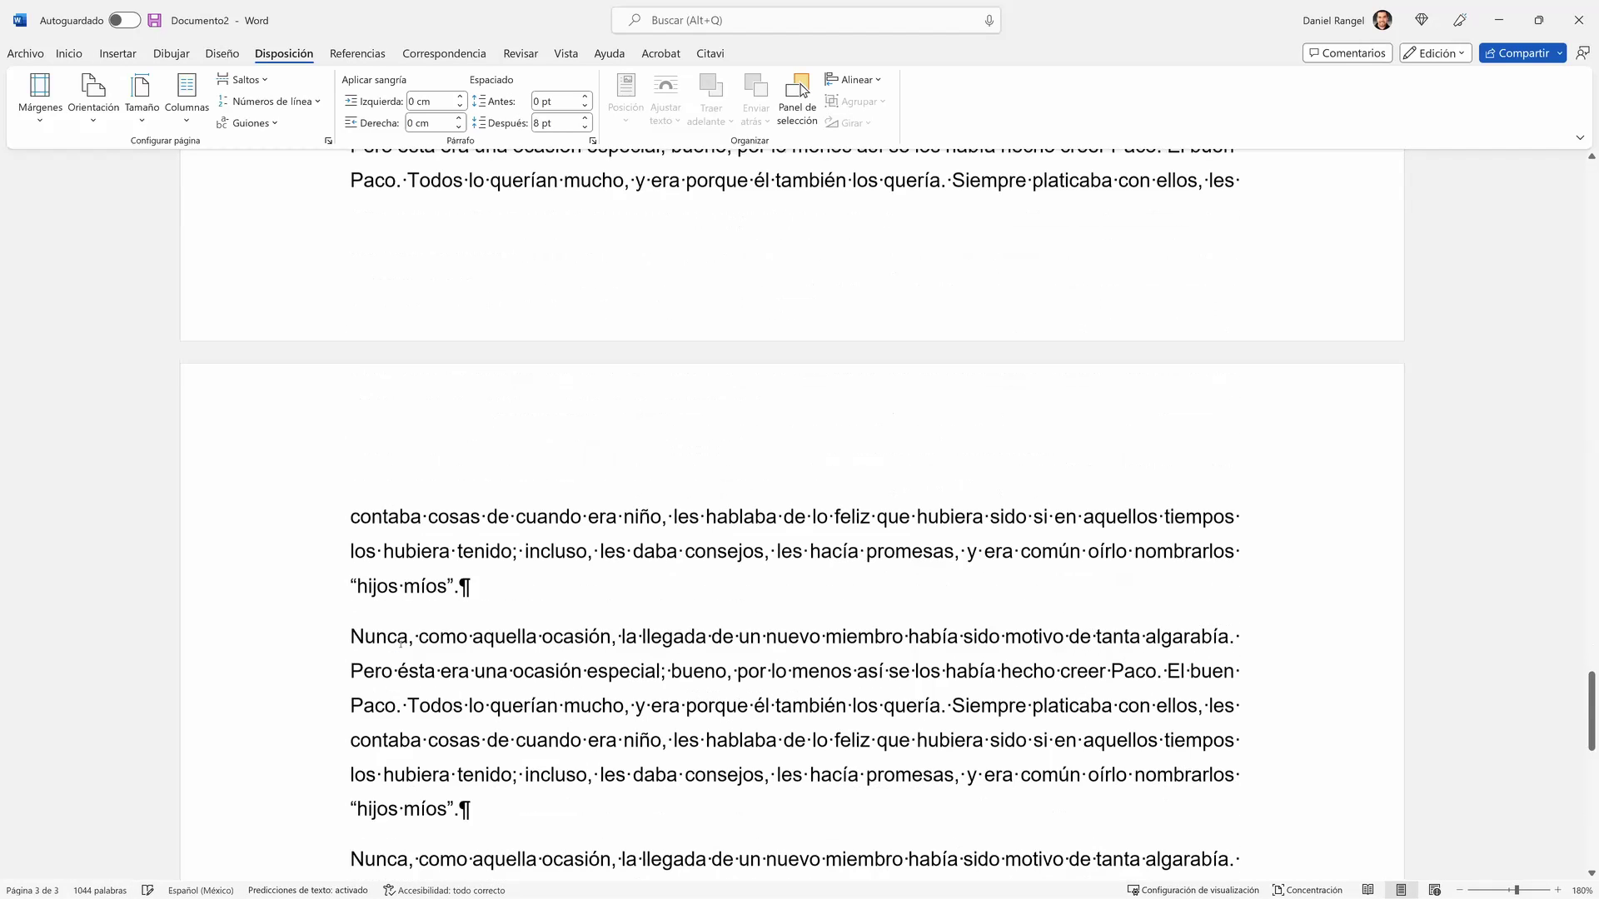
{"action": "key", "text": "ctrl+v"}
{"action": "key", "text": "ctrl+v"}
{"action": "key", "text": "ctrl+v"}
{"action": "key", "text": "ctrl+v"}
{"action": "key", "text": "ctrl+v"}
{"action": "key", "text": "ctrl+v"}
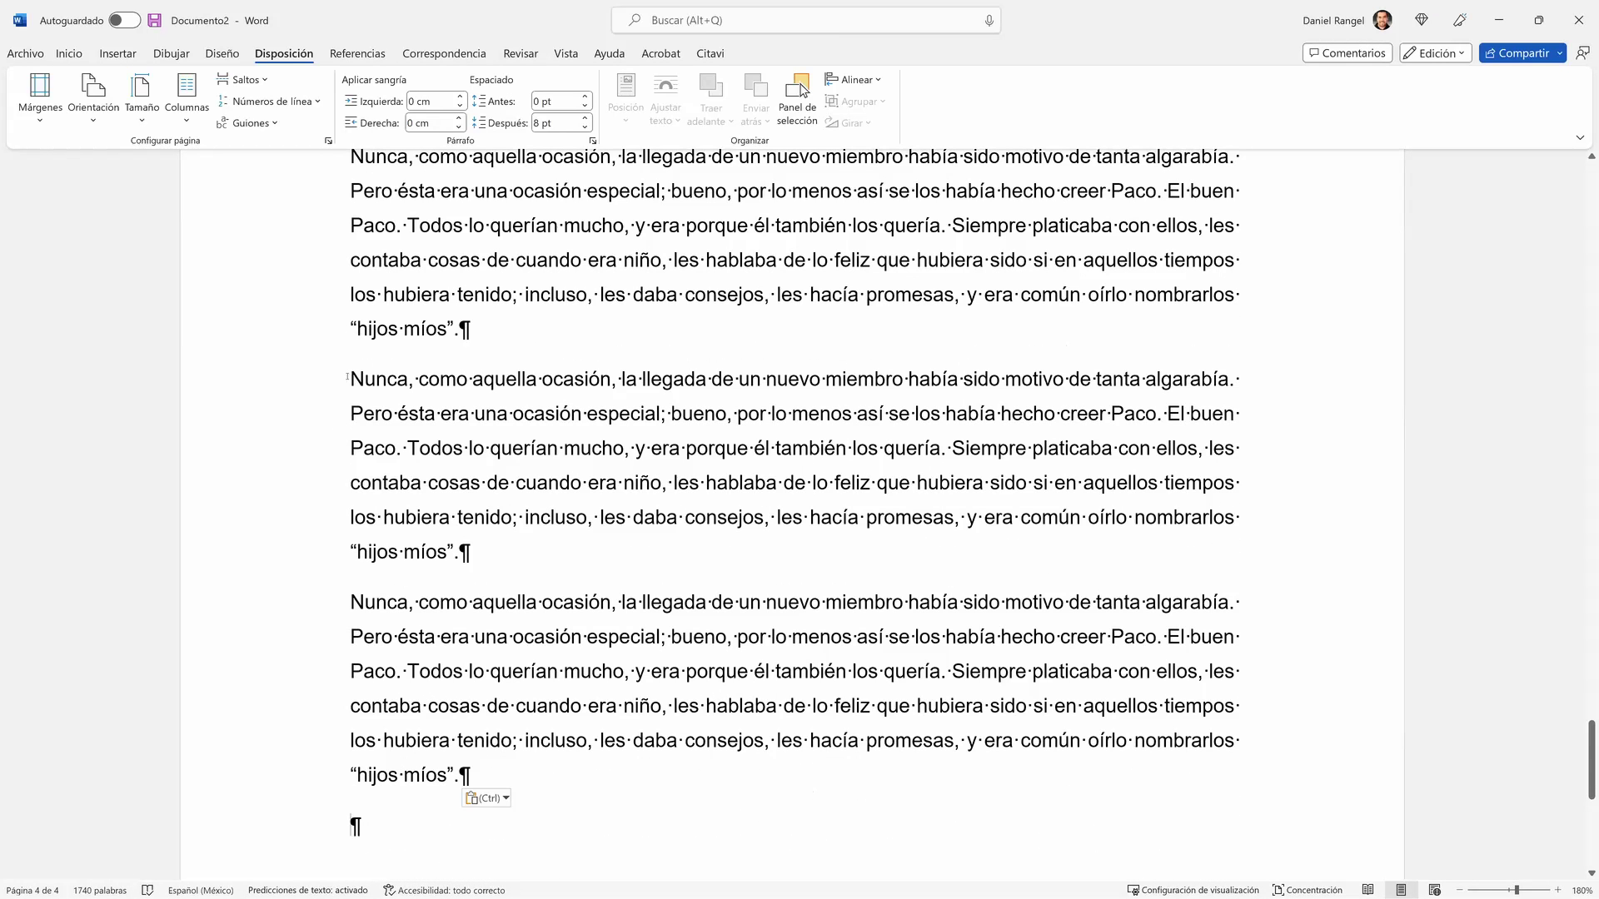
Push one pasted paragraph onto a new page with a manual page break.
{"action": "left_click", "coordinate": [347, 377]}
{"action": "key", "text": "ctrl+Return"}
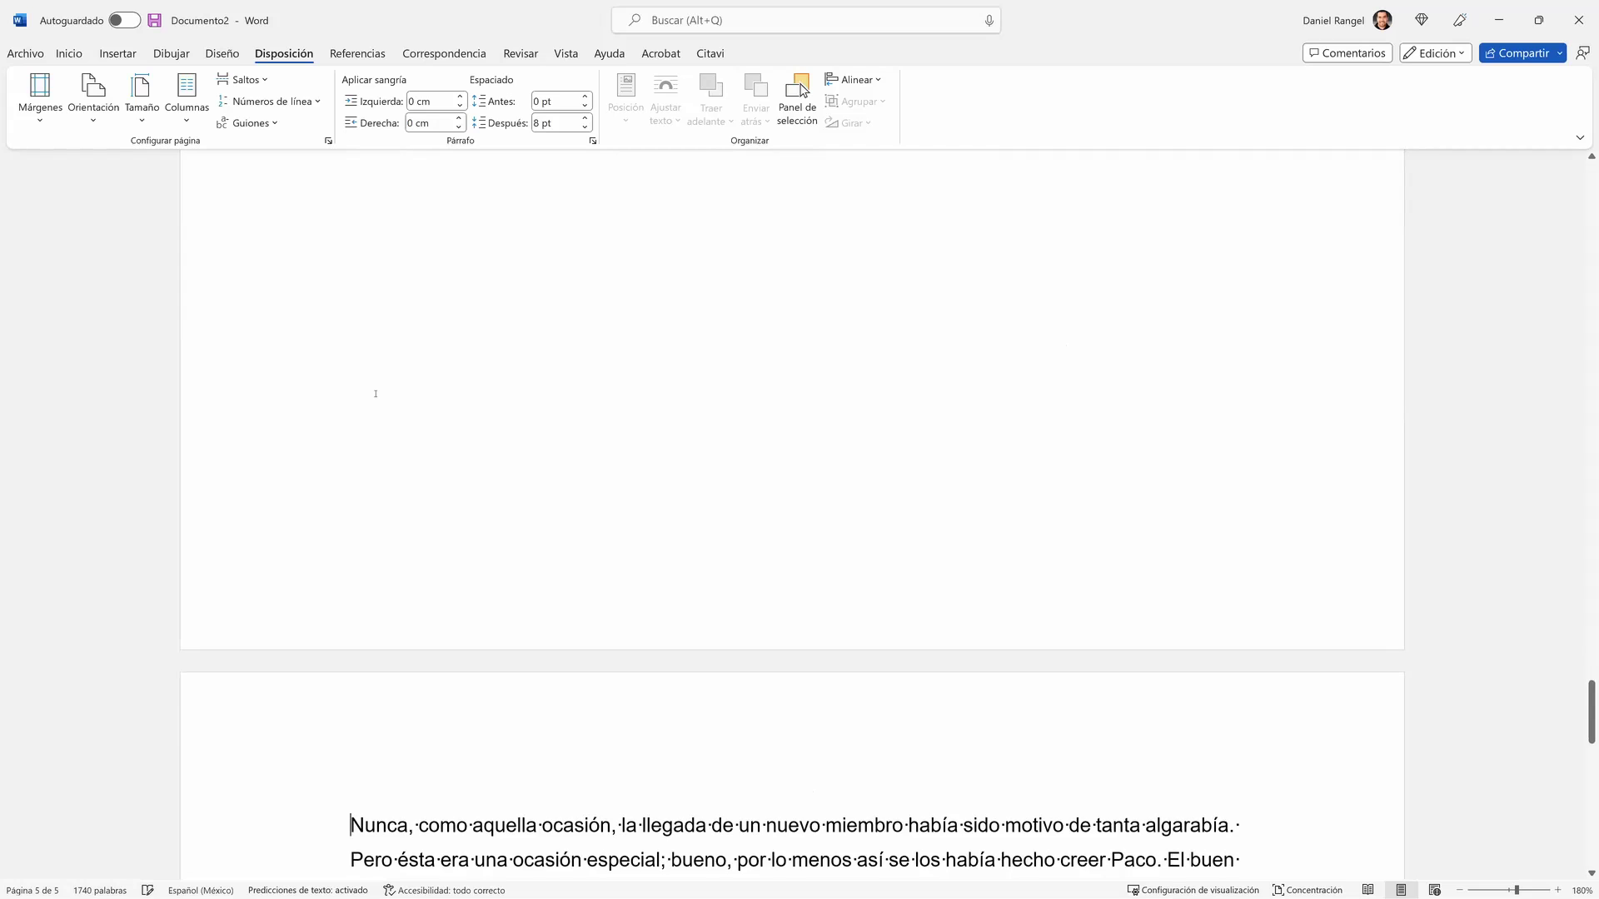
{"action": "scroll", "coordinate": [375, 394], "scroll_direction": "up", "scroll_amount": 5}
Replace the manual page break with a Página siguiente section break before the paragraph.
{"action": "key", "text": "BackSpace"}
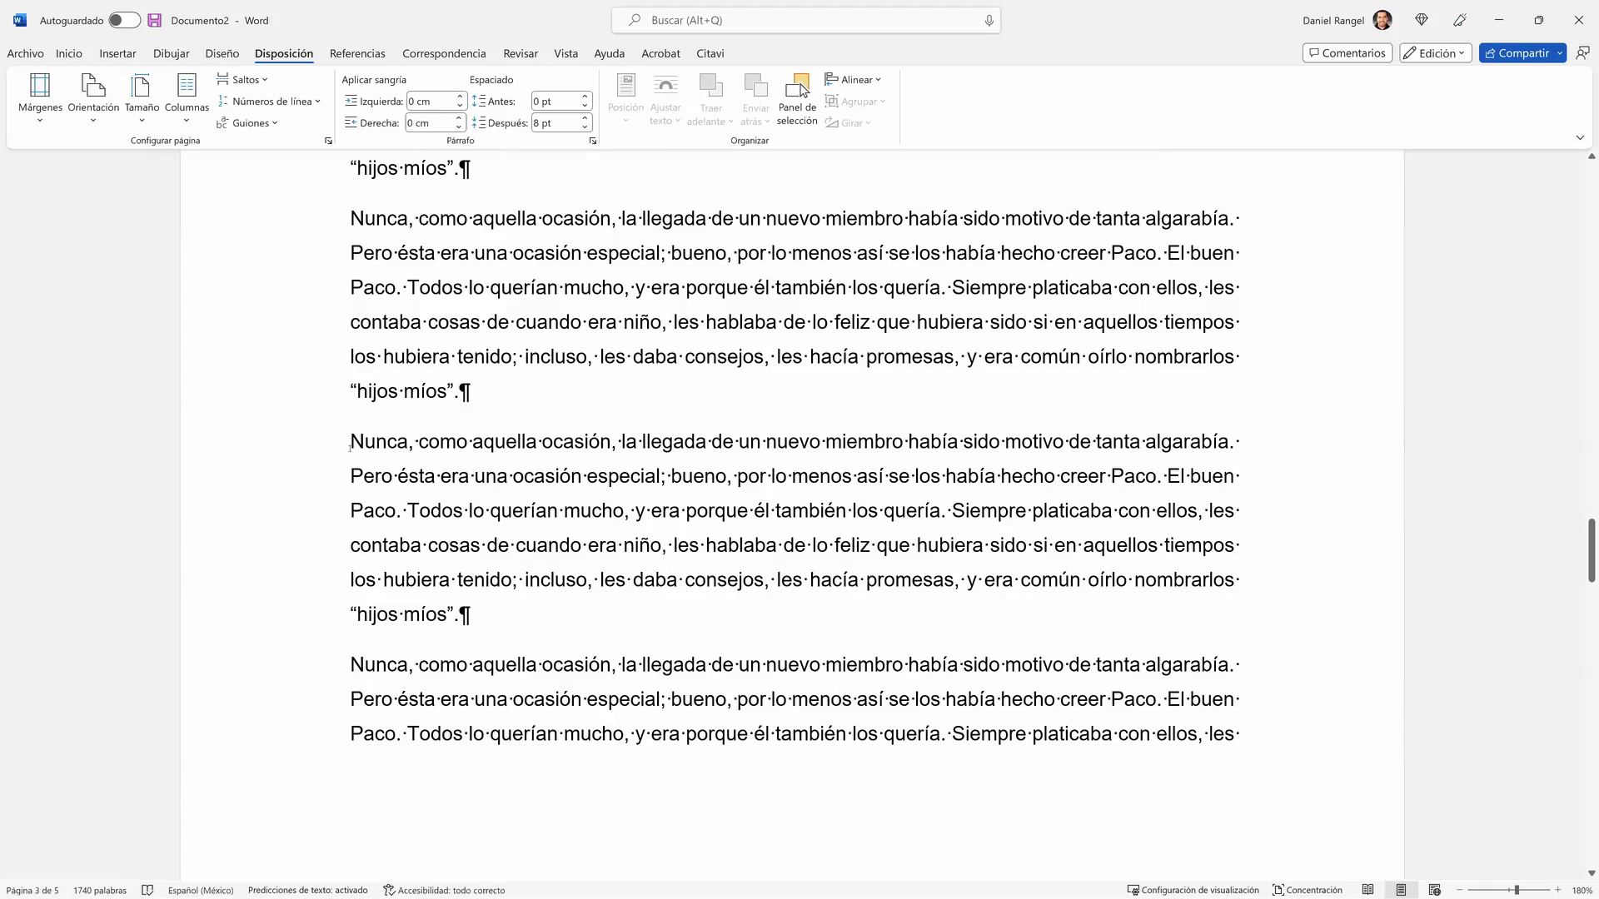
{"action": "left_click", "coordinate": [259, 88]}
{"action": "left_click", "coordinate": [333, 333]}
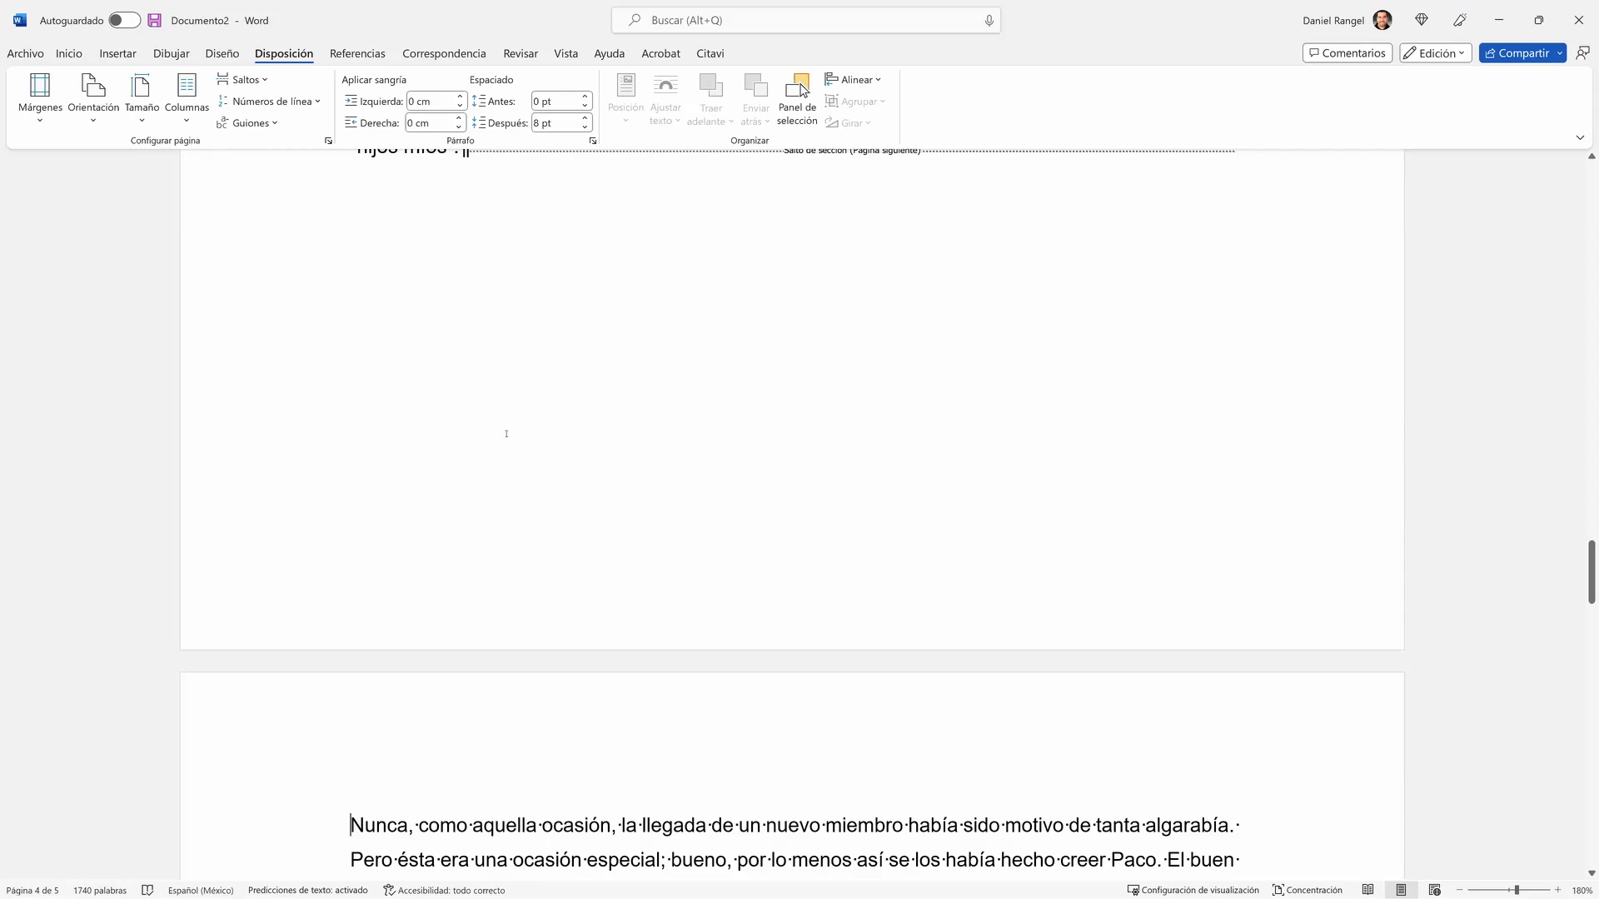
{"action": "scroll", "coordinate": [506, 434], "scroll_direction": "up", "scroll_amount": 4}
{"action": "scroll", "coordinate": [506, 433], "scroll_direction": "up", "scroll_amount": 2}
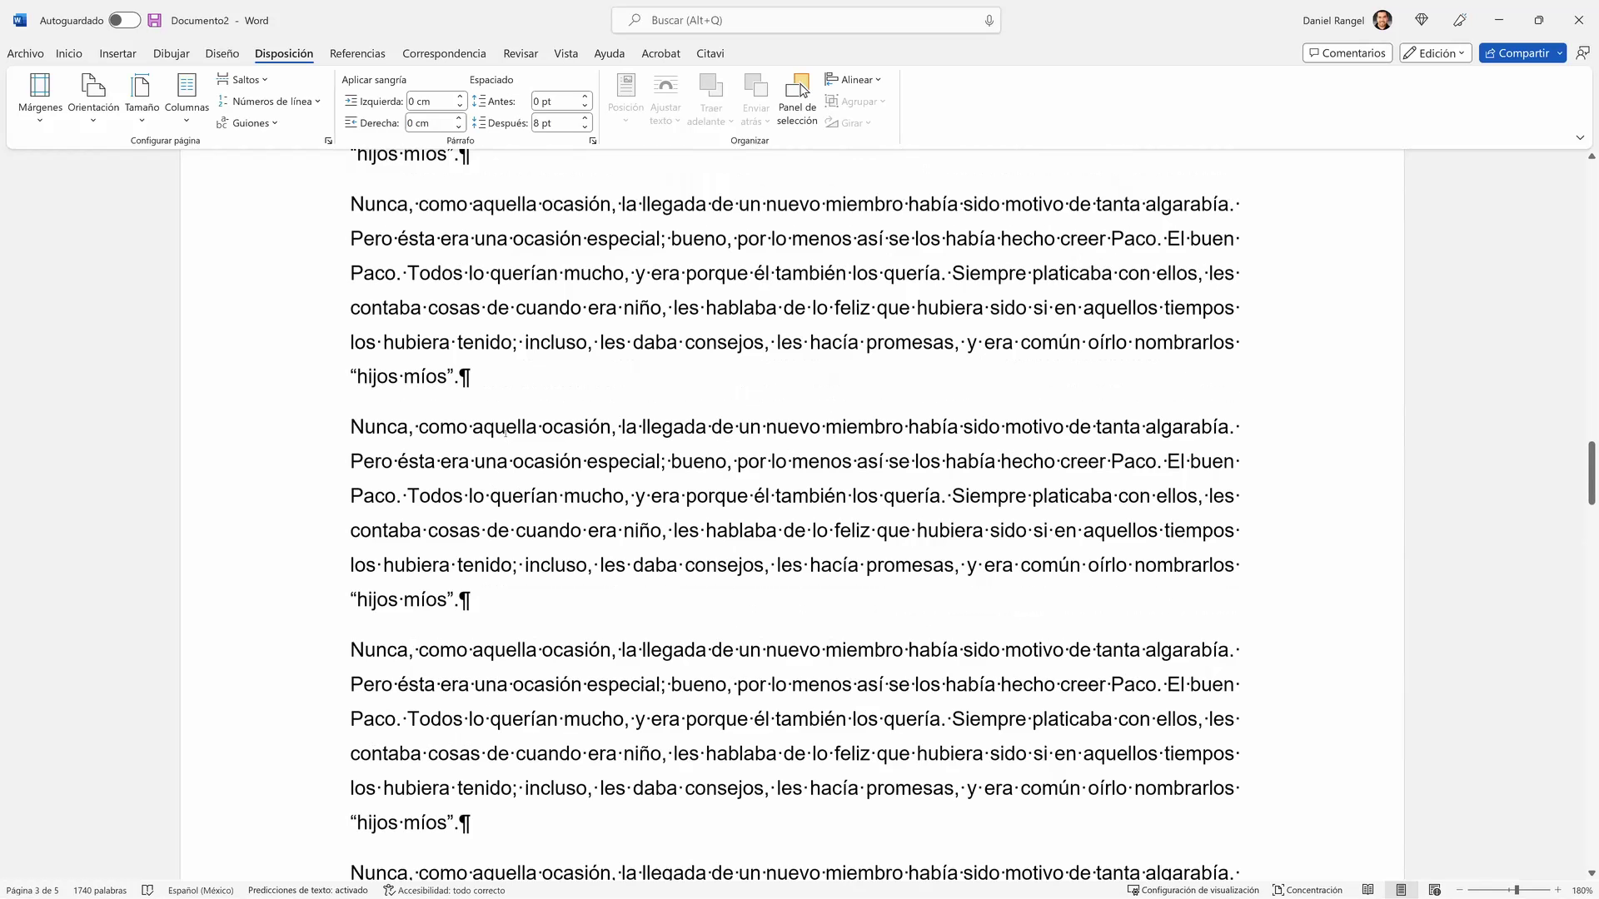
{"action": "scroll", "coordinate": [507, 433], "scroll_direction": "down", "scroll_amount": 5}
{"action": "scroll", "coordinate": [505, 434], "scroll_direction": "up", "scroll_amount": 15}
{"action": "scroll", "coordinate": [275, 439], "scroll_direction": "up", "scroll_amount": 2}
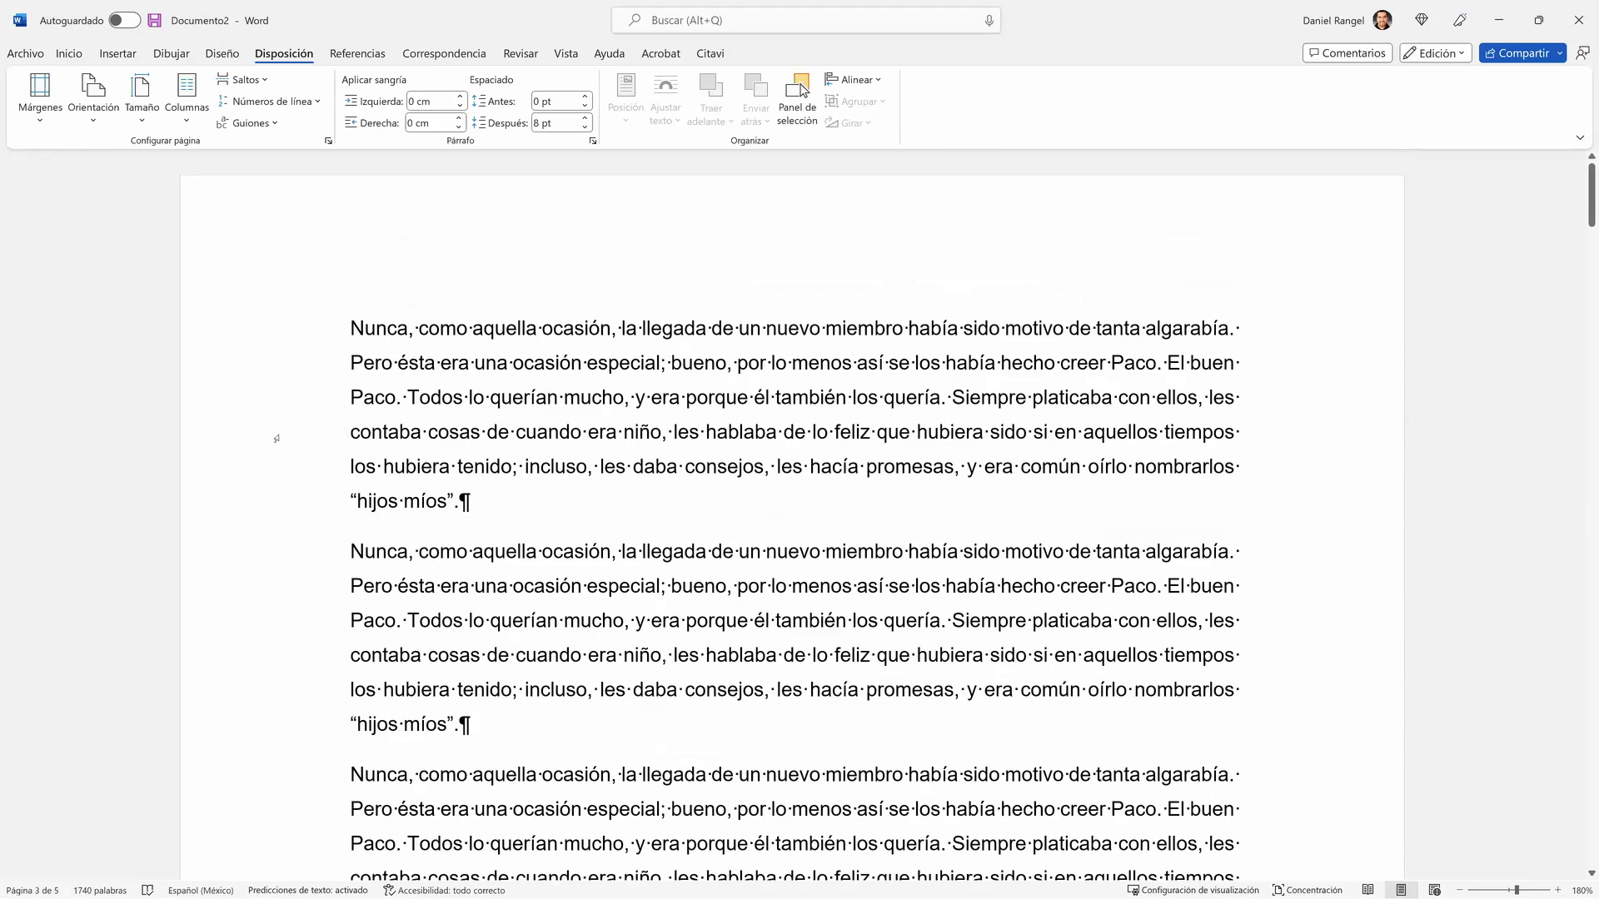
{"action": "scroll", "coordinate": [320, 312], "scroll_direction": "up", "scroll_amount": 2}
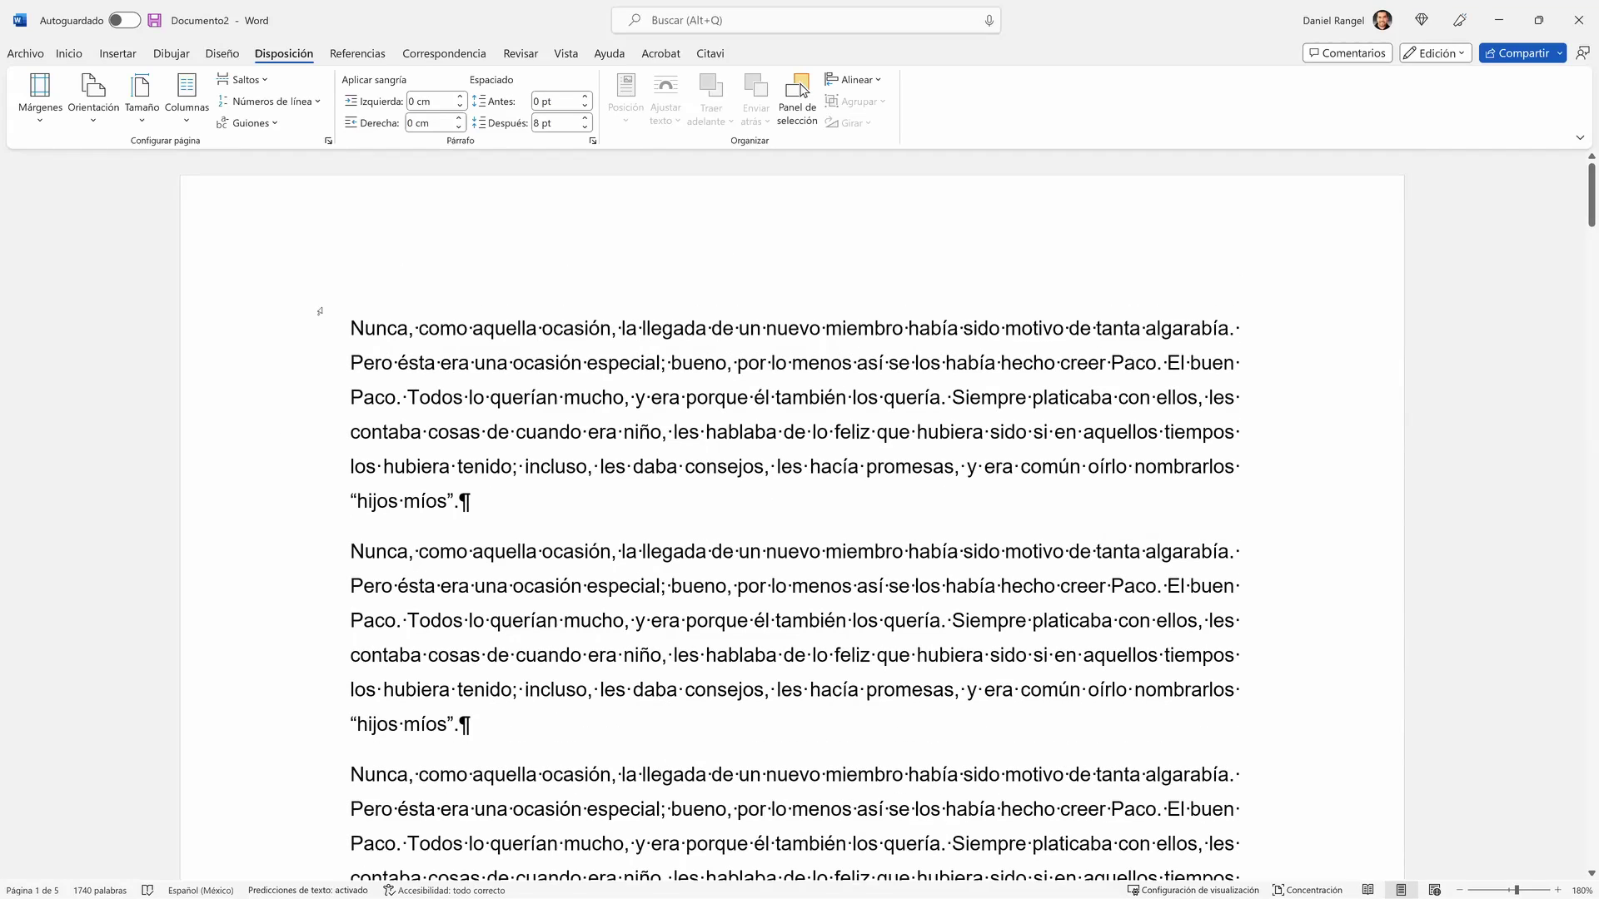
Insert a Página siguiente section break before the first paragraph.
{"action": "left_click", "coordinate": [268, 84]}
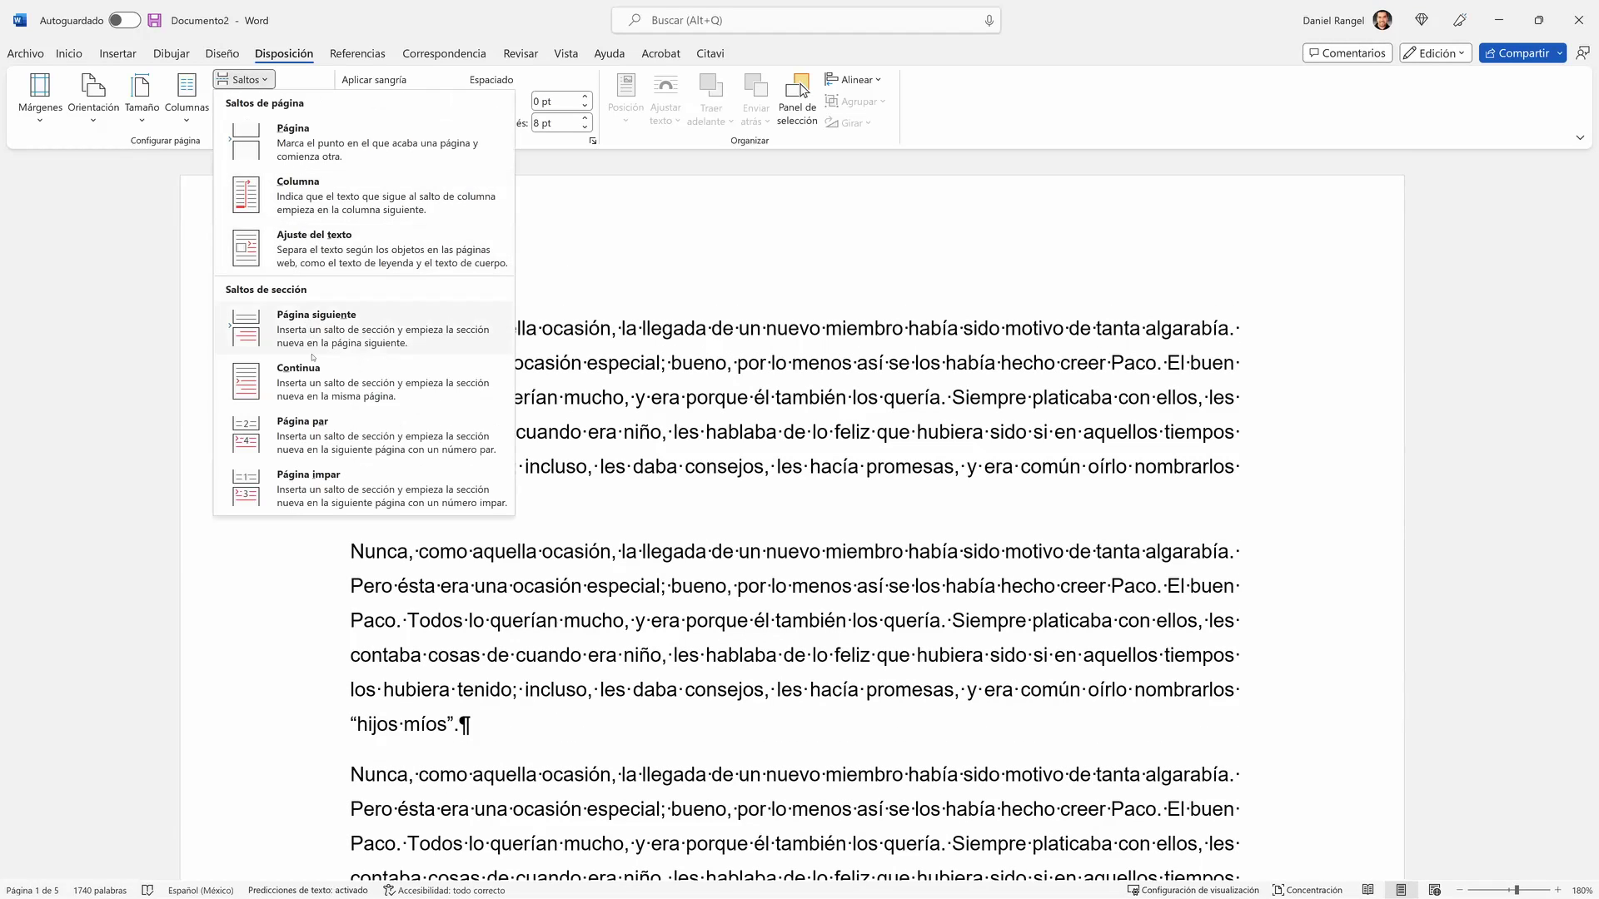
{"action": "left_click", "coordinate": [316, 326]}
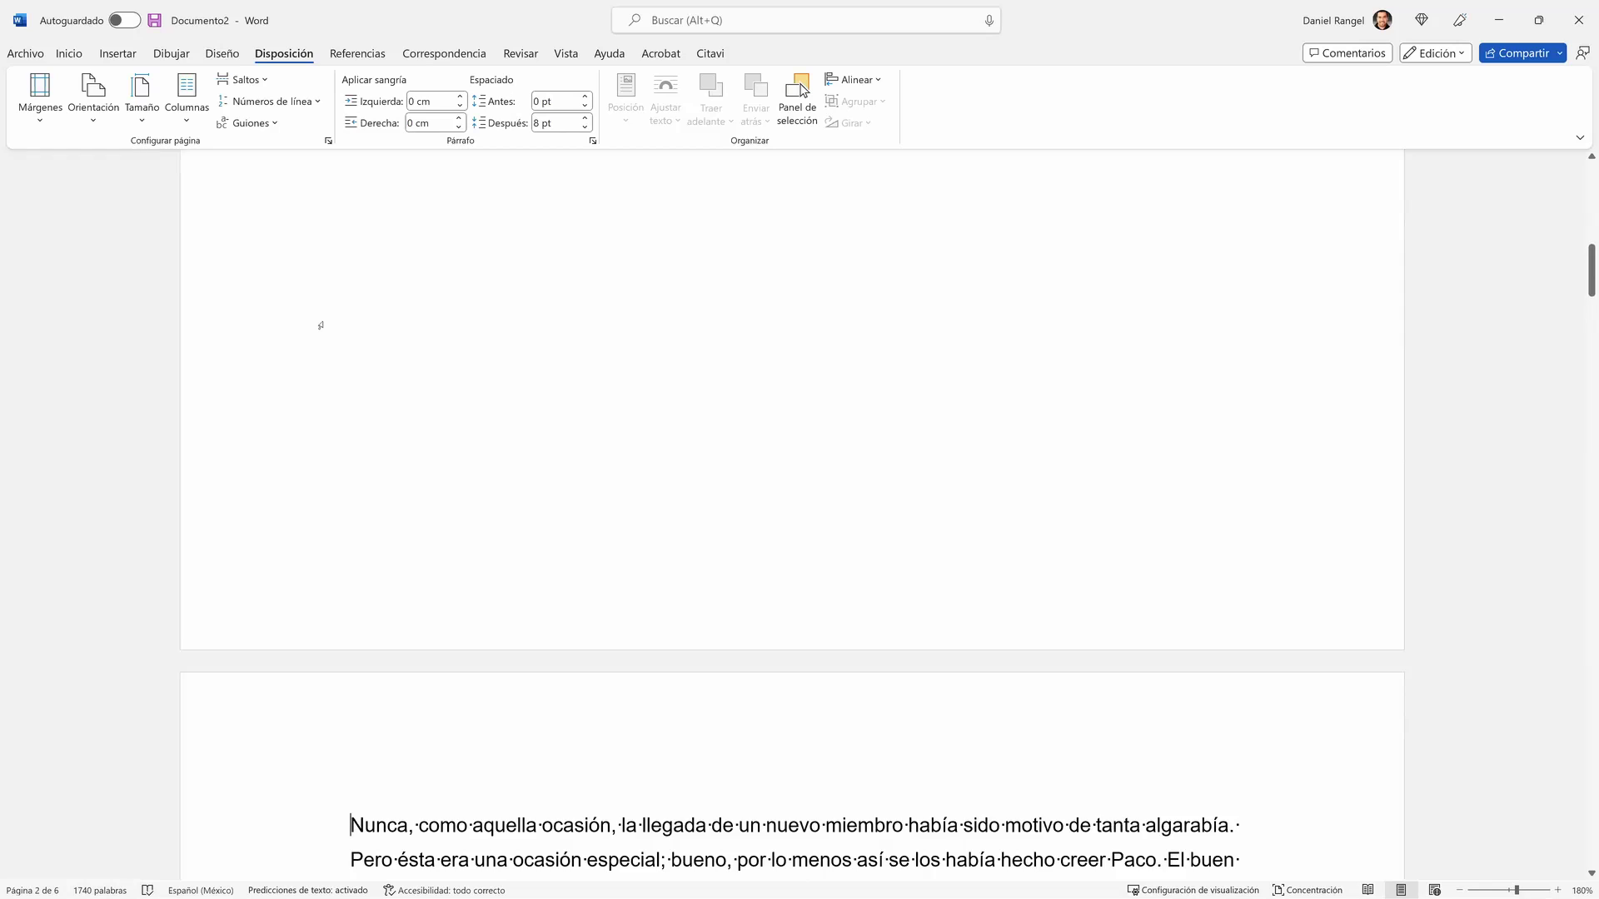
{"action": "scroll", "coordinate": [322, 325], "scroll_direction": "up", "scroll_amount": 5}
{"action": "scroll", "coordinate": [322, 326], "scroll_direction": "down", "scroll_amount": 6}
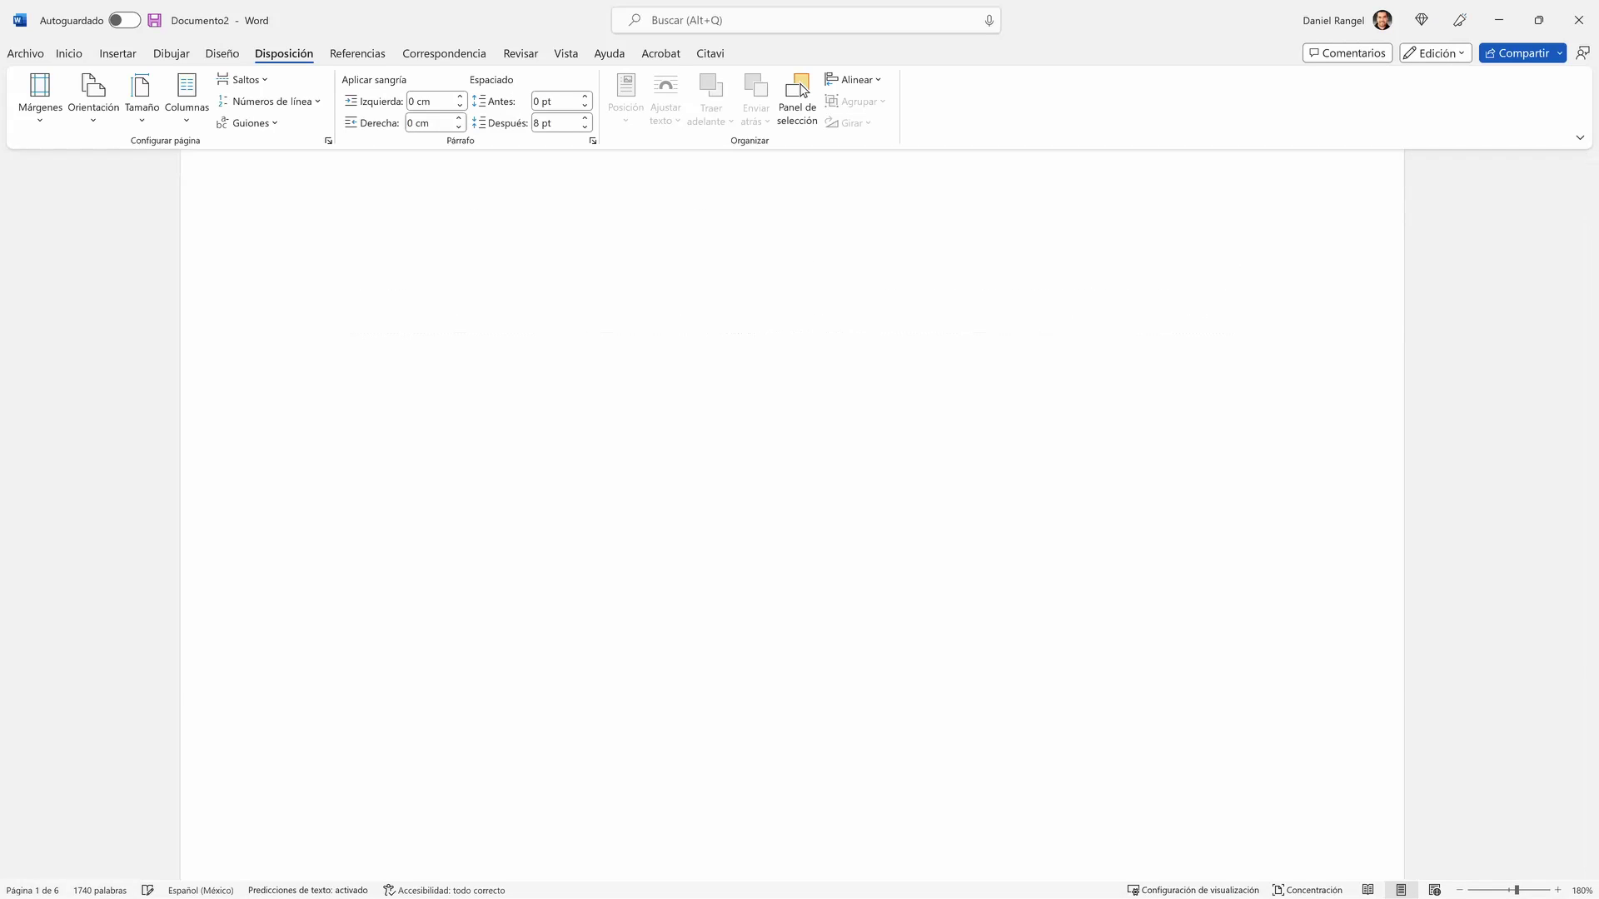
{"action": "scroll", "coordinate": [322, 325], "scroll_direction": "down", "scroll_amount": 4}
Delete the stray text before 'Nunca' and type 'portada' on the cover page.
{"action": "key", "text": "Delete"}
{"action": "key", "text": "Delete"}
{"action": "key", "text": "Delete"}
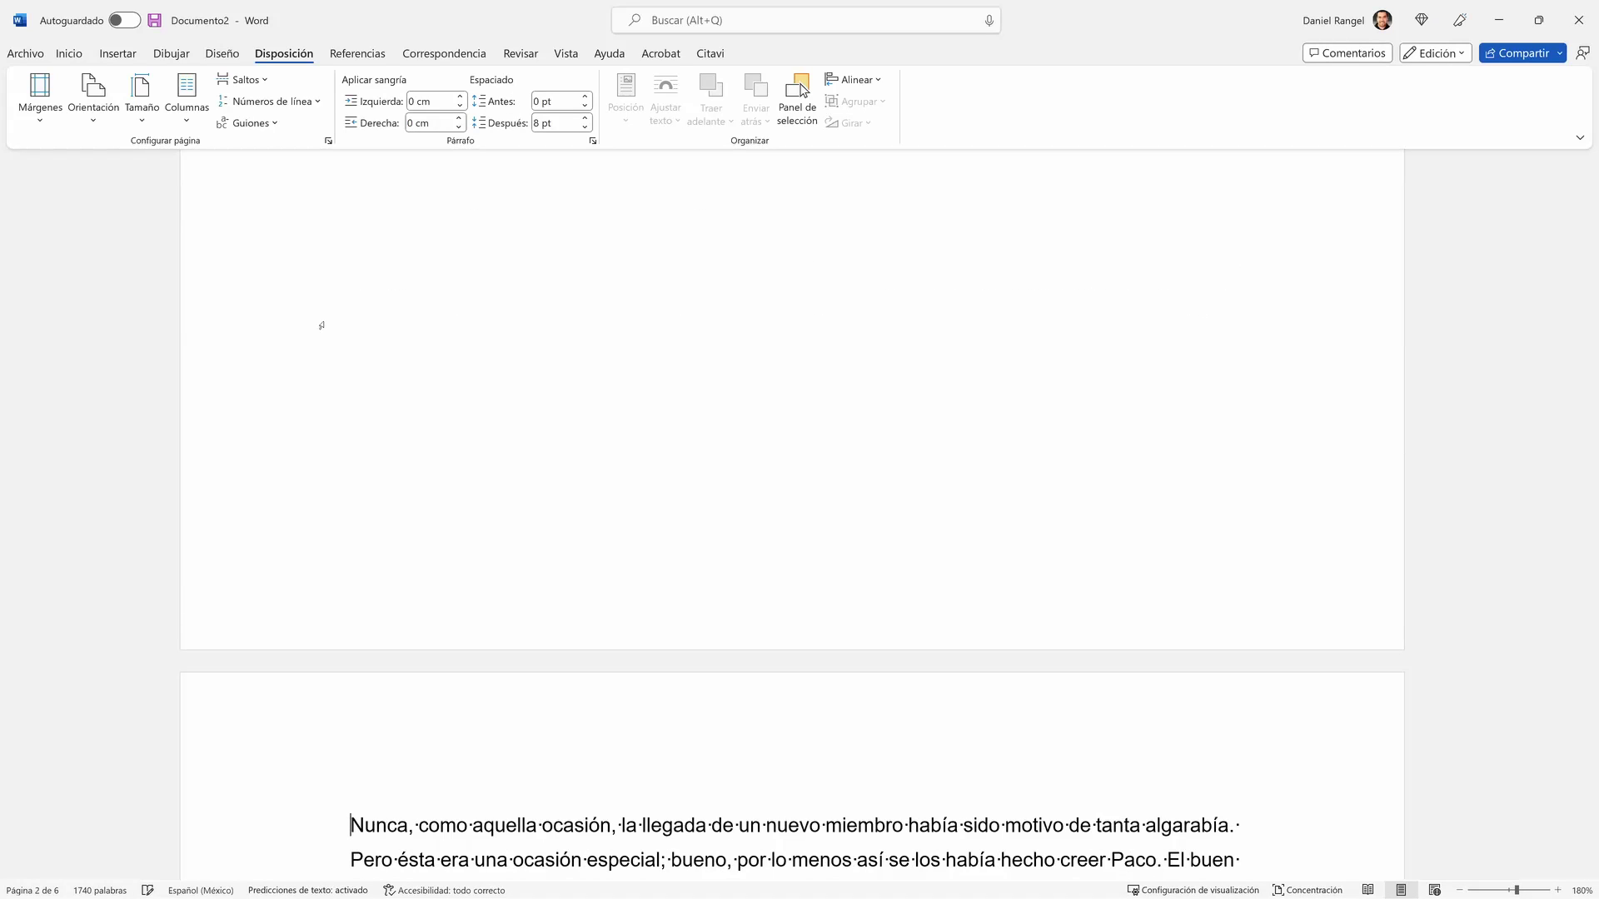
{"action": "key", "text": "BackSpace"}
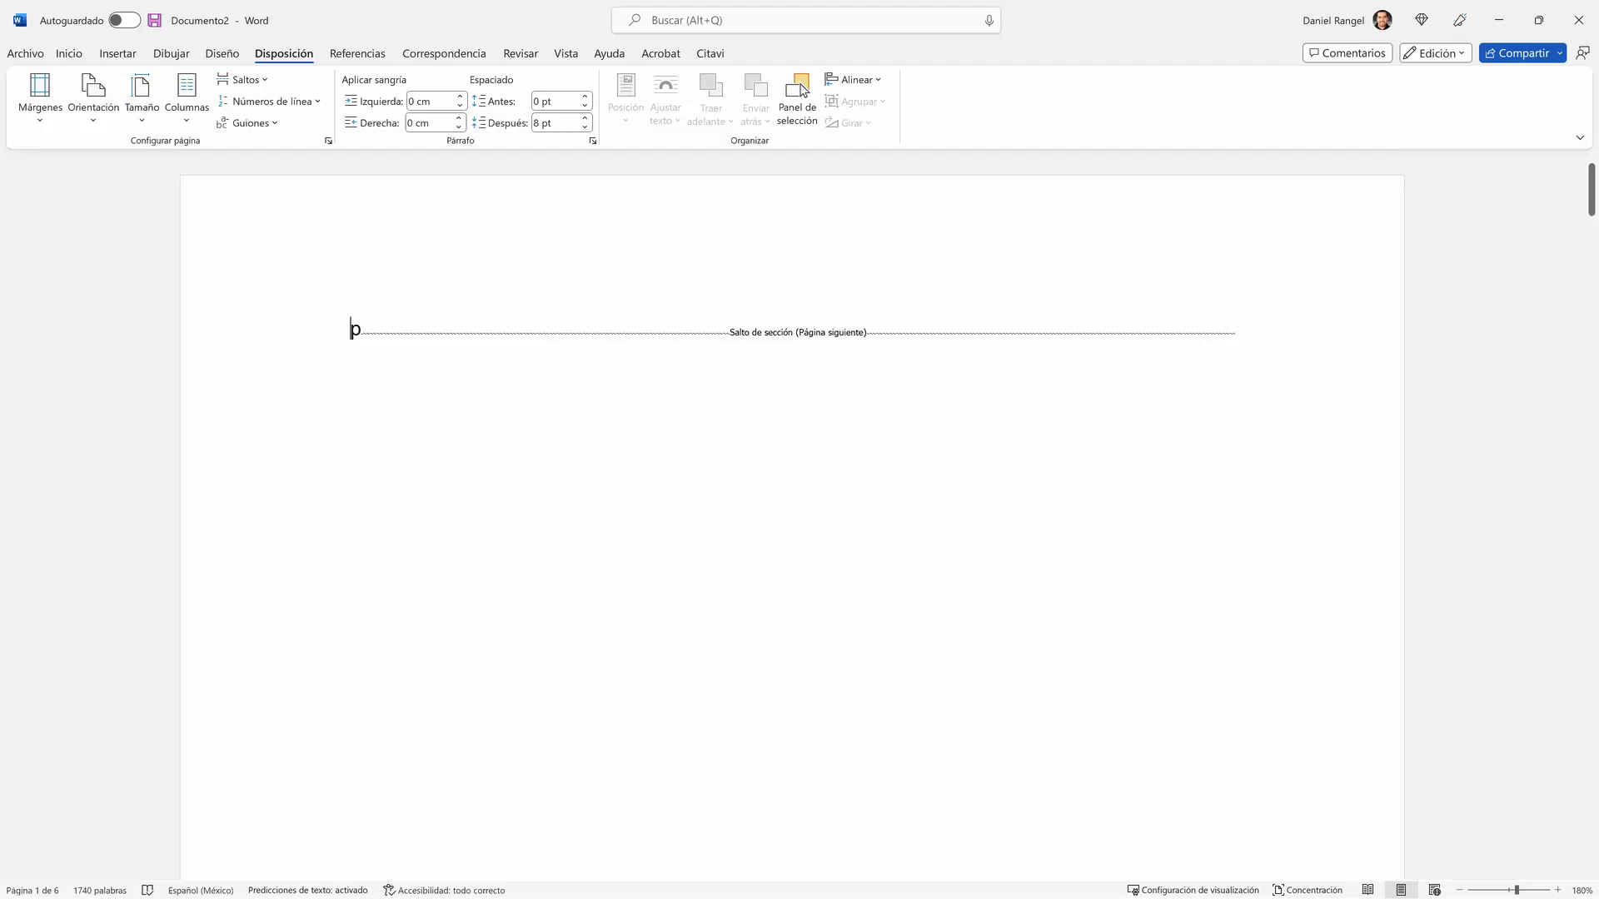
{"action": "type", "text": "portada"}
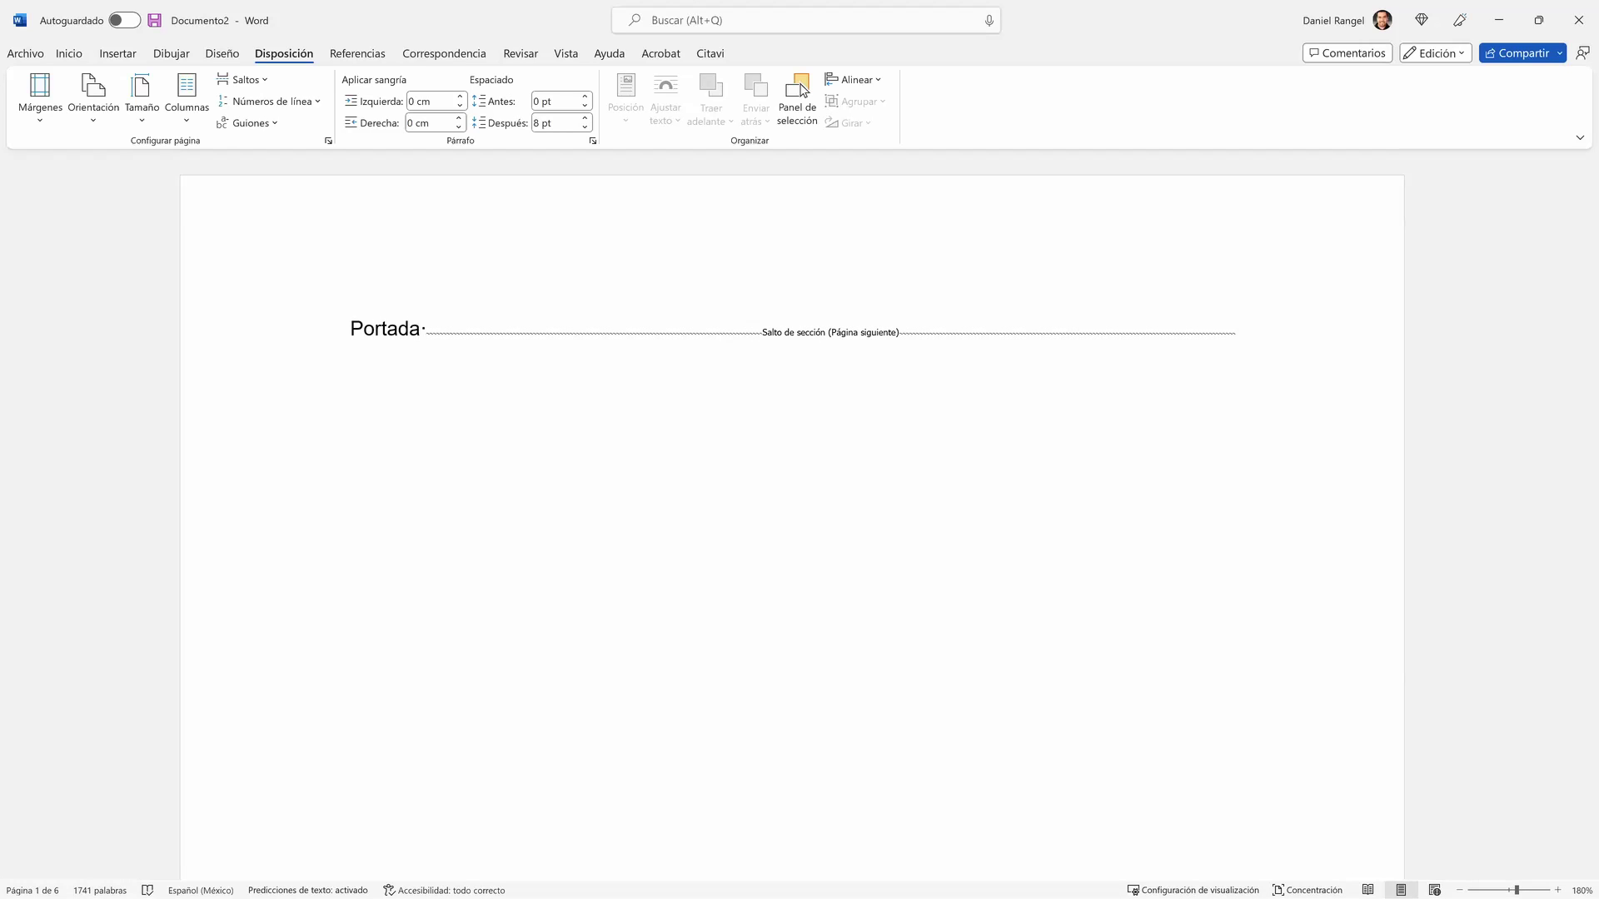
{"action": "scroll", "coordinate": [496, 474], "scroll_direction": "down", "scroll_amount": 4}
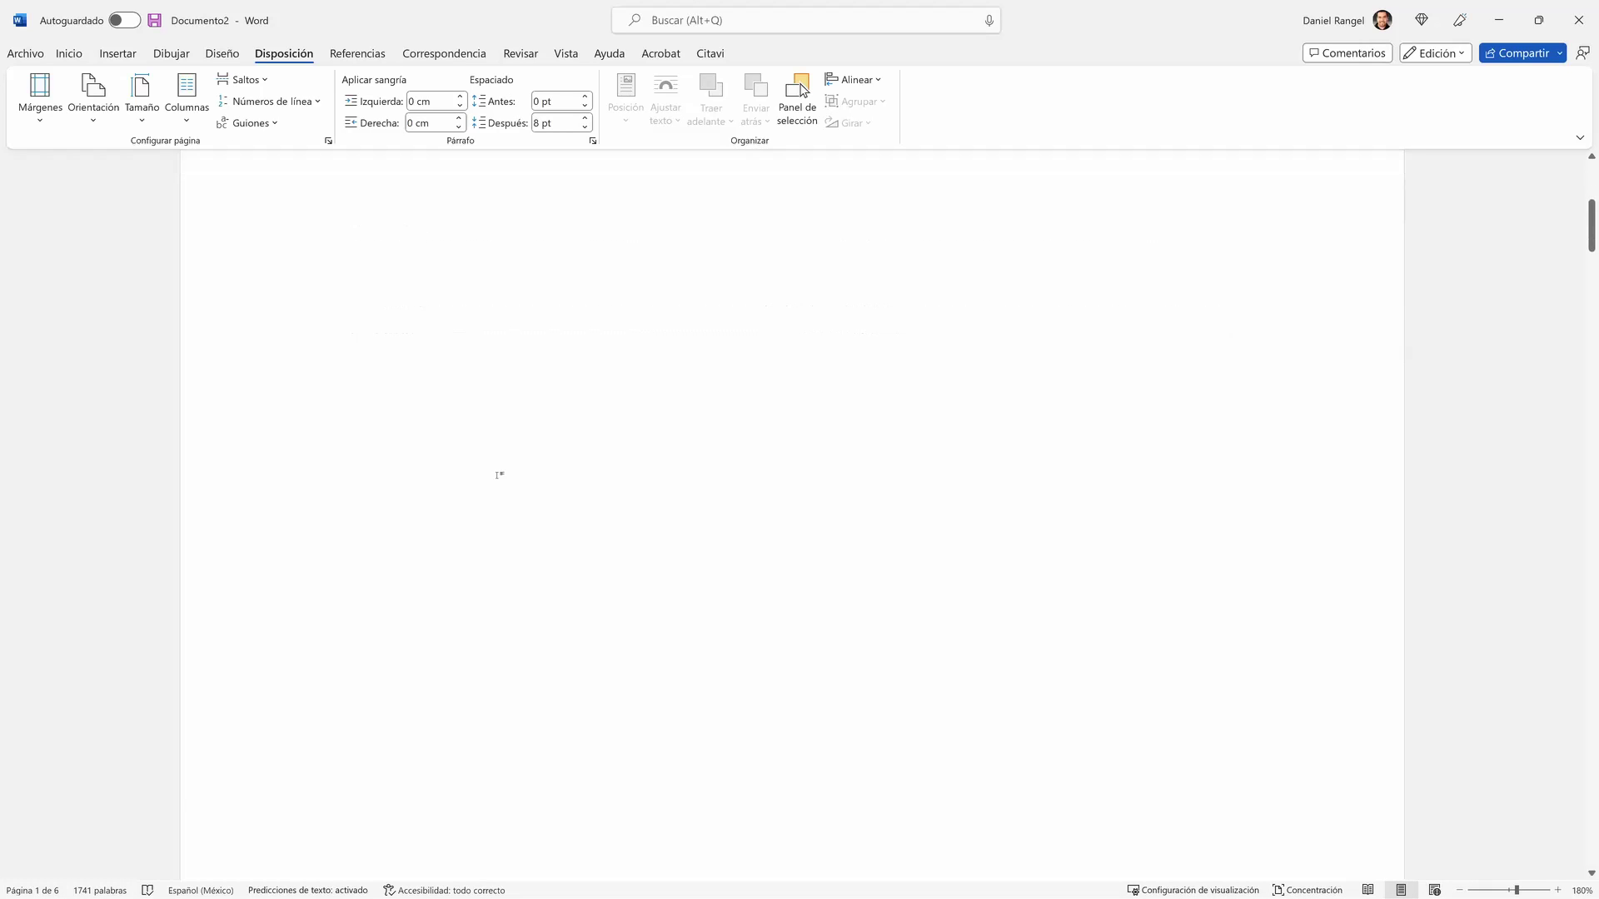
{"action": "scroll", "coordinate": [500, 473], "scroll_direction": "down", "scroll_amount": 5}
{"action": "scroll", "coordinate": [525, 470], "scroll_direction": "down", "scroll_amount": 3}
{"action": "scroll", "coordinate": [543, 469], "scroll_direction": "down", "scroll_amount": 3}
{"action": "scroll", "coordinate": [545, 471], "scroll_direction": "down", "scroll_amount": 3}
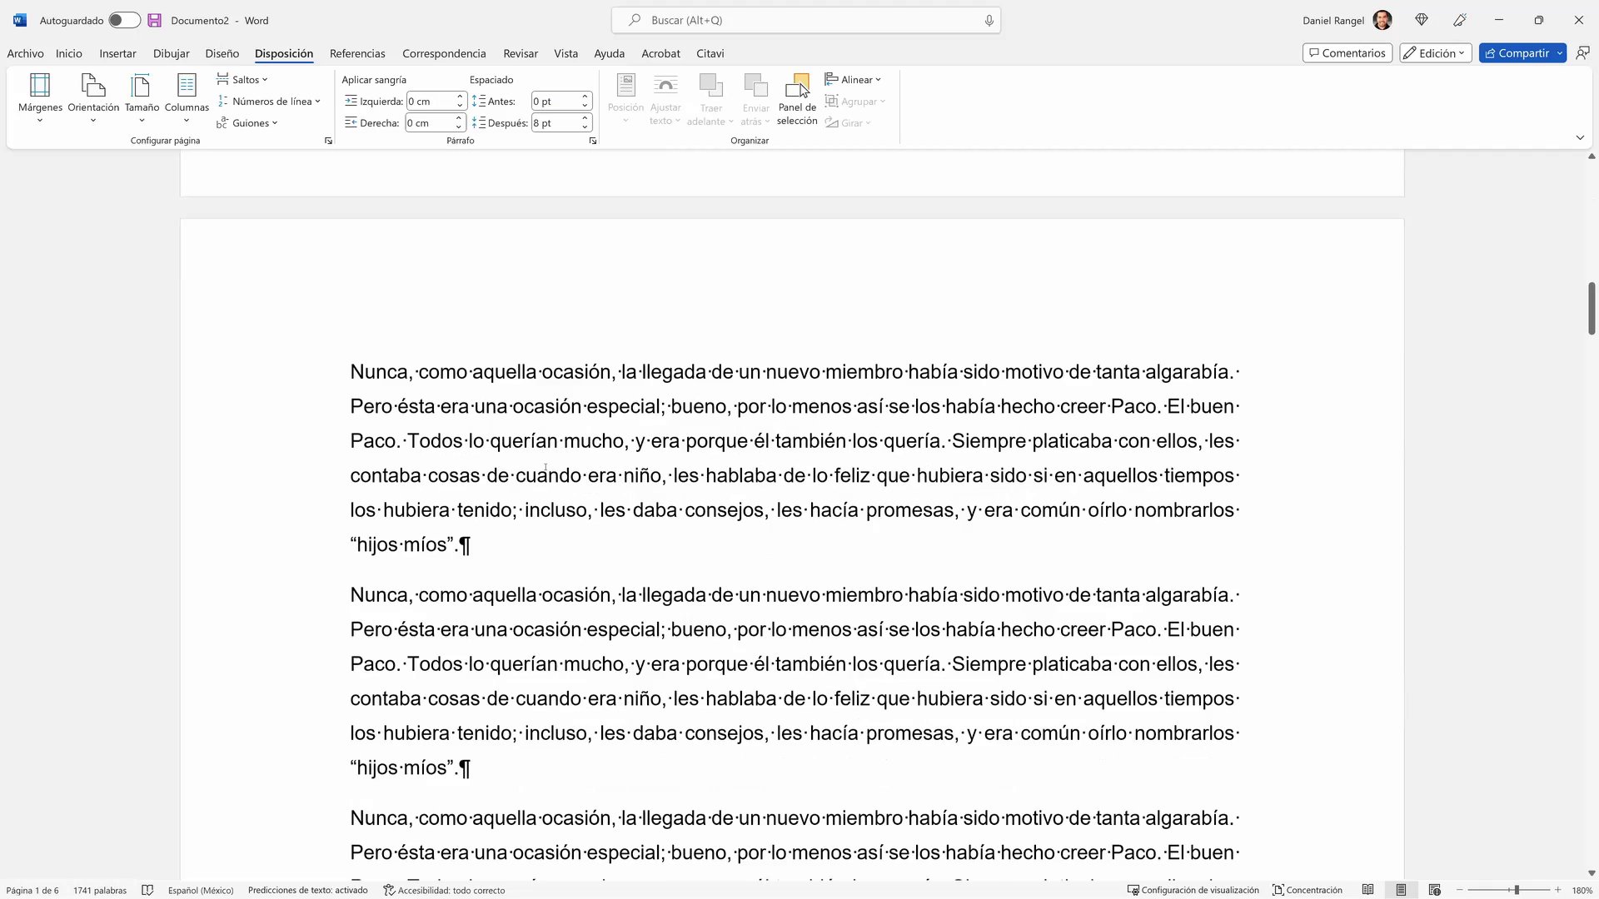
{"action": "left_click", "coordinate": [555, 480]}
{"action": "scroll", "coordinate": [583, 500], "scroll_direction": "down", "scroll_amount": 3}
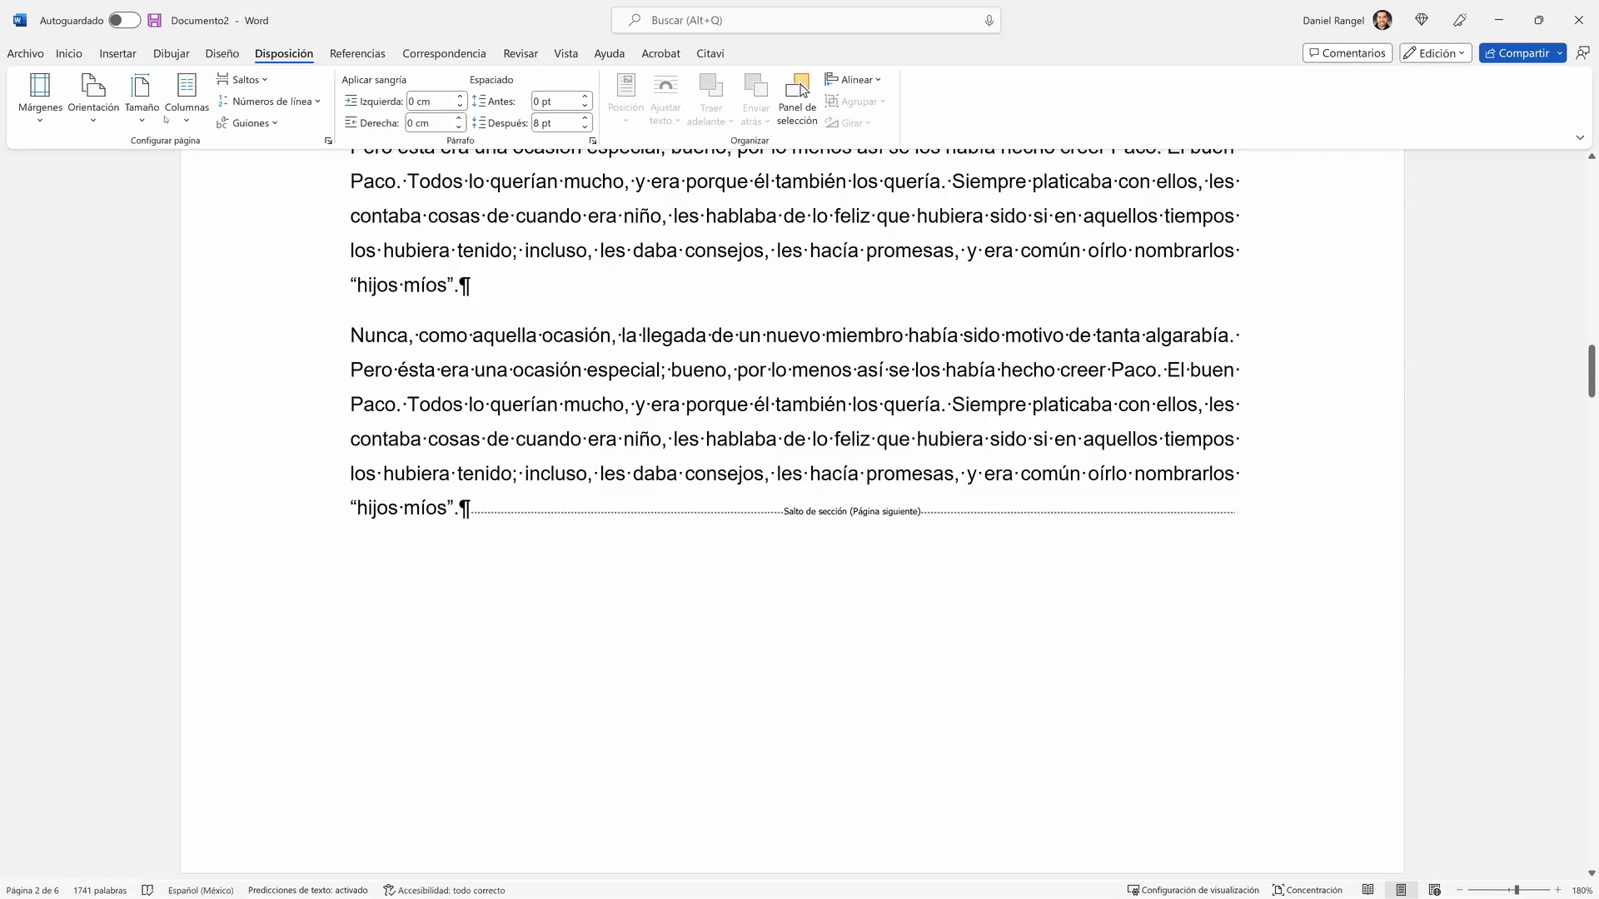
Add Círculo-style page numbers at the bottom of the pages (Final de página).
{"action": "left_click", "coordinate": [119, 54]}
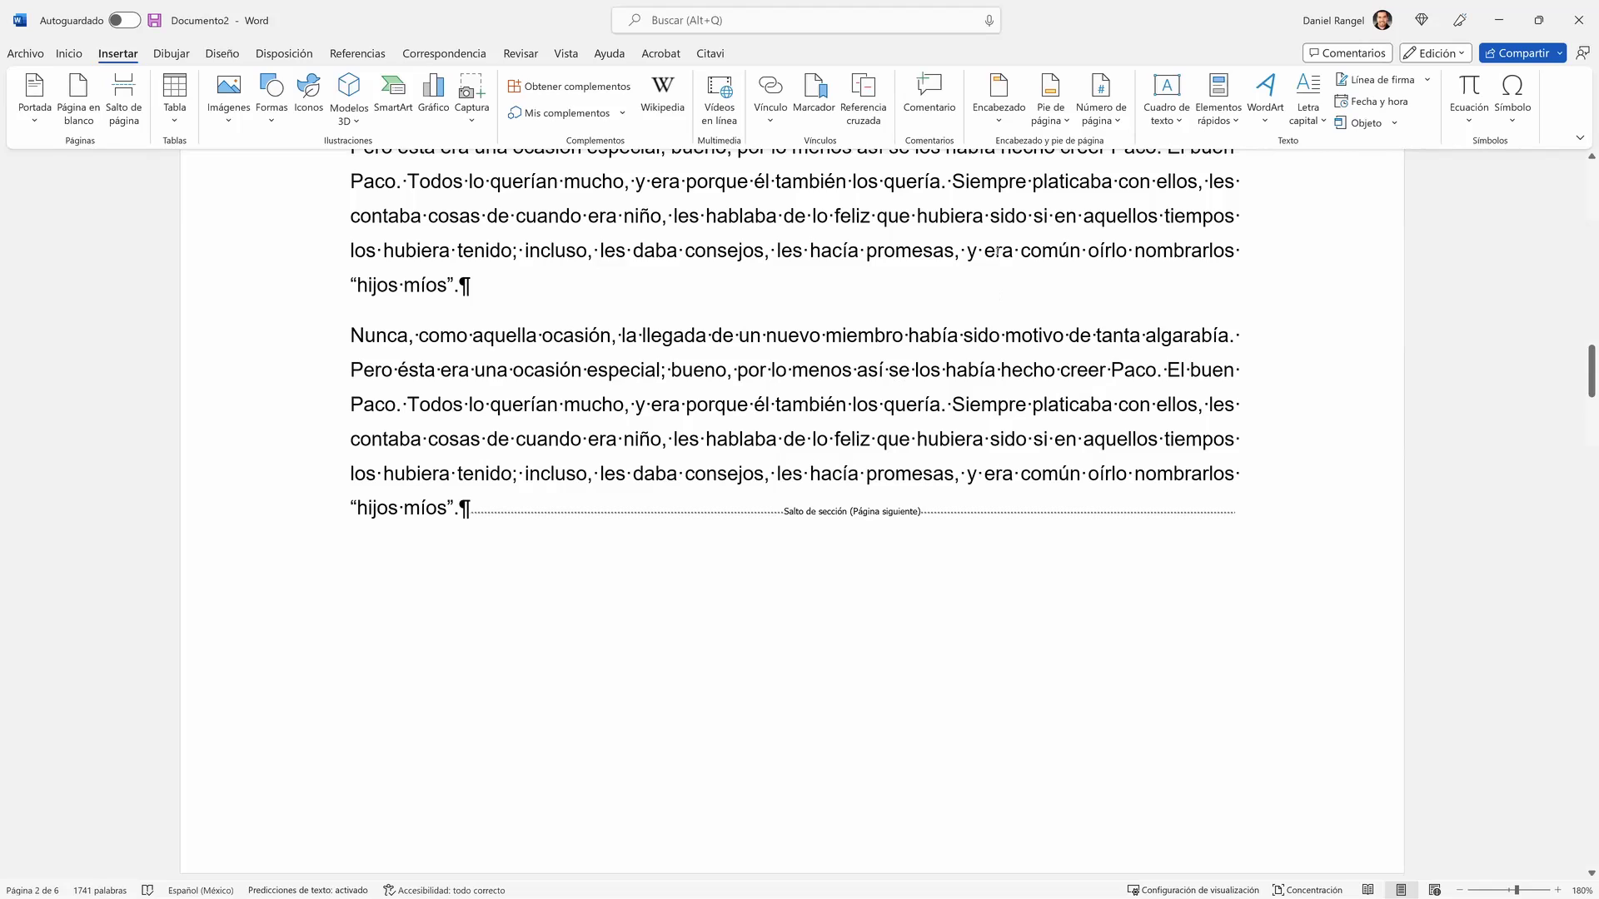
{"action": "left_click", "coordinate": [1116, 121]}
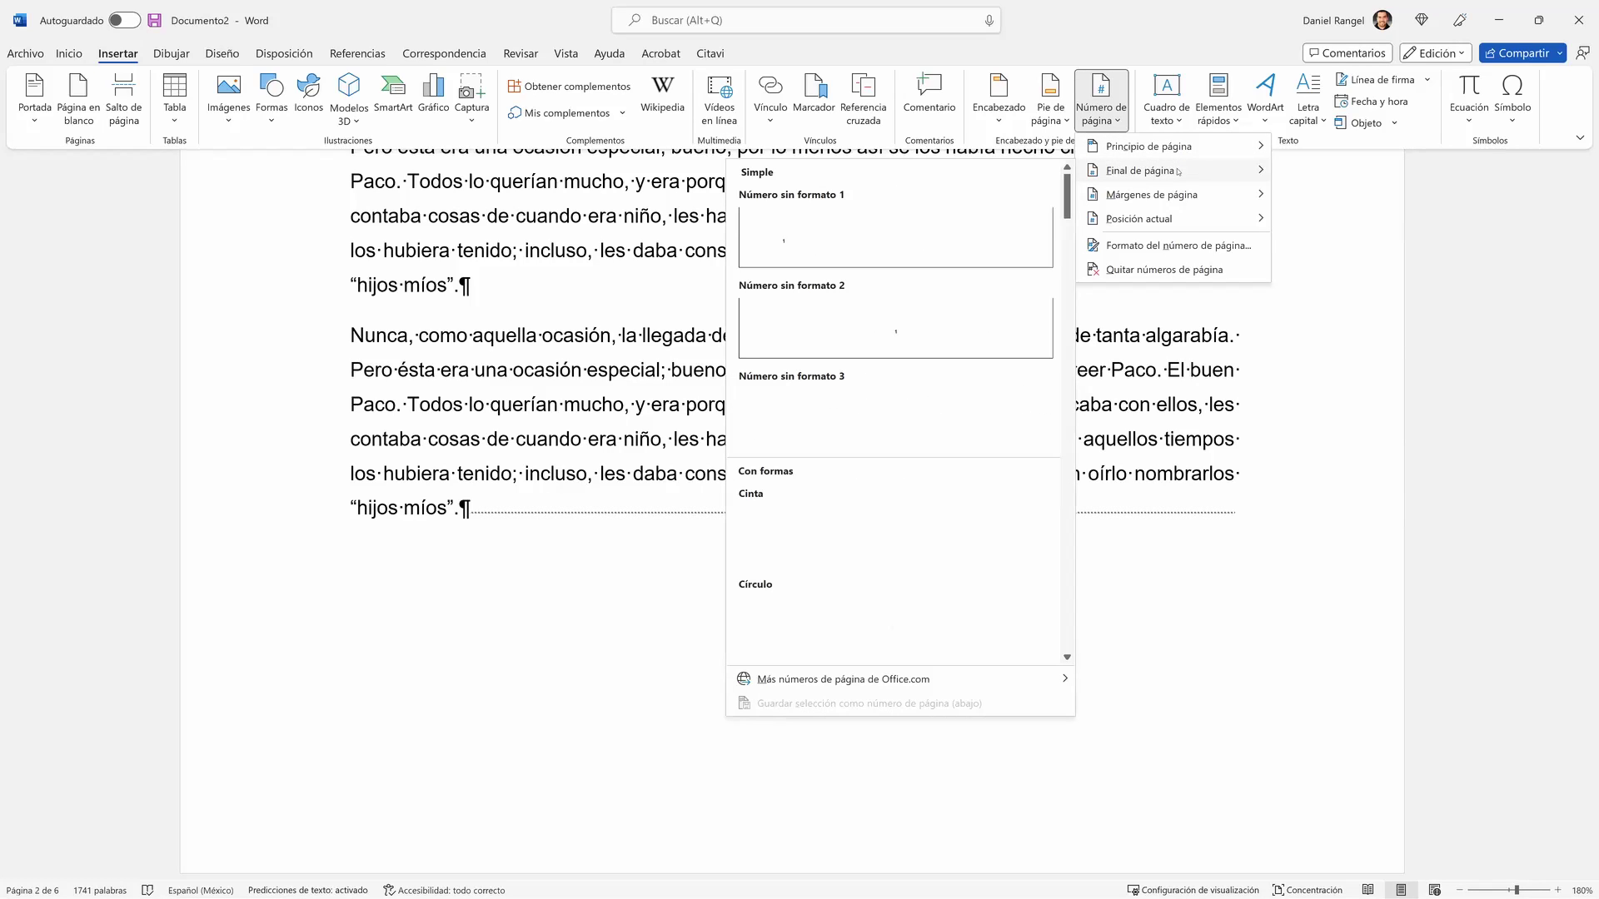
{"action": "mouse_move", "coordinate": [1139, 170]}
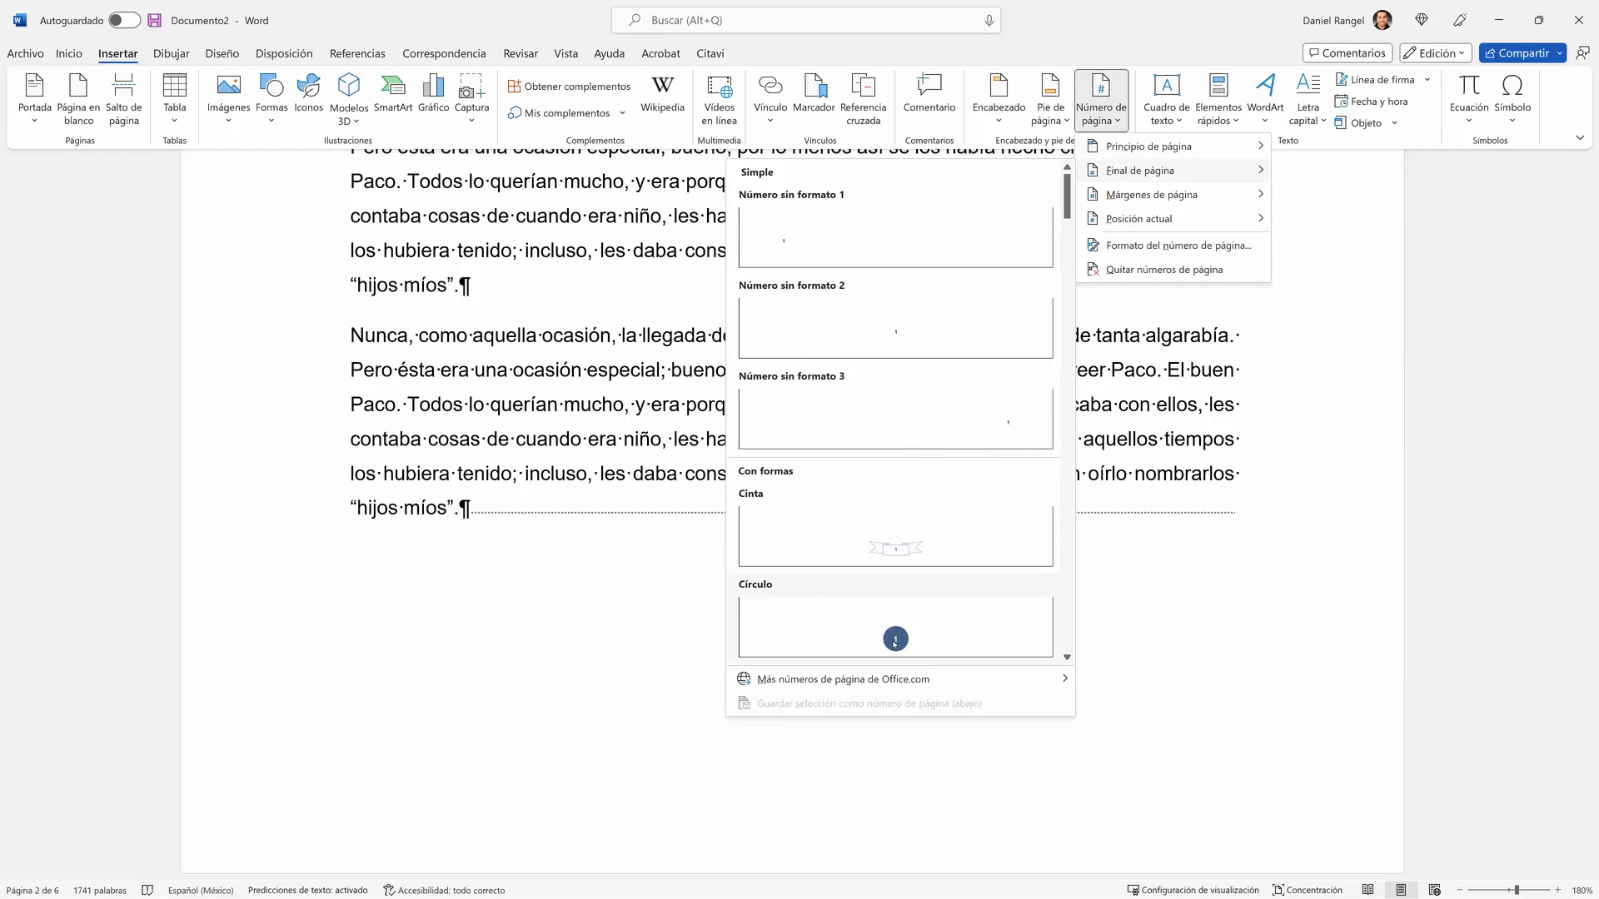
{"action": "left_click", "coordinate": [895, 641]}
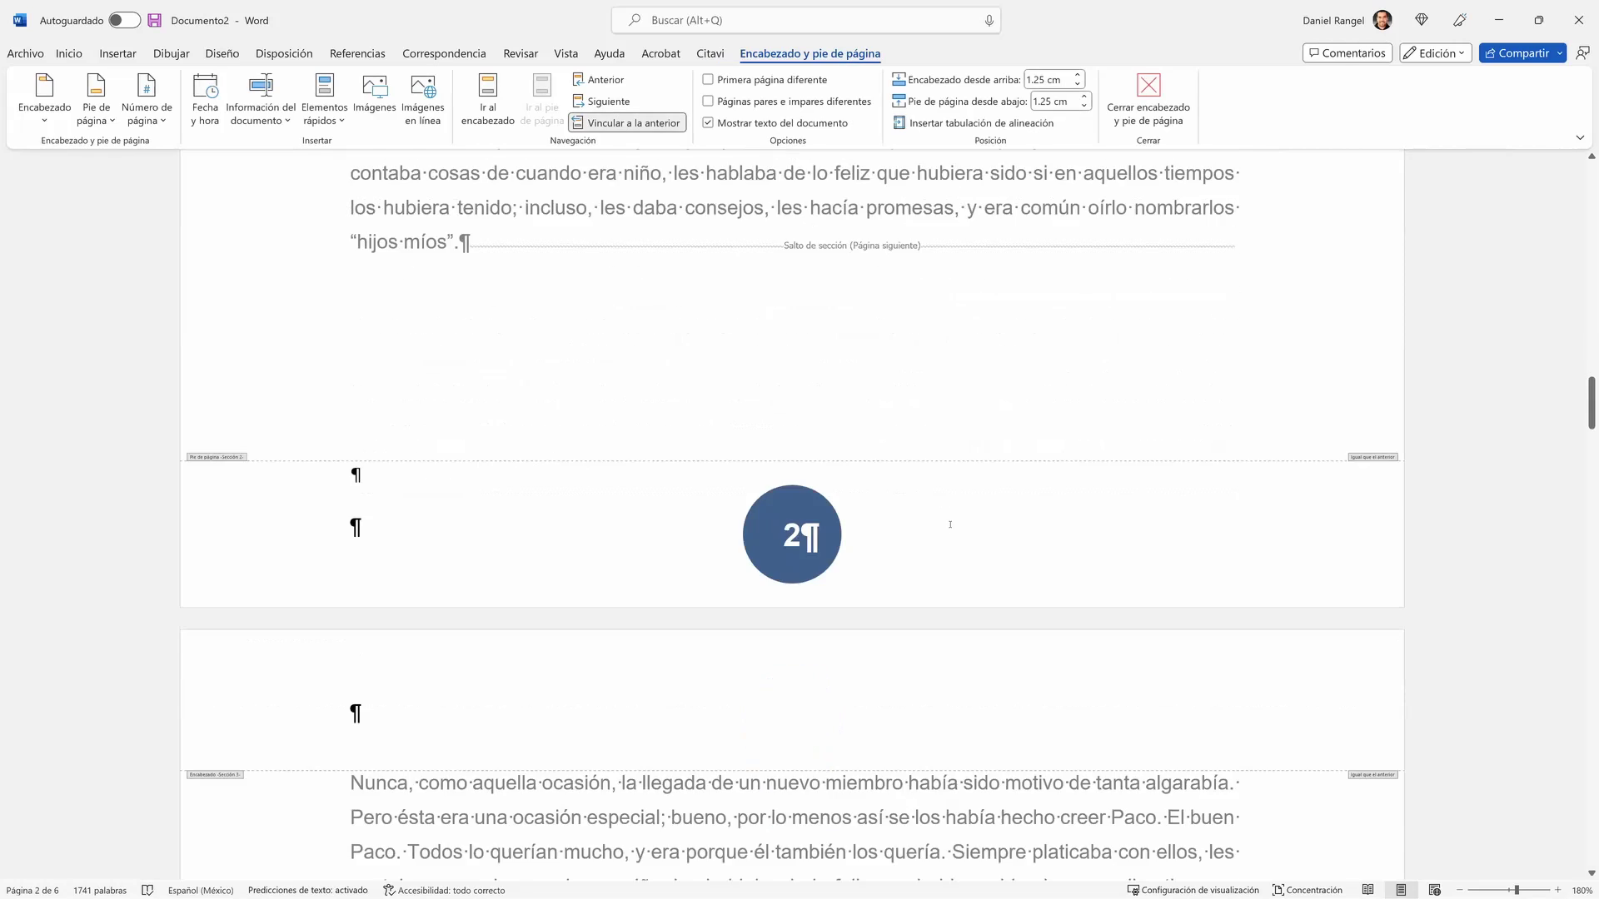
{"action": "scroll", "coordinate": [950, 524], "scroll_direction": "down", "scroll_amount": 2}
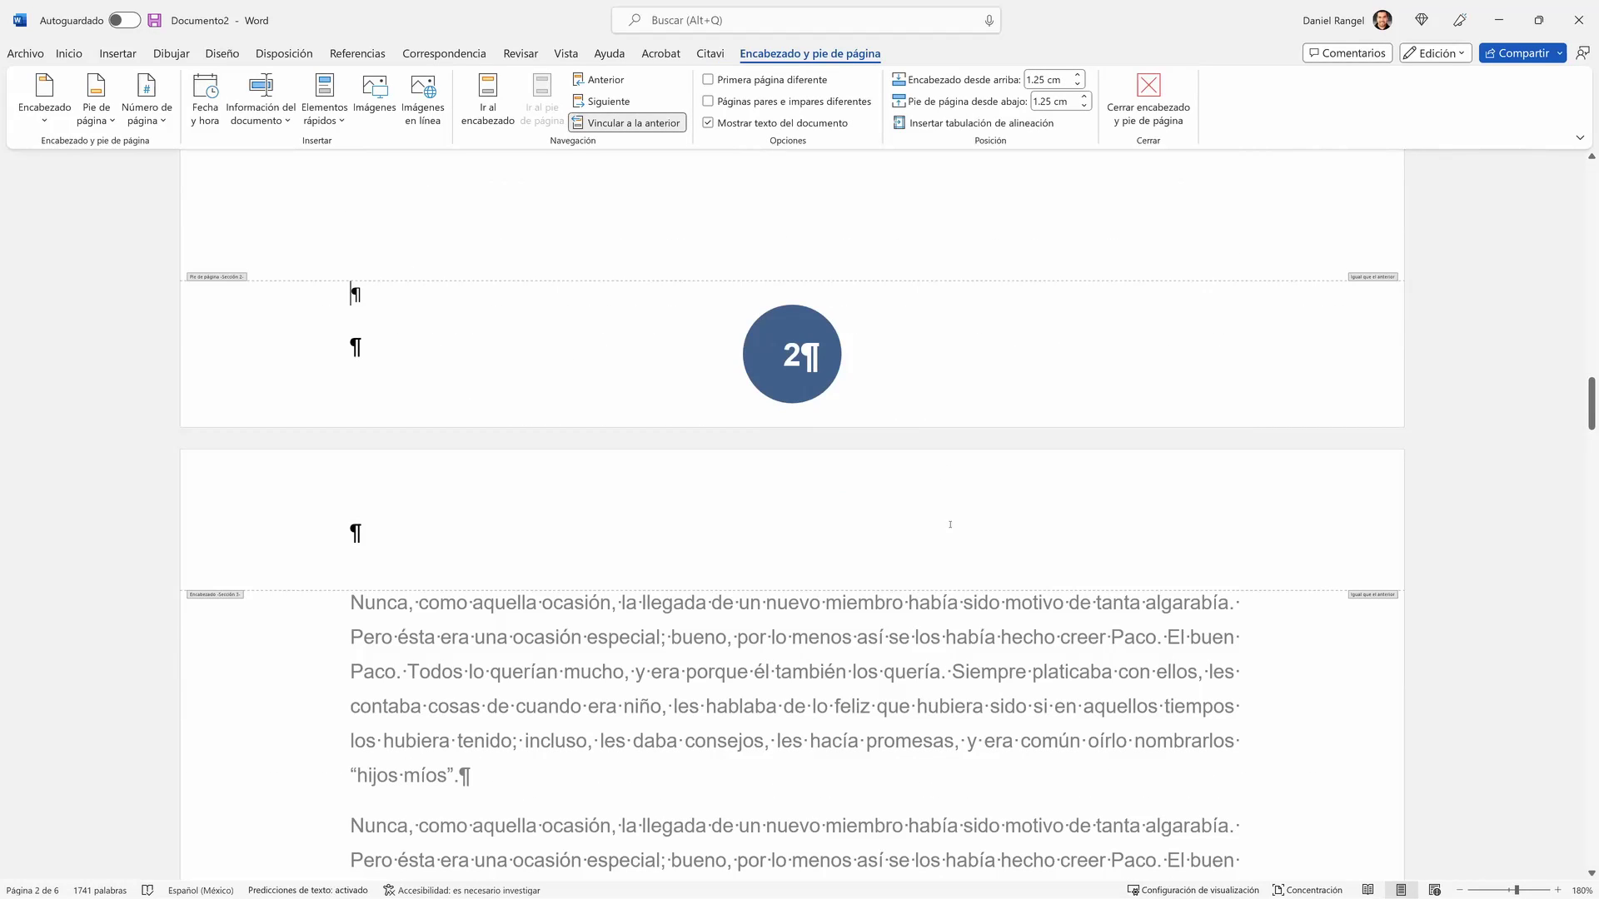
{"action": "scroll", "coordinate": [950, 528], "scroll_direction": "up", "scroll_amount": 3}
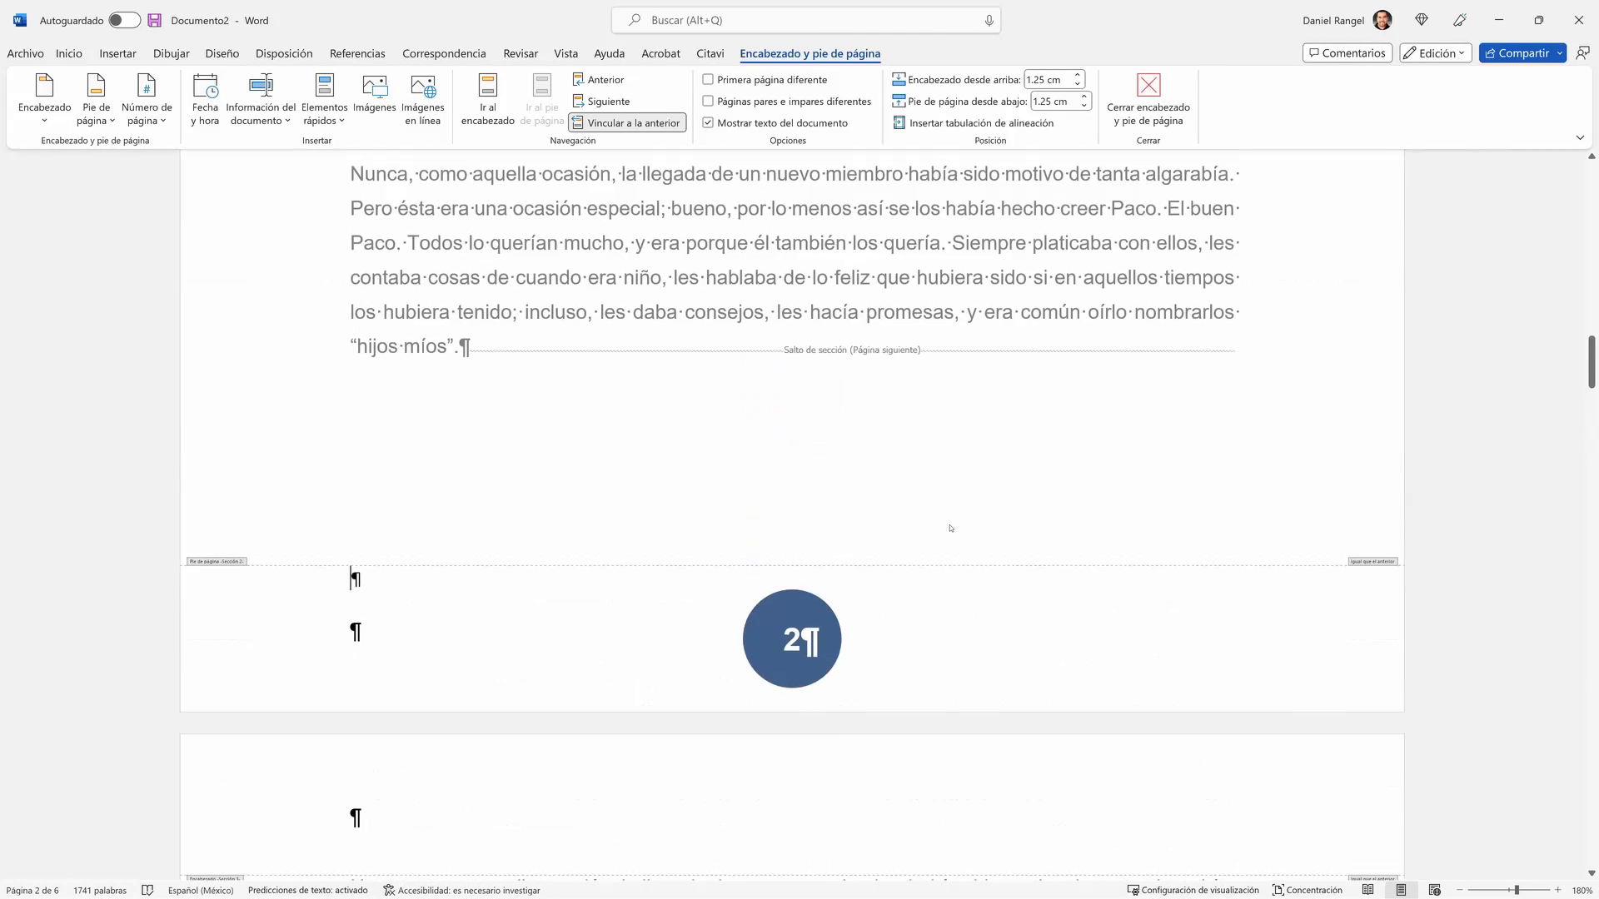
{"action": "scroll", "coordinate": [950, 528], "scroll_direction": "up", "scroll_amount": 8}
{"action": "scroll", "coordinate": [950, 528], "scroll_direction": "up", "scroll_amount": 8}
{"action": "scroll", "coordinate": [950, 528], "scroll_direction": "up", "scroll_amount": 8}
{"action": "scroll", "coordinate": [950, 528], "scroll_direction": "down", "scroll_amount": 3}
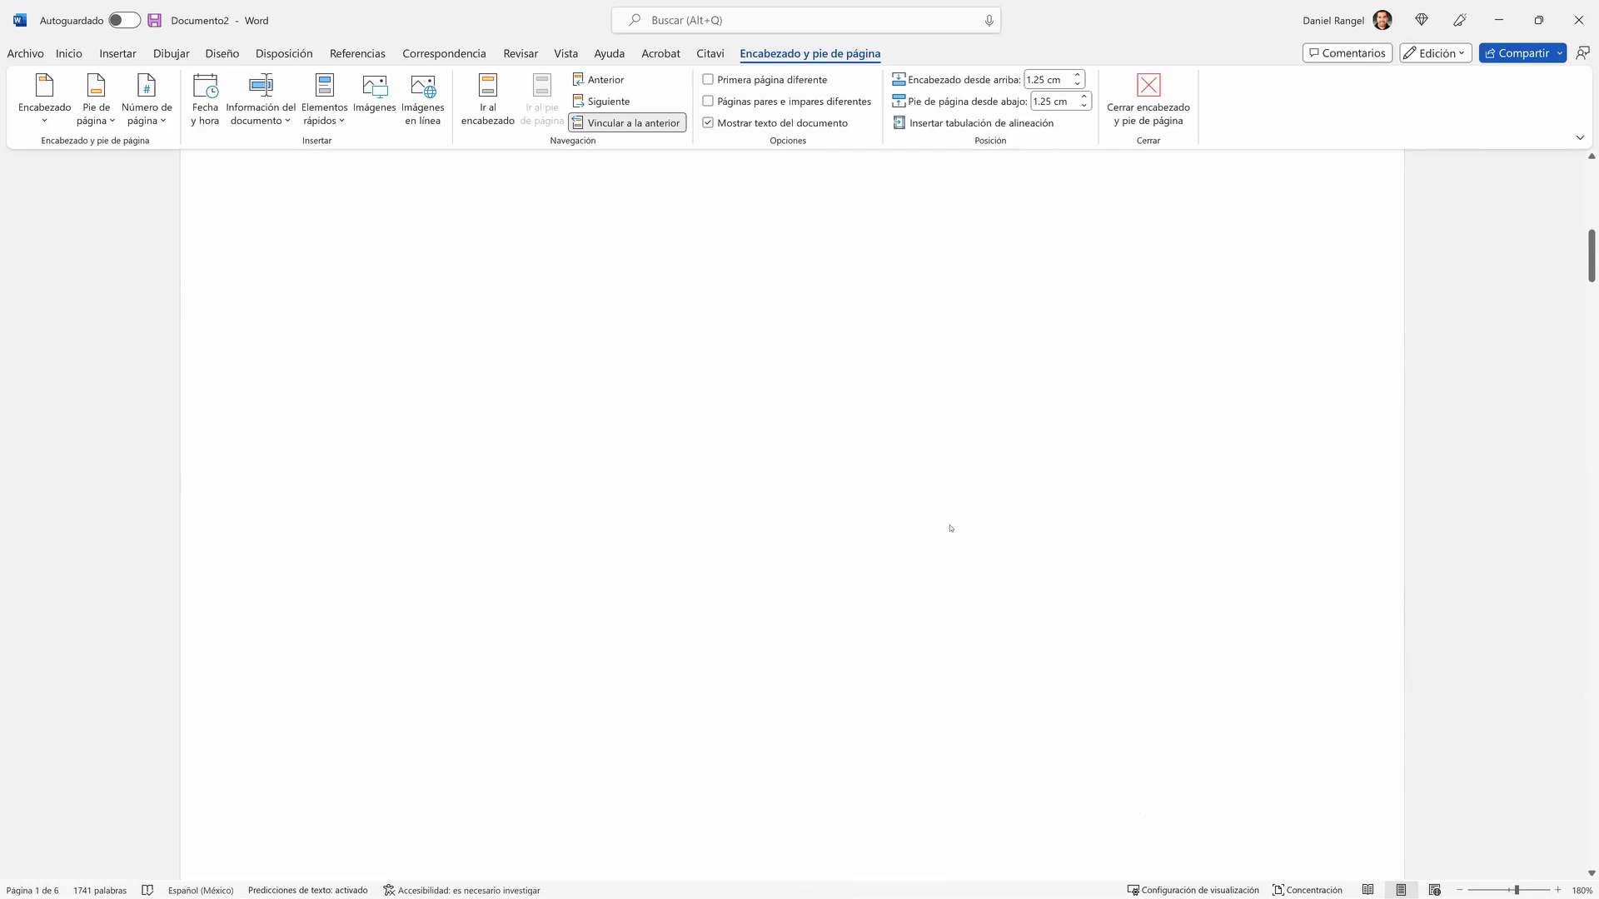
{"action": "scroll", "coordinate": [950, 528], "scroll_direction": "down", "scroll_amount": 3}
{"action": "scroll", "coordinate": [950, 528], "scroll_direction": "down", "scroll_amount": 2}
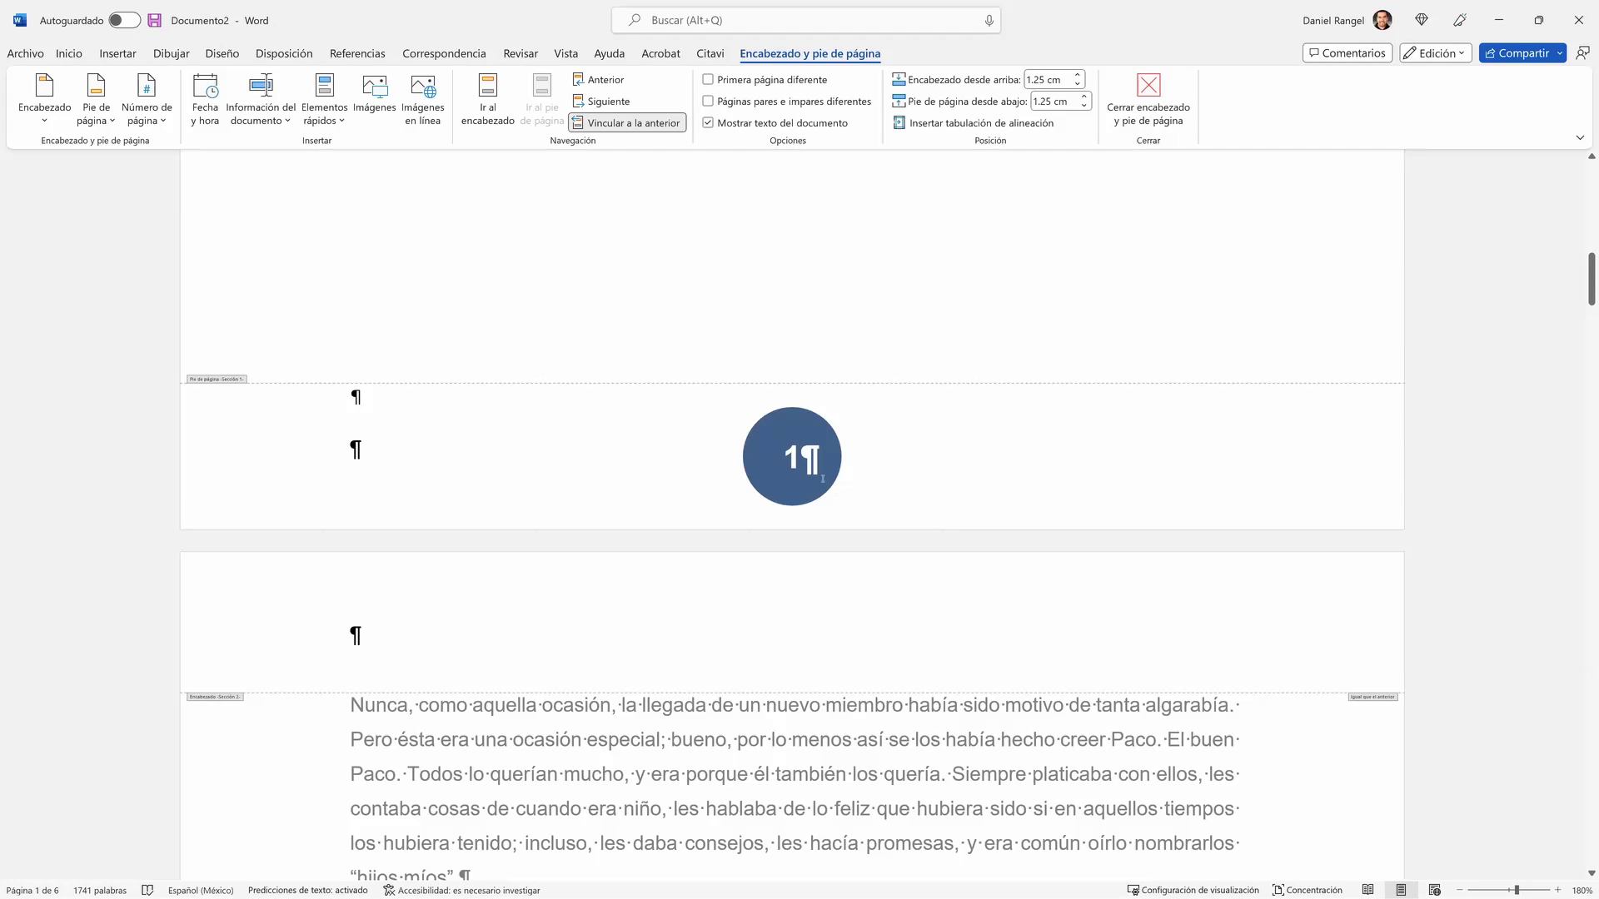
{"action": "scroll", "coordinate": [837, 476], "scroll_direction": "down", "scroll_amount": 1}
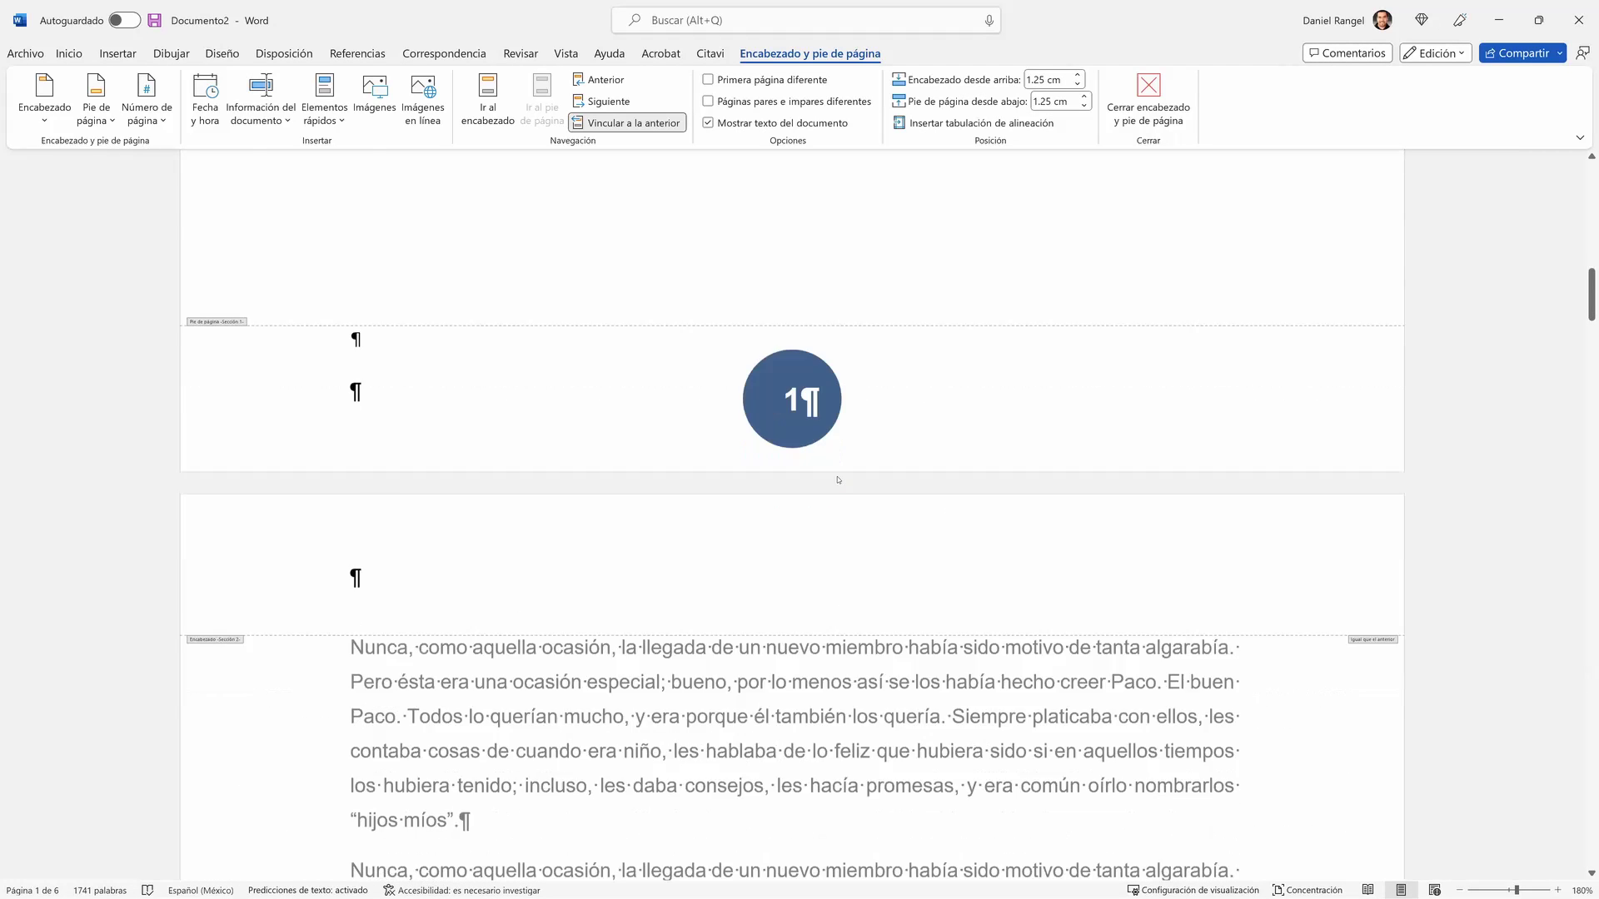
{"action": "scroll", "coordinate": [837, 475], "scroll_direction": "down", "scroll_amount": 5}
{"action": "scroll", "coordinate": [838, 476], "scroll_direction": "down", "scroll_amount": 3}
{"action": "scroll", "coordinate": [839, 481], "scroll_direction": "down", "scroll_amount": 3}
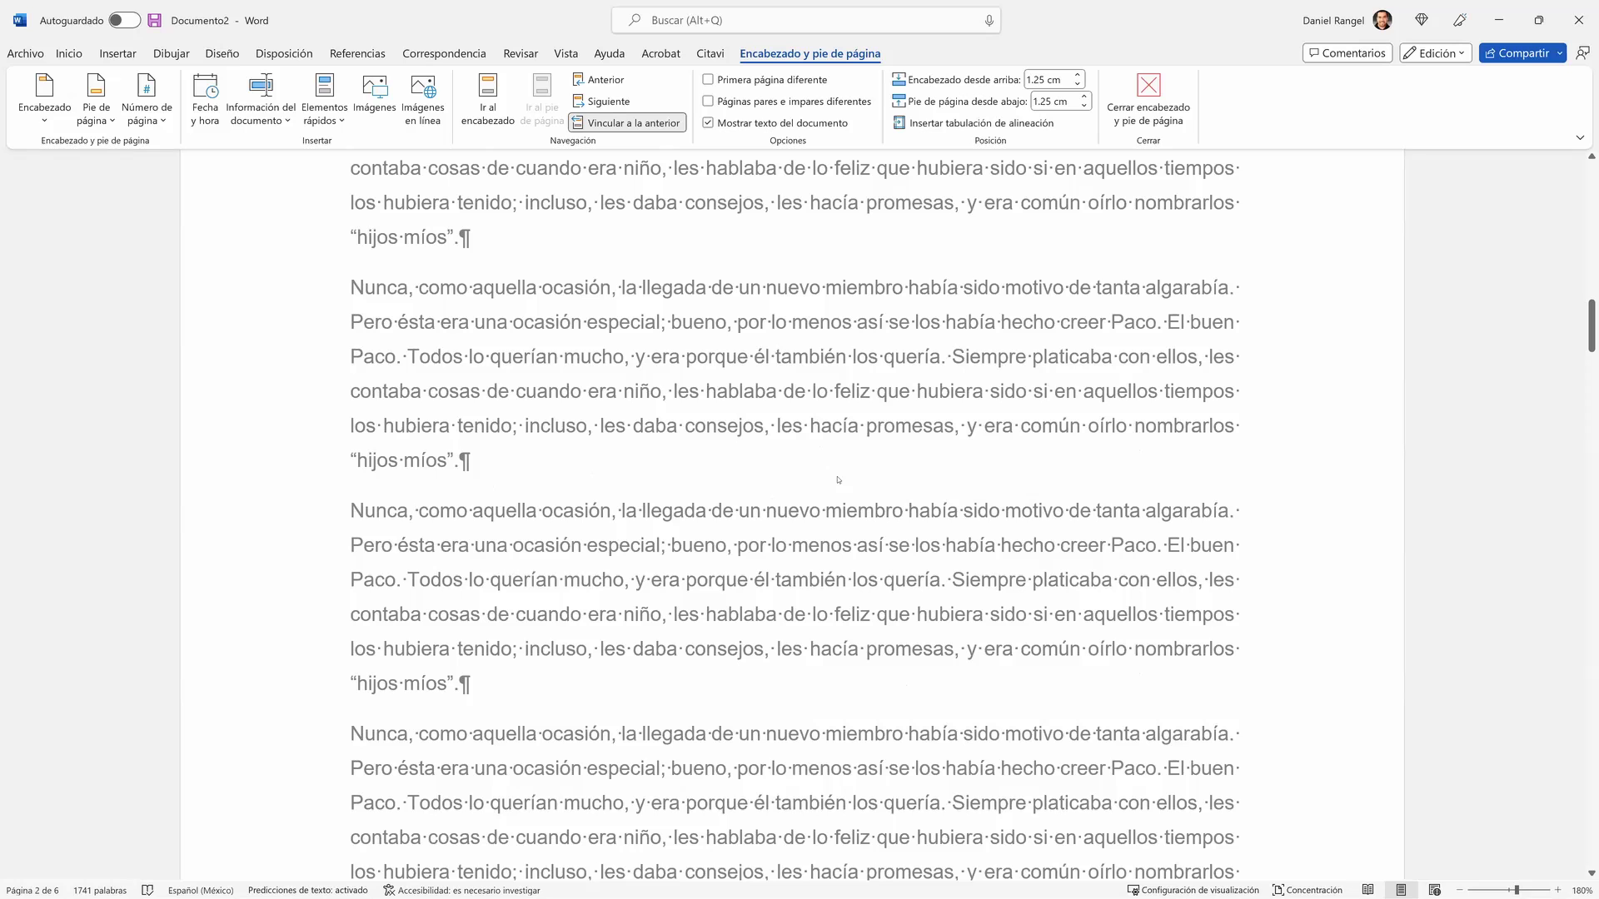
{"action": "scroll", "coordinate": [837, 479], "scroll_direction": "down", "scroll_amount": 1}
{"action": "scroll", "coordinate": [837, 480], "scroll_direction": "down", "scroll_amount": 3}
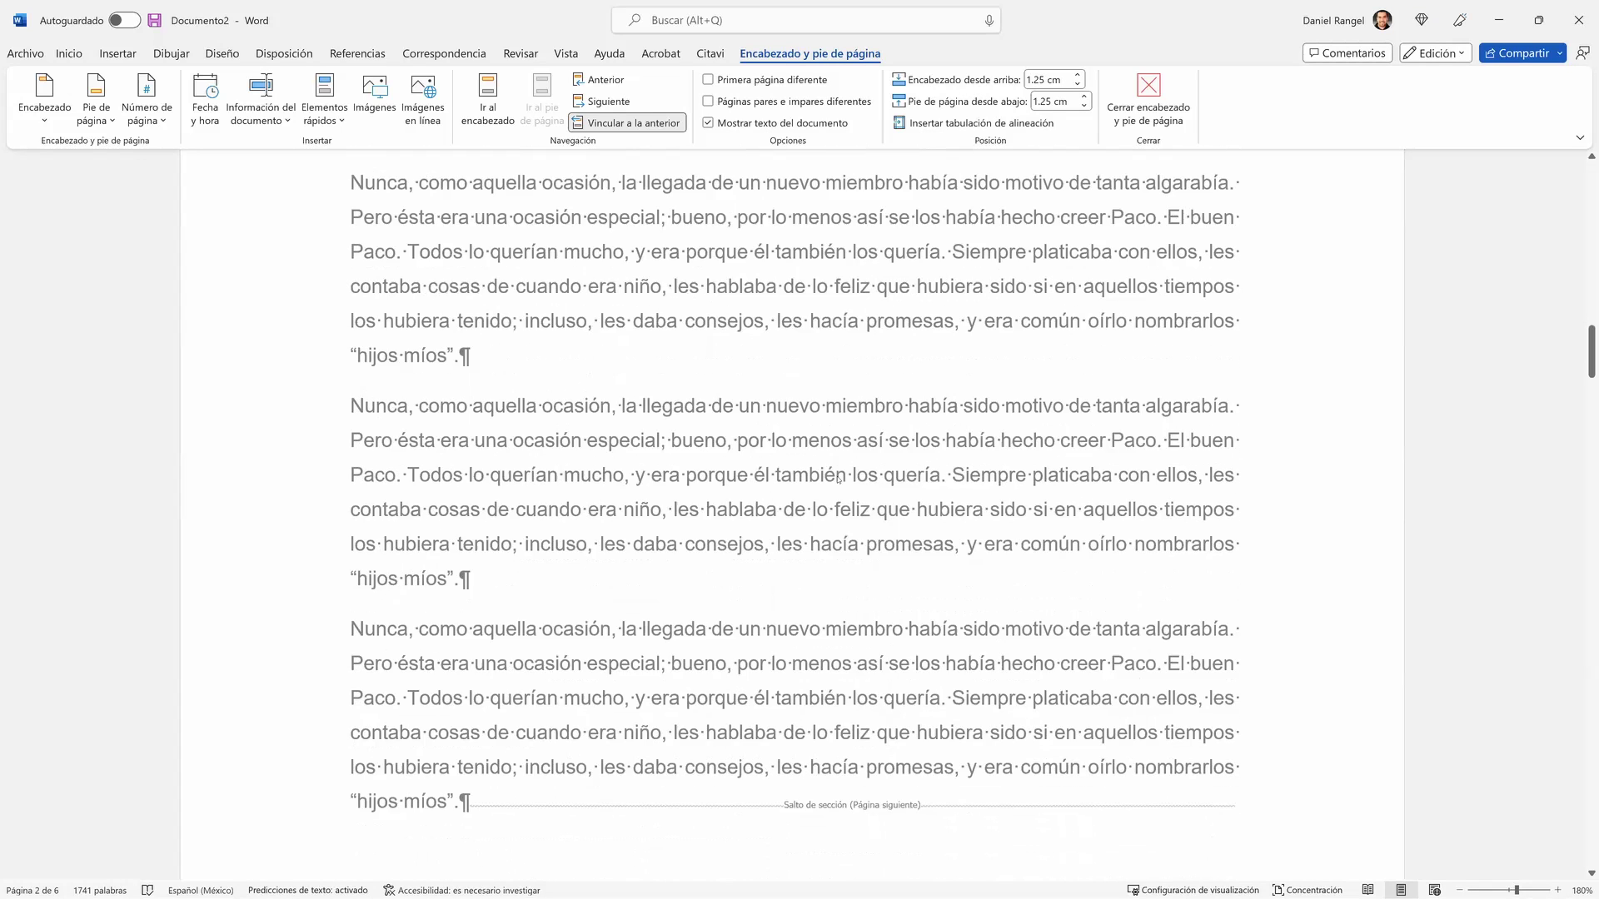
{"action": "scroll", "coordinate": [833, 500], "scroll_direction": "down", "scroll_amount": 3}
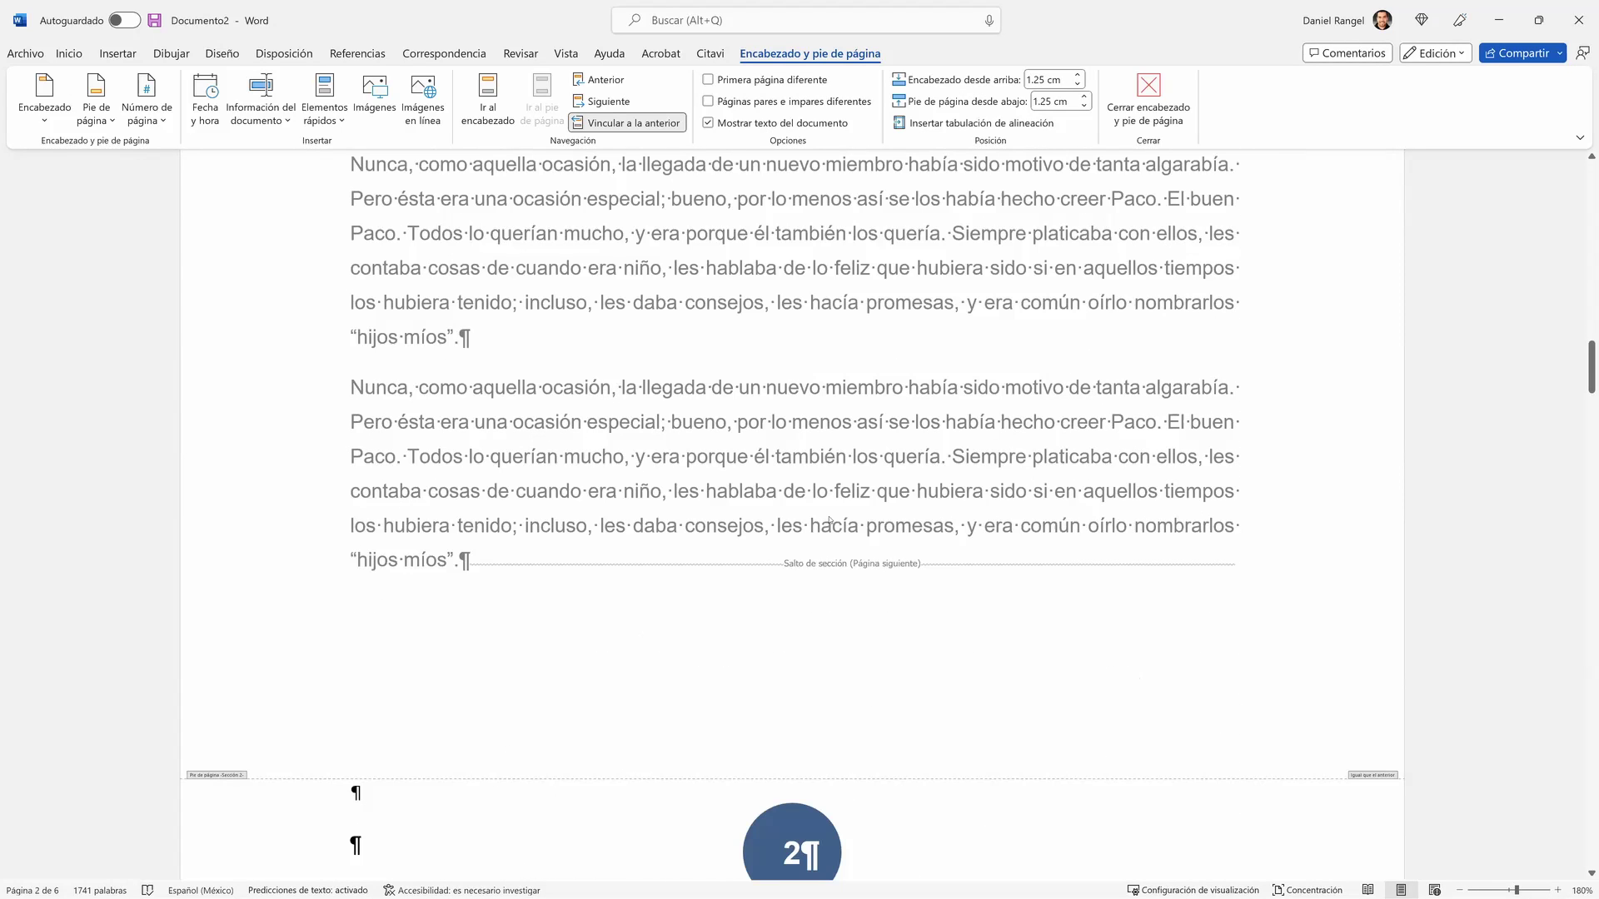
{"action": "right_click", "coordinate": [869, 828]}
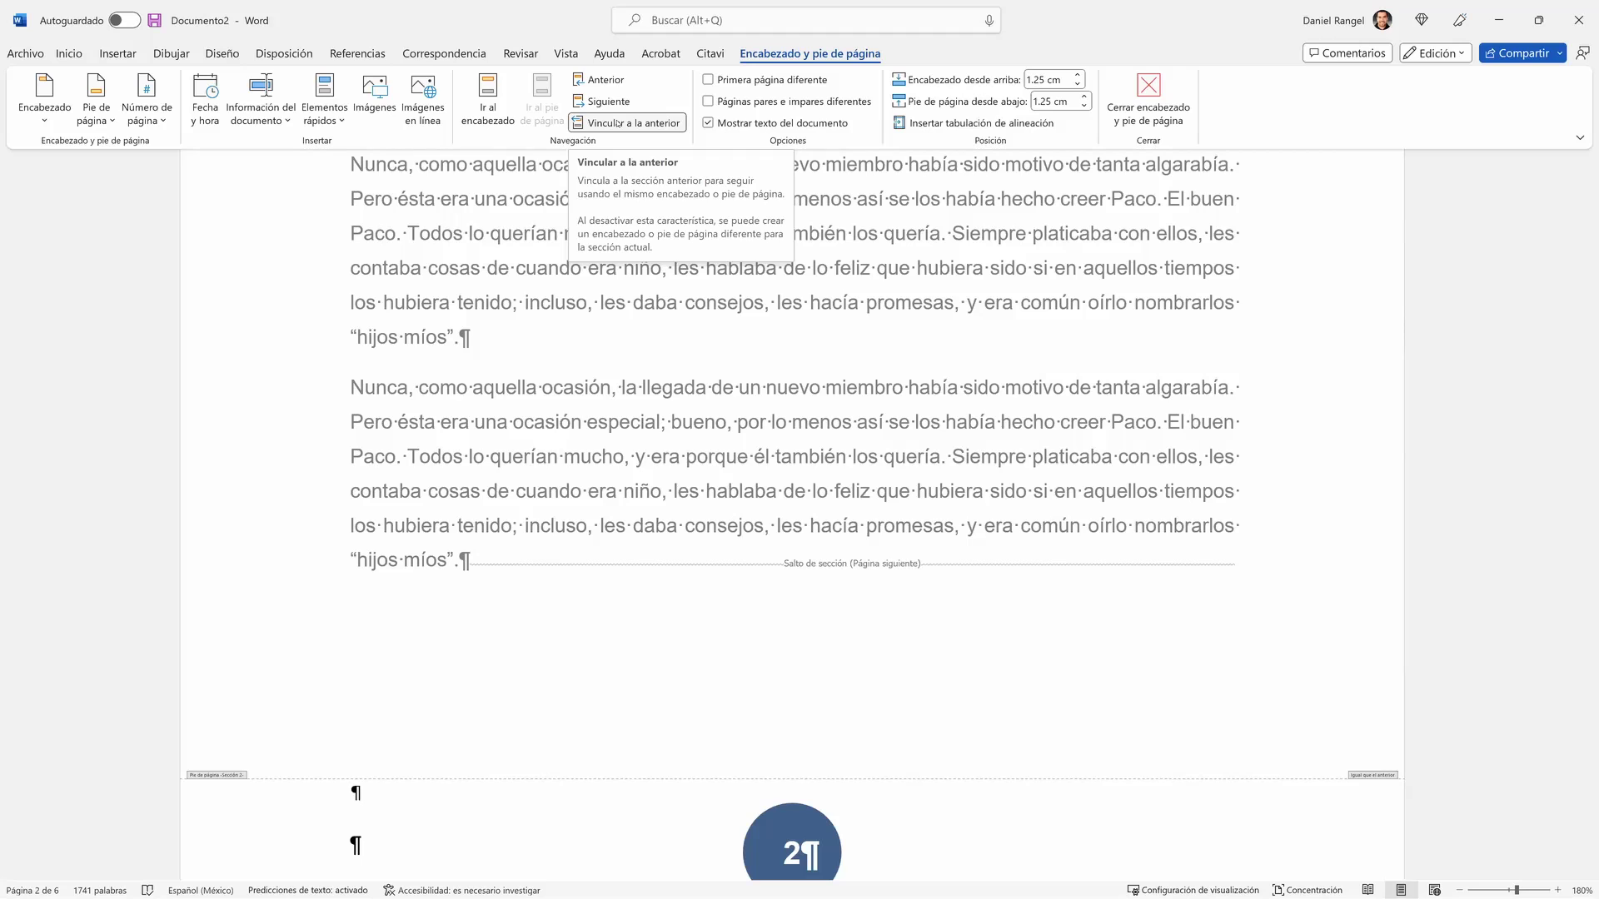
Turn off Vincular a la anterior so the section 2 footer is unlinked from the cover.
{"action": "left_click", "coordinate": [618, 123]}
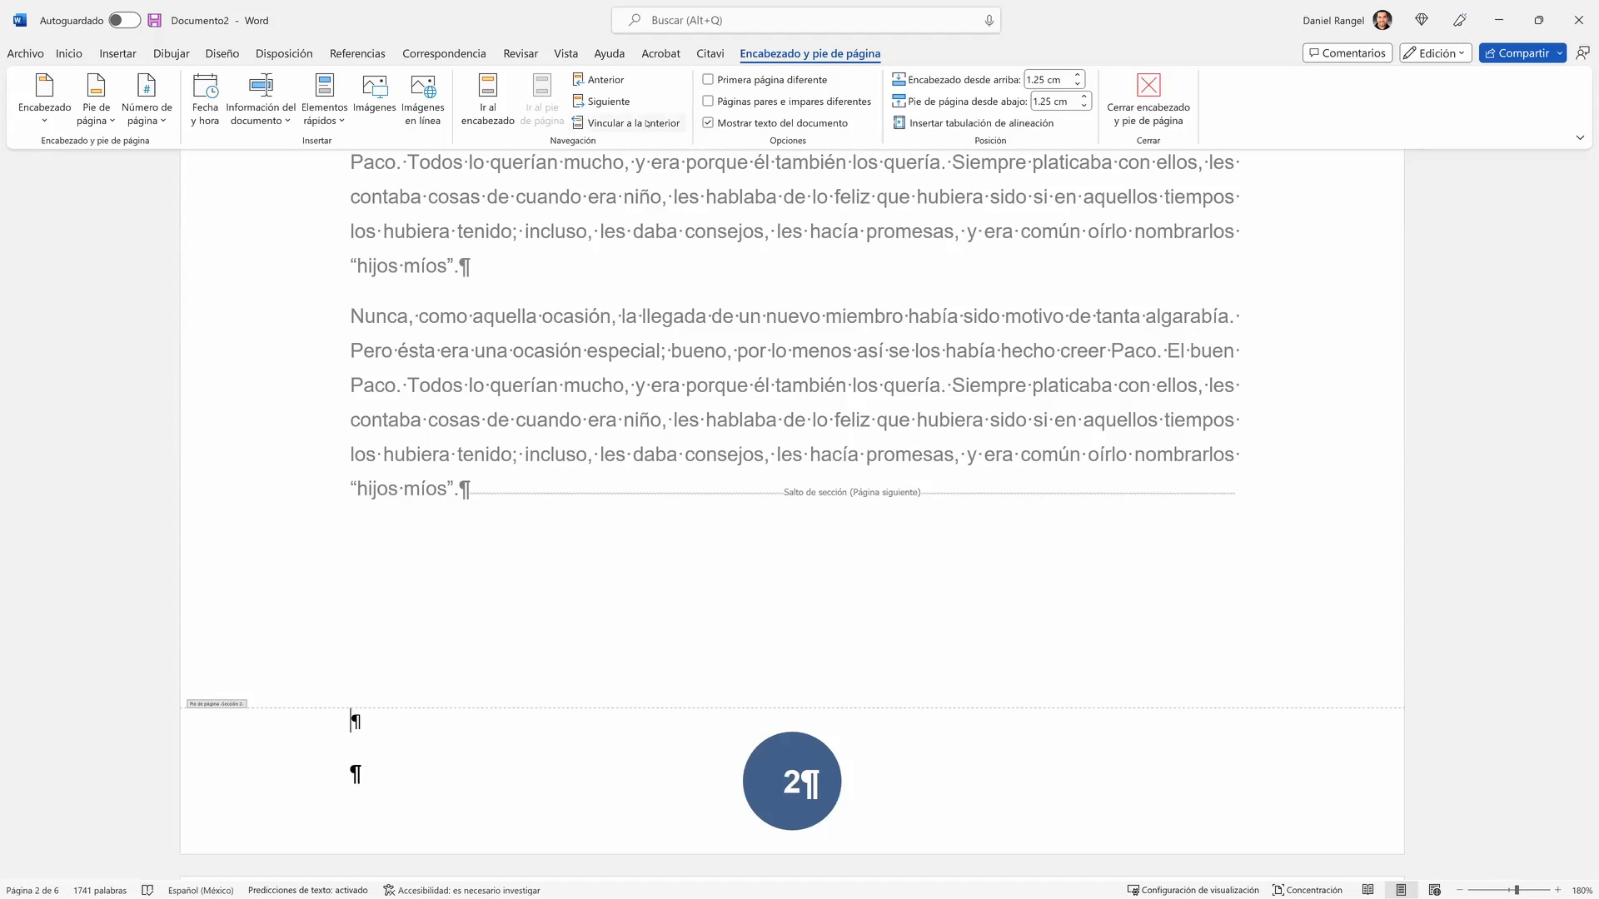
Delete the empty paragraph and the blue circled page number from the cover page footer.
{"action": "scroll", "coordinate": [742, 422], "scroll_direction": "up", "scroll_amount": 5}
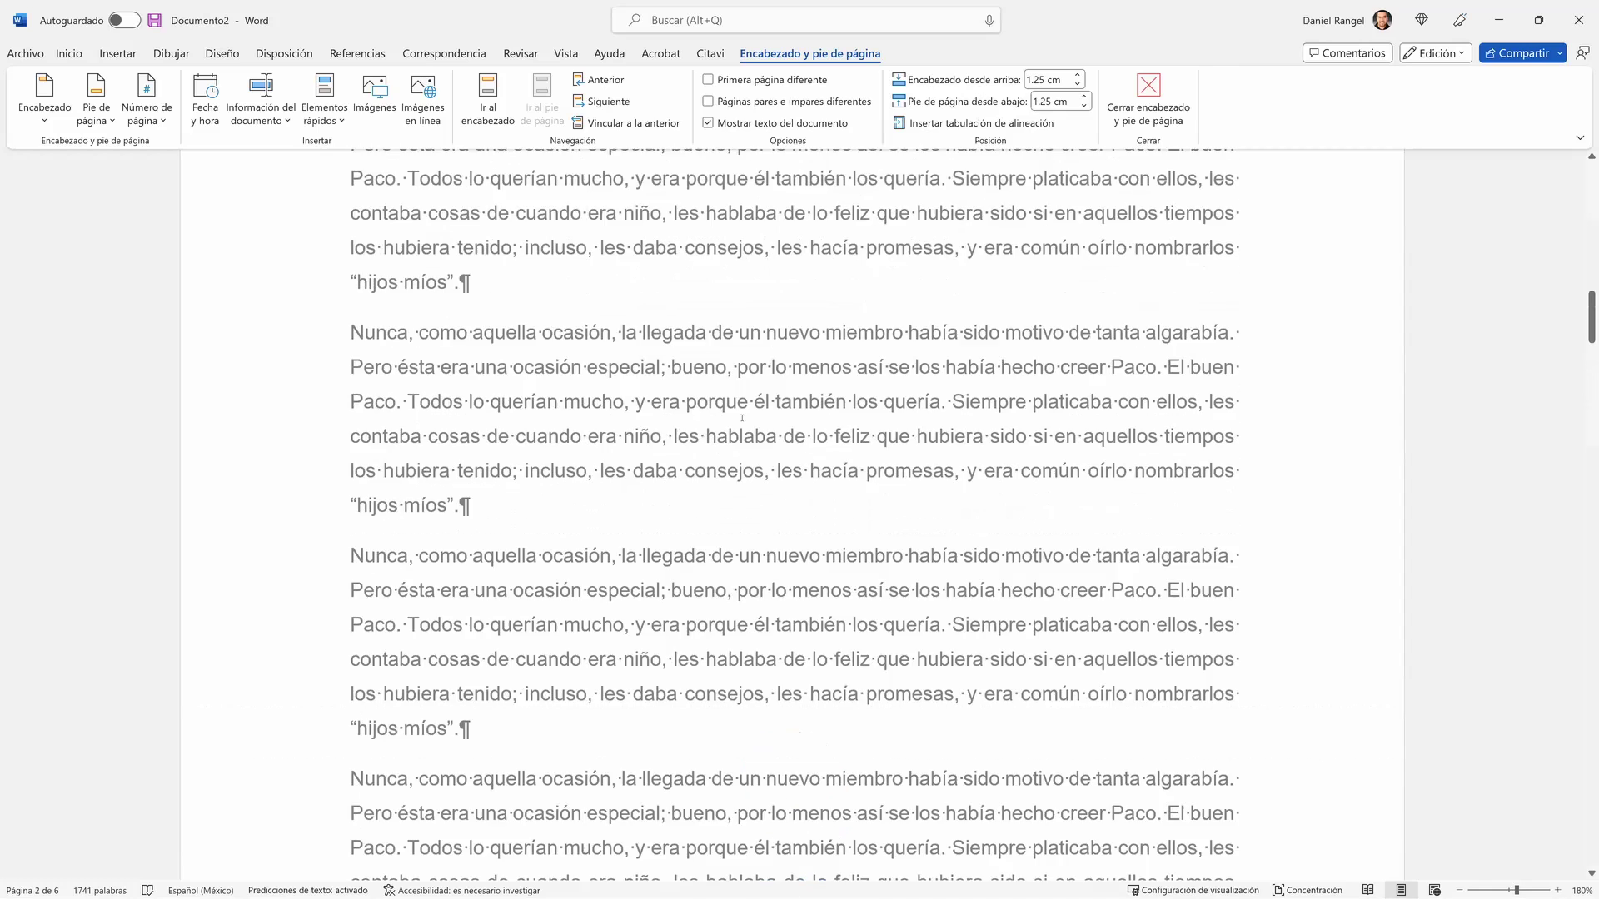
{"action": "scroll", "coordinate": [792, 516], "scroll_direction": "up", "scroll_amount": 5}
{"action": "scroll", "coordinate": [854, 620], "scroll_direction": "up", "scroll_amount": 5}
{"action": "left_click", "coordinate": [864, 613]}
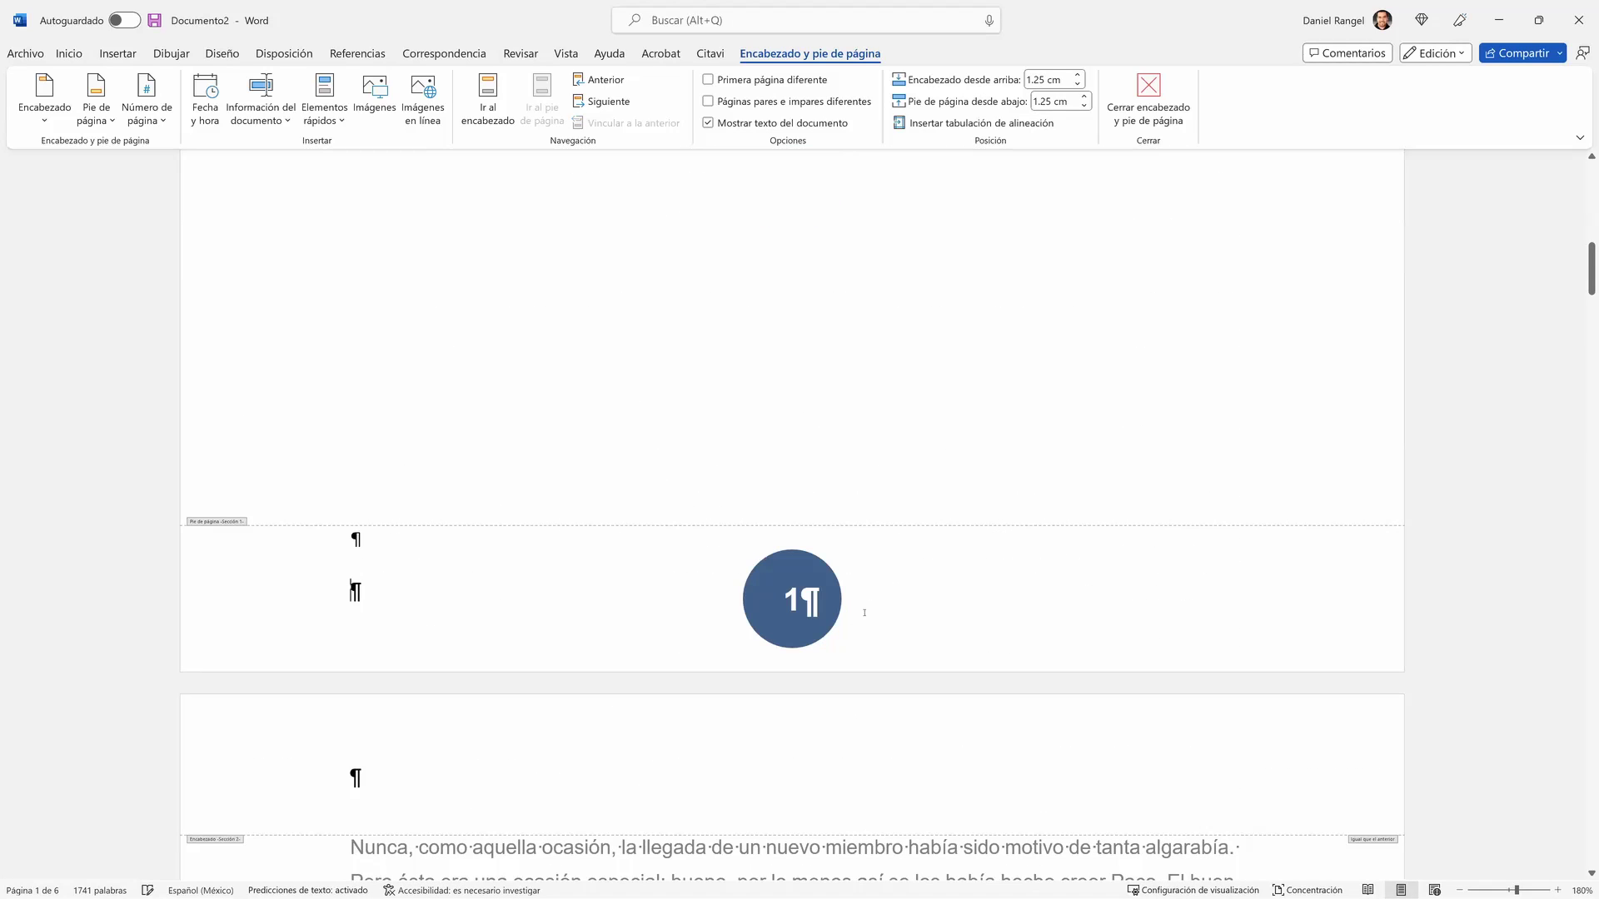
{"action": "key", "text": "BackSpace"}
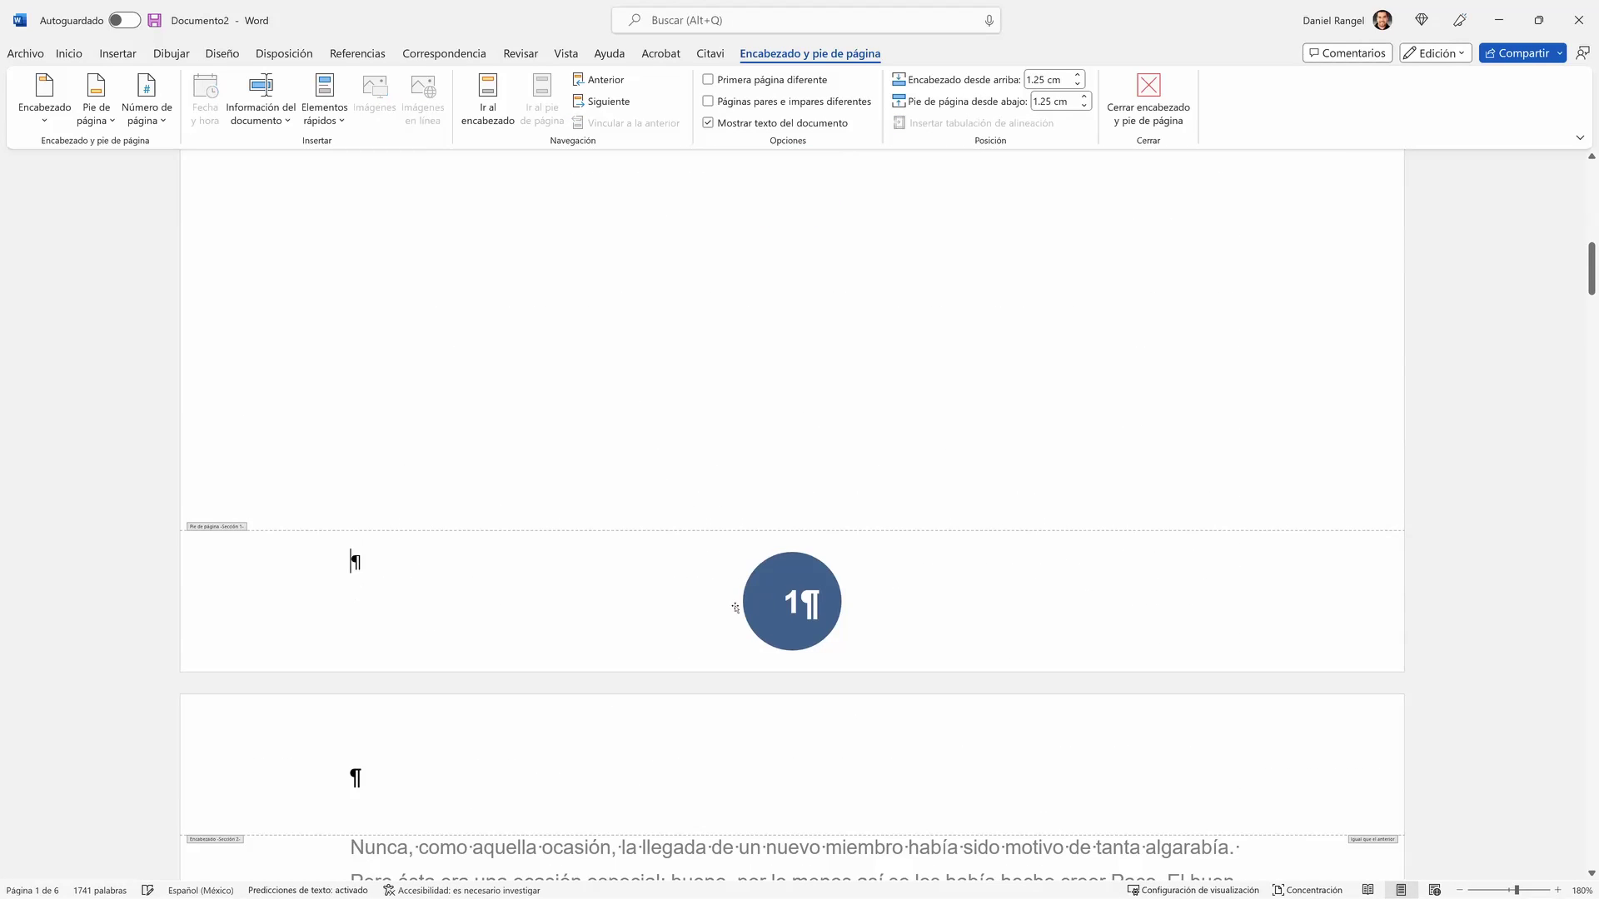
{"action": "left_click", "coordinate": [827, 606]}
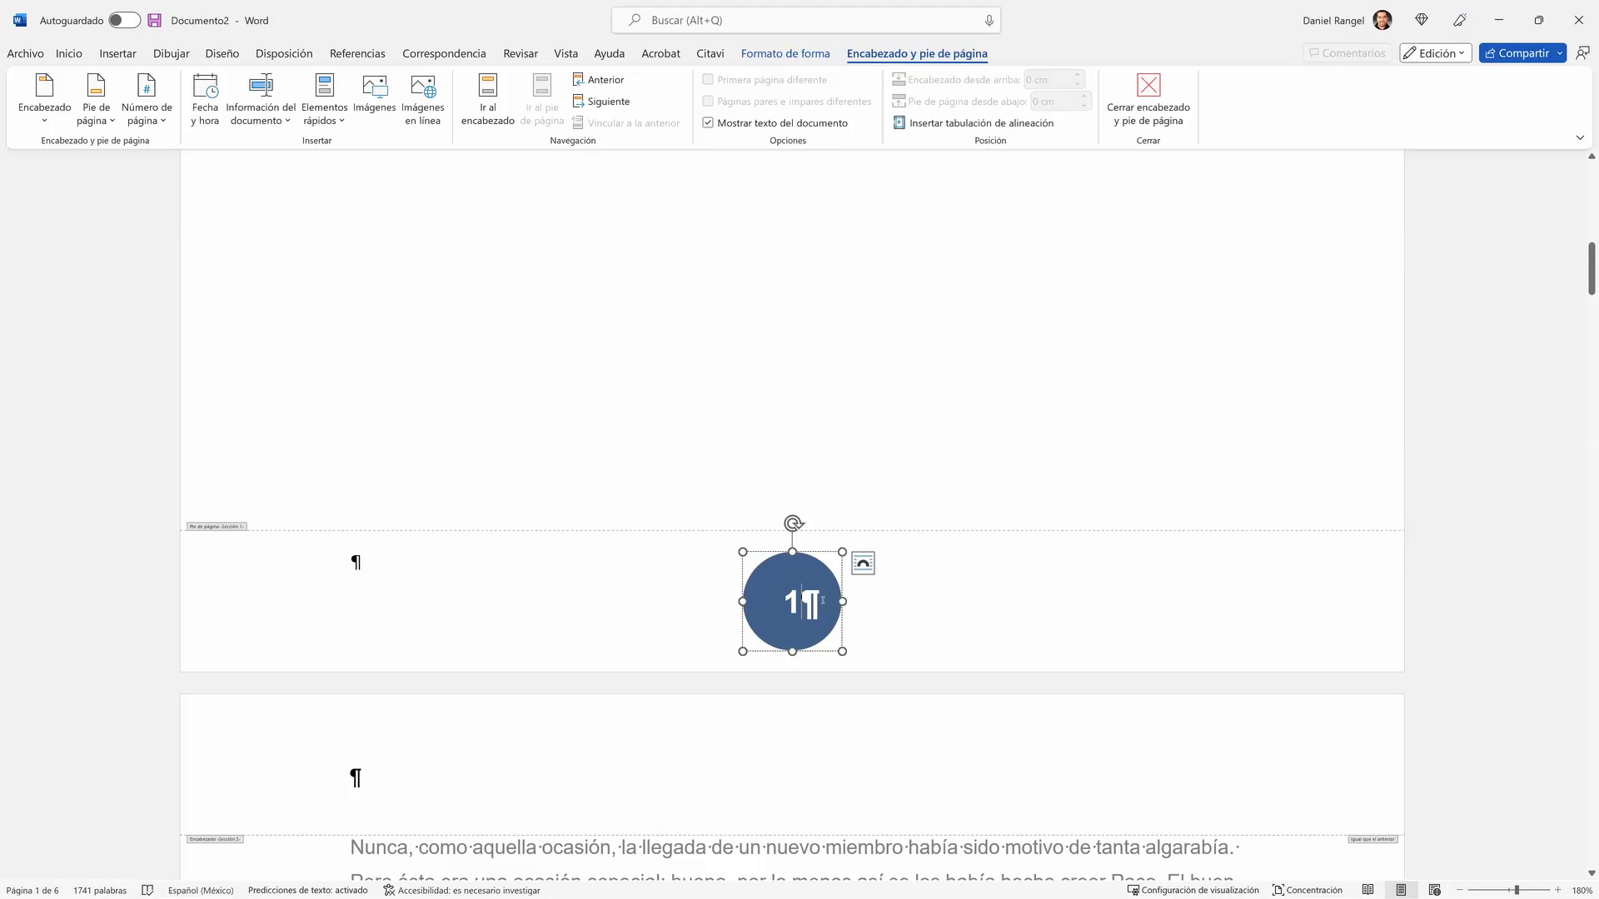
{"action": "key", "text": "BackSpace"}
{"action": "key", "text": "Delete"}
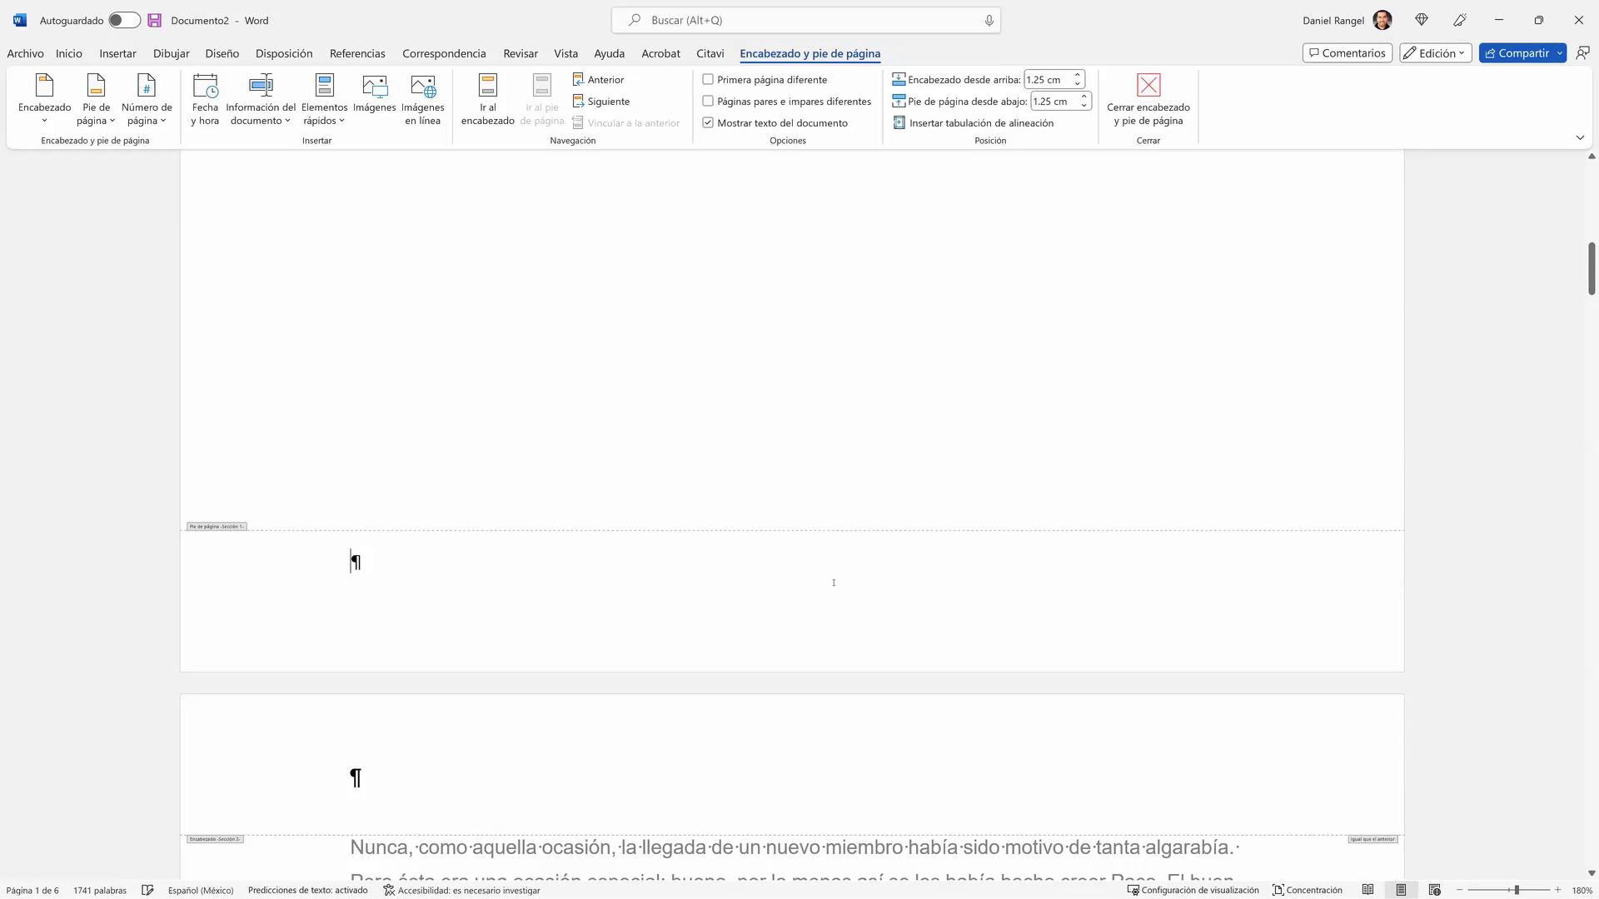
{"action": "scroll", "coordinate": [833, 586], "scroll_direction": "down", "scroll_amount": 4}
Set the page 2 number format to Iniciar en 1 so that page shows 1.
{"action": "scroll", "coordinate": [833, 586], "scroll_direction": "down", "scroll_amount": 3}
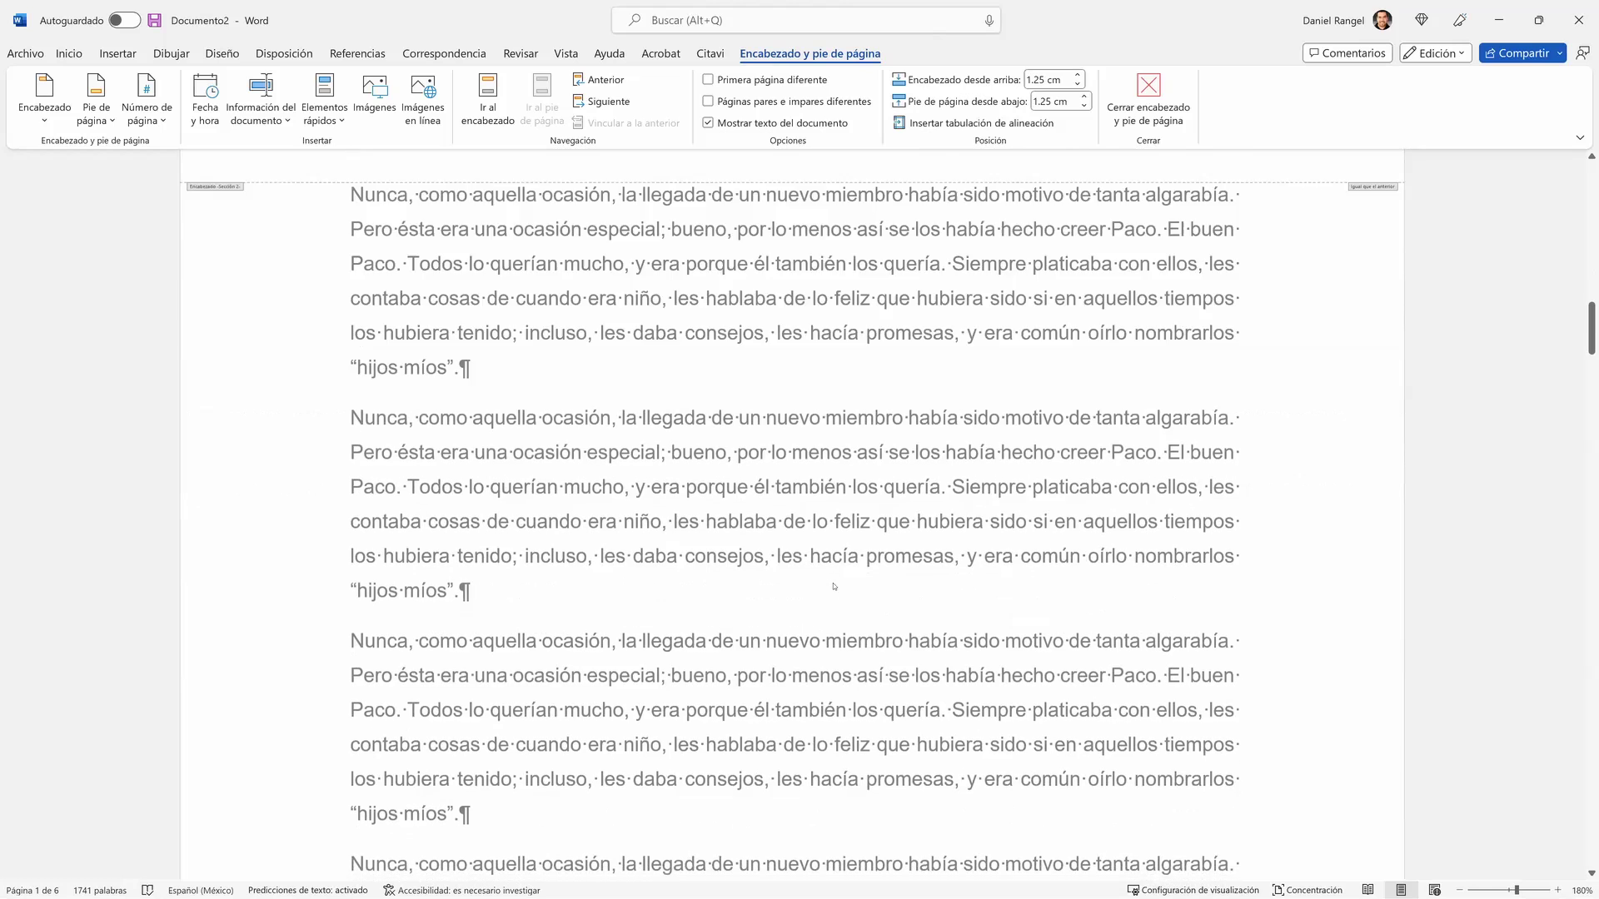
{"action": "scroll", "coordinate": [834, 586], "scroll_direction": "down", "scroll_amount": 3}
{"action": "scroll", "coordinate": [833, 587], "scroll_direction": "down", "scroll_amount": 1}
{"action": "scroll", "coordinate": [833, 586], "scroll_direction": "down", "scroll_amount": 4}
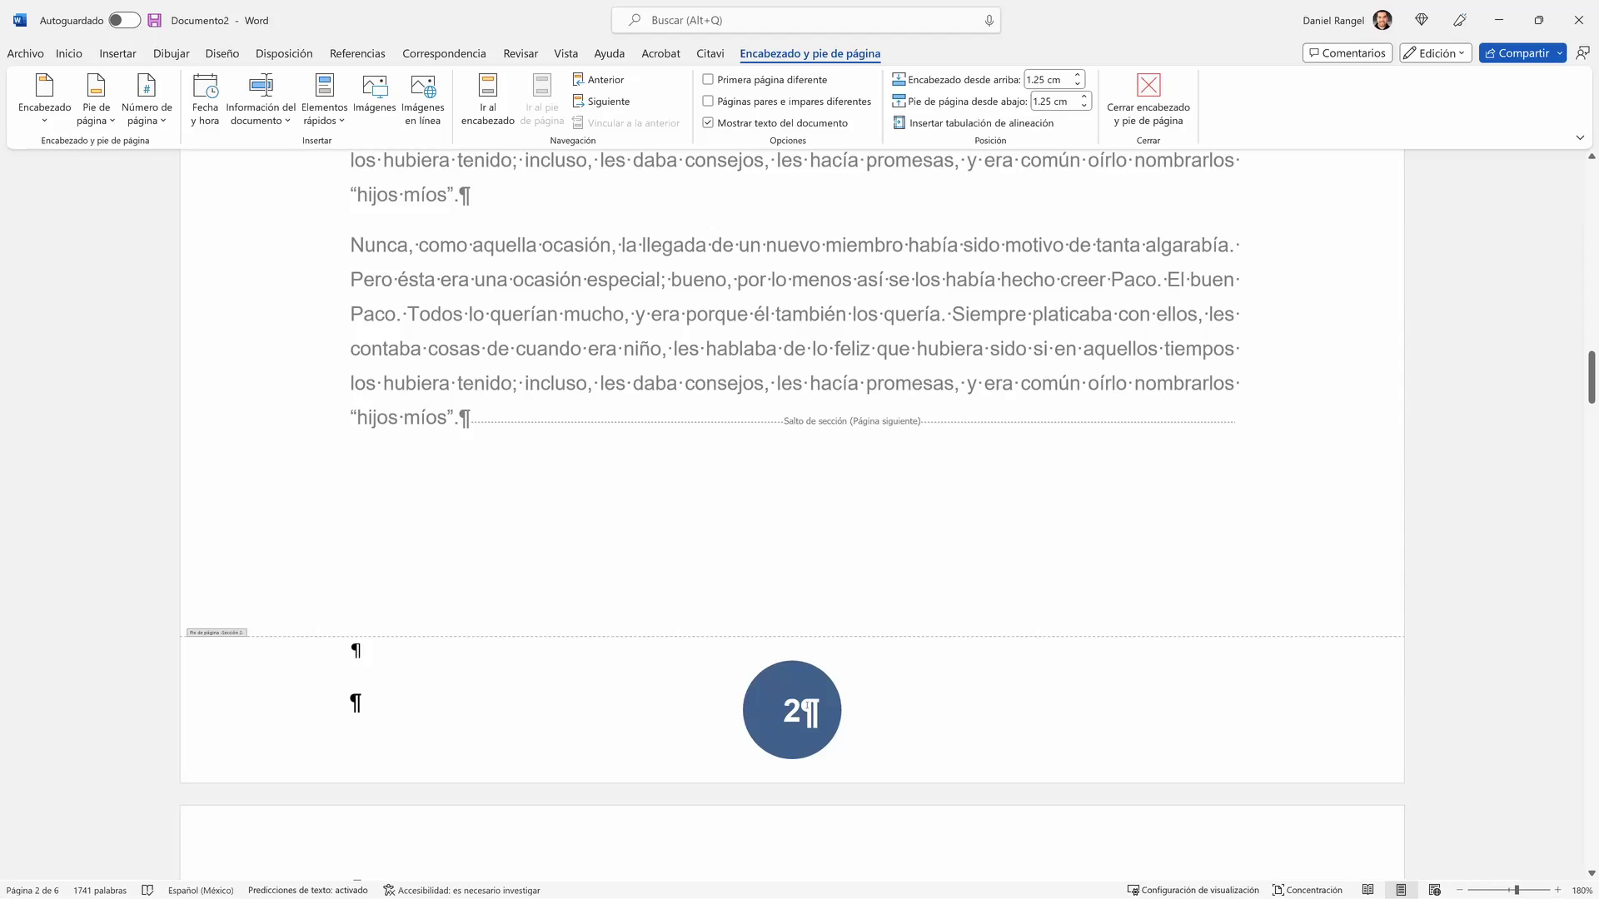
{"action": "left_click", "coordinate": [804, 710]}
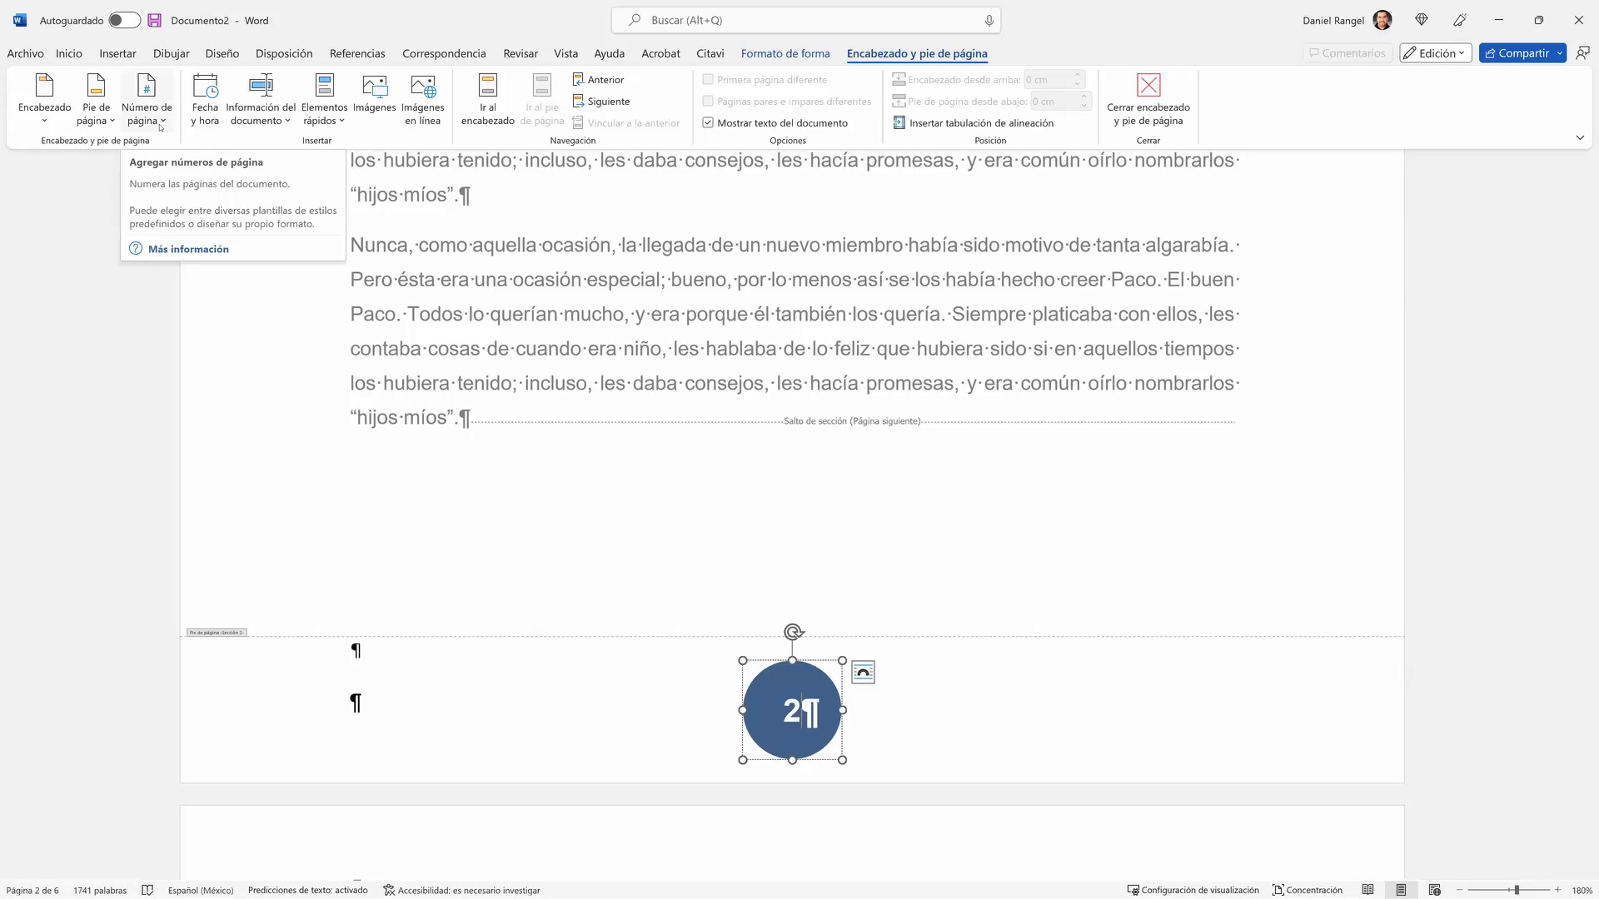
{"action": "left_click", "coordinate": [161, 127]}
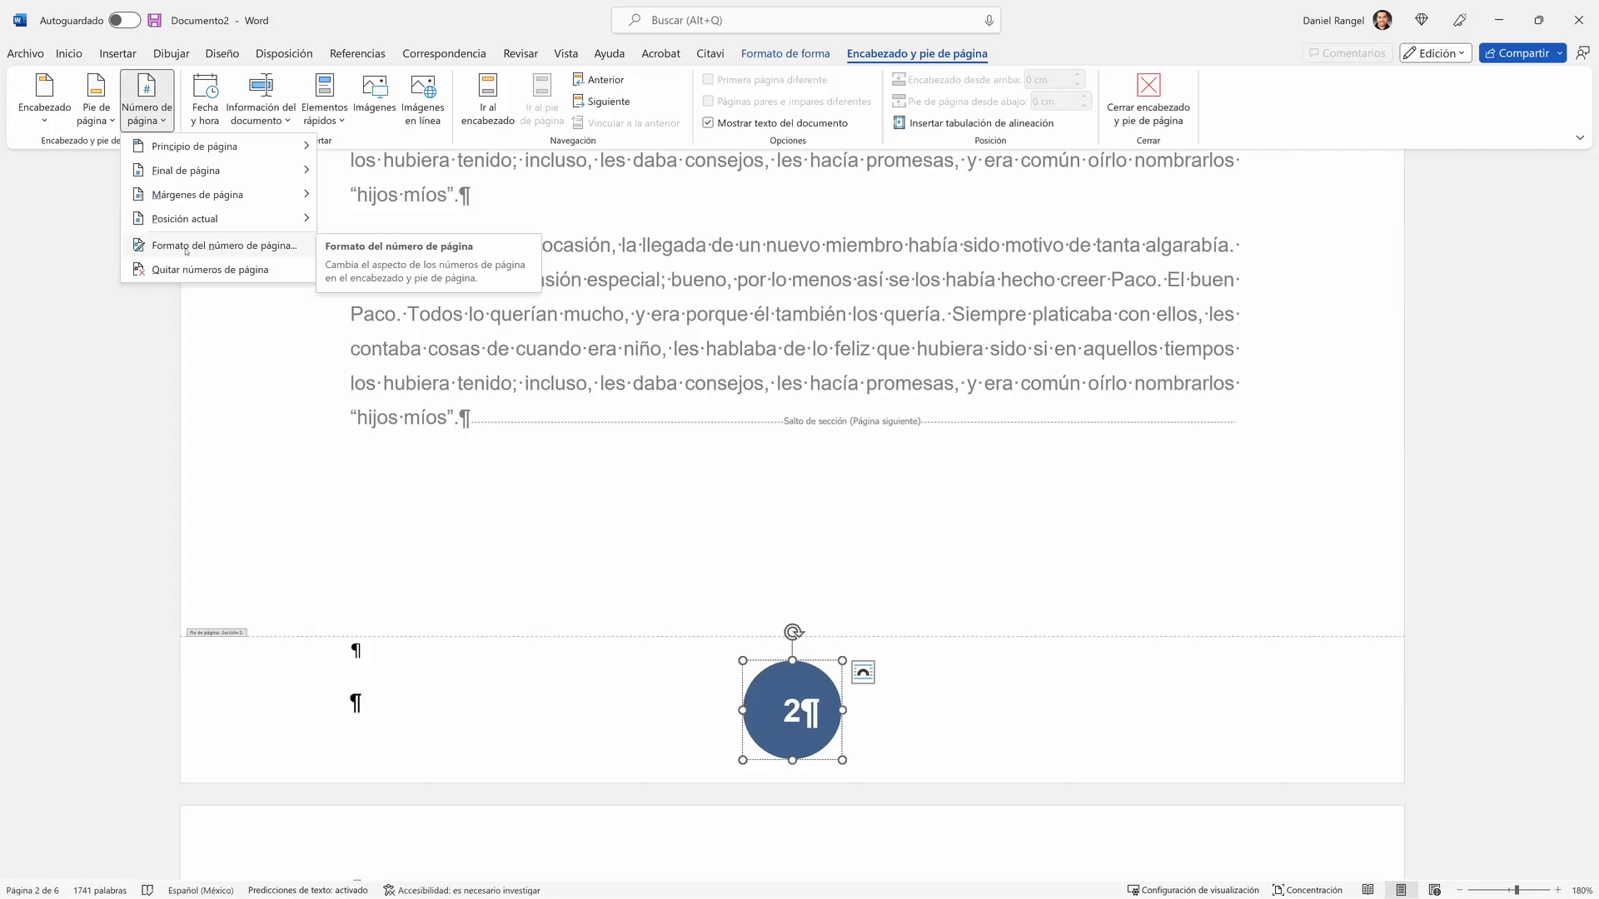
{"action": "left_click", "coordinate": [239, 246]}
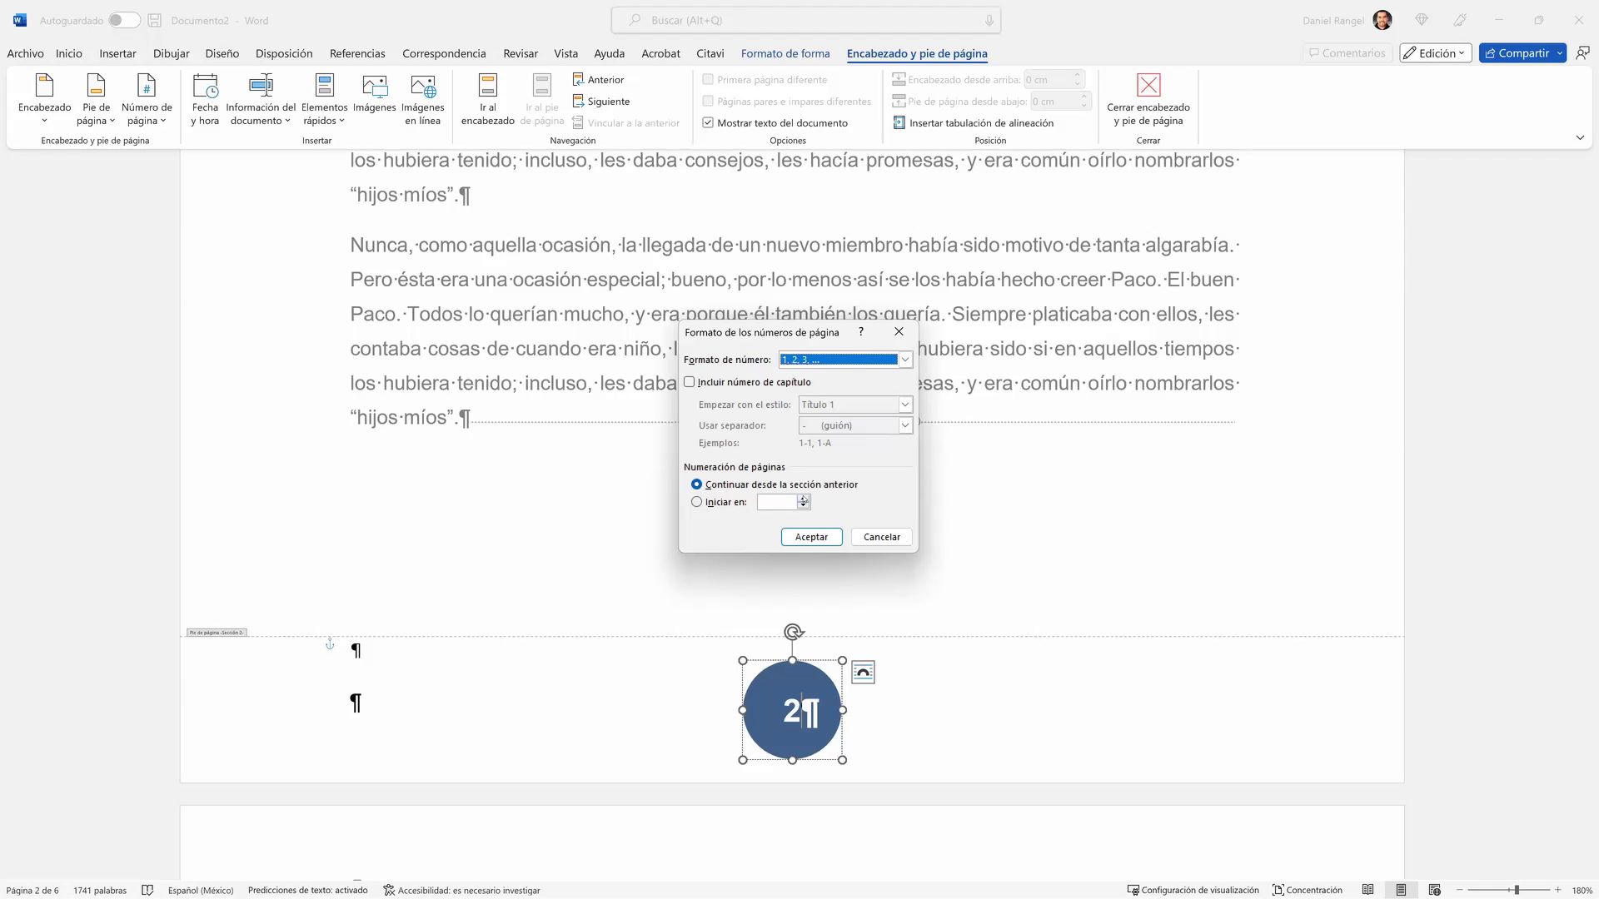
{"action": "left_click", "coordinate": [696, 502]}
{"action": "left_click", "coordinate": [786, 531]}
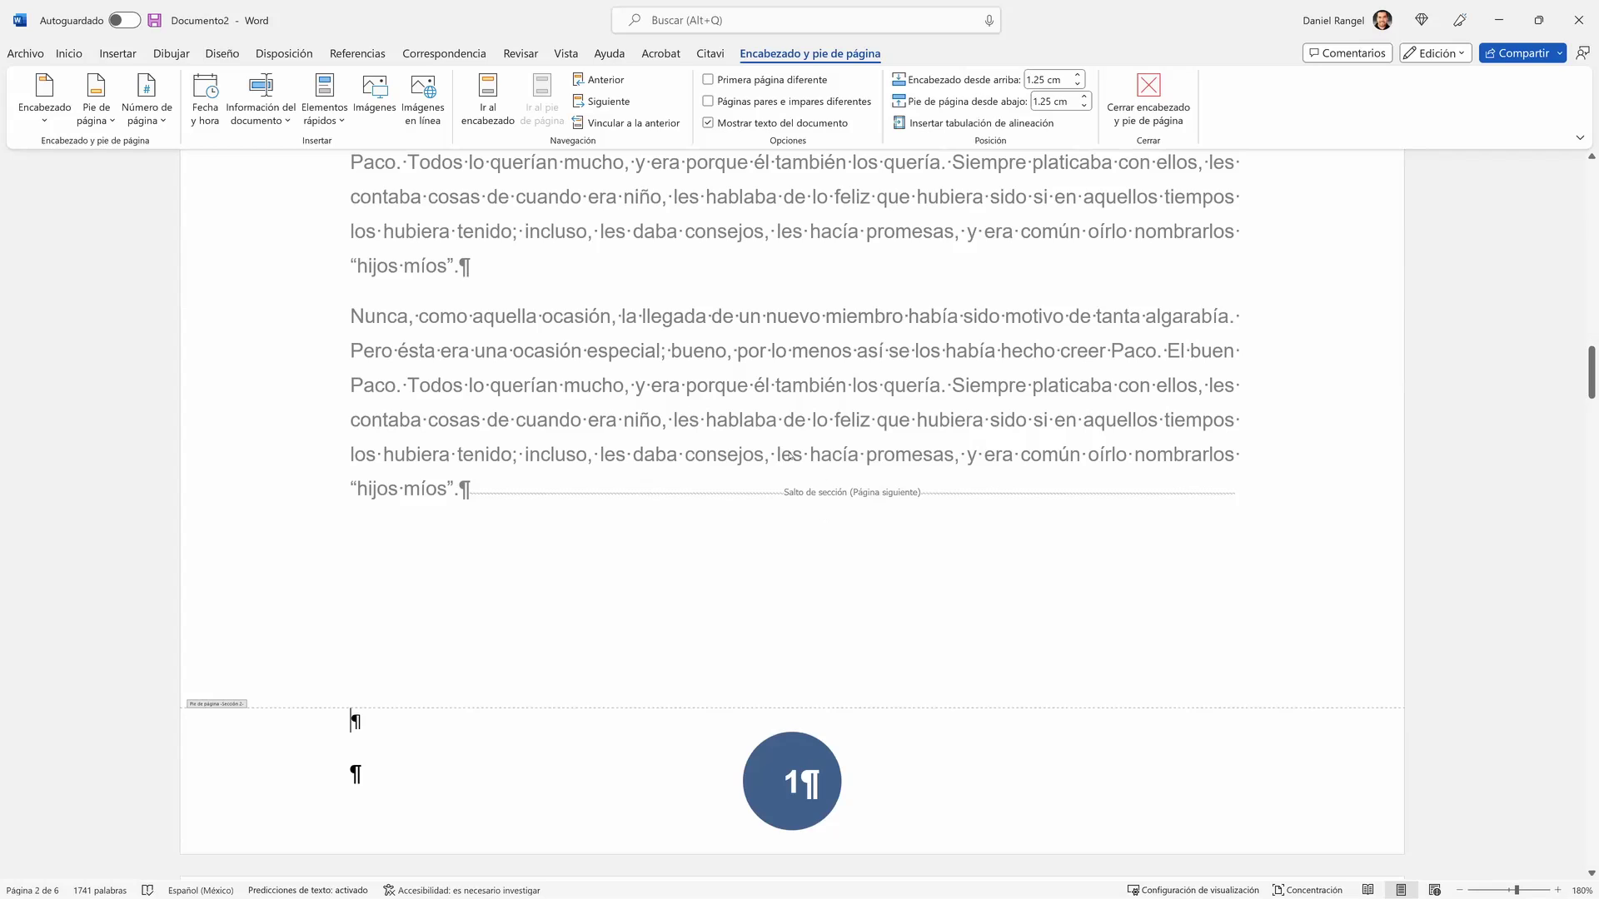
Close header and footer editing in Documento2 and return to Compendio.docx.
{"action": "scroll", "coordinate": [792, 455], "scroll_direction": "up", "scroll_amount": 15}
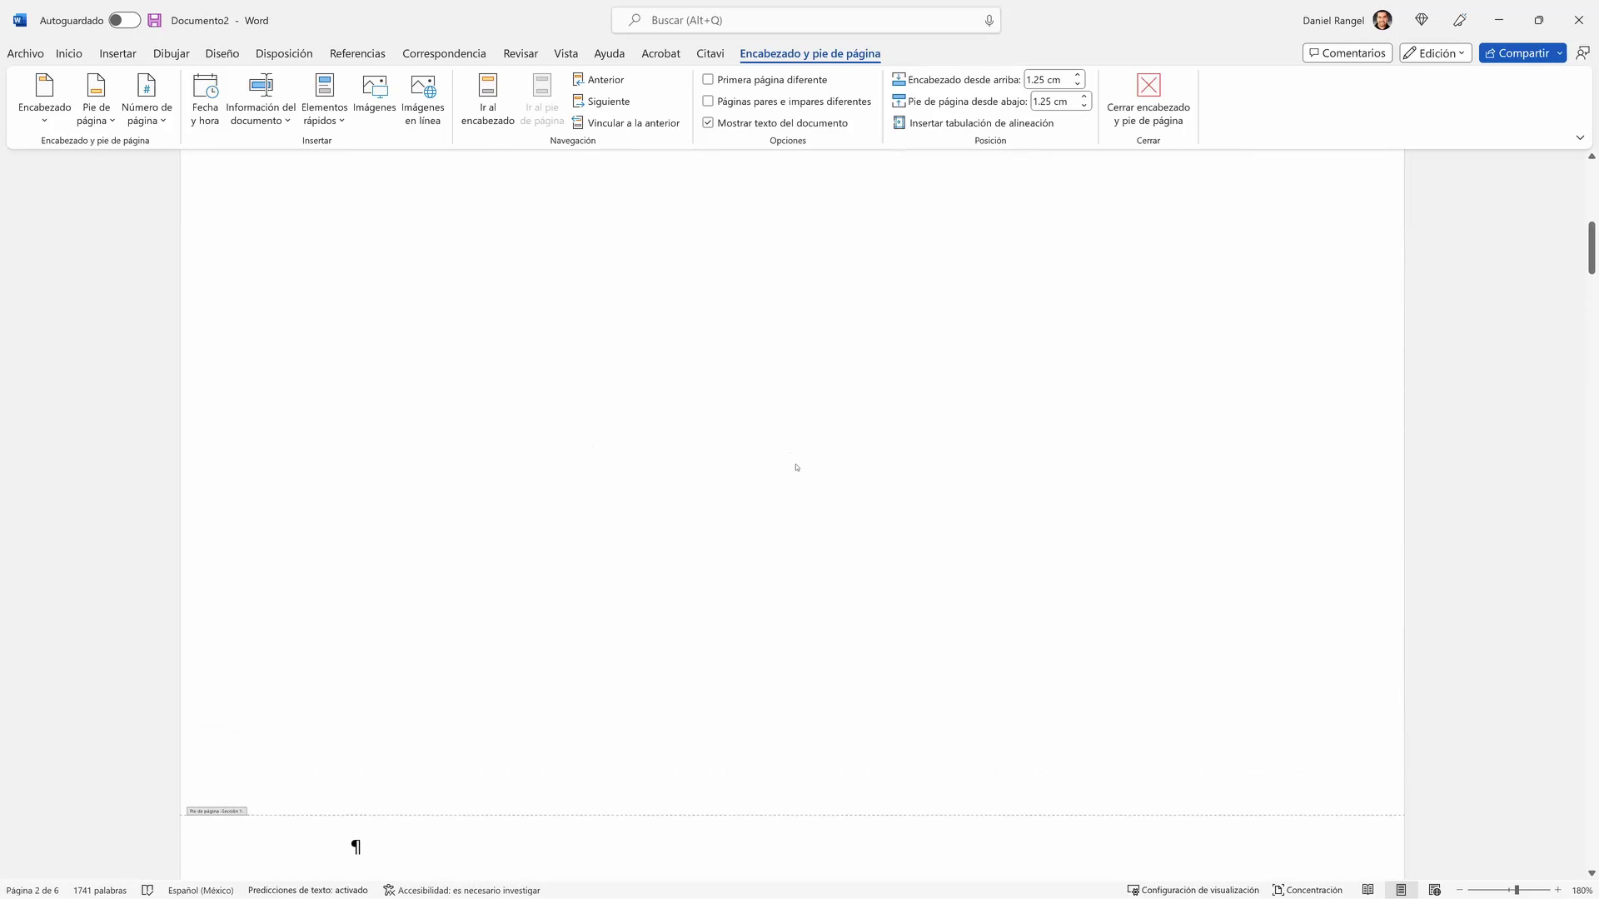
{"action": "scroll", "coordinate": [796, 468], "scroll_direction": "down", "scroll_amount": 3}
{"action": "scroll", "coordinate": [795, 467], "scroll_direction": "down", "scroll_amount": 3}
{"action": "scroll", "coordinate": [795, 467], "scroll_direction": "down", "scroll_amount": 4}
{"action": "scroll", "coordinate": [795, 467], "scroll_direction": "down", "scroll_amount": 1}
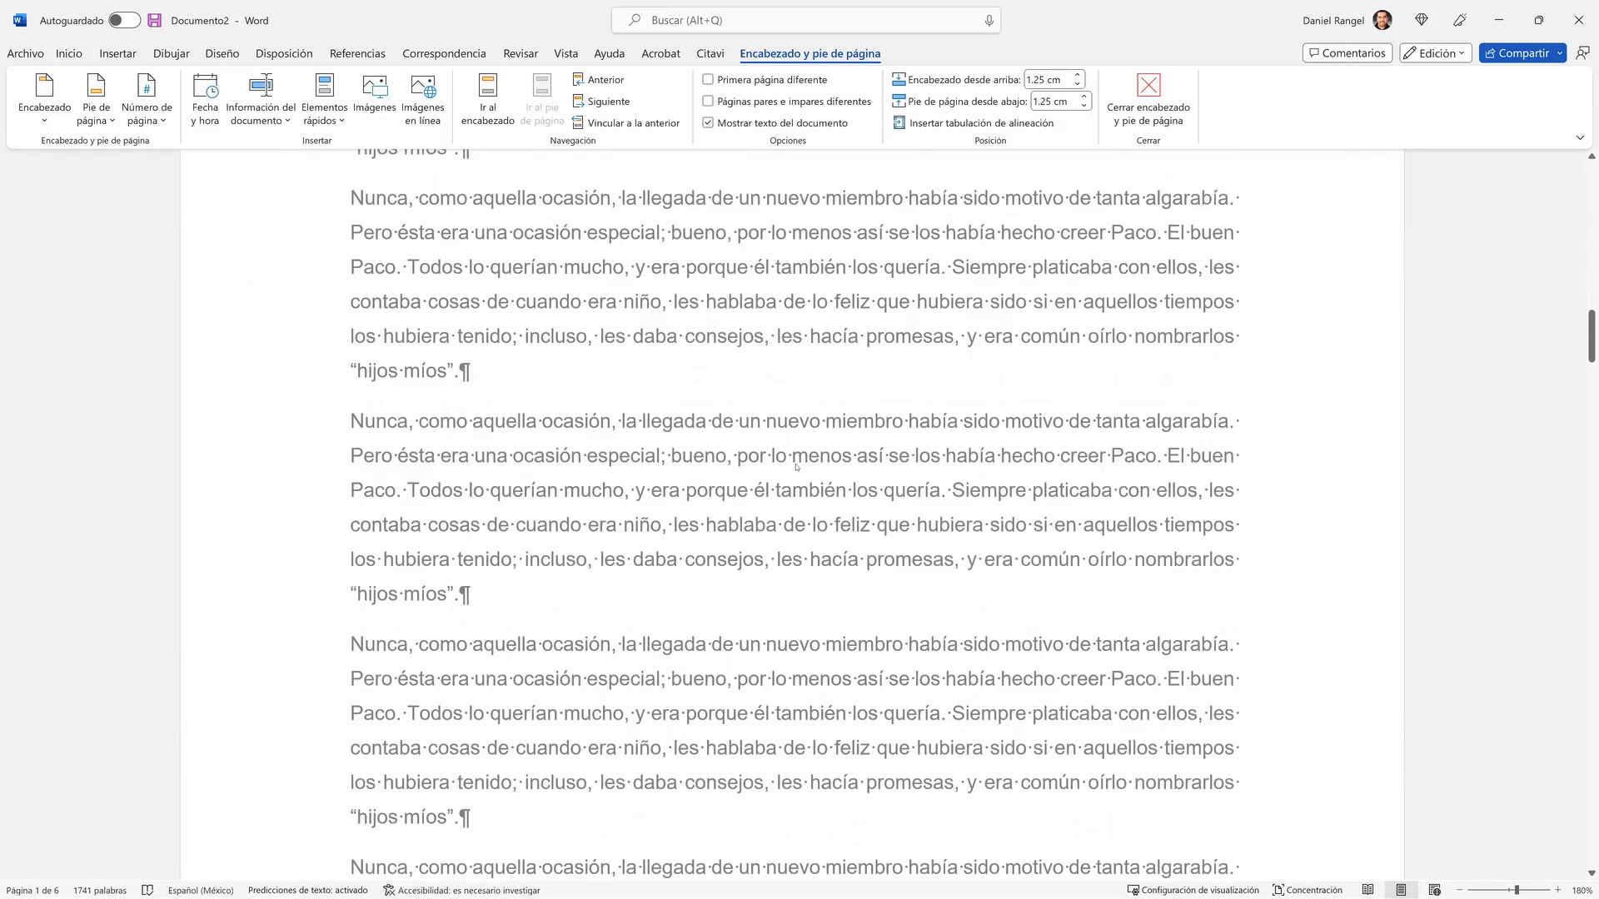
{"action": "scroll", "coordinate": [795, 467], "scroll_direction": "down", "scroll_amount": 5}
{"action": "scroll", "coordinate": [795, 467], "scroll_direction": "down", "scroll_amount": 4}
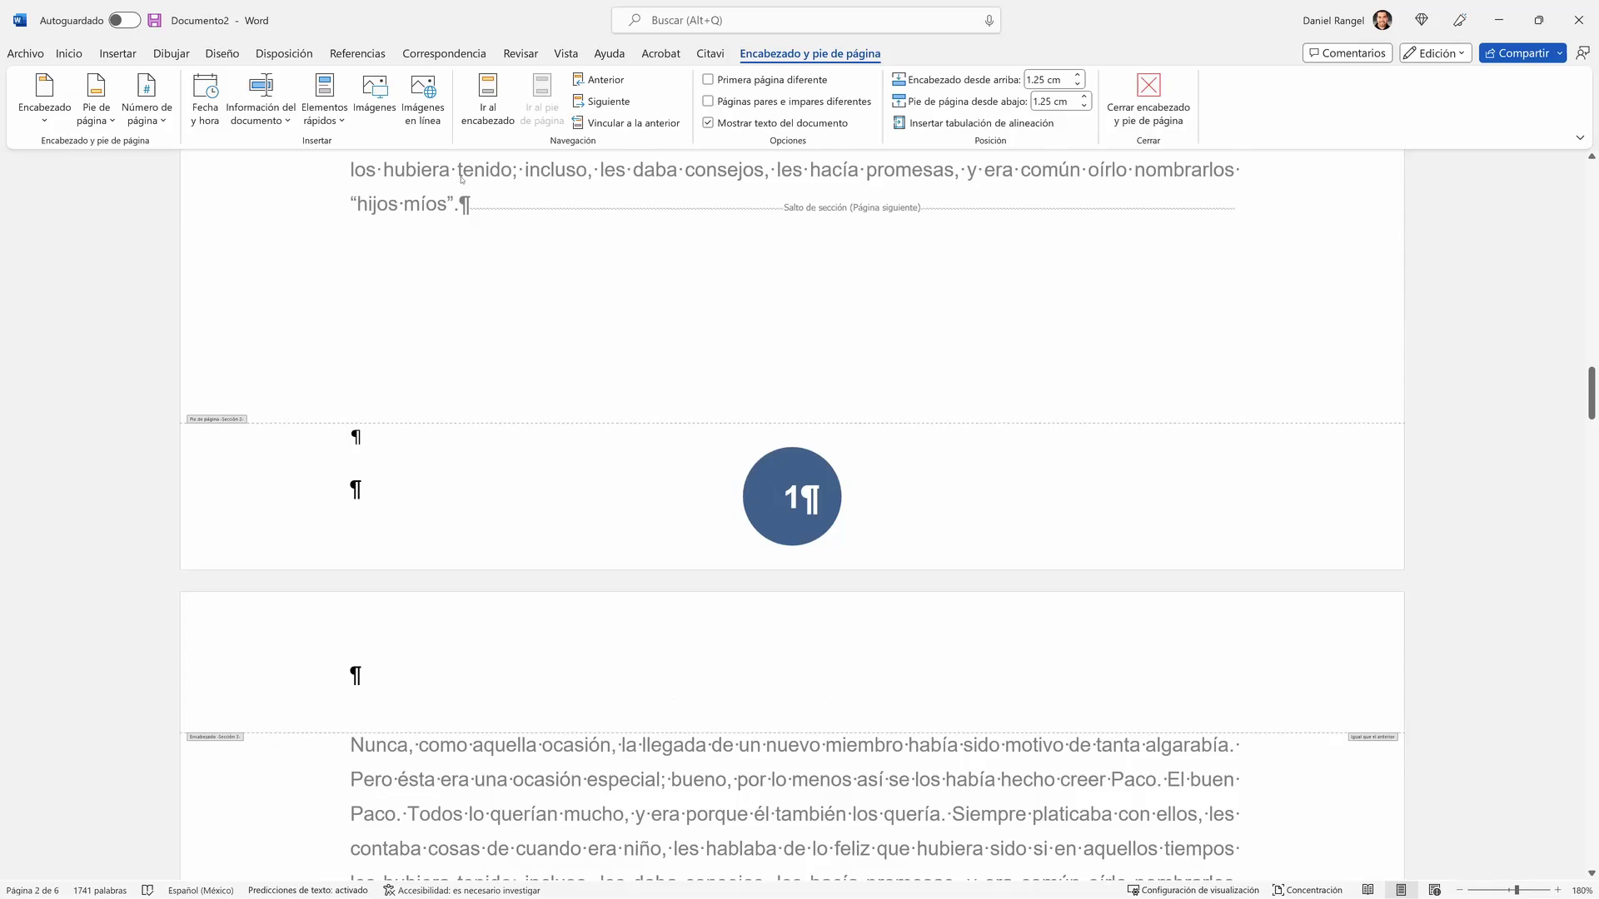
{"action": "double_click", "coordinate": [797, 406]}
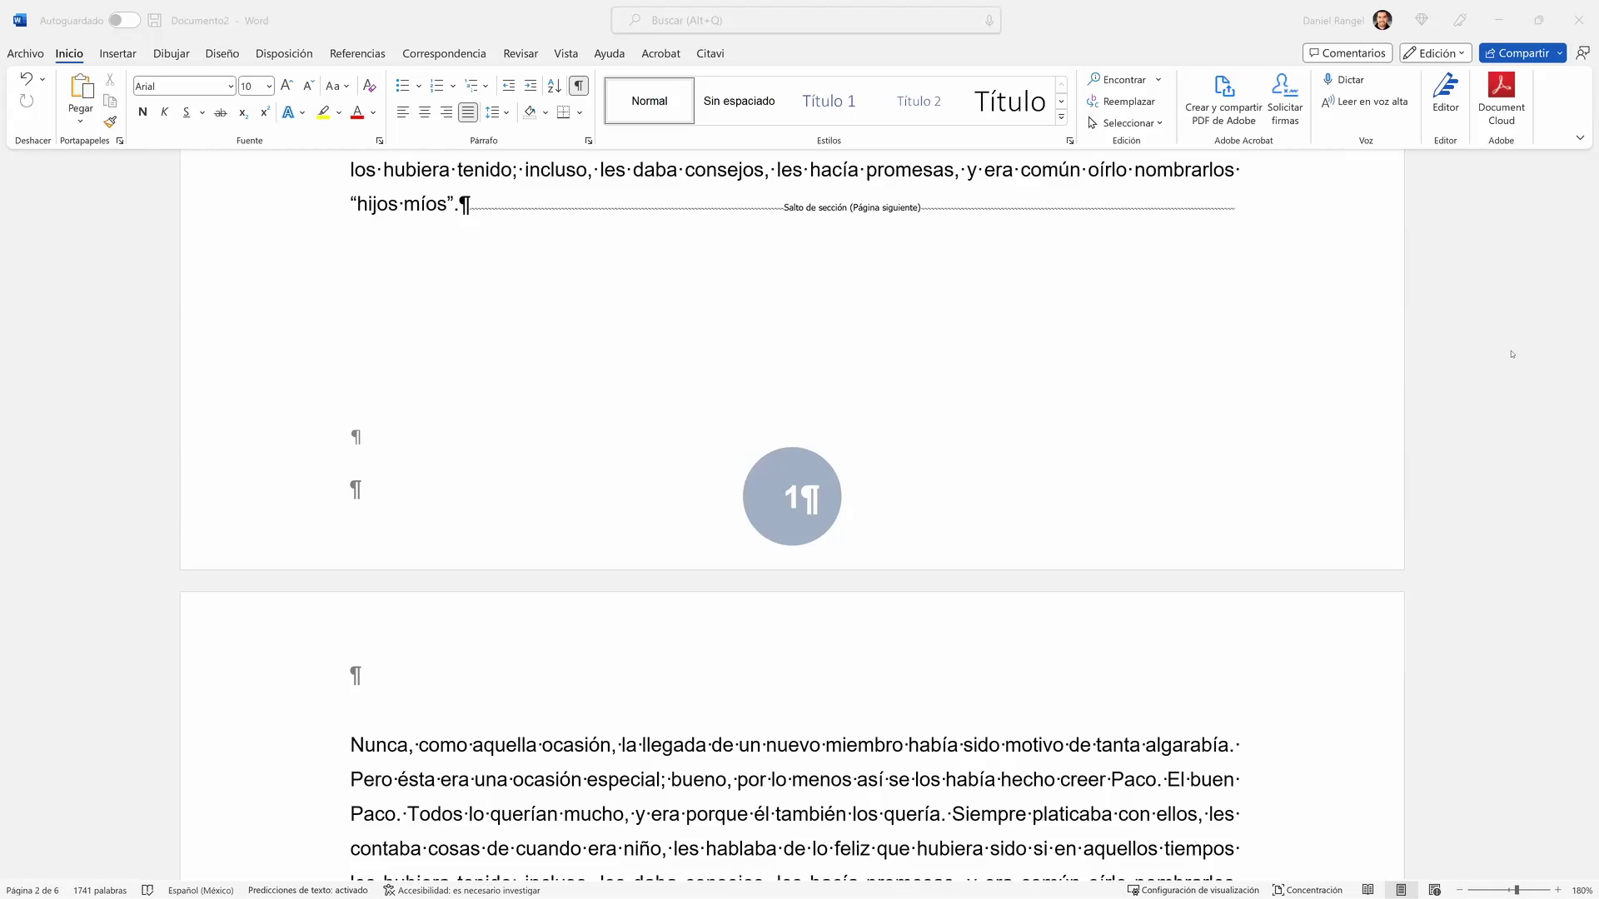
{"action": "scroll", "coordinate": [991, 329], "scroll_direction": "down", "scroll_amount": 3, "text": "ctrl"}
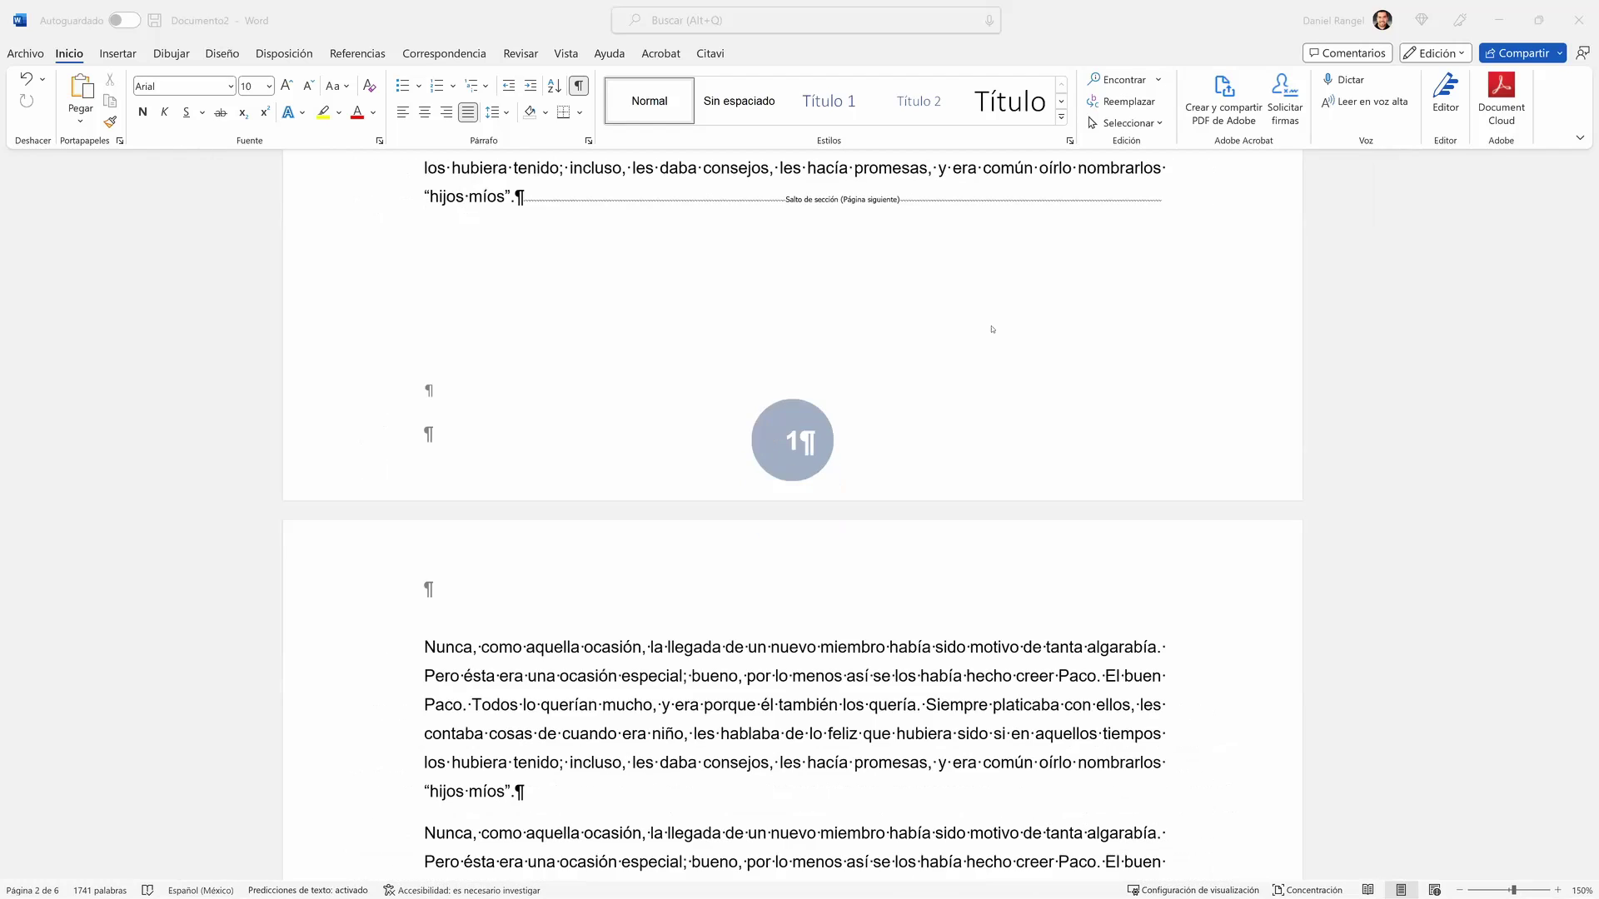
{"action": "scroll", "coordinate": [982, 341], "scroll_direction": "down", "scroll_amount": 4, "text": "ctrl"}
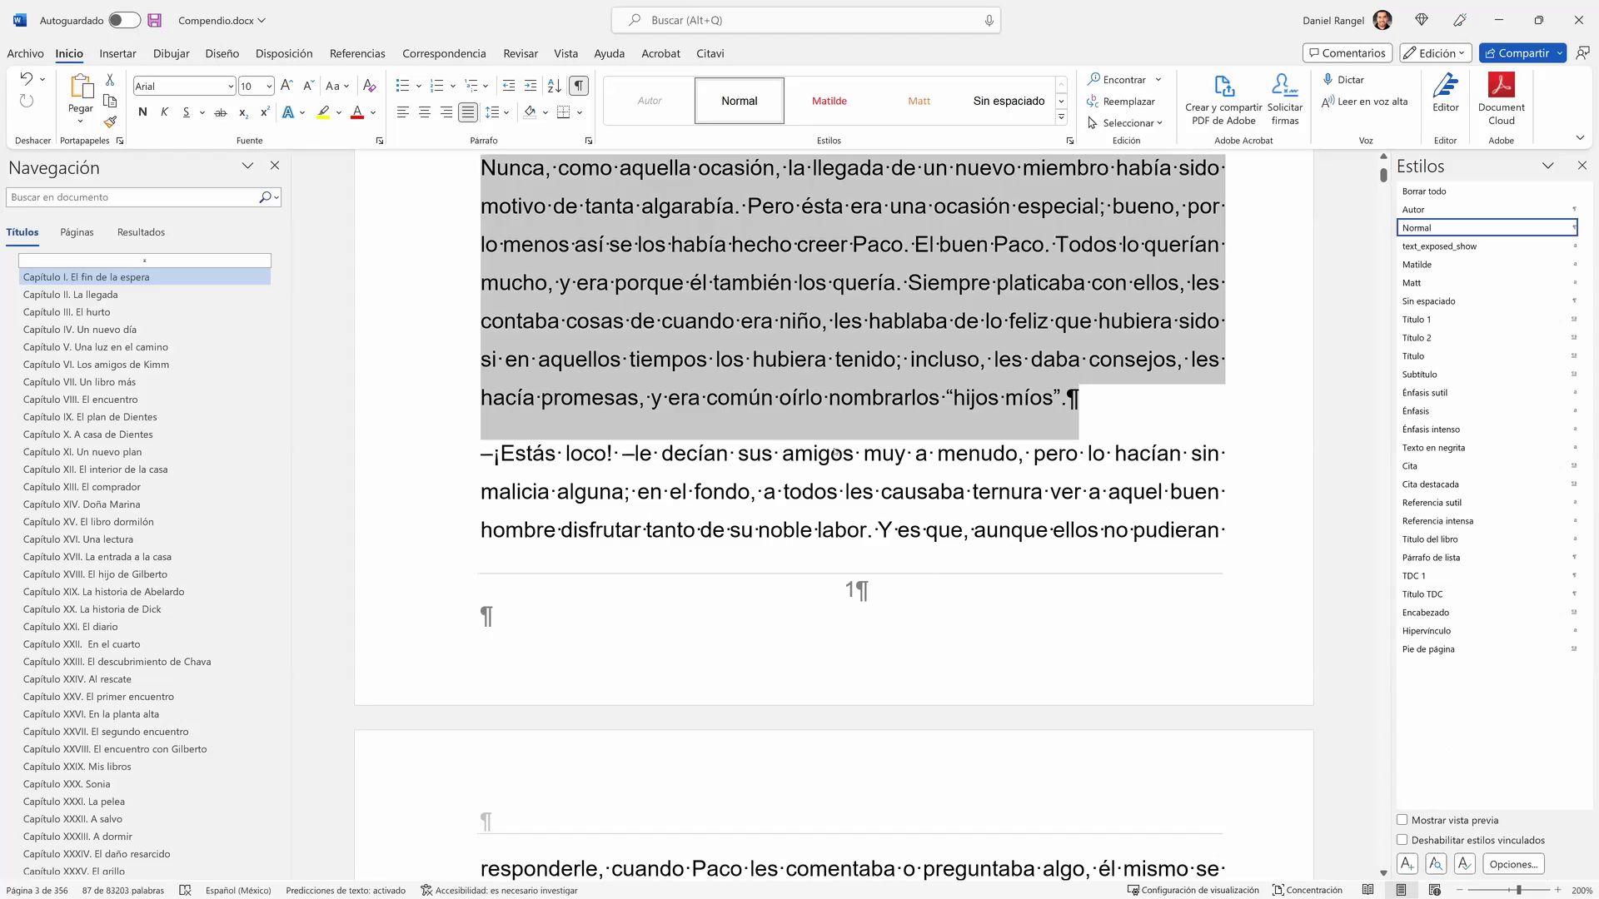
Check that the table of contents at the end of Compendio is a single field.
{"action": "left_click", "coordinate": [827, 434]}
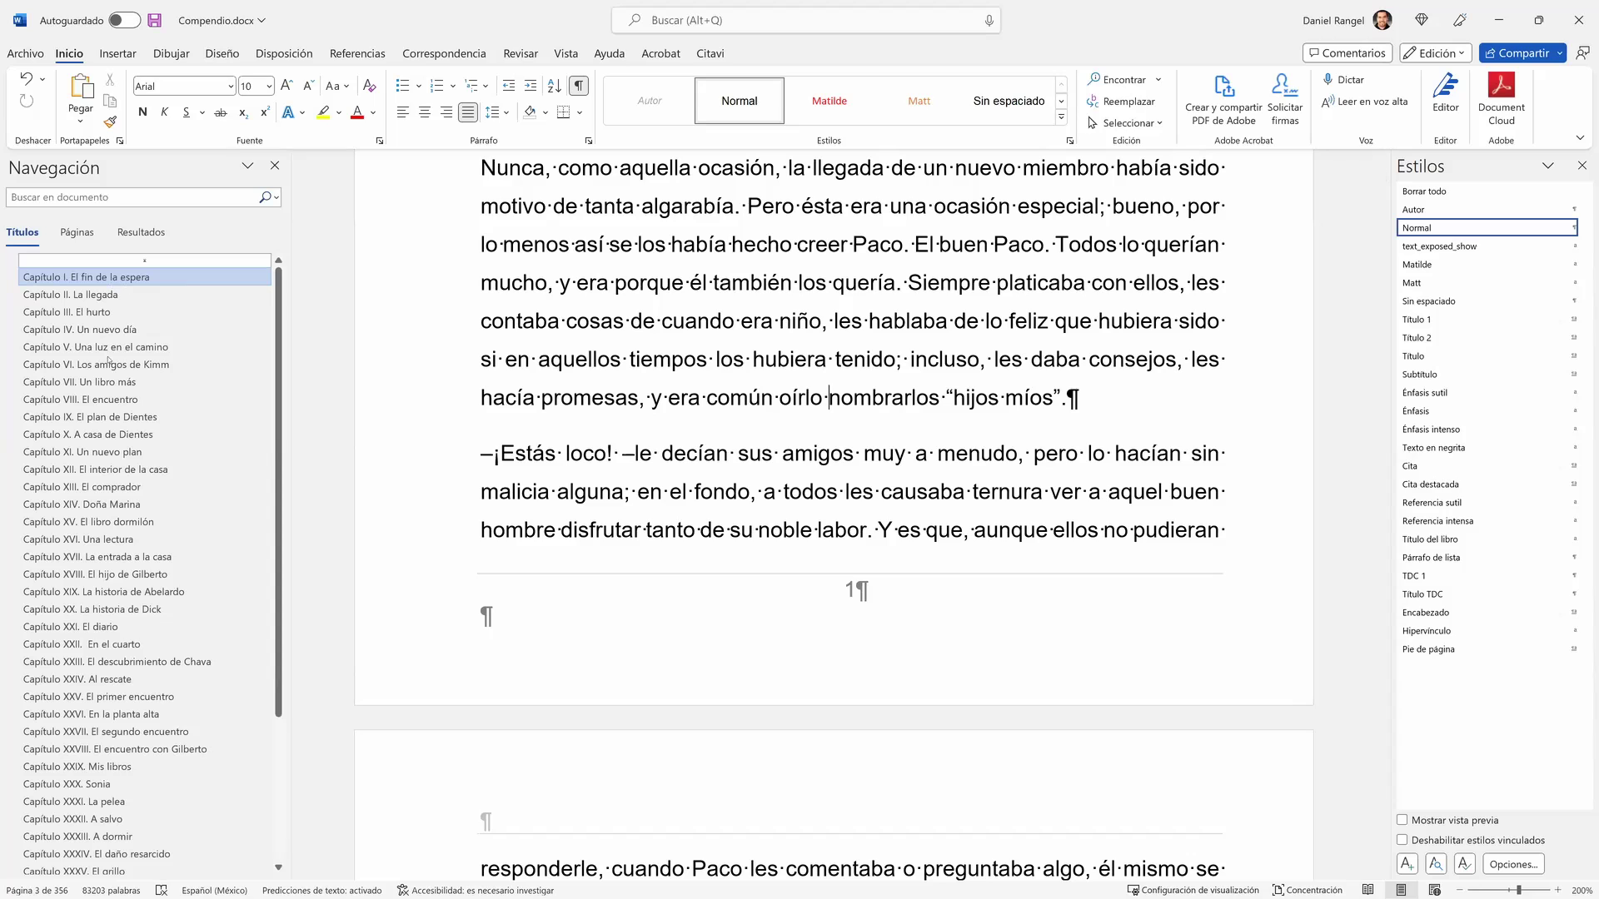
{"action": "scroll", "coordinate": [122, 520], "scroll_direction": "down", "scroll_amount": 4}
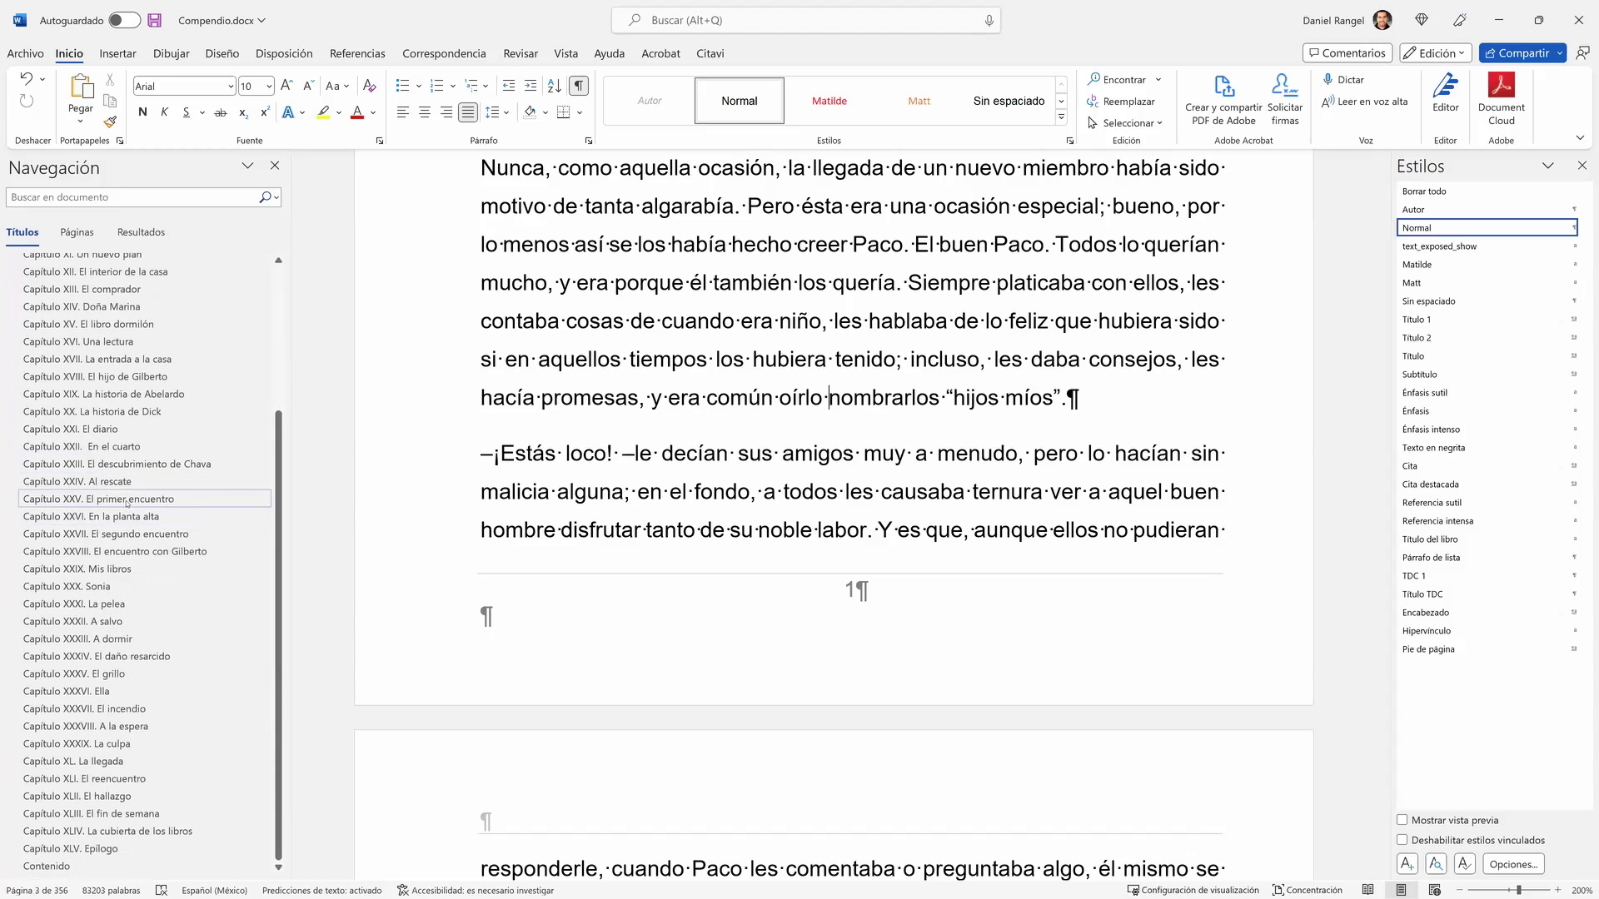
{"action": "scroll", "coordinate": [126, 500], "scroll_direction": "up", "scroll_amount": 5}
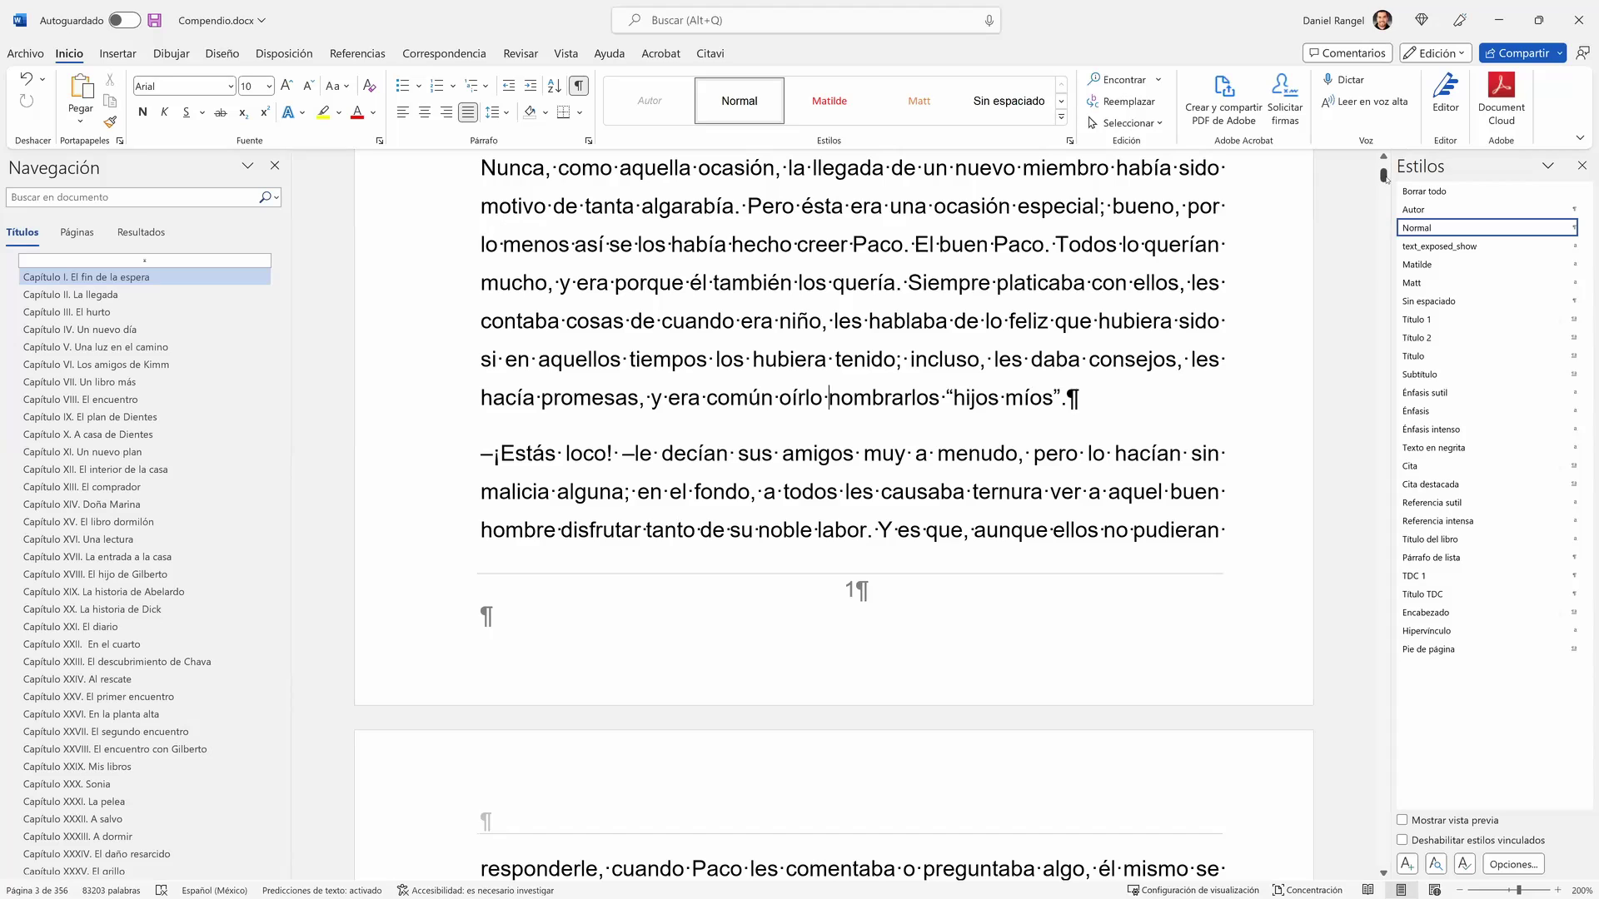
{"action": "left_click_drag", "start_coordinate": [1383, 176], "coordinate": [1383, 866]}
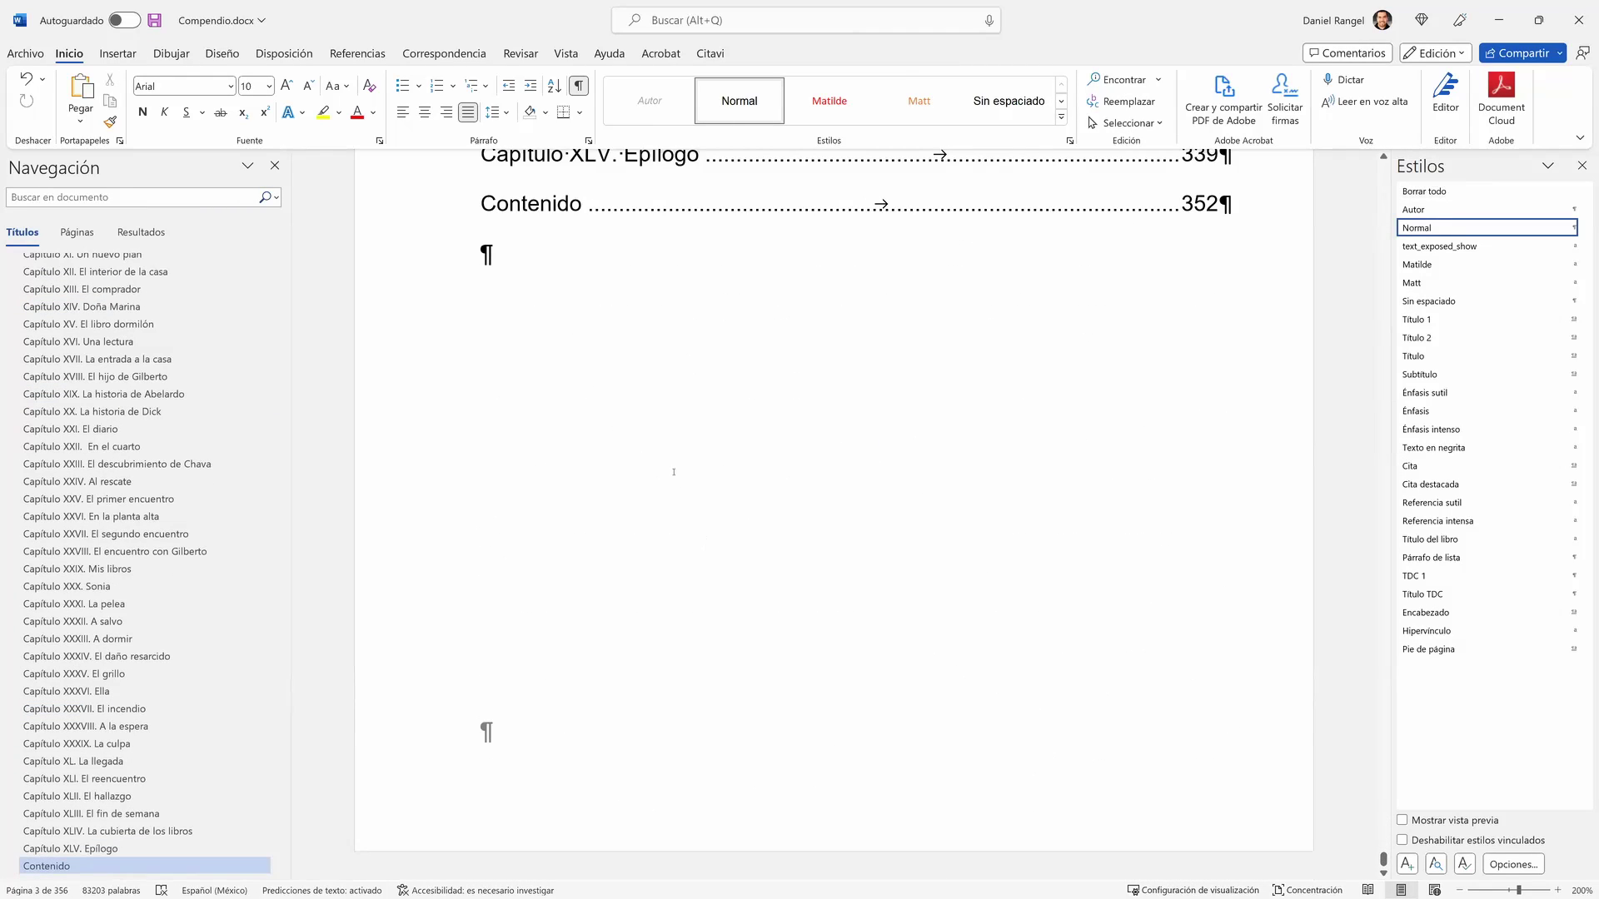
{"action": "scroll", "coordinate": [673, 472], "scroll_direction": "up", "scroll_amount": 5}
{"action": "scroll", "coordinate": [674, 472], "scroll_direction": "up", "scroll_amount": 5}
{"action": "scroll", "coordinate": [674, 473], "scroll_direction": "up", "scroll_amount": 6}
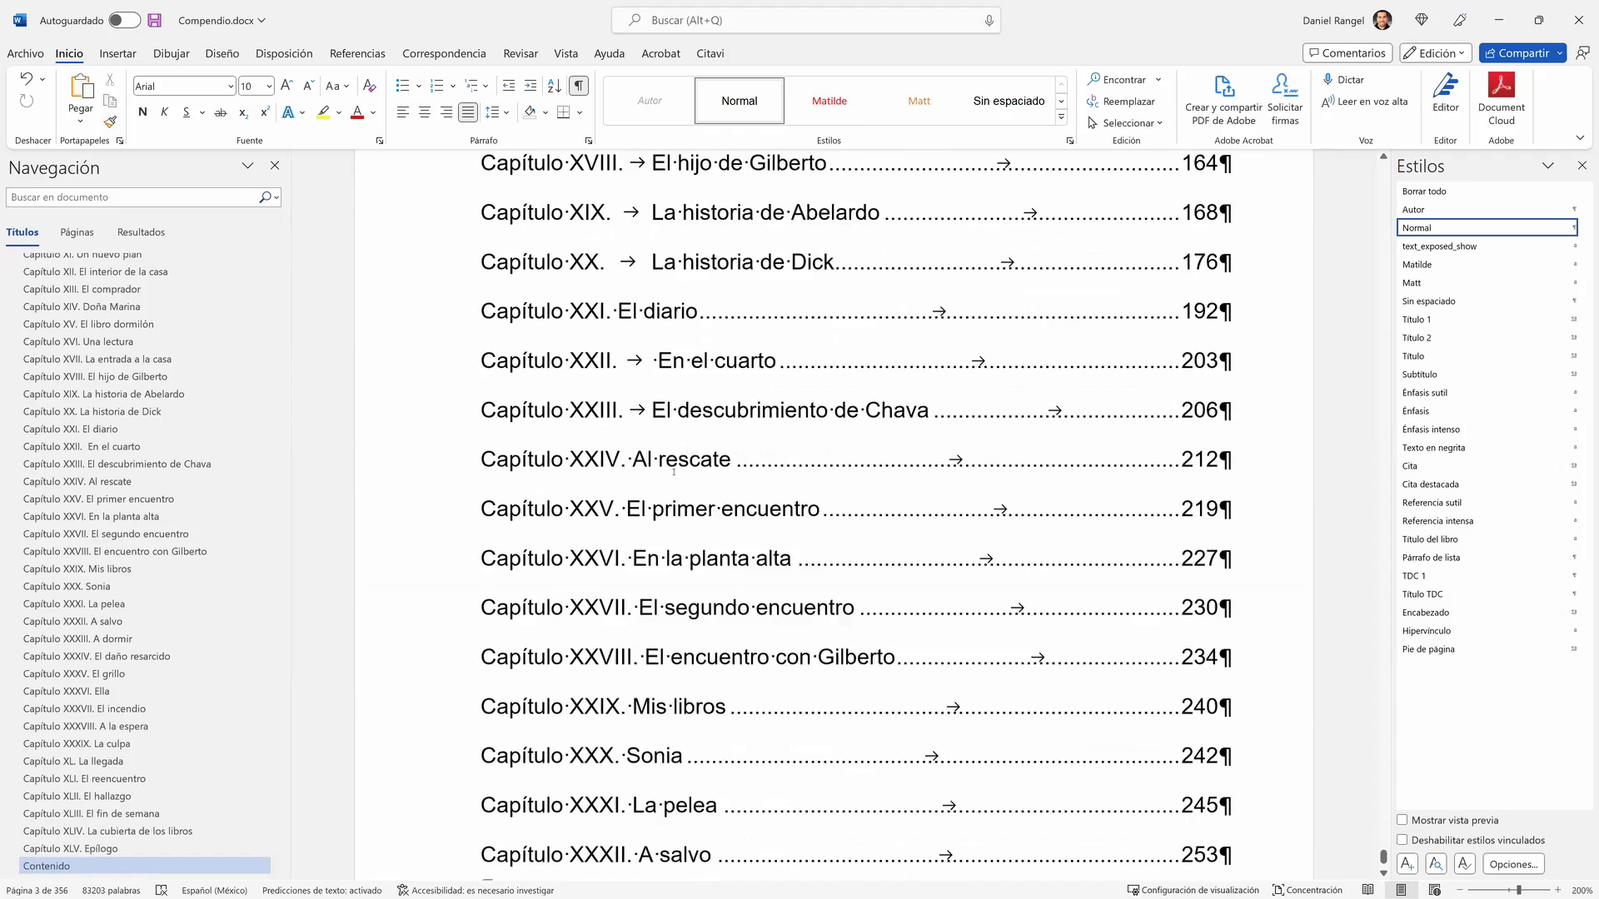
{"action": "scroll", "coordinate": [674, 474], "scroll_direction": "up", "scroll_amount": 5}
{"action": "scroll", "coordinate": [673, 472], "scroll_direction": "up", "scroll_amount": 5}
{"action": "scroll", "coordinate": [674, 472], "scroll_direction": "up", "scroll_amount": 5}
{"action": "scroll", "coordinate": [674, 472], "scroll_direction": "up", "scroll_amount": 5}
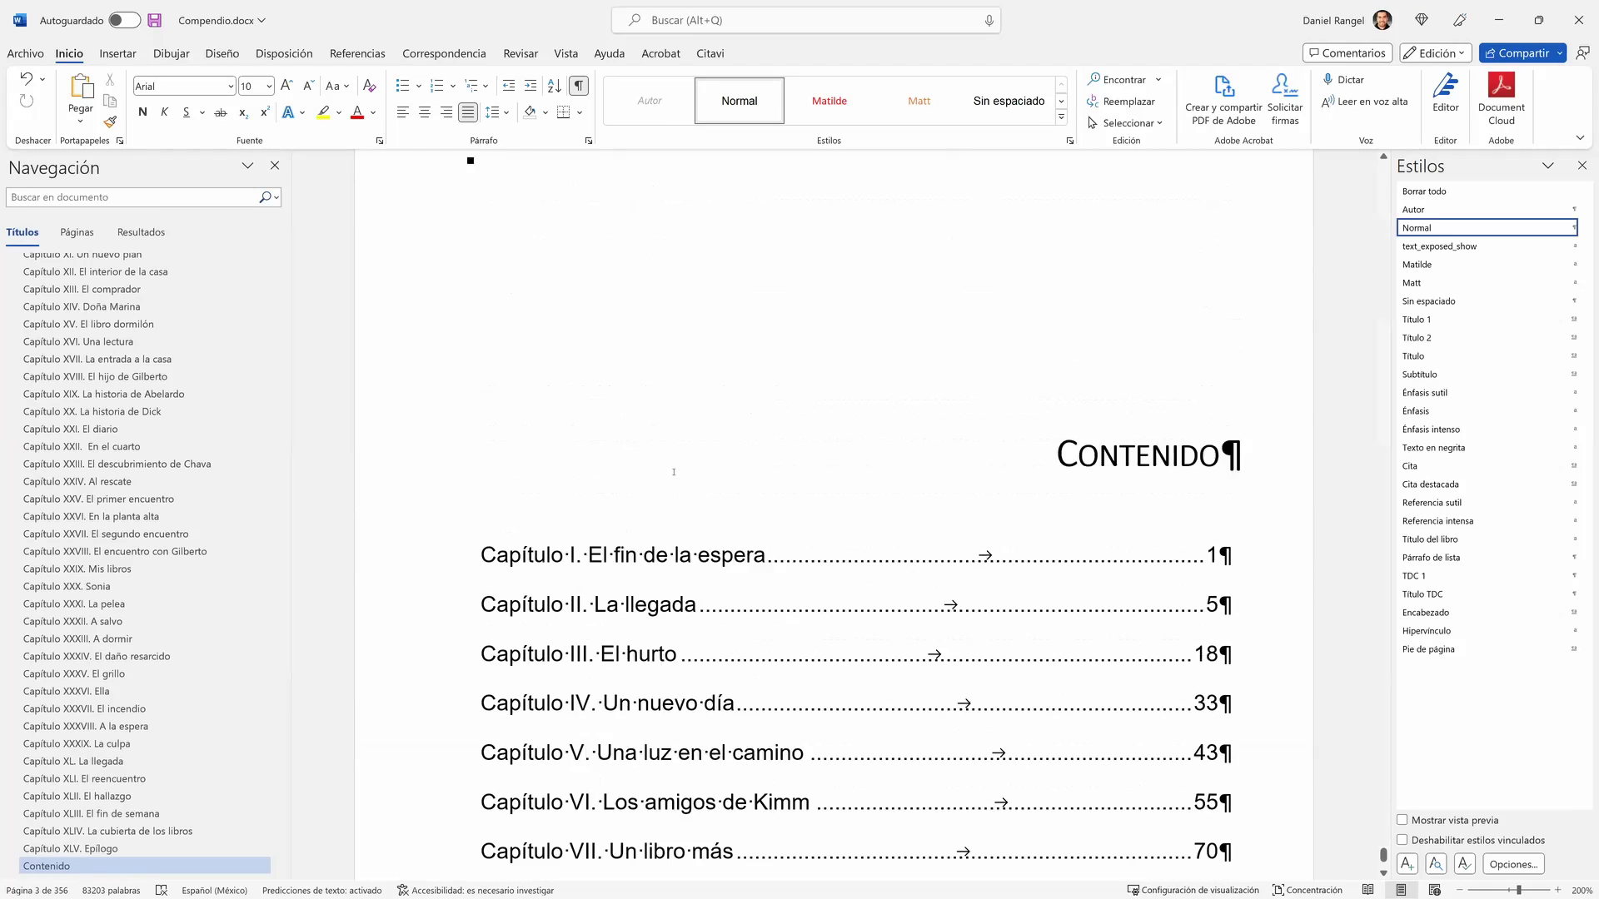
{"action": "scroll", "coordinate": [674, 472], "scroll_direction": "up", "scroll_amount": 1}
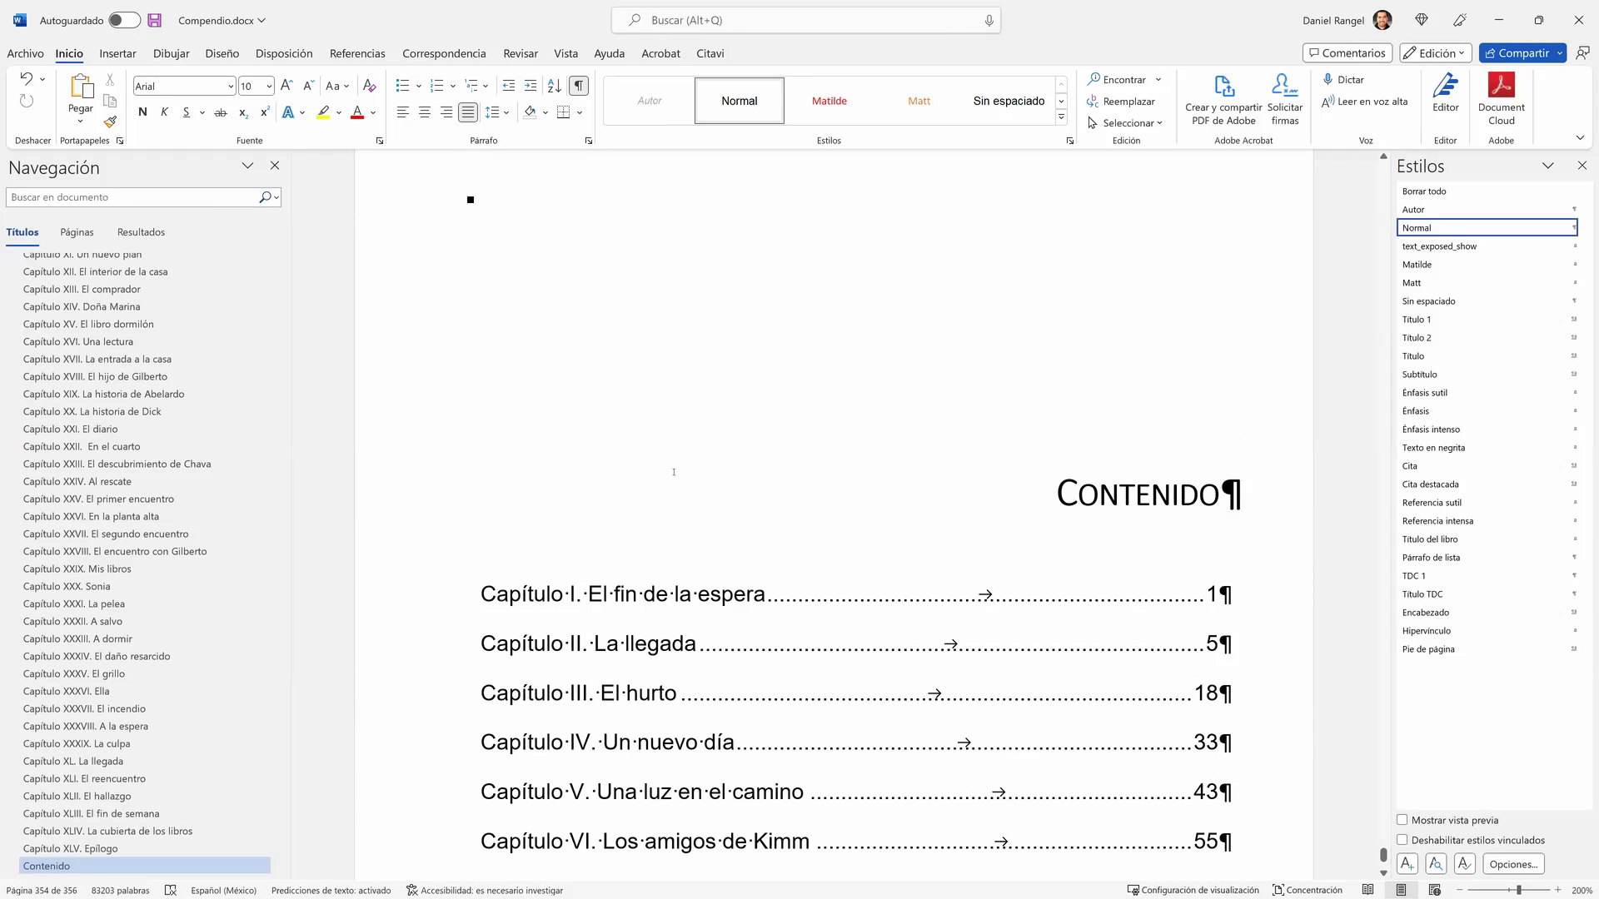
{"action": "scroll", "coordinate": [674, 472], "scroll_direction": "down", "scroll_amount": 2}
{"action": "scroll", "coordinate": [551, 473], "scroll_direction": "down", "scroll_amount": 2}
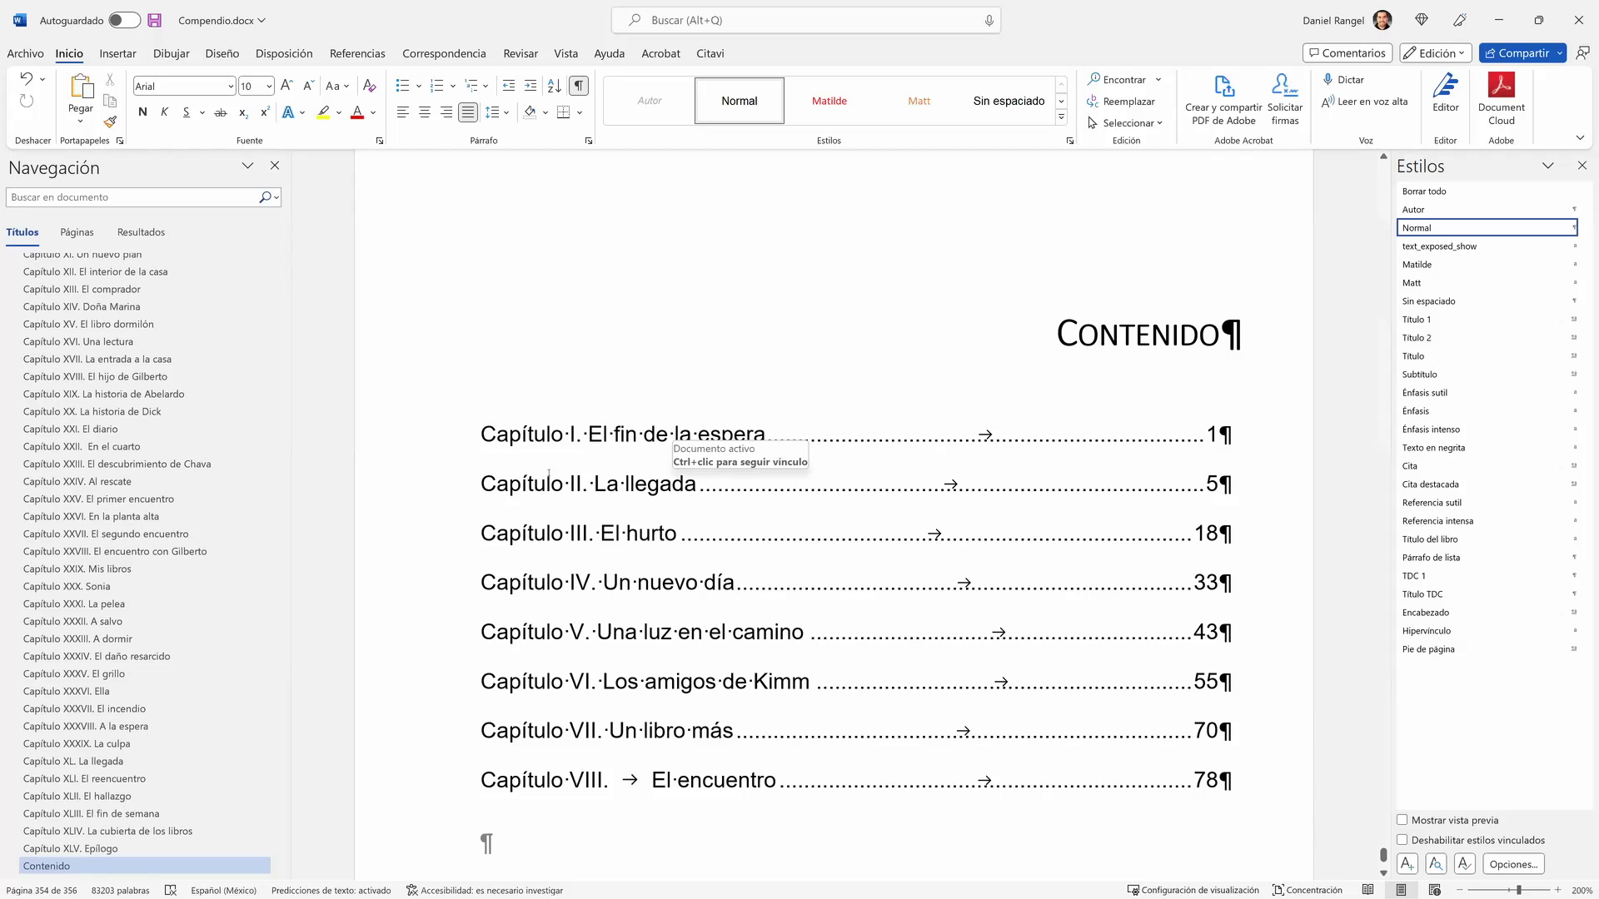
{"action": "left_click", "coordinate": [835, 475]}
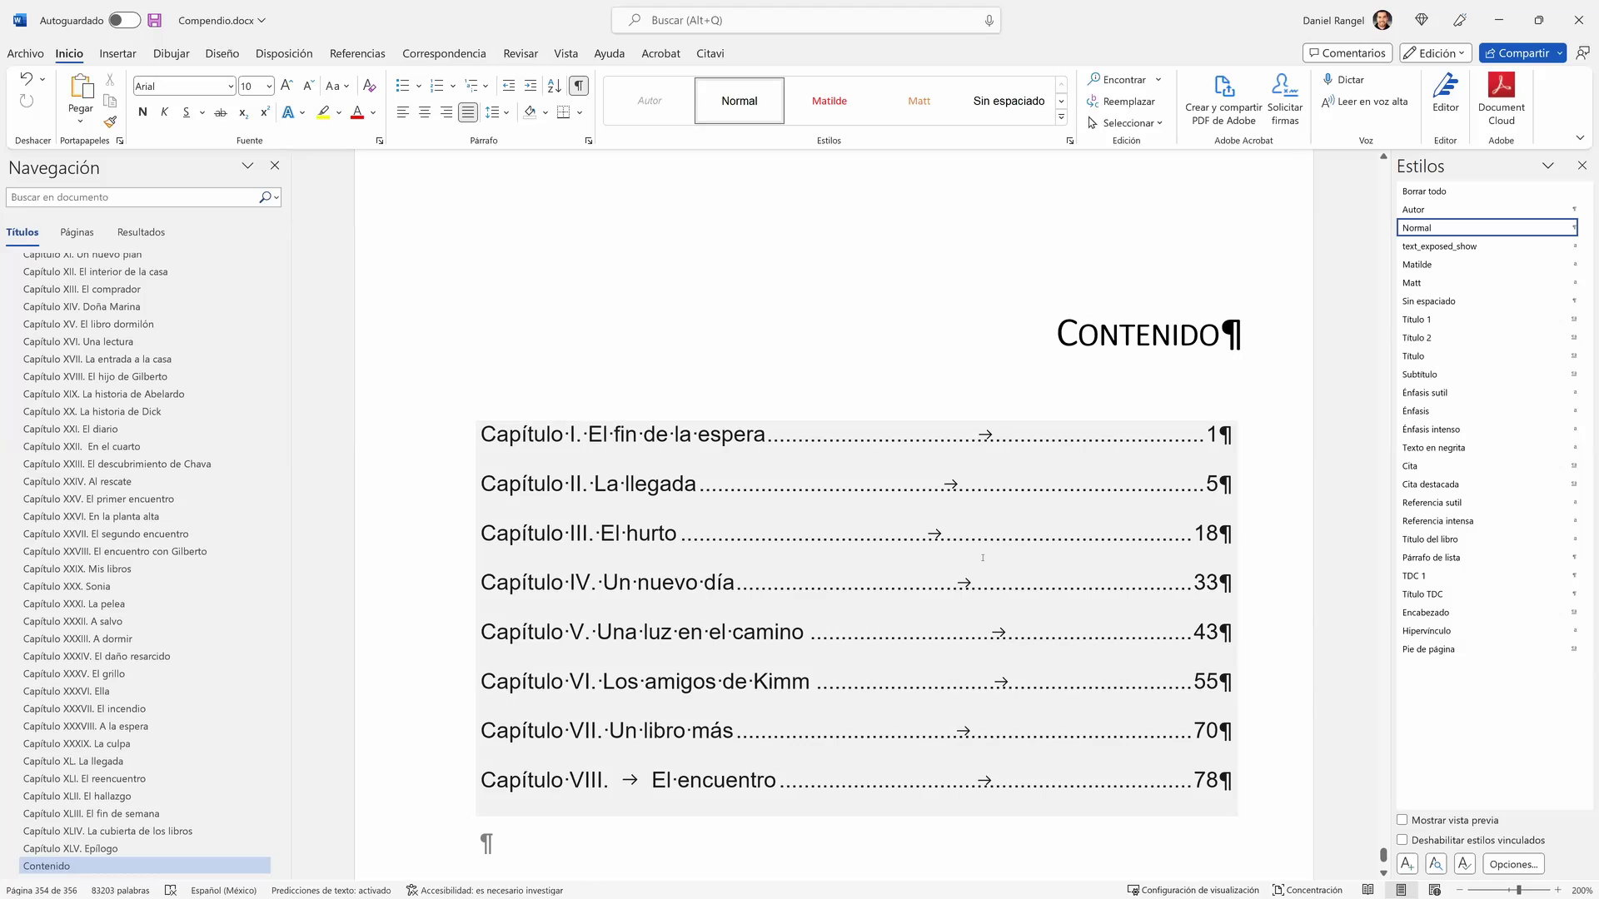
Go to the Capítulo XXXIV. El daño resarcido heading from the Navigation pane.
{"action": "scroll", "coordinate": [743, 446], "scroll_direction": "up", "scroll_amount": 2}
{"action": "scroll", "coordinate": [646, 407], "scroll_direction": "up", "scroll_amount": 10}
{"action": "scroll", "coordinate": [631, 399], "scroll_direction": "up", "scroll_amount": 1}
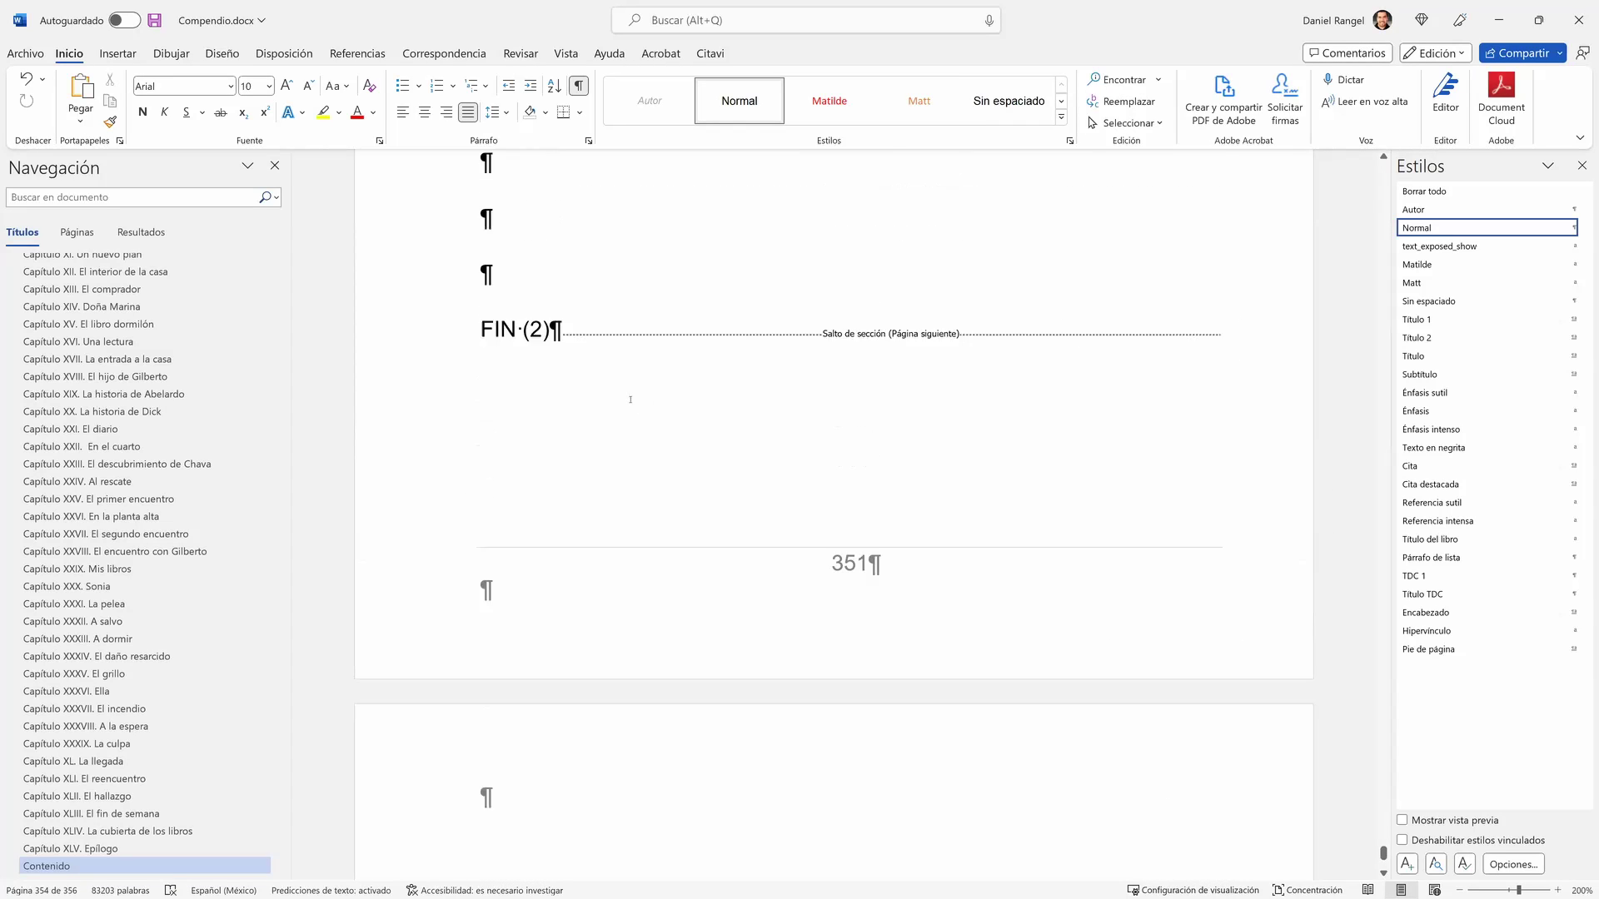
{"action": "scroll", "coordinate": [630, 399], "scroll_direction": "up", "scroll_amount": 4}
{"action": "scroll", "coordinate": [631, 400], "scroll_direction": "up", "scroll_amount": 2}
{"action": "scroll", "coordinate": [631, 399], "scroll_direction": "up", "scroll_amount": 8}
{"action": "scroll", "coordinate": [455, 193], "scroll_direction": "up", "scroll_amount": 2}
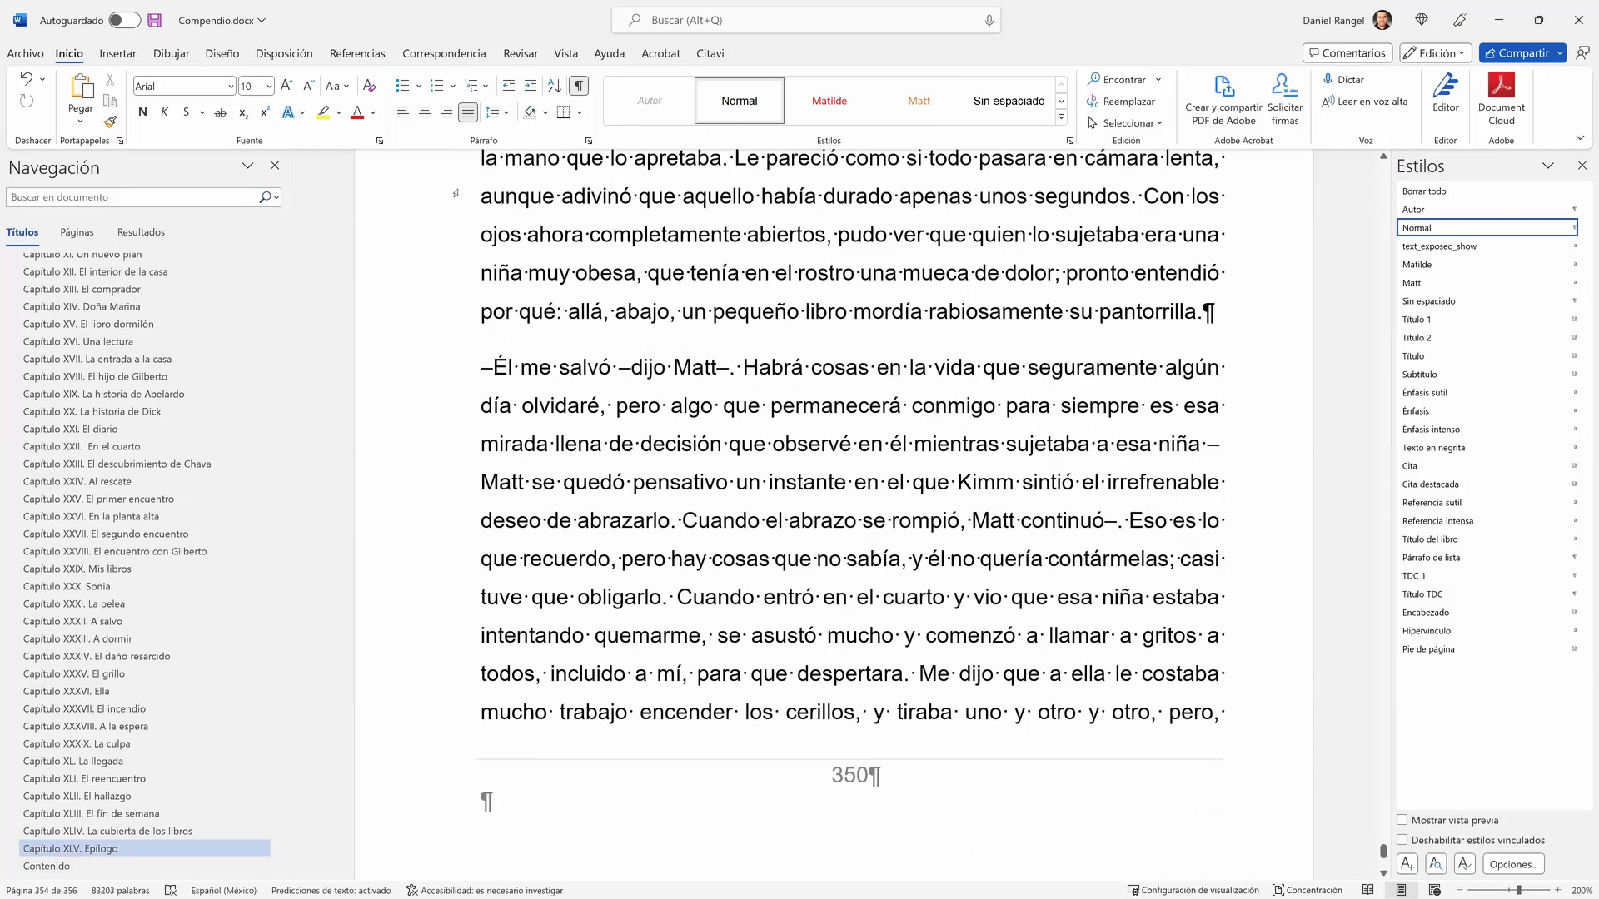
{"action": "scroll", "coordinate": [455, 194], "scroll_direction": "up", "scroll_amount": 6}
{"action": "scroll", "coordinate": [456, 193], "scroll_direction": "up", "scroll_amount": 6}
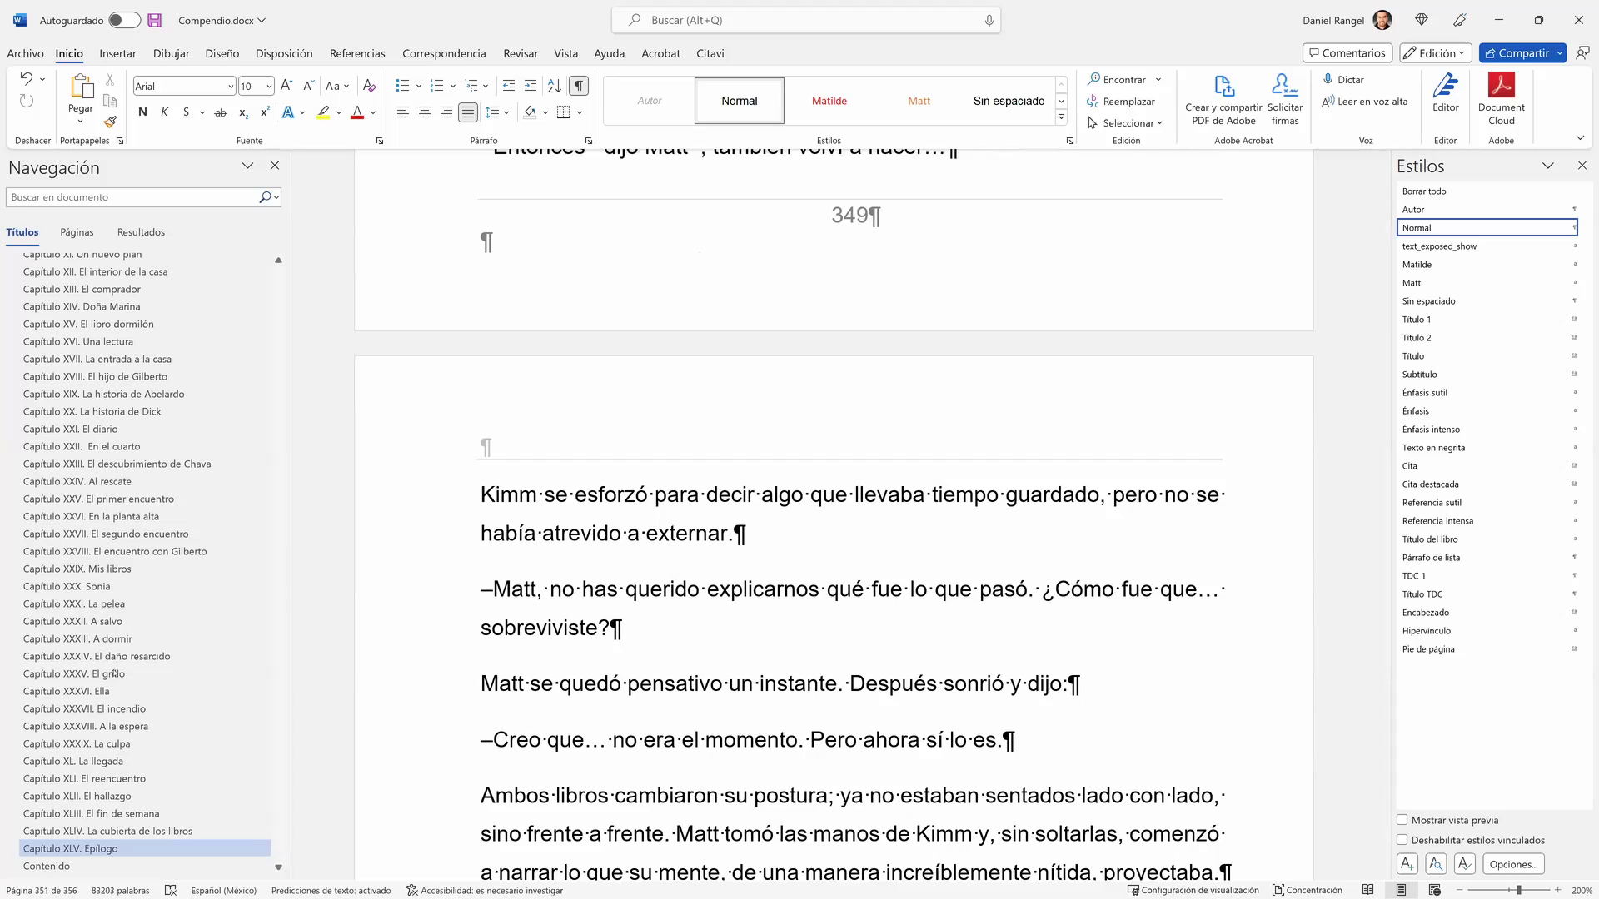
{"action": "left_click", "coordinate": [114, 656]}
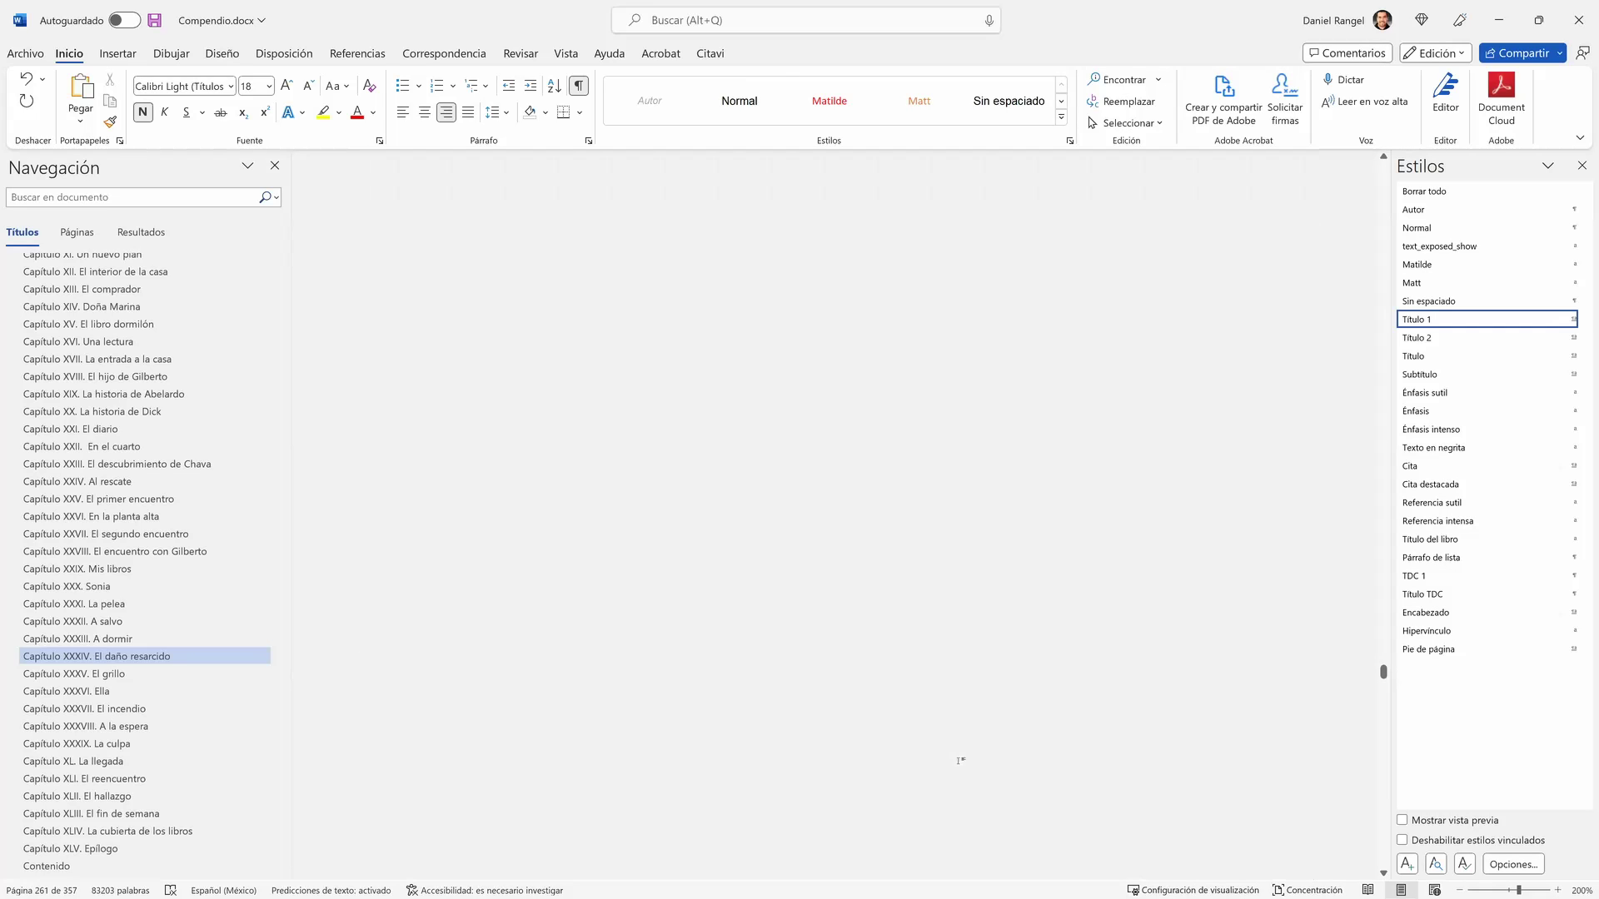
Update the page numbers of the table of contents at the end of the document.
{"action": "key", "text": "ctrl+End"}
{"action": "scroll", "coordinate": [1156, 592], "scroll_direction": "up", "scroll_amount": 2}
{"action": "scroll", "coordinate": [1156, 592], "scroll_direction": "up", "scroll_amount": 3}
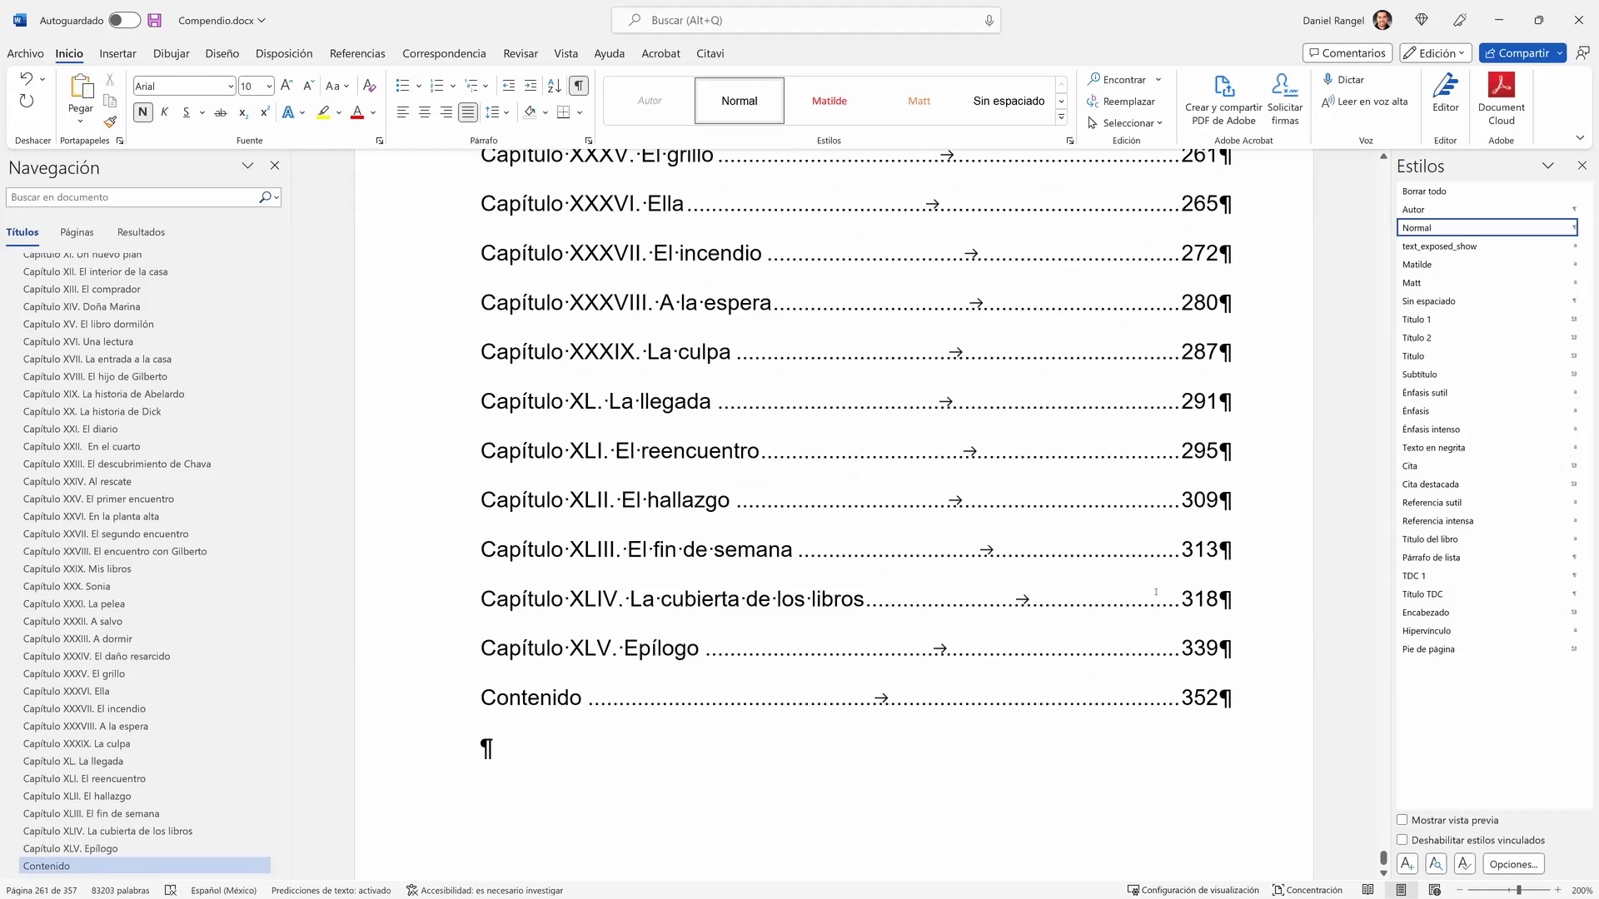
{"action": "scroll", "coordinate": [1156, 592], "scroll_direction": "up", "scroll_amount": 8}
{"action": "scroll", "coordinate": [1156, 592], "scroll_direction": "up", "scroll_amount": 4}
{"action": "scroll", "coordinate": [1156, 592], "scroll_direction": "down", "scroll_amount": 3}
{"action": "scroll", "coordinate": [1156, 592], "scroll_direction": "down", "scroll_amount": 1}
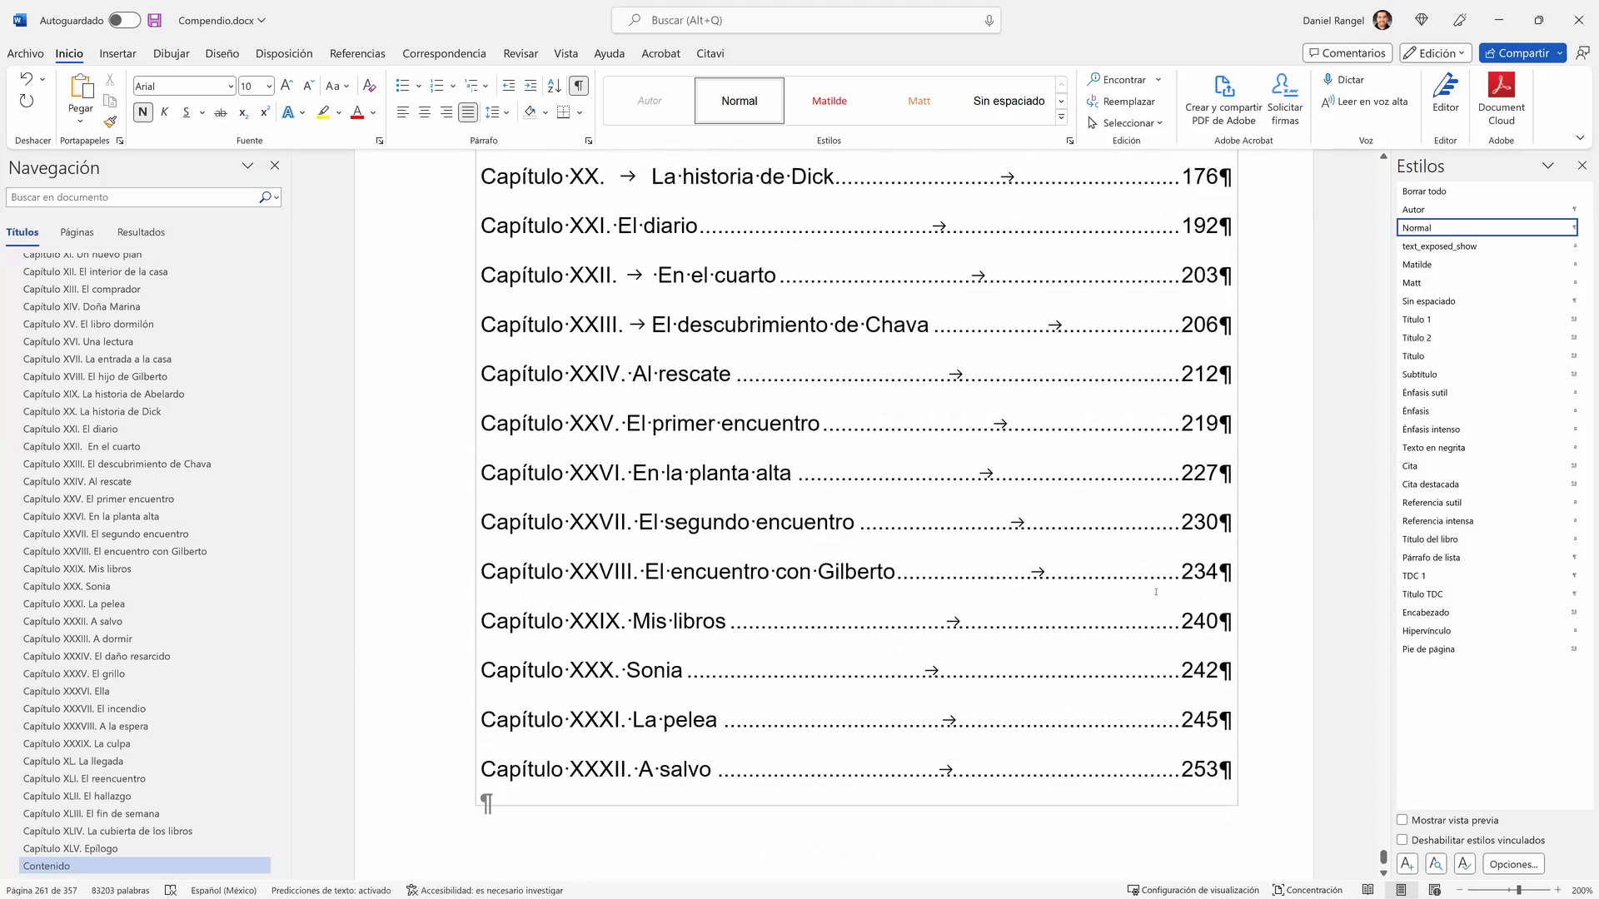
{"action": "scroll", "coordinate": [1155, 592], "scroll_direction": "down", "scroll_amount": 2}
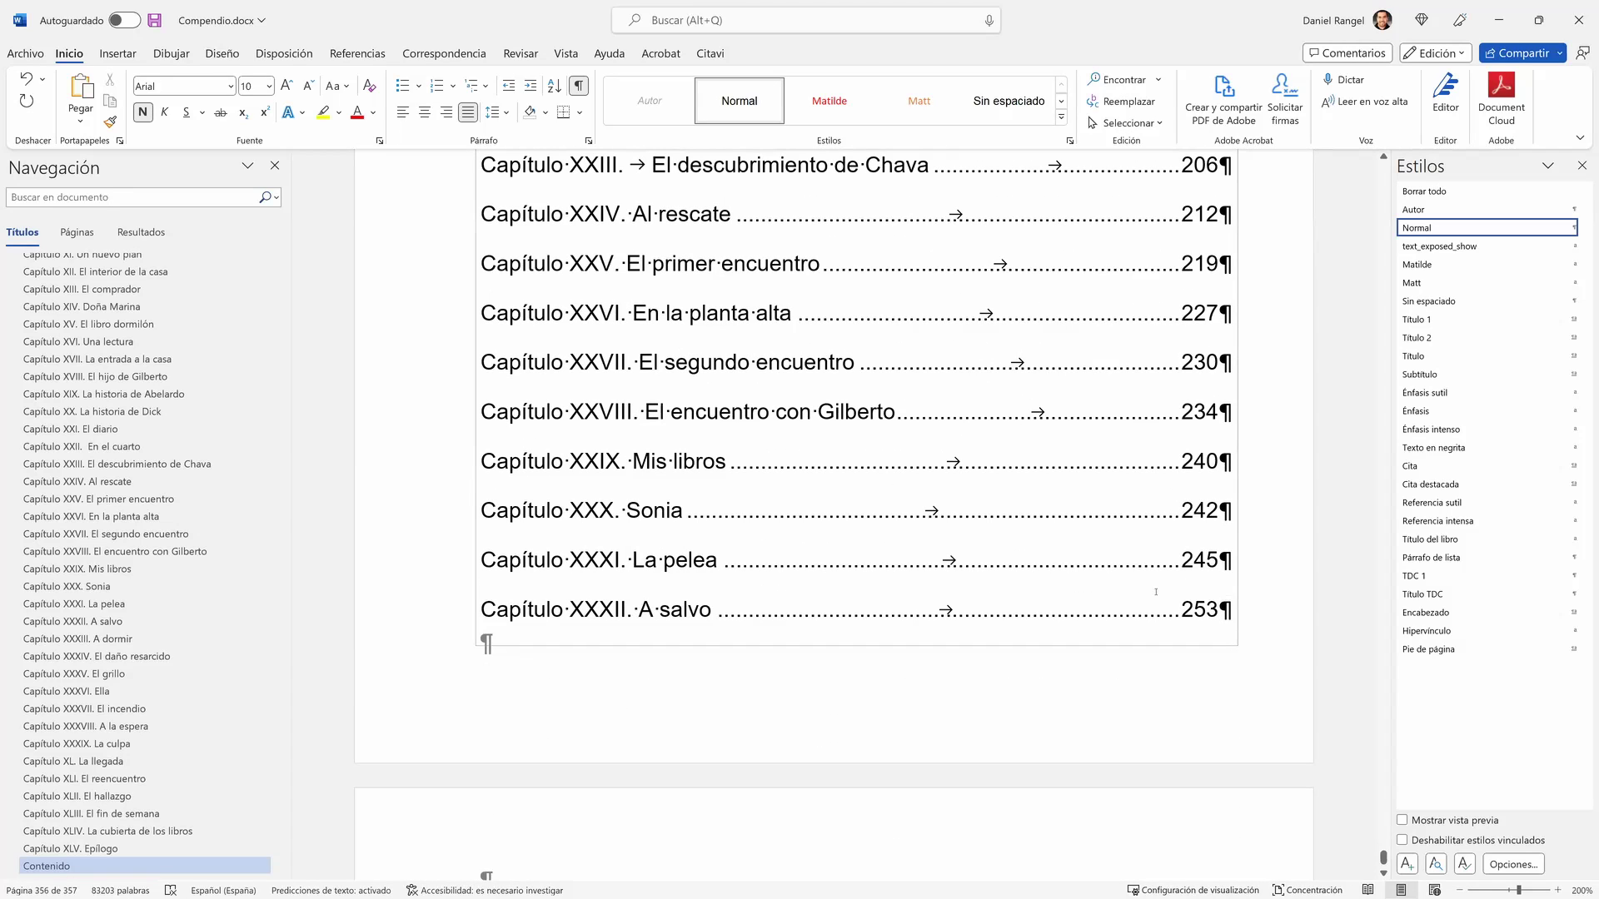
{"action": "scroll", "coordinate": [1156, 595], "scroll_direction": "down", "scroll_amount": 3}
{"action": "scroll", "coordinate": [1156, 596], "scroll_direction": "down", "scroll_amount": 2}
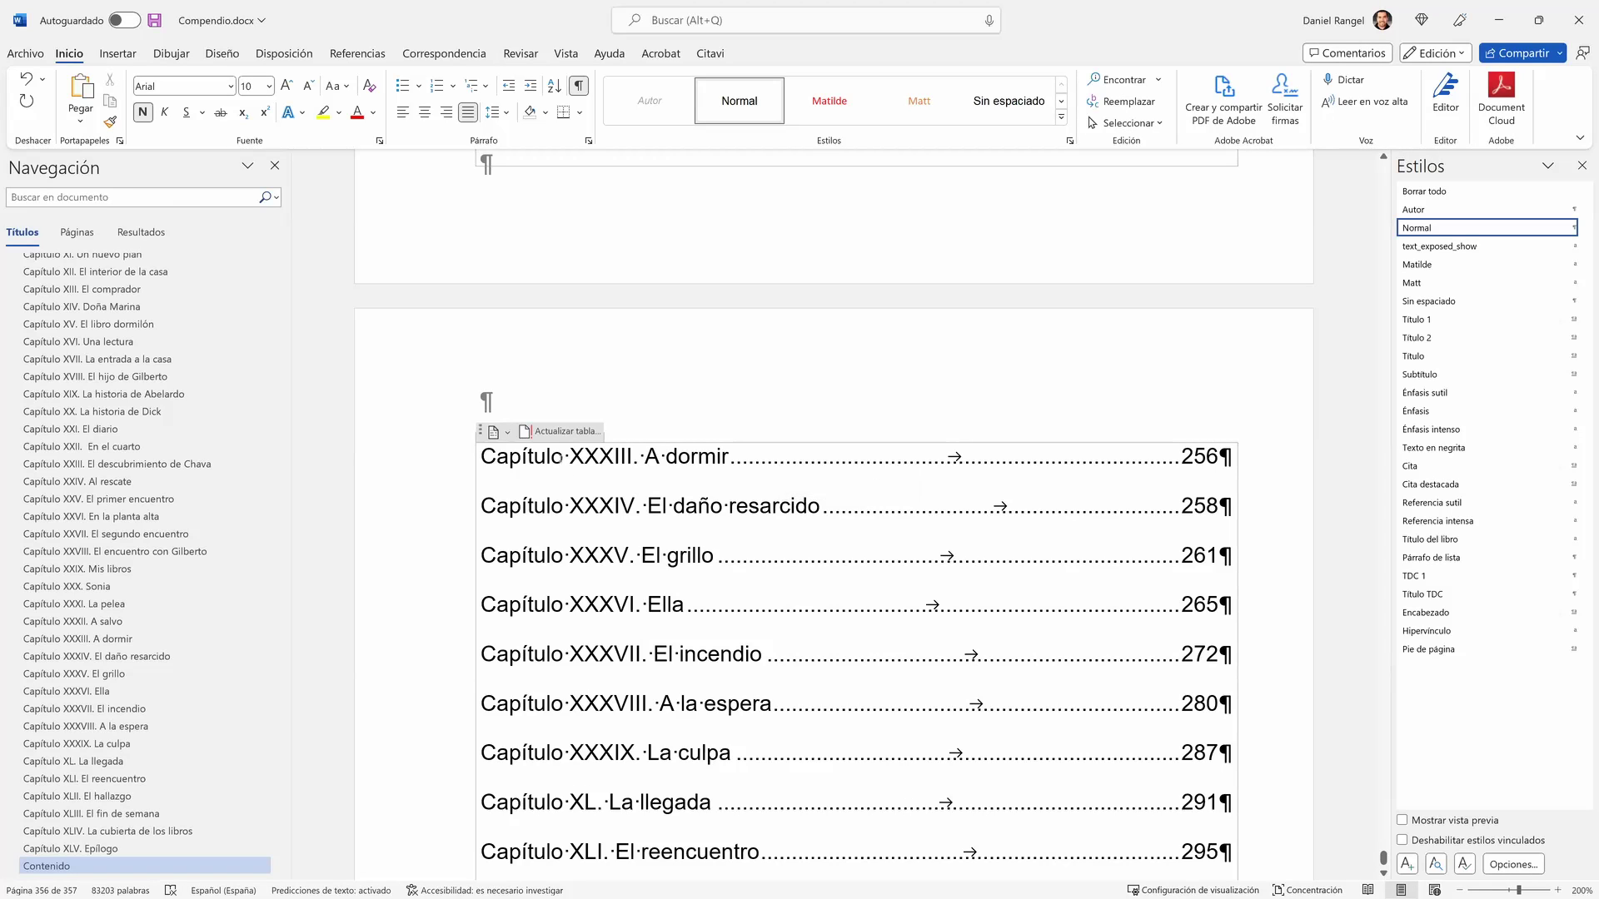
{"action": "left_click", "coordinate": [565, 432]}
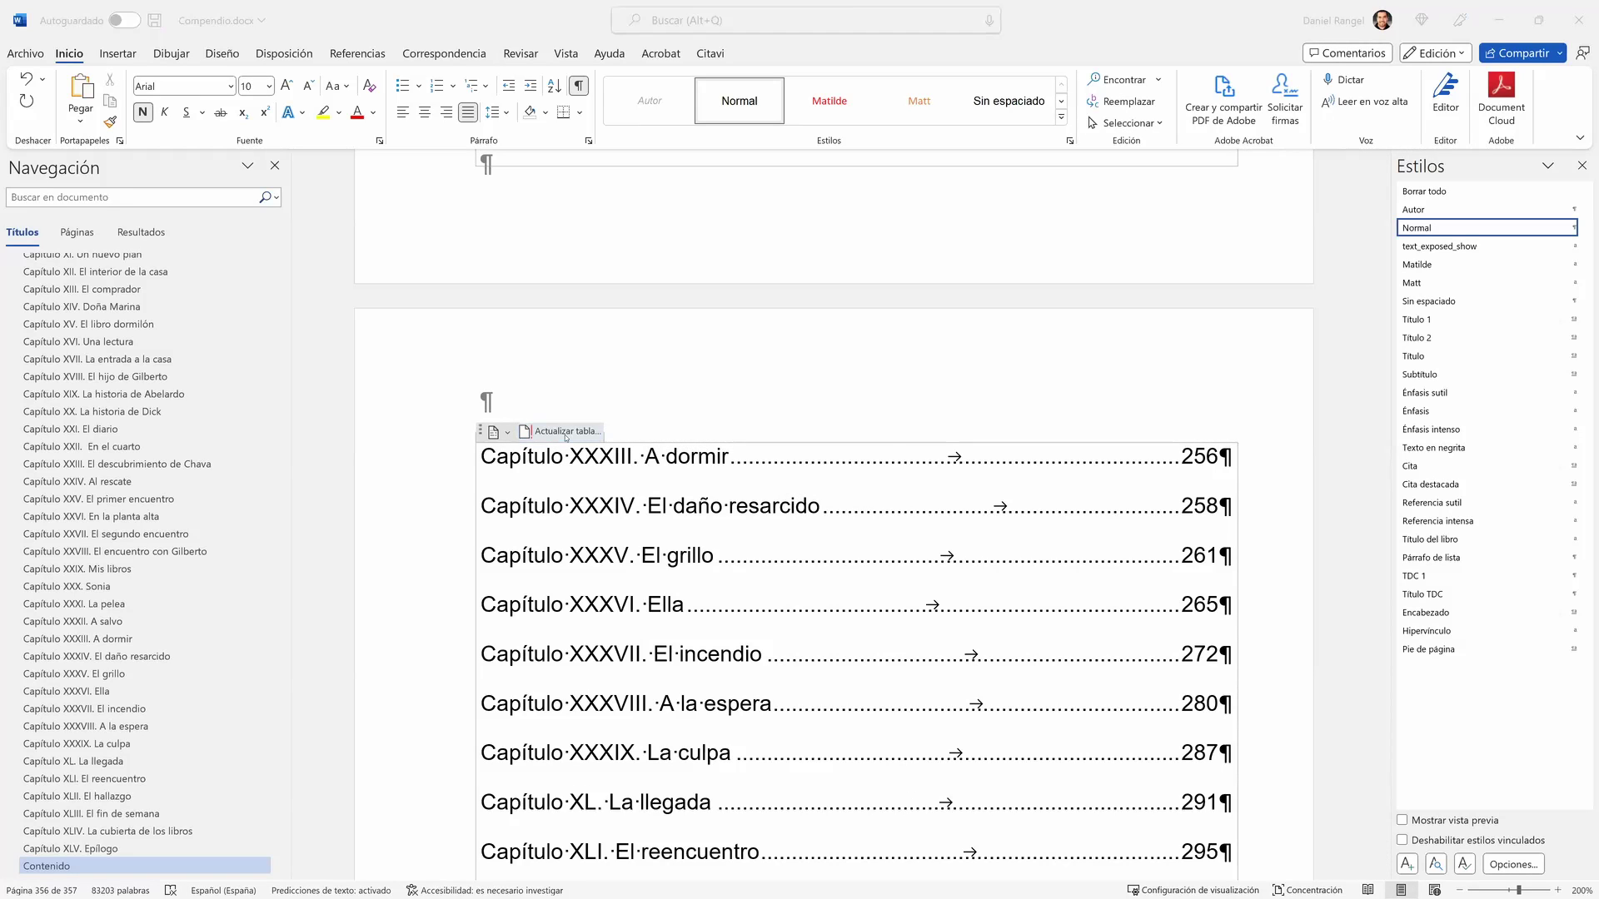
{"action": "left_click", "coordinate": [812, 479]}
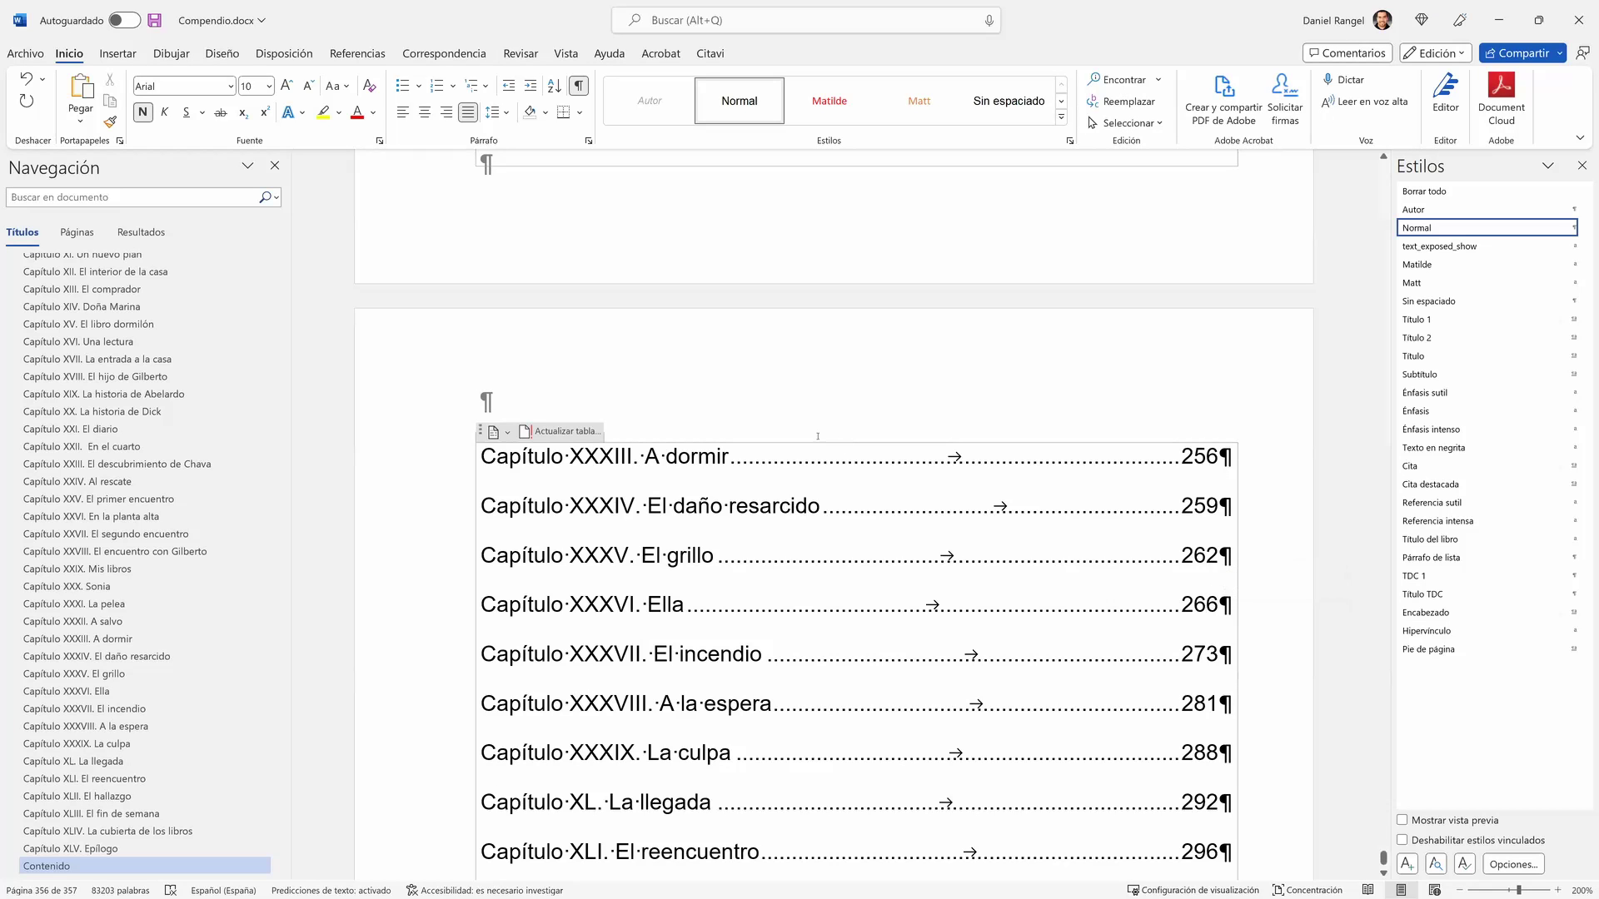
{"action": "scroll", "coordinate": [725, 449], "scroll_direction": "up", "scroll_amount": 3}
{"action": "scroll", "coordinate": [725, 448], "scroll_direction": "up", "scroll_amount": 7}
{"action": "scroll", "coordinate": [724, 449], "scroll_direction": "up", "scroll_amount": 2}
{"action": "scroll", "coordinate": [724, 449], "scroll_direction": "up", "scroll_amount": 7}
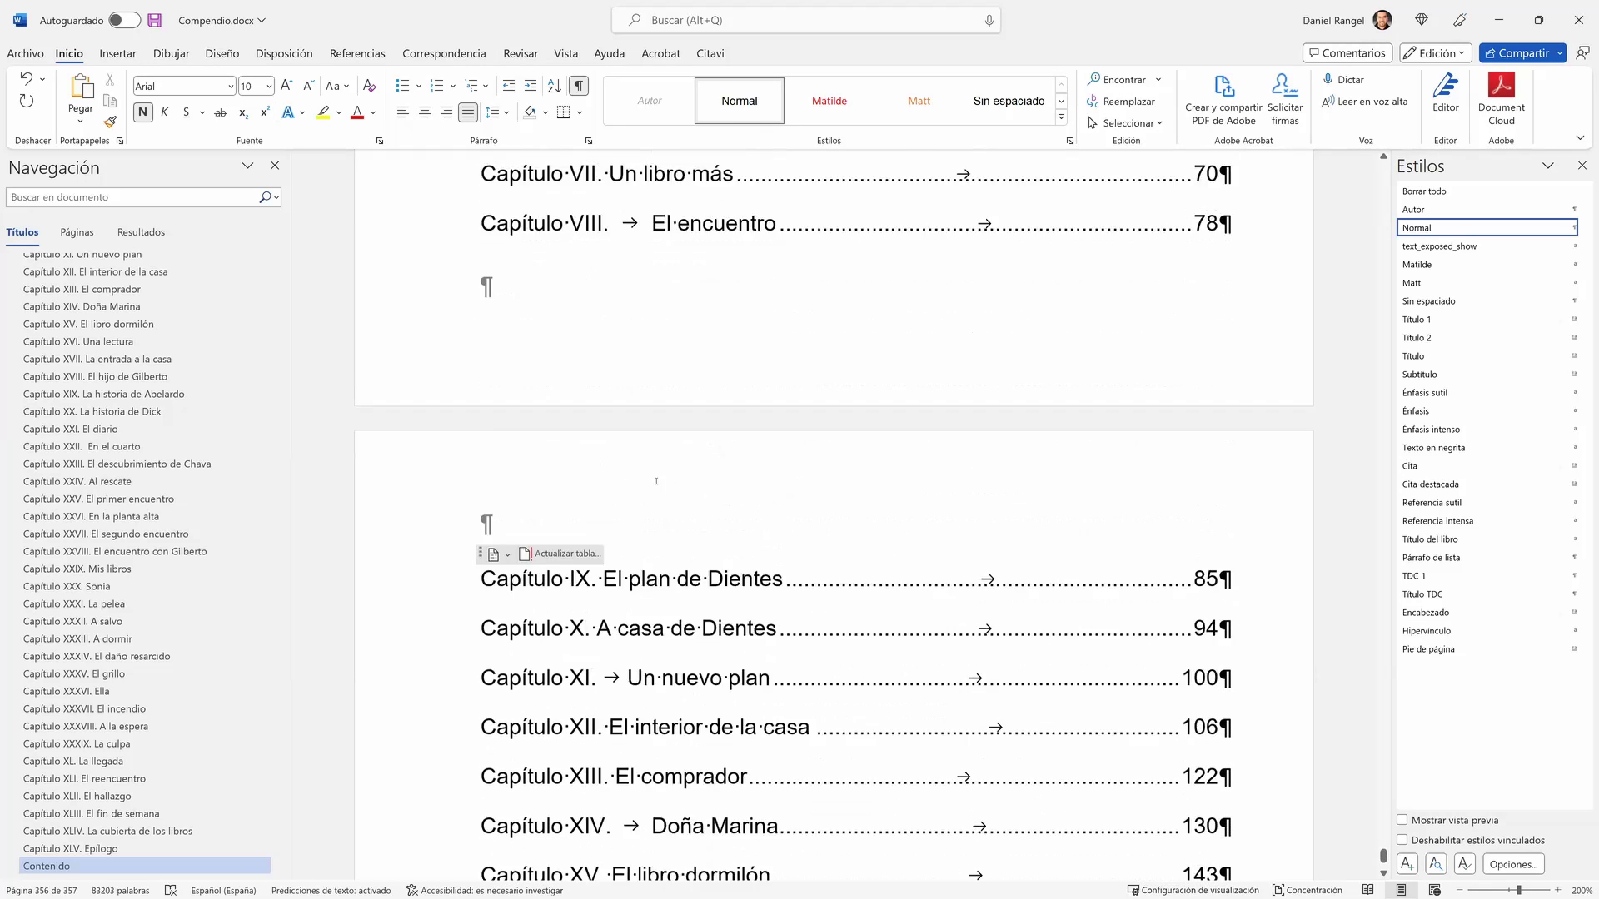
{"action": "scroll", "coordinate": [692, 483], "scroll_direction": "up", "scroll_amount": 2}
{"action": "scroll", "coordinate": [667, 516], "scroll_direction": "up", "scroll_amount": 6}
{"action": "scroll", "coordinate": [651, 554], "scroll_direction": "up", "scroll_amount": 1}
{"action": "scroll", "coordinate": [651, 554], "scroll_direction": "down", "scroll_amount": 3}
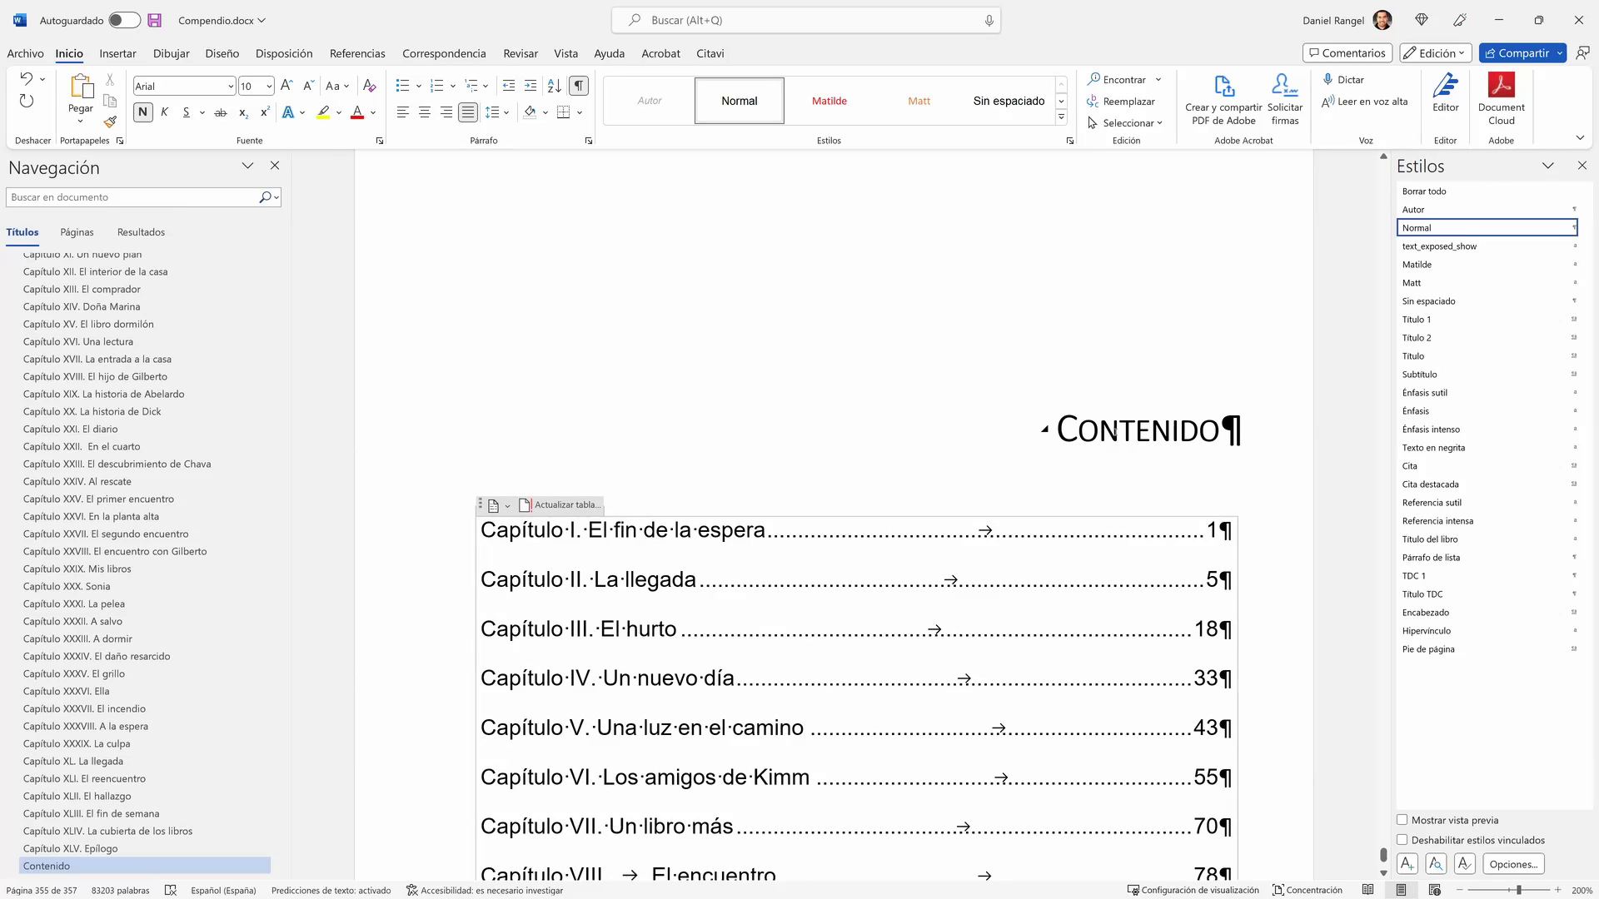
Delete the existing CONTENIDO heading and its table of contents.
{"action": "left_click", "coordinate": [1115, 431]}
{"action": "left_click", "coordinate": [616, 533]}
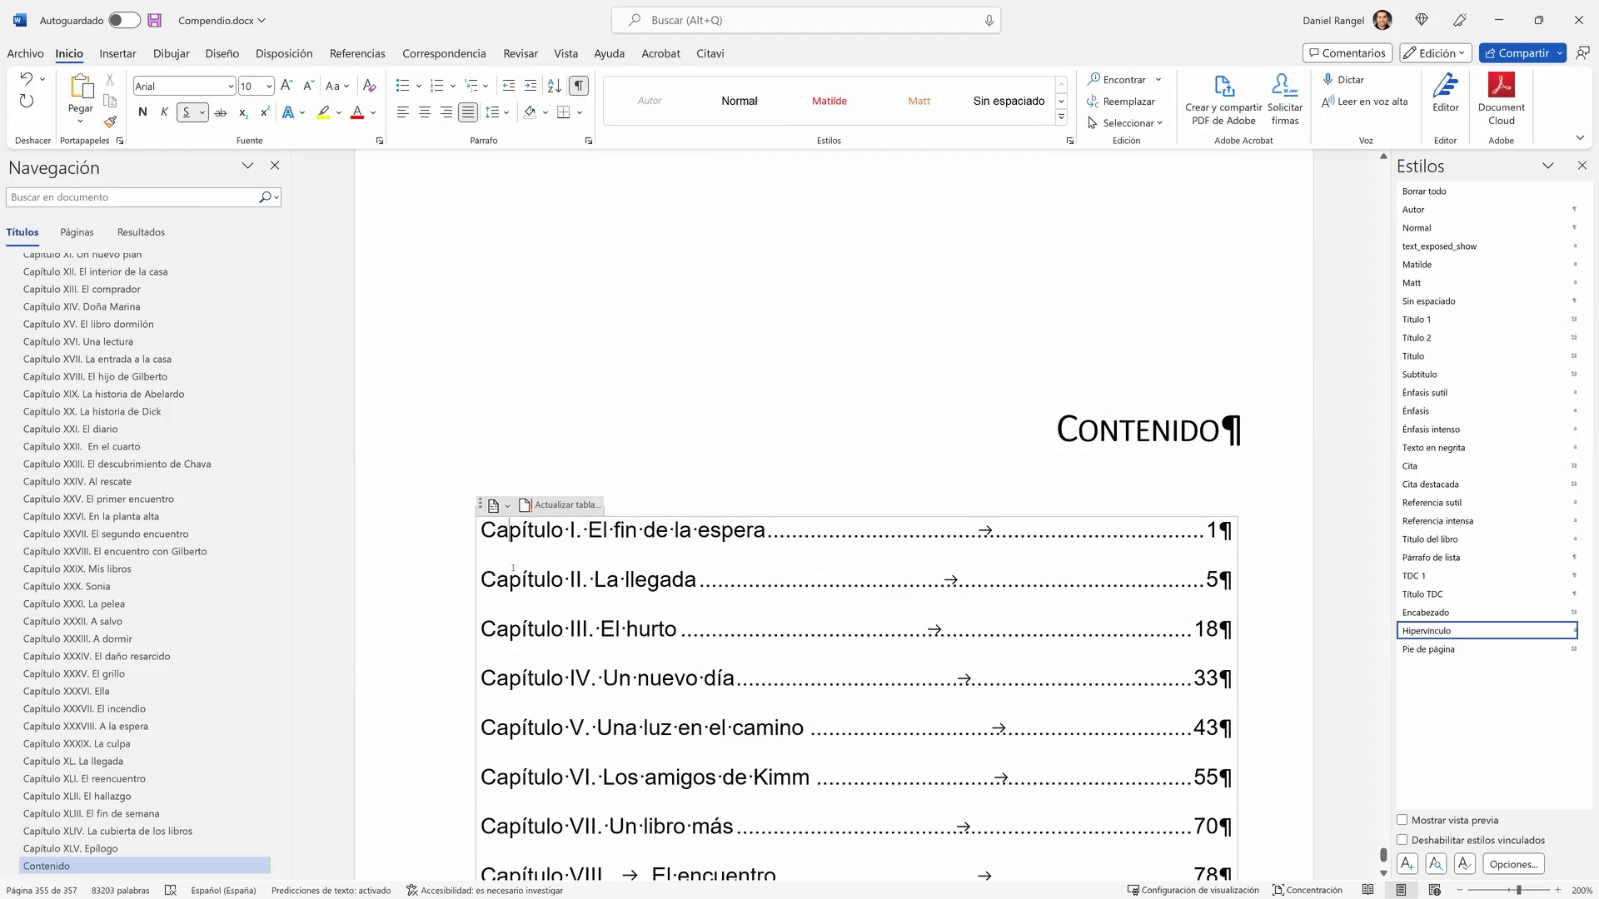
{"action": "triple_click", "coordinate": [440, 516]}
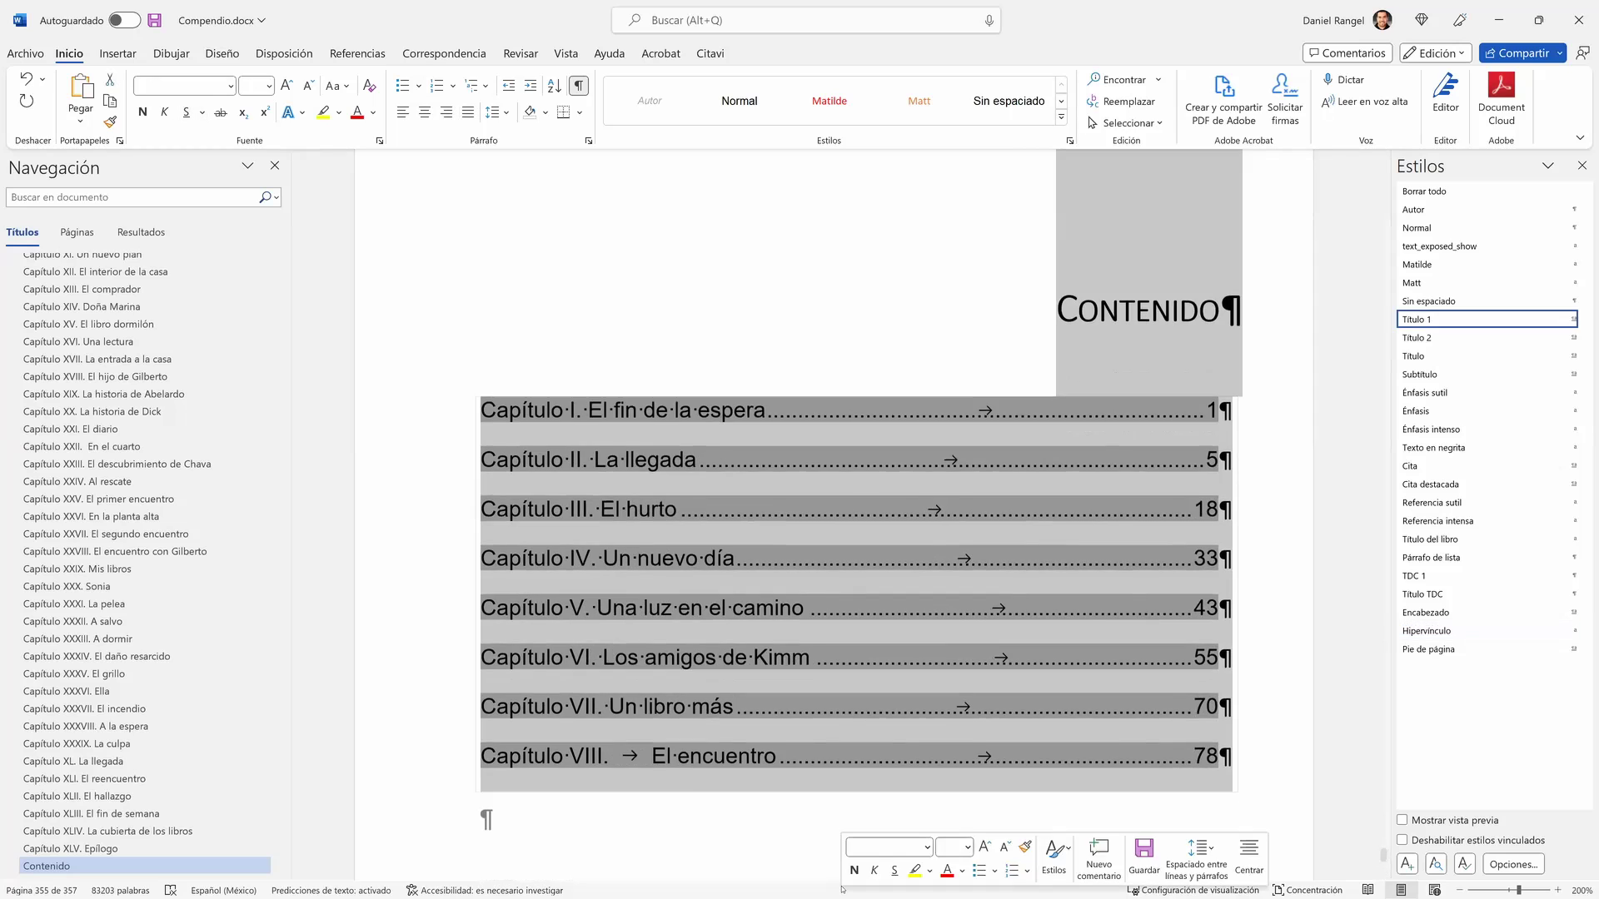
{"action": "key", "text": "Delete"}
Insert Tabla automática 1 from Referencias > Tabla de contenido.
{"action": "scroll", "coordinate": [545, 346], "scroll_direction": "up", "scroll_amount": 2}
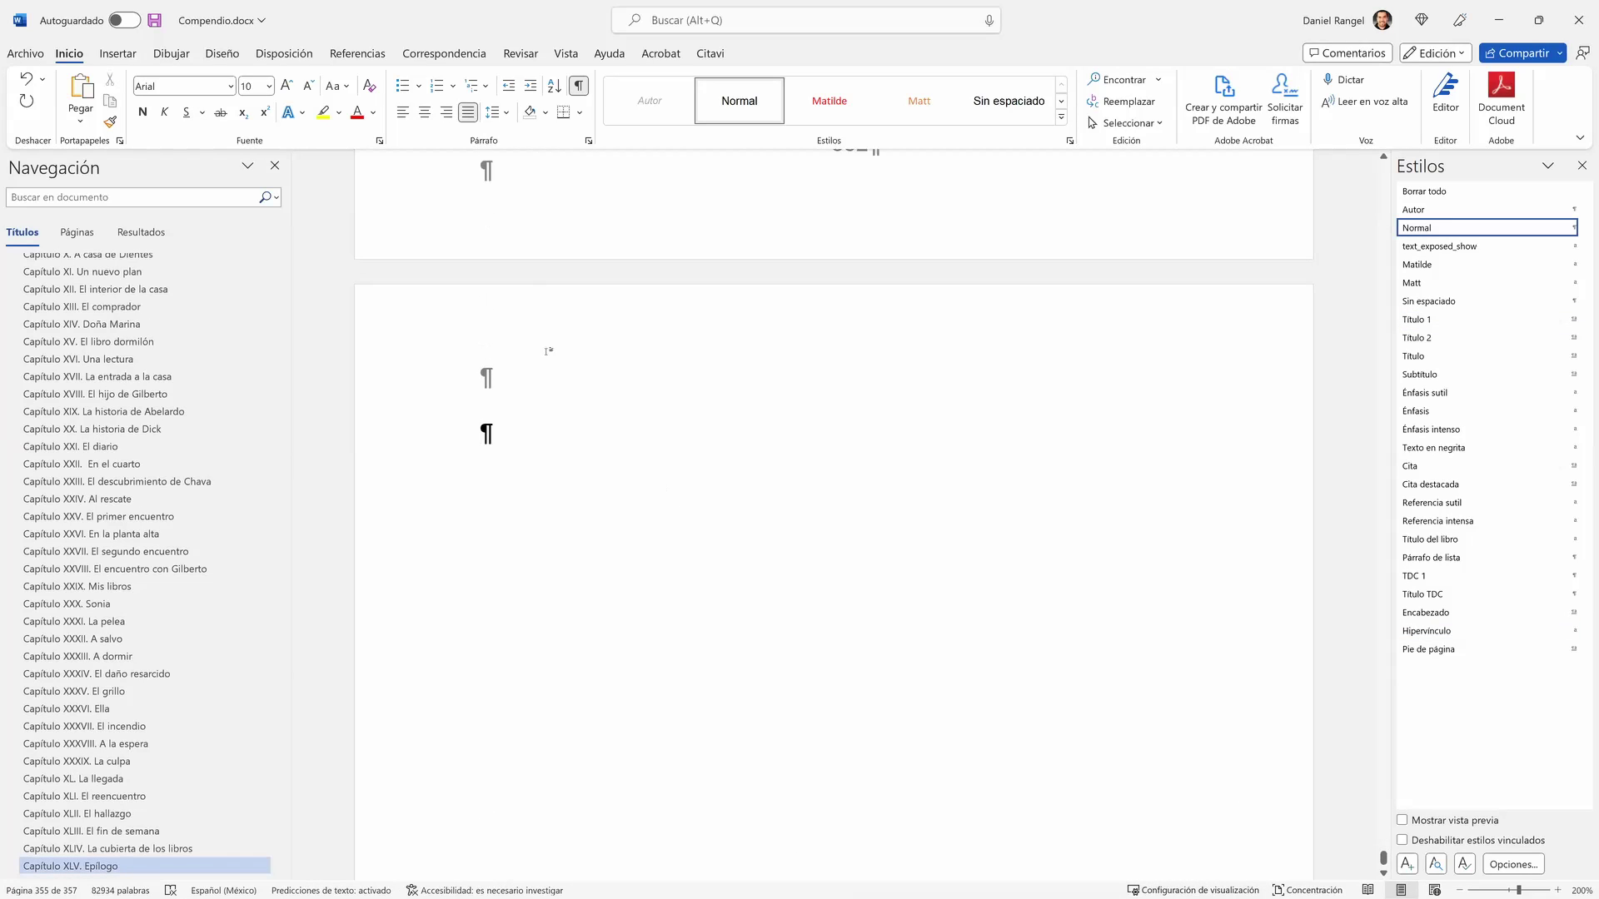
{"action": "scroll", "coordinate": [548, 352], "scroll_direction": "up", "scroll_amount": 2}
{"action": "scroll", "coordinate": [548, 352], "scroll_direction": "up", "scroll_amount": 2}
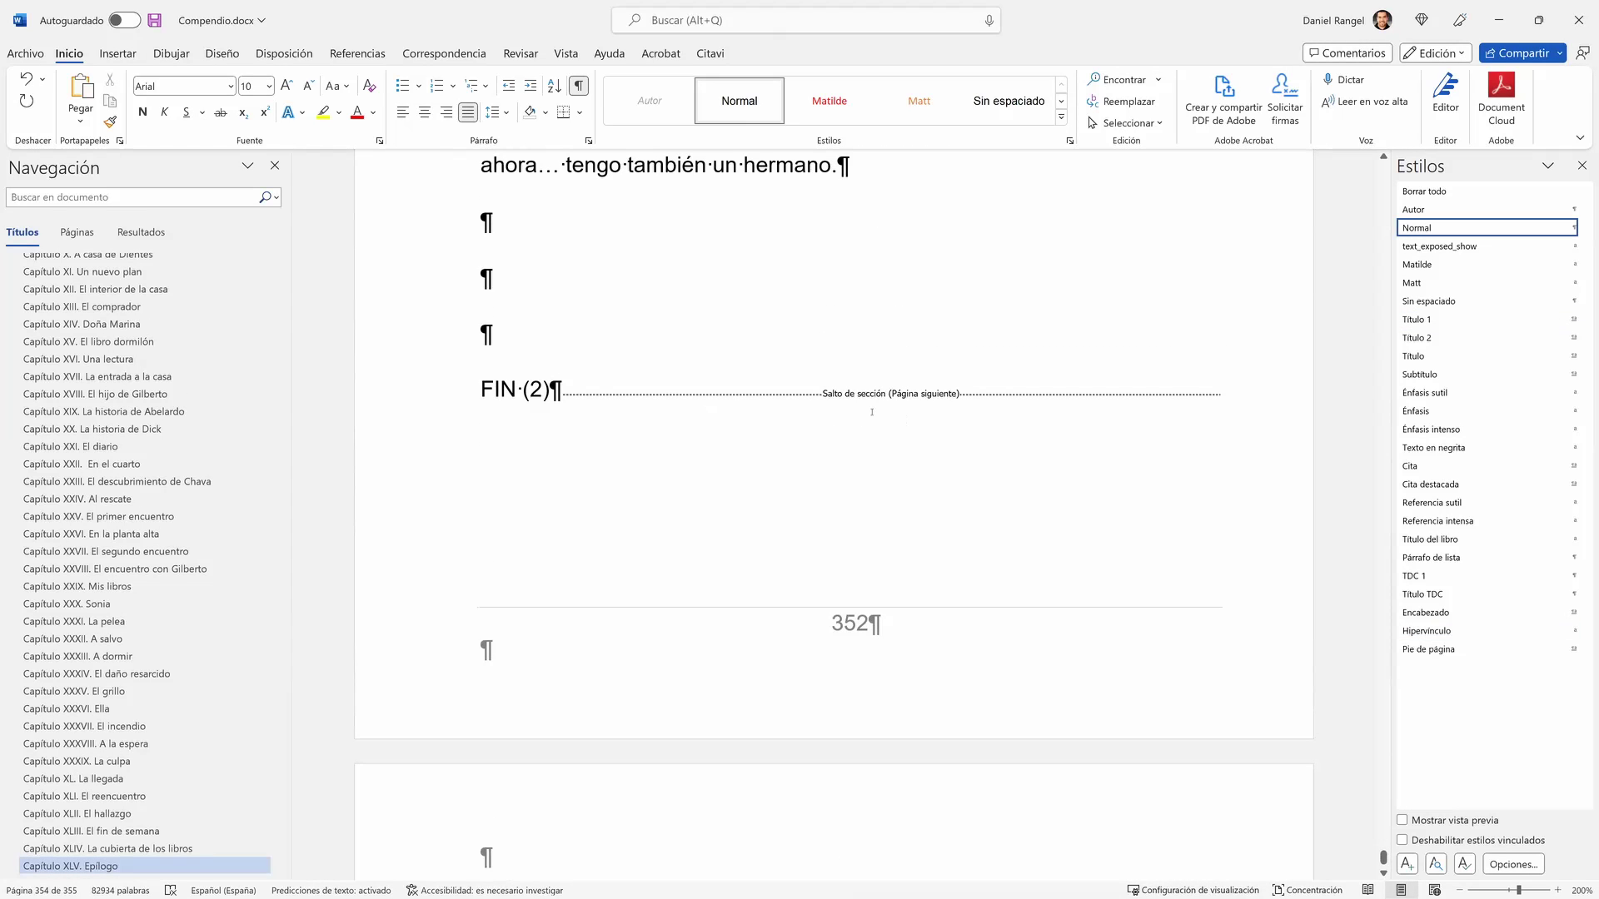
{"action": "scroll", "coordinate": [888, 403], "scroll_direction": "down", "scroll_amount": 1}
{"action": "scroll", "coordinate": [881, 411], "scroll_direction": "down", "scroll_amount": 3}
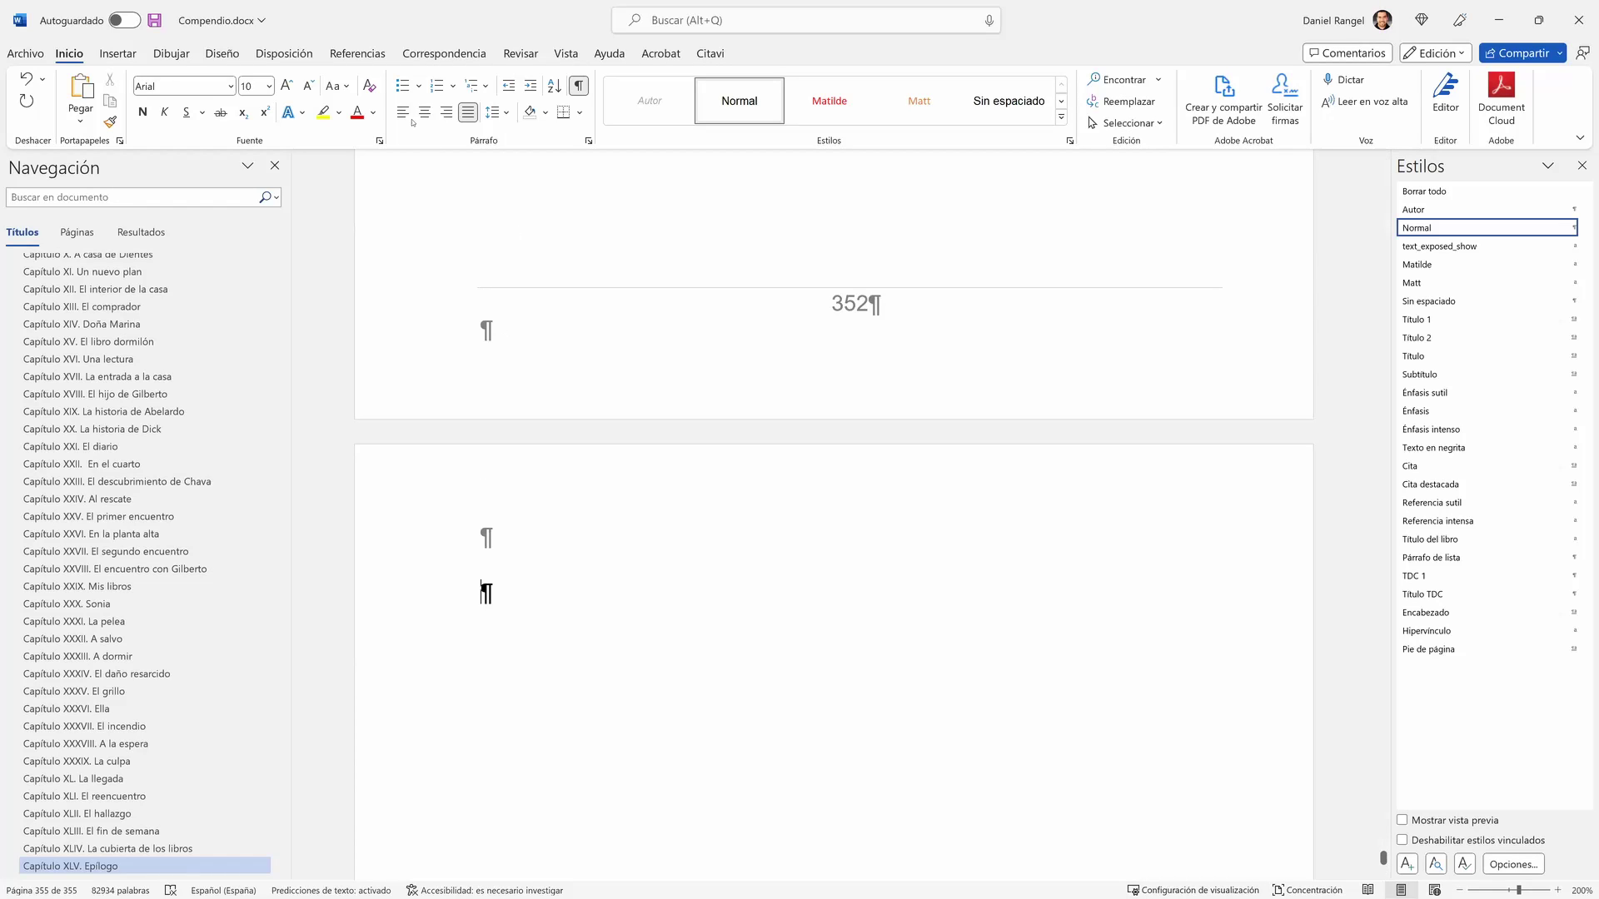
{"action": "left_click", "coordinate": [357, 54]}
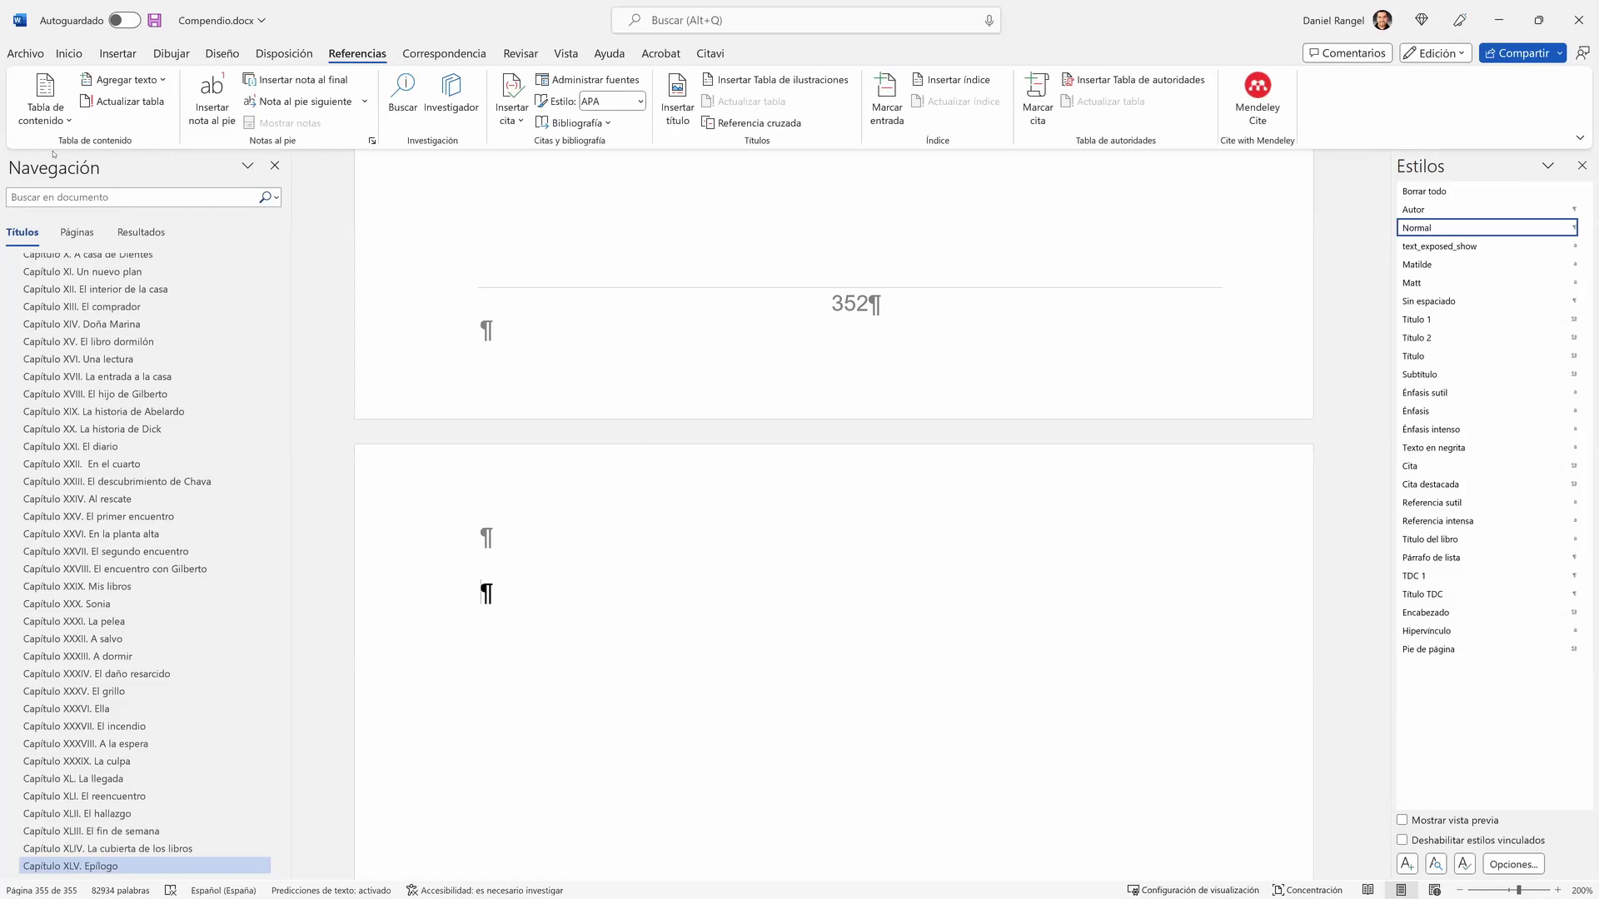
{"action": "left_click", "coordinate": [45, 104]}
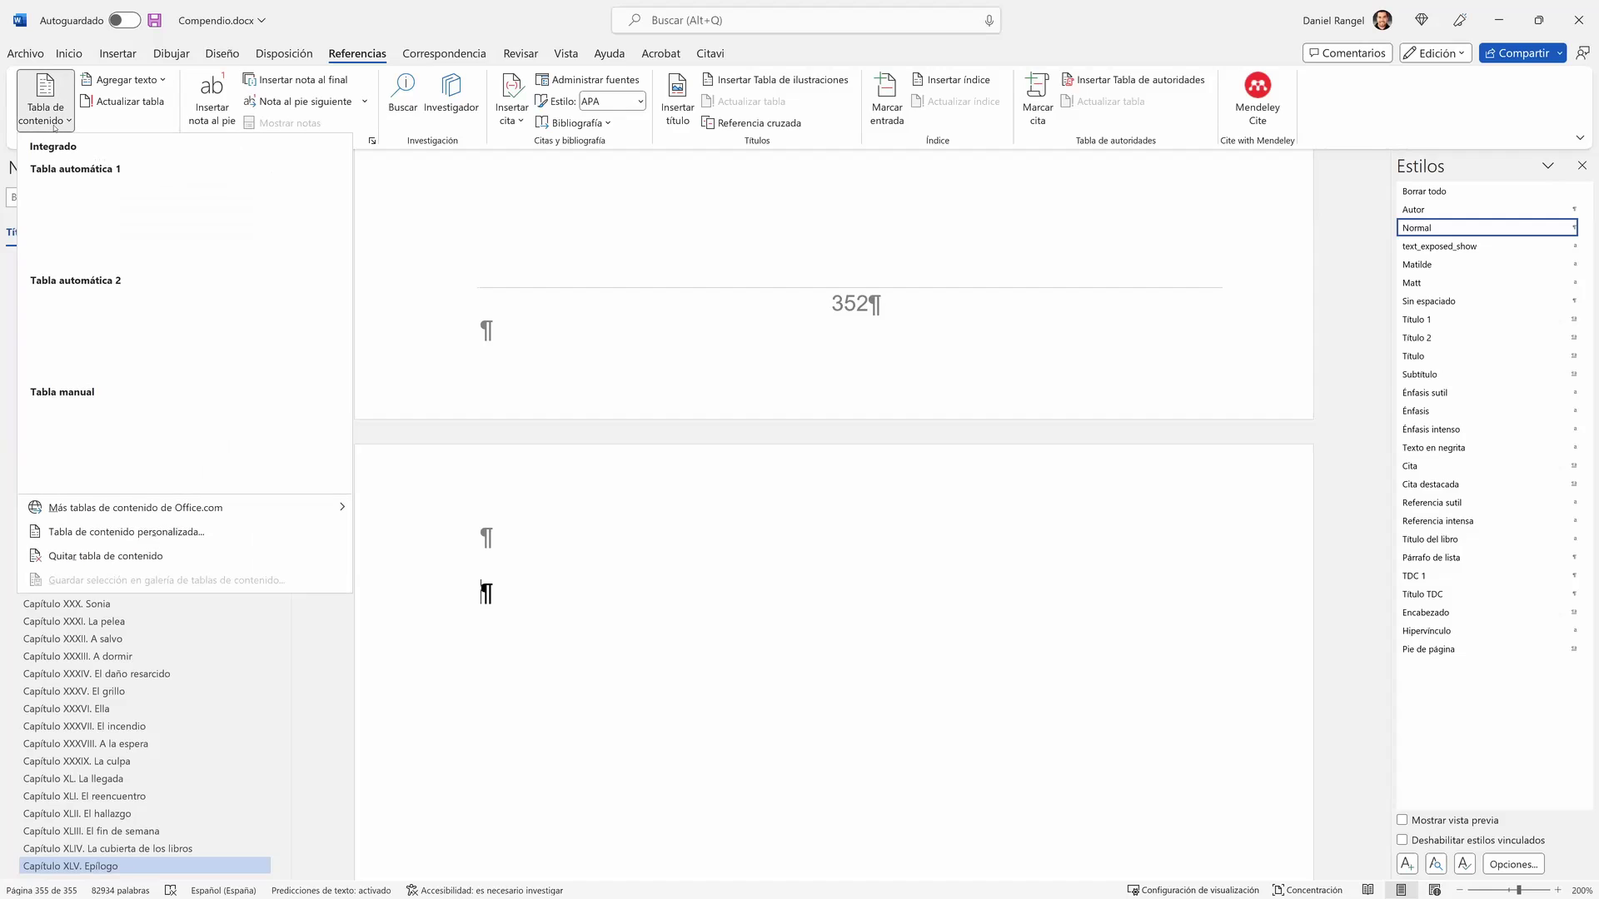
{"action": "left_click", "coordinate": [106, 242]}
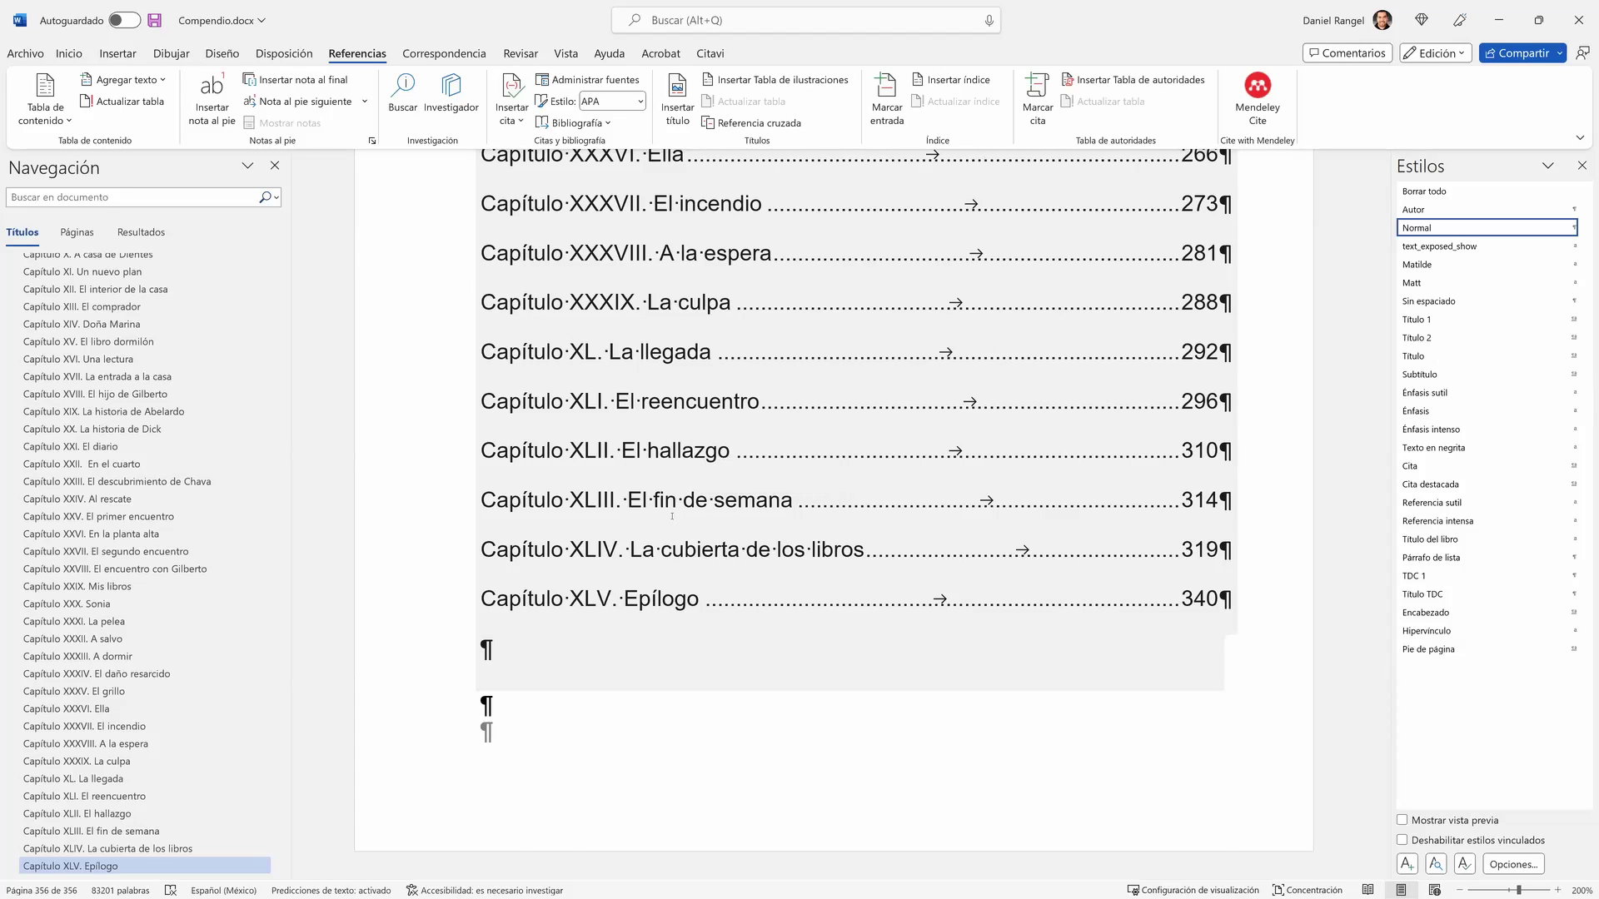
Try deleting the CONTENIDO heading of the table of contents, then undo to restore it.
{"action": "scroll", "coordinate": [672, 516], "scroll_direction": "up", "scroll_amount": 3}
{"action": "scroll", "coordinate": [672, 517], "scroll_direction": "up", "scroll_amount": 3}
{"action": "scroll", "coordinate": [672, 518], "scroll_direction": "up", "scroll_amount": 4}
{"action": "scroll", "coordinate": [672, 520], "scroll_direction": "up", "scroll_amount": 2}
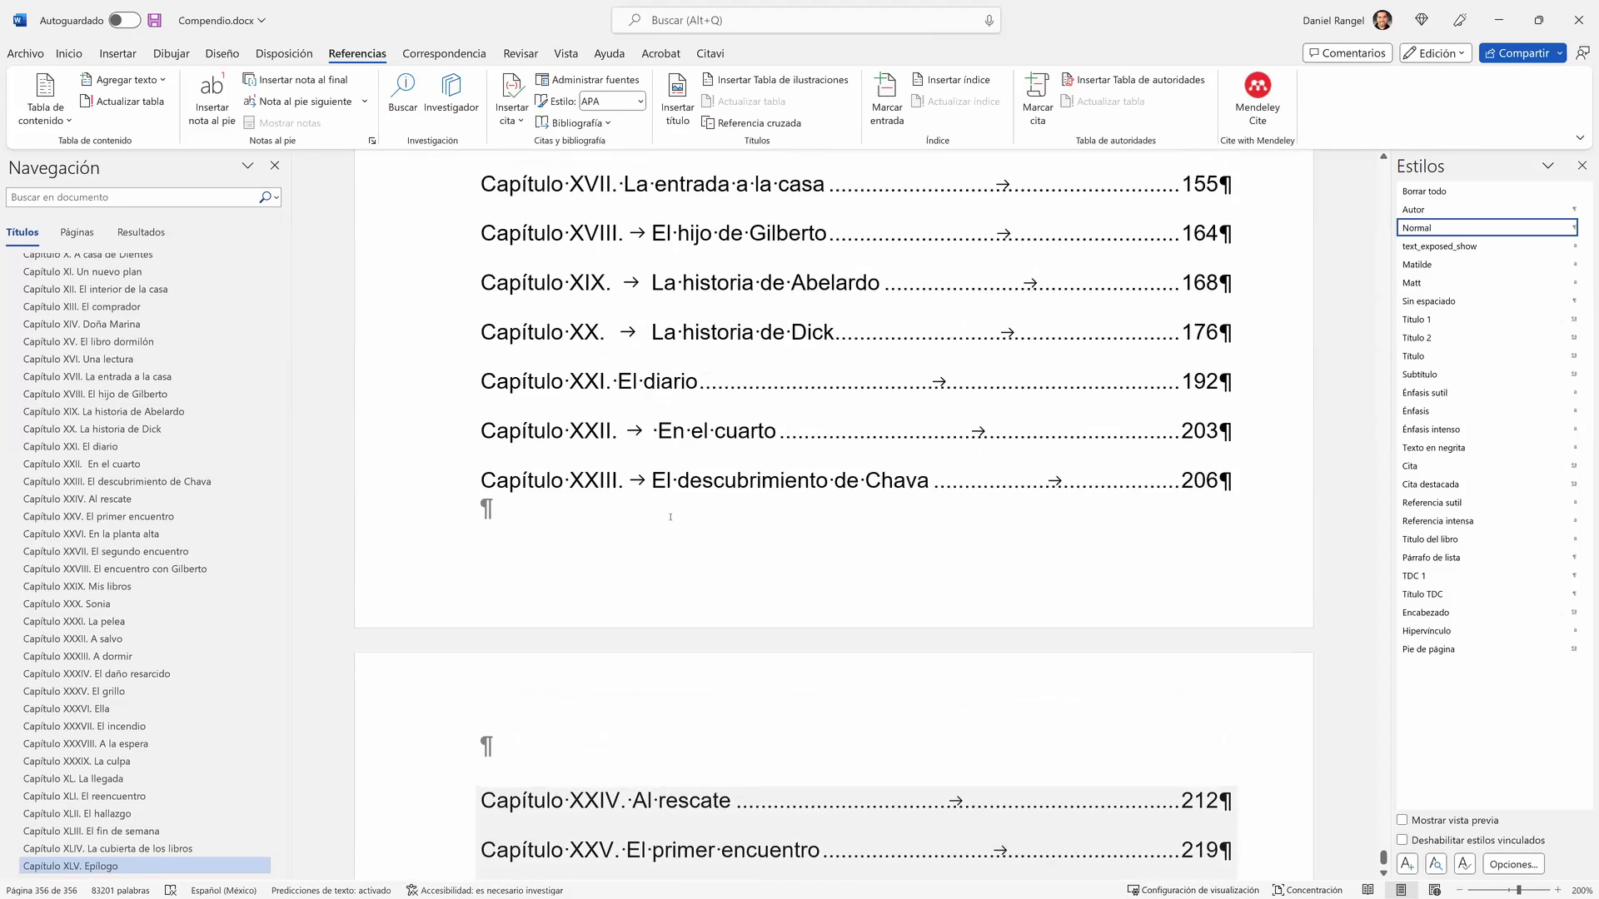
{"action": "scroll", "coordinate": [672, 520], "scroll_direction": "up", "scroll_amount": 3}
{"action": "scroll", "coordinate": [672, 518], "scroll_direction": "up", "scroll_amount": 5}
{"action": "scroll", "coordinate": [671, 517], "scroll_direction": "up", "scroll_amount": 3}
{"action": "scroll", "coordinate": [671, 517], "scroll_direction": "up", "scroll_amount": 2}
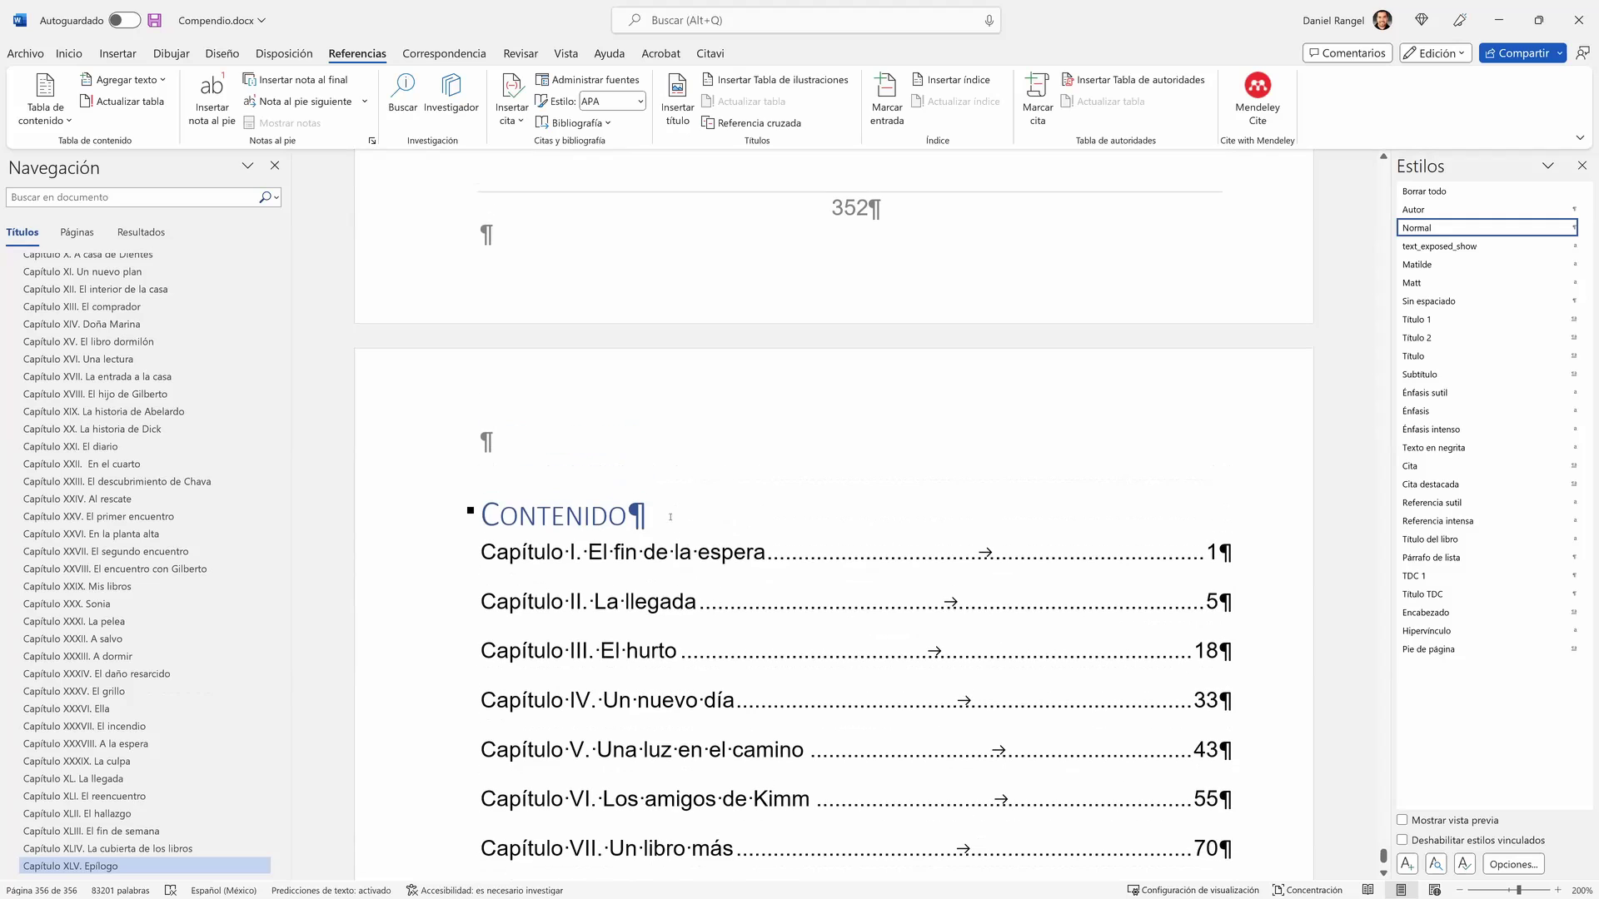
{"action": "scroll", "coordinate": [670, 518], "scroll_direction": "down", "scroll_amount": 2}
{"action": "scroll", "coordinate": [670, 517], "scroll_direction": "down", "scroll_amount": 6}
{"action": "left_click", "coordinate": [514, 240]}
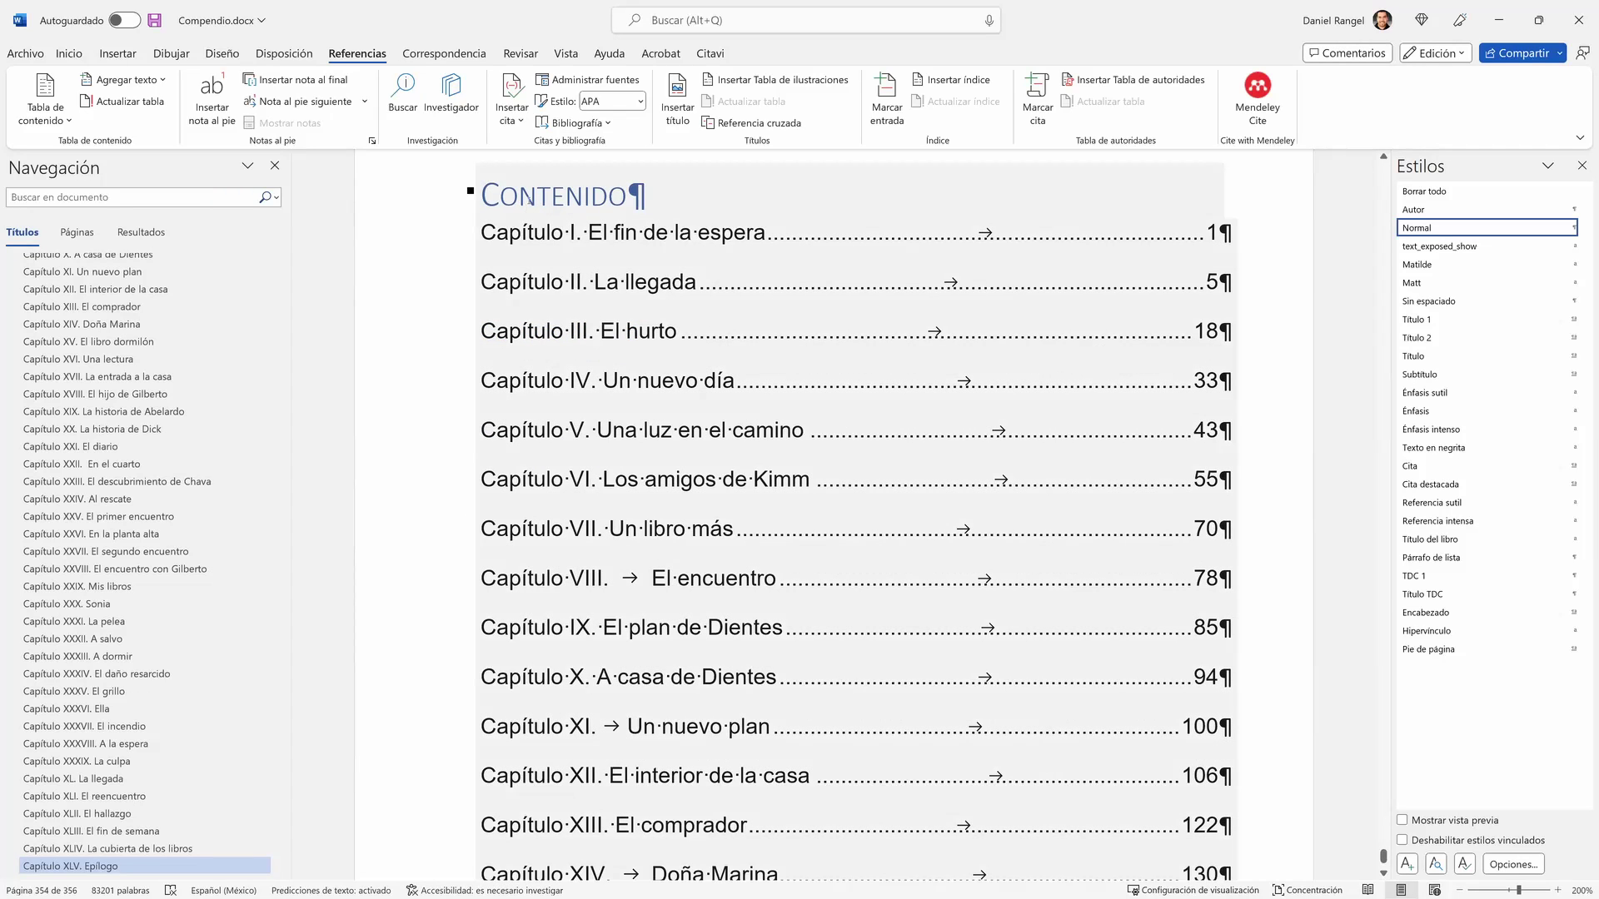
{"action": "left_click", "coordinate": [543, 220]}
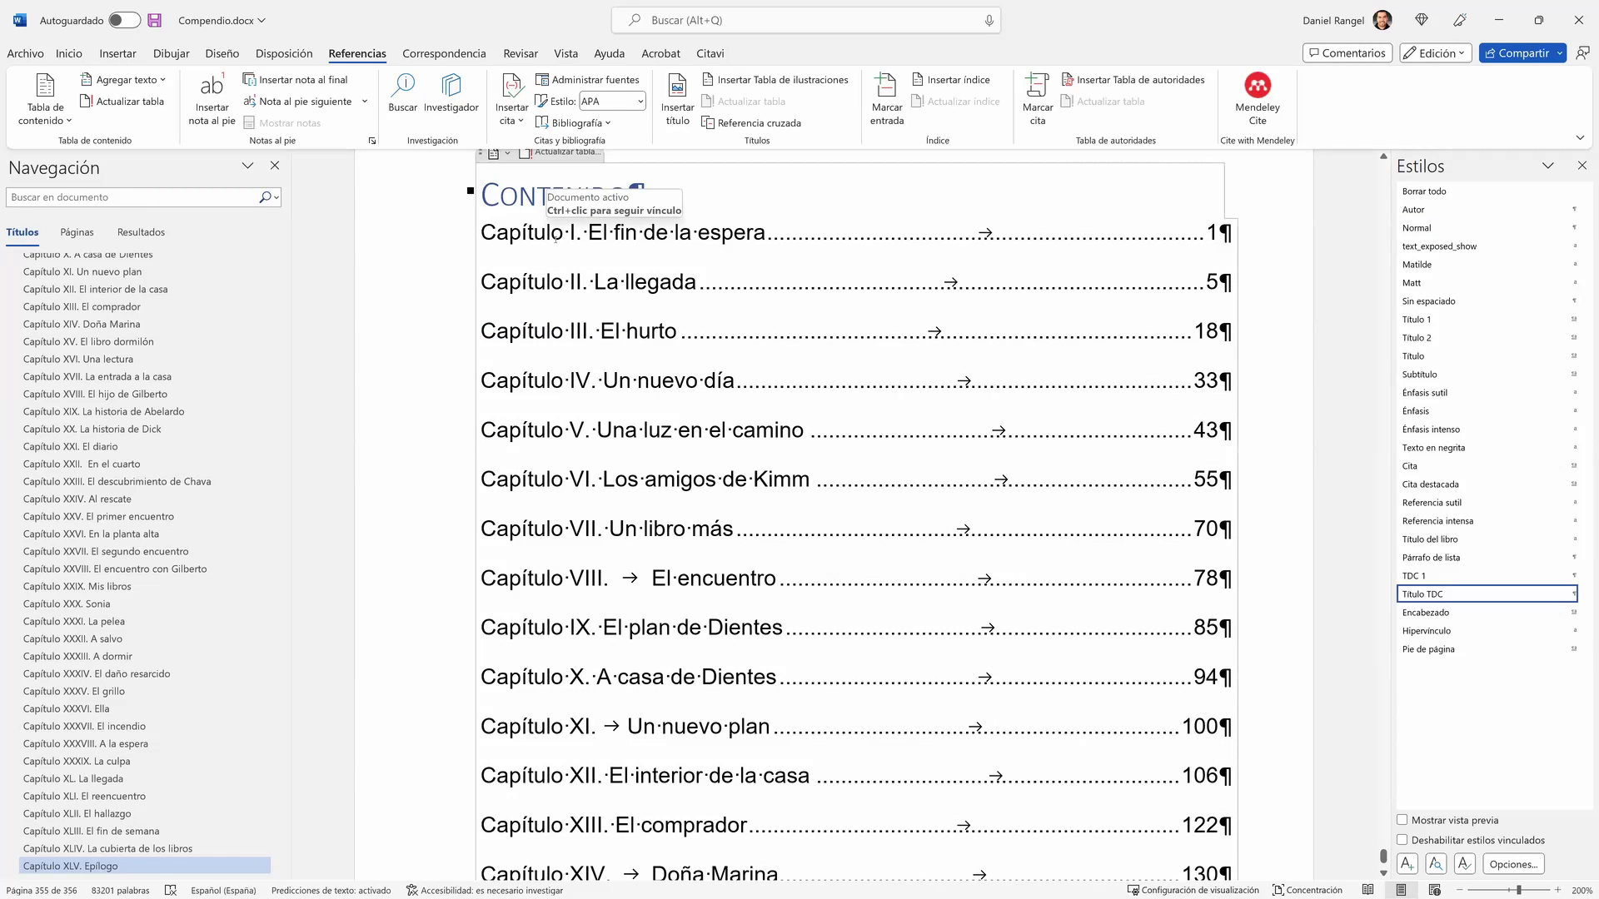
{"action": "mouse_move", "coordinate": [1486, 595]}
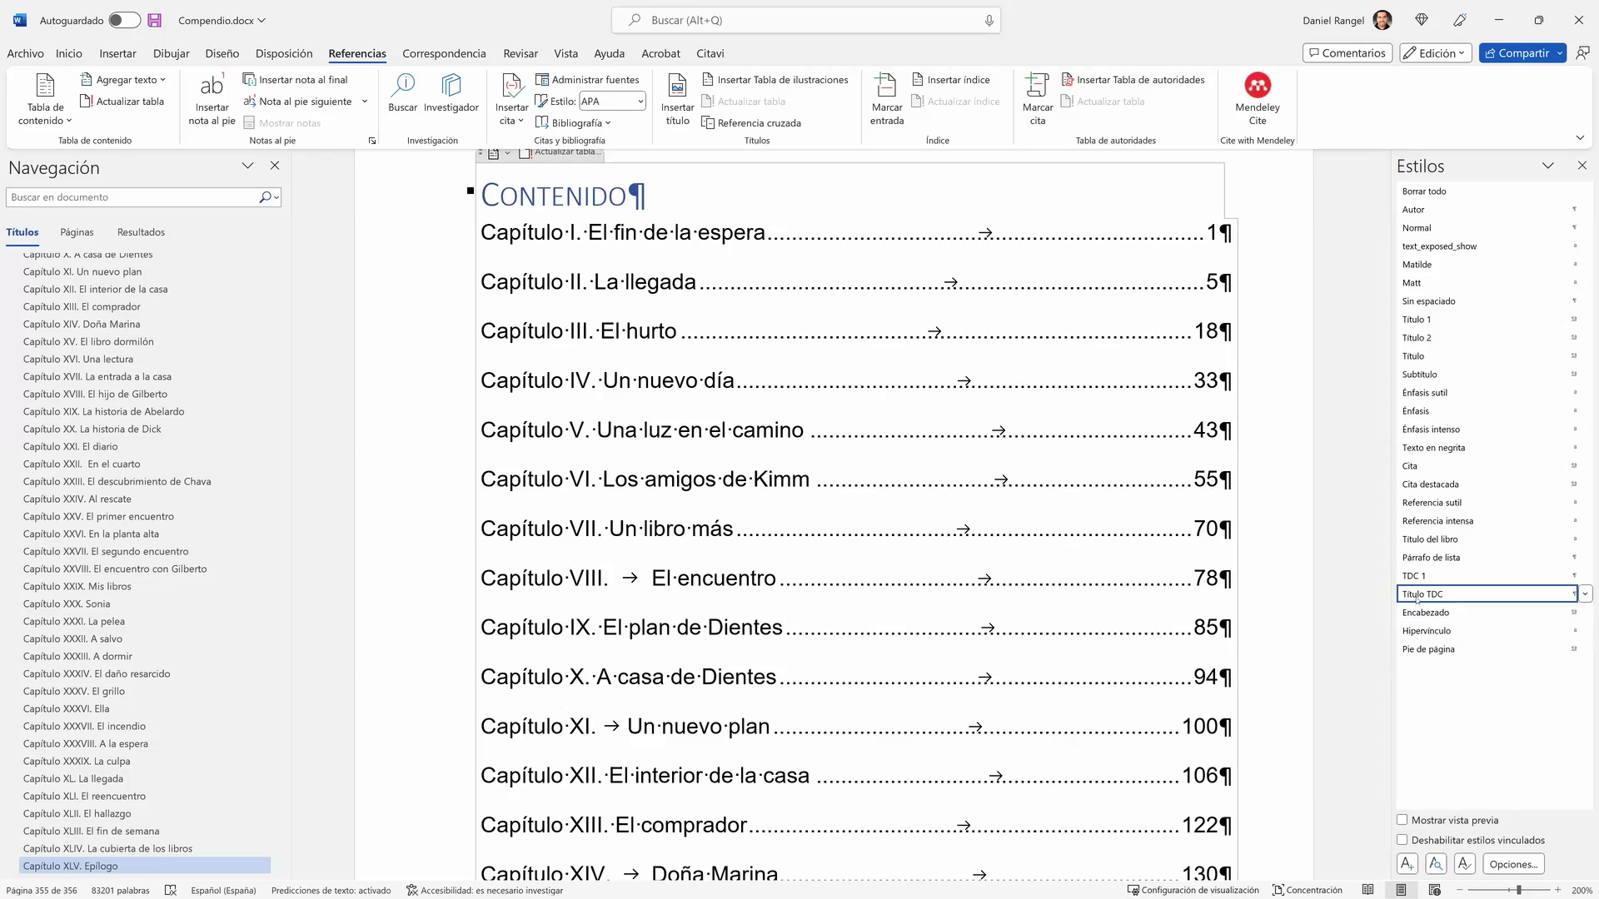
{"action": "double_click", "coordinate": [563, 191]}
{"action": "key", "text": "Delete"}
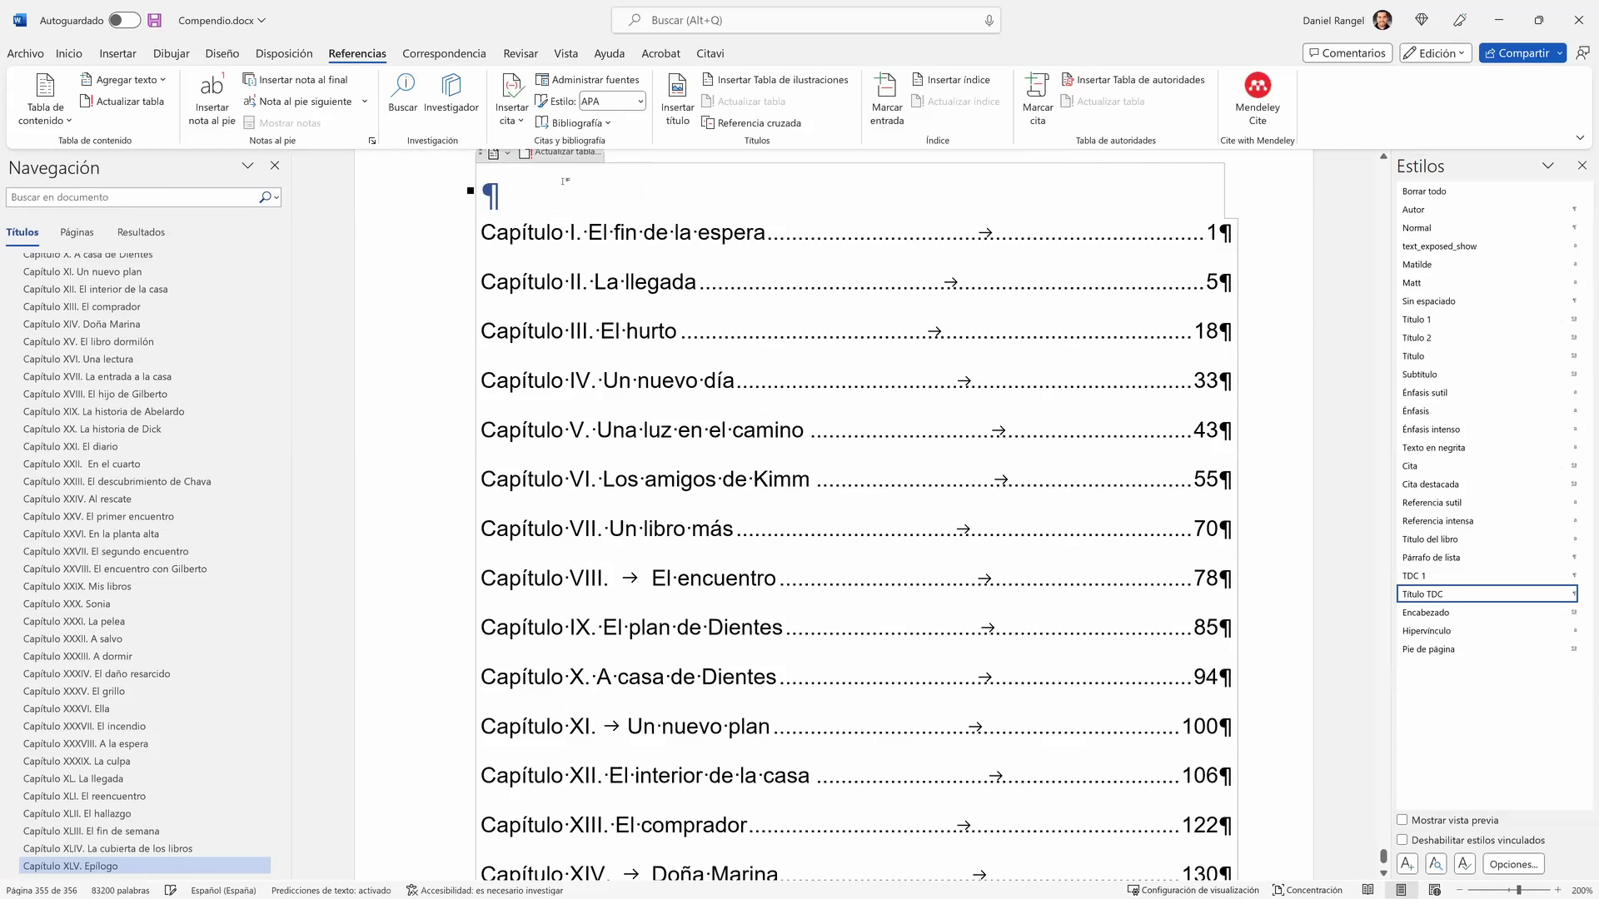
{"action": "key", "text": "Return"}
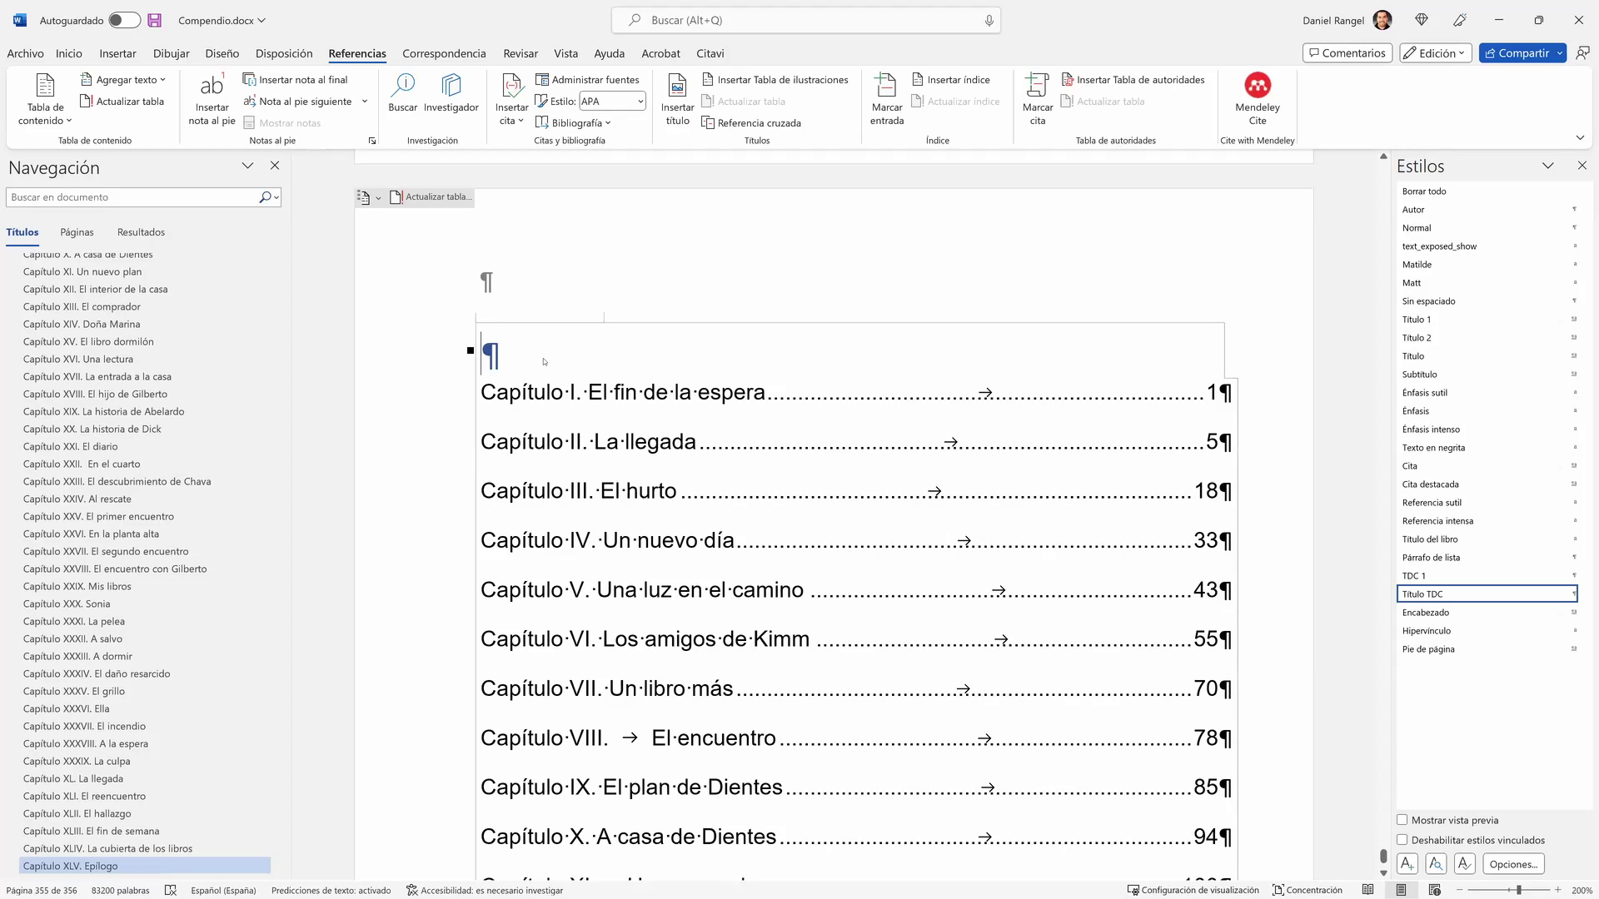
{"action": "key", "text": "ctrl+z"}
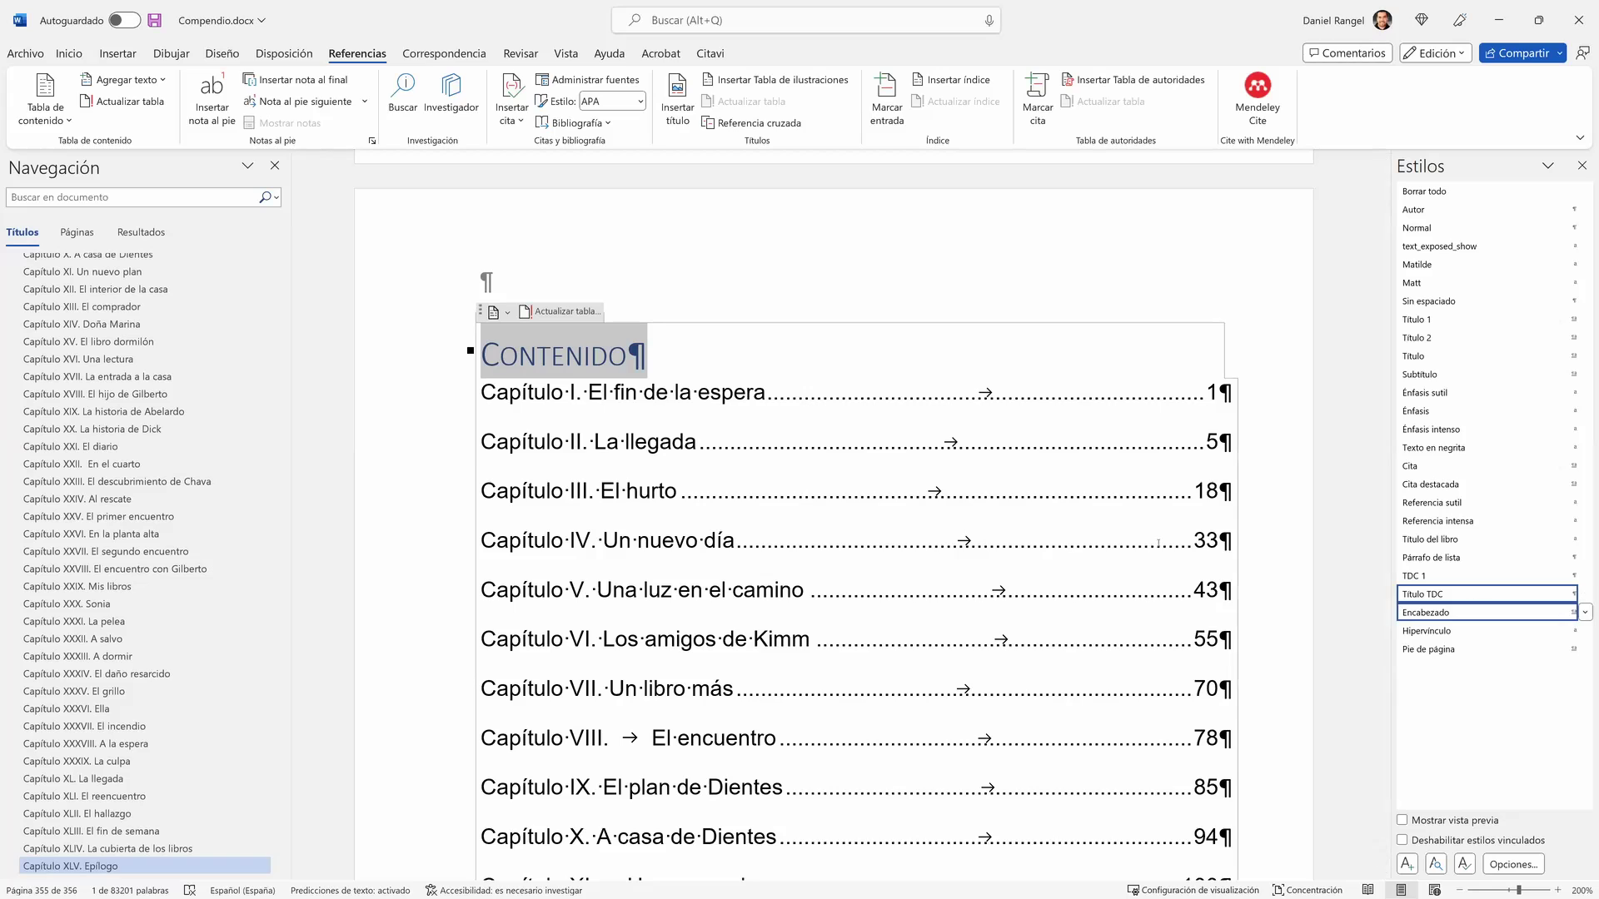
Apply Título 1 to the CONTENIDO heading, then revert it to Título TDC.
{"action": "left_click", "coordinate": [1407, 319]}
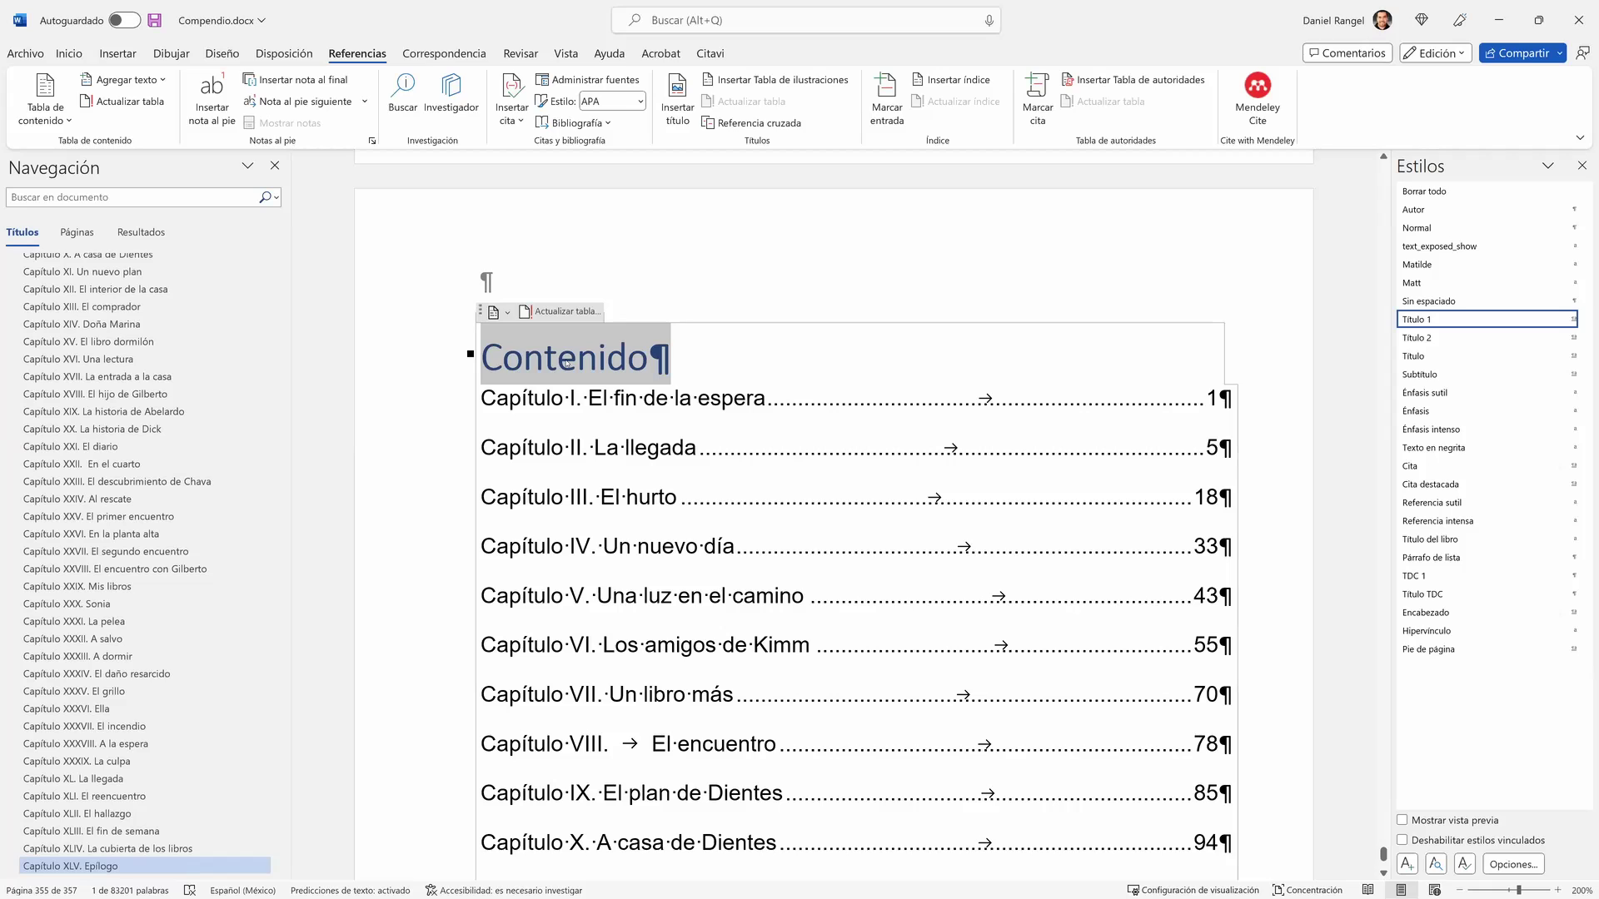
{"action": "left_click", "coordinate": [565, 361]}
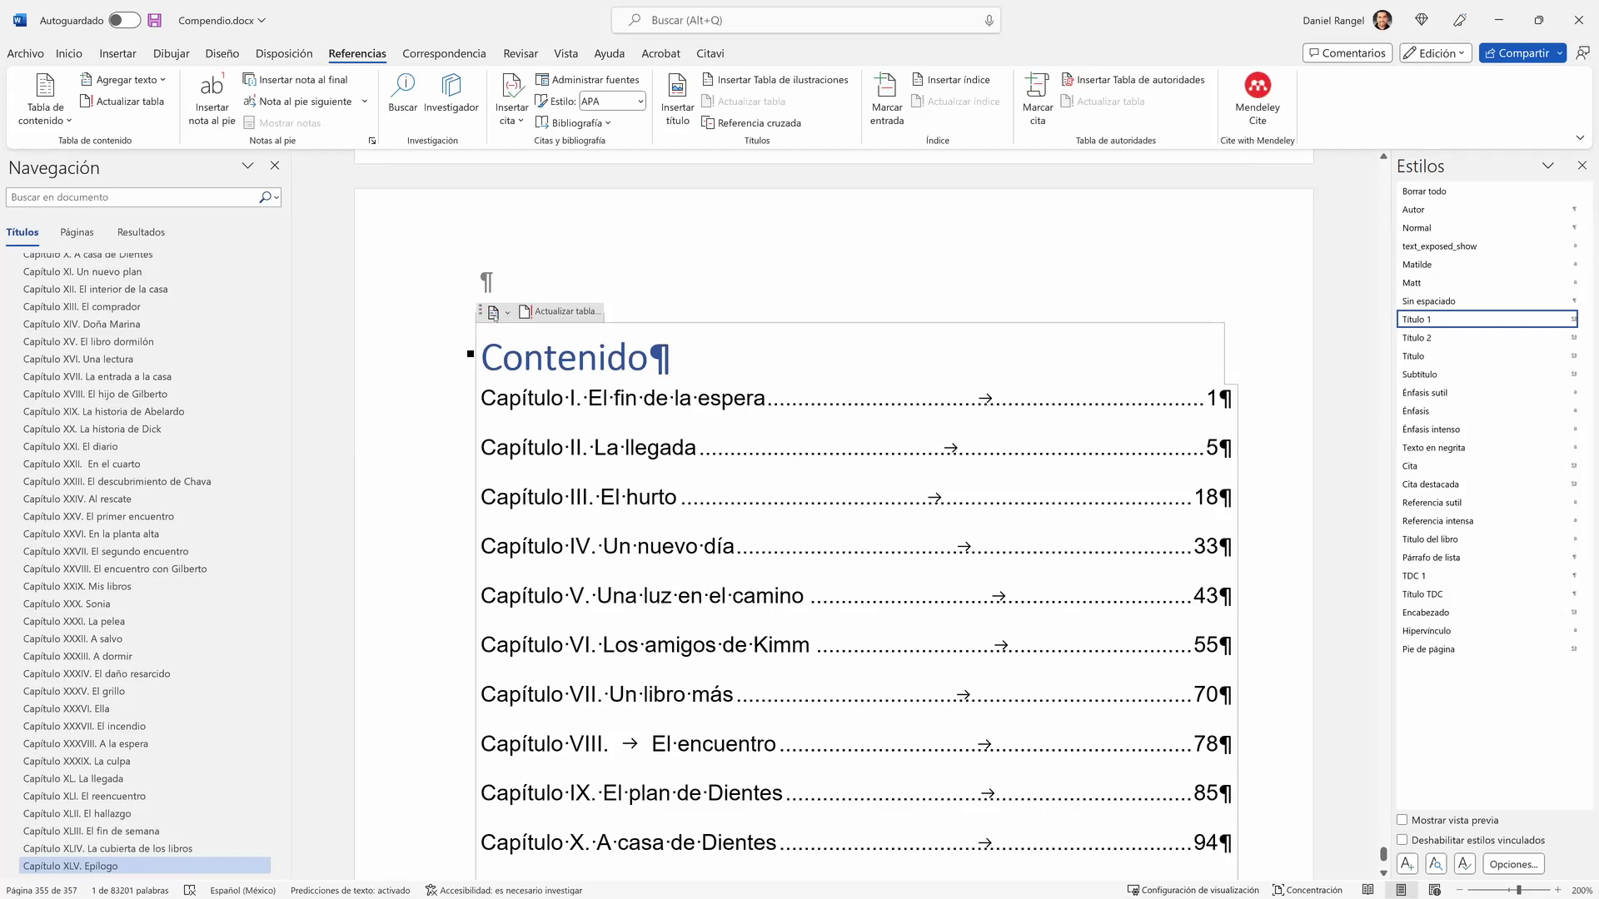
{"action": "key", "text": "ctrl+z"}
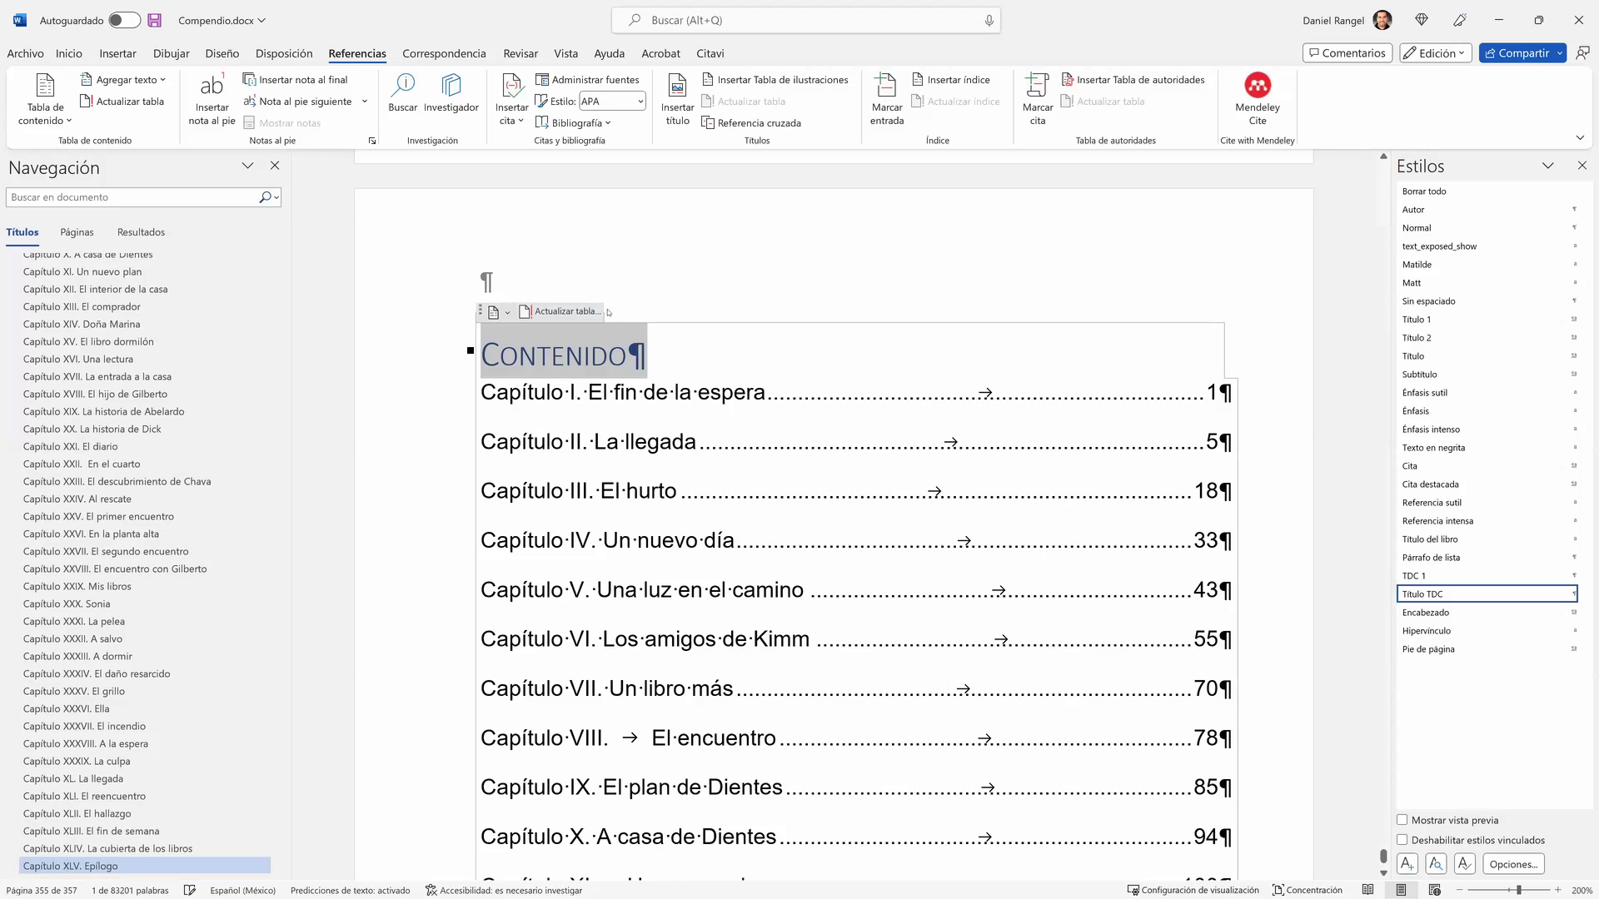
Go to the Capítulo XI. Un nuevo plan heading via the Navigation pane.
{"action": "scroll", "coordinate": [608, 312], "scroll_direction": "up", "scroll_amount": 1}
{"action": "scroll", "coordinate": [609, 313], "scroll_direction": "up", "scroll_amount": 4}
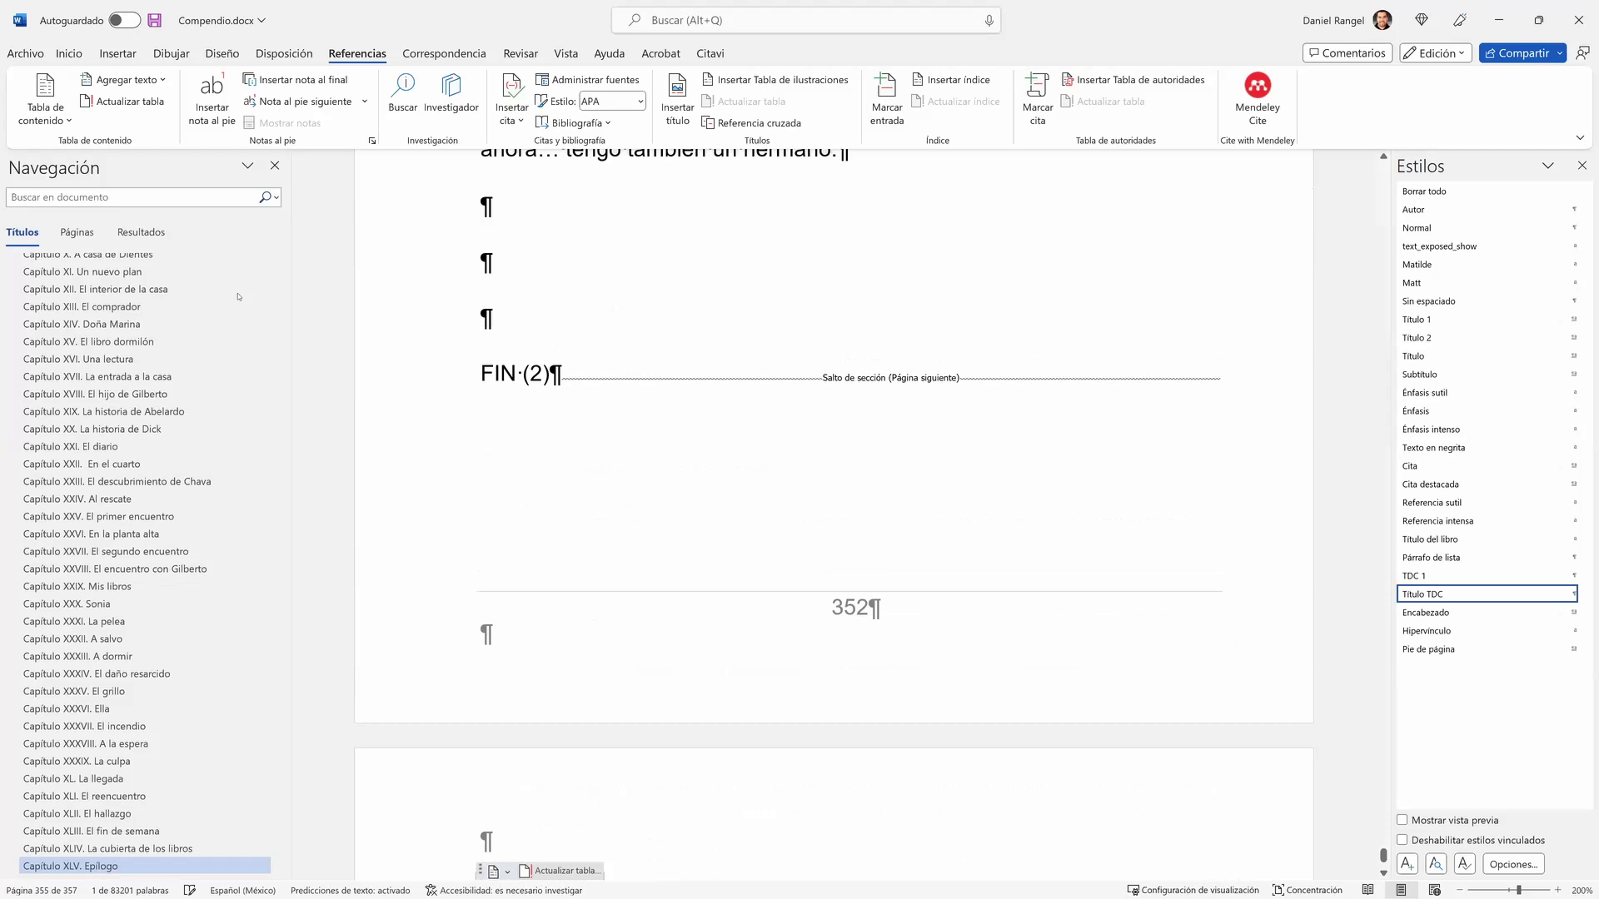
{"action": "left_click", "coordinate": [125, 272]}
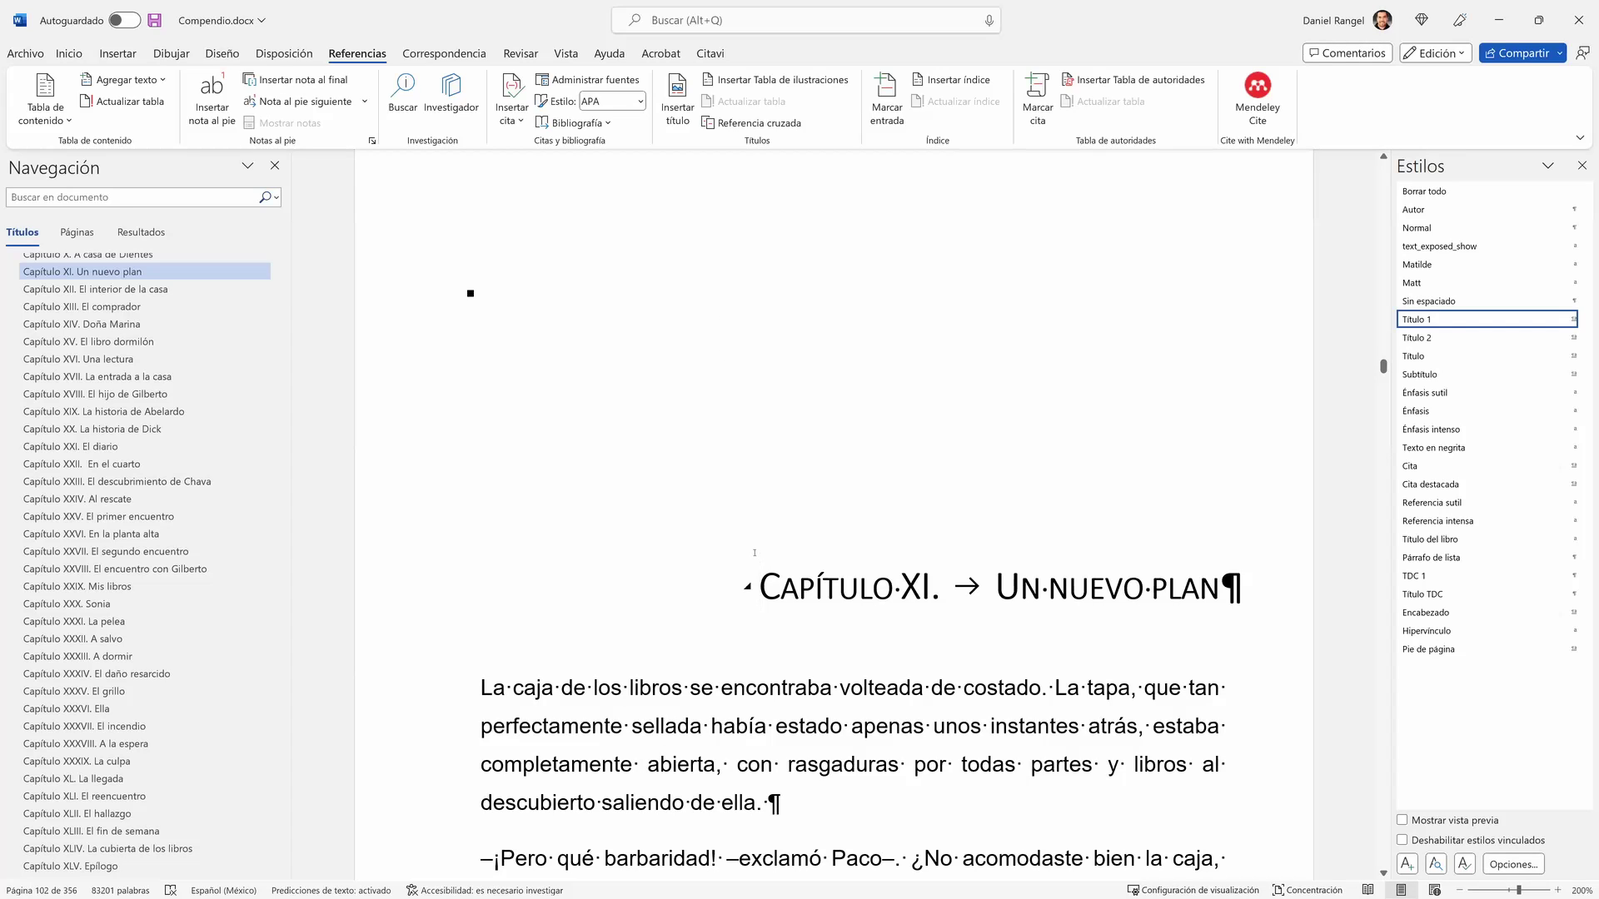
{"action": "mouse_move", "coordinate": [874, 587]}
{"action": "left_click", "coordinate": [1028, 589]}
{"action": "left_click", "coordinate": [1585, 319]}
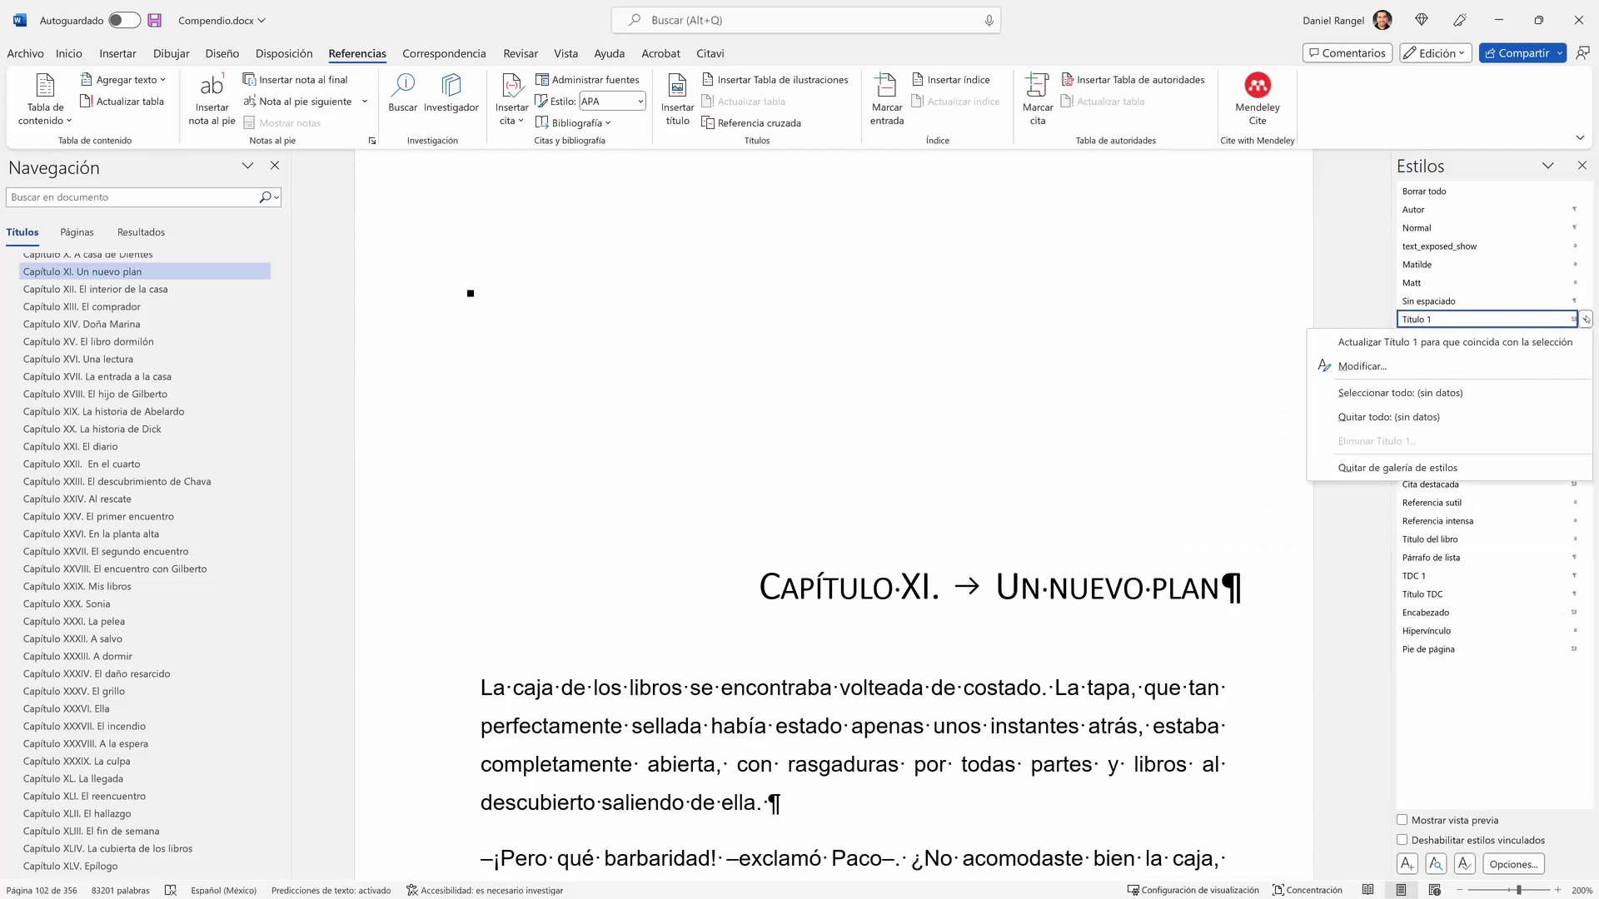
{"action": "left_click", "coordinate": [1378, 366]}
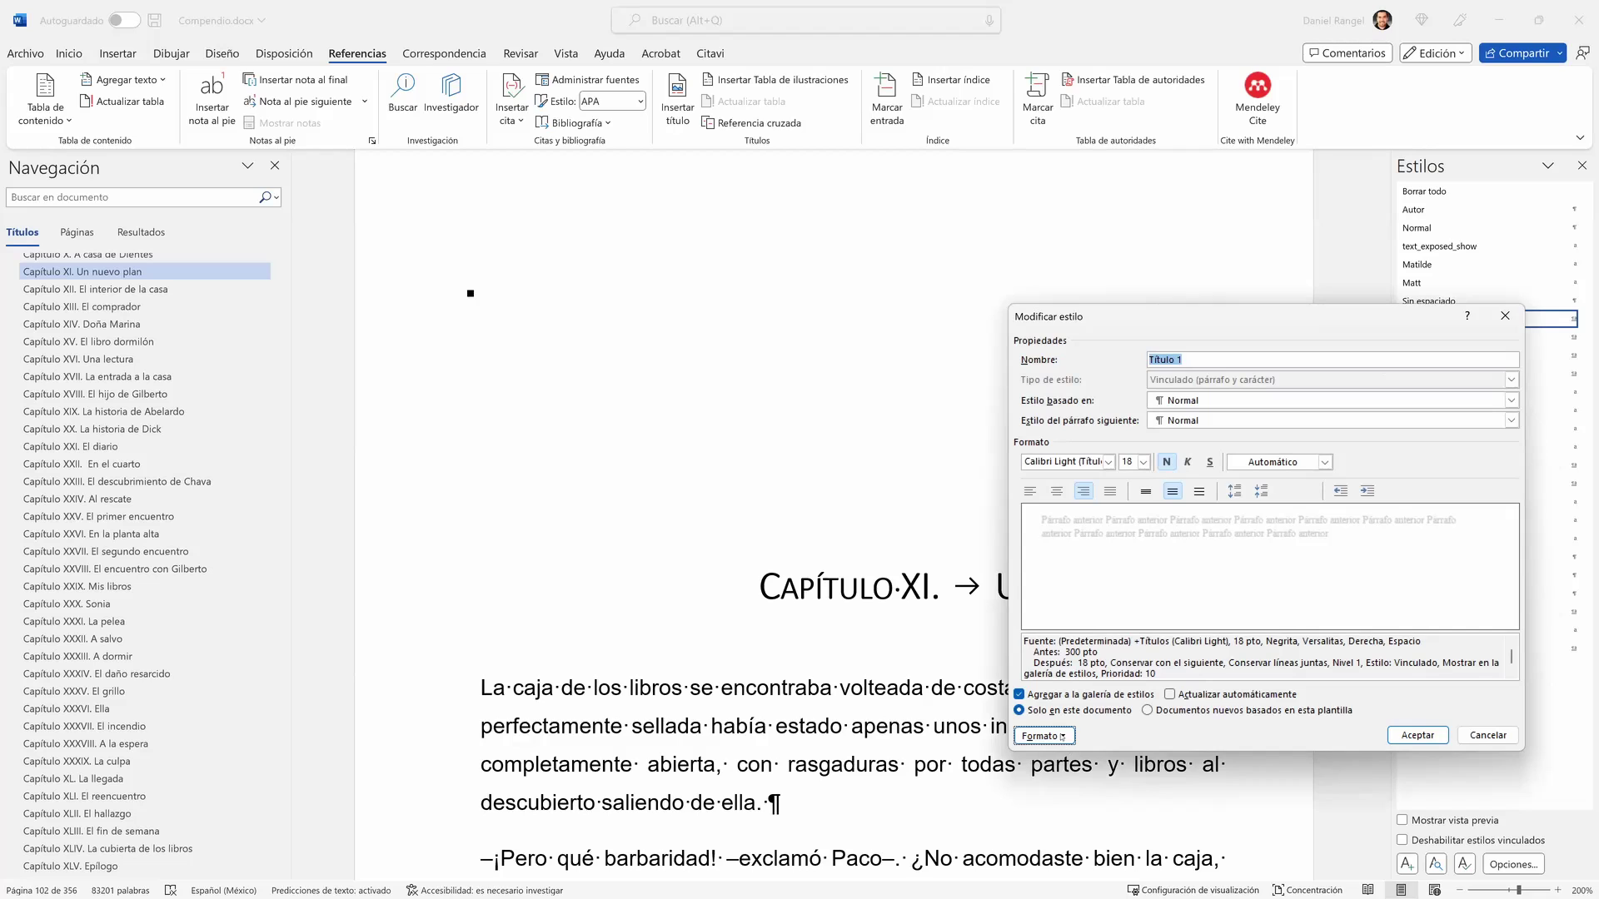
{"action": "left_click", "coordinate": [1062, 737]}
{"action": "left_click", "coordinate": [993, 582]}
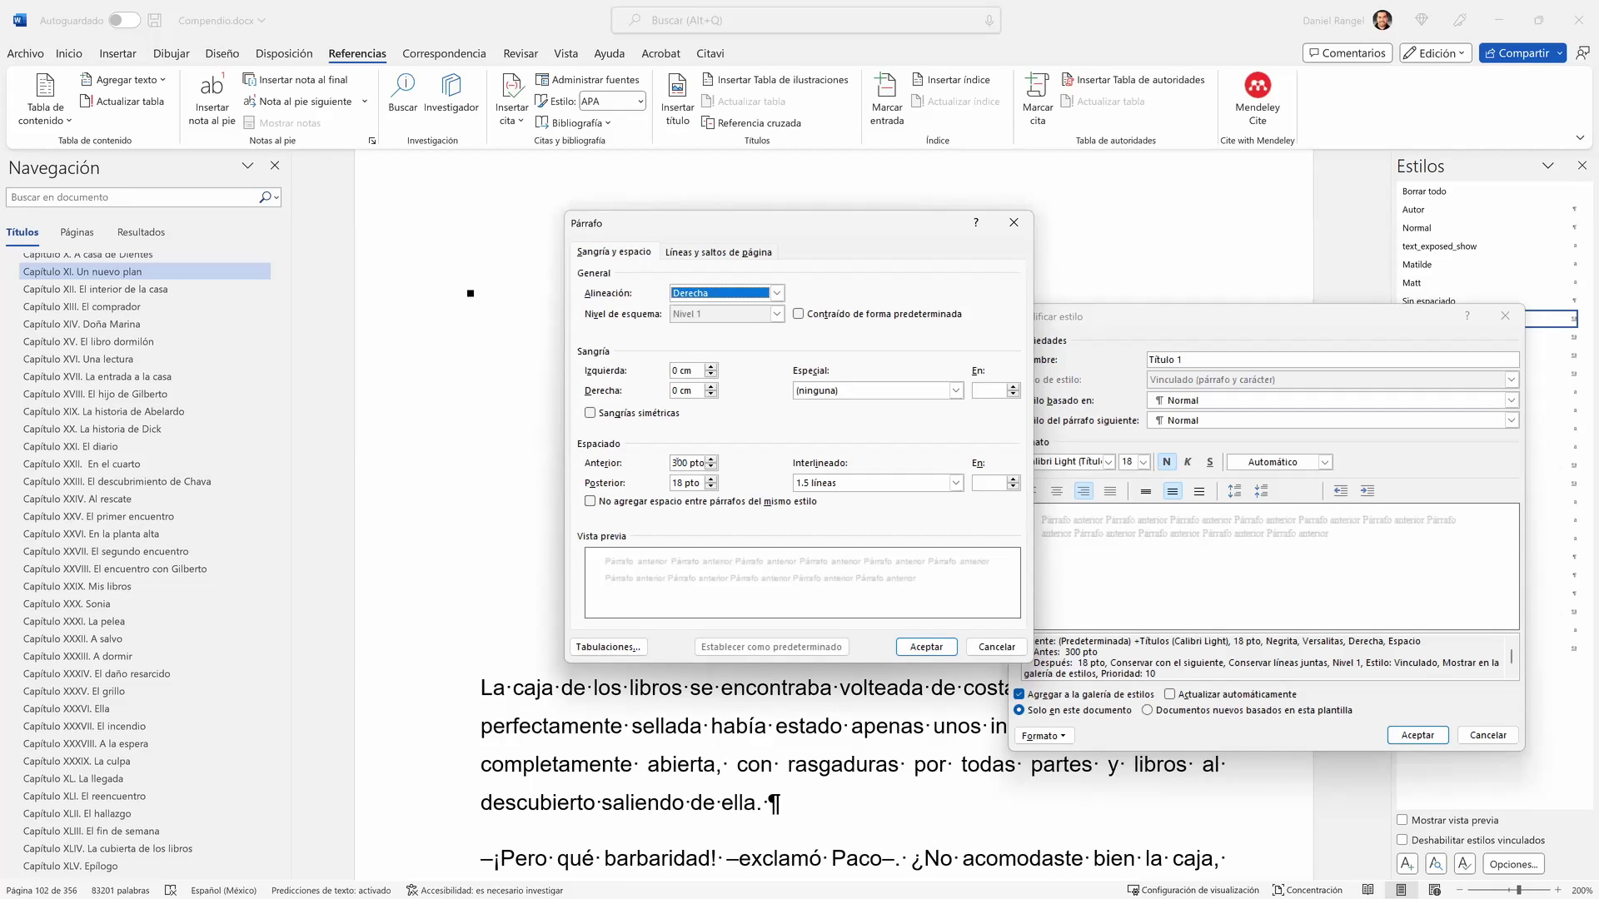
{"action": "left_click", "coordinate": [996, 647]}
{"action": "left_click", "coordinate": [1465, 732]}
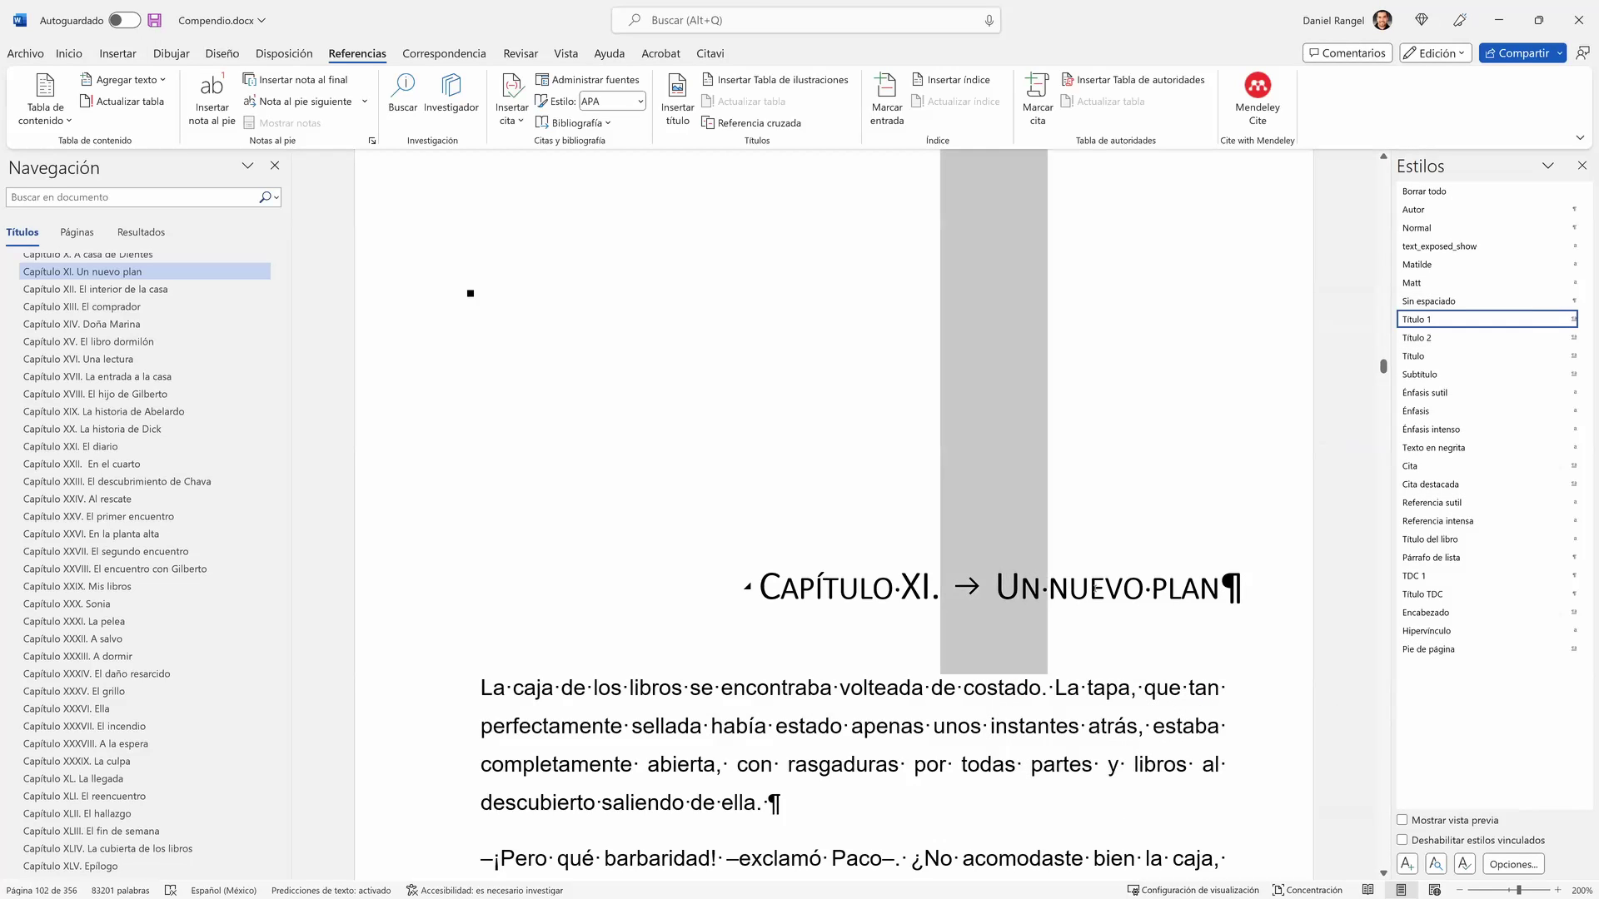
{"action": "scroll", "coordinate": [1095, 565], "scroll_direction": "up", "scroll_amount": 1}
{"action": "scroll", "coordinate": [1095, 564], "scroll_direction": "up", "scroll_amount": 3}
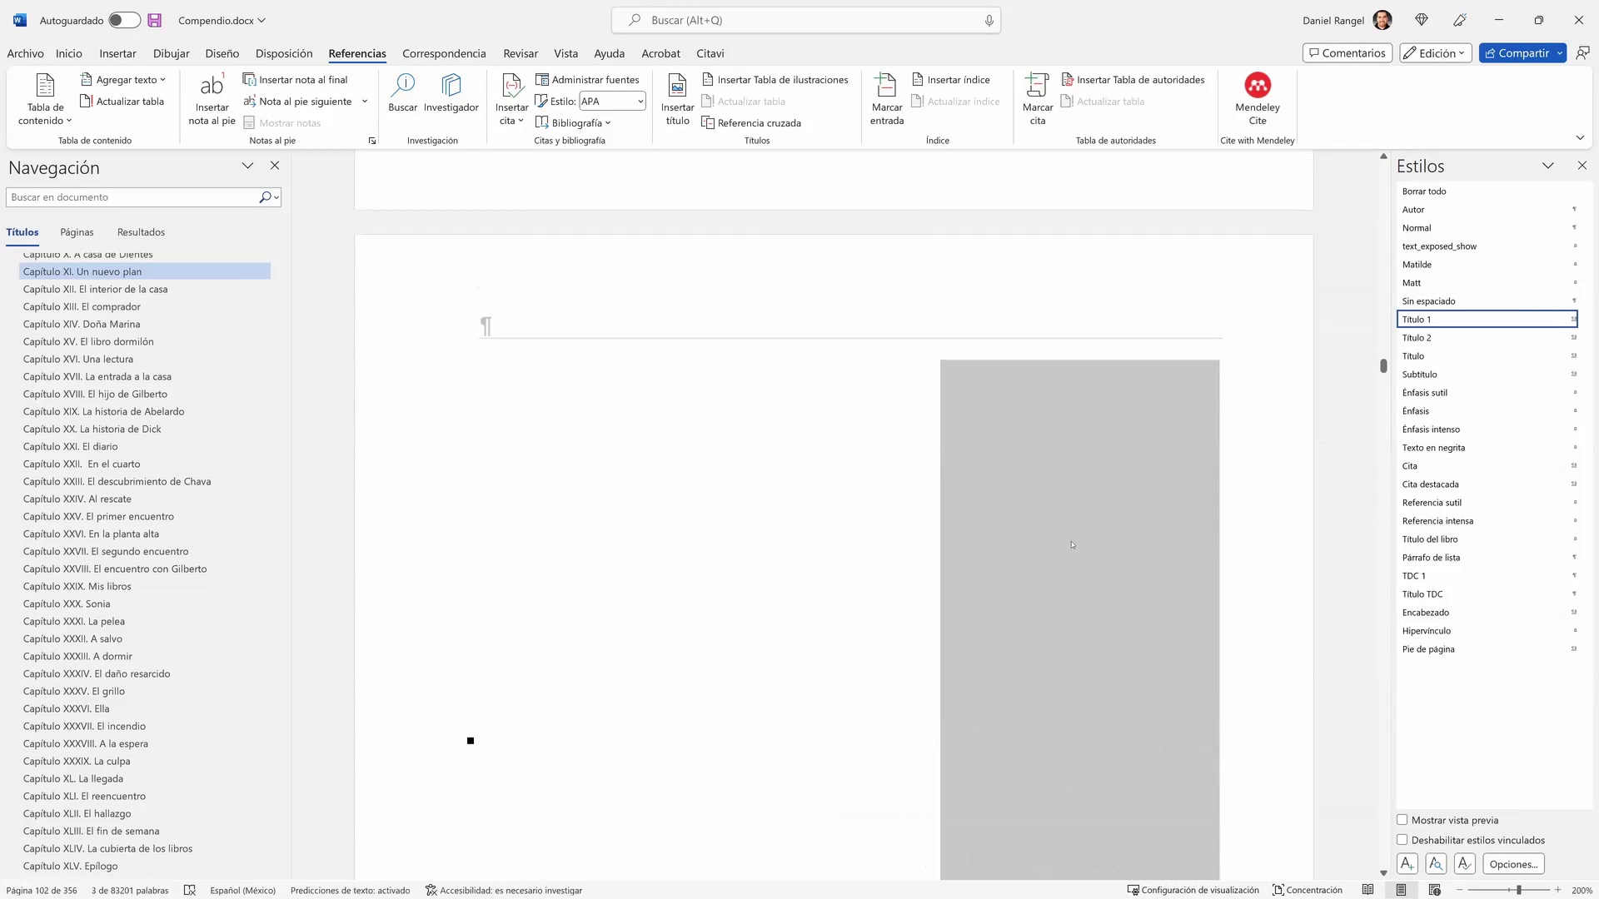
{"action": "scroll", "coordinate": [1073, 653], "scroll_direction": "down", "scroll_amount": 1}
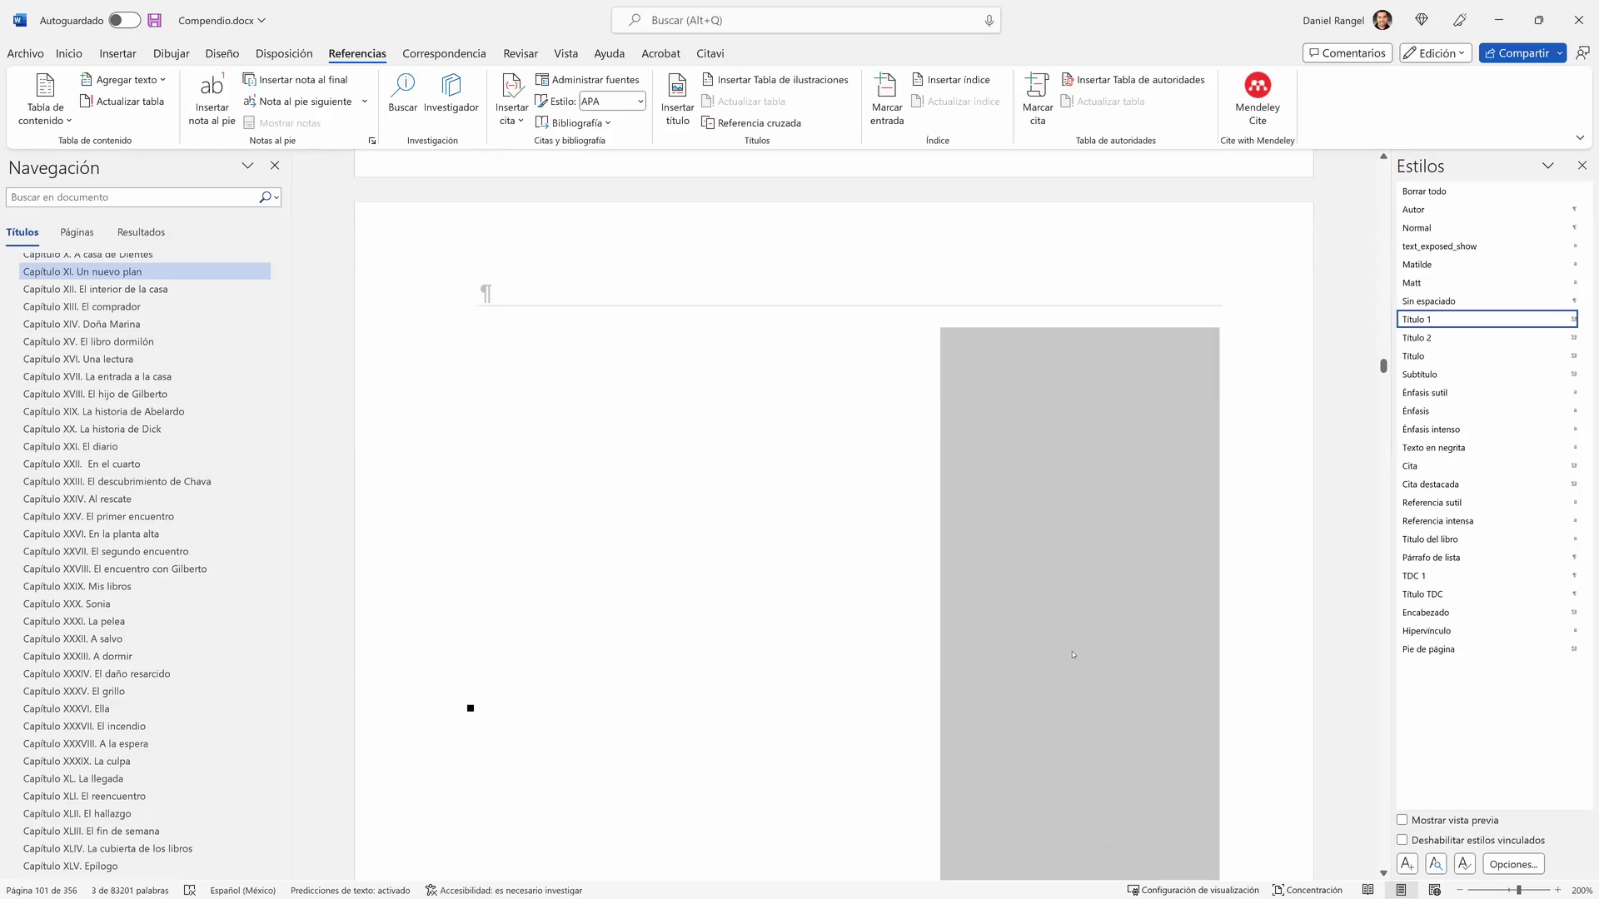
{"action": "scroll", "coordinate": [1066, 671], "scroll_direction": "down", "scroll_amount": 2}
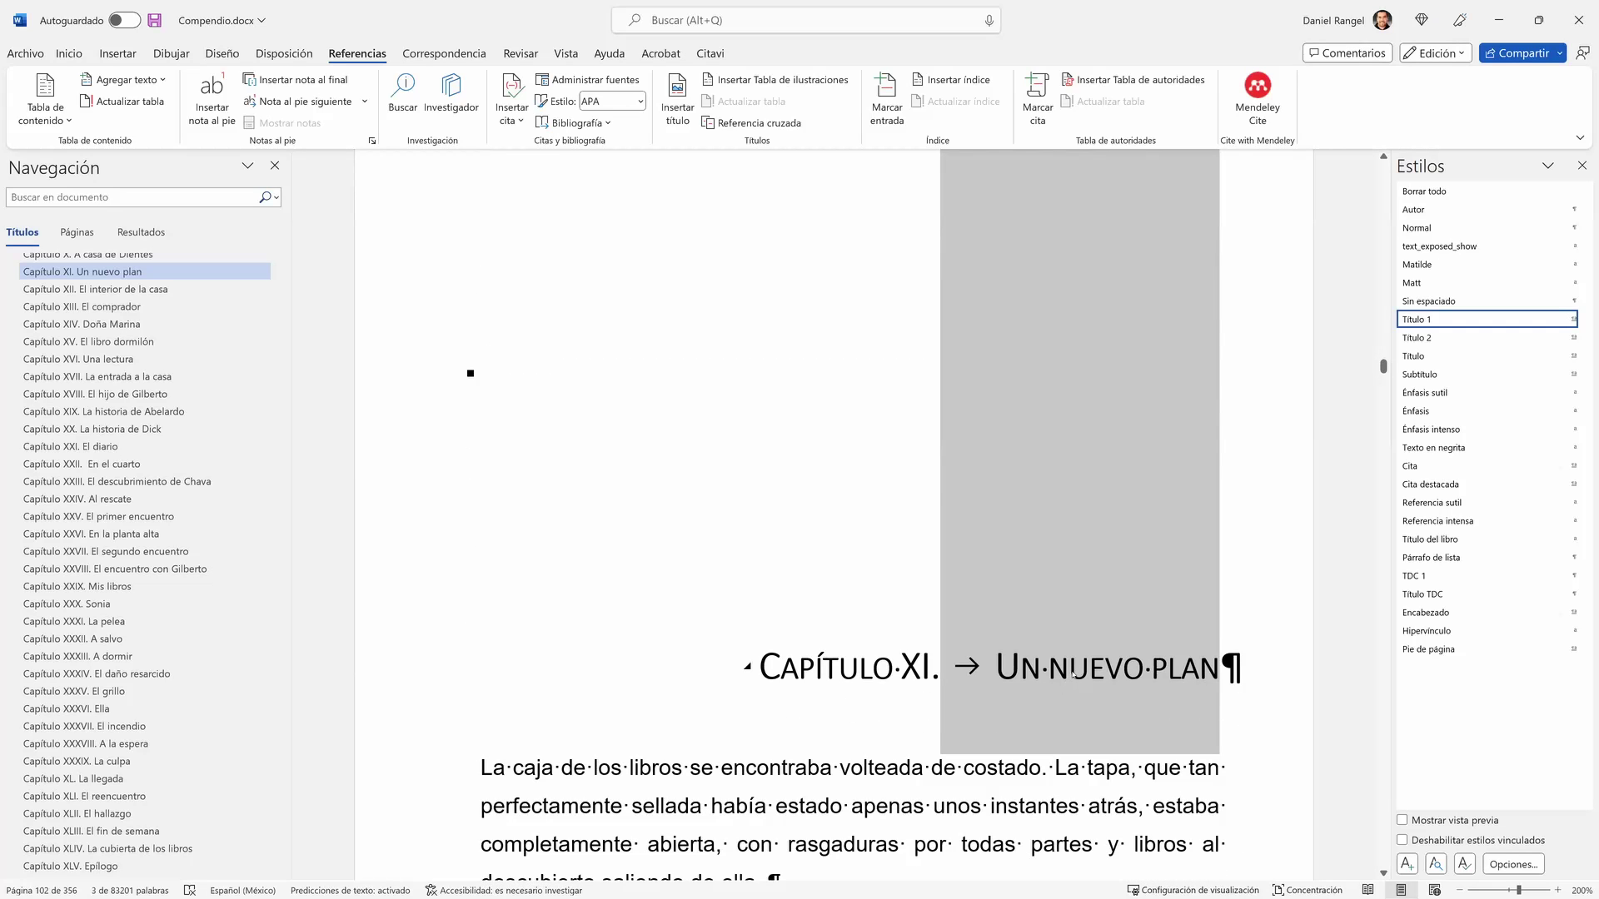
{"action": "left_click", "coordinate": [1073, 673]}
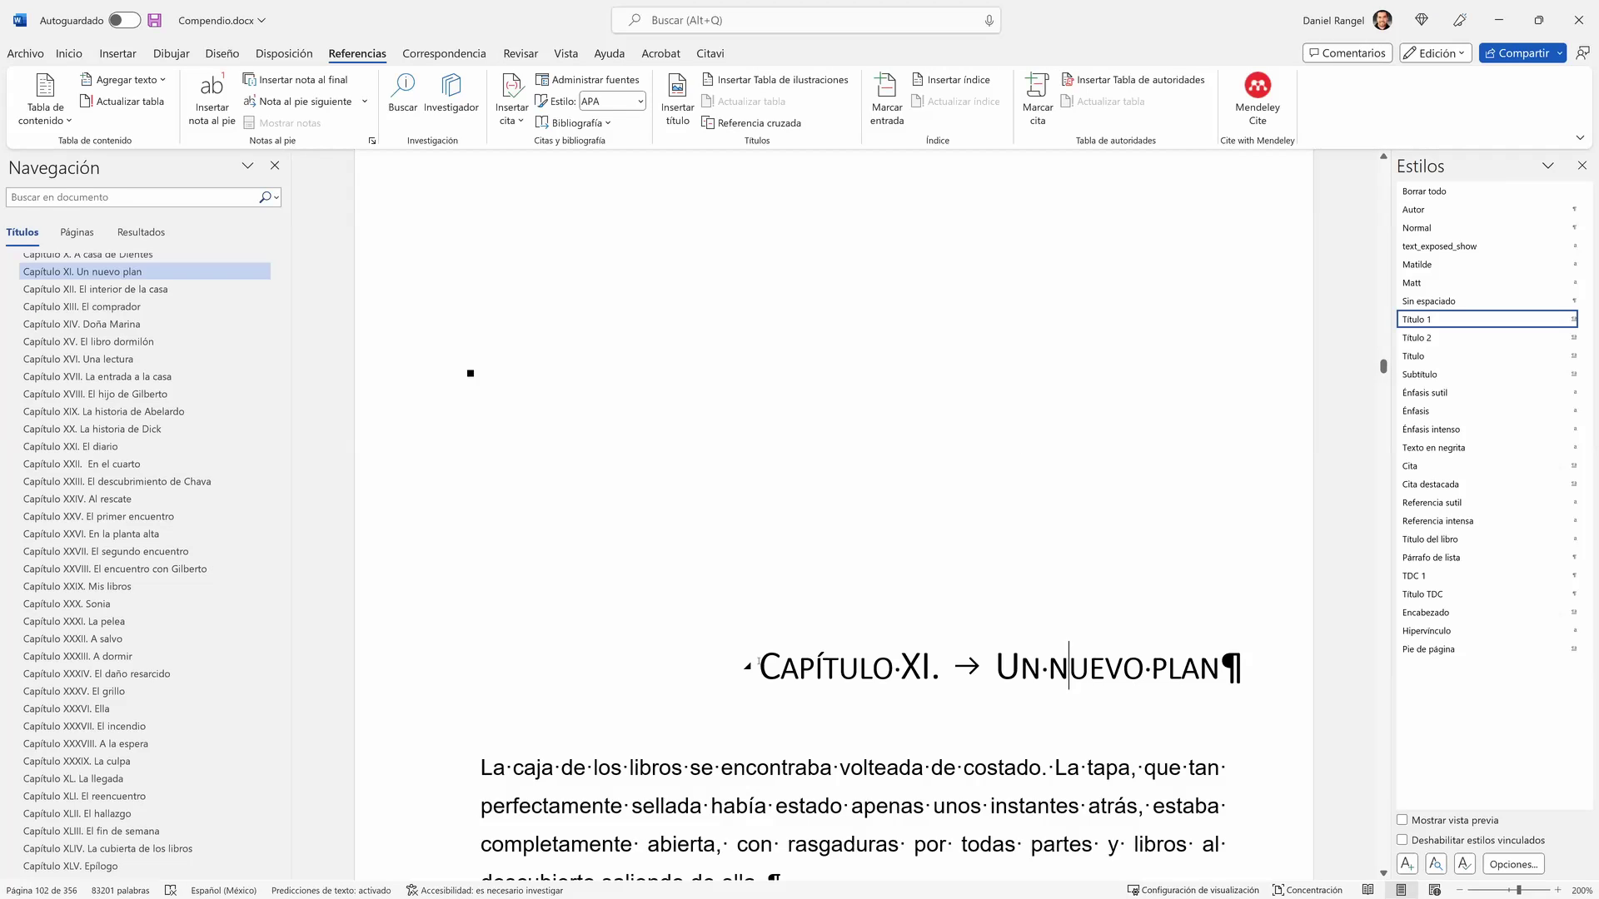
Select the entire 'Capítulo XI. Un nuevo plan' heading, starting from the line's beginning.
{"action": "key", "text": "Home"}
{"action": "left_click_drag", "start_coordinate": [928, 655], "coordinate": [1203, 668]}
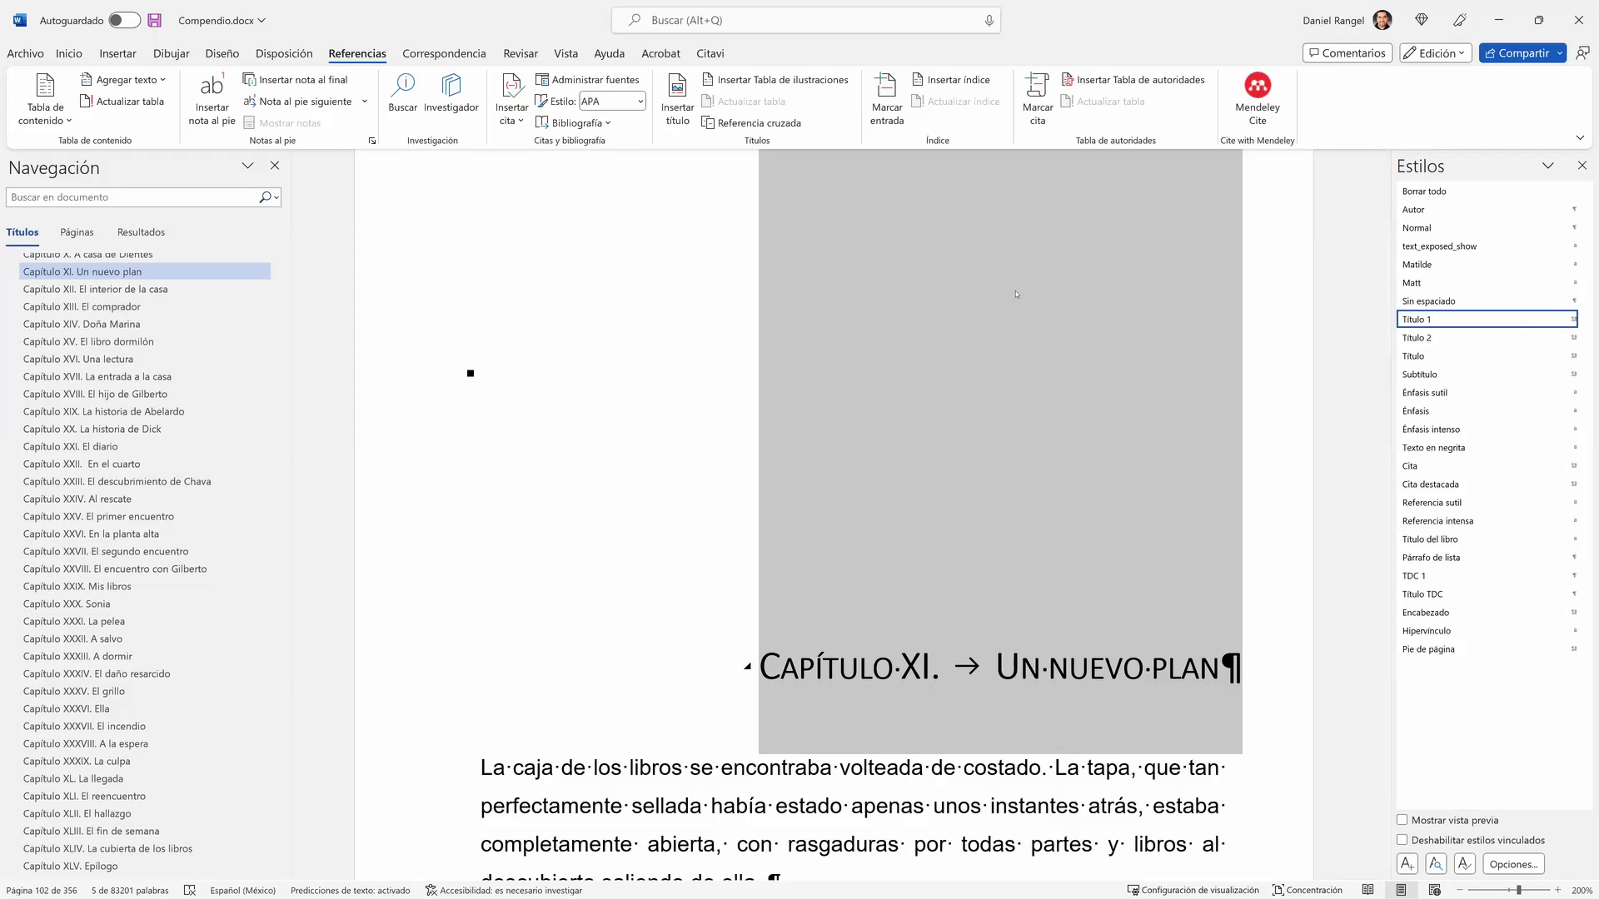
{"action": "scroll", "coordinate": [966, 447], "scroll_direction": "down", "scroll_amount": 3}
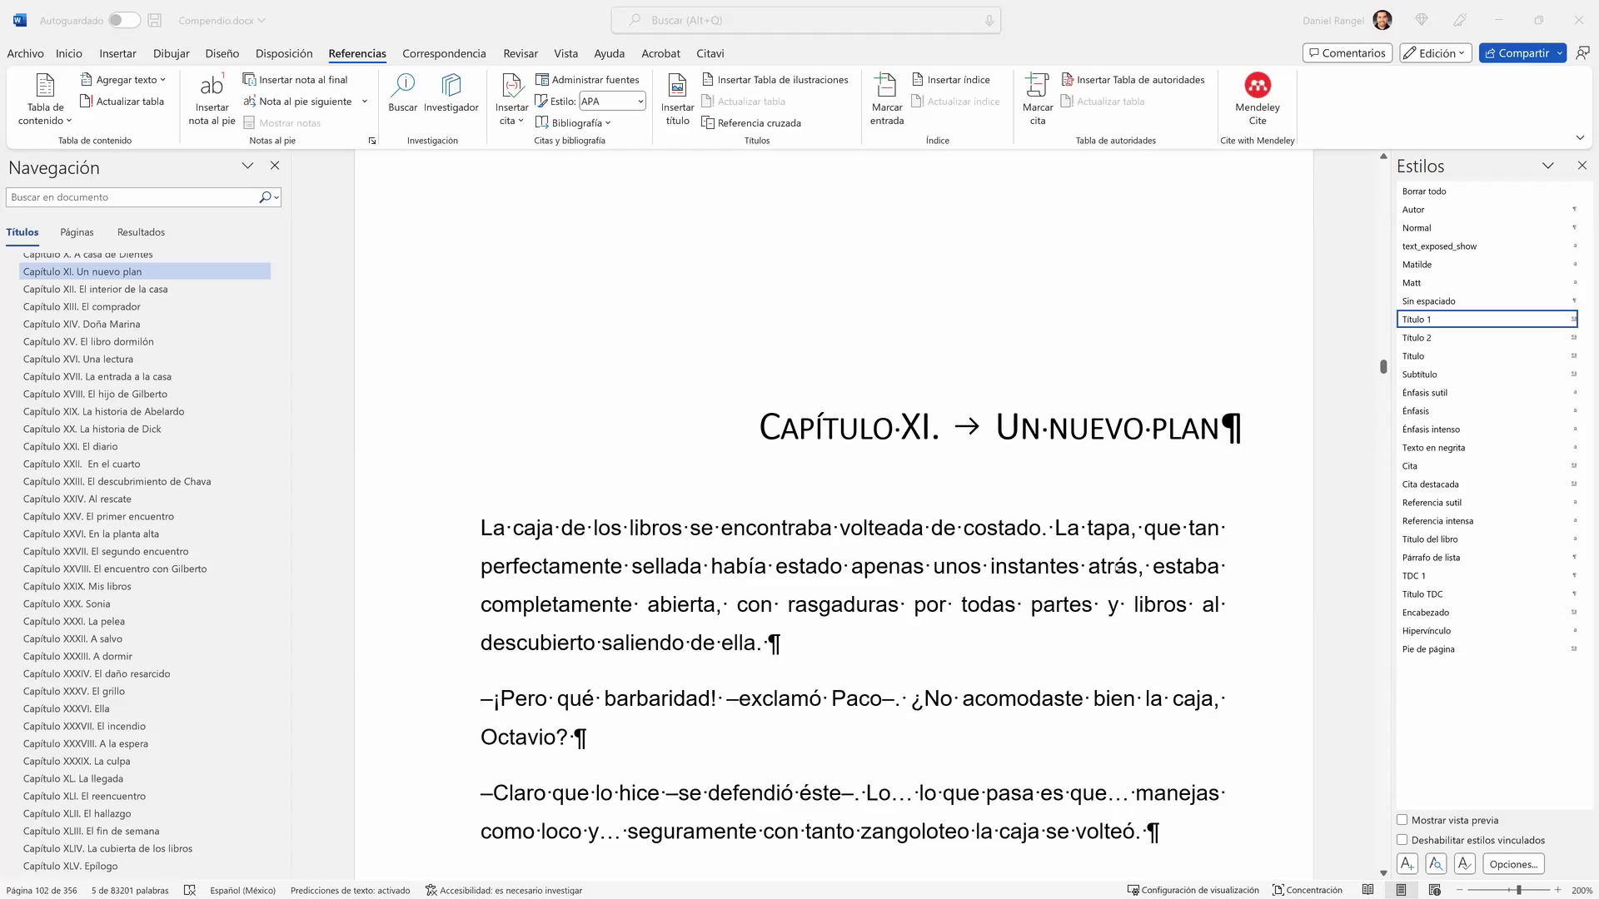
{"action": "left_click", "coordinate": [1196, 471]}
{"action": "left_click", "coordinate": [113, 55]}
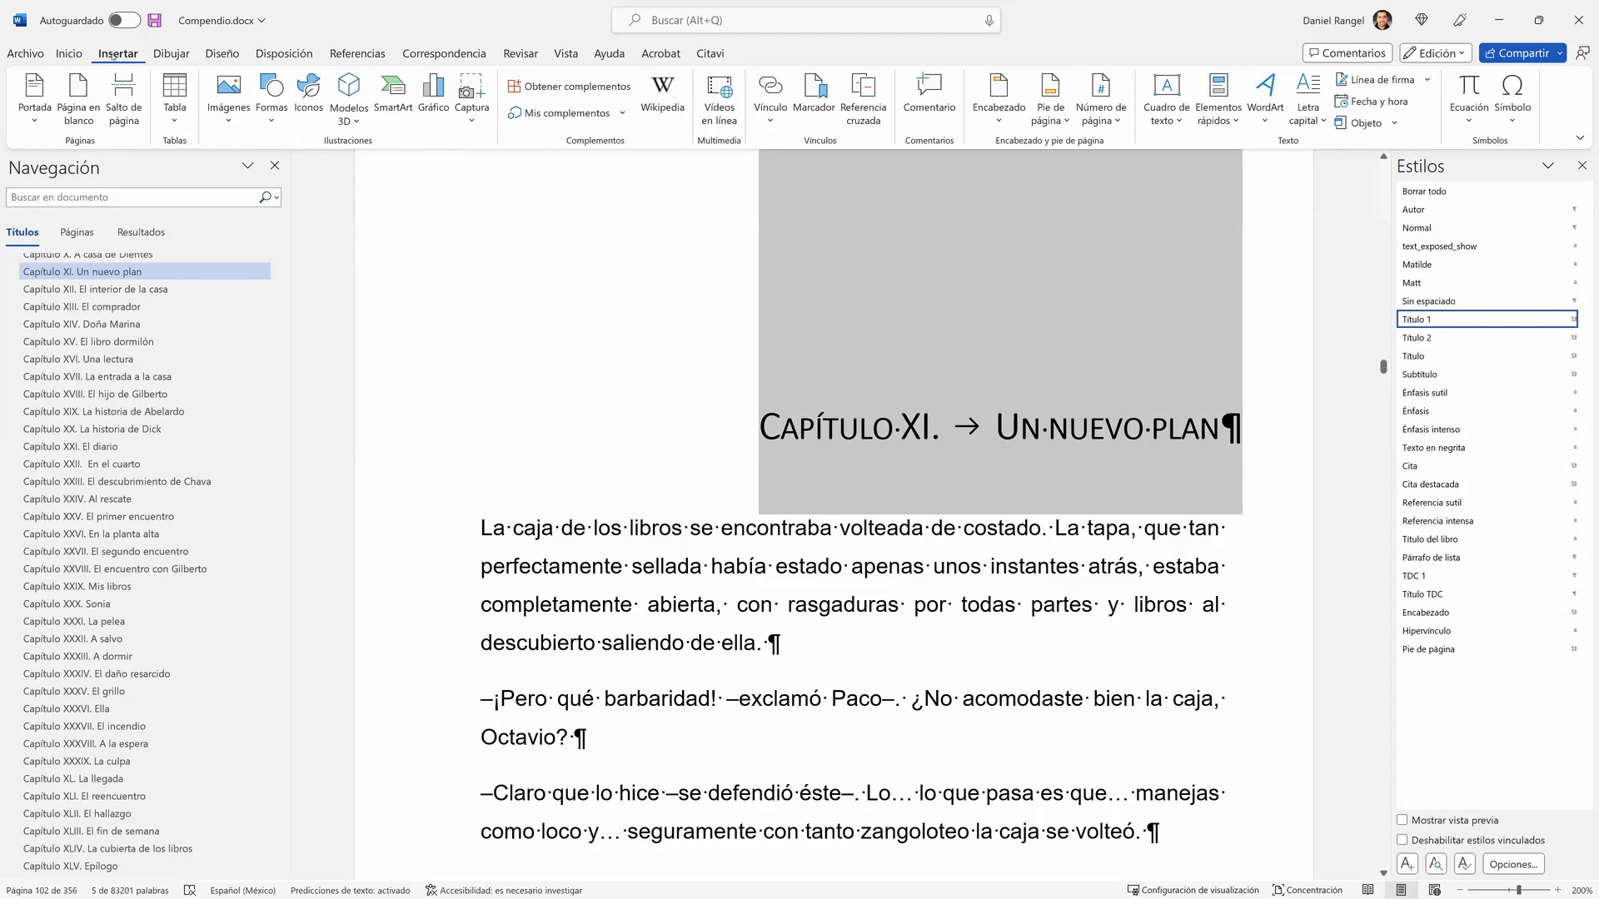
{"action": "left_click", "coordinate": [1114, 96]}
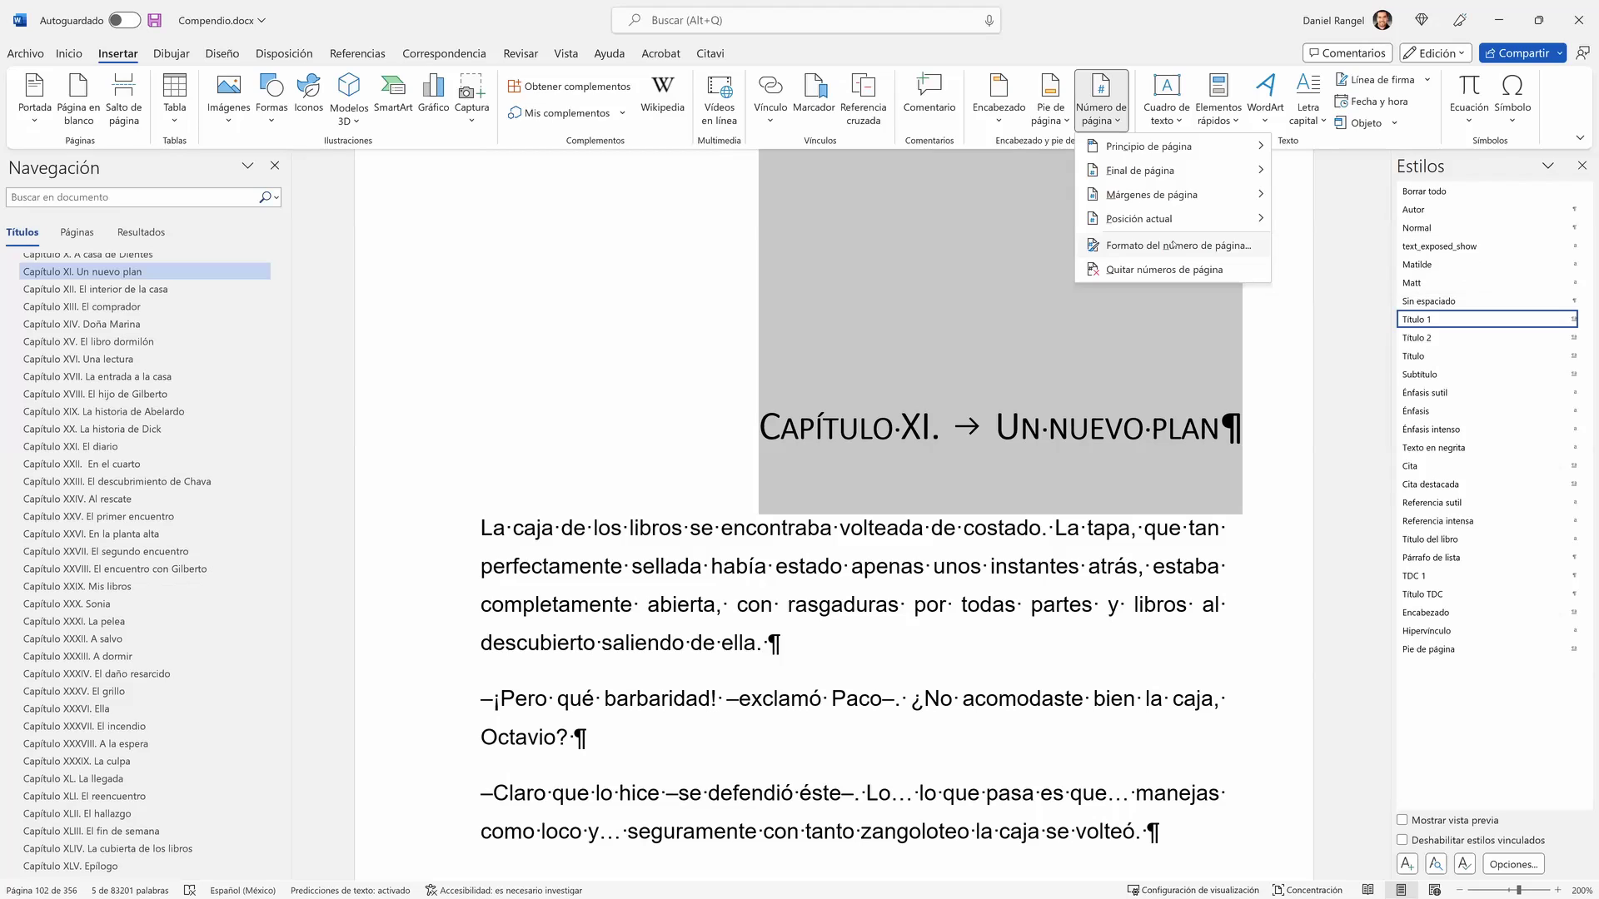
{"action": "left_click", "coordinate": [1170, 244]}
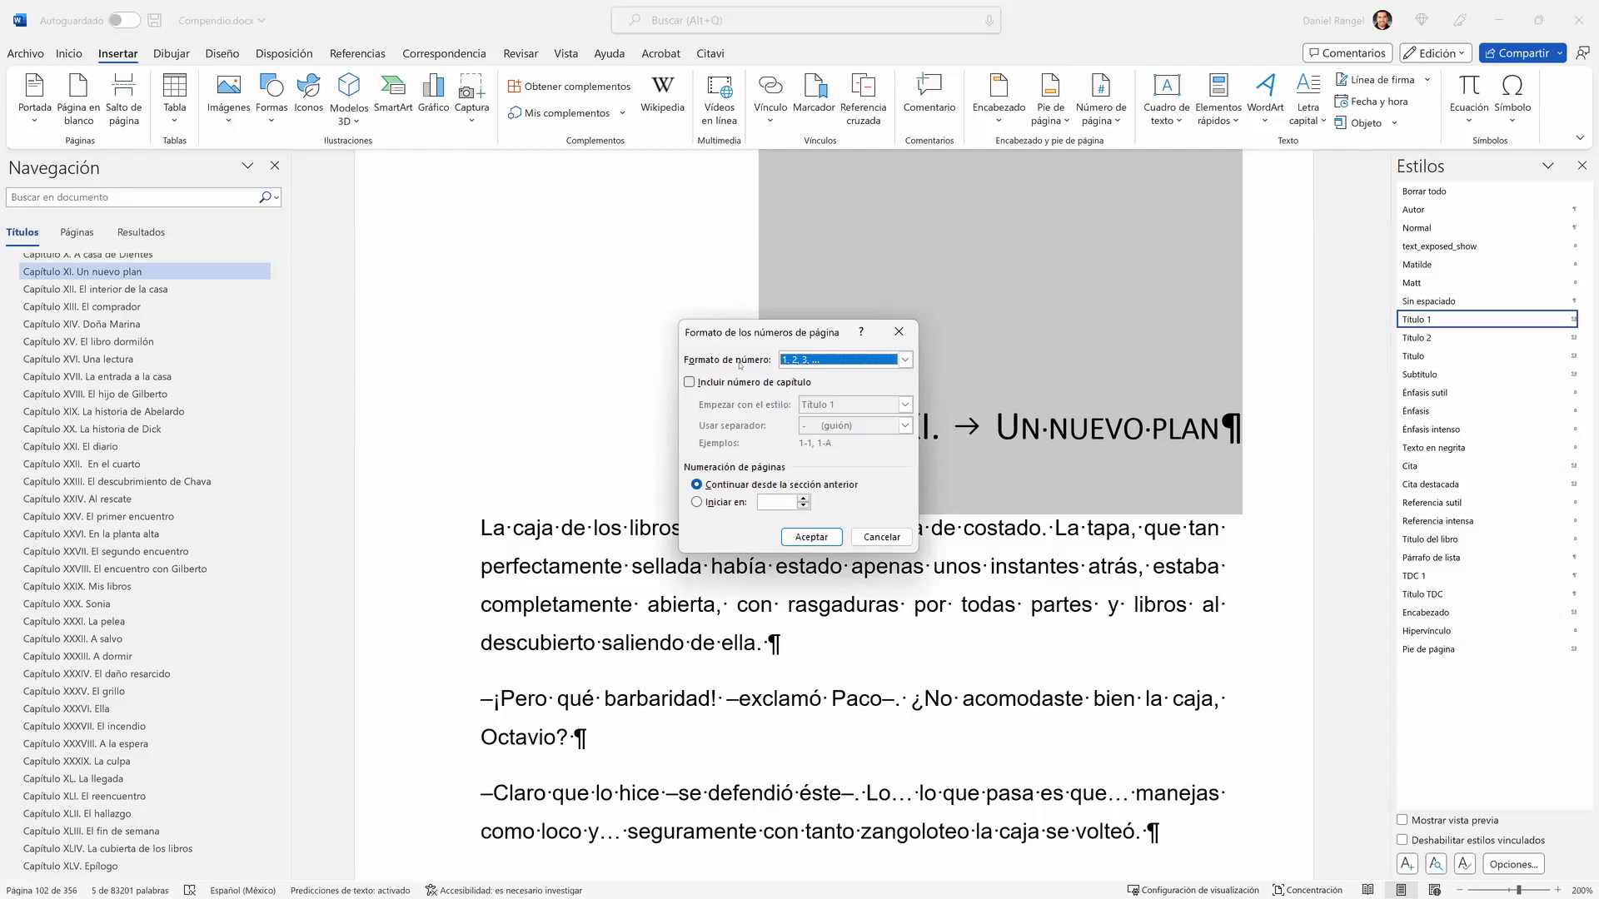
{"action": "left_click", "coordinate": [905, 360]}
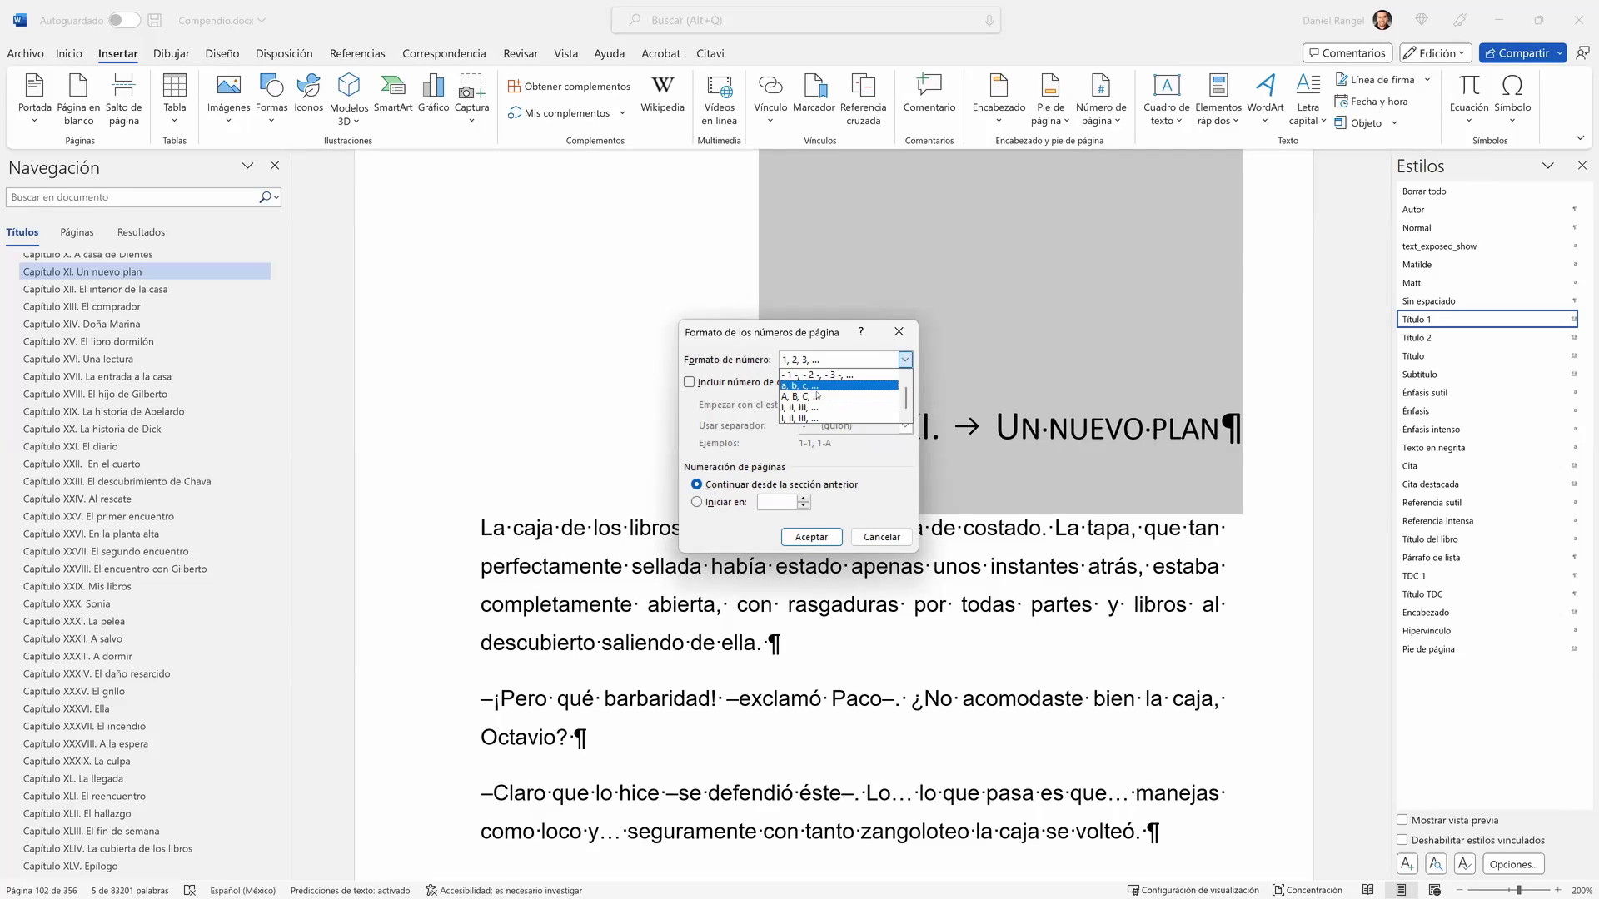
{"action": "left_click", "coordinate": [876, 537]}
{"action": "left_click", "coordinate": [882, 537]}
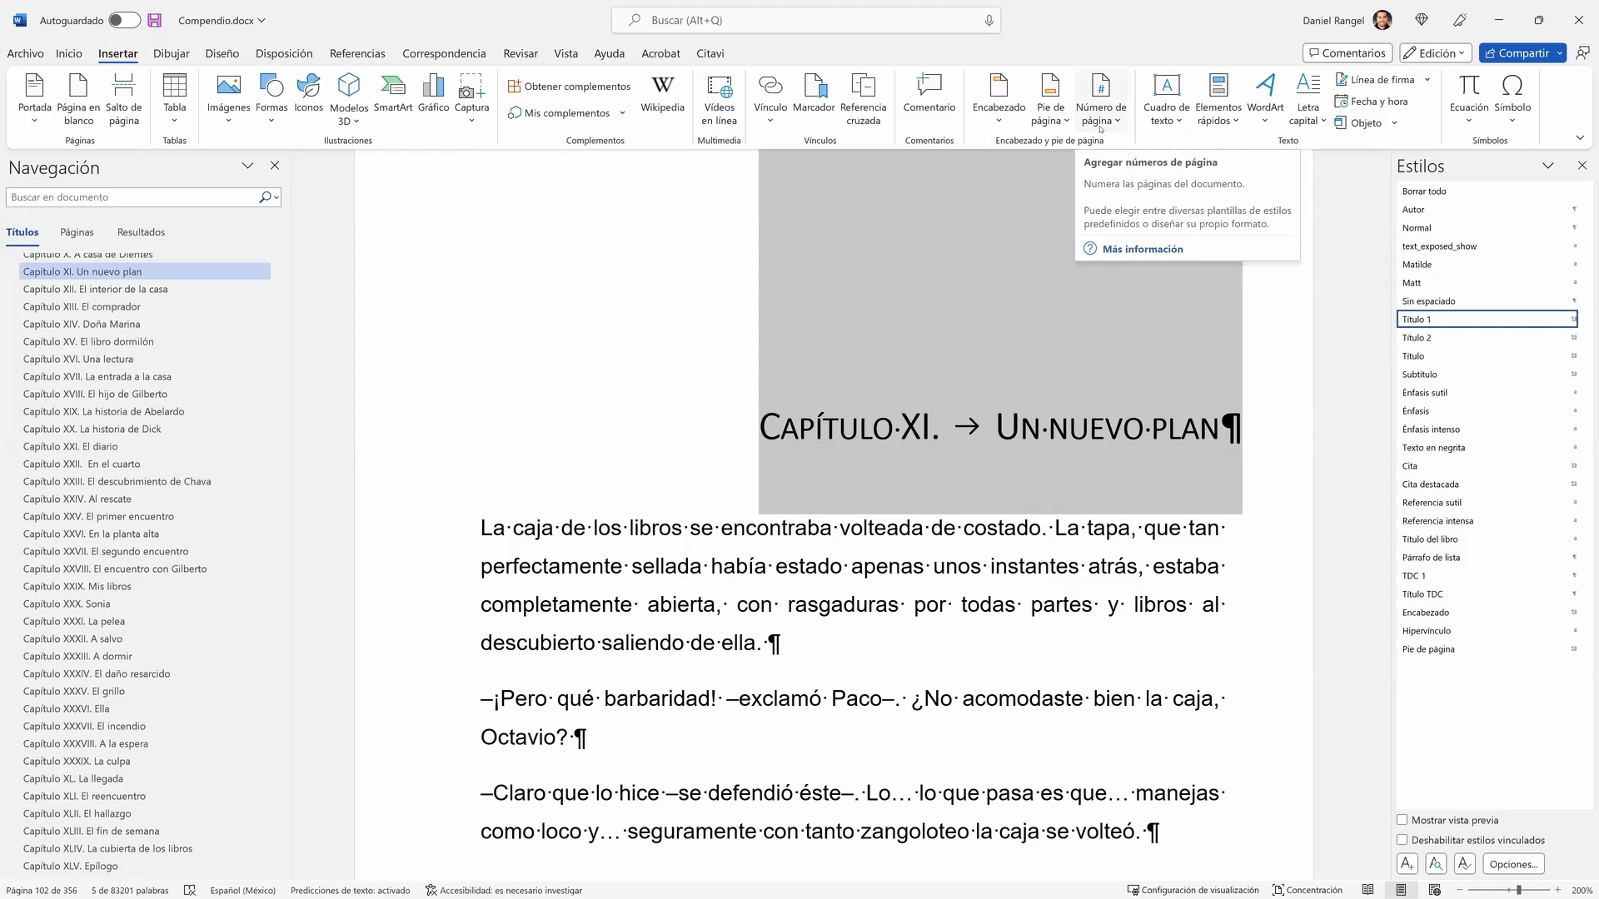
{"action": "left_click", "coordinate": [1100, 129]}
{"action": "mouse_move", "coordinate": [1171, 218]}
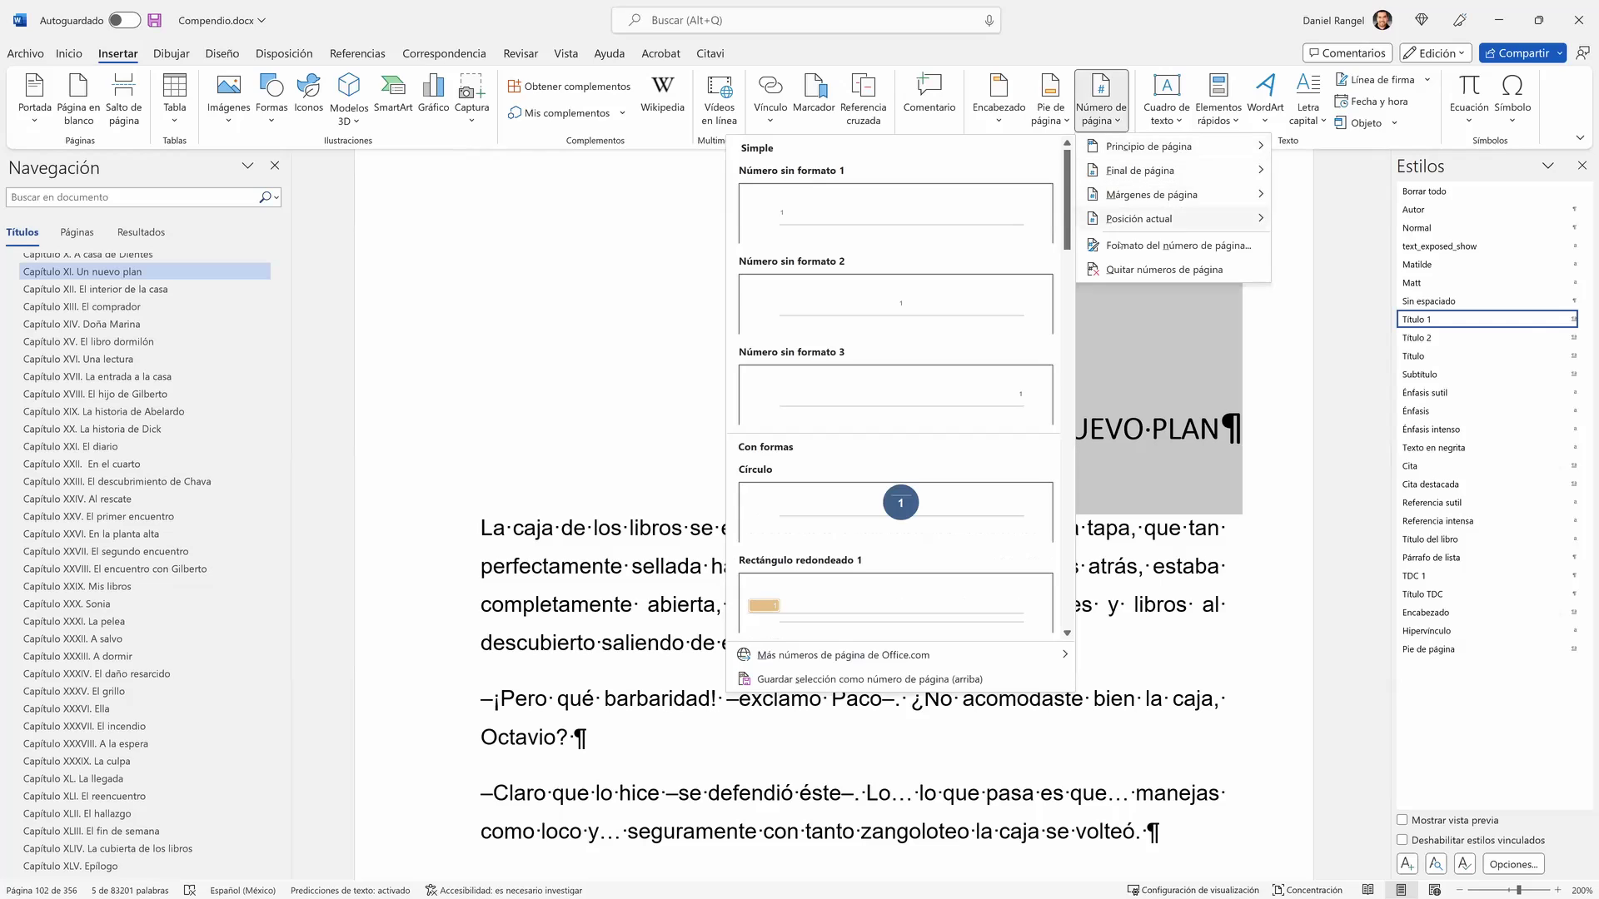
{"action": "left_click", "coordinate": [1143, 26]}
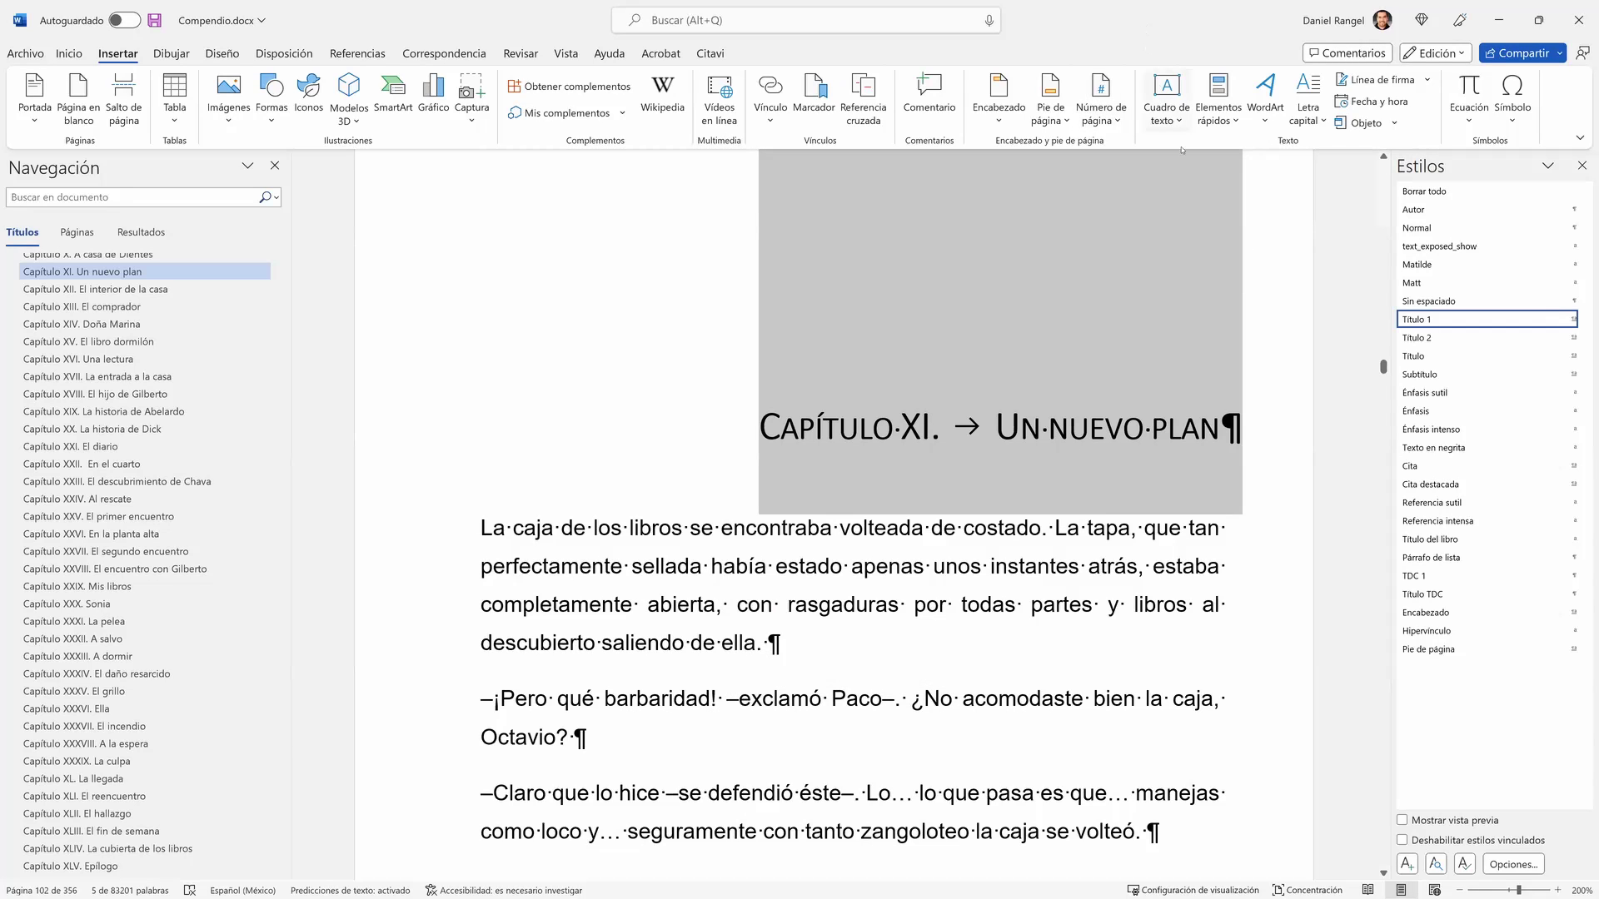
{"action": "left_click", "coordinate": [1158, 528]}
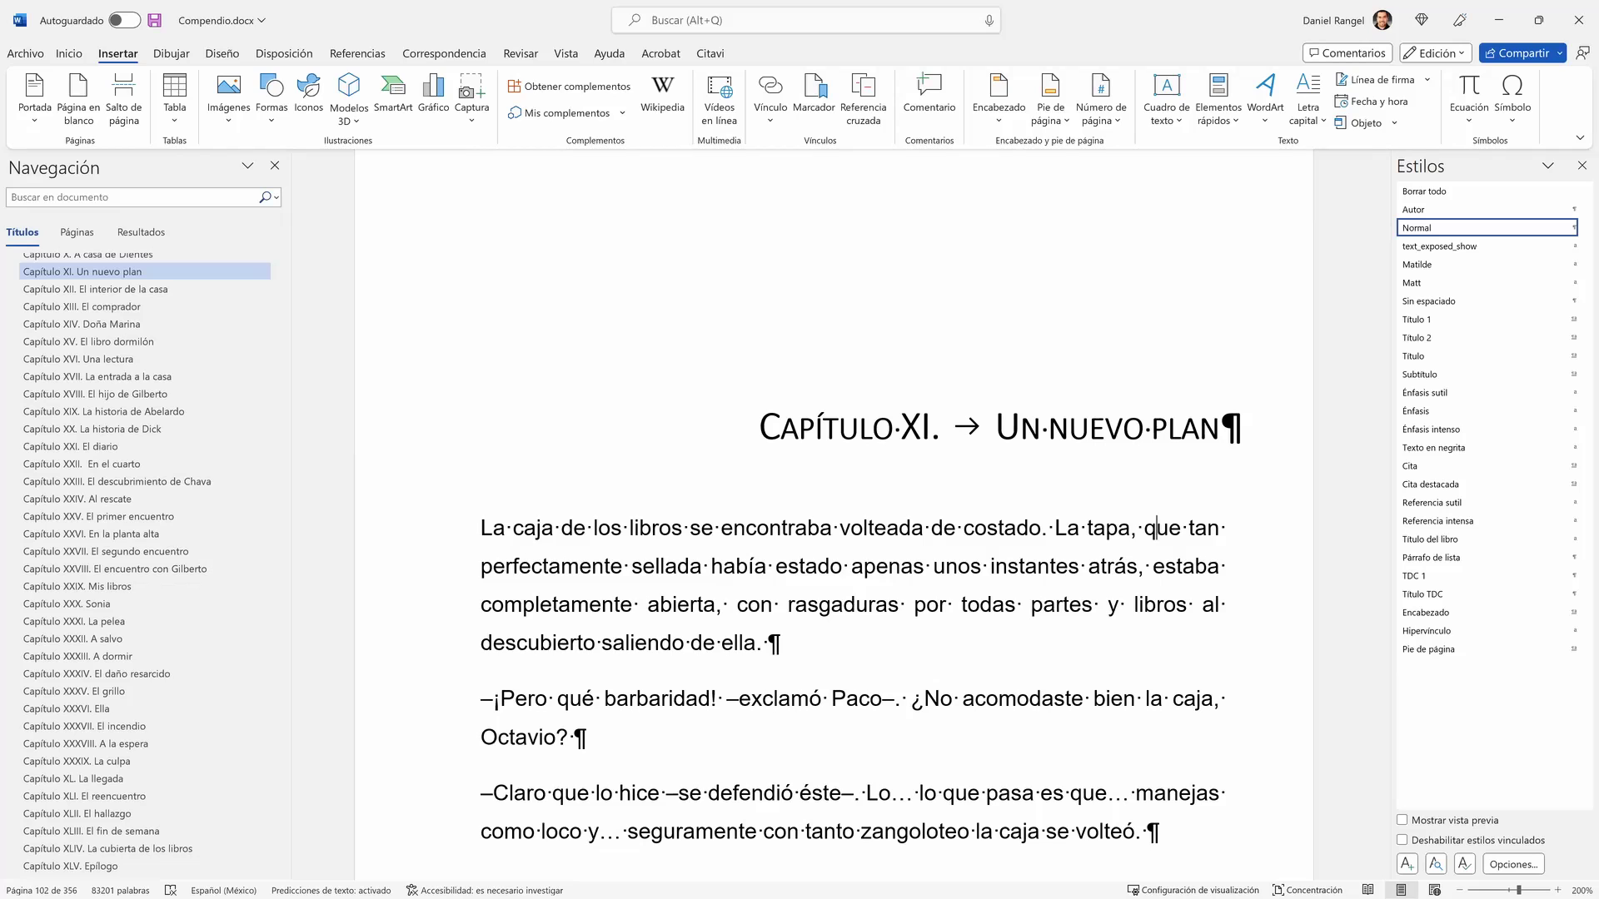
Jump to the document's end and place the cursor in the table of contents (Capítulo XXIV–XXXIV).
{"action": "mouse_move", "coordinate": [987, 427]}
{"action": "left_click", "coordinate": [972, 439]}
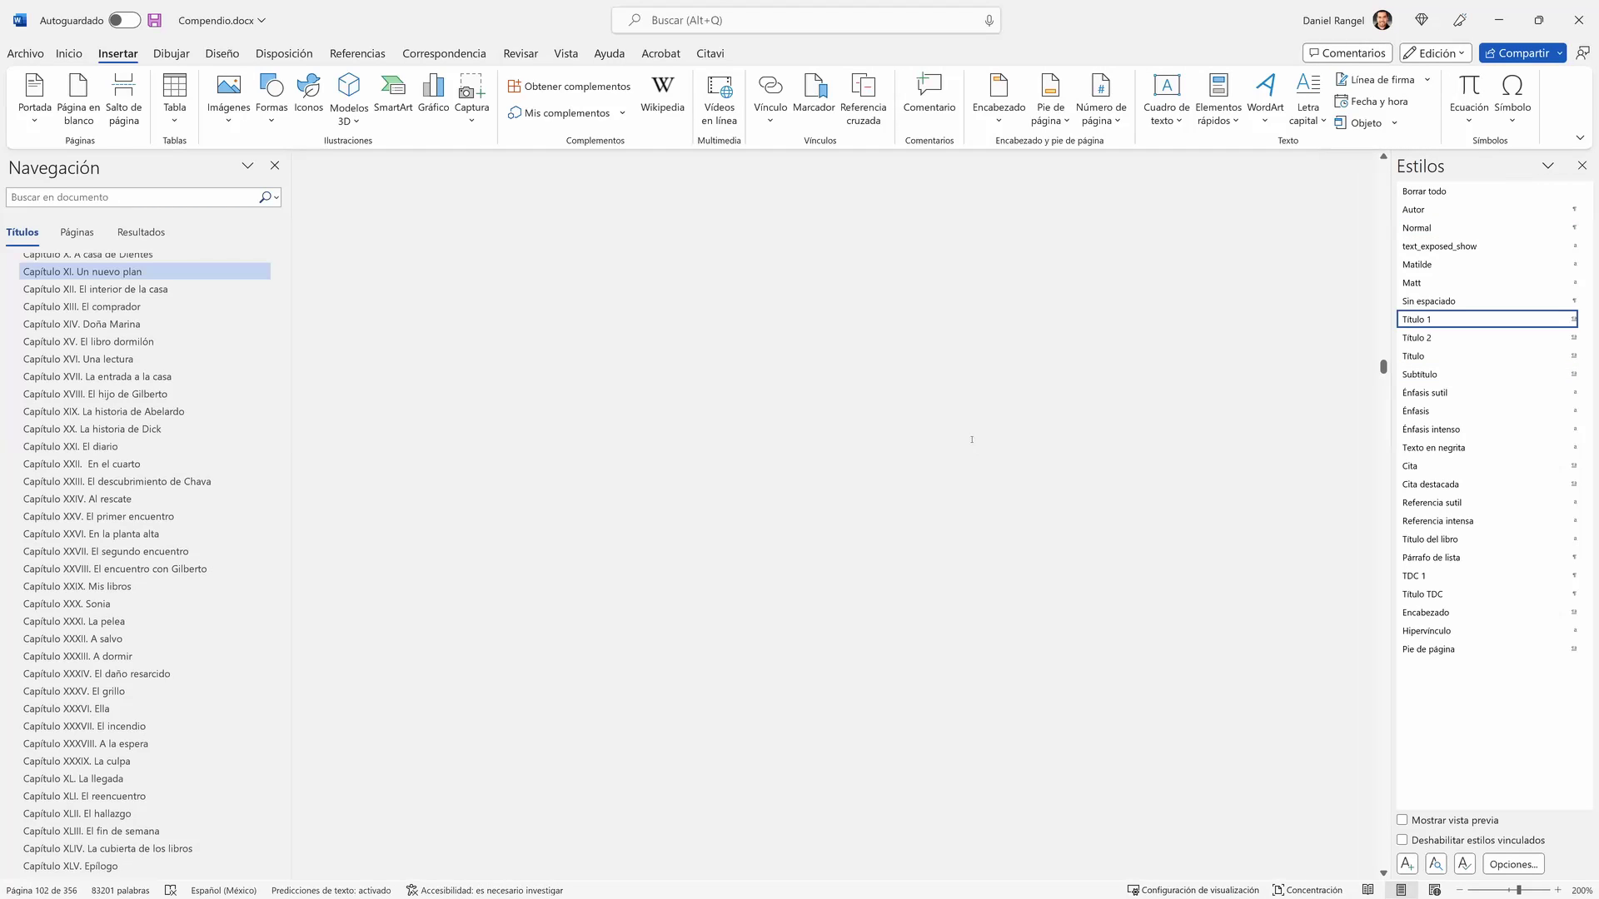
{"action": "key", "text": "ctrl+End"}
{"action": "scroll", "coordinate": [918, 429], "scroll_direction": "up", "scroll_amount": 5}
{"action": "scroll", "coordinate": [833, 434], "scroll_direction": "up", "scroll_amount": 4}
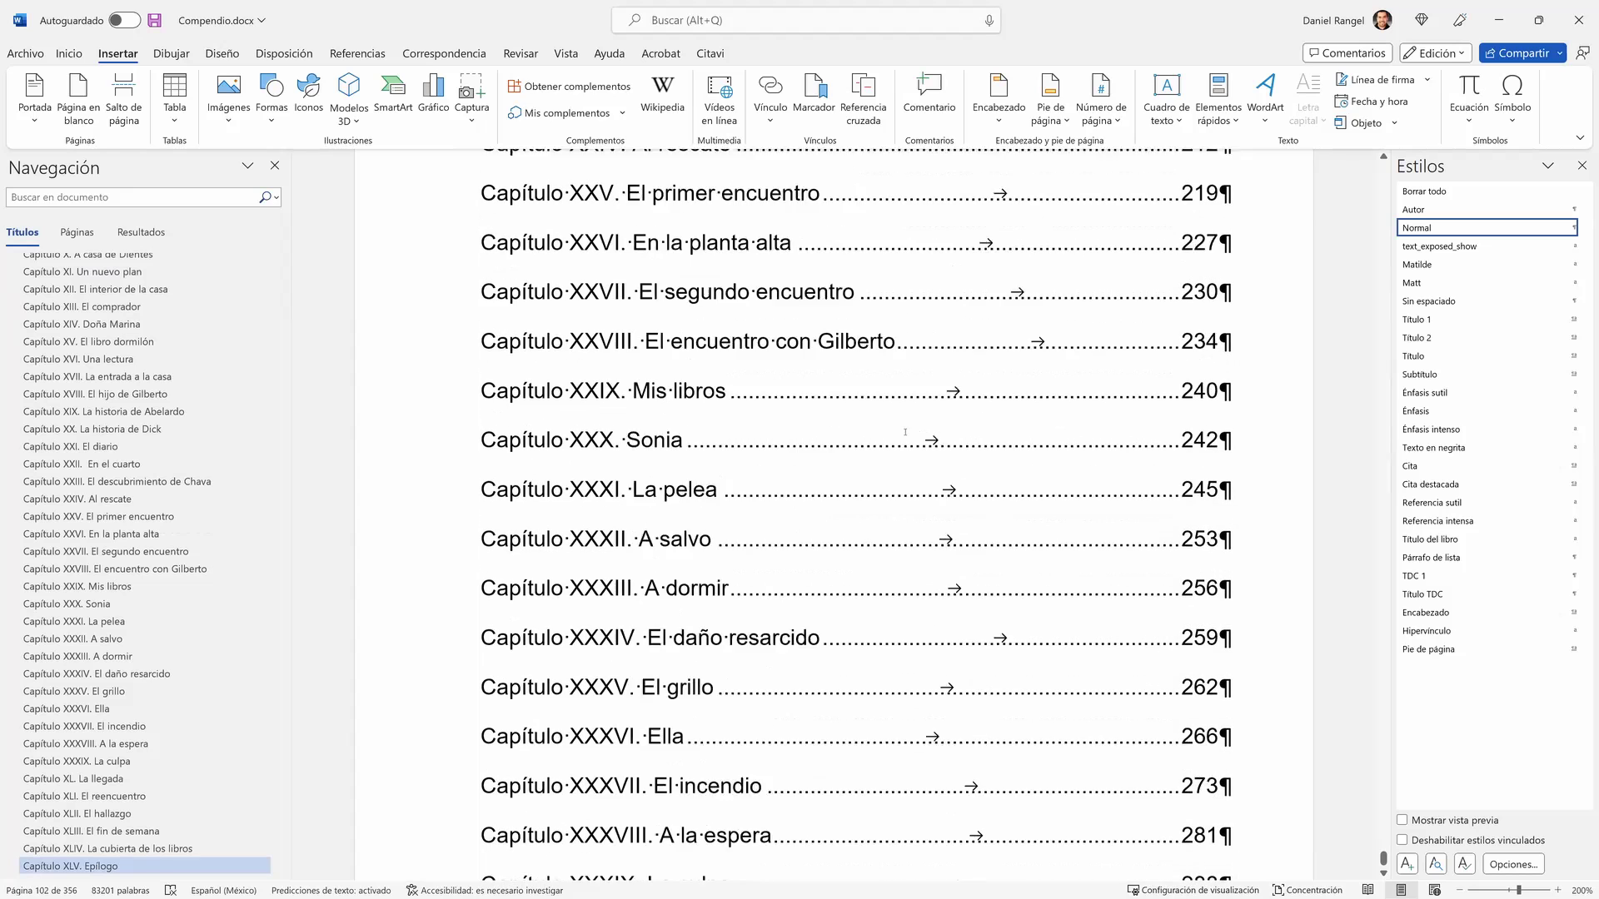
{"action": "scroll", "coordinate": [769, 421], "scroll_direction": "up", "scroll_amount": 2}
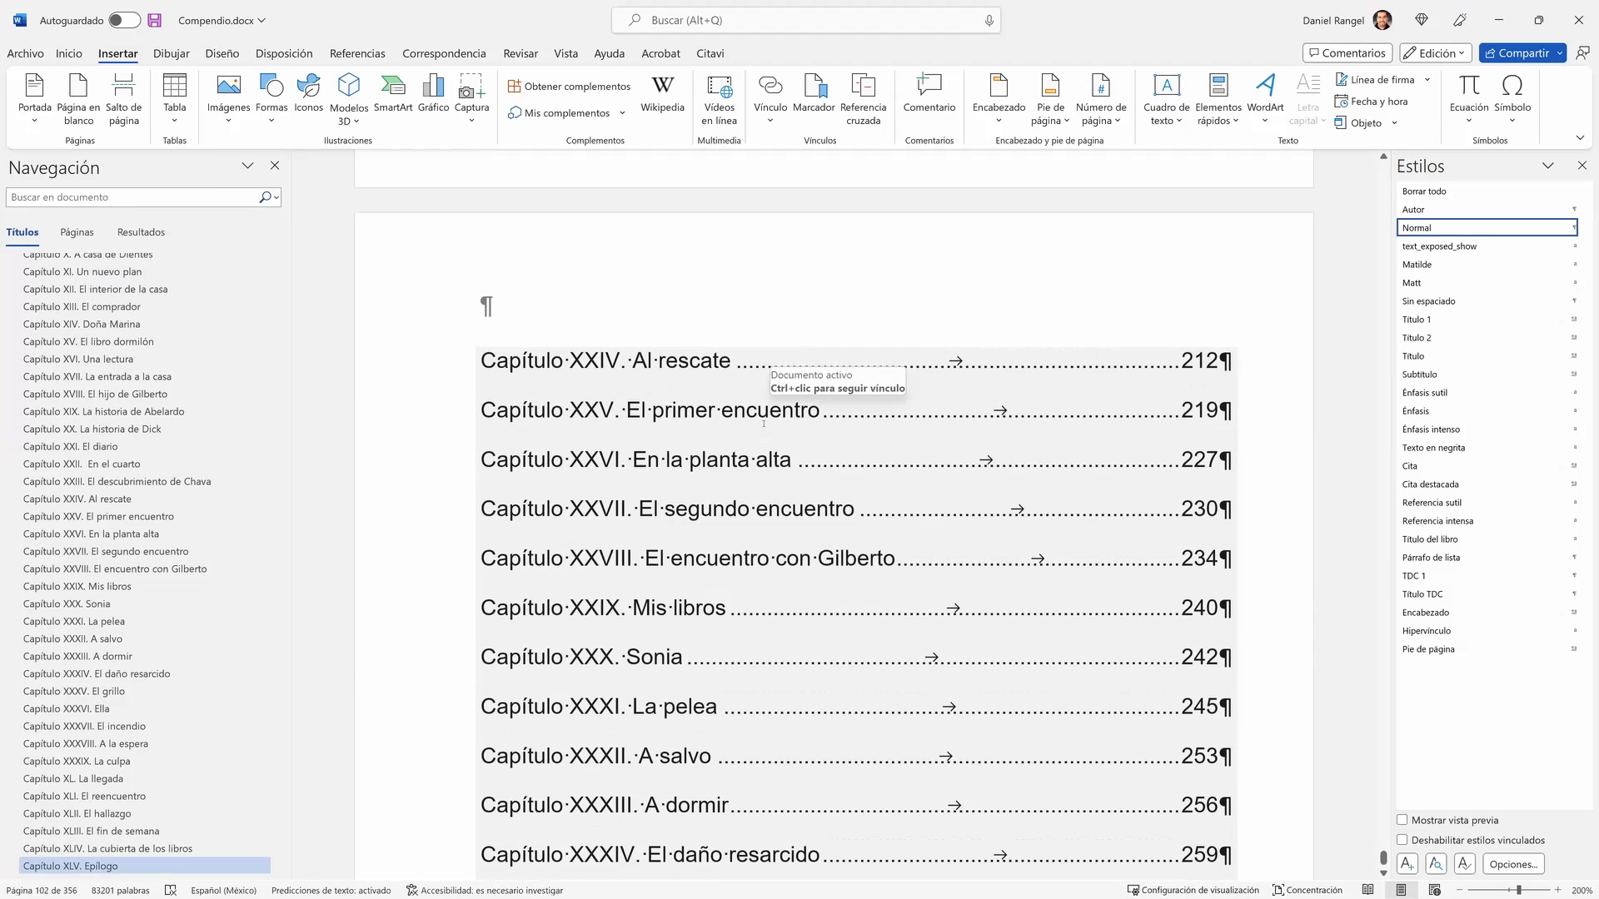
{"action": "left_click", "coordinate": [638, 450]}
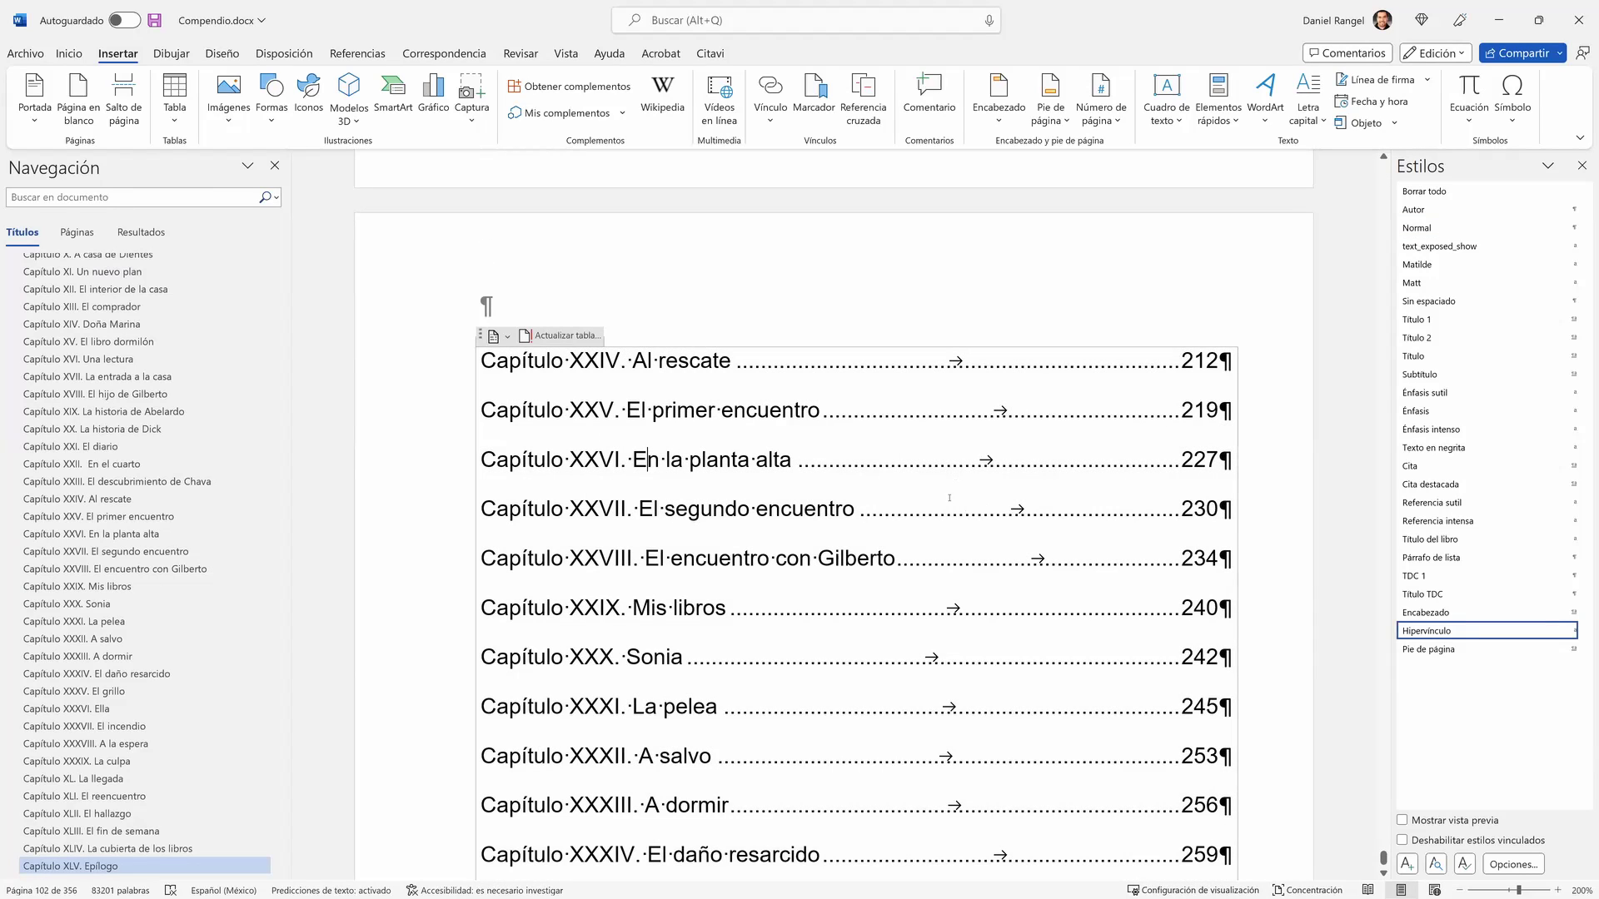
{"action": "left_click", "coordinate": [557, 335]}
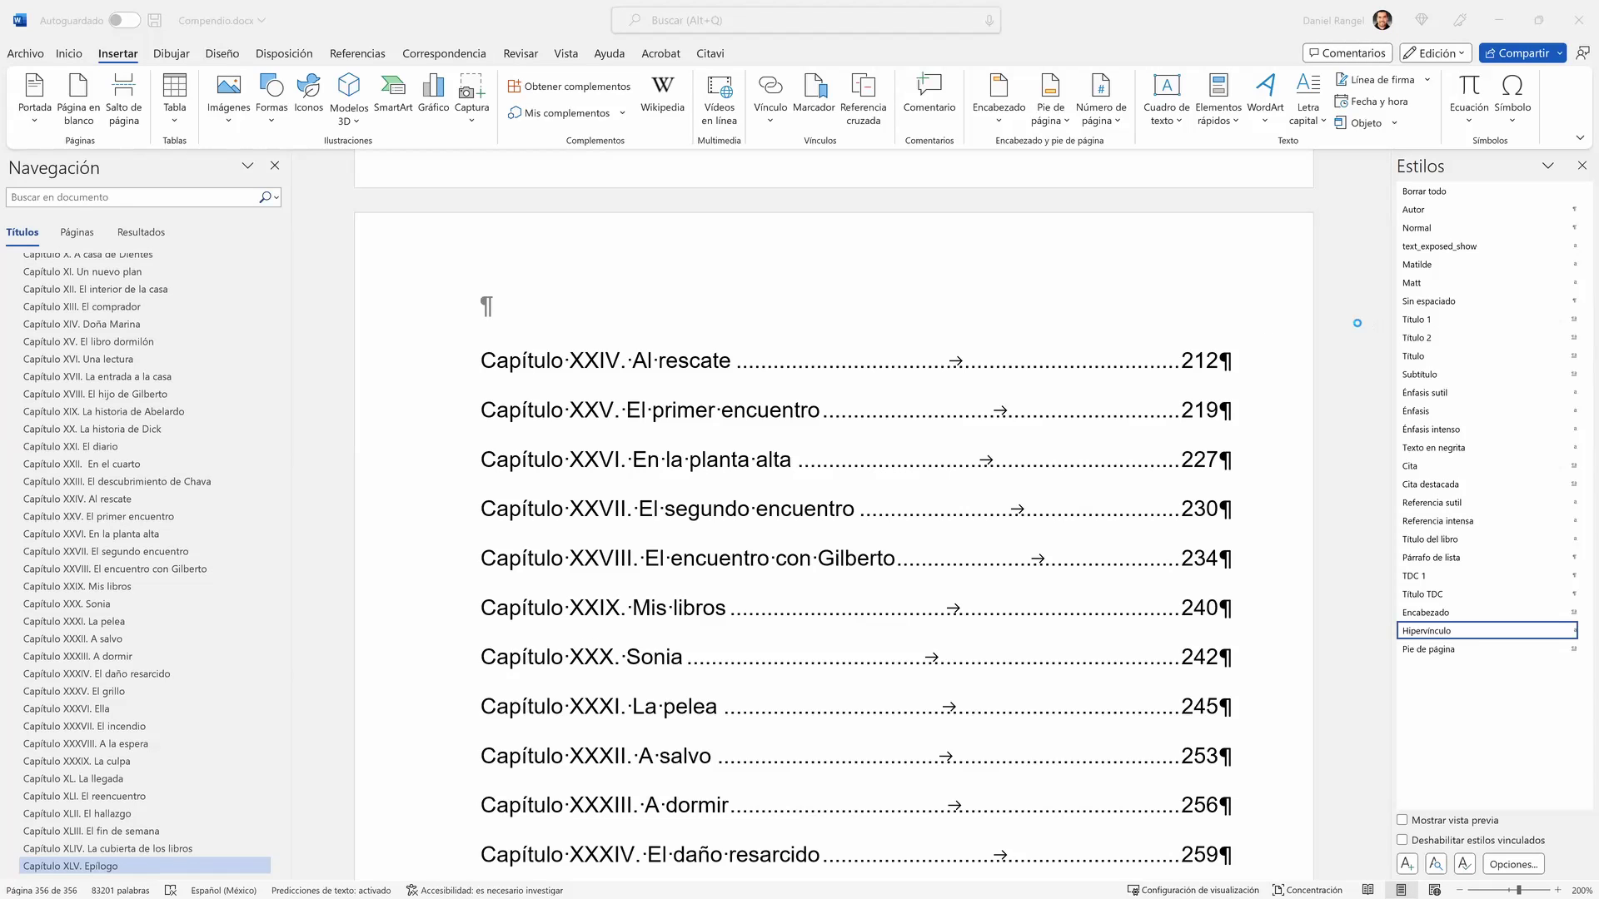
{"action": "left_click", "coordinate": [1580, 320]}
{"action": "left_click", "coordinate": [1356, 362]}
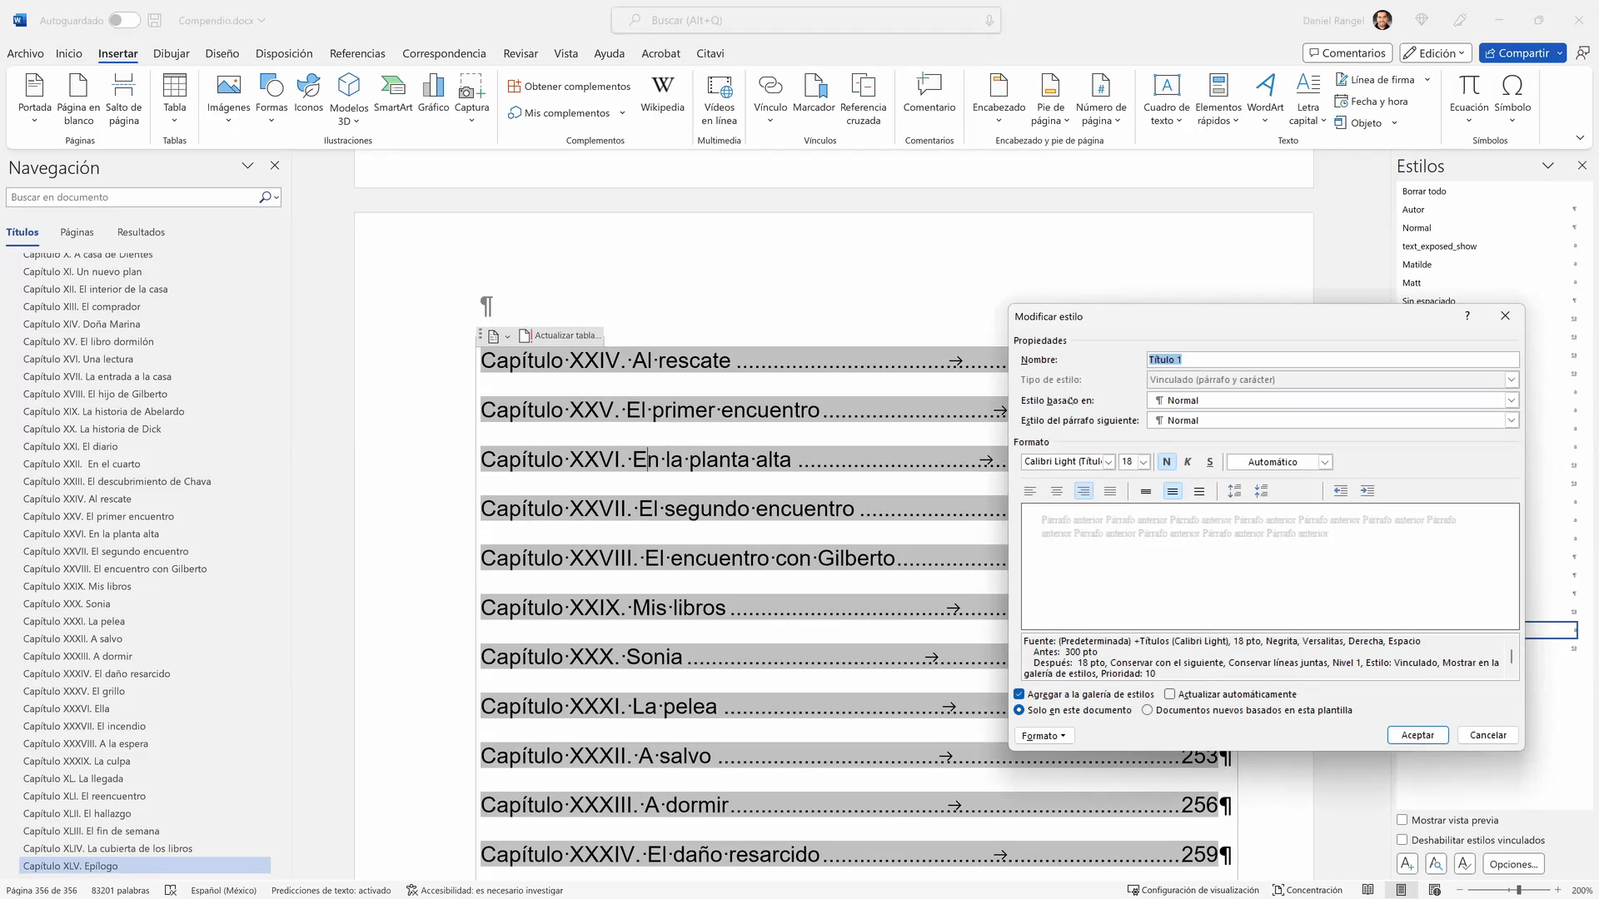
{"action": "left_click", "coordinate": [1325, 462]}
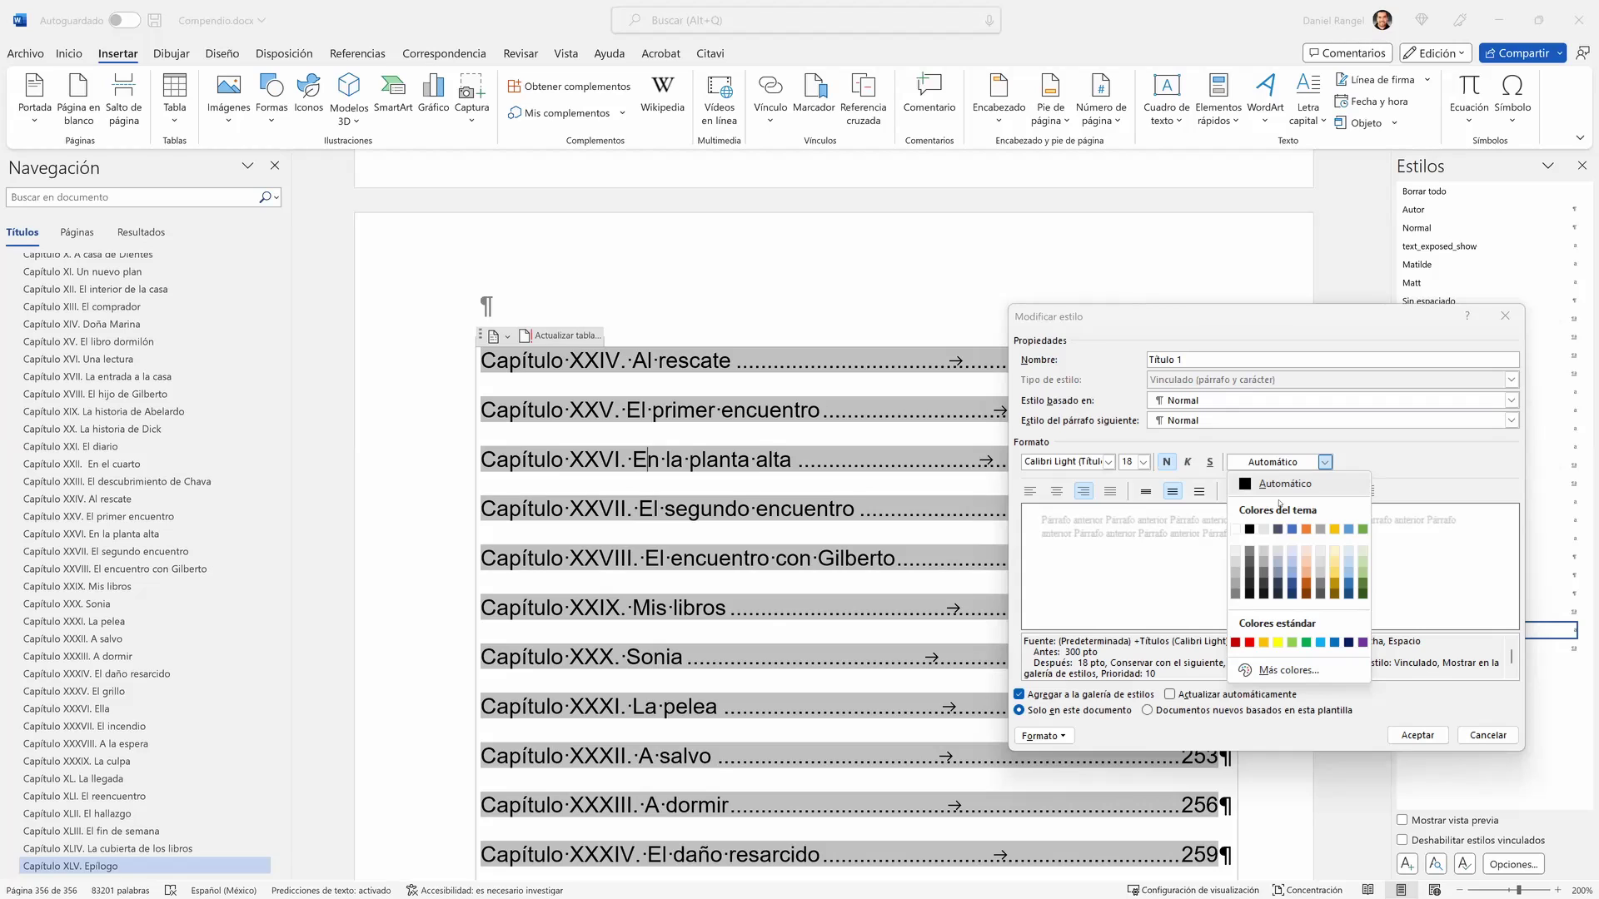
{"action": "left_click", "coordinate": [1396, 469]}
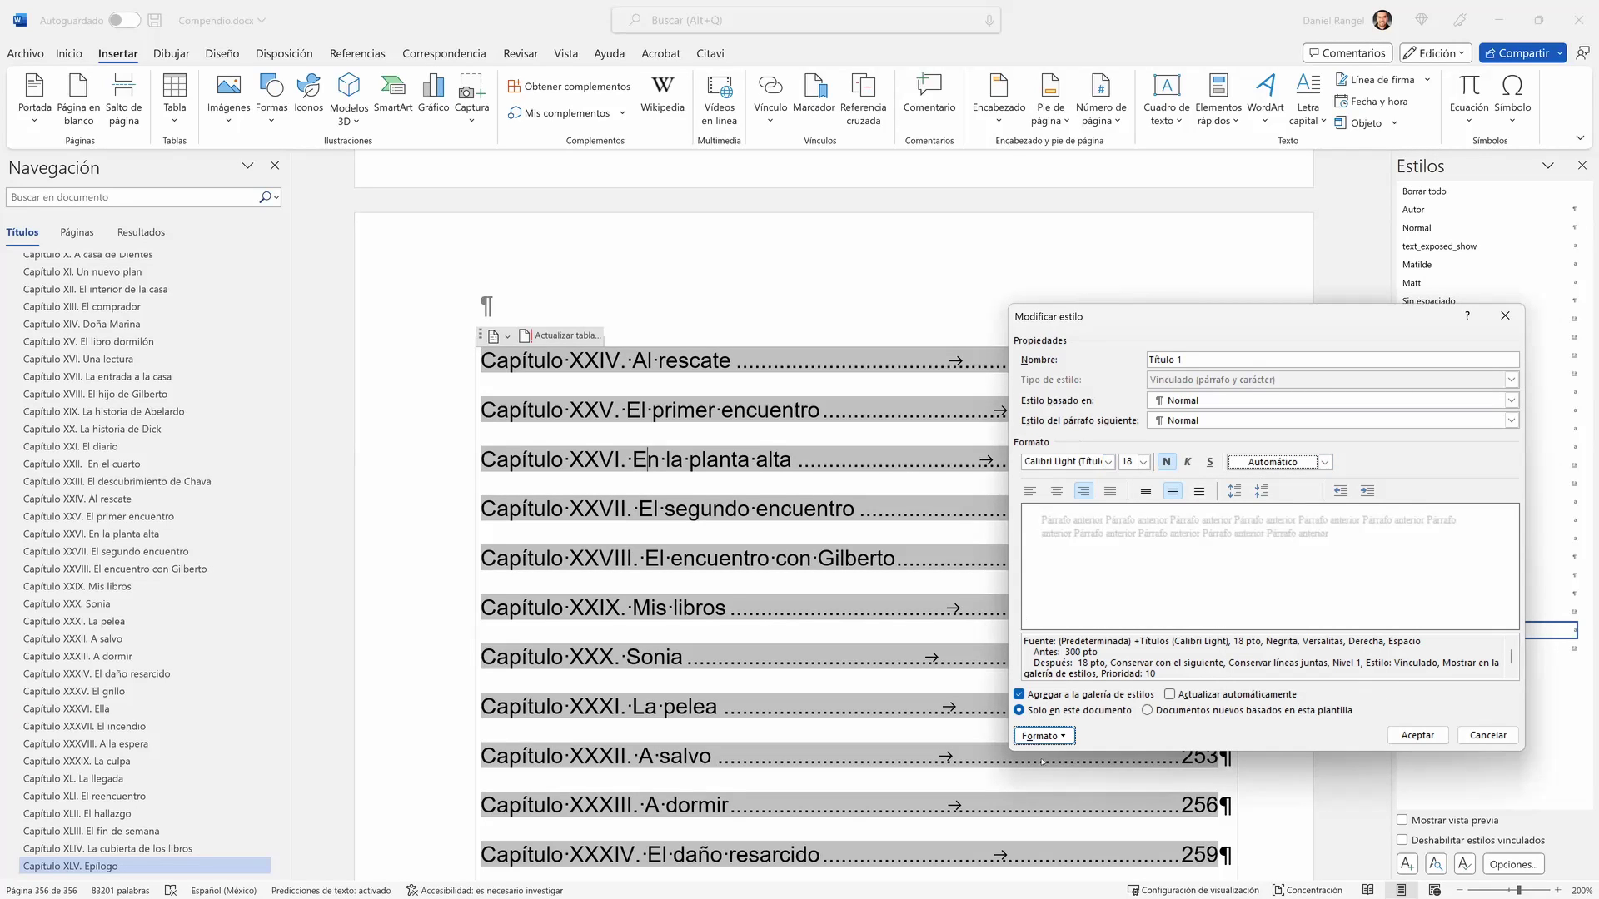
{"action": "left_click", "coordinate": [1055, 736]}
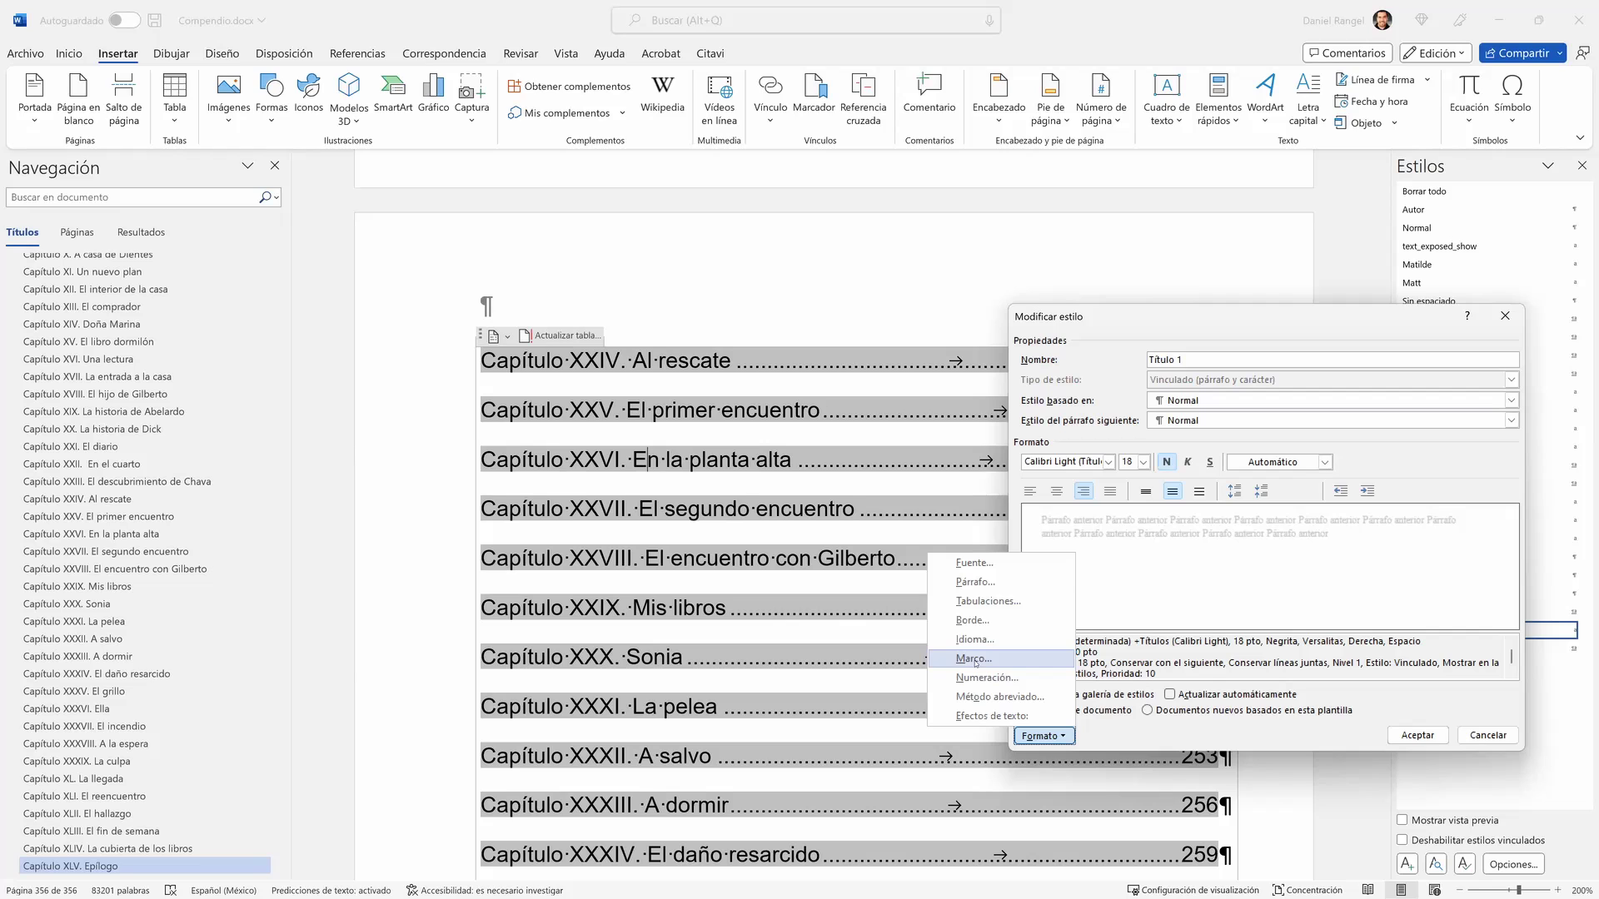
{"action": "left_click", "coordinate": [963, 583]}
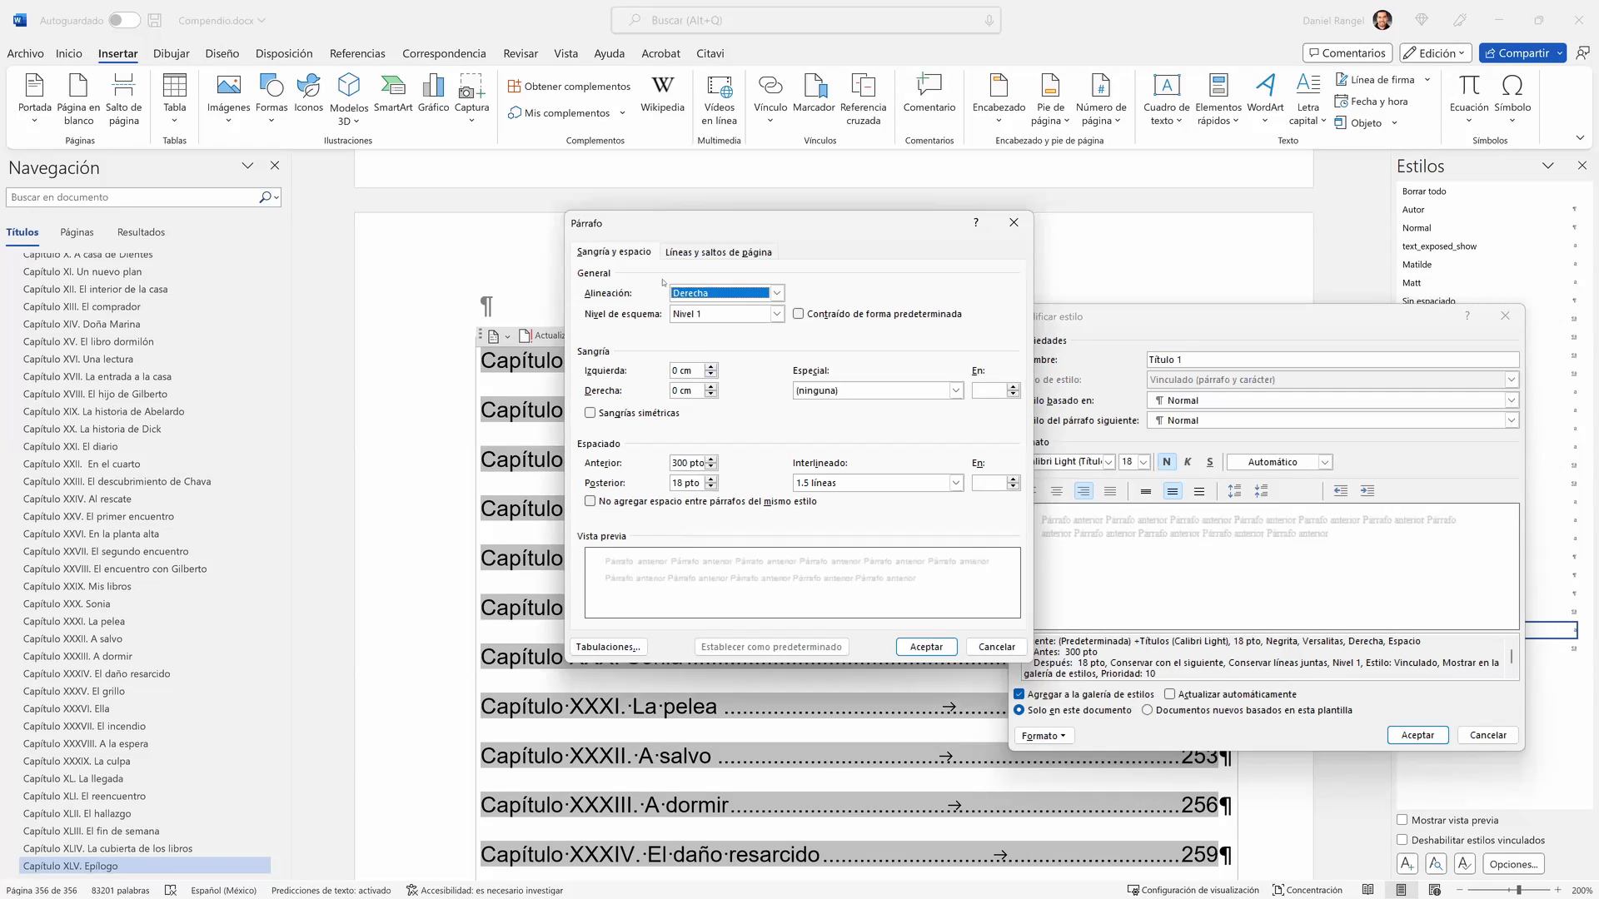
{"action": "left_click", "coordinate": [713, 252]}
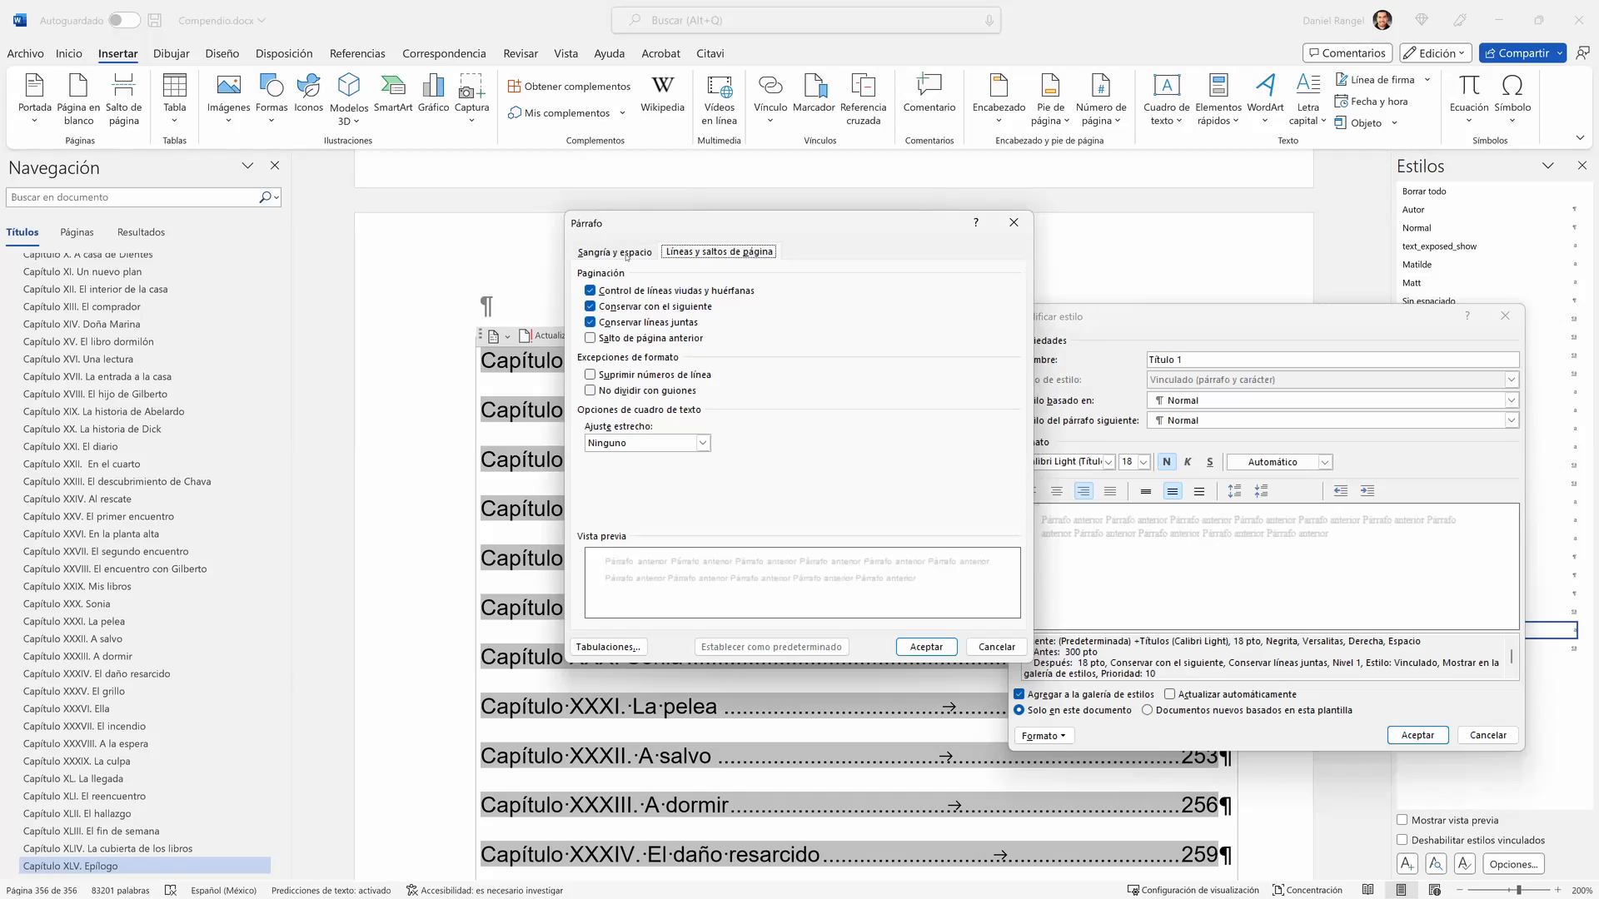
{"action": "left_click", "coordinate": [627, 255]}
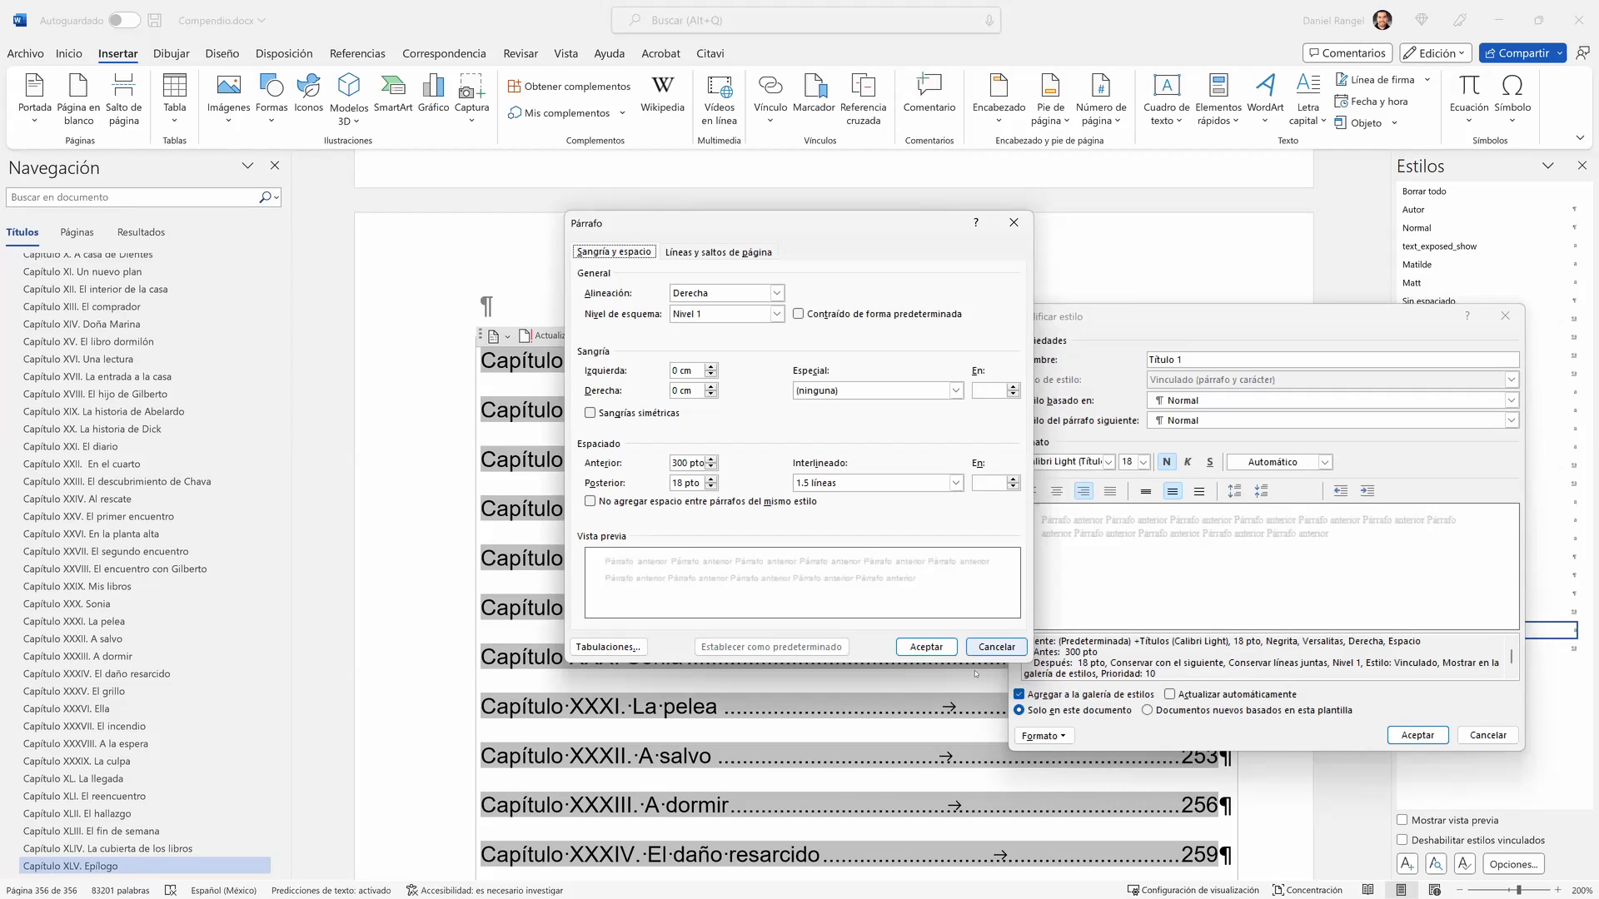
{"action": "left_click", "coordinate": [995, 648]}
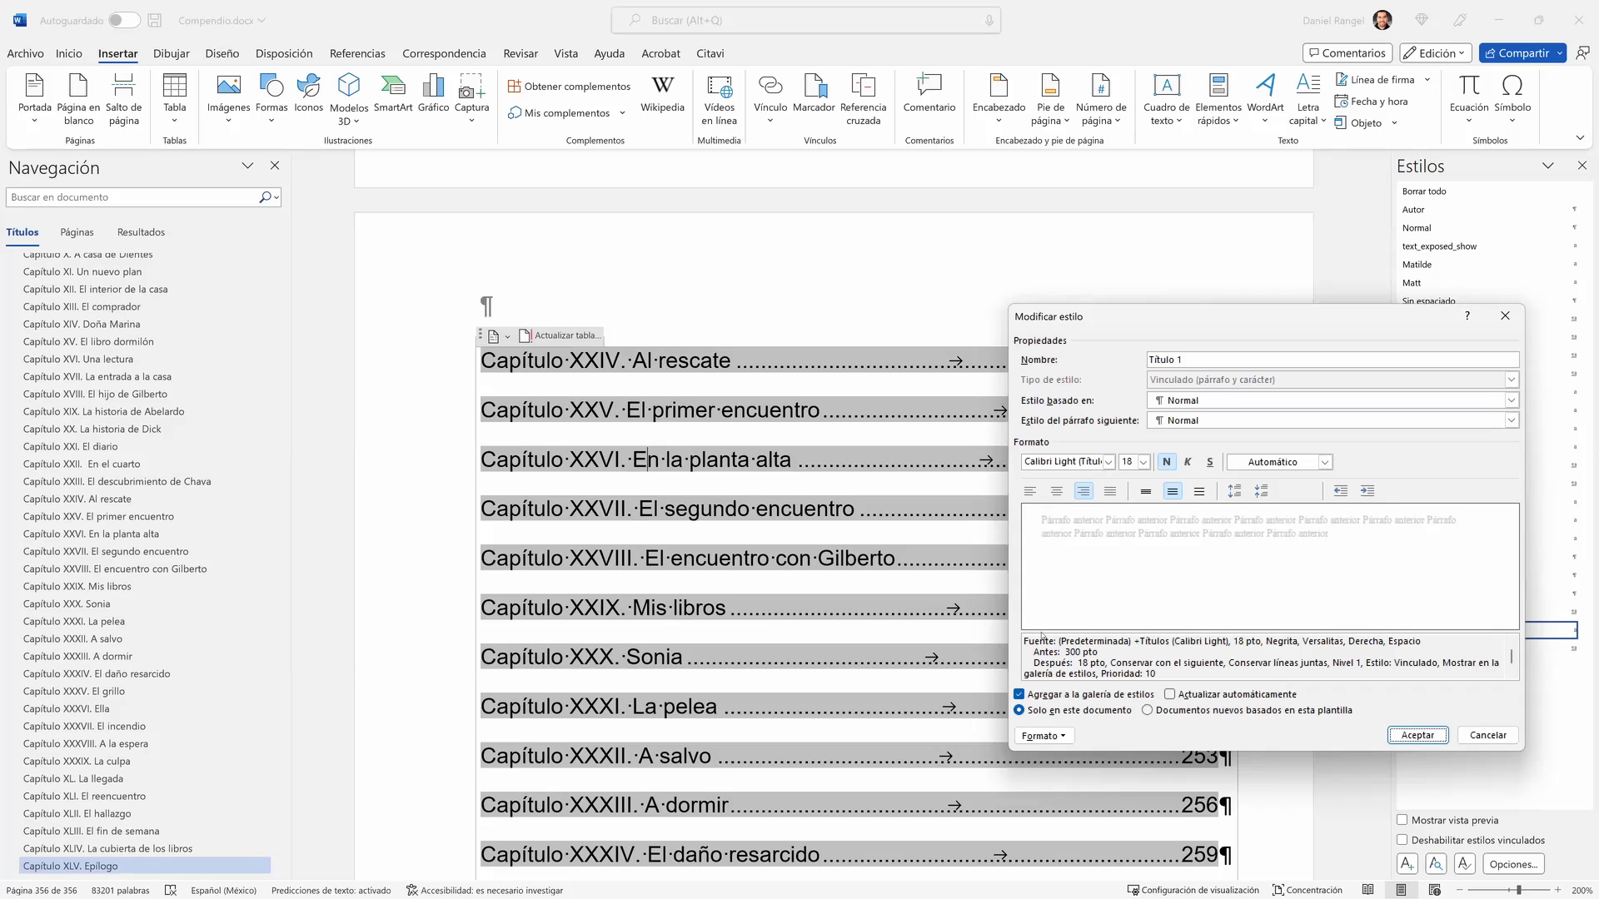
{"action": "left_click", "coordinate": [1487, 735]}
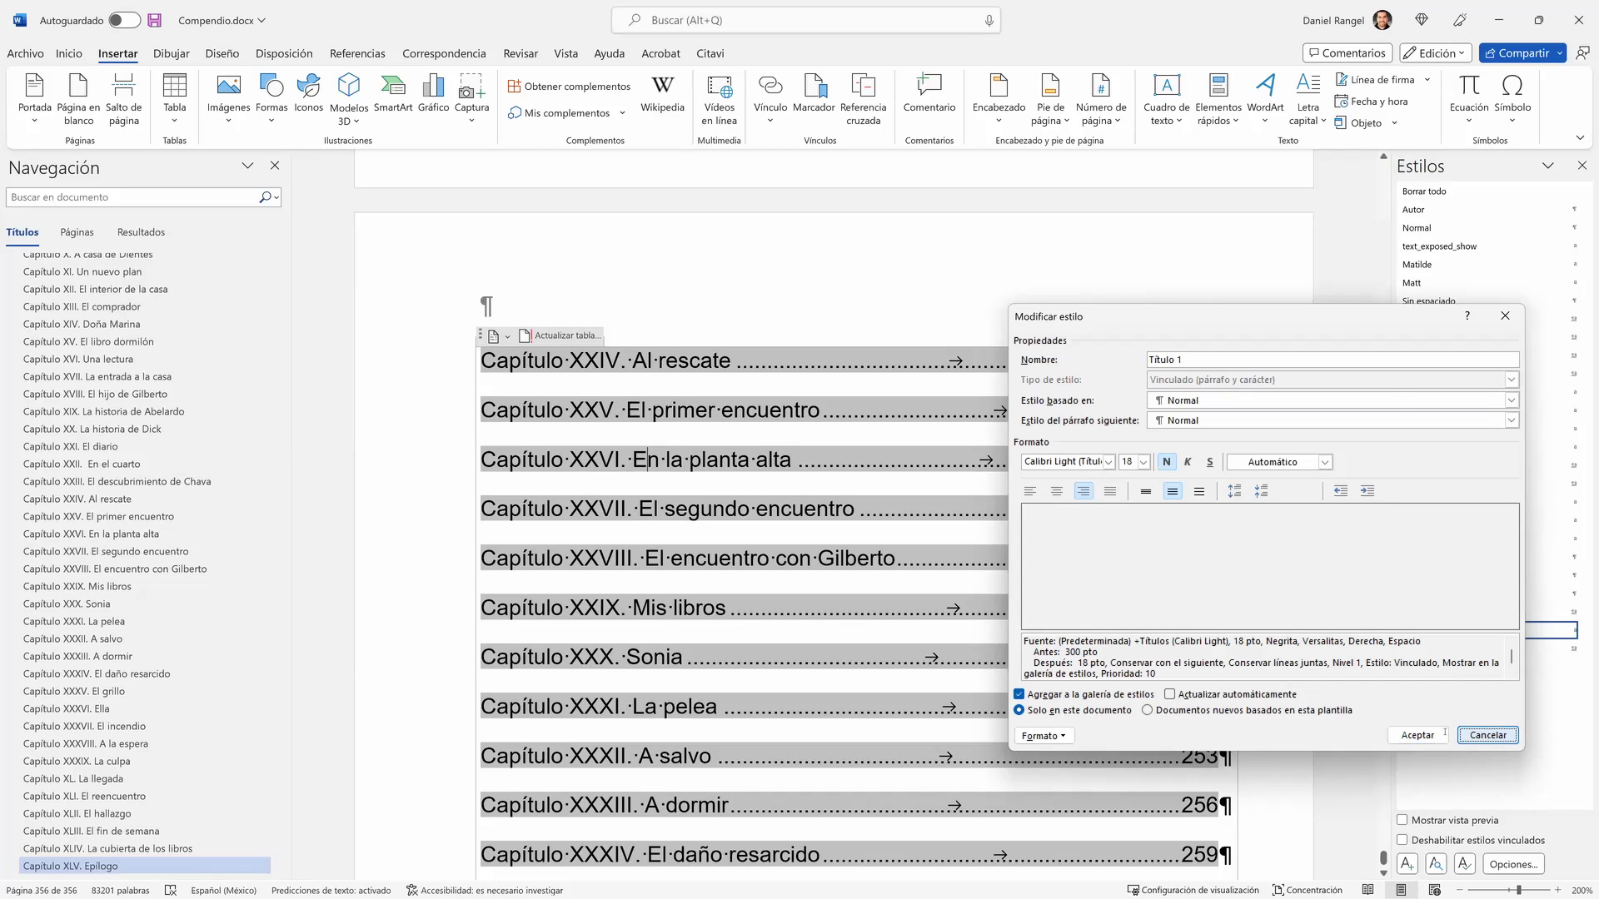
Scroll up from the table of contents to the story's closing dialogue just before FIN (2).
{"action": "scroll", "coordinate": [606, 359], "scroll_direction": "up", "scroll_amount": 3}
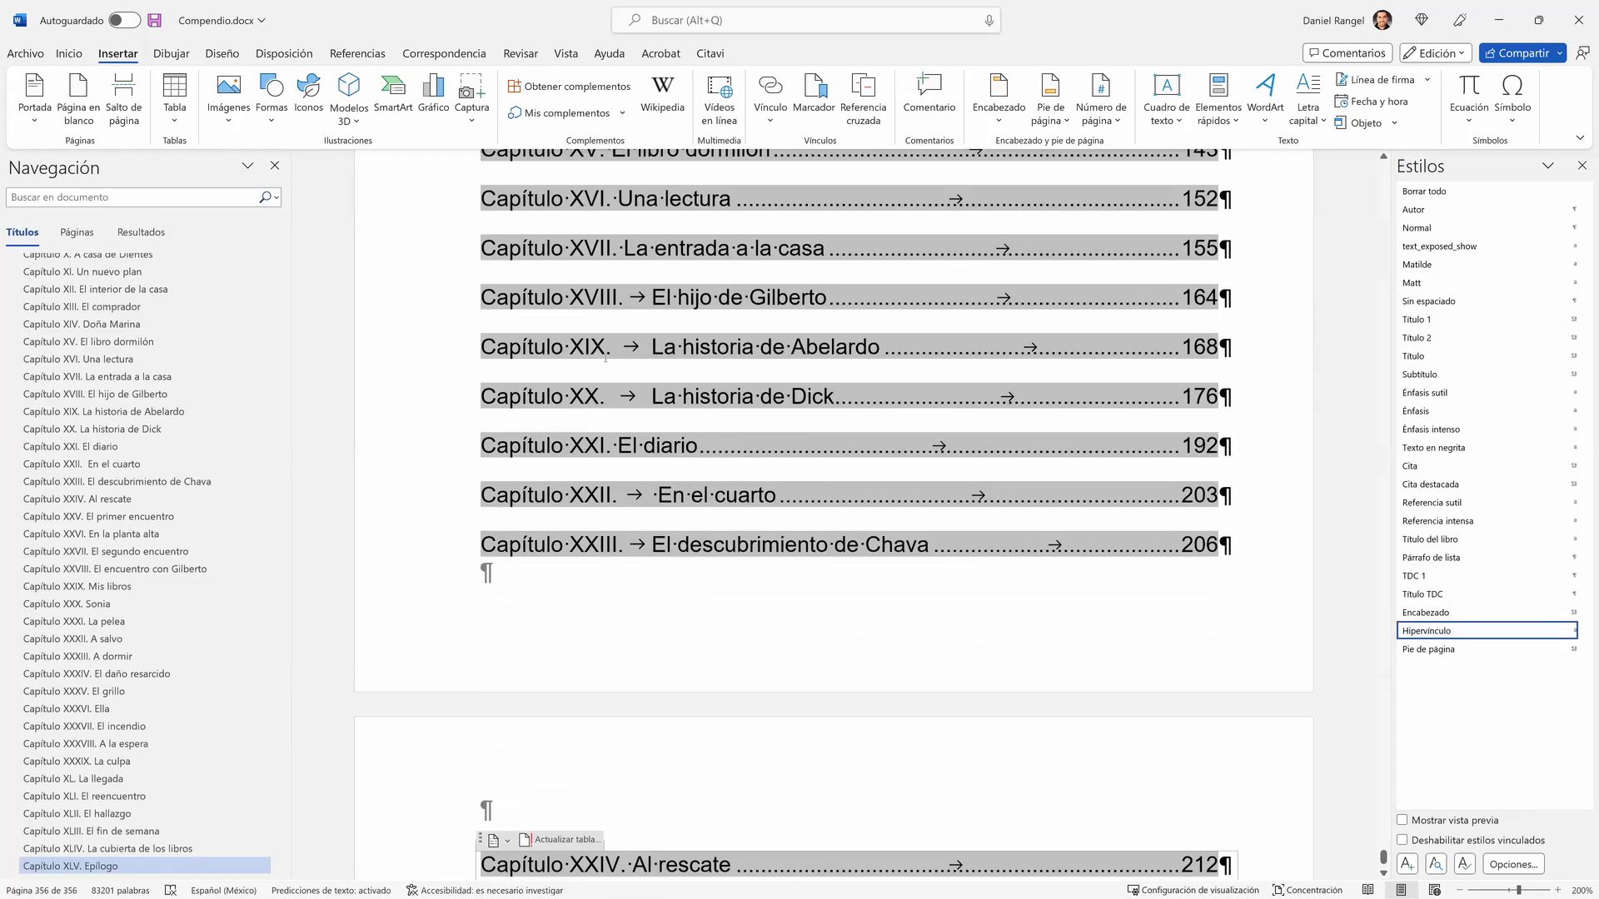
{"action": "scroll", "coordinate": [606, 359], "scroll_direction": "up", "scroll_amount": 2}
{"action": "scroll", "coordinate": [606, 359], "scroll_direction": "up", "scroll_amount": 4}
{"action": "scroll", "coordinate": [605, 358], "scroll_direction": "up", "scroll_amount": 5}
{"action": "scroll", "coordinate": [605, 358], "scroll_direction": "up", "scroll_amount": 3}
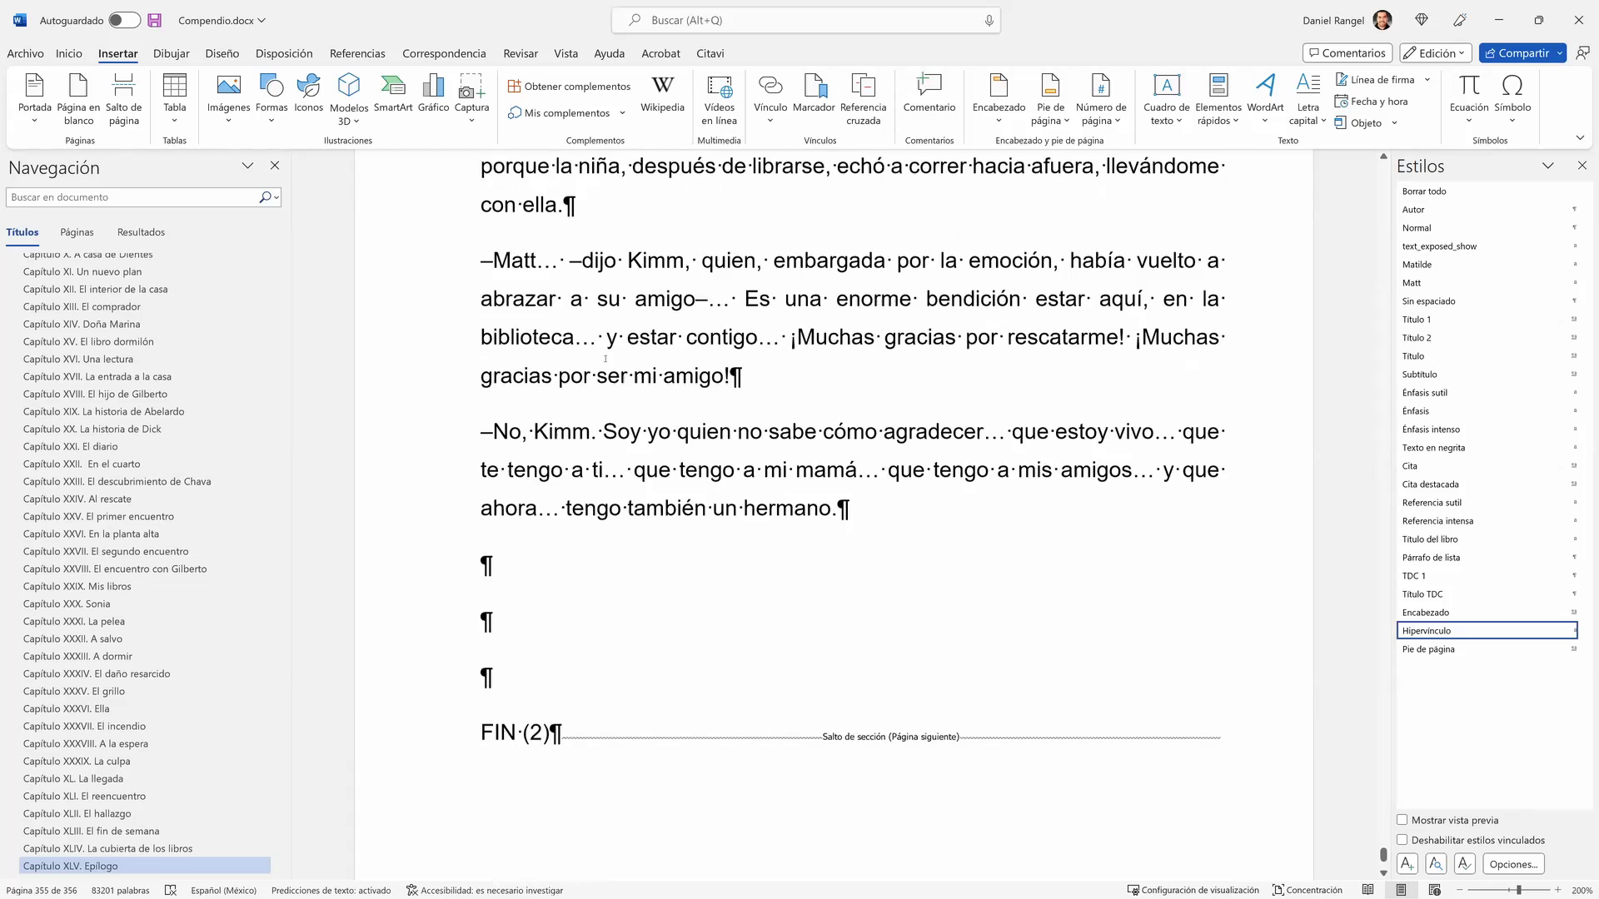
{"action": "scroll", "coordinate": [605, 358], "scroll_direction": "up", "scroll_amount": 2}
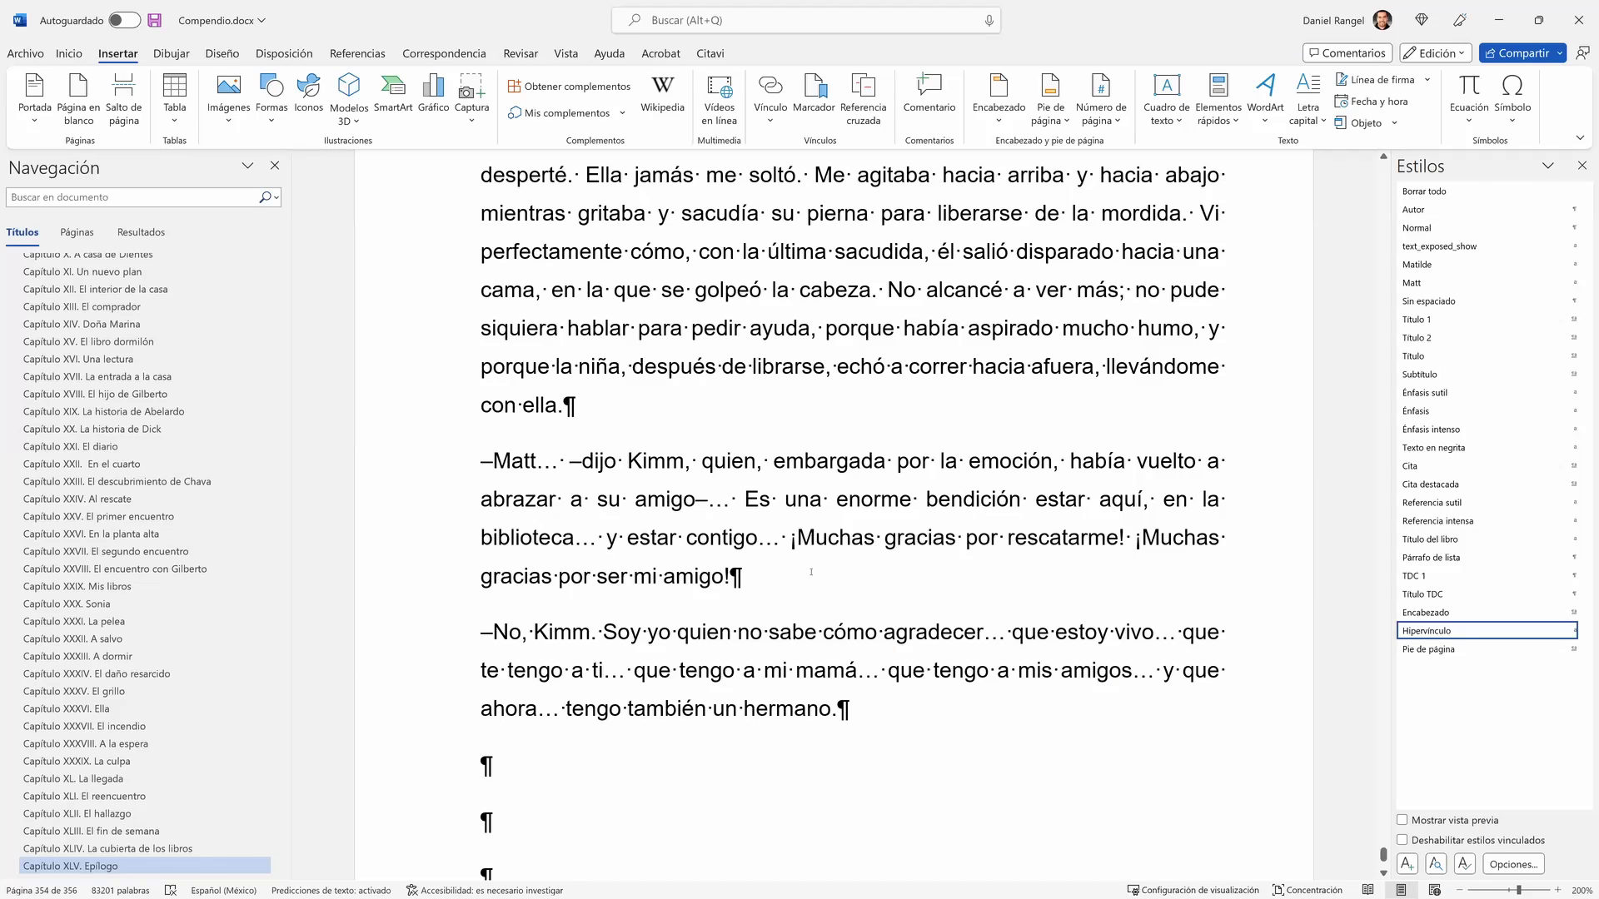
Scroll up in Compendio.docx to the epilogue passage around page 351.
{"action": "scroll", "coordinate": [832, 500], "scroll_direction": "up", "scroll_amount": 2}
Go to 'Capítulo XVII. La entrada a la casa' and undo the last formatting change on its heading.
{"action": "scroll", "coordinate": [832, 500], "scroll_direction": "up", "scroll_amount": 5}
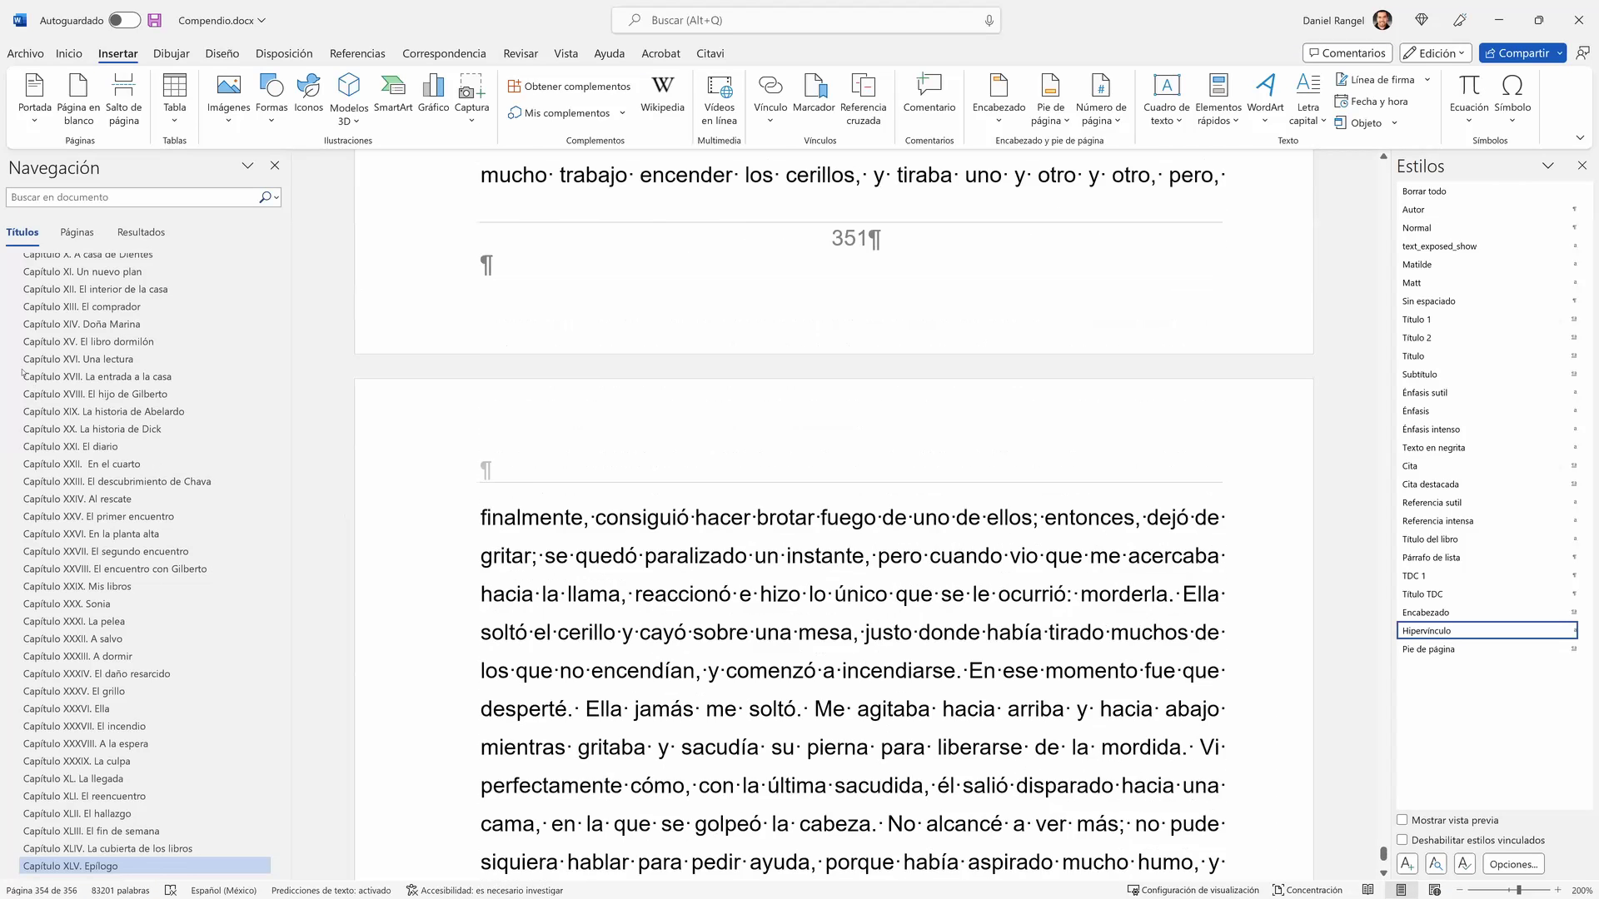
{"action": "left_click", "coordinate": [25, 376]}
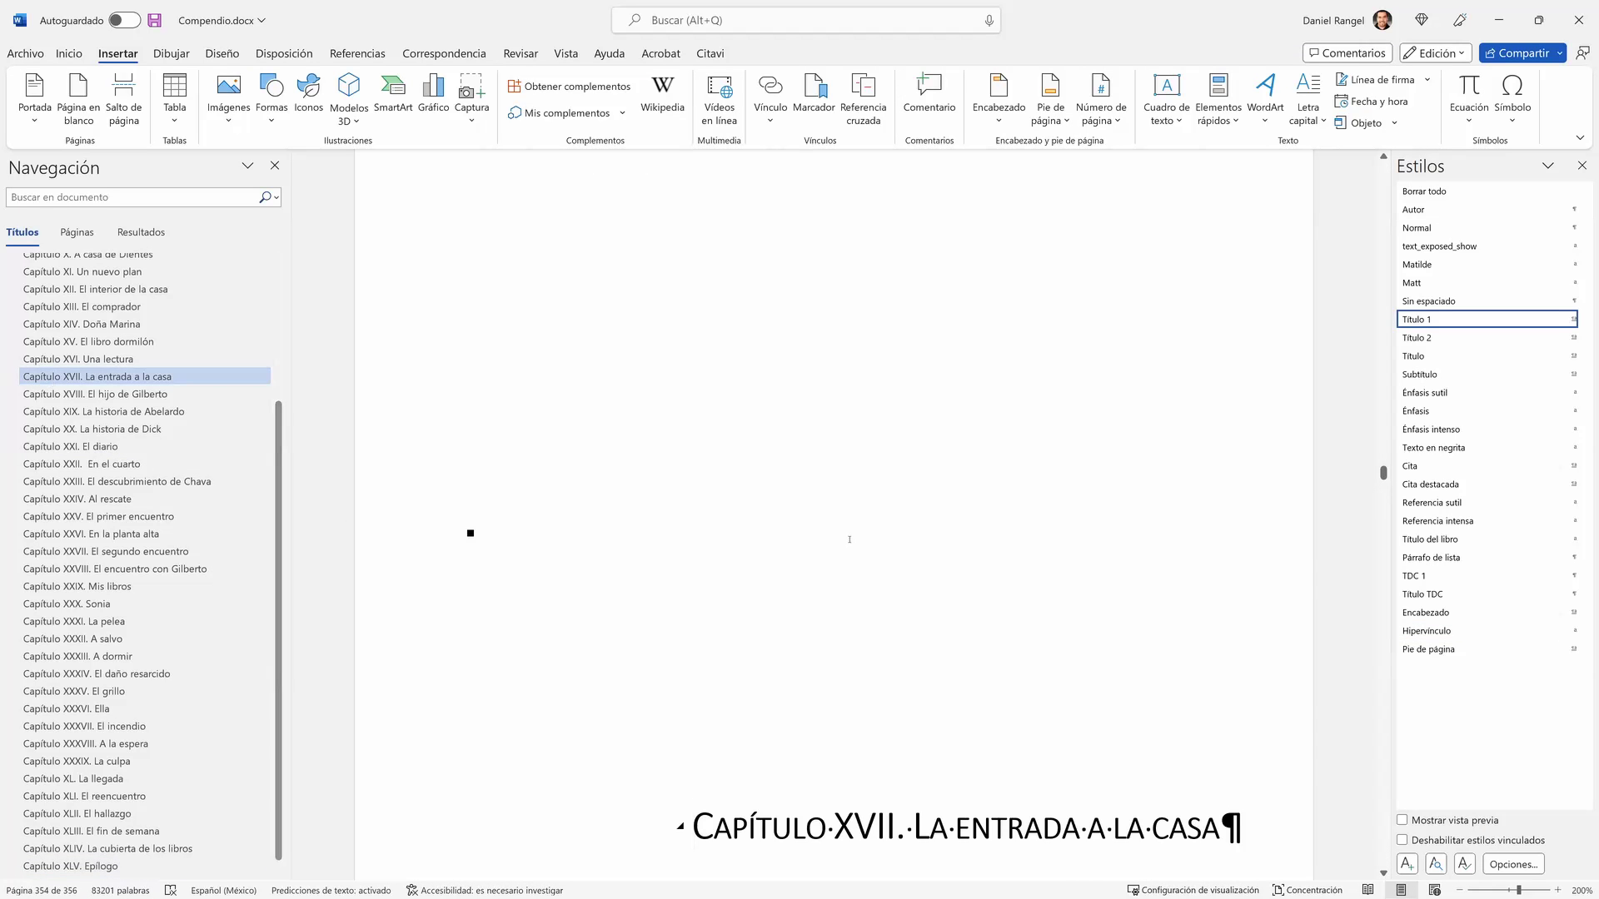
{"action": "scroll", "coordinate": [850, 540], "scroll_direction": "down", "scroll_amount": 3}
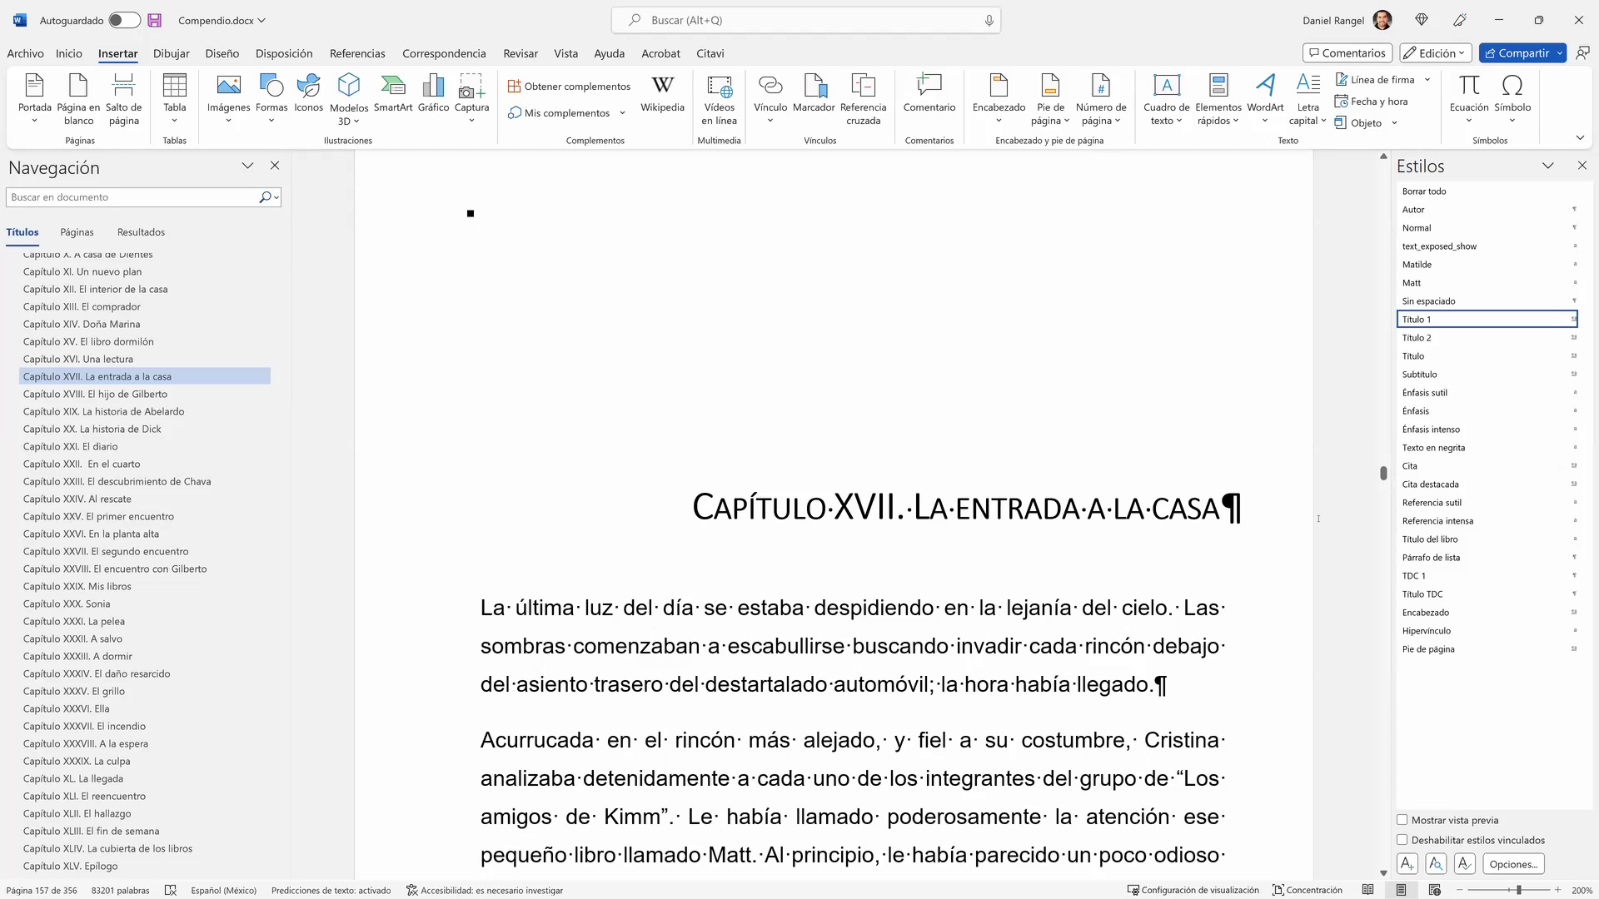
{"action": "triple_click", "coordinate": [544, 511]}
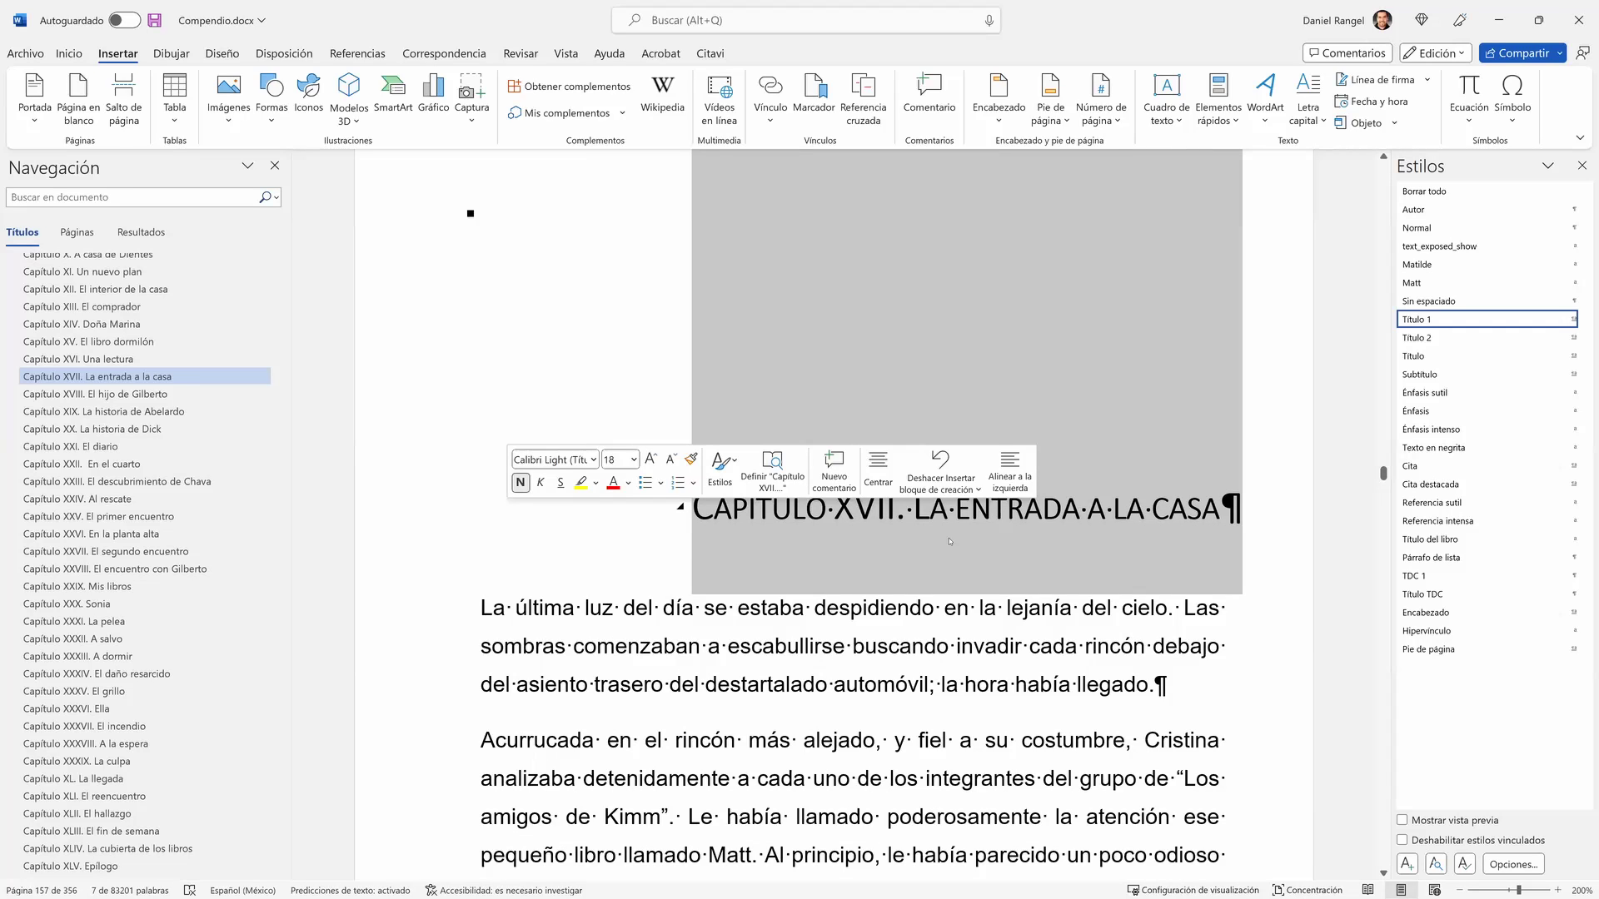
{"action": "key", "text": "ctrl+z"}
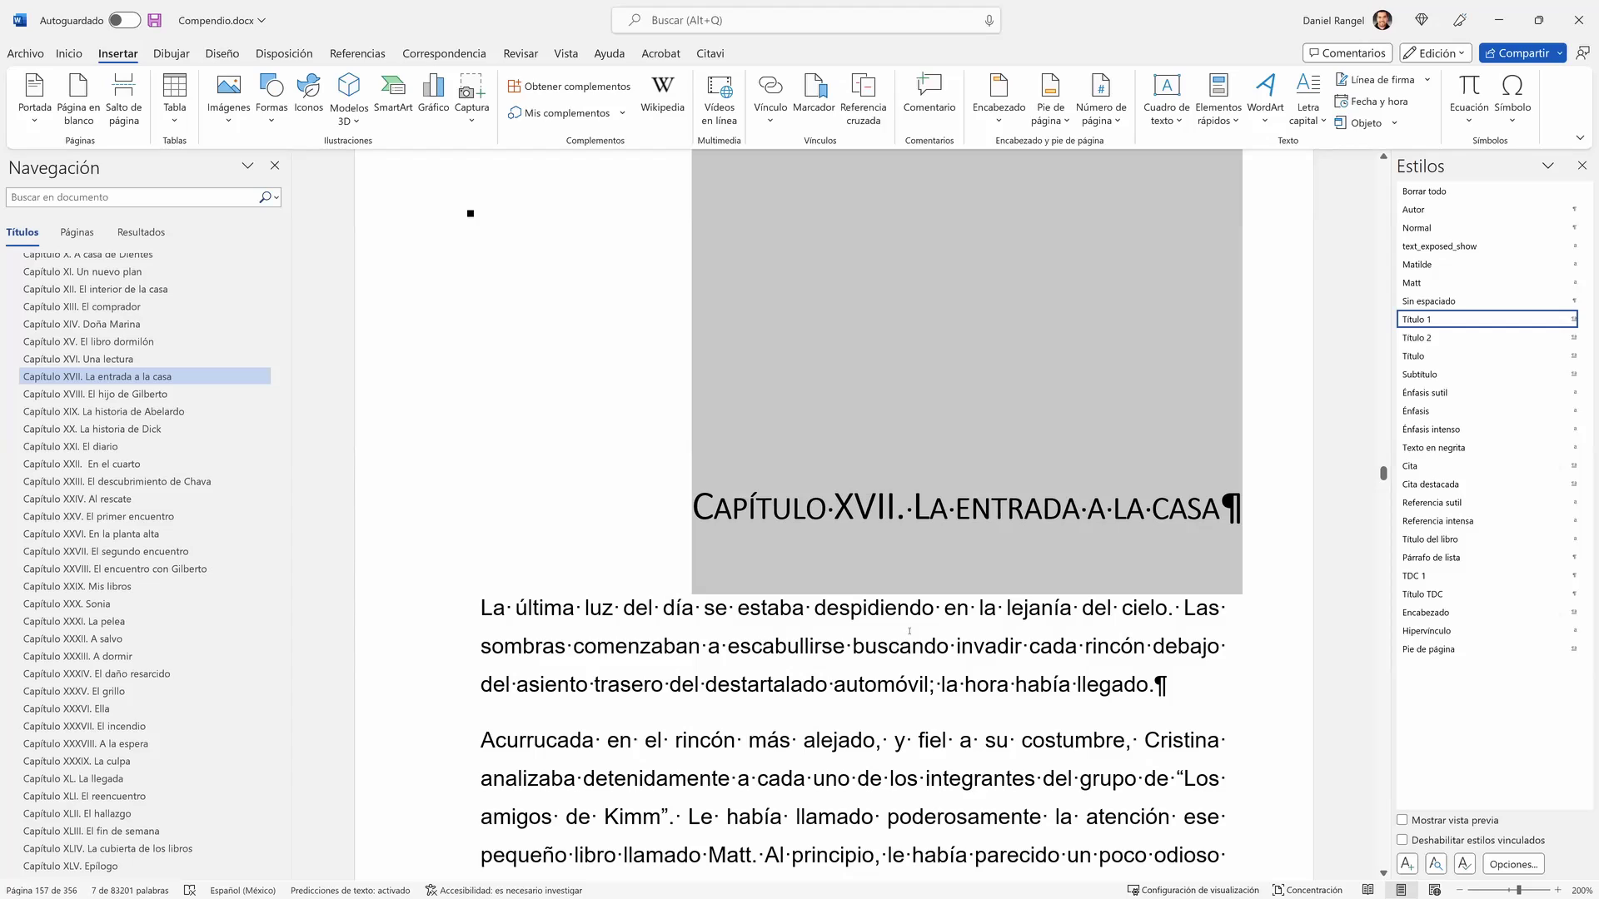
{"action": "left_click", "coordinate": [909, 630]}
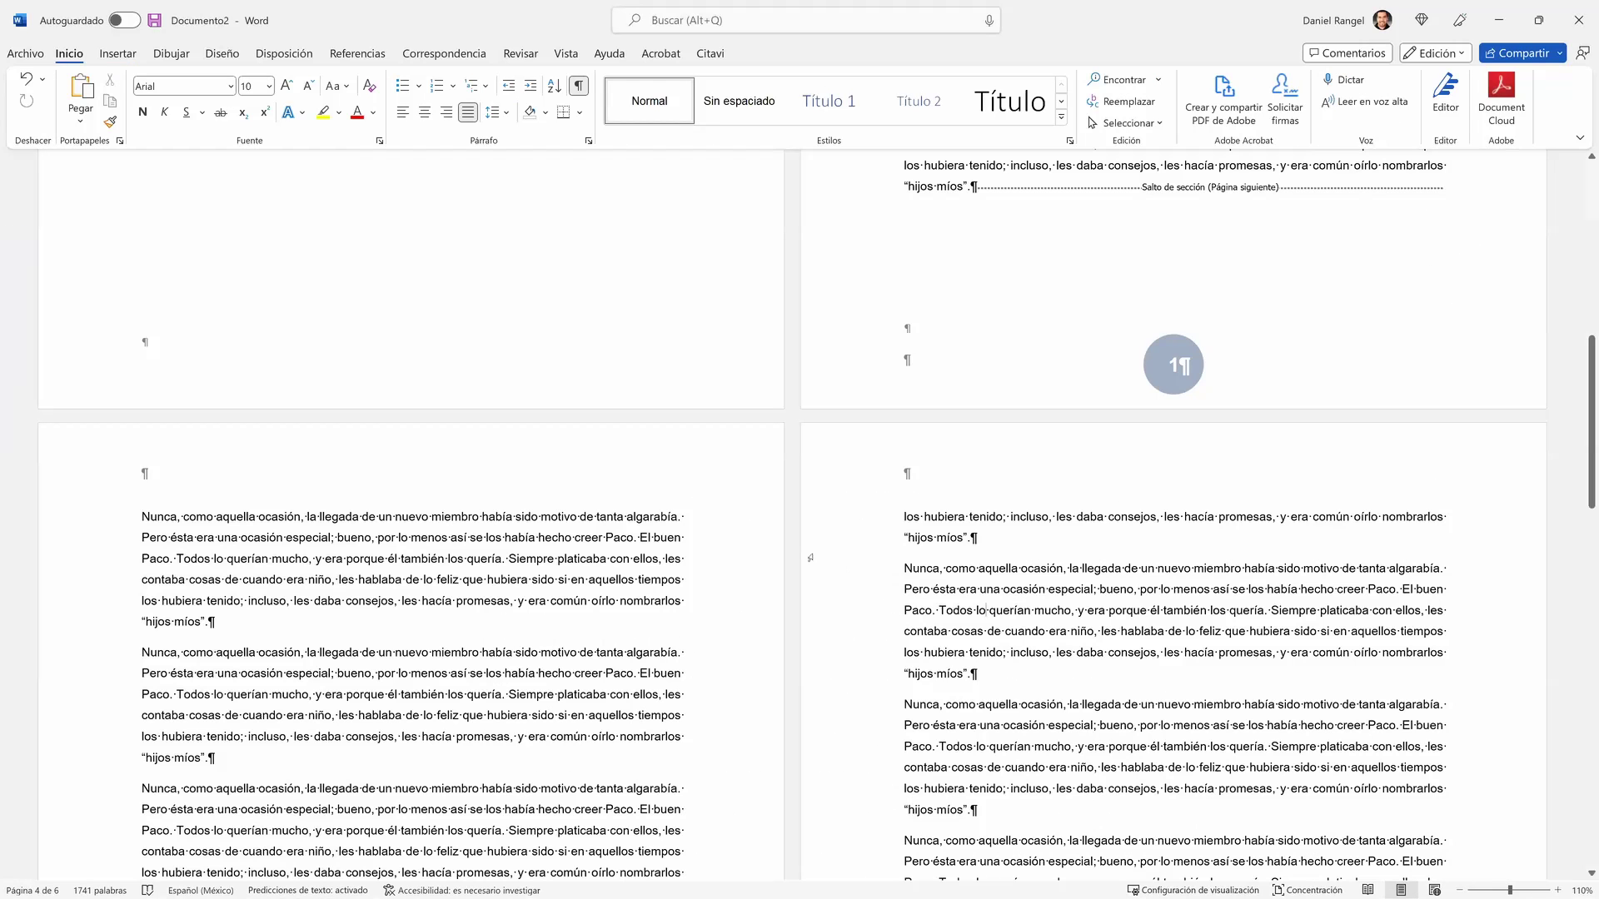
Clear Documento2 and type the lines 'título', 'título' and 'subtítulo'.
{"action": "key", "text": "ctrl+a"}
{"action": "key", "text": "Delete"}
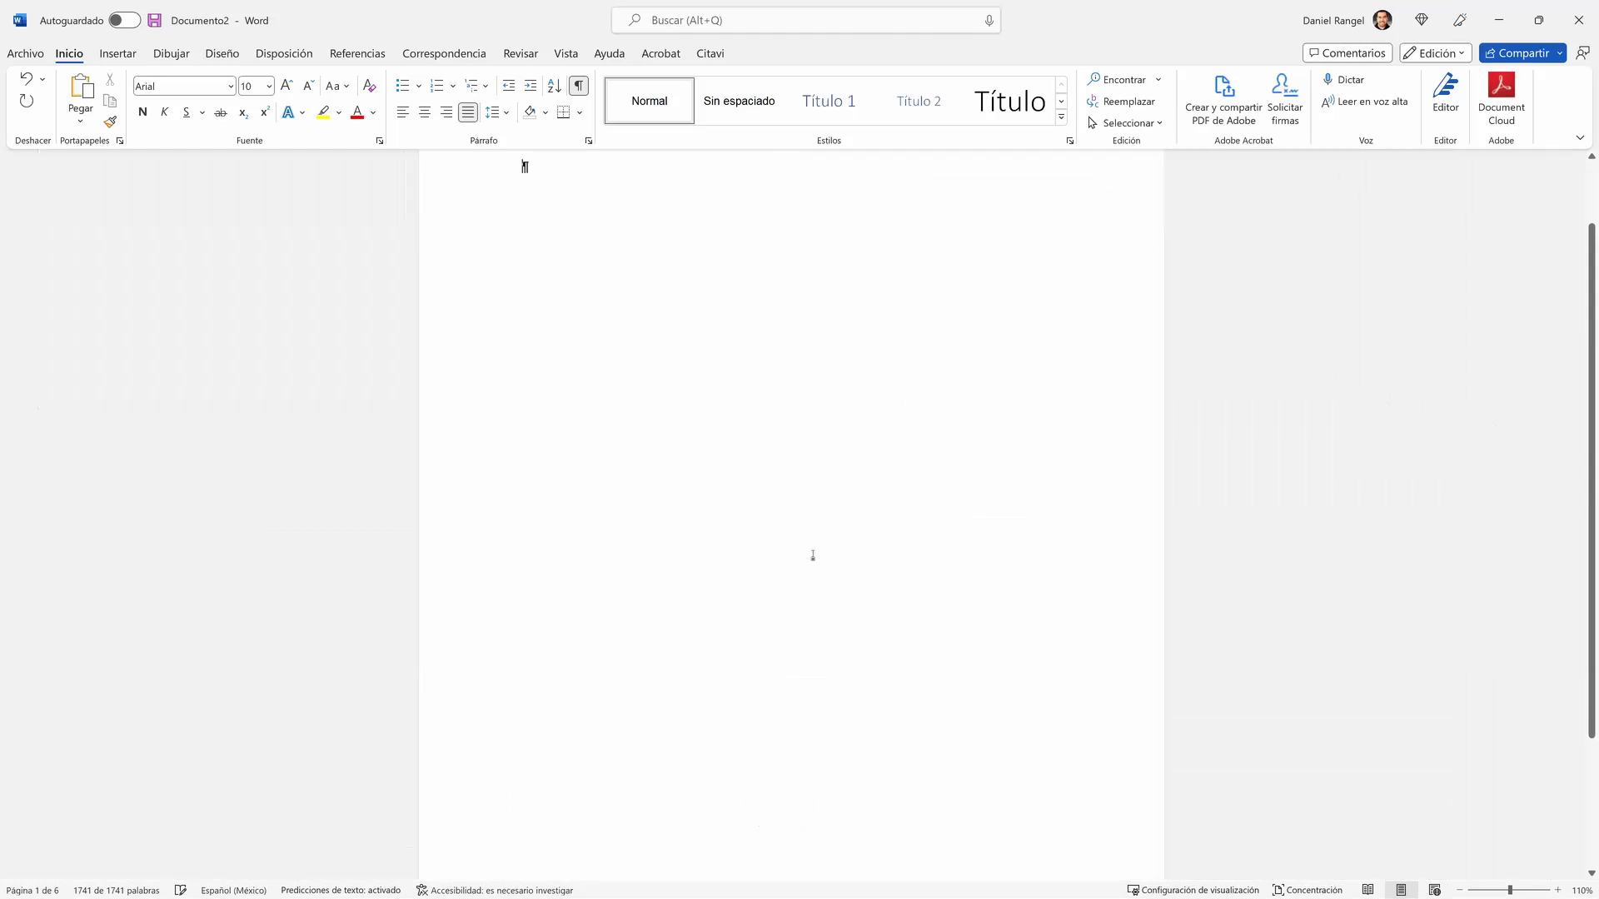
{"action": "scroll", "coordinate": [757, 390], "scroll_direction": "down", "scroll_amount": 10}
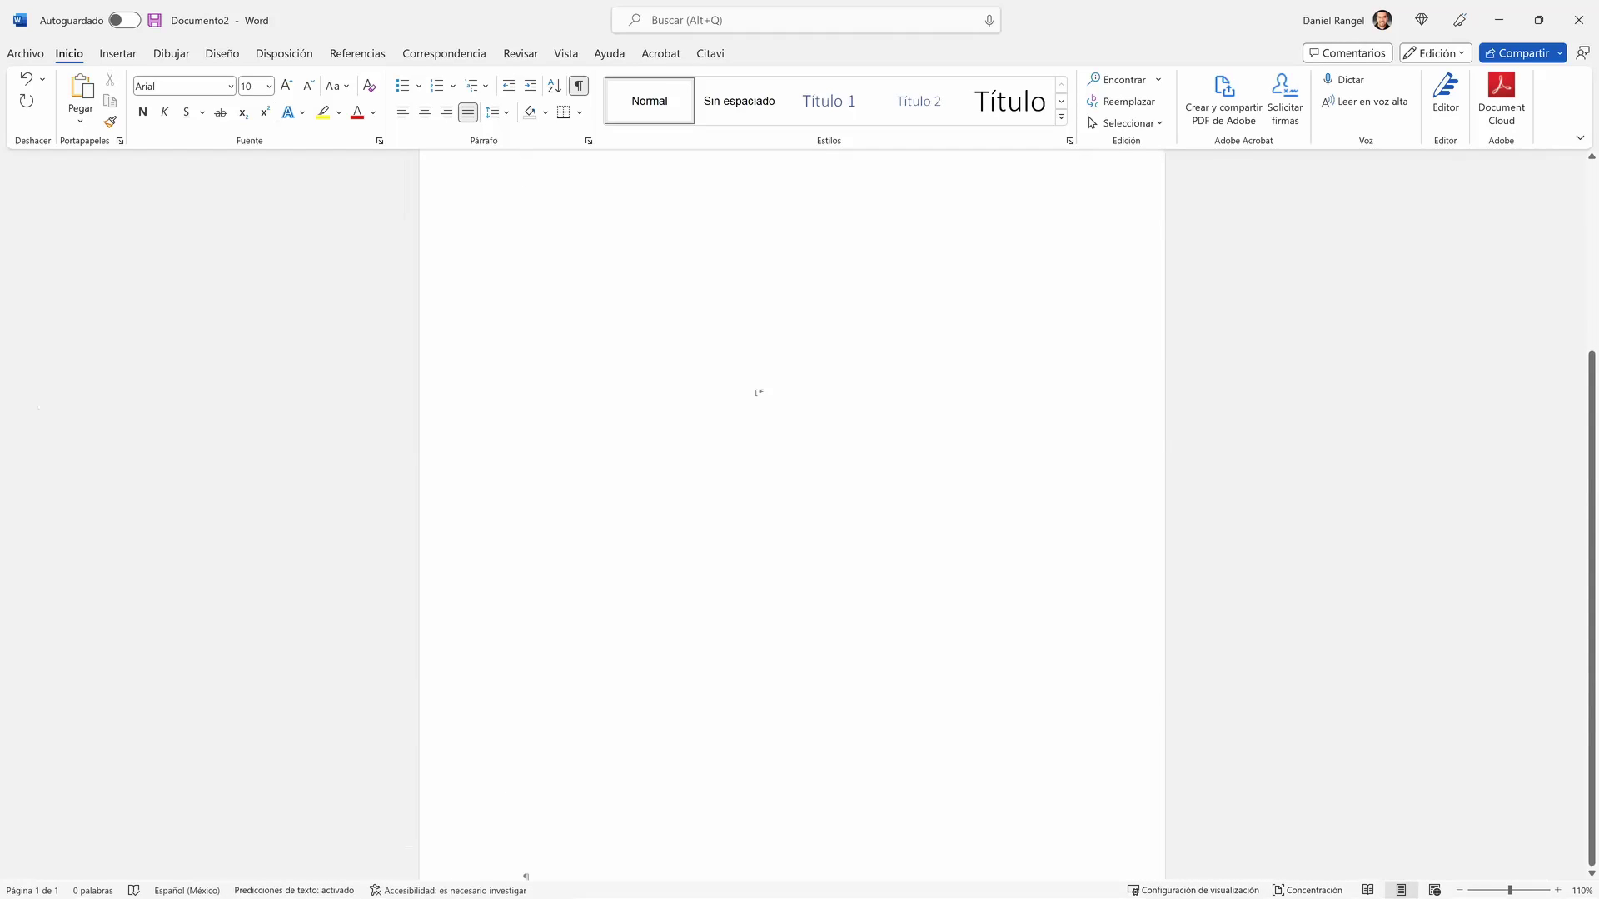
{"action": "key", "text": "Return"}
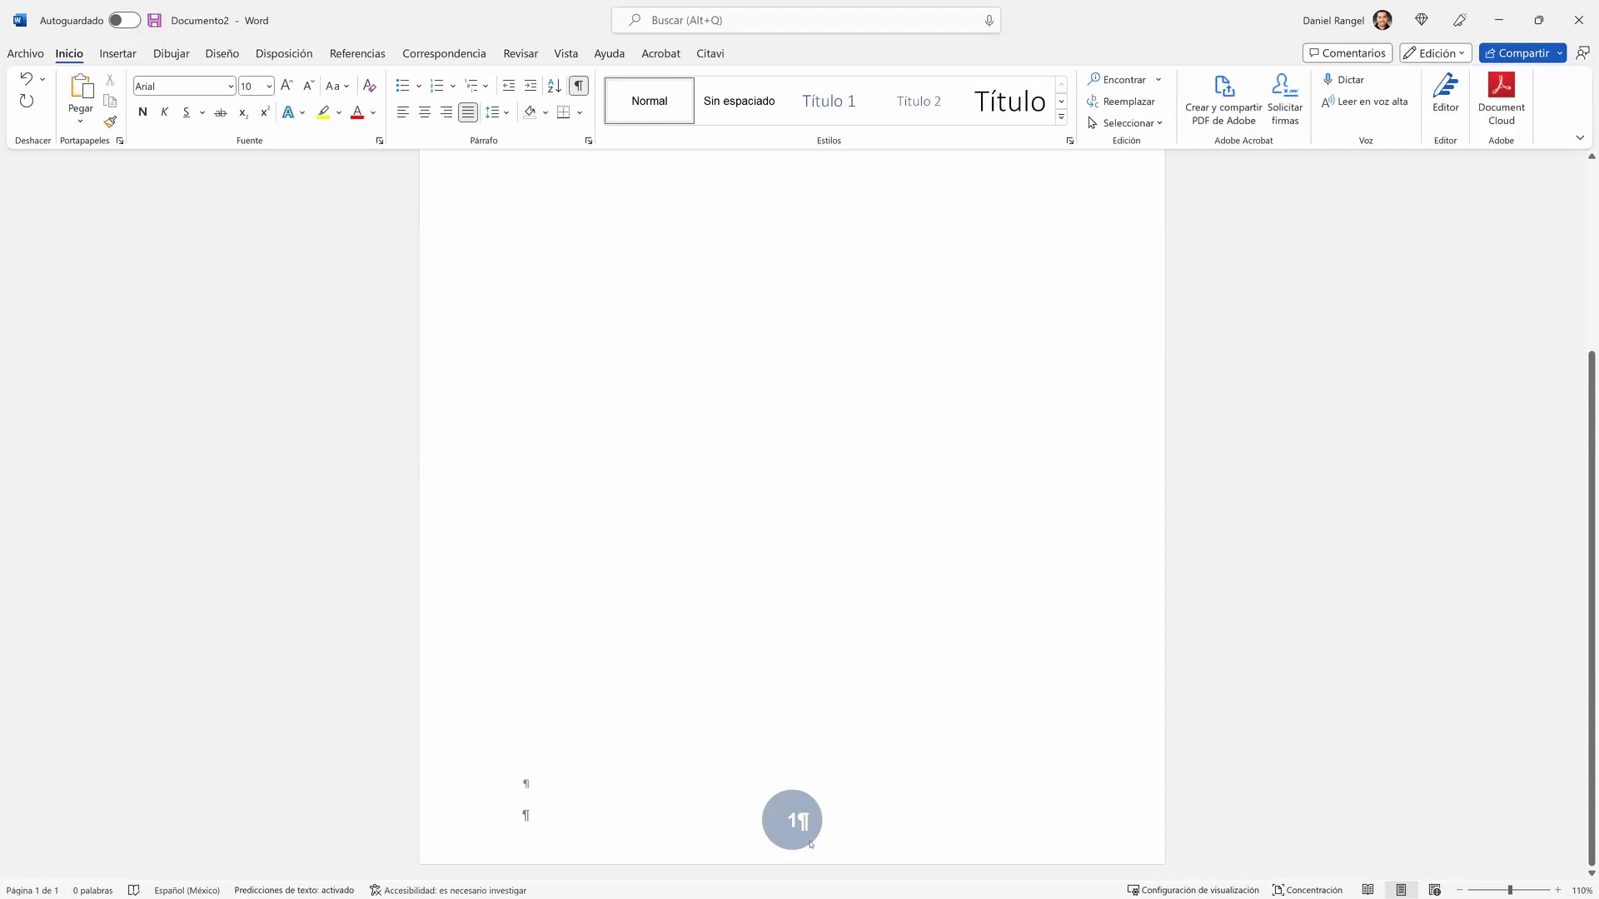
{"action": "scroll", "coordinate": [688, 503], "scroll_direction": "up", "scroll_amount": 10}
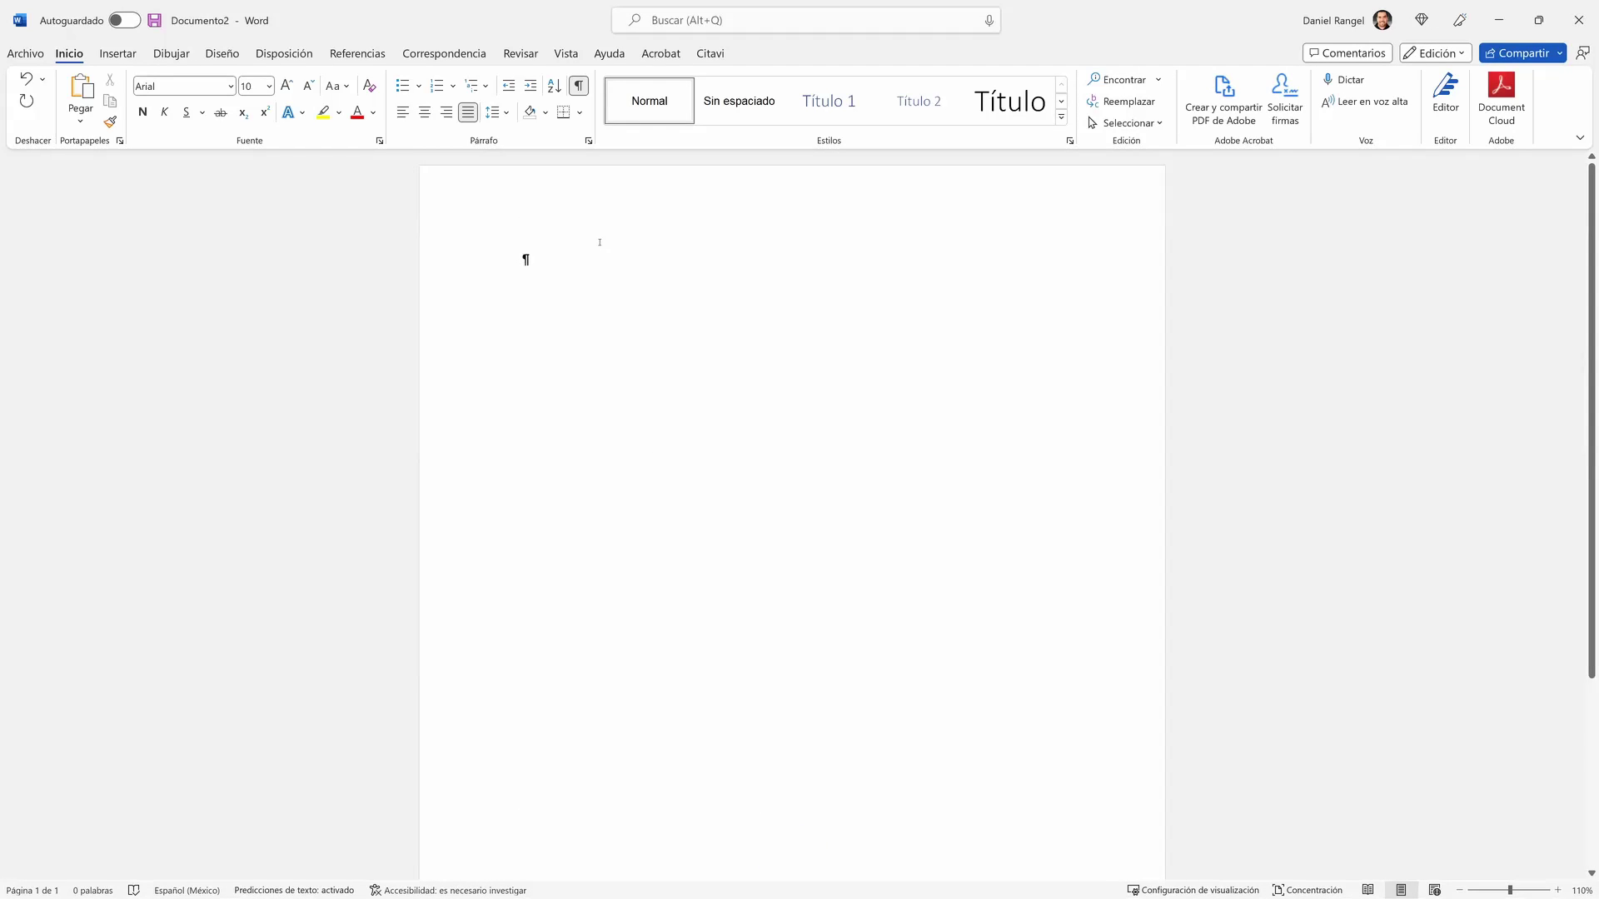
{"action": "type", "text": "título"}
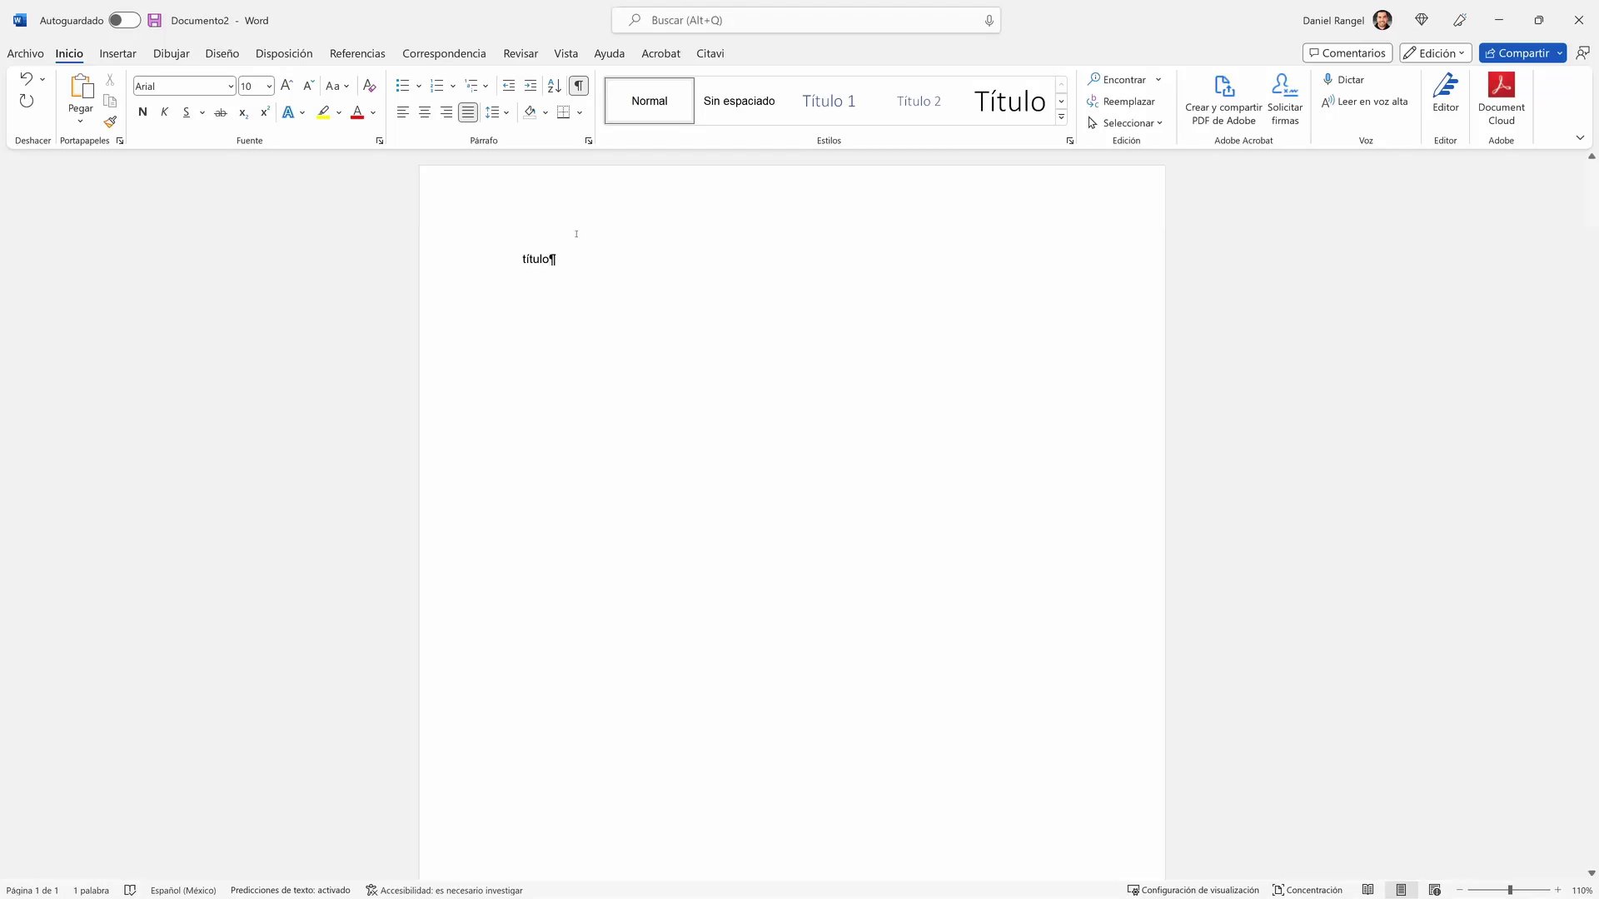
{"action": "scroll", "coordinate": [785, 542], "scroll_direction": "up", "scroll_amount": 8, "text": "ctrl"}
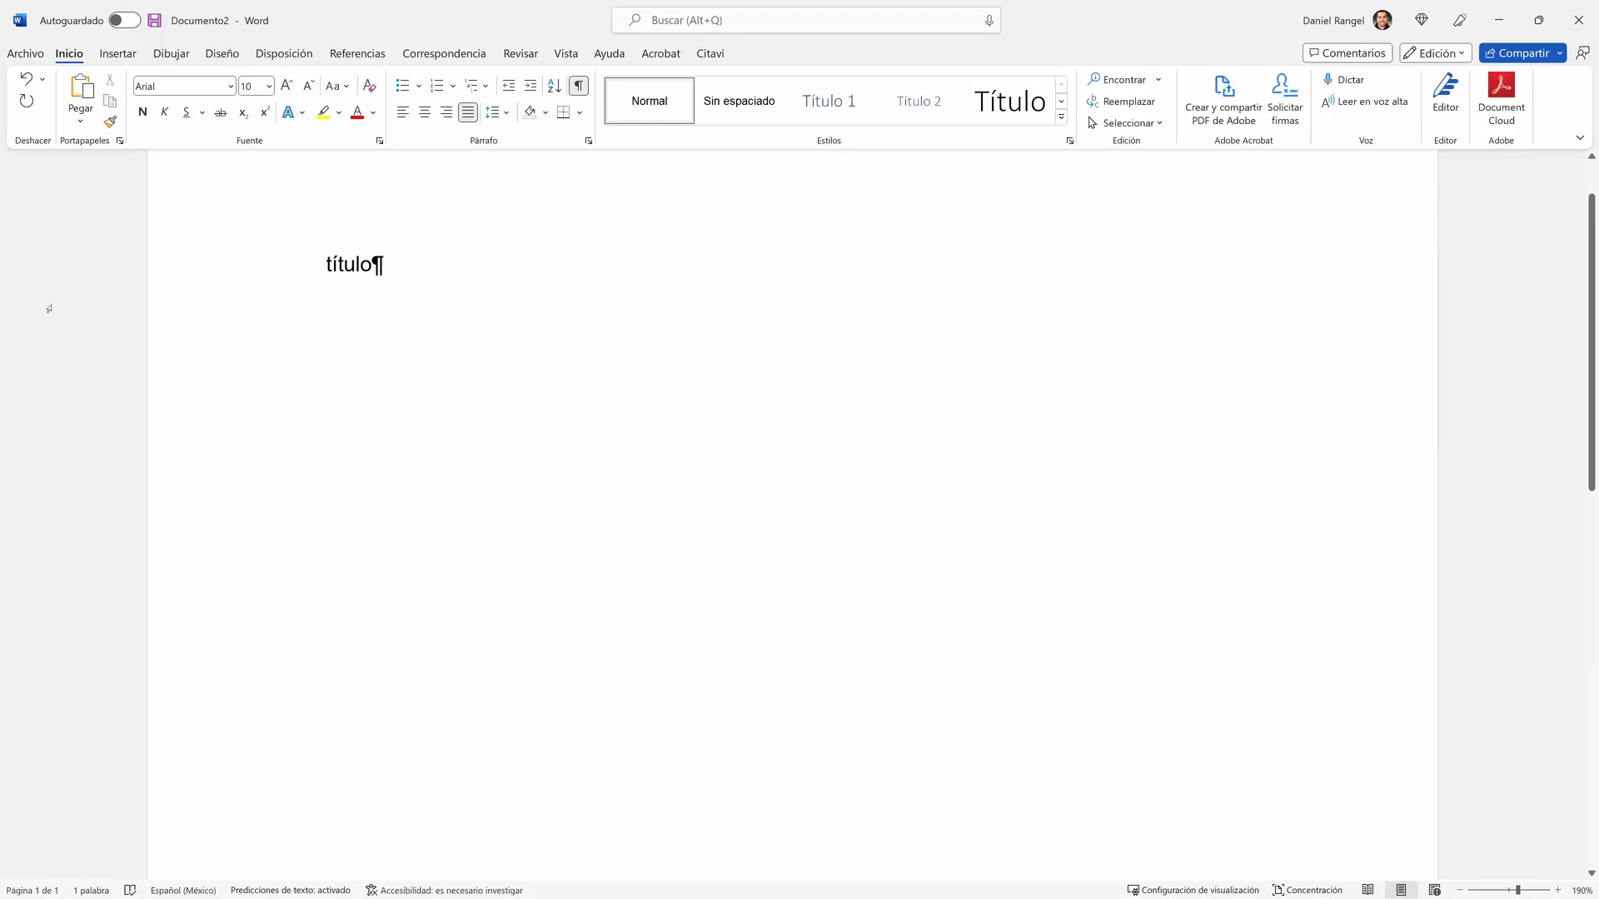
{"action": "scroll", "coordinate": [421, 473], "scroll_direction": "up", "scroll_amount": 2, "text": "ctrl"}
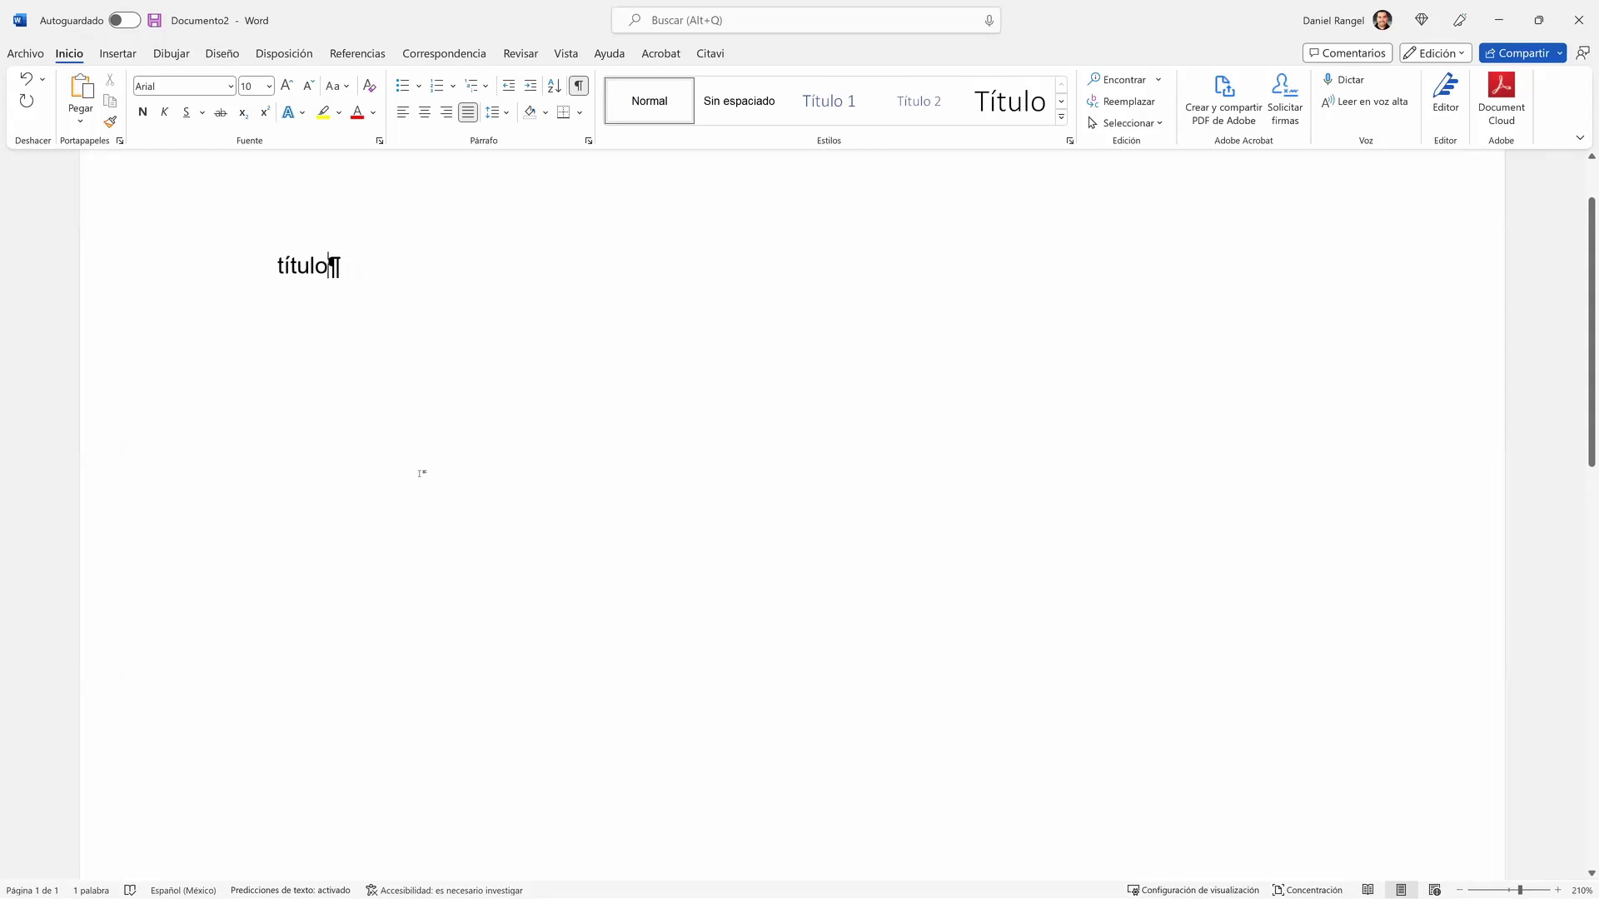
{"action": "scroll", "coordinate": [421, 473], "scroll_direction": "up", "scroll_amount": 2}
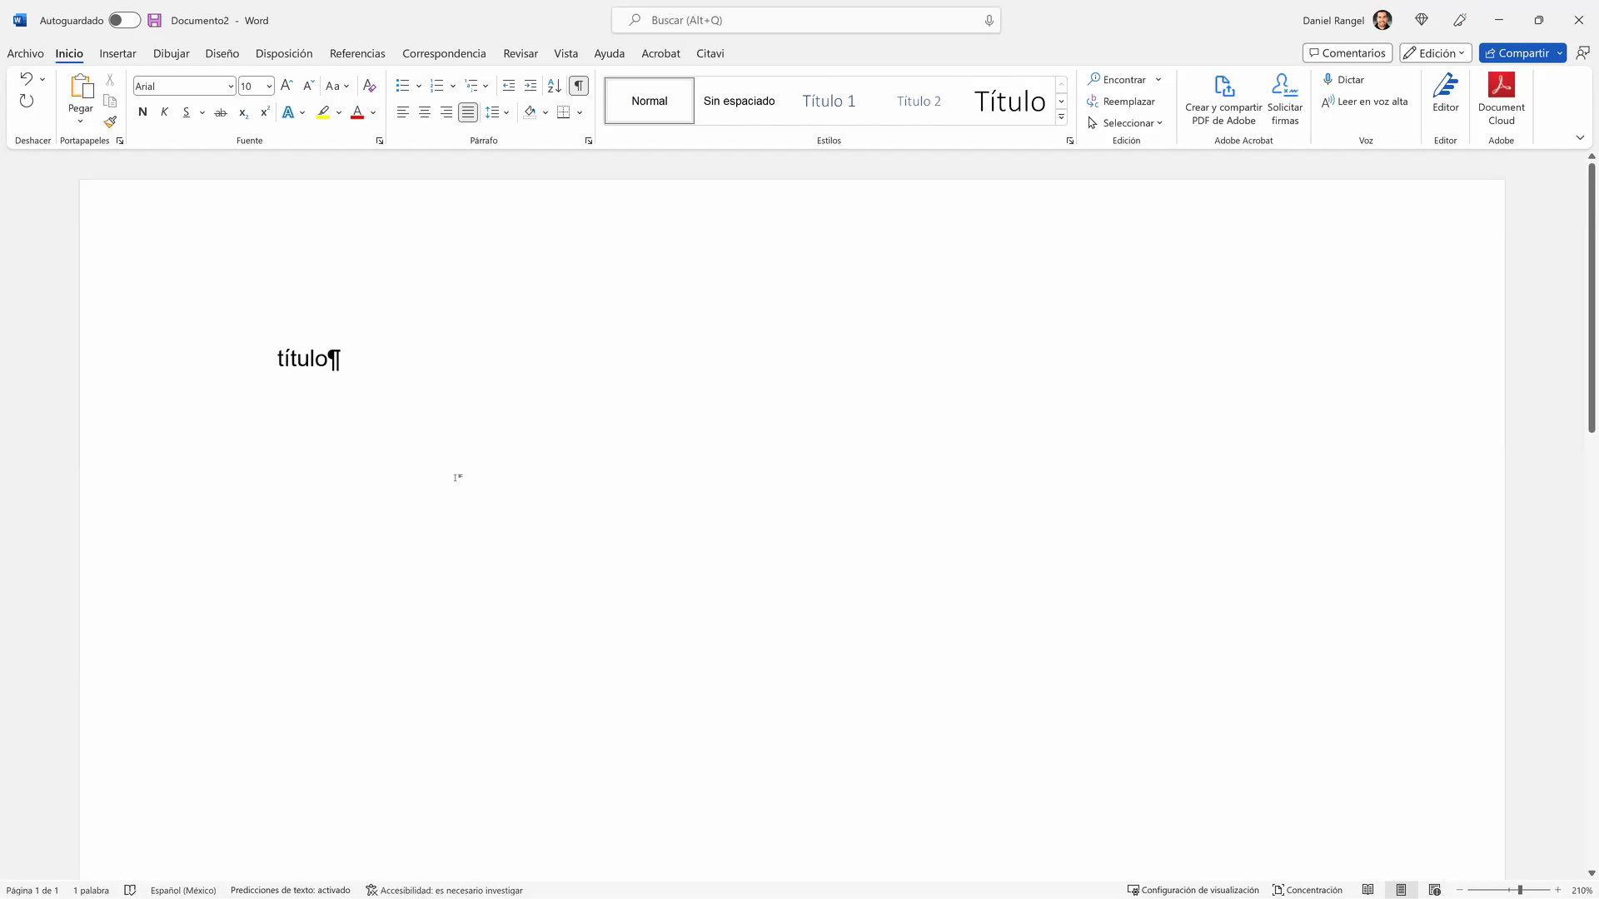
{"action": "key", "text": "Return"}
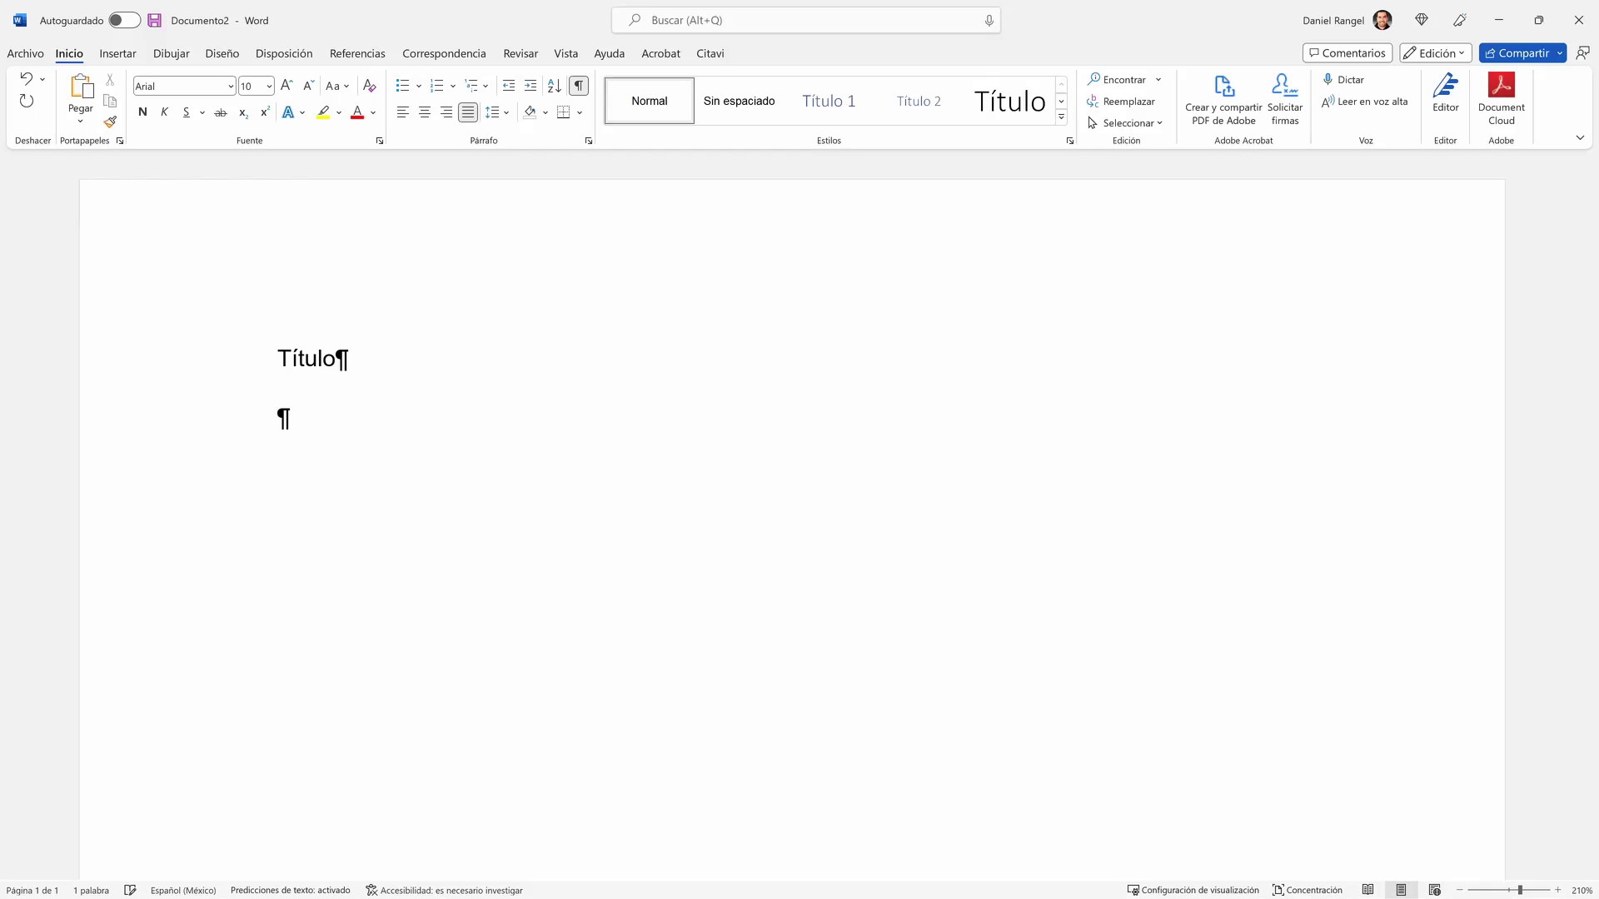
{"action": "type", "text": "título"}
{"action": "key", "text": "Return"}
{"action": "type", "text": "subtítulo"}
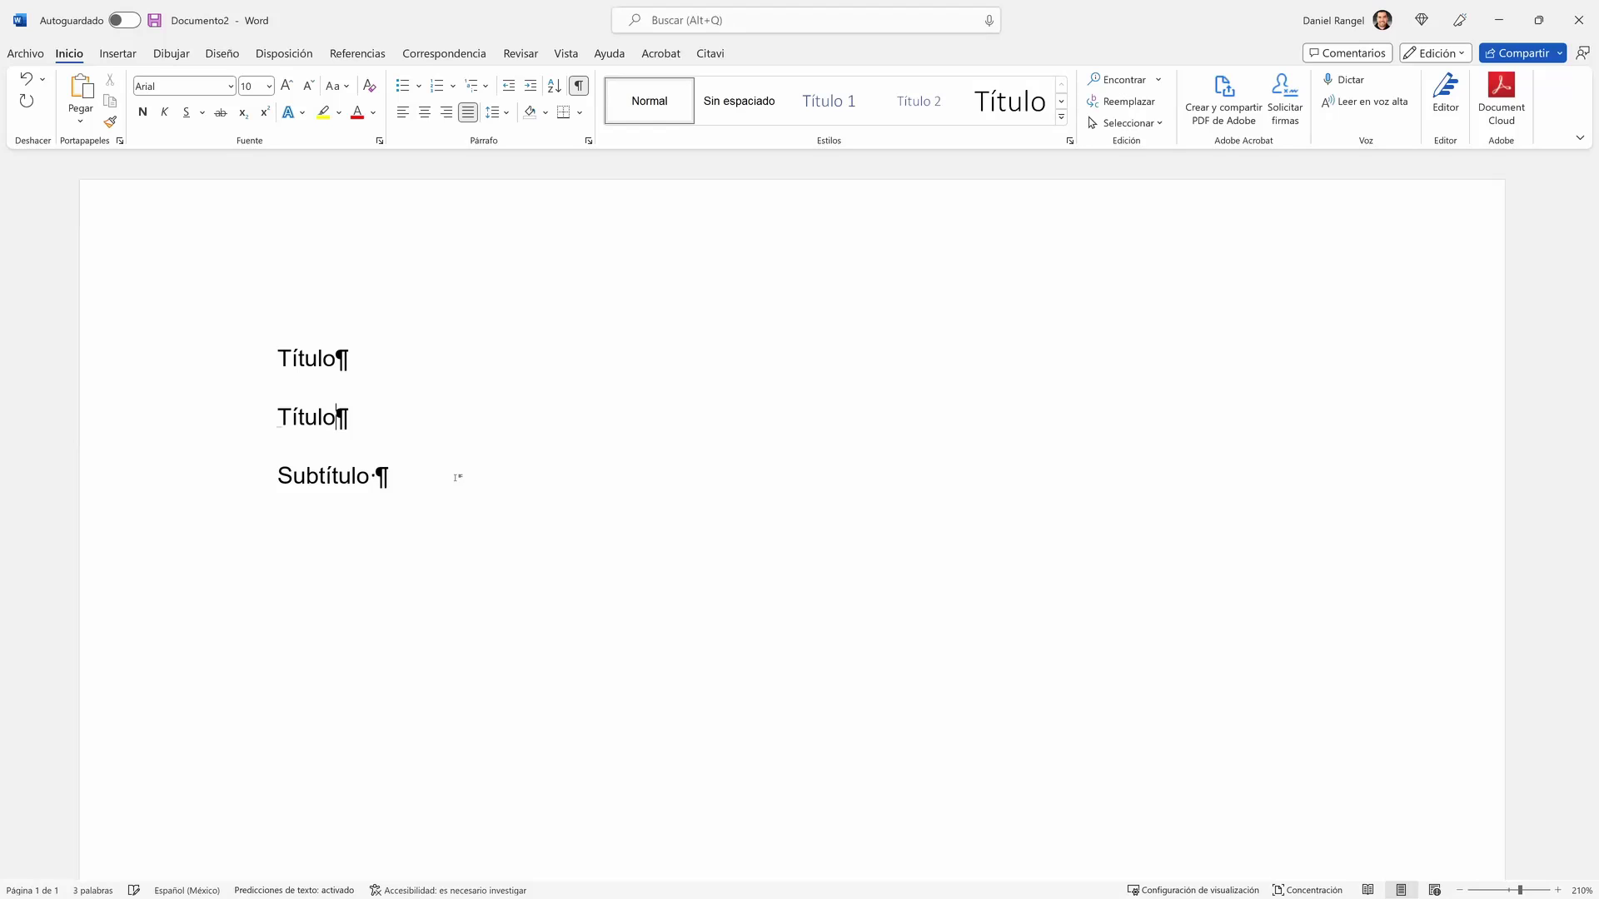
Copy the Título and Subtítulo pair and paste it twice at the end.
{"action": "key", "text": "Home"}
{"action": "key", "text": "shift+Down"}
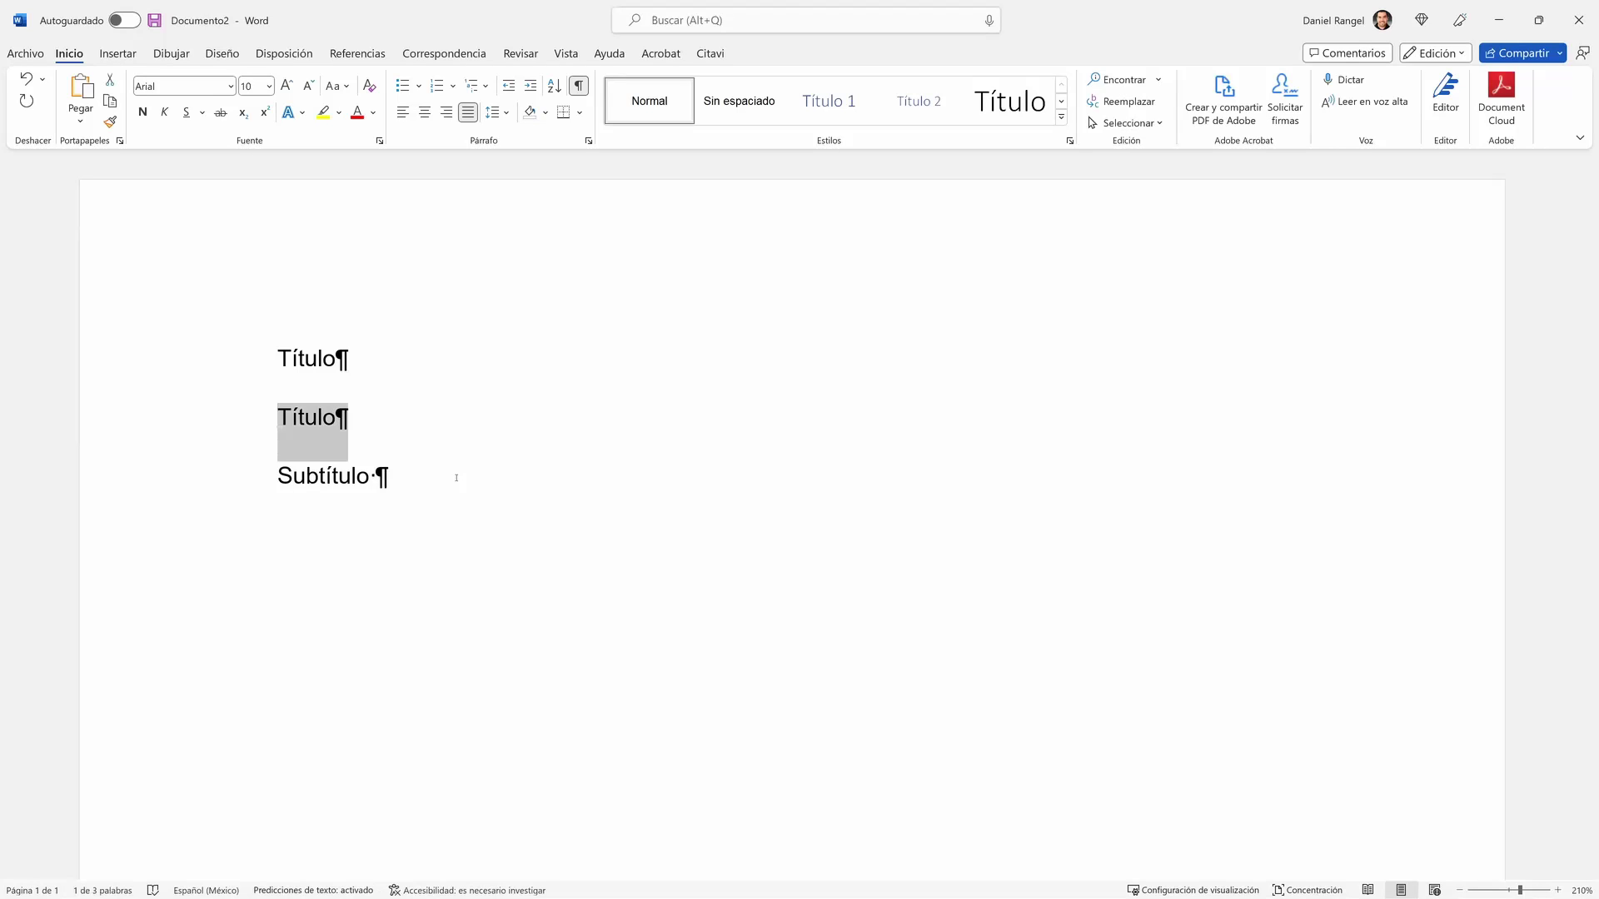
{"action": "key", "text": "shift+Down"}
{"action": "key", "text": "ctrl+c"}
{"action": "key", "text": "Right"}
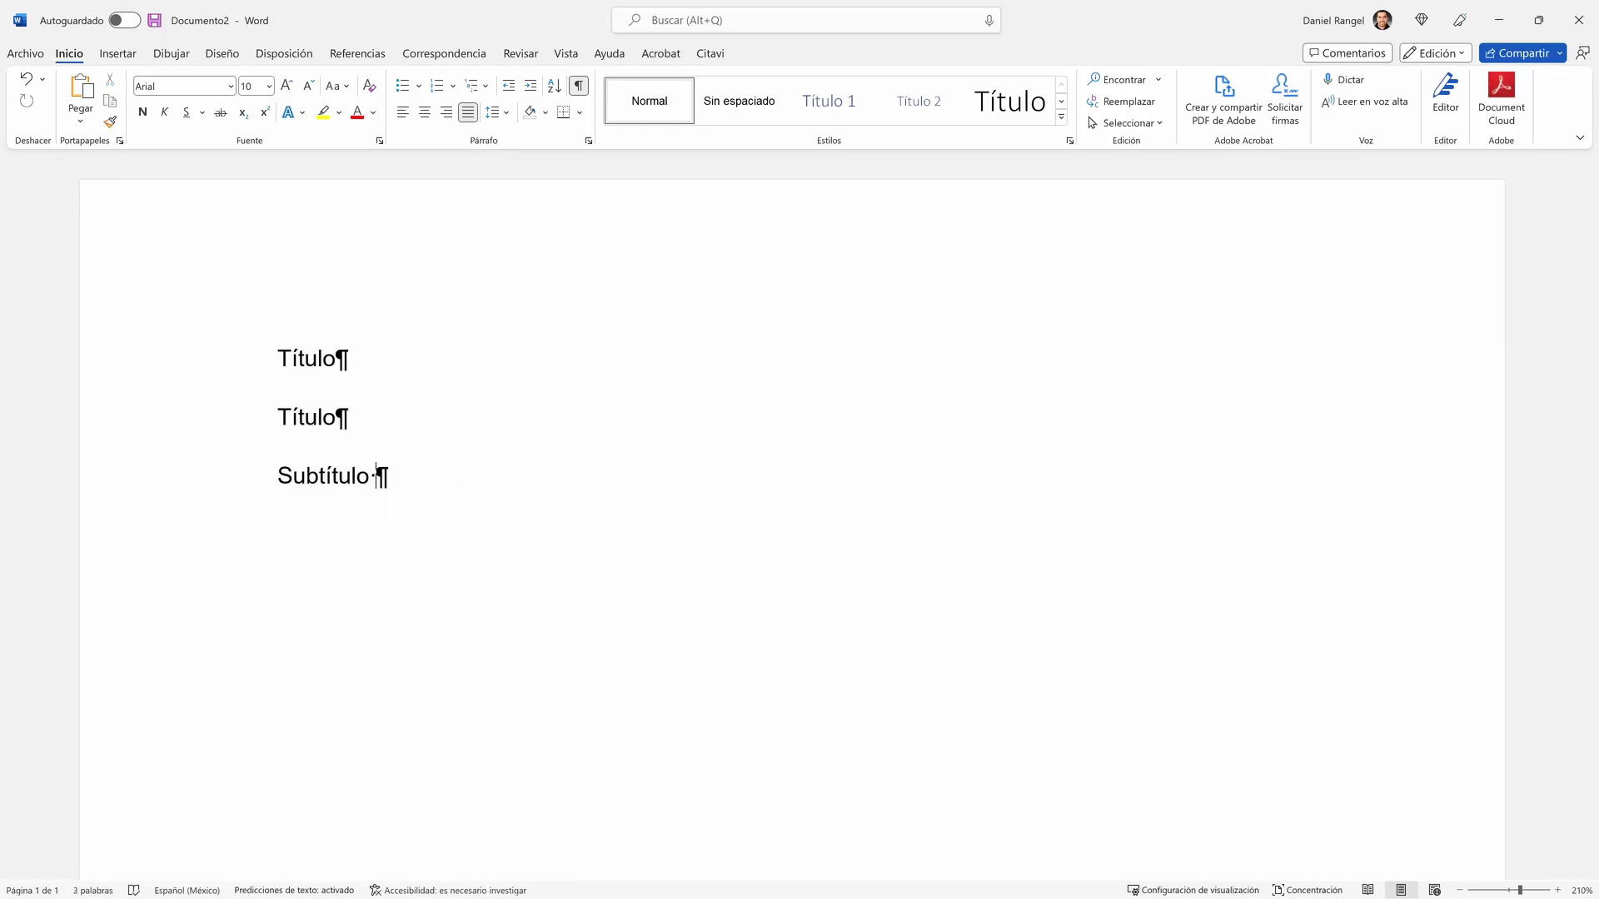
{"action": "key", "text": "Return"}
{"action": "key", "text": "ctrl+v"}
{"action": "key", "text": "ctrl+v"}
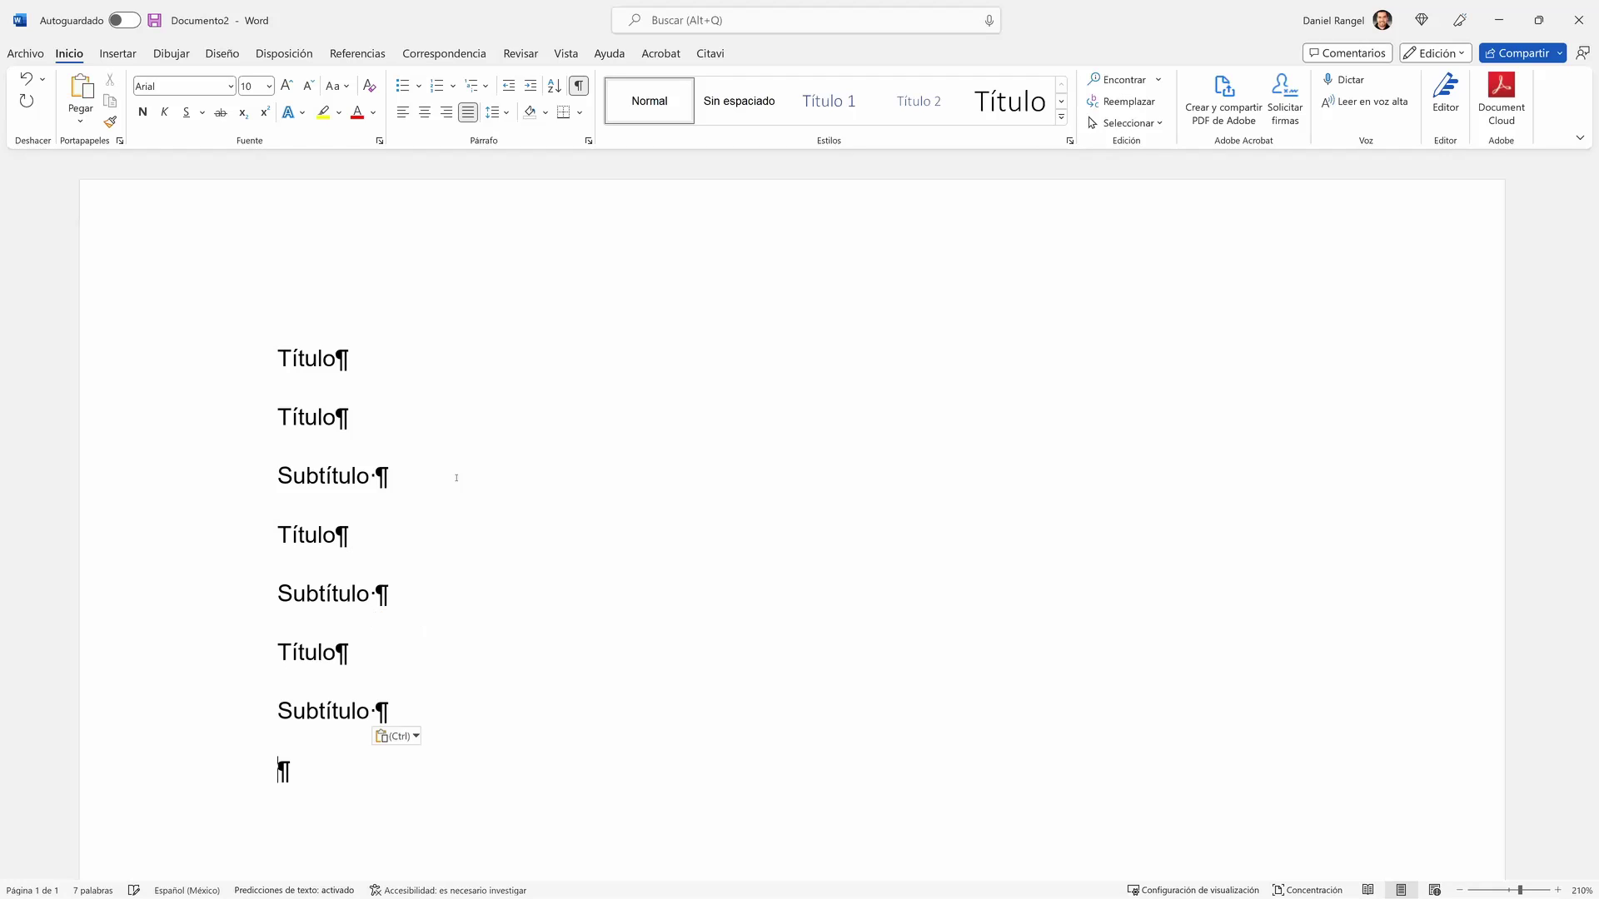
{"action": "key", "text": "ctrl+v"}
{"action": "key", "text": "ctrl+v"}
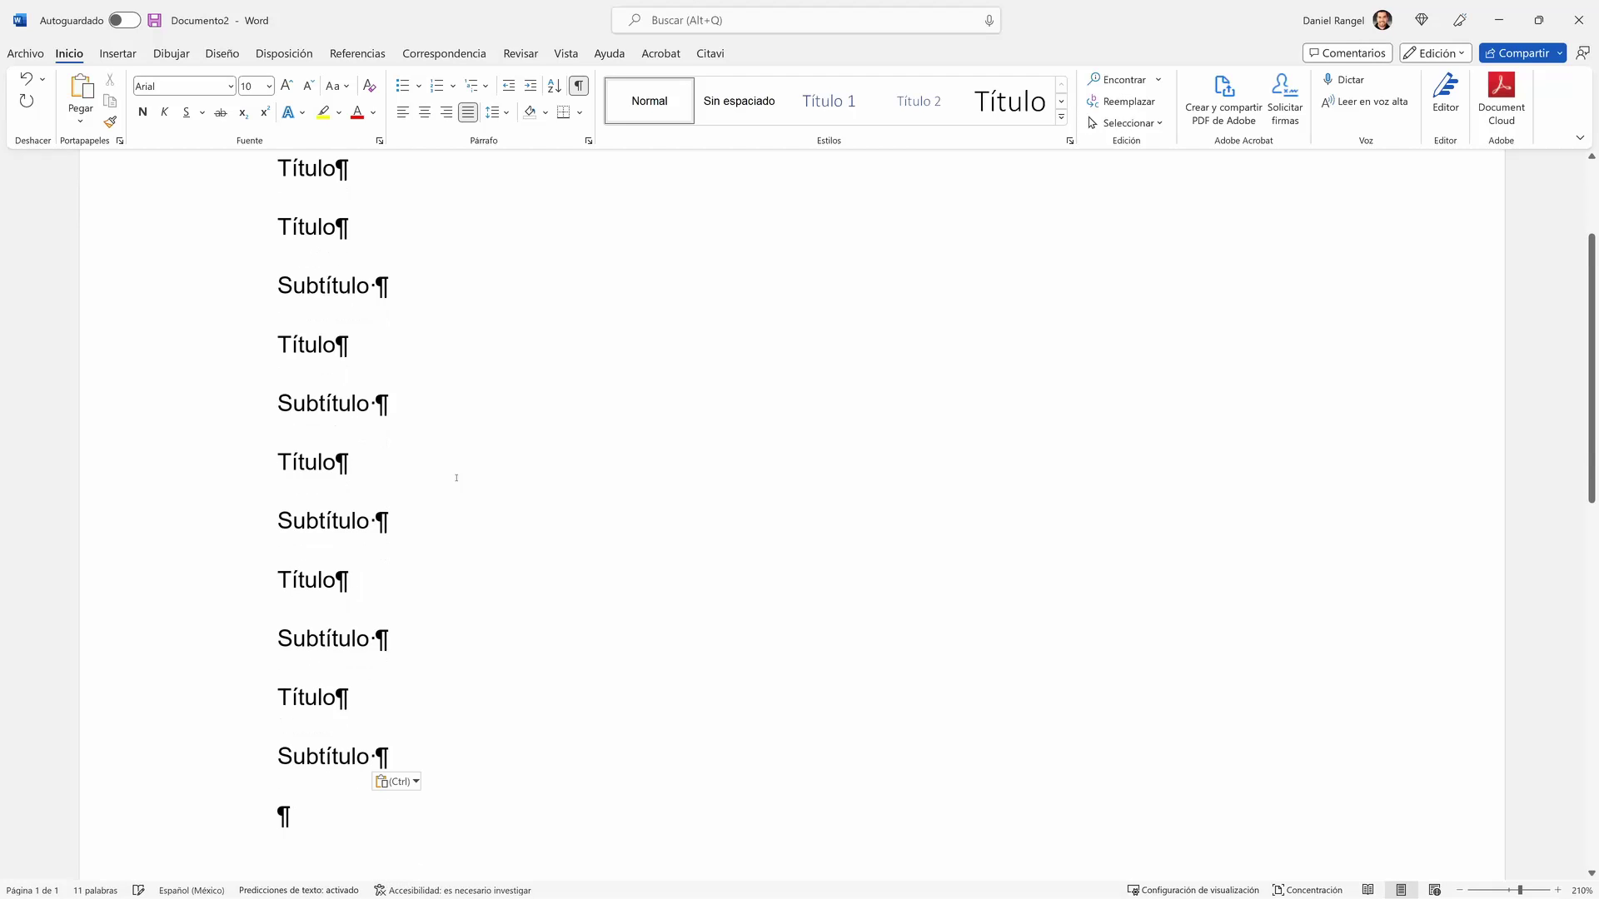
Apply Título 1 to the first two Título lines and Título 2 to the first Subtítulo line.
{"action": "scroll", "coordinate": [395, 426], "scroll_direction": "up", "scroll_amount": 1}
{"action": "scroll", "coordinate": [264, 307], "scroll_direction": "up", "scroll_amount": 1}
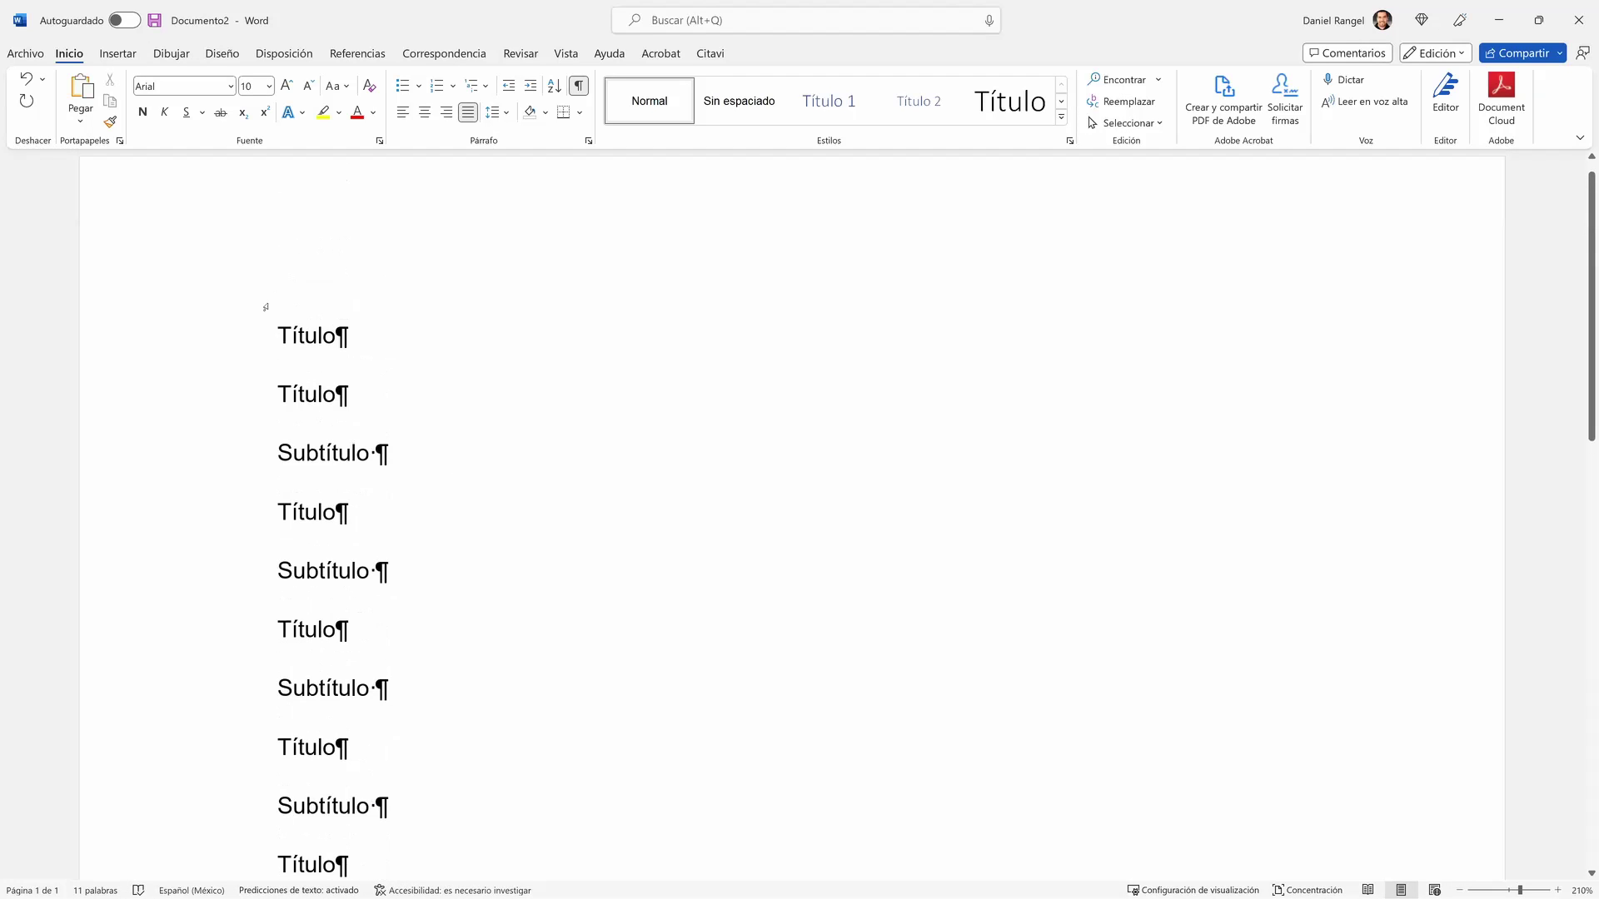
{"action": "left_click", "coordinate": [231, 342]}
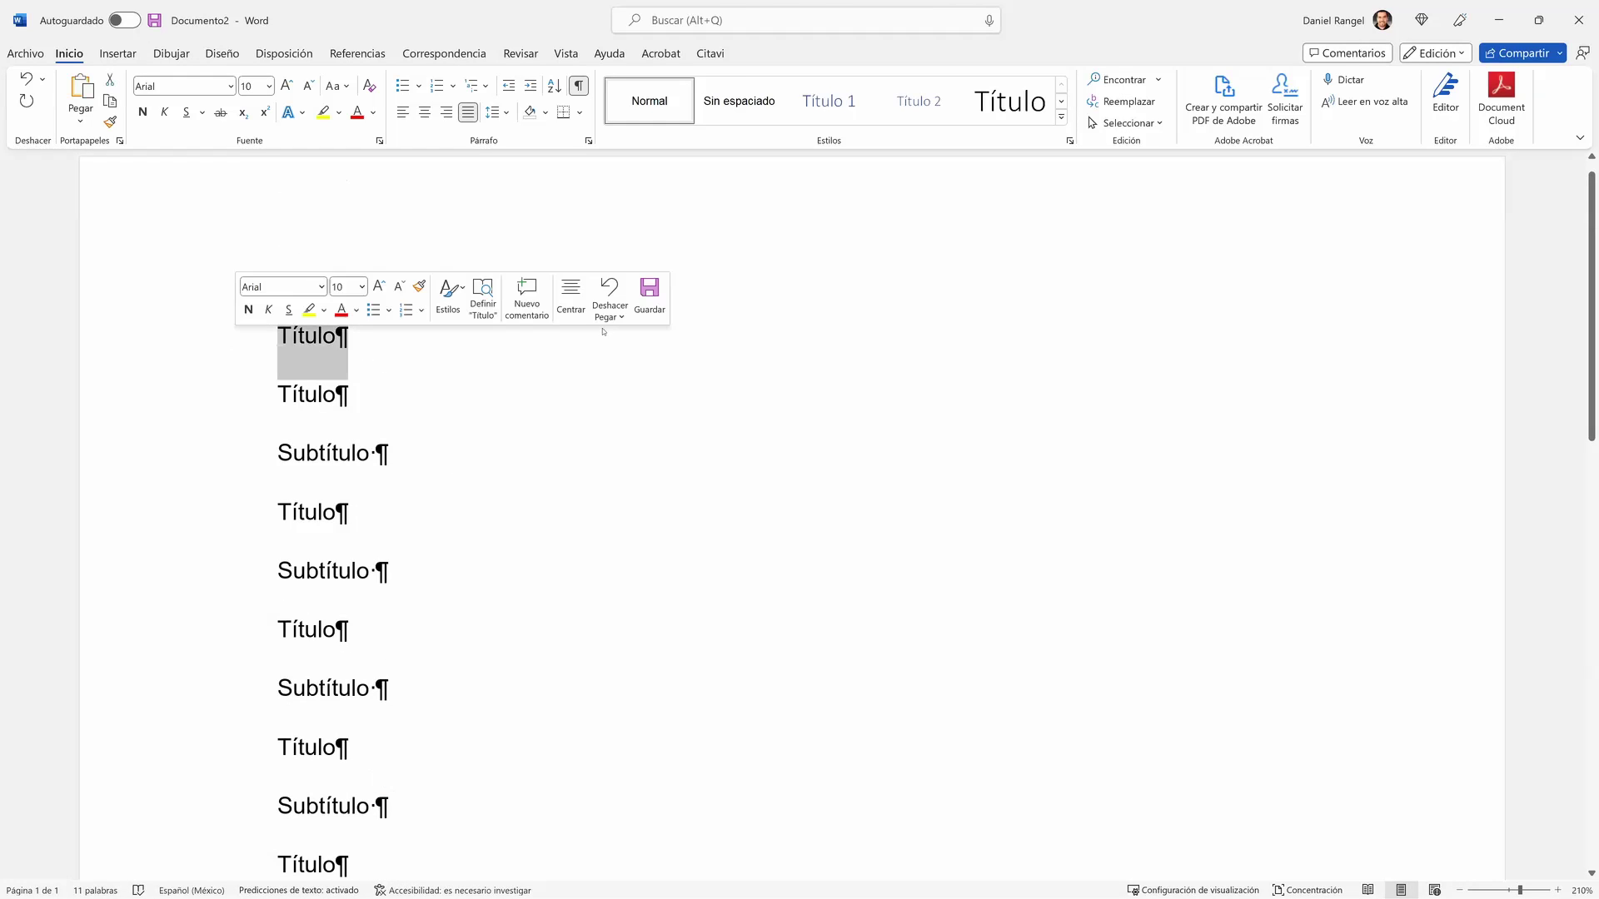
{"action": "left_click", "coordinate": [829, 101]}
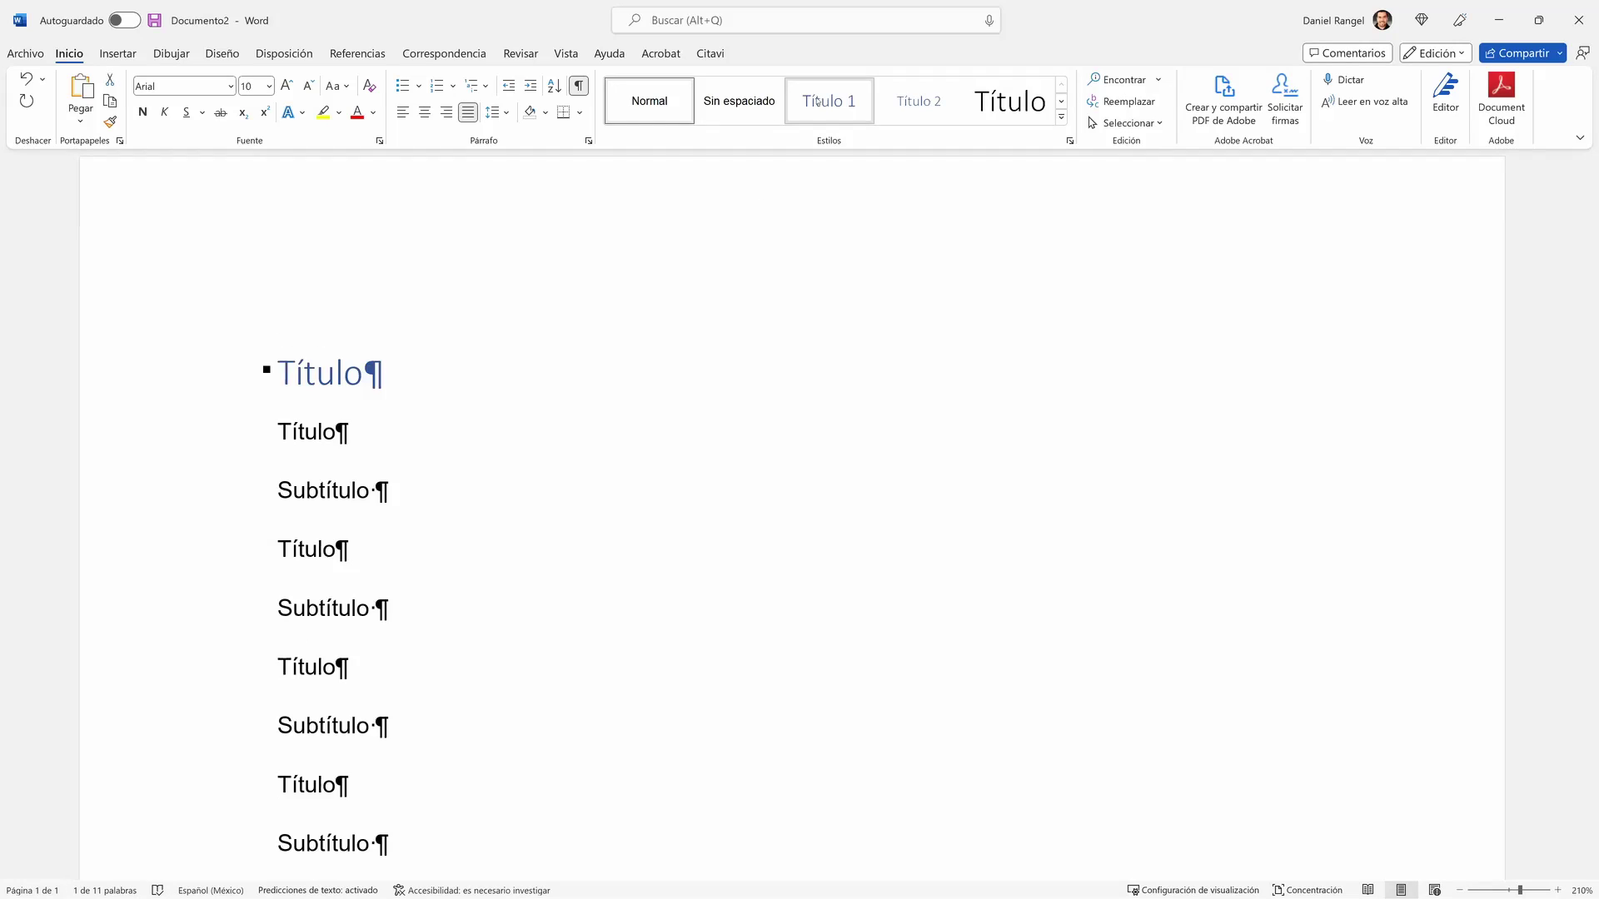
{"action": "left_click", "coordinate": [240, 492]}
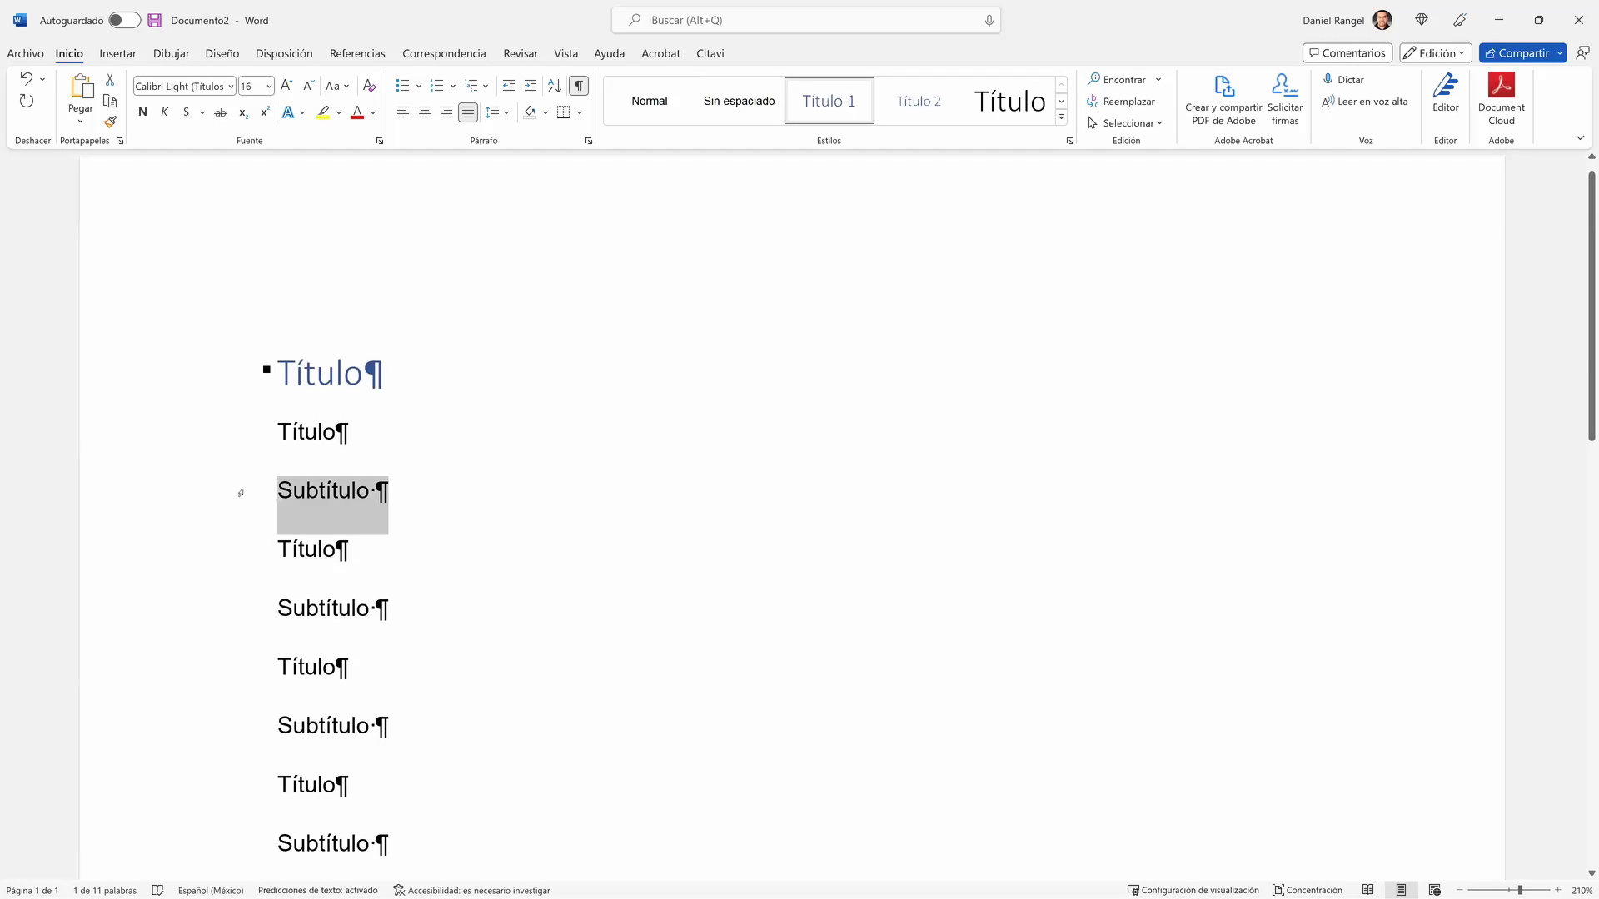
{"action": "left_click", "coordinate": [924, 100]}
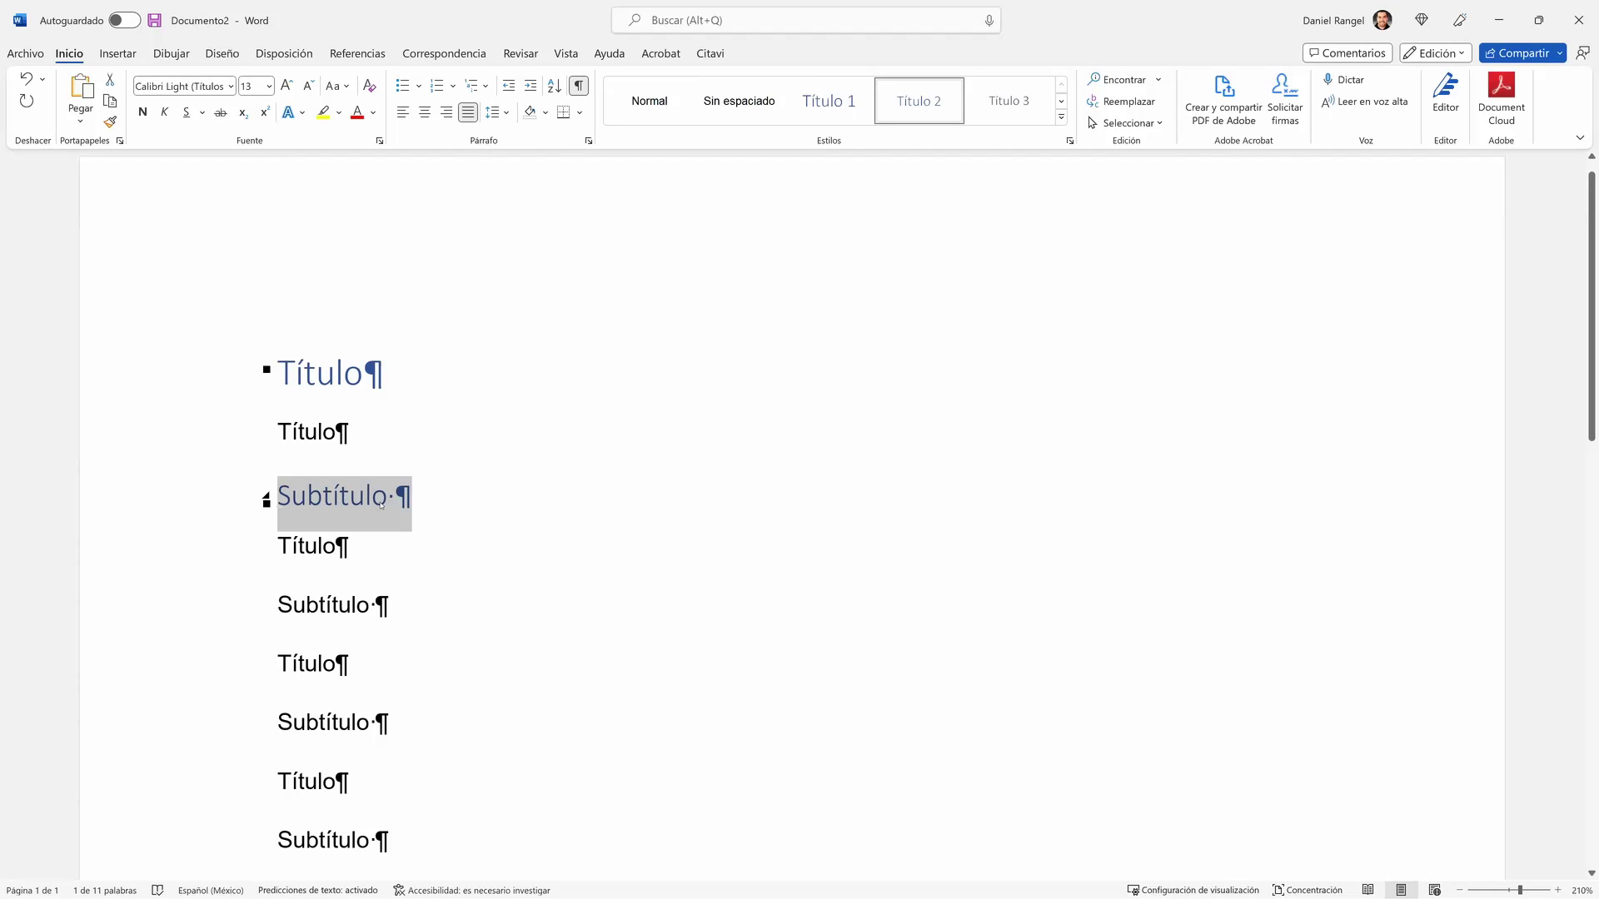
{"action": "left_click", "coordinate": [244, 432]}
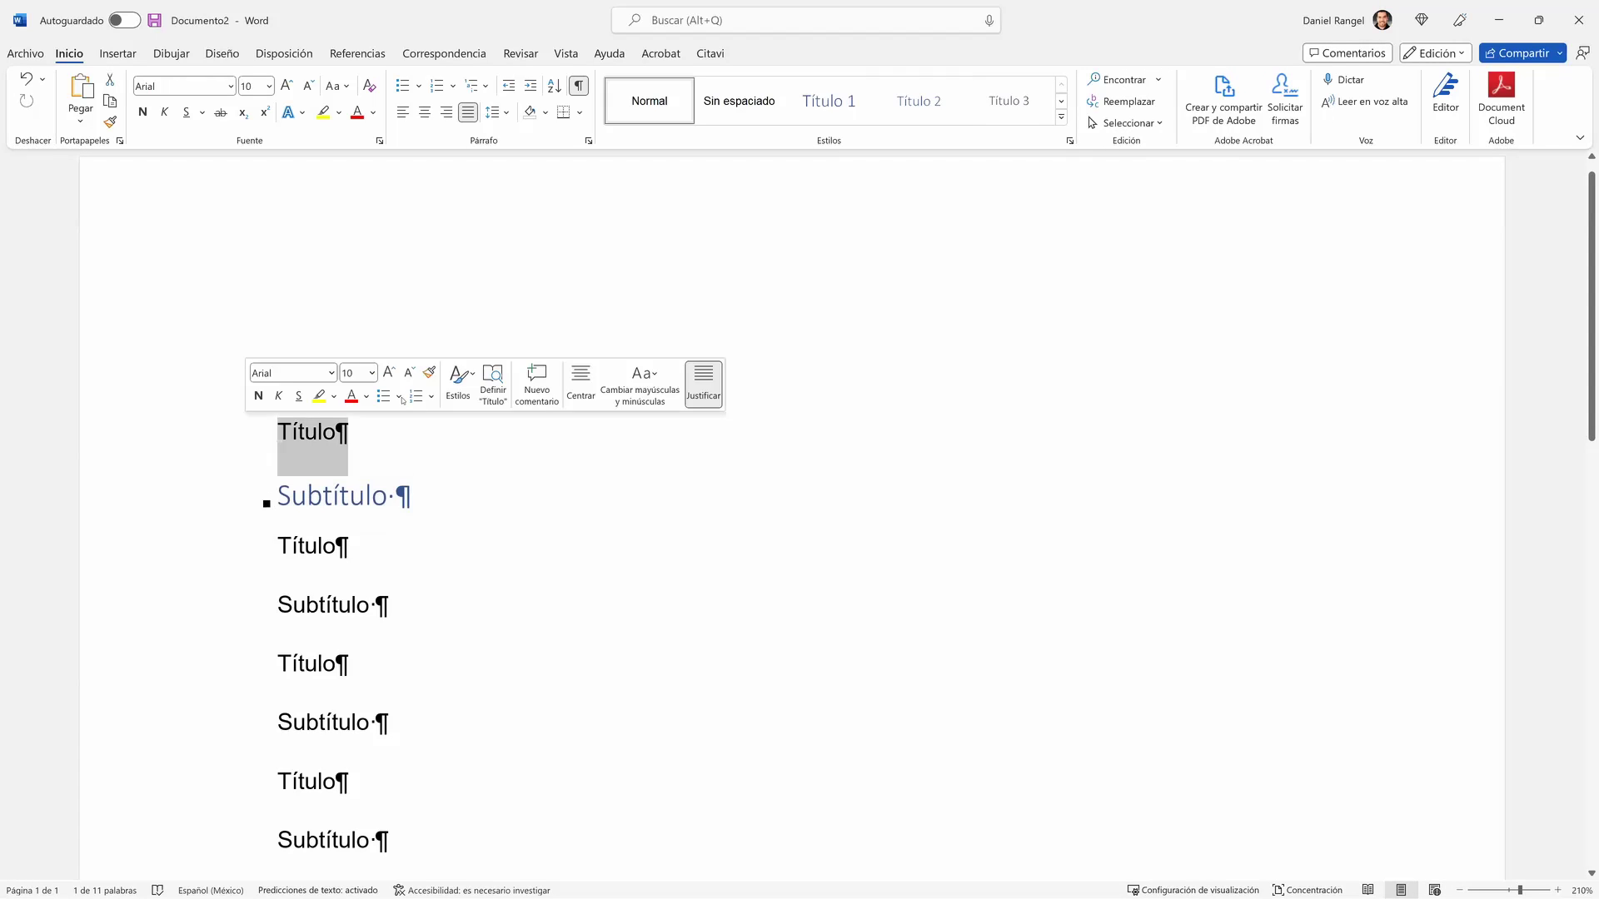
{"action": "left_click", "coordinate": [822, 101]}
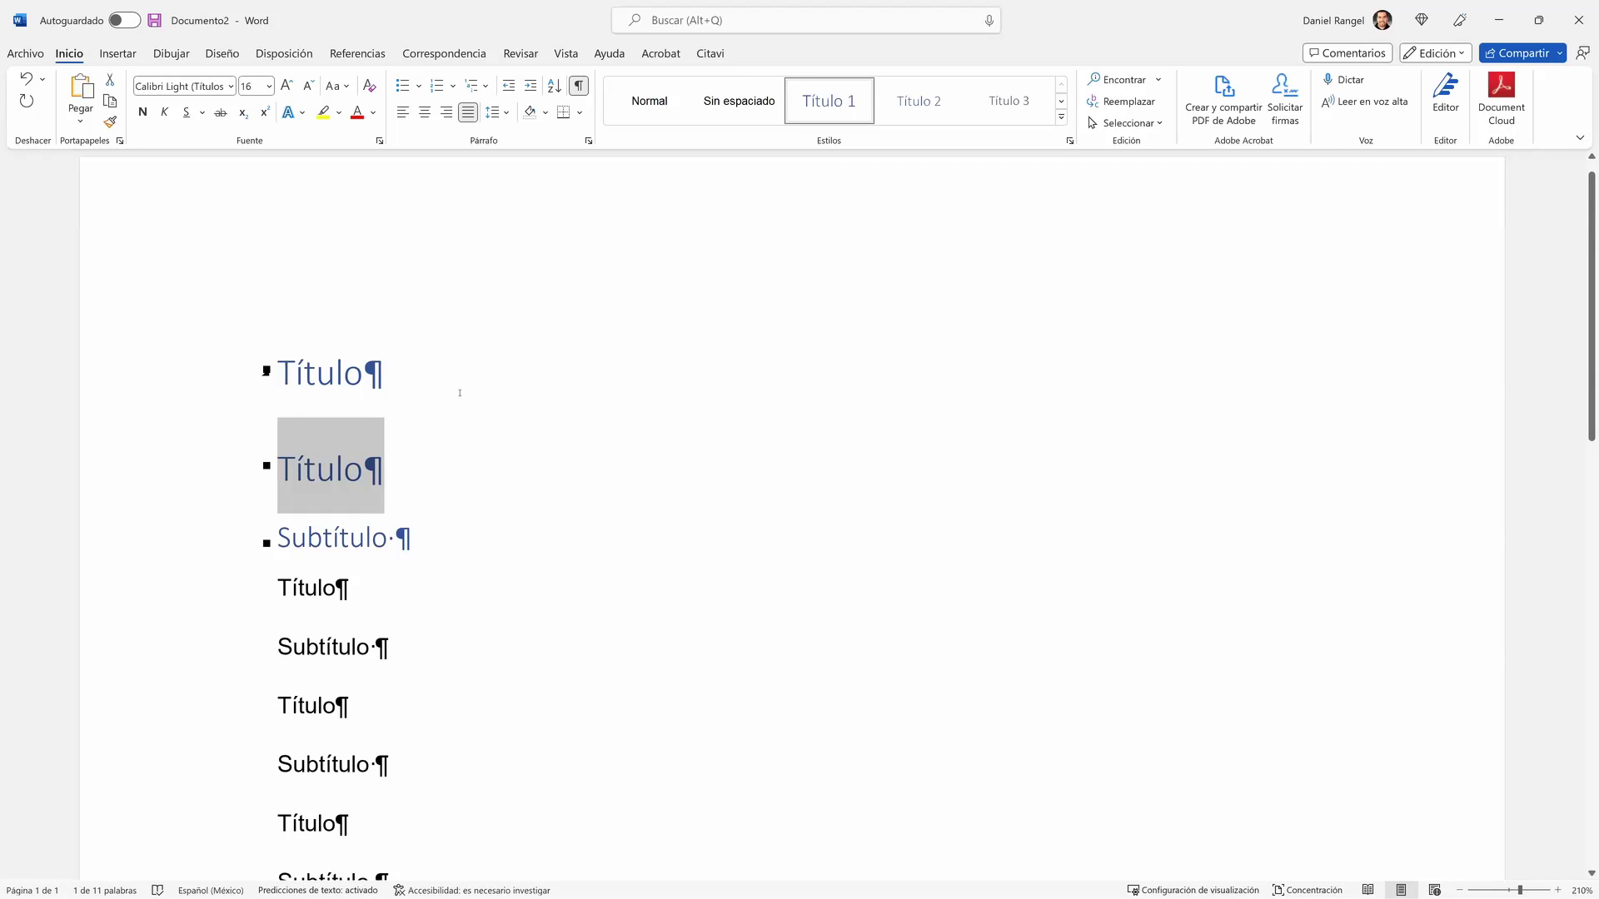
Give the remaining four Título lines the Título 1 style with Ctrl+Alt+1.
{"action": "left_click", "coordinate": [240, 588]}
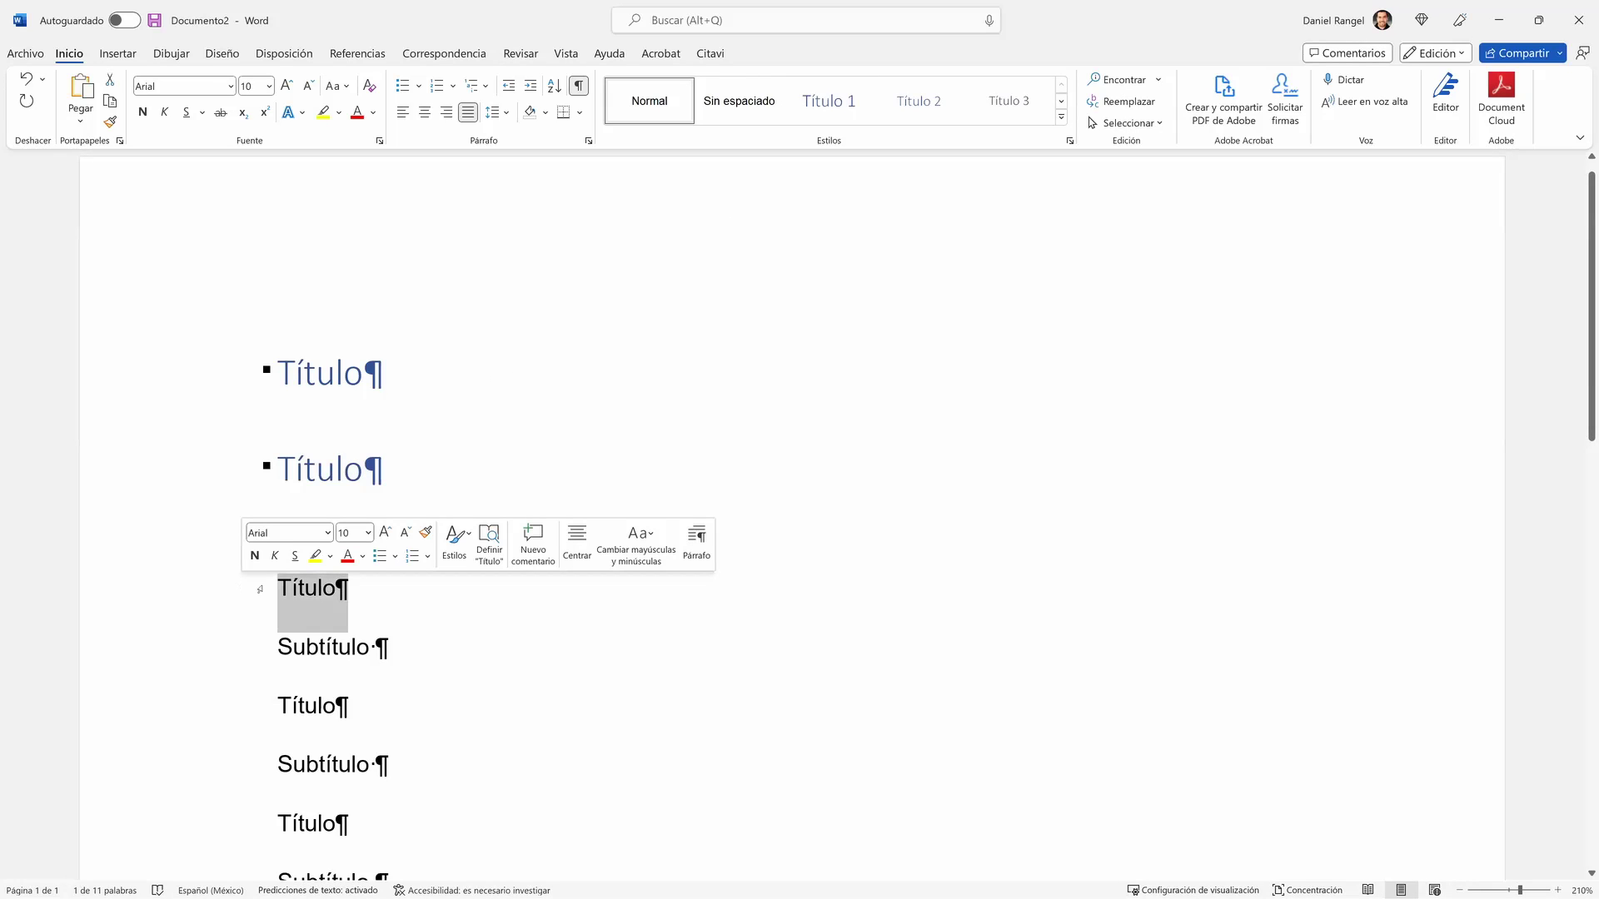
{"action": "key", "text": "ctrl+alt+1"}
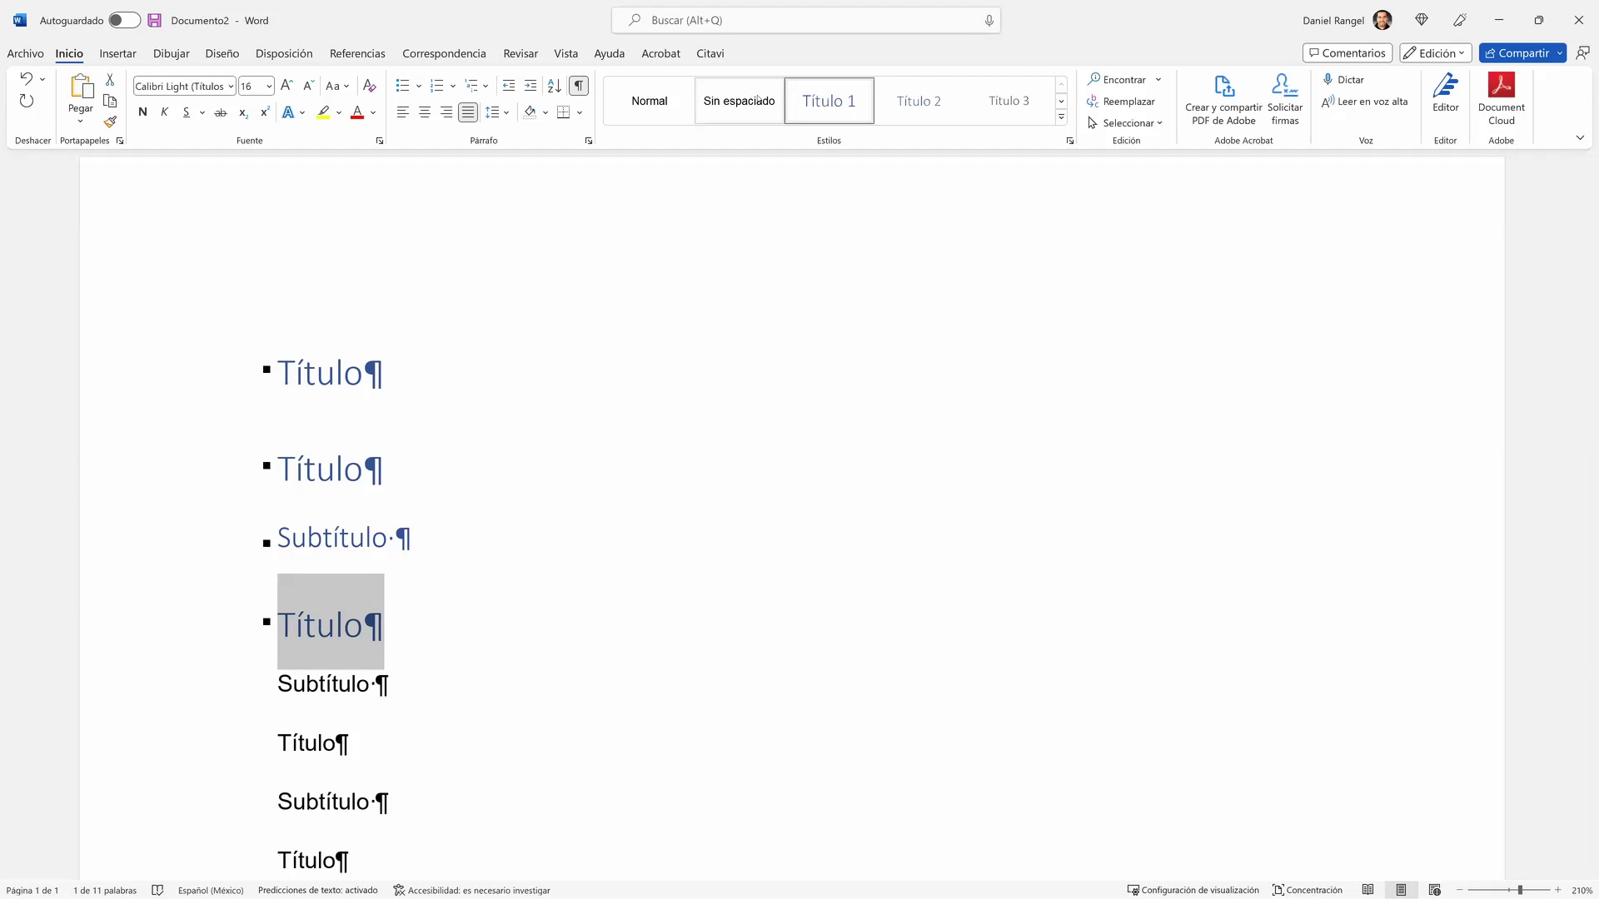
{"action": "scroll", "coordinate": [466, 594], "scroll_direction": "down", "scroll_amount": 1}
{"action": "scroll", "coordinate": [466, 594], "scroll_direction": "down", "scroll_amount": 3}
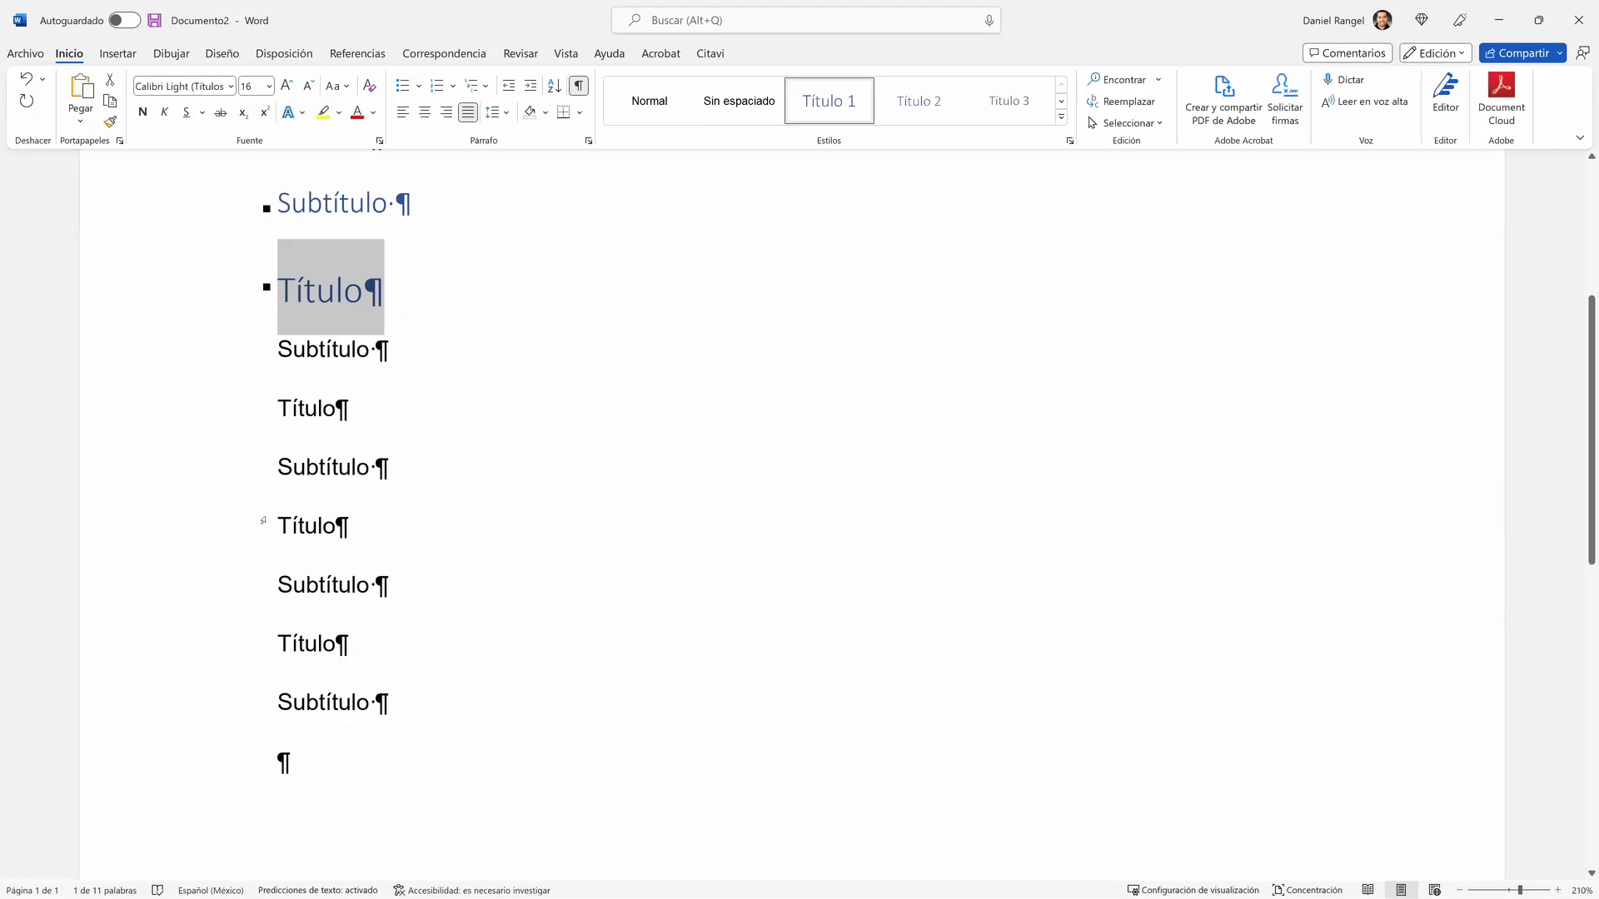
{"action": "left_click", "coordinate": [229, 407]}
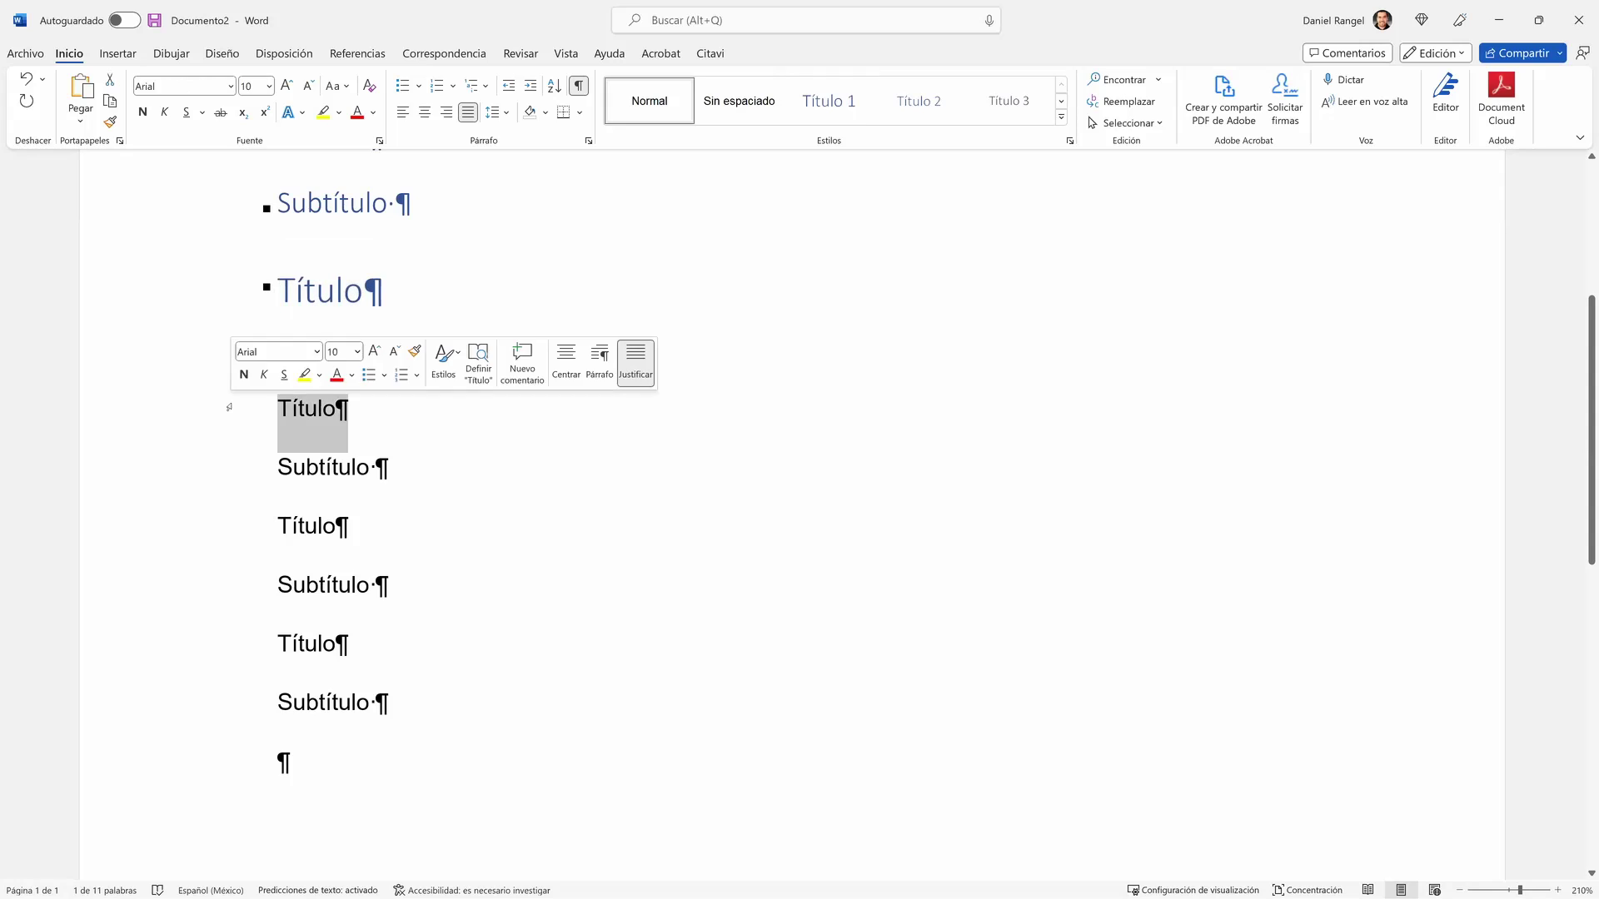
{"action": "key", "text": "ctrl+alt+1"}
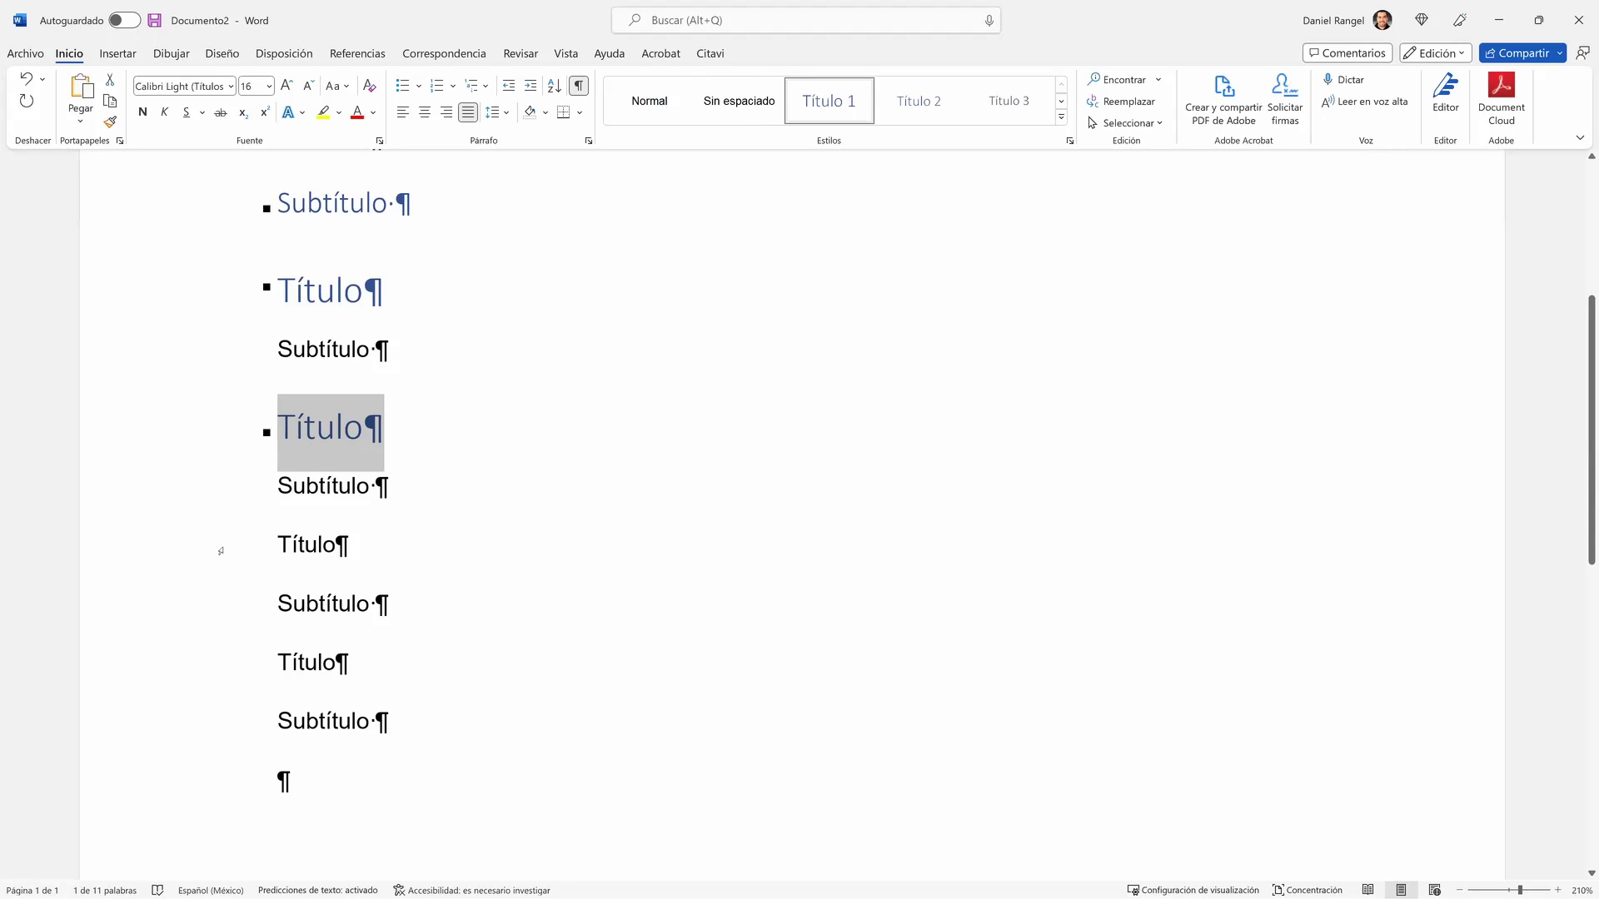
{"action": "left_click", "coordinate": [221, 548]}
{"action": "key", "text": "ctrl+alt+1"}
{"action": "left_click", "coordinate": [223, 681]}
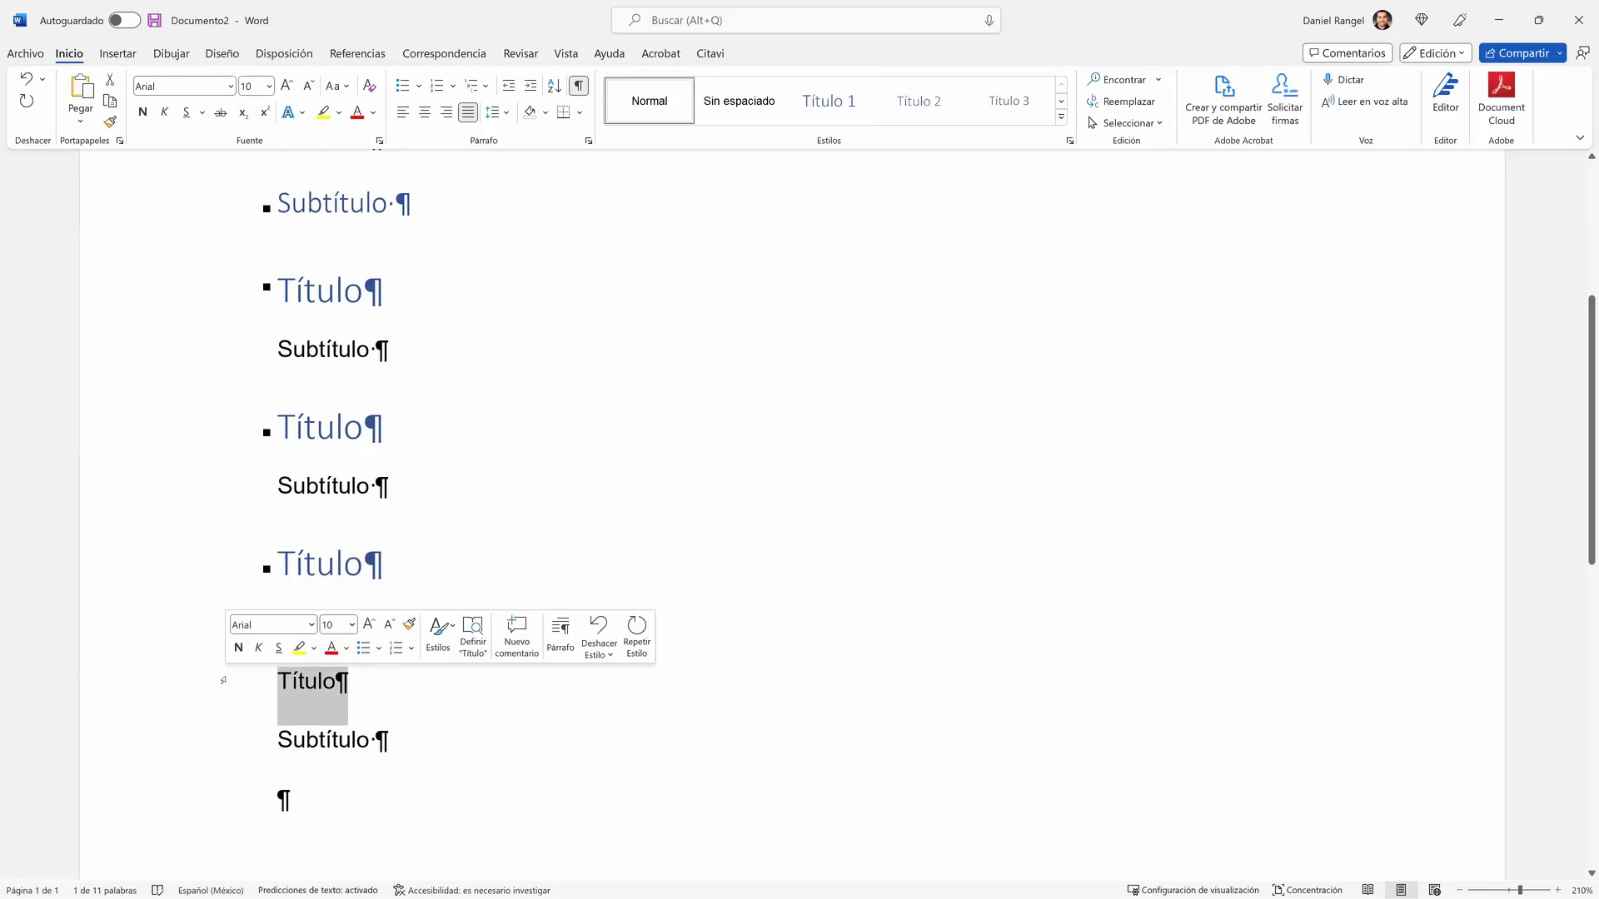
{"action": "key", "text": "ctrl+alt+1"}
Apply the Título 2 style to the four remaining Subtítulo lines.
{"action": "left_click", "coordinate": [222, 348]}
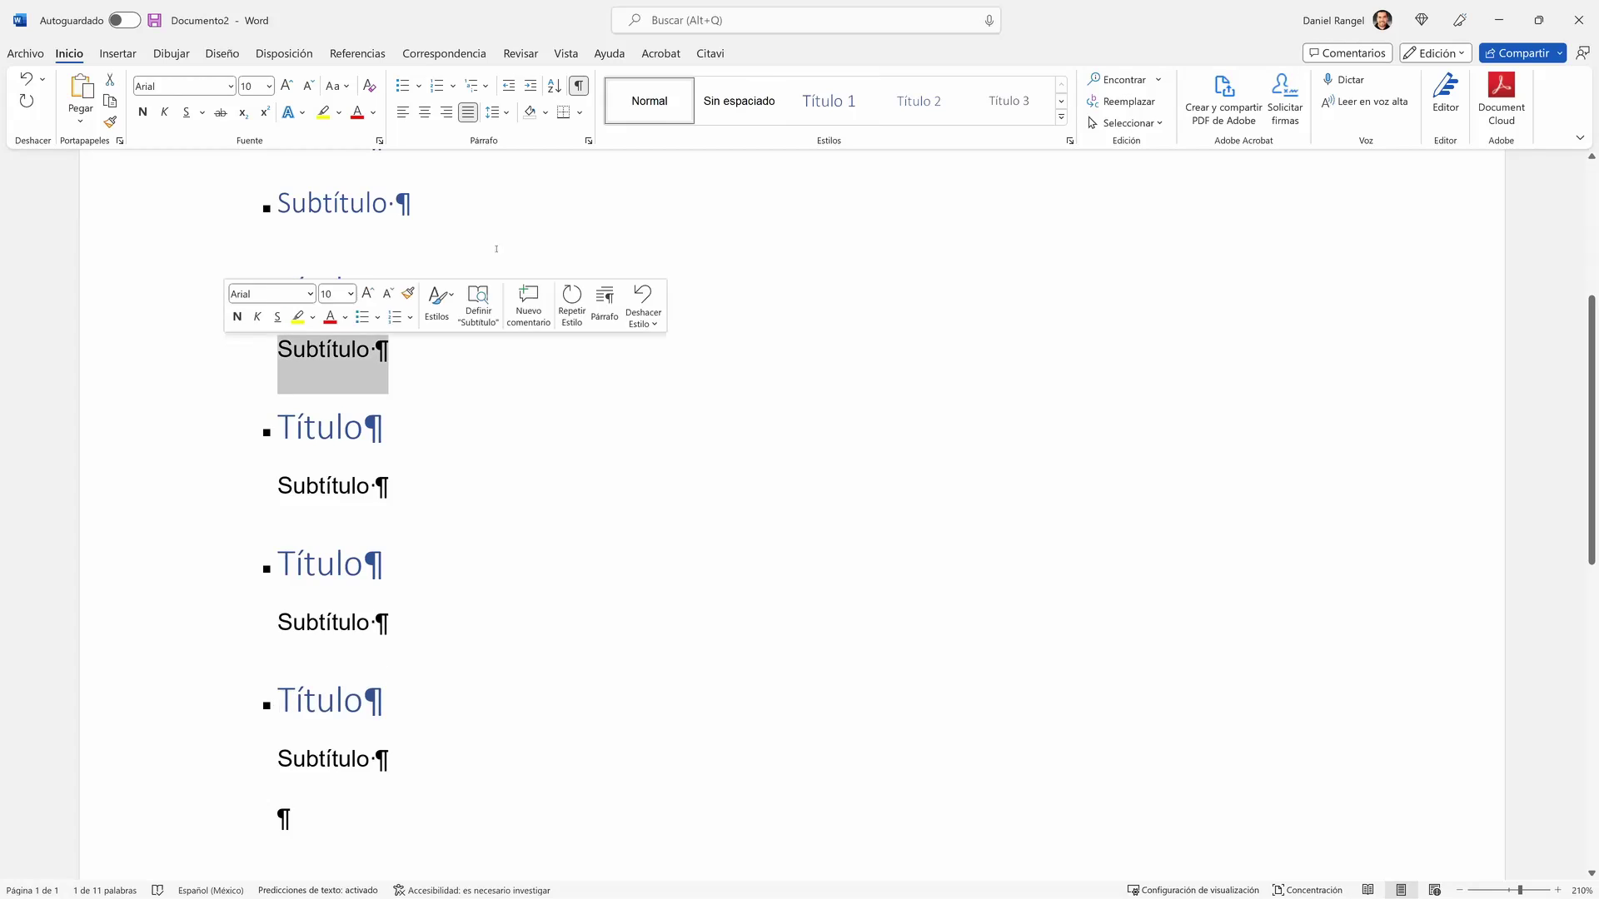
{"action": "left_click", "coordinate": [908, 111]}
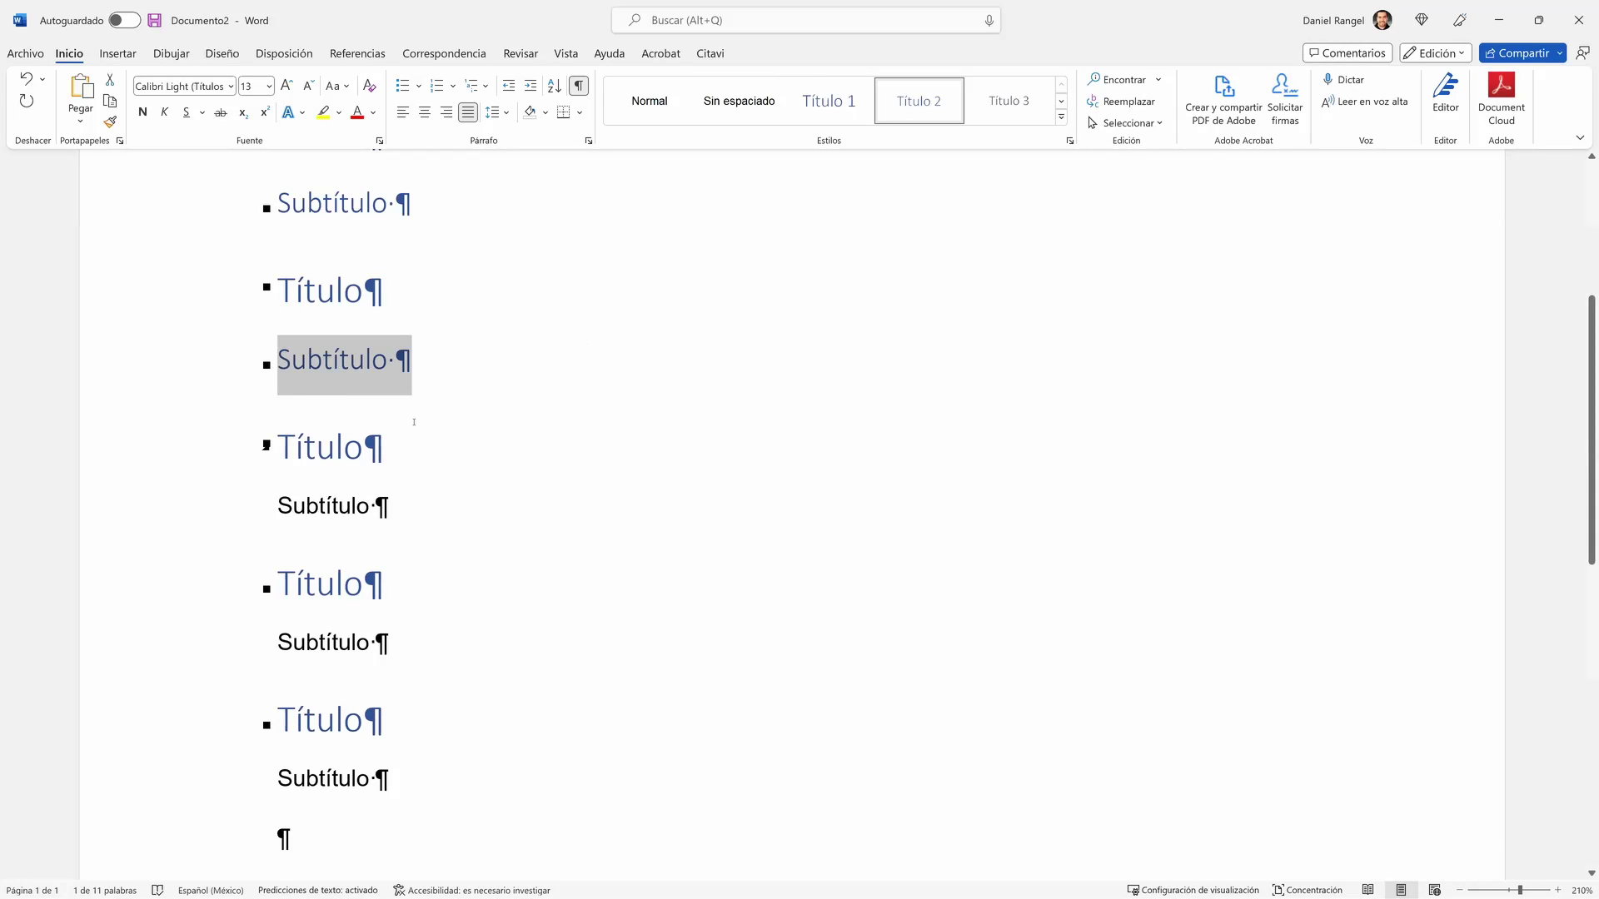
{"action": "left_click", "coordinate": [239, 517]}
{"action": "key", "text": "F4"}
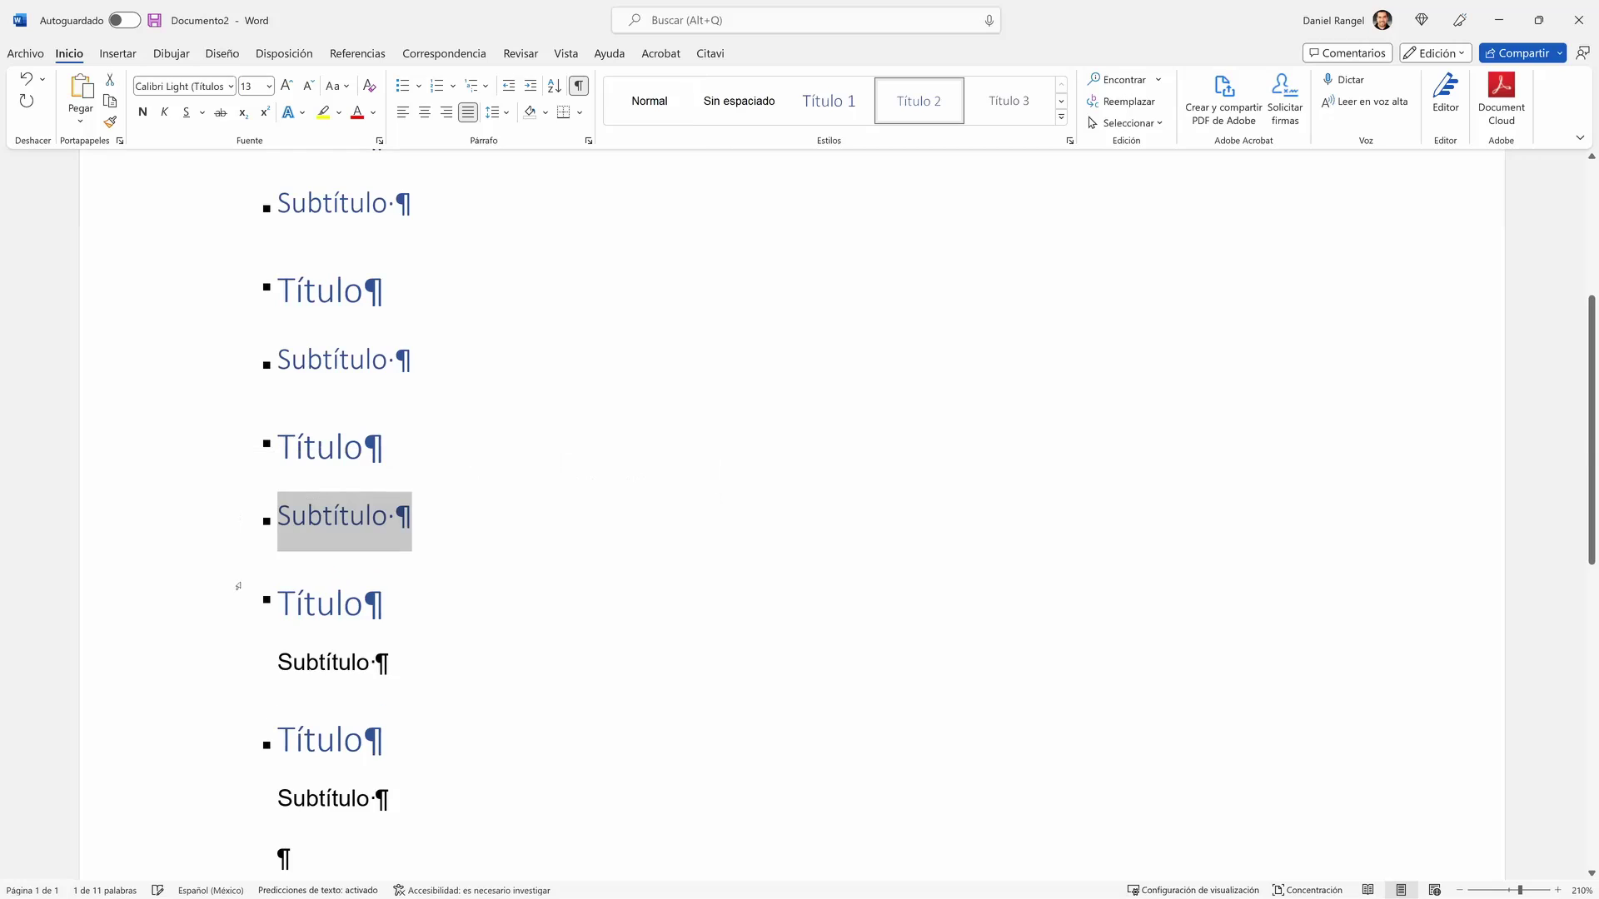
{"action": "left_click", "coordinate": [231, 660]}
{"action": "key", "text": "F4"}
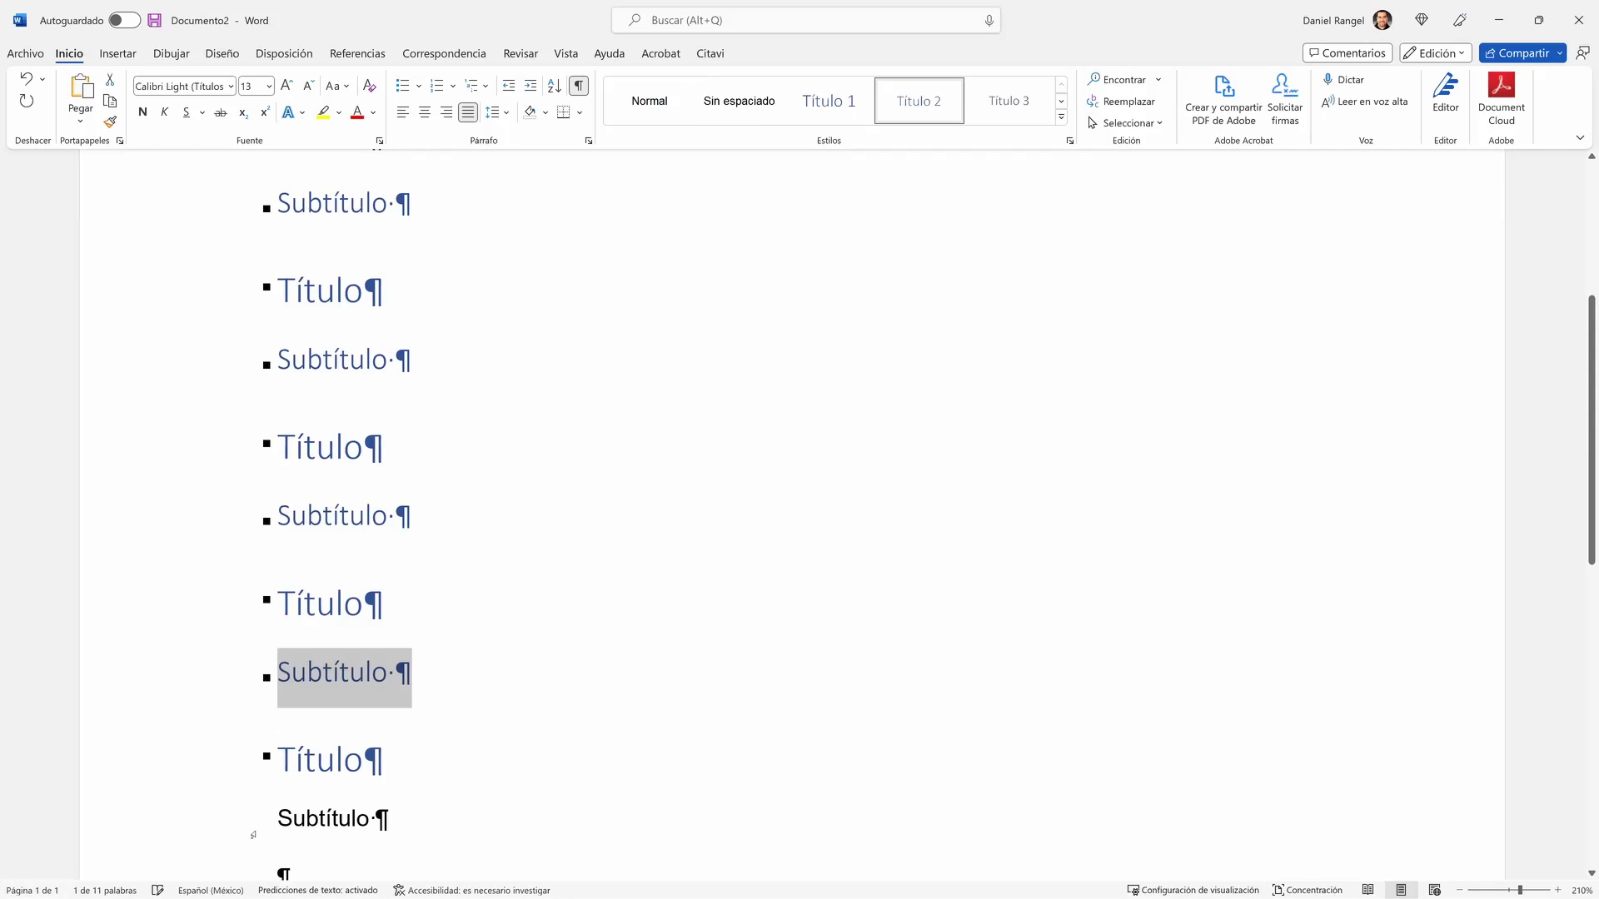
{"action": "left_click", "coordinate": [247, 825]}
{"action": "key", "text": "F4"}
Remove the empty paragraph after the last Subtítulo heading.
{"action": "scroll", "coordinate": [436, 735], "scroll_direction": "down", "scroll_amount": 5}
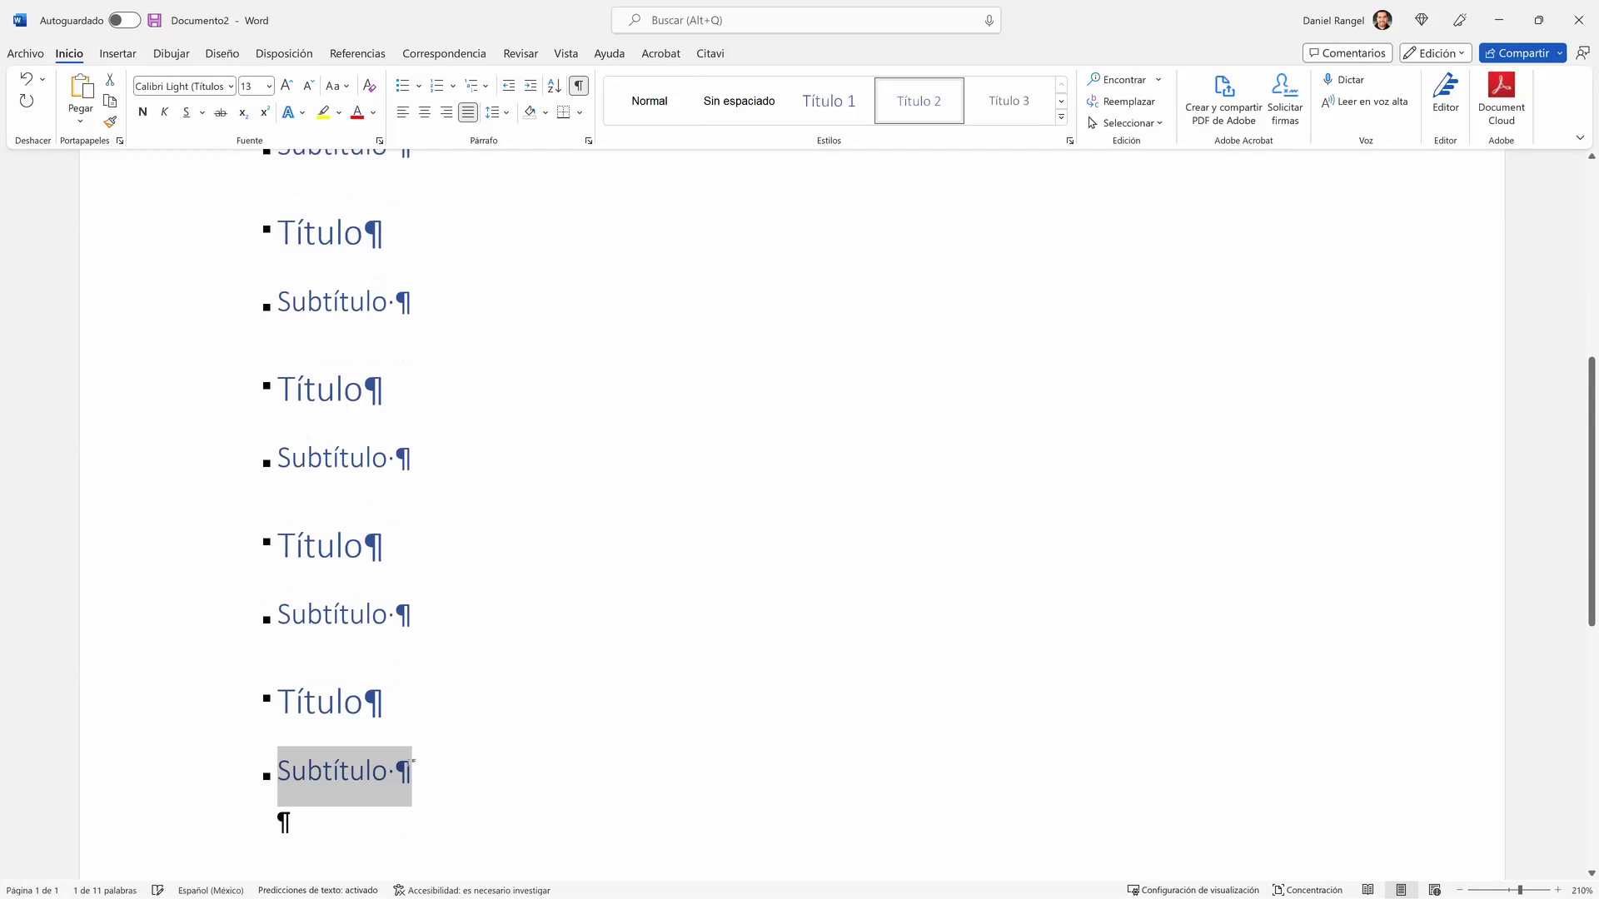
{"action": "left_click", "coordinate": [422, 586]}
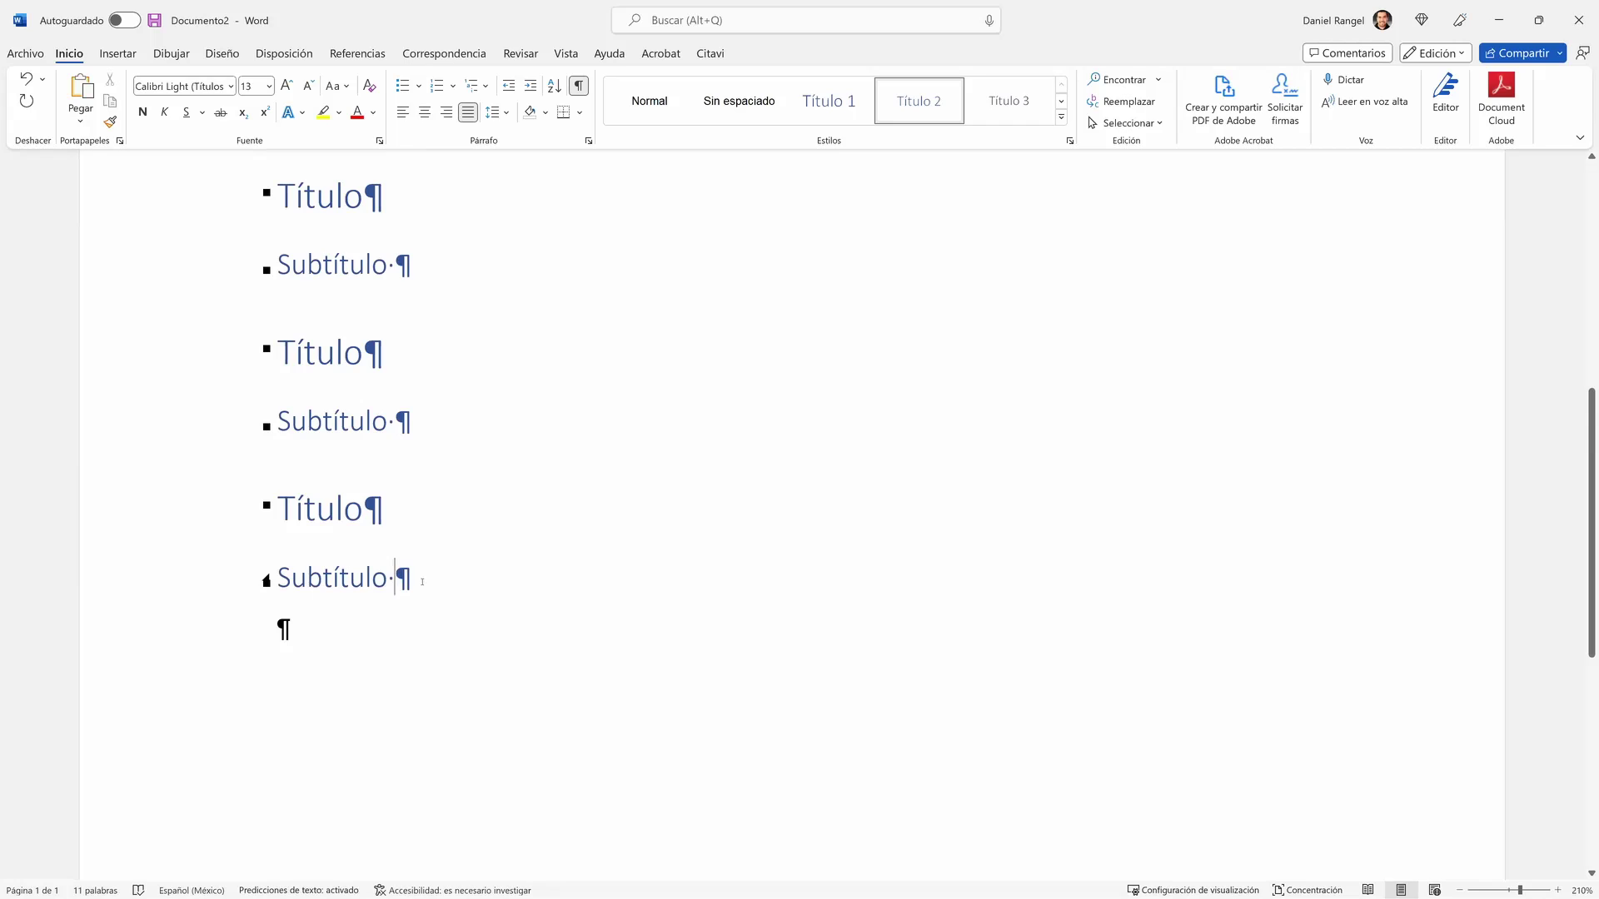
{"action": "key", "text": "Delete"}
{"action": "scroll", "coordinate": [423, 582], "scroll_direction": "up", "scroll_amount": 1}
{"action": "key", "text": "ctrl+v"}
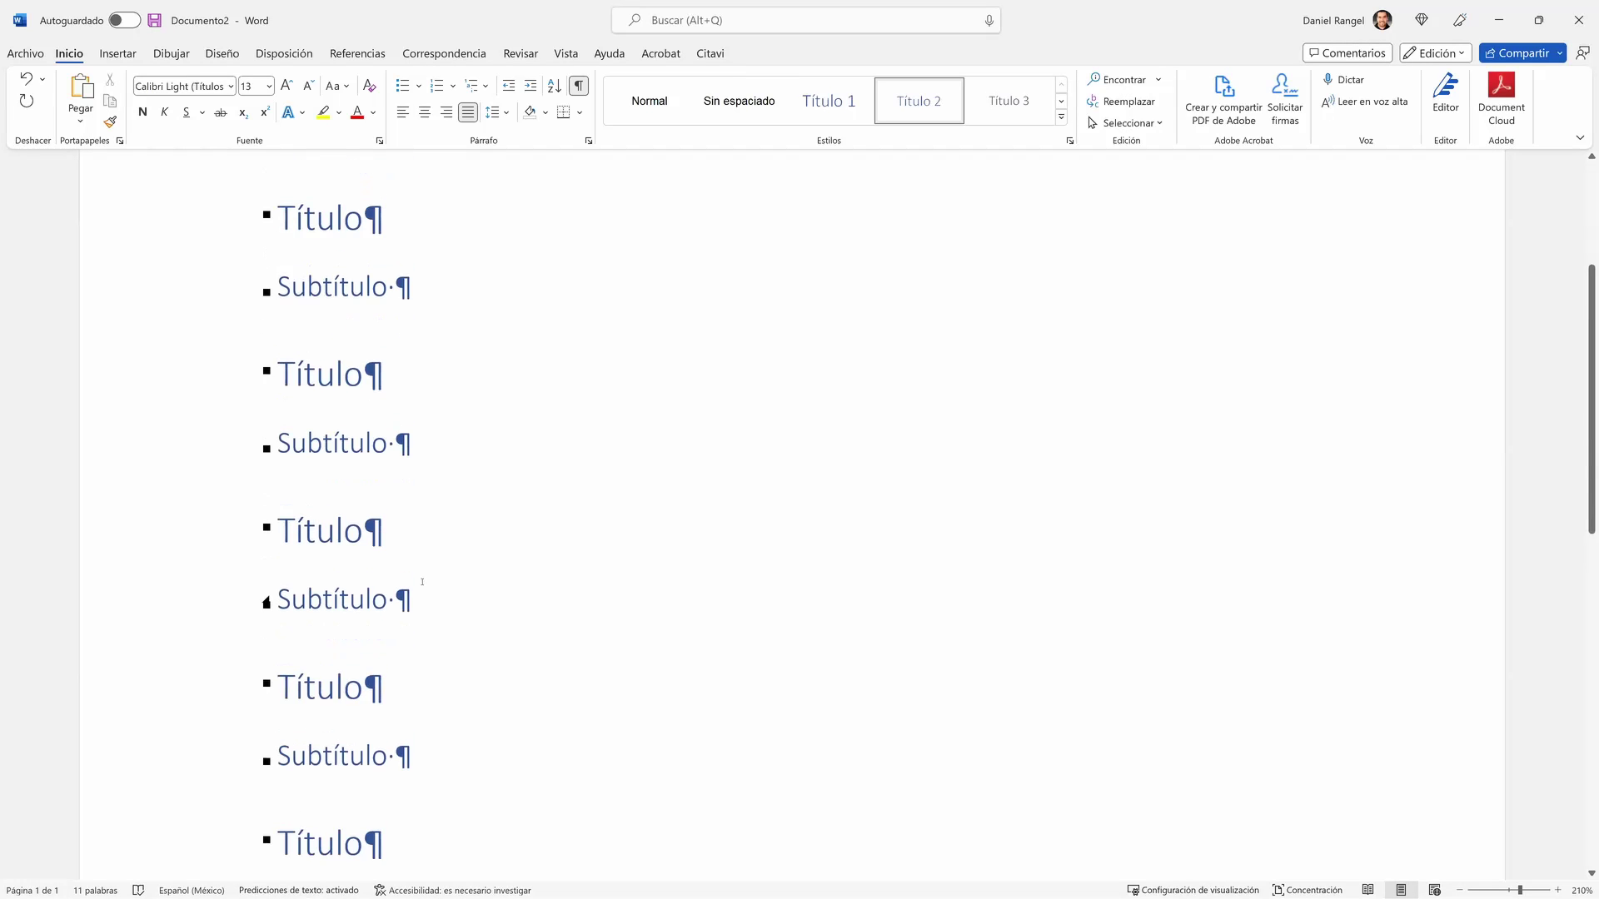
{"action": "scroll", "coordinate": [422, 581], "scroll_direction": "up", "scroll_amount": 1}
{"action": "scroll", "coordinate": [374, 500], "scroll_direction": "up", "scroll_amount": 1}
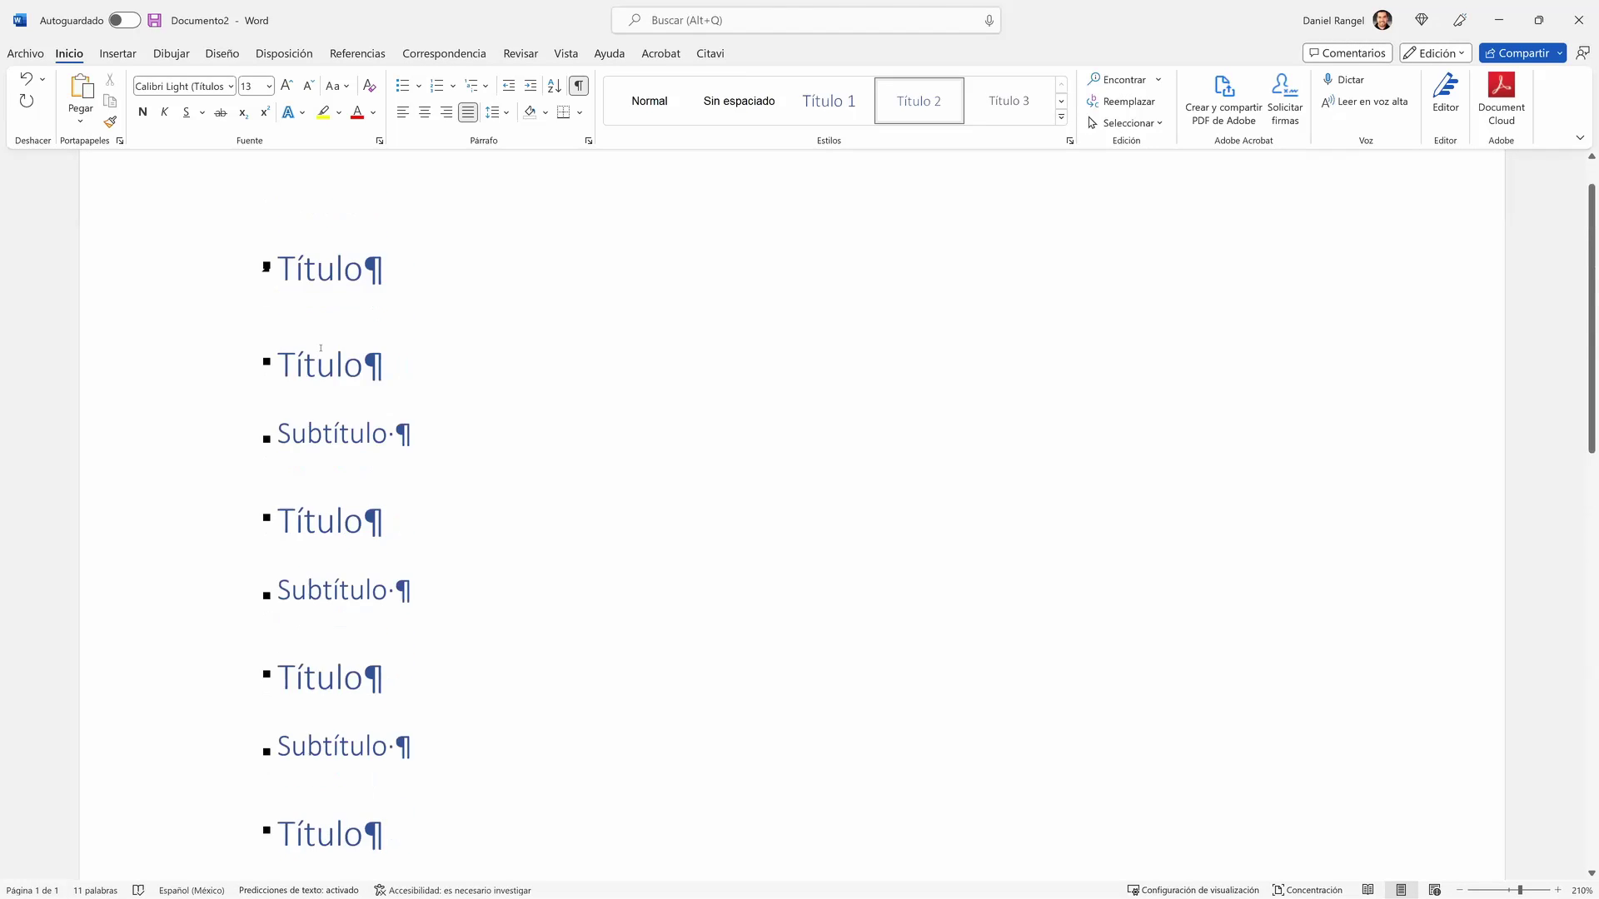
{"action": "scroll", "coordinate": [333, 433], "scroll_direction": "up", "scroll_amount": 1}
{"action": "scroll", "coordinate": [292, 386], "scroll_direction": "up", "scroll_amount": 1}
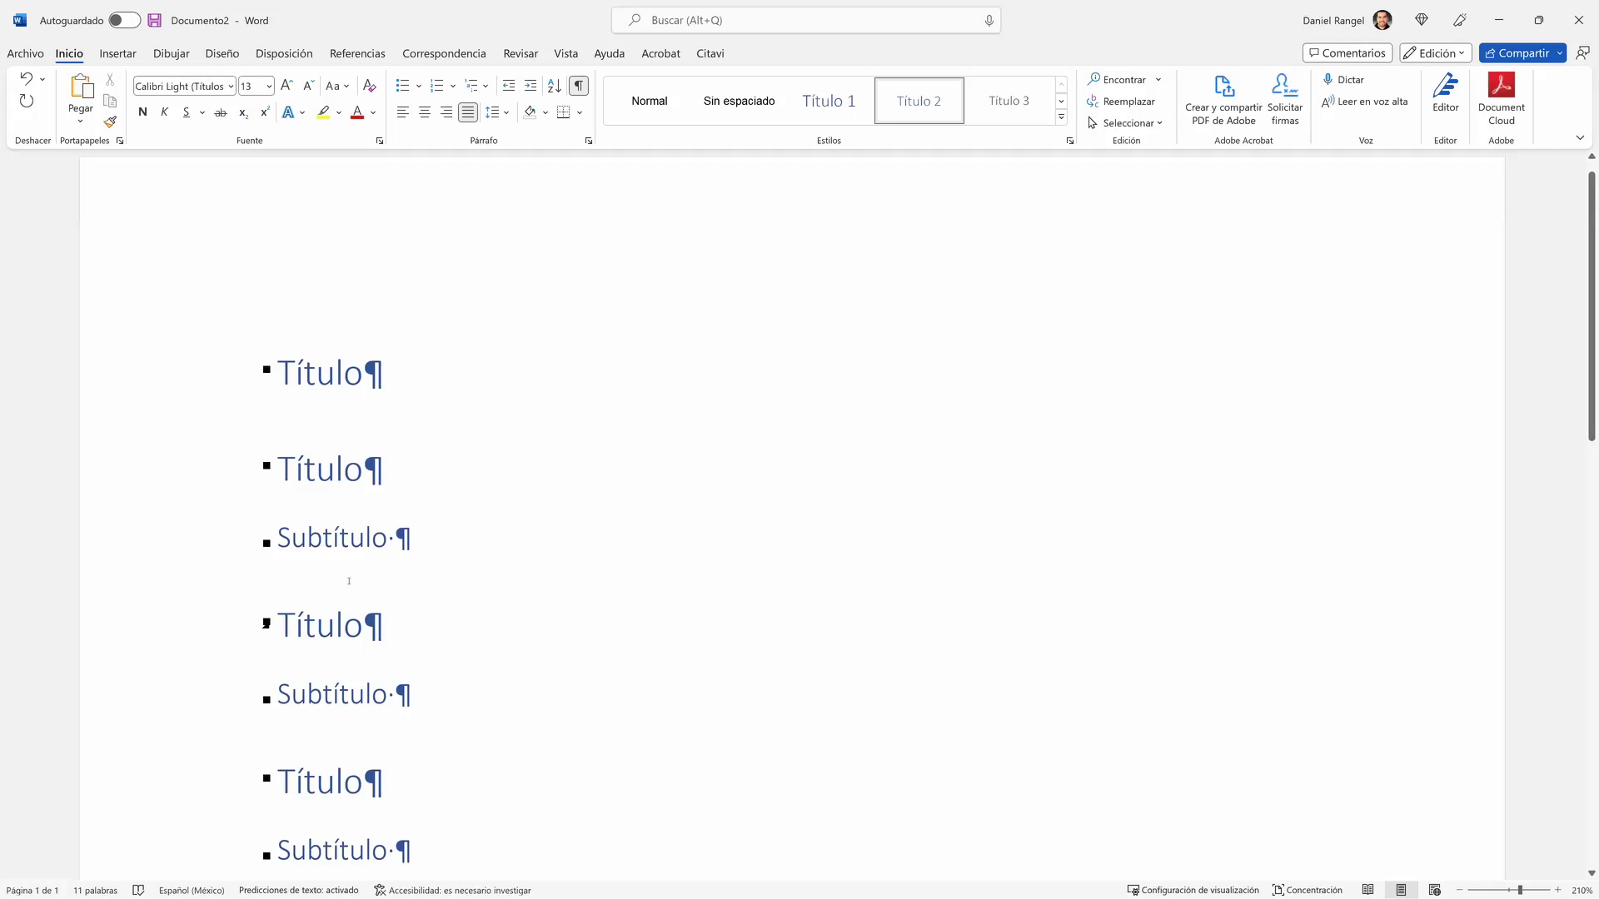
Copy the first Subtítulo heading and paste a duplicate directly below it.
{"action": "triple_click", "coordinate": [421, 533]}
{"action": "key", "text": "ctrl+c"}
{"action": "left_click", "coordinate": [420, 533]}
{"action": "key", "text": "Return"}
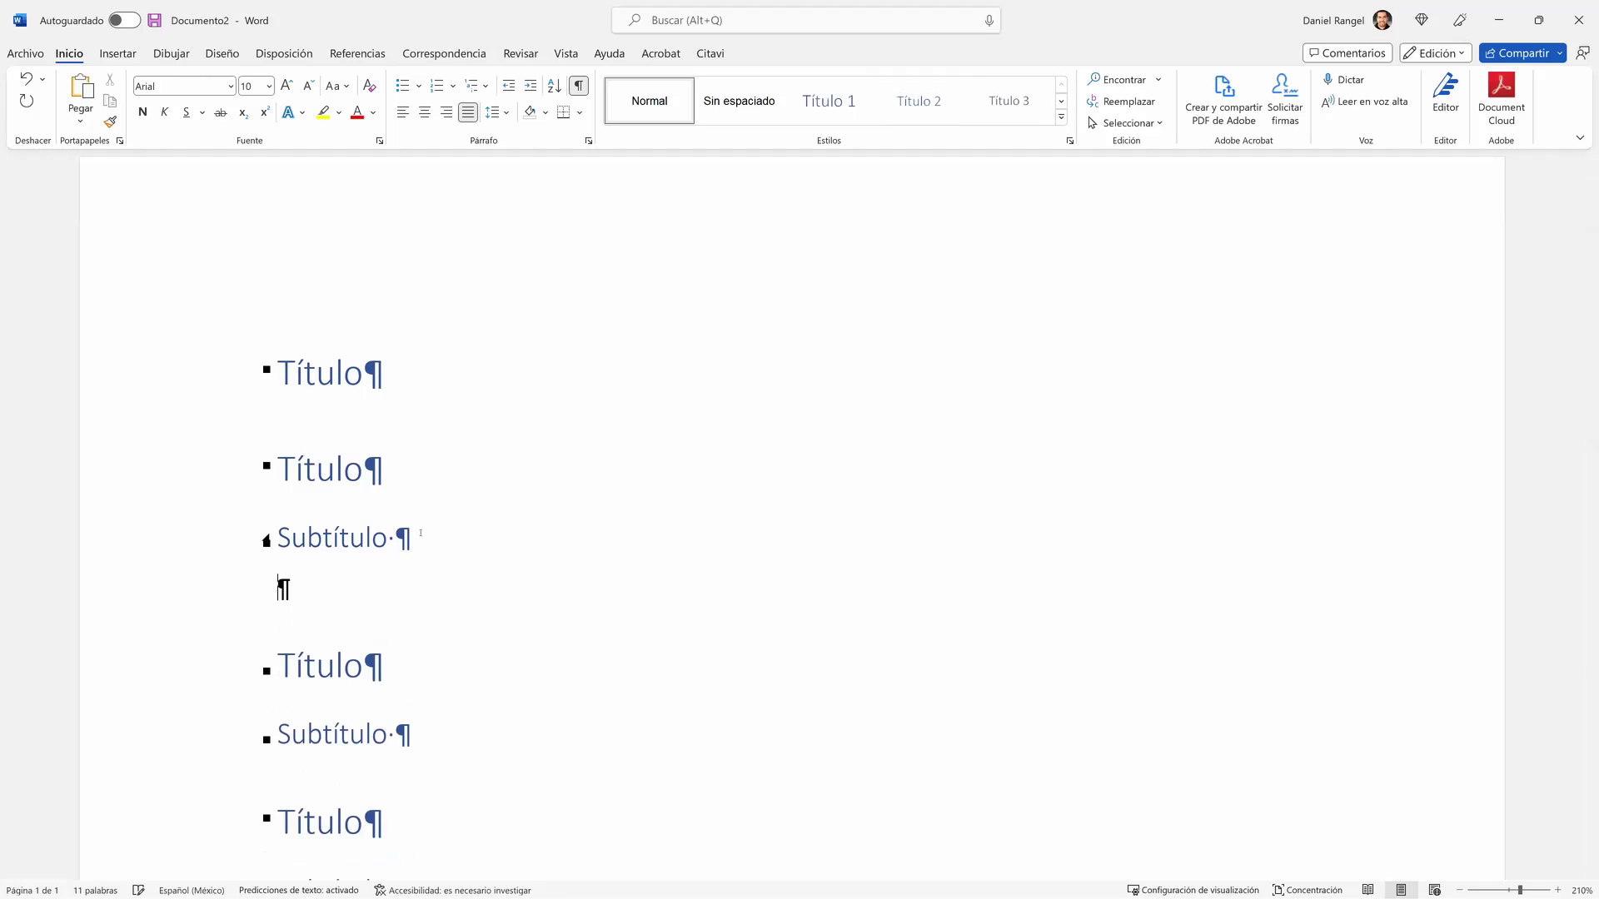
{"action": "key", "text": "ctrl+v"}
{"action": "key", "text": "ctrl+v"}
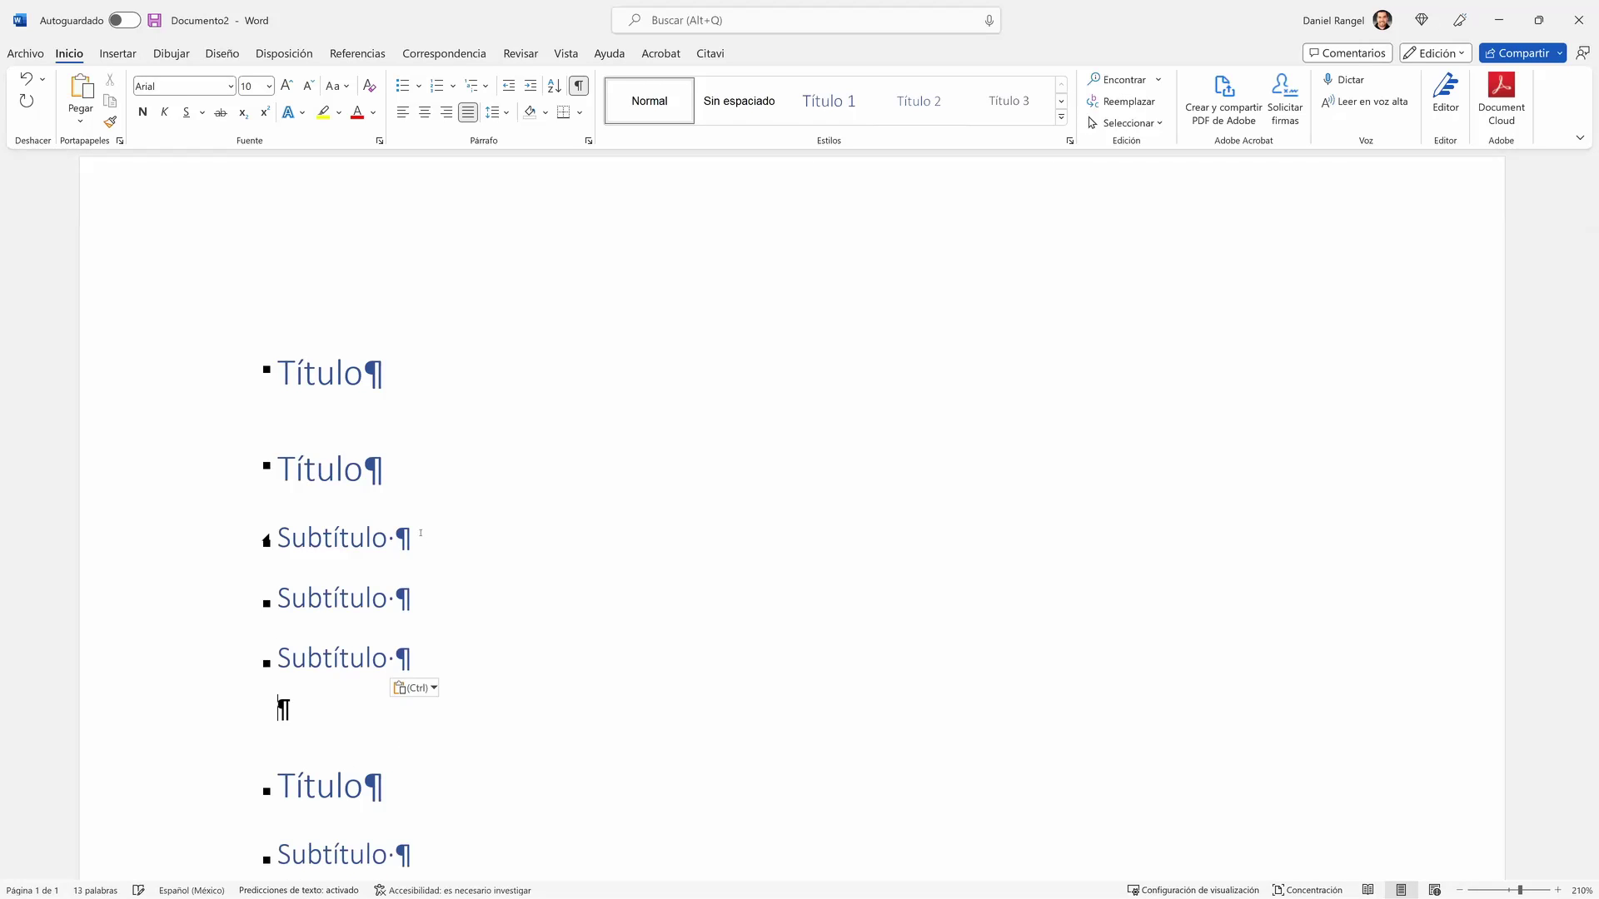
{"action": "key", "text": "Delete"}
Add another Subtítulo heading under the third Título heading.
{"action": "scroll", "coordinate": [424, 583], "scroll_direction": "down", "scroll_amount": 1}
{"action": "scroll", "coordinate": [432, 652], "scroll_direction": "down", "scroll_amount": 1}
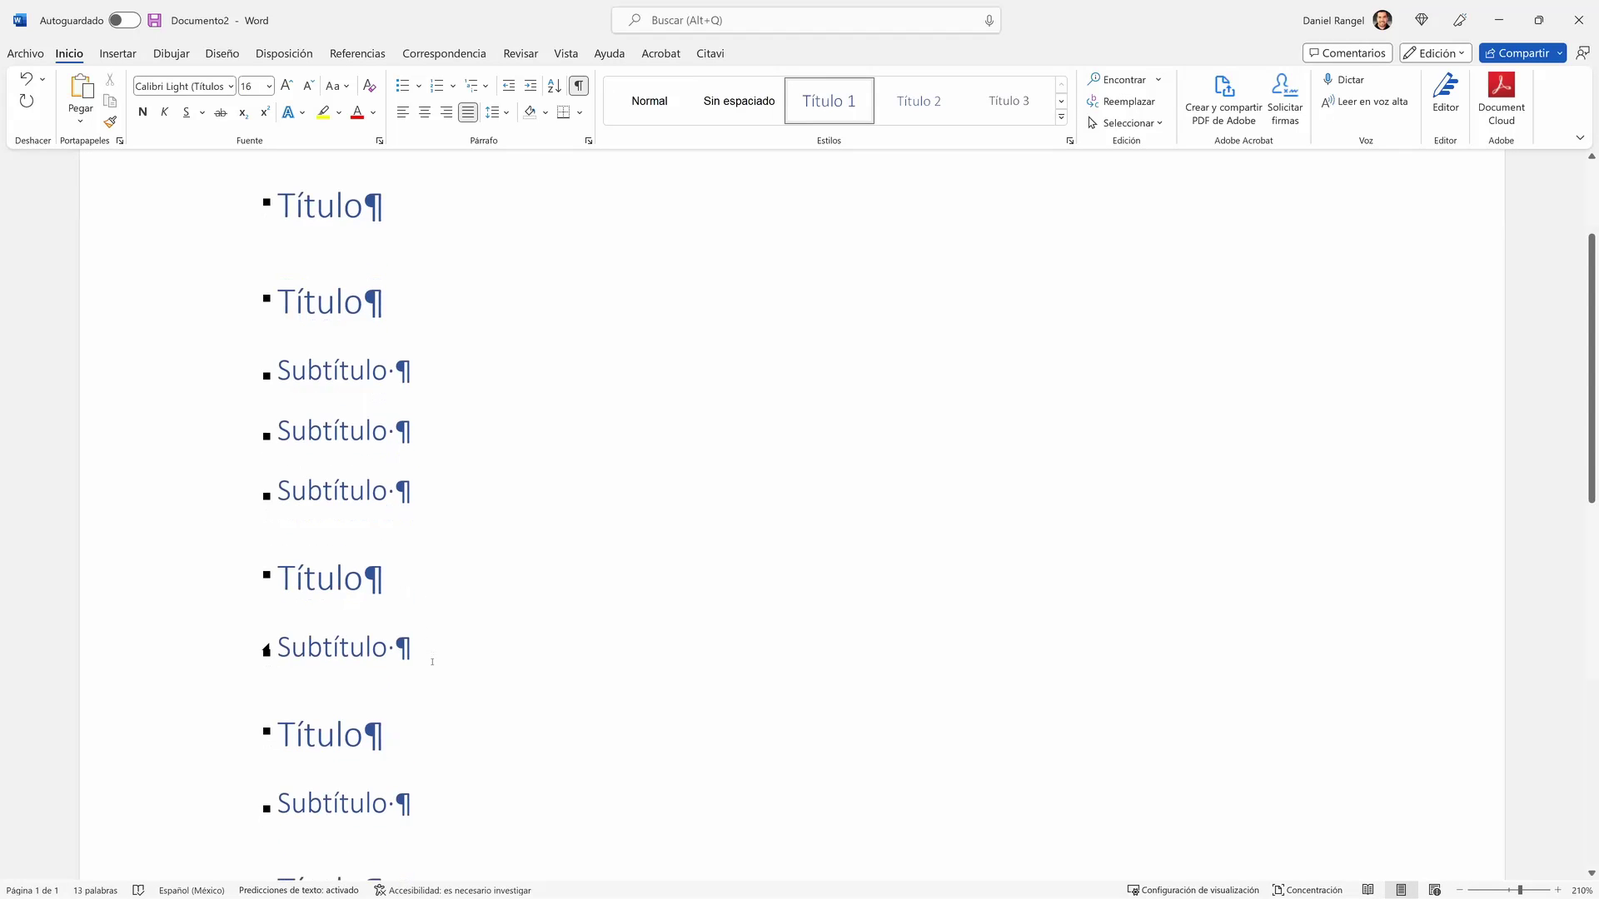
{"action": "left_click", "coordinate": [432, 652]}
{"action": "key", "text": "BackSpace"}
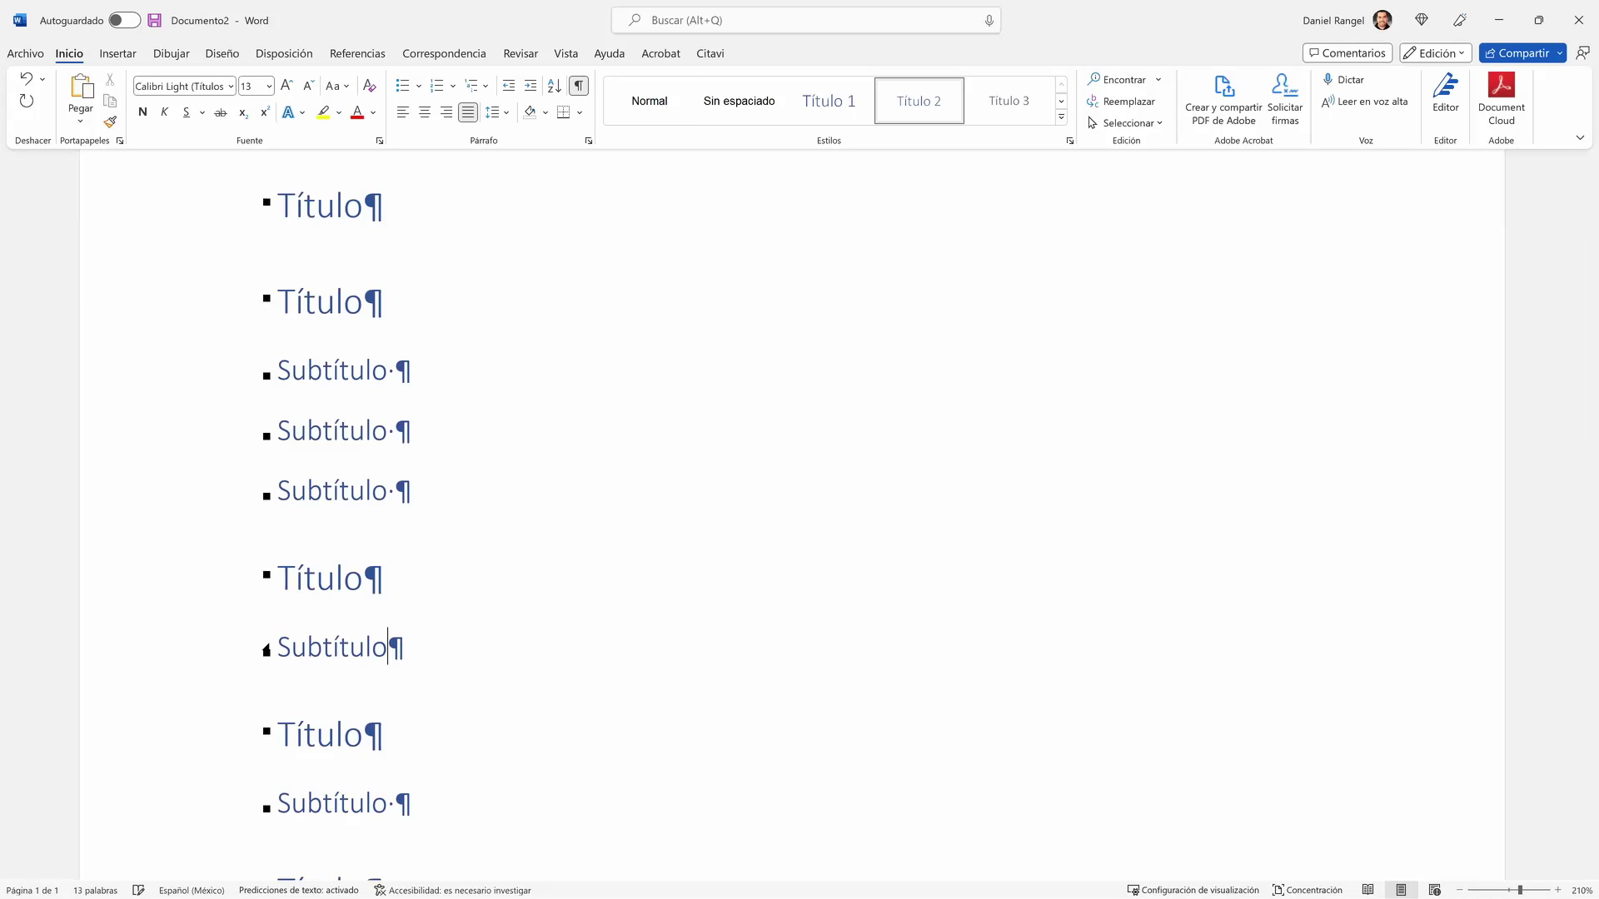
{"action": "key", "text": "Return"}
{"action": "key", "text": "ctrl+v"}
{"action": "key", "text": "Delete"}
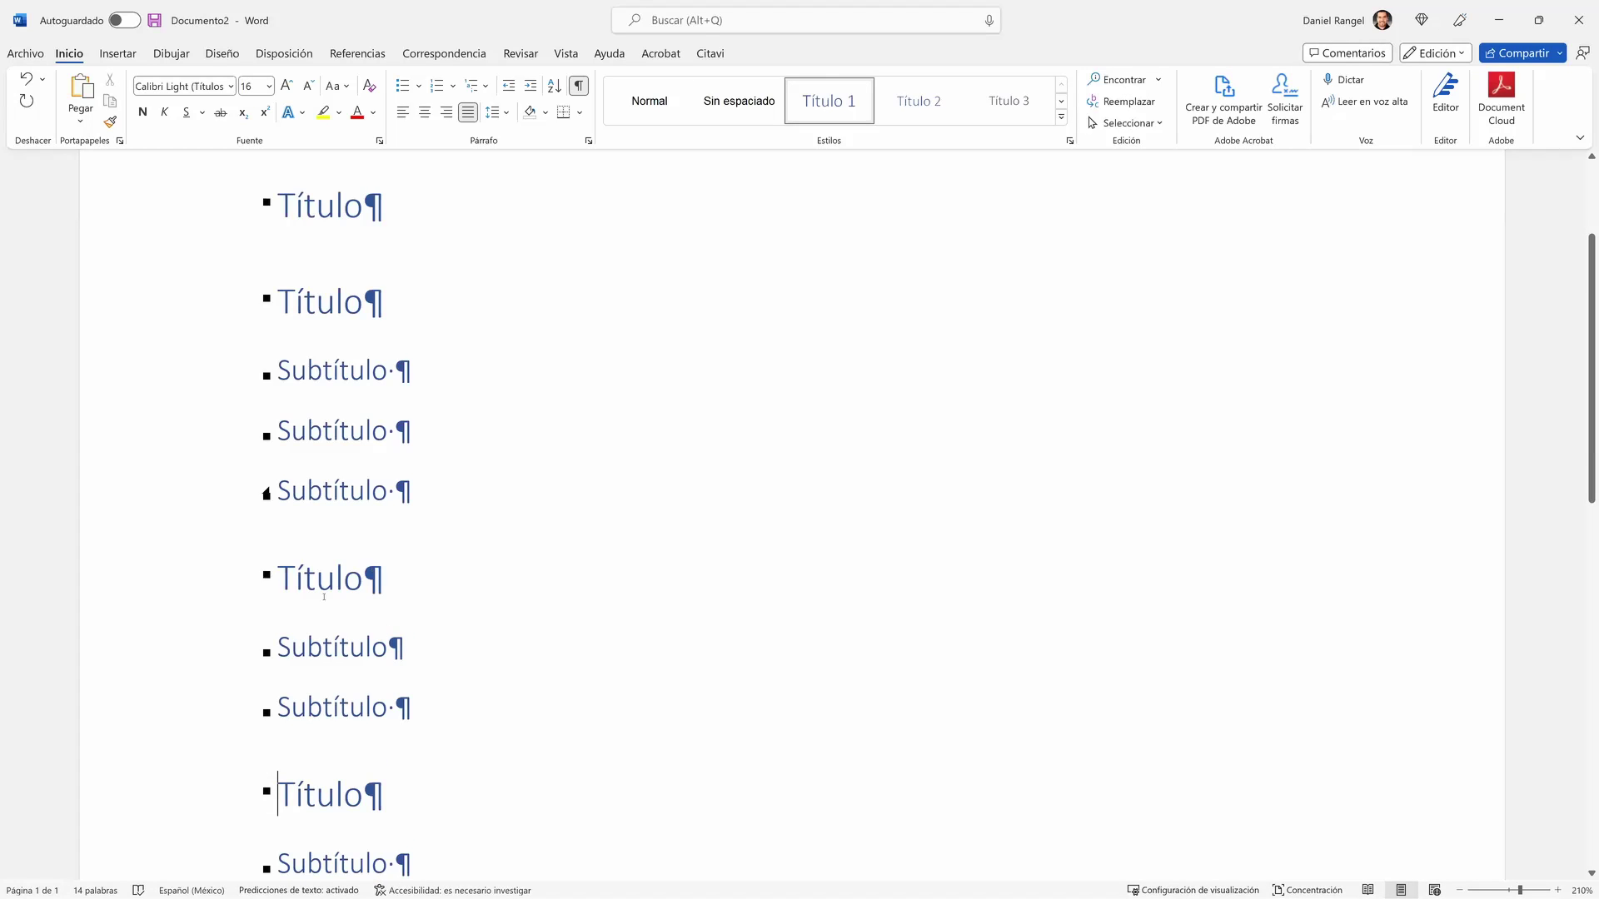
{"action": "scroll", "coordinate": [349, 473], "scroll_direction": "up", "scroll_amount": 1}
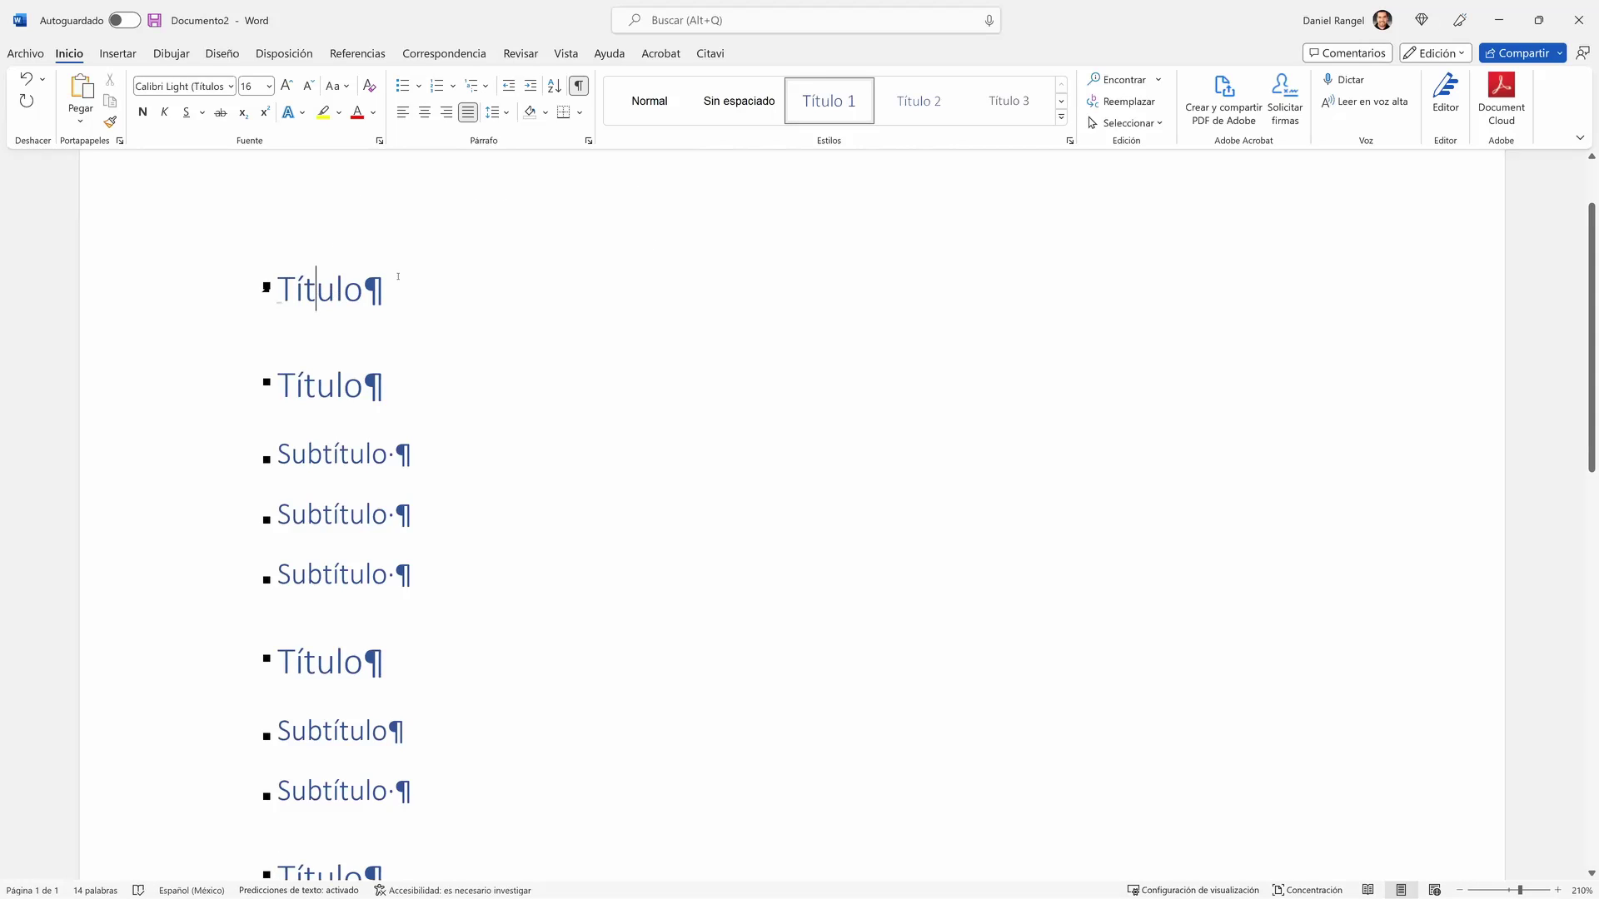
{"action": "left_click", "coordinate": [473, 86]}
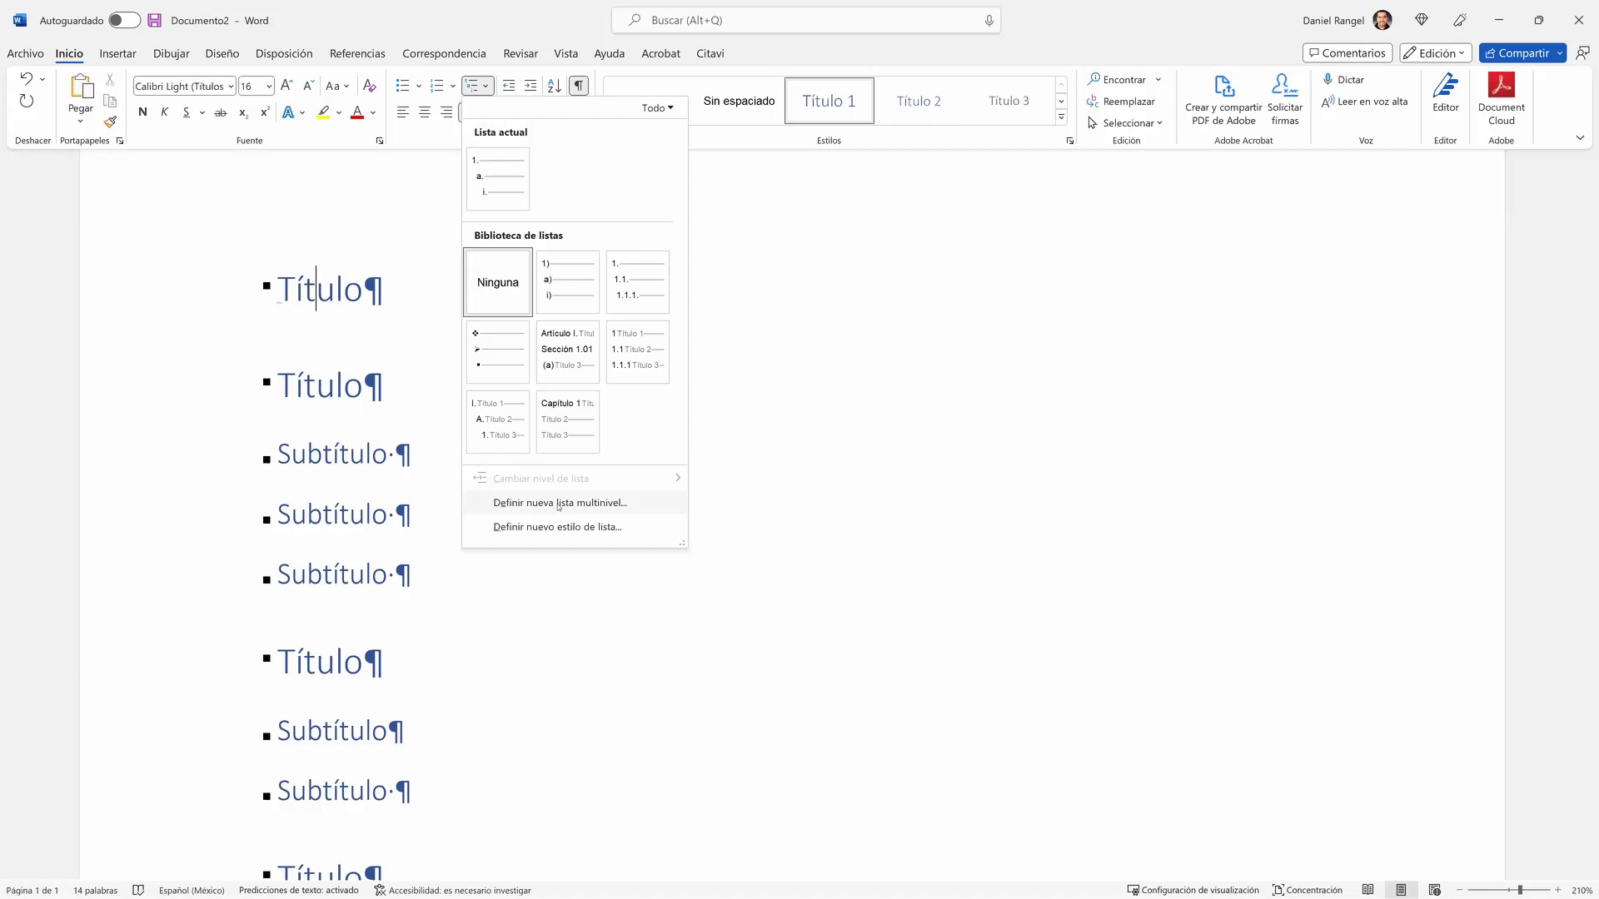
Define a new multilevel list whose level 1 format reads 'Capítulo 1'.
{"action": "left_click", "coordinate": [557, 503]}
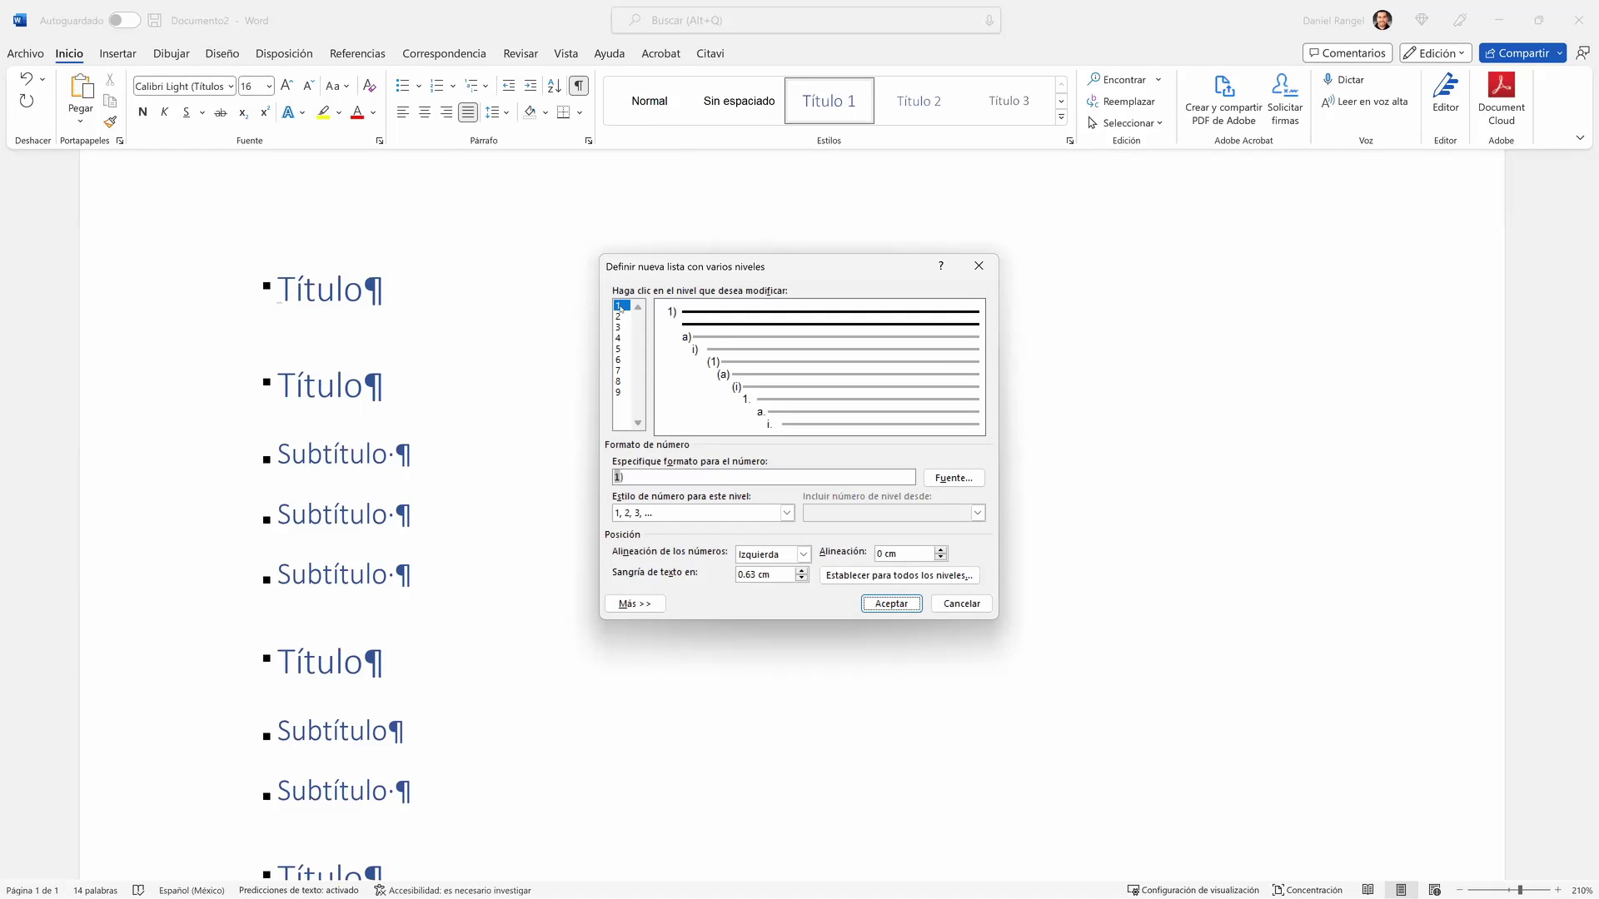
{"action": "left_click", "coordinate": [621, 307]}
{"action": "key", "text": "BackSpace"}
{"action": "type", "text": "Cap"}
{"action": "type", "text": " ítulo"}
{"action": "left_click_drag", "start_coordinate": [657, 477], "coordinate": [690, 478]}
{"action": "double_click", "coordinate": [632, 477]}
{"action": "left_click", "coordinate": [889, 604]}
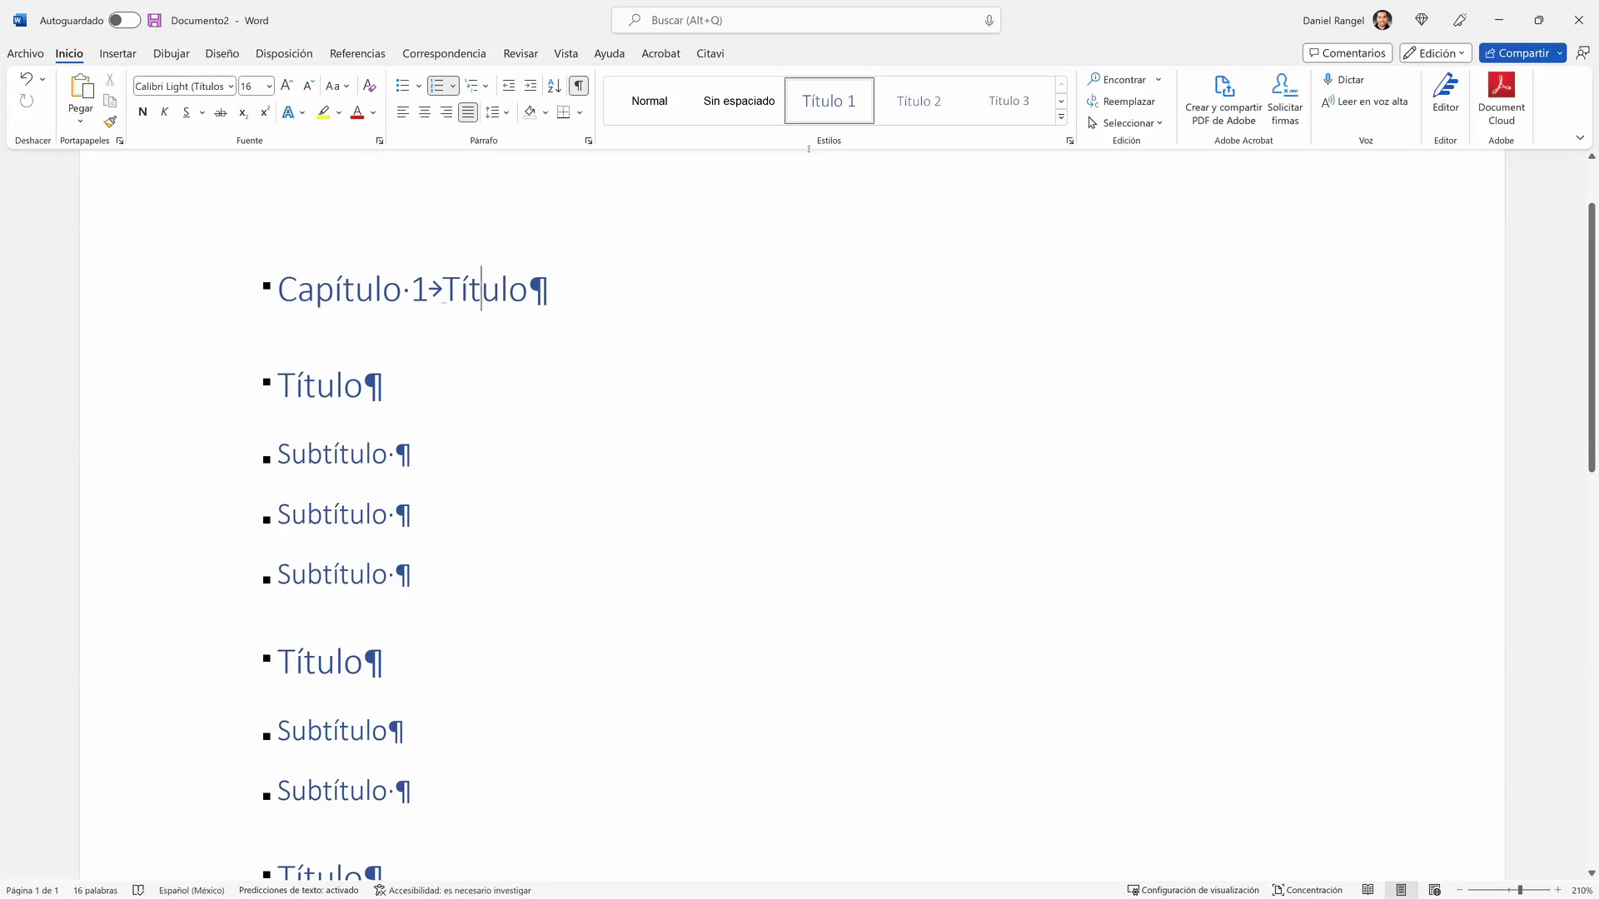
Pick up the numbered first heading's formatting with Format Painter.
{"action": "double_click", "coordinate": [483, 290]}
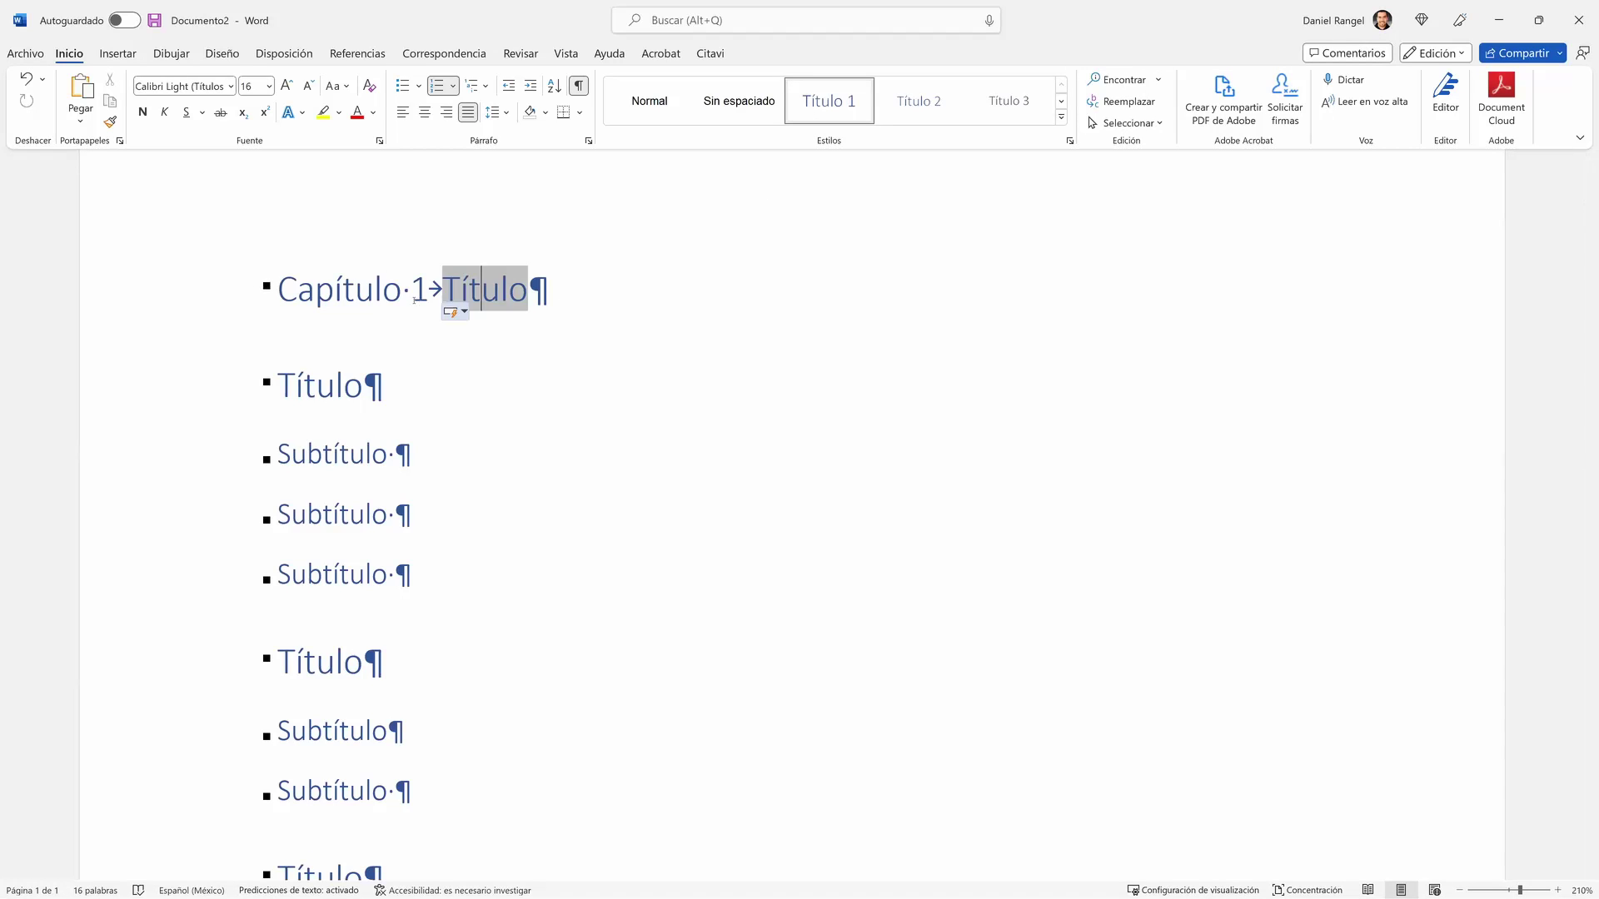
{"action": "left_click", "coordinate": [482, 290]}
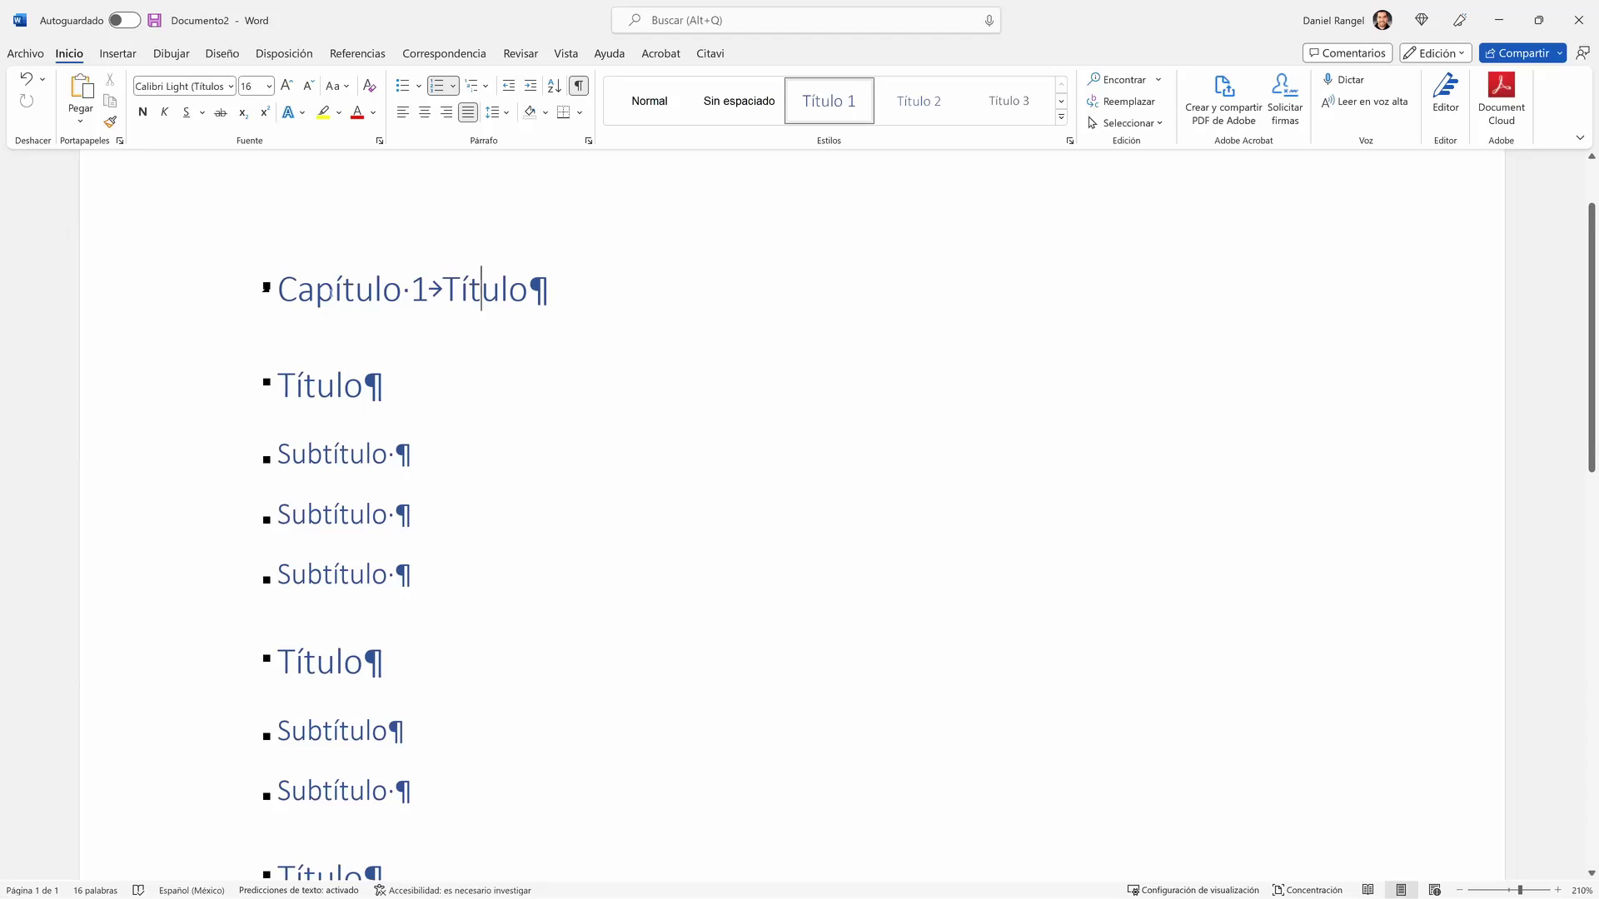
{"action": "left_click", "coordinate": [330, 290]}
{"action": "left_click", "coordinate": [482, 293]}
{"action": "left_click", "coordinate": [109, 123]}
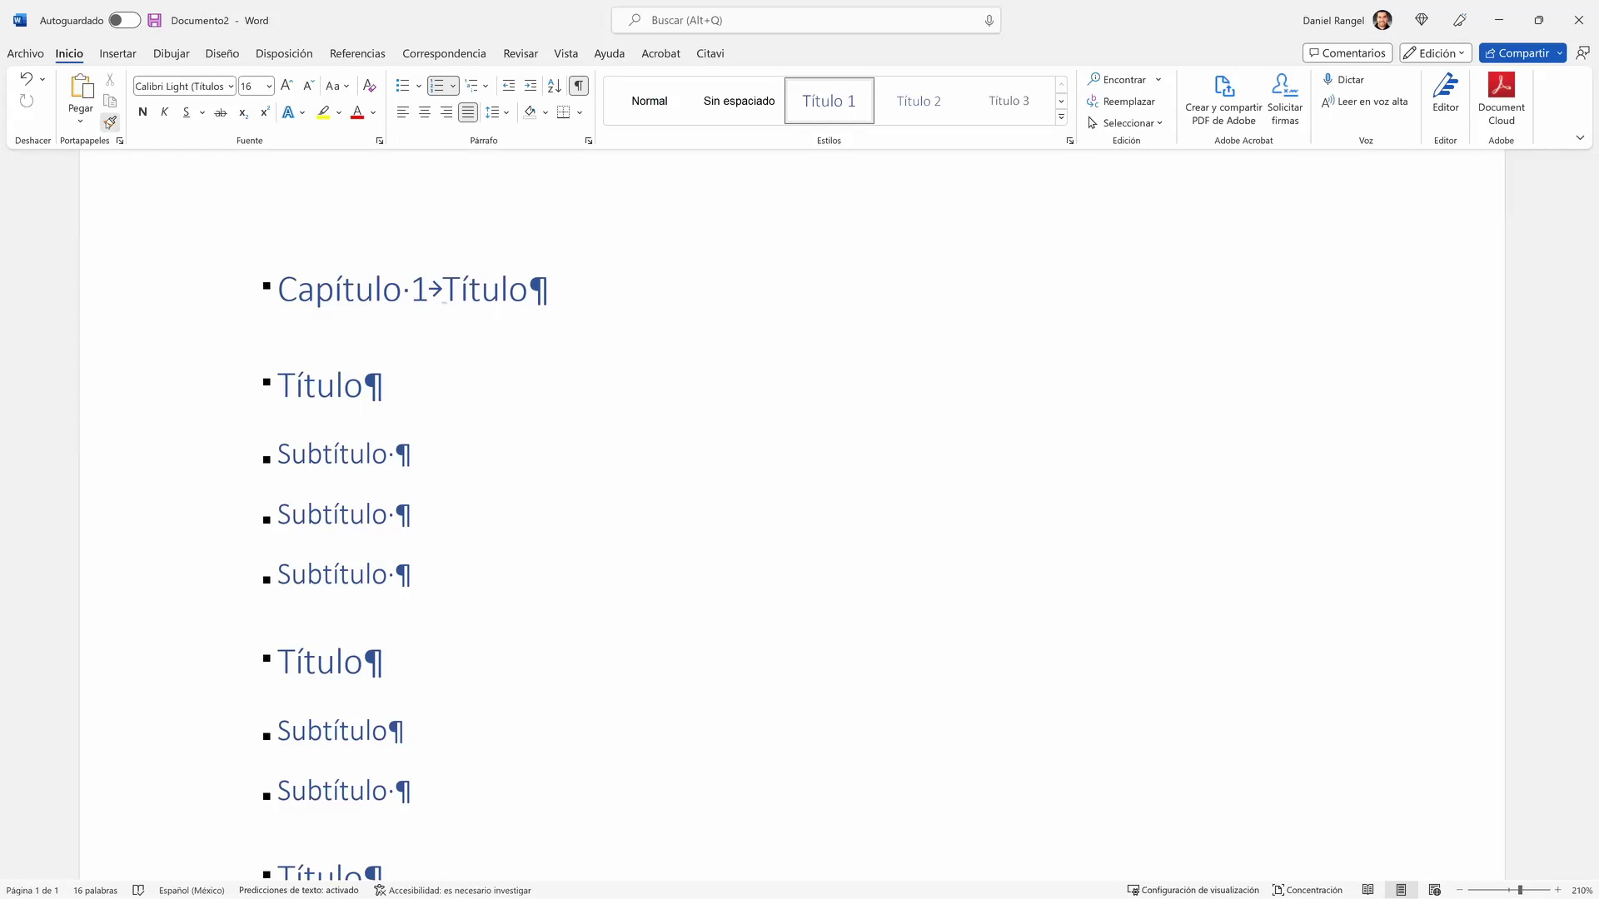
Paint the chapter numbering onto the remaining Título headings, numbering them Capítulo 2 to 6.
{"action": "left_click", "coordinate": [206, 390]}
{"action": "scroll", "coordinate": [208, 483], "scroll_direction": "down", "scroll_amount": 3}
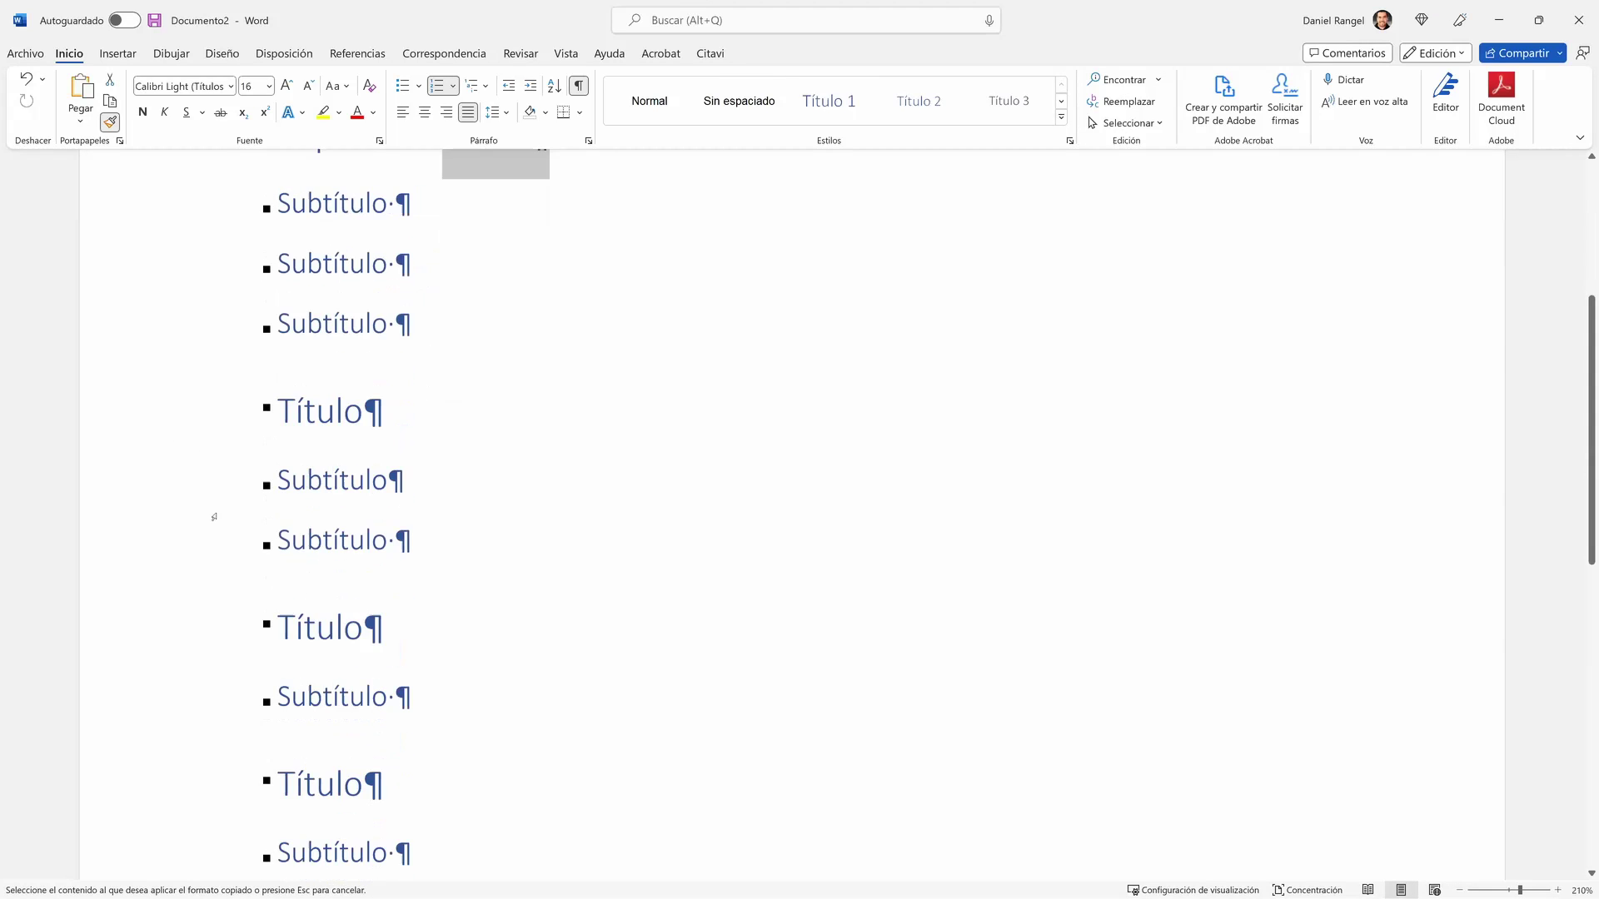
{"action": "left_click", "coordinate": [211, 420]}
{"action": "scroll", "coordinate": [217, 499], "scroll_direction": "down", "scroll_amount": 3}
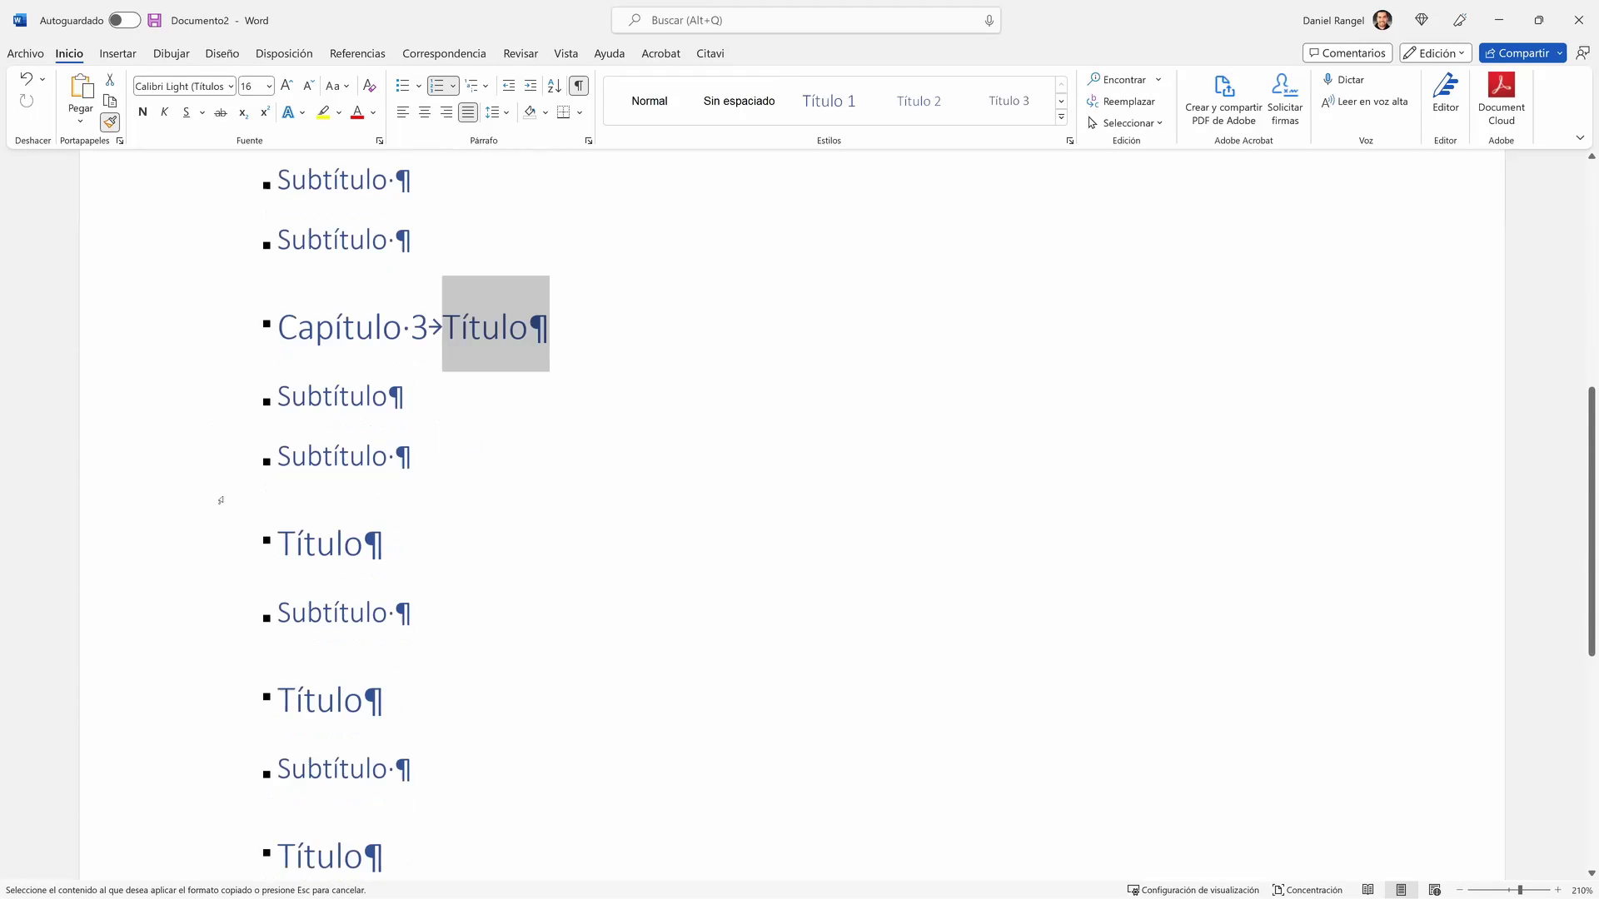
{"action": "left_click", "coordinate": [220, 381]}
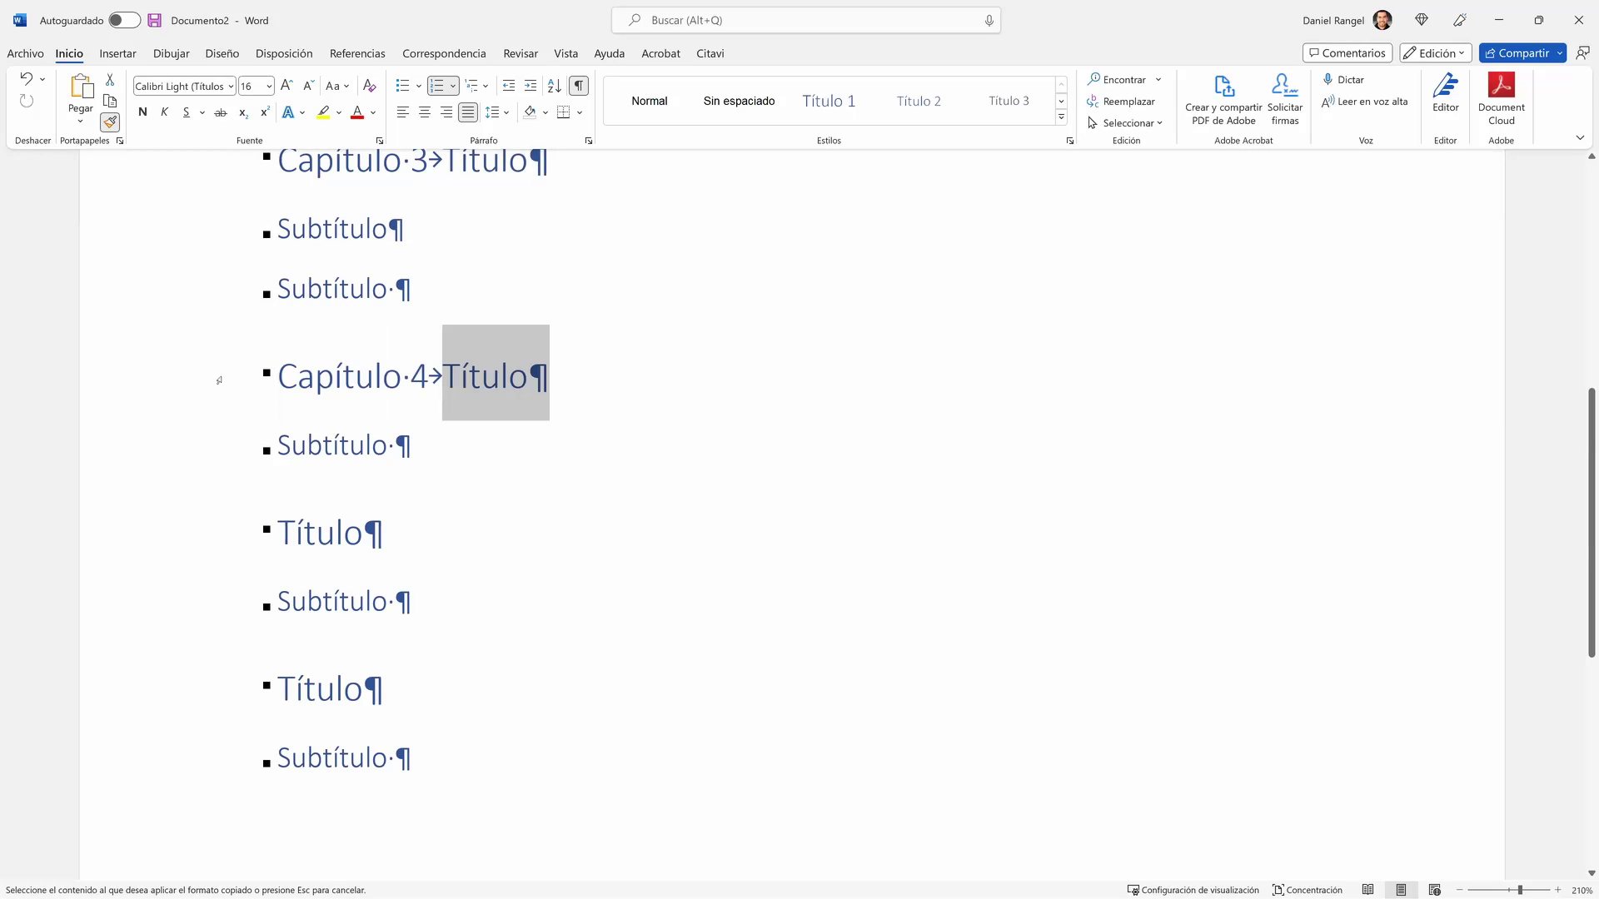
{"action": "left_click", "coordinate": [225, 533]}
{"action": "scroll", "coordinate": [227, 499], "scroll_direction": "down", "scroll_amount": 3}
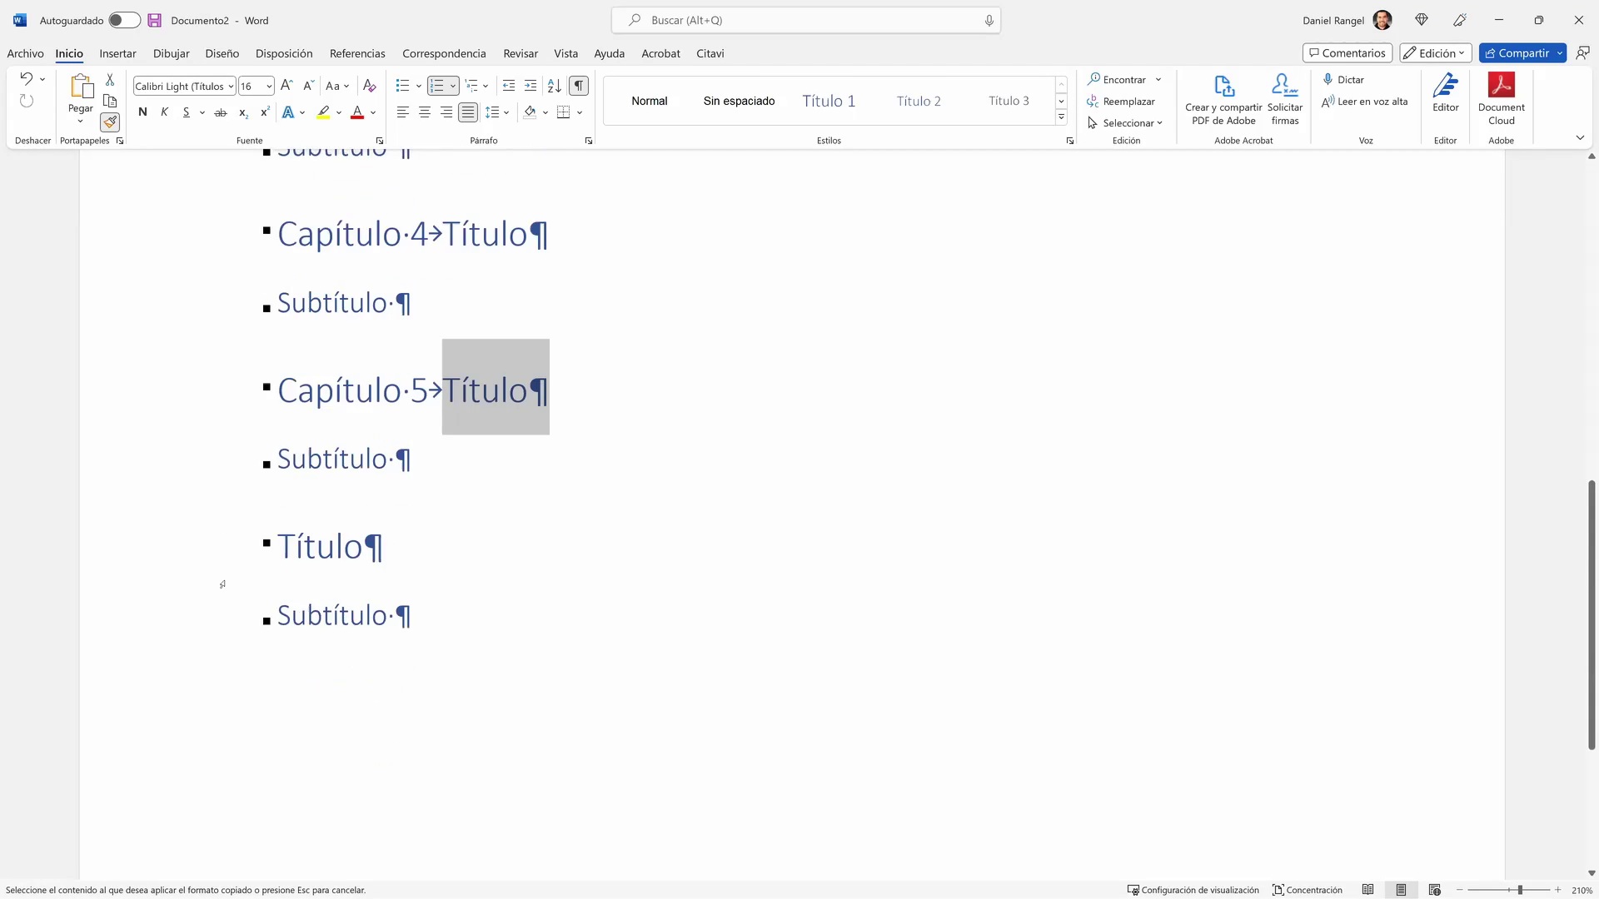
{"action": "left_click", "coordinate": [227, 445]}
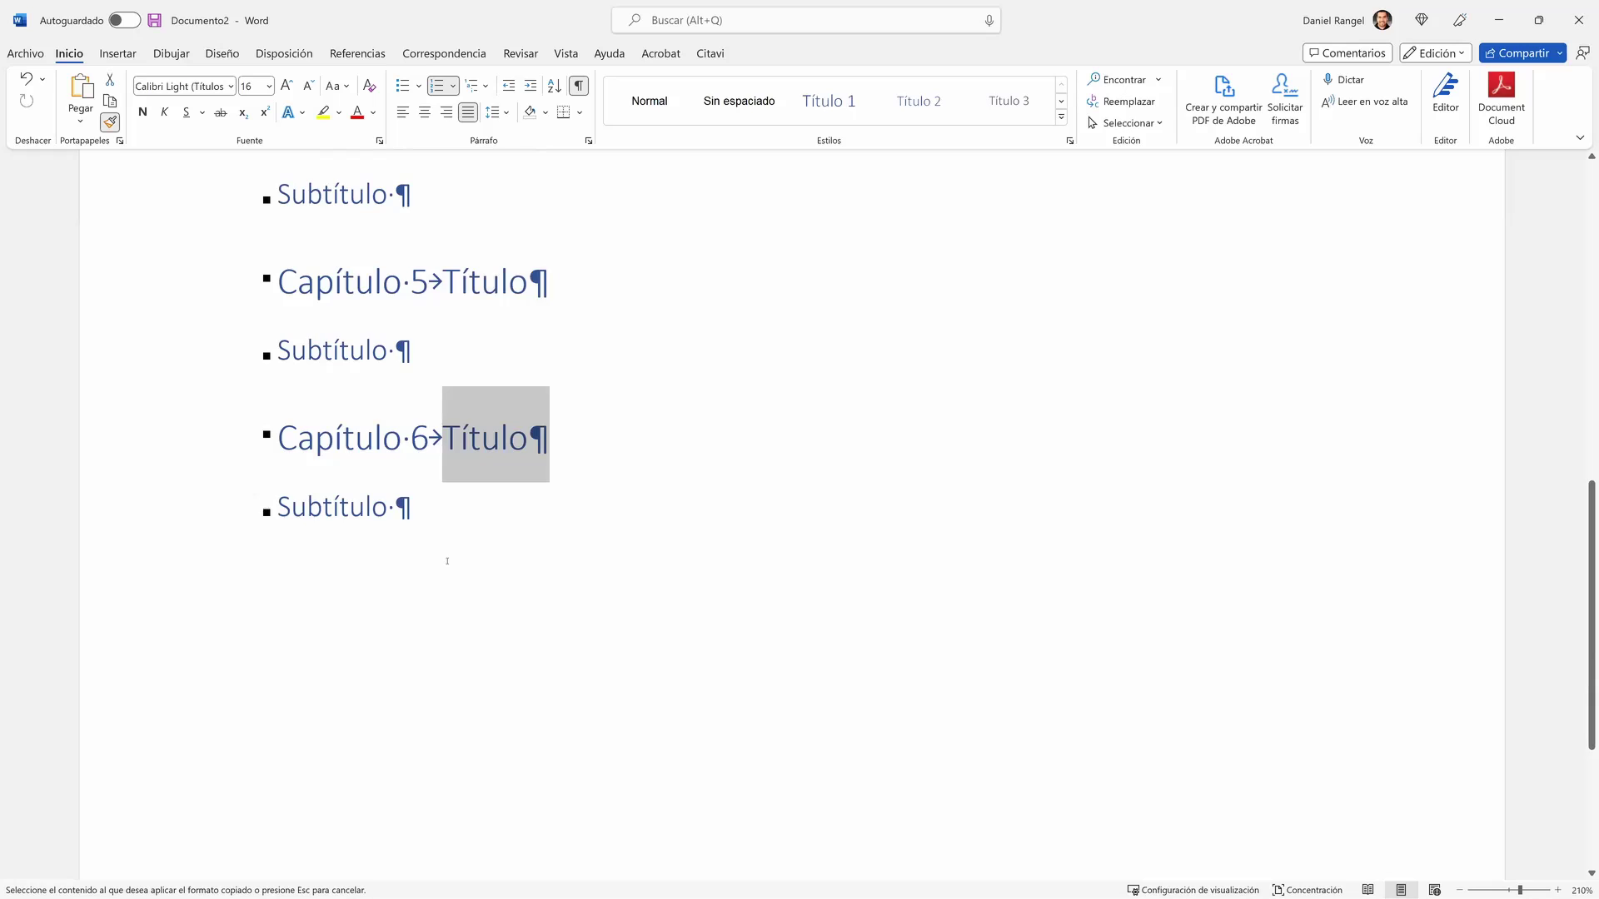
{"action": "scroll", "coordinate": [447, 561], "scroll_direction": "up", "scroll_amount": 1}
{"action": "scroll", "coordinate": [447, 560], "scroll_direction": "up", "scroll_amount": 7}
{"action": "scroll", "coordinate": [447, 560], "scroll_direction": "up", "scroll_amount": 1}
{"action": "key", "text": "Escape"}
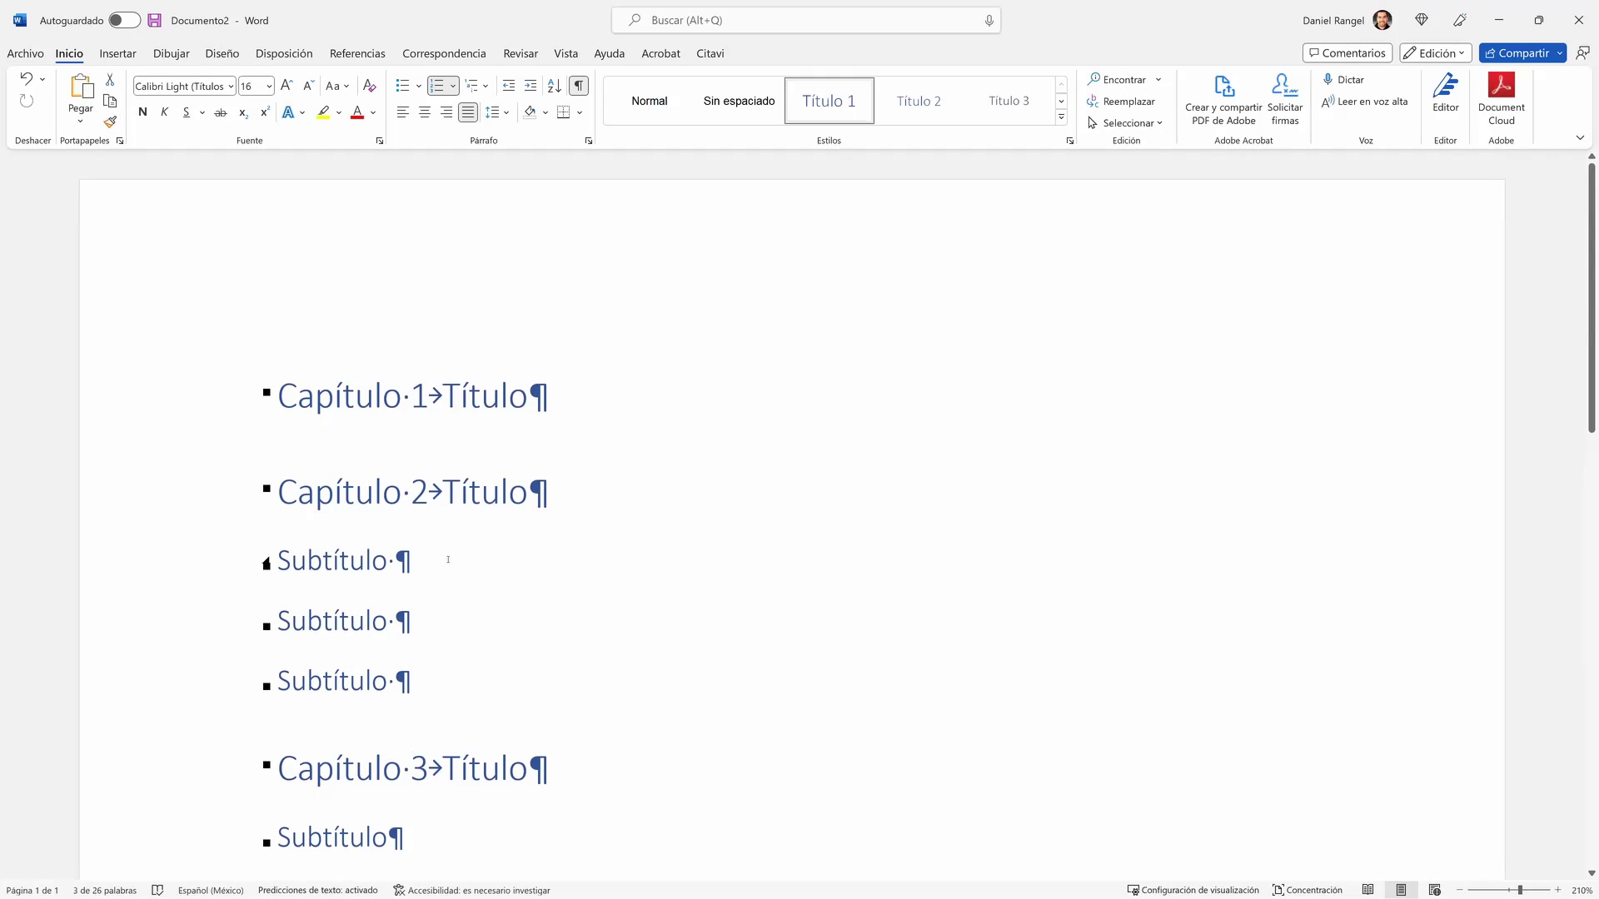
Put the first Subtítulo line on the current chapter multilevel list.
{"action": "scroll", "coordinate": [448, 560], "scroll_direction": "down", "scroll_amount": 2}
{"action": "left_click", "coordinate": [337, 393]}
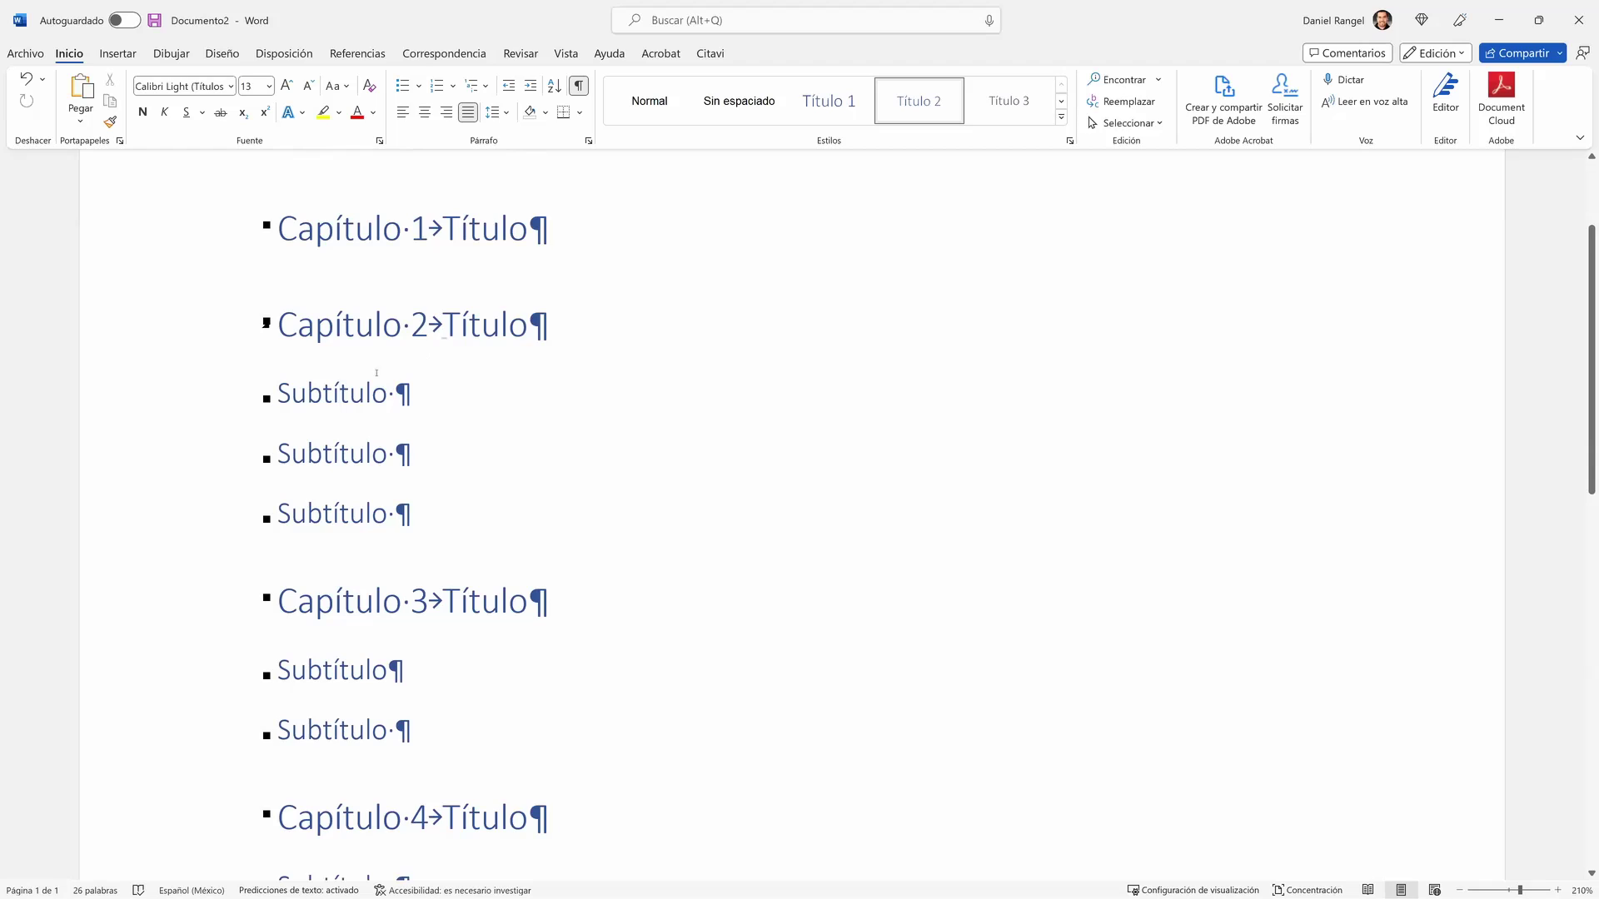
{"action": "key", "text": "Right"}
{"action": "key", "text": "Right"}
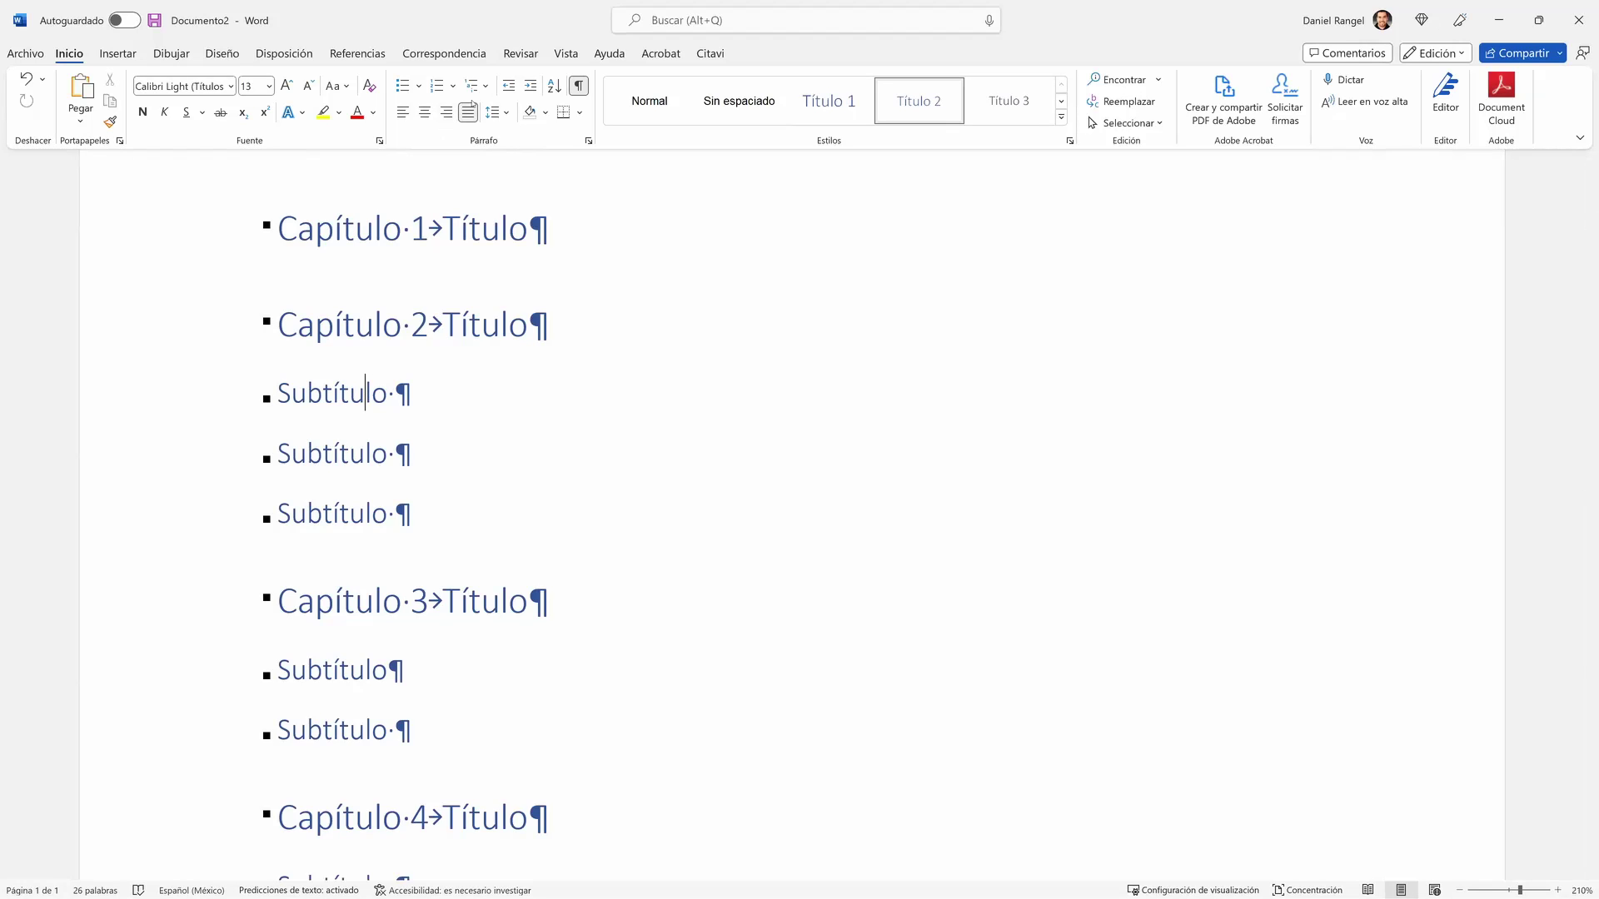
{"action": "left_click", "coordinate": [485, 87]}
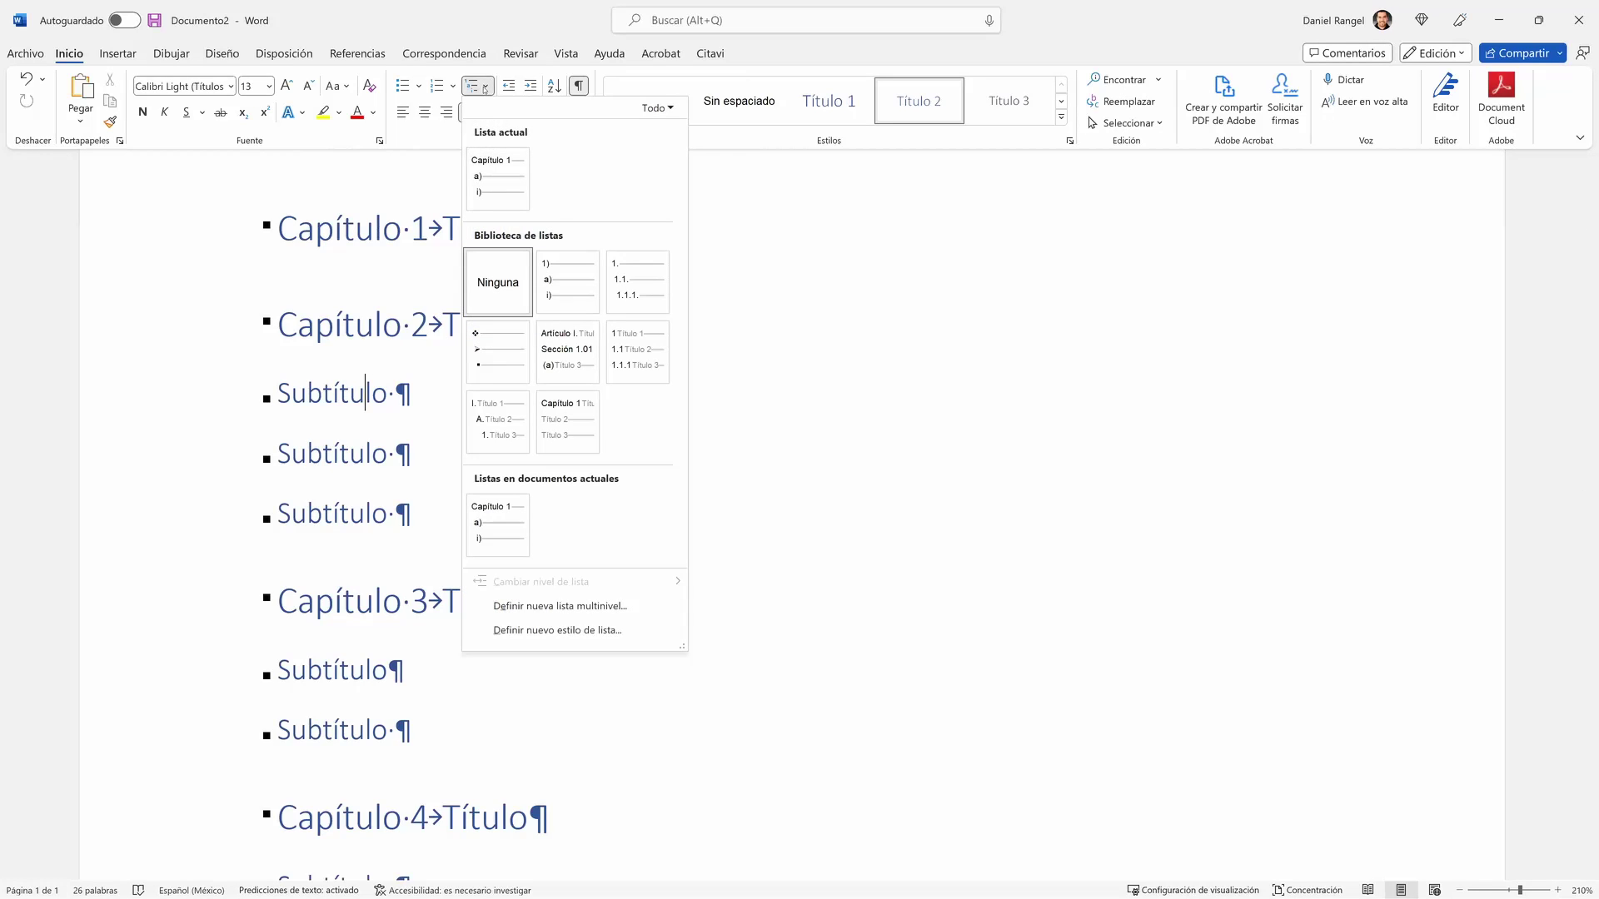
{"action": "left_click", "coordinate": [499, 172]}
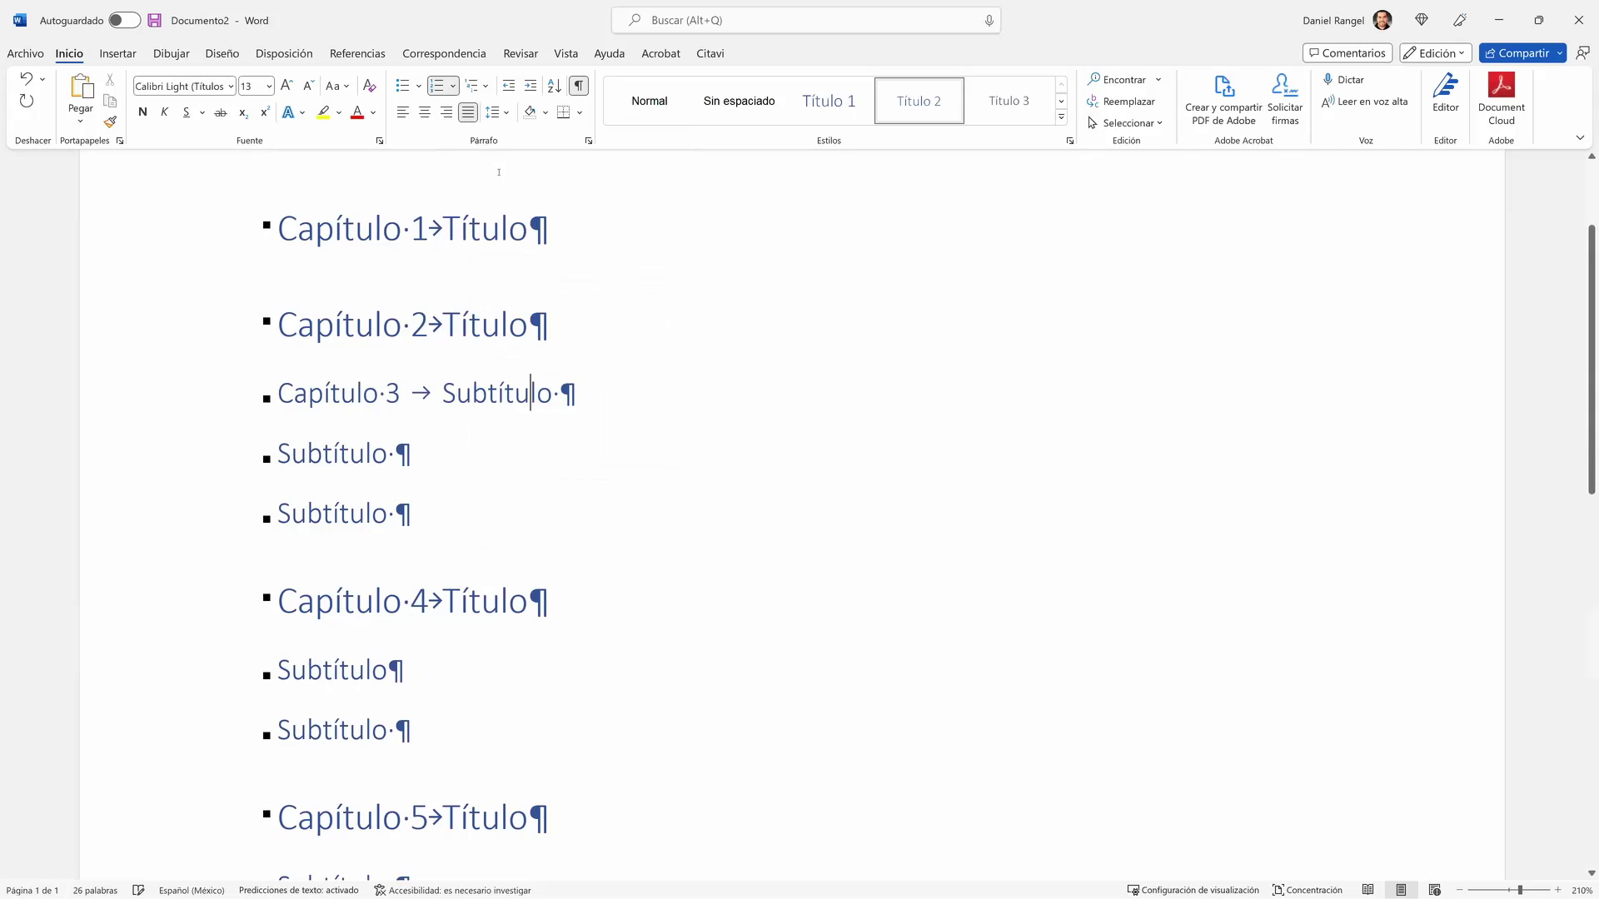
{"action": "left_click", "coordinate": [382, 392]}
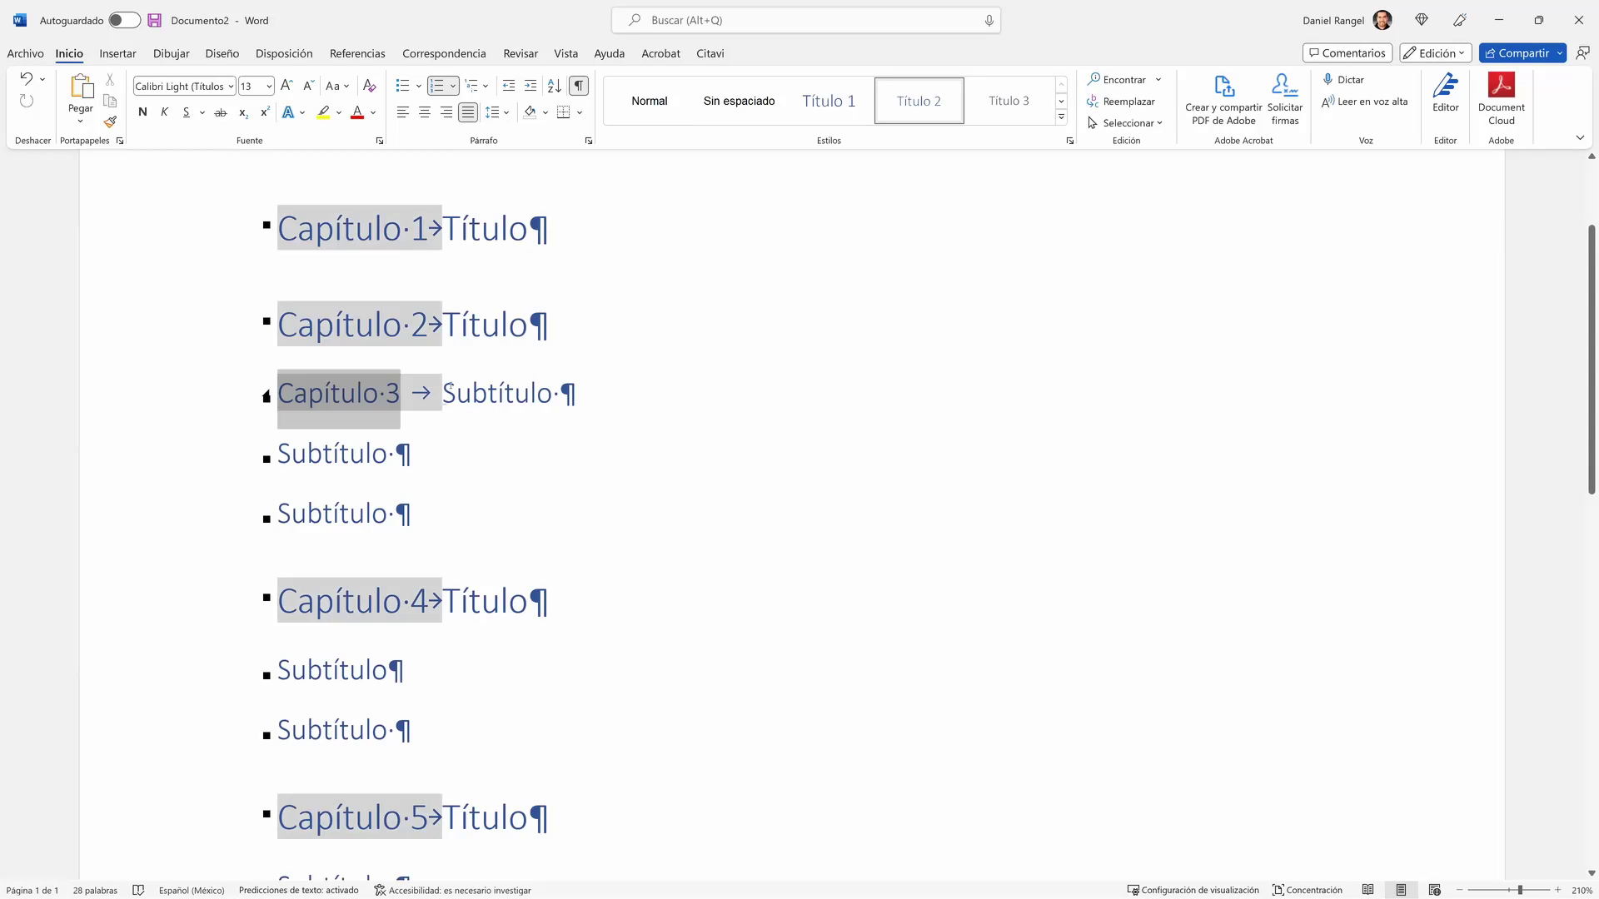
{"action": "left_click", "coordinate": [472, 392]}
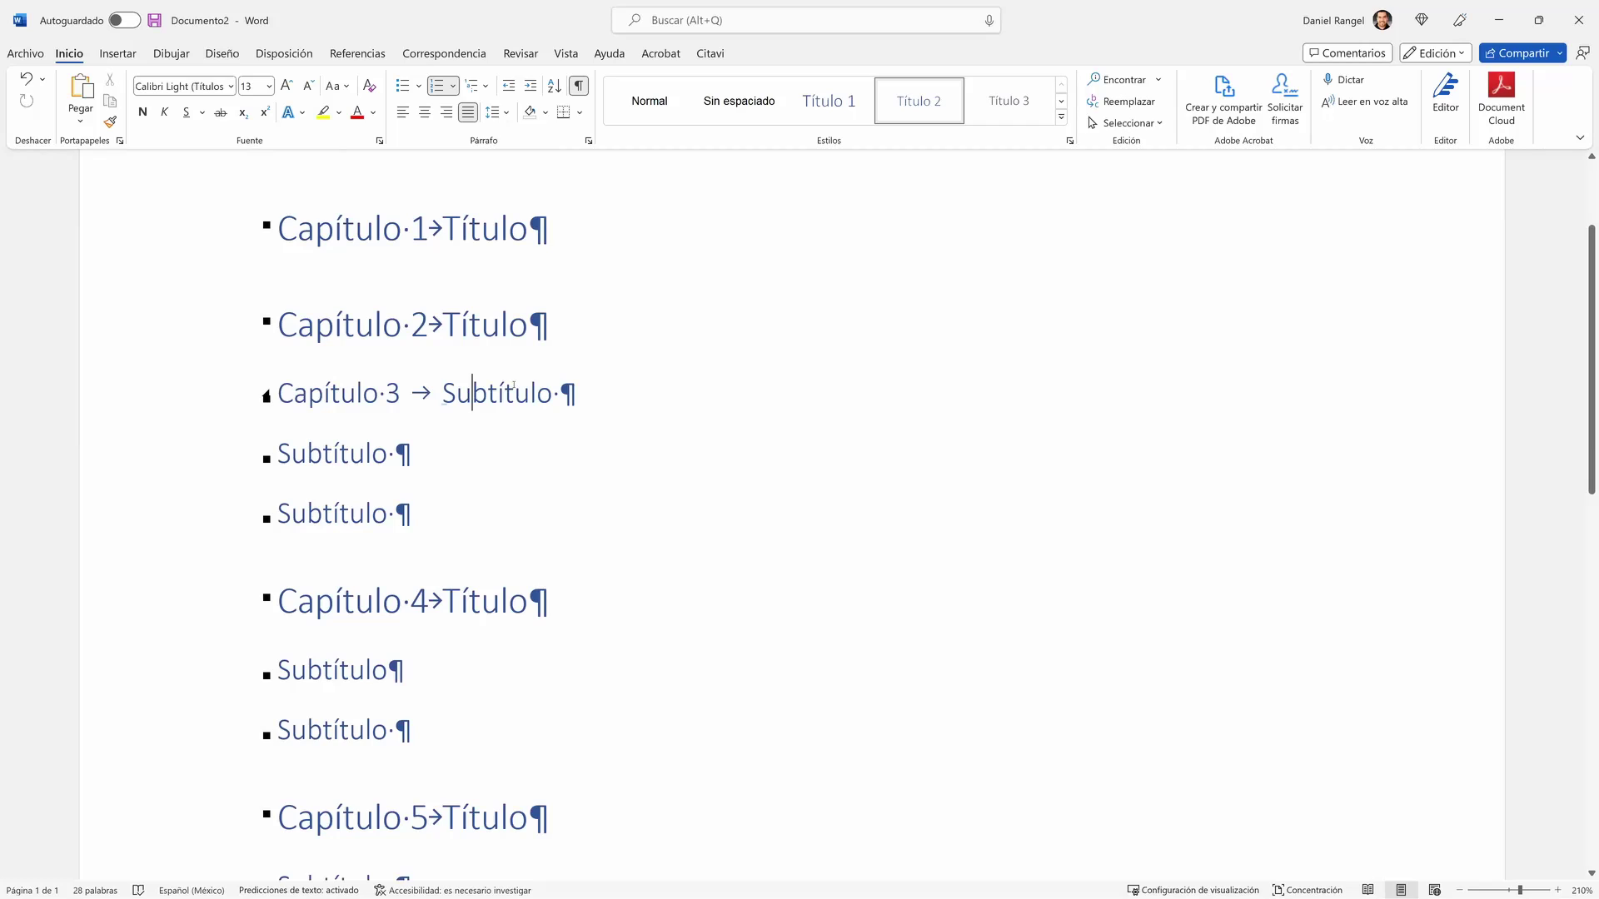
{"action": "left_click", "coordinate": [476, 86]}
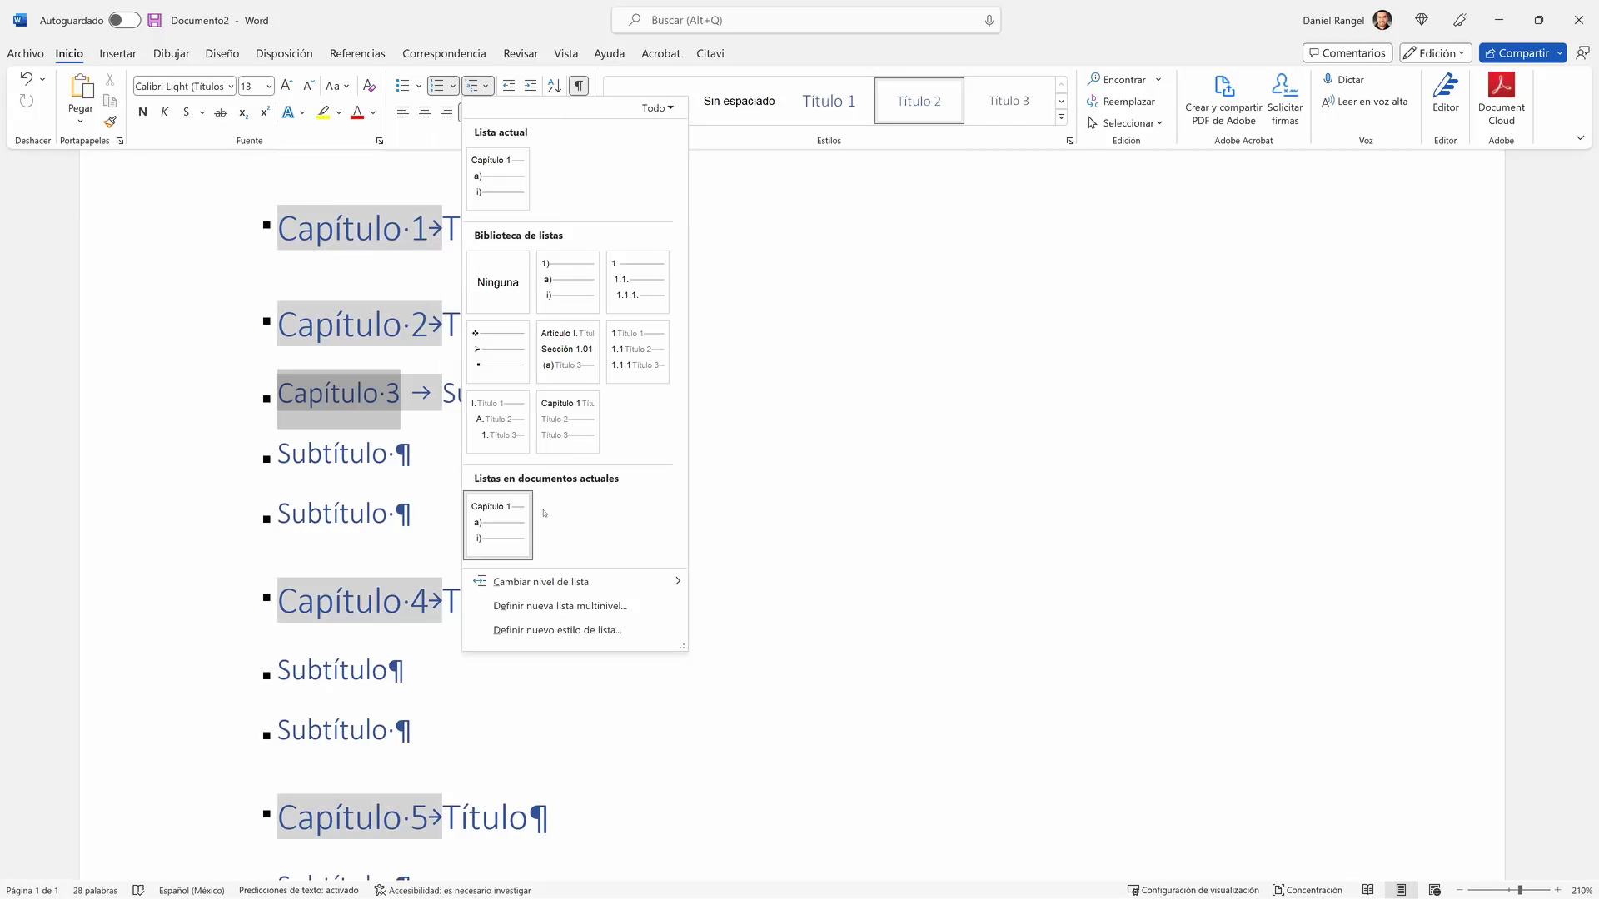
{"action": "mouse_move", "coordinate": [541, 582]}
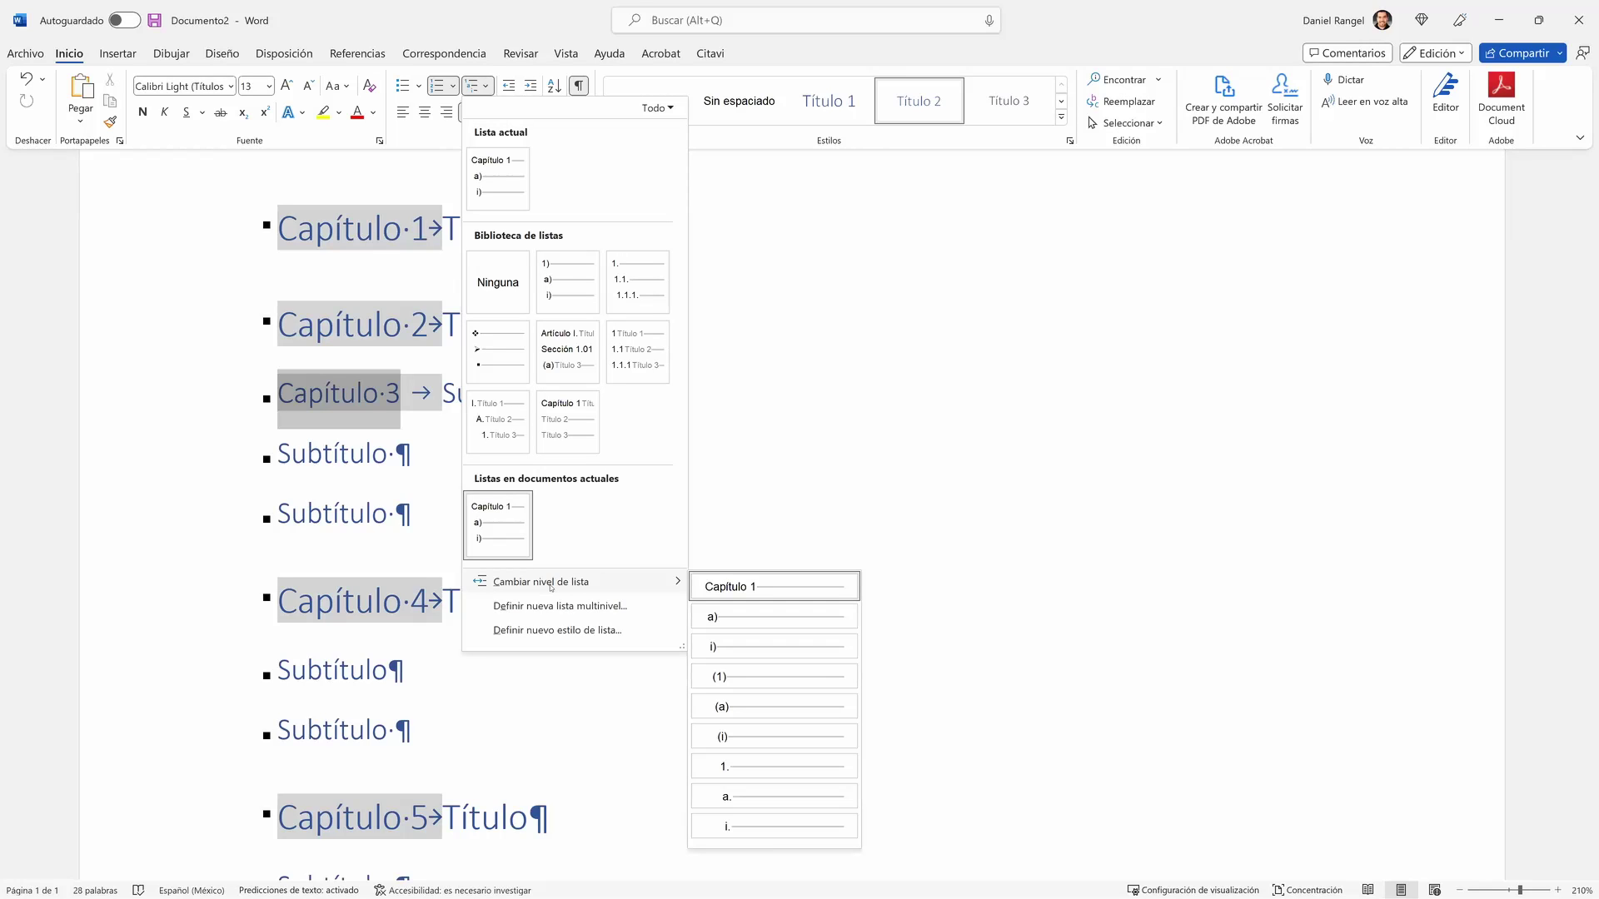
Demote the first Subtítulo under Capítulo 2 to the a) second list level.
{"action": "left_click", "coordinate": [731, 615]}
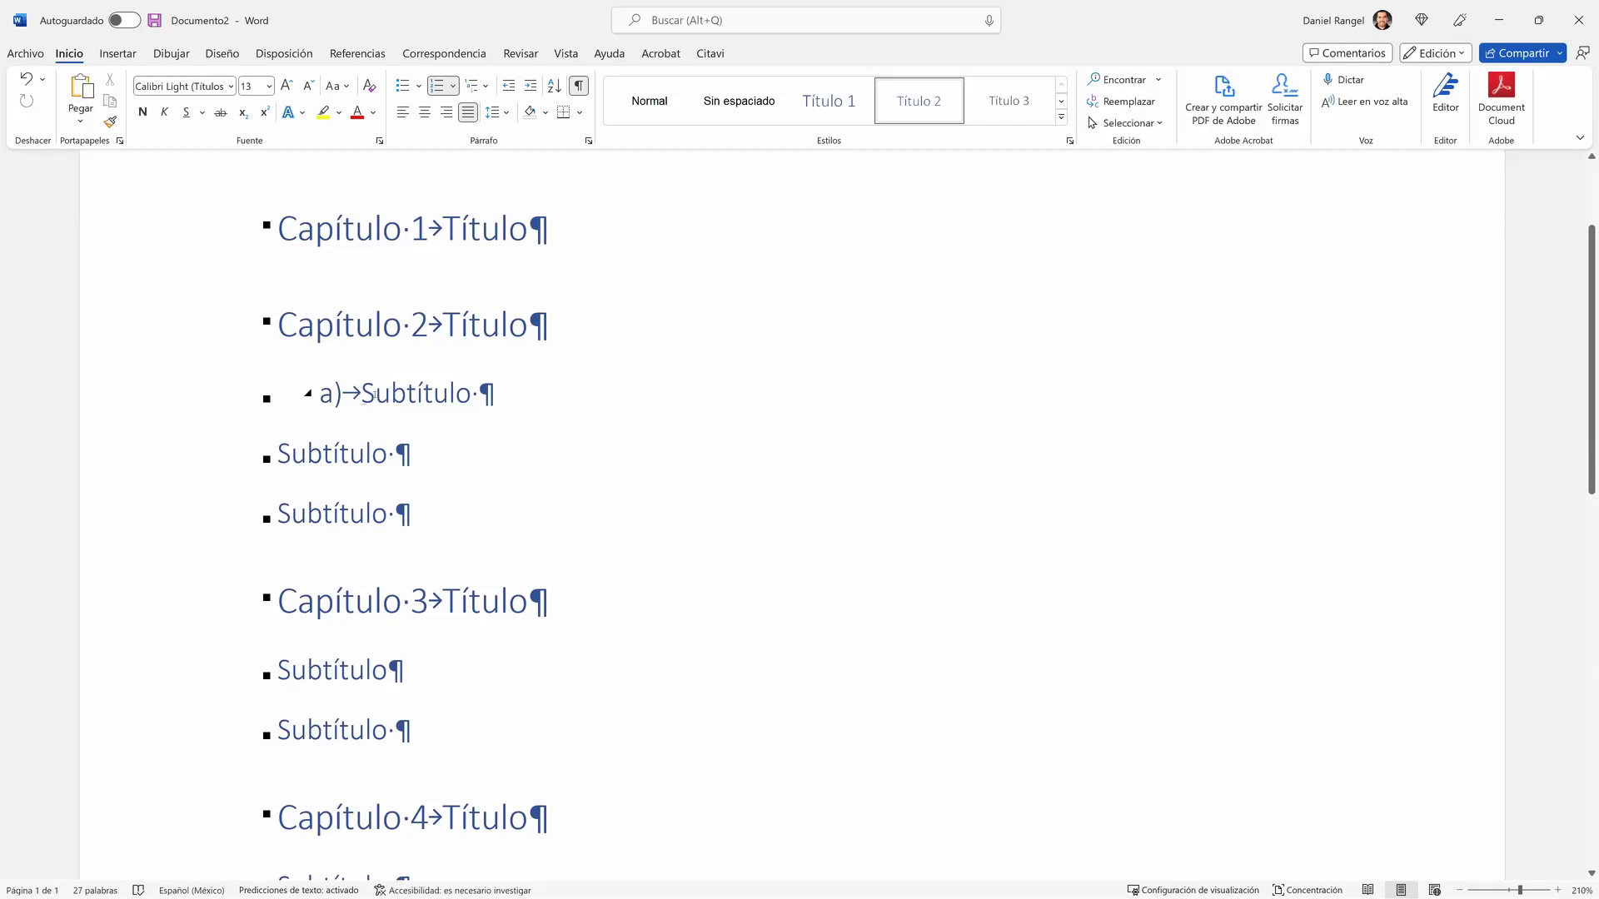
{"action": "left_click", "coordinate": [484, 85]}
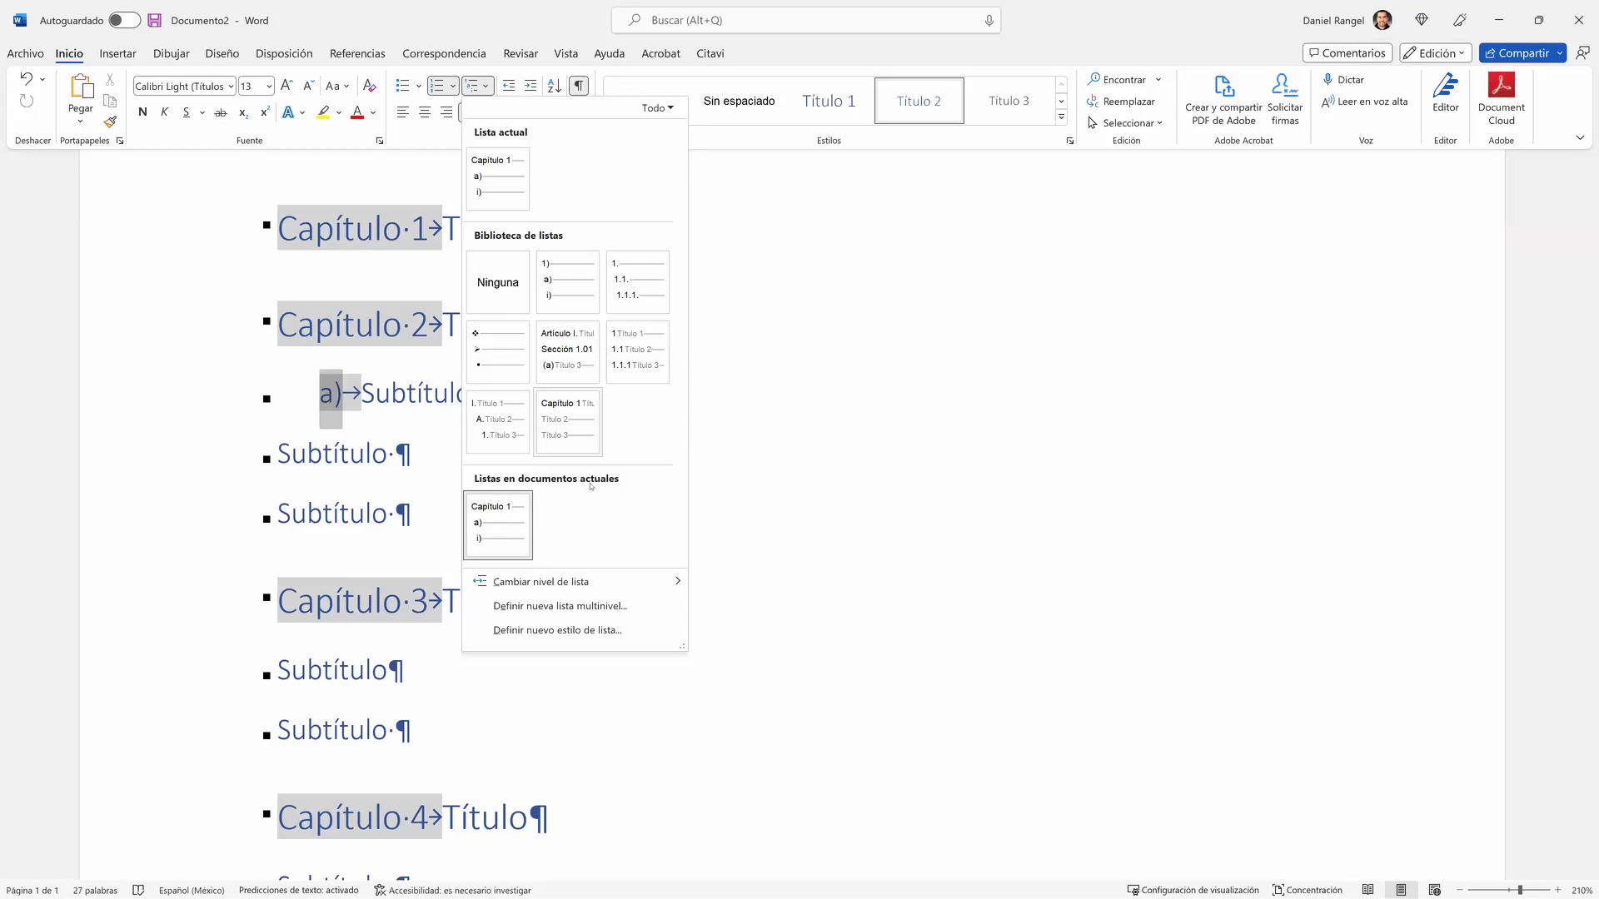
{"action": "left_click", "coordinate": [390, 393]}
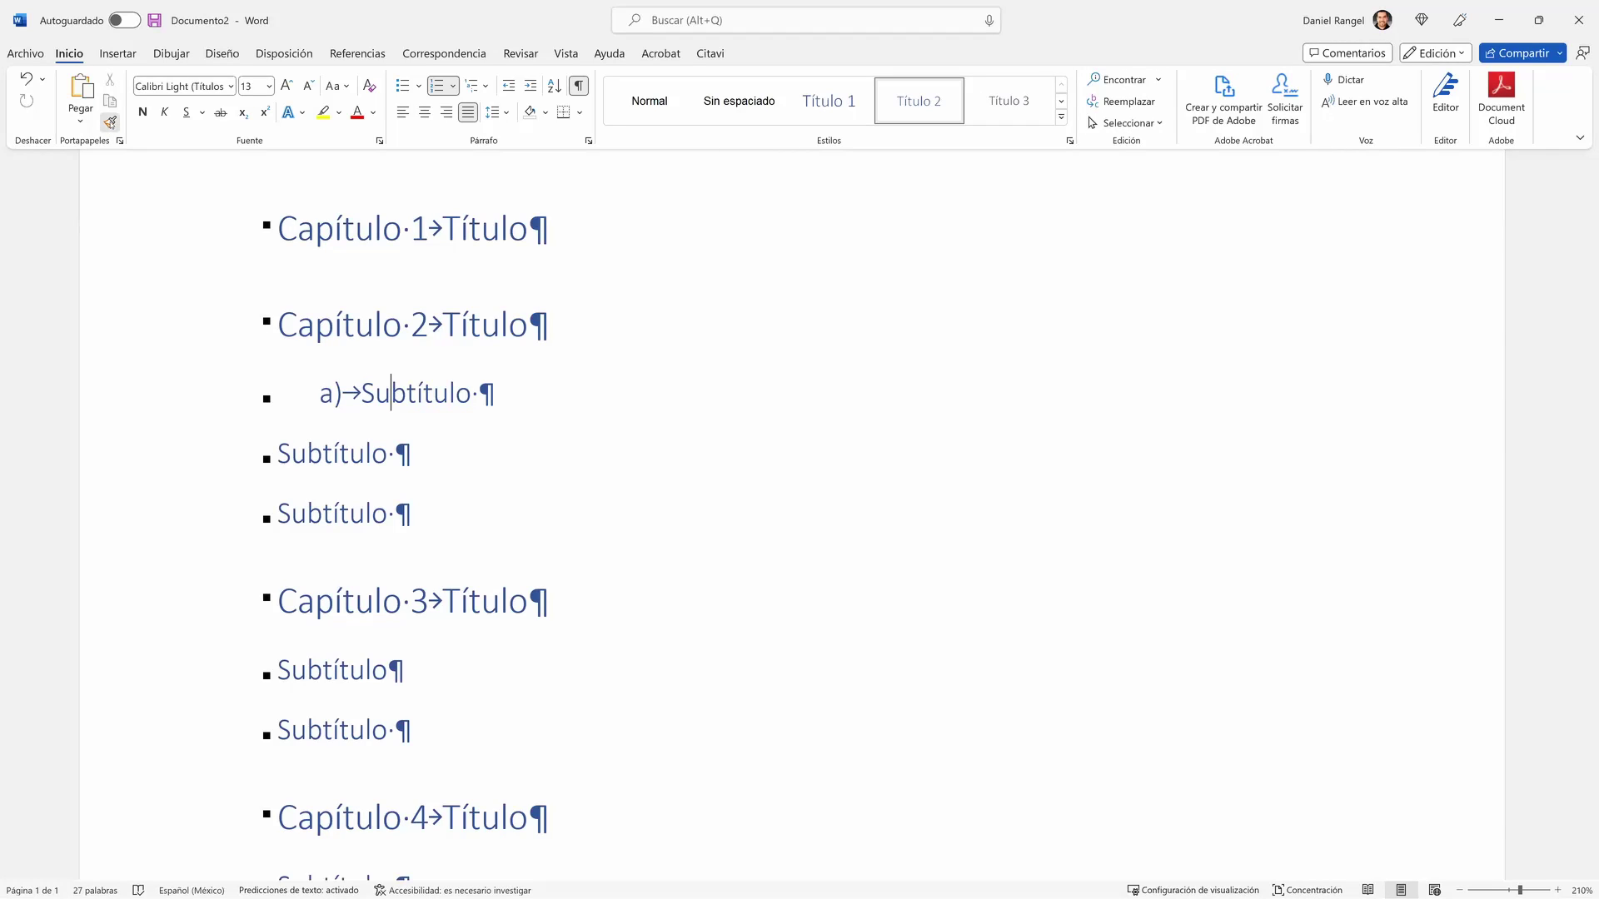
Copy the a) line's format onto the other Capítulo 2 subtitles and both Capítulo 3 subtitles.
{"action": "double_click", "coordinate": [109, 122]}
{"action": "left_click", "coordinate": [204, 457]}
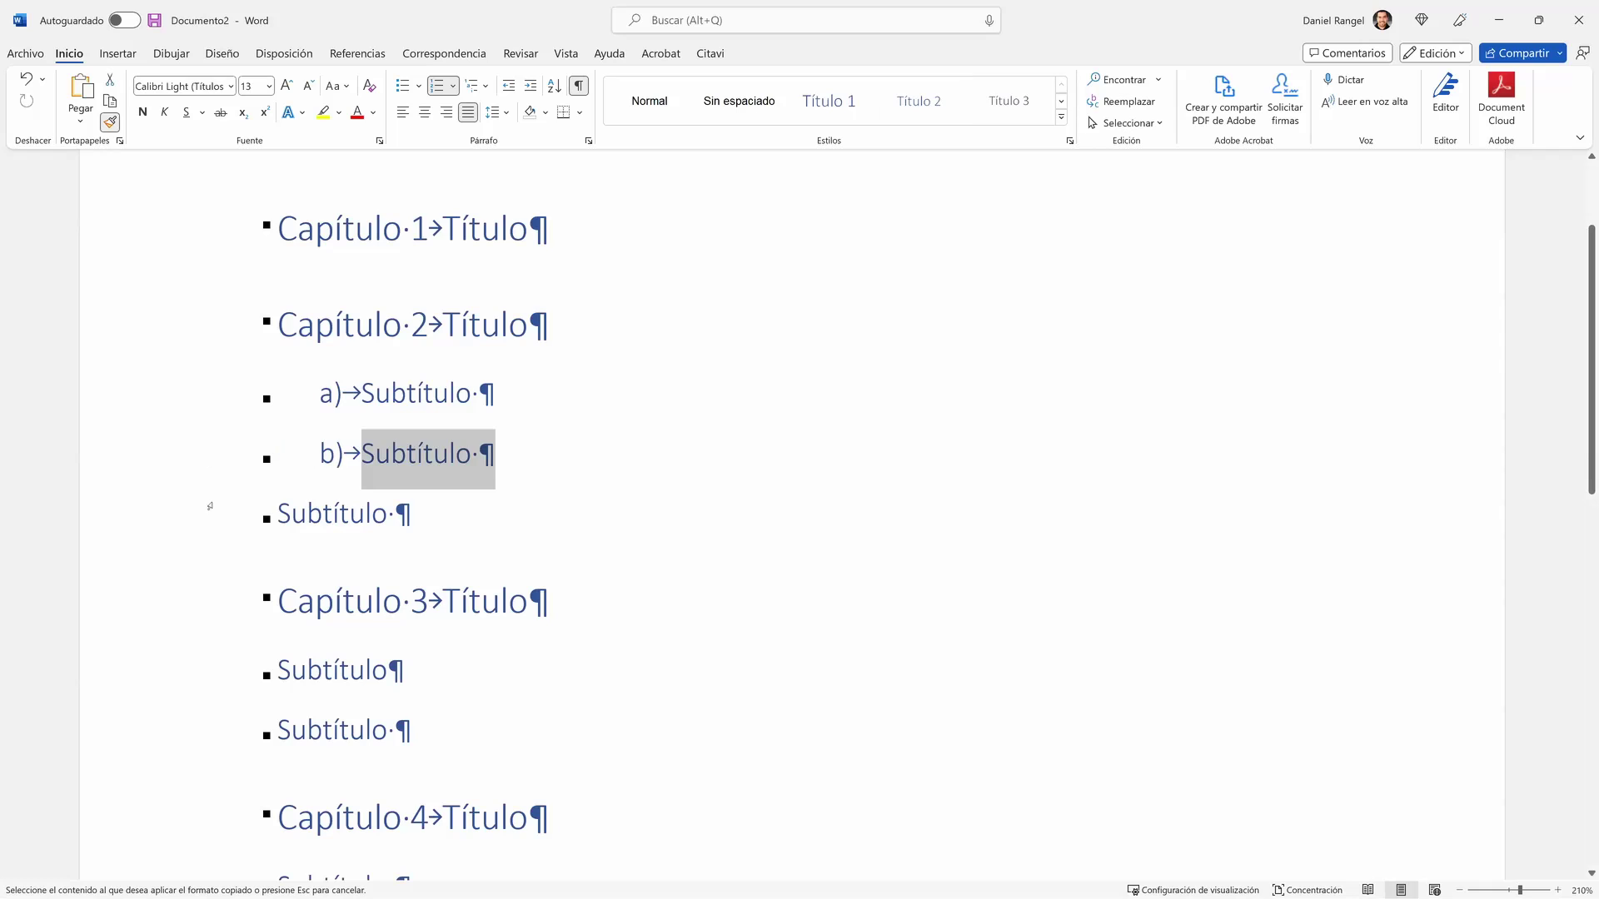
{"action": "left_click", "coordinate": [210, 517]}
{"action": "scroll", "coordinate": [210, 517], "scroll_direction": "down", "scroll_amount": 1}
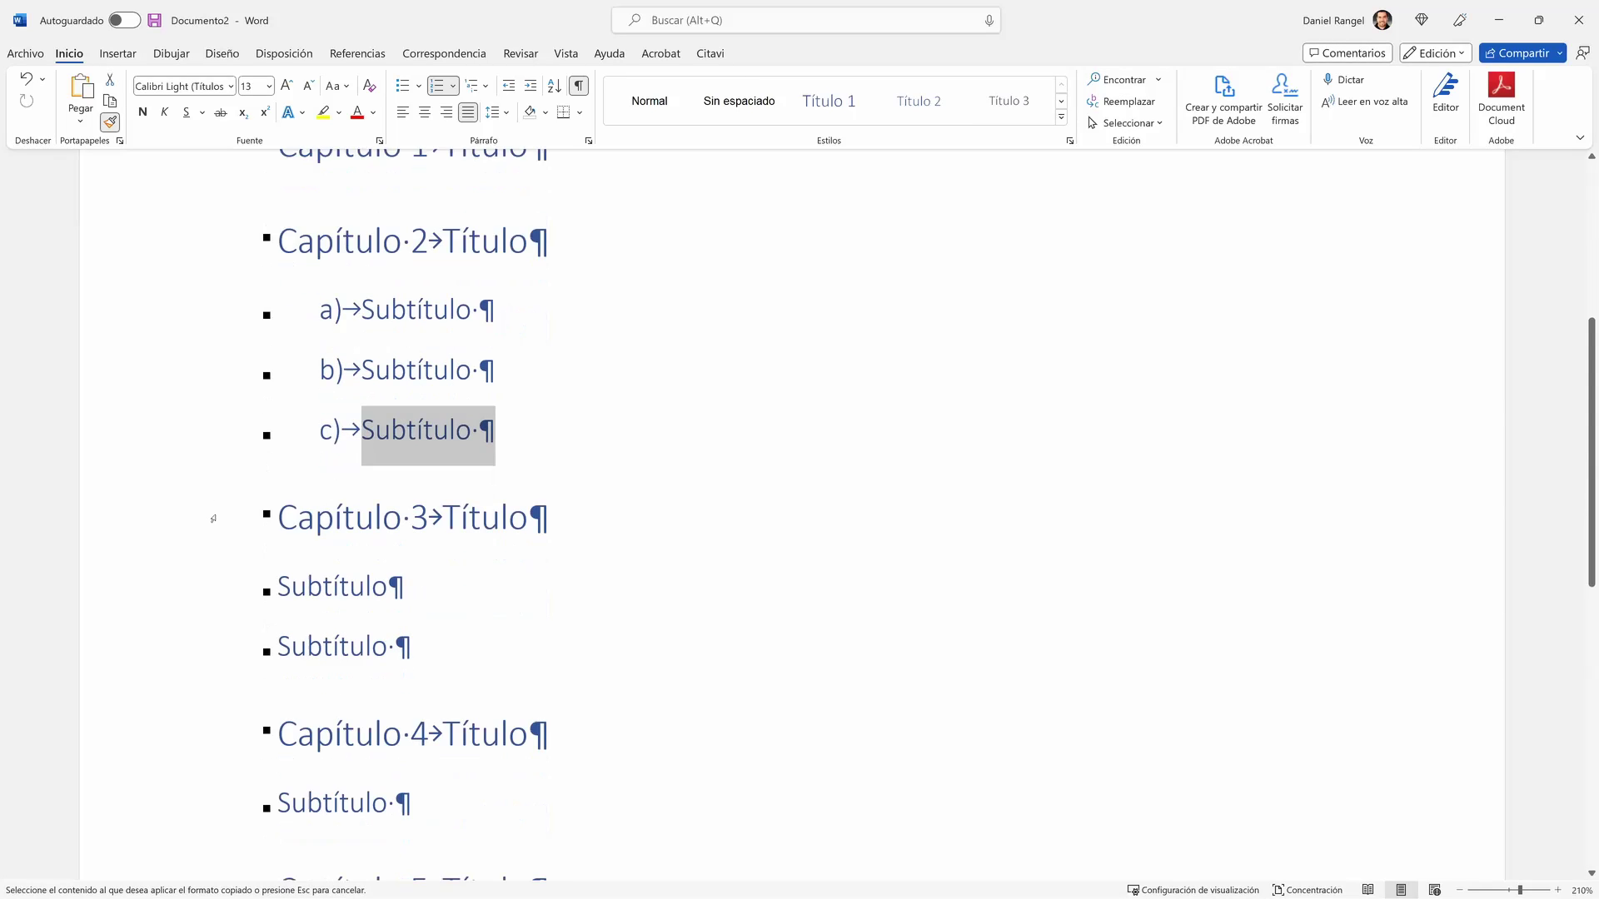
{"action": "scroll", "coordinate": [213, 533], "scroll_direction": "down", "scroll_amount": 2}
{"action": "left_click_drag", "start_coordinate": [203, 448], "coordinate": [197, 473]}
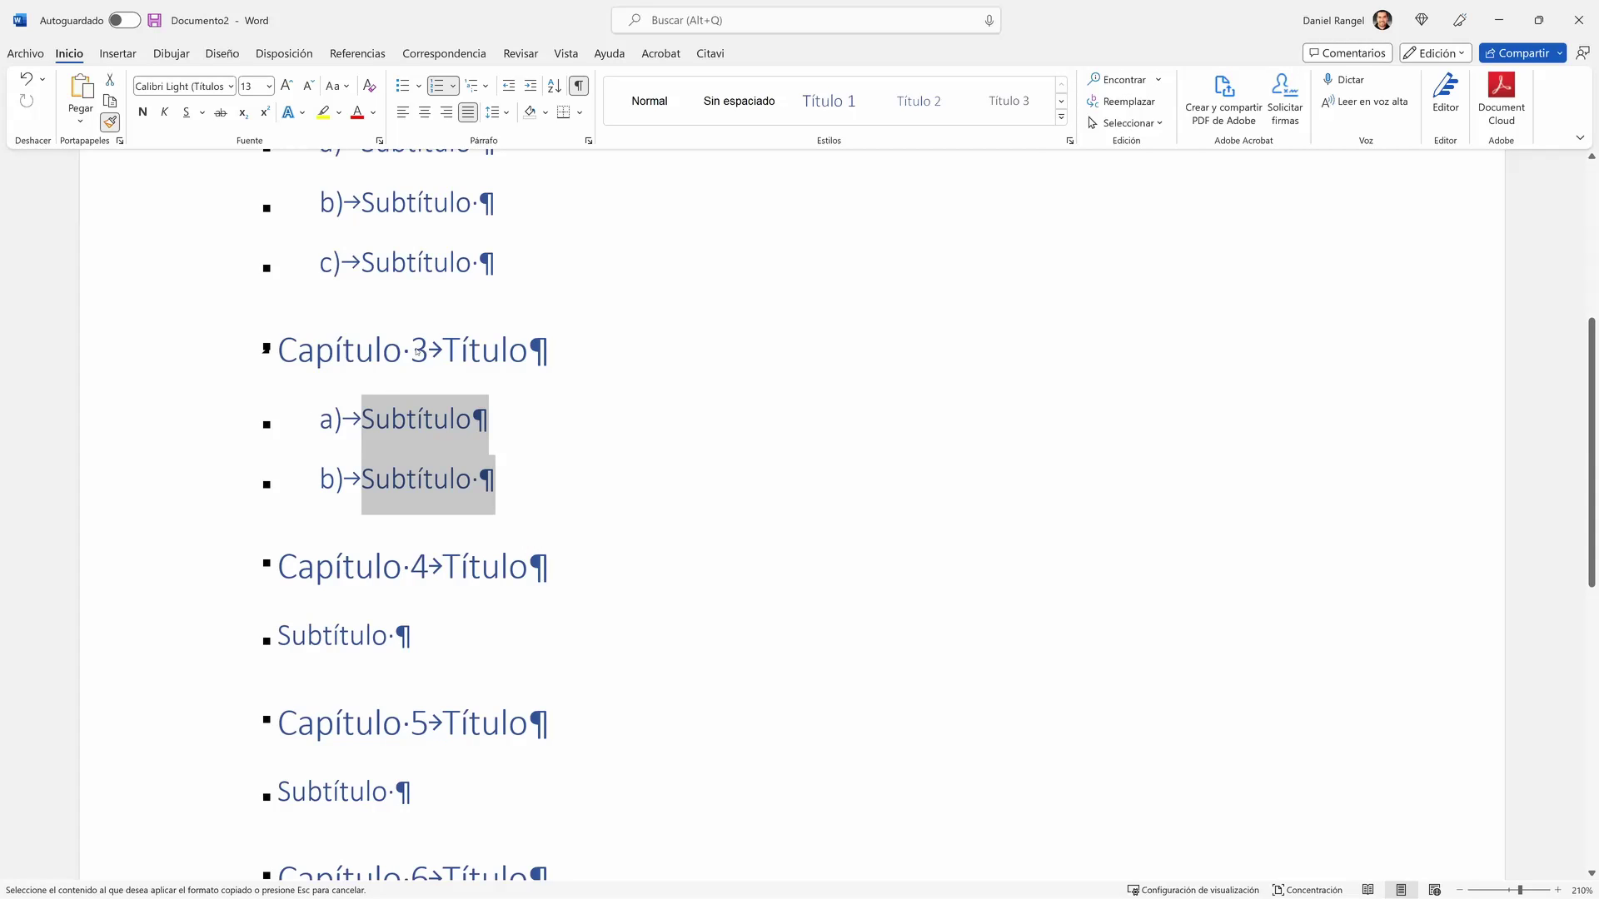
Apply the same lettered list format to the subtitles under Capítulos 4, 5 and 6.
{"action": "scroll", "coordinate": [381, 394], "scroll_direction": "down", "scroll_amount": 2}
{"action": "scroll", "coordinate": [229, 417], "scroll_direction": "down", "scroll_amount": 1}
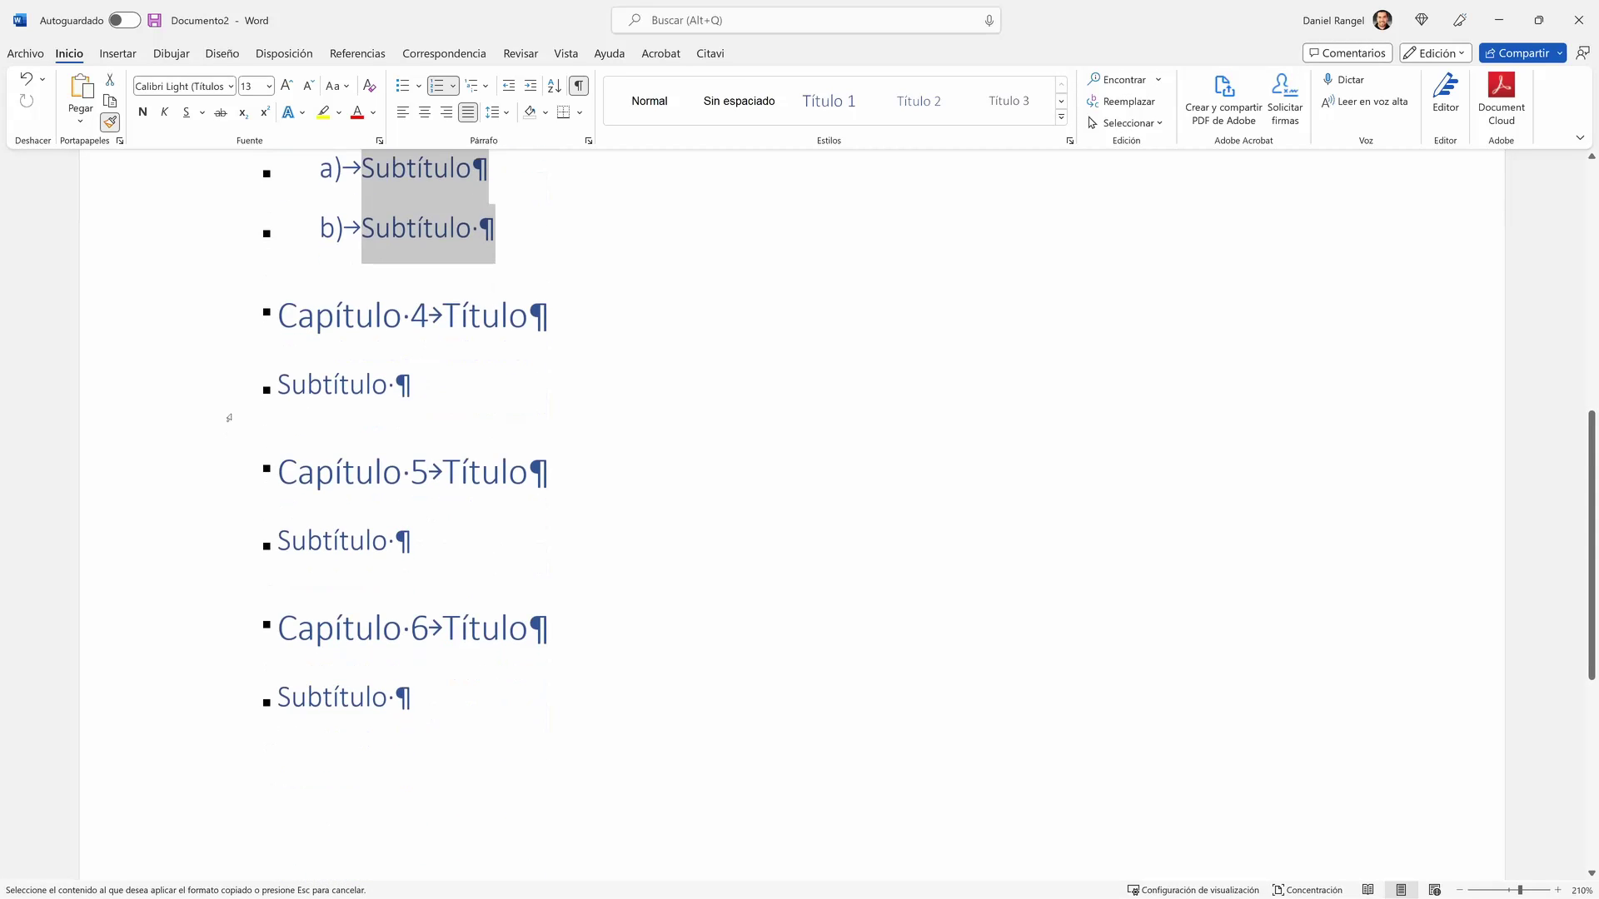
{"action": "left_click", "coordinate": [228, 384]}
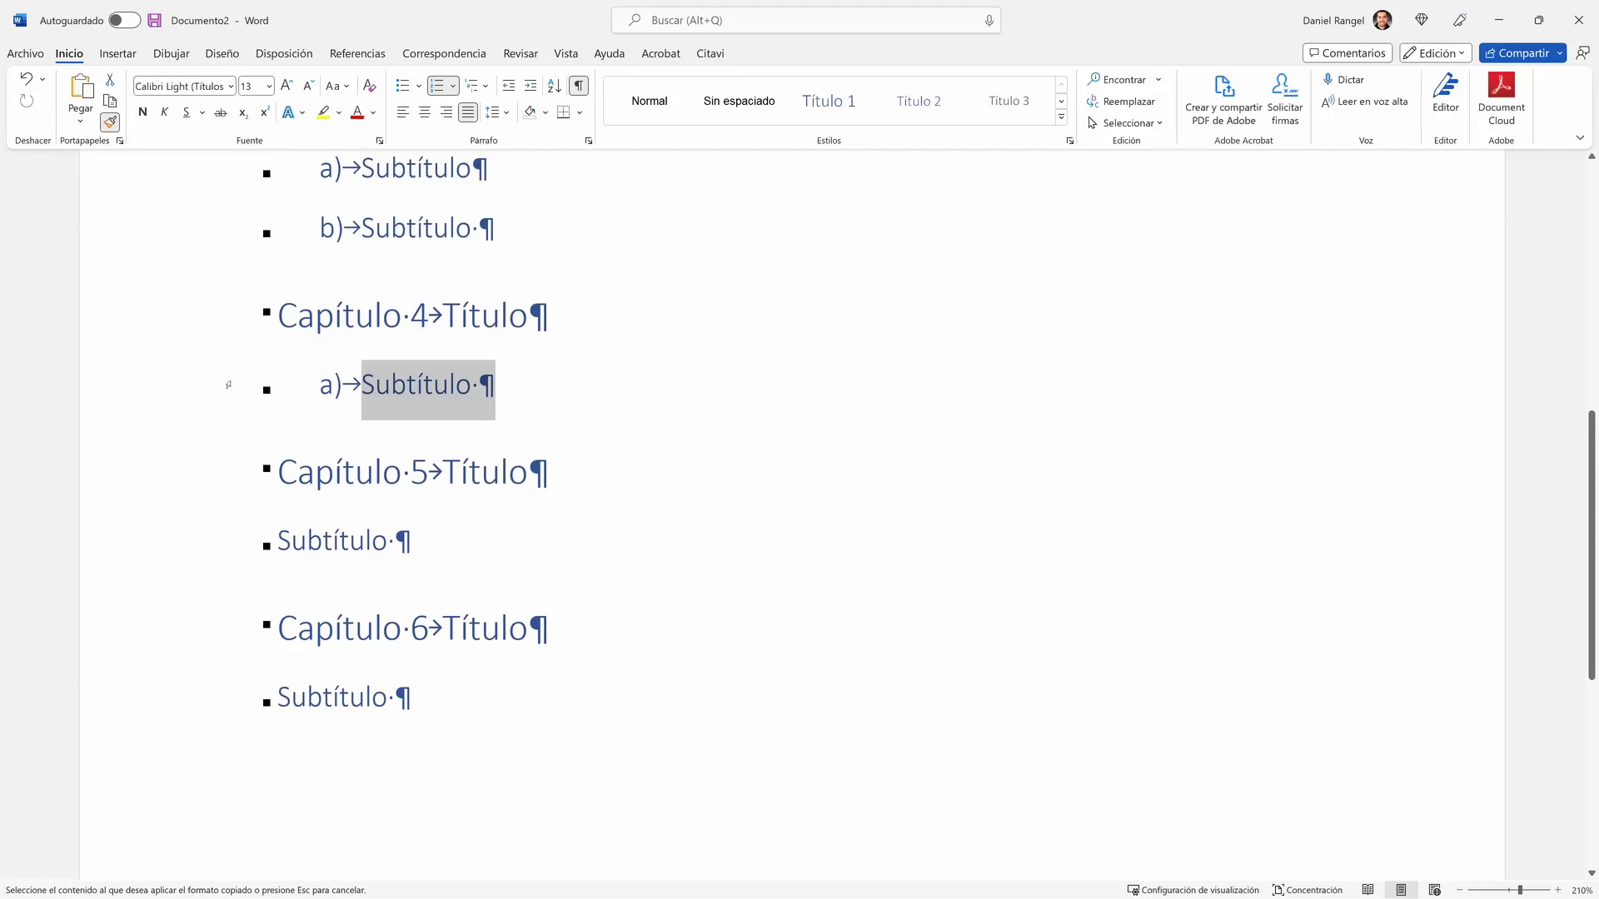
{"action": "left_click", "coordinate": [209, 545]}
{"action": "left_click", "coordinate": [225, 703]}
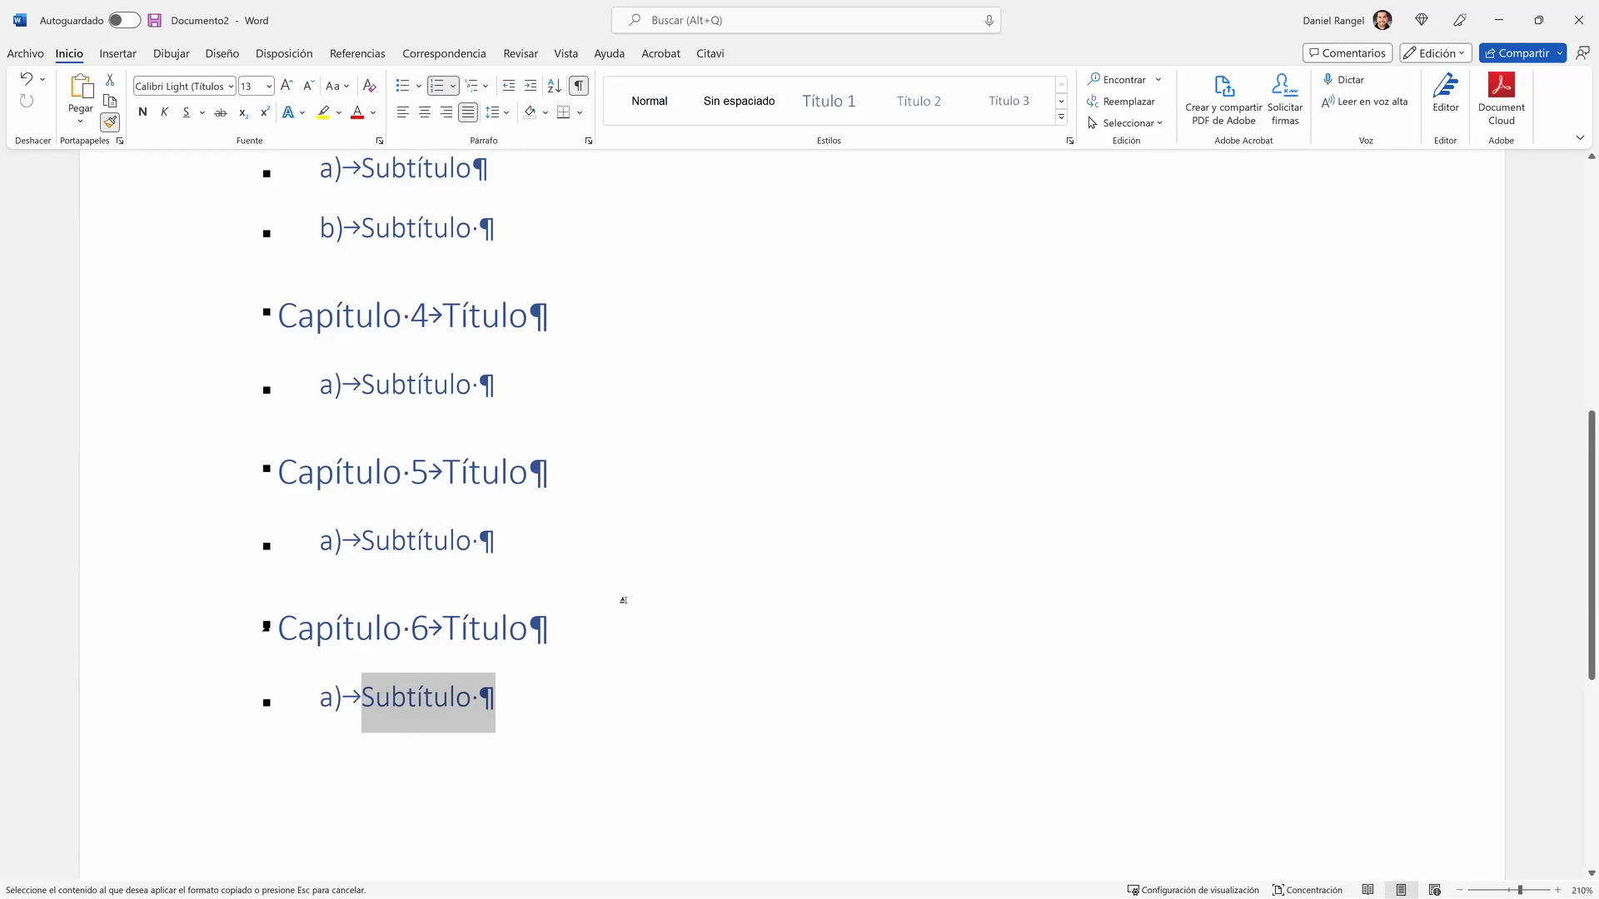
{"action": "scroll", "coordinate": [621, 600], "scroll_direction": "up", "scroll_amount": 1}
{"action": "scroll", "coordinate": [621, 599], "scroll_direction": "up", "scroll_amount": 4}
{"action": "key", "text": "Escape"}
{"action": "scroll", "coordinate": [628, 597], "scroll_direction": "up", "scroll_amount": 1}
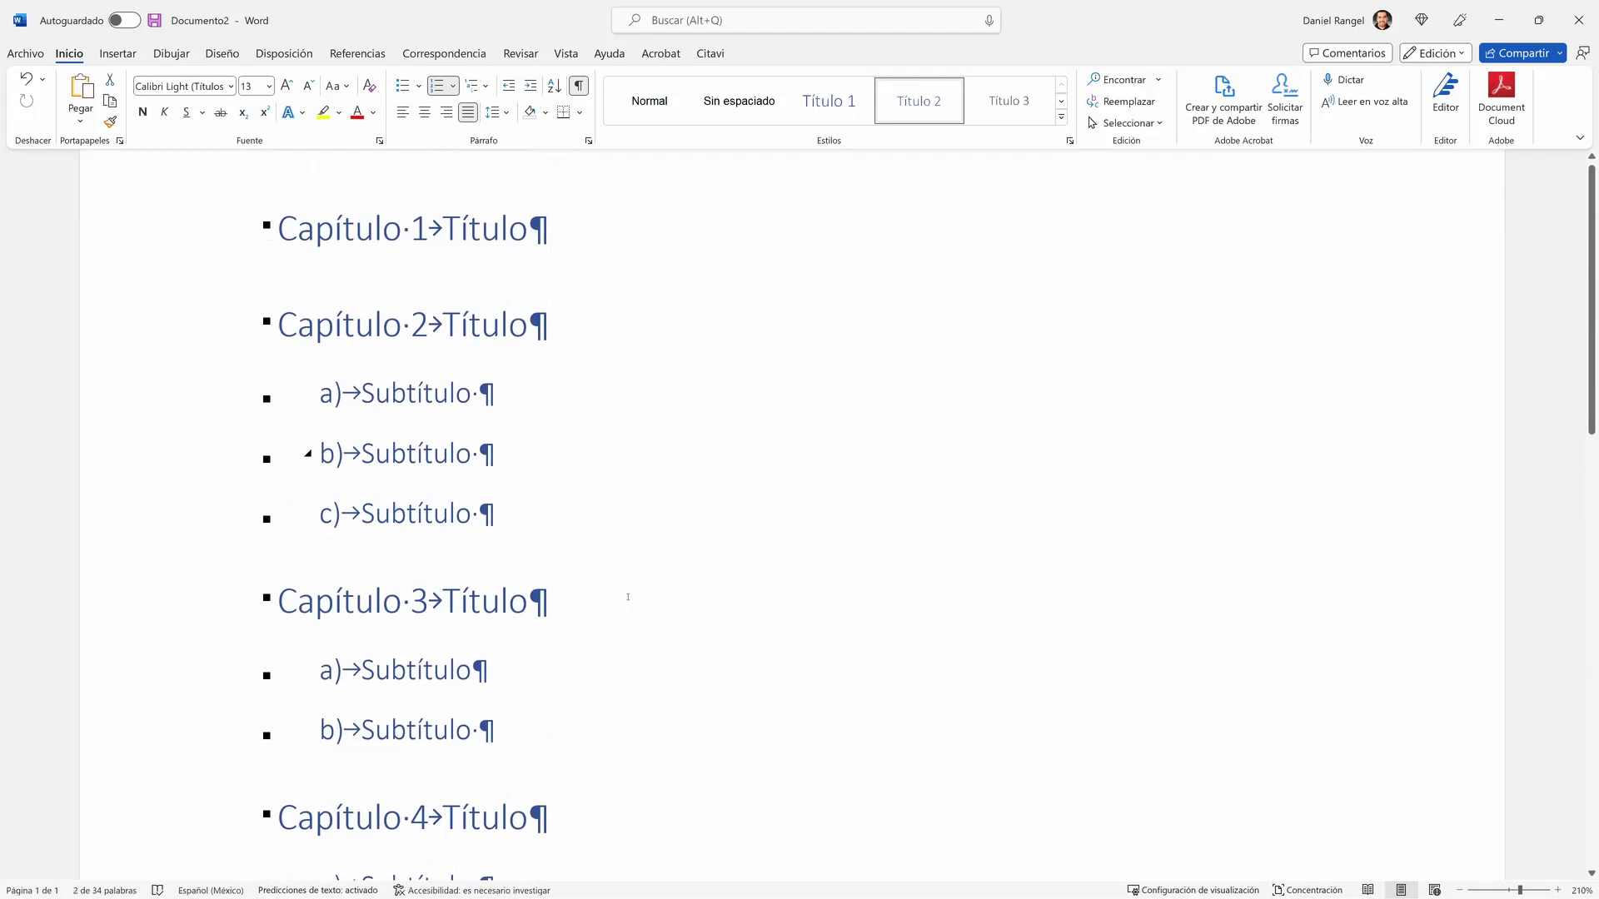
{"action": "scroll", "coordinate": [628, 597], "scroll_direction": "up", "scroll_amount": 2}
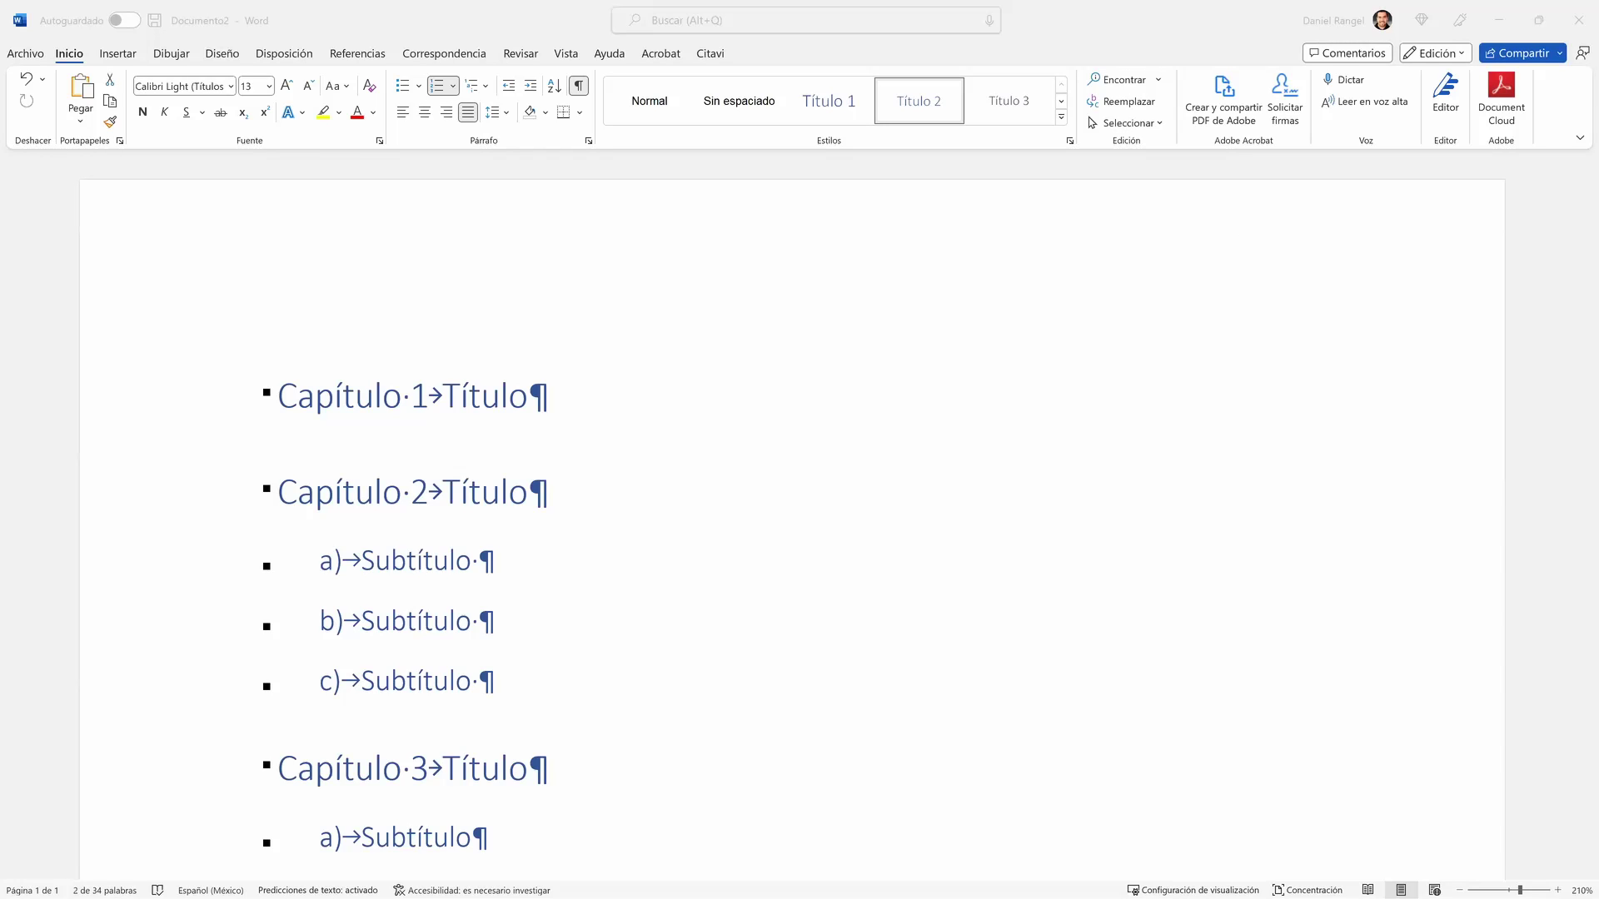
Insert a Título 3-styled line reading 'Subsubtítulo' right after a)→Subtítulo in Capítulo 2.
{"action": "scroll", "coordinate": [466, 520], "scroll_direction": "down", "scroll_amount": 1}
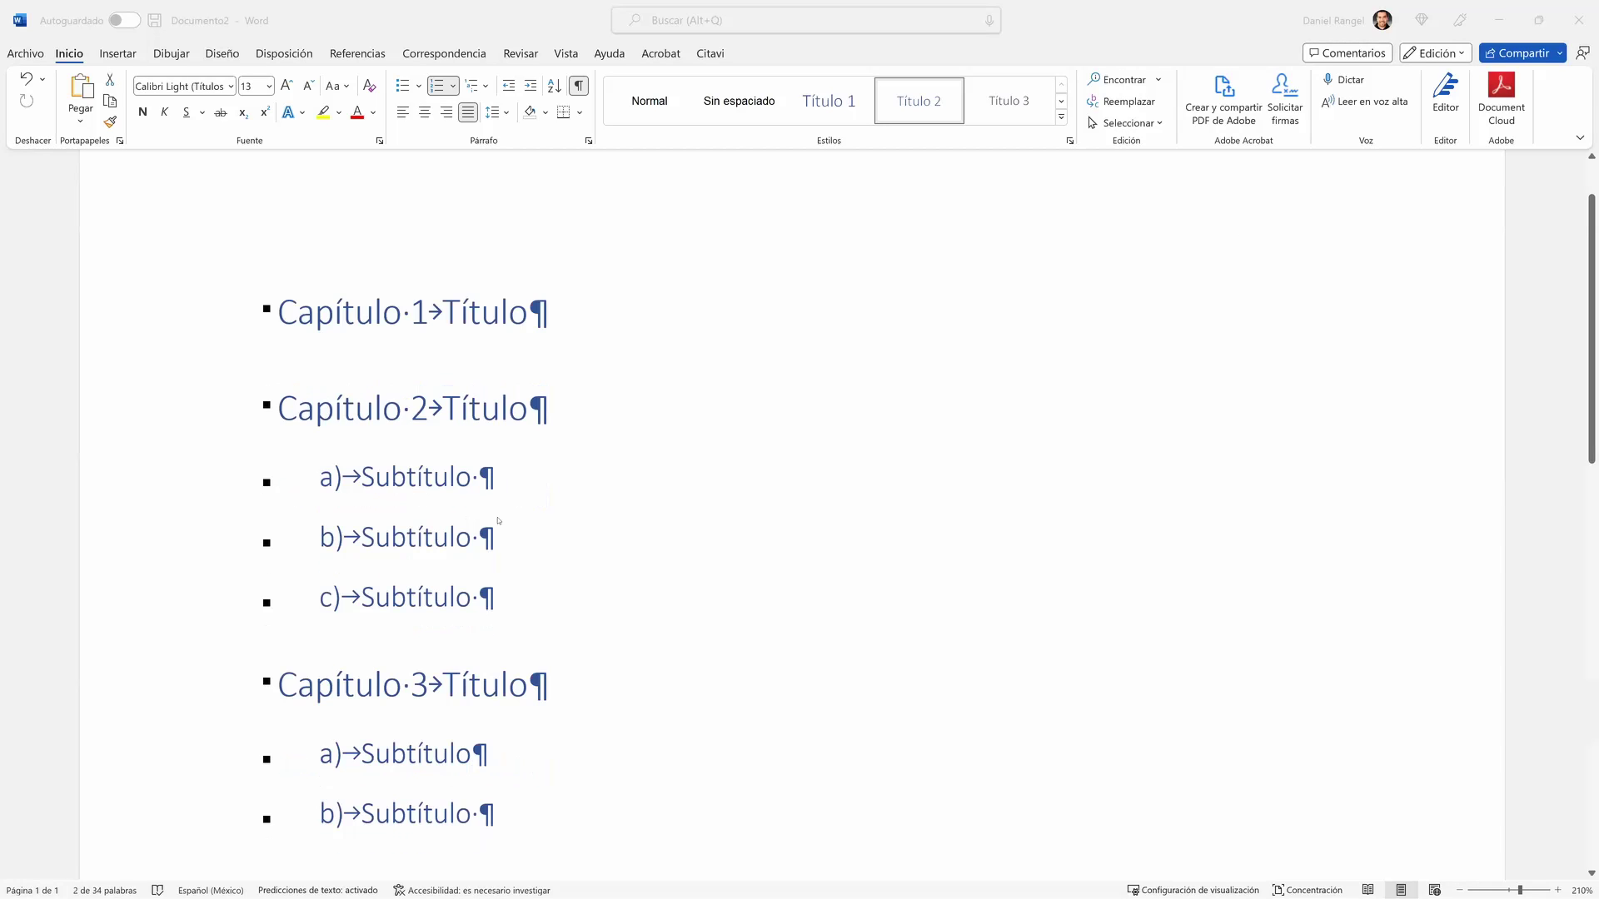
{"action": "left_click", "coordinate": [529, 476]}
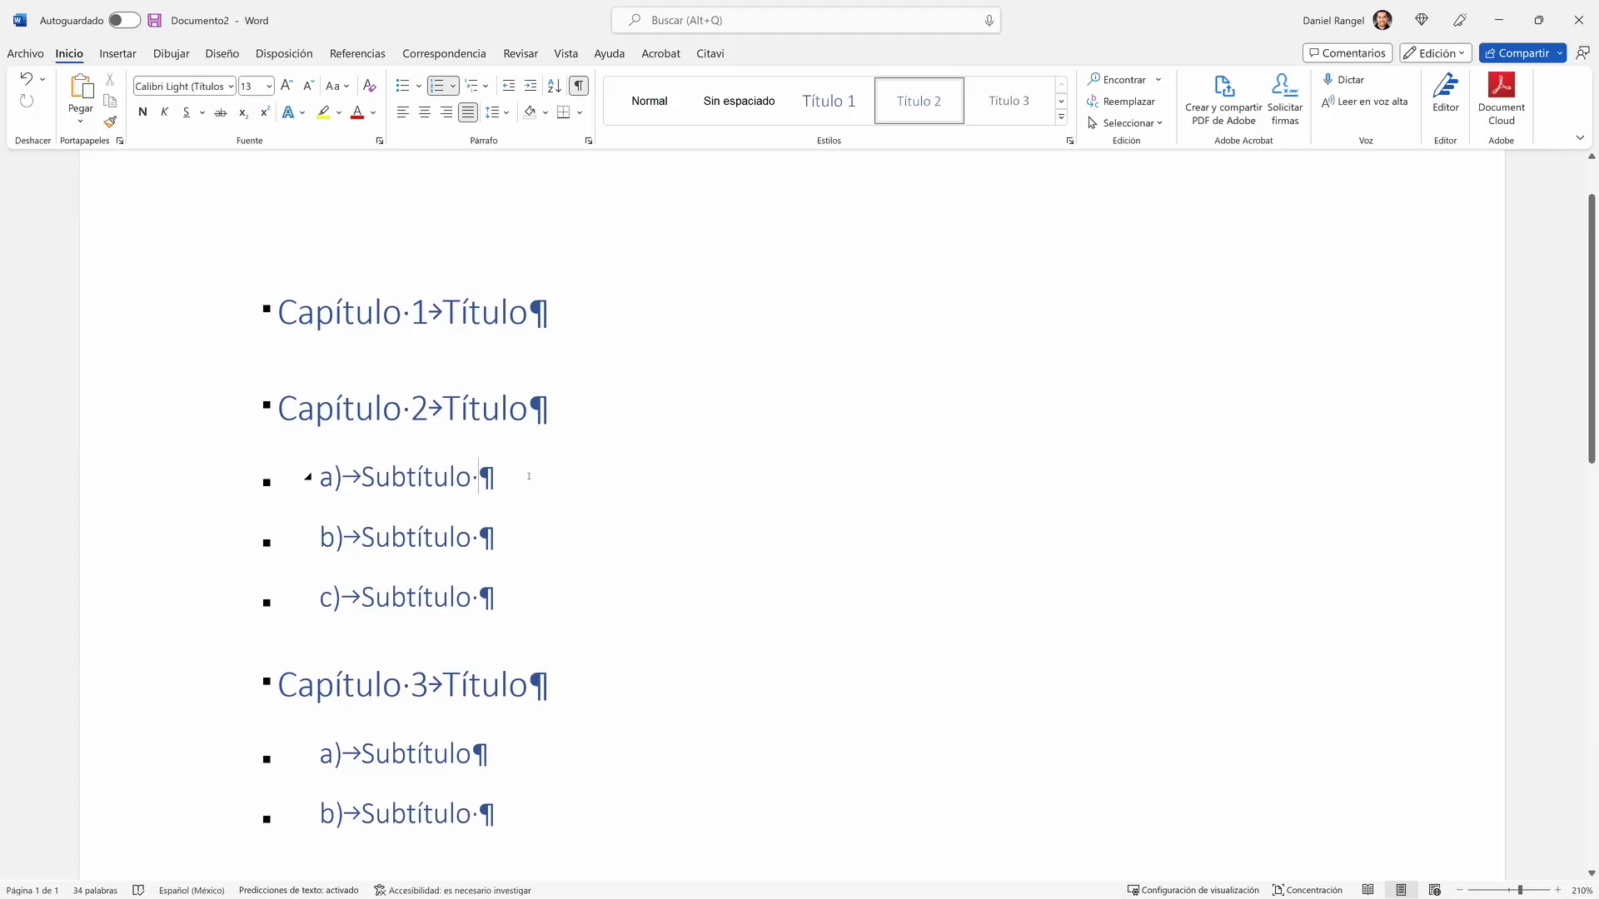
{"action": "key", "text": "Return"}
{"action": "type", "text": "titulo "}
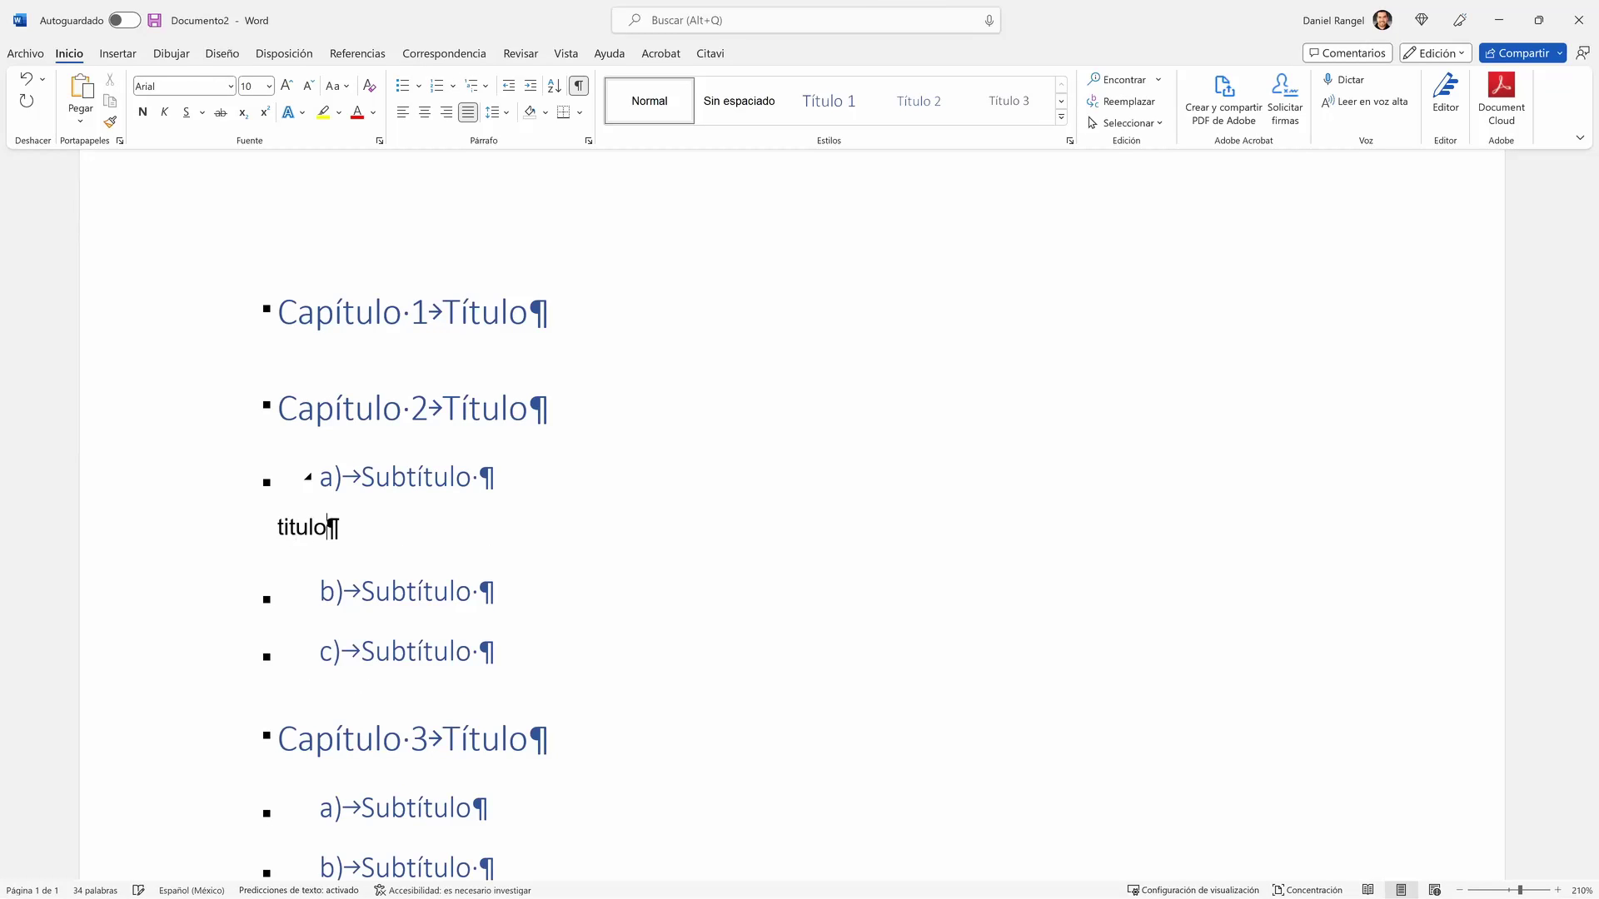
{"action": "type", "text": "3"}
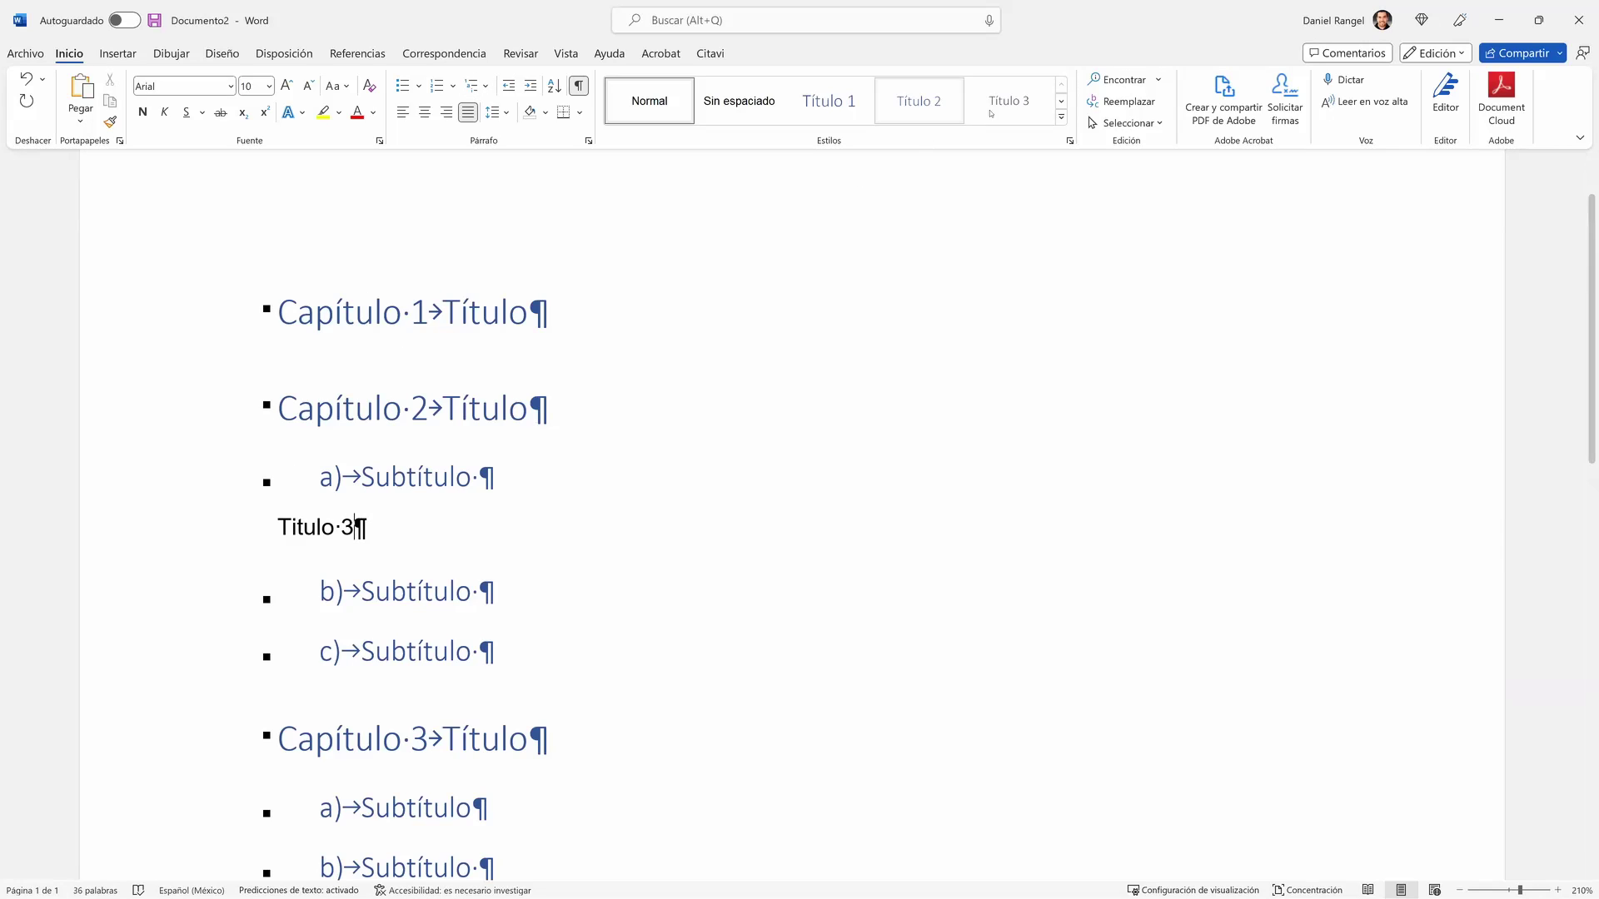
{"action": "left_click", "coordinate": [1019, 109]}
{"action": "left_click", "coordinate": [1019, 108]}
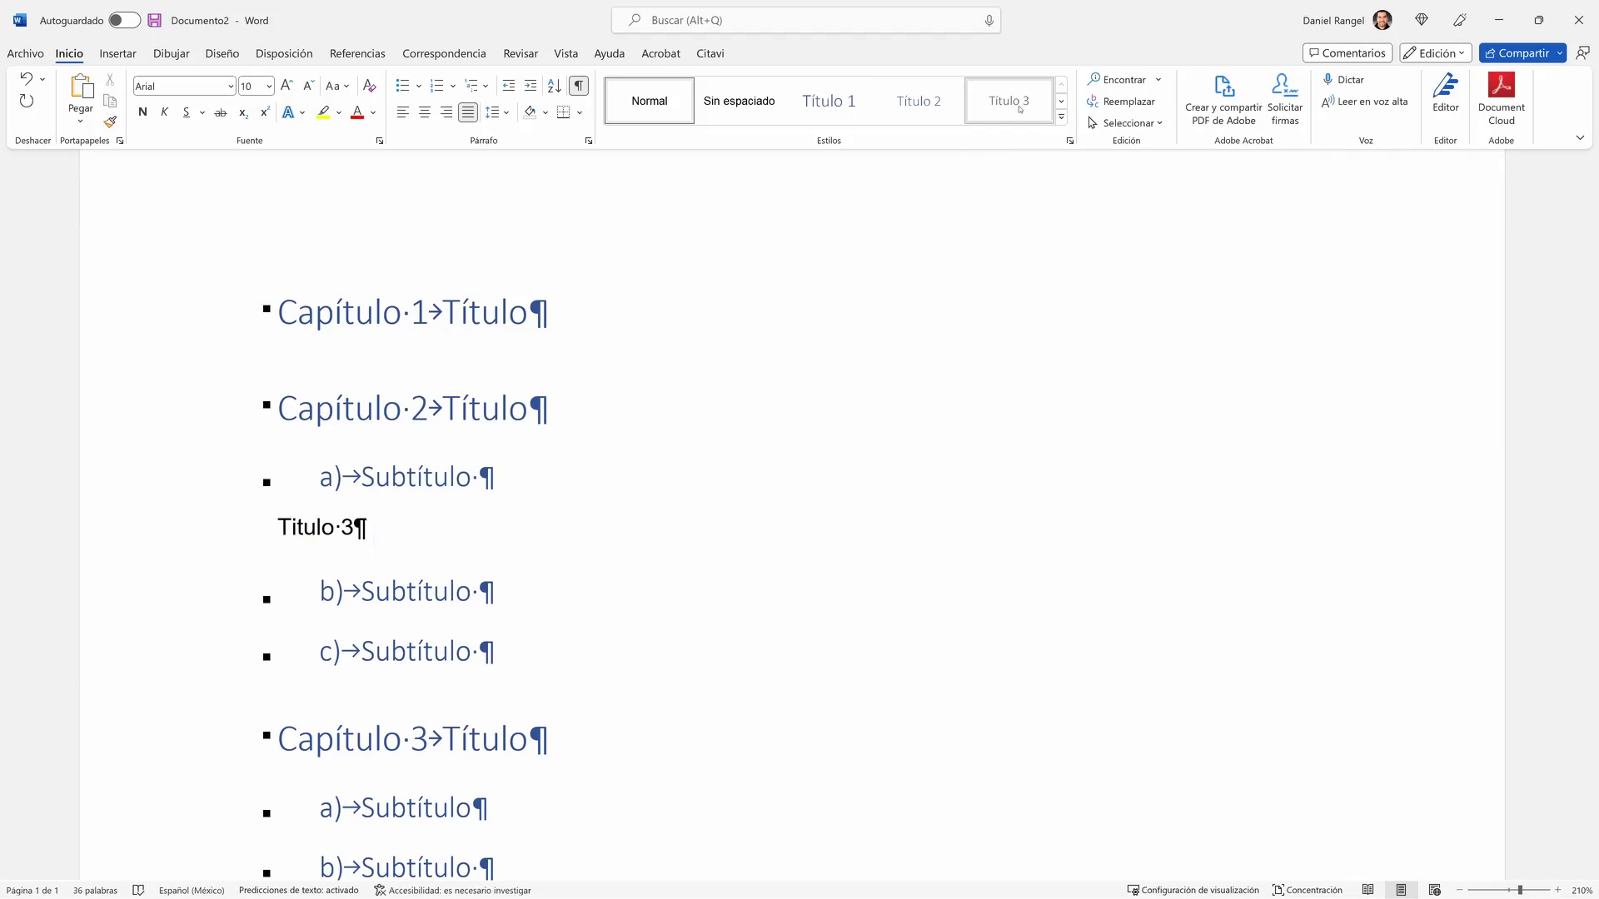
{"action": "double_click", "coordinate": [307, 536]}
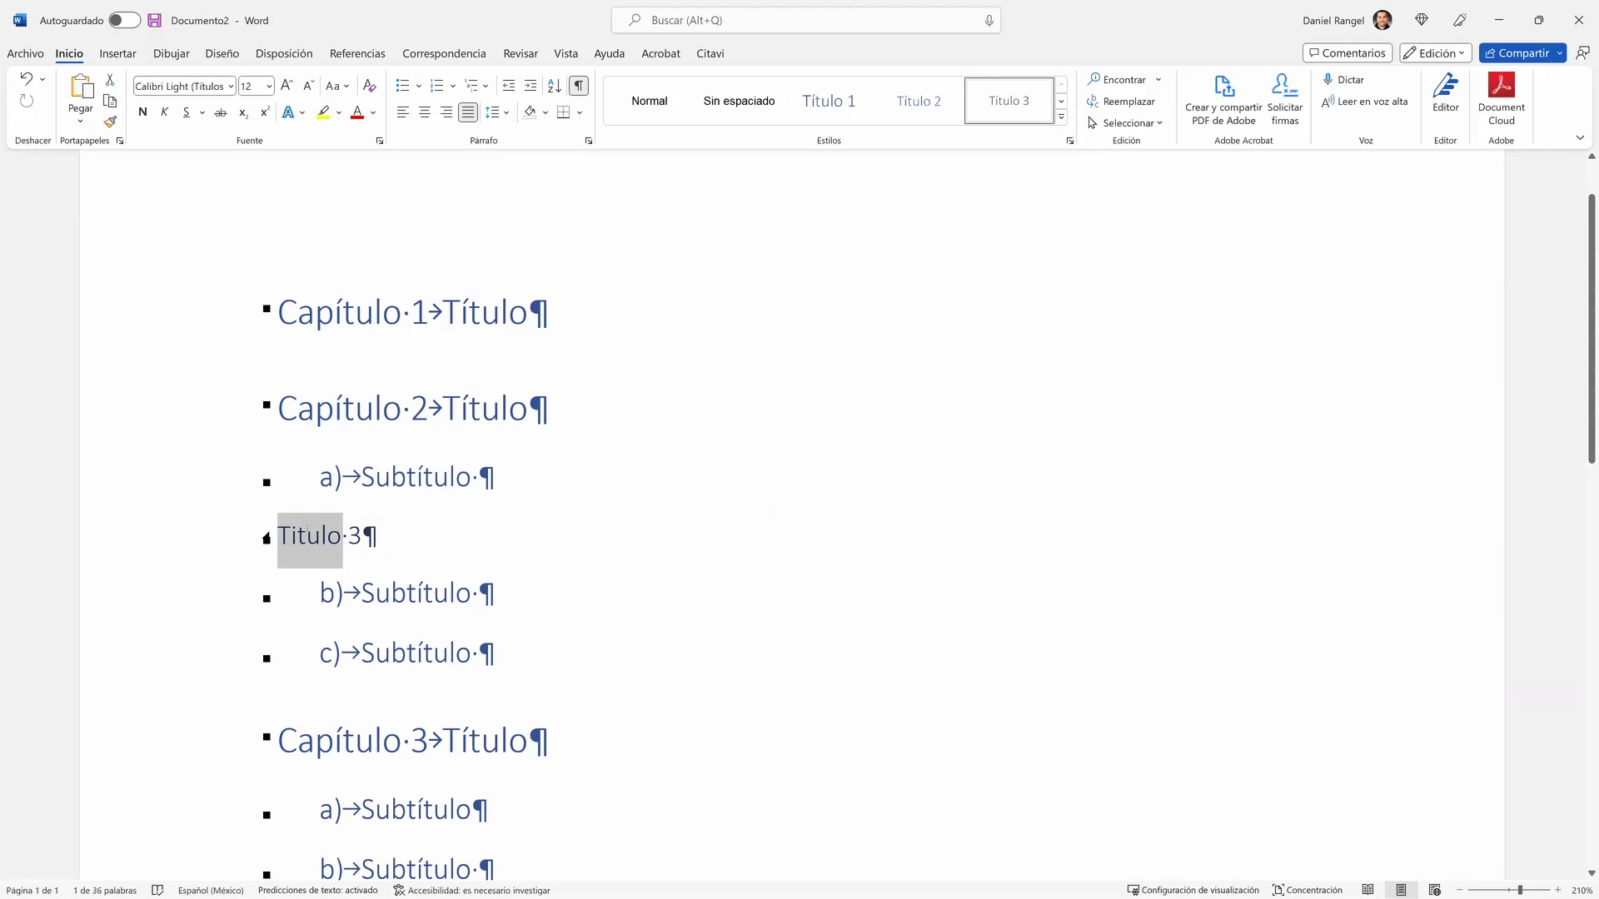
{"action": "type", "text": "Subsubt"}
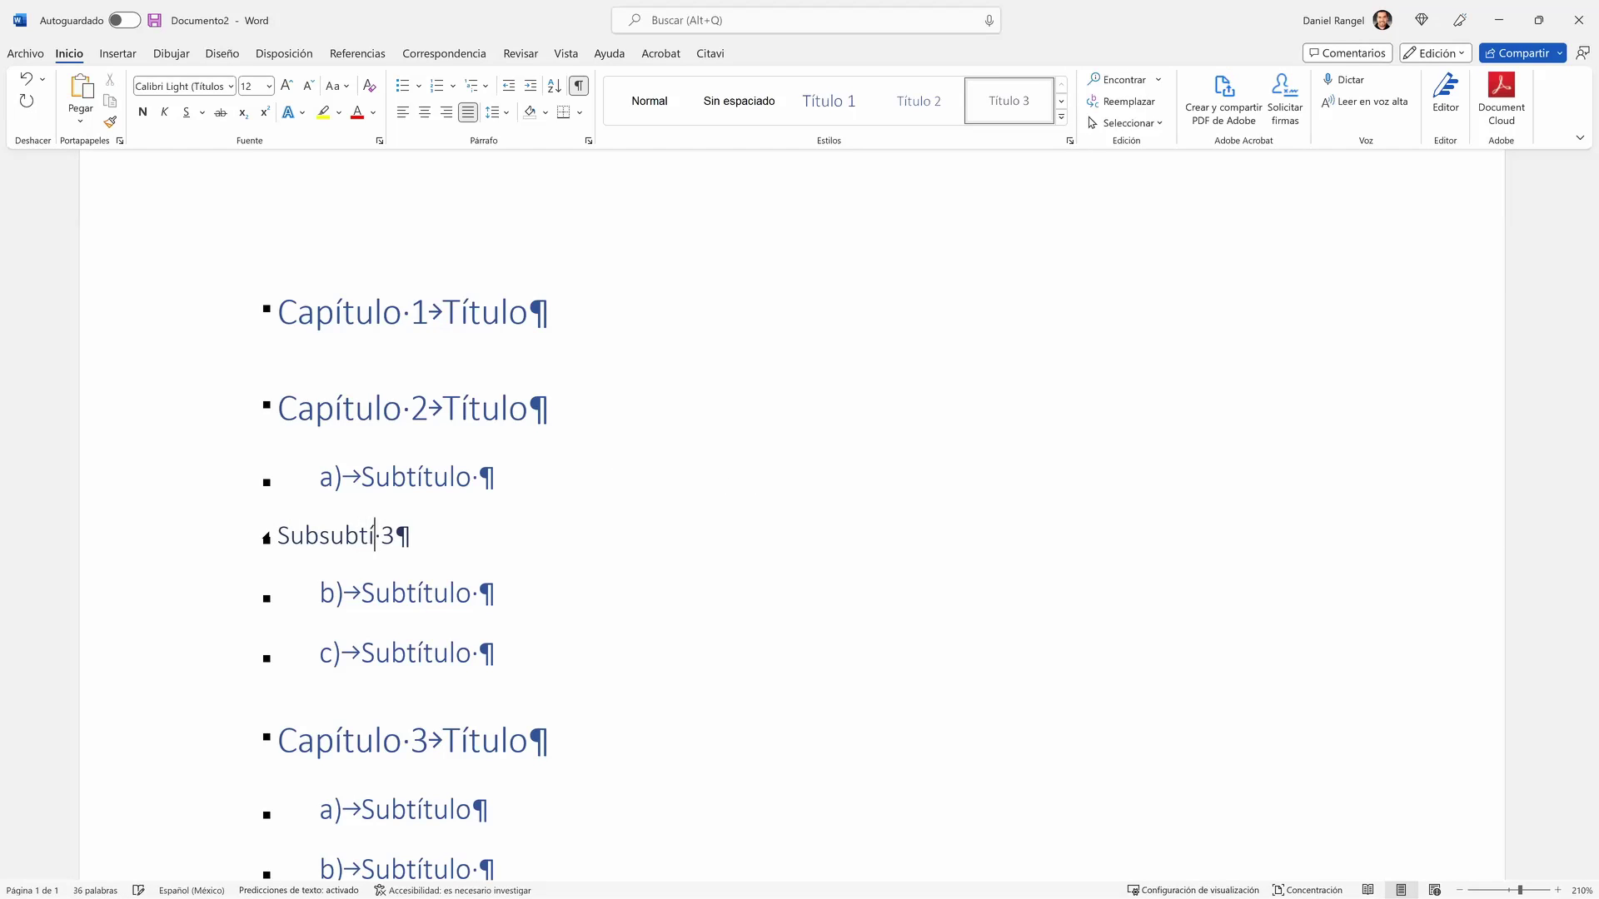
{"action": "type", "text": "ítulo"}
{"action": "key", "text": "Delete"}
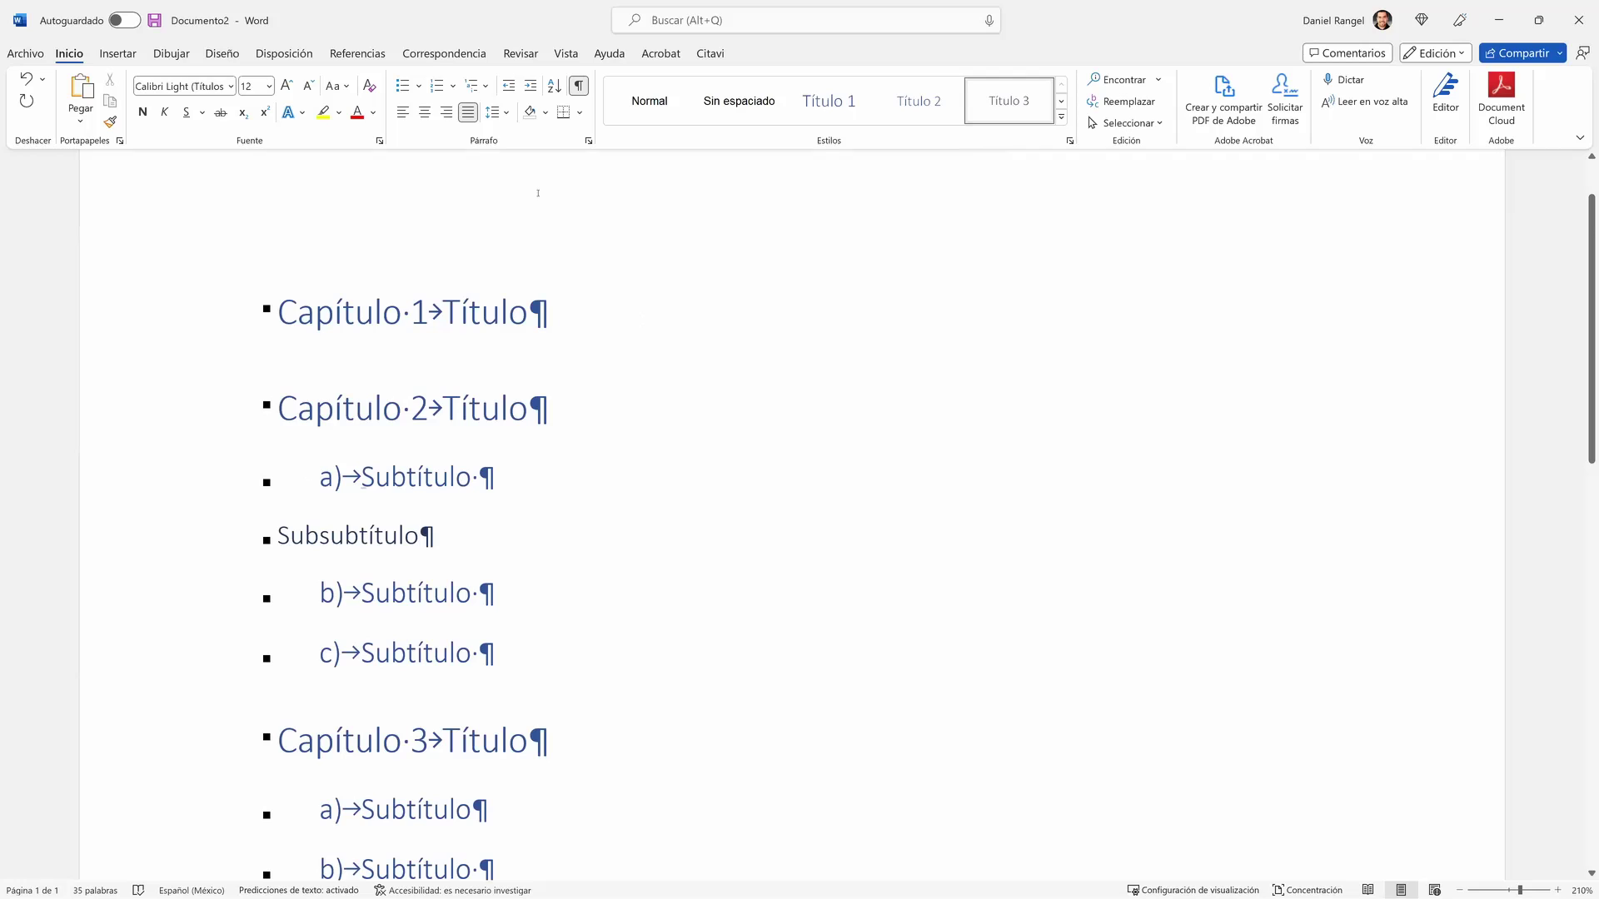
Add the Subsubtítulo line to the current multilevel list and demote it to level i).
{"action": "left_click", "coordinate": [488, 89]}
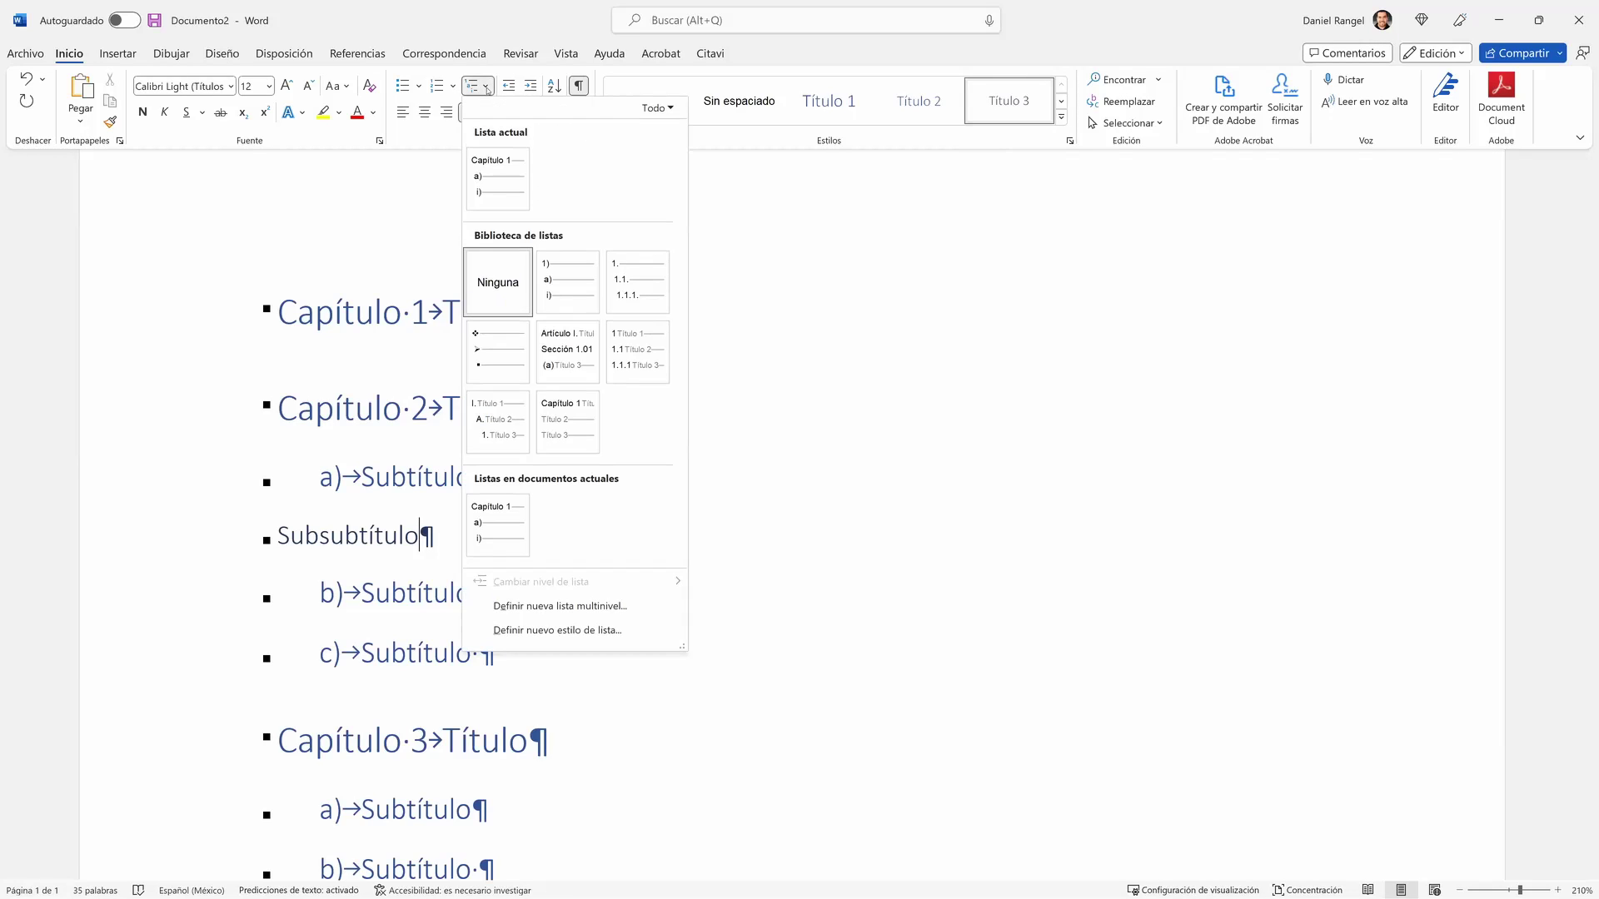
{"action": "left_click", "coordinate": [494, 183]}
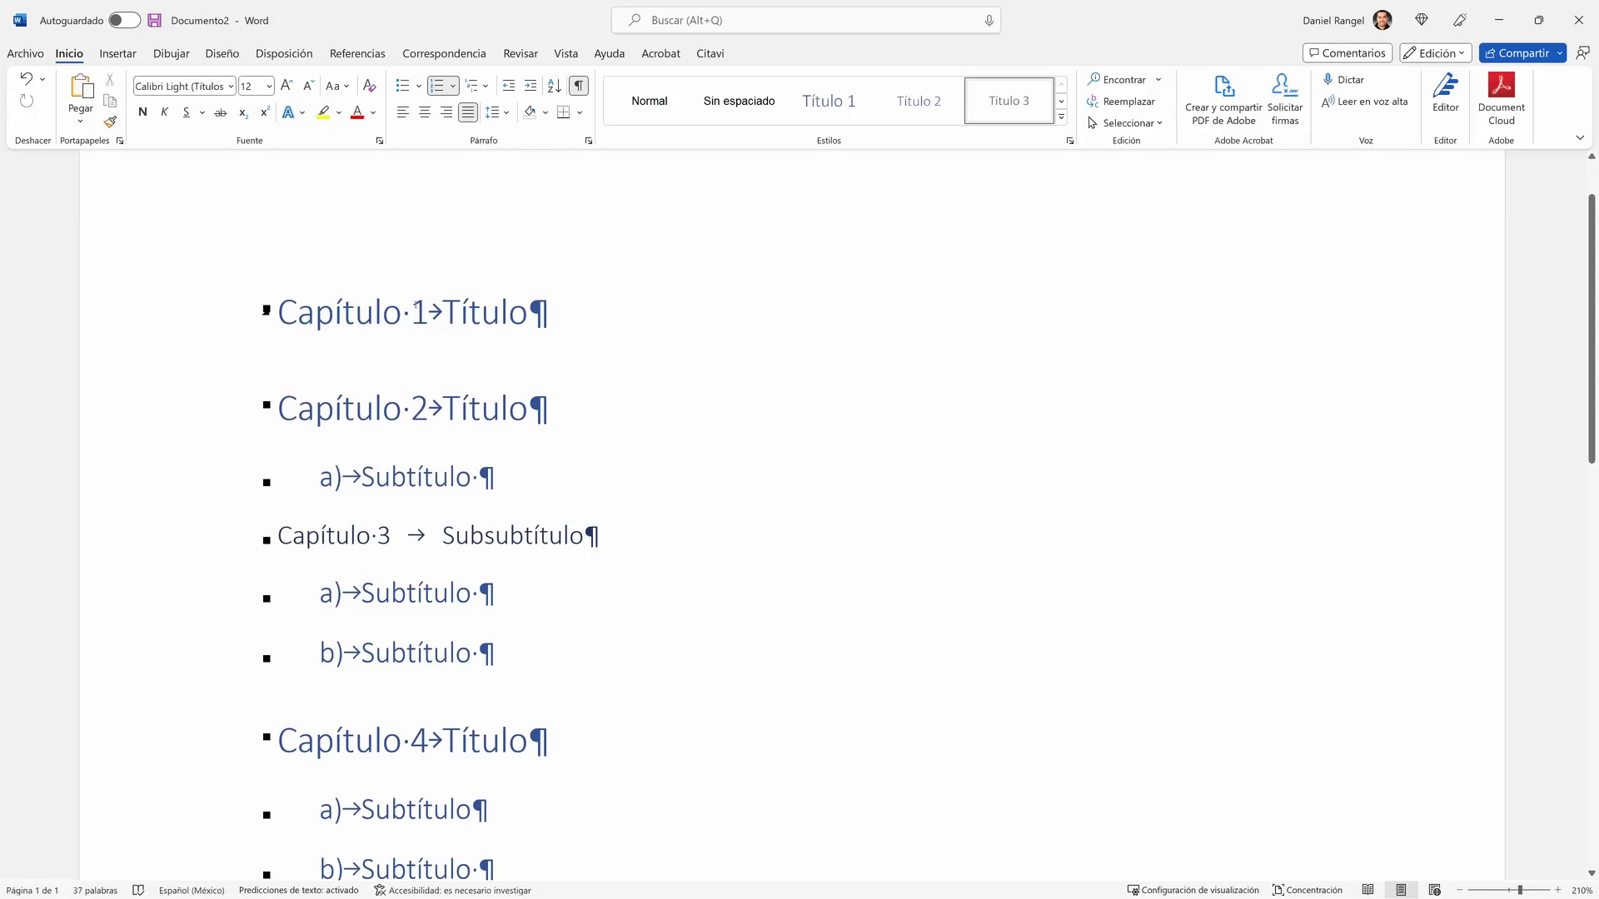
{"action": "left_click", "coordinate": [476, 86]}
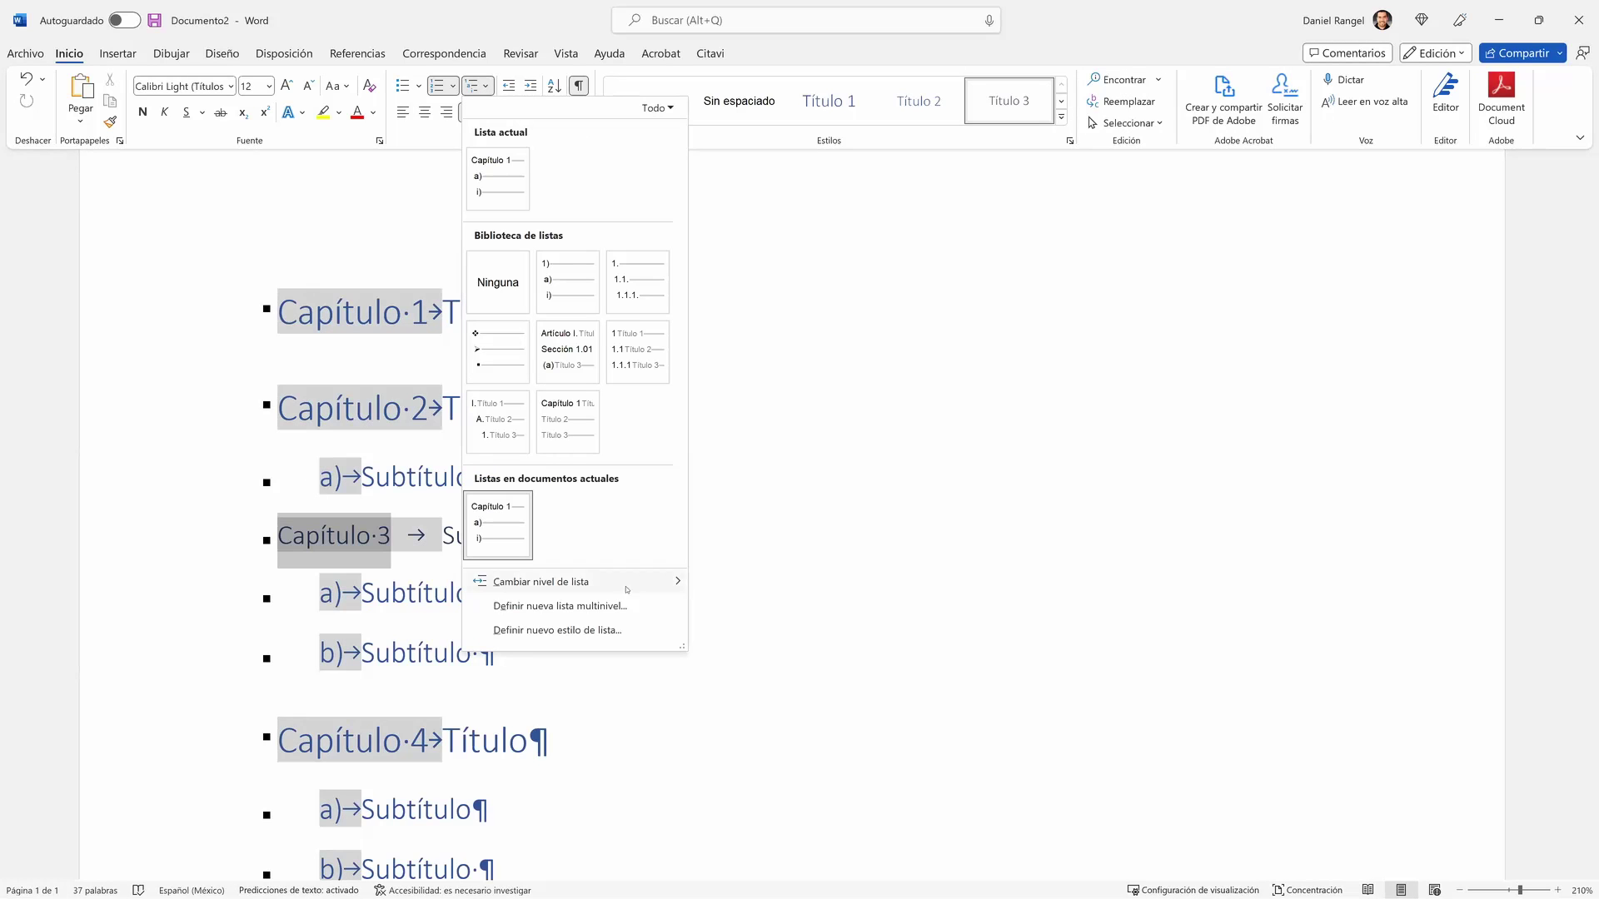
{"action": "mouse_move", "coordinate": [541, 582]}
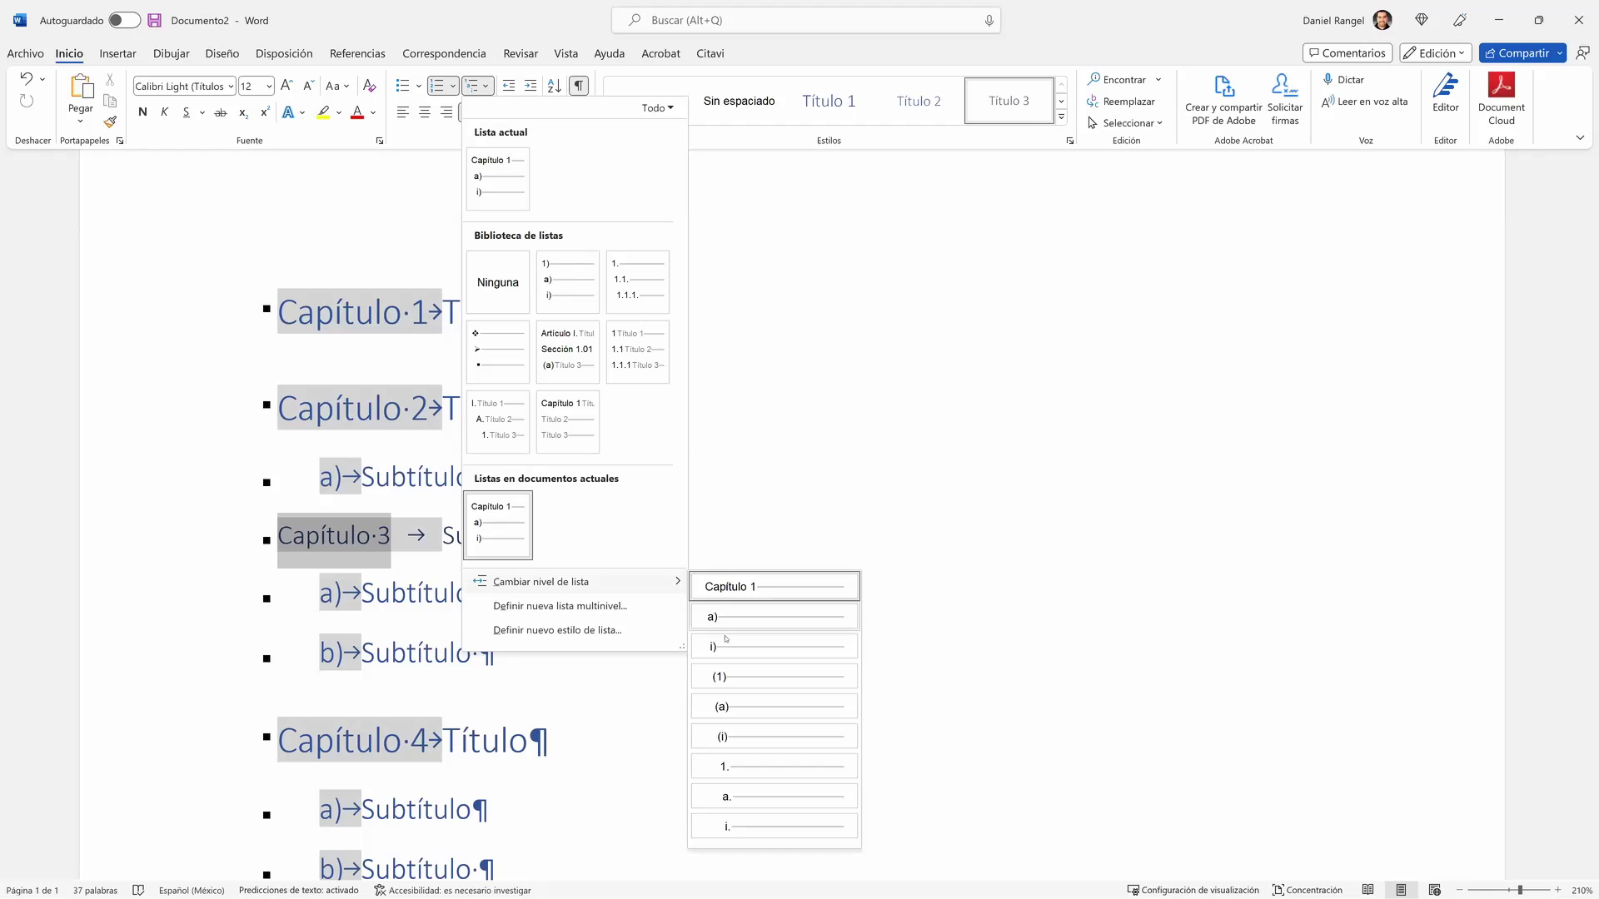
{"action": "left_click", "coordinate": [733, 647]}
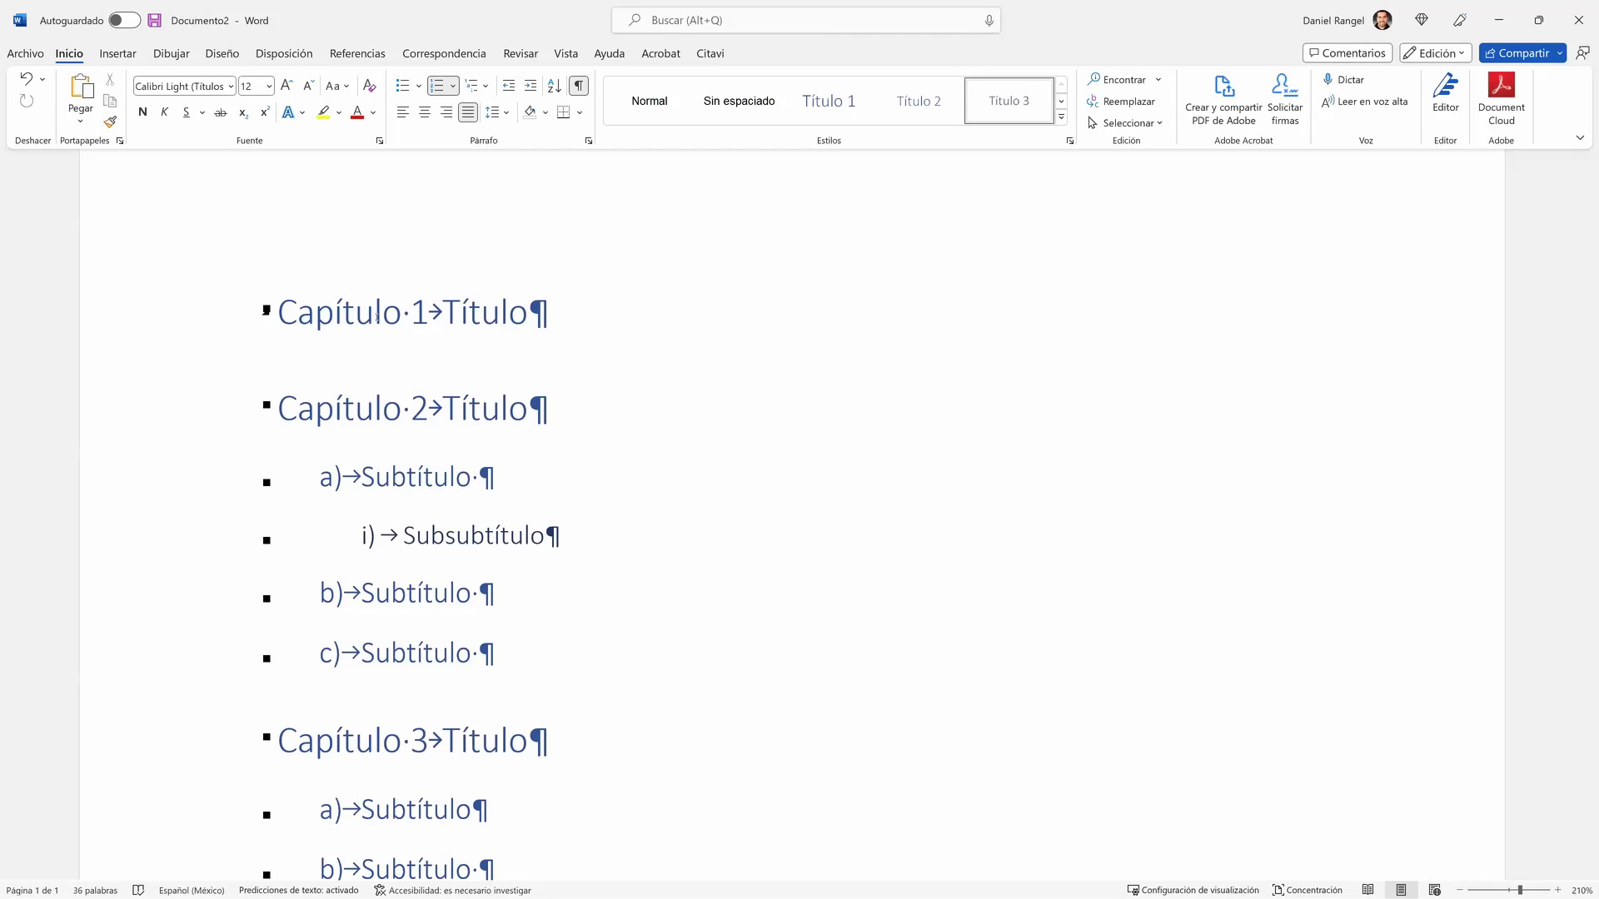
{"action": "left_click", "coordinate": [570, 327]}
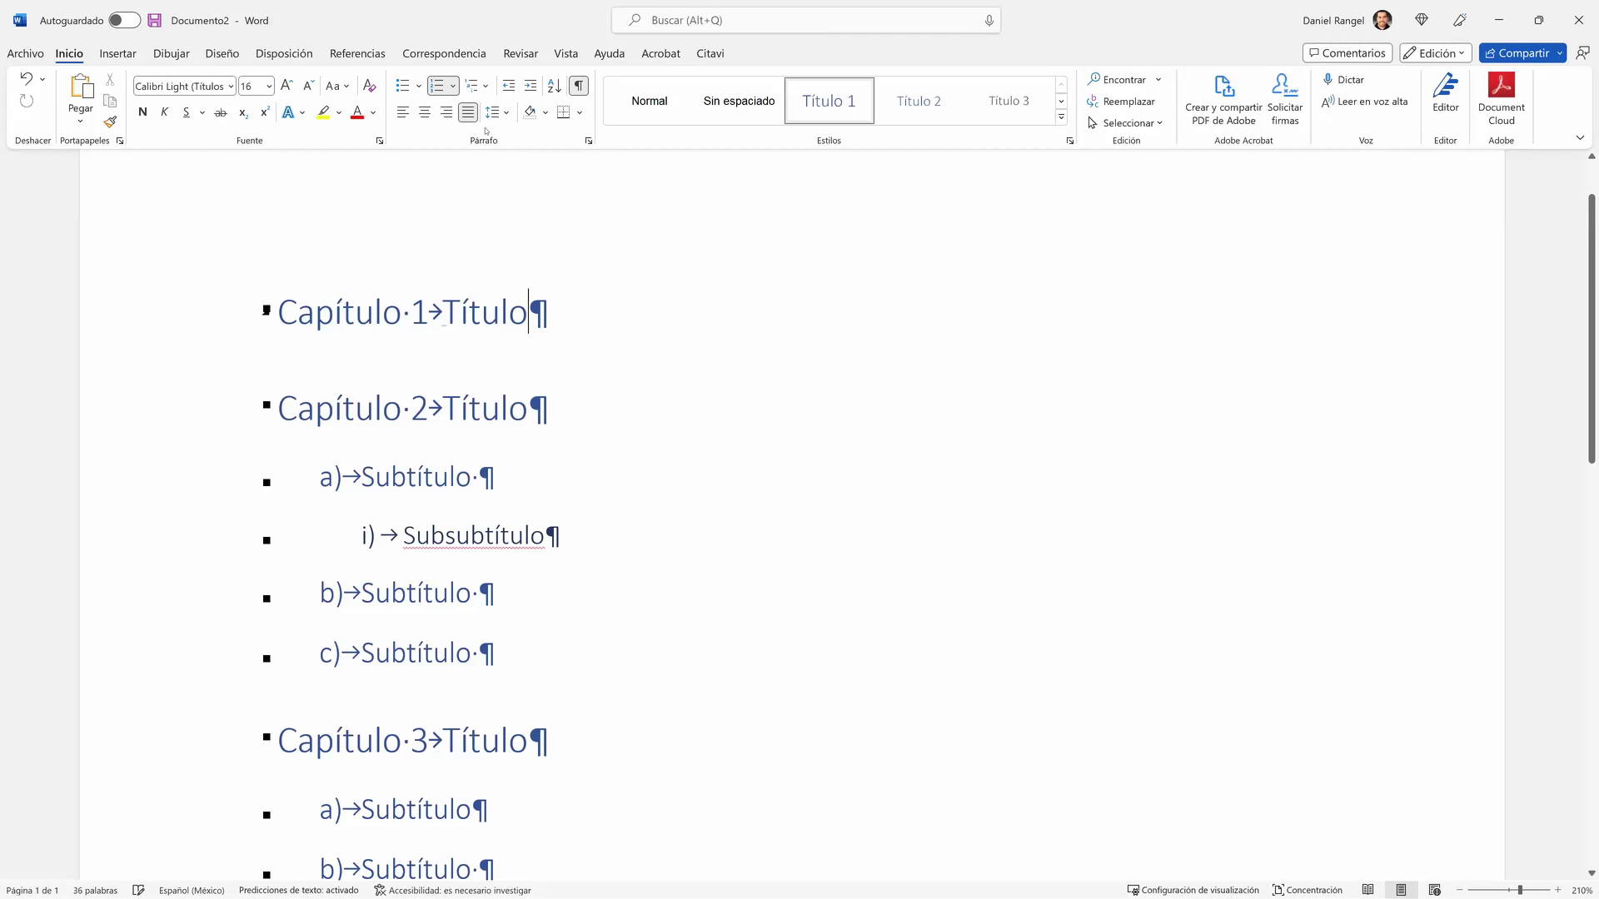
Begin a new multilevel list with 'Sección' before level 2's a), then cancel it.
{"action": "left_click", "coordinate": [490, 87]}
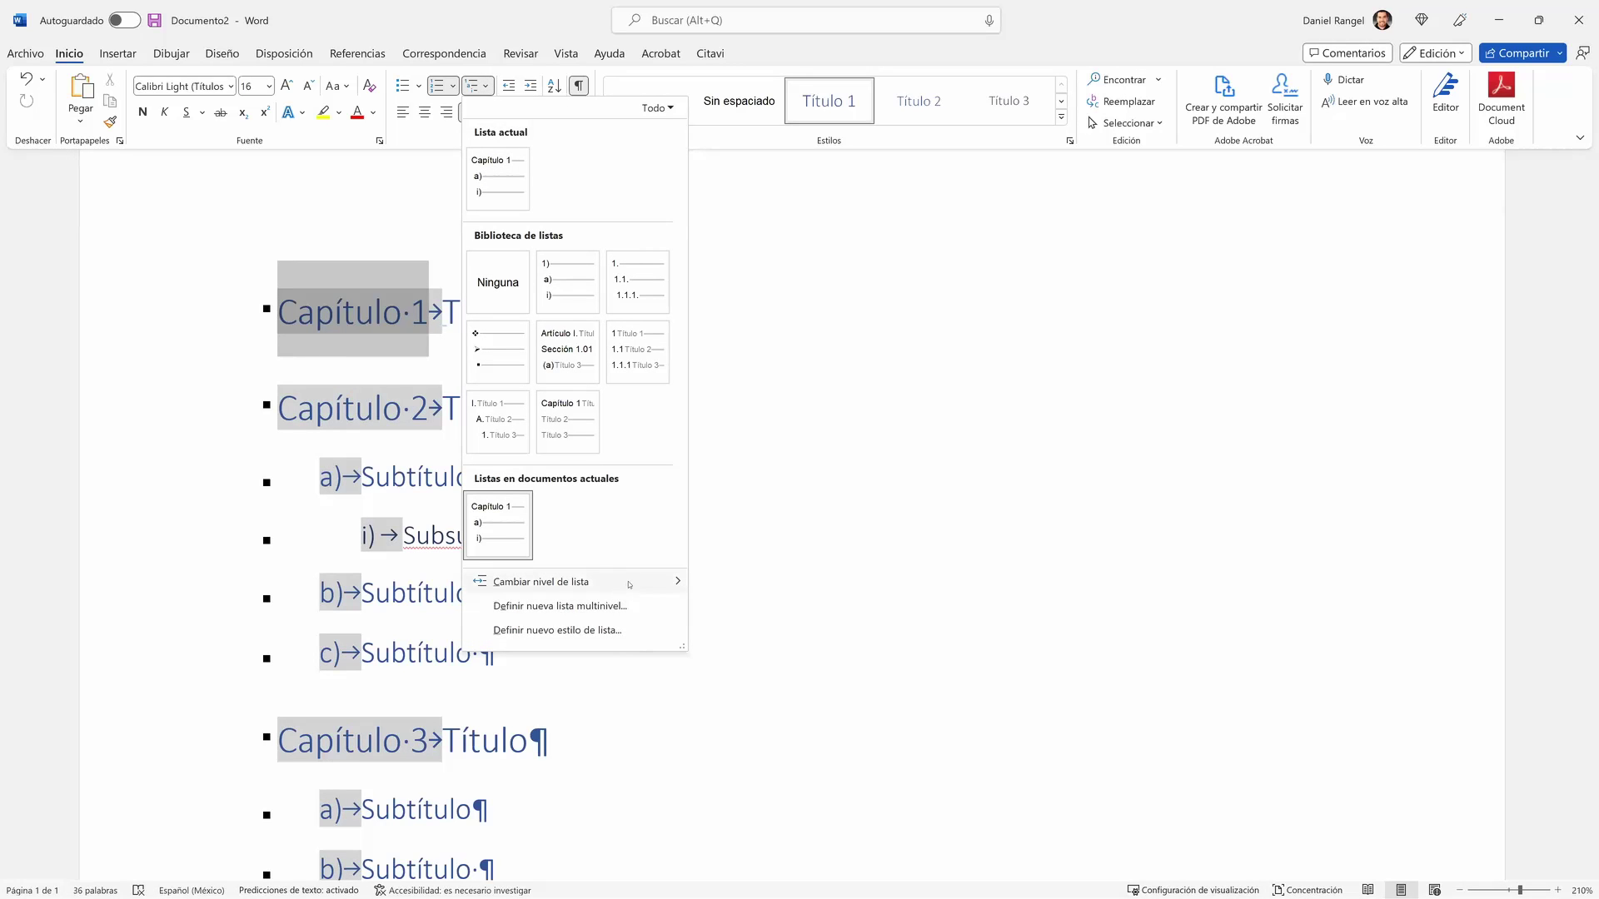
{"action": "mouse_move", "coordinate": [541, 582]}
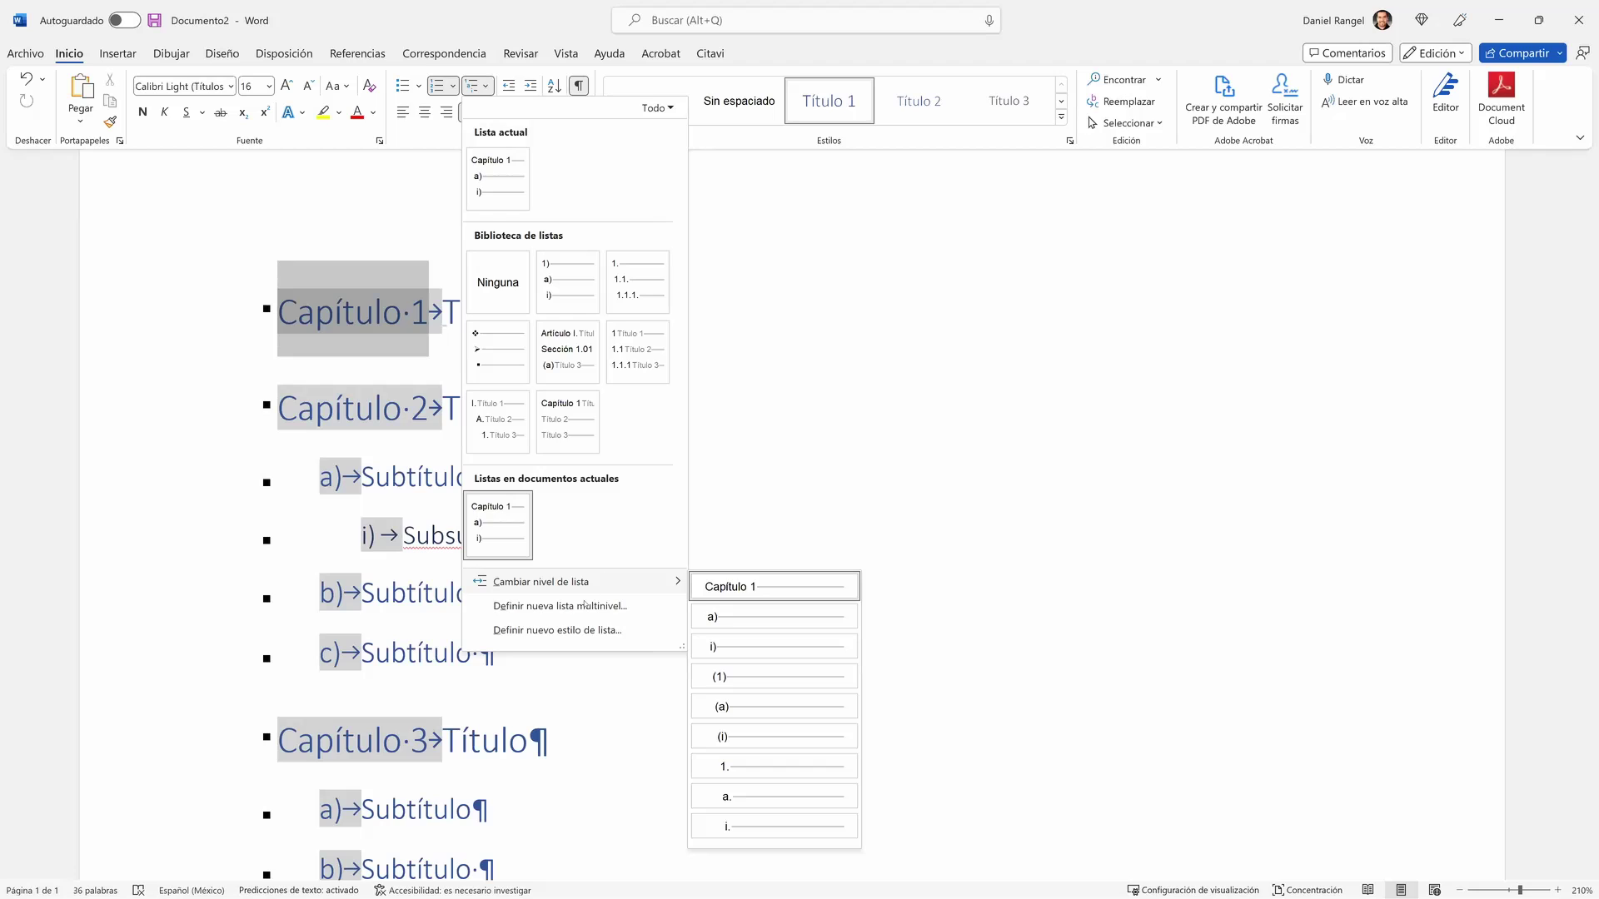
{"action": "left_click", "coordinate": [585, 605]}
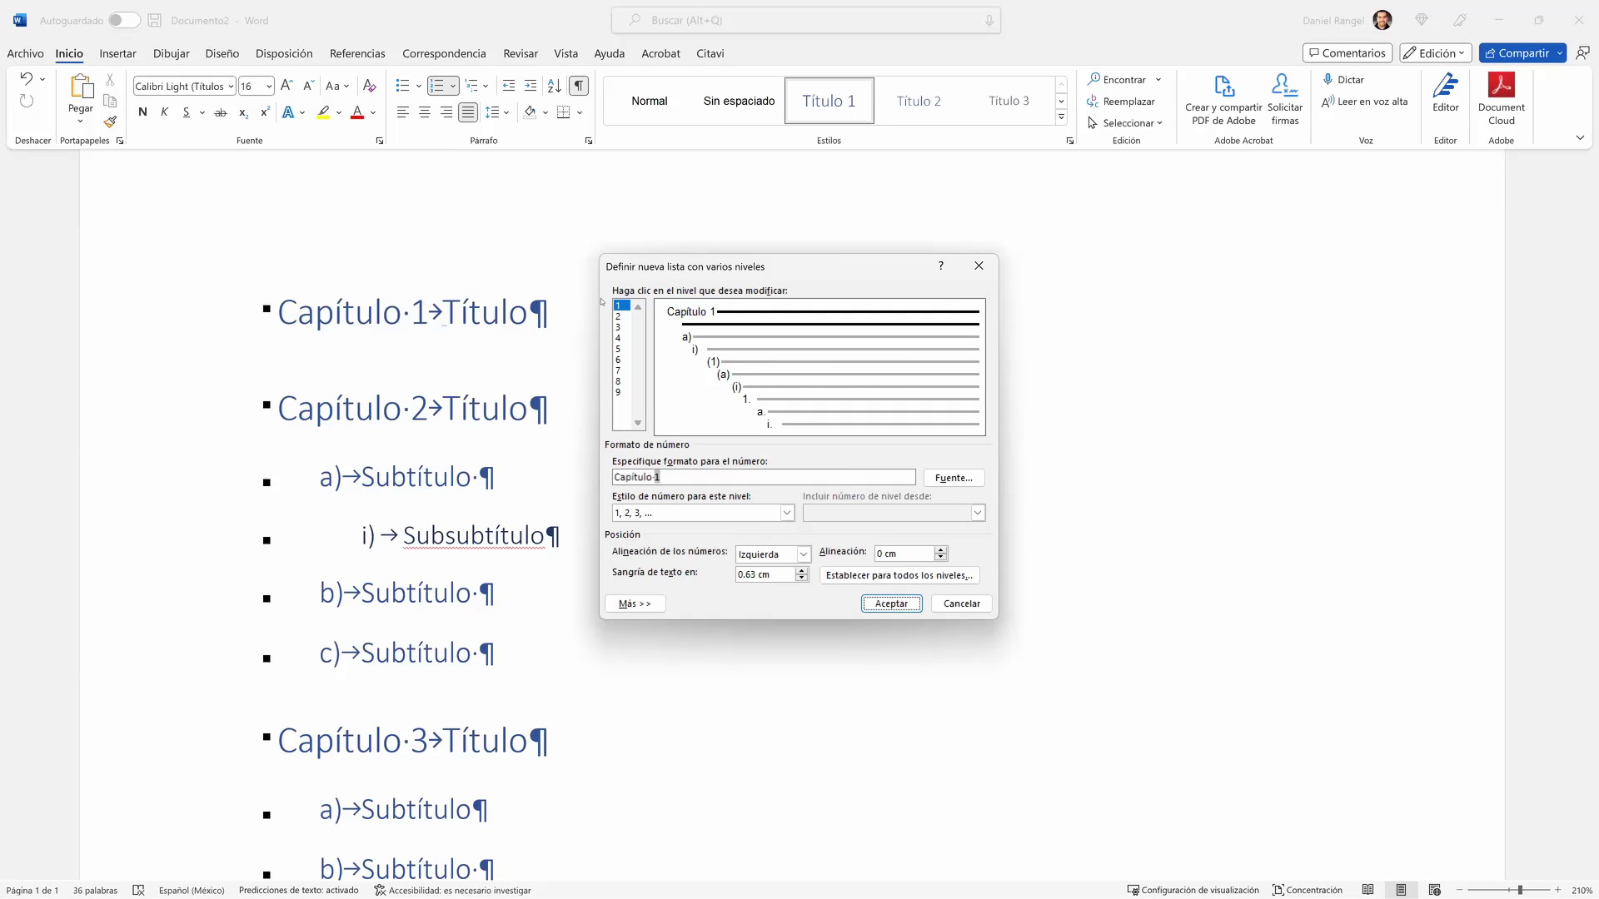
{"action": "left_click", "coordinate": [621, 316]}
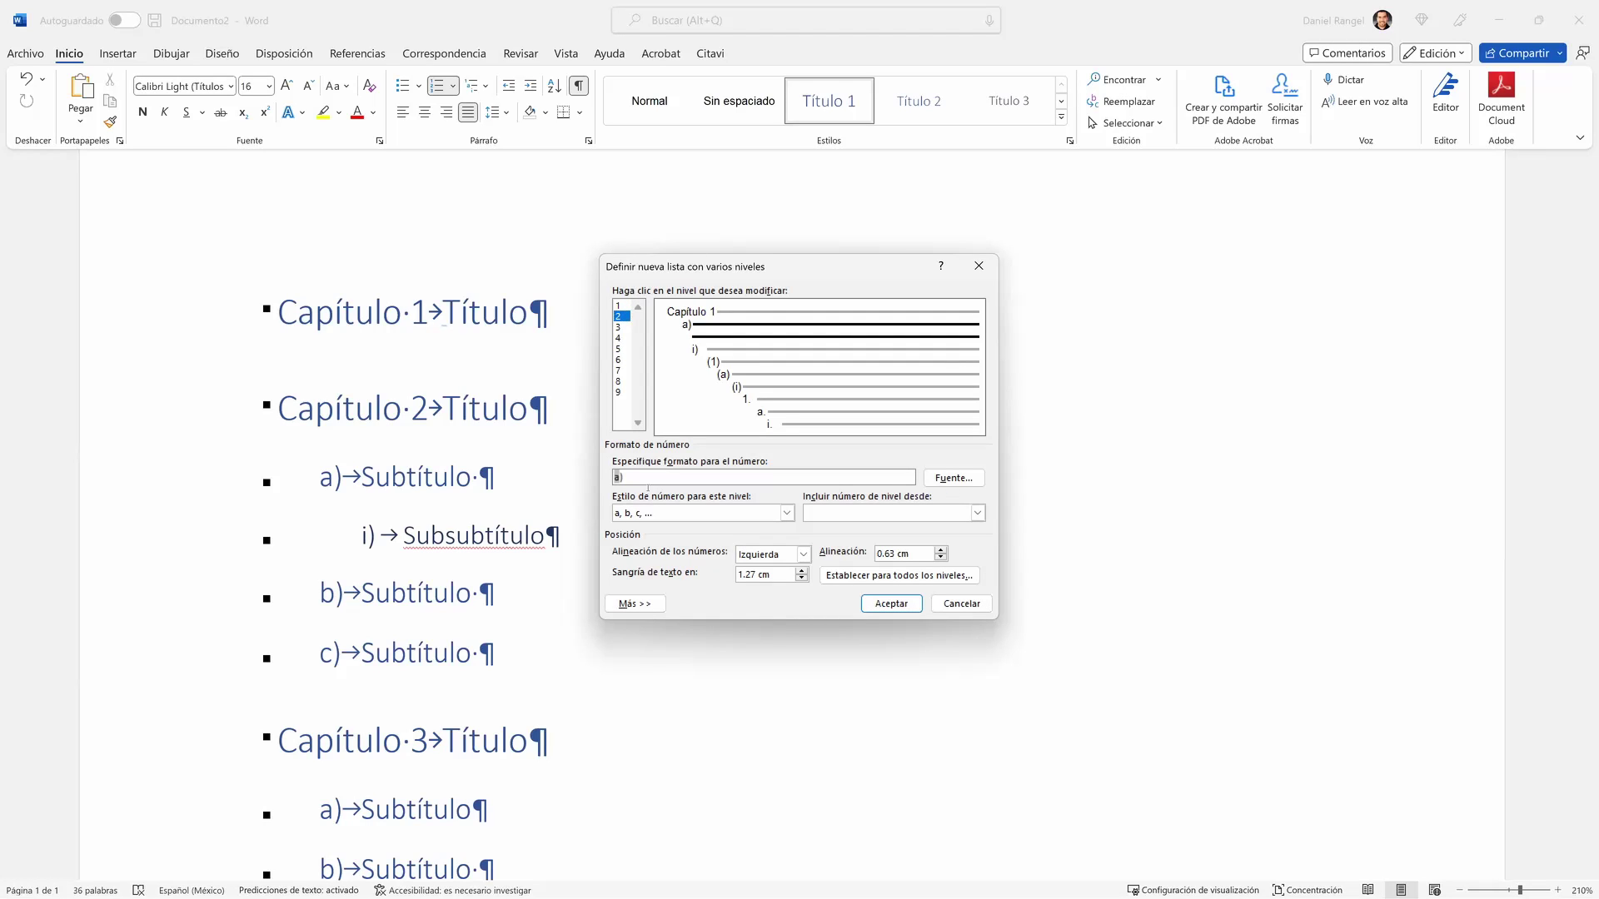
{"action": "type", "text": "sE"}
{"action": "type", "text": "CCIÓN"}
{"action": "key", "text": "BackSpace"}
{"action": "key", "text": "BackSpace"}
{"action": "key", "text": "BackSpace"}
{"action": "type", "text": "Sección"}
{"action": "left_click", "coordinate": [618, 326]}
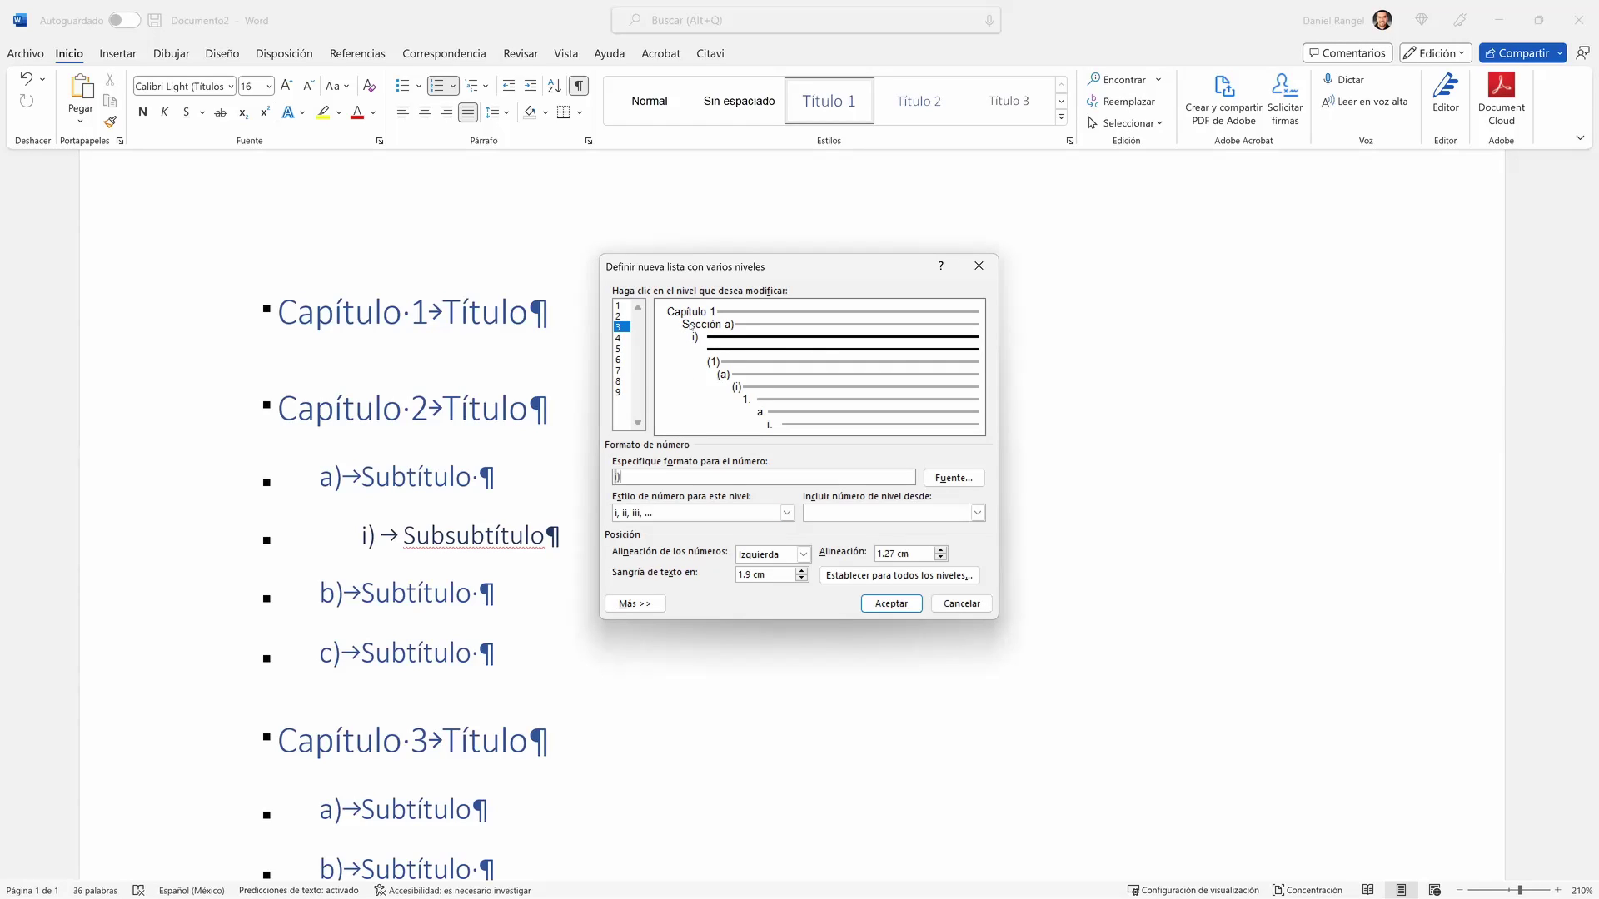
{"action": "left_click", "coordinate": [973, 603]}
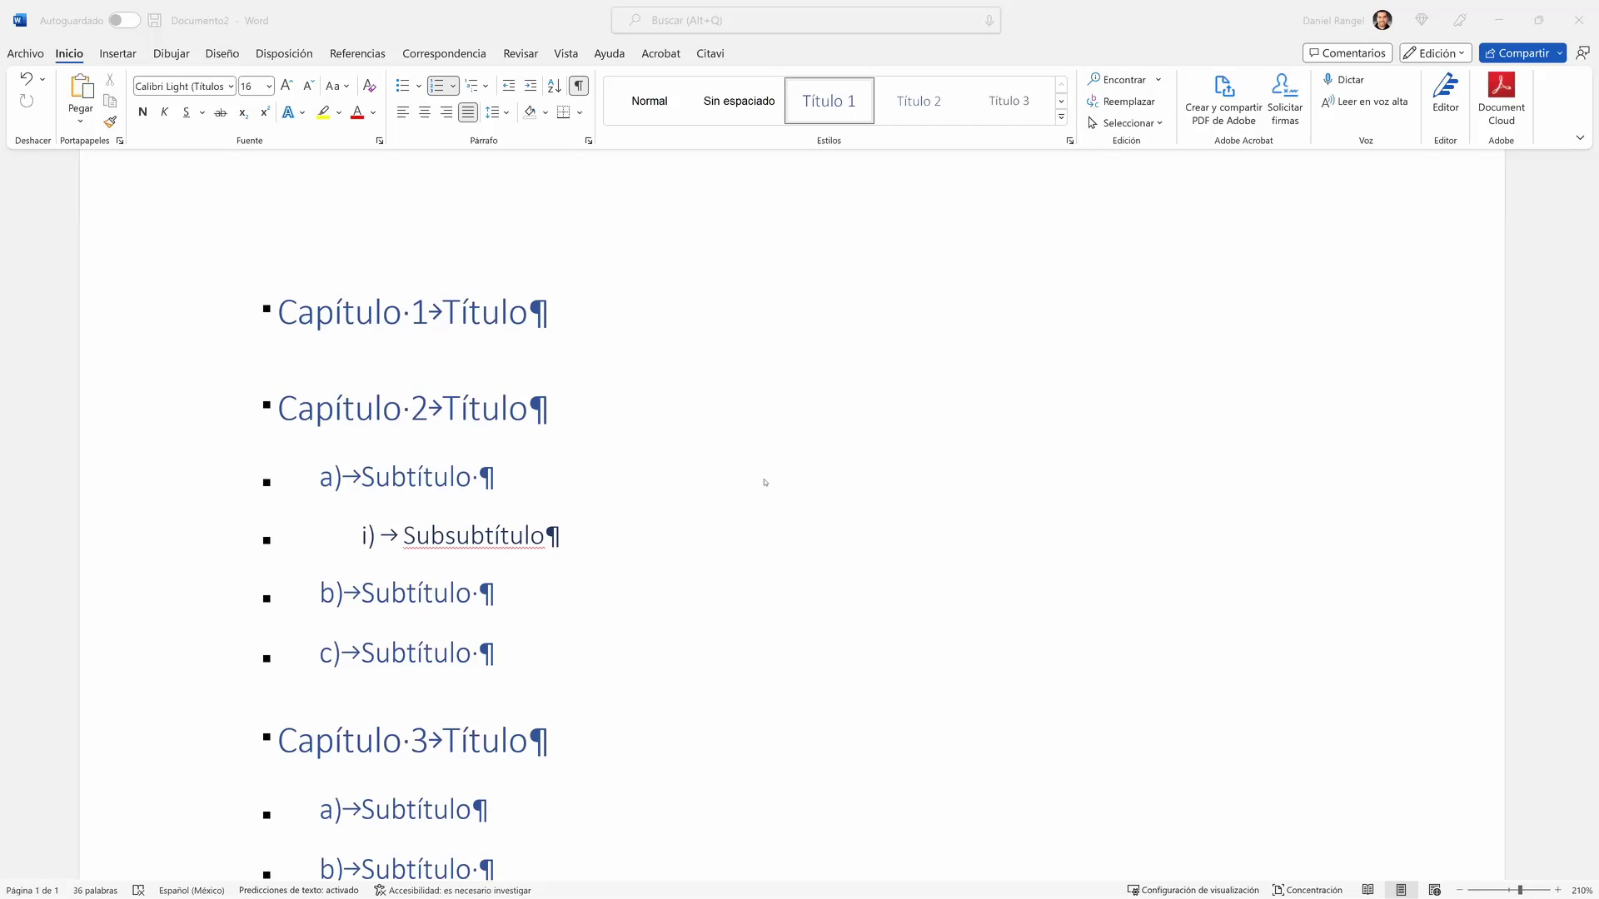
Type the lines uno, dos and tres at the end of the document below Capítulo 6.
{"action": "scroll", "coordinate": [765, 482], "scroll_direction": "down", "scroll_amount": 1}
{"action": "scroll", "coordinate": [606, 621], "scroll_direction": "down", "scroll_amount": 5}
{"action": "scroll", "coordinate": [589, 656], "scroll_direction": "down", "scroll_amount": 3}
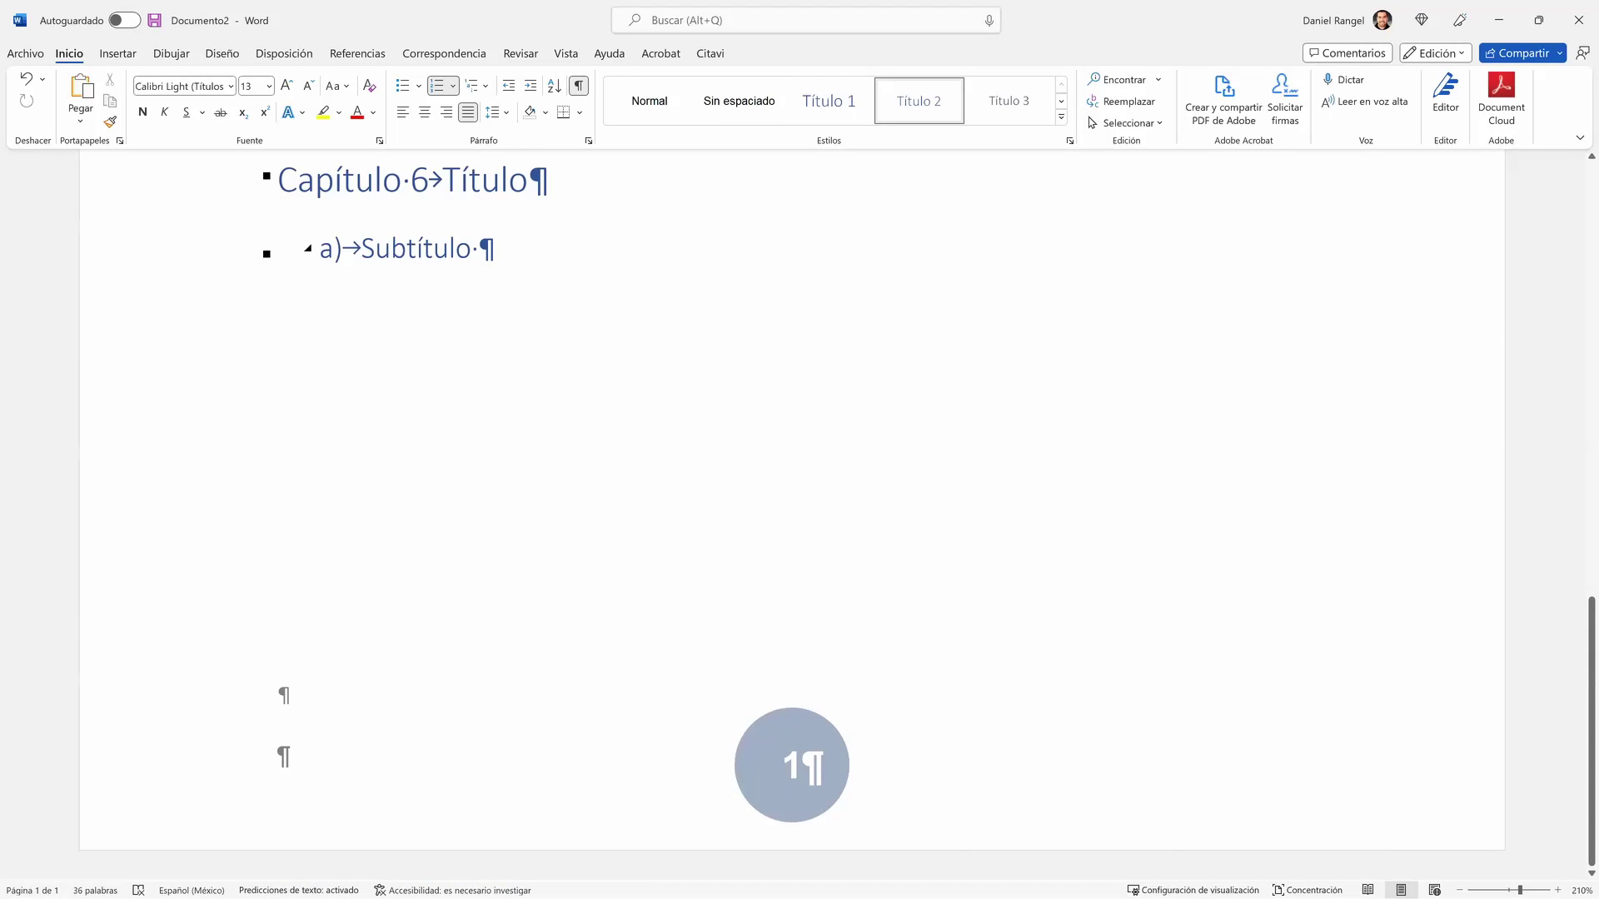
{"action": "key", "text": "Return"}
{"action": "key", "text": "Return"}
{"action": "key", "text": "Return"}
{"action": "type", "text": "uno"}
{"action": "key", "text": "Return"}
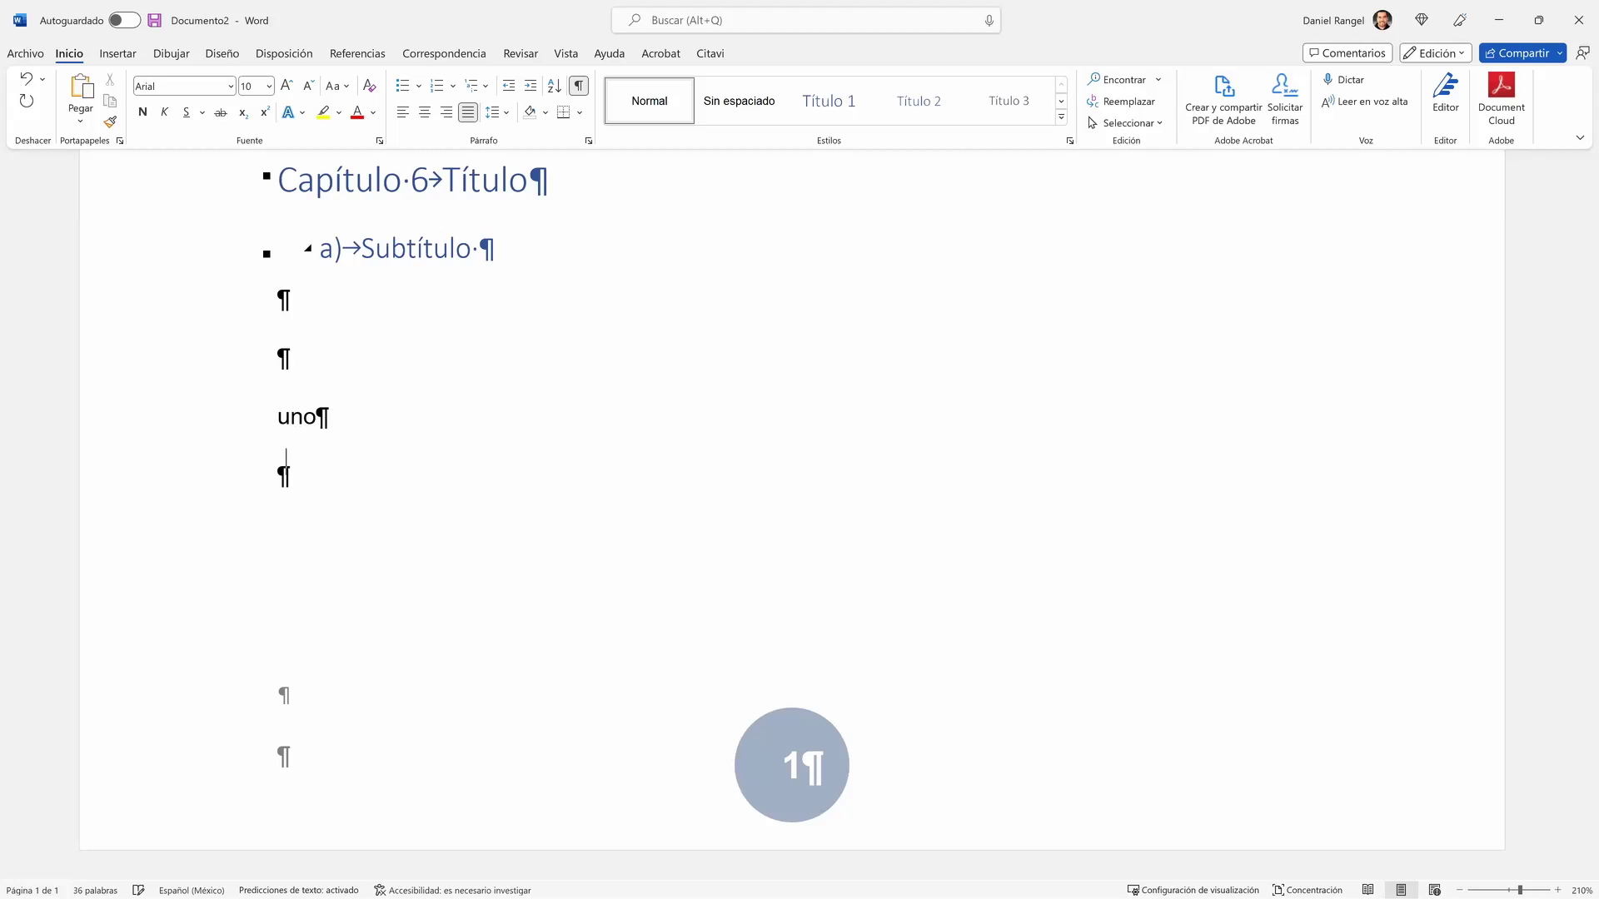
{"action": "type", "text": "dos"}
{"action": "key", "text": "Return"}
{"action": "type", "text": "tres"}
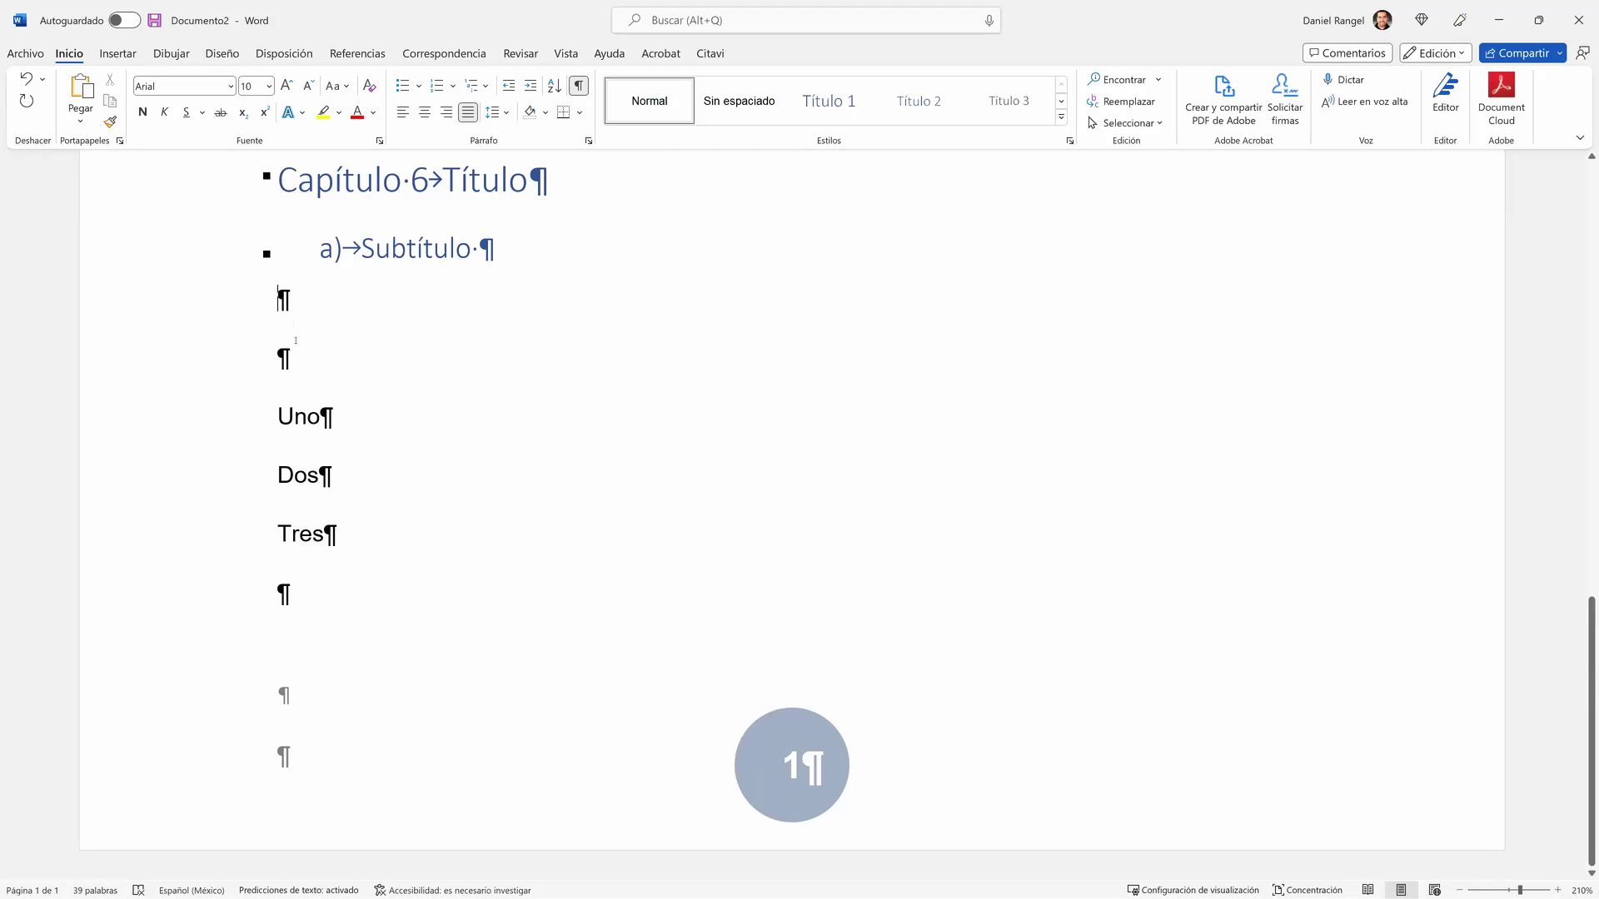
Number the three lines as chapters and demote Dos to sub-item a).
{"action": "left_click_drag", "start_coordinate": [296, 340], "coordinate": [297, 365]}
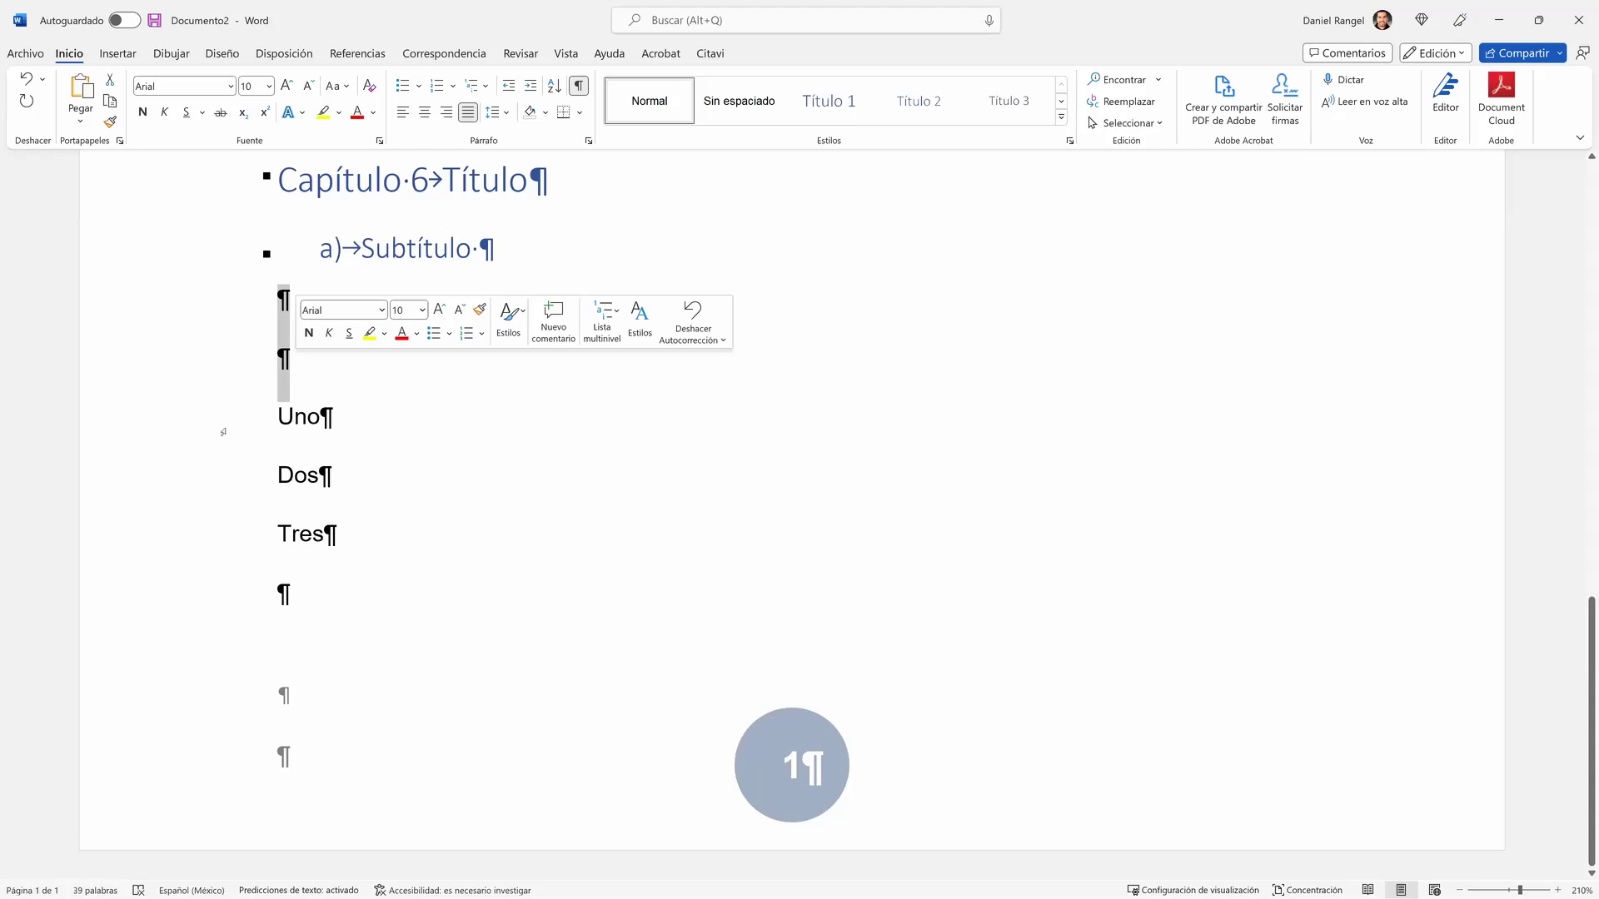
{"action": "left_click_drag", "start_coordinate": [225, 424], "coordinate": [235, 539]}
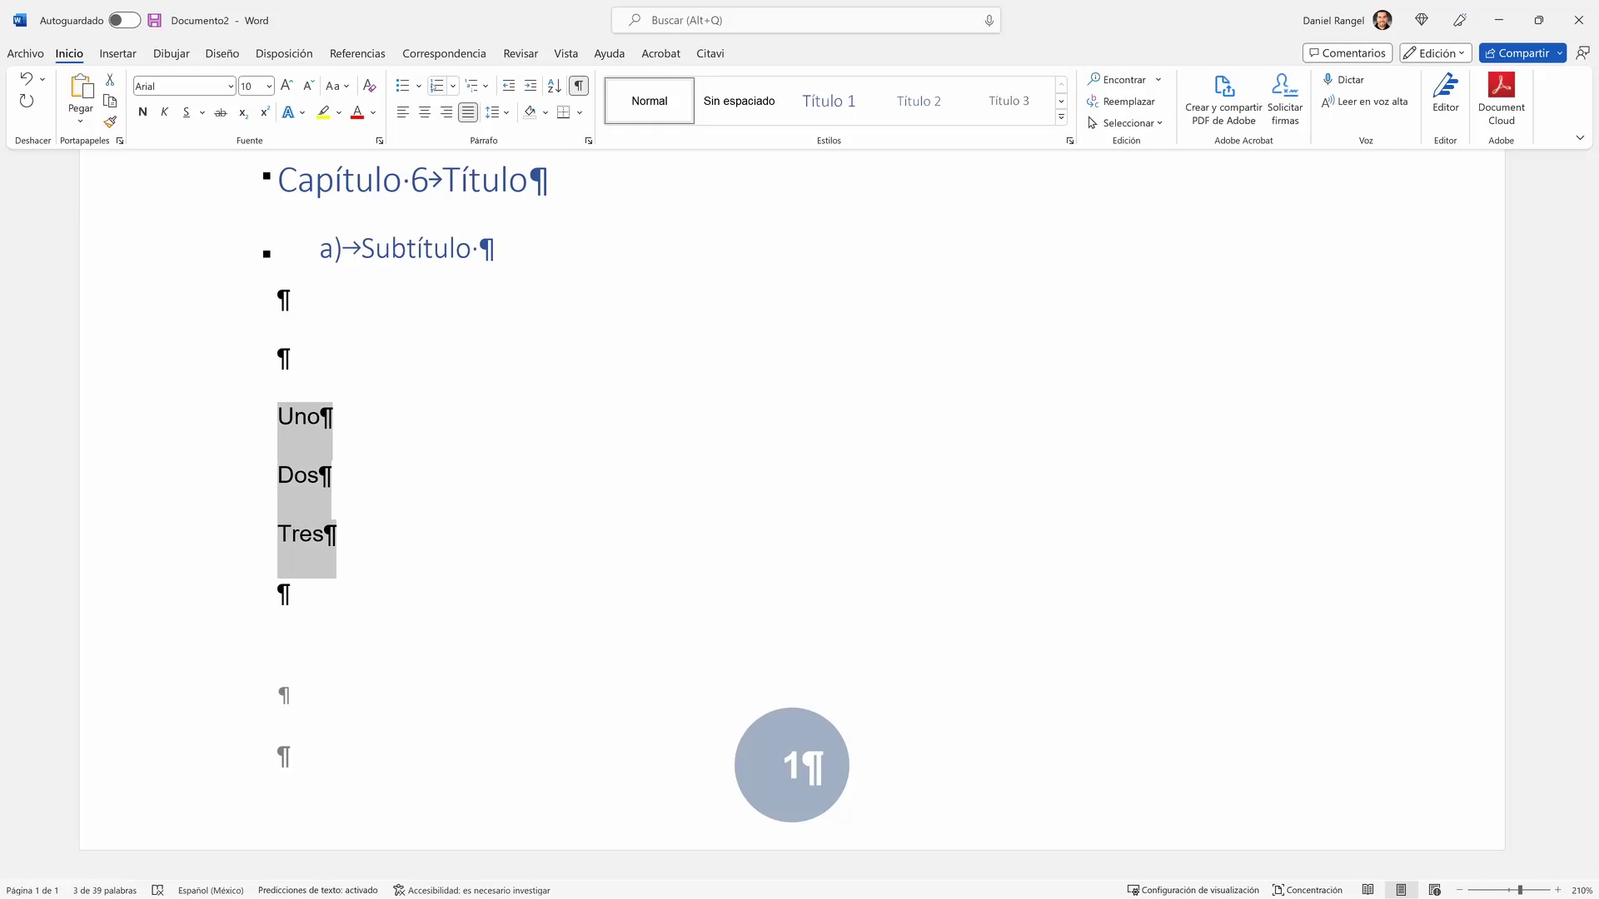
{"action": "left_click", "coordinate": [436, 86]}
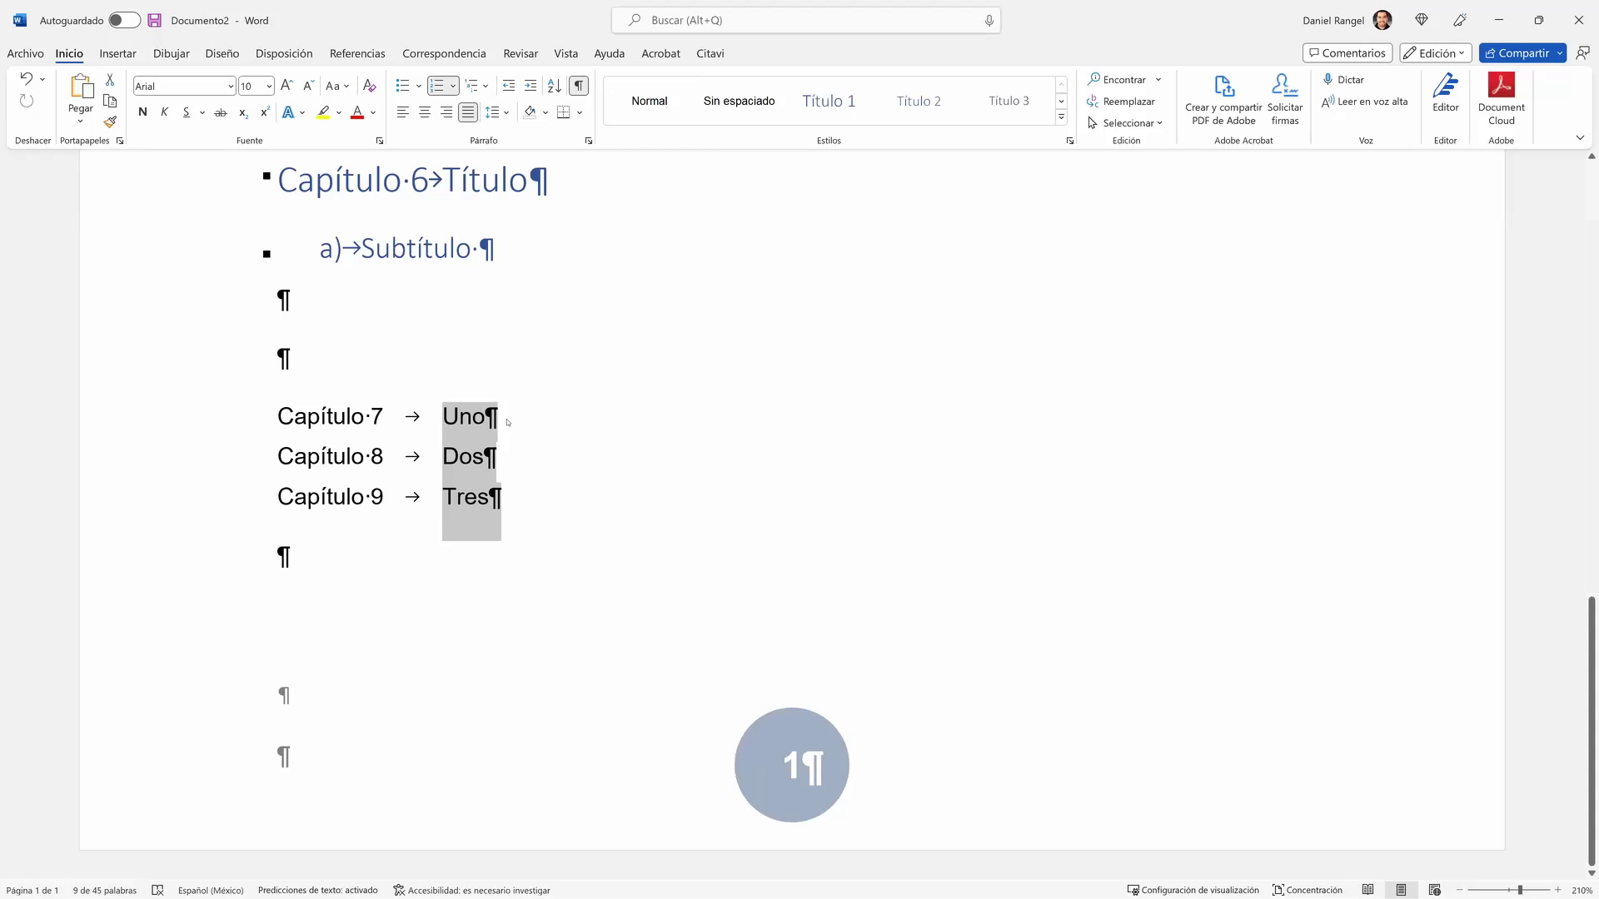
{"action": "left_click", "coordinate": [505, 417]}
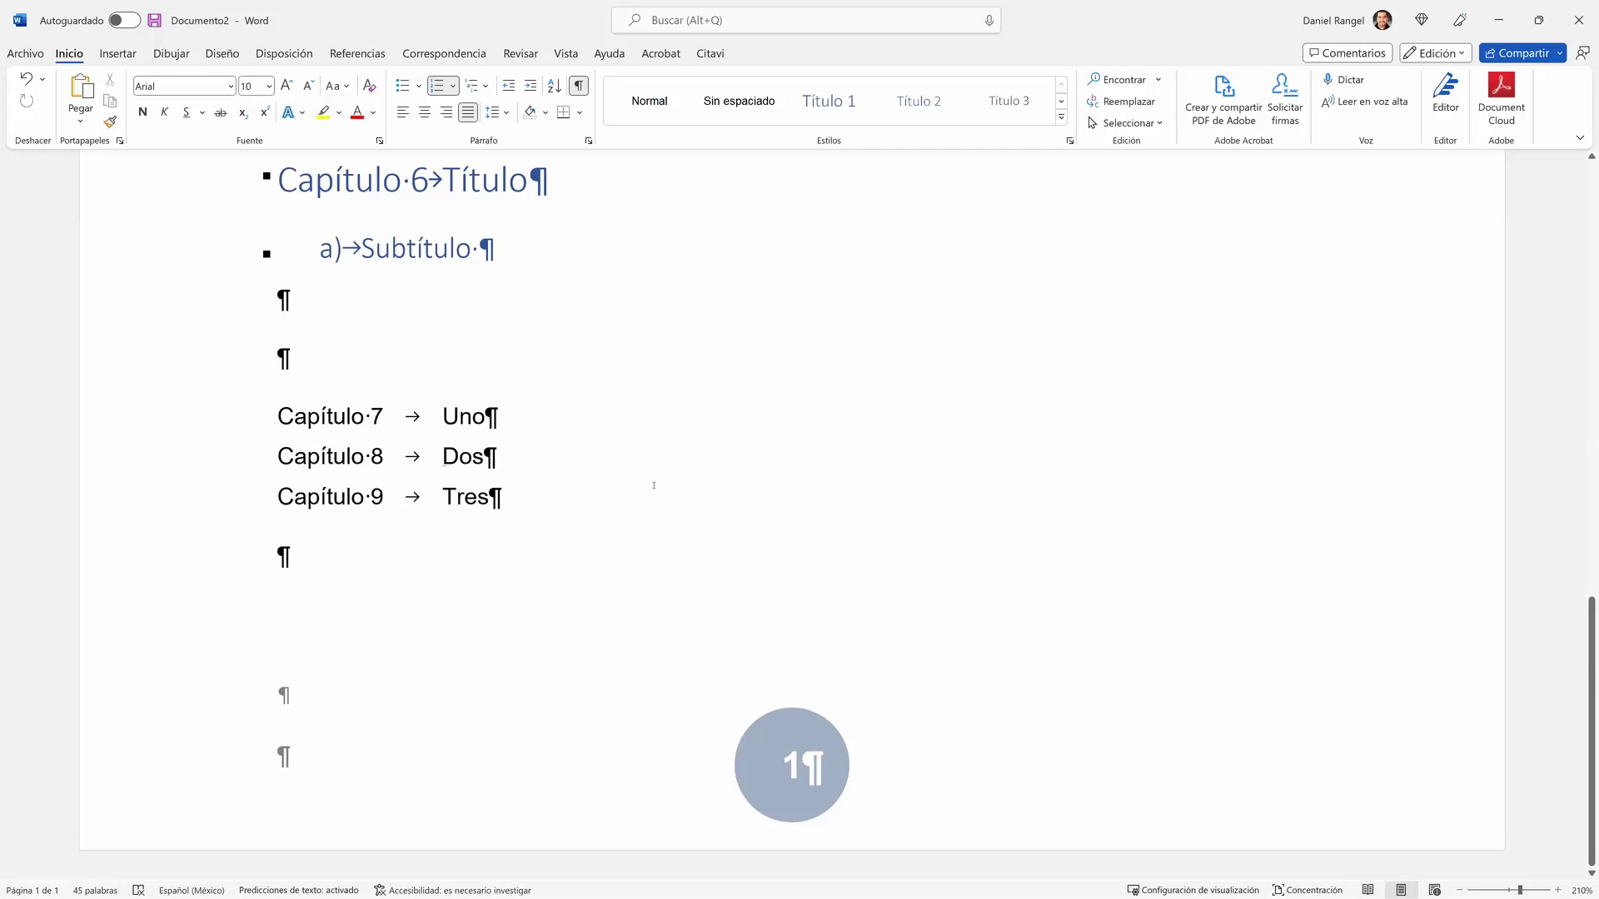
{"action": "key", "text": "Tab"}
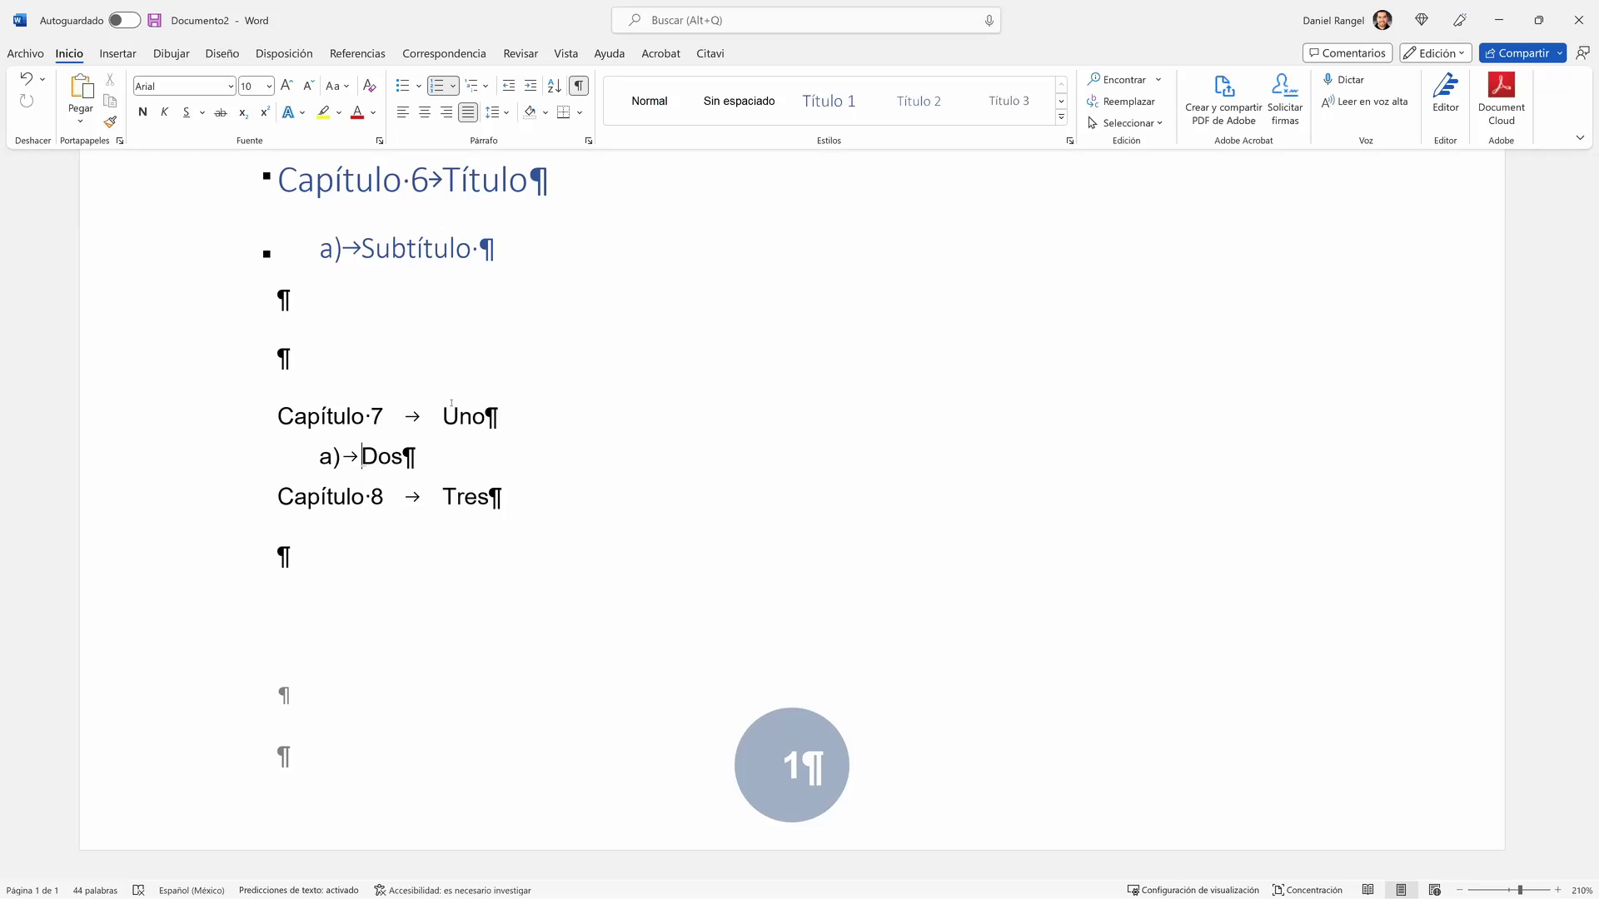
Review Documento2's list and check the style of the Capítulo 5 heading.
{"action": "scroll", "coordinate": [456, 408], "scroll_direction": "up", "scroll_amount": 2}
{"action": "scroll", "coordinate": [456, 408], "scroll_direction": "up", "scroll_amount": 2}
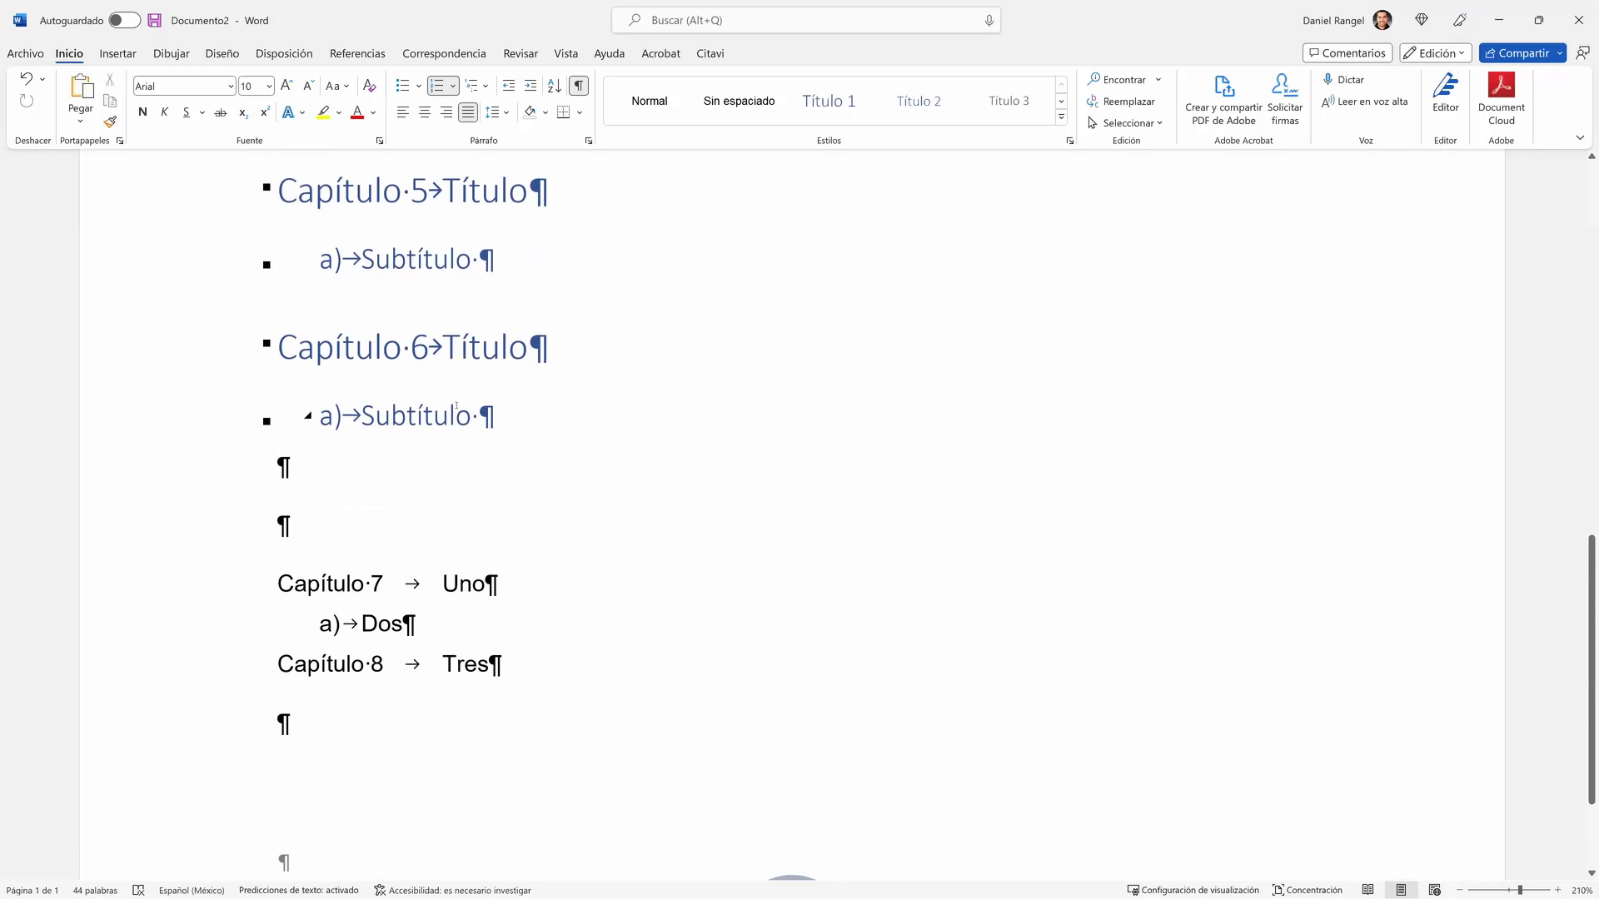
{"action": "scroll", "coordinate": [417, 489], "scroll_direction": "up", "scroll_amount": 4}
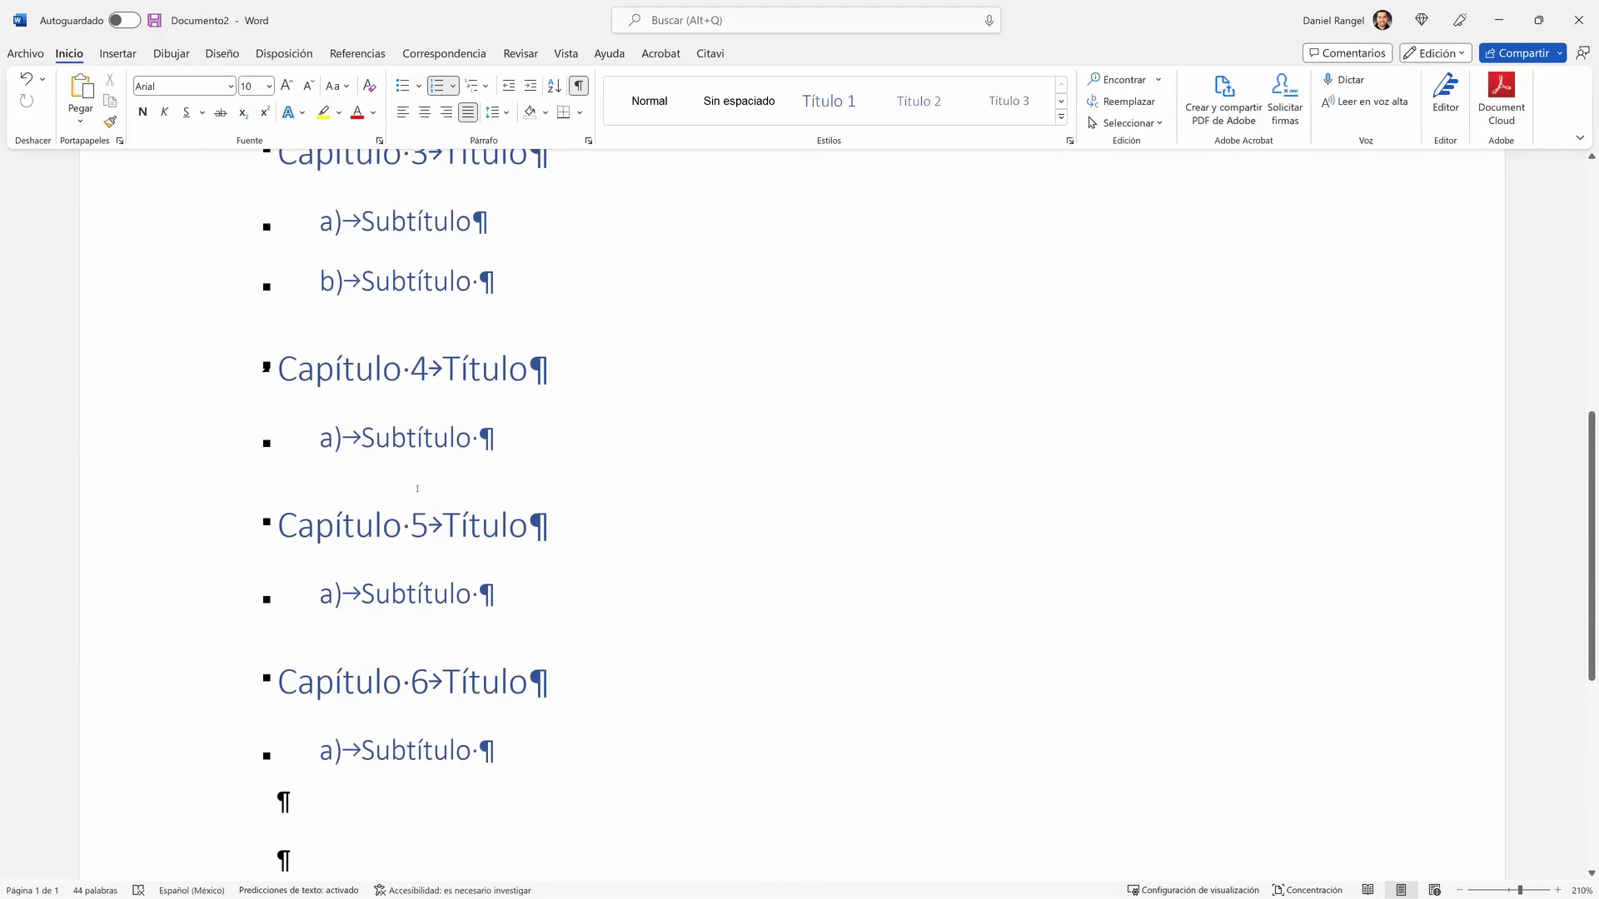
{"action": "left_click", "coordinate": [458, 525]}
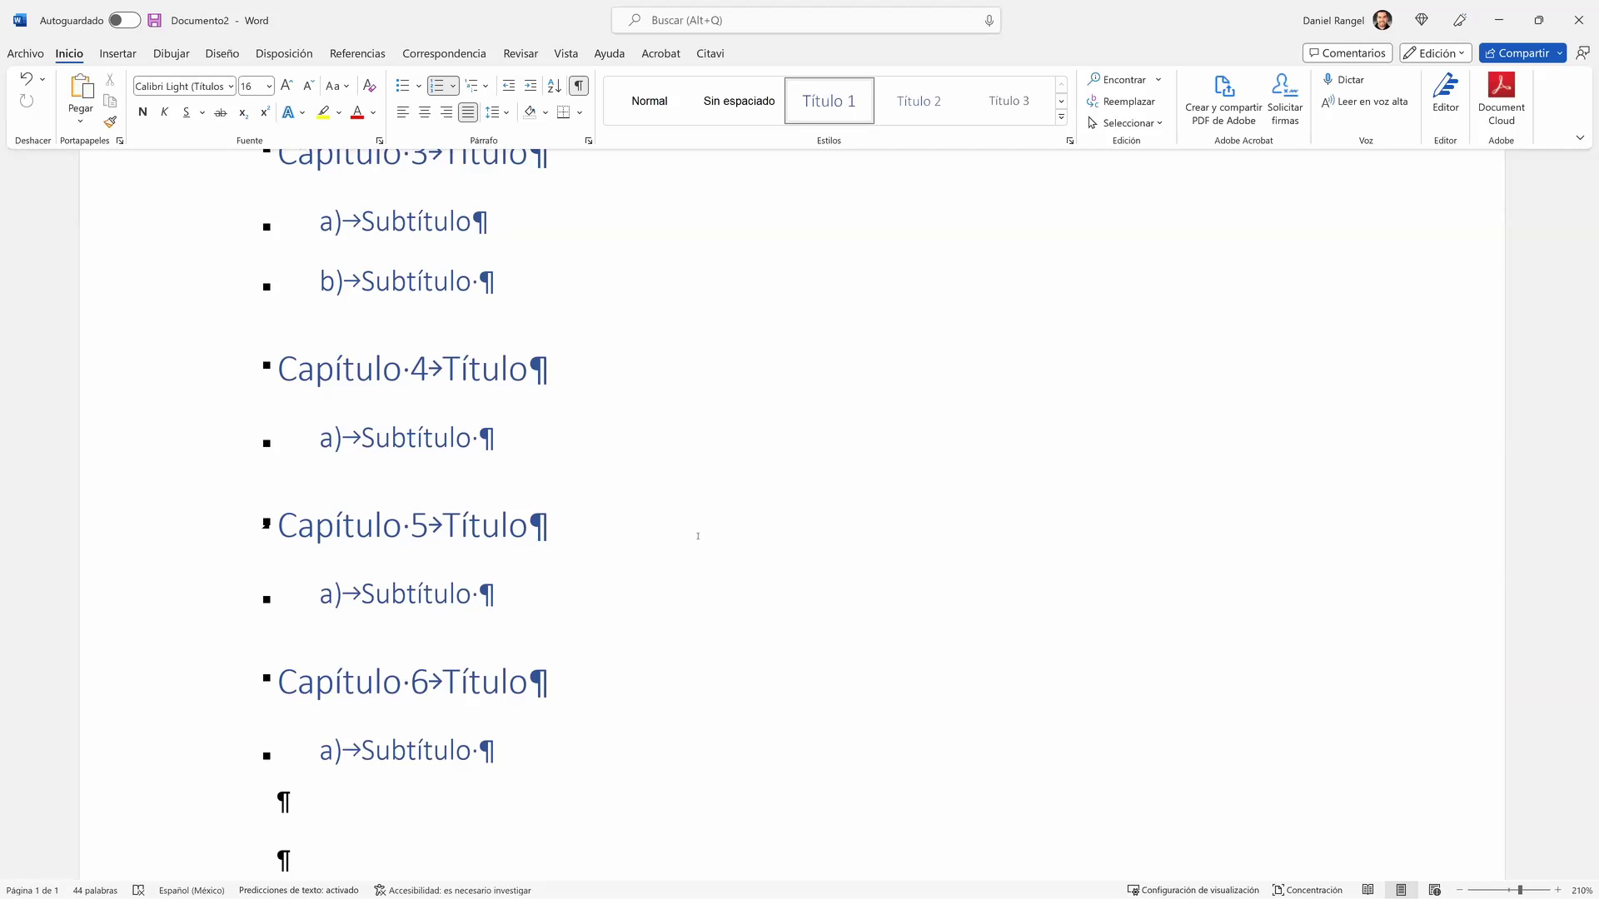
{"action": "scroll", "coordinate": [698, 536], "scroll_direction": "down", "scroll_amount": 1}
{"action": "scroll", "coordinate": [697, 536], "scroll_direction": "down", "scroll_amount": 3}
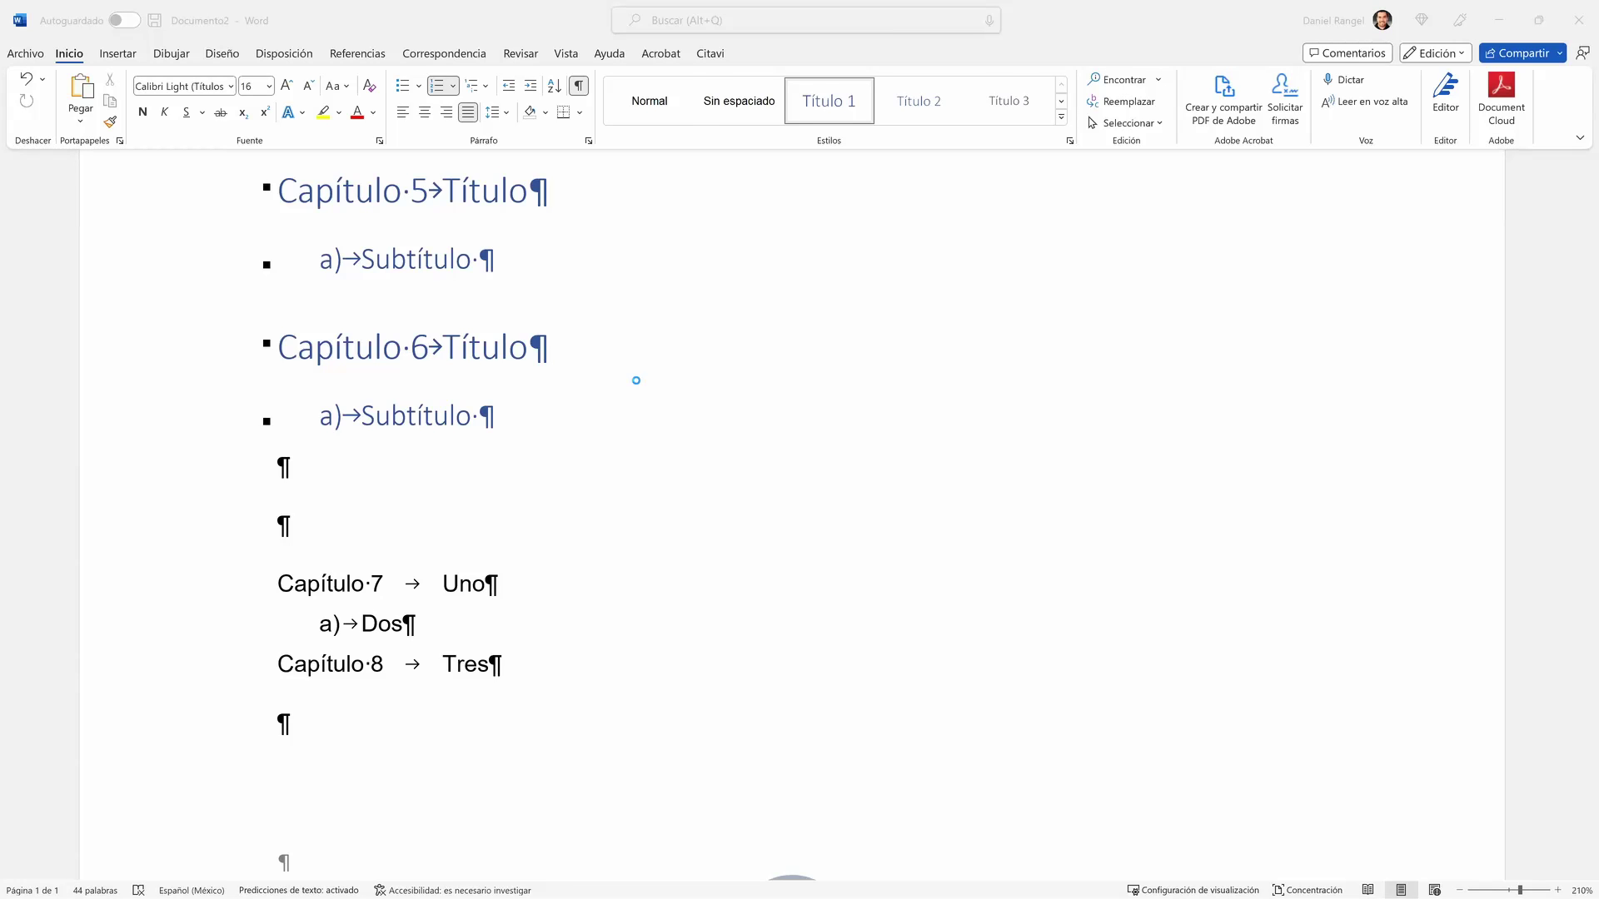
Go to the start of Compendio.docx and open page 2's footer for editing.
{"action": "scroll", "coordinate": [168, 341], "scroll_direction": "up", "scroll_amount": 3}
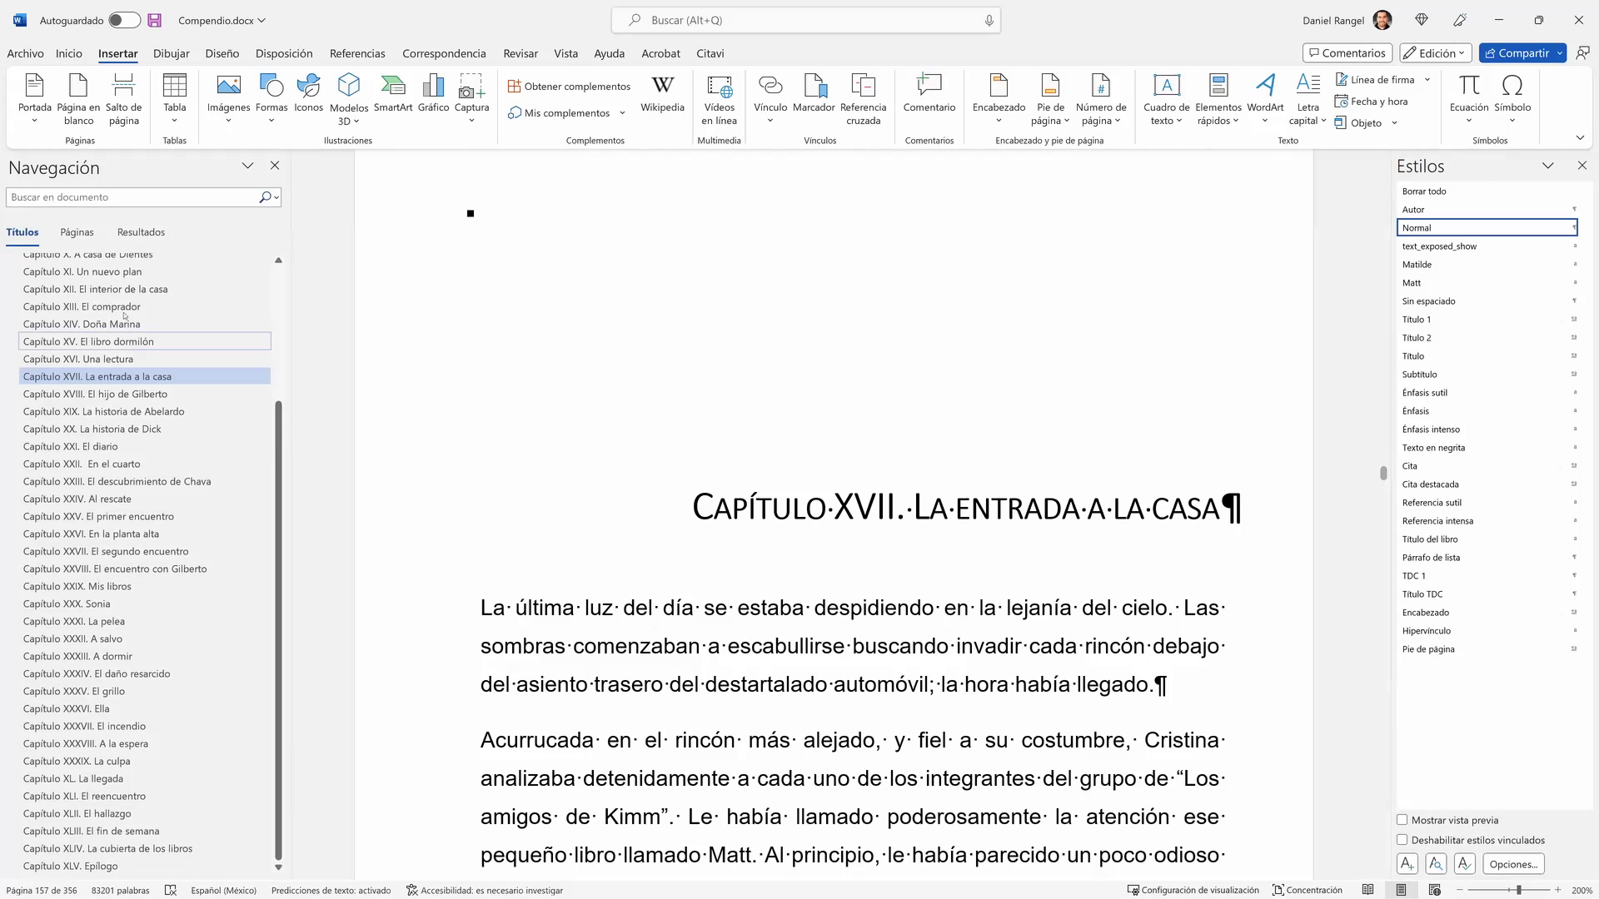
{"action": "key", "text": "ctrl+Home"}
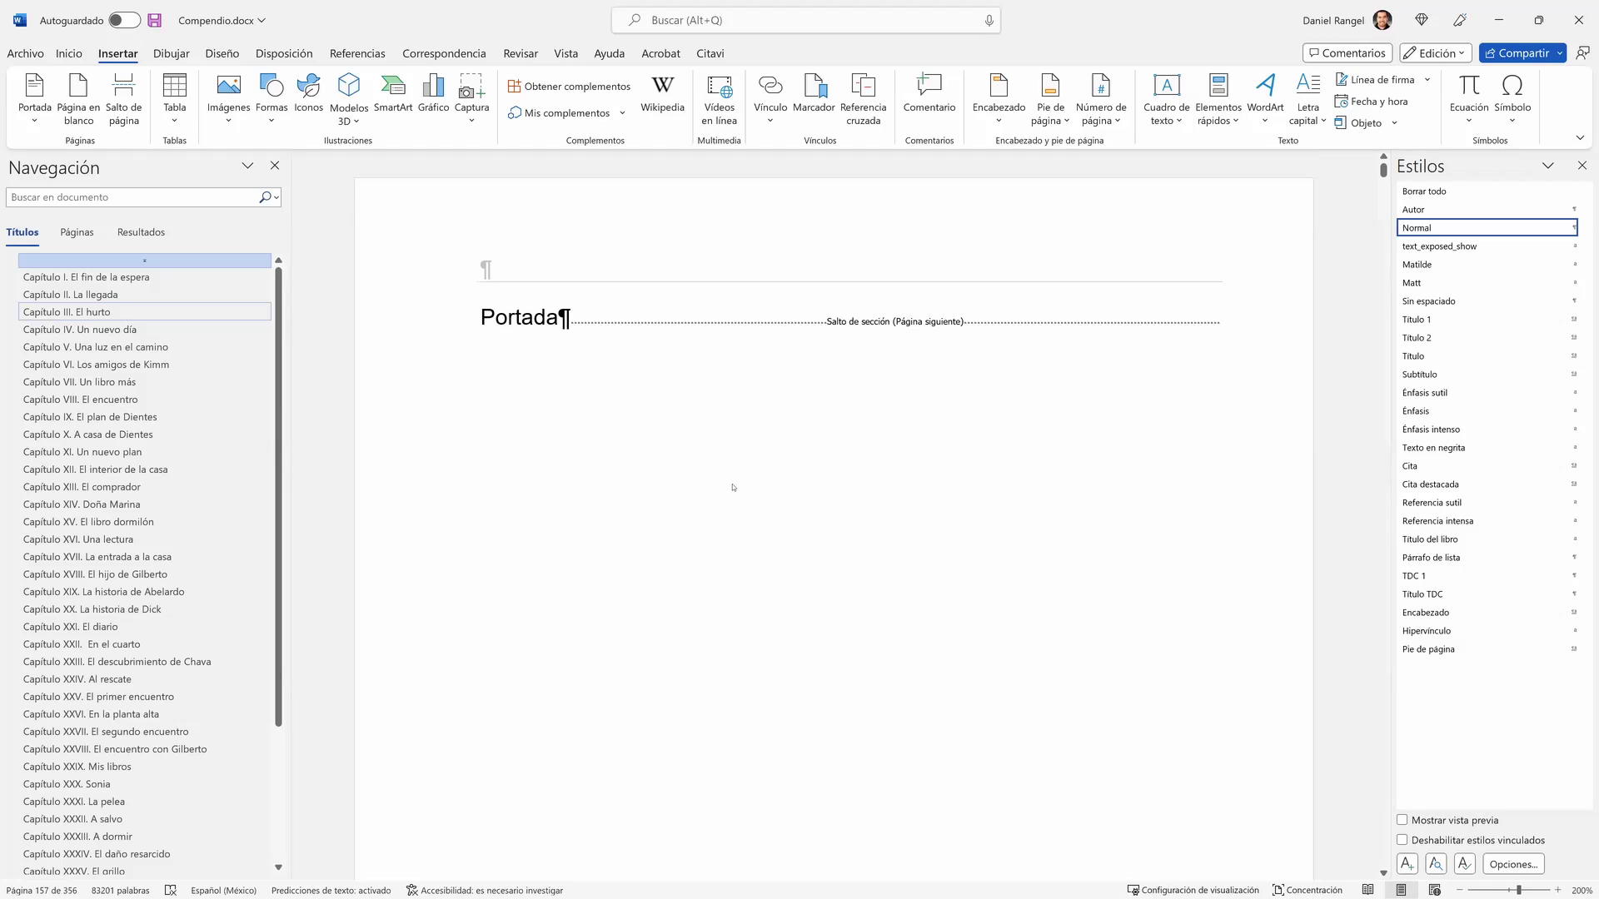
{"action": "scroll", "coordinate": [733, 488], "scroll_direction": "down", "scroll_amount": 5}
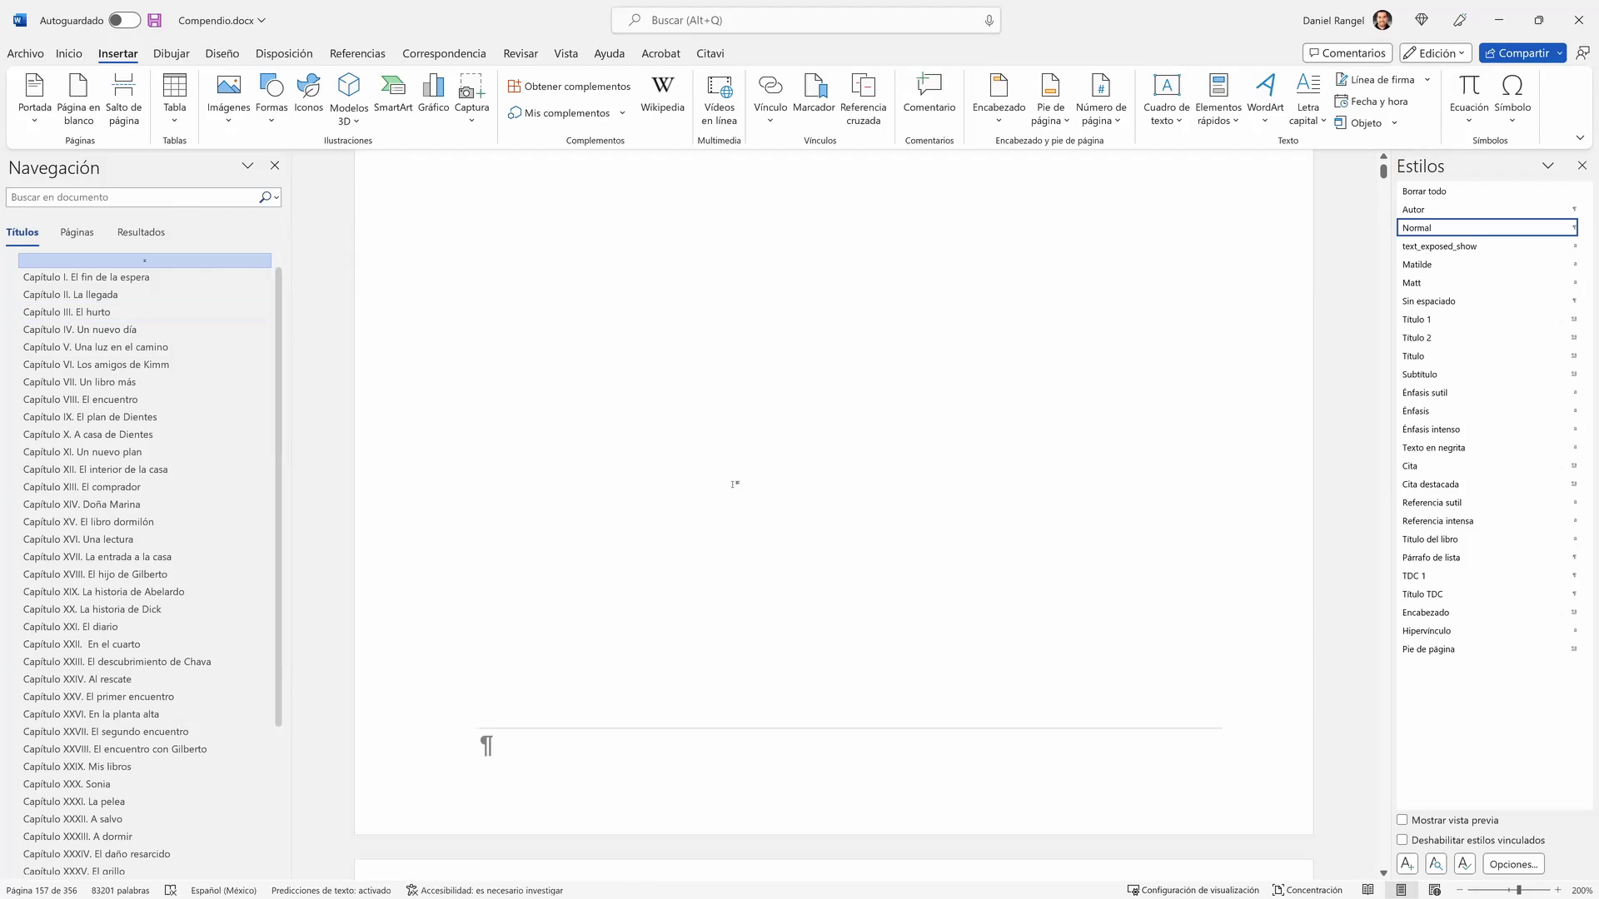
{"action": "scroll", "coordinate": [733, 487], "scroll_direction": "down", "scroll_amount": 5}
{"action": "scroll", "coordinate": [733, 486], "scroll_direction": "down", "scroll_amount": 5}
{"action": "scroll", "coordinate": [733, 486], "scroll_direction": "down", "scroll_amount": 5}
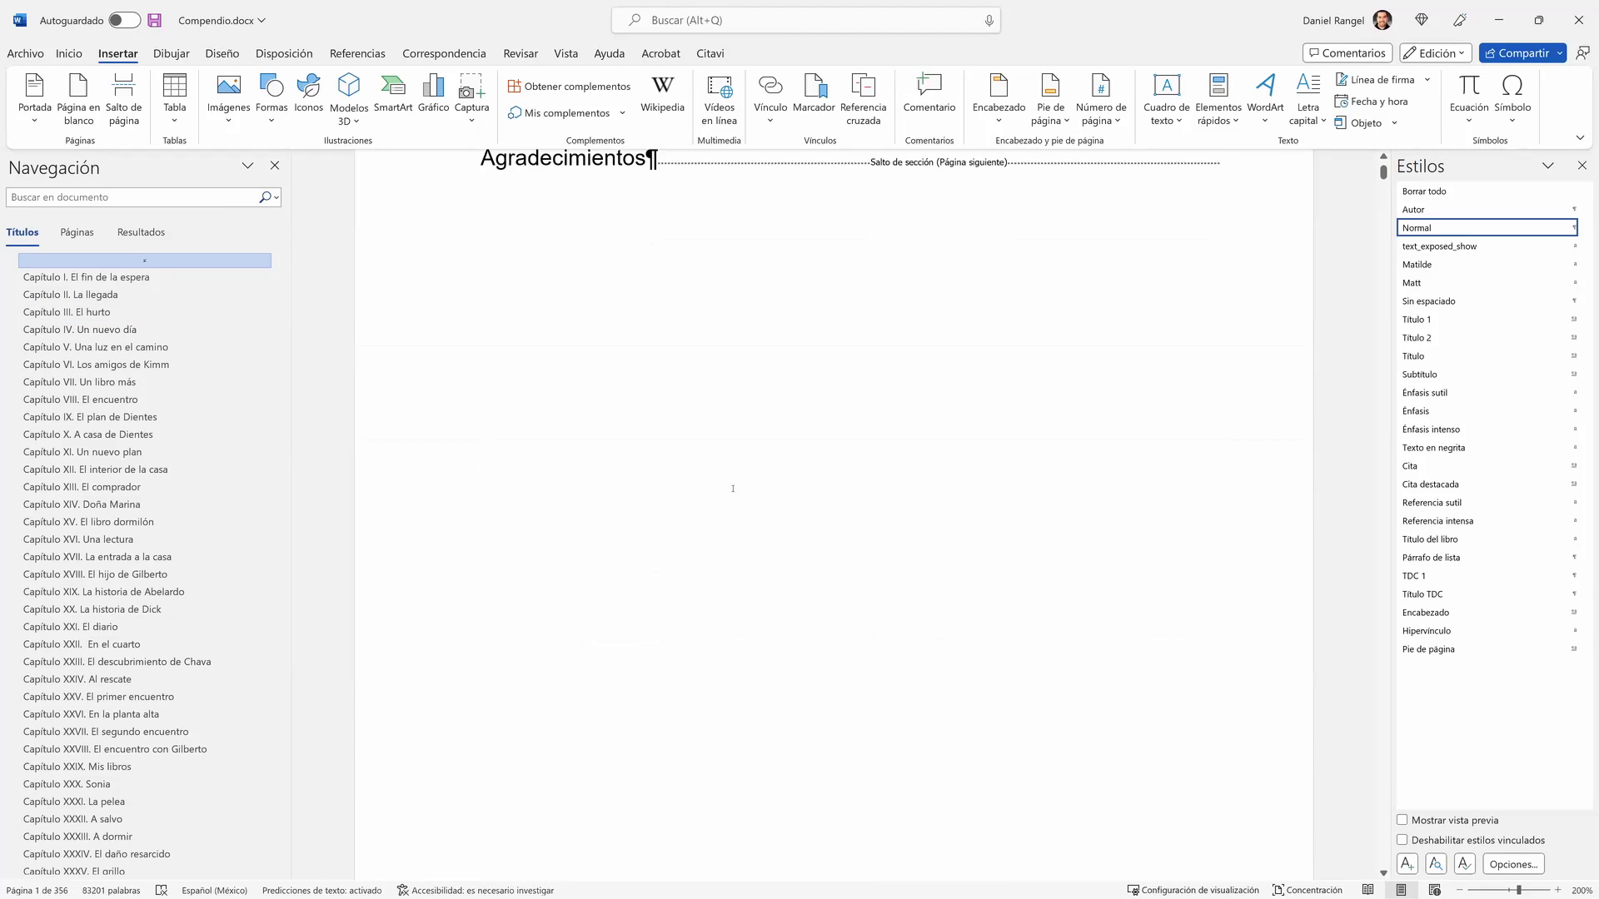
{"action": "scroll", "coordinate": [733, 488], "scroll_direction": "down", "scroll_amount": 2}
{"action": "scroll", "coordinate": [733, 488], "scroll_direction": "down", "scroll_amount": 3}
{"action": "scroll", "coordinate": [732, 489], "scroll_direction": "down", "scroll_amount": 3}
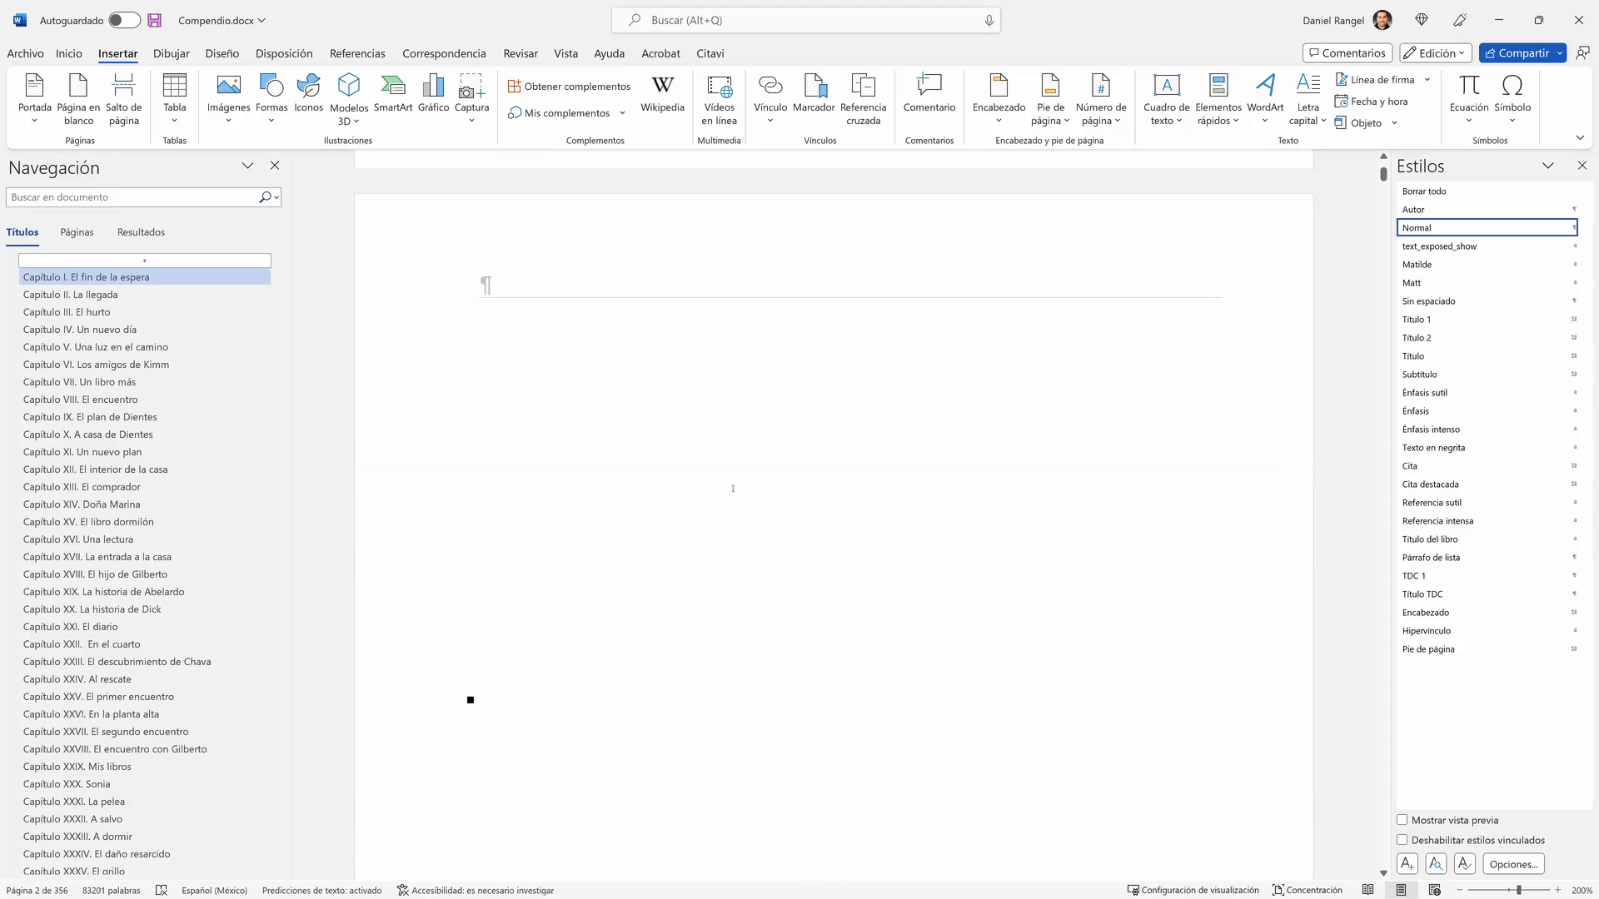
{"action": "scroll", "coordinate": [733, 489], "scroll_direction": "down", "scroll_amount": 3}
{"action": "scroll", "coordinate": [733, 488], "scroll_direction": "down", "scroll_amount": 3}
{"action": "scroll", "coordinate": [733, 489], "scroll_direction": "down", "scroll_amount": 5}
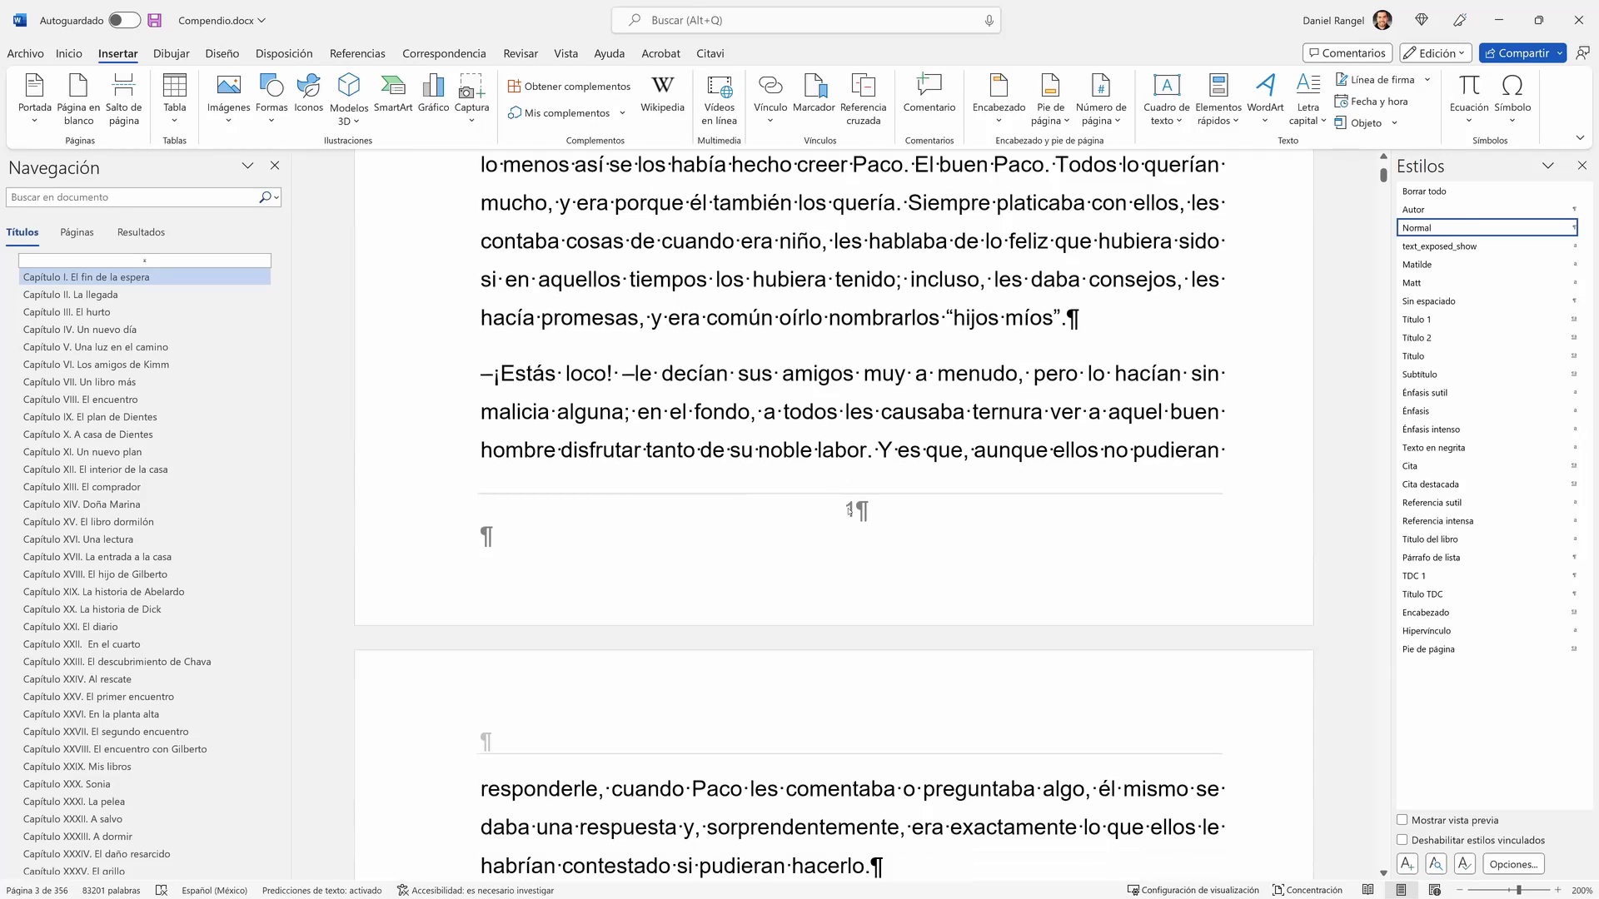
{"action": "scroll", "coordinate": [850, 509], "scroll_direction": "up", "scroll_amount": 3}
{"action": "scroll", "coordinate": [849, 510], "scroll_direction": "up", "scroll_amount": 7}
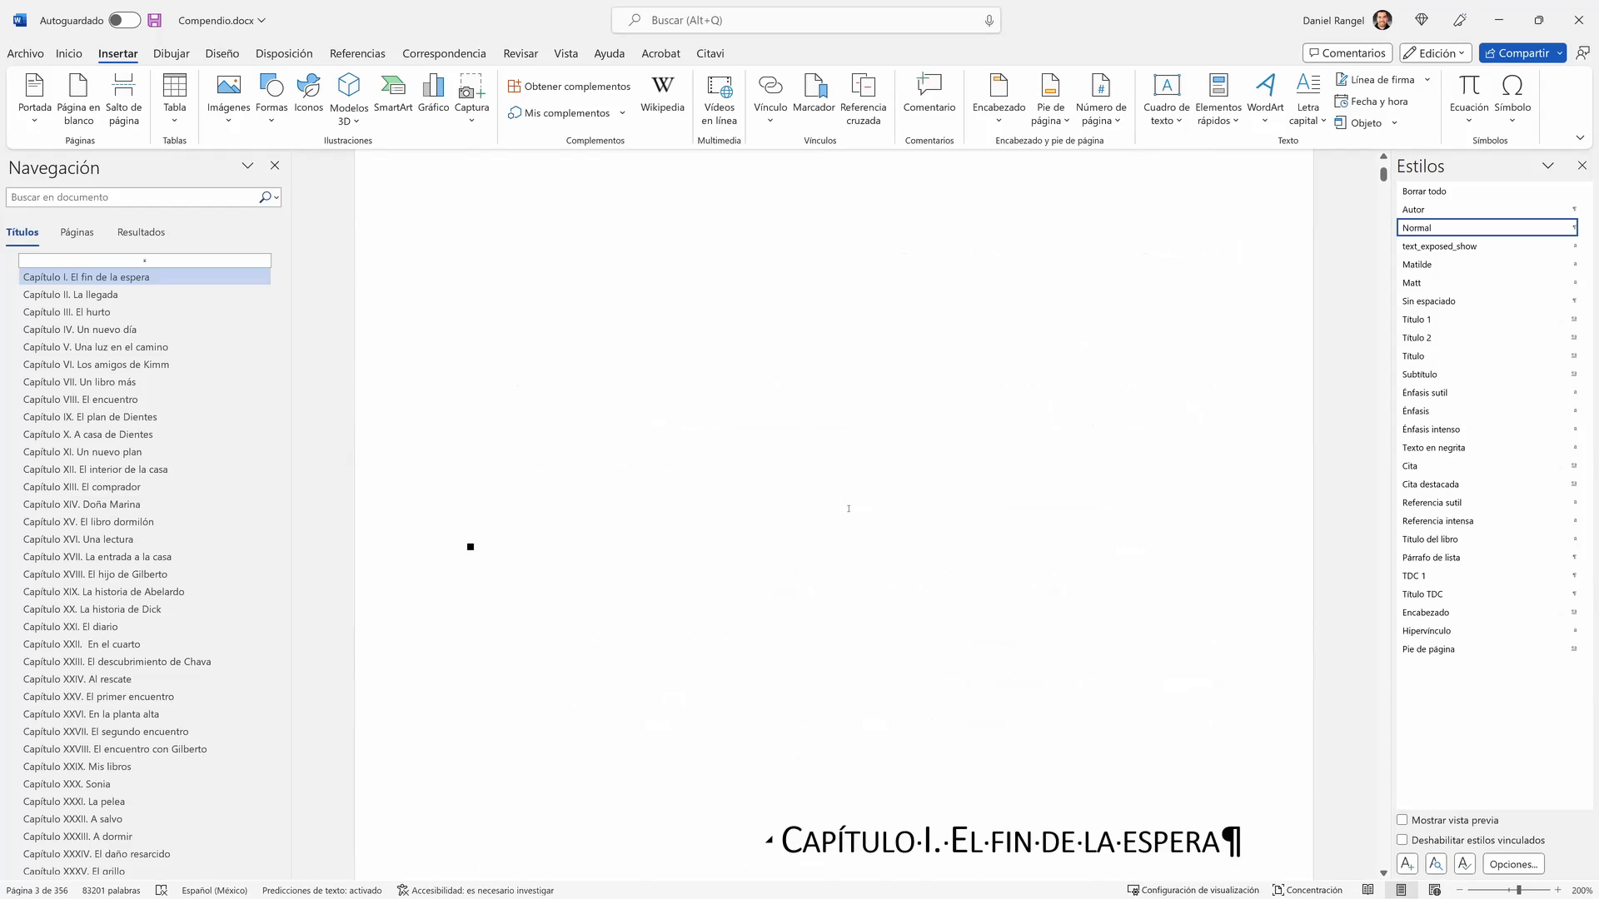
{"action": "scroll", "coordinate": [869, 323], "scroll_direction": "up", "scroll_amount": 5}
{"action": "left_click", "coordinate": [859, 289]}
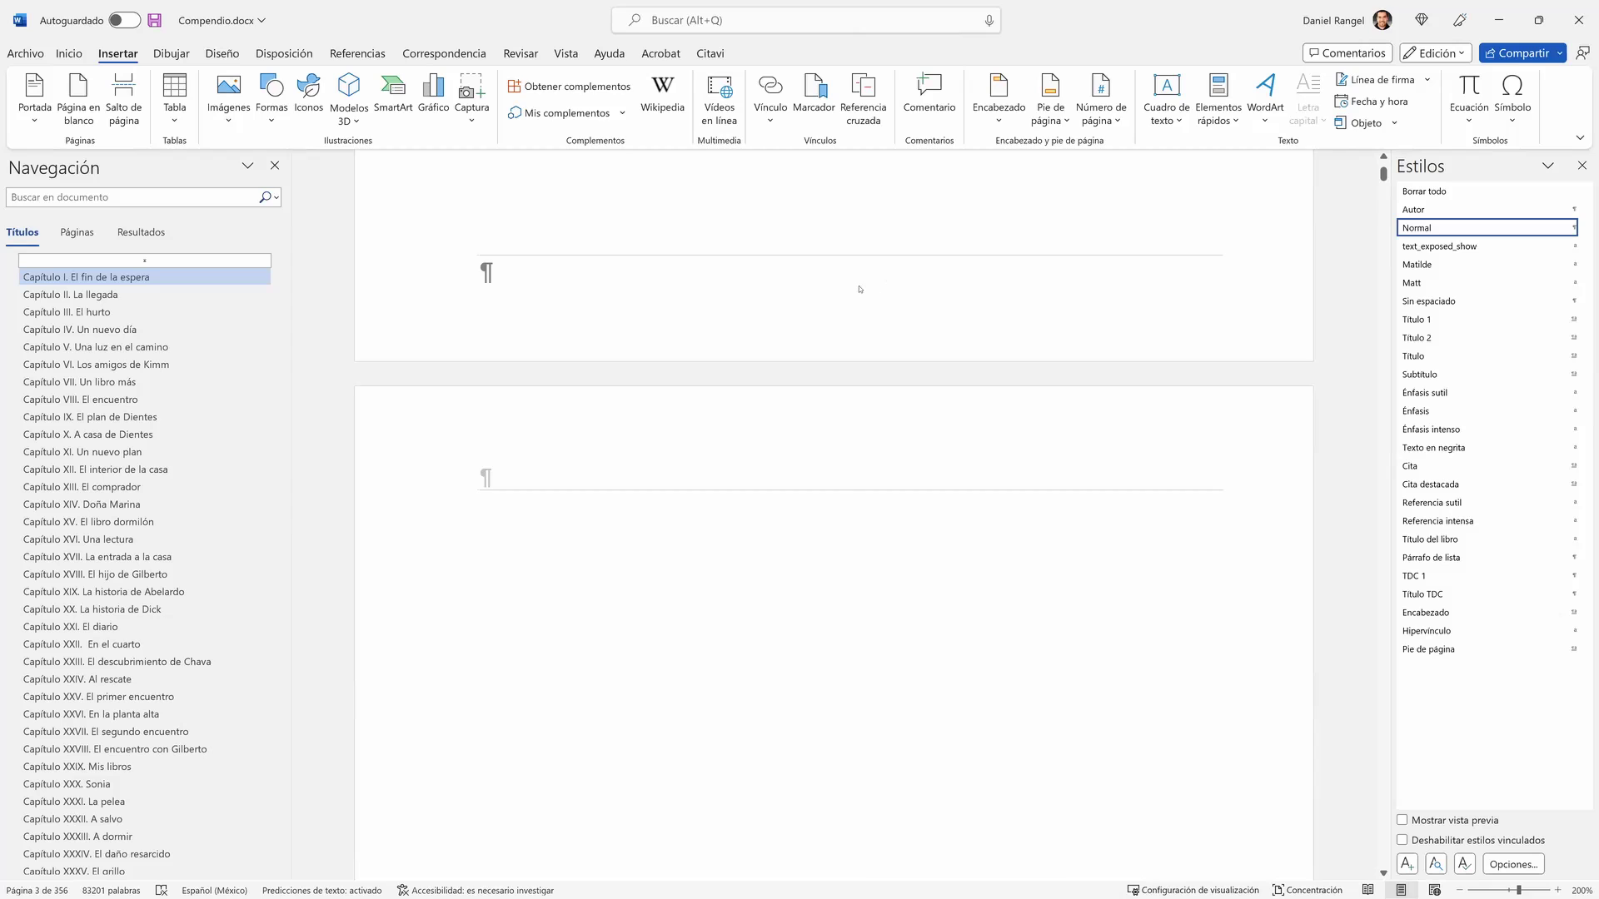
{"action": "double_click", "coordinate": [837, 277]}
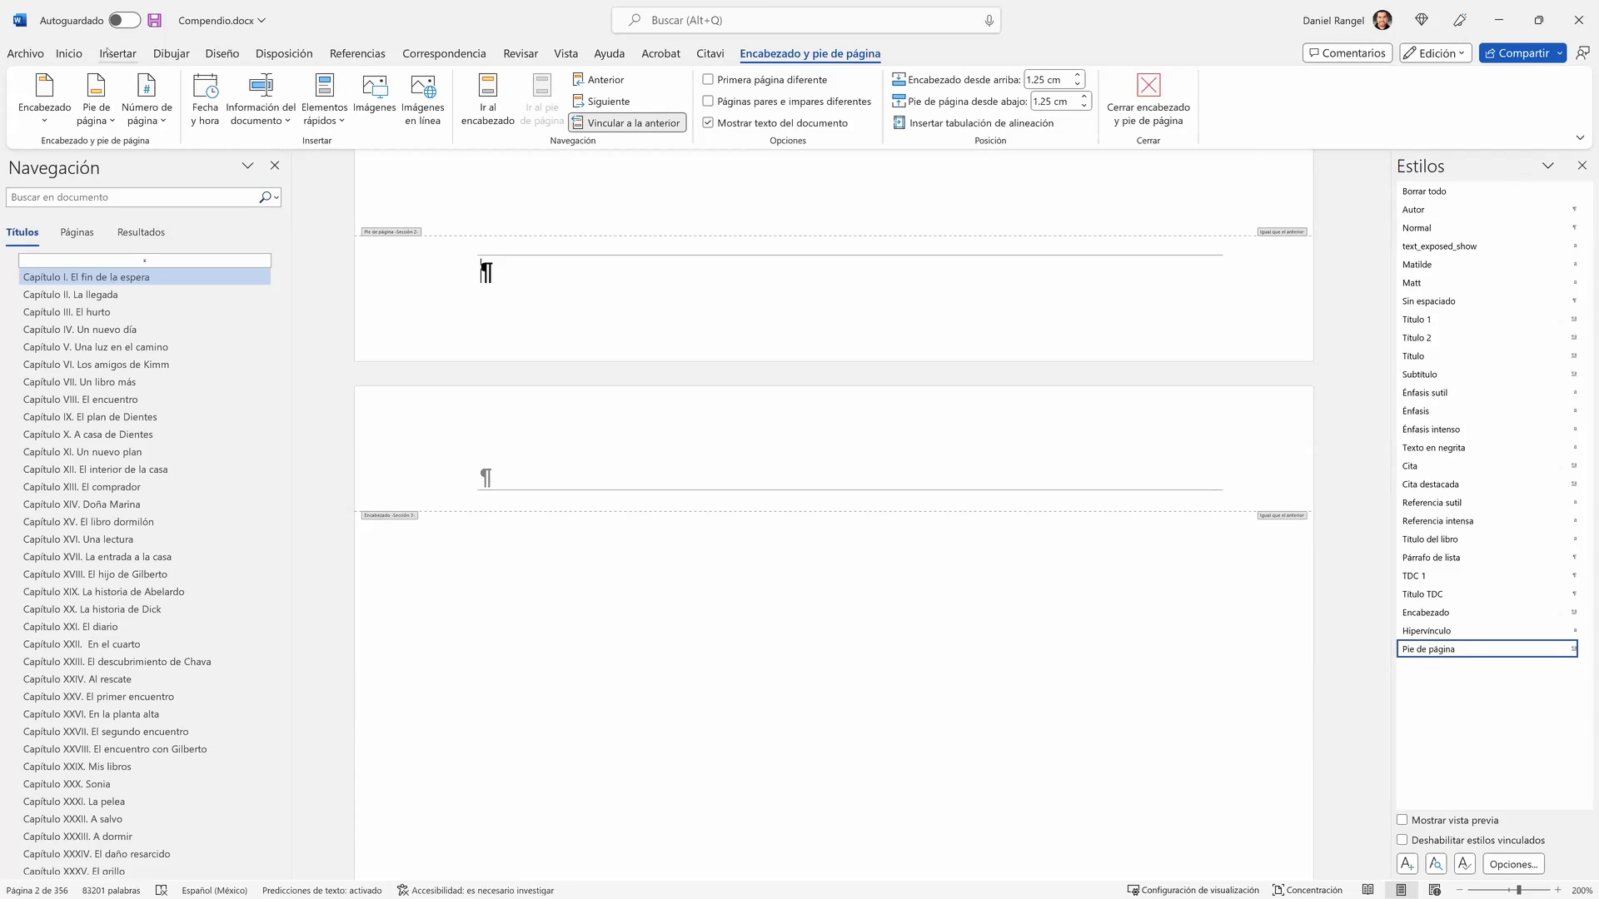
Insert a plain centred page number in the footer.
{"action": "left_click", "coordinate": [104, 52]}
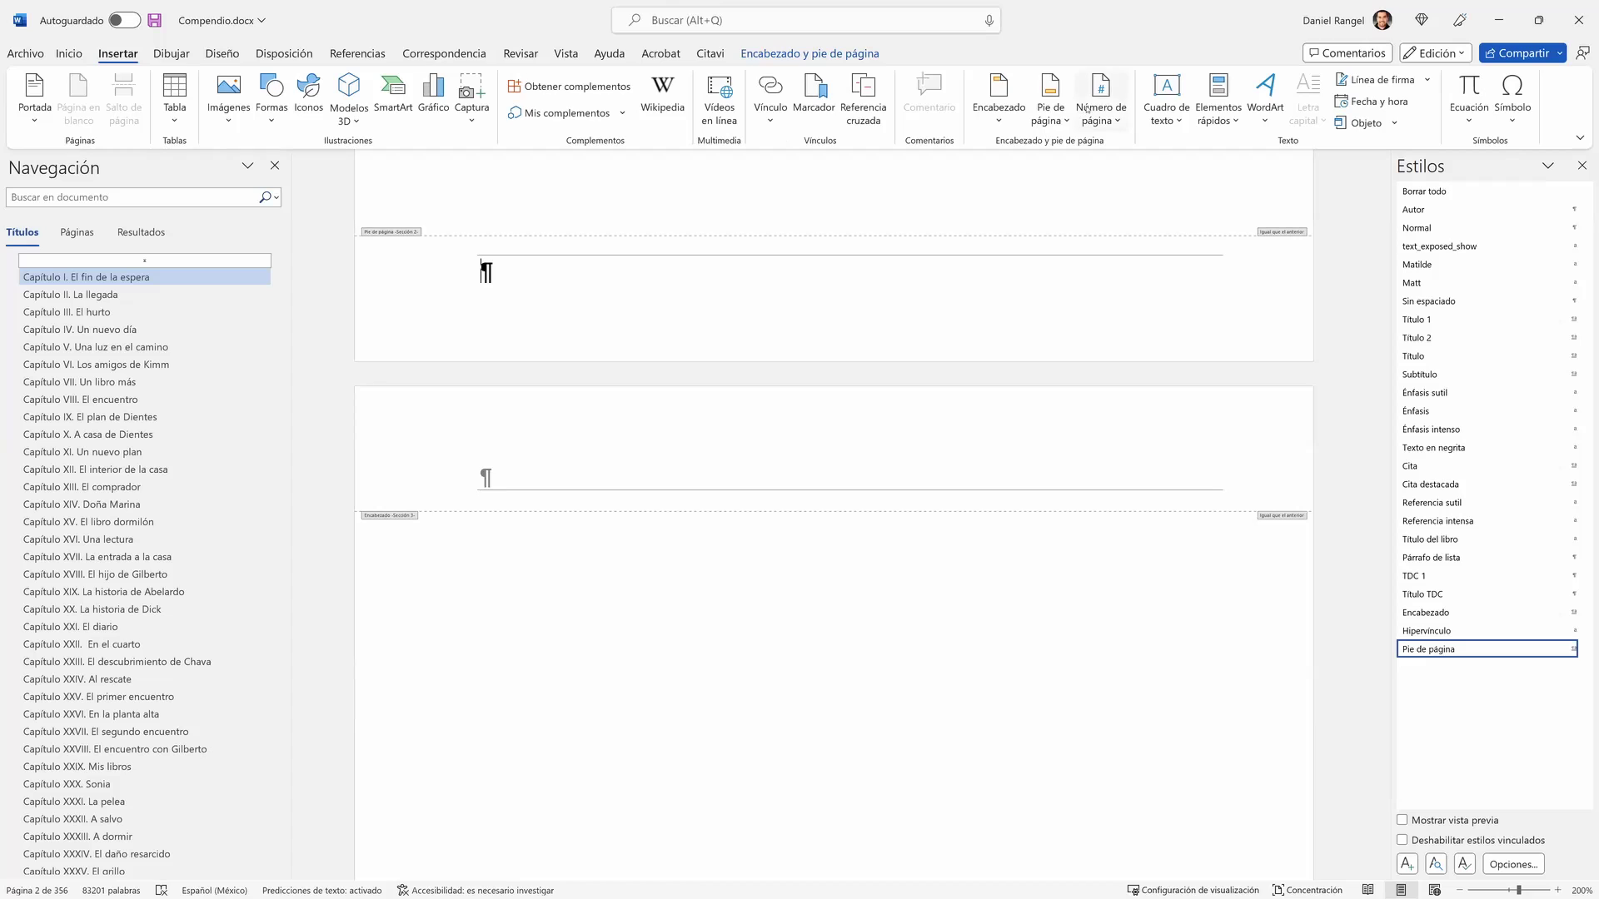
{"action": "left_click", "coordinate": [1106, 126]}
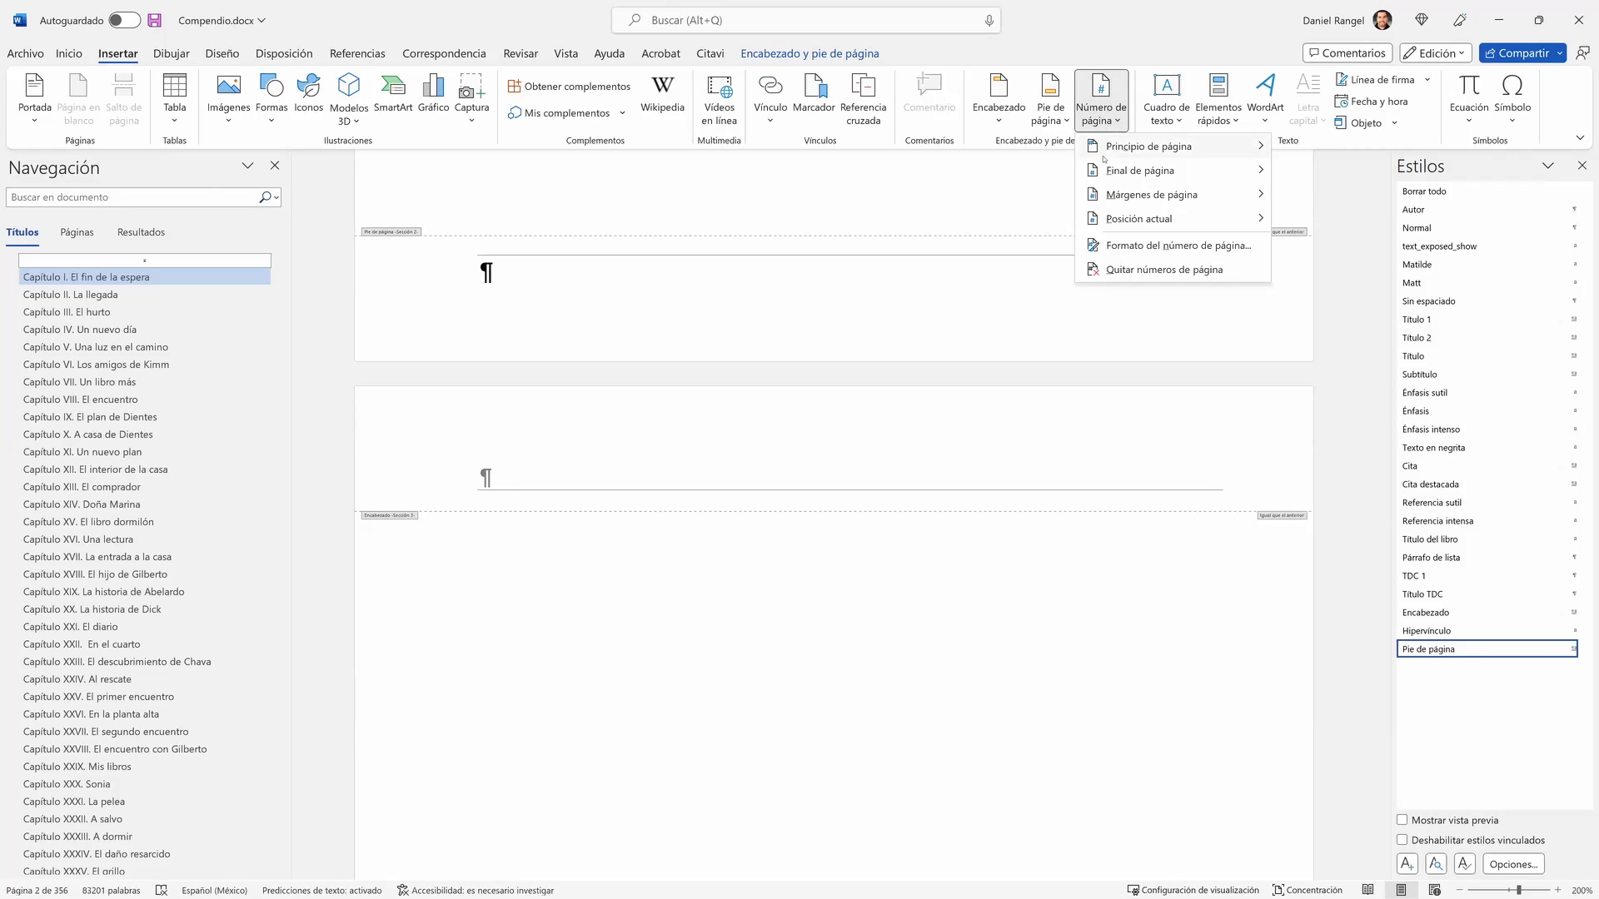
{"action": "mouse_move", "coordinate": [1139, 170]}
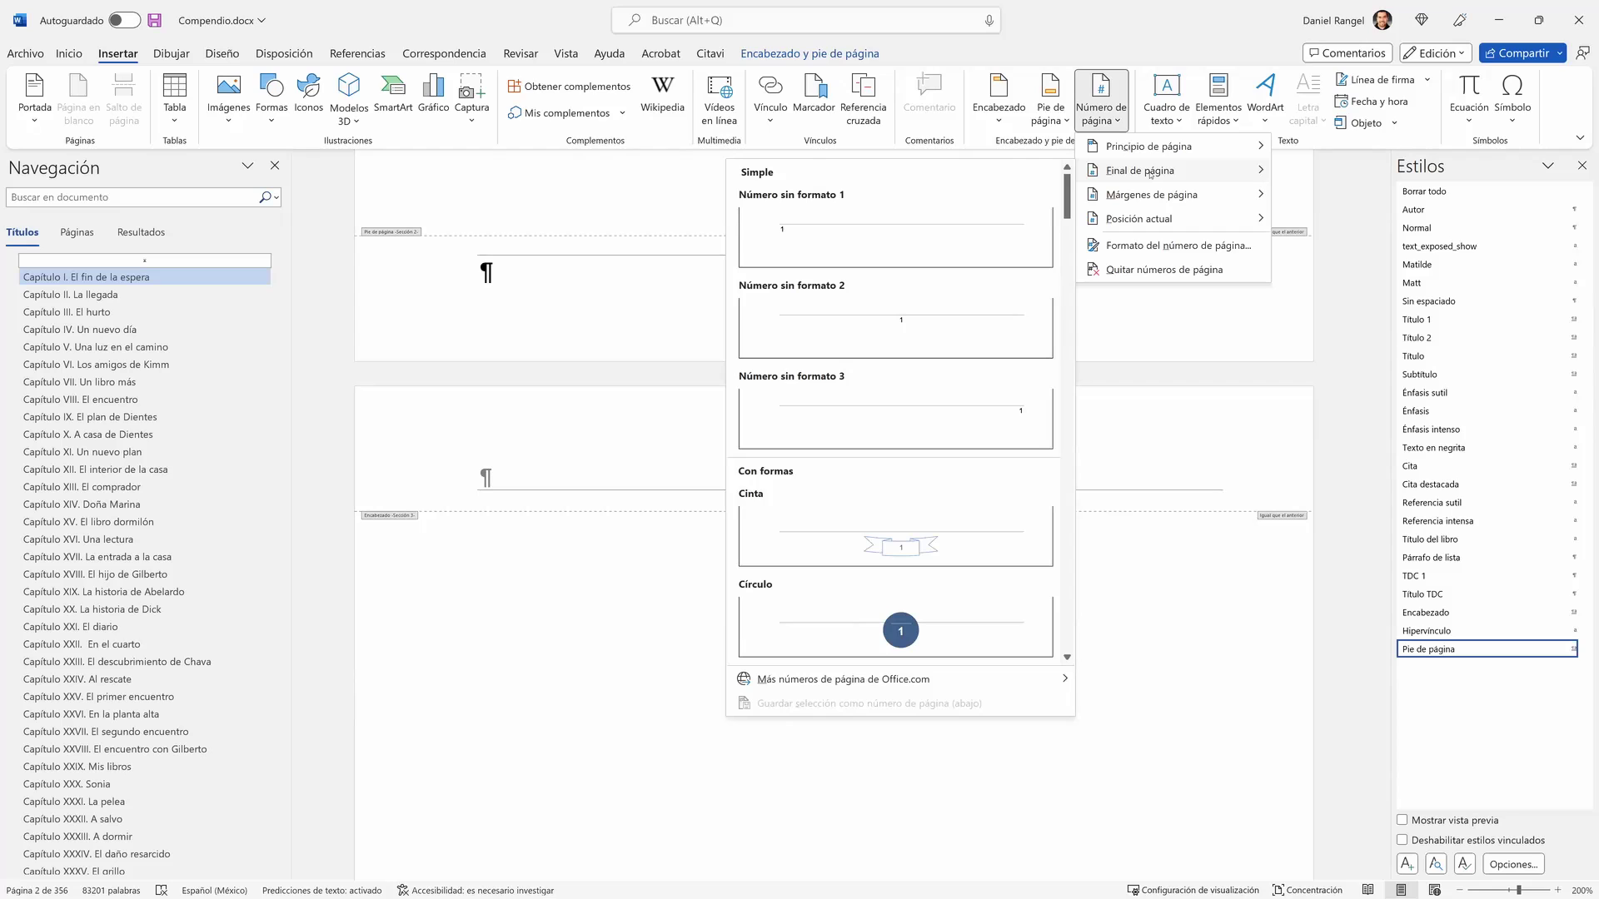
{"action": "left_click", "coordinate": [909, 327]}
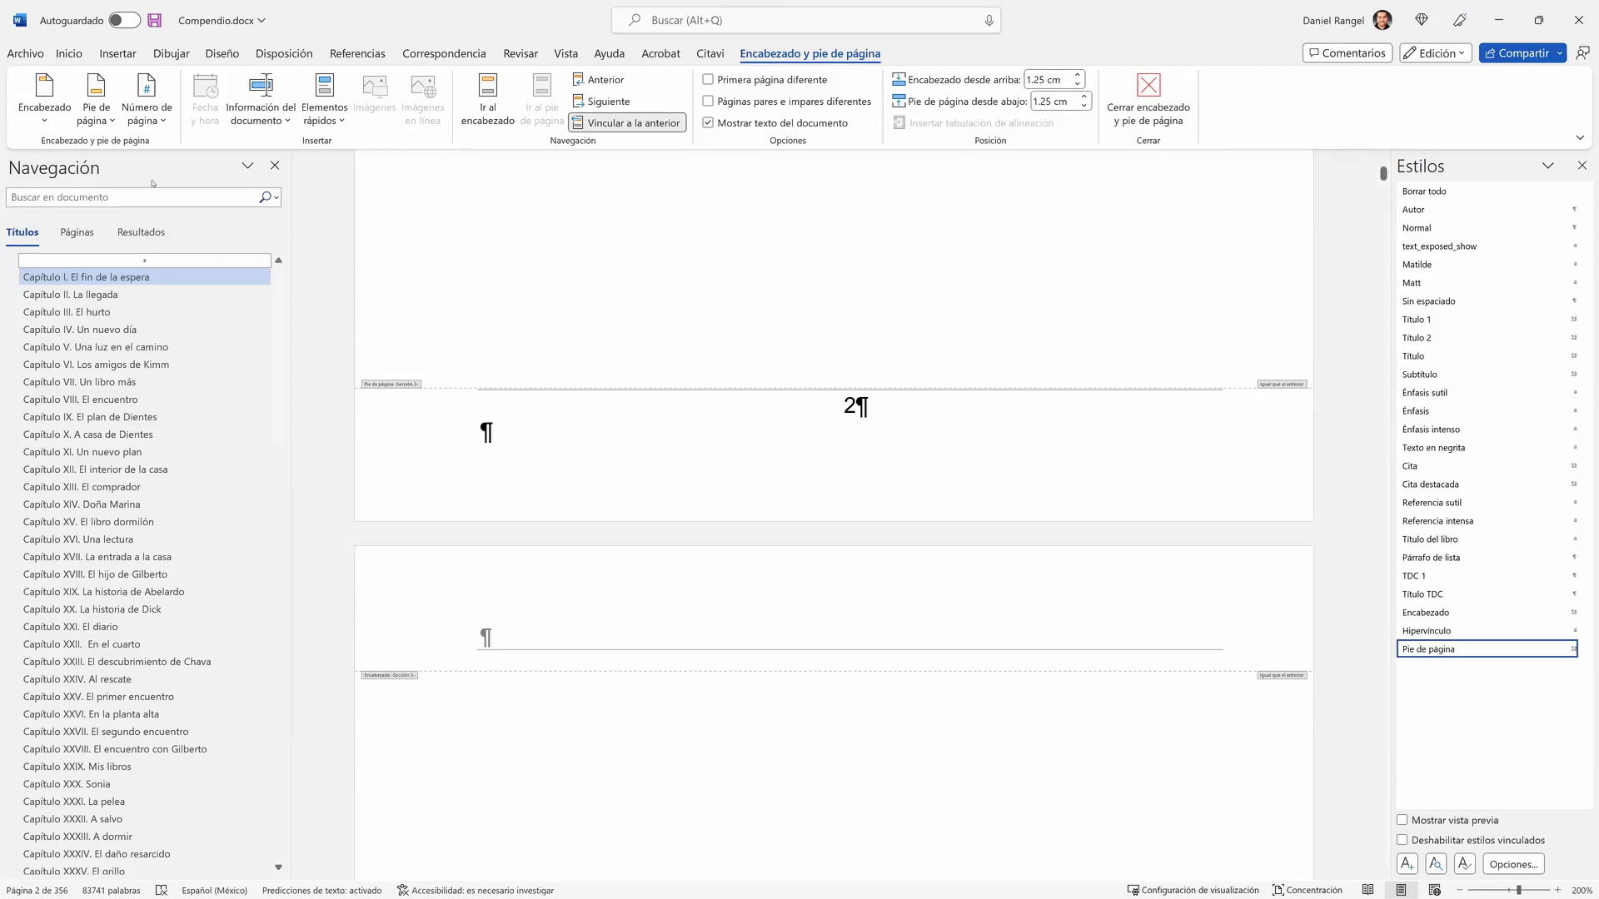
Format the page numbers as lowercase Roman numerals (i, ii, iii).
{"action": "left_click", "coordinate": [161, 125]}
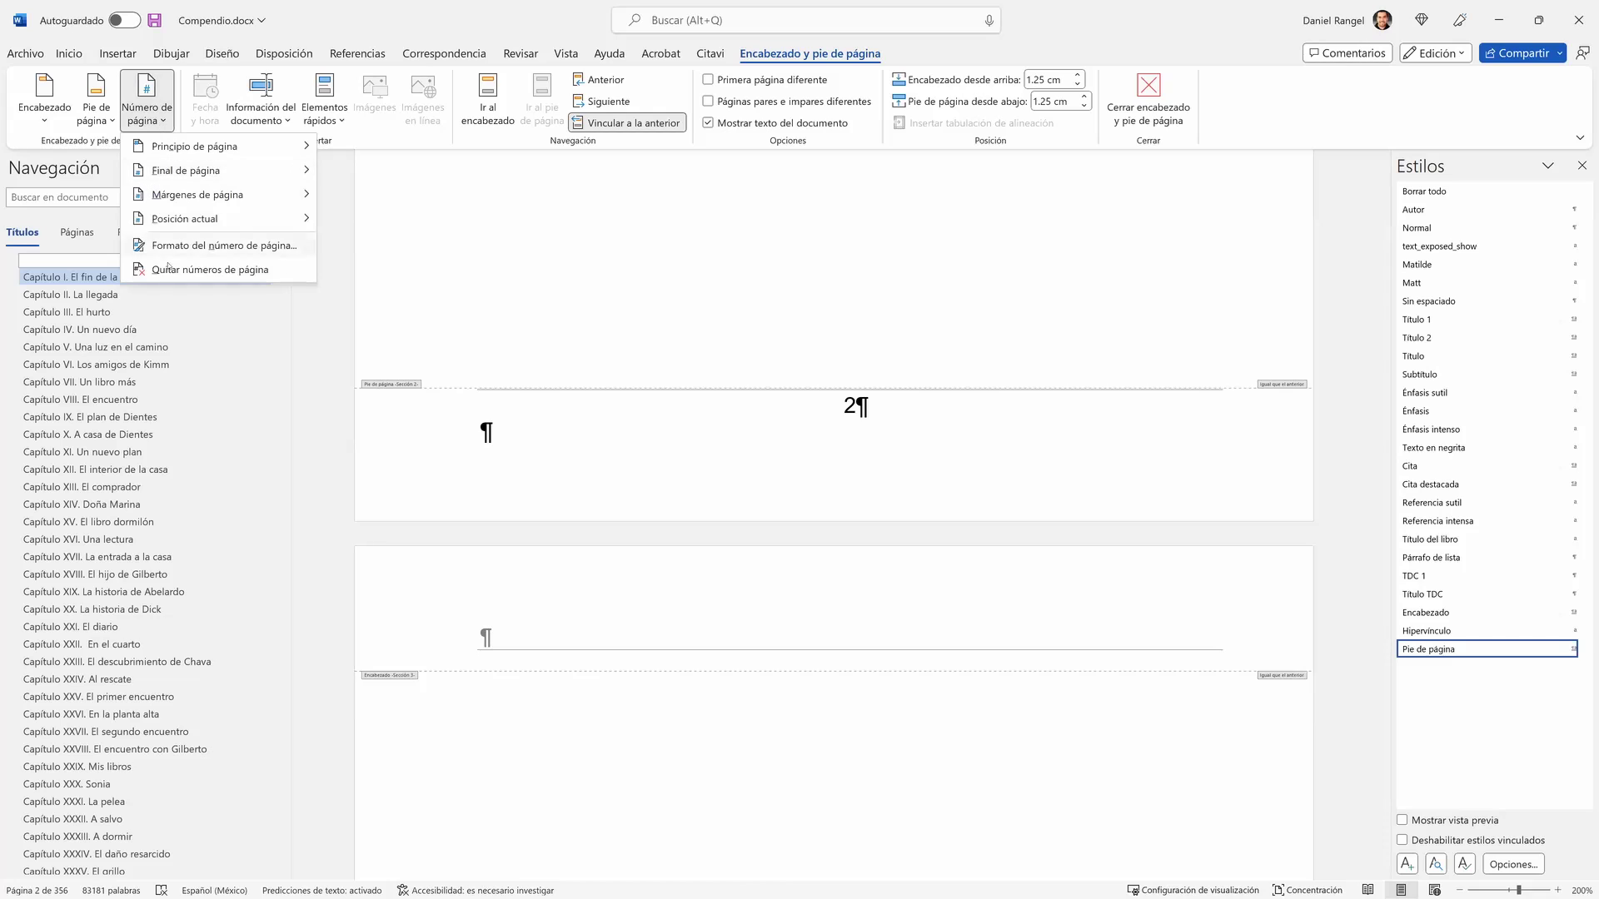
{"action": "left_click", "coordinate": [216, 247]}
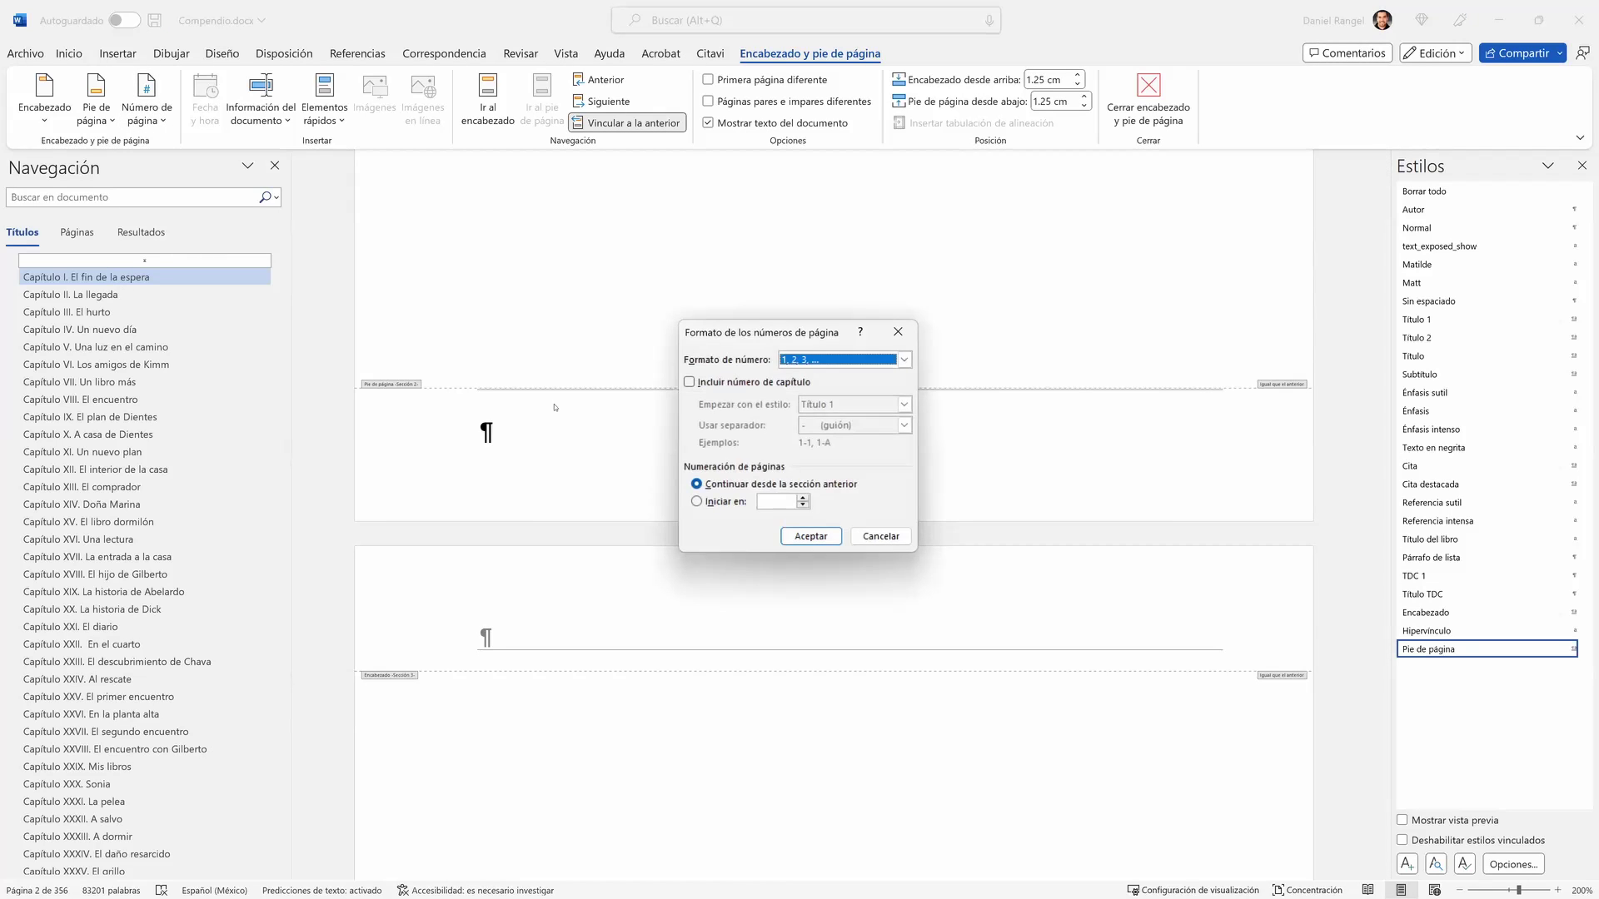
{"action": "left_click", "coordinate": [841, 357]}
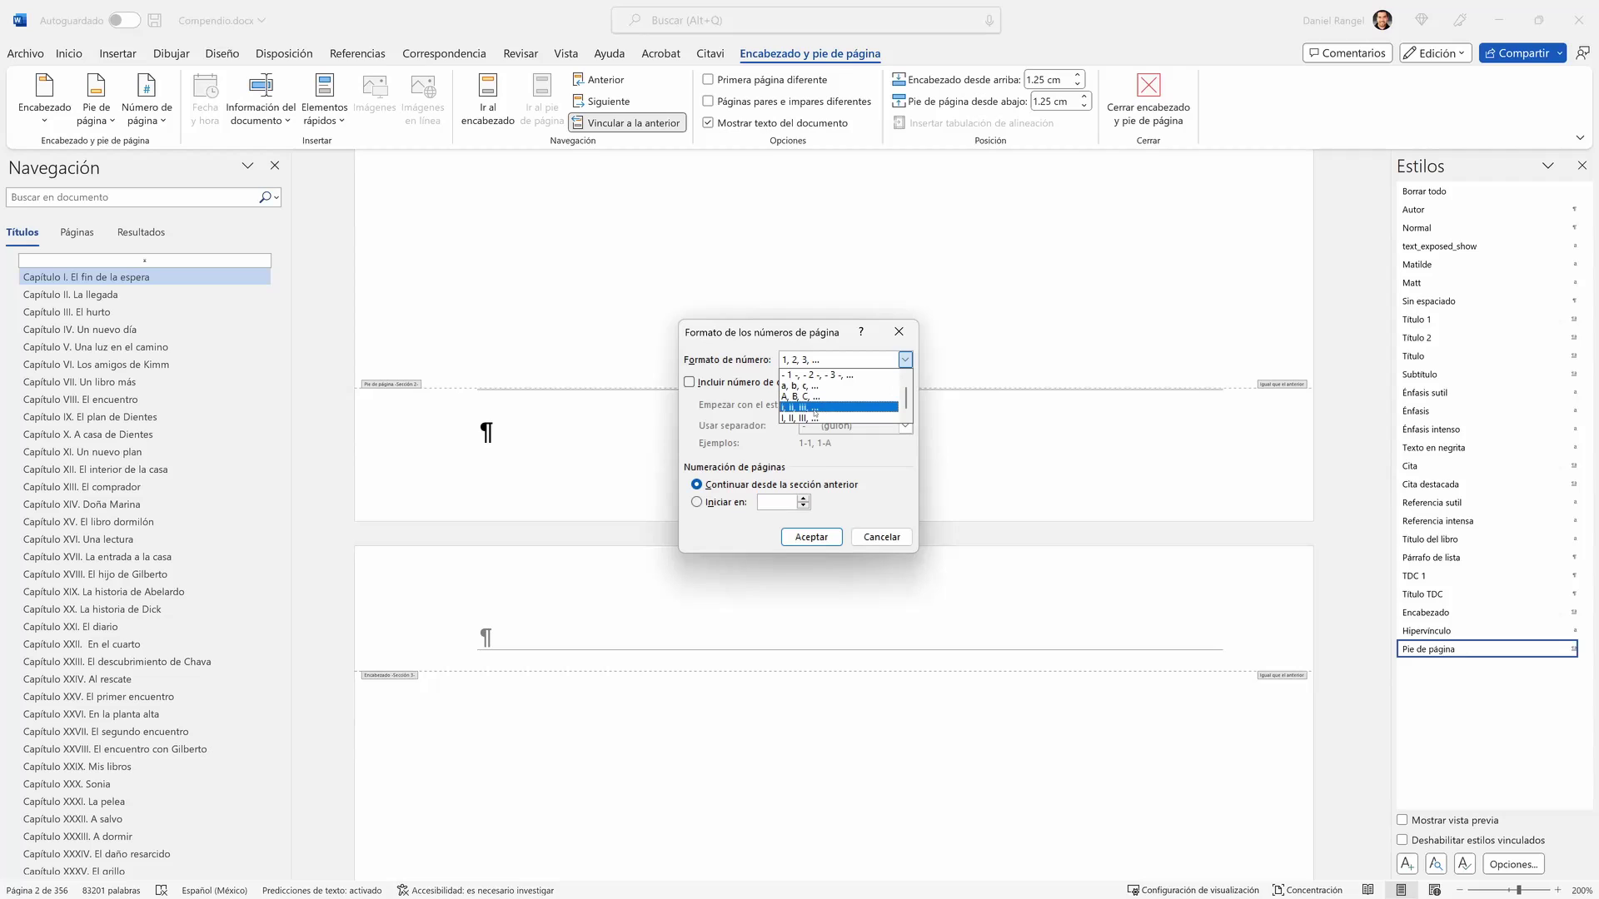
{"action": "left_click", "coordinate": [815, 408]}
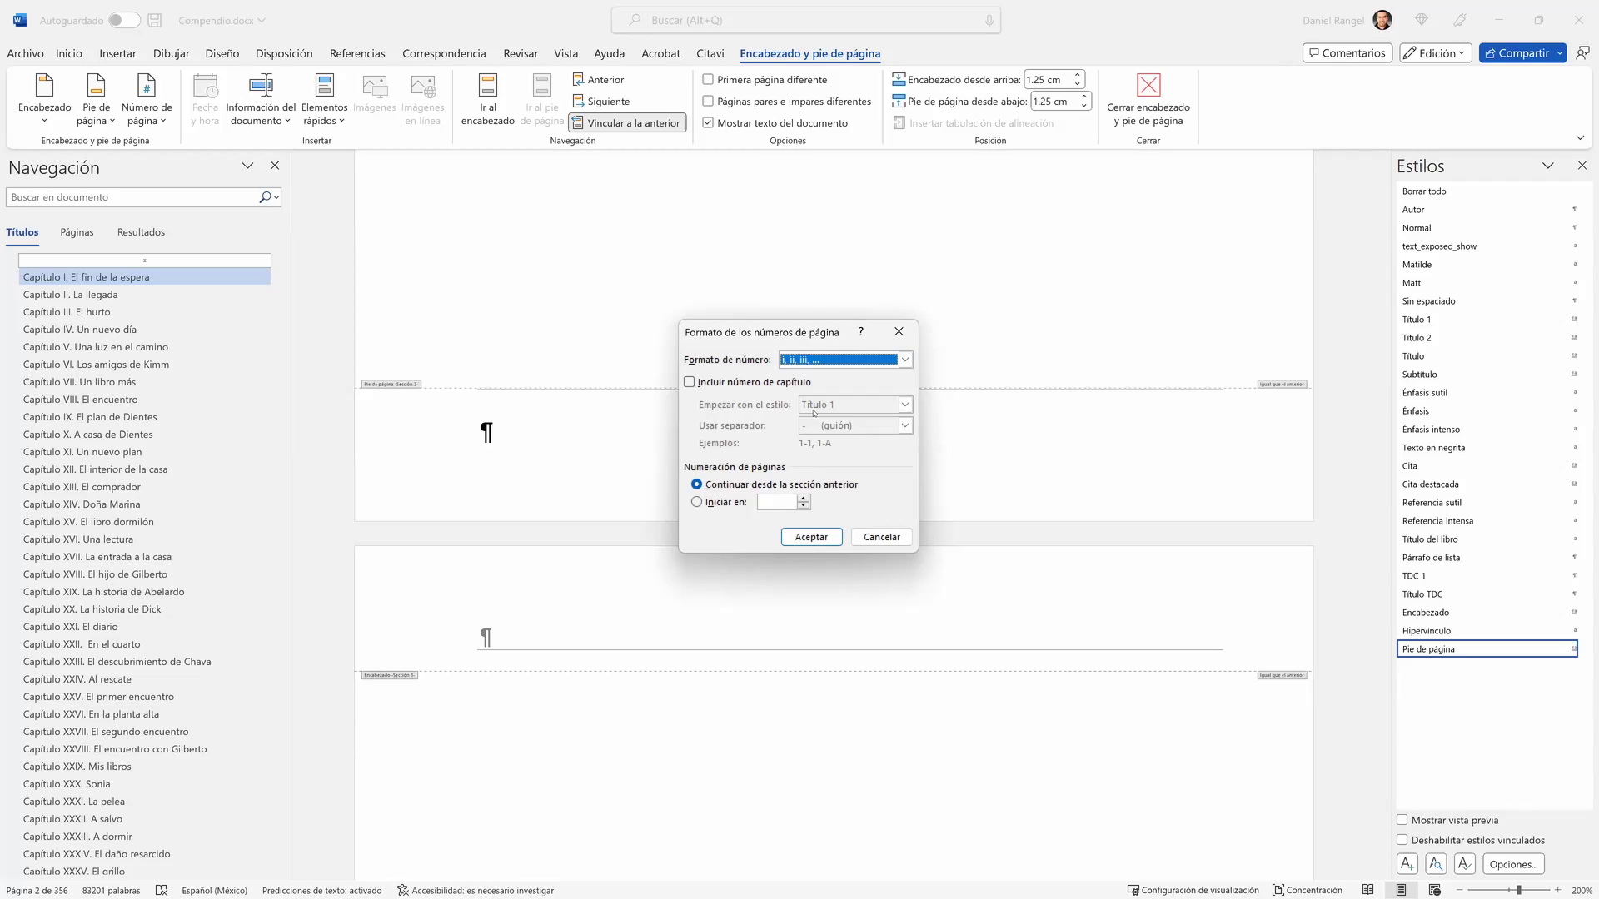
{"action": "left_click", "coordinate": [813, 538]}
{"action": "scroll", "coordinate": [830, 514], "scroll_direction": "down", "scroll_amount": 5}
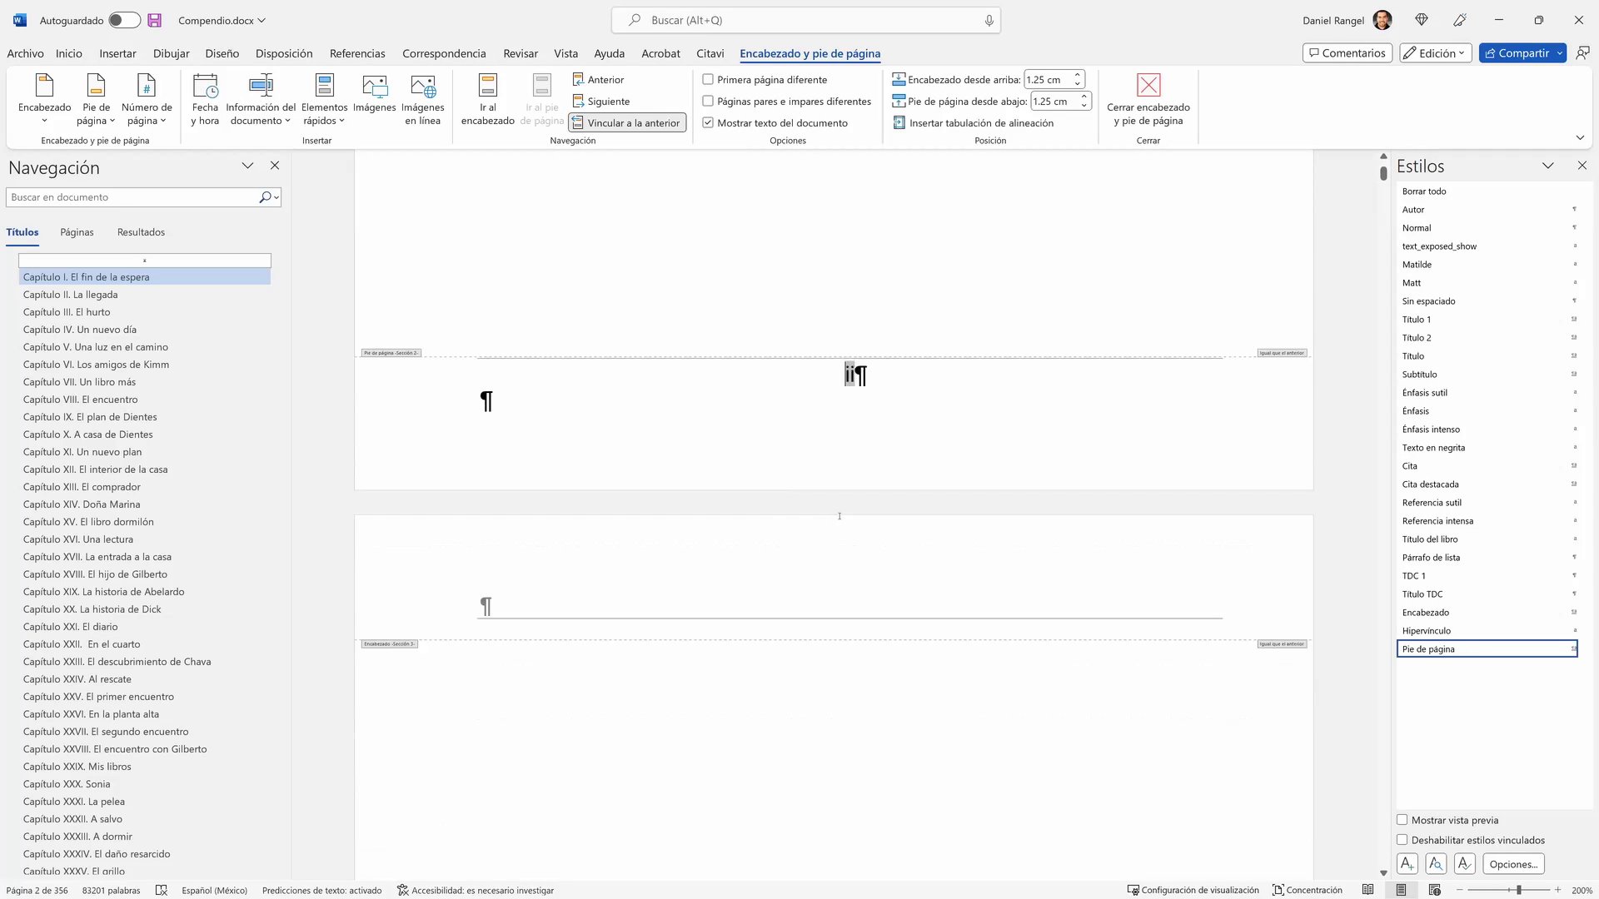
{"action": "scroll", "coordinate": [842, 367], "scroll_direction": "up", "scroll_amount": 5}
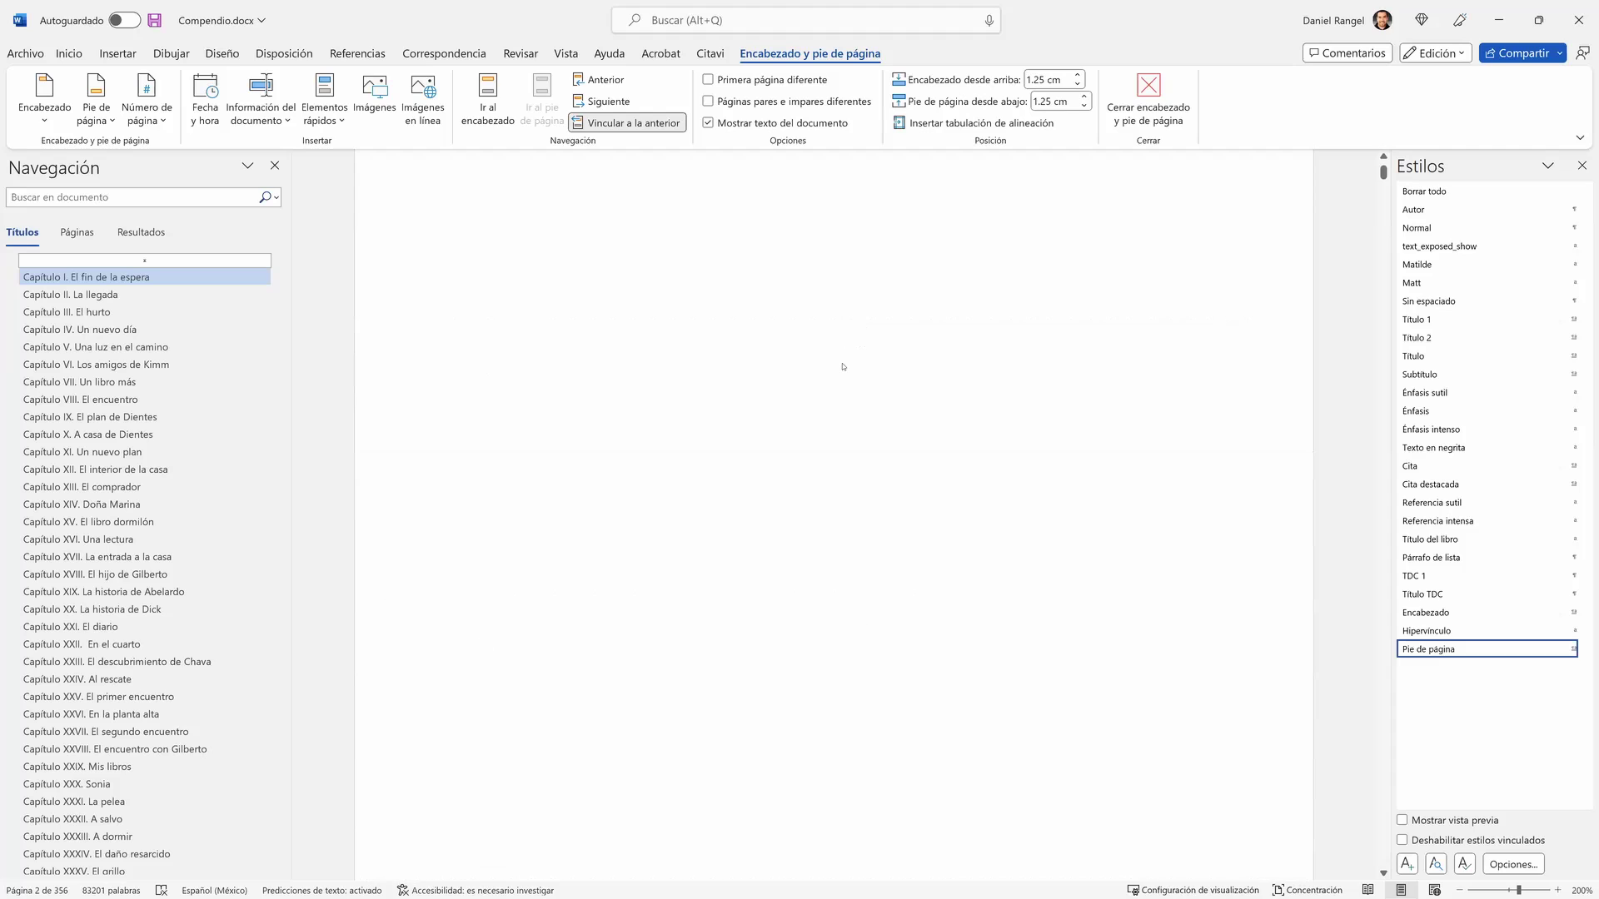
{"action": "scroll", "coordinate": [843, 367], "scroll_direction": "up", "scroll_amount": 5}
{"action": "scroll", "coordinate": [842, 363], "scroll_direction": "up", "scroll_amount": 3}
{"action": "scroll", "coordinate": [842, 362], "scroll_direction": "down", "scroll_amount": 5}
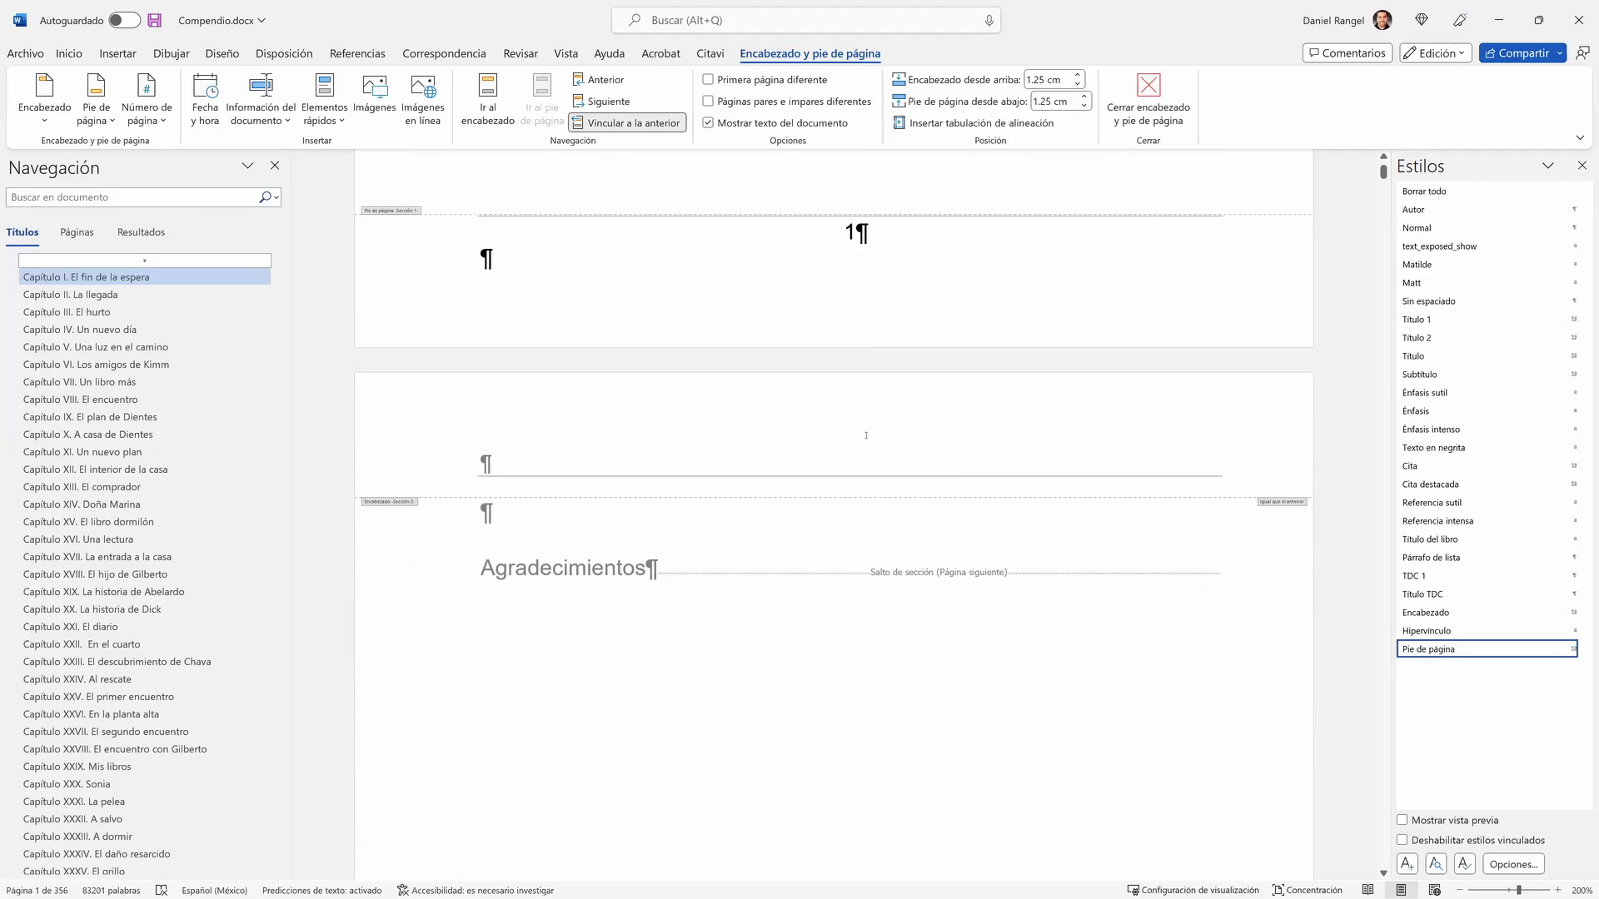
{"action": "left_click", "coordinate": [857, 234]}
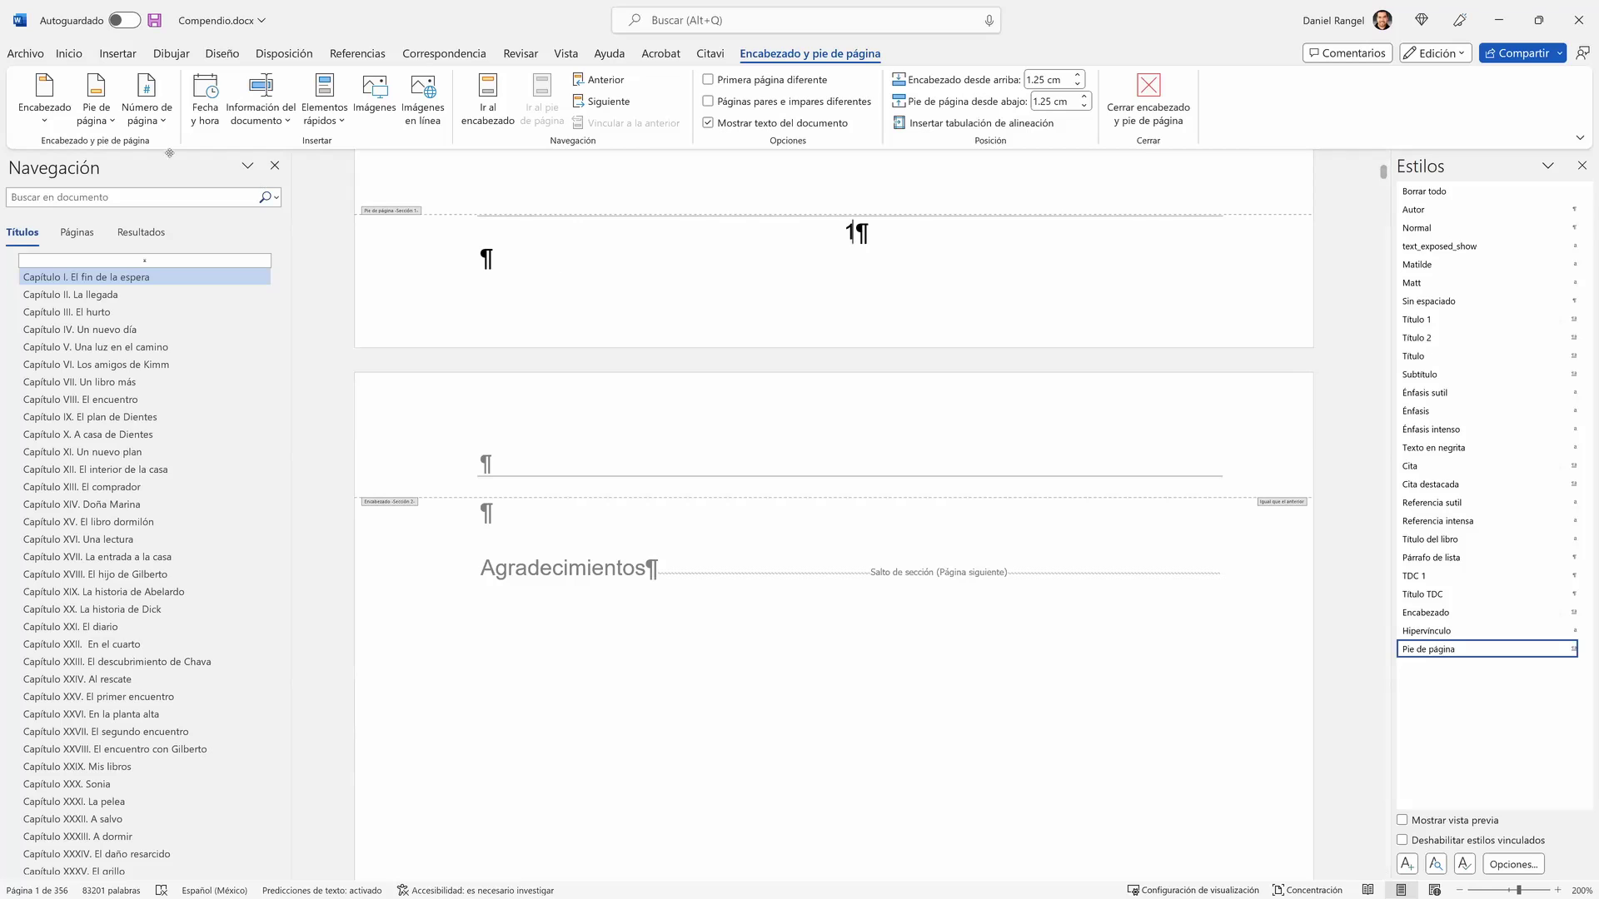
{"action": "left_click", "coordinate": [162, 125]}
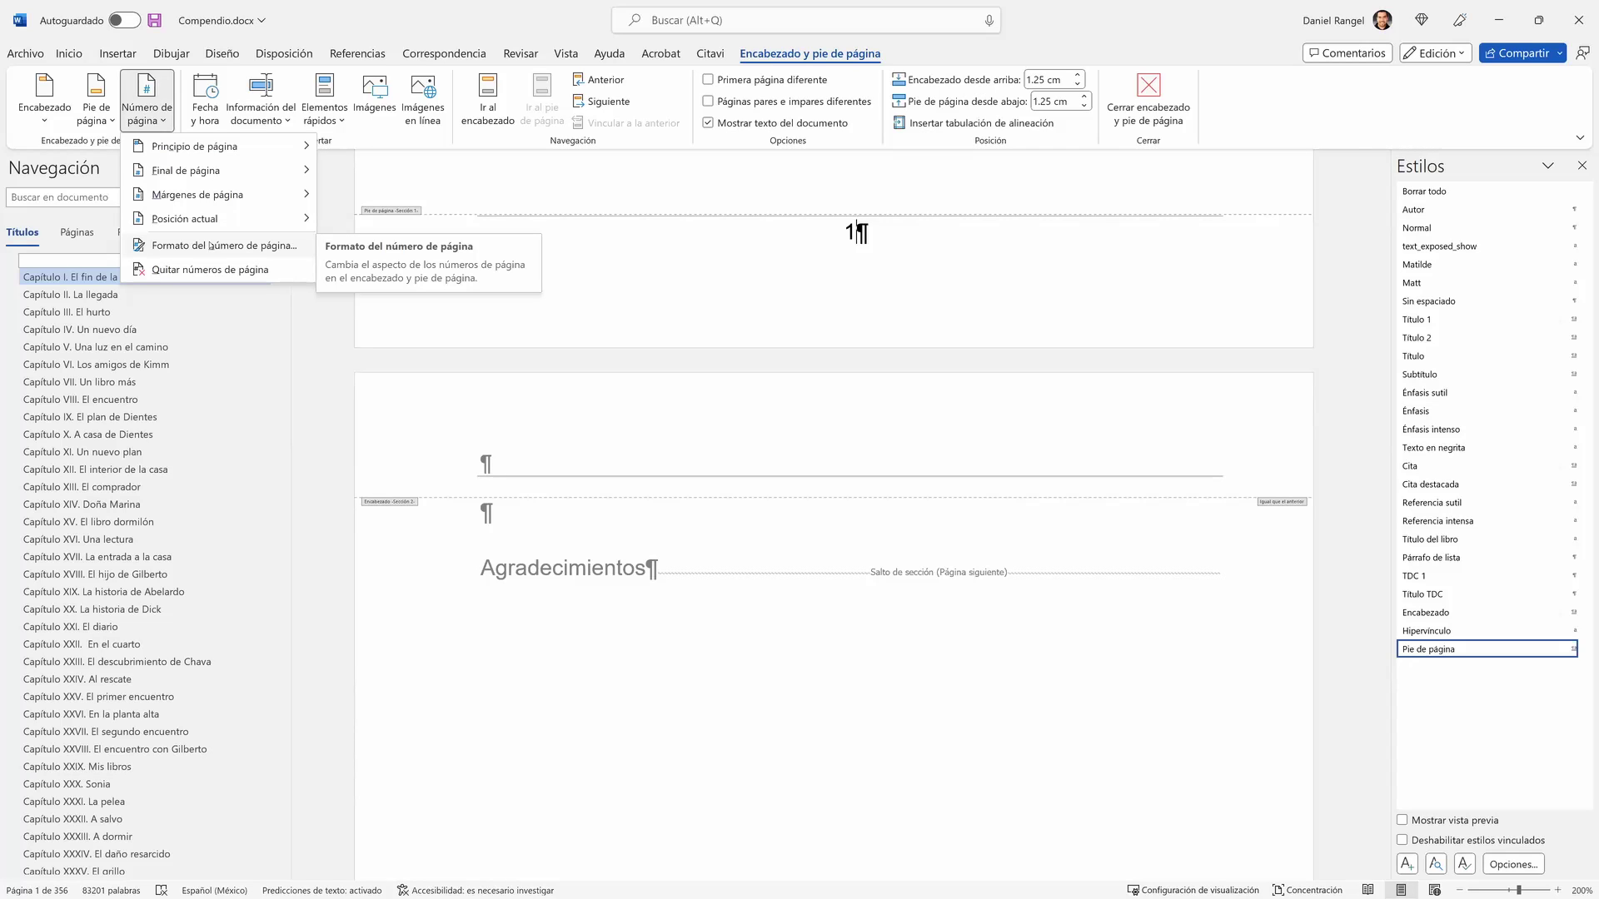
{"action": "left_click", "coordinate": [577, 566]}
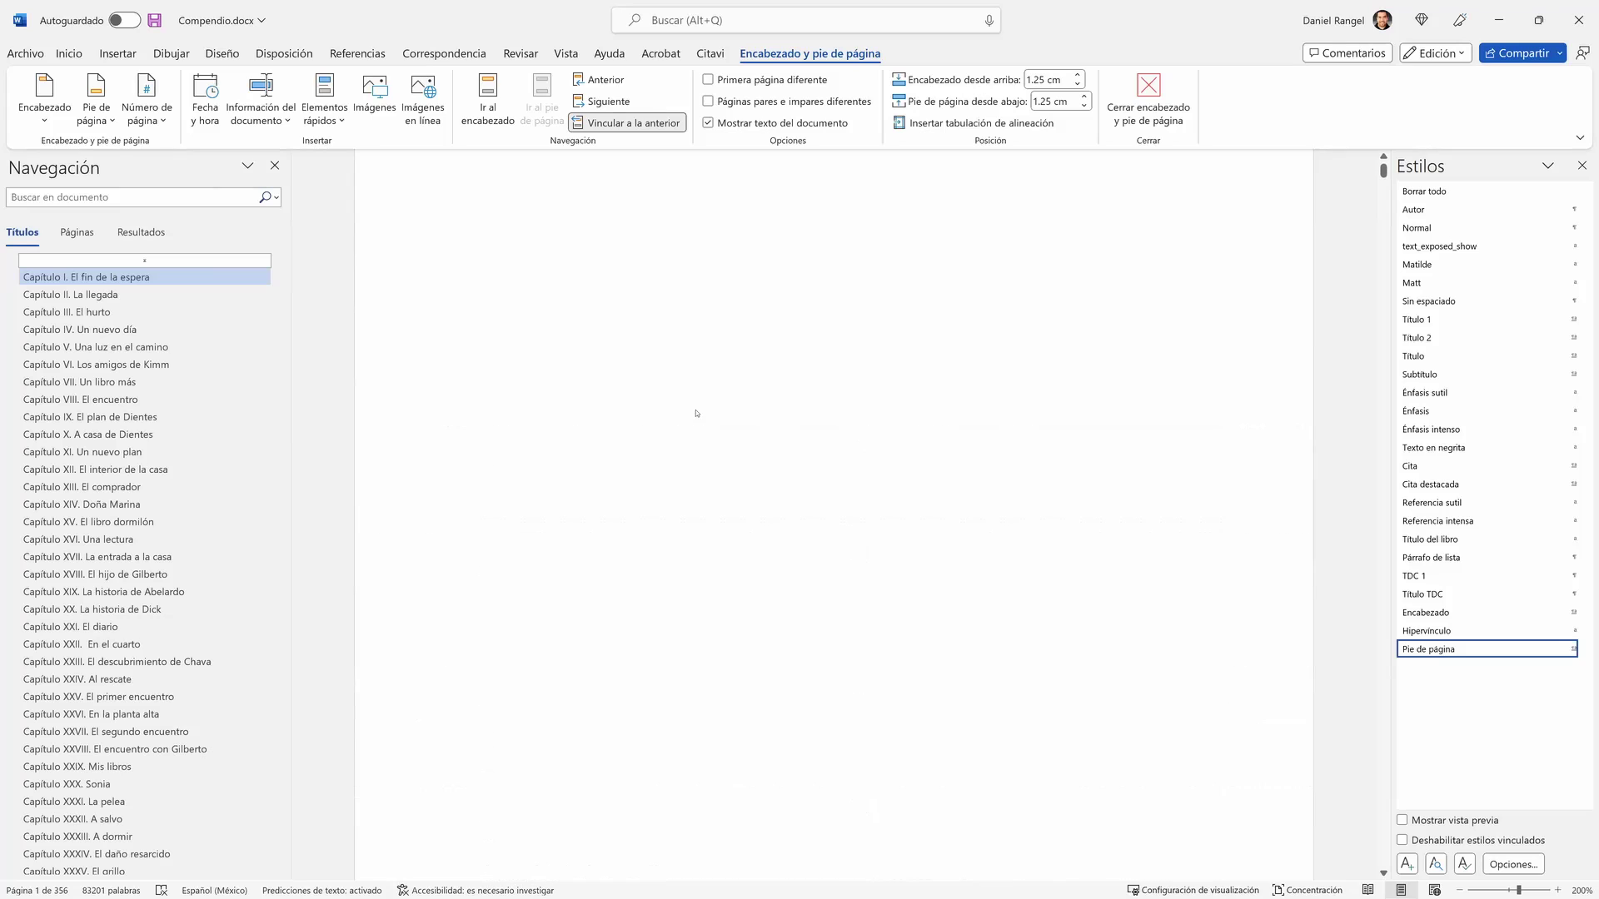
{"action": "scroll", "coordinate": [649, 383], "scroll_direction": "up", "scroll_amount": 2}
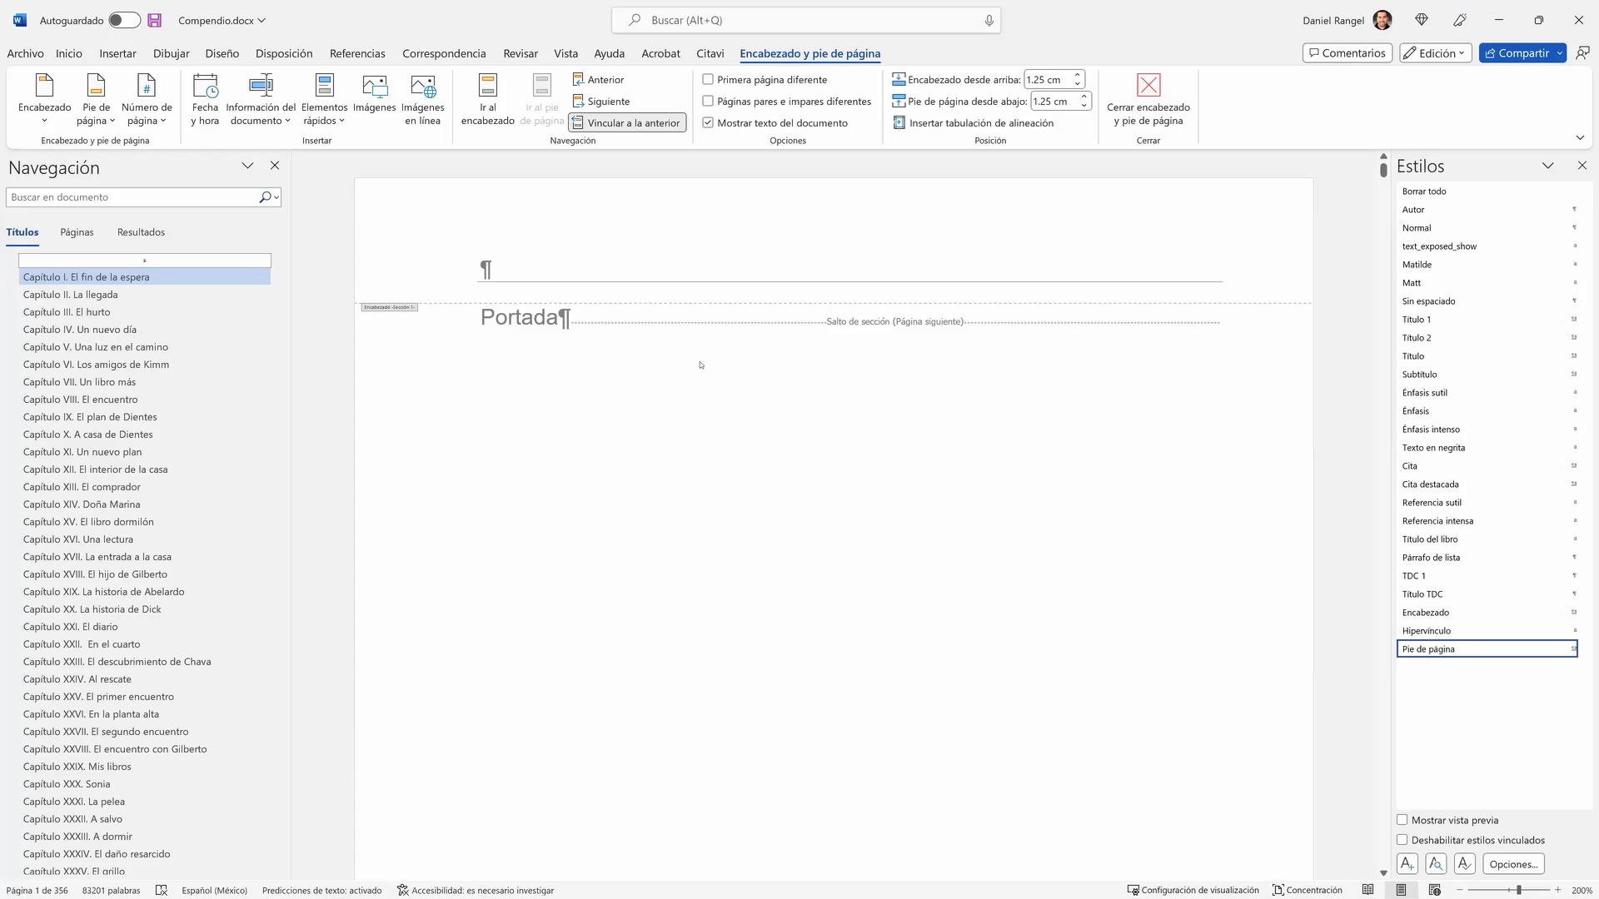
{"action": "scroll", "coordinate": [695, 407], "scroll_direction": "down", "scroll_amount": 2}
Close the footer, reveal the Tabla de contenido e índice box in PowerPoint, and return to Word.
{"action": "double_click", "coordinate": [696, 408]}
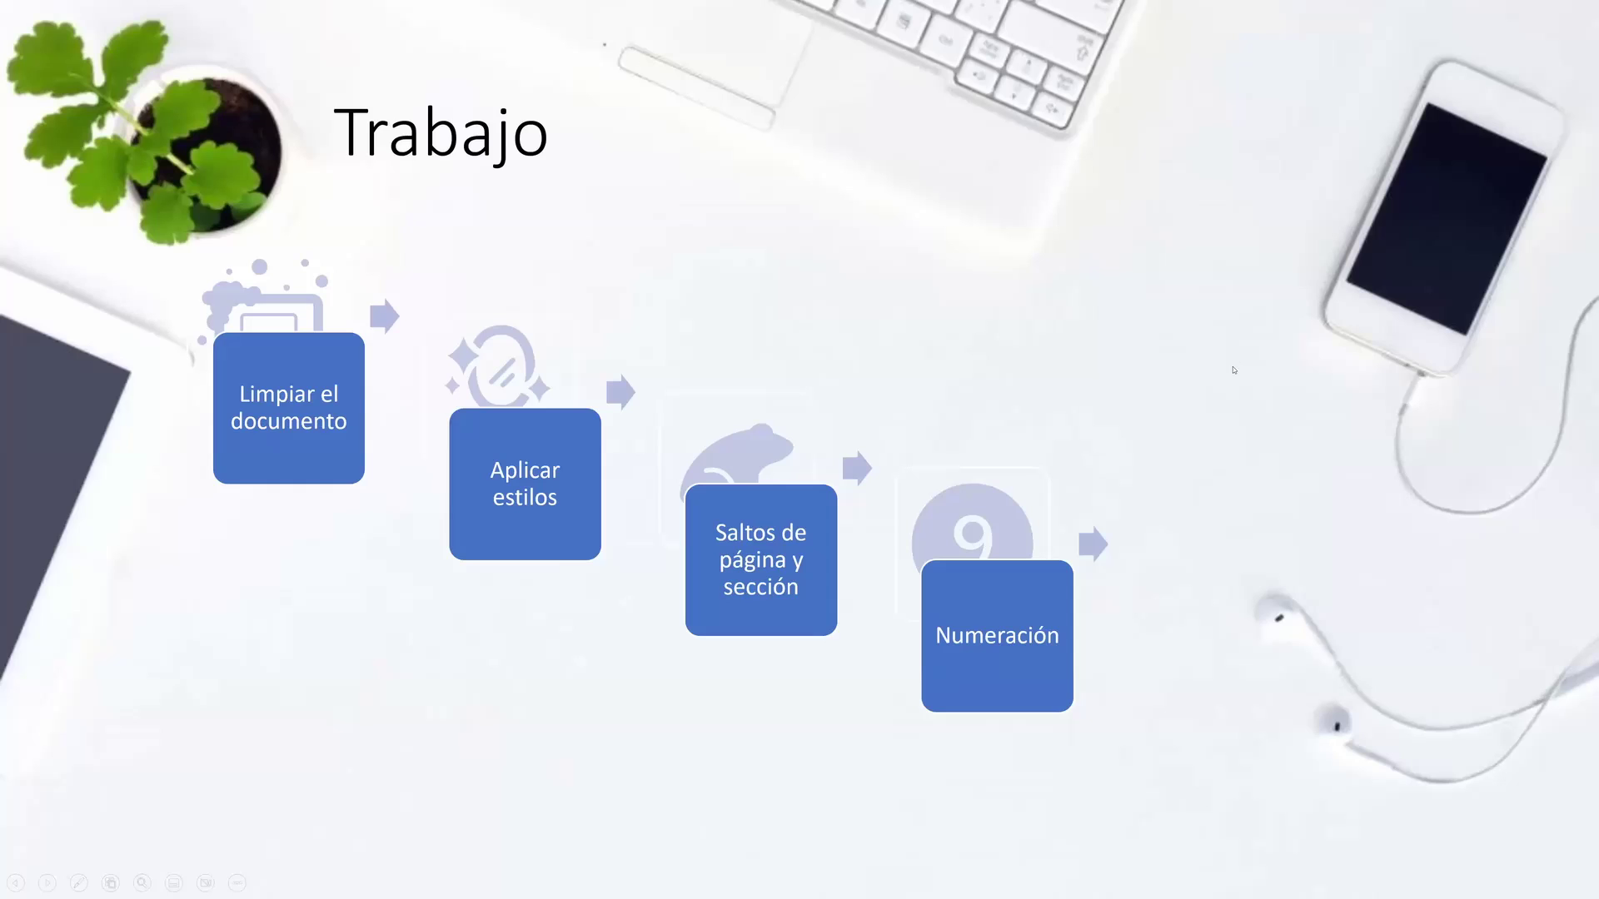
{"action": "left_click", "coordinate": [1233, 370]}
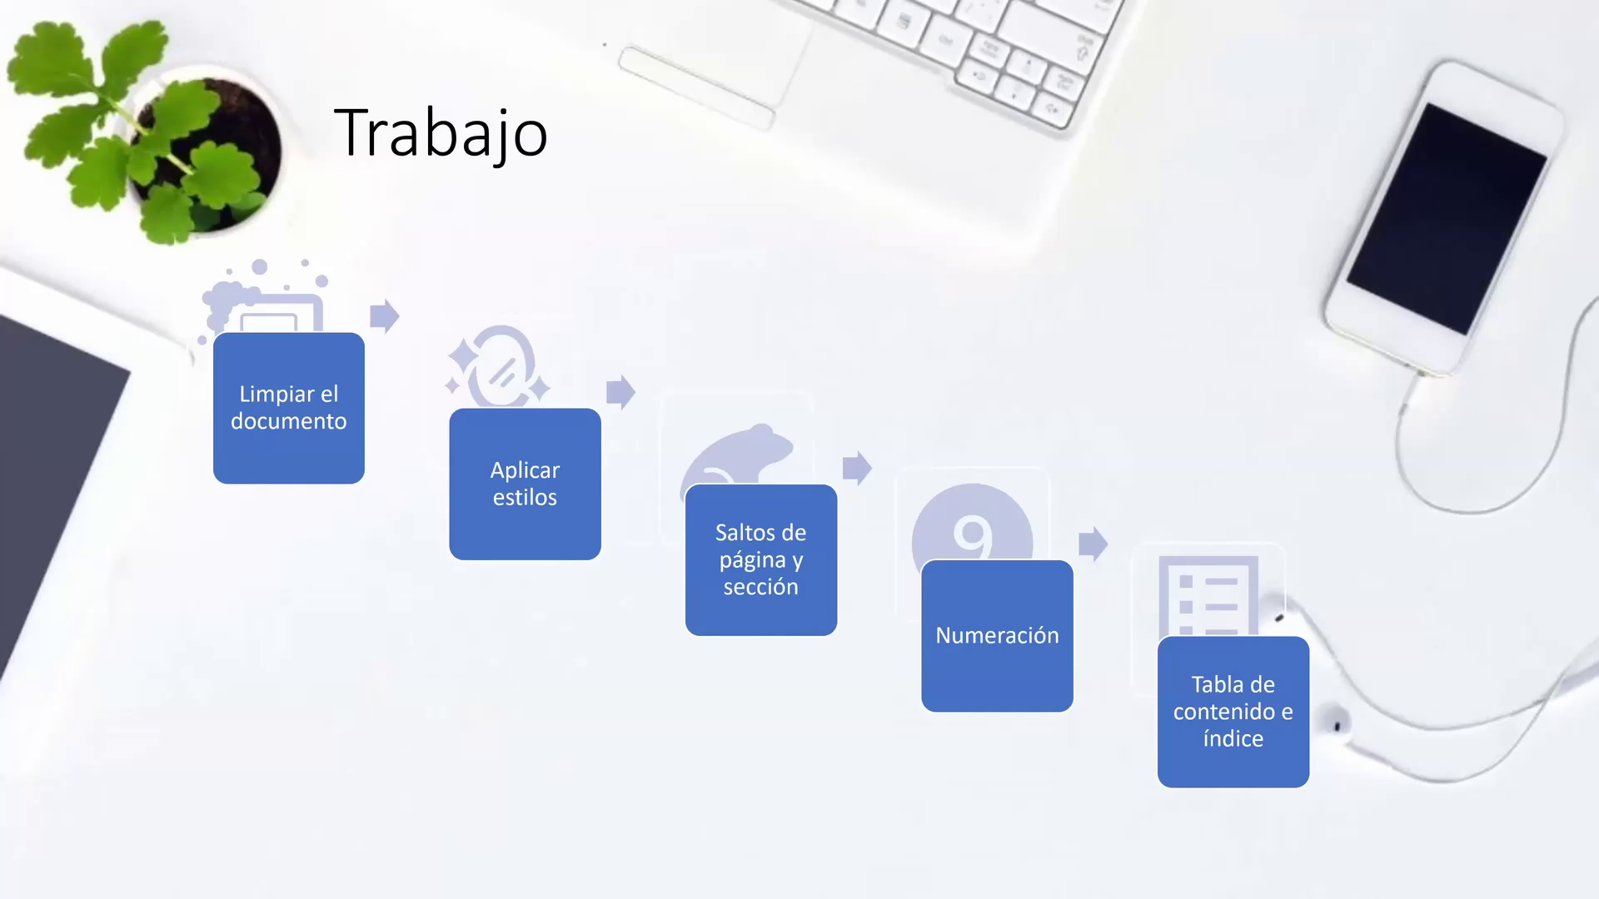
{"action": "key", "text": "alt+Tab"}
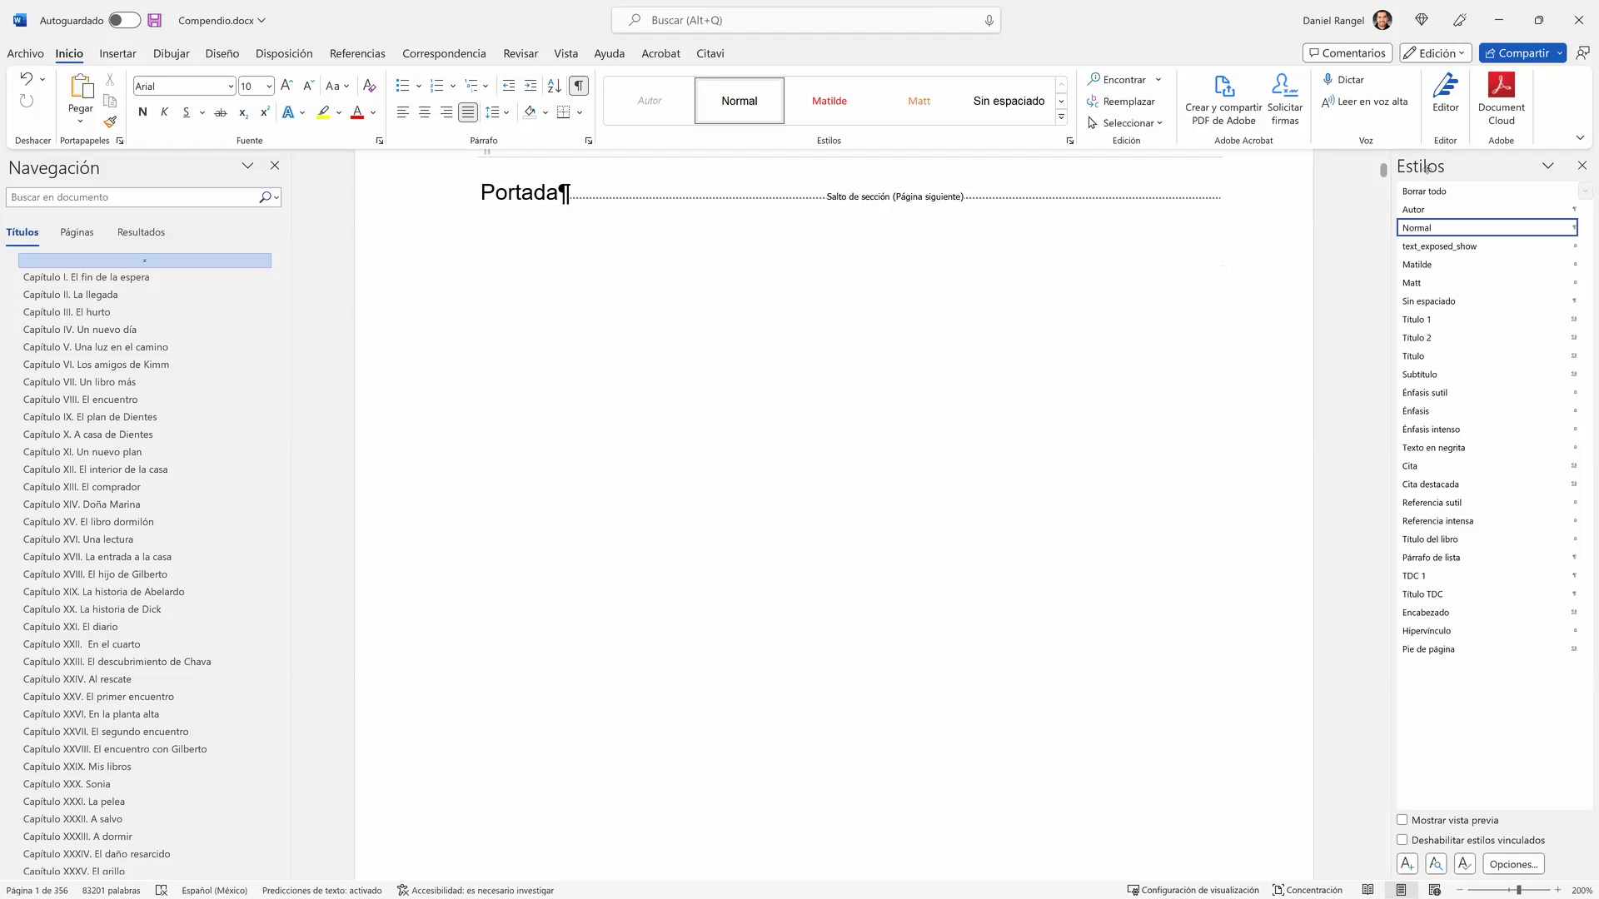
Scroll through Compendio's finished table of contents to review its entries.
{"action": "left_click_drag", "start_coordinate": [1384, 169], "coordinate": [1392, 868]}
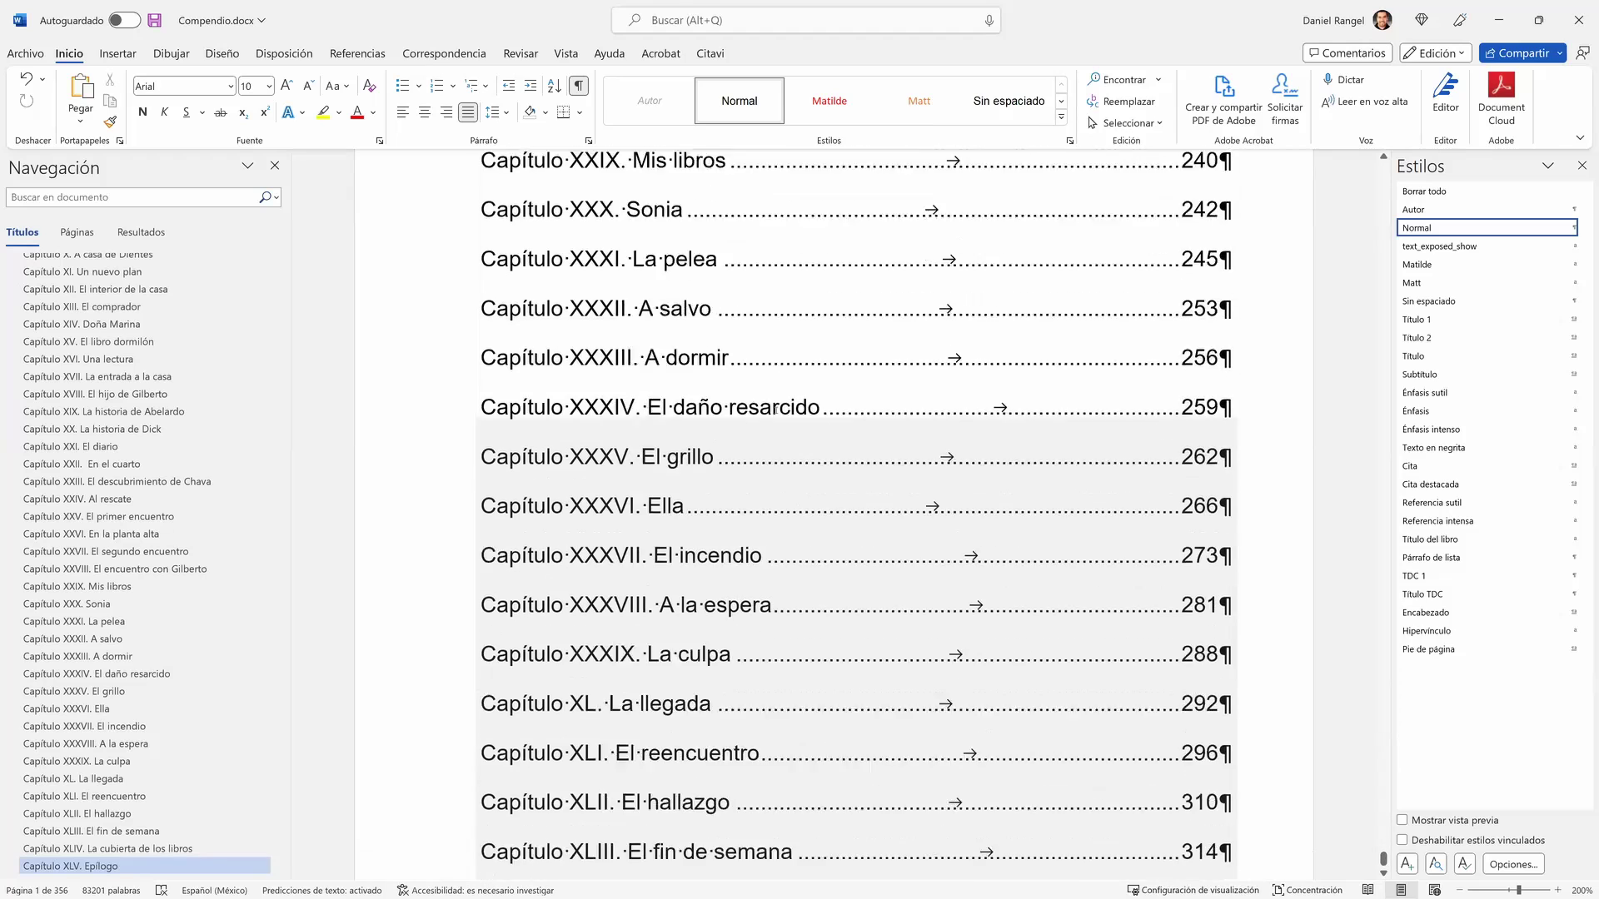
{"action": "scroll", "coordinate": [780, 412], "scroll_direction": "up", "scroll_amount": 10}
{"action": "scroll", "coordinate": [780, 412], "scroll_direction": "up", "scroll_amount": 3}
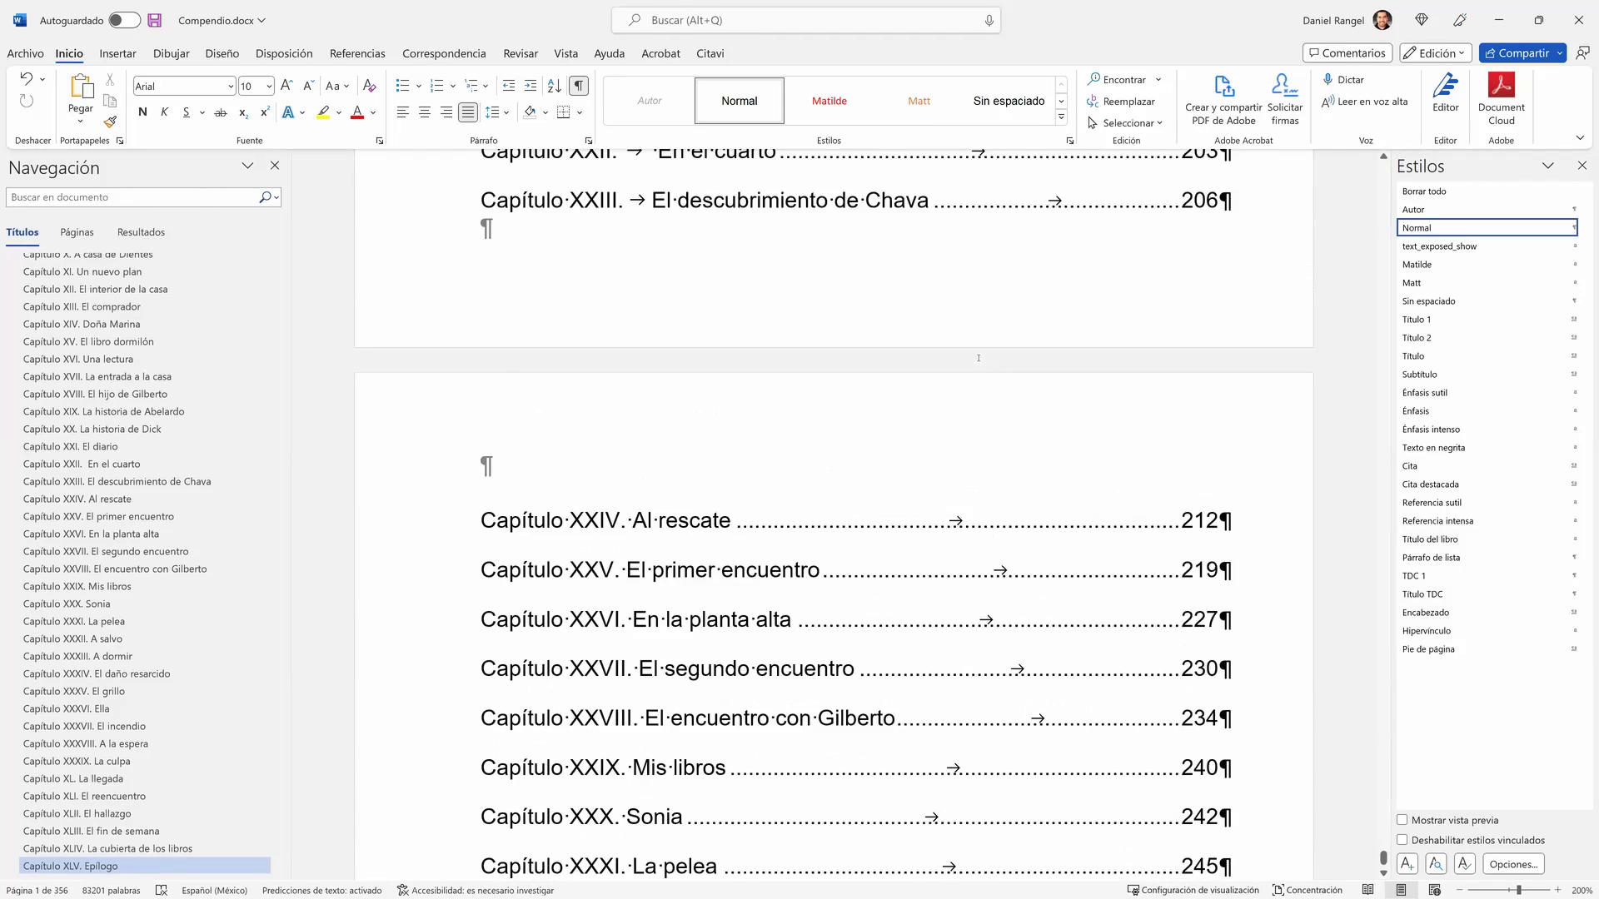
{"action": "scroll", "coordinate": [780, 412], "scroll_direction": "up", "scroll_amount": 5}
{"action": "scroll", "coordinate": [780, 412], "scroll_direction": "up", "scroll_amount": 5}
{"action": "scroll", "coordinate": [1143, 370], "scroll_direction": "up", "scroll_amount": 4}
{"action": "scroll", "coordinate": [1144, 370], "scroll_direction": "up", "scroll_amount": 2}
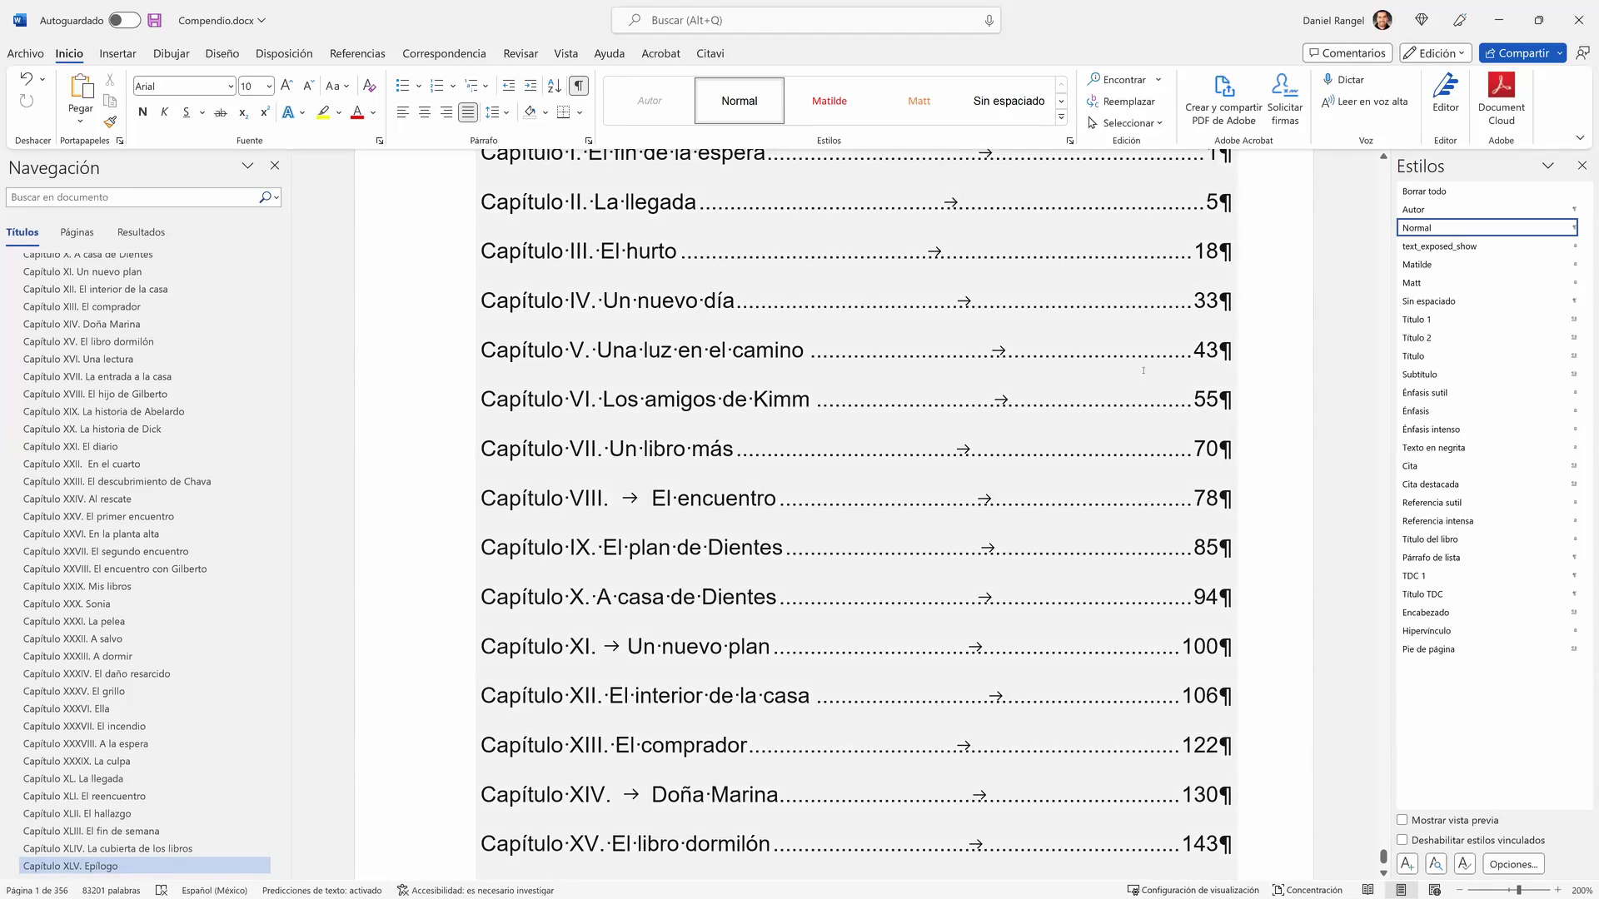
{"action": "scroll", "coordinate": [1144, 370], "scroll_direction": "up", "scroll_amount": 3}
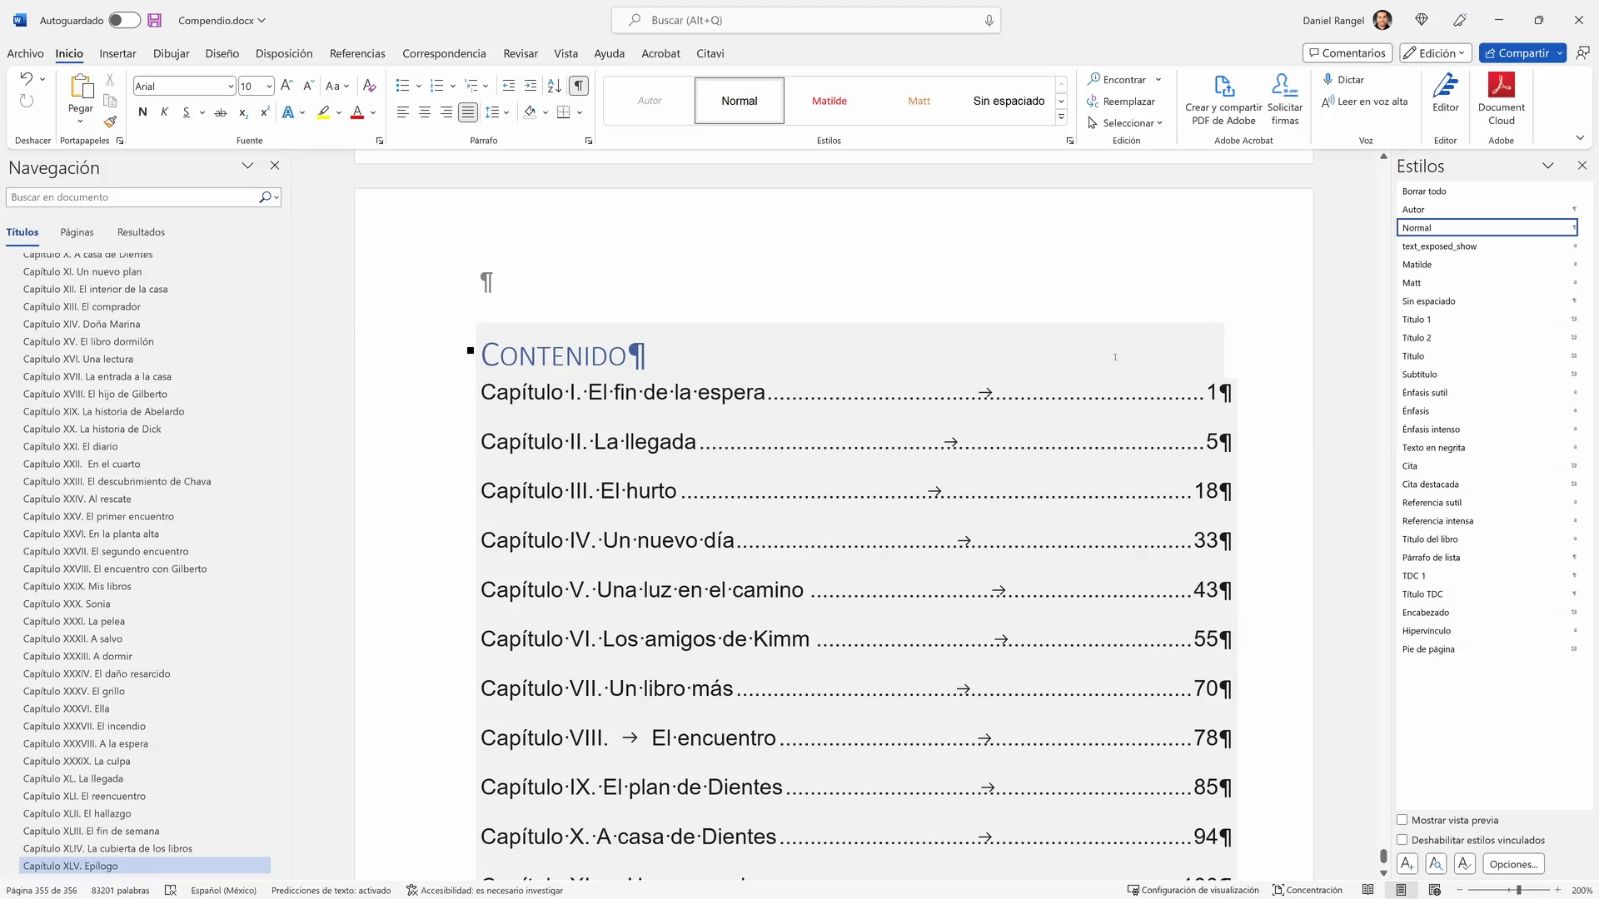
{"action": "scroll", "coordinate": [1114, 357], "scroll_direction": "down", "scroll_amount": 3}
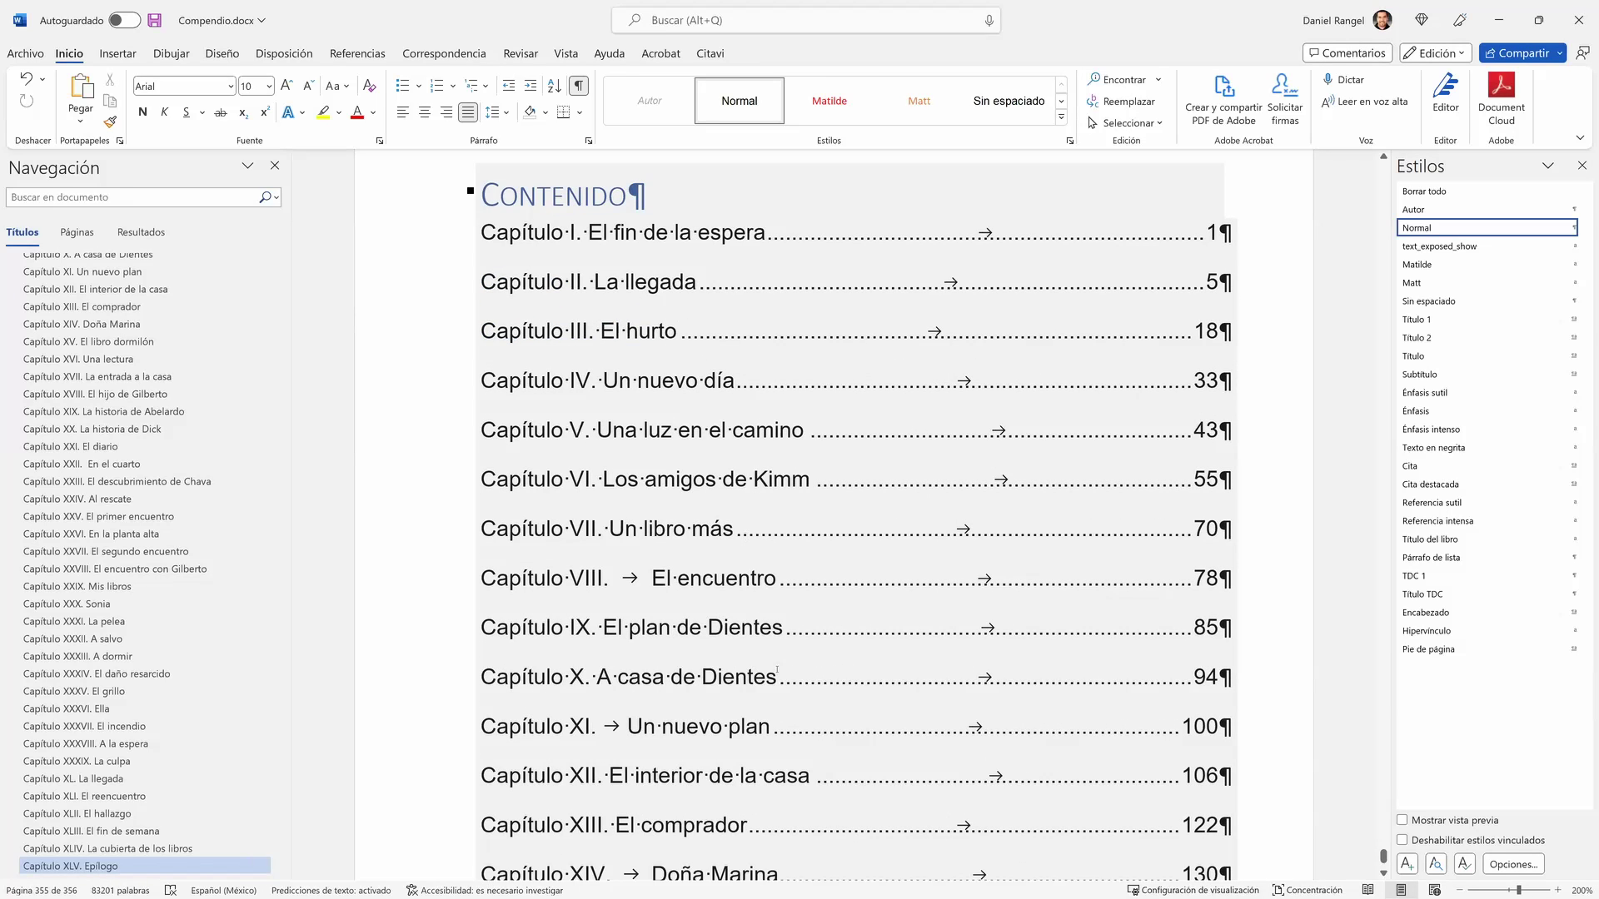
{"action": "scroll", "coordinate": [787, 695], "scroll_direction": "down", "scroll_amount": 1}
{"action": "scroll", "coordinate": [787, 696], "scroll_direction": "down", "scroll_amount": 5}
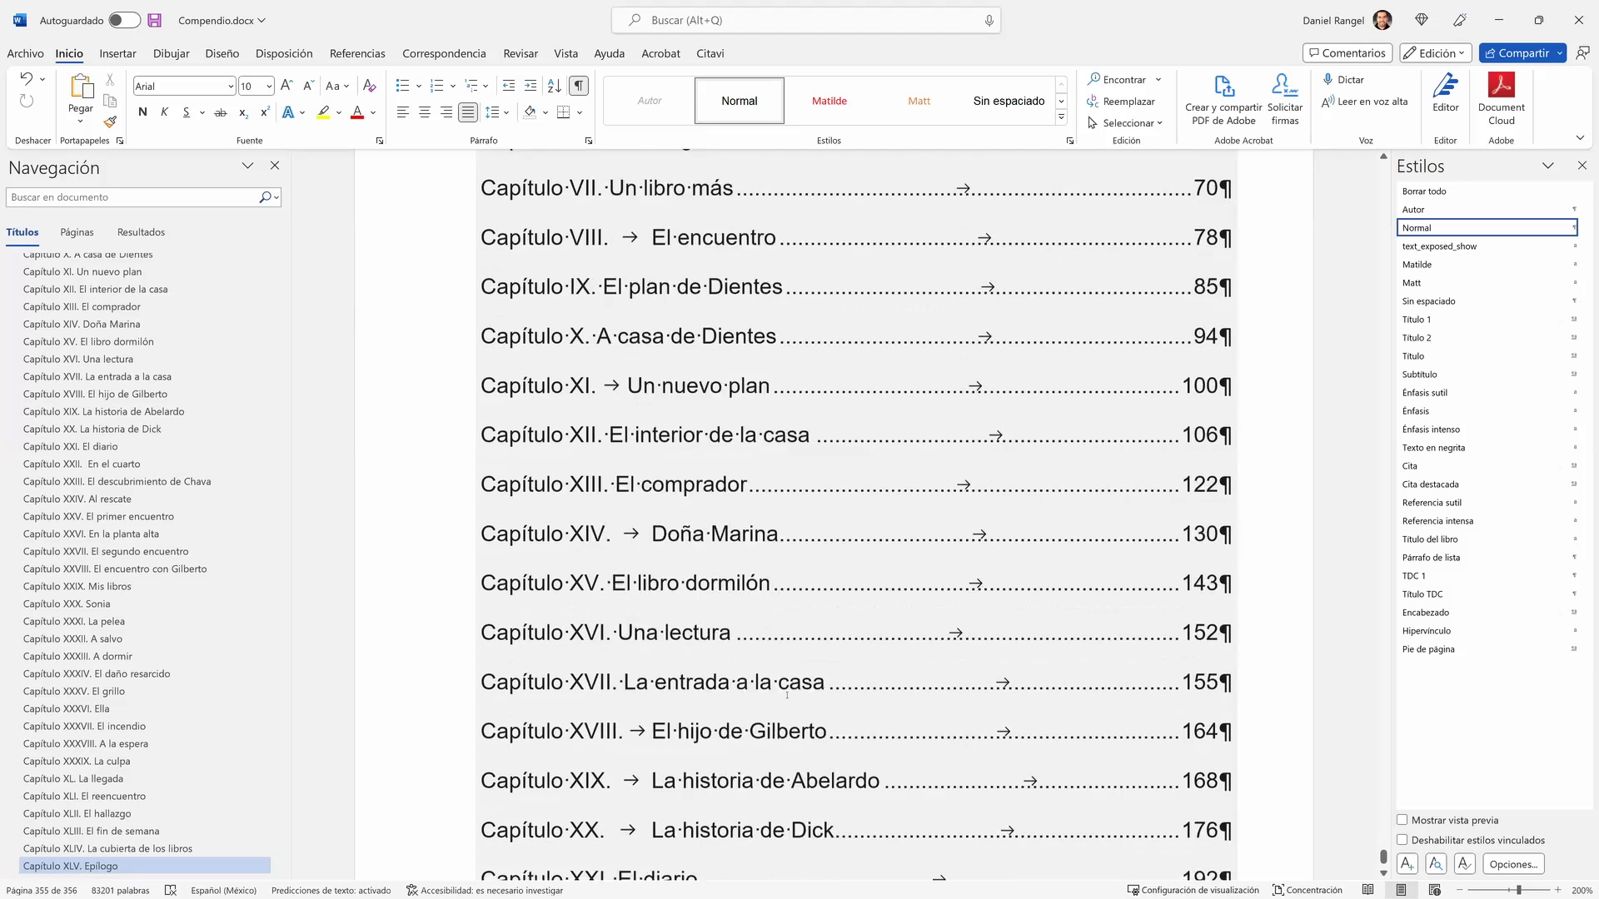
{"action": "scroll", "coordinate": [806, 708], "scroll_direction": "down", "scroll_amount": 3}
{"action": "scroll", "coordinate": [647, 429], "scroll_direction": "up", "scroll_amount": 7}
{"action": "scroll", "coordinate": [647, 428], "scroll_direction": "up", "scroll_amount": 4}
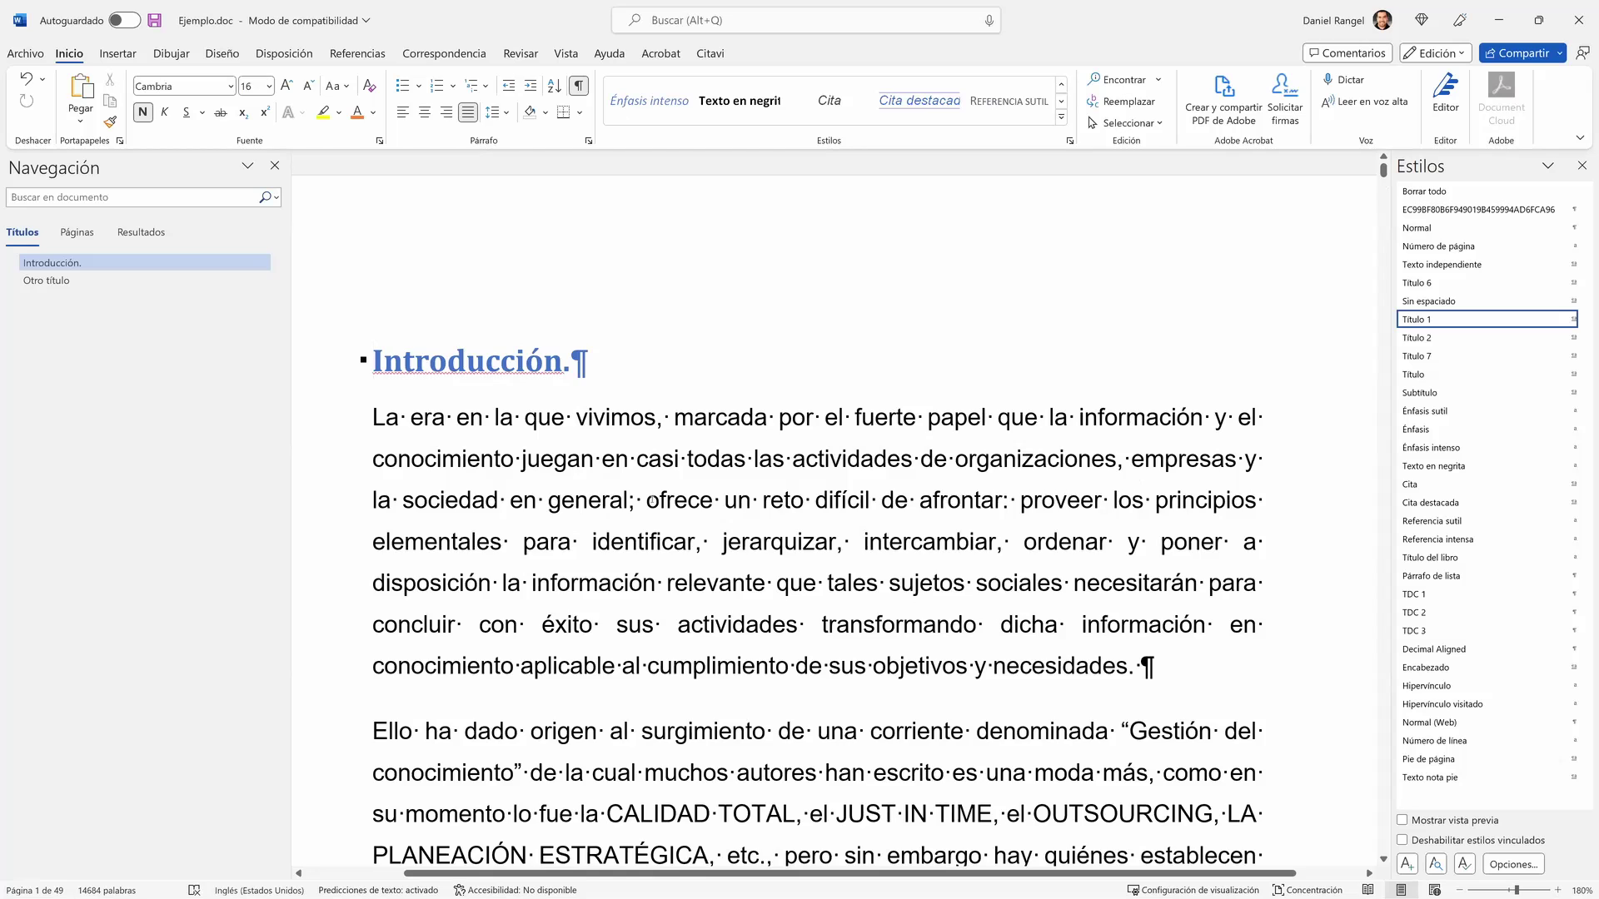
Select 'Gestión del conocimiento' in the second paragraph and open Marcar entrada for it.
{"action": "scroll", "coordinate": [653, 498], "scroll_direction": "down", "scroll_amount": 1}
{"action": "scroll", "coordinate": [1014, 586], "scroll_direction": "down", "scroll_amount": 2}
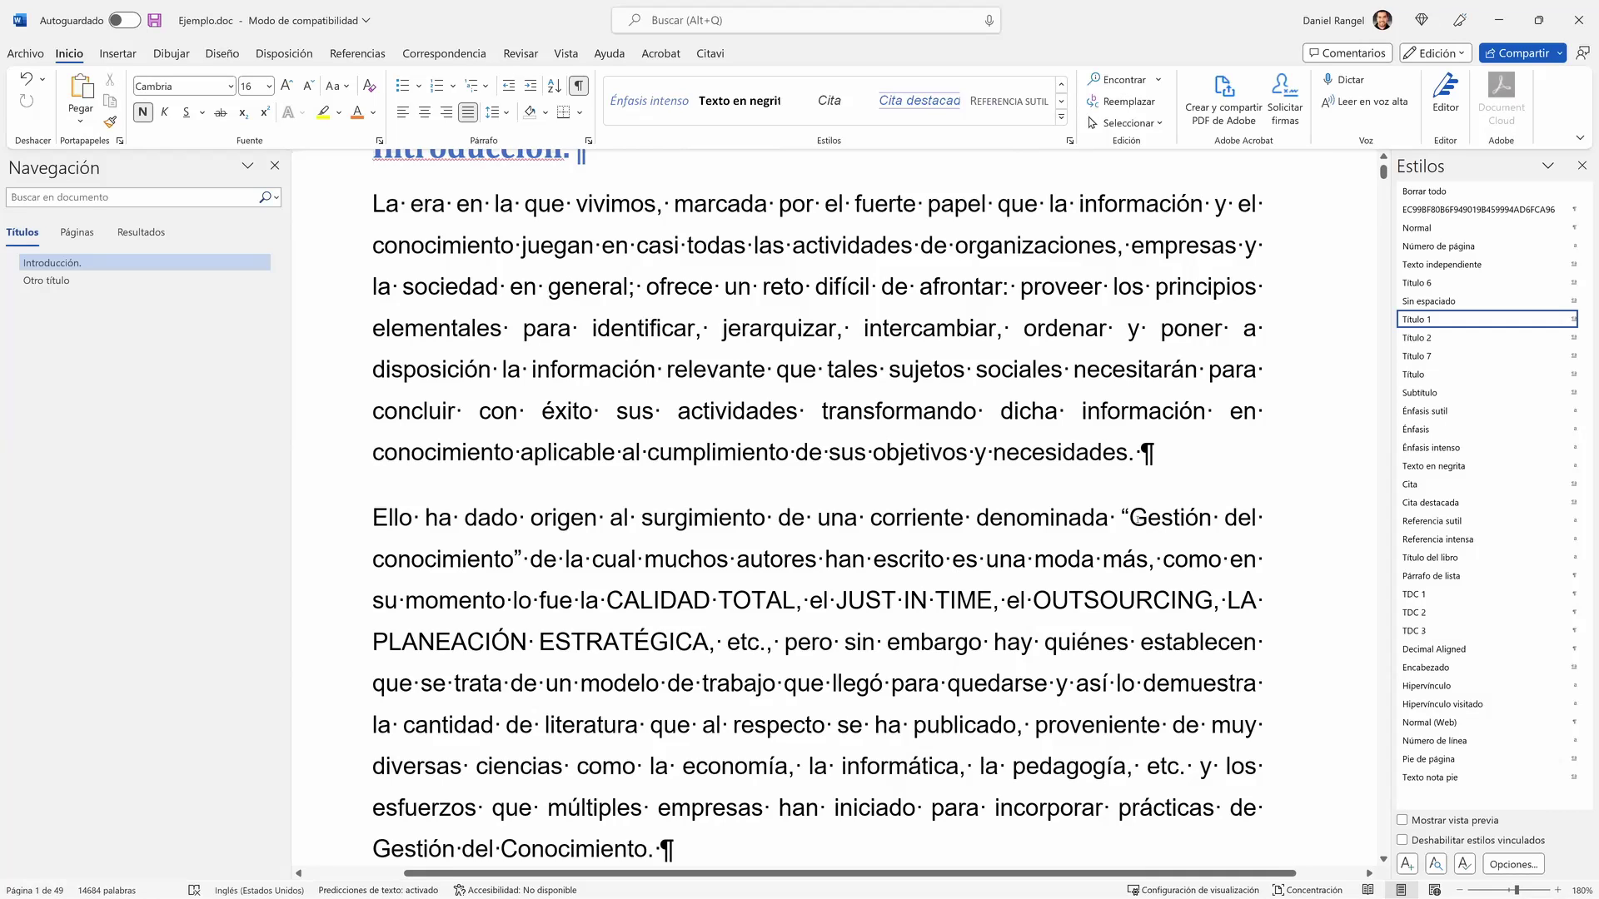
{"action": "left_click", "coordinate": [1130, 517]}
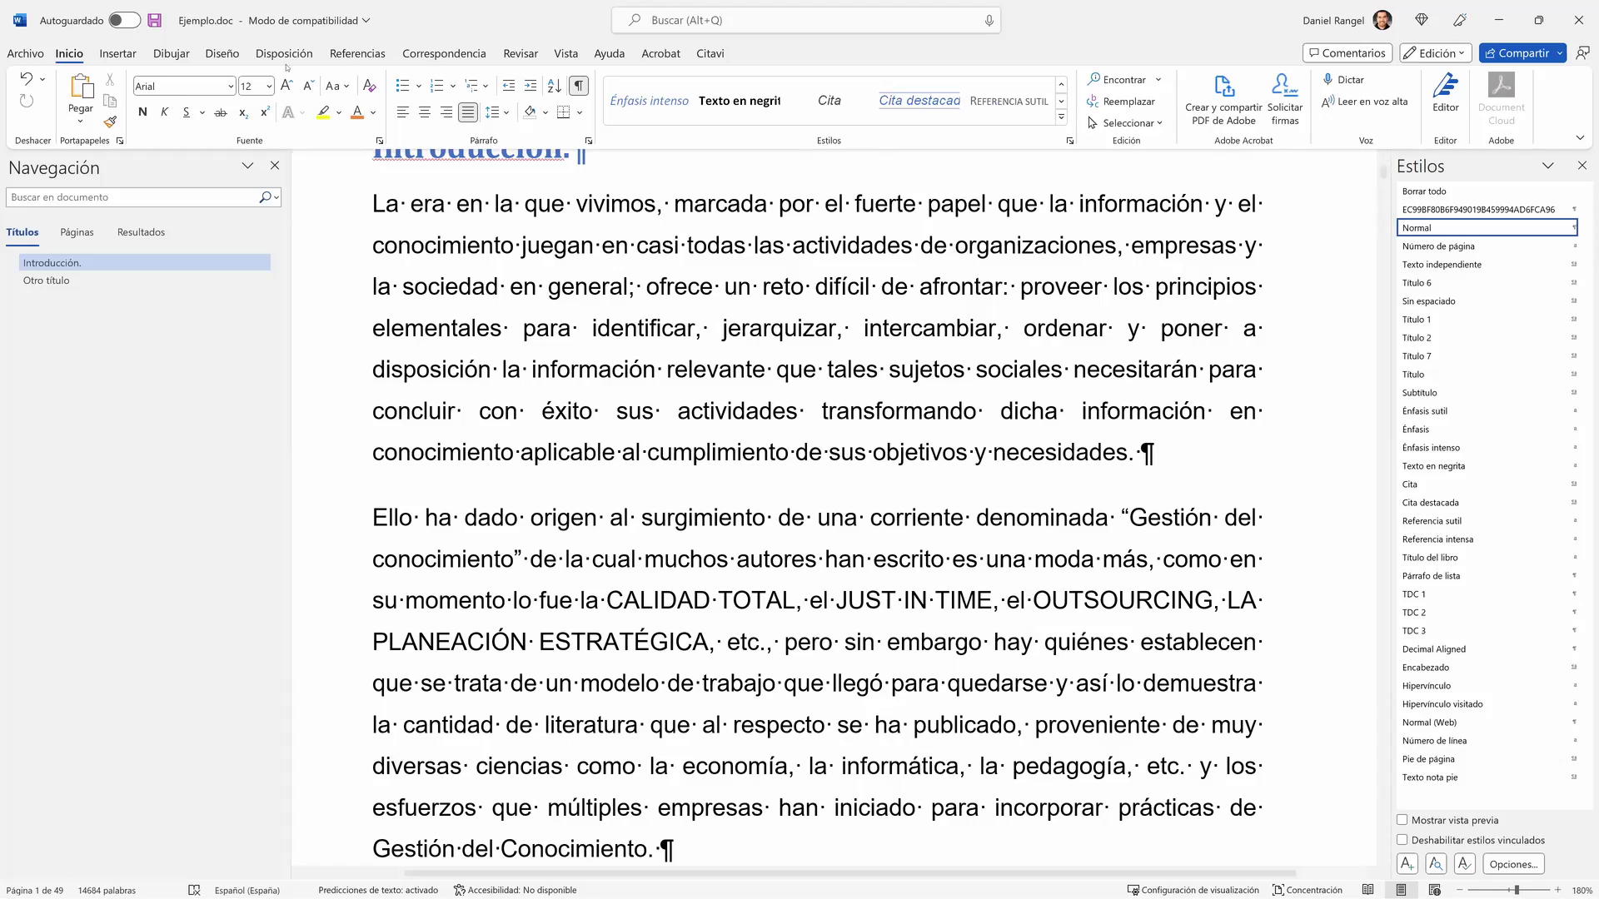
{"action": "left_click", "coordinate": [357, 54]}
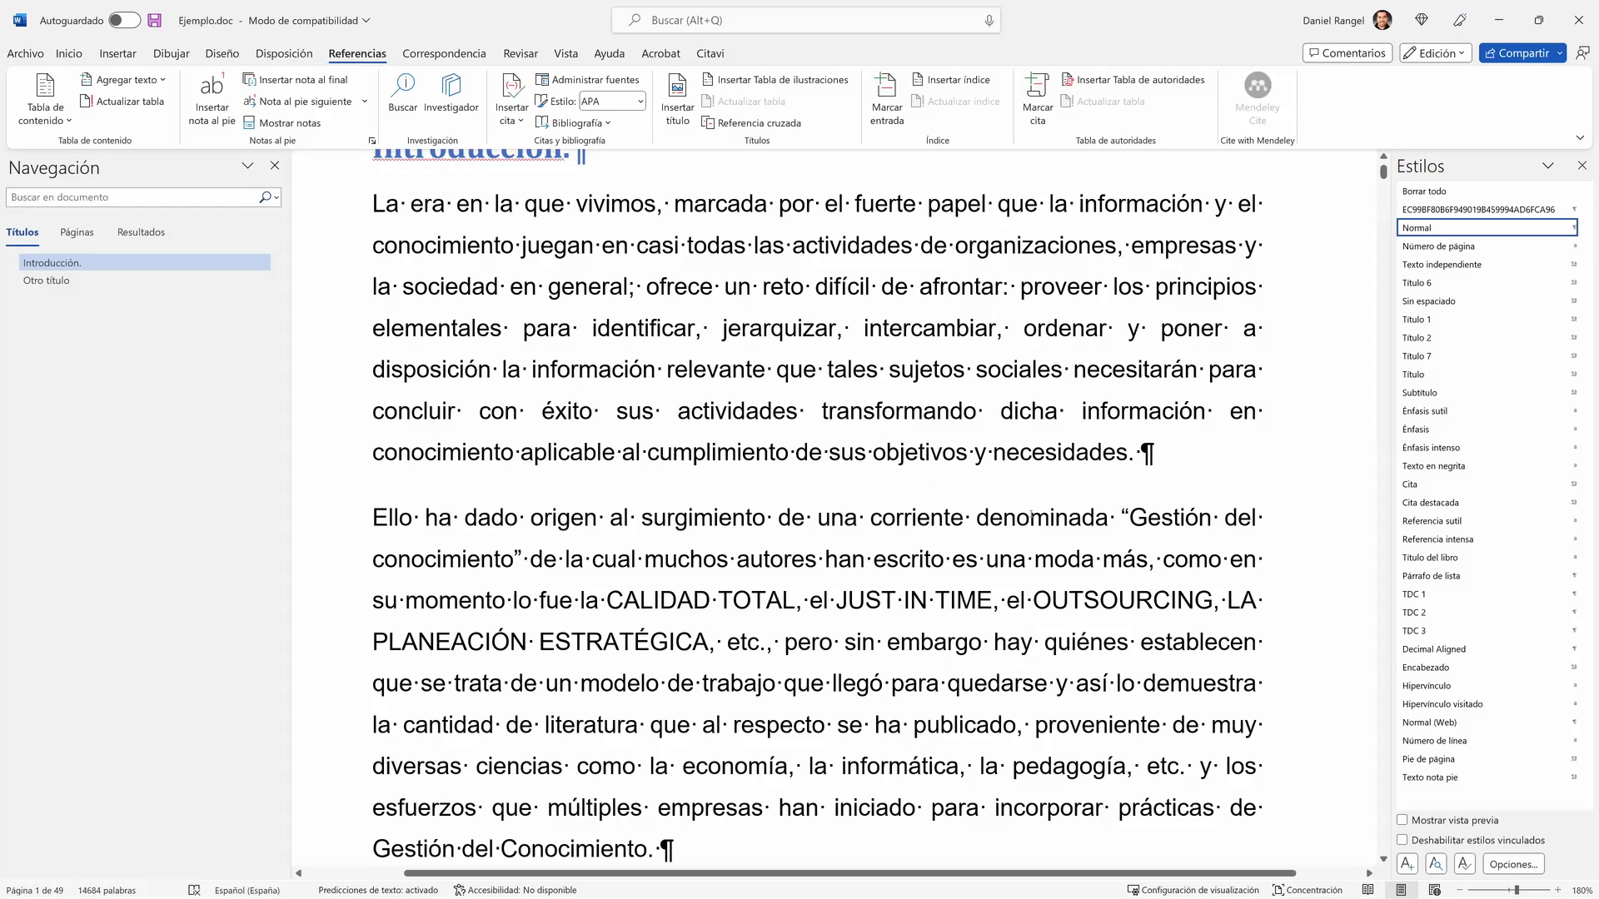
{"action": "left_click_drag", "start_coordinate": [1130, 518], "coordinate": [514, 558]}
{"action": "key", "text": "ctrl+c"}
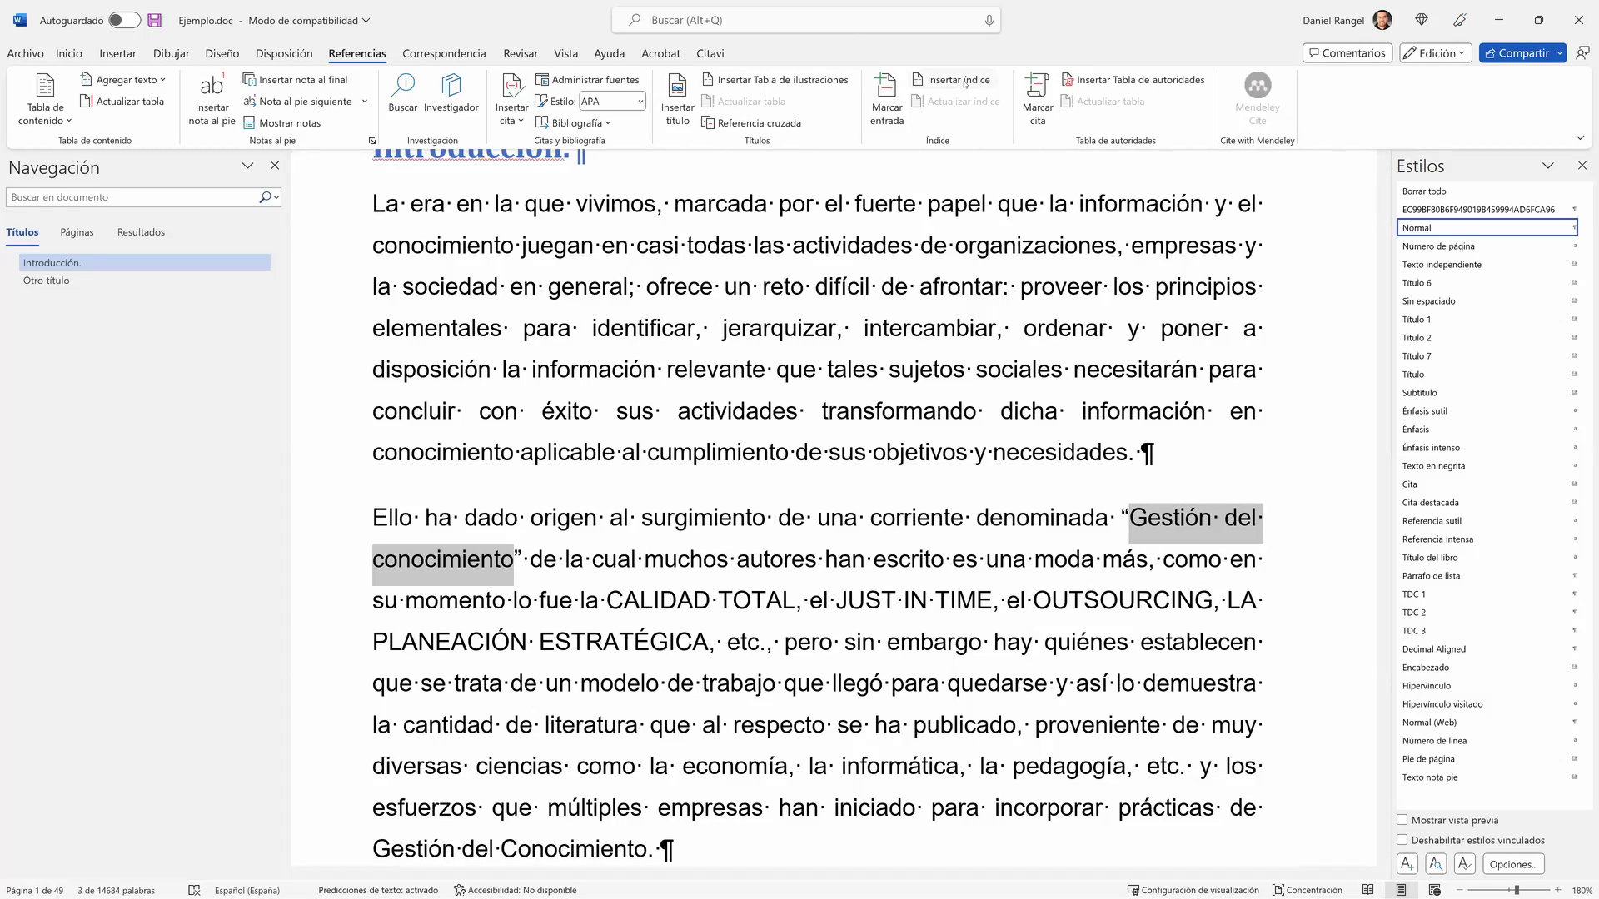
{"action": "left_click", "coordinate": [887, 106]}
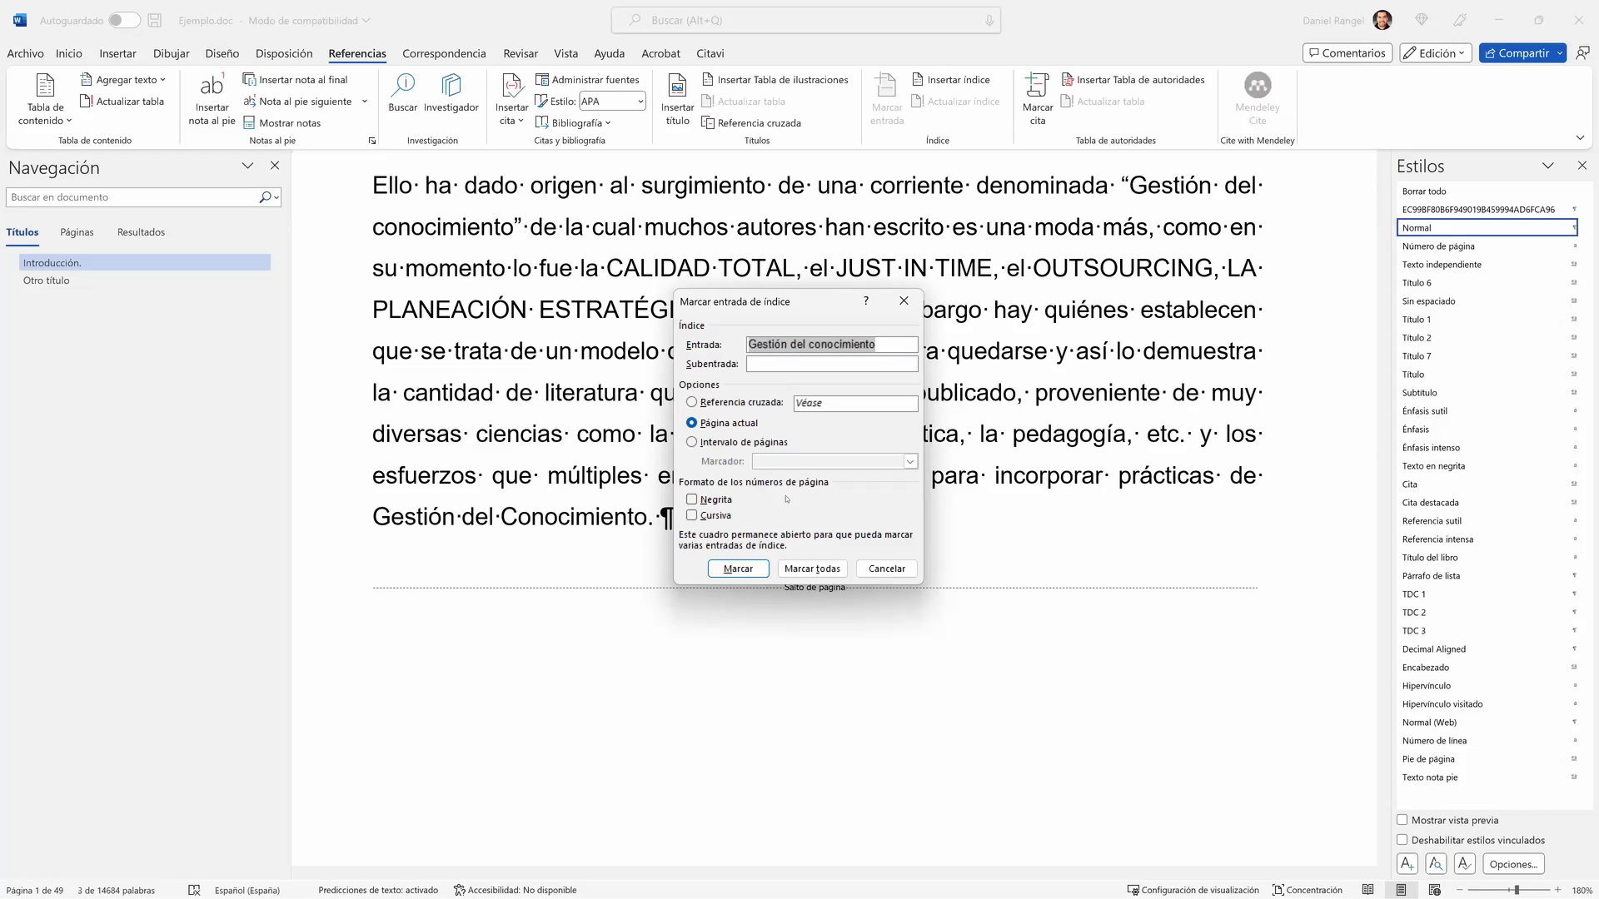
Mark the first 'Gestión del conocimiento' entry and search the document for the phrase.
{"action": "left_click", "coordinate": [738, 573]}
{"action": "left_click", "coordinate": [733, 571]}
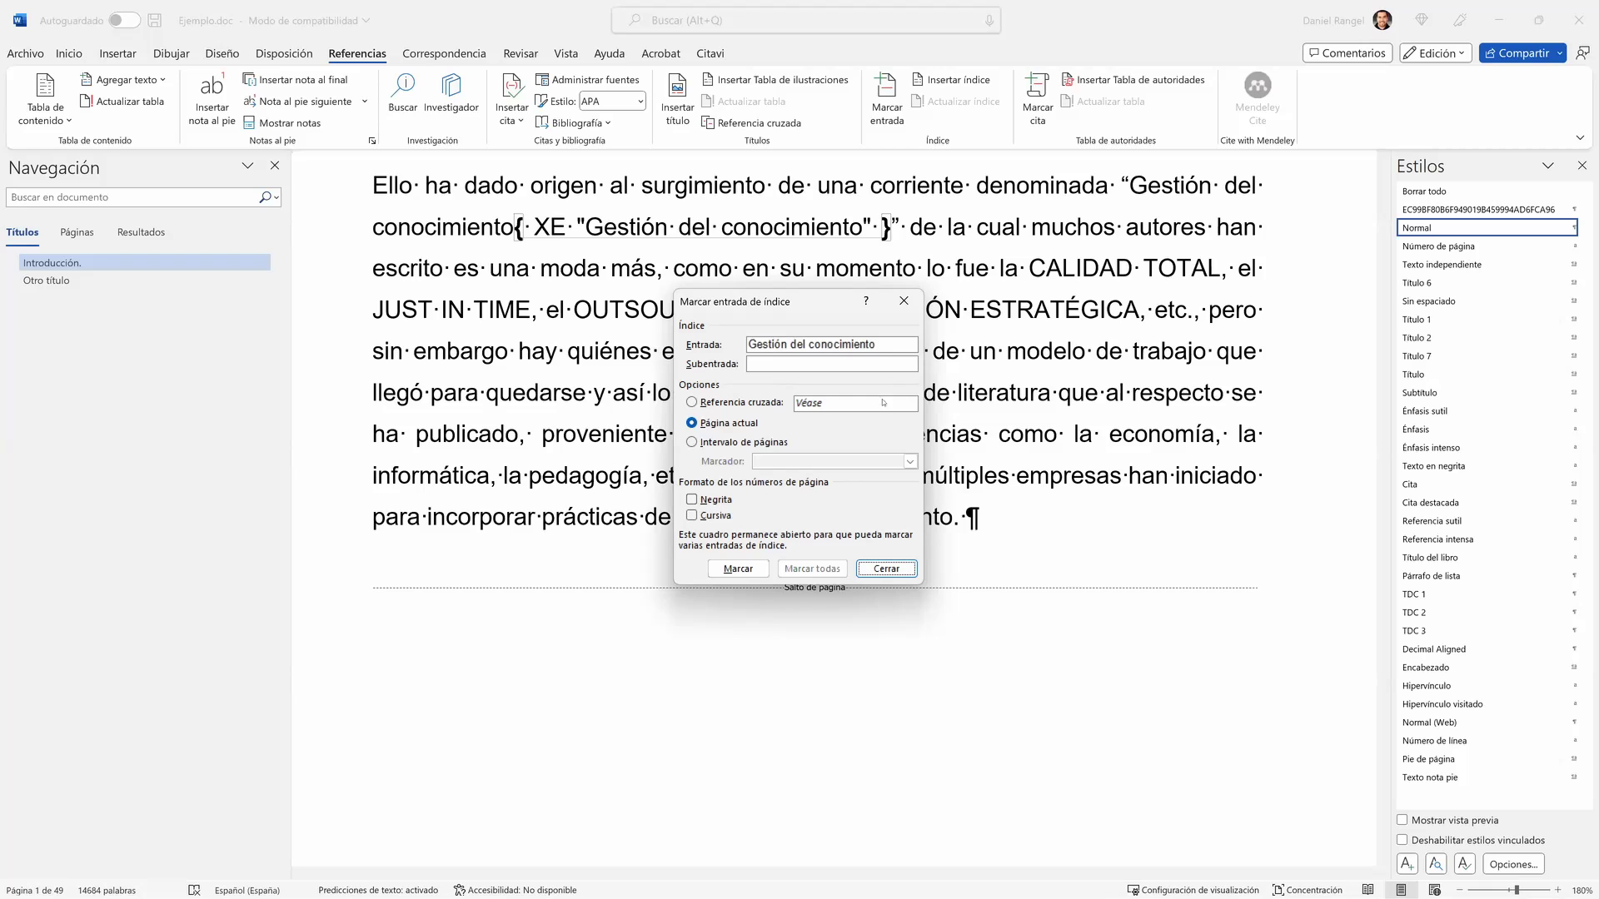
{"action": "left_click", "coordinate": [901, 343]}
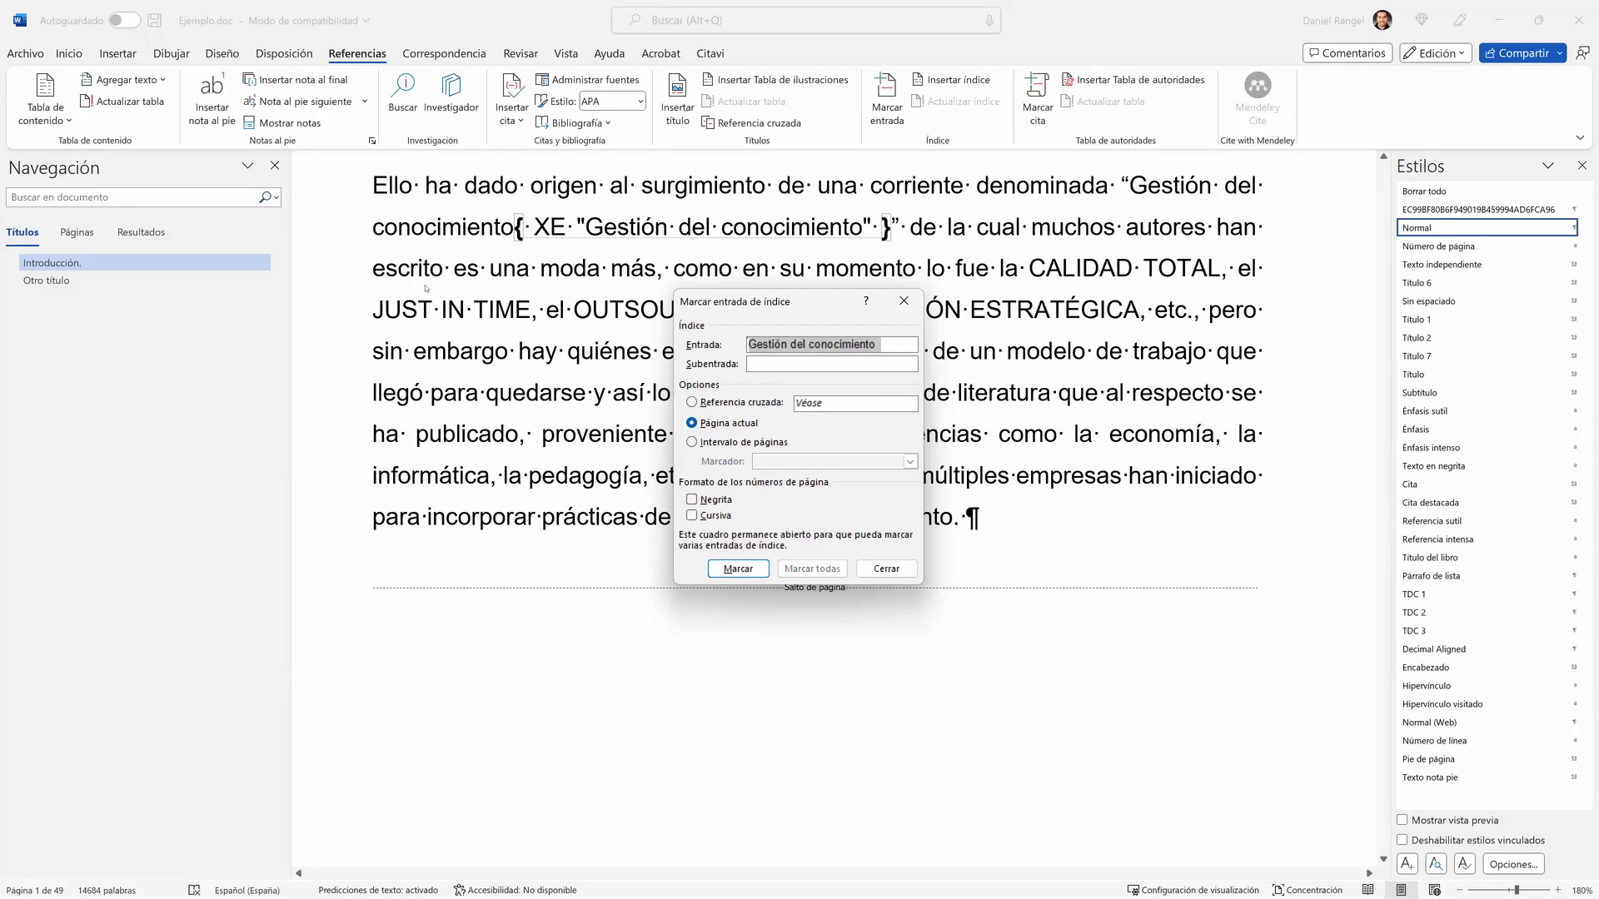
{"action": "left_click", "coordinate": [153, 197]}
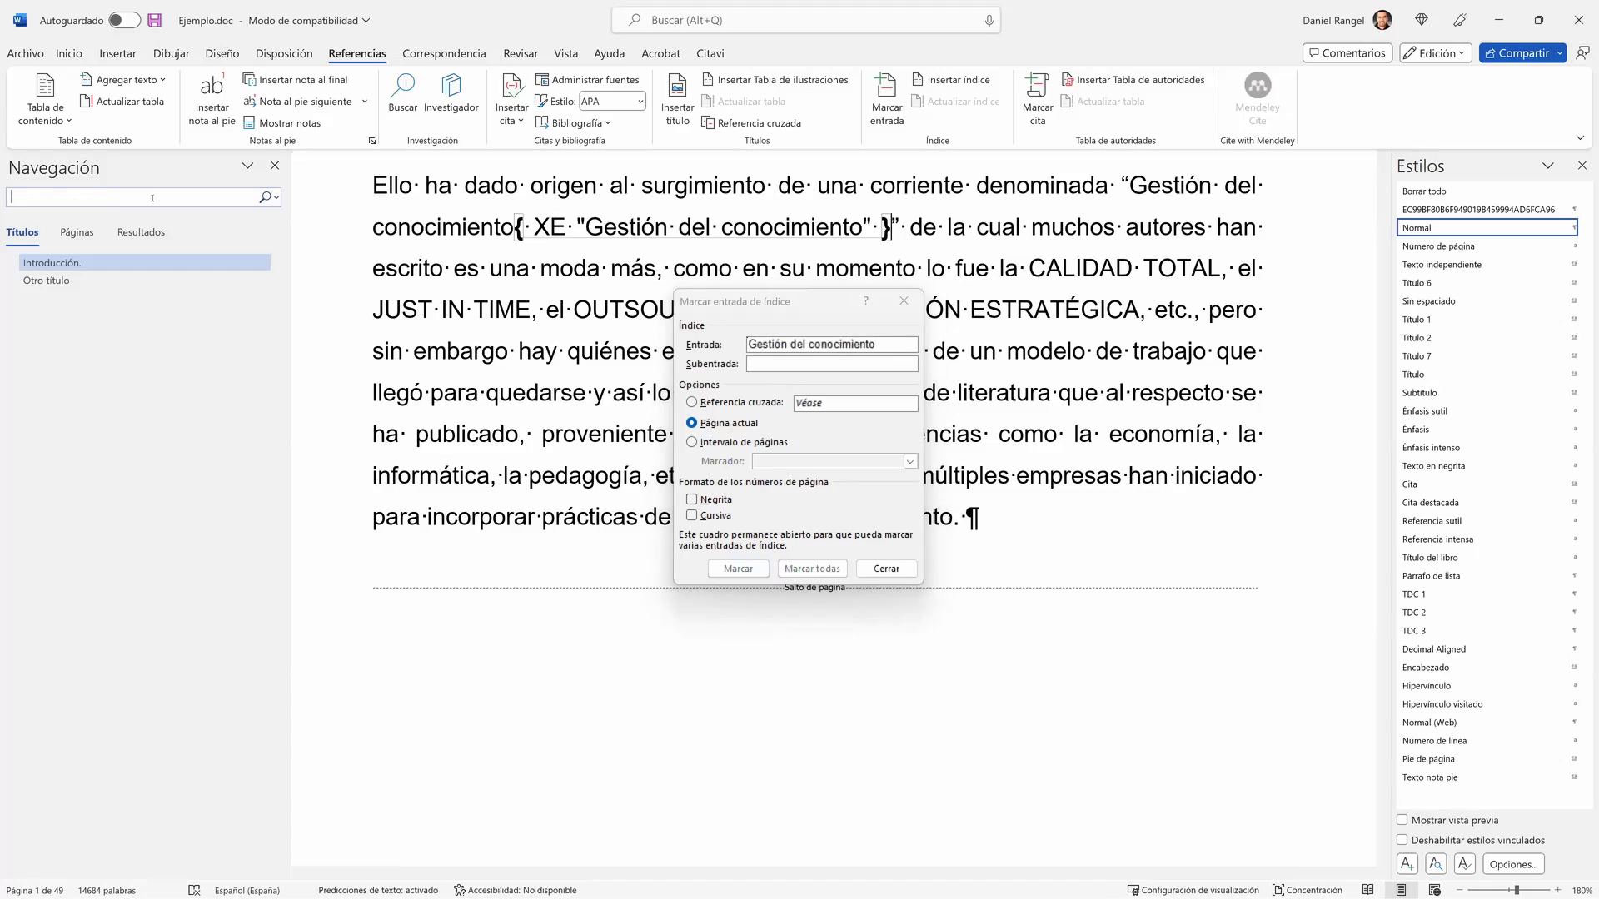
{"action": "key", "text": "ctrl+v"}
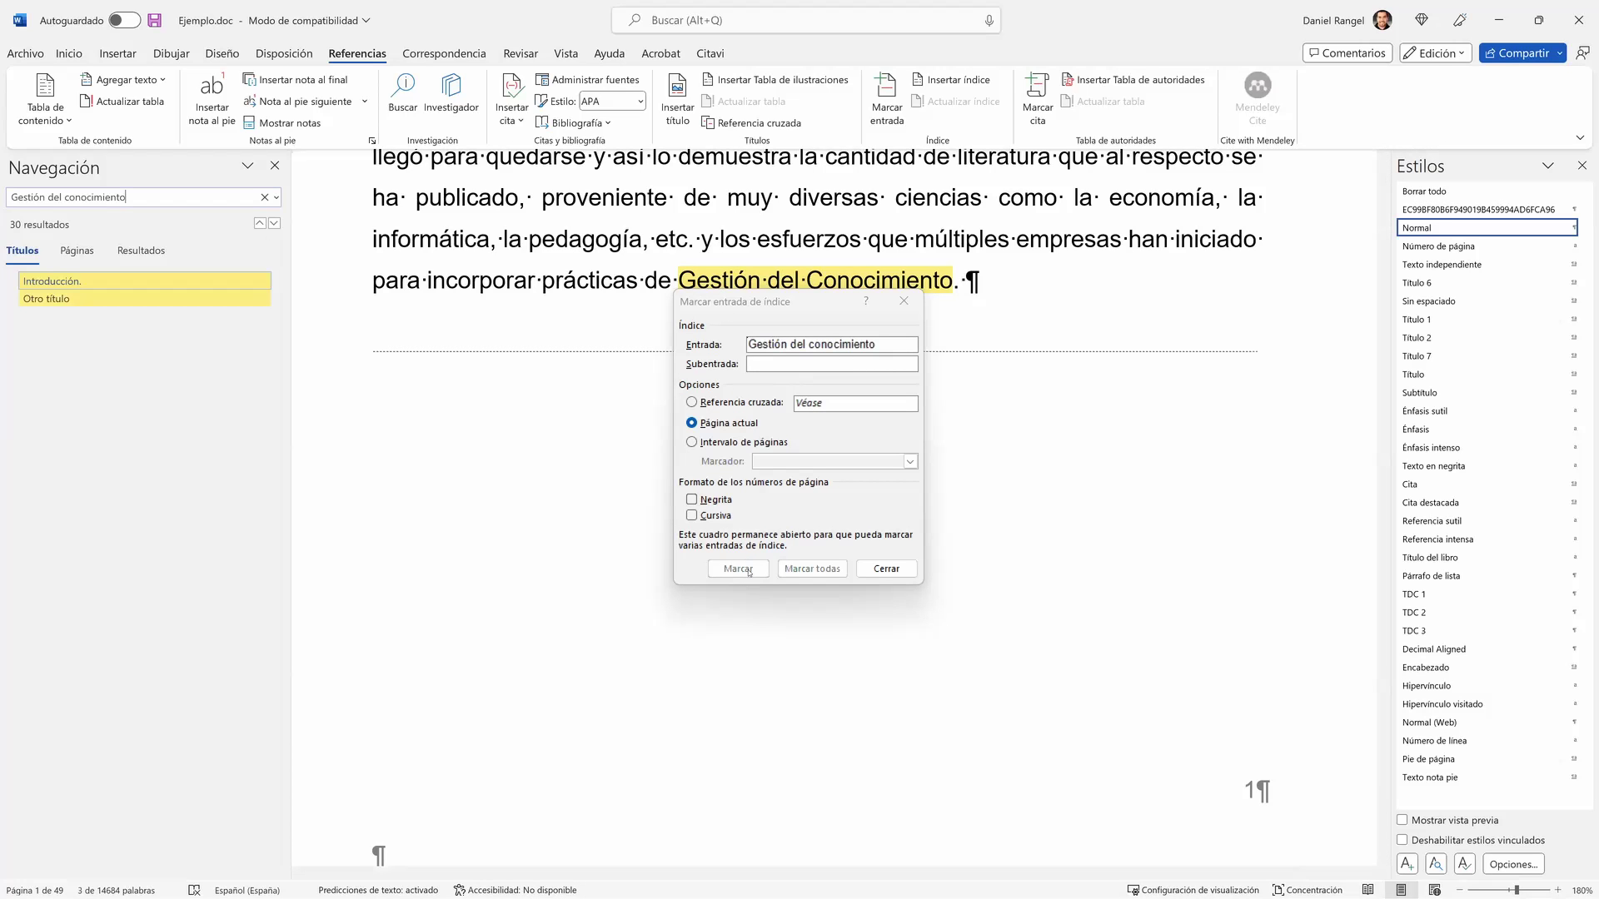
Mark three more 'Gestión del Conocimiento' matches as index entries.
{"action": "left_click", "coordinate": [738, 568]}
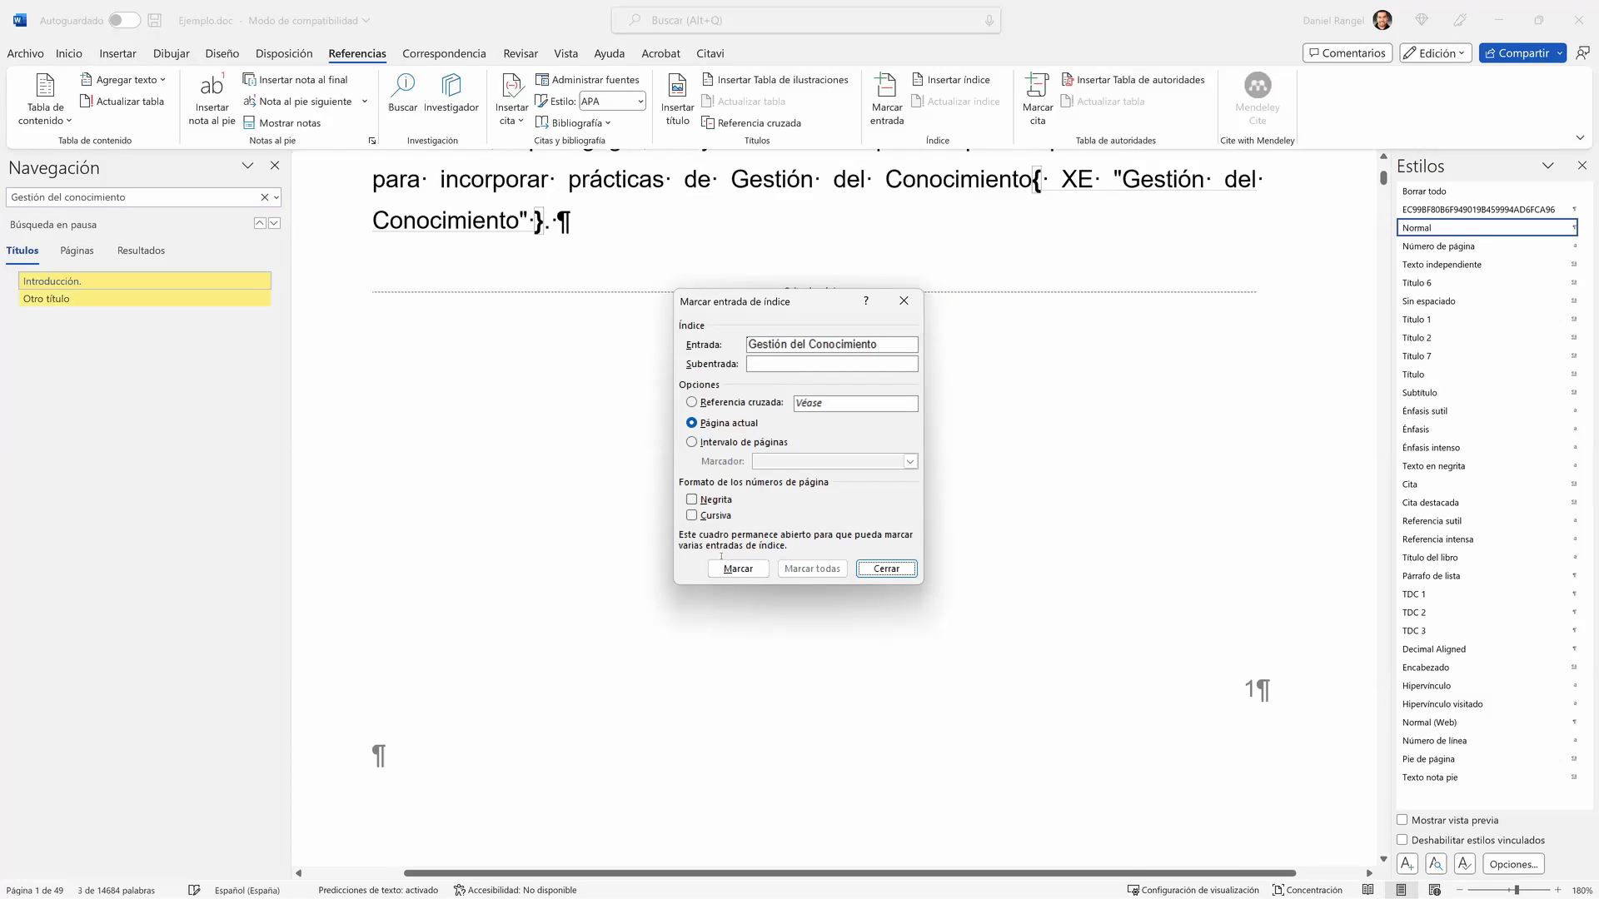
{"action": "left_click", "coordinate": [275, 223]}
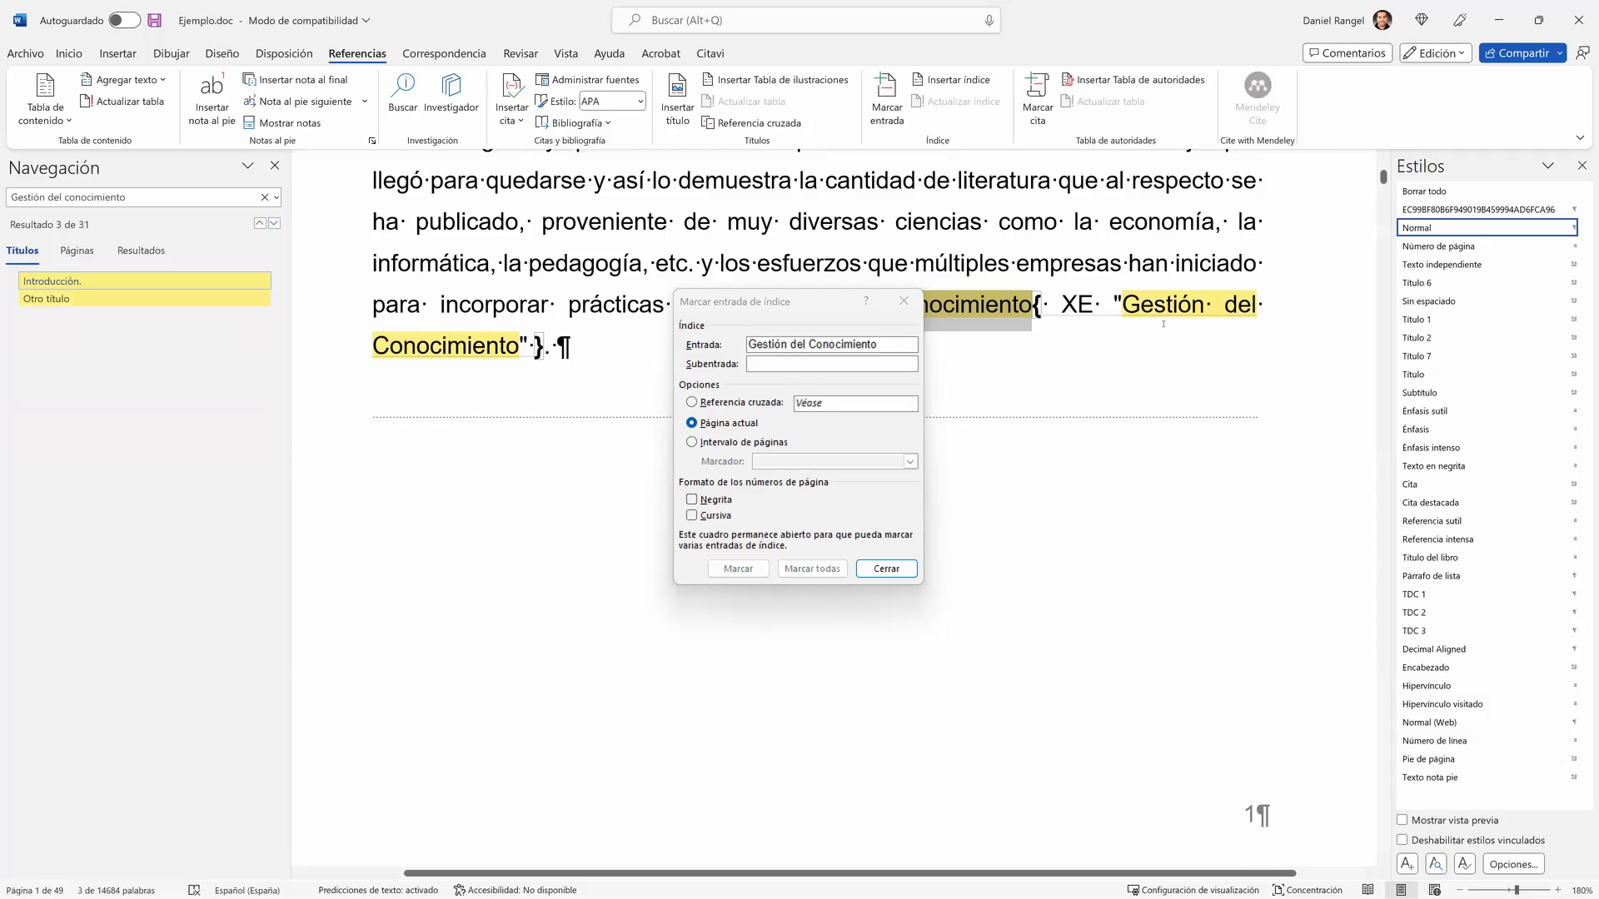
{"action": "left_click", "coordinate": [275, 223]}
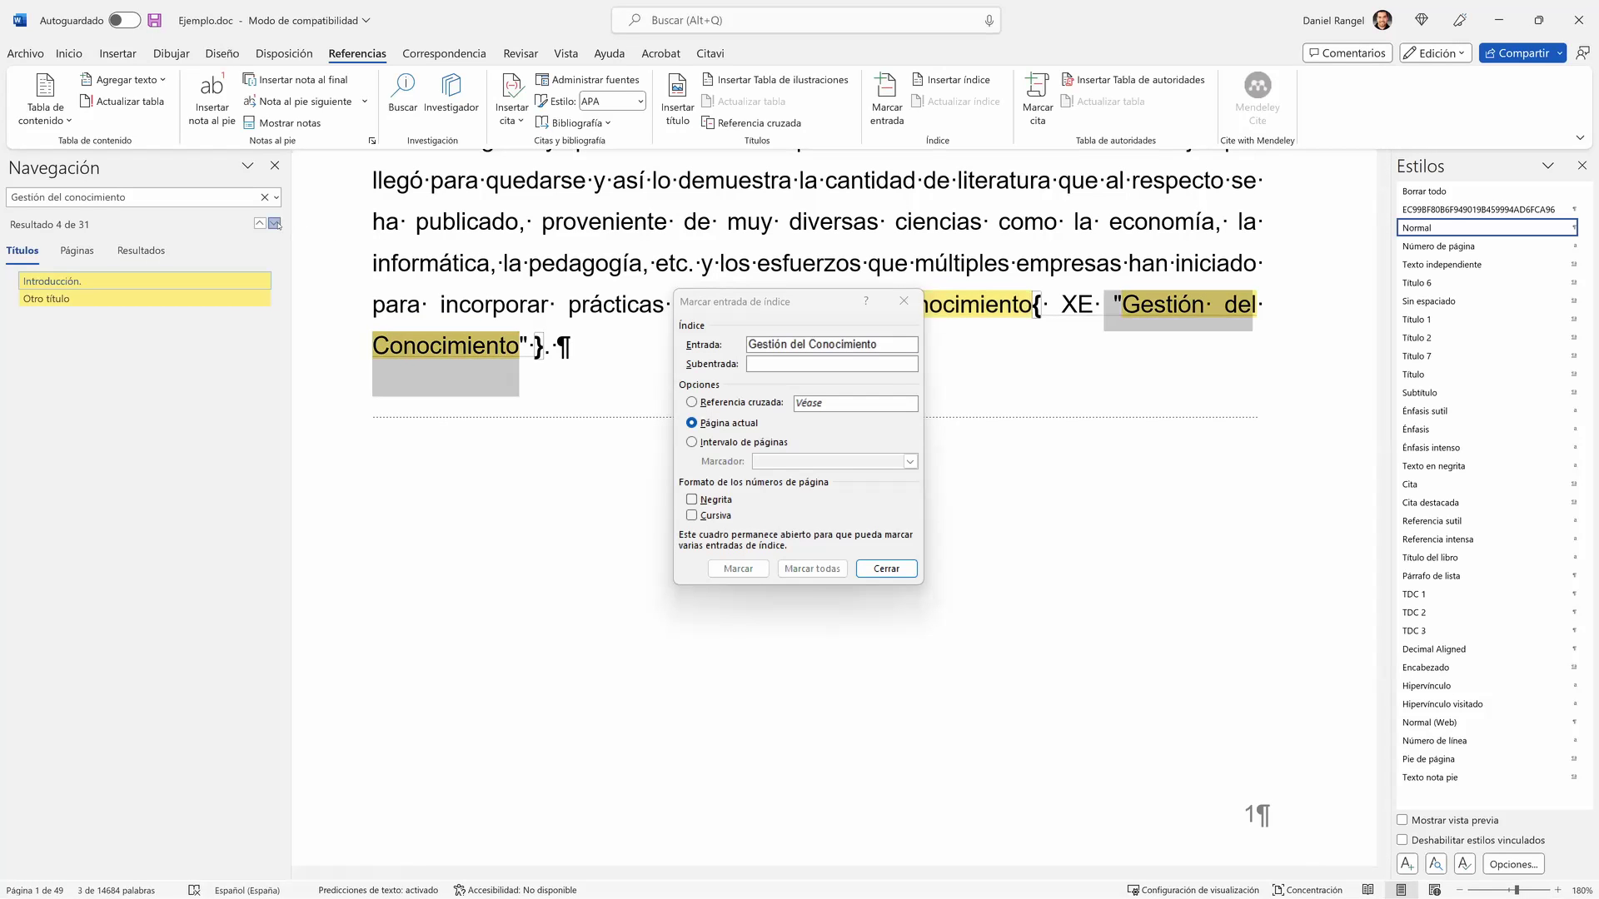
{"action": "left_click", "coordinate": [274, 223]}
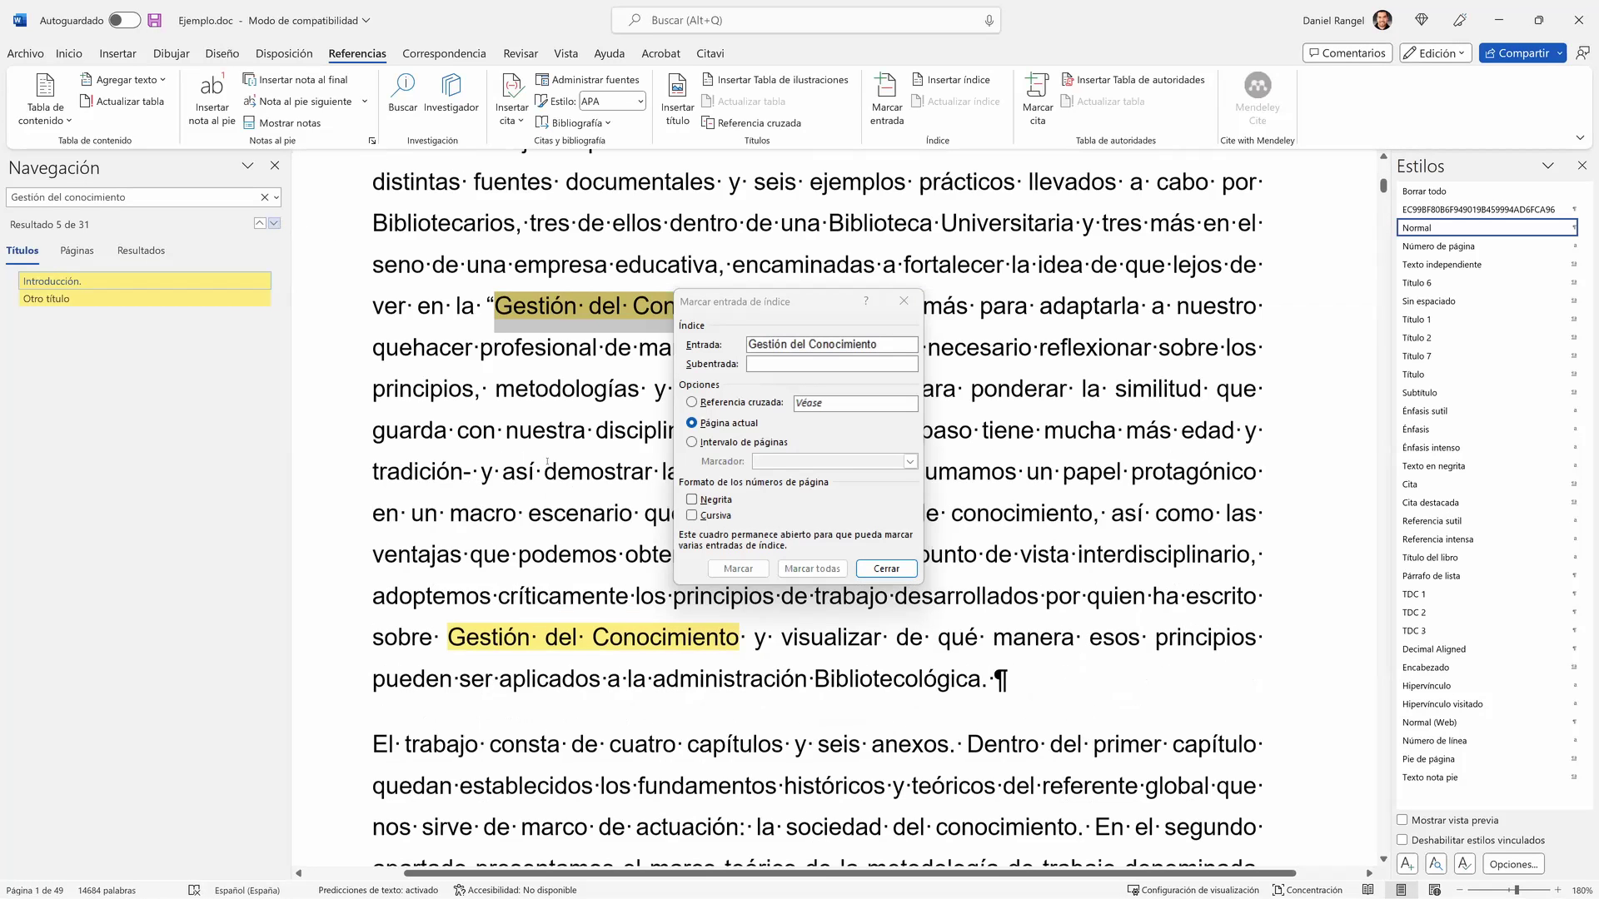
{"action": "left_click", "coordinate": [738, 569]}
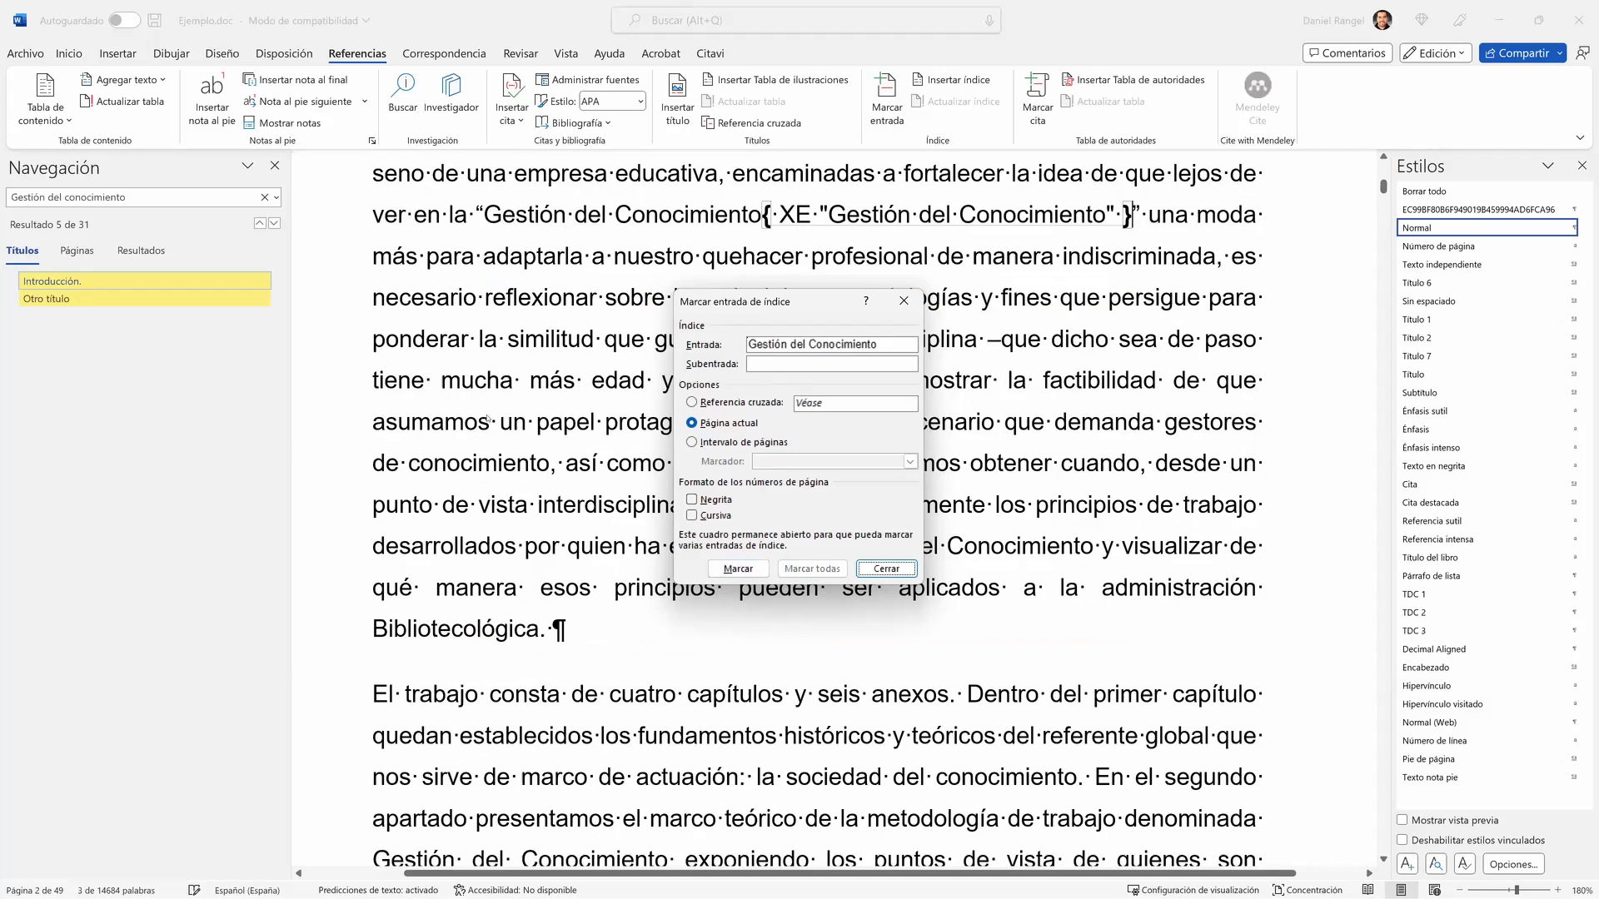
{"action": "left_click", "coordinate": [275, 223]}
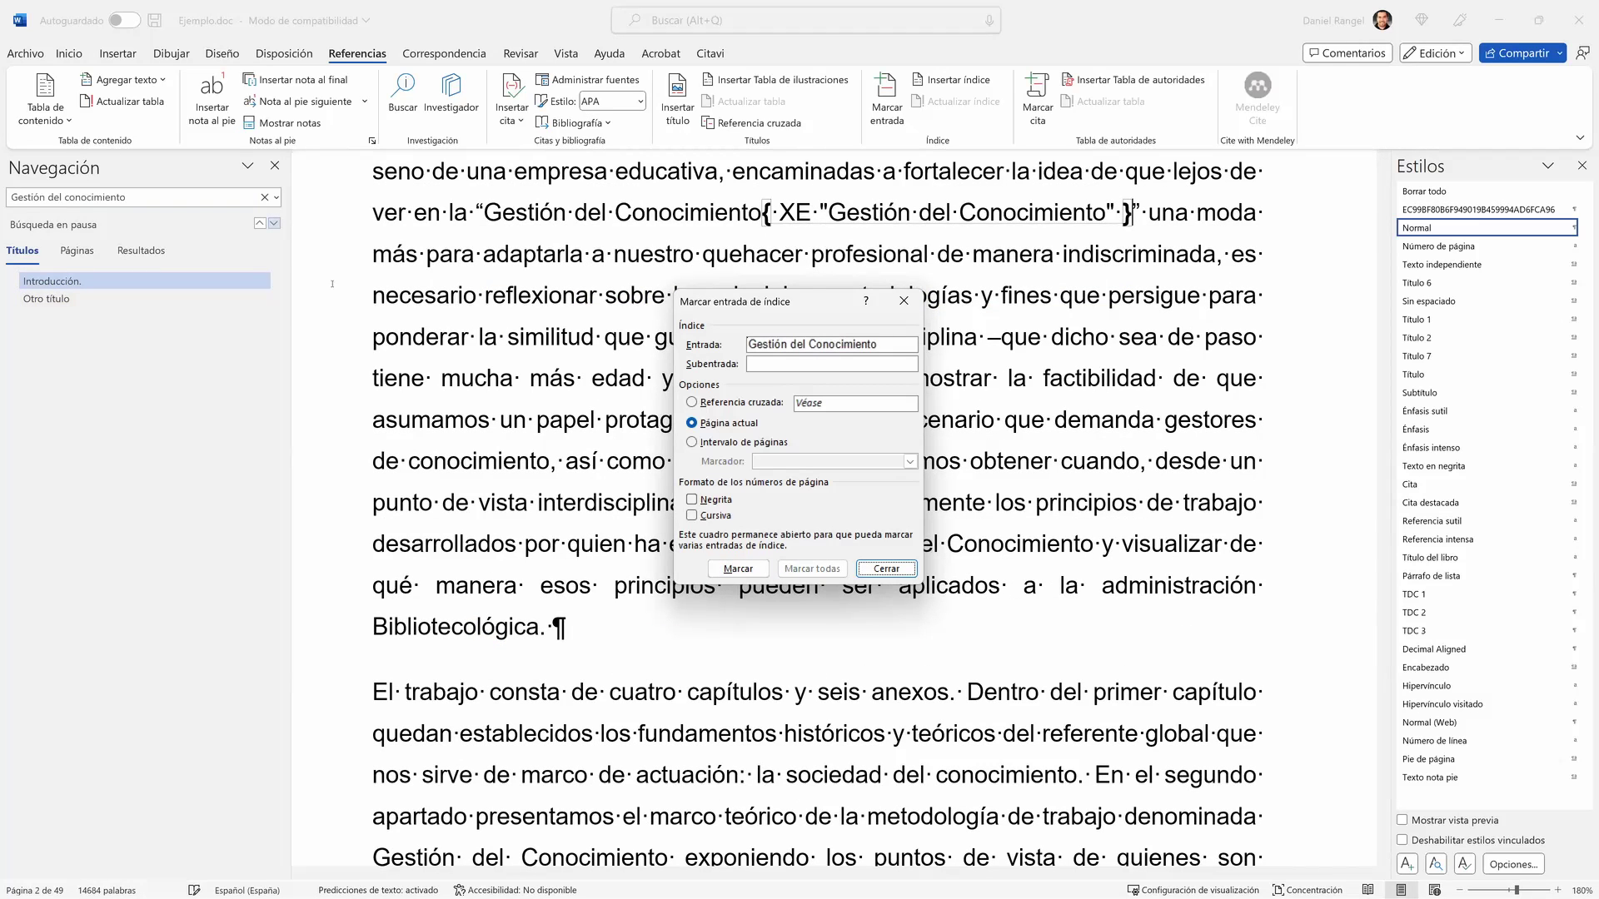
{"action": "left_click", "coordinate": [738, 569]}
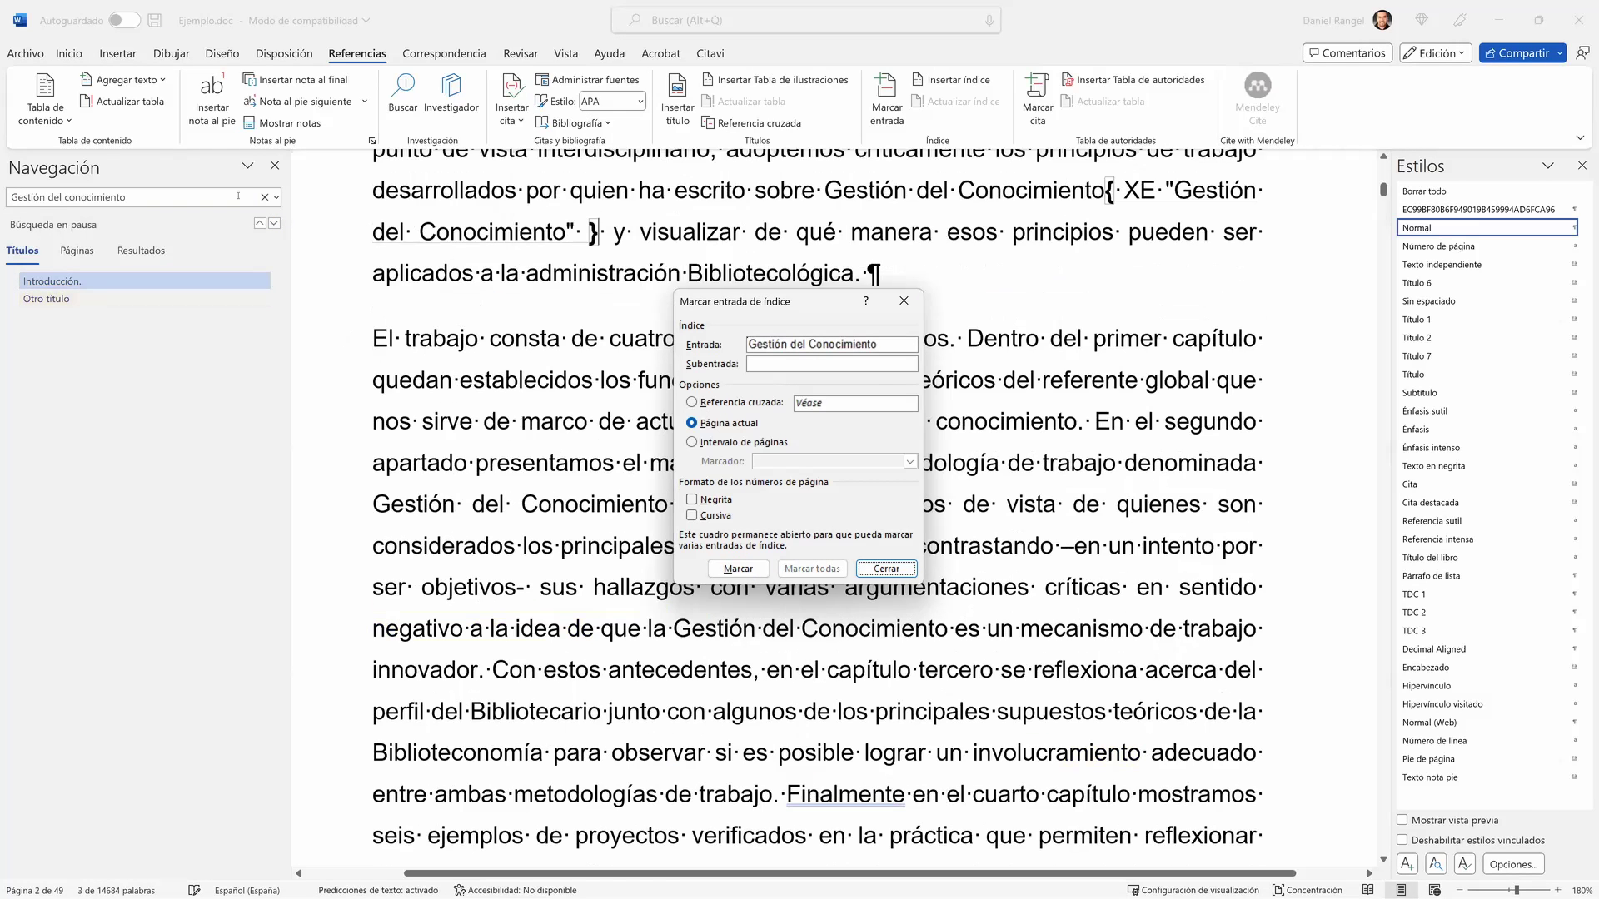
Mark the remaining four matches as index entries and close the marking dialog.
{"action": "left_click", "coordinate": [275, 223]}
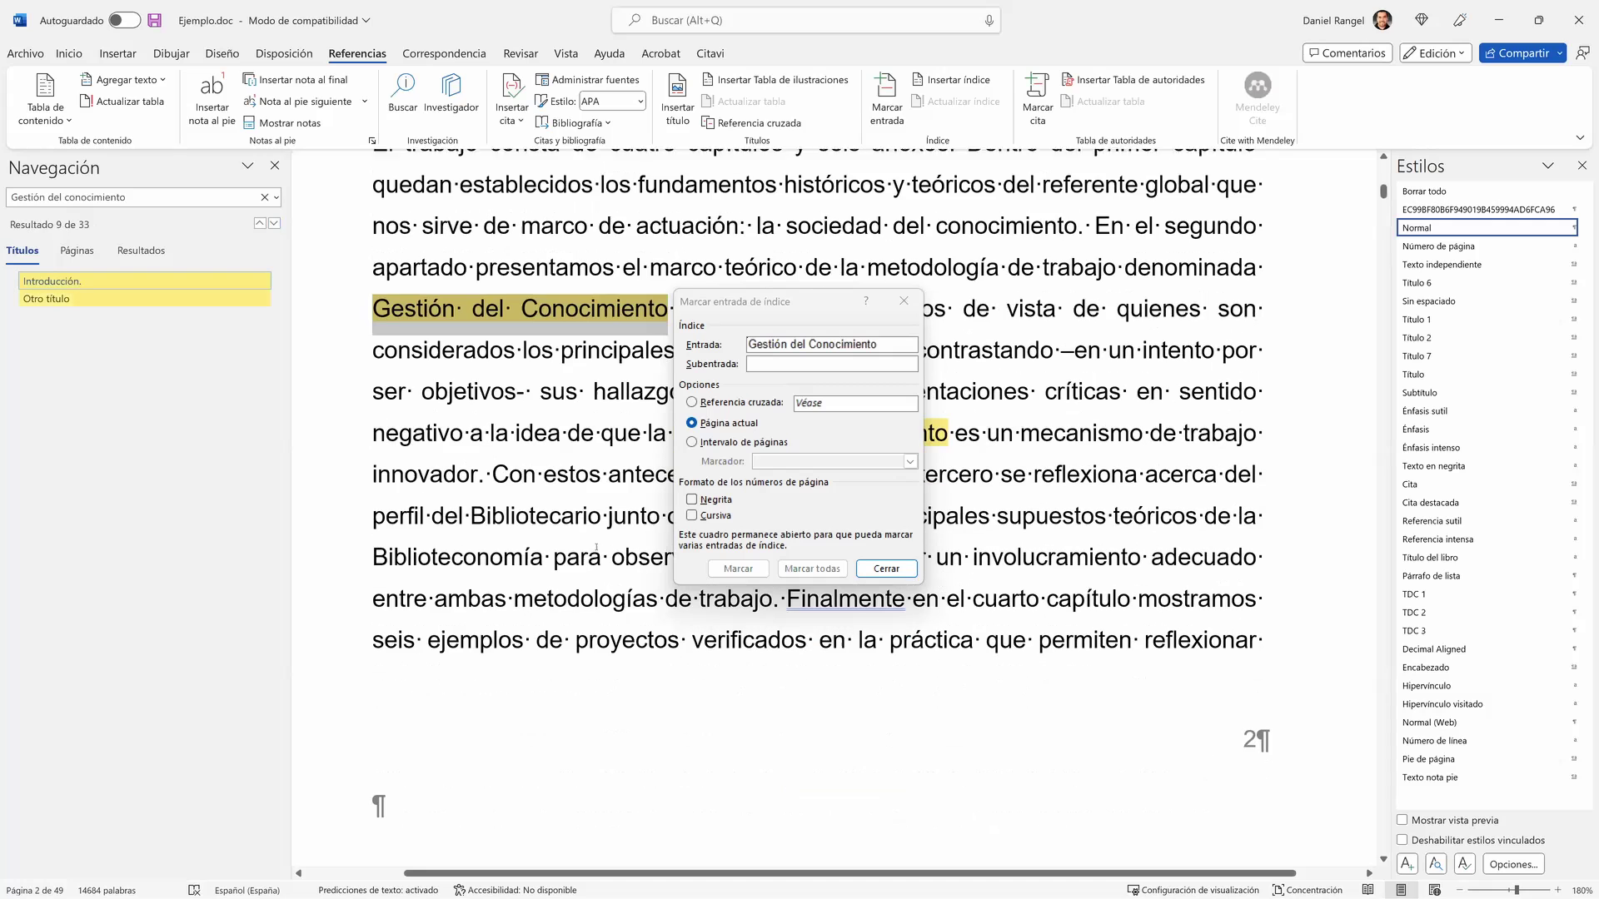
{"action": "left_click", "coordinate": [733, 572]}
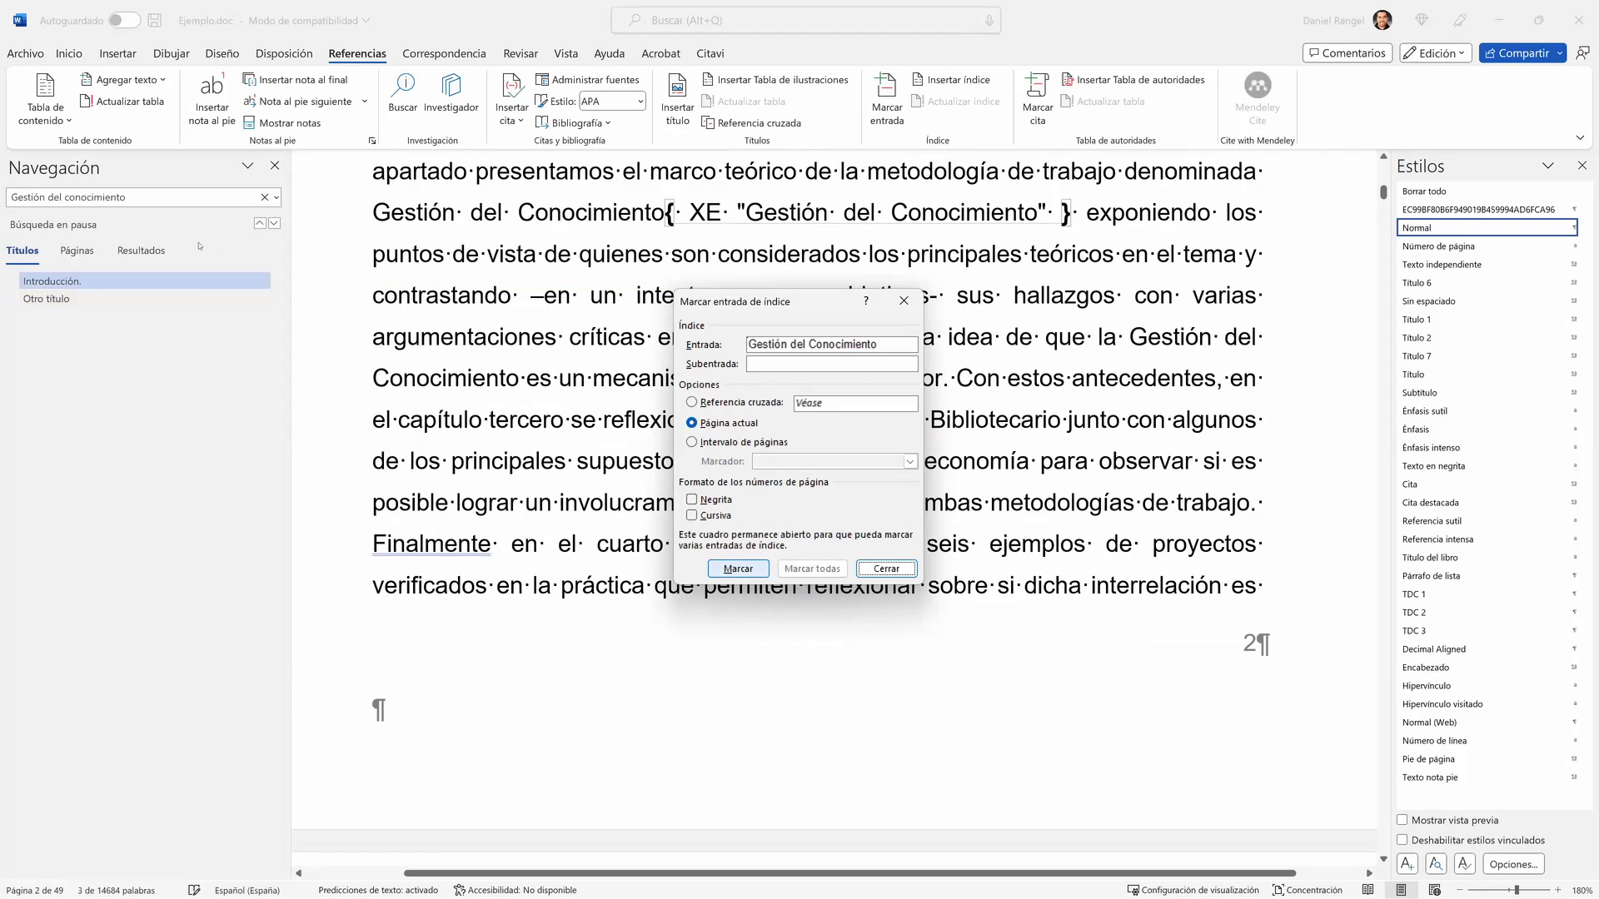
{"action": "left_click", "coordinate": [274, 223]}
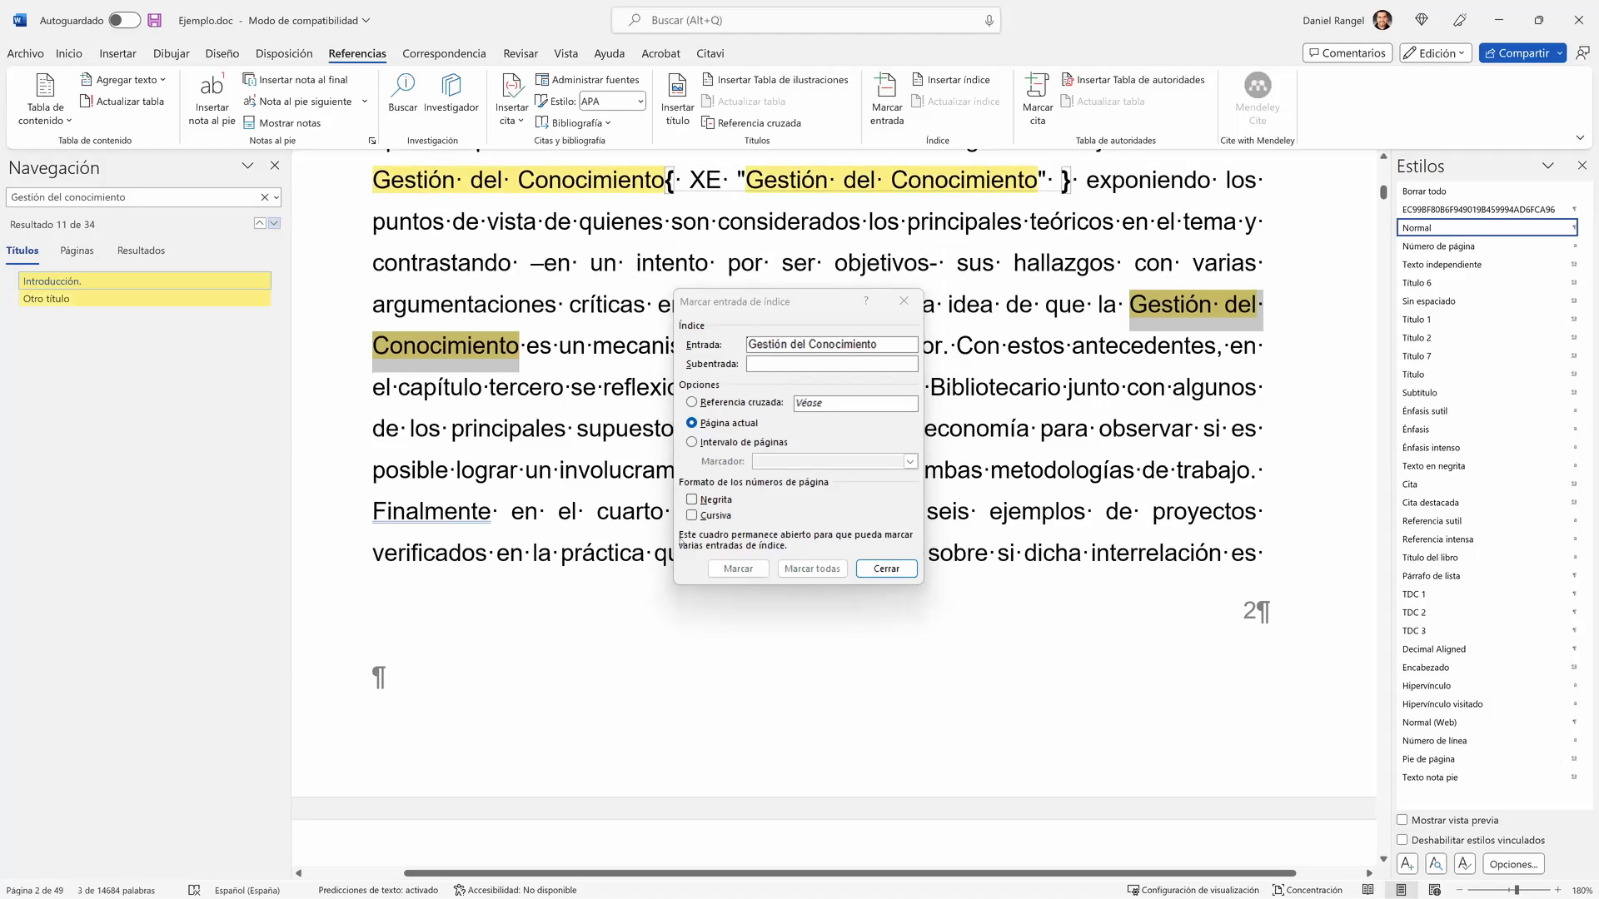
{"action": "left_click", "coordinate": [738, 569]}
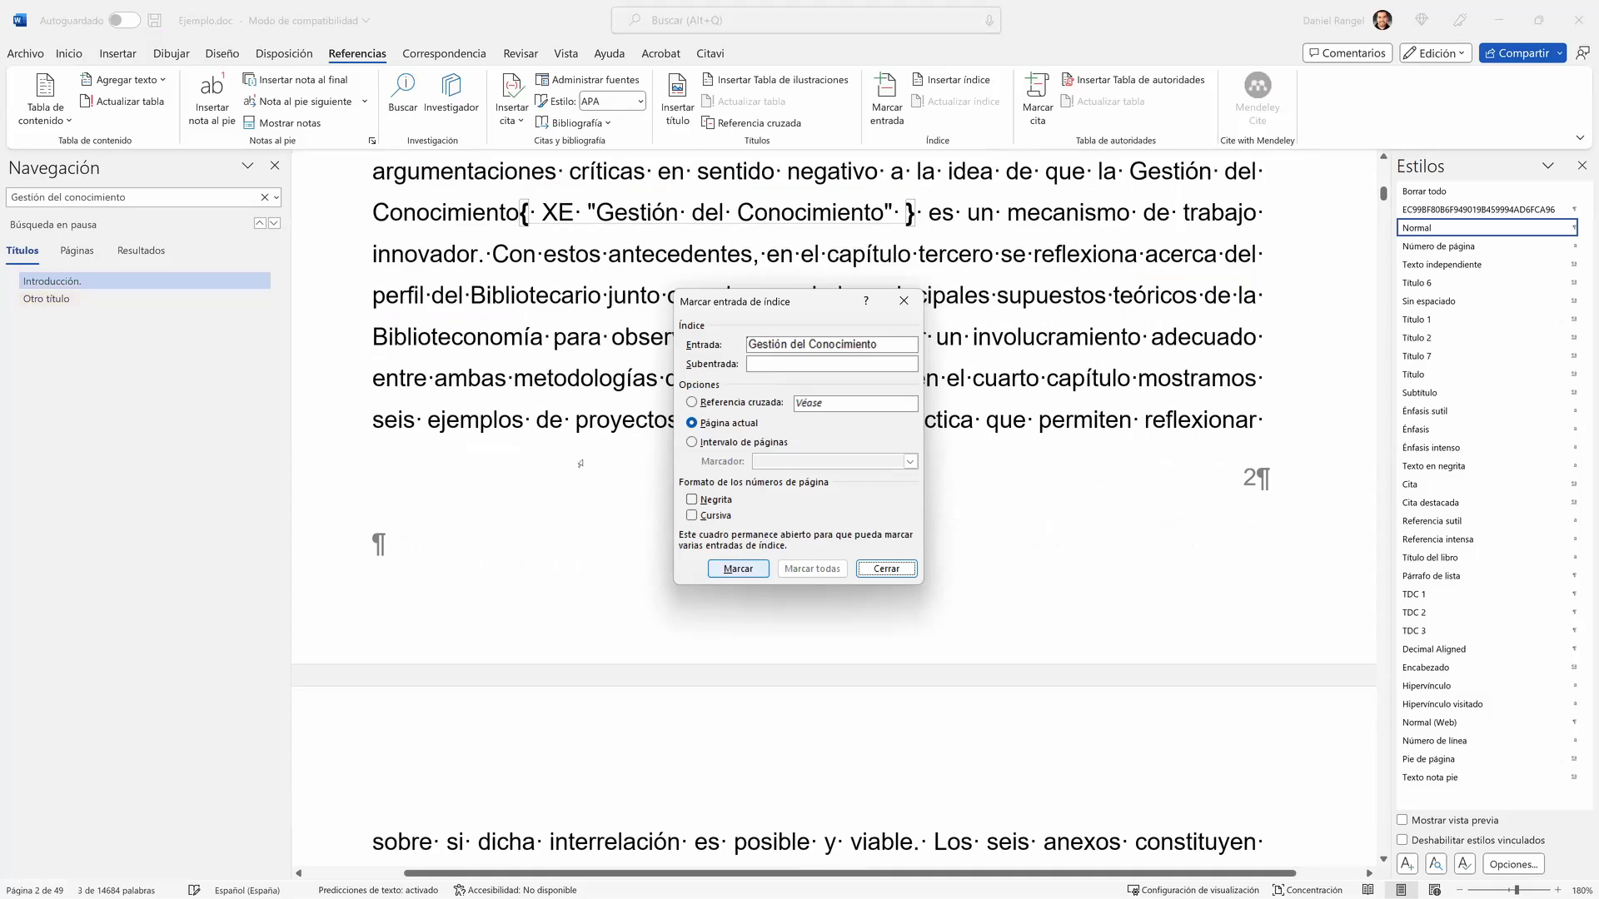
{"action": "left_click", "coordinate": [274, 223]}
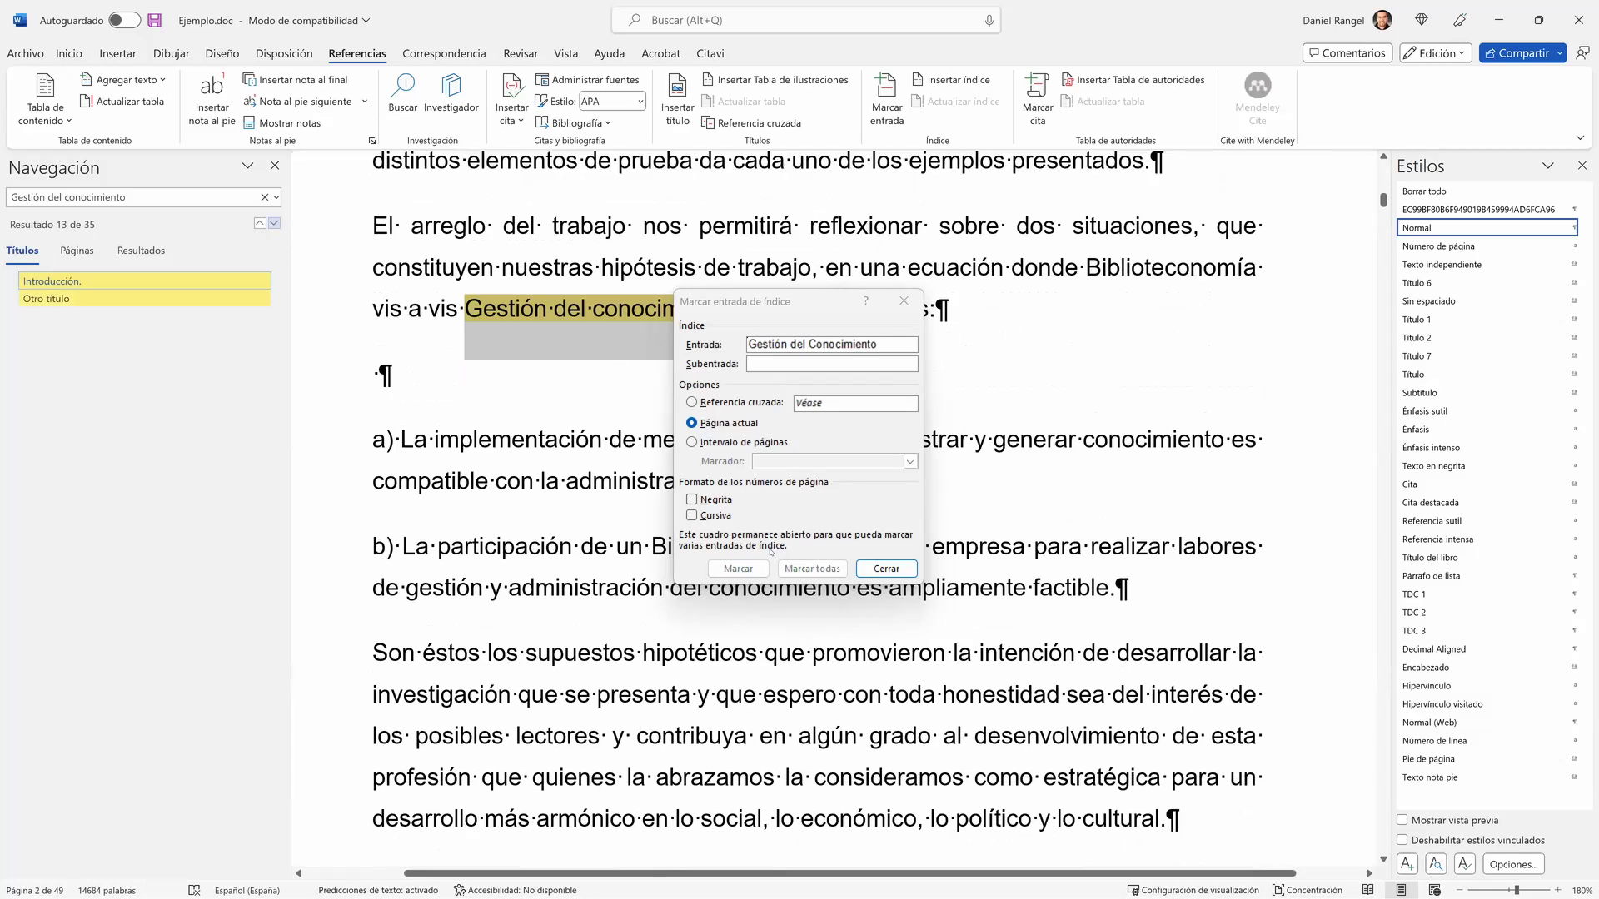
{"action": "left_click", "coordinate": [738, 569]}
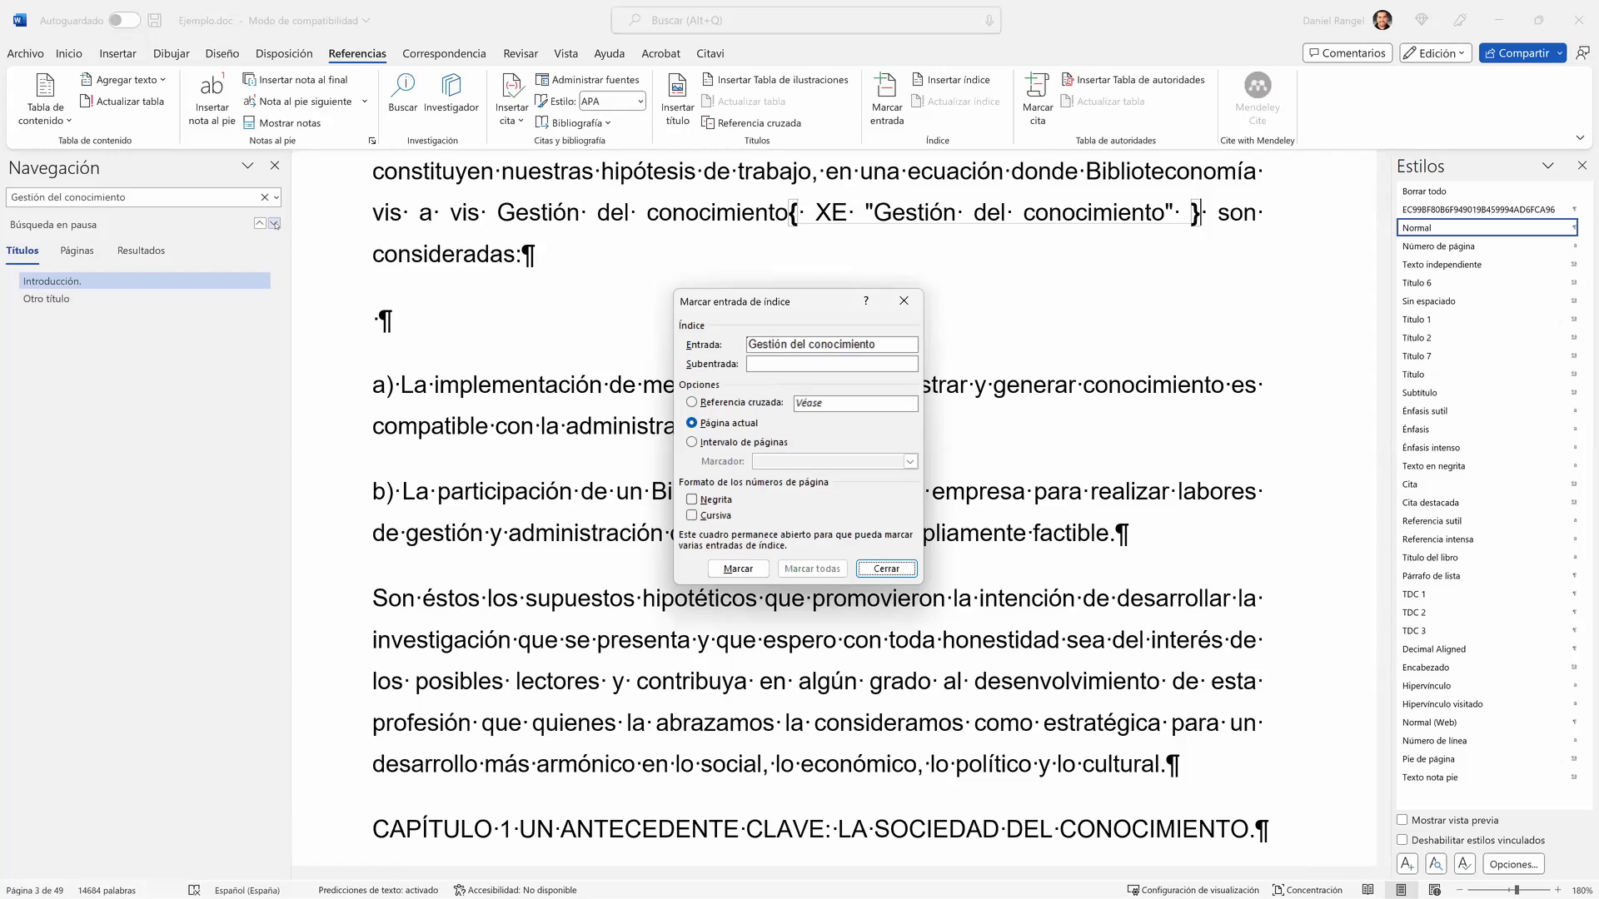
{"action": "left_click", "coordinate": [274, 223]}
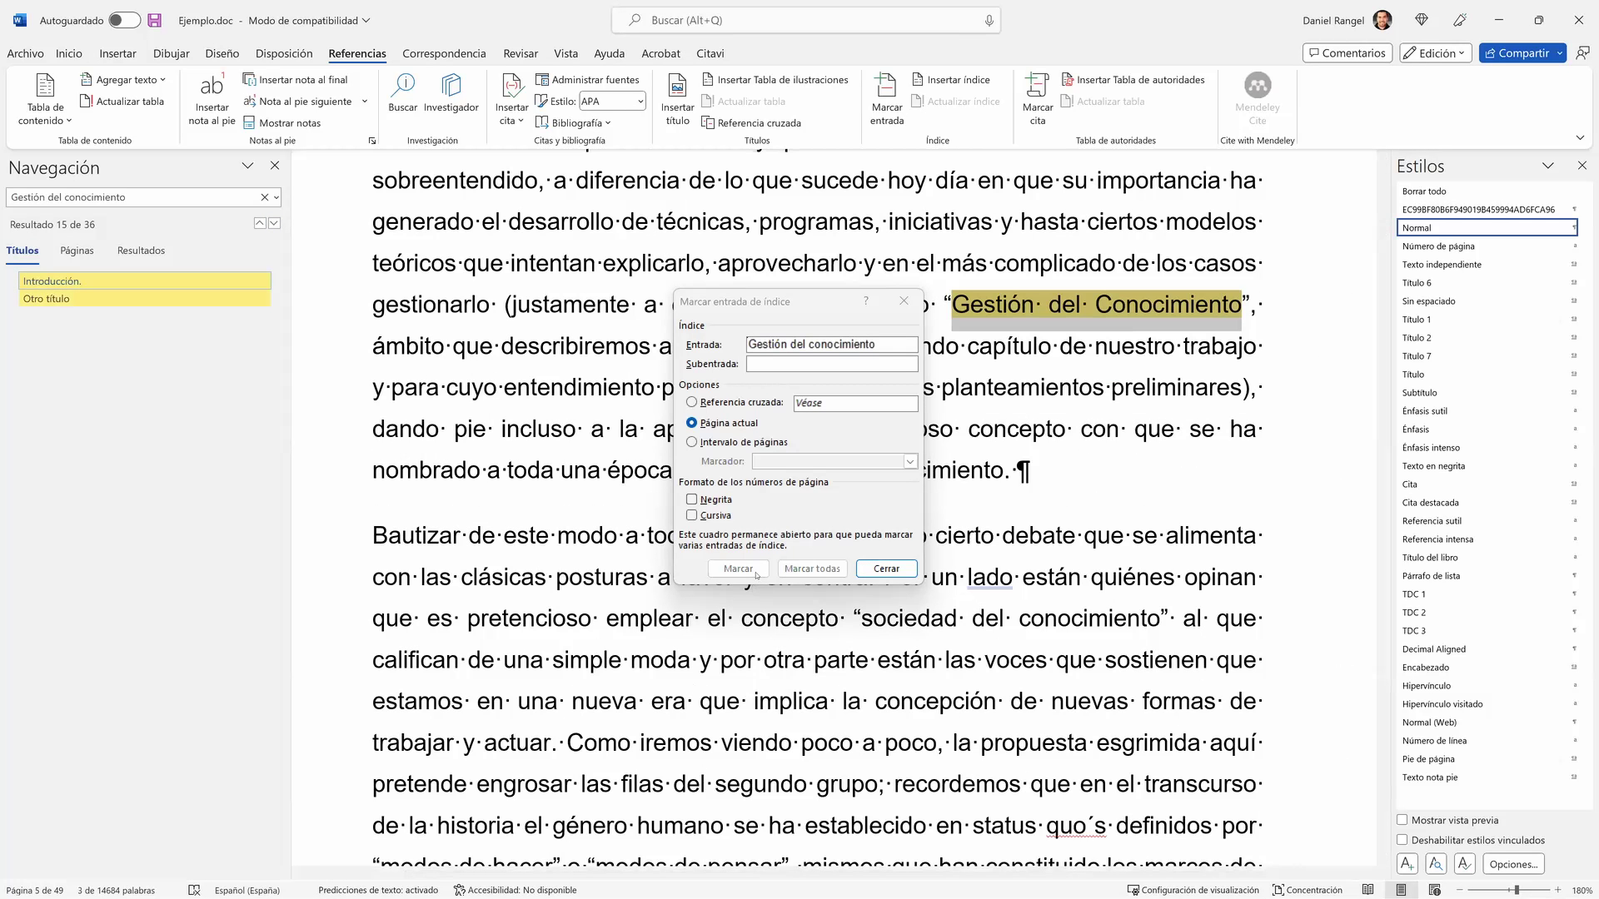
{"action": "left_click", "coordinate": [755, 572]}
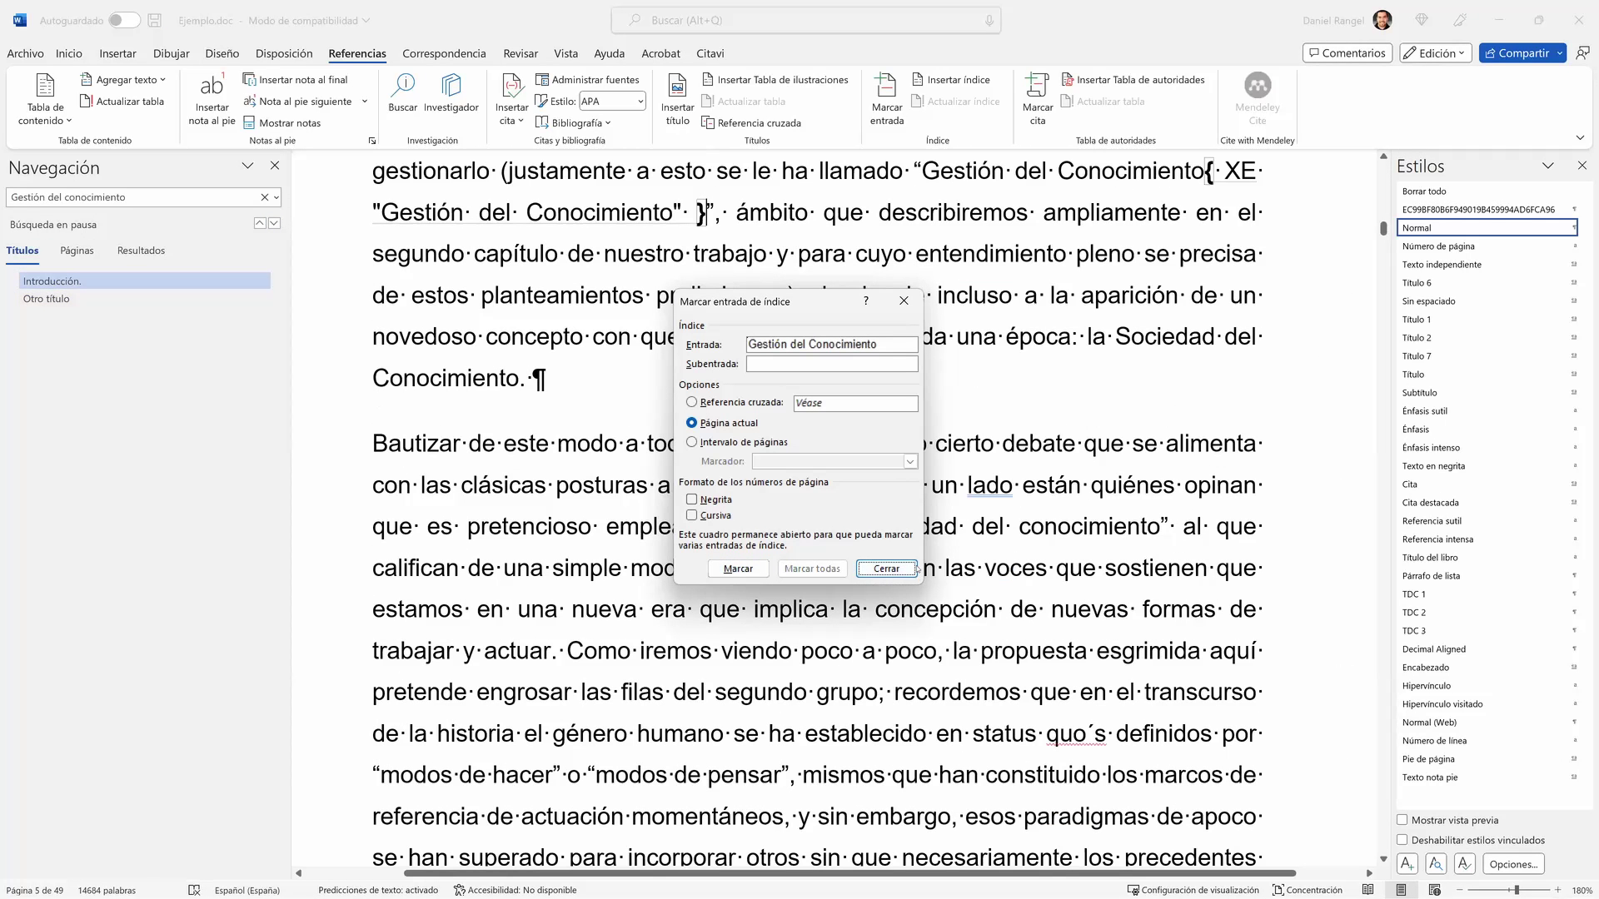
{"action": "left_click", "coordinate": [888, 571]}
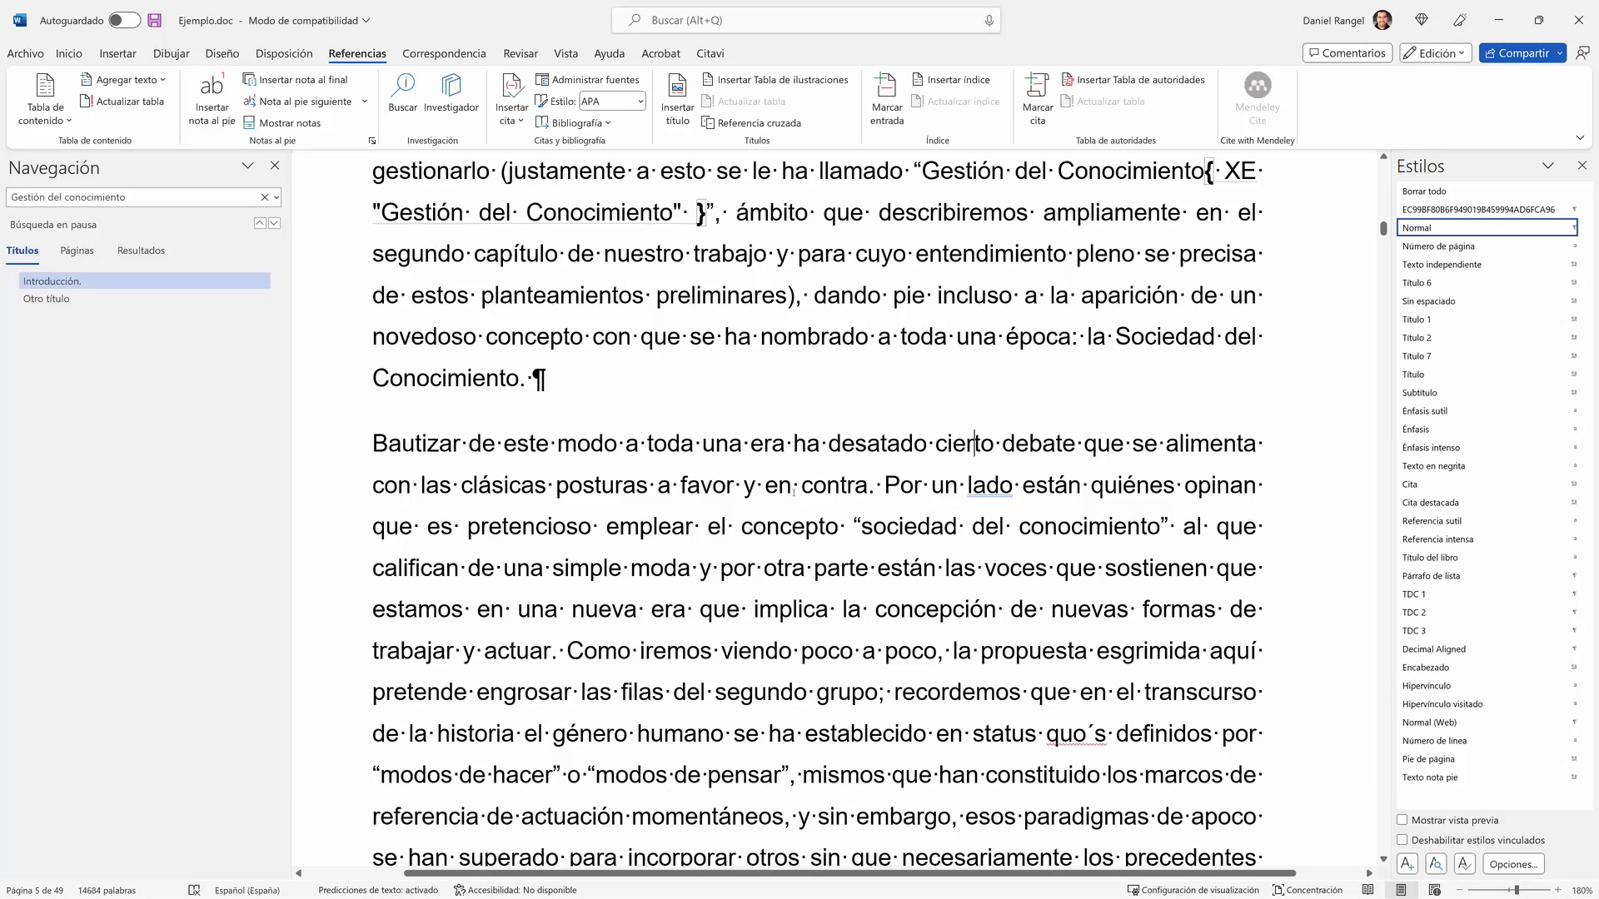
Mark the selected phrase 'sociedad del conocimiento' as an index entry.
{"action": "left_click_drag", "start_coordinate": [860, 526], "coordinate": [1160, 528]}
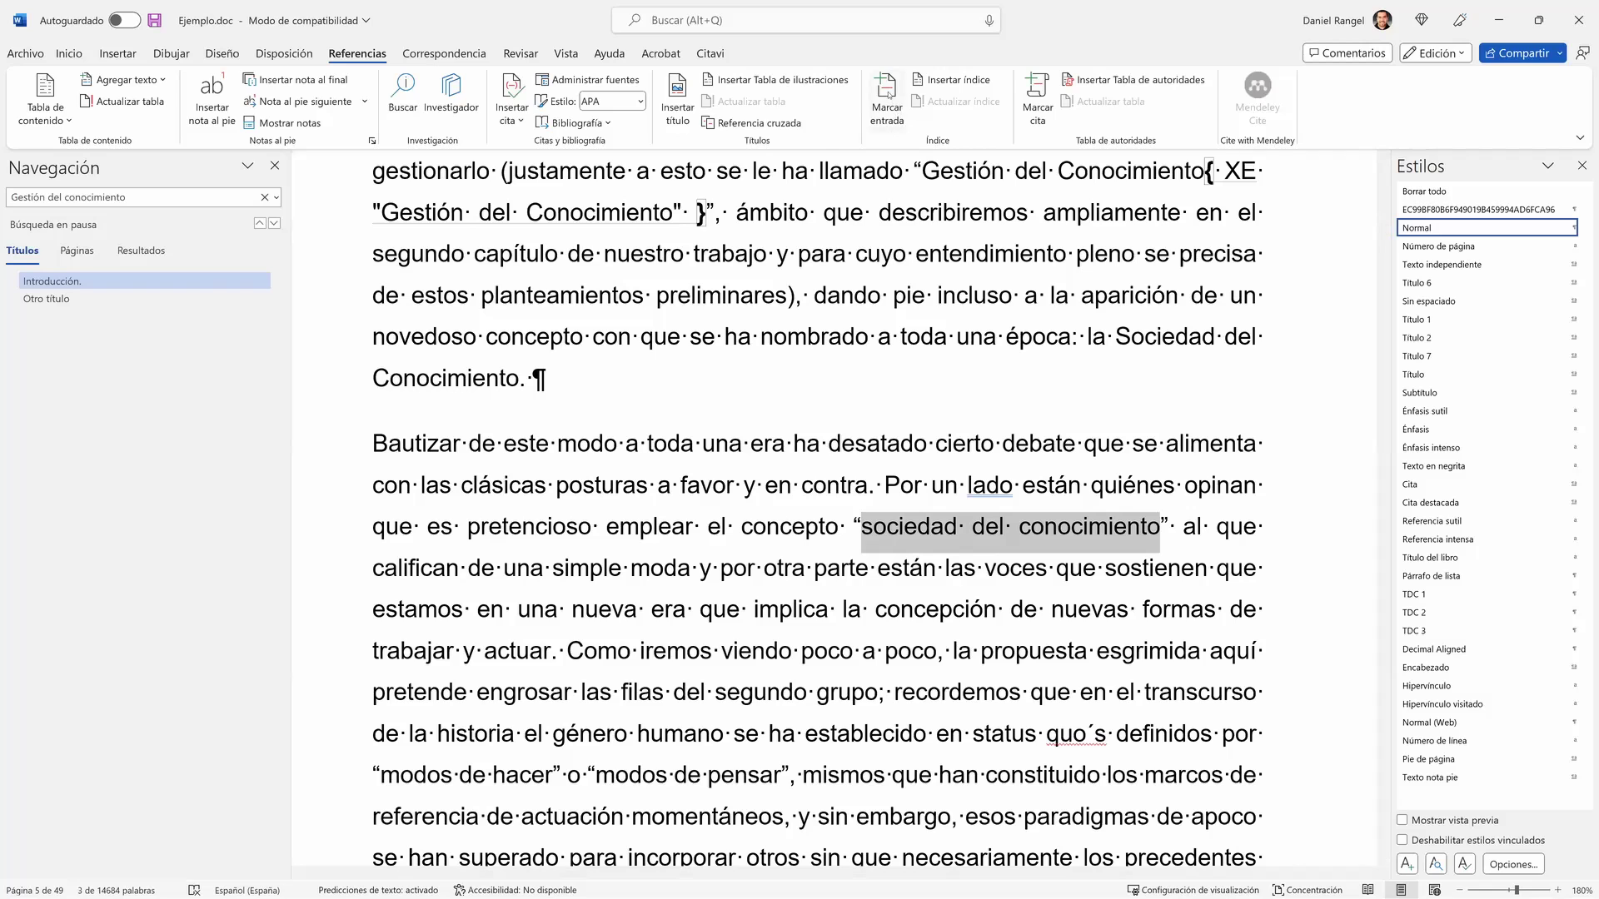
{"action": "left_click", "coordinate": [889, 93]}
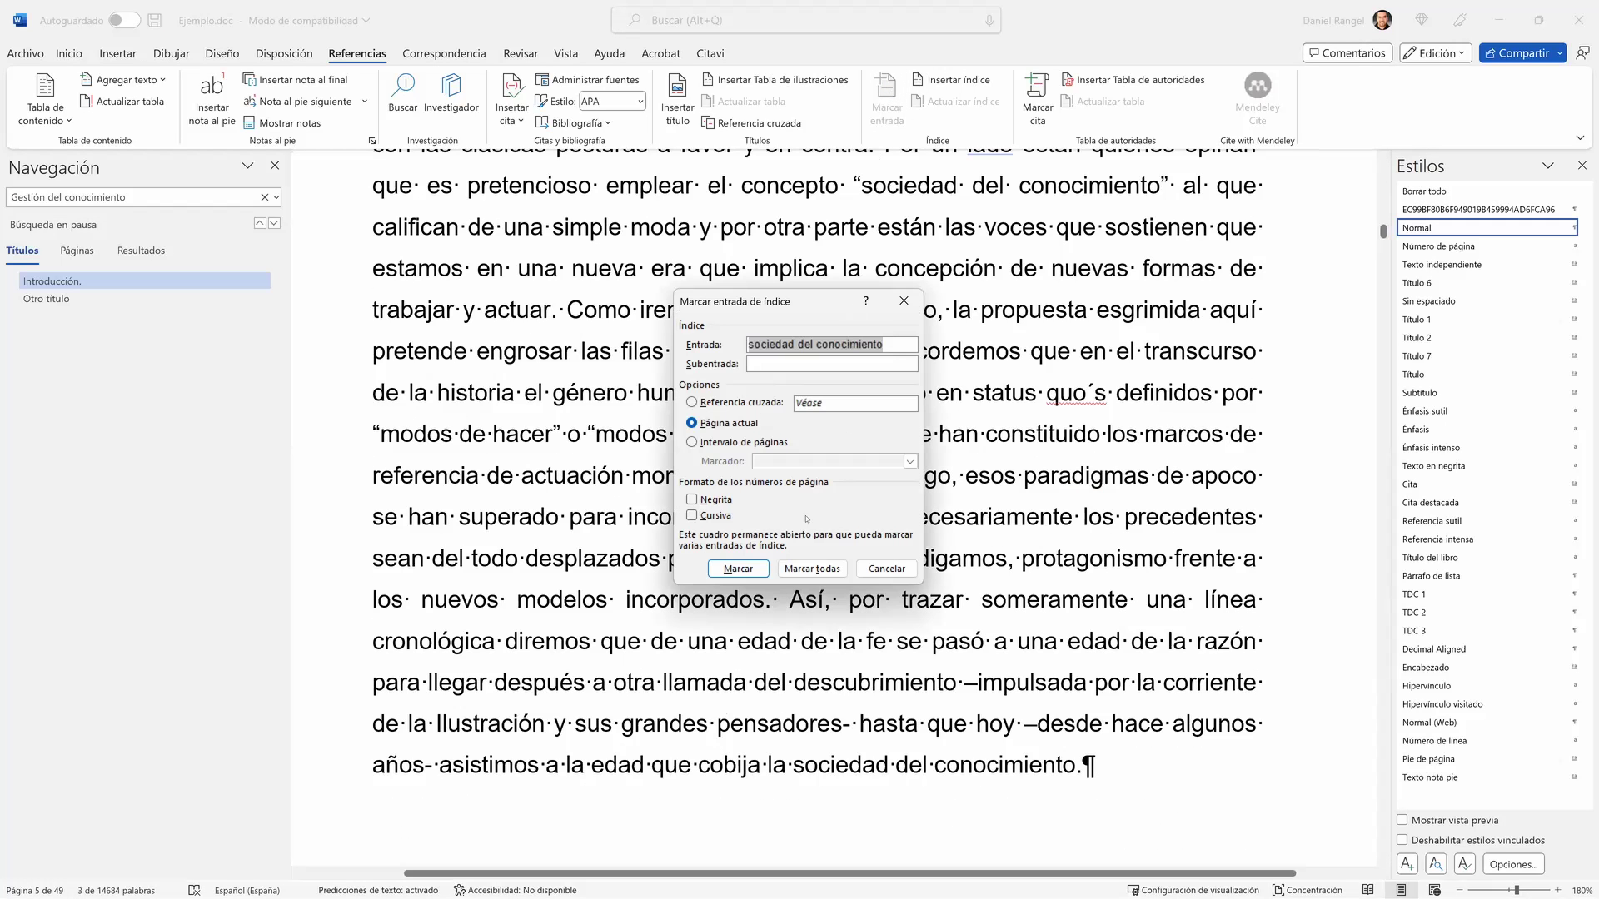
{"action": "left_click", "coordinate": [737, 568]}
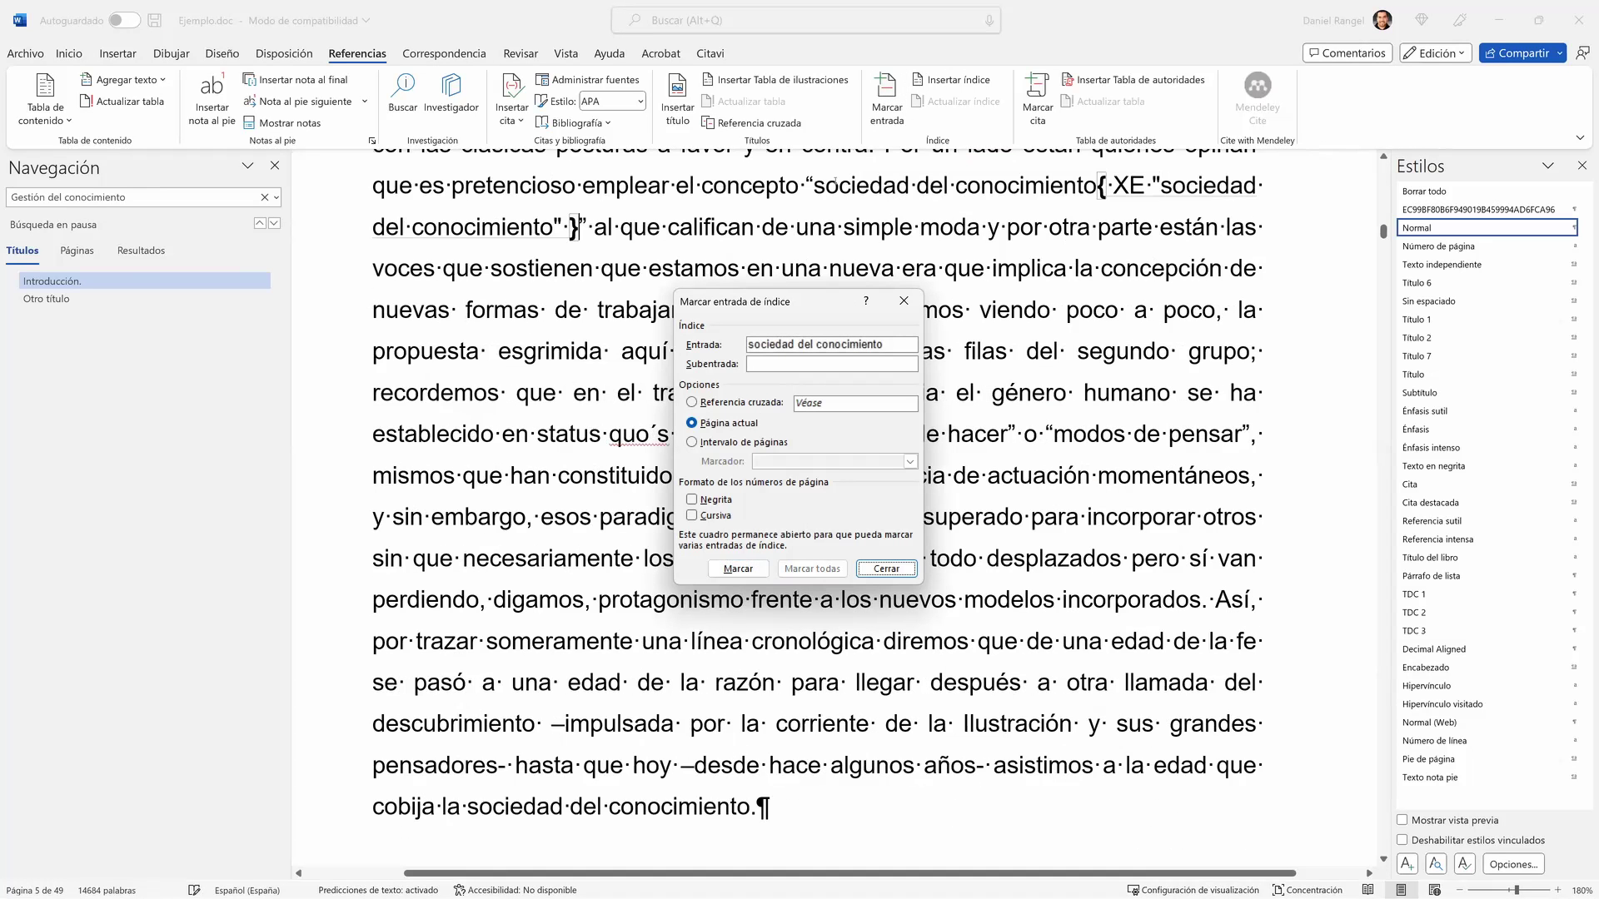
{"action": "left_click", "coordinate": [970, 177]}
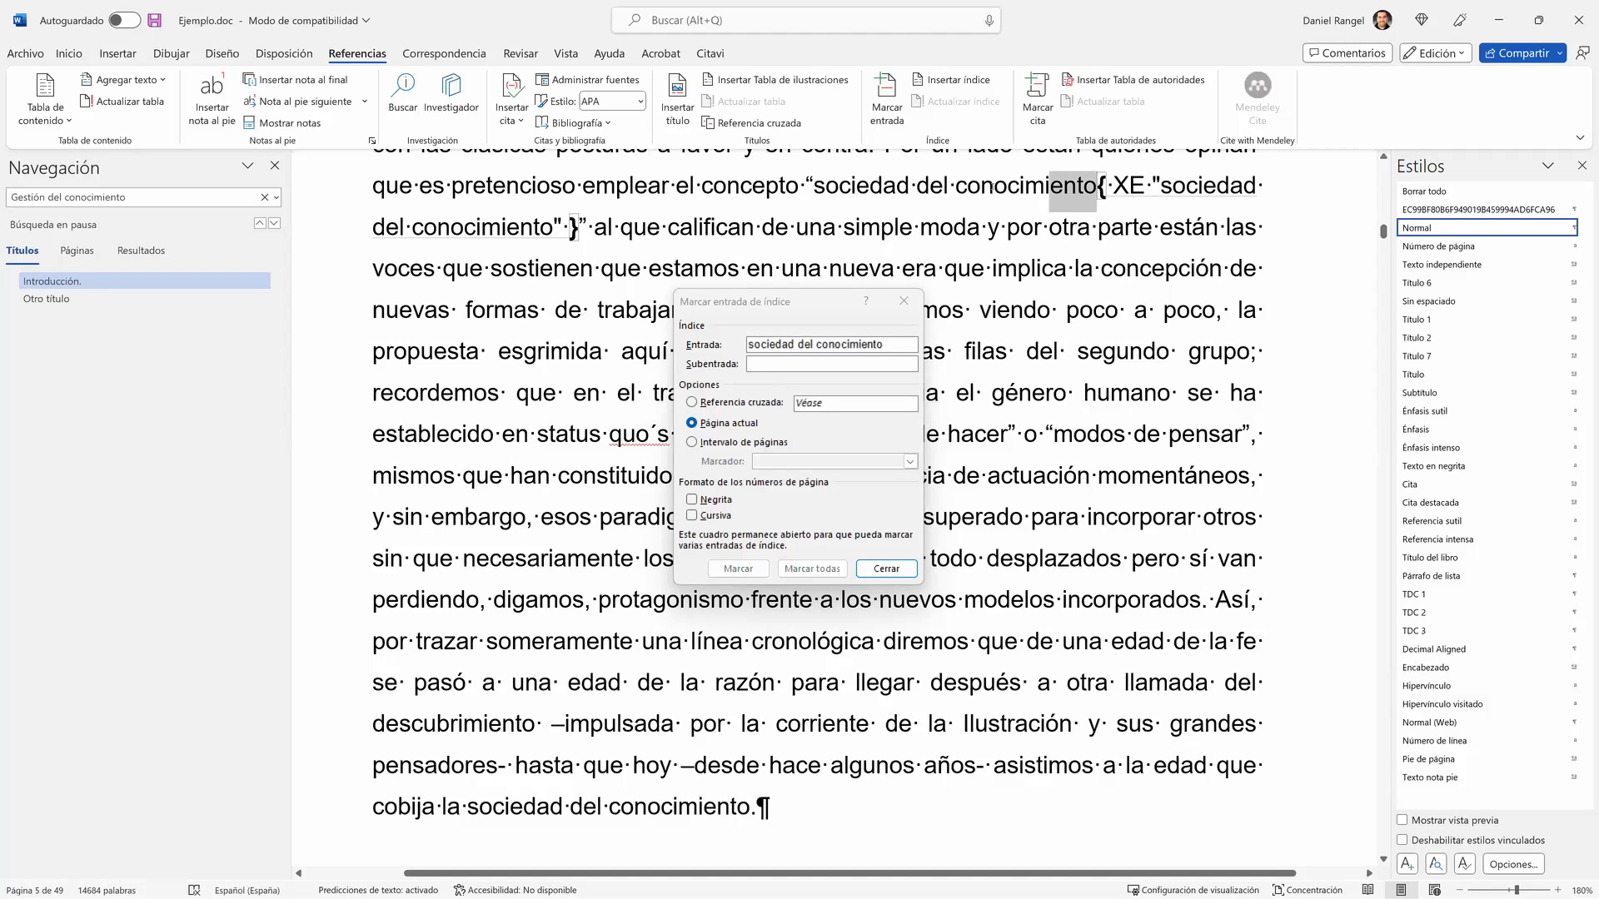
Search the document for 'sociedad del conocimiento' in the Navigation pane.
{"action": "left_click_drag", "start_coordinate": [1098, 185], "coordinate": [813, 185]}
{"action": "key", "text": "ctrl+c"}
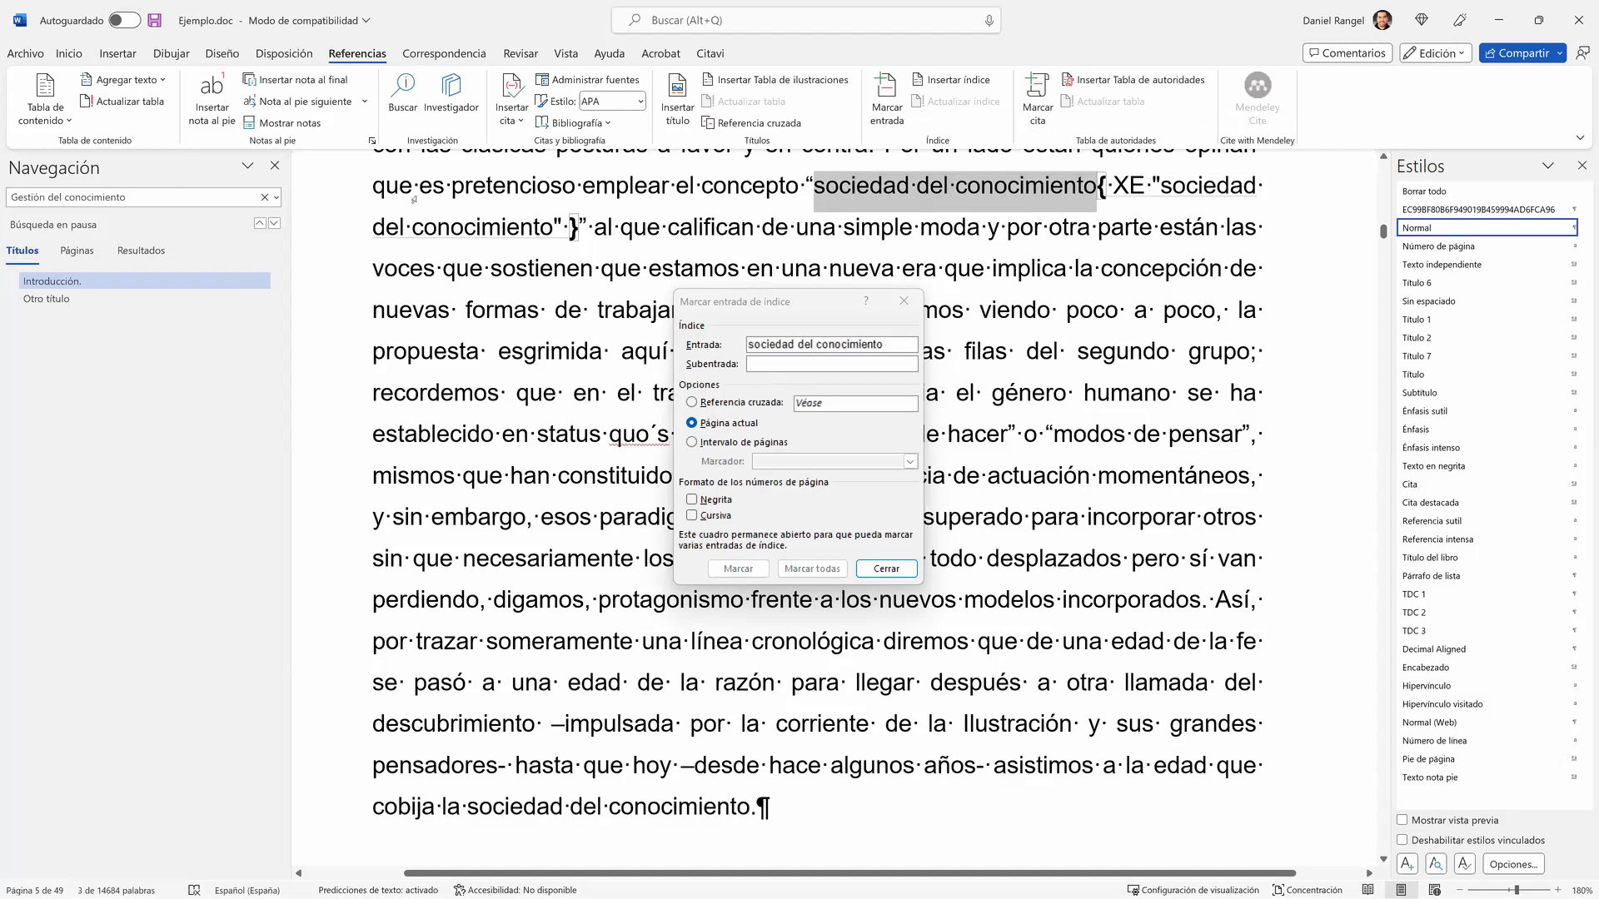
{"action": "left_click", "coordinate": [263, 197]}
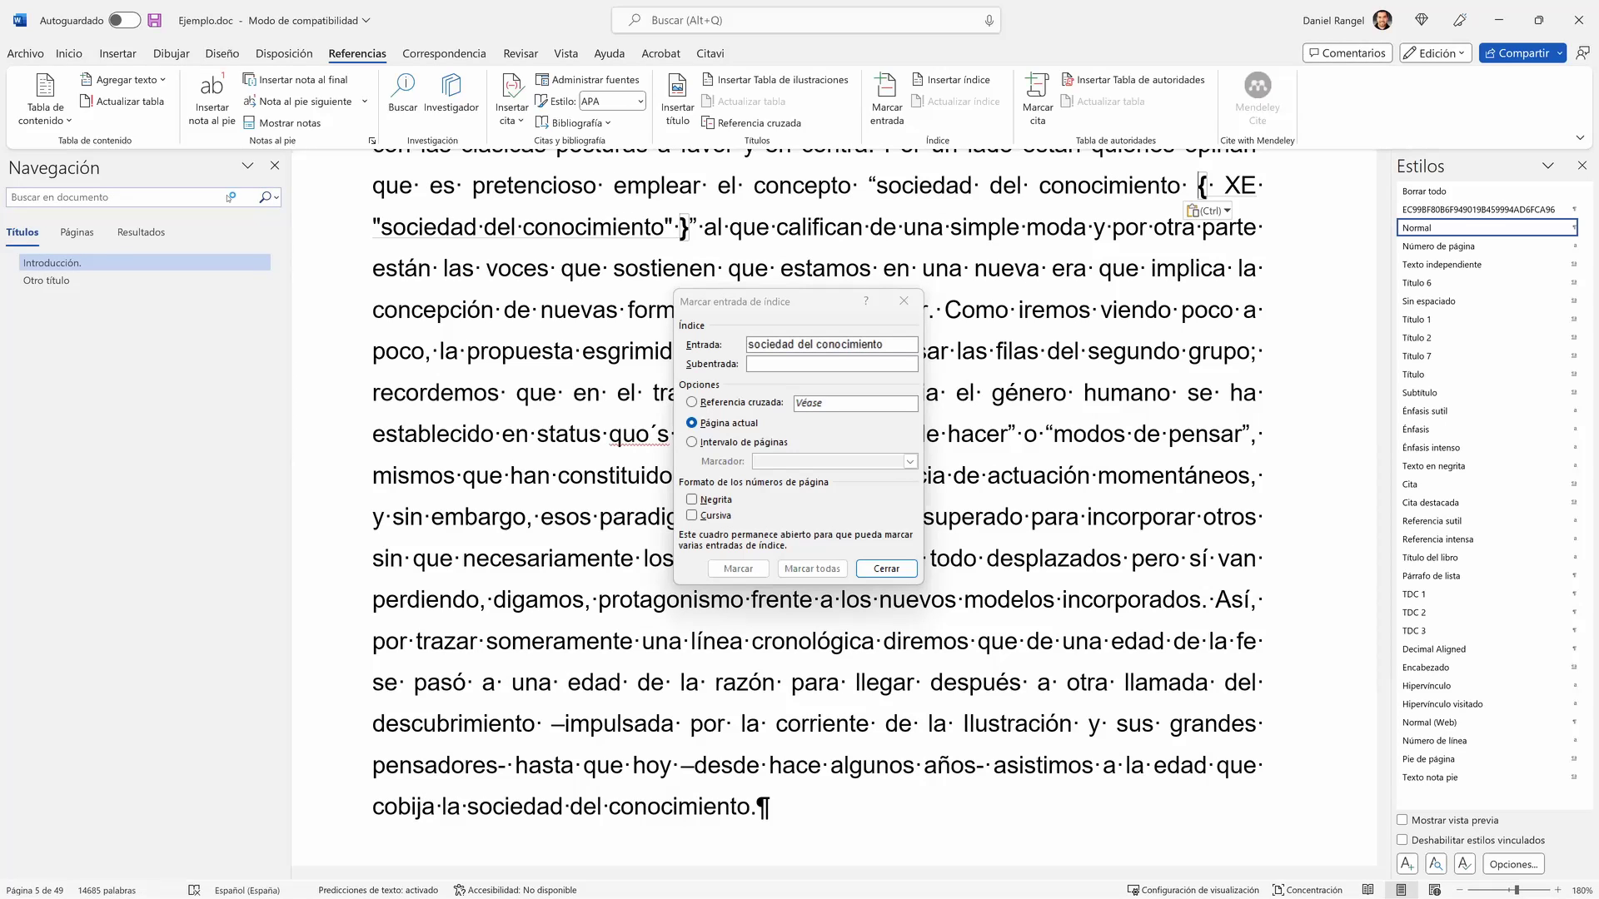
{"action": "left_click", "coordinate": [226, 197]}
{"action": "key", "text": "ctrl+v"}
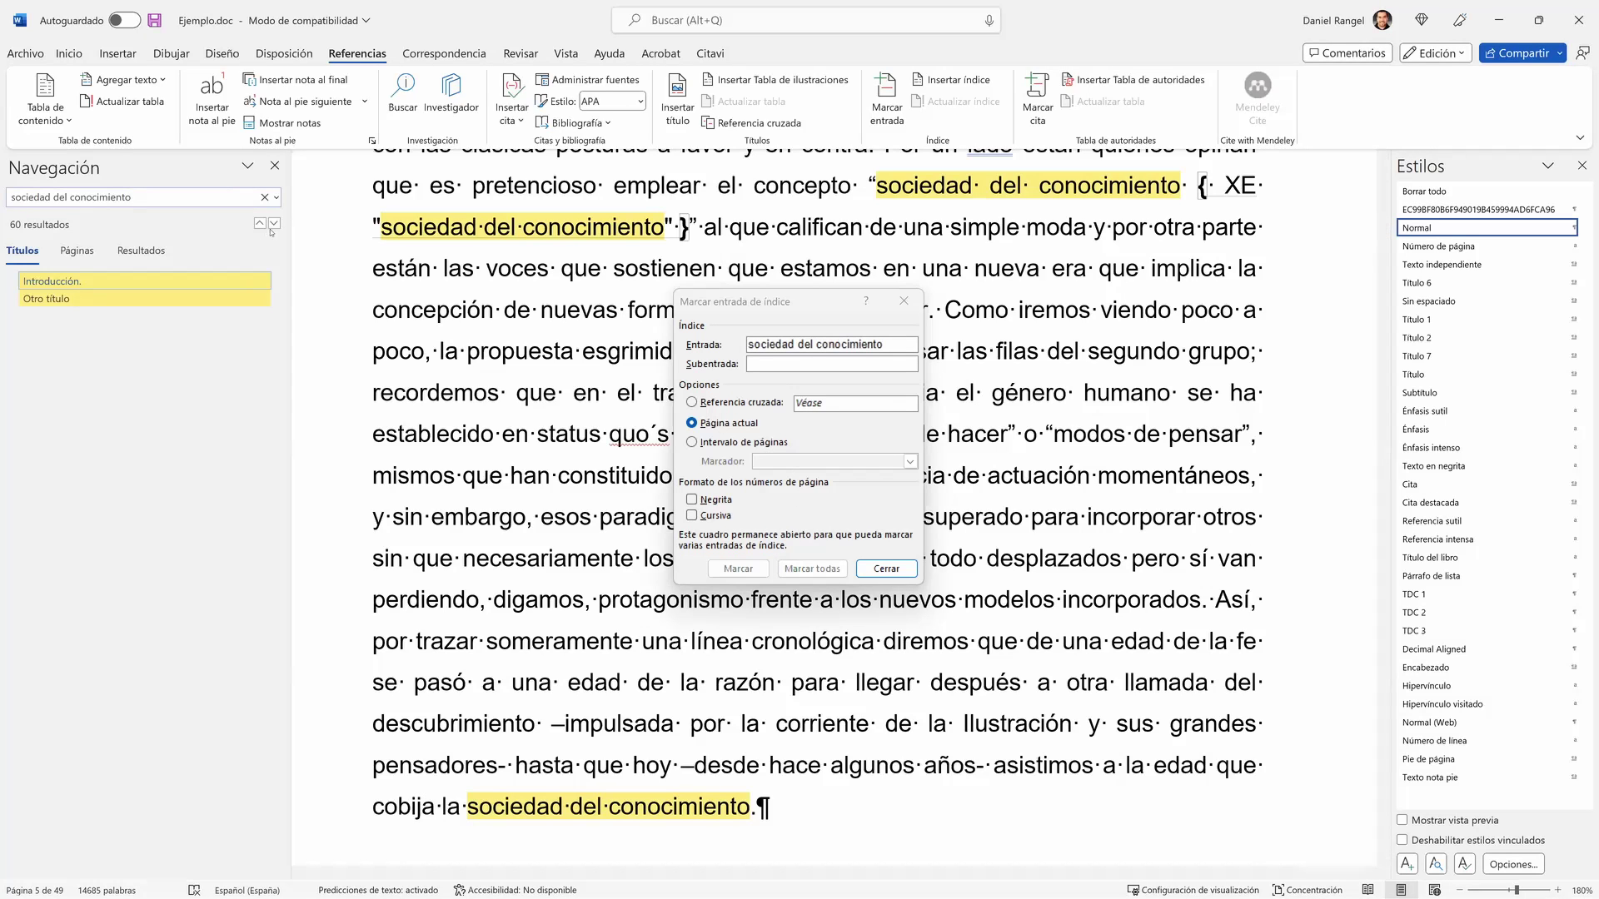
Mark three more 'sociedad del conocimiento' matches as index entries, then close the dialog.
{"action": "left_click", "coordinate": [275, 223]}
{"action": "left_click", "coordinate": [275, 223]}
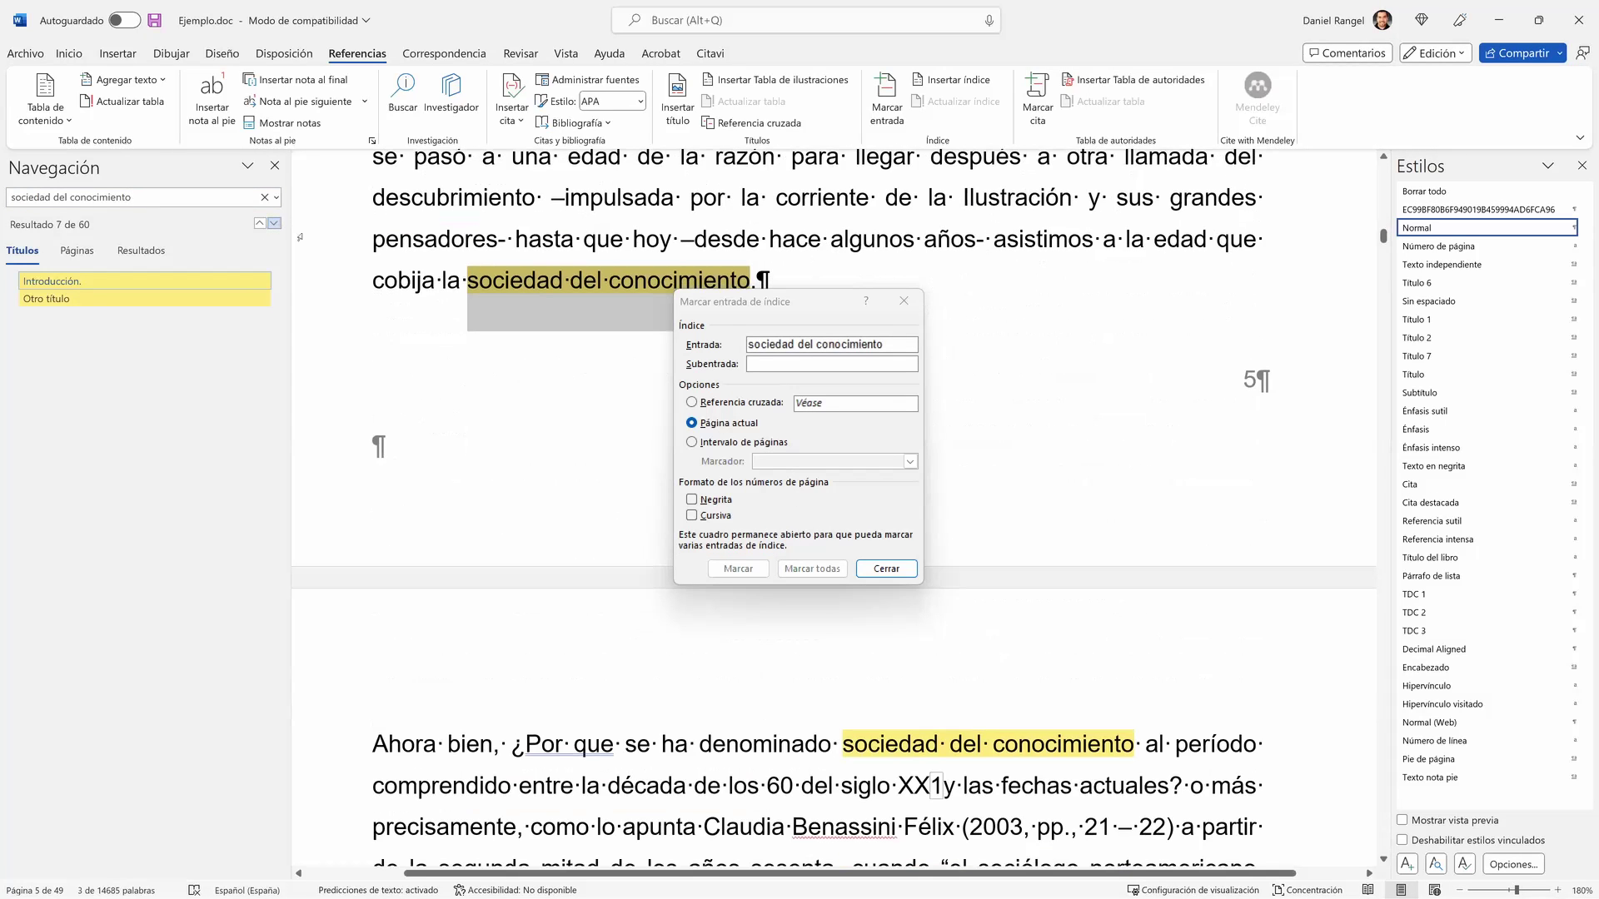
{"action": "left_click", "coordinate": [738, 568]}
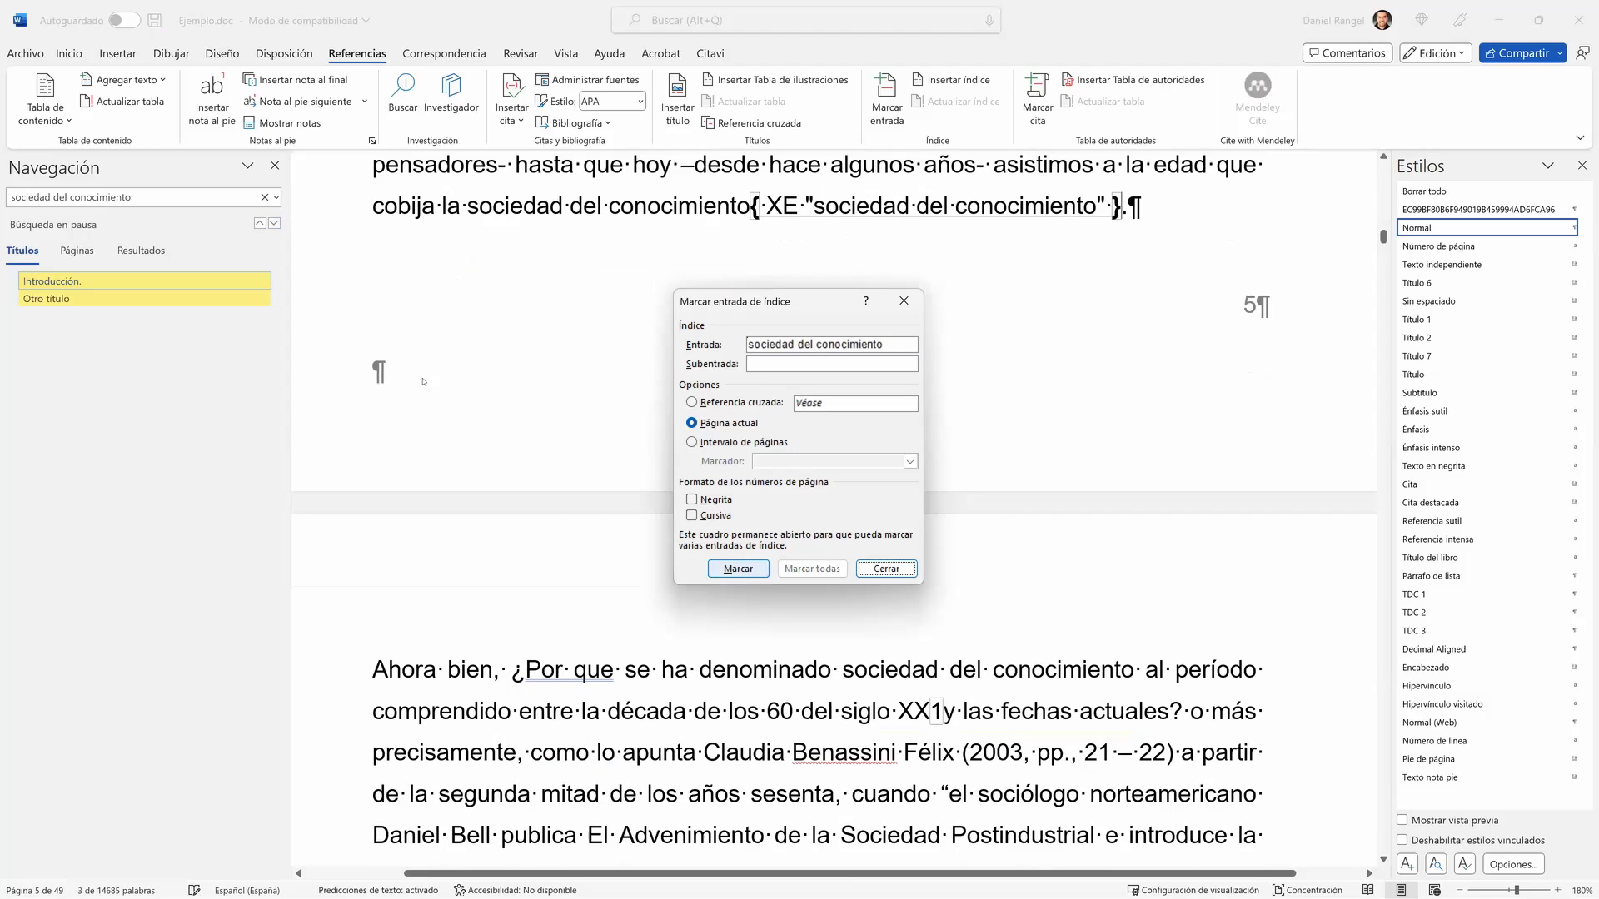
{"action": "left_click", "coordinate": [275, 223]}
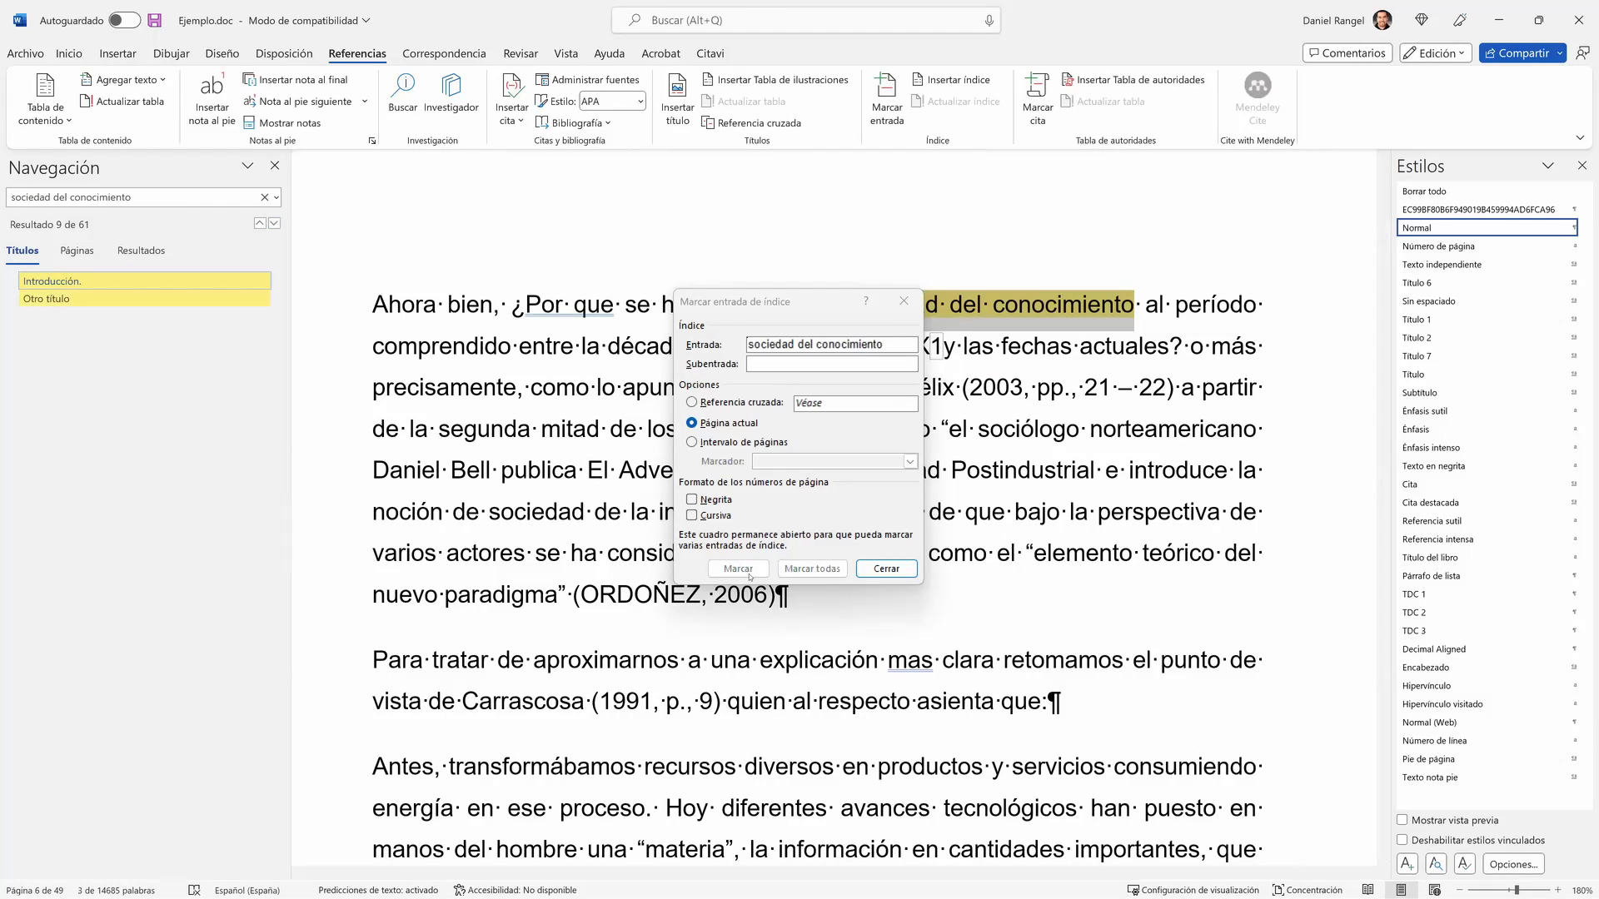
{"action": "key", "text": "alt+shift+x"}
{"action": "key", "text": "alt+m"}
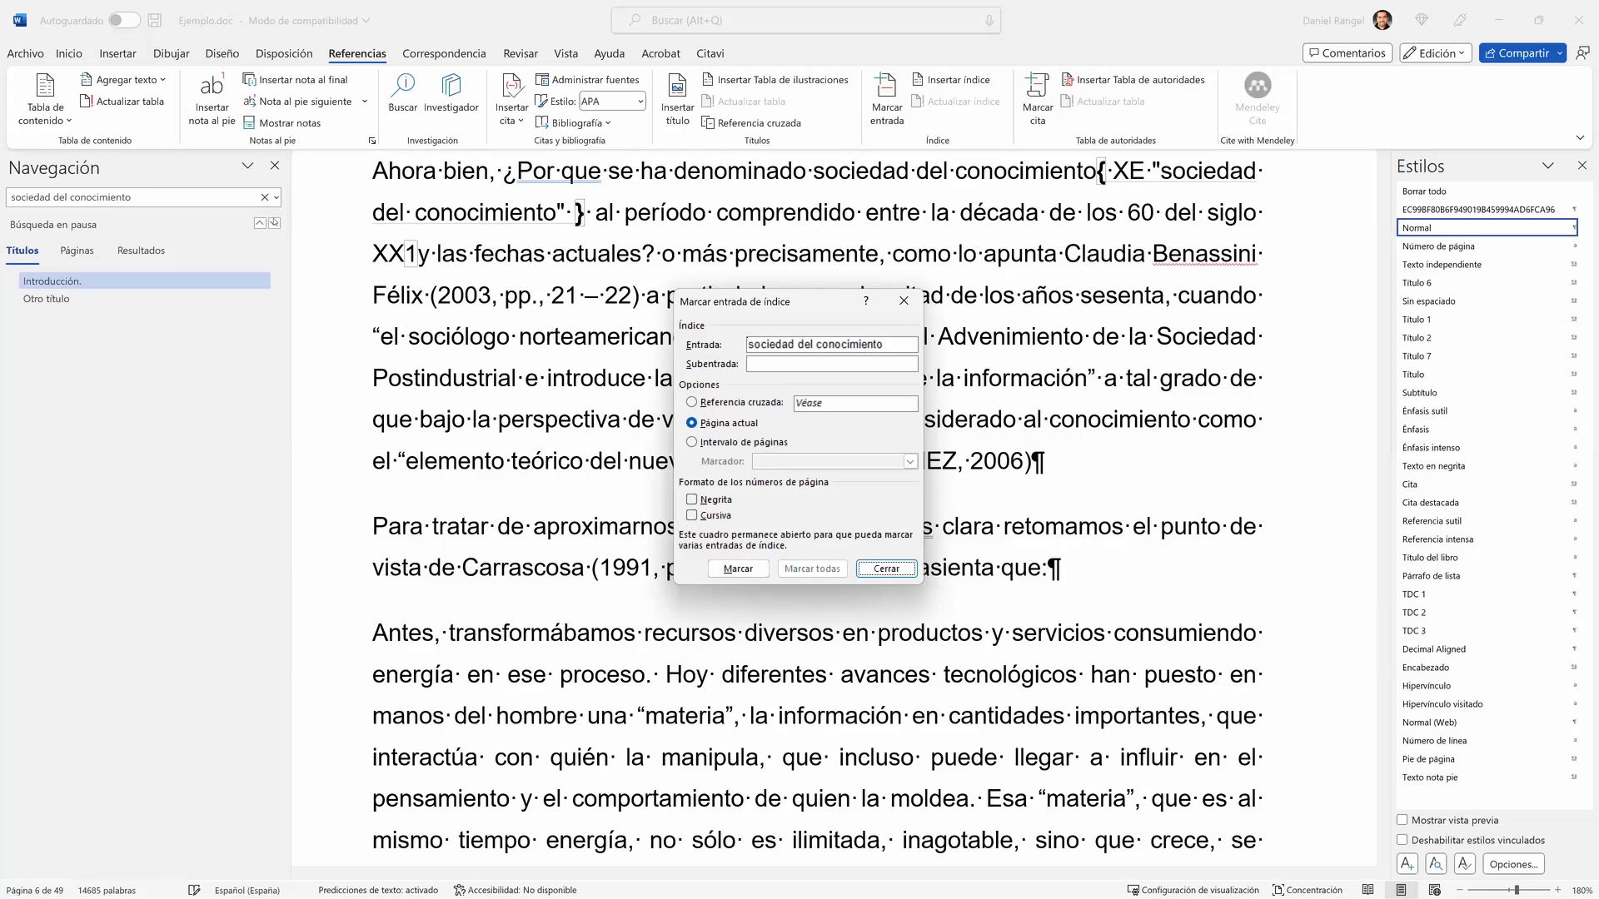
{"action": "left_click", "coordinate": [274, 223]}
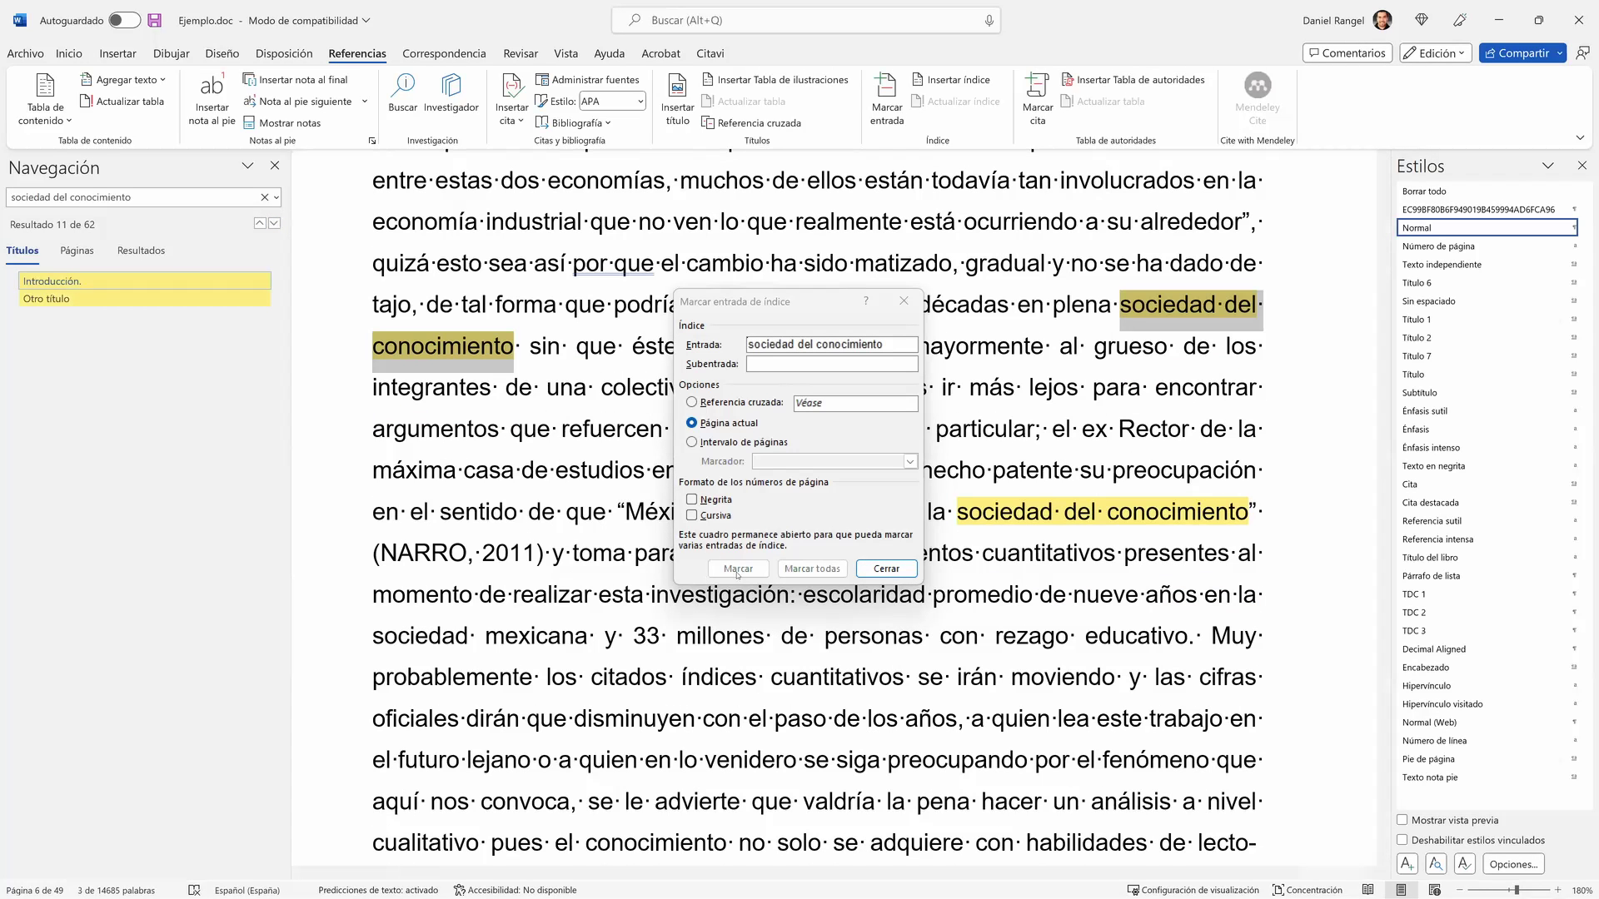
{"action": "key", "text": "alt+shift+x"}
{"action": "key", "text": "alt+m"}
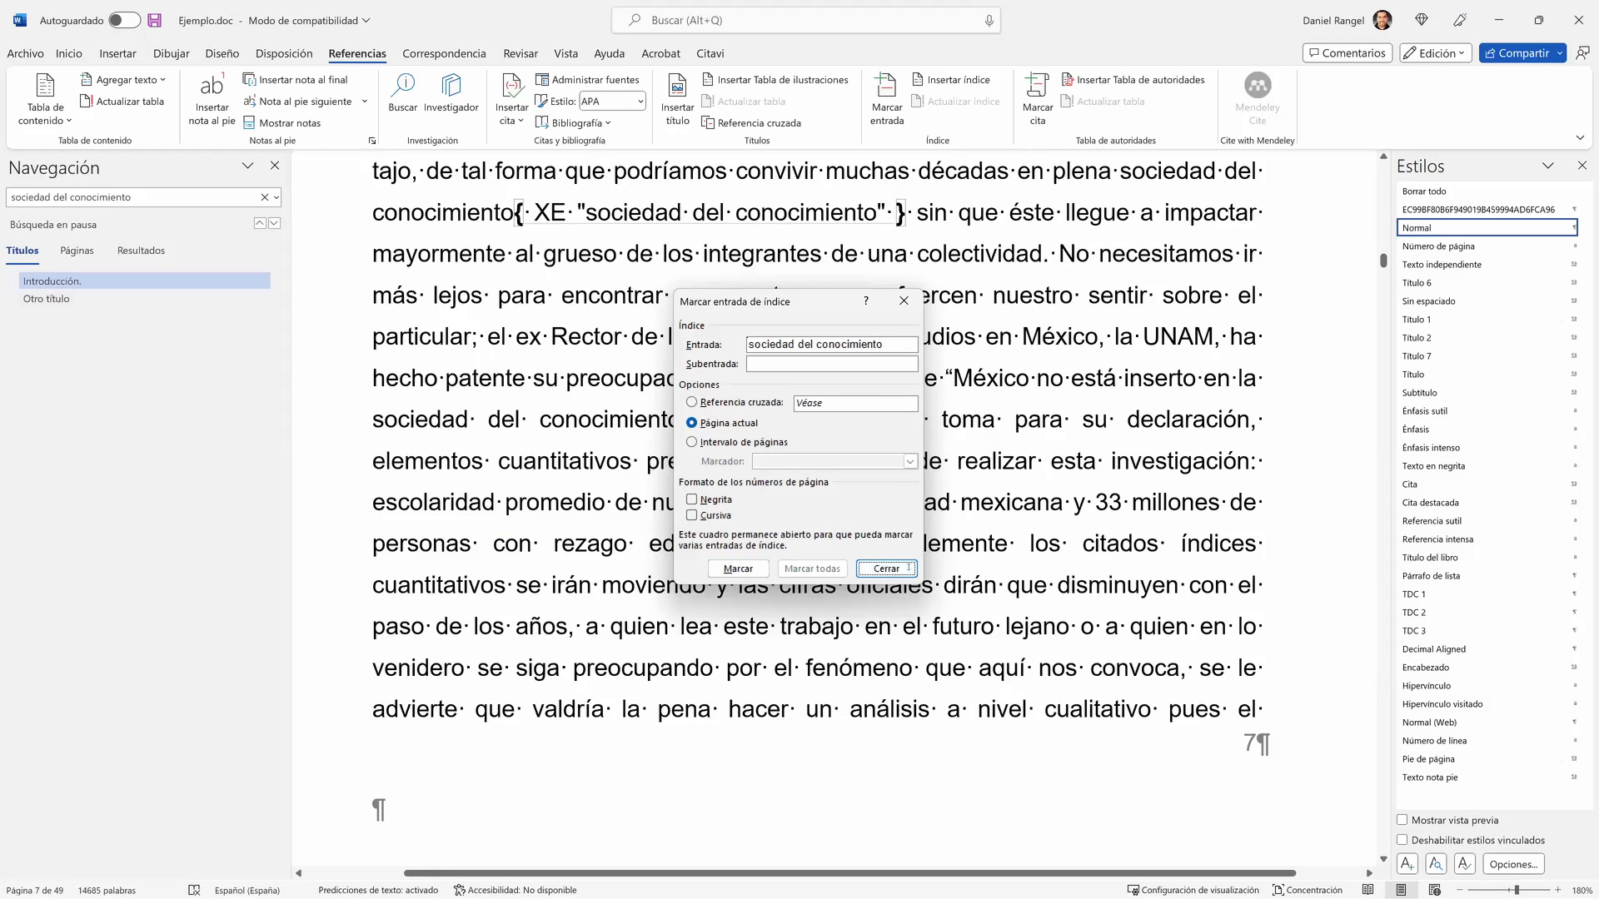
{"action": "left_click", "coordinate": [886, 568]}
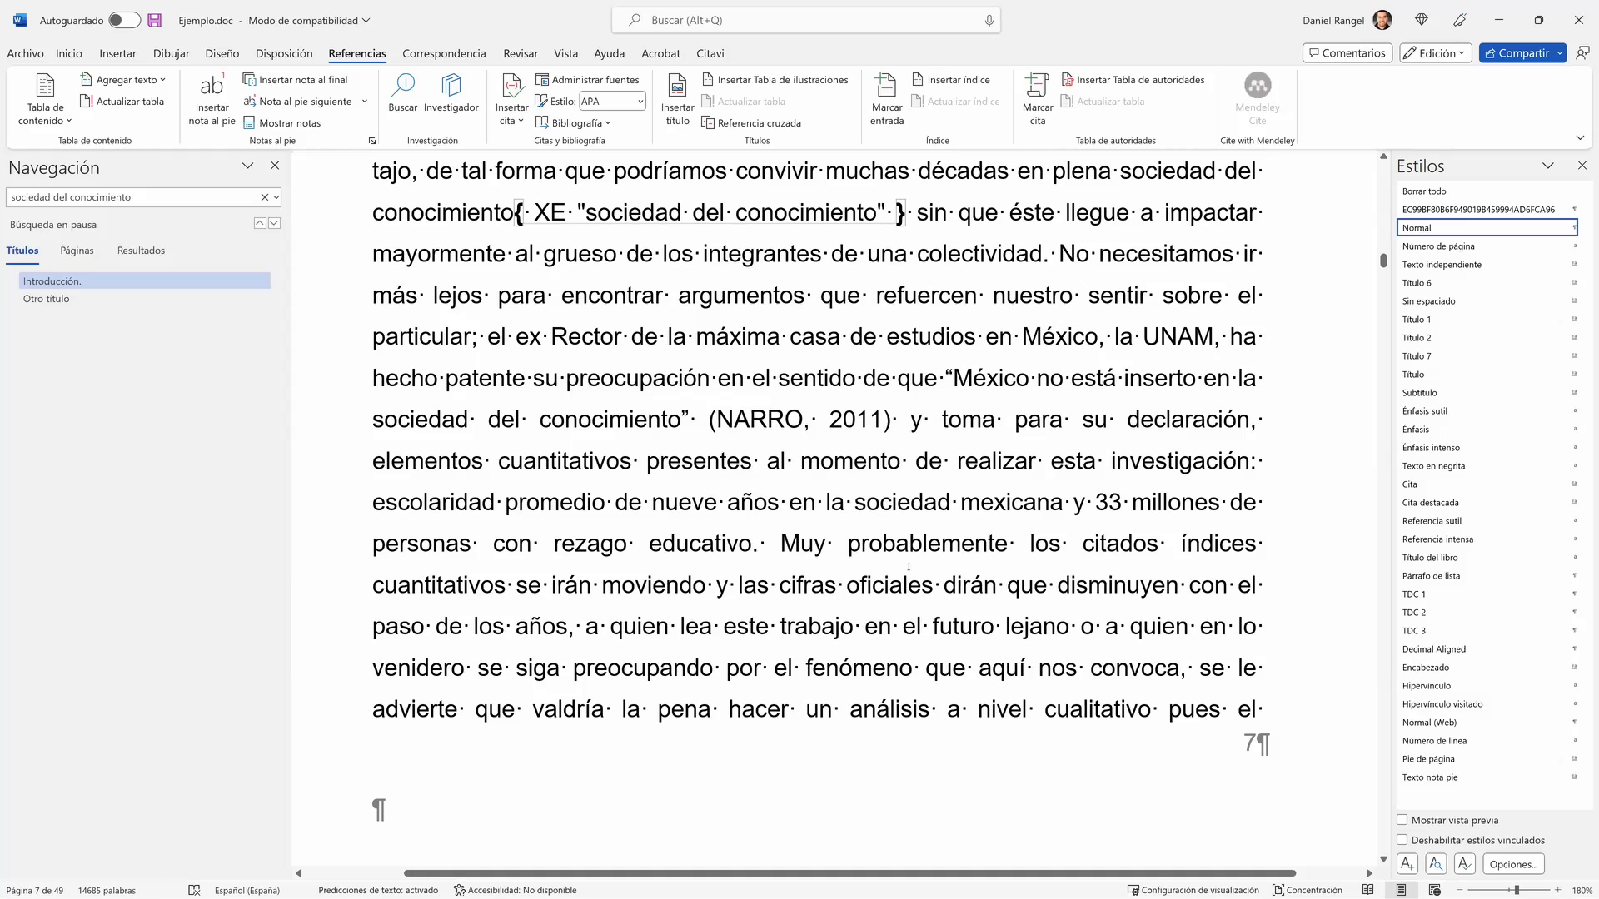
Insert a page break after the paragraph ending 'cuarto.'.
{"action": "key", "text": "ctrl+End"}
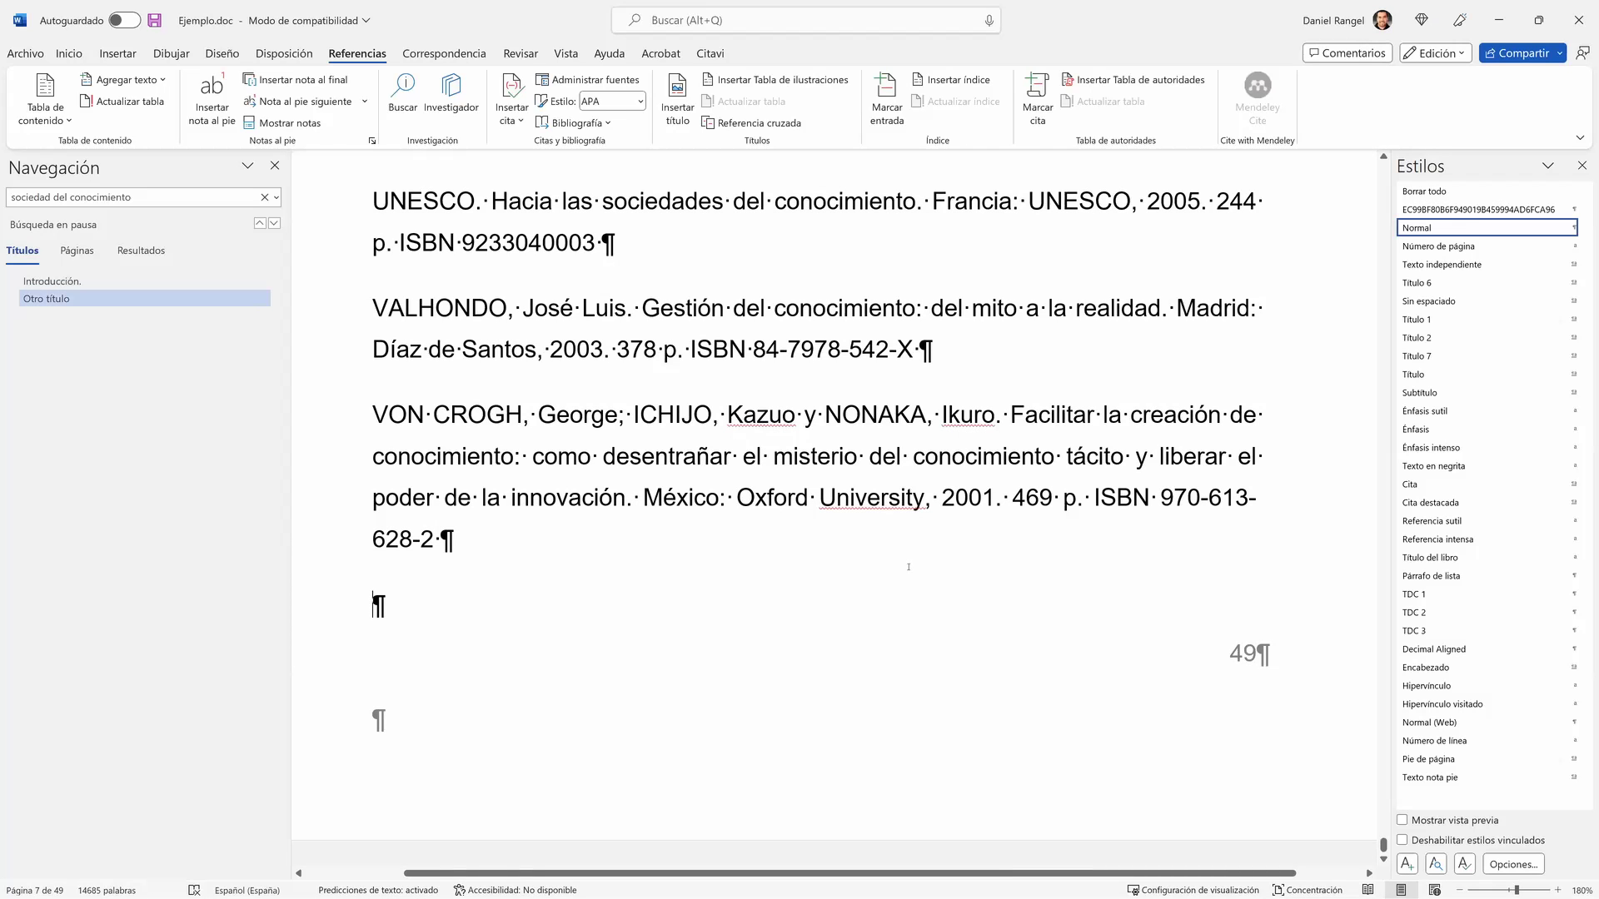
{"action": "scroll", "coordinate": [893, 562], "scroll_direction": "up", "scroll_amount": 2}
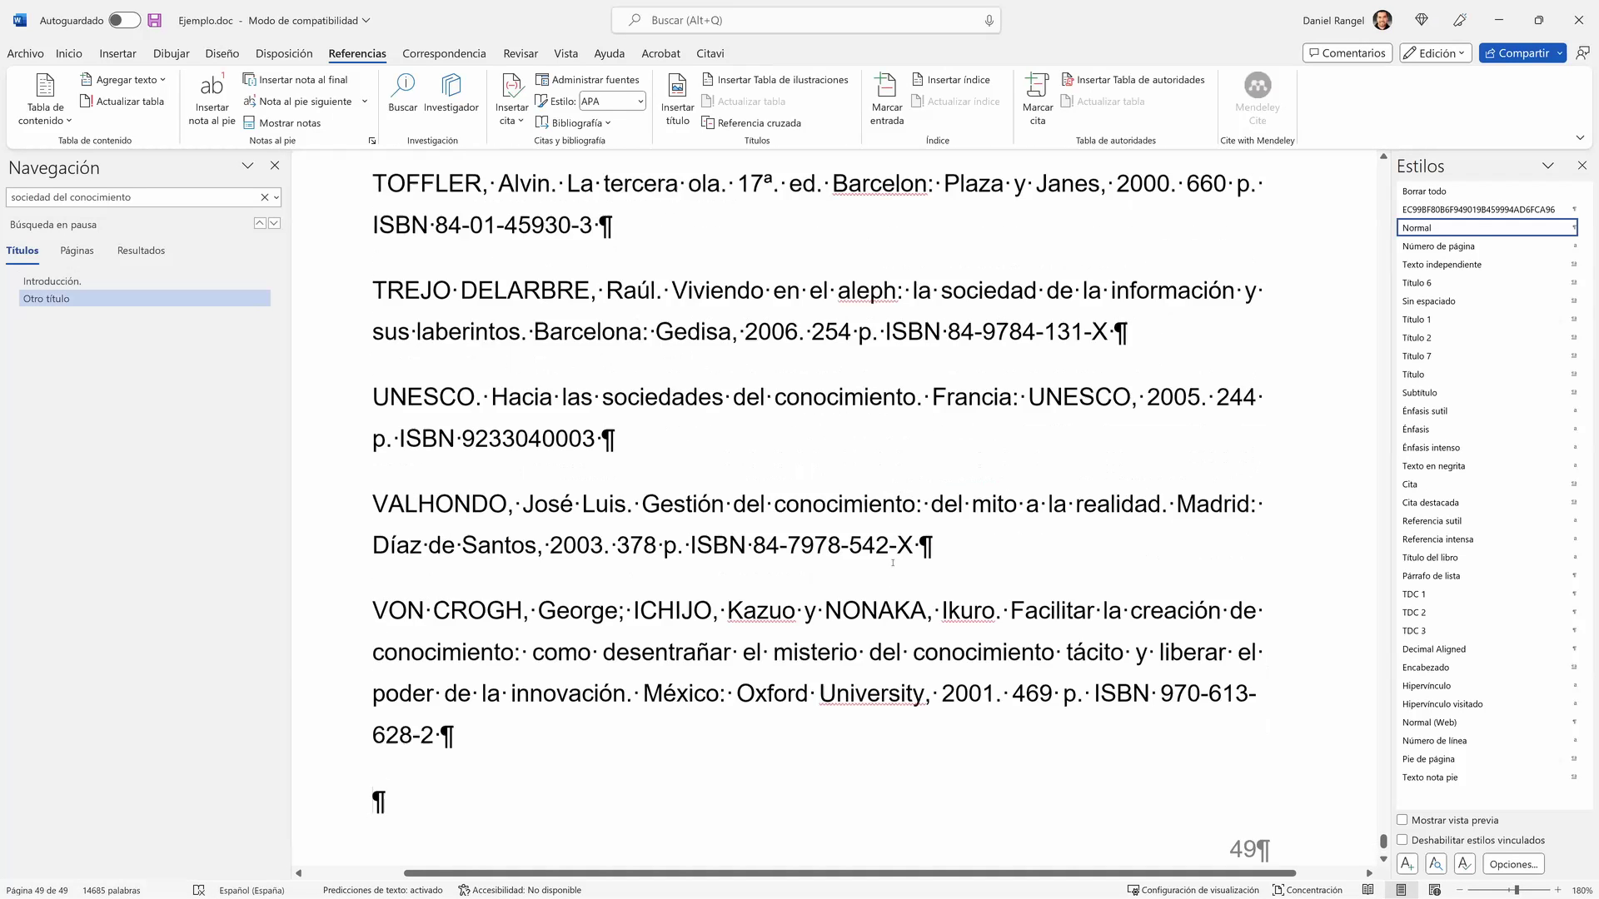
{"action": "scroll", "coordinate": [893, 563], "scroll_direction": "up", "scroll_amount": 3}
{"action": "scroll", "coordinate": [893, 563], "scroll_direction": "up", "scroll_amount": 5}
{"action": "scroll", "coordinate": [892, 563], "scroll_direction": "up", "scroll_amount": 5}
{"action": "scroll", "coordinate": [892, 563], "scroll_direction": "up", "scroll_amount": 5}
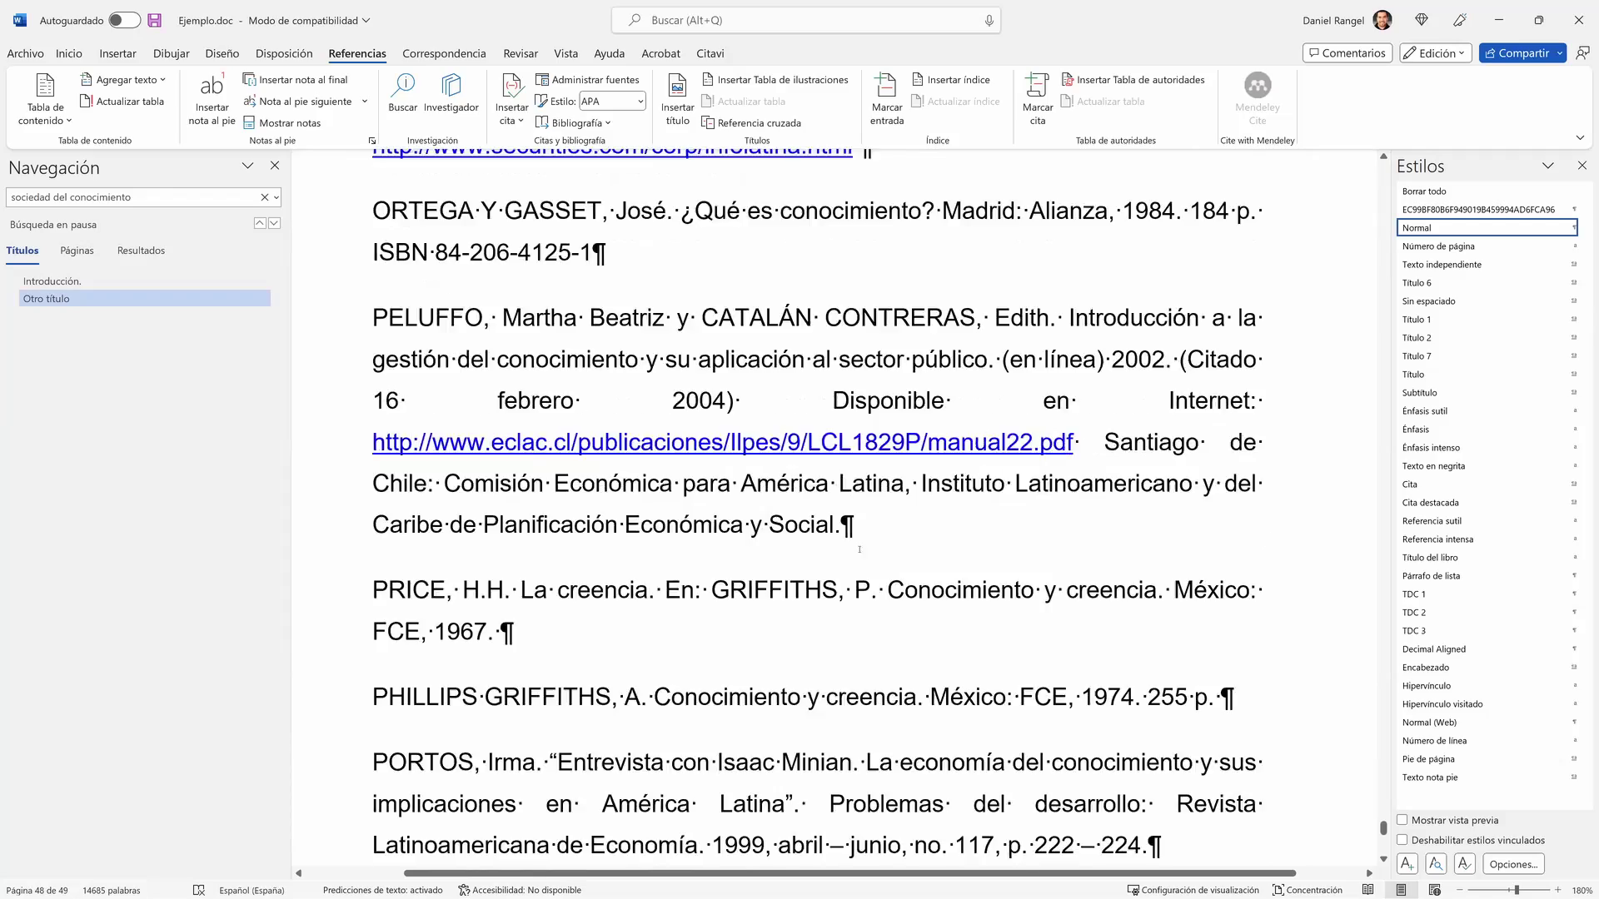
{"action": "scroll", "coordinate": [892, 563], "scroll_direction": "up", "scroll_amount": 1}
{"action": "scroll", "coordinate": [791, 525], "scroll_direction": "up", "scroll_amount": 5}
{"action": "scroll", "coordinate": [725, 495], "scroll_direction": "up", "scroll_amount": 3}
{"action": "scroll", "coordinate": [716, 491], "scroll_direction": "up", "scroll_amount": 5}
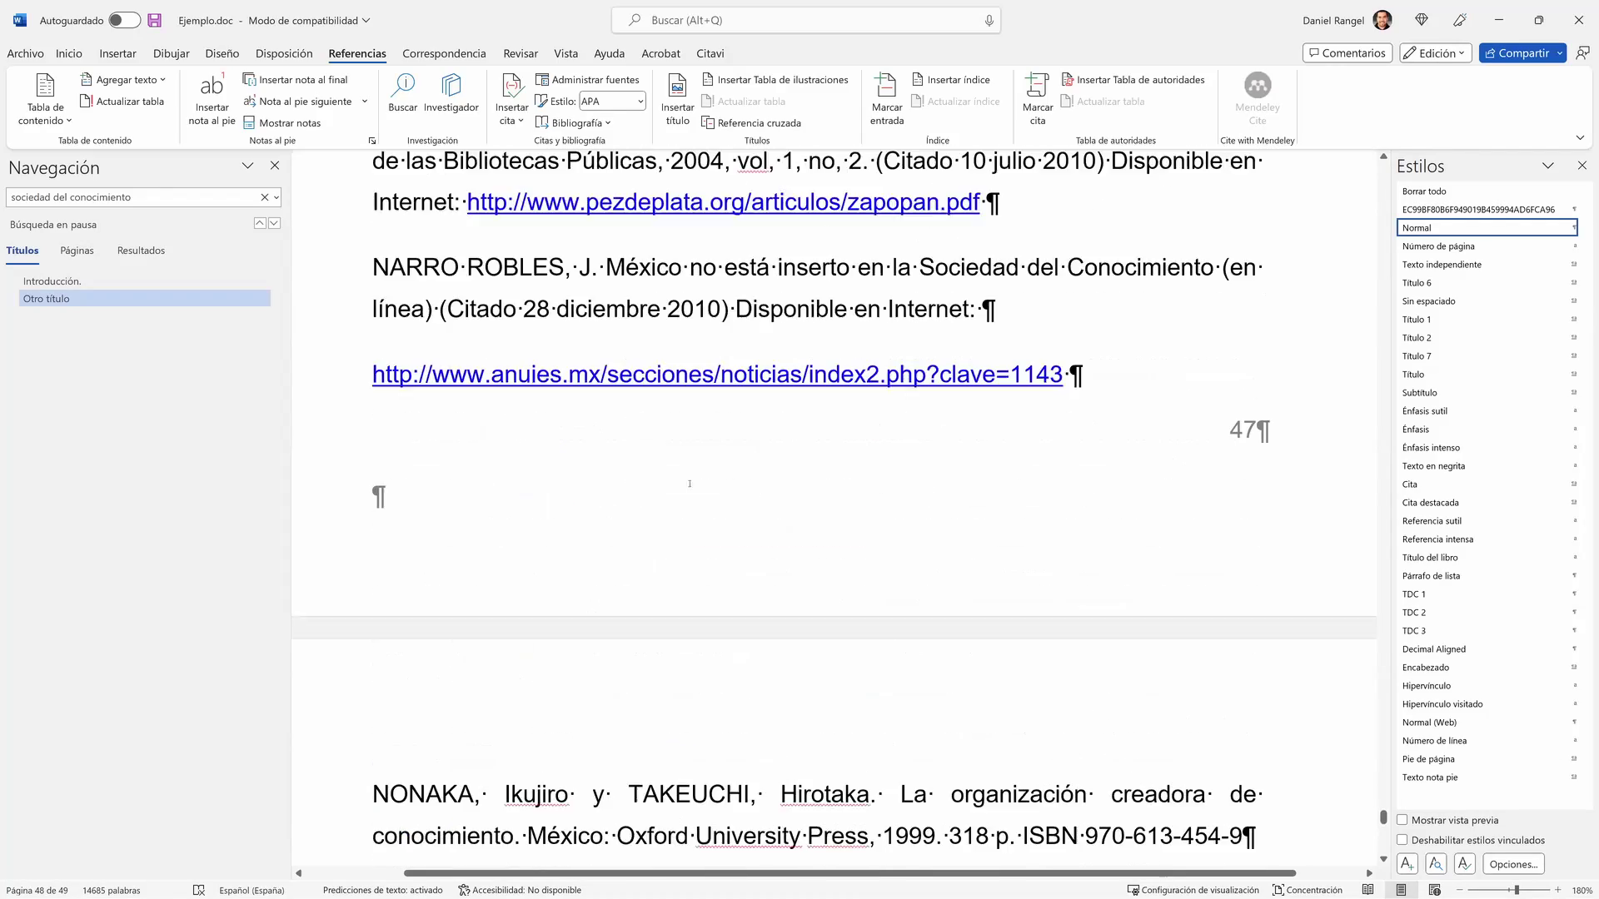
{"action": "scroll", "coordinate": [700, 487], "scroll_direction": "up", "scroll_amount": 2}
{"action": "scroll", "coordinate": [683, 479], "scroll_direction": "up", "scroll_amount": 3}
{"action": "scroll", "coordinate": [662, 472], "scroll_direction": "up", "scroll_amount": 4}
{"action": "scroll", "coordinate": [662, 471], "scroll_direction": "up", "scroll_amount": 3}
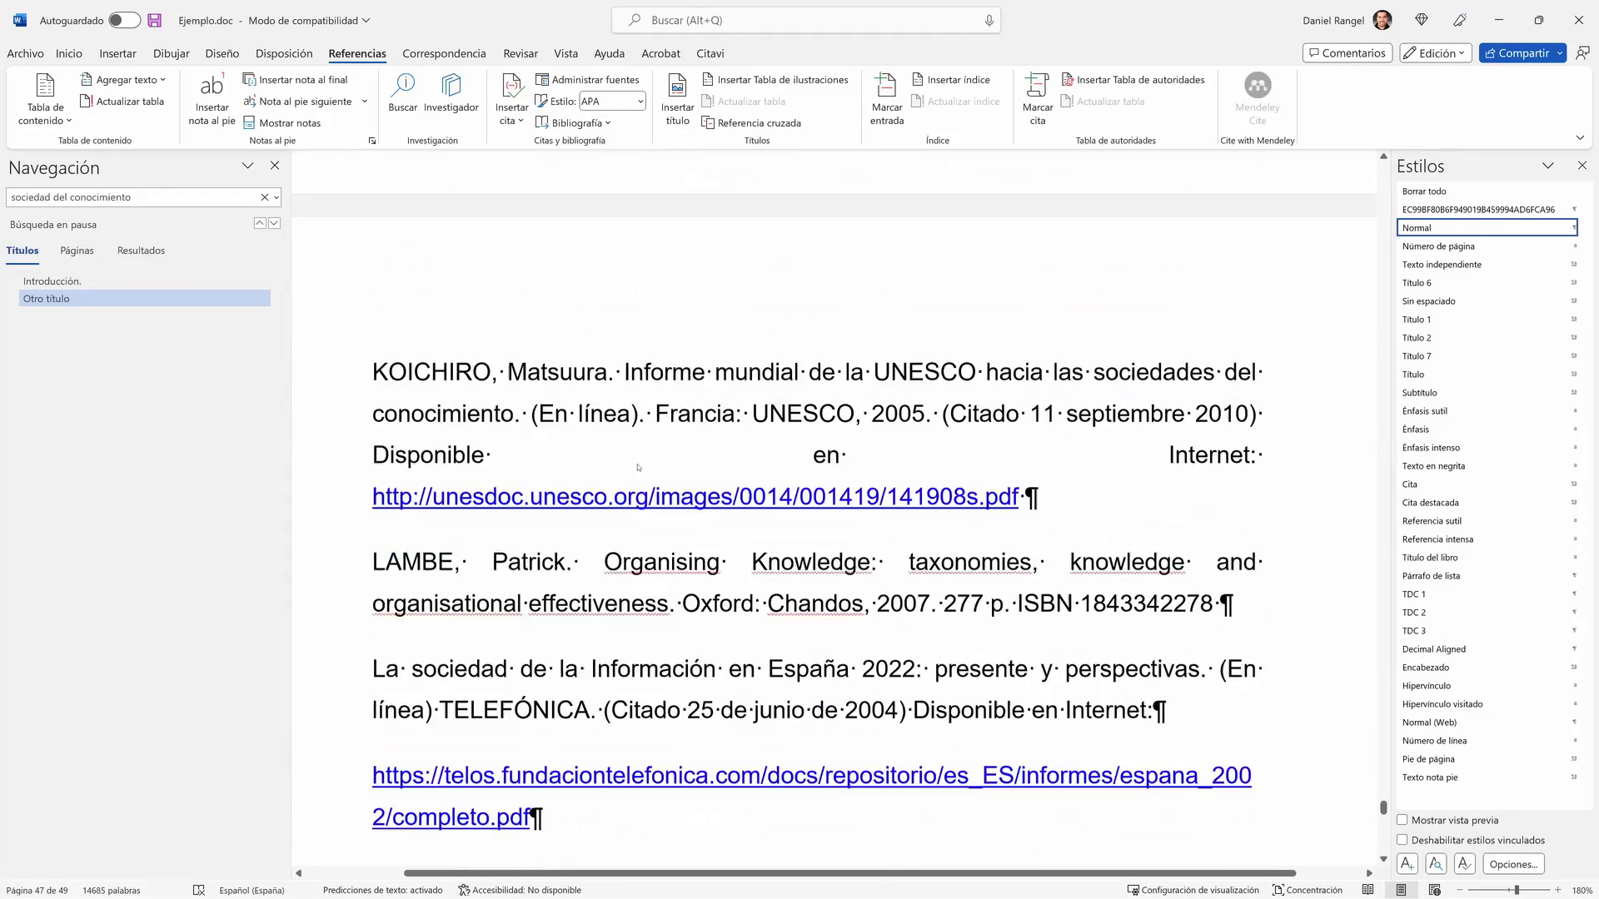
{"action": "scroll", "coordinate": [657, 470], "scroll_direction": "up", "scroll_amount": 2}
{"action": "scroll", "coordinate": [650, 467], "scroll_direction": "up", "scroll_amount": 8}
{"action": "scroll", "coordinate": [641, 464], "scroll_direction": "up", "scroll_amount": 3}
{"action": "scroll", "coordinate": [638, 465], "scroll_direction": "up", "scroll_amount": 3}
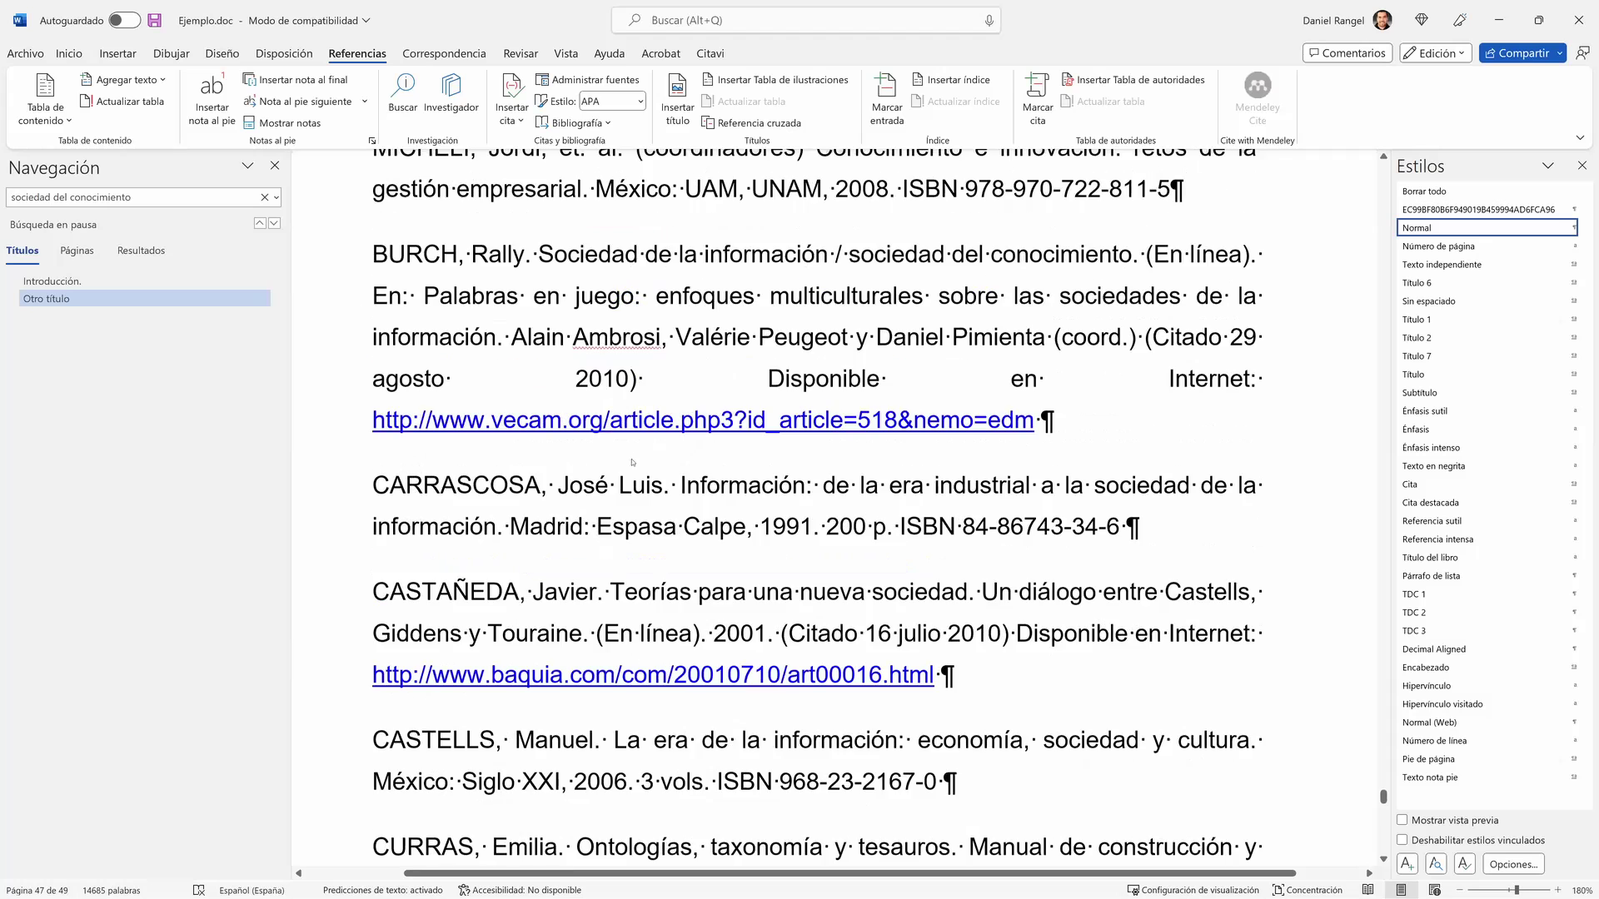
{"action": "scroll", "coordinate": [636, 463], "scroll_direction": "up", "scroll_amount": 8}
{"action": "scroll", "coordinate": [634, 461], "scroll_direction": "up", "scroll_amount": 1}
{"action": "scroll", "coordinate": [632, 460], "scroll_direction": "up", "scroll_amount": 2}
{"action": "scroll", "coordinate": [632, 460], "scroll_direction": "up", "scroll_amount": 2}
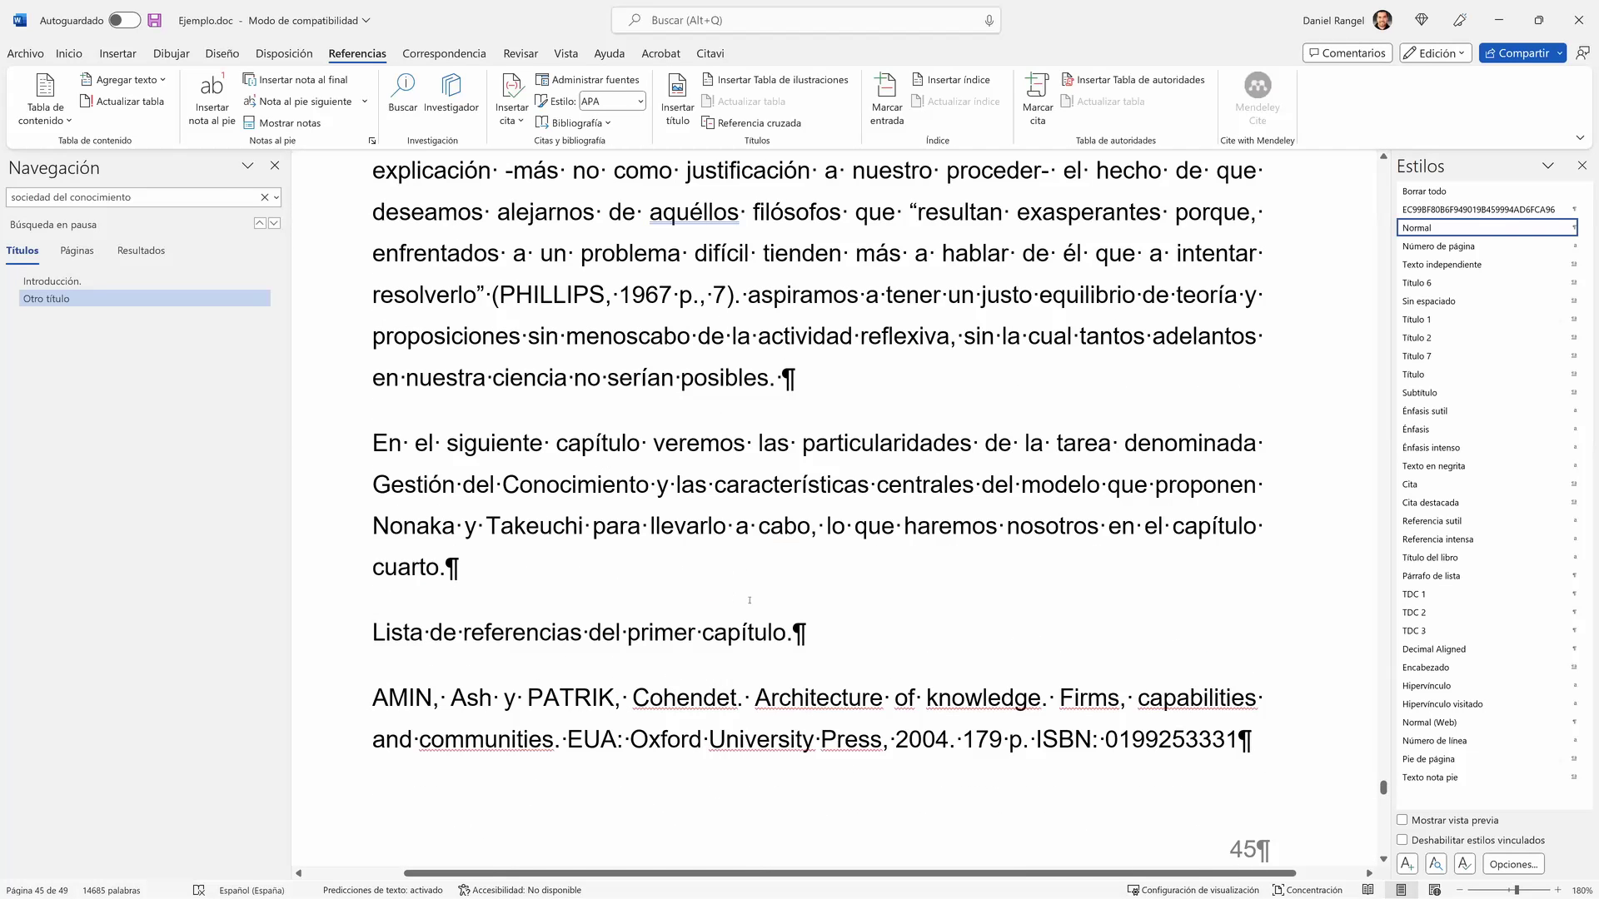
{"action": "left_click", "coordinate": [611, 577]}
{"action": "key", "text": "ctrl+Return"}
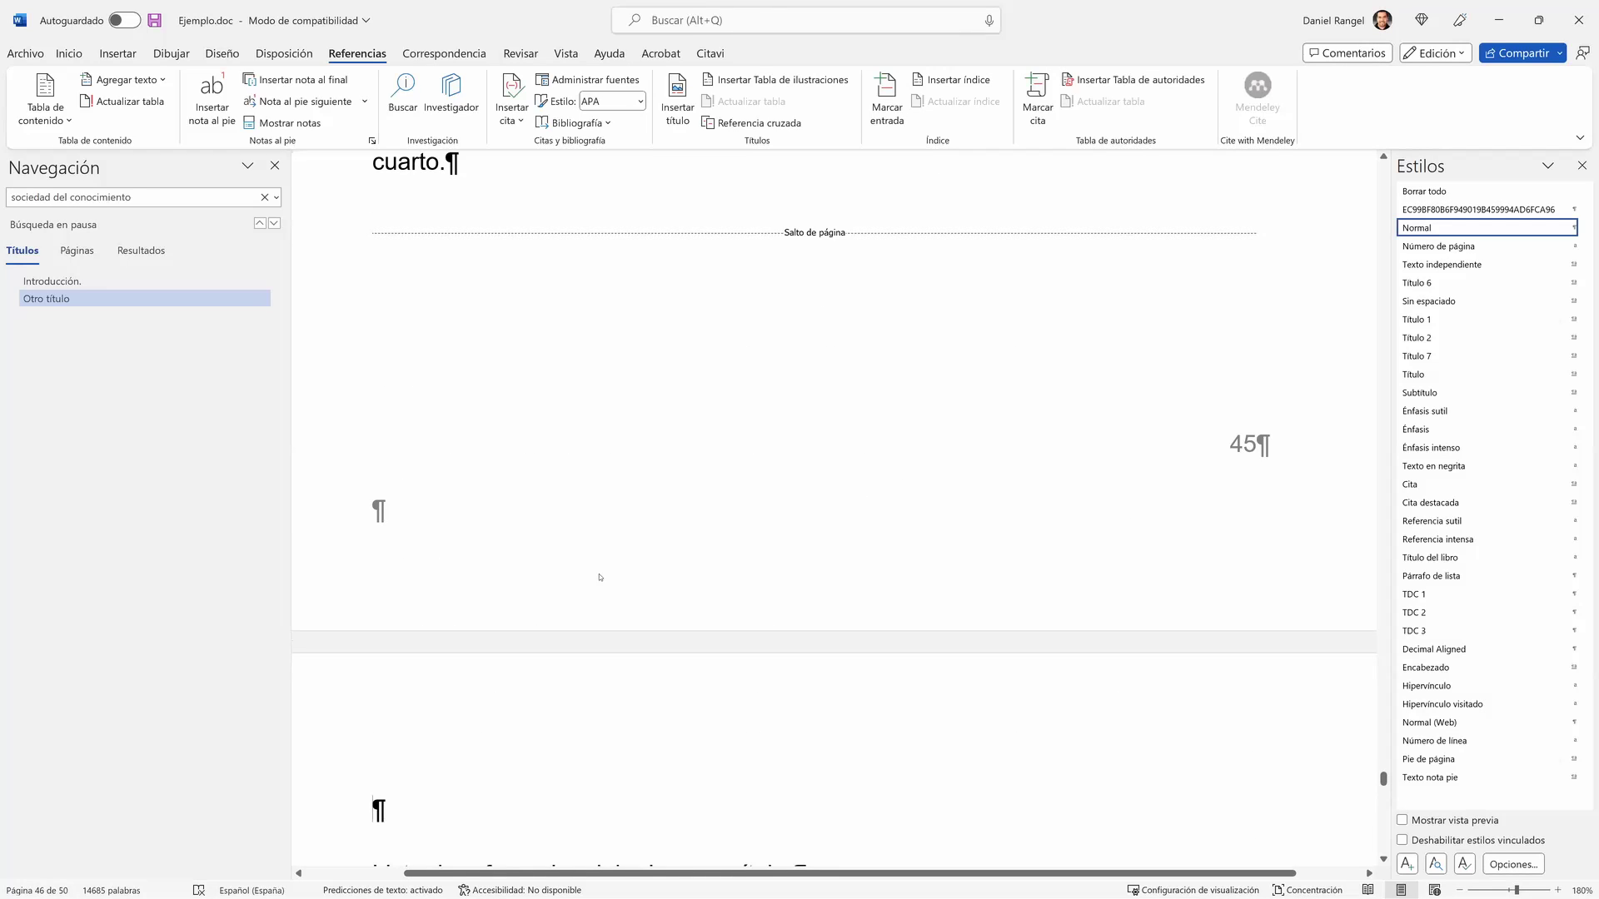
Add a second page break to leave an empty page.
{"action": "scroll", "coordinate": [540, 579], "scroll_direction": "down", "scroll_amount": 2}
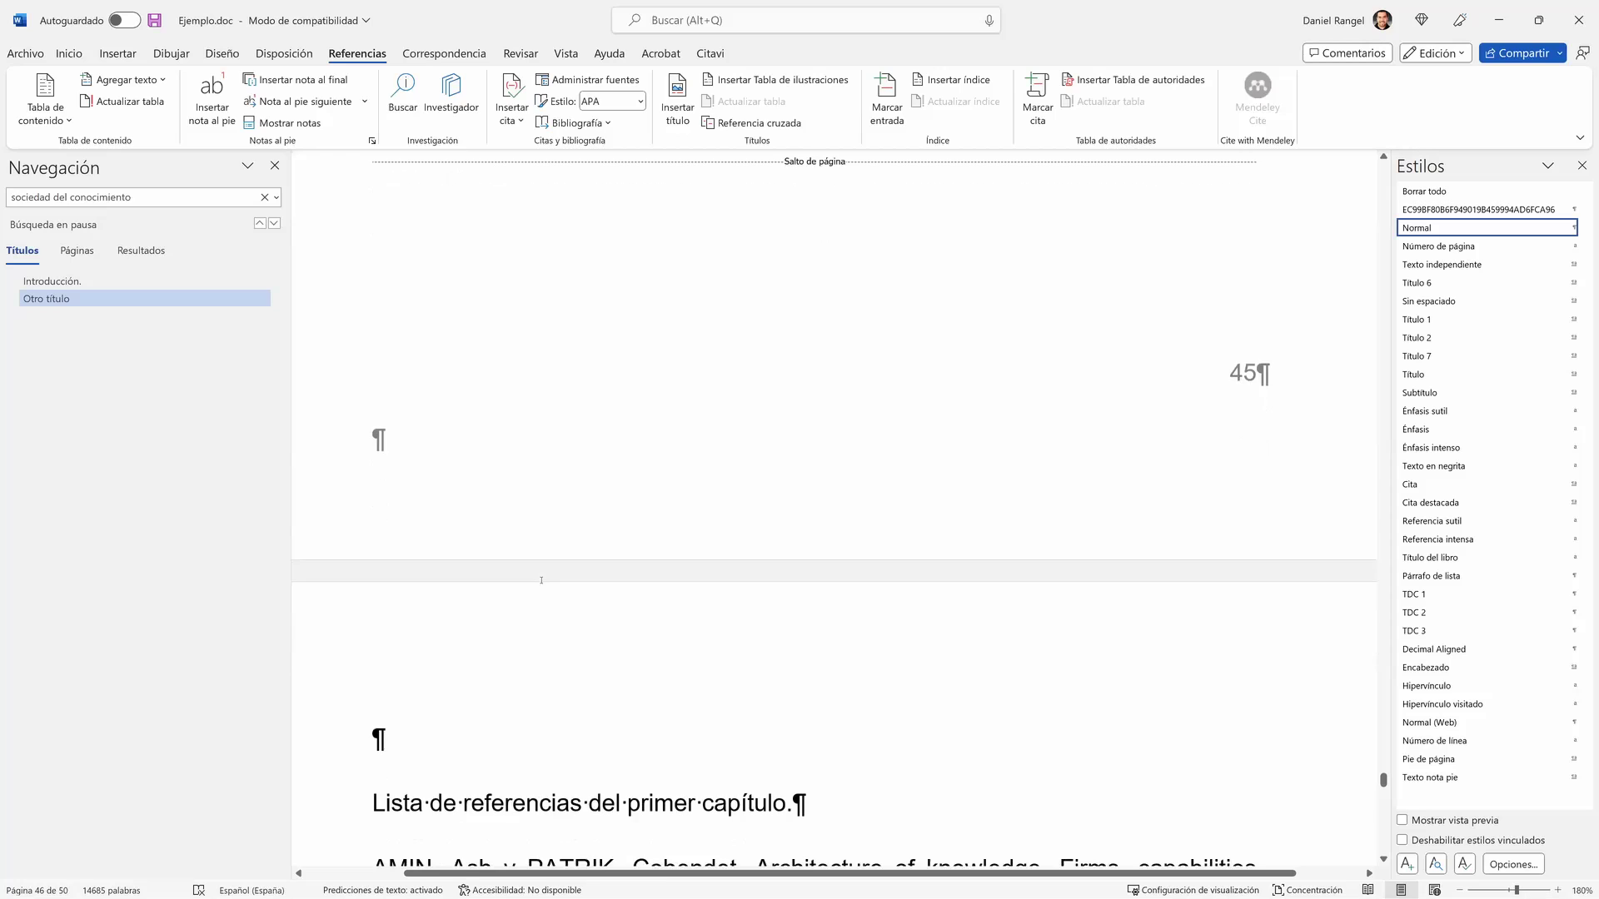
{"action": "scroll", "coordinate": [538, 582], "scroll_direction": "down", "scroll_amount": 1}
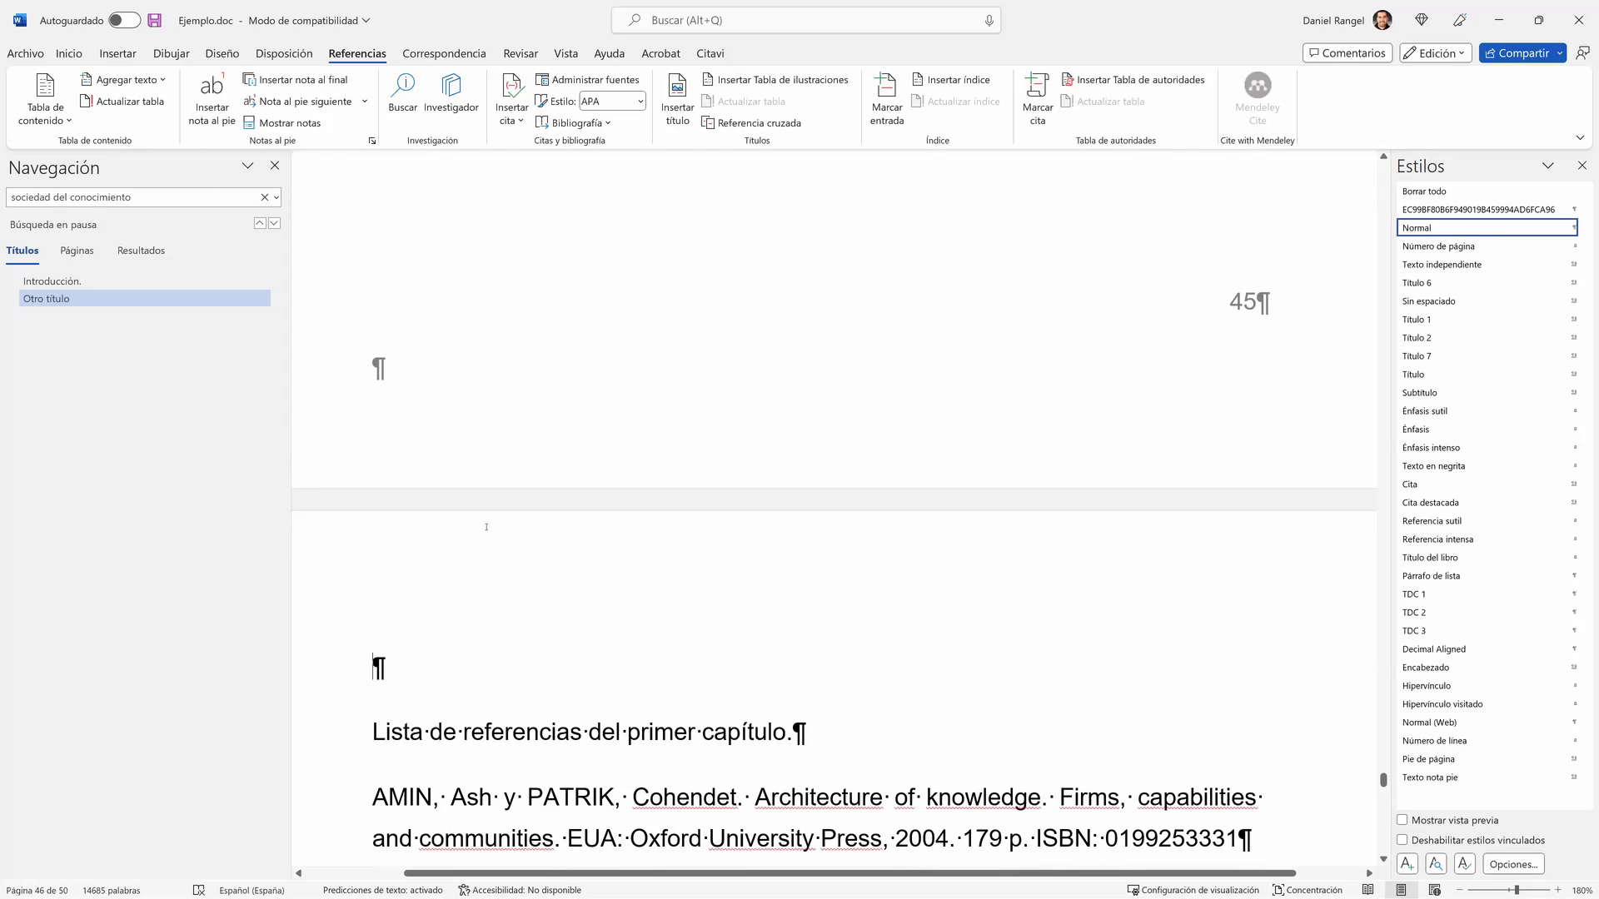
{"action": "key", "text": "ctrl+Return"}
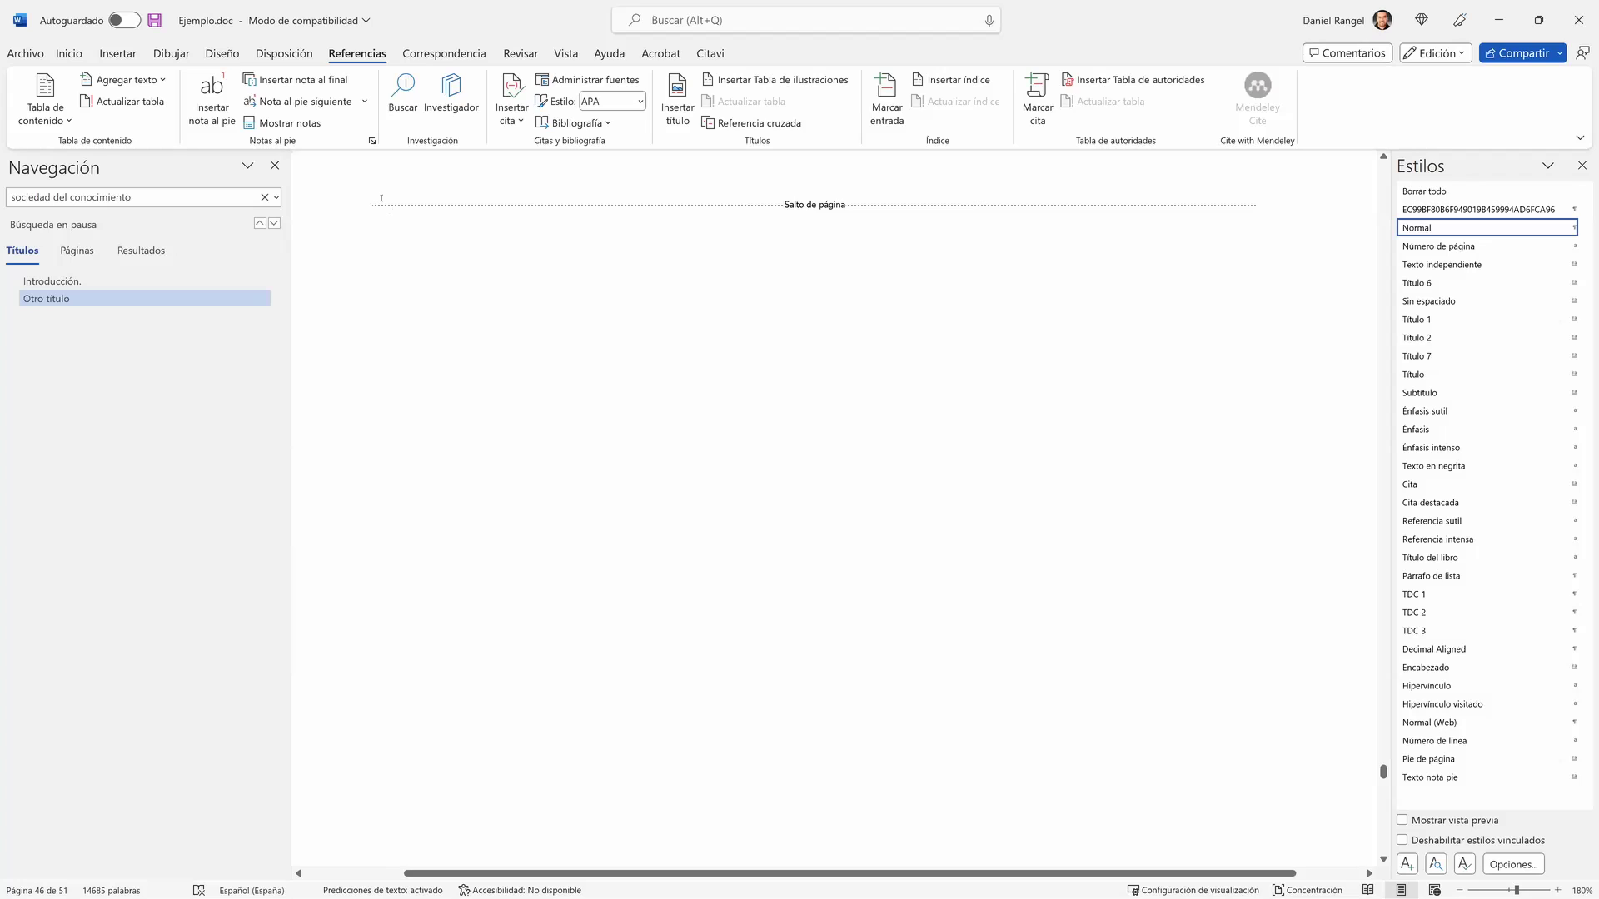
Insert a two-column index on the blank page and check its entries.
{"action": "left_click", "coordinate": [964, 81]}
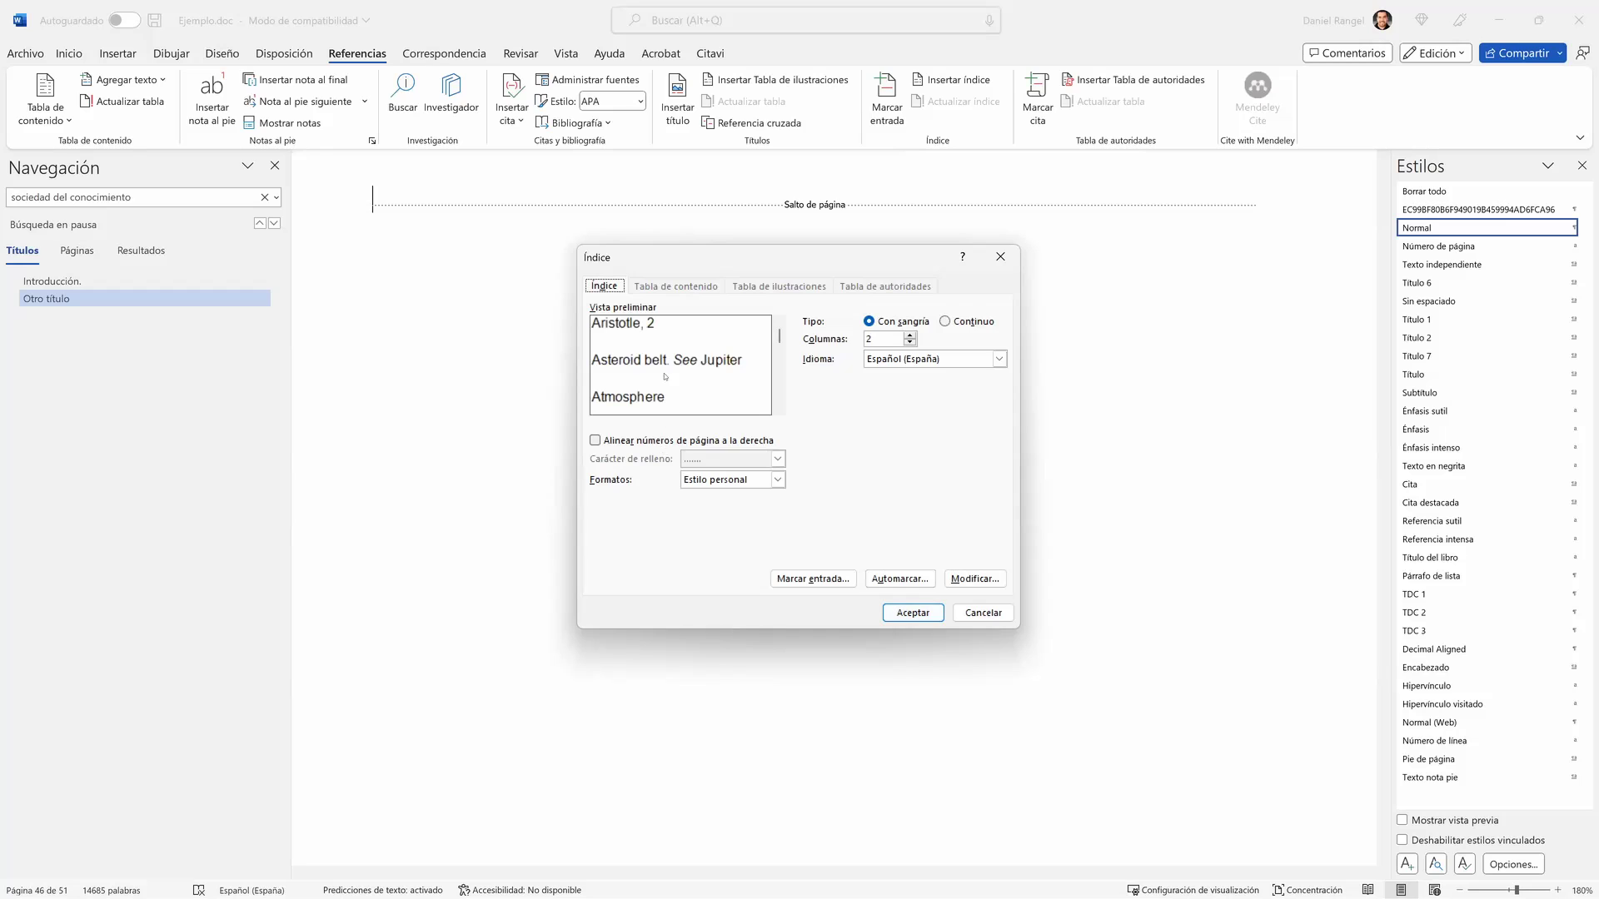
{"action": "left_click", "coordinate": [914, 614]}
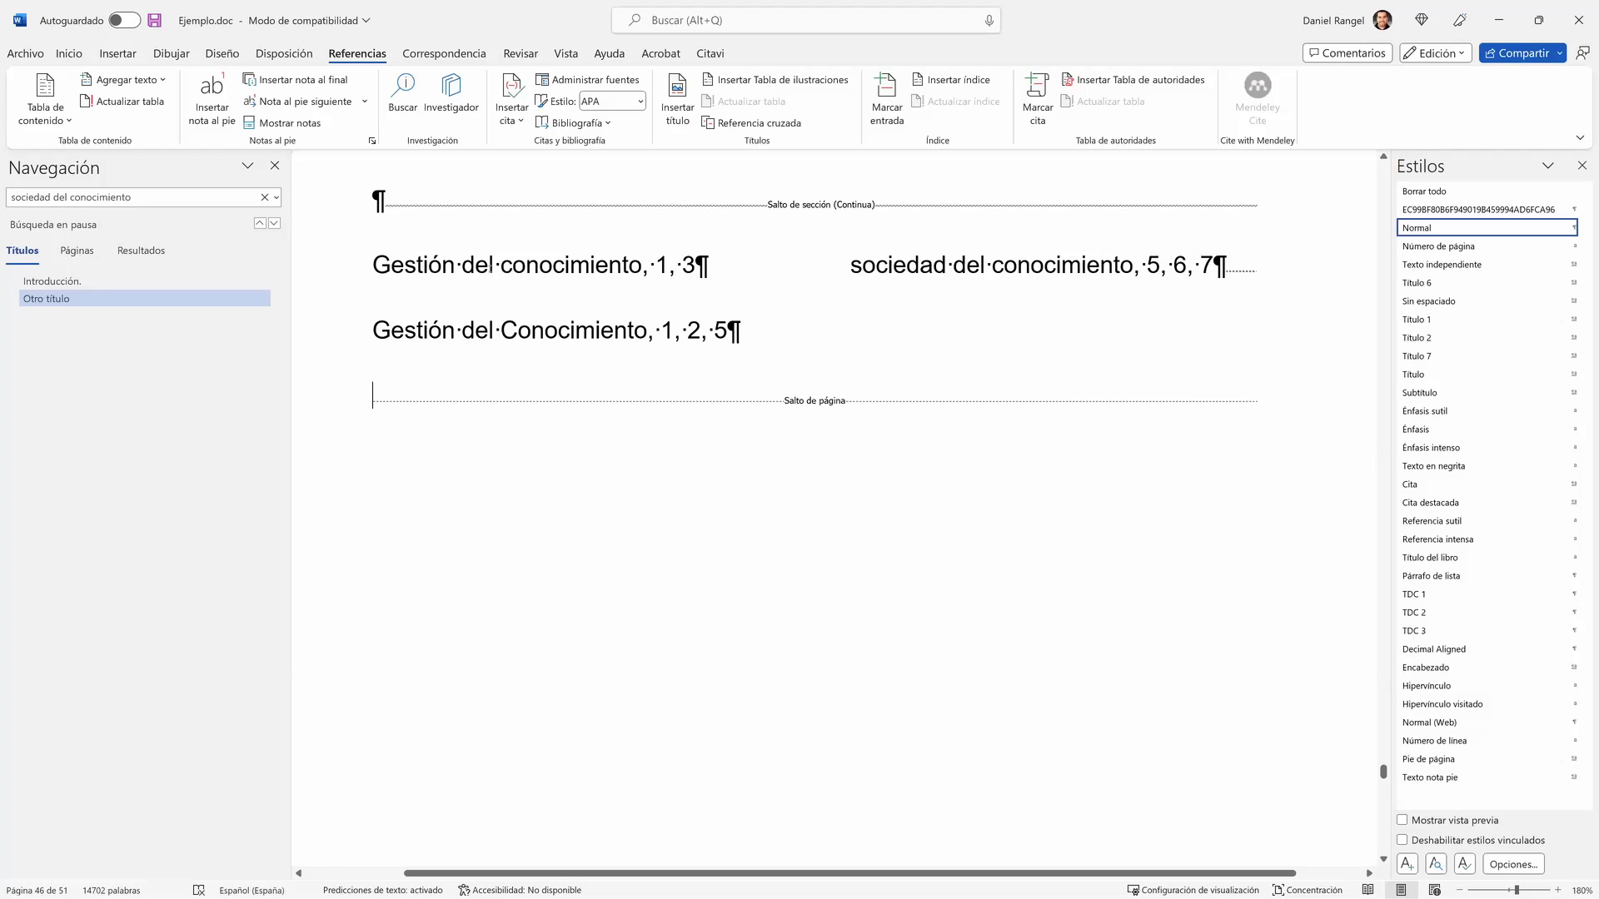
{"action": "double_click", "coordinate": [503, 267]}
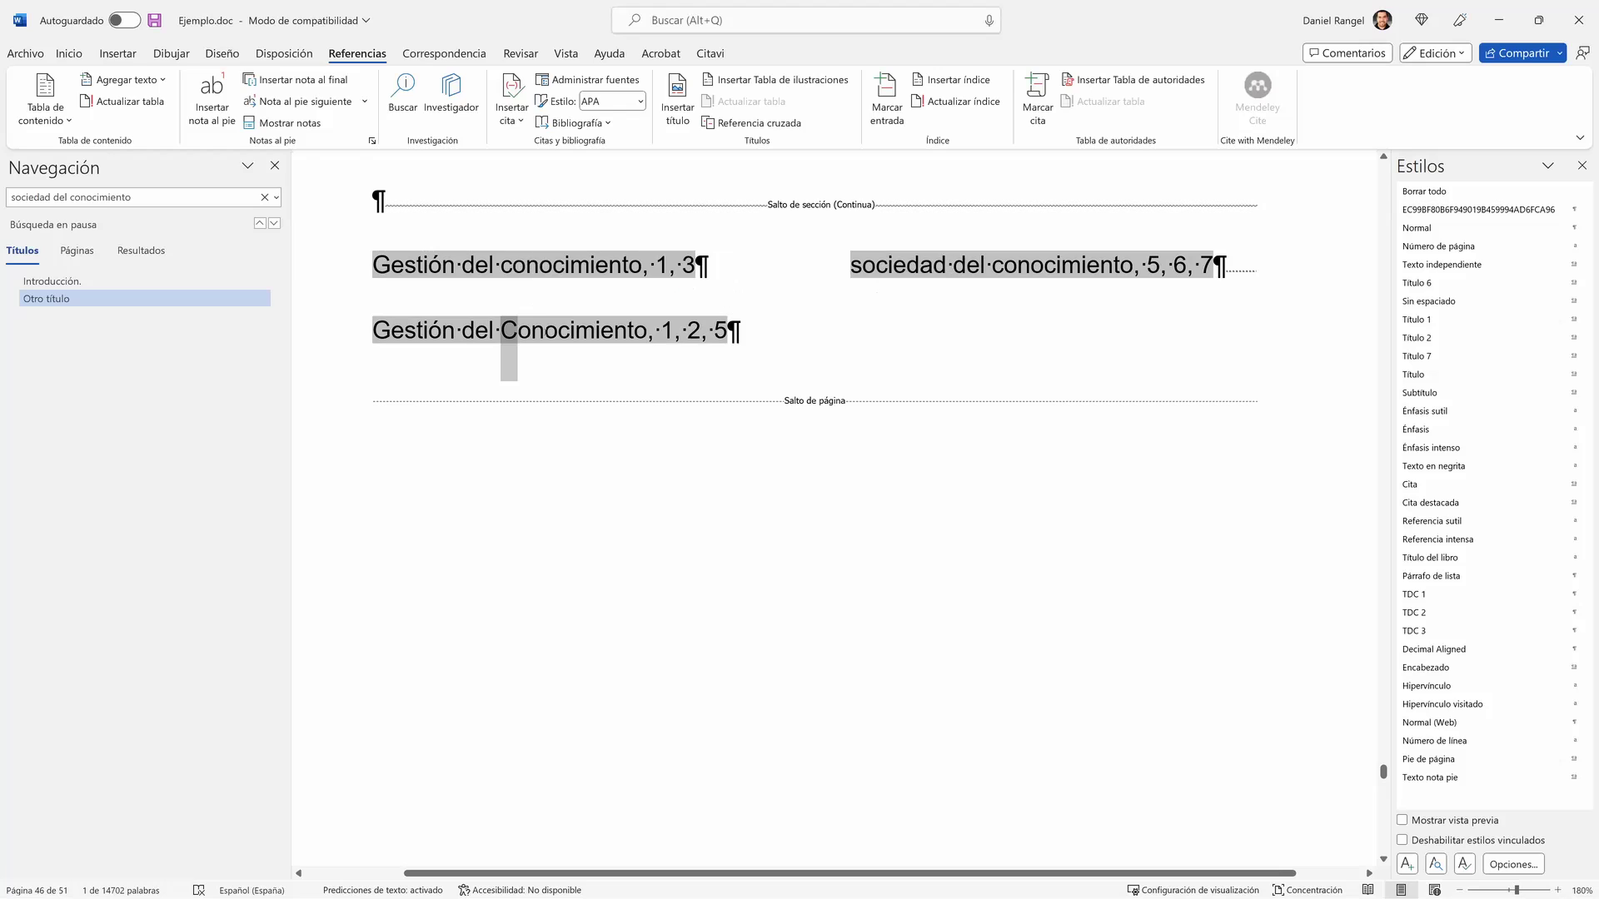
{"action": "left_click", "coordinate": [545, 331]}
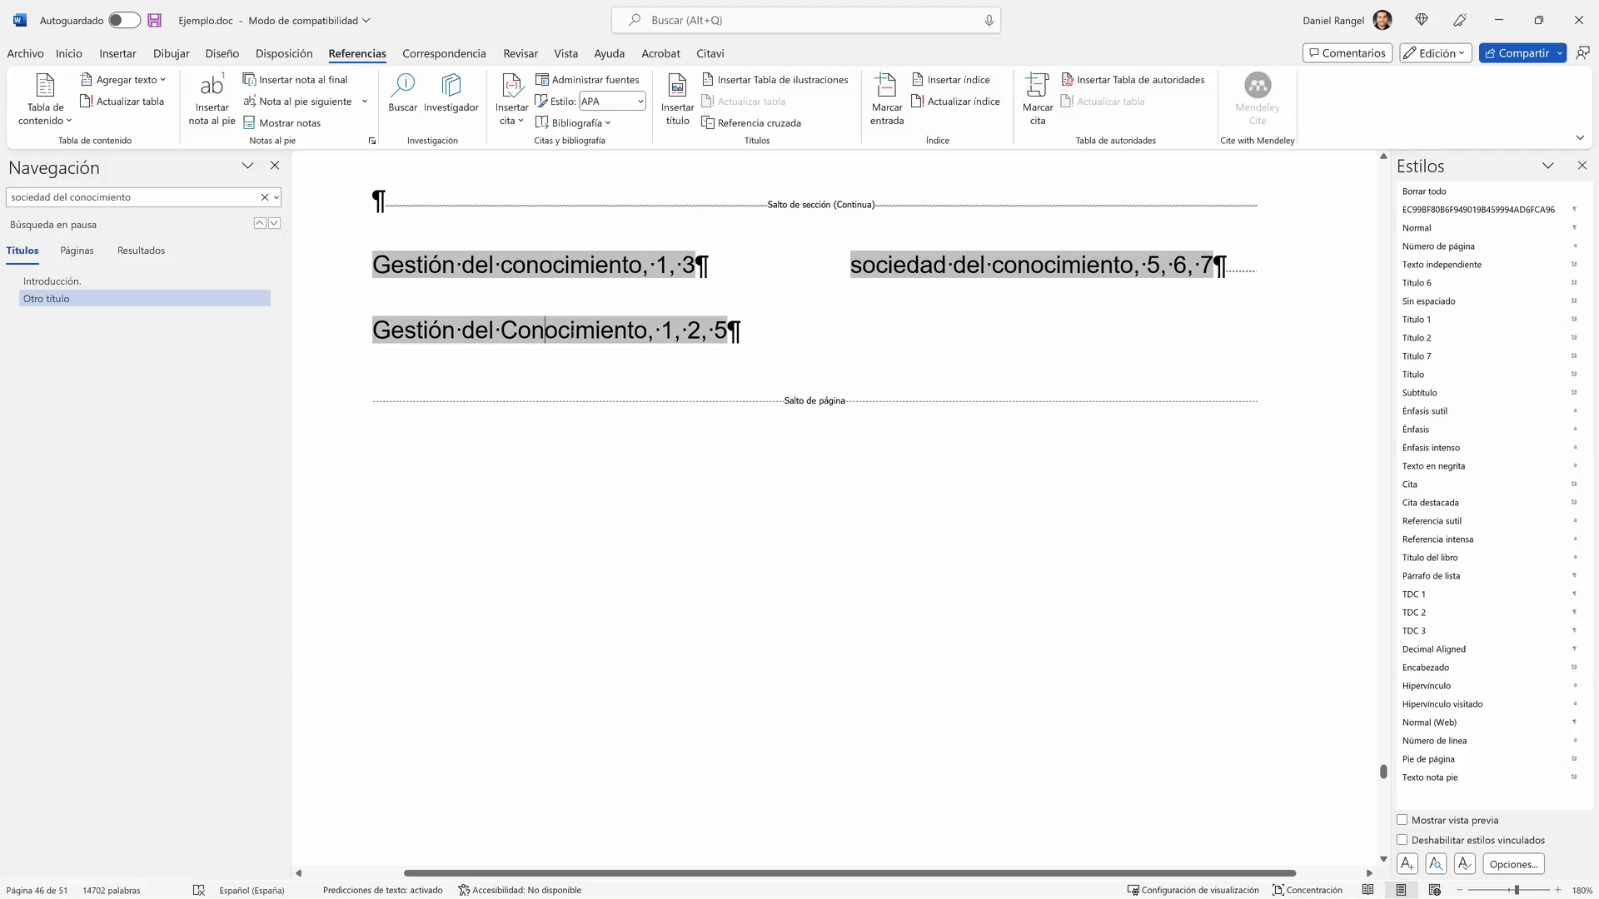
{"action": "left_click", "coordinate": [393, 265]}
{"action": "left_click", "coordinate": [851, 270]}
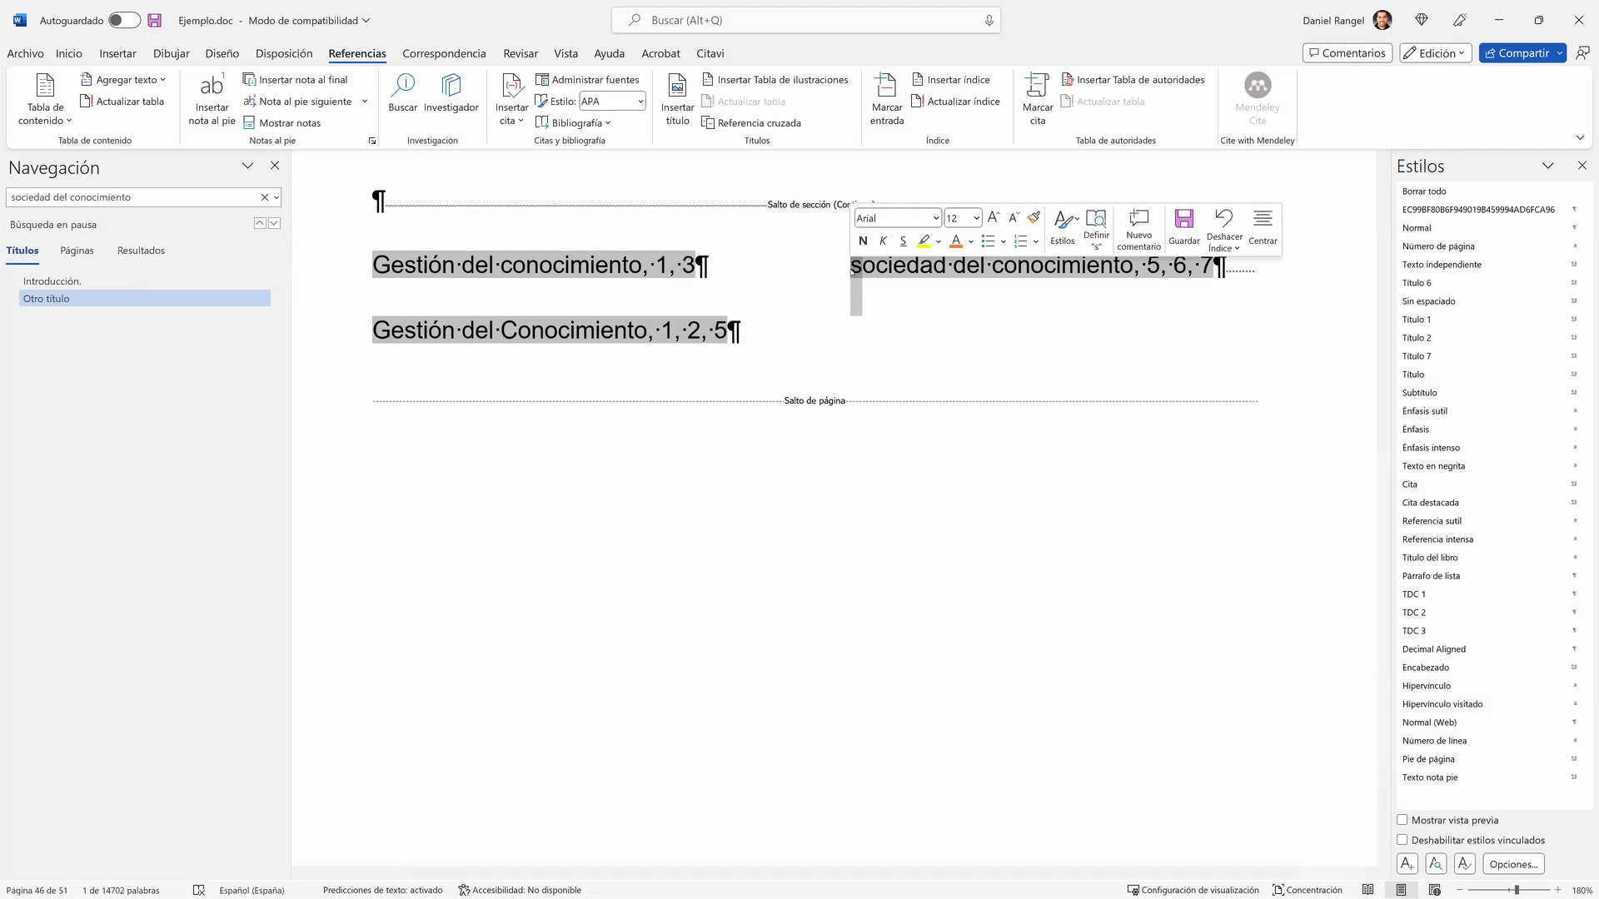
Mark all occurrences of 'surge' as index entries with the entry text 'Surge'.
{"action": "scroll", "coordinate": [851, 270], "scroll_direction": "up", "scroll_amount": 3}
{"action": "scroll", "coordinate": [833, 275], "scroll_direction": "up", "scroll_amount": 3}
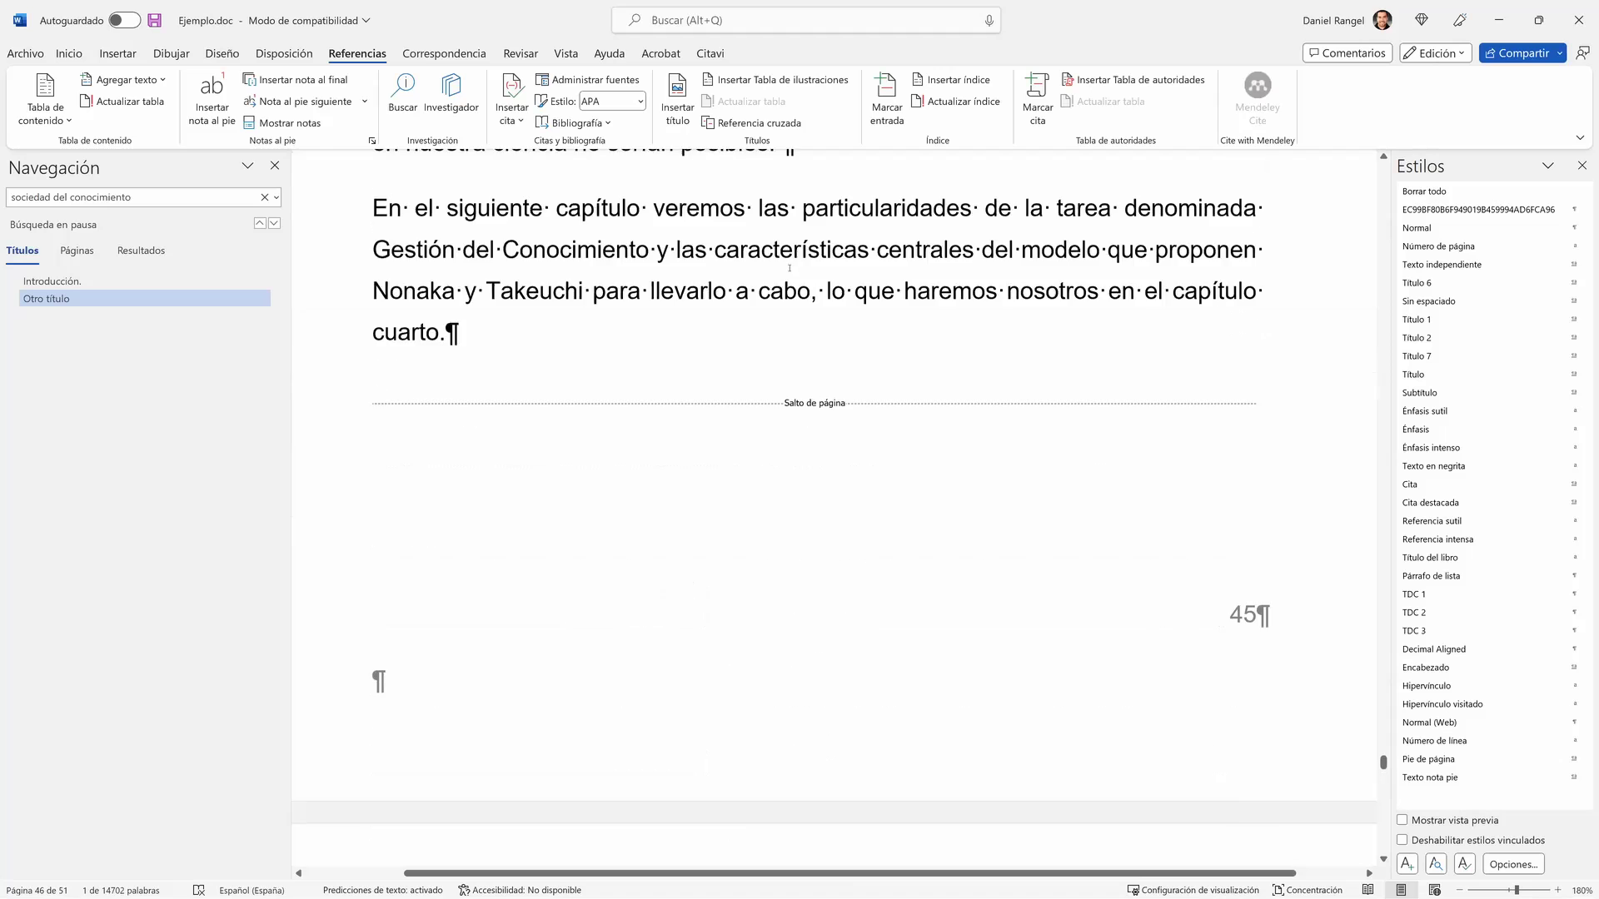
{"action": "scroll", "coordinate": [808, 283], "scroll_direction": "up", "scroll_amount": 4}
{"action": "scroll", "coordinate": [791, 287], "scroll_direction": "up", "scroll_amount": 3}
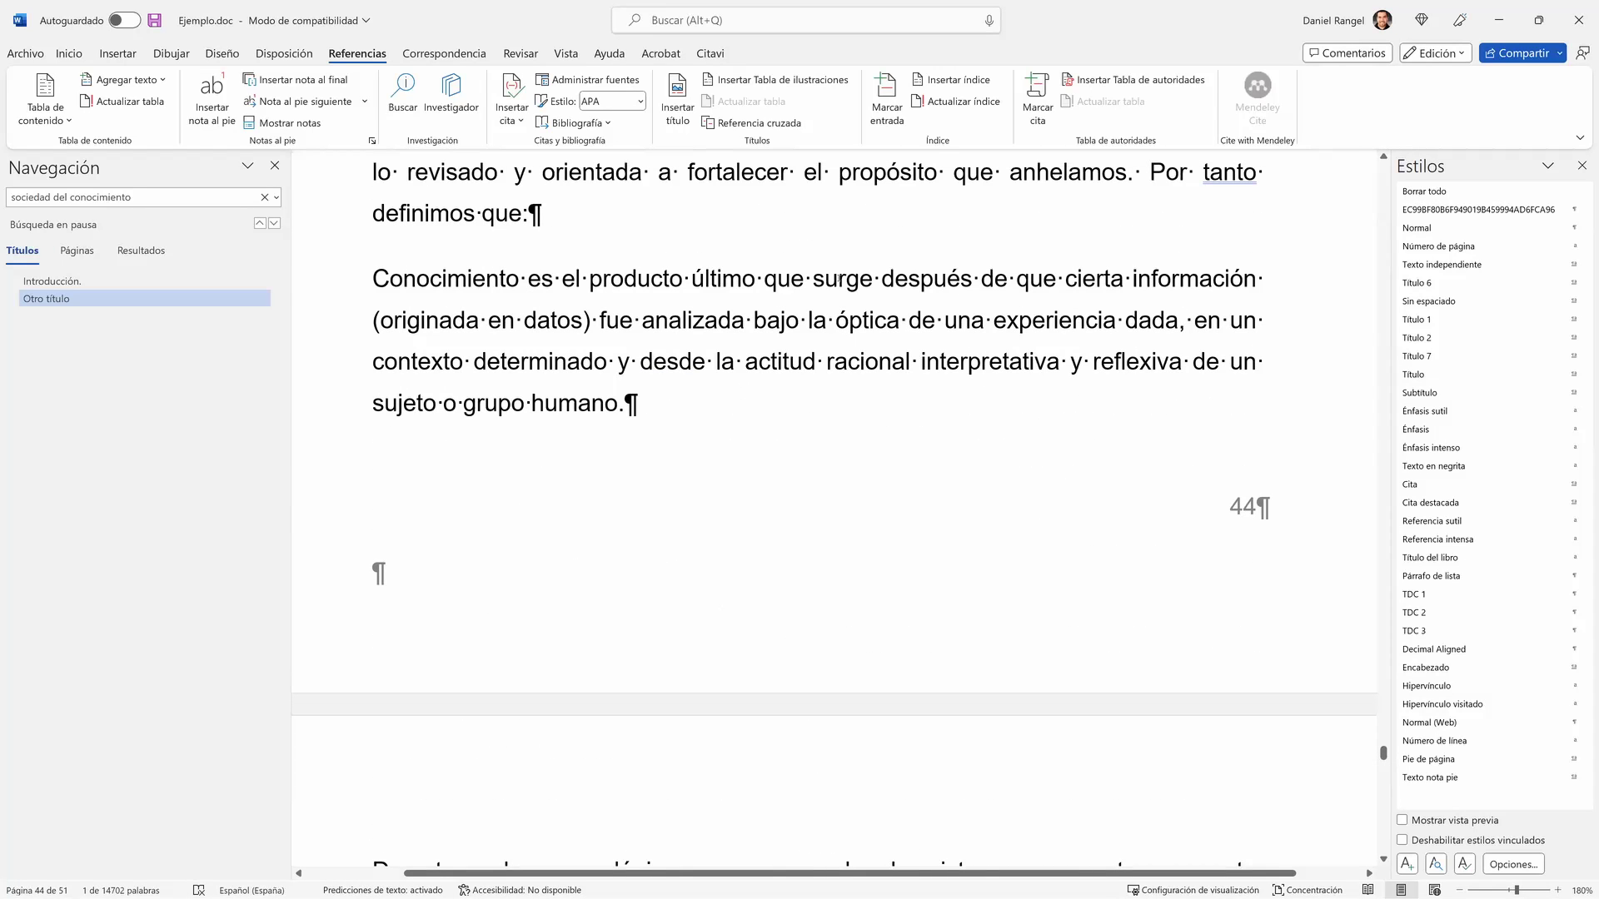
{"action": "double_click", "coordinate": [842, 279]}
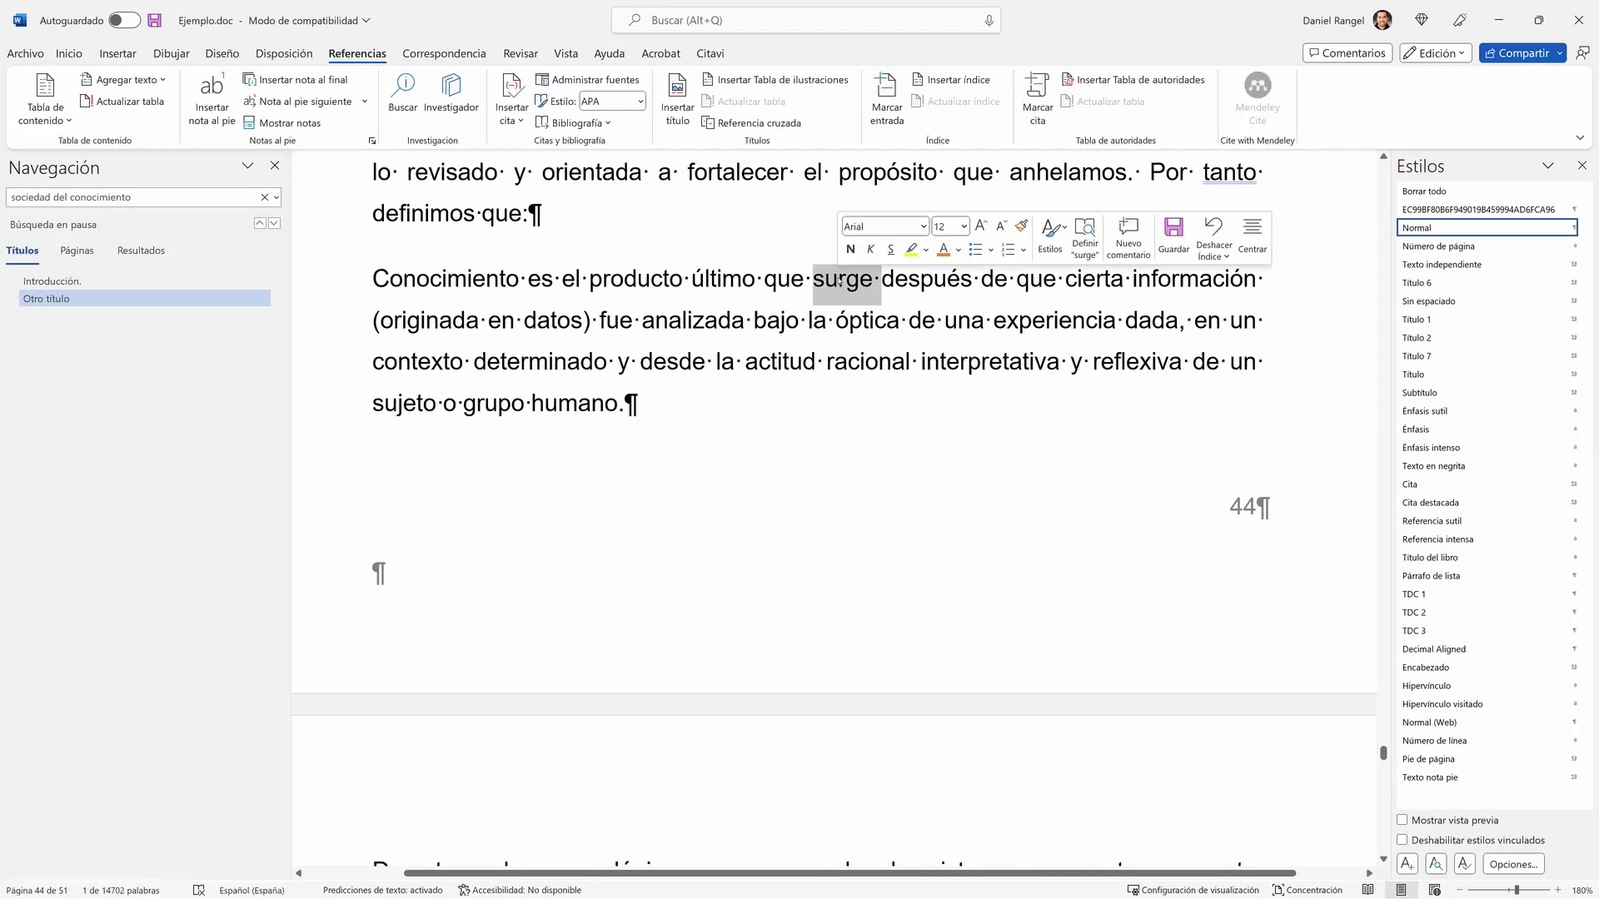
{"action": "left_click", "coordinate": [887, 100]}
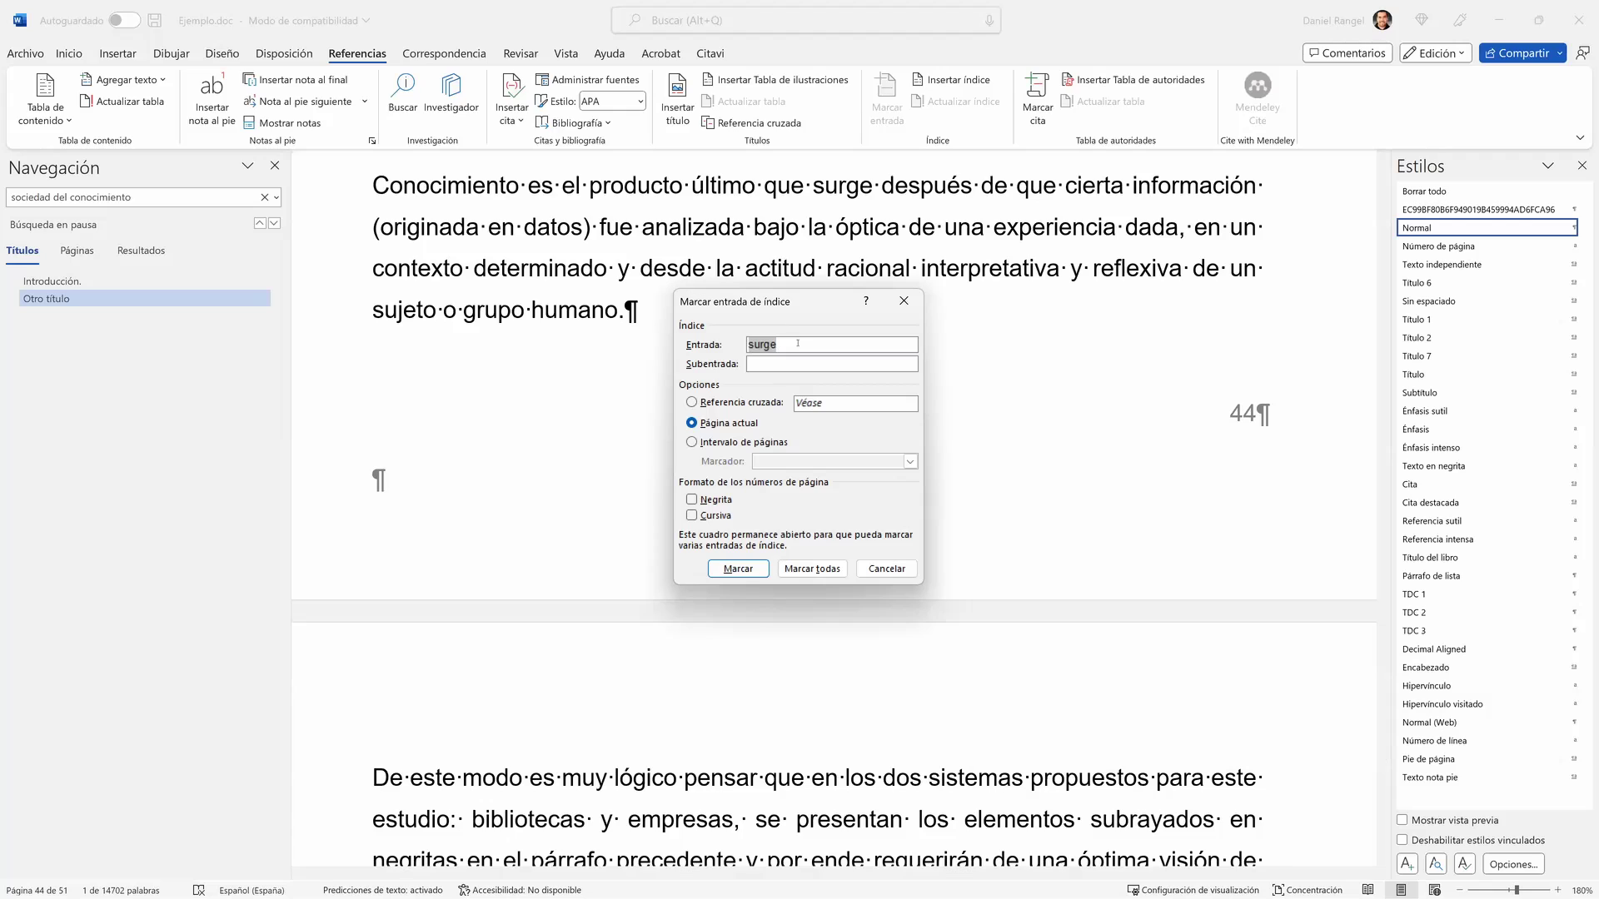
{"action": "left_click", "coordinate": [798, 343]}
{"action": "key", "text": "Home"}
{"action": "key", "text": "Delete"}
{"action": "type", "text": "S"}
{"action": "left_click", "coordinate": [842, 567]}
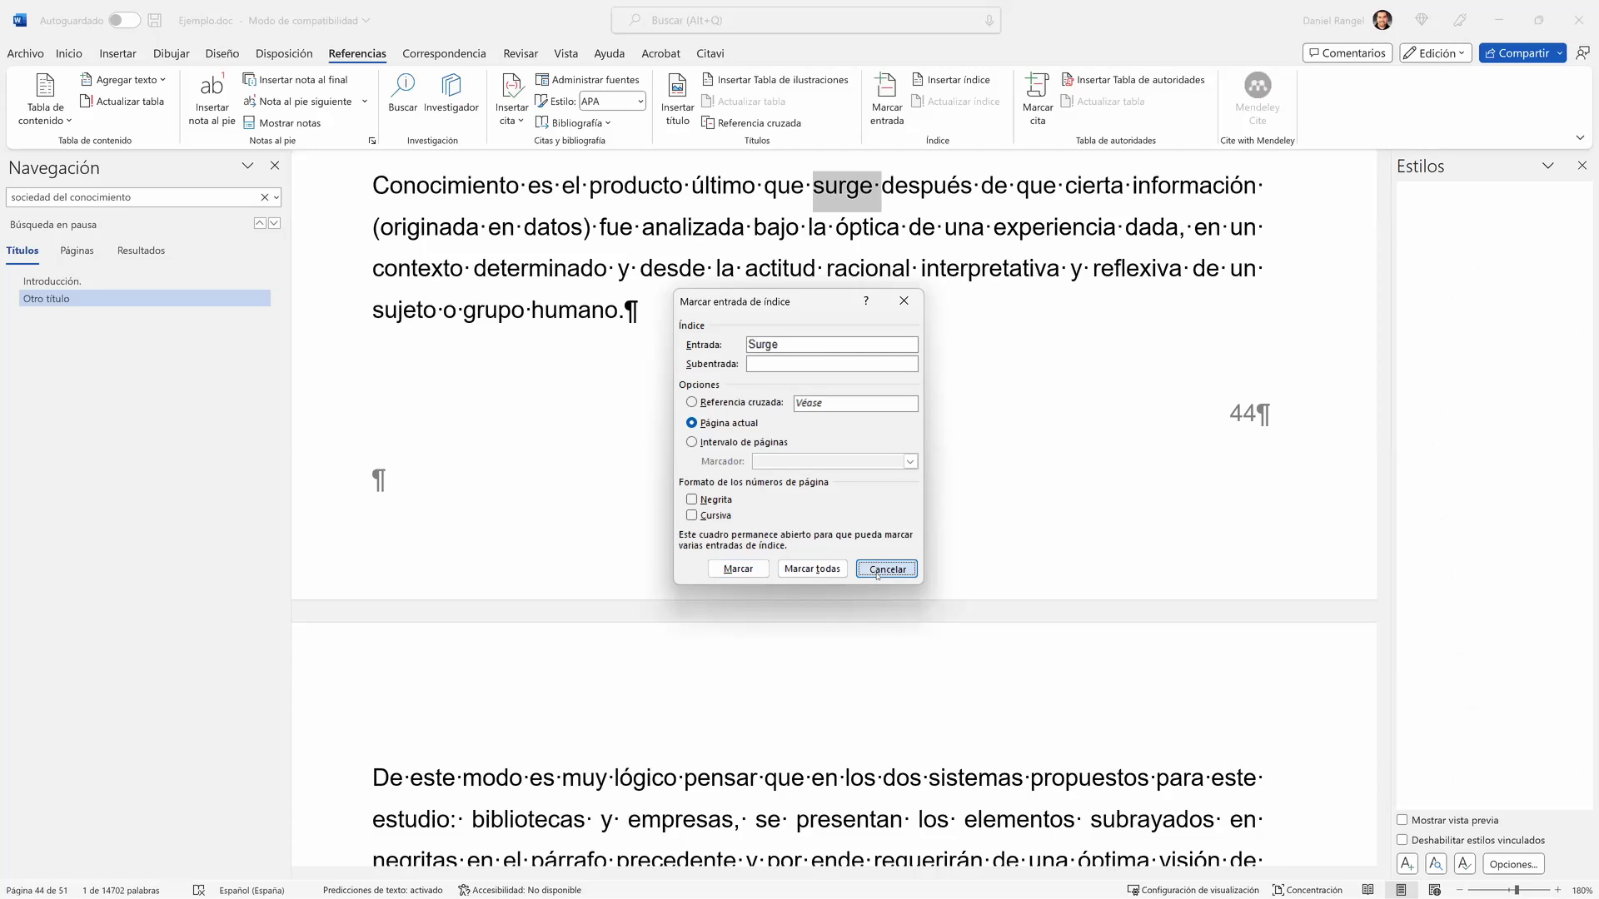
{"action": "left_click", "coordinate": [877, 573]}
{"action": "scroll", "coordinate": [877, 575], "scroll_direction": "down", "scroll_amount": 2}
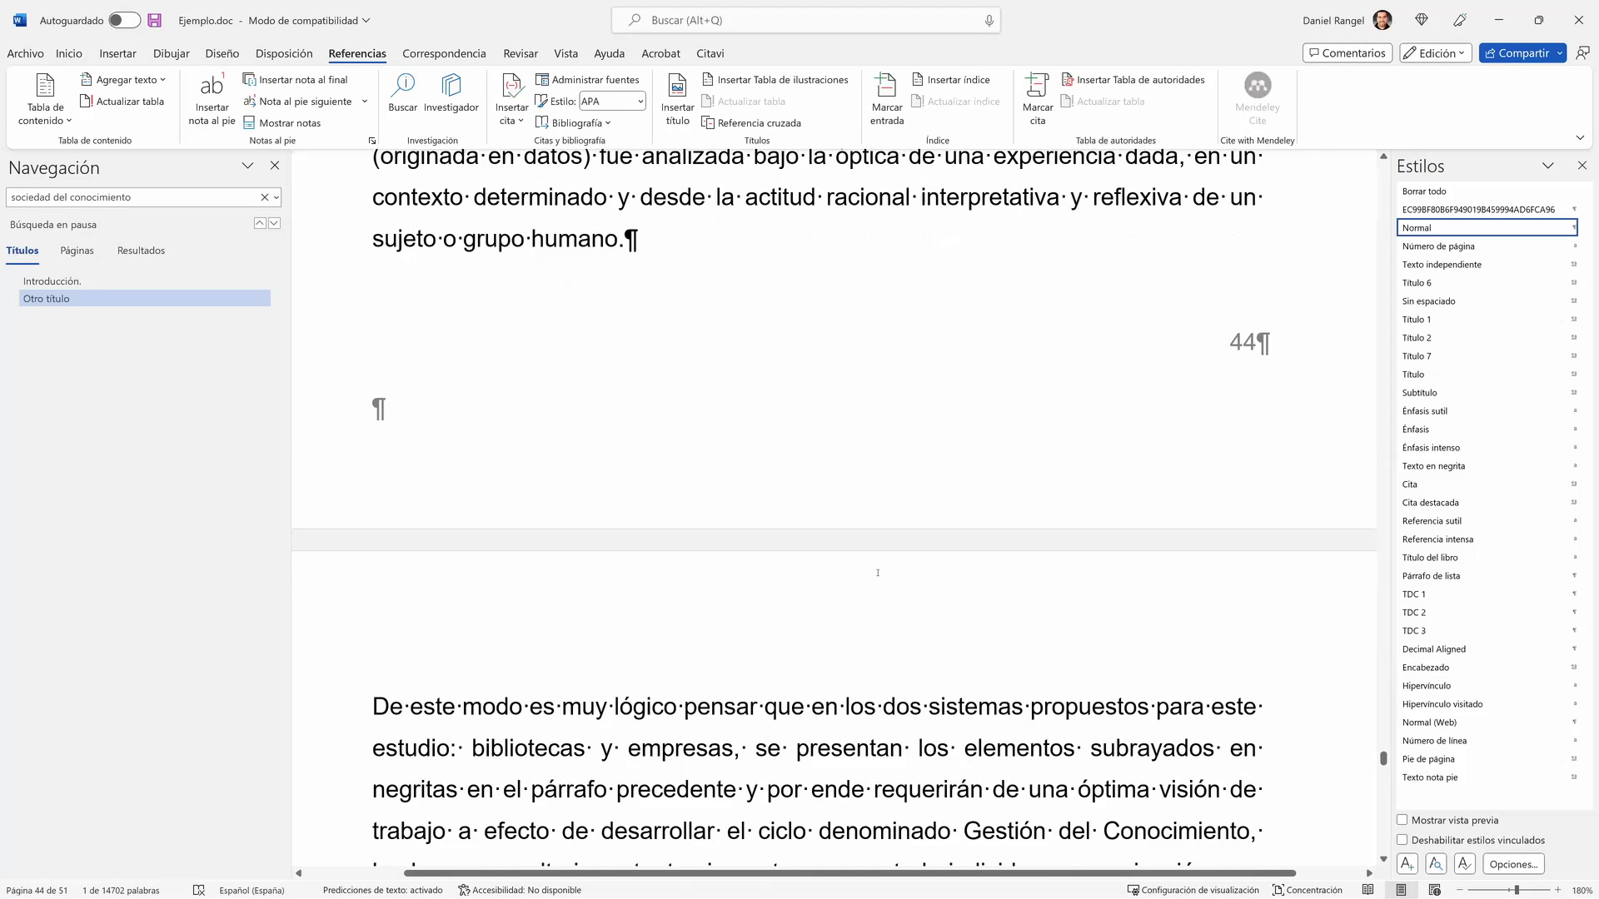
{"action": "scroll", "coordinate": [877, 575], "scroll_direction": "down", "scroll_amount": 8}
{"action": "scroll", "coordinate": [876, 573], "scroll_direction": "down", "scroll_amount": 4}
{"action": "scroll", "coordinate": [877, 573], "scroll_direction": "down", "scroll_amount": 2}
{"action": "scroll", "coordinate": [841, 549], "scroll_direction": "up", "scroll_amount": 1}
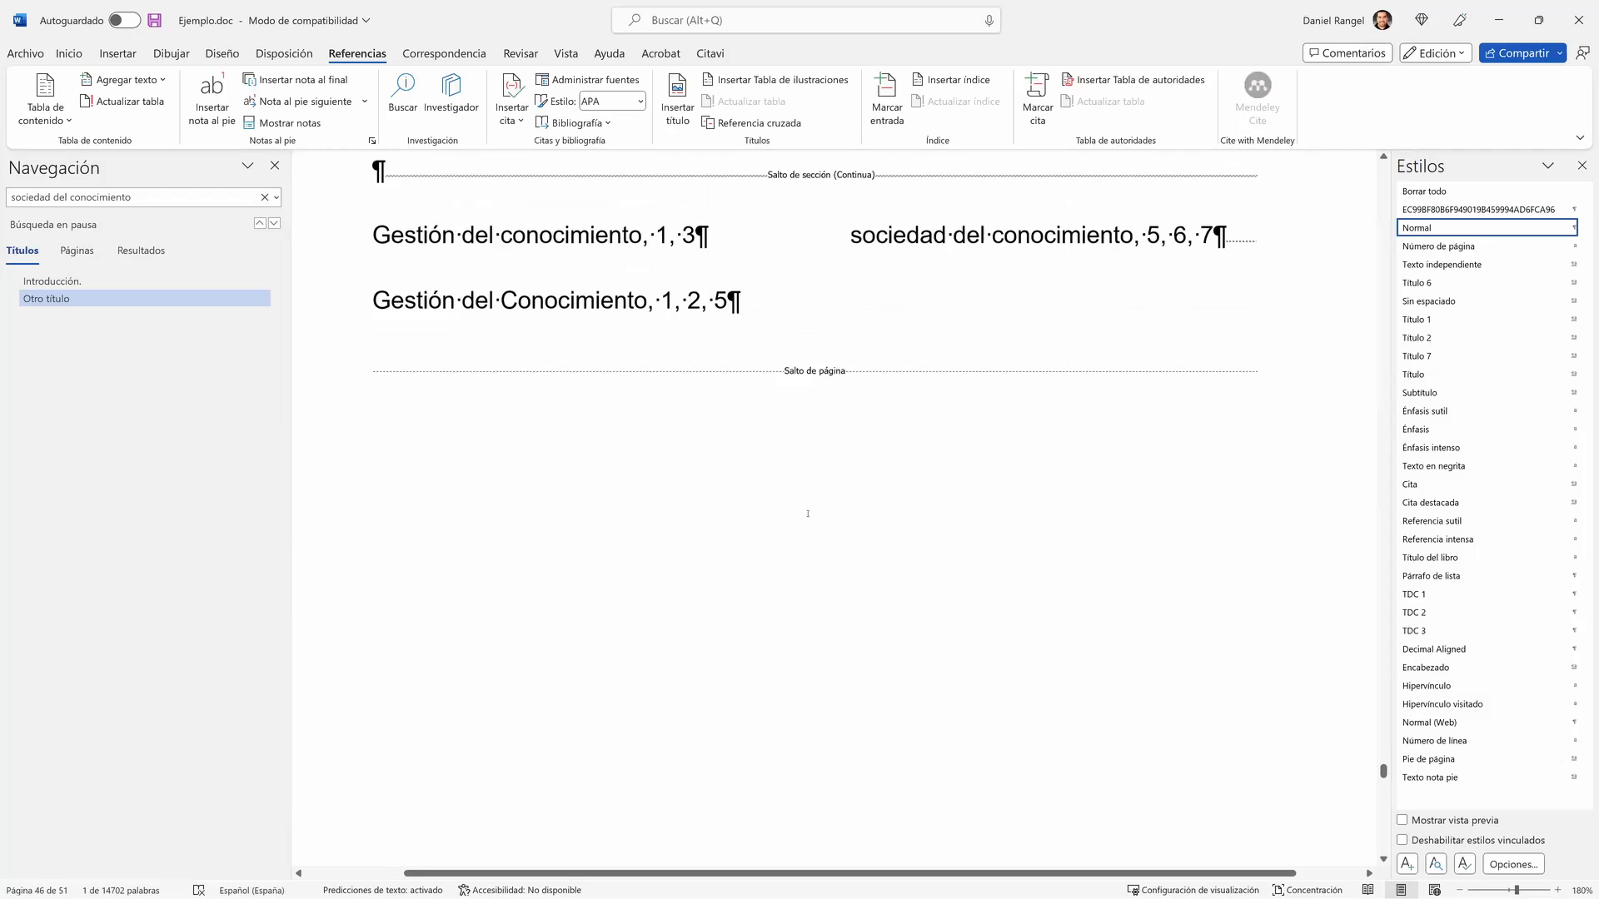
{"action": "scroll", "coordinate": [799, 516], "scroll_direction": "up", "scroll_amount": 2}
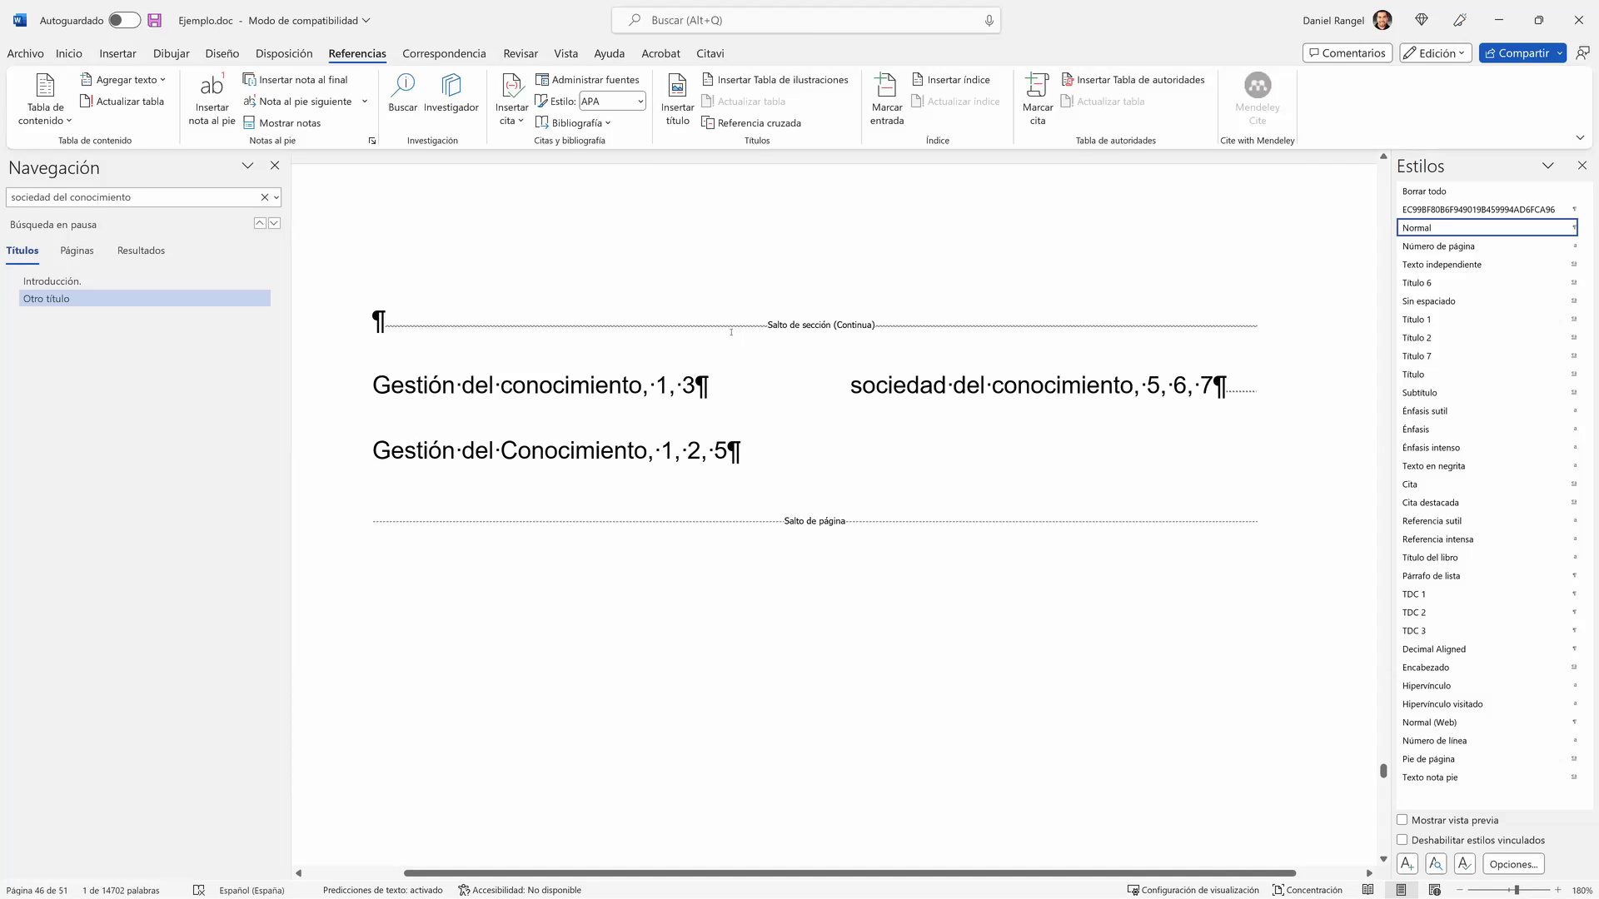
{"action": "scroll", "coordinate": [748, 325], "scroll_direction": "up", "scroll_amount": 1}
{"action": "scroll", "coordinate": [792, 400], "scroll_direction": "up", "scroll_amount": 3}
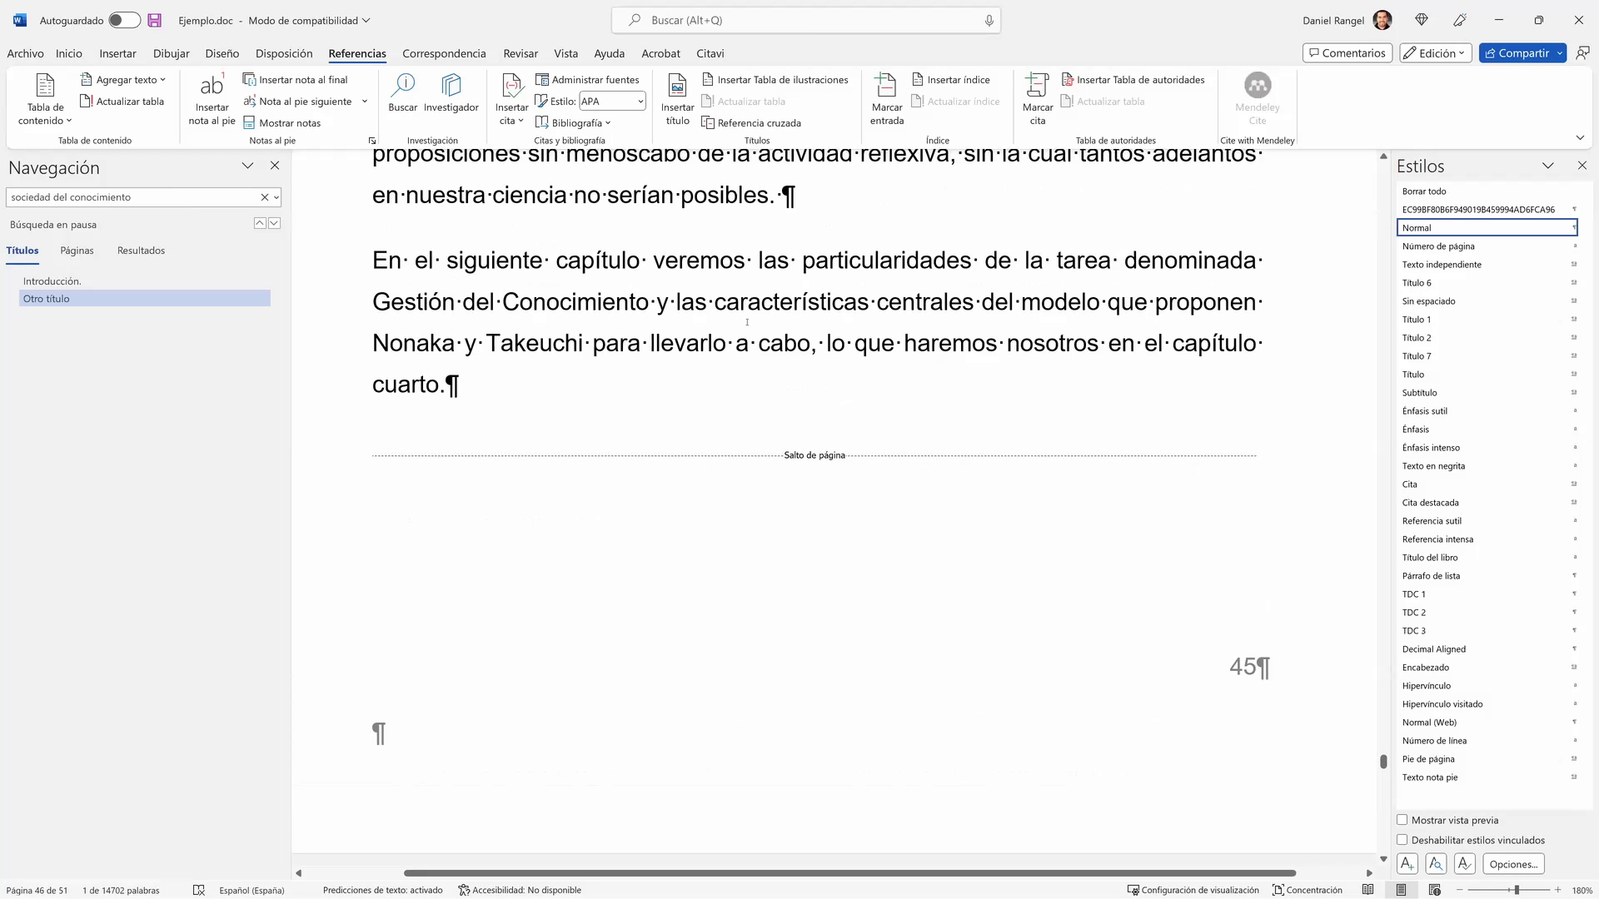
{"action": "scroll", "coordinate": [832, 500], "scroll_direction": "up", "scroll_amount": 4}
{"action": "scroll", "coordinate": [853, 541], "scroll_direction": "down", "scroll_amount": 2}
{"action": "scroll", "coordinate": [853, 543], "scroll_direction": "down", "scroll_amount": 3}
{"action": "scroll", "coordinate": [767, 463], "scroll_direction": "down", "scroll_amount": 4}
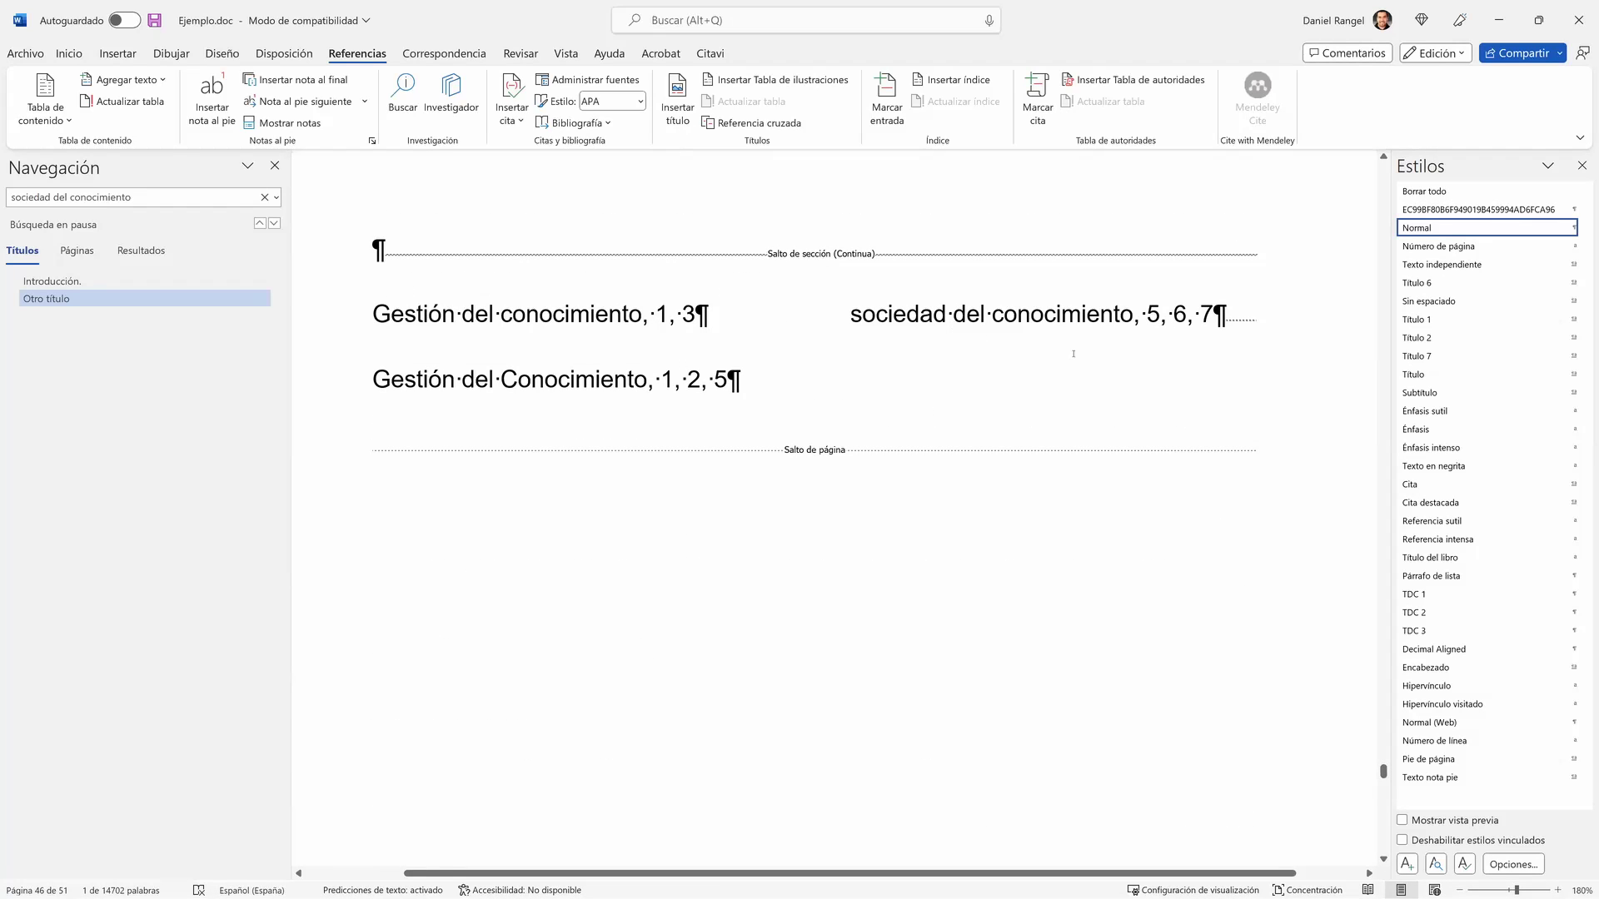
{"action": "left_click", "coordinate": [1222, 314]}
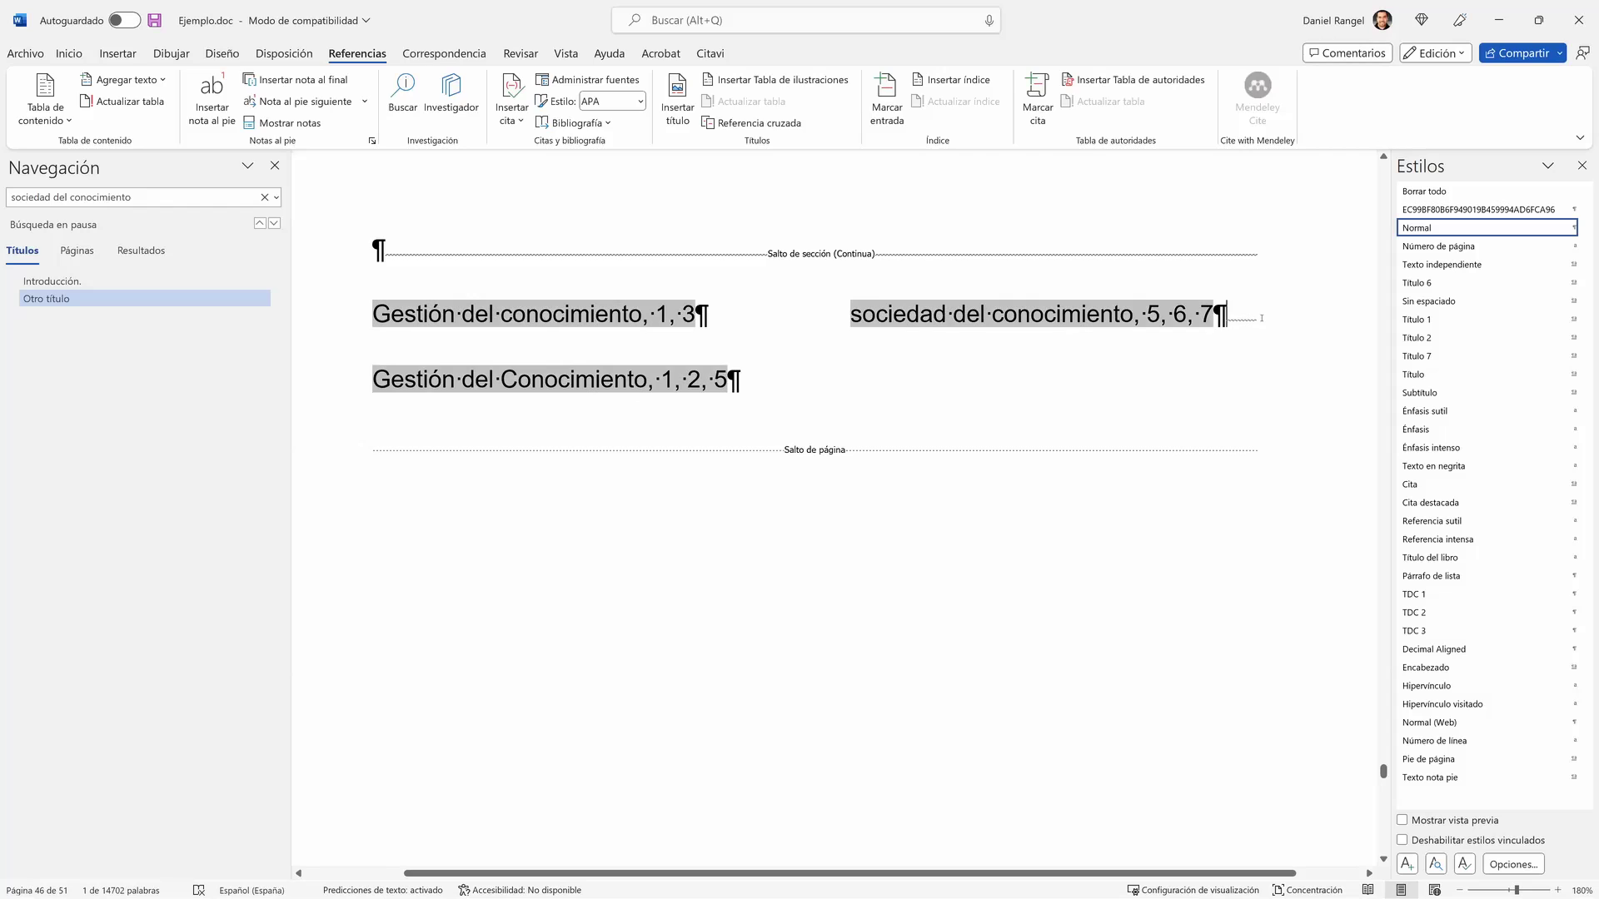
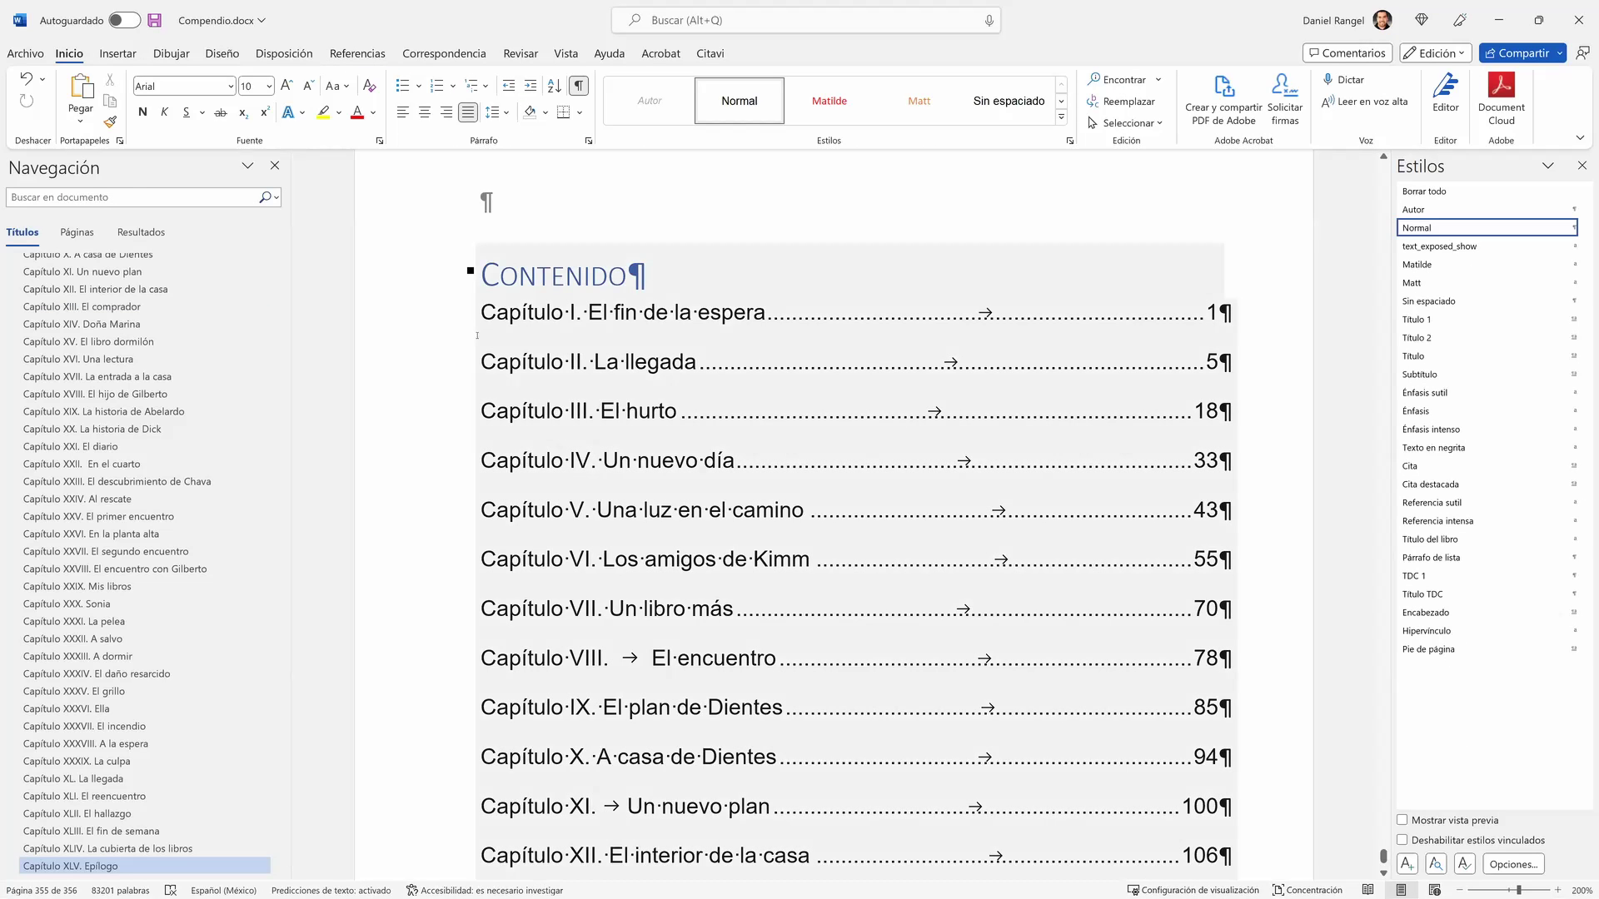
Jump back to the Portada page at the start of Compendio.docx and show the Insertar tools.
{"action": "key", "text": "ctrl+Home"}
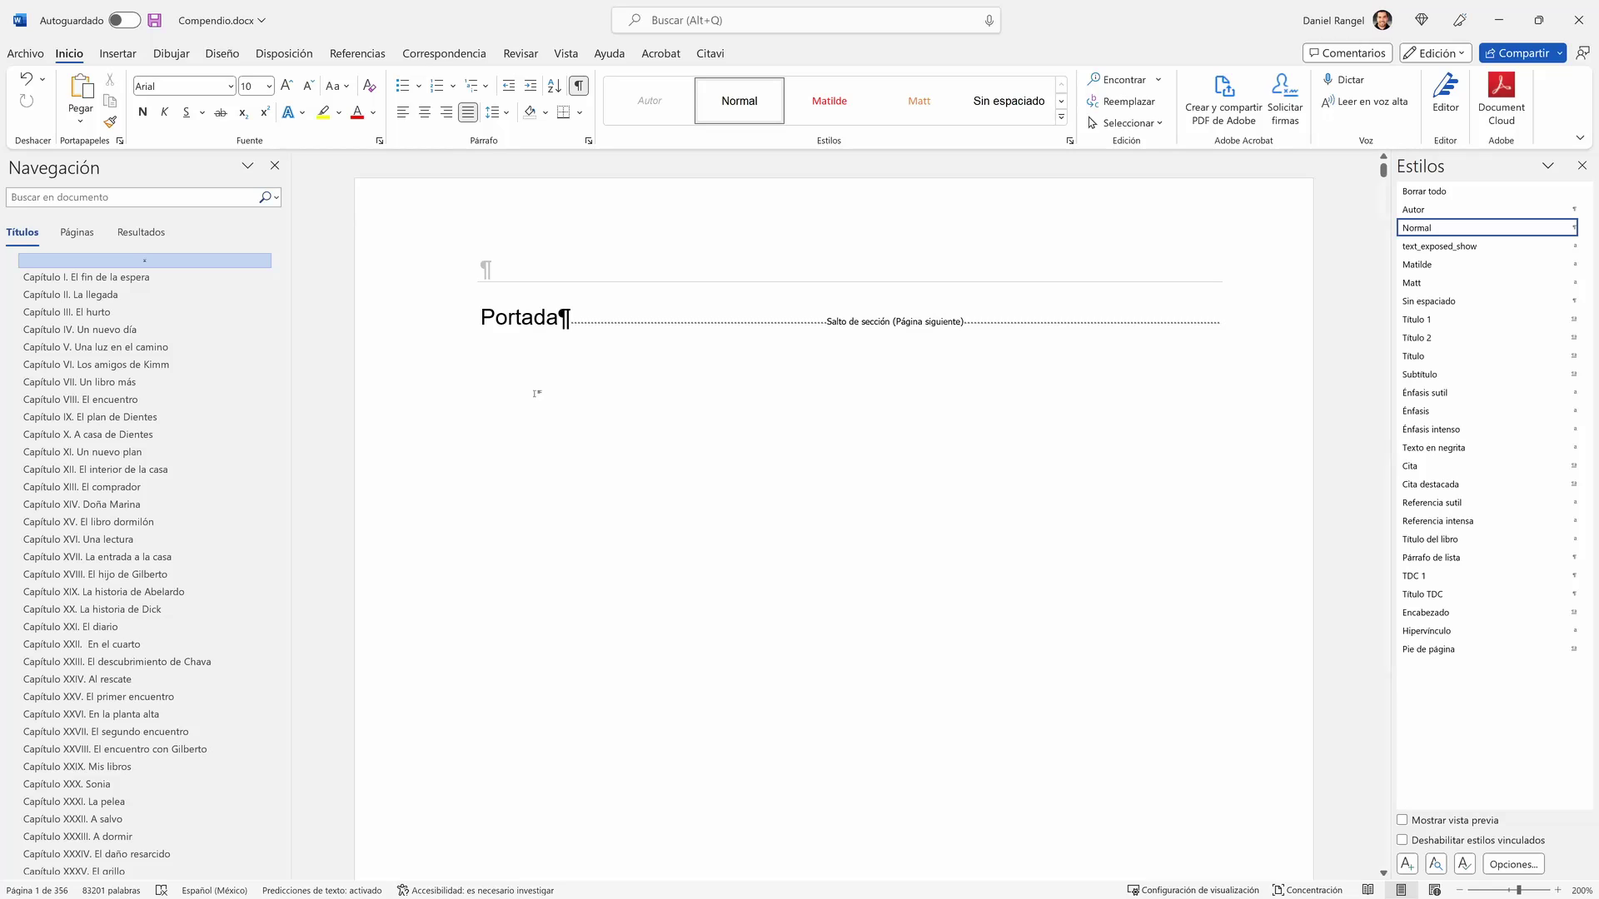
{"action": "left_click", "coordinate": [124, 53]}
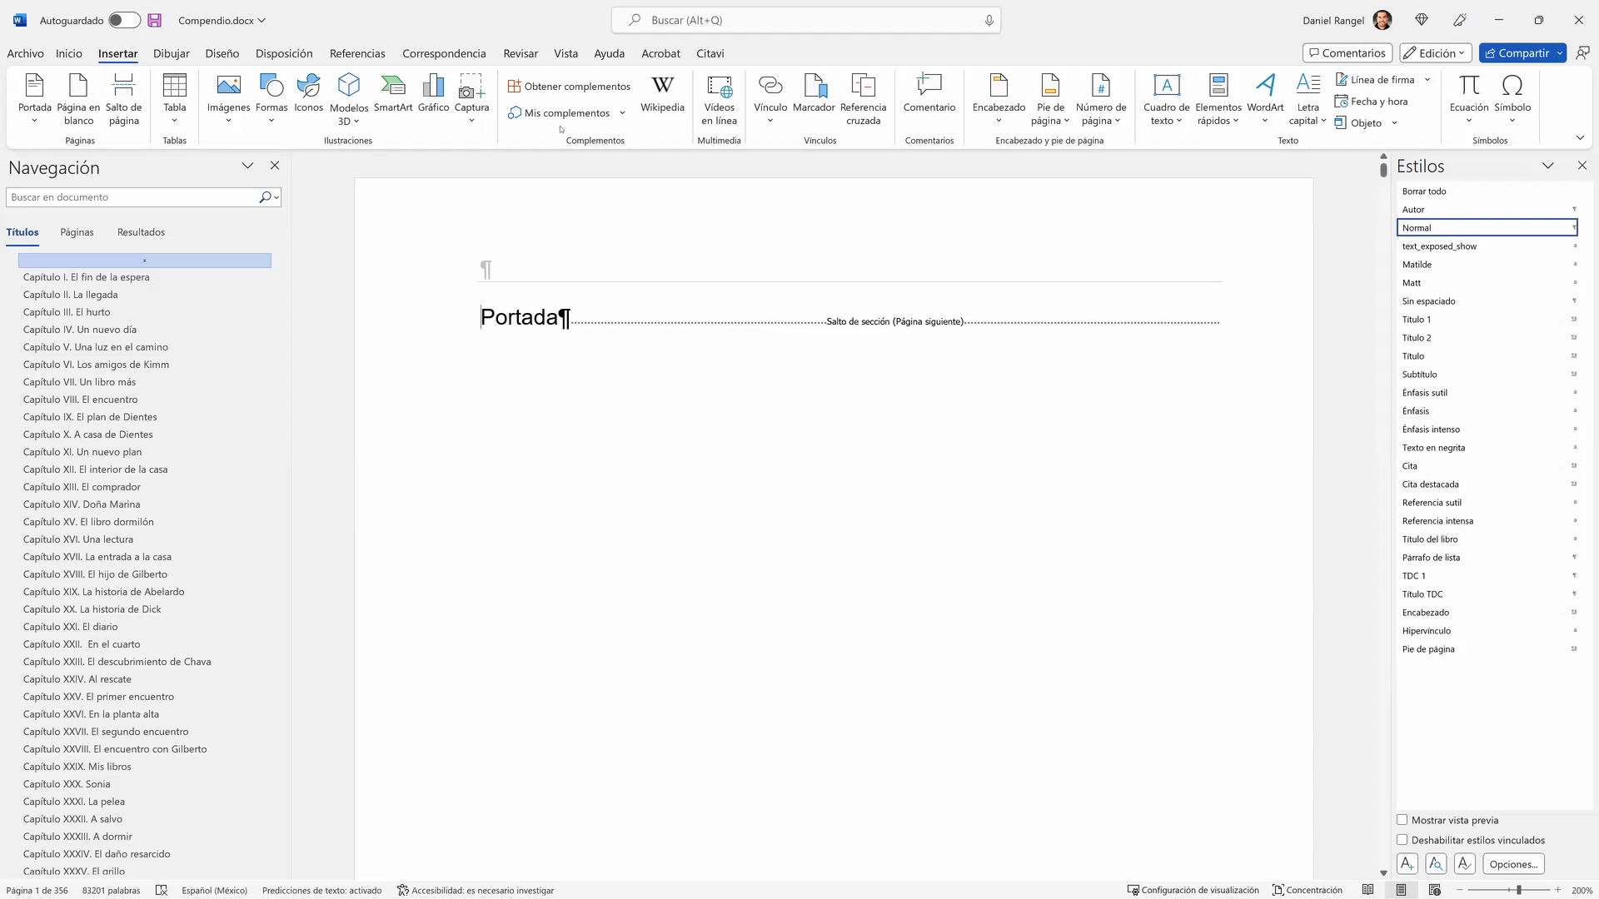
Search the Office add-ins store for 'mendeley' and add Mendeley Cite to Word.
{"action": "left_click", "coordinate": [580, 91]}
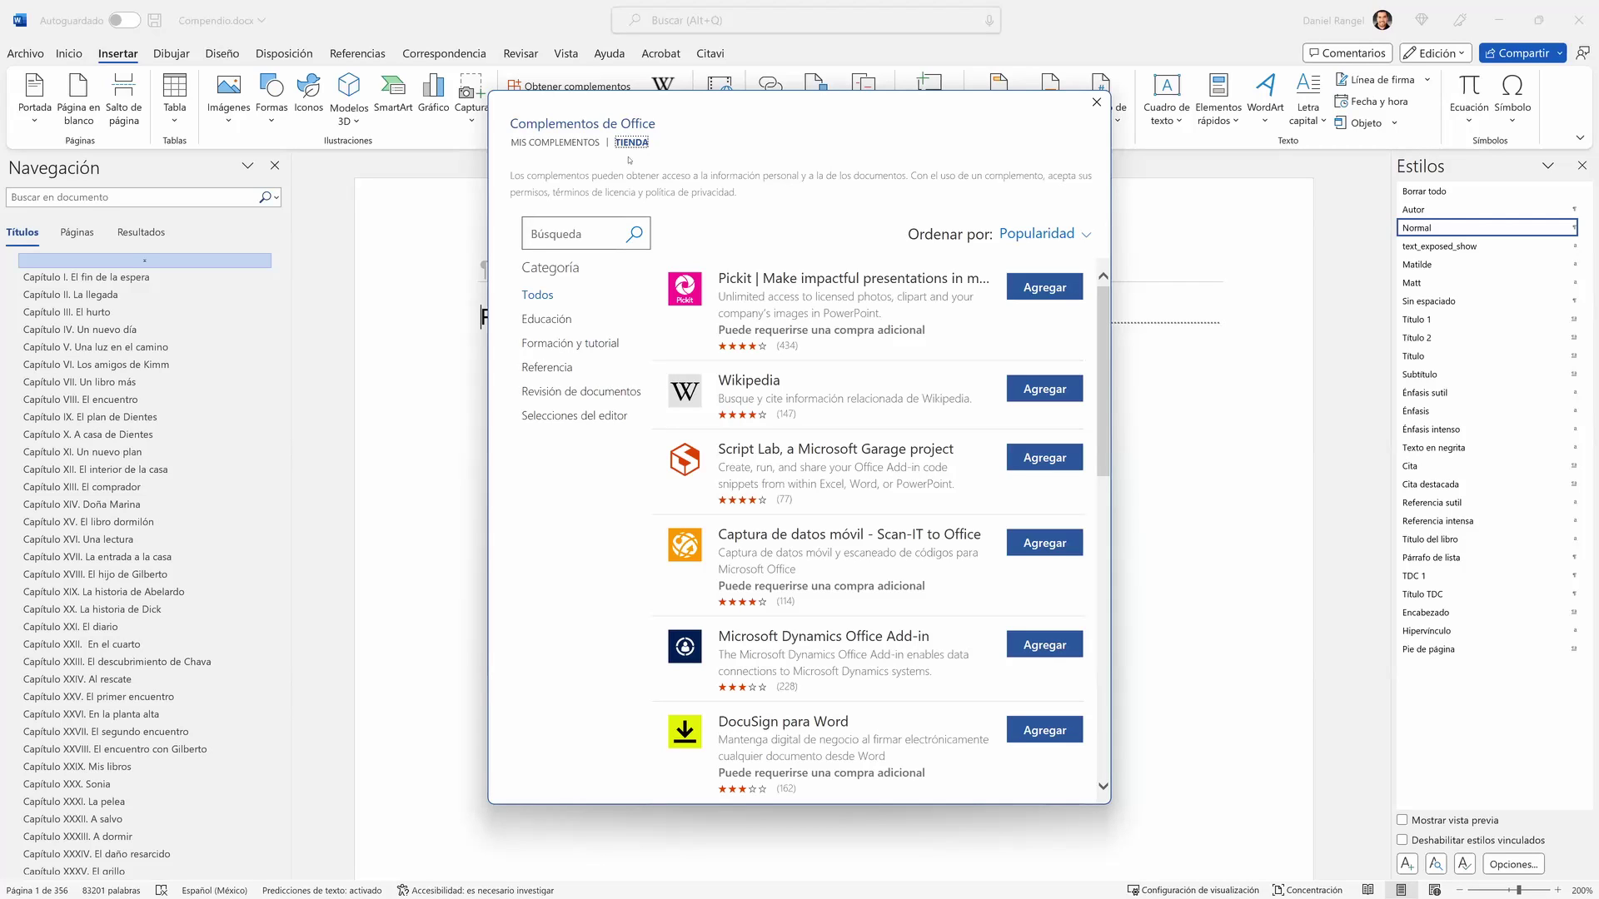
{"action": "left_click", "coordinate": [580, 234]}
{"action": "type", "text": "mendel"}
{"action": "type", "text": "ey"}
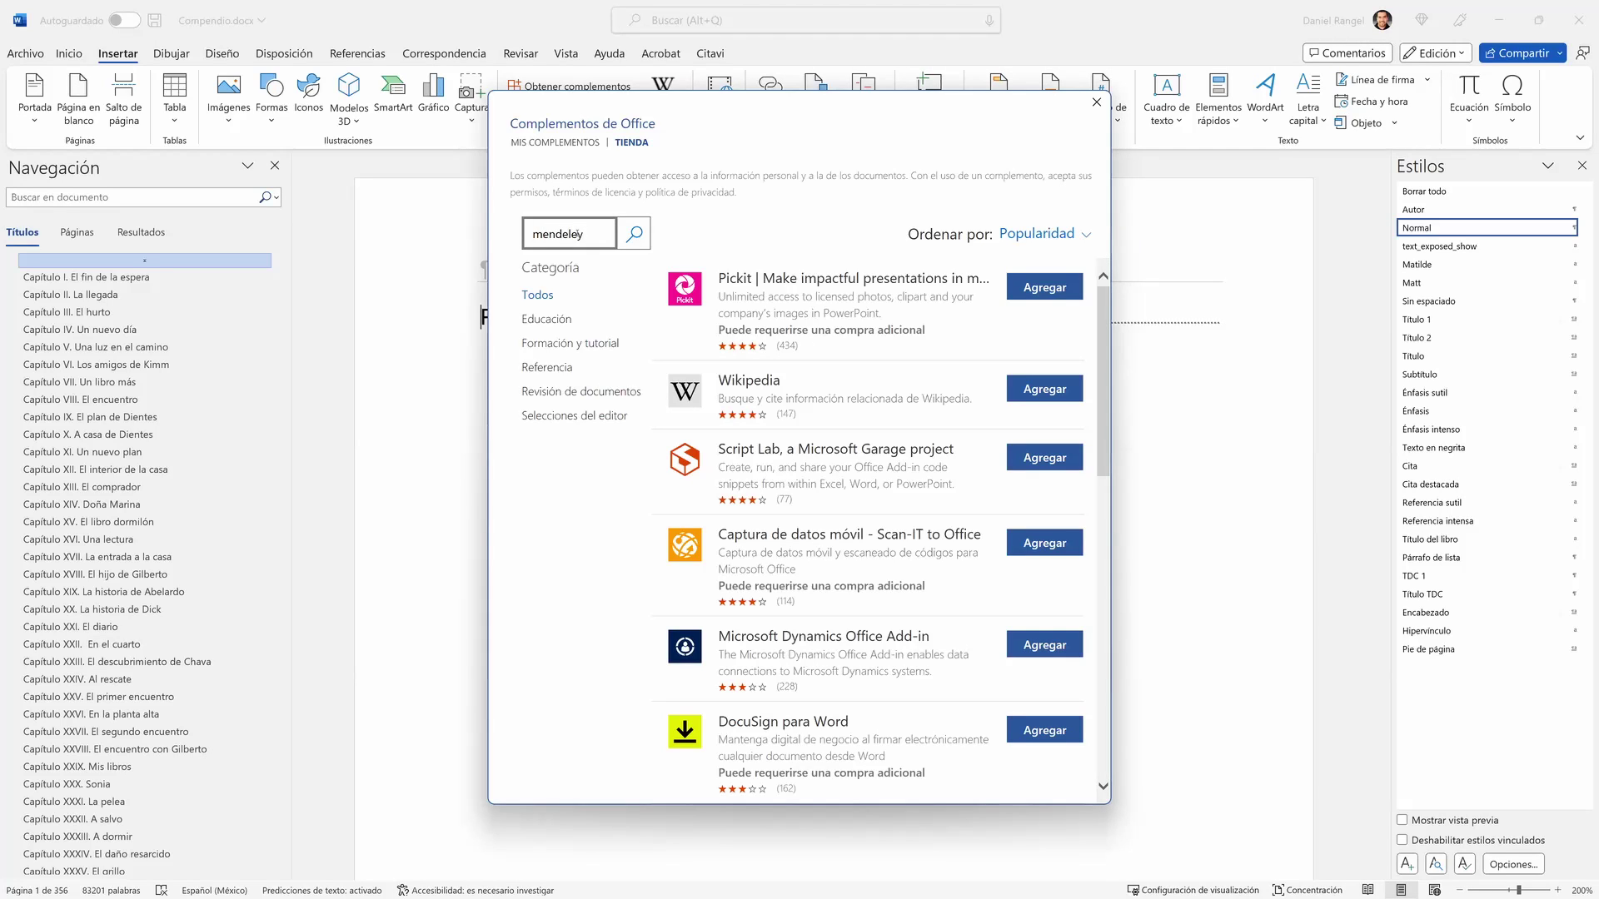
{"action": "key", "text": "Return"}
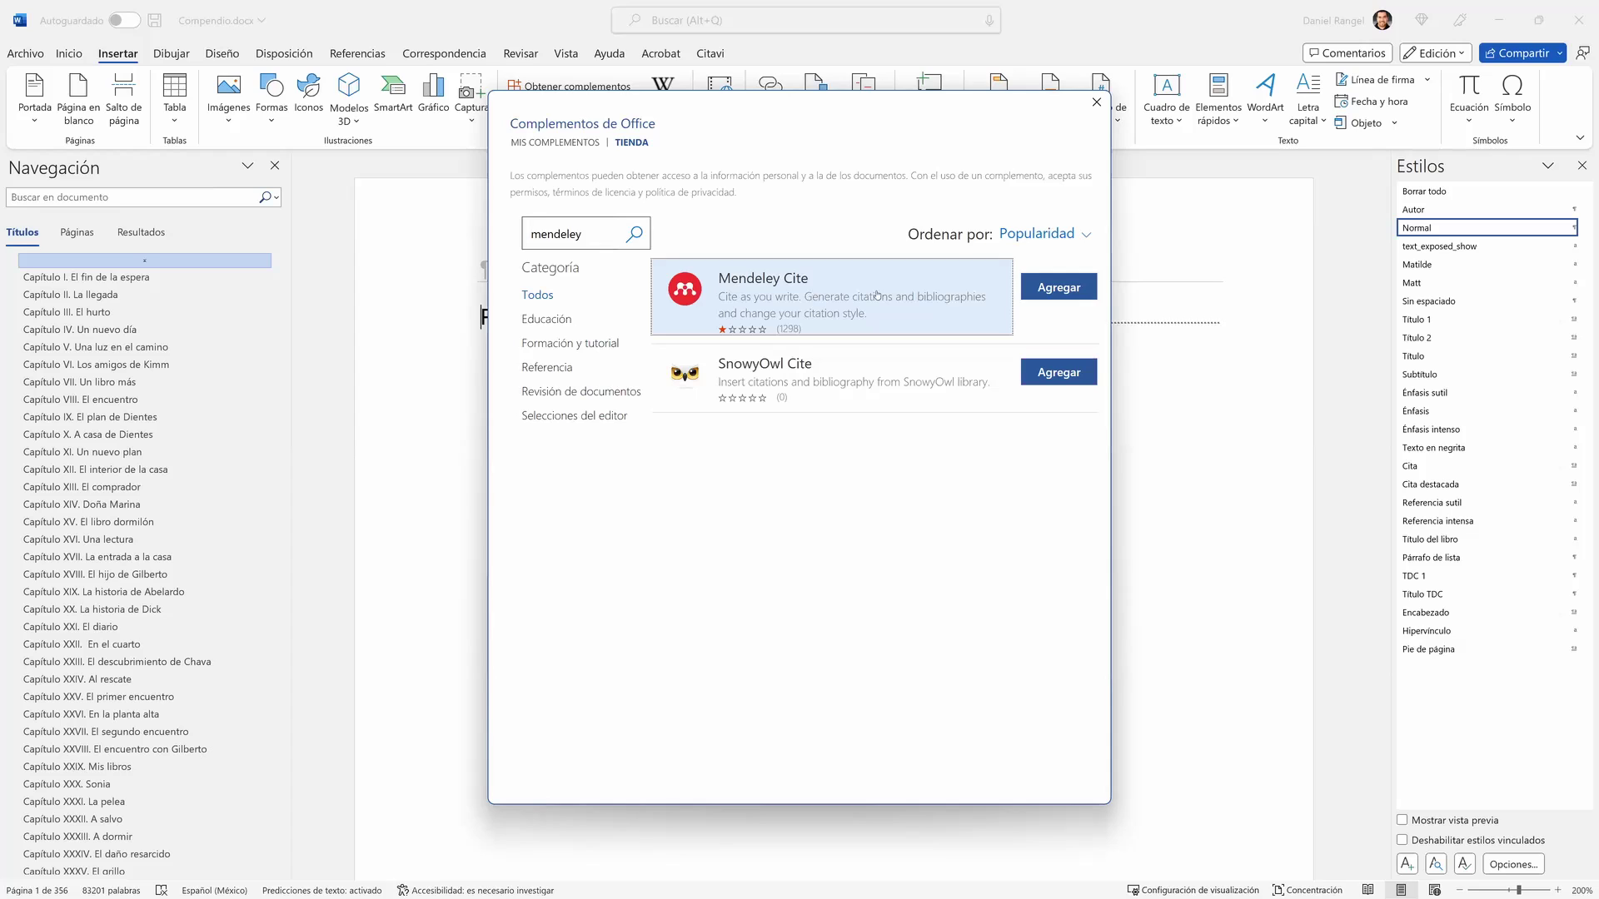
{"action": "left_click", "coordinate": [1096, 101]}
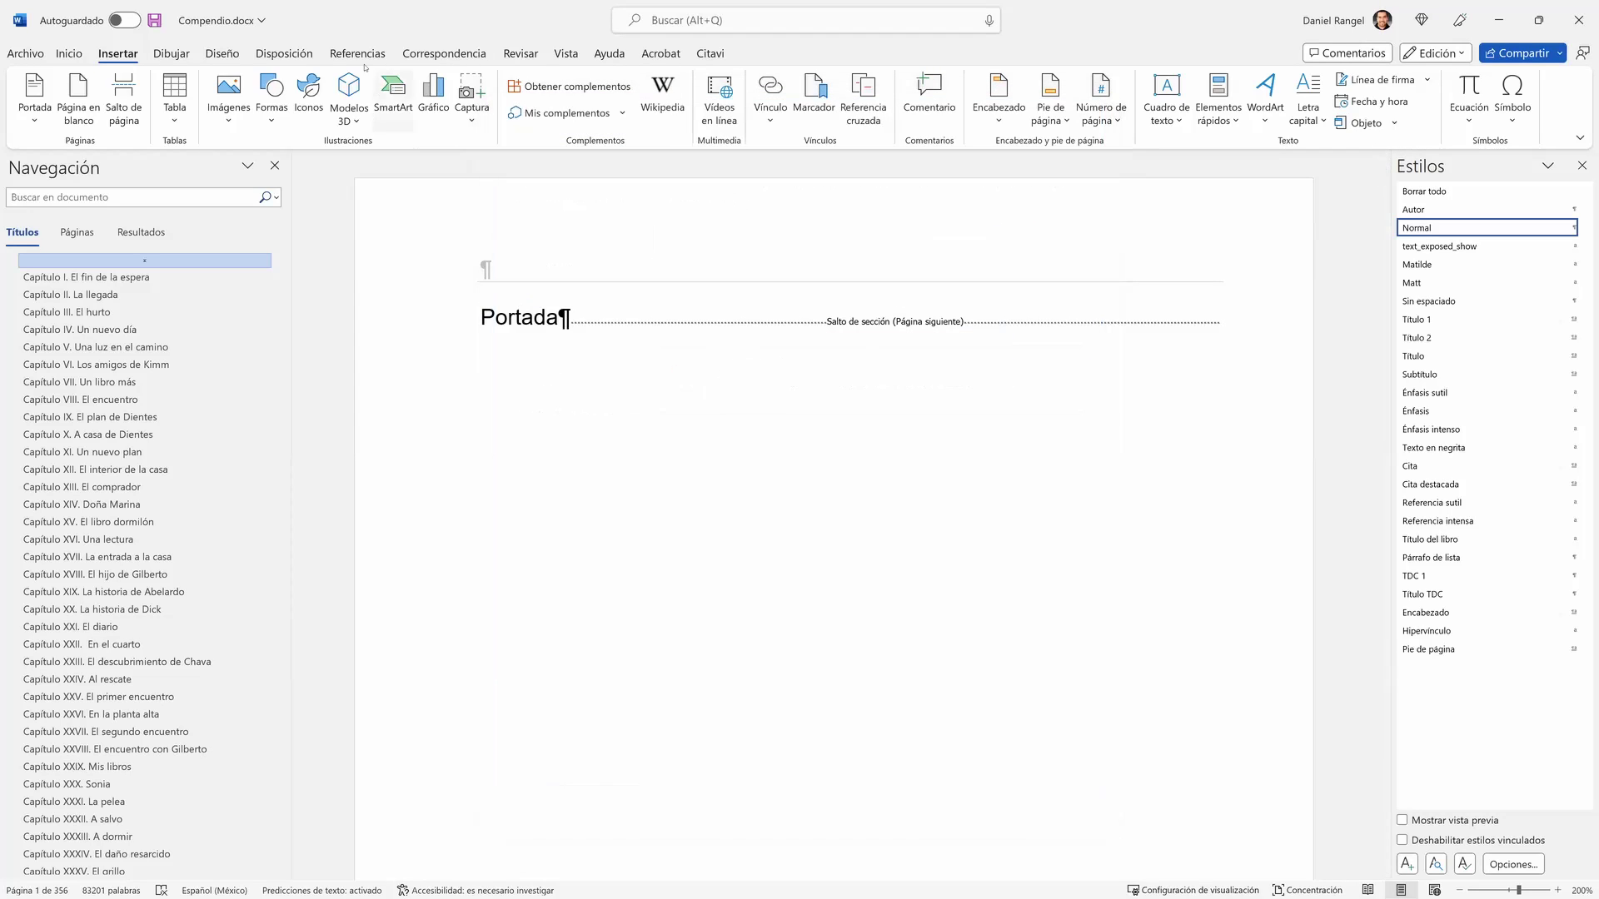
From the Referencias tab, scroll to Capítulo I and place the cursor after “hijos míos”.
{"action": "left_click", "coordinate": [356, 52]}
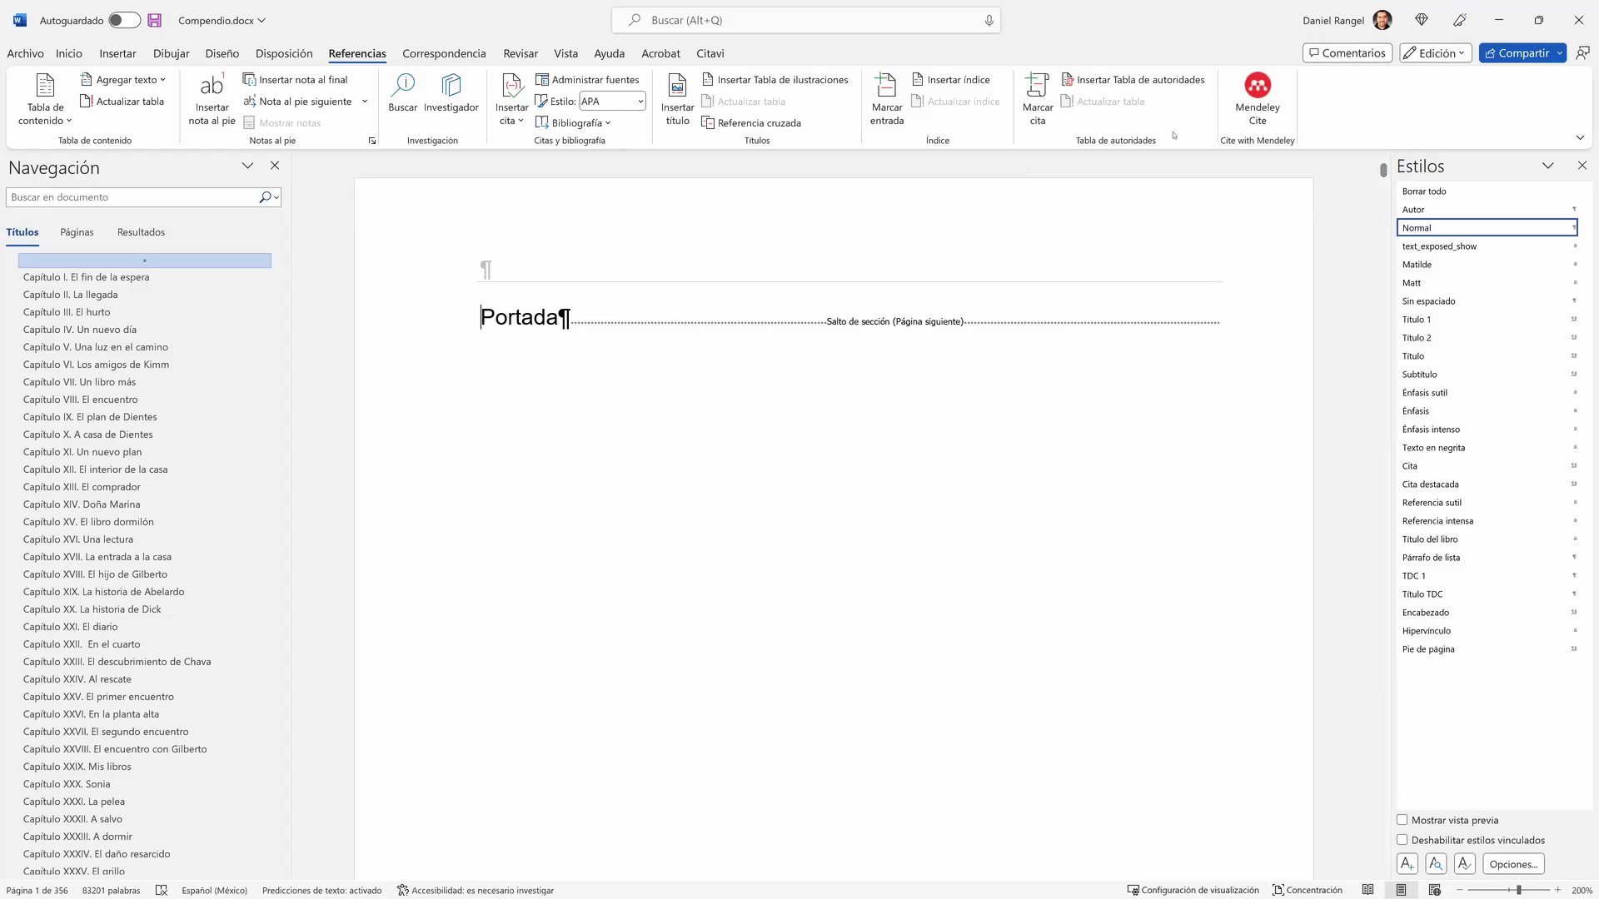
{"action": "mouse_move", "coordinate": [732, 333]}
{"action": "scroll", "coordinate": [732, 332], "scroll_direction": "down", "scroll_amount": 5}
{"action": "scroll", "coordinate": [733, 337], "scroll_direction": "down", "scroll_amount": 5}
{"action": "scroll", "coordinate": [735, 343], "scroll_direction": "down", "scroll_amount": 5}
{"action": "scroll", "coordinate": [737, 350], "scroll_direction": "down", "scroll_amount": 5}
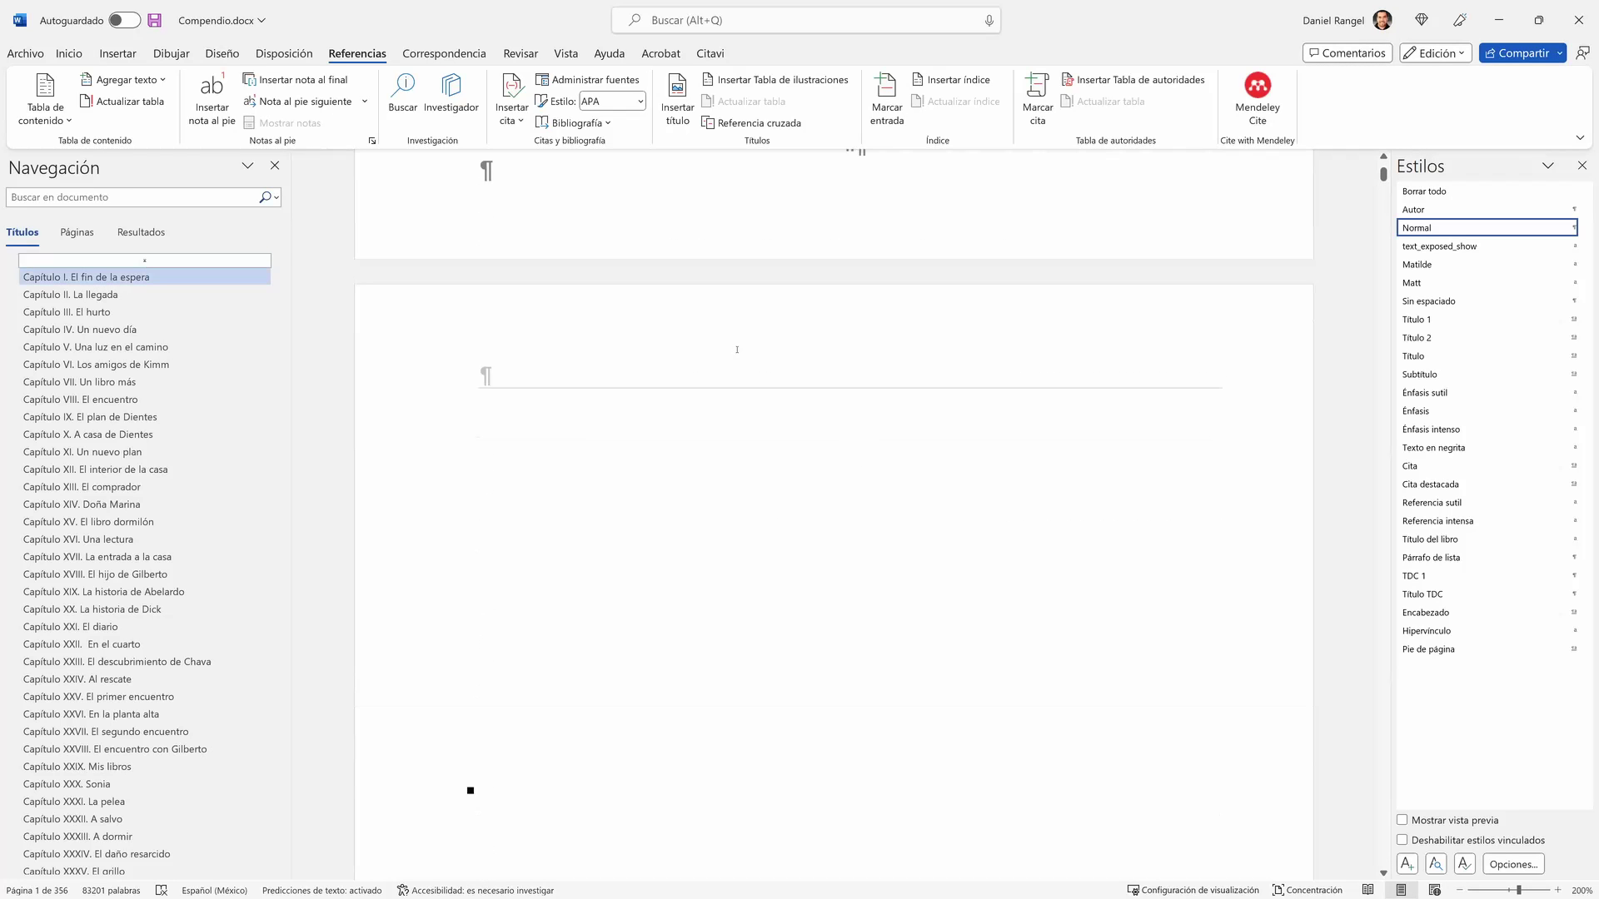
{"action": "scroll", "coordinate": [737, 349], "scroll_direction": "down", "scroll_amount": 3}
{"action": "scroll", "coordinate": [737, 349], "scroll_direction": "down", "scroll_amount": 3}
{"action": "scroll", "coordinate": [737, 350], "scroll_direction": "up", "scroll_amount": 5}
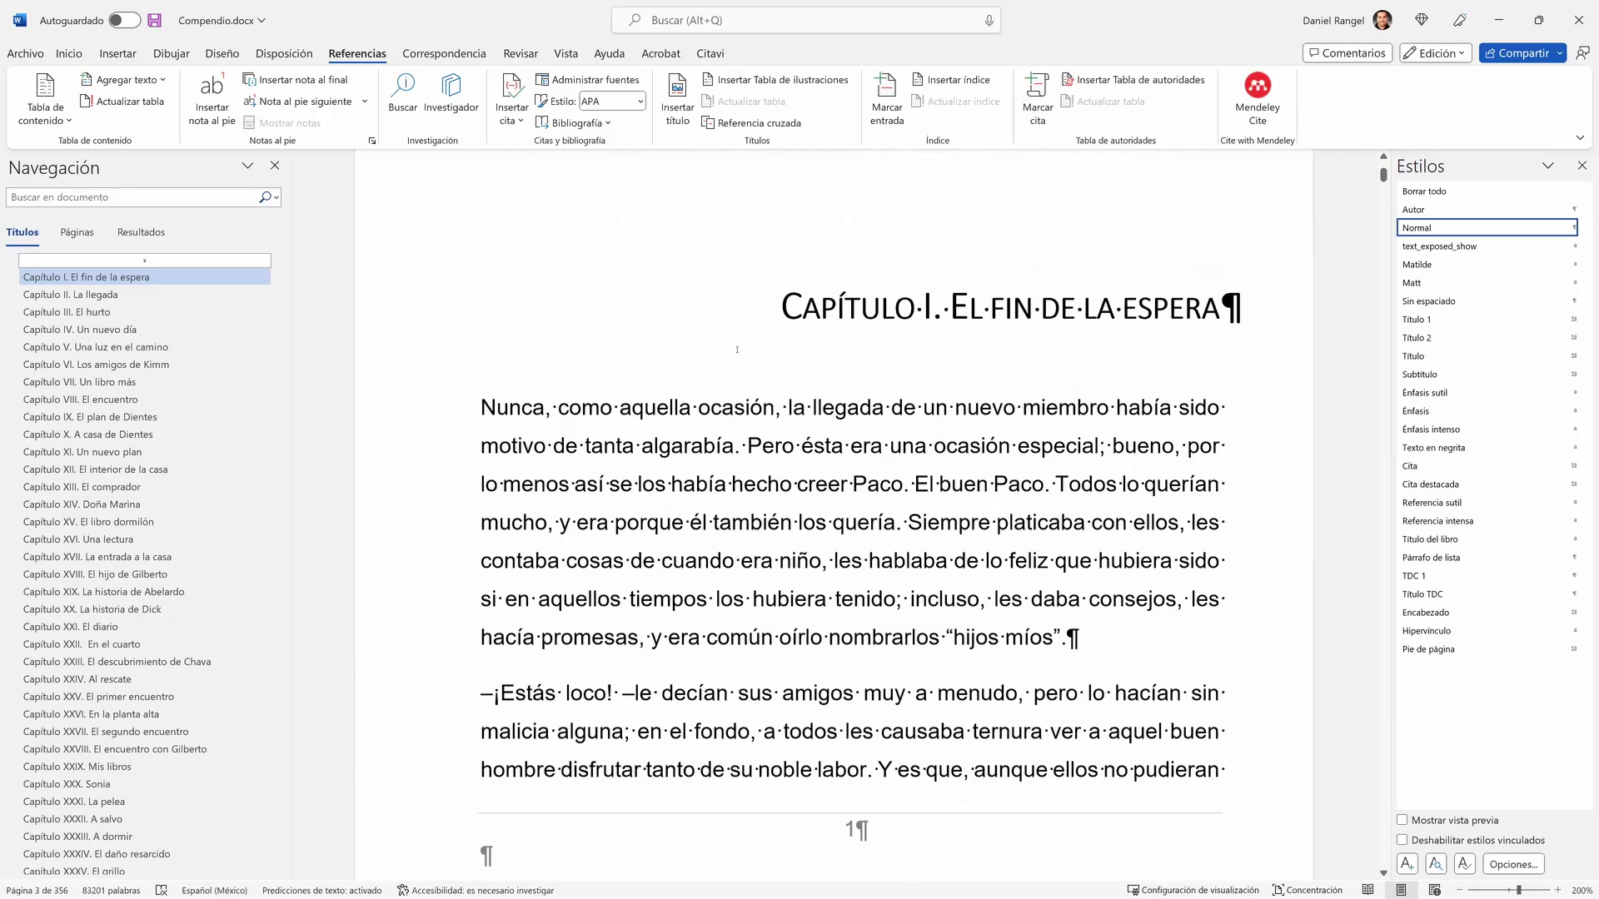
{"action": "scroll", "coordinate": [737, 350], "scroll_direction": "up", "scroll_amount": 3}
{"action": "scroll", "coordinate": [798, 414], "scroll_direction": "down", "scroll_amount": 4}
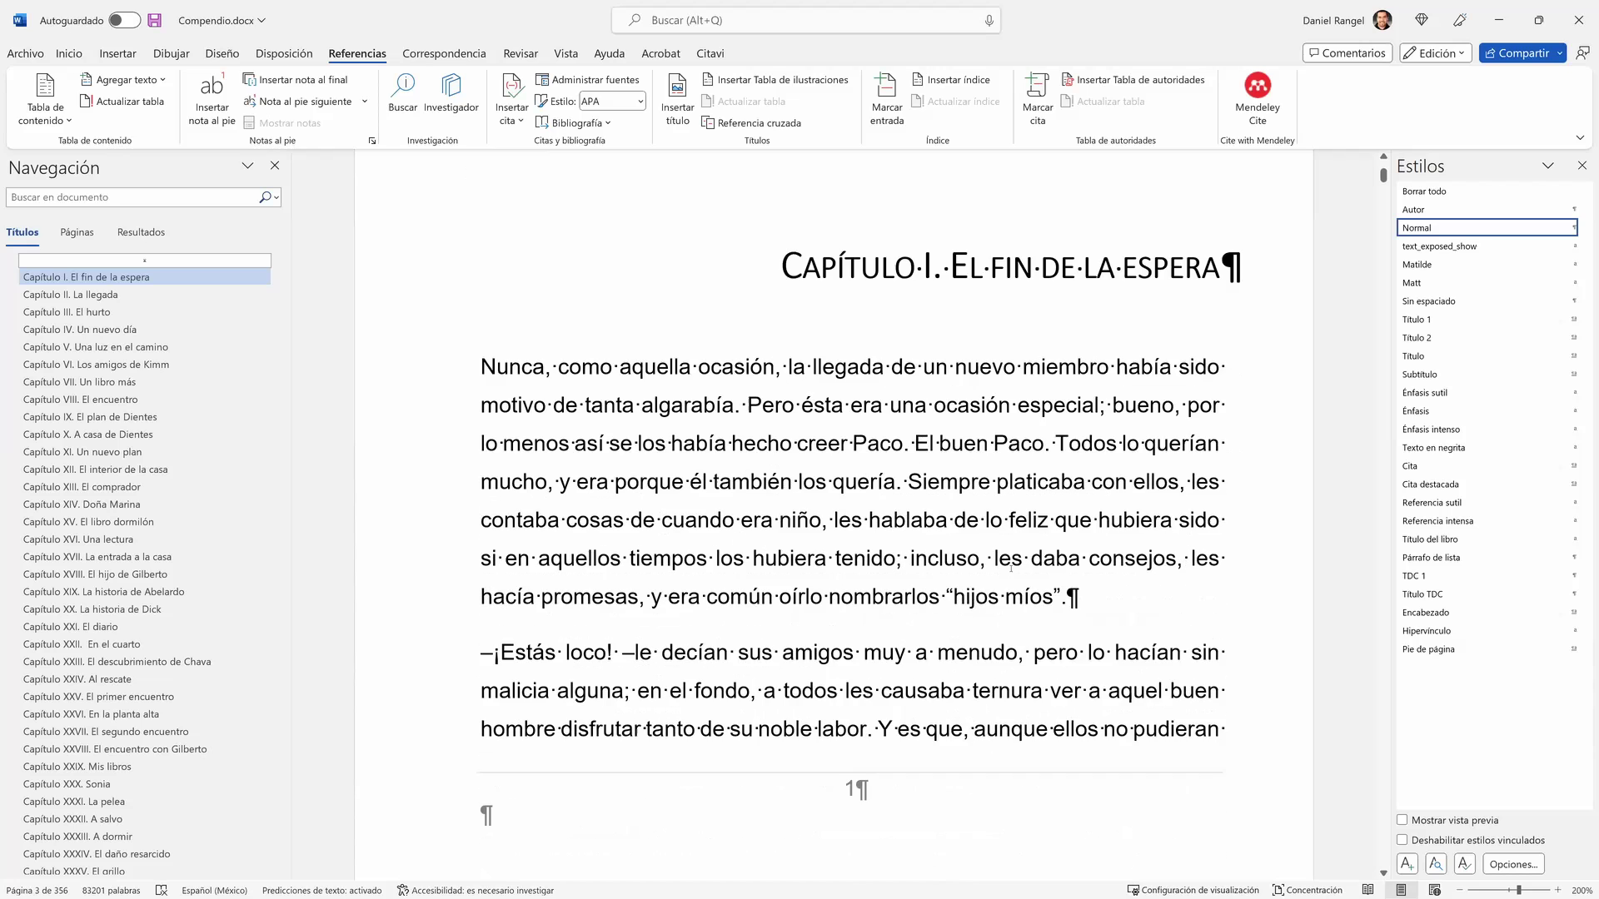
{"action": "left_click", "coordinate": [1063, 558]}
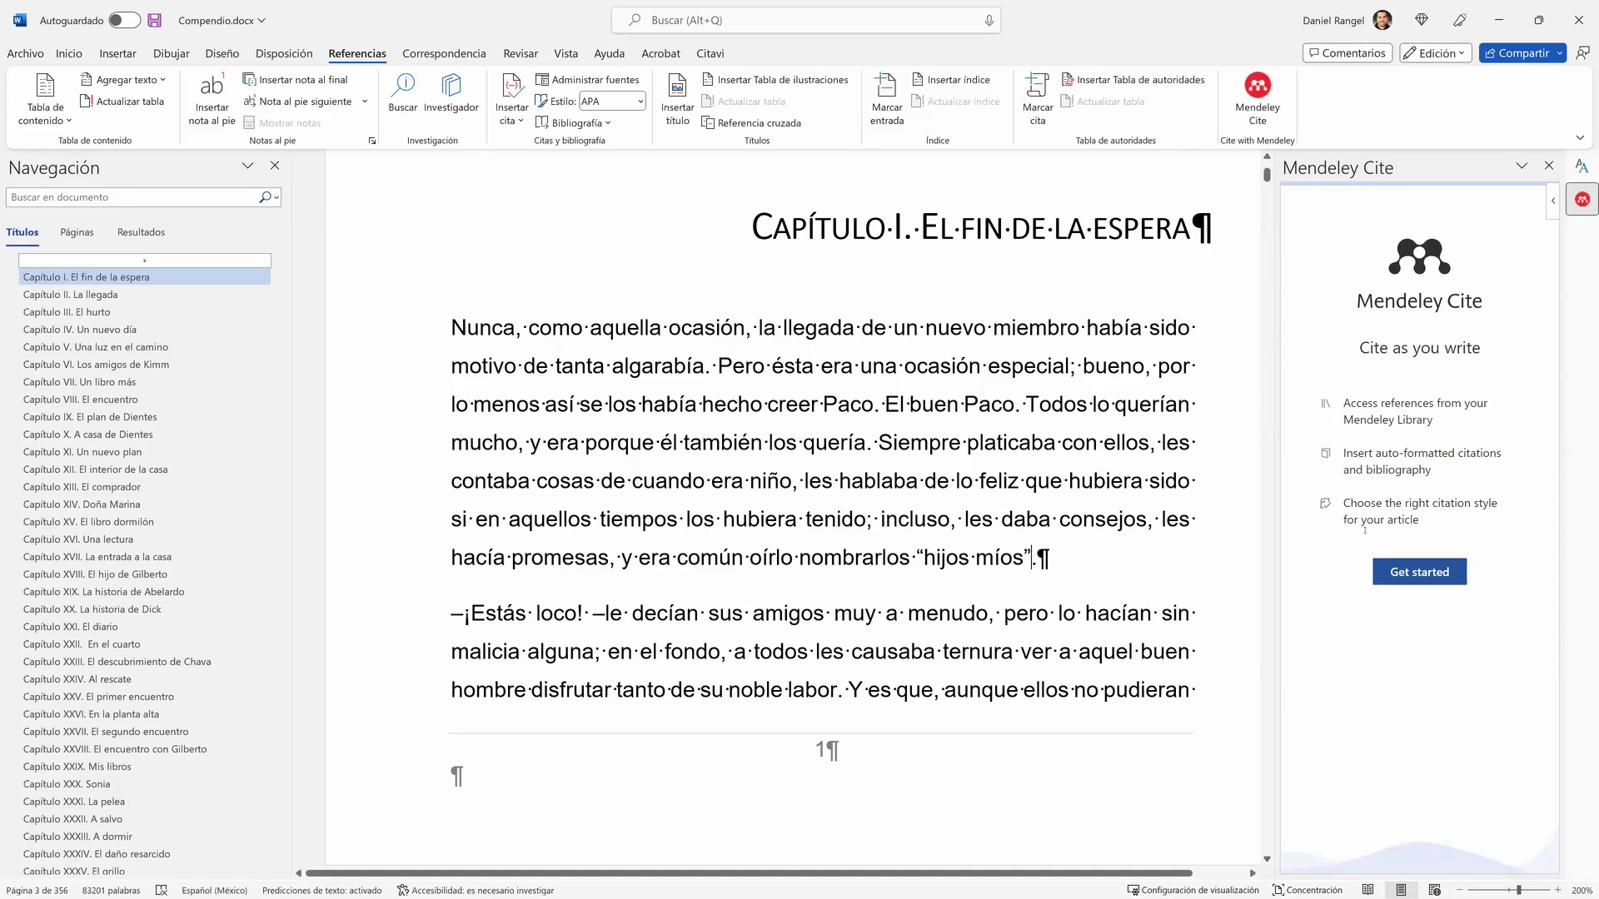
Get started with Mendeley Cite and sign in with the account password to load the library.
{"action": "left_click", "coordinate": [1416, 575]}
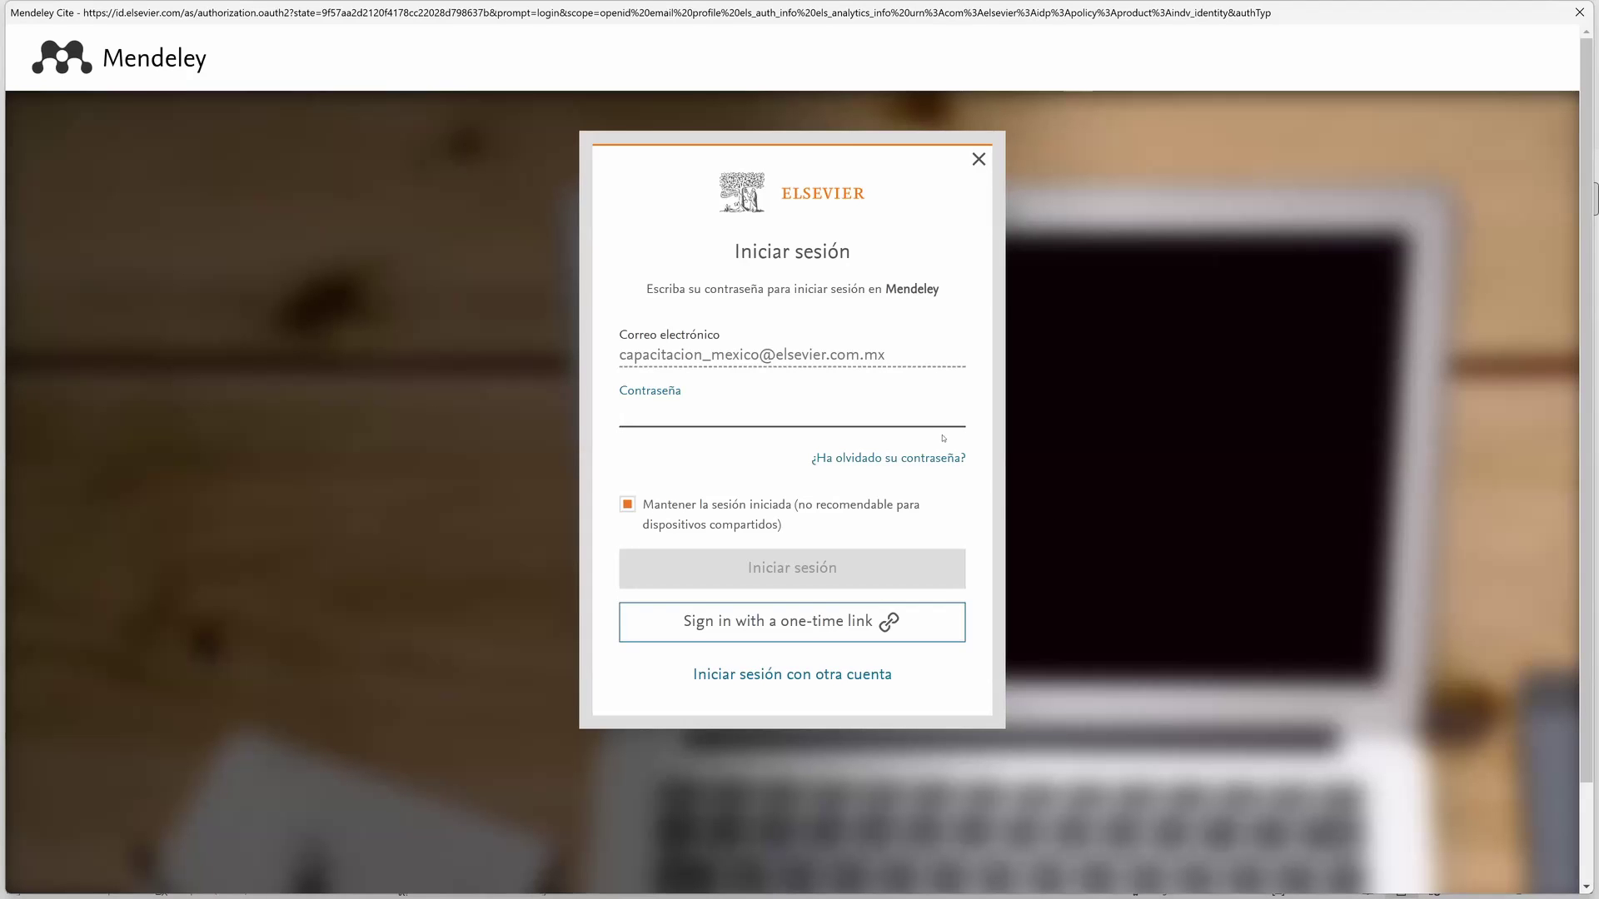
{"action": "type", "text": "•••••••"}
{"action": "key", "text": "Return"}
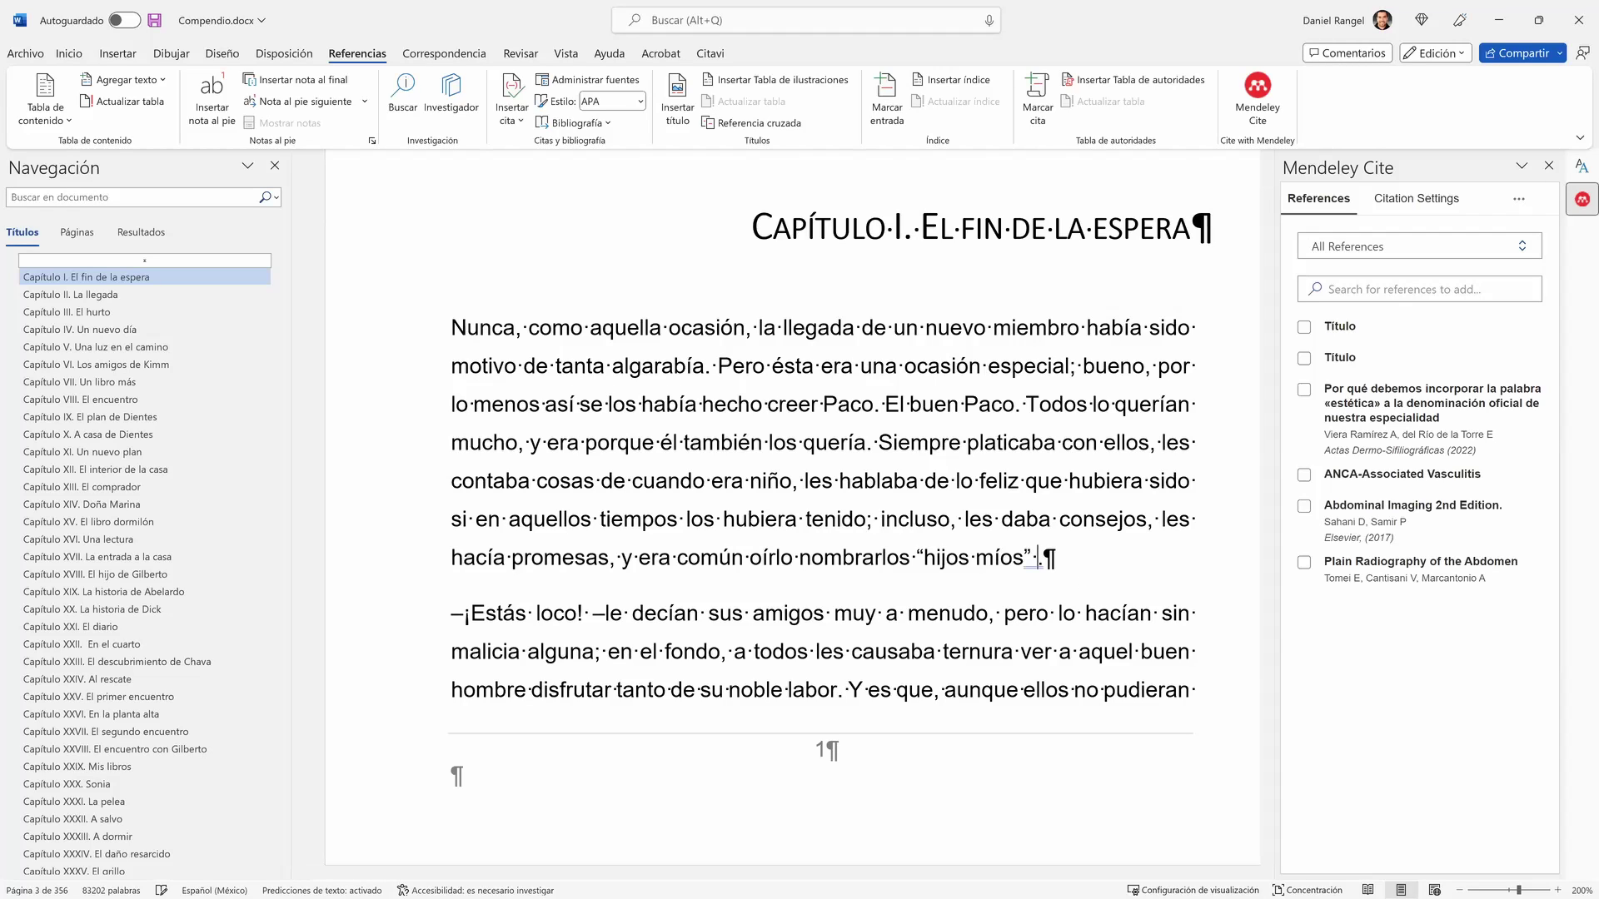
Insert a citation of the 2022 «estética» article after “hijos míos”.
{"action": "left_click", "coordinate": [1304, 391]}
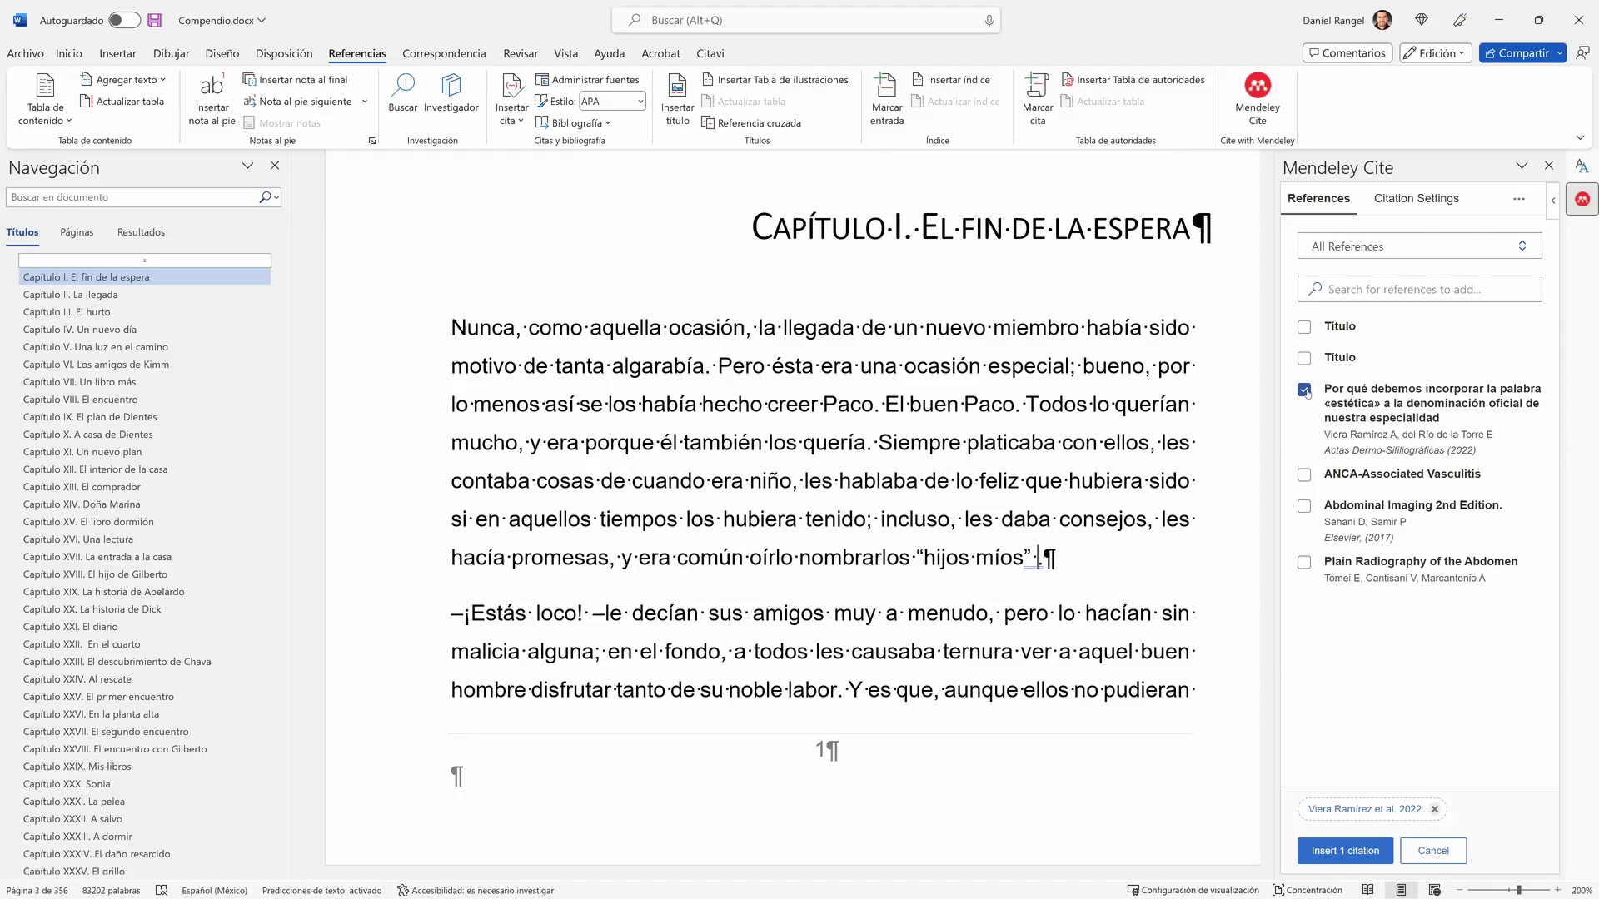
{"action": "left_click", "coordinate": [1336, 851]}
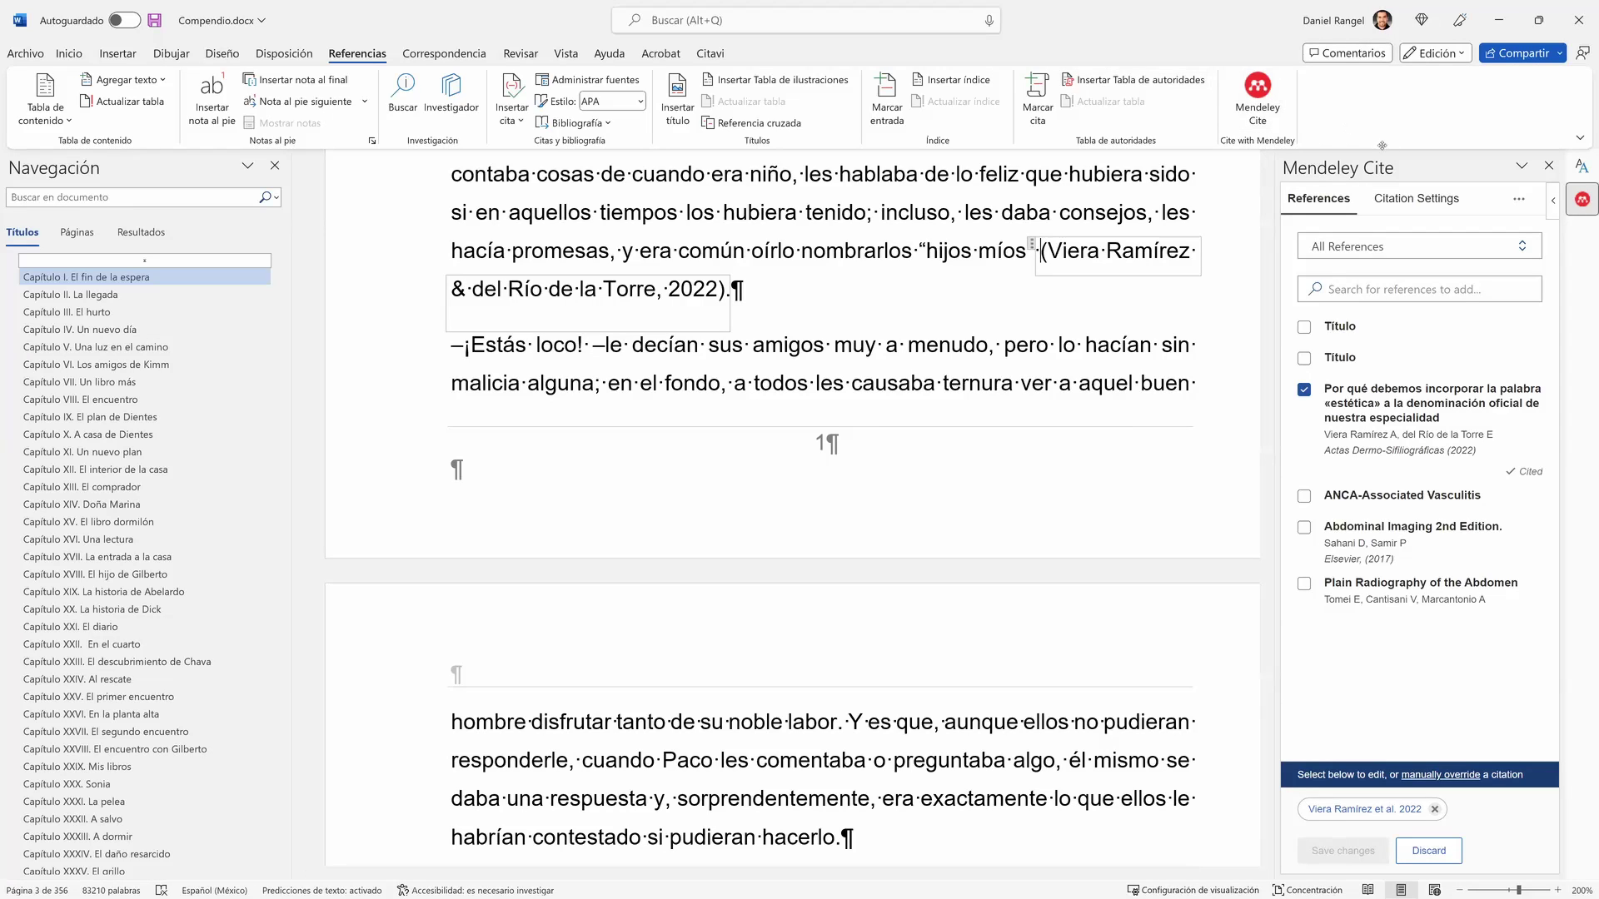
Switch the citation style to APA 7th edition (no ampersand) and check the resulting 'and' in the citation.
{"action": "left_click", "coordinate": [1429, 203]}
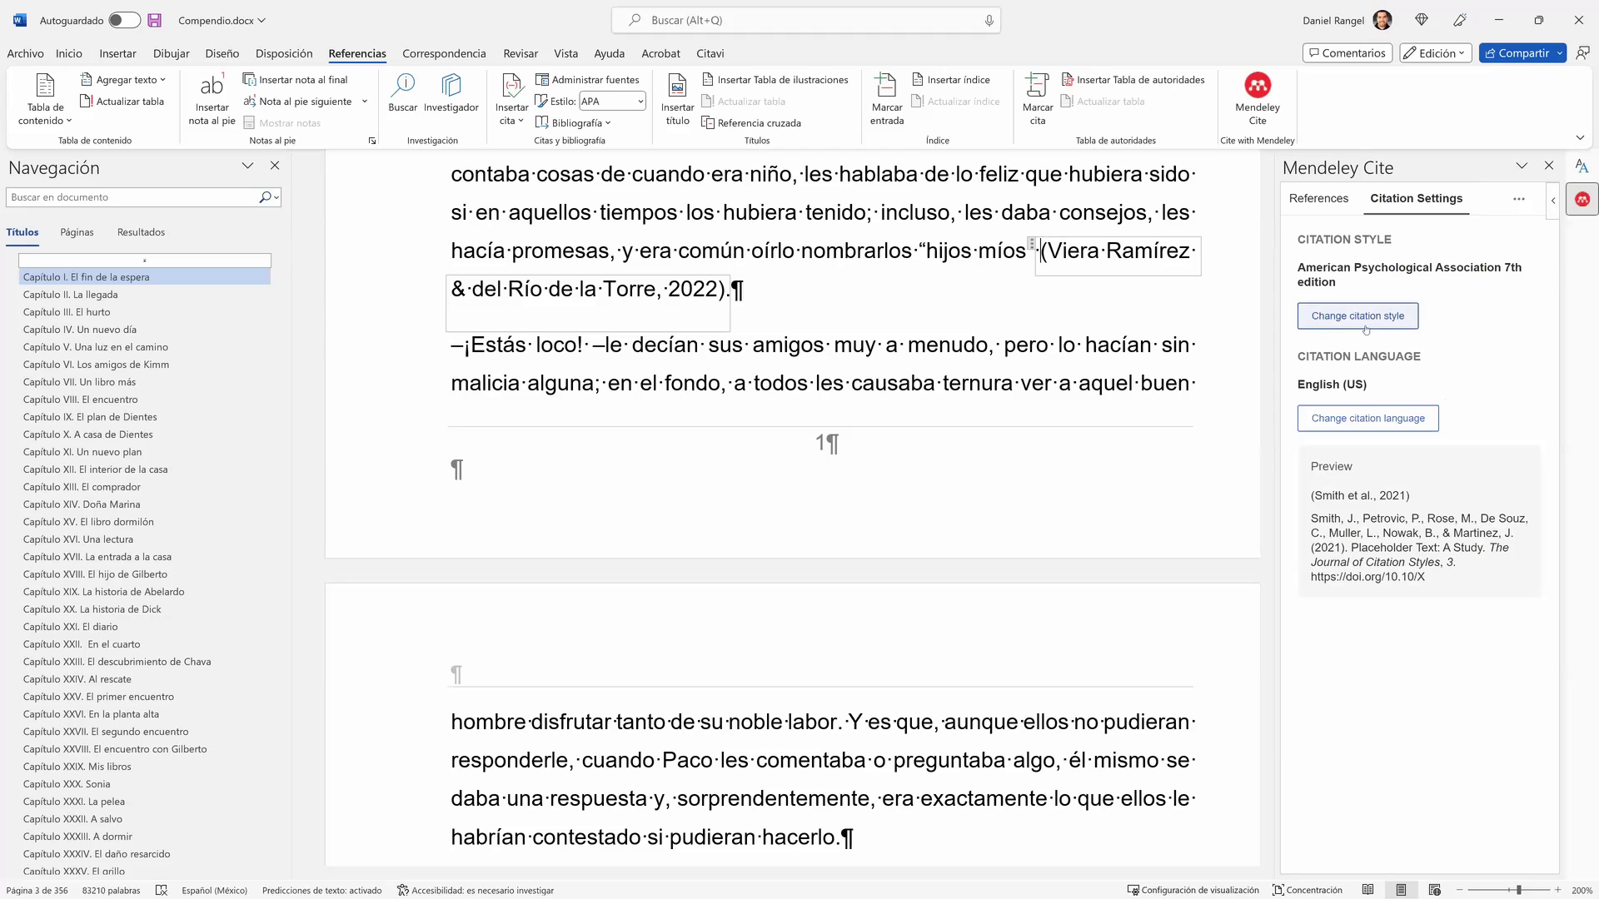
{"action": "left_click", "coordinate": [1366, 329]}
{"action": "scroll", "coordinate": [1366, 500], "scroll_direction": "down", "scroll_amount": 1}
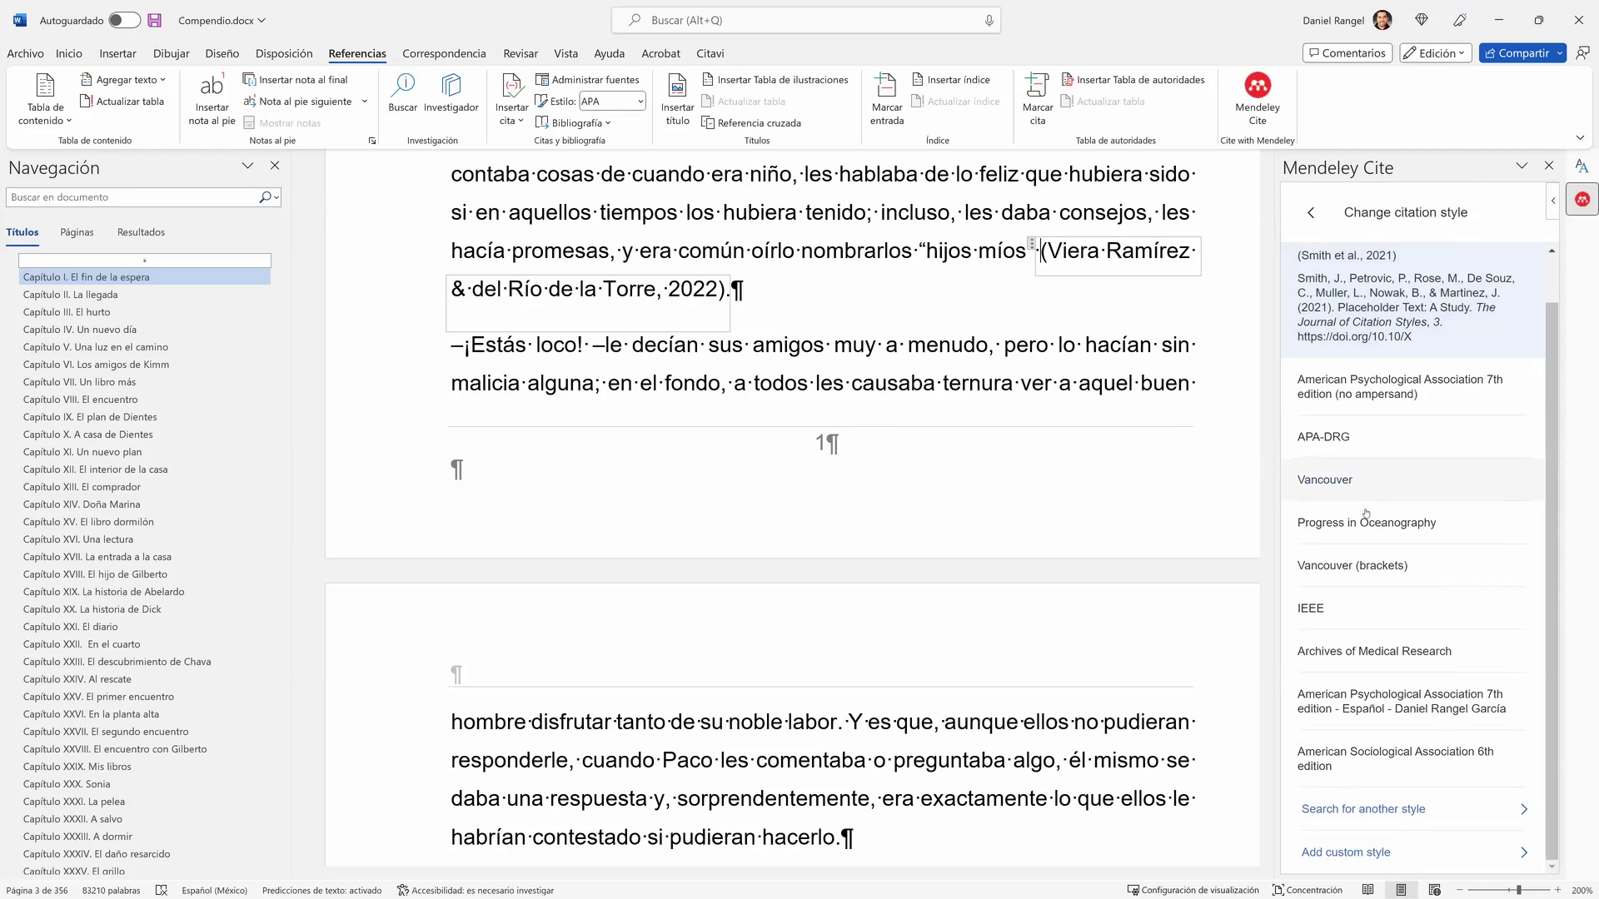
{"action": "scroll", "coordinate": [1366, 514], "scroll_direction": "up", "scroll_amount": 1}
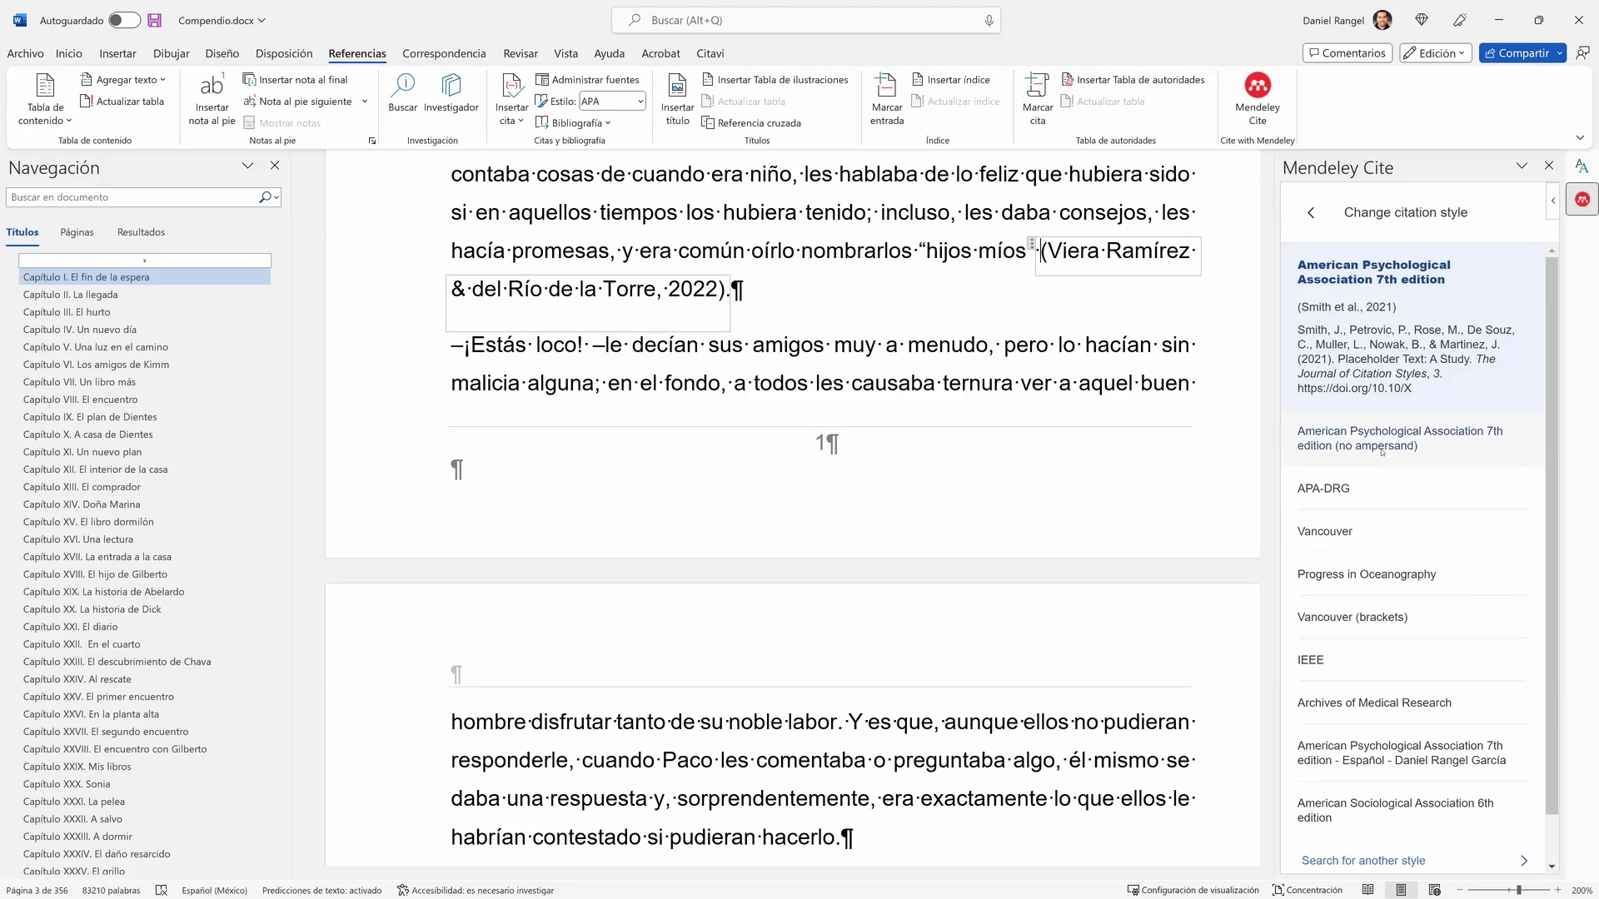
{"action": "left_click", "coordinate": [1382, 454]}
{"action": "left_click", "coordinate": [1372, 849]}
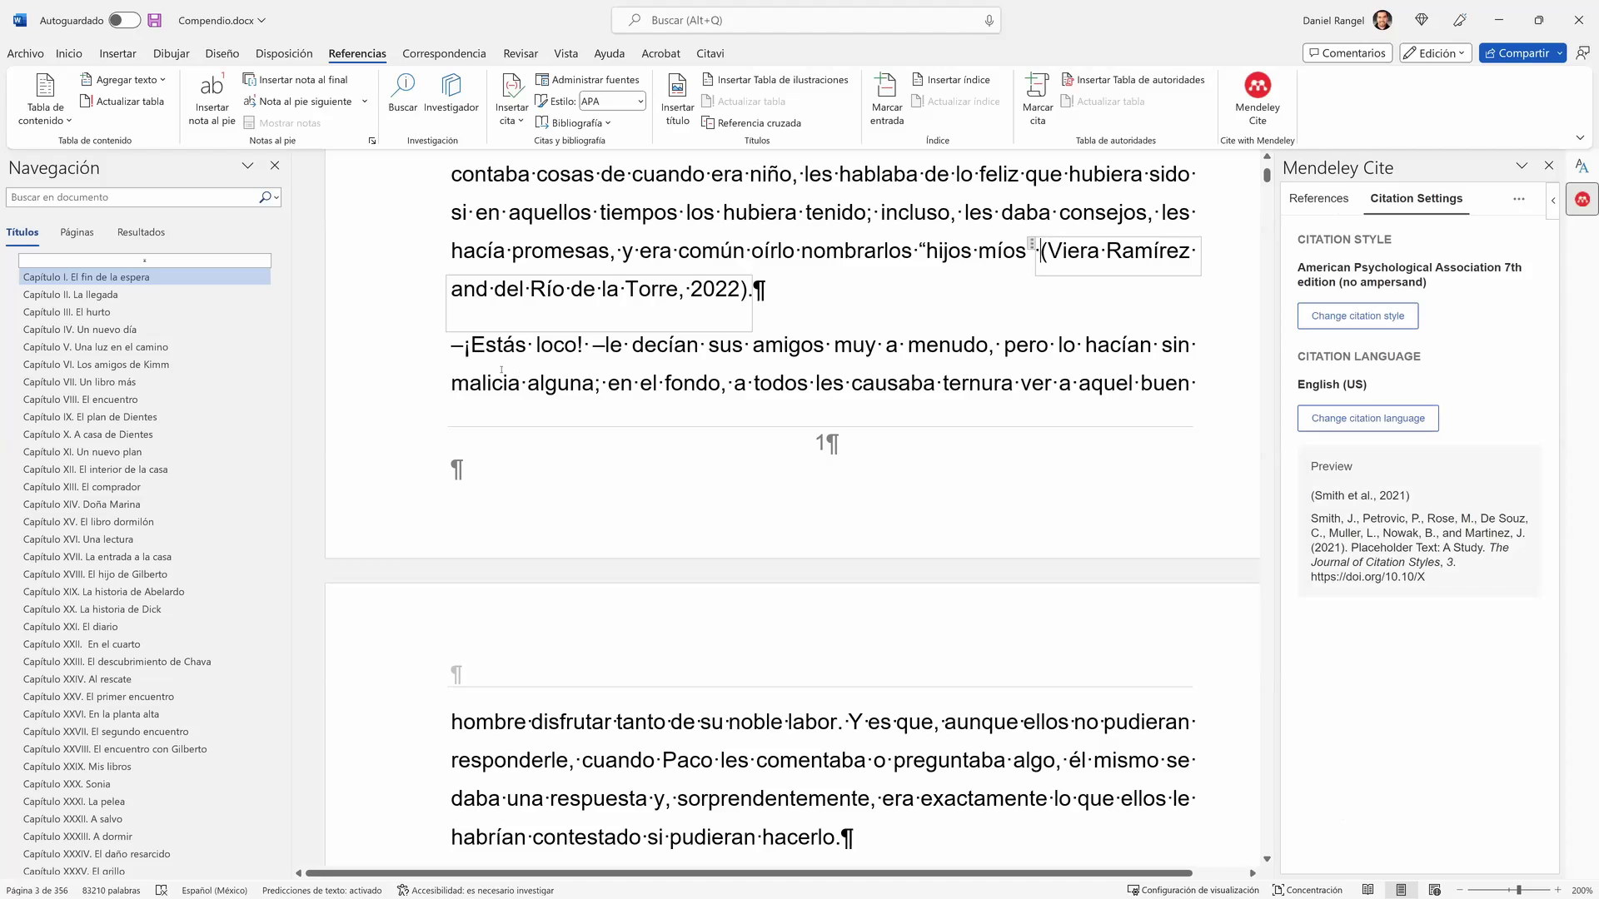
{"action": "double_click", "coordinate": [471, 295]}
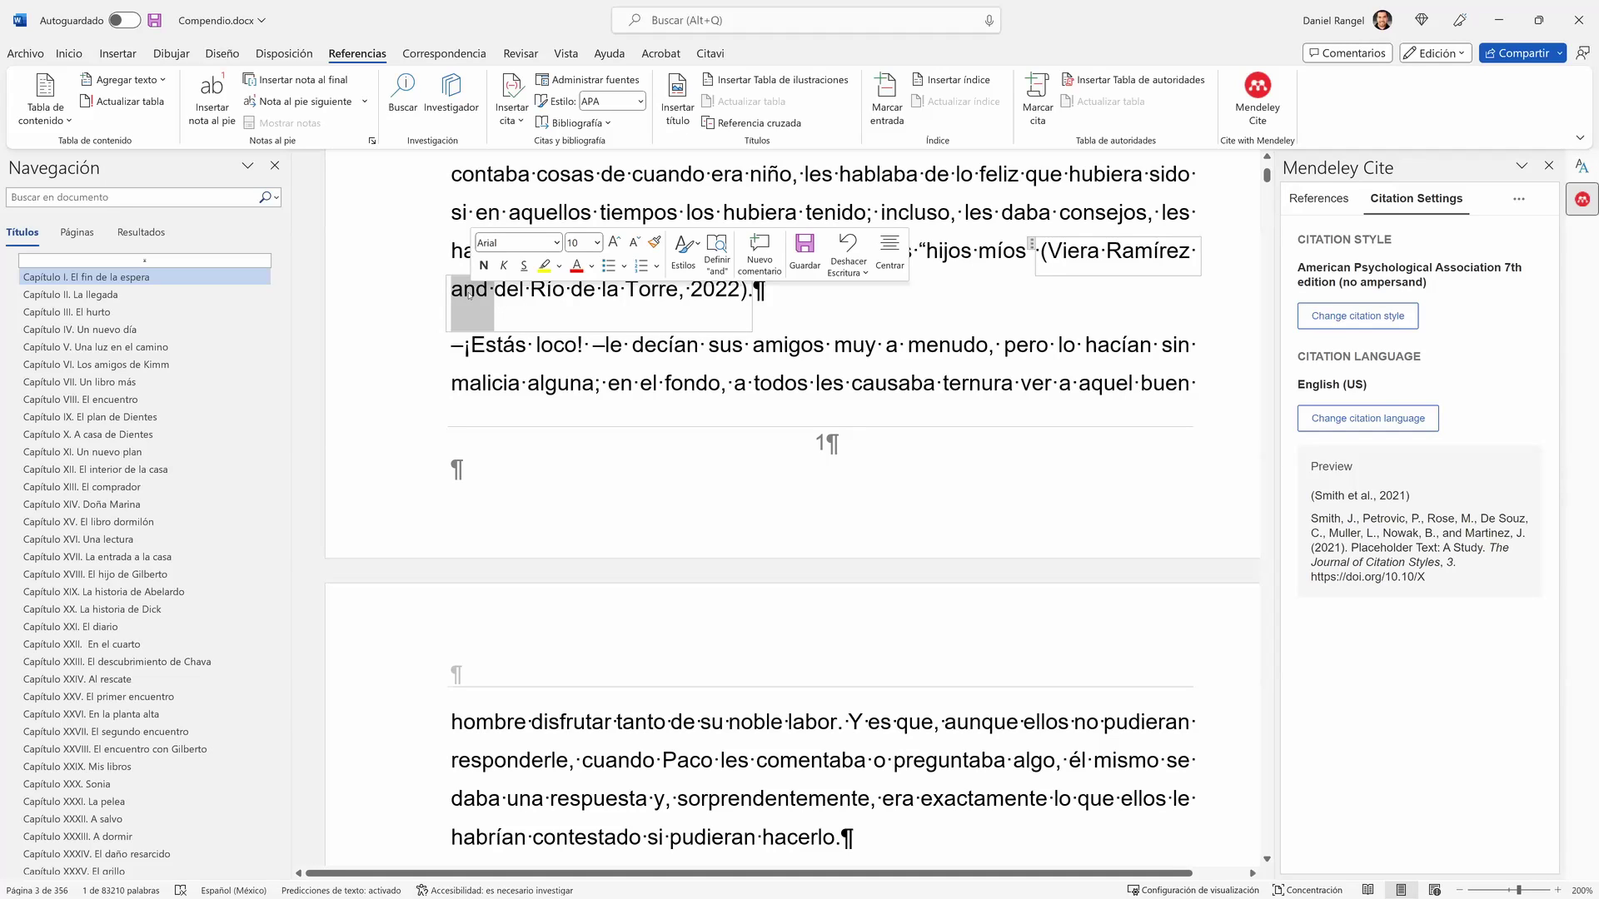
Change the citation language to Español (México) so authors are joined with 'y'.
{"action": "left_click", "coordinate": [1364, 419]}
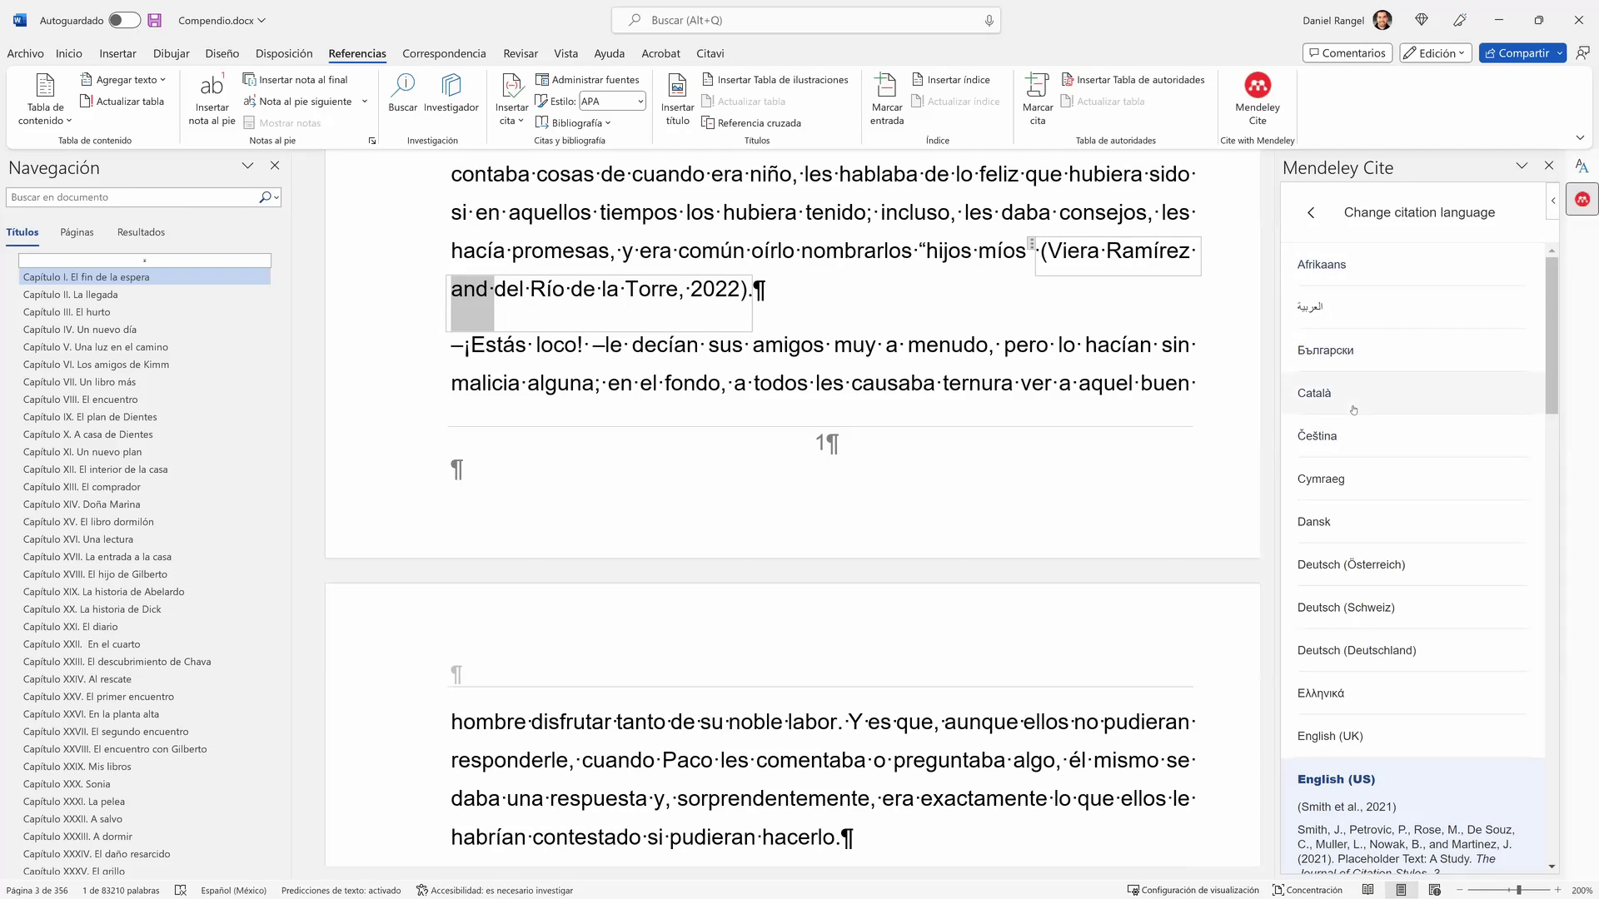
{"action": "scroll", "coordinate": [1349, 399], "scroll_direction": "down", "scroll_amount": 5}
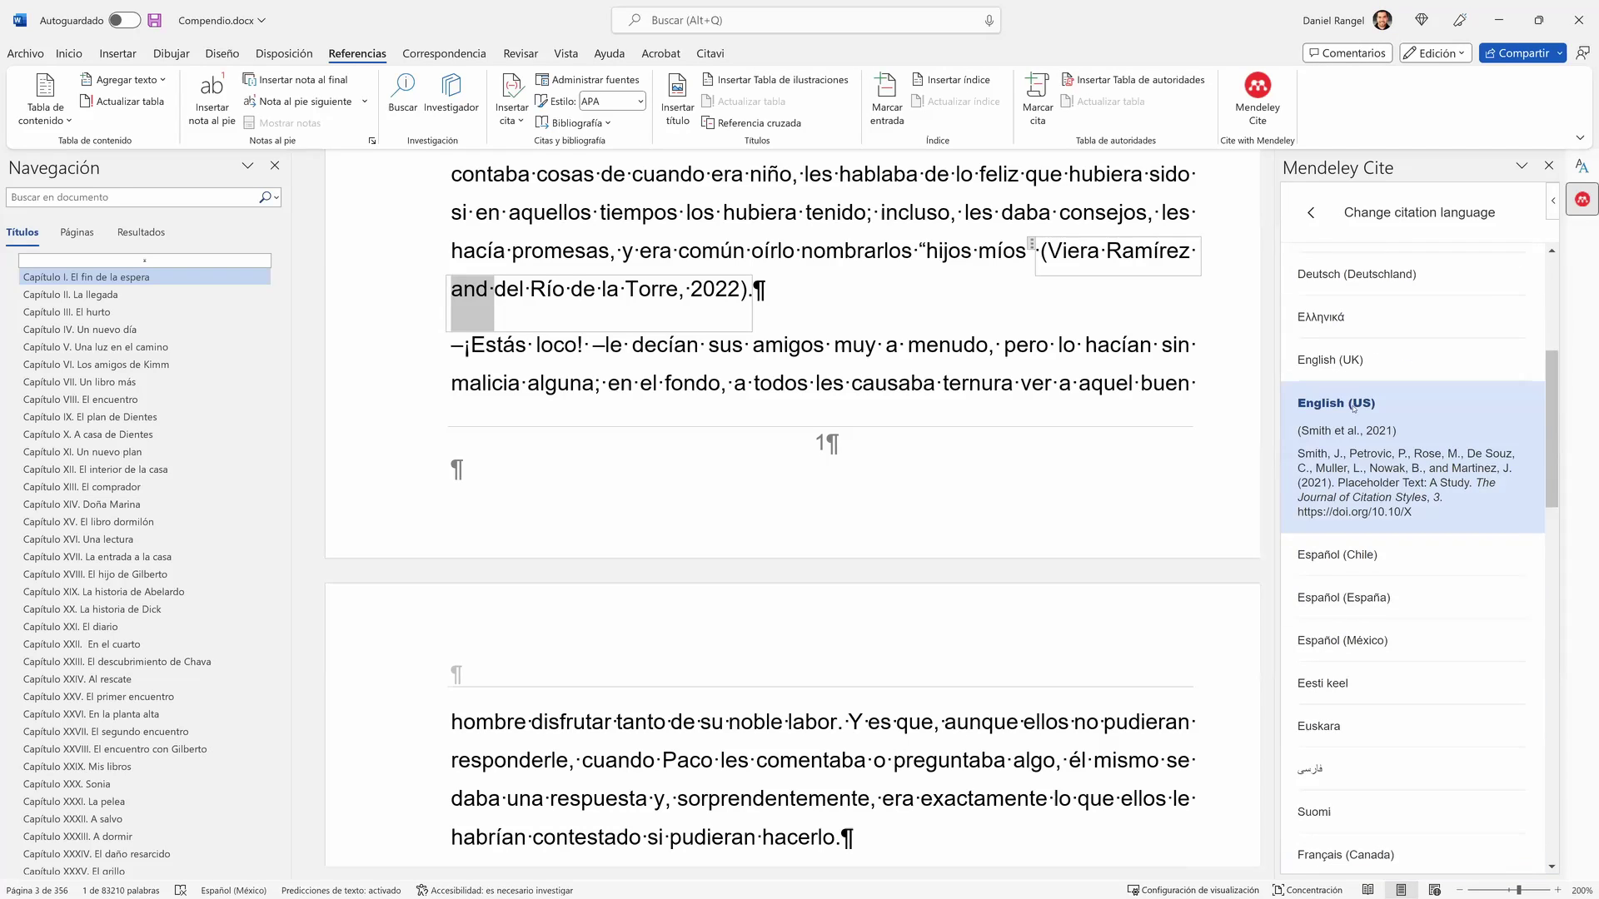
{"action": "left_click", "coordinate": [1334, 639]}
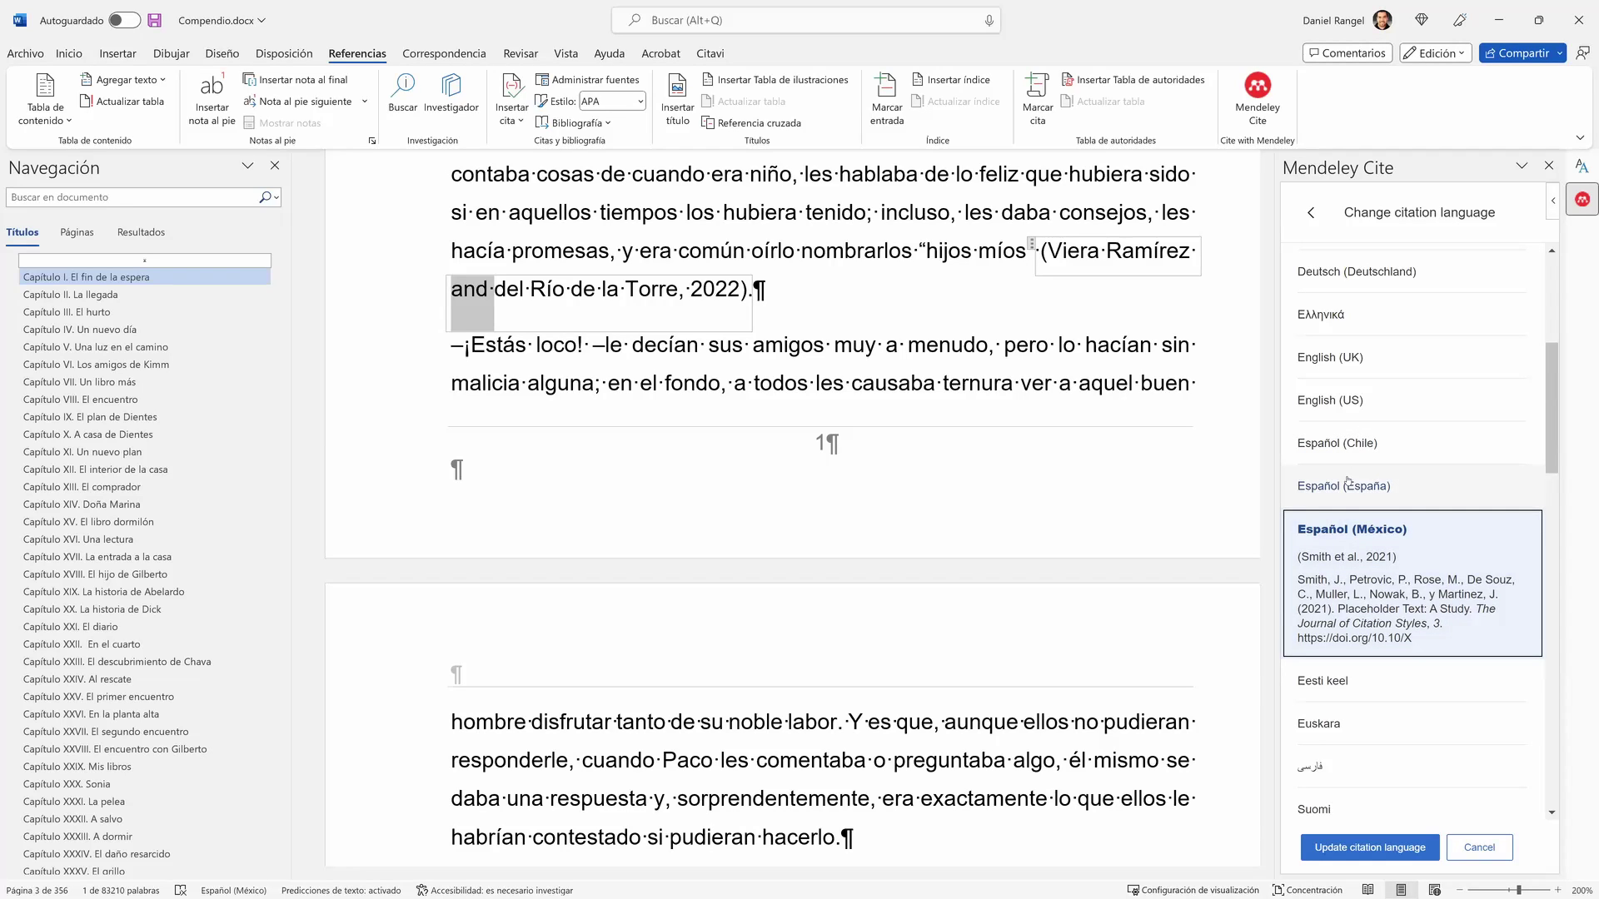
{"action": "left_click", "coordinate": [1347, 850]}
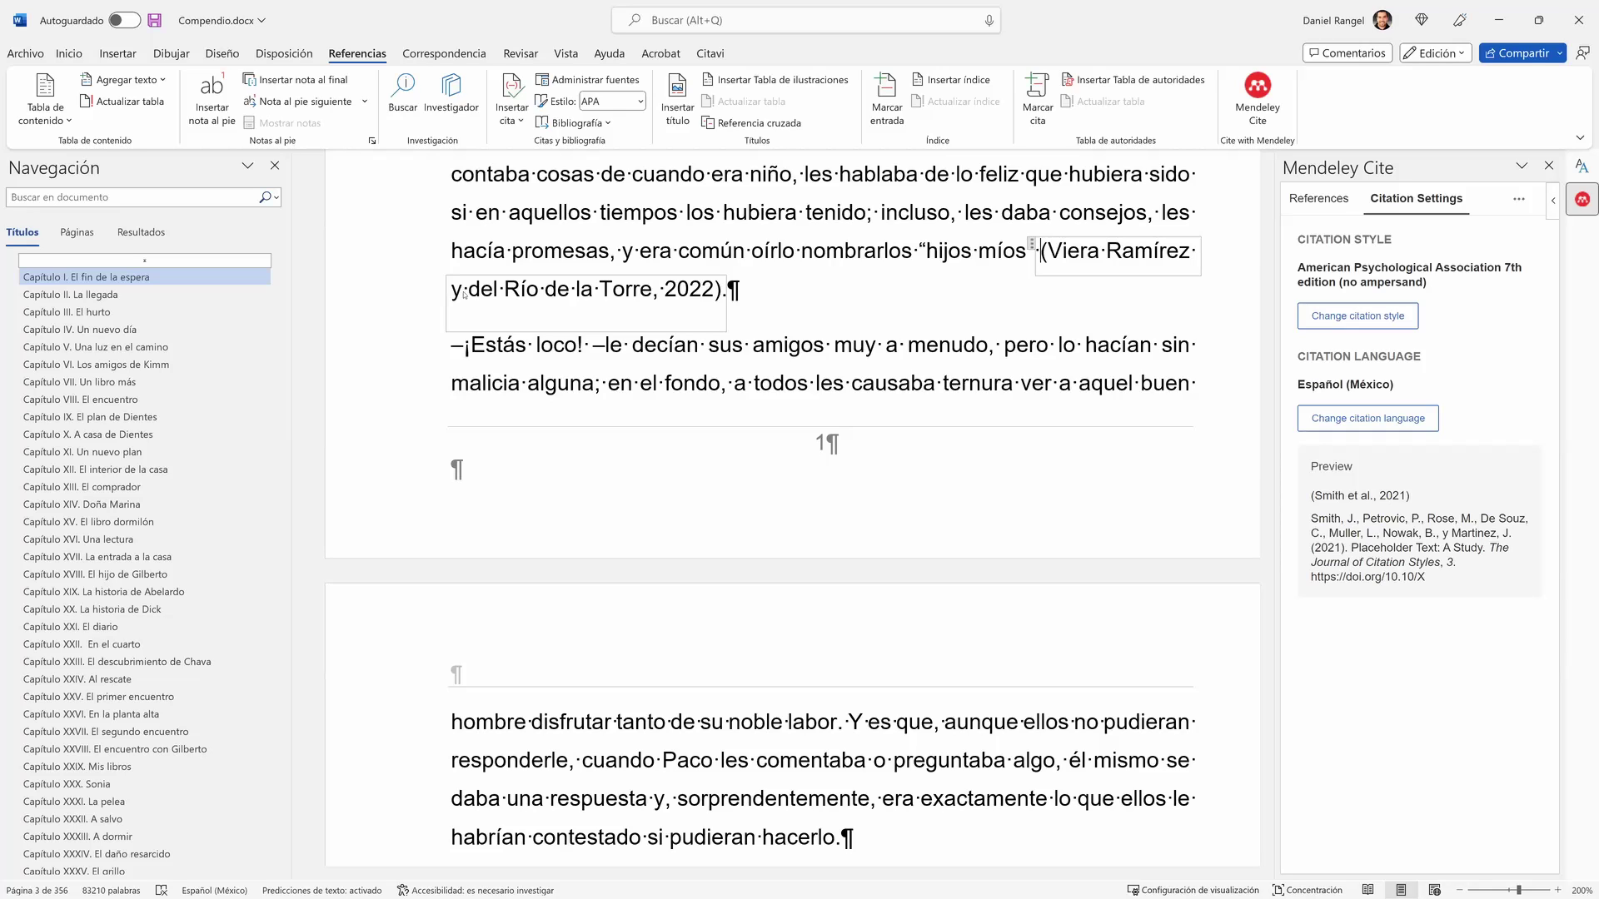
{"action": "left_click", "coordinate": [465, 295]}
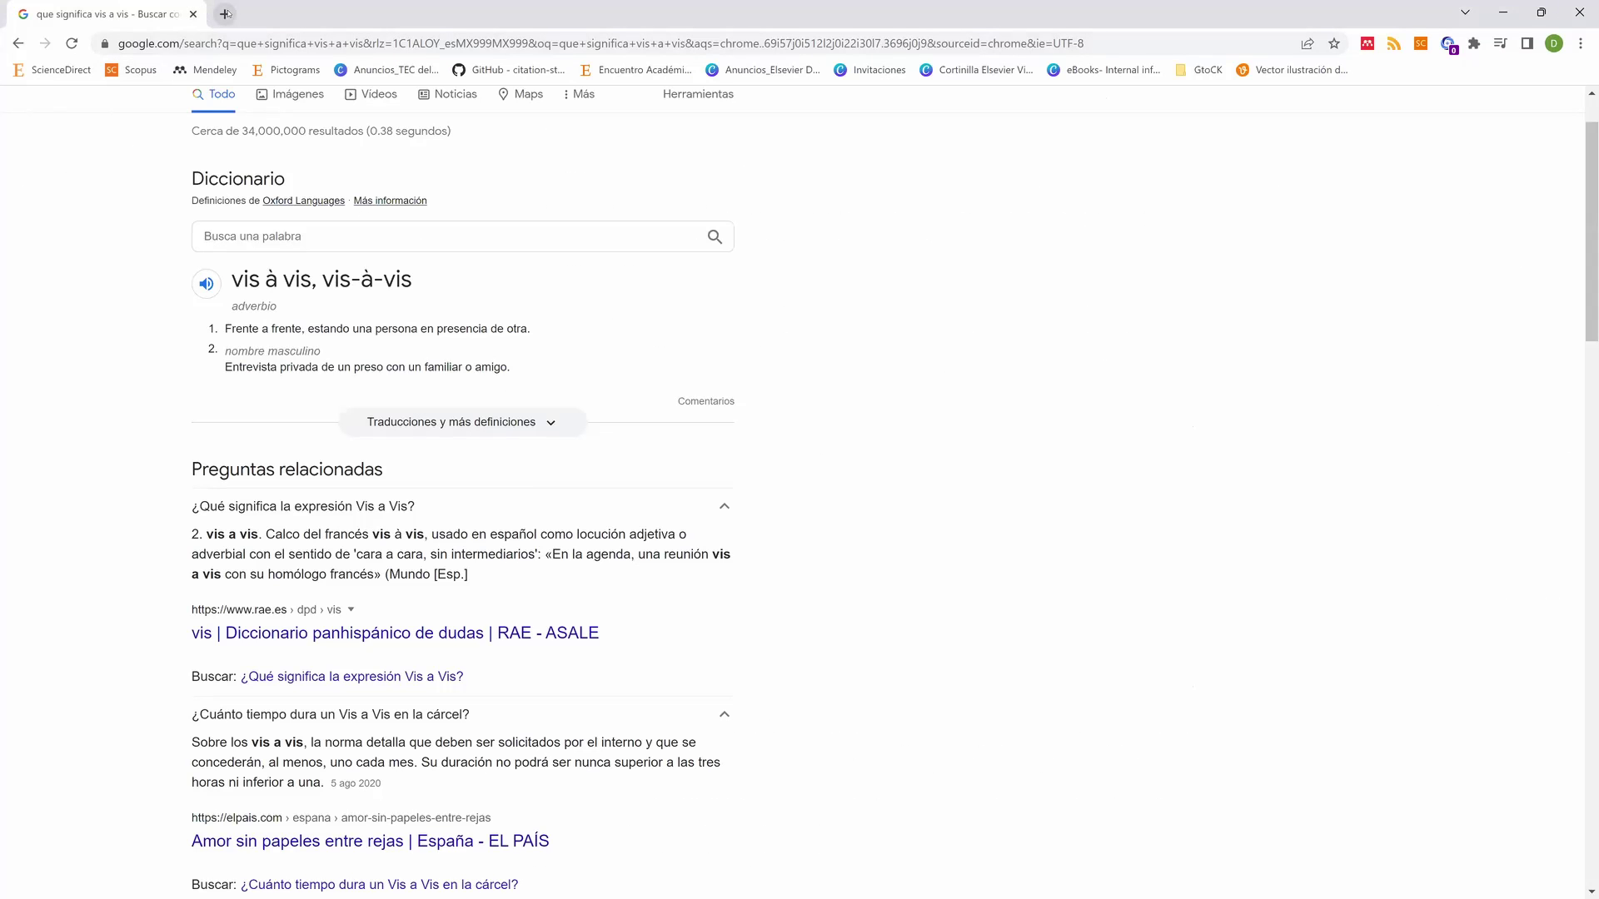
In a new tab, search Google for 'word online' and open the office.live.com Microsoft Word result.
{"action": "left_click", "coordinate": [224, 14]}
{"action": "left_click", "coordinate": [234, 44]}
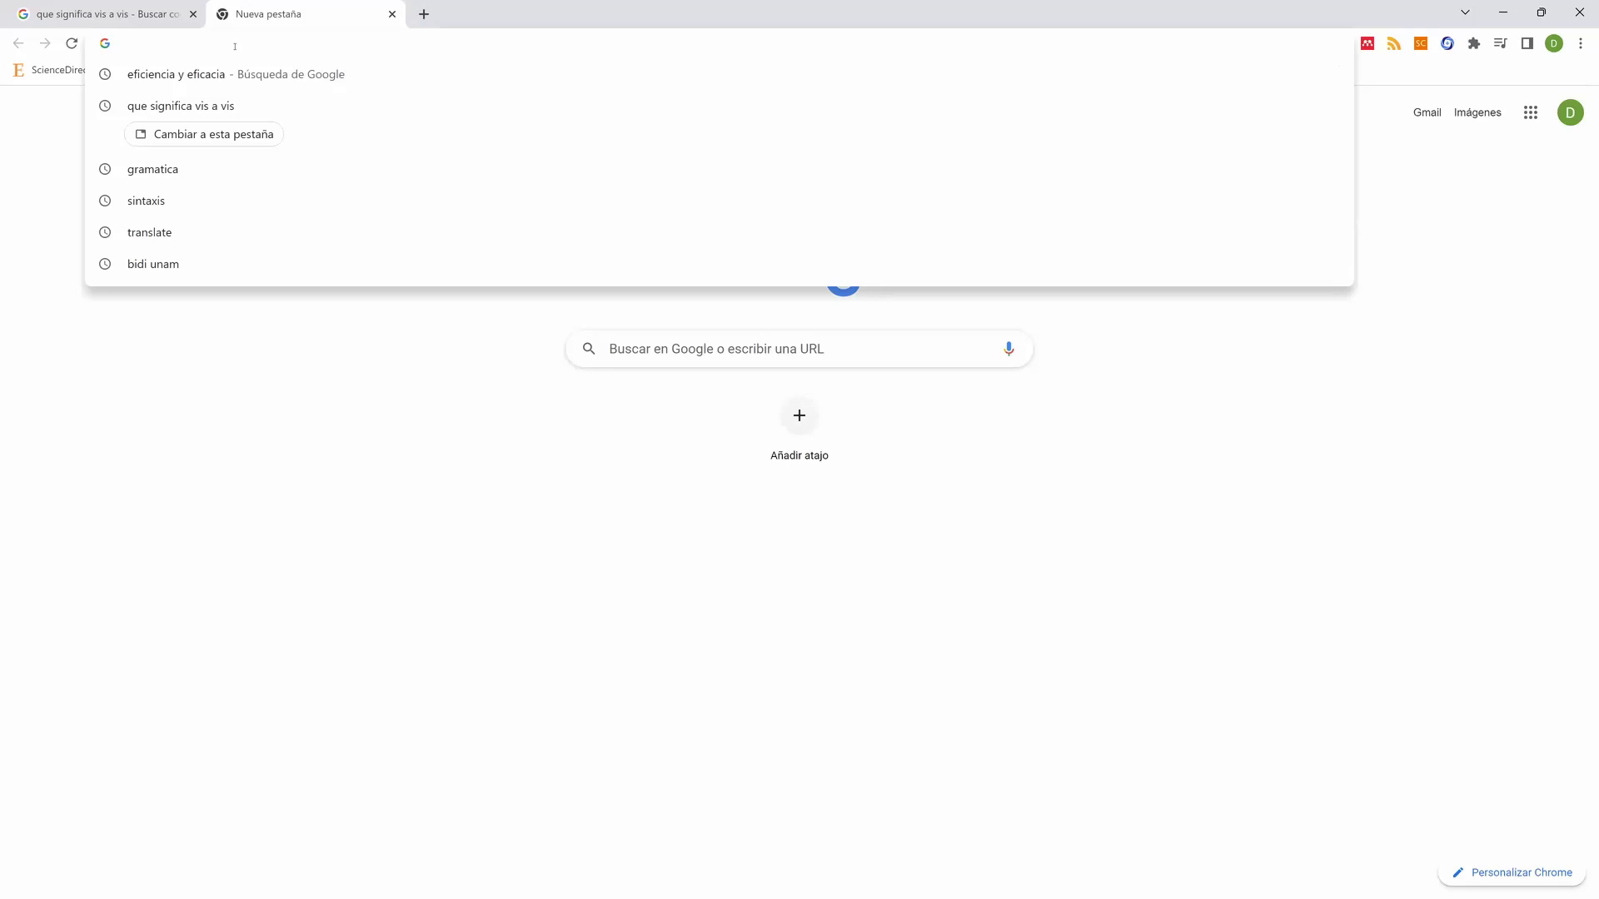
{"action": "type", "text": "word online"}
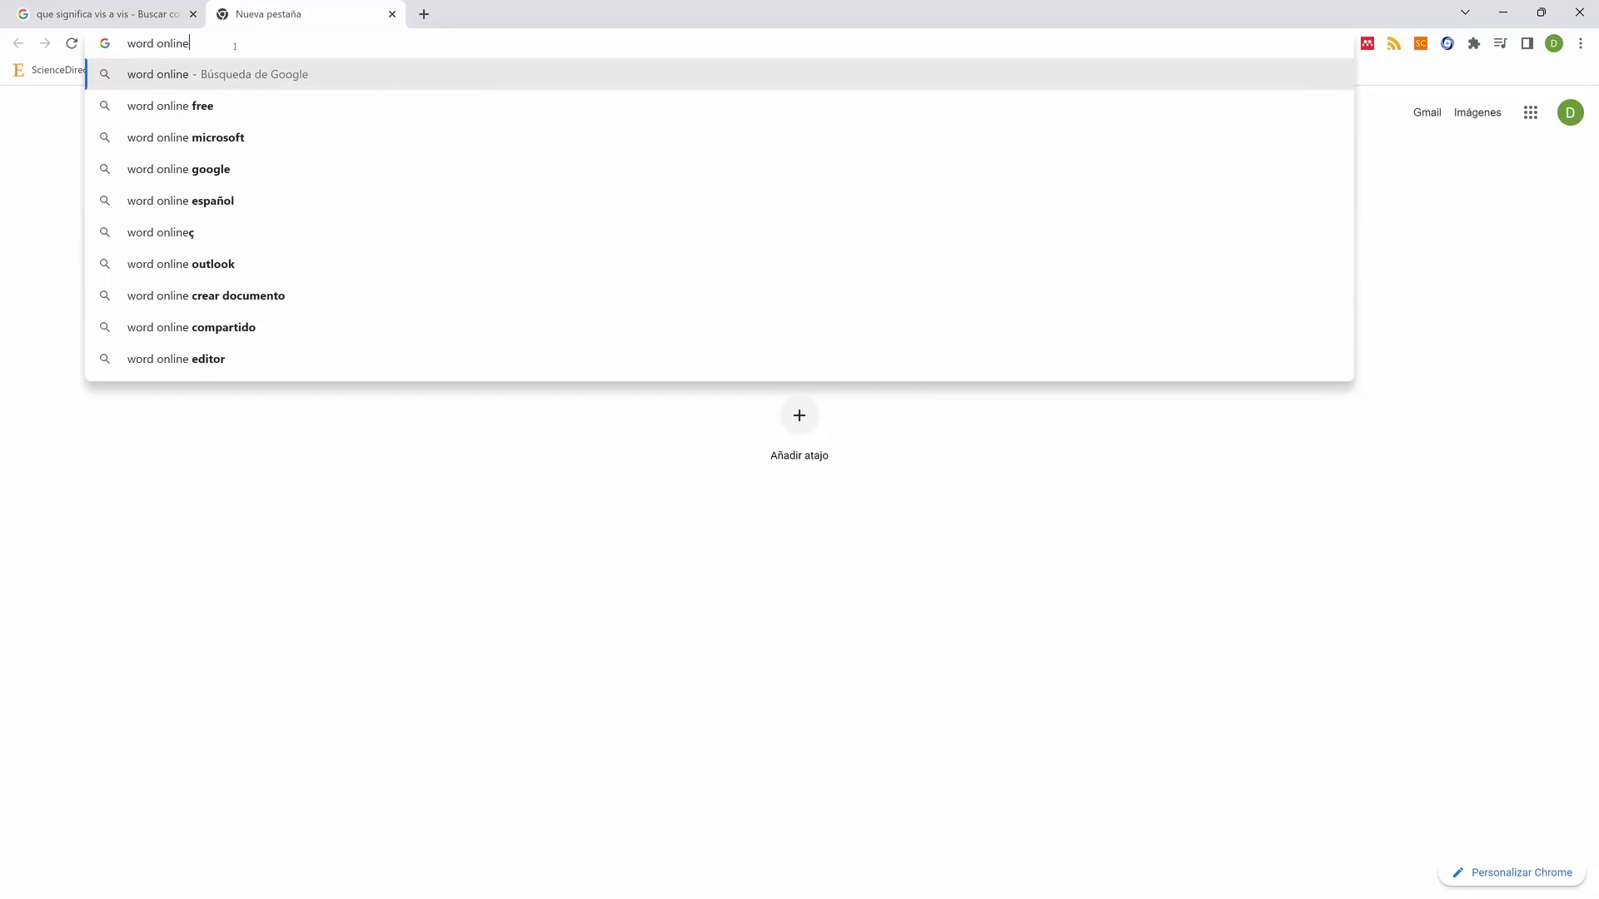
{"action": "key", "text": "Return"}
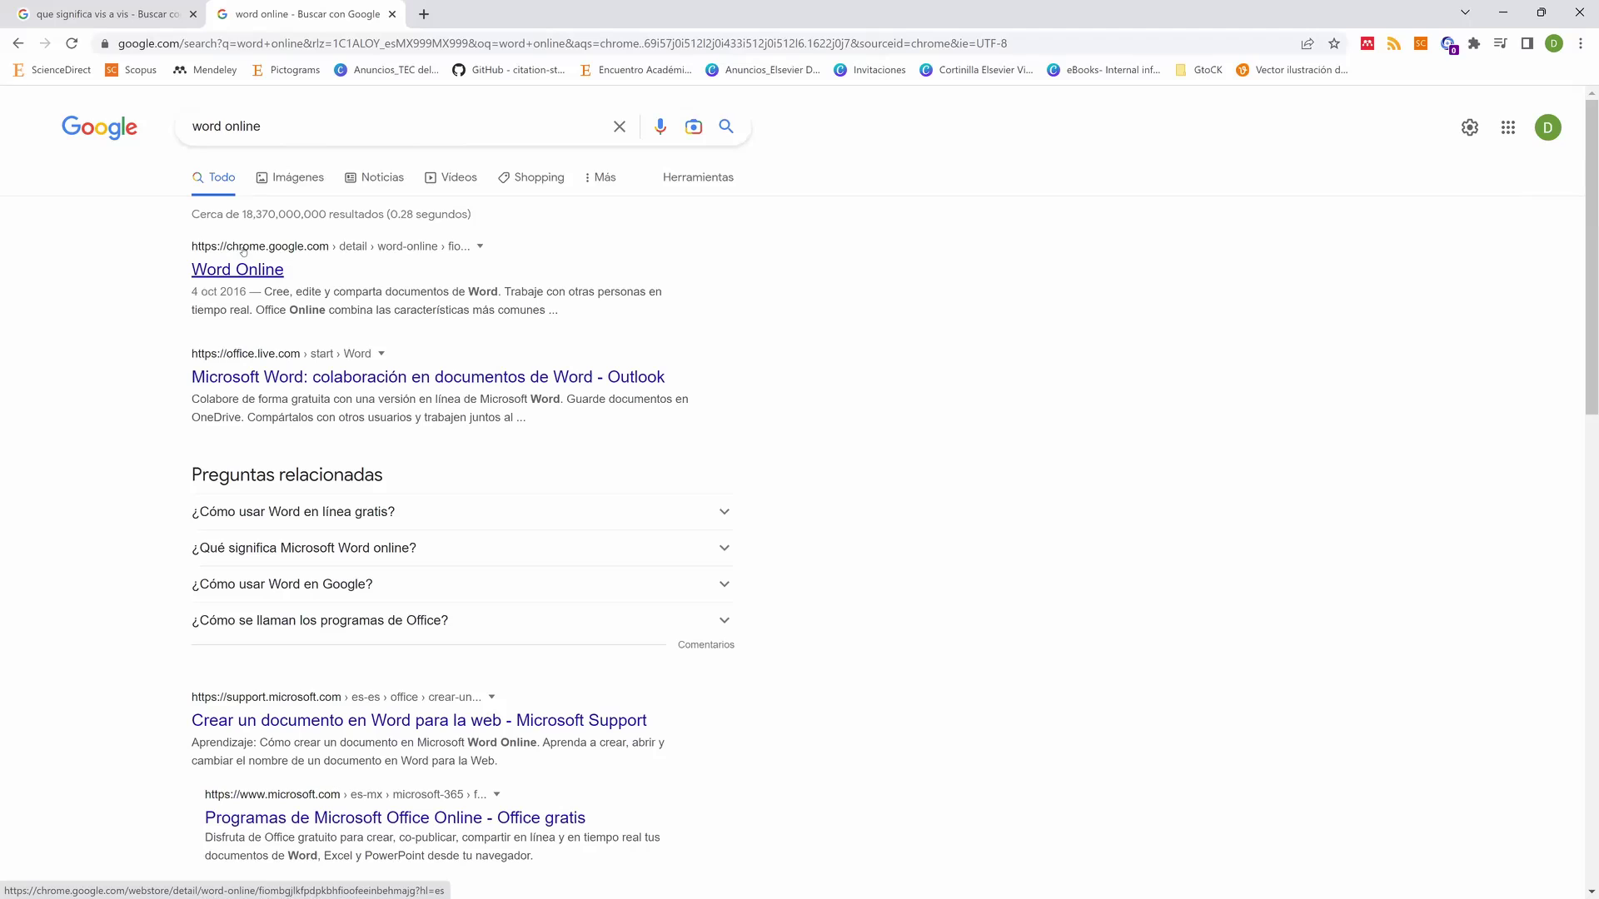
{"action": "left_click", "coordinate": [250, 375]}
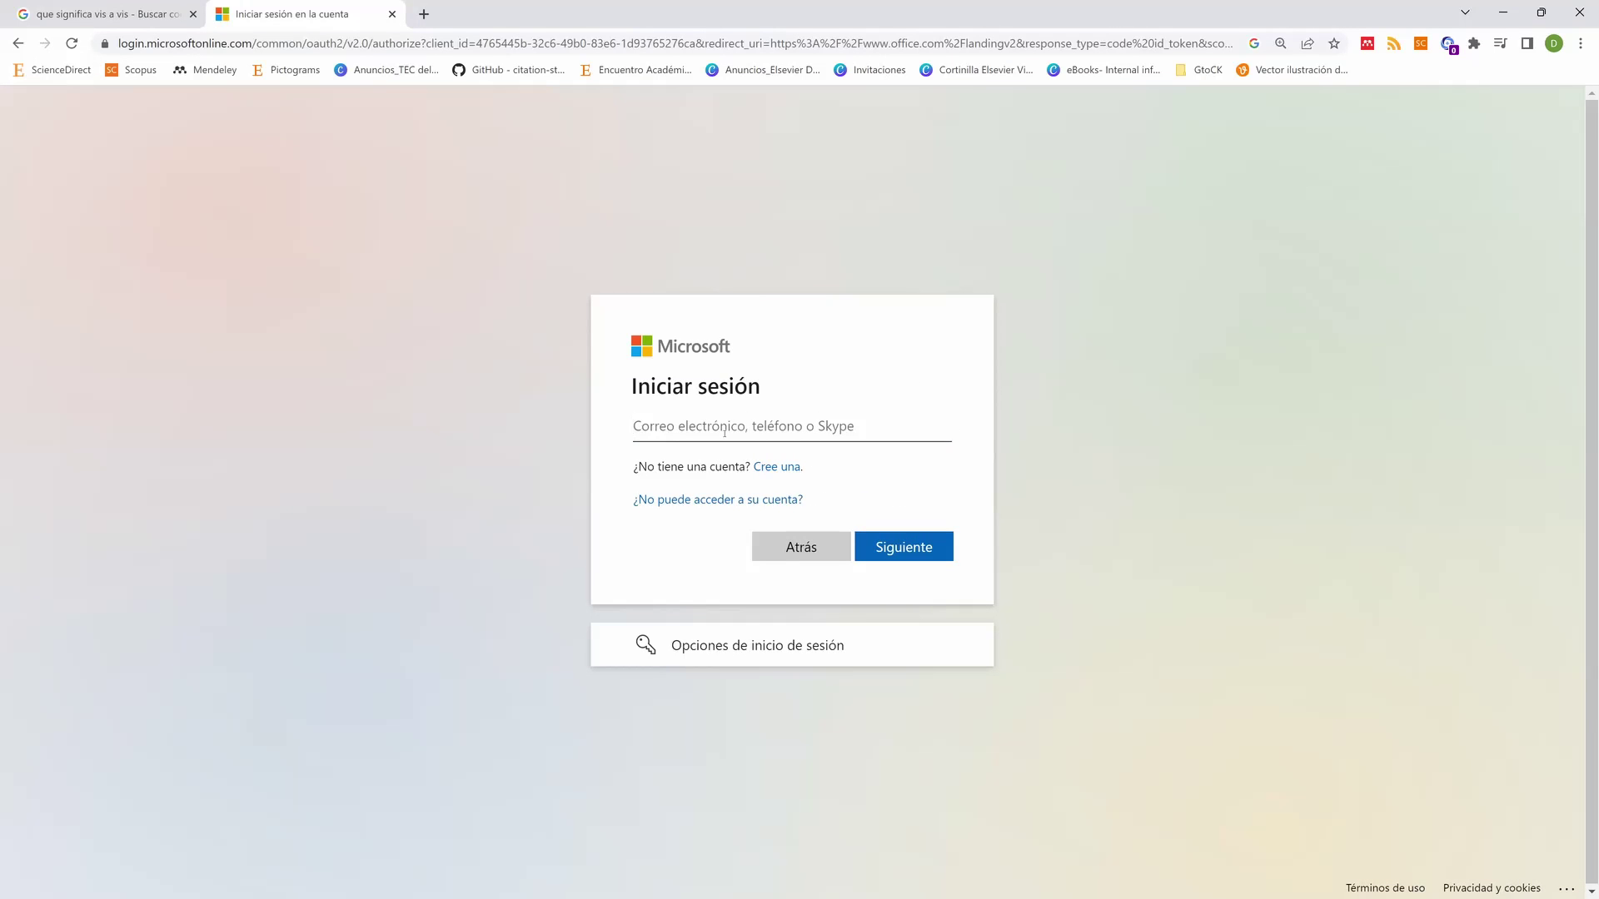
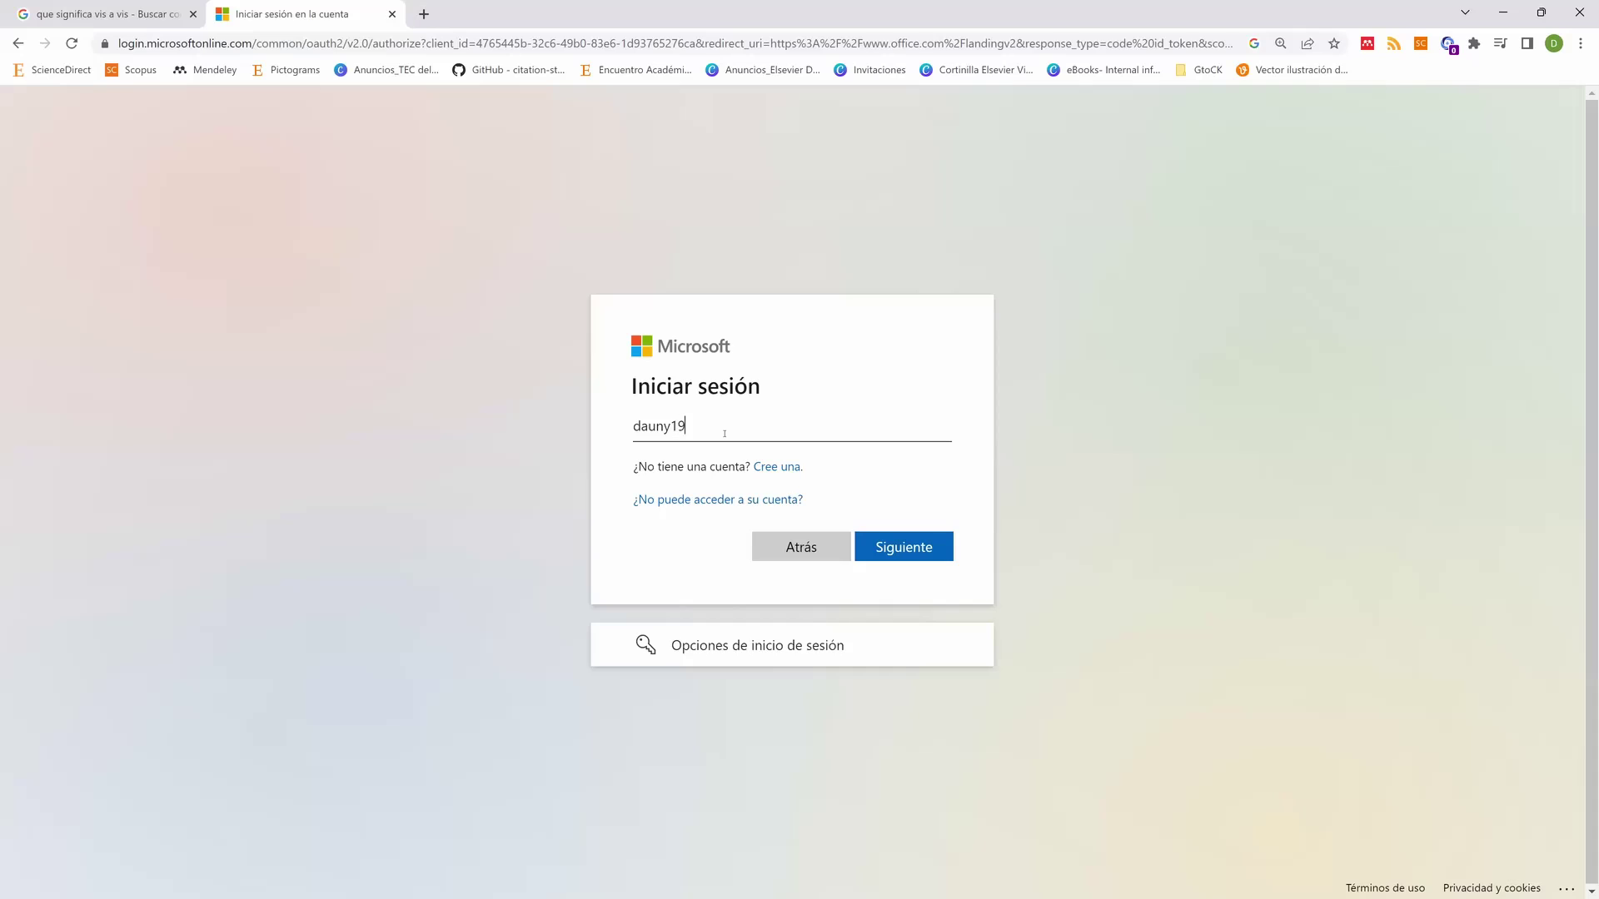
Sign in with the account's e-mail and password, declining to stay signed in.
{"action": "key", "text": "ctrl+plus"}
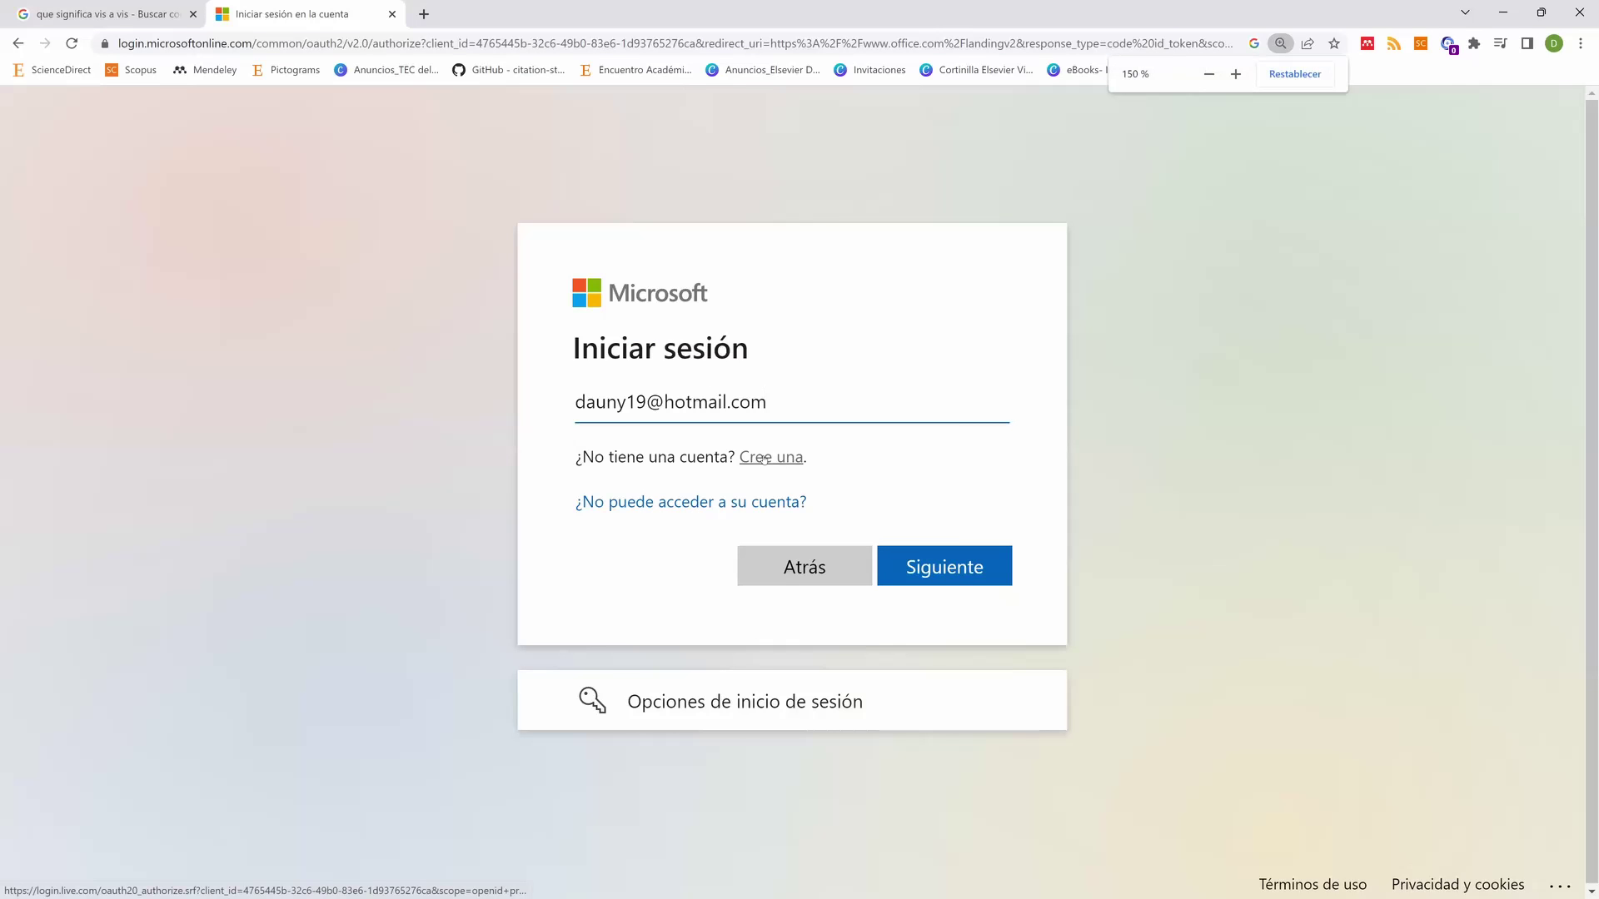
{"action": "key", "text": "ctrl+plus"}
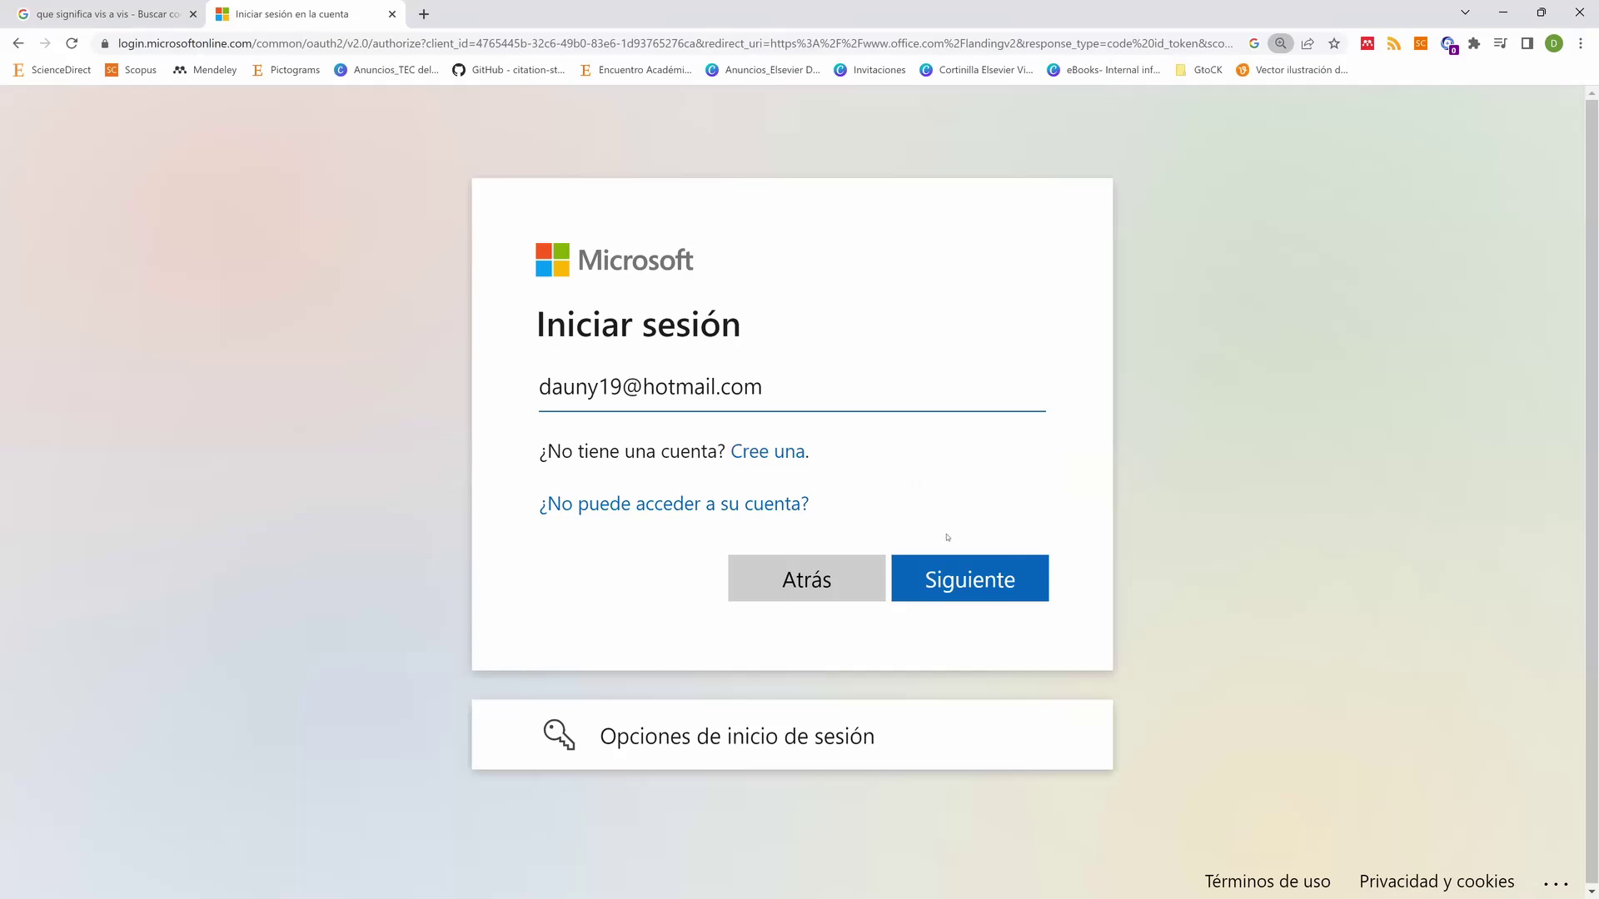
{"action": "left_click", "coordinate": [974, 580]}
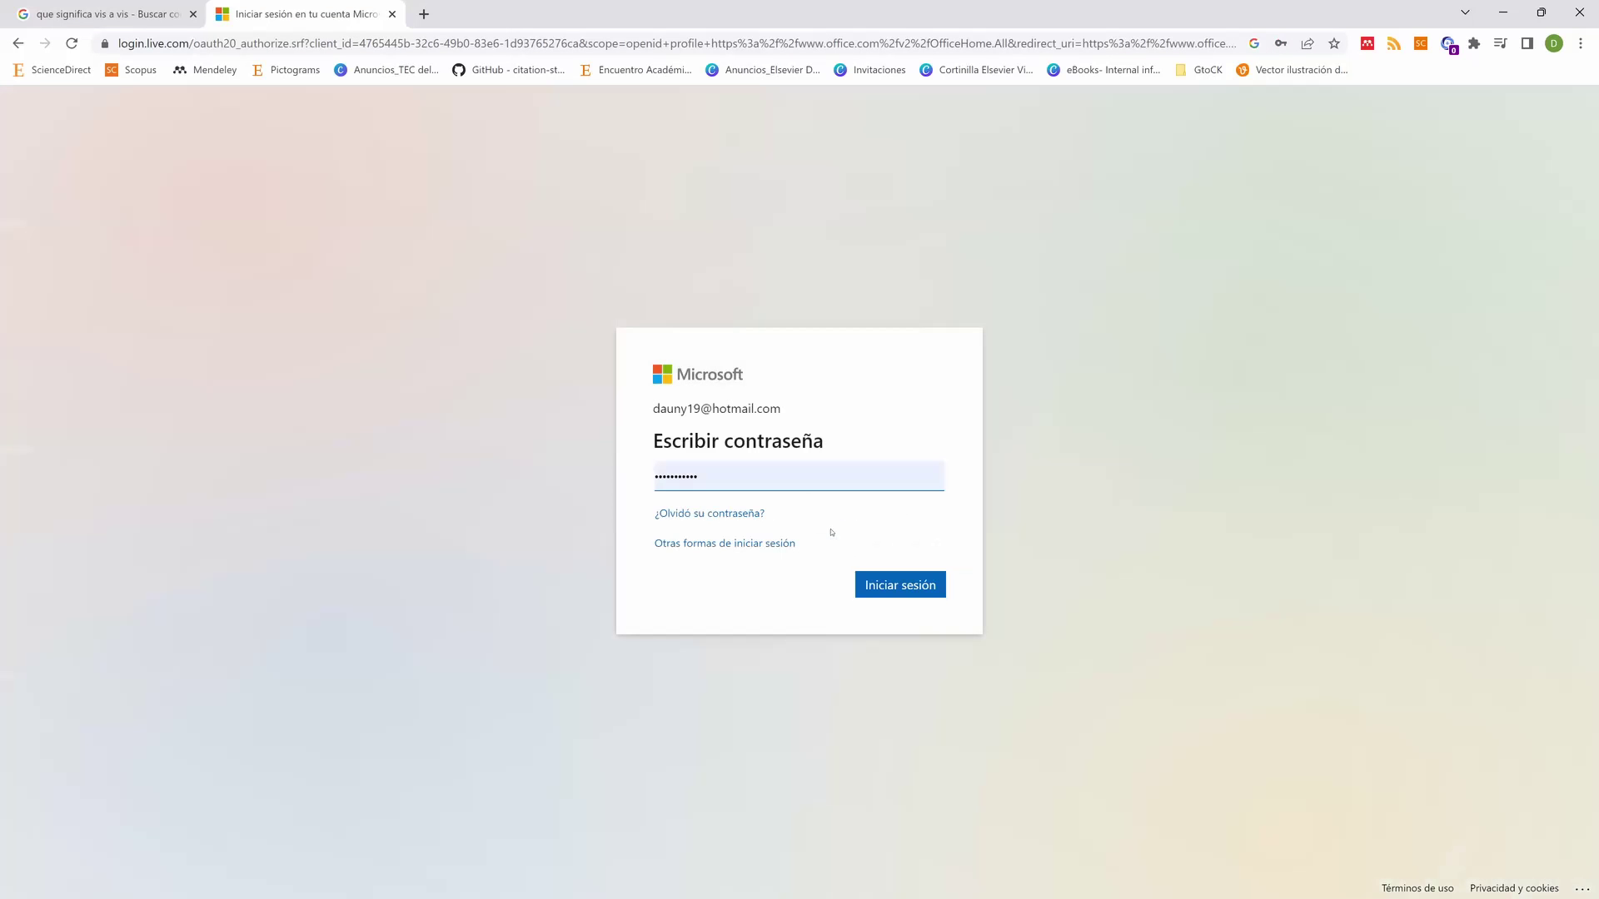
{"action": "left_click", "coordinate": [900, 587]}
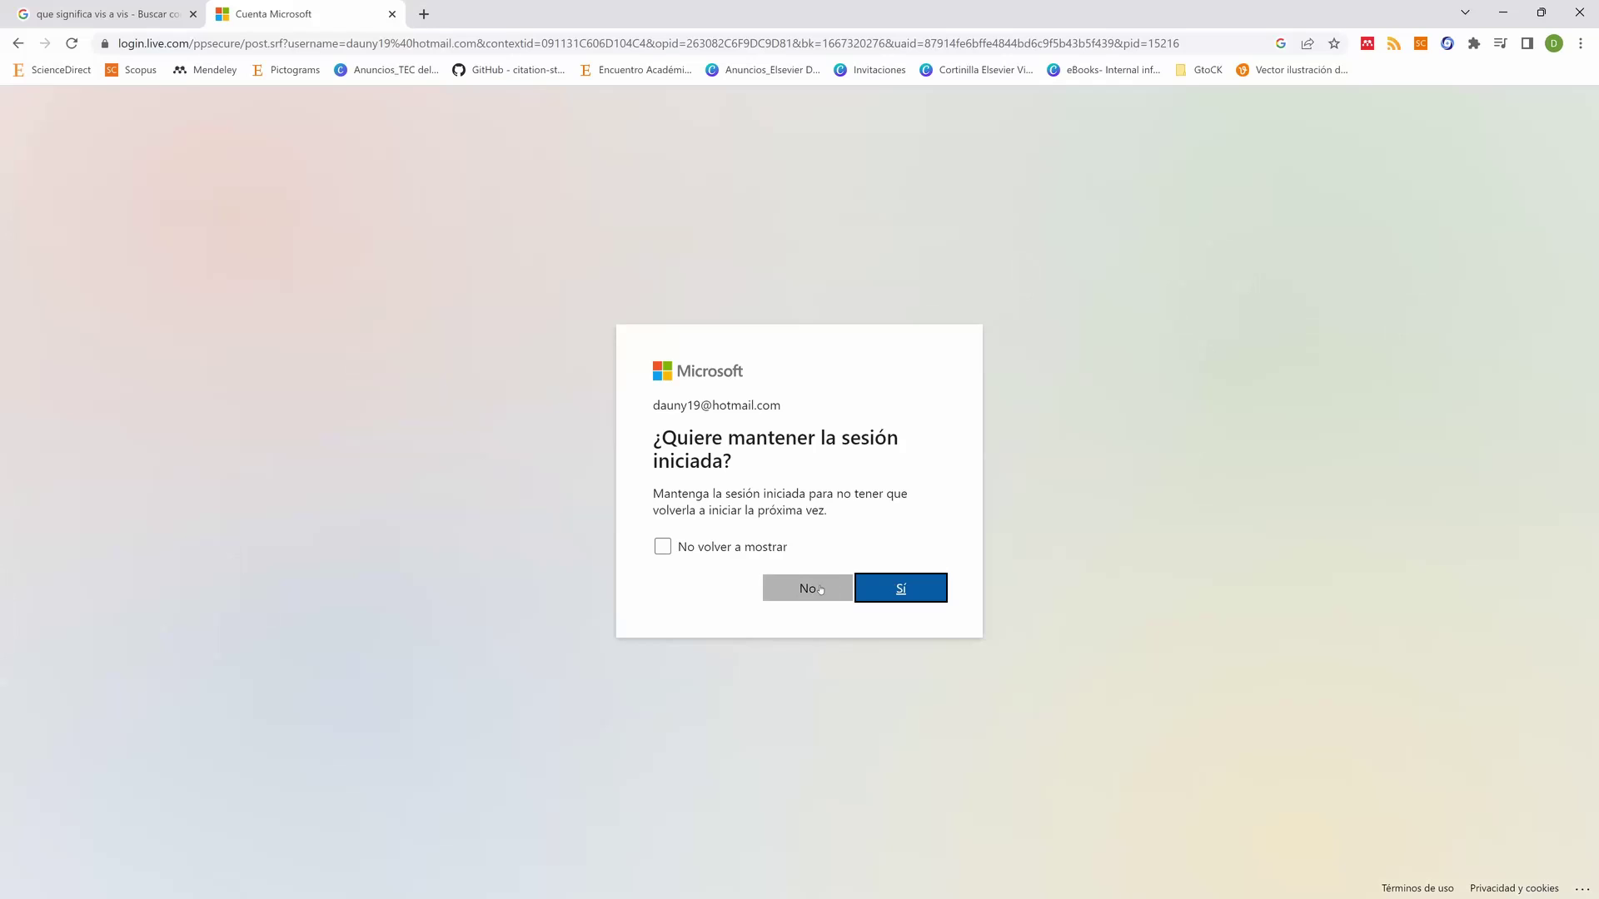
{"action": "left_click", "coordinate": [795, 590]}
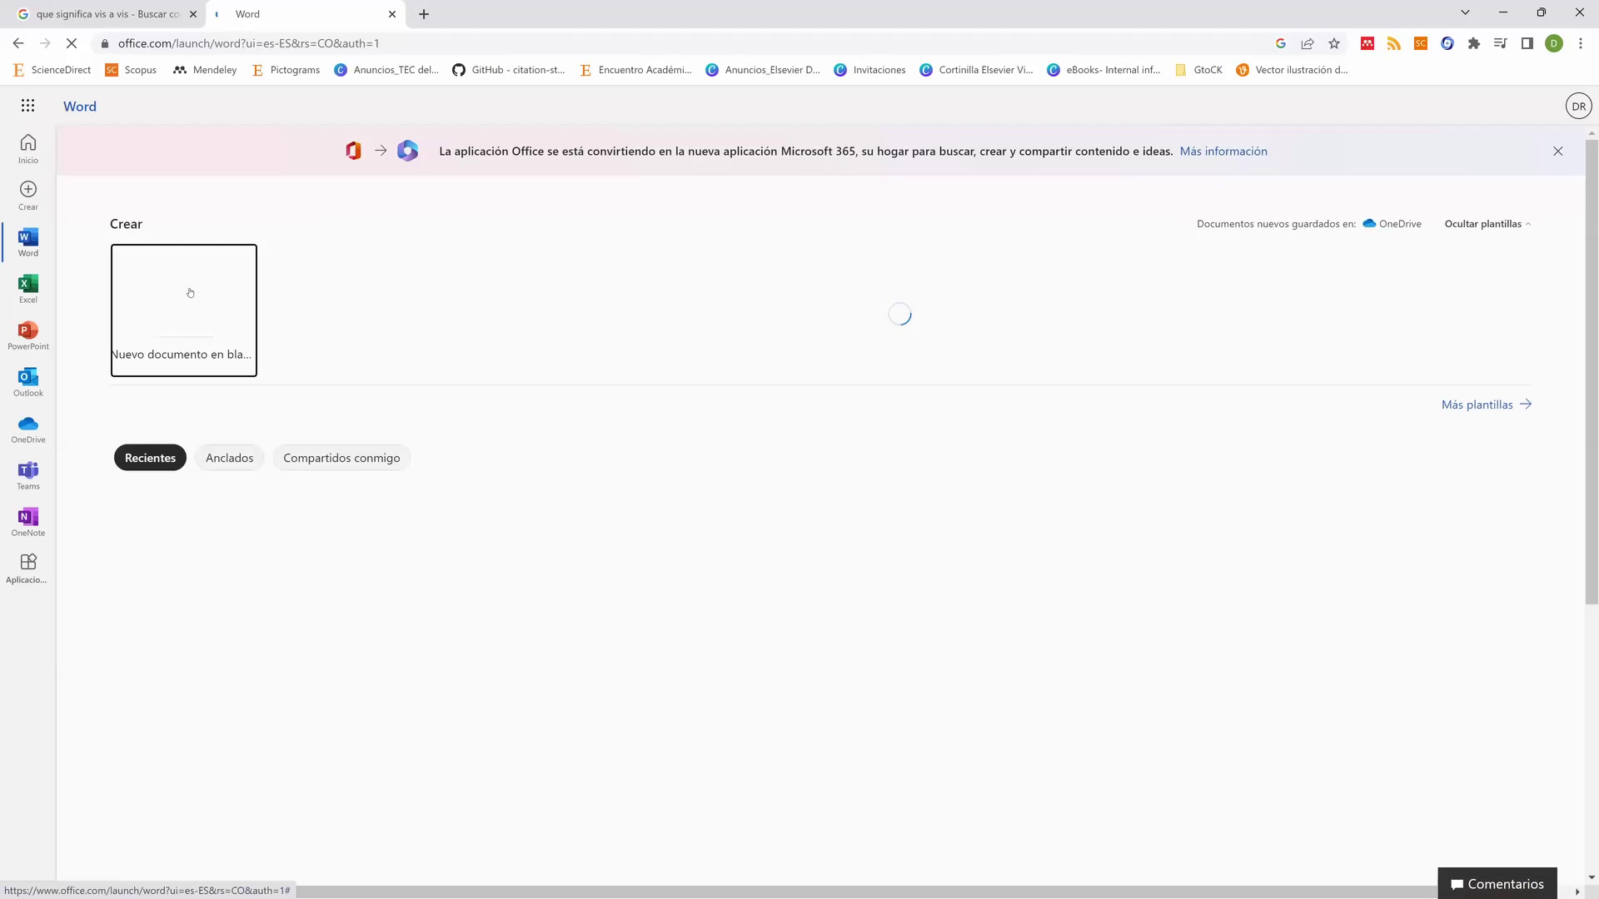
Create a new blank document, Documento 2, and set the browser zoom to 125%.
{"action": "left_click", "coordinate": [190, 293]}
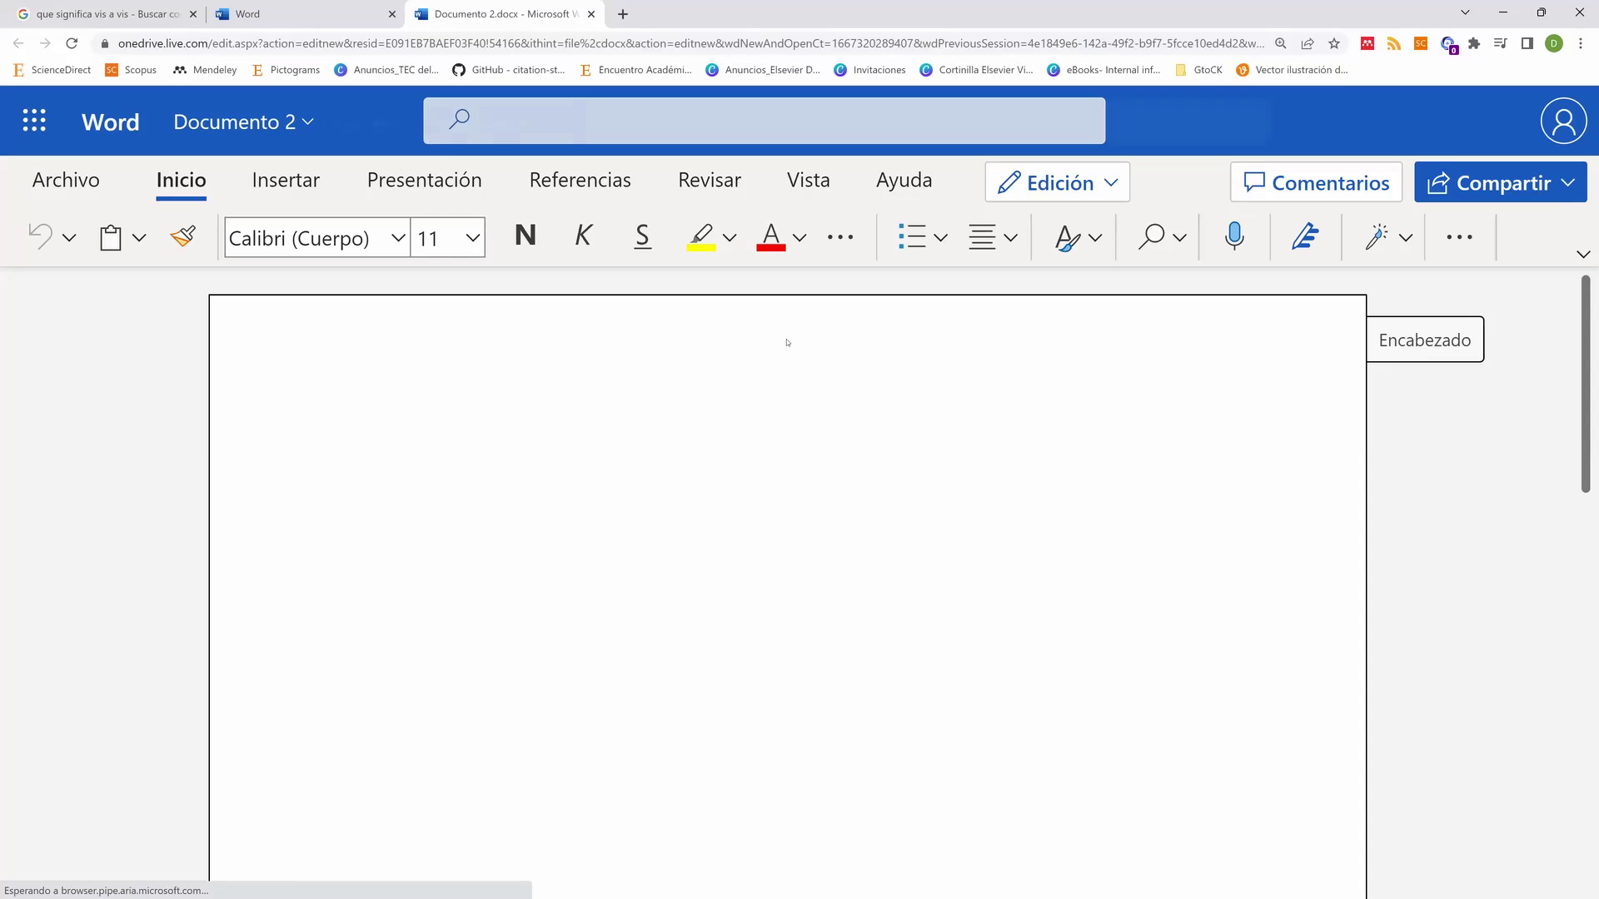
{"action": "key", "text": "ctrl+minus"}
{"action": "key", "text": "ctrl+minus"}
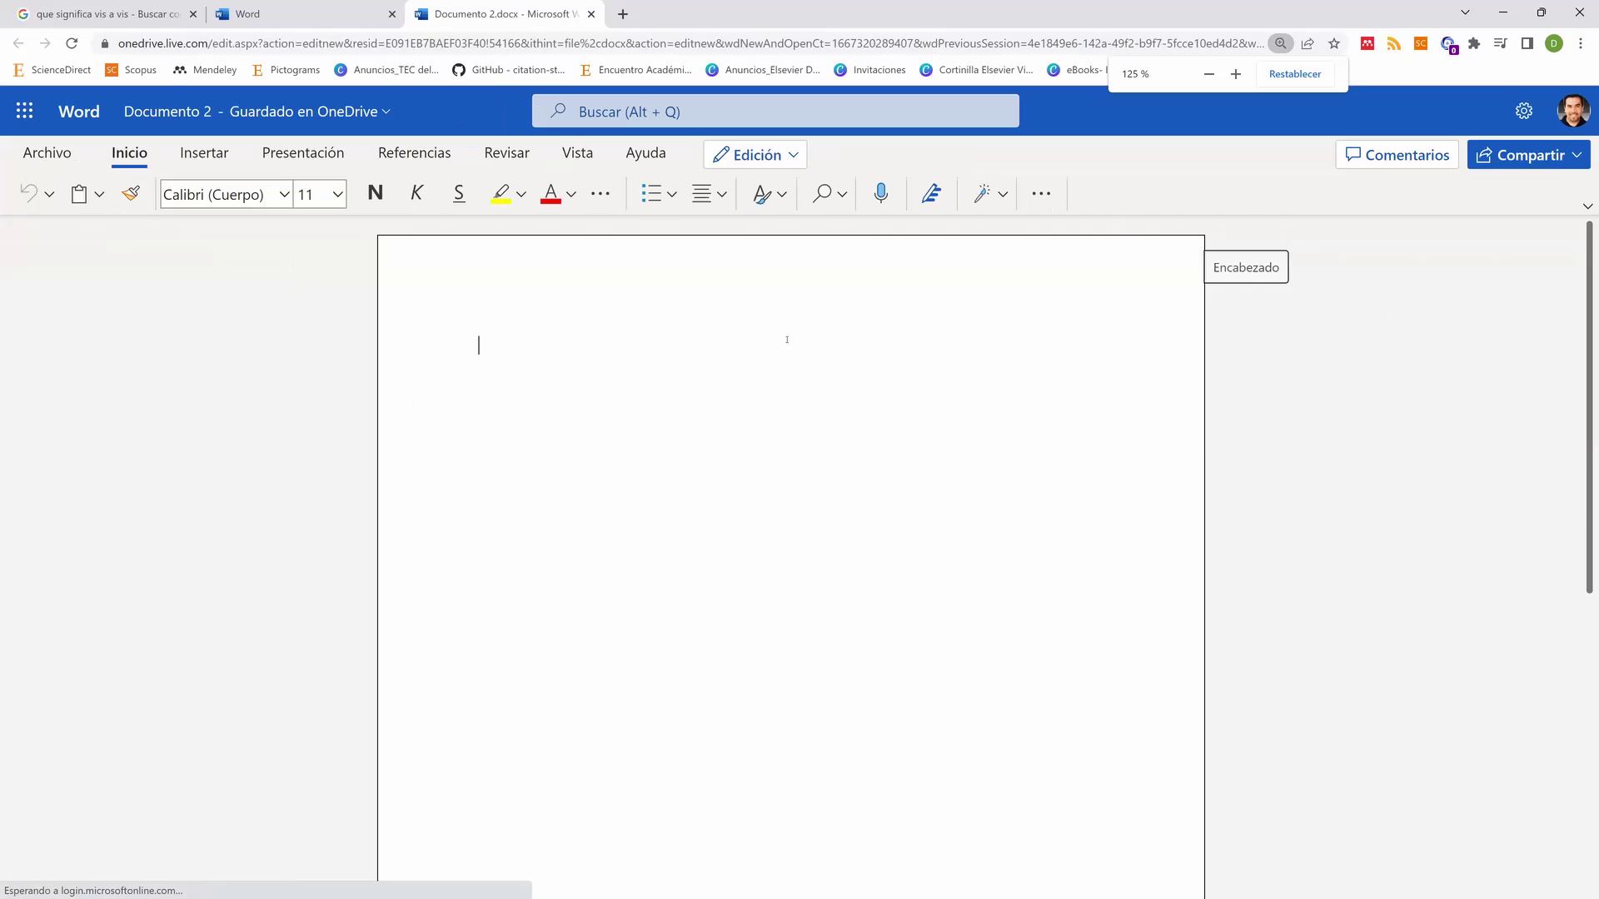
{"action": "key", "text": "ctrl+minus"}
{"action": "key", "text": "ctrl+plus"}
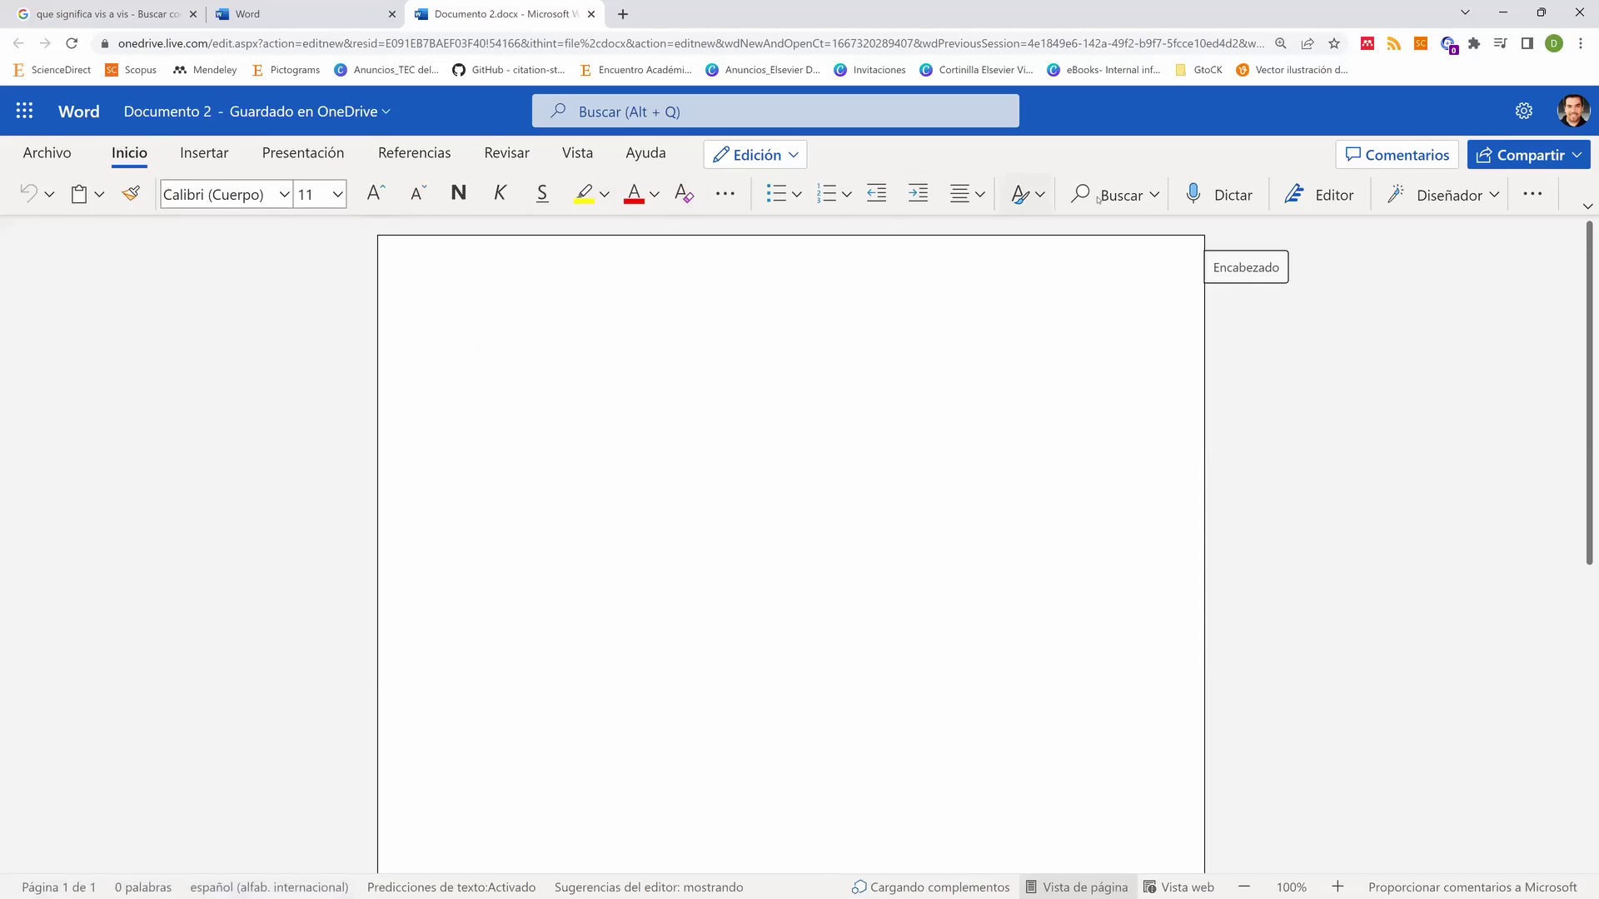
Browse the paragraph overflow, Estilos gallery, Referencias tab and Insertar overflow menu of Documento 2.
{"action": "left_click", "coordinate": [1542, 198]}
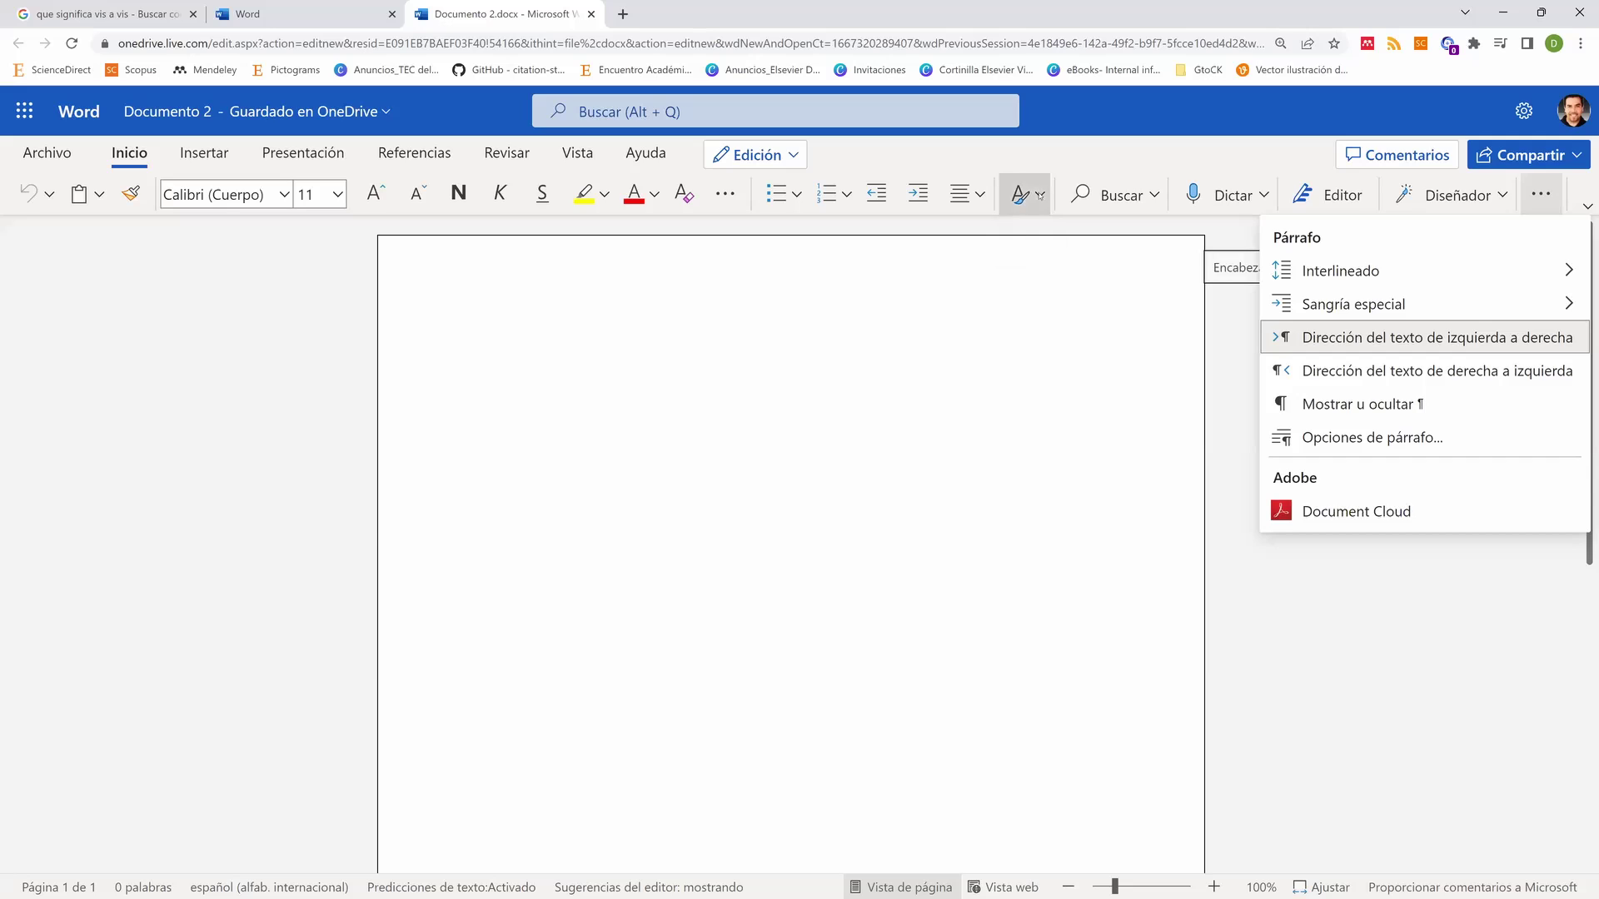
{"action": "left_click", "coordinate": [1039, 197]}
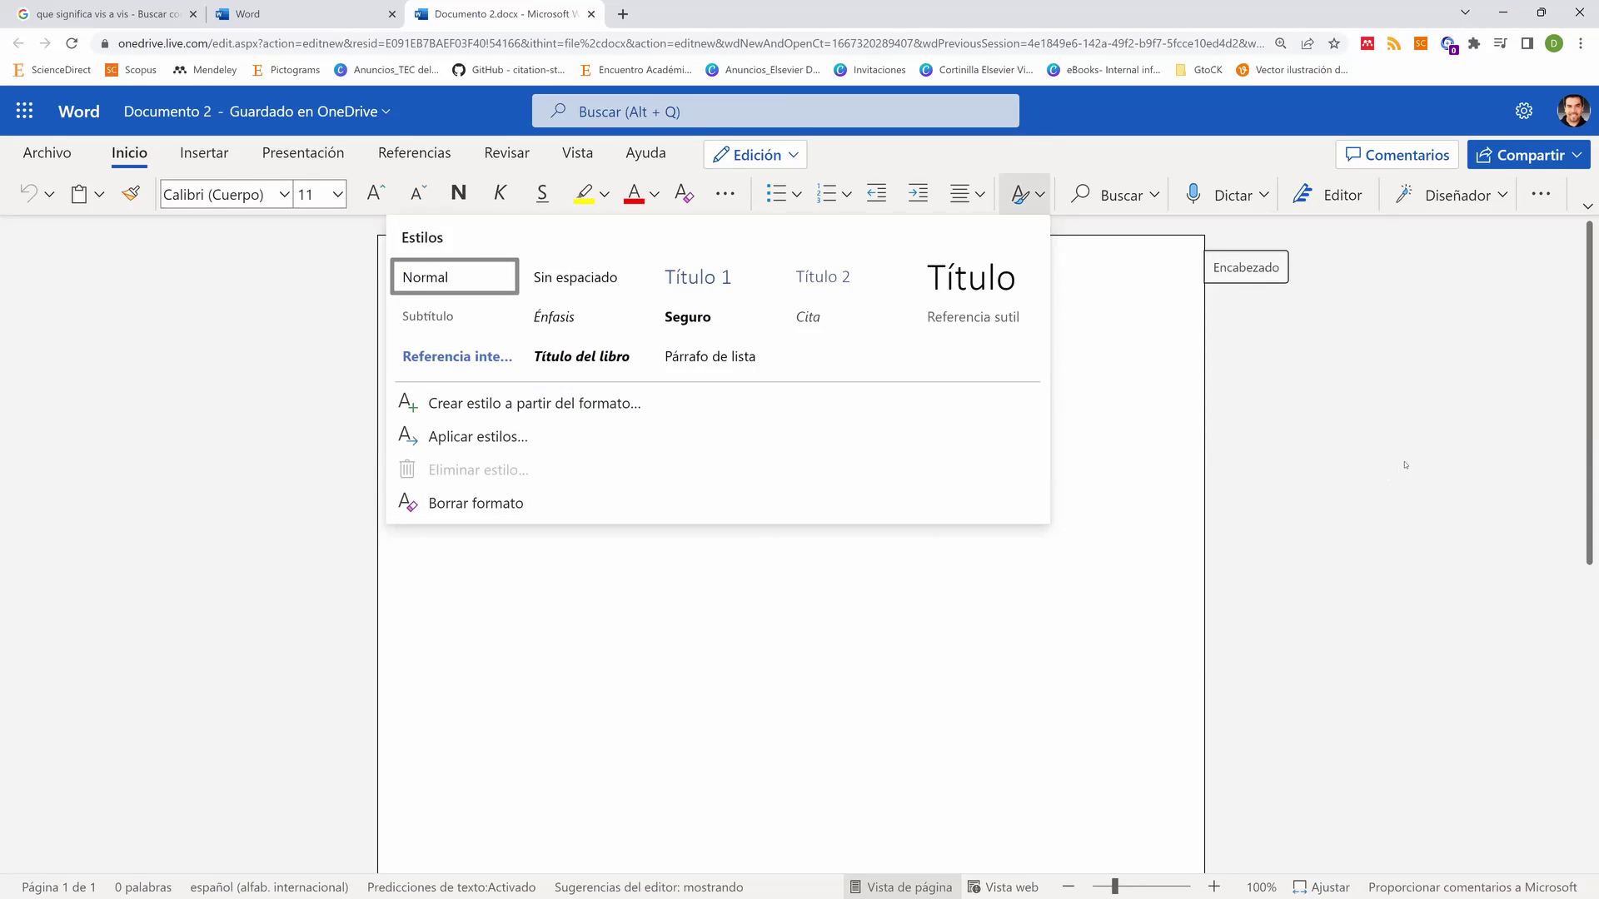
{"action": "left_click", "coordinate": [1071, 512]}
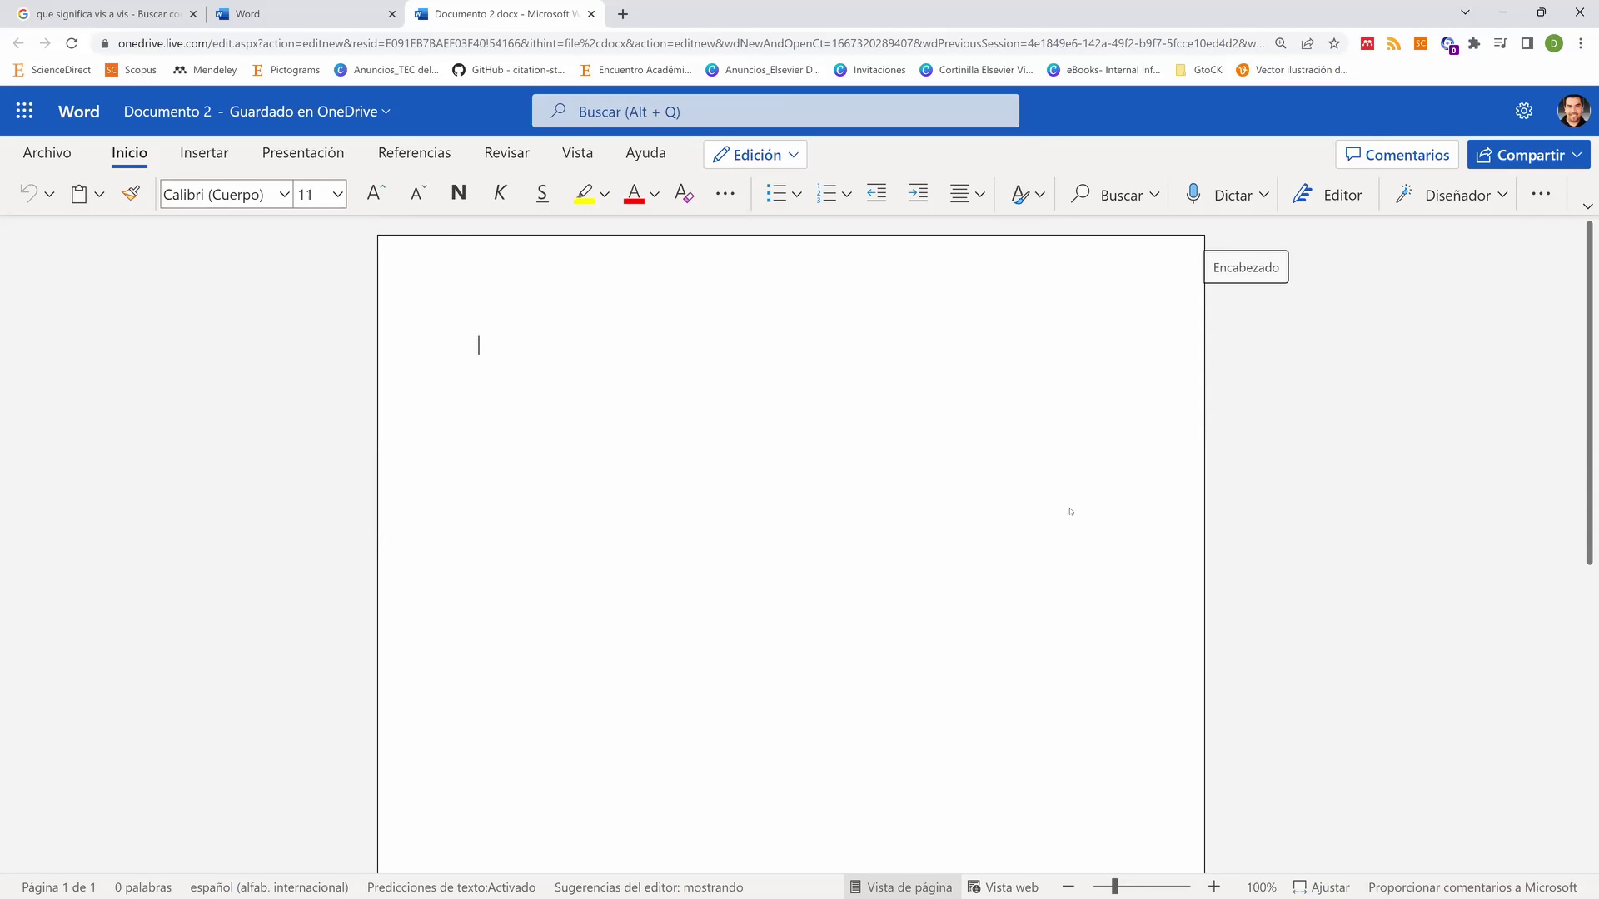
{"action": "left_click", "coordinate": [421, 155]}
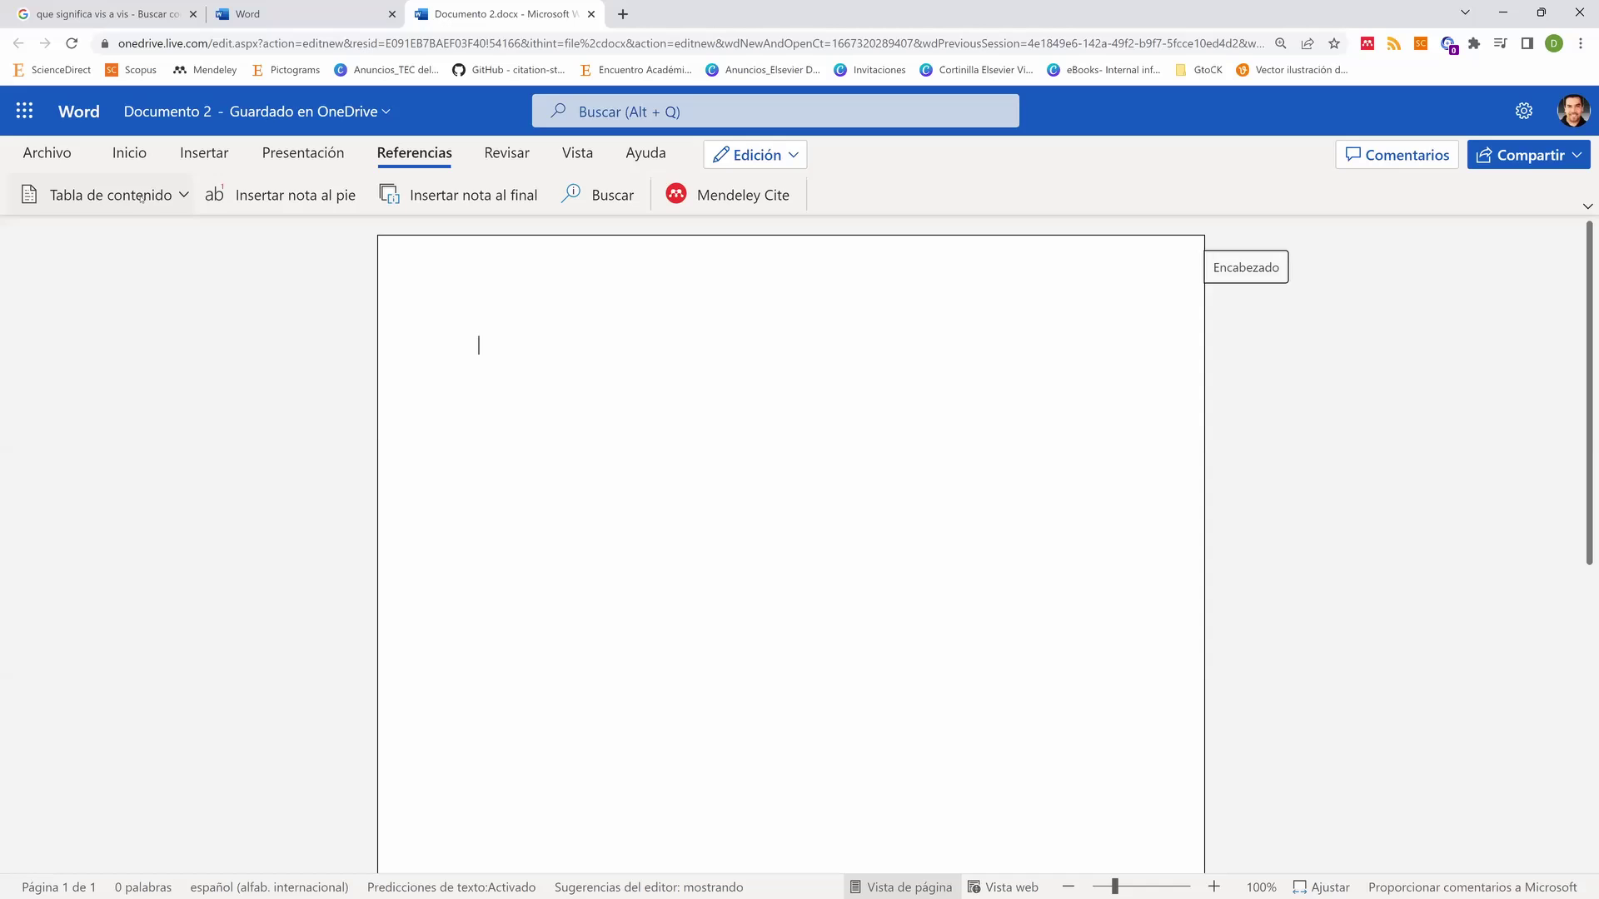
{"action": "left_click", "coordinate": [204, 153]}
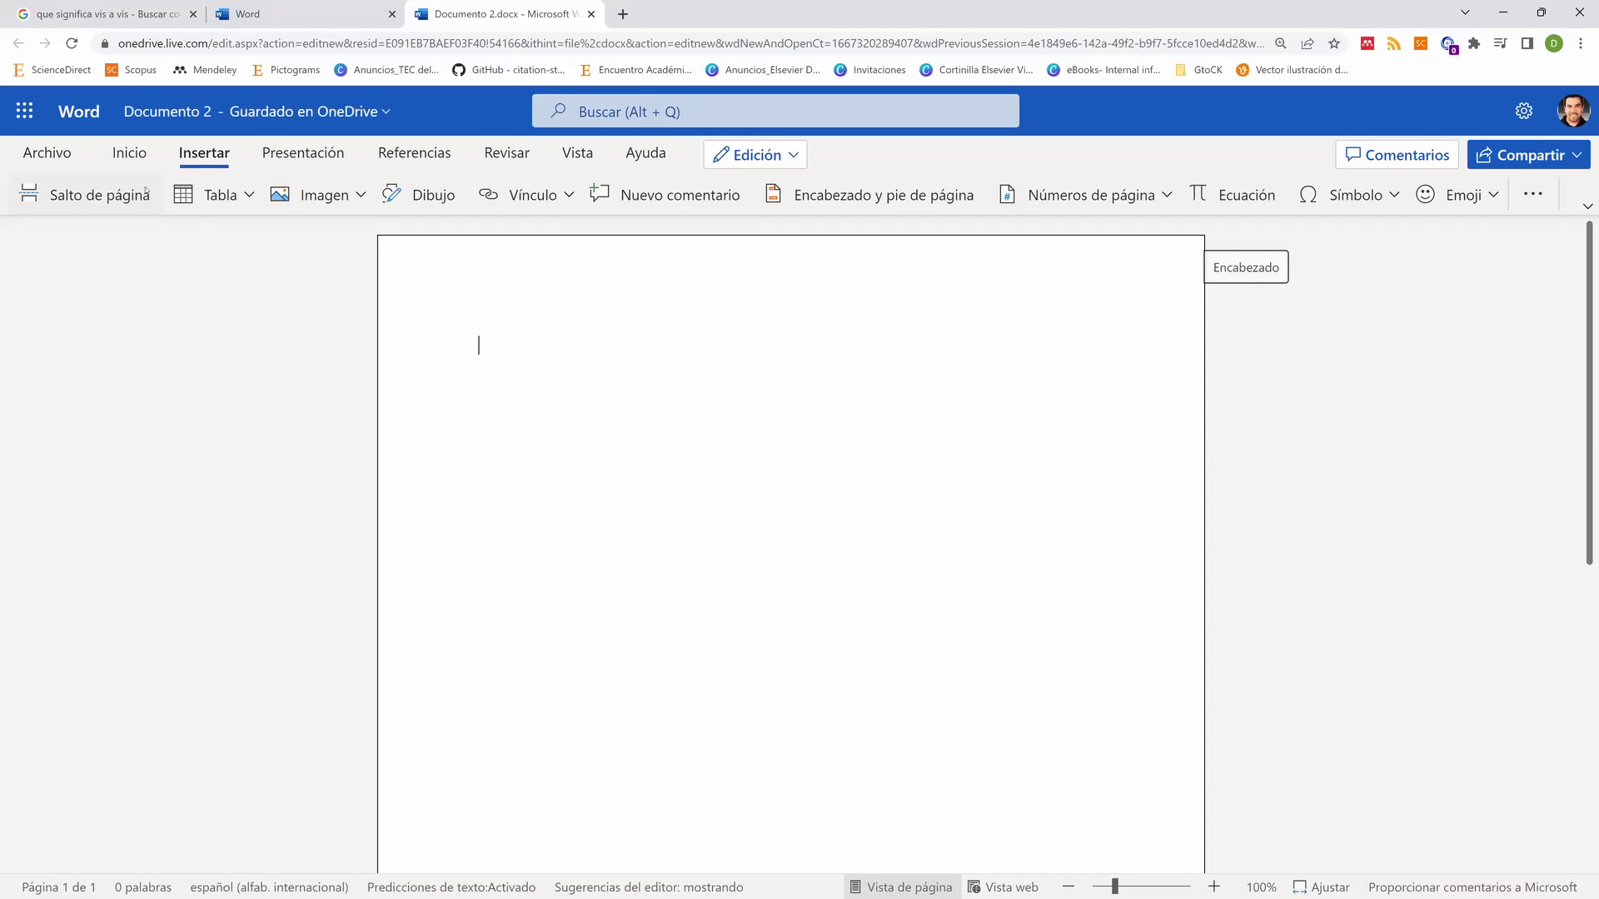
{"action": "left_click", "coordinate": [1532, 194]}
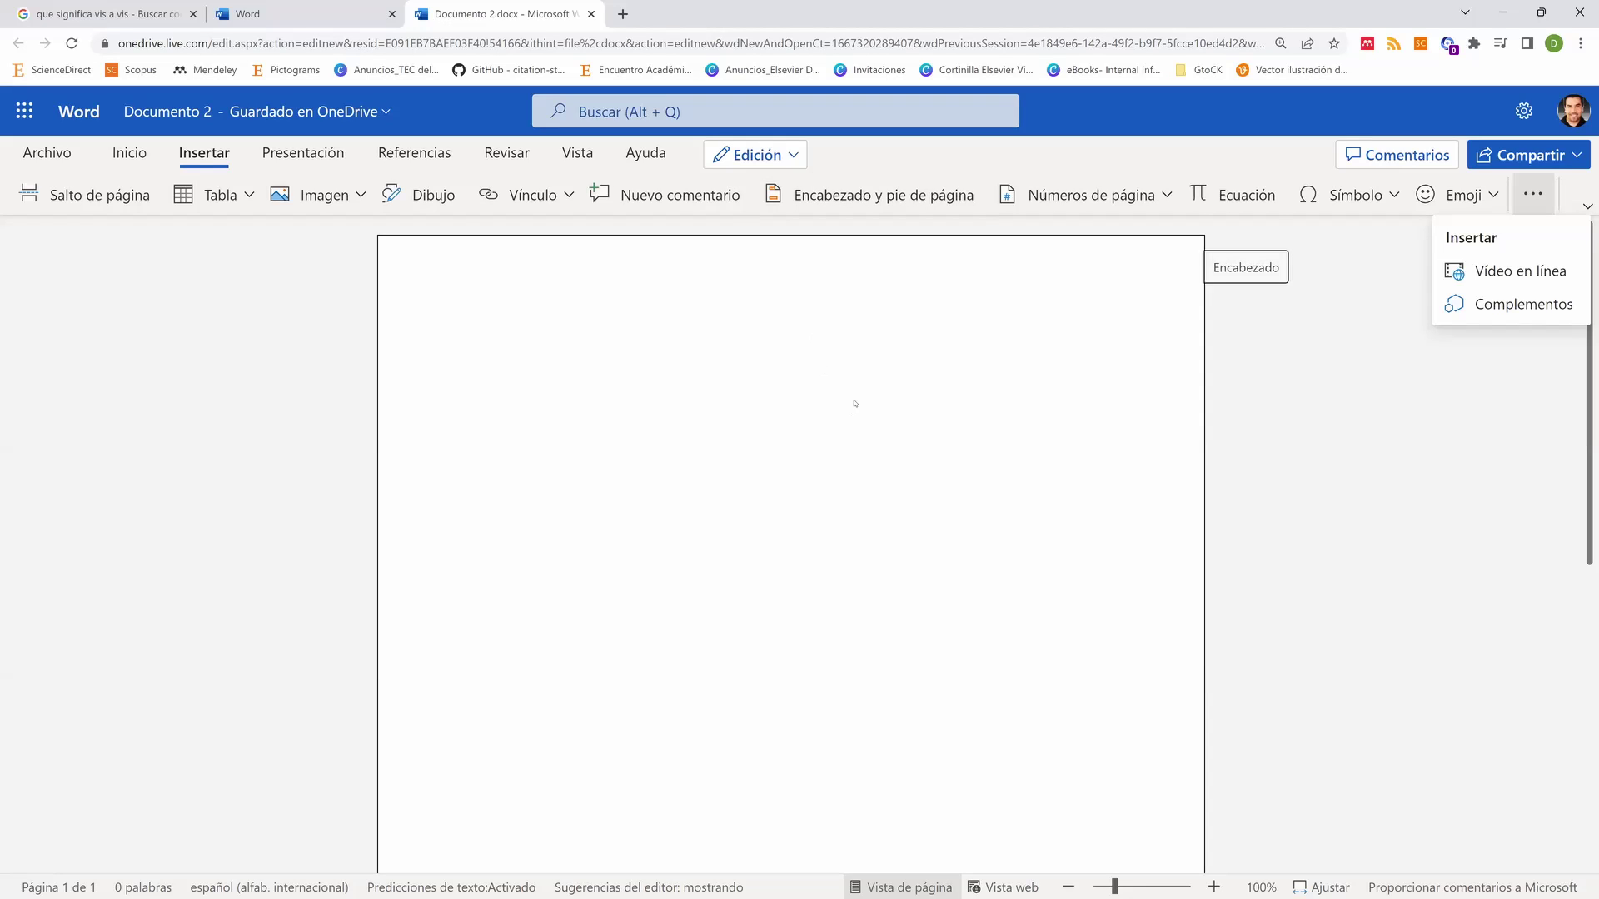
{"action": "left_click", "coordinate": [807, 433]}
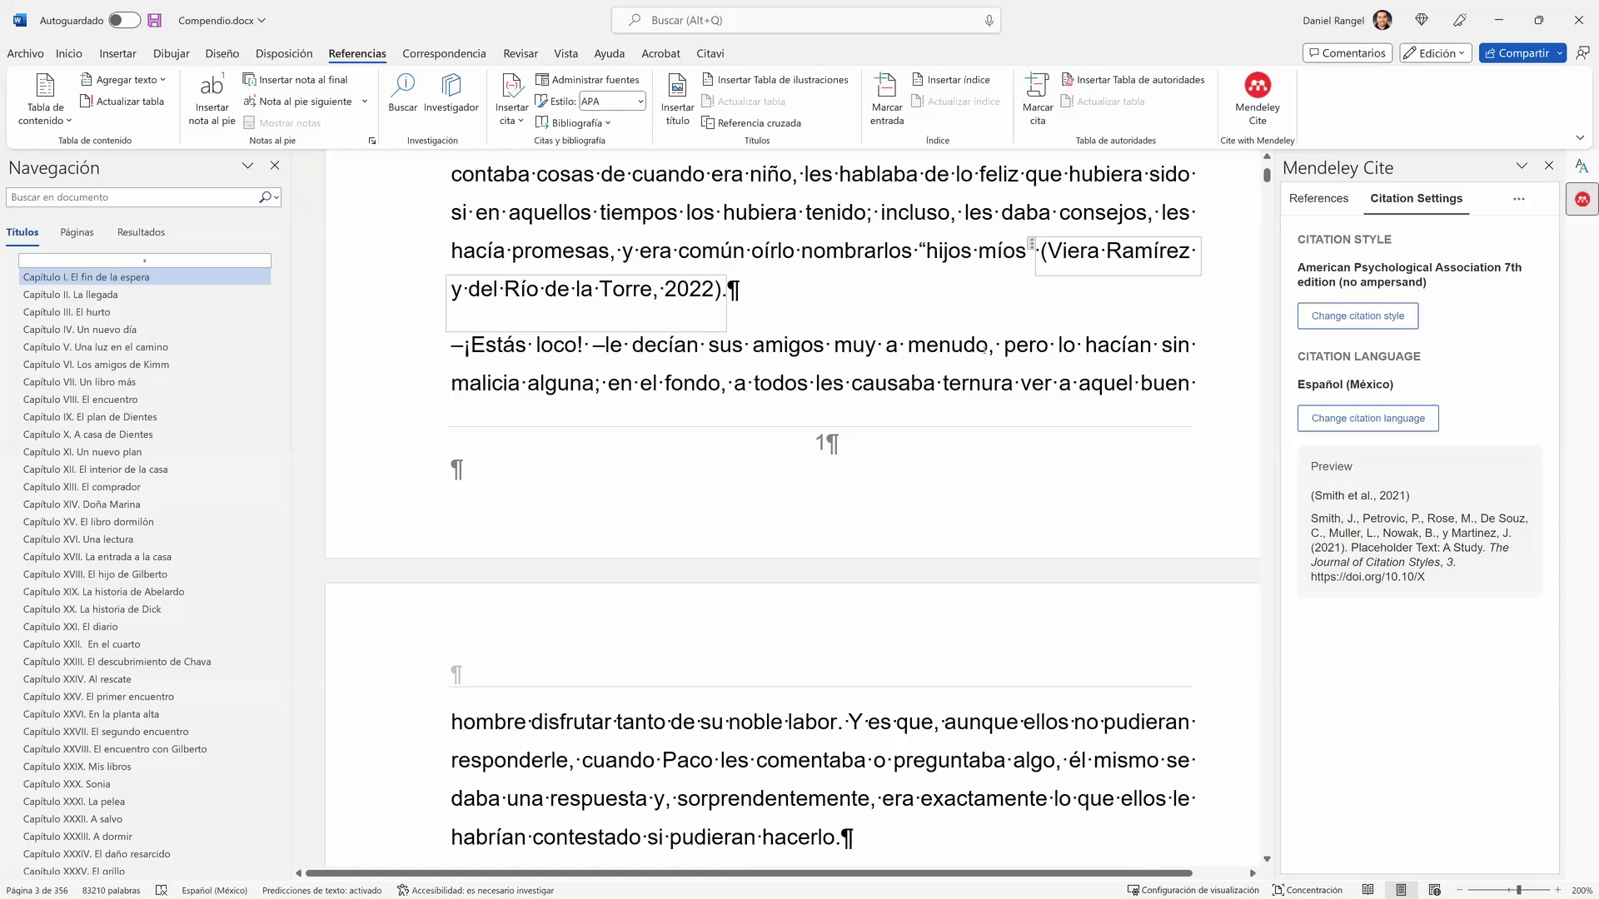
Scroll up to the blank page before Capítulo I and open the signed-in account menu.
{"action": "scroll", "coordinate": [985, 350], "scroll_direction": "up", "scroll_amount": 3}
{"action": "scroll", "coordinate": [985, 351], "scroll_direction": "up", "scroll_amount": 2}
{"action": "scroll", "coordinate": [985, 351], "scroll_direction": "up", "scroll_amount": 5}
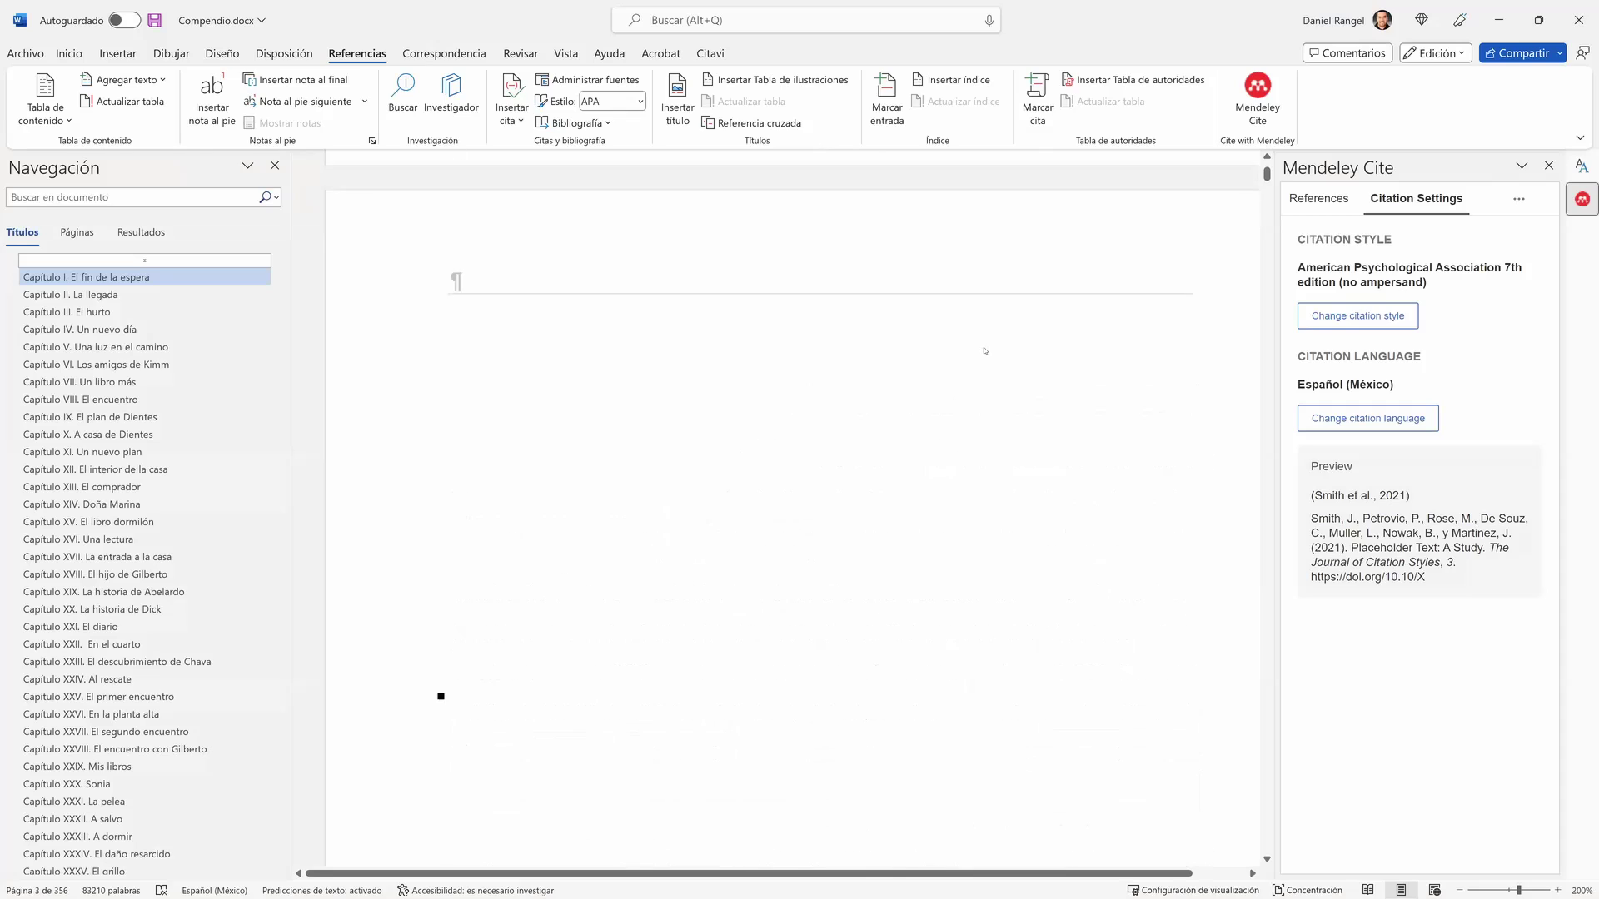
{"action": "scroll", "coordinate": [985, 351], "scroll_direction": "up", "scroll_amount": 2}
{"action": "scroll", "coordinate": [985, 351], "scroll_direction": "up", "scroll_amount": 5}
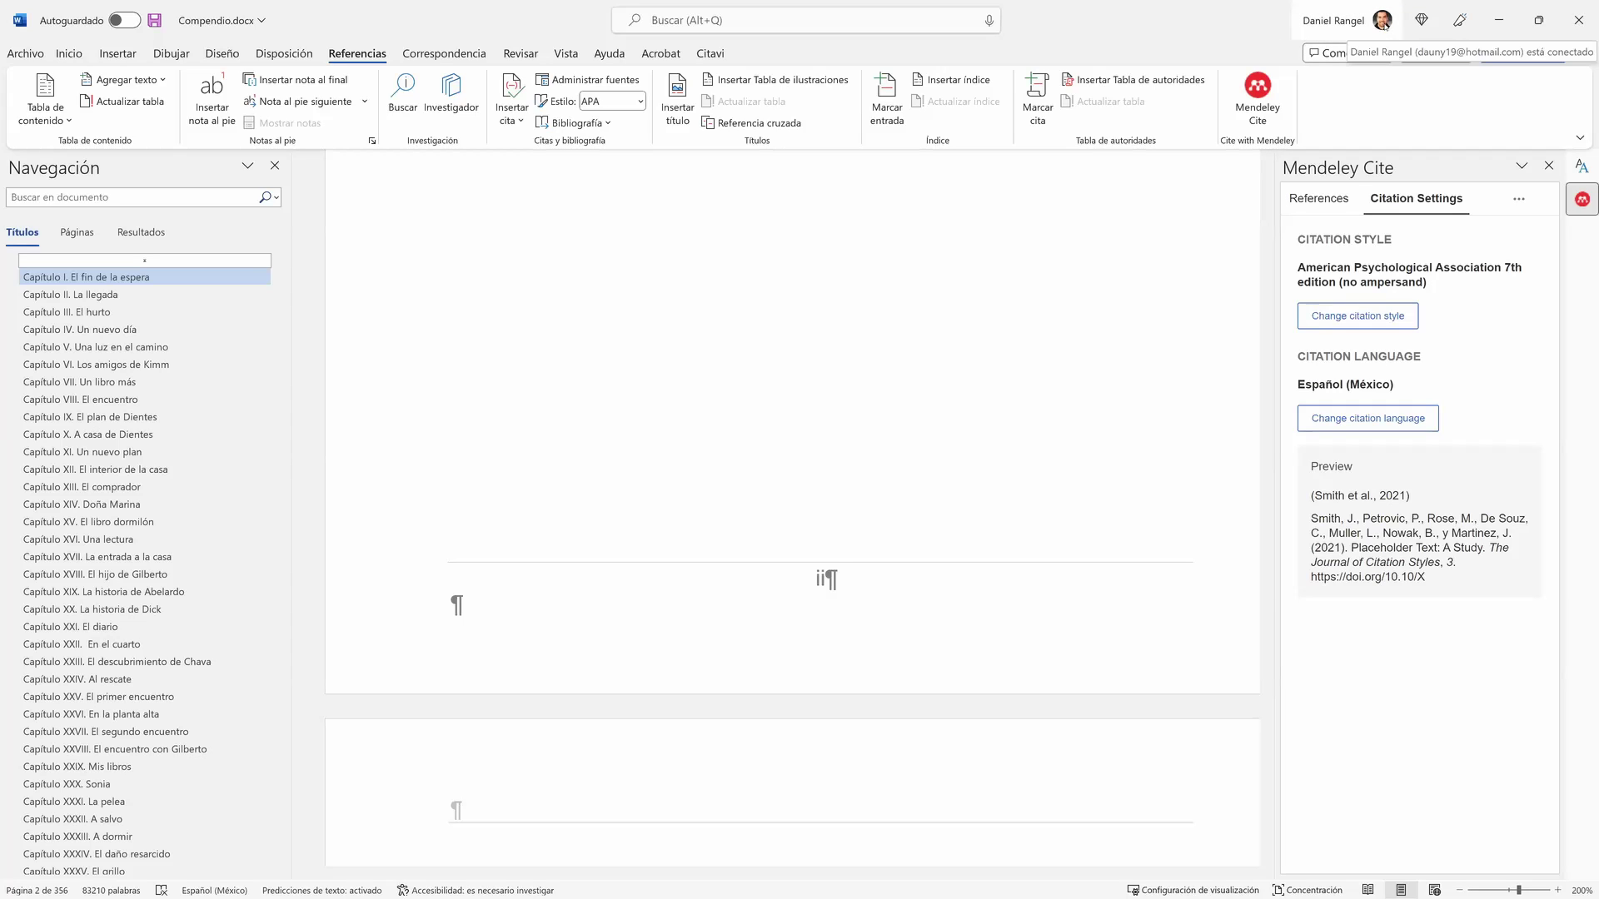
{"action": "left_click", "coordinate": [1345, 20]}
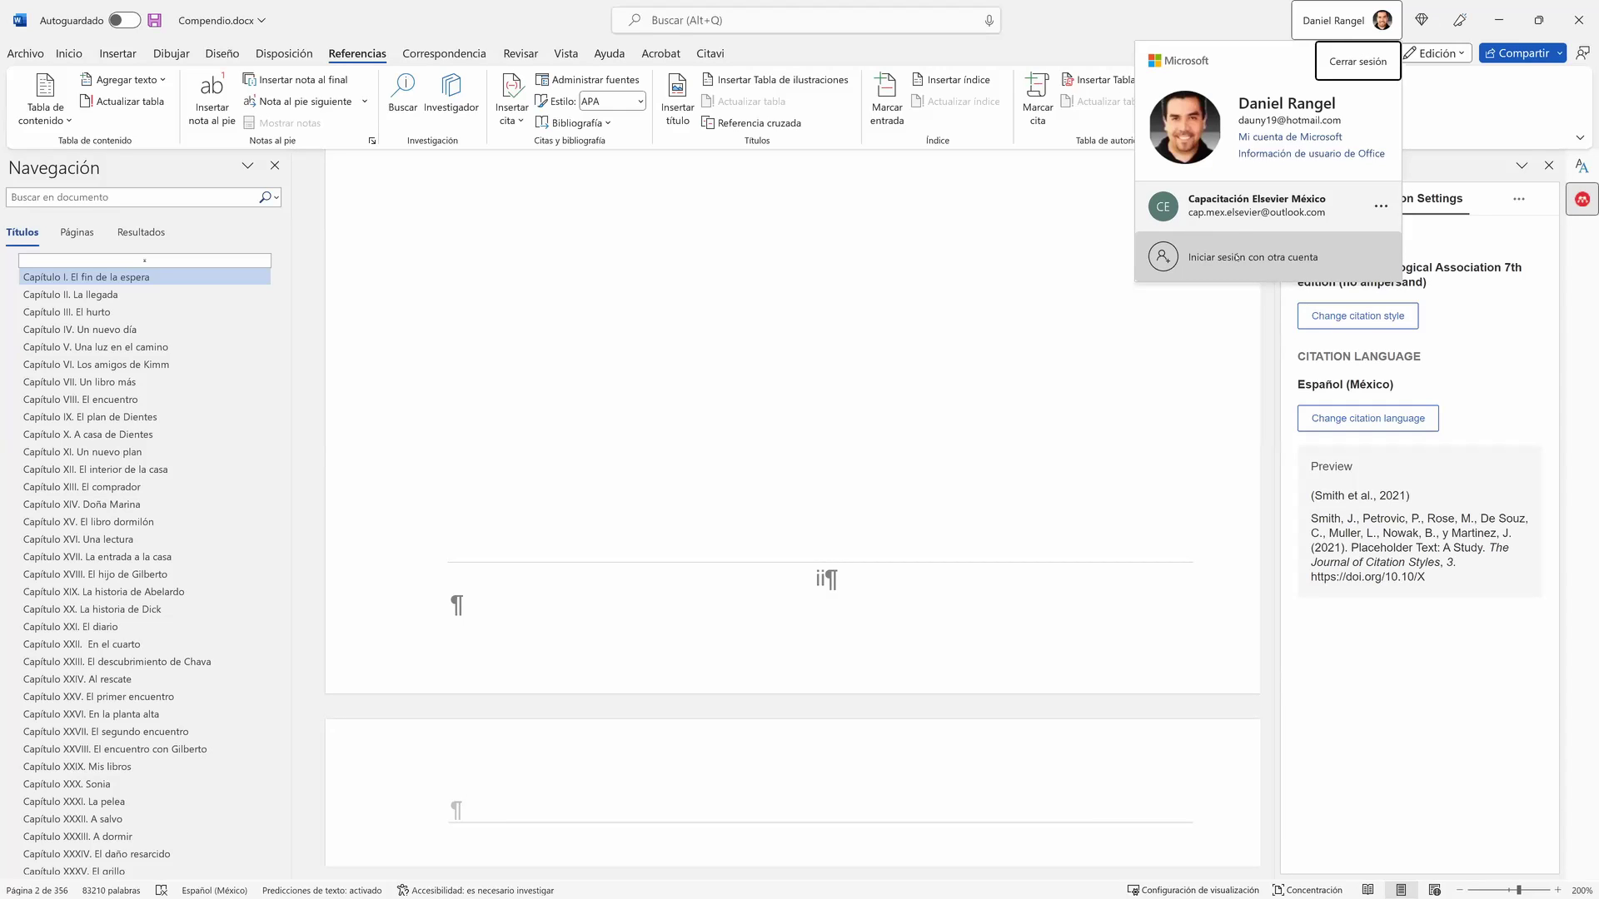
Dismiss the account menu by clicking back into the Compendio.docx page.
{"action": "left_click", "coordinate": [943, 252]}
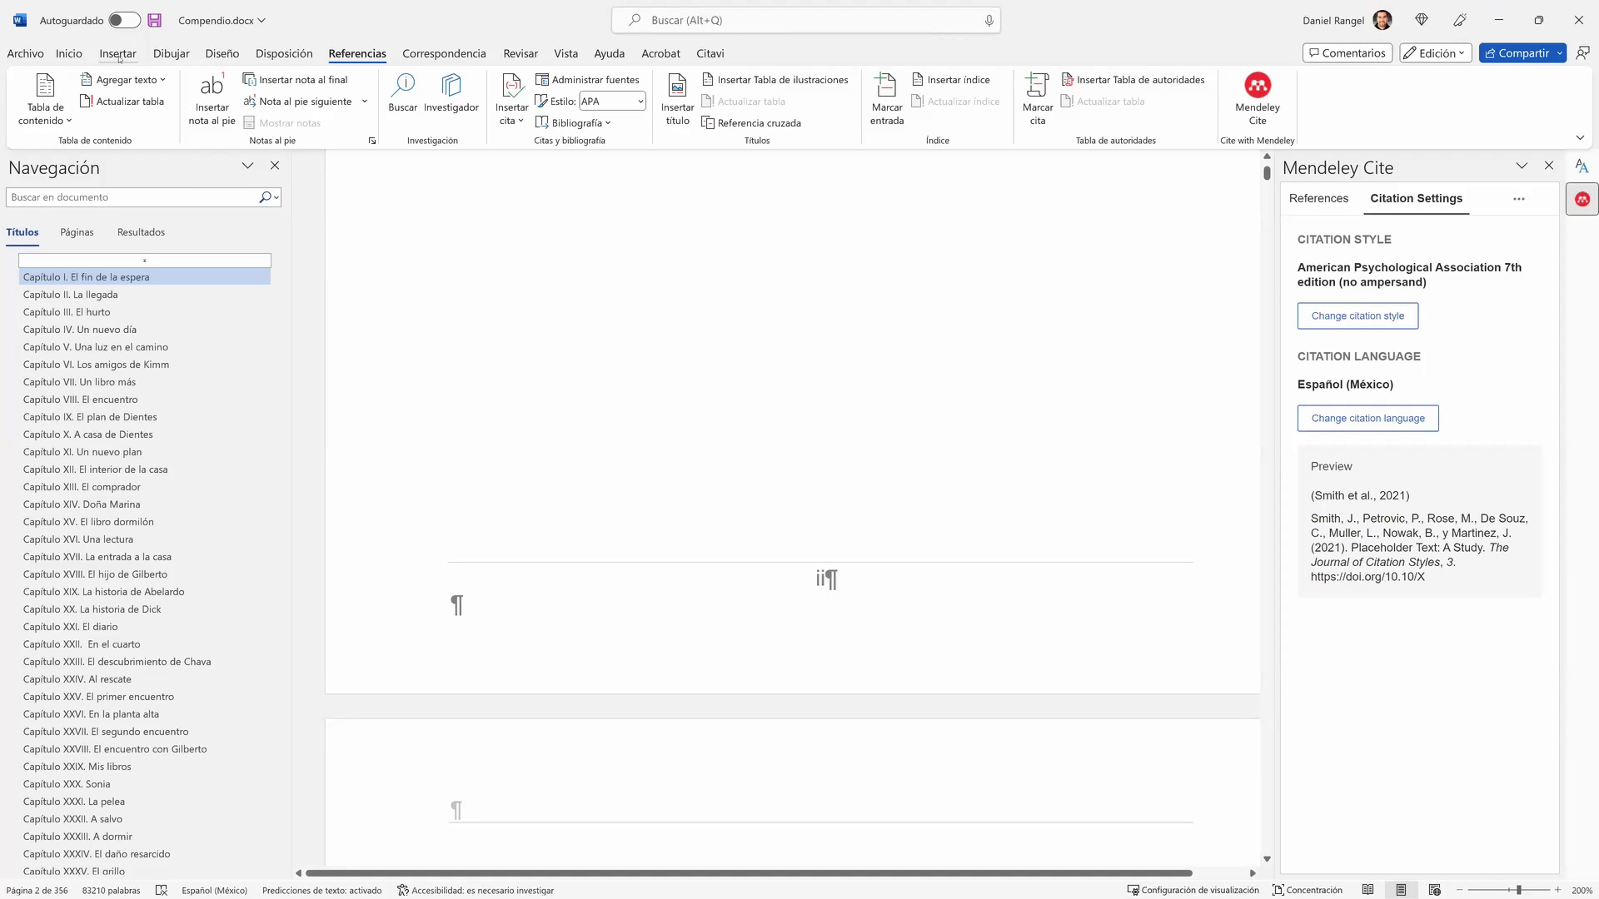
Search the Office add-ins store for 'mendeley', then close it and show the Referencias commands.
{"action": "left_click", "coordinate": [117, 53]}
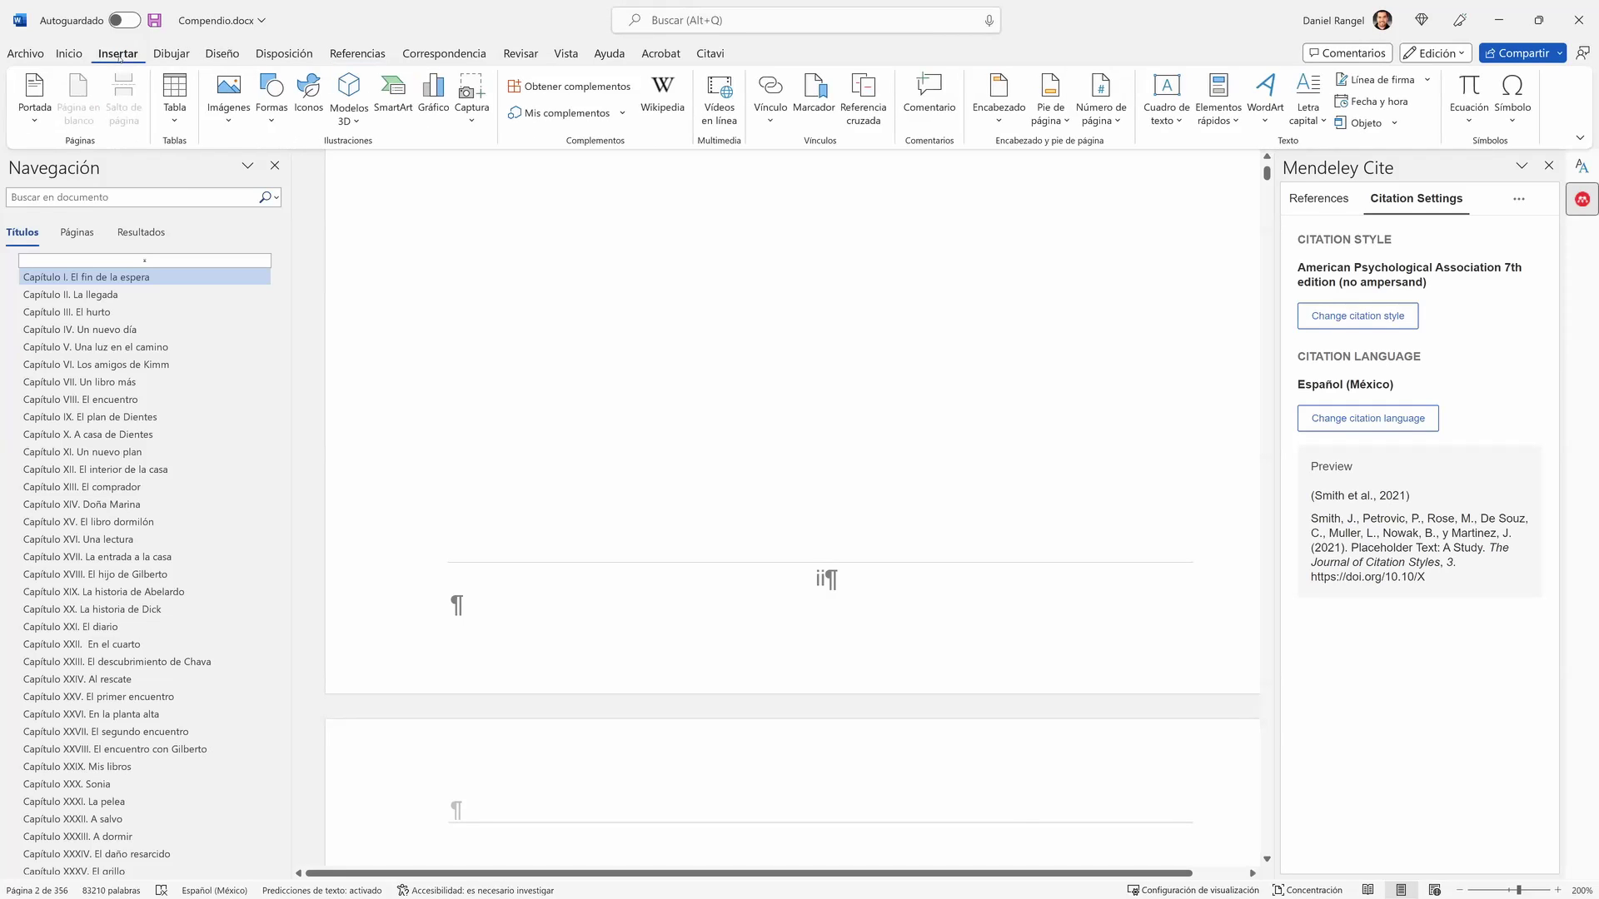
{"action": "left_click", "coordinate": [569, 86]}
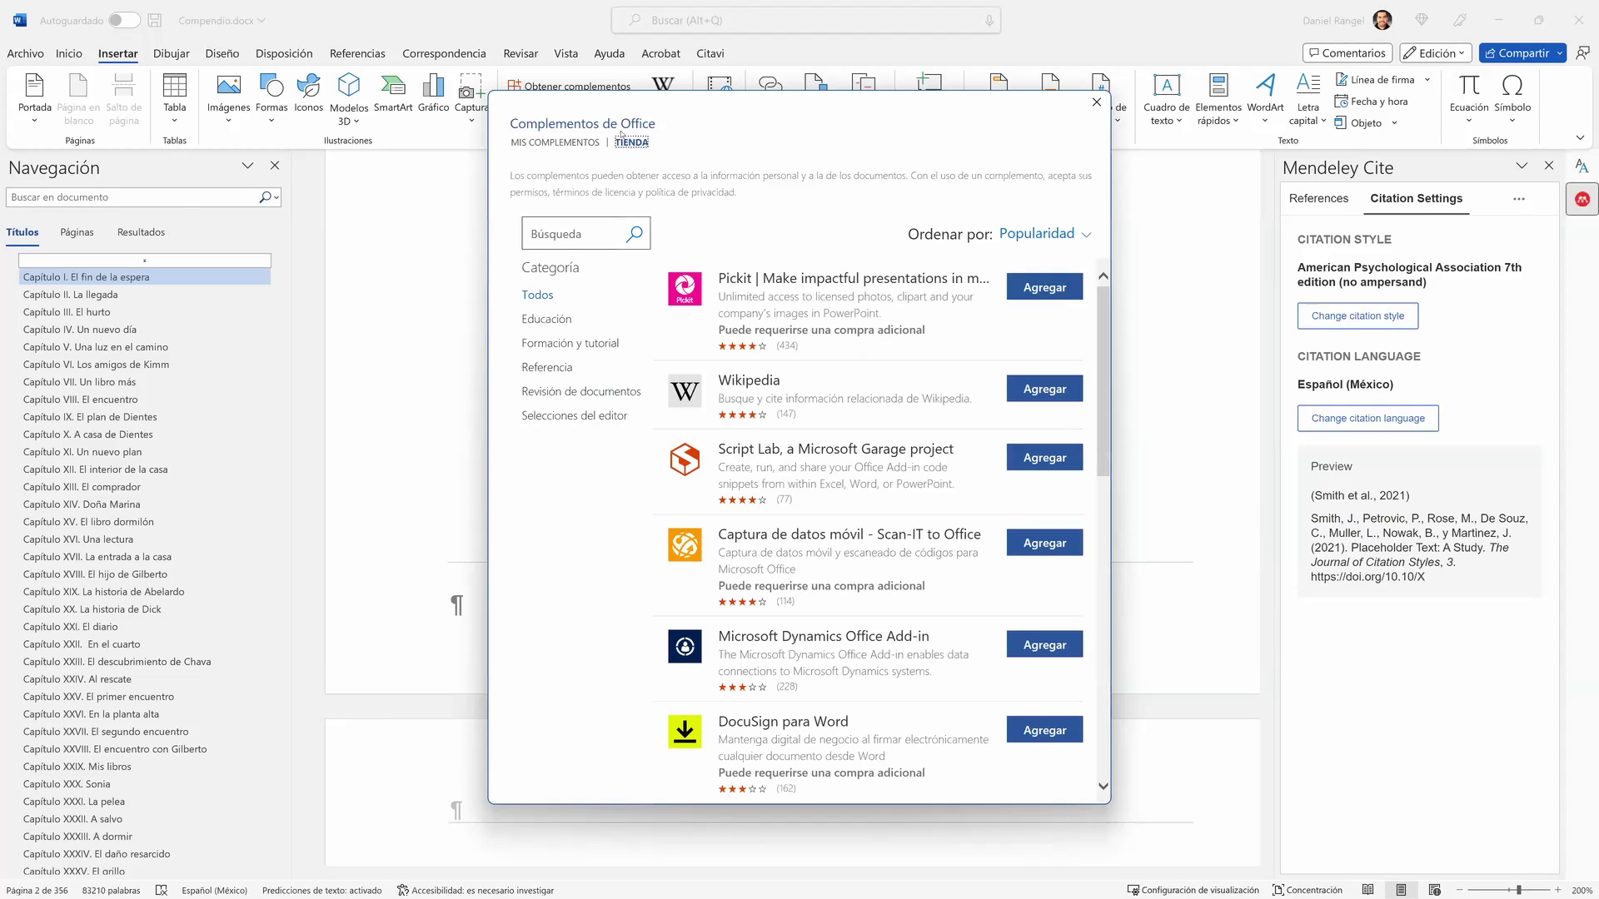
{"action": "left_click", "coordinate": [568, 235]}
{"action": "type", "text": "me"}
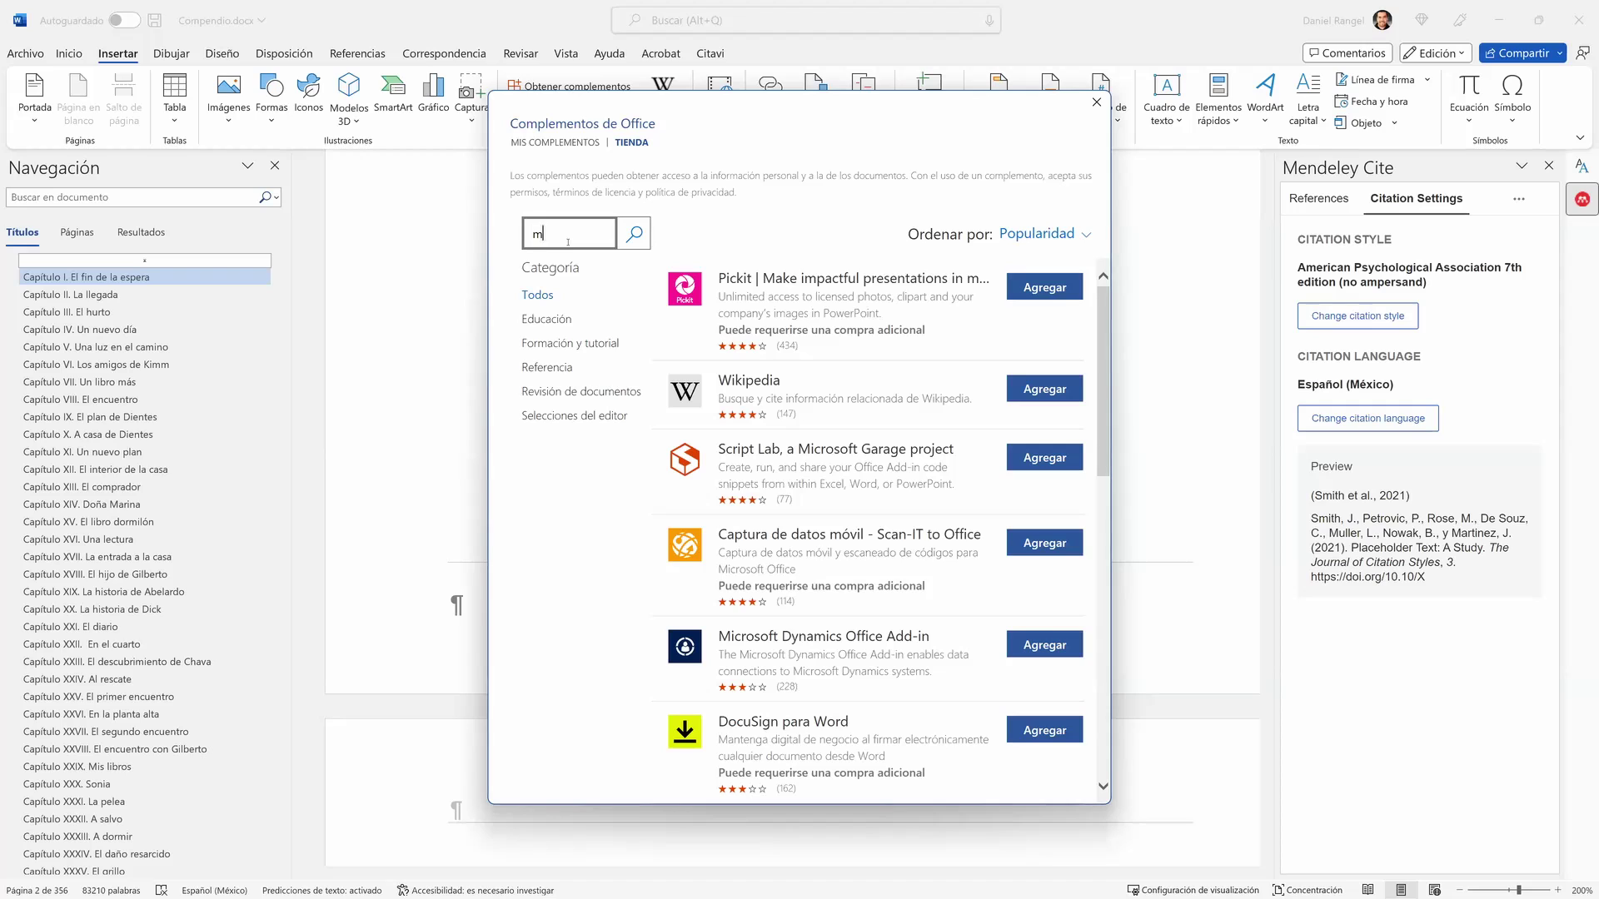
{"action": "type", "text": "ndeley"}
{"action": "key", "text": "Return"}
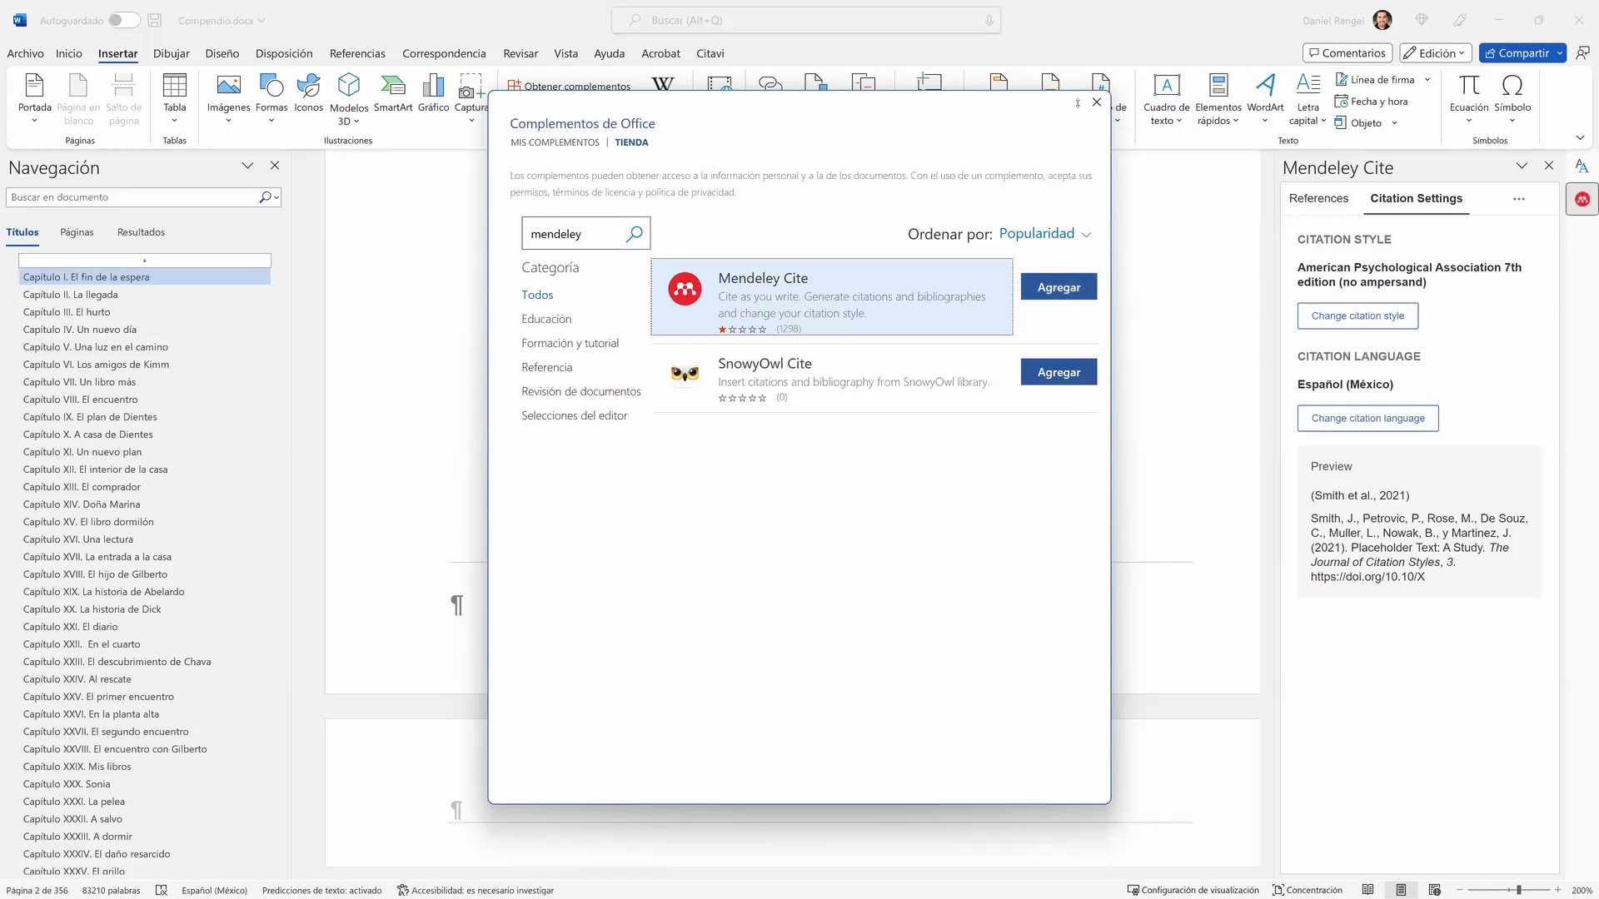
{"action": "left_click", "coordinate": [1096, 101]}
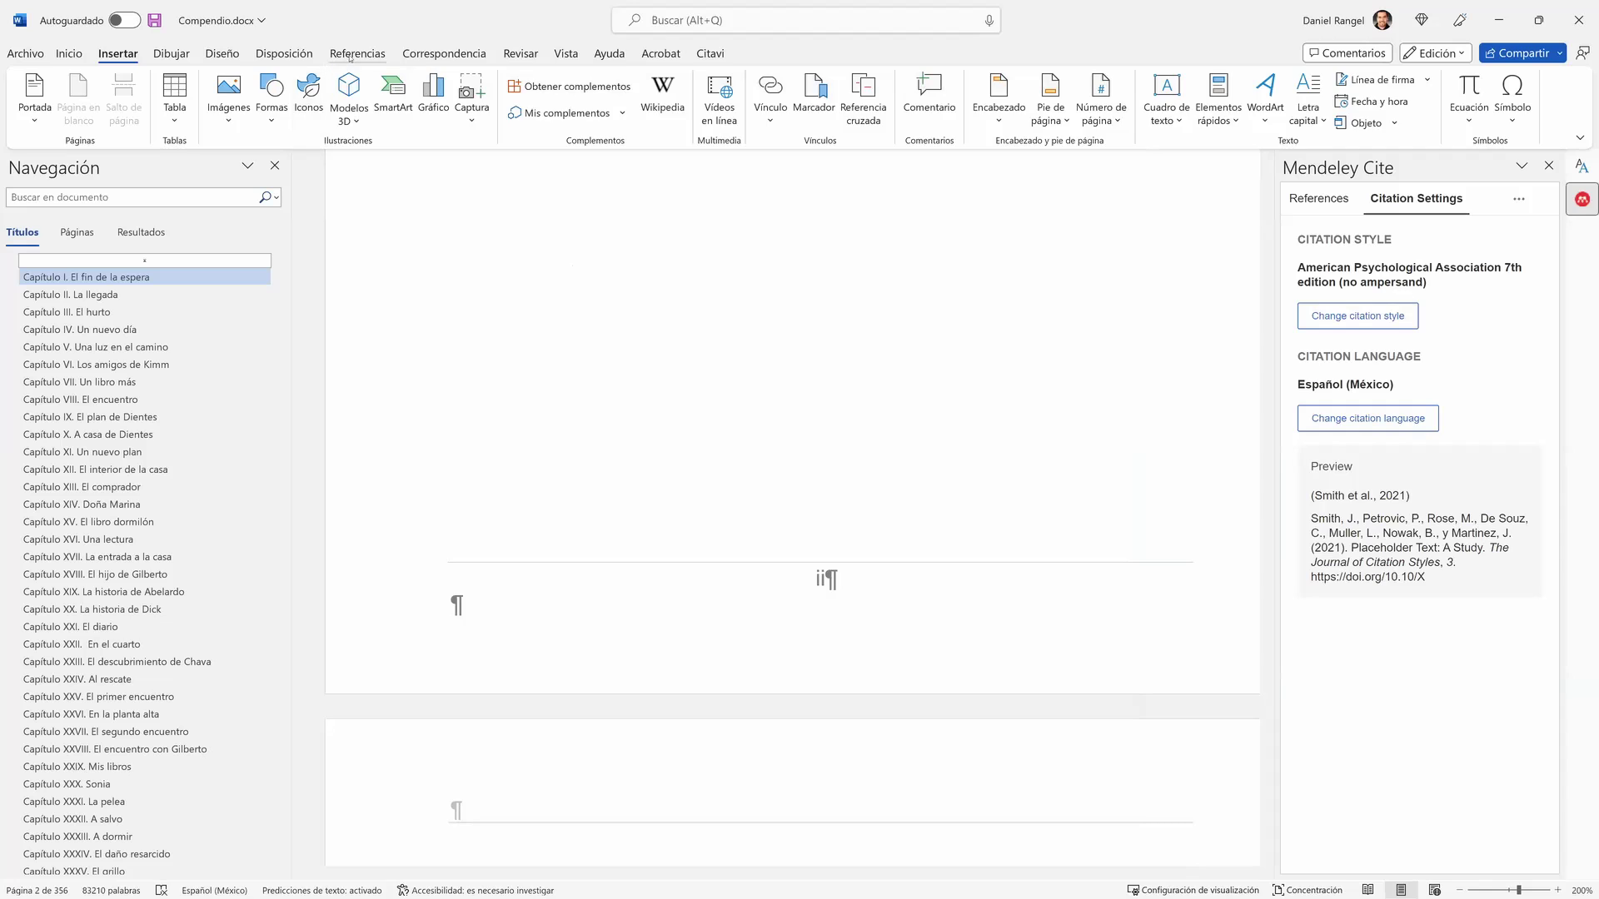
{"action": "left_click", "coordinate": [358, 55]}
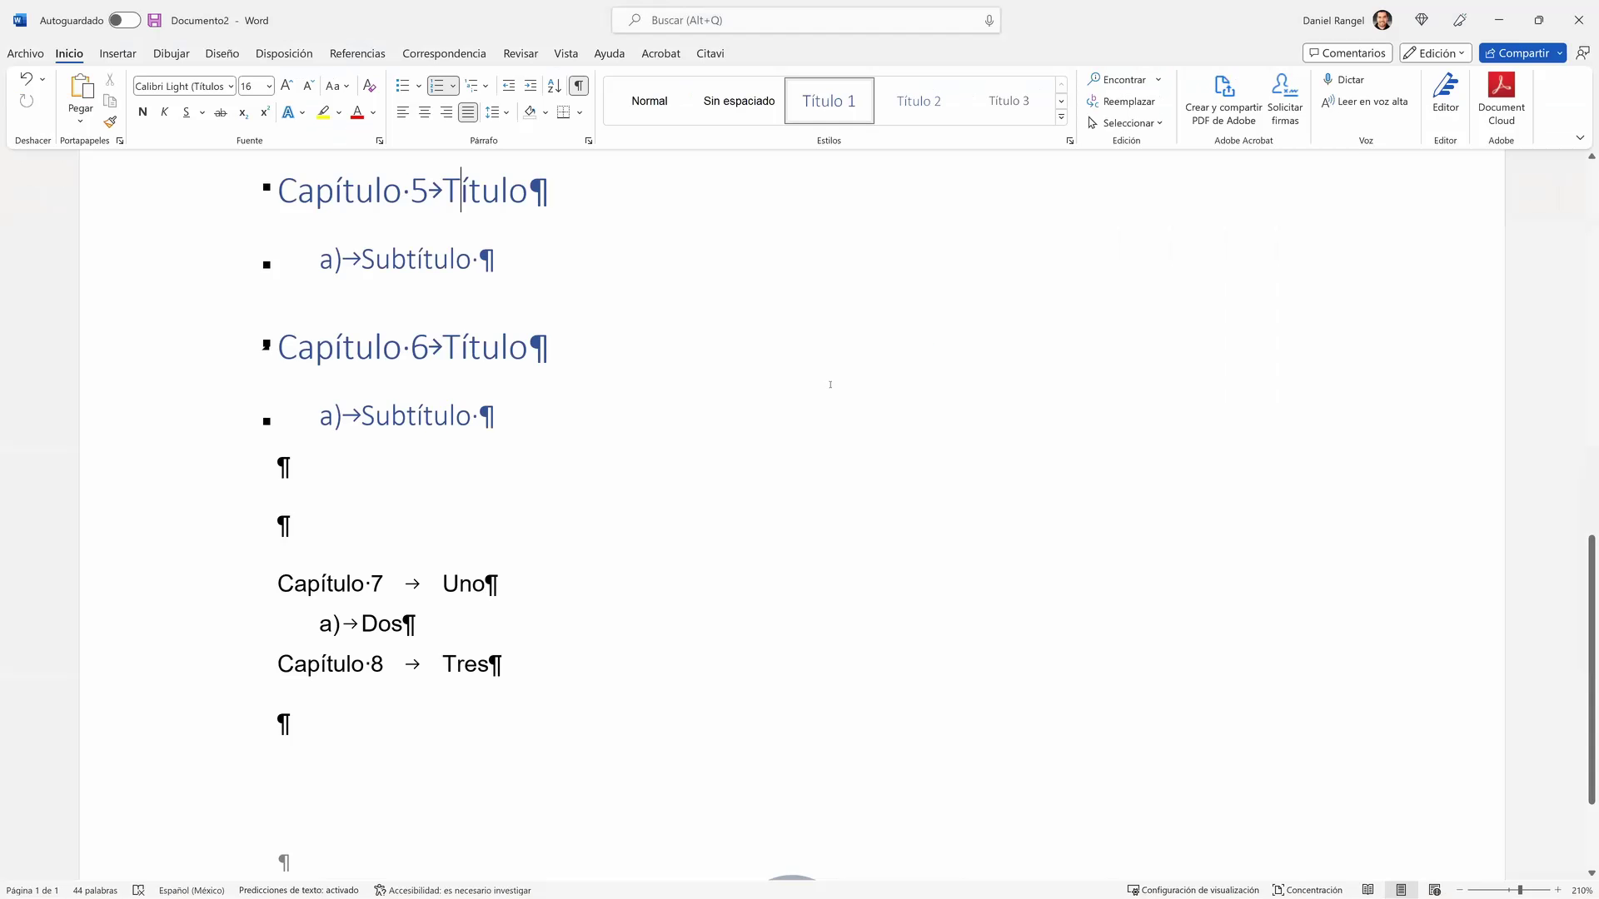
Insert a Página siguiente section break before the Capítulo 1 heading.
{"action": "scroll", "coordinate": [746, 391], "scroll_direction": "up", "scroll_amount": 10}
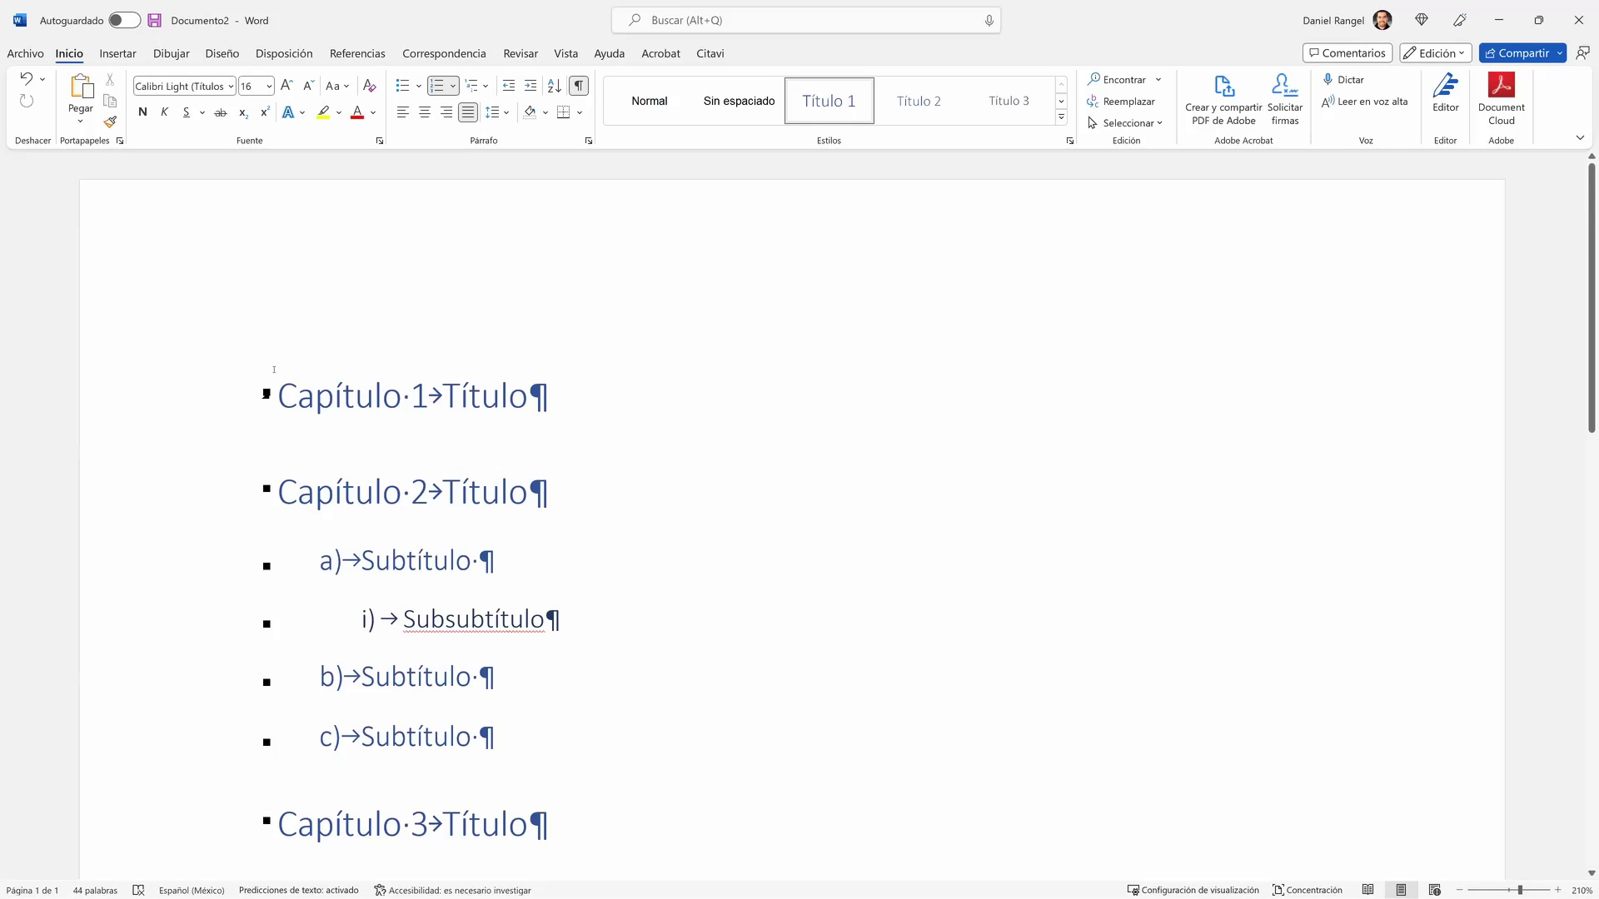
{"action": "left_click", "coordinate": [353, 396]}
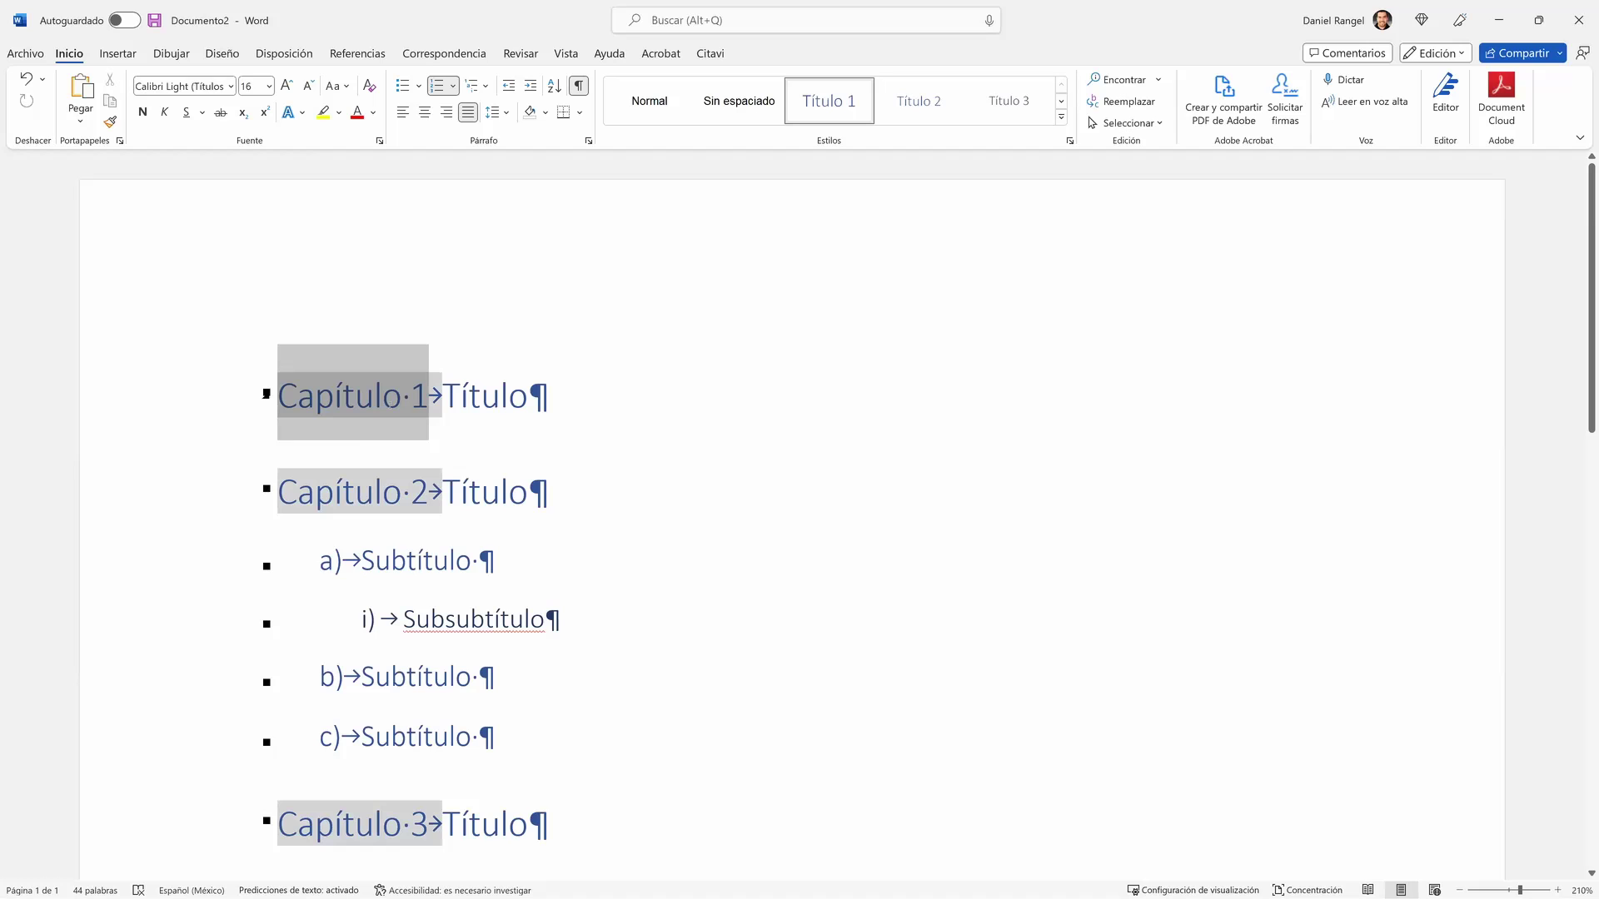
{"action": "left_click", "coordinate": [260, 55]}
{"action": "left_click", "coordinate": [263, 80]}
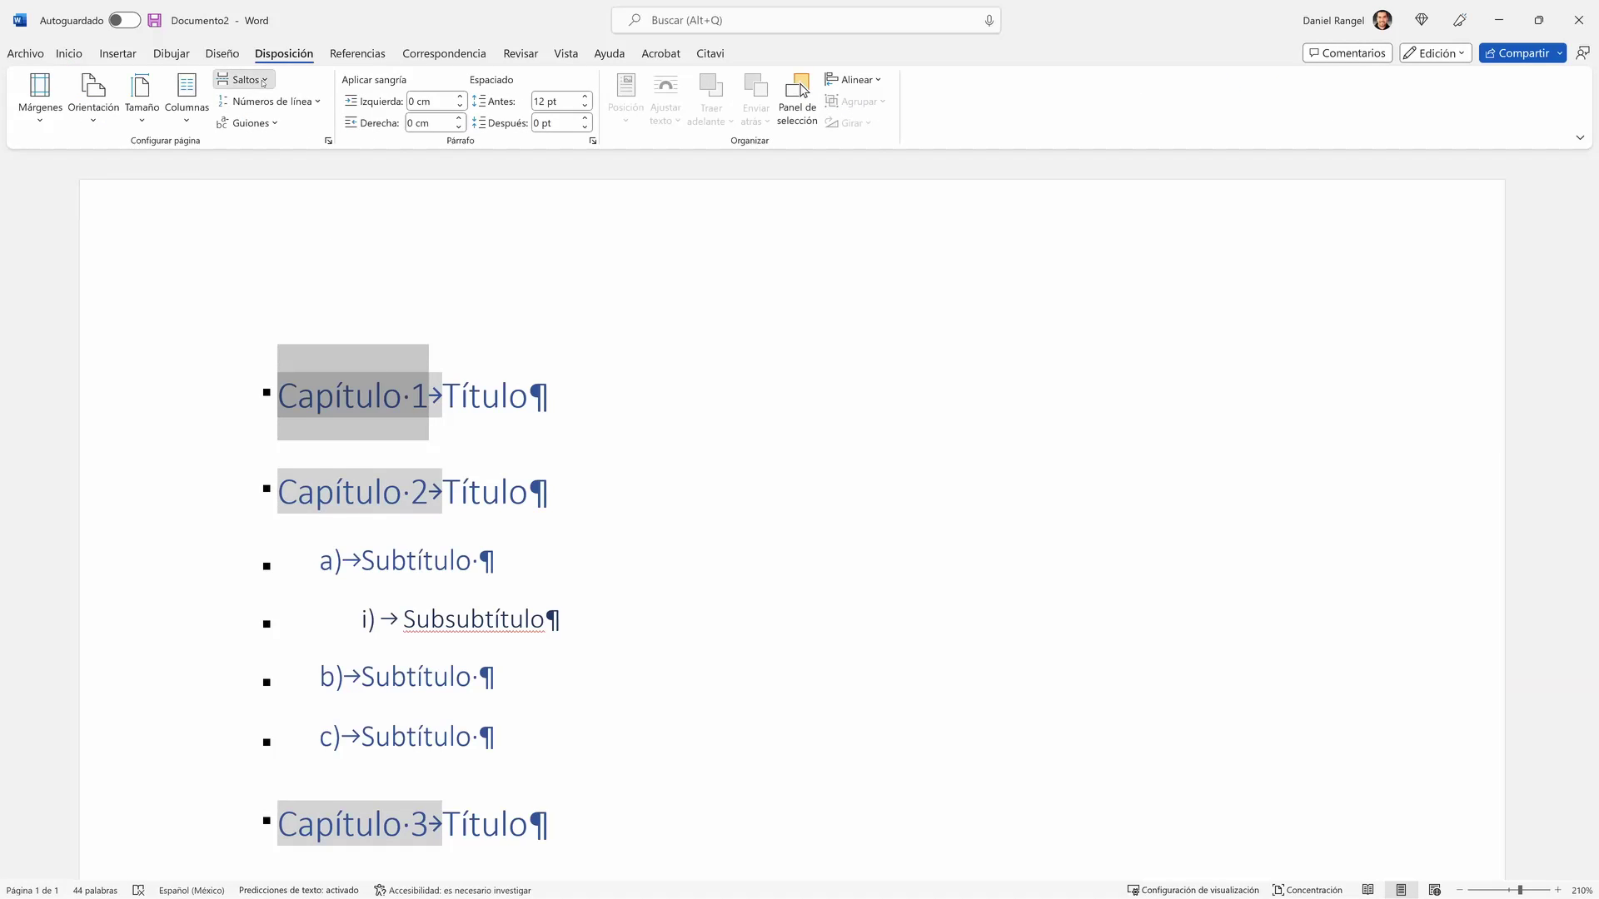
{"action": "left_click", "coordinate": [321, 332]}
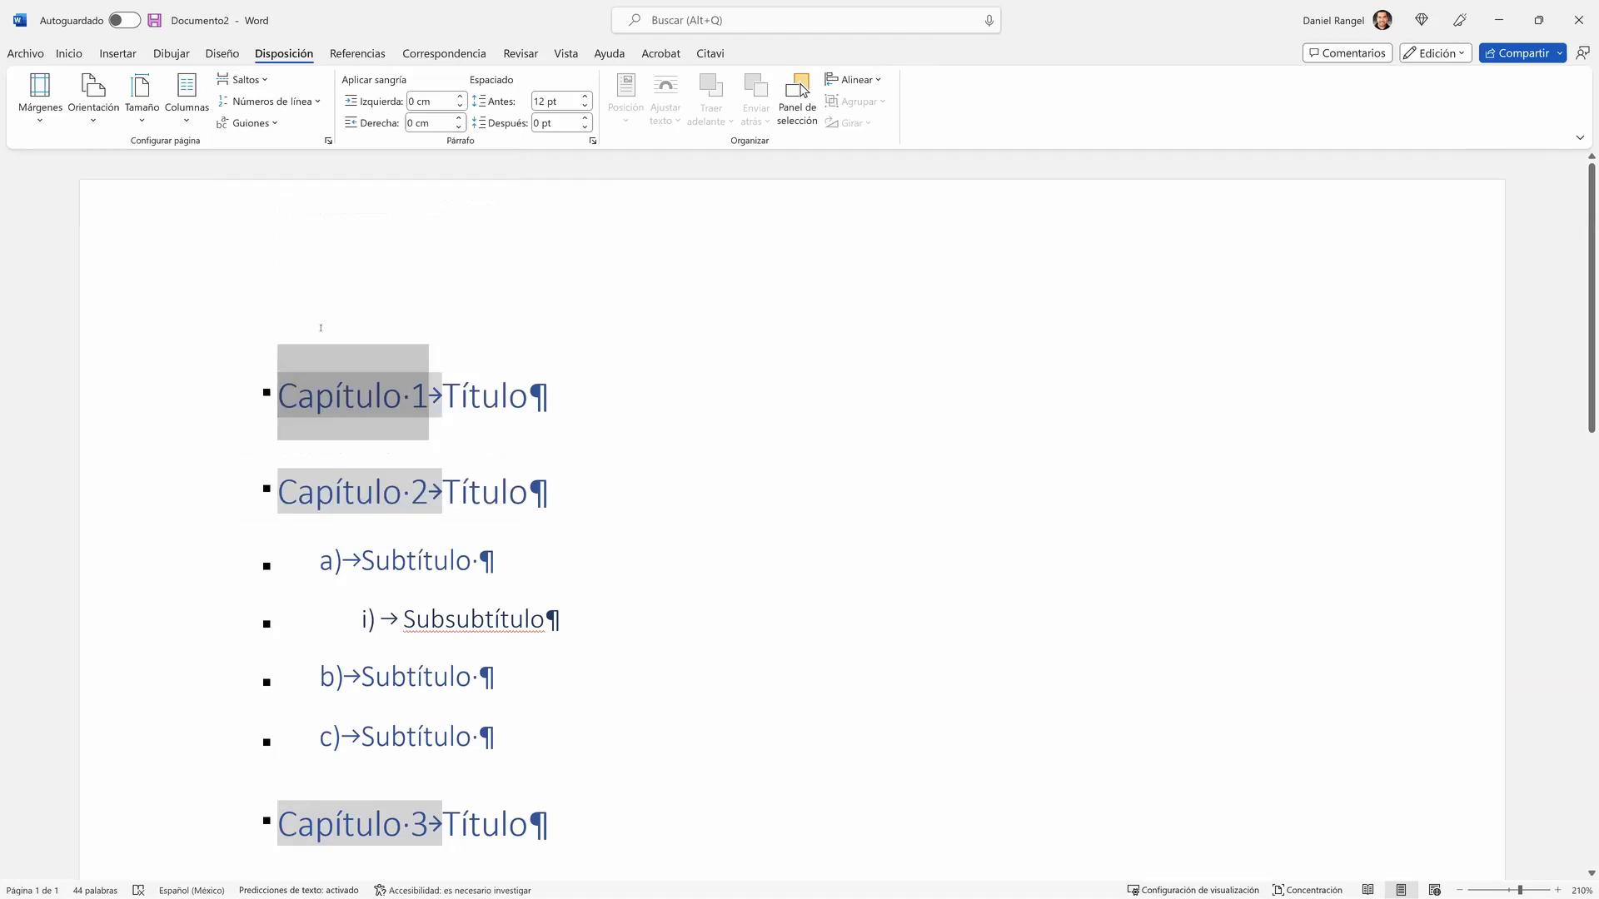
{"action": "scroll", "coordinate": [320, 327], "scroll_direction": "up", "scroll_amount": 2}
{"action": "scroll", "coordinate": [428, 329], "scroll_direction": "down", "scroll_amount": 5}
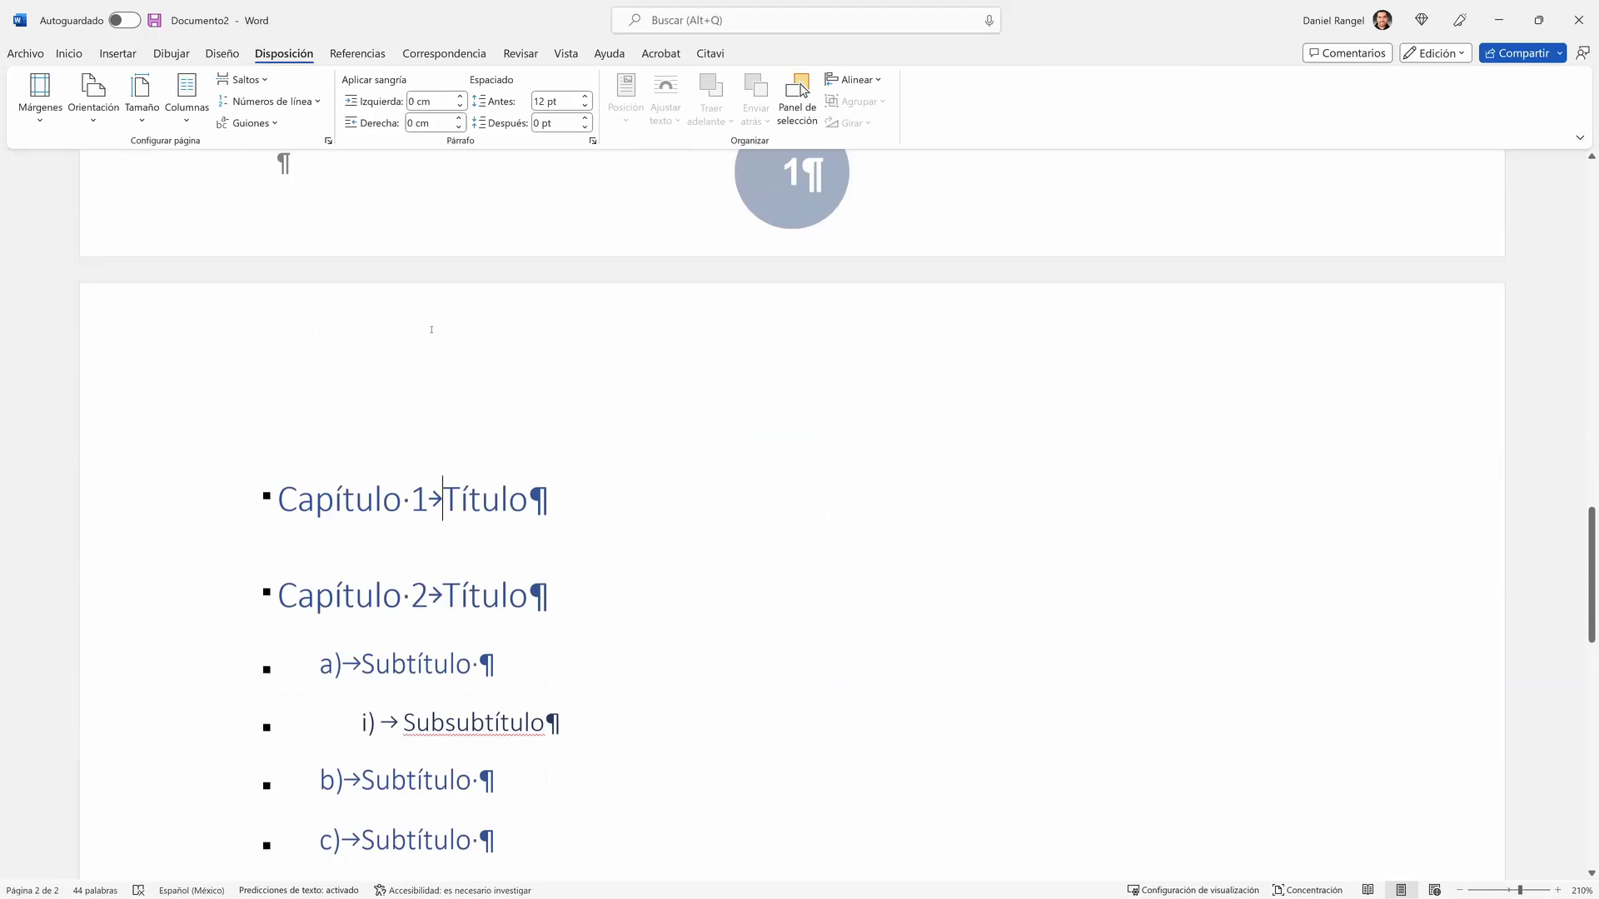
{"action": "scroll", "coordinate": [629, 414], "scroll_direction": "down", "scroll_amount": 1}
{"action": "scroll", "coordinate": [632, 413], "scroll_direction": "down", "scroll_amount": 6}
{"action": "scroll", "coordinate": [632, 414], "scroll_direction": "down", "scroll_amount": 4}
{"action": "scroll", "coordinate": [632, 414], "scroll_direction": "down", "scroll_amount": 1}
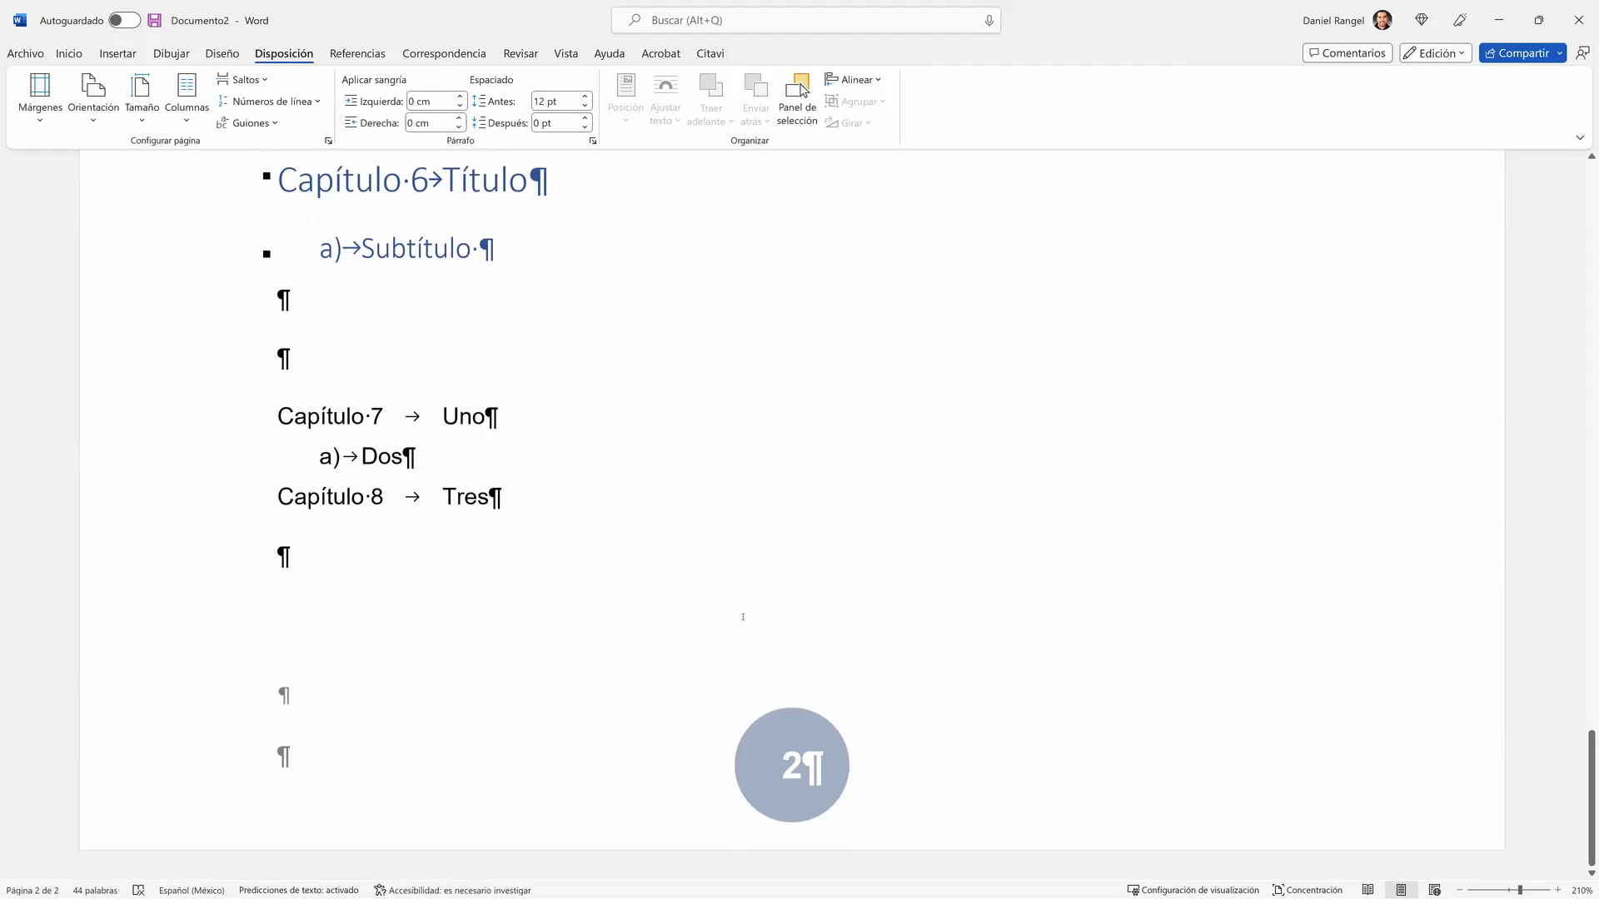
Unlink the page 2 footer from the previous section and restart its page numbering at 1.
{"action": "double_click", "coordinate": [795, 767]}
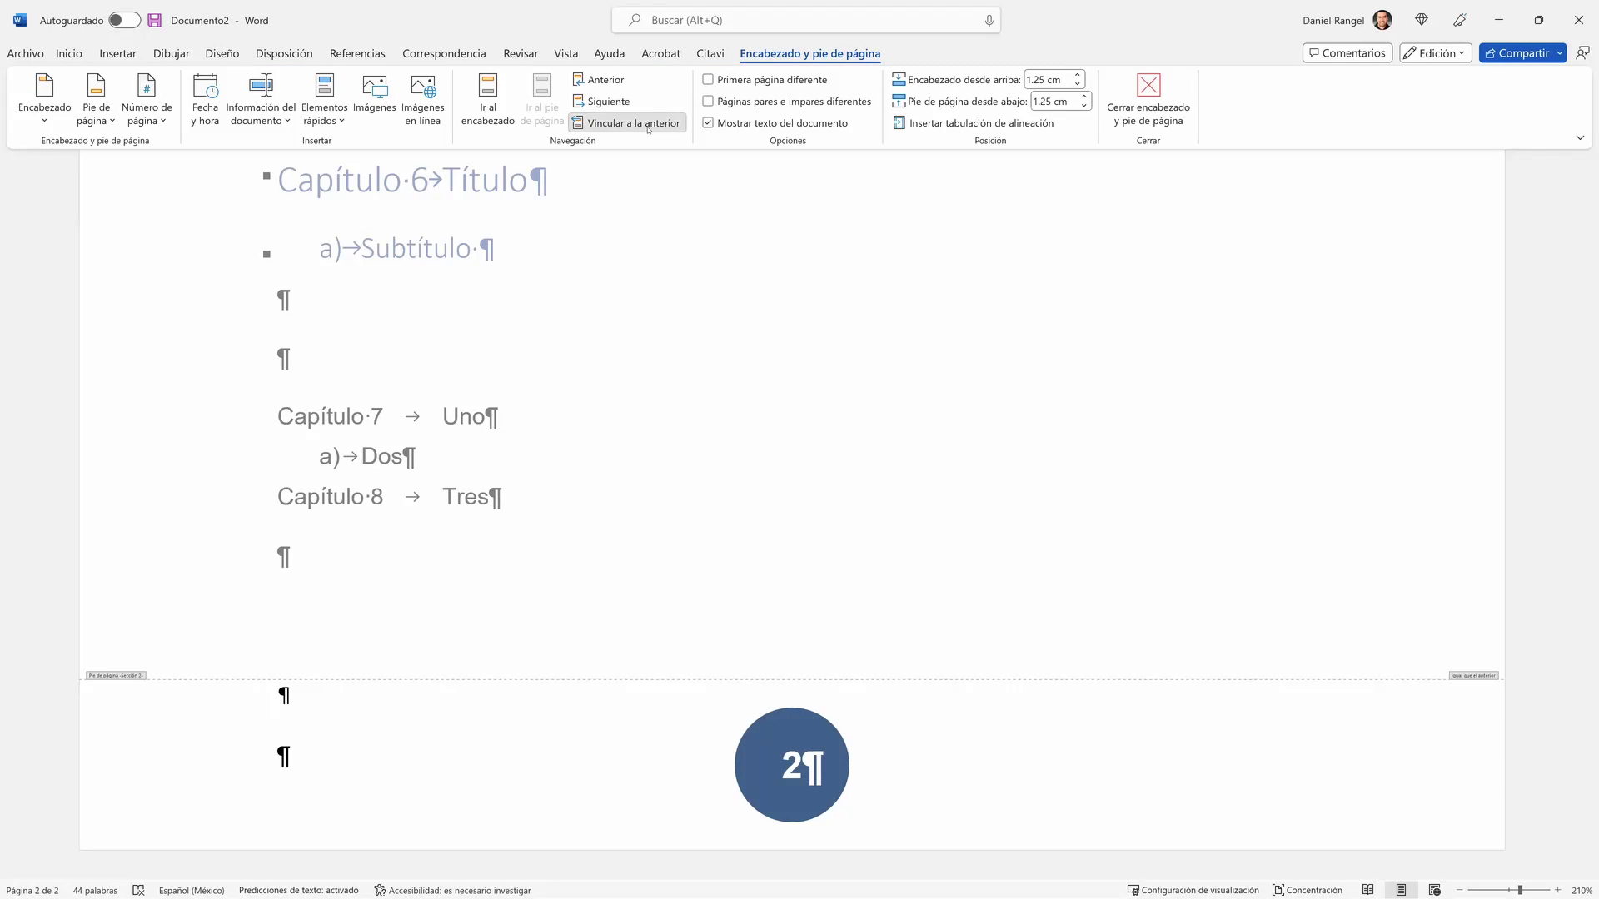
{"action": "left_click", "coordinate": [649, 125]}
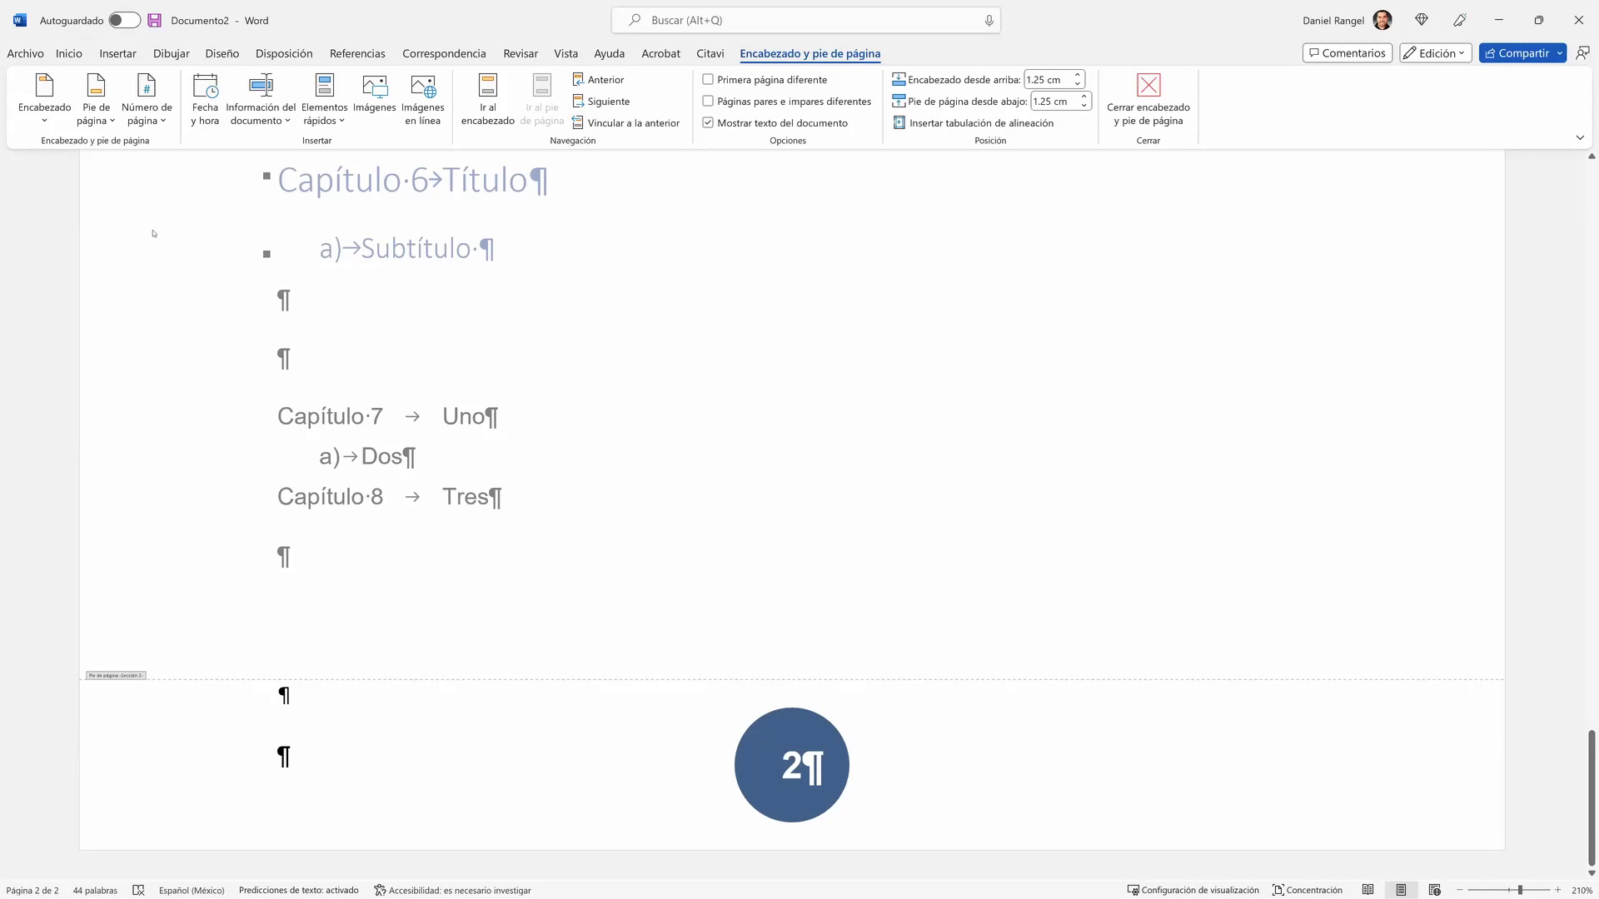
{"action": "left_click", "coordinate": [160, 130]}
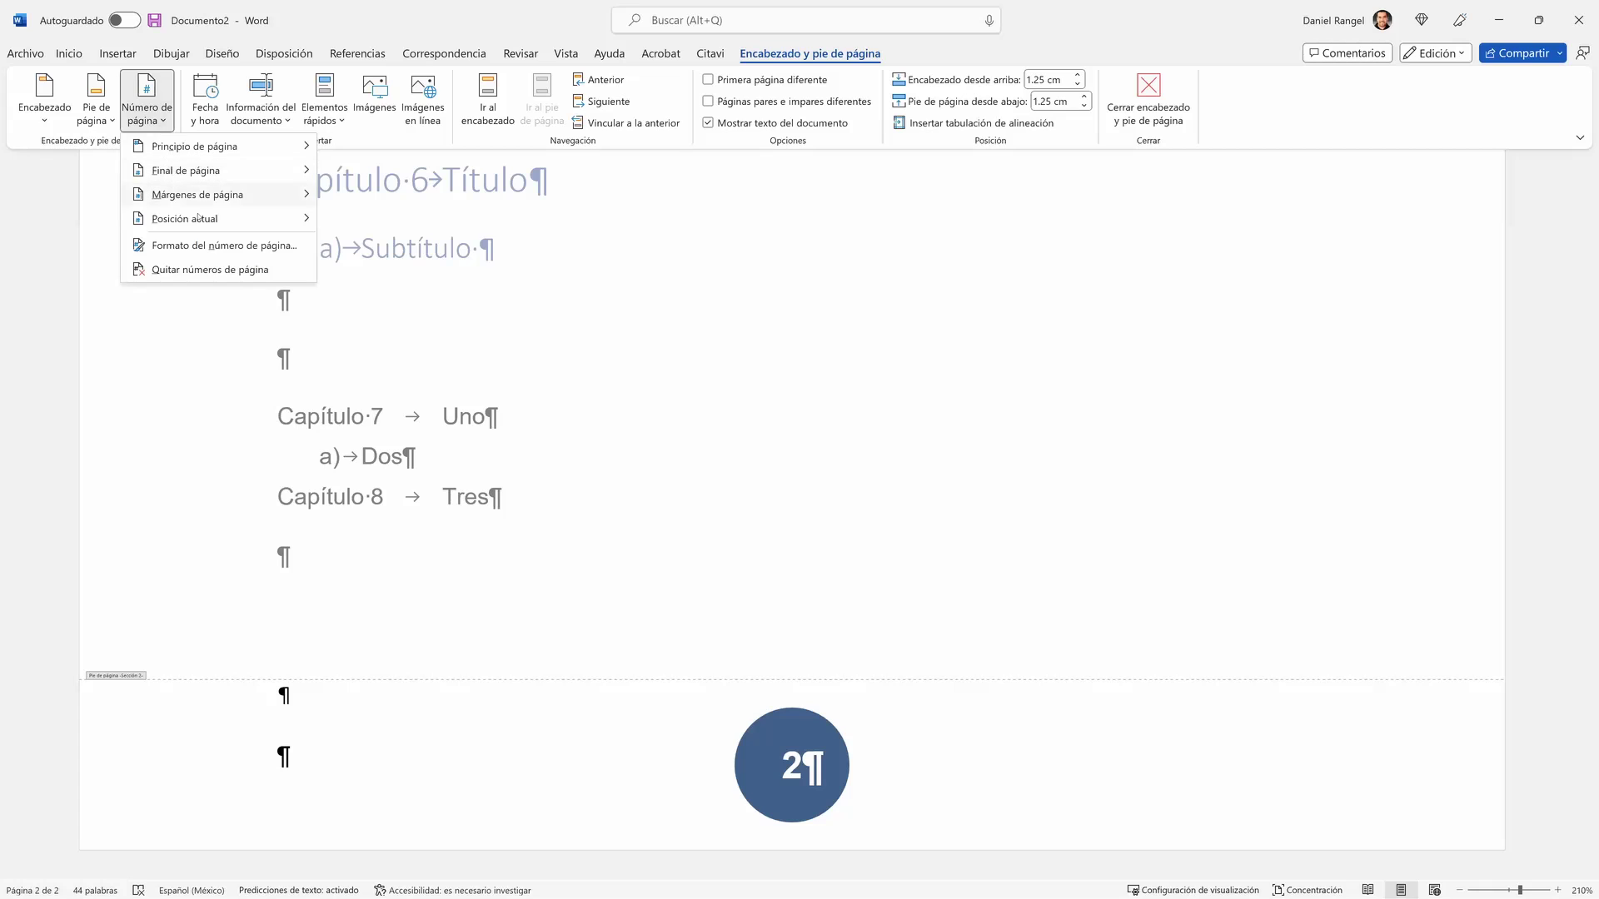
{"action": "left_click", "coordinate": [223, 246]}
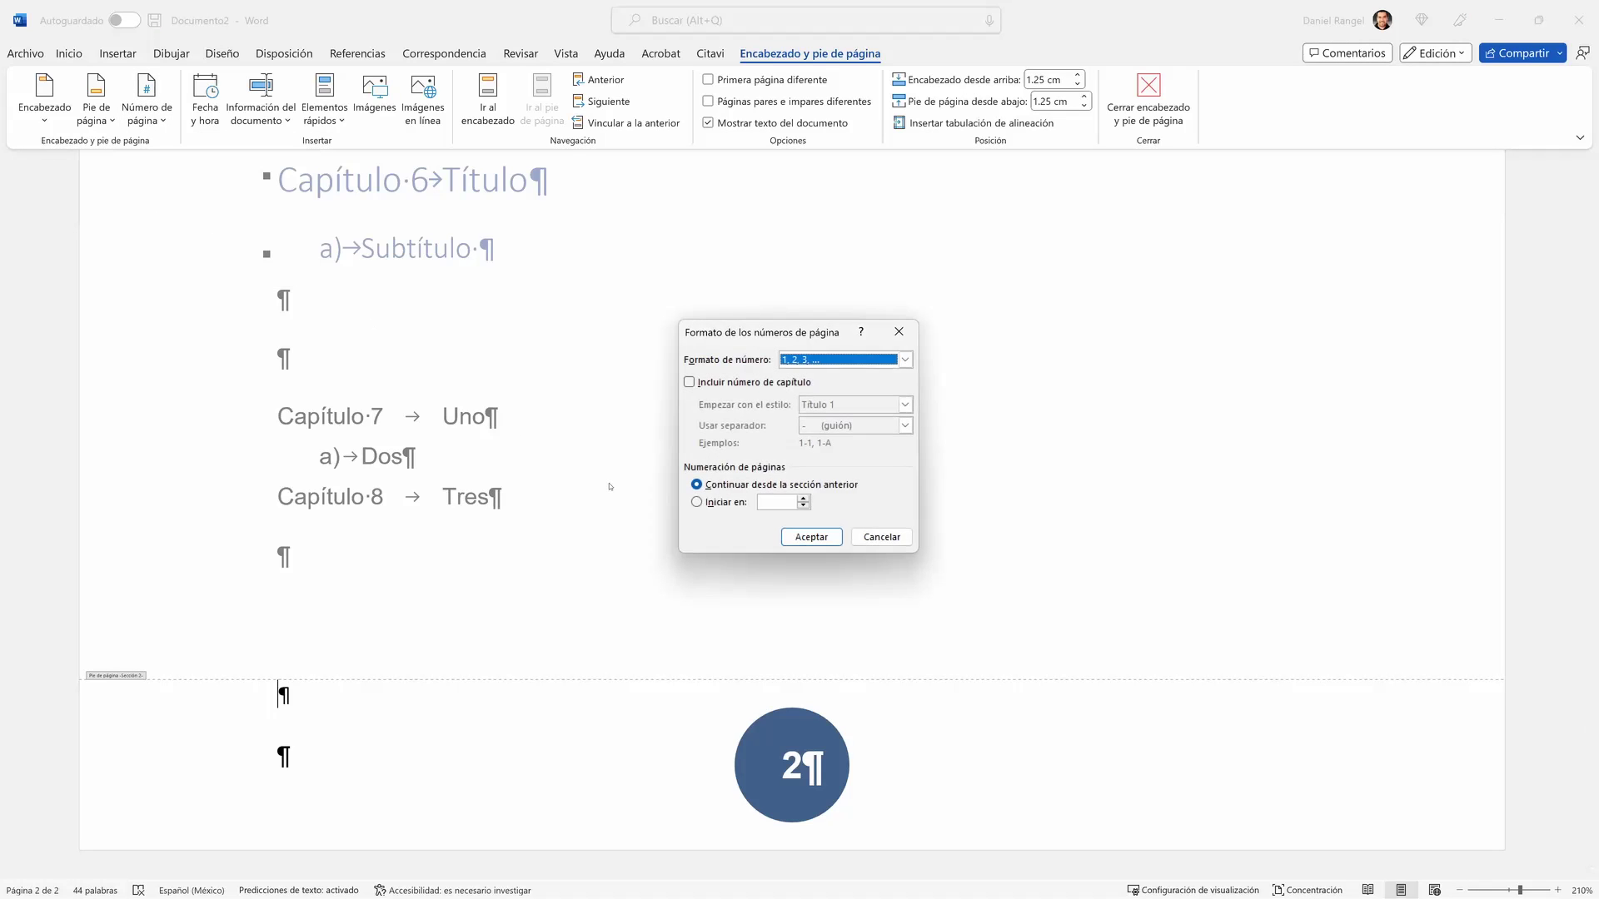
{"action": "left_click", "coordinate": [803, 498]}
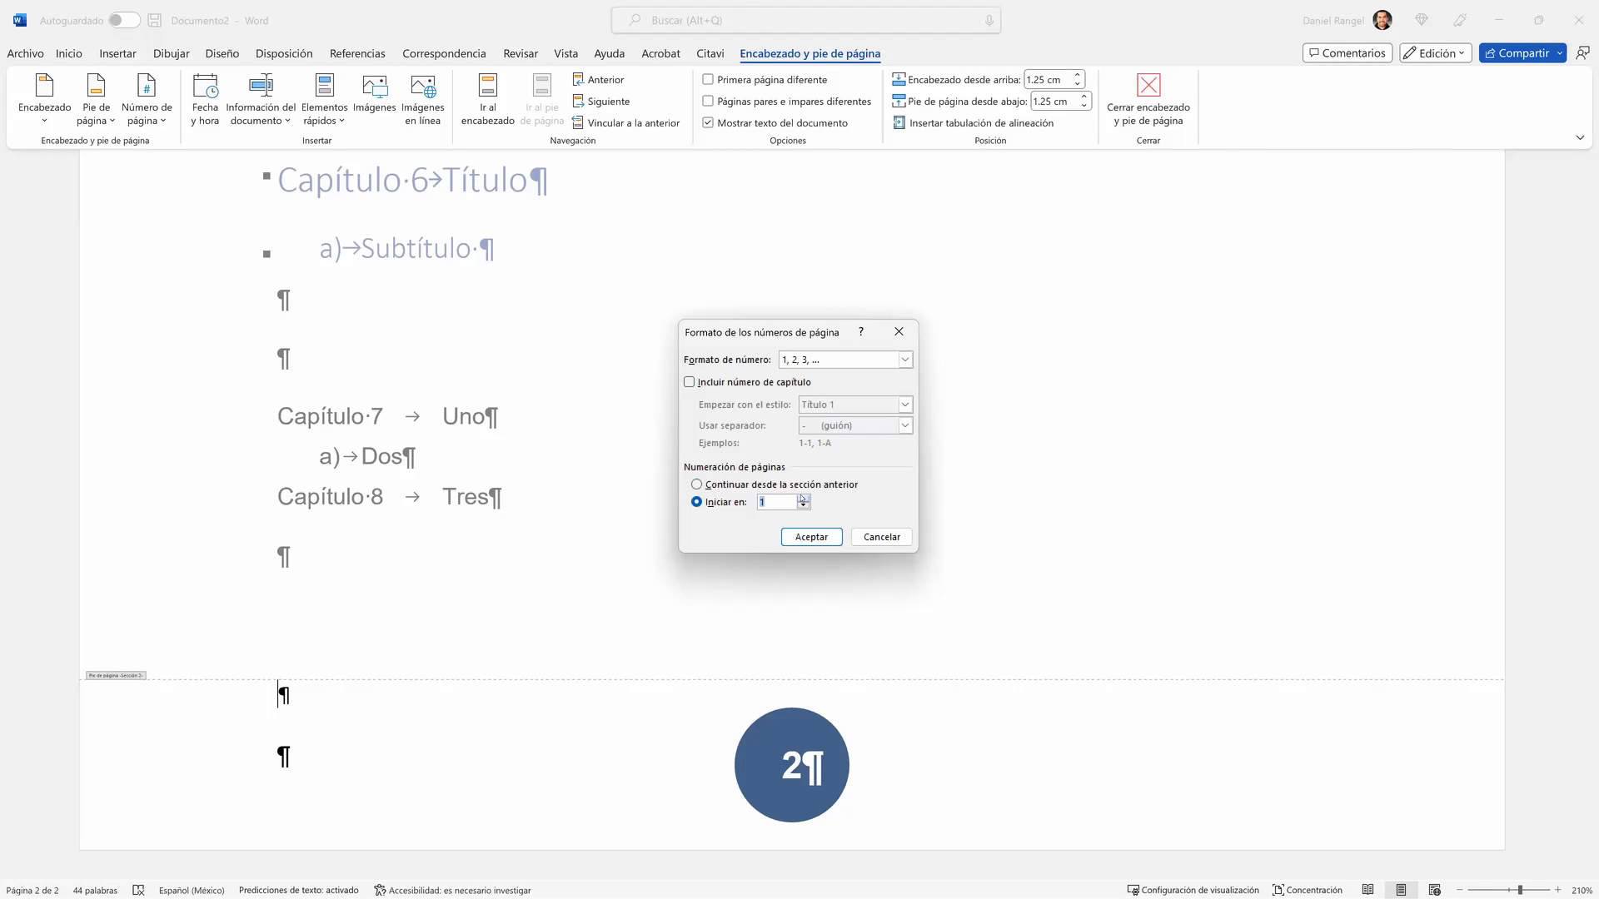
{"action": "left_click", "coordinate": [811, 536]}
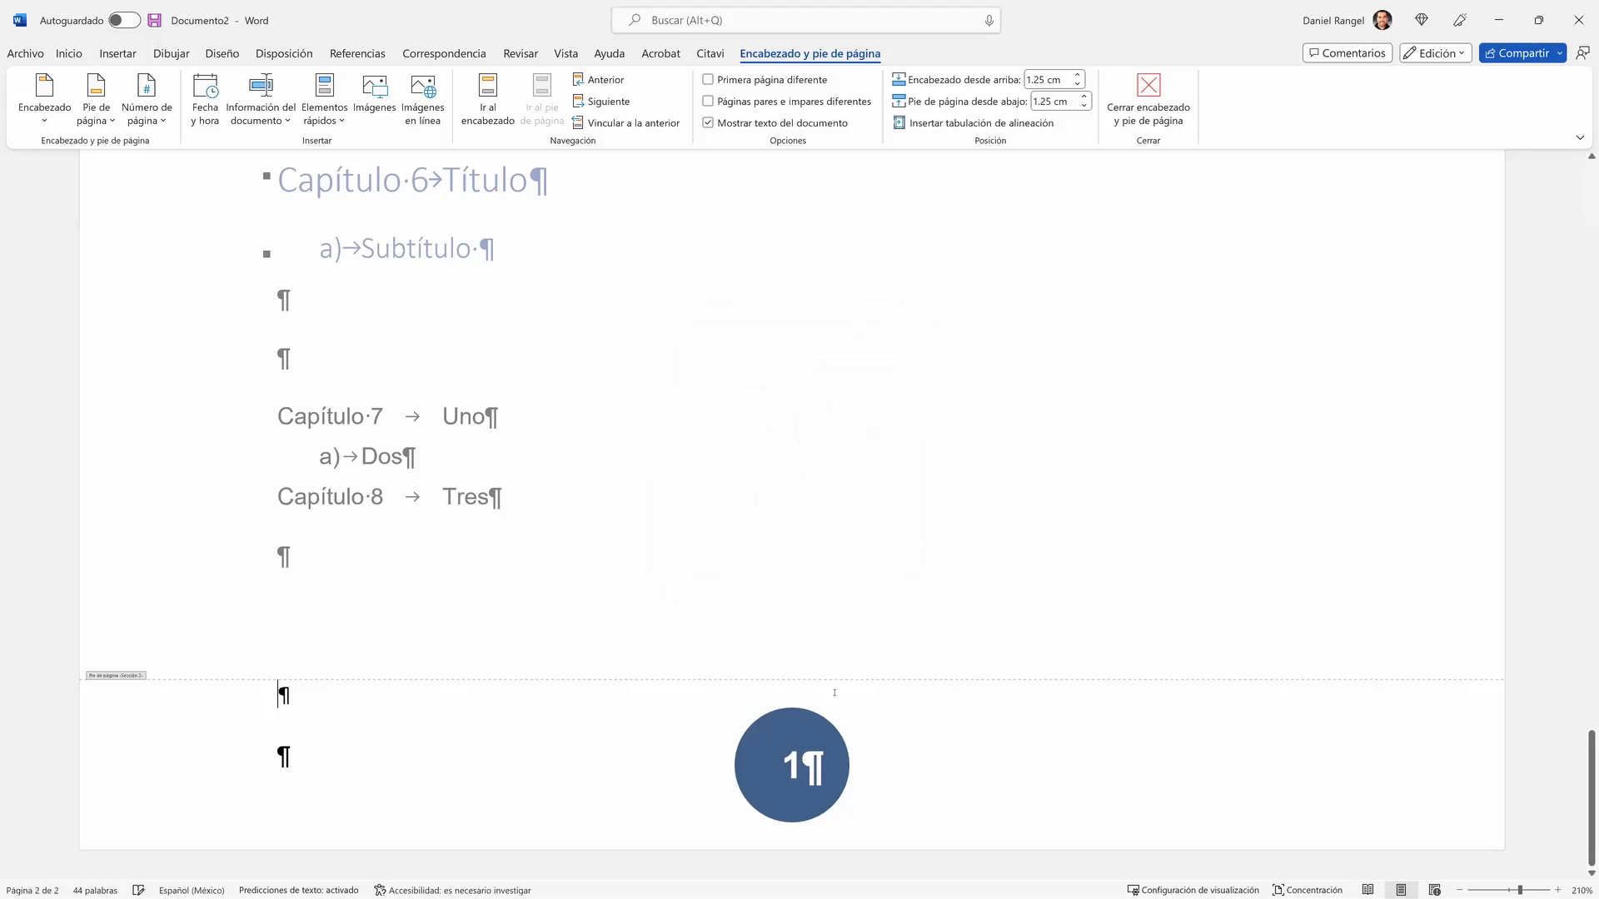
Delete the page number circle and its empty line from page 1's footer.
{"action": "scroll", "coordinate": [837, 516], "scroll_direction": "up", "scroll_amount": 2}
{"action": "scroll", "coordinate": [840, 525], "scroll_direction": "up", "scroll_amount": 10}
{"action": "scroll", "coordinate": [839, 524], "scroll_direction": "up", "scroll_amount": 5}
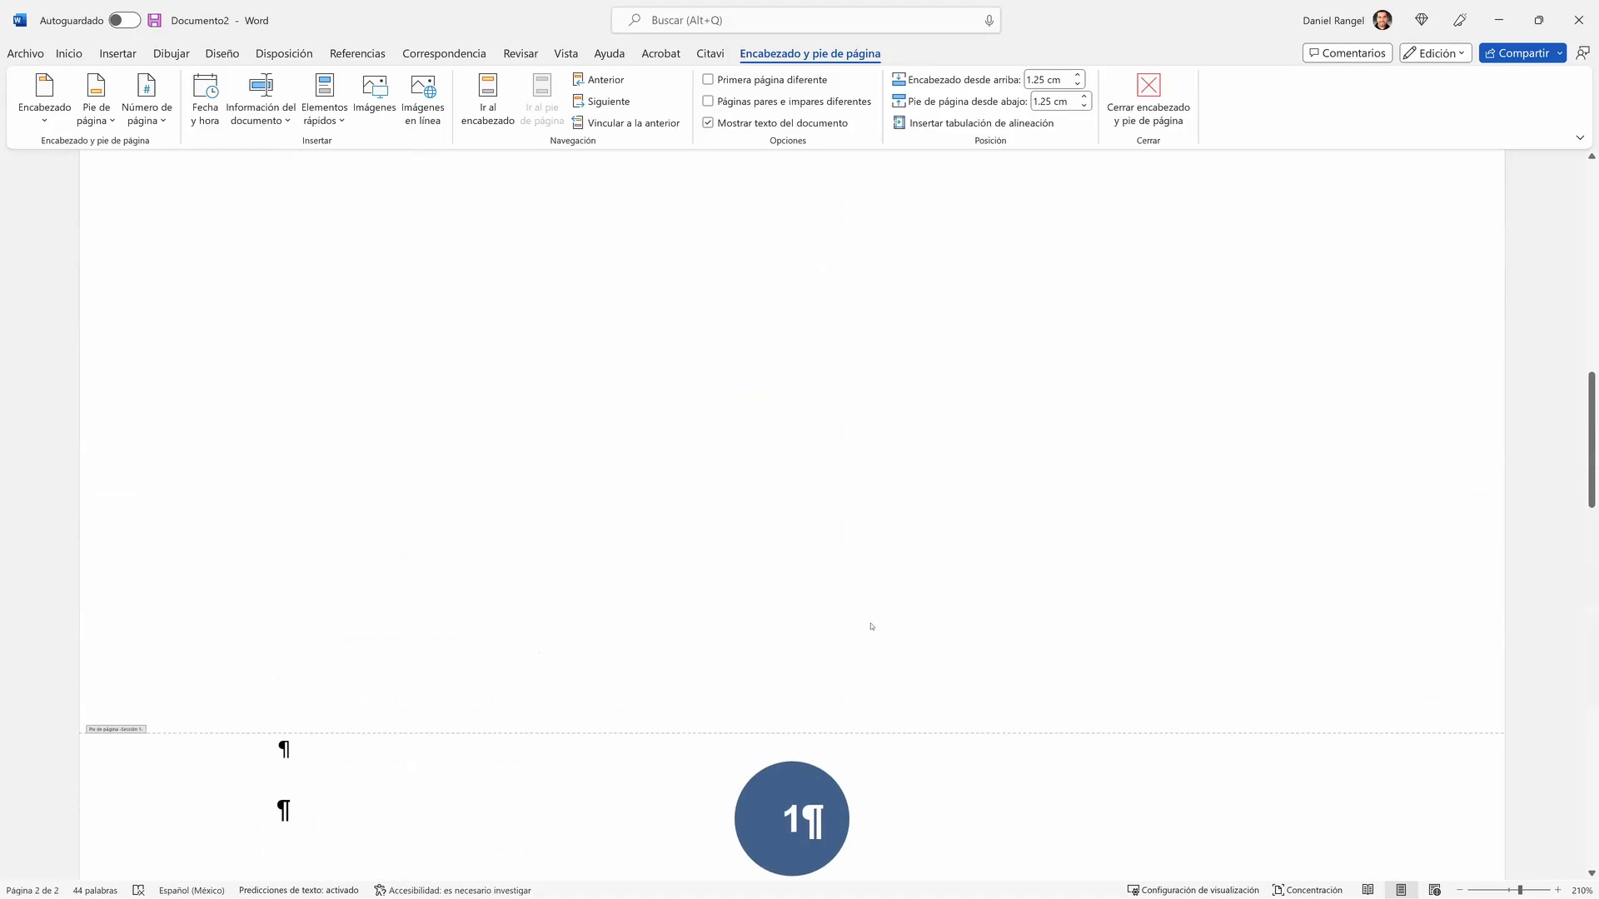
{"action": "scroll", "coordinate": [874, 739], "scroll_direction": "down", "scroll_amount": 4}
{"action": "scroll", "coordinate": [866, 583], "scroll_direction": "down", "scroll_amount": 1}
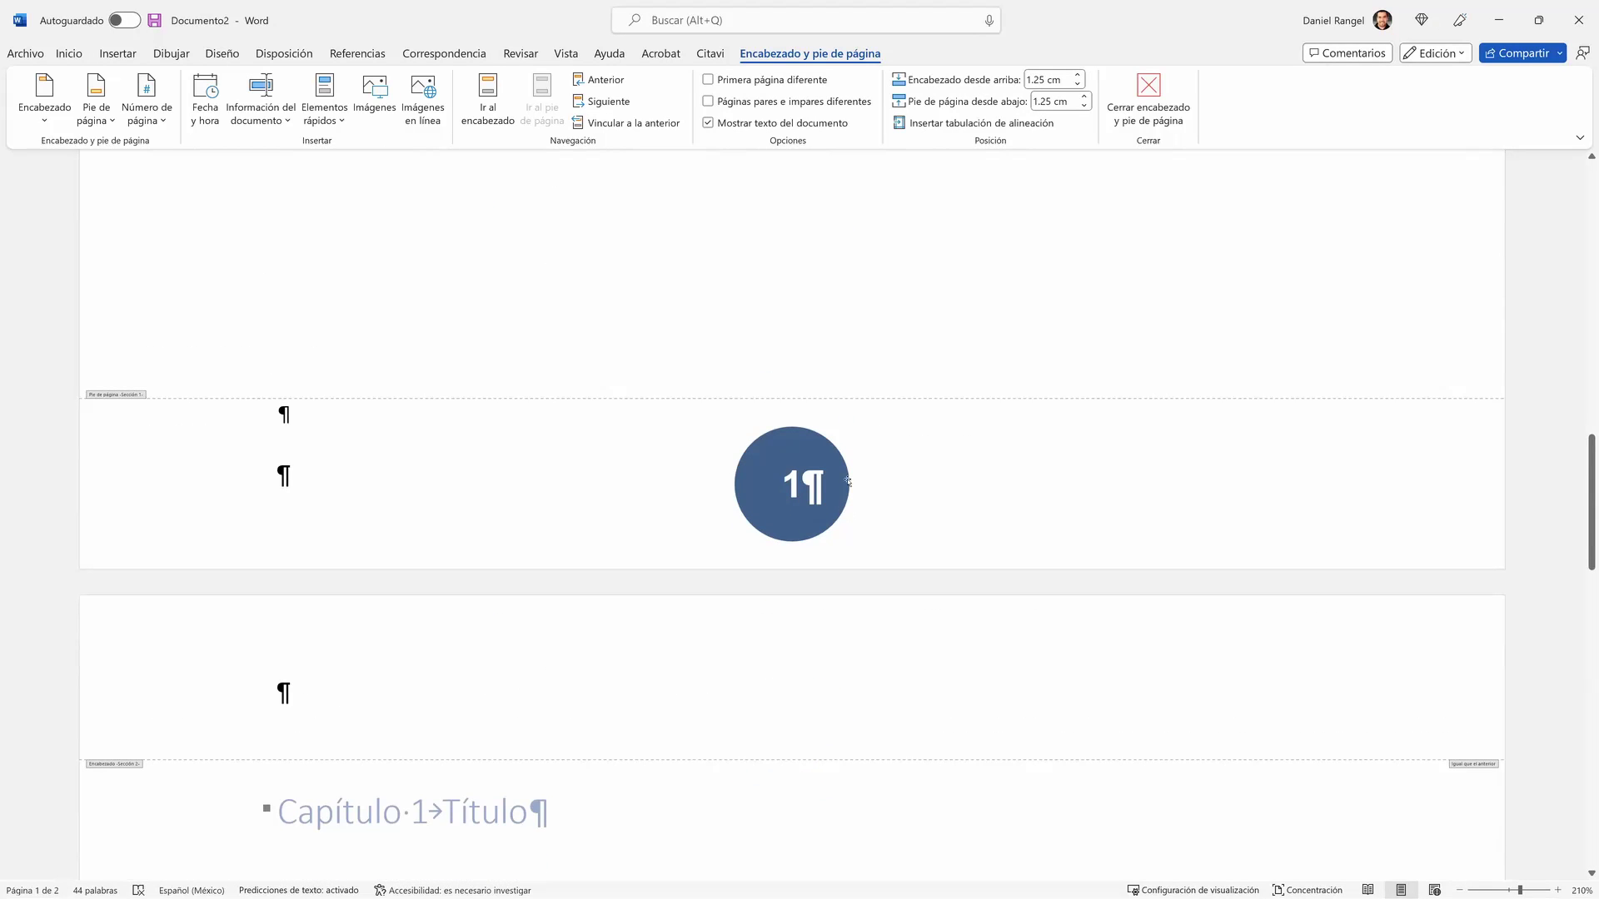
{"action": "left_click", "coordinate": [849, 483]}
{"action": "key", "text": "Delete"}
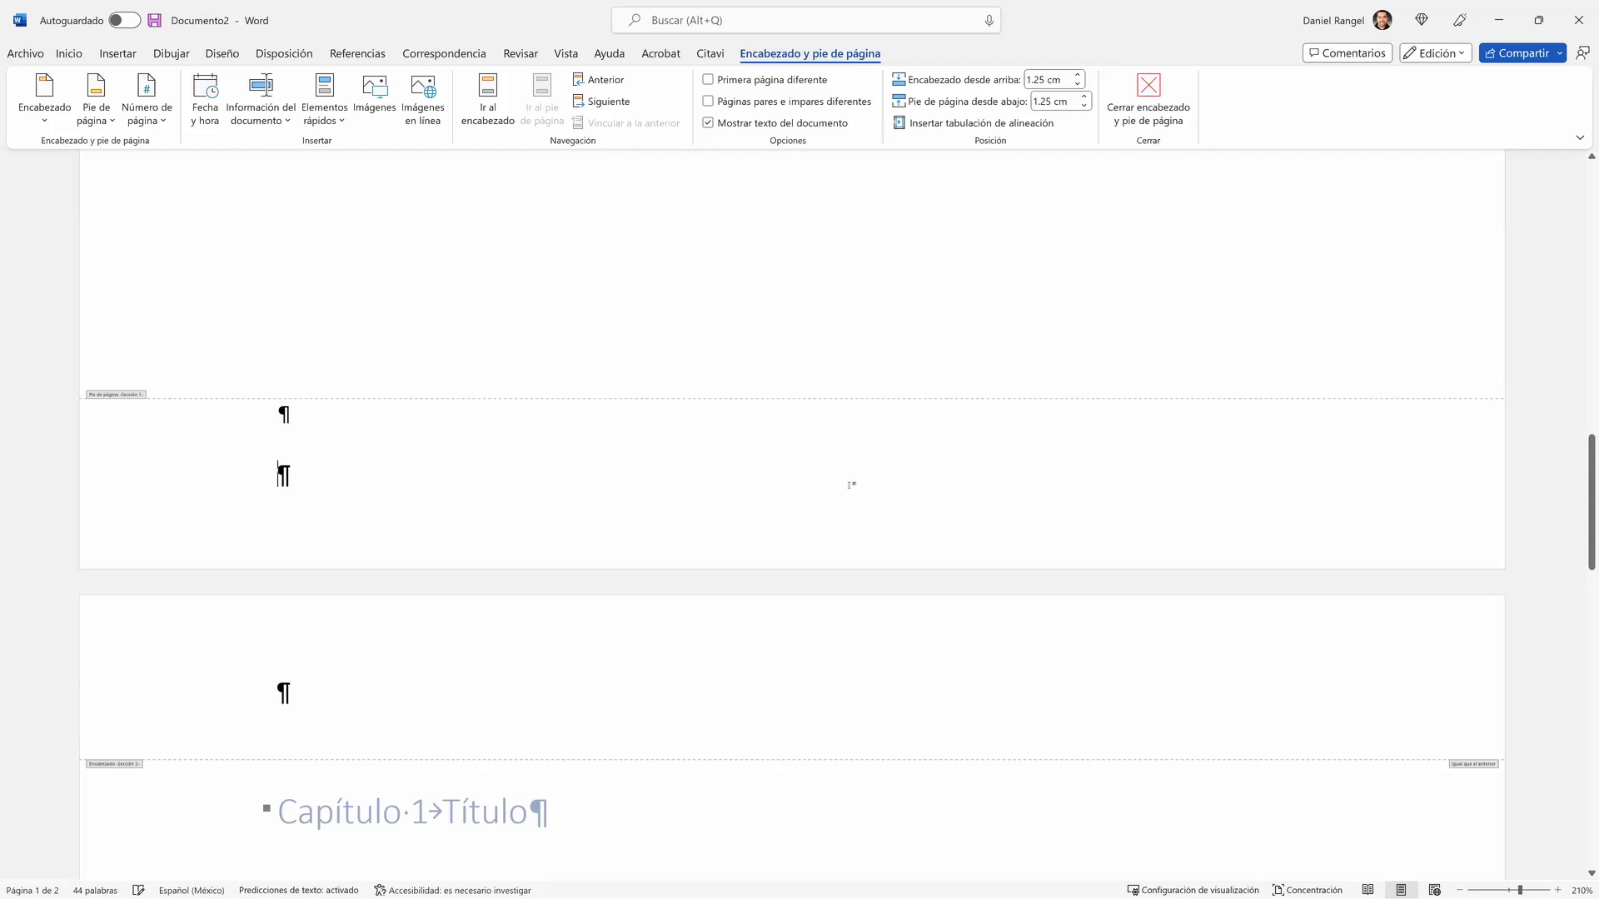
{"action": "key", "text": "BackSpace"}
Exit footer editing and return to the document body.
{"action": "scroll", "coordinate": [850, 484], "scroll_direction": "down", "scroll_amount": 1}
{"action": "scroll", "coordinate": [853, 489], "scroll_direction": "down", "scroll_amount": 13}
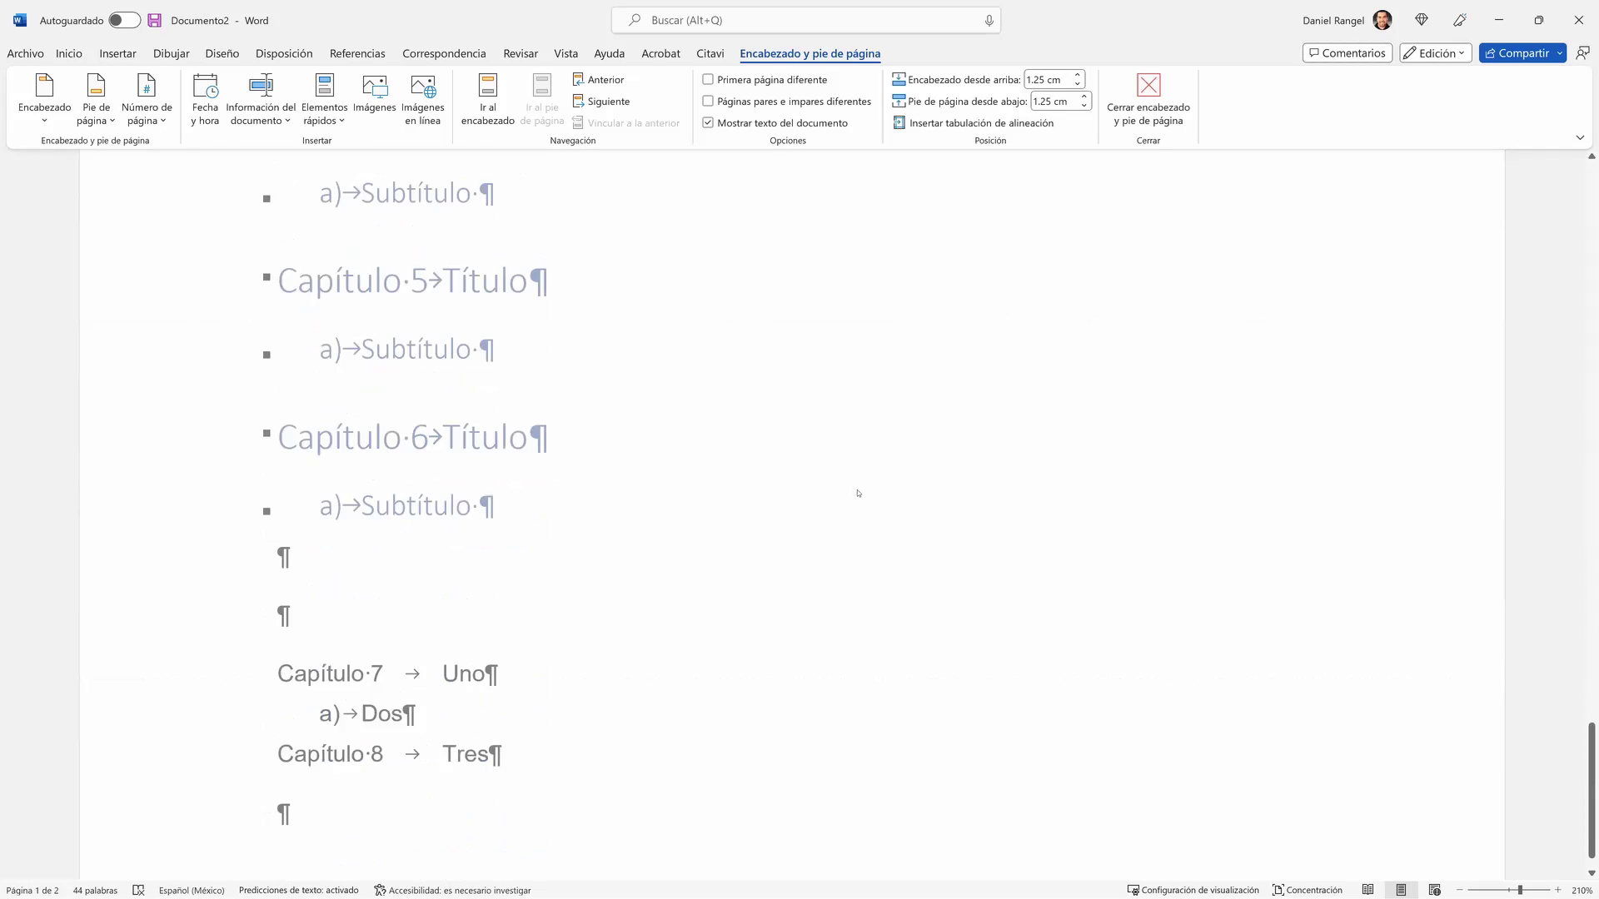
{"action": "scroll", "coordinate": [858, 493], "scroll_direction": "down", "scroll_amount": 3}
{"action": "scroll", "coordinate": [864, 531], "scroll_direction": "up", "scroll_amount": 2}
{"action": "scroll", "coordinate": [864, 525], "scroll_direction": "up", "scroll_amount": 8}
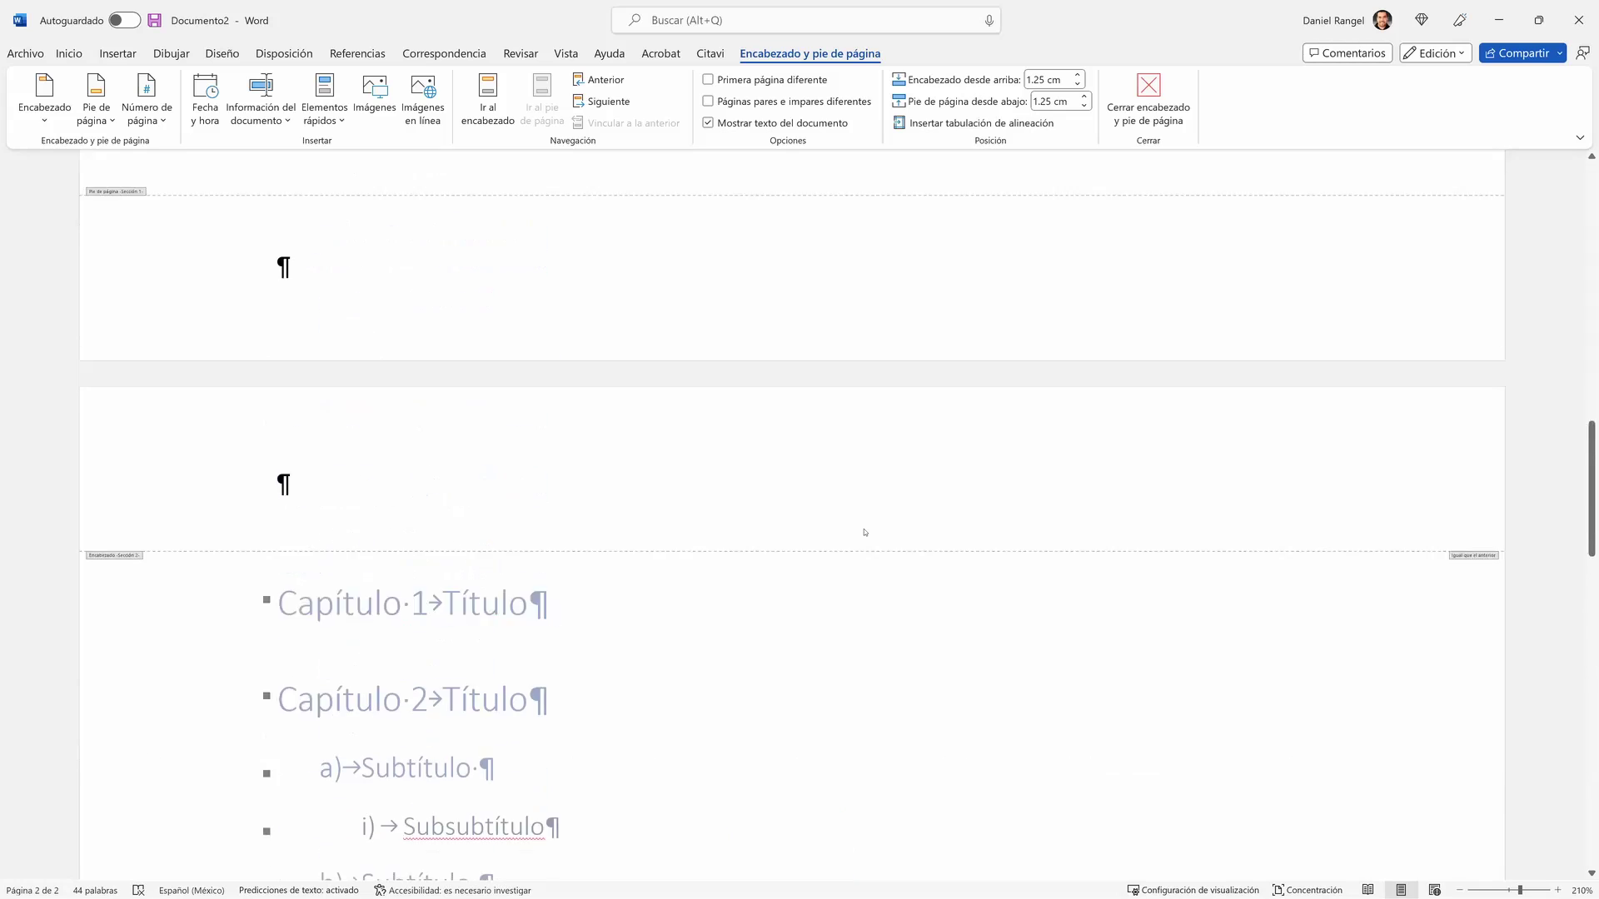
{"action": "scroll", "coordinate": [862, 508], "scroll_direction": "up", "scroll_amount": 5}
{"action": "scroll", "coordinate": [861, 491], "scroll_direction": "up", "scroll_amount": 2}
{"action": "double_click", "coordinate": [862, 490]}
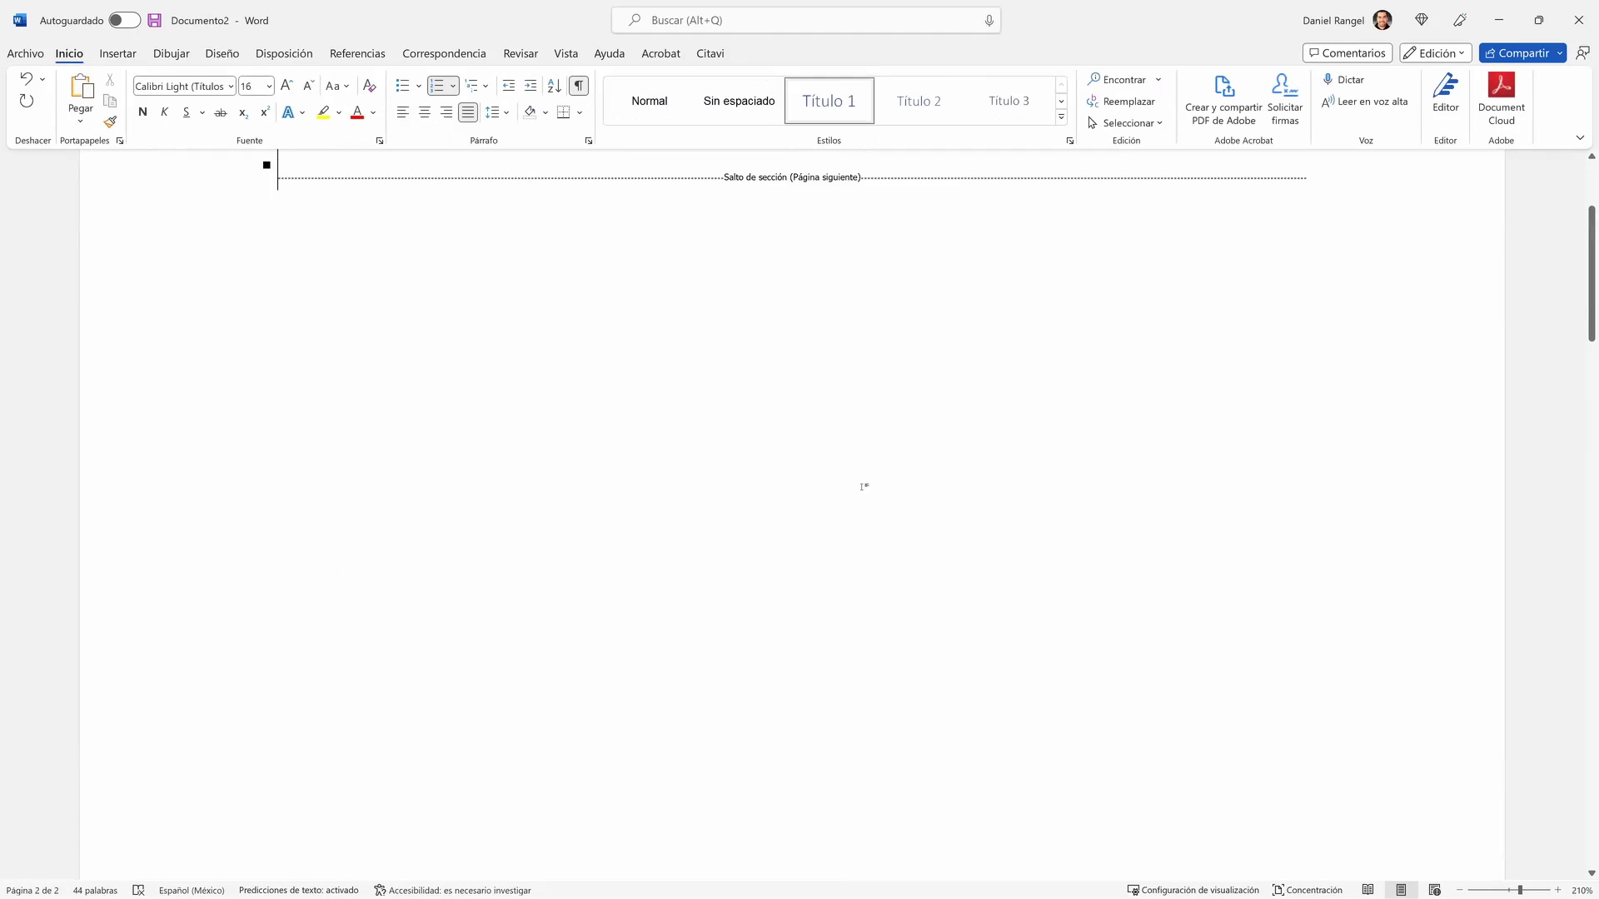
{"action": "scroll", "coordinate": [862, 487], "scroll_direction": "down", "scroll_amount": 3}
{"action": "scroll", "coordinate": [652, 489], "scroll_direction": "up", "scroll_amount": 3}
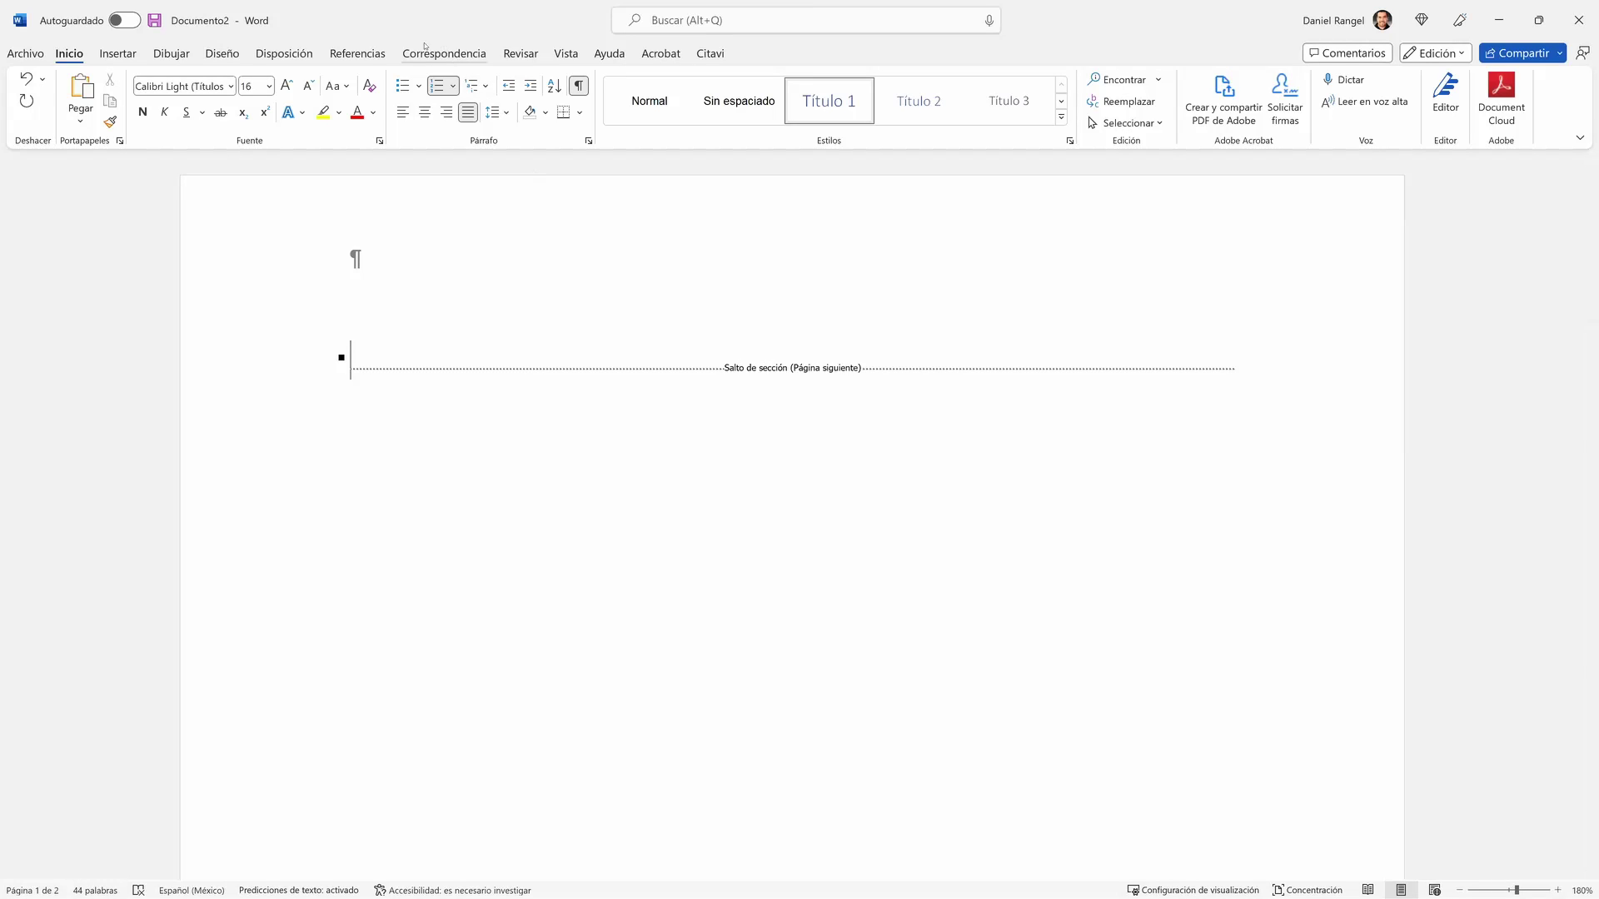
Insert an automatic table of contents from the Referencias tab.
{"action": "left_click", "coordinate": [358, 55]}
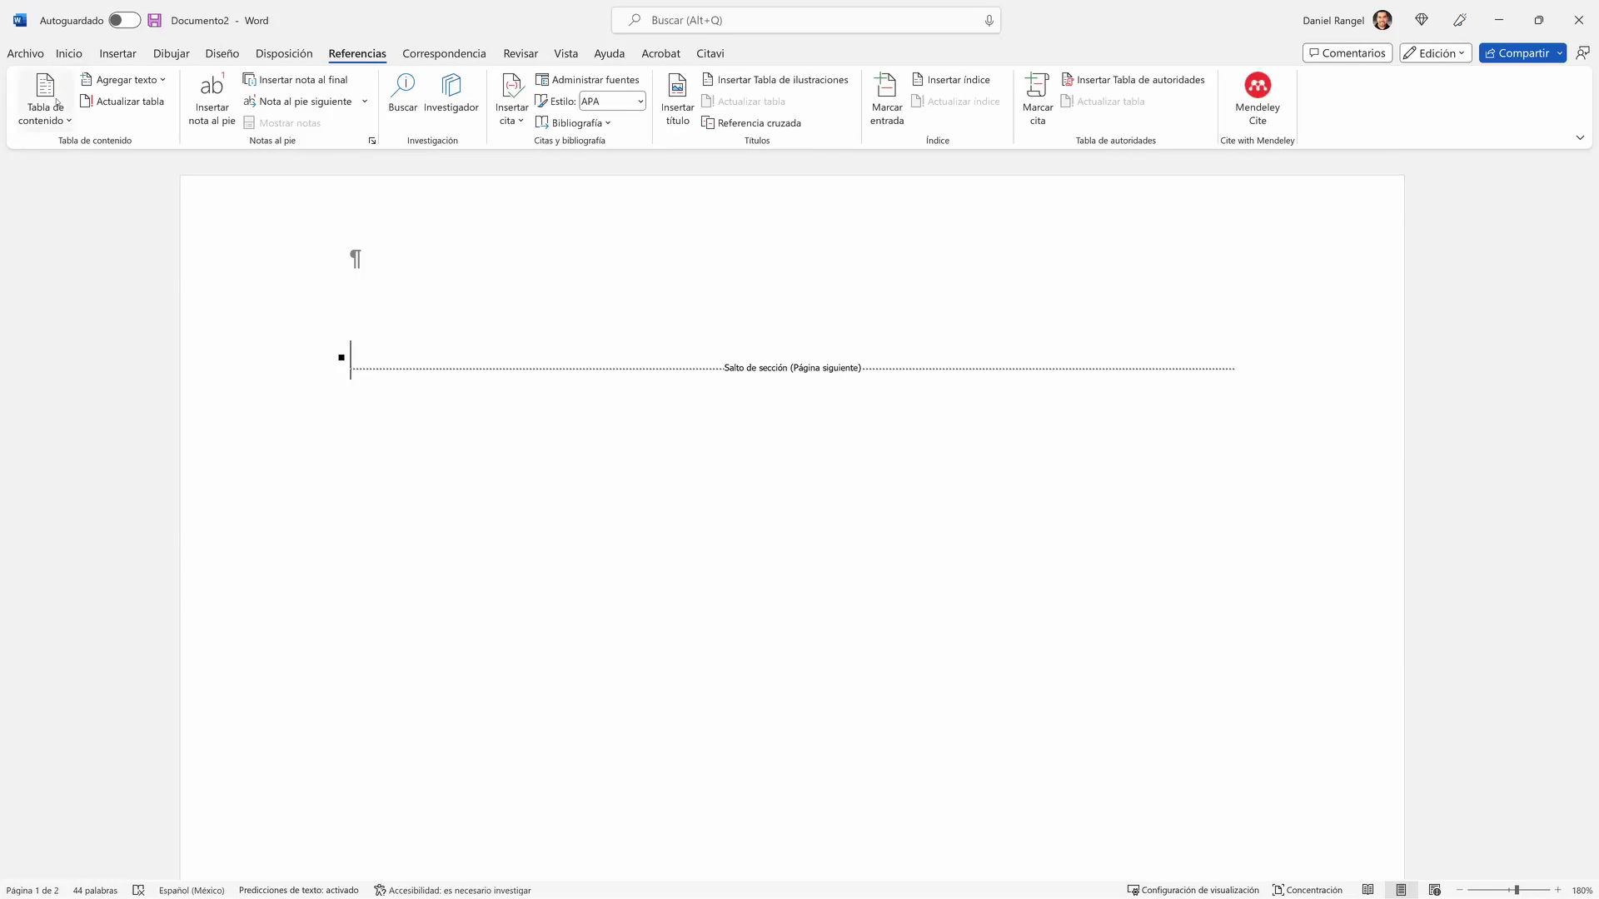
{"action": "left_click", "coordinate": [51, 102]}
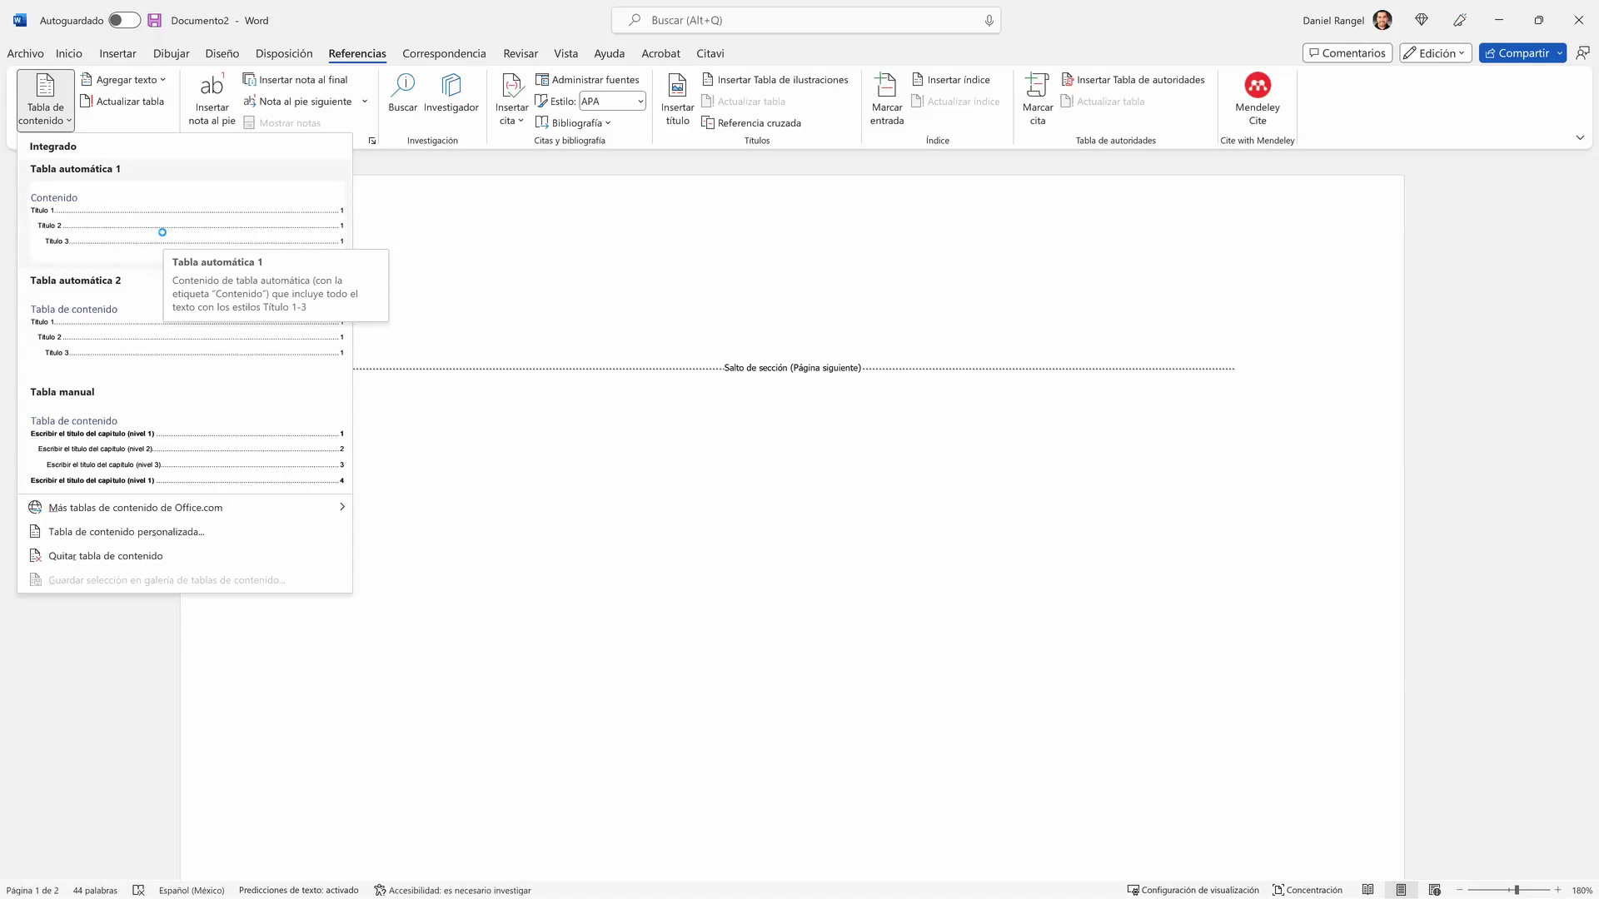
{"action": "left_click", "coordinate": [164, 235]}
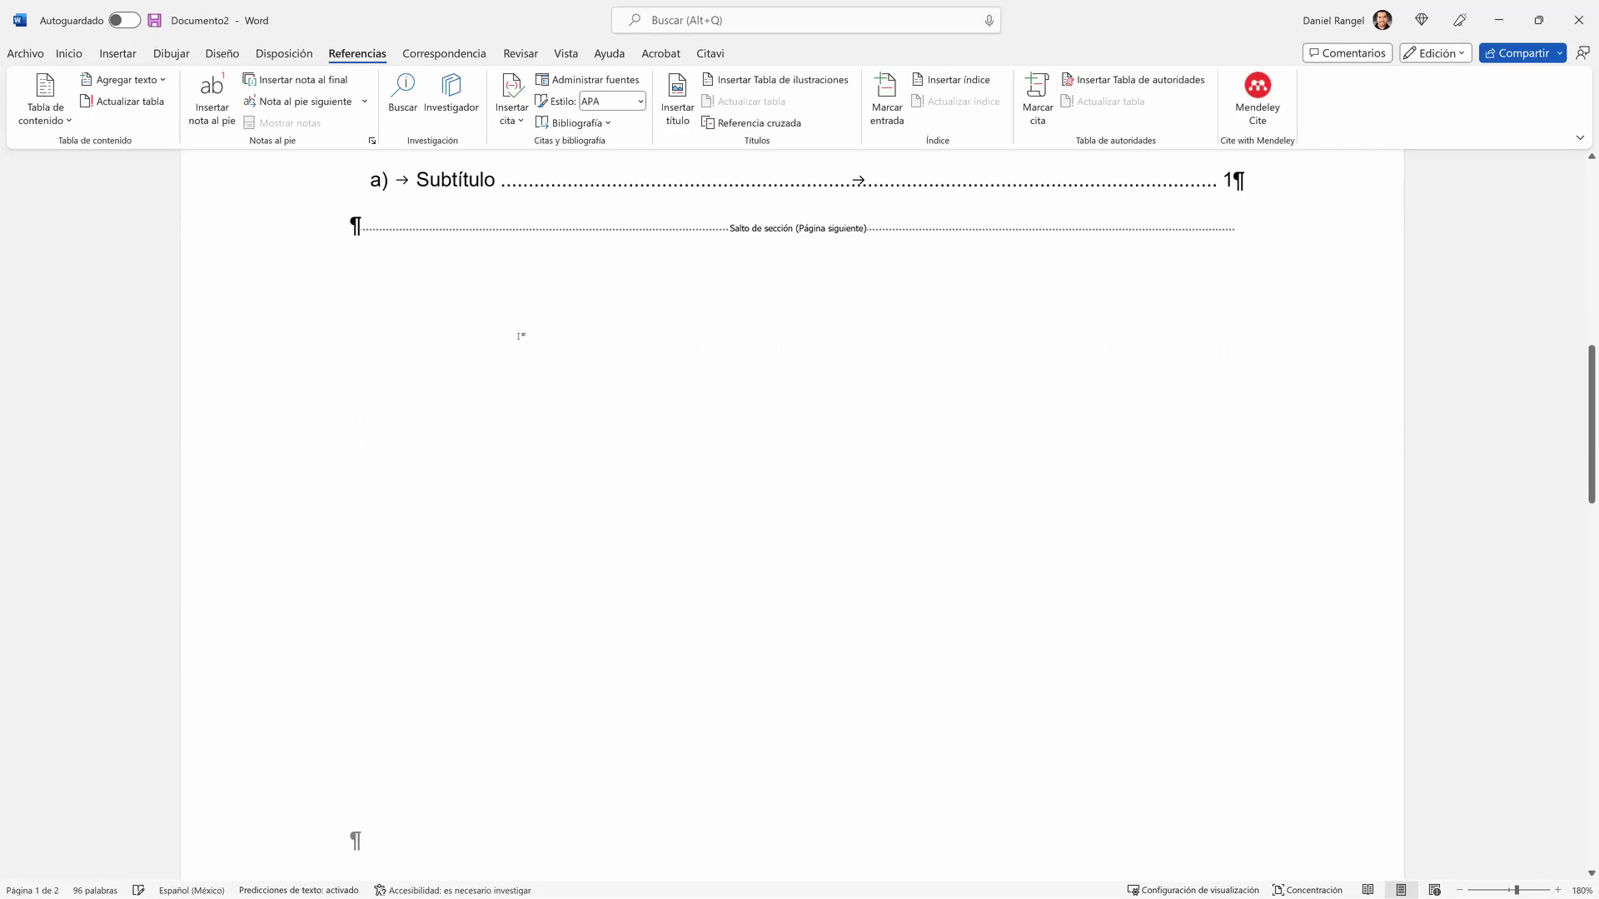
{"action": "scroll", "coordinate": [521, 333], "scroll_direction": "up", "scroll_amount": 2}
{"action": "scroll", "coordinate": [533, 341], "scroll_direction": "up", "scroll_amount": 2}
{"action": "scroll", "coordinate": [545, 349], "scroll_direction": "up", "scroll_amount": 3}
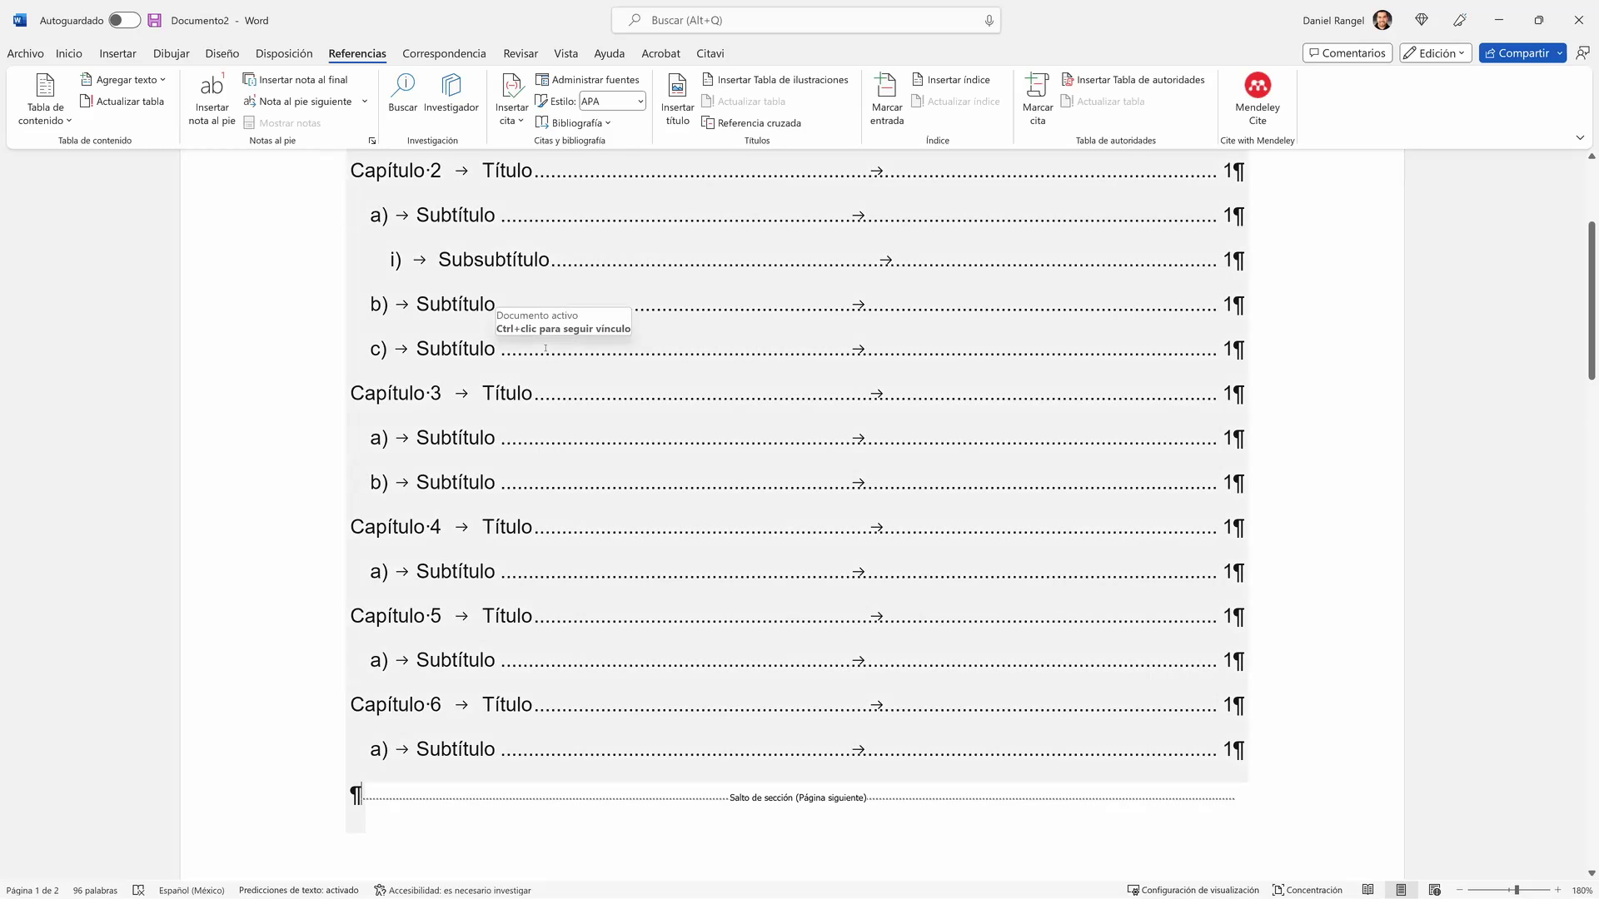
{"action": "scroll", "coordinate": [545, 348], "scroll_direction": "up", "scroll_amount": 3}
{"action": "scroll", "coordinate": [525, 341], "scroll_direction": "up", "scroll_amount": 1}
Add a page break before Capítulo 6 with Ctrl+Enter, then return to the table of contents.
{"action": "scroll", "coordinate": [505, 338], "scroll_direction": "down", "scroll_amount": 1}
{"action": "scroll", "coordinate": [506, 340], "scroll_direction": "down", "scroll_amount": 5}
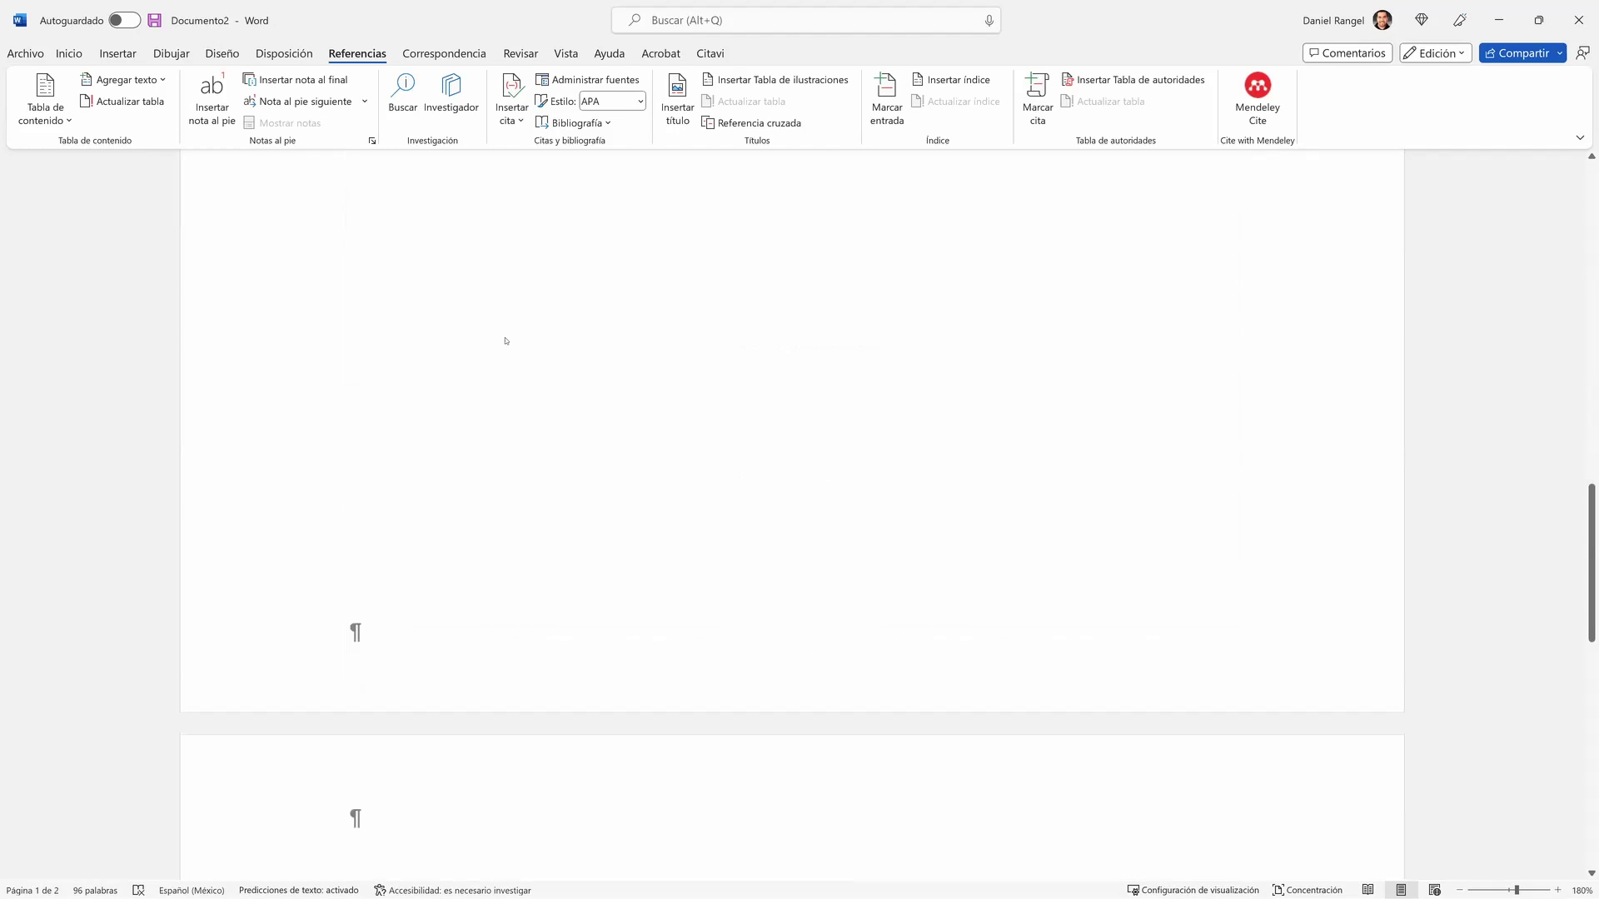
{"action": "scroll", "coordinate": [500, 350], "scroll_direction": "down", "scroll_amount": 3}
{"action": "scroll", "coordinate": [399, 398], "scroll_direction": "down", "scroll_amount": 8}
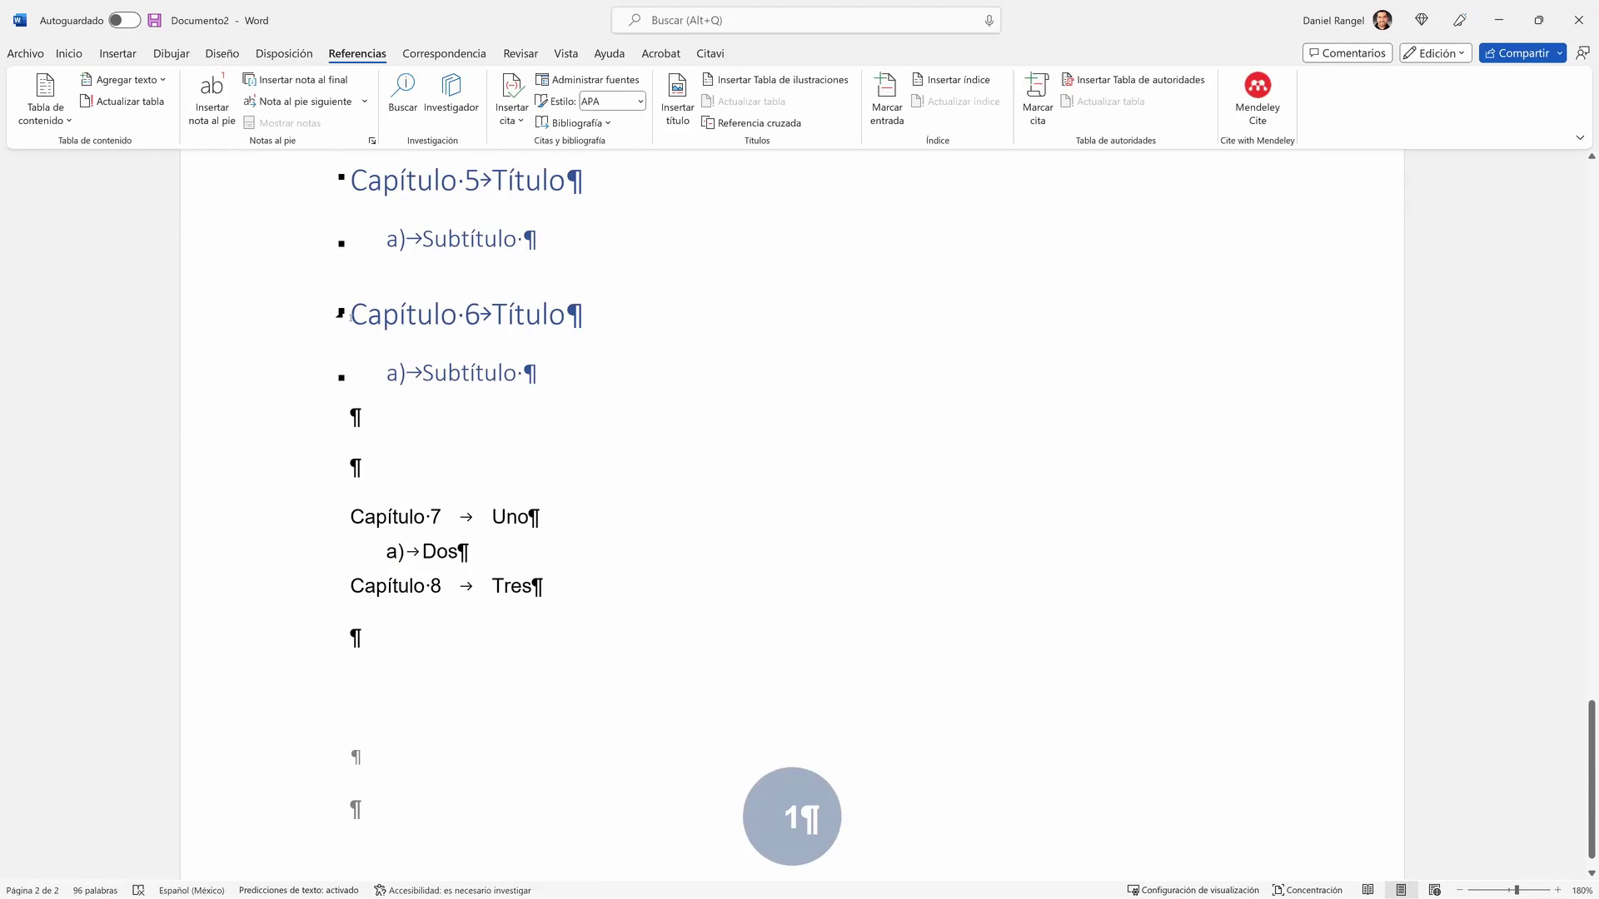
{"action": "mouse_move", "coordinate": [461, 372]}
{"action": "key", "text": "ctrl+Return"}
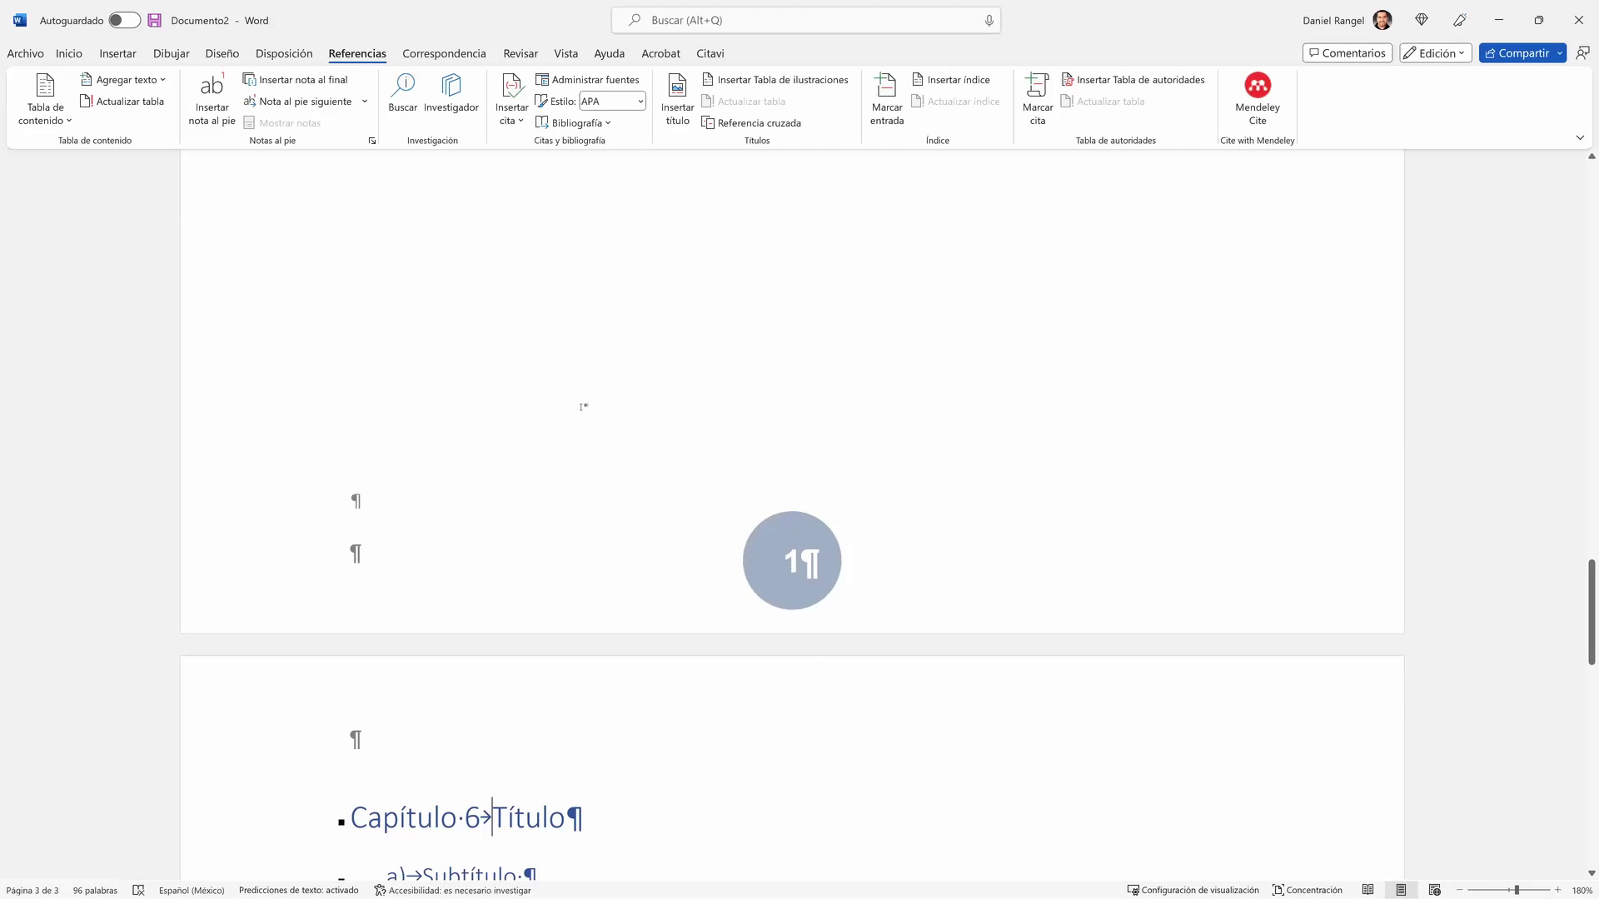
{"action": "scroll", "coordinate": [583, 407], "scroll_direction": "up", "scroll_amount": 5}
{"action": "scroll", "coordinate": [583, 407], "scroll_direction": "up", "scroll_amount": 3}
{"action": "scroll", "coordinate": [583, 406], "scroll_direction": "up", "scroll_amount": 4}
{"action": "scroll", "coordinate": [583, 406], "scroll_direction": "up", "scroll_amount": 3}
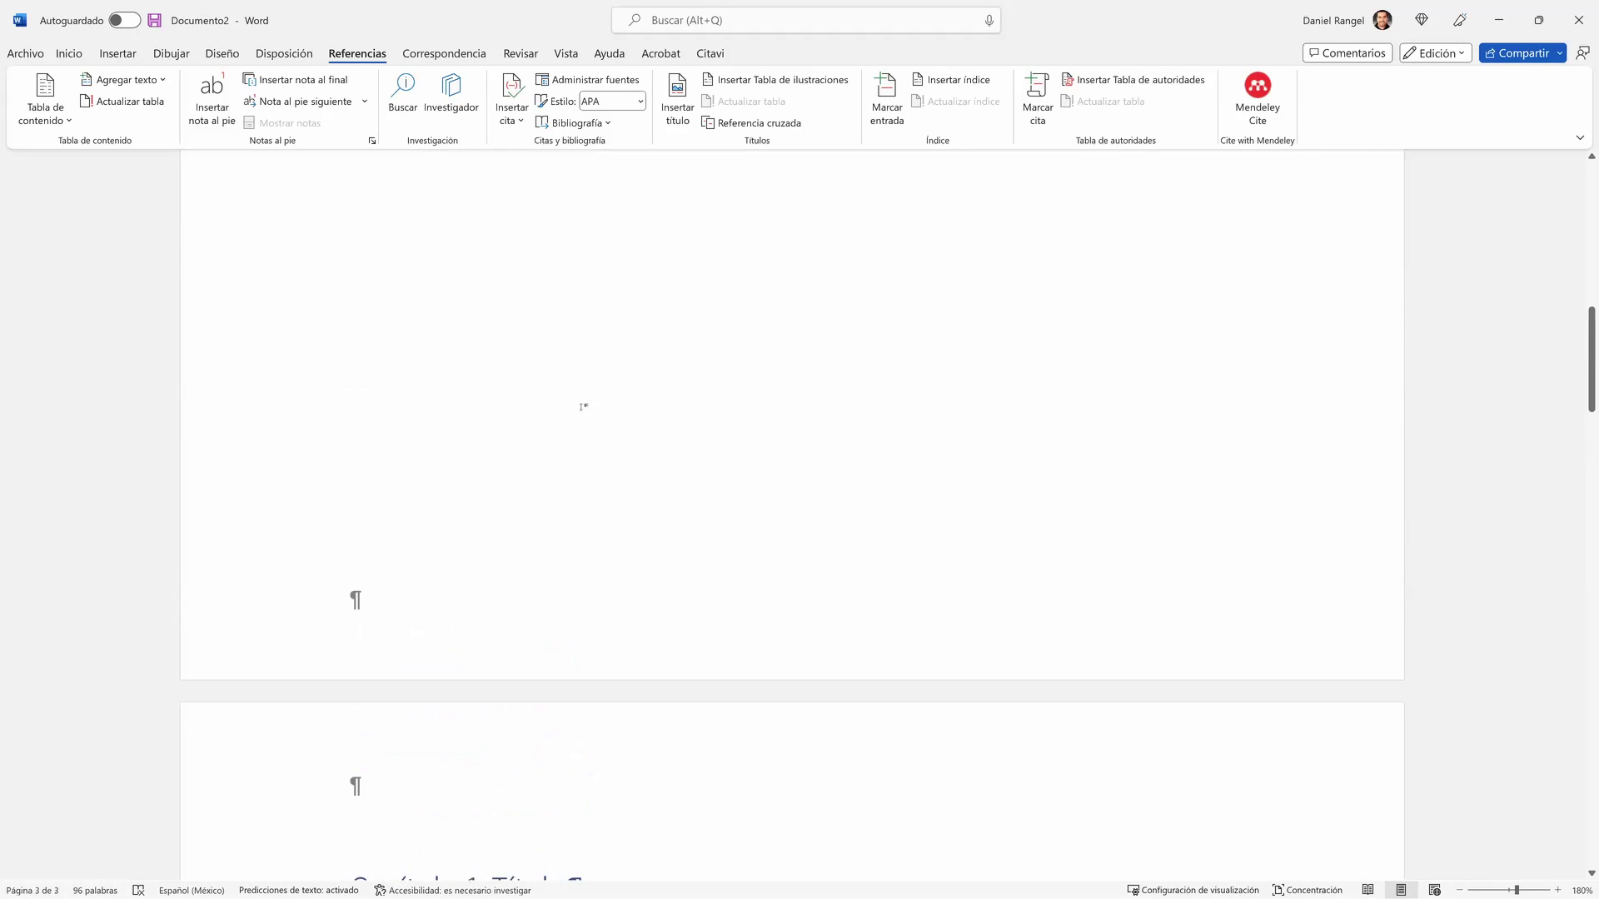
{"action": "scroll", "coordinate": [583, 406], "scroll_direction": "up", "scroll_amount": 5}
{"action": "scroll", "coordinate": [550, 403], "scroll_direction": "up", "scroll_amount": 3}
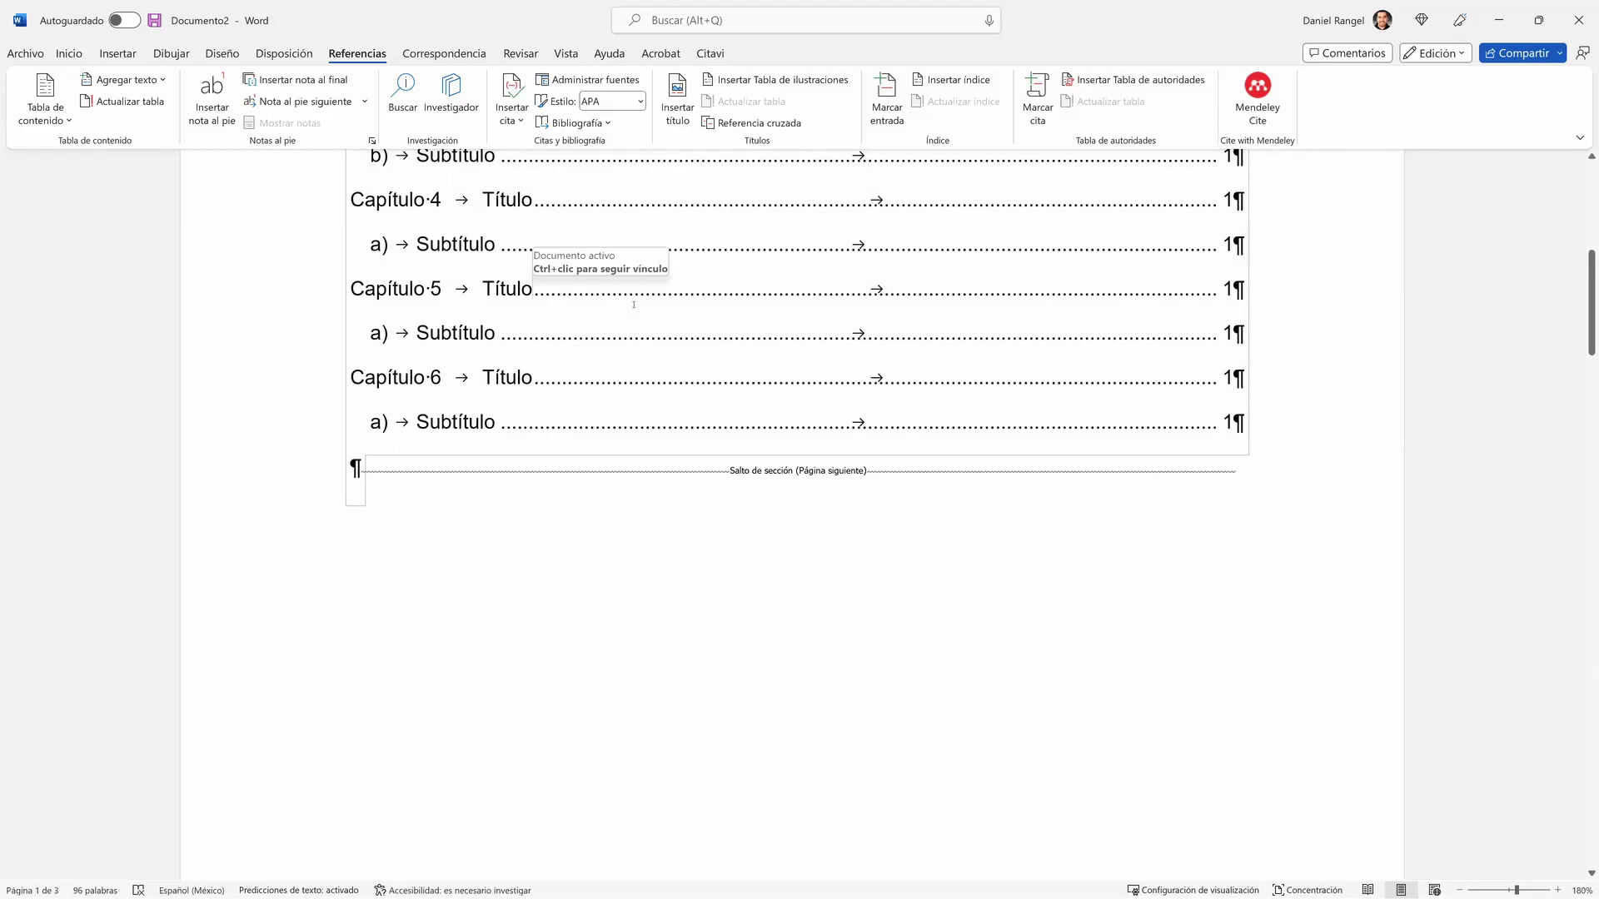
{"action": "scroll", "coordinate": [583, 308], "scroll_direction": "up", "scroll_amount": 3}
{"action": "scroll", "coordinate": [416, 325], "scroll_direction": "up", "scroll_amount": 3}
{"action": "scroll", "coordinate": [309, 329], "scroll_direction": "up", "scroll_amount": 1}
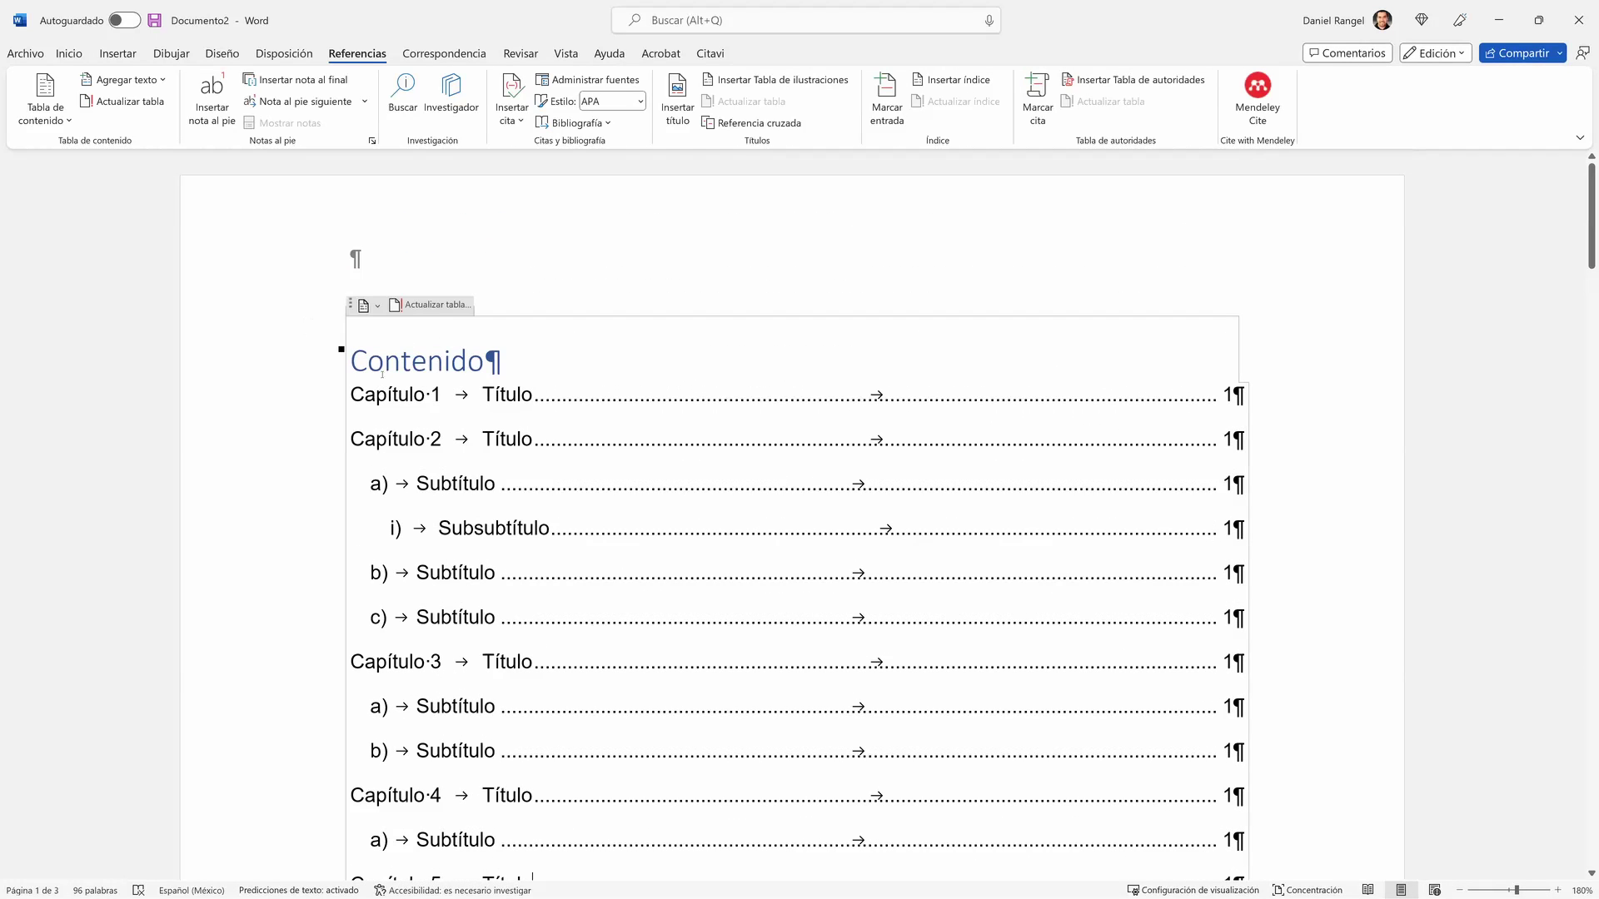
Update the entire table of contents so the Capítulo 6 entries show page 2.
{"action": "left_click", "coordinate": [429, 305]}
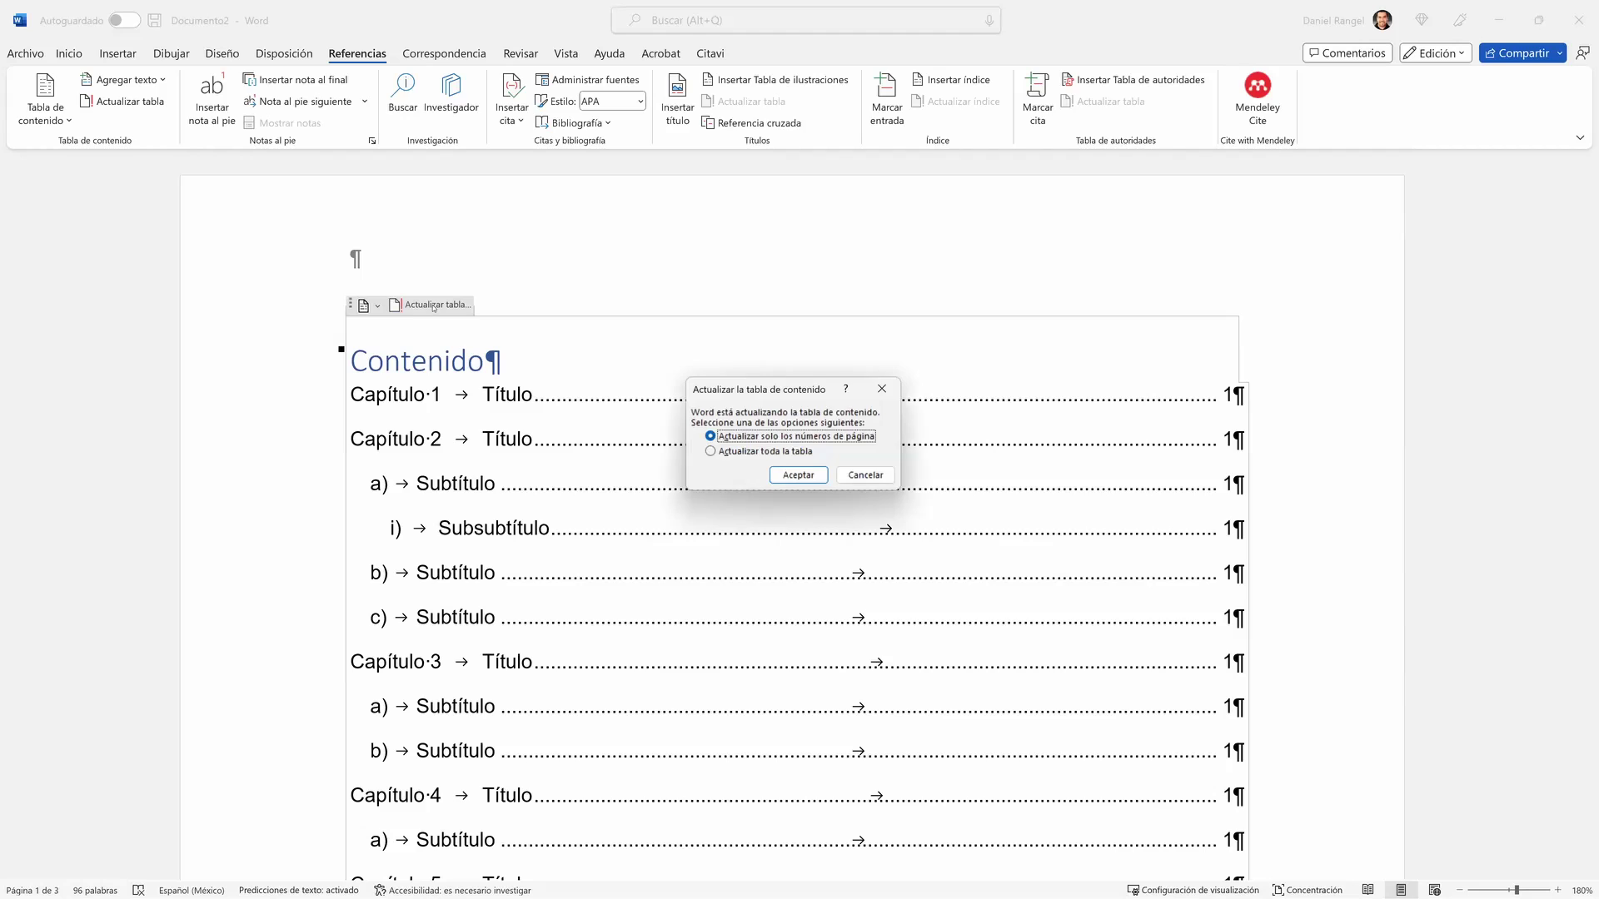
{"action": "left_click", "coordinate": [728, 456]}
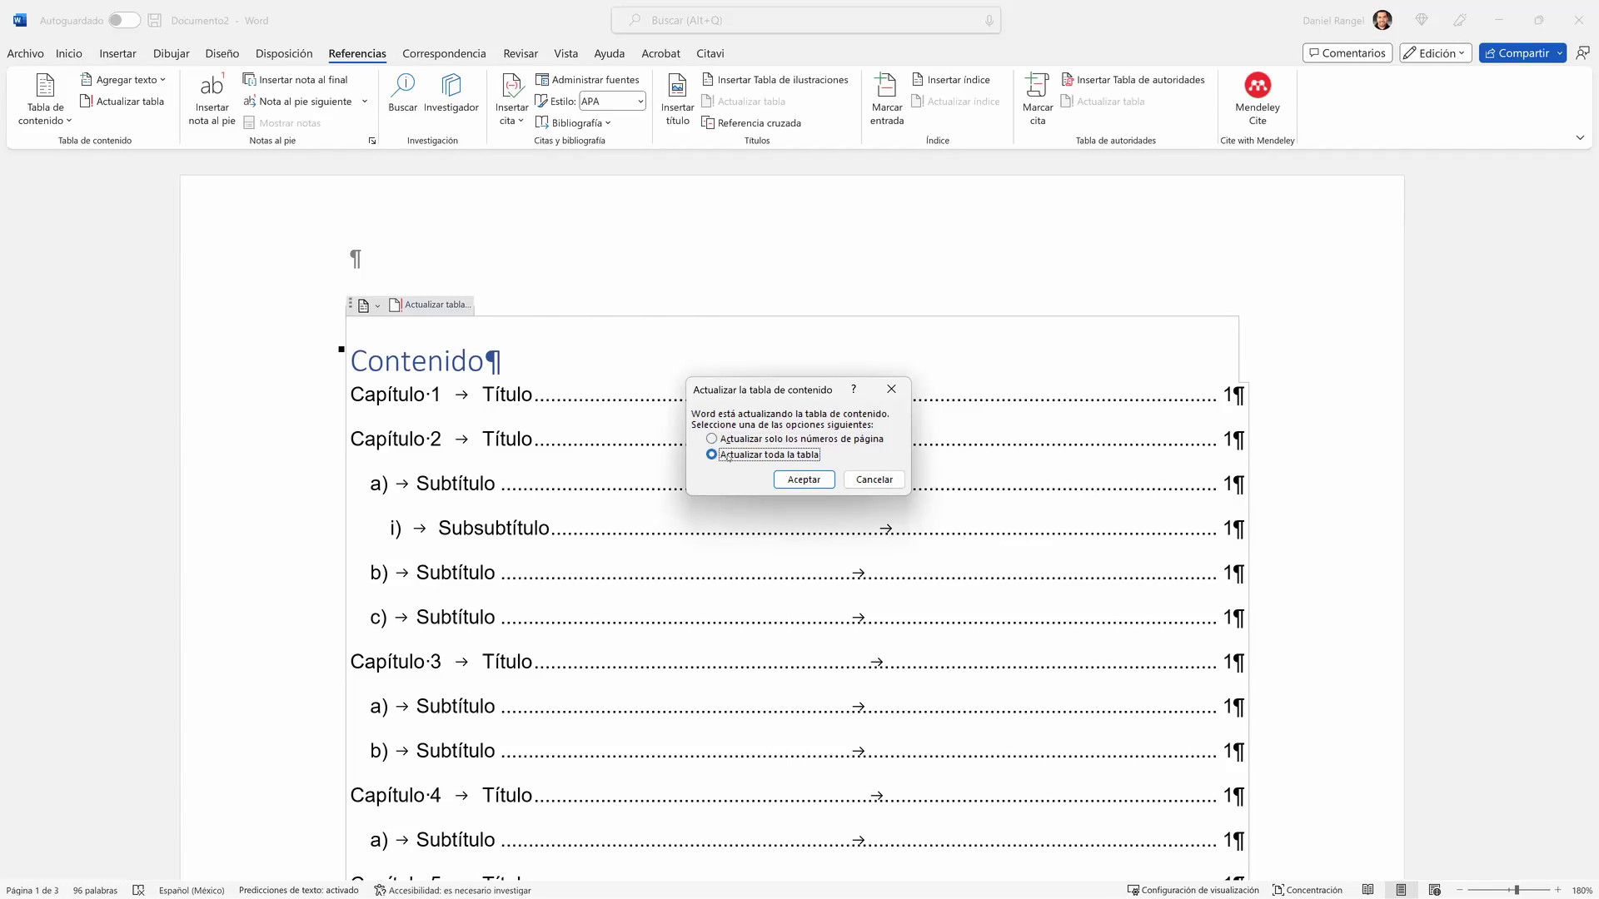
{"action": "left_click", "coordinate": [804, 479]}
{"action": "scroll", "coordinate": [813, 478], "scroll_direction": "down", "scroll_amount": 5}
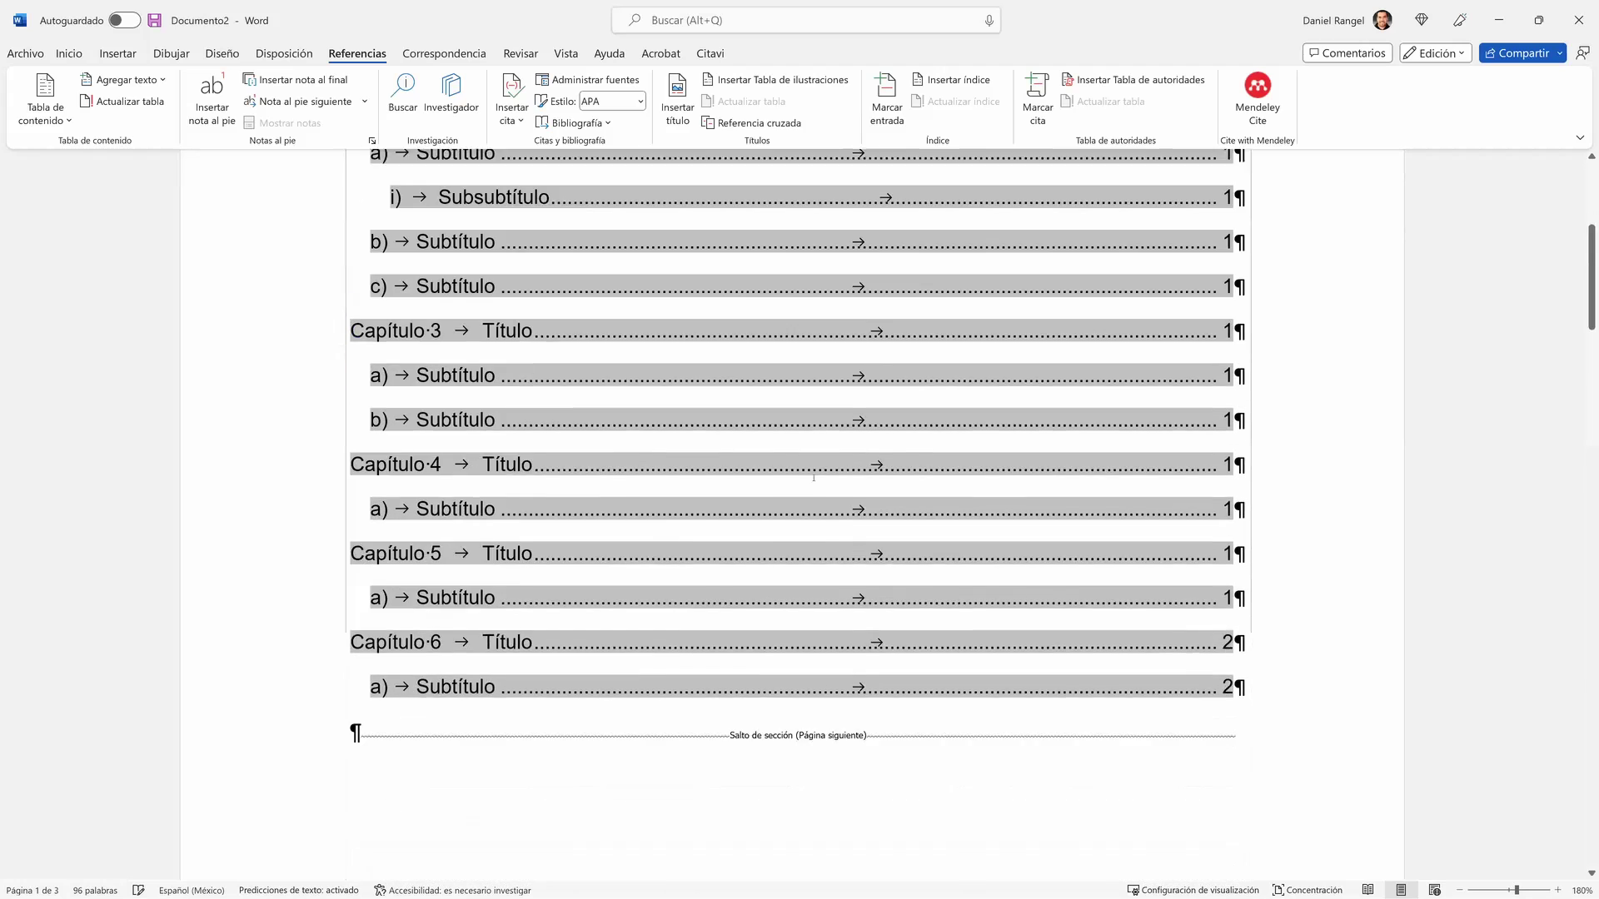
{"action": "scroll", "coordinate": [828, 383], "scroll_direction": "down", "scroll_amount": 5}
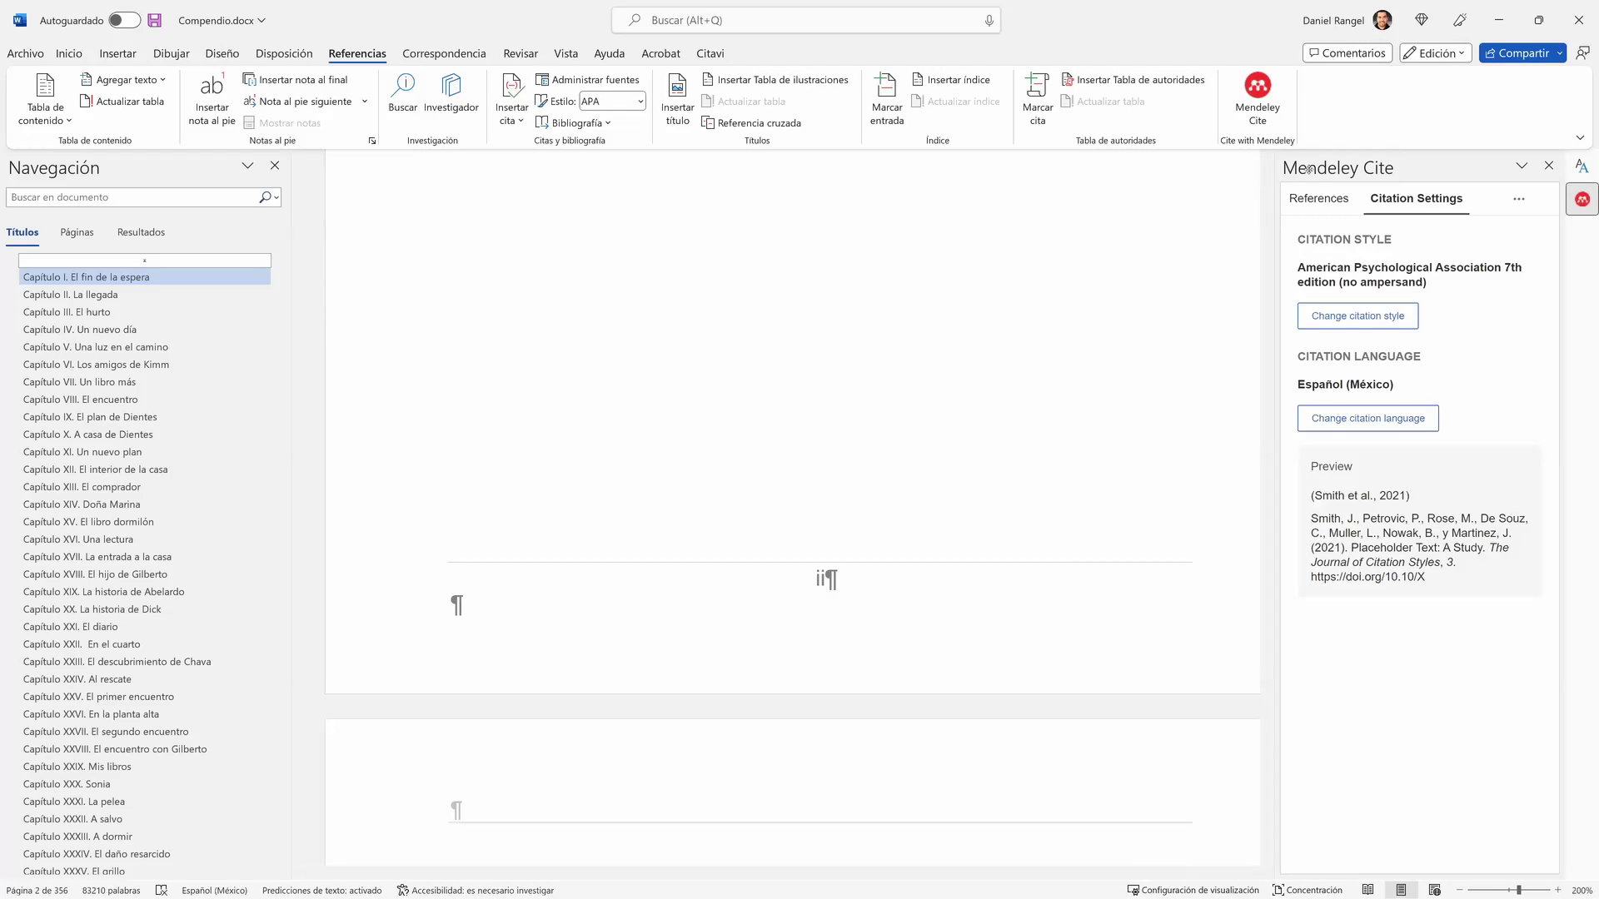
Show Mendeley Cite's References list and select the 2022 citation after "hijos míos".
{"action": "left_click", "coordinate": [1316, 197]}
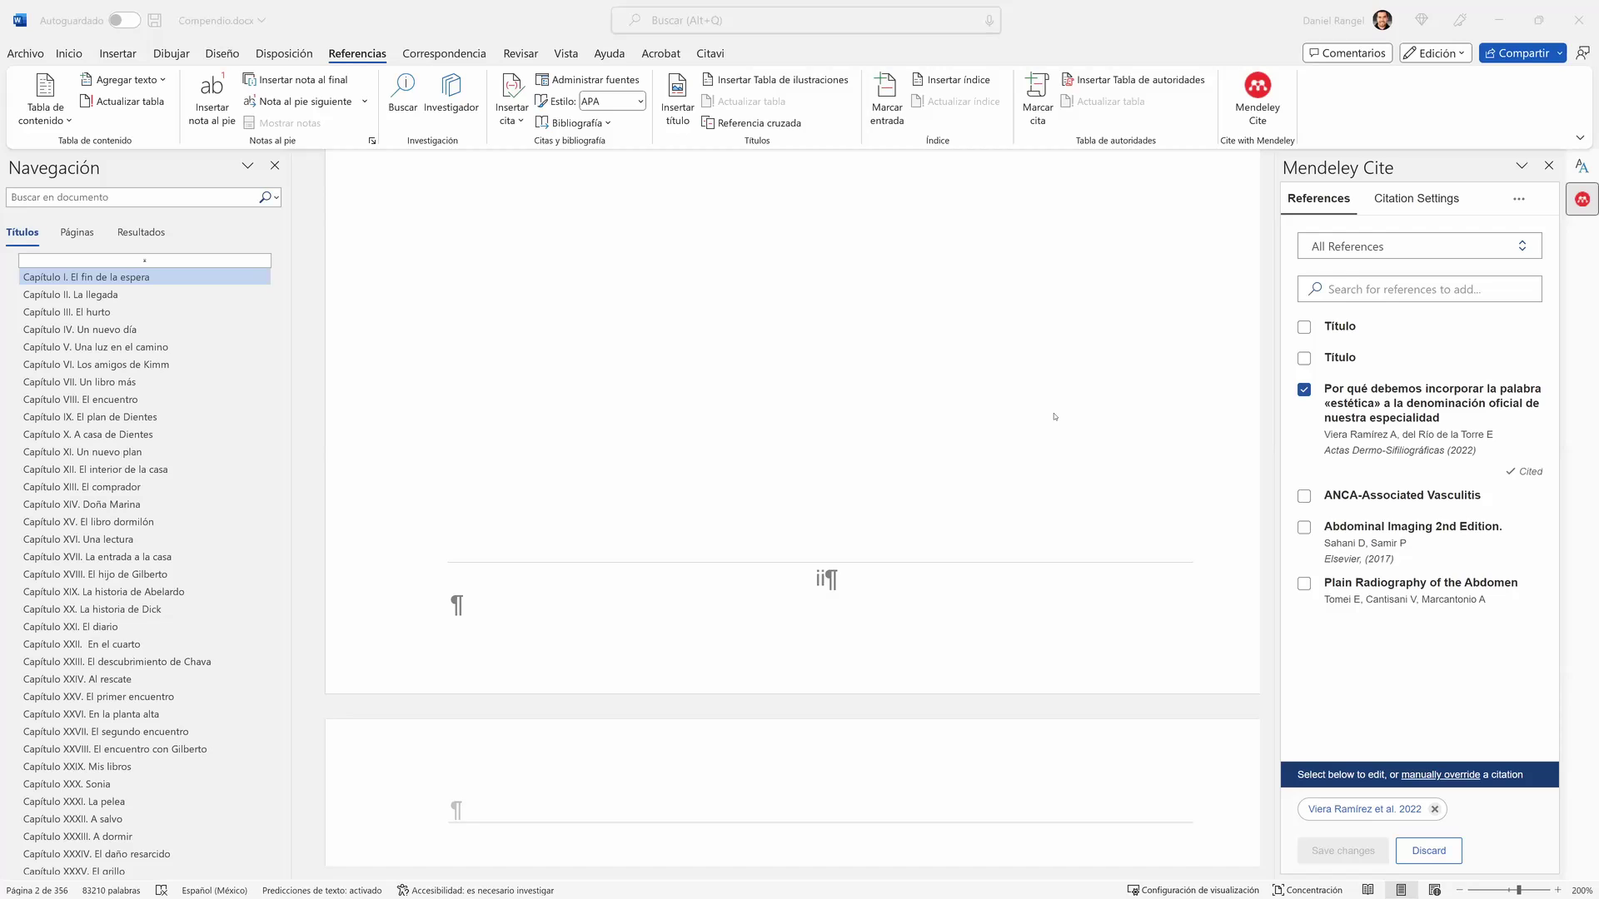
{"action": "scroll", "coordinate": [1054, 417], "scroll_direction": "up", "scroll_amount": 5}
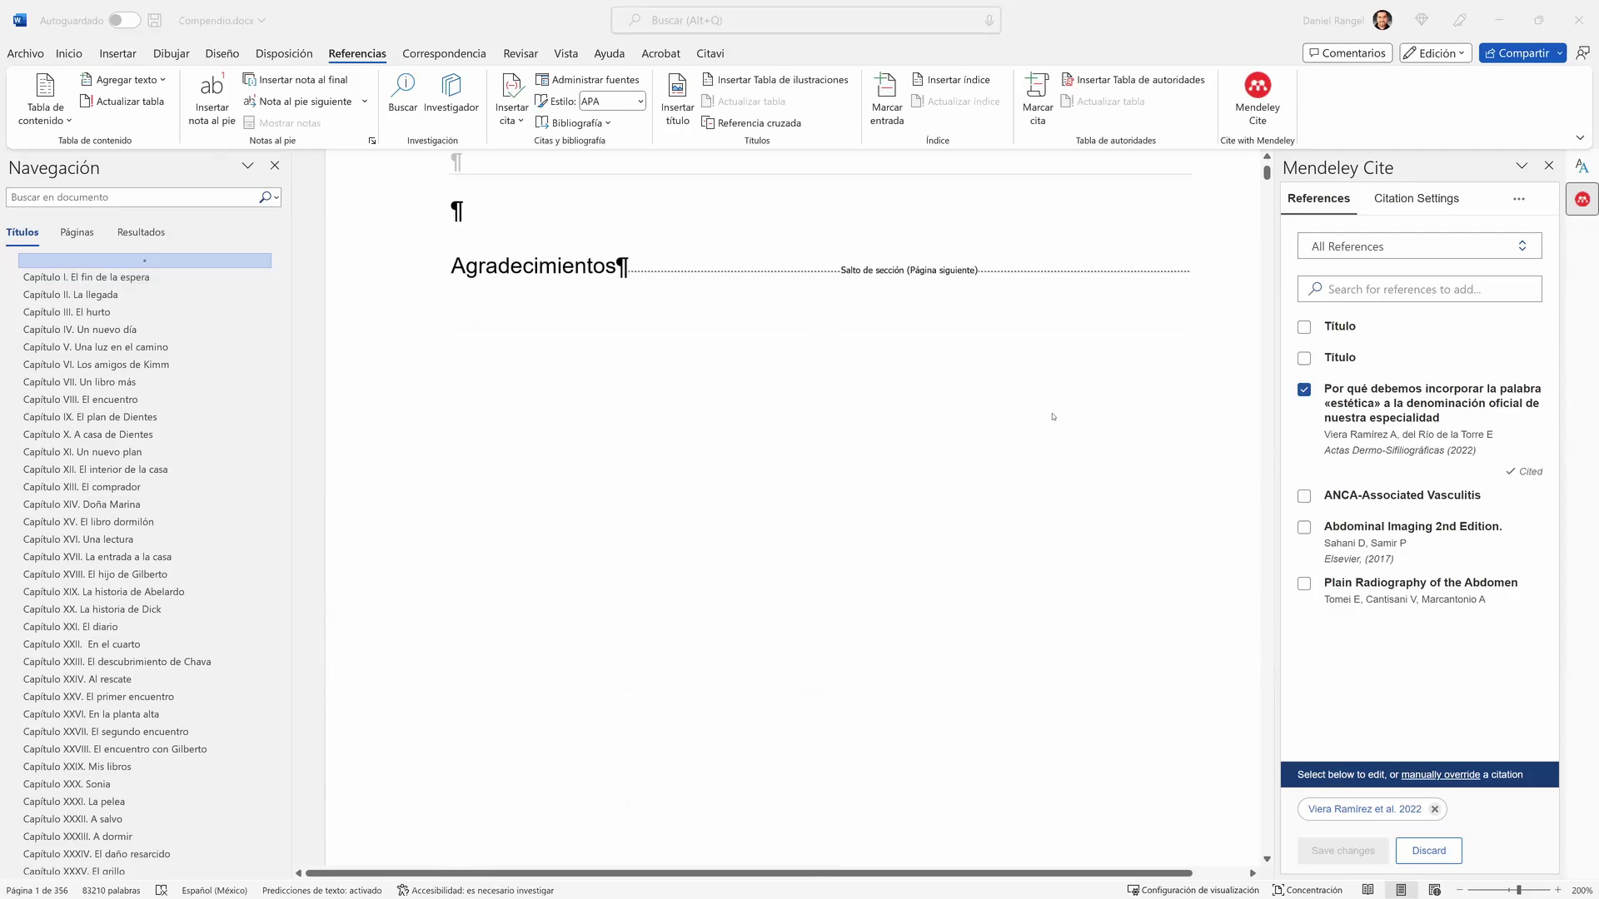
{"action": "scroll", "coordinate": [1053, 416], "scroll_direction": "up", "scroll_amount": 3}
{"action": "scroll", "coordinate": [1053, 416], "scroll_direction": "up", "scroll_amount": 3}
{"action": "scroll", "coordinate": [1052, 416], "scroll_direction": "up", "scroll_amount": 2}
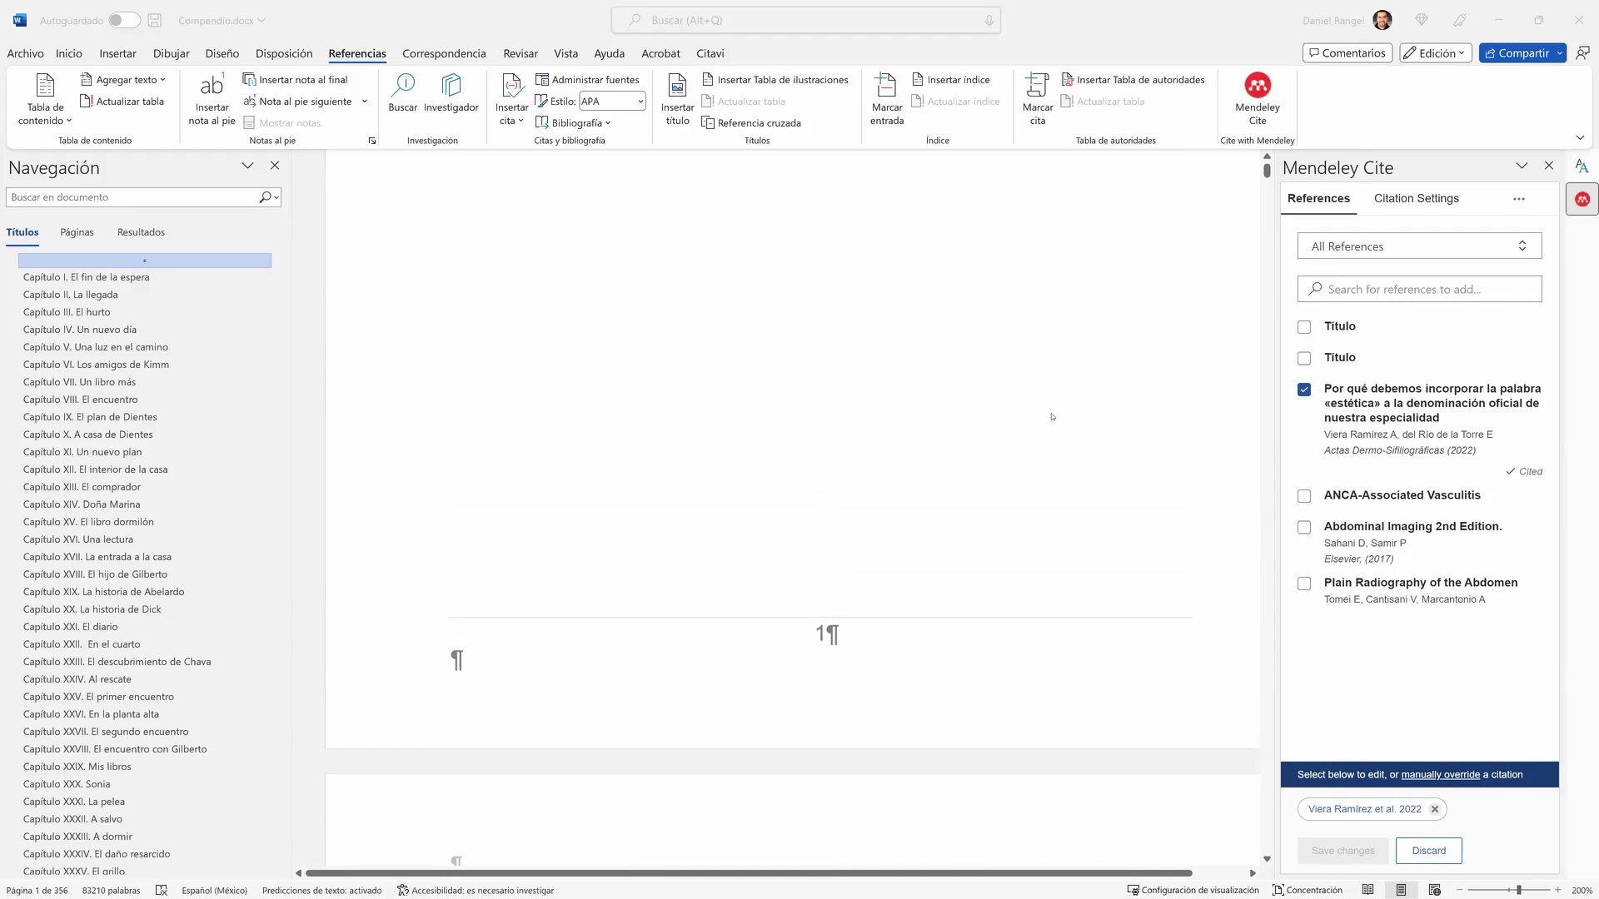
{"action": "scroll", "coordinate": [1050, 416], "scroll_direction": "up", "scroll_amount": 1}
{"action": "scroll", "coordinate": [1048, 415], "scroll_direction": "up", "scroll_amount": 3}
{"action": "scroll", "coordinate": [1046, 414], "scroll_direction": "up", "scroll_amount": 3}
{"action": "scroll", "coordinate": [1044, 413], "scroll_direction": "up", "scroll_amount": 3}
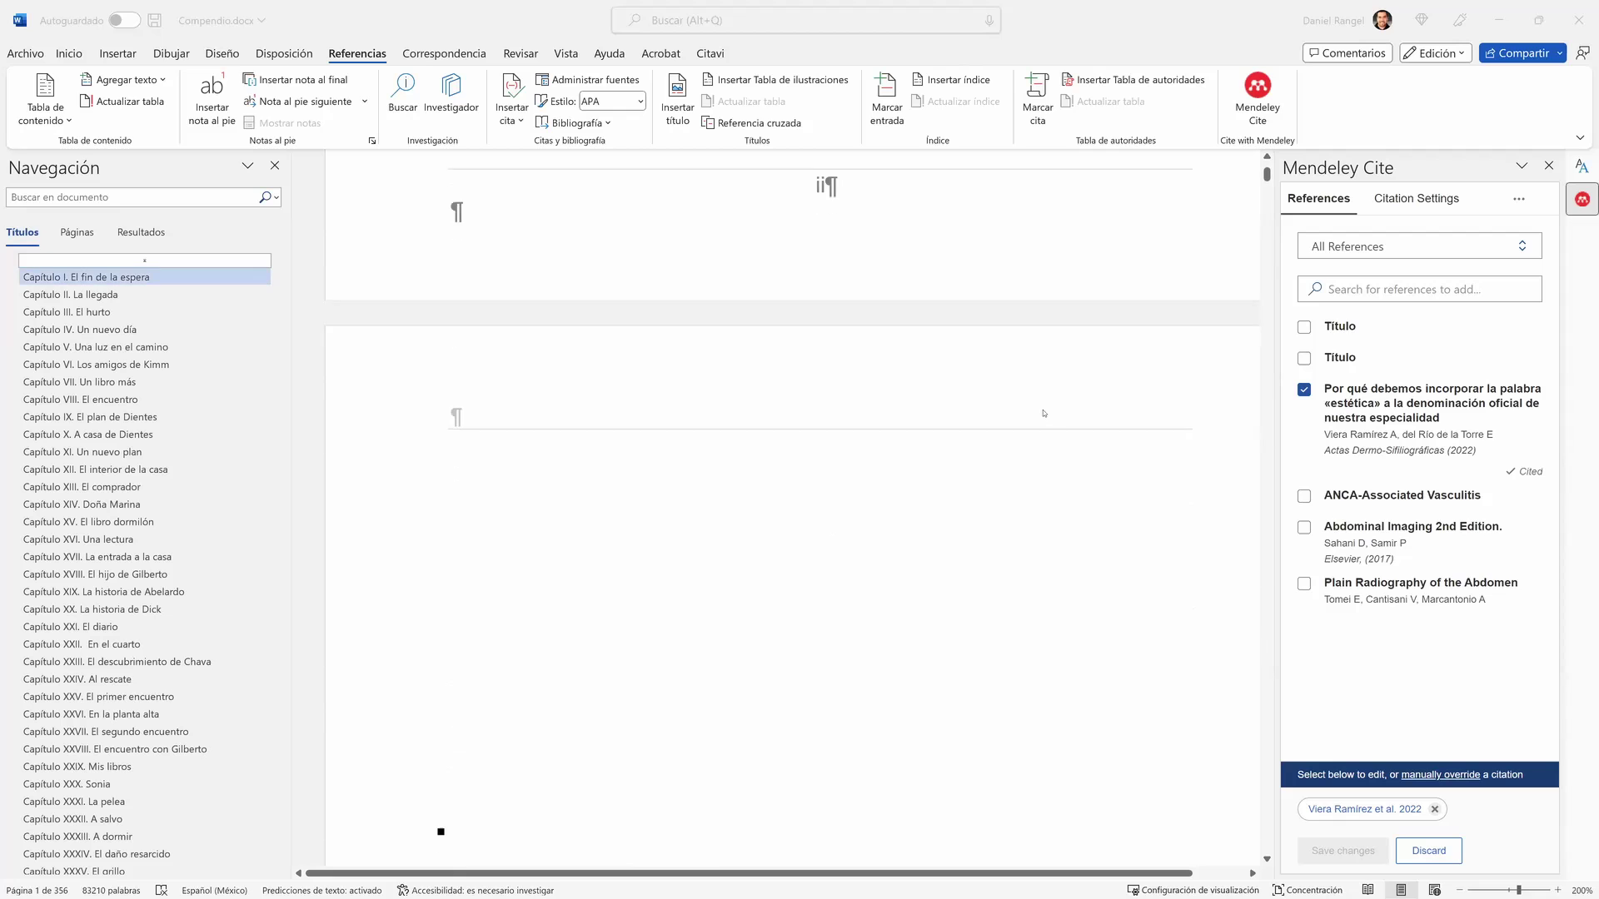
{"action": "scroll", "coordinate": [1044, 413], "scroll_direction": "down", "scroll_amount": 3}
{"action": "scroll", "coordinate": [1044, 399], "scroll_direction": "down", "scroll_amount": 5}
{"action": "scroll", "coordinate": [1039, 359], "scroll_direction": "up", "scroll_amount": 1}
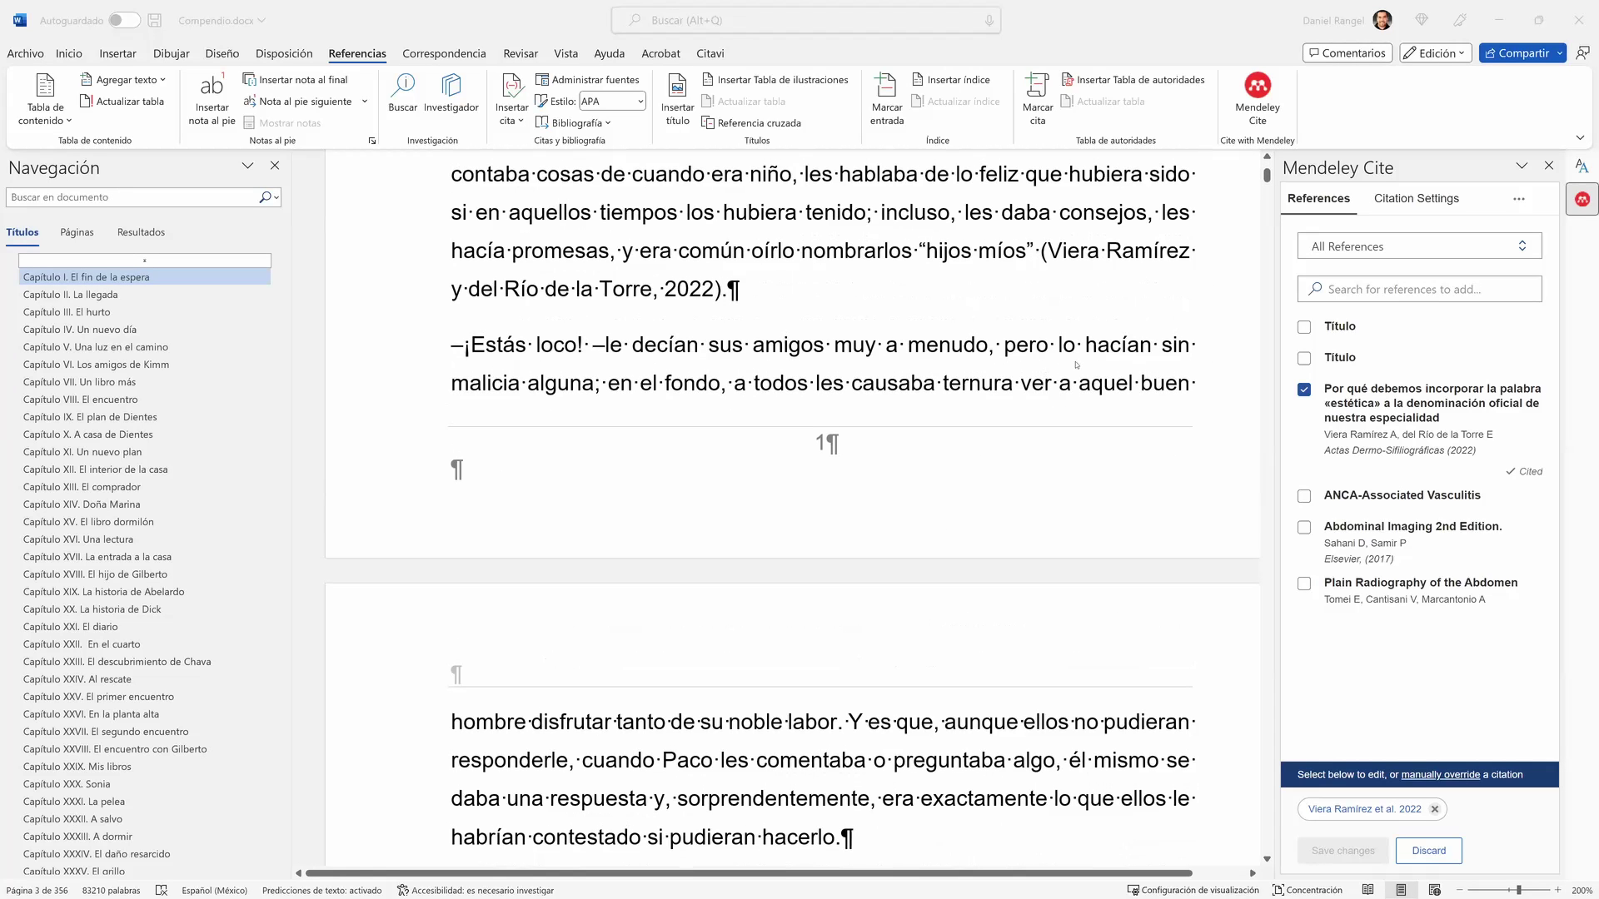
{"action": "left_click", "coordinate": [1085, 254]}
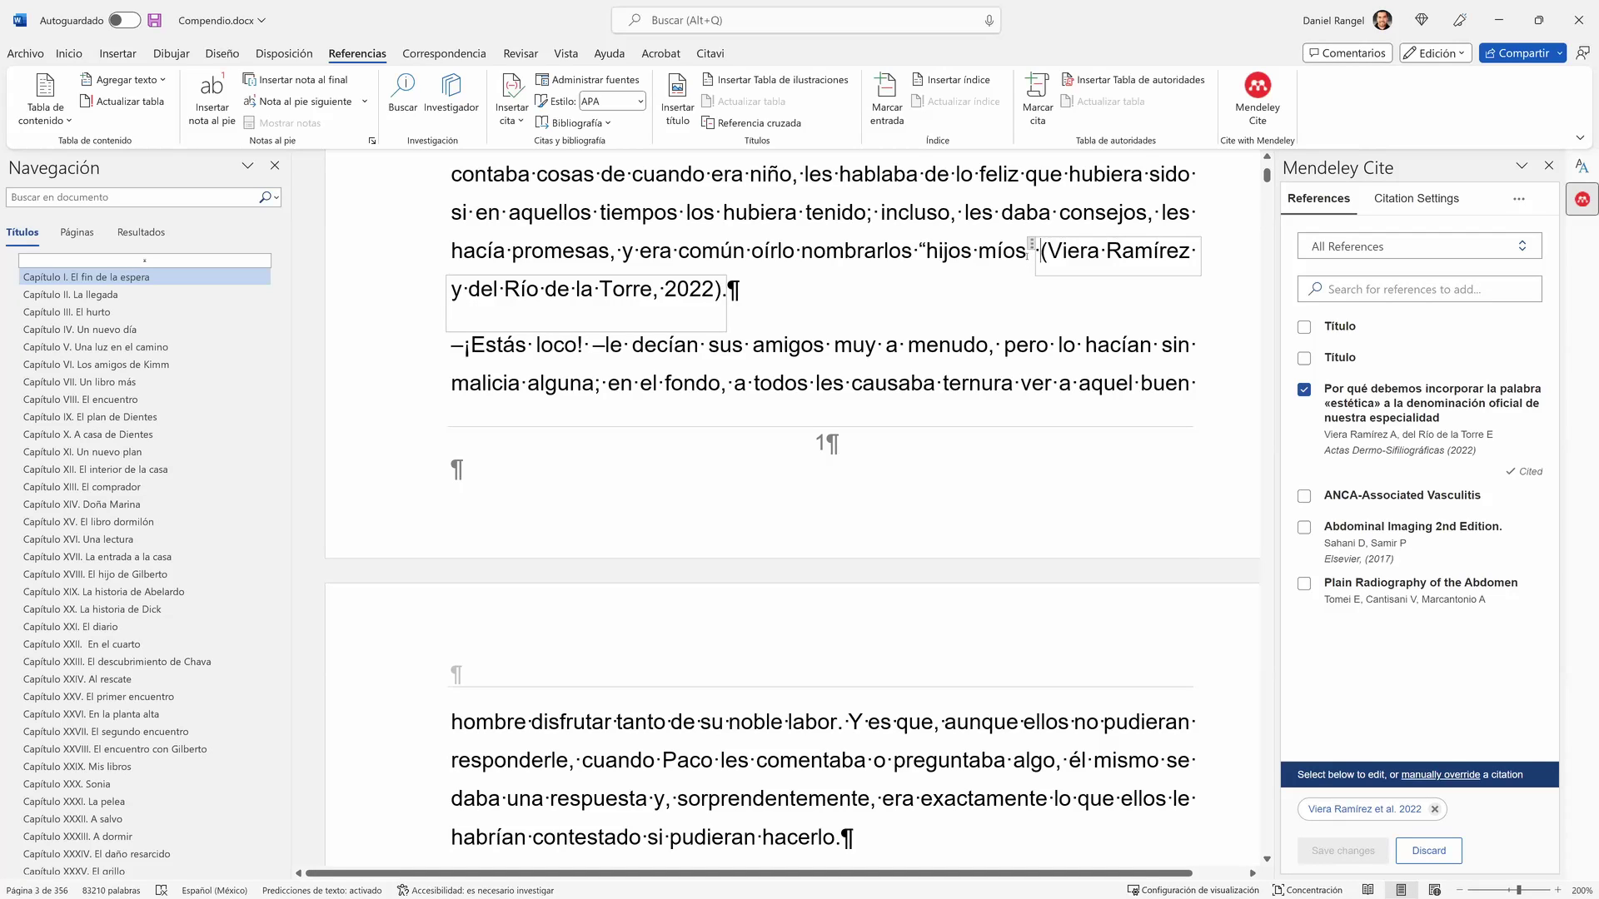
Reselect the 2022 citation, then open the Archivo start page with templates and recent files.
{"action": "left_click", "coordinate": [1026, 255]}
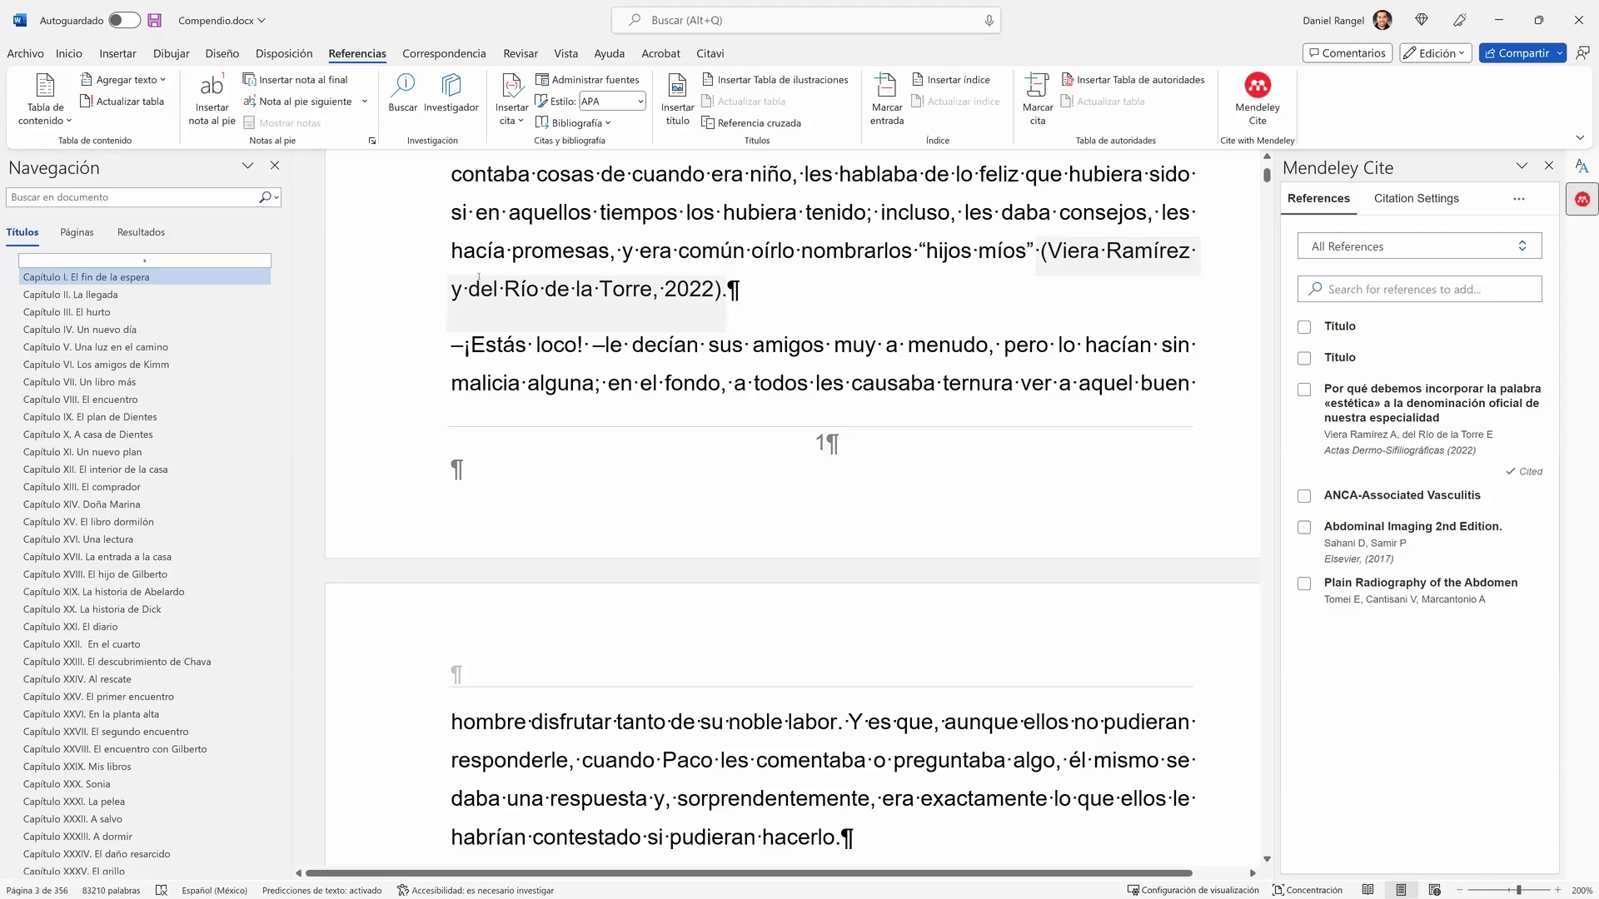
{"action": "left_click", "coordinate": [580, 289]}
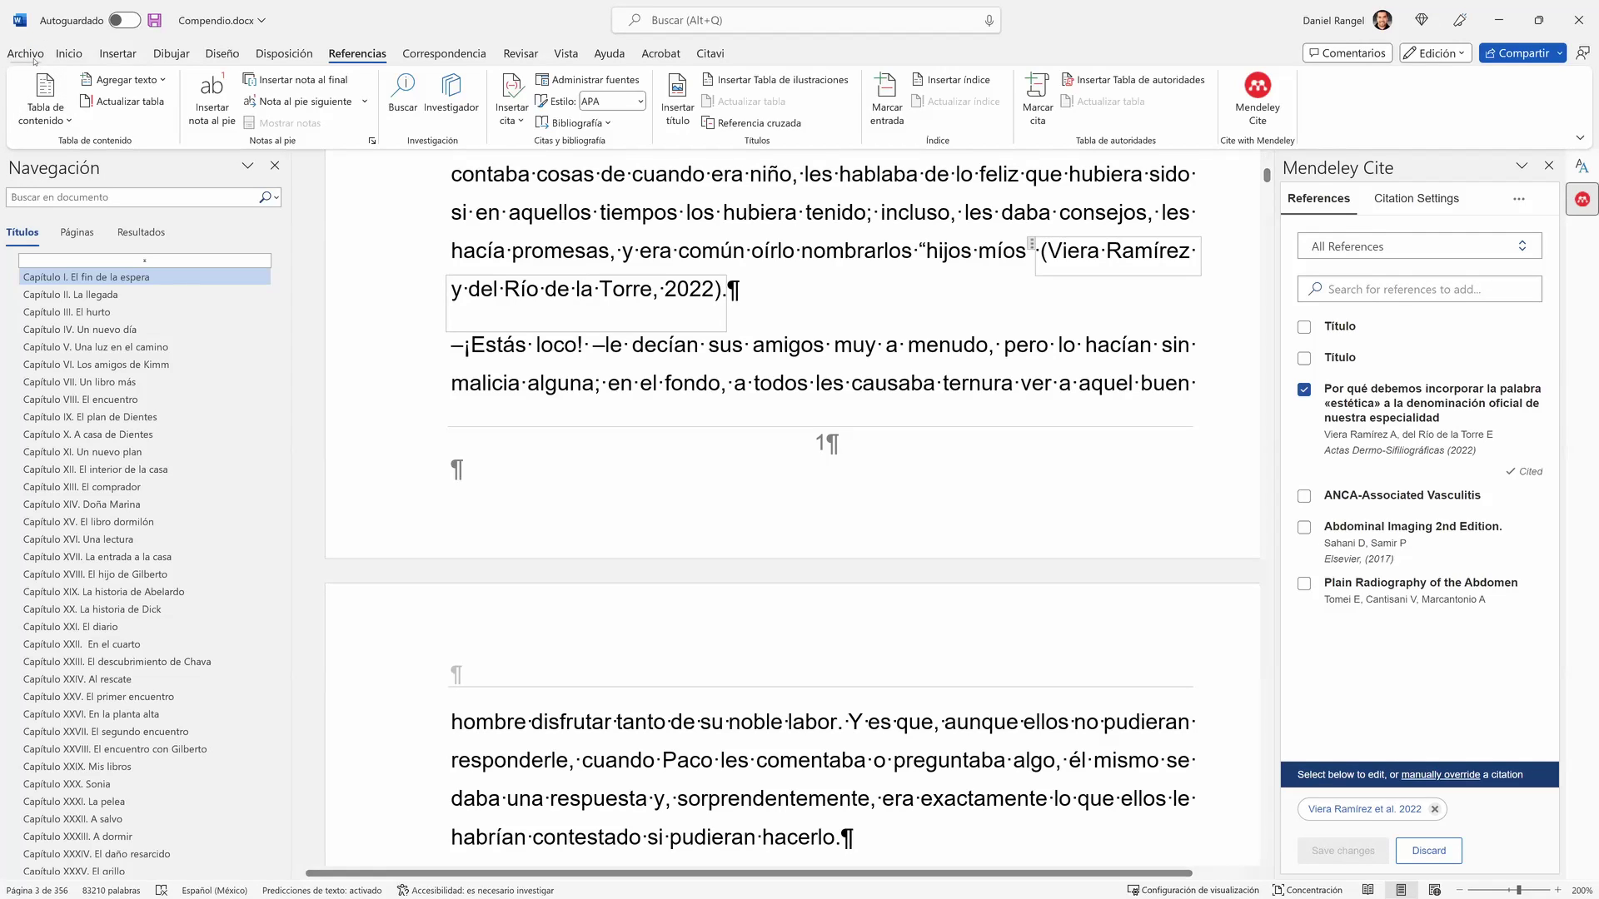
{"action": "left_click", "coordinate": [29, 54]}
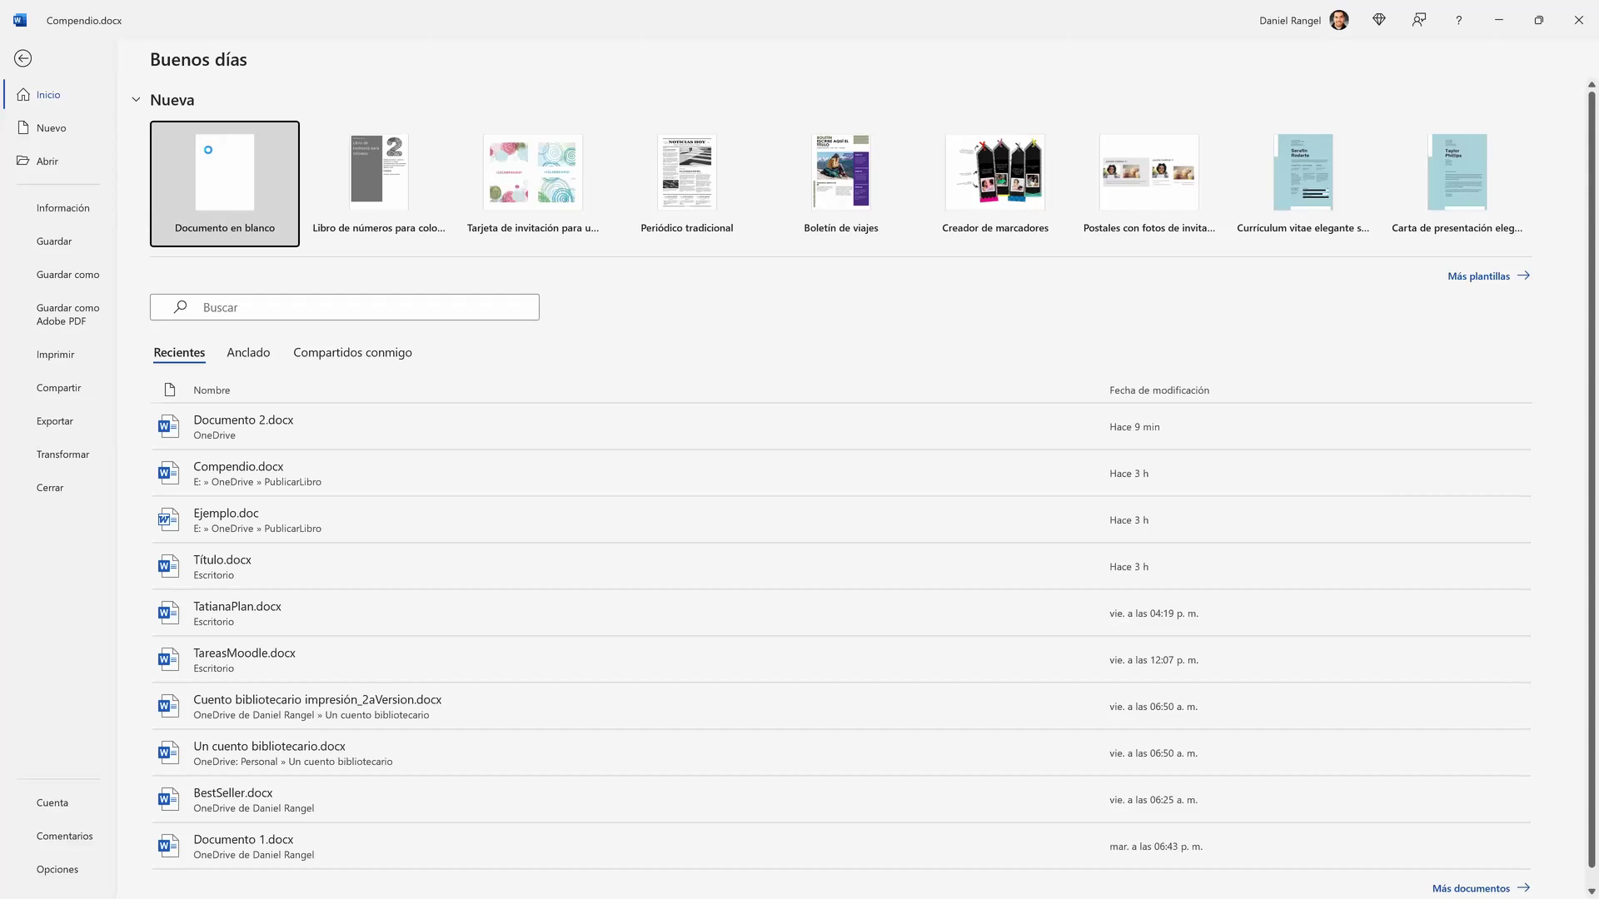
Leave backstage and start a new blank document, Documento3, then view the Diseño themes.
{"action": "key", "text": "Escape"}
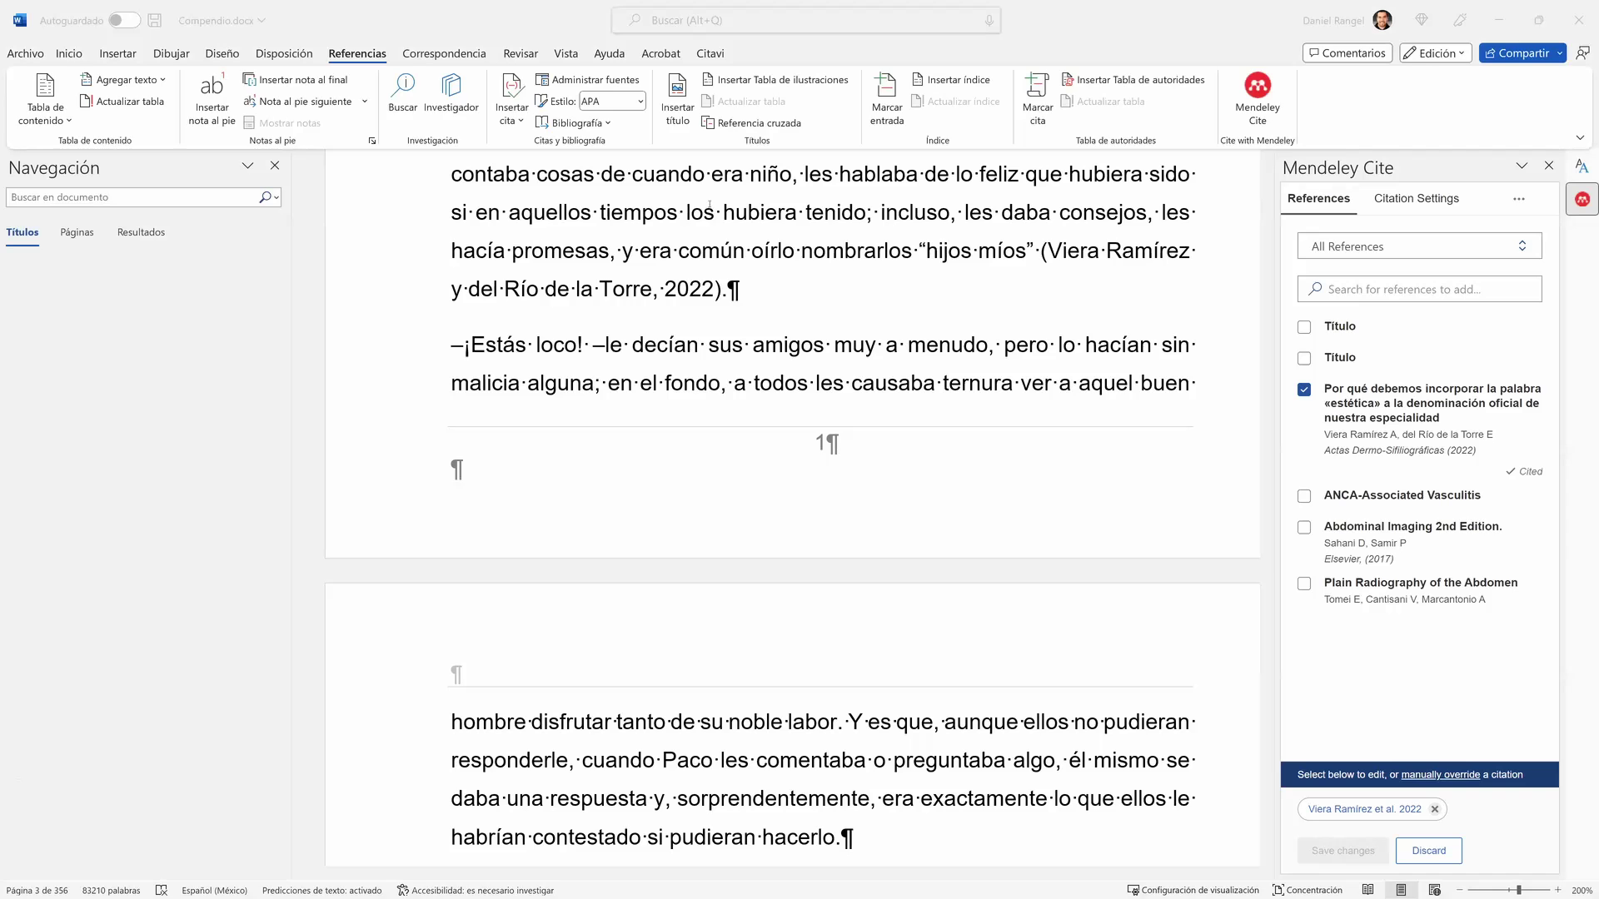
{"action": "key", "text": "ctrl+n"}
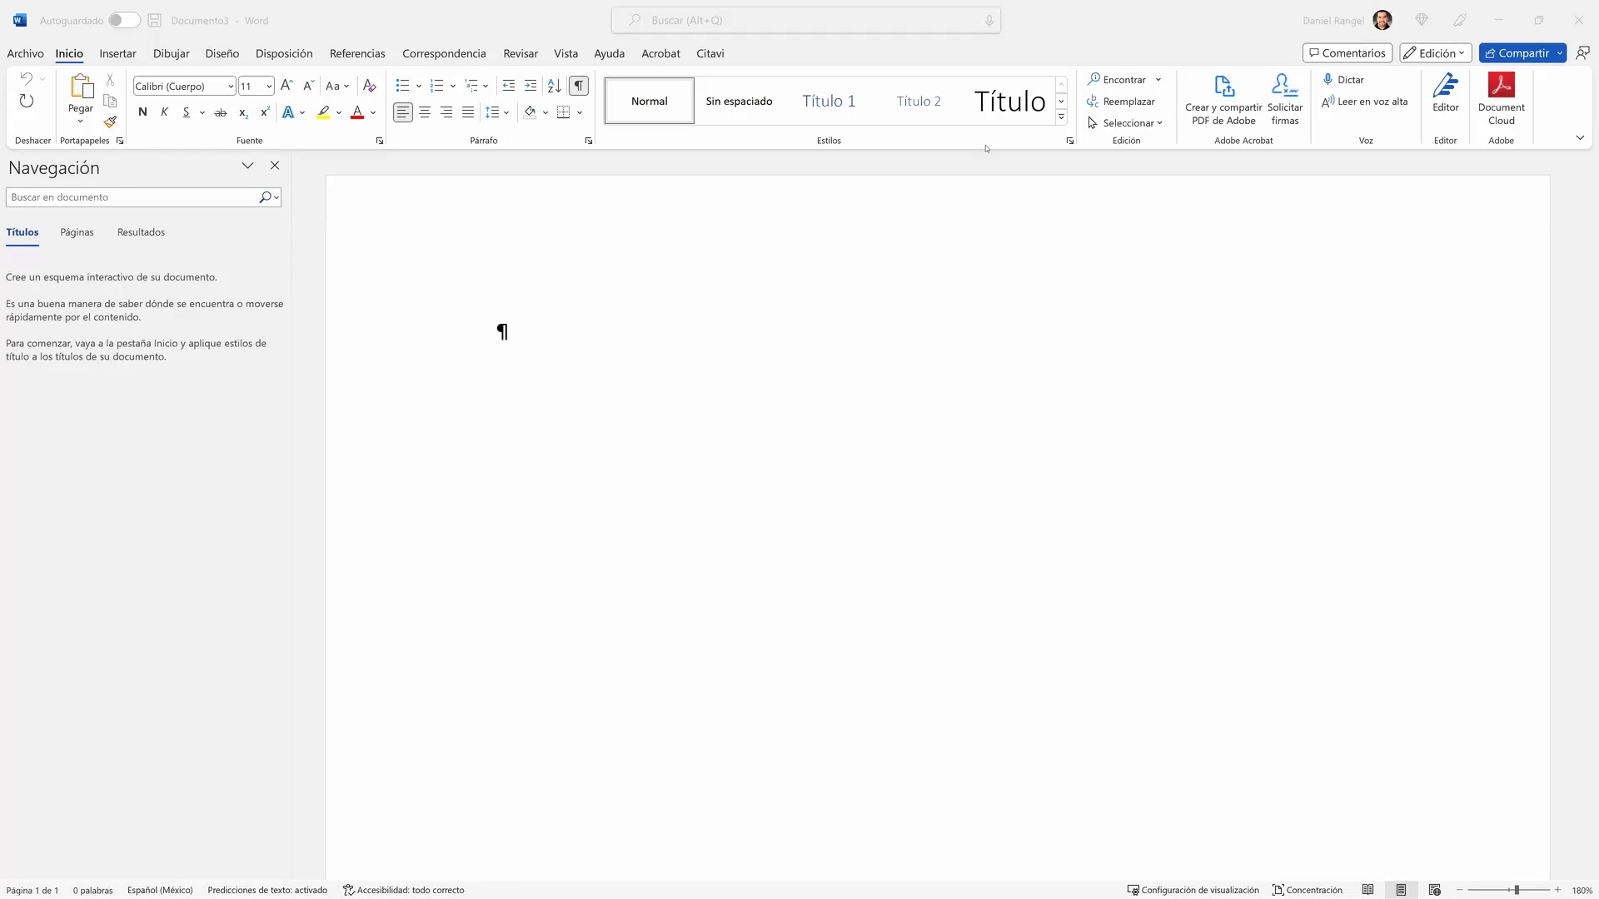
{"action": "left_click", "coordinate": [223, 53]}
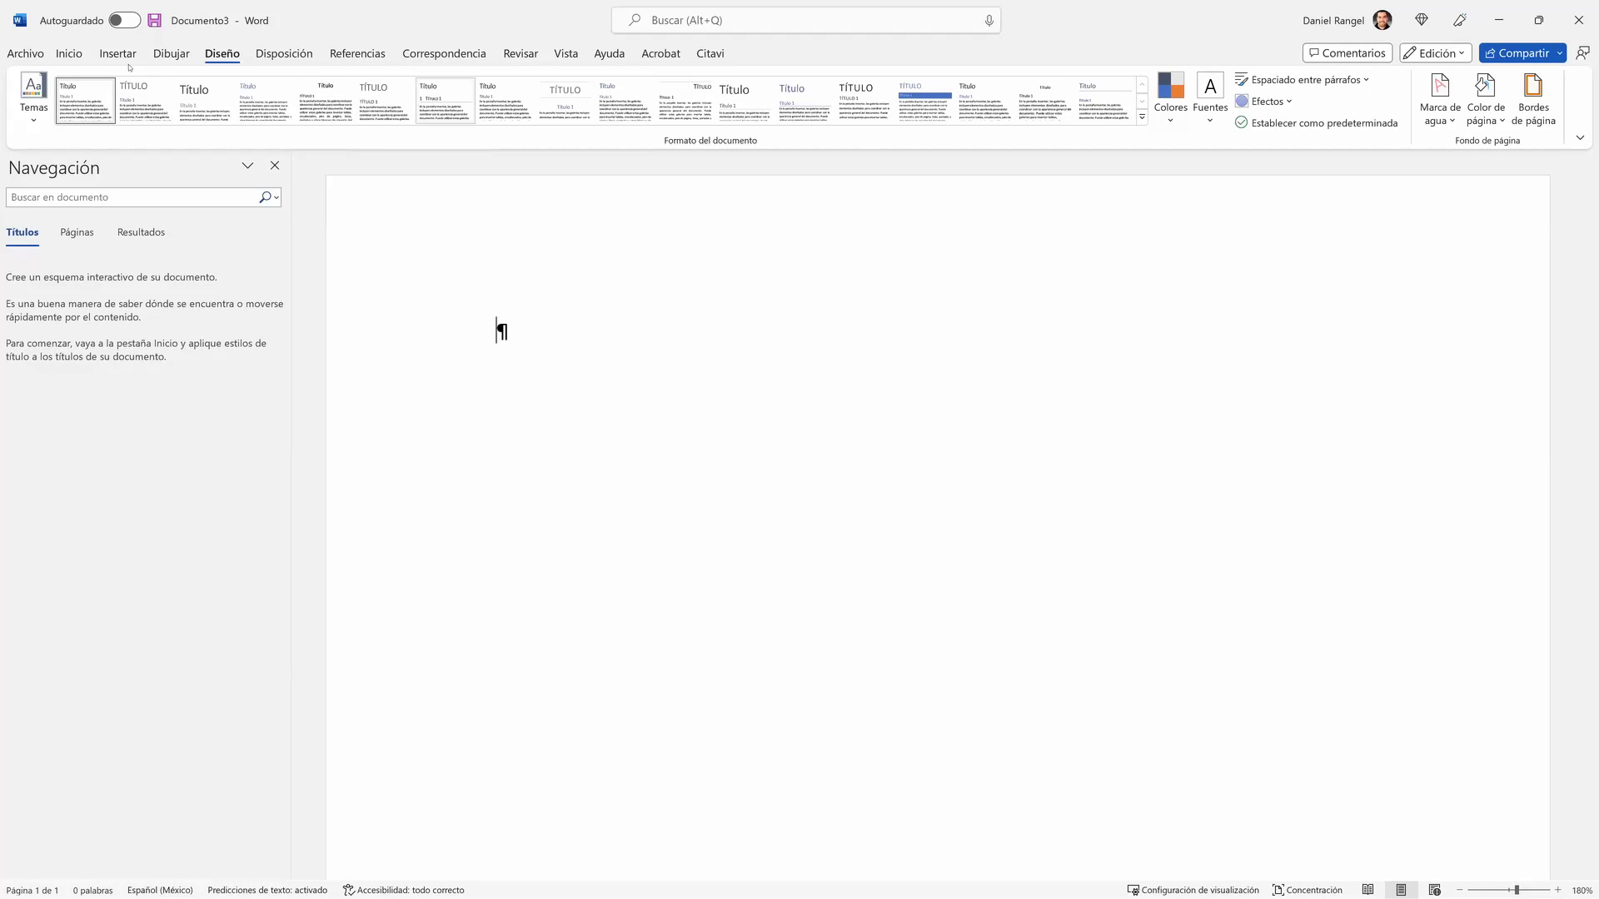
Switch the empty Documento3 from the Inicio tools to the Referencias citation tools.
{"action": "left_click", "coordinate": [84, 55]}
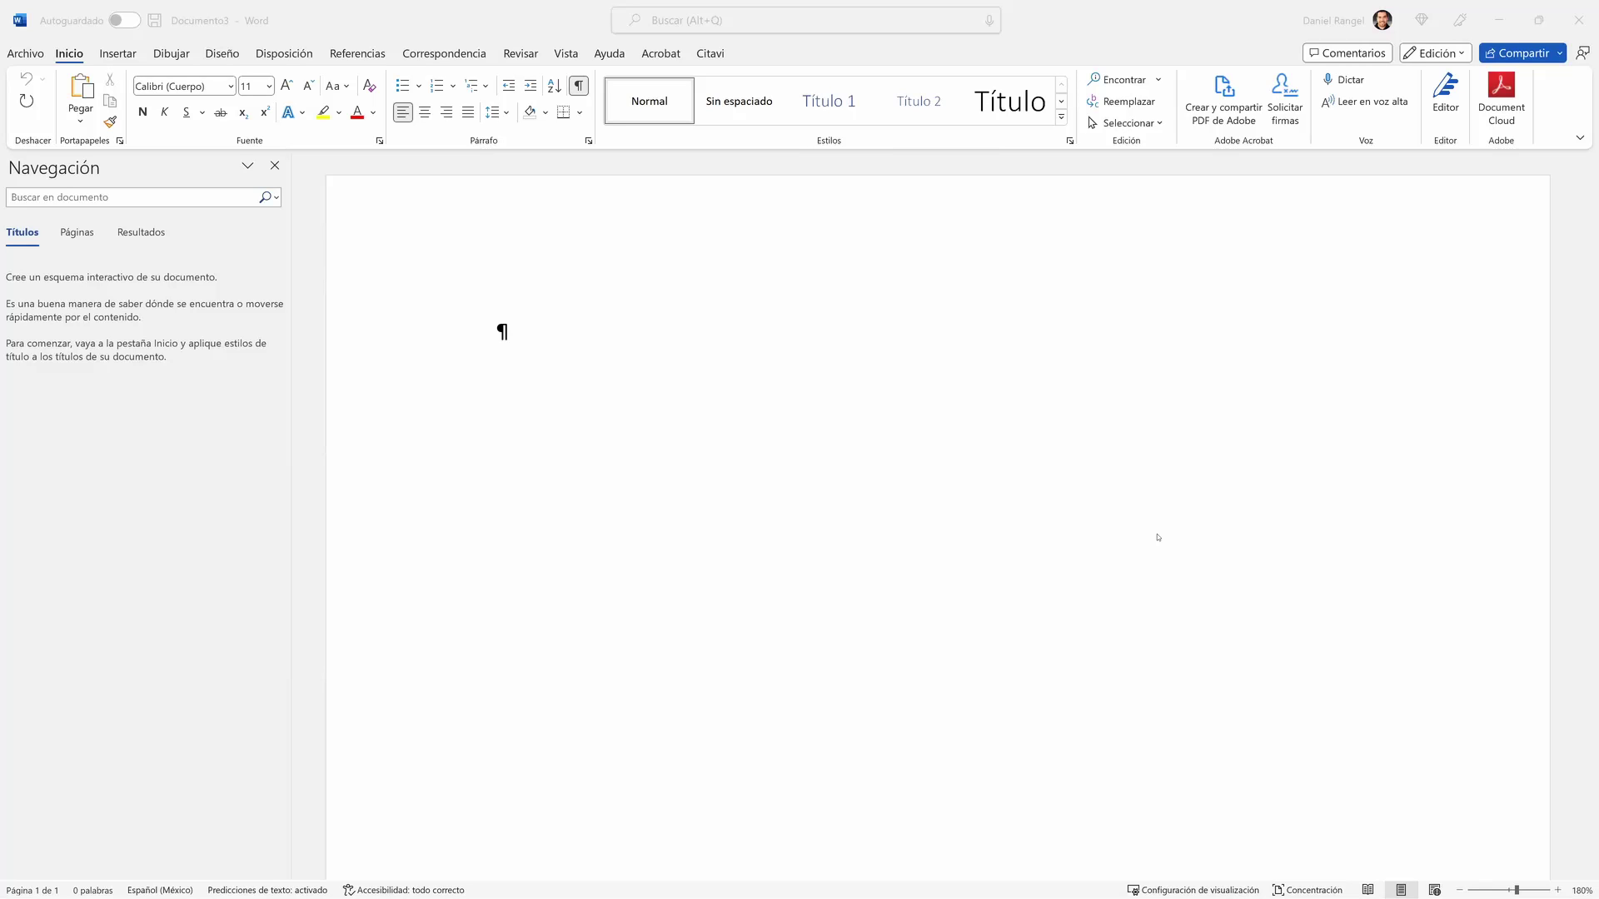
{"action": "left_click", "coordinate": [600, 423]}
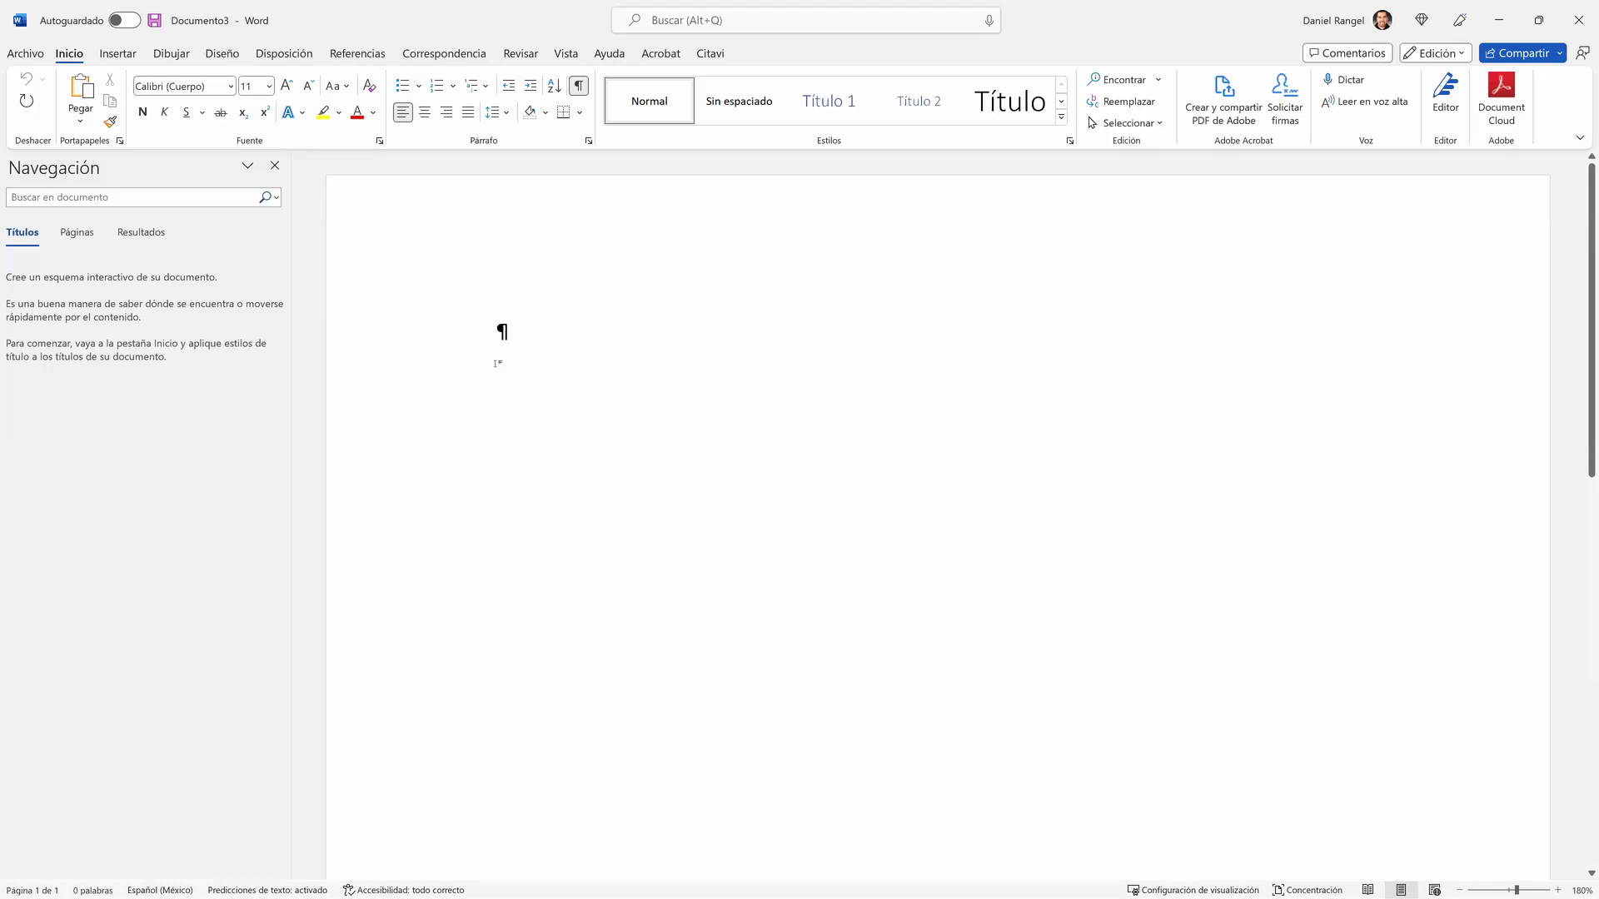
{"action": "left_click", "coordinate": [358, 53]}
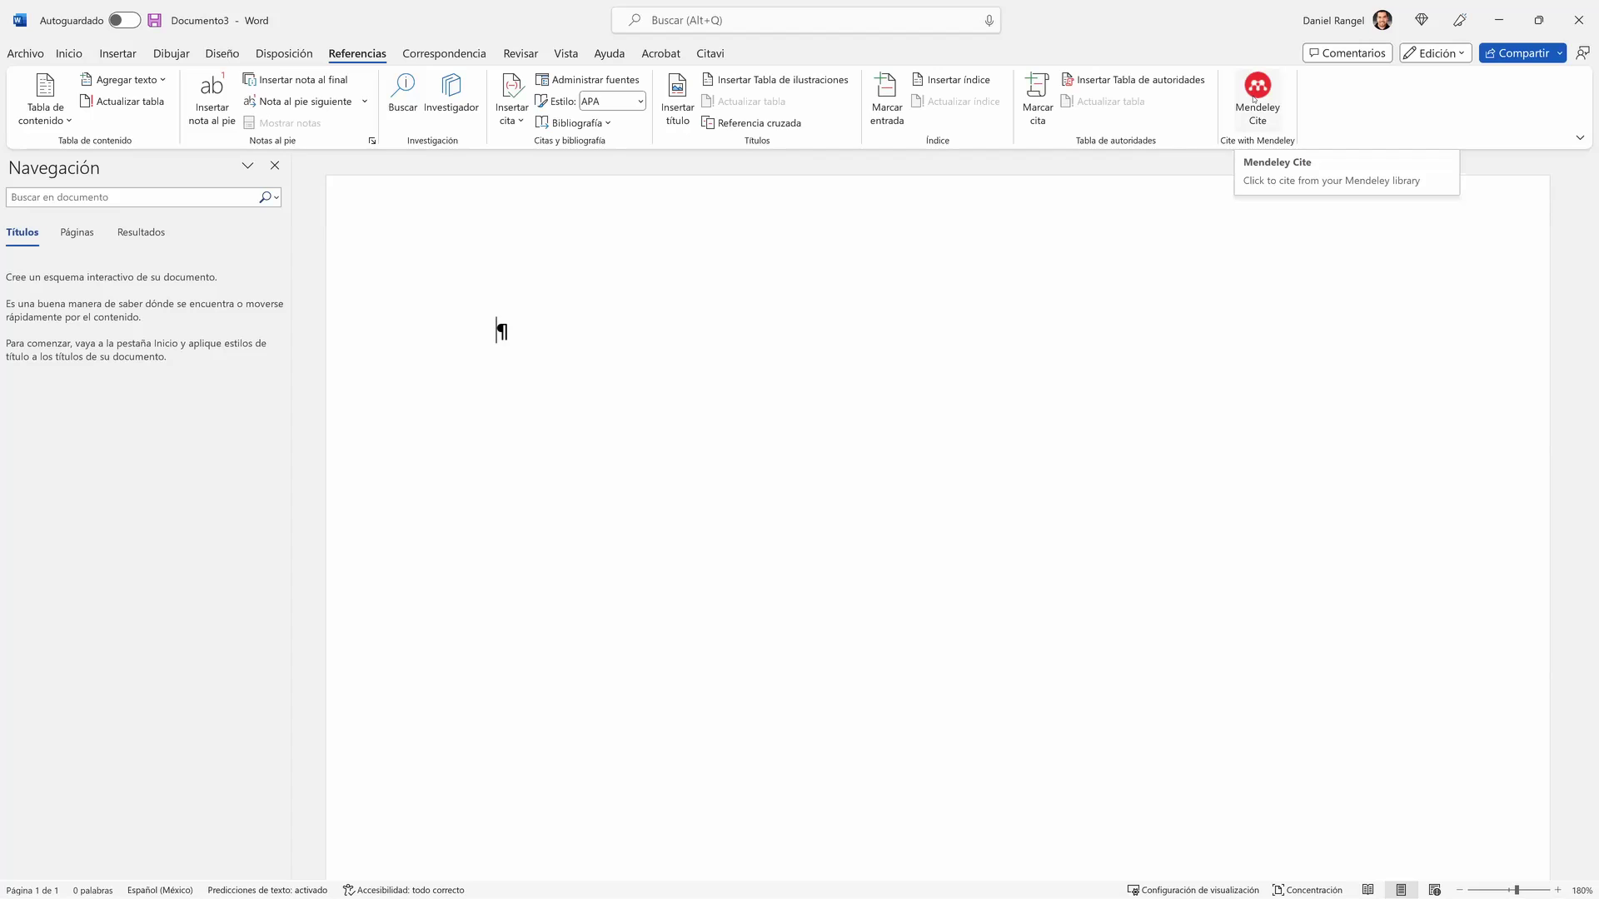
Launch Mendeley Cite from the Referencias tab so its pane loads beside Documento3.
{"action": "left_click", "coordinate": [1253, 98]}
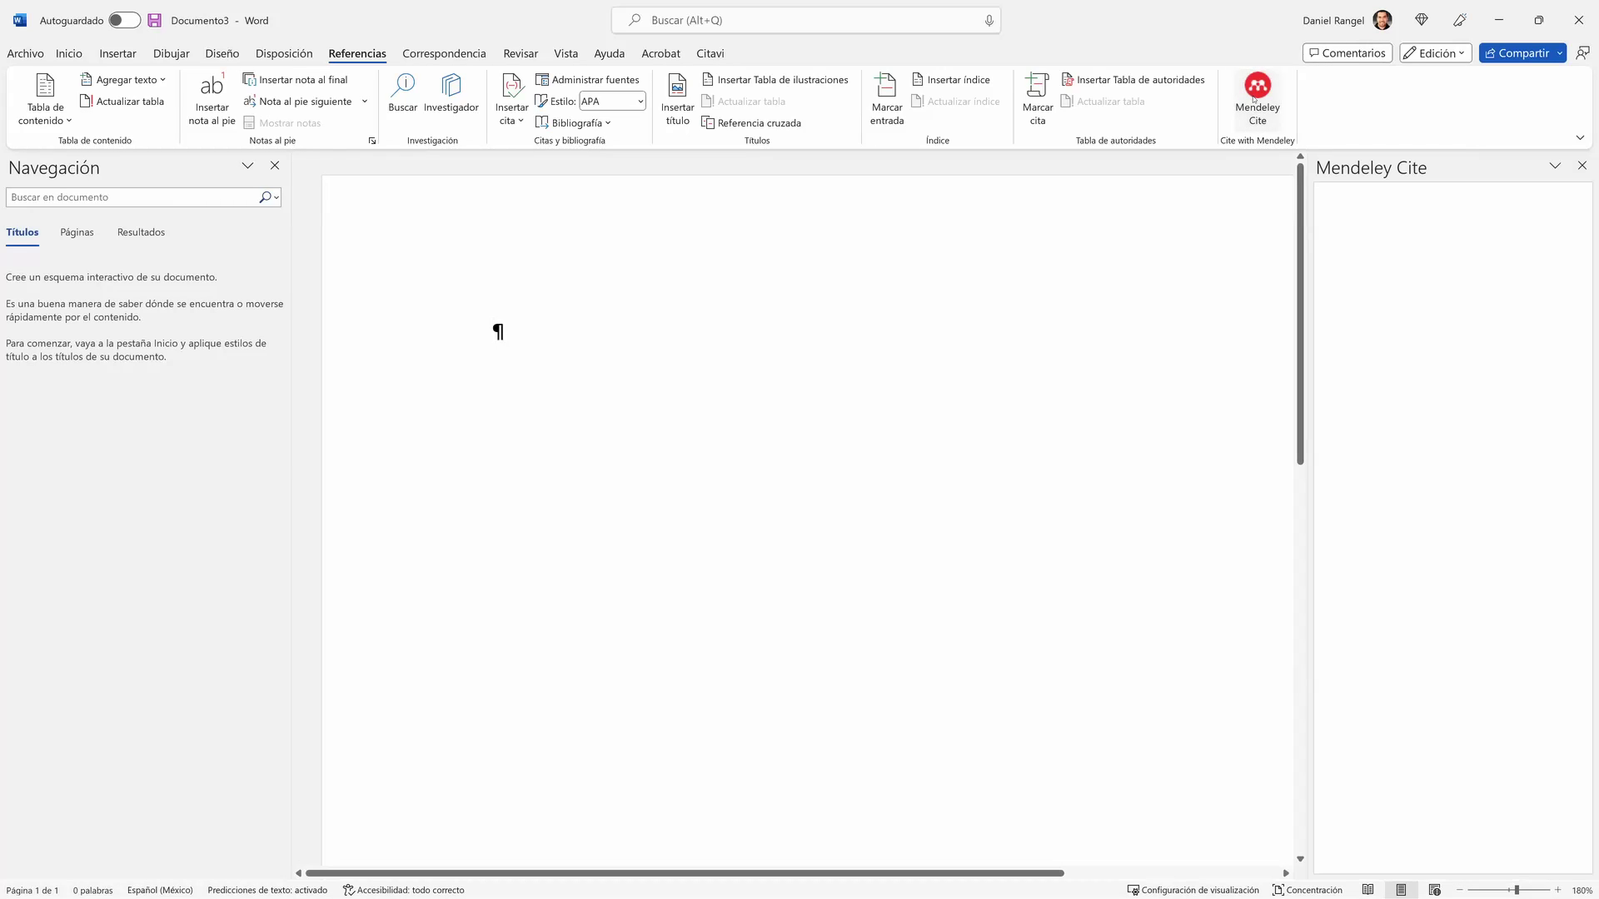
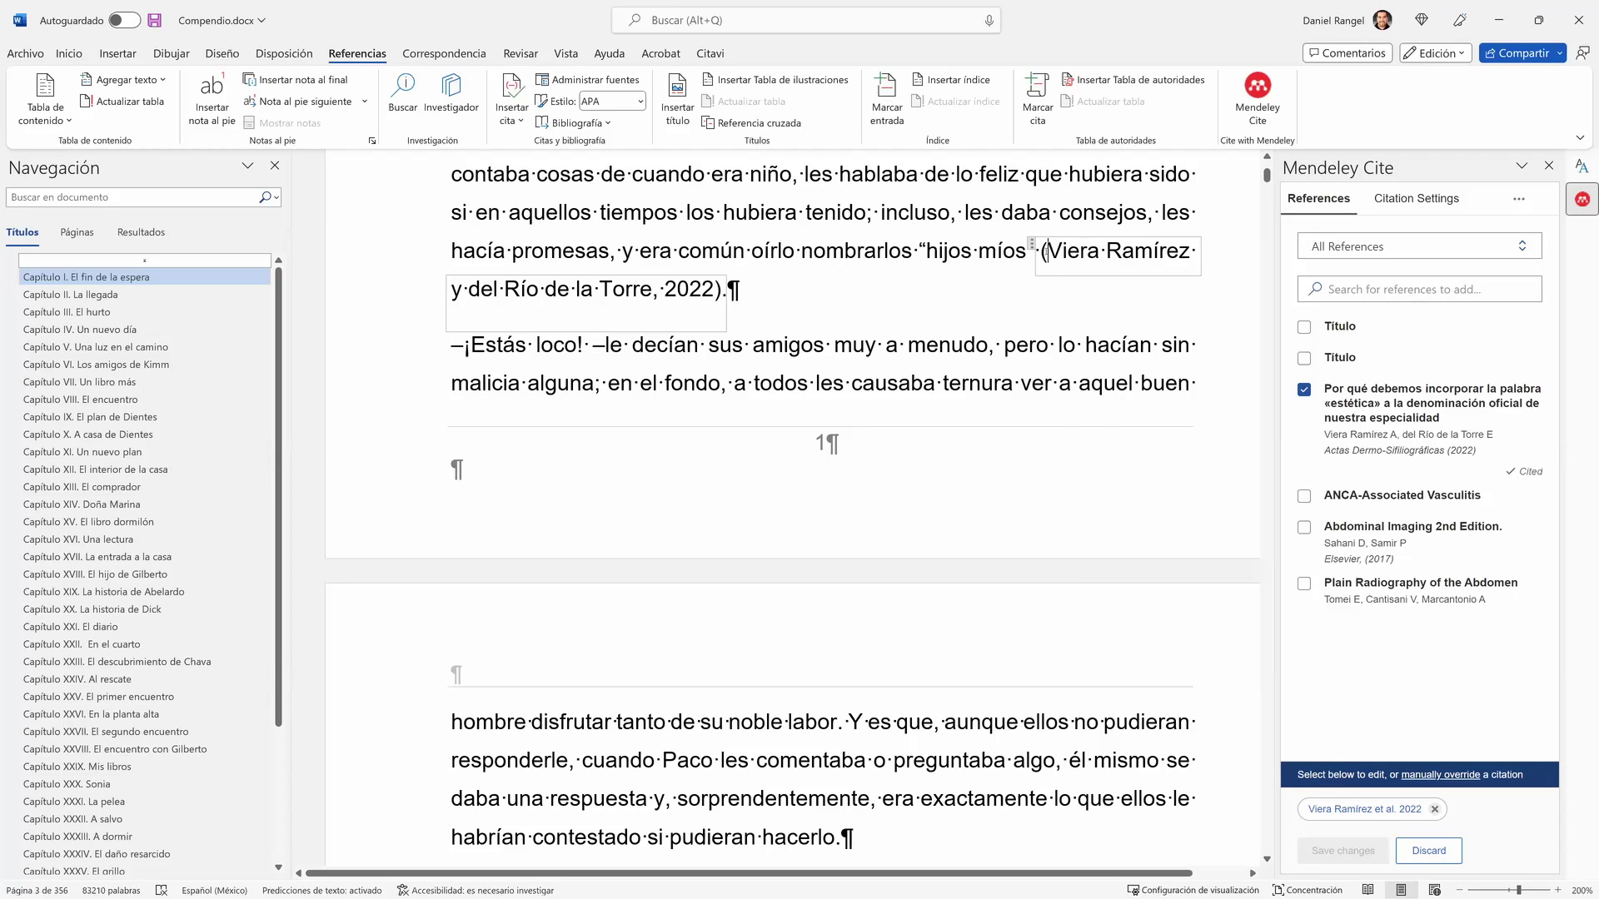
Bring up the Viera Ramírez citation's context menu, then dismiss it to leave the citation.
{"action": "right_click", "coordinate": [1045, 252]}
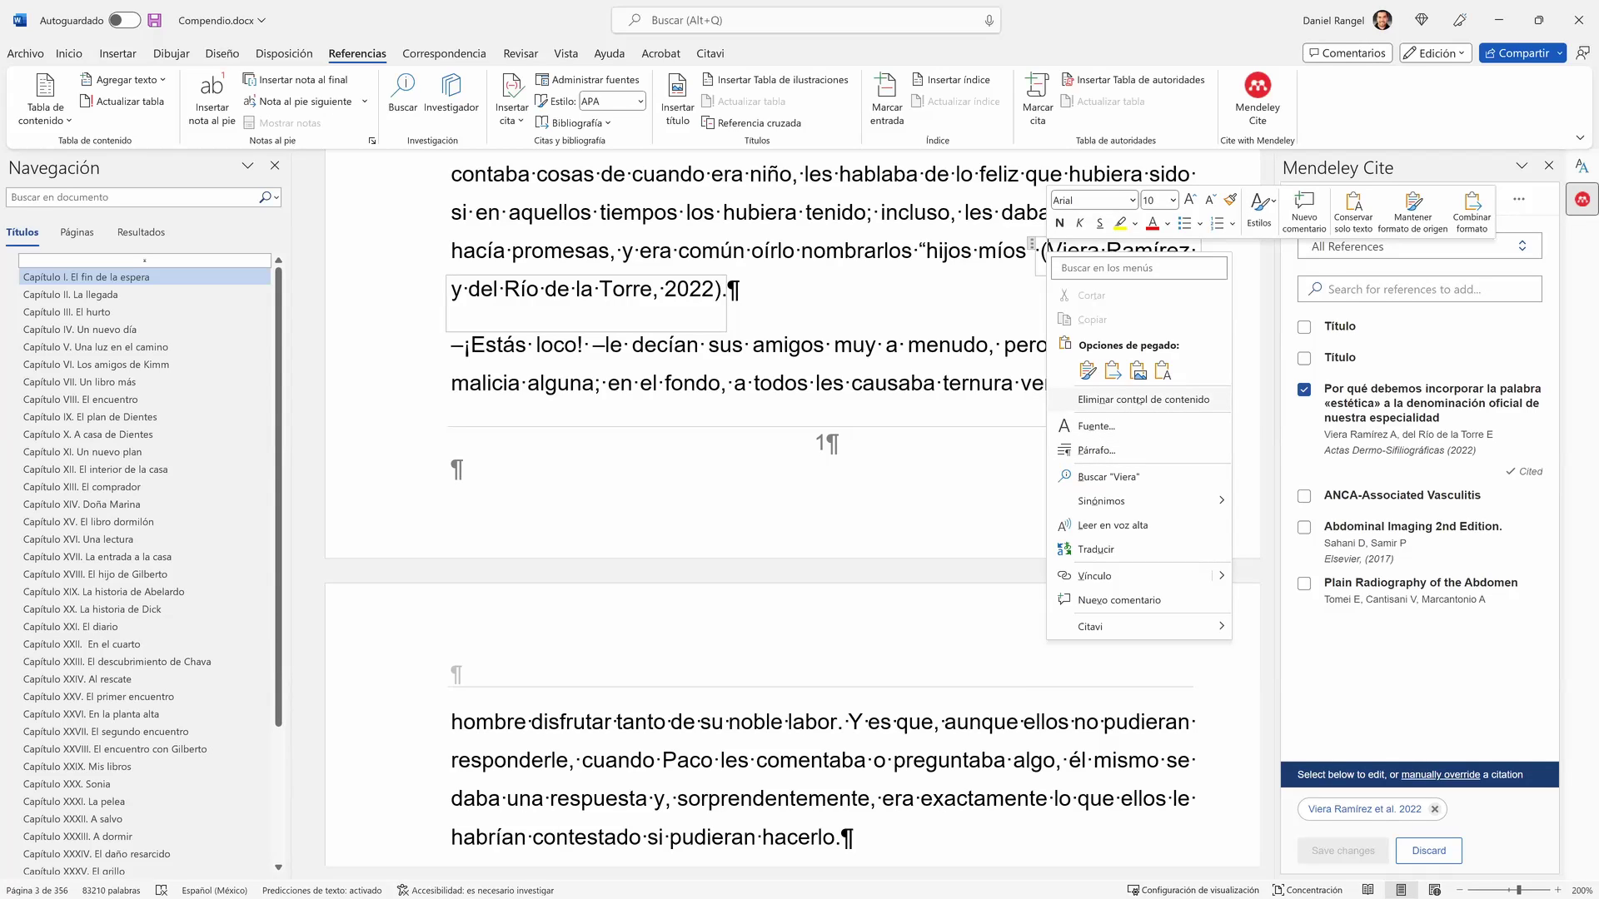
{"action": "left_click", "coordinate": [1141, 399]}
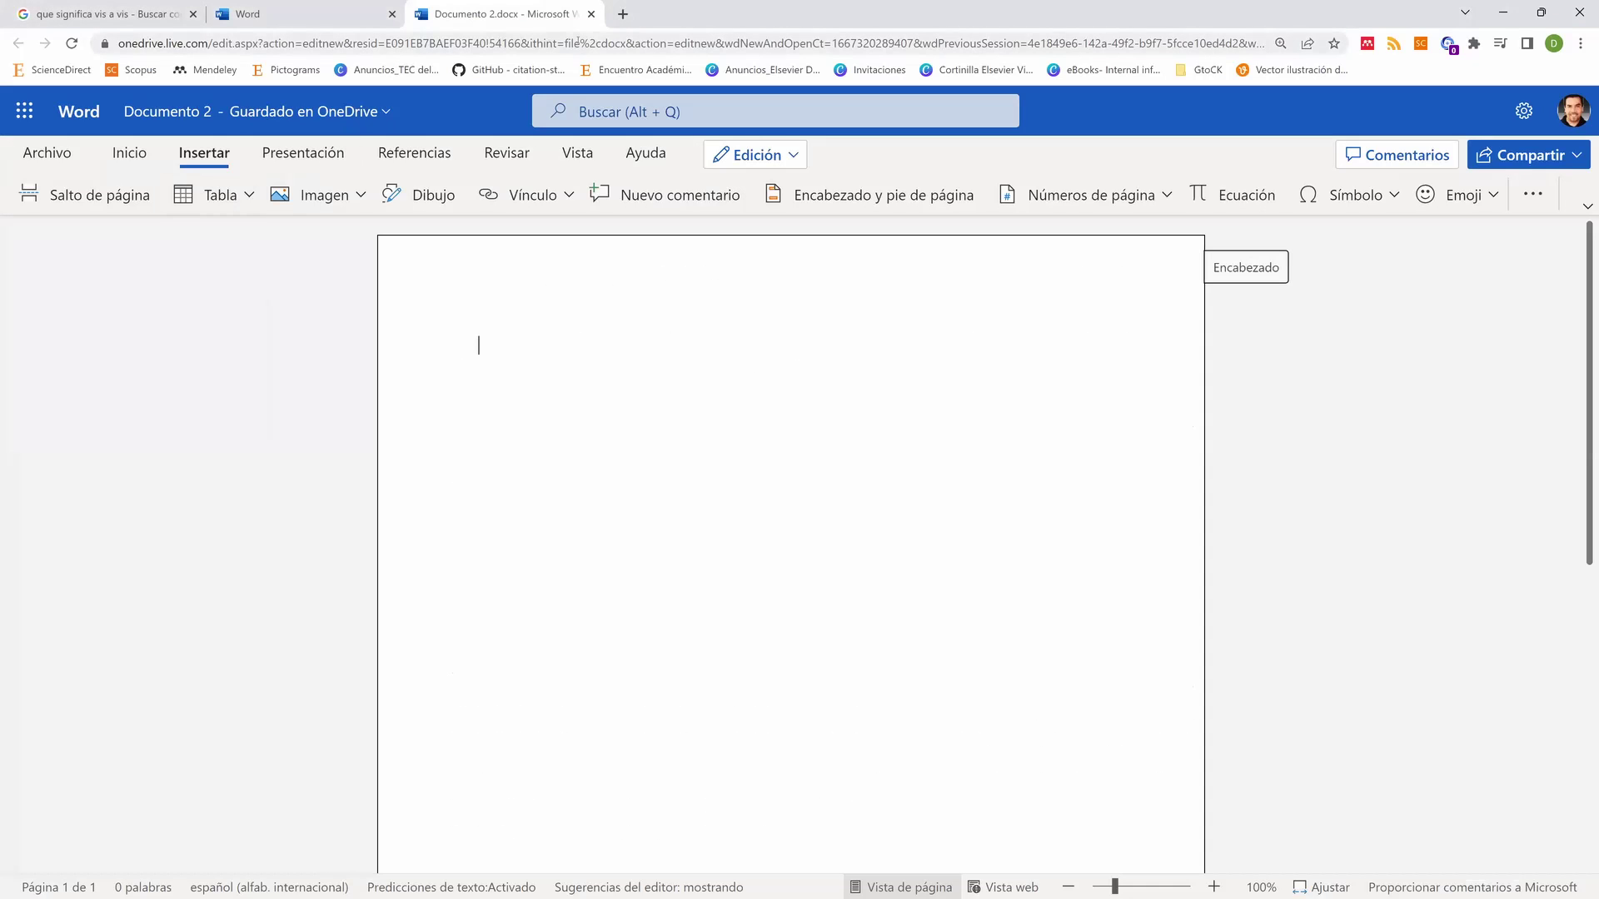
Load the Mendeley bookmark in a fresh Chrome tab.
{"action": "left_click", "coordinate": [625, 20]}
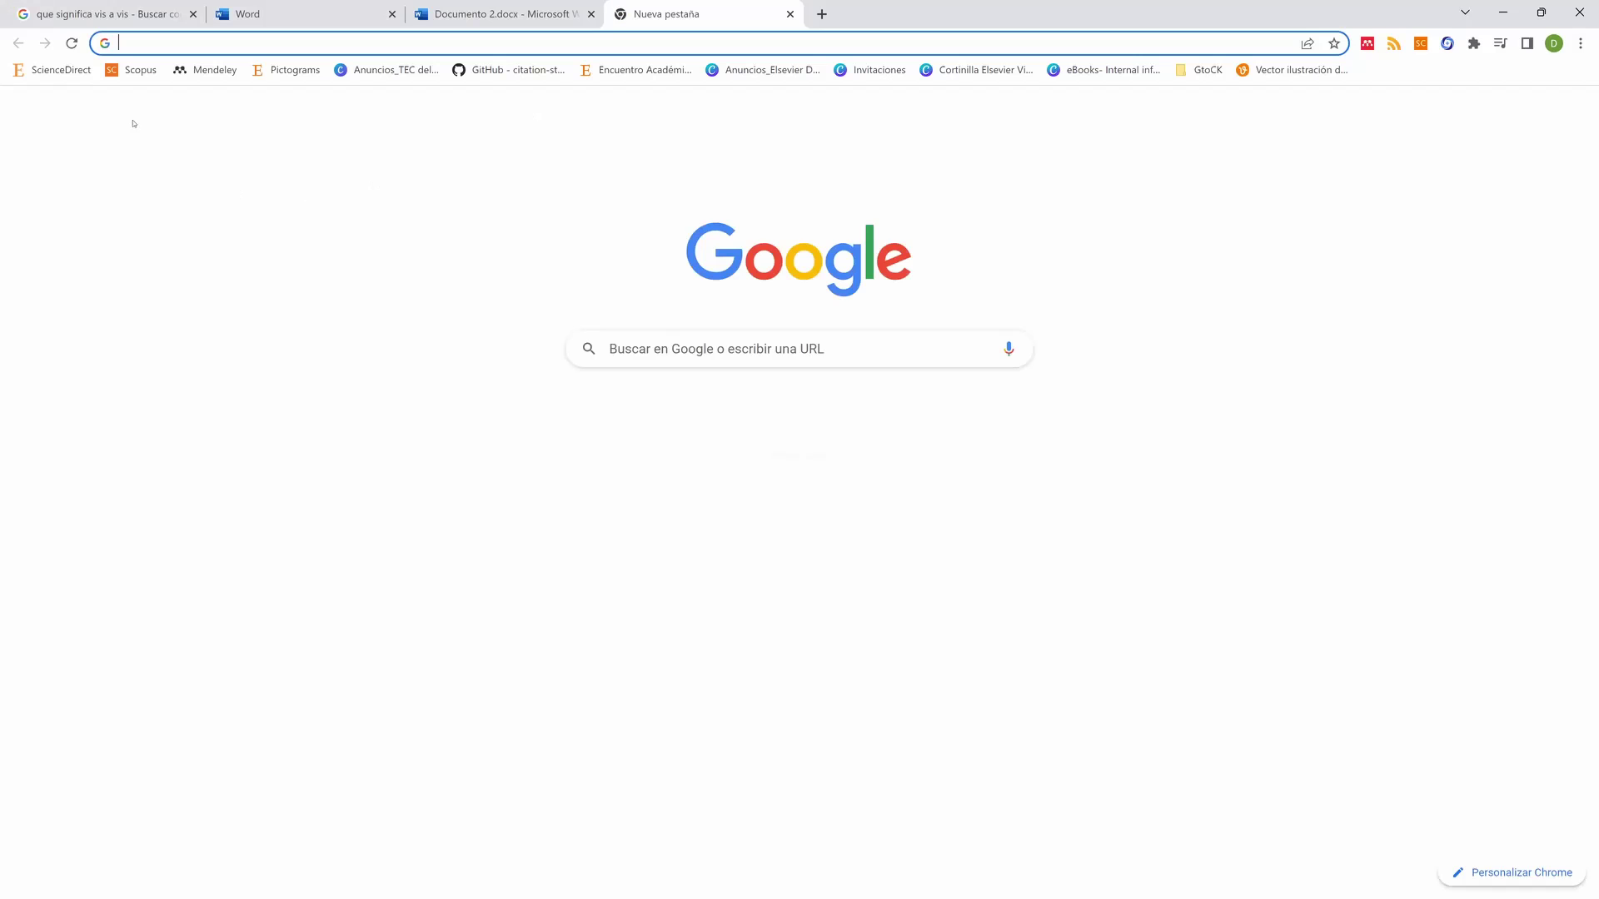
{"action": "left_click", "coordinate": [208, 72]}
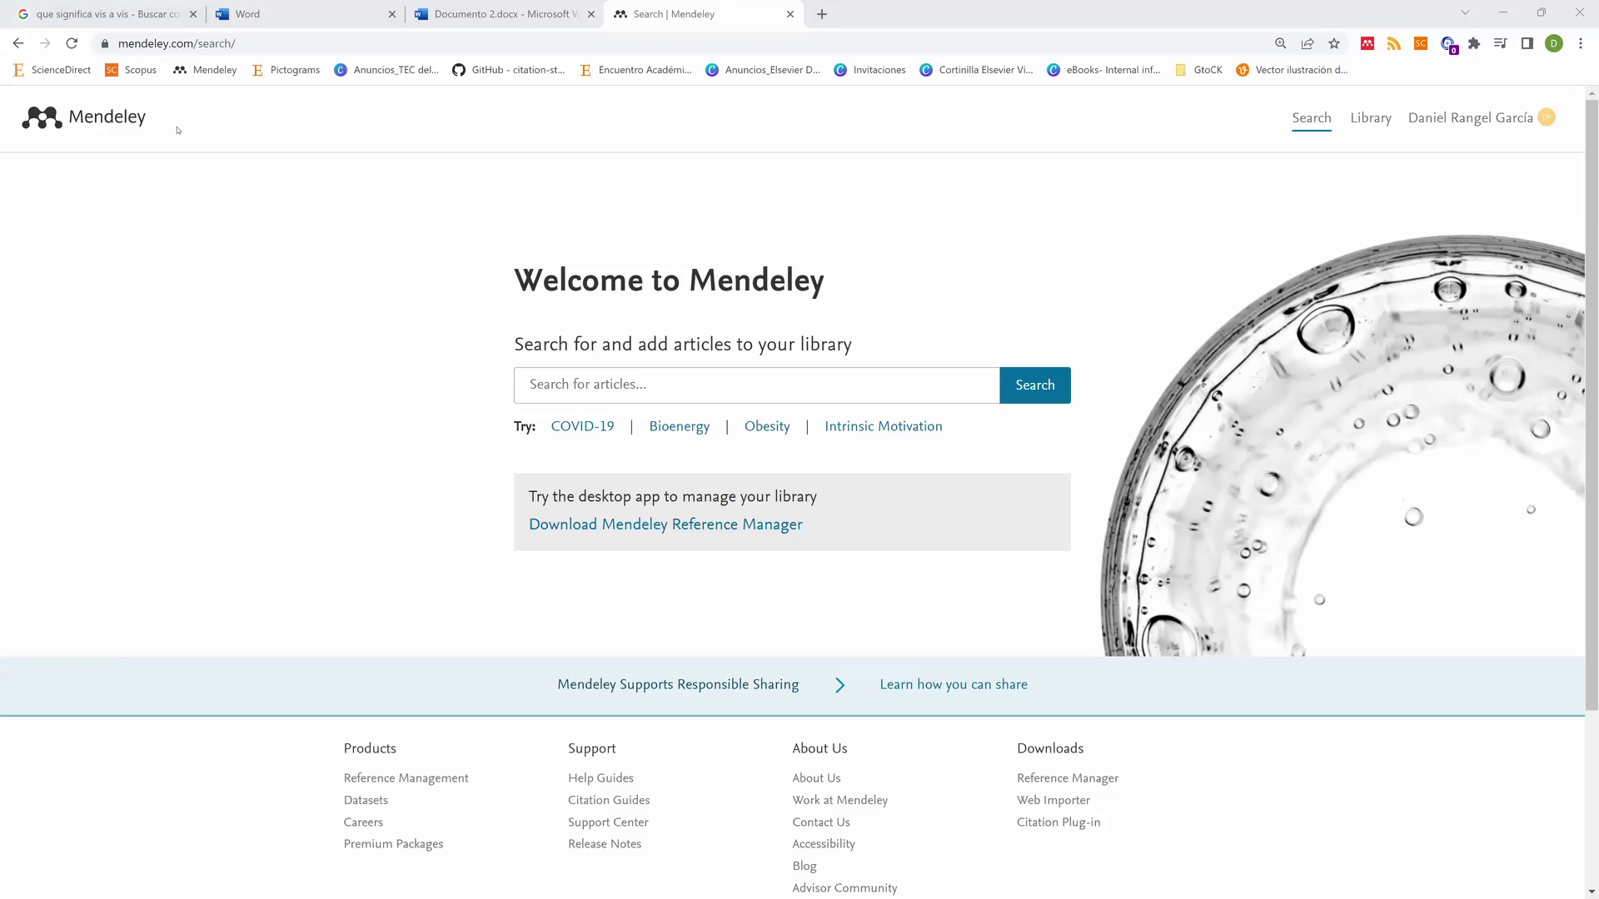
Go to Support Center from the Mendeley account dropdown.
{"action": "left_click", "coordinate": [1521, 120]}
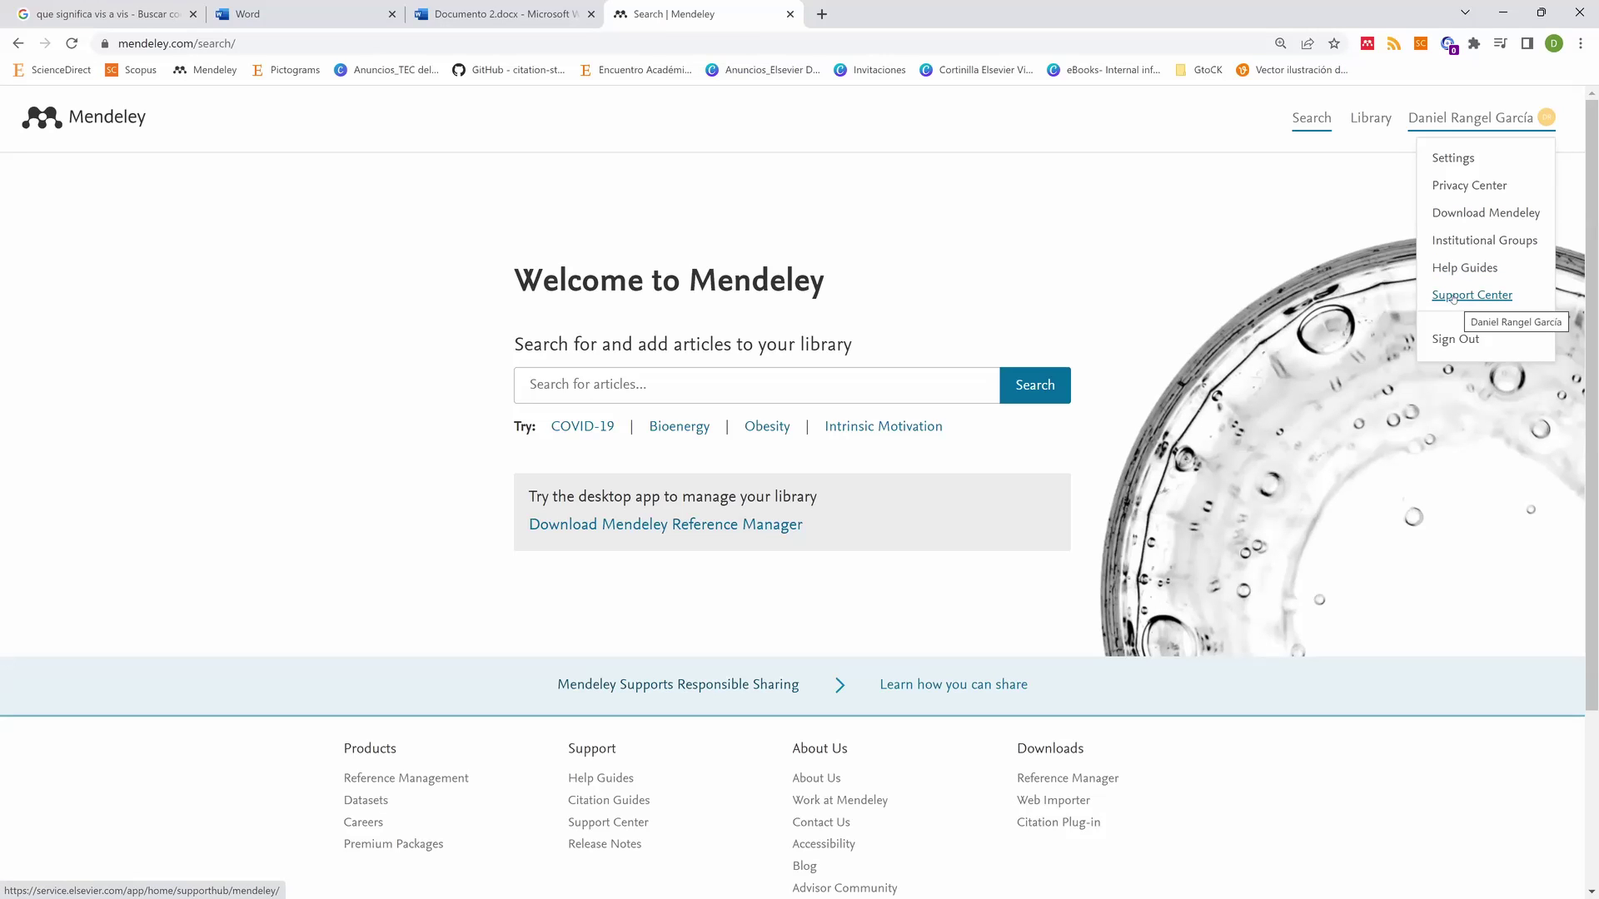
{"action": "left_click", "coordinate": [1453, 298]}
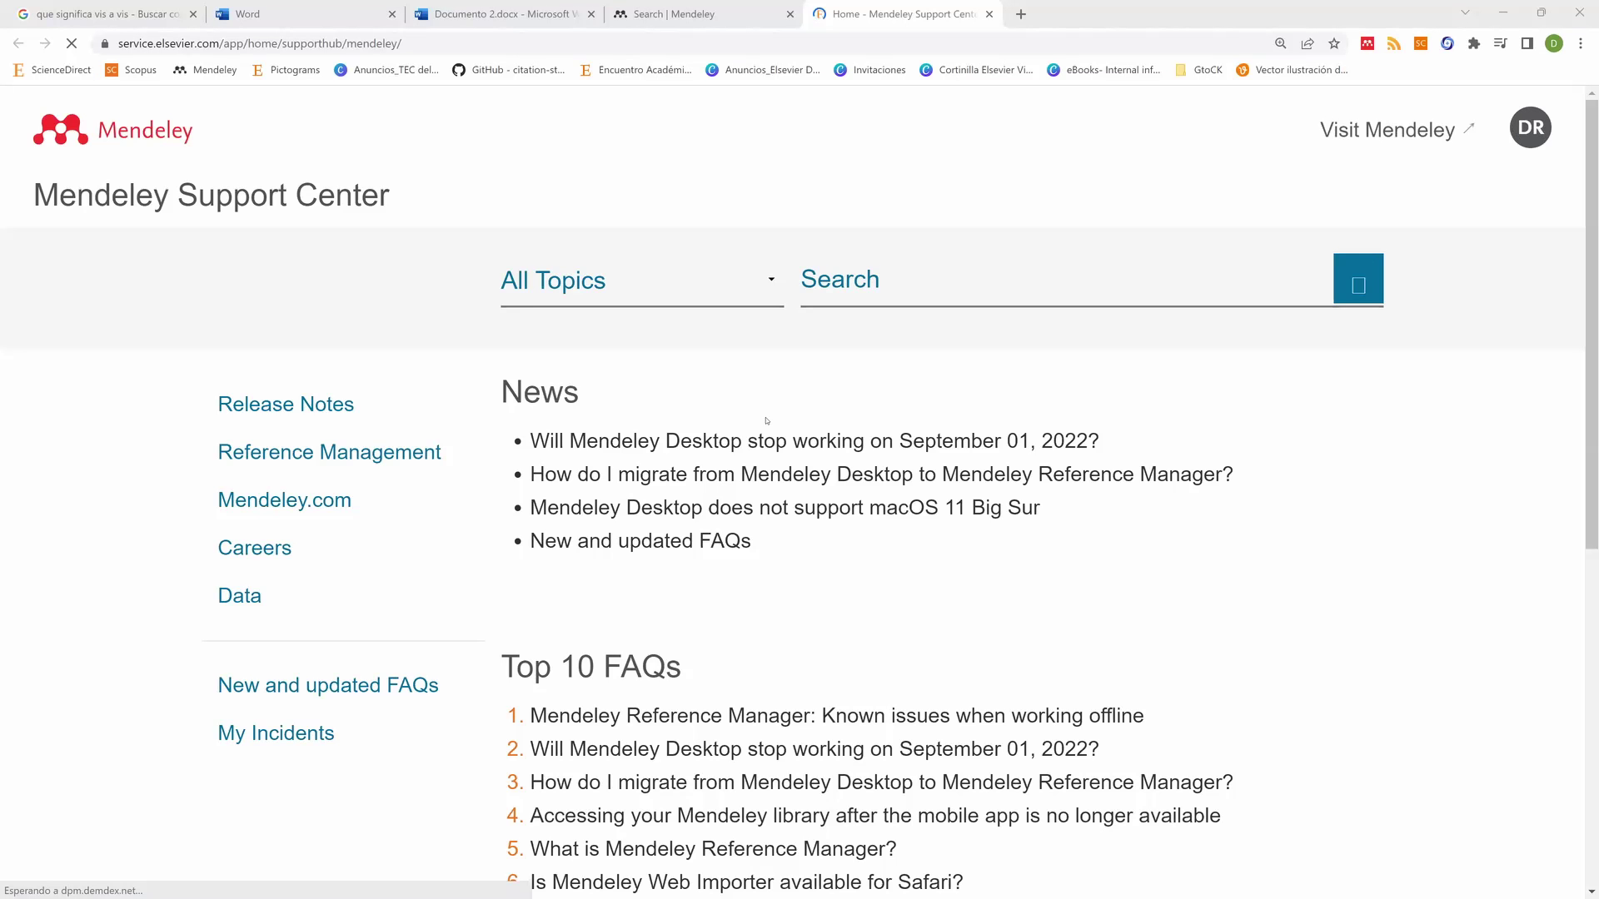
Accept all cookies on the Support Center page, then switch back to Compendio.docx in Word.
{"action": "scroll", "coordinate": [767, 421], "scroll_direction": "down", "scroll_amount": 2}
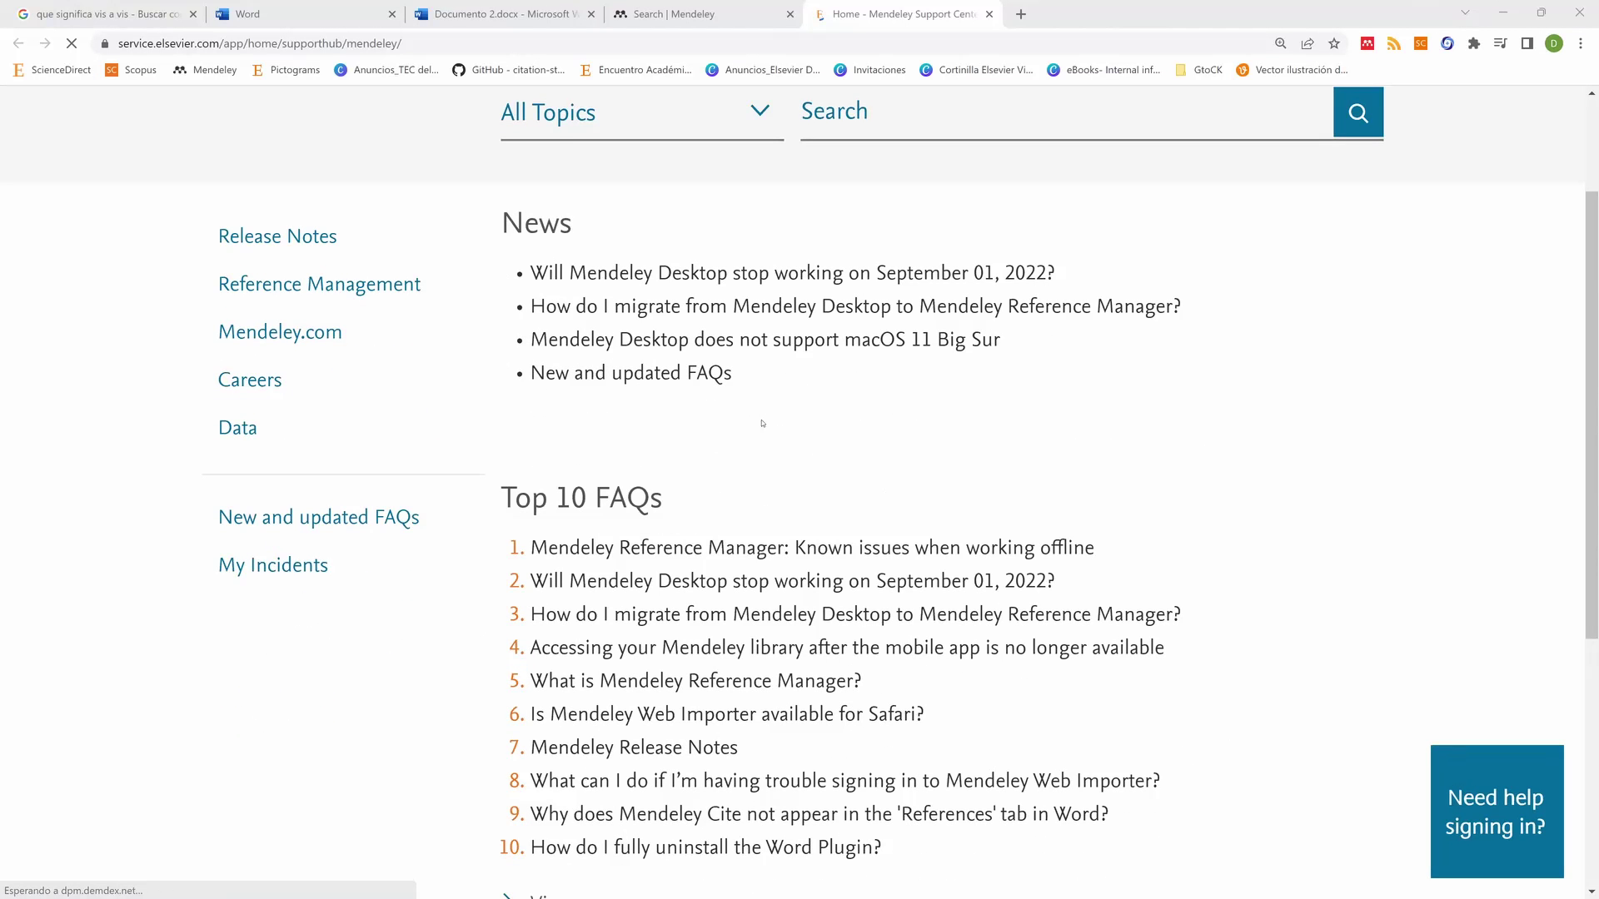
{"action": "scroll", "coordinate": [762, 423], "scroll_direction": "down", "scroll_amount": 1}
{"action": "scroll", "coordinate": [763, 423], "scroll_direction": "down", "scroll_amount": 1}
{"action": "scroll", "coordinate": [1108, 666], "scroll_direction": "down", "scroll_amount": 3}
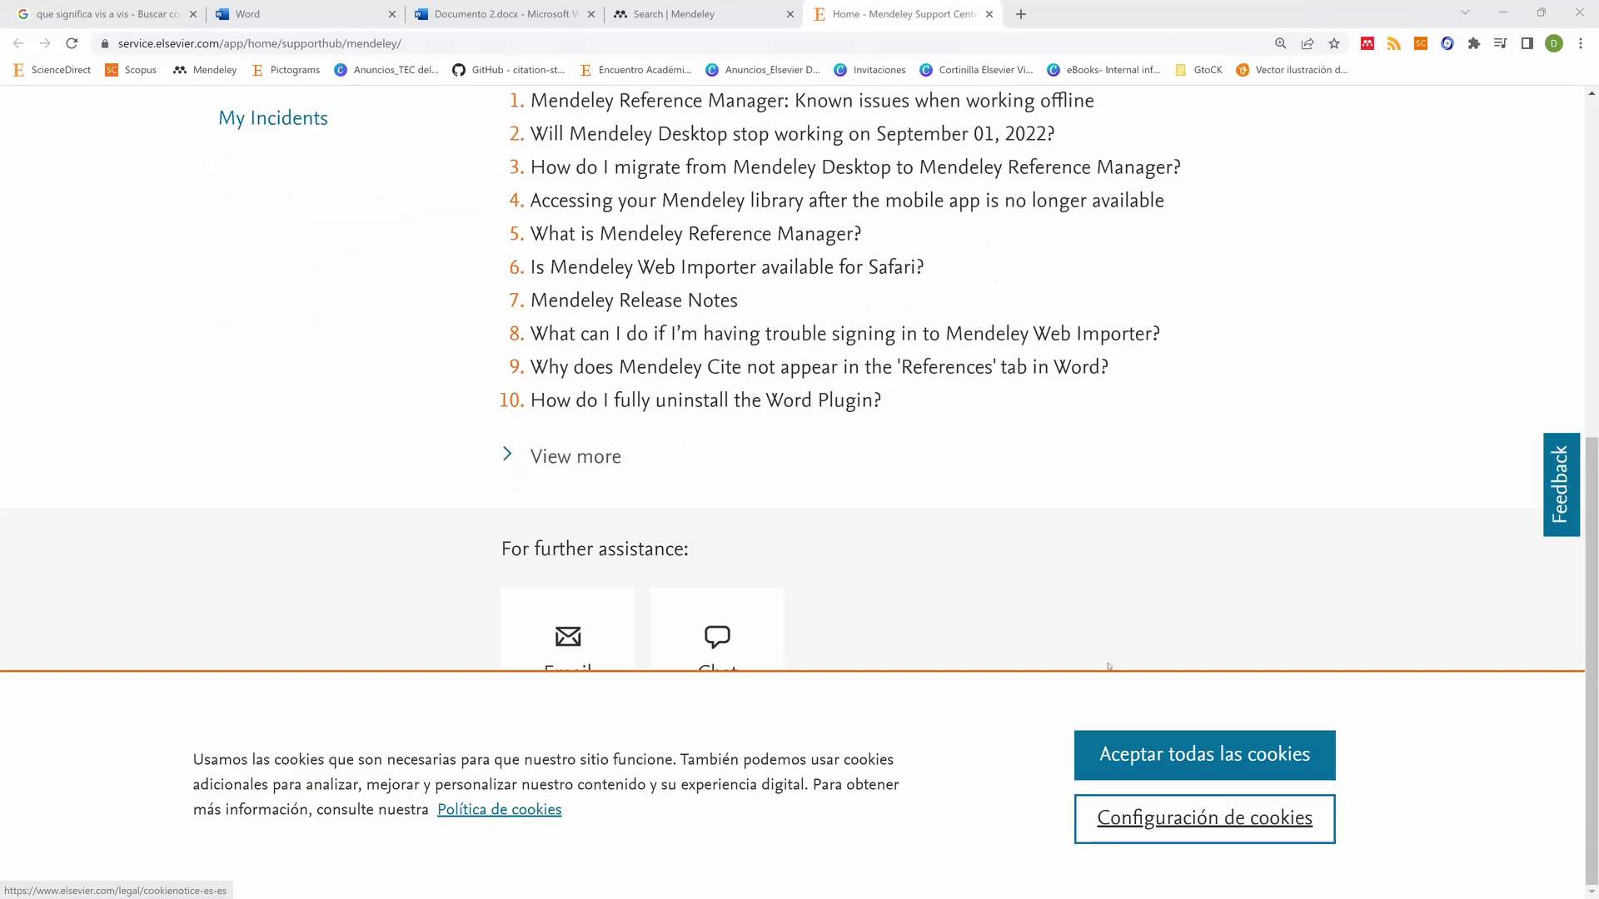
{"action": "left_click", "coordinate": [1149, 741]}
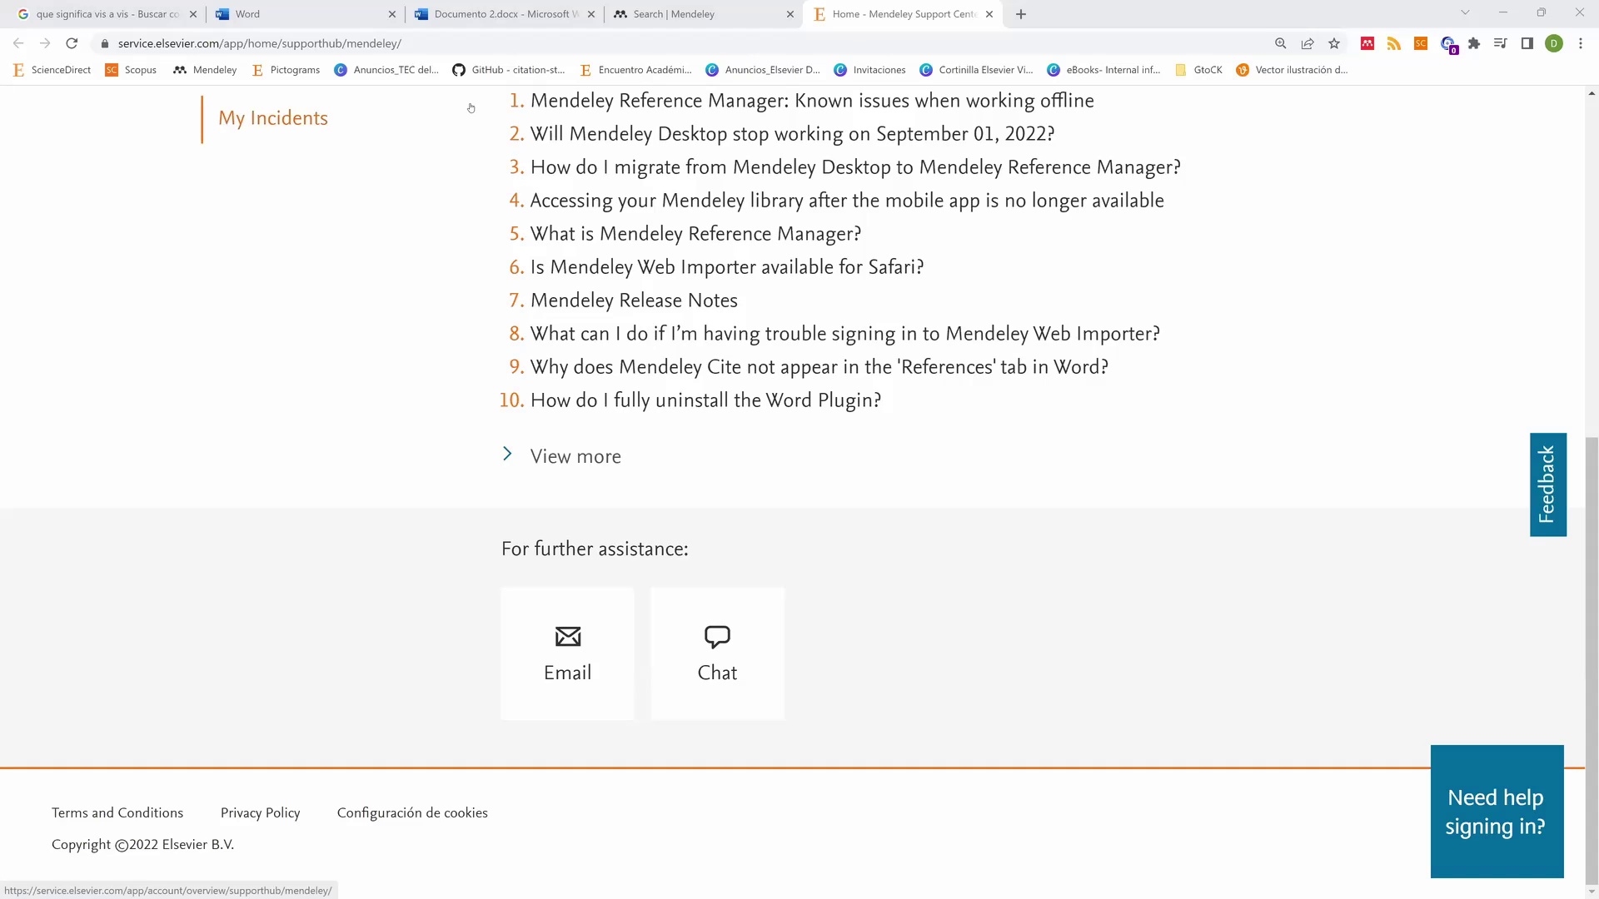
{"action": "key", "text": "alt+Tab"}
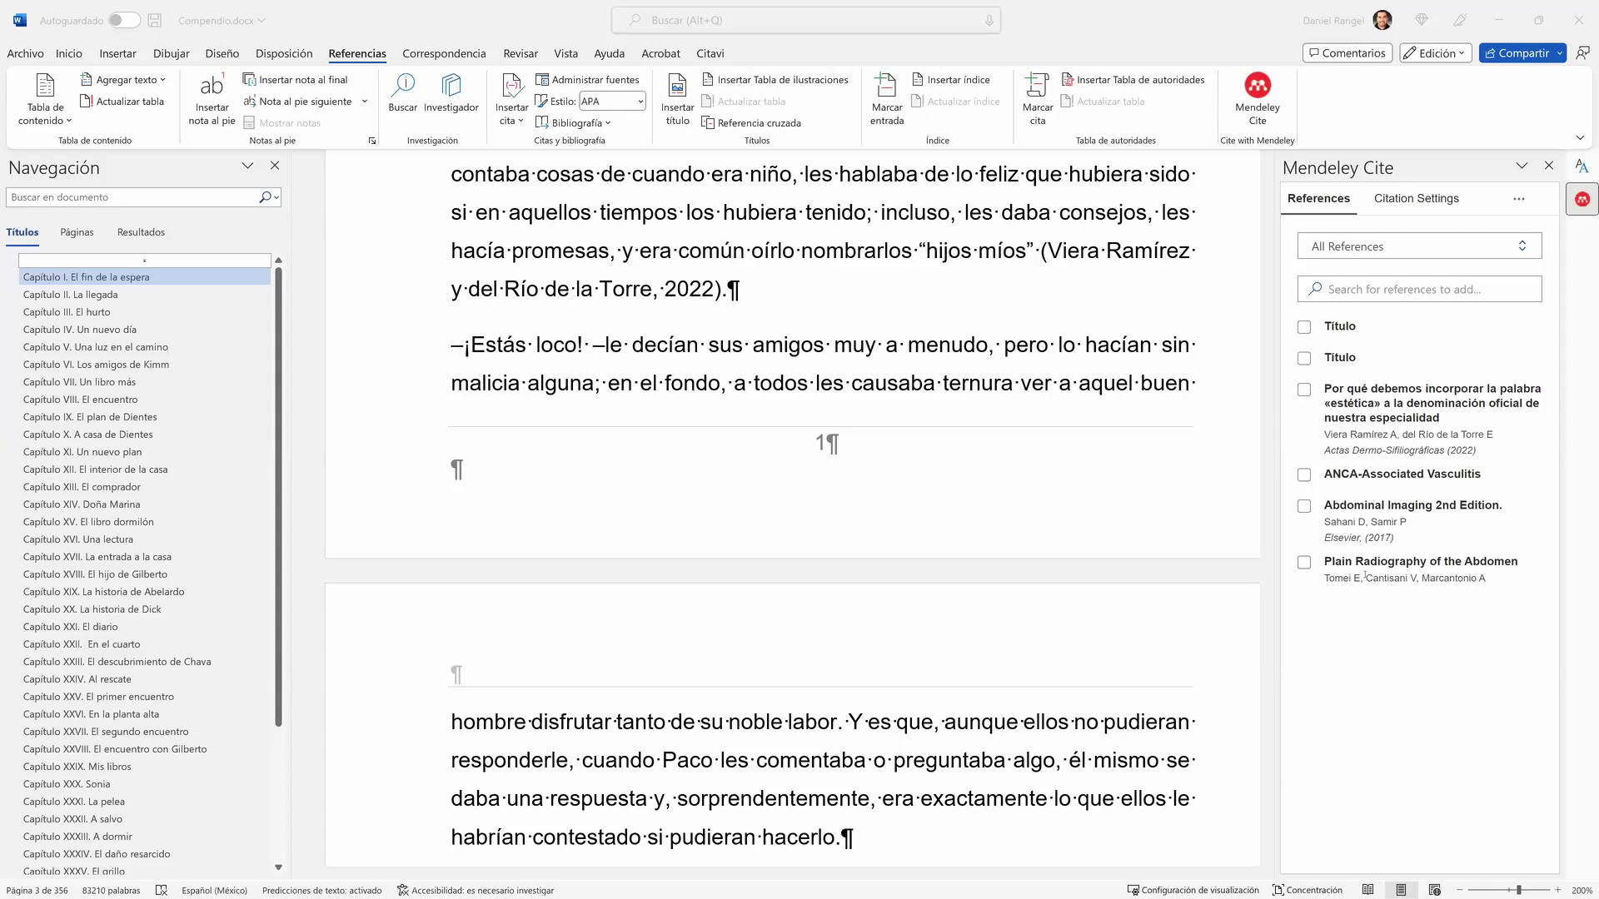
Run Update From Library from the Mendeley Cite pane's more-options menu.
{"action": "left_click", "coordinate": [1520, 200]}
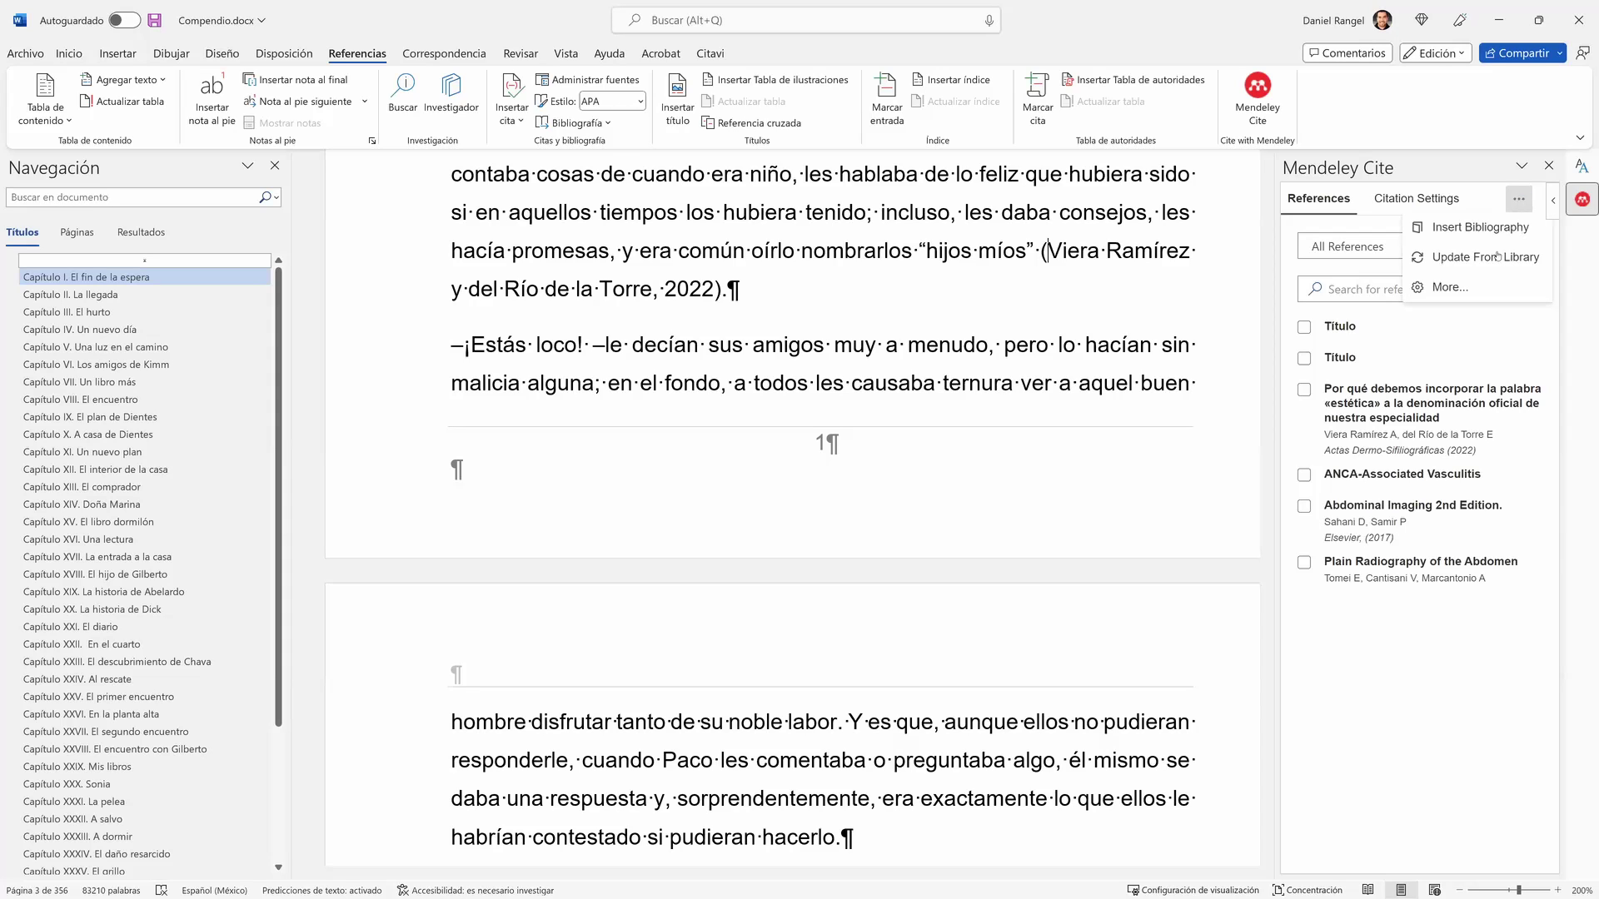
{"action": "left_click", "coordinate": [1467, 257]}
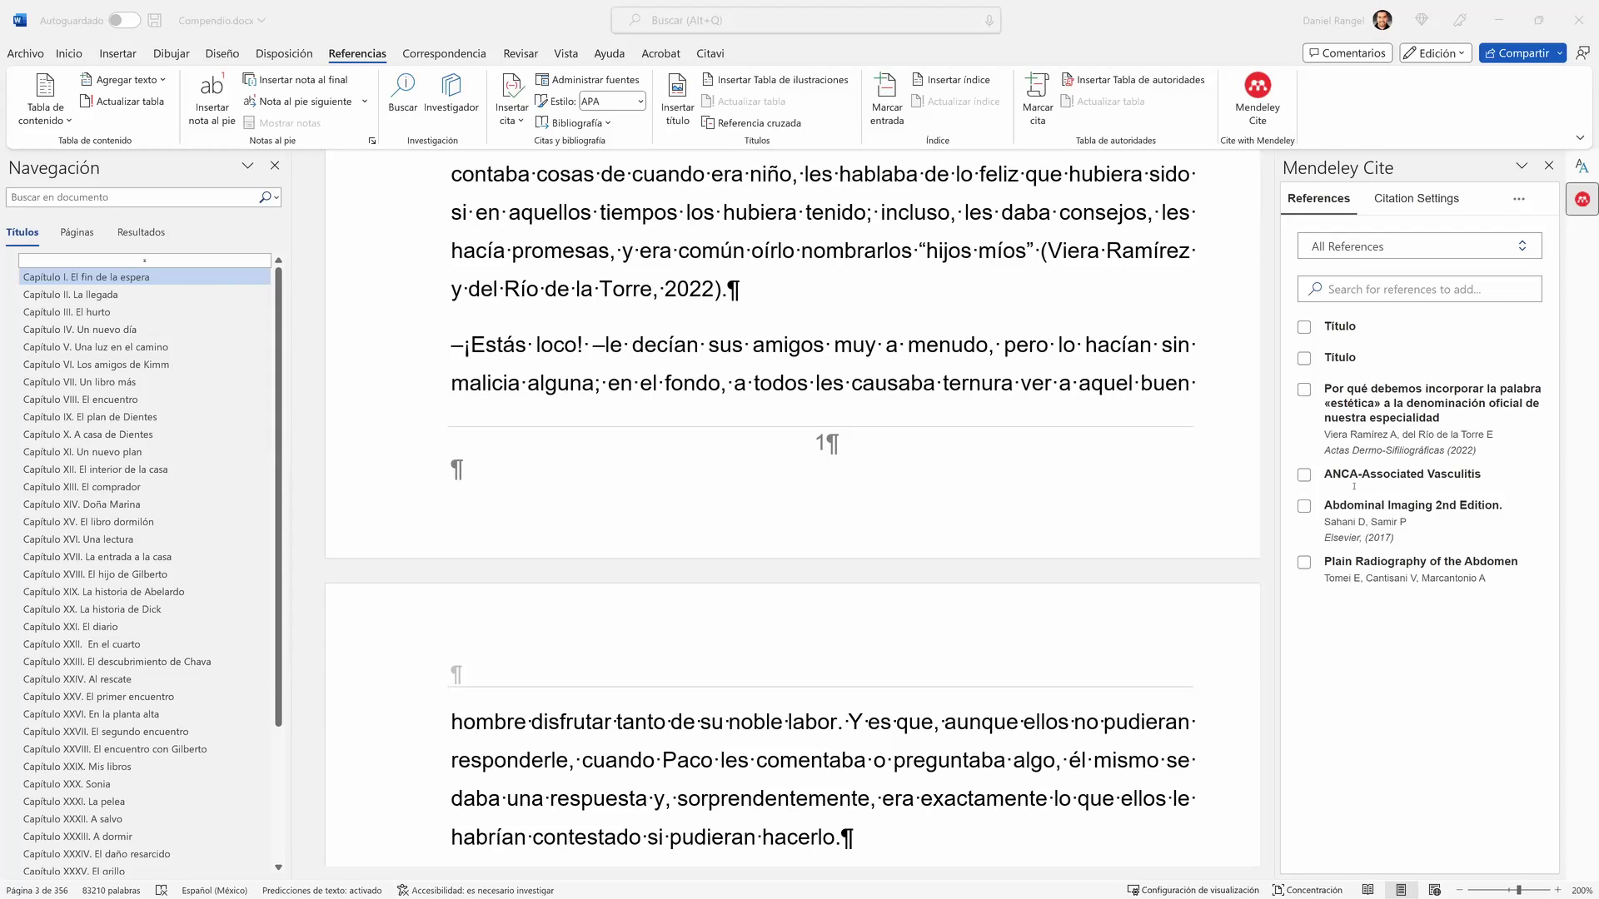
{"action": "left_click", "coordinate": [1338, 250]}
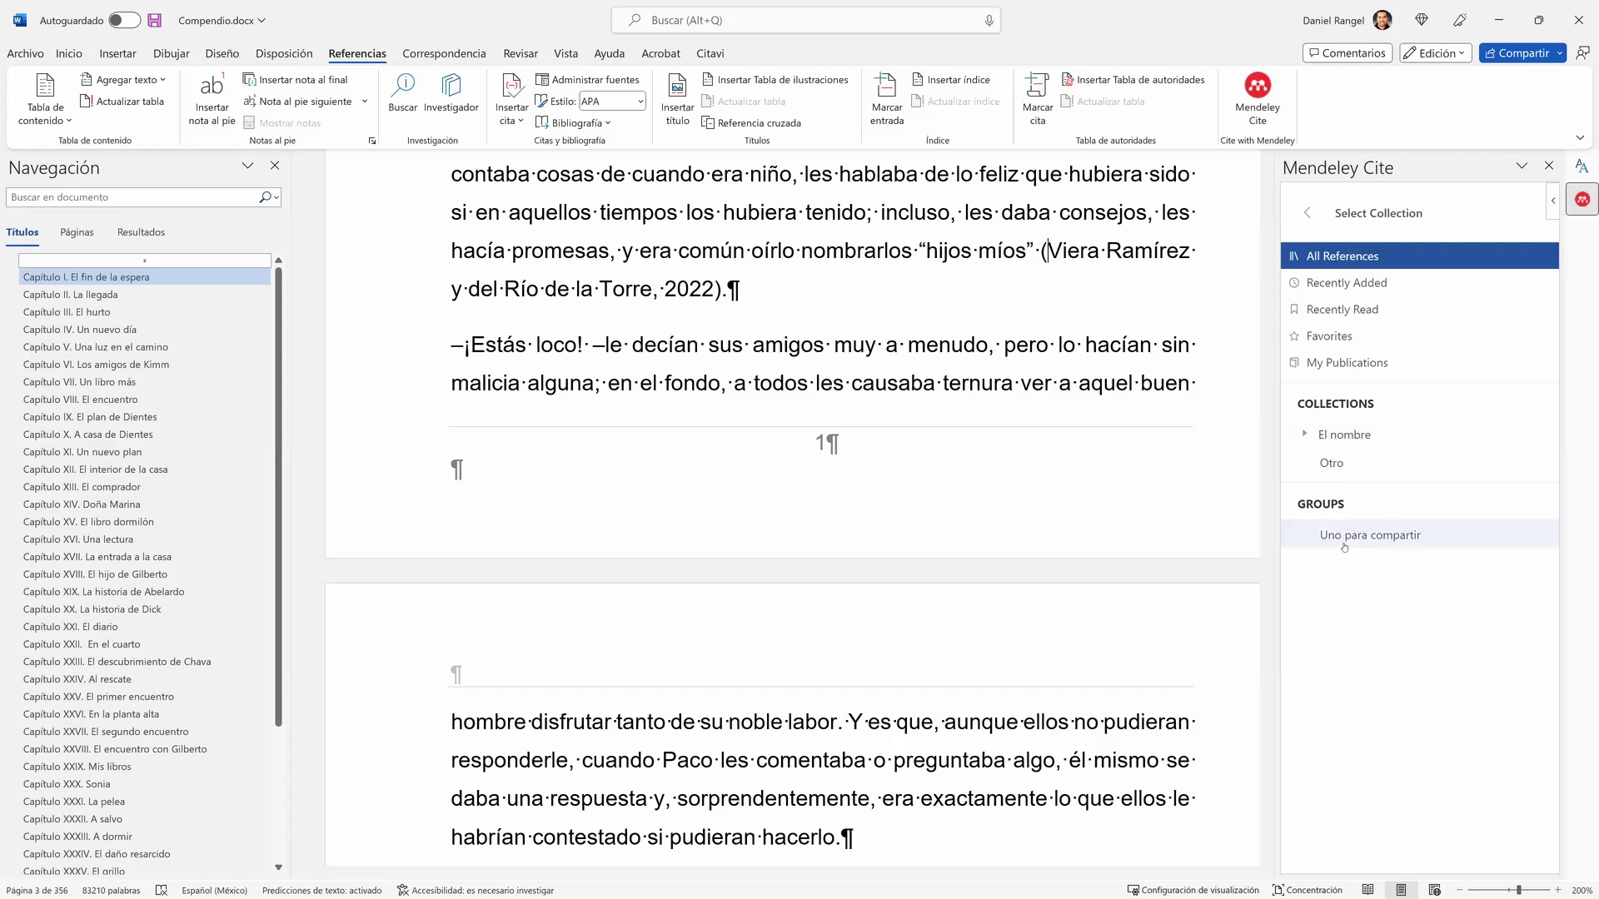
{"action": "left_click", "coordinate": [1306, 213]}
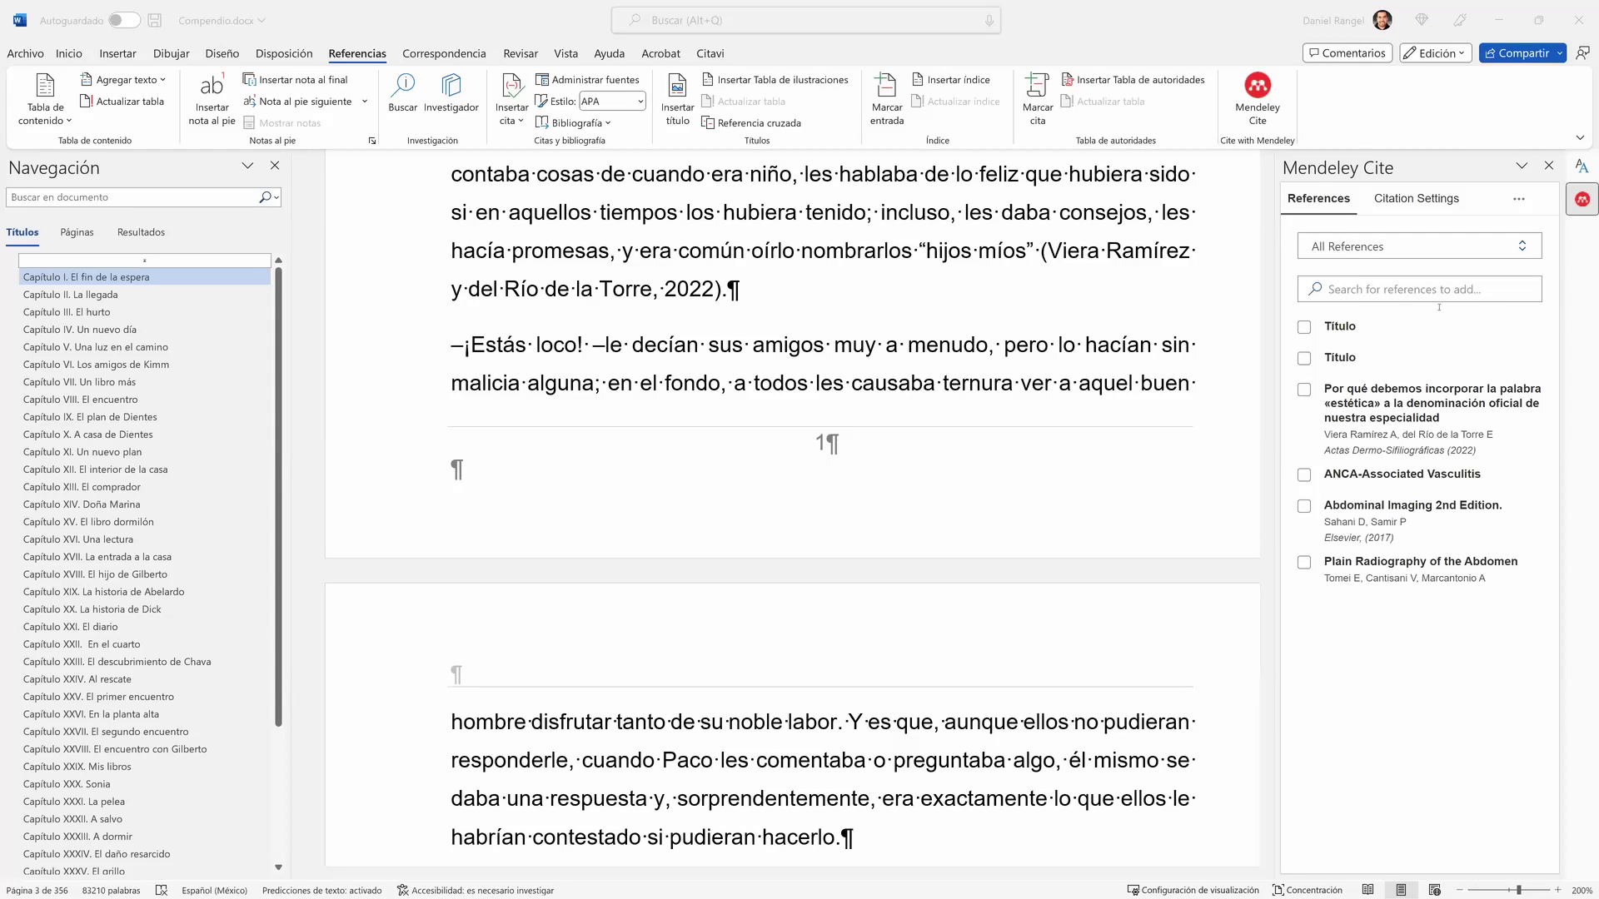
{"action": "left_click", "coordinate": [1046, 250]}
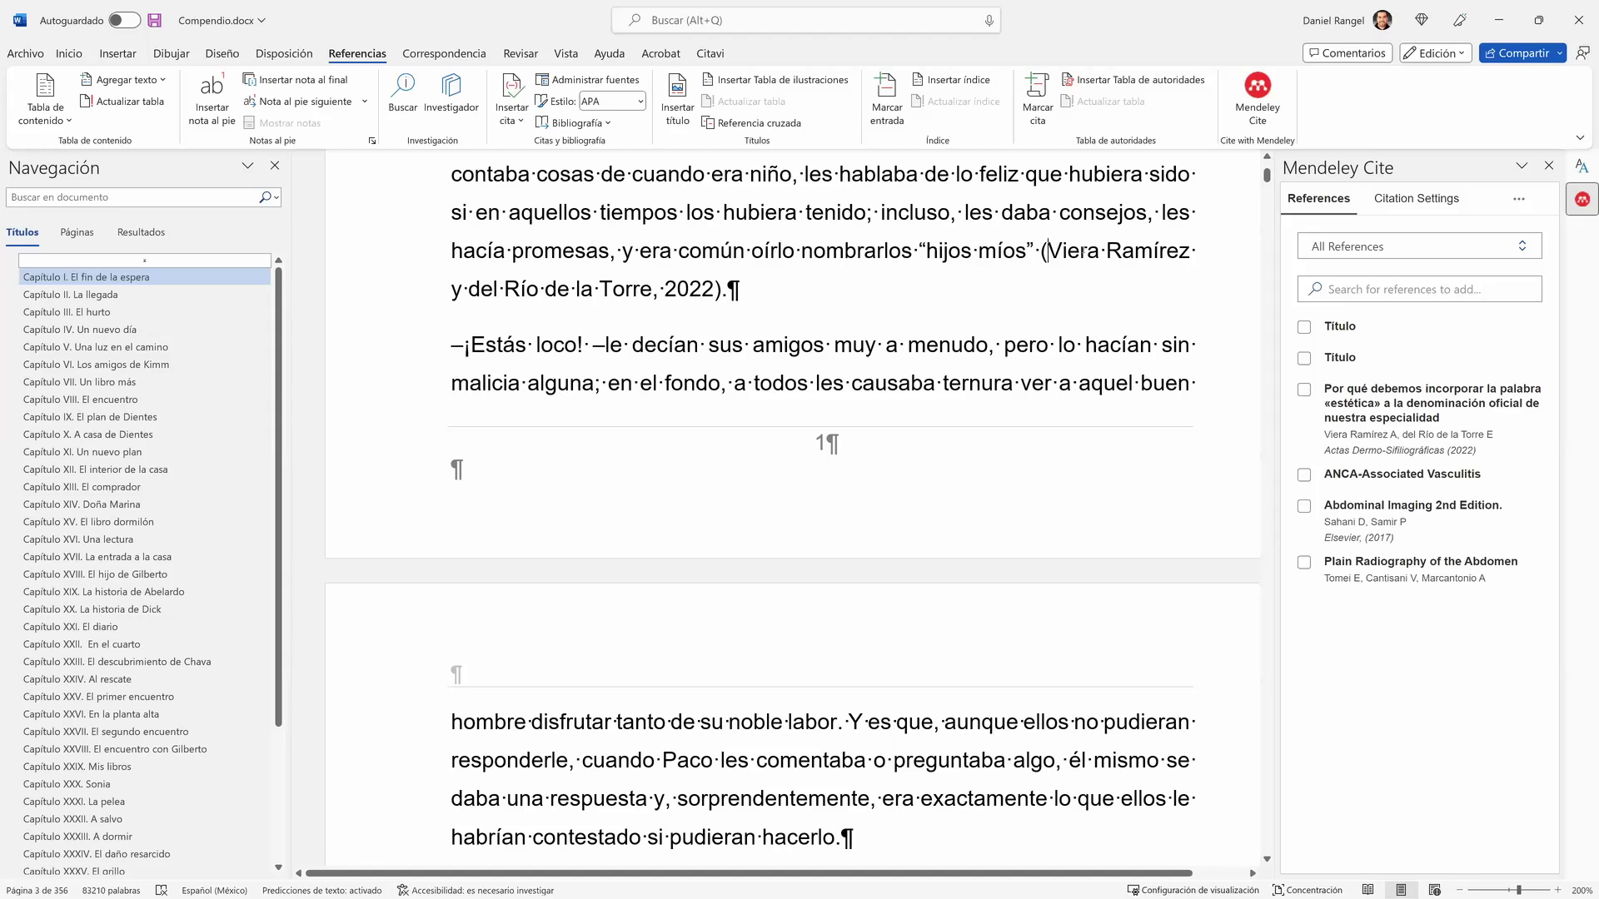
{"action": "left_click", "coordinate": [1081, 251]}
{"action": "left_click", "coordinate": [716, 287]}
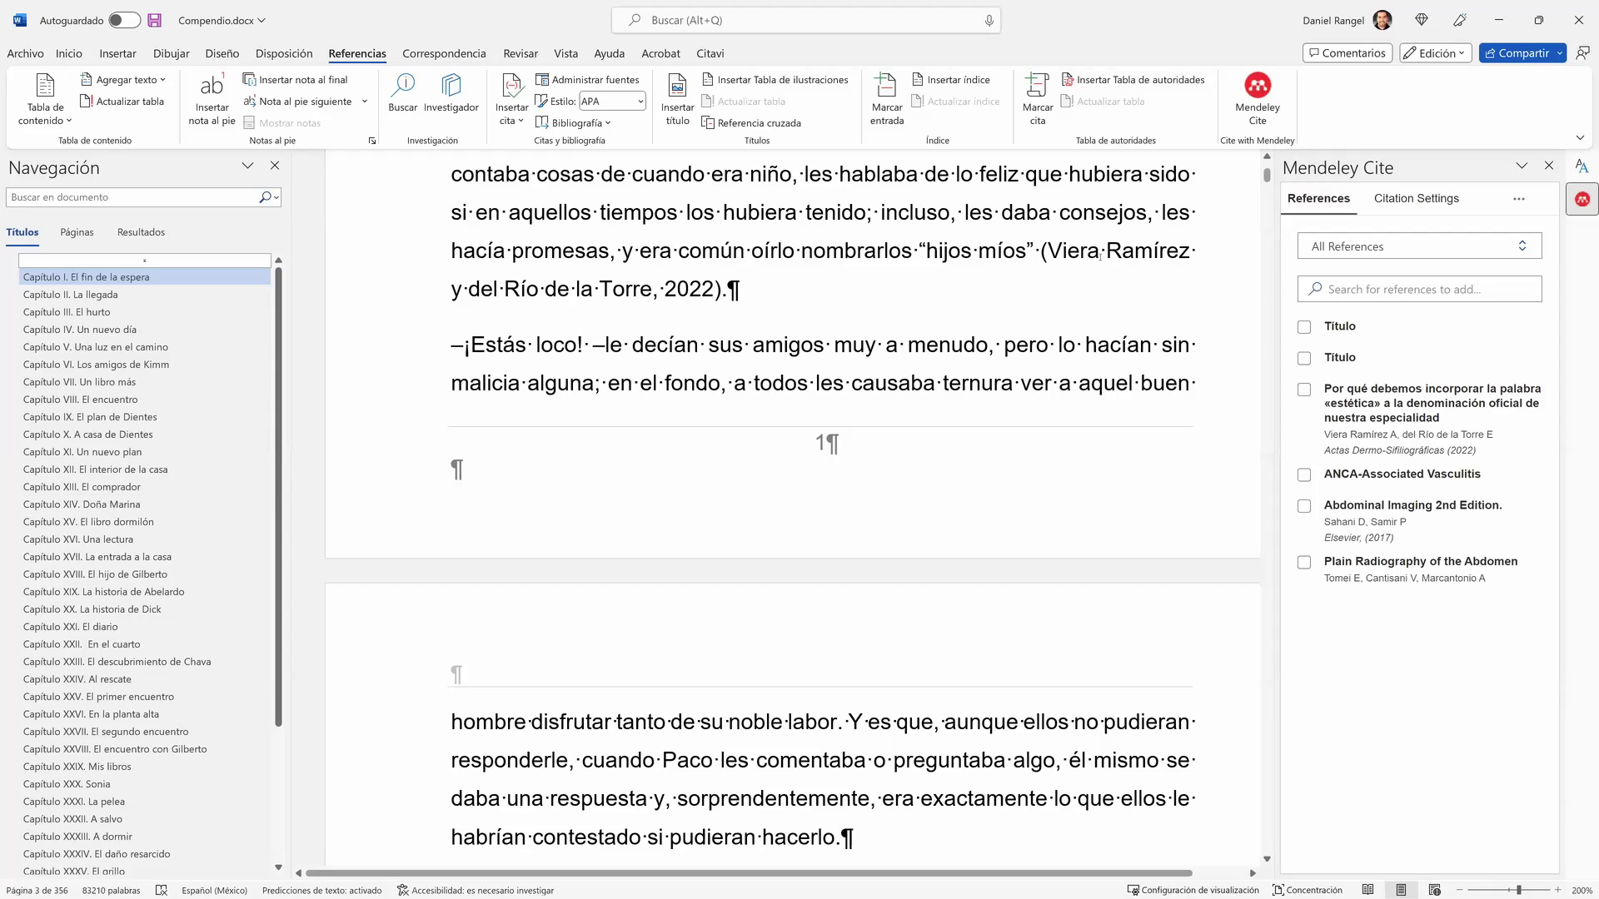
{"action": "left_click", "coordinate": [1067, 251]}
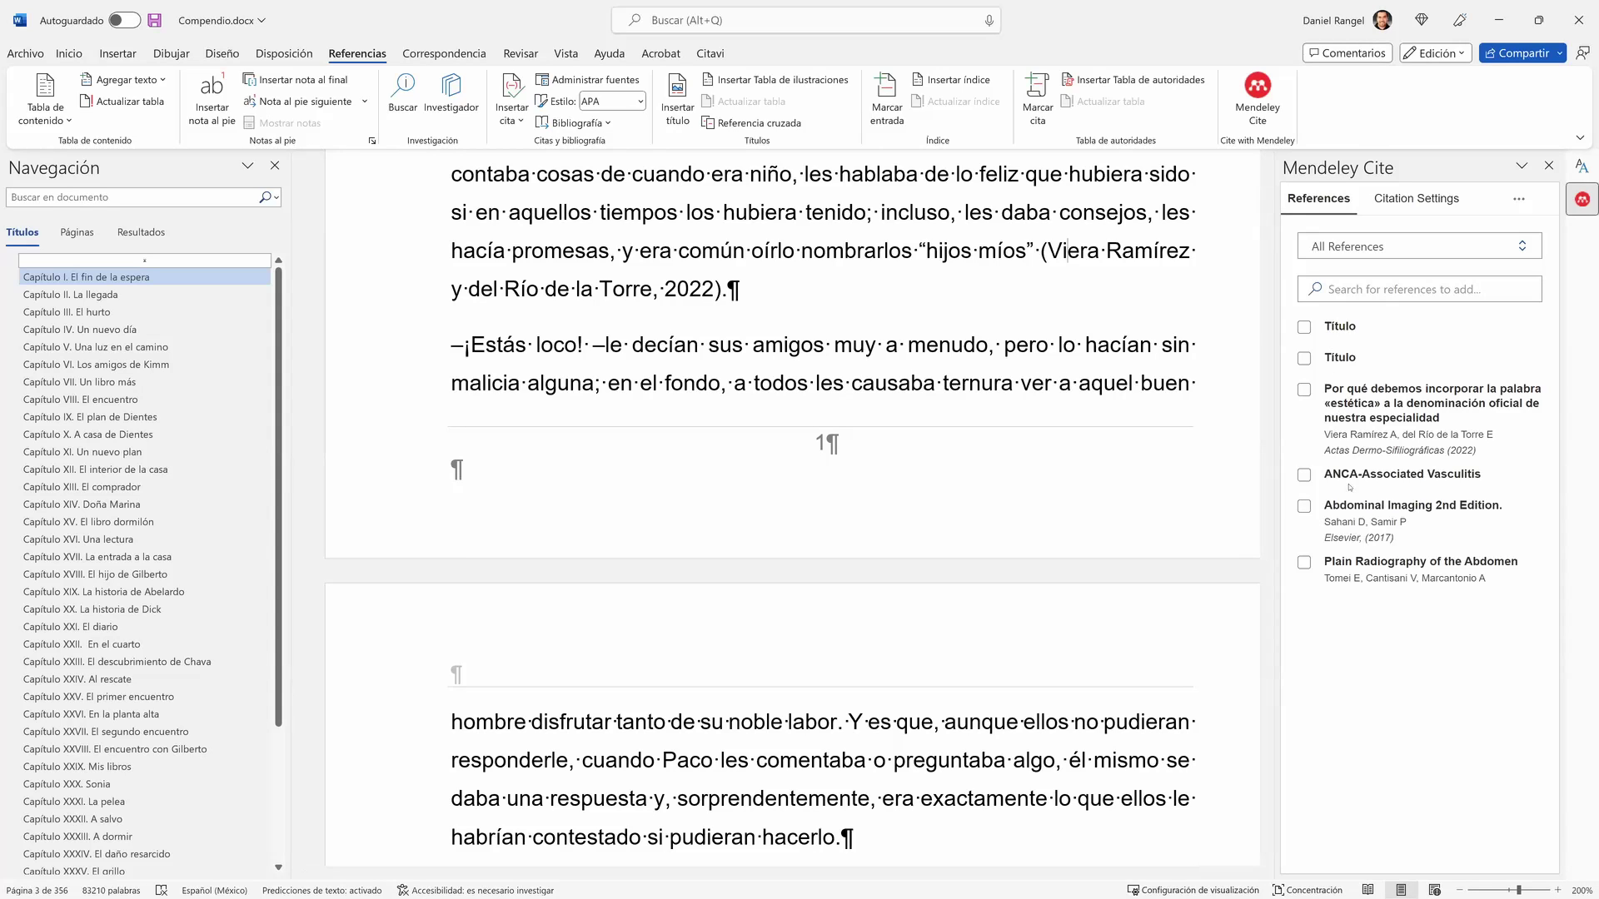
Insert the ANCA-Associated Vasculitis citation after 'nuevo' in Capítulo I's opening paragraph.
{"action": "scroll", "coordinate": [962, 411], "scroll_direction": "up", "scroll_amount": 5}
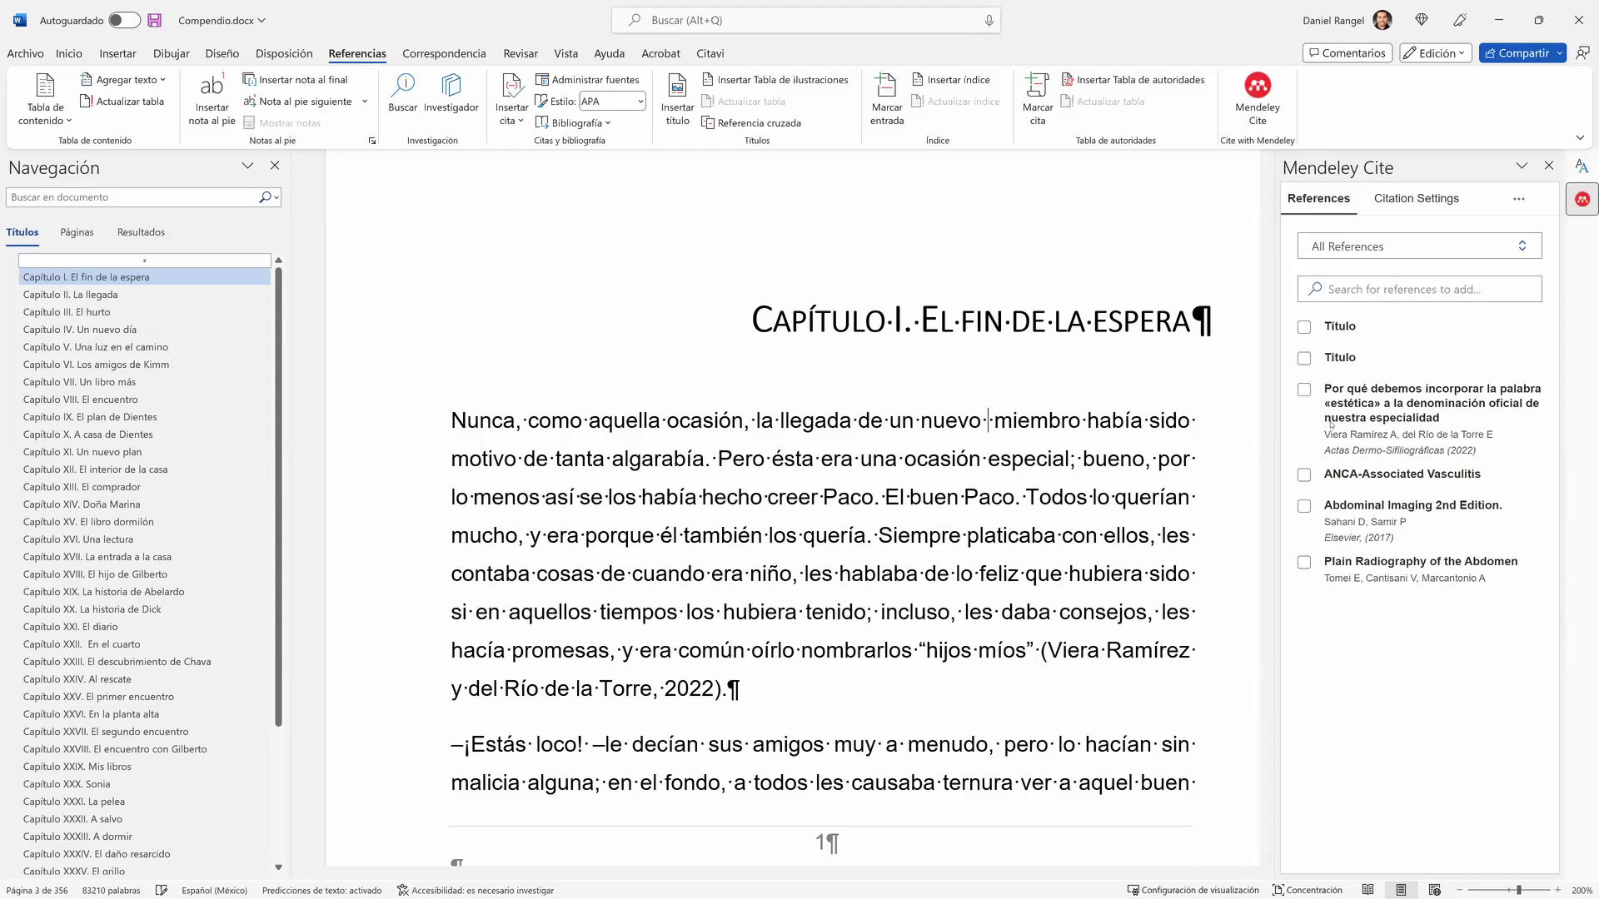
{"action": "left_click", "coordinate": [1304, 474]}
{"action": "left_click", "coordinate": [1336, 849]}
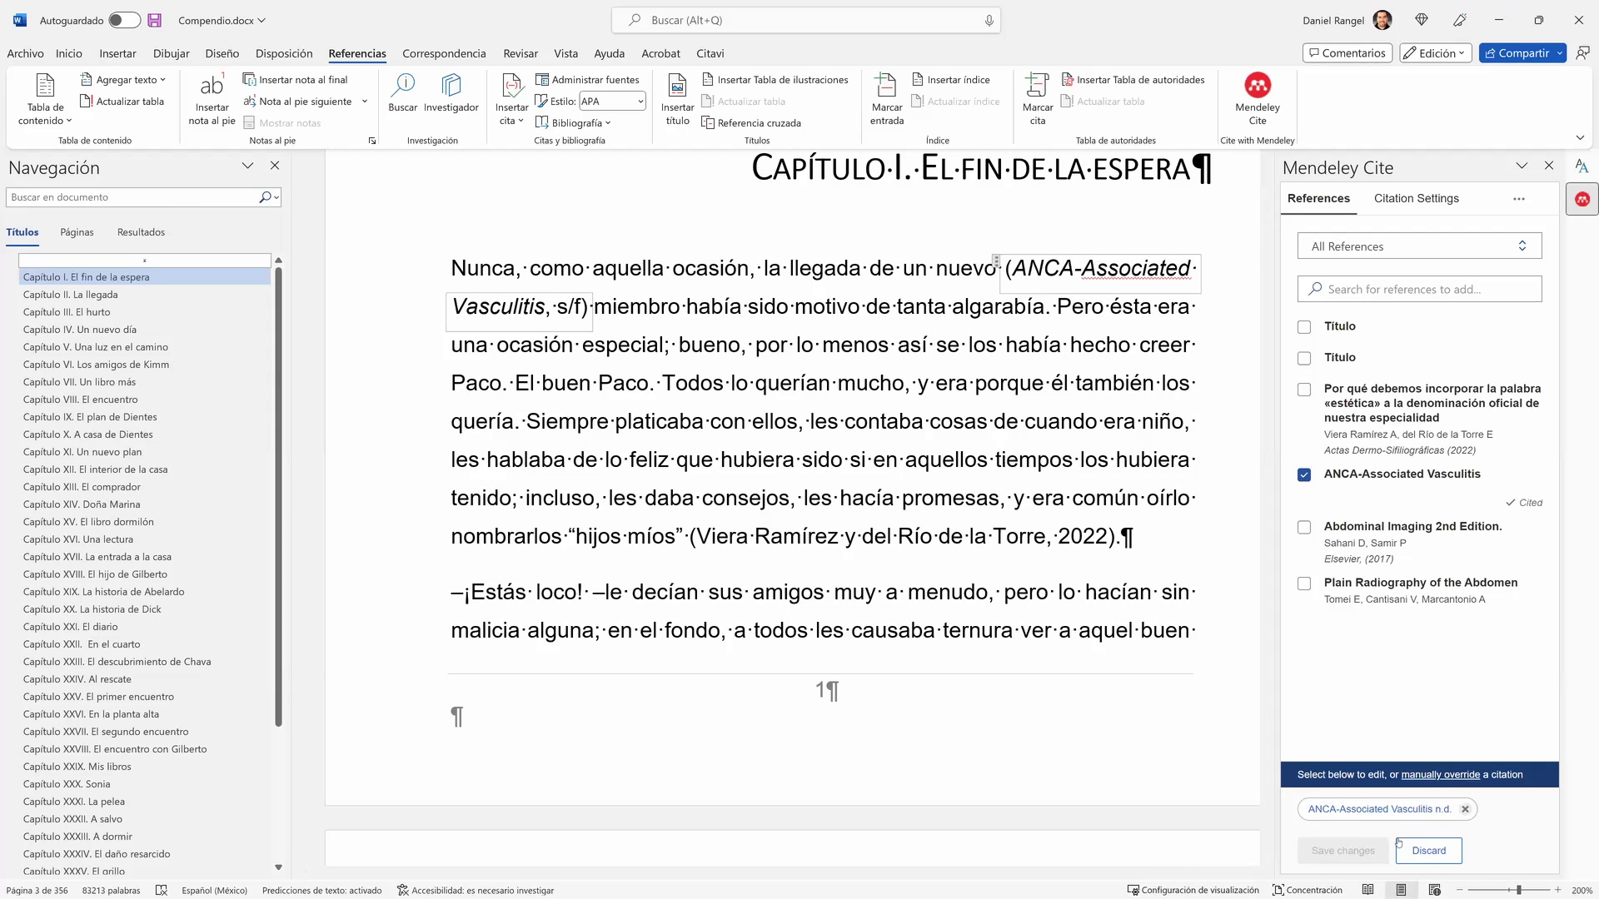
Set page 8 on the ANCA-Associated Vasculitis citation so it reads 's/f, p. 8'.
{"action": "left_click", "coordinate": [1399, 809]}
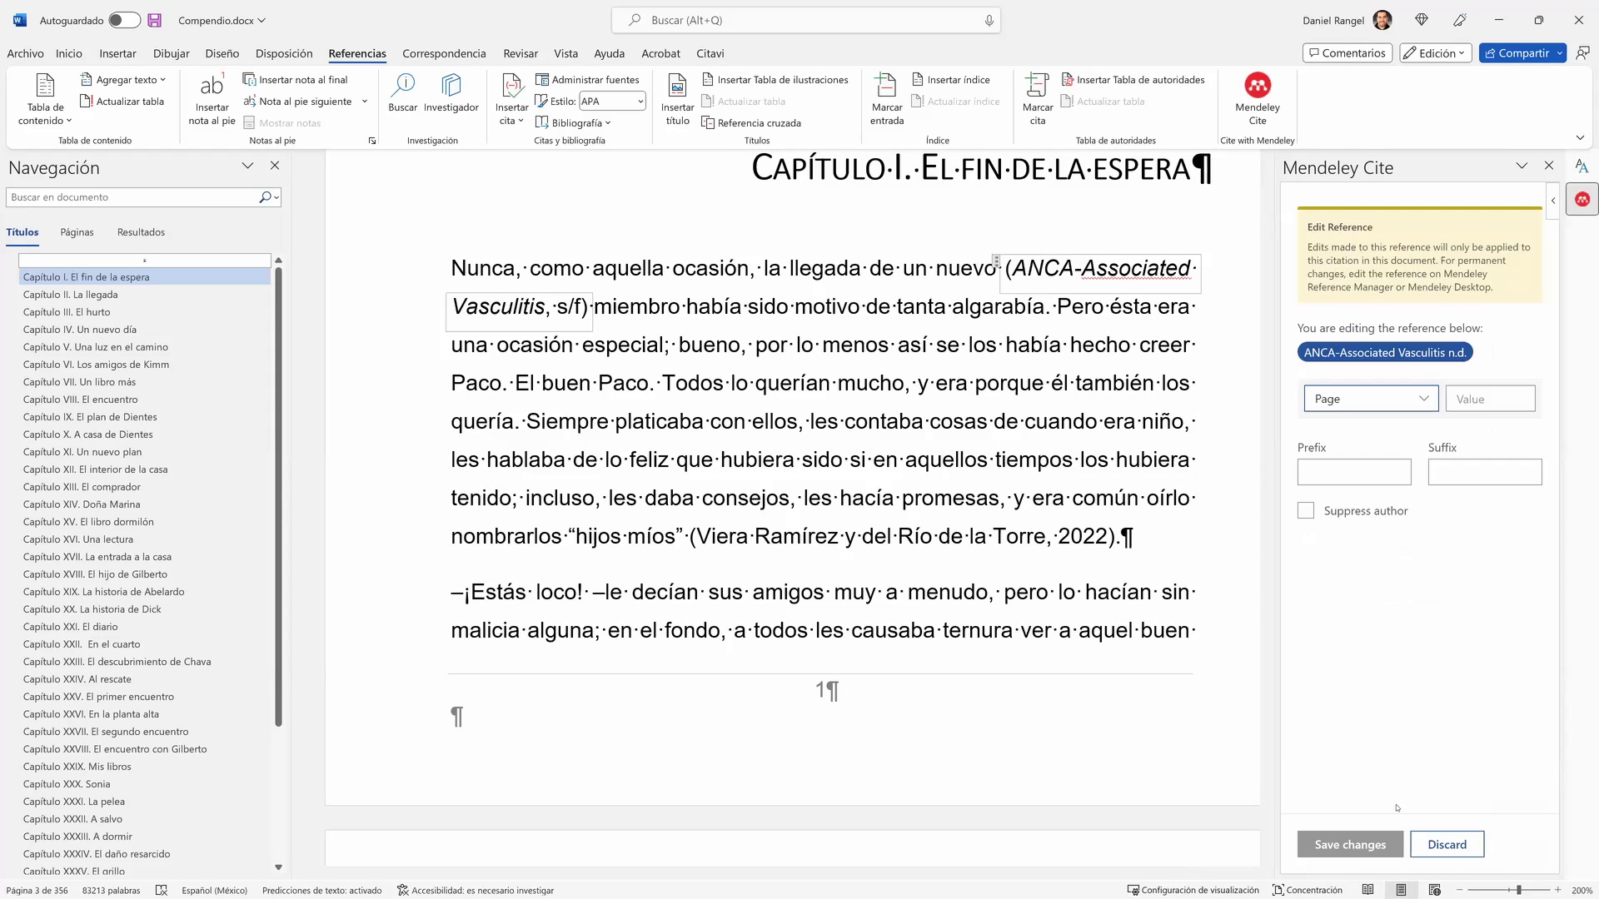
{"action": "left_click", "coordinate": [1488, 393]}
{"action": "type", "text": "8"}
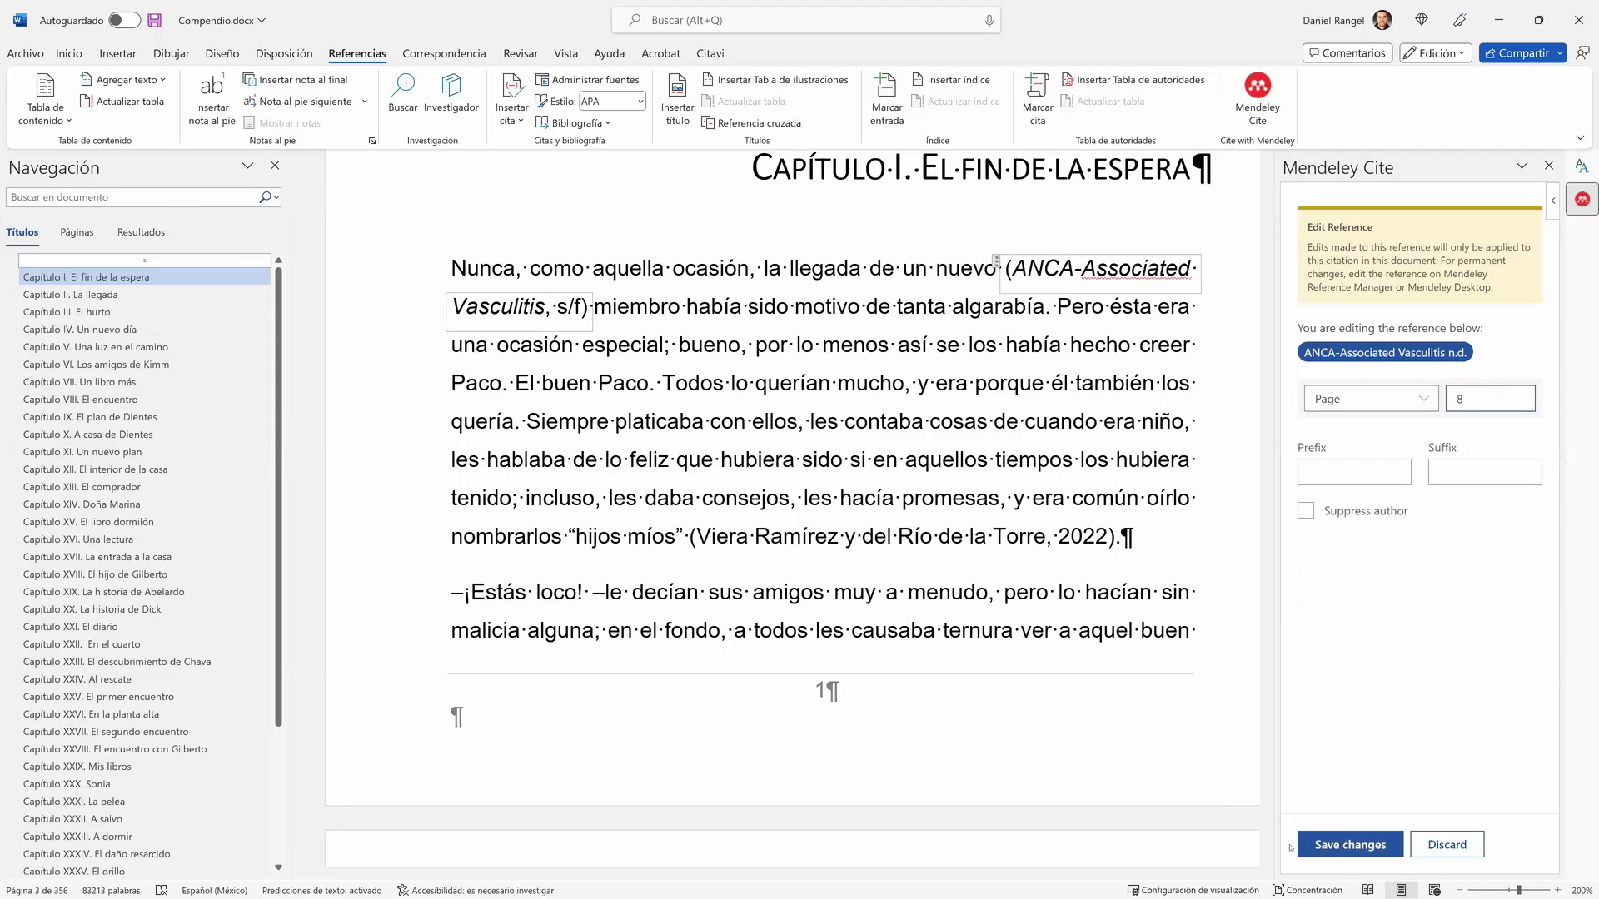
{"action": "left_click", "coordinate": [1324, 845]}
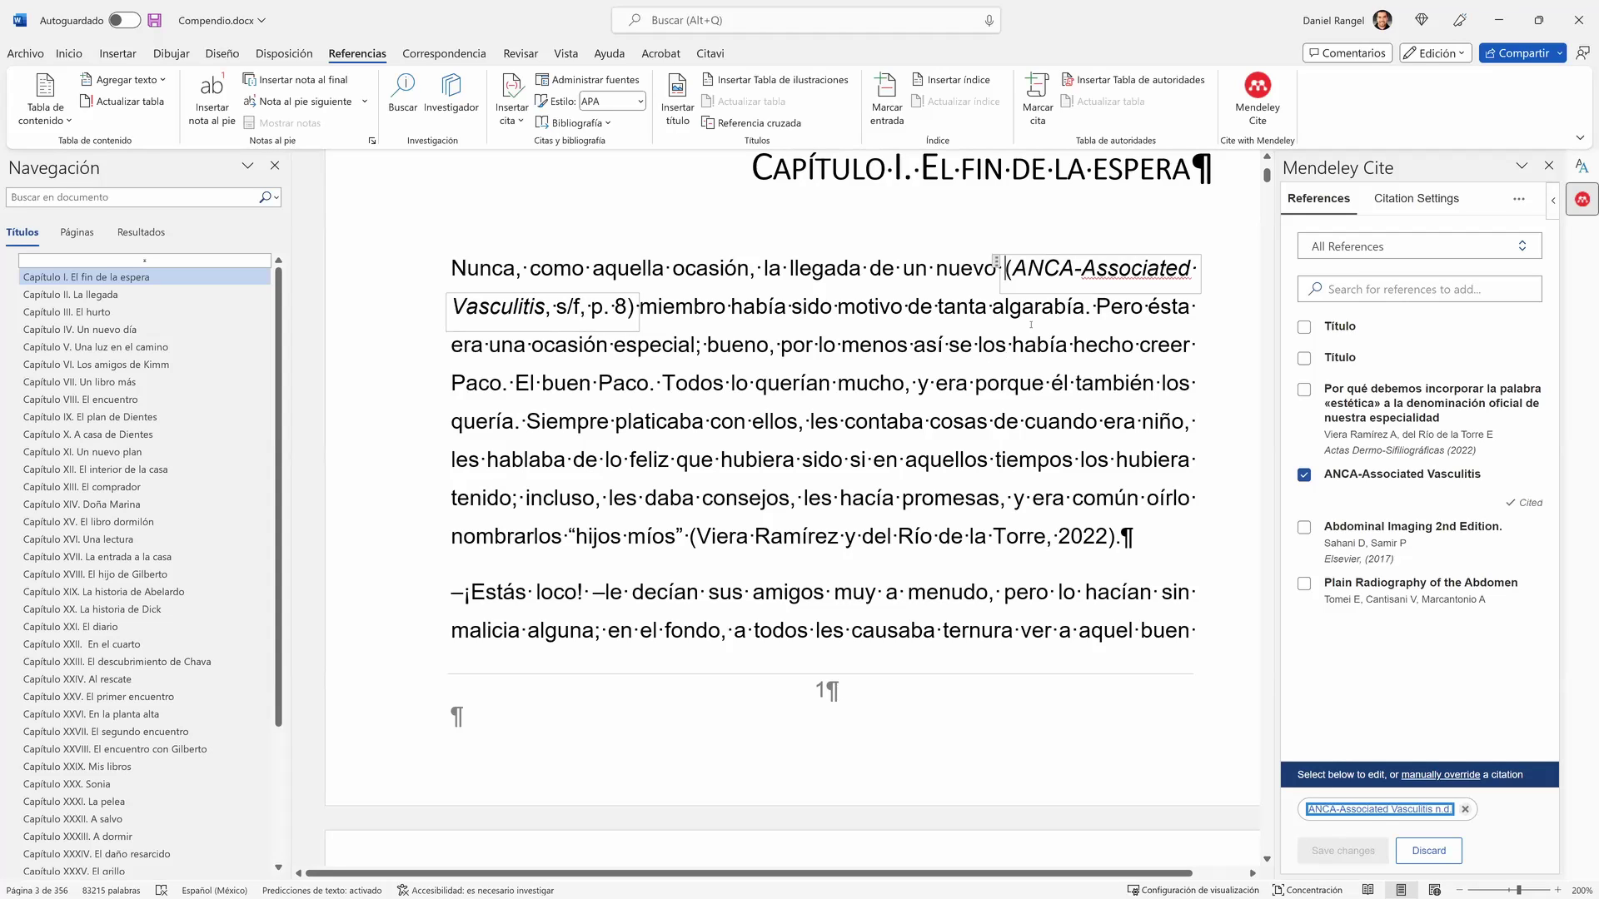
Review the ANCA citation's locator types and keep Page as the locator.
{"action": "left_click", "coordinate": [1060, 268]}
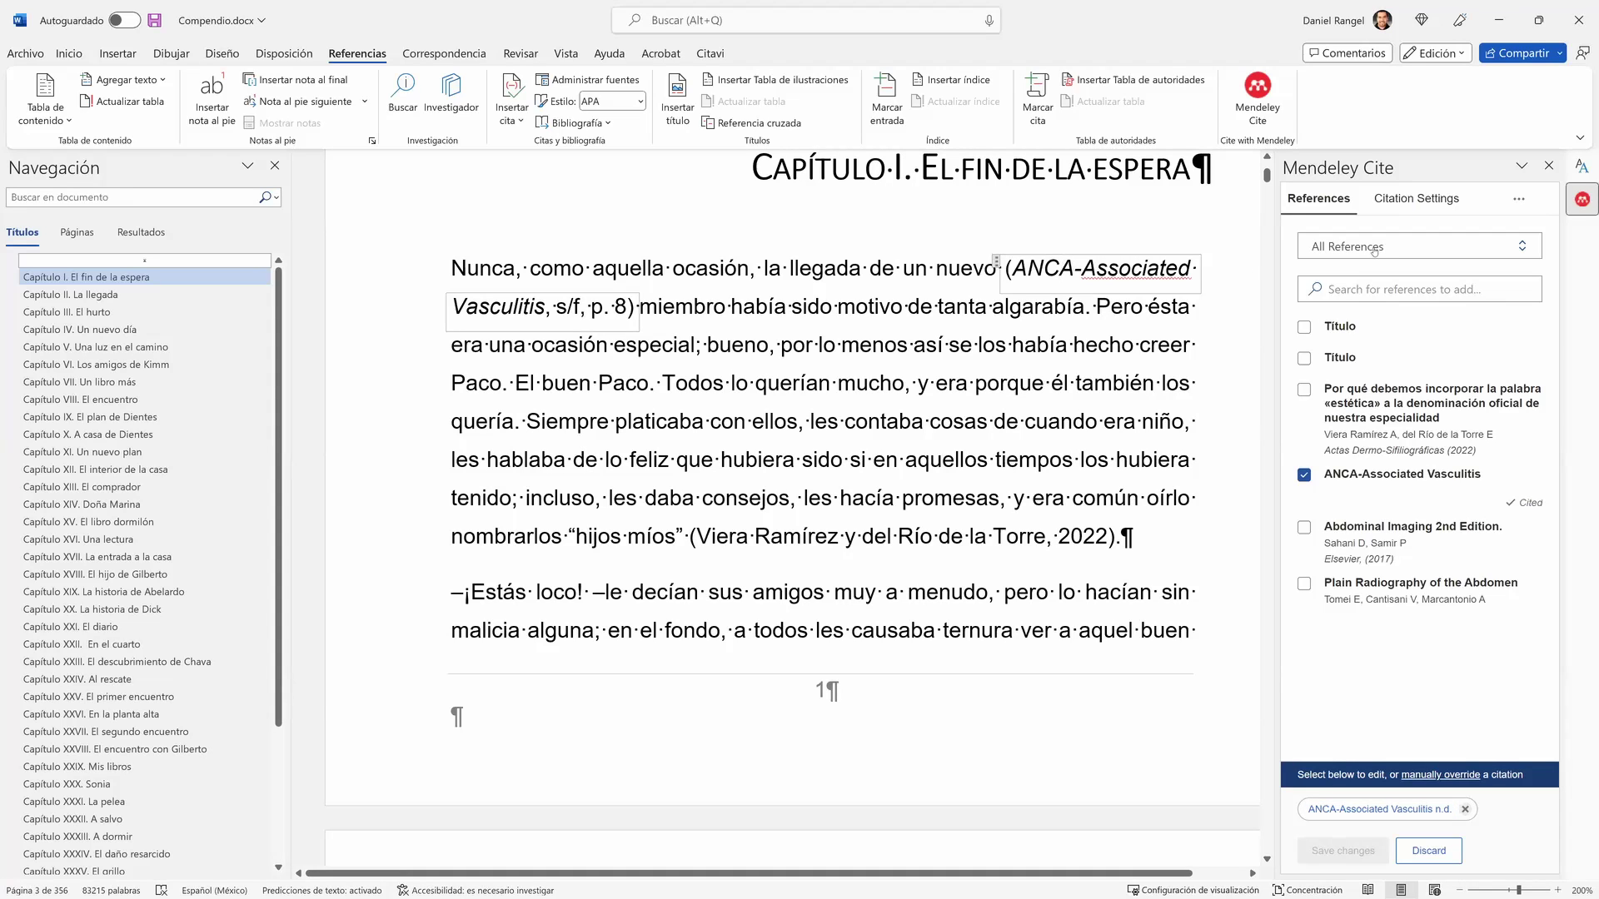
{"action": "left_click", "coordinate": [1393, 809]}
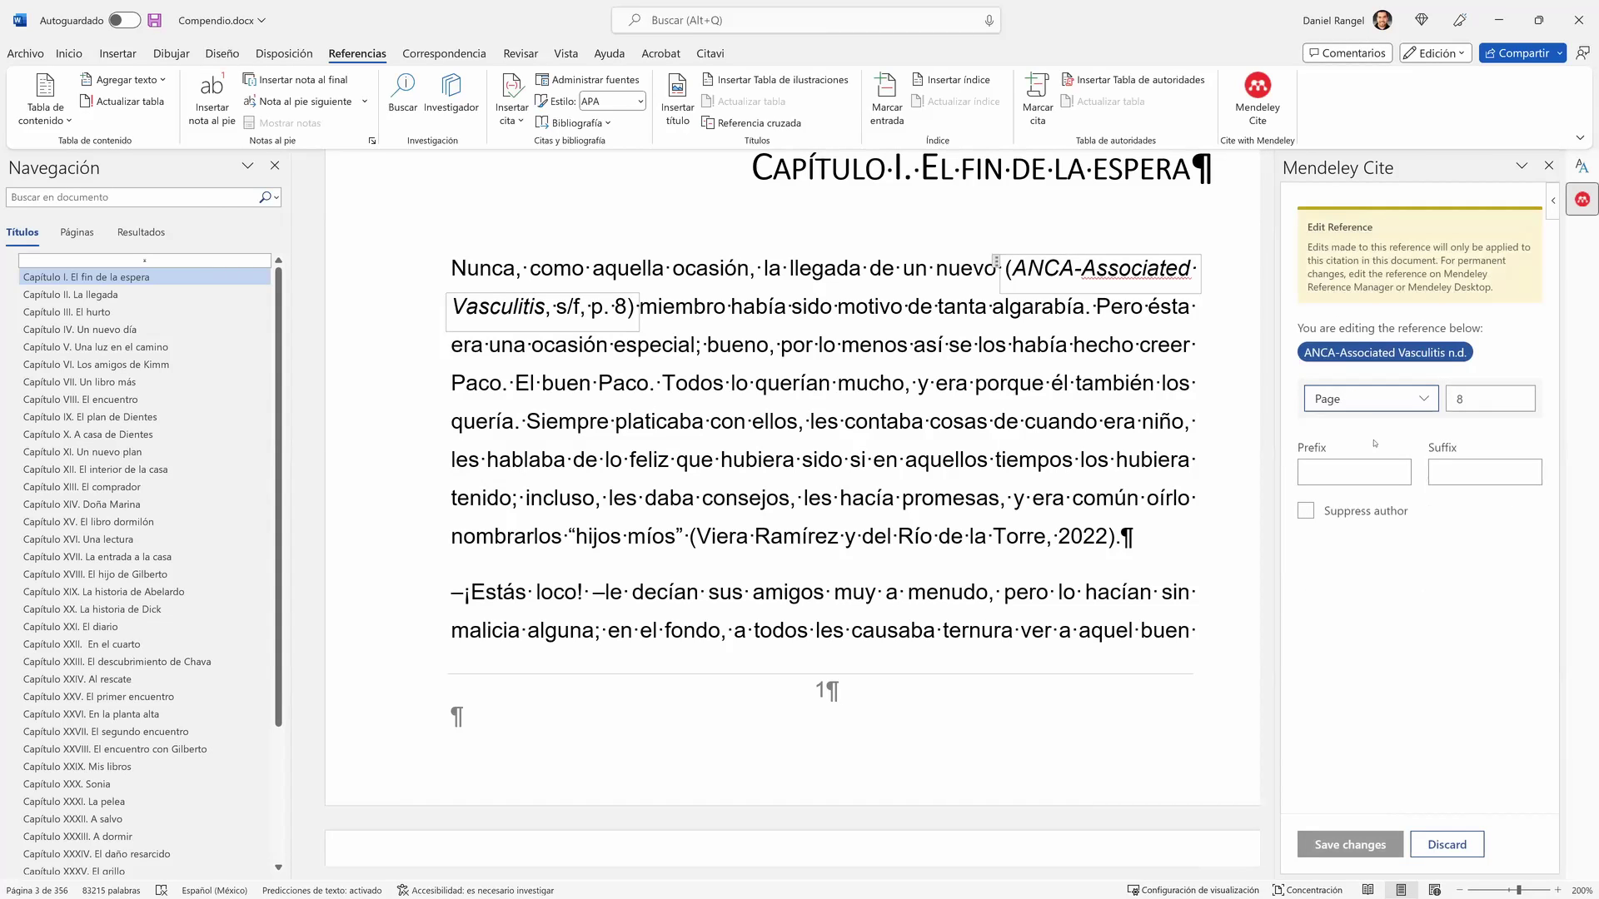
{"action": "left_click", "coordinate": [1366, 399]}
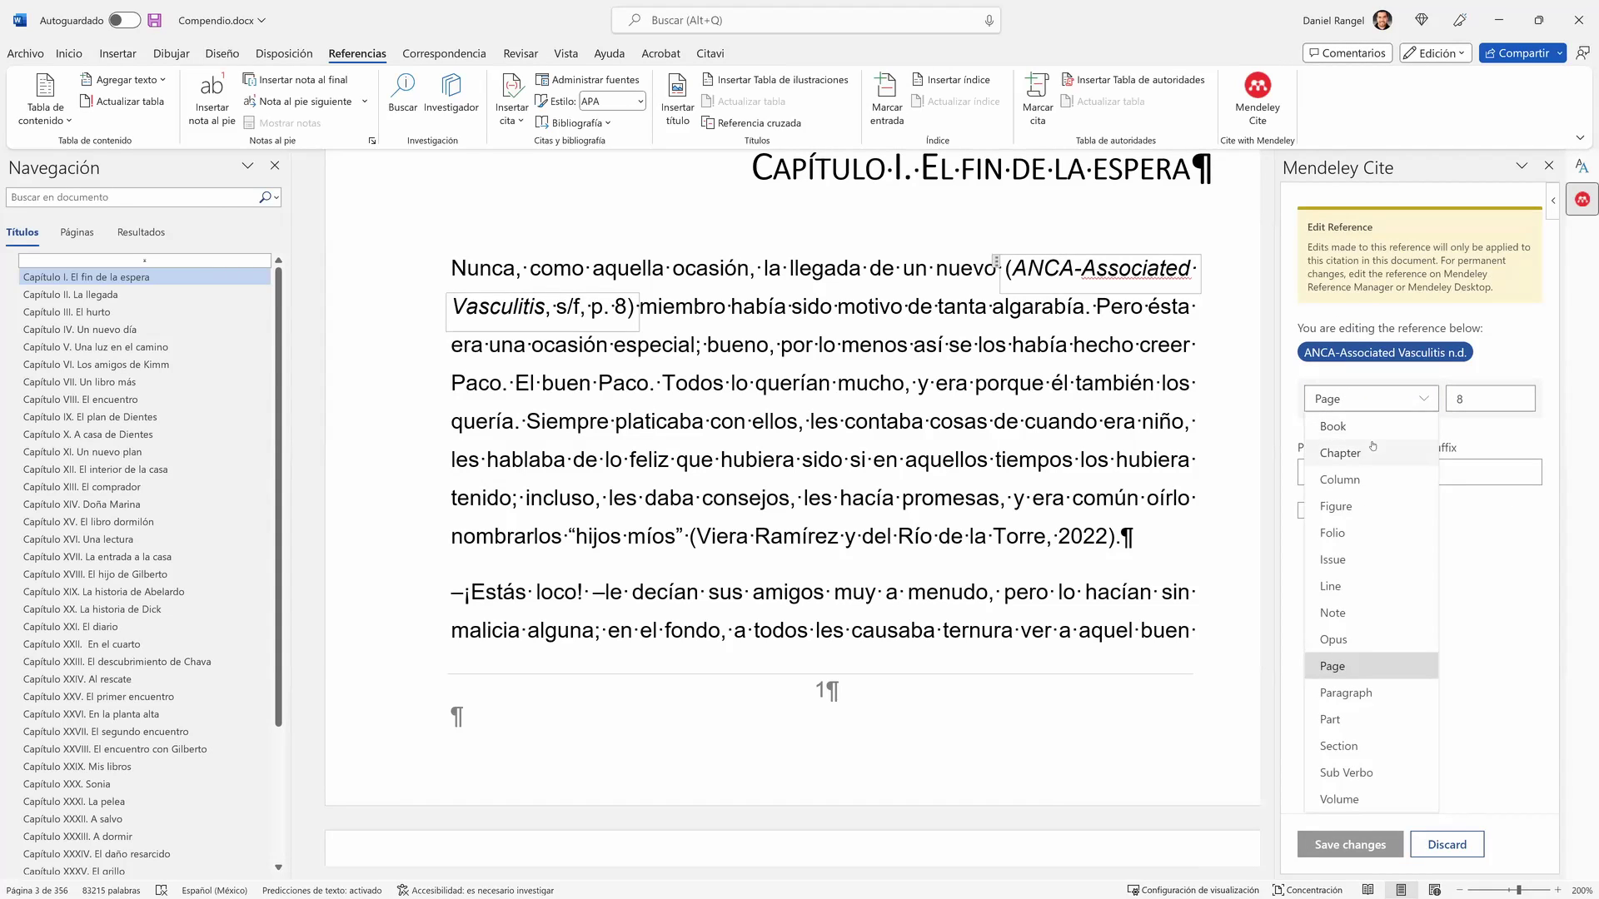
{"action": "left_click", "coordinate": [1442, 747]}
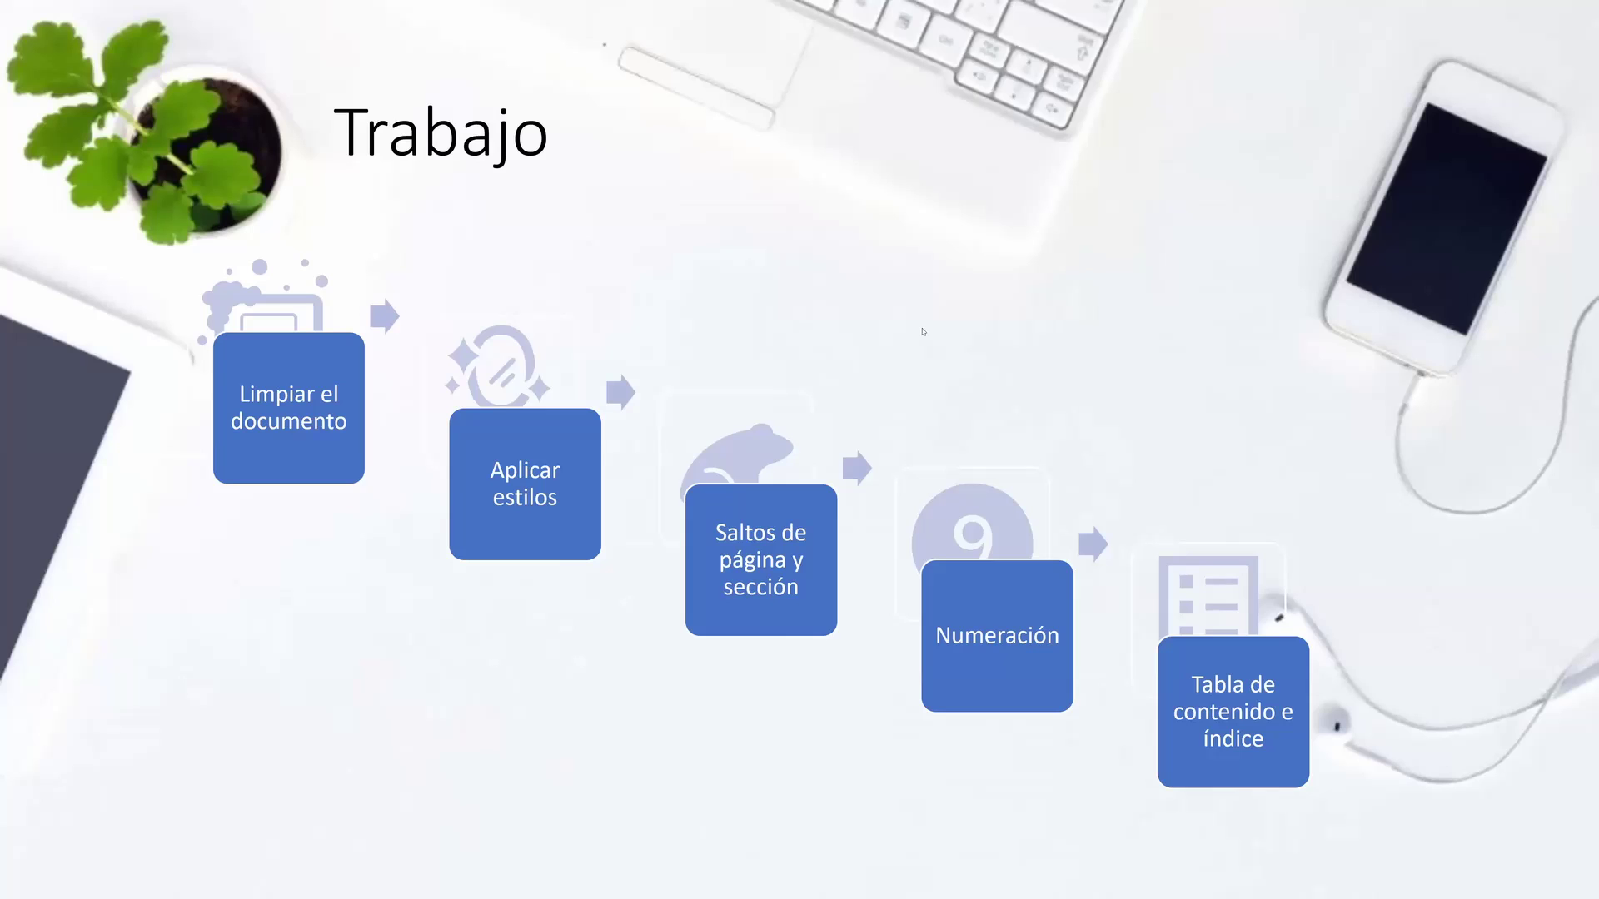
Advance the slideshow from Trabajo to the Enlaces slide.
{"action": "key", "text": "Right"}
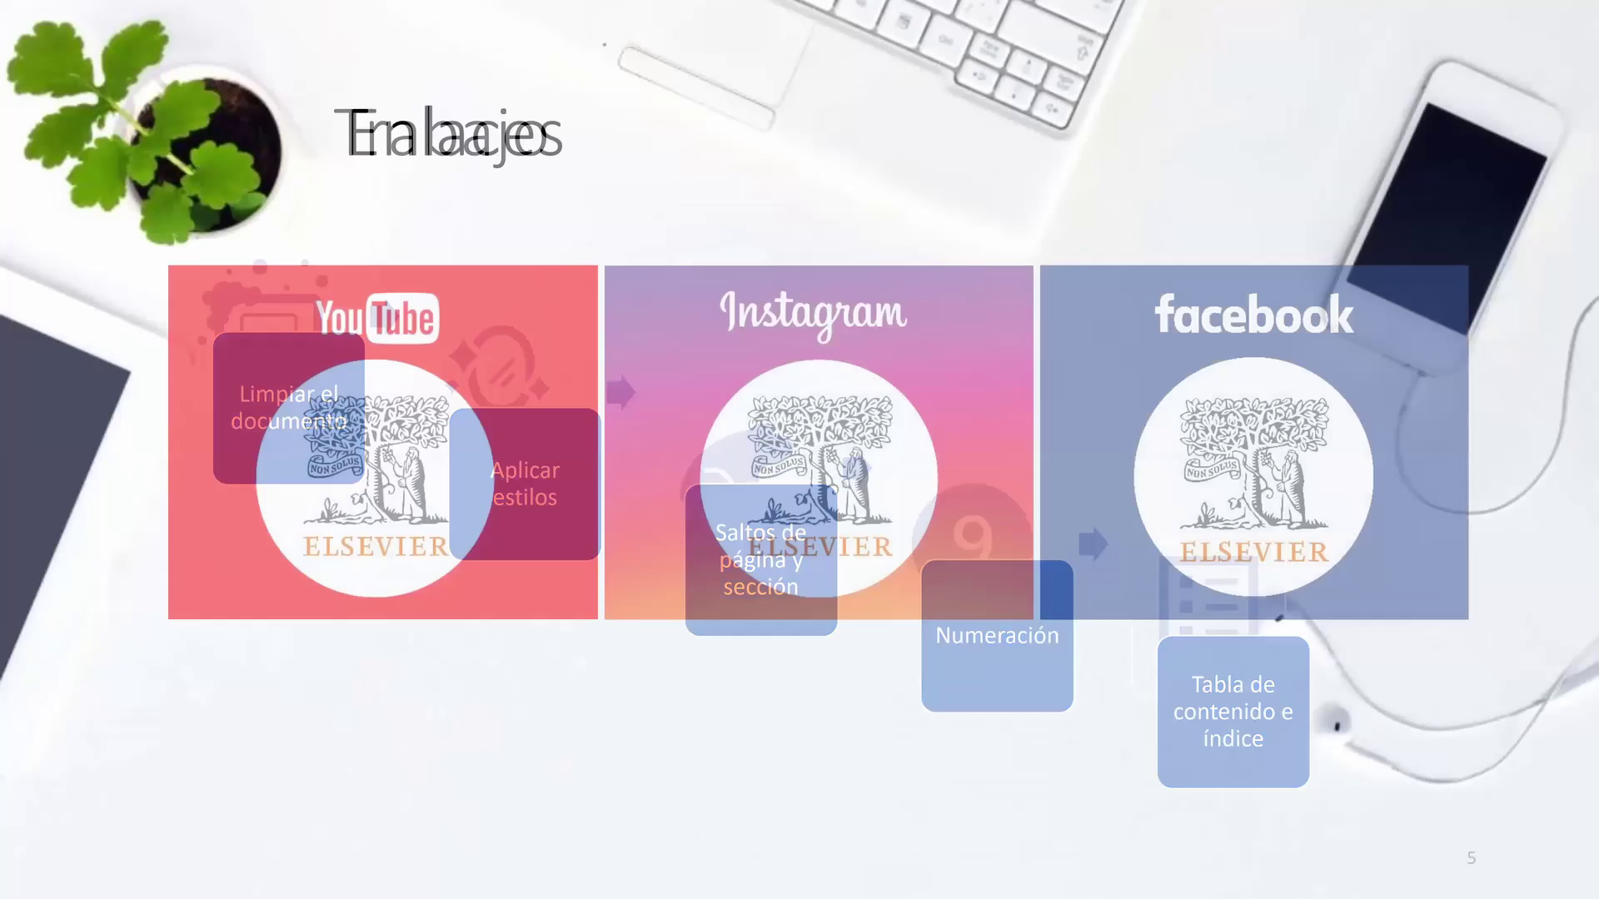